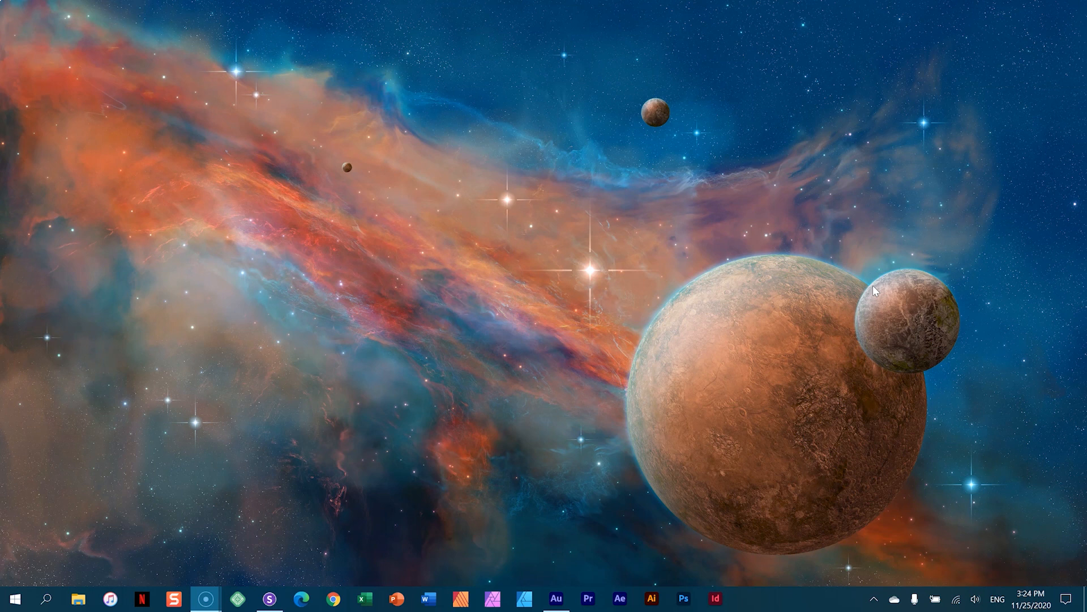
- Launch Sizzy from the taskbar with the Themify wedding demo site loaded
left_click(276, 598)
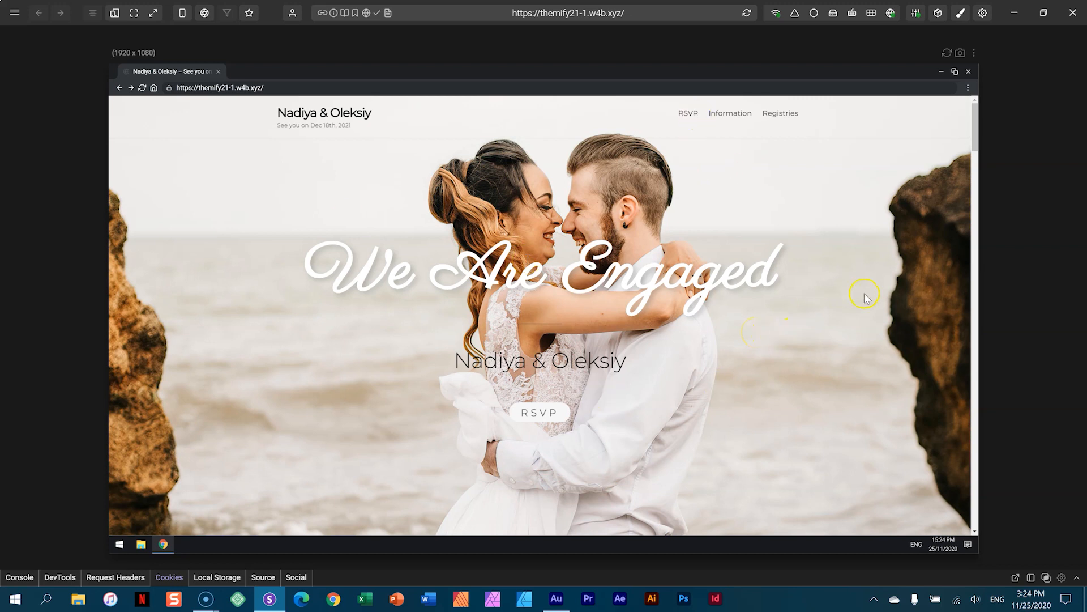
left_click_drag(975, 143, 981, 328)
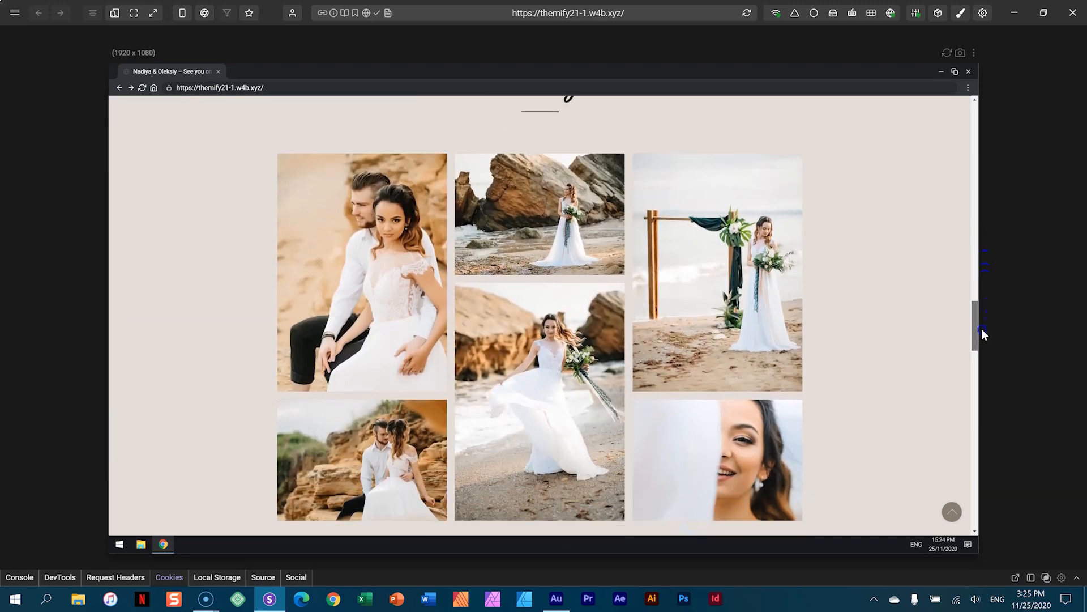
left_click(579, 226)
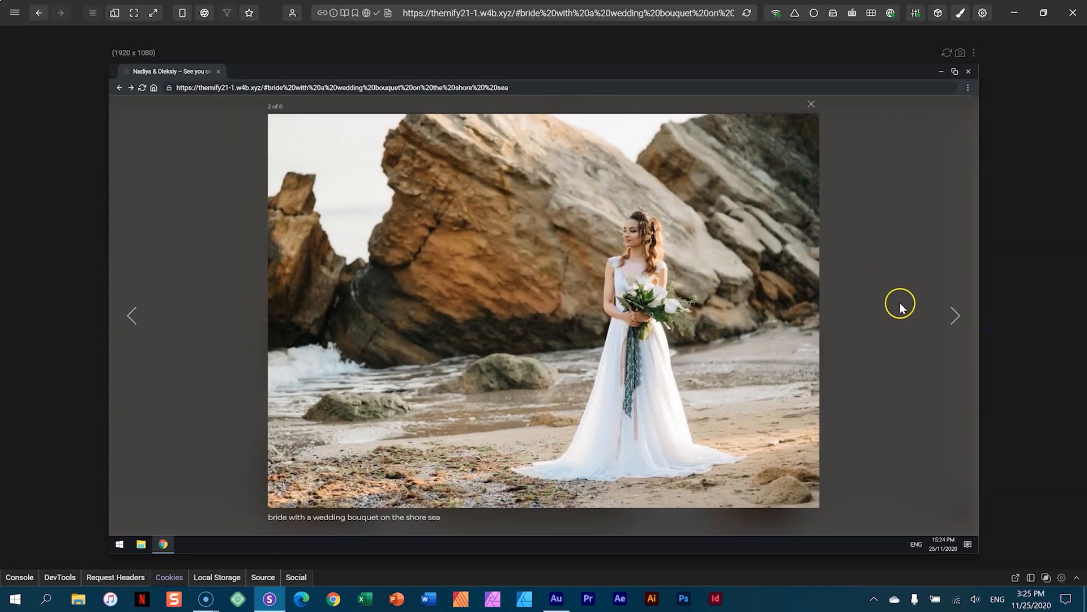
left_click(951, 323)
left_click(954, 311)
left_click(956, 315)
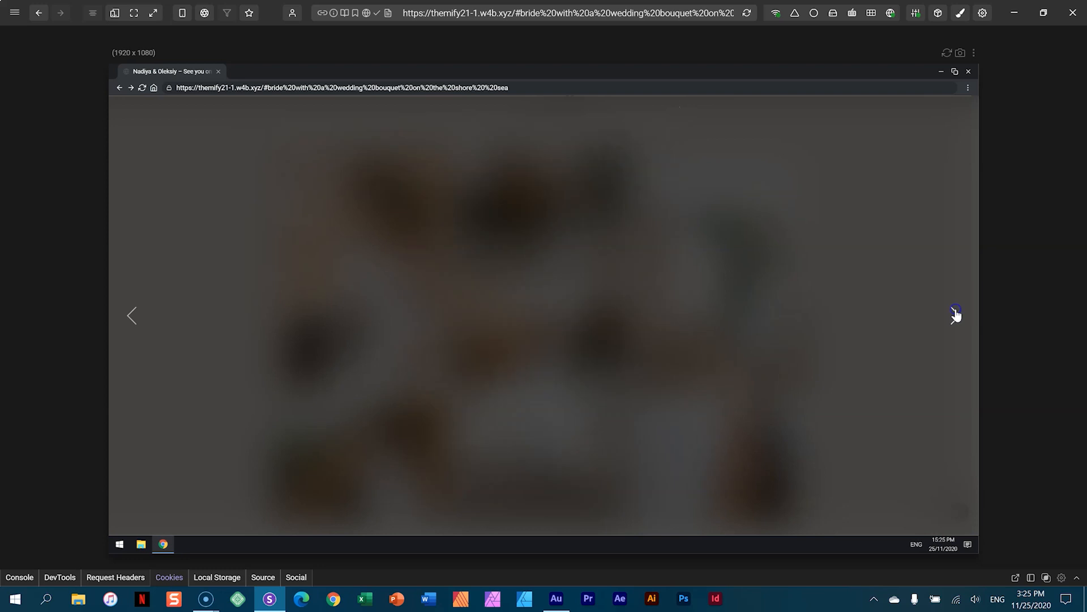
left_click(838, 112)
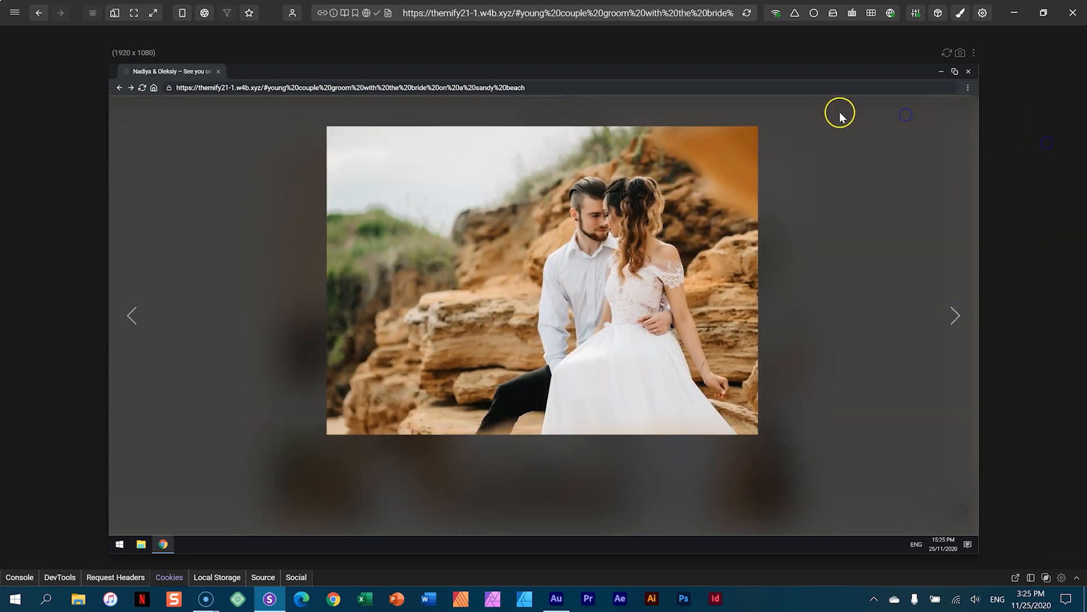
scroll(782, 266, "down", 5)
scroll(782, 266, "down", 4)
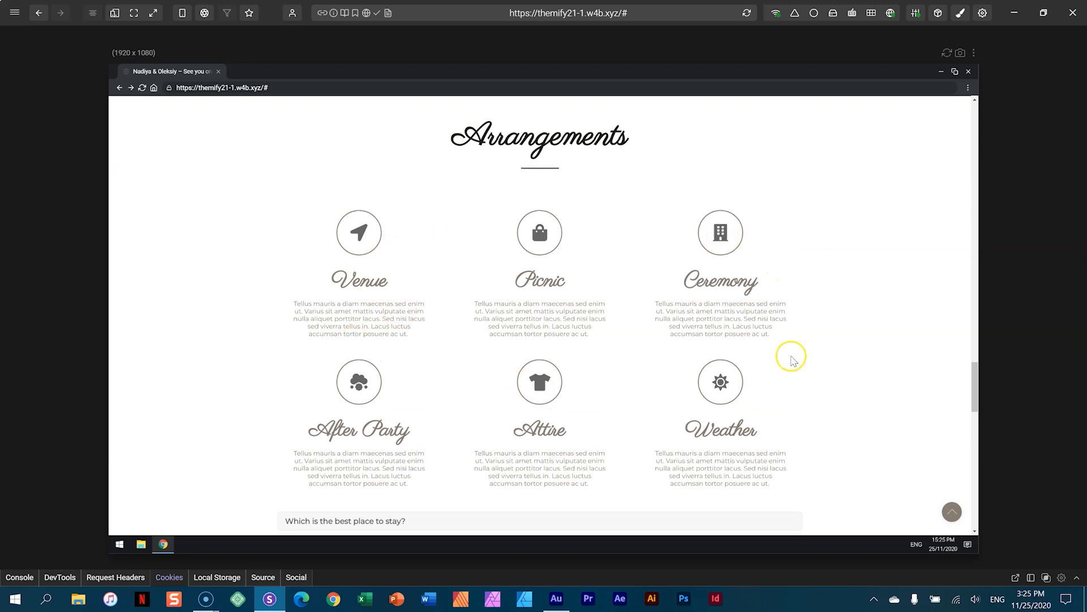
scroll(838, 306, "down", 6)
scroll(841, 309, "up", 2)
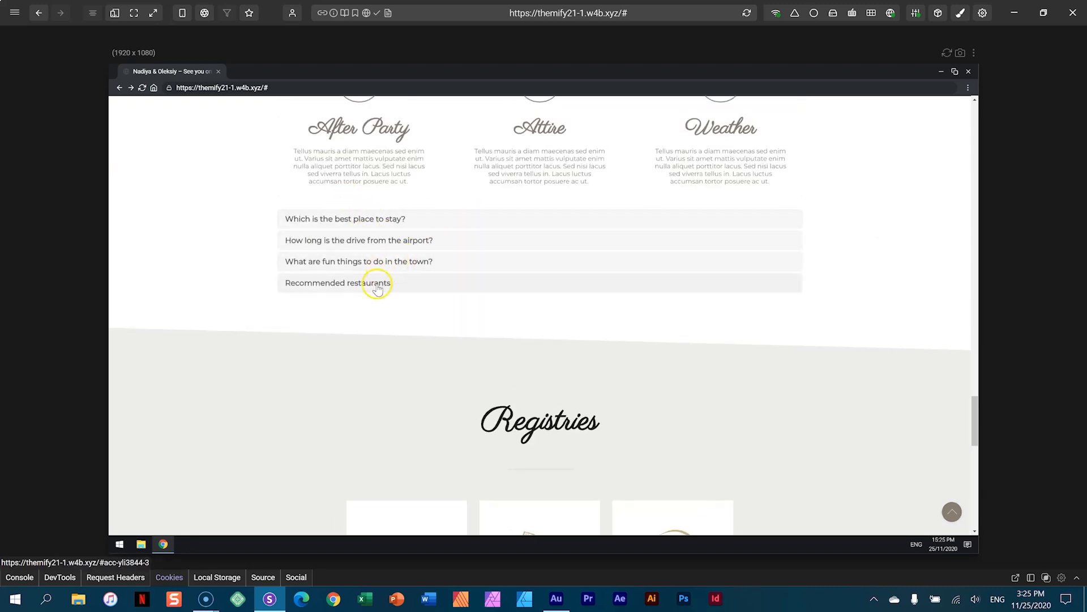
scroll(808, 278, "down", 1)
scroll(808, 279, "down", 2)
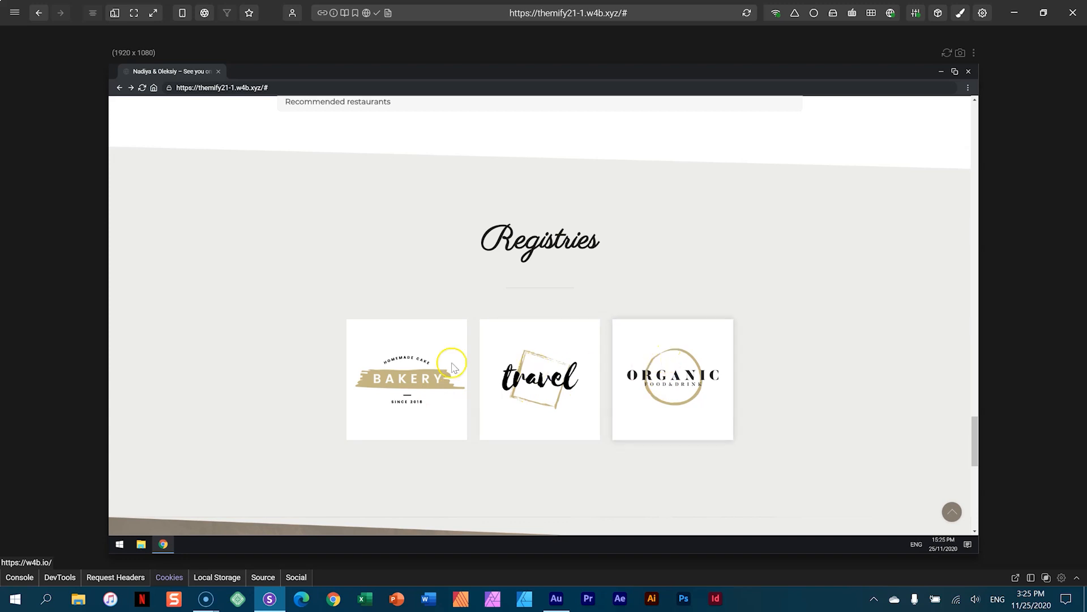
scroll(858, 365, "down", 3)
scroll(858, 365, "down", 5)
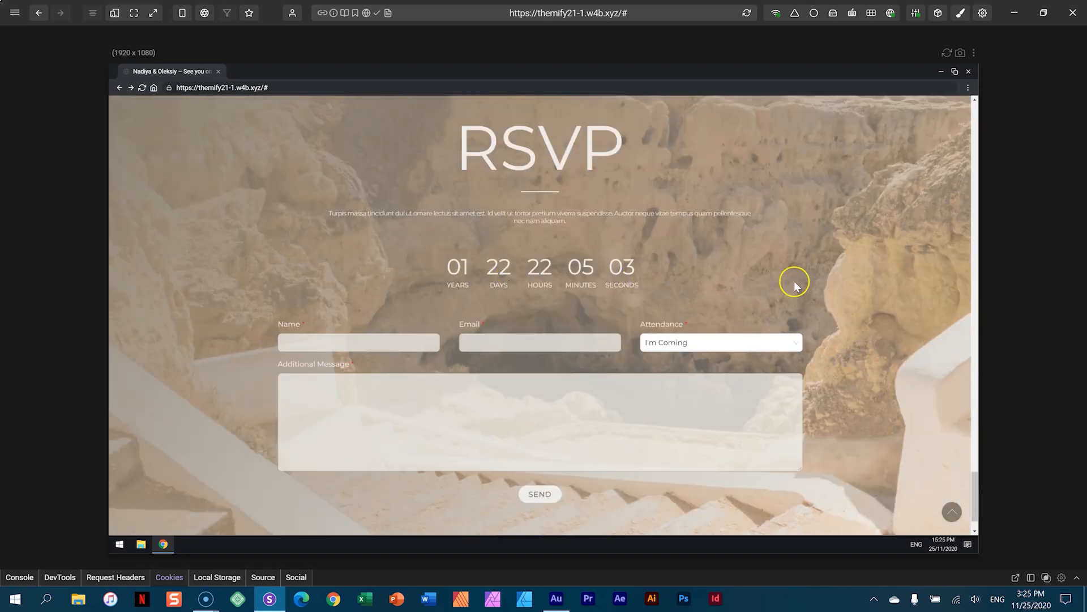
scroll(793, 290, "down", 1)
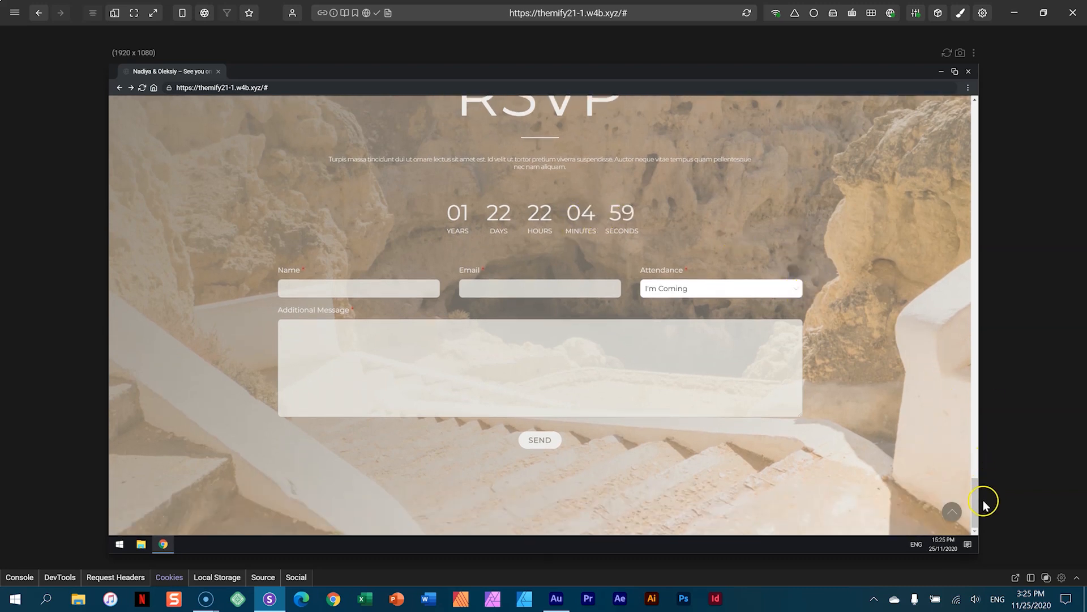
left_click_drag(976, 495, 972, 107)
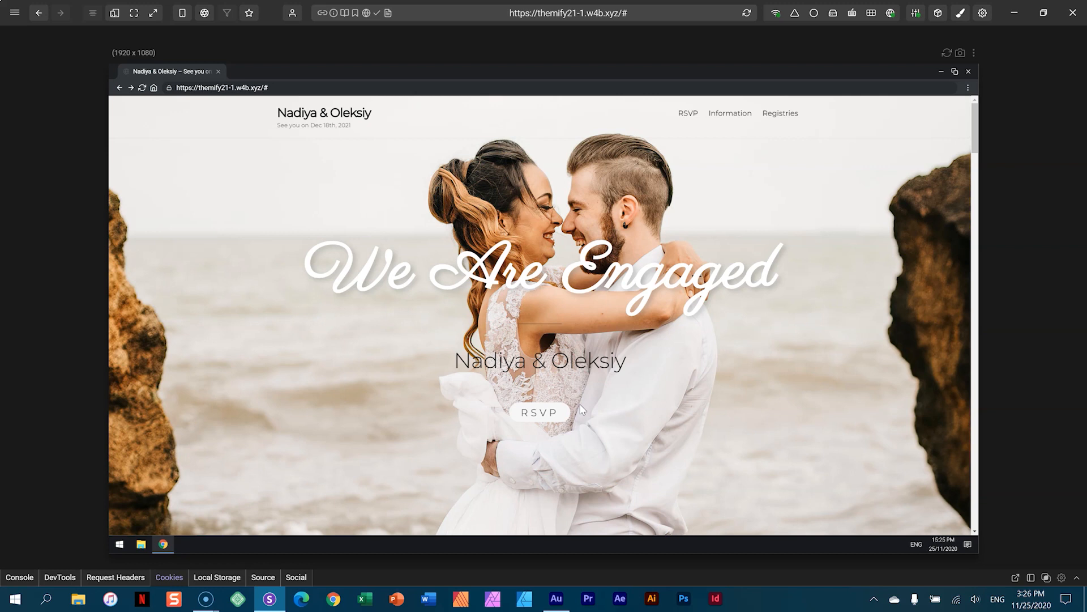
left_click(689, 121)
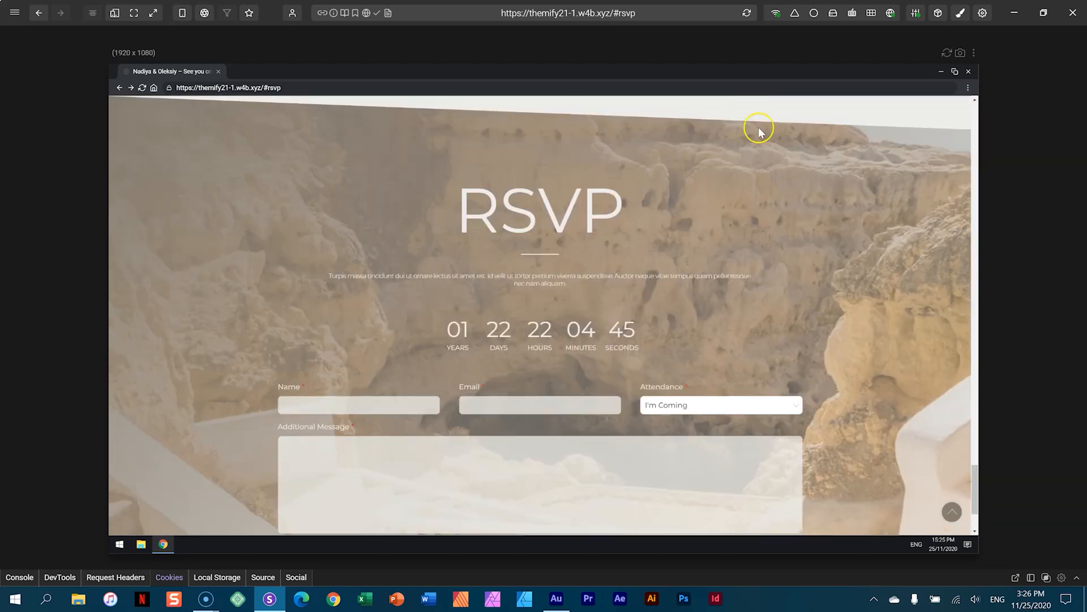
left_click_drag(975, 476, 978, 49)
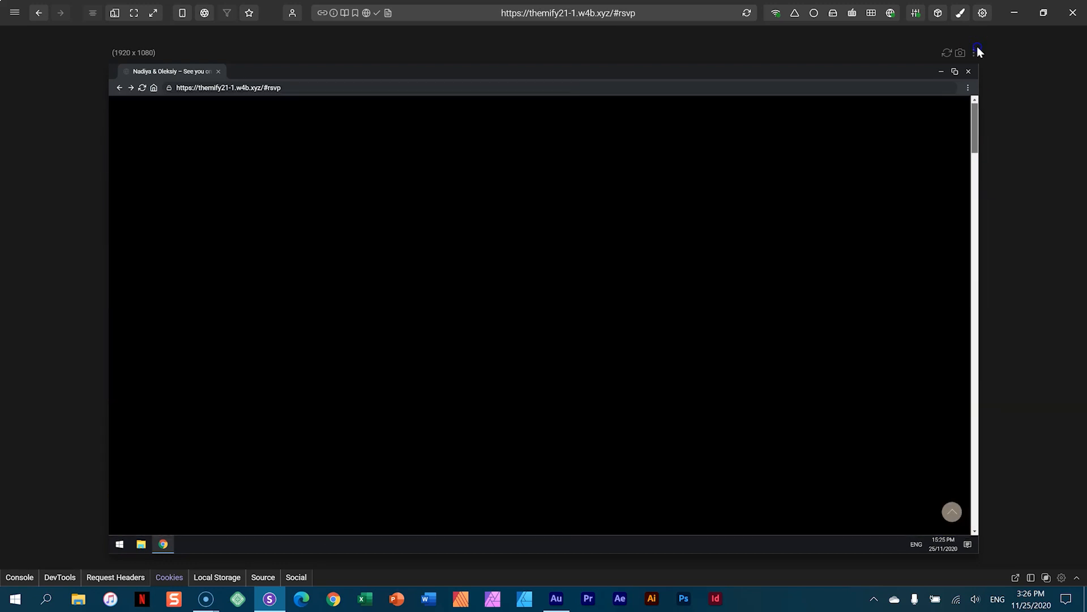
left_click(778, 115)
left_click_drag(975, 448, 973, 502)
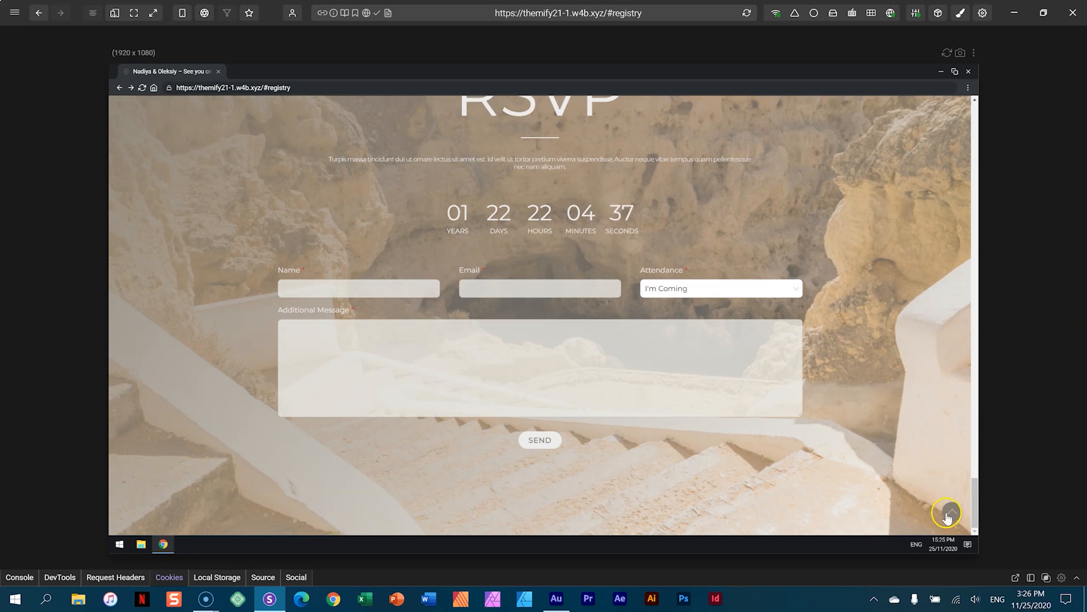
left_click(952, 512)
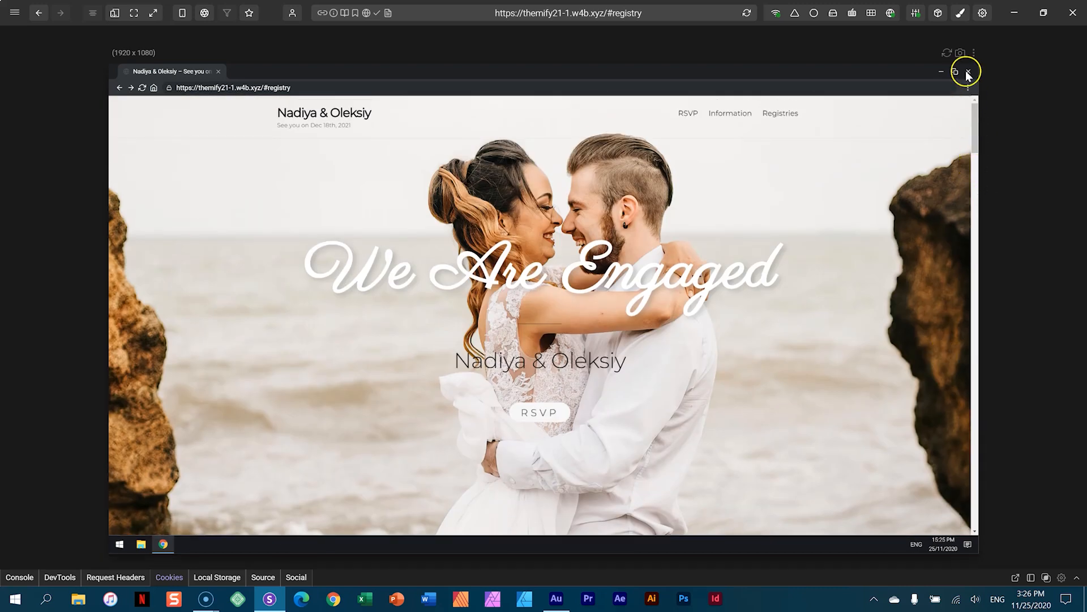
- Switch to the multi-device view and focus on the iPhone 11 Pro preview alone
left_click(115, 13)
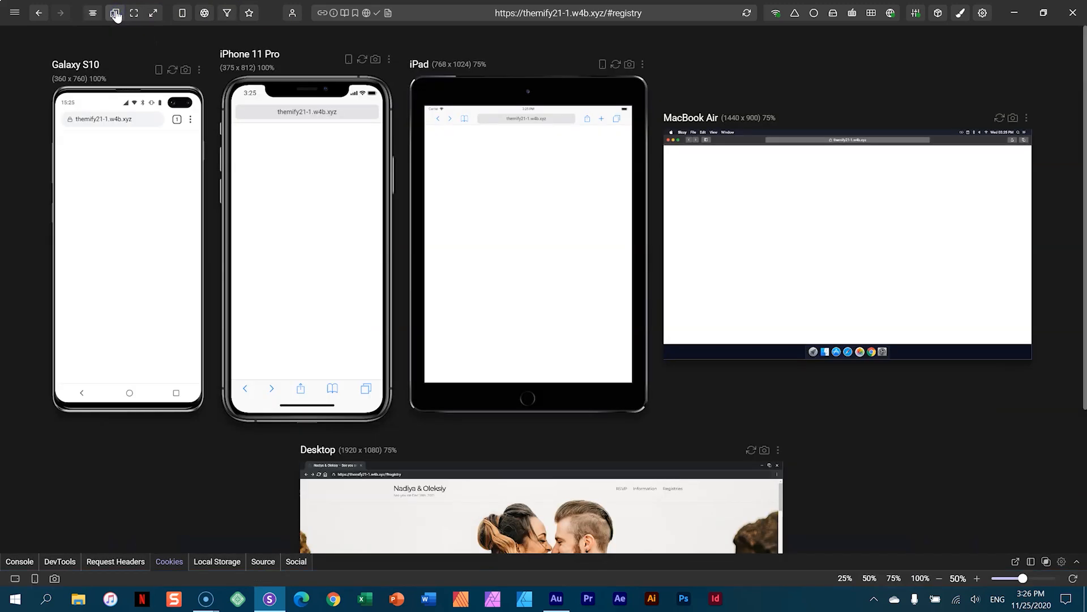
left_click(389, 60)
left_click(288, 90)
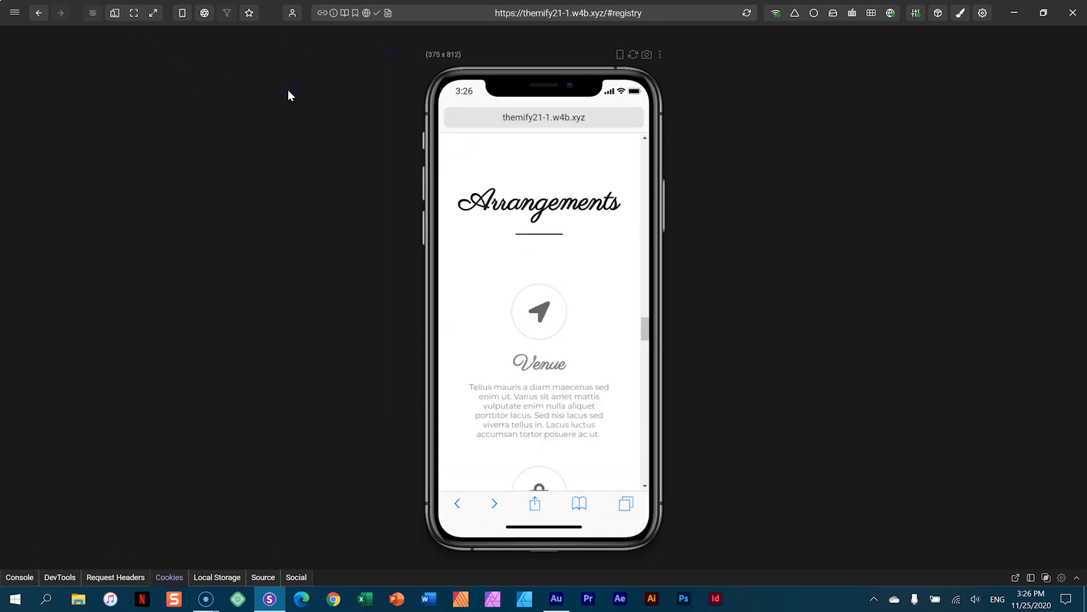
- Scroll the iPhone 11 Pro preview and test the site's hamburger menu open and closed
left_click_drag(646, 420, 647, 148)
left_click(616, 150)
left_click(634, 148)
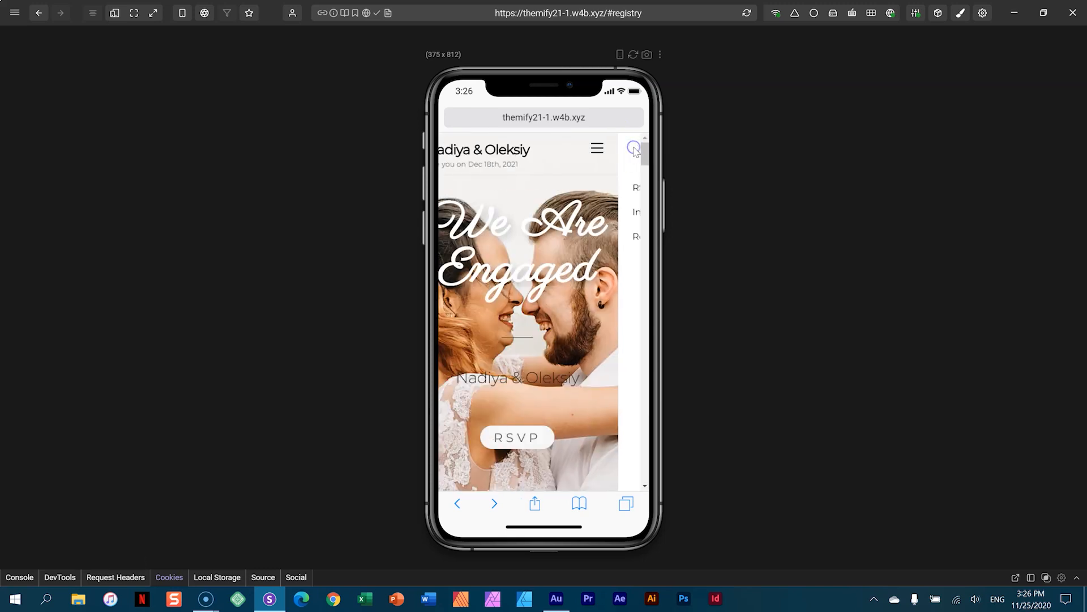
mouse_move(646, 150)
left_mouse_down()
mouse_move(647, 486)
mouse_move(649, 146)
left_mouse_up()
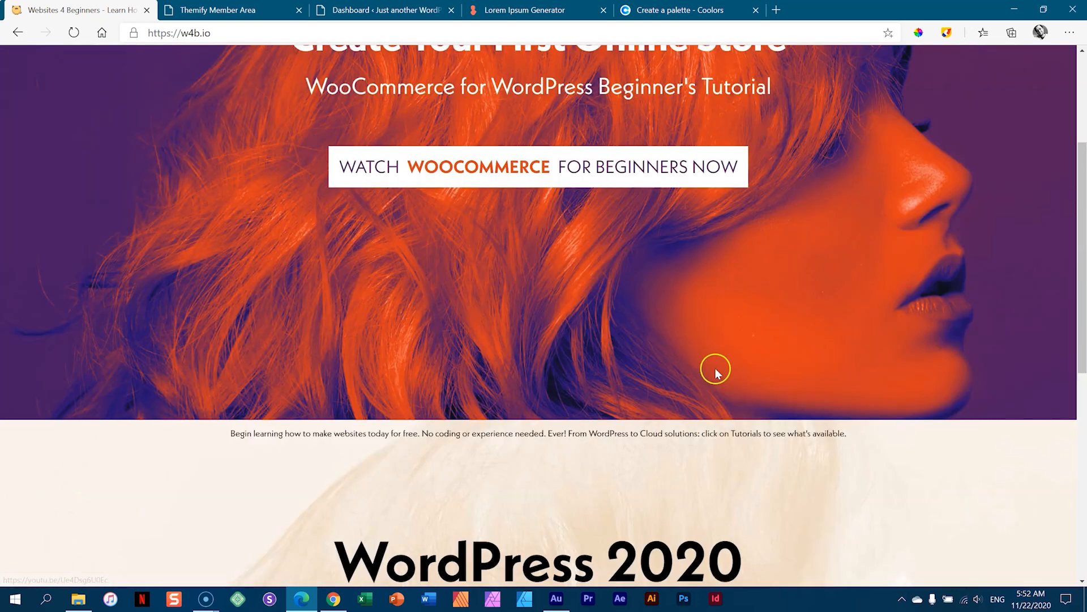
scroll(715, 368, "up", 10)
left_click(827, 64)
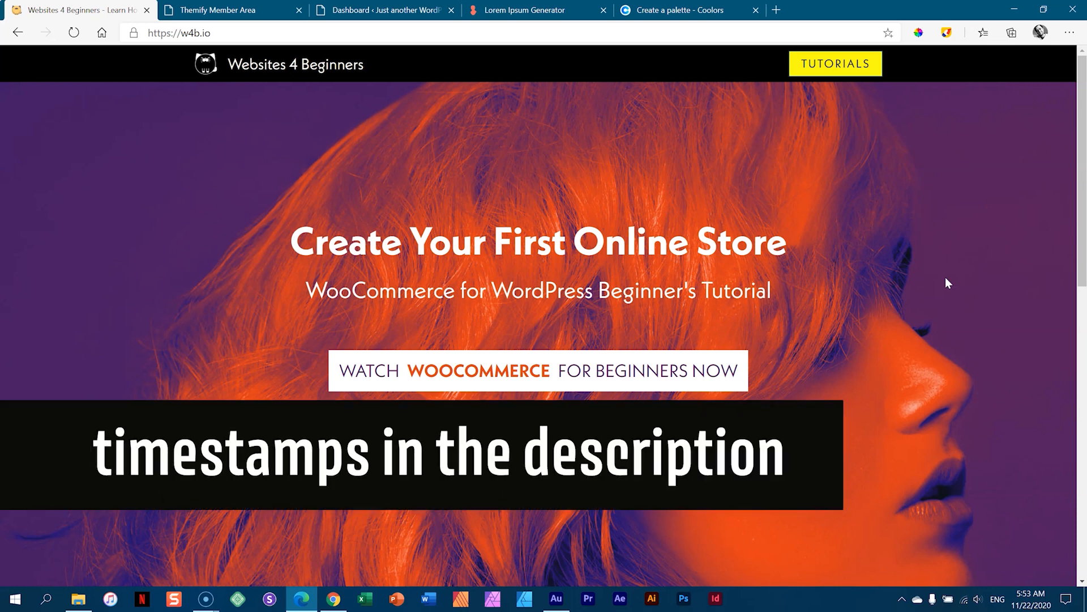
scroll(939, 287, "down", 5)
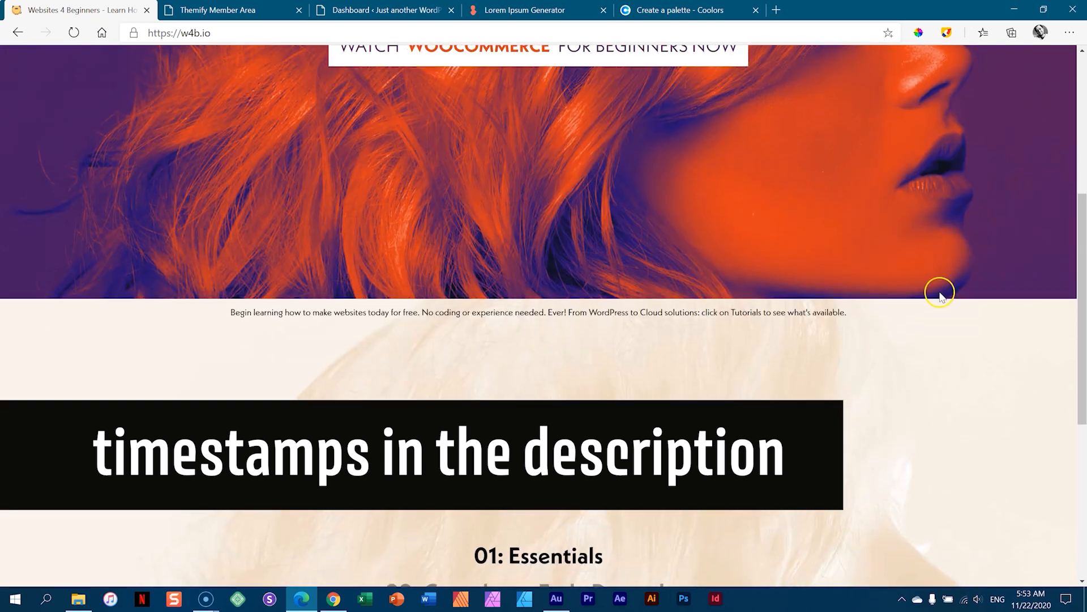
scroll(939, 293, "down", 3)
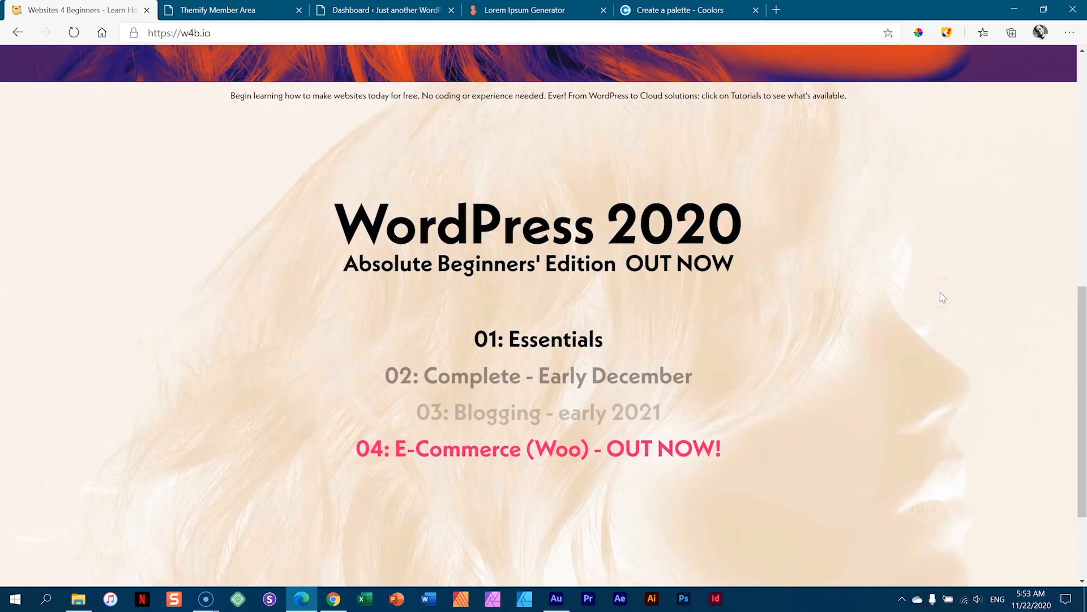
scroll(943, 297, "down", 2)
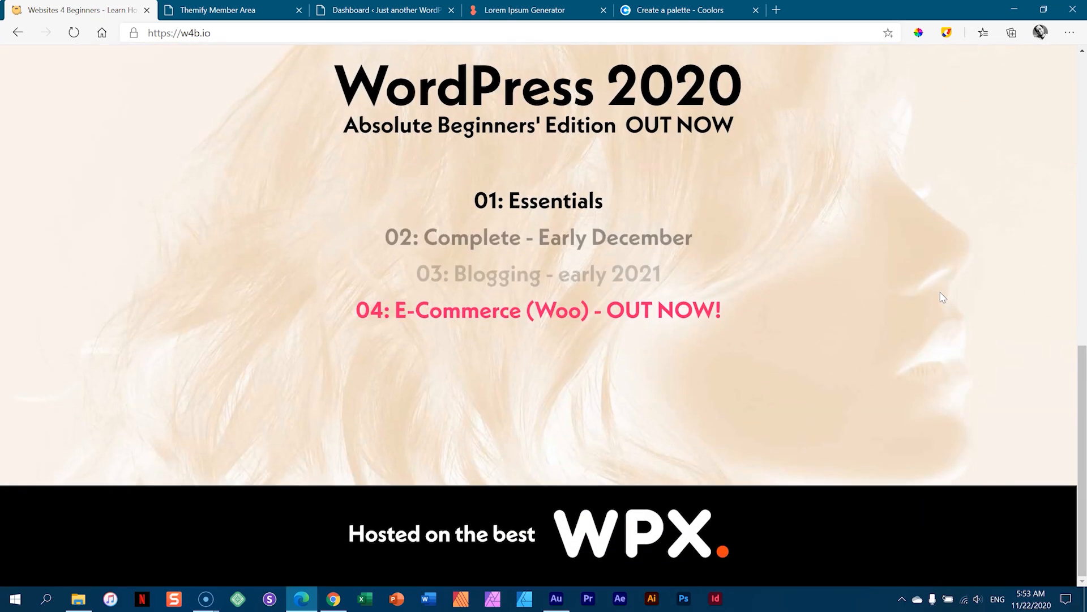
scroll(943, 298, "up", 10)
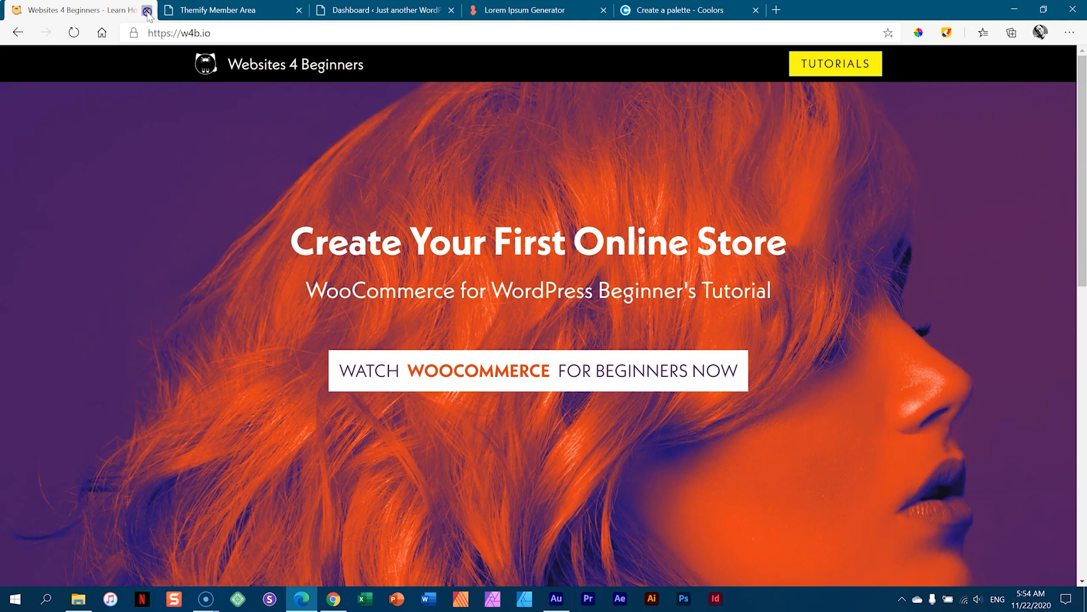
- Close the Websites 4 Beginners tab, scroll to Master Club, and reveal the Builder Pro dropdown
left_click(148, 11)
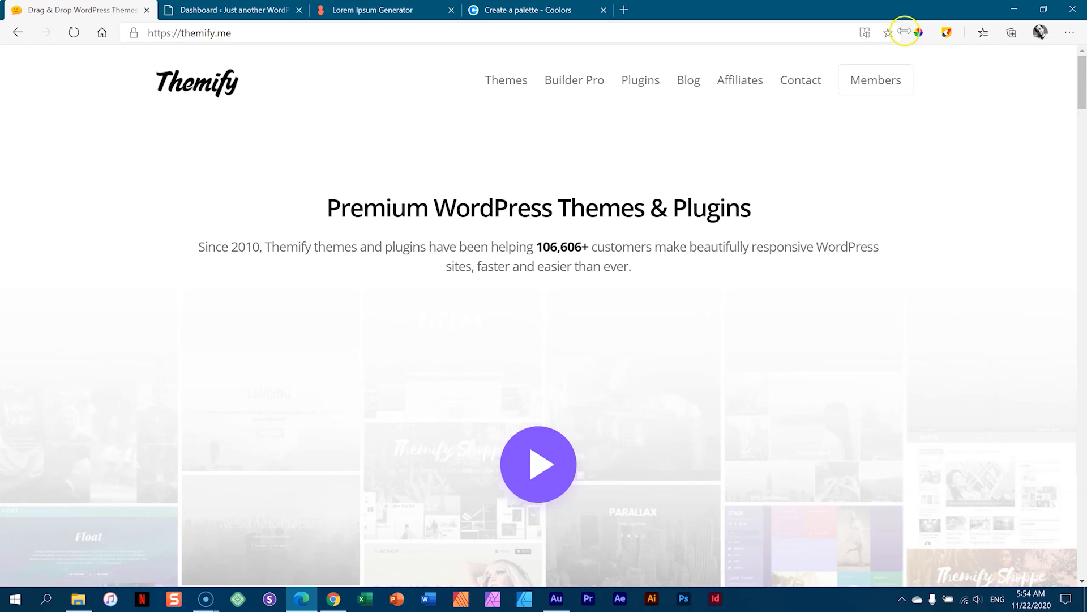
scroll(953, 198, "down", 4)
scroll(953, 199, "up", 4)
left_click_drag(1083, 88, 1085, 146)
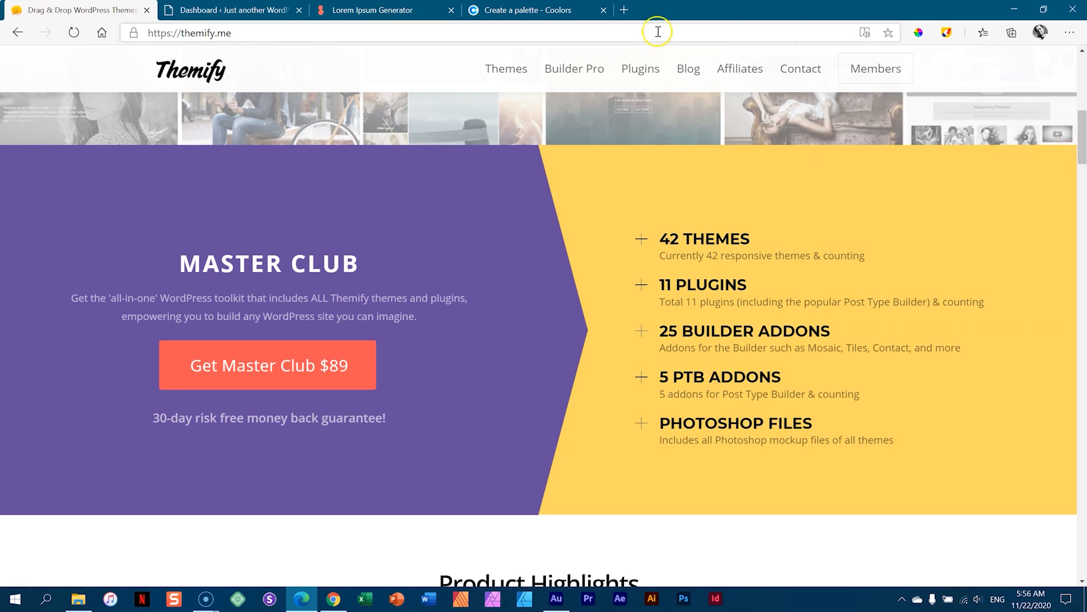
mouse_move(586, 71)
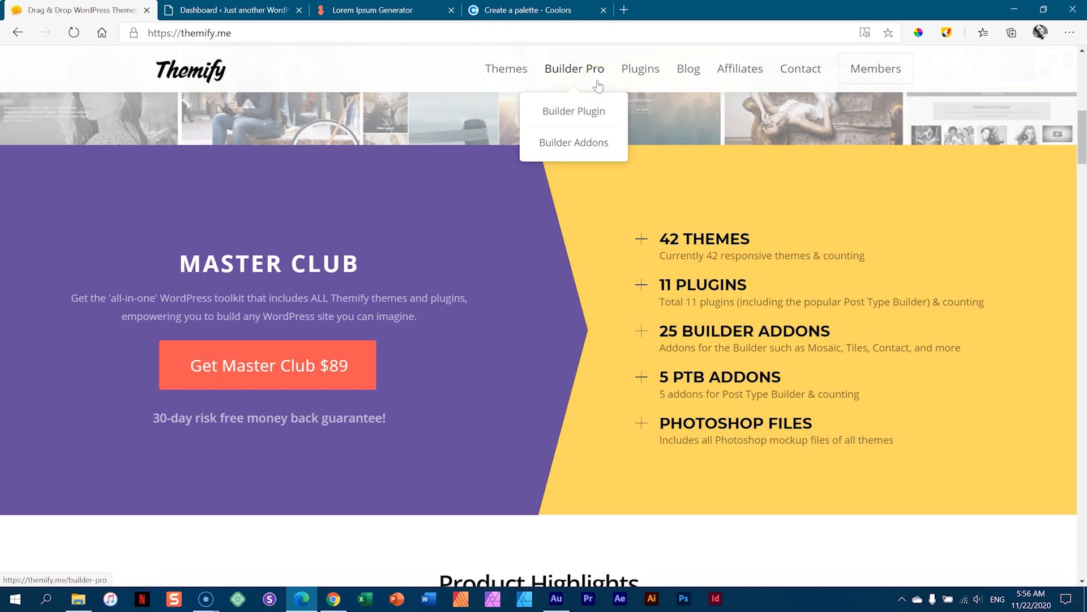
- Scroll past the Ultra, Shoppe and Music showcases to the Themify Builder & Addons section
left_click_drag(1082, 128, 1080, 187)
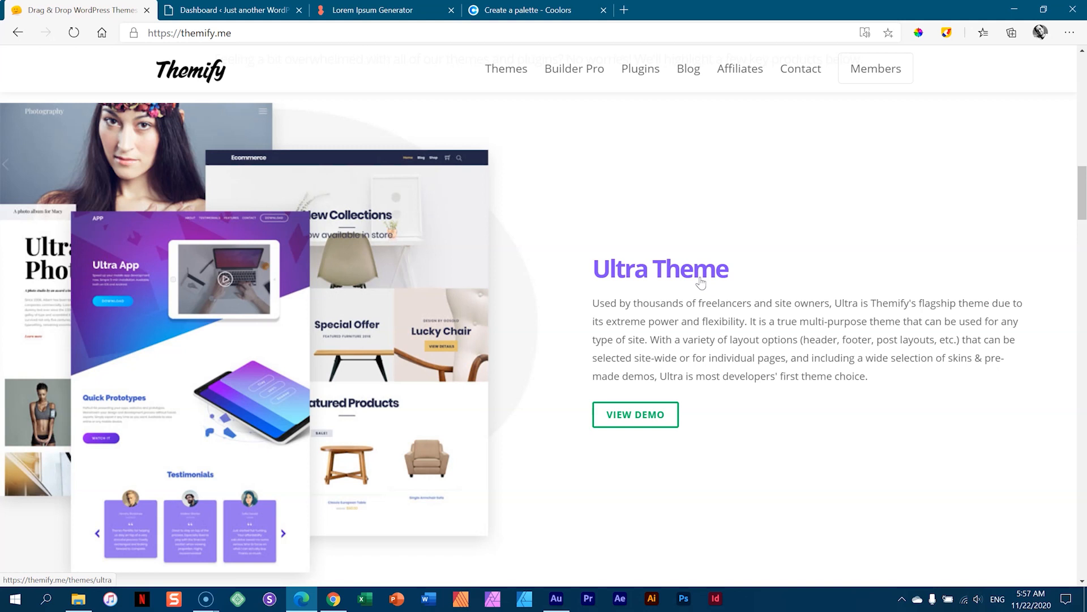
left_click_drag(1083, 184, 1086, 233)
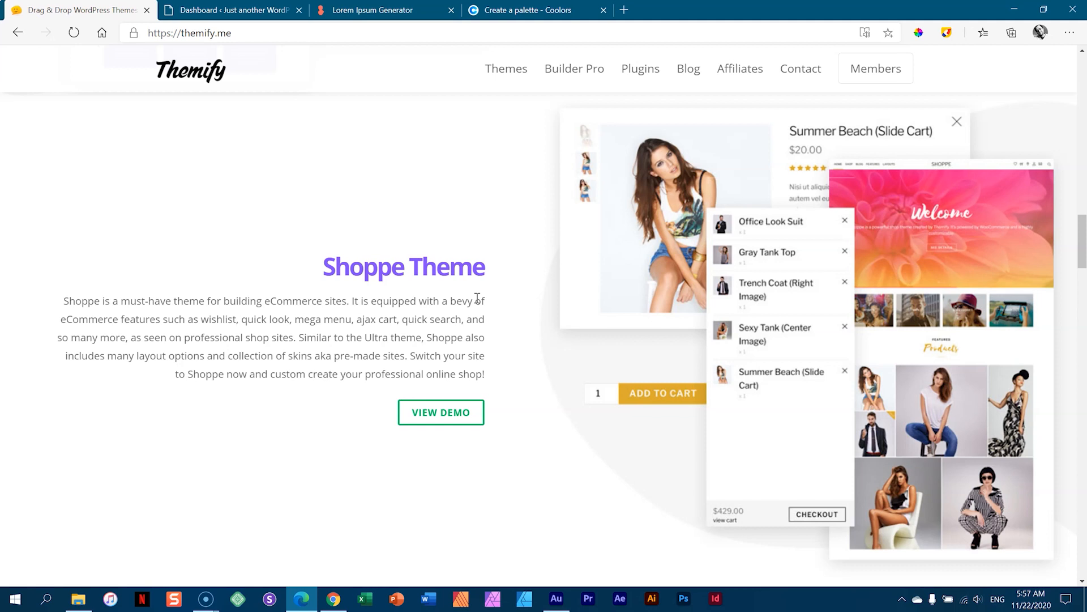
left_click_drag(1083, 246, 1083, 335)
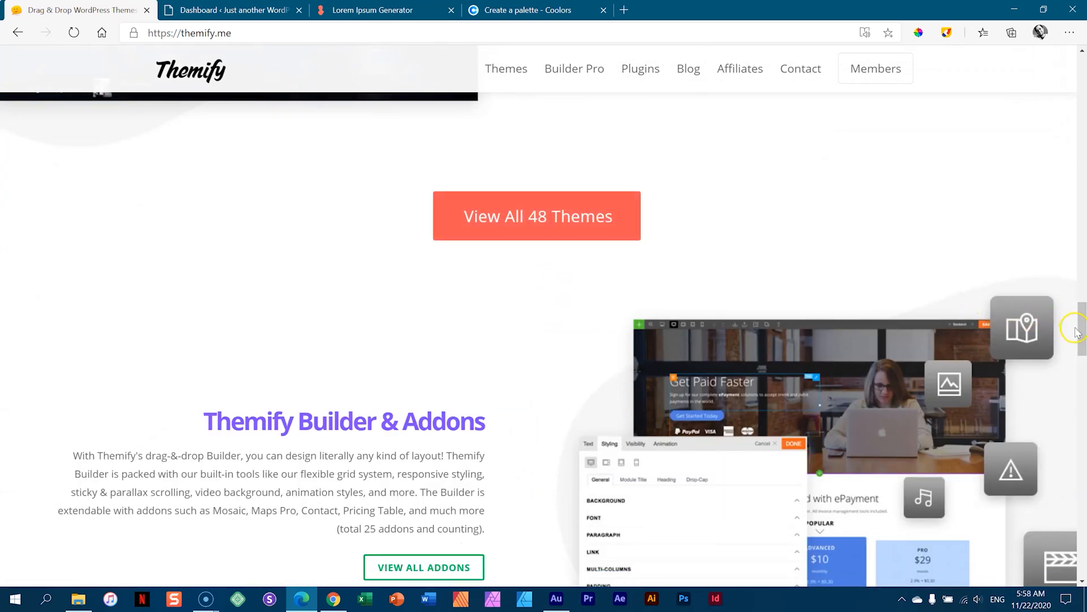
left_click_drag(1079, 331, 1083, 366)
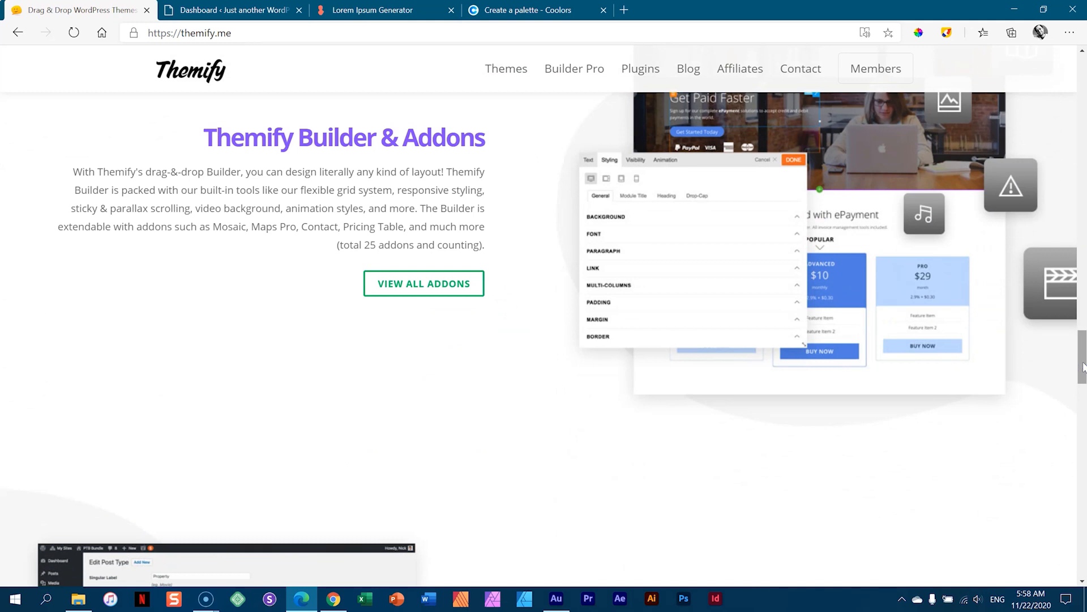
- Scroll to the Post Type Builder Bundle, view the Plugins menu, then return to the top
left_click_drag(1084, 367, 1083, 393)
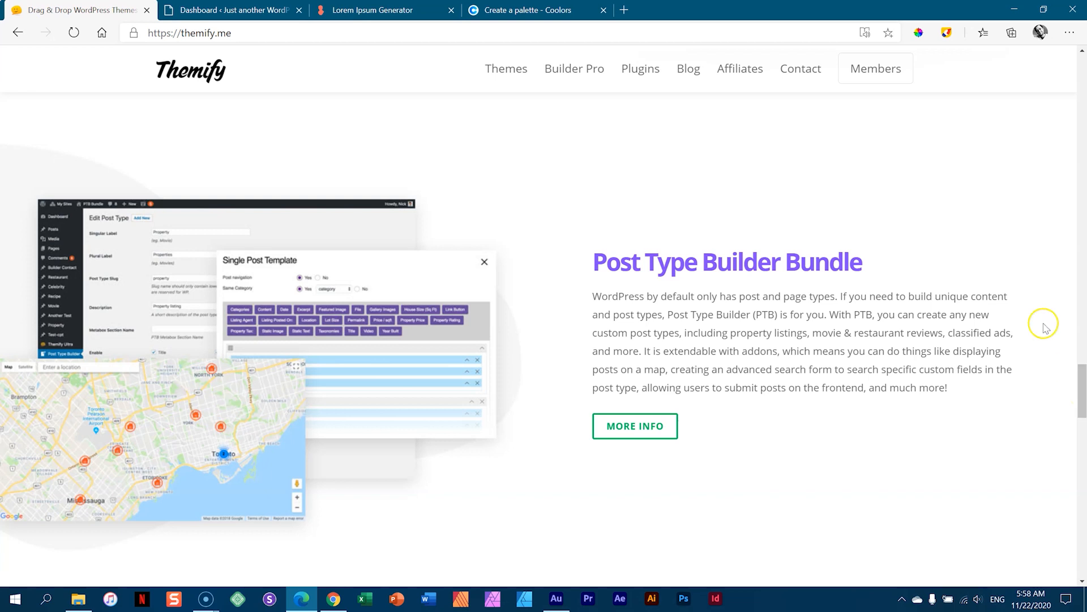
mouse_move(643, 71)
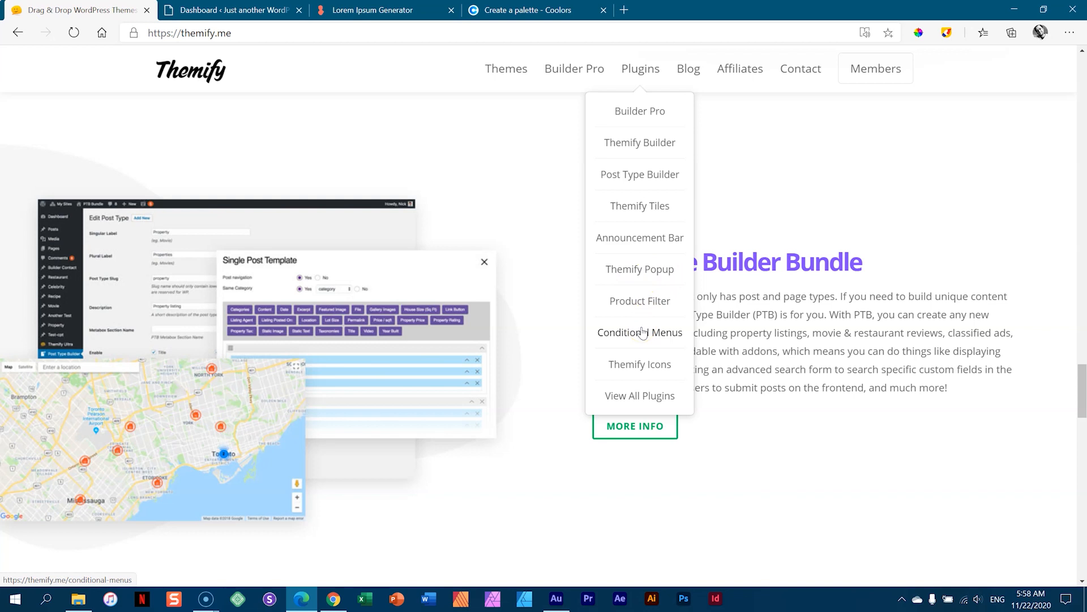
left_click_drag(1080, 376, 1083, 50)
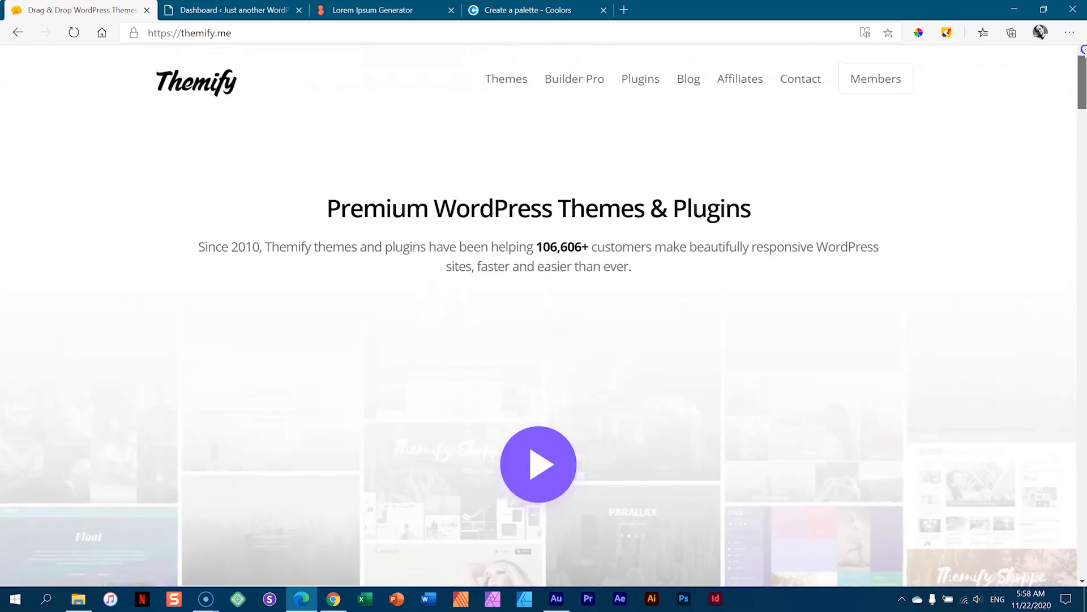
- Open Themify's Pricing page and compare the Single Themes, Master Club and Lifetime Club plans
mouse_move(513, 80)
left_click(506, 155)
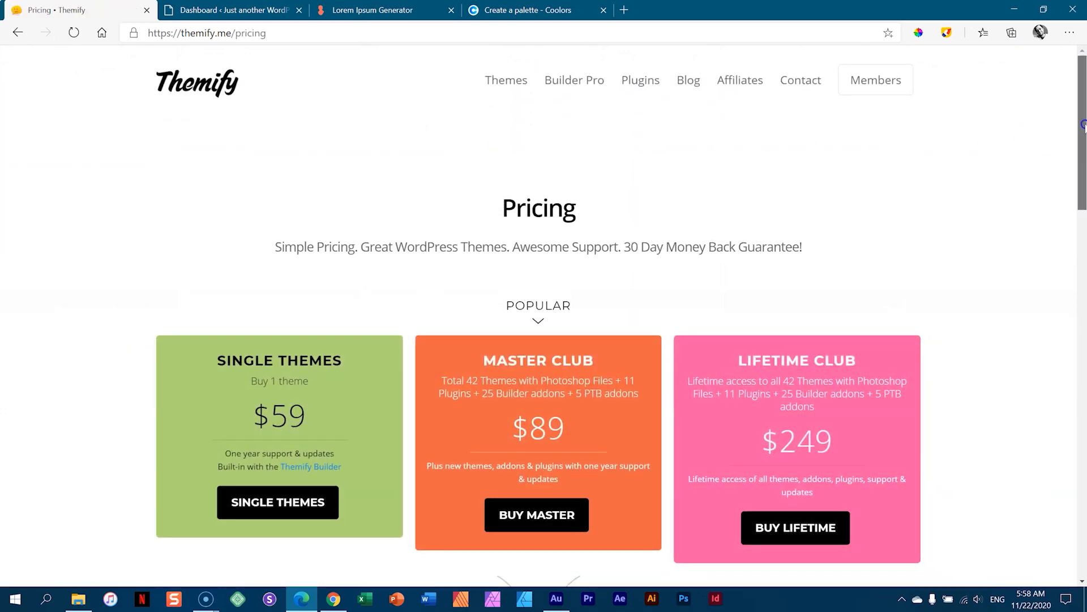
scroll(974, 156, "down", 2)
left_click(264, 306)
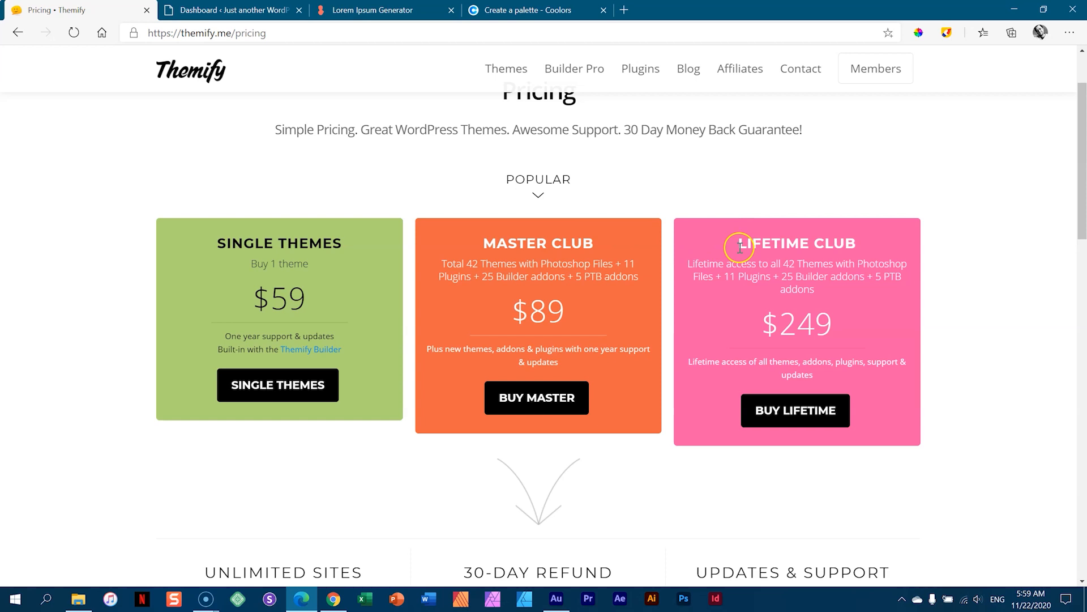
left_click_drag(736, 242, 880, 248)
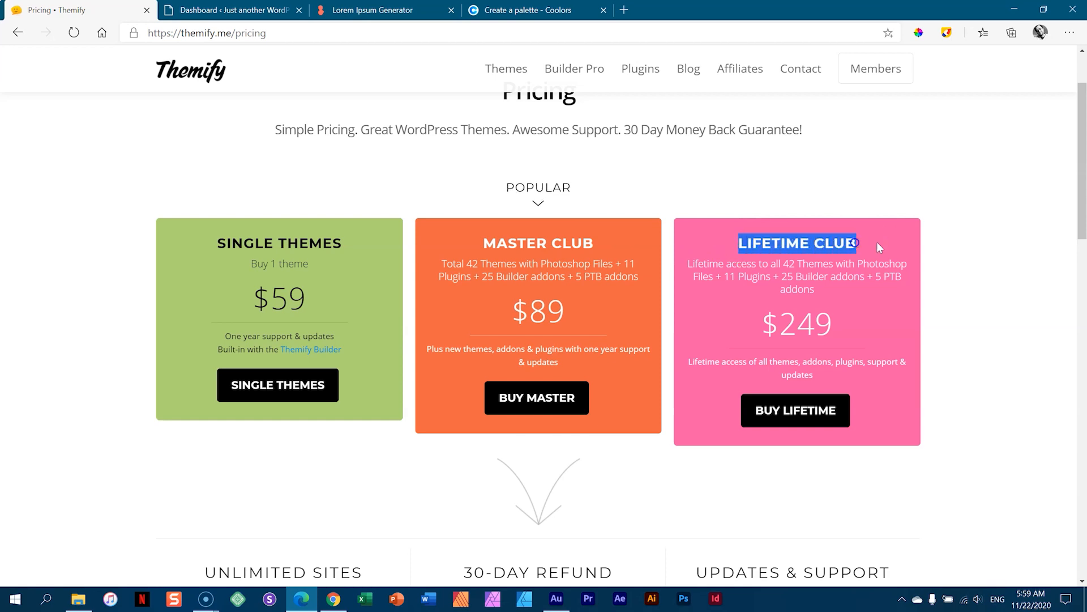
left_click(972, 241)
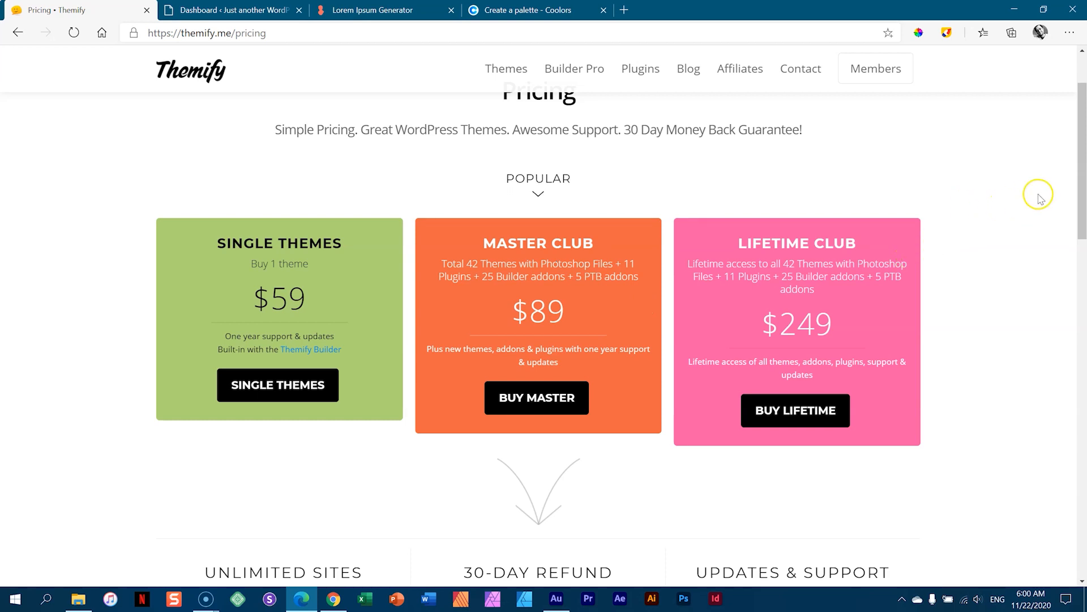
mouse_move(887, 65)
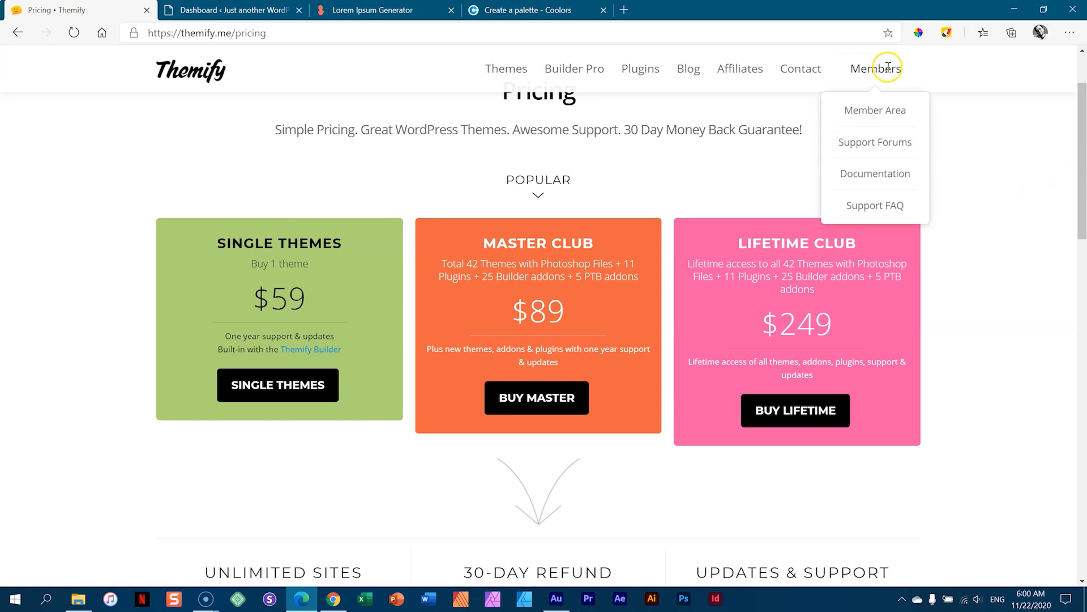
- Open the Themify Member Area and scroll through its Plugins and Builder Add-Ons downloads
left_click(871, 115)
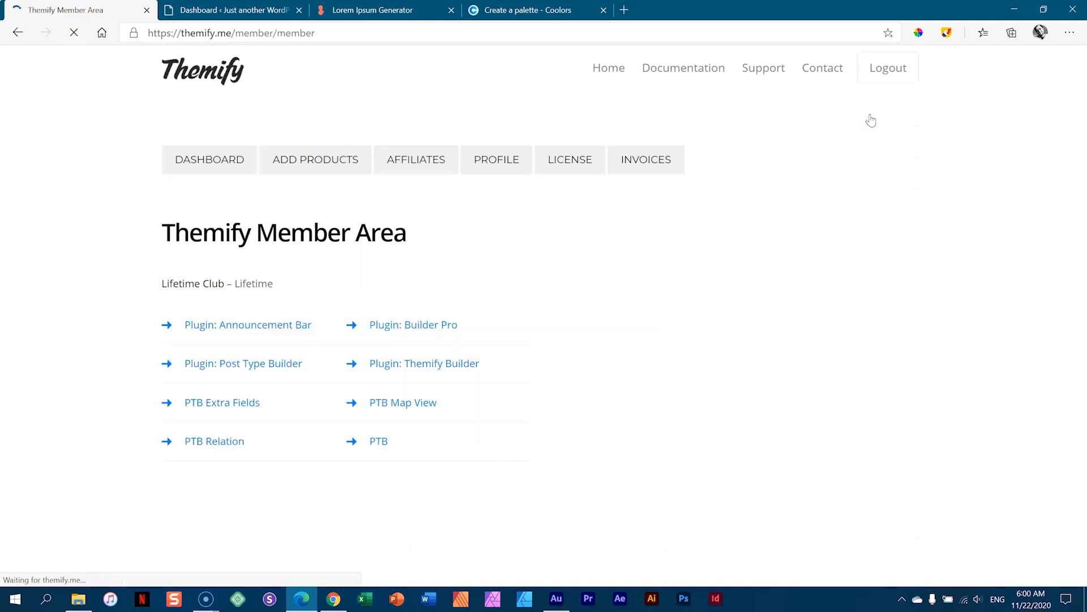
mouse_move(1083, 102)
left_mouse_down()
mouse_move(1063, 269)
mouse_move(1083, 498)
mouse_move(1083, 117)
left_mouse_up()
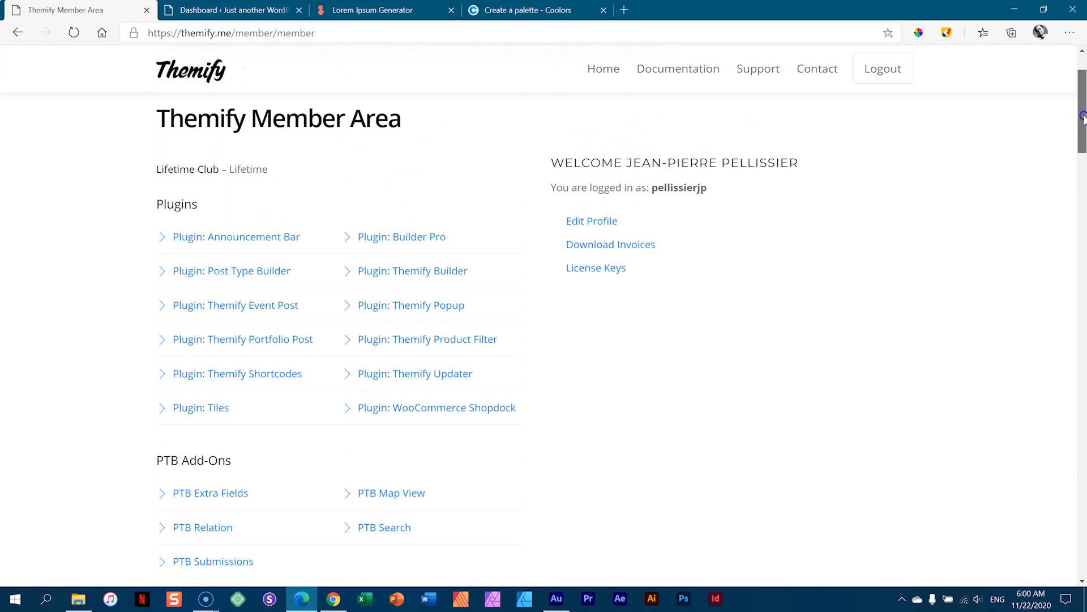
scroll(425, 298, "down", 4)
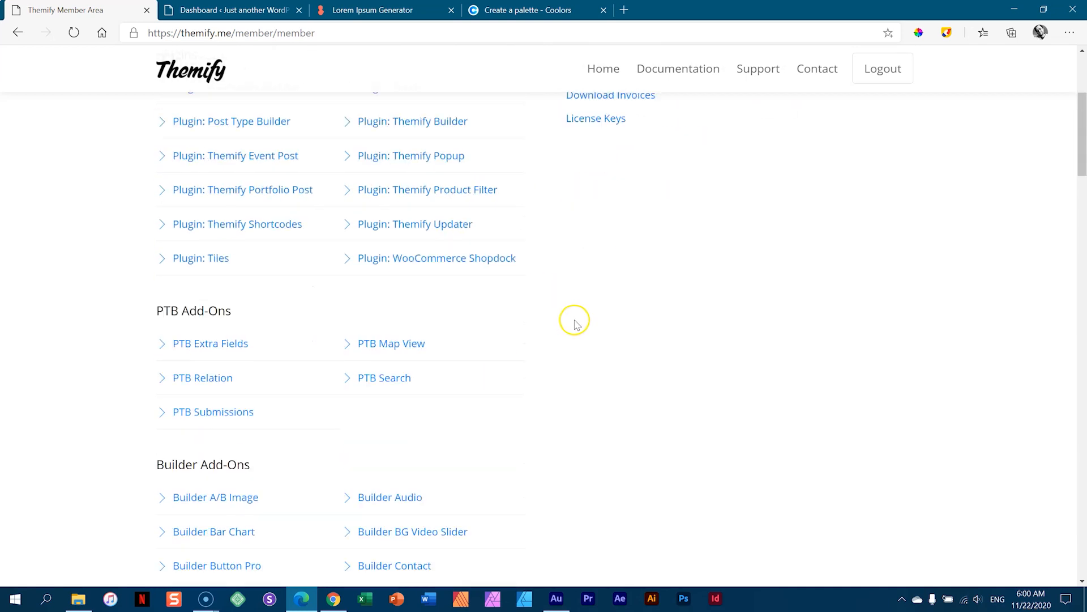
scroll(344, 274, "down", 4)
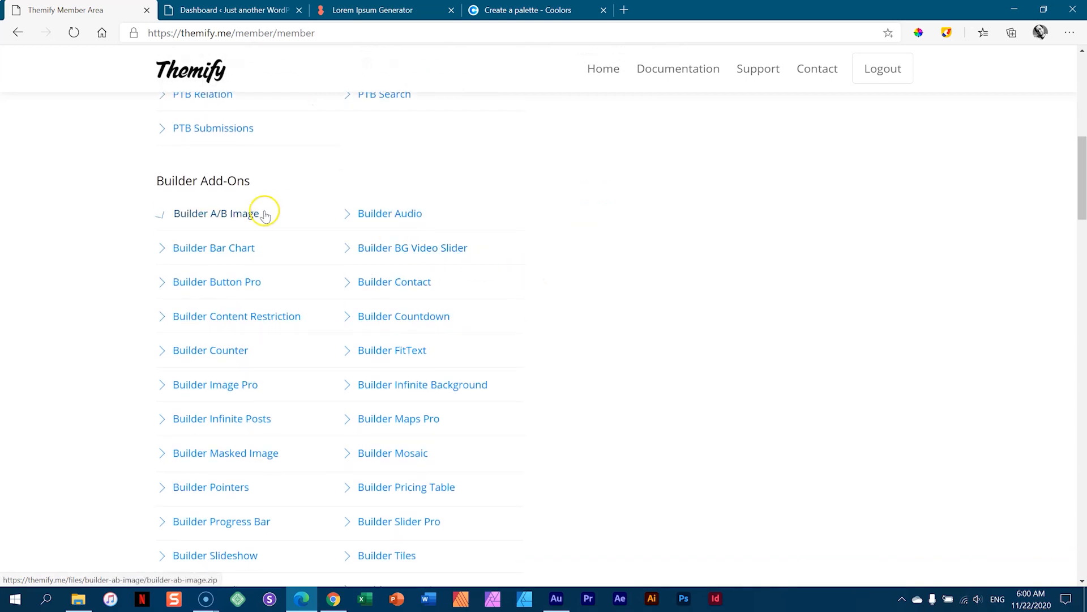
scroll(381, 293, "down", 2)
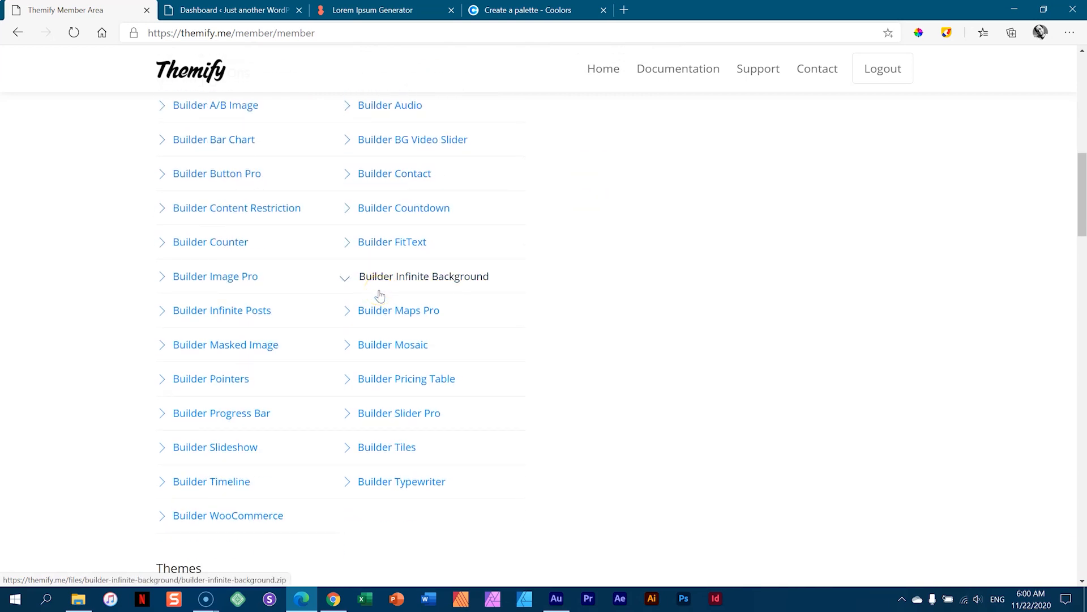
scroll(381, 289, "up", 2)
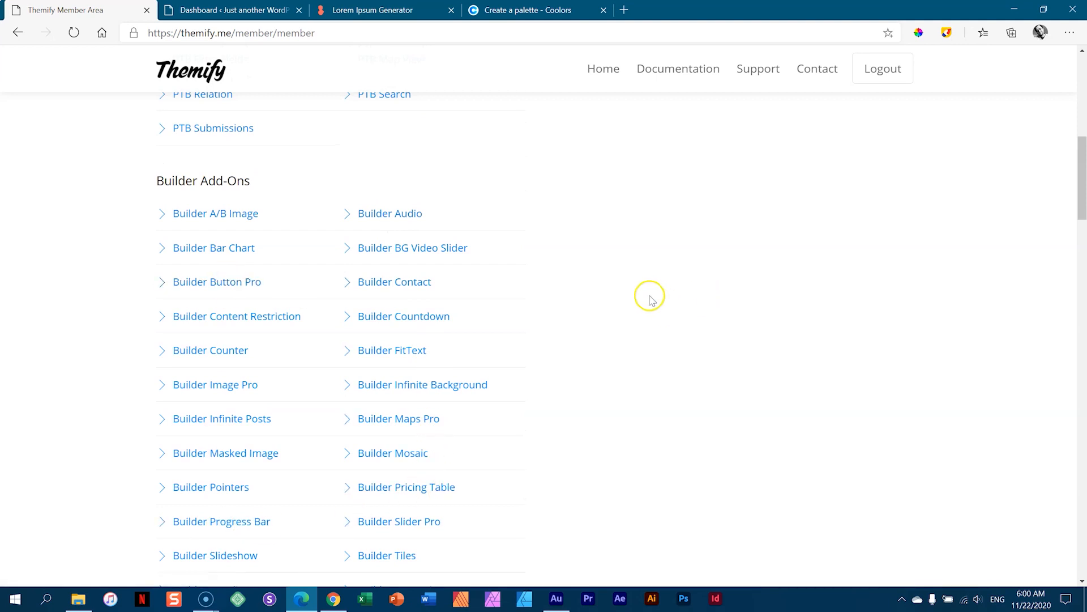
scroll(648, 294, "down", 4)
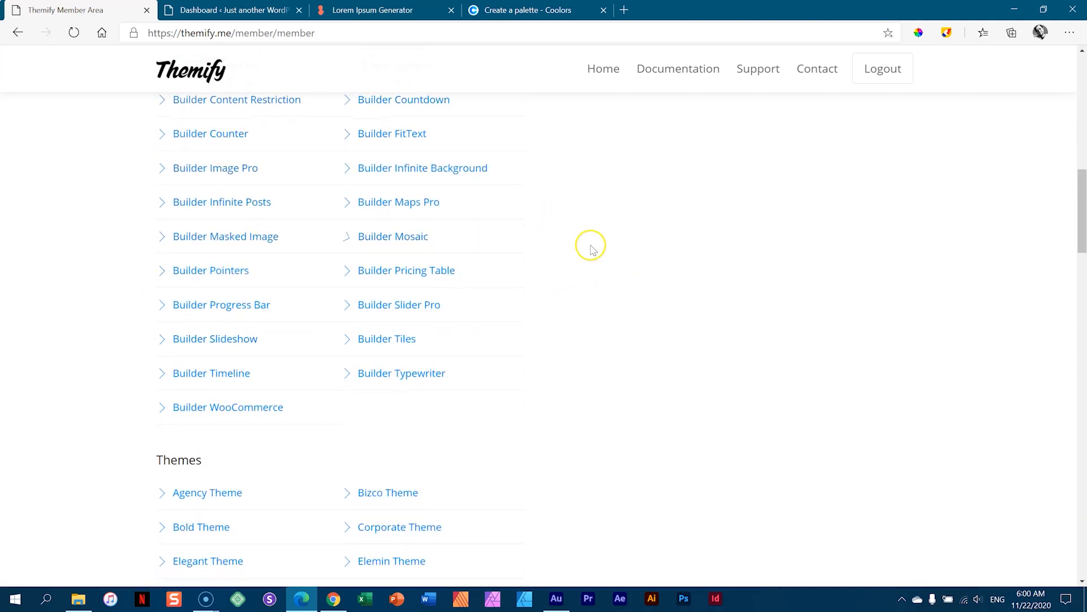
scroll(391, 284, "up", 2)
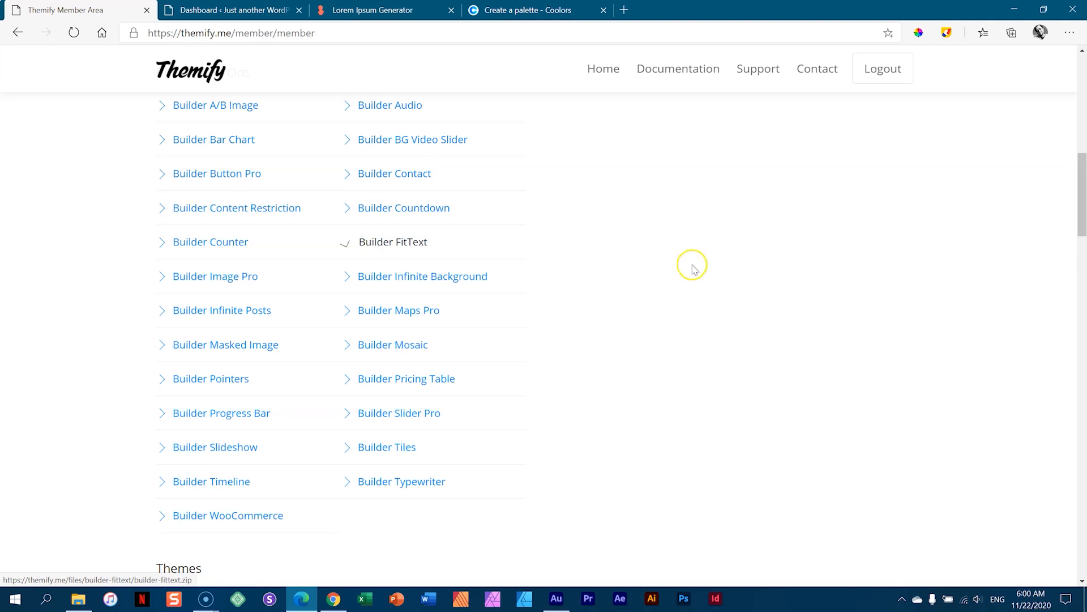
scroll(692, 262, "down", 4)
scroll(695, 269, "down", 4)
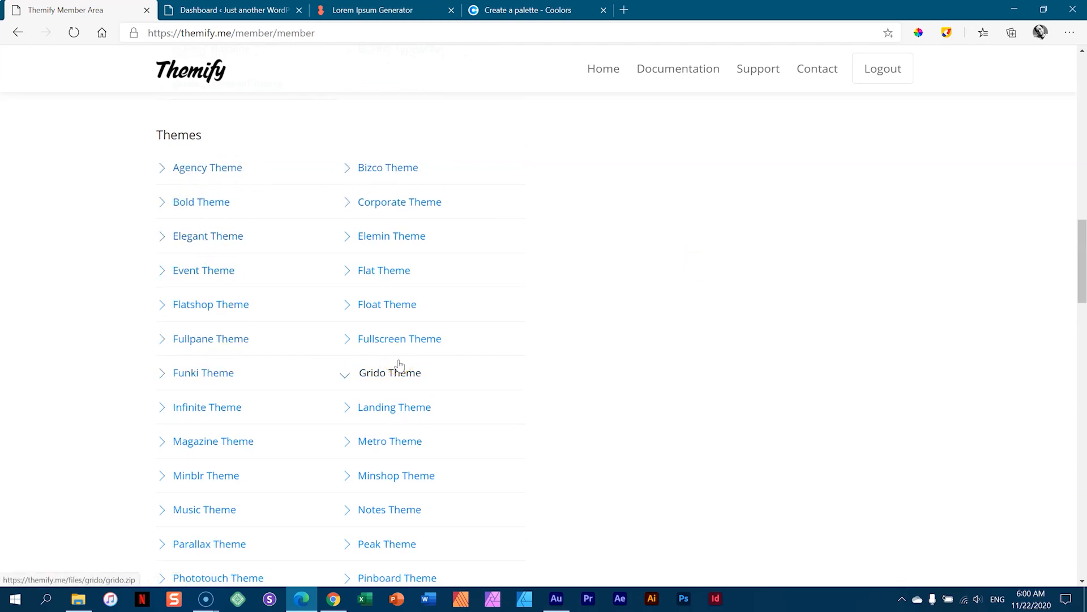
- Browse the Themes and PSD download lists, scroll back up, and return to the Themify homepage
left_click(376, 277)
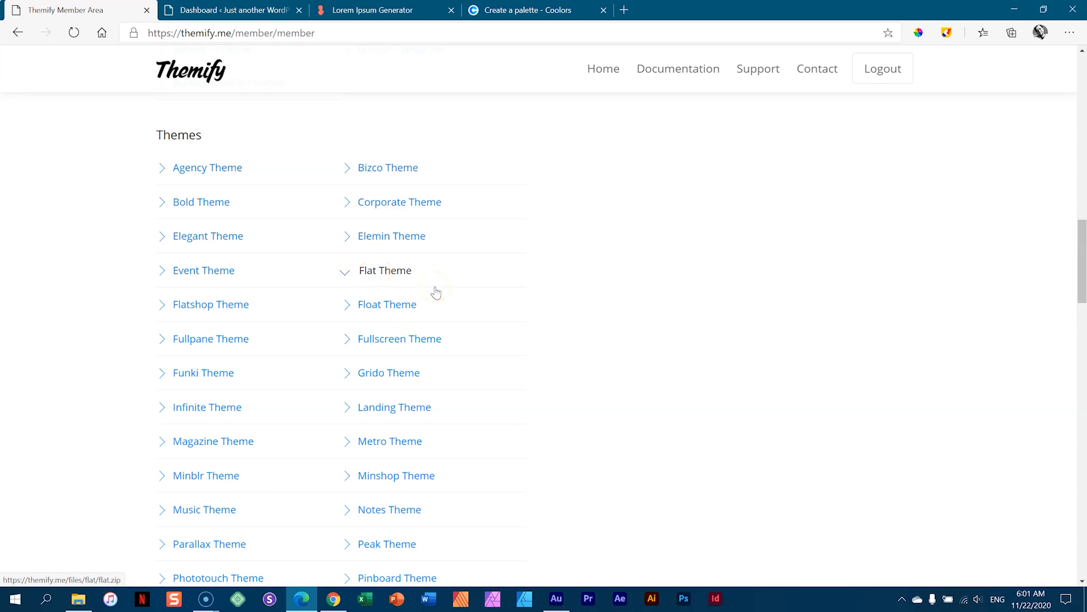
scroll(435, 292, "down", 8)
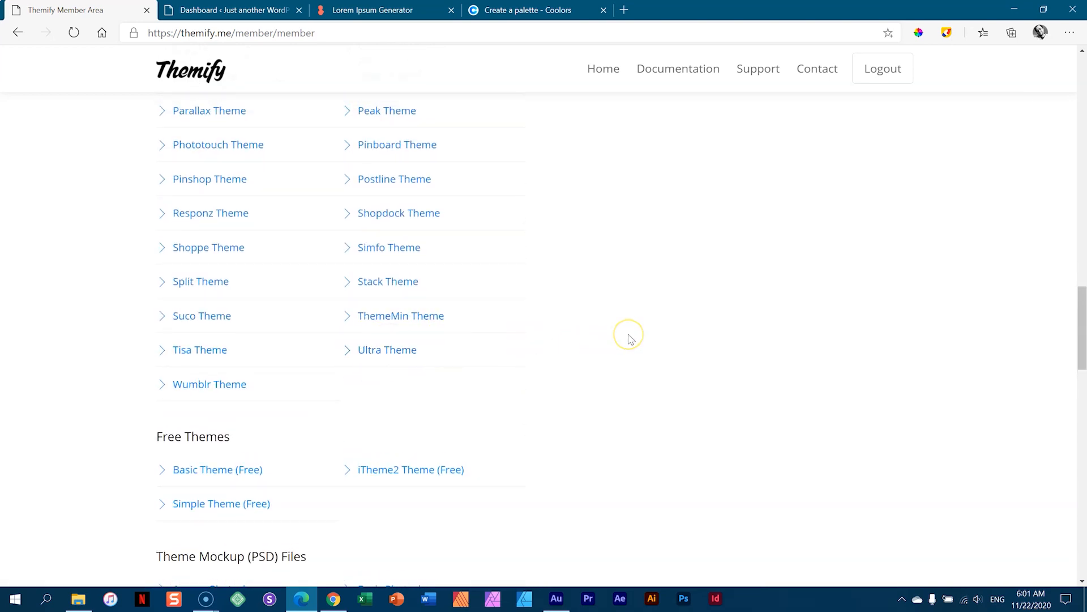
scroll(630, 339, "down", 8)
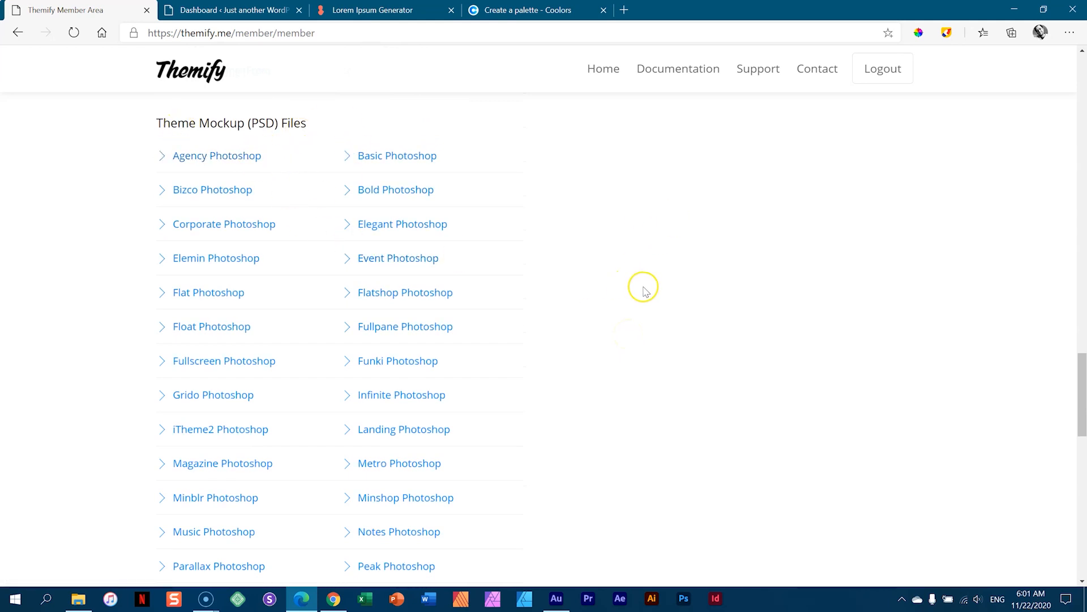
scroll(643, 289, "down", 7)
scroll(646, 292, "down", 8)
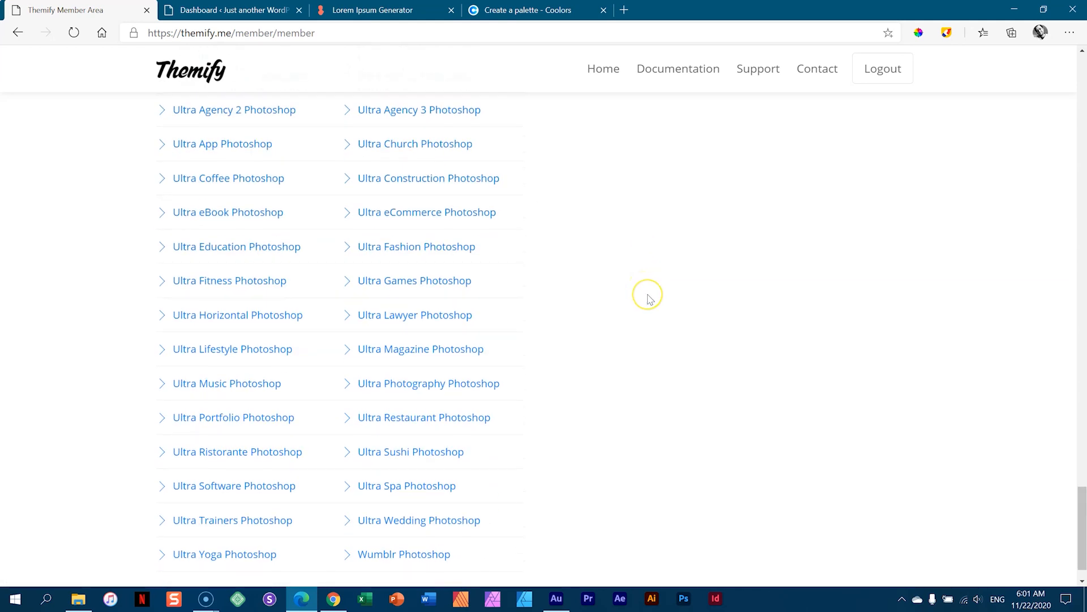
scroll(648, 297, "up", 10)
left_click_drag(1080, 396, 1081, 52)
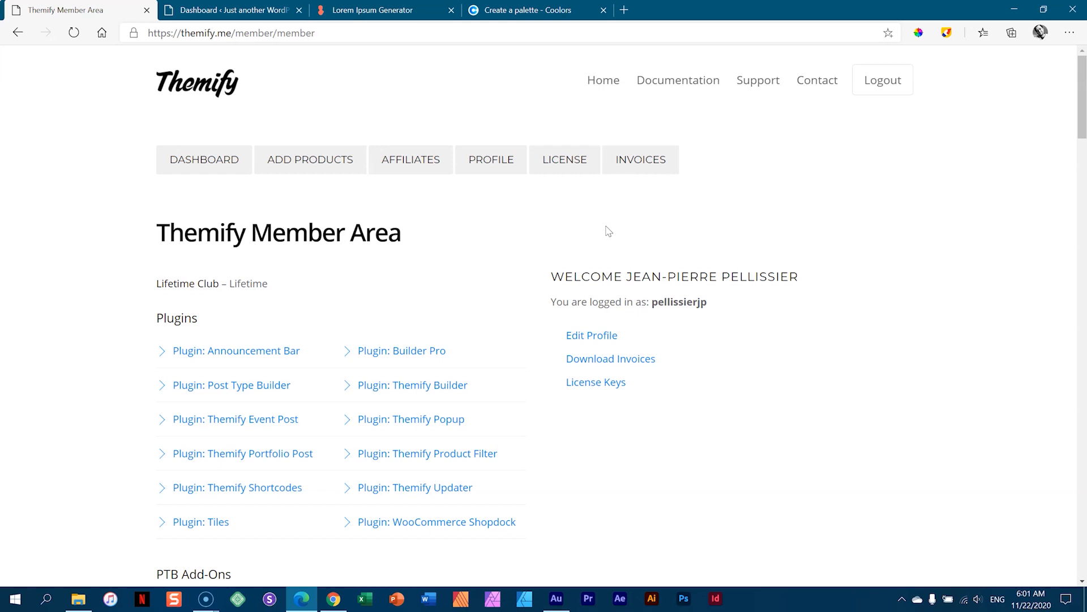
left_click(216, 85)
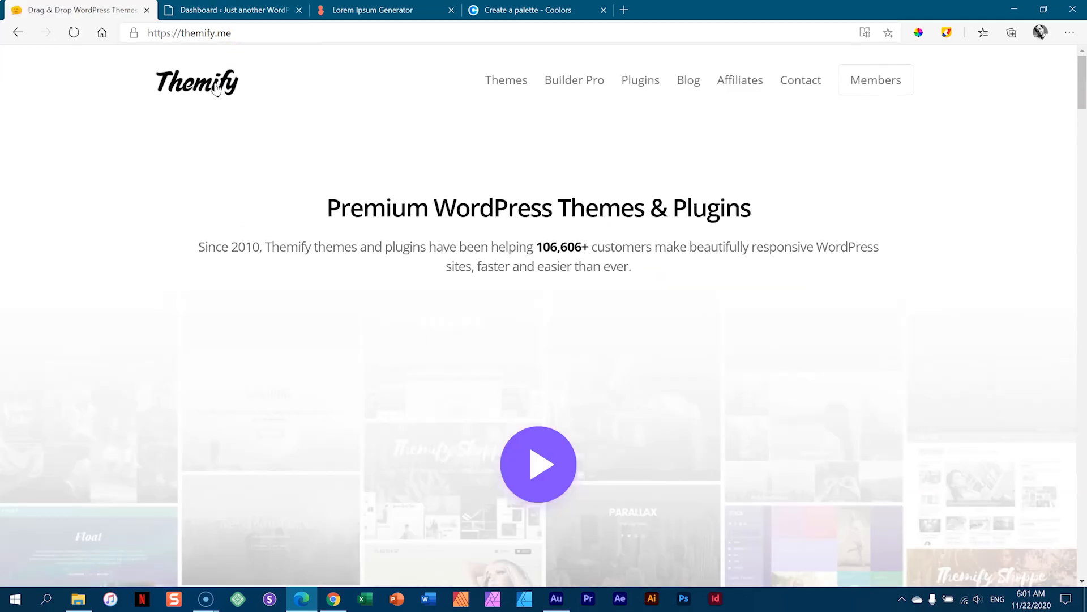
- Scroll the homepage to the $89 Master Club offer, then switch to the WordPress dashboard
left_click_drag(1081, 81, 1083, 137)
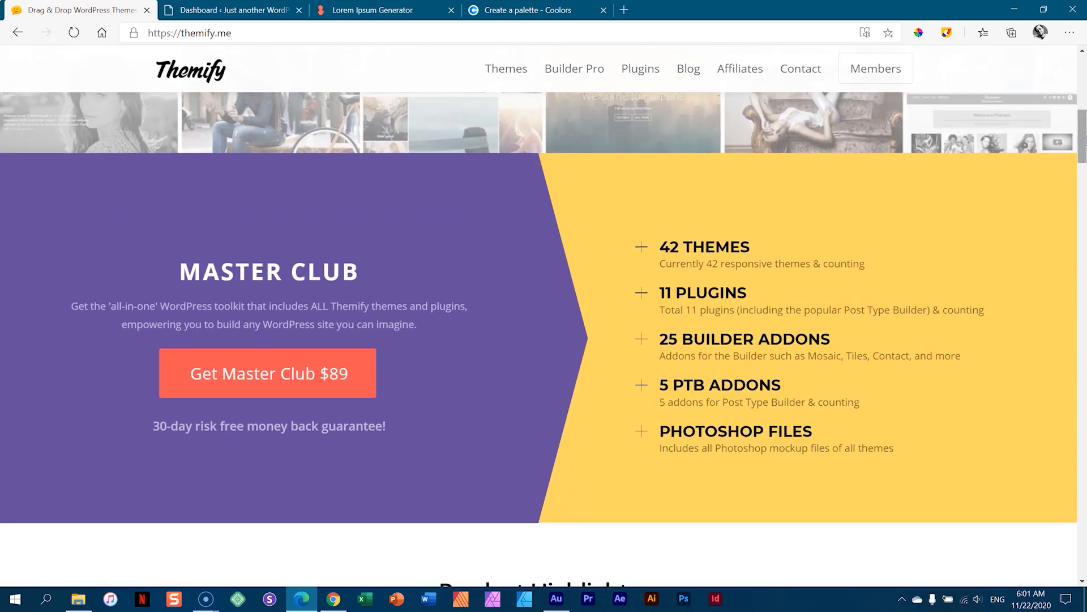
left_click(1084, 130)
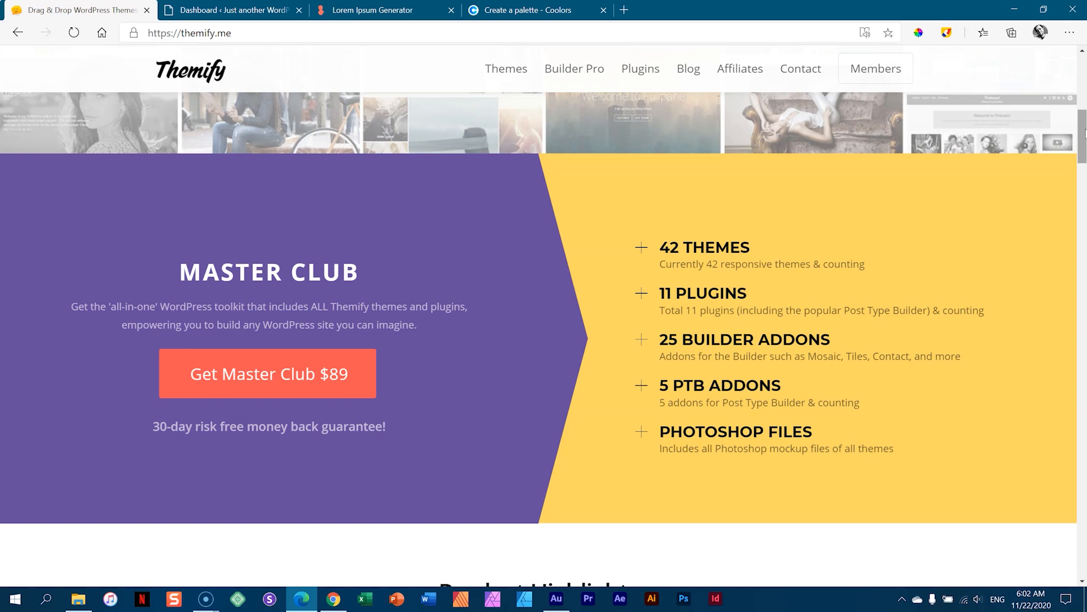
left_click(242, 7)
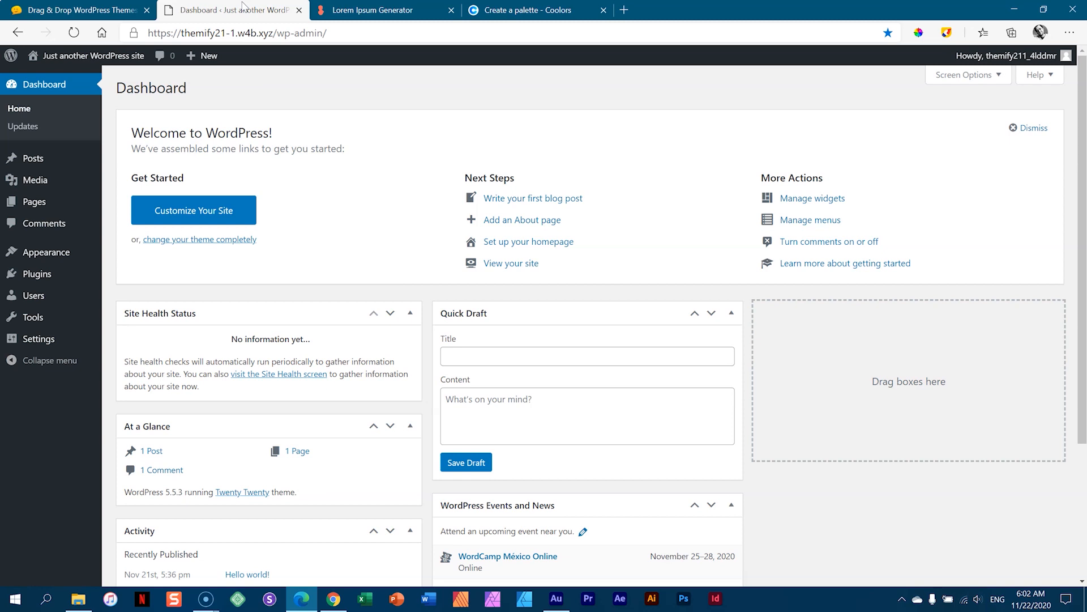
- Trash the 'Hello world!' post, empty the posts trash, and open the Pages list
left_click(119, 161)
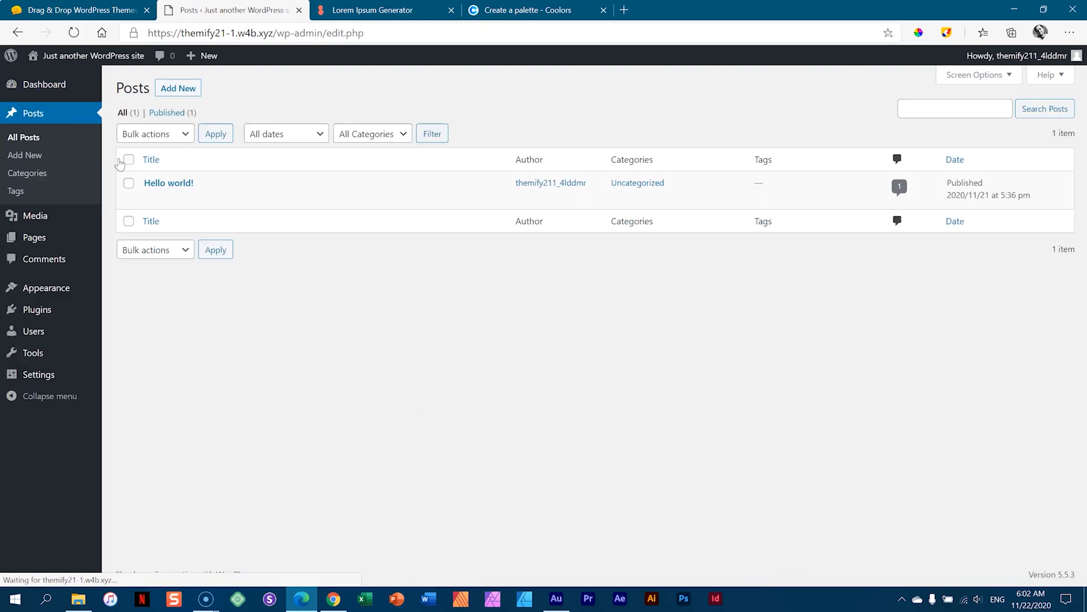
left_click(216, 200)
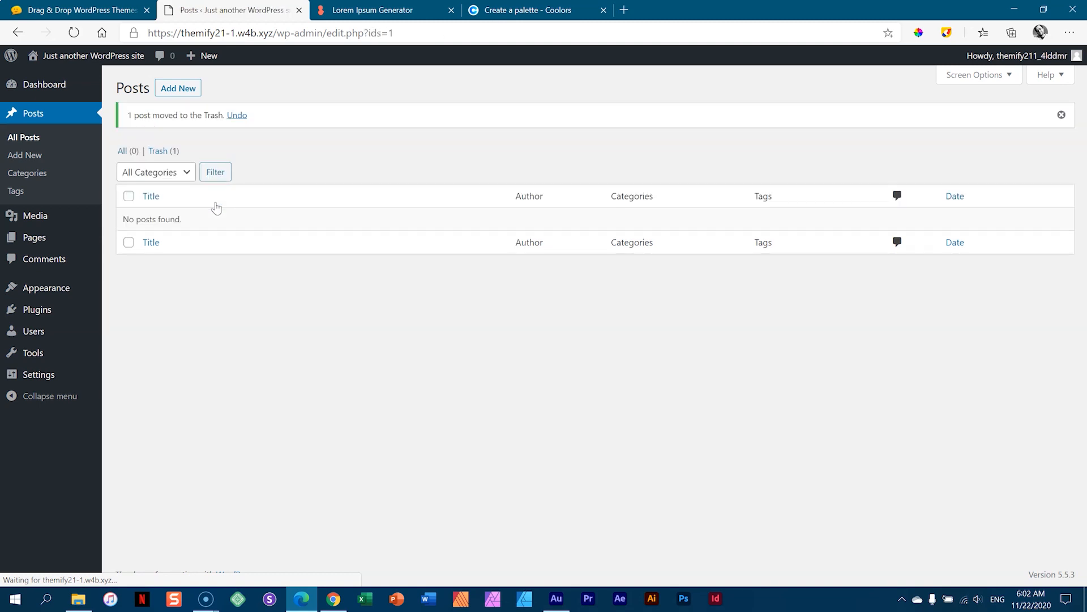
left_click(164, 151)
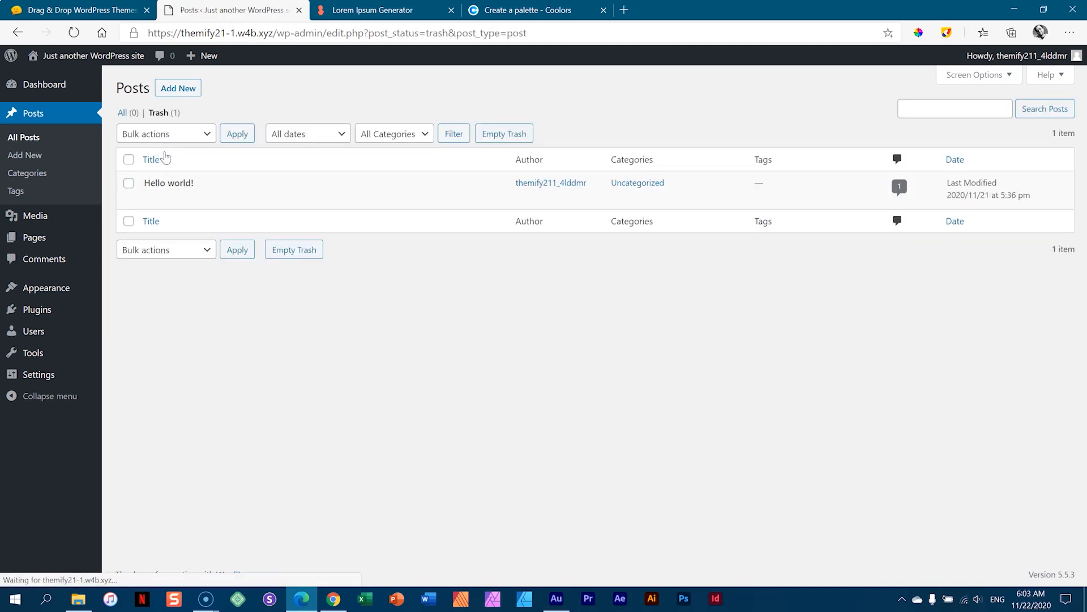
left_click(502, 135)
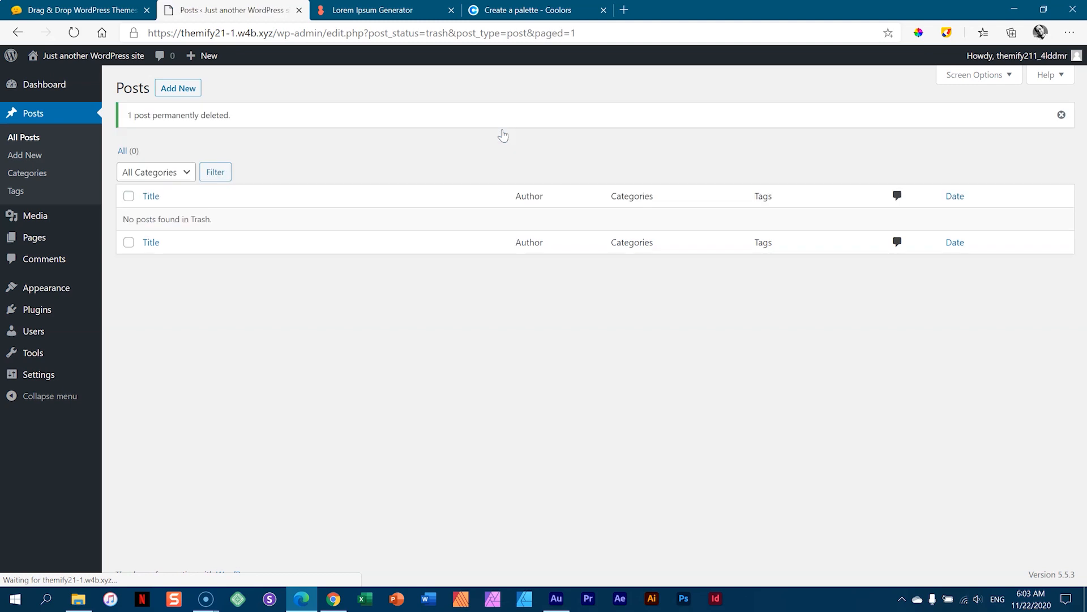
left_click(25, 236)
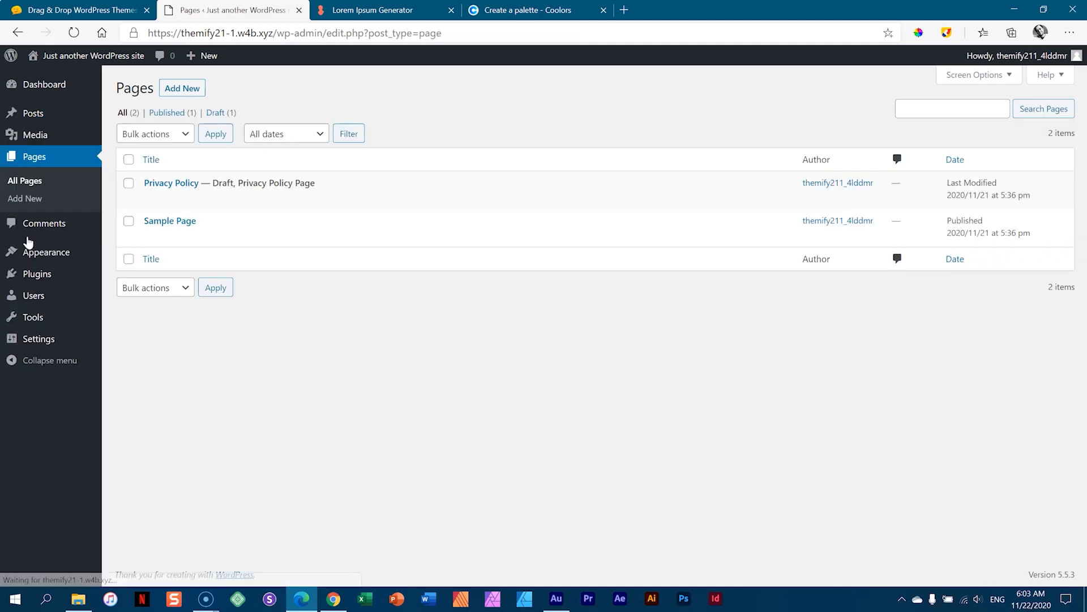
- Bulk-trash the Sample Page and Privacy Policy pages, then empty the pages trash
left_click(128, 160)
left_click(170, 134)
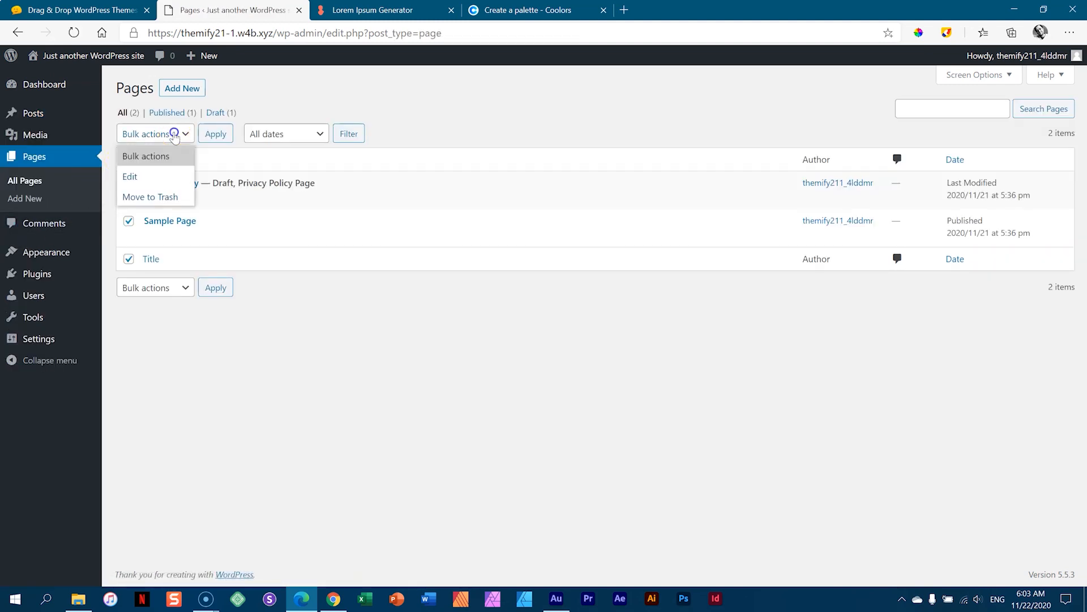
left_click(160, 197)
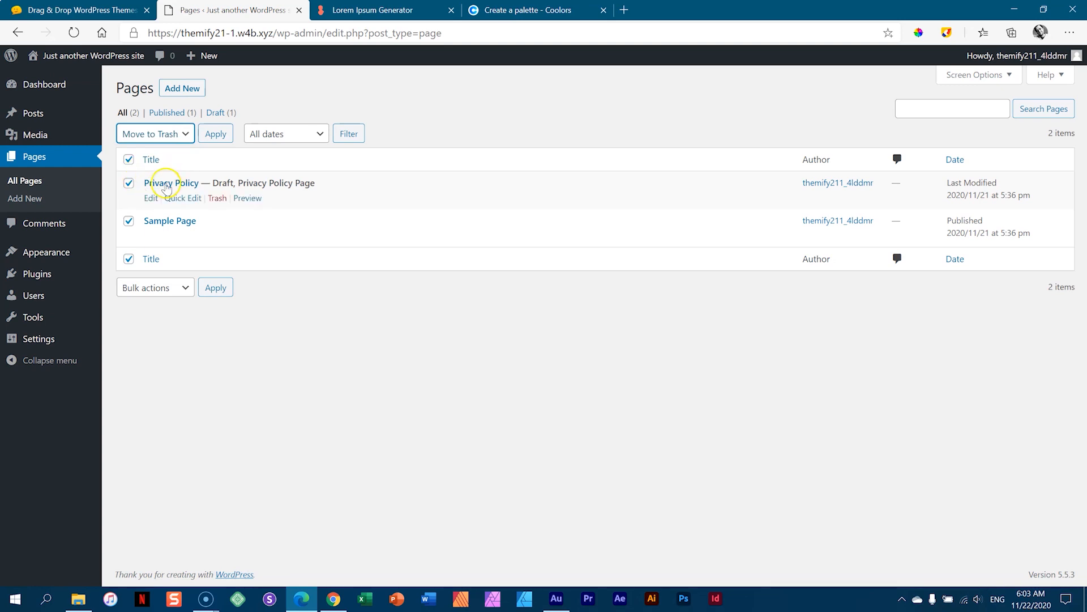
left_click(221, 136)
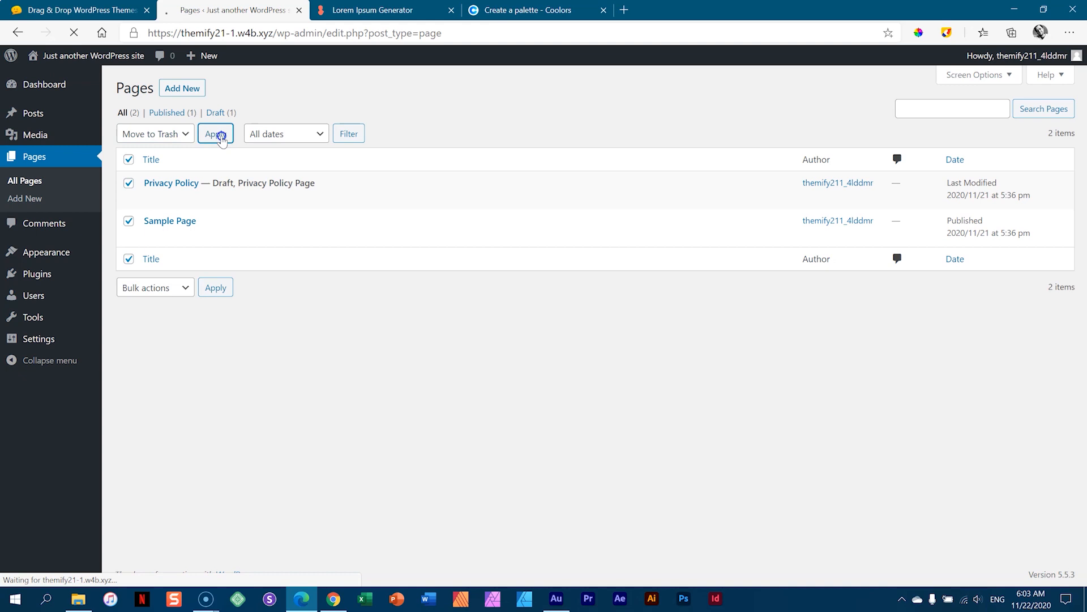
left_click(162, 151)
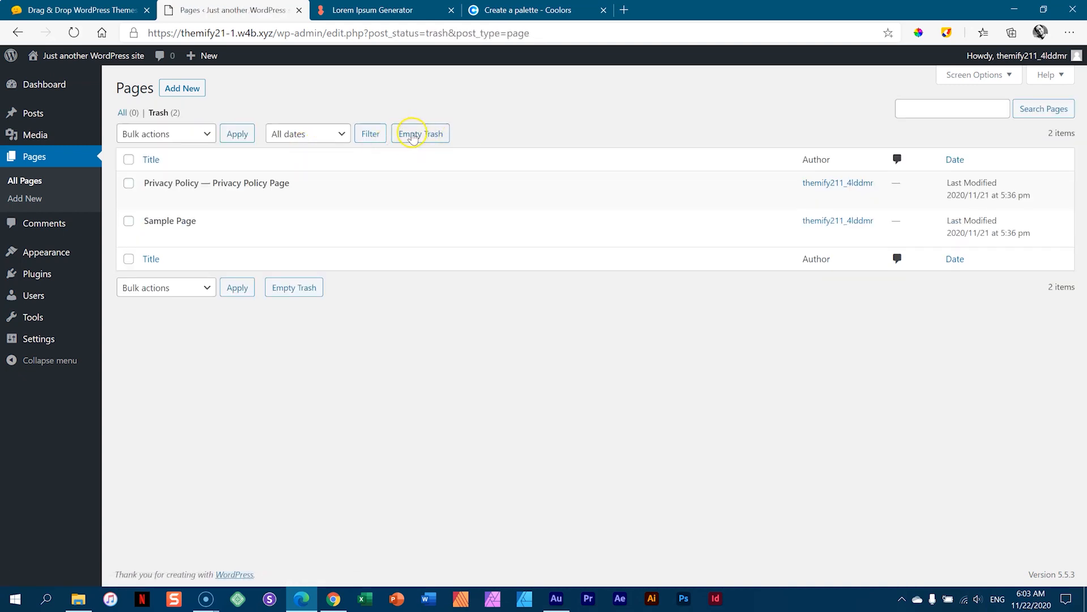
left_click(412, 135)
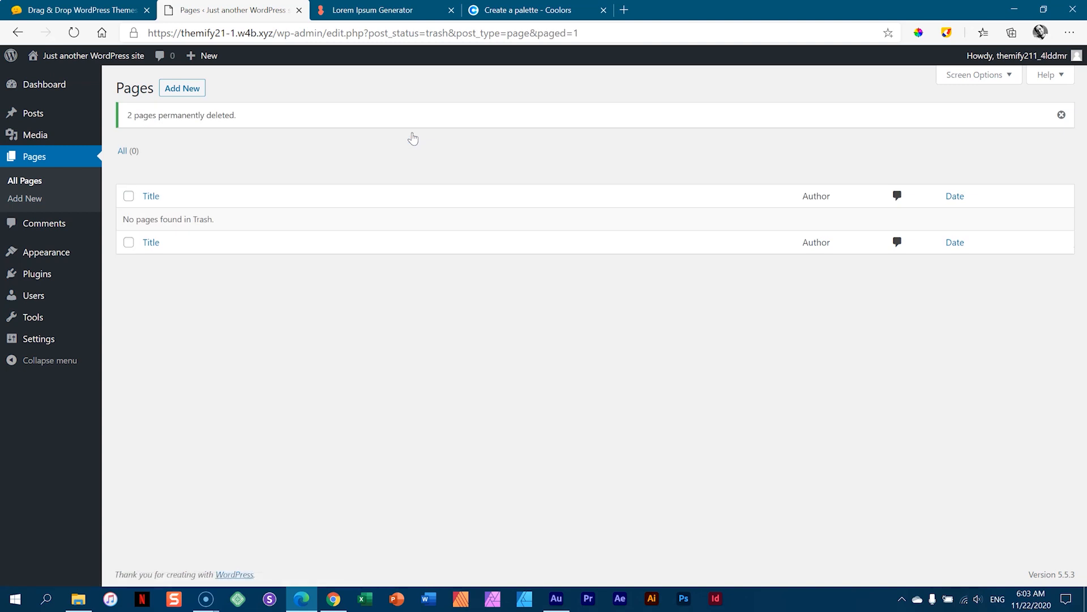
- Set the site language to English (South Africa) in General Settings
mouse_move(49, 340)
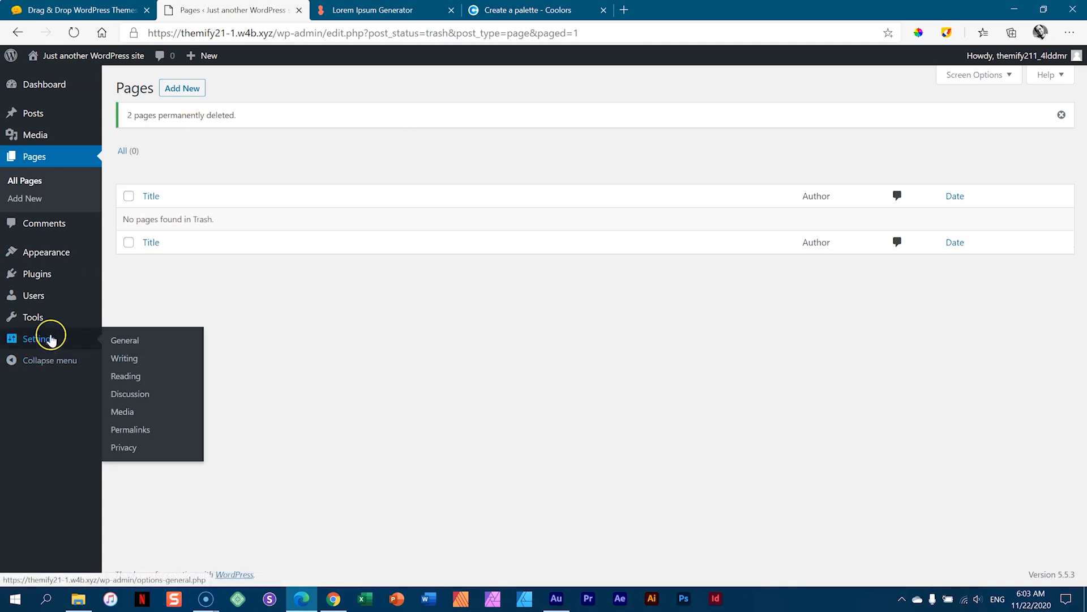
left_click(122, 341)
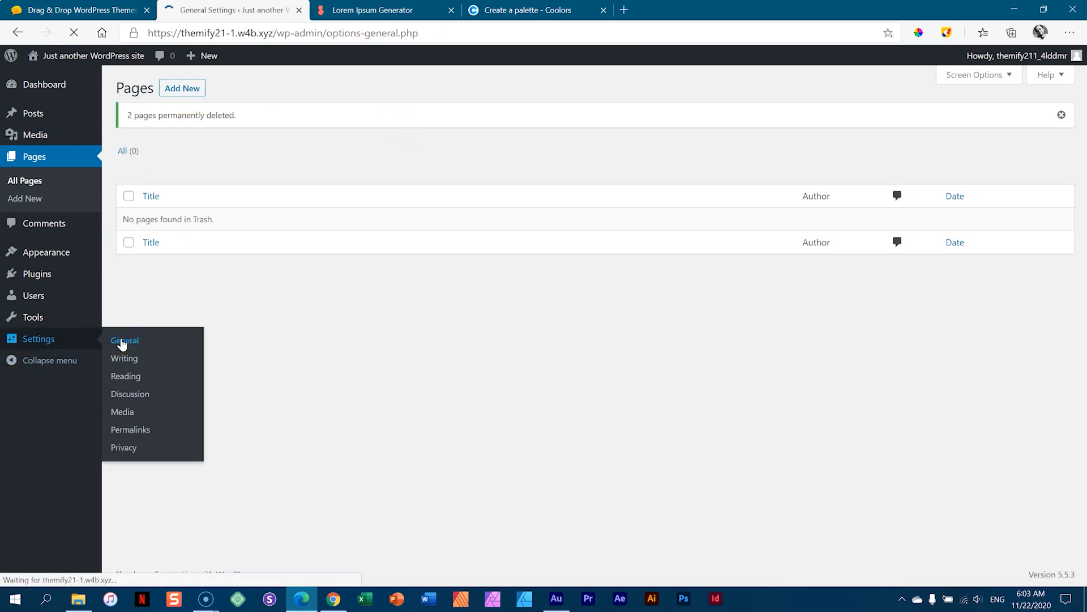
scroll(462, 398, "down", 5)
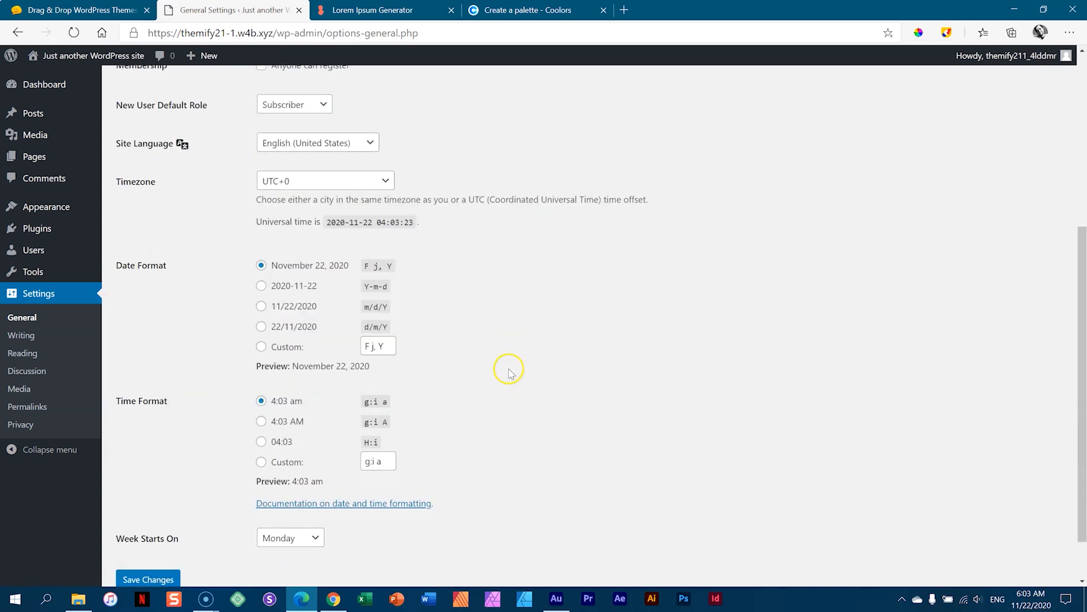
left_click(359, 112)
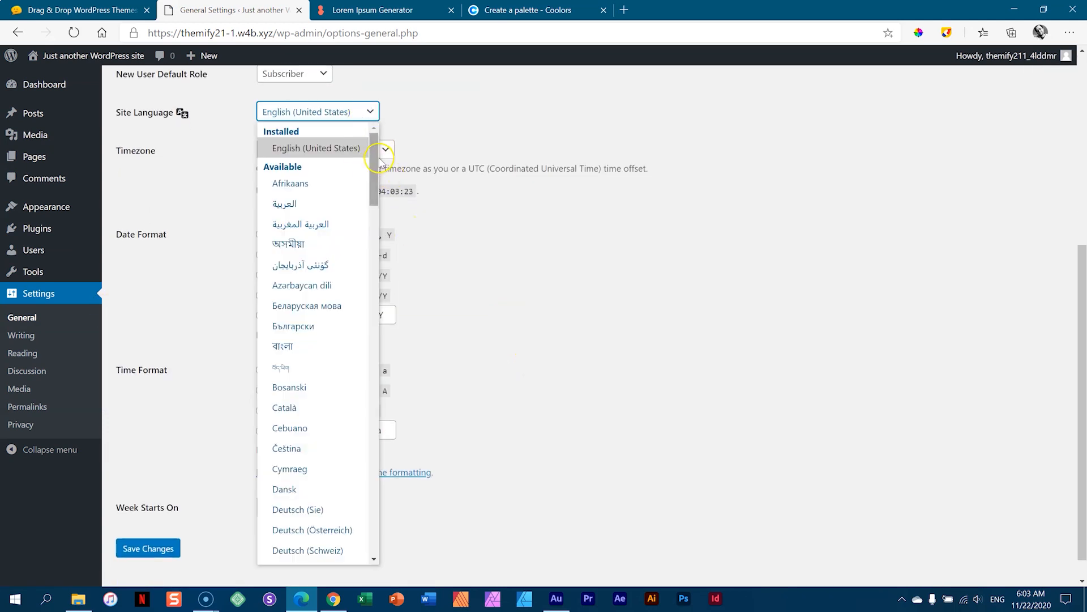
left_click_drag(374, 165, 374, 237)
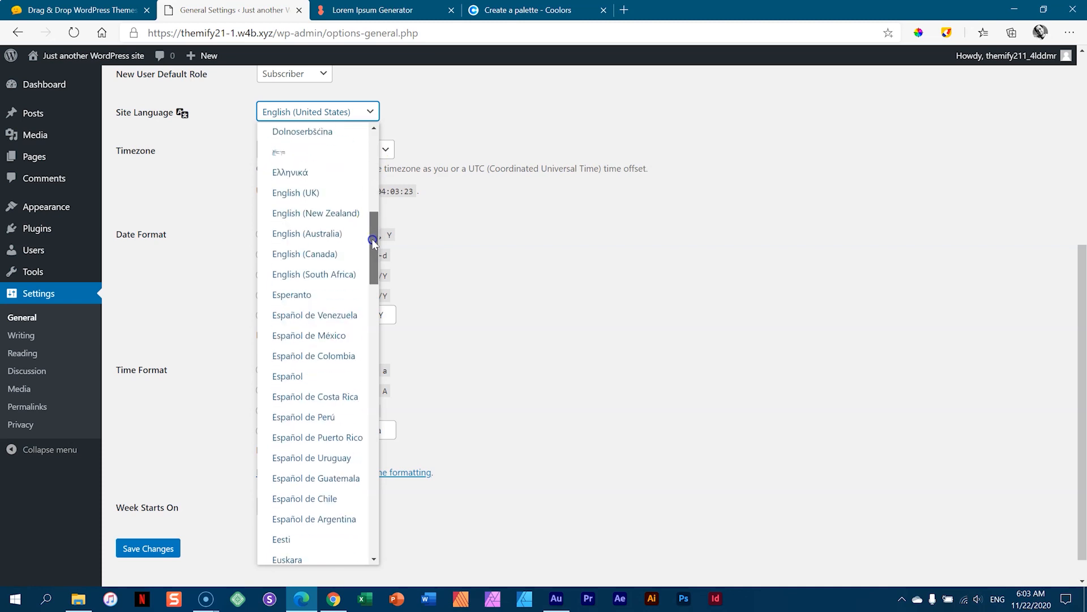
left_click(340, 272)
- Set the timezone to Johannesburg and save the general settings
left_click(376, 151)
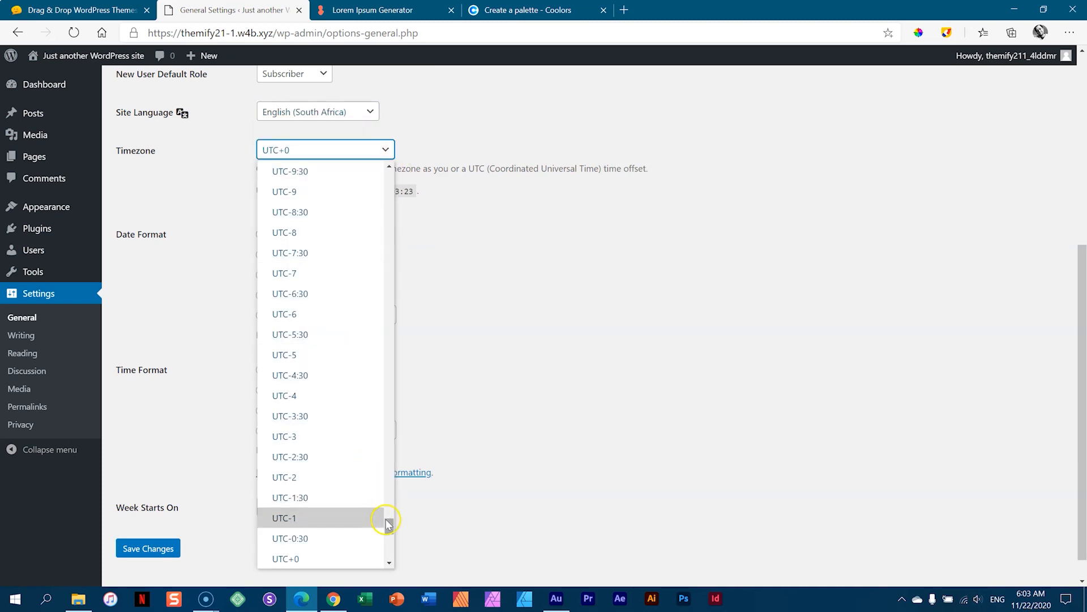
left_click_drag(389, 526, 387, 539)
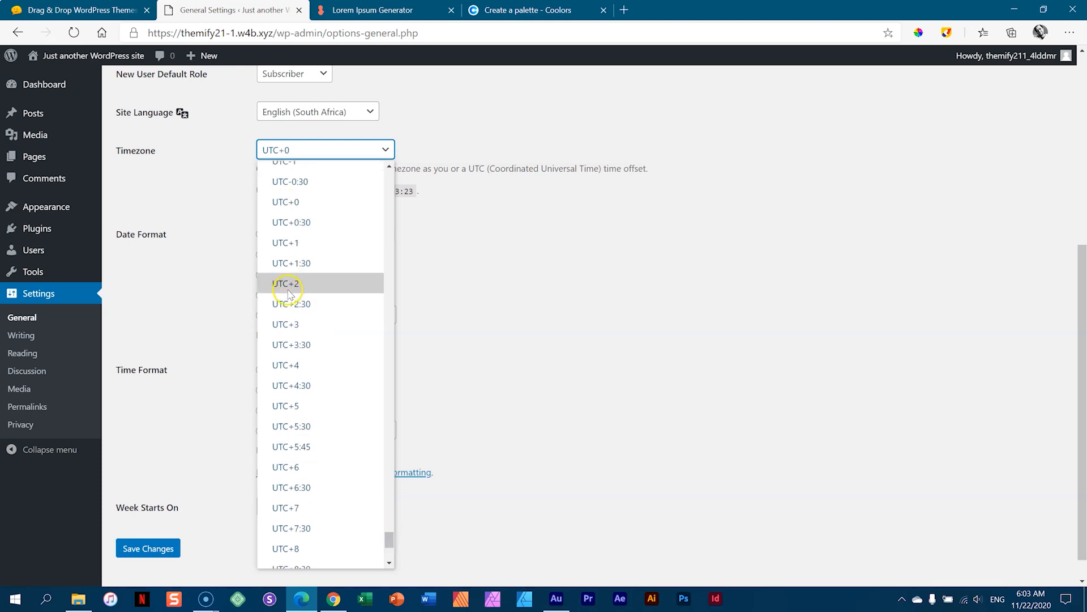
left_click_drag(388, 539, 385, 287)
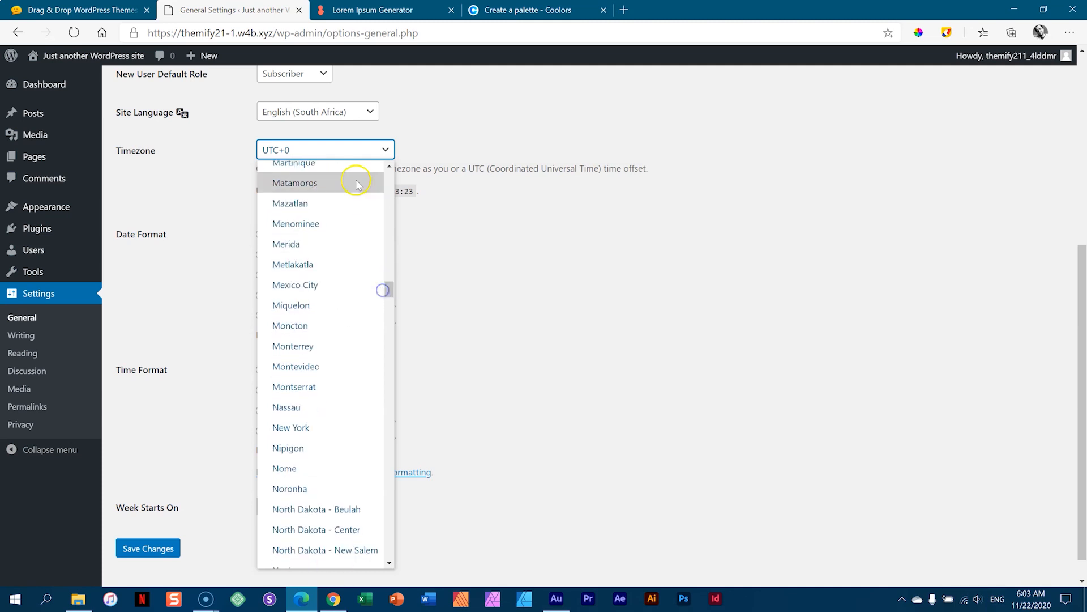
left_click(351, 150)
left_click(352, 151)
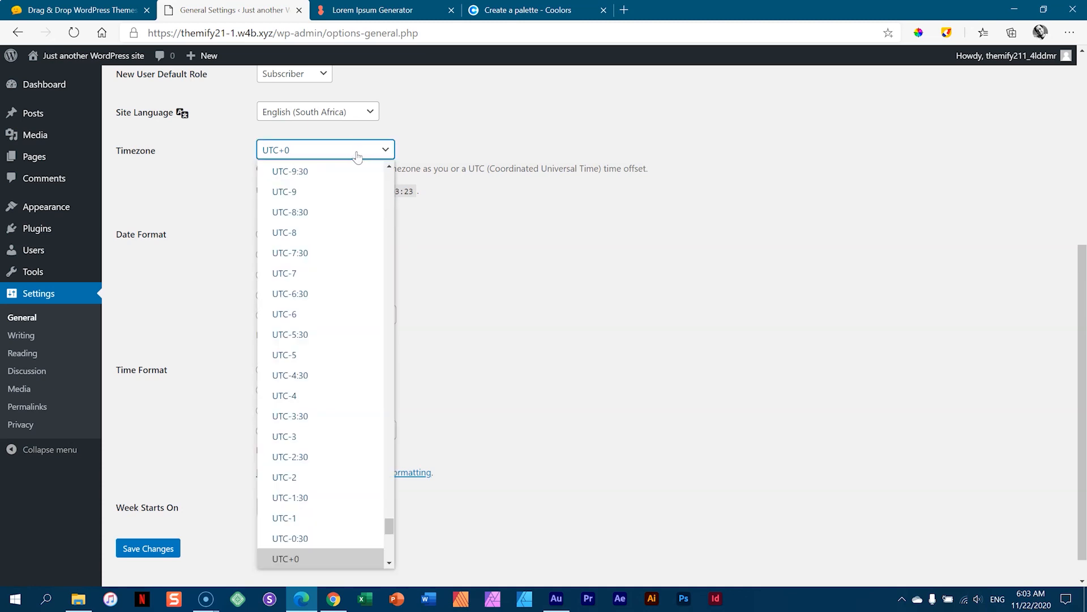
key("j")
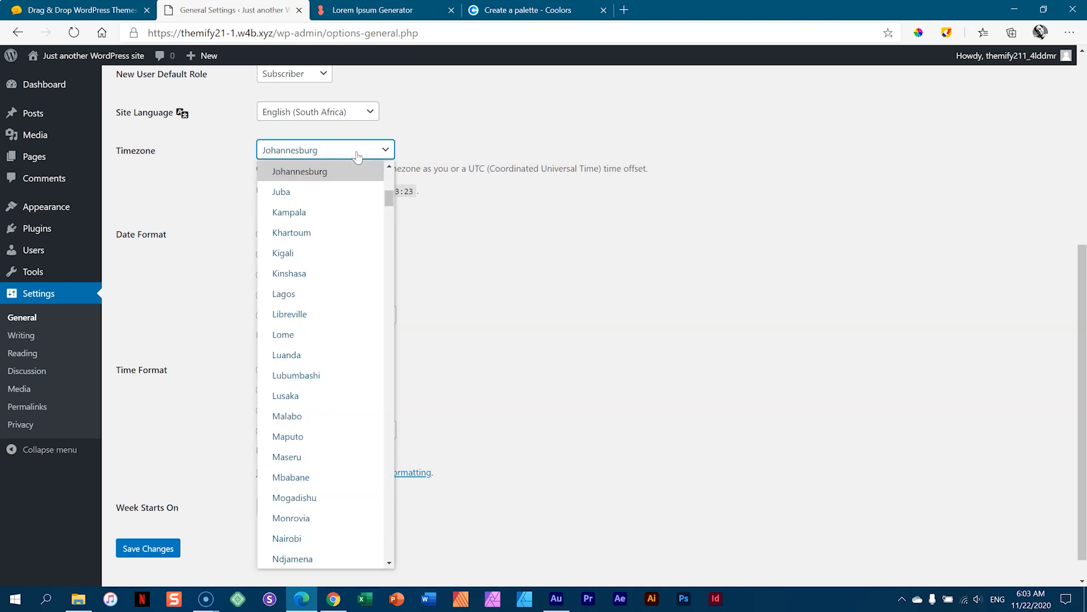
left_click(319, 172)
left_click(155, 548)
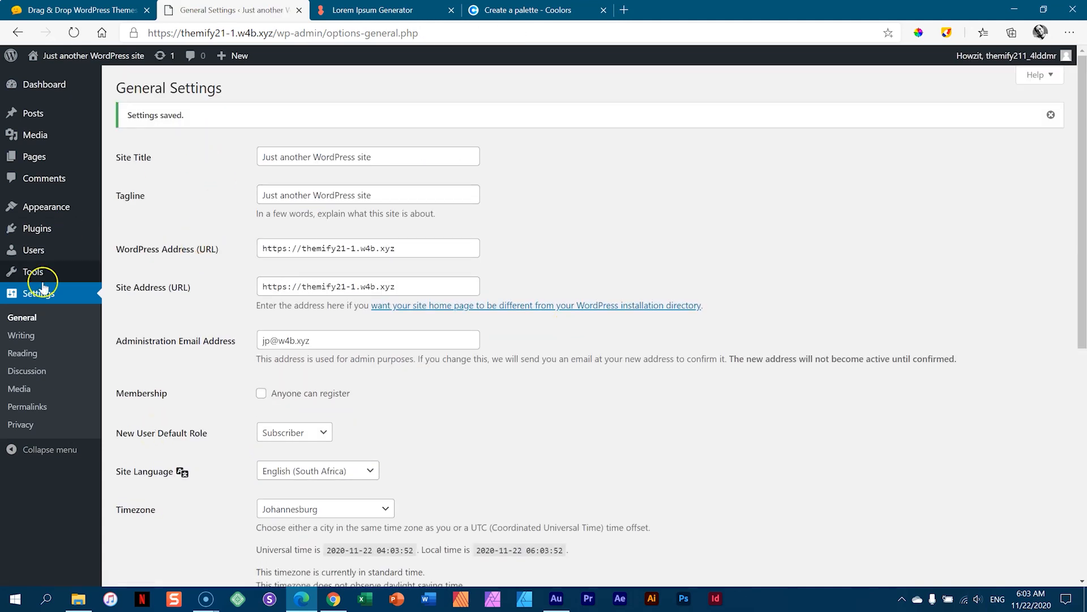
- Switch permalinks to the Post name structure and save
left_click(36, 408)
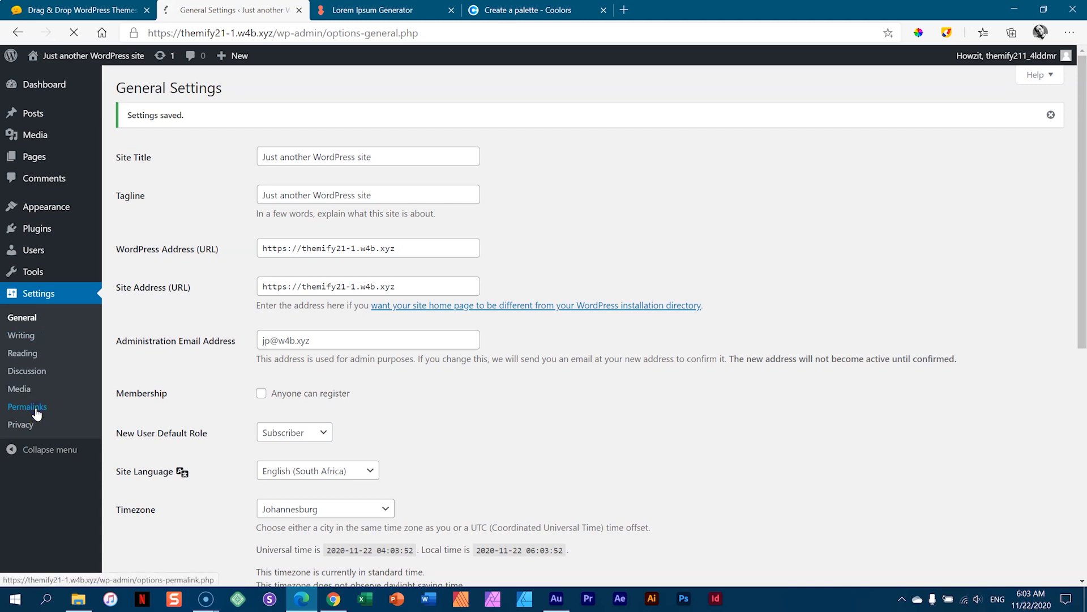
left_click(121, 342)
scroll(226, 311, "down", 2)
left_click(156, 527)
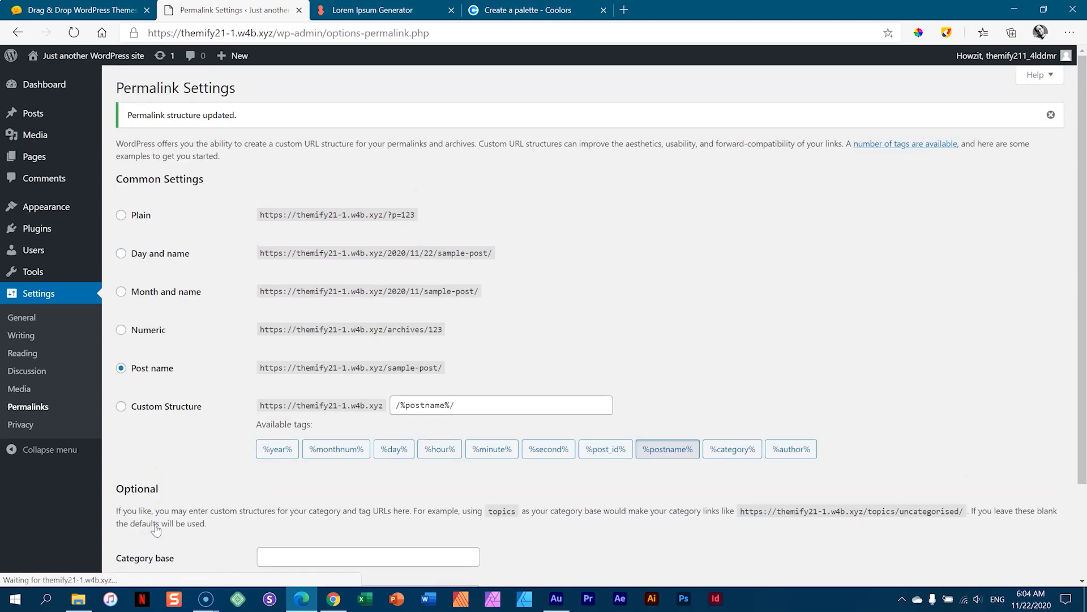
- Install the pending en_ZA translation updates and return to the Dashboard
left_click(163, 57)
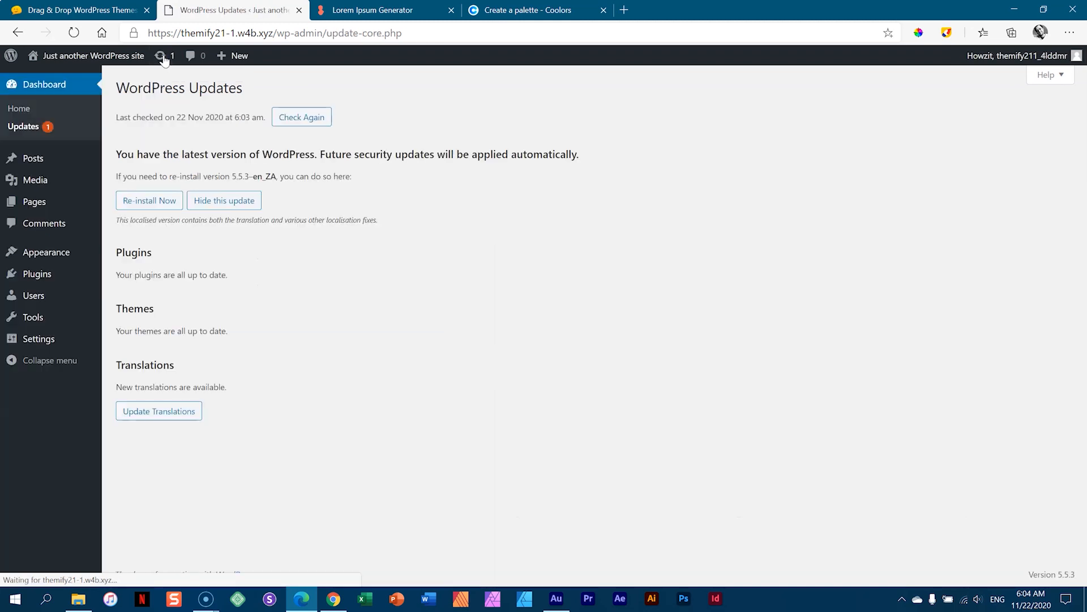
left_click(157, 411)
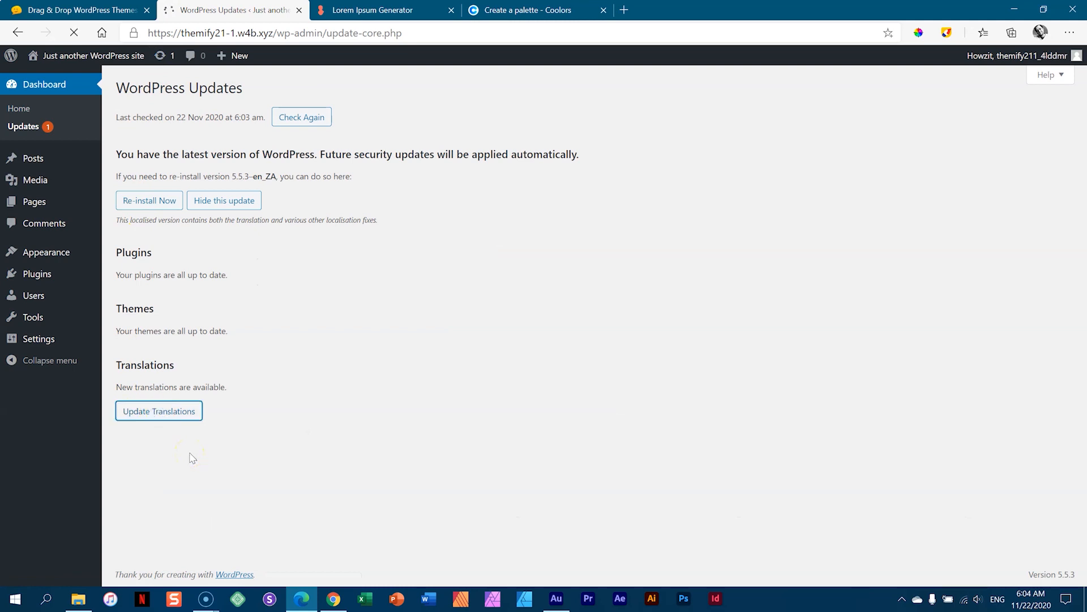
left_click(54, 85)
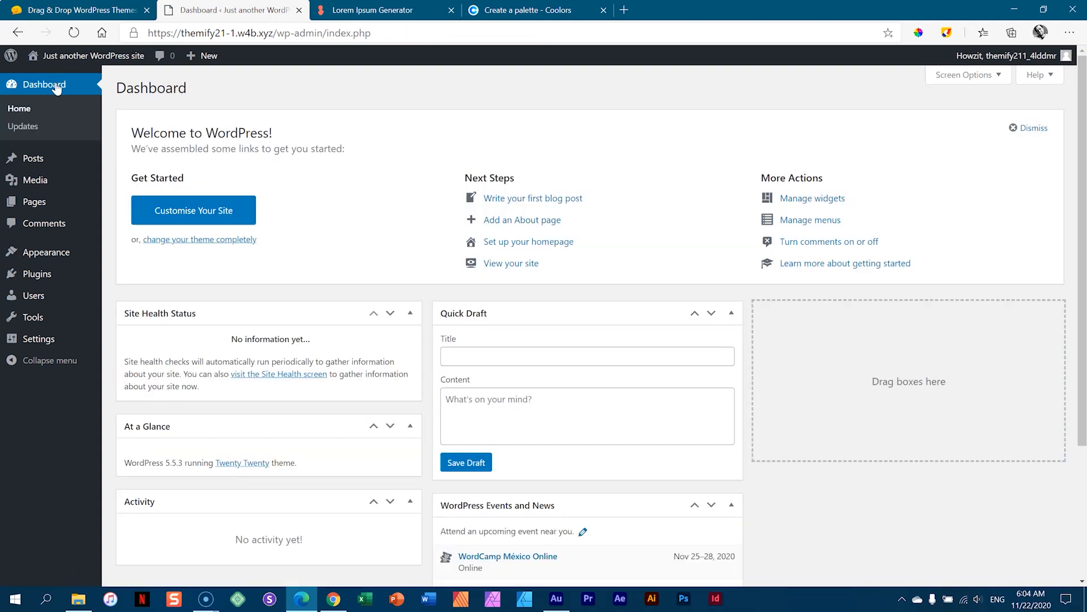
- On themify.me, open the Member Area and expand the Plugin: Themify Updater entry
left_click(85, 9)
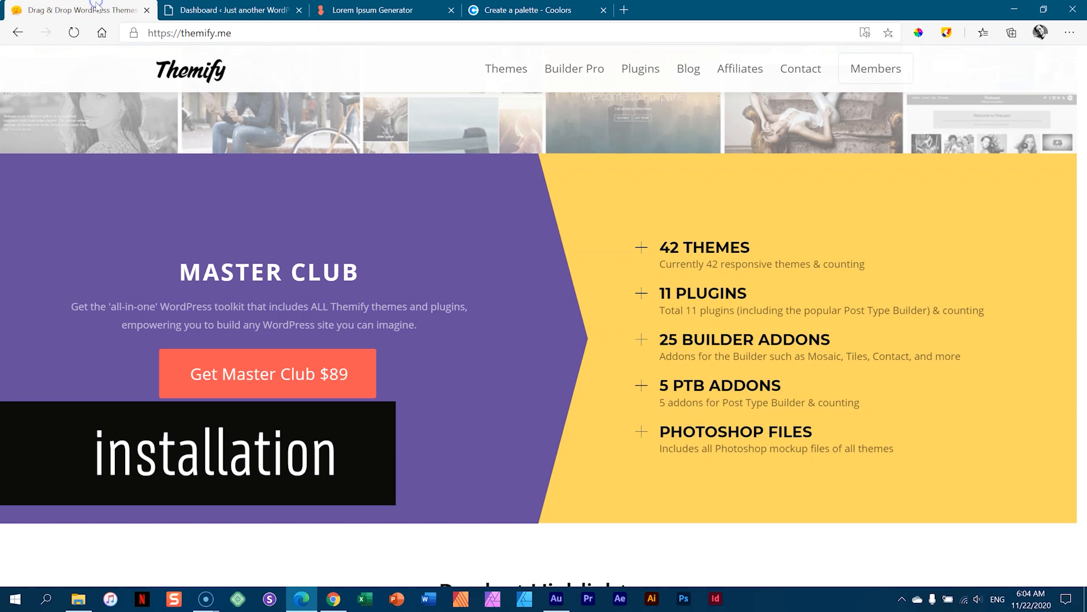
scroll(508, 180, "down", 6)
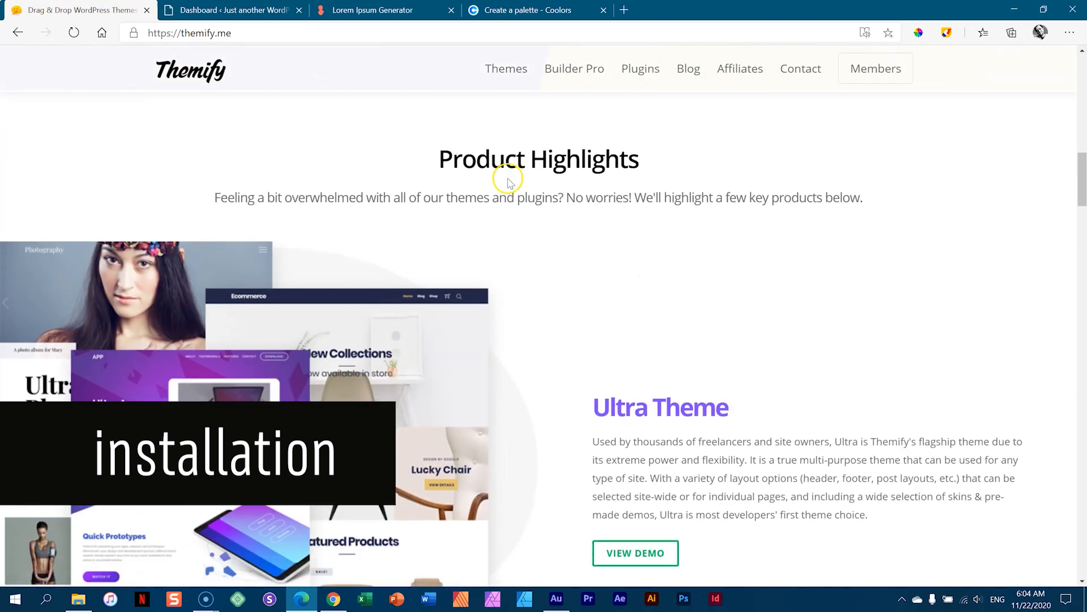
left_click_drag(1082, 173, 1085, 187)
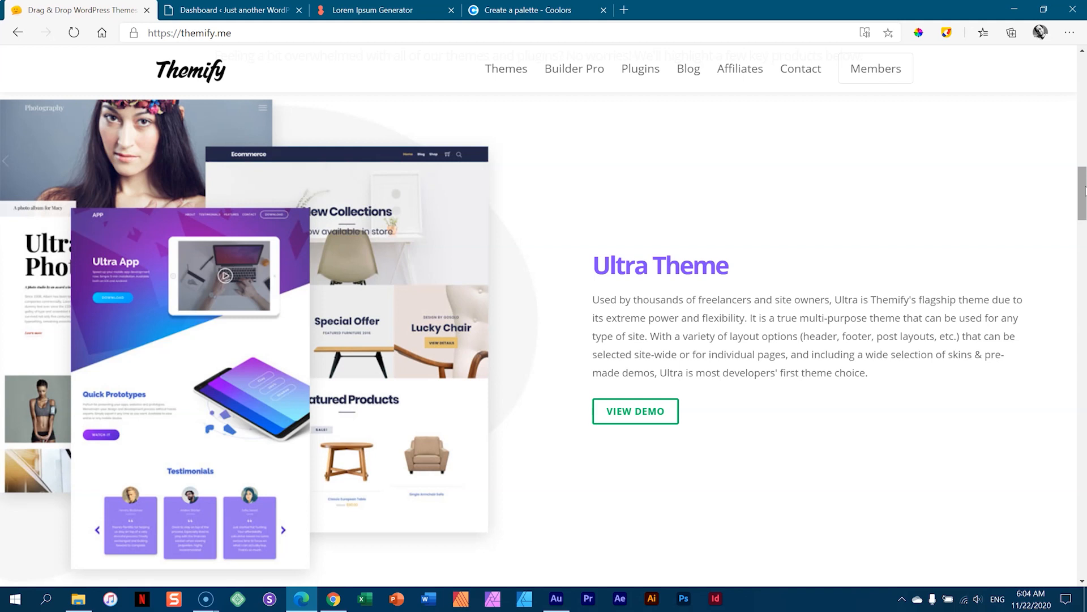
mouse_move(861, 68)
left_click(861, 111)
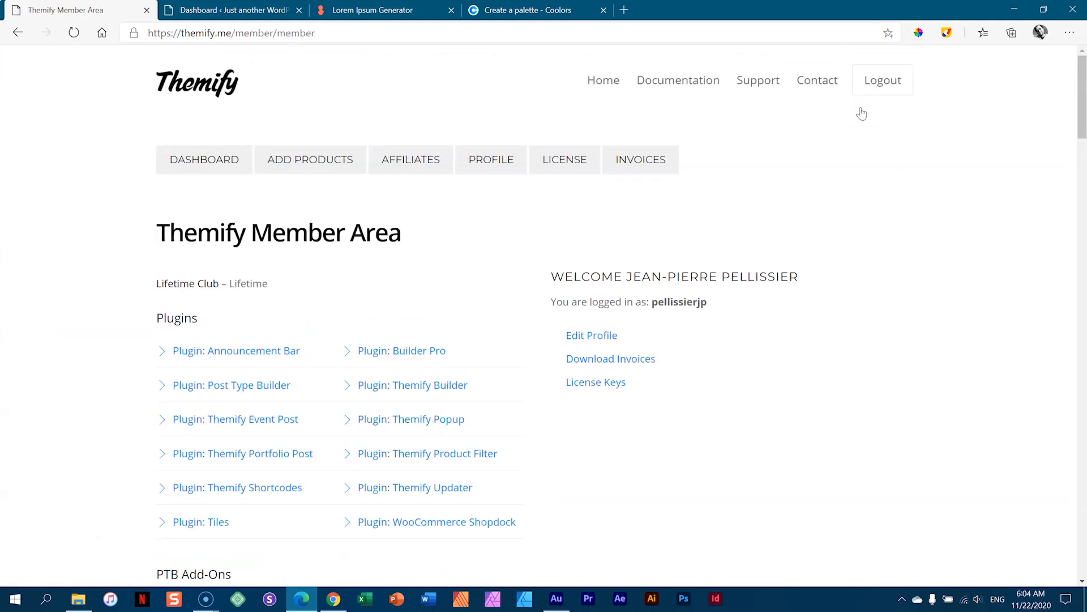
left_click_drag(1080, 111, 1060, 265)
scroll(369, 287, "down", 10)
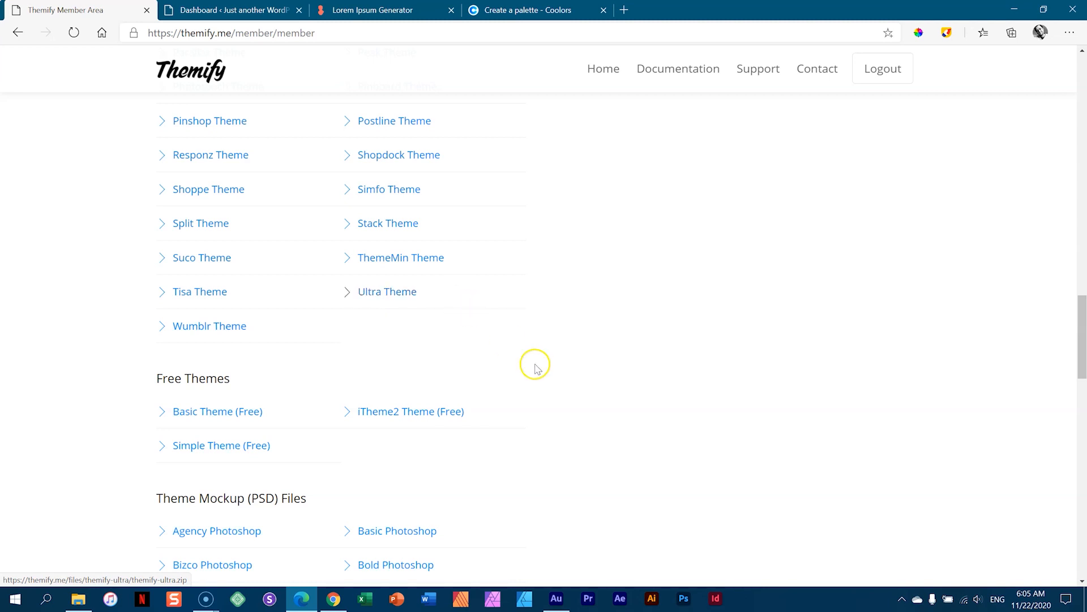
scroll(533, 390, "up", 12)
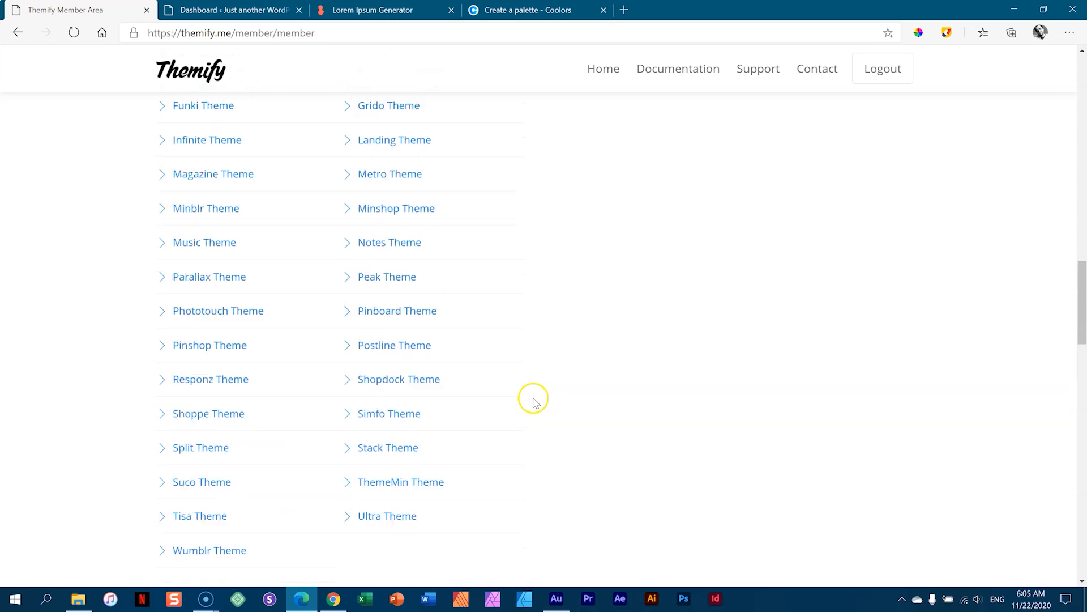
scroll(563, 428, "up", 10)
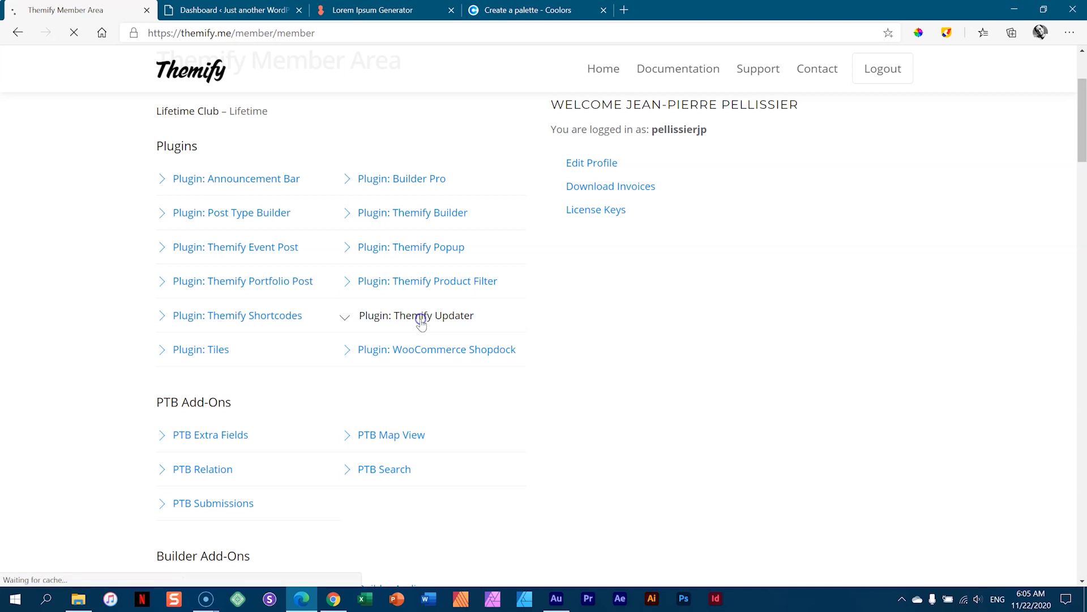
- Download themify-updater.zip and open the License Keys page in the member area
left_click(420, 323)
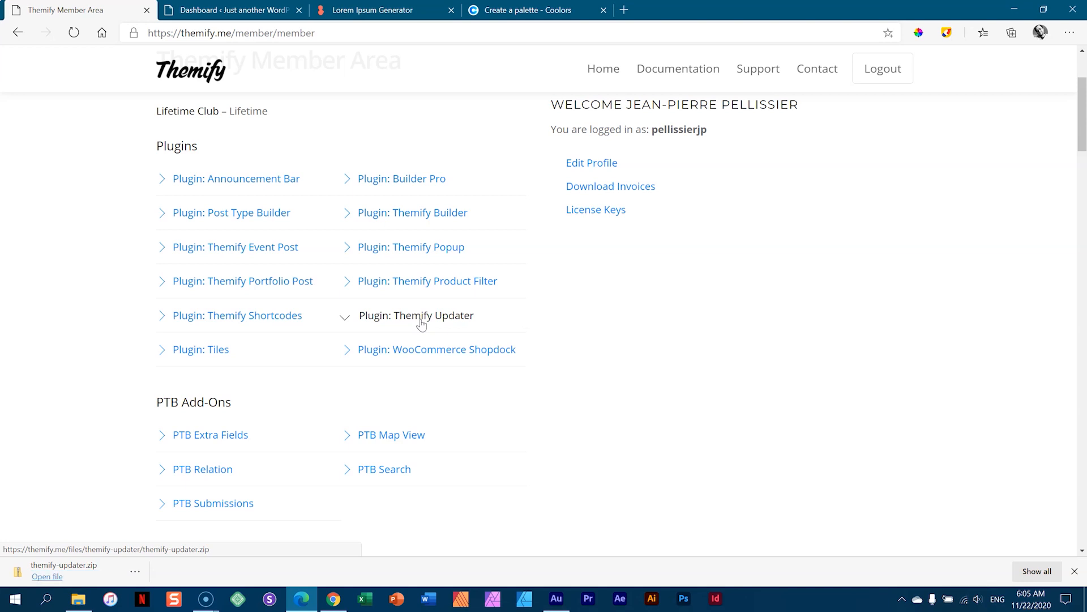
left_click(409, 319)
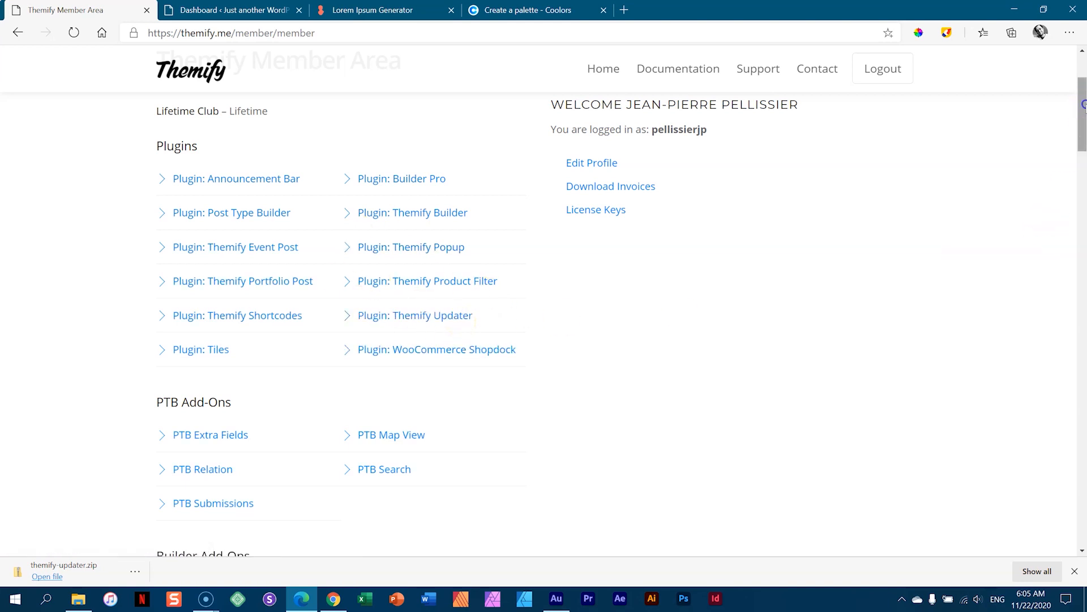
scroll(1082, 104, "up", 2)
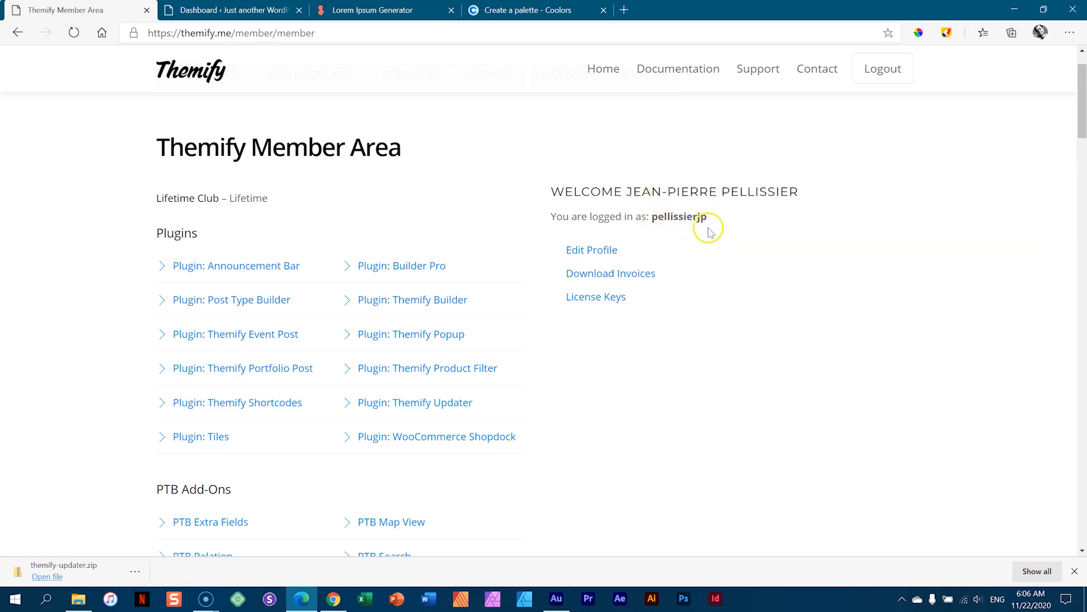
left_click(578, 305)
left_click(232, 10)
- Bulk-delete the Akismet Anti-Spam and Hello Dolly plugins, then go to Add Plugins
mouse_move(66, 274)
left_click(136, 278)
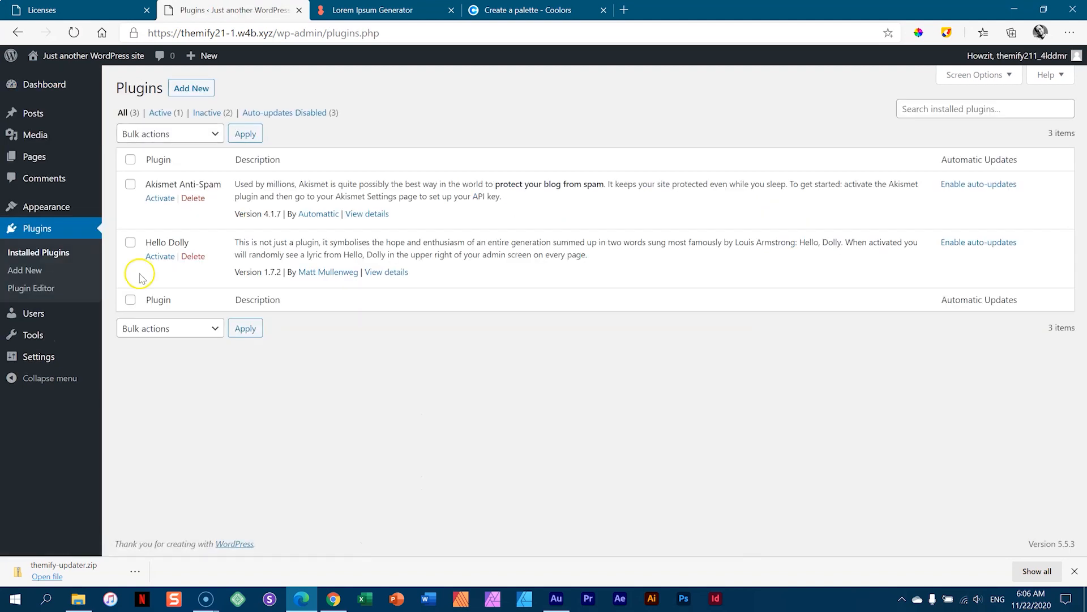
left_click(130, 160)
left_click(204, 136)
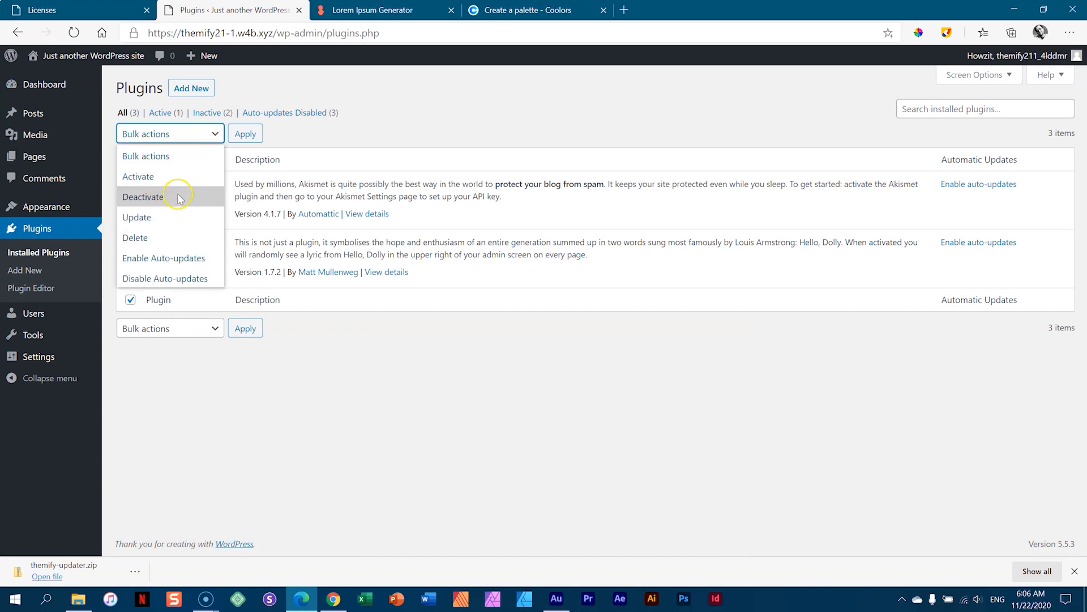
left_click(159, 235)
left_click(242, 136)
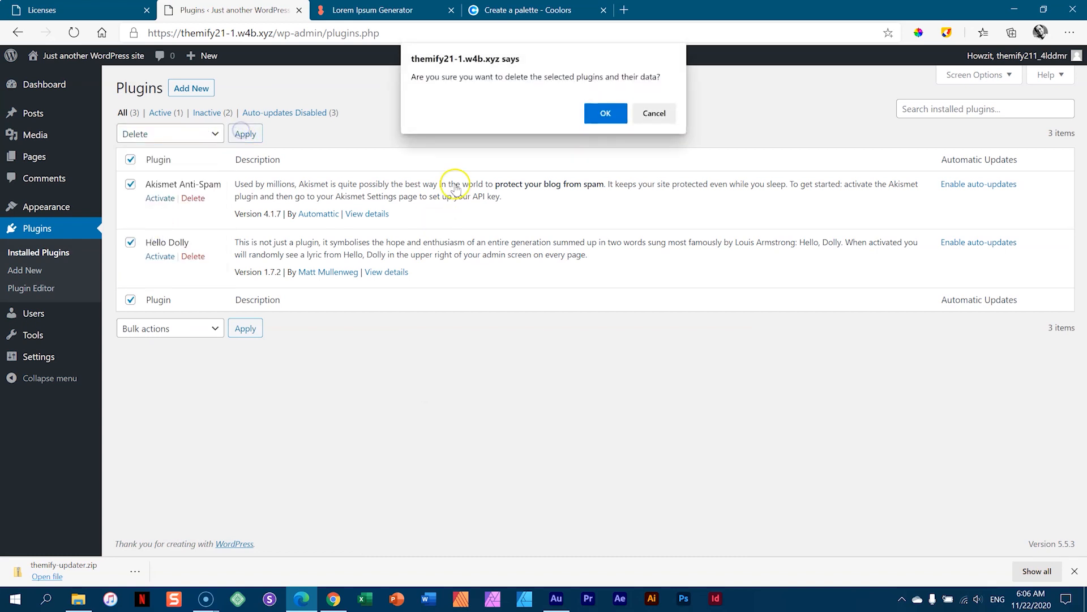
left_click(607, 114)
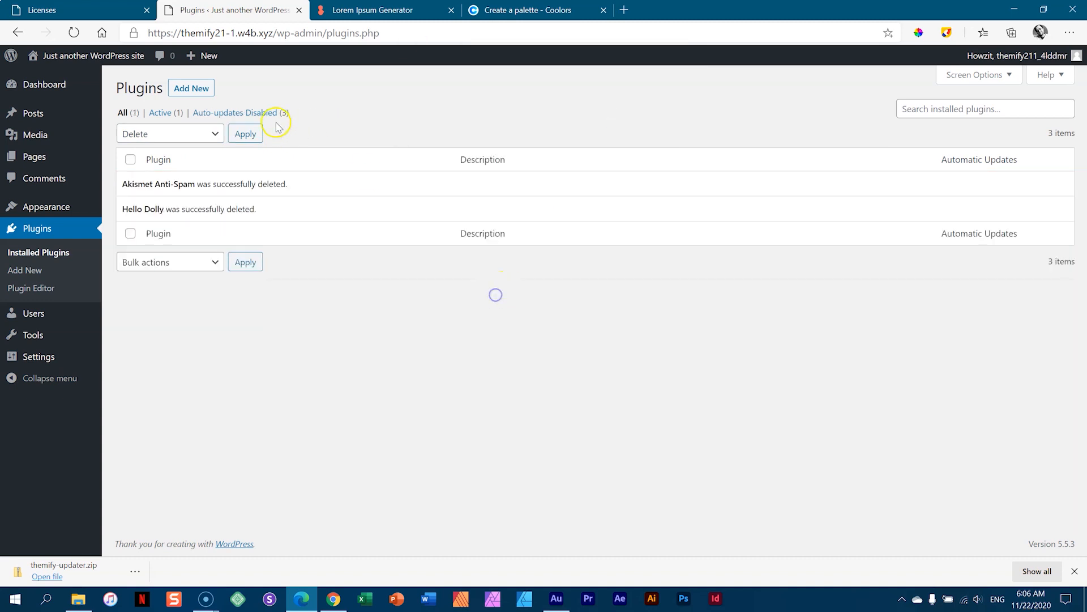
left_click(187, 90)
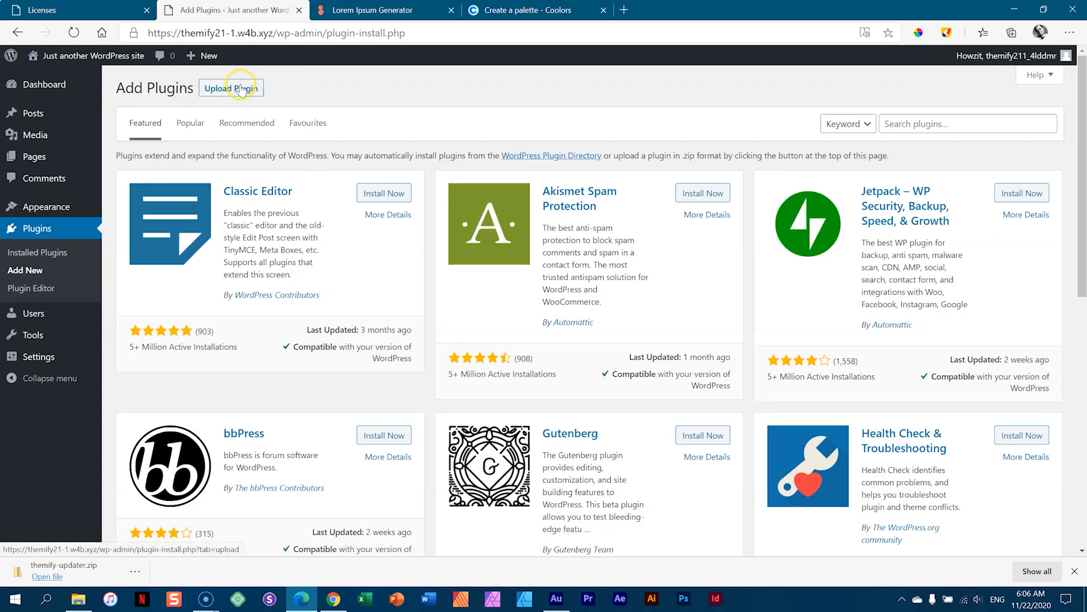
- Upload themify-updater.zip, install it, and activate Themify Updater 1.2.7
left_click(241, 89)
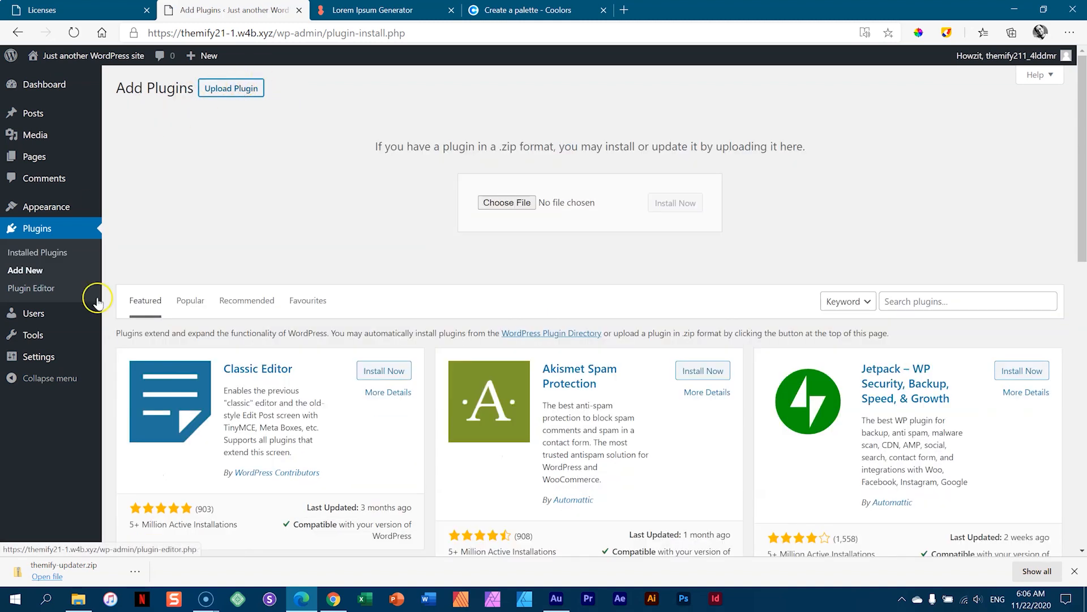
left_click_drag(86, 576, 509, 207)
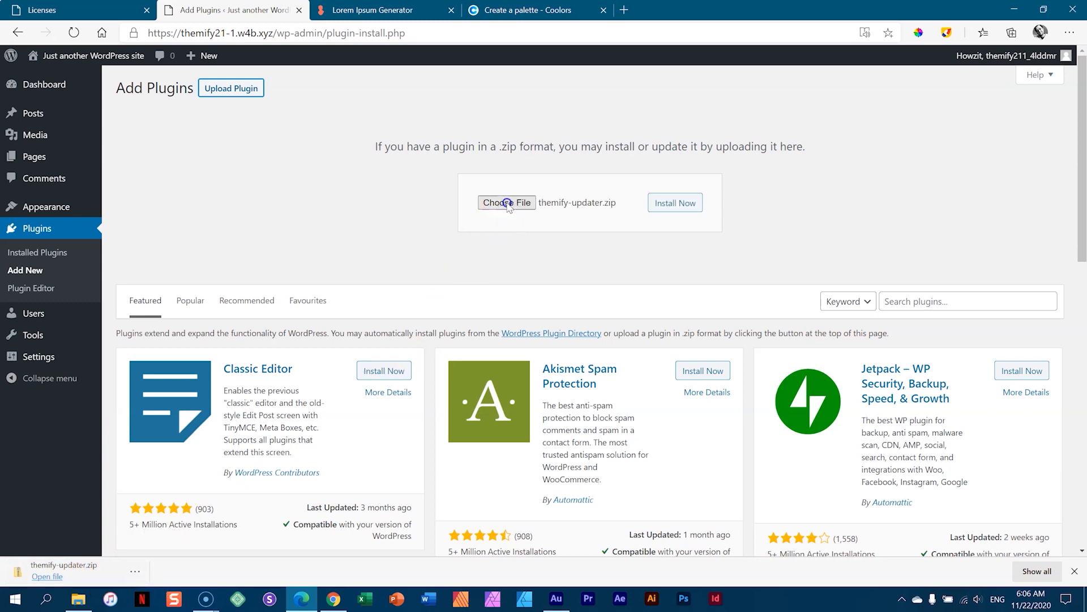
left_click(696, 208)
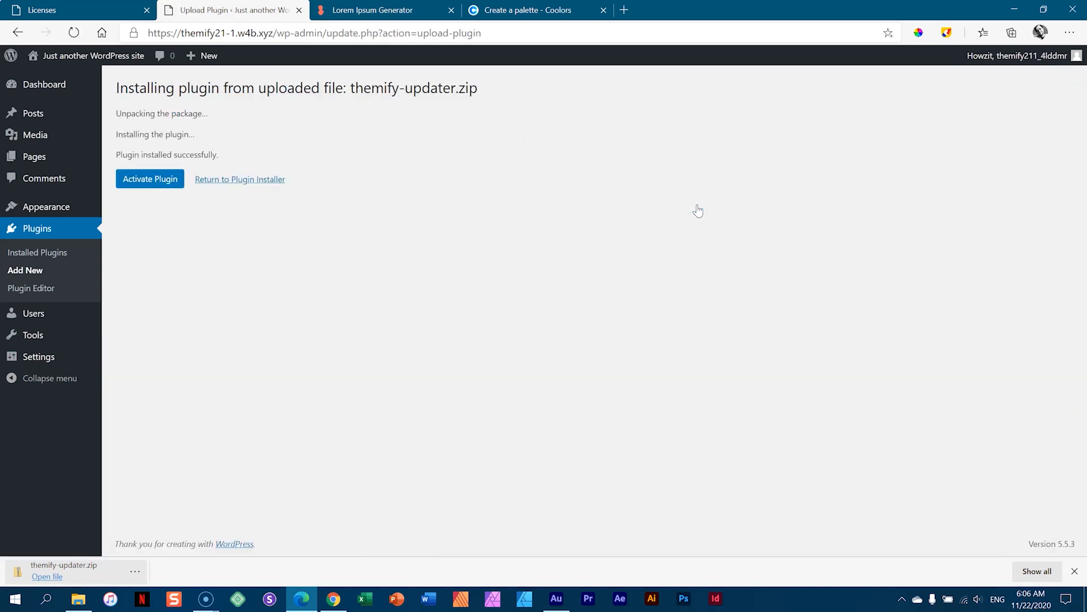
left_click(173, 184)
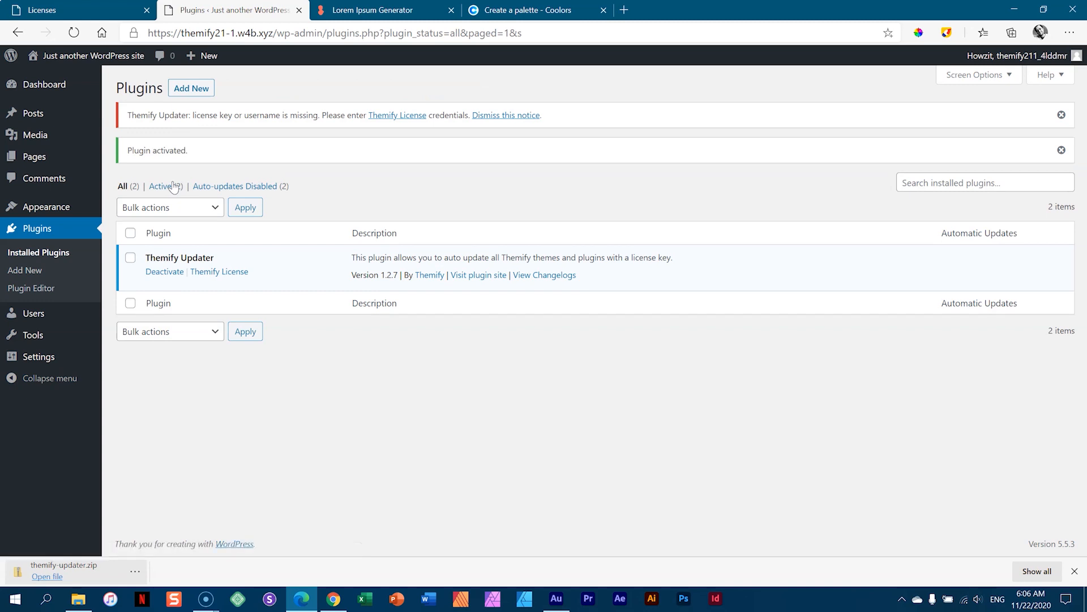
mouse_move(61, 91)
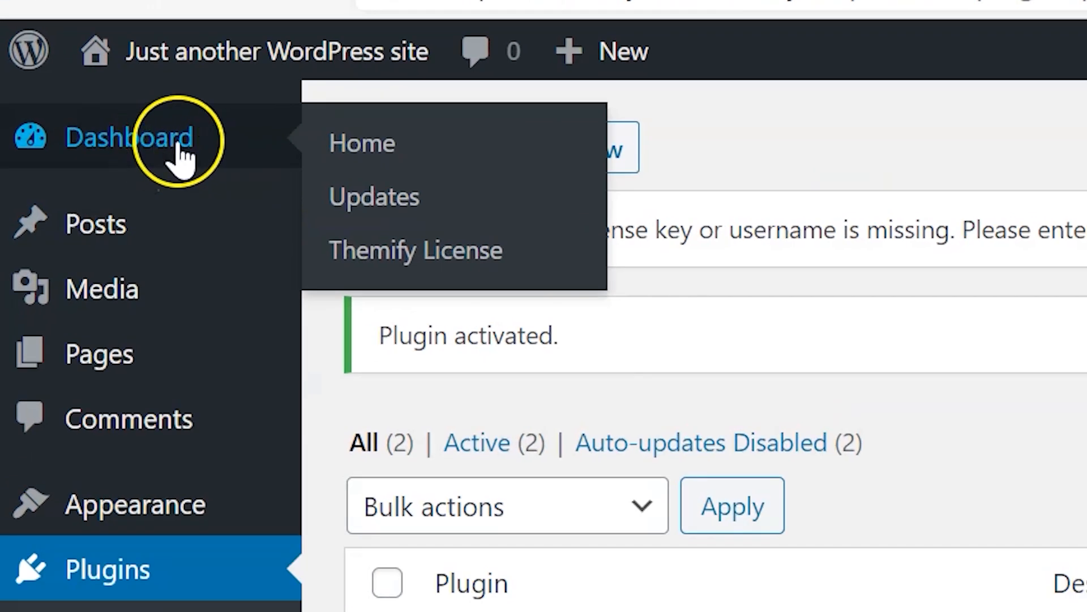
- Enter the Themify username and license key in Themify License and save them
left_click(400, 244)
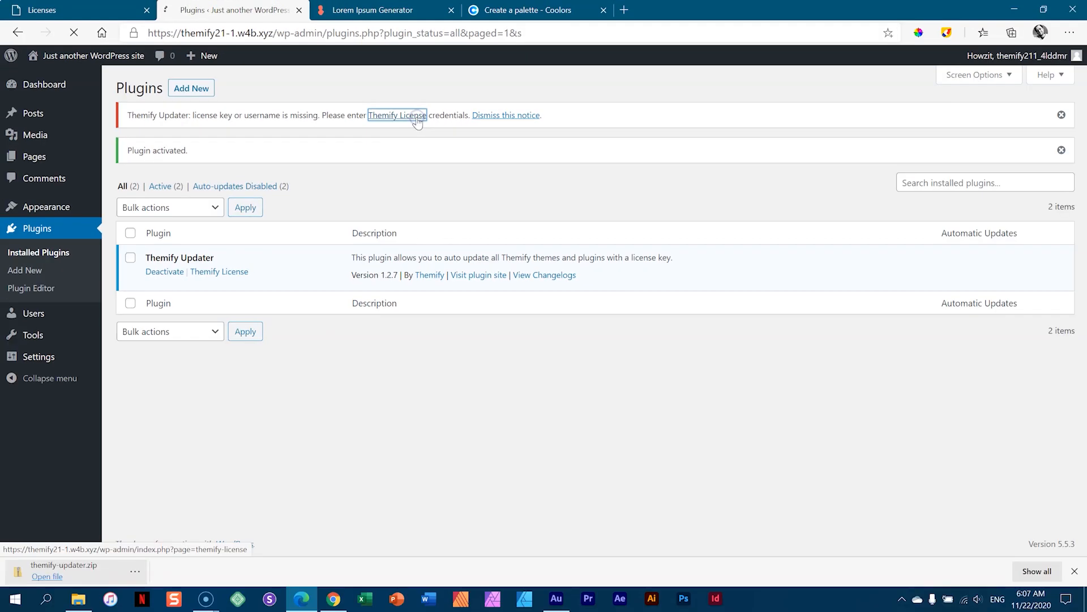
left_click(706, 207)
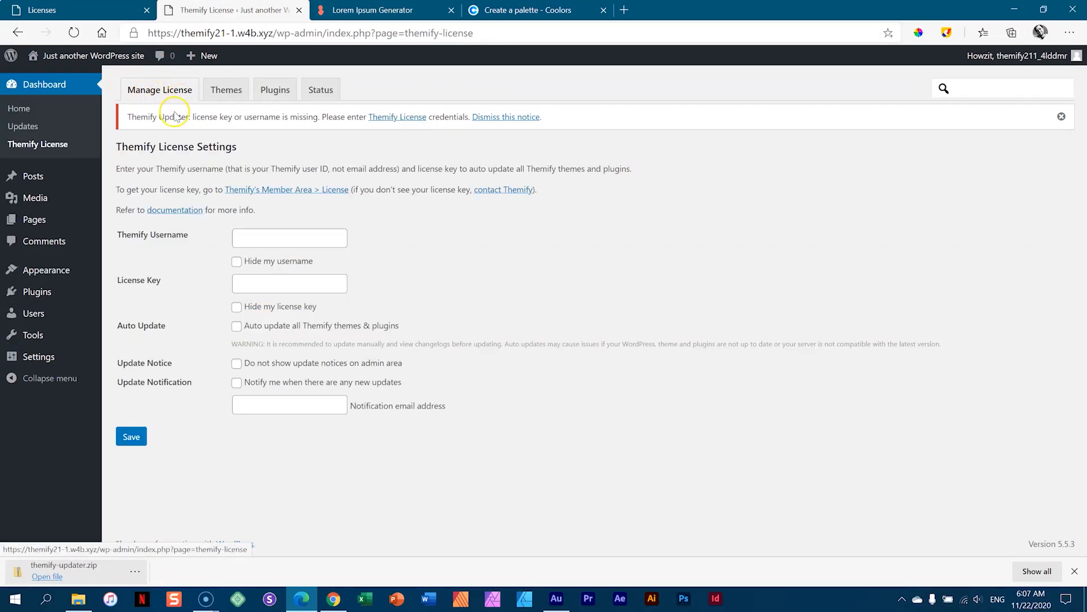
left_click(275, 244)
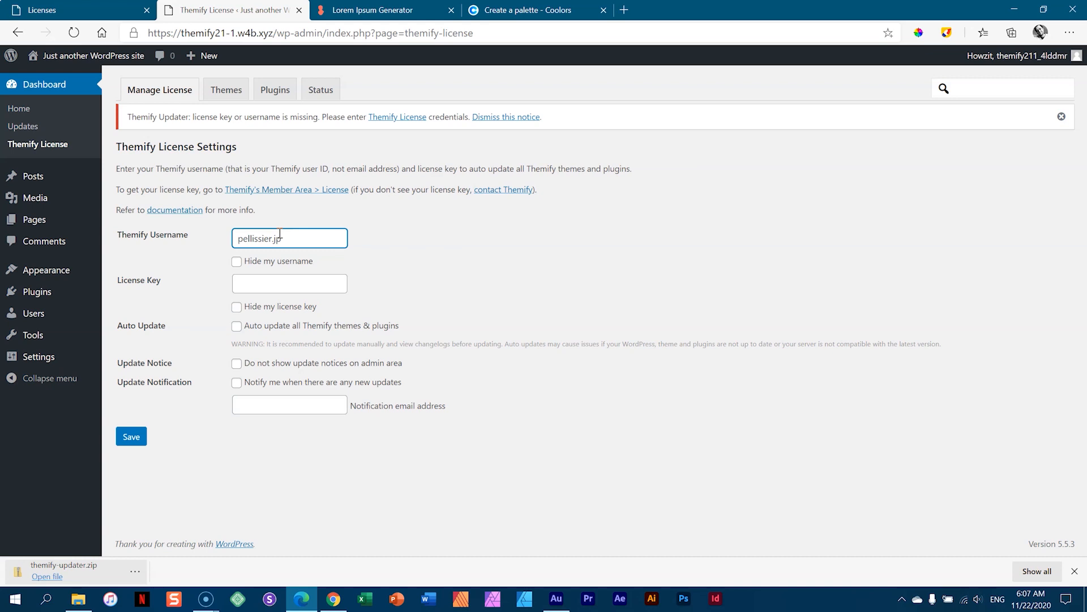
left_click(261, 283)
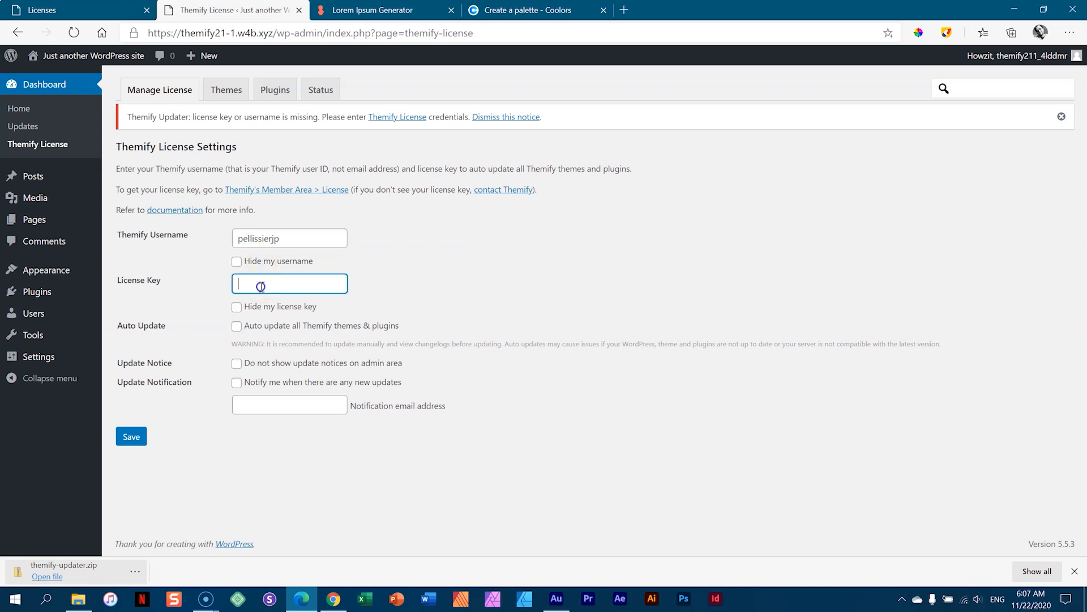
left_click(139, 444)
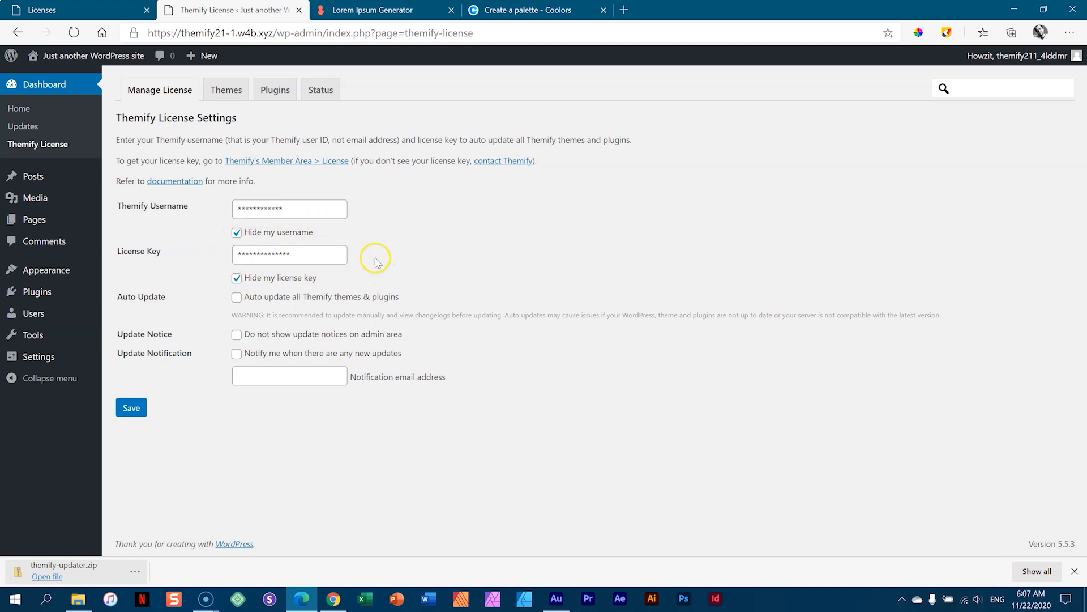
- Dismiss the download notice and show the Themify License Themes list
left_click(1074, 571)
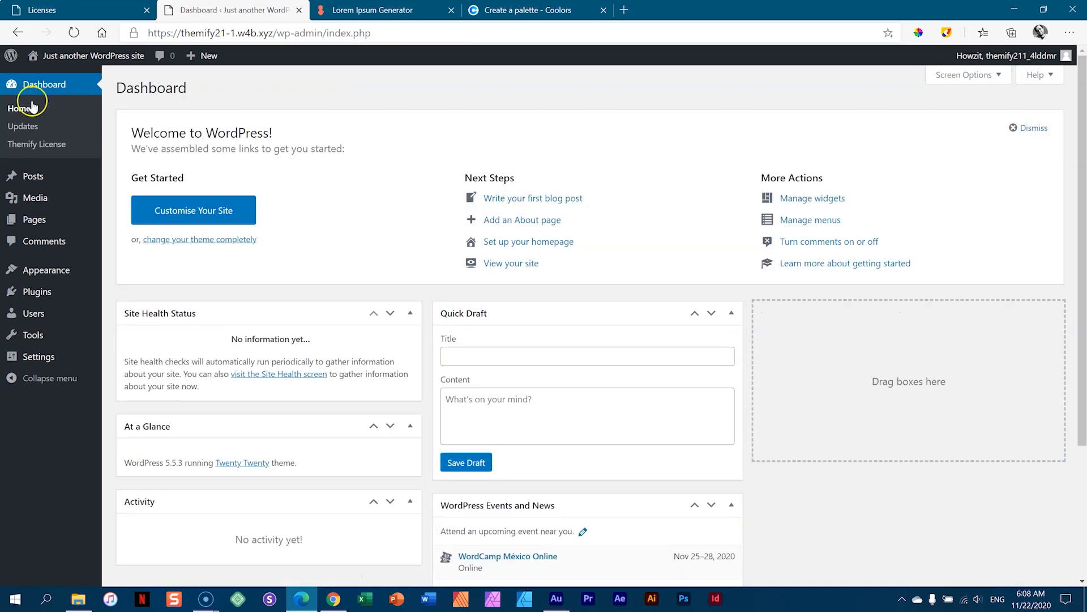
left_click(36, 146)
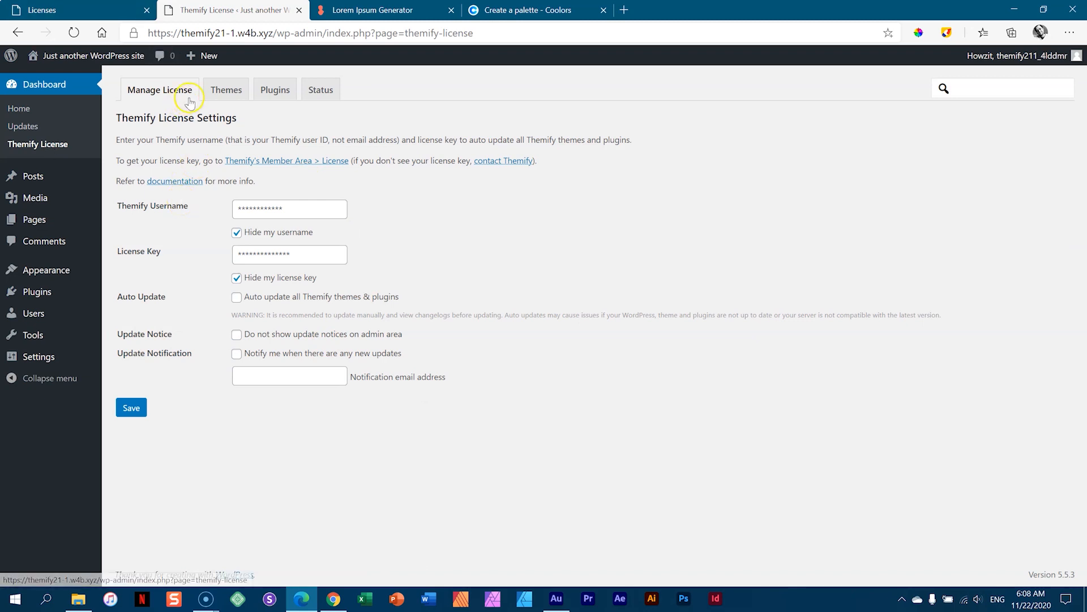
left_click(225, 95)
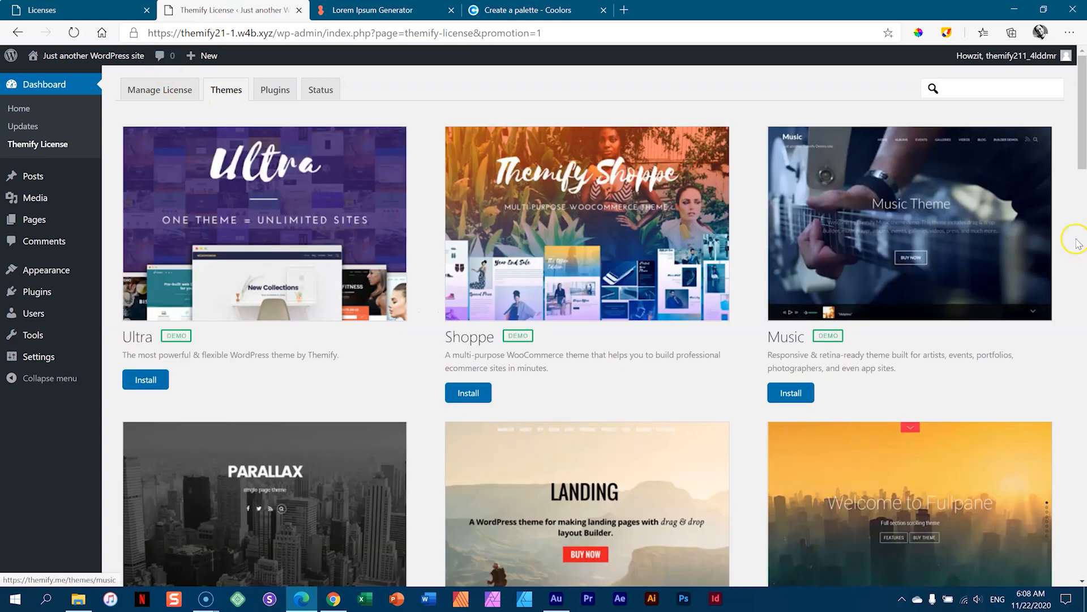
- Scroll through the available themes (Ultra, Shoppe, Music), then show the Plugins list
left_click_drag(1082, 130, 1084, 108)
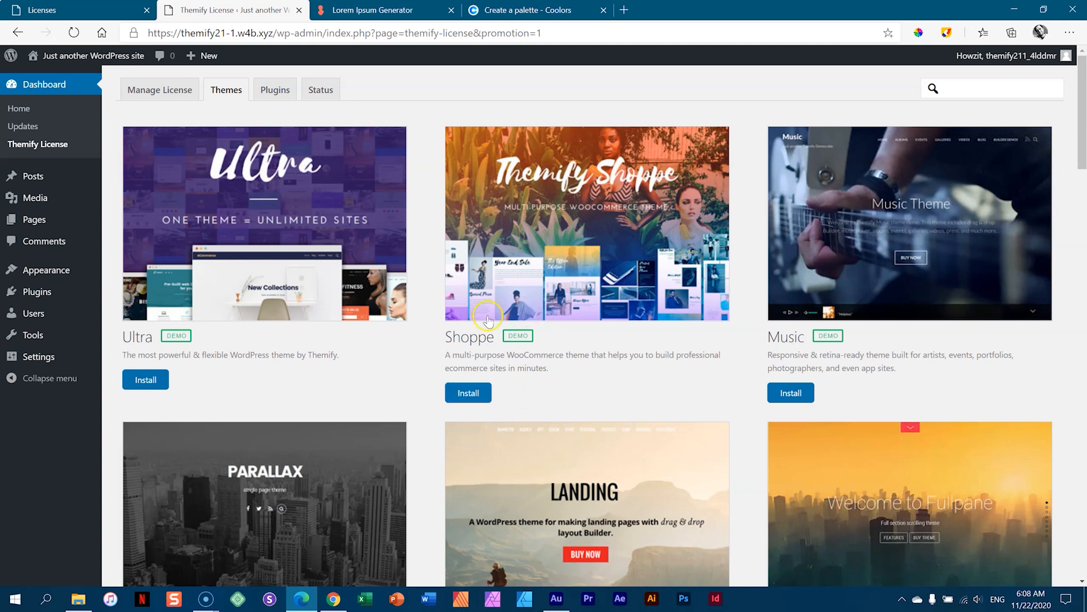
mouse_move(1082, 134)
left_mouse_down()
mouse_move(1083, 547)
mouse_move(1082, 113)
left_mouse_up()
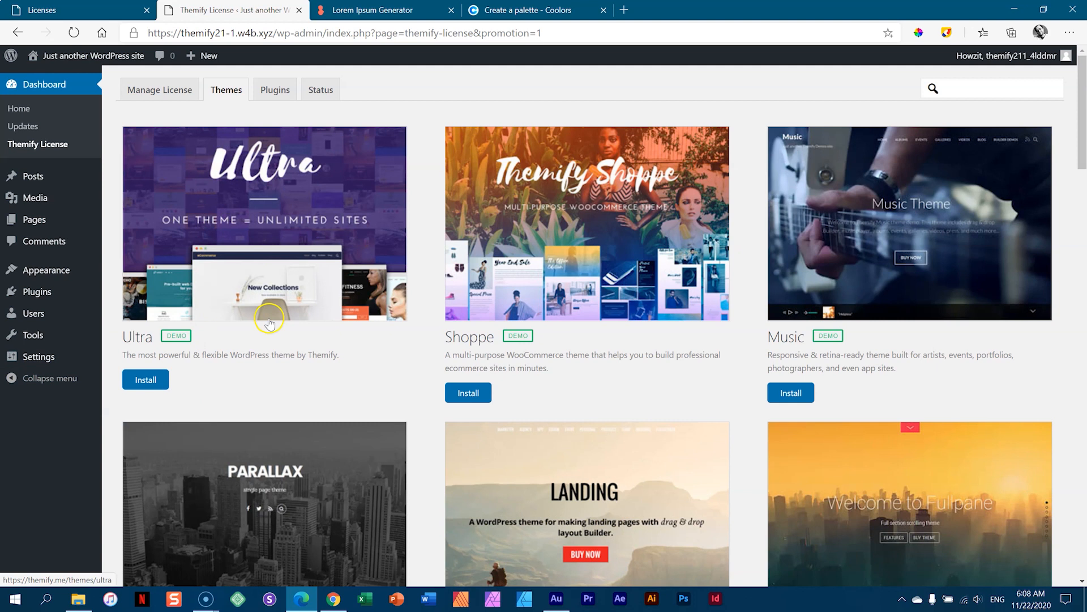
left_click(275, 92)
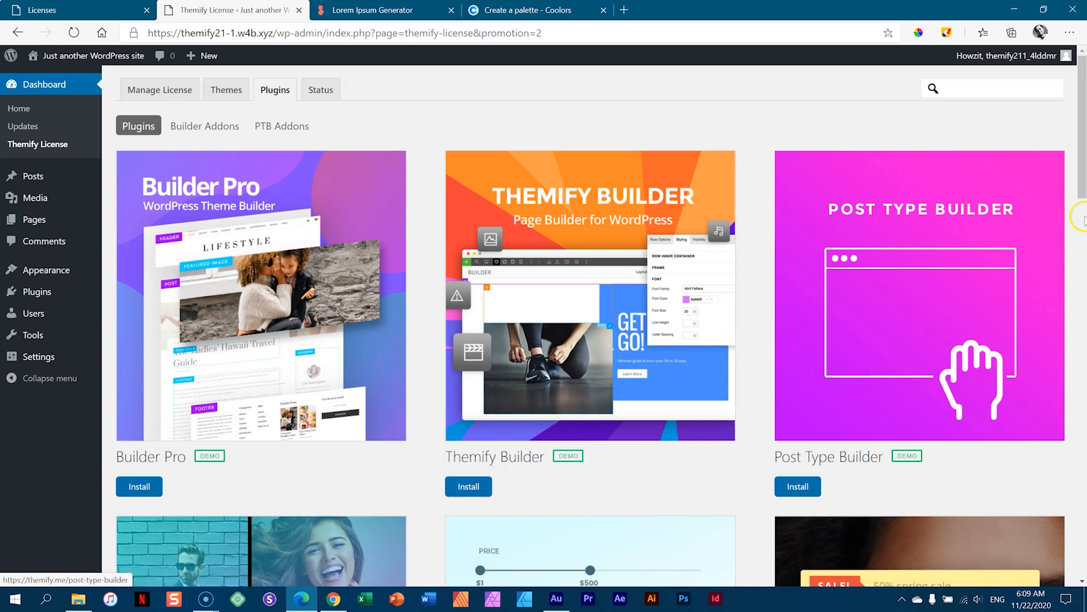
- Browse the Builder Addons collection in Themify License
scroll(1083, 226, "down", 5)
left_click_drag(1083, 232, 1080, 107)
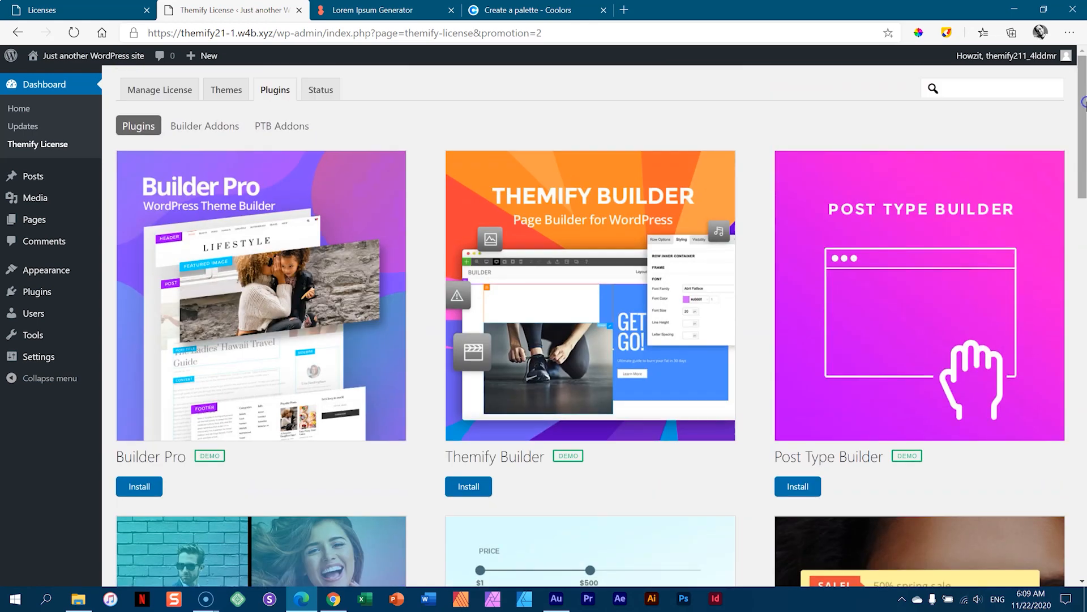
left_click(201, 126)
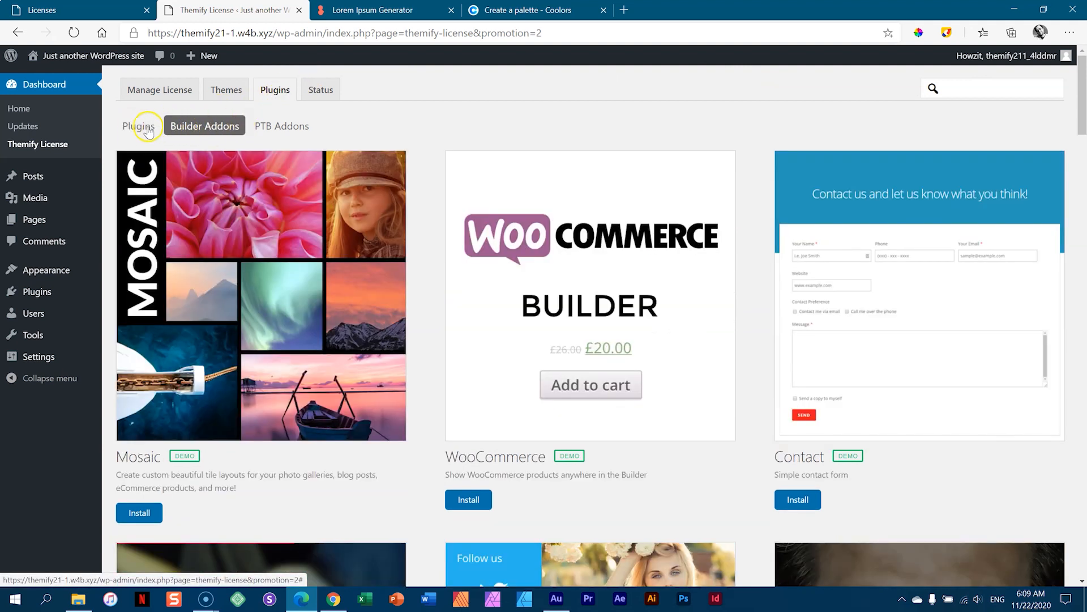
left_click_drag(1082, 114, 1083, 167)
scroll(193, 284, "down", 6)
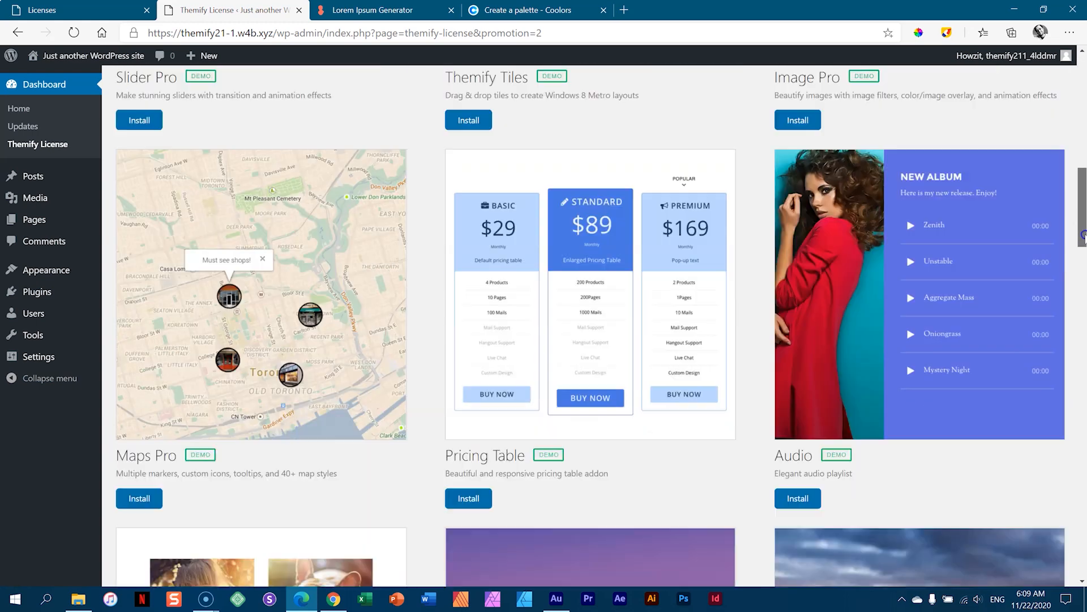
scroll(192, 284, "up", 7)
scroll(193, 285, "down", 7)
scroll(601, 326, "down", 6)
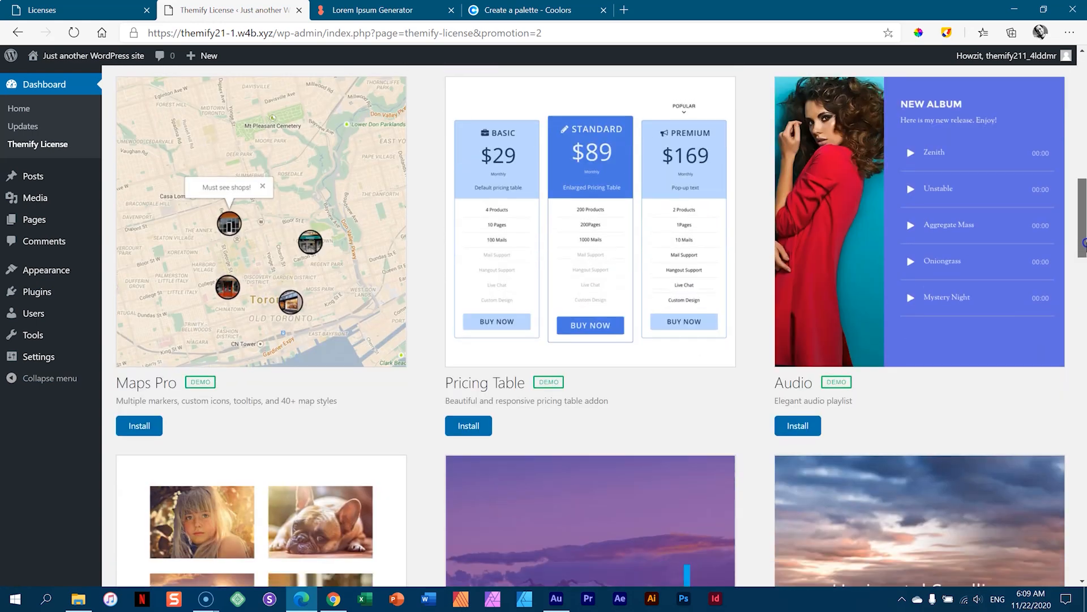
left_click_drag(1082, 298, 1083, 119)
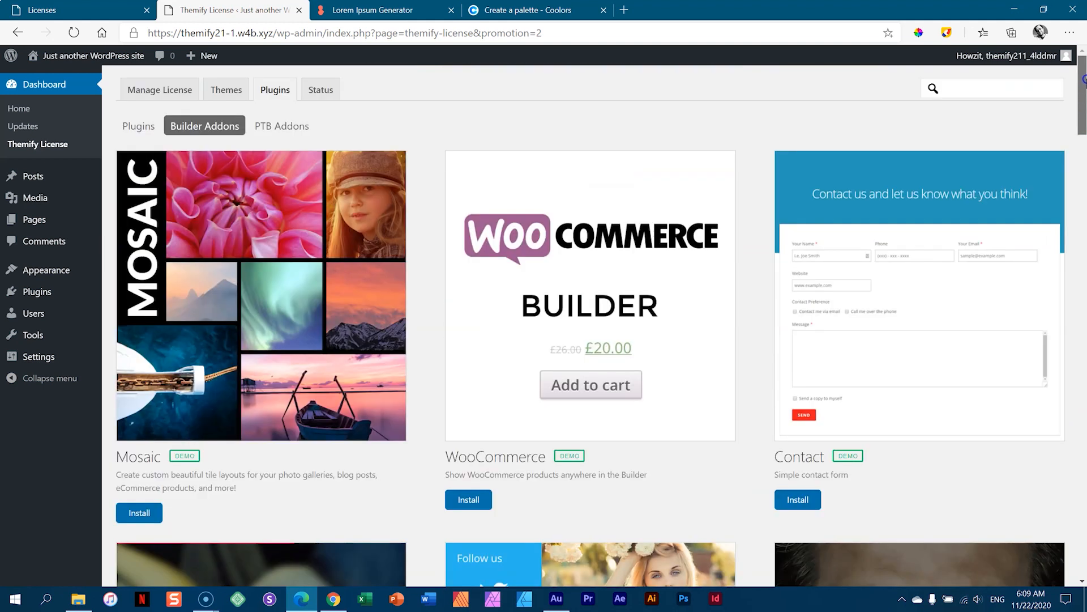
- Check the PTB Addons and Plugins lists, then view the license Status page
left_click(292, 125)
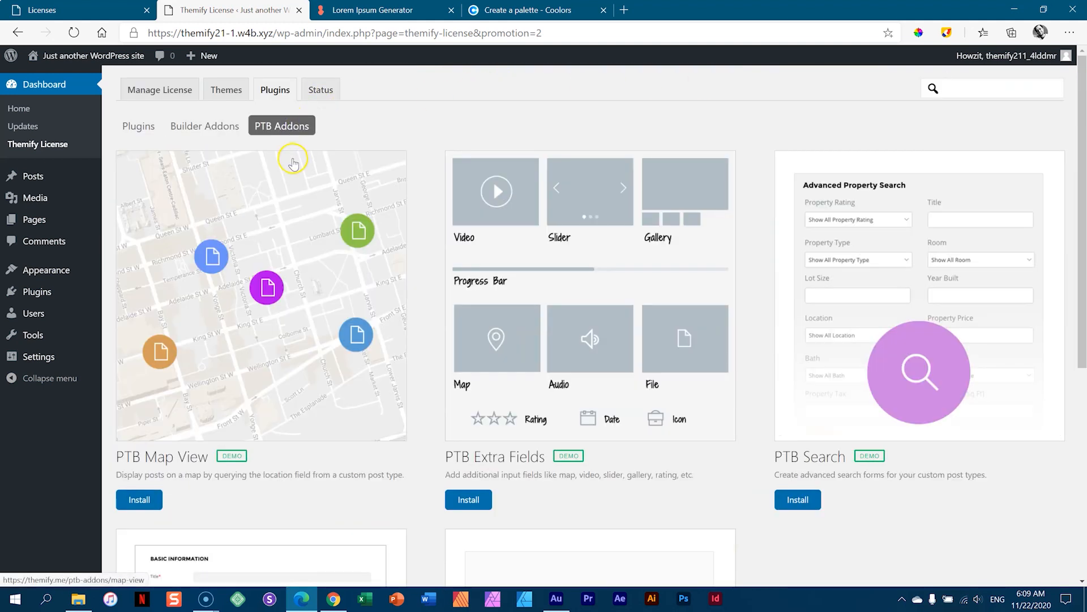
left_click(139, 125)
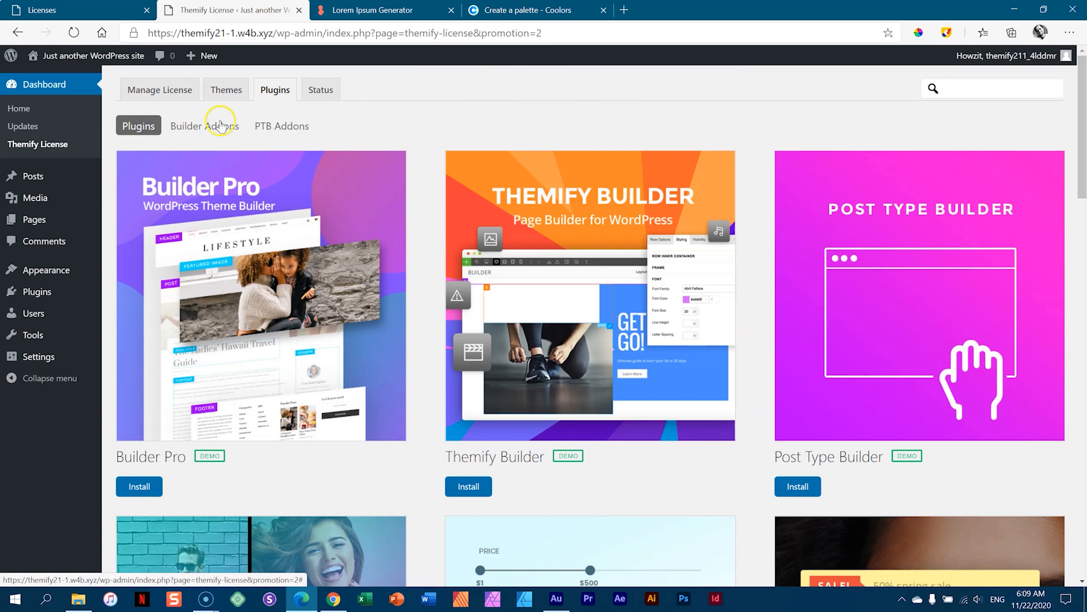
left_click(314, 95)
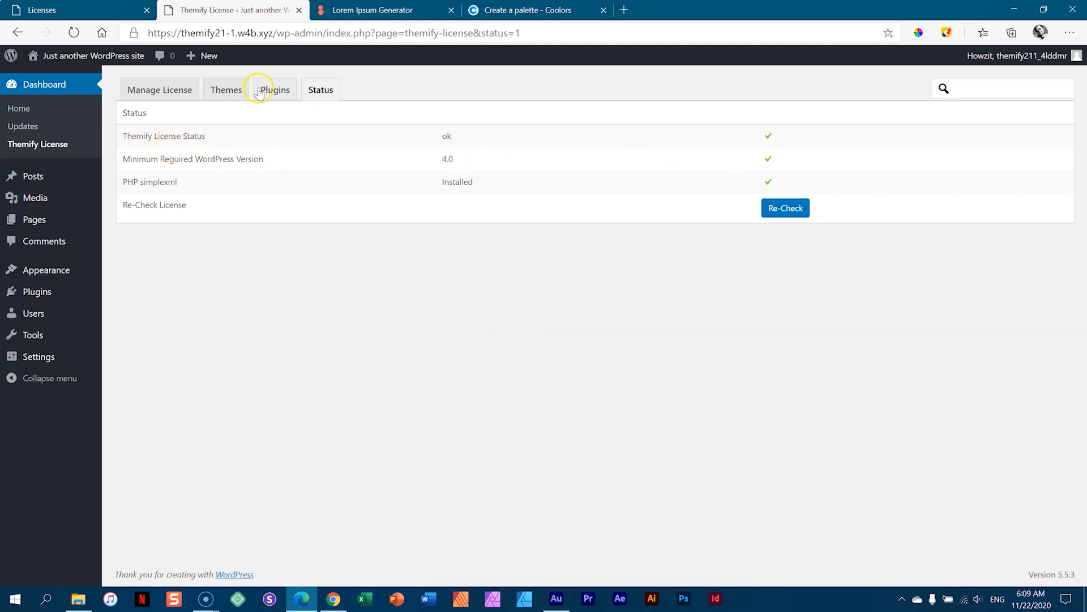
- Install the Ultra 5.1.2 theme from the Themify Themes list and confirm
left_click(228, 96)
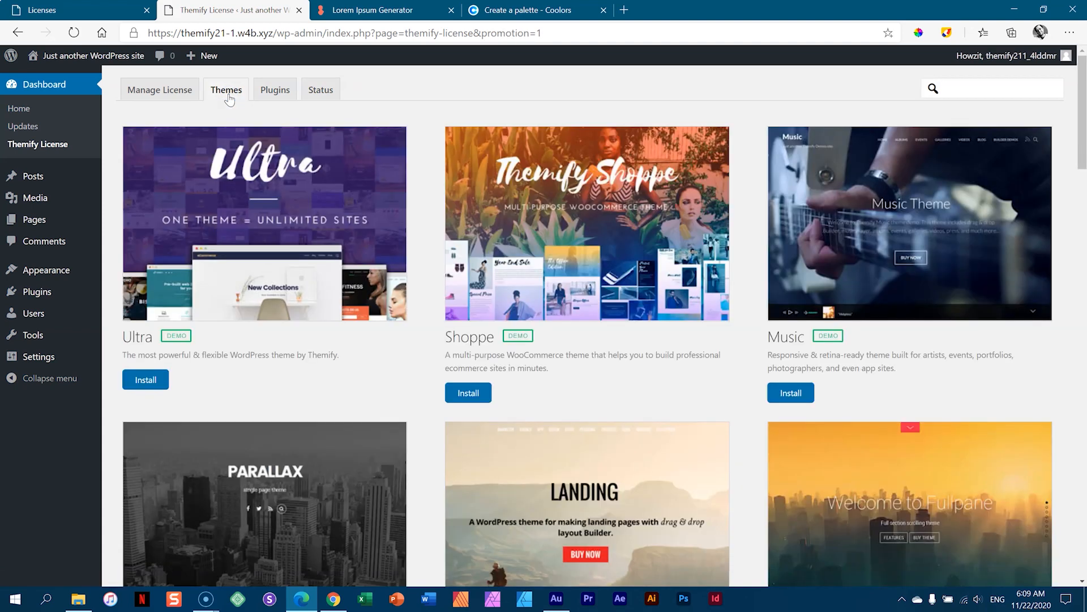
left_click(145, 380)
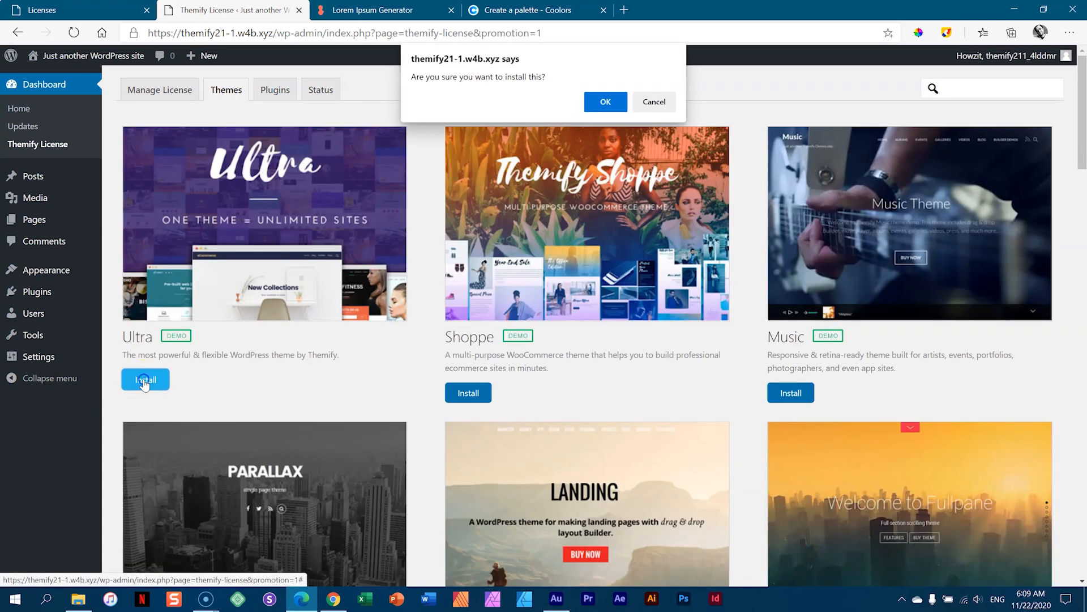
left_click(605, 102)
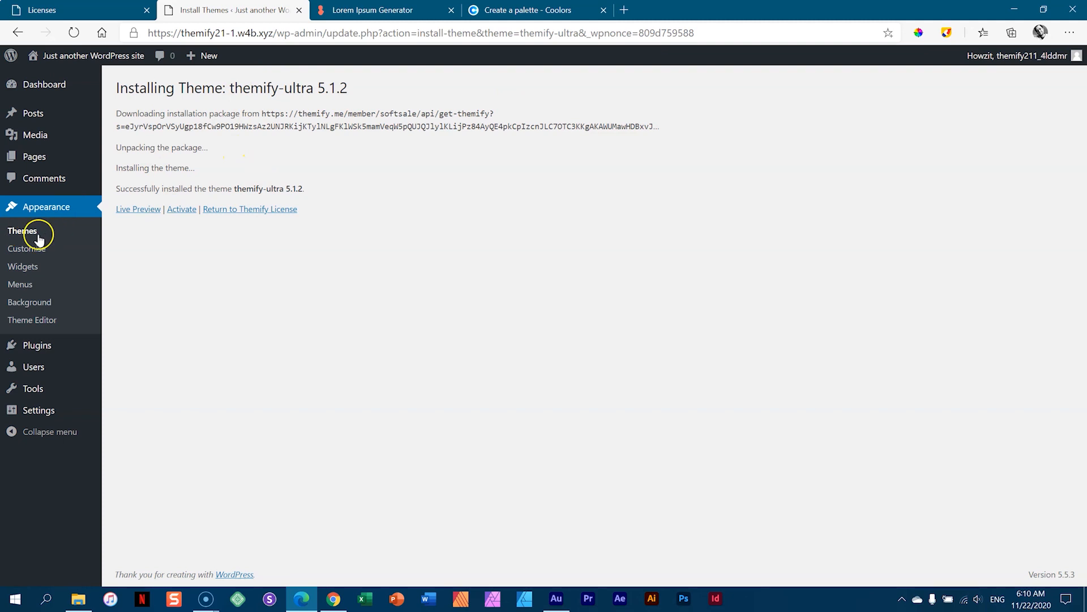
- Activate the installed Themify Ultra 5.1.2 theme and scroll through the Skins & Demos chooser it opens
left_click(182, 209)
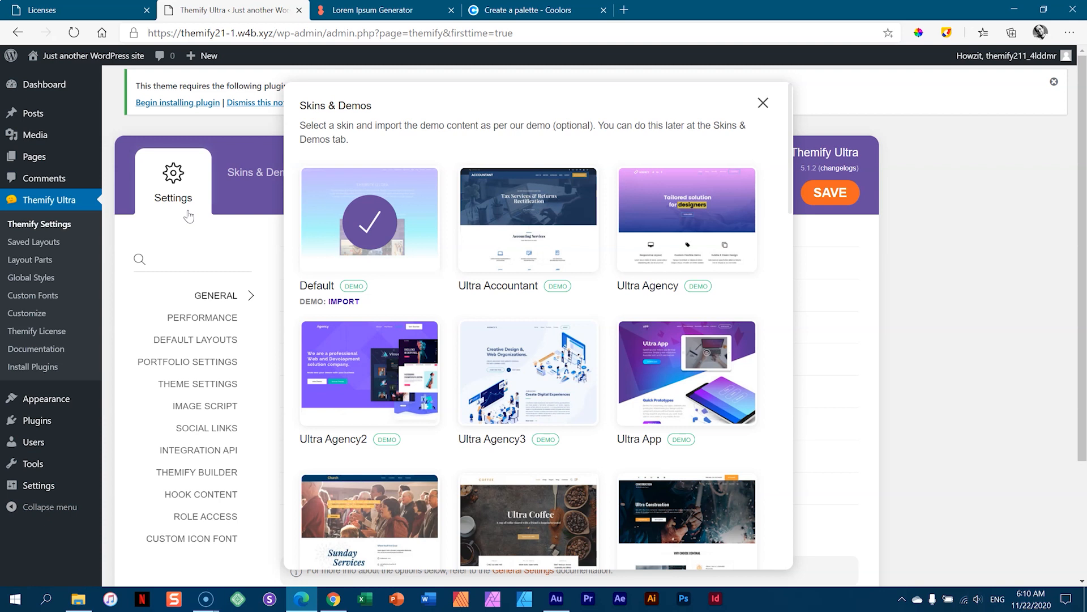
scroll(705, 283, "down", 3)
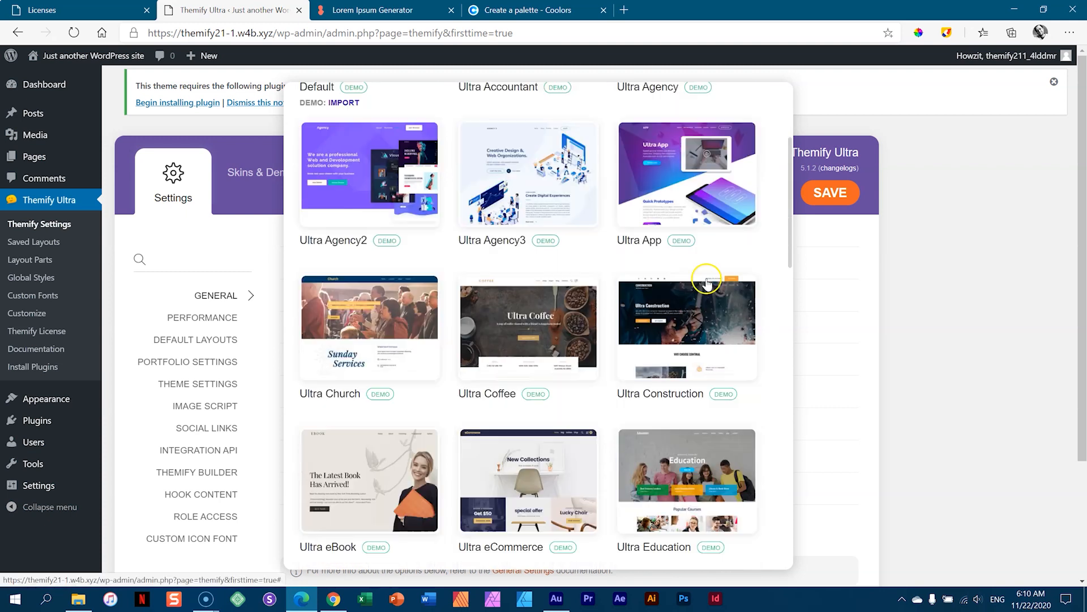
scroll(706, 283, "down", 9)
scroll(706, 294, "up", 15)
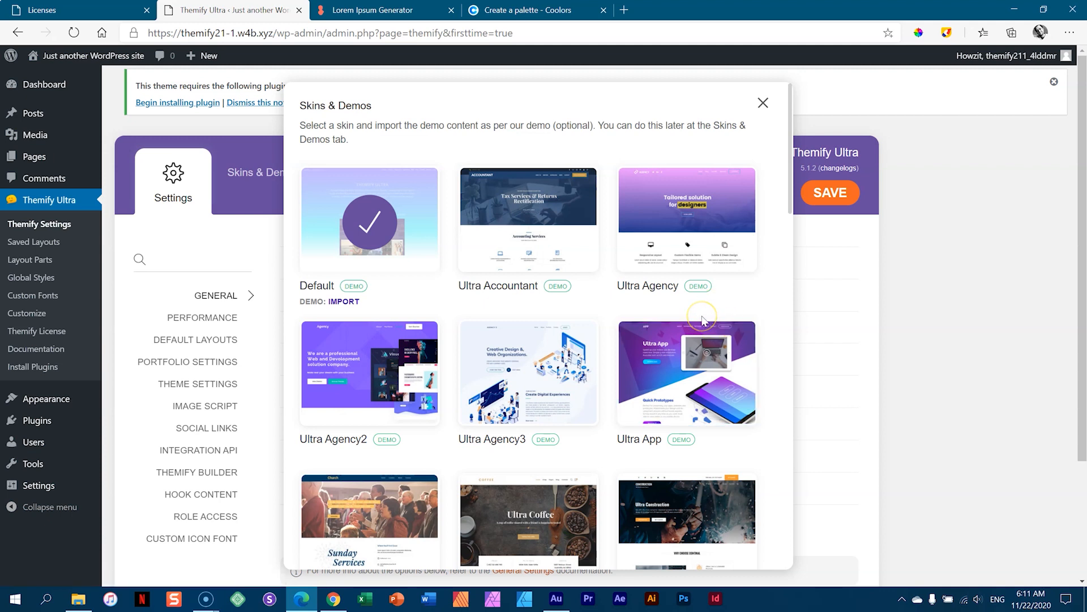
- Browse the grid of available demo skins in the Skins & Demos chooser
left_click(704, 310)
scroll(704, 311, "down", 15)
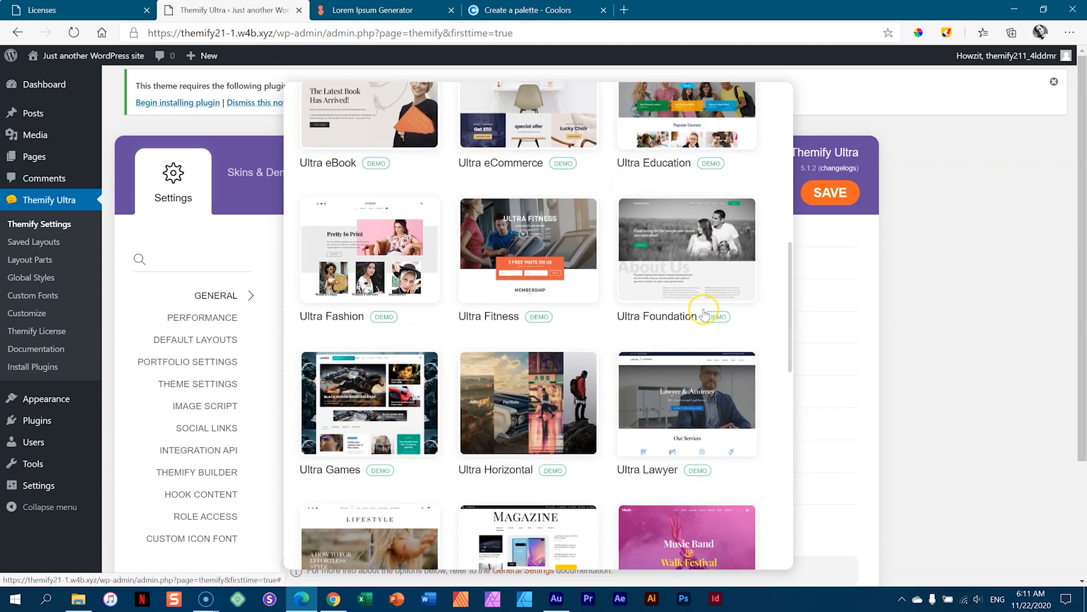
scroll(705, 313, "down", 5)
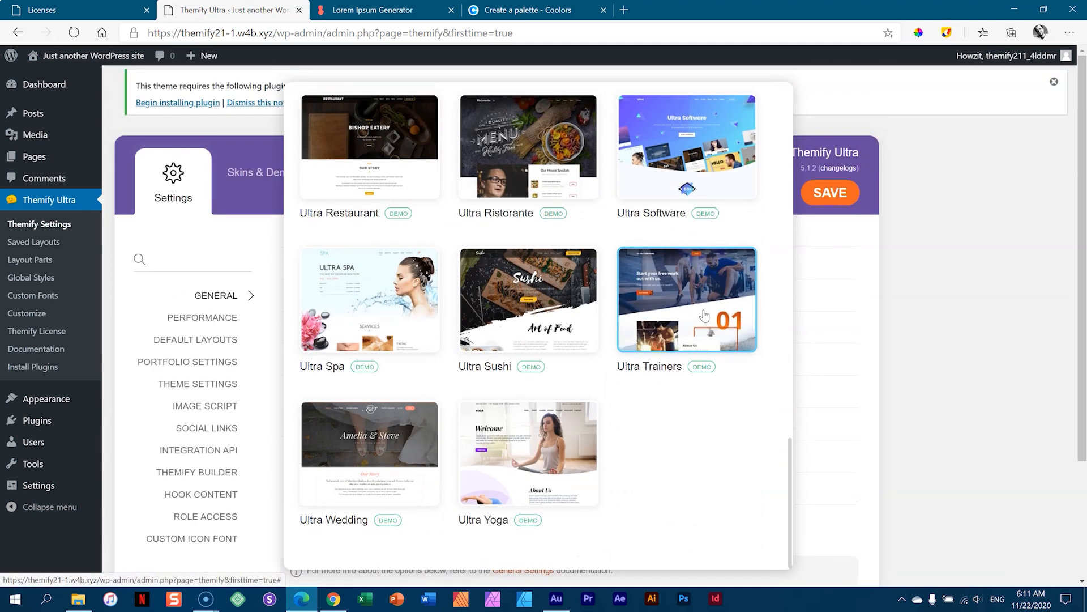
scroll(688, 279, "up", 20)
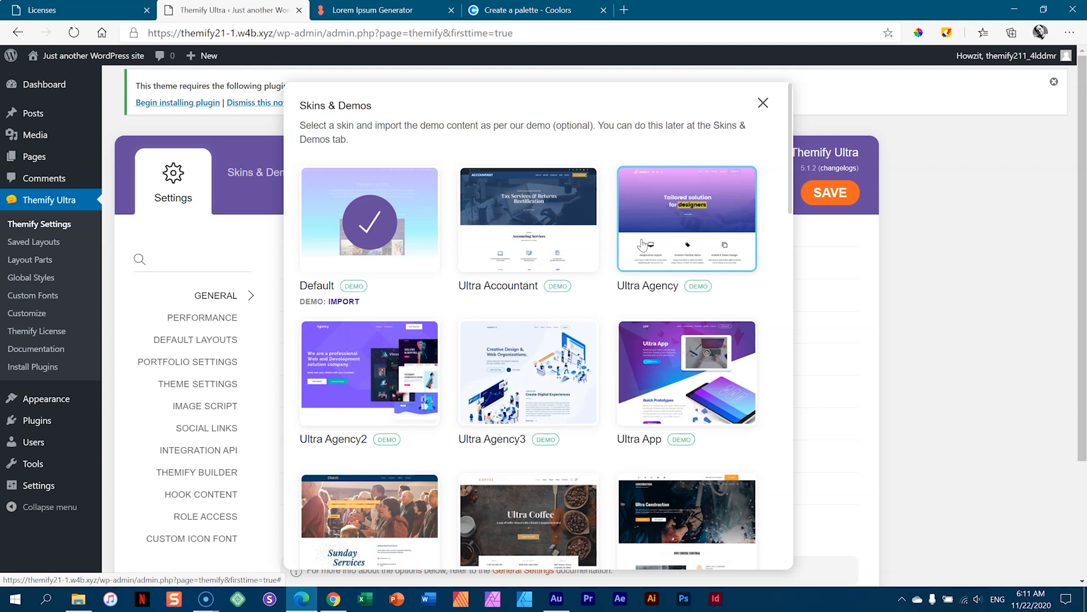
left_click(340, 304)
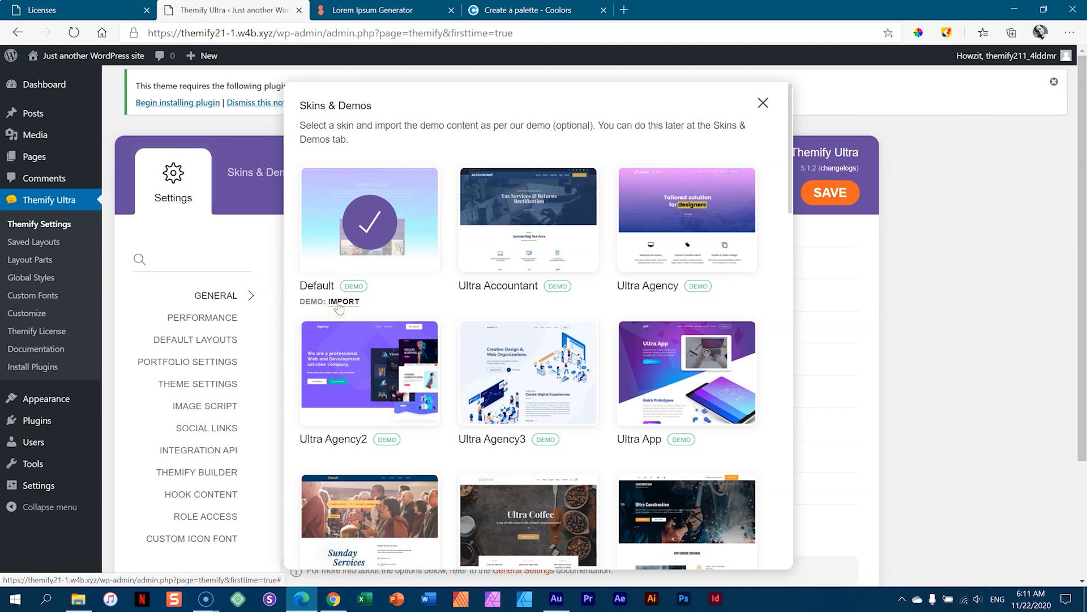
scroll(529, 351, "down", 12)
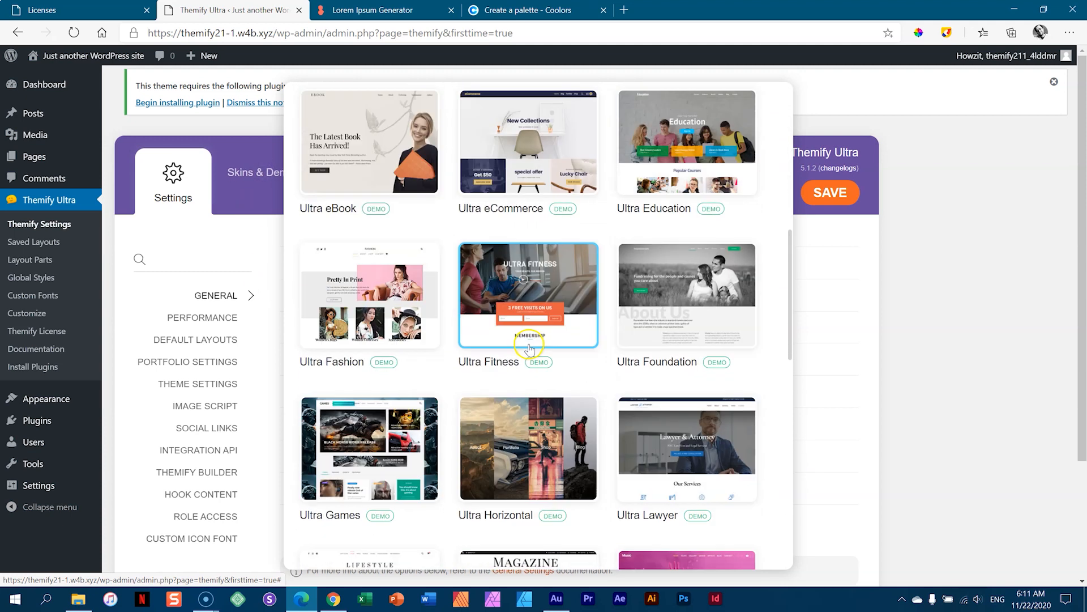
scroll(532, 351, "down", 7)
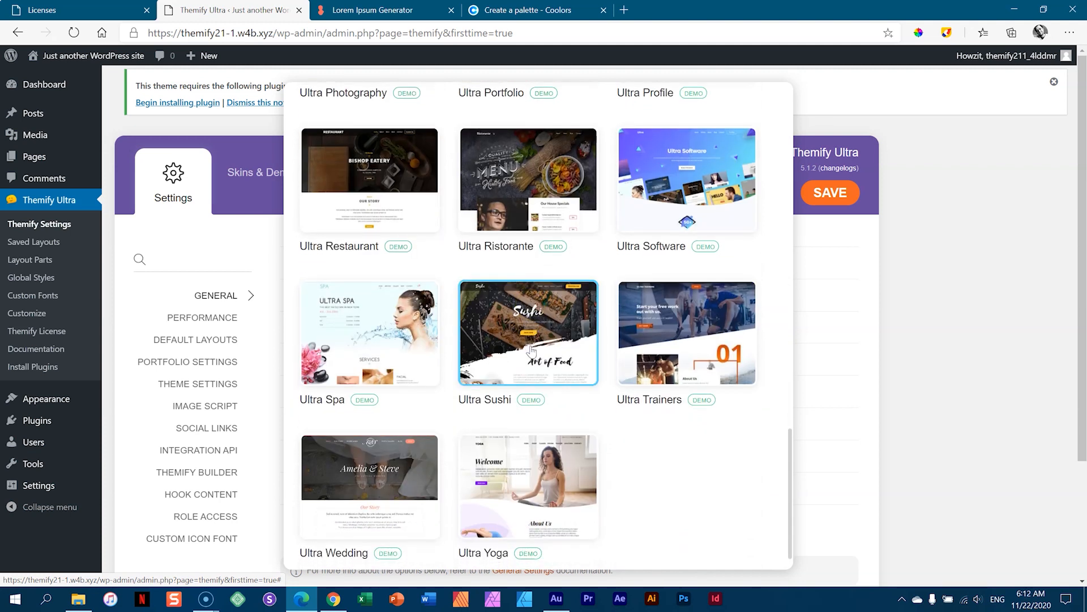
scroll(531, 352, "up", 3)
- Look at the Ultra Photography and Ultra Profile demo skins, then close the chooser
left_click(371, 272)
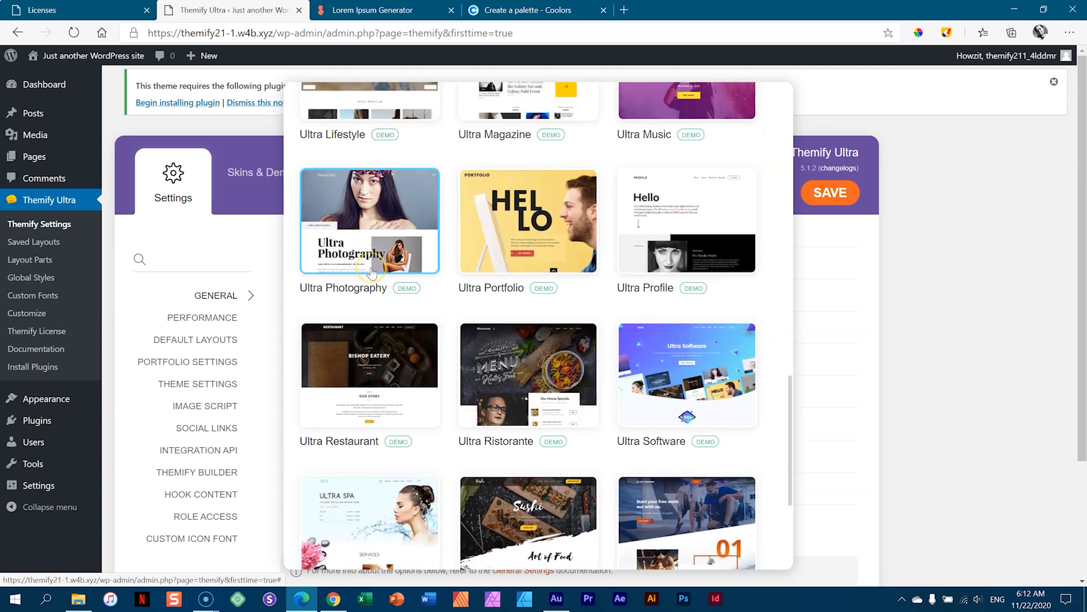
left_click(380, 260)
left_click(664, 242)
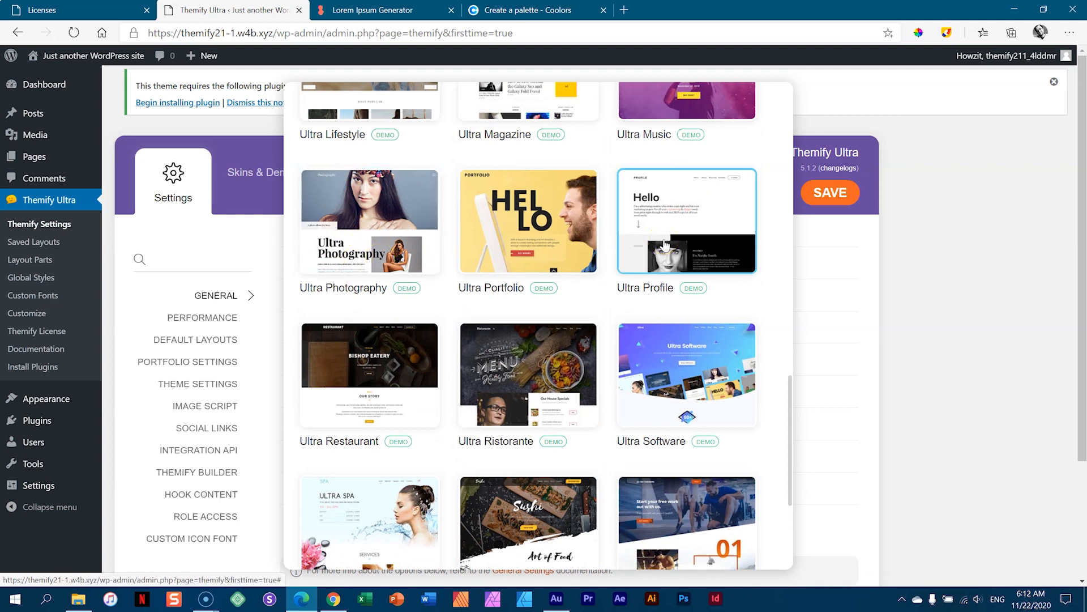
scroll(664, 245, "up", 20)
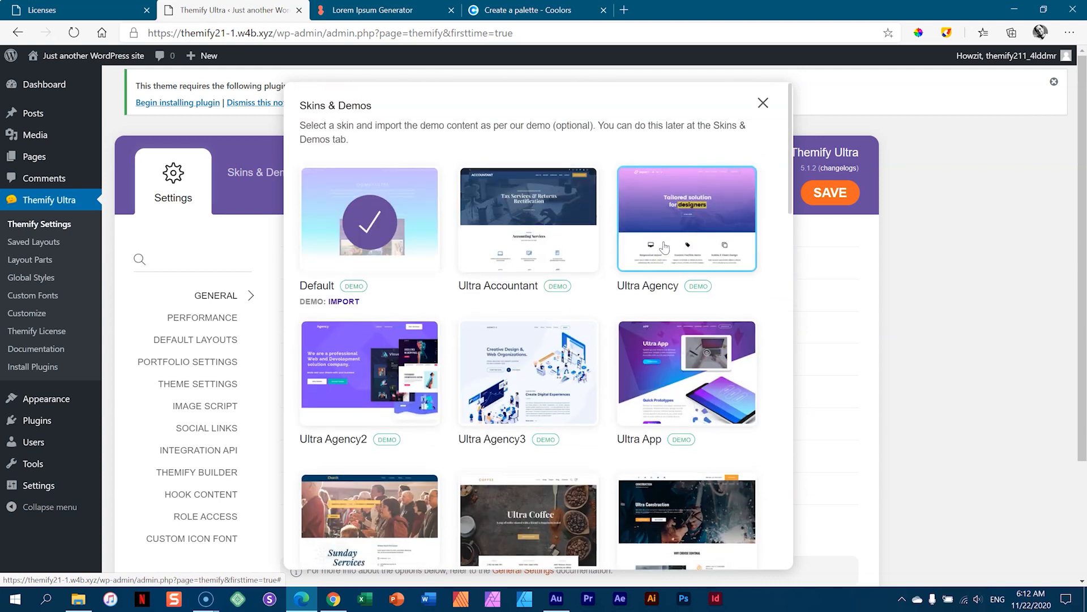
left_click(763, 103)
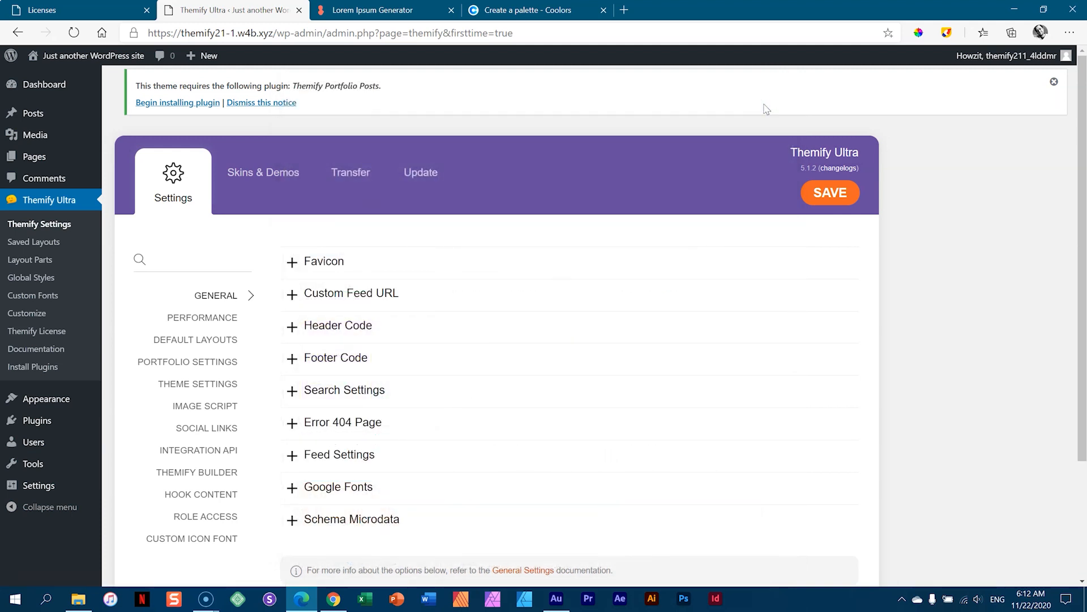
- Try to dismiss the notice requiring the Themify Portfolio Posts plugin above the General settings
left_click(227, 102)
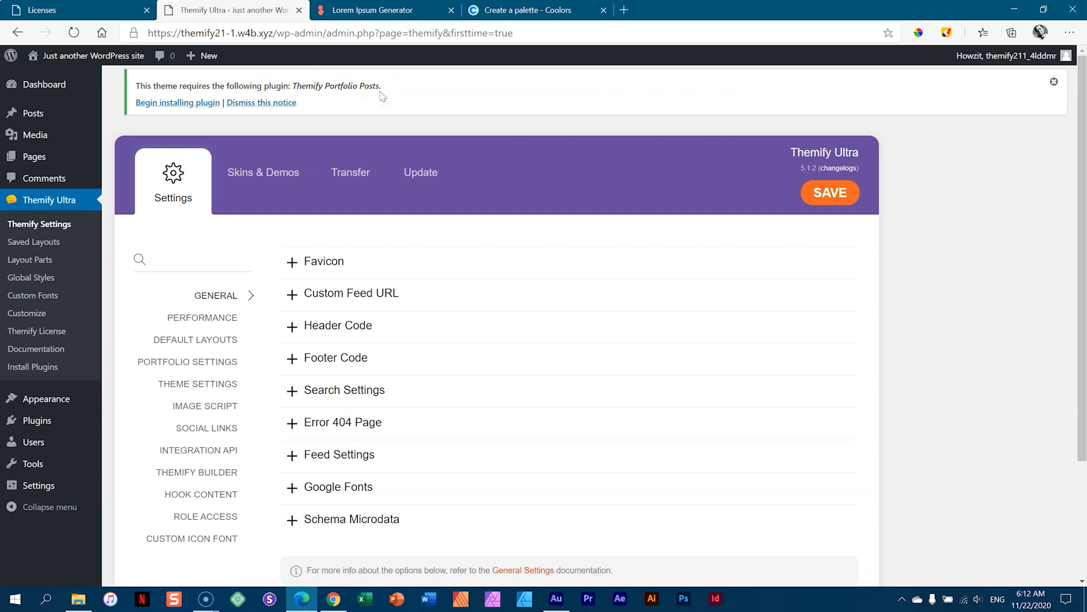
left_click(277, 103)
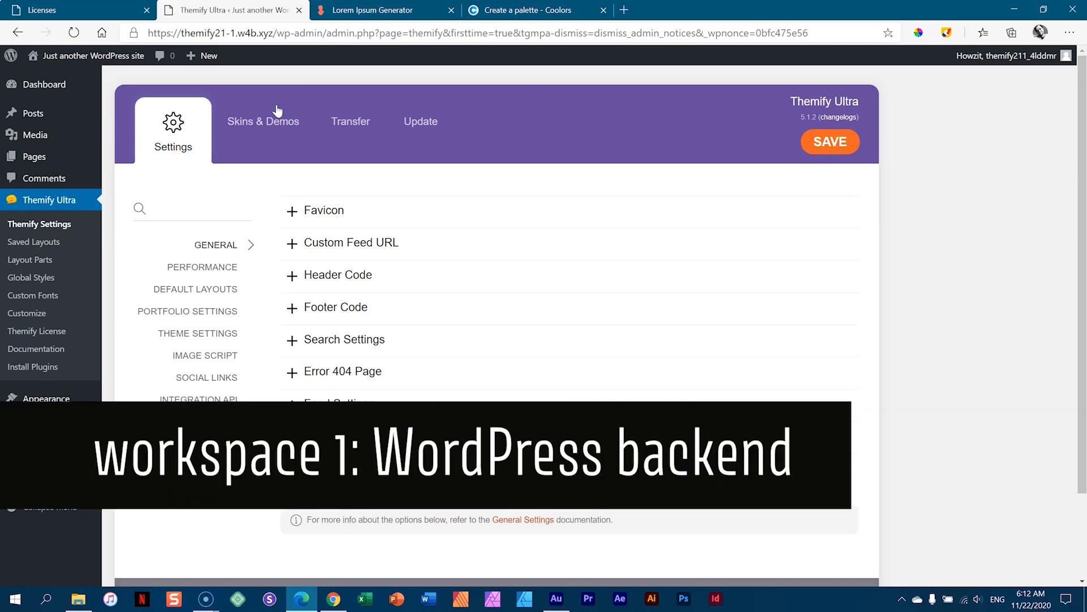
left_click(39, 85)
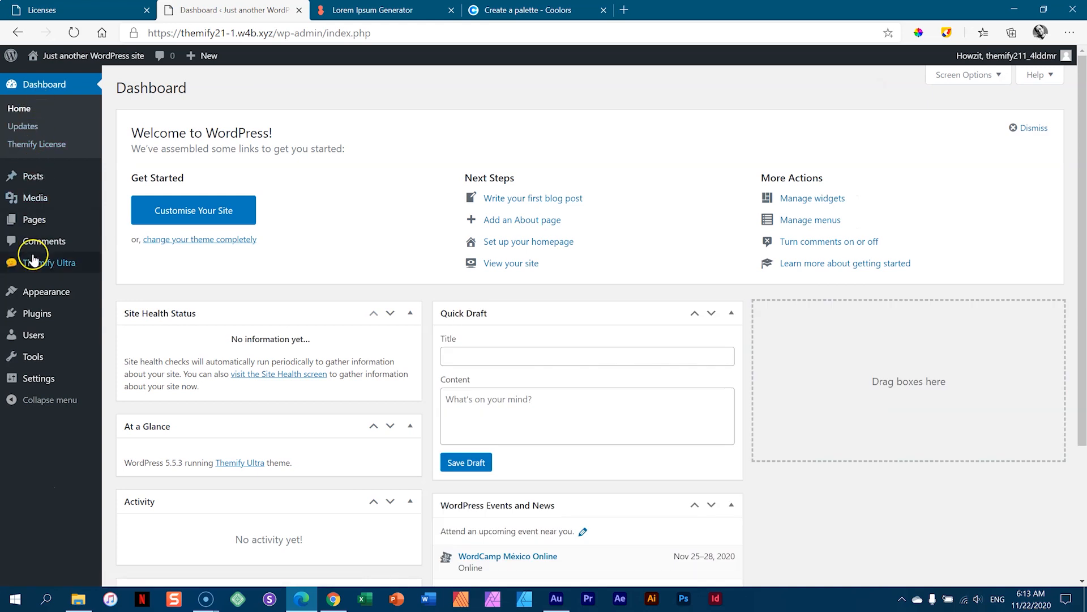
mouse_move(41, 291)
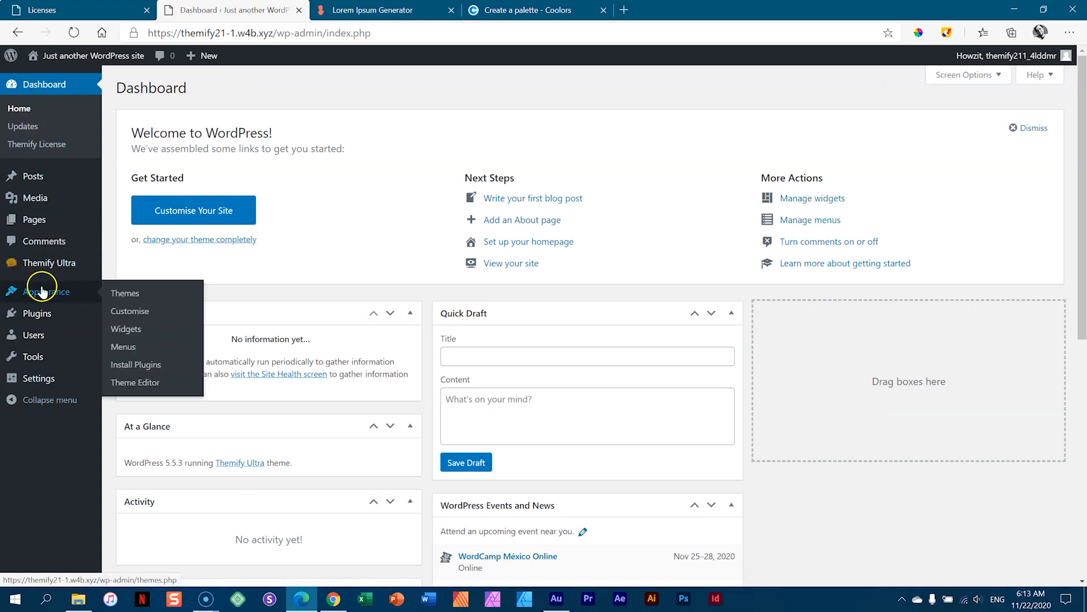
mouse_move(41, 363)
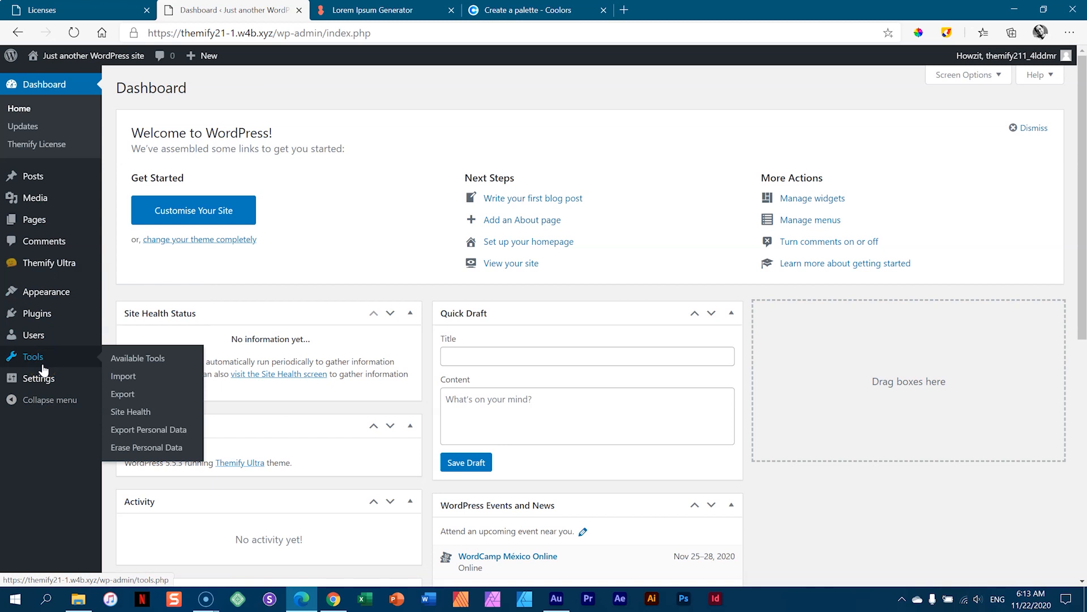
mouse_move(38, 267)
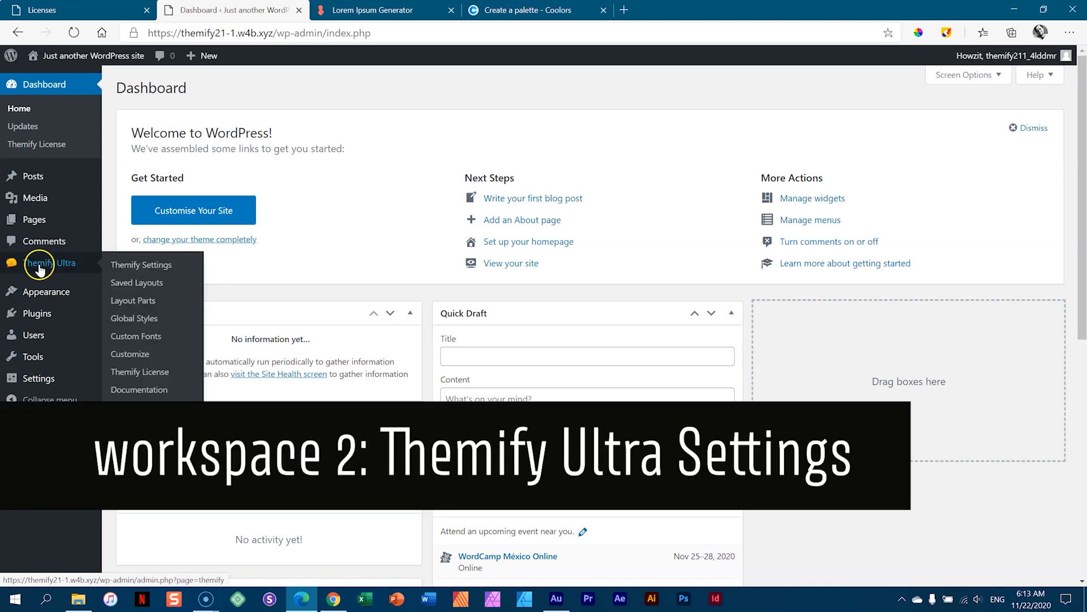
left_click(136, 271)
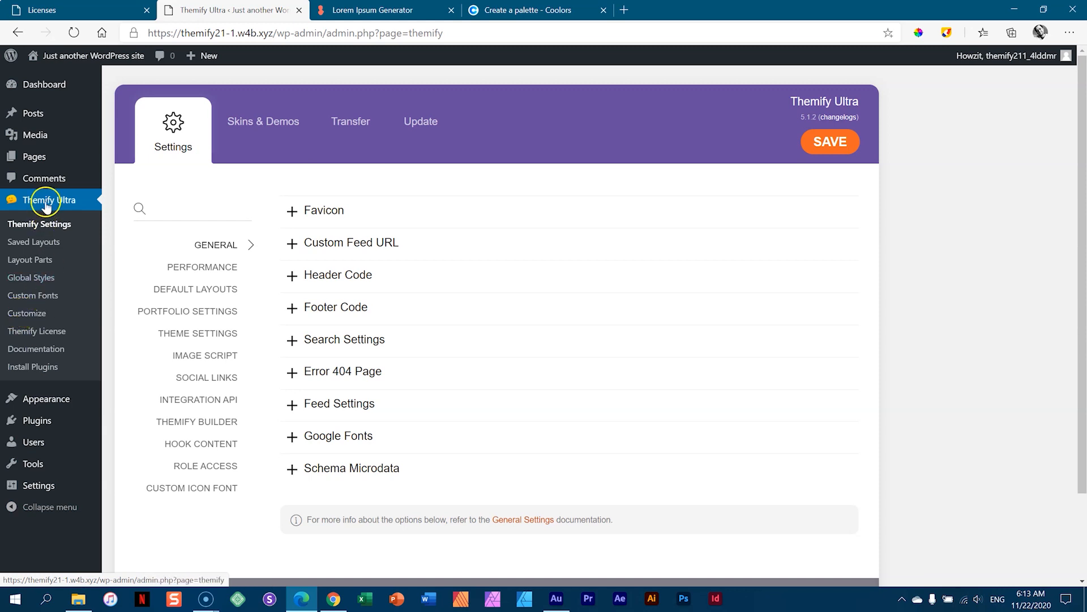
left_click(35, 314)
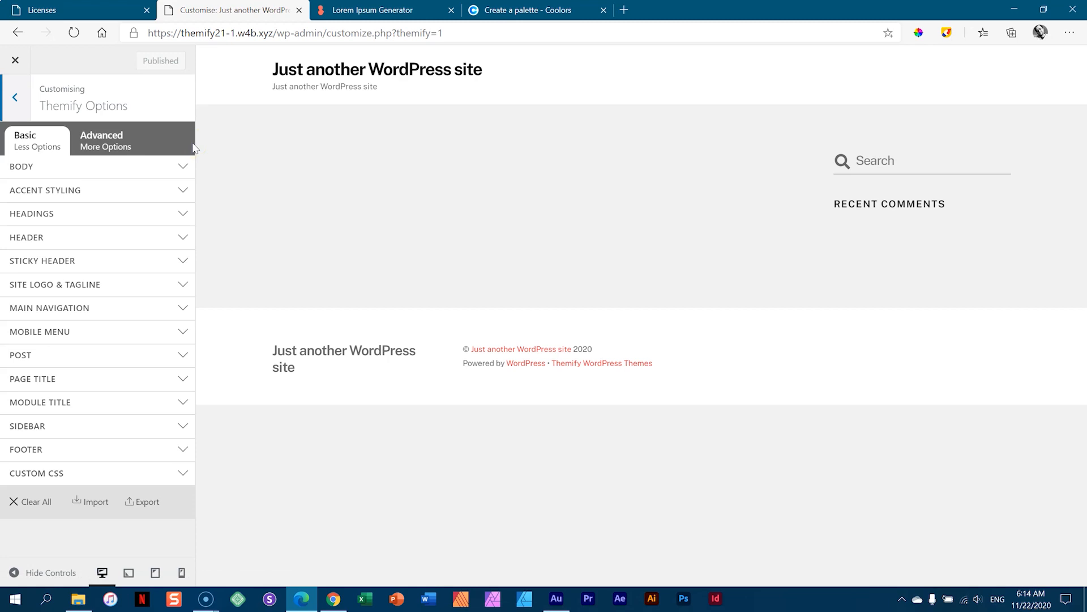
left_click(105, 146)
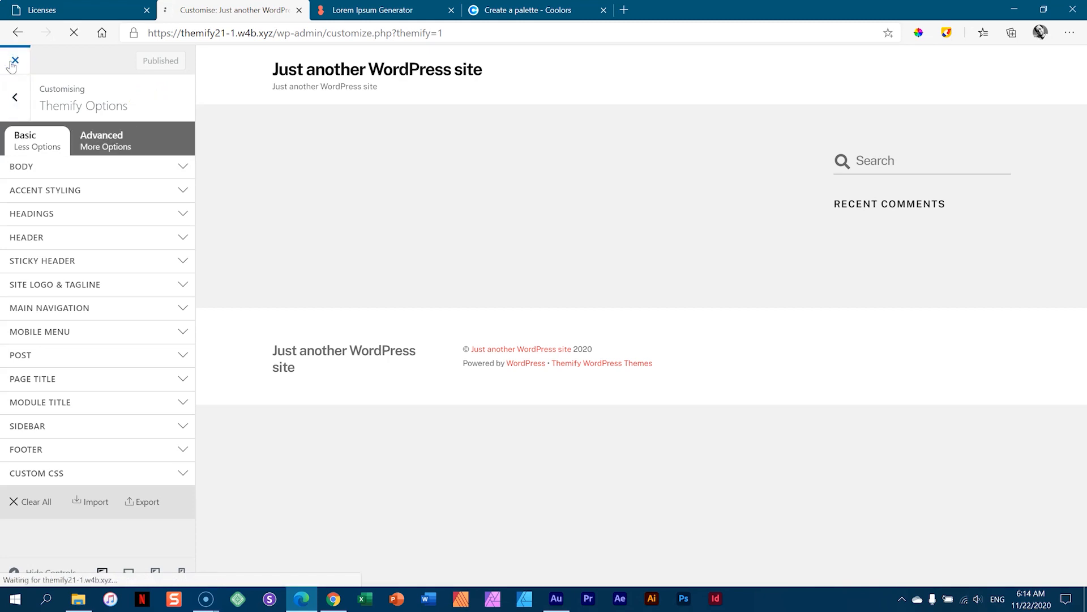
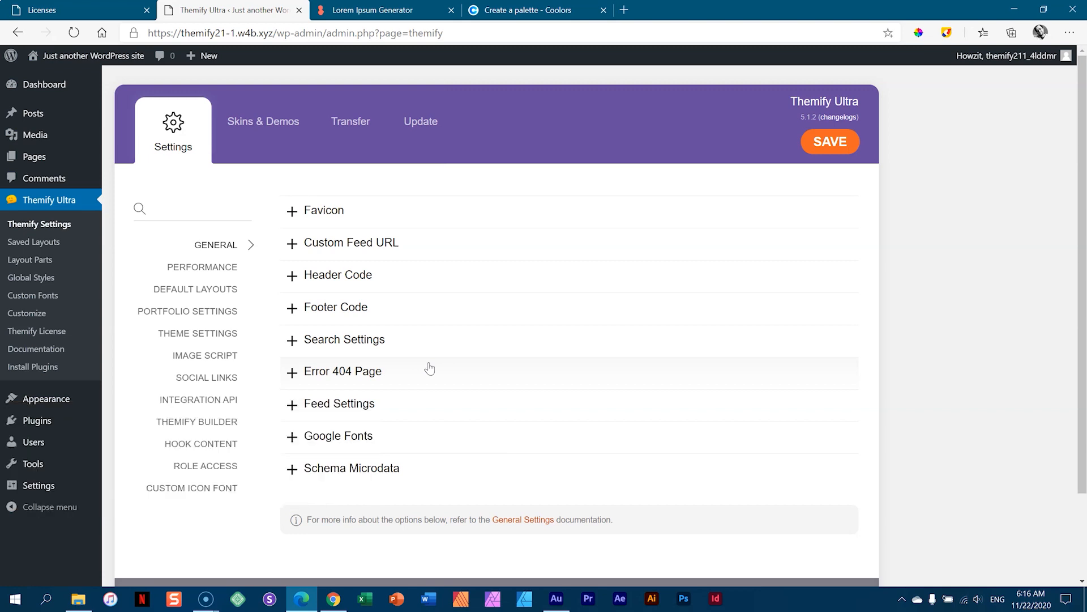
- Add a new page from Pages > All Pages to open the block editor
mouse_move(34, 158)
left_click(143, 163)
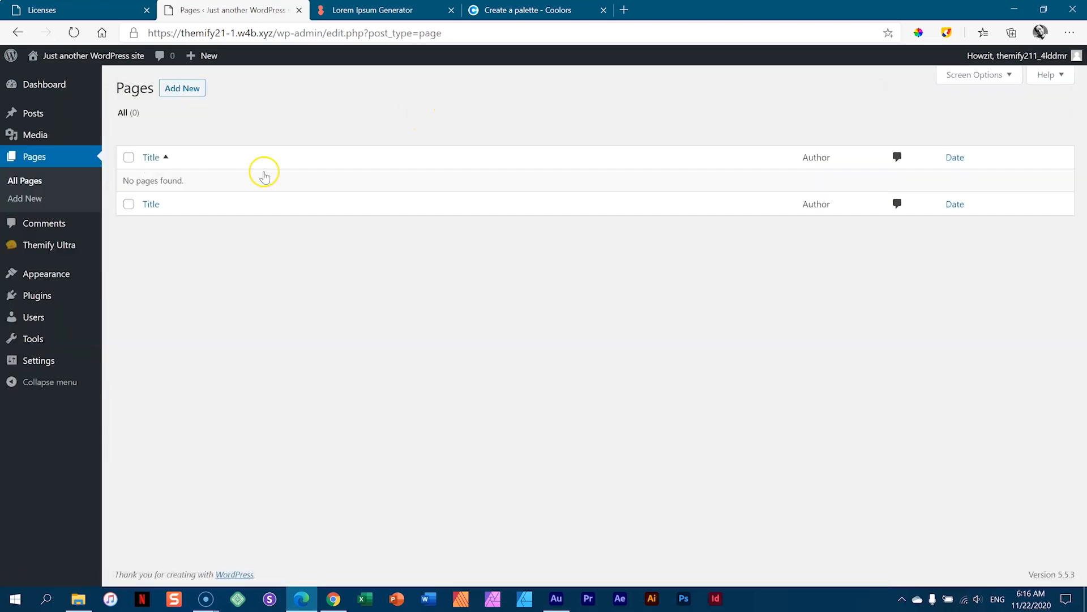
left_click(197, 94)
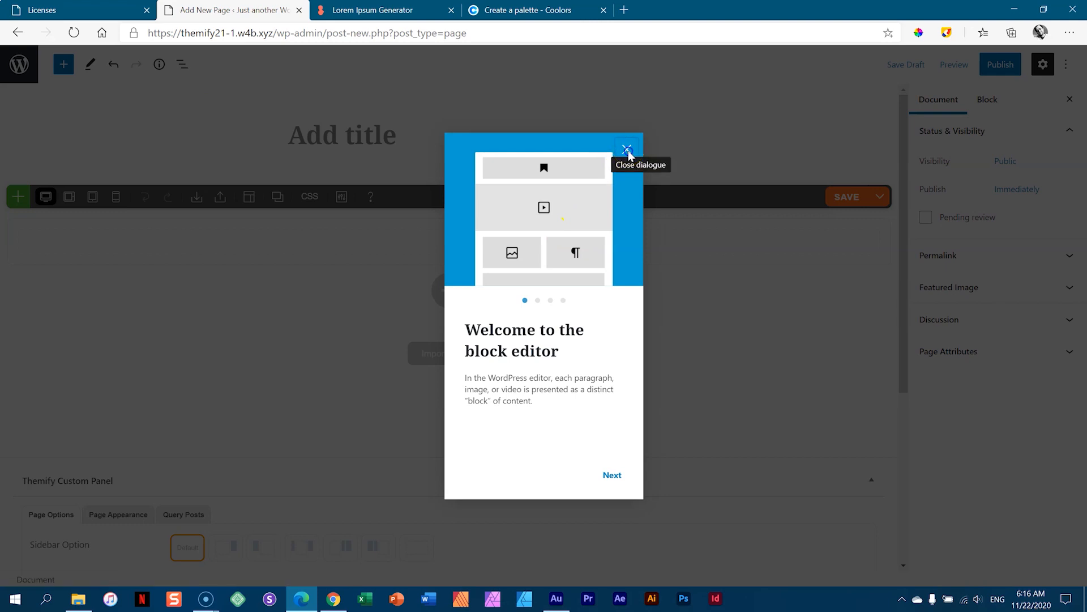
- Dismiss the welcome guide, turn off Fullscreen Mode, and show the Document settings
left_click(627, 151)
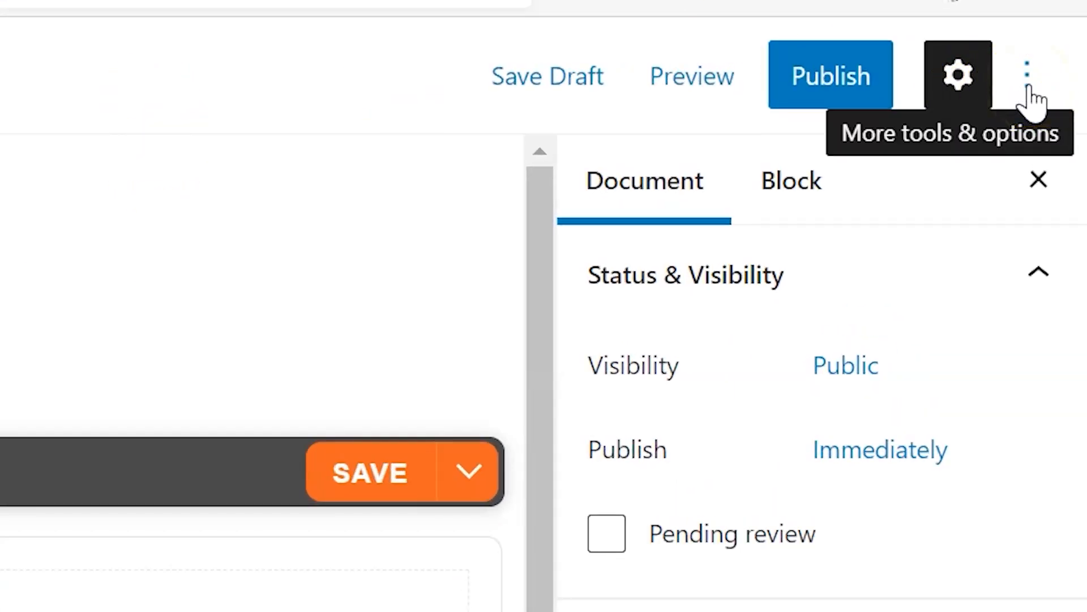
left_click(1028, 73)
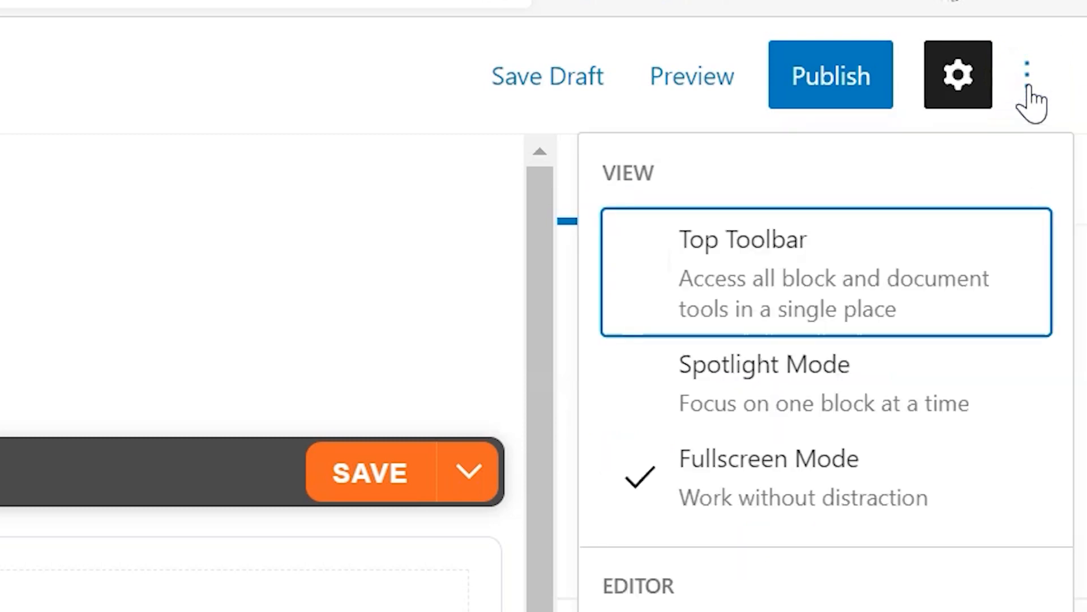
left_click(759, 498)
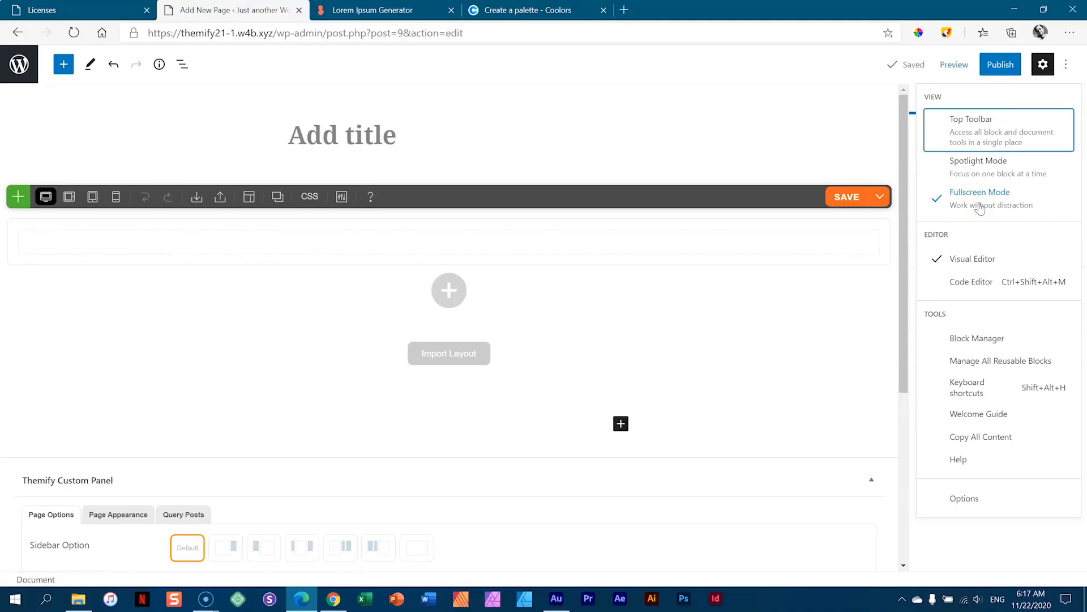
left_click(980, 207)
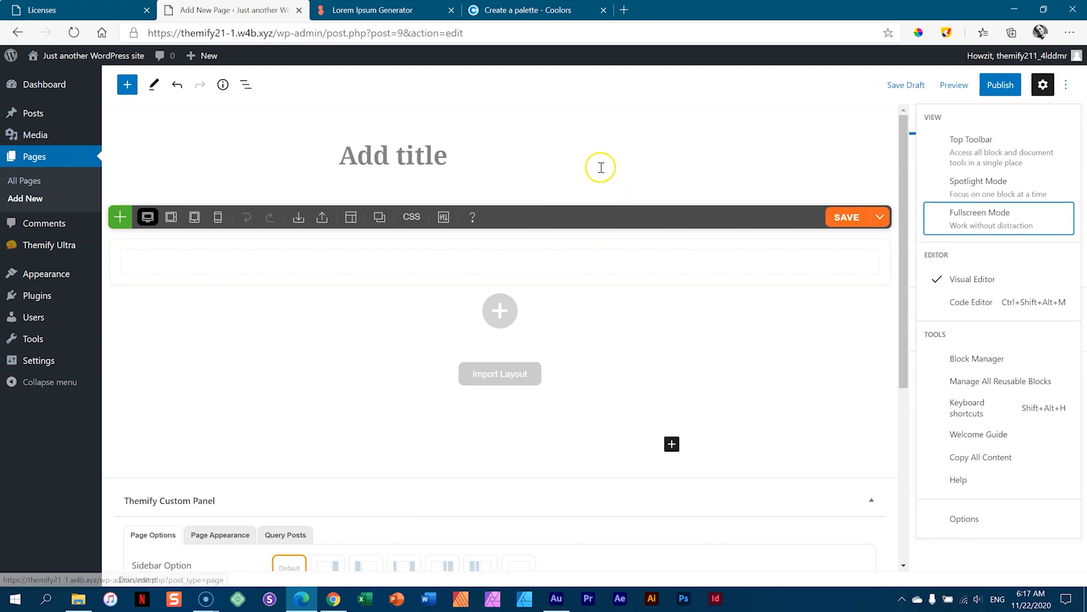
left_click(1040, 86)
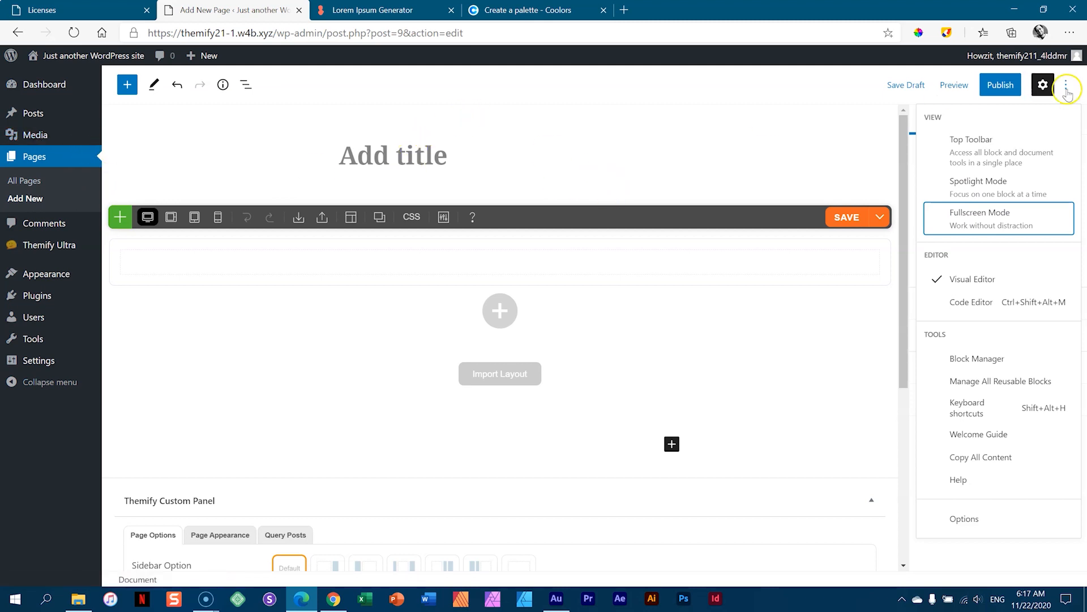
left_click(383, 162)
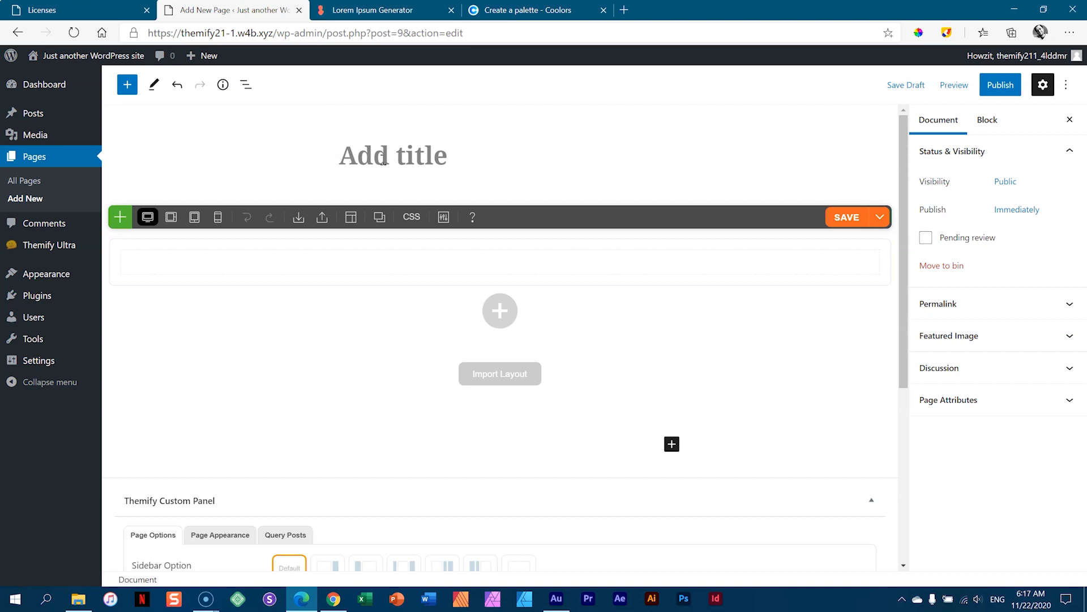
- Title the page 'Home', publish it, and view the live page in a new tab
type("Home")
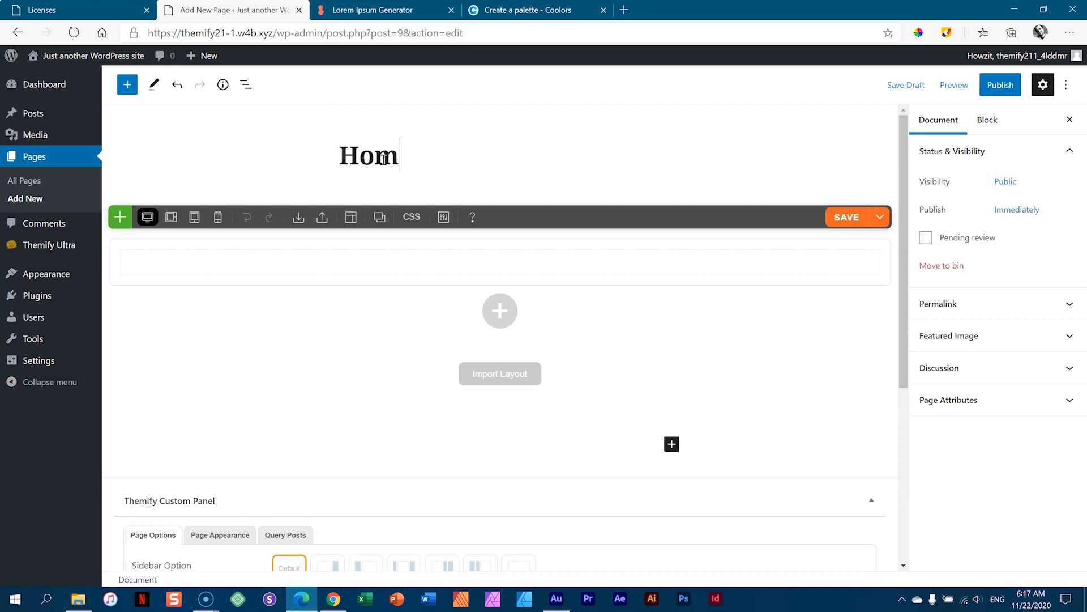
left_click(1007, 85)
left_click(976, 101)
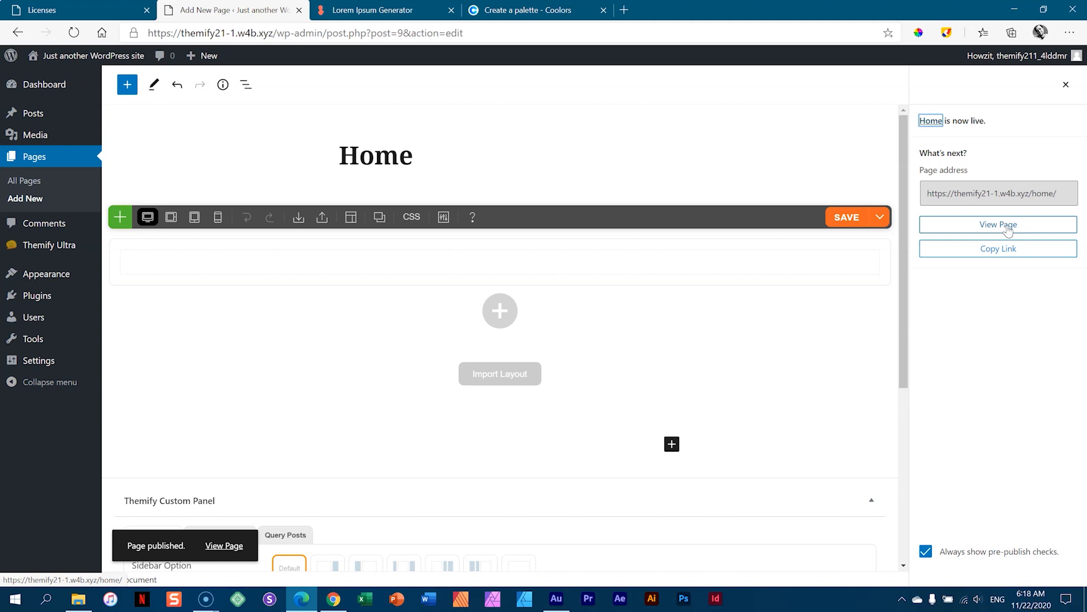
left_click(1007, 229)
left_click(379, 13)
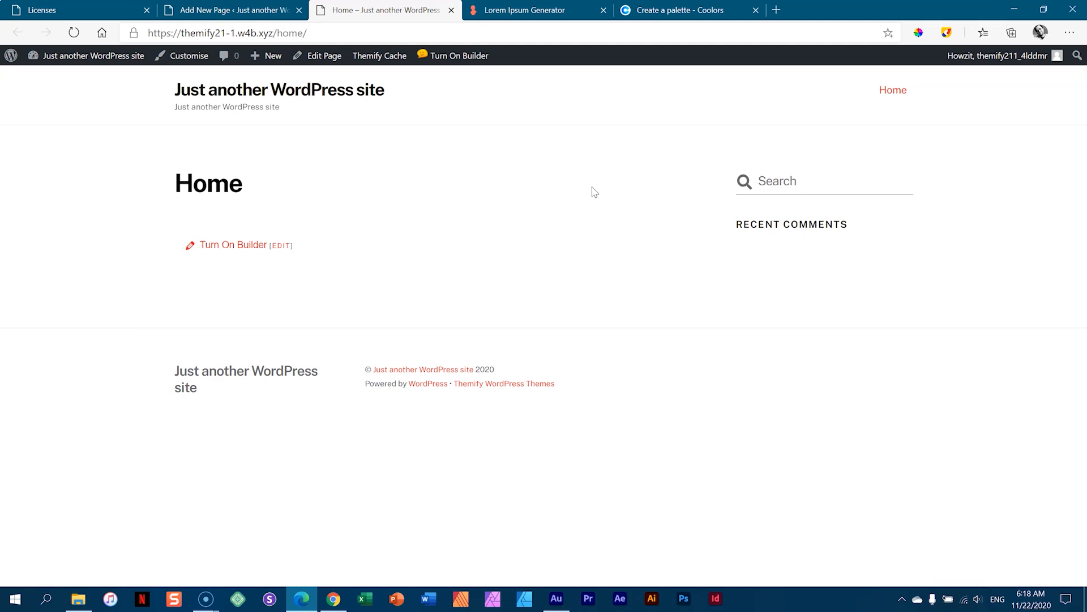
left_click(953, 33)
mouse_move(873, 99)
left_mouse_down()
mouse_move(847, 333)
mouse_move(853, 418)
left_mouse_up()
mouse_move(160, 67)
left_mouse_down()
mouse_move(173, 124)
mouse_move(933, 122)
left_mouse_up()
left_click_drag(854, 378, 839, 497)
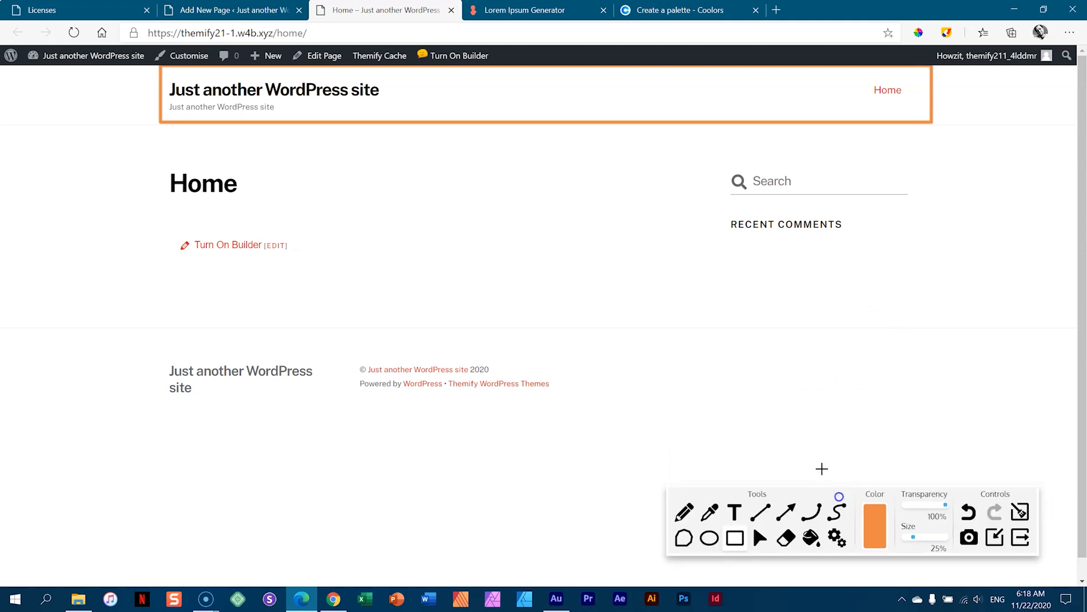
left_click_drag(160, 325, 943, 423)
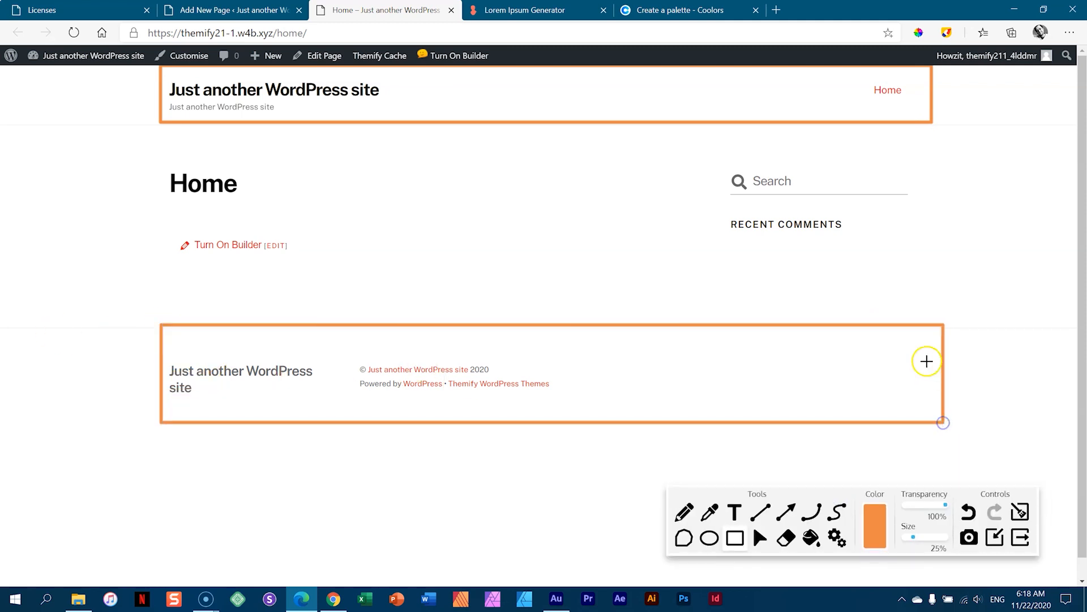
left_click_drag(156, 138, 674, 220)
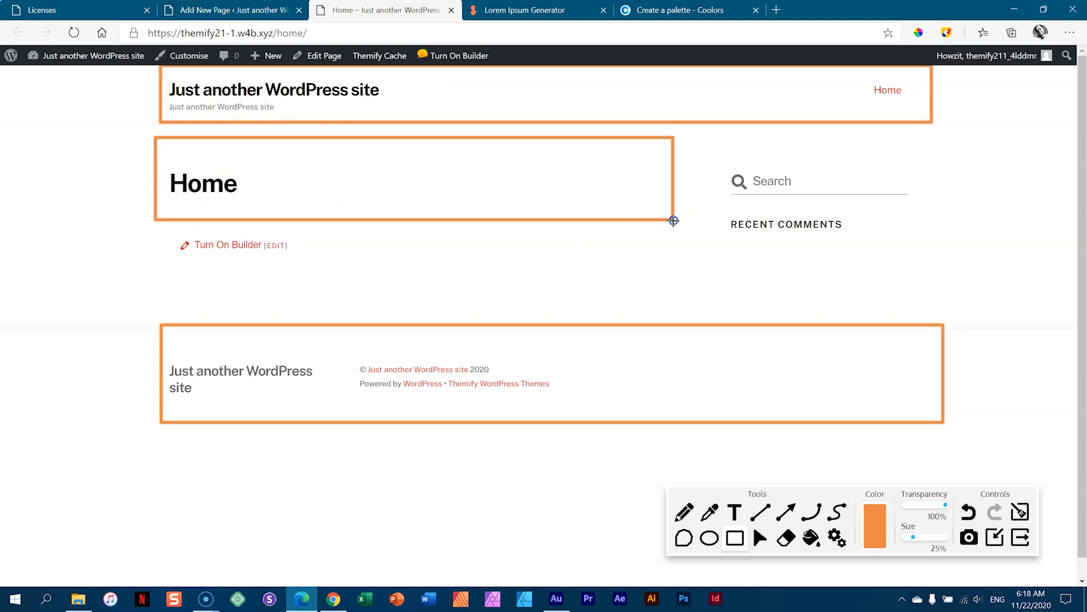
left_click_drag(691, 139, 933, 314)
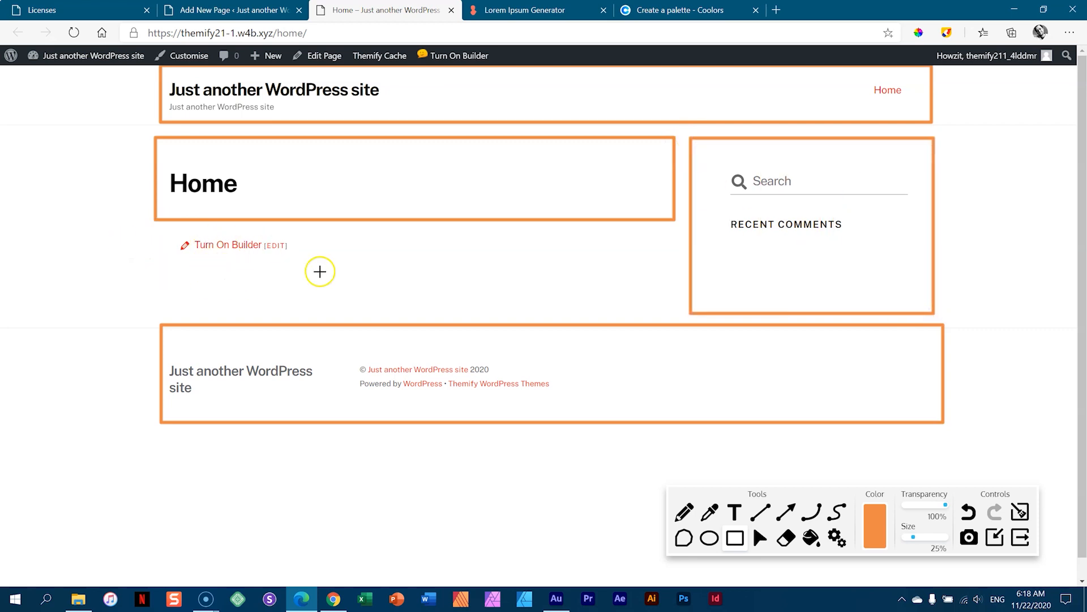
left_click_drag(162, 232, 676, 308)
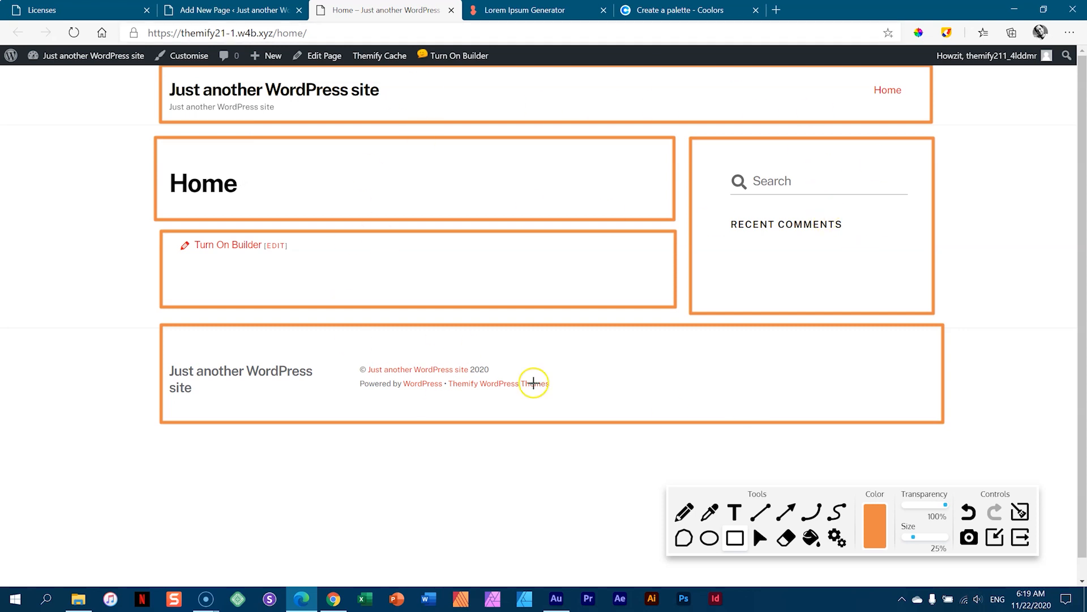
left_click_drag(844, 490, 842, 457)
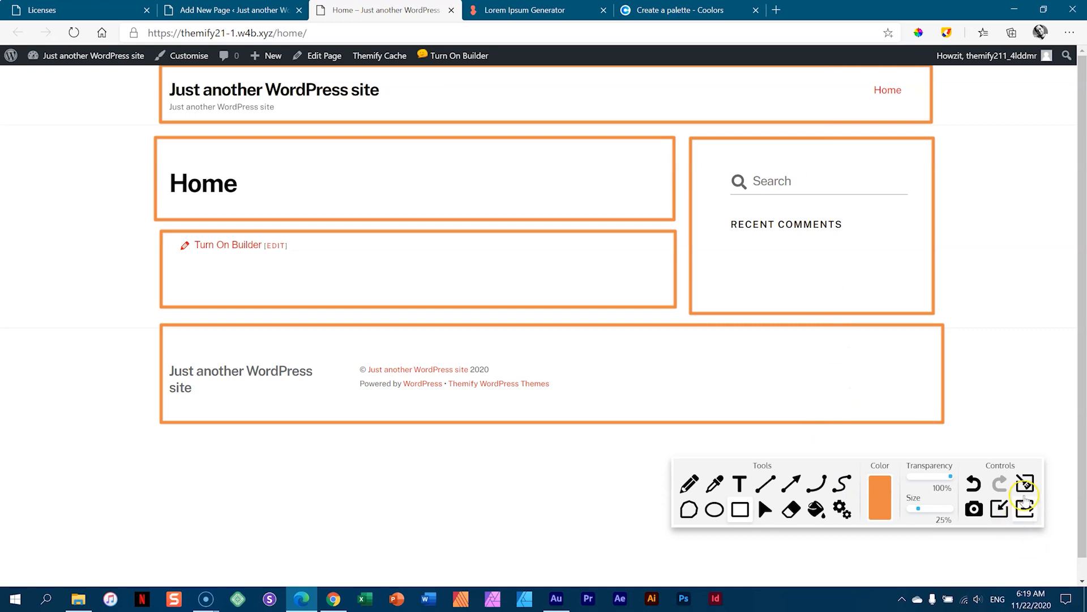
left_click(1025, 485)
left_click(1026, 508)
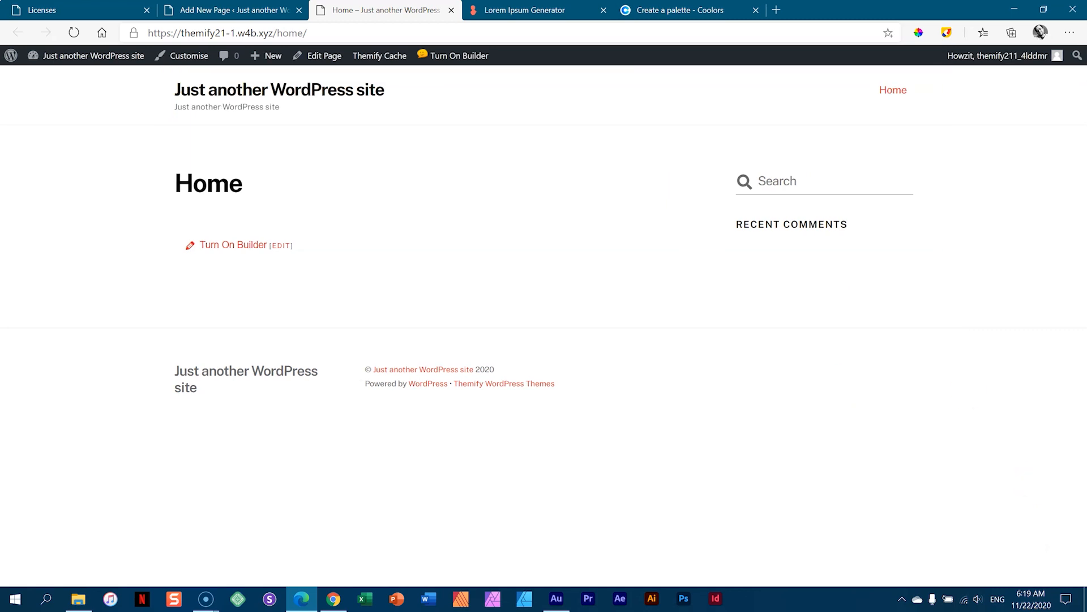
left_click(274, 8)
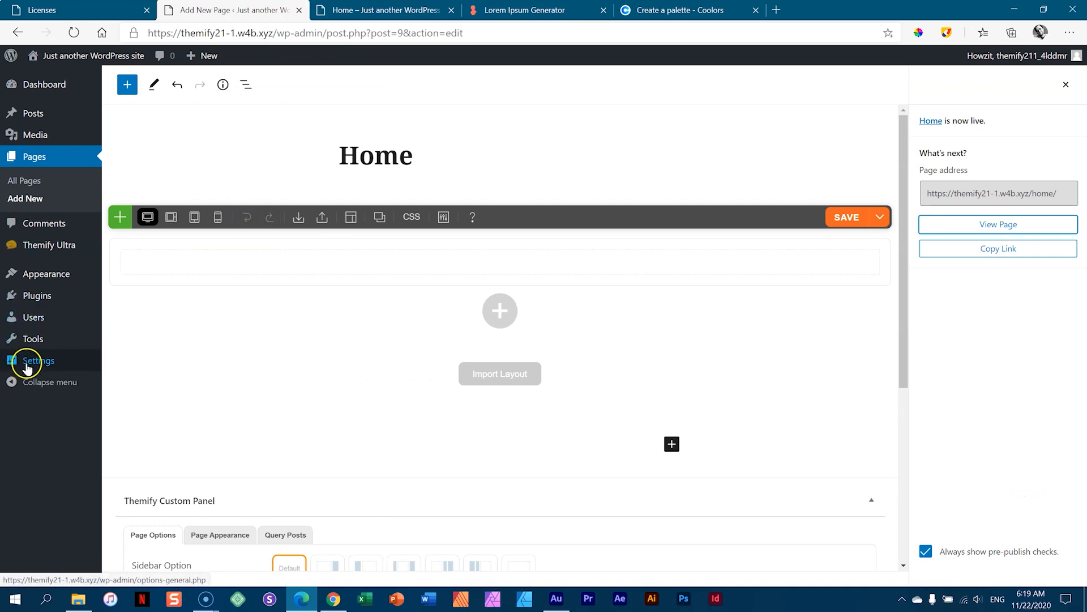
- In Reading settings, make the static page 'Home' the homepage and save
mouse_move(26, 368)
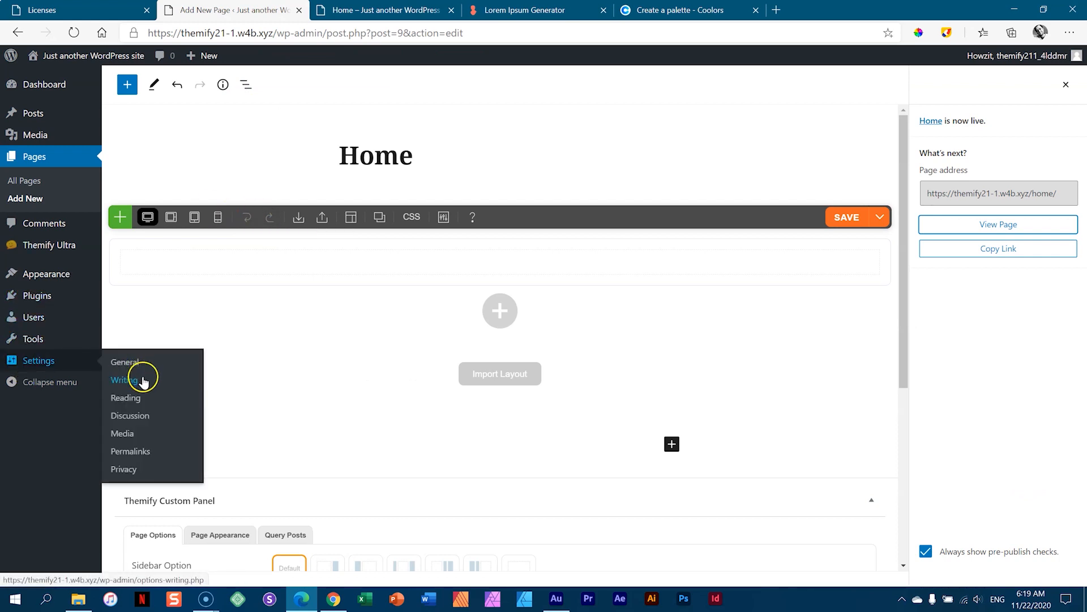
left_click(139, 399)
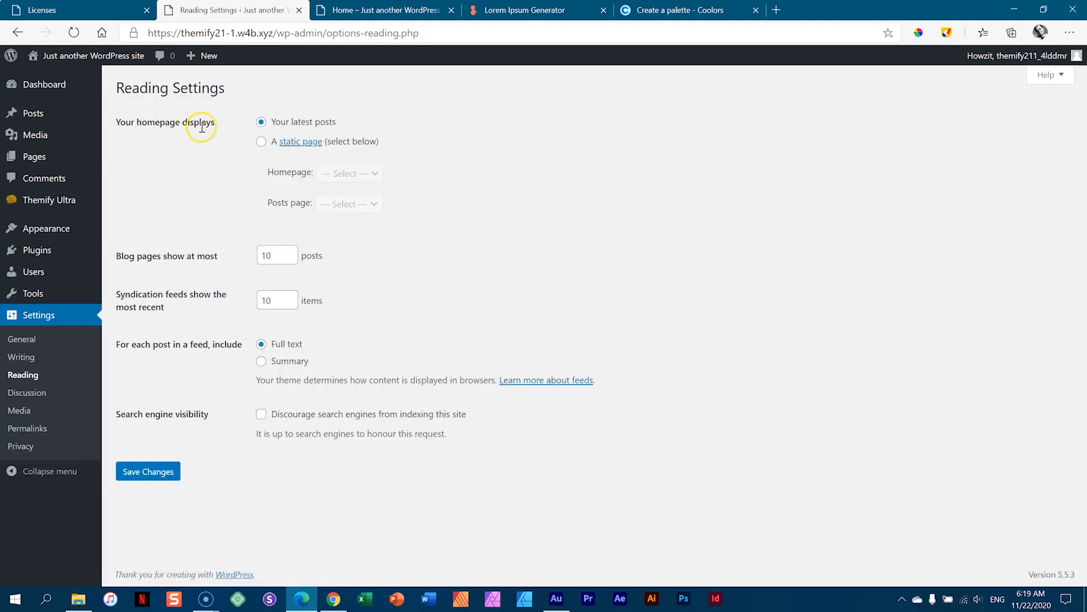
left_click(261, 142)
left_click(347, 174)
left_click(347, 205)
left_click(157, 481)
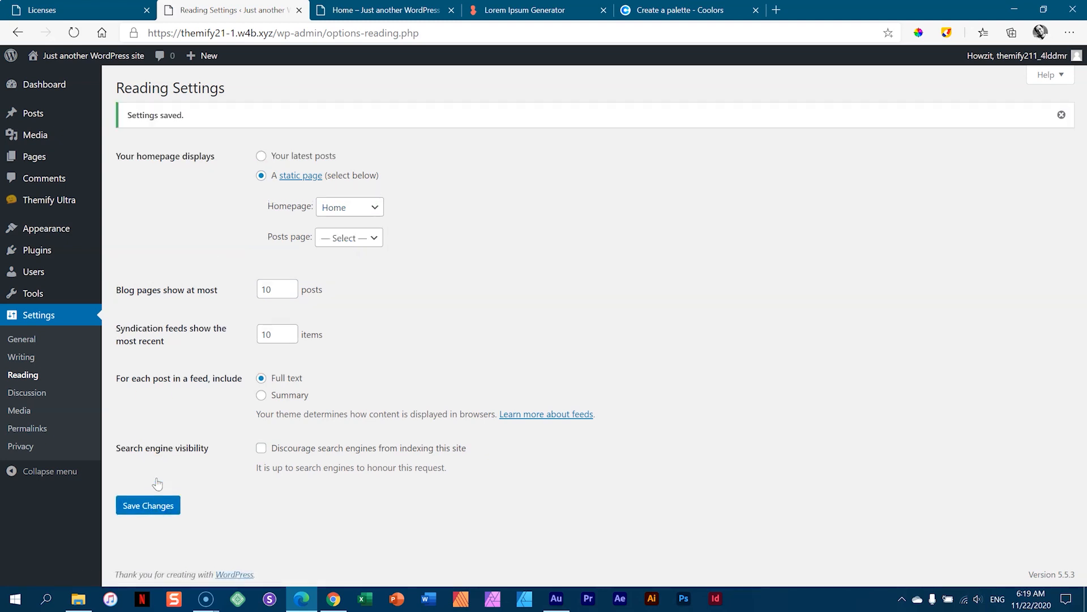
- View the site's front page, then close the Licenses tab
mouse_move(79, 60)
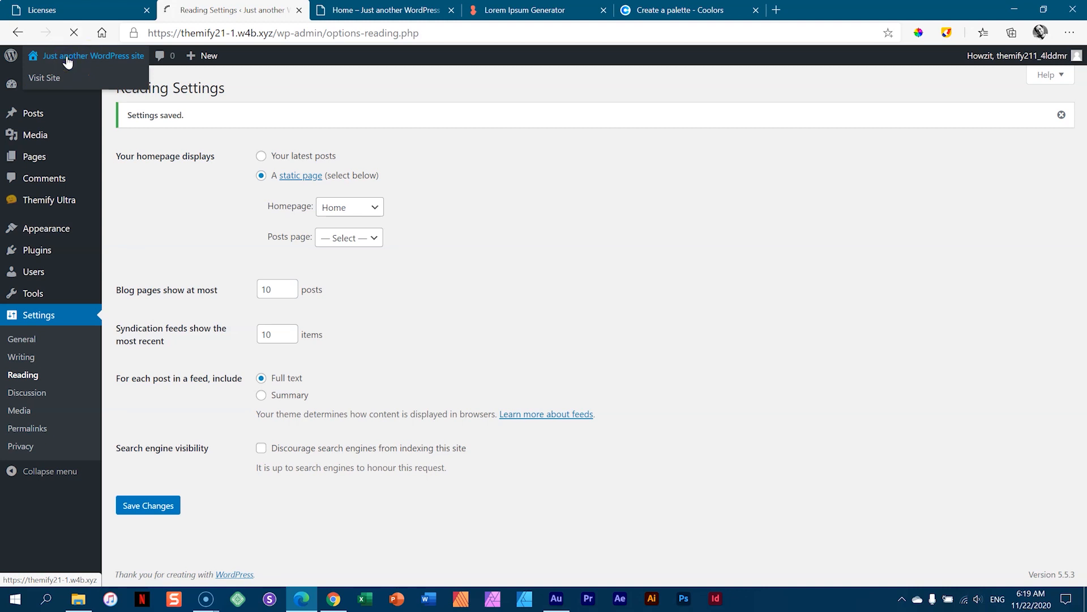
left_click(68, 59)
left_click(352, 9)
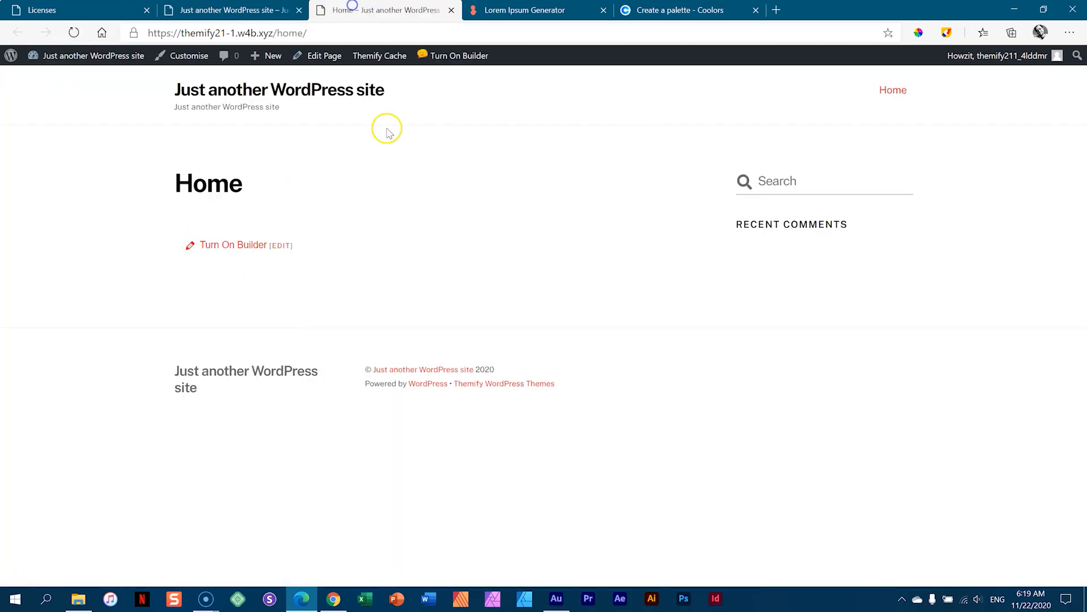
left_click(221, 7)
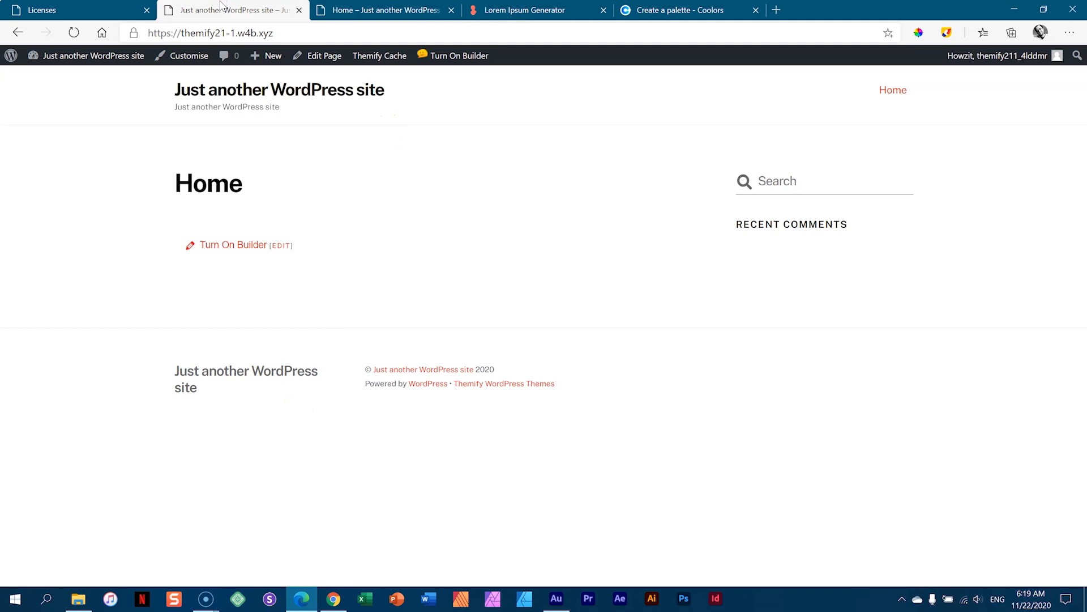
left_click(79, 10)
left_click(147, 12)
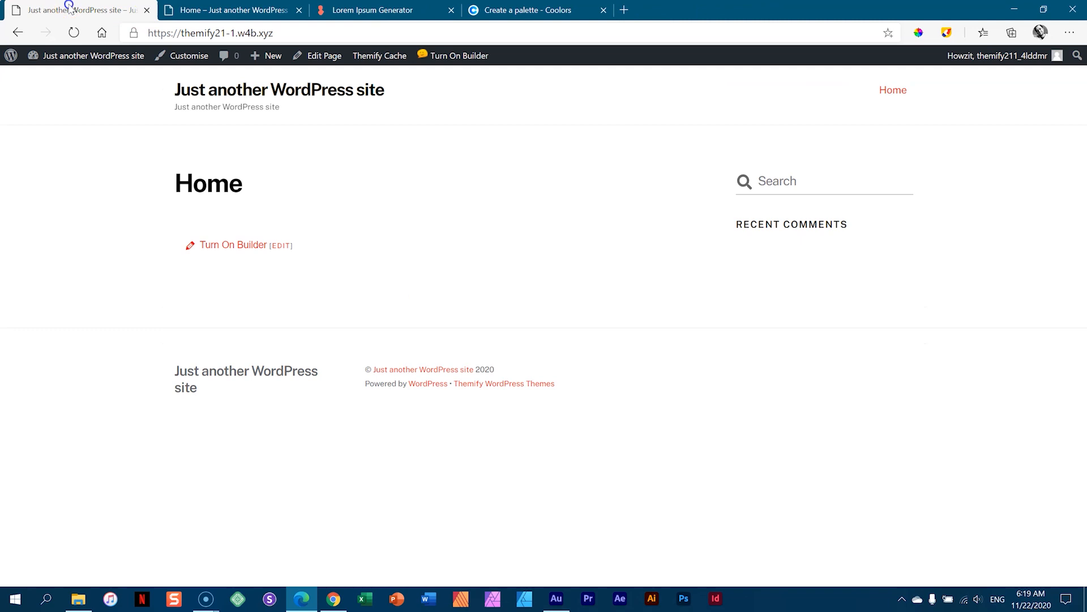
mouse_move(100, 67)
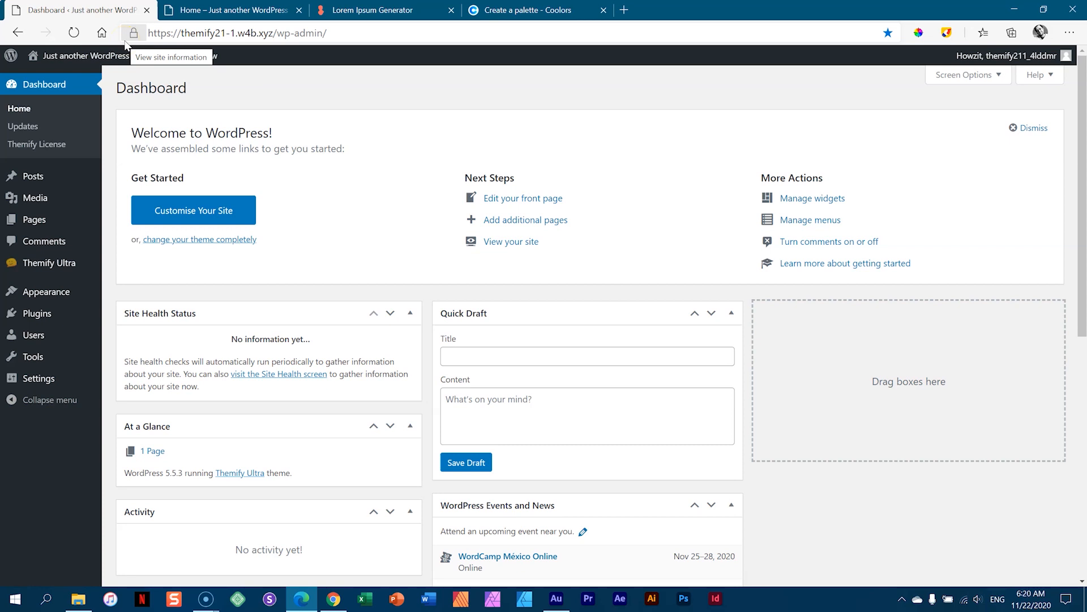
- Upload a custom favicon image in the Themify Ultra settings and save
mouse_move(57, 268)
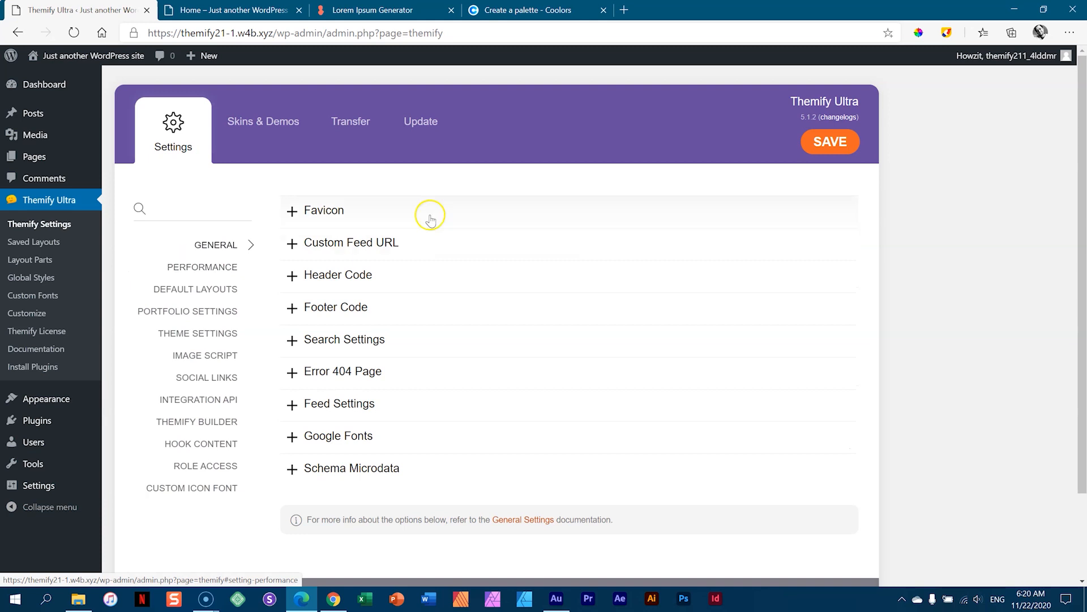
left_click(322, 217)
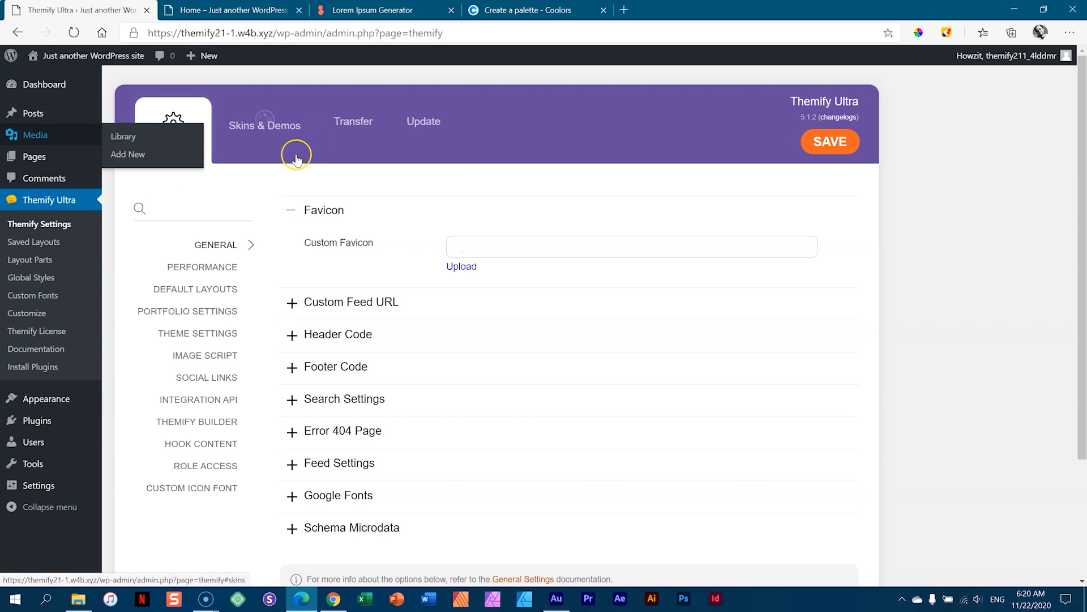
left_click(456, 267)
left_click(328, 146)
left_click(475, 325)
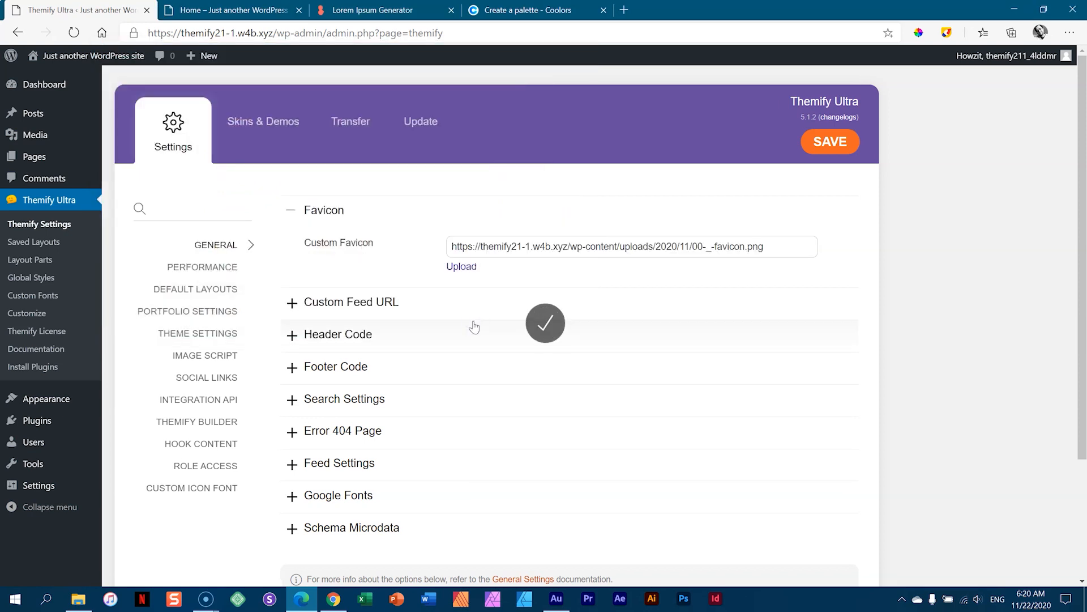
left_click(836, 142)
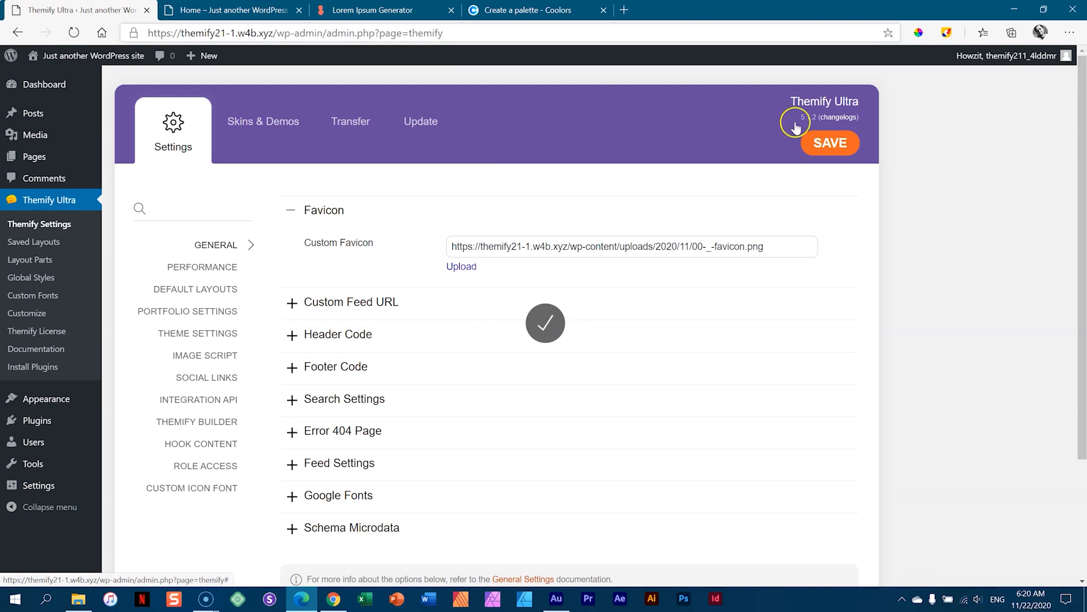
- Reload the live Home page to check the favicon, then return to the settings
left_click(181, 10)
left_click(74, 32)
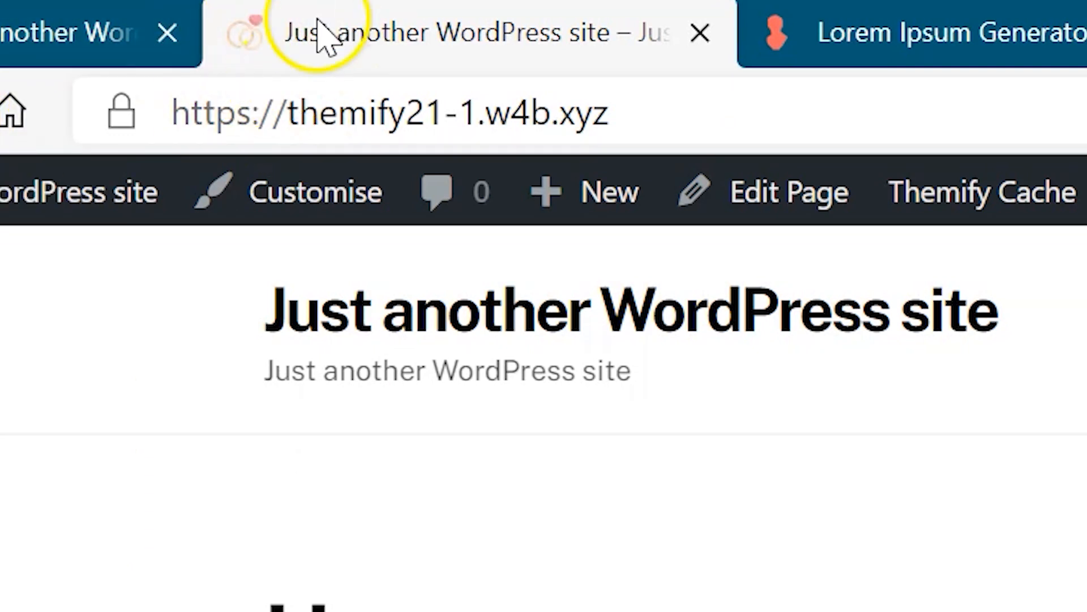
left_click(886, 39)
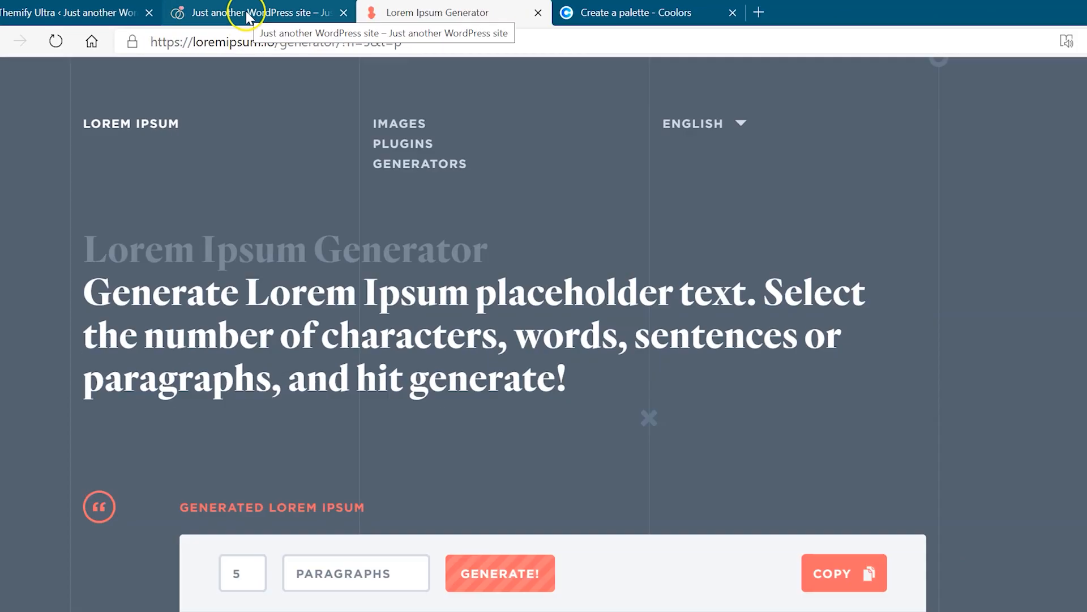
left_click(444, 34)
left_click(110, 10)
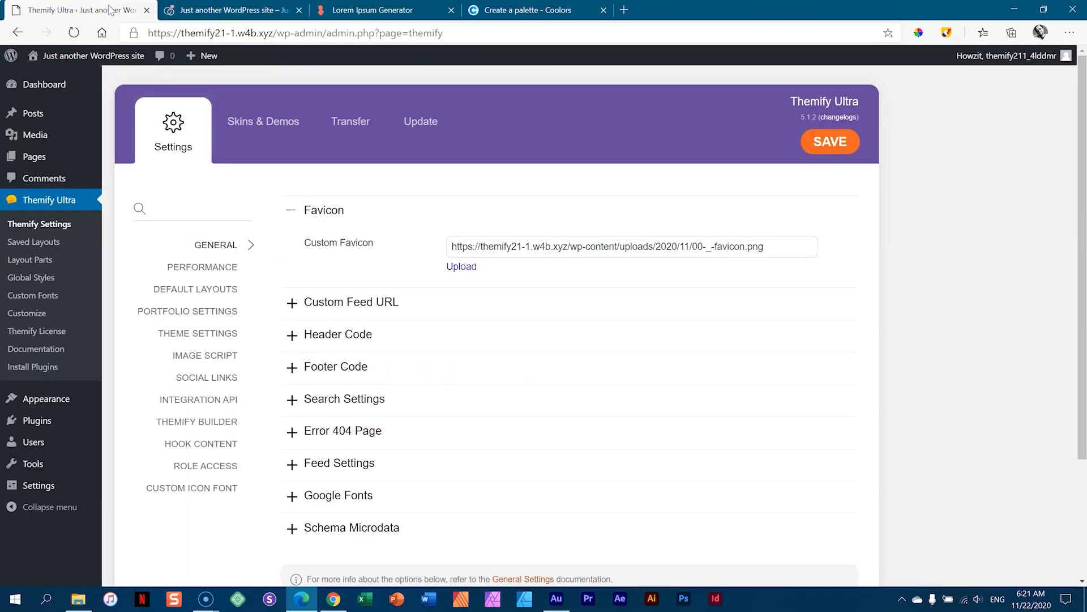
- Expand the Theme Appearance options and compare them against the live Home page
left_click(208, 339)
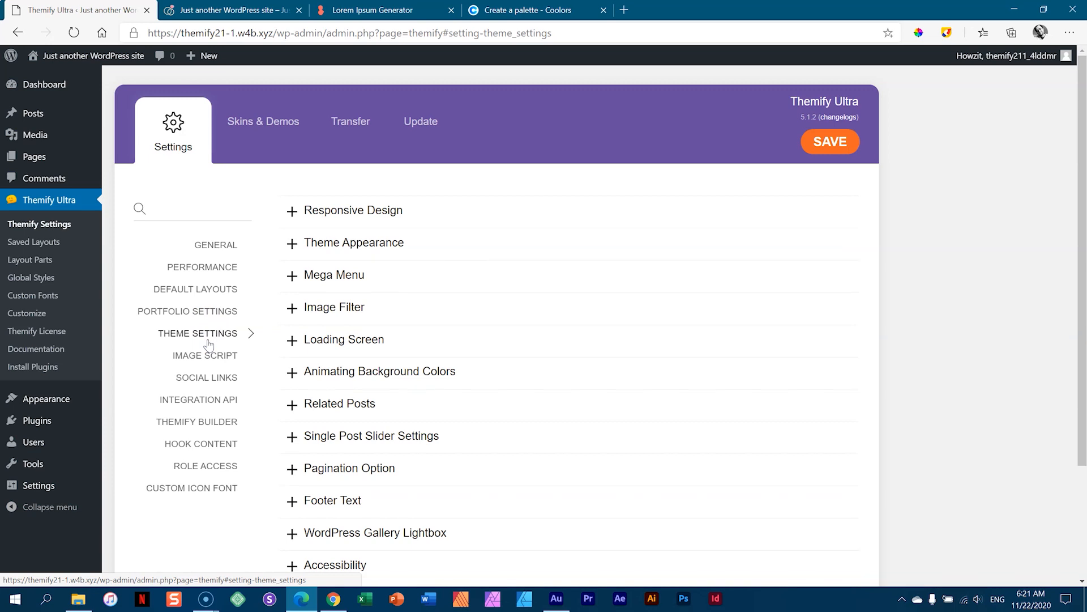
left_click(327, 246)
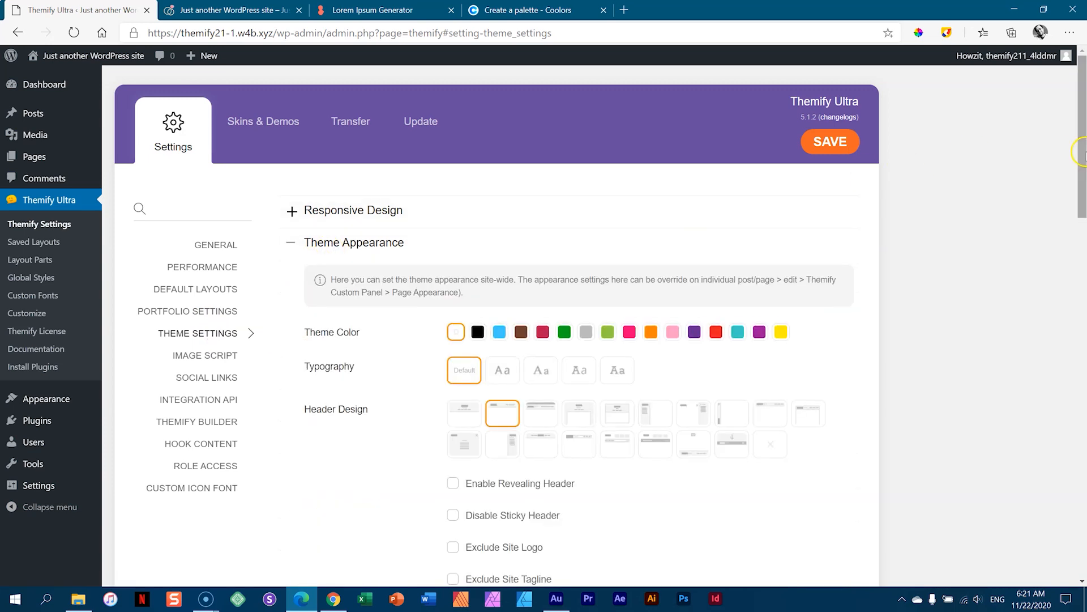
left_click_drag(1082, 146, 1083, 200)
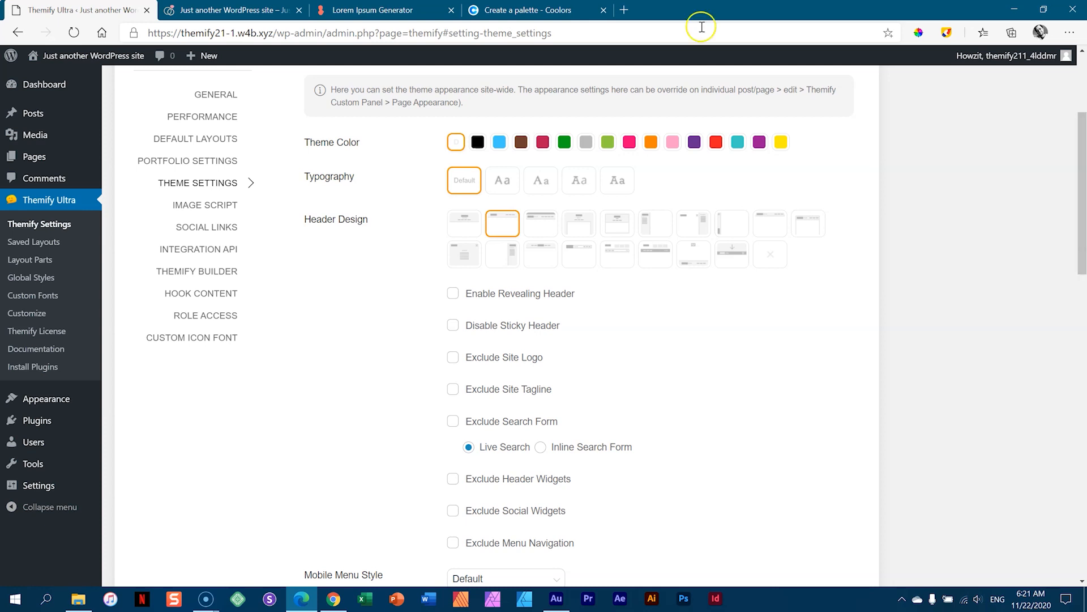
left_click(235, 10)
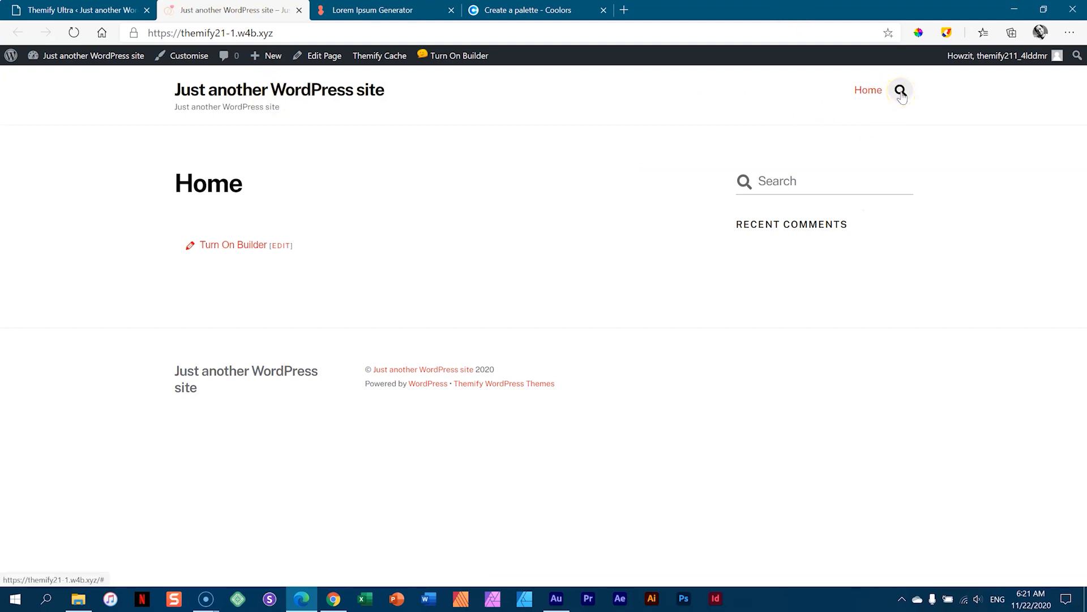
left_click(85, 10)
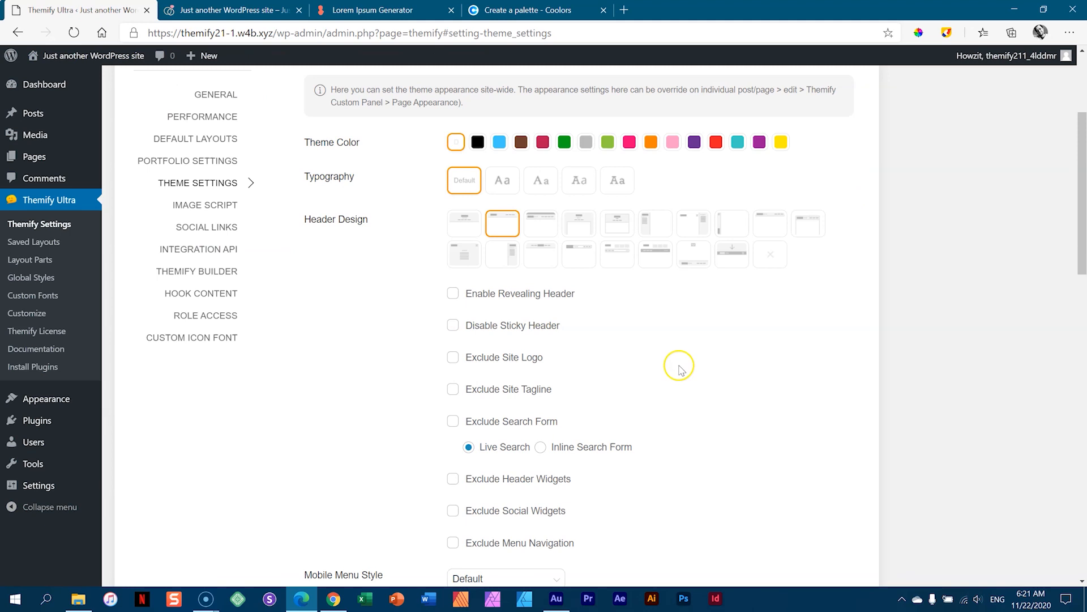
- Tick Exclude Search Form for the header and check the Home page
left_click_drag(310, 220, 364, 266)
left_click(376, 355)
left_click(453, 422)
left_click(292, 10)
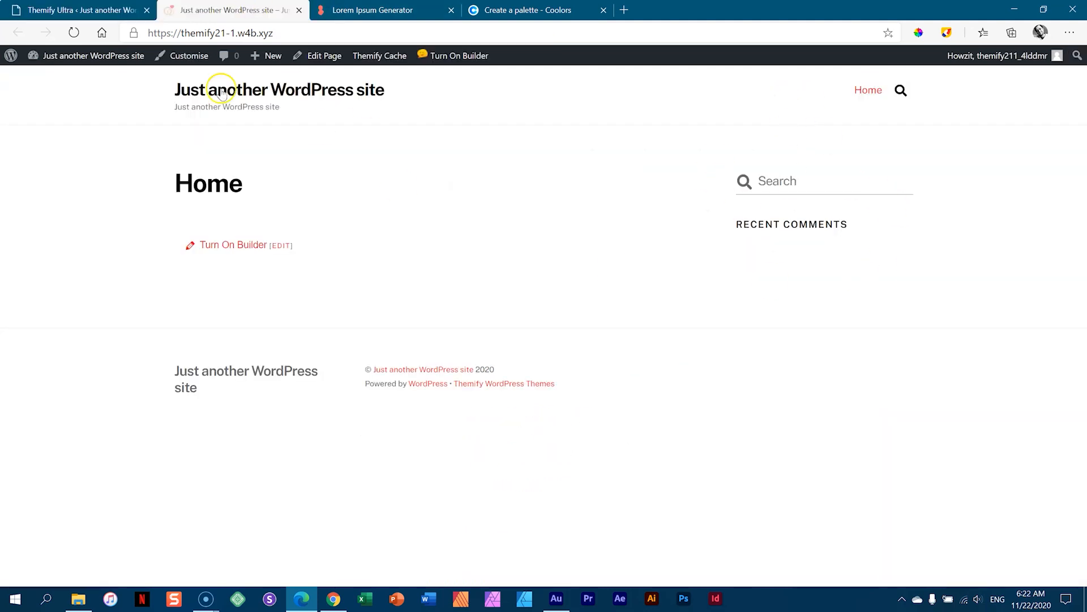
left_click(82, 10)
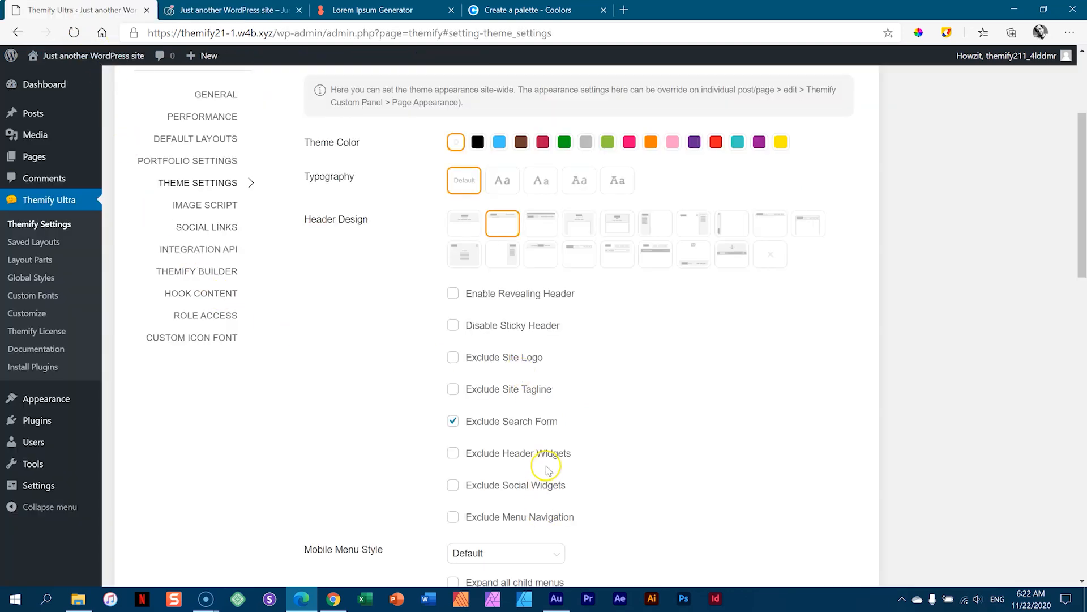
- Exclude the header widgets and social widgets, and disable the sticky header
left_click(453, 453)
left_click(453, 485)
key("ctrl+Tab")
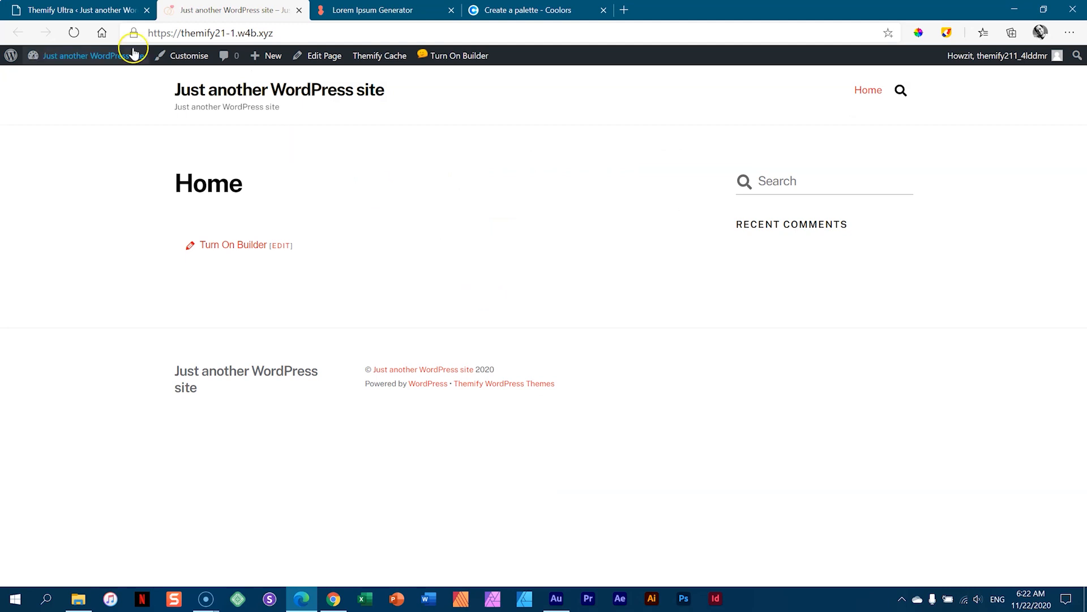
left_click(110, 10)
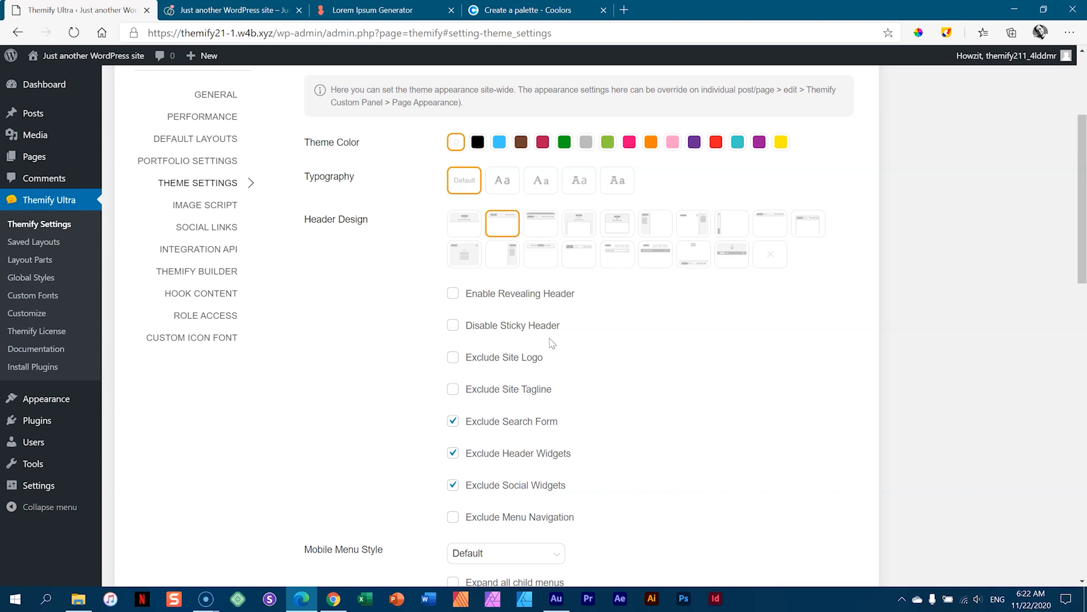
left_click(452, 328)
left_click(238, 10)
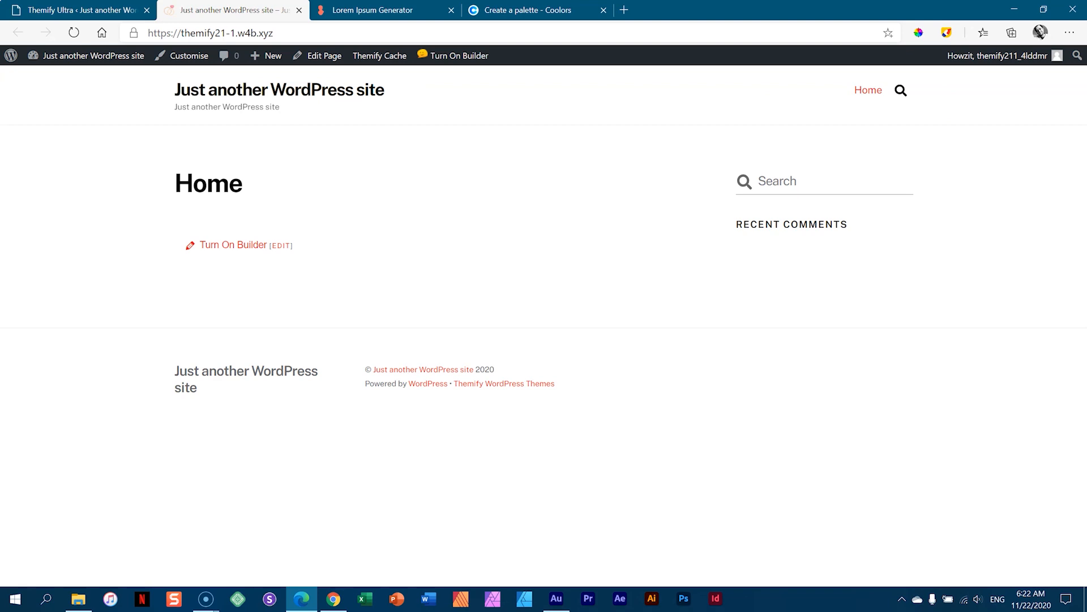
left_click(119, 12)
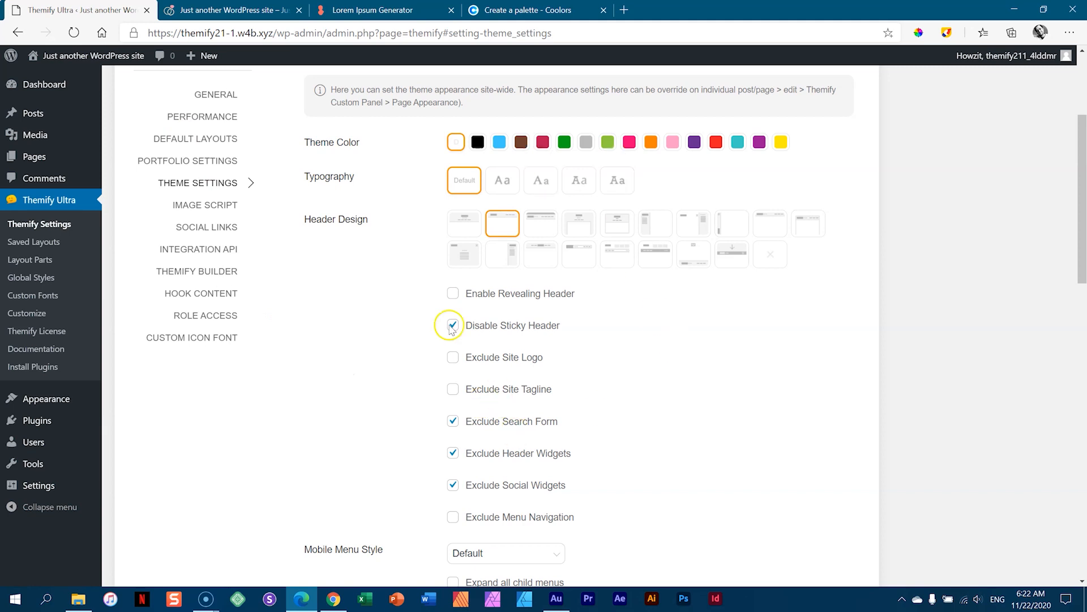
- Enable the revealing header, save, and reload the Home page to see the changes
left_click(453, 293)
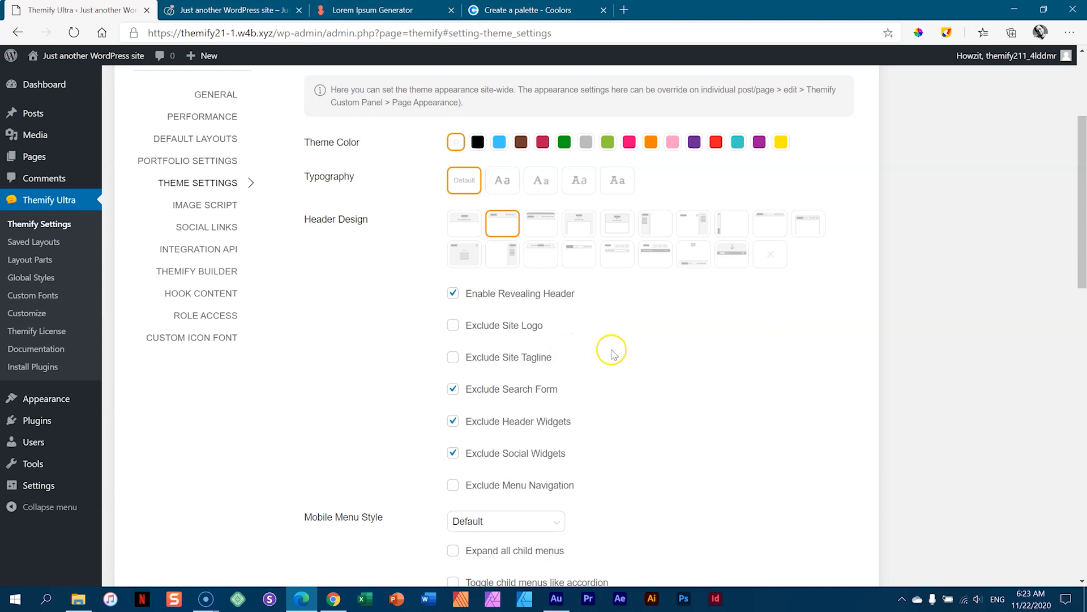
scroll(609, 350, "up", 3)
left_click(544, 328)
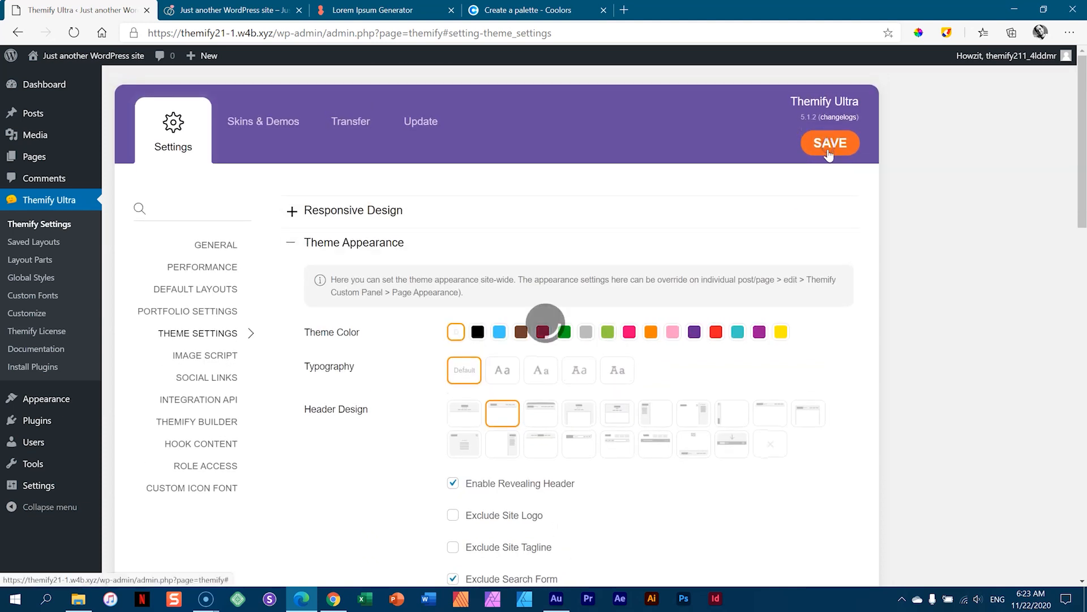
key("ctrl+Tab")
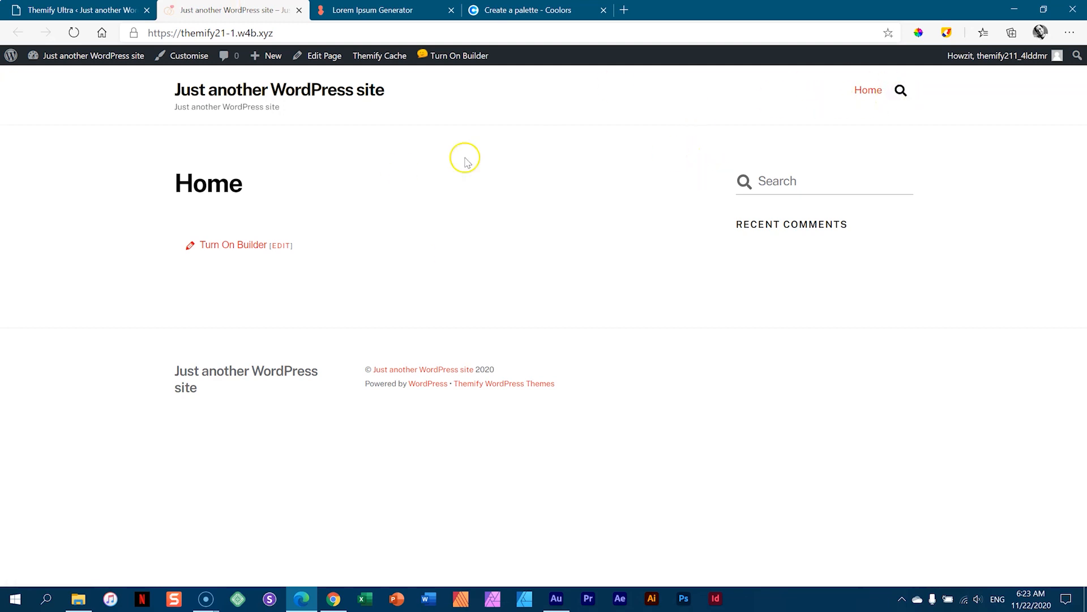
left_click(68, 37)
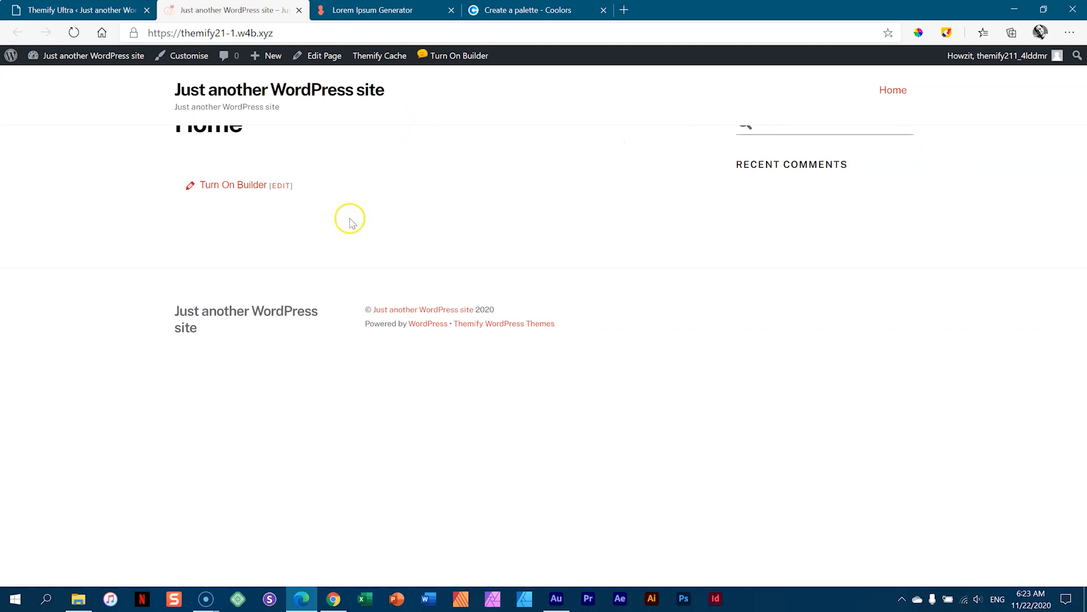
left_click(118, 7)
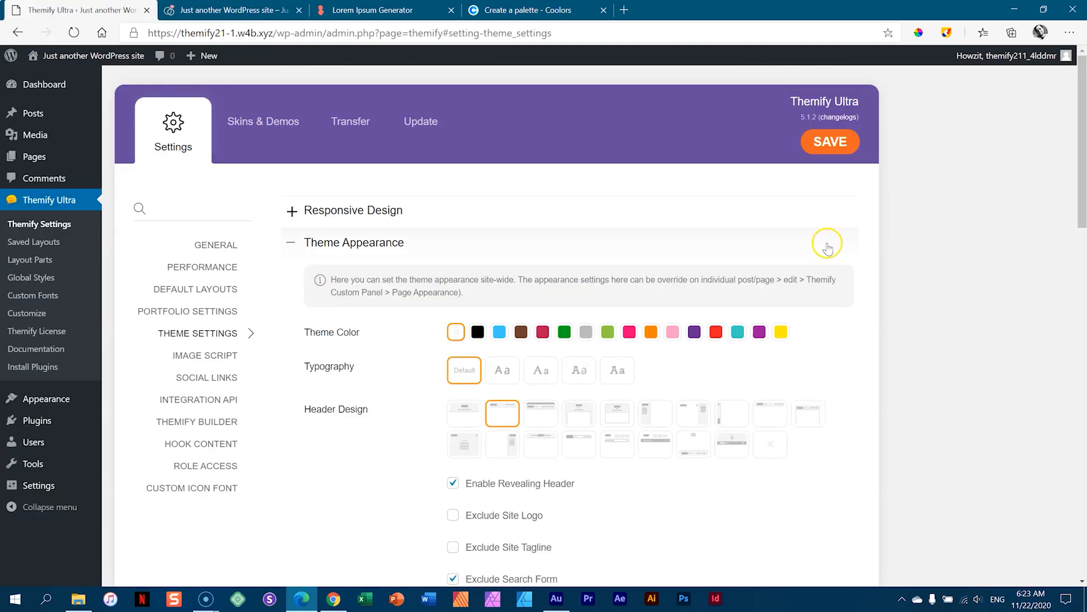
- Choose the No Footer design option, save, and reload the Home page to confirm
scroll(832, 249, "down", 3)
scroll(834, 248, "down", 8)
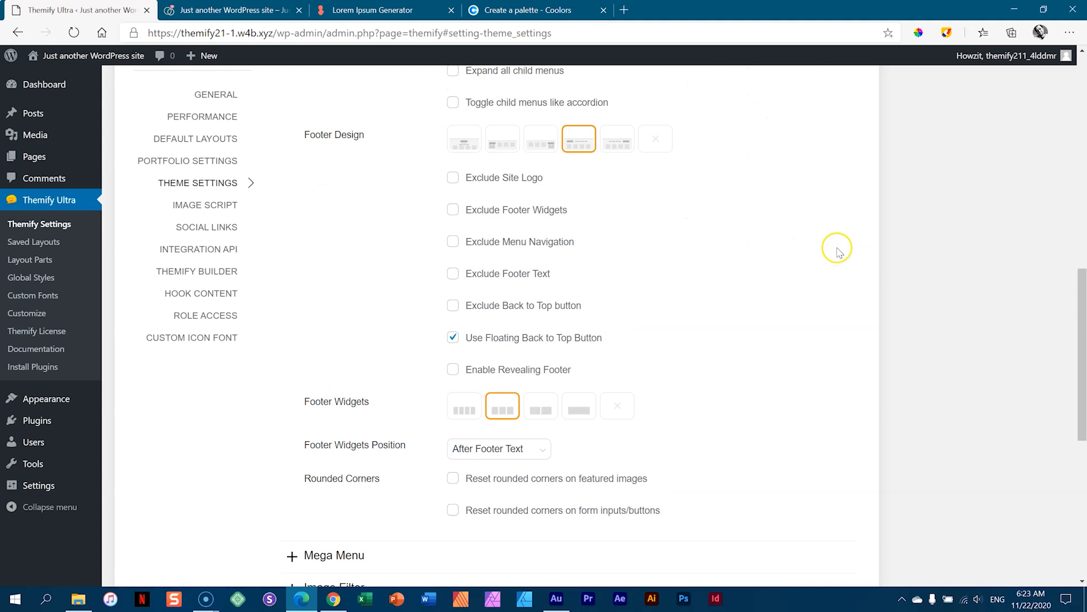
scroll(815, 239, "up", 3)
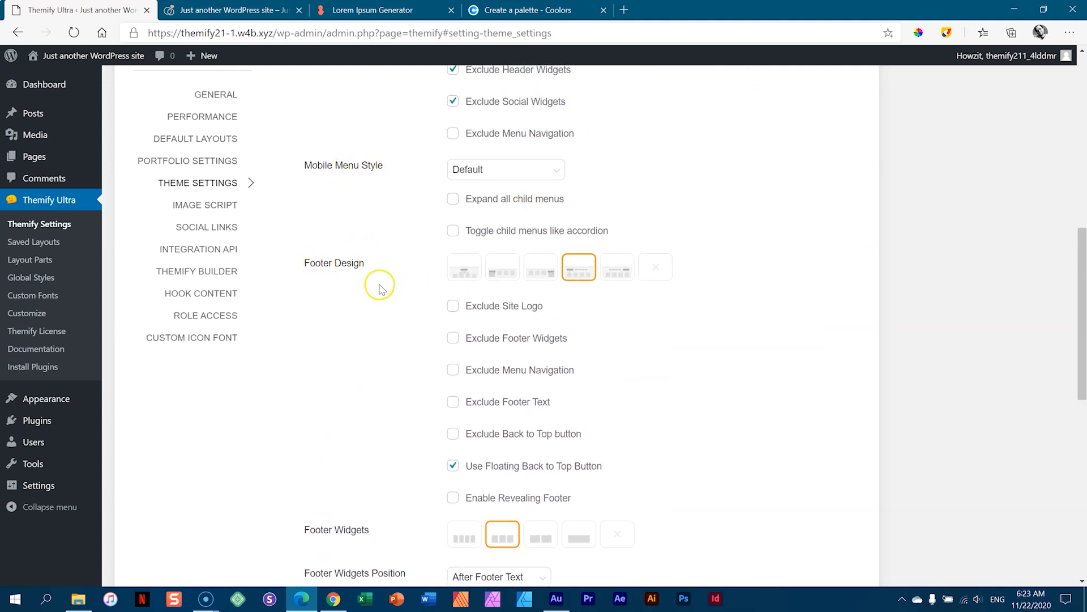
left_click(656, 272)
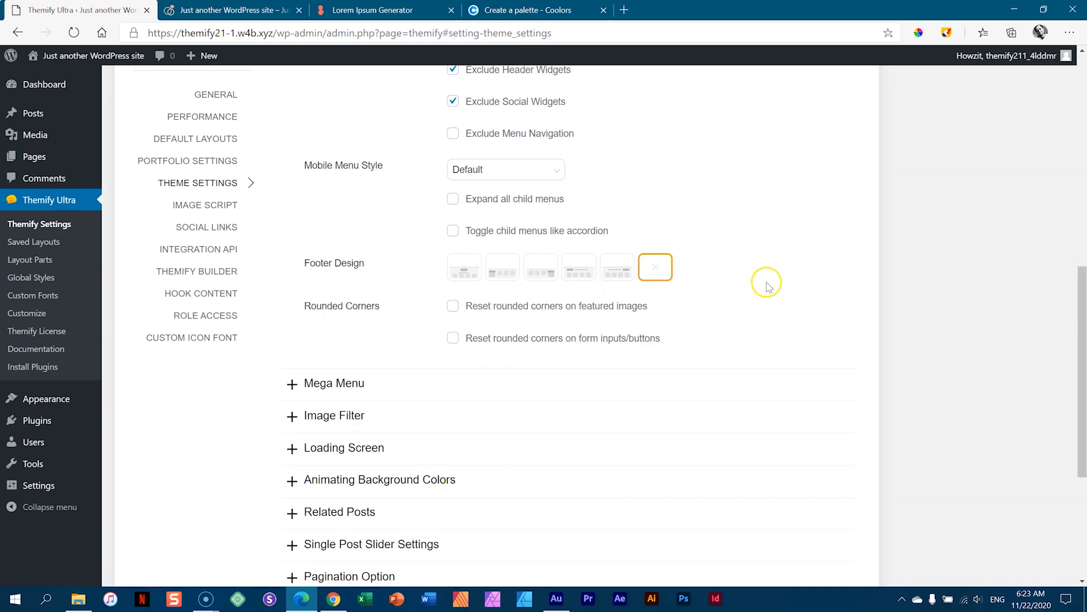
scroll(767, 286, "up", 8)
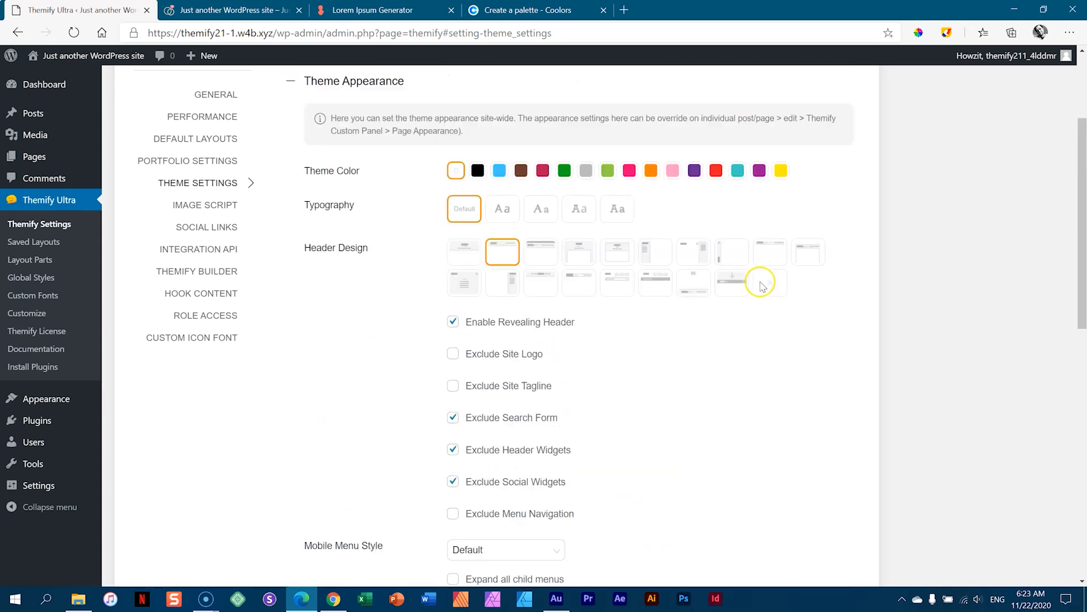
scroll(764, 283, "up", 2)
left_click(823, 145)
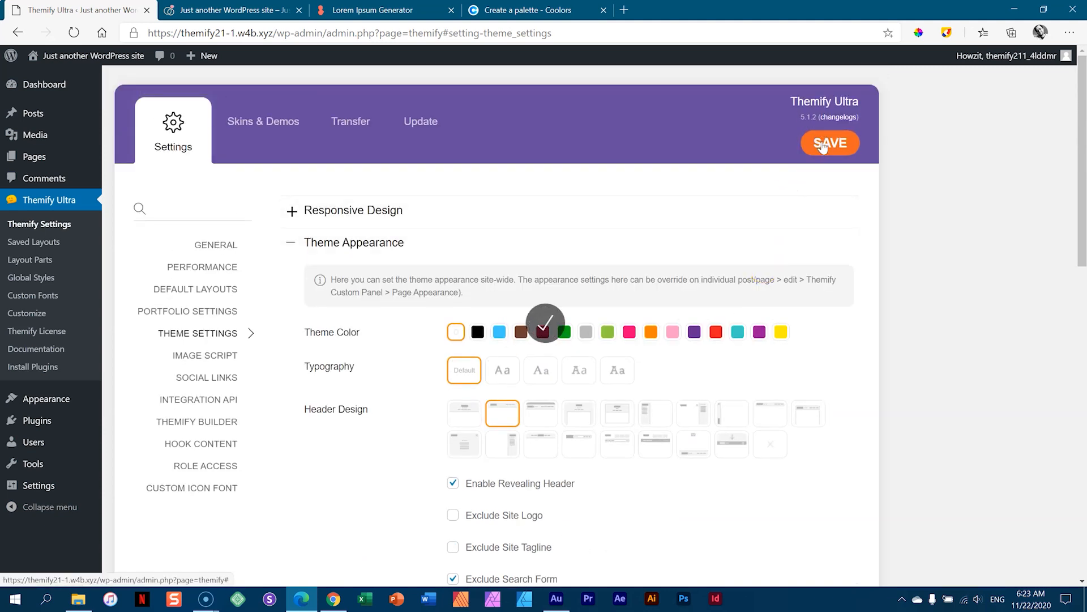
left_click(230, 10)
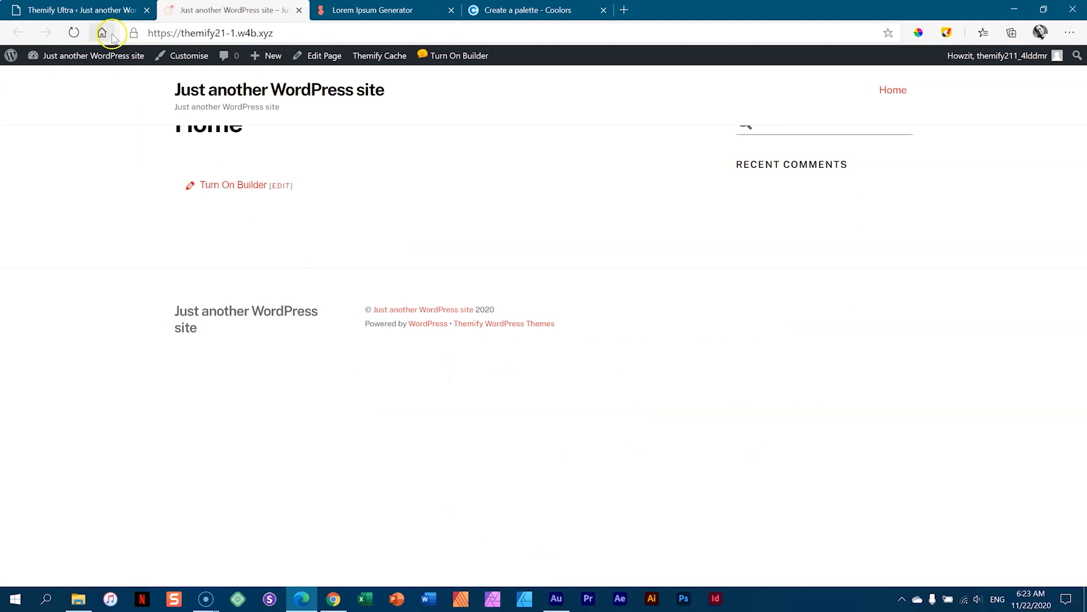
left_click(72, 32)
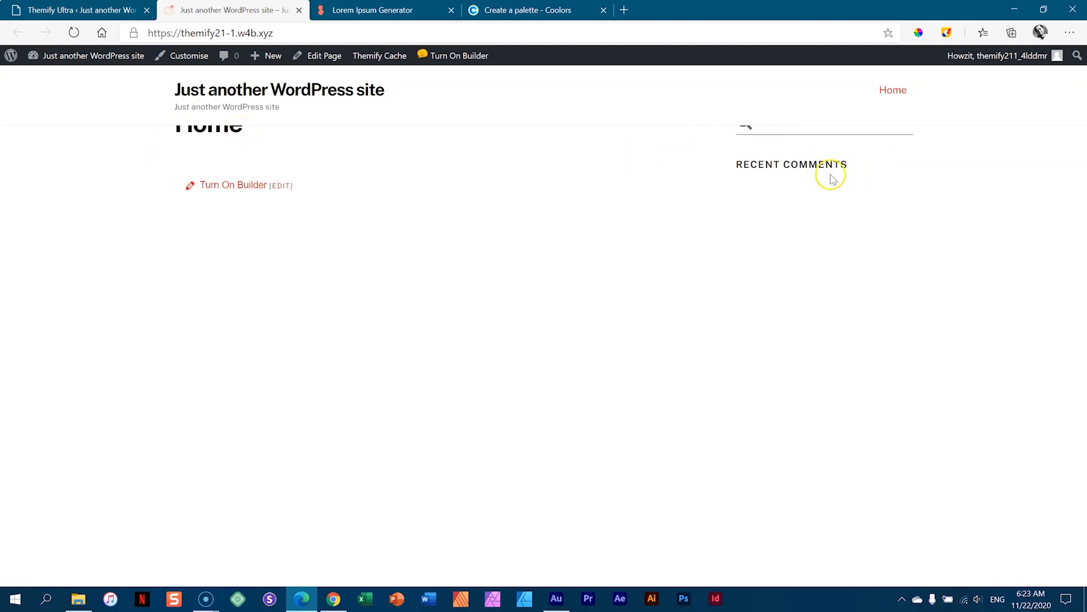
left_click(83, 8)
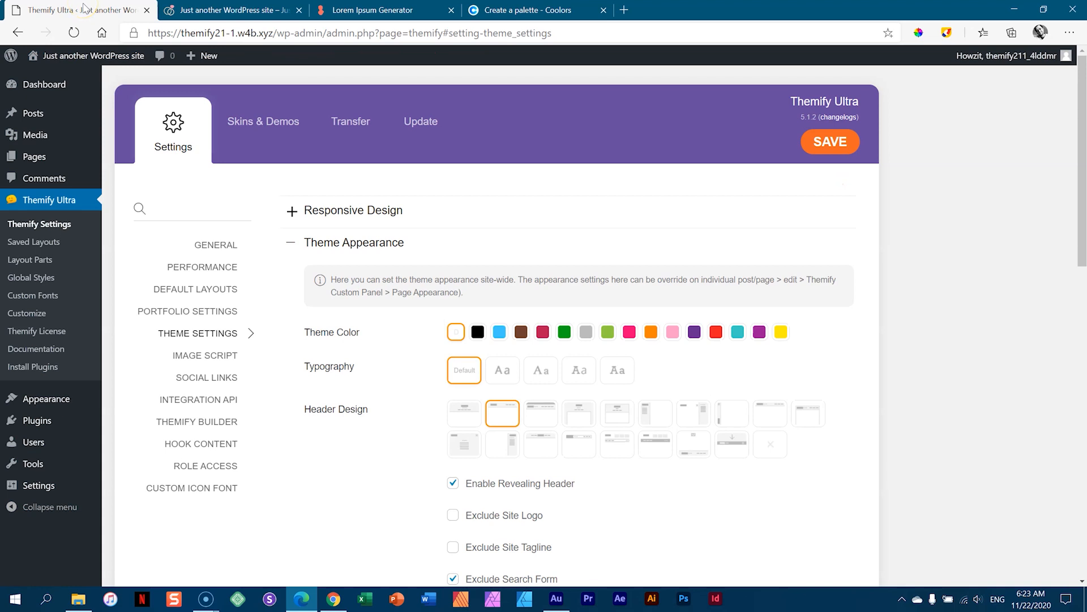
scroll(579, 346, "down", 1)
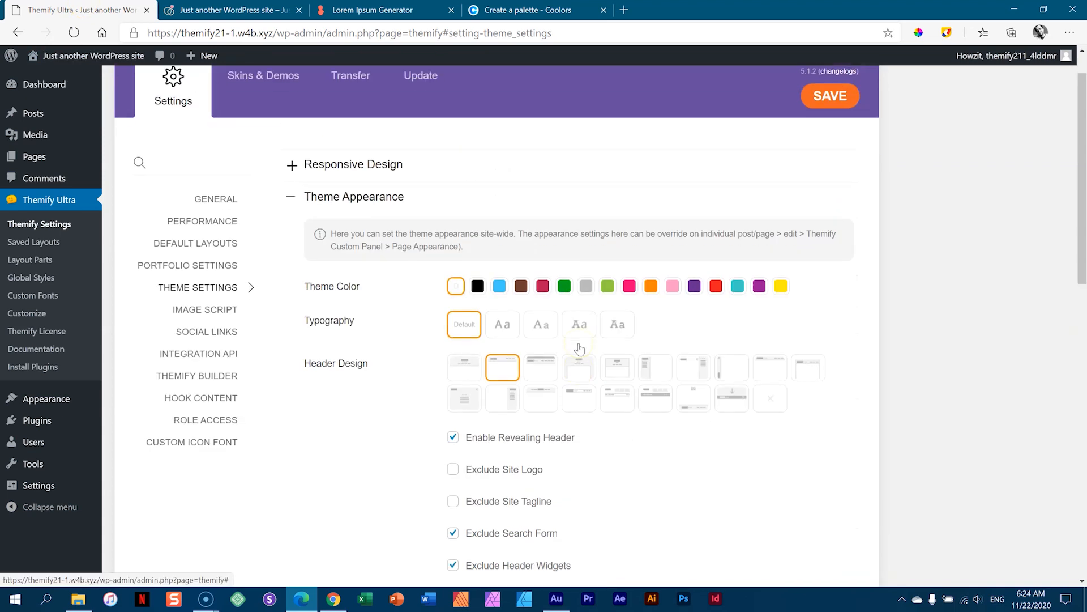
- Set Default Page Layout to no sidebar with Hide Title in All Pages set to Yes, and save
left_click(181, 257)
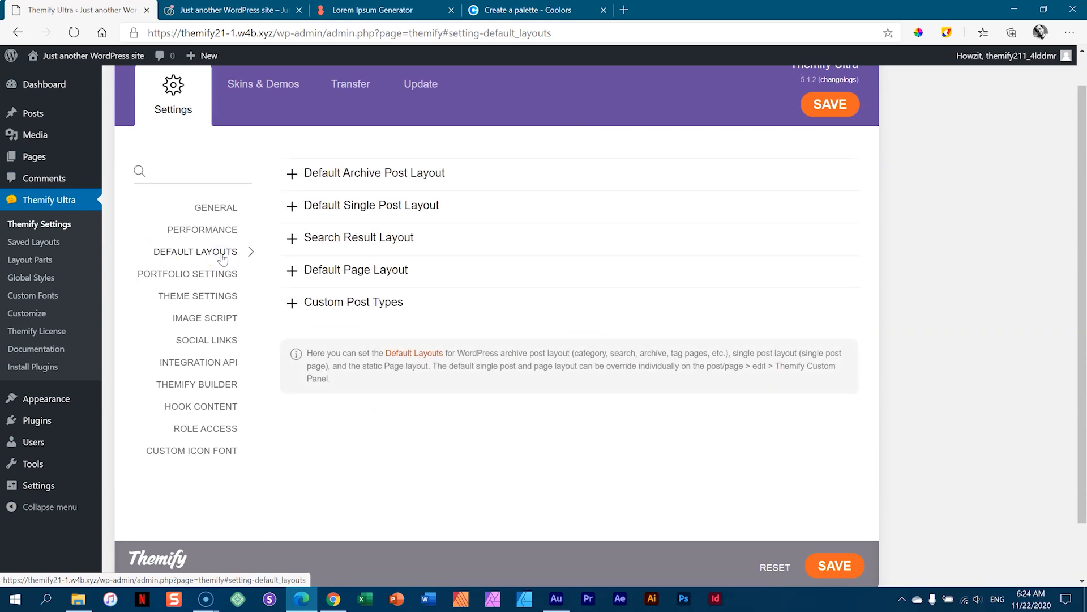
left_click(349, 272)
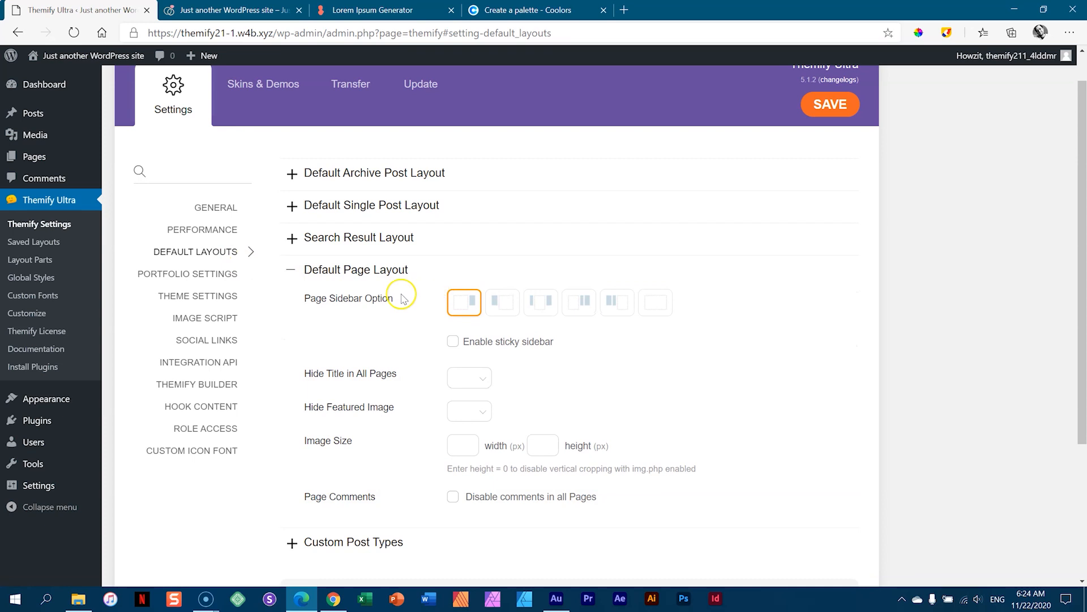
left_click(660, 305)
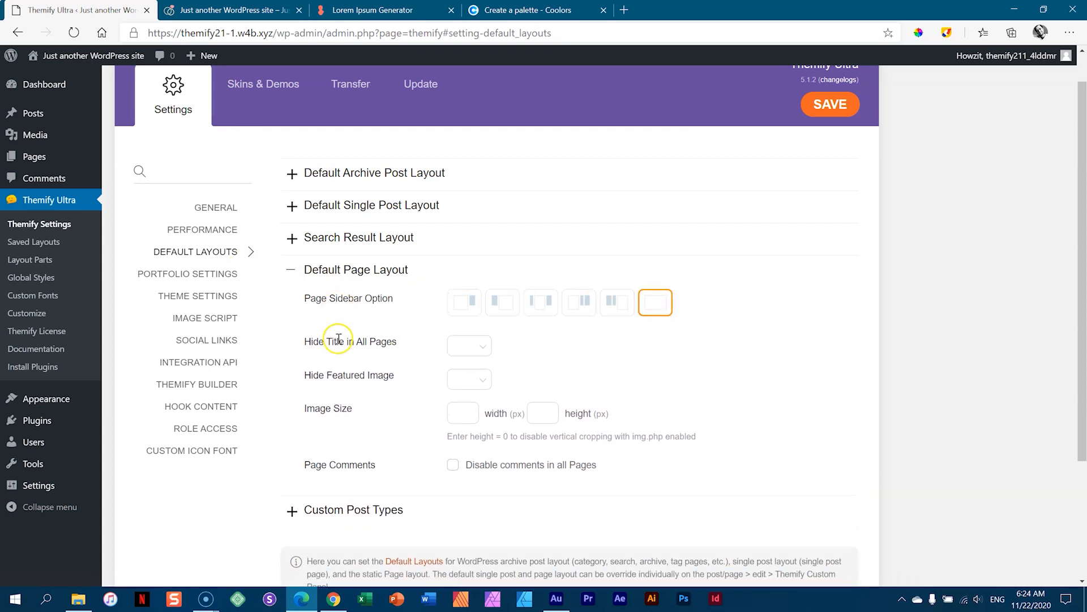
left_click(479, 354)
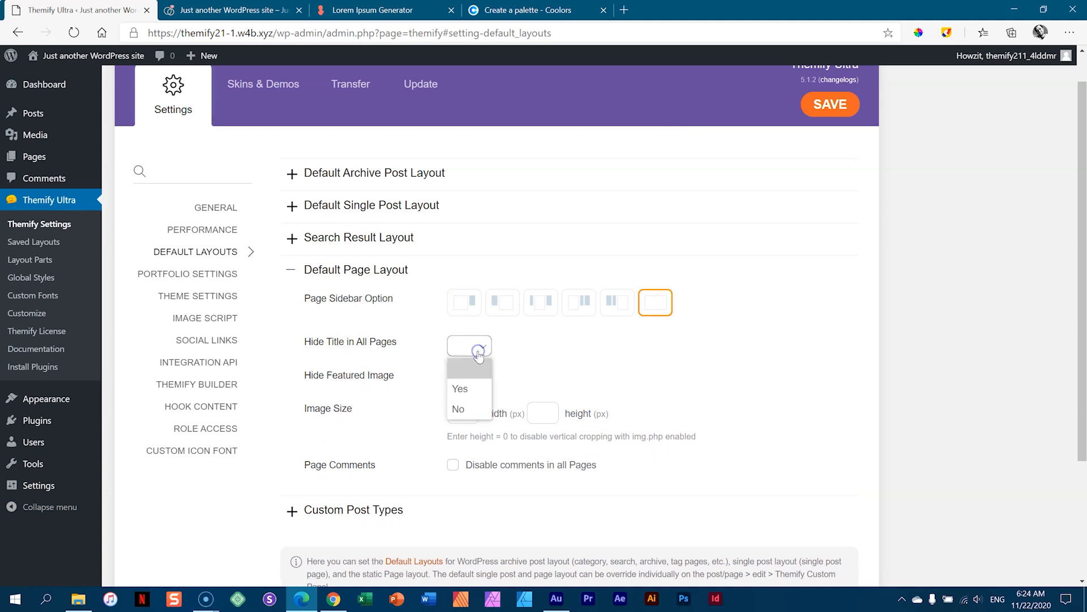
left_click(464, 393)
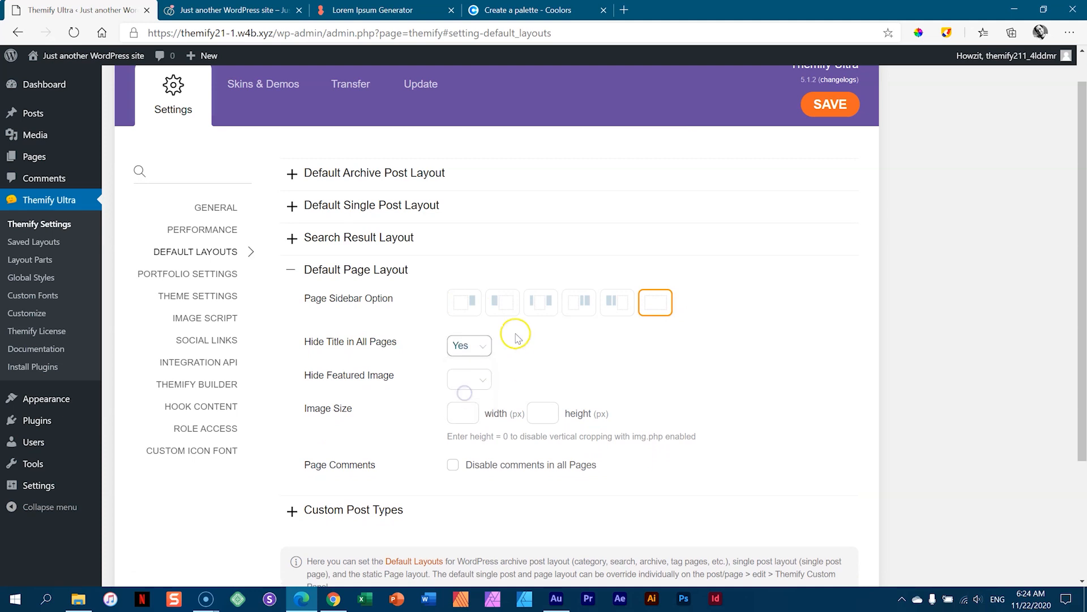
left_click_drag(356, 344, 399, 342)
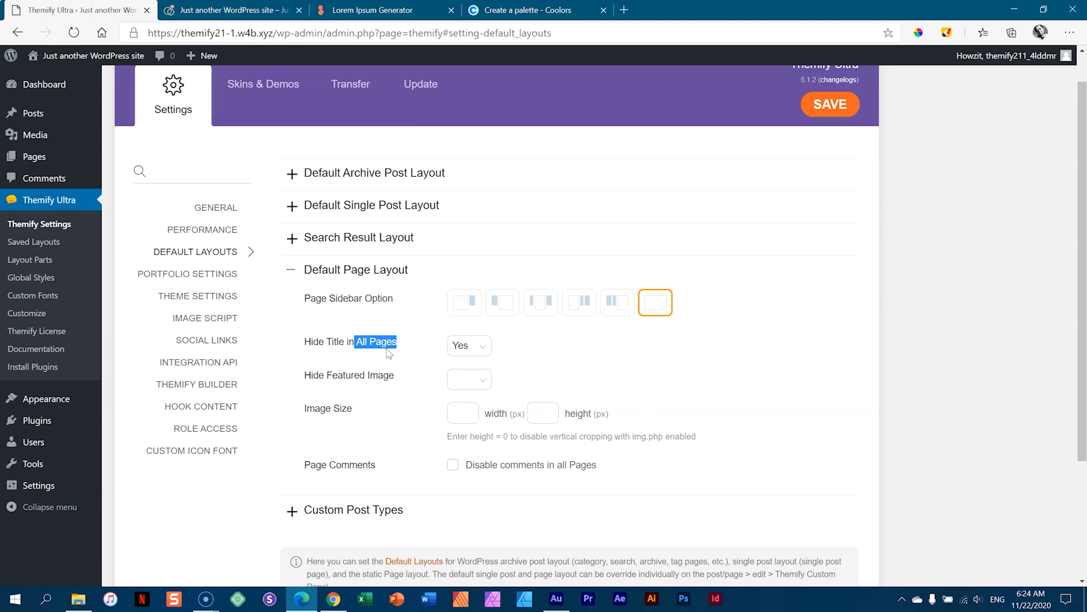
left_click(823, 114)
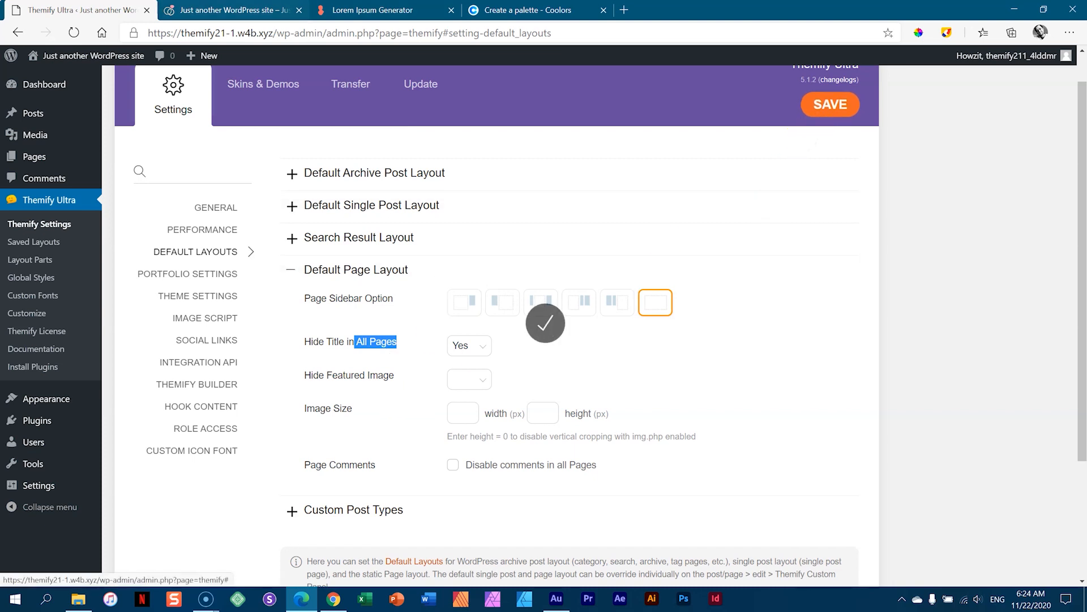
- Reload the front page to check the untitled layout, then return to settings
key("ctrl+Tab")
left_click(73, 33)
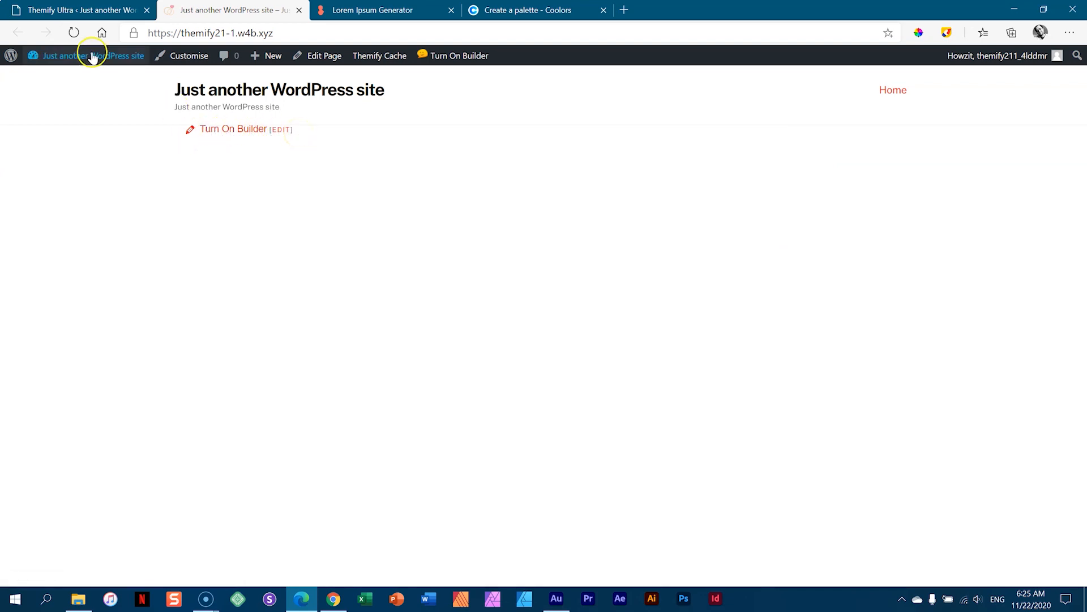
left_click(103, 11)
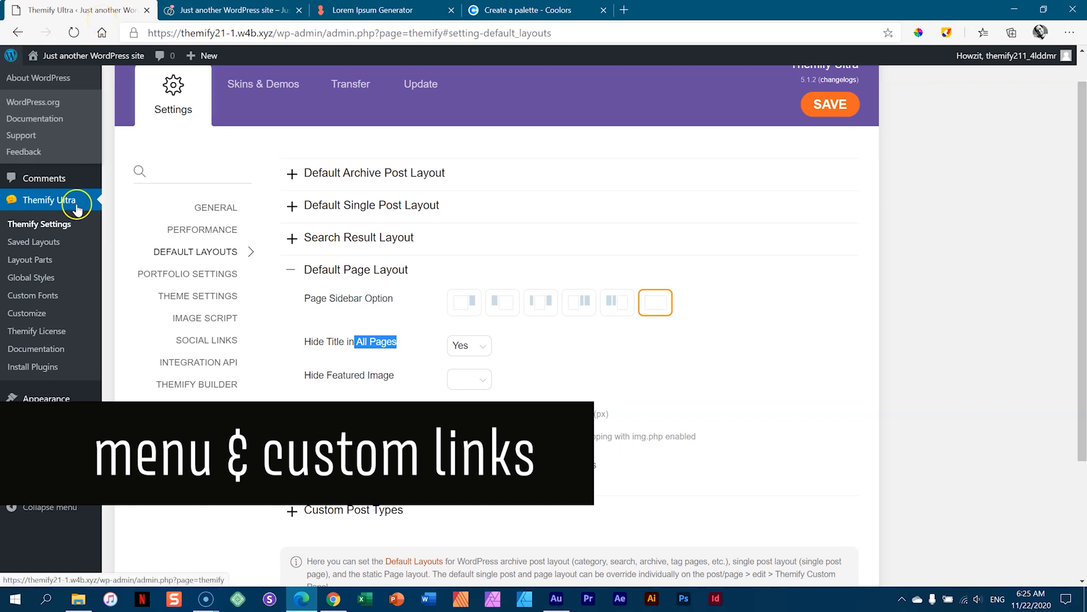
- Create a new menu named 'Main Menu' under Appearance > Menus
mouse_move(34, 403)
left_click(124, 456)
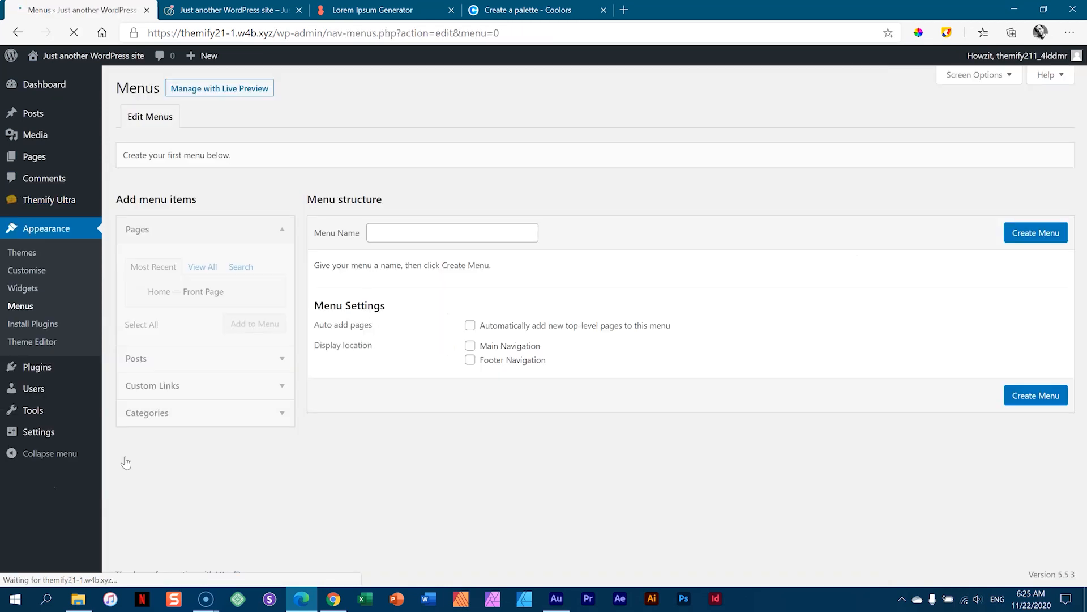
left_click(459, 224)
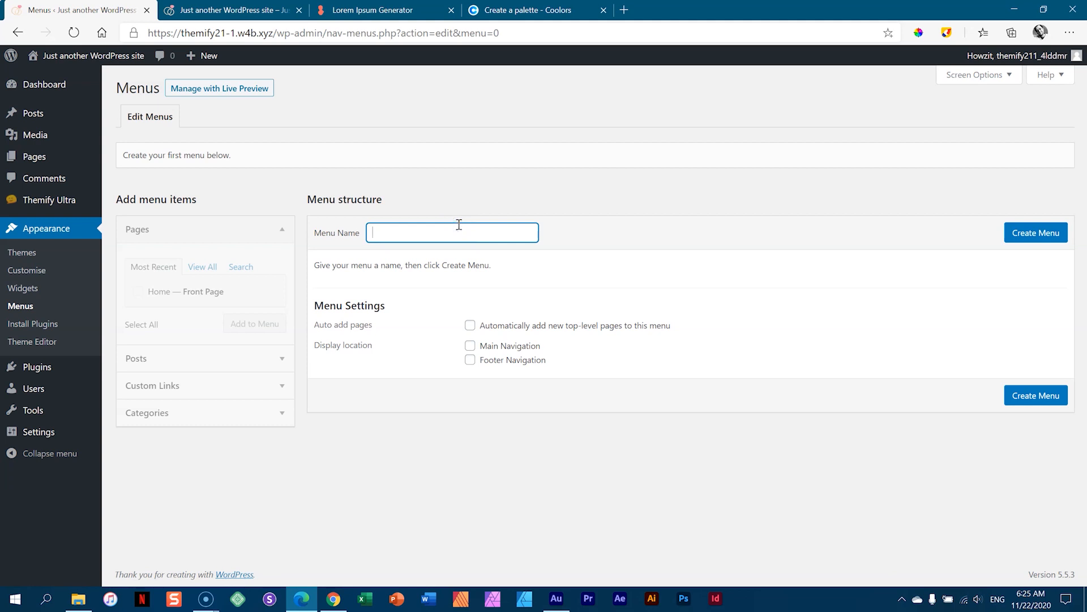
type("Main Menu")
left_click(1057, 234)
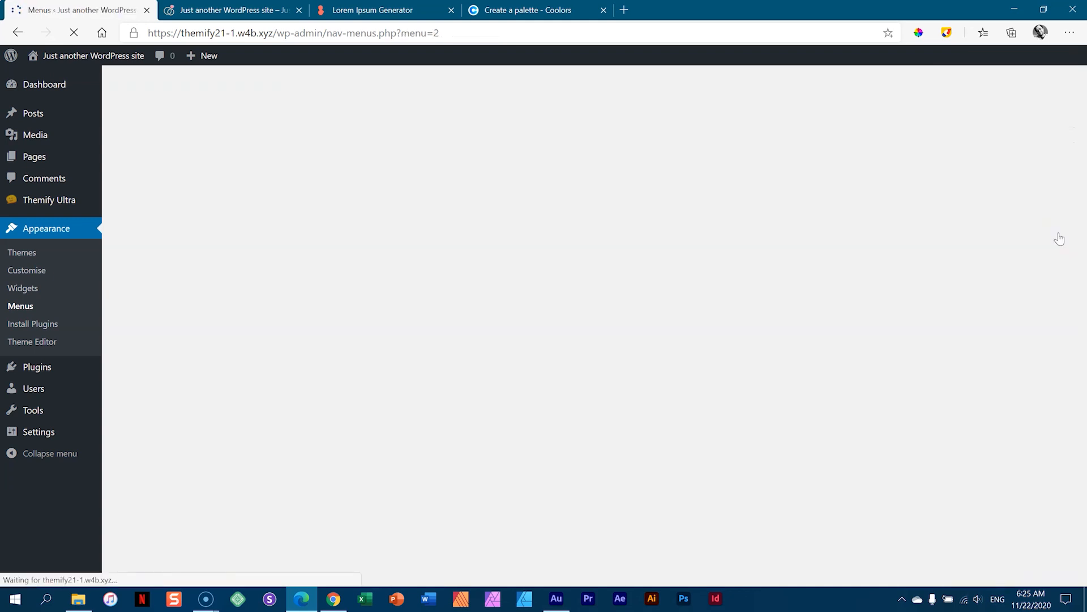
- Assign Main Menu to the Main Navigation location, save, and reload the front page
left_click(470, 356)
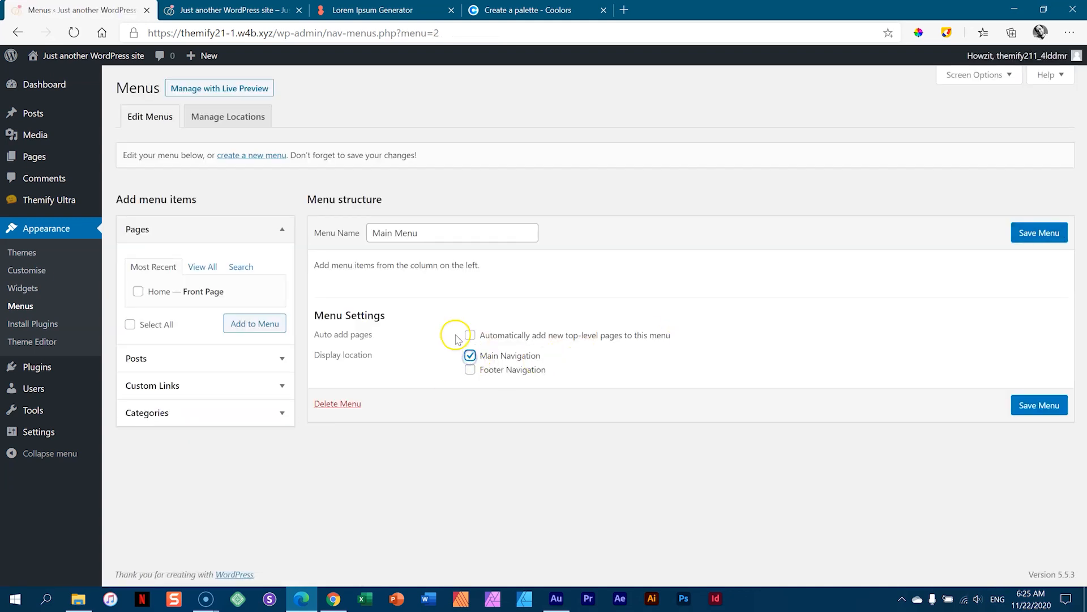
left_click(1044, 235)
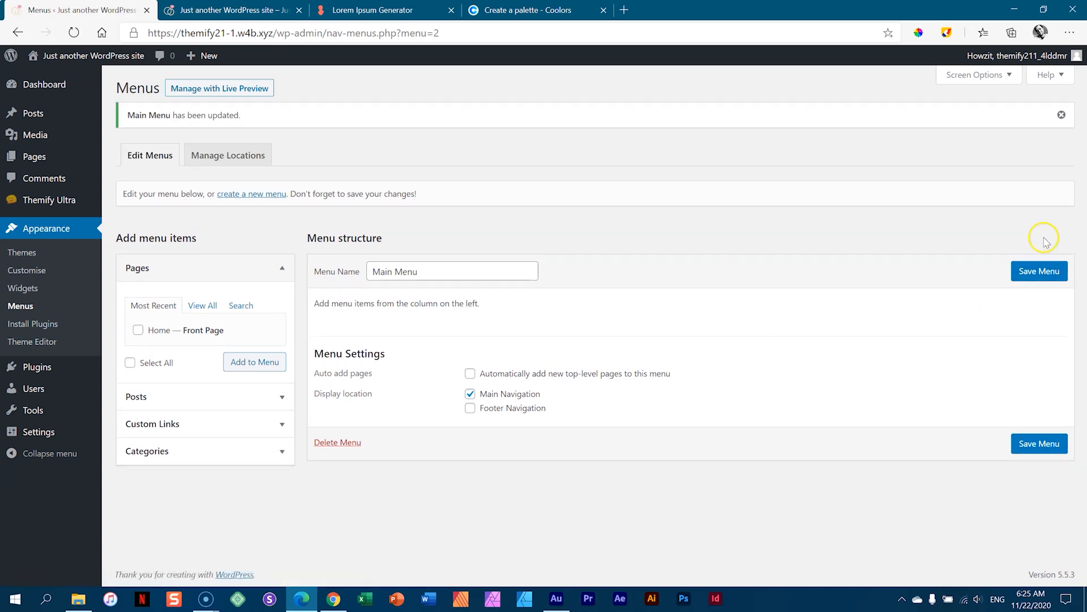
left_click(254, 11)
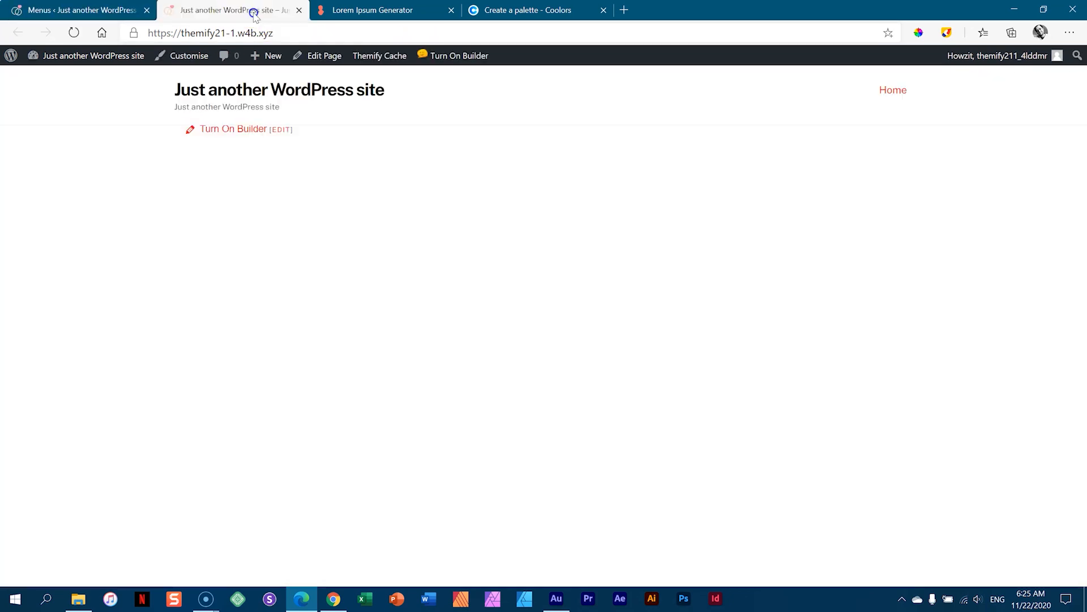
left_click(74, 32)
- Add a custom link '#rsvp' labelled 'RSVP' to Main Menu
left_click(107, 12)
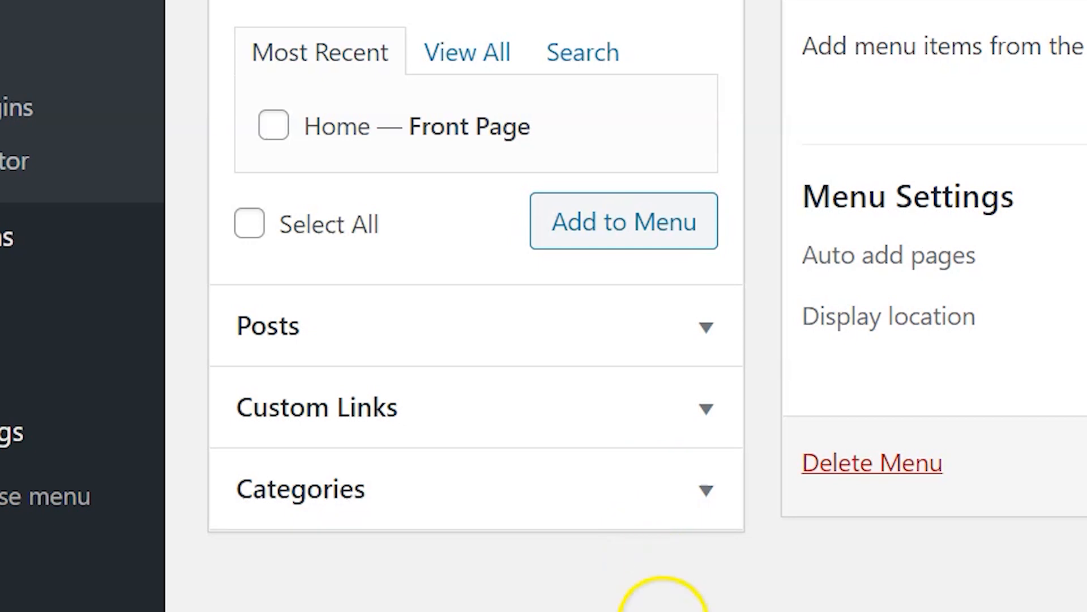
left_click(315, 413)
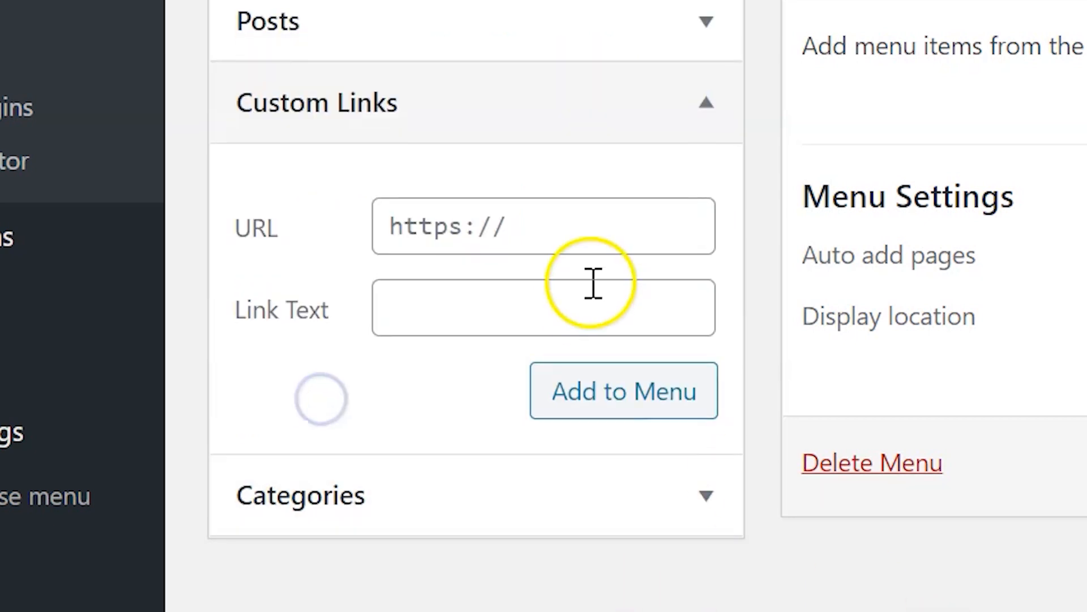
left_click(546, 232)
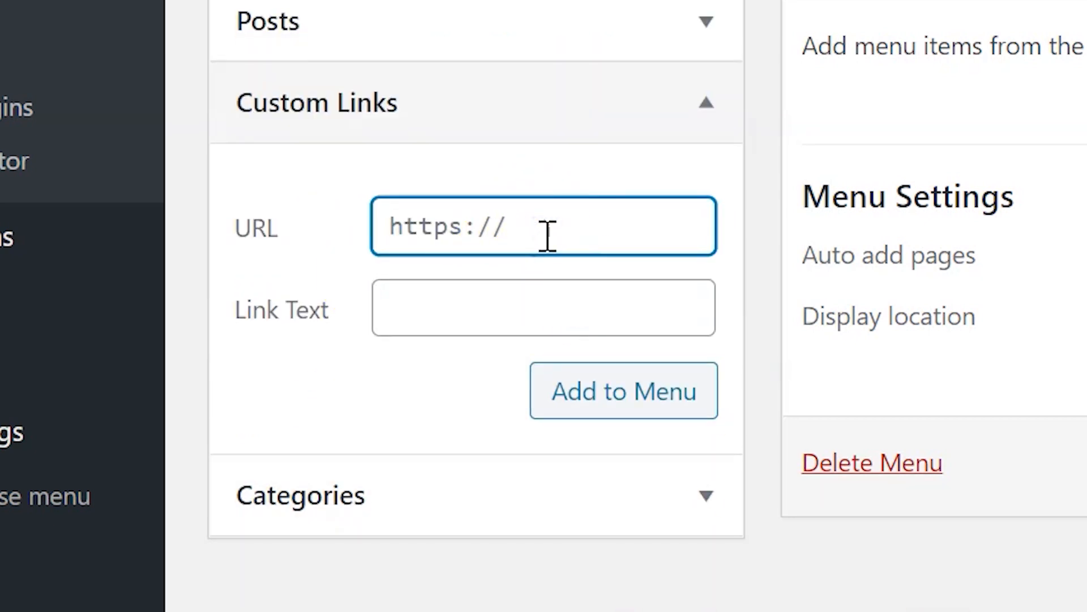
type("#")
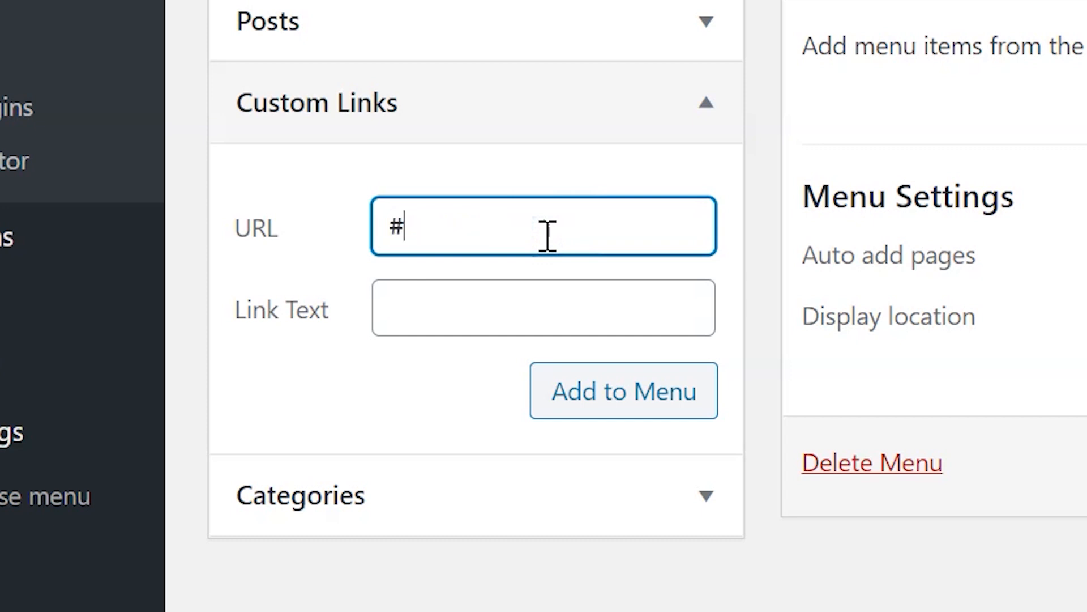
type("RSV")
key("BackSpace")
key("BackSpace")
key("BackSpace")
type("rsvp")
key("Tab")
type("RSVP")
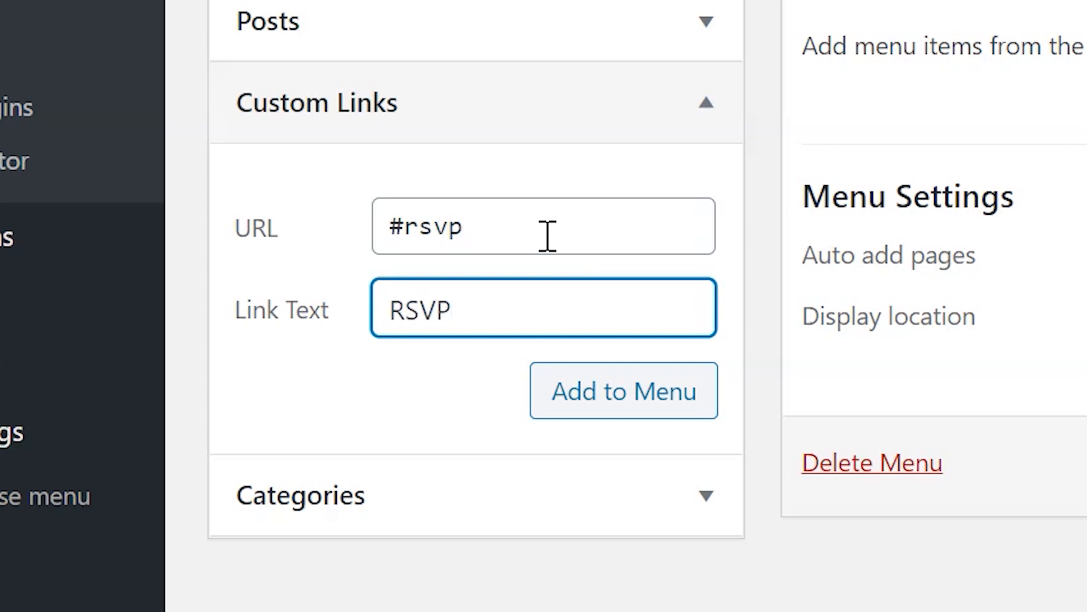
left_click(634, 397)
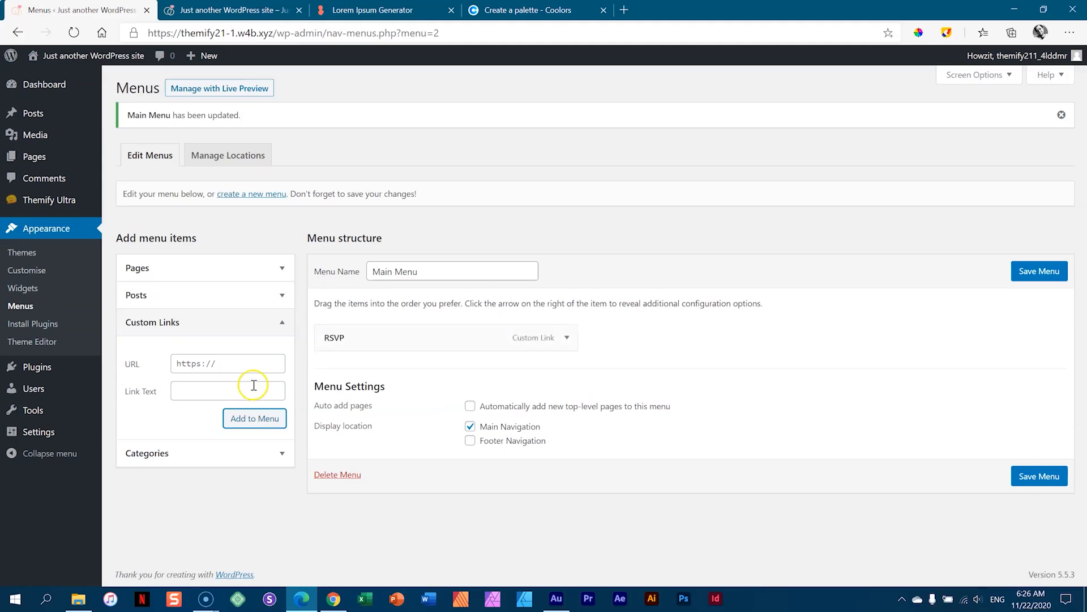
- Add custom links '#registry' as 'Registries' and '#information' as 'Information'
left_click(248, 365)
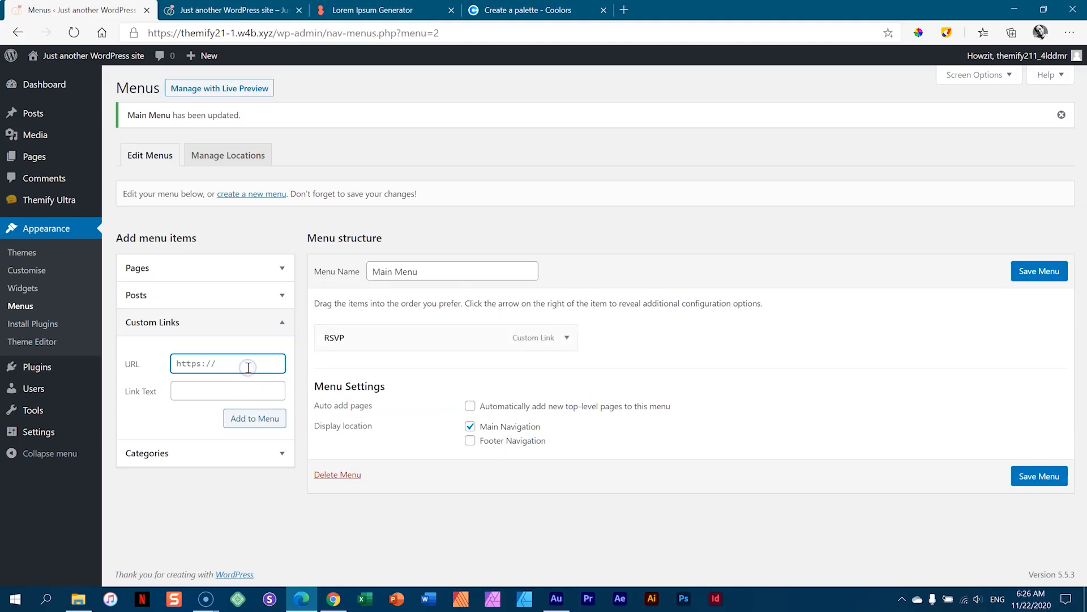
type("#registry")
left_click(215, 393)
type("Registries")
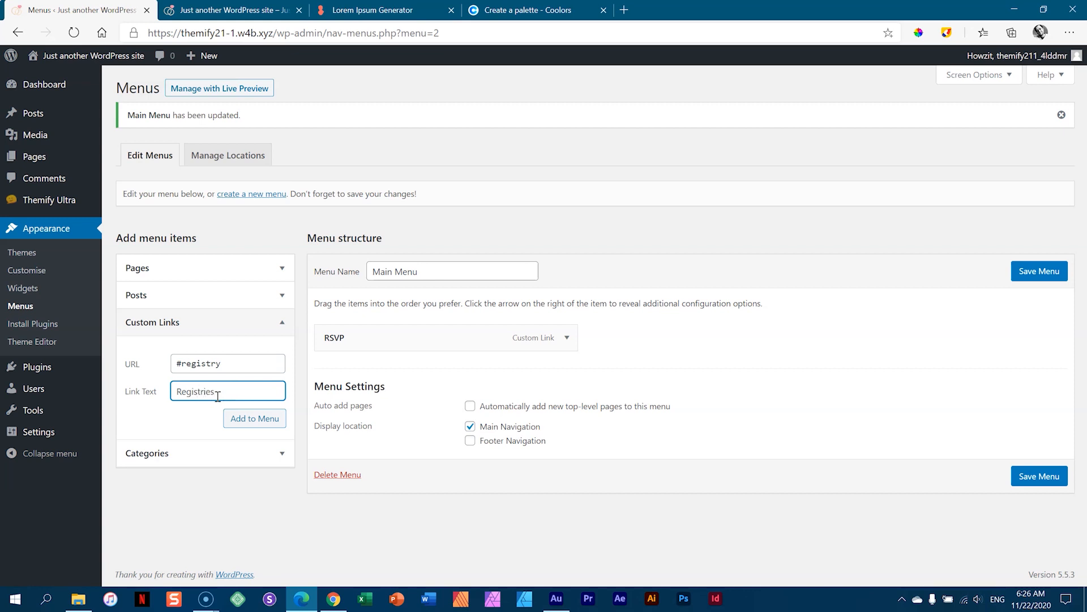
left_click(236, 421)
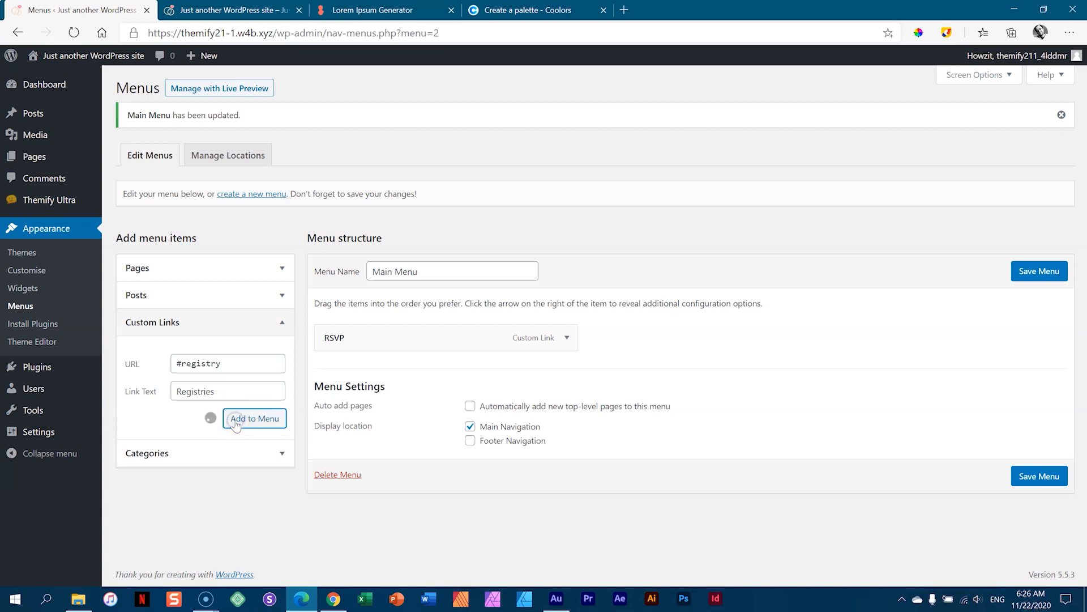
left_click(227, 362)
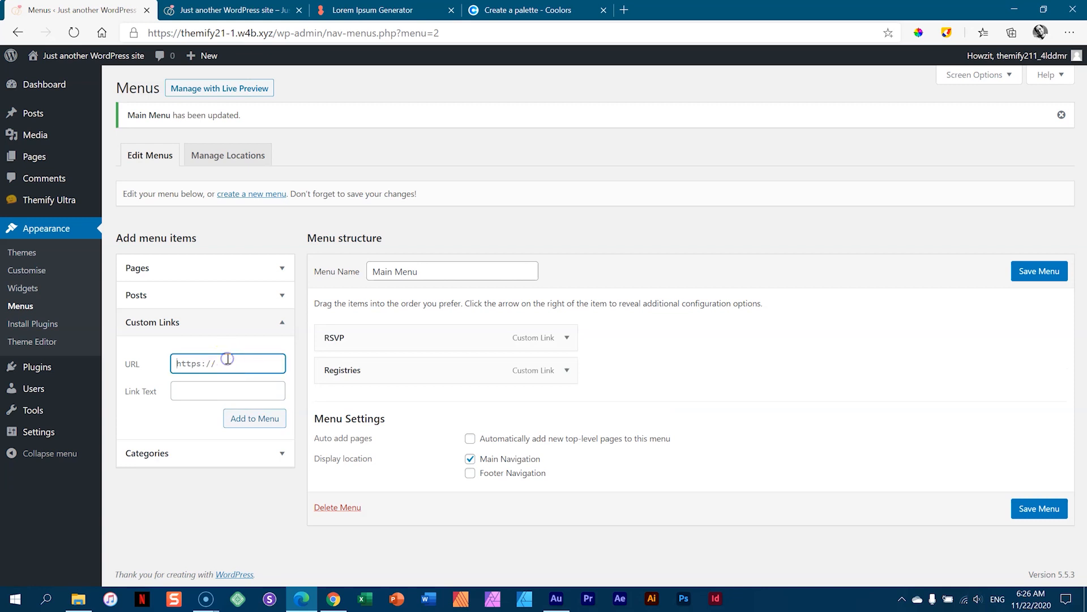
type("#information")
key("Tab")
type("Inf")
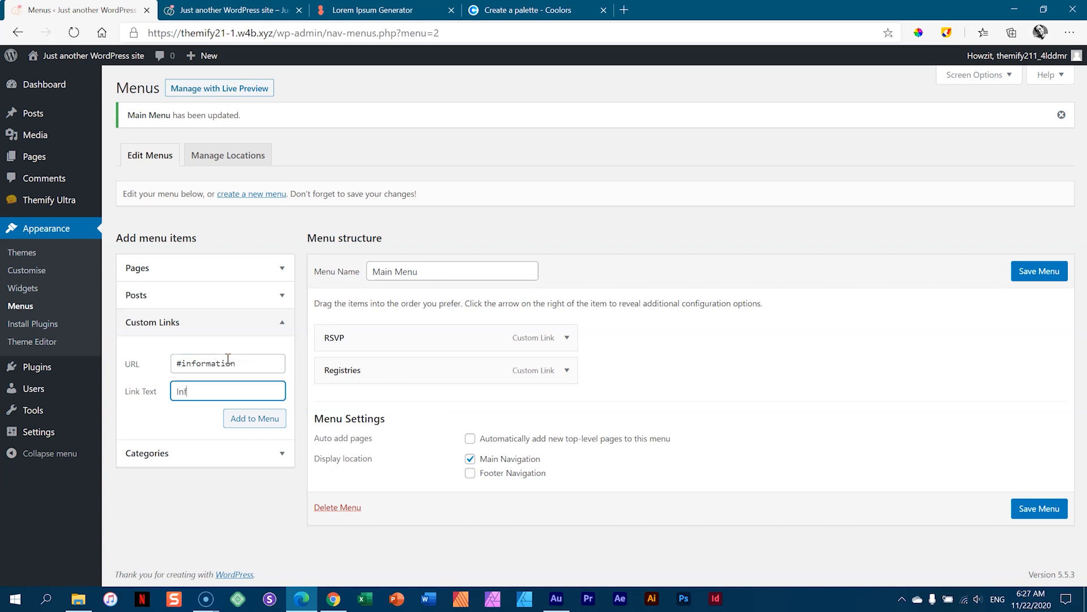
type("ormation")
left_click(245, 420)
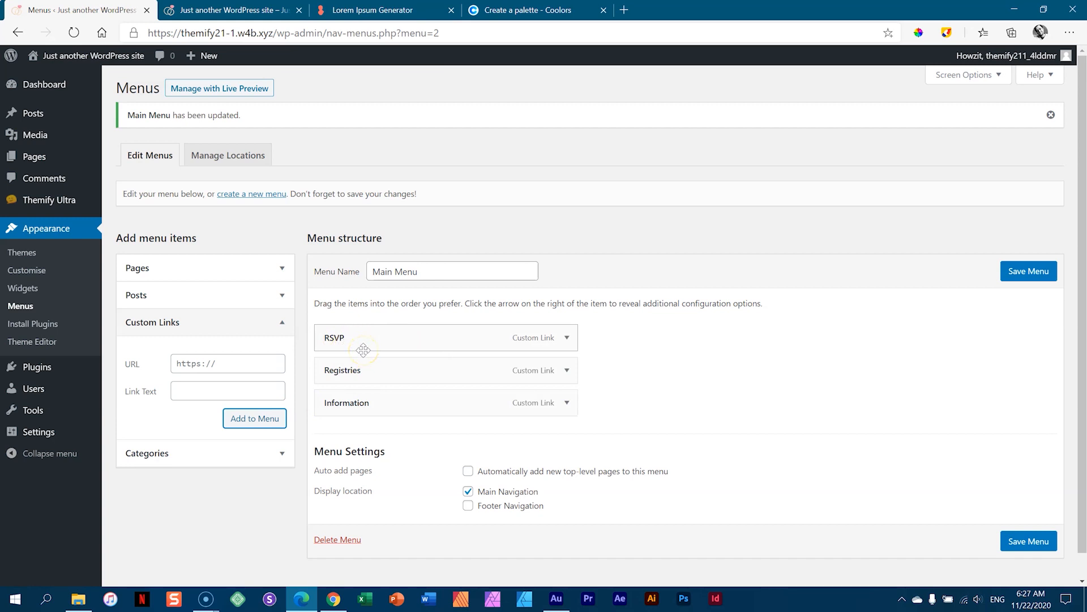
- Move Information between RSVP and Registries and save the menu
left_click_drag(351, 404, 347, 369)
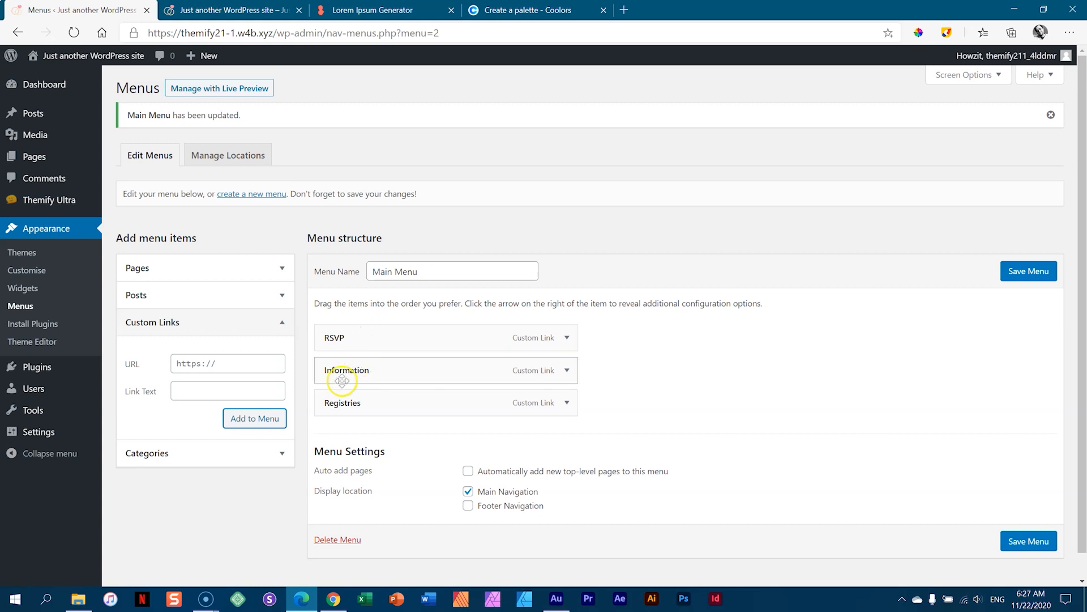
left_click(1018, 278)
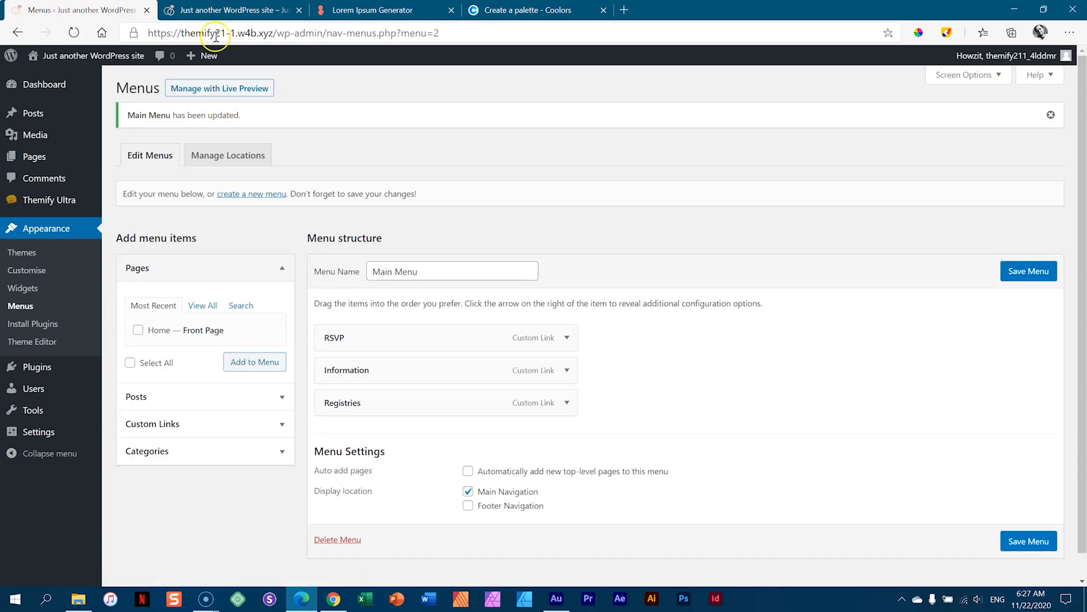
left_click(217, 9)
- Reload the front page, test the RSVP, Information and Registries anchor links, then return to Menus
left_click(72, 33)
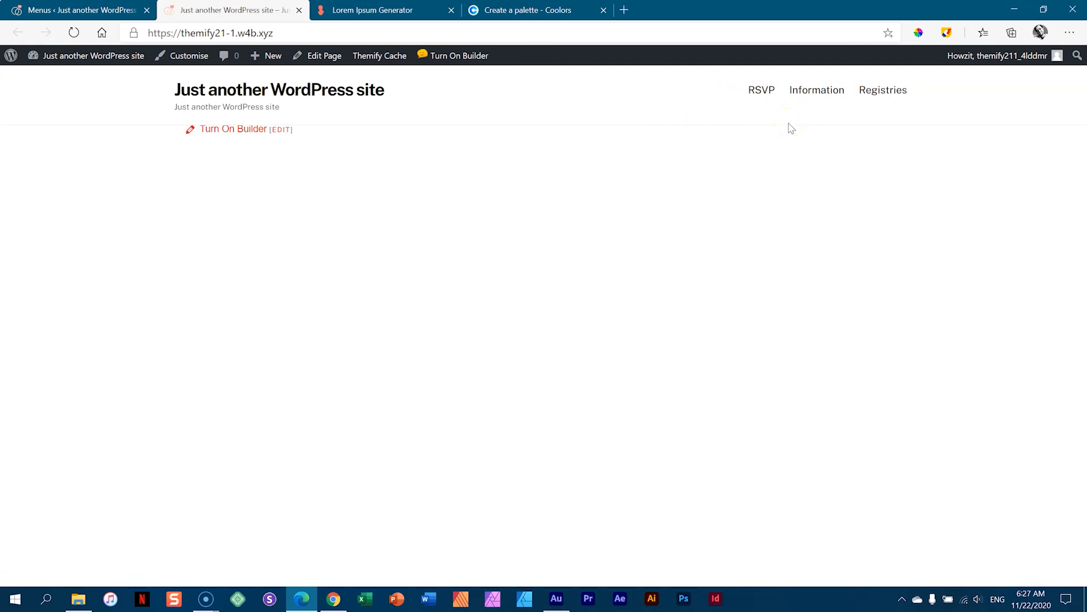
left_click(763, 93)
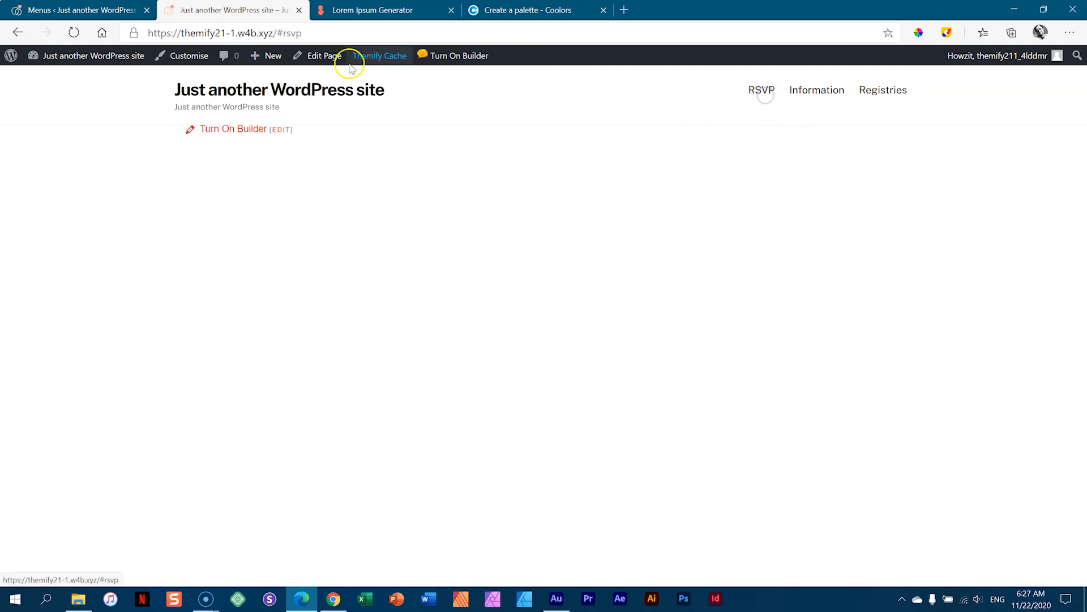
left_click(816, 89)
left_click(884, 90)
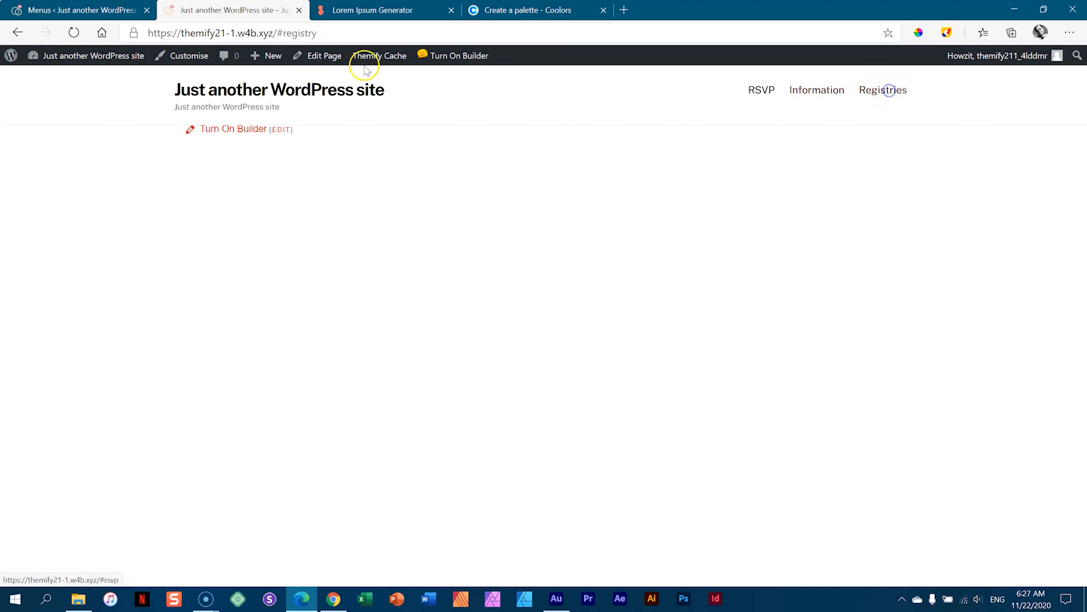
left_click(759, 89)
left_click(837, 91)
left_click(867, 90)
left_click(832, 89)
left_click(762, 94)
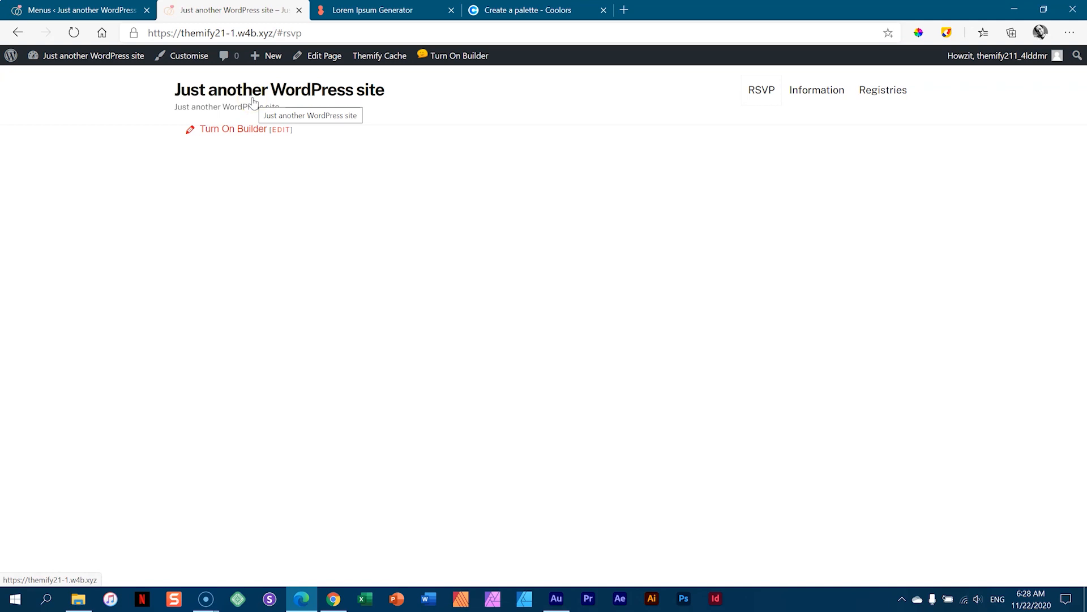
left_click(119, 10)
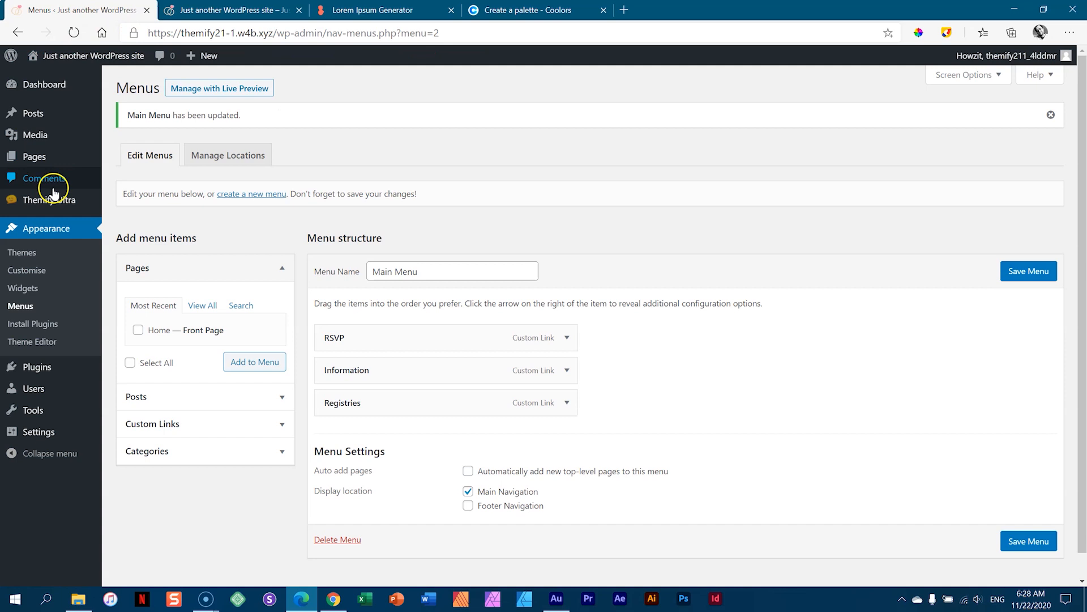
mouse_move(44, 201)
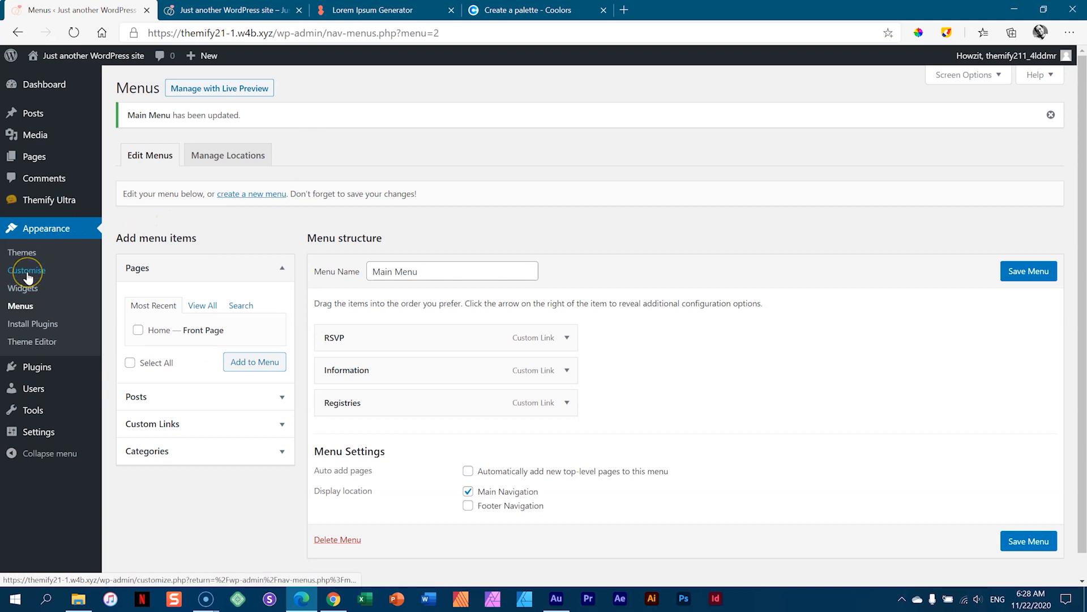
- Open the Customizer from the front page, close the leftover Menus tab, and expand Site Logo & Tagline
left_click(215, 6)
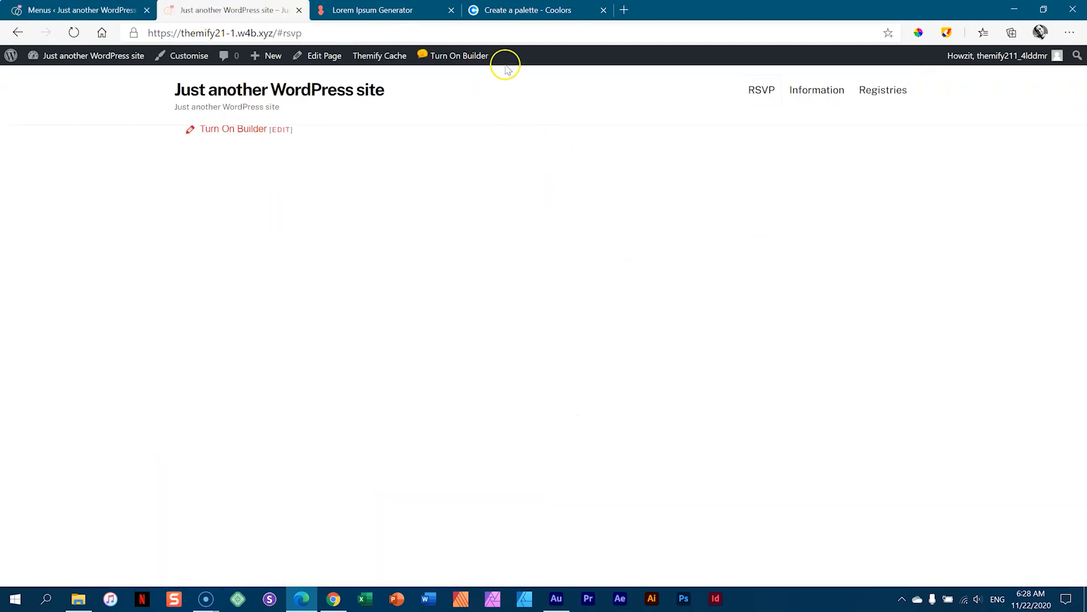
left_click(192, 59)
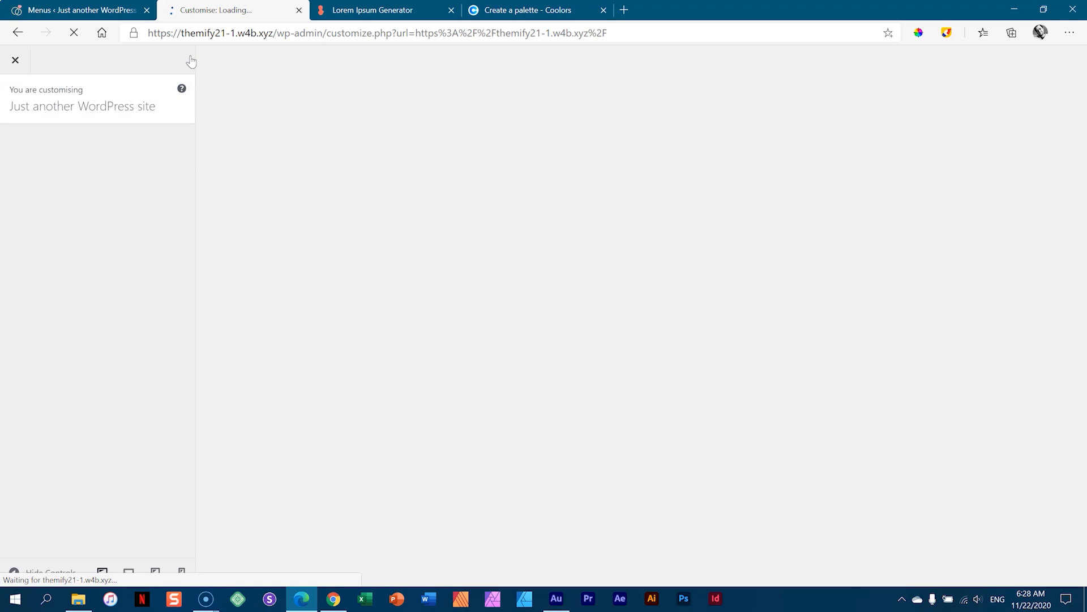
left_click(82, 10)
left_click(146, 10)
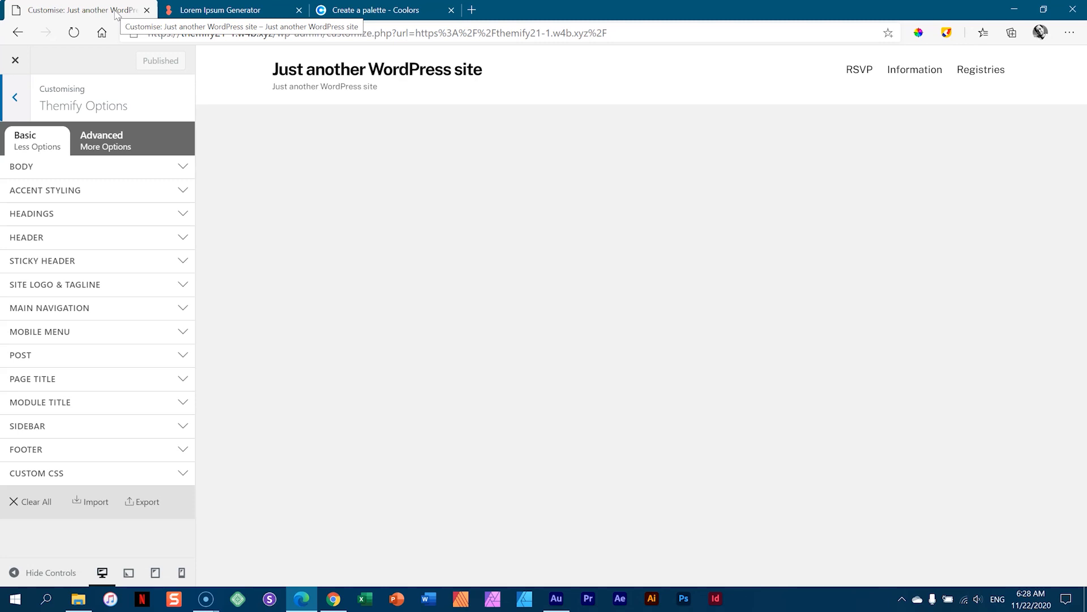
left_click(55, 291)
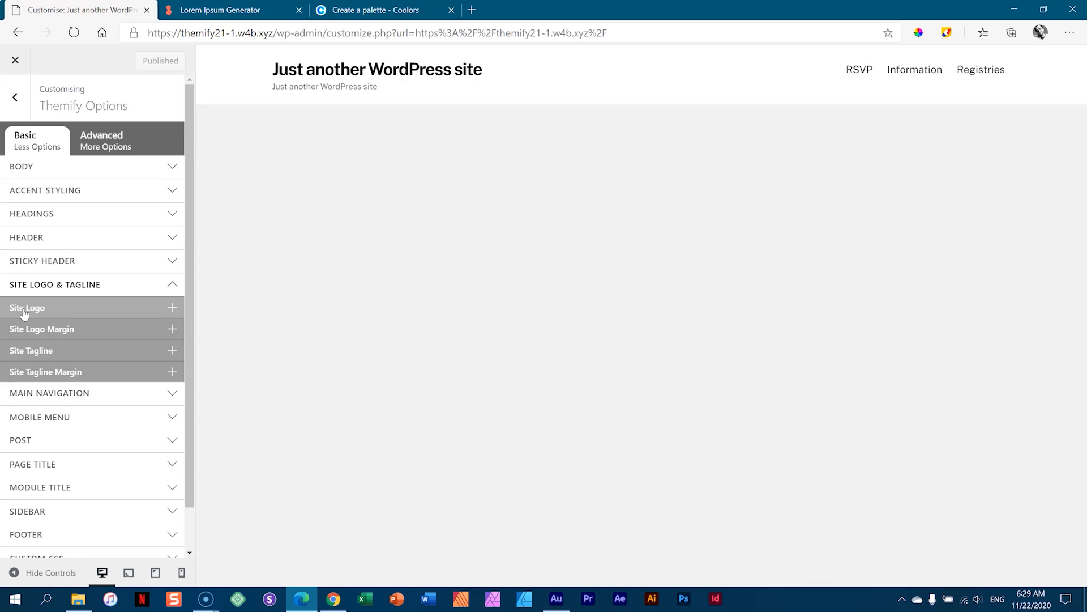
- Keep a text site logo and replace the Site Title with the couple's names
left_click(23, 310)
left_click(16, 333)
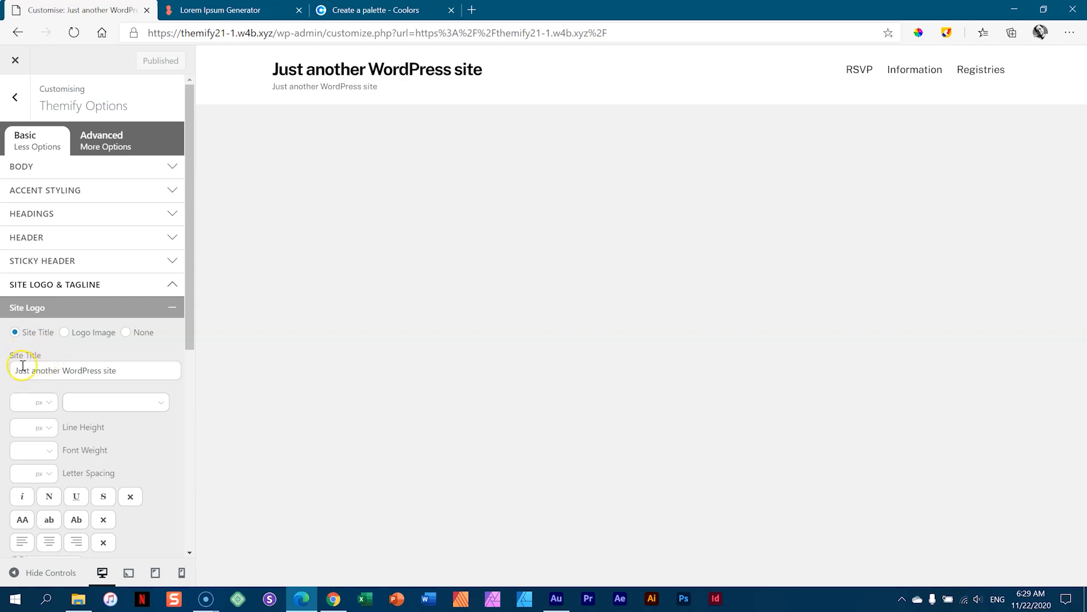
left_click_drag(141, 369, 14, 371)
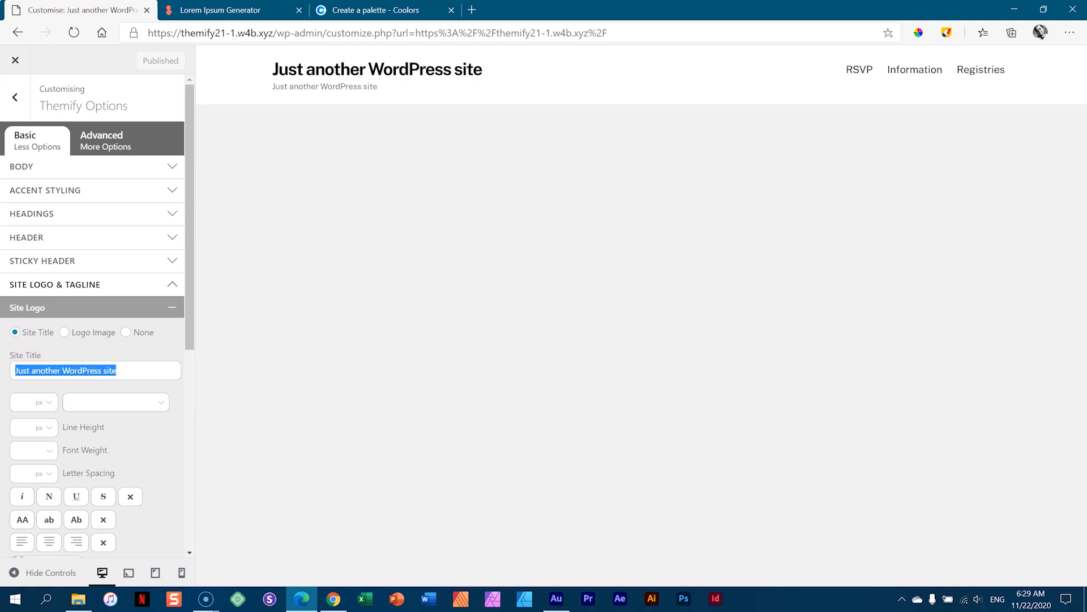
type("Na")
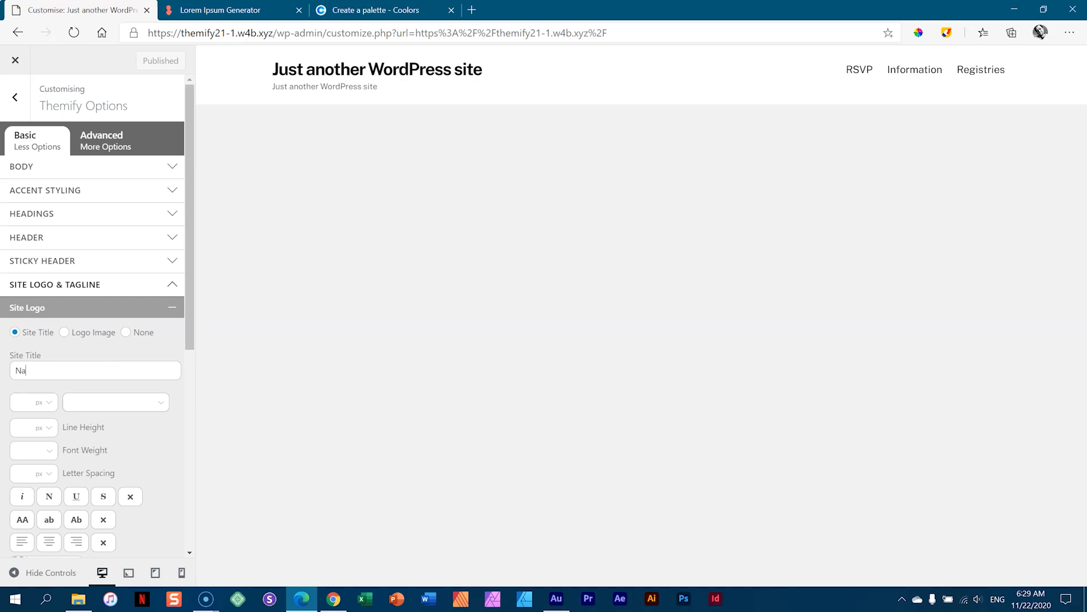
type("diya & Oleksiy")
scroll(194, 73, "down", 2)
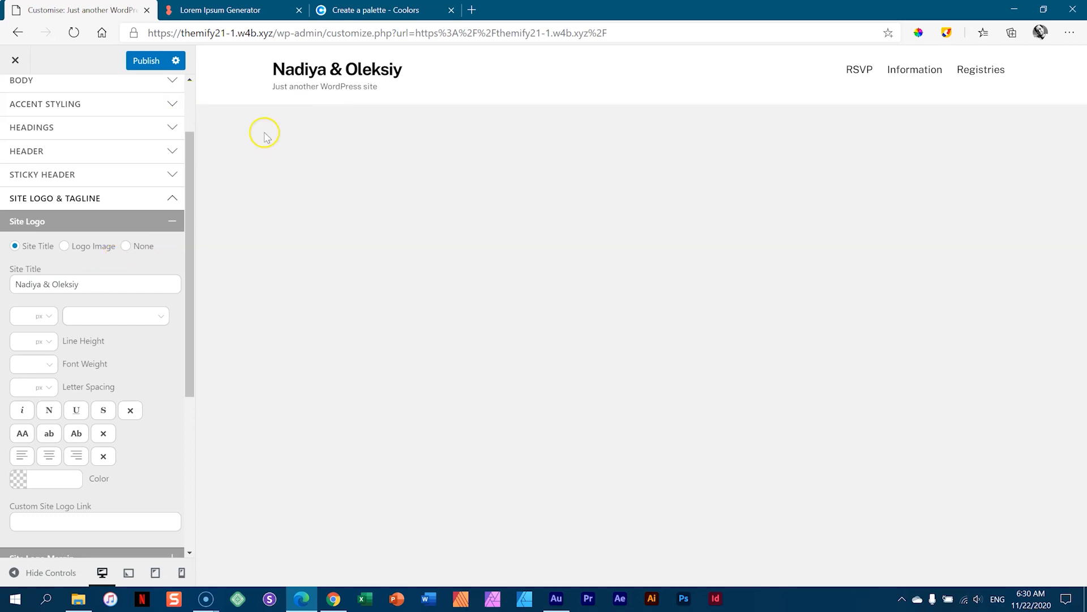
left_click(122, 221)
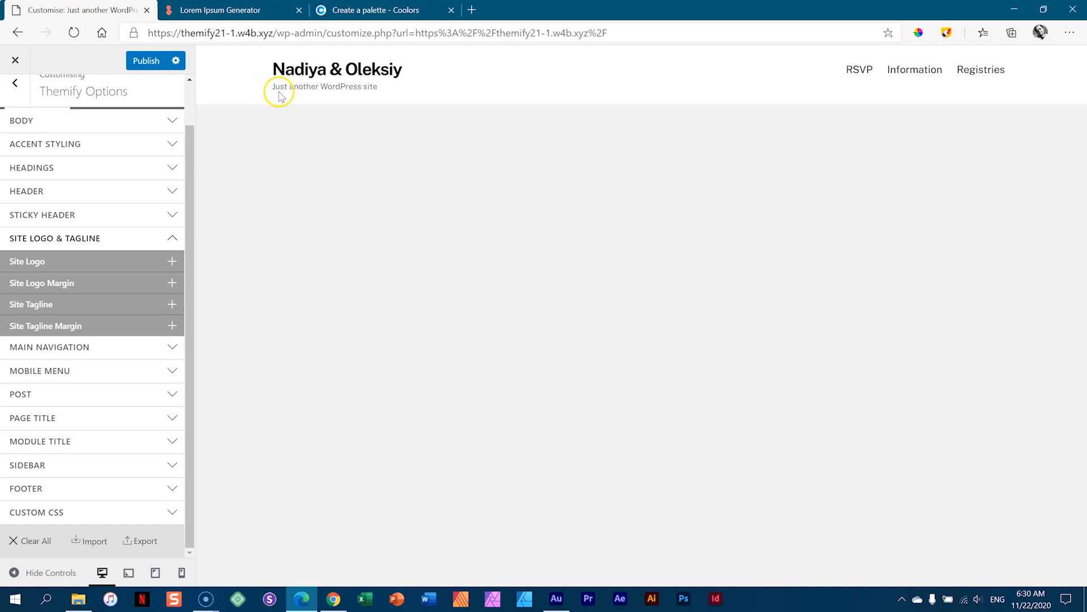
- Change the Site Tagline to 'See you on Dec 18th, 2021' and publish
left_click(74, 303)
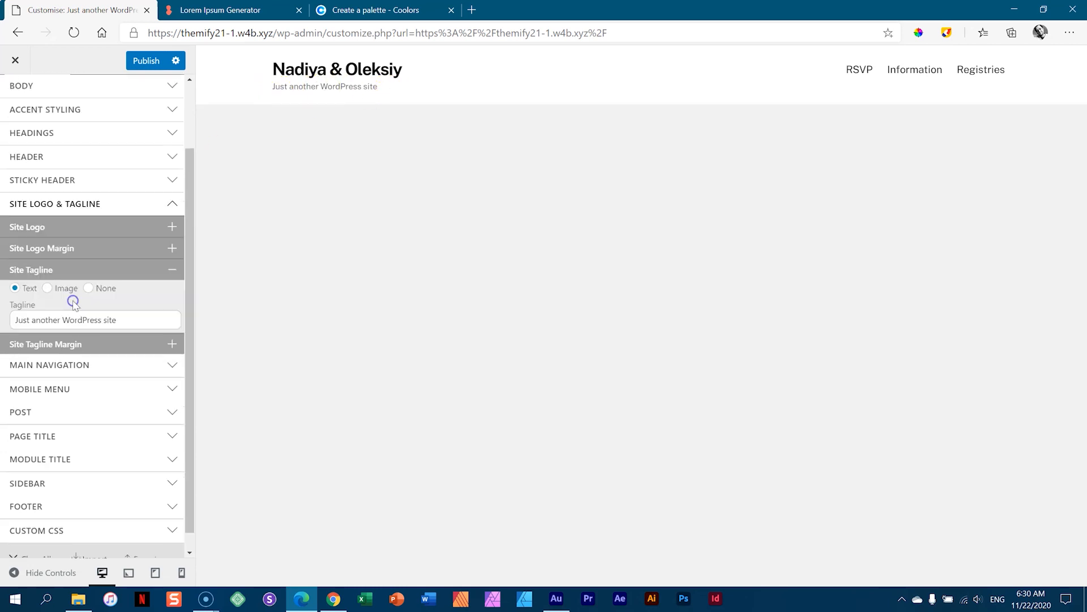
left_click_drag(115, 326, 15, 326)
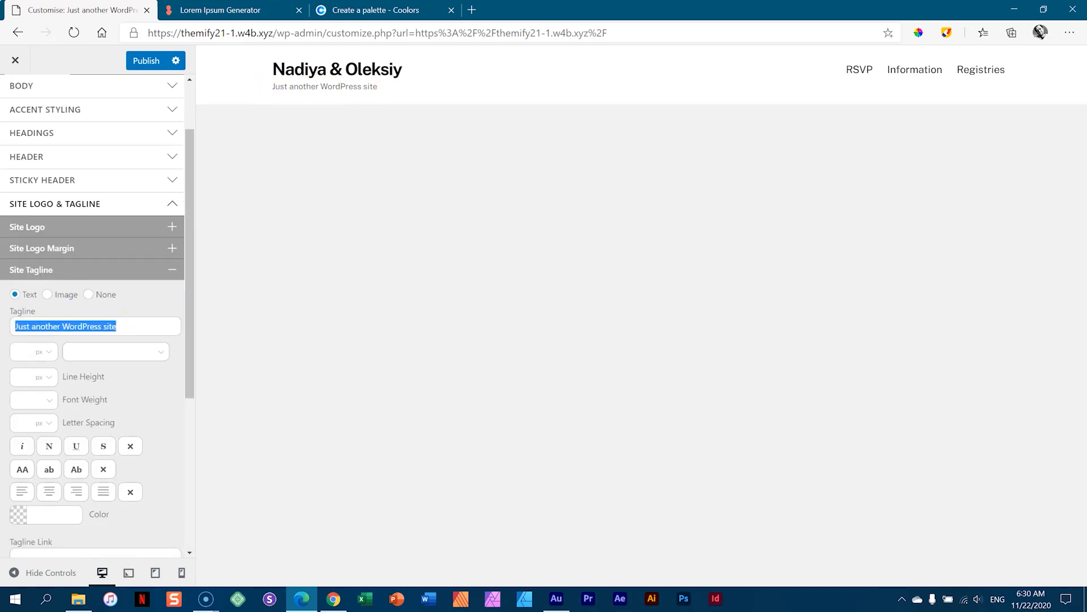
type("See you on Dec 18th,")
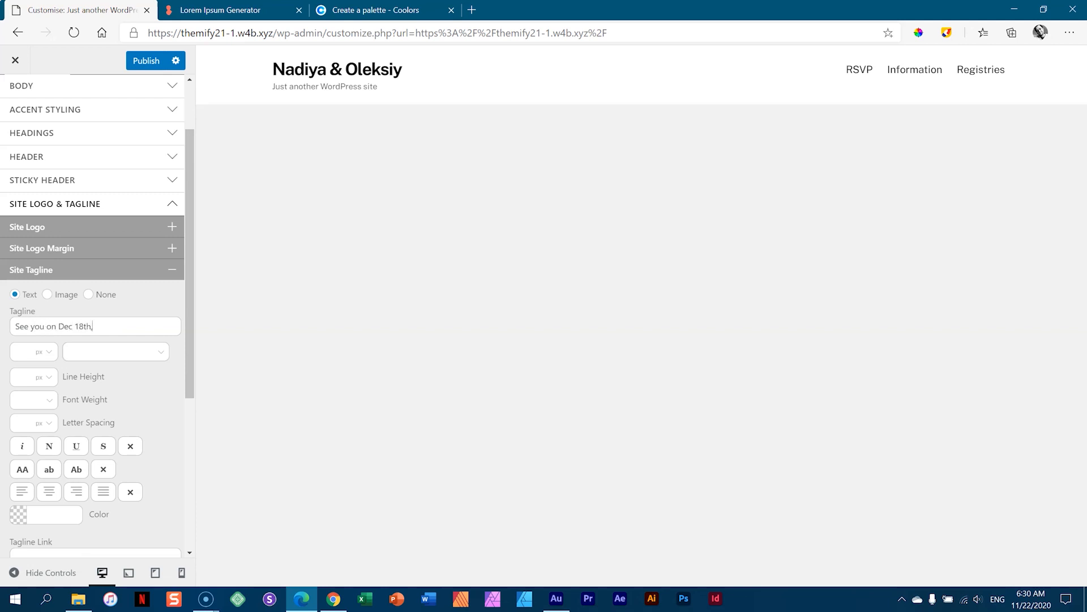
type(" 2021")
left_click(153, 274)
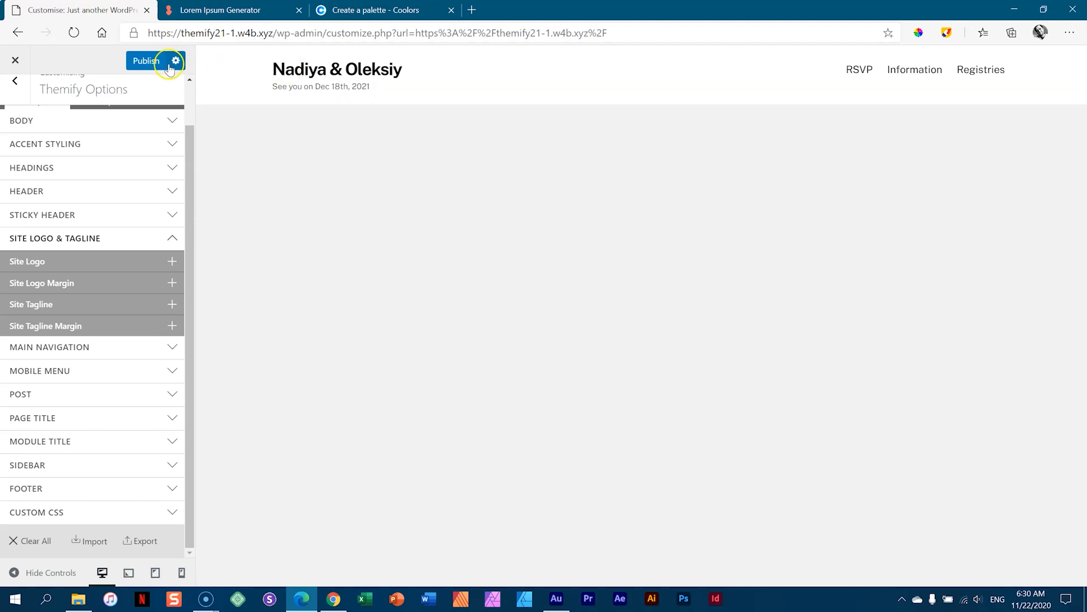
left_click(152, 62)
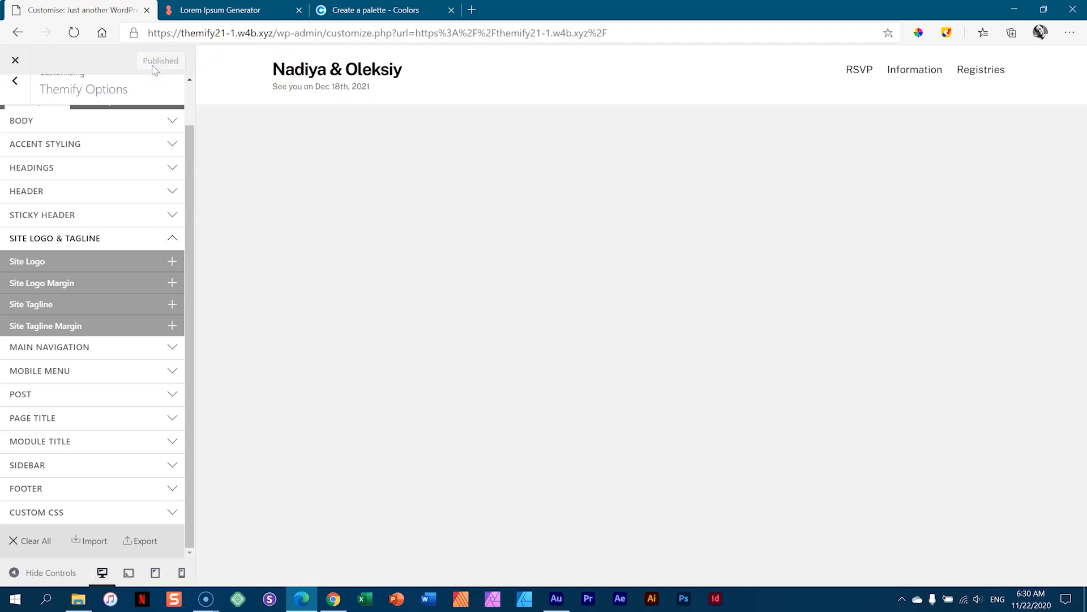
- Set the Body Font to Montserrat with normal font weight
left_click(170, 241)
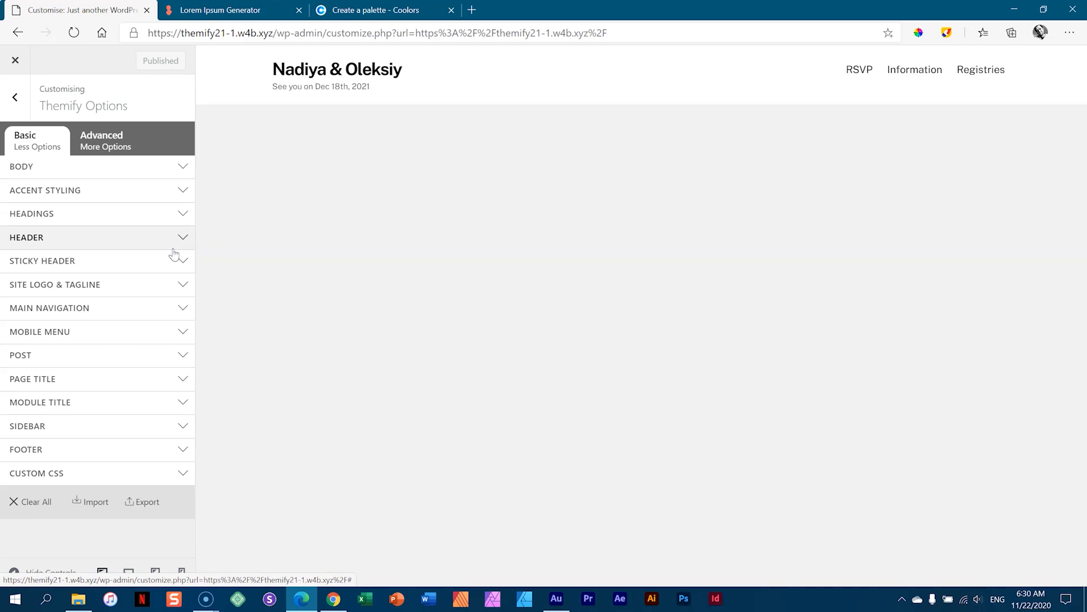
left_click(179, 168)
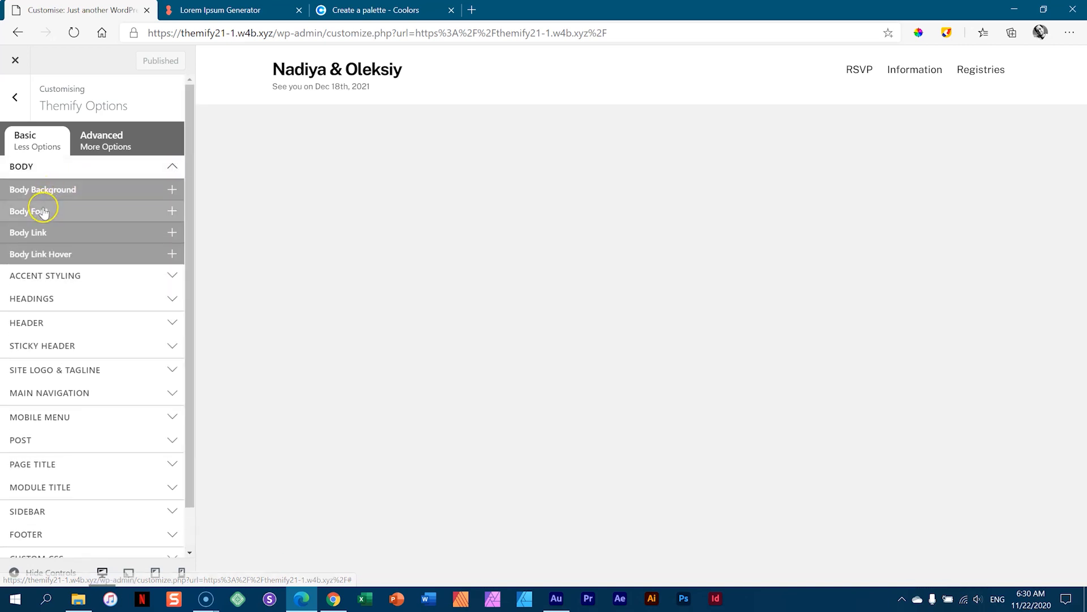
left_click(43, 213)
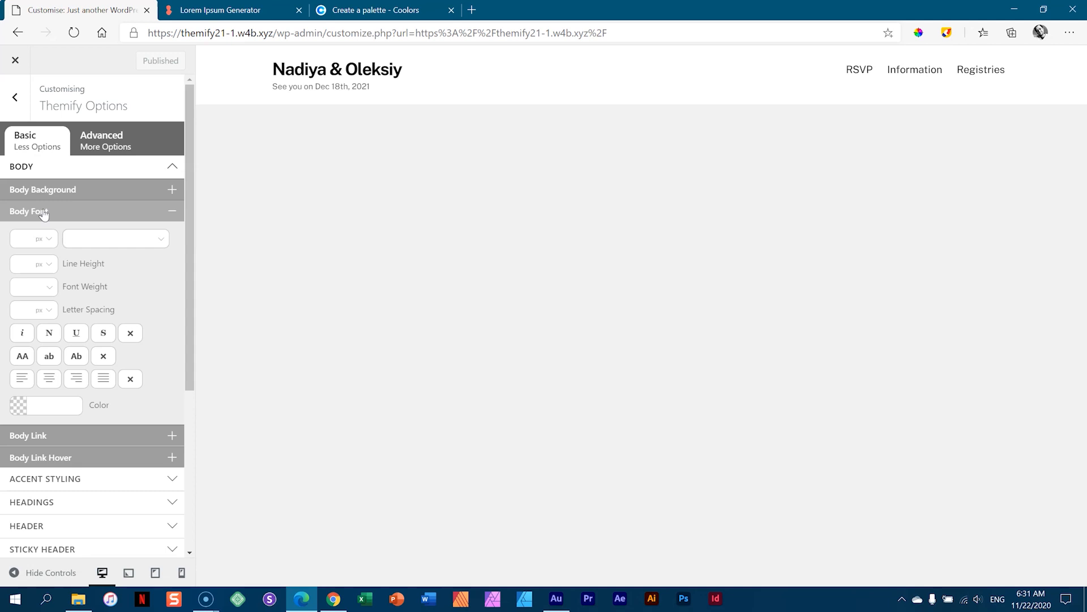
left_click(161, 244)
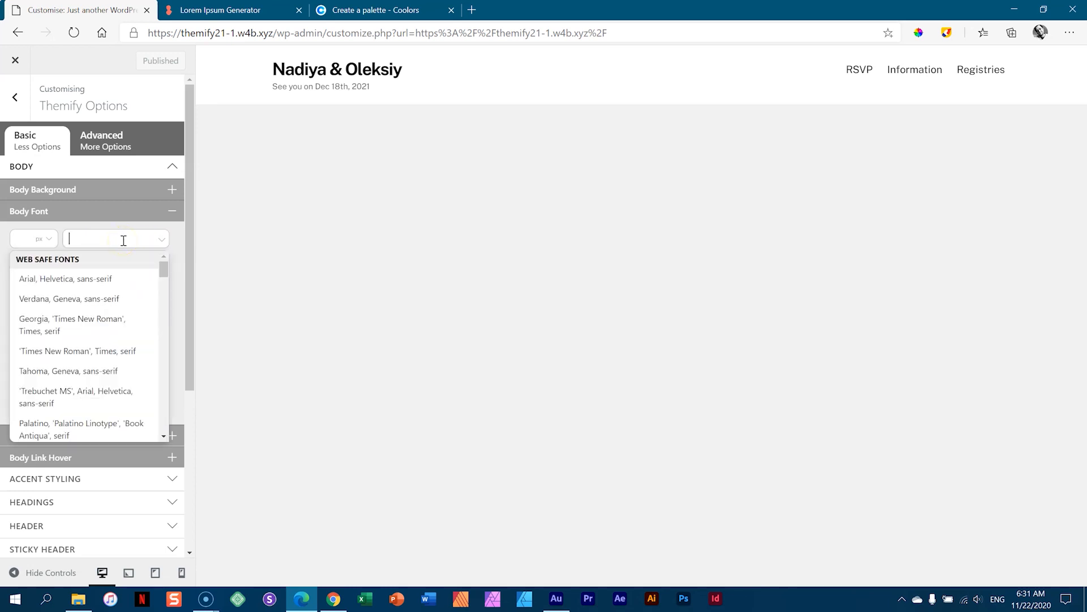
type("mont")
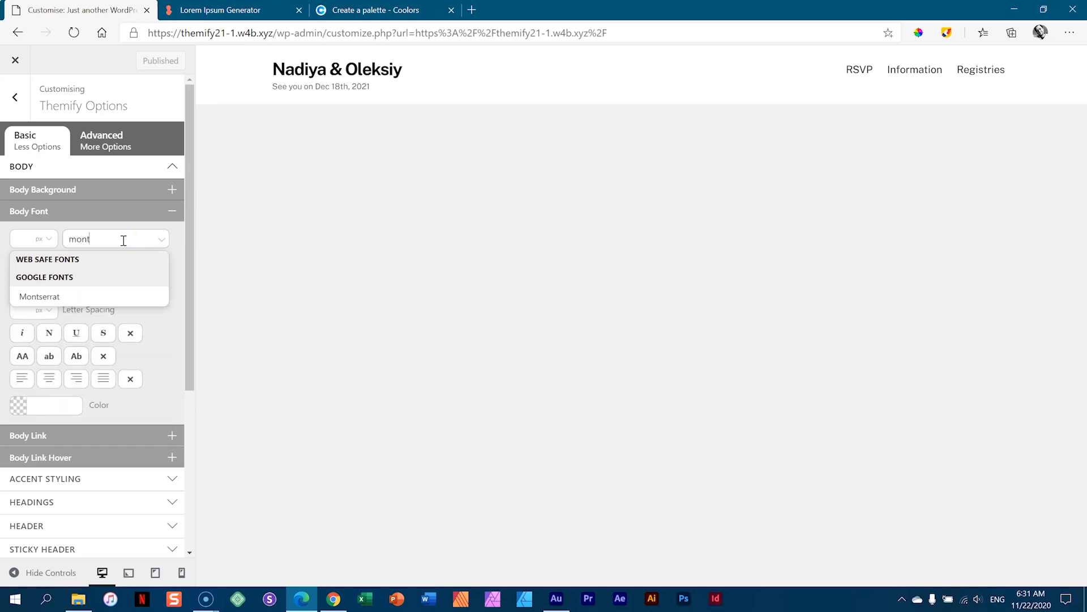
left_click(91, 247)
left_click(35, 299)
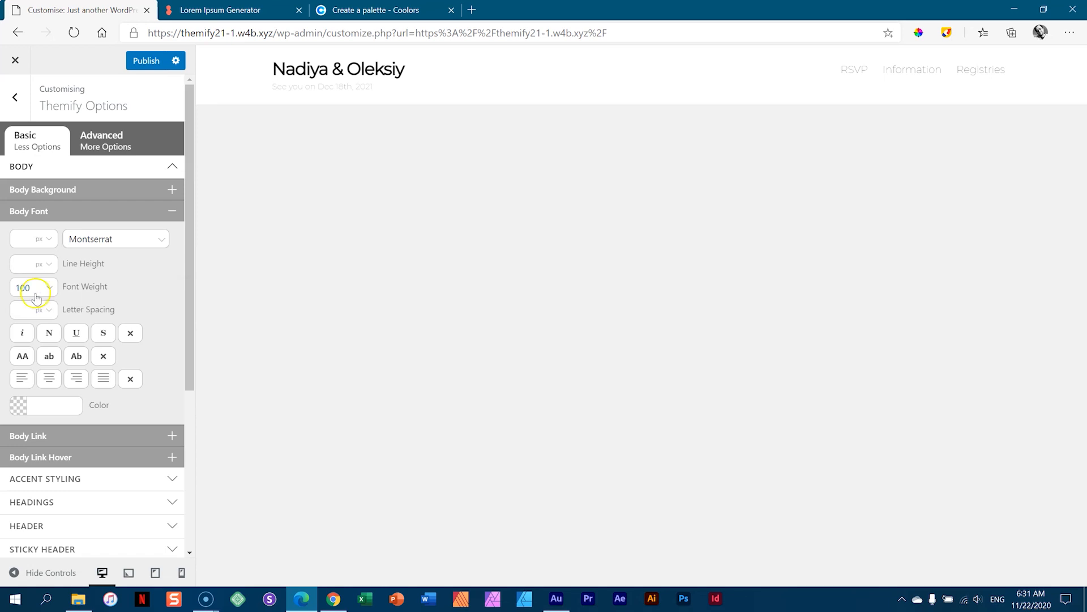
left_click(29, 214)
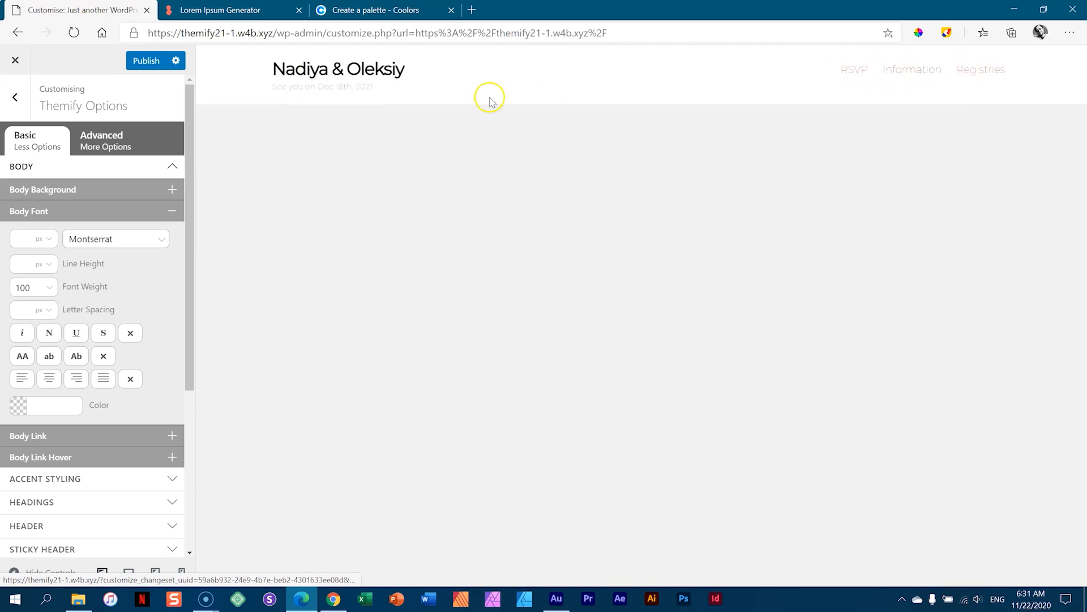
left_click(50, 288)
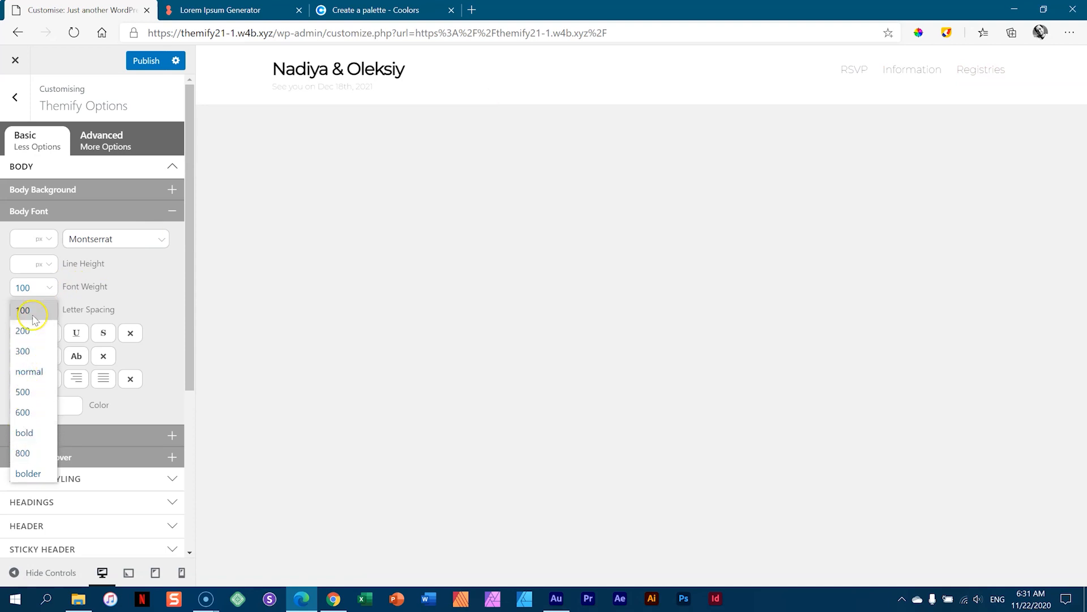
left_click(34, 382)
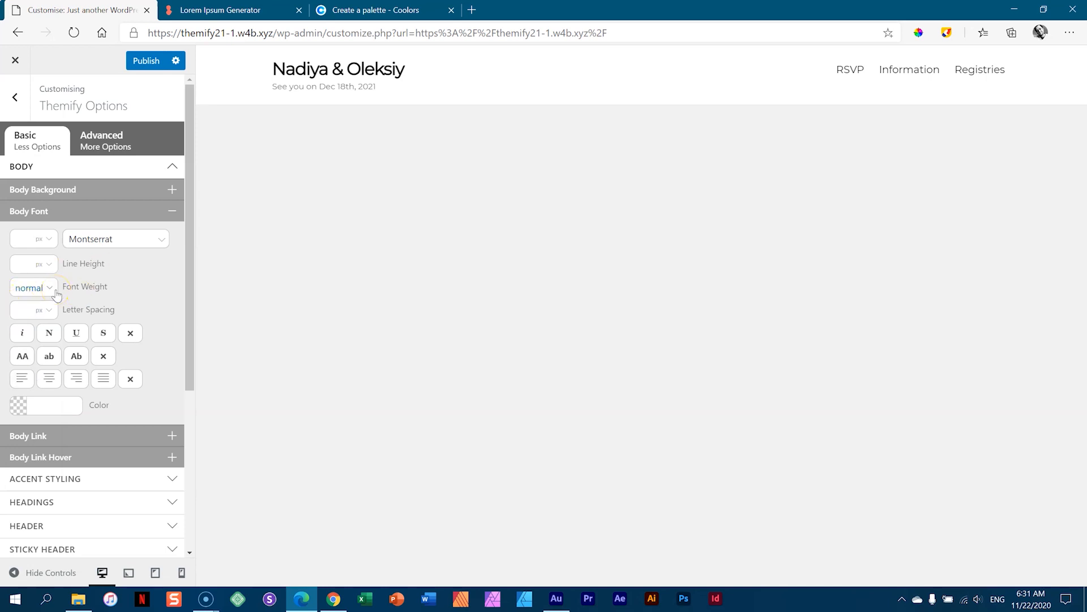
- Collapse the Body settings and expand the Headings font settings
left_click(91, 214)
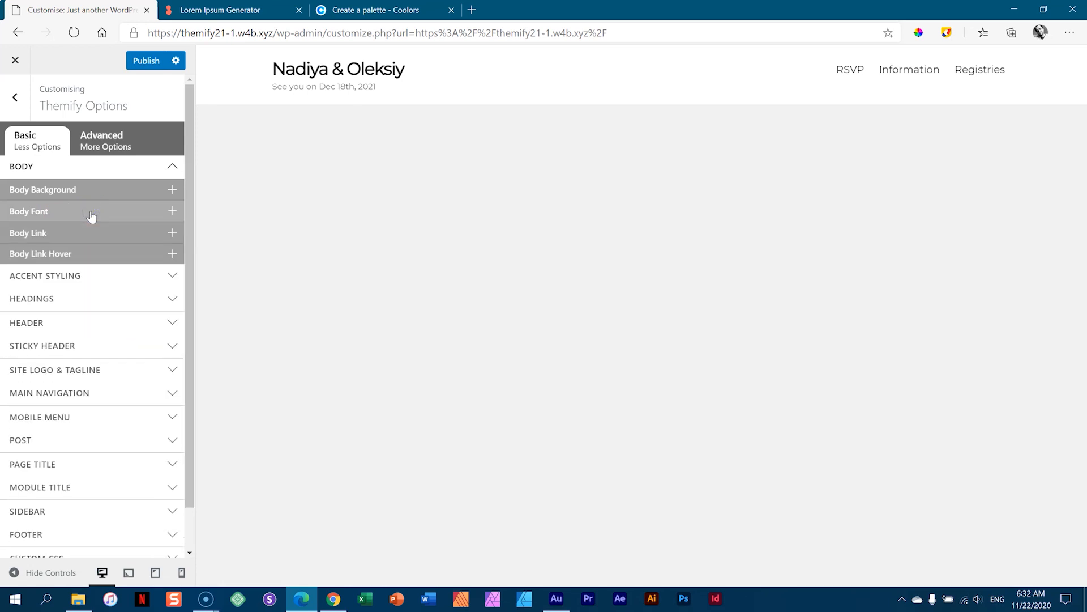
left_click(85, 169)
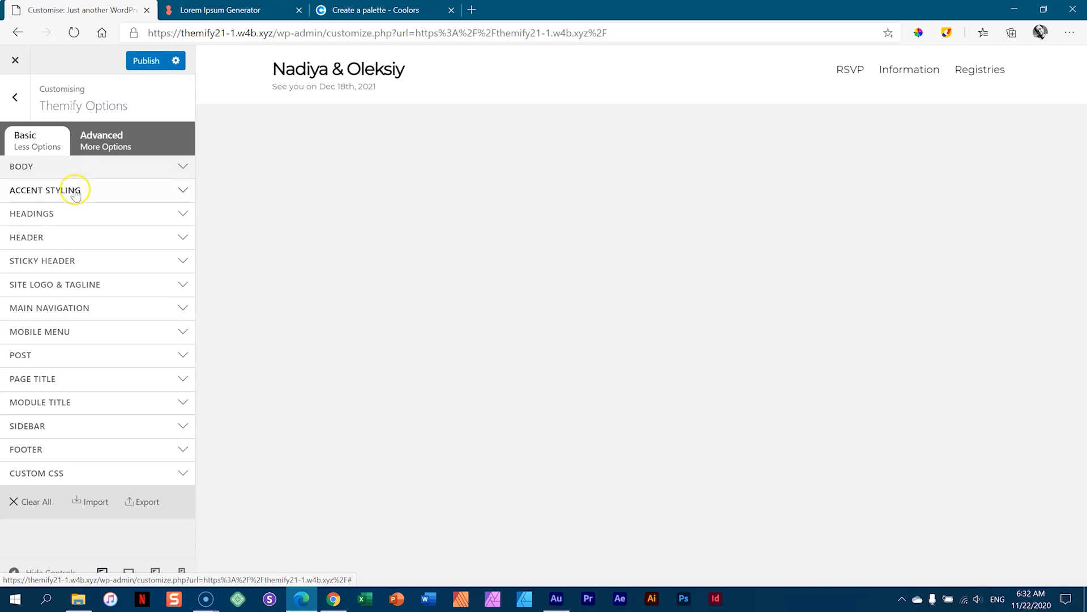
left_click(49, 216)
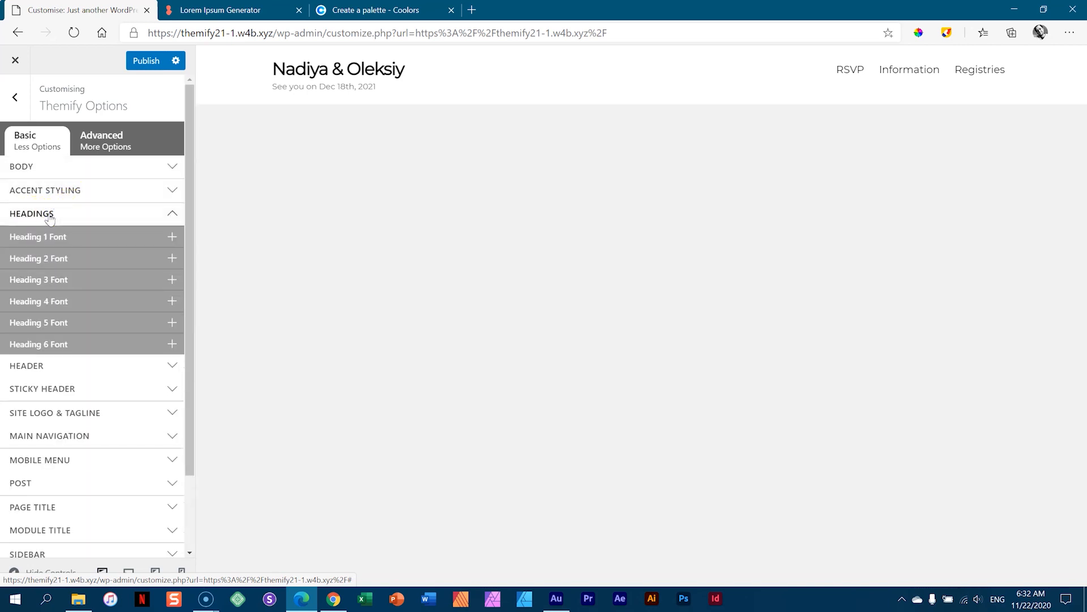
- Set the Heading 2 font to Parisienne
left_click(51, 259)
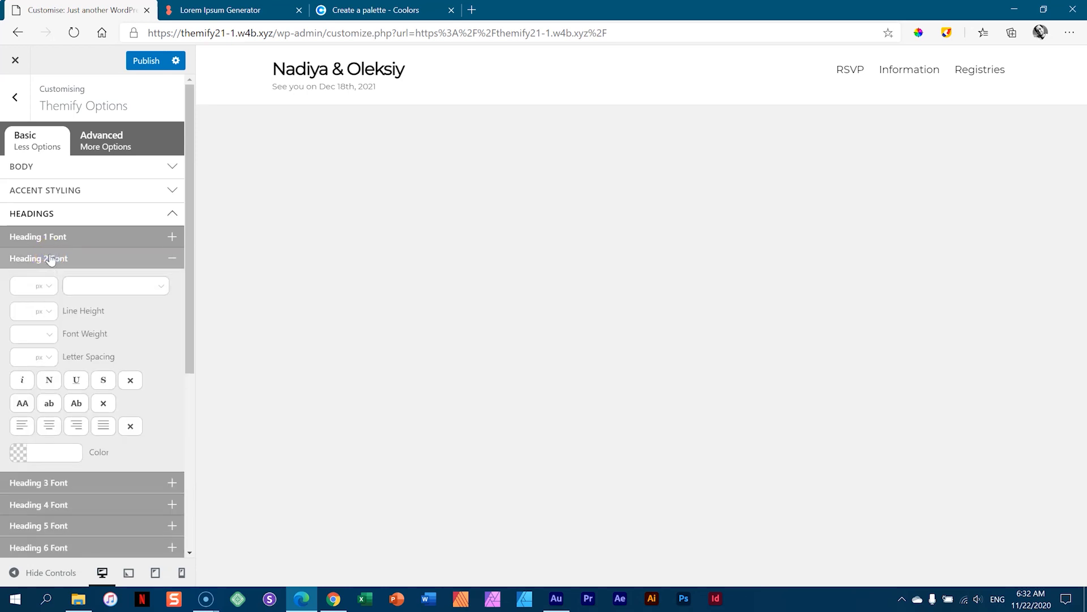
left_click(83, 283)
left_click(83, 283)
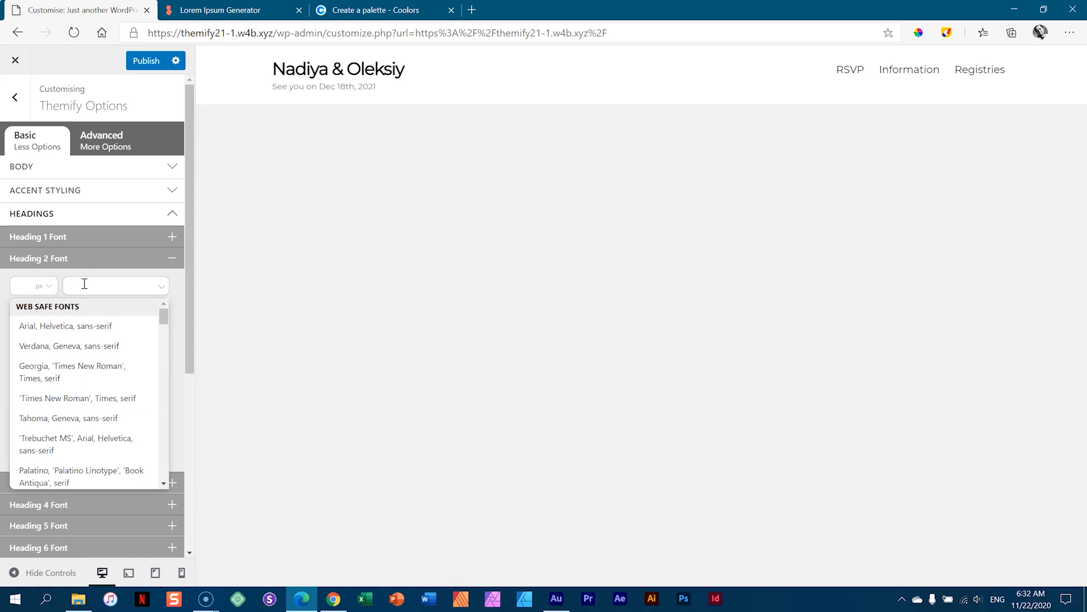
type("par")
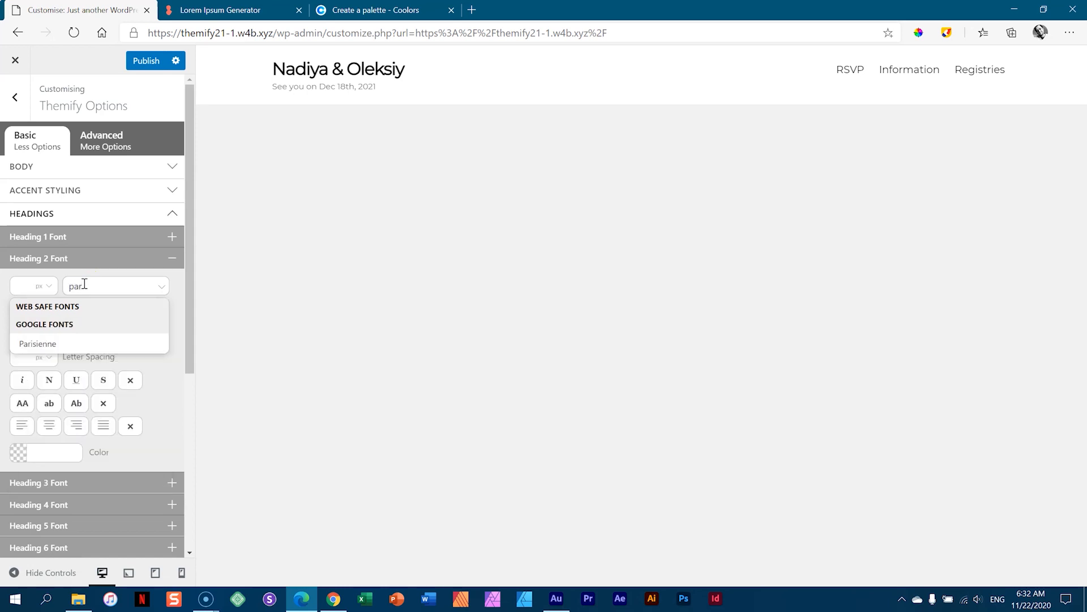
left_click(37, 343)
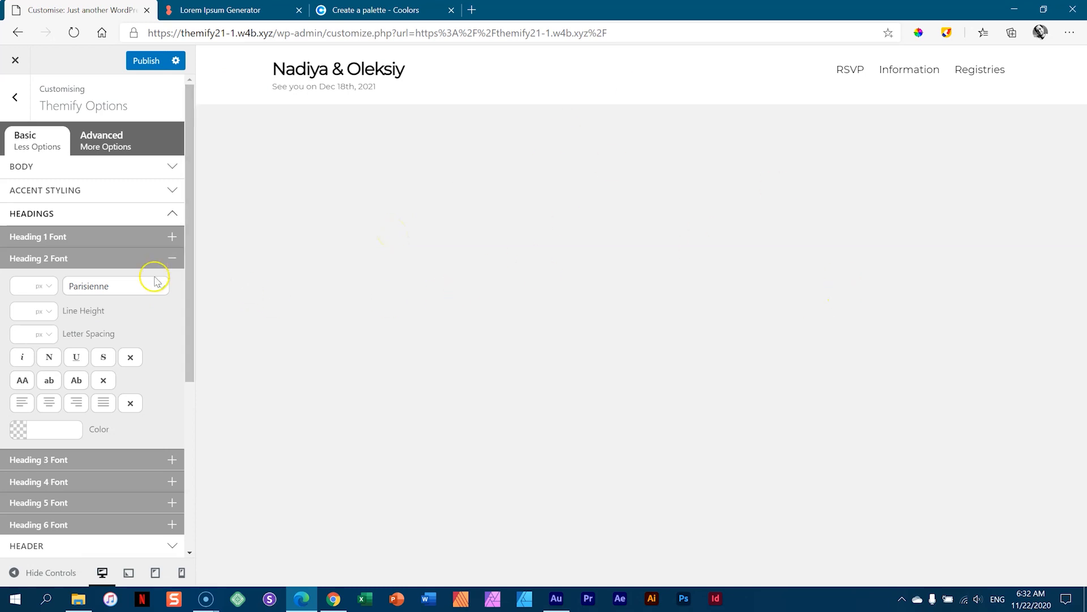
left_click(160, 260)
- Set the Heading 3 font to Parisienne and publish the Customizer changes
left_click(130, 278)
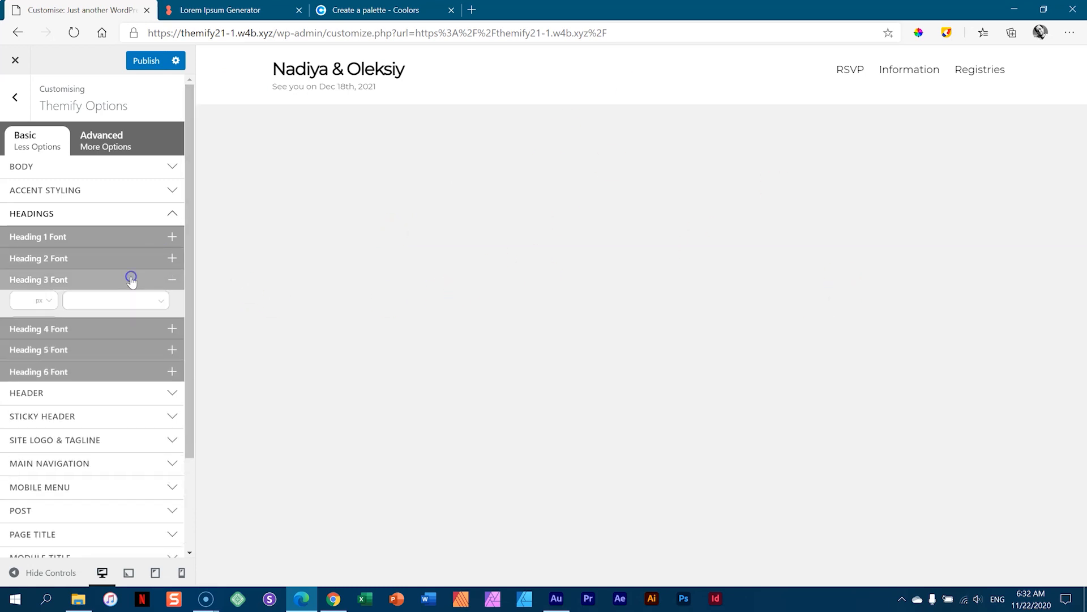
left_click(118, 309)
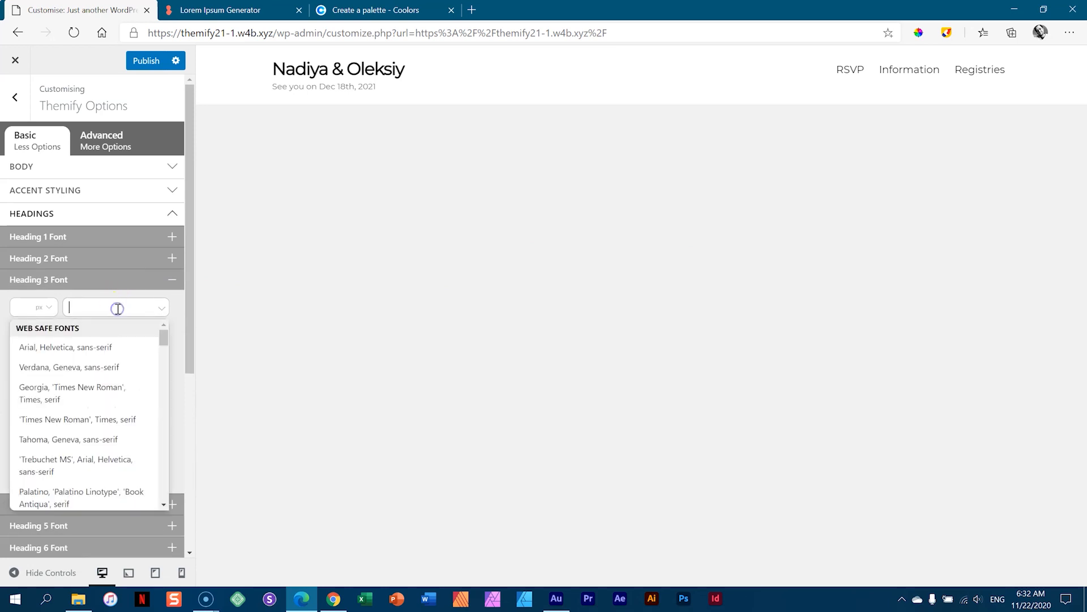
type("par")
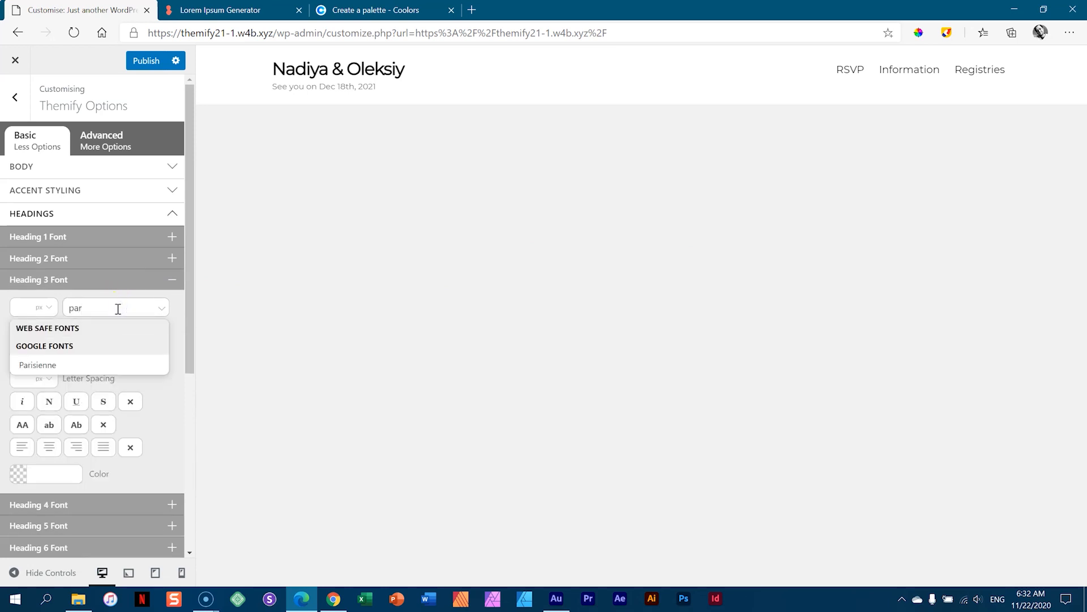
left_click(40, 365)
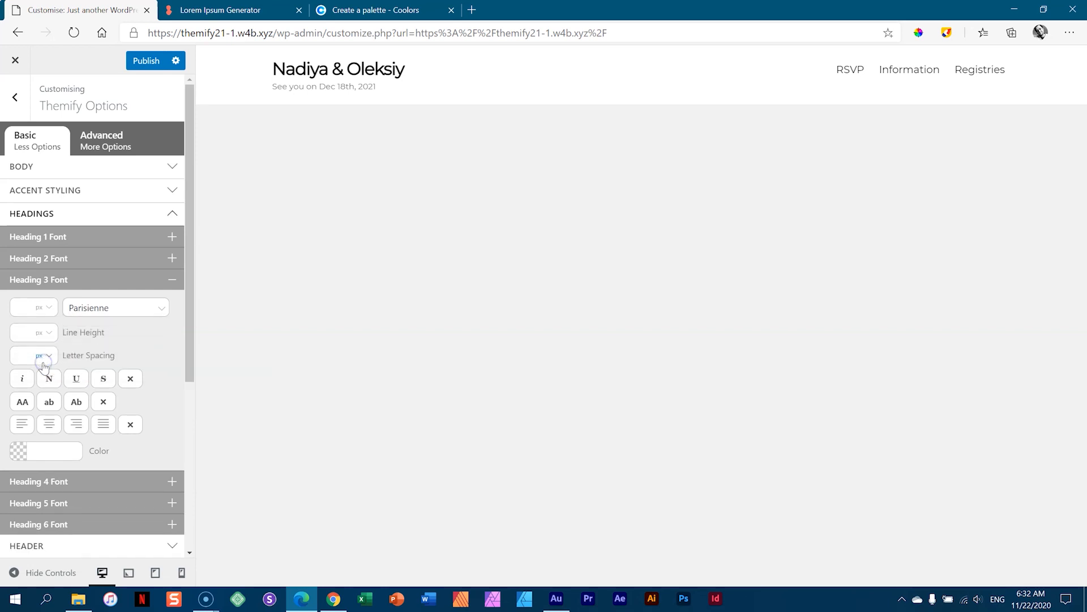
left_click(169, 279)
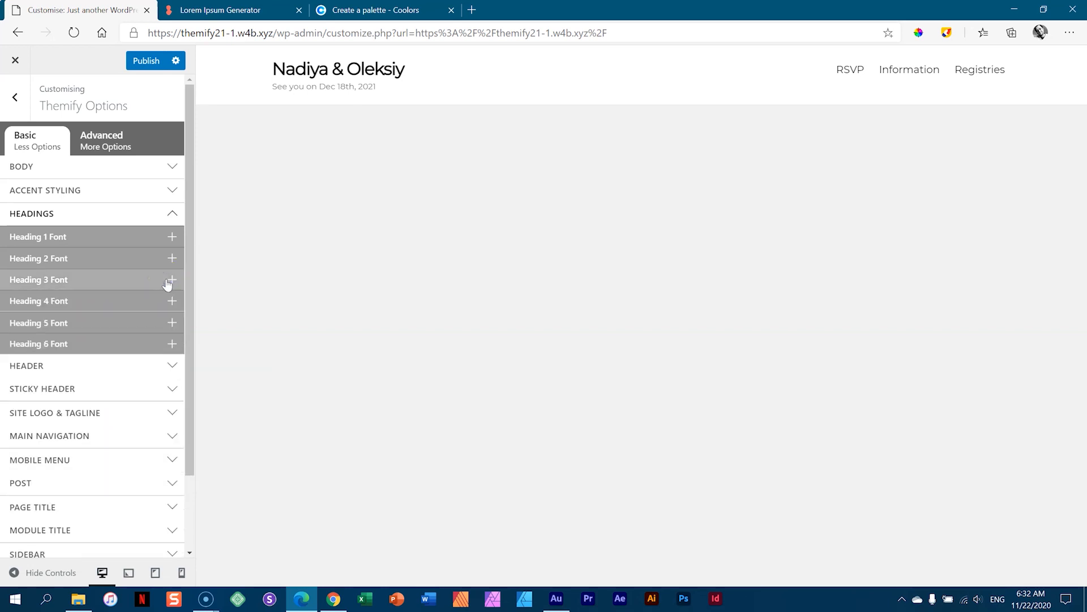
left_click(146, 62)
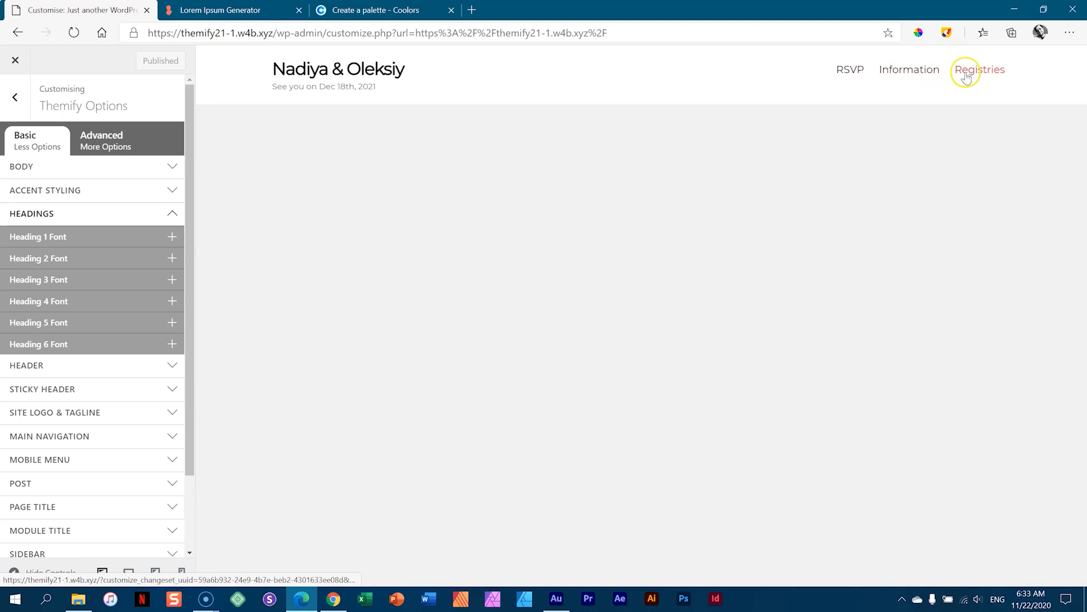
- Expand Main Navigation's Menu Link Hover colour settings, then bring up the Coolors palette
left_click(162, 217)
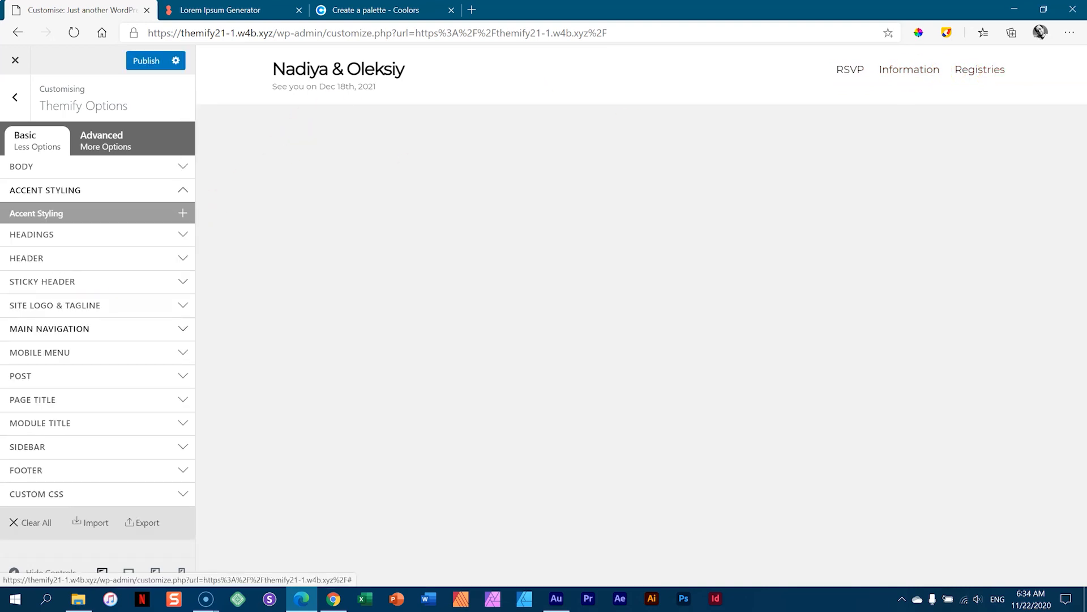
left_click(105, 332)
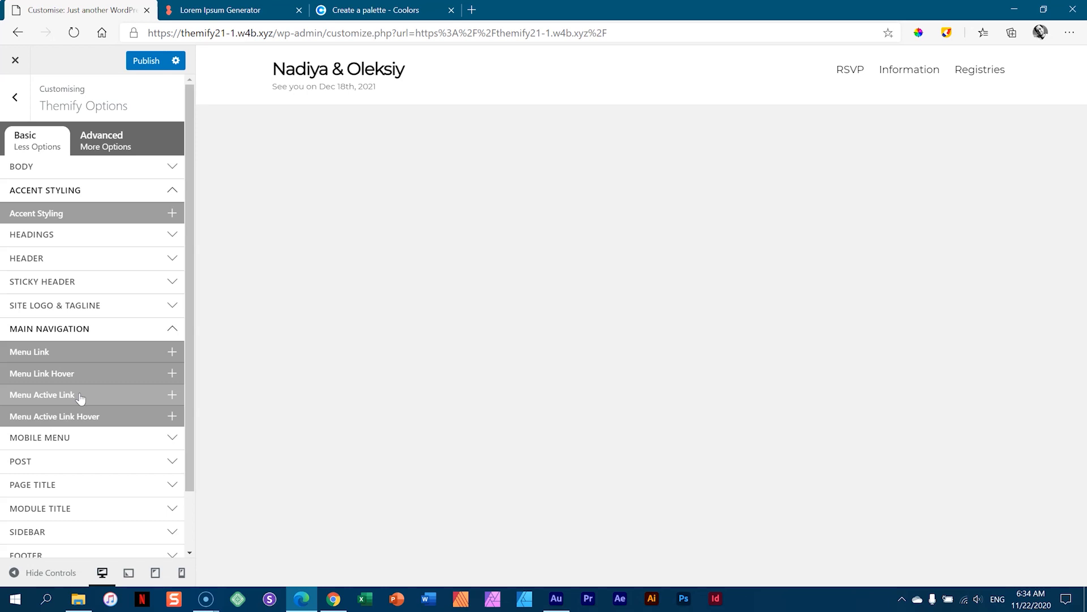
left_click(52, 377)
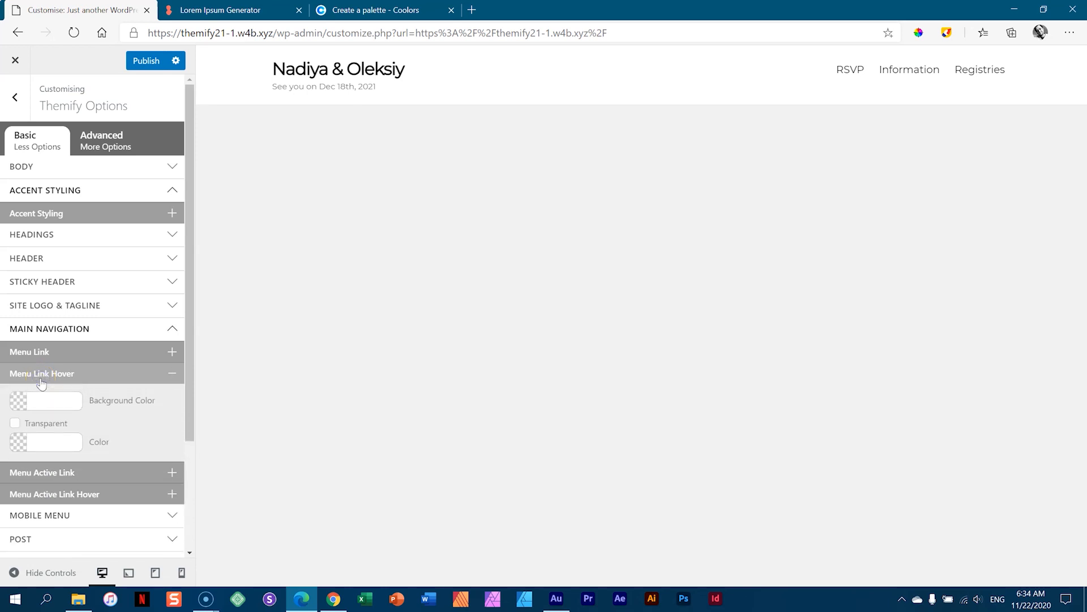
scroll(54, 362, "down", 2)
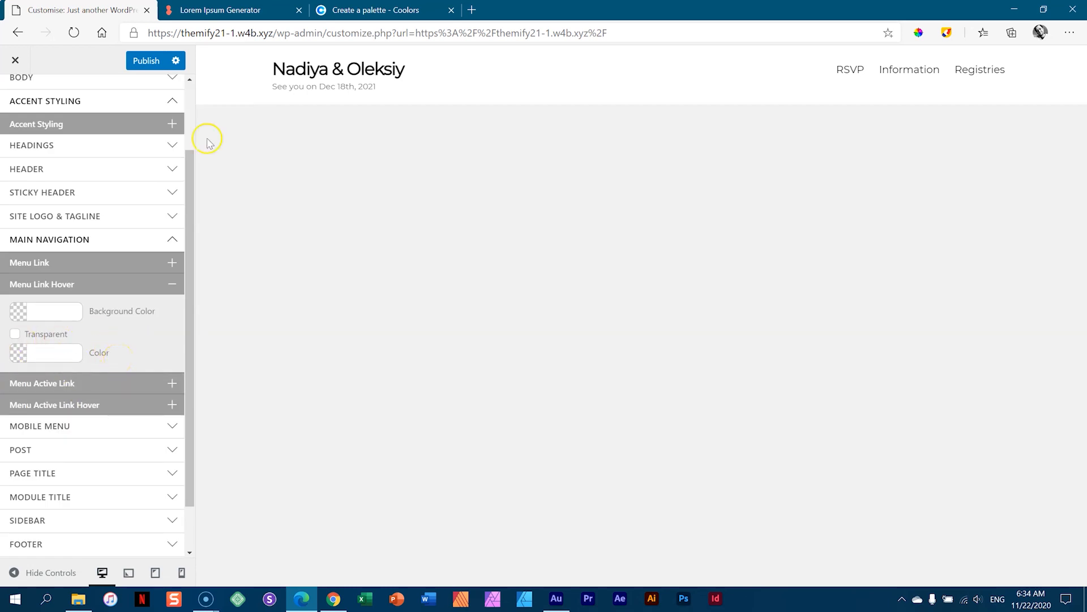
left_click(360, 9)
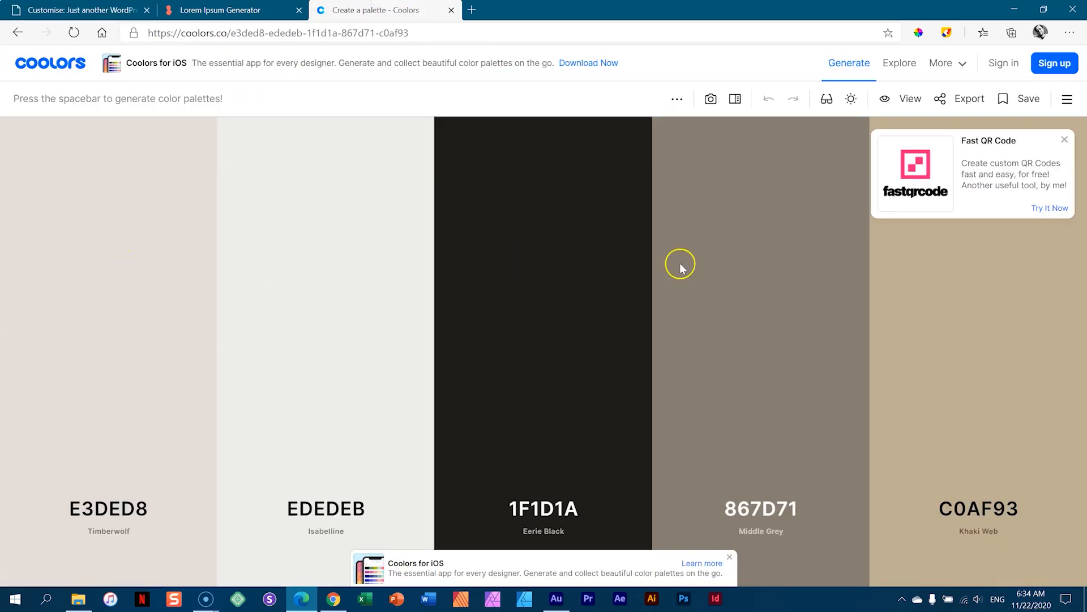
- Dismiss the Coolors popups and copy the Middle Grey hex code 867D71
left_click(1064, 139)
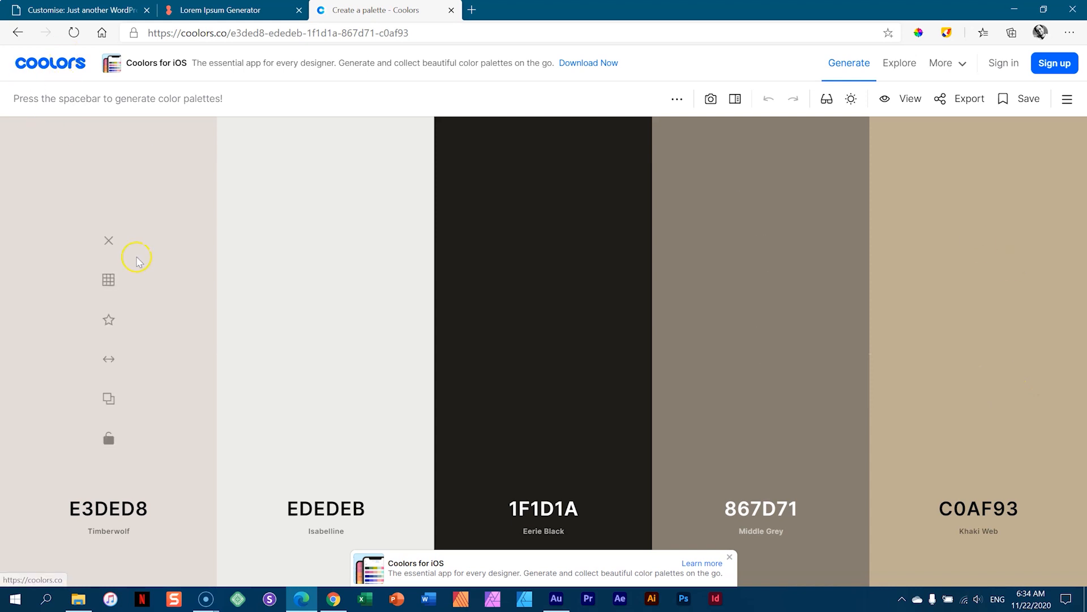
left_click(710, 100)
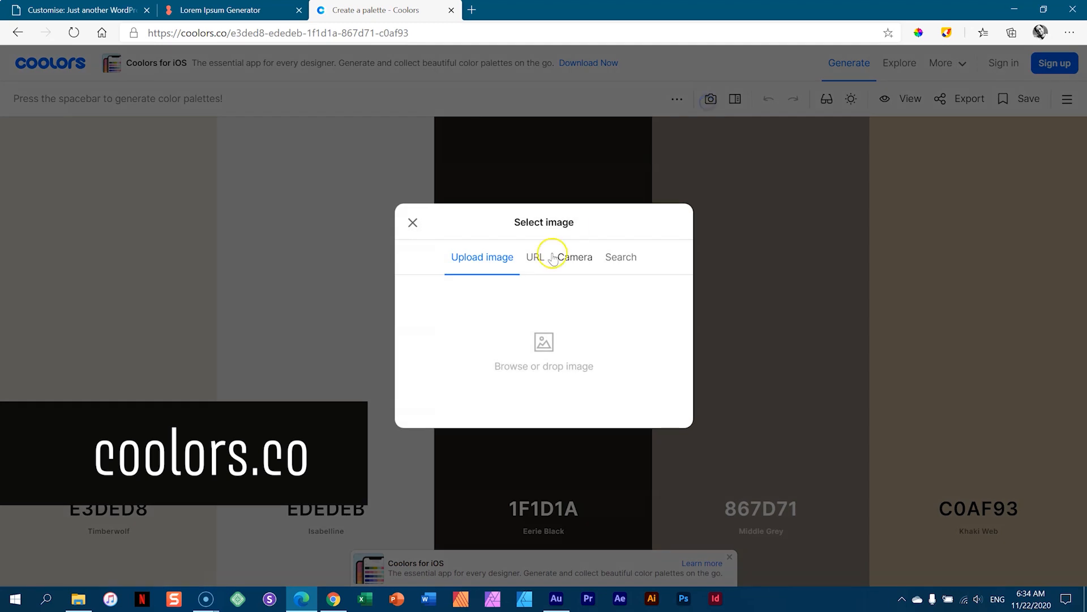
left_click(414, 222)
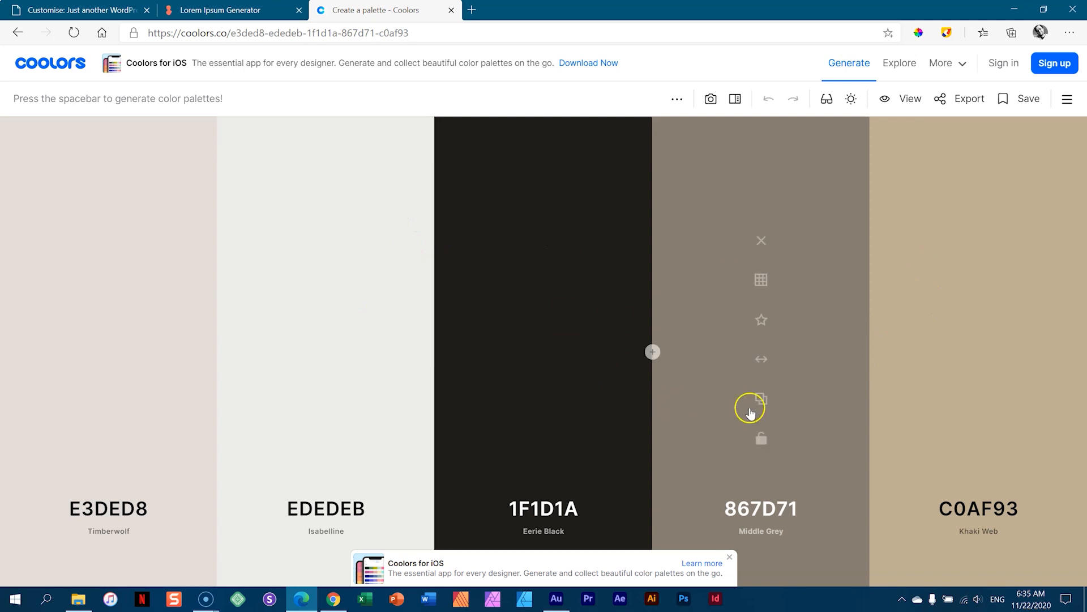
left_click(757, 400)
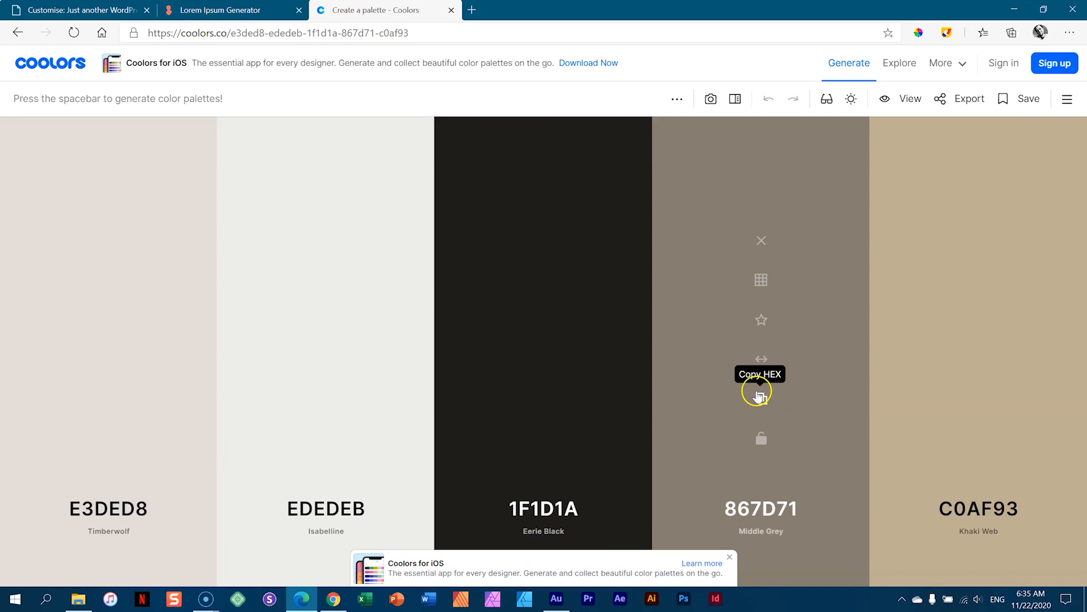
- Paste 867D71 as the Menu Link Hover colour, publish, and exit to the live site
left_click(76, 10)
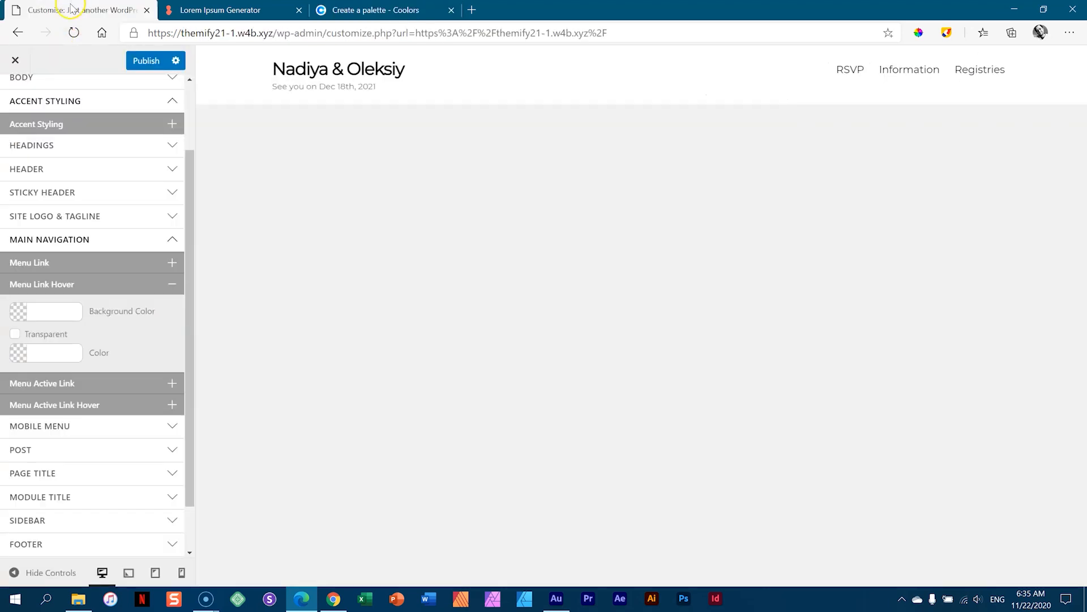
left_click(50, 355)
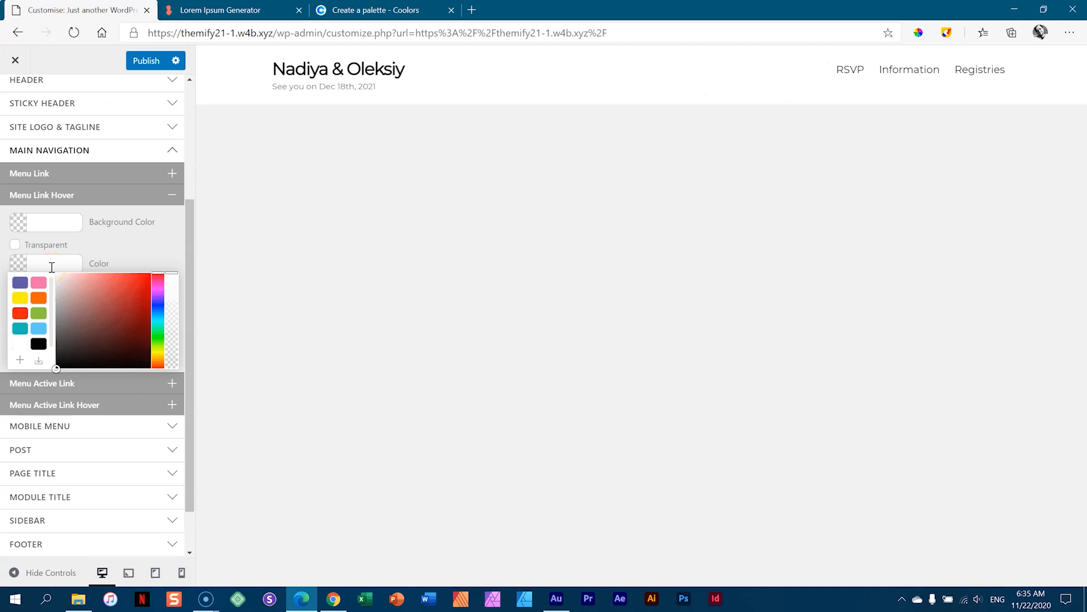
key("ctrl+v")
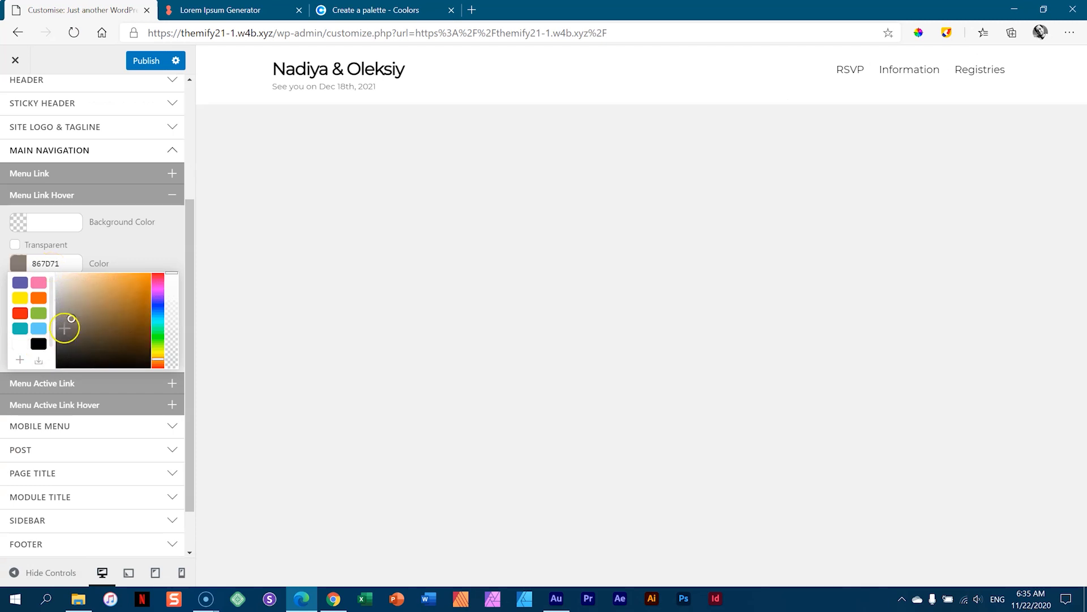
left_click(149, 245)
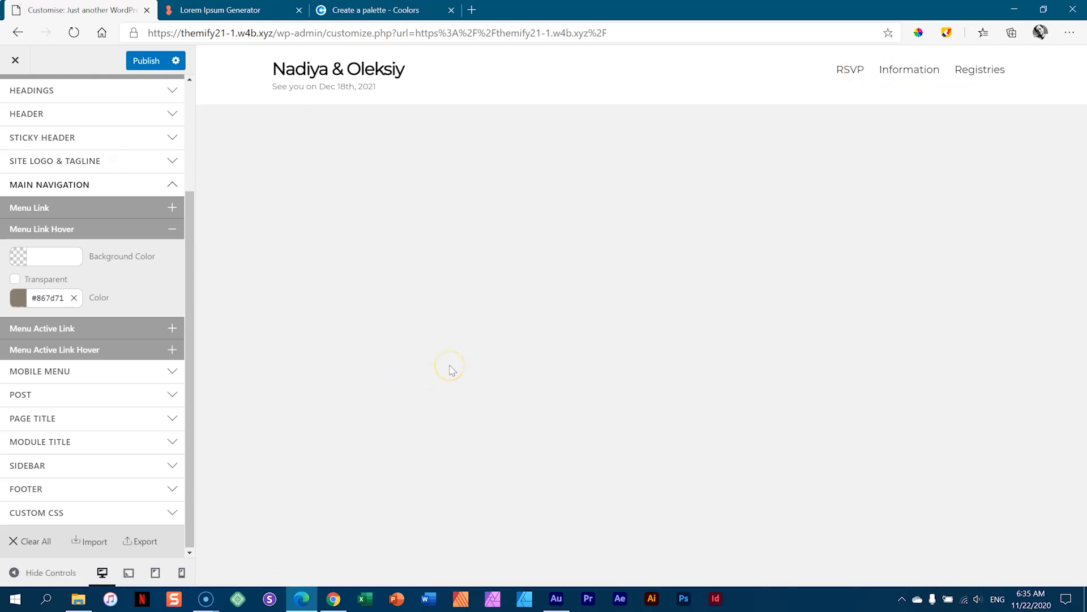
left_click(438, 339)
left_click(142, 61)
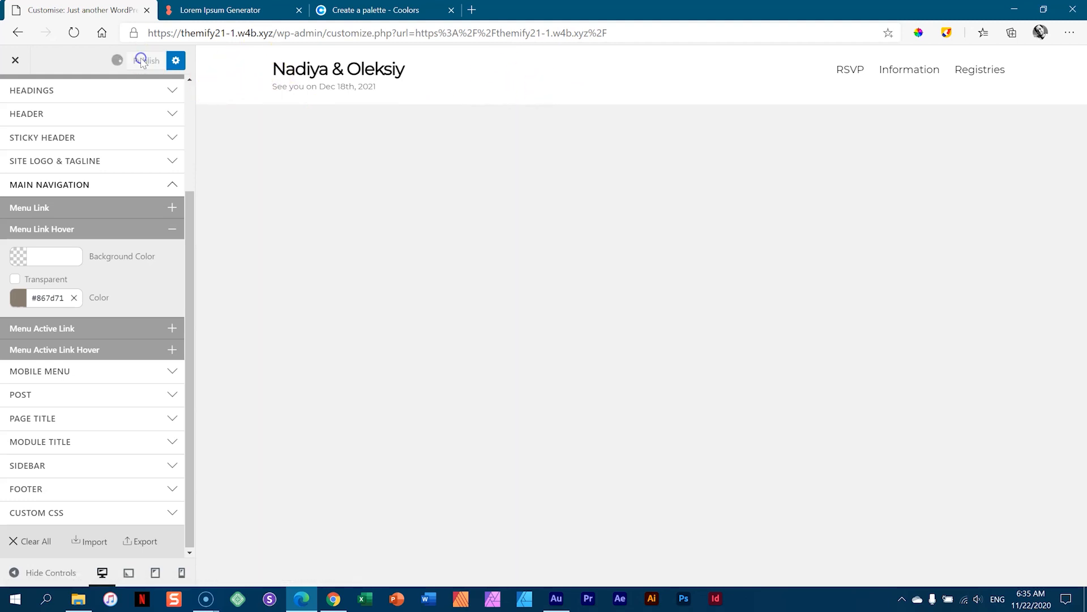
left_click(15, 61)
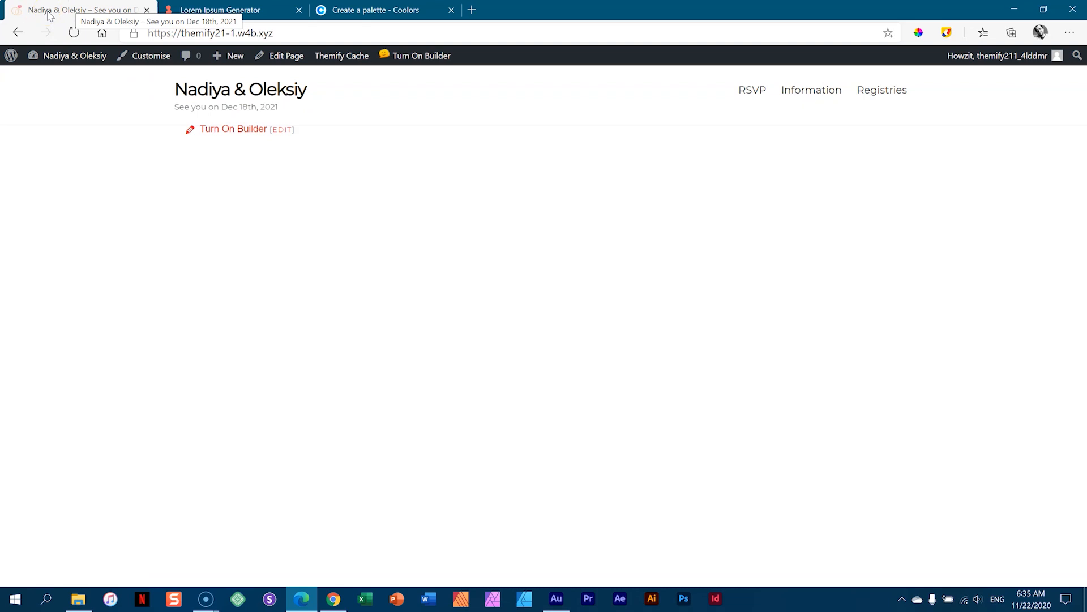
- Upload images 01 _ Hero through 08 _ Brand 3 into the Media Library
left_click(62, 58)
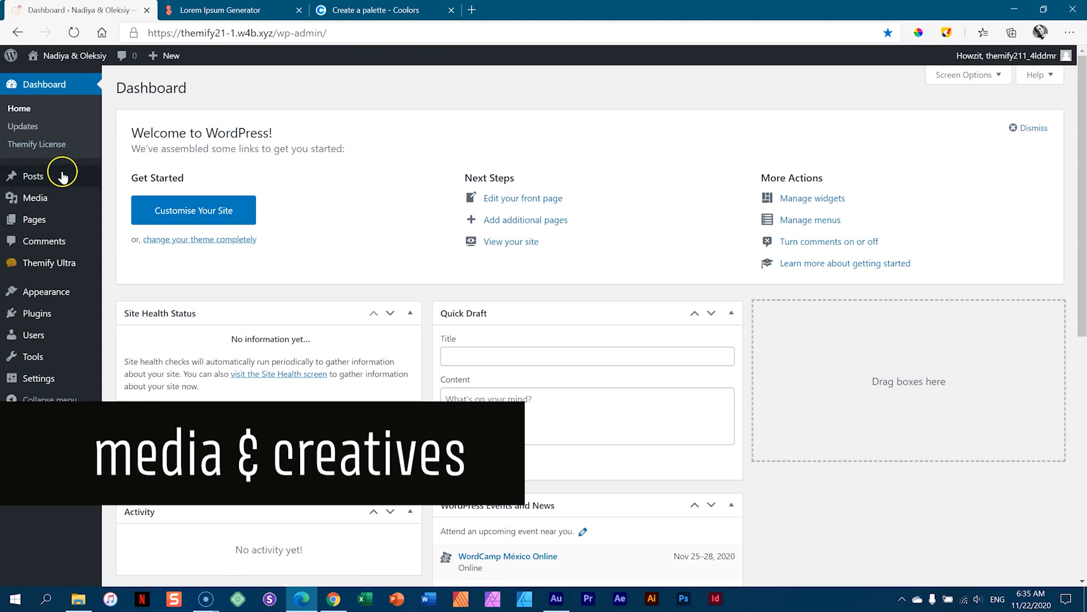
left_click(116, 201)
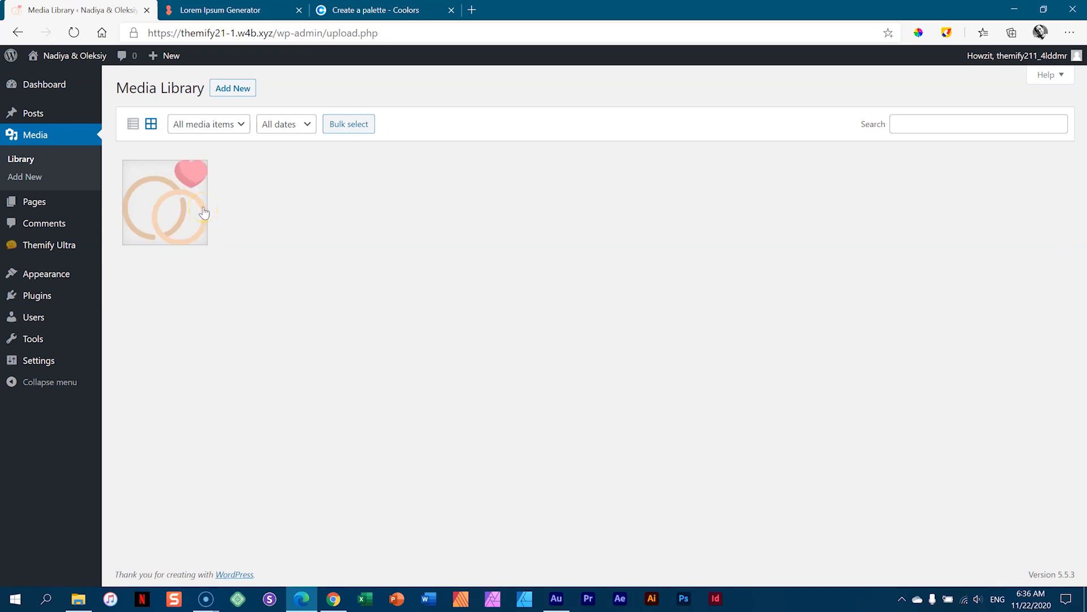
left_click(78, 598)
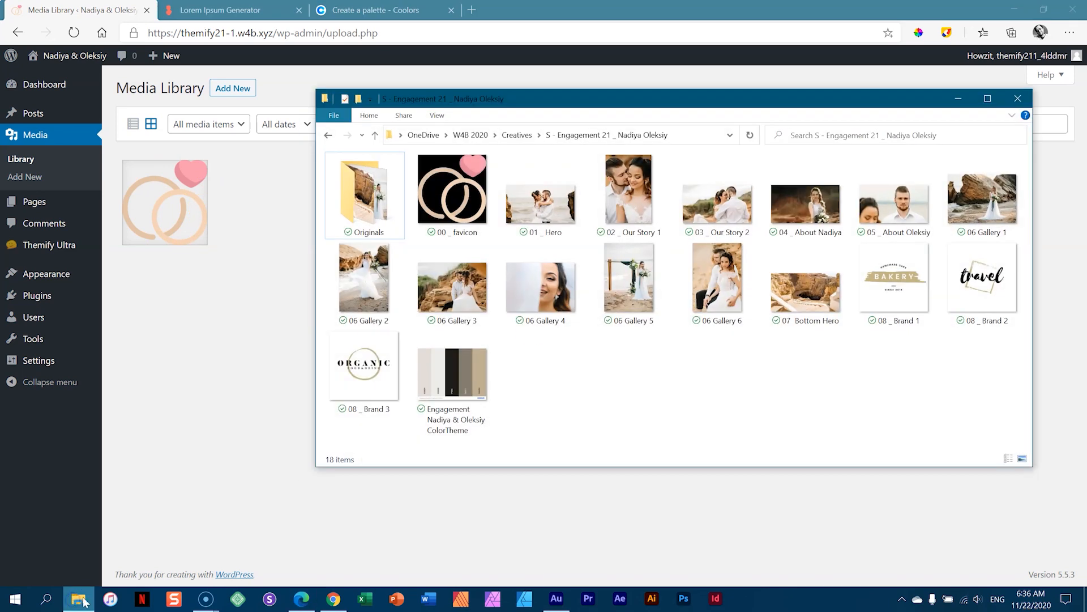
left_click(555, 202)
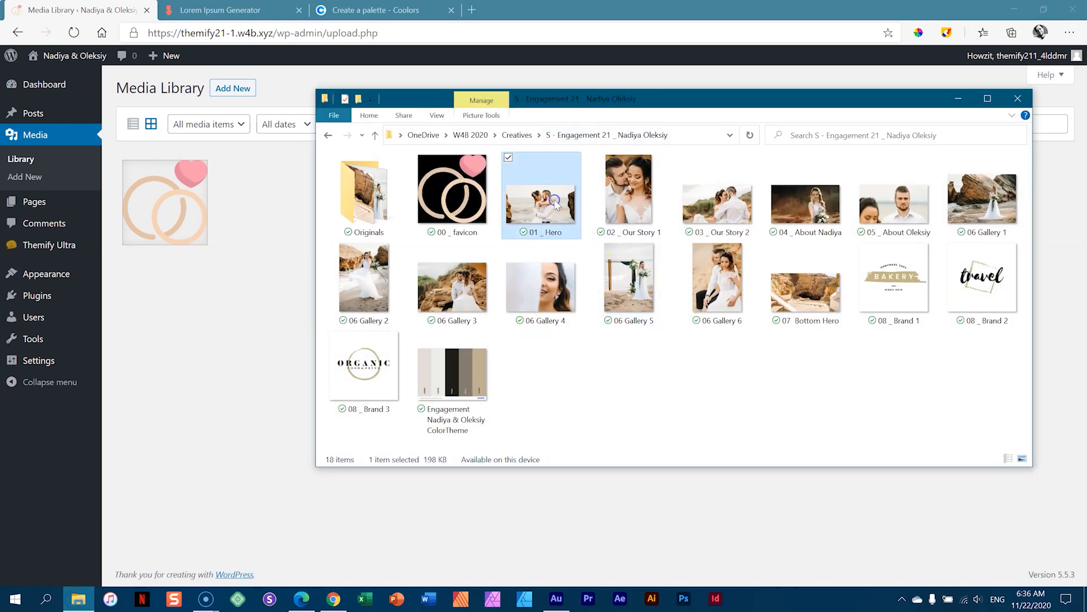
left_click(357, 374, "shift")
left_click_drag(538, 198, 273, 203)
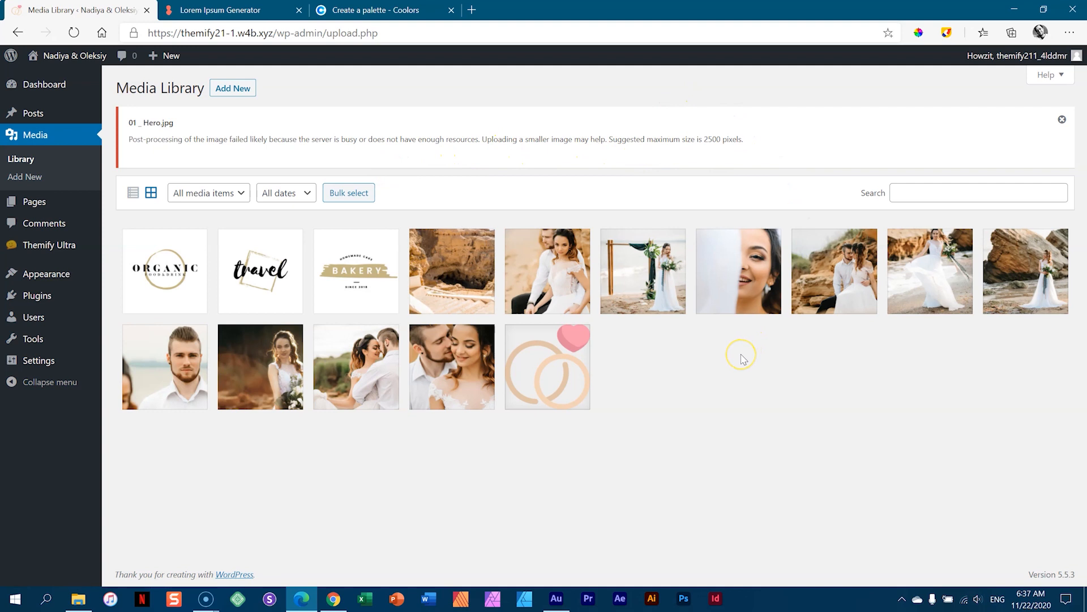
- Re-upload the 01 _ Hero image and reload the Media Library
left_click(78, 598)
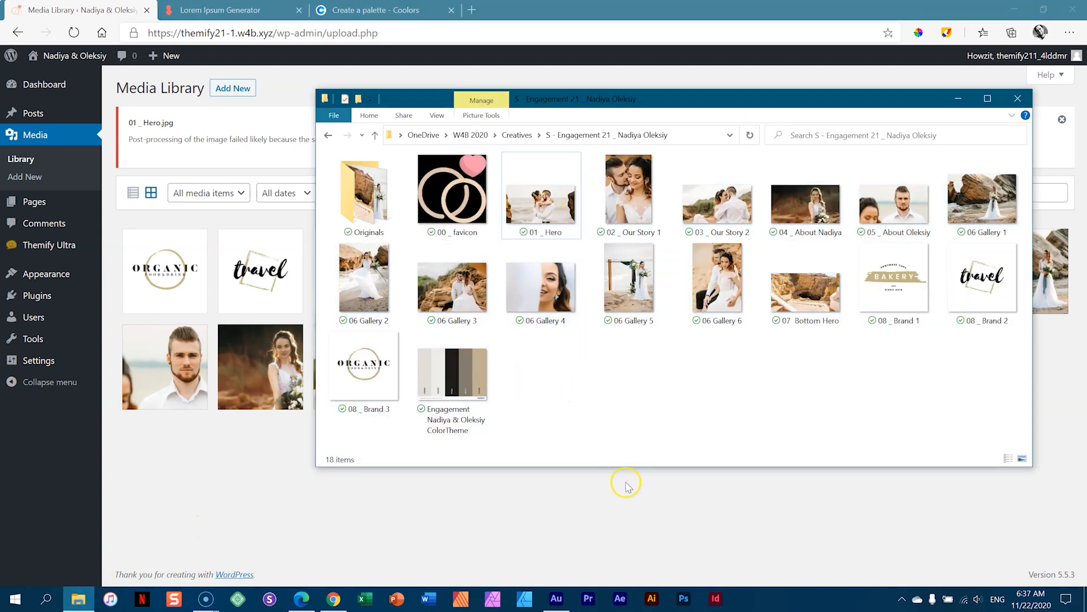
left_click(619, 503)
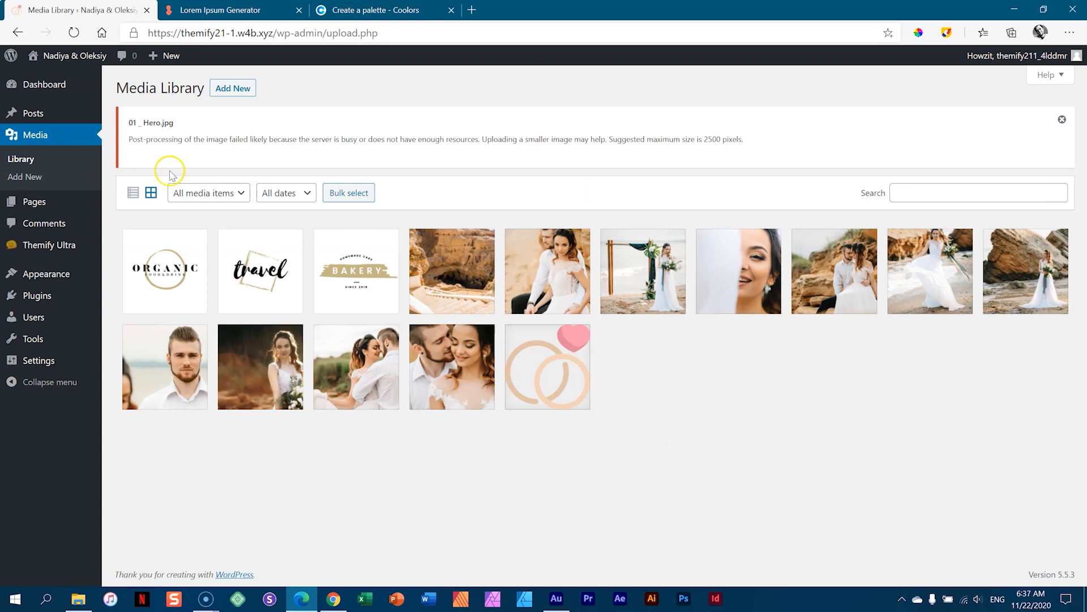
left_click(74, 32)
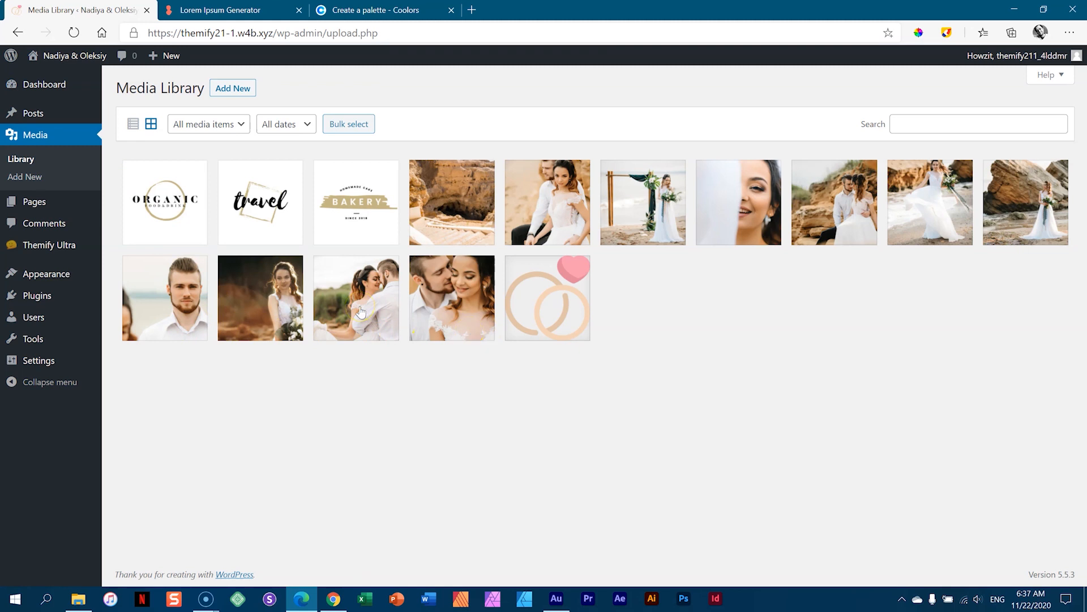
left_click(79, 598)
left_click_drag(540, 203, 229, 425)
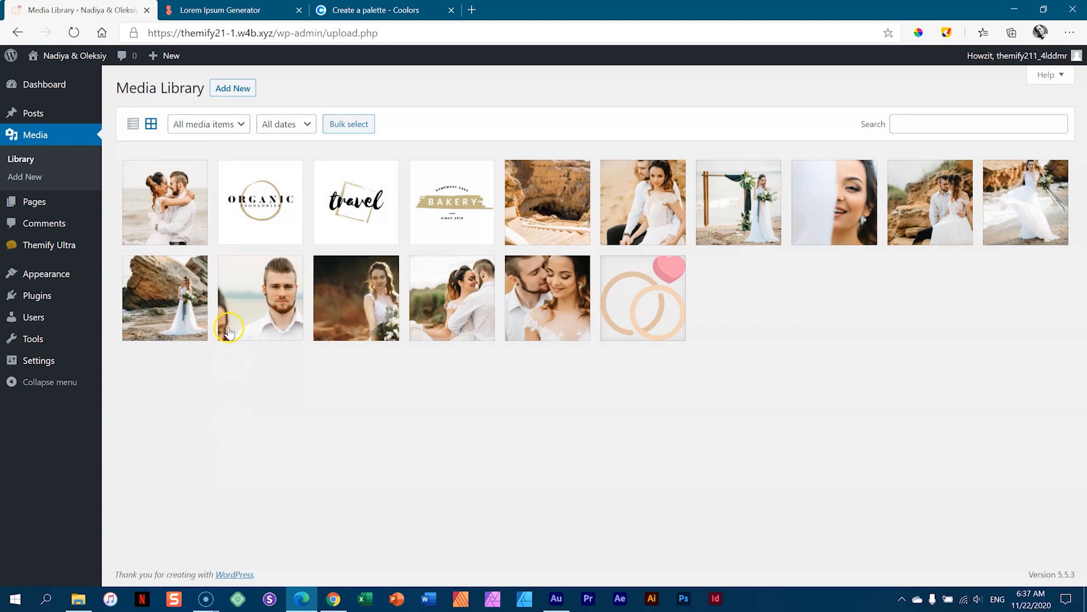
left_click(25, 160)
- Open the Home — Front Page from the Pages list in the editor
left_click(23, 210)
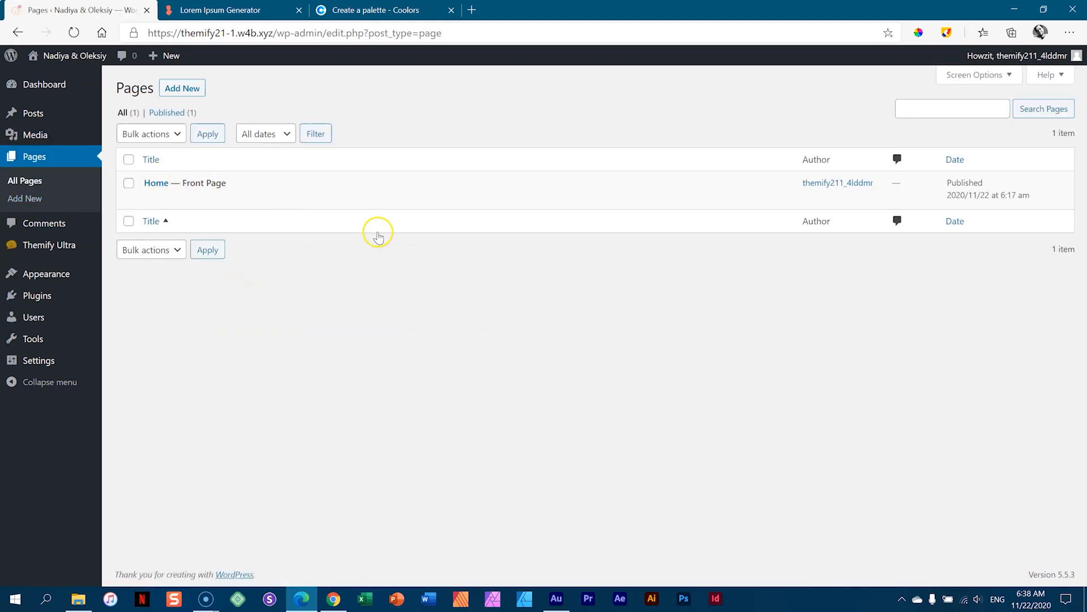
left_click(150, 189)
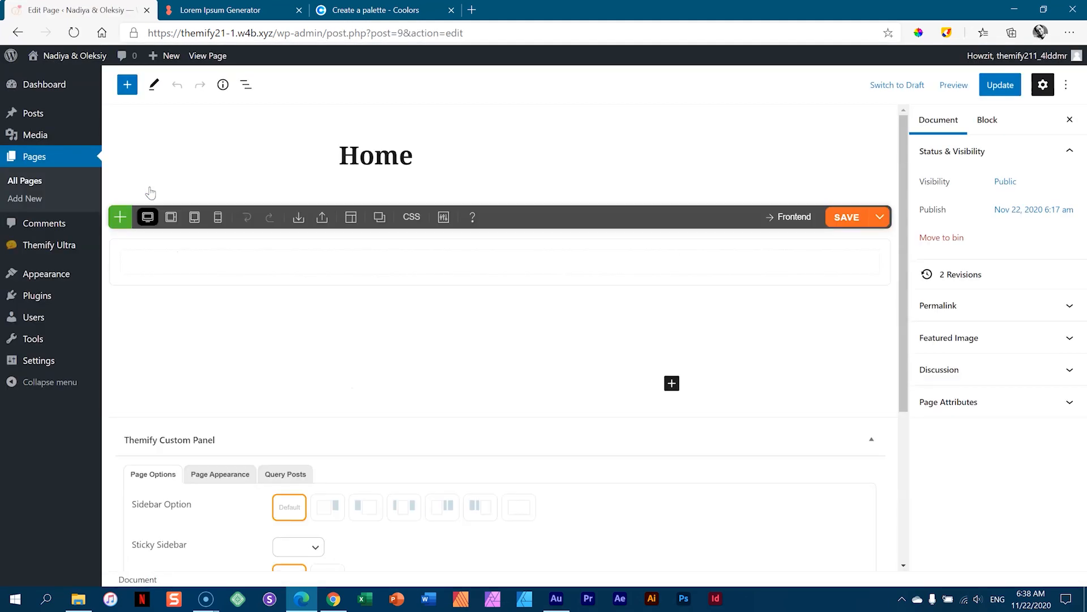
- Scroll the Home page editor down to the Themify Custom Panel's Page Options
left_click_drag(904, 172, 905, 191)
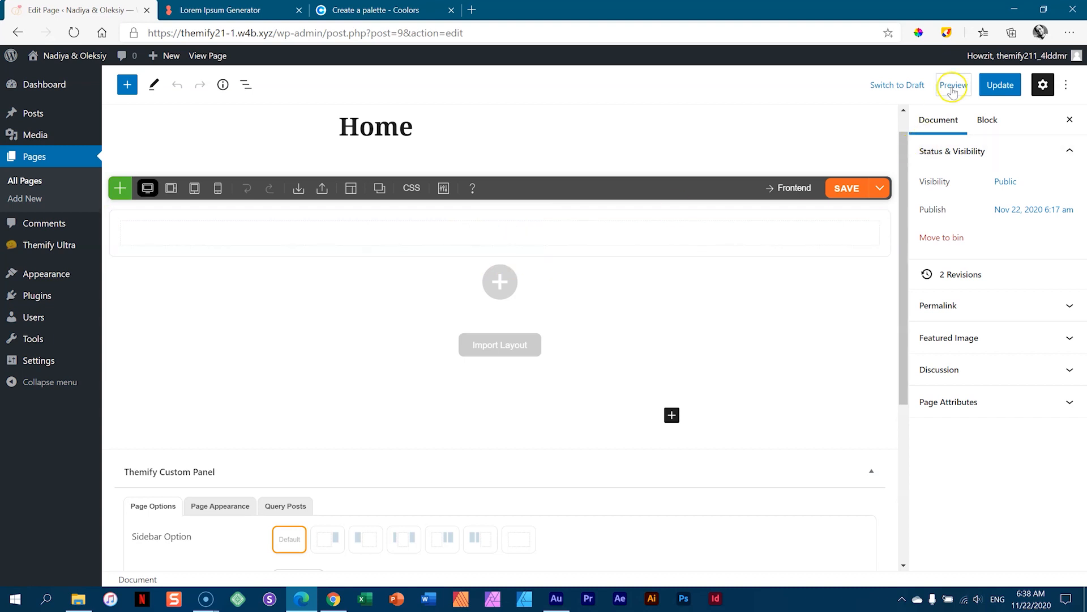
mouse_move(486, 223)
left_click_drag(901, 183, 895, 356)
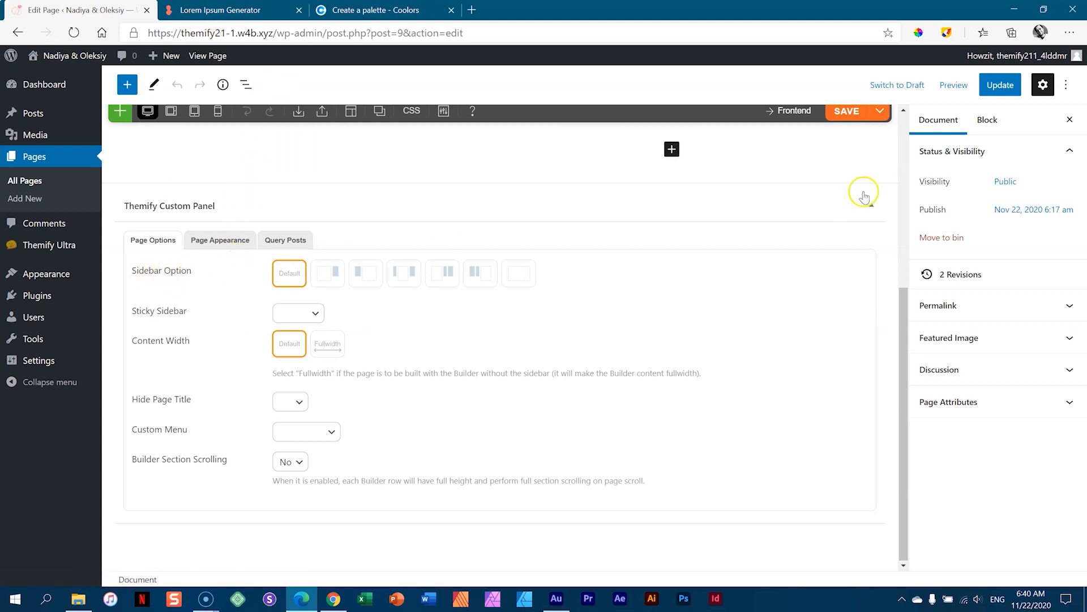
- Preview the Home page in a new tab, then go back to the Edit Page tab
left_click(952, 86)
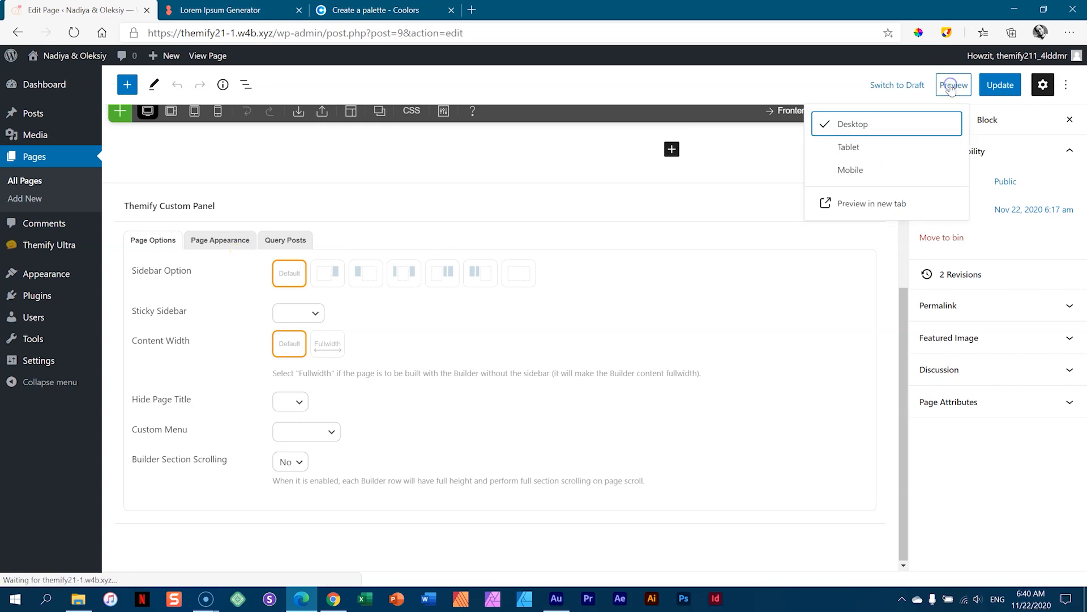
left_click(887, 201)
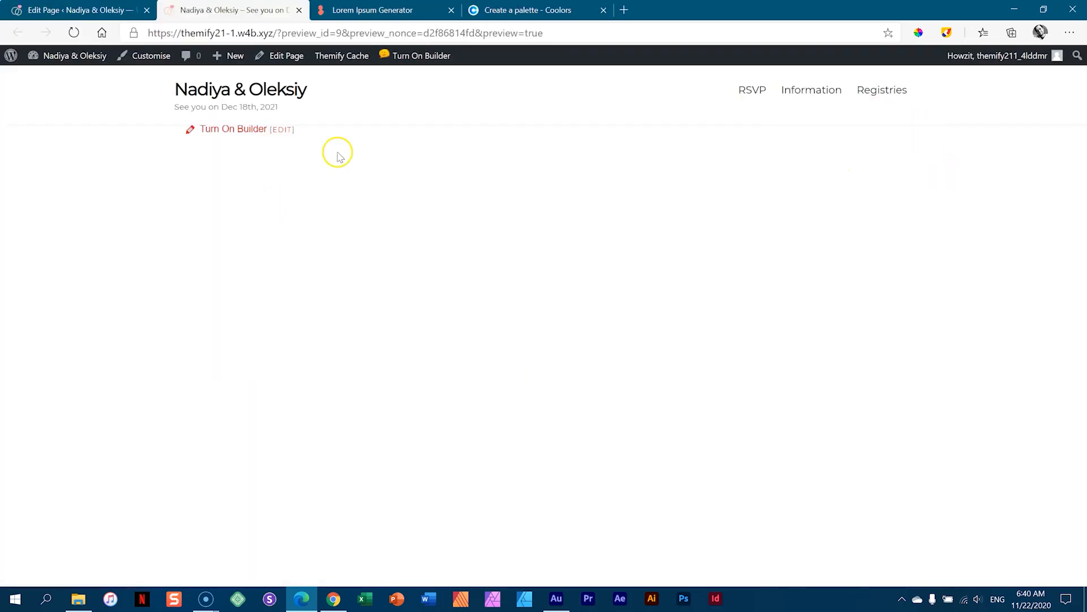
left_click(111, 8)
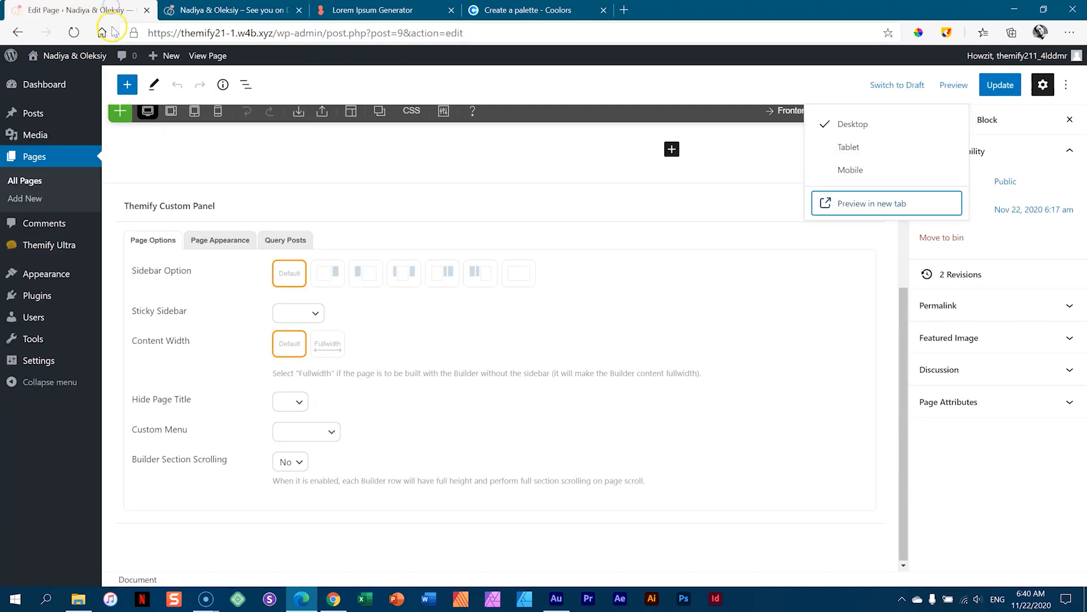
left_click(731, 277)
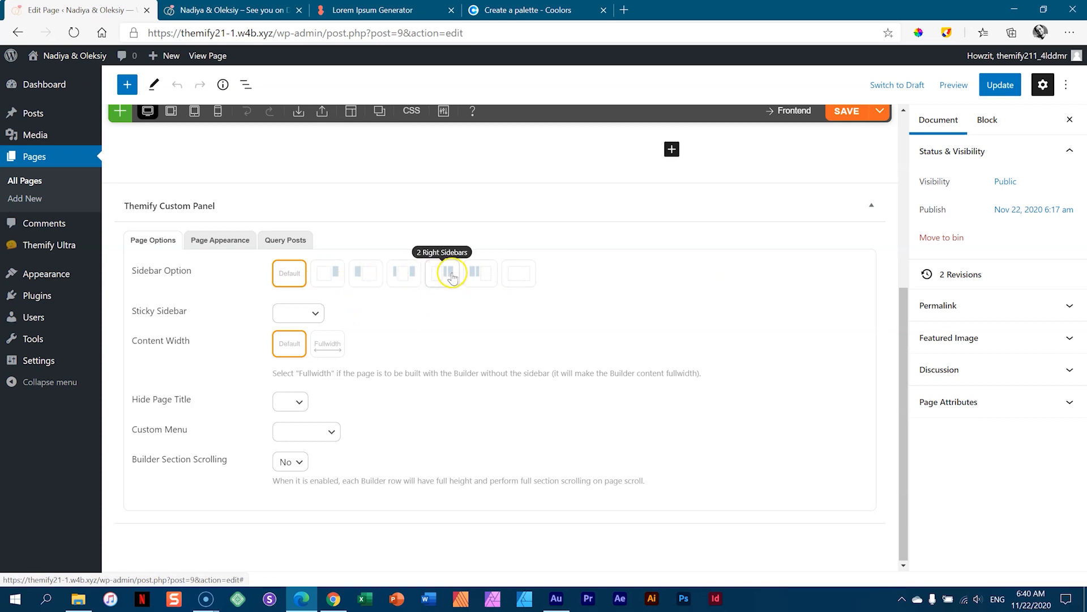
left_click(234, 251)
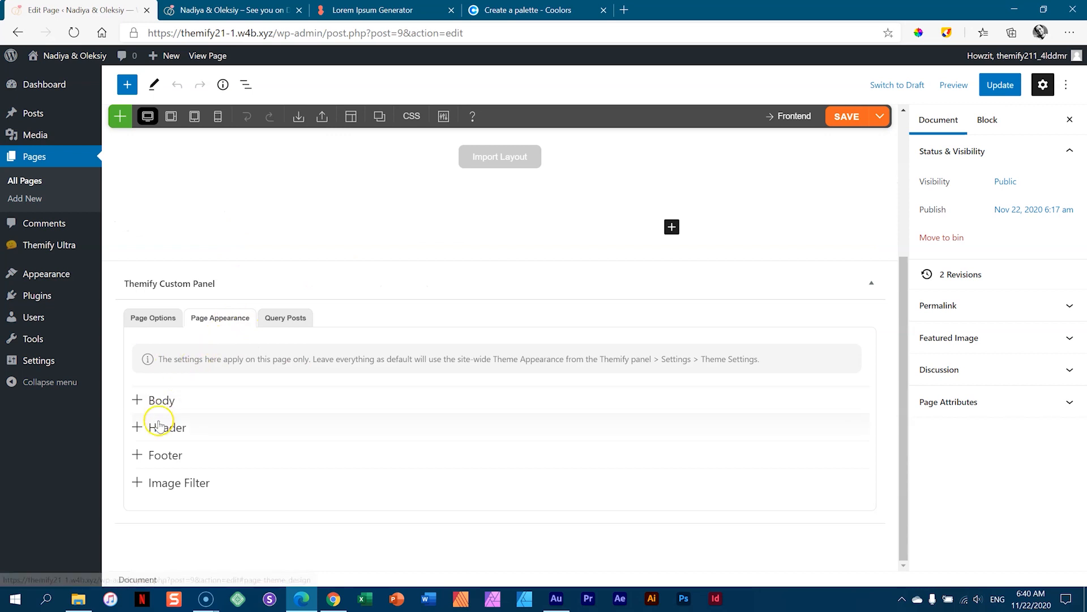
left_click(136, 401)
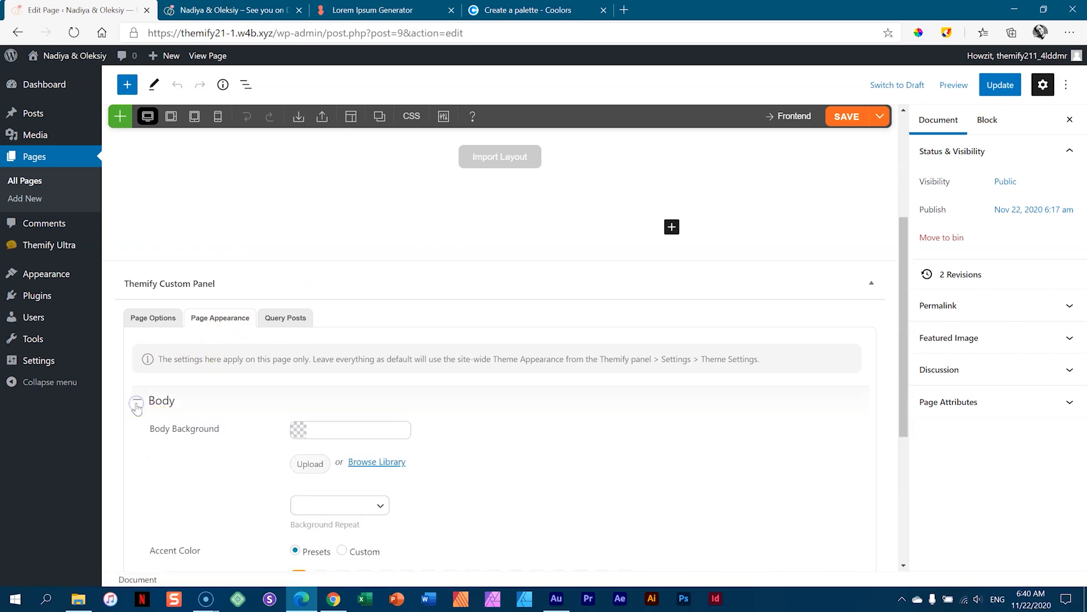
scroll(408, 428, "down", 5)
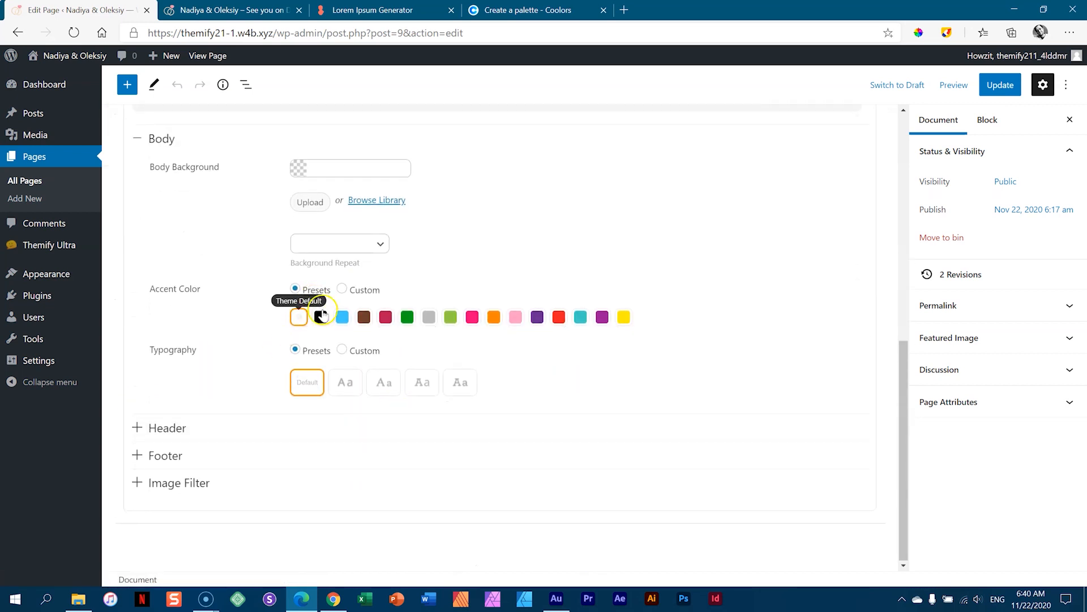
left_click(138, 138)
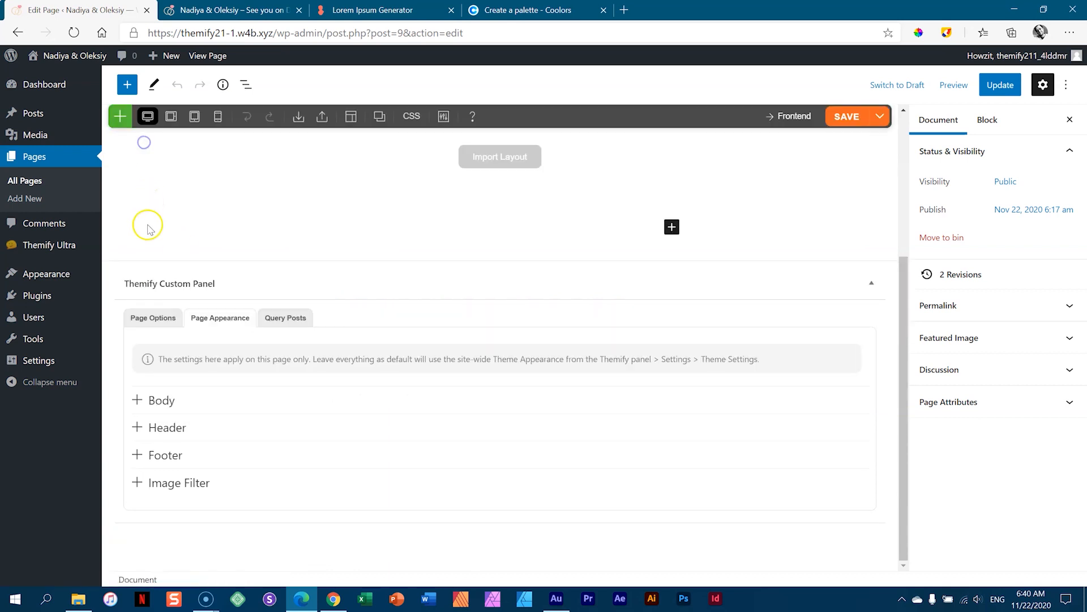
left_click(136, 426)
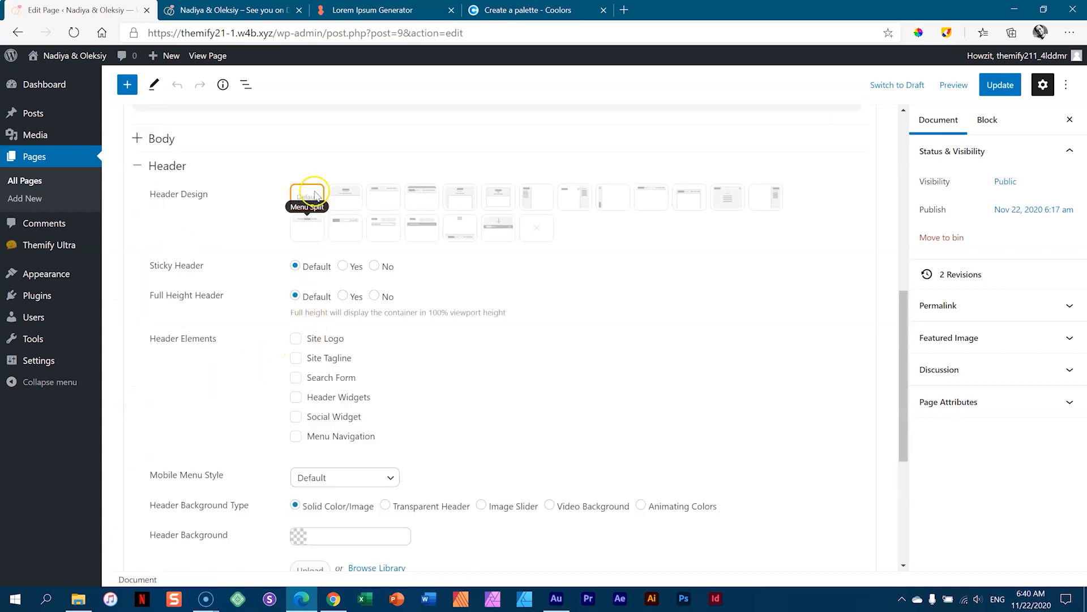
left_click(141, 166)
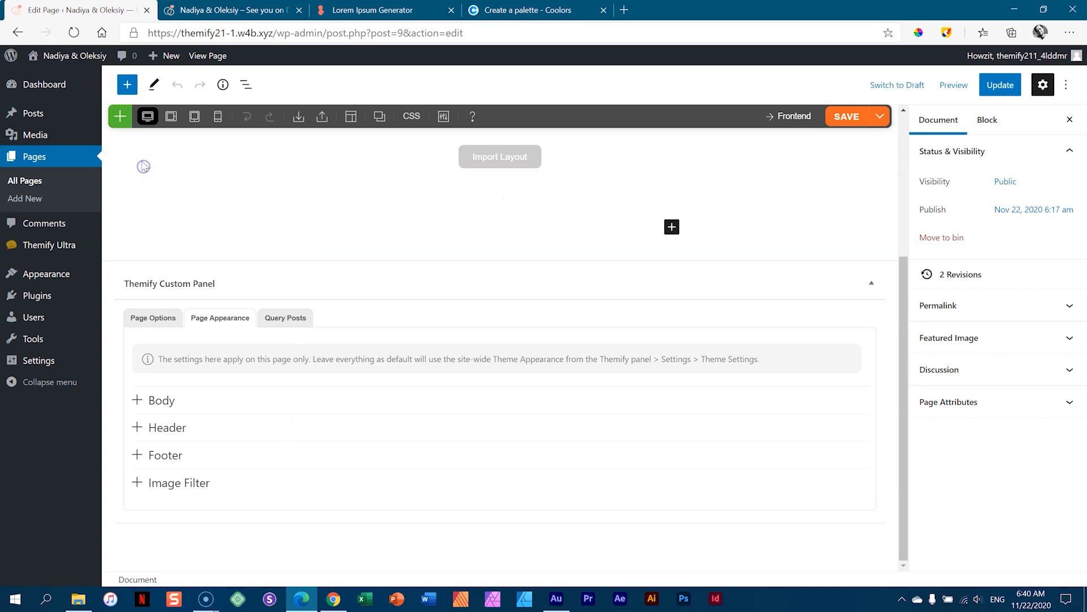
left_click(153, 318)
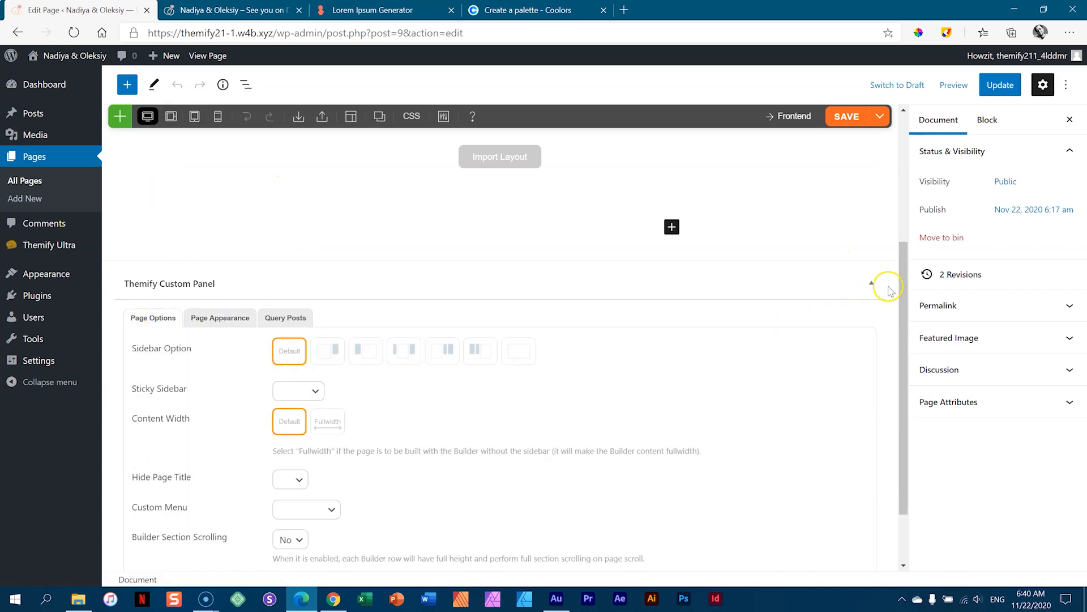
scroll(898, 290, "down", 2)
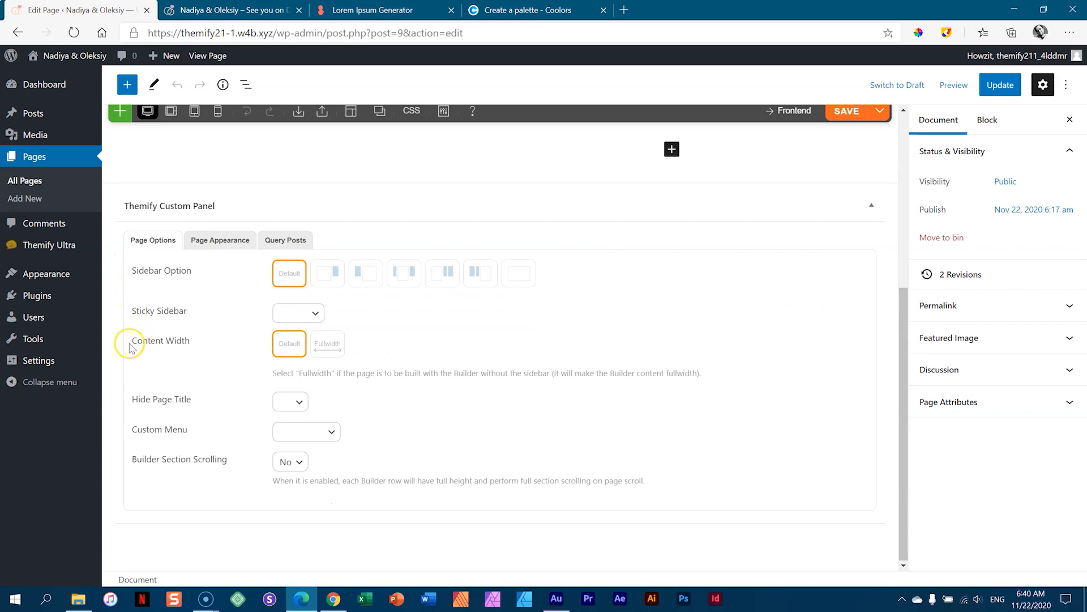
left_click_drag(131, 347, 192, 341)
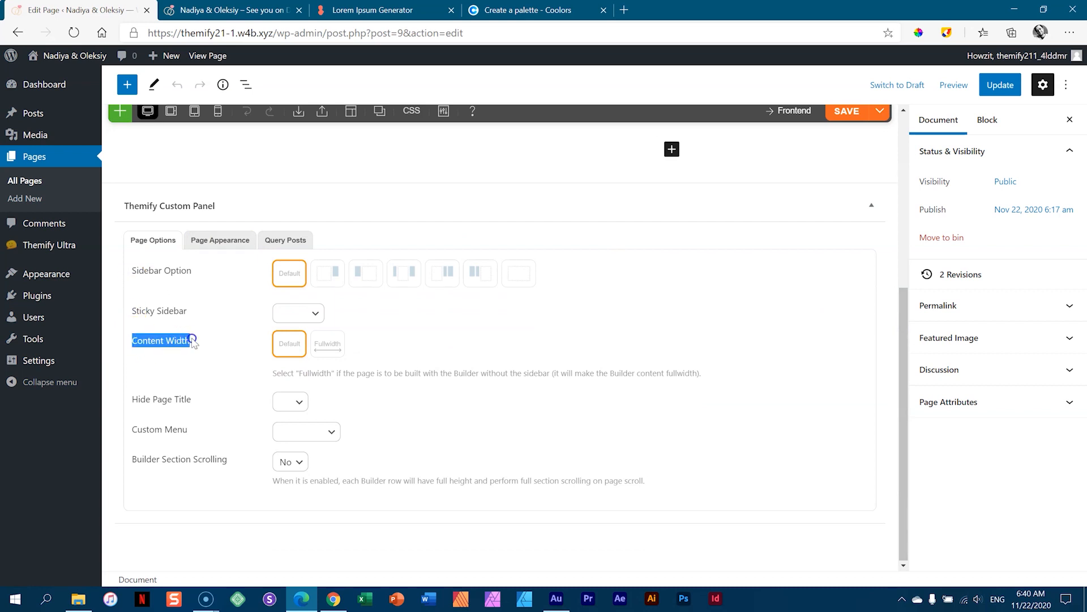
- Set Content Width to Fullwidth, keep Hide Page Title unchanged, and update the Home page
left_click(482, 324)
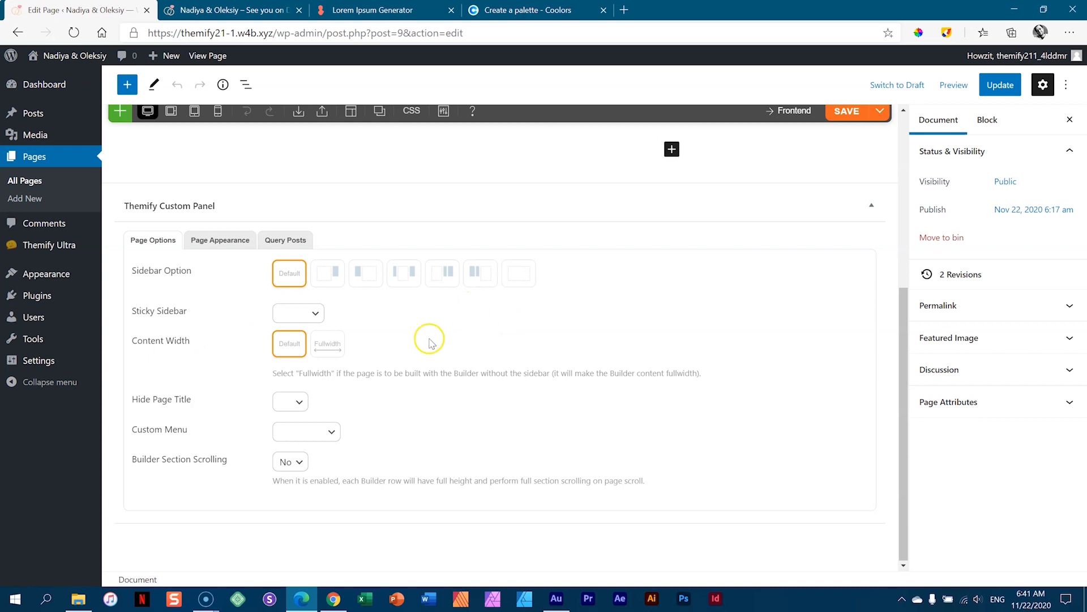
left_click(335, 347)
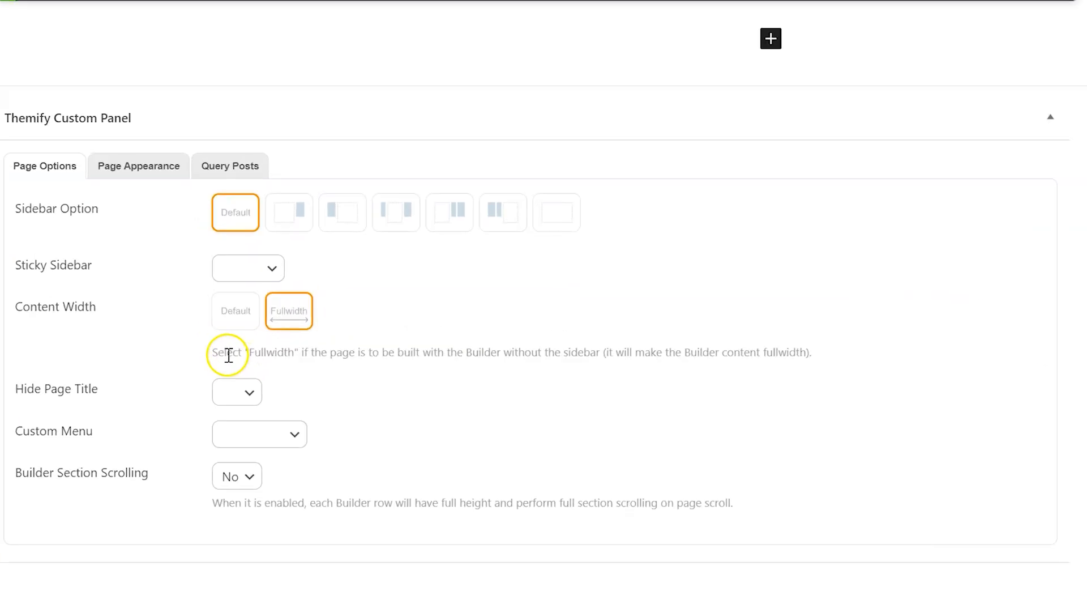
left_click_drag(124, 324, 970, 324)
left_click_drag(975, 324, 979, 324)
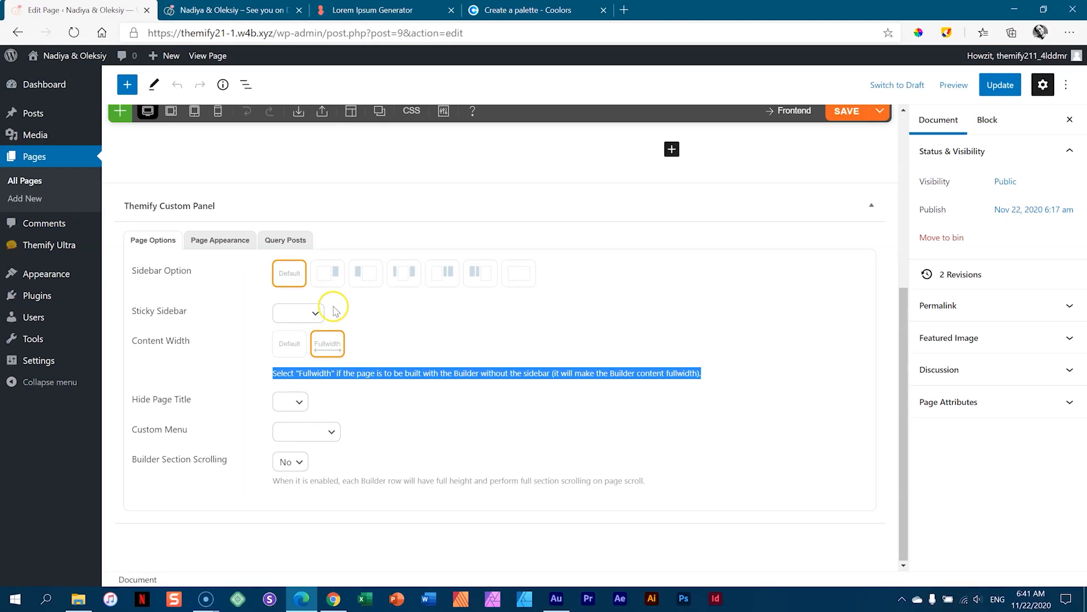
left_click(393, 338)
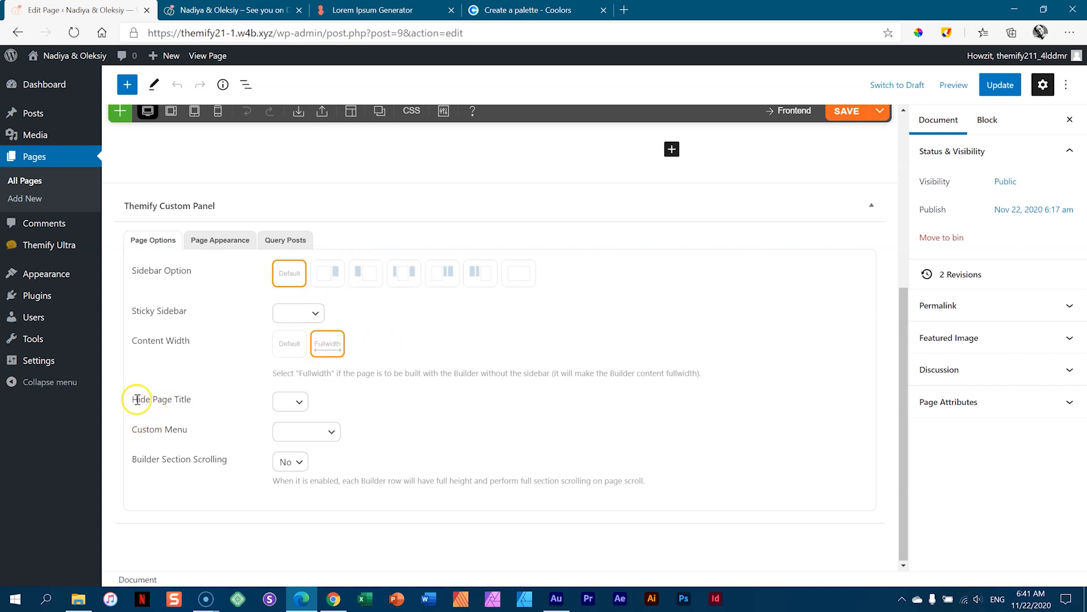
left_click(291, 401)
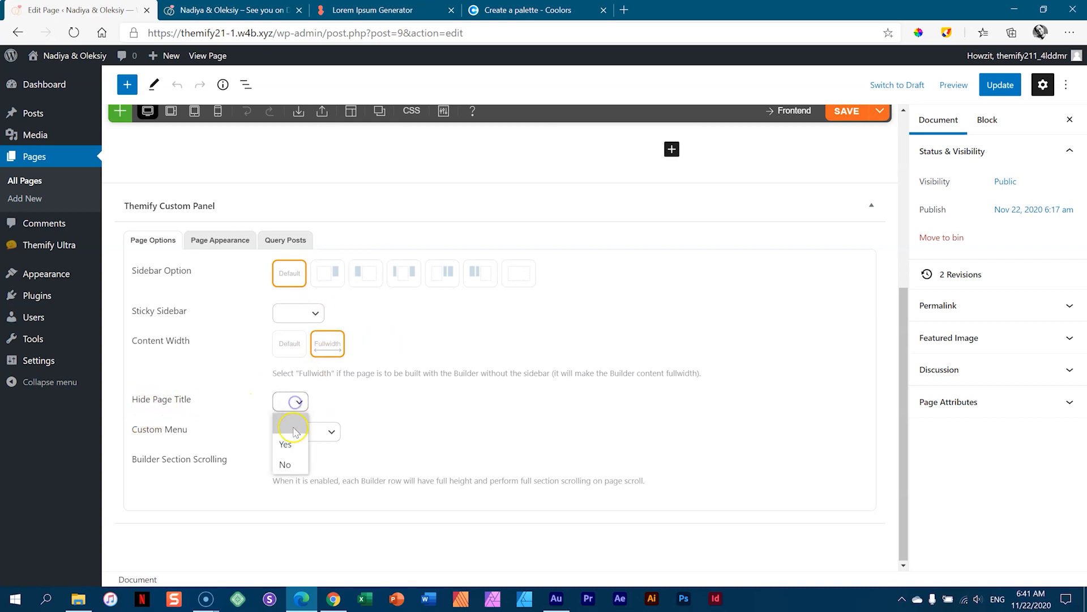
left_click(420, 395)
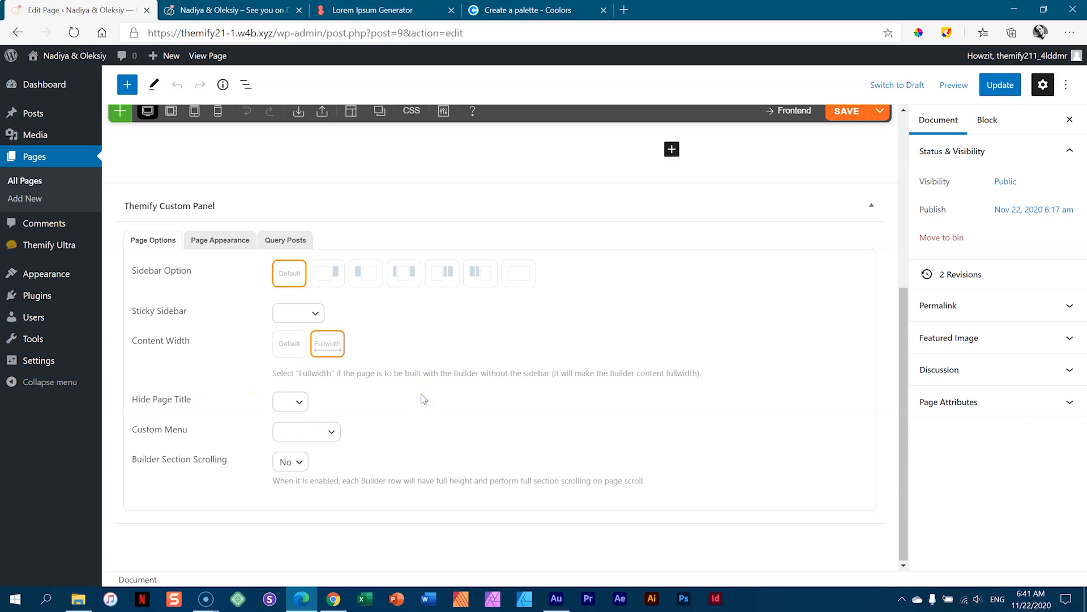
left_click(997, 90)
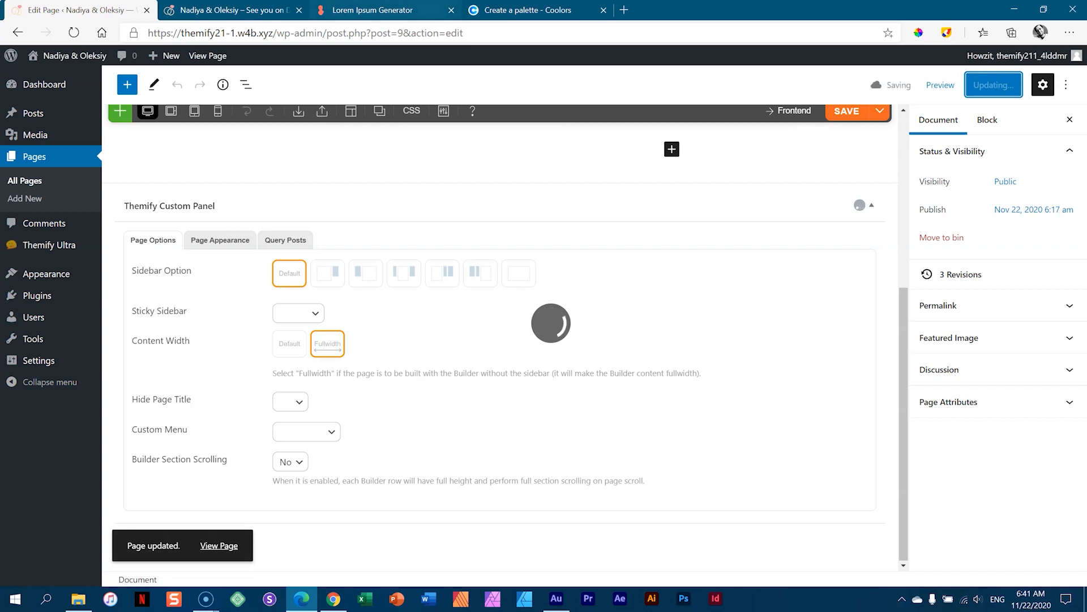
- Refresh the site preview to show the saved Fullwidth change, then return to the editor
left_click(216, 9)
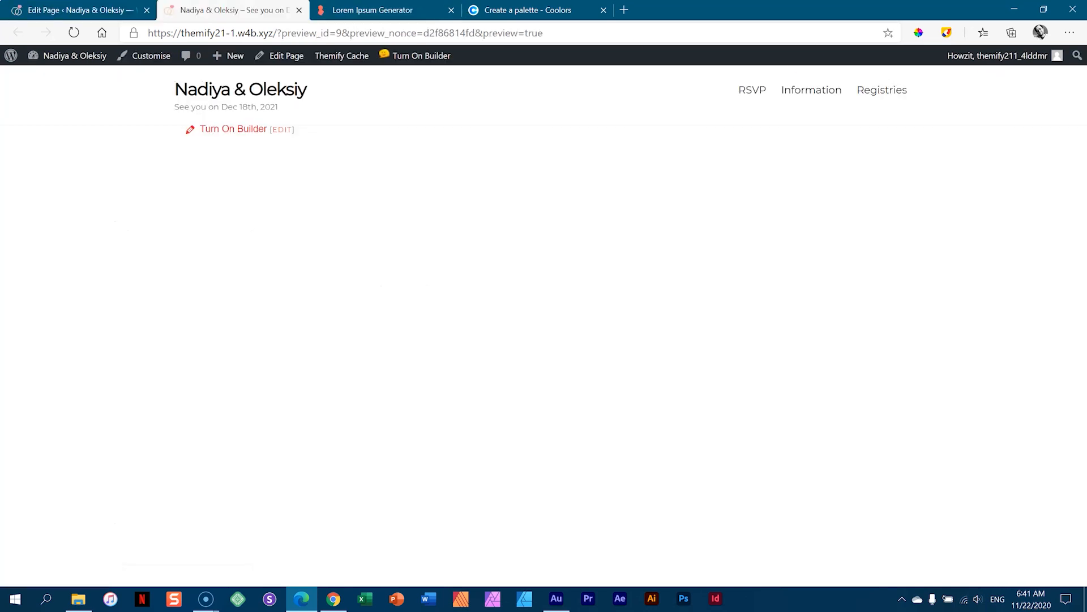
left_click(72, 33)
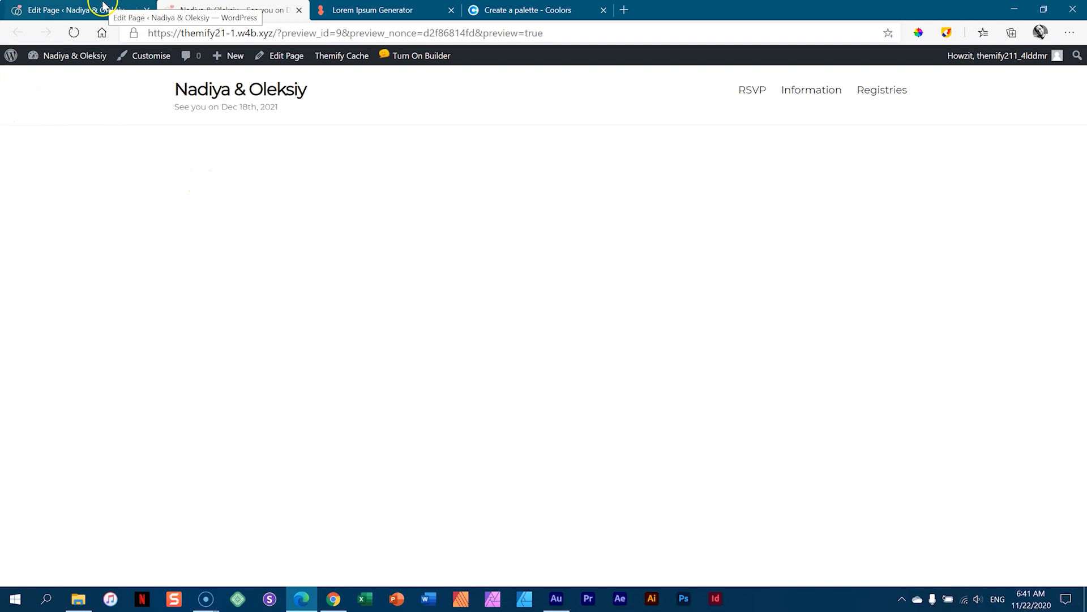
left_click(129, 10)
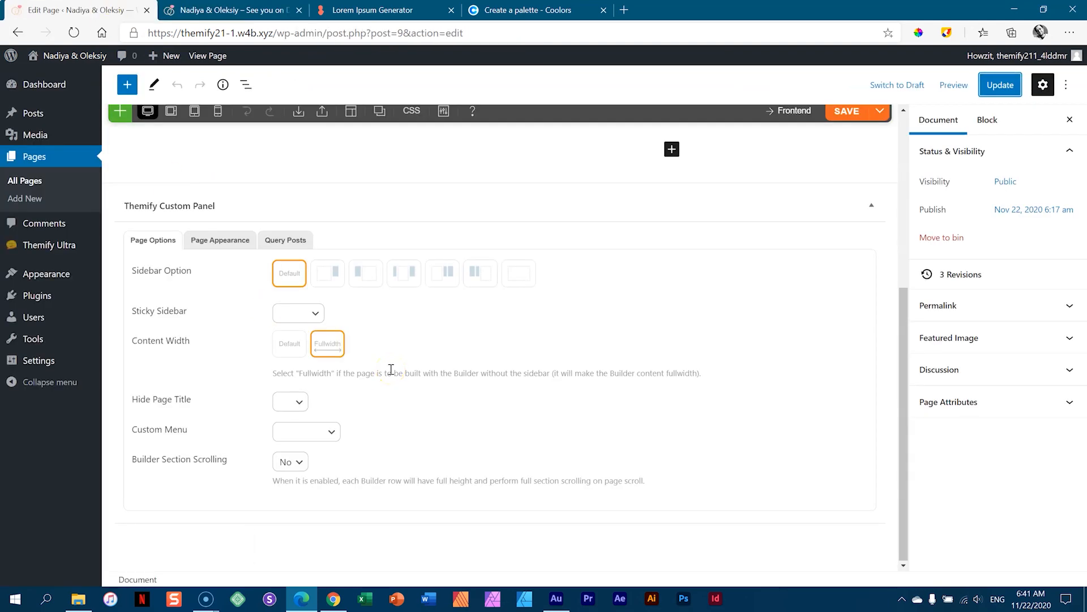
- Review the Page Appearance Body settings, collapse them, and scroll back to the top
left_click(233, 239)
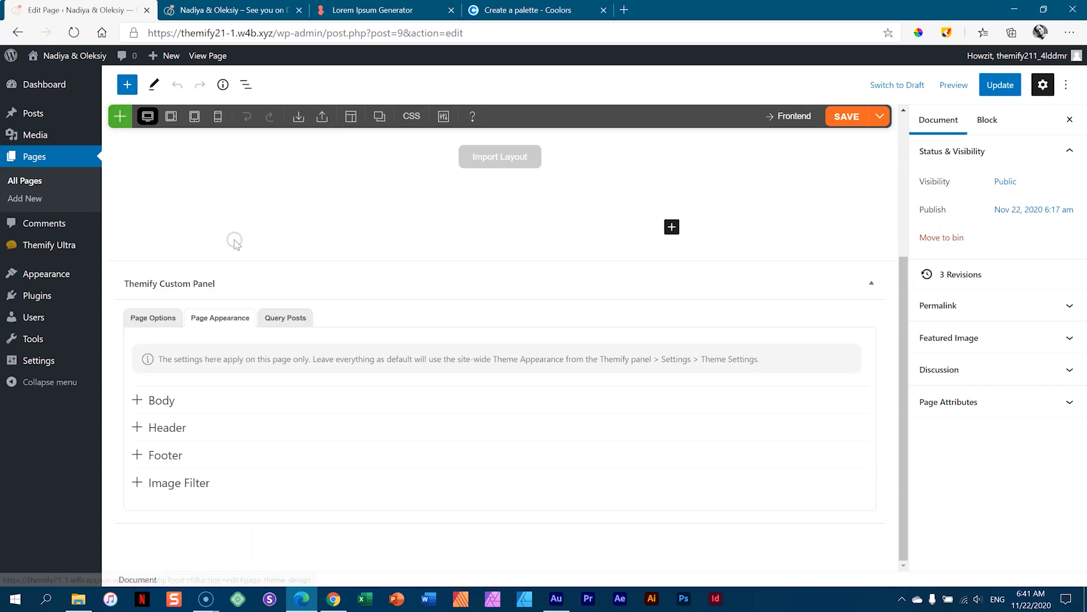
left_click(168, 400)
left_click_drag(901, 257, 910, 371)
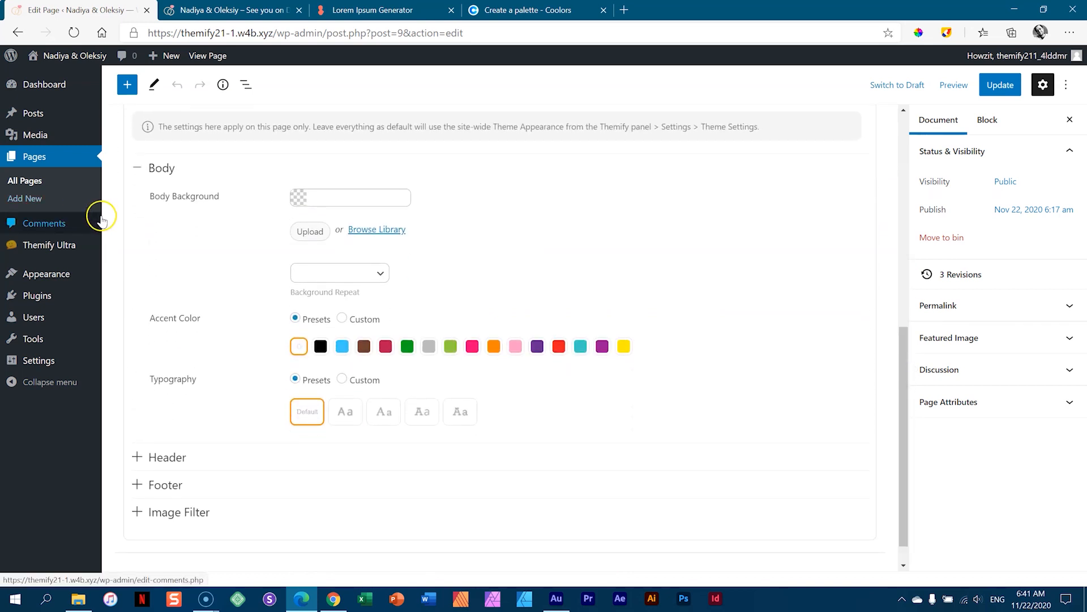
left_click(142, 170)
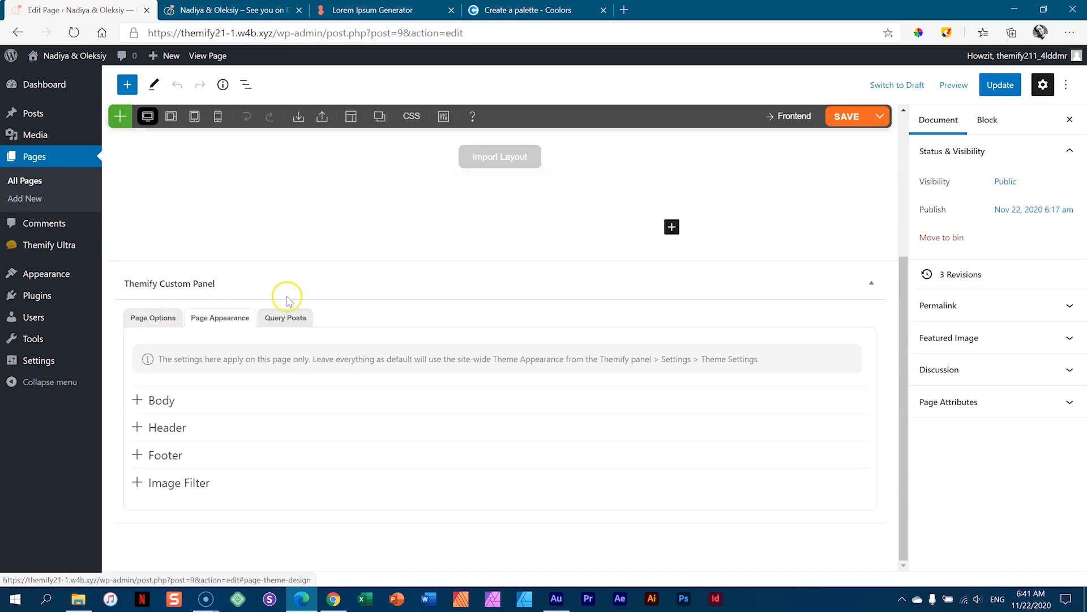
left_click_drag(904, 274, 897, 131)
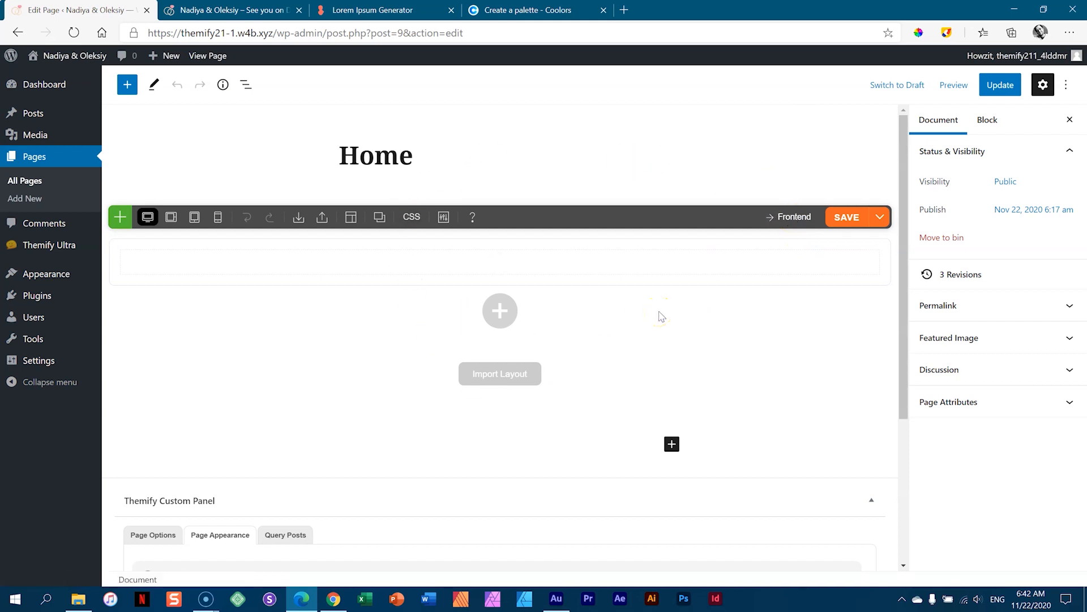
- Close the Edit Page tab and turn on the frontend Builder for the Home page
left_click(240, 12)
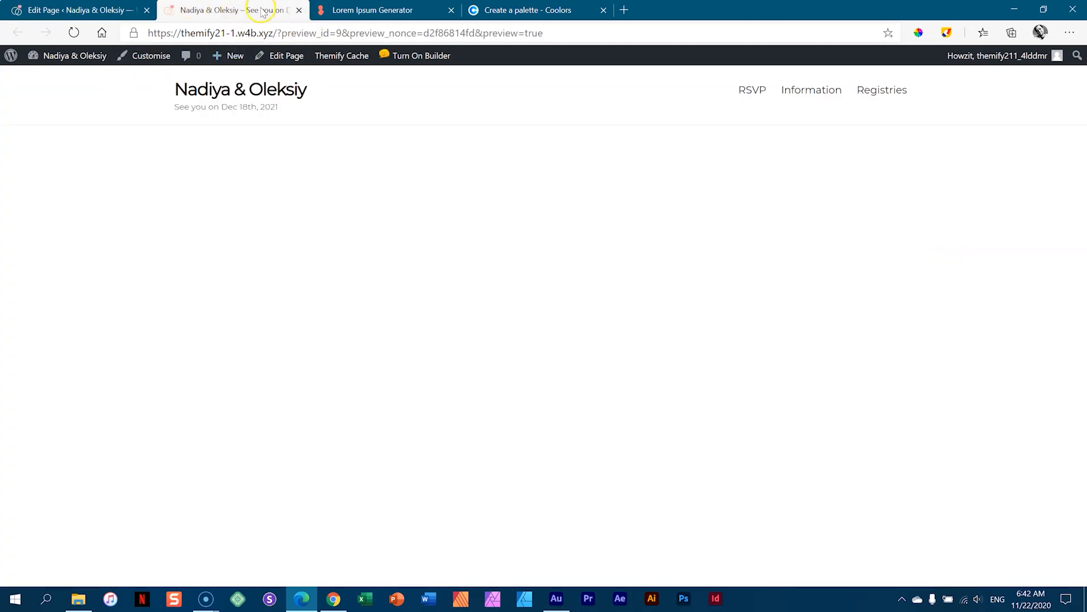
left_click(91, 9)
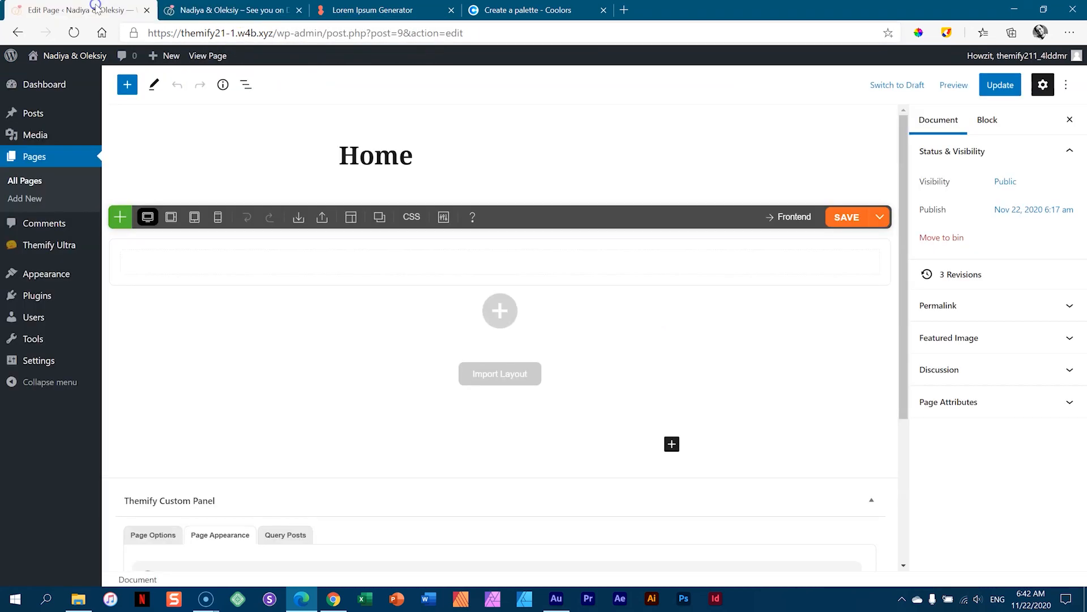
left_click(146, 9)
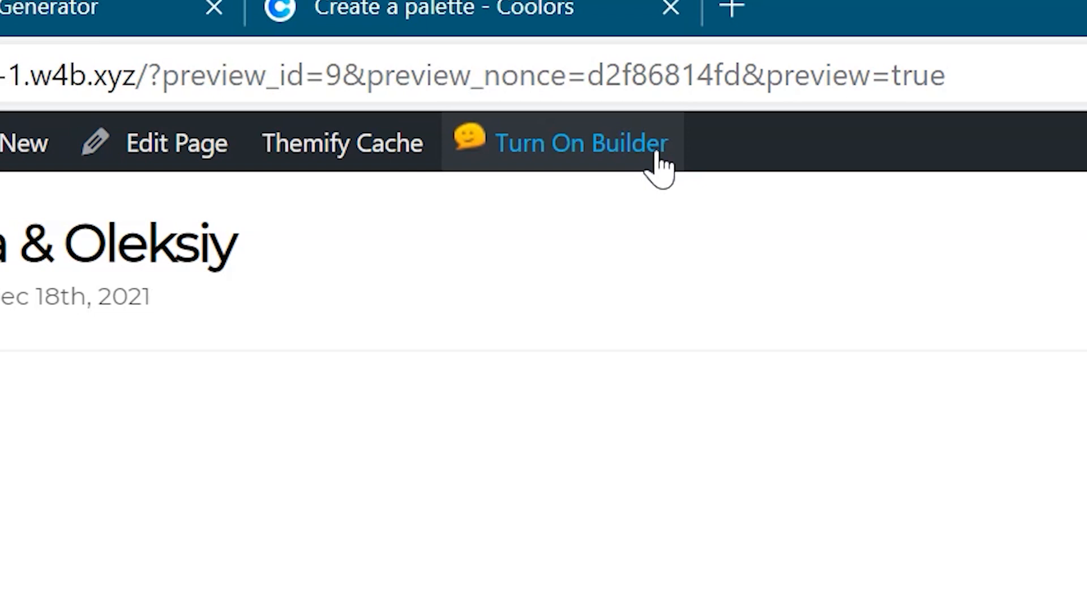
left_click(658, 153)
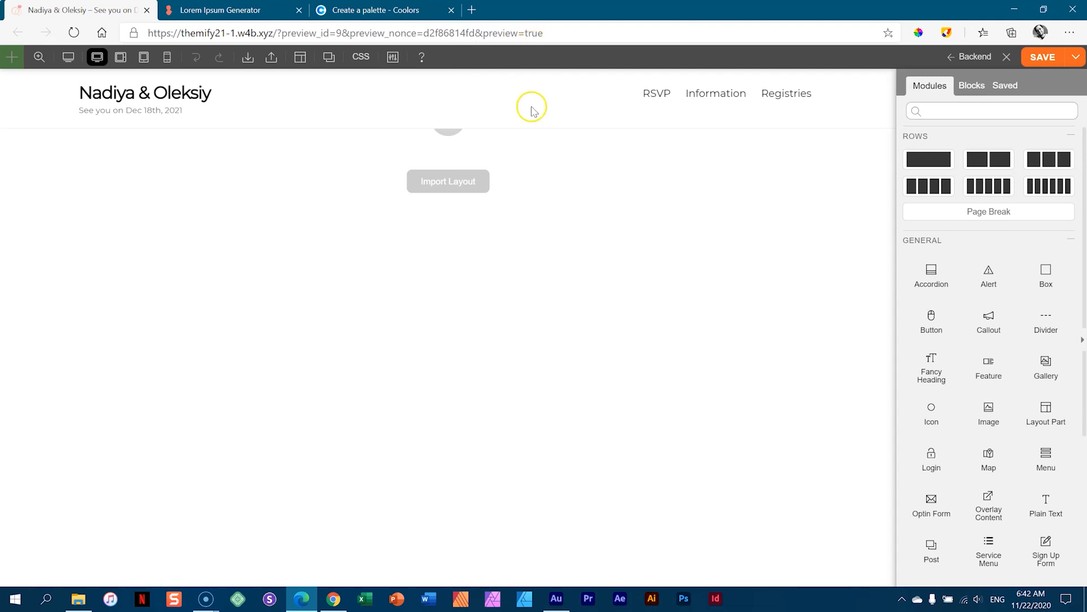
- Check the Builder's Blocks and Saved tabs, then return to the Modules list
left_click(970, 87)
left_click(1005, 87)
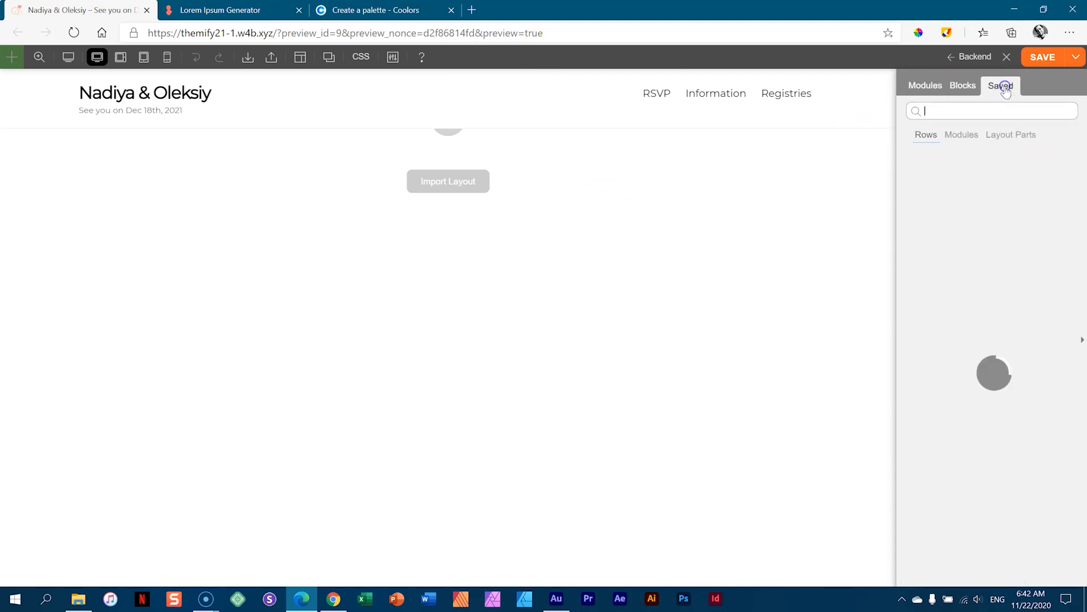
left_click(927, 86)
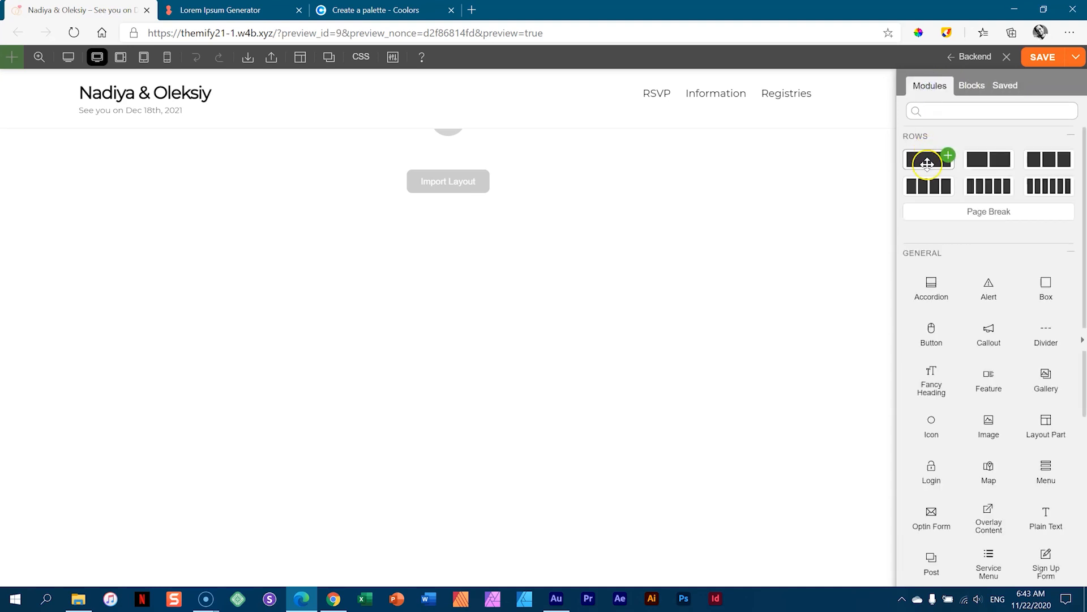
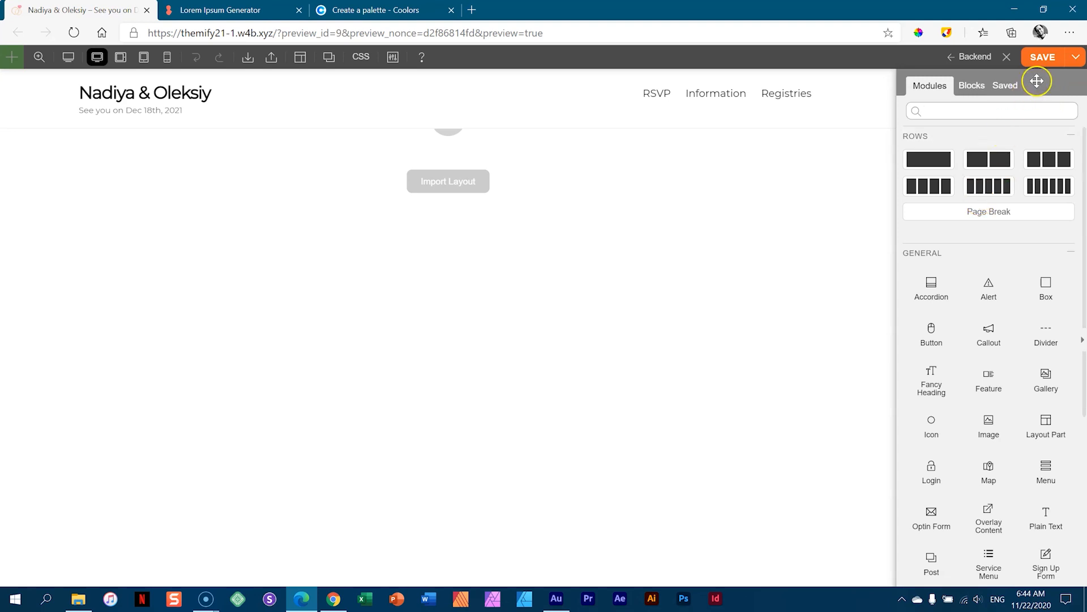
- Undock the Modules panel, resize it, and dock it along the left side
left_click_drag(1049, 80, 905, 182)
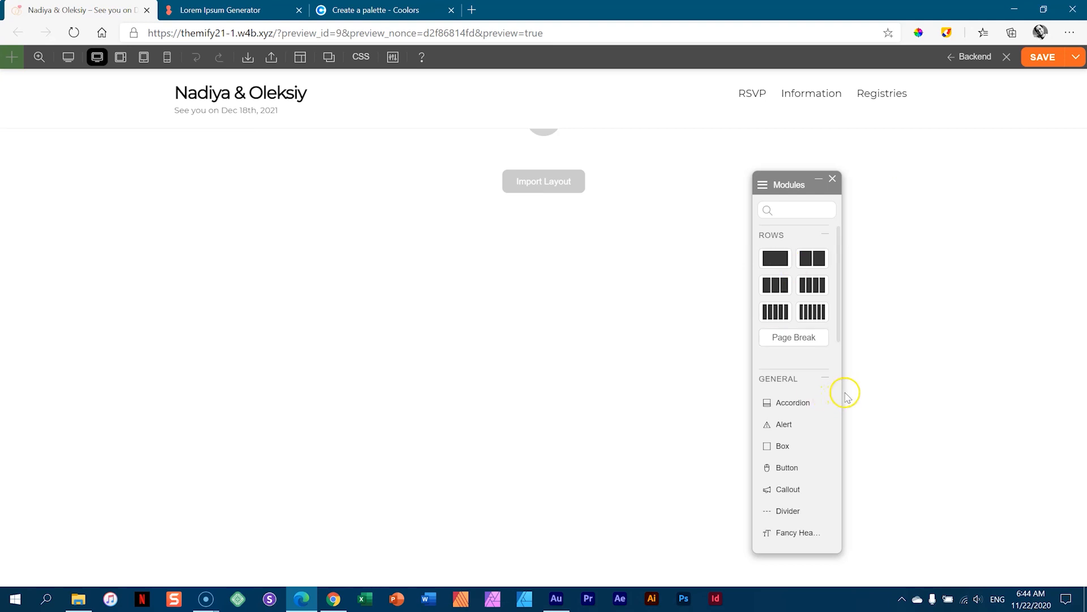
left_click_drag(841, 397, 1010, 395)
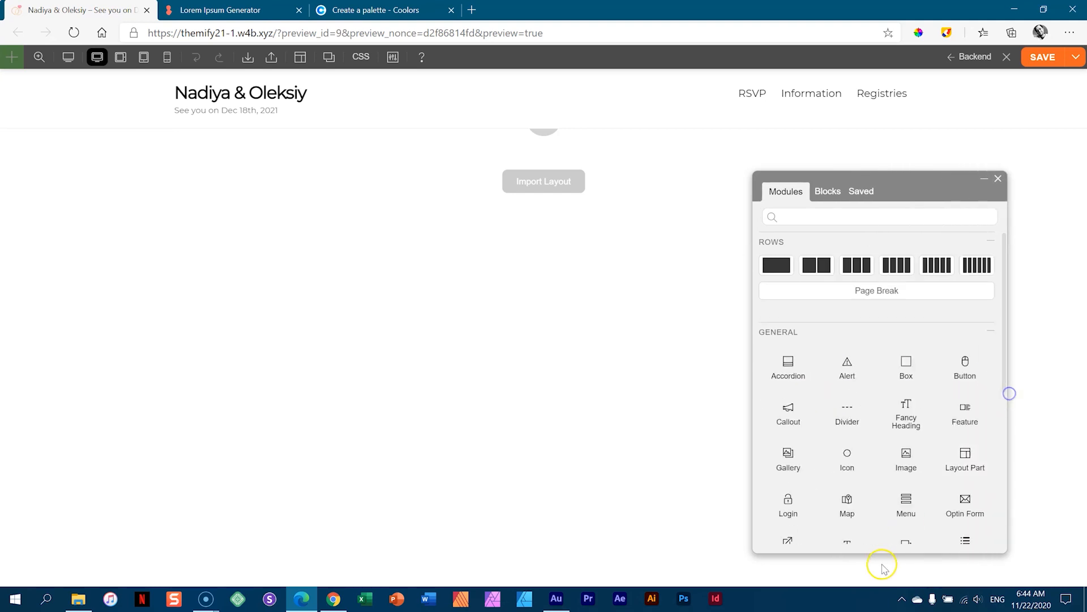
left_click_drag(882, 552, 885, 501)
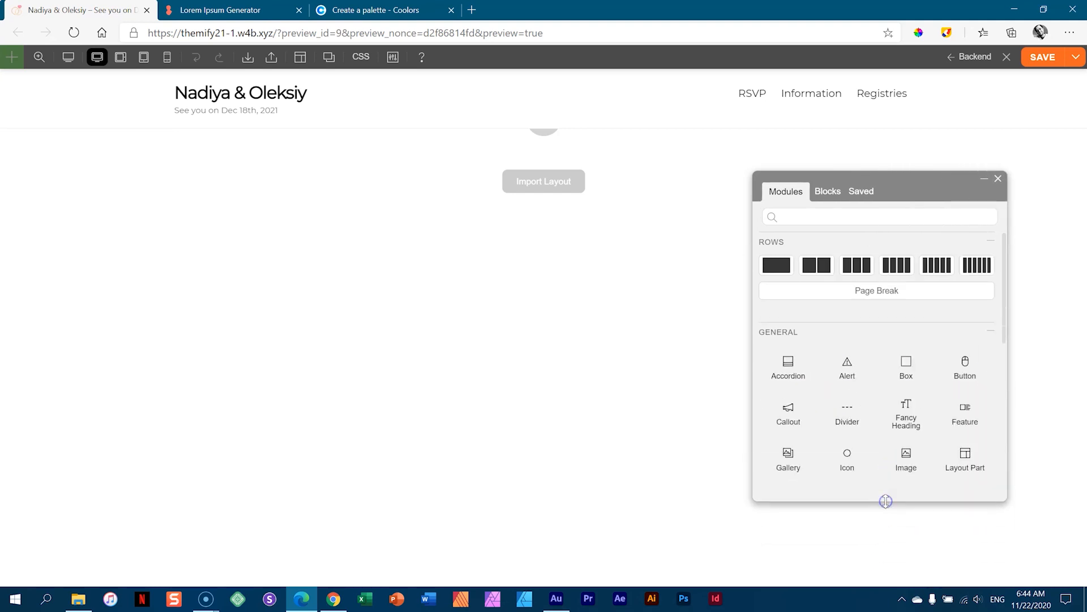
left_click_drag(893, 177, 0, 193)
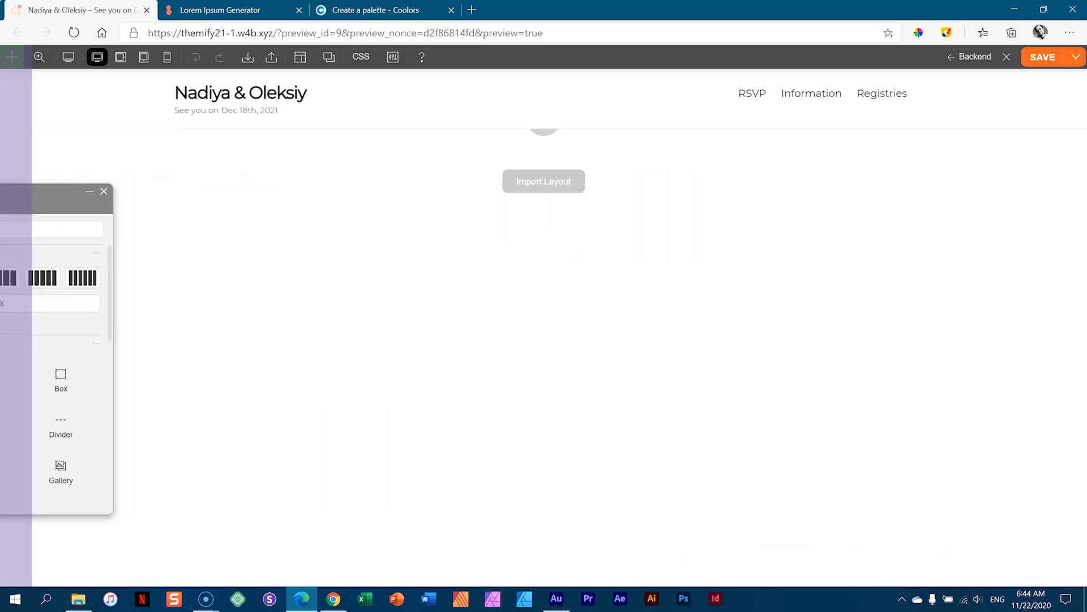
left_click_drag(0, 192, 0, 193)
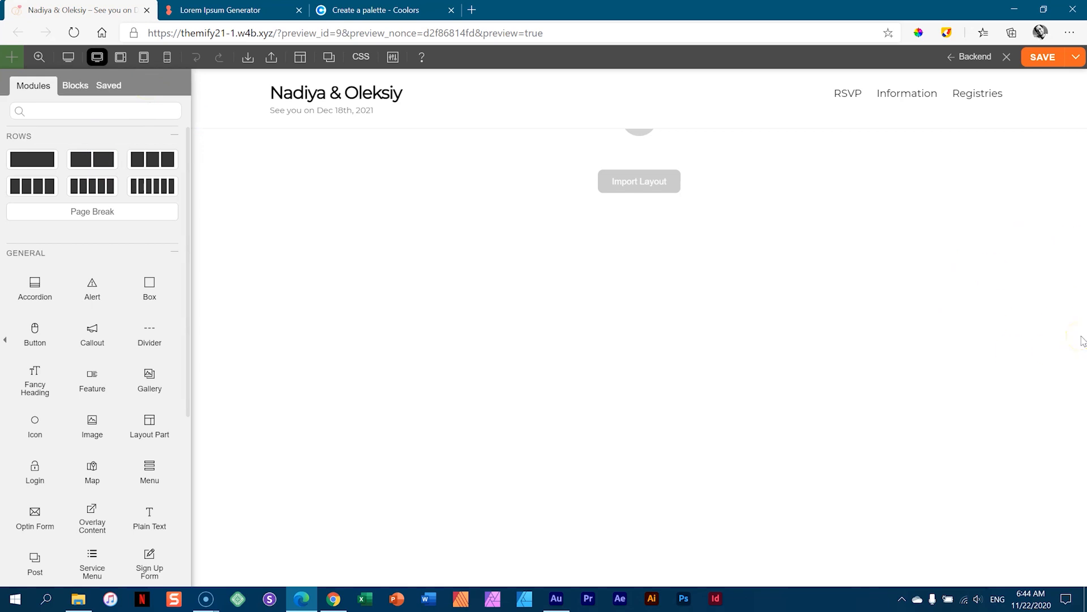
- Move the docked Modules panel to the right, back to the left, then right again
scroll(116, 407, "down", 5)
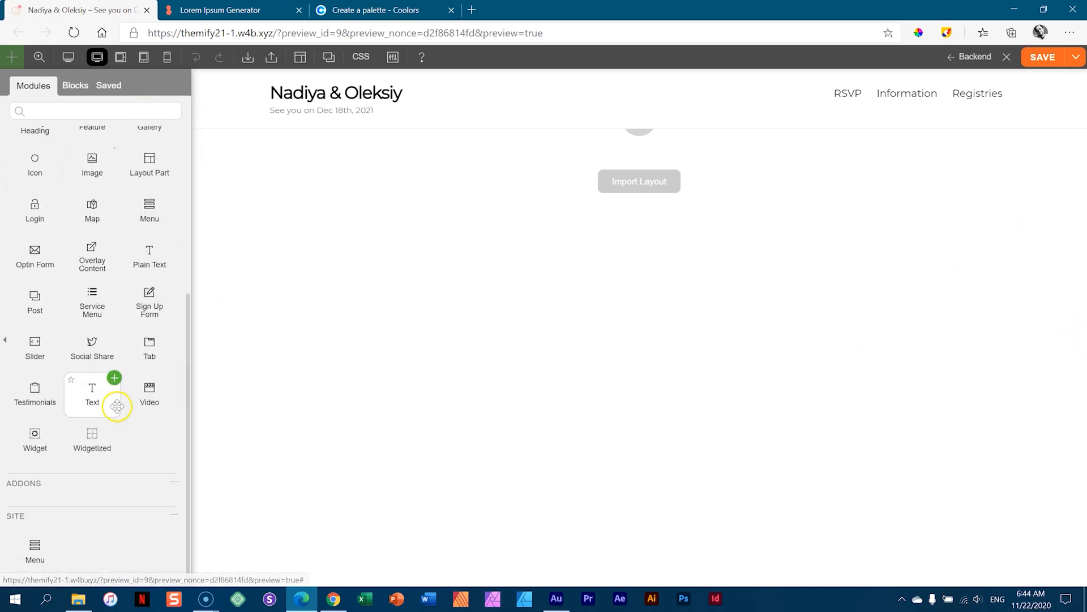
scroll(117, 406, "up", 5)
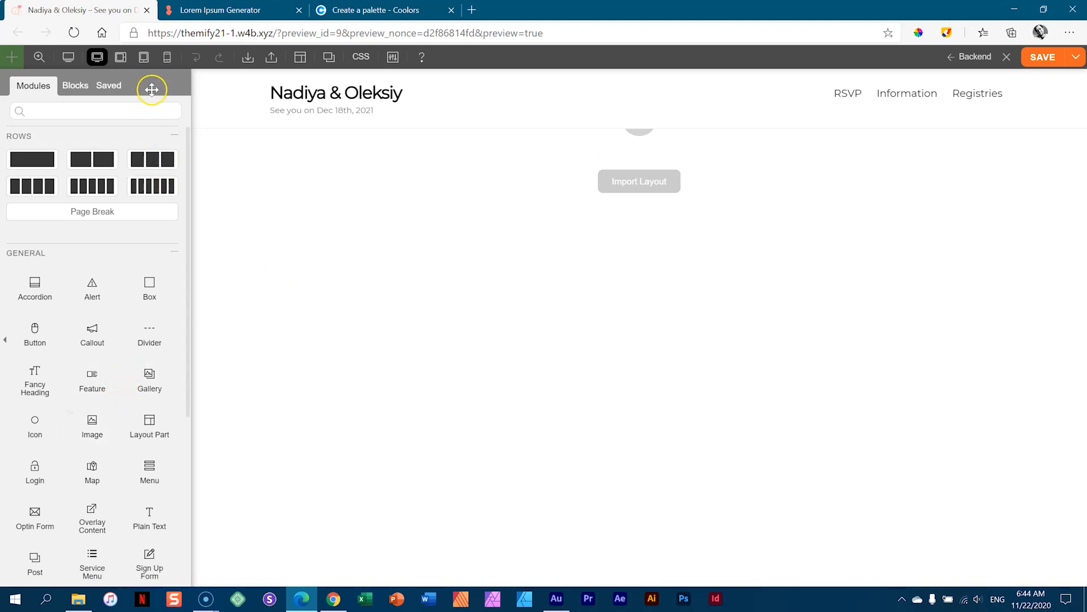
left_click_drag(151, 85, 1083, 199)
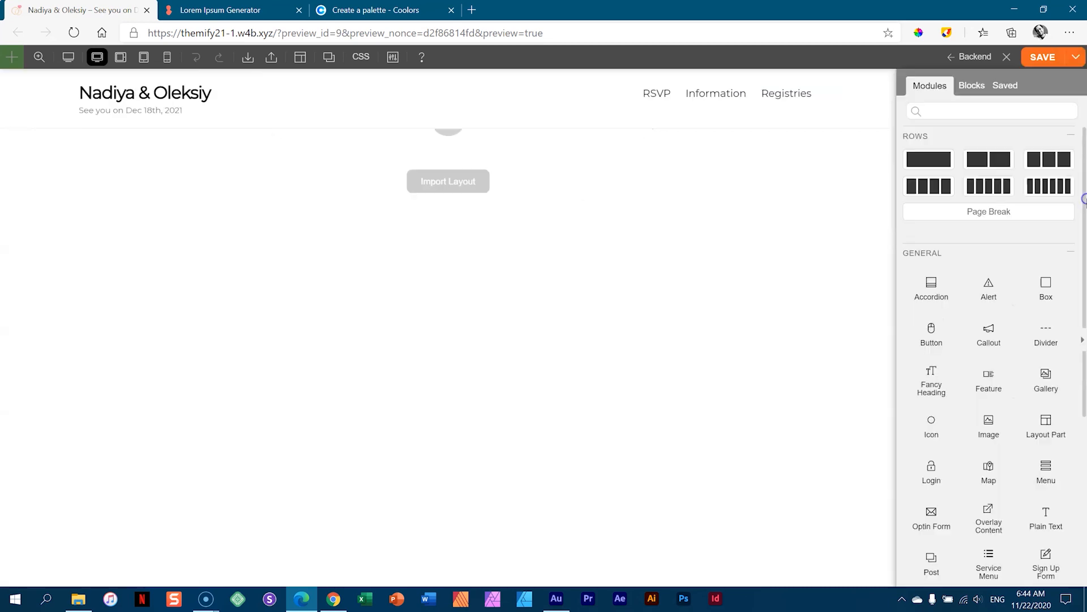
left_click_drag(1048, 86, 8, 199)
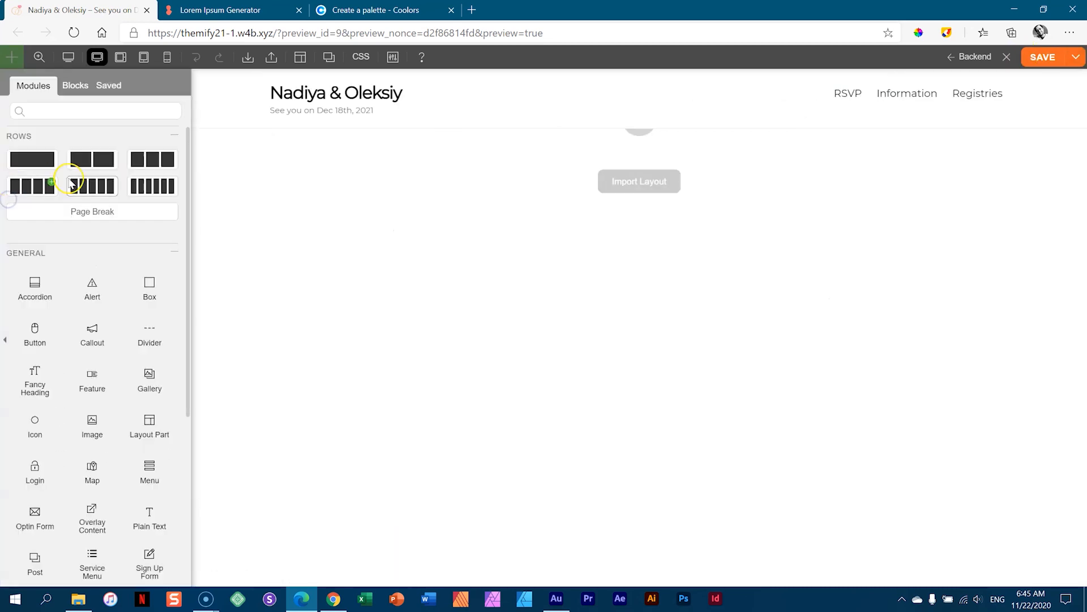
left_click_drag(134, 79, 990, 175)
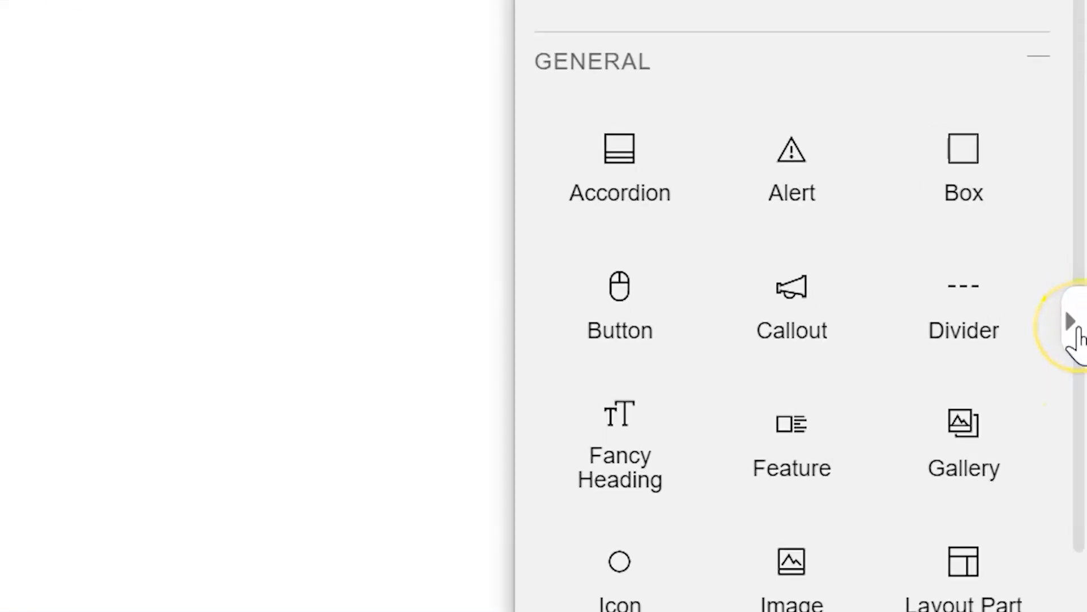
- Collapse and re-expand the Modules panel, re-dock it on the right, and show row layout choices
left_click(1076, 329)
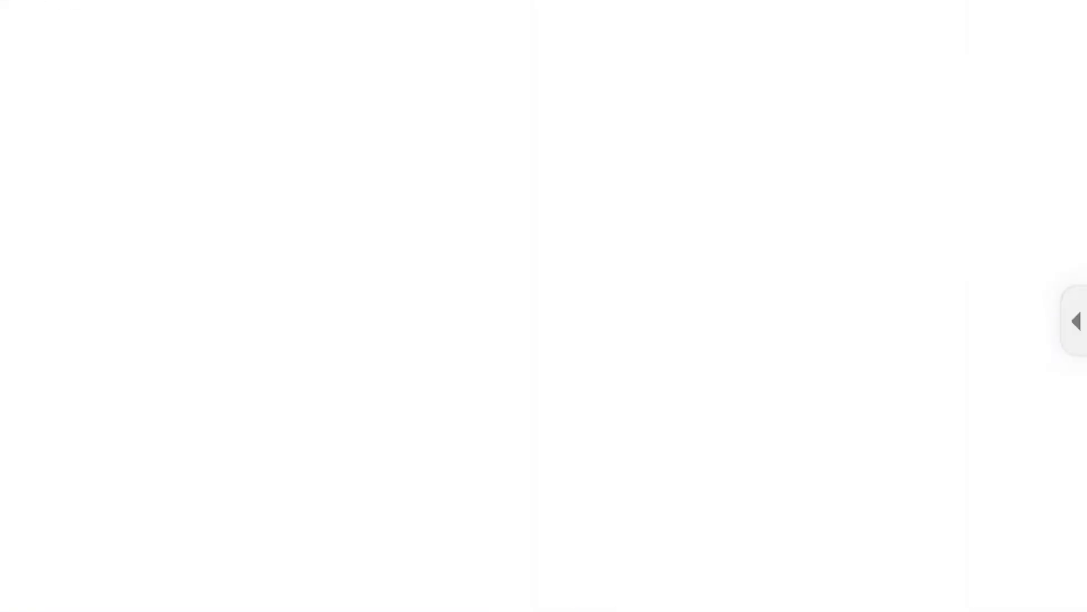
left_click(1077, 321)
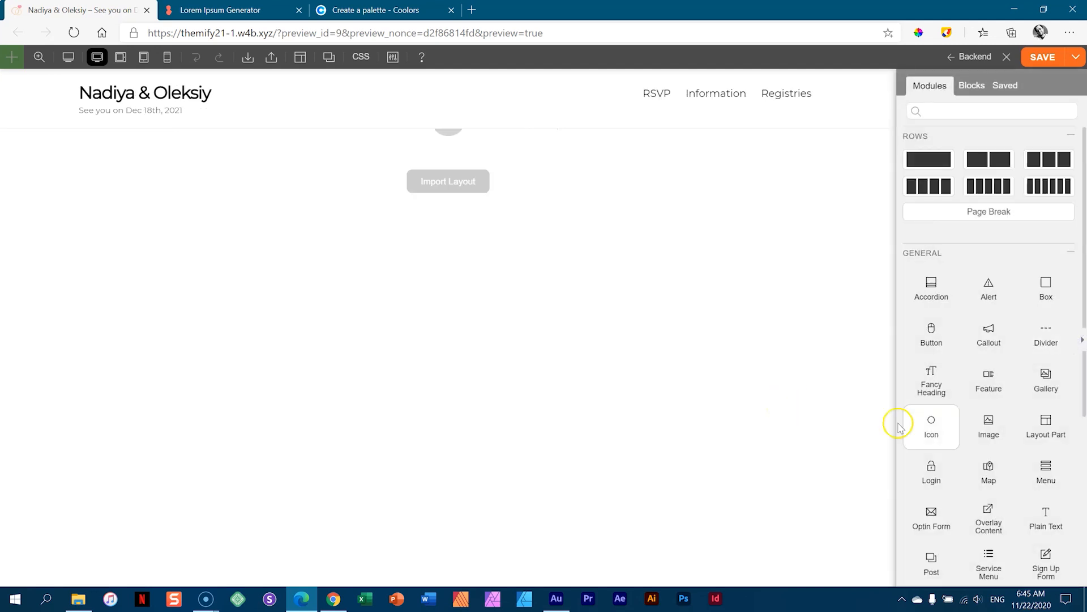
scroll(971, 432, "down", 5)
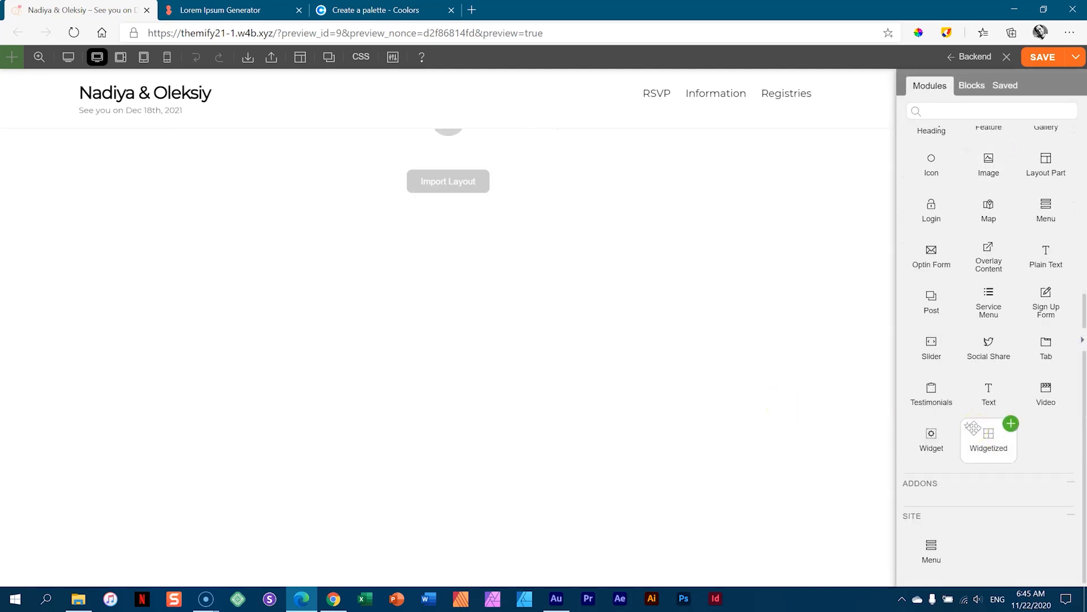
scroll(980, 425, "up", 5)
left_click_drag(1037, 90, 828, 137)
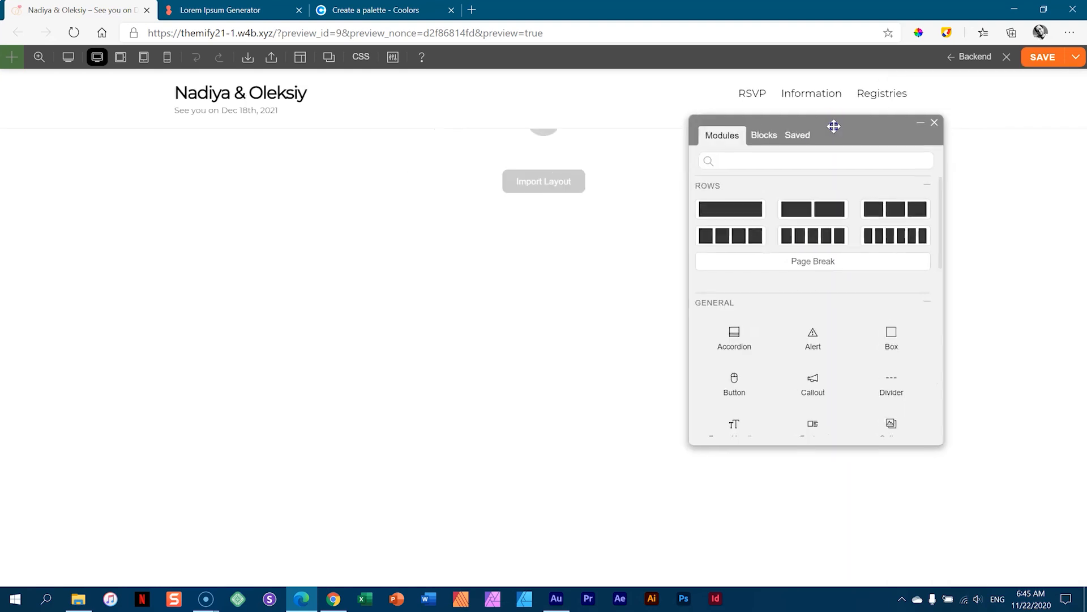
scroll(828, 328, "down", 5)
scroll(828, 328, "up", 5)
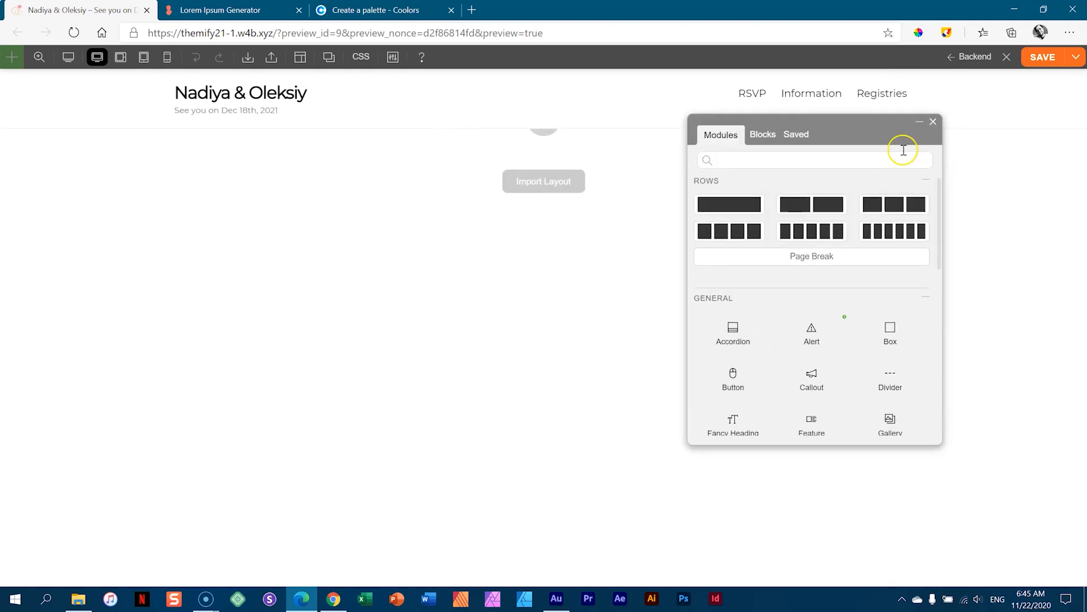
left_click_drag(855, 129, 1084, 127)
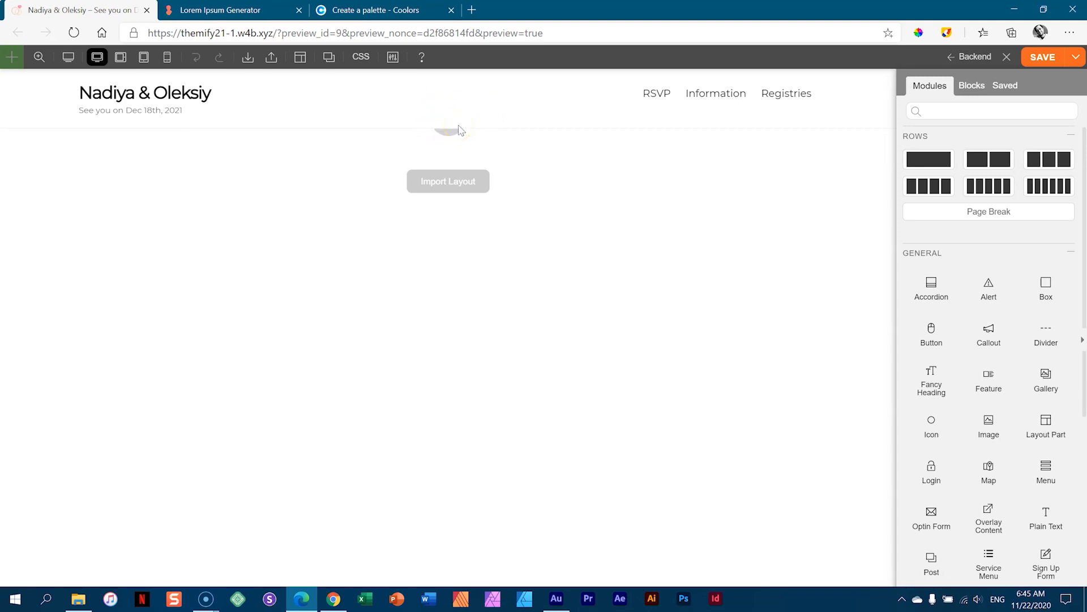
left_click(448, 134)
- Save the builder changes, close the builder, and return to the WordPress dashboard
left_click(1048, 59)
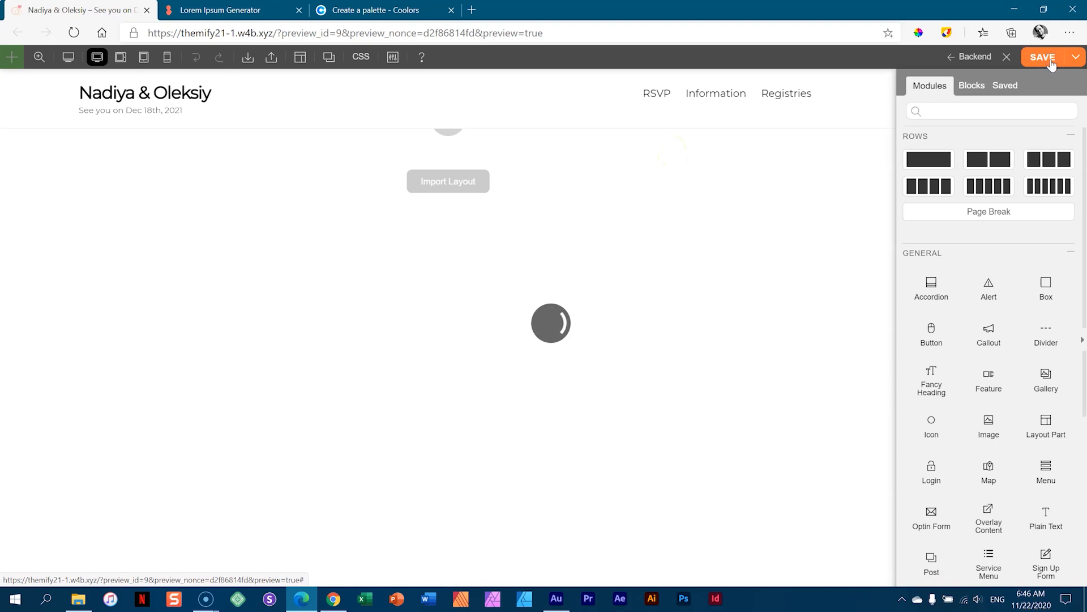
left_click(1010, 60)
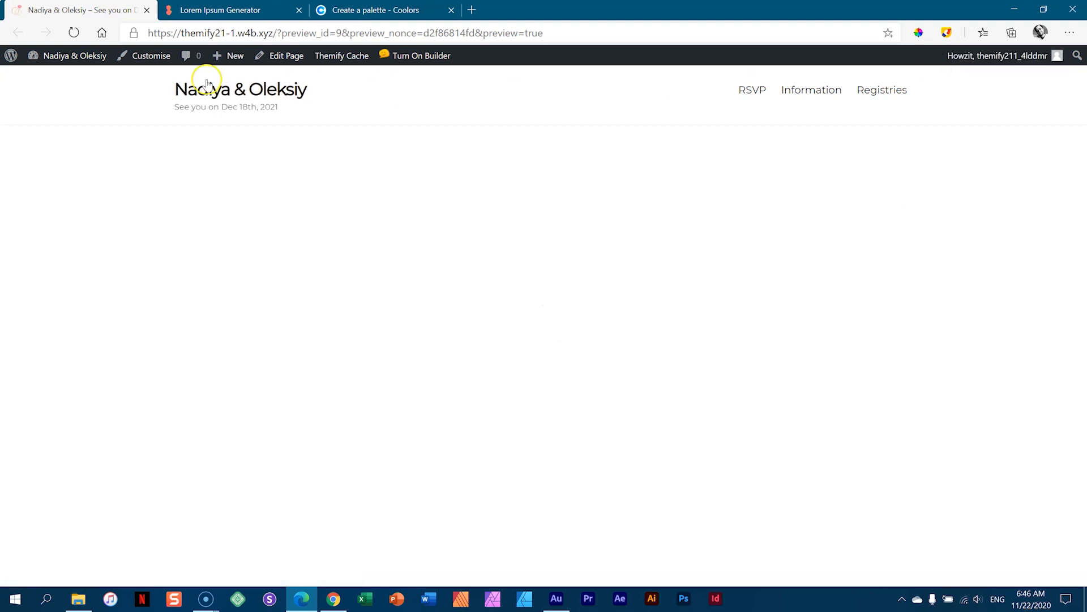
left_click(79, 56)
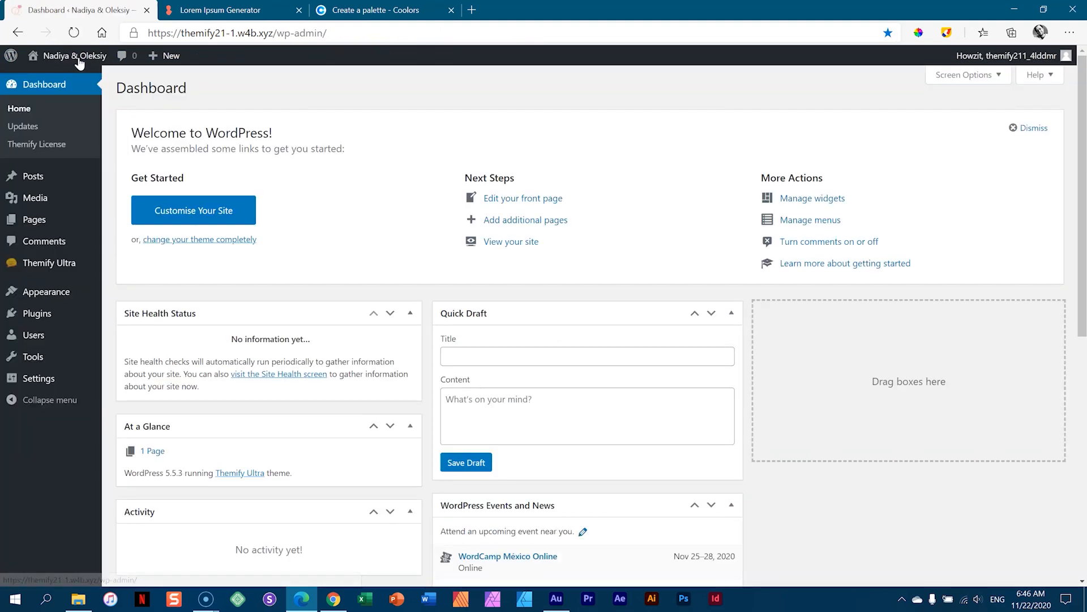
- Uncheck Enable Revealing Header in Theme Appearance, save the settings, and view the site
mouse_move(54, 270)
left_click(158, 274)
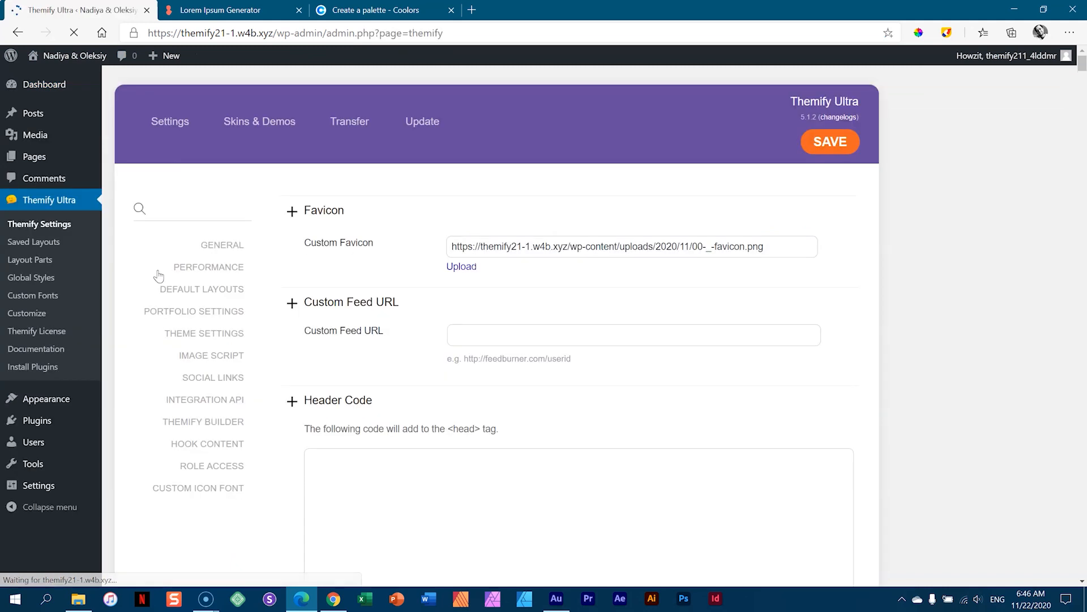
left_click(199, 335)
left_click(388, 243)
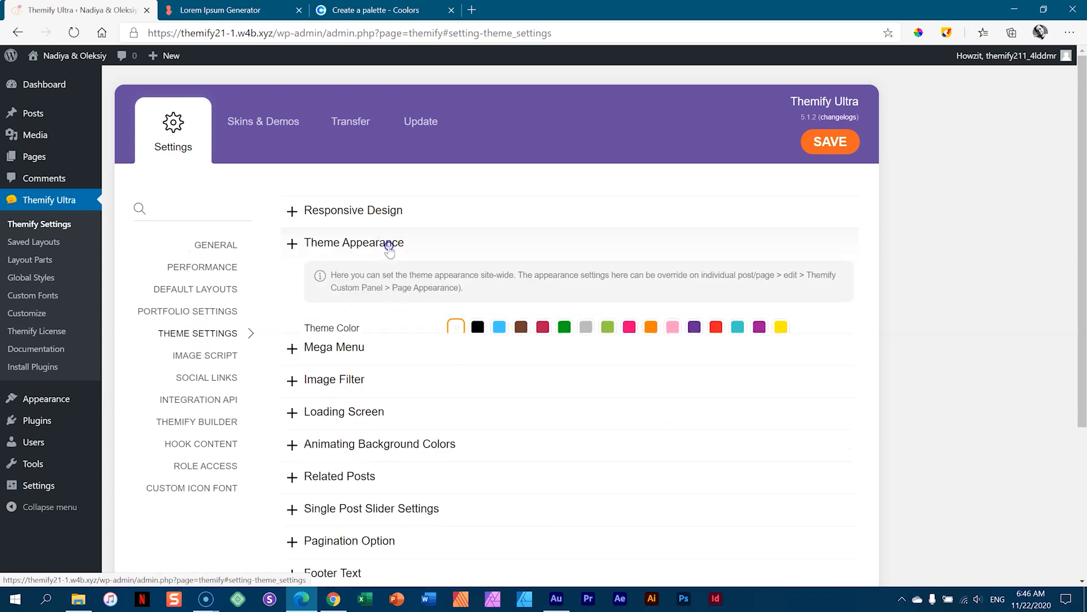
scroll(549, 279, "down", 3)
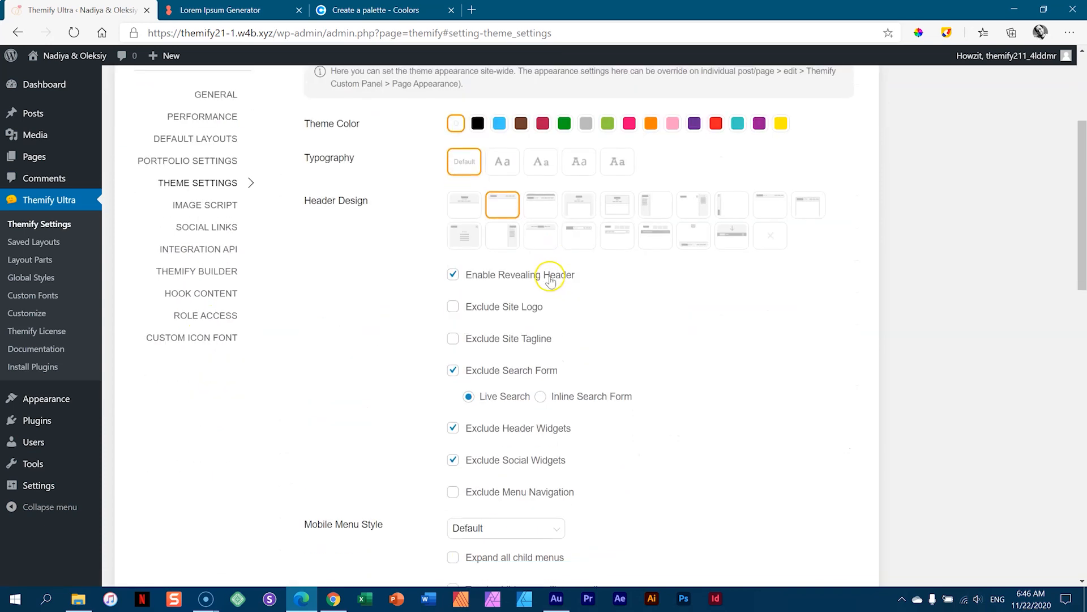
left_click(453, 267)
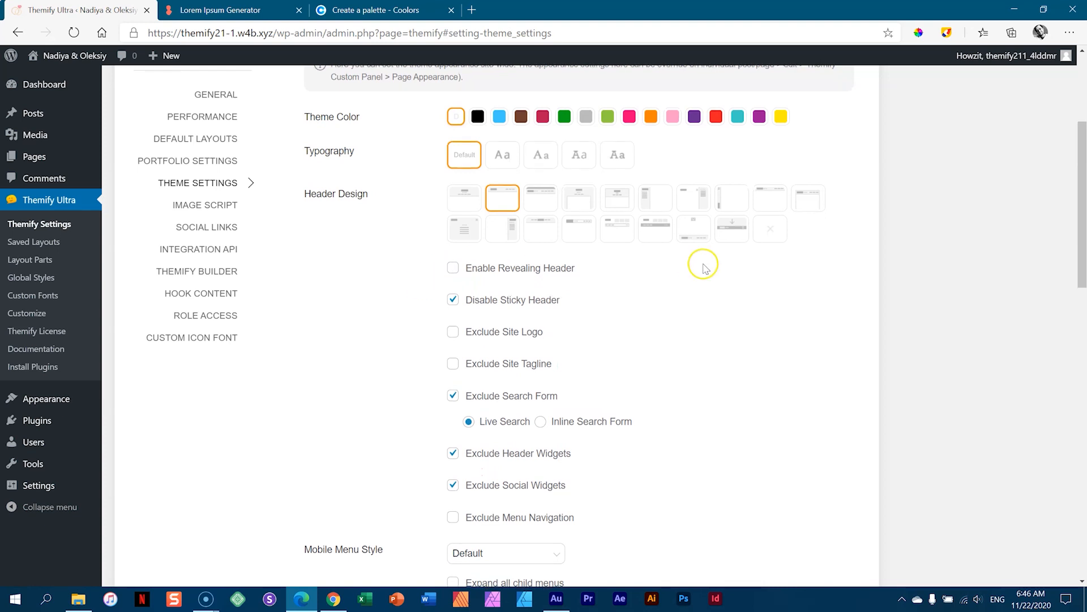
scroll(699, 267, "up", 4)
left_click(837, 144)
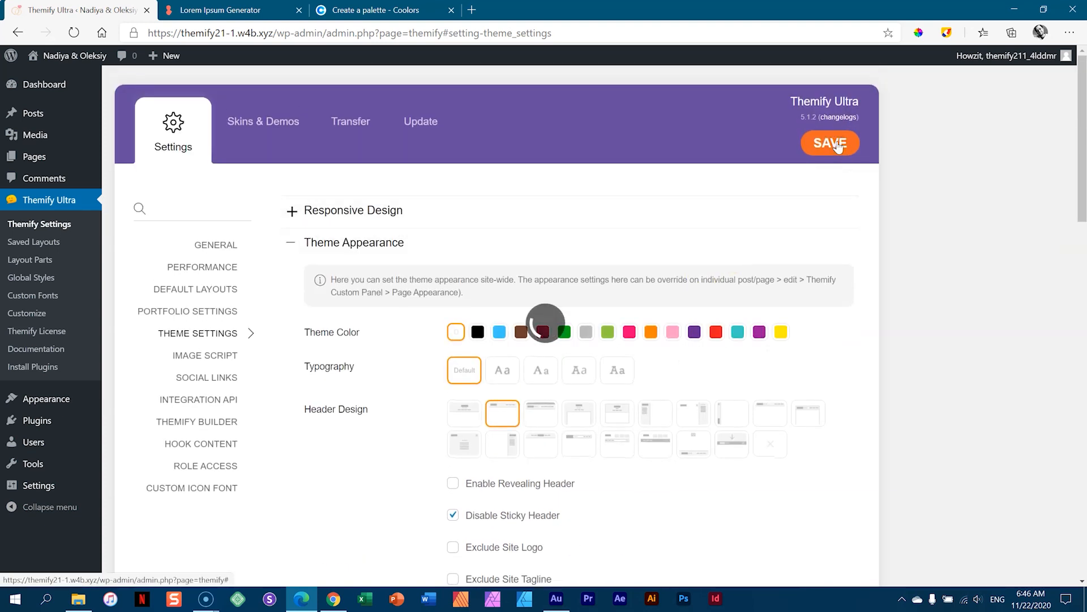
left_click(59, 59)
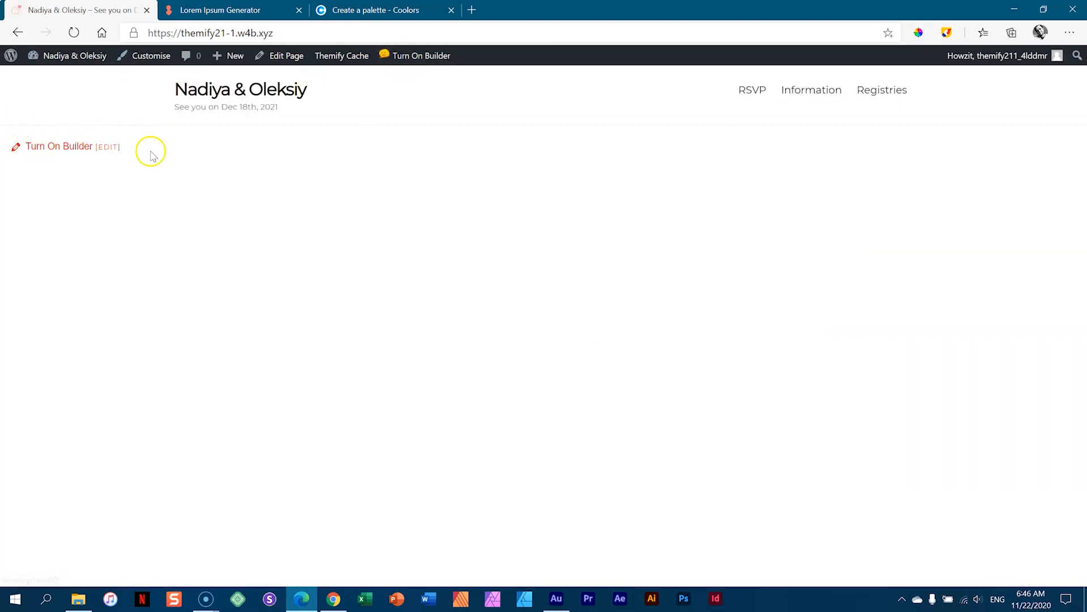
- Turn on the Builder from the front-end homepage
left_click(60, 151)
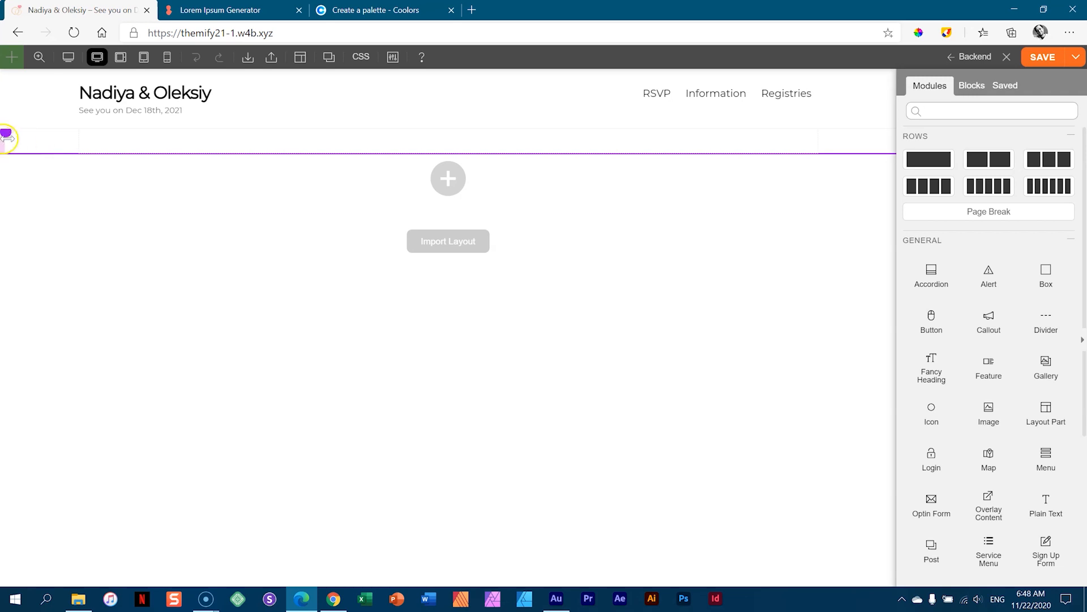
- Open the empty top row's options from its left handle, then close them with Done
mouse_move(11, 138)
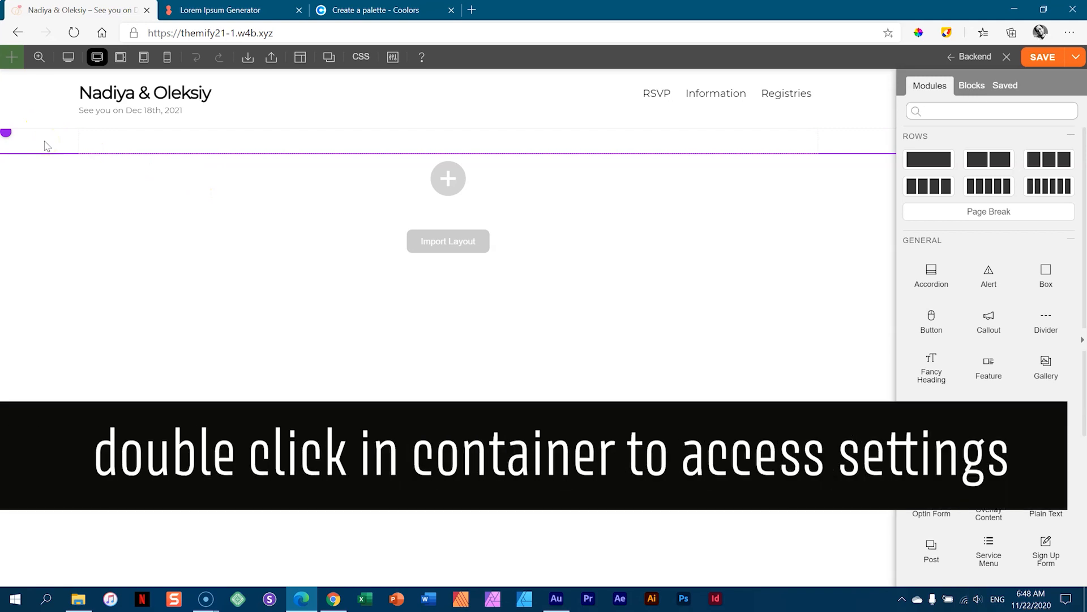
double_click(47, 146)
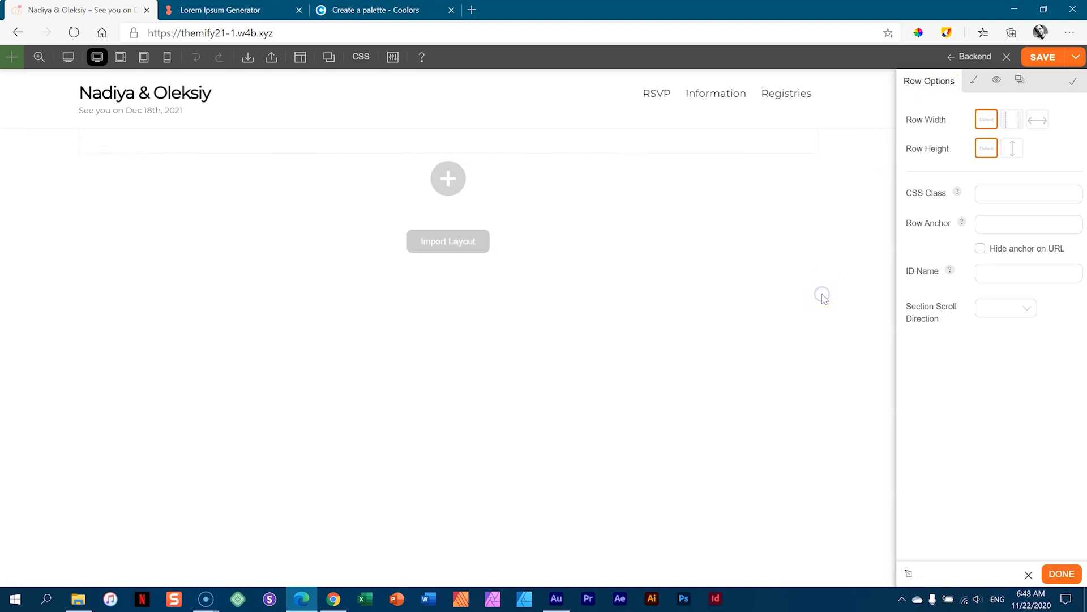
left_click(1064, 575)
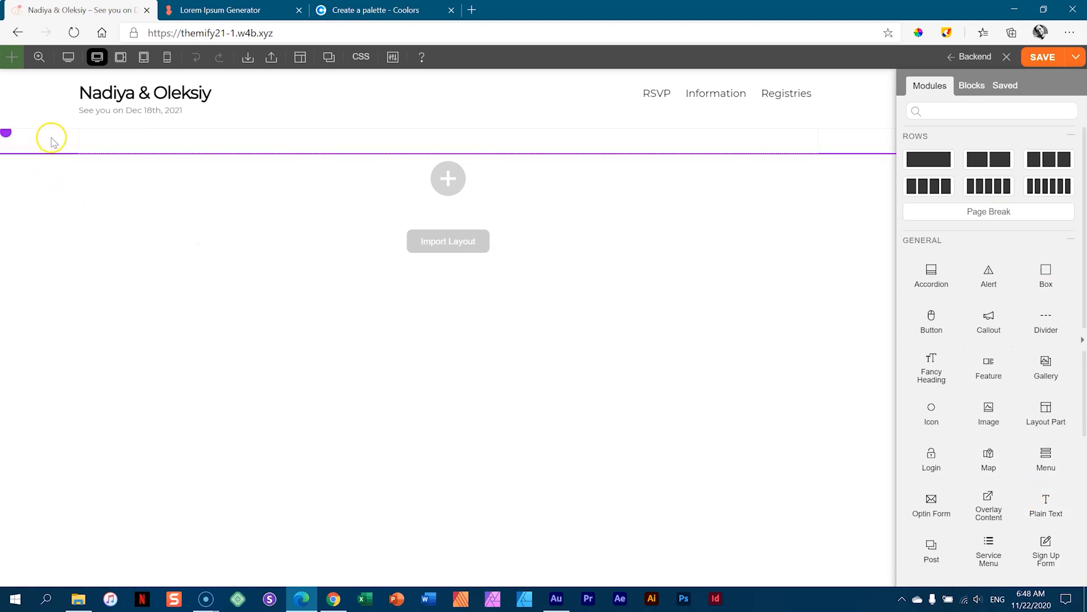
mouse_move(9, 137)
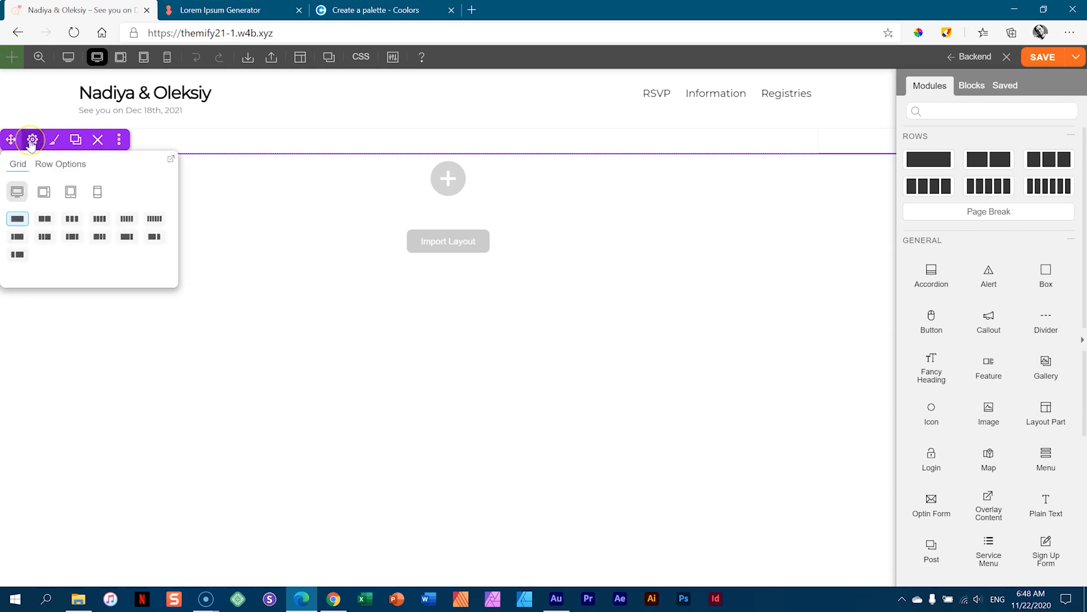
- Open the empty row's Styling, switch to Row Options, press Done, then reopen the row settings
left_click(31, 144)
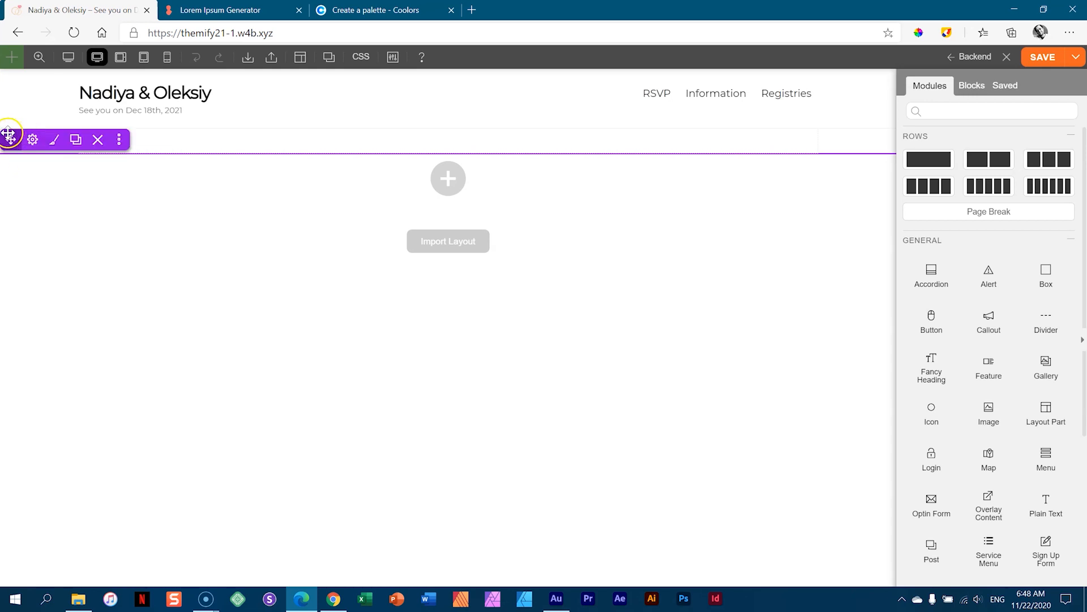
left_click(34, 143)
mouse_move(34, 139)
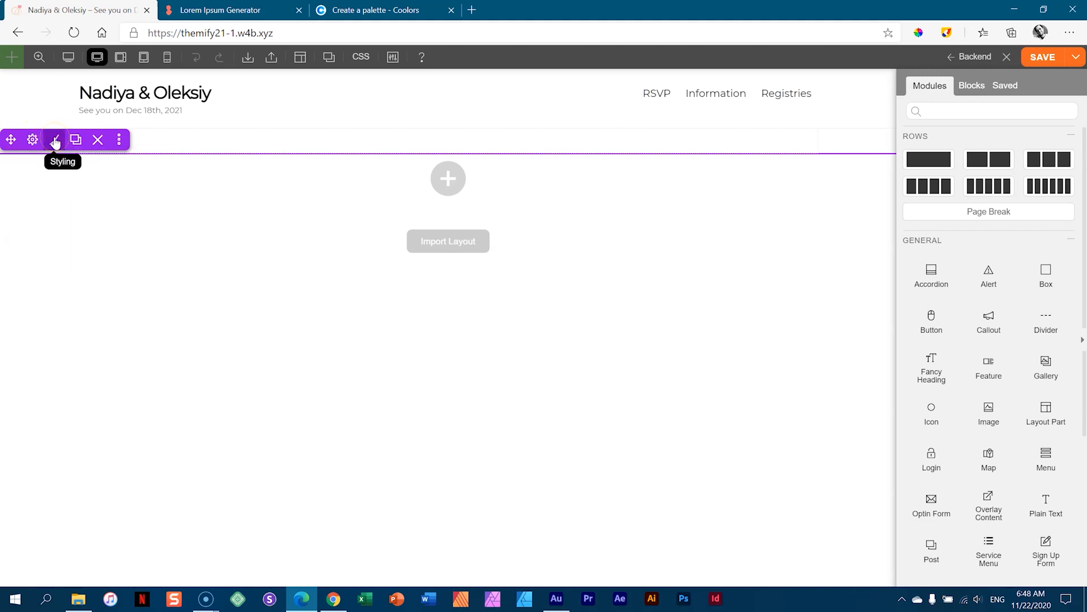
left_click(55, 140)
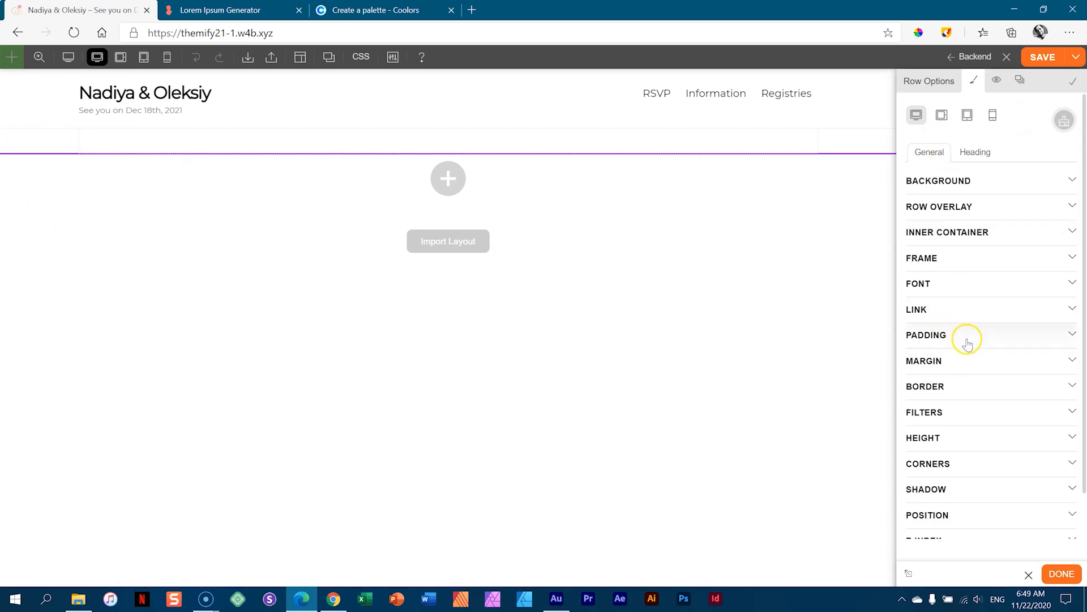
left_click(932, 82)
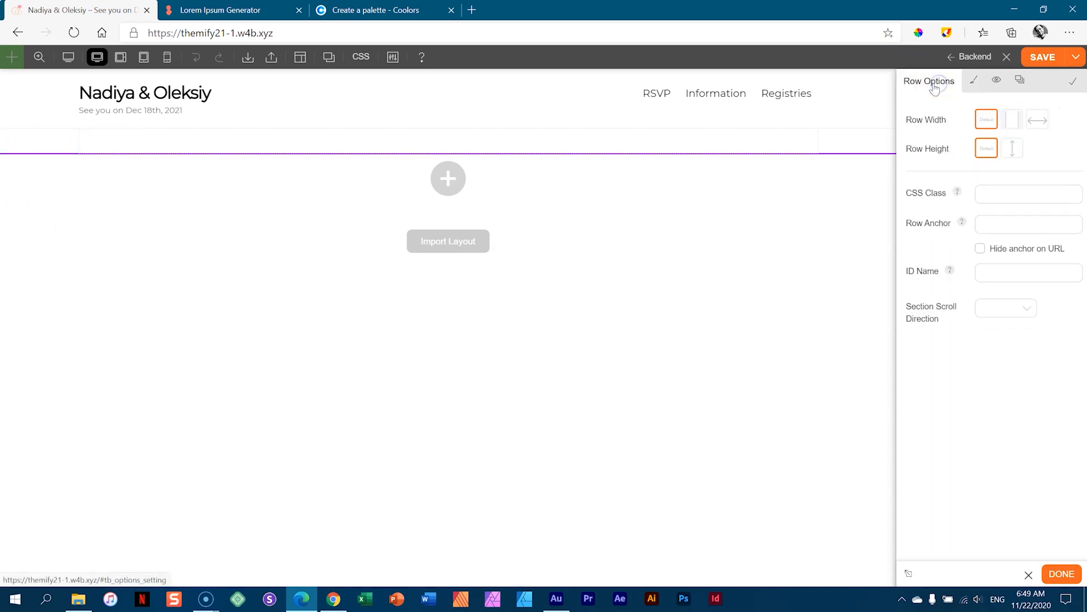
left_click(1060, 585)
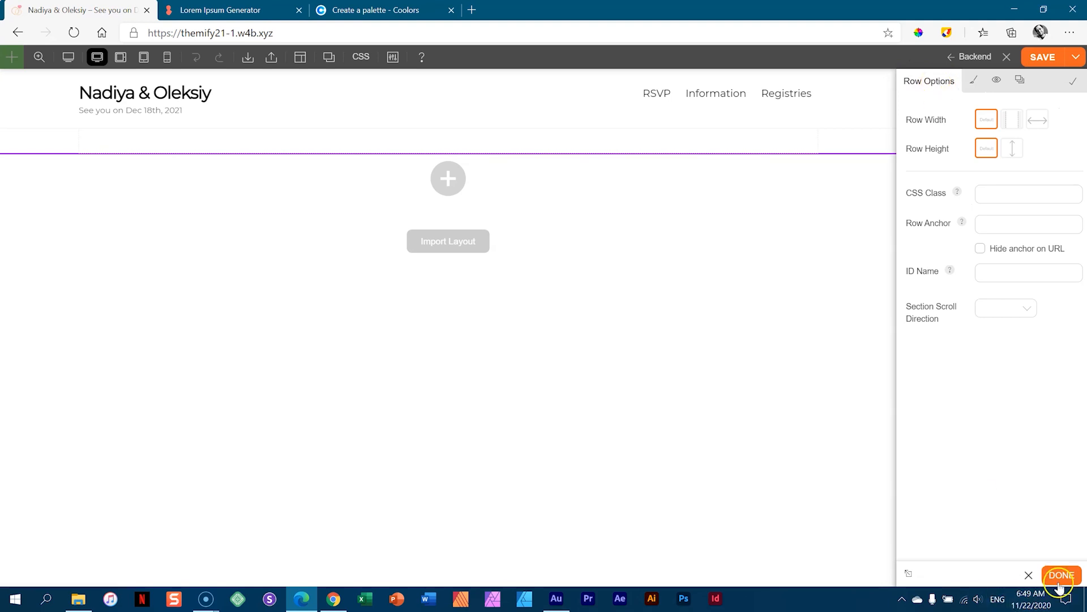
left_click(875, 462)
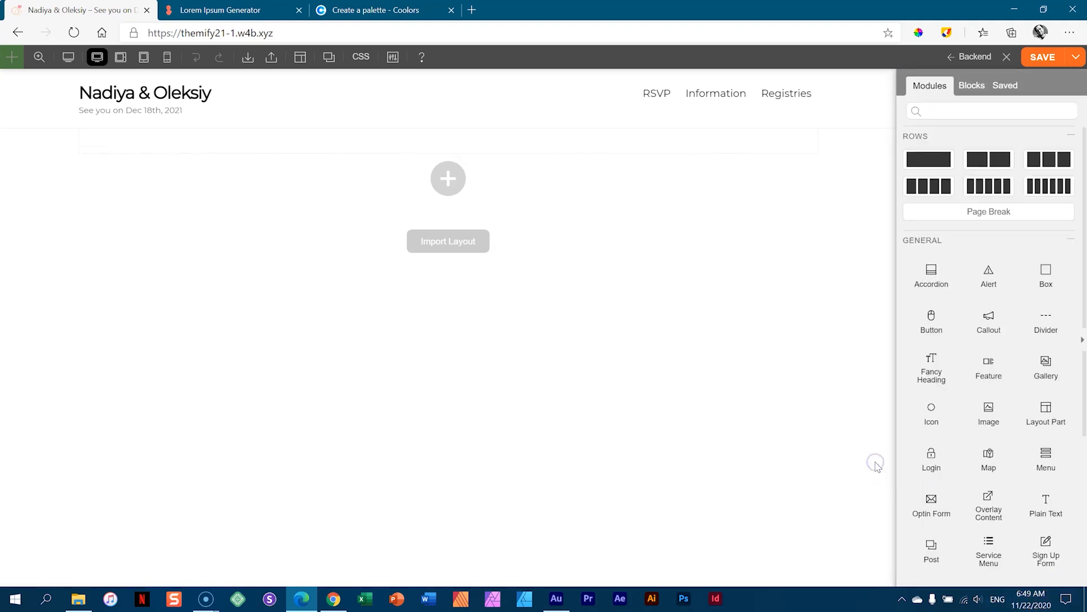
left_click(46, 141)
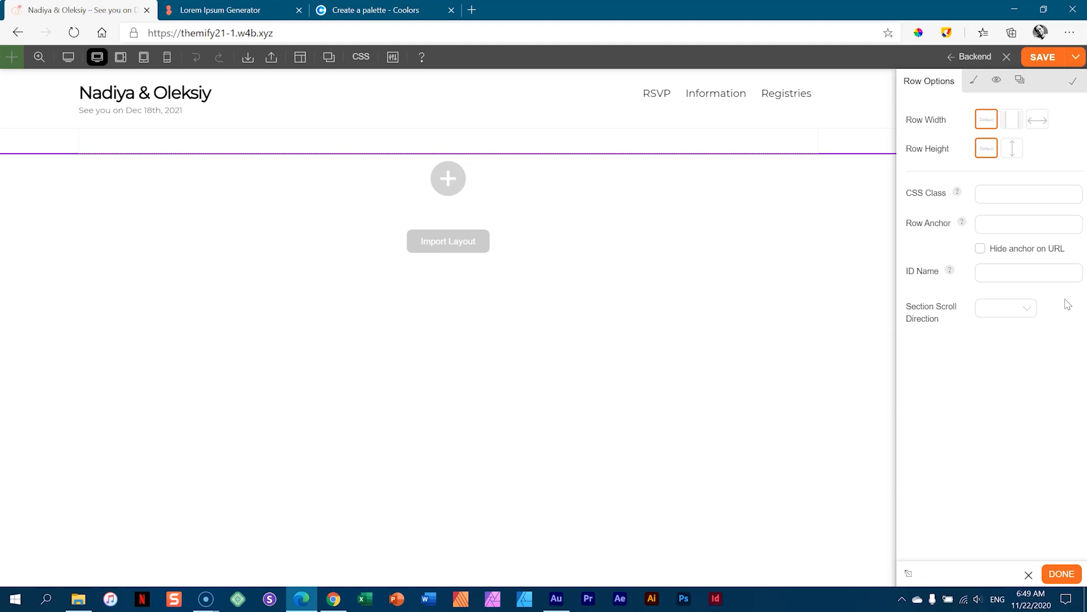
mouse_move(447, 143)
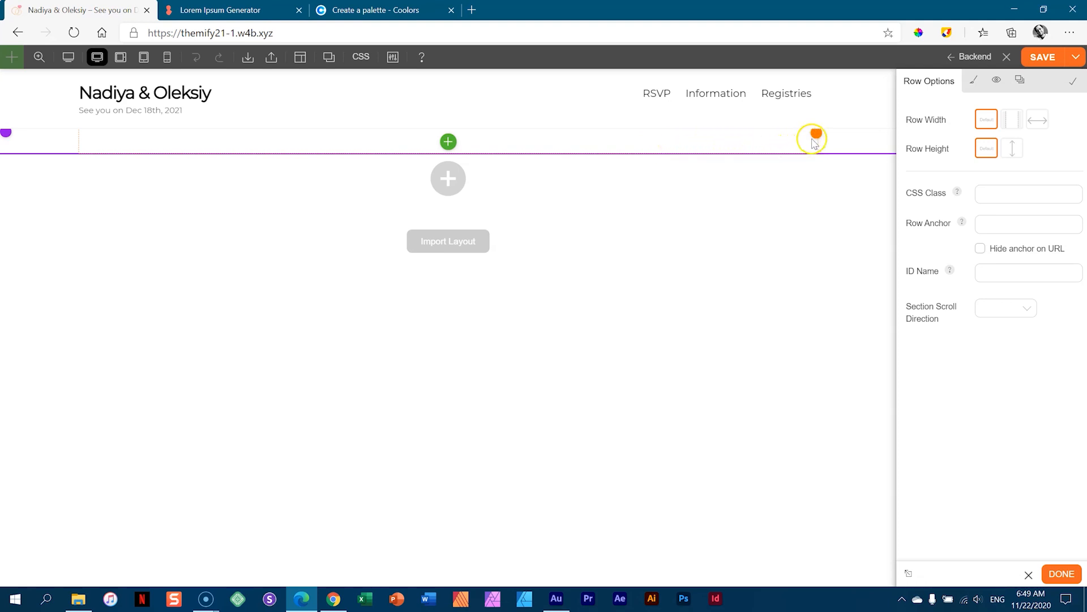
- Open the column's Styling options and toggle between ROW and COLUMN settings in the breadcrumb
mouse_move(814, 143)
mouse_move(726, 142)
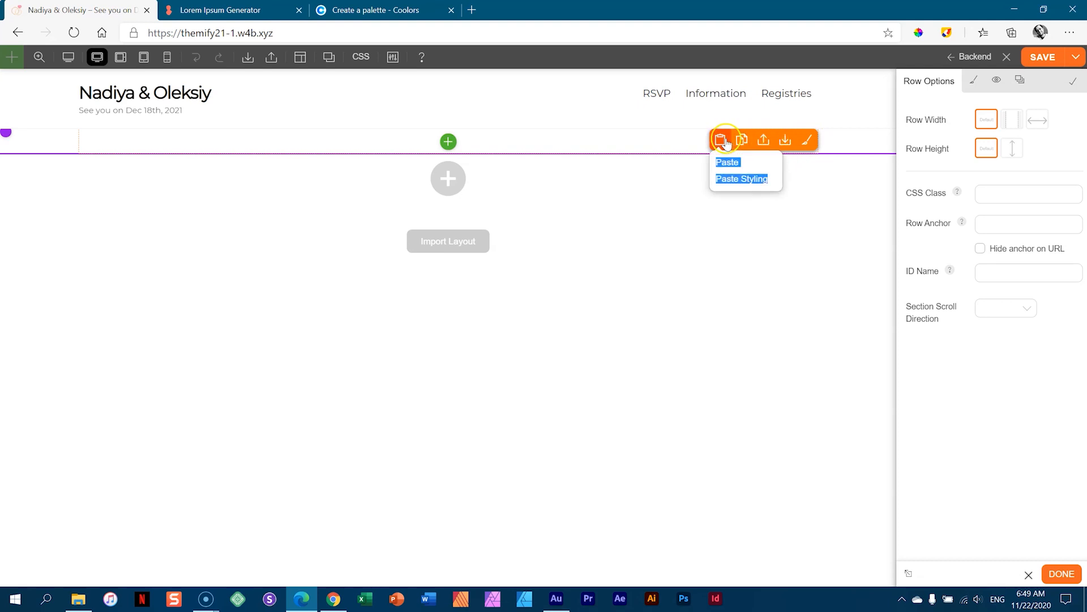
left_click(805, 142)
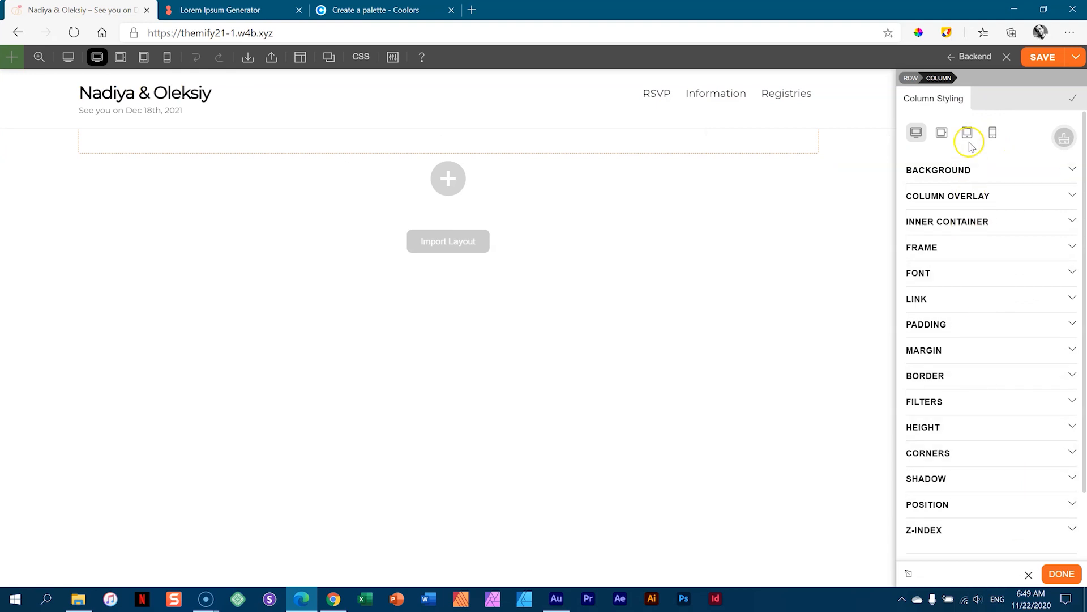
left_click(1061, 573)
left_click(791, 246)
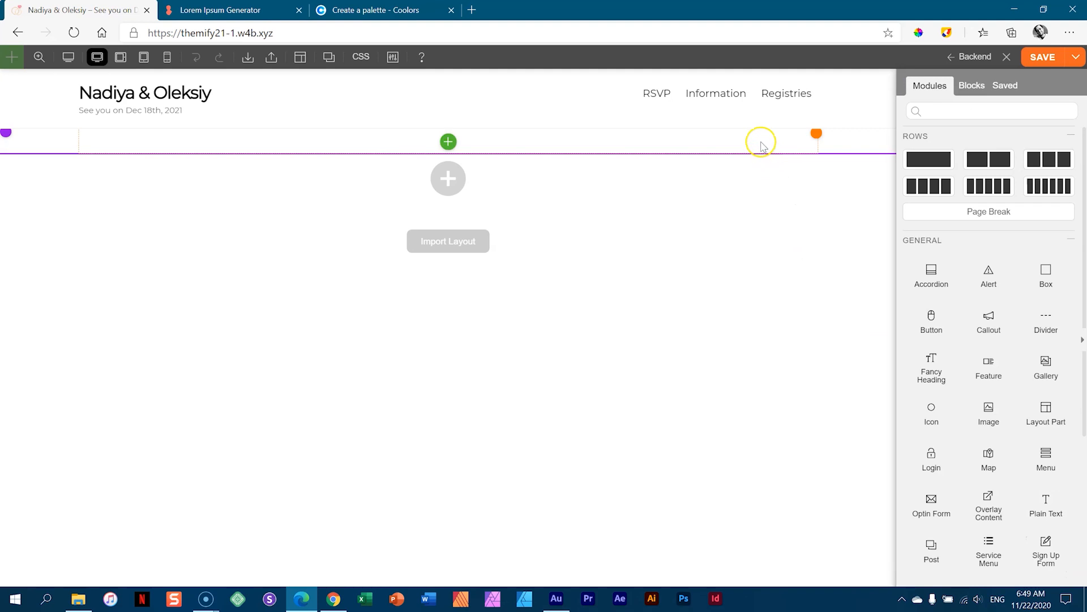
left_click(762, 147)
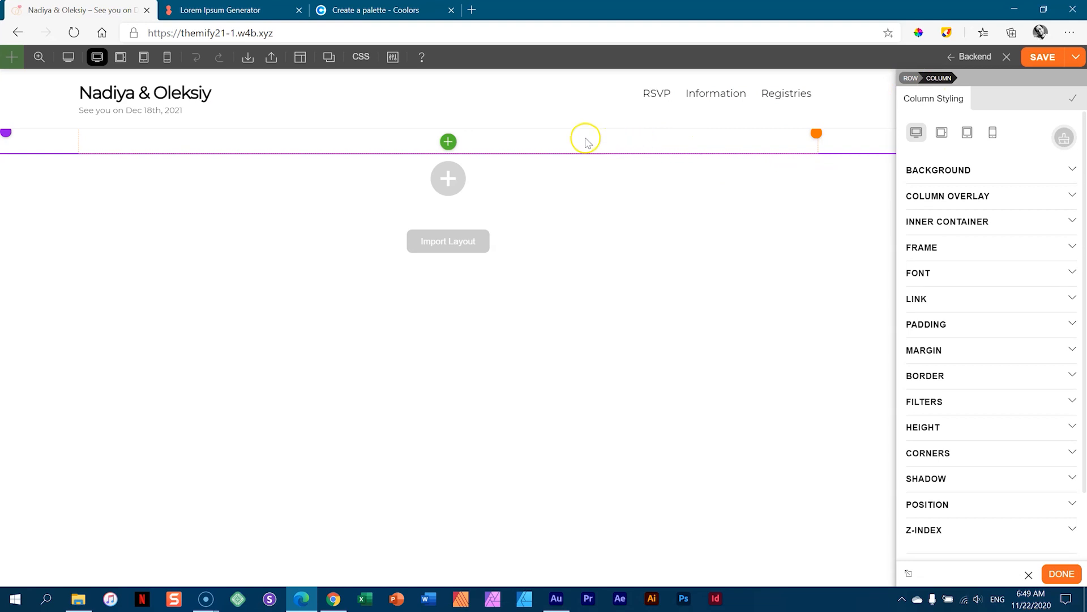
left_click(911, 78)
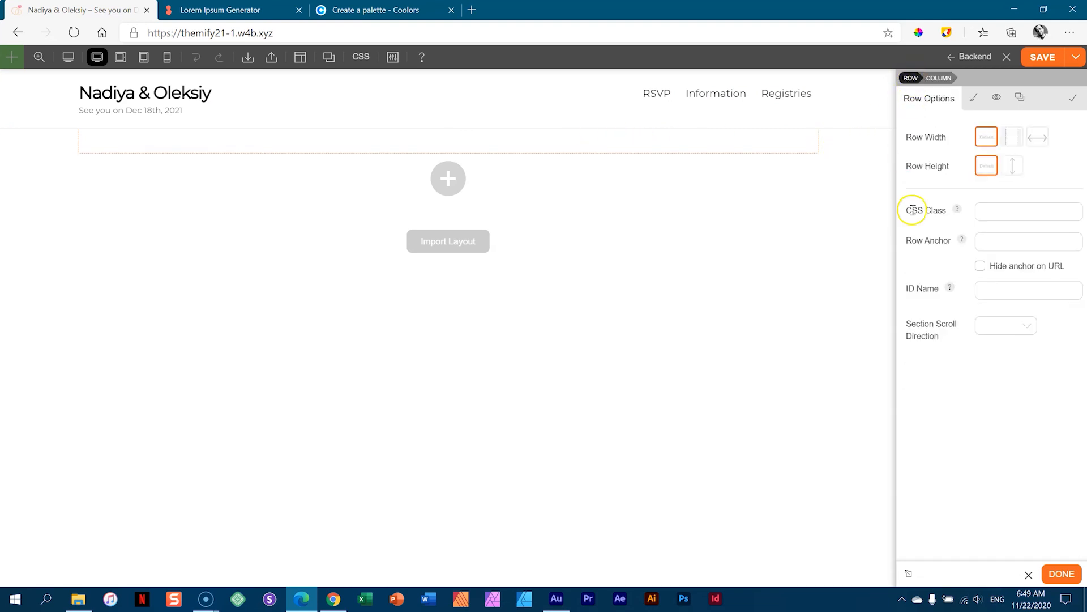
left_click(938, 78)
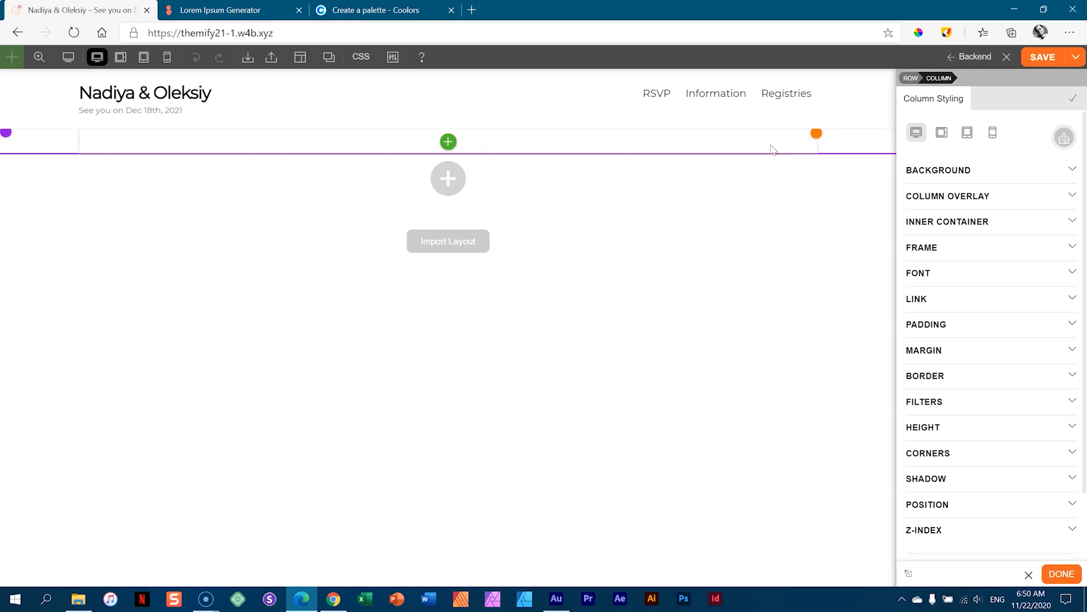
mouse_move(8, 136)
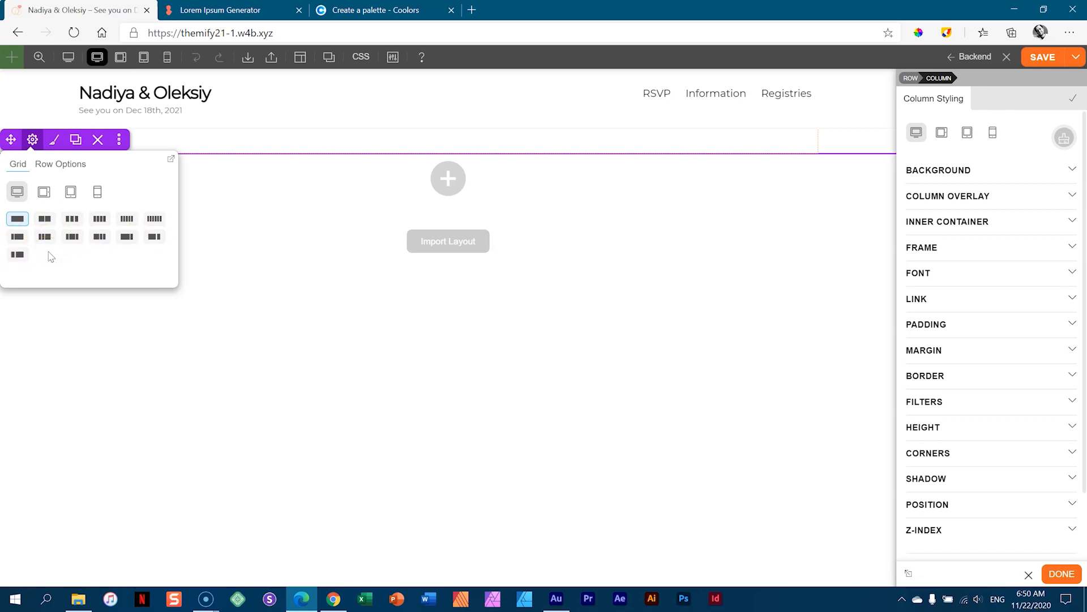
- Apply the three-column grid preset and drag the divider to make the first column about 40% wide
left_click(47, 220)
left_click(72, 221)
left_click(73, 222)
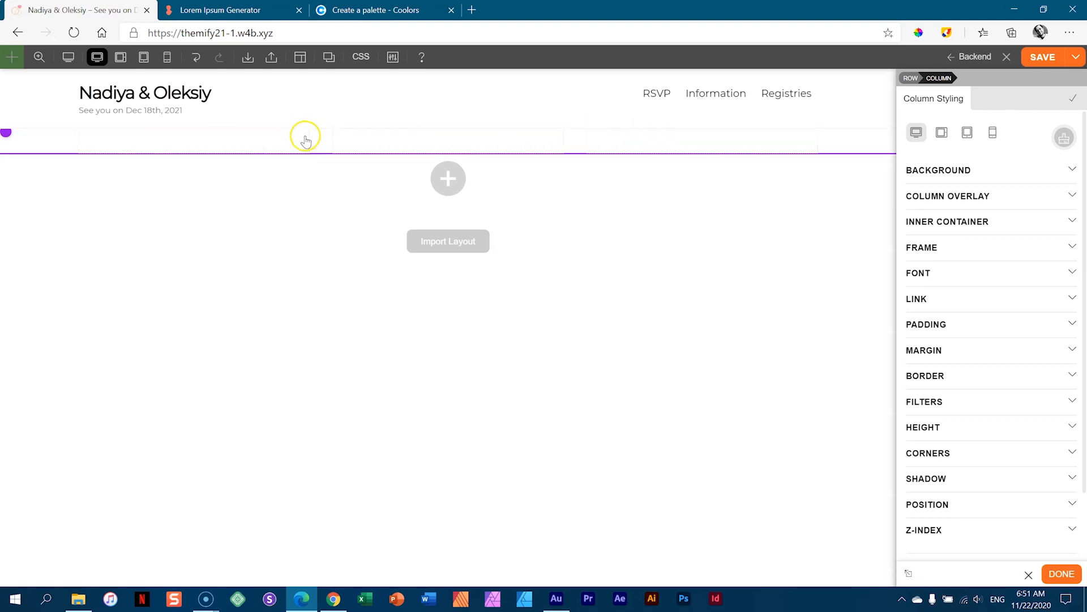
mouse_move(299, 139)
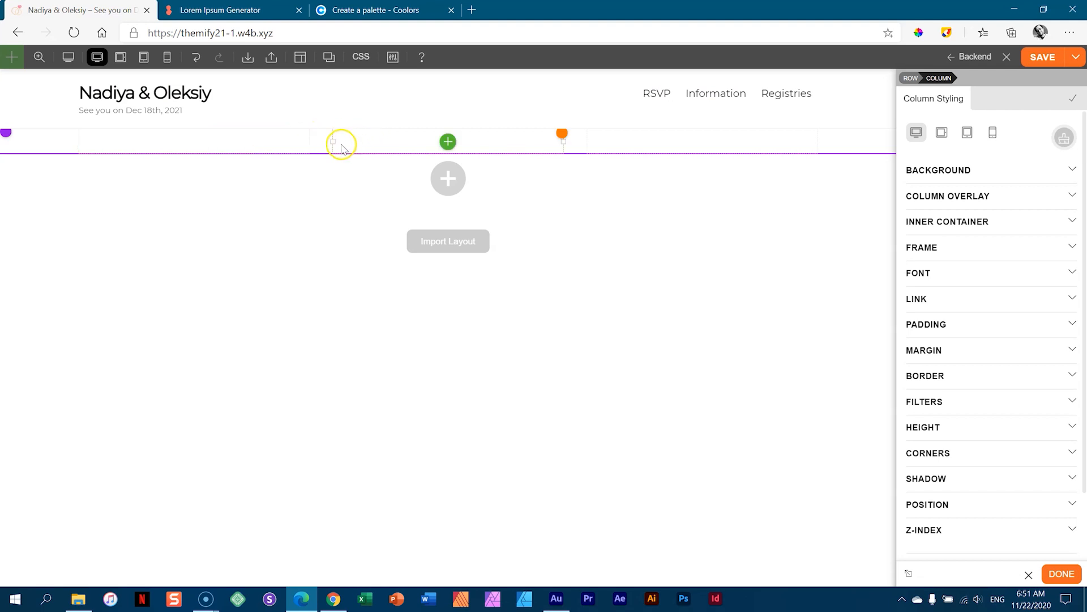
left_click_drag(330, 145, 382, 142)
left_click_drag(373, 146, 404, 141)
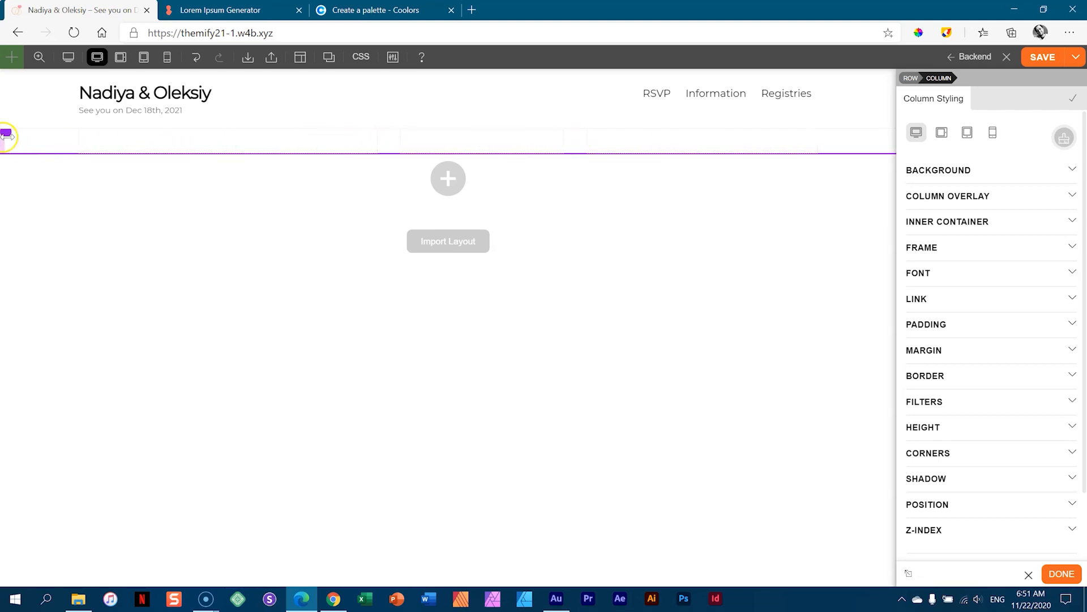
- Reapply the three-column preset to reset the row to equal column widths
left_click(32, 139)
left_click(72, 218)
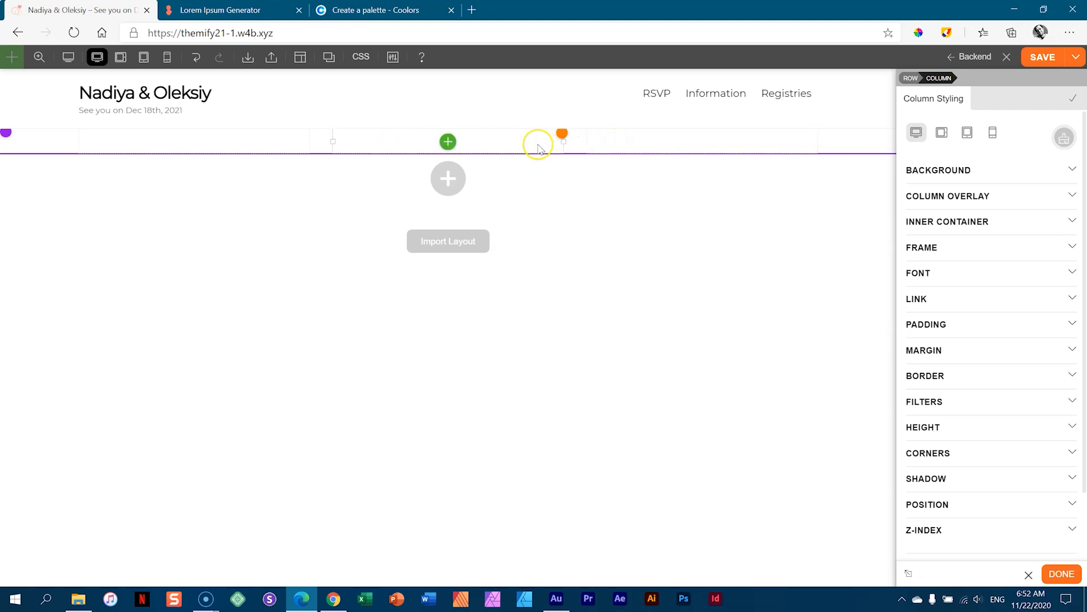
mouse_move(558, 140)
mouse_move(8, 140)
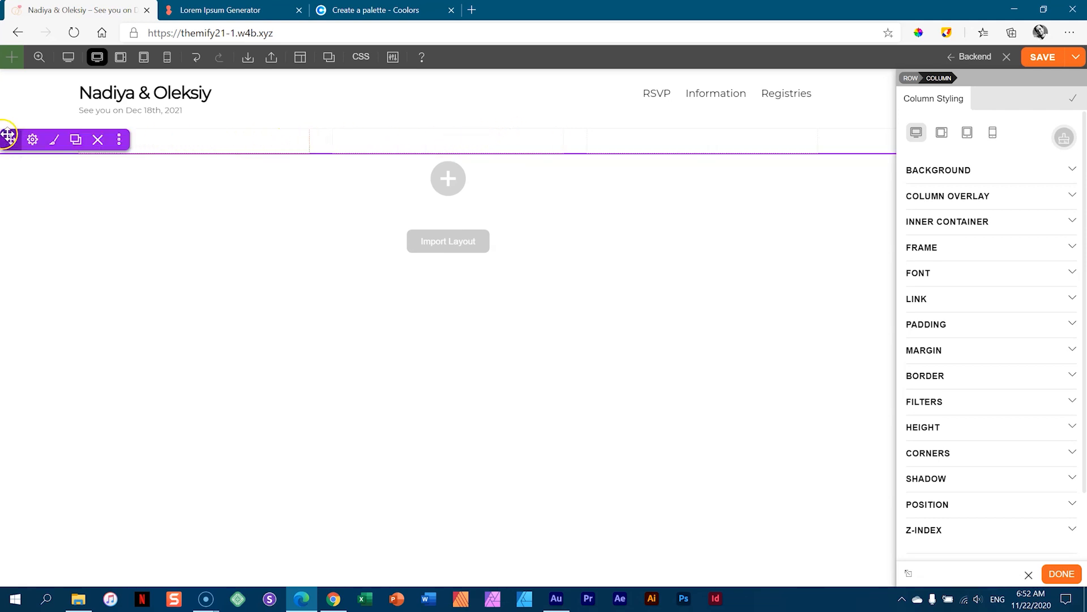
- Delete the three-column row with the toolbar's X button and confirm with OK
left_click(97, 140)
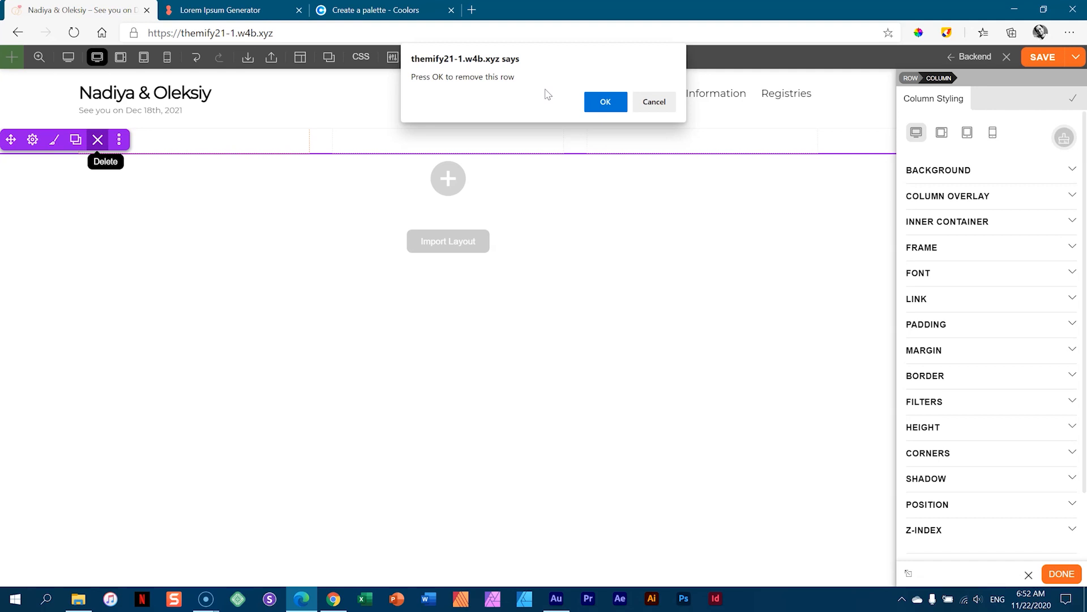
left_click(599, 106)
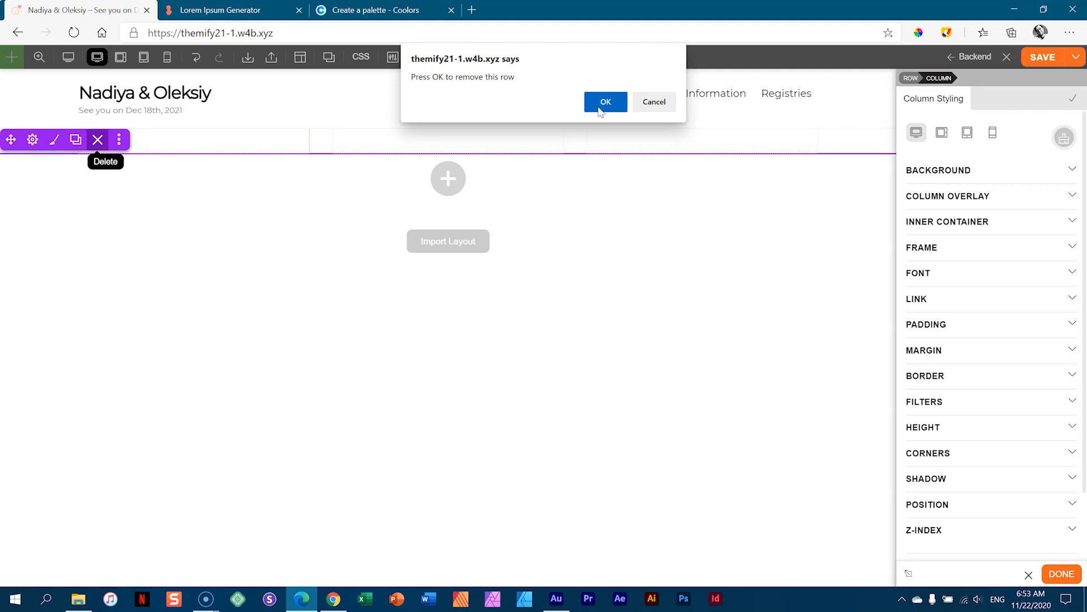
left_click(602, 105)
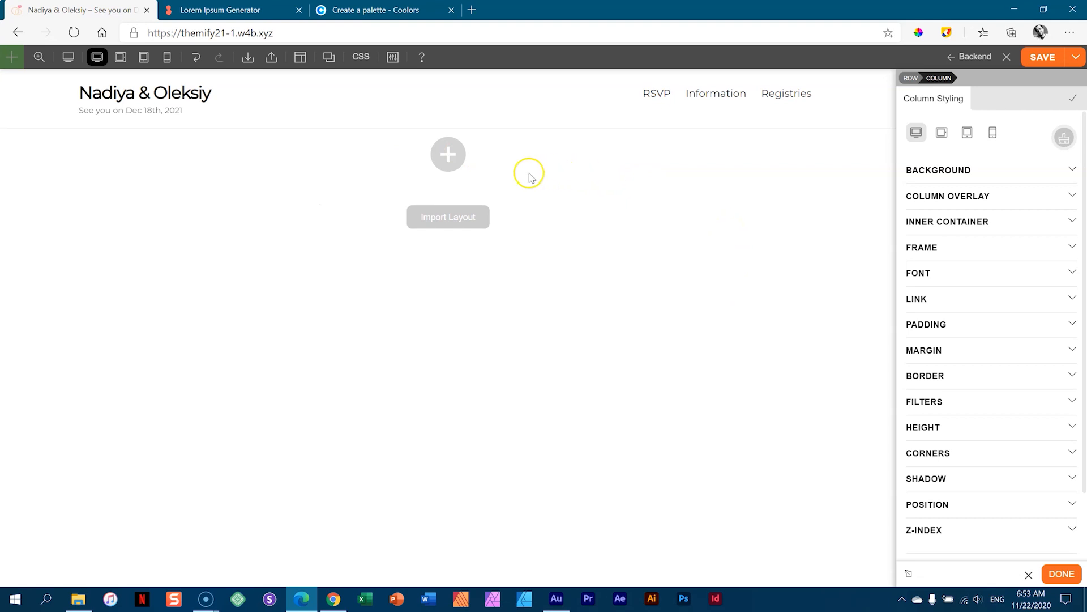
- Add a 1-column row from the grey + prompt and open its Row Options
left_click(449, 154)
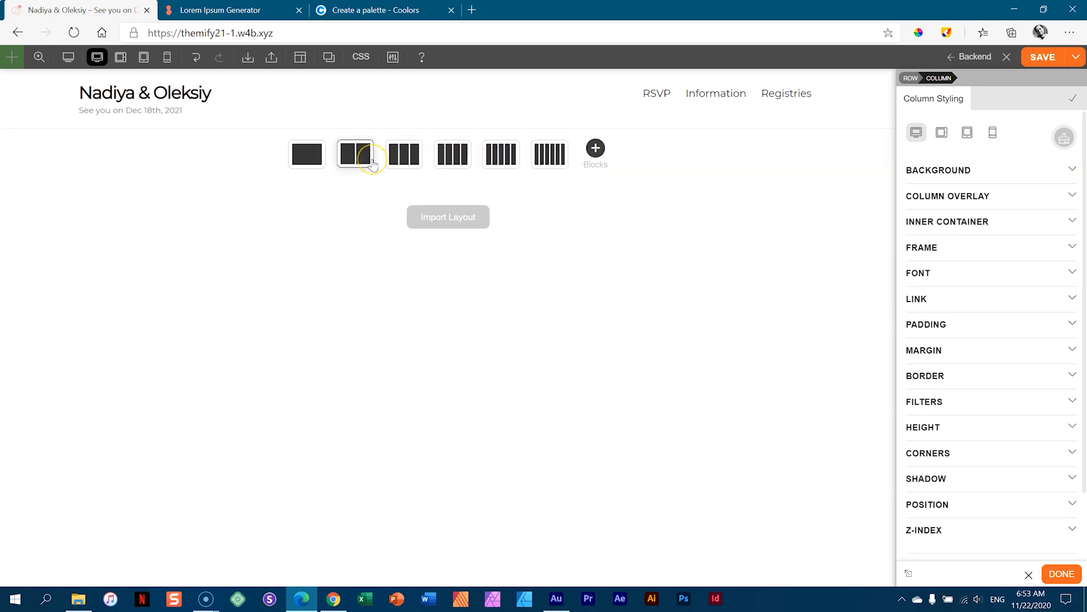
left_click(304, 157)
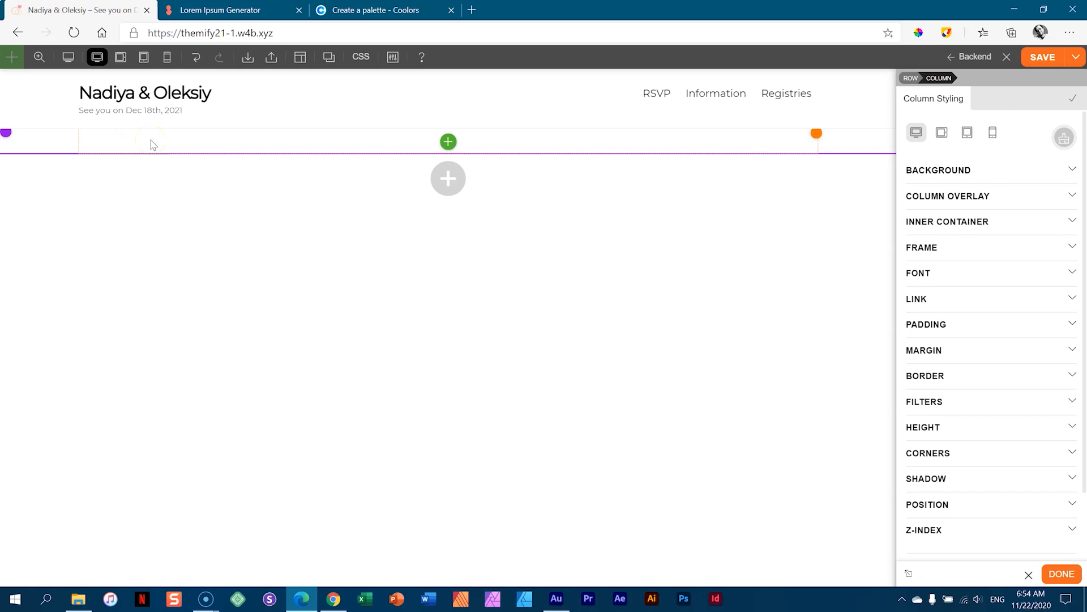
left_click(50, 143)
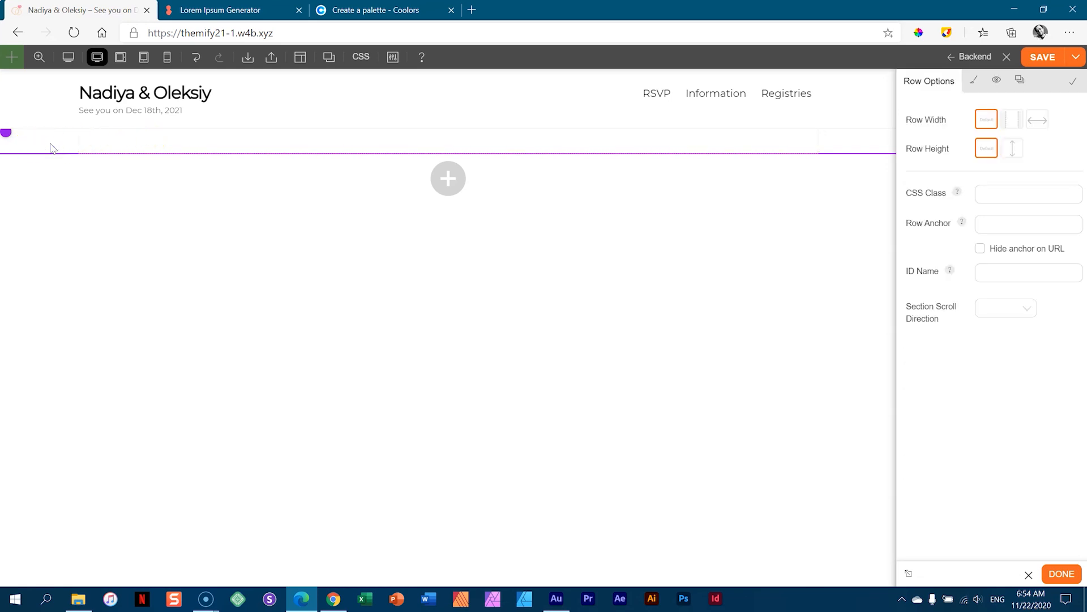
- Set the beach photo of the couple from the Media Library as the row's background image
left_click(969, 85)
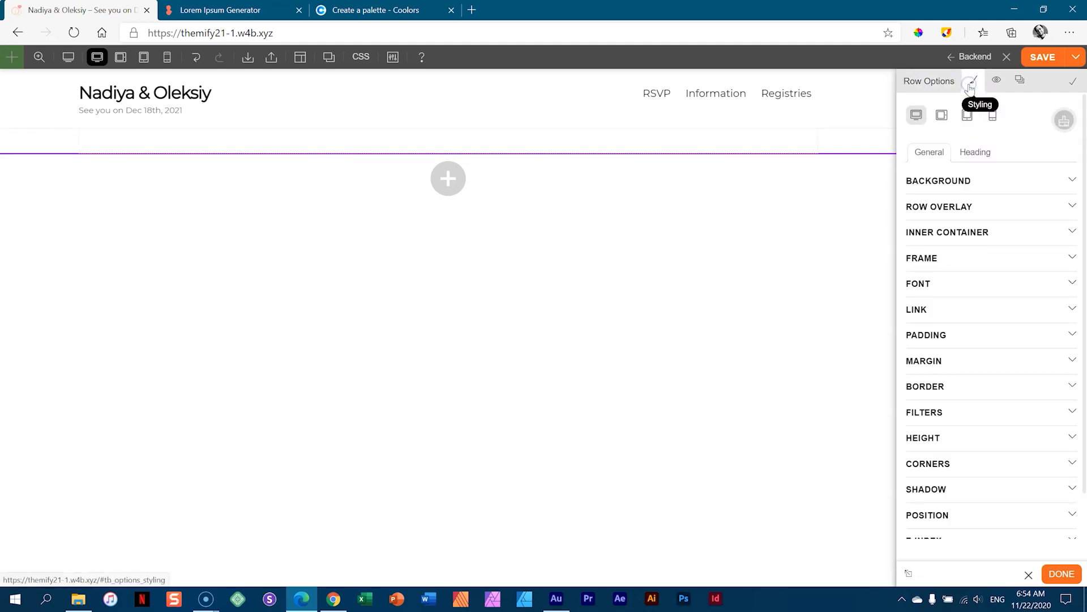
left_click(937, 182)
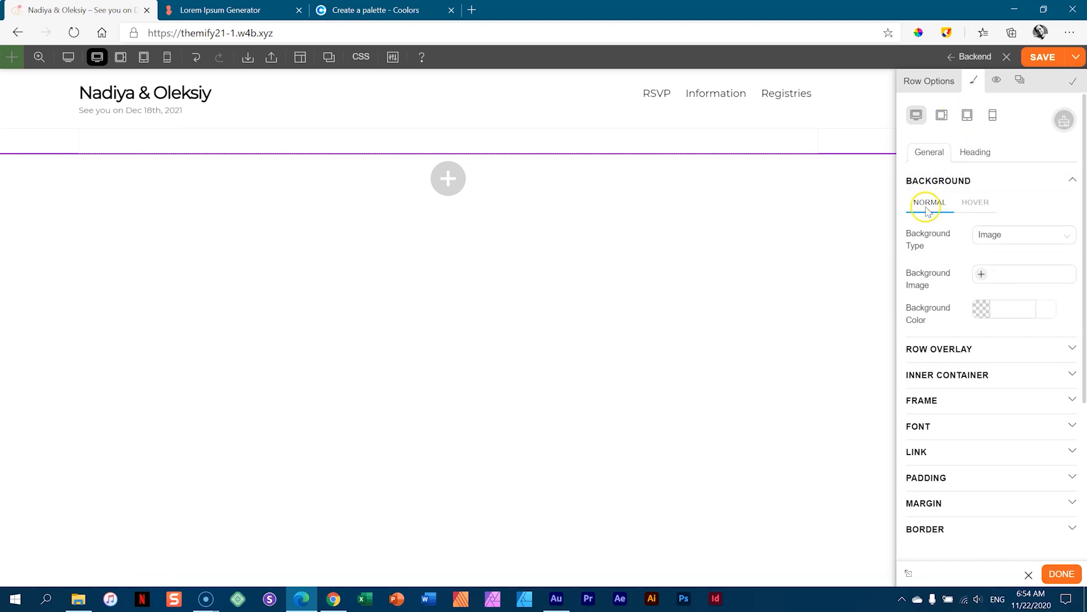
left_click(982, 275)
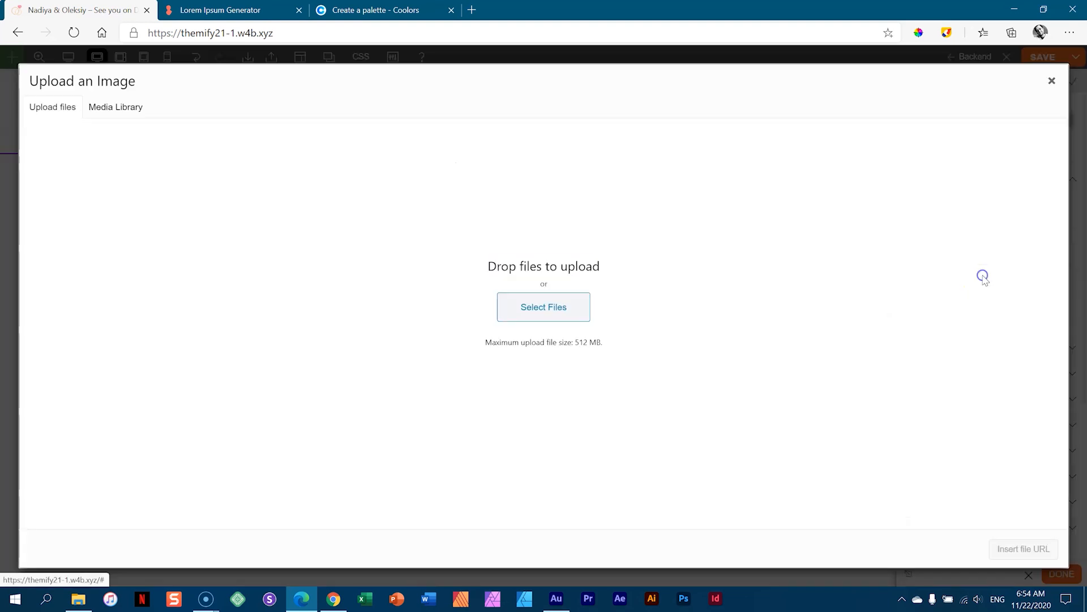
left_click(120, 108)
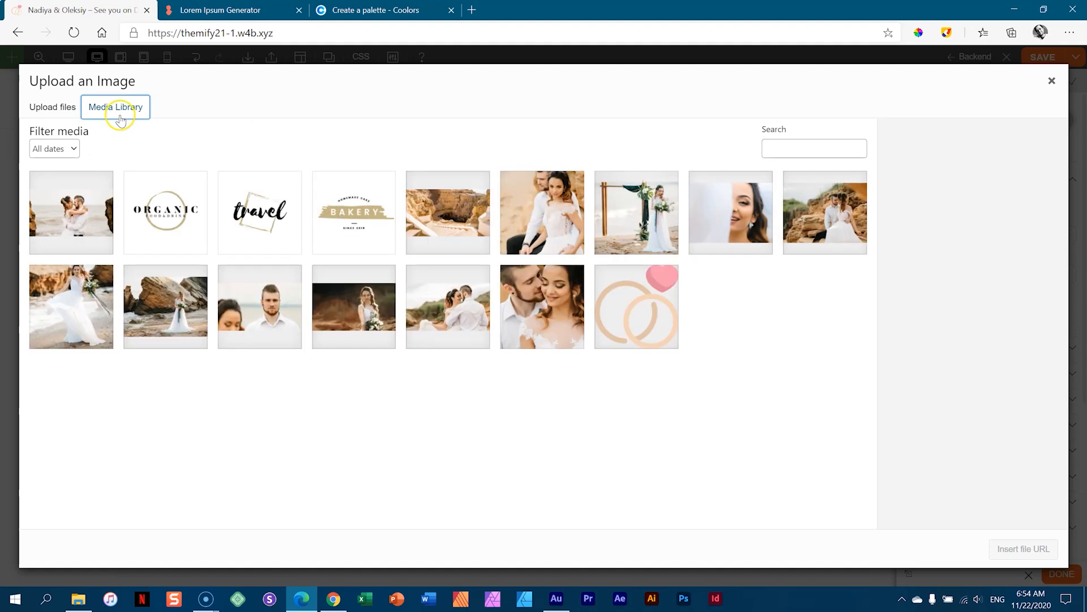
left_click(65, 214)
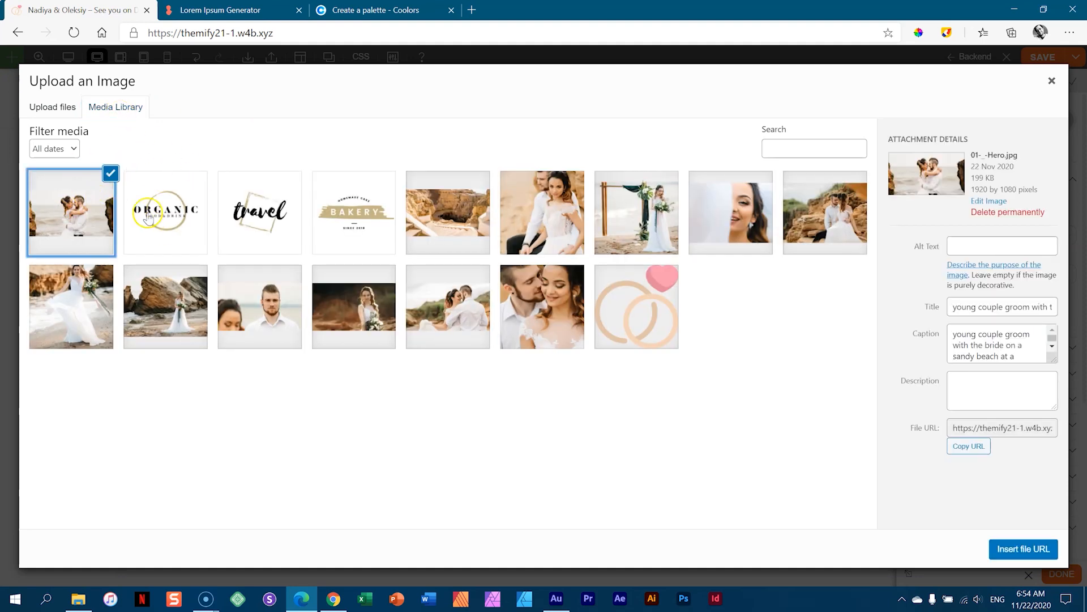
left_click(1029, 548)
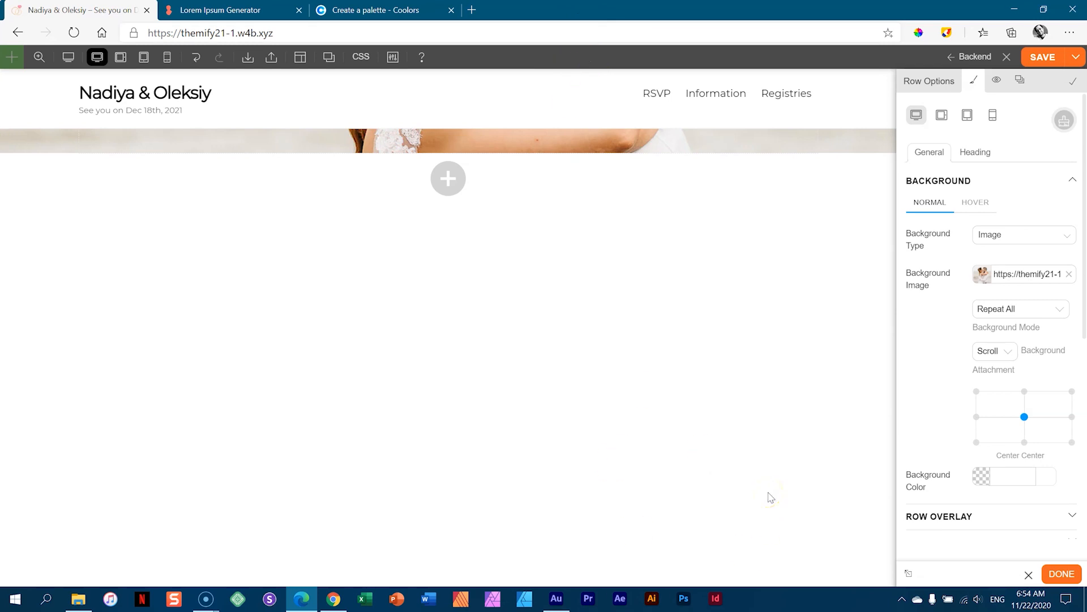
left_click(918, 182)
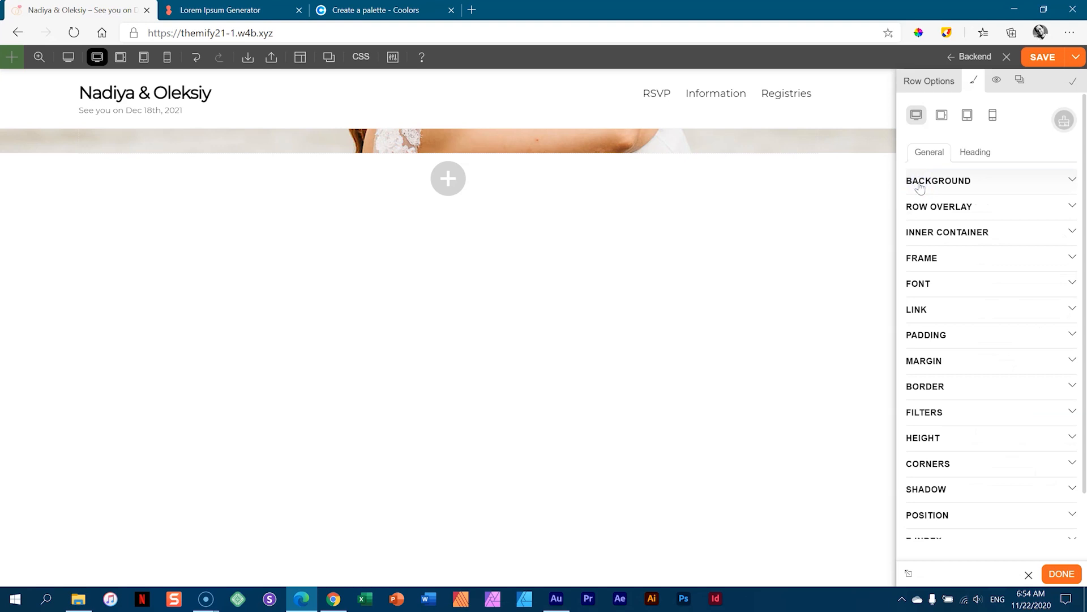
- Set Row Height to Full Height, then scroll and use back-to-top to check the hero fills the screen
left_click(929, 86)
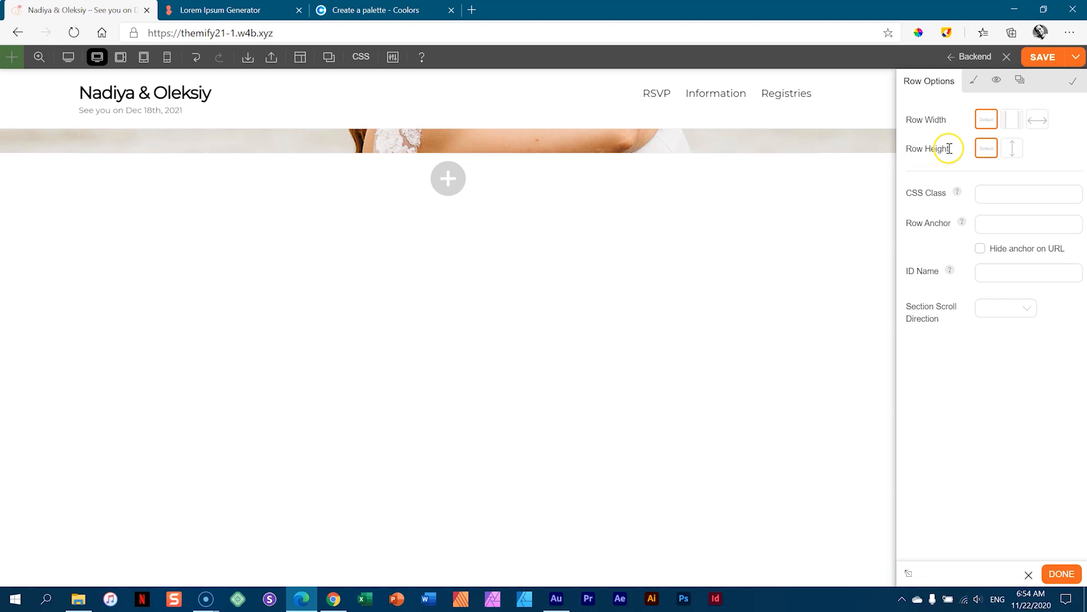
left_click(1010, 152)
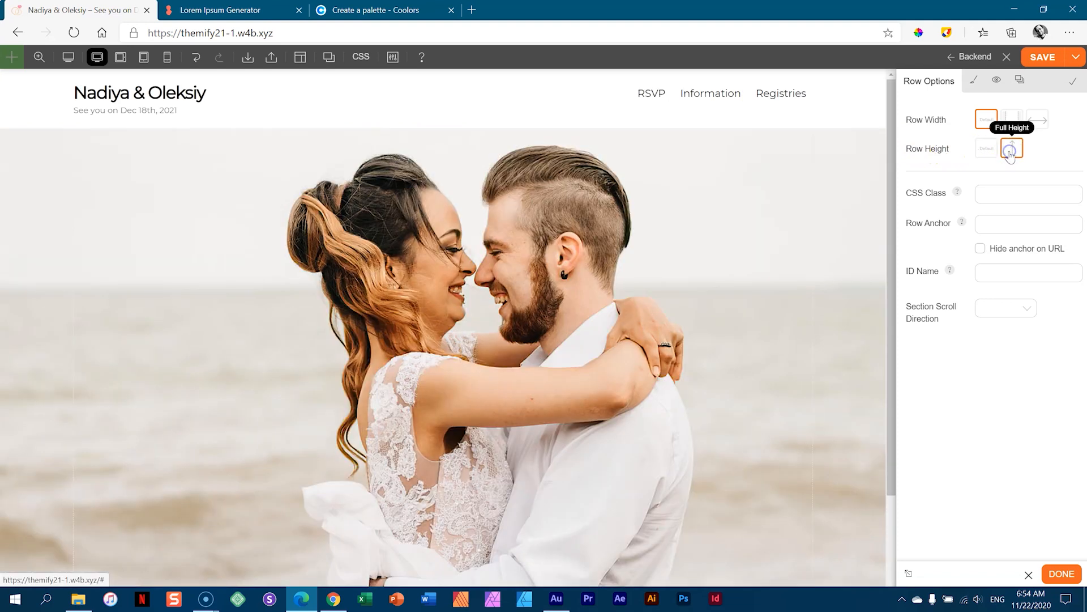
scroll(732, 244, "down", 5)
scroll(733, 240, "up", 4)
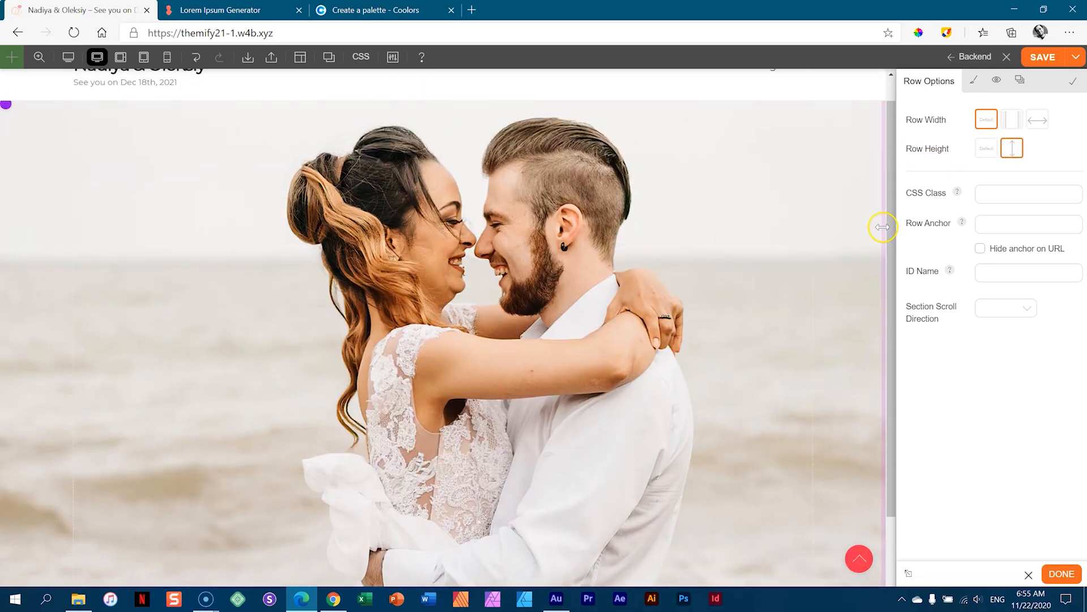
left_click_drag(891, 220, 890, 243)
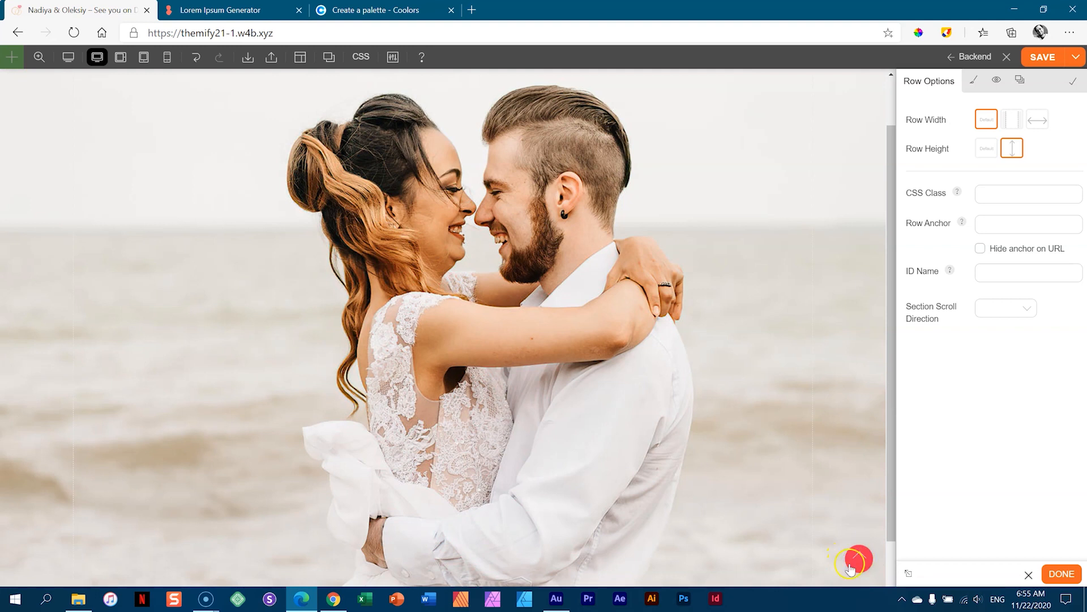
scroll(859, 566, "down", 2)
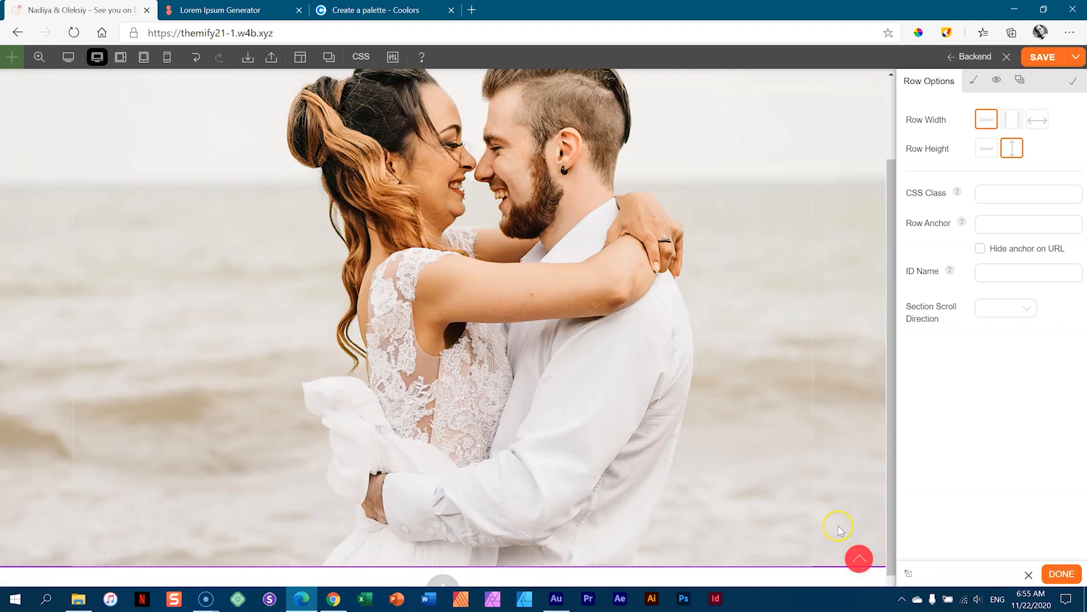
left_click(859, 566)
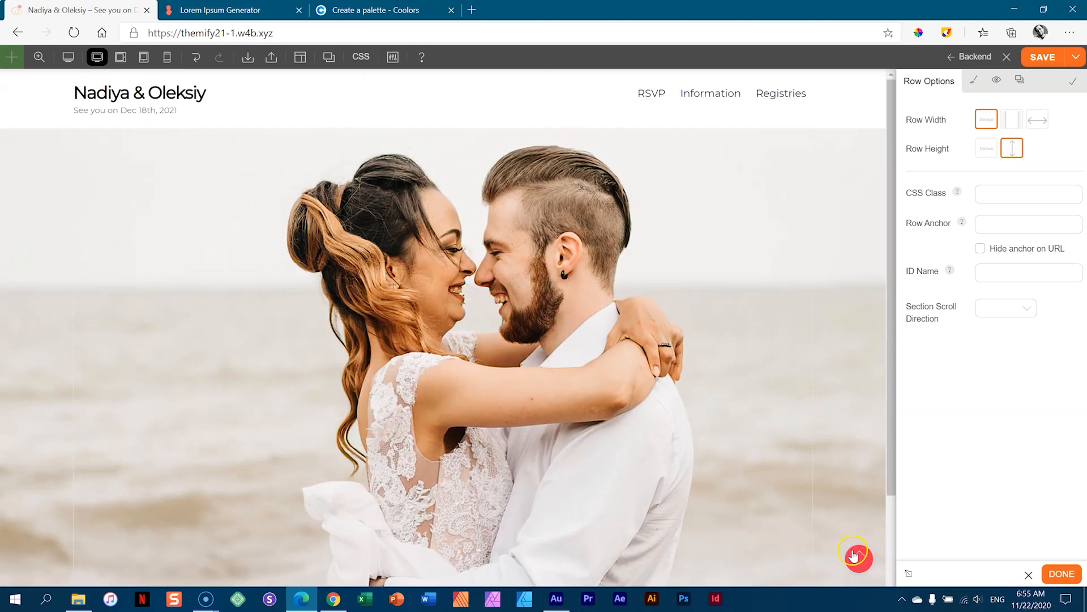
scroll(853, 553, "down", 1)
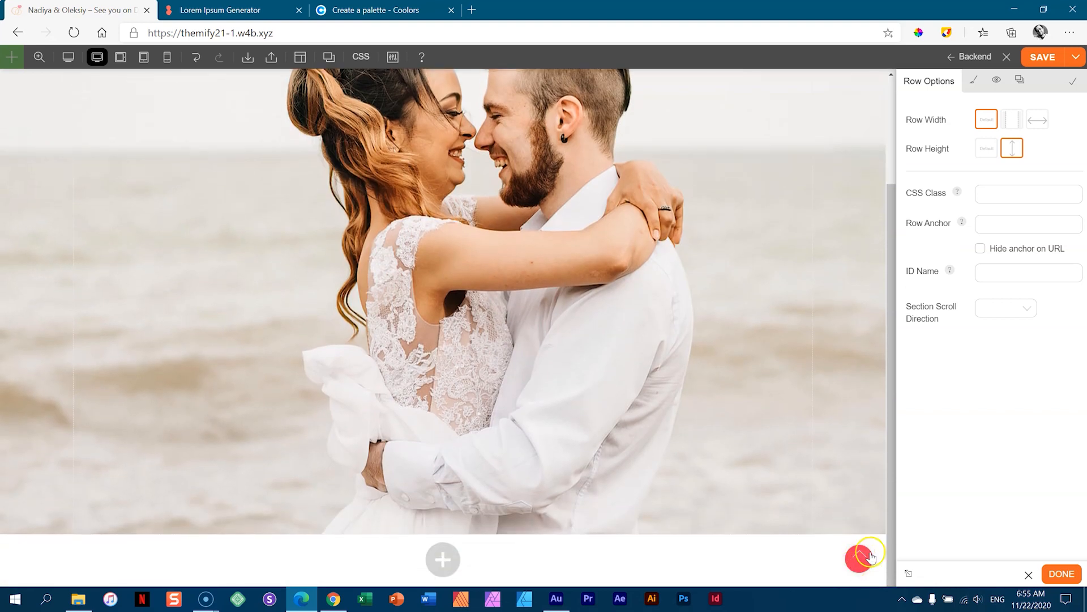
left_click(856, 557)
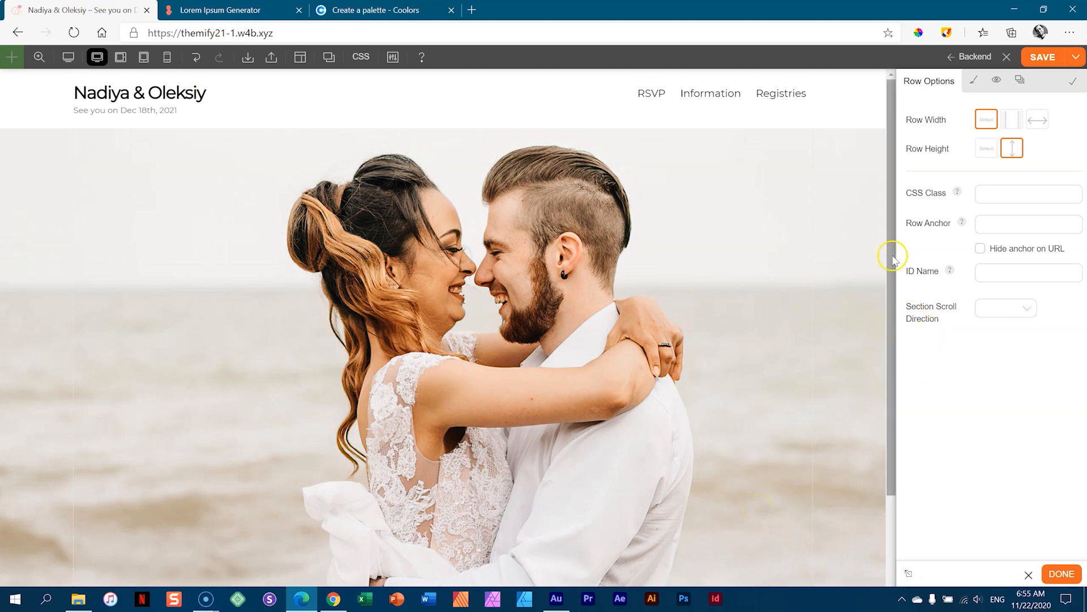
left_click_drag(893, 237, 886, 279)
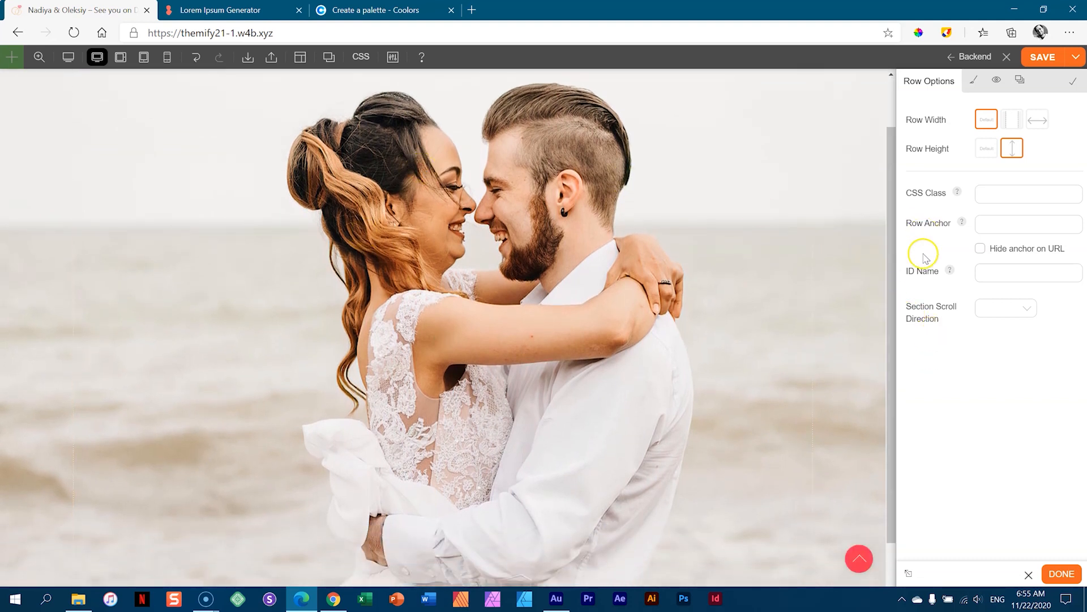
left_click_drag(887, 254, 884, 229)
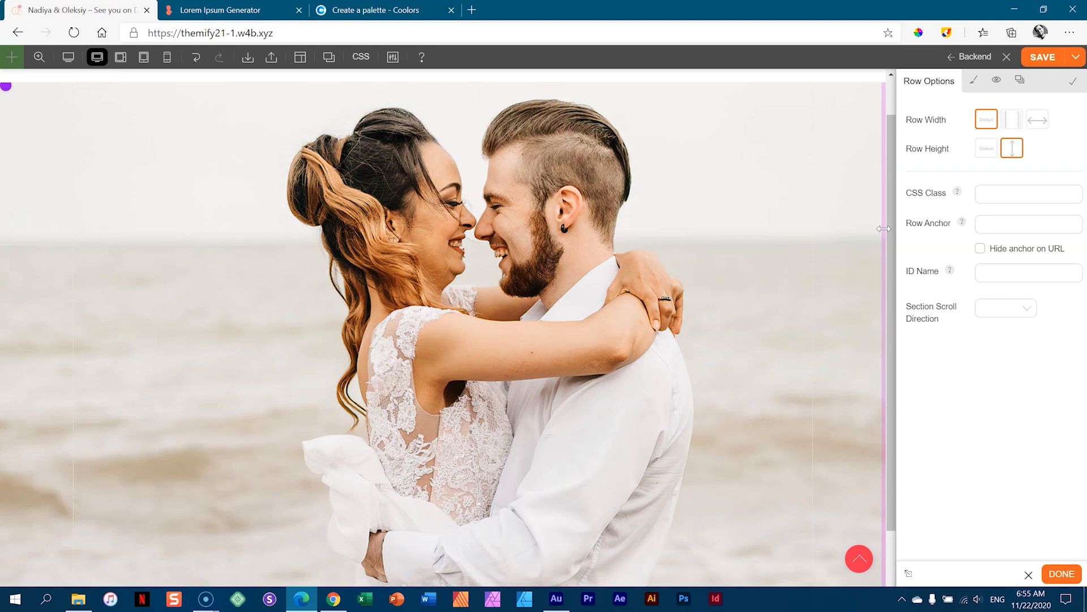
- Drag a Fancy Heading module from the Modules list onto the hero photo row
left_click(443, 356)
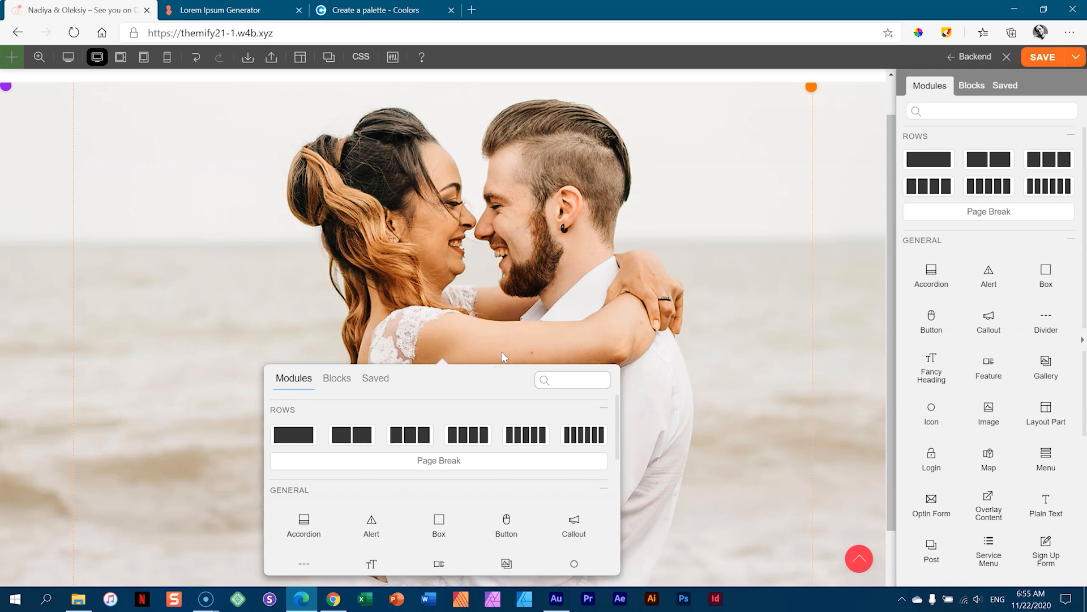
scroll(718, 275, "down", 2)
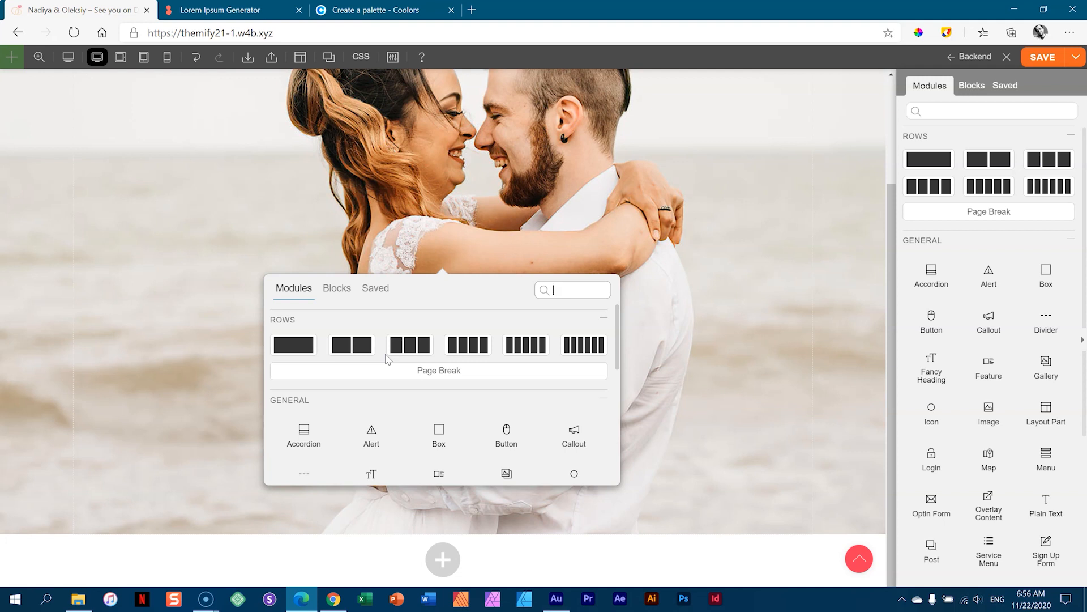
left_click_drag(616, 342, 618, 380)
mouse_move(368, 369)
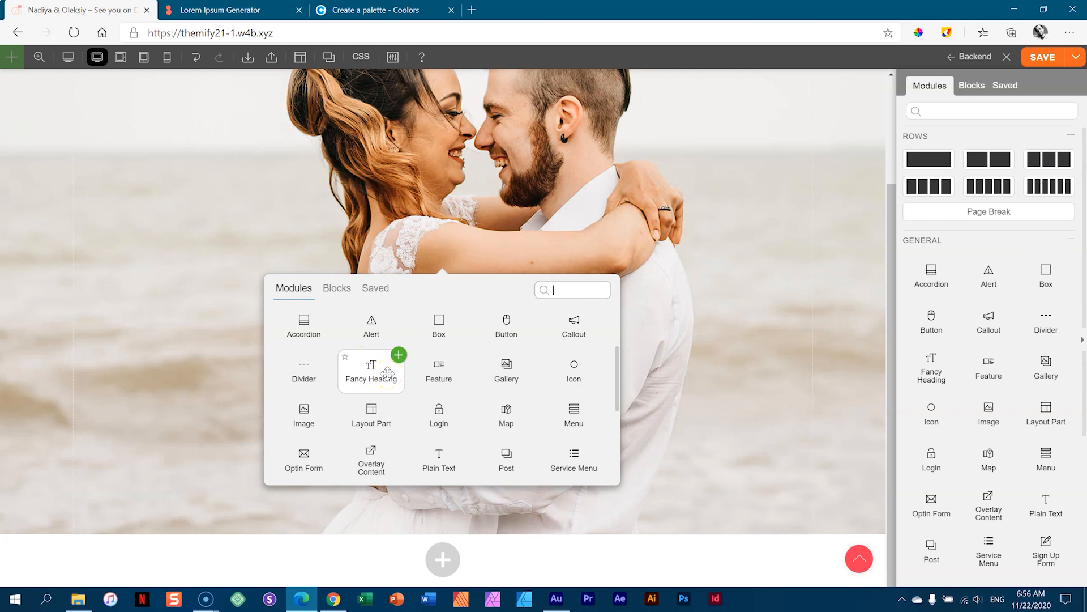
left_click(375, 378)
left_click_drag(375, 378, 452, 259)
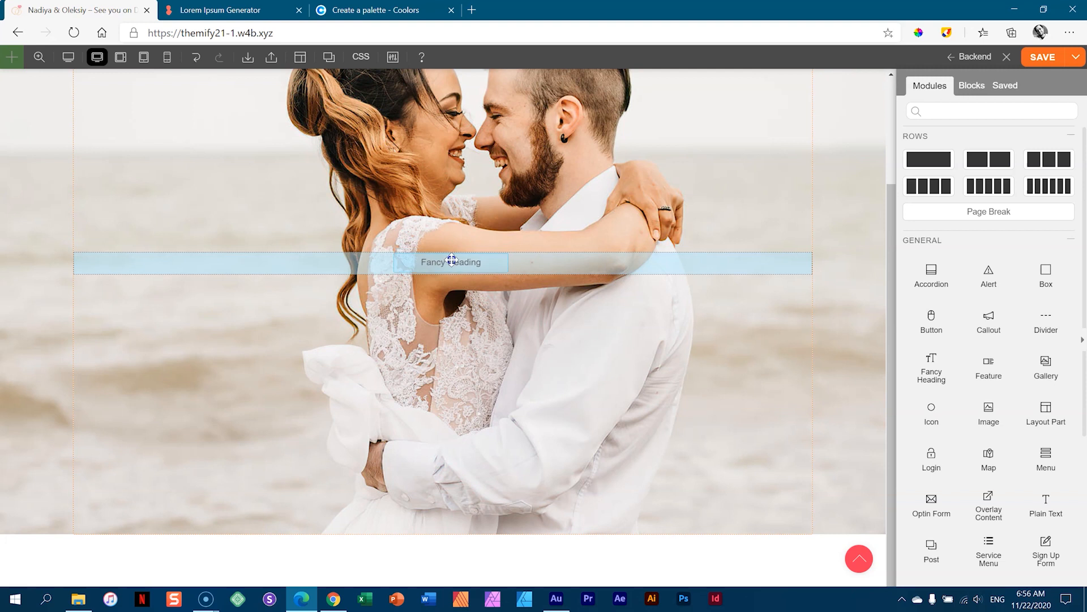
left_click_drag(451, 259, 452, 259)
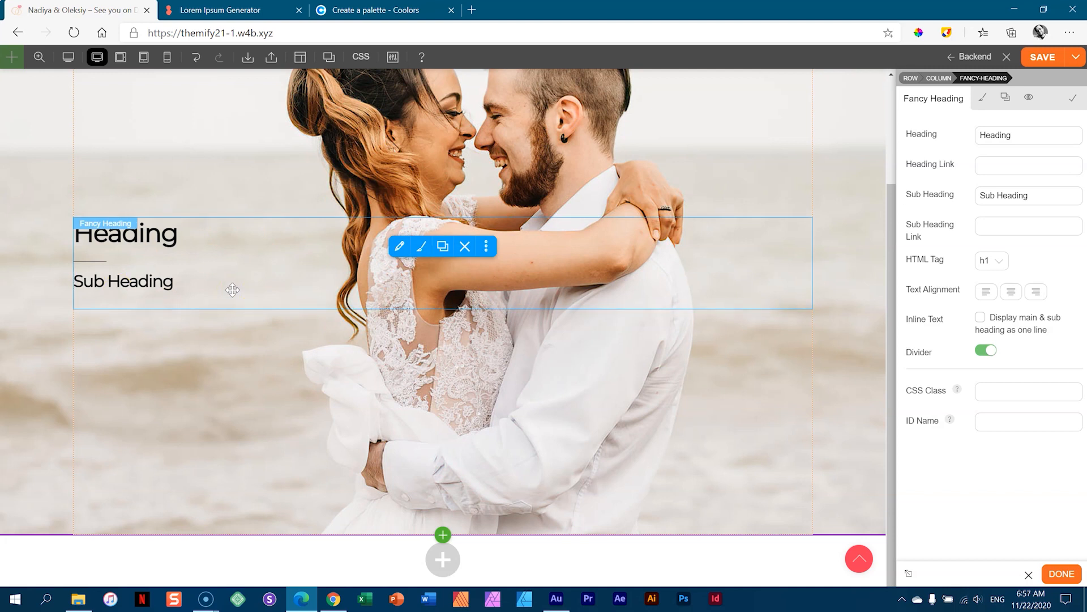
- Delete the Fancy Heading module from the hero row and reopen the Modules list
left_click(465, 249)
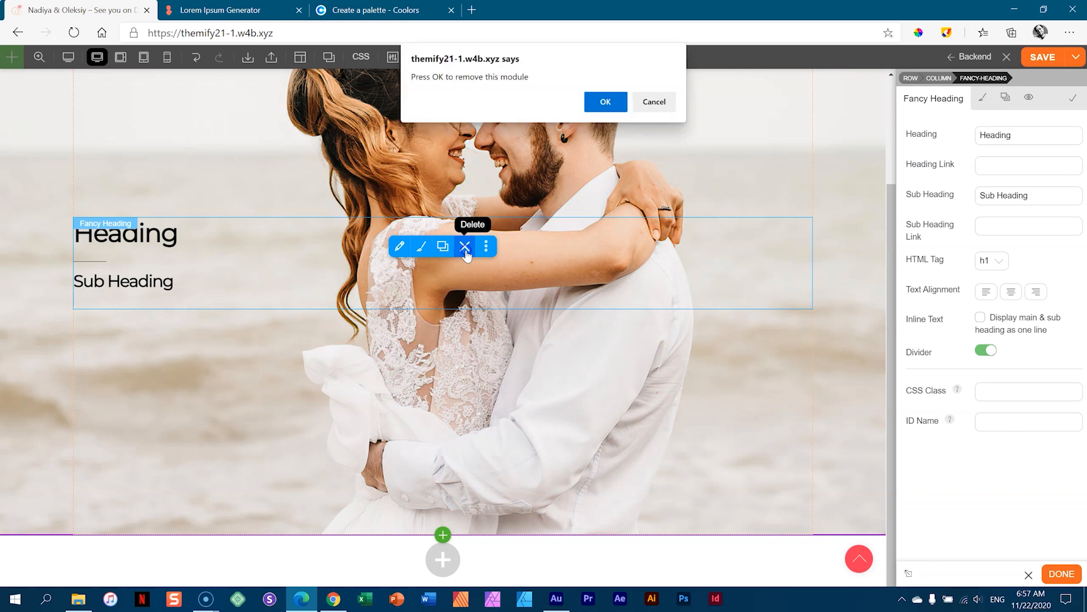
left_click(605, 101)
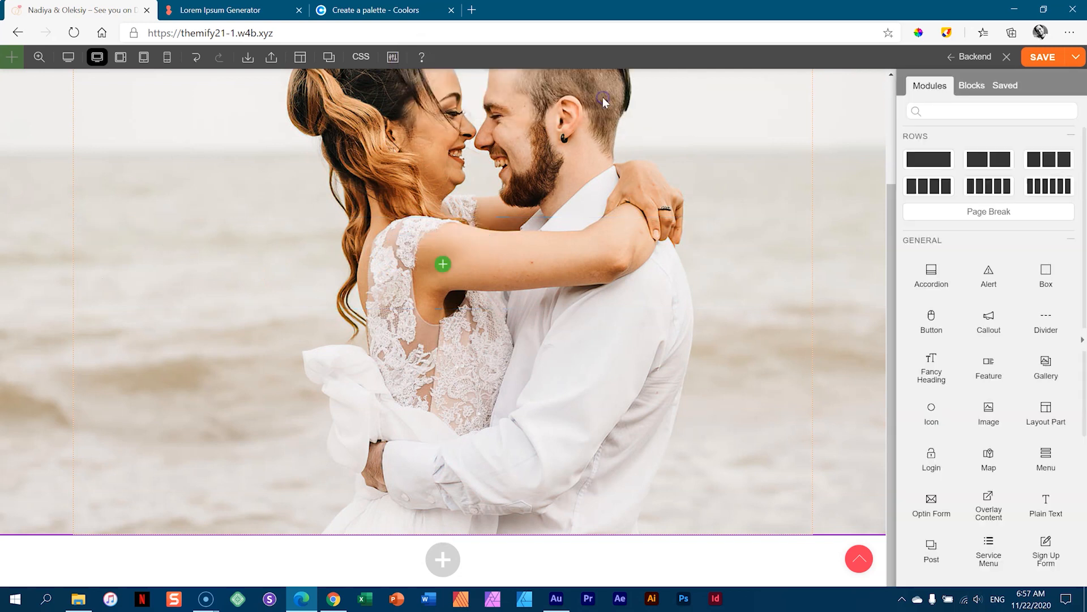
left_click(443, 266)
scroll(392, 340, "up", 3)
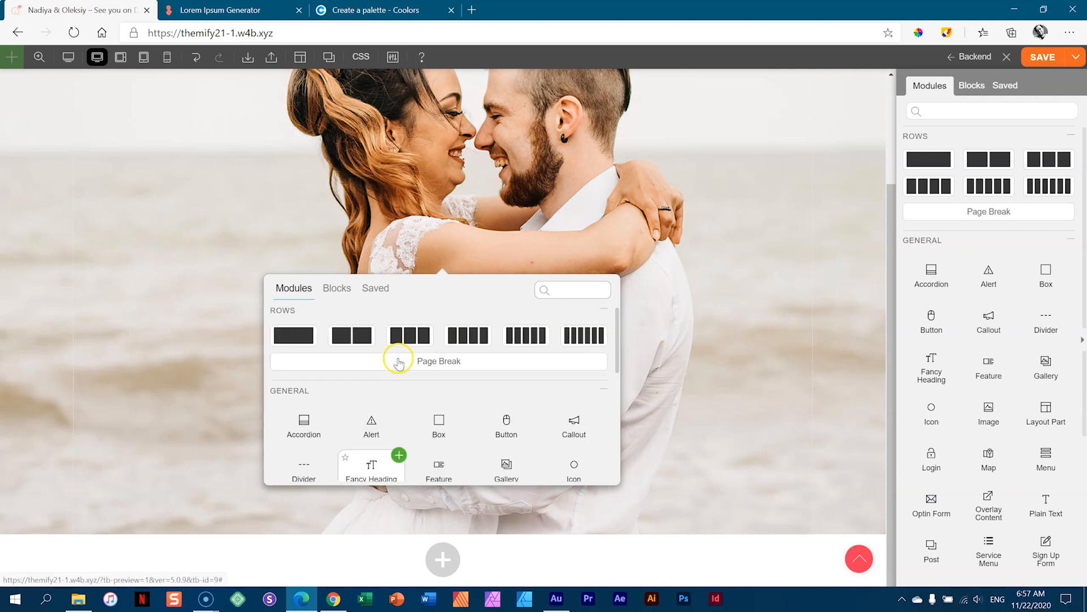
scroll(401, 354, "down", 2)
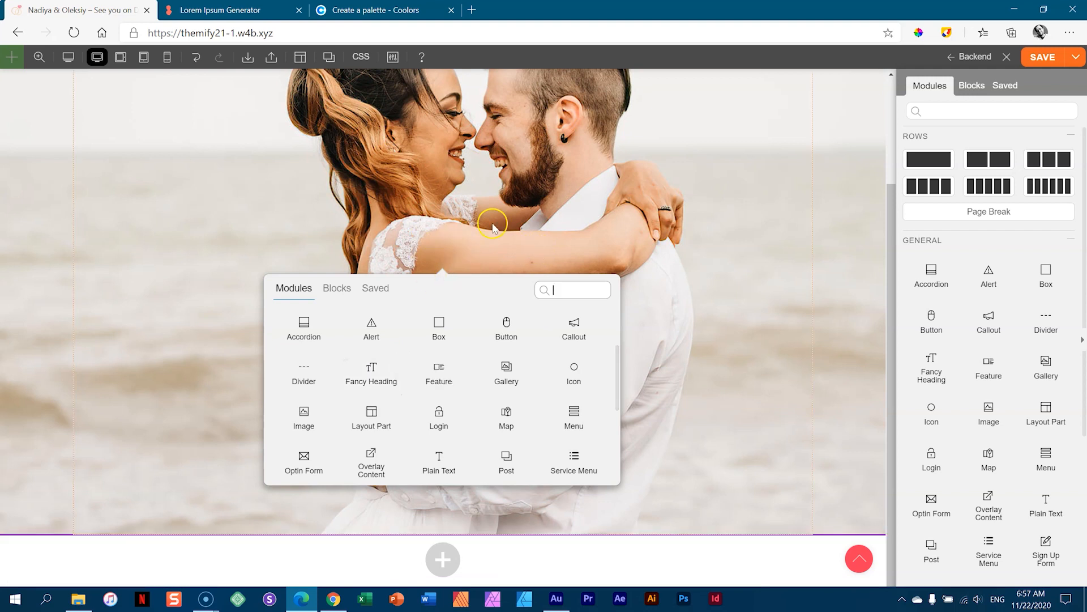
- Add a new Fancy Heading module to the hero row from the Modules popup
left_click_drag(385, 373, 384, 373)
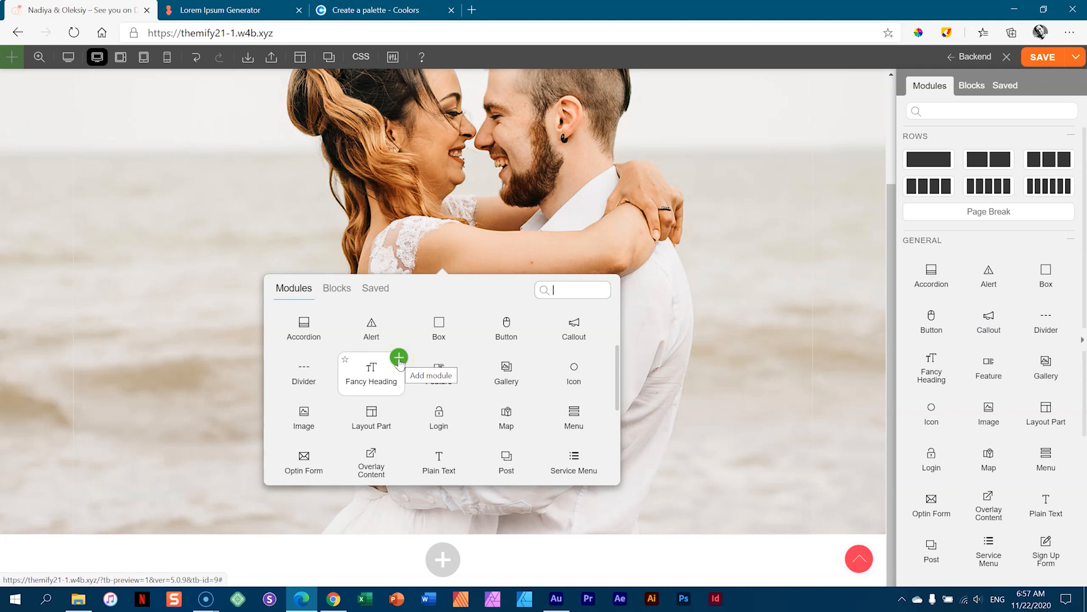
left_click(399, 358)
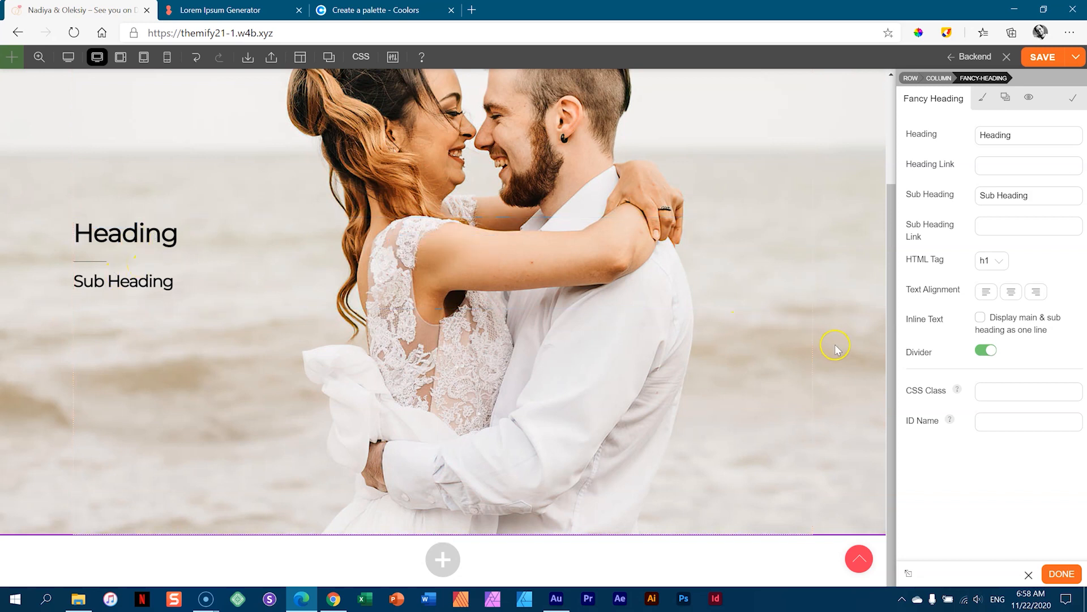
- Replace the placeholder heading text with 'We Are Engaged'
left_click_drag(1029, 135, 945, 136)
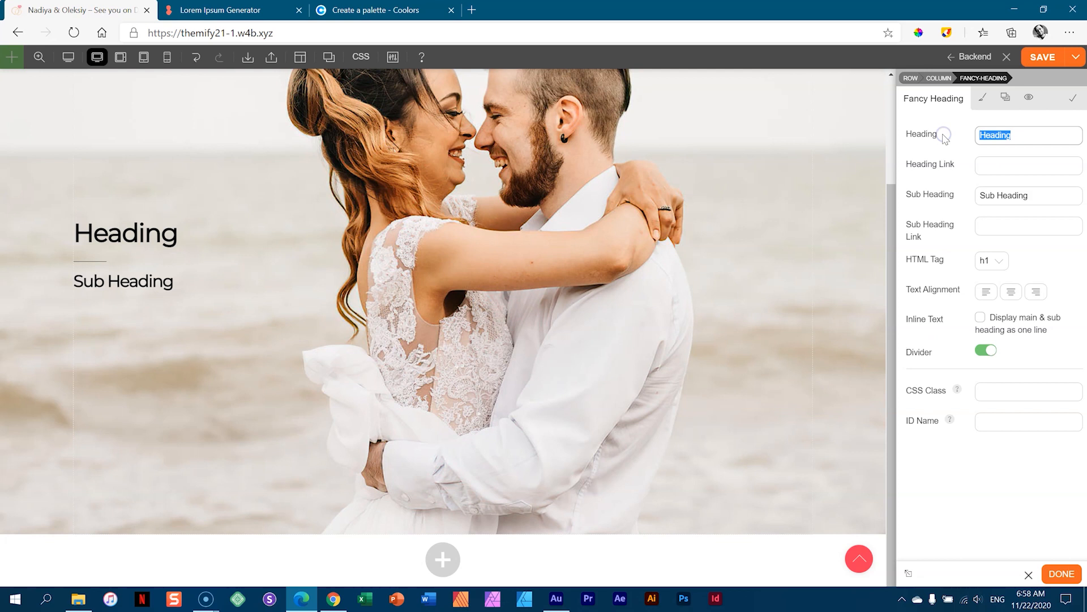
type("We aR")
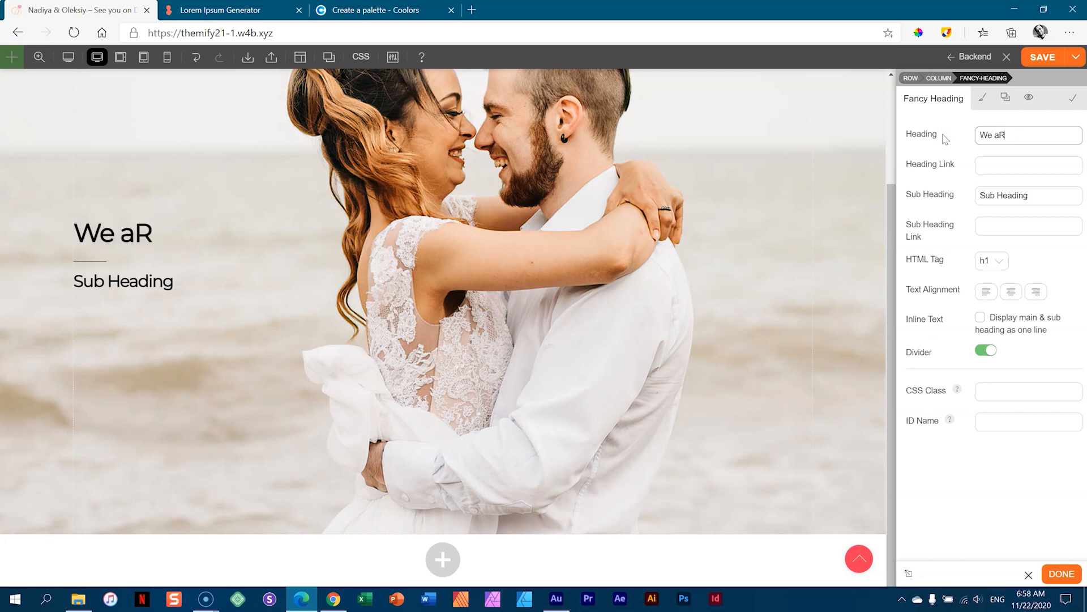
key("BackSpace")
key("BackSpace")
type("Arre E")
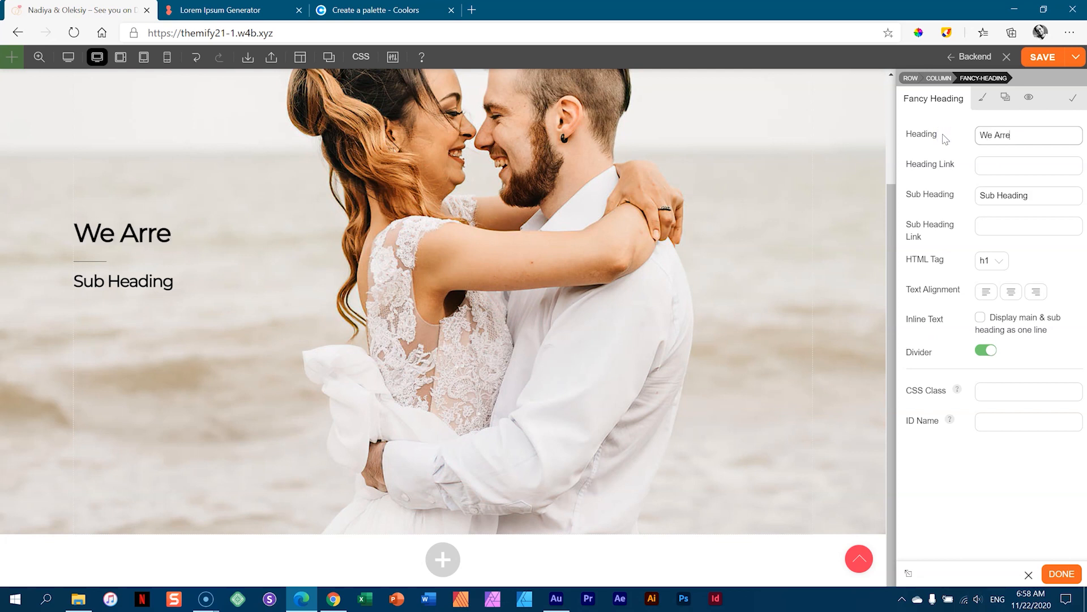
key("BackSpace")
key("BackSpace")
key("BackSpace")
key("BackSpace")
type("e Engaged")
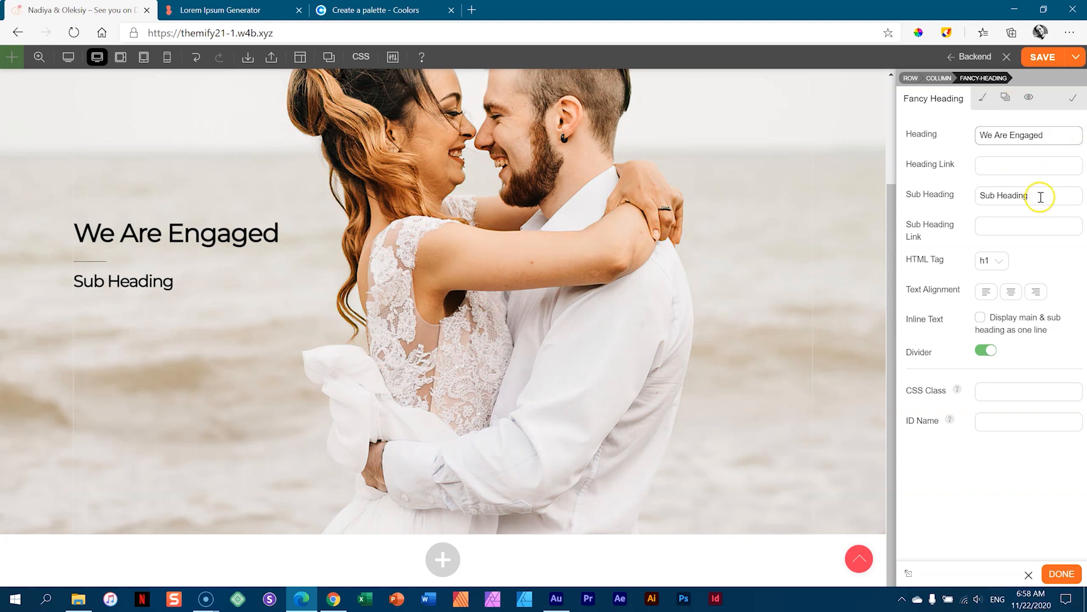
- Replace the placeholder sub heading with the couple's first names
left_click_drag(1044, 192, 936, 191)
type("N")
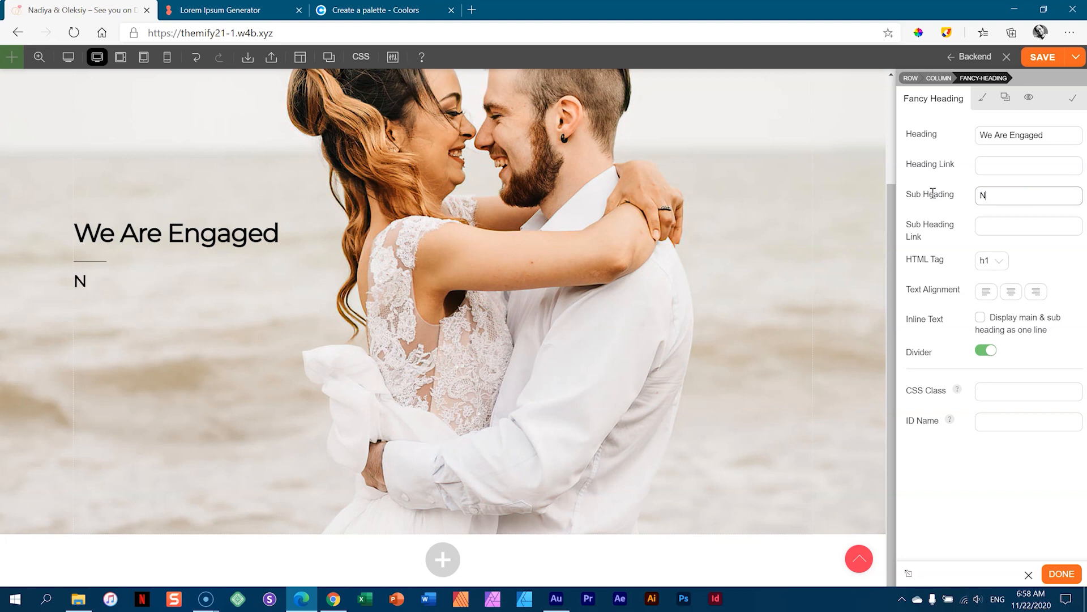
type("adiya & ")
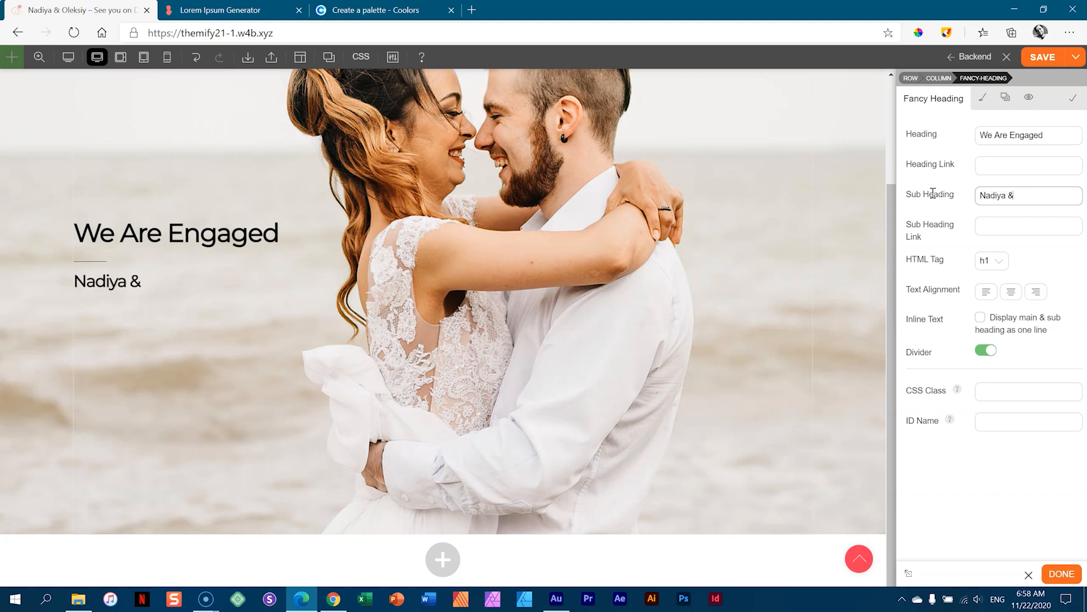
type("Oleksiy")
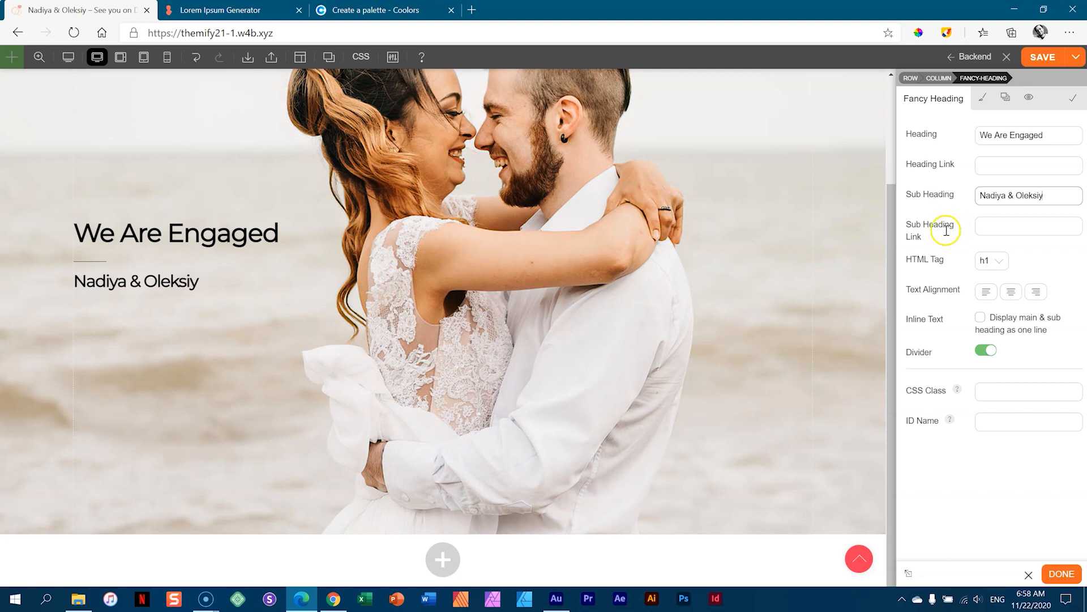
left_click(997, 265)
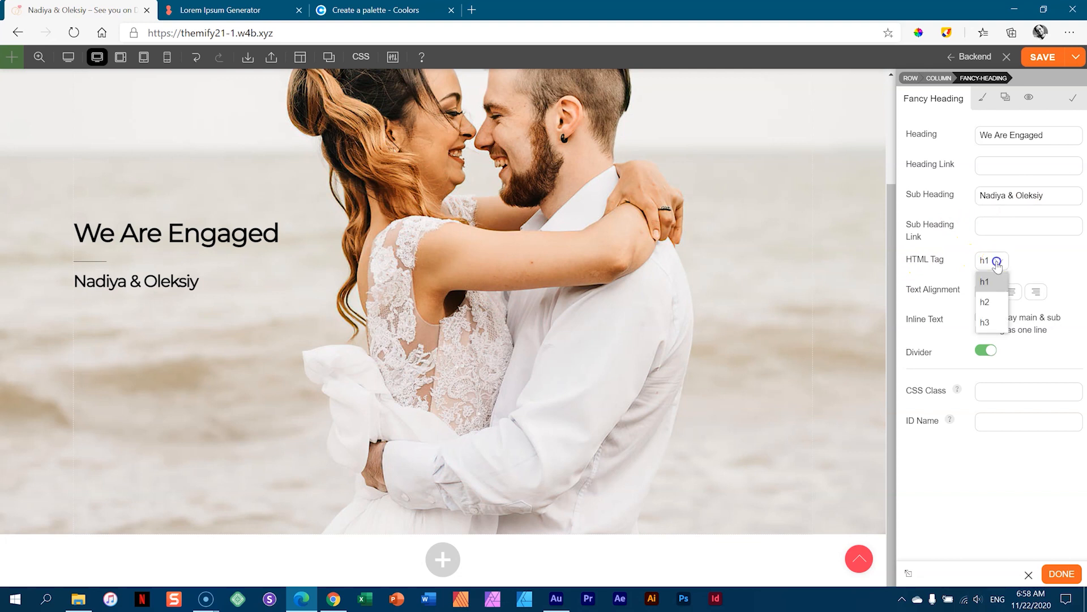
- Make the heading an h2, centre-align it, and keep the divider switched on
left_click(986, 302)
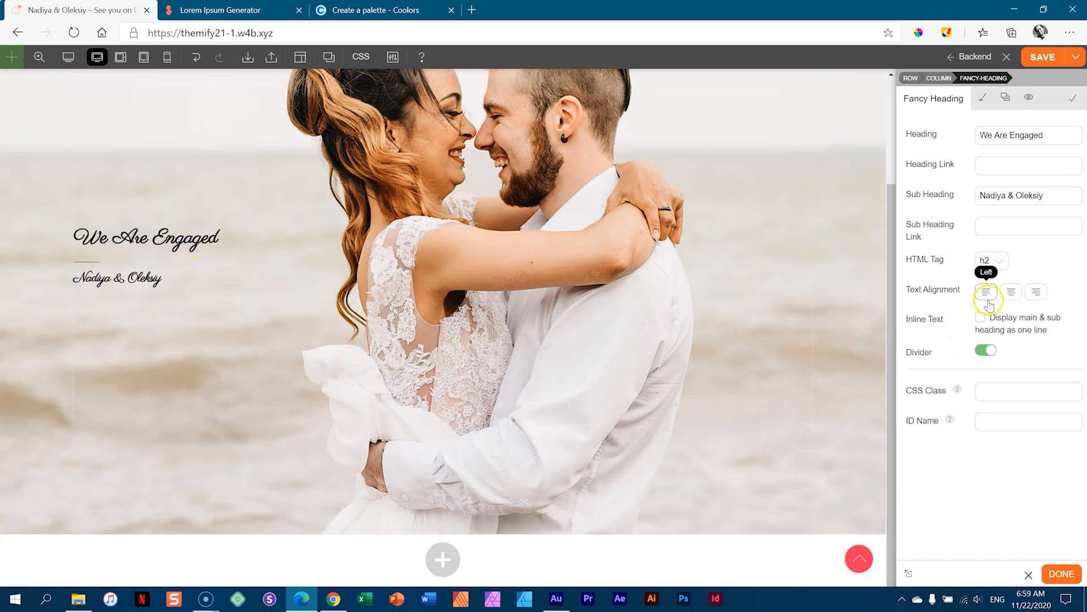
left_click(1011, 295)
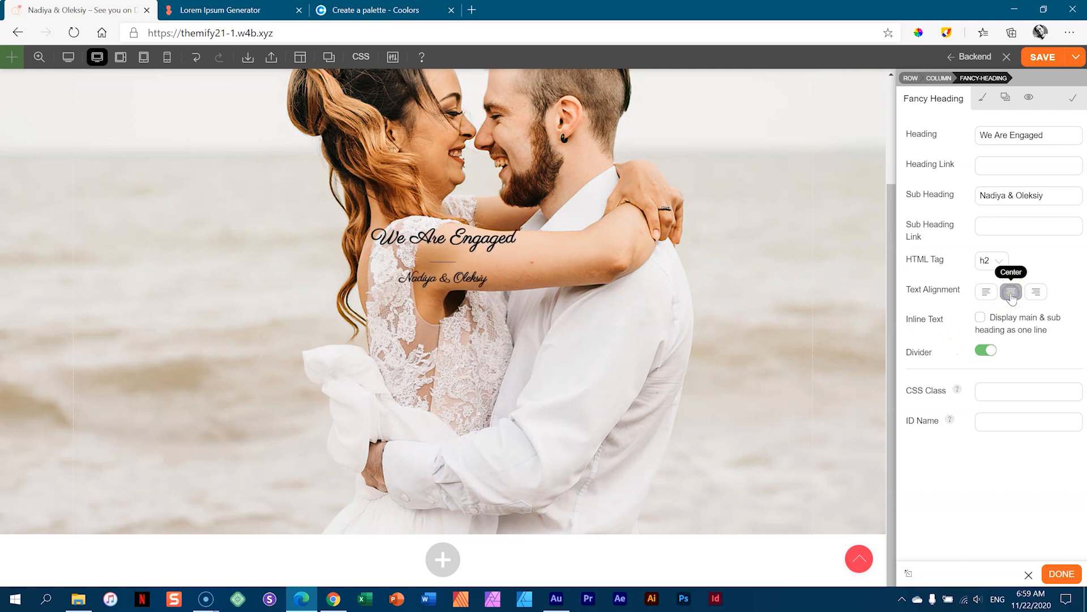
left_click(987, 351)
left_click(986, 351)
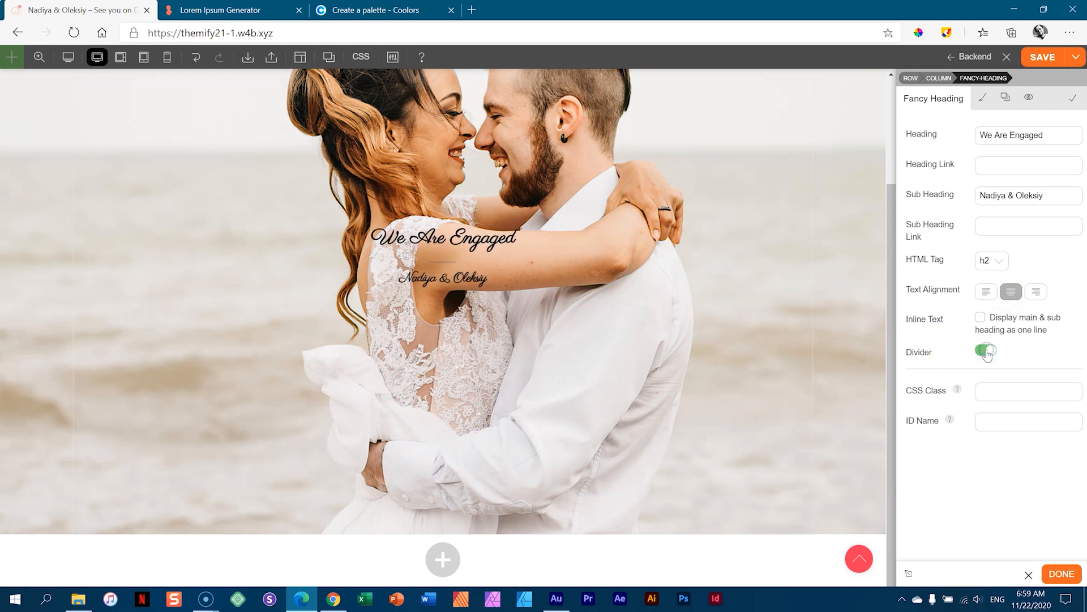
left_click(987, 352)
left_click(991, 357)
left_click(983, 102)
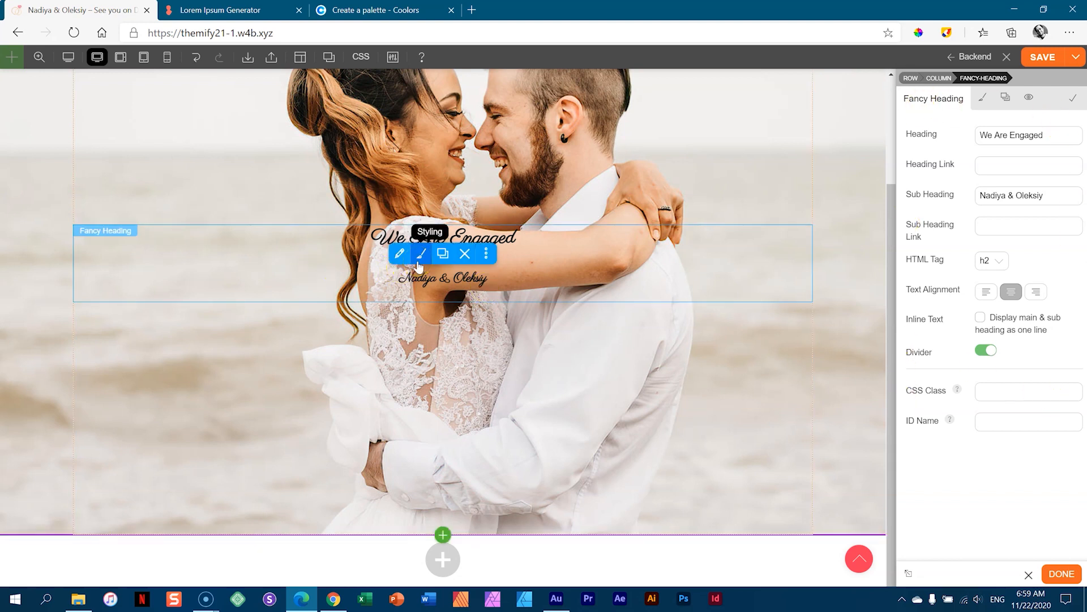
left_click(418, 265)
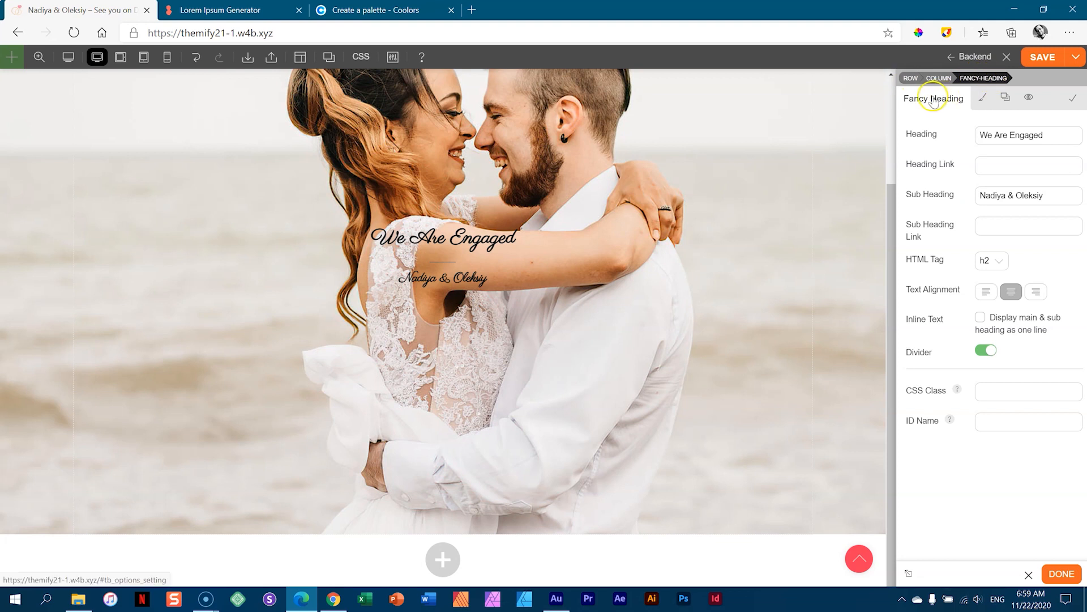
- Open the Fancy Heading's Styling tab and choose the Heading element to style
left_click(982, 104)
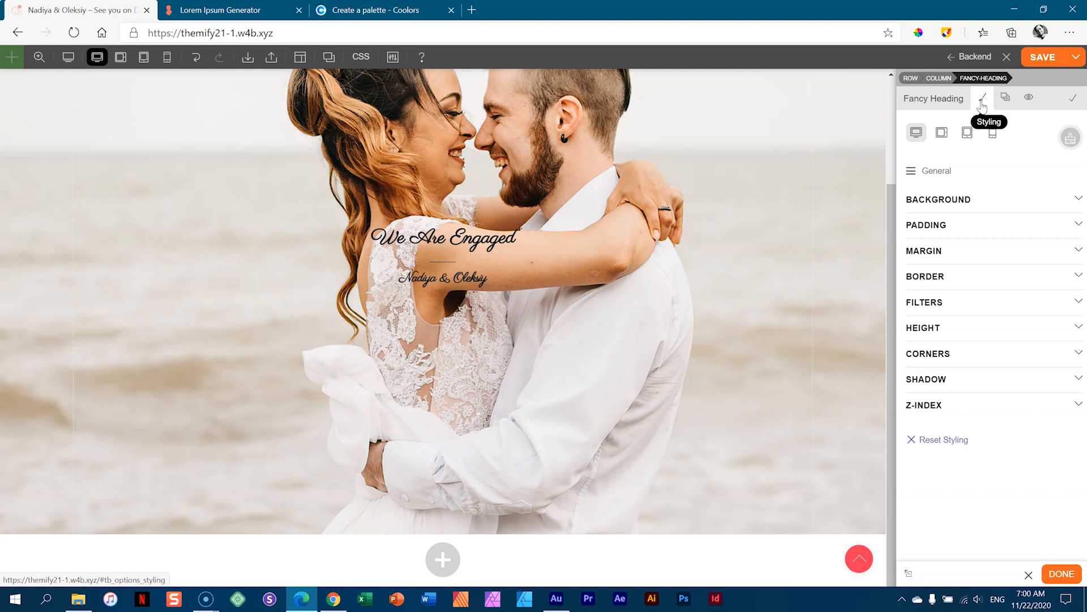
left_click(453, 234)
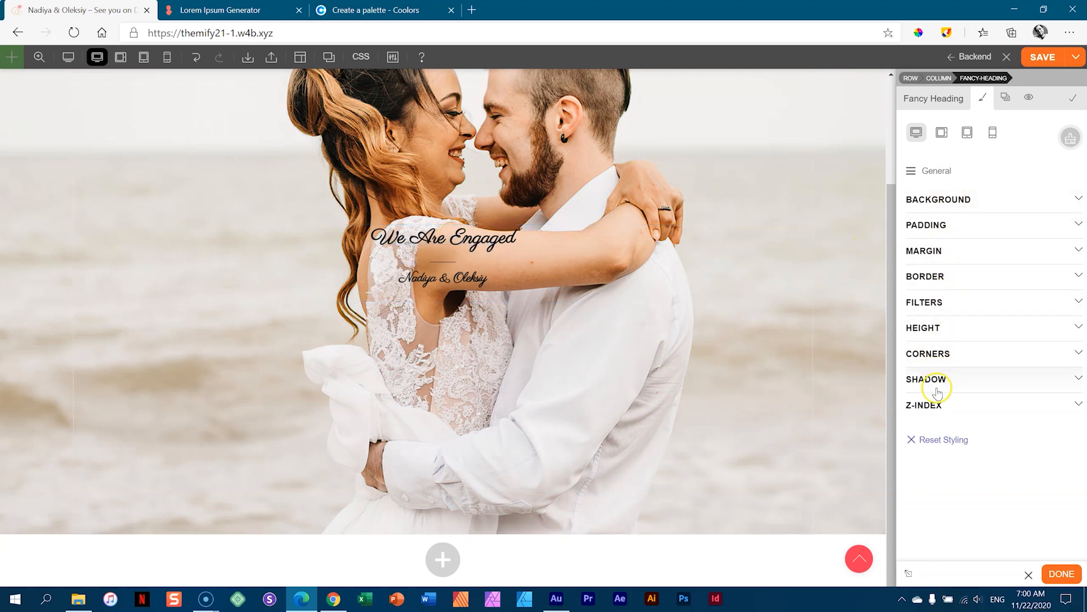
left_click(961, 212)
left_click(954, 209)
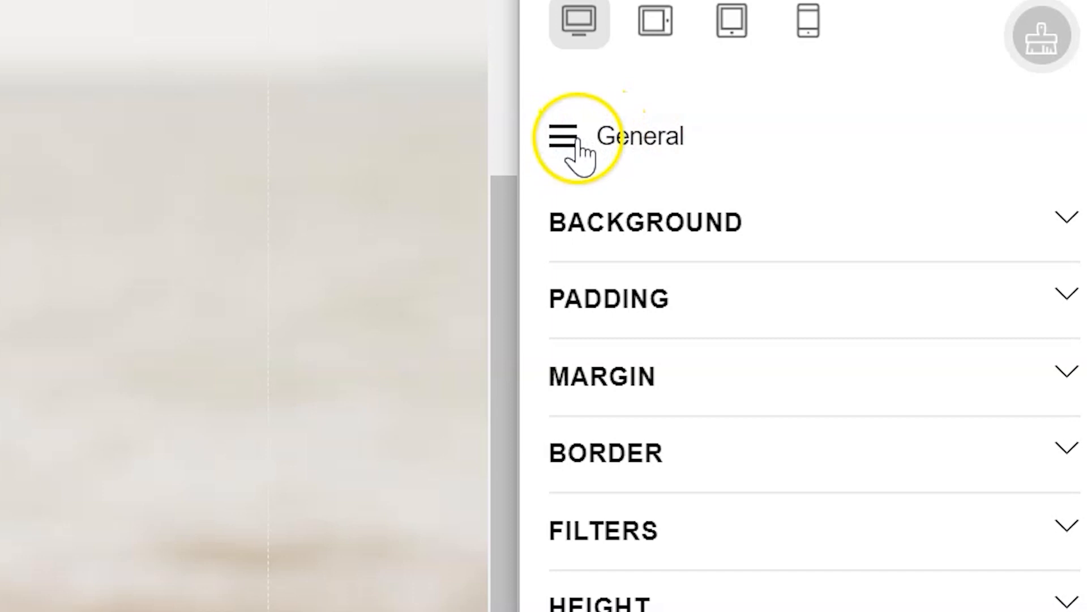
left_click(644, 148)
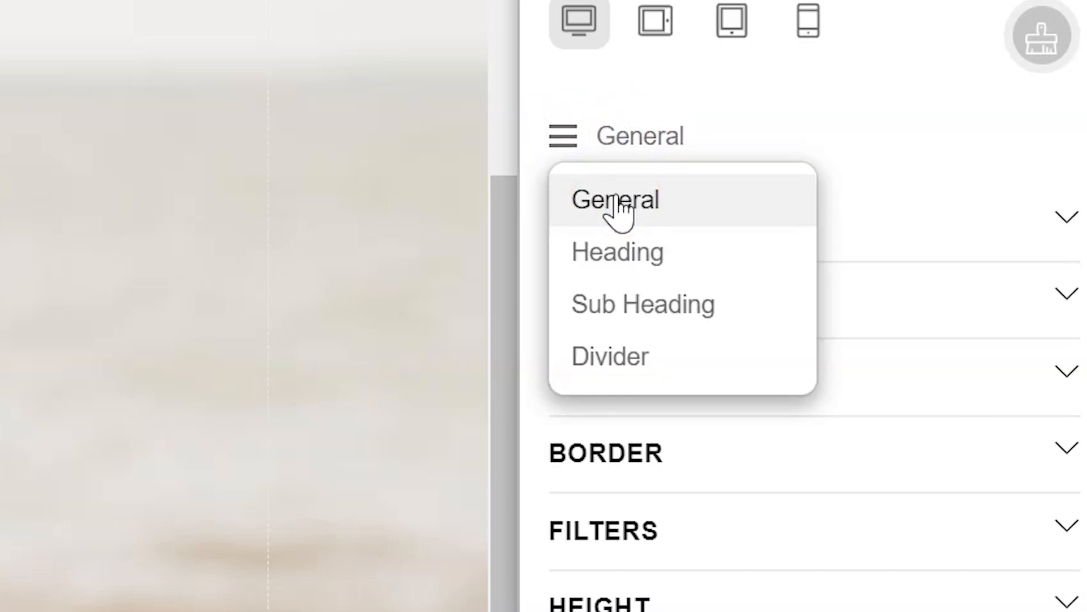
left_click(627, 251)
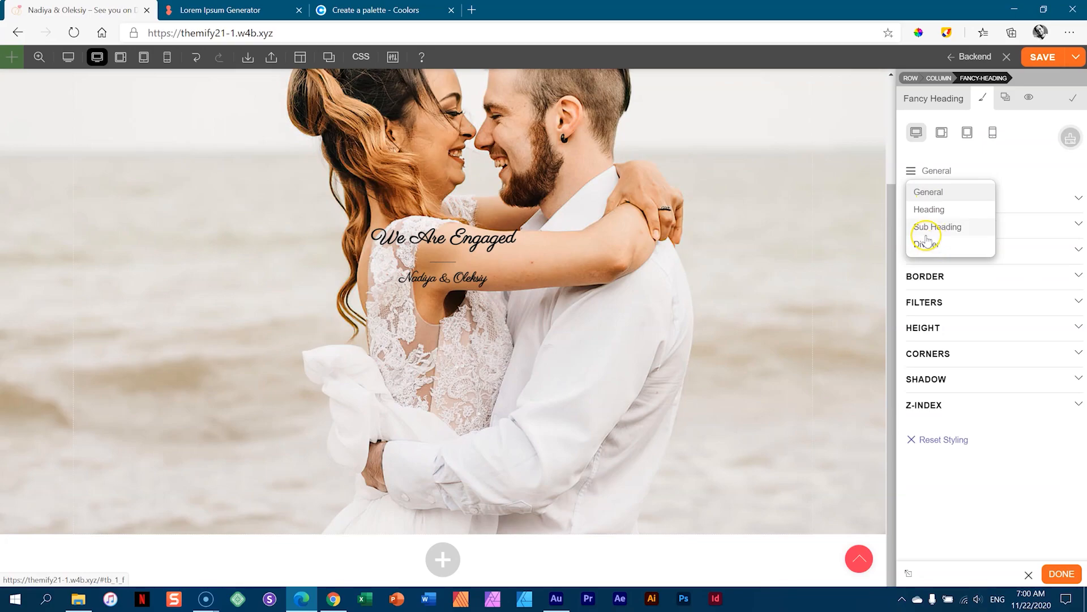
- Expand the heading's Font settings and delete unwanted swatches from the saved colour palette
left_click(935, 215)
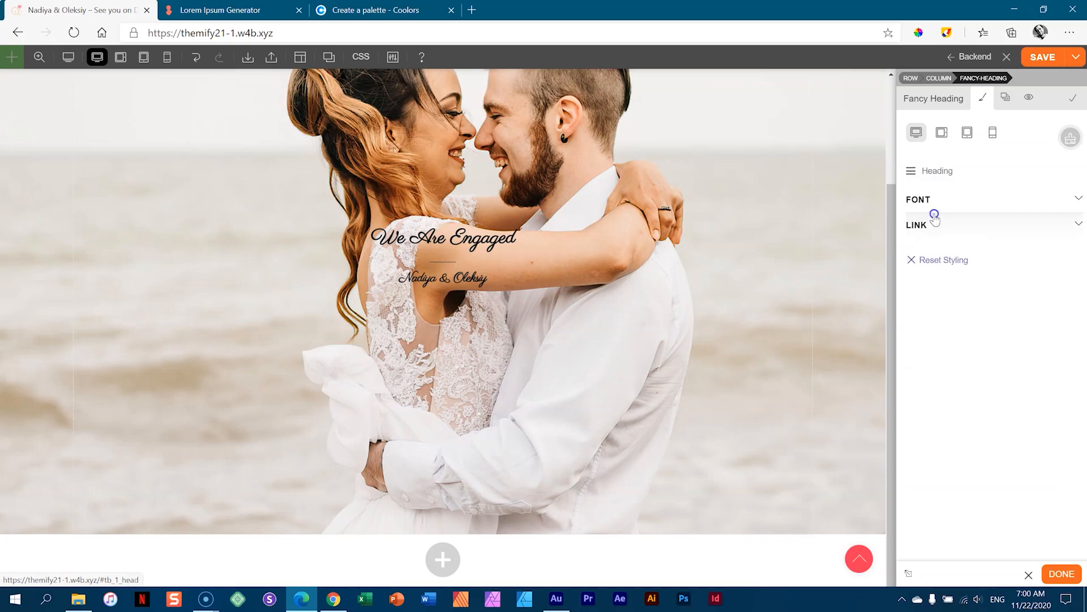
left_click(924, 209)
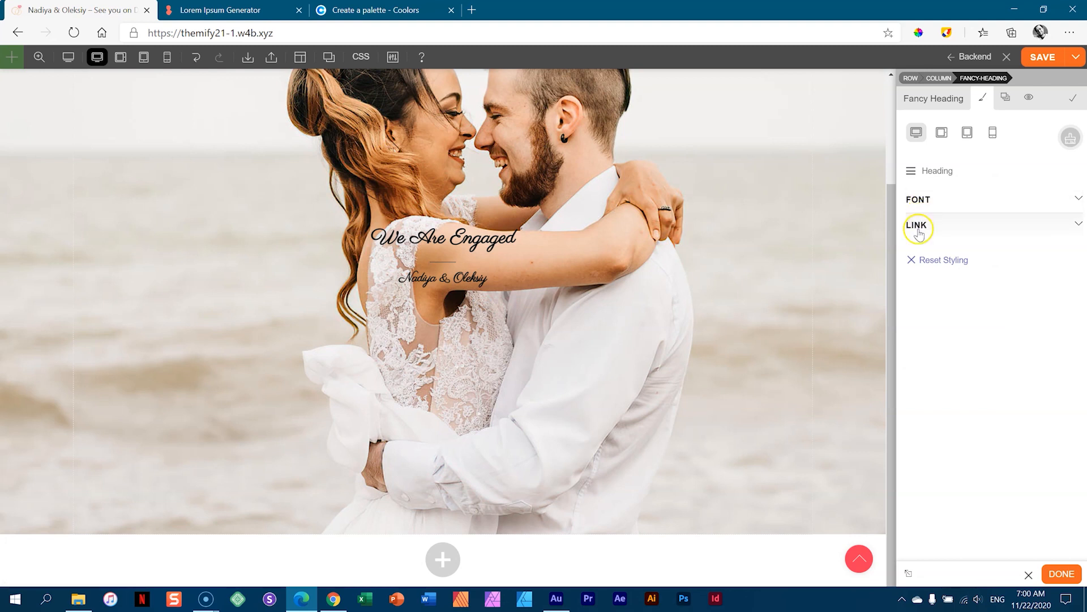
left_click(923, 203)
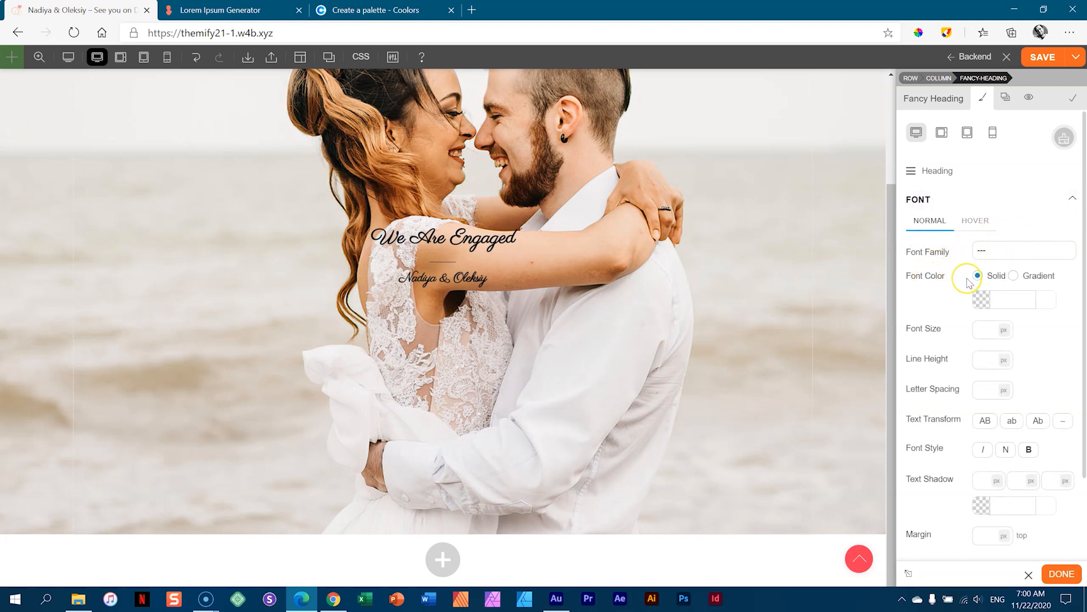
left_click(1007, 297)
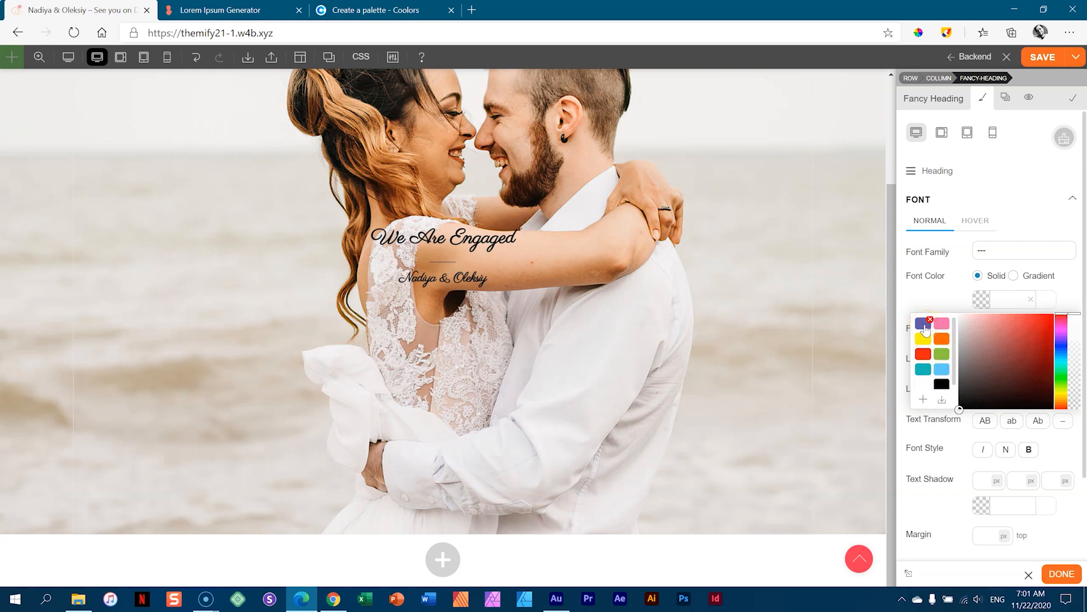
left_click(930, 320)
left_click(929, 320)
left_click(930, 319)
left_click(929, 320)
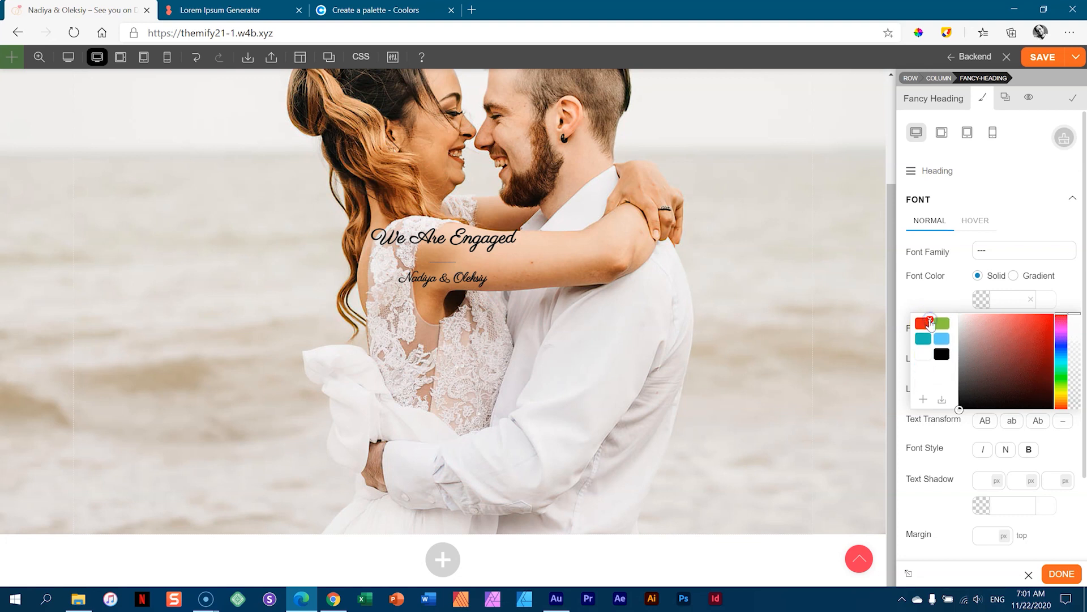
left_click(930, 319)
left_click(930, 320)
left_click(937, 323)
- Set the heading's font colour to white and its font size to 68 px
left_click(919, 326)
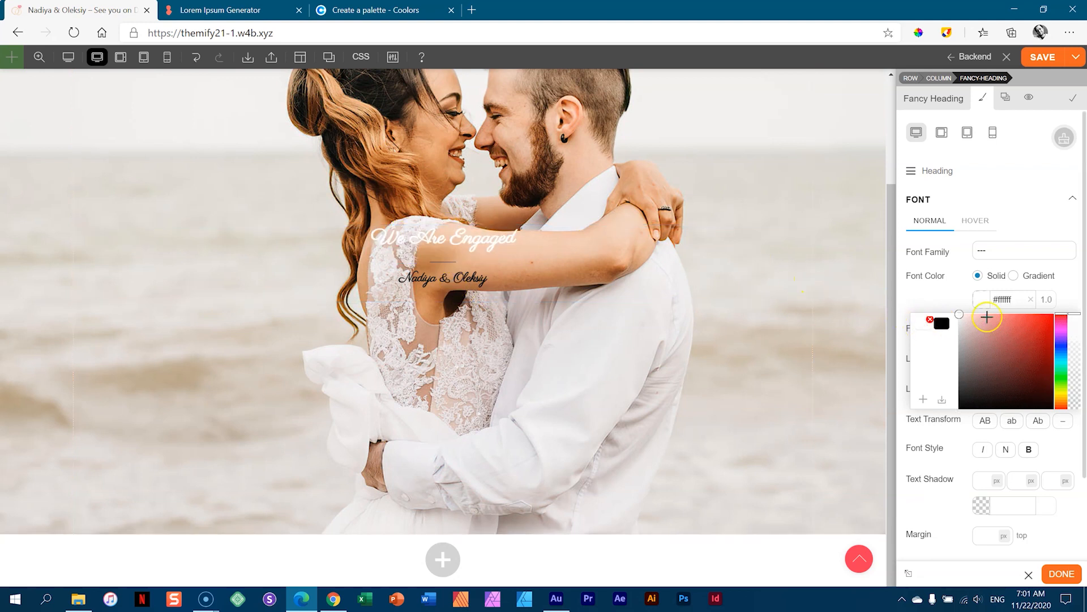
left_click(1072, 286)
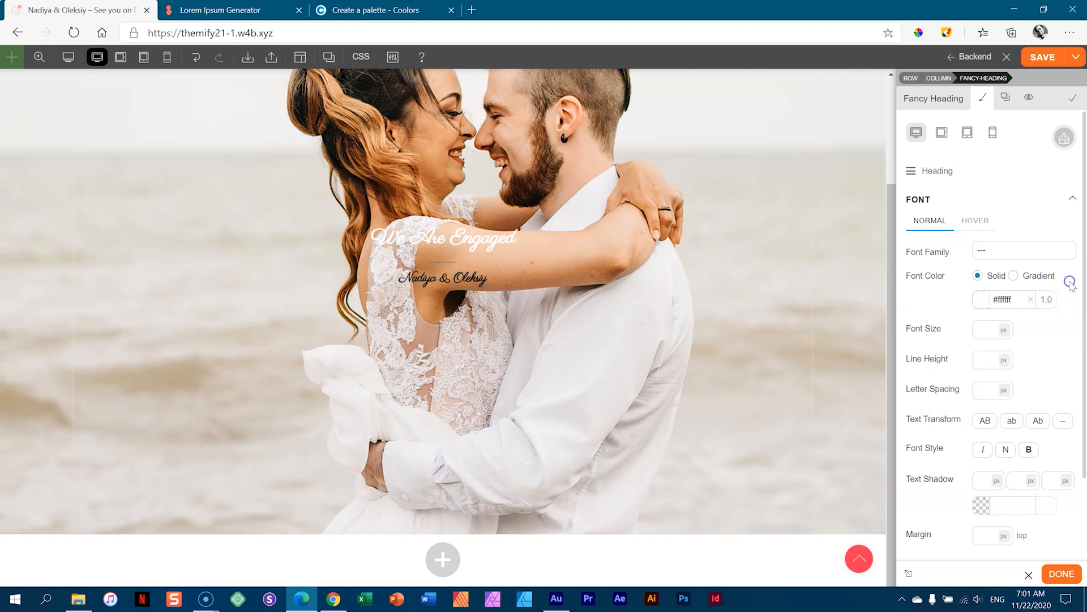
left_click(984, 327)
type("68")
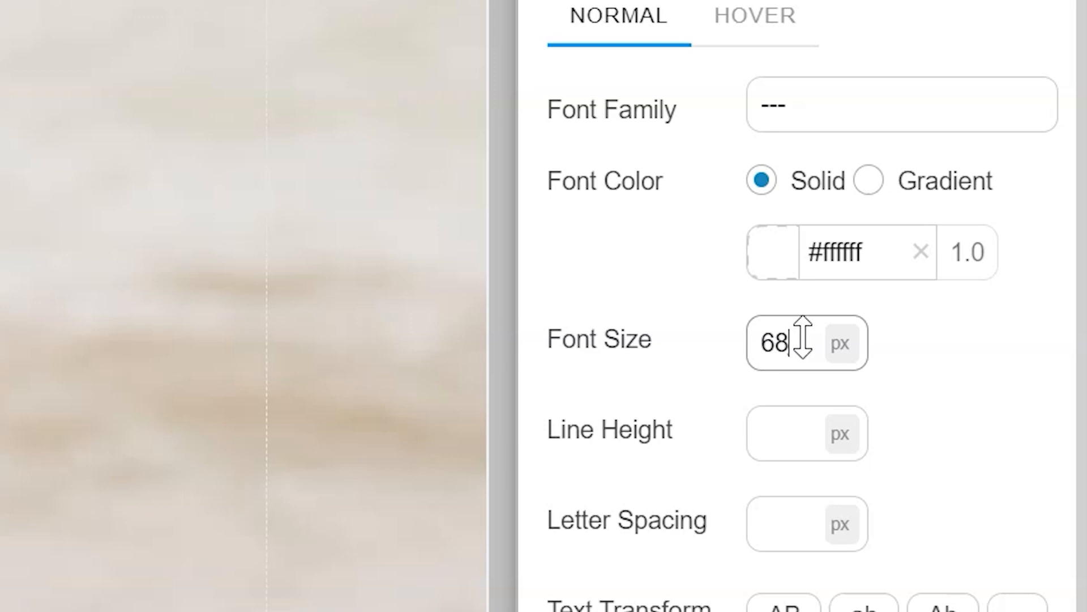
- Preview larger and smaller heading font sizes, settling on 120 px
left_click_drag(803, 337, 855, 0)
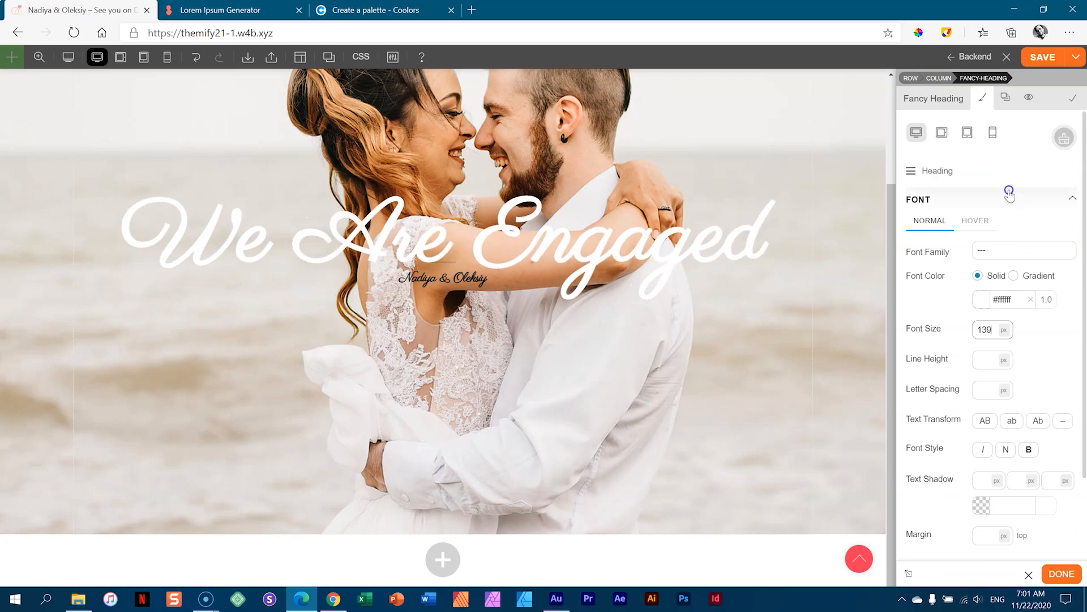
left_click_drag(1009, 193, 1005, 331)
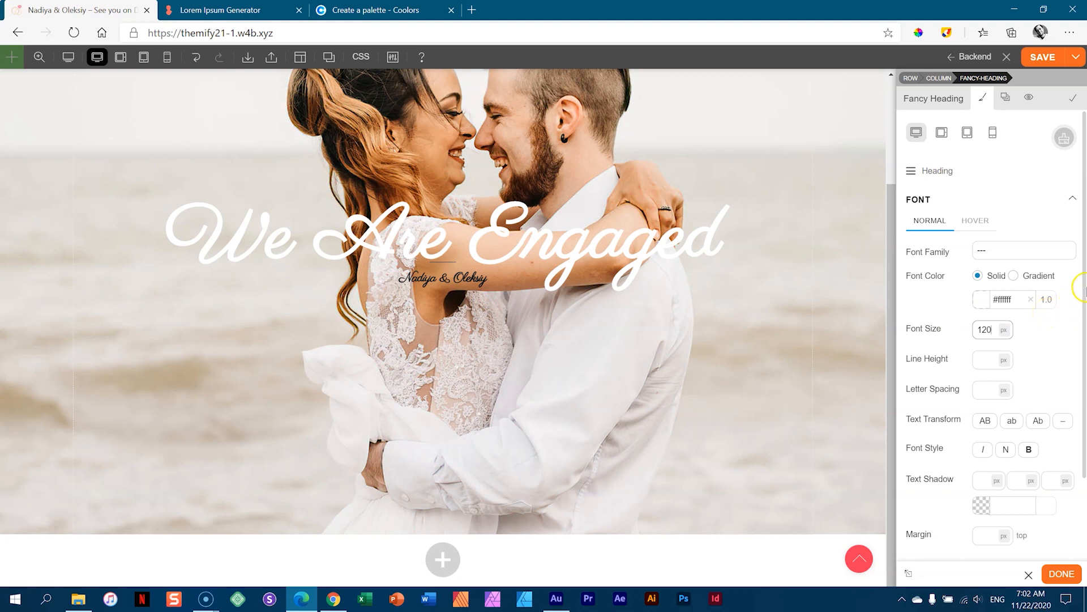
left_click_drag(1082, 289, 1084, 346)
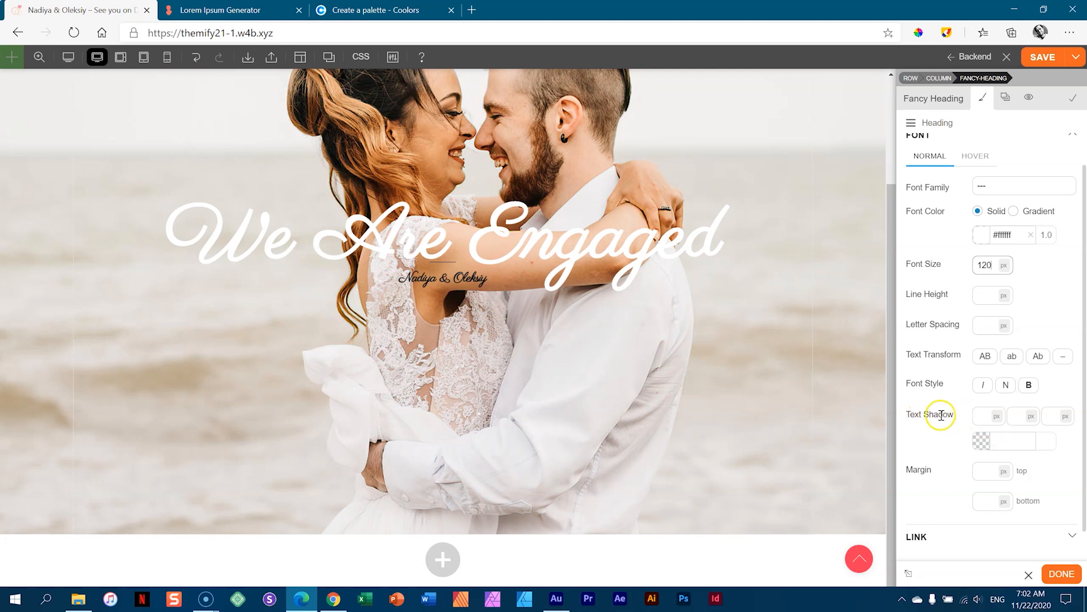
- Copy the Eerie Black hex 1F1D1A from Coolors for the heading's text shadow colour
left_click(1005, 440)
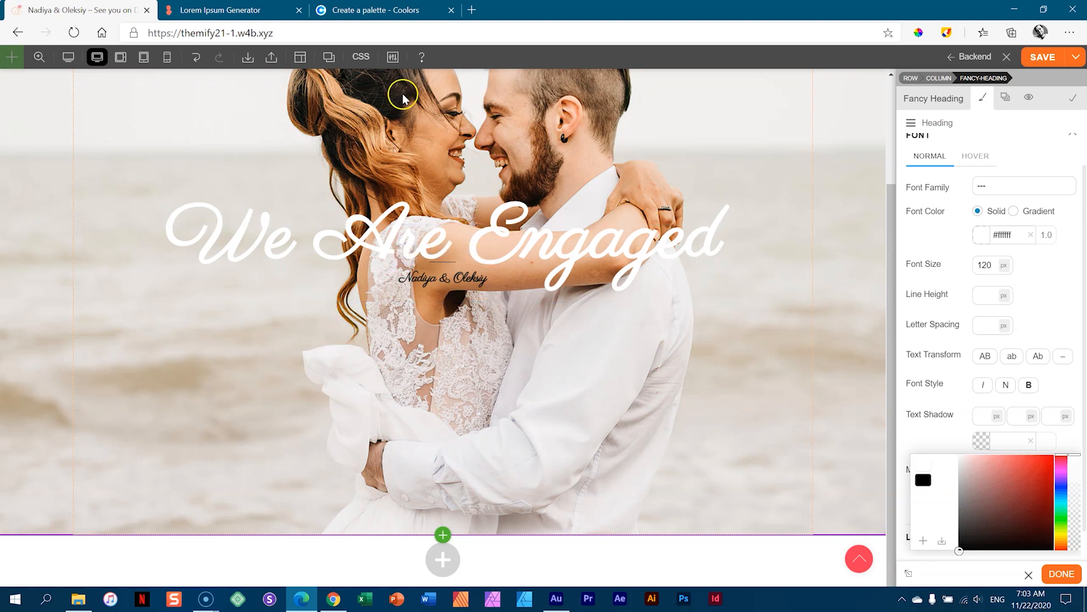
left_click(408, 10)
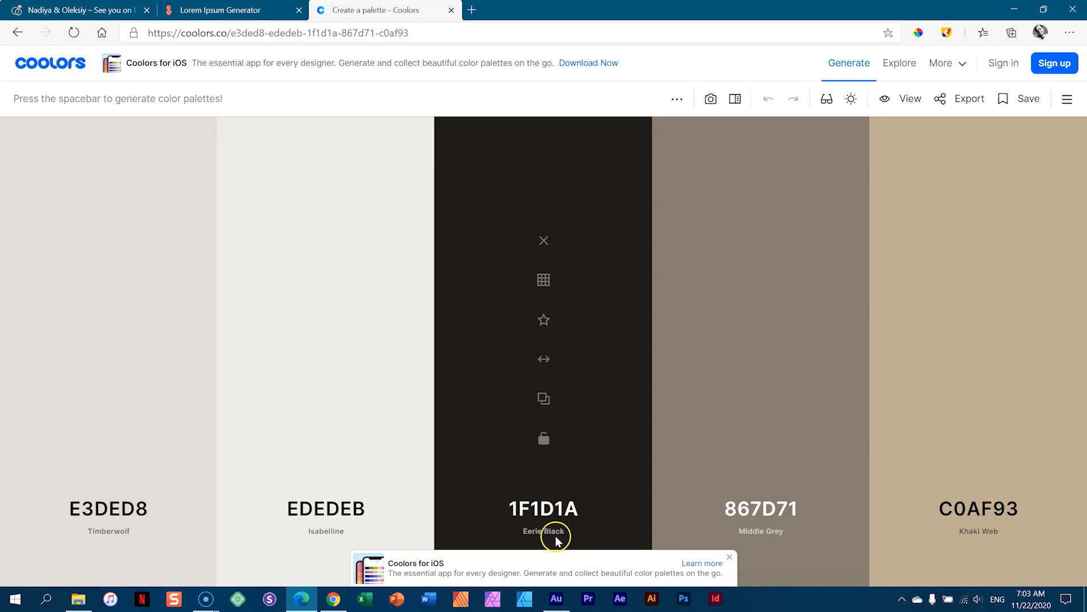
left_click(542, 401)
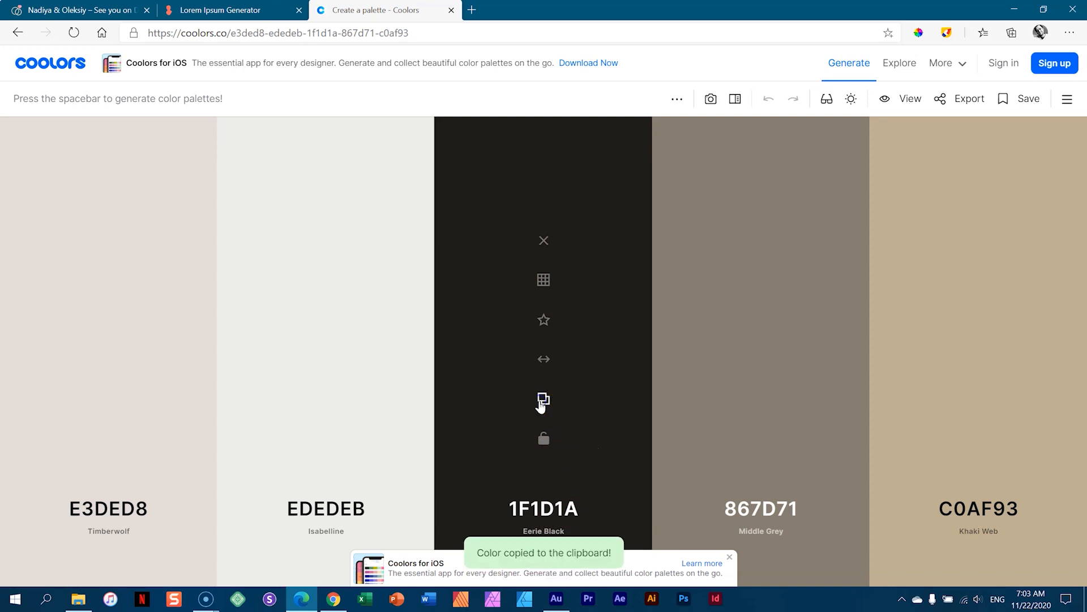
left_click(88, 9)
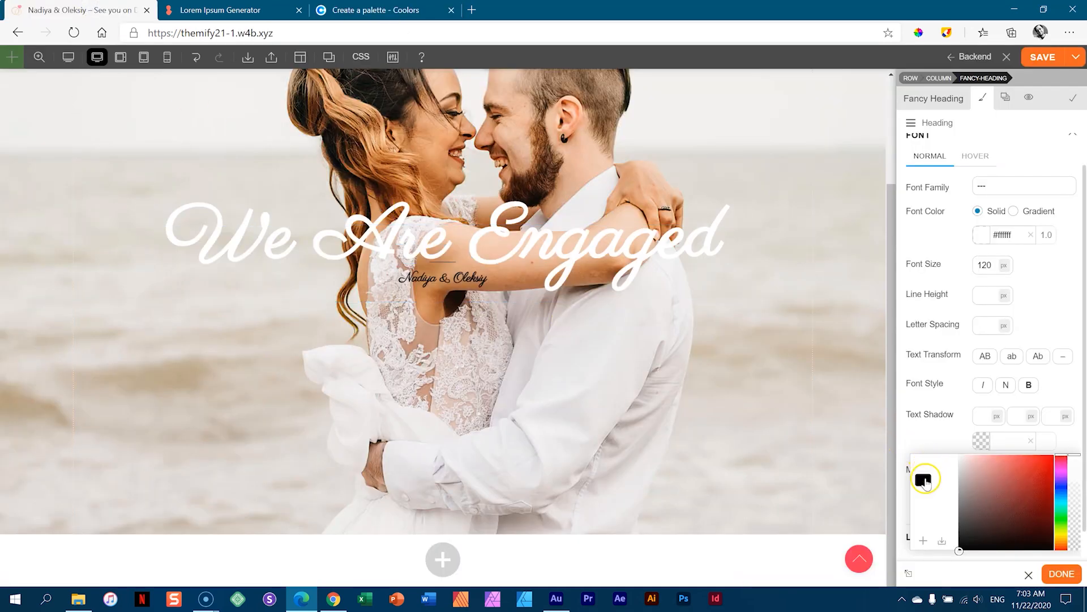
- Set the text shadow colour to #1f1d1a, saving it as a swatch
left_click(1008, 444)
key("ctrl+v")
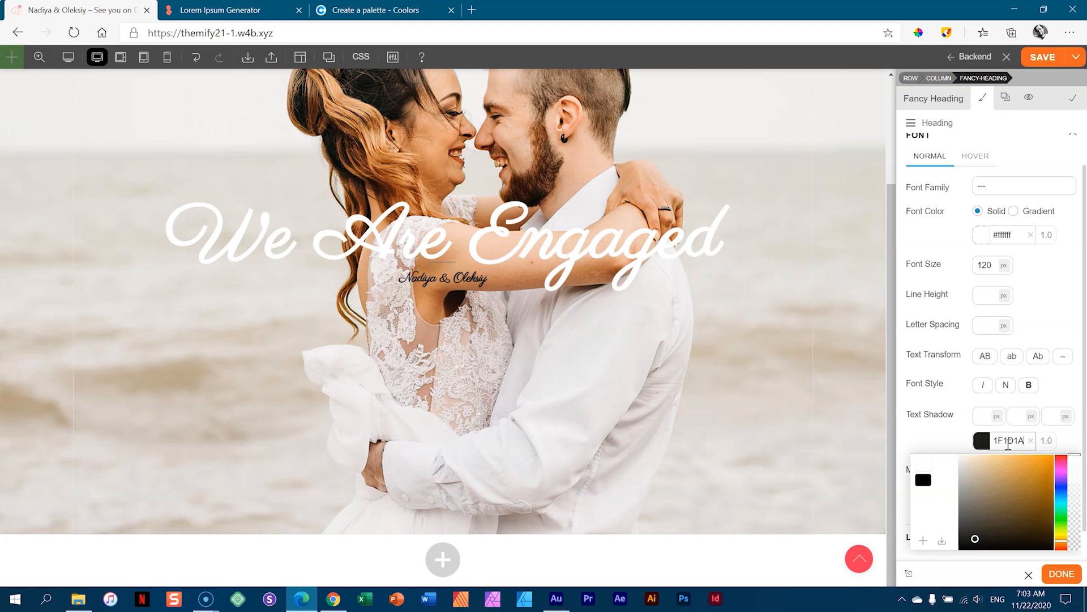
left_click(922, 542)
left_click(930, 492)
left_click(942, 442)
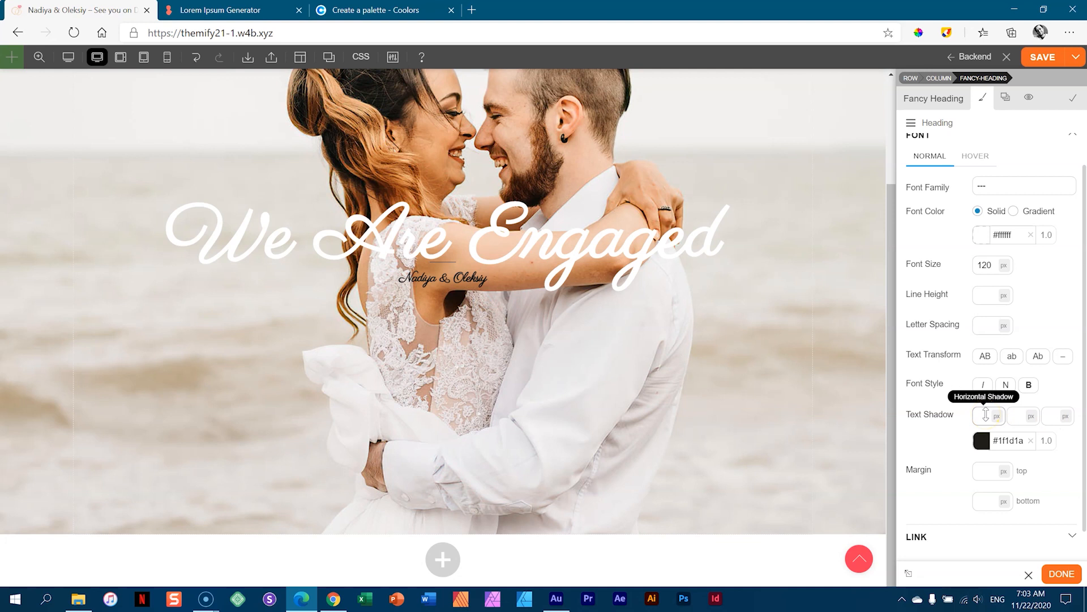
- Give the text shadow offsets 6 and 5 px, 12 px blur and 0.2 opacity
type("3")
key("Up")
key("Up")
key("Up")
left_click(1012, 411)
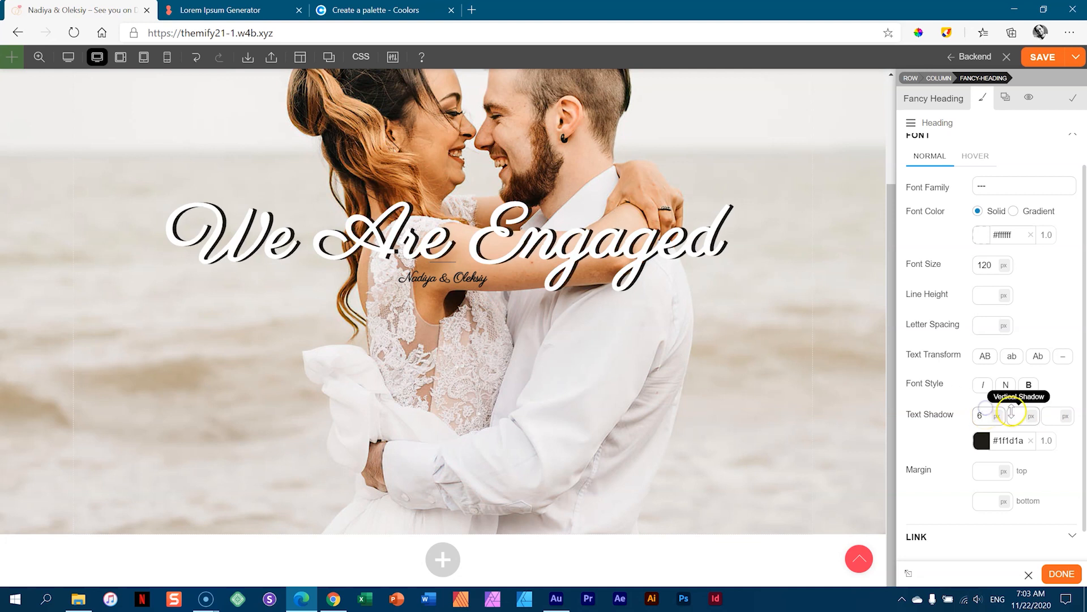
type("1")
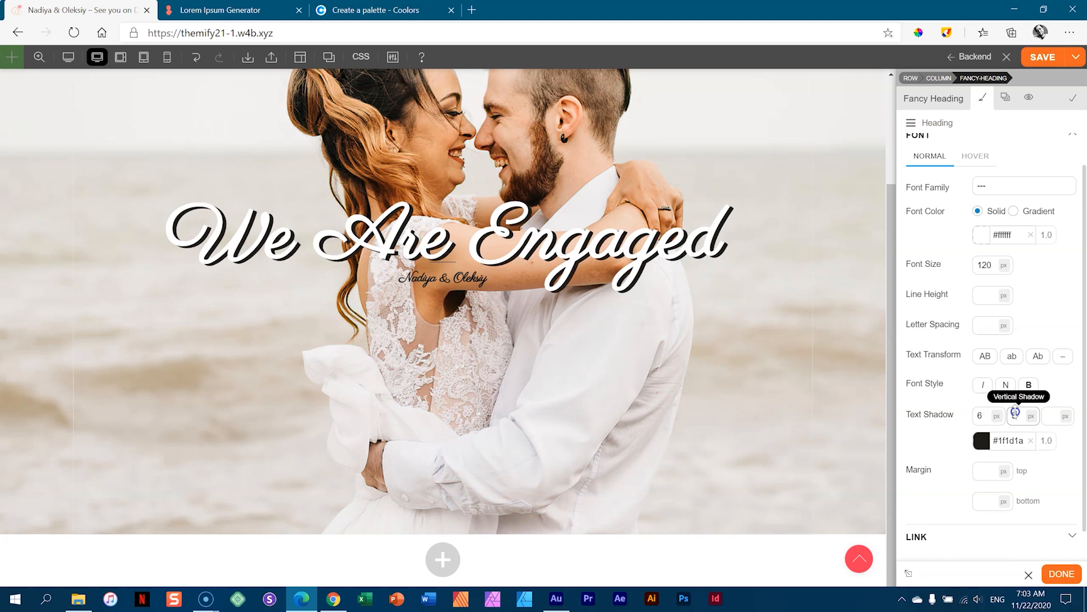
key("Up")
key("Up")
key("Up")
key("Up")
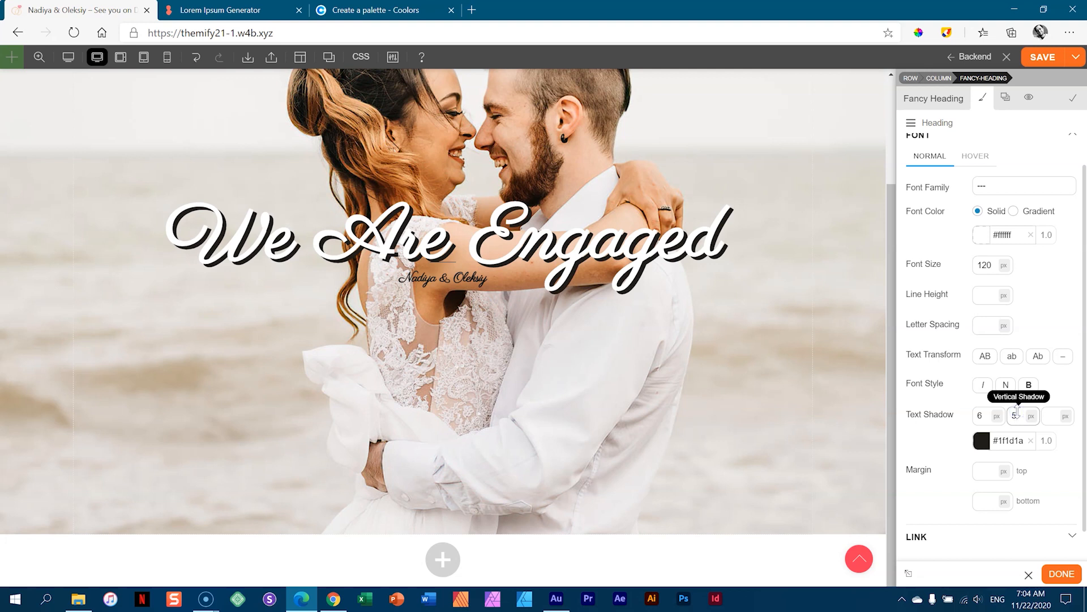
left_click(1024, 409)
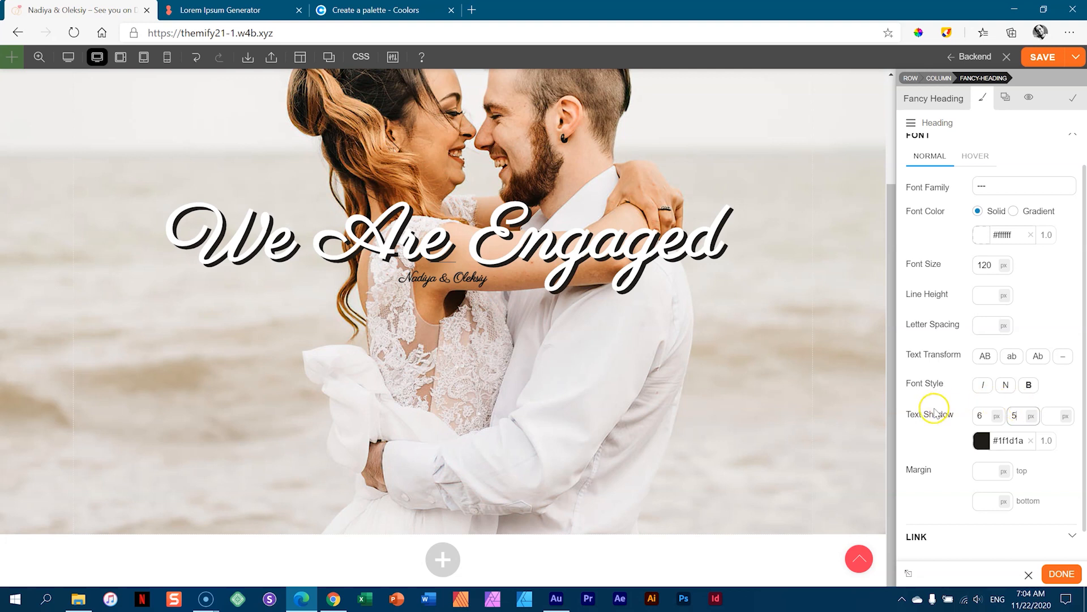
left_click(1054, 414)
type("16")
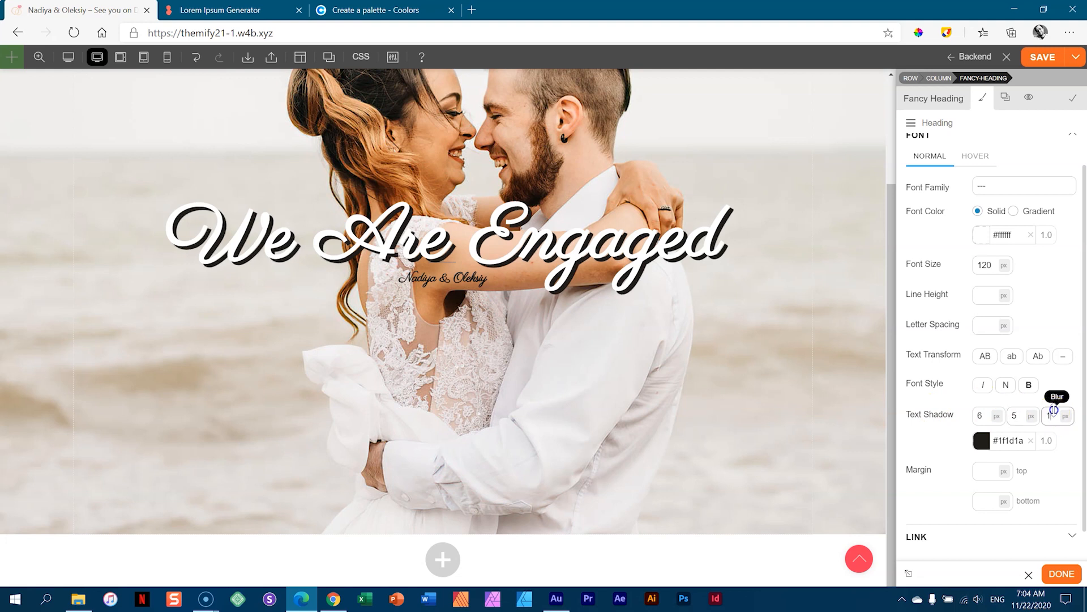
left_click_drag(1054, 392, 1054, 395)
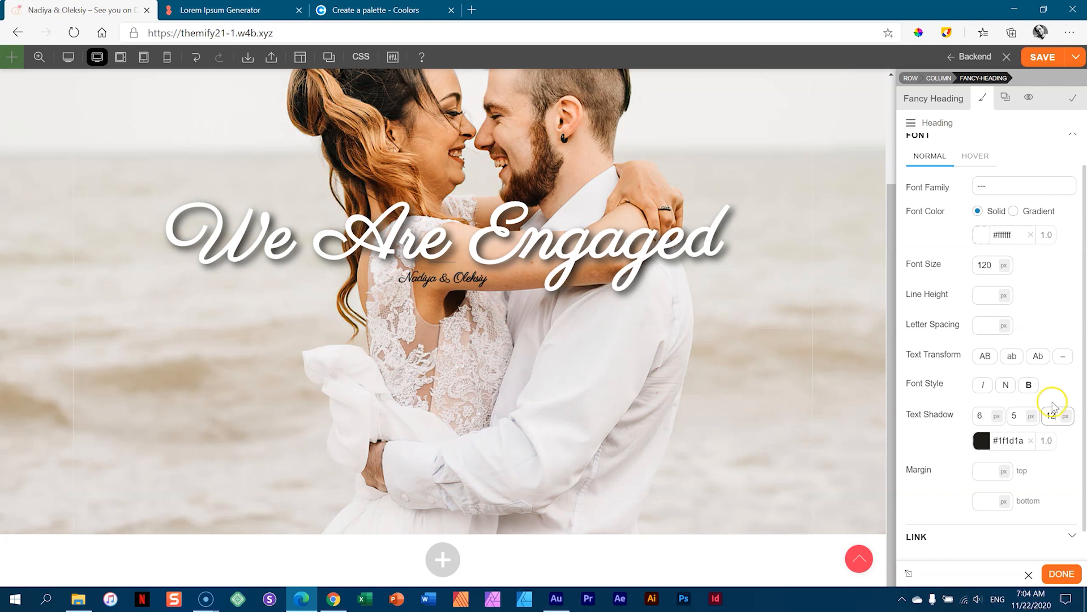
left_click(1049, 440)
left_click_drag(1074, 455, 1074, 528)
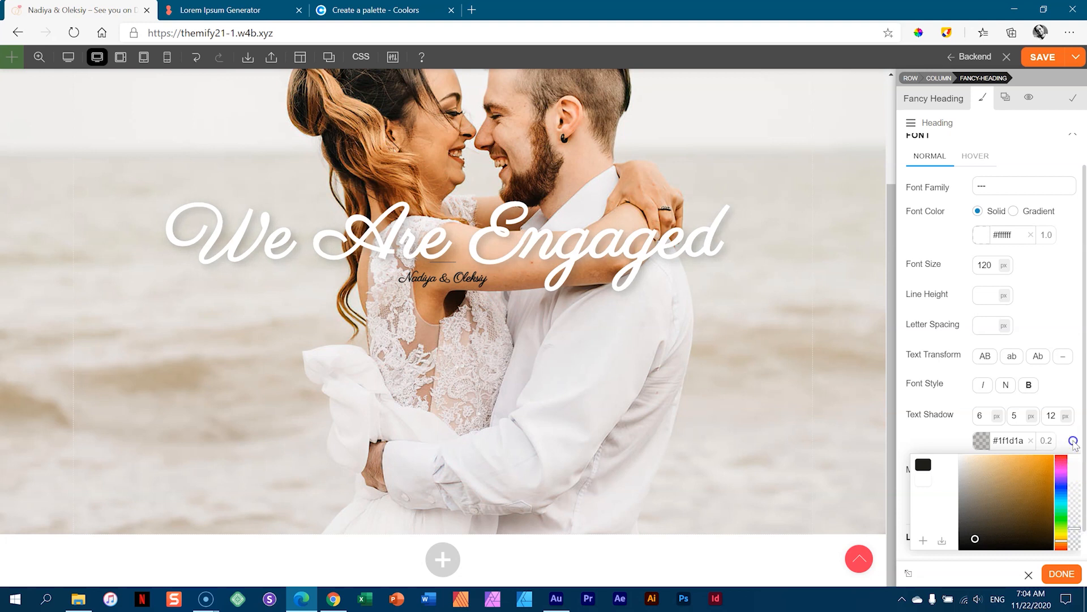
left_click(726, 239)
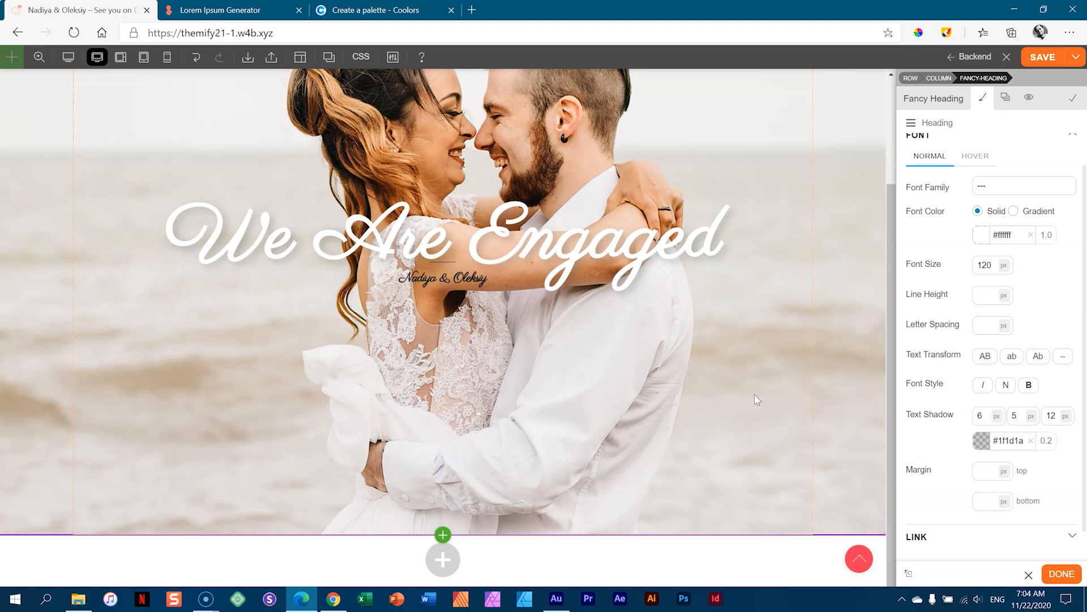
- Increase the heading font size to 143 px
left_click(986, 265)
left_click_drag(988, 264, 993, 243)
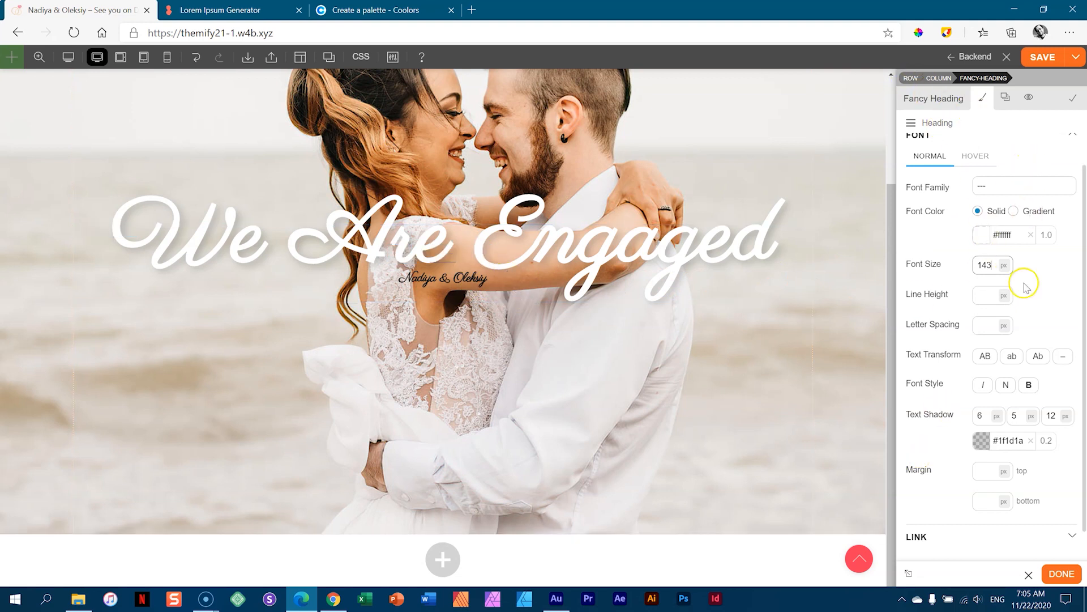
scroll(1080, 198, "up", 2)
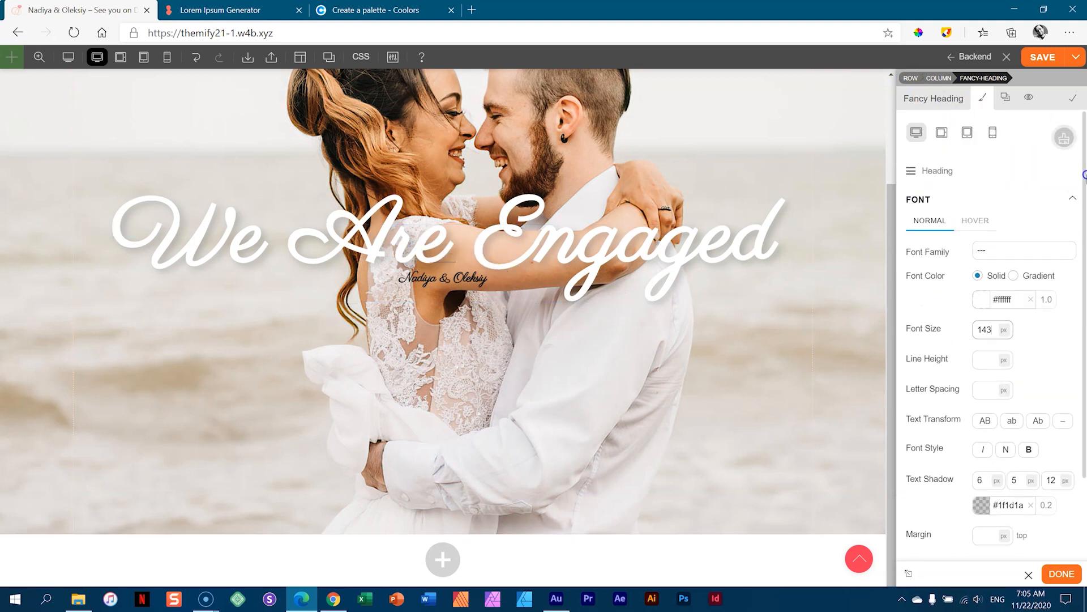
- Switch the styling to the Sub Heading and set its font size to 48 px
left_click(930, 172)
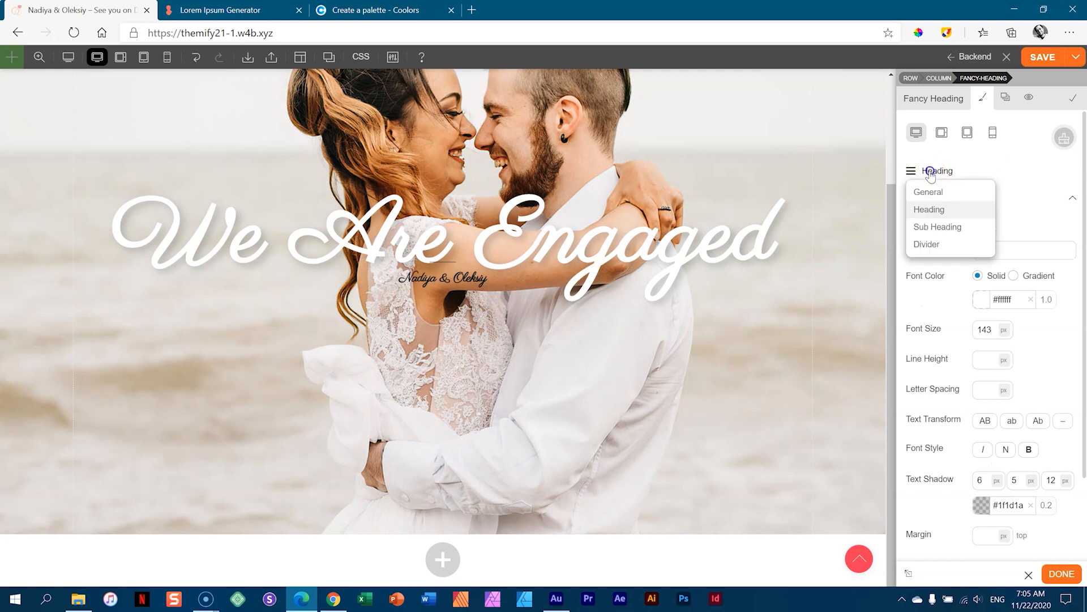
left_click(937, 226)
left_click(930, 202)
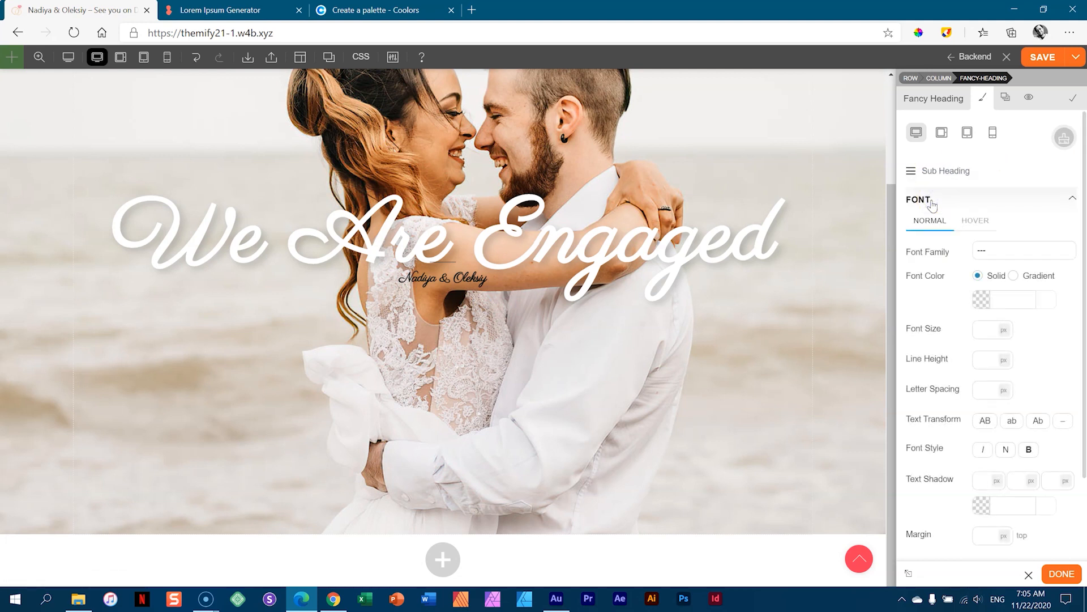
left_click(1011, 300)
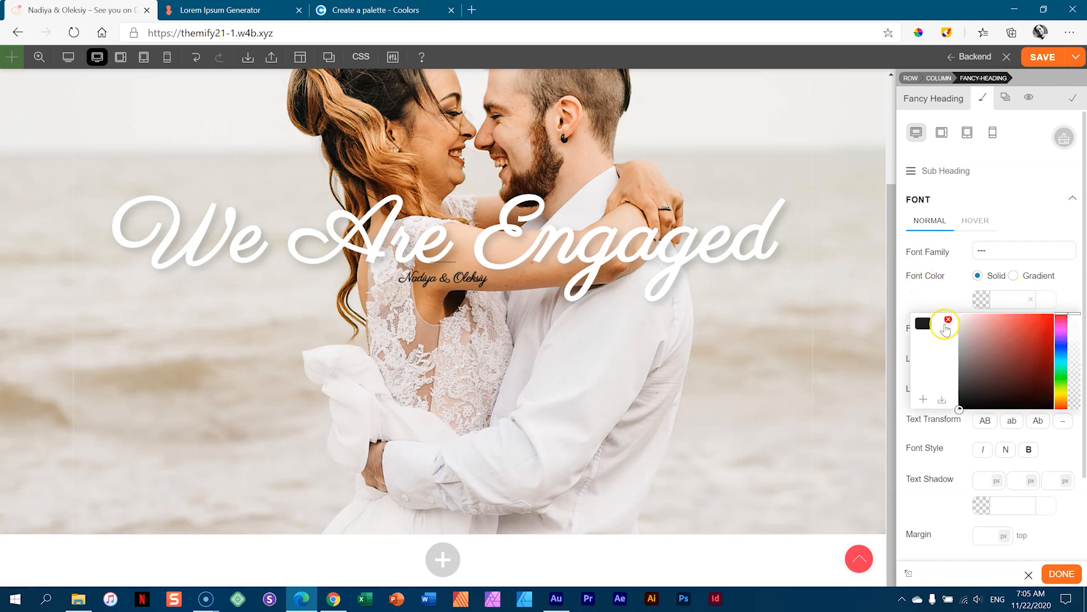
left_click(944, 327)
left_click(947, 310)
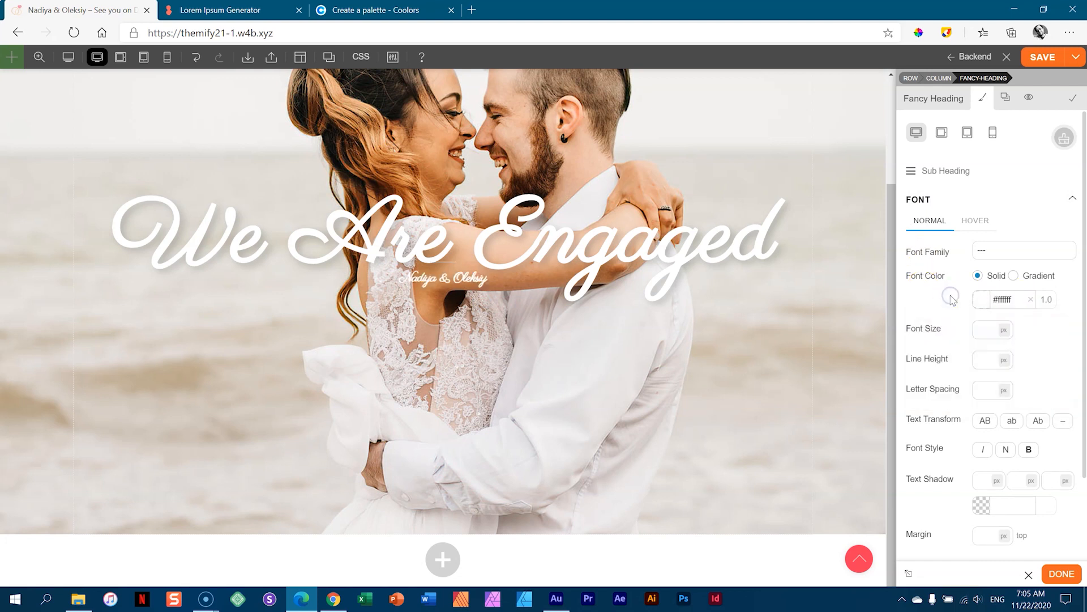
left_click(991, 329)
type("34")
key("Up")
key("Up")
key("Up")
key("Up")
key("Up")
key("Up")
key("Up")
key("Up")
key("Up")
key("Up")
key("Up")
key("Up")
key("Up")
key("Up")
key("Up")
key("Down")
key("Down")
key("Down")
key("Up")
key("Up")
key("Up")
key("Up")
key("Up")
key("Down")
key("Down")
key("Down")
key("Up")
key("Down")
left_click(993, 328)
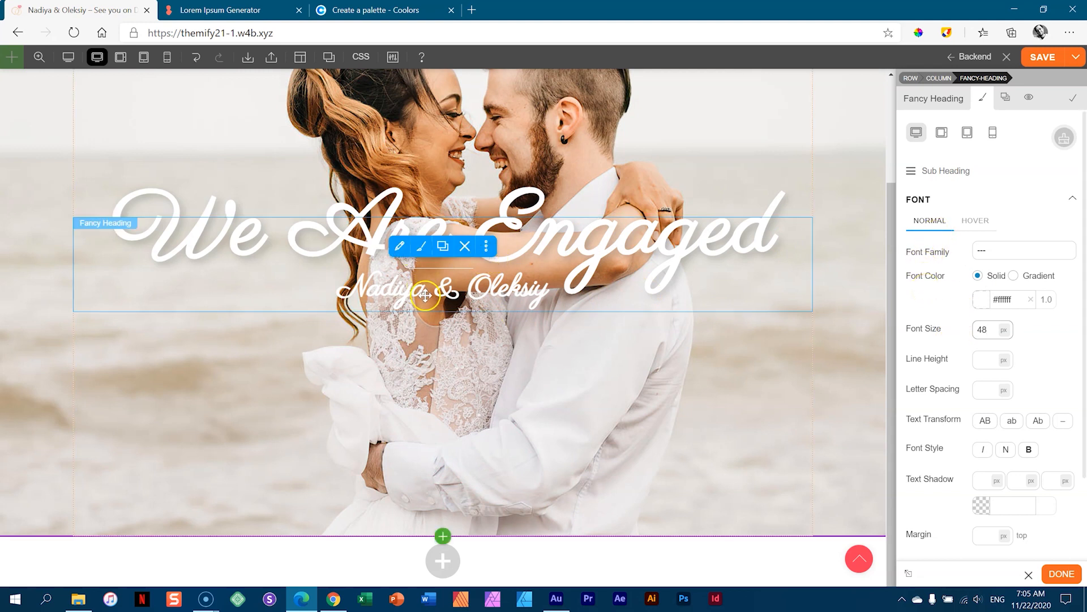
- Set the subheading font to Montserrat with a light 300 weight
left_click(993, 252)
left_click(995, 250)
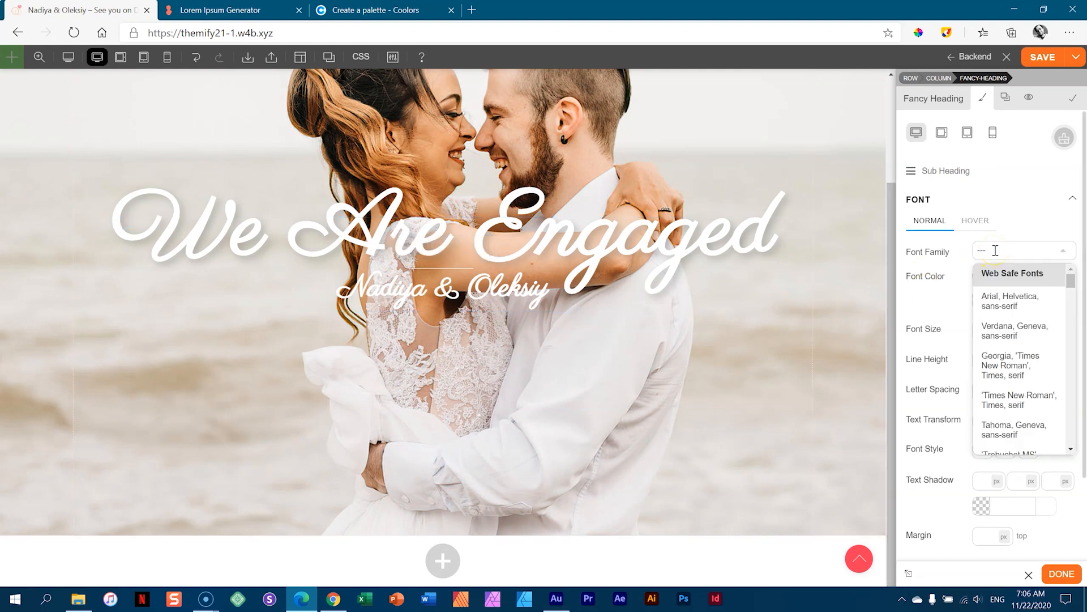
type("mont")
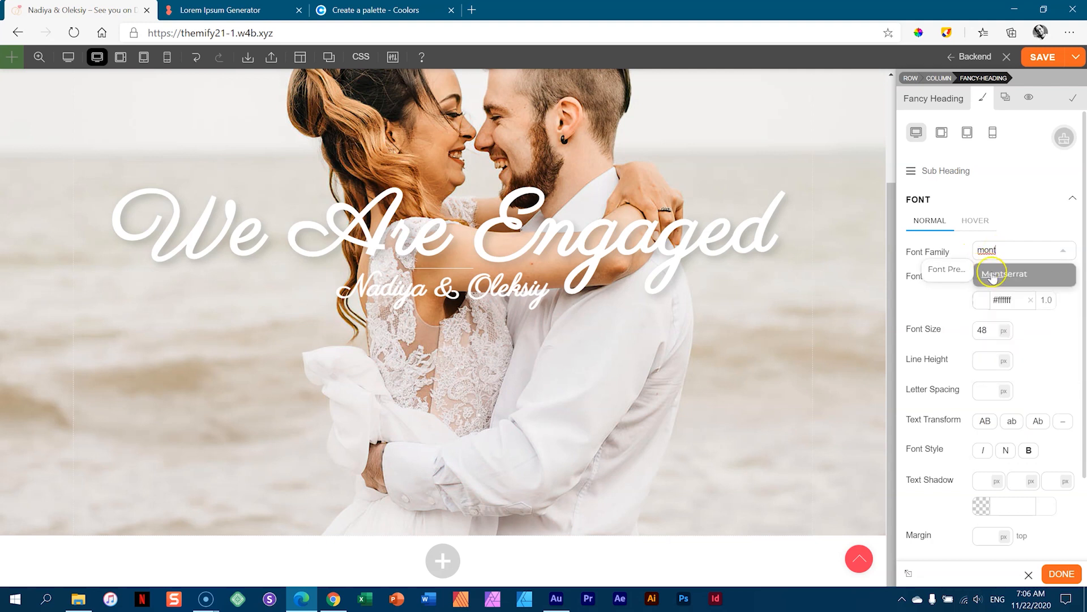
left_click(991, 275)
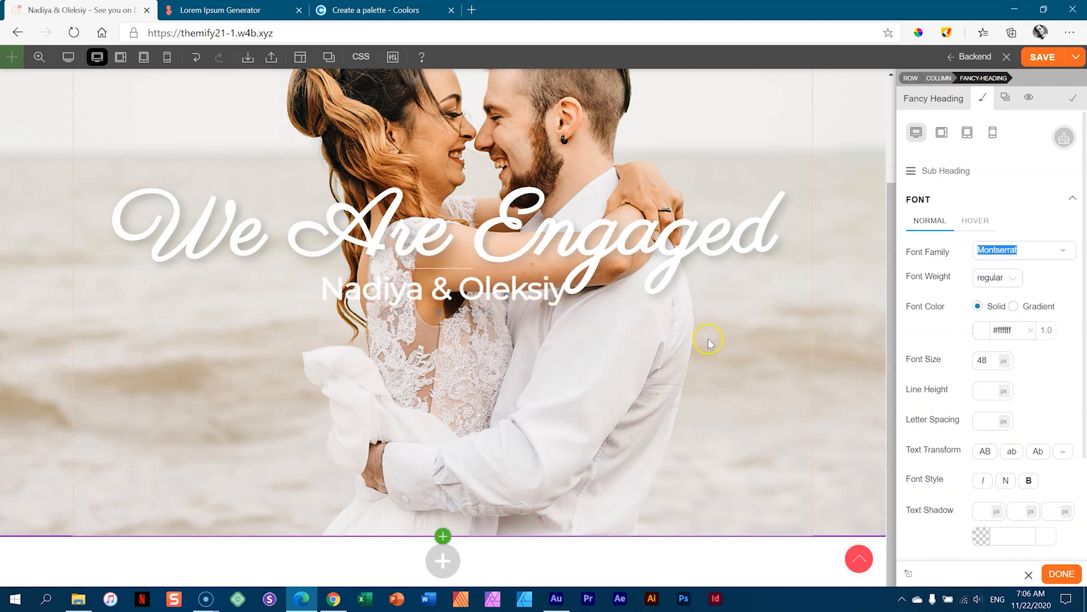
left_click(989, 278)
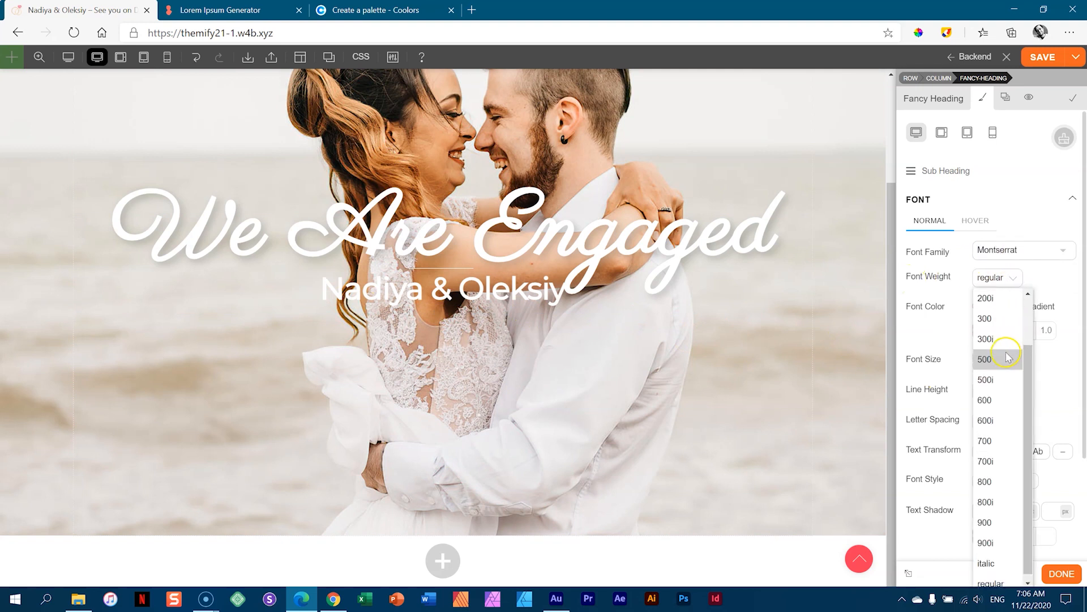
left_click(998, 318)
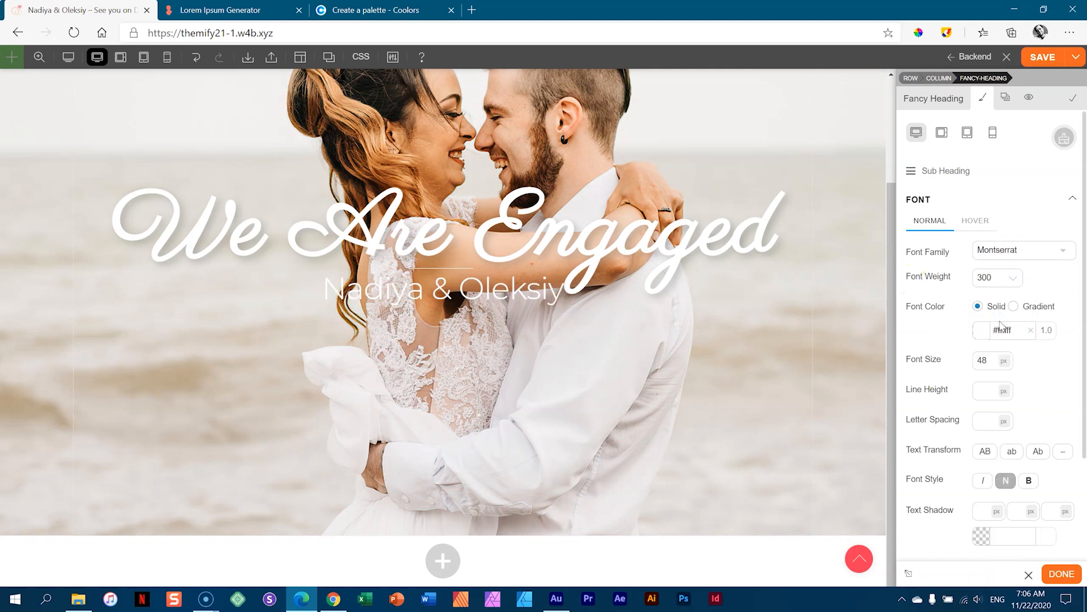
left_click_drag(986, 362, 983, 364)
- Colour the subheading text dark #1f1d1a
left_click(983, 330)
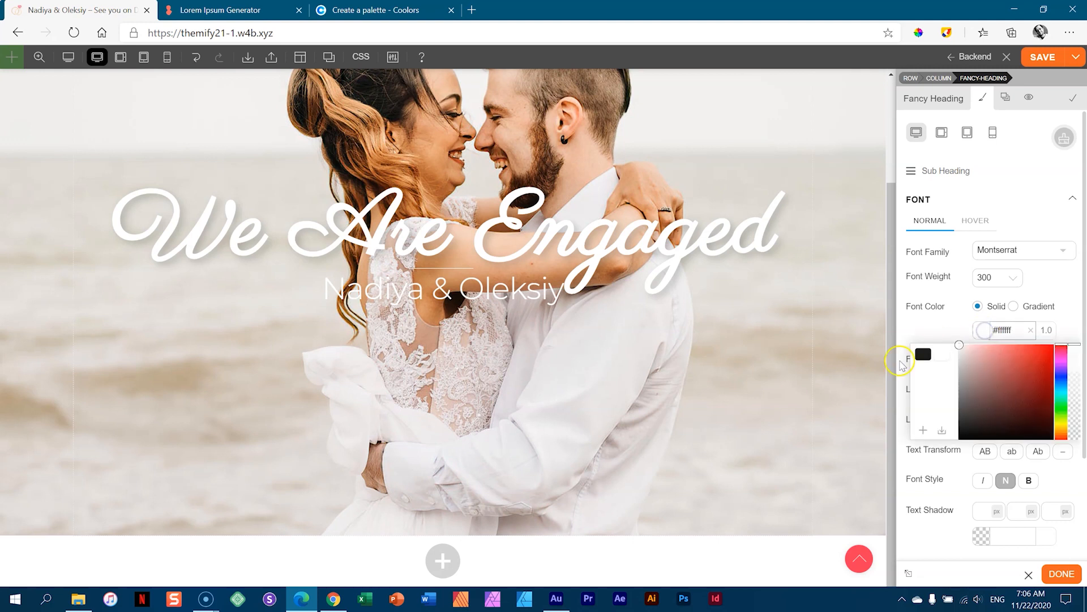
left_click(921, 357)
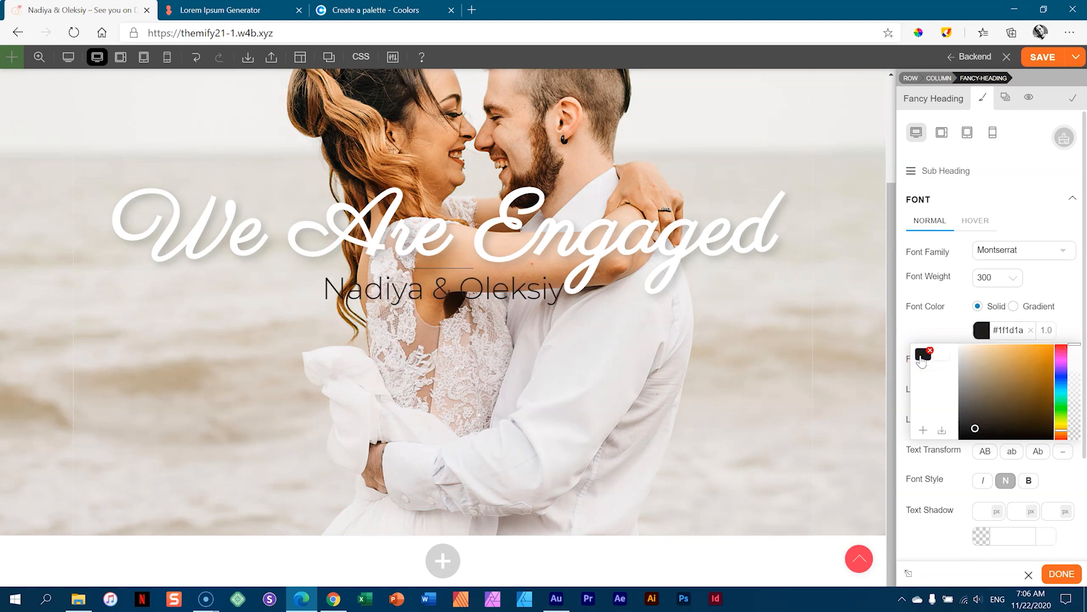
left_click(938, 334)
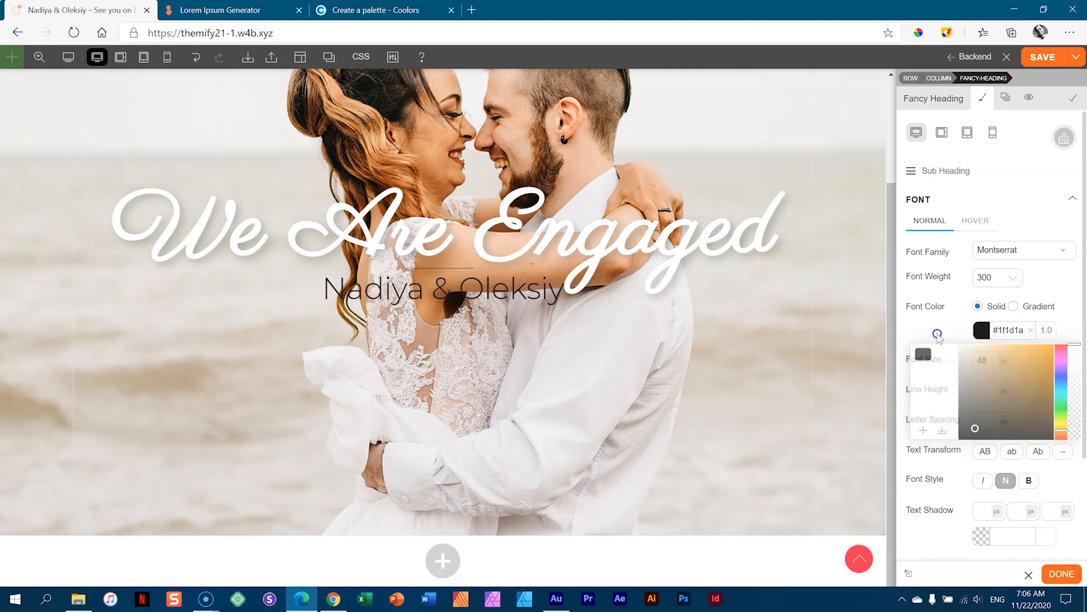
left_click(997, 200)
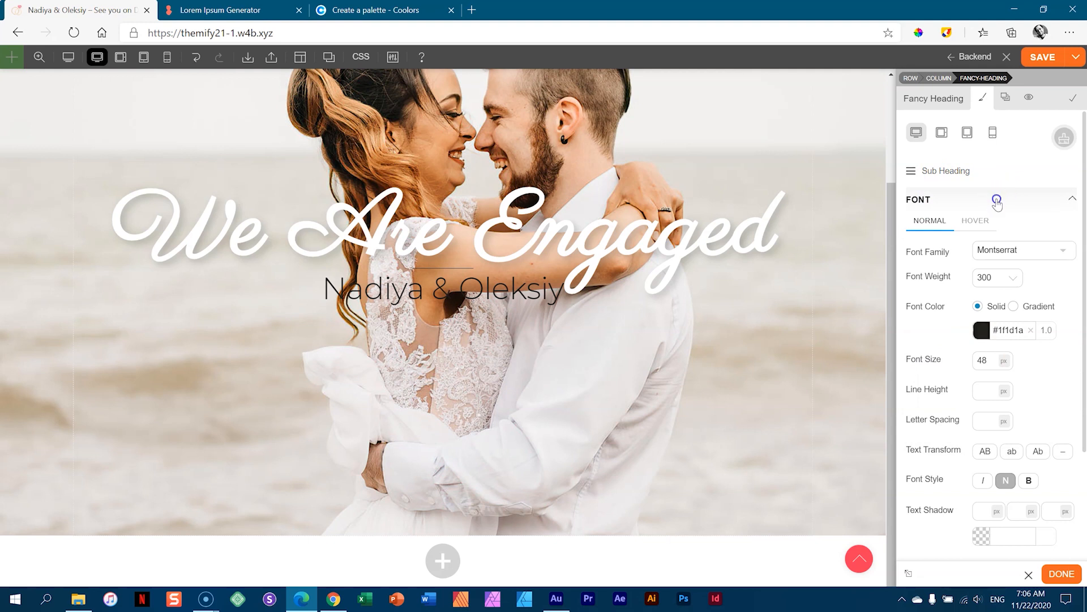
- Give the divider a 57 px top and 49 px bottom margin, then finish the Fancy Heading
left_click(943, 173)
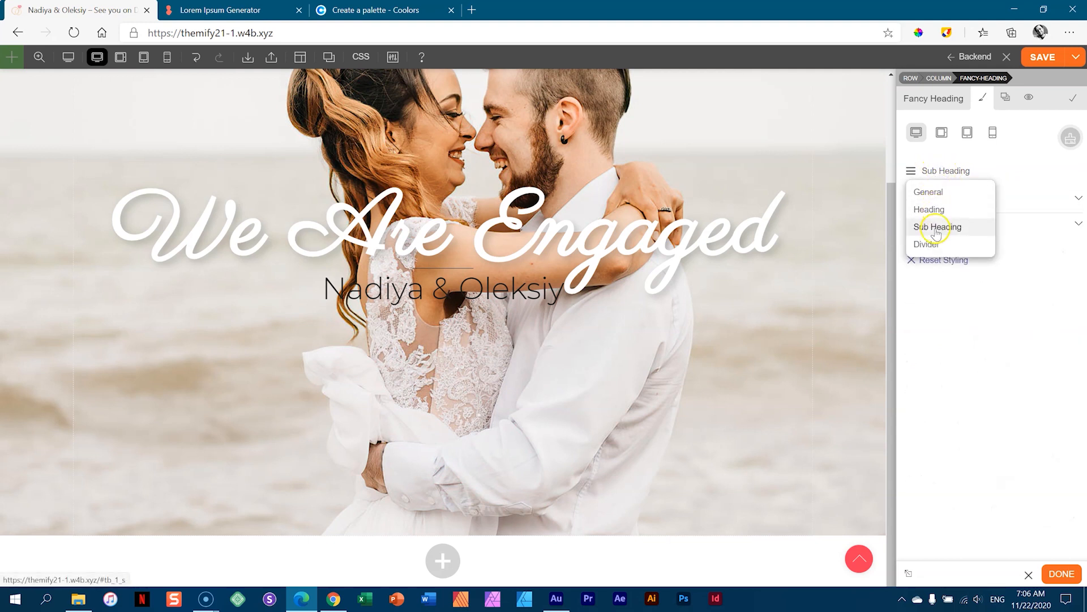
left_click(928, 244)
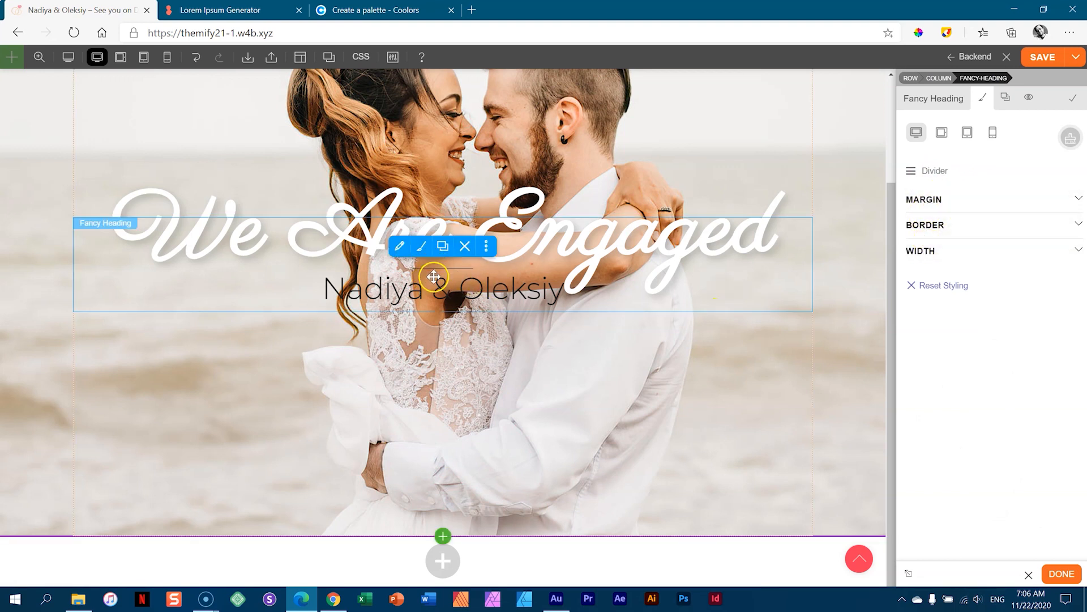
left_click(922, 200)
left_click_drag(993, 226, 987, 148)
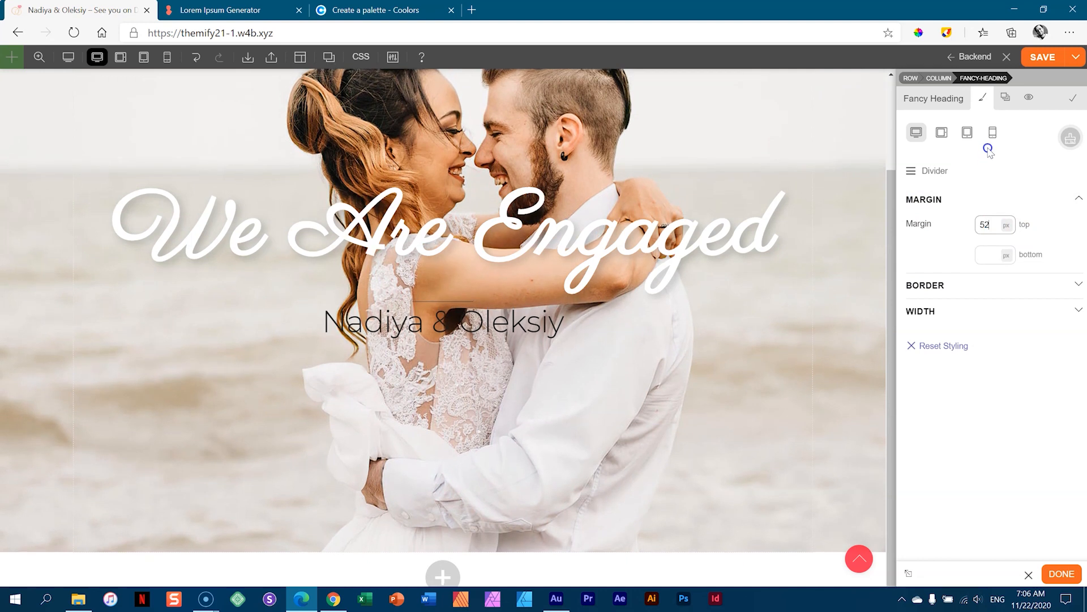
mouse_move(615, 294)
left_mouse_down()
mouse_move(630, 293)
mouse_move(620, 292)
left_mouse_up()
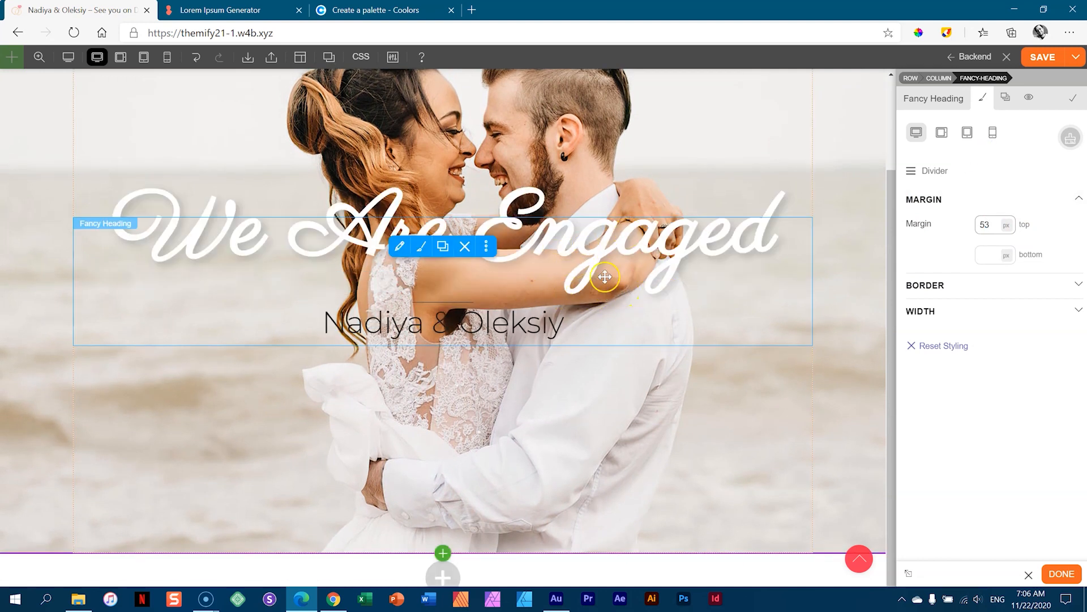
left_click_drag(993, 222, 992, 215)
left_click_drag(986, 255, 981, 192)
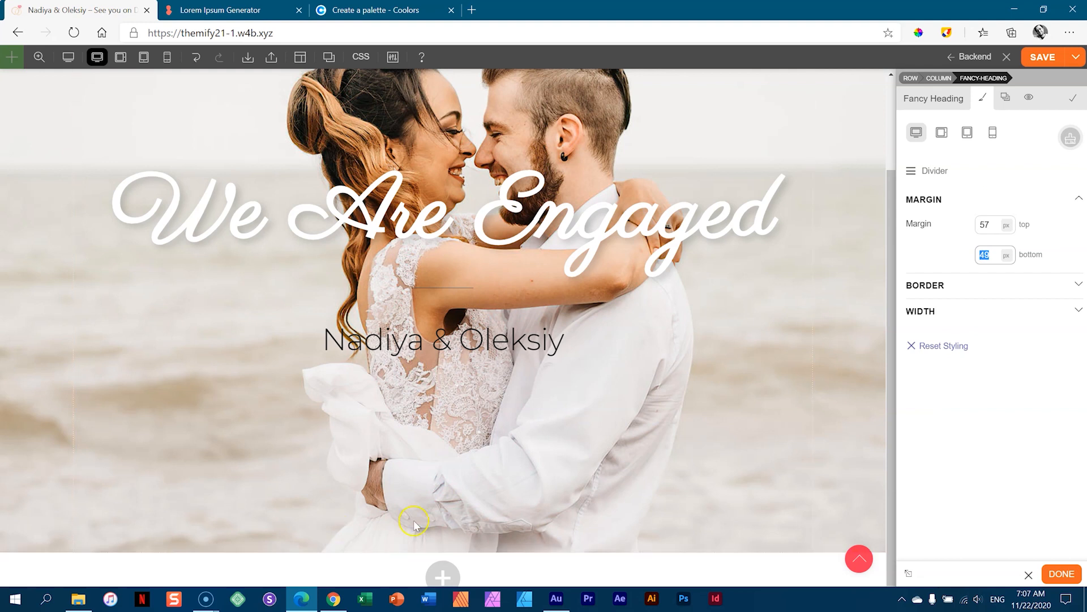
left_click(346, 342)
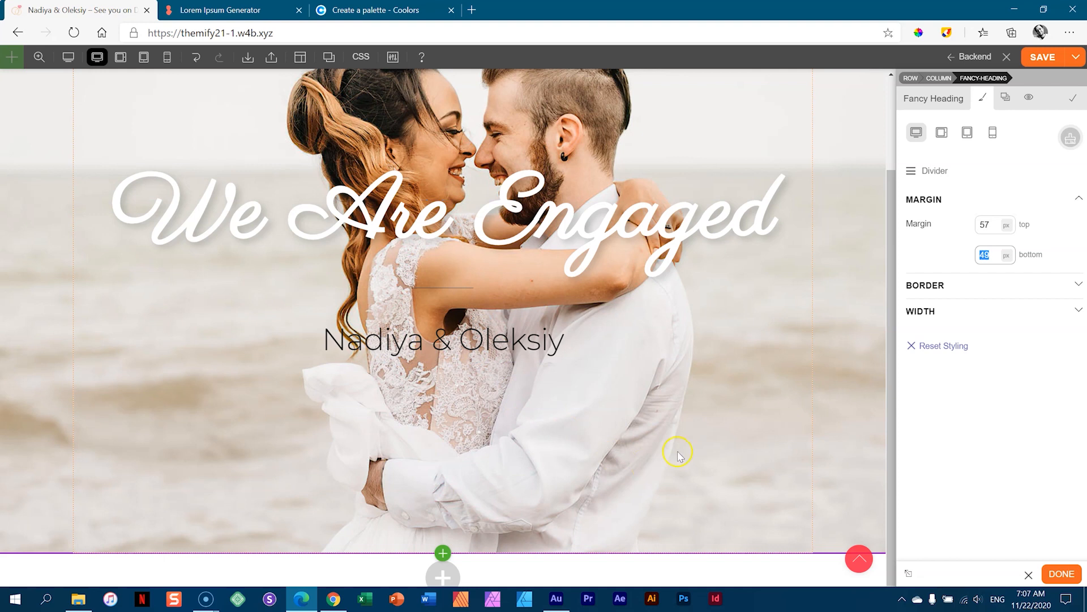
left_click(1061, 575)
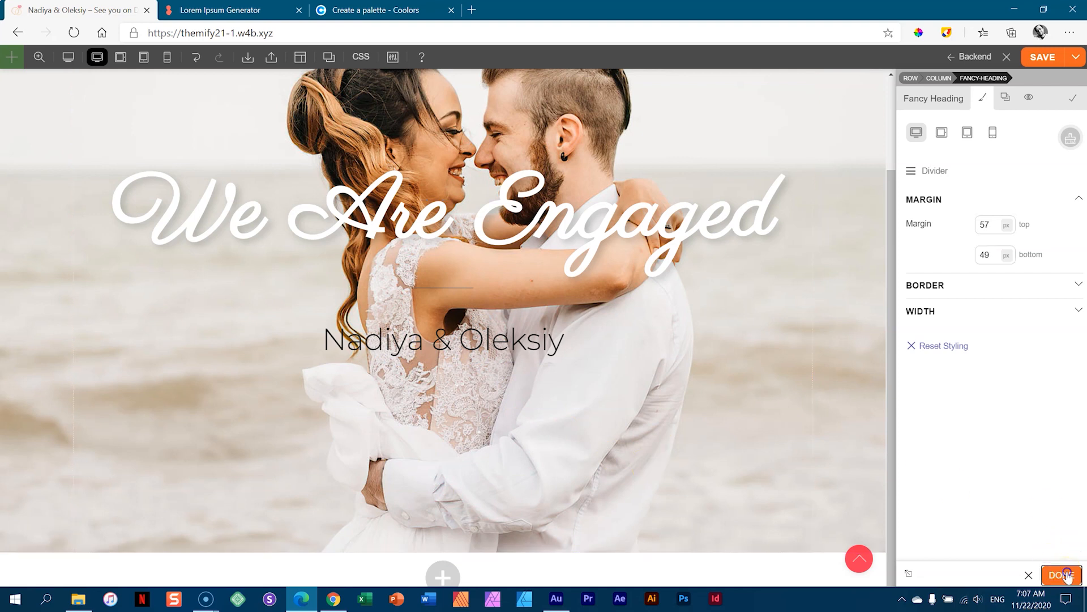
- Save the page and preview the hero heading as visitors see it
left_click(1040, 60)
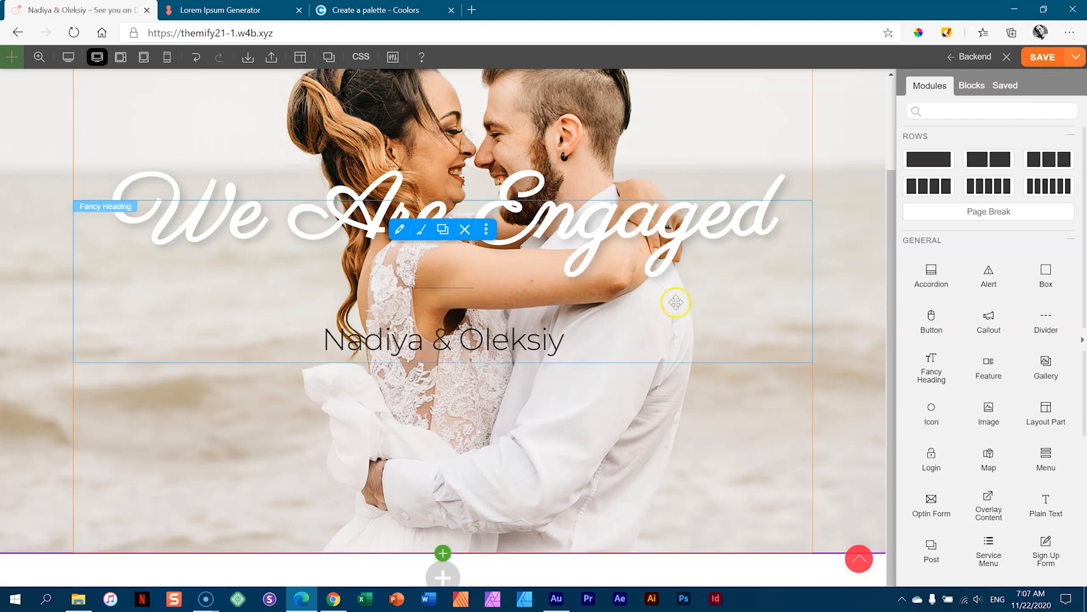
left_click_drag(888, 278, 888, 240)
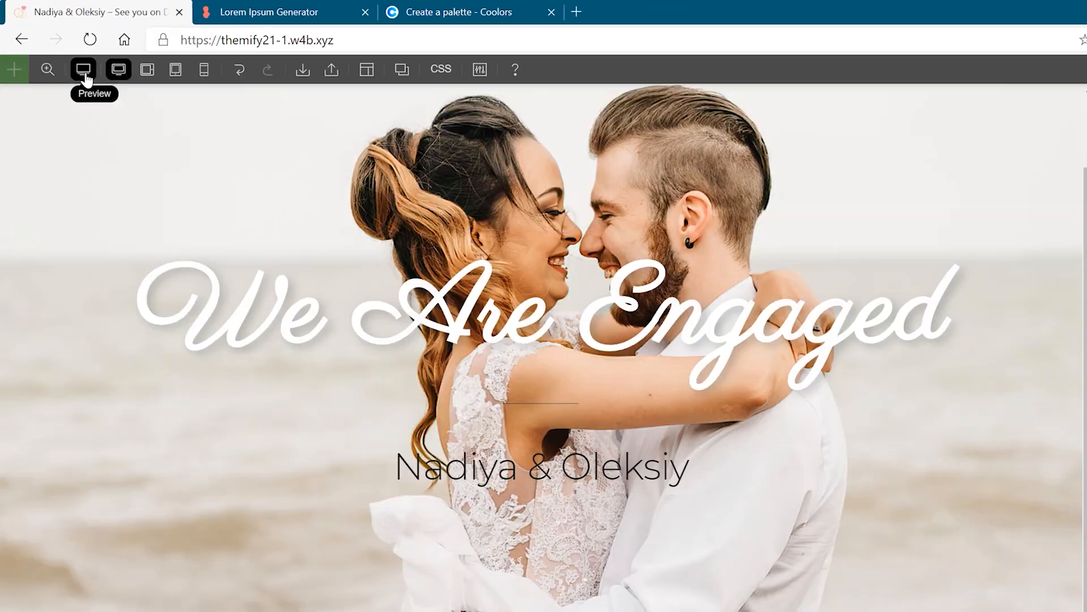
left_click(208, 189)
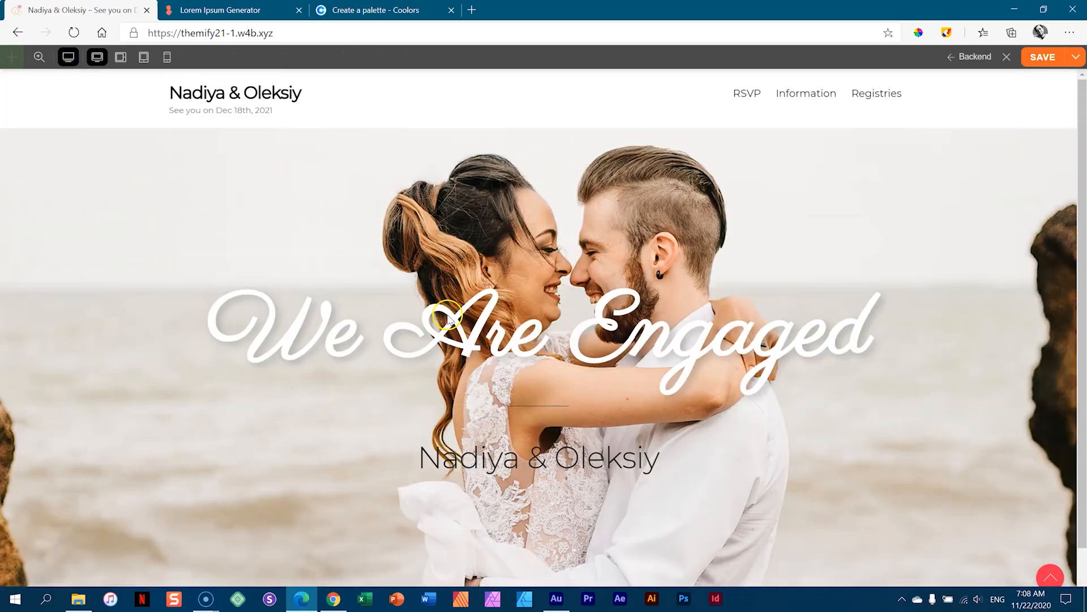
scroll(447, 317, "up", 1)
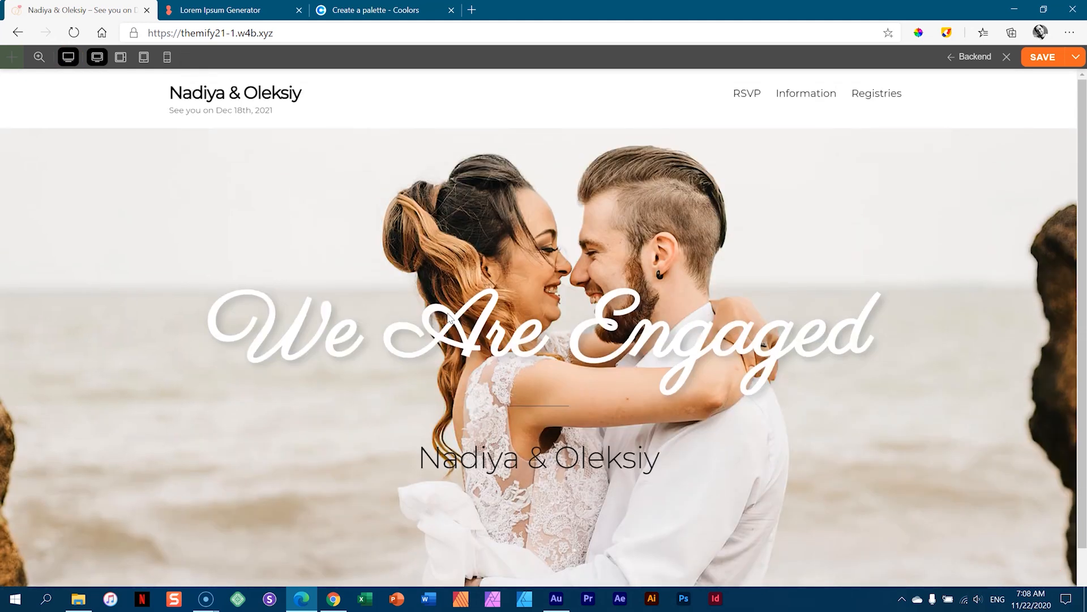
scroll(449, 316, "down", 1)
scroll(448, 316, "up", 1)
scroll(447, 317, "down", 1)
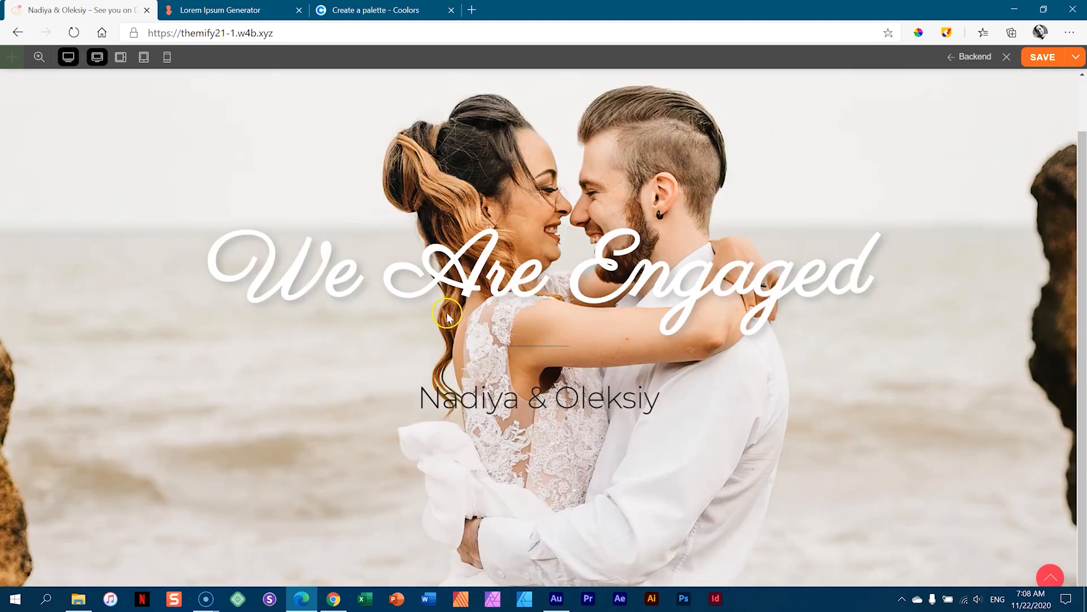
- Leave the preview and open the hero row's options in the builder
left_click(69, 58)
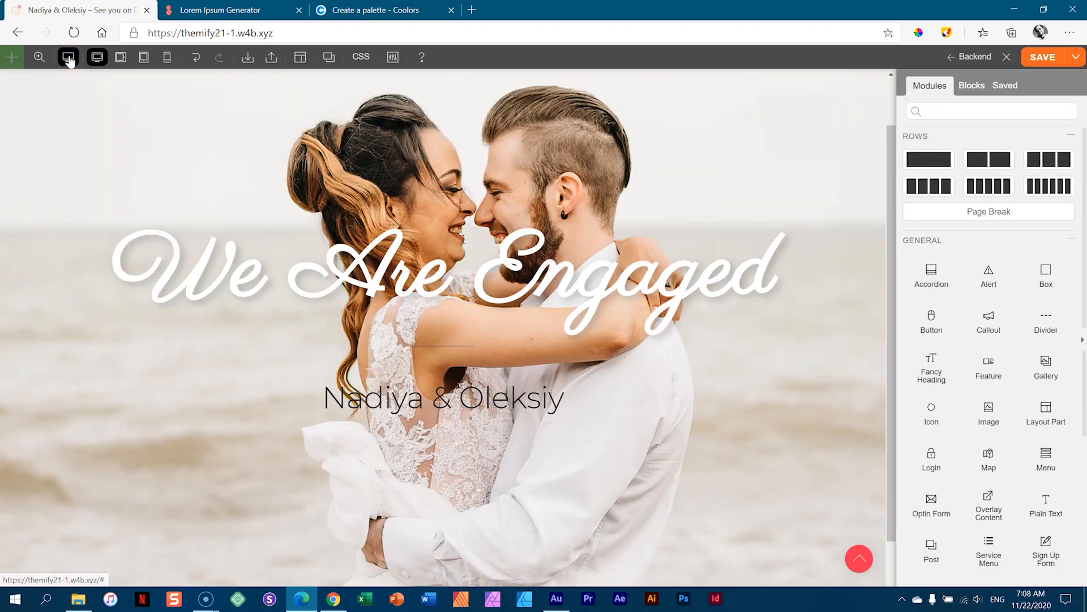
left_click(66, 55)
left_click(826, 171)
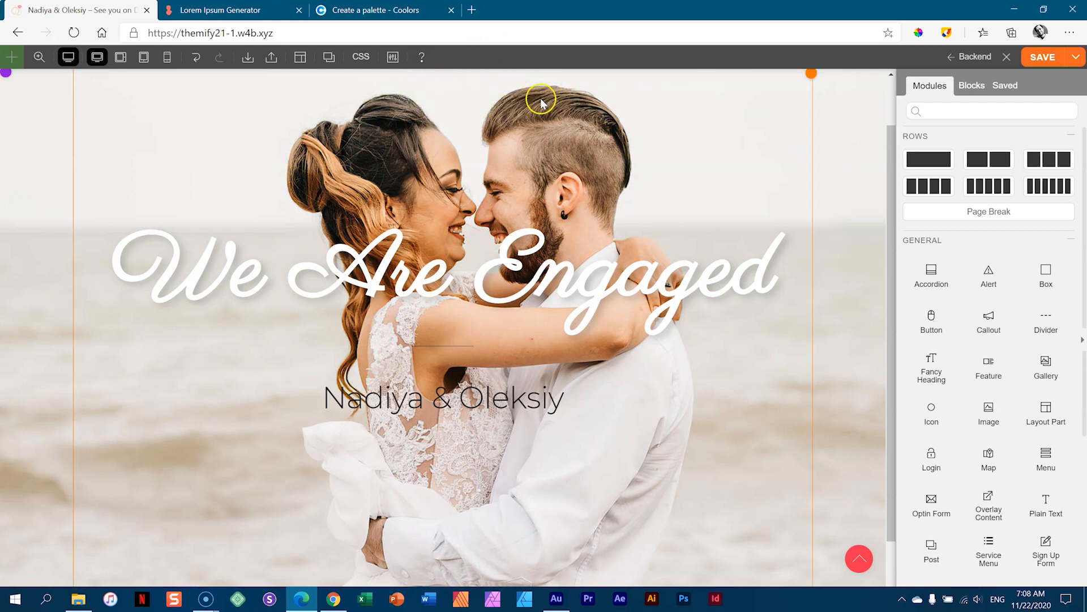
mouse_move(517, 232)
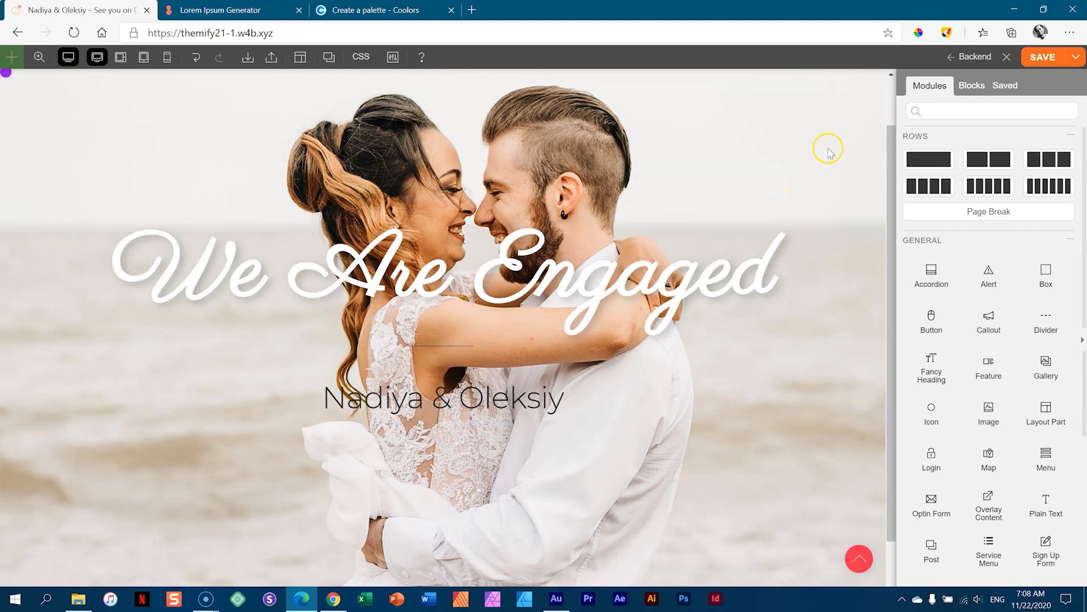
left_click(52, 115)
- Move the hero row's background photo position to X:59.33% Y:52.5%
left_click(24, 122)
left_click(55, 82)
left_click(39, 166)
double_click(39, 162)
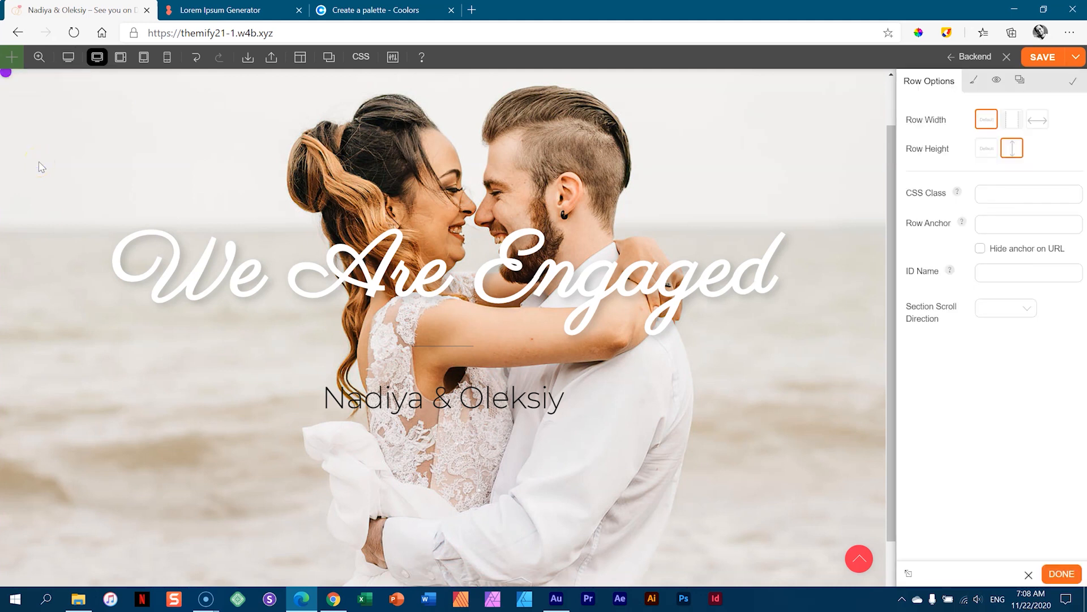
left_click(974, 80)
left_click(939, 182)
left_click_drag(1078, 204, 1082, 274)
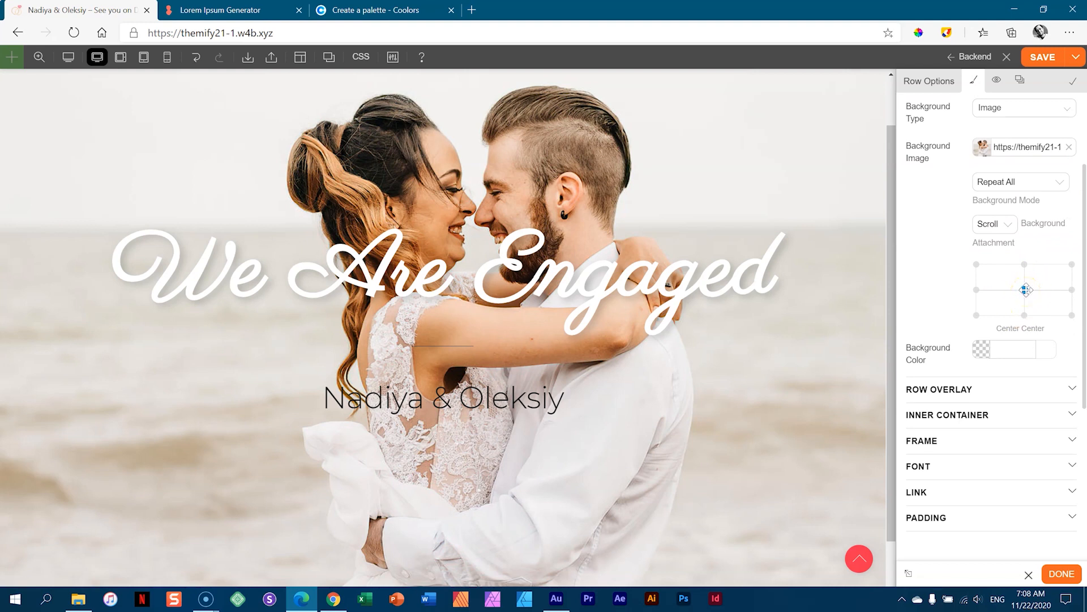
left_click_drag(1026, 287, 1025, 281)
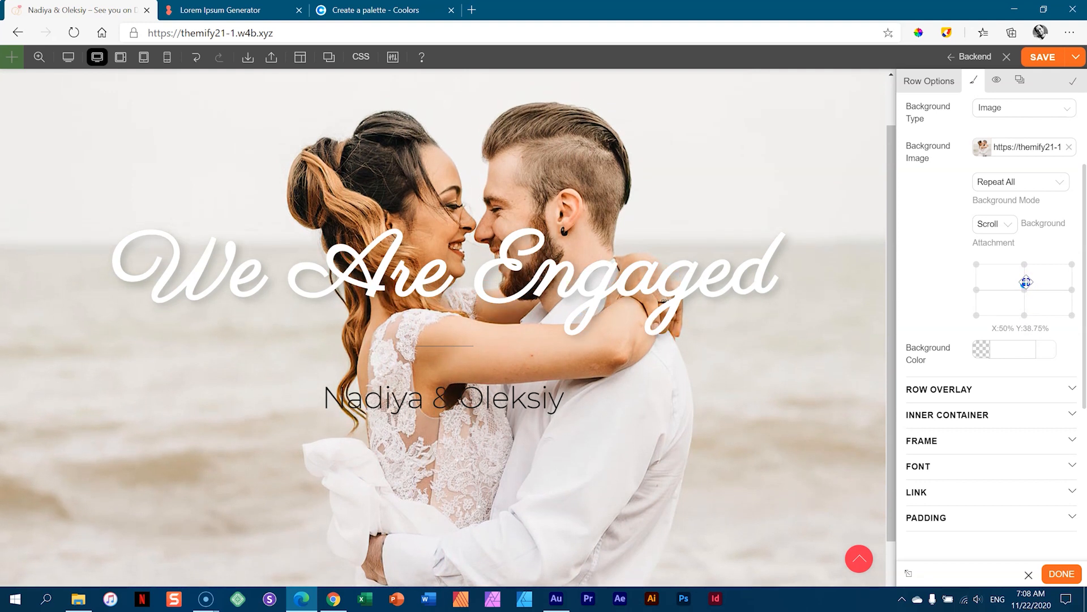
mouse_move(1026, 282)
left_mouse_down()
mouse_move(1042, 285)
mouse_move(1012, 290)
mouse_move(1035, 289)
left_mouse_up()
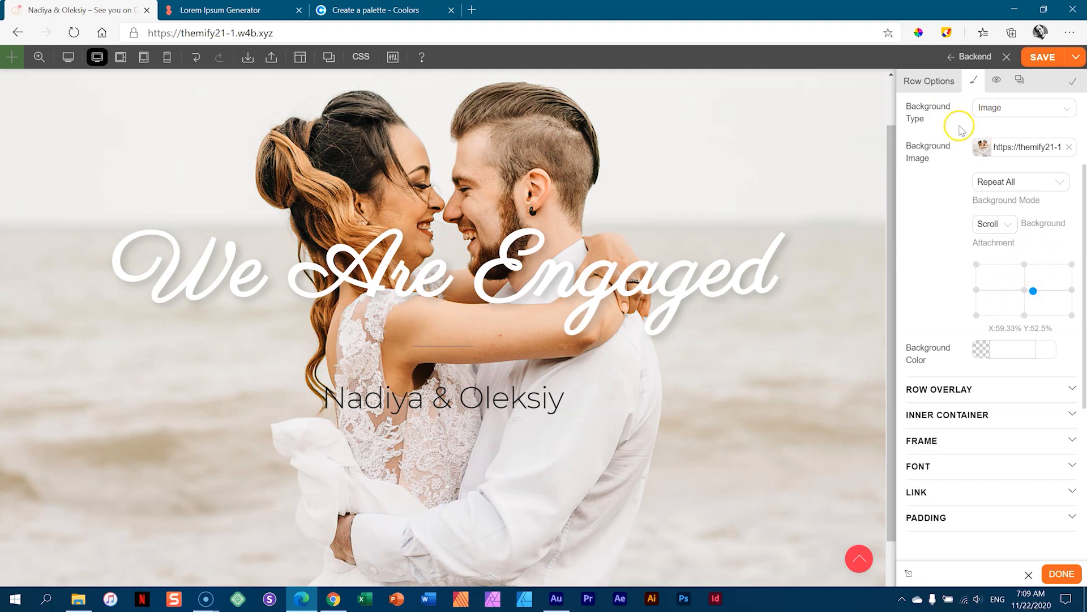
left_click_drag(1081, 169, 1084, 103)
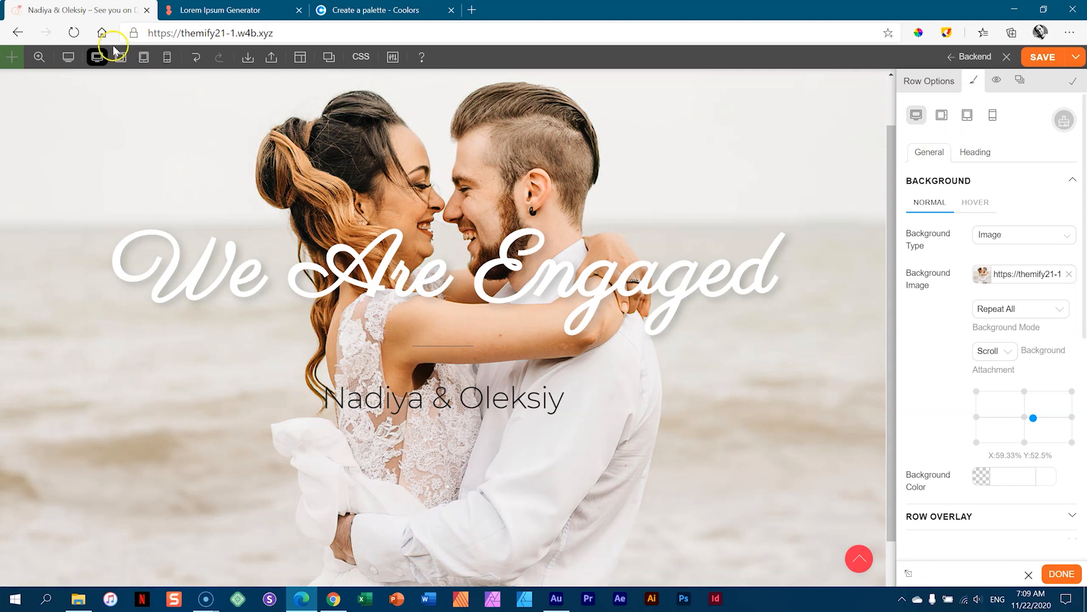
- Preview the new background position, then select the site URL for the responsive preview app
left_click(68, 59)
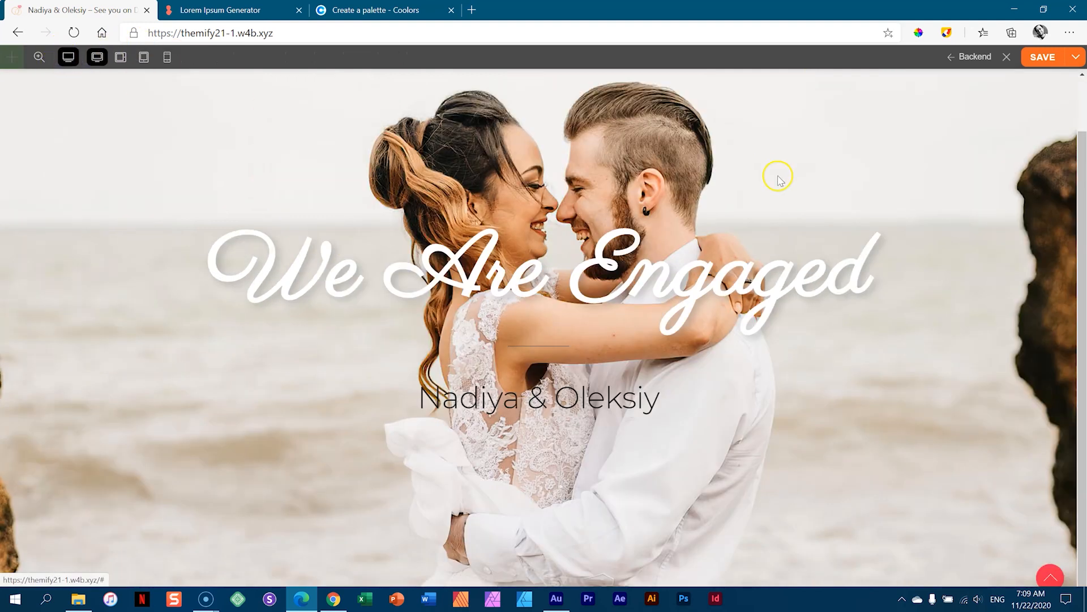
scroll(889, 192, "up", 1)
scroll(886, 187, "down", 1)
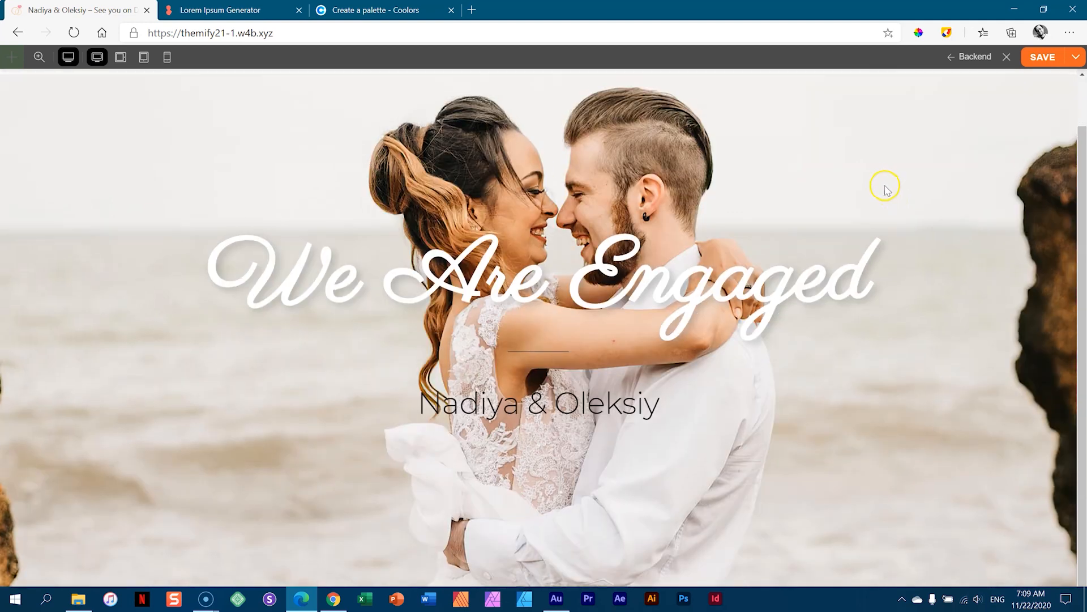
left_click(68, 57)
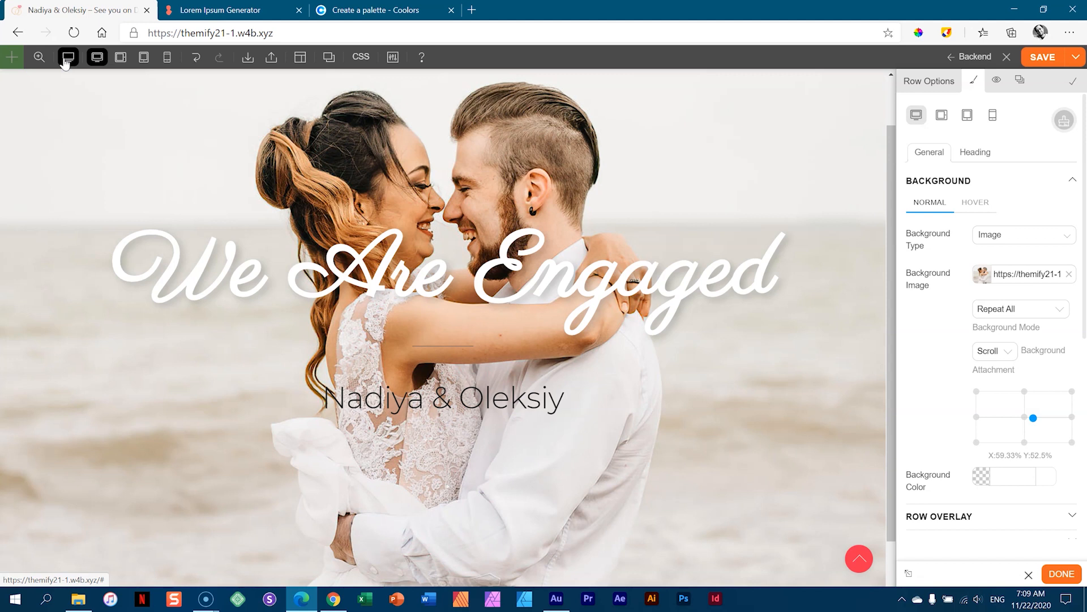
left_click(316, 33)
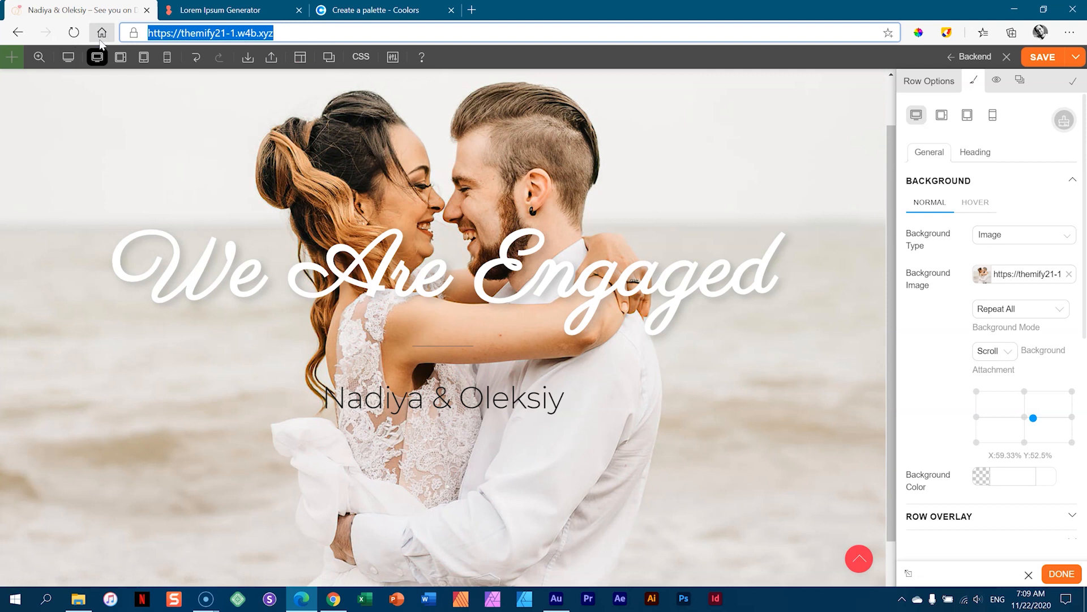
left_click(277, 602)
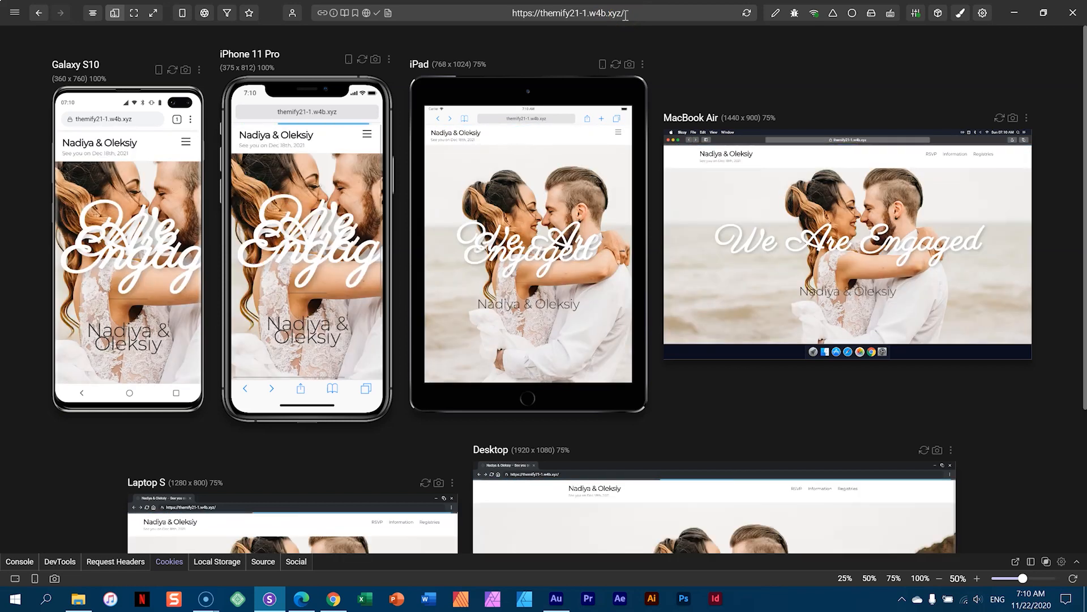
- Load the site in Responsively App and compare the We Are Engaged heading across phone, tablet, laptop and desktop previews
left_click_drag(1080, 52, 1072, 253)
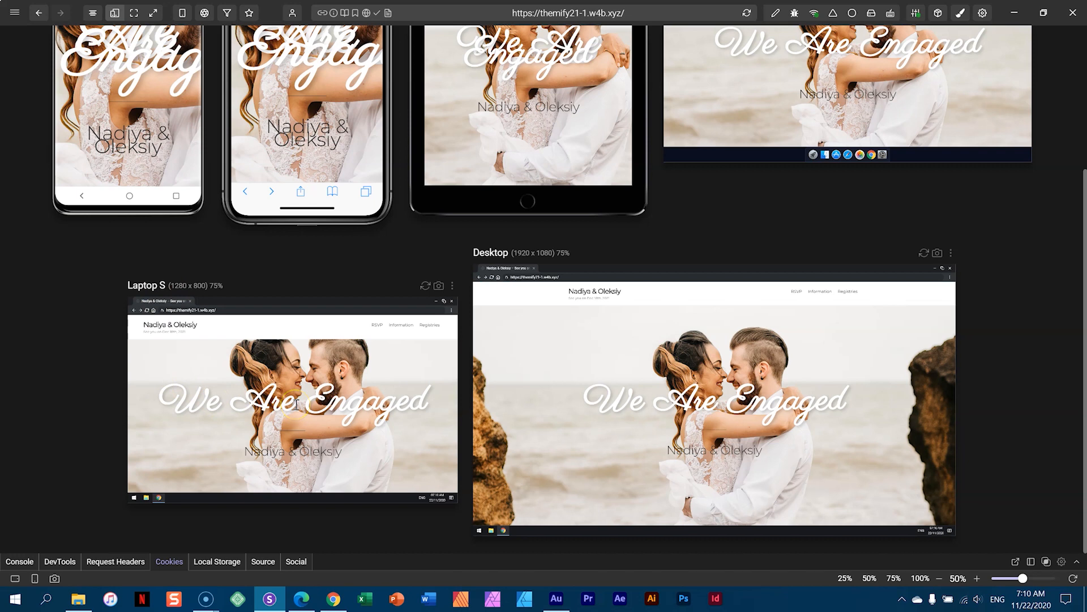
scroll(1009, 400, "up", 3)
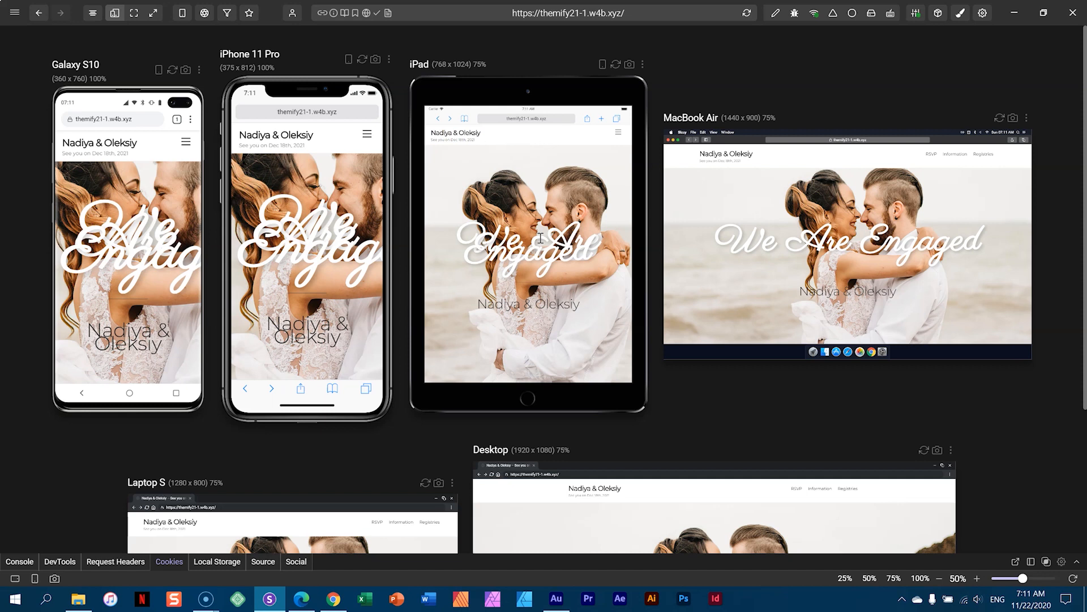
left_click(306, 256)
left_click(315, 250)
- Compare the heading at tablet, mobile and laptop breakpoints, ending on tablet landscape
left_click(312, 608)
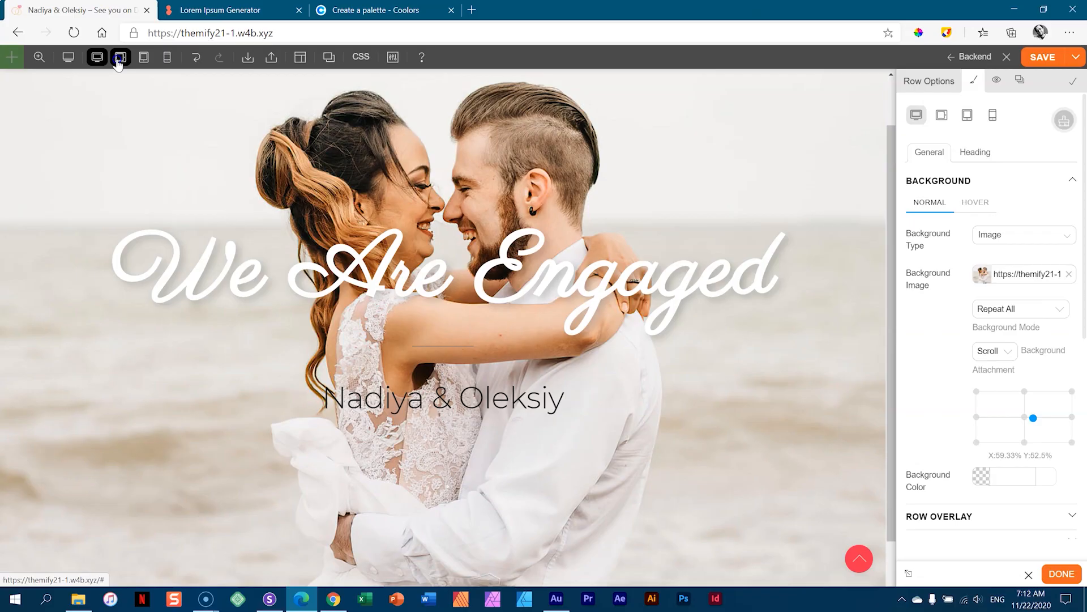
left_click(338, 136)
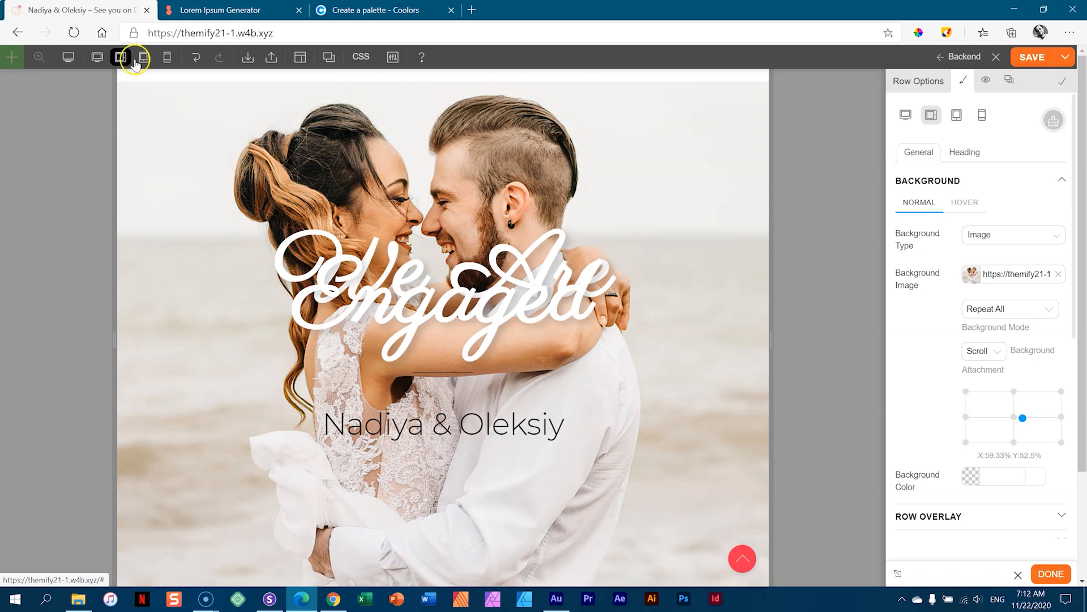
left_click(143, 59)
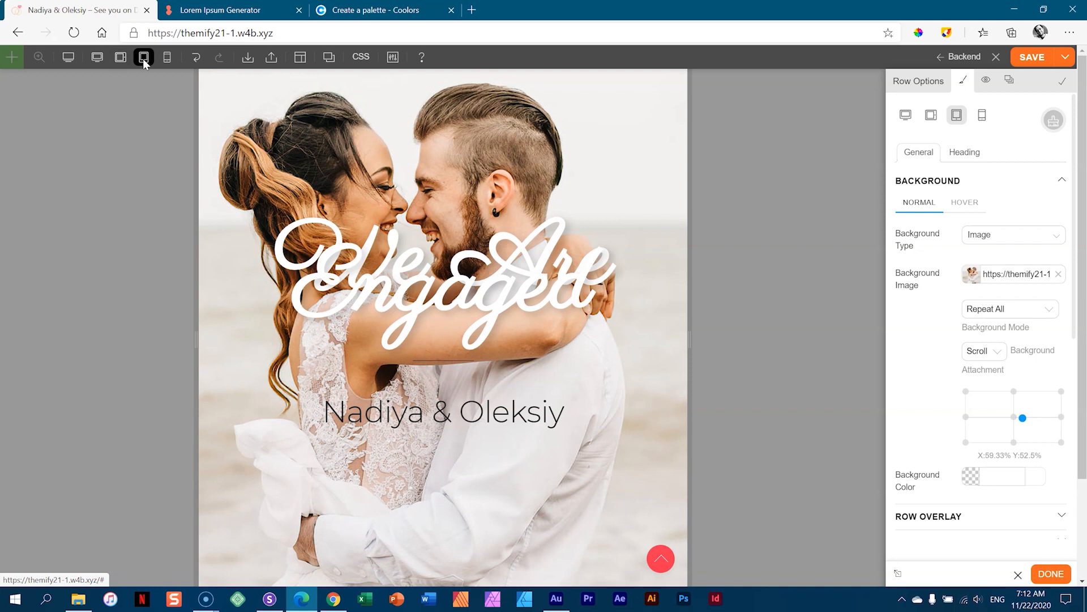
left_click(166, 60)
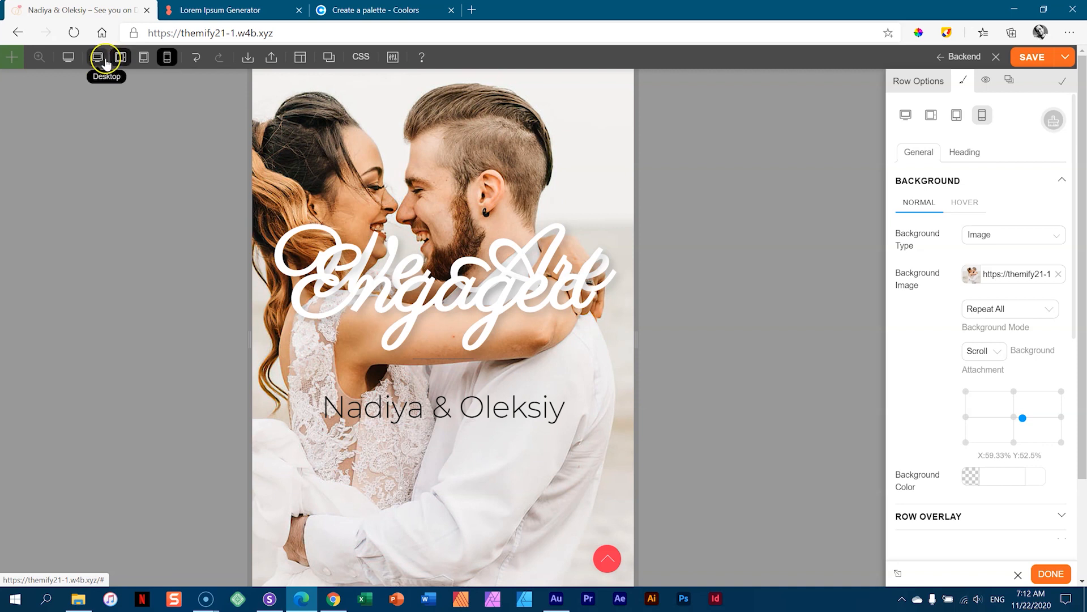
left_click(120, 60)
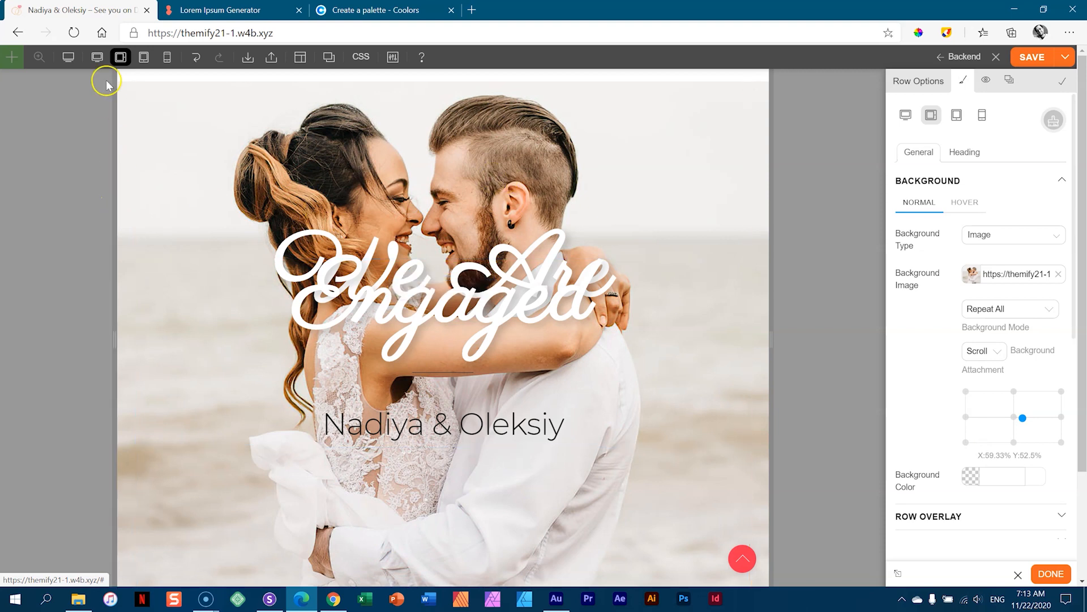
left_click(98, 57)
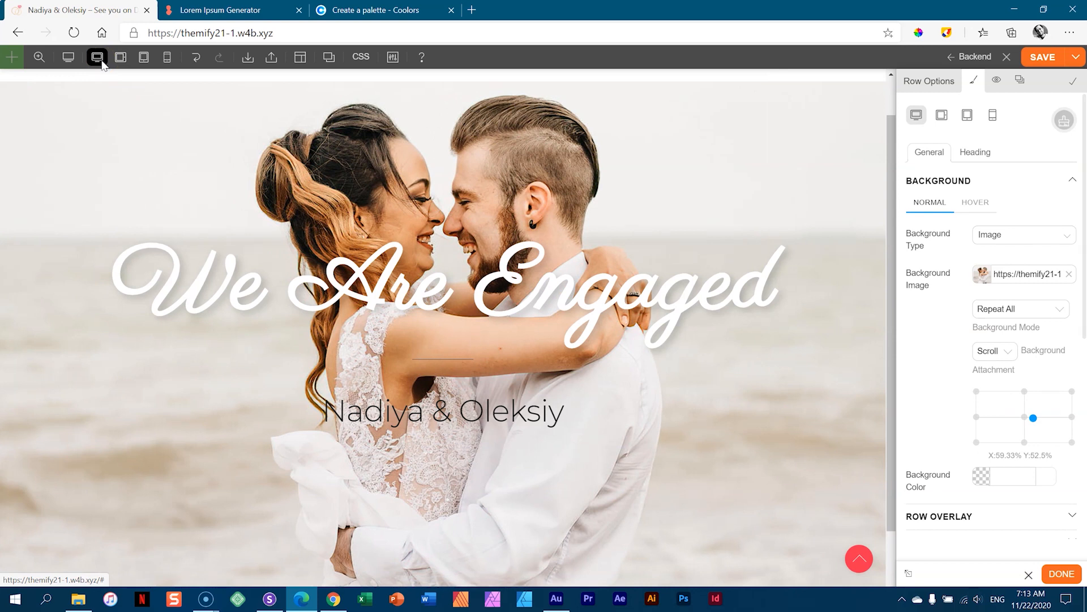
left_click(124, 59)
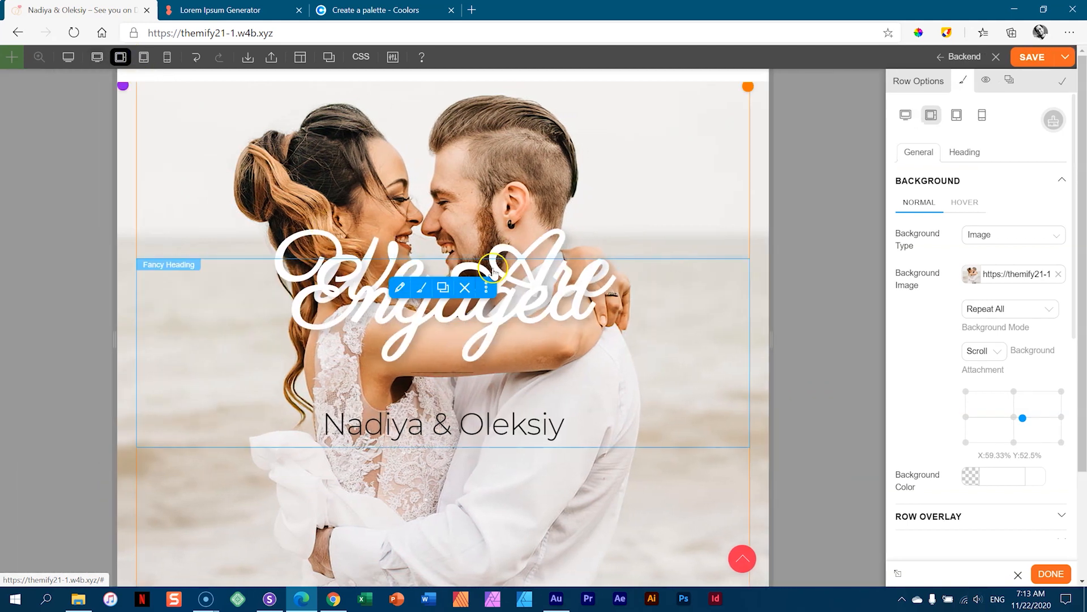
- Reduce the We Are Engaged heading font size to 108 px for tablet landscape
left_click(549, 292)
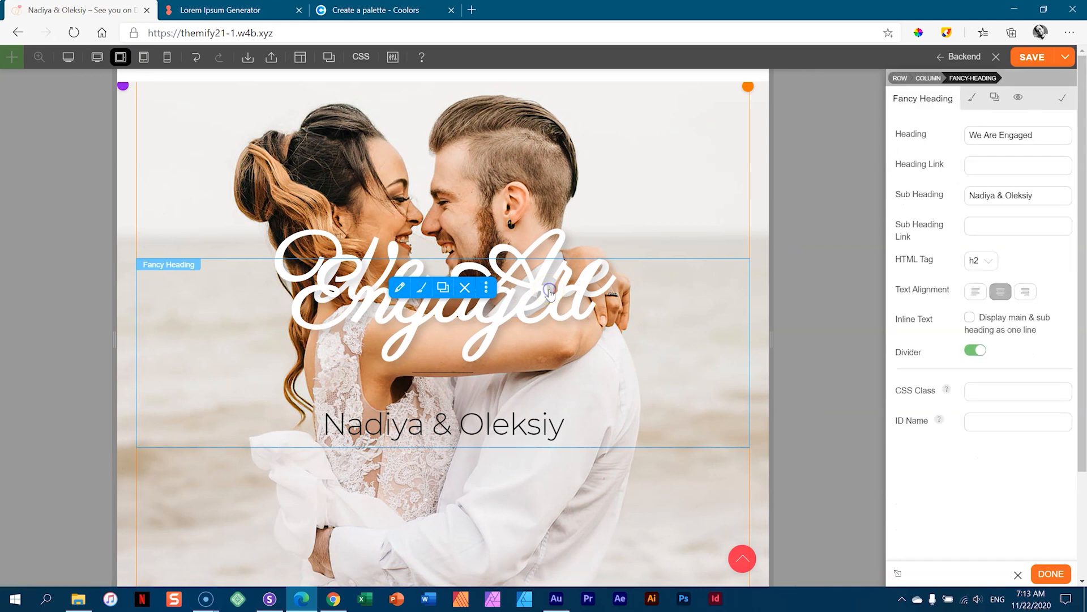
left_click(972, 96)
left_click(957, 132)
left_click(927, 170)
left_click(929, 208)
left_click(929, 209)
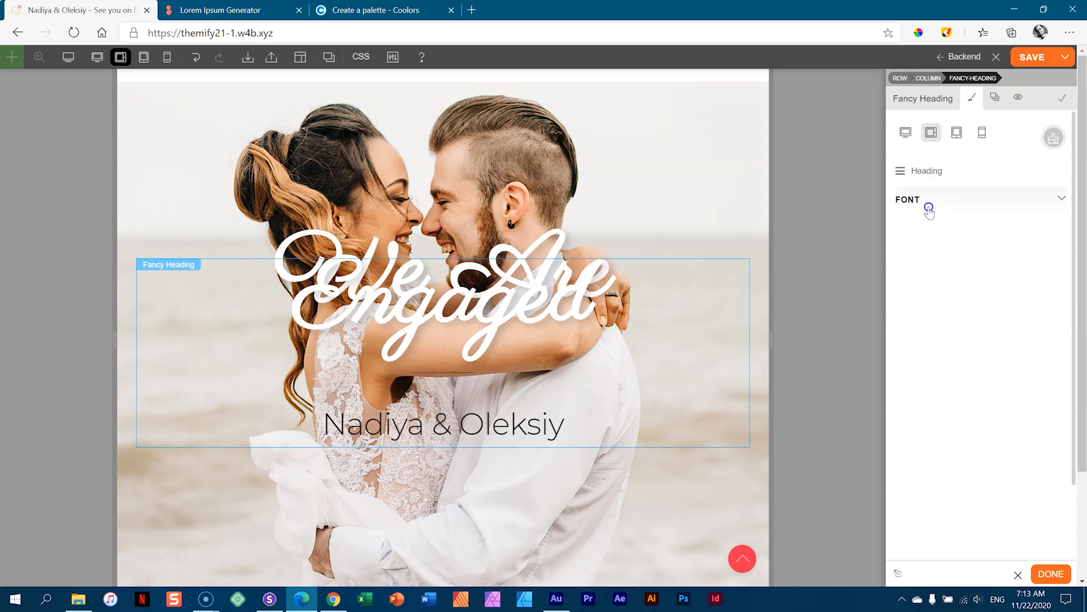
left_click(976, 331)
left_click_drag(975, 331, 976, 374)
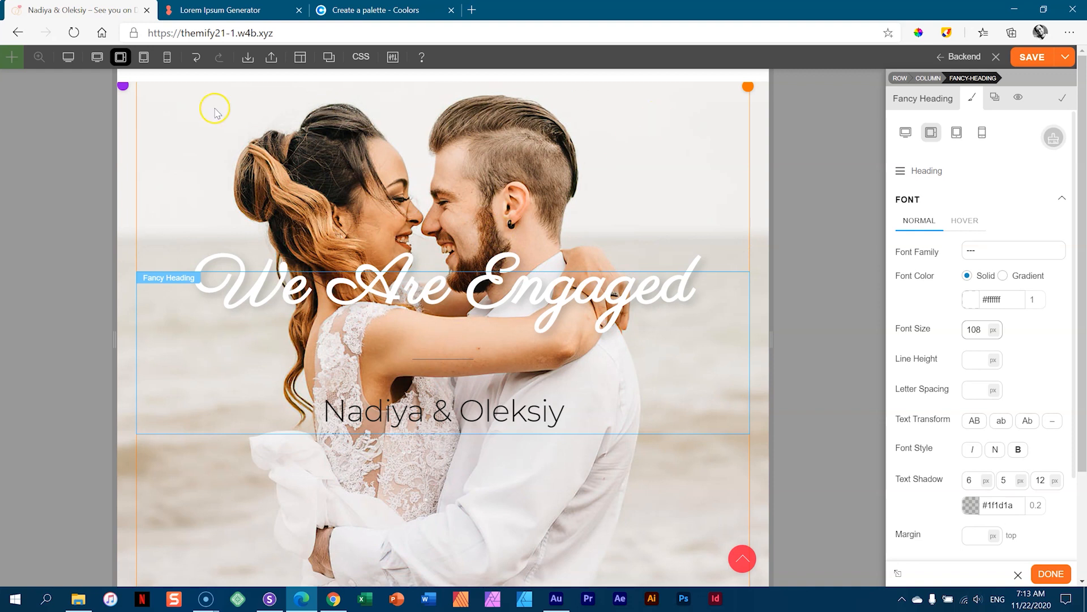
- Recentre the hero row's background photo to X:54.67% Y:50% at tablet landscape
left_click(131, 117)
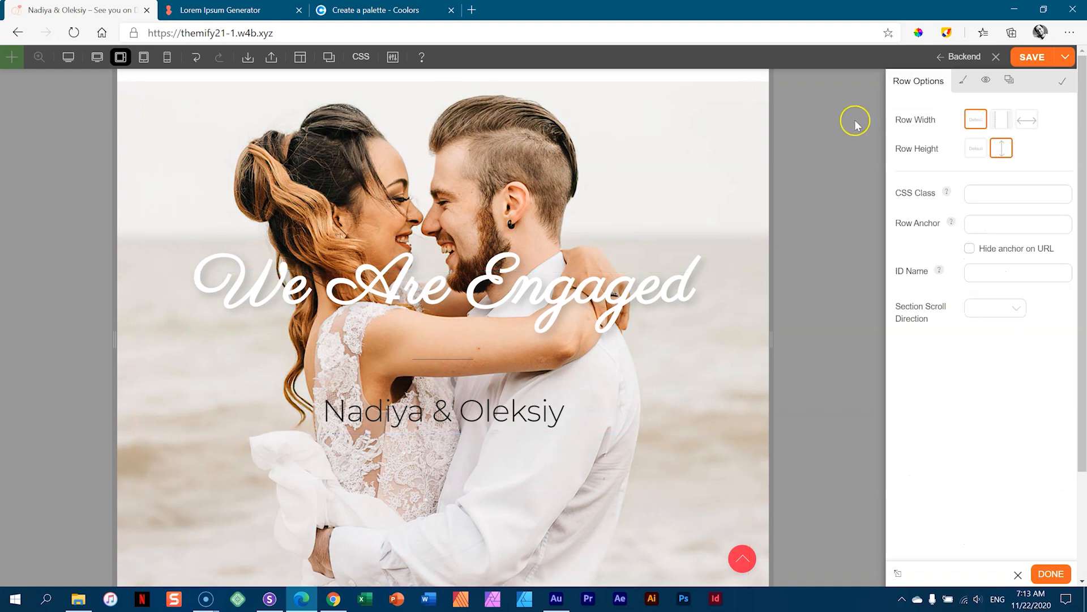
left_click(963, 81)
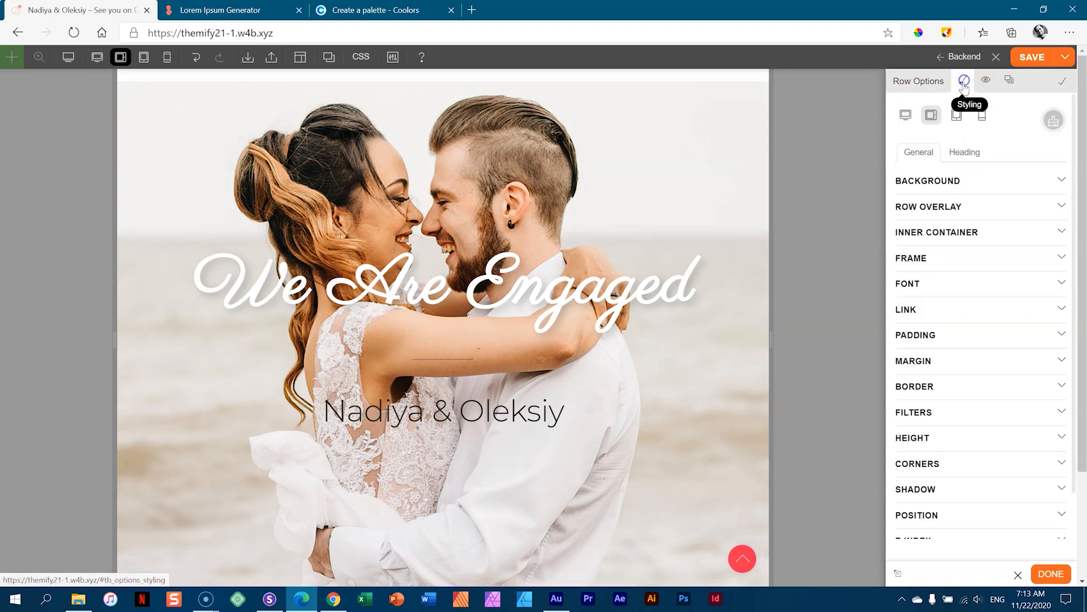
left_click(937, 181)
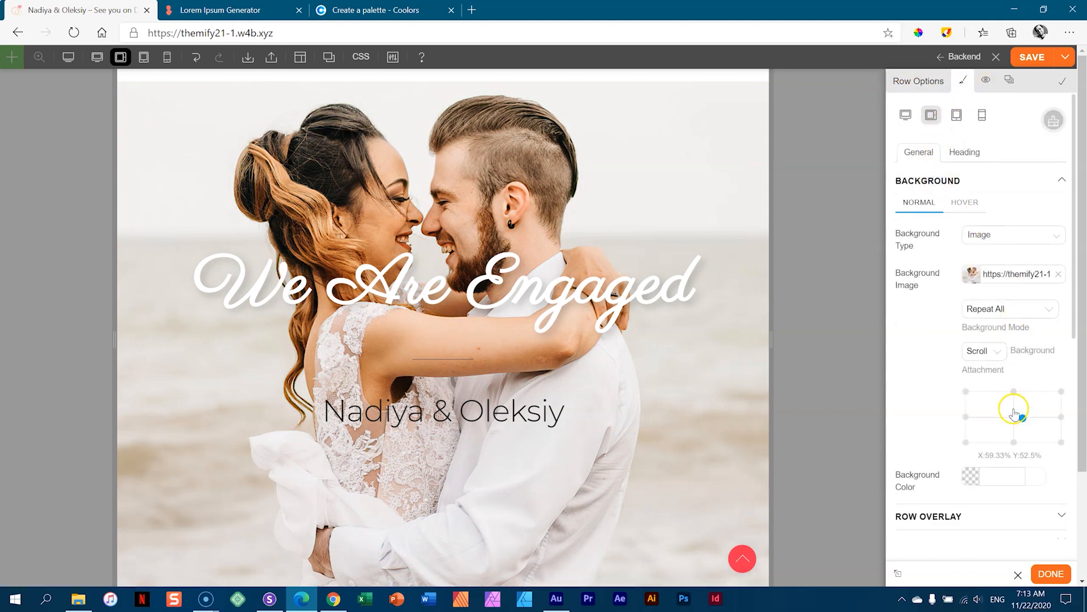
left_click(1018, 415)
left_click(1013, 413)
left_click_drag(1012, 413, 1018, 417)
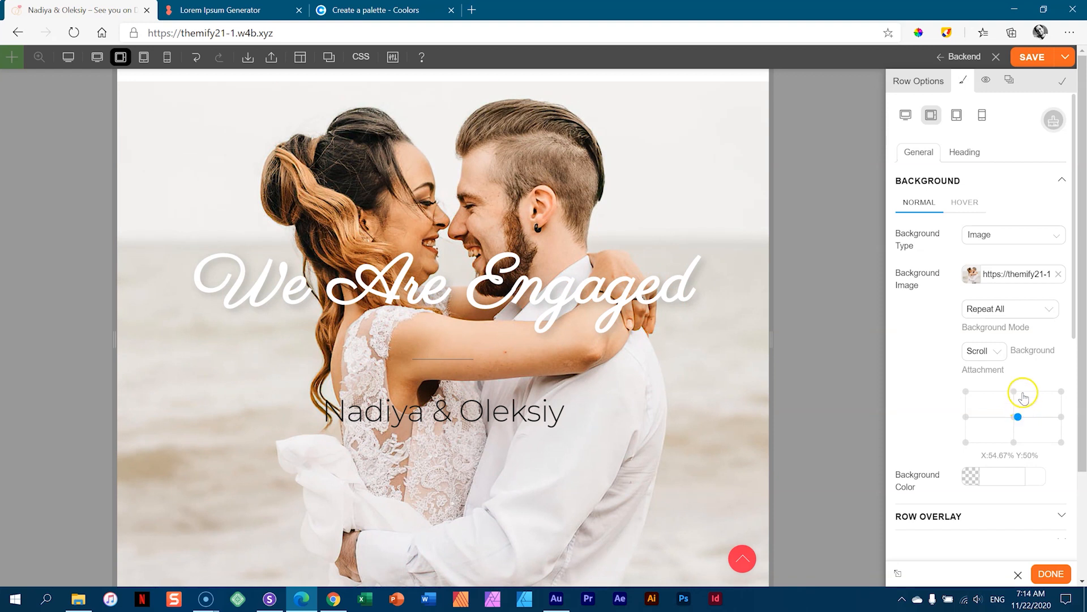
left_click(143, 58)
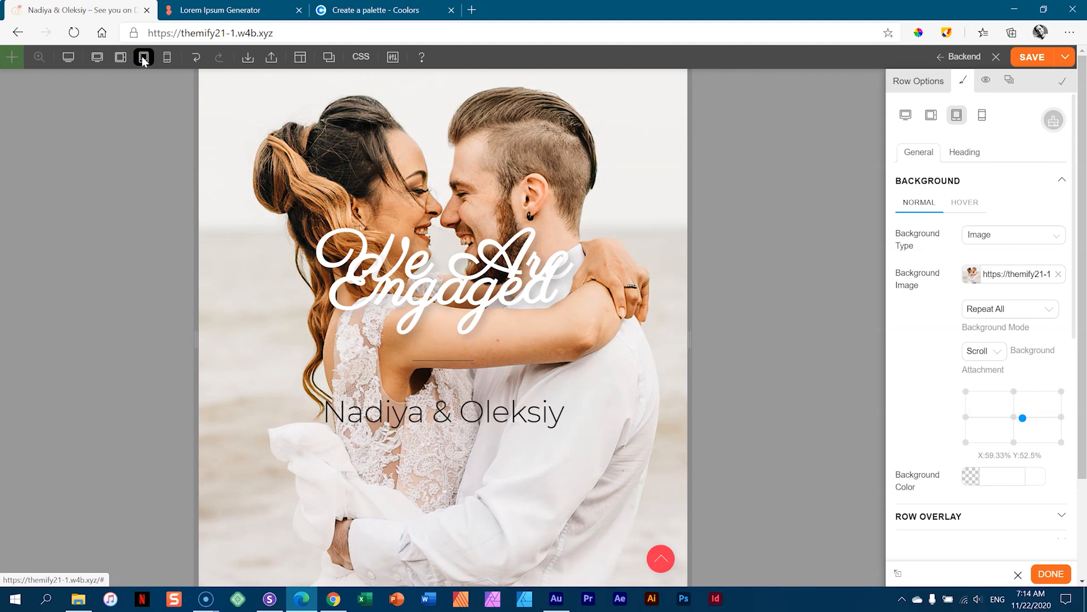
- Set the Fancy Heading font size to 82 px at tablet width
left_click(535, 275)
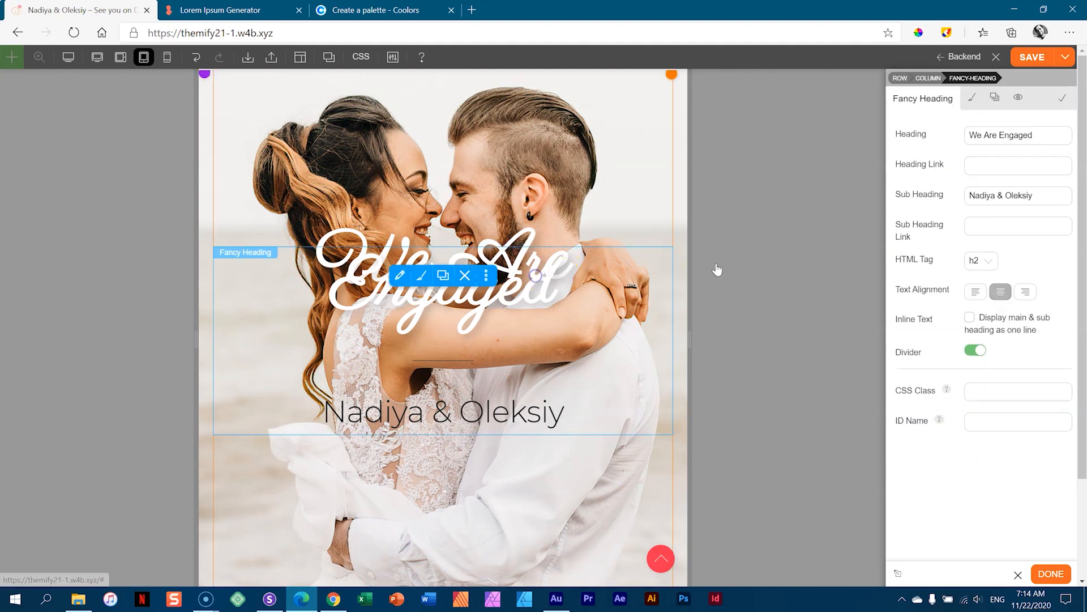
left_click(971, 112)
left_click(927, 170)
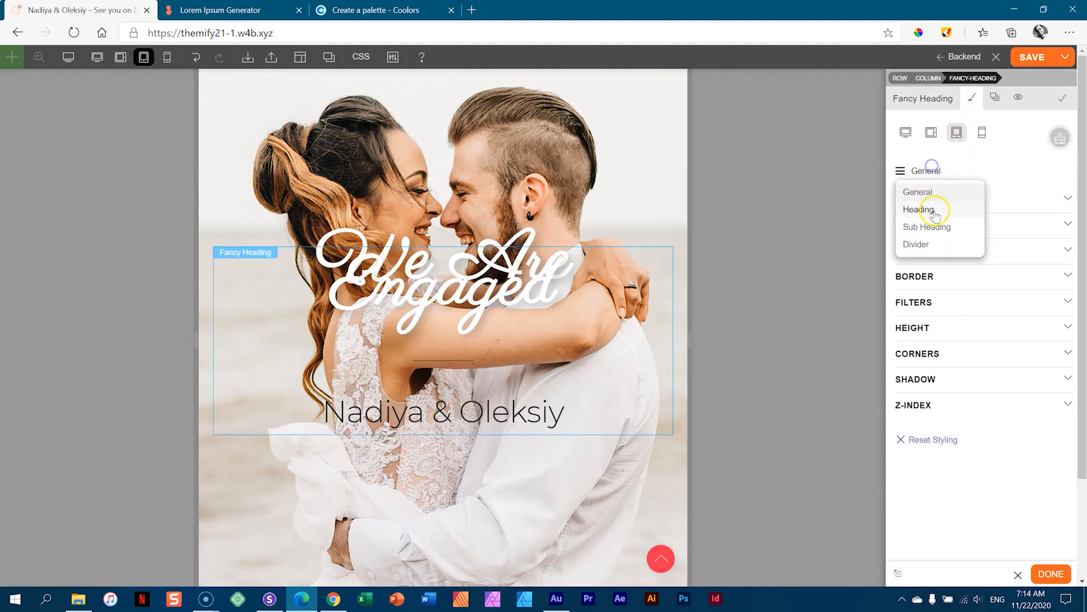
left_click(933, 210)
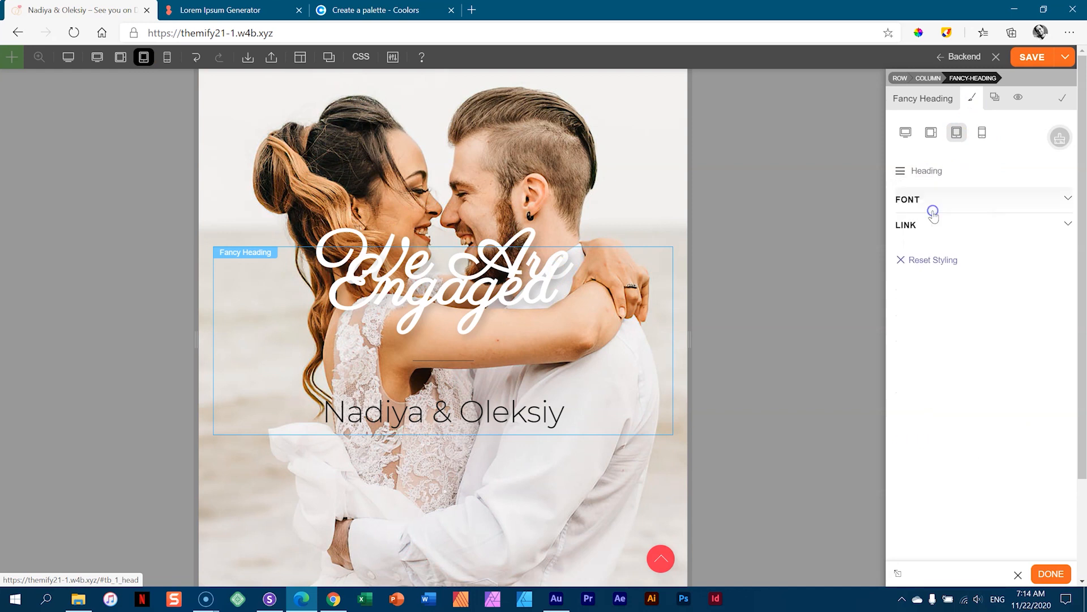
left_click(933, 202)
double_click(974, 329)
type("89")
key("Down")
key("Down")
key("Down")
key("Down")
key("Down")
key("Down")
key("Down")
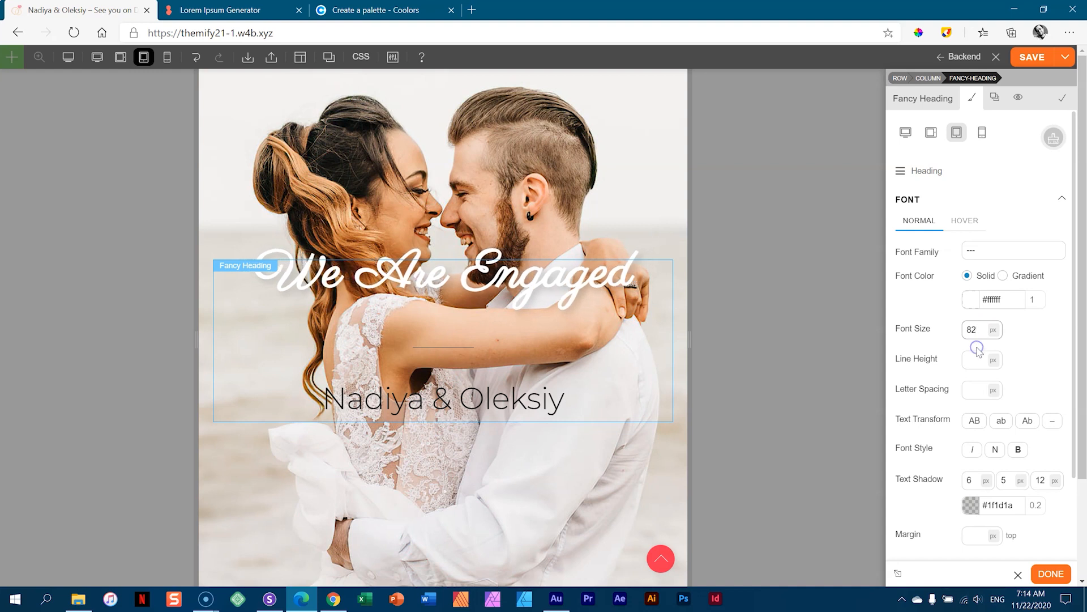
- Give the mobile heading a 109 px font and 93 px line height, then save the page
left_click(982, 136)
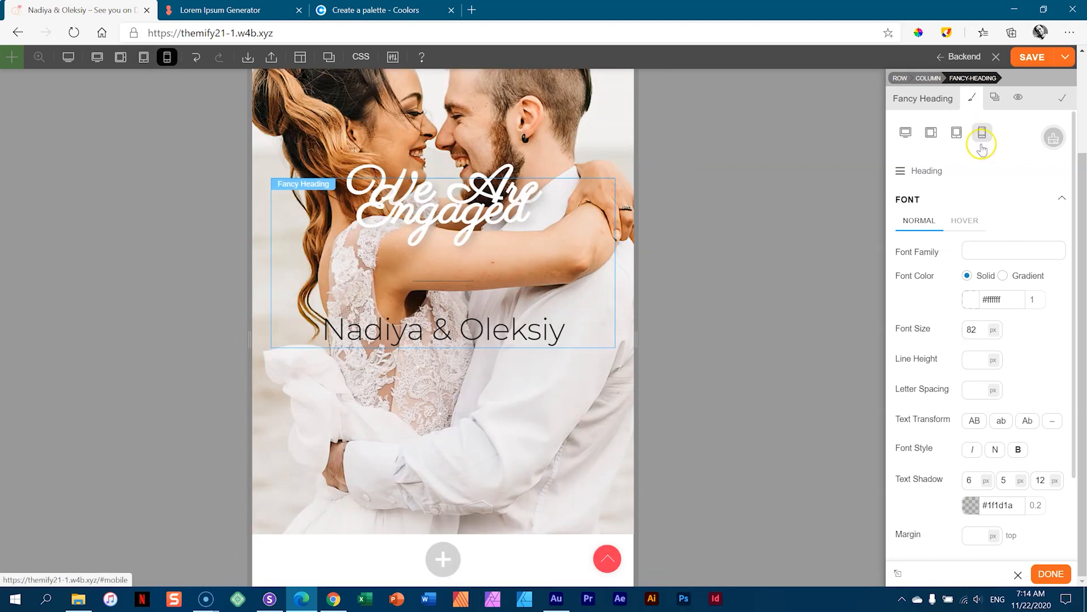
left_click_drag(970, 331, 973, 345)
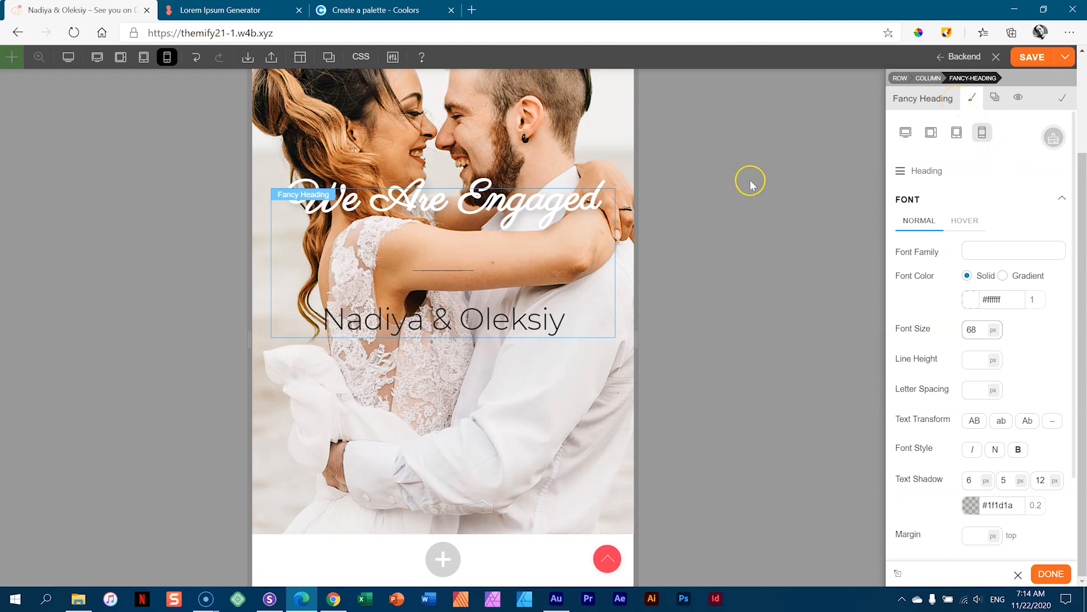
scroll(750, 184, "up", 3)
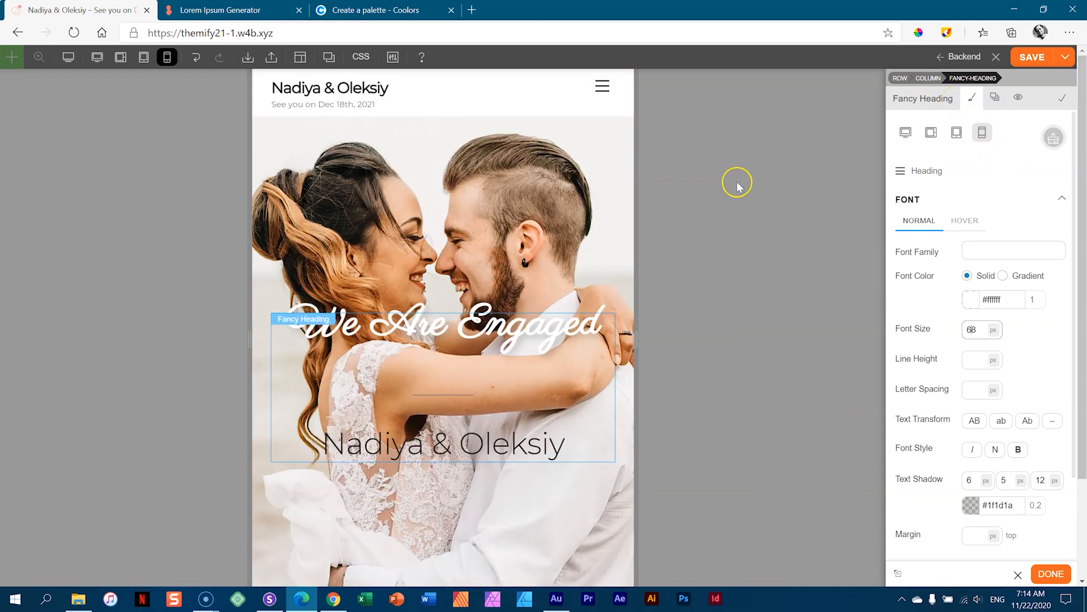
scroll(733, 182, "down", 2)
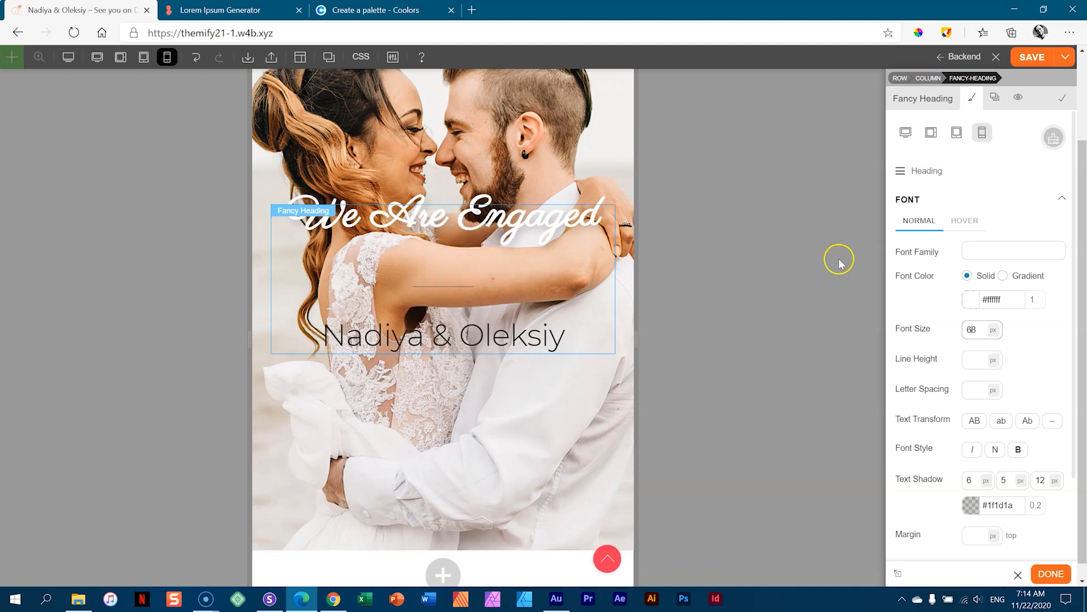
left_click_drag(971, 332, 970, 247)
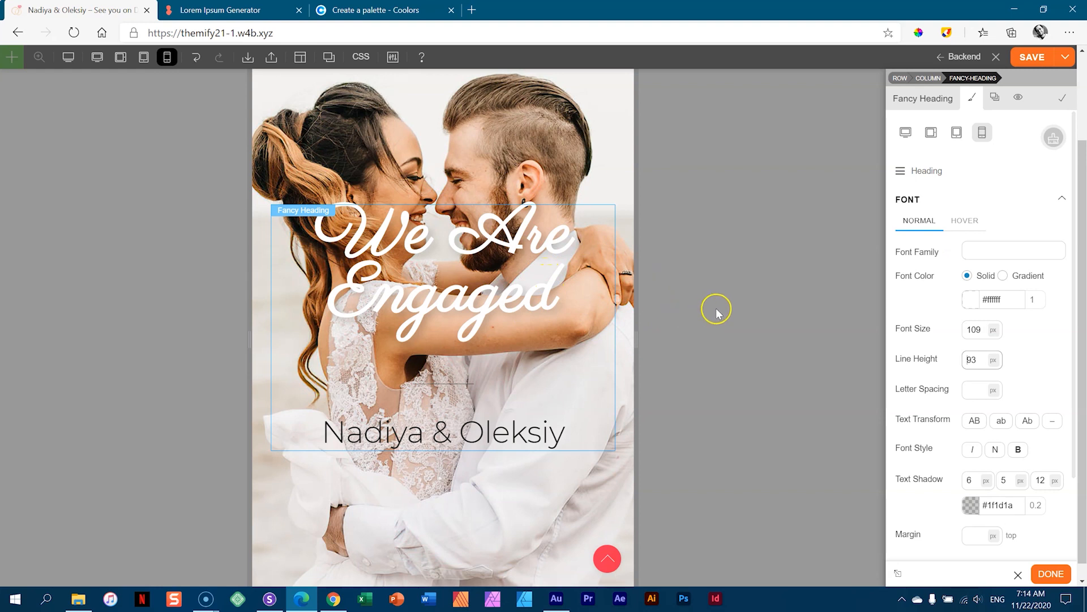
scroll(726, 321, "down", 2)
scroll(726, 322, "up", 3)
scroll(726, 322, "down", 2)
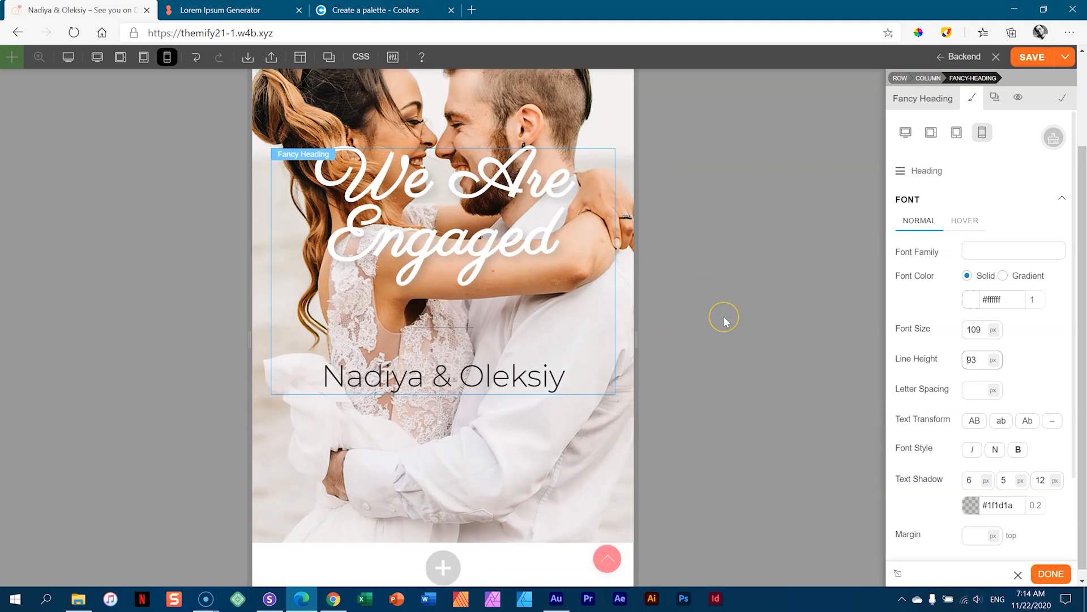
scroll(725, 321, "up", 2)
scroll(726, 321, "down", 2)
scroll(725, 321, "up", 2)
scroll(724, 321, "down", 2)
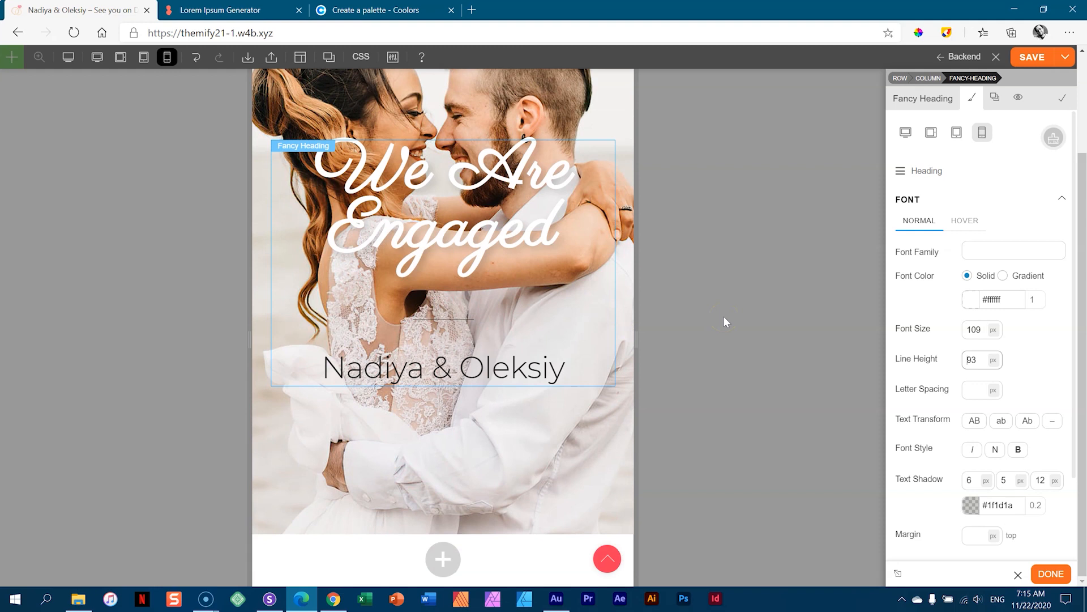
left_click(1034, 58)
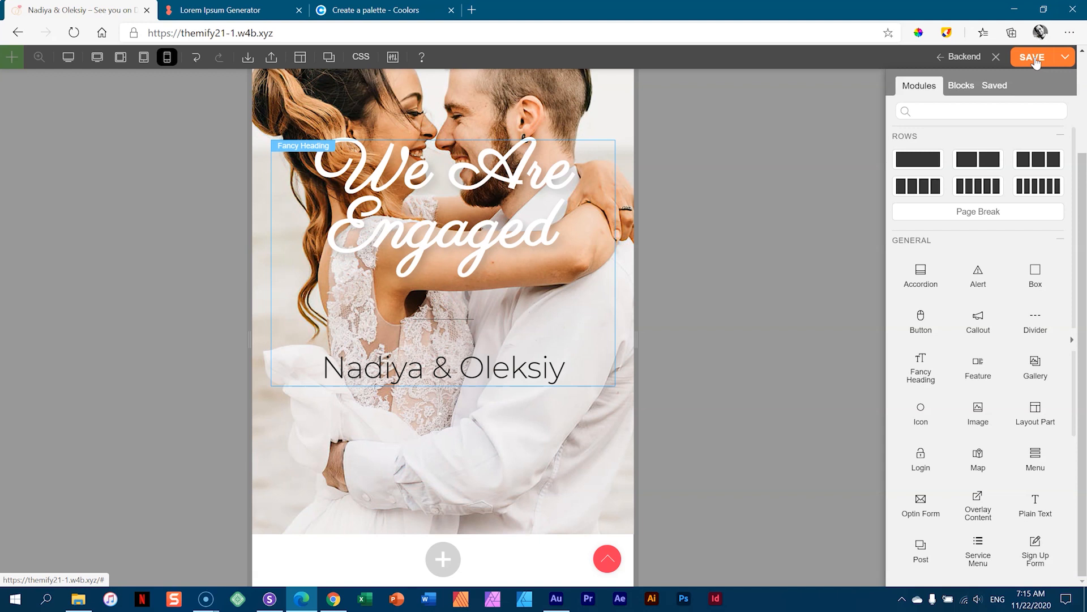
left_click(268, 597)
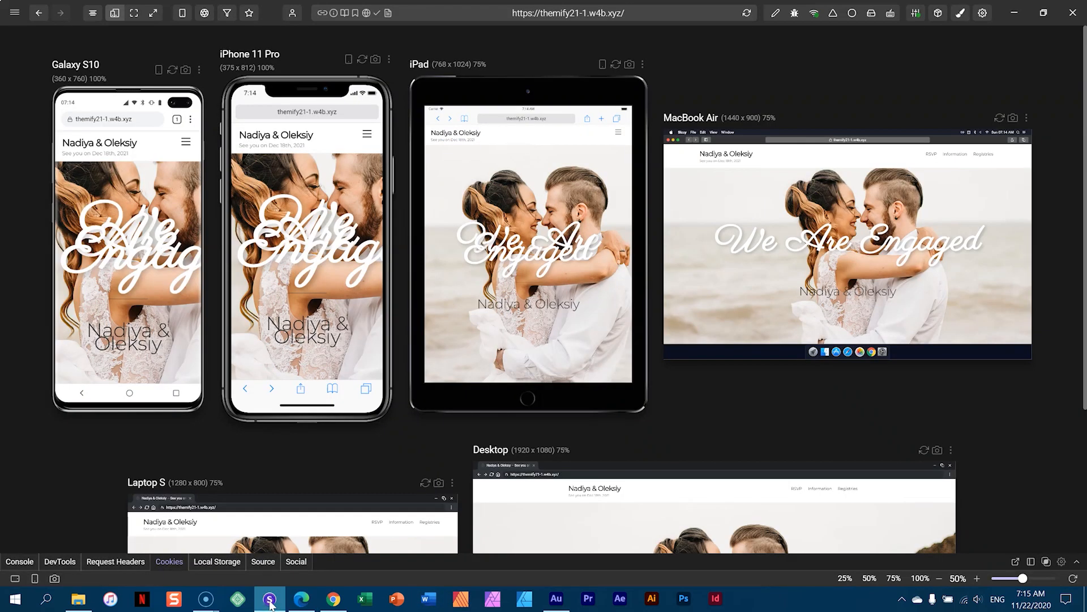
left_click(747, 12)
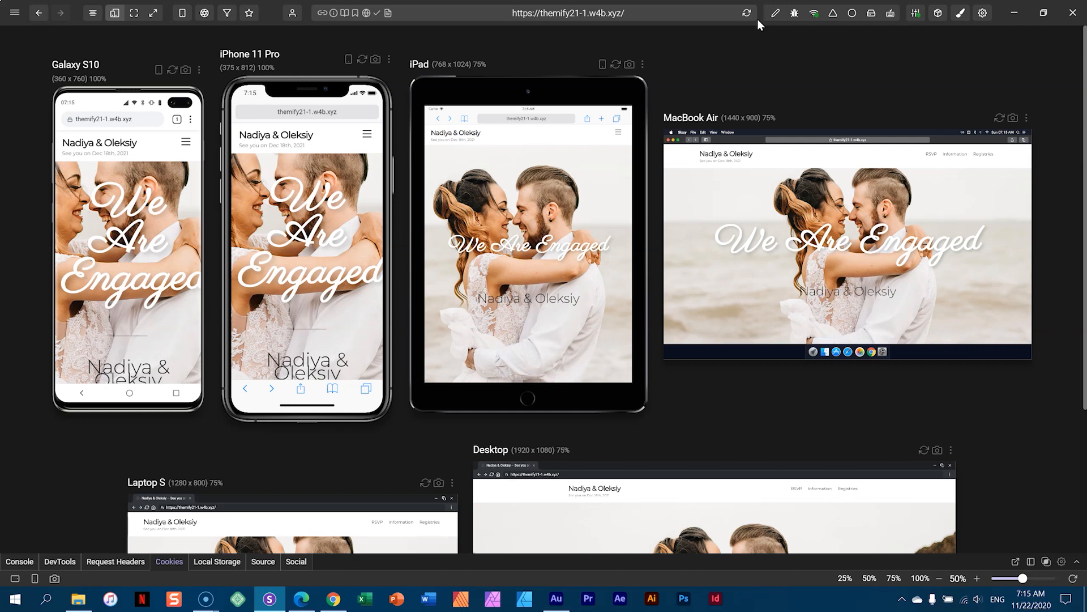
left_click(305, 389)
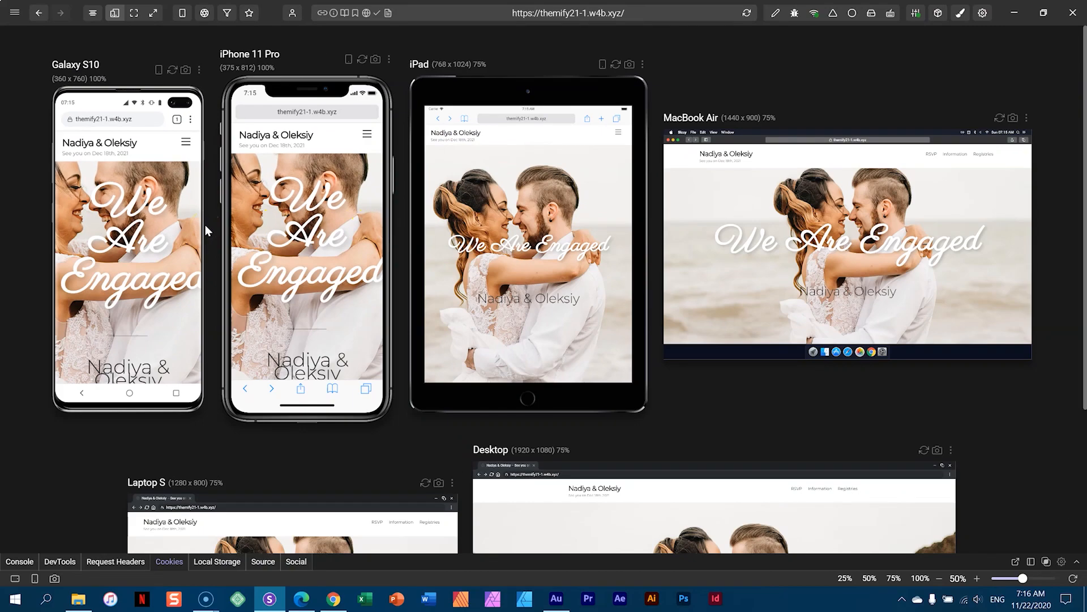
- Switch from Sizzy back to the Themify page builder in Edge
left_click(297, 601)
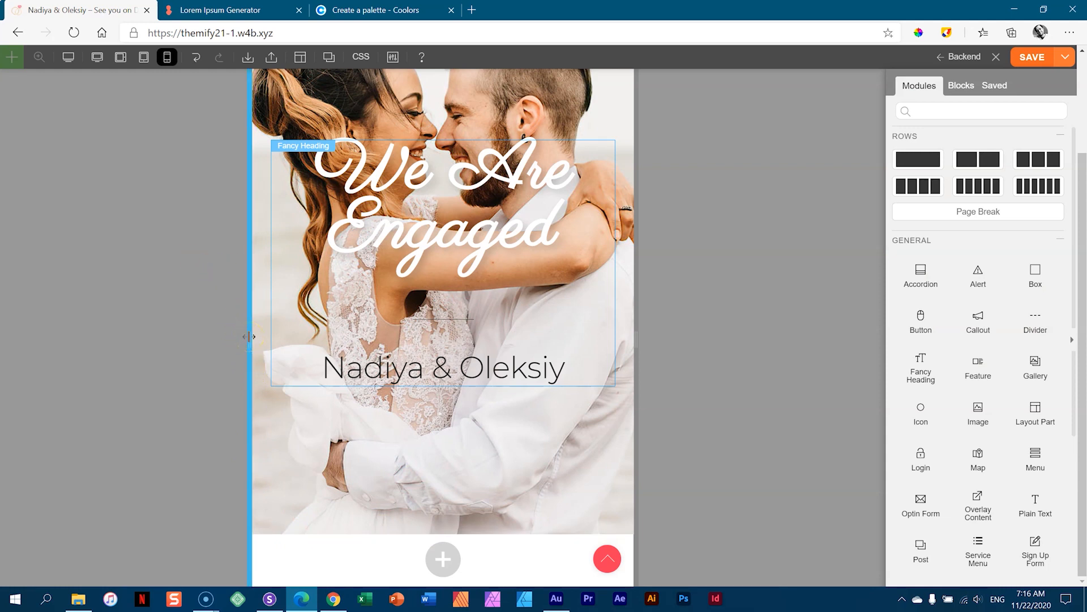
- Narrow the builder canvas to about 359 px, comparing with Sizzy, and select the We Are Engaged heading
left_click_drag(249, 337, 249, 337)
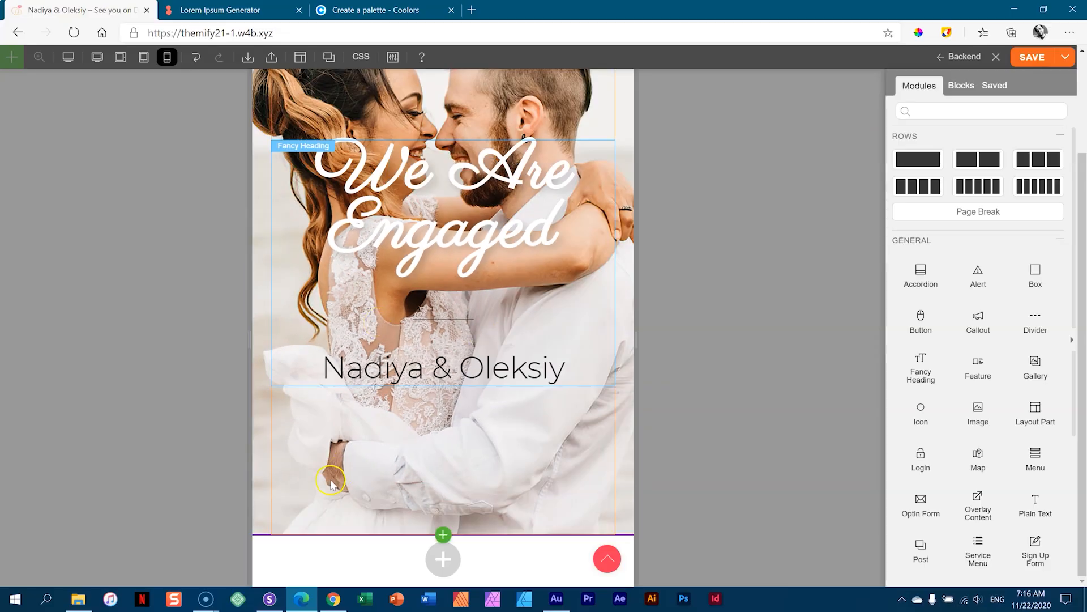
left_click(271, 601)
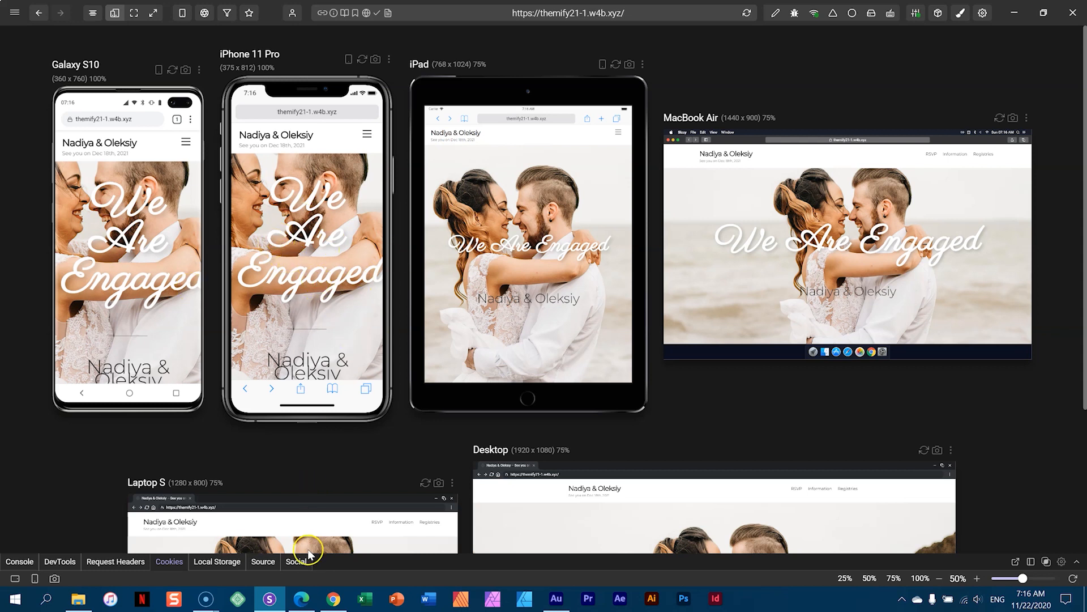
left_click(301, 598)
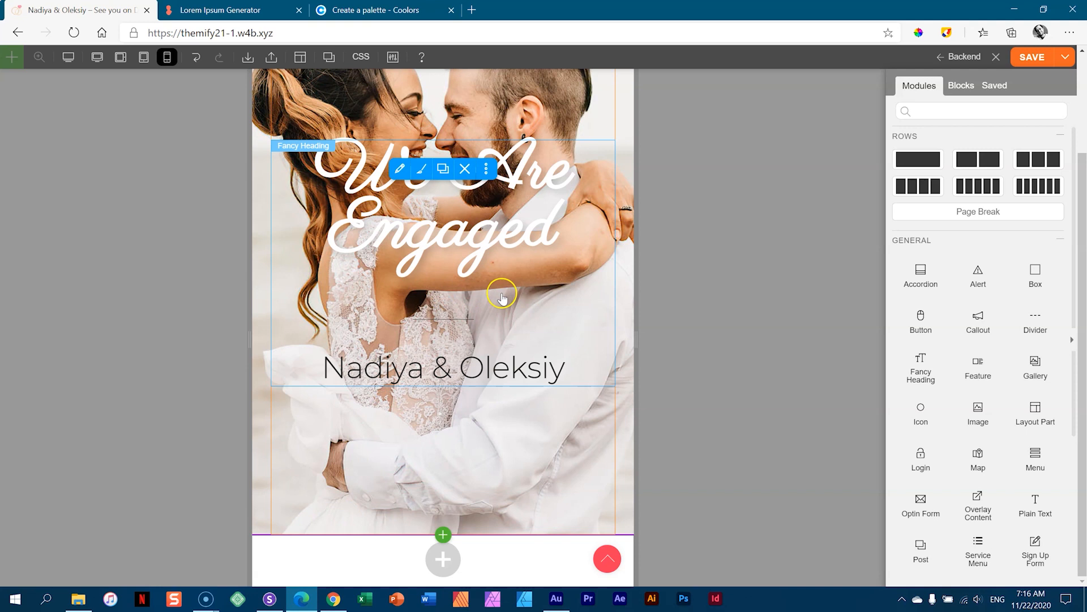
scroll(502, 294, "up", 2)
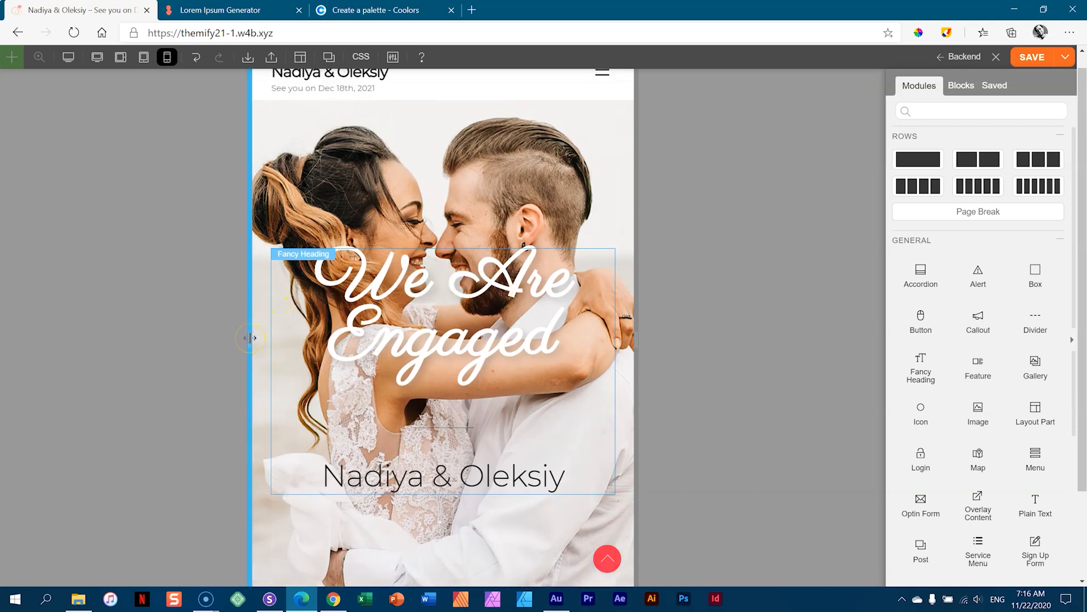
left_click_drag(250, 338, 327, 367)
left_click(269, 598)
left_click(66, 14)
left_click(302, 598)
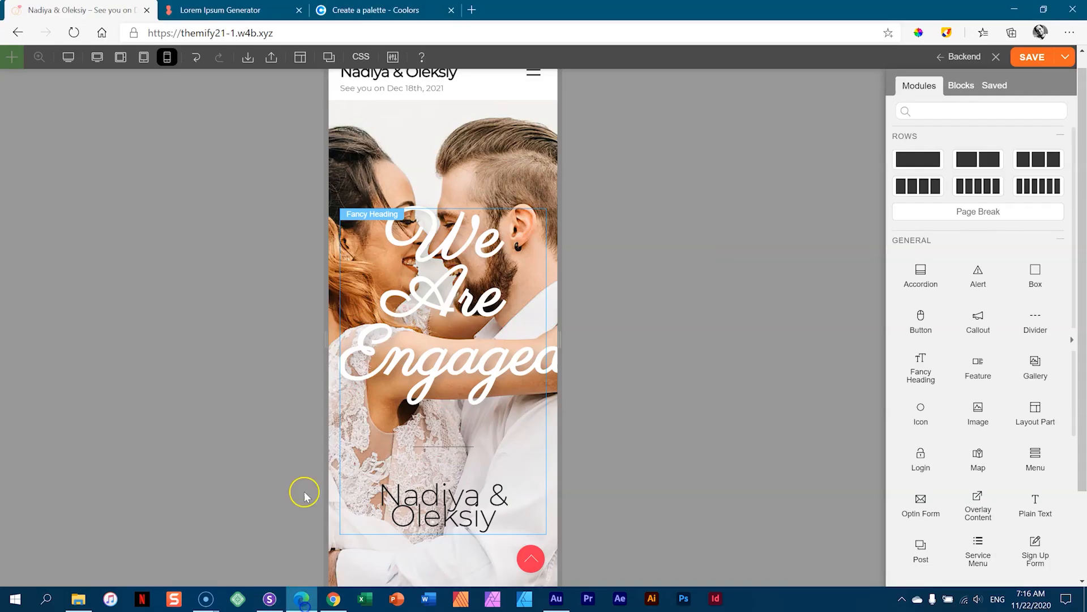
left_click_drag(332, 337, 328, 339)
left_click(469, 295)
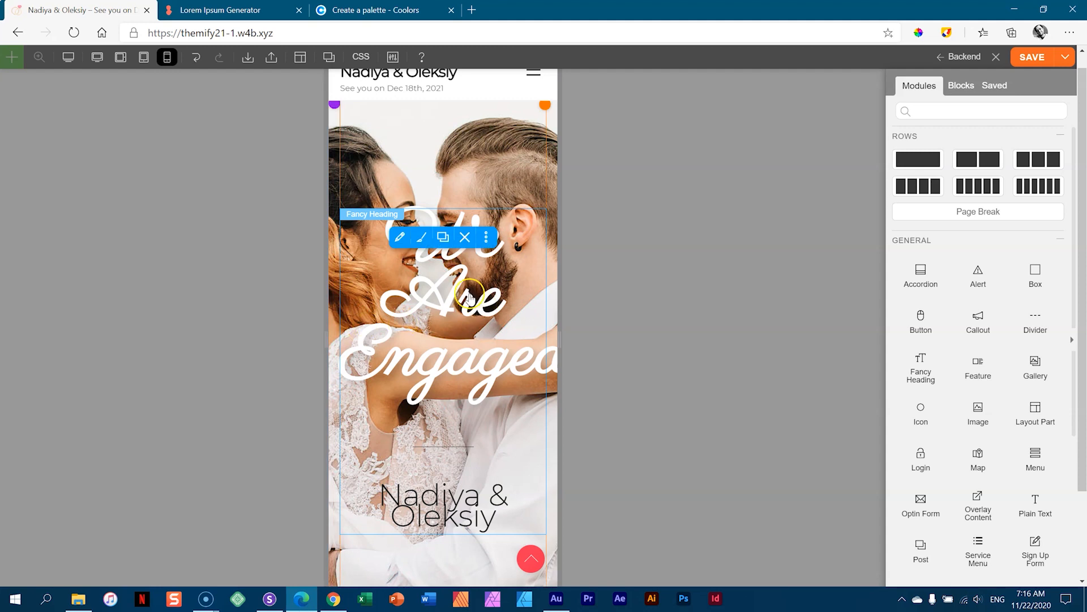
- Shrink the Fancy Heading's main heading font size to 85 px on mobile
double_click(469, 295)
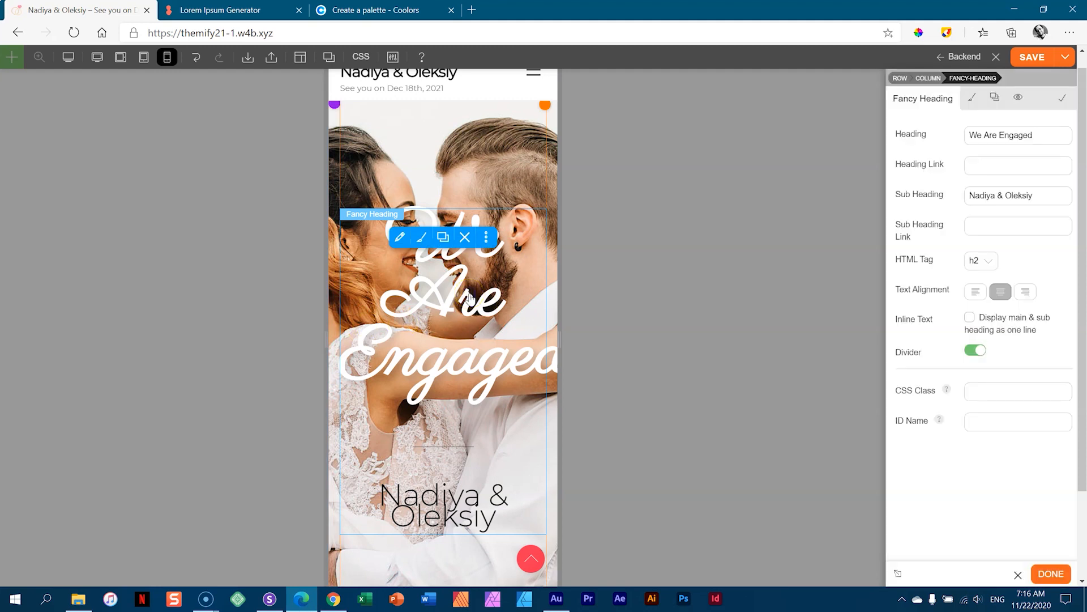
left_click(972, 97)
left_click(919, 170)
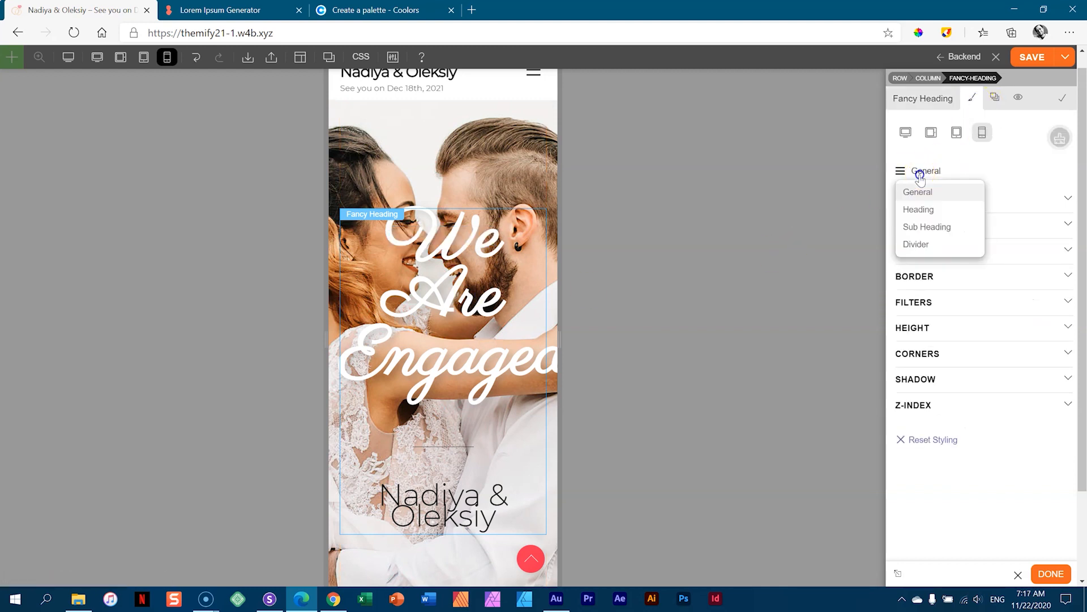
left_click(932, 211)
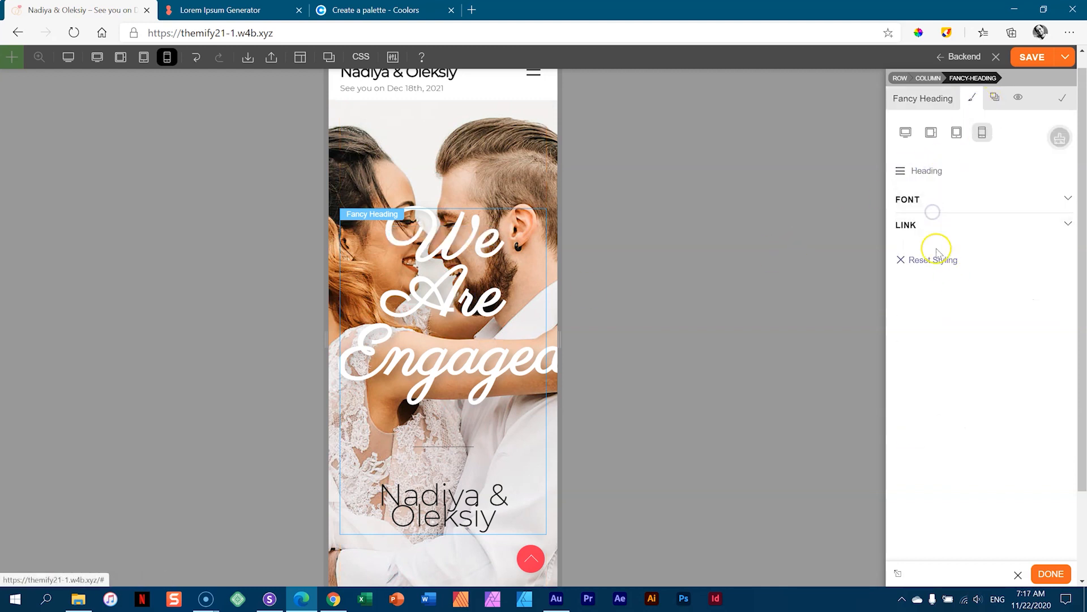
left_click(923, 202)
left_click_drag(973, 329, 979, 367)
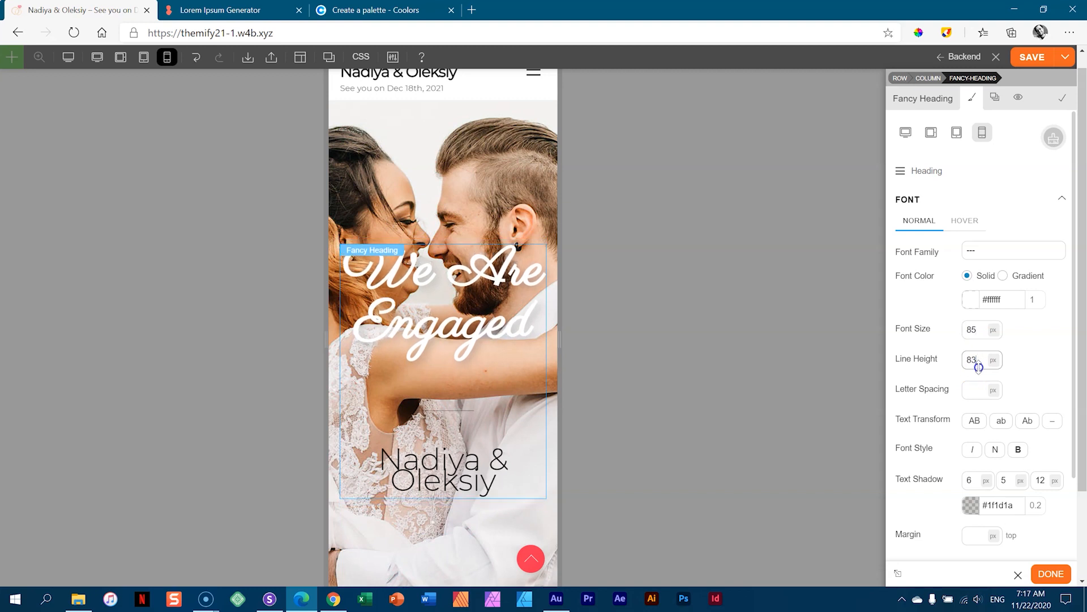
- Reduce the sub heading font size to 28 px so the names fit one line
left_click(926, 174)
left_click(928, 229)
left_click(925, 197)
left_click_drag(980, 357, 980, 373)
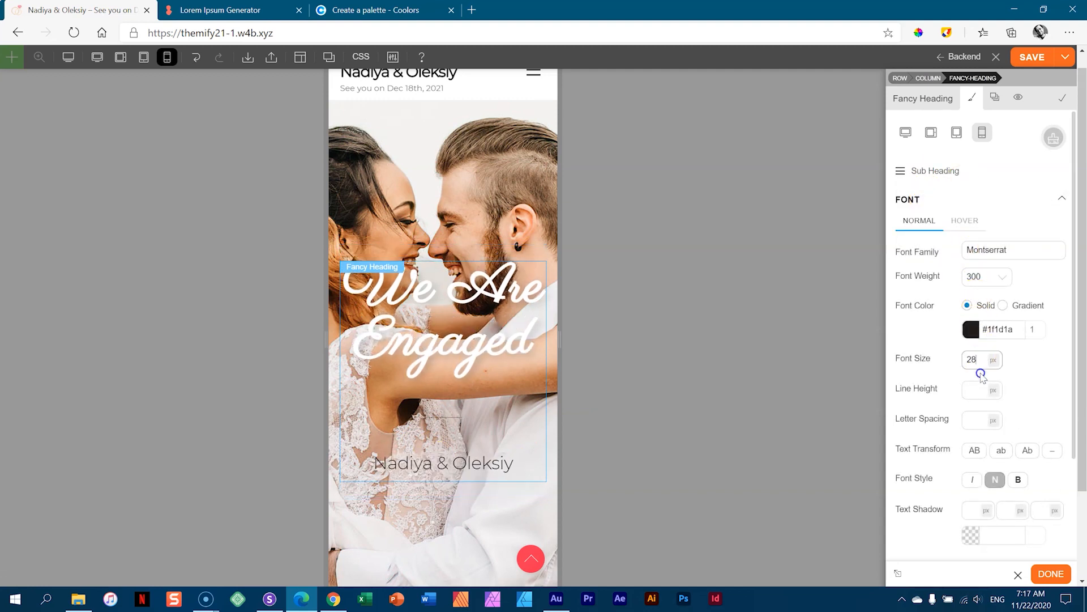
left_click(827, 347)
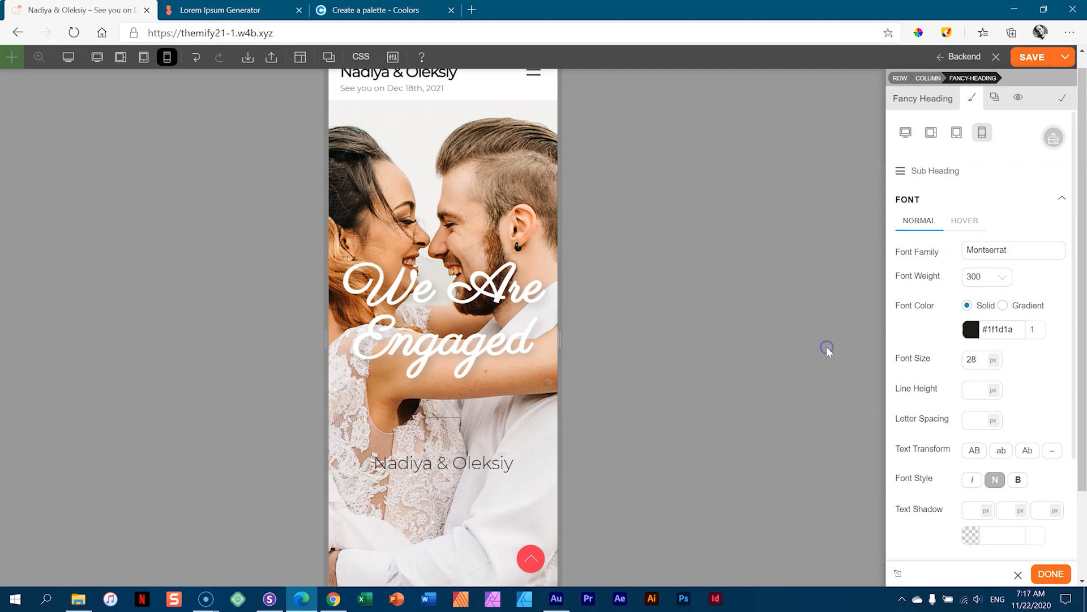
left_click(445, 186)
- Nudge the hero row's mobile background focal point left to about 52.67% / 47.5%, then save
left_click(333, 124)
left_click(963, 80)
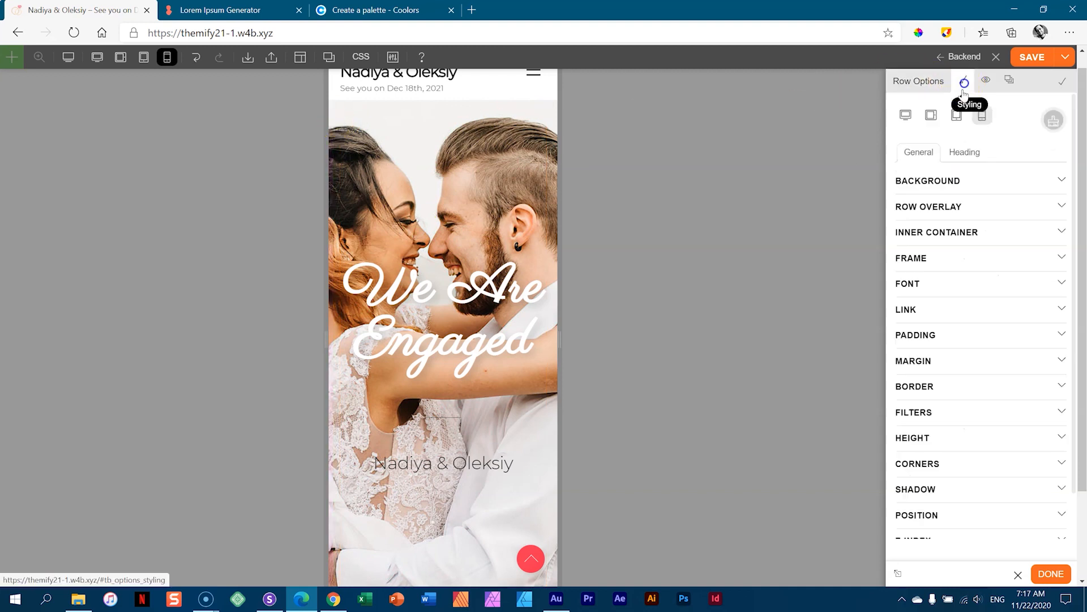
left_click(938, 180)
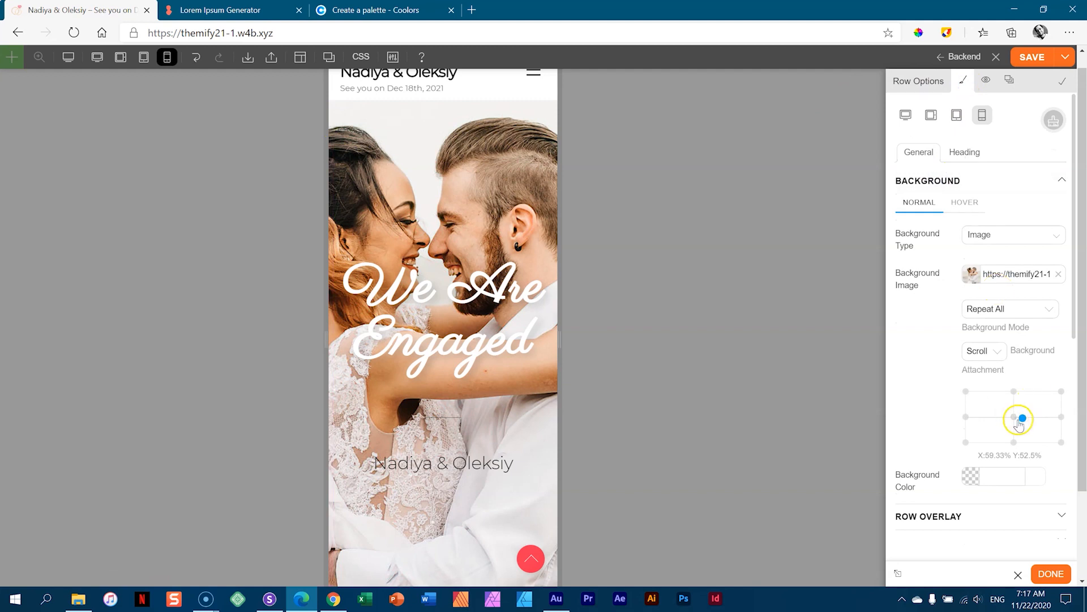
left_click_drag(1023, 418, 1015, 415)
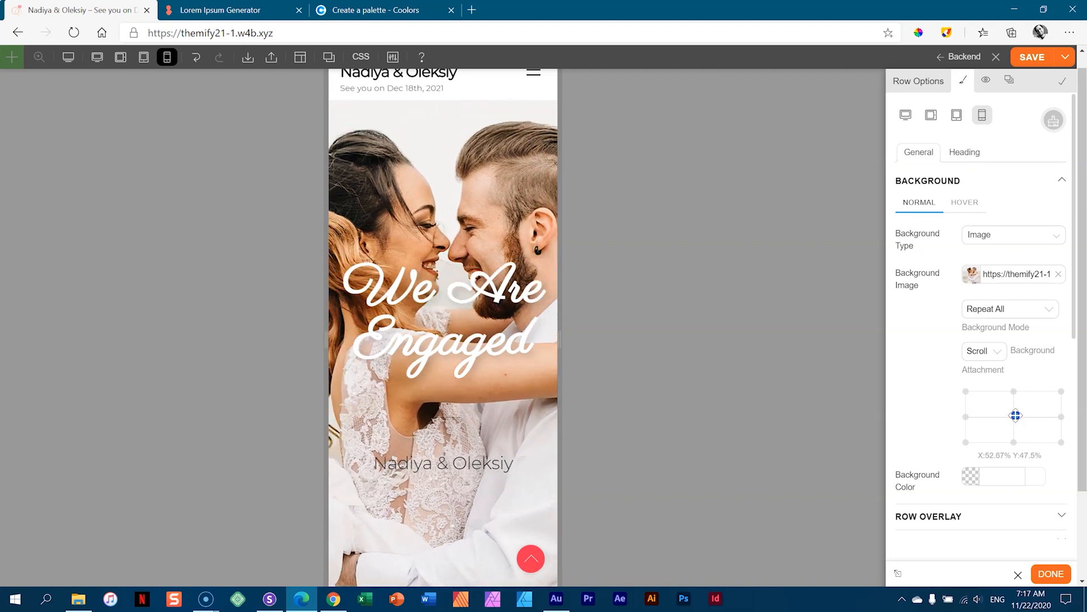
left_click(1033, 59)
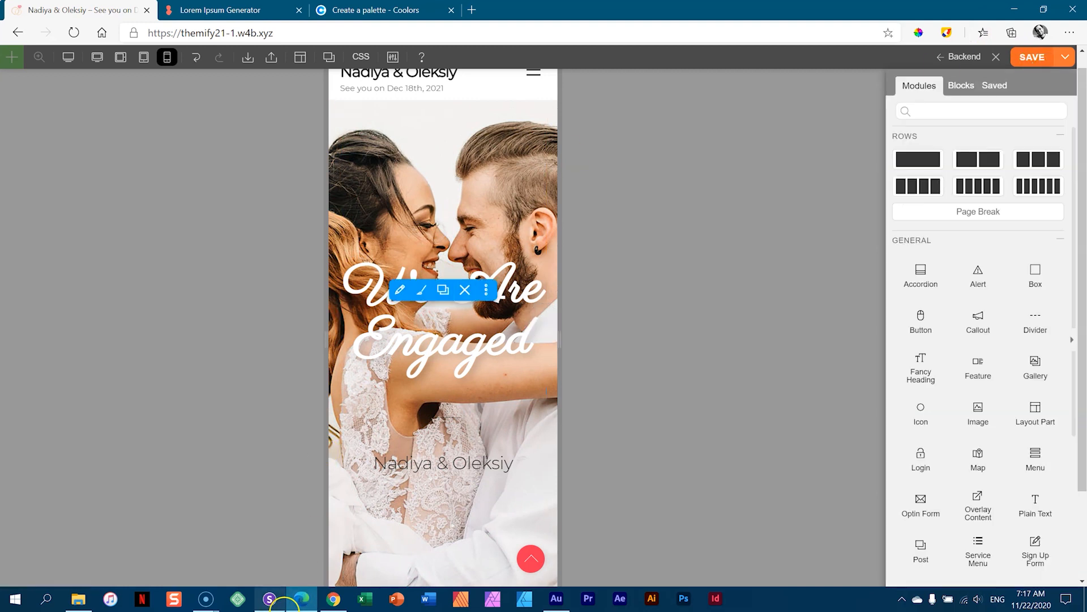
left_click(270, 598)
left_click(748, 12)
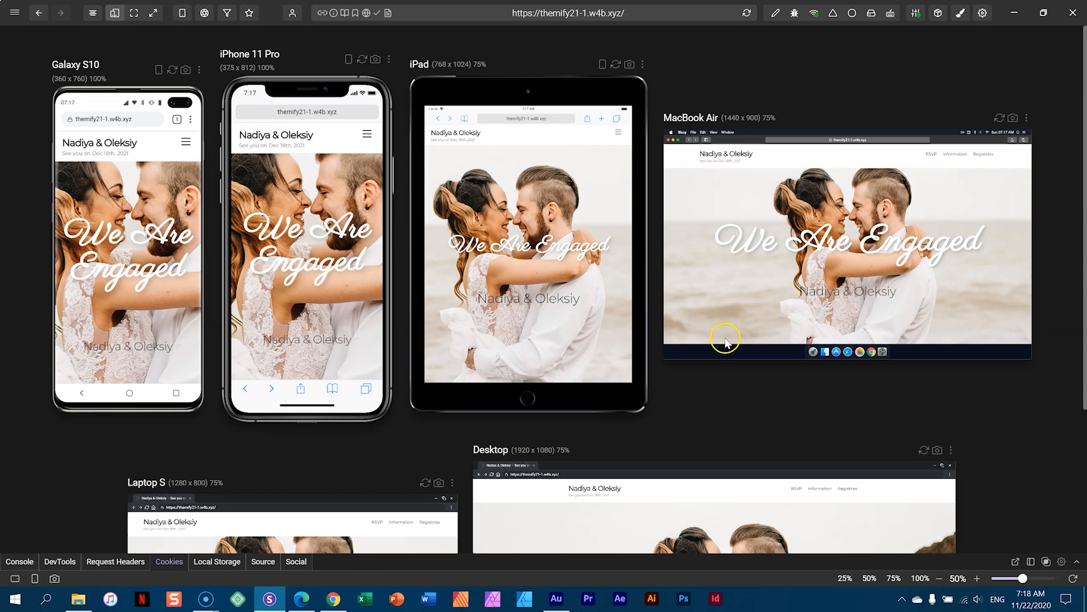
left_click(302, 598)
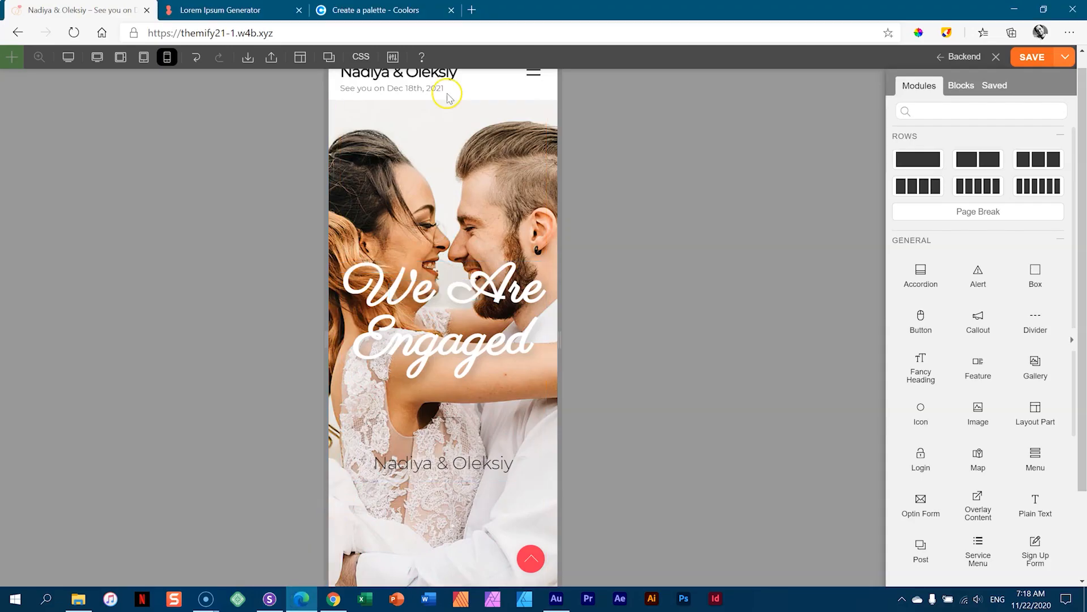
- Switch the builder to Desktop width and open the module picker below the Fancy Heading
left_click(97, 57)
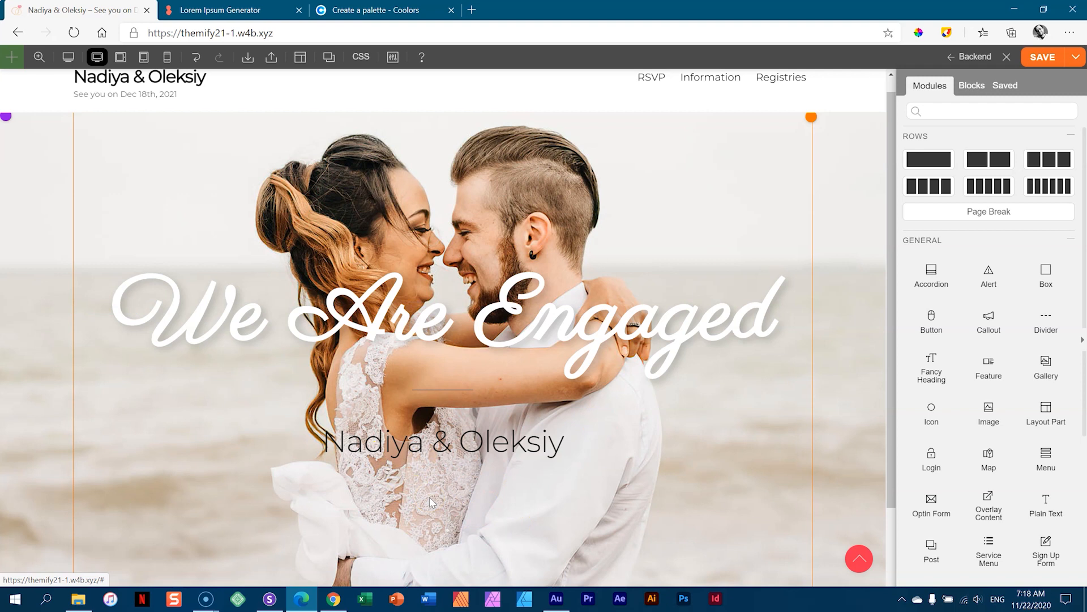
mouse_move(478, 440)
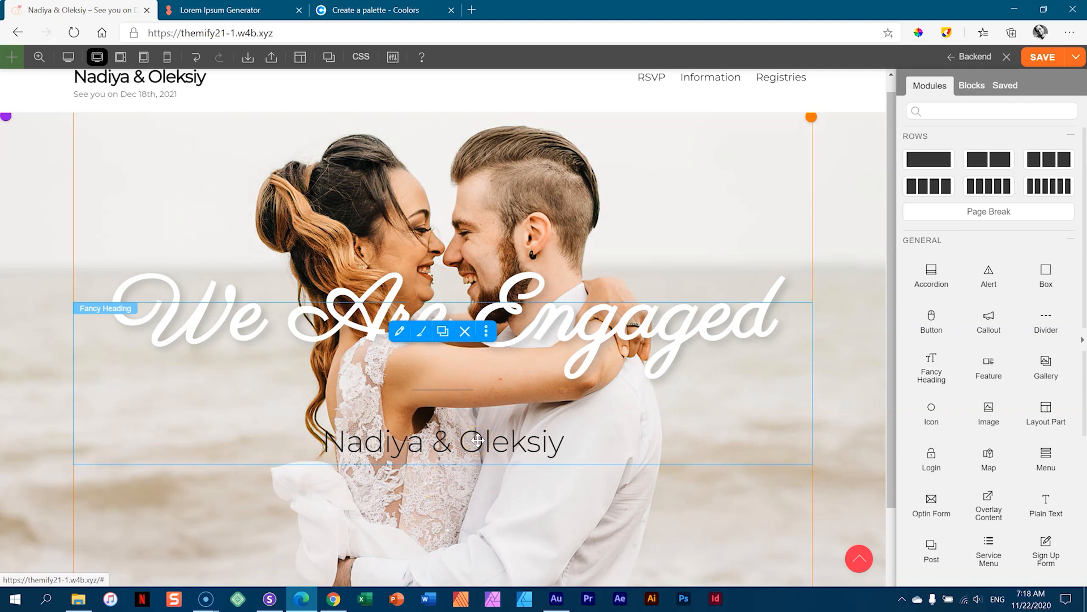
left_click(478, 440)
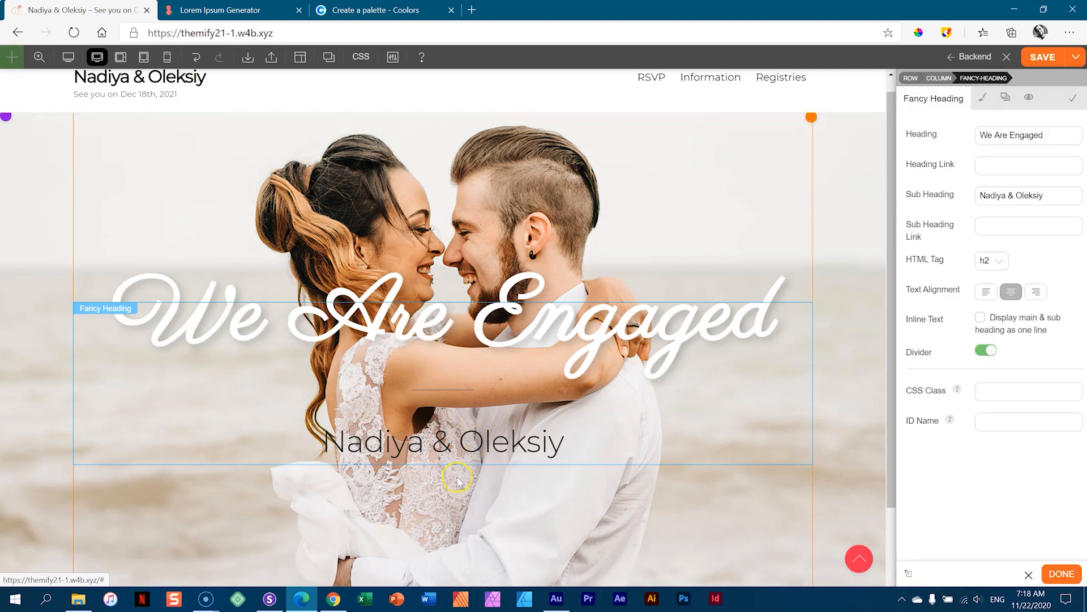
scroll(481, 453, "down", 2)
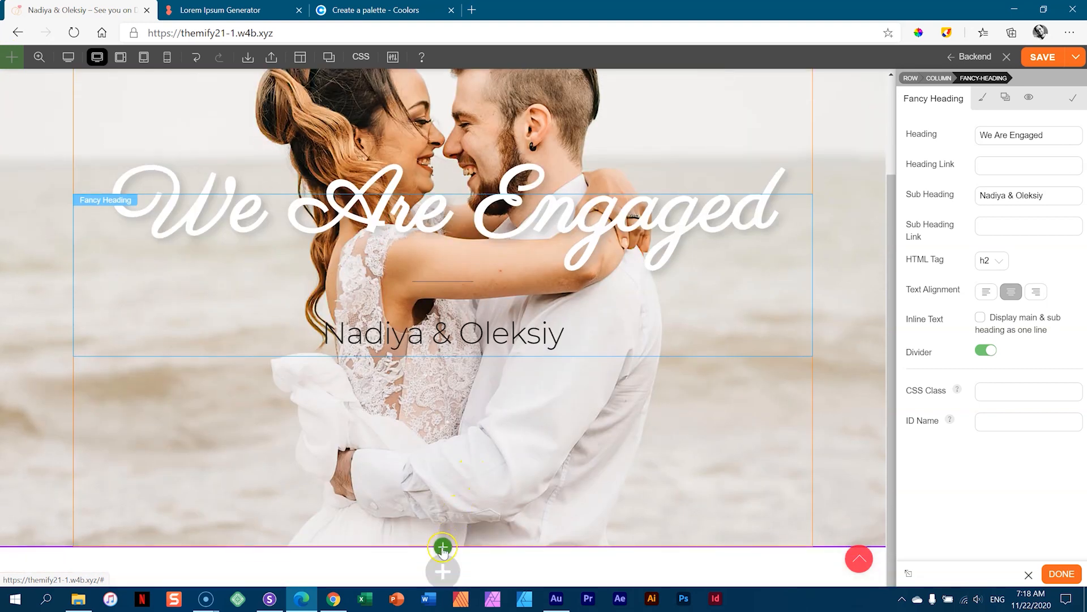
left_click(443, 547)
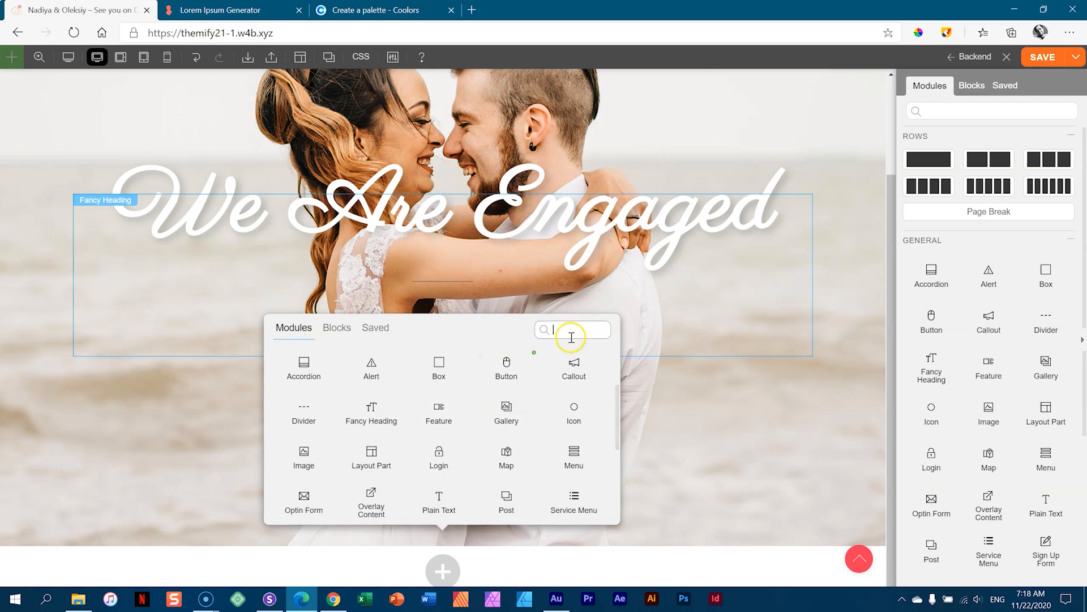
- Add a Button module under the hero heading with default size and pill shape
left_click(507, 359)
left_click_drag(507, 360, 436, 367)
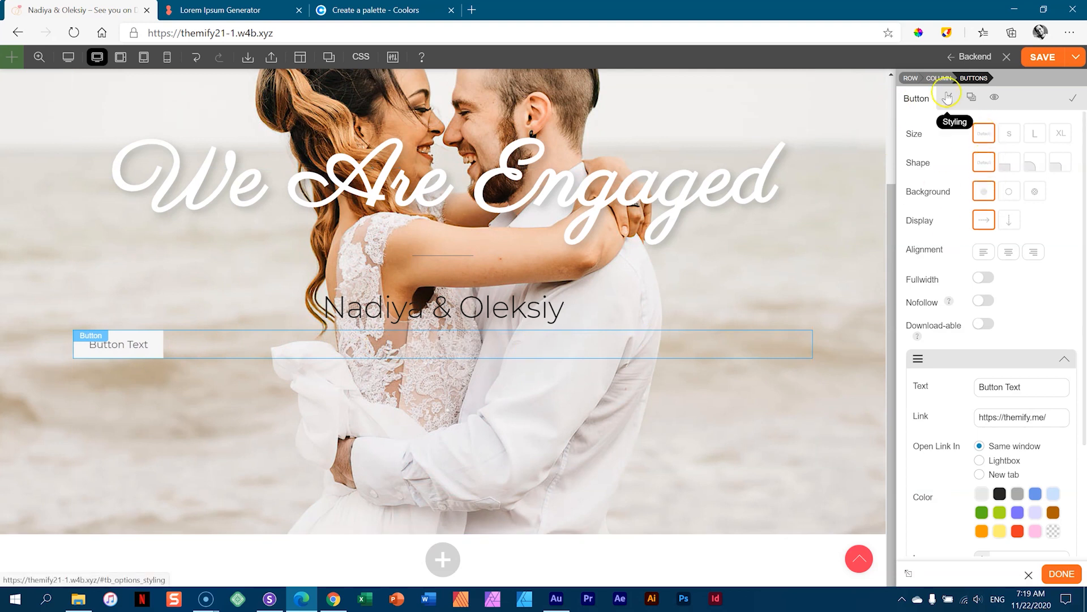
left_click(1011, 135)
left_click(985, 134)
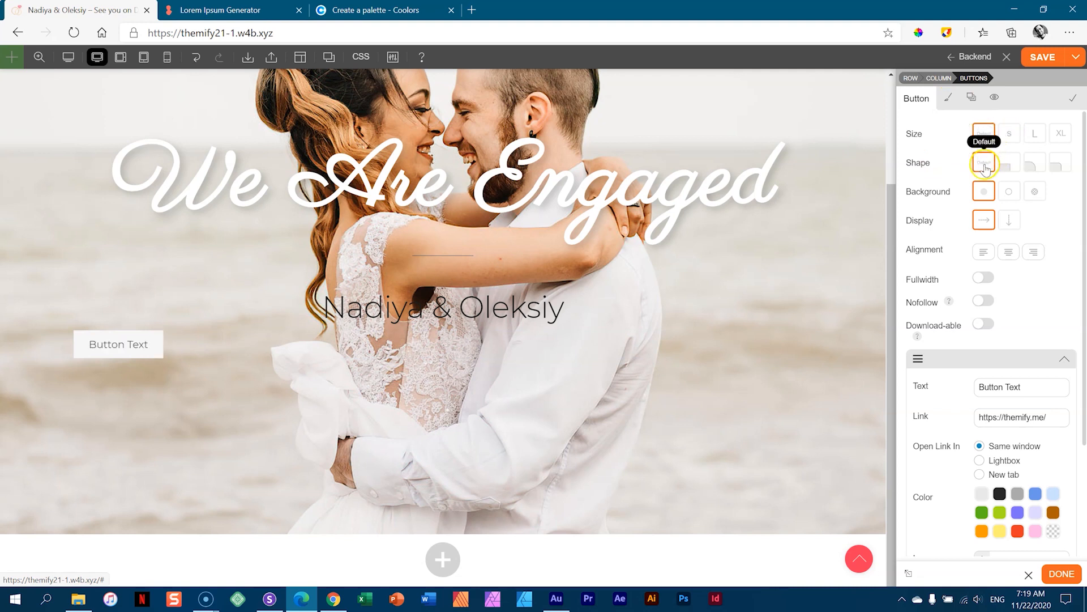
left_click(1056, 165)
left_click(1036, 164)
left_click(1034, 165)
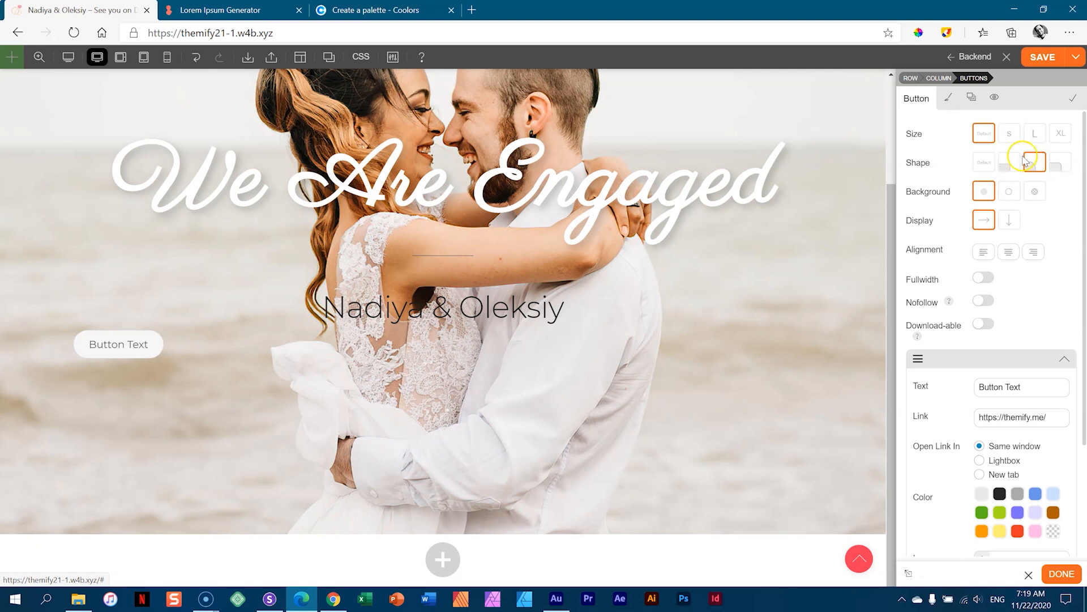
left_click(984, 163)
left_click(1035, 163)
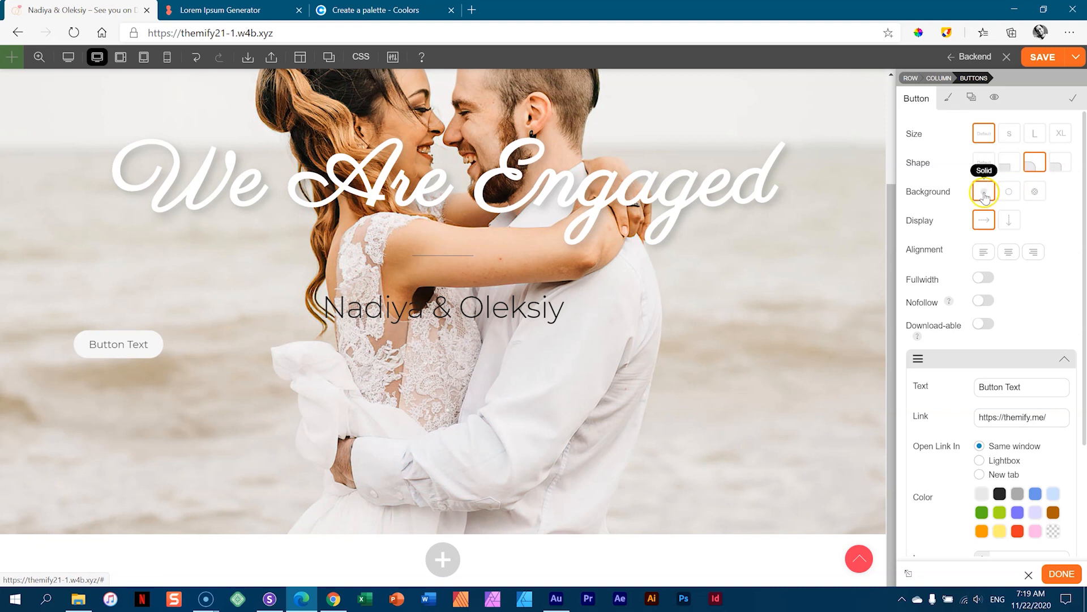
- Give the button a solid white background and centre alignment
left_click(1006, 196)
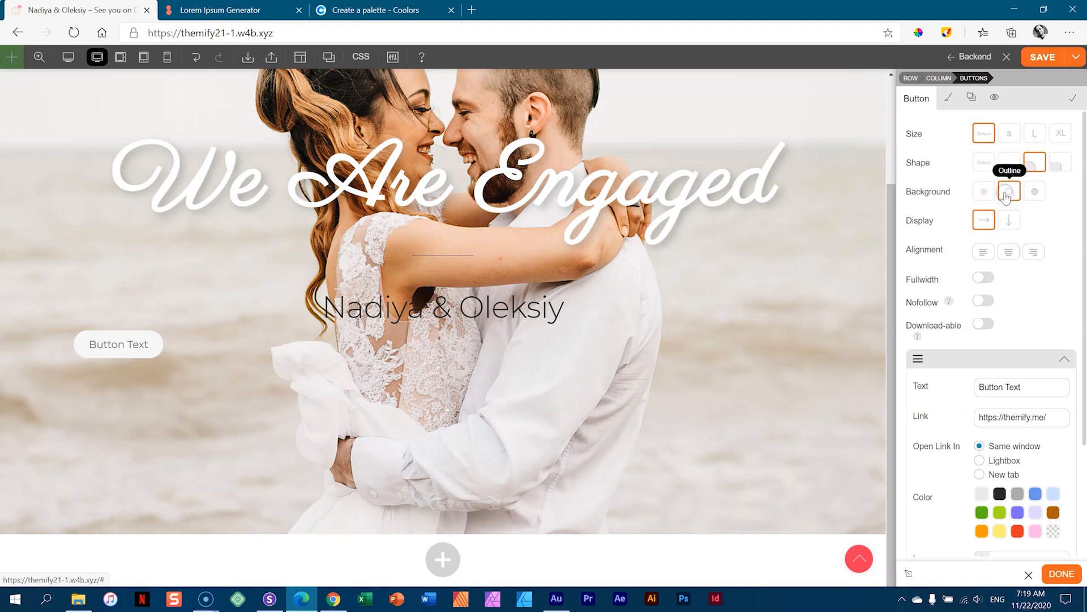
left_click(1039, 193)
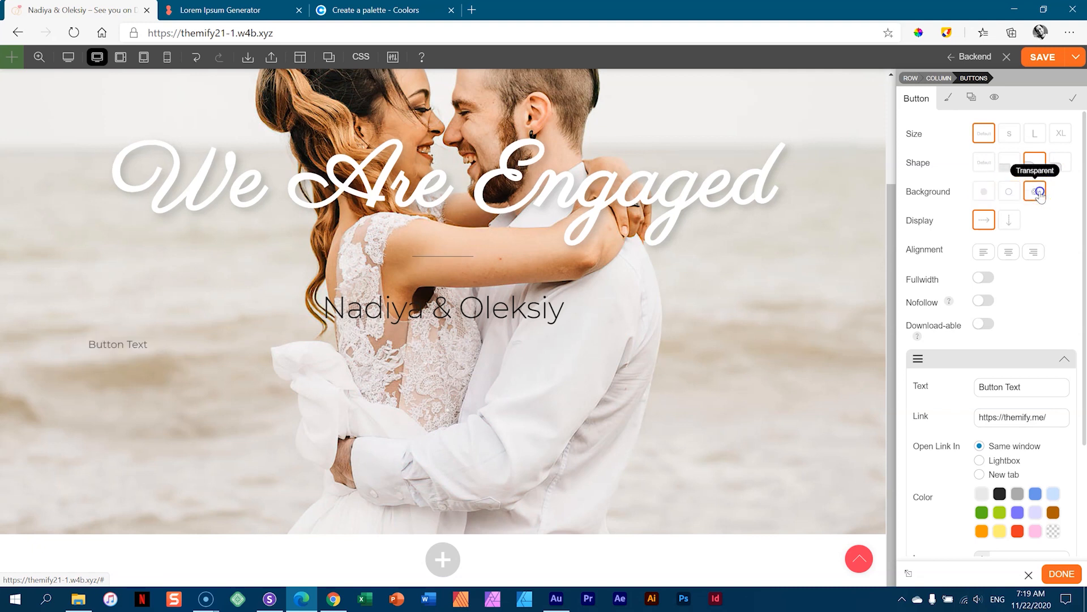
left_click(1009, 193)
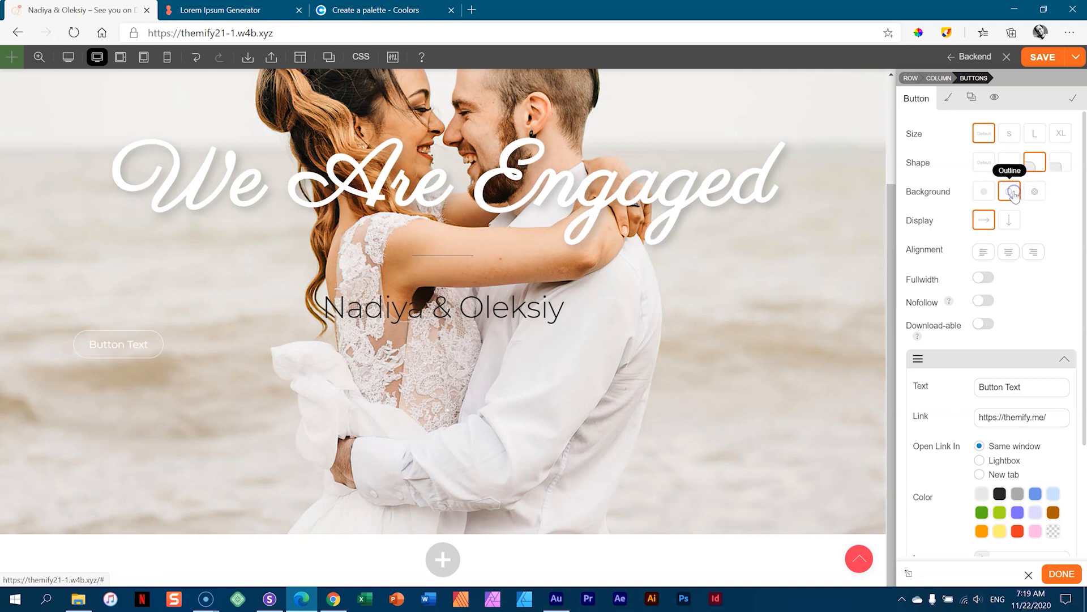
left_click(980, 194)
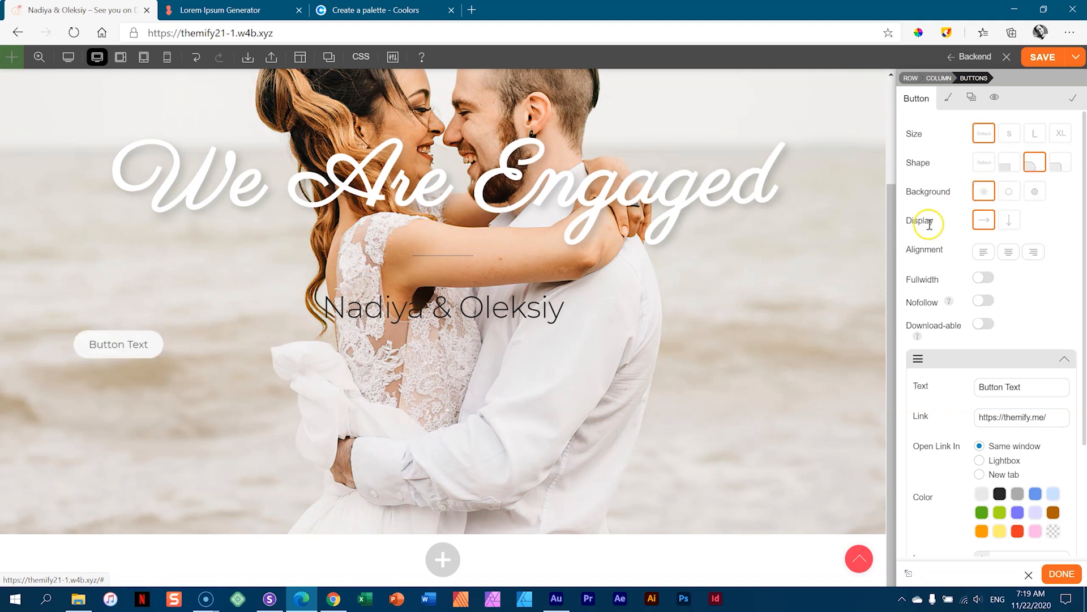
left_click(1008, 254)
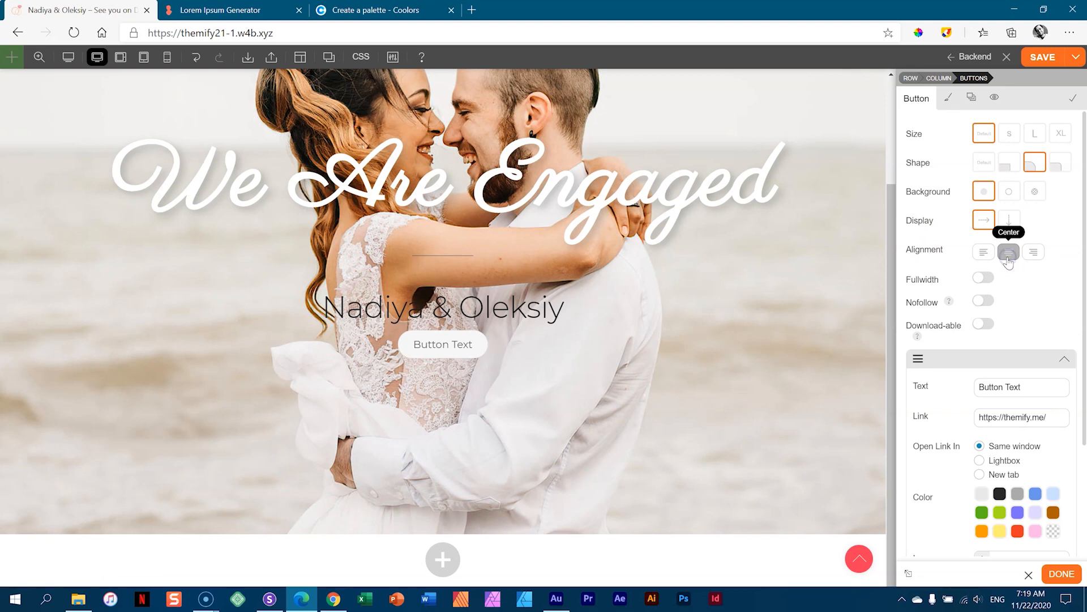
scroll(1068, 289, "down", 3)
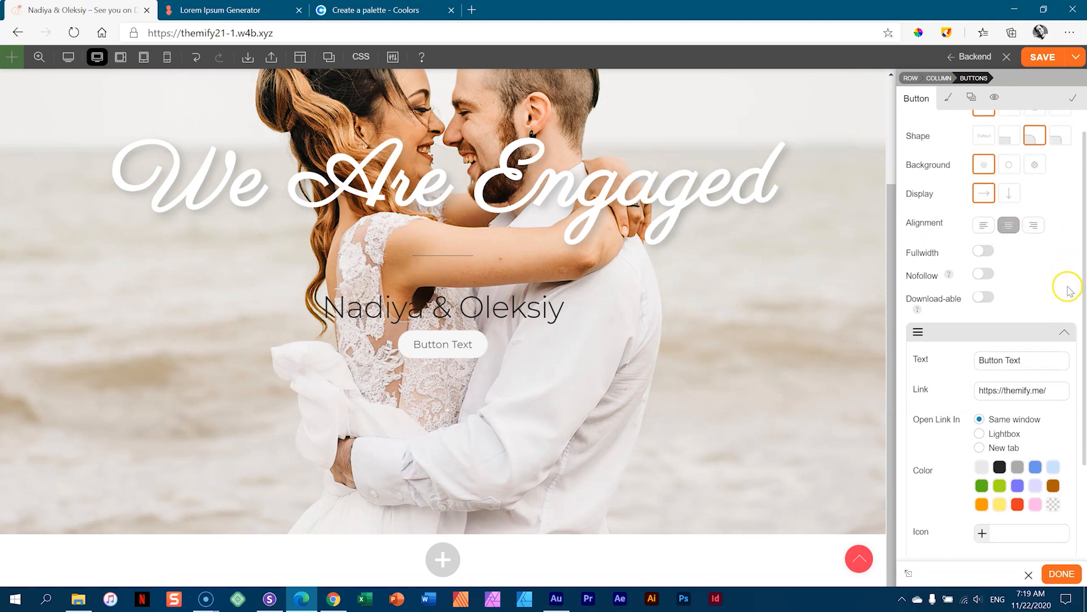
- Change the button text to RSVP and its link to #rsvp
left_click_drag(1031, 241, 954, 247)
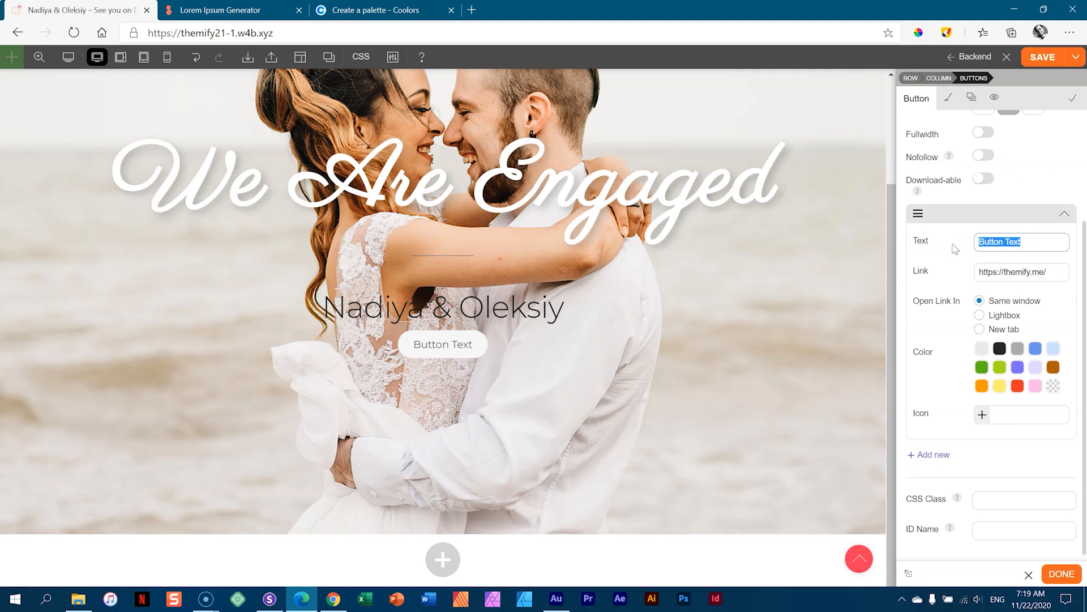
type("RSVP")
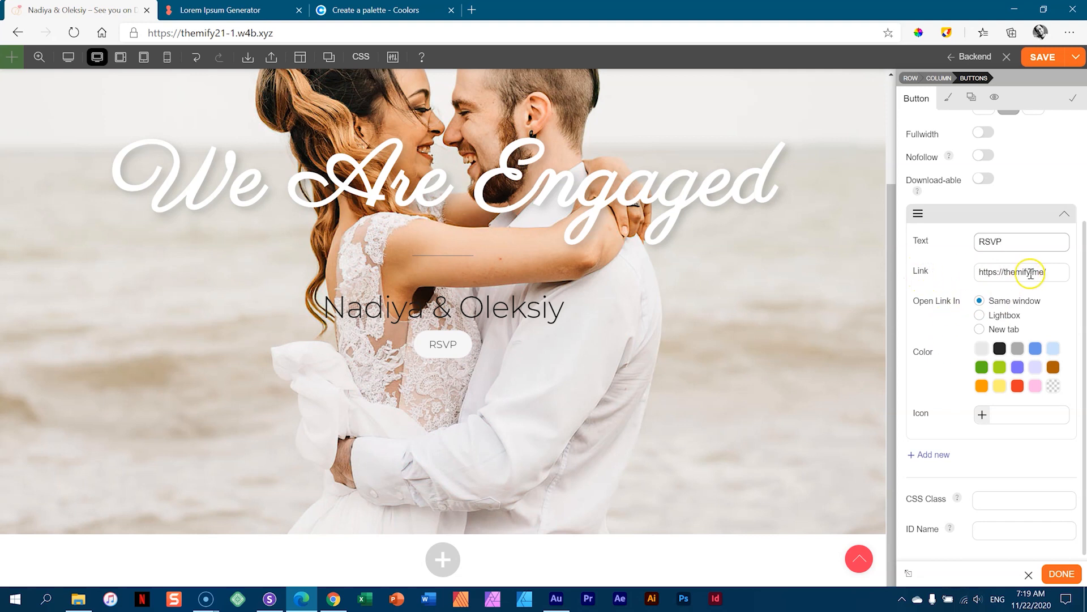
left_click_drag(1061, 269, 971, 275)
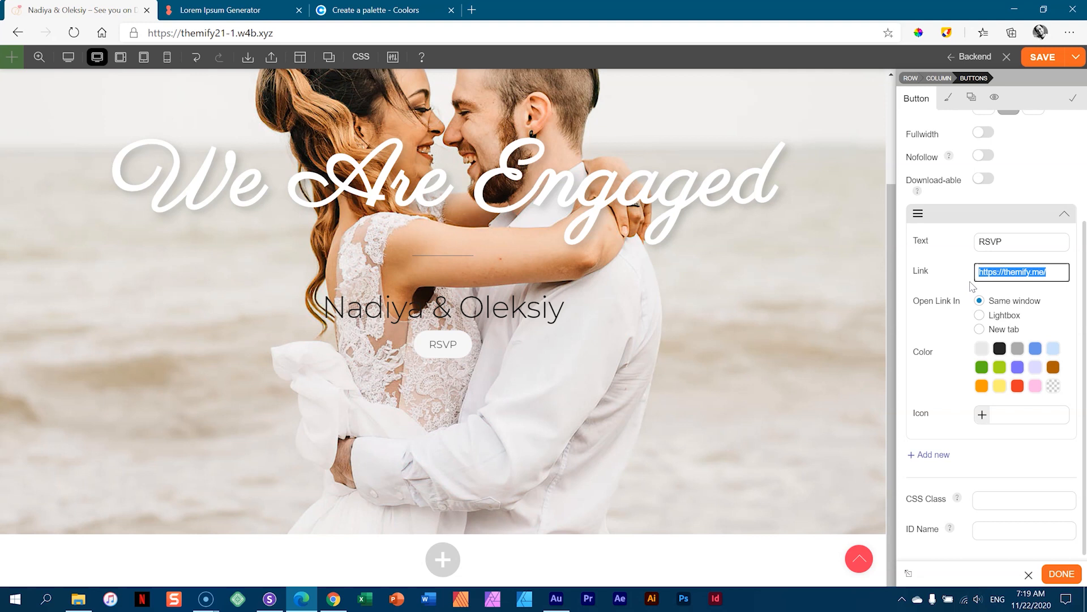
type("#")
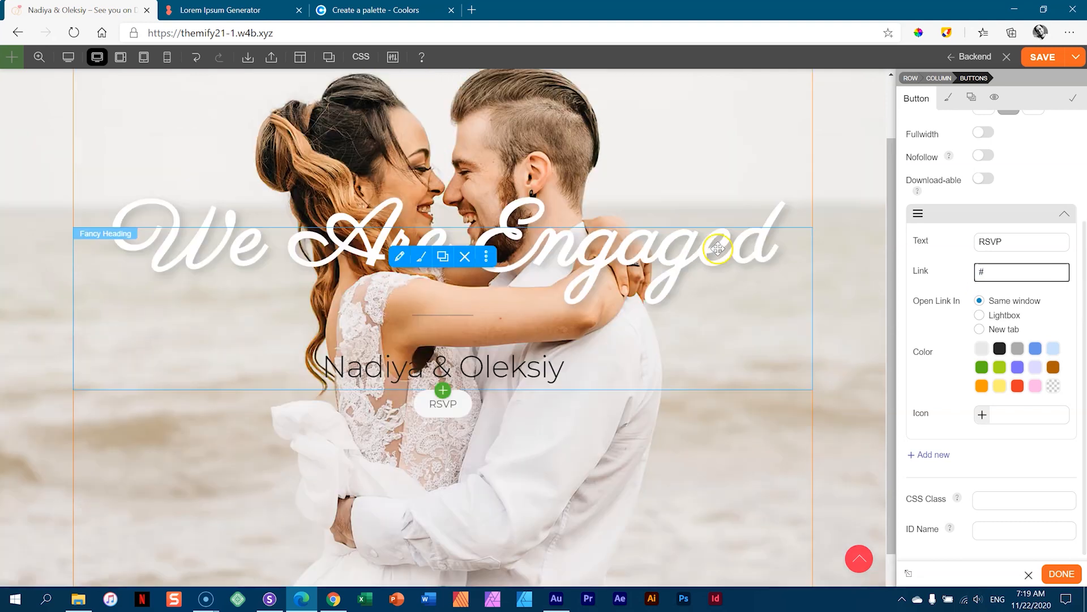
scroll(725, 170, "up", 2)
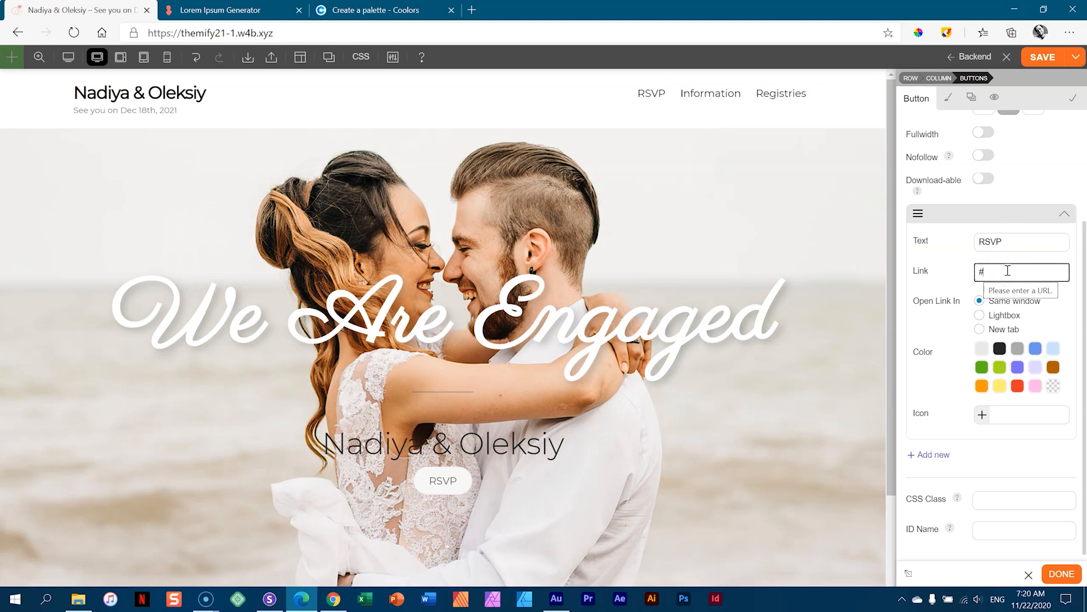
type("rsvp")
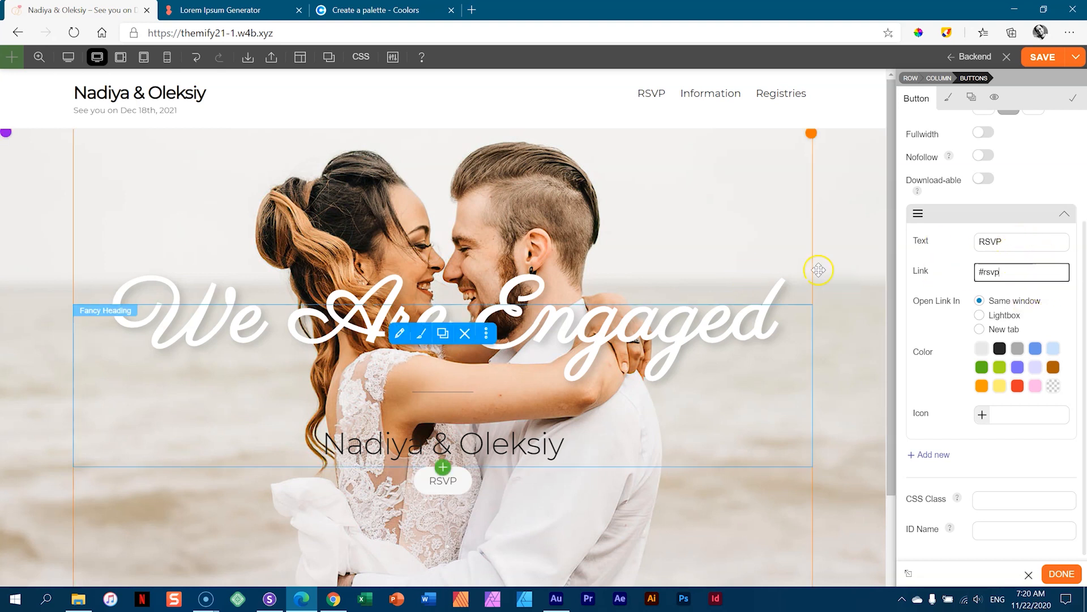
- Increase the RSVP button's top margin to push it further below the names
left_click(950, 100)
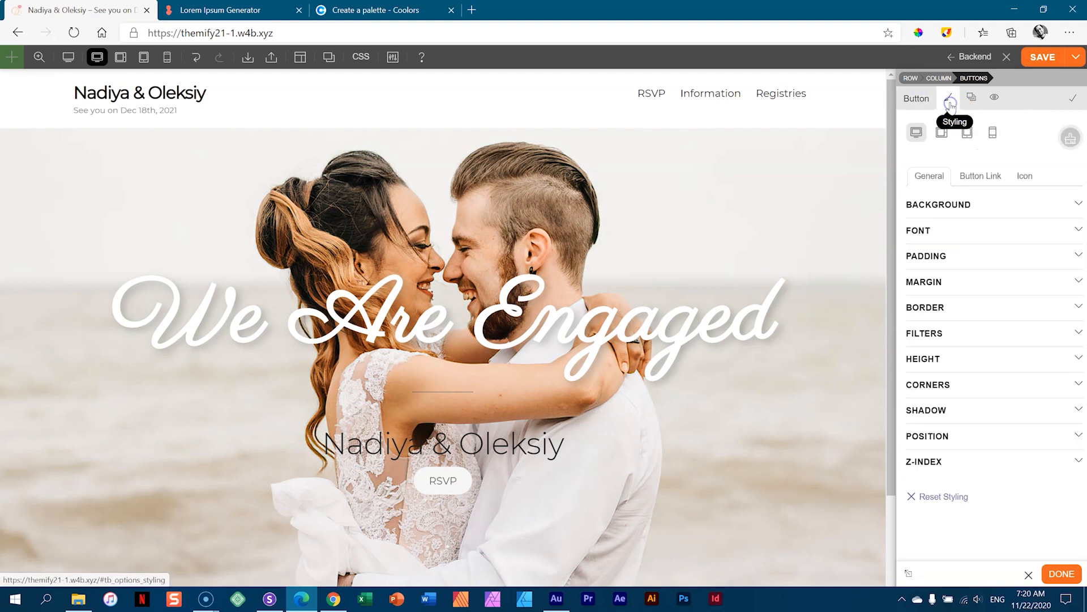
scroll(718, 221, "down", 3)
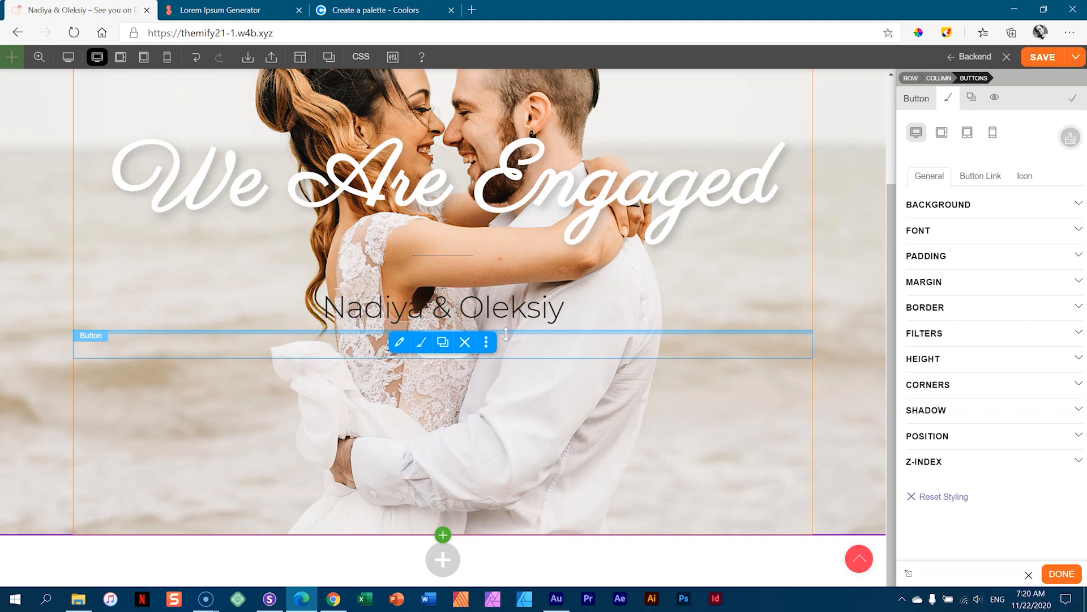
mouse_move(506, 335)
left_mouse_down()
mouse_move(506, 396)
mouse_move(506, 321)
mouse_move(514, 336)
left_mouse_up()
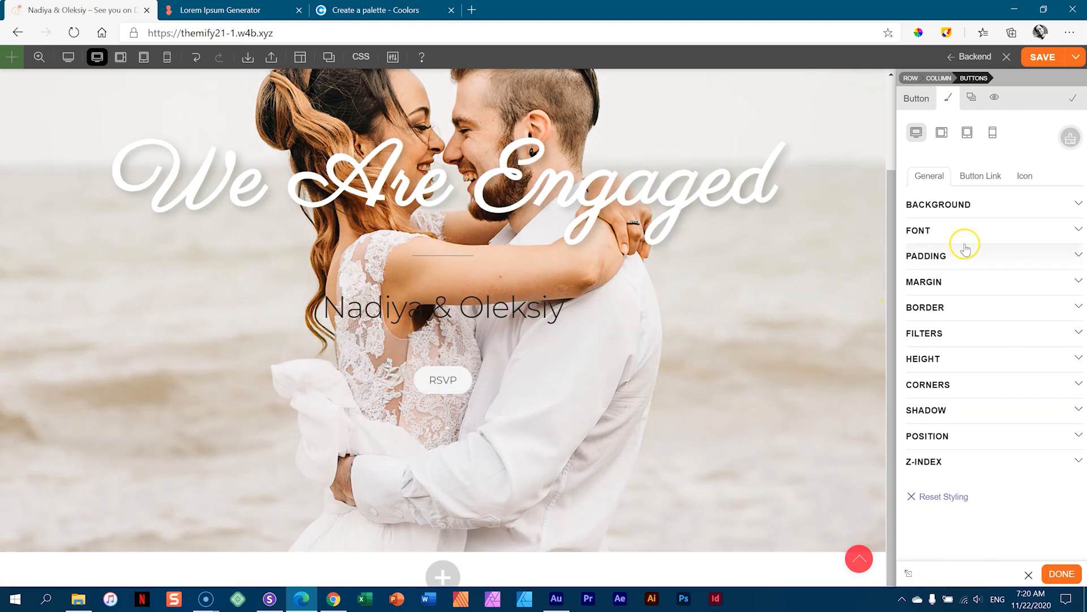
left_click(933, 258)
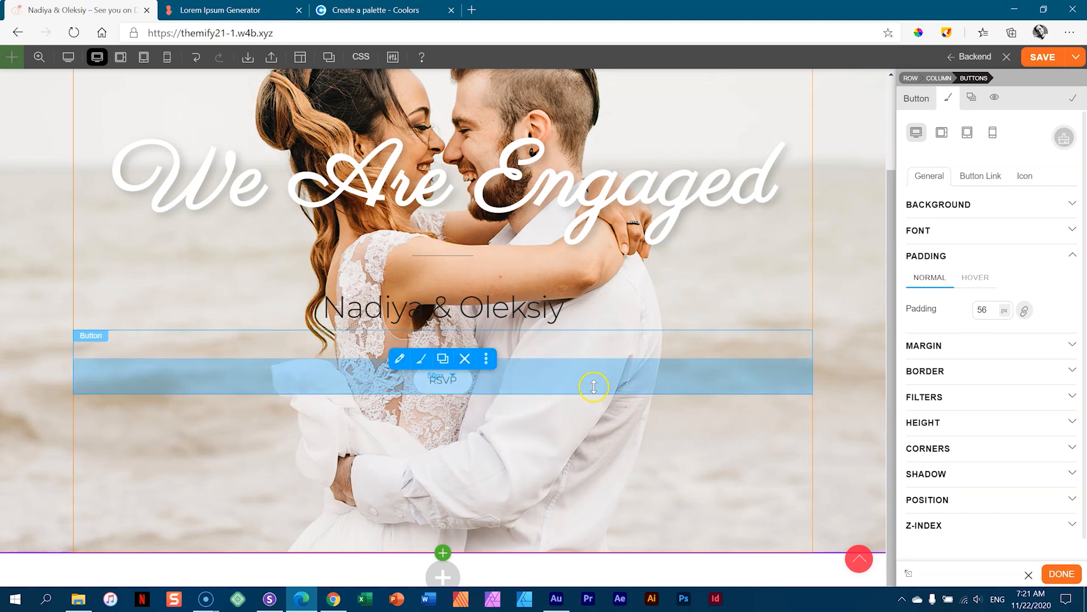
- Set the button text to 22 px font size with 6 px letter spacing, then save
left_click(929, 232)
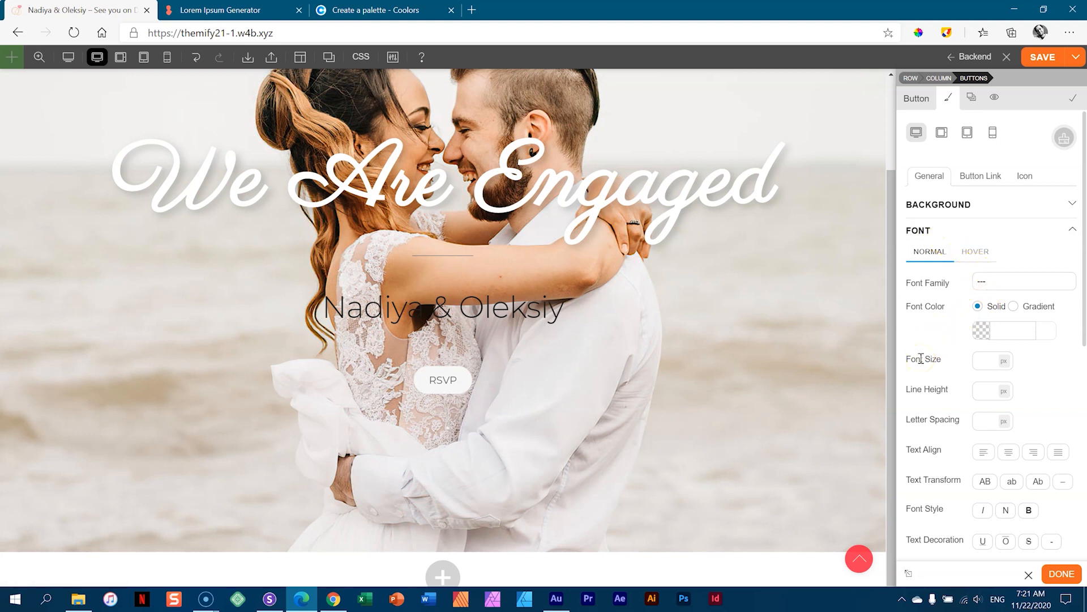
scroll(934, 340, "down", 2)
left_click(986, 271)
type("15")
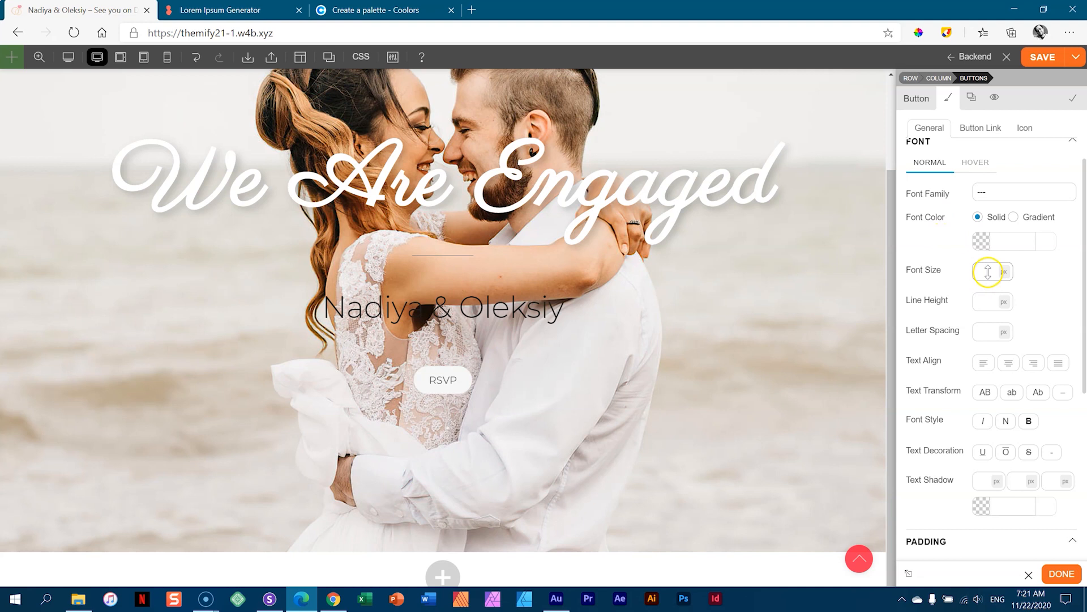
key("BackSpace")
key("BackSpace")
type("22")
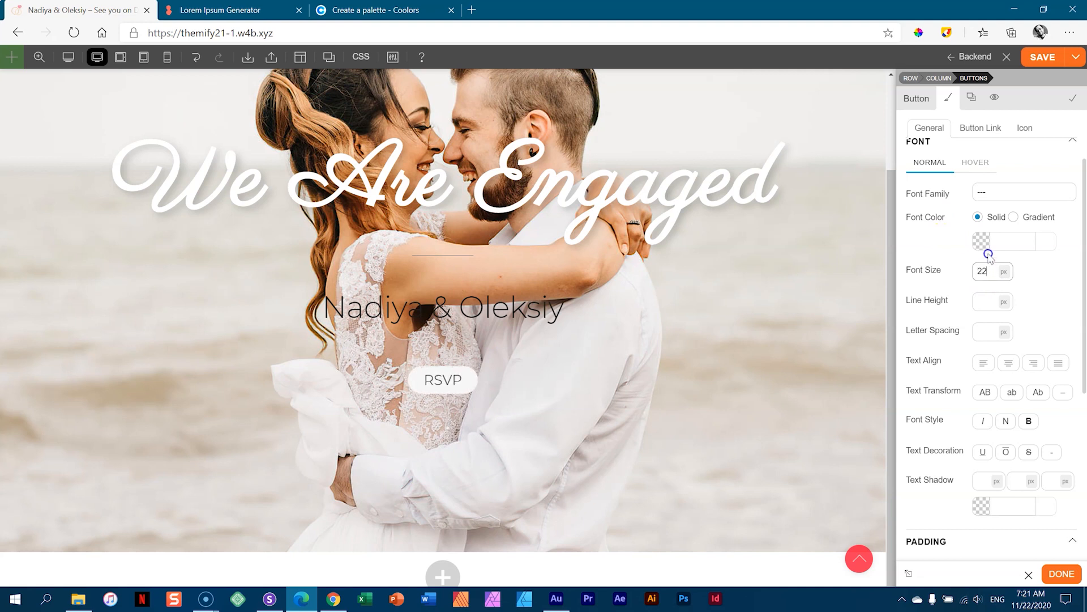
left_click(987, 330)
type("6")
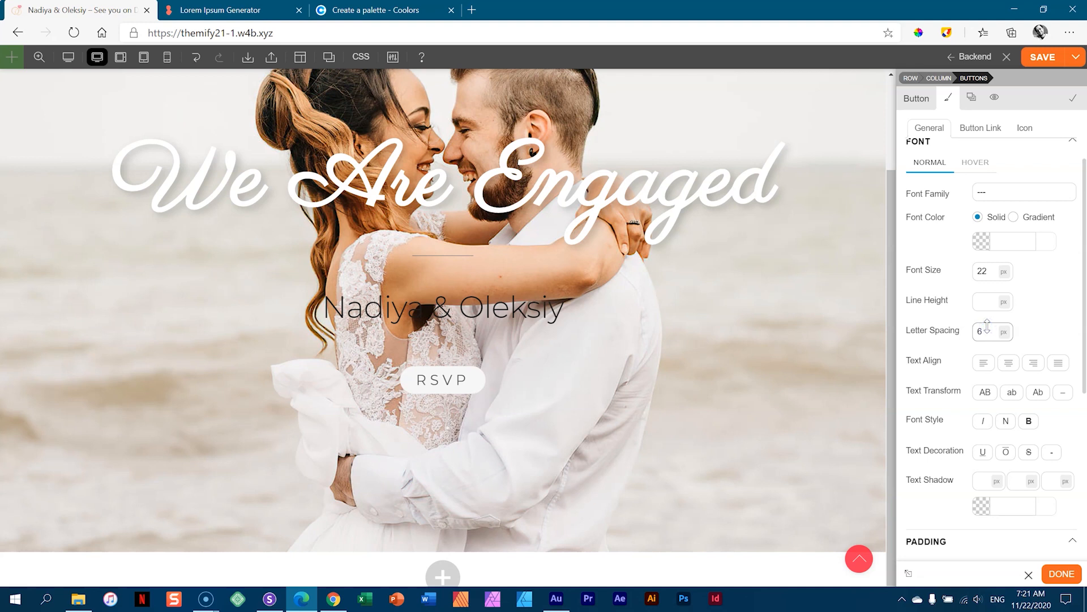
scroll(988, 283, "up", 2)
left_click(989, 232)
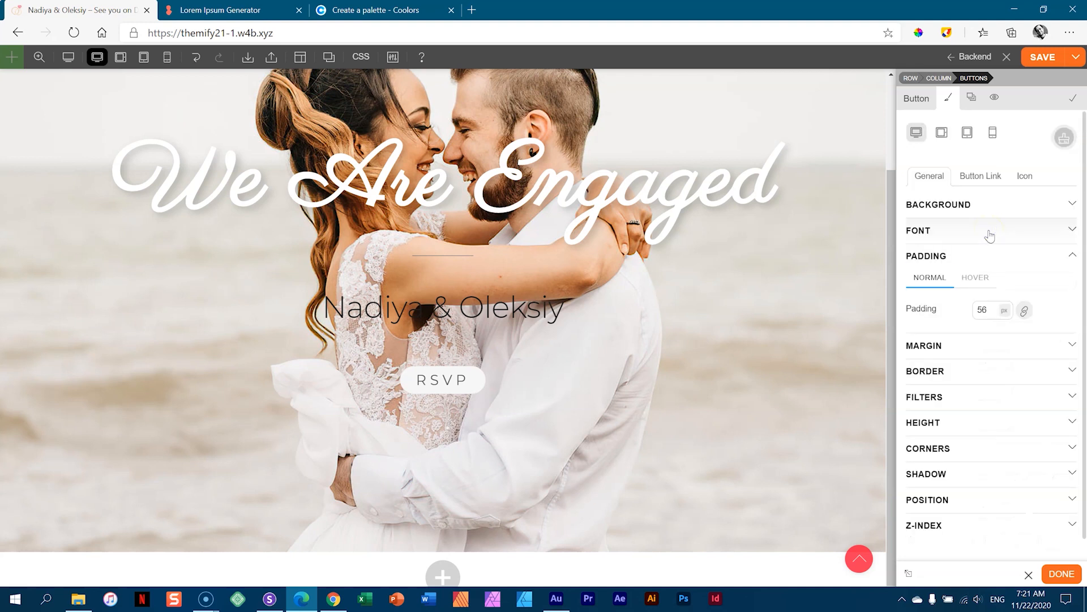
left_click(1041, 59)
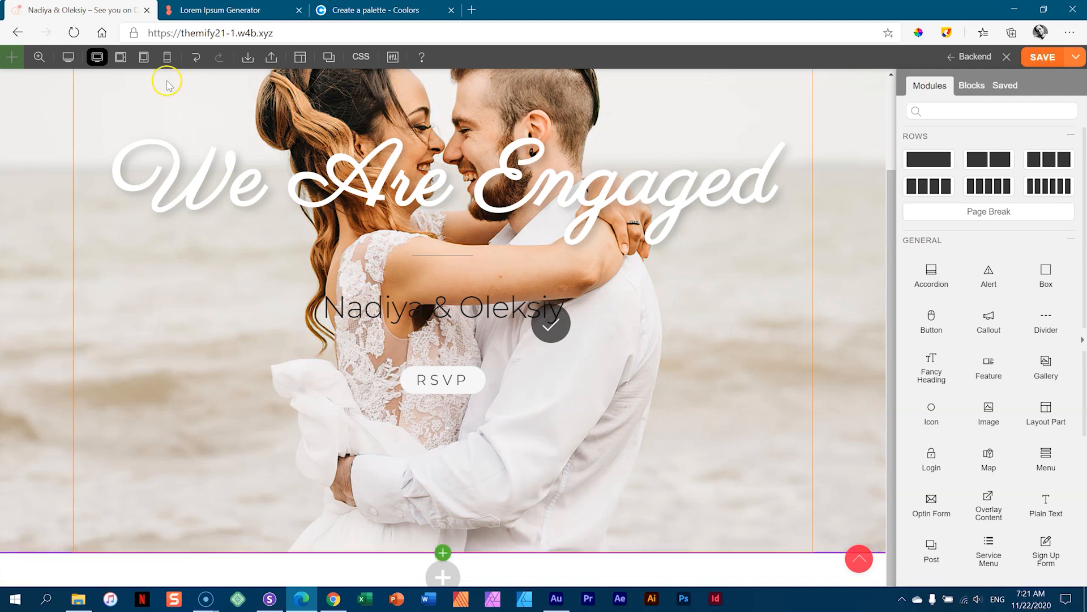
- Preview the hero at tablet landscape in an iPad Pro frame and at tablet portrait
left_click(68, 57)
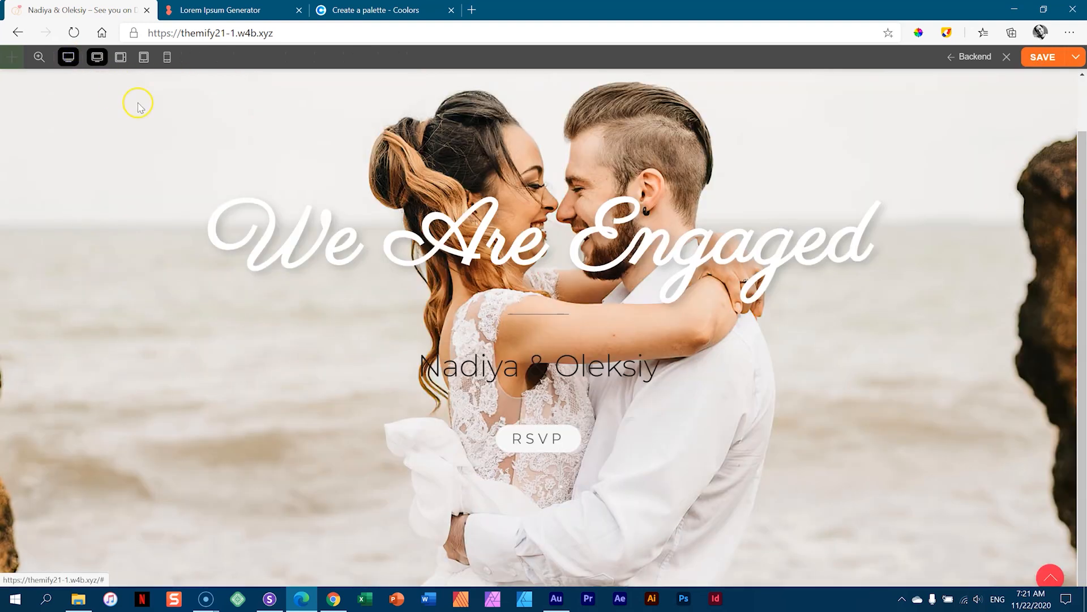
left_click(121, 57)
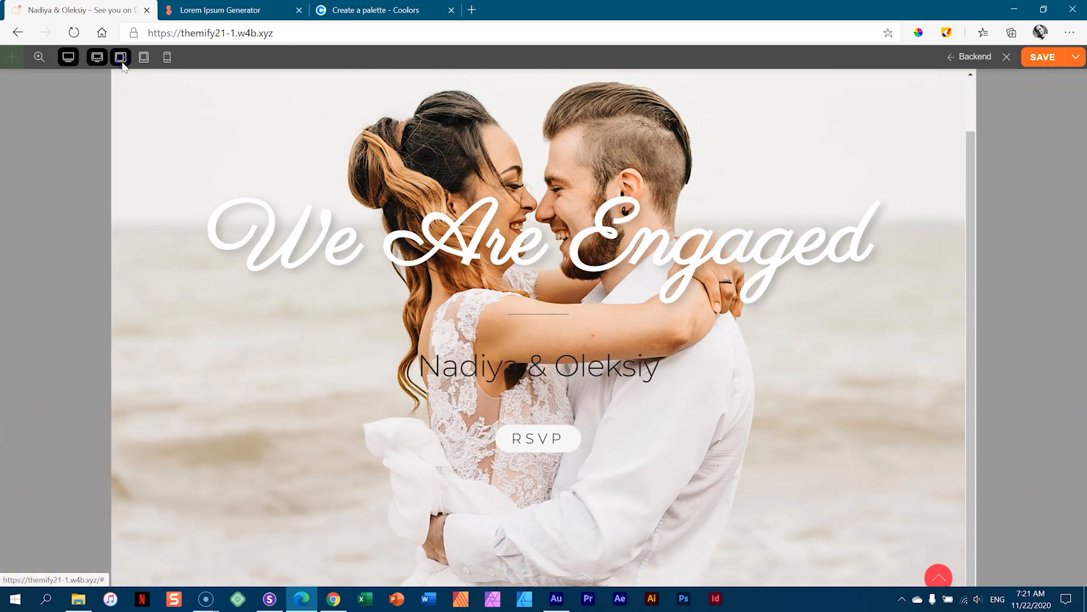
mouse_move(121, 62)
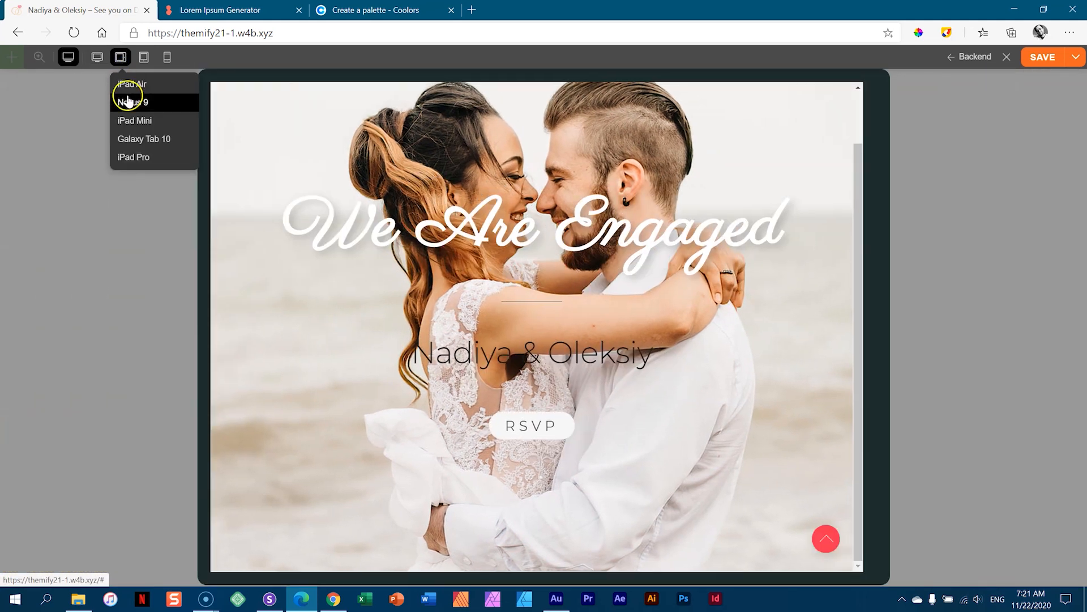
left_click(135, 157)
scroll(592, 205, "down", 2)
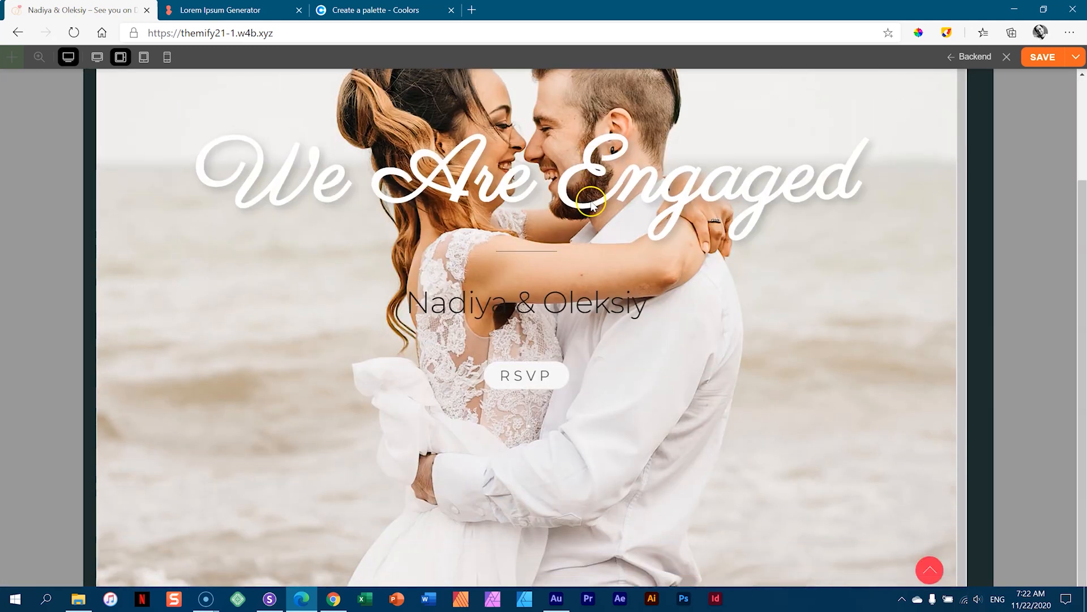
scroll(595, 205, "up", 3)
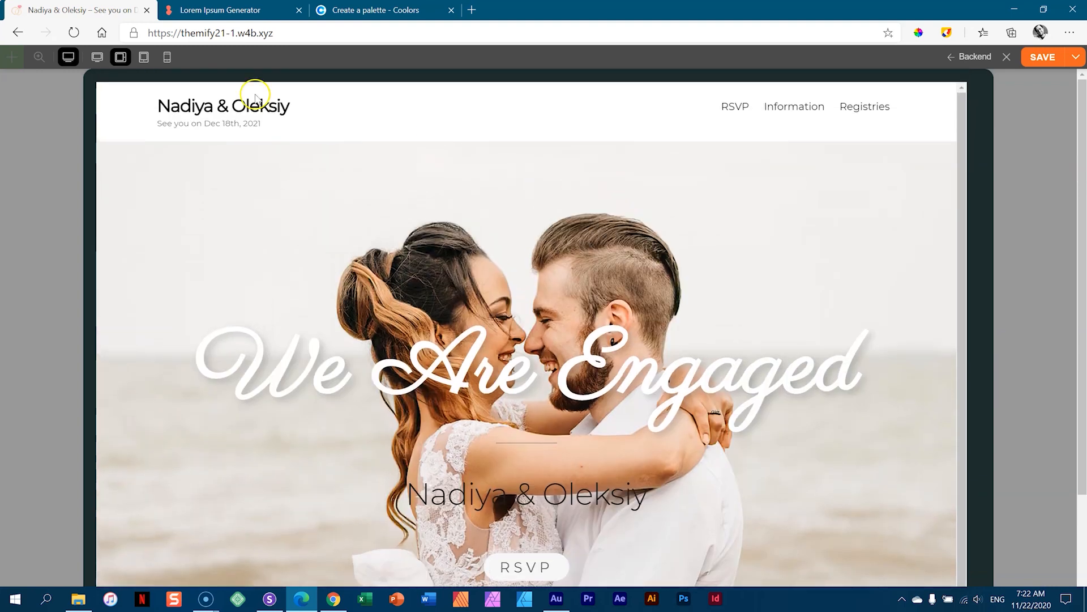
left_click(156, 57)
left_click(144, 56)
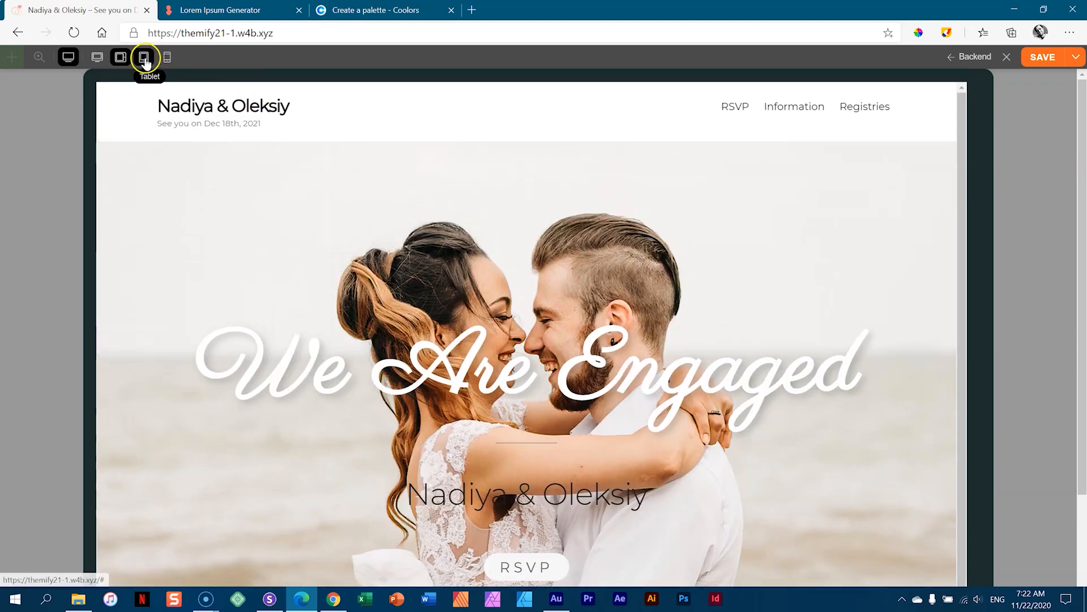
scroll(460, 231, "down", 4)
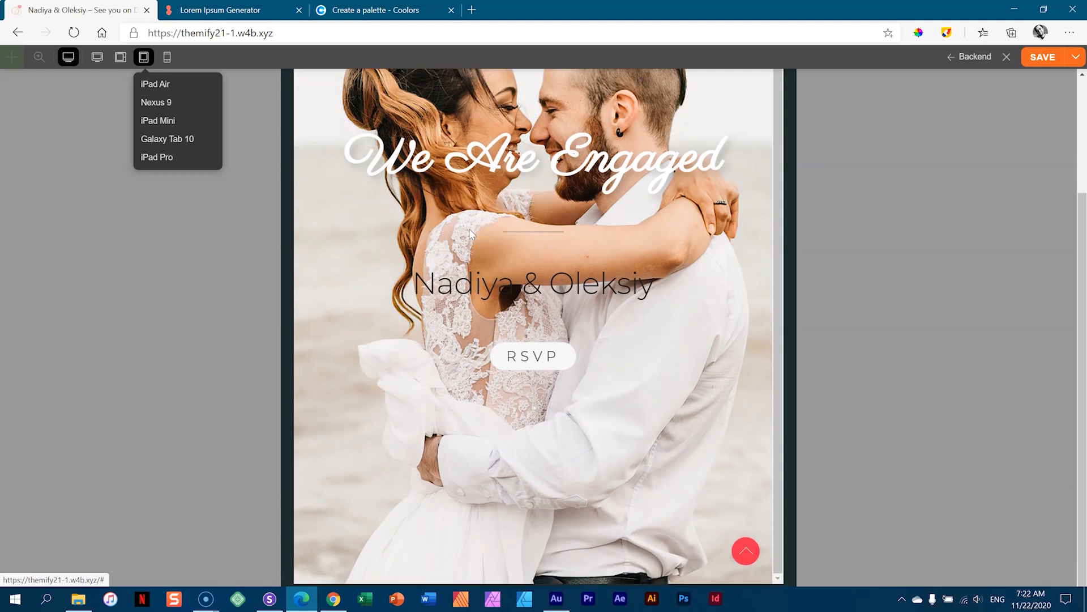
scroll(470, 234, "up", 1)
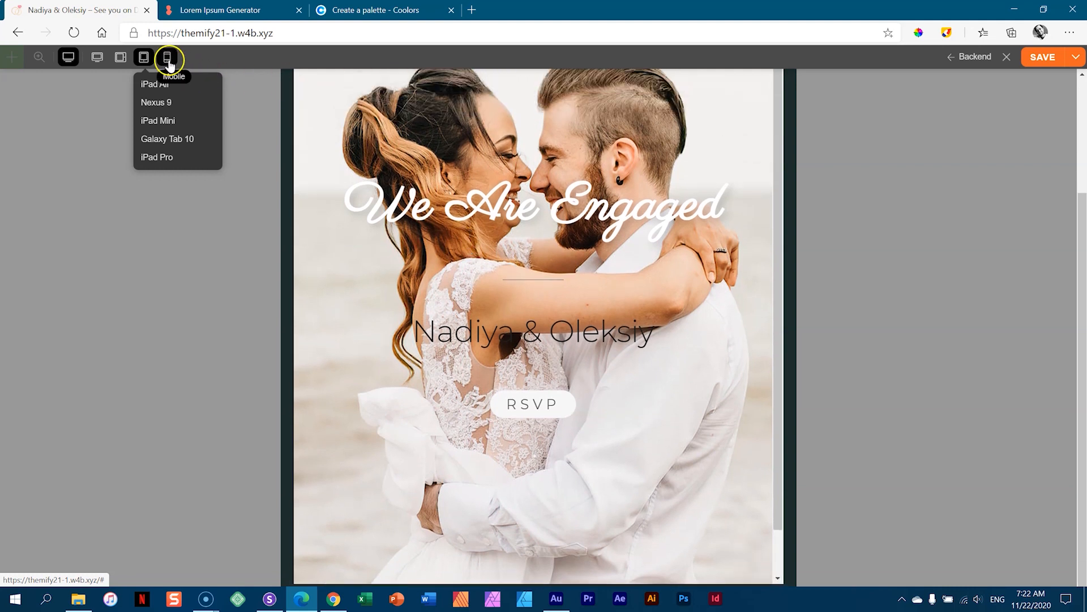
- Preview the hero in a Galaxy S9+ phone frame, then exit preview mode
left_click(168, 58)
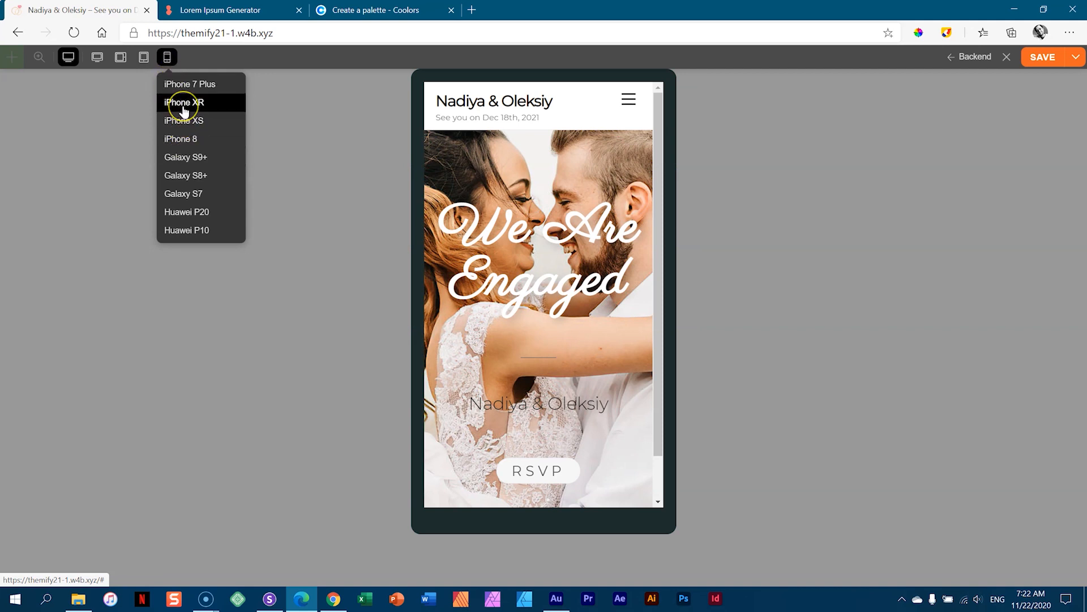
left_click(181, 158)
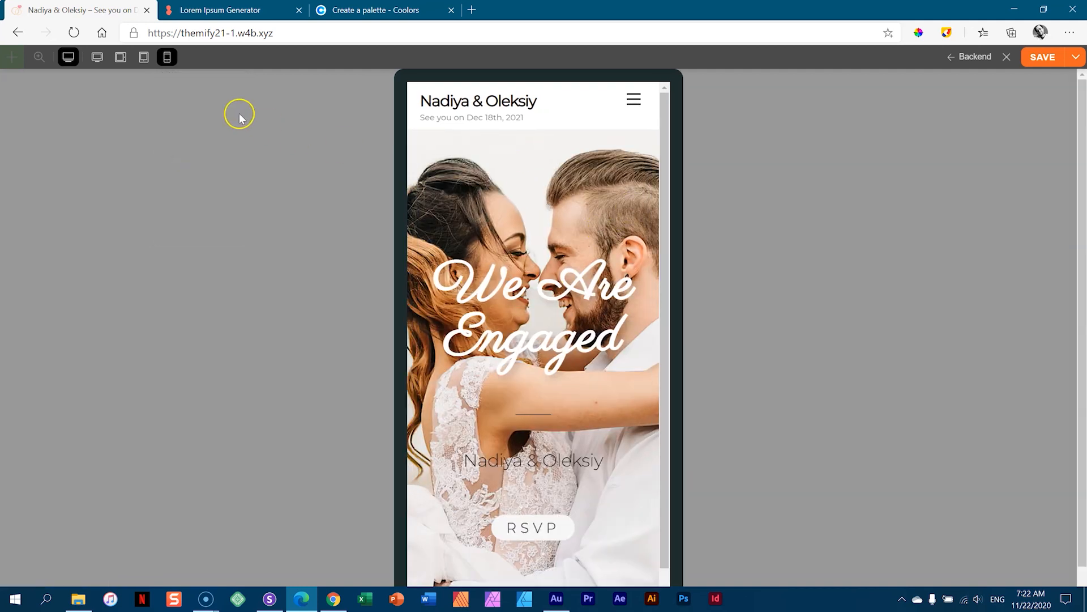
left_click(167, 56)
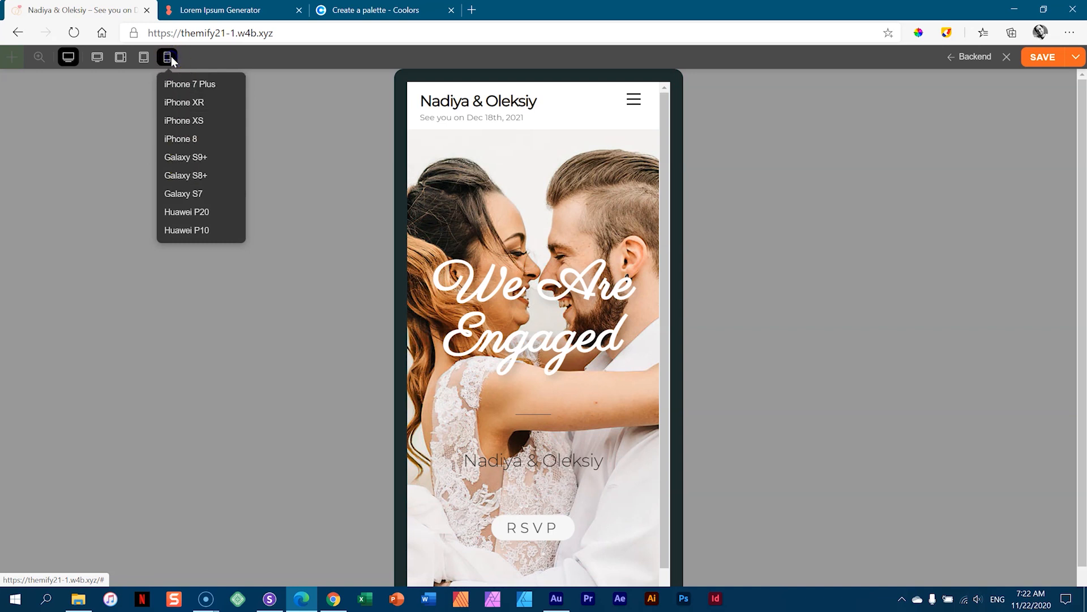
left_click(296, 110)
scroll(578, 175, "down", 2)
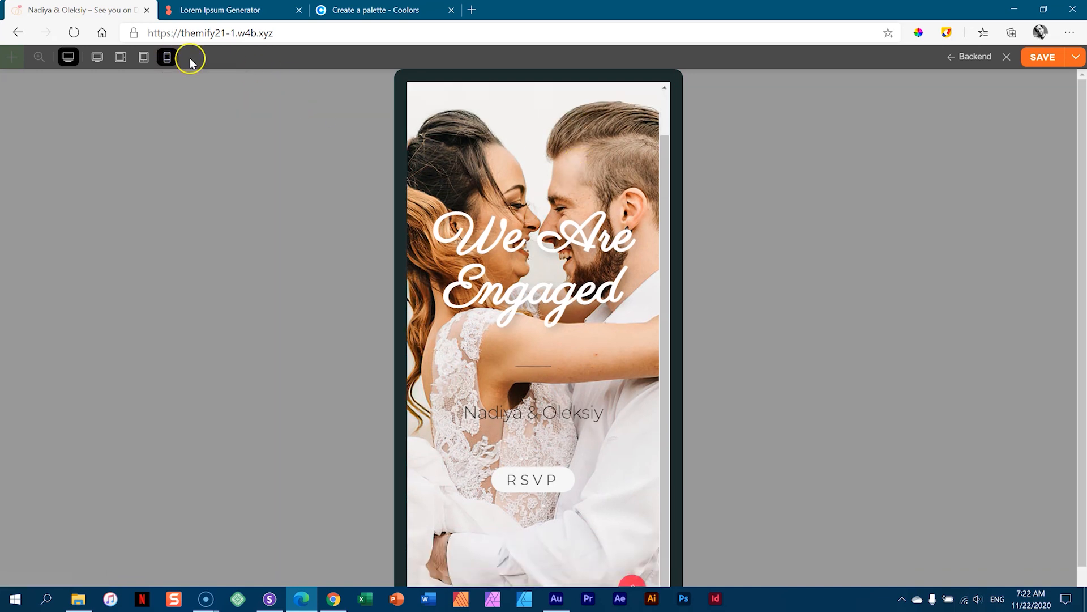
left_click(67, 57)
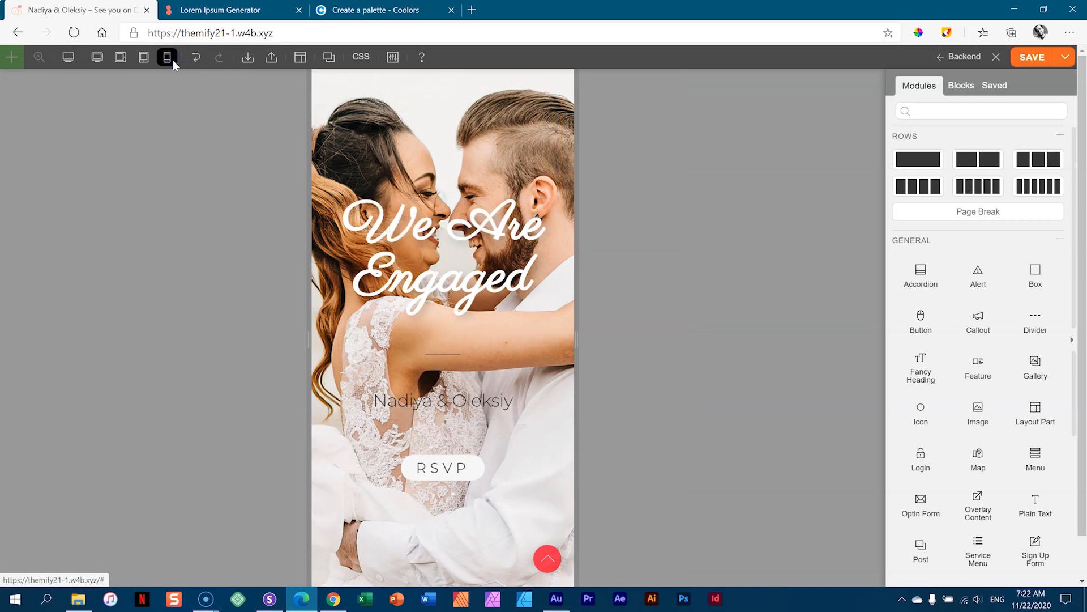
- Check the editor at tablet portrait, tablet landscape and phone widths, return to desktop, and save
left_click(145, 59)
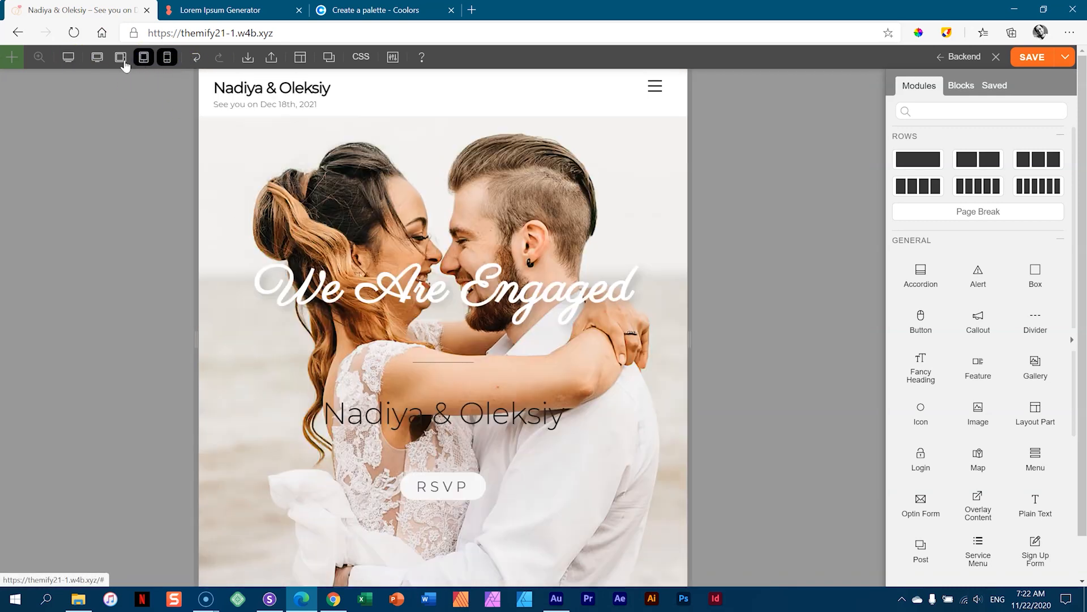
left_click(121, 59)
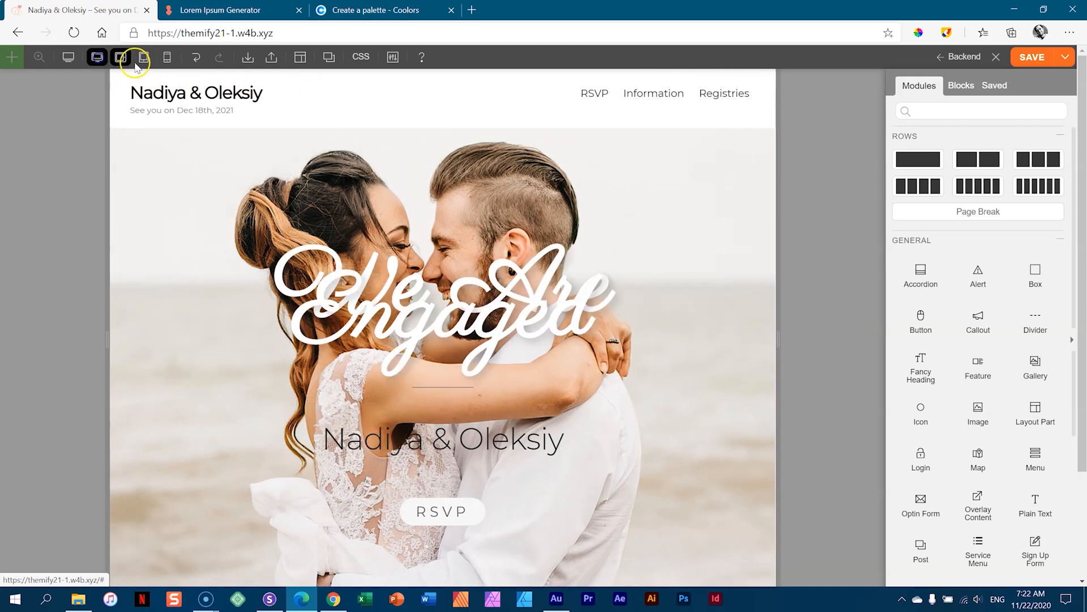
left_click(166, 56)
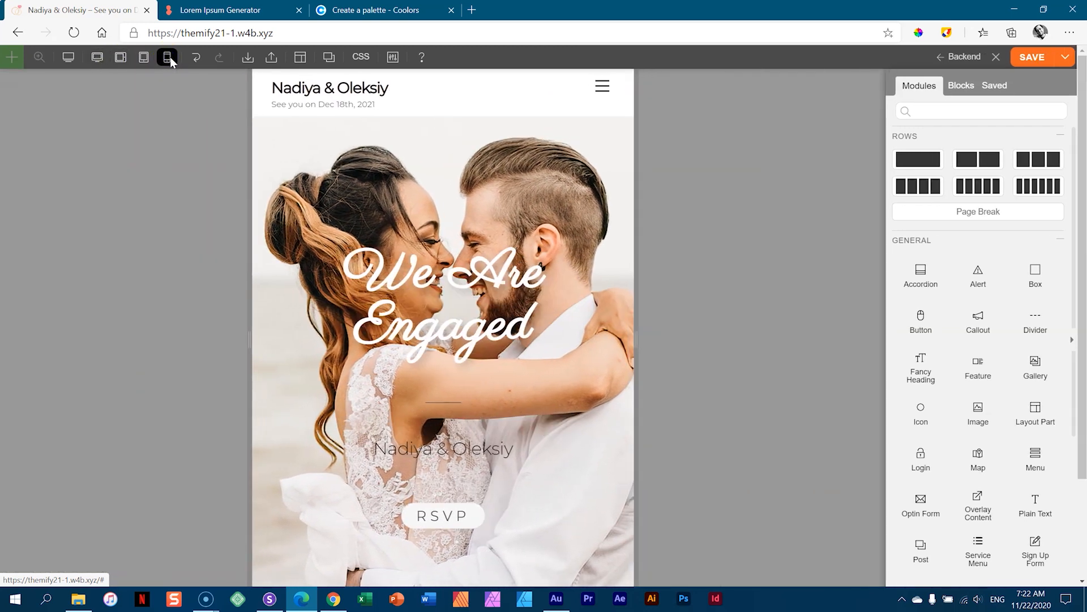
left_click(97, 56)
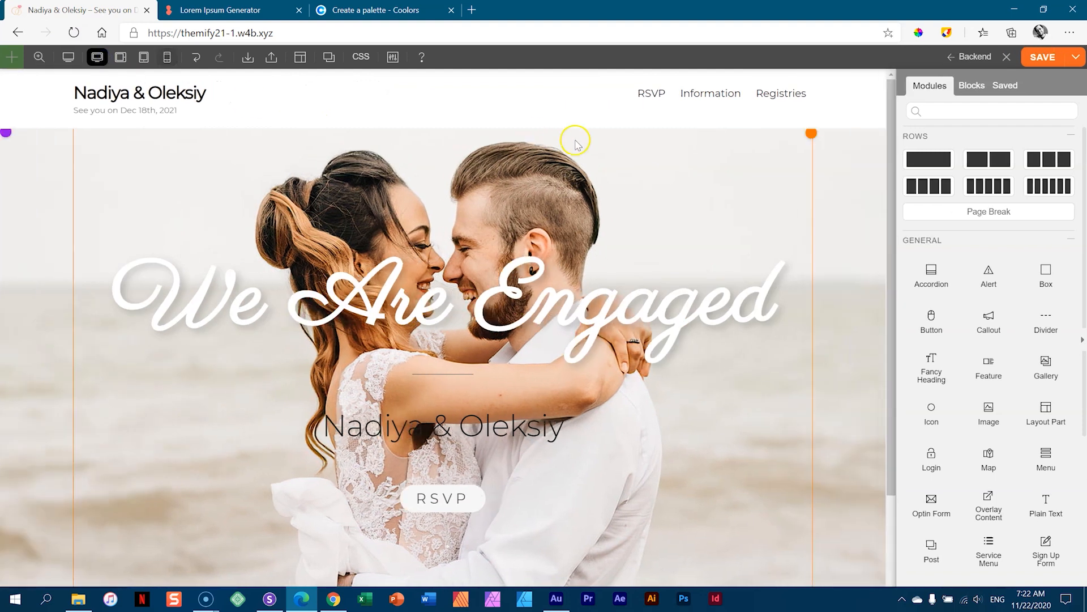
scroll(741, 147, "down", 3)
scroll(744, 156, "up", 2)
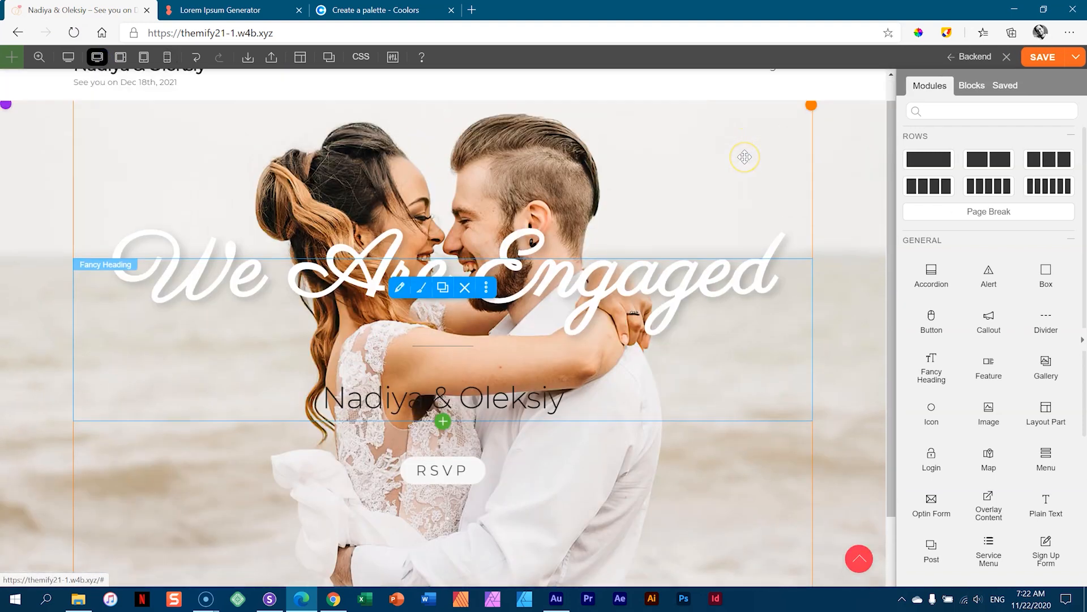
left_click(1040, 61)
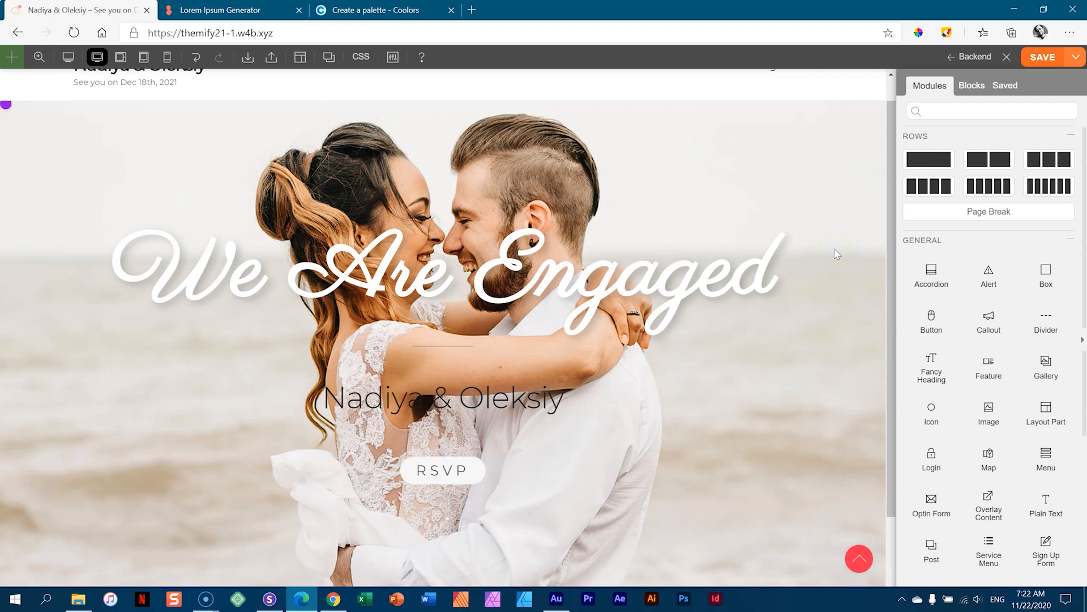
scroll(837, 254, "up", 1)
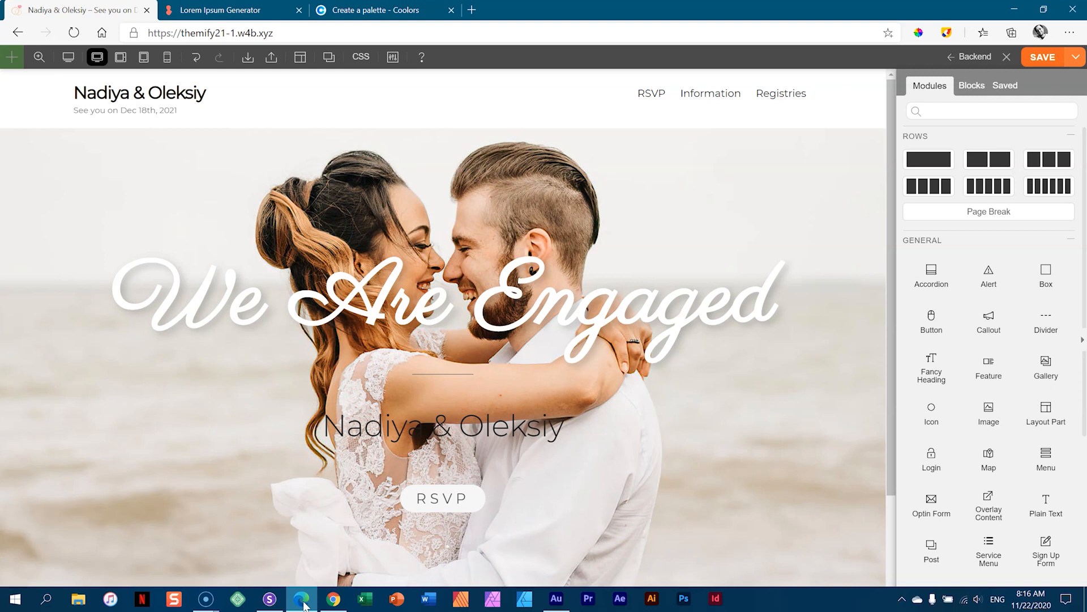
left_click(461, 496)
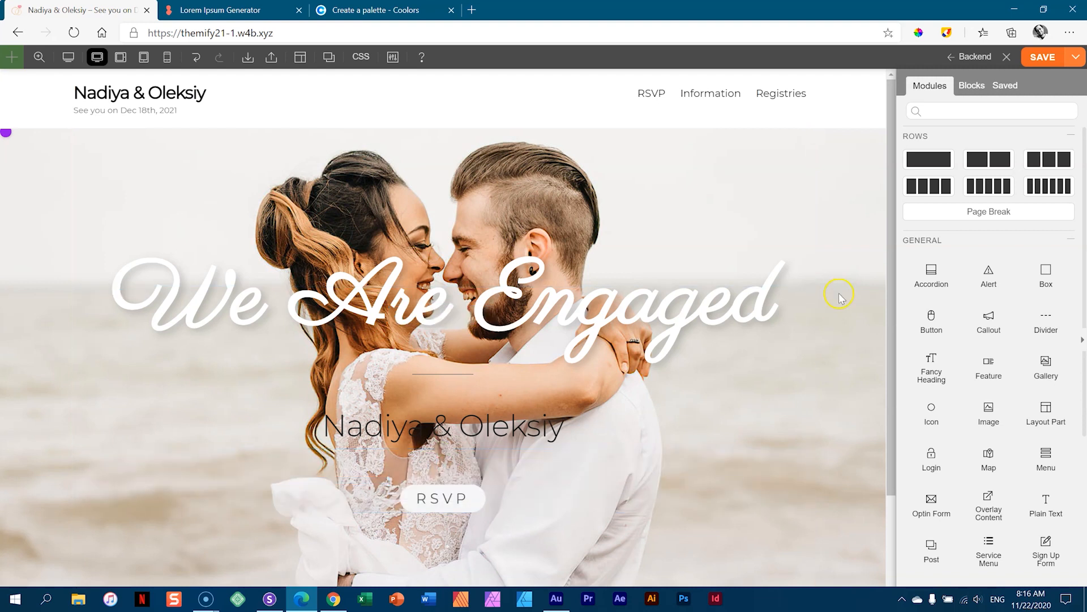
left_click_drag(891, 240, 886, 315)
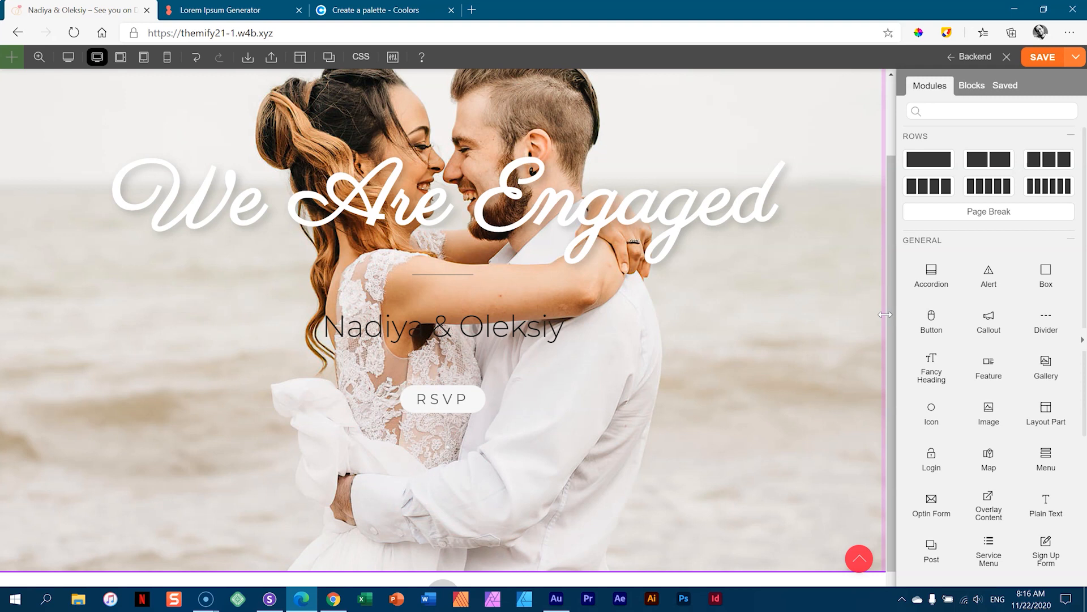
scroll(697, 329, "down", 1)
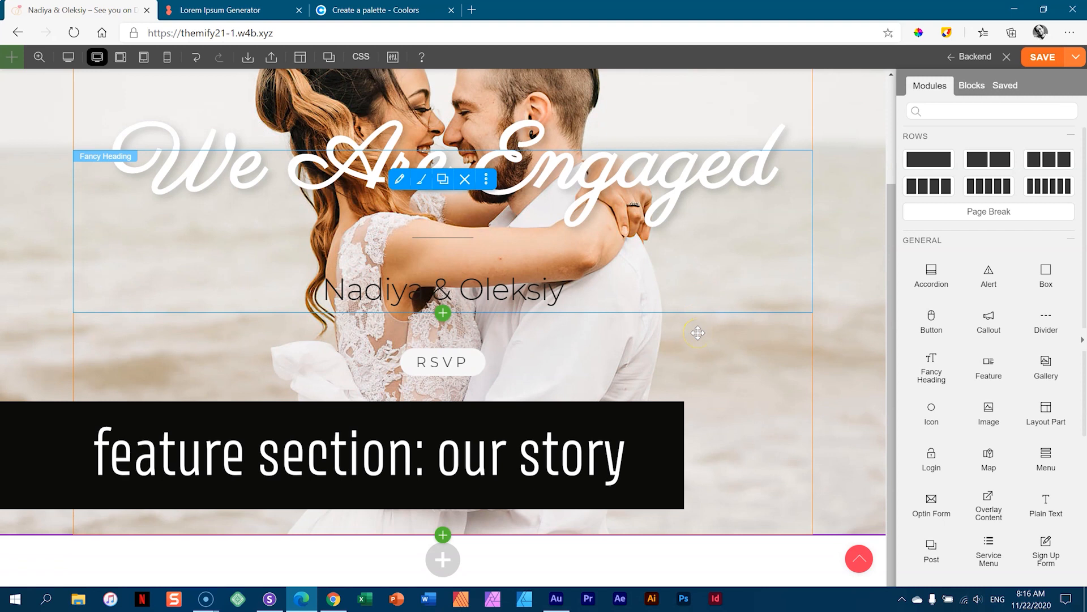
- Add a two-column row below the hero and insert a Fancy Heading module into it
left_click(442, 564)
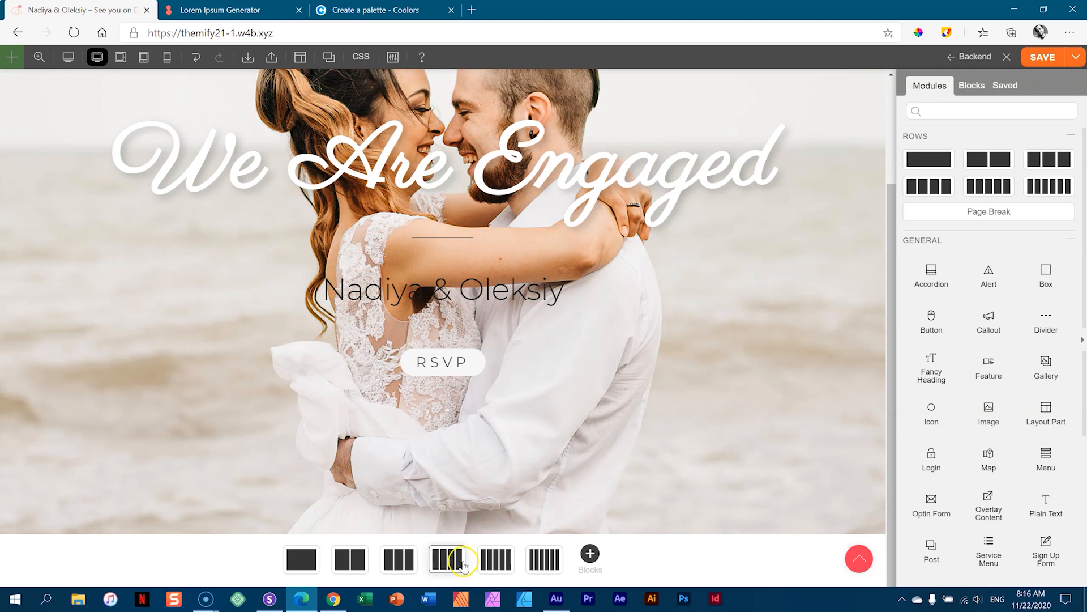
left_click(346, 559)
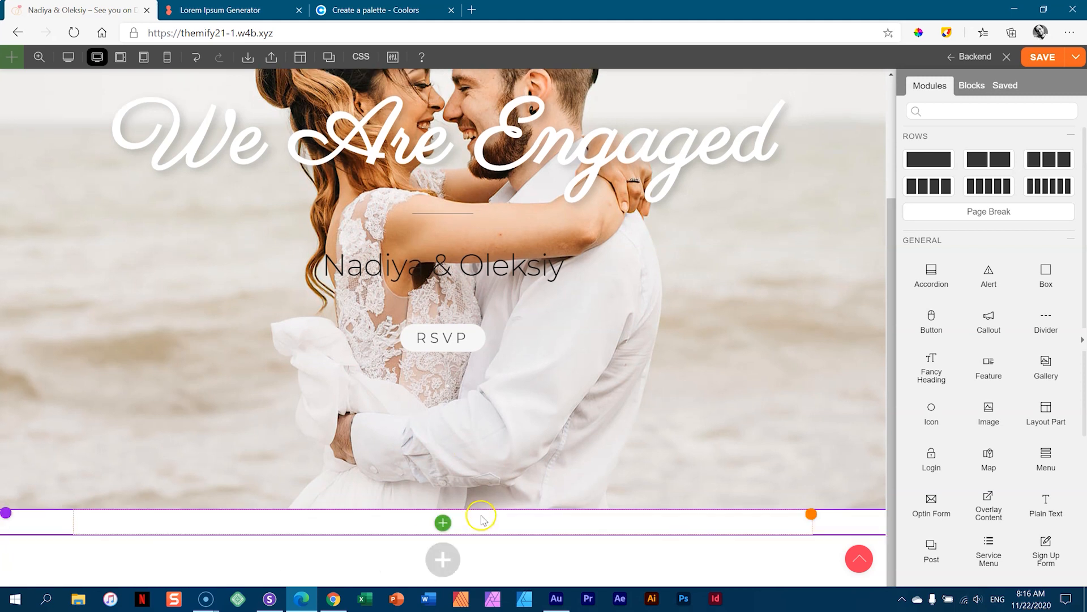
left_click(443, 524)
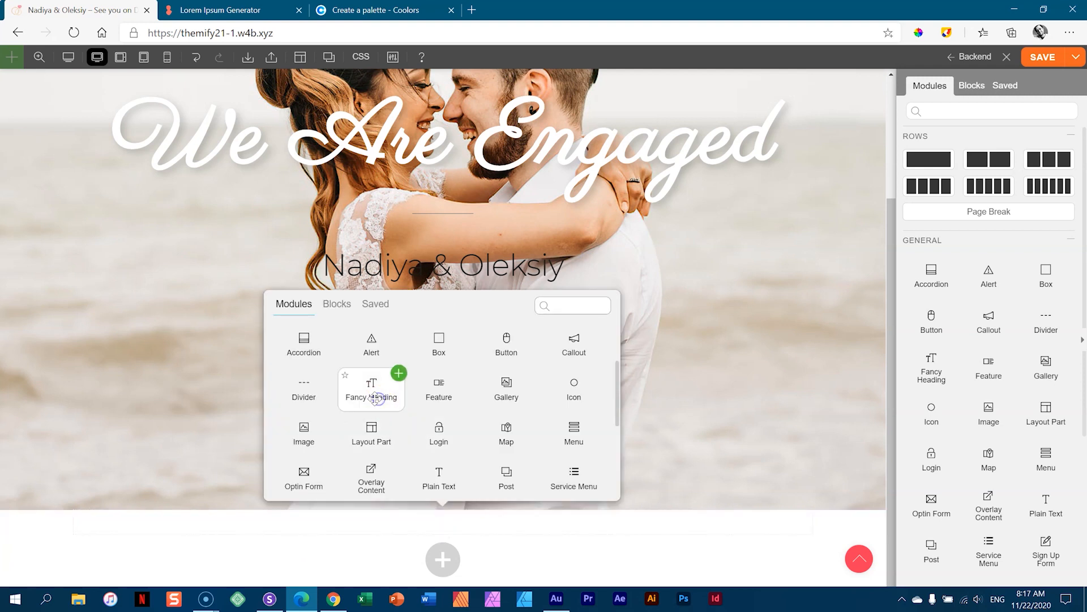
left_click(398, 374)
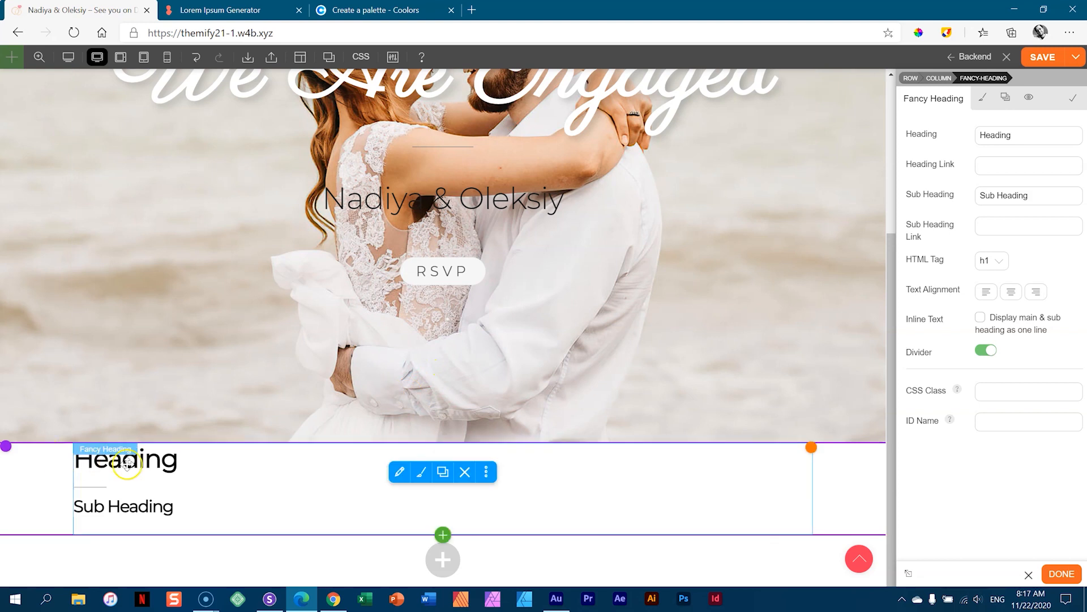
- Set the heading to 'Our Story', clear the sub heading, make it h2 and centre it
left_click_drag(1029, 136, 909, 132)
type("Oour")
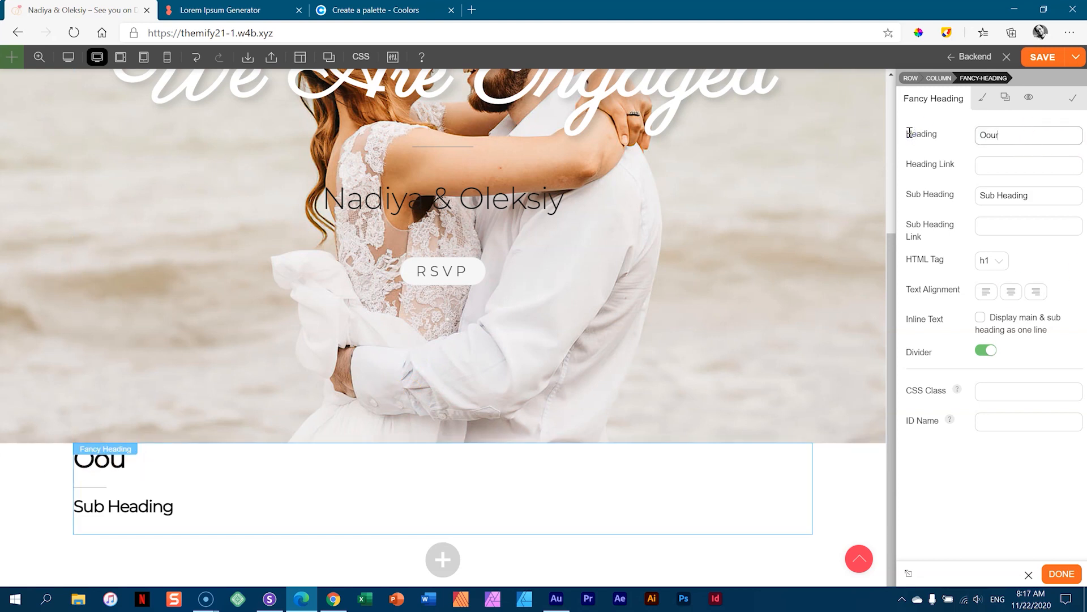
key("BackSpace")
key("BackSpace")
type("r Story")
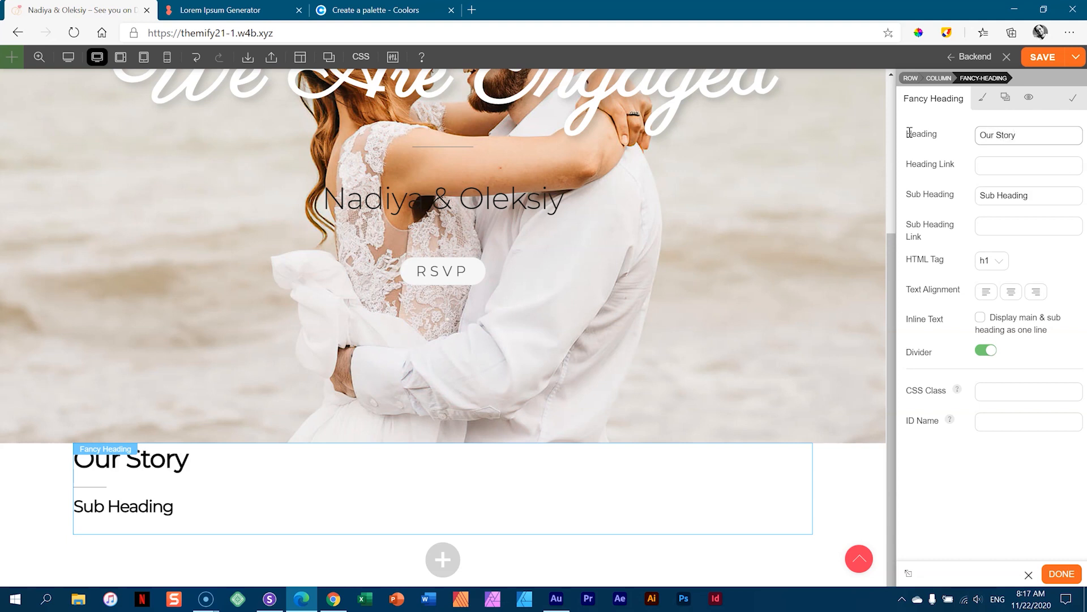
left_click_drag(1028, 195, 957, 194)
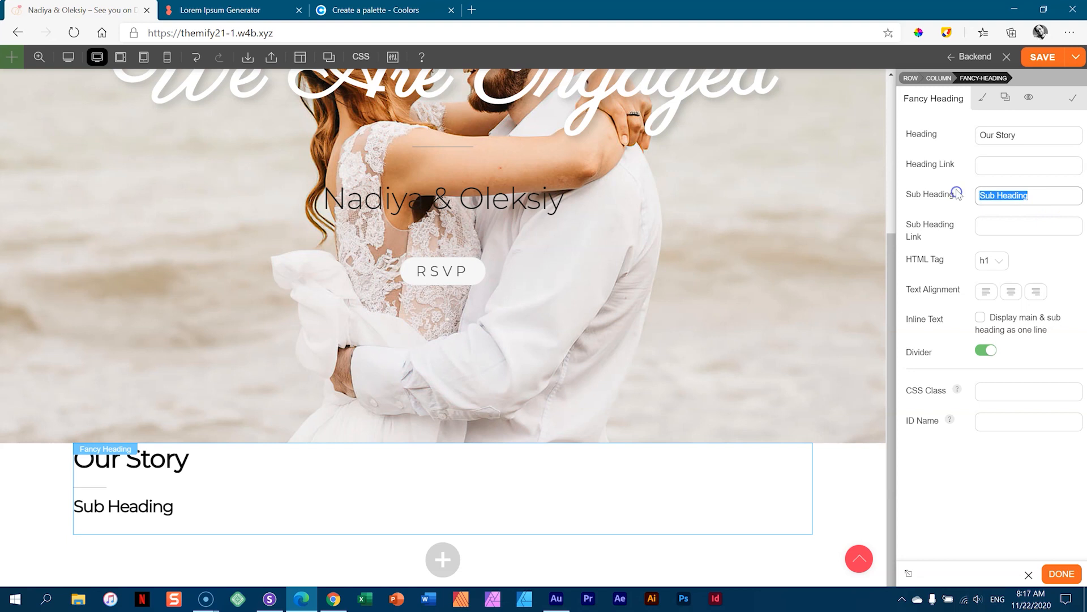
key("BackSpace")
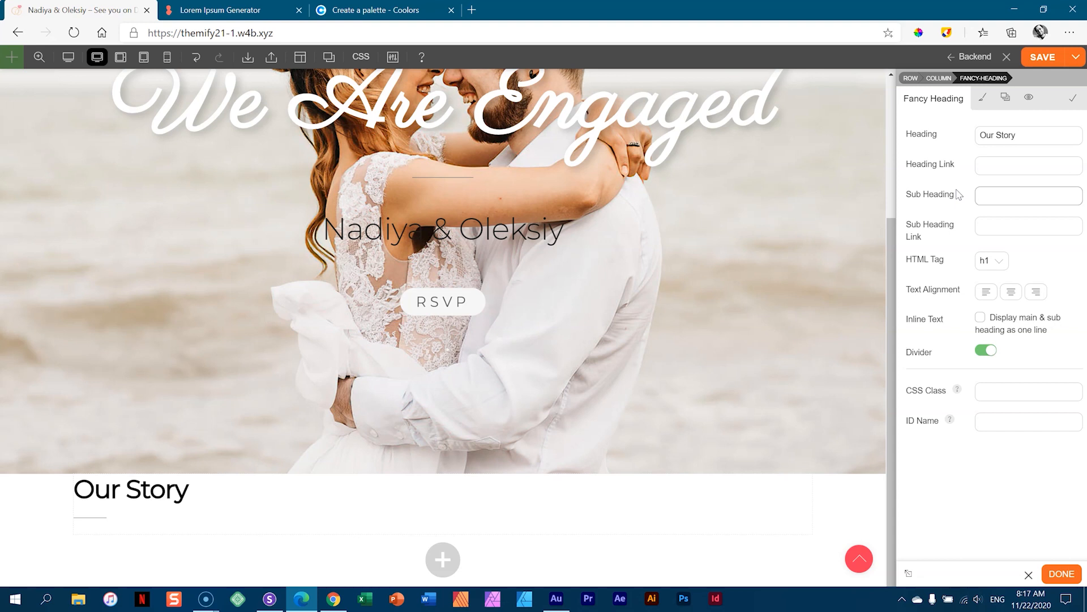
left_click(988, 261)
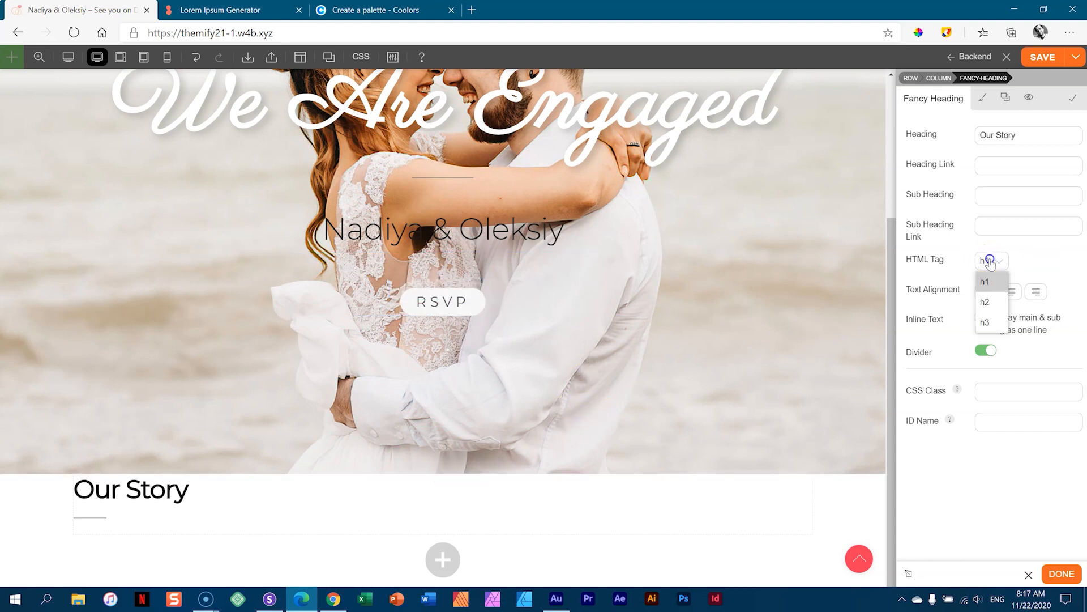
left_click(985, 302)
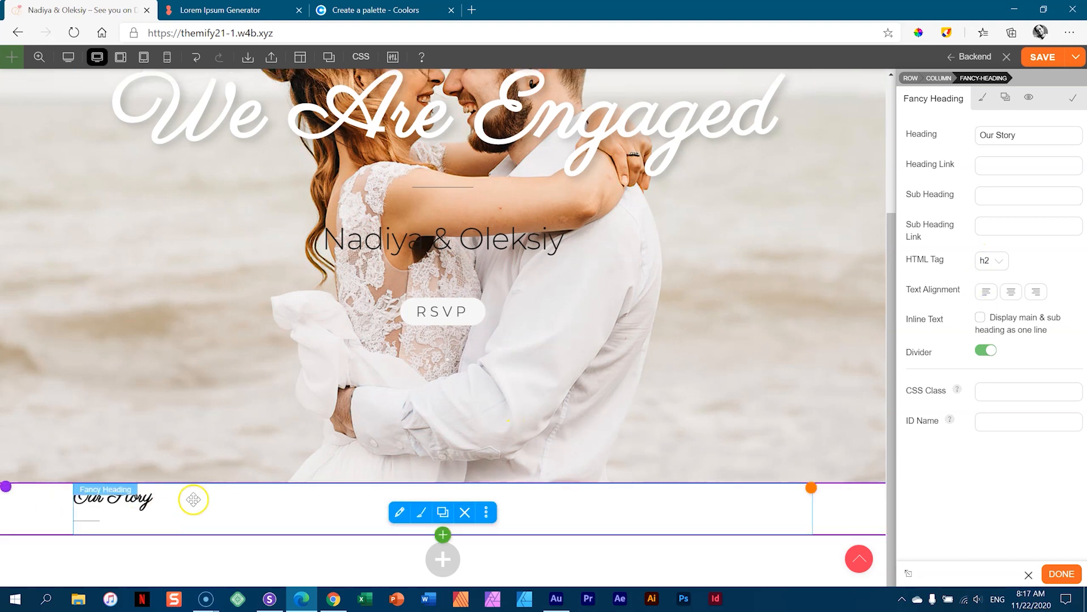
left_click(1010, 293)
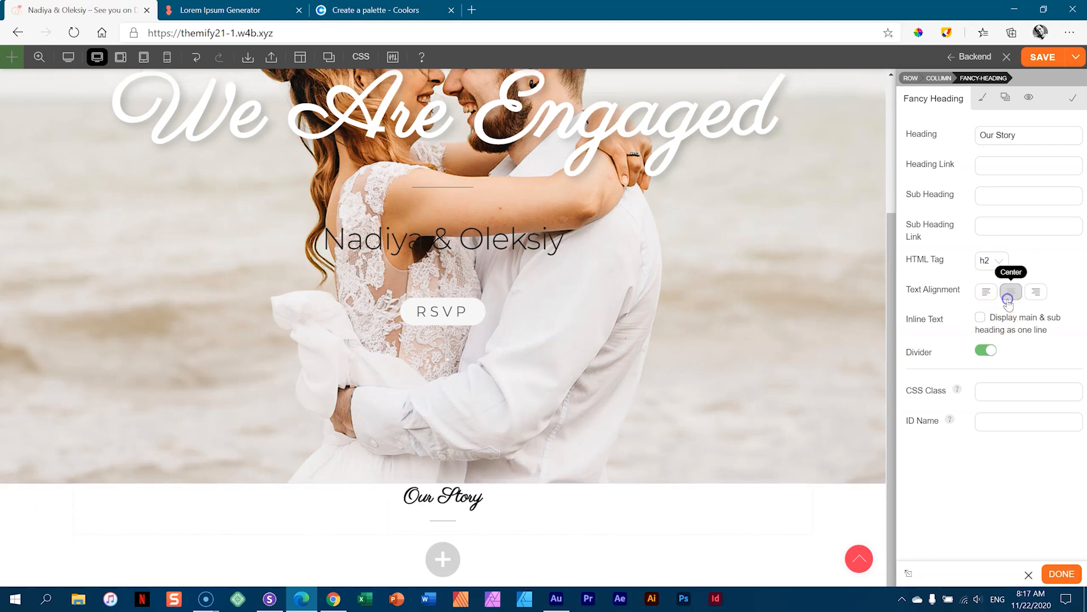
- Style the Our Story heading with colour #1f1d1a, 66px font size and 1 em line height
left_click(982, 98)
left_click(934, 171)
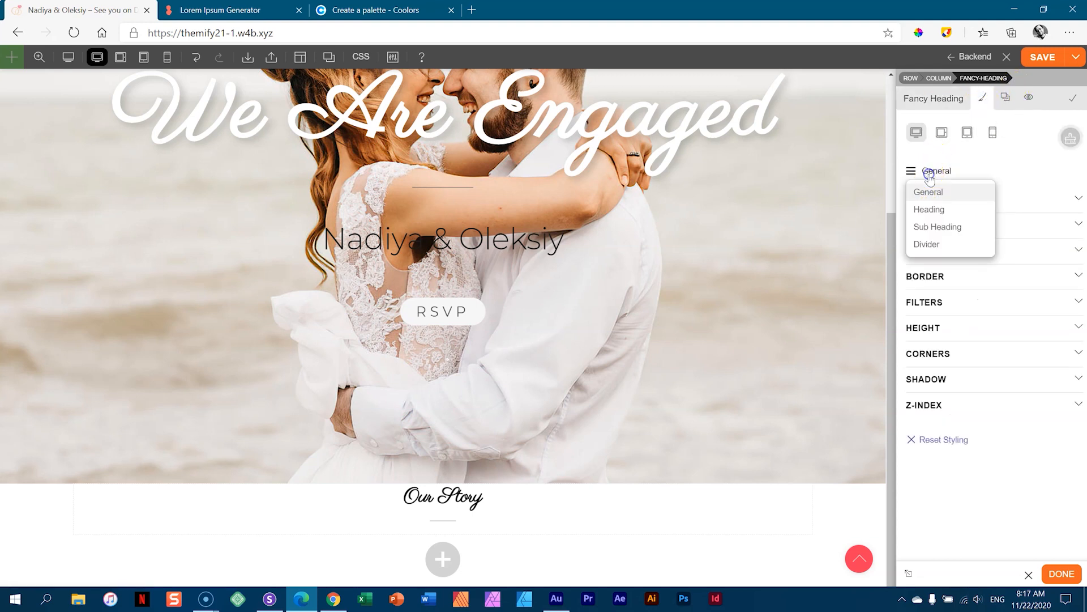
left_click(929, 207)
left_click(929, 205)
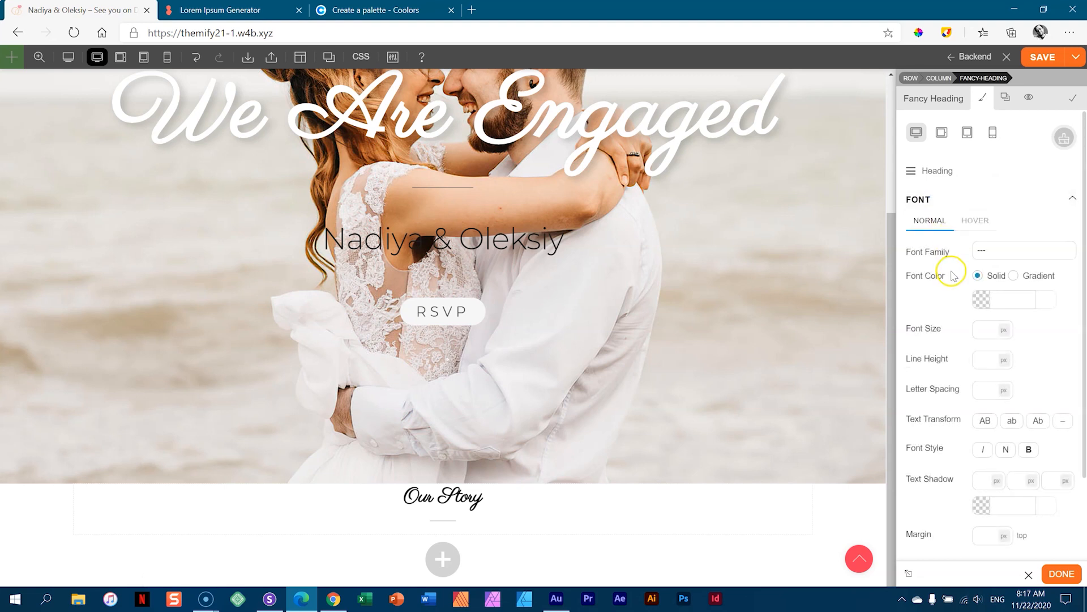
left_click(982, 299)
left_click(923, 325)
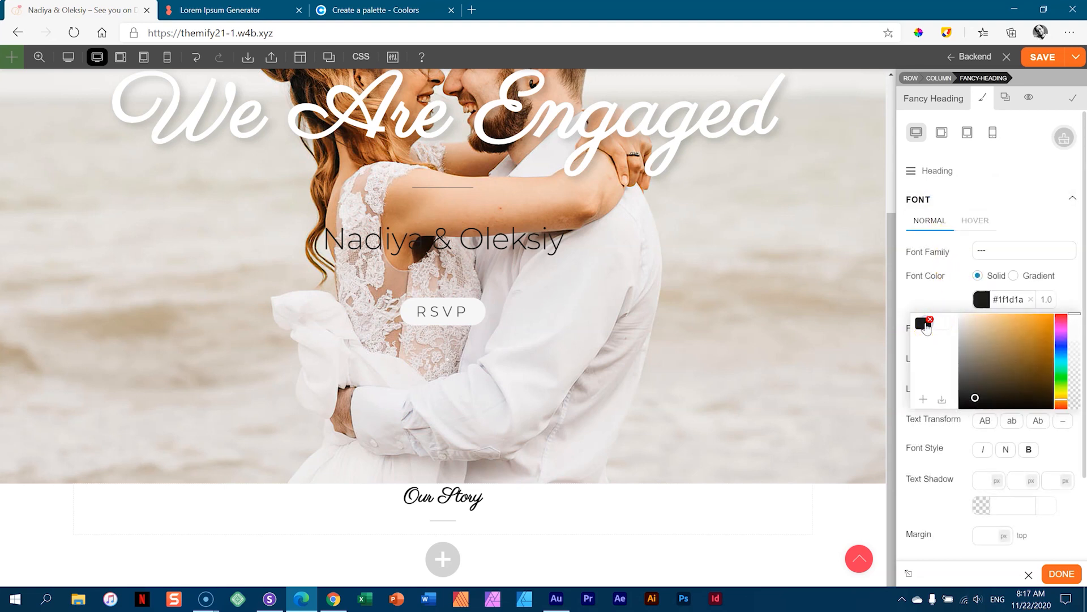
left_click(951, 295)
left_click(984, 329)
type("56")
key("Up")
key("Up")
key("Up")
key("Up")
key("Up")
key("Up")
key("Up")
key("Up")
key("Up")
key("Up")
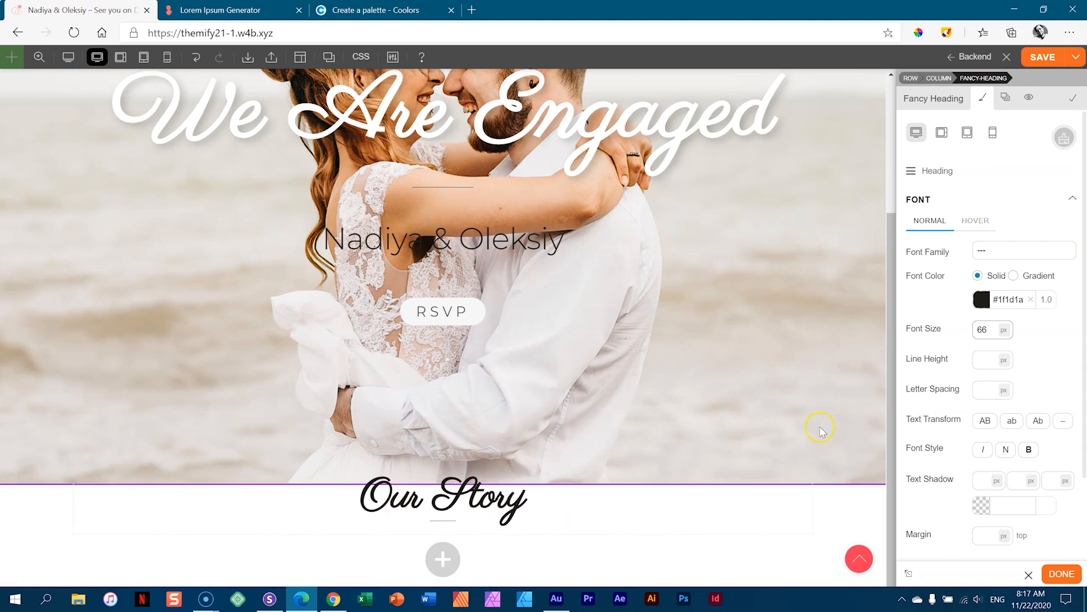
left_click(1003, 360)
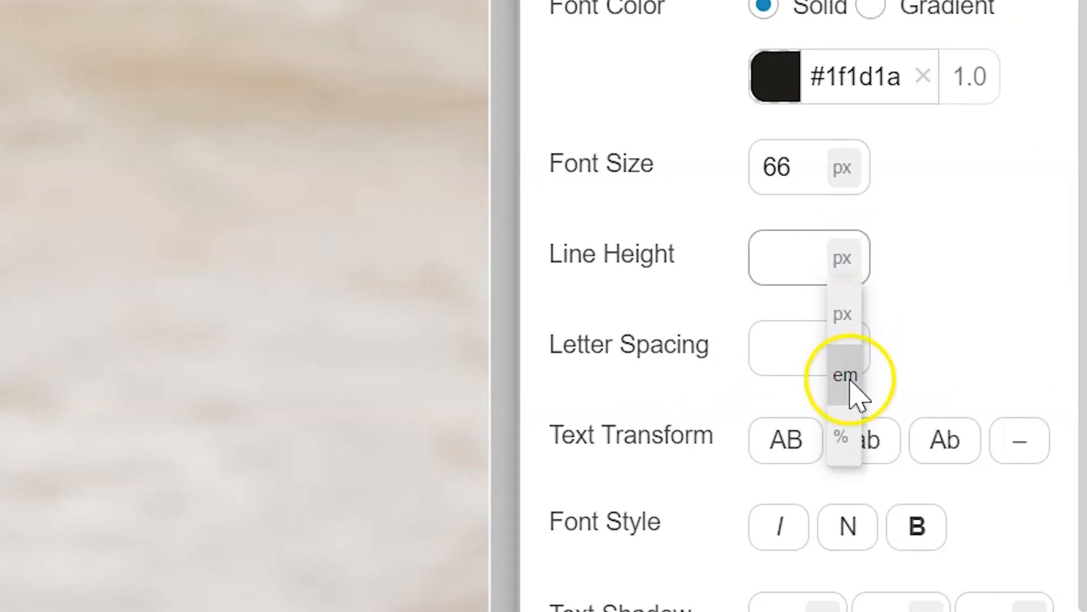
left_click(849, 382)
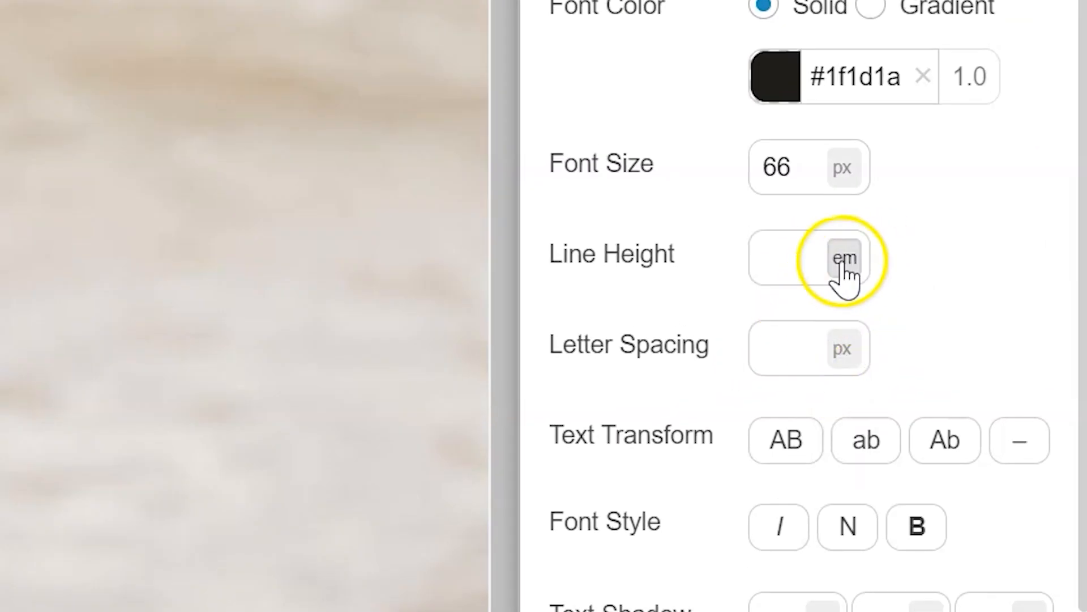
left_click(810, 259)
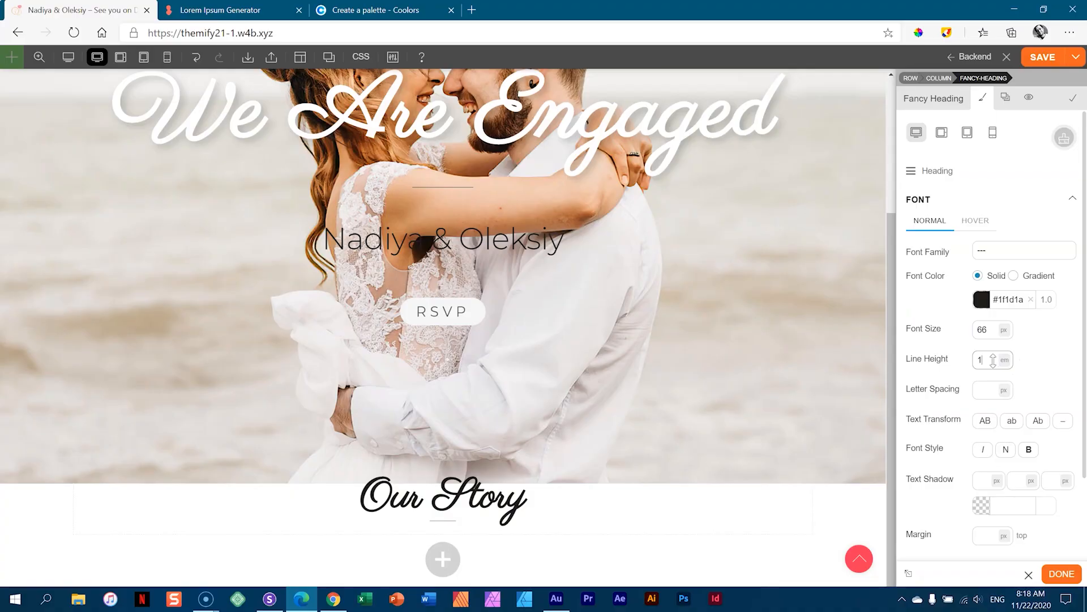
type("1")
- Give the Our Story row about 100px of top padding
mouse_move(486, 473)
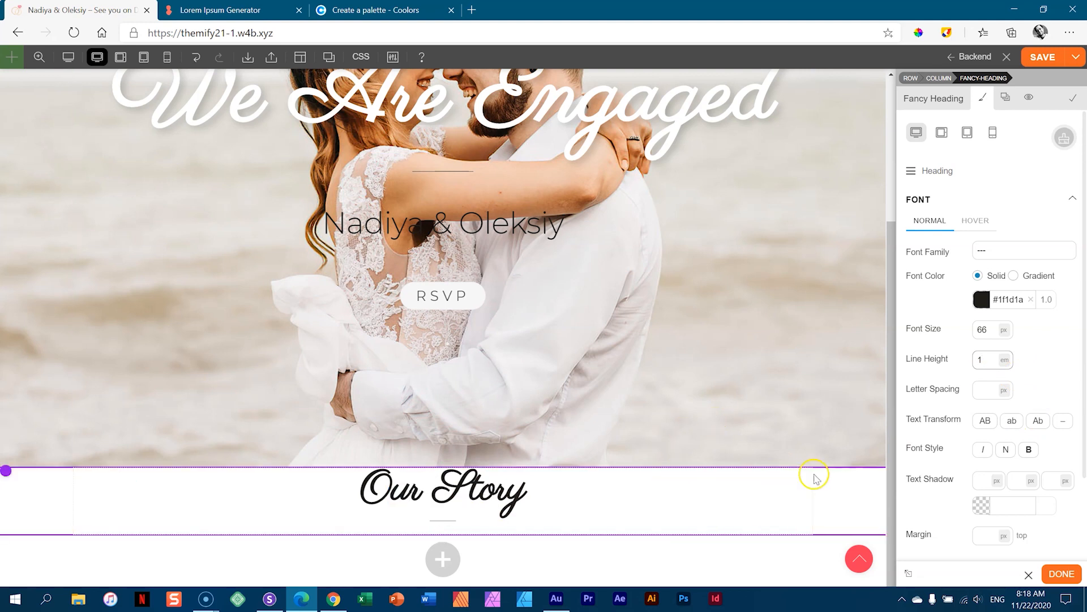
left_click(845, 488)
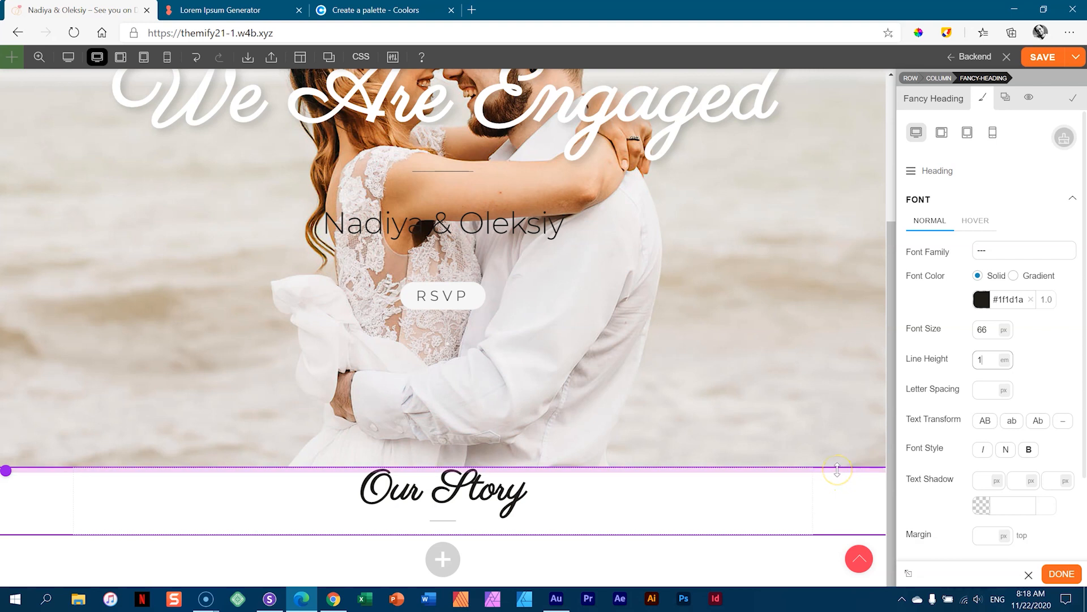
left_click_drag(837, 469, 833, 530)
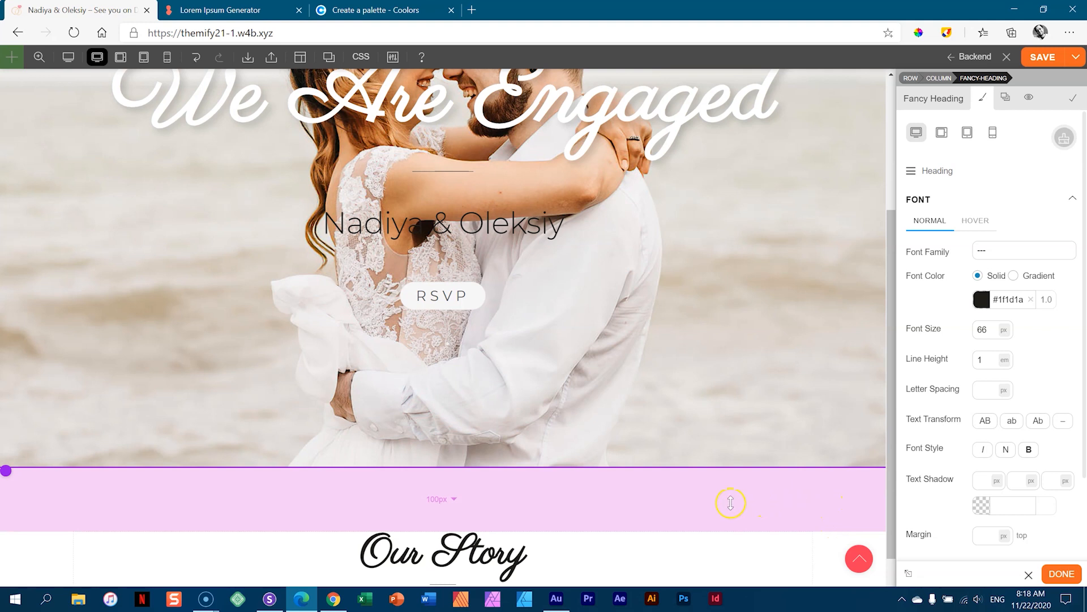
- Adjust the Our Story row's padding so top and bottom both read about 99px
left_click(453, 500)
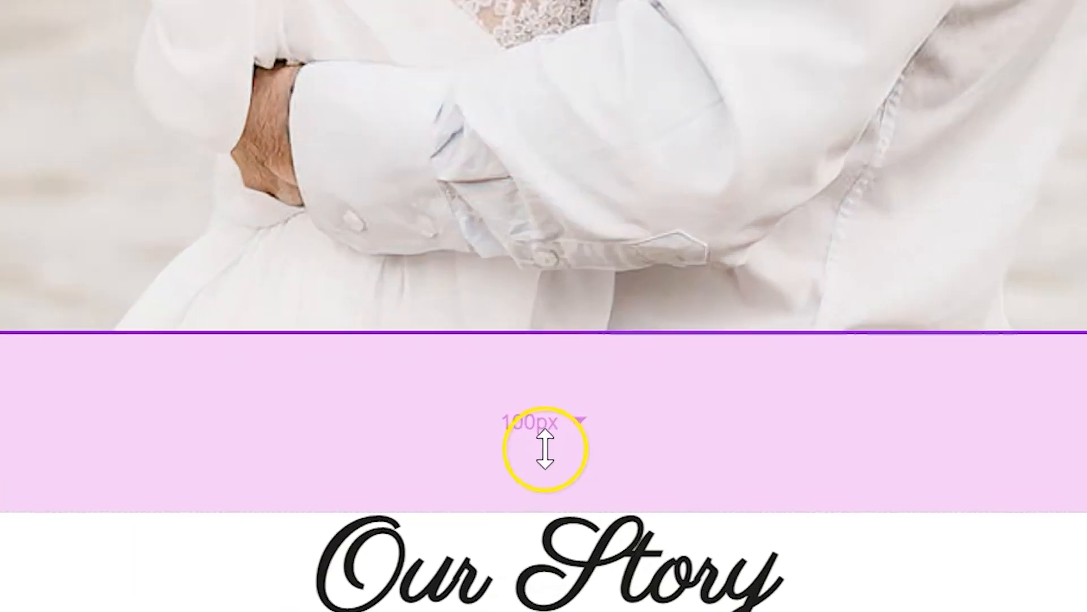
left_click(453, 501)
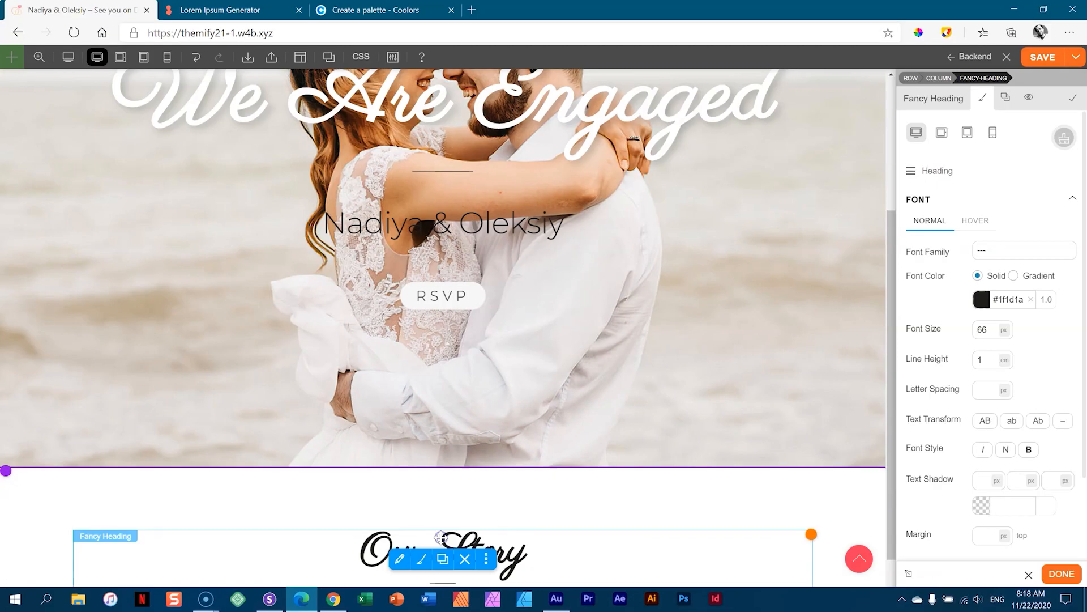
scroll(567, 490, "down", 2)
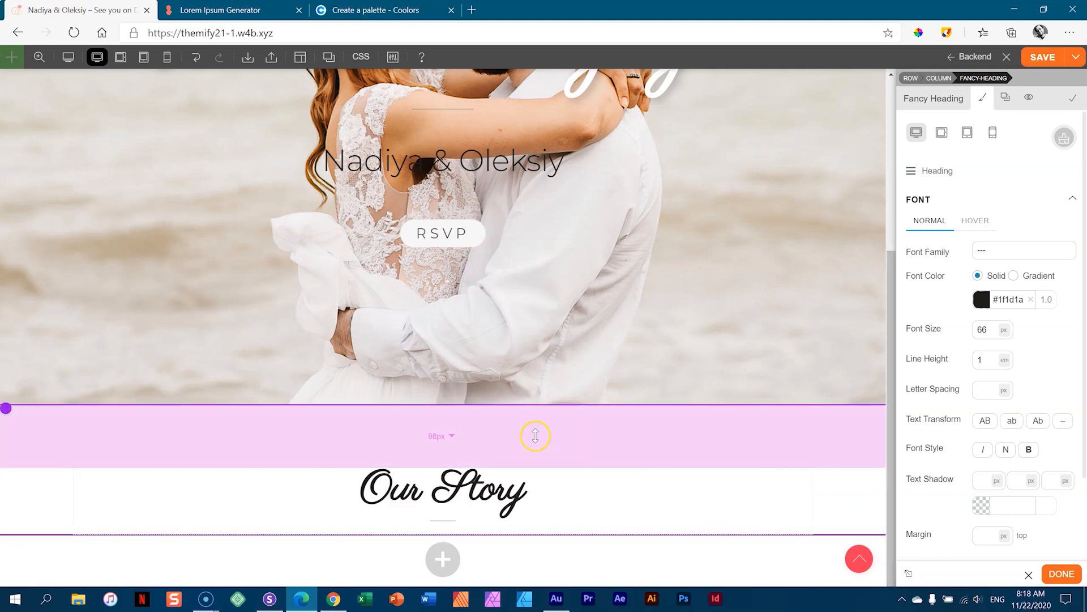
left_click_drag(535, 436, 537, 495)
scroll(538, 498, "down", 1)
left_click_drag(518, 428, 519, 315)
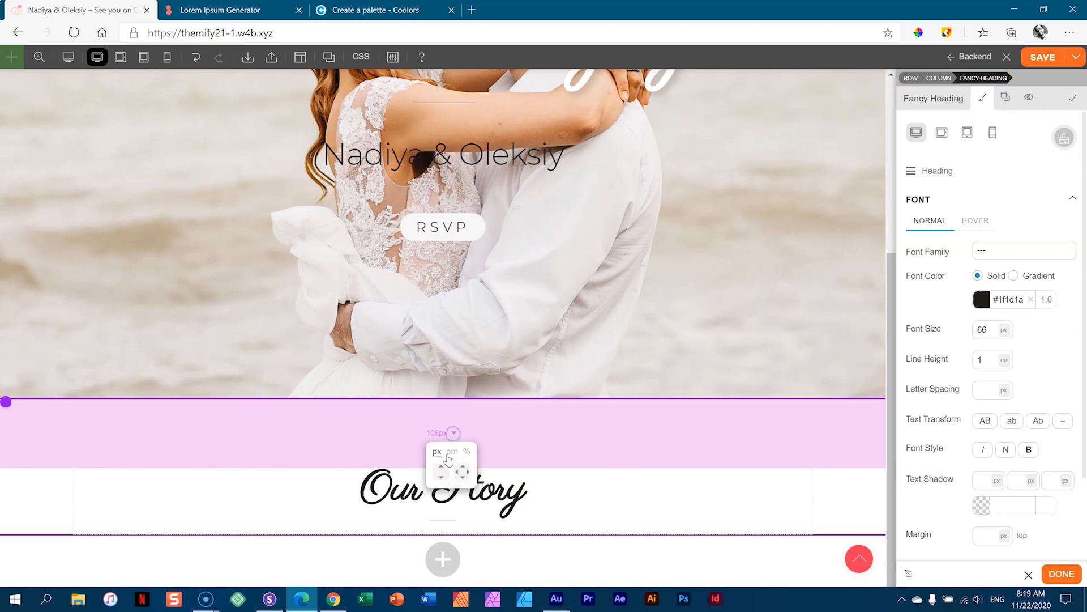
left_click(454, 433)
left_click(442, 472)
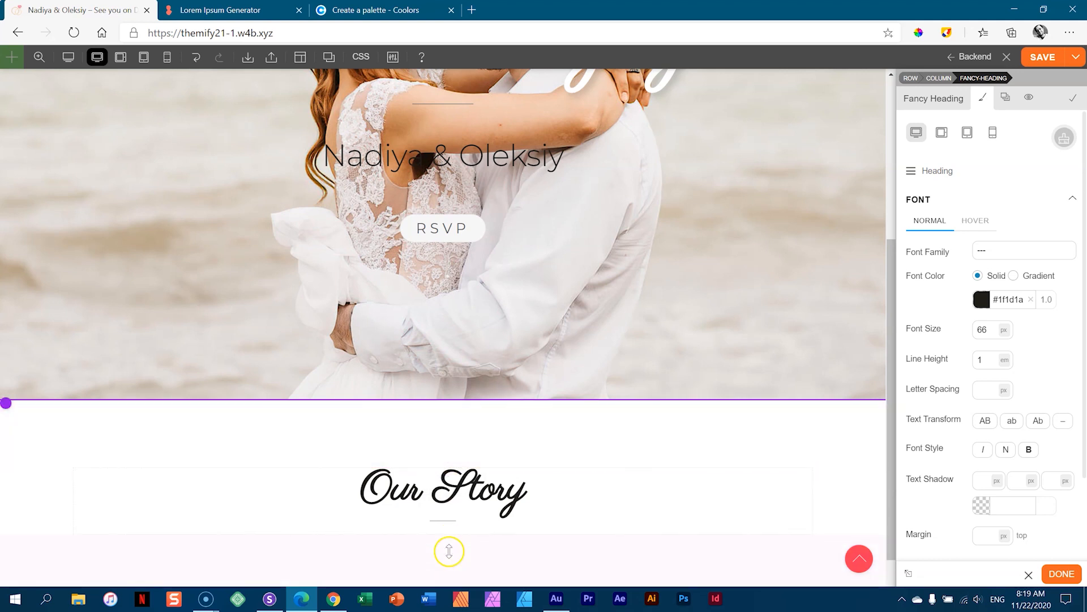
left_click_drag(441, 433, 450, 431)
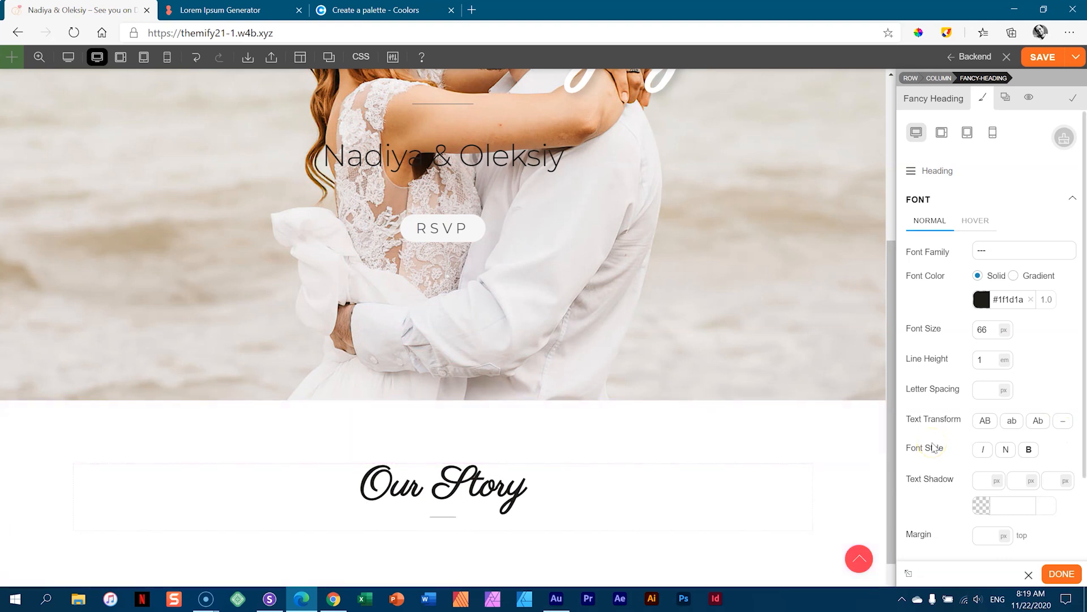
- Enlarge the Our Story heading font size to 72px
left_click(515, 497)
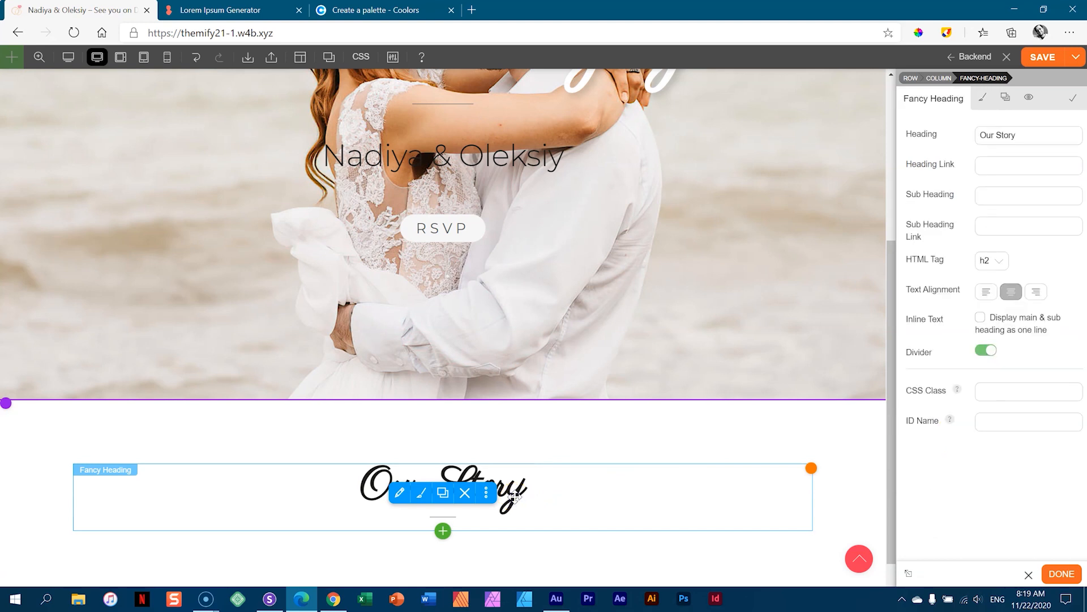
left_click(982, 97)
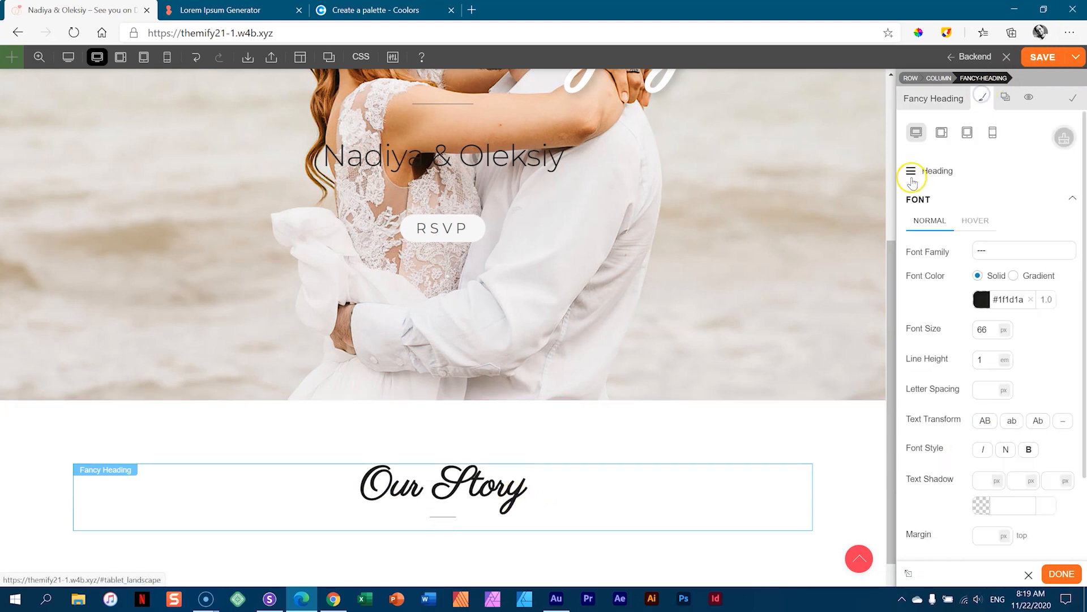
left_click(991, 331)
left_click_drag(991, 331, 993, 328)
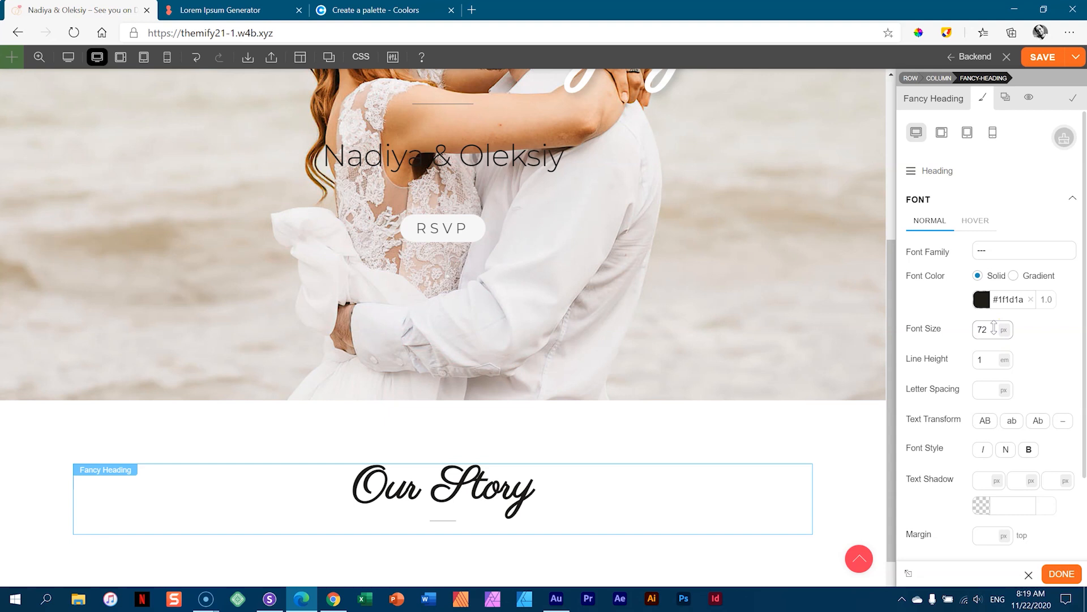
- Give the heading's divider a 16px top margin and an 84px width
left_click(935, 170)
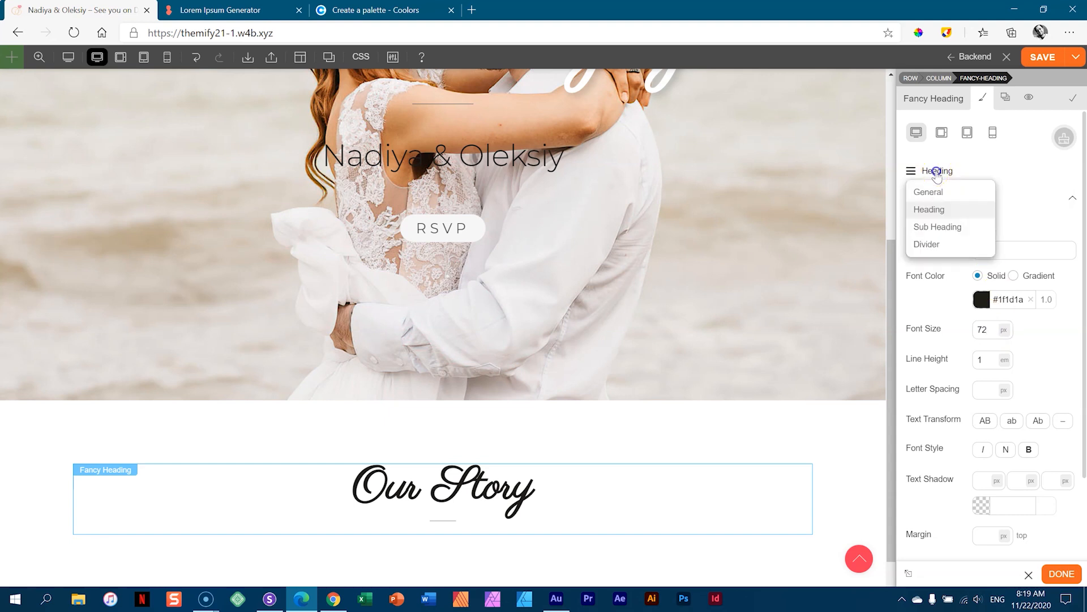
left_click(932, 243)
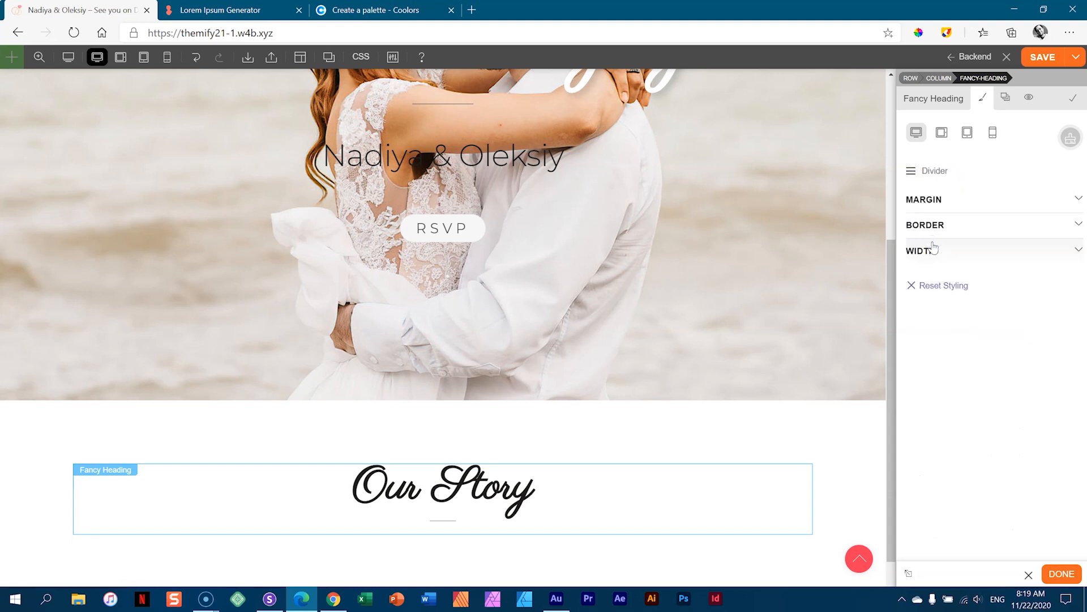
left_click(936, 202)
left_click(988, 224)
type("18")
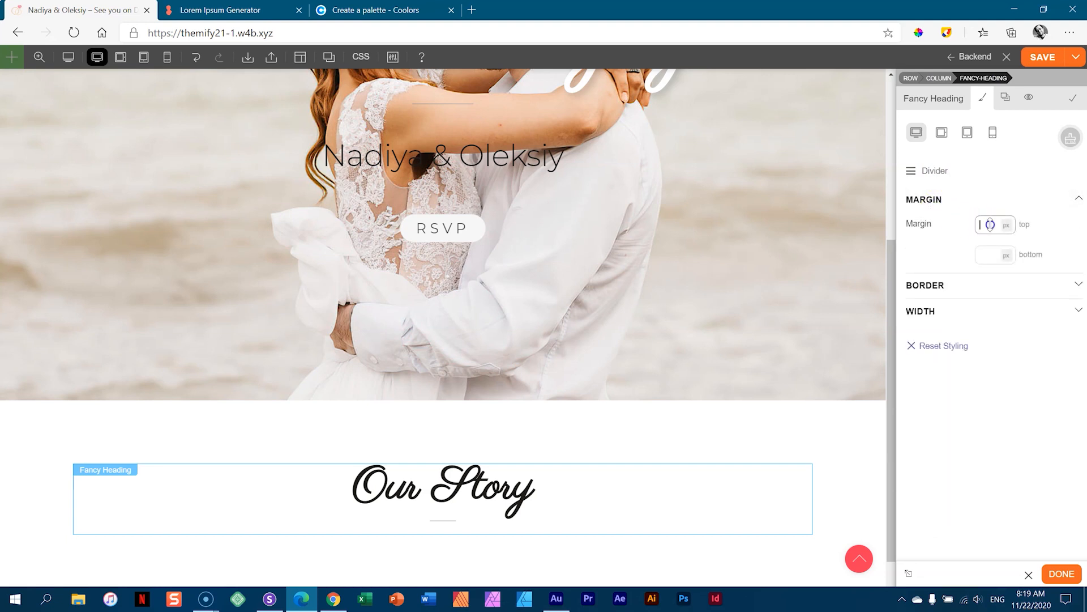
key("BackSpace")
key("BackSpace")
type("6")
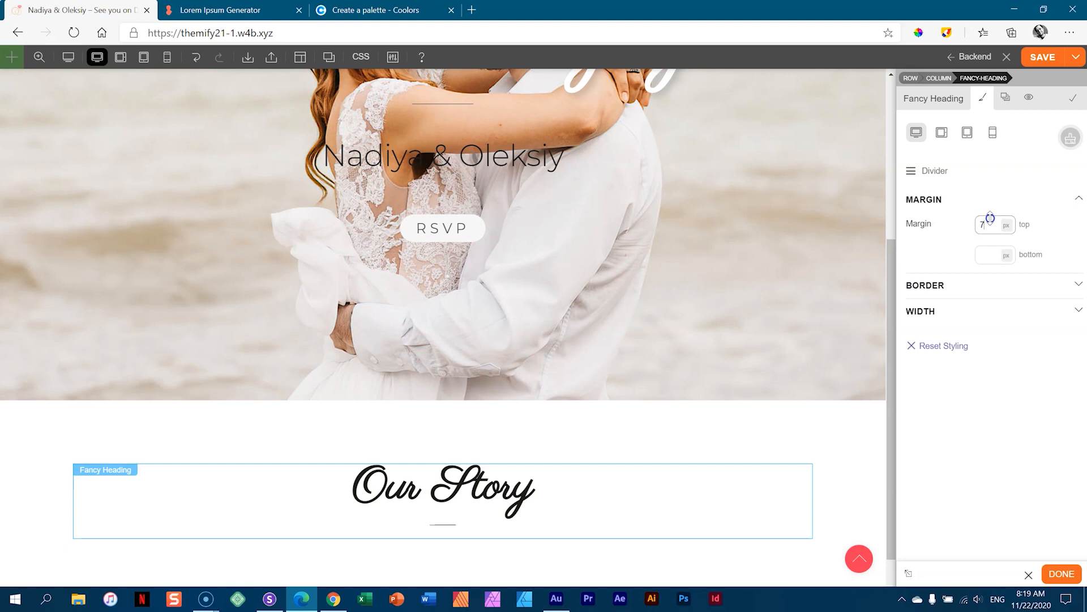
left_click(935, 314)
left_click(996, 336)
type("14")
key("BackSpace")
key("BackSpace")
type("63")
left_click_drag(991, 285, 999, 225)
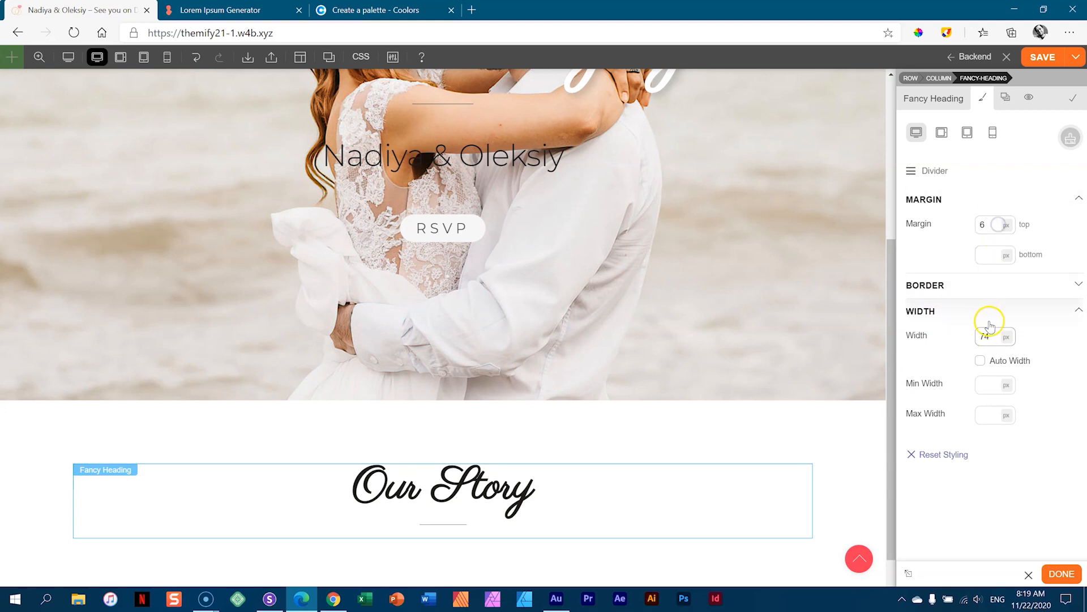
left_click_drag(990, 335, 998, 323)
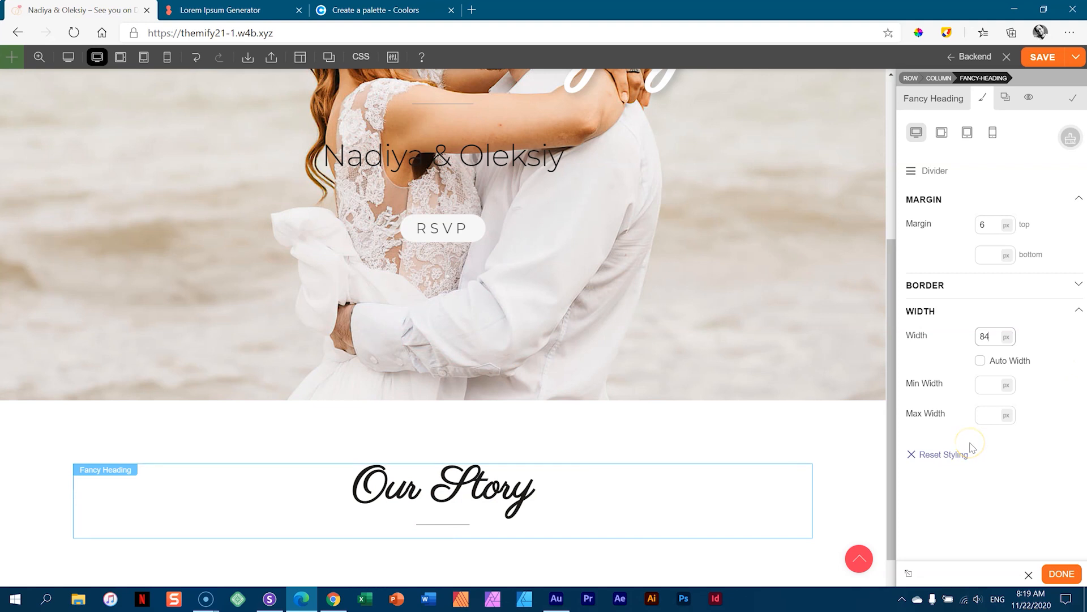
left_click_drag(995, 218, 997, 216)
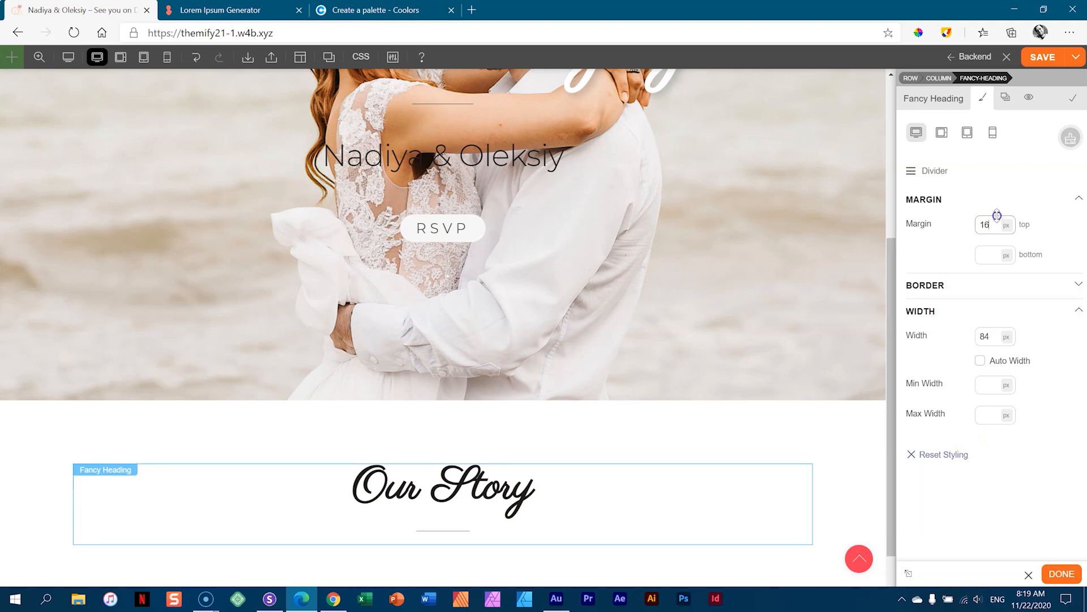
- Give the divider a 2px solid top border in #1f1f1a
left_click(943, 289)
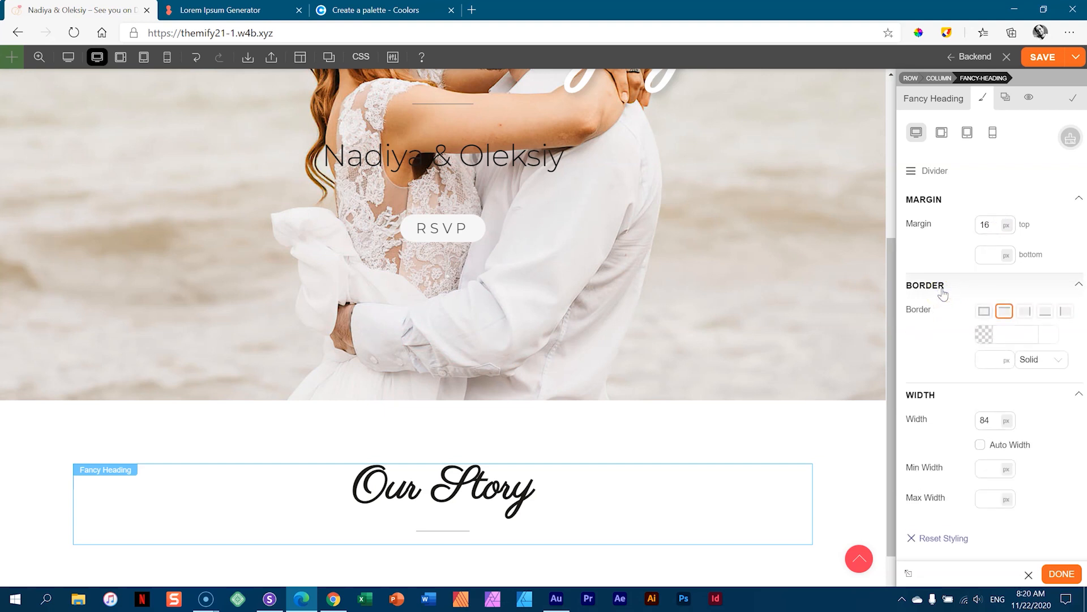
left_click(1005, 311)
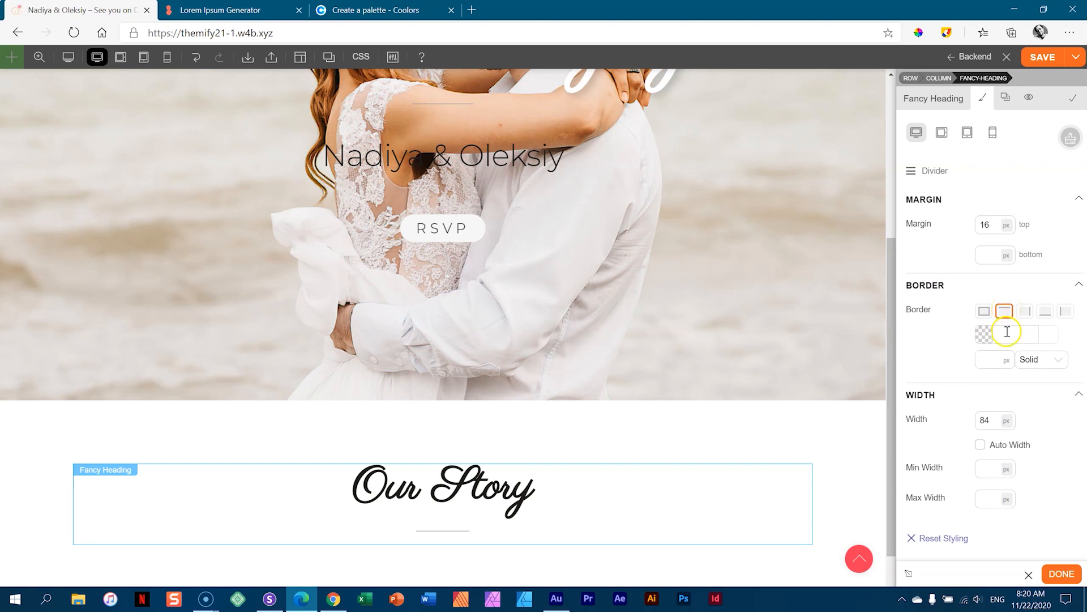
left_click(986, 335)
left_click(925, 359)
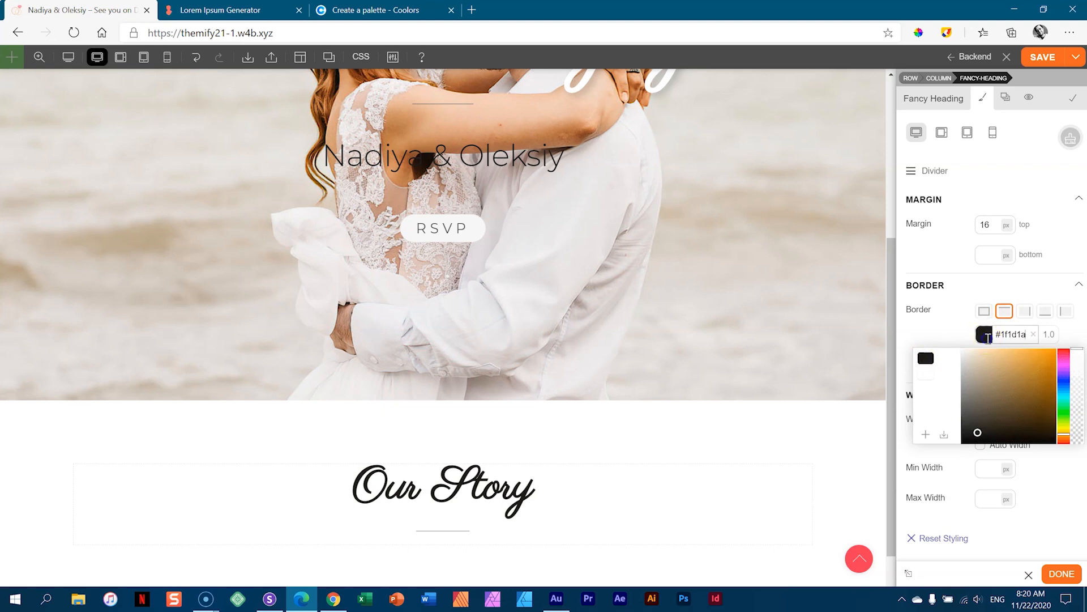
left_click(931, 339)
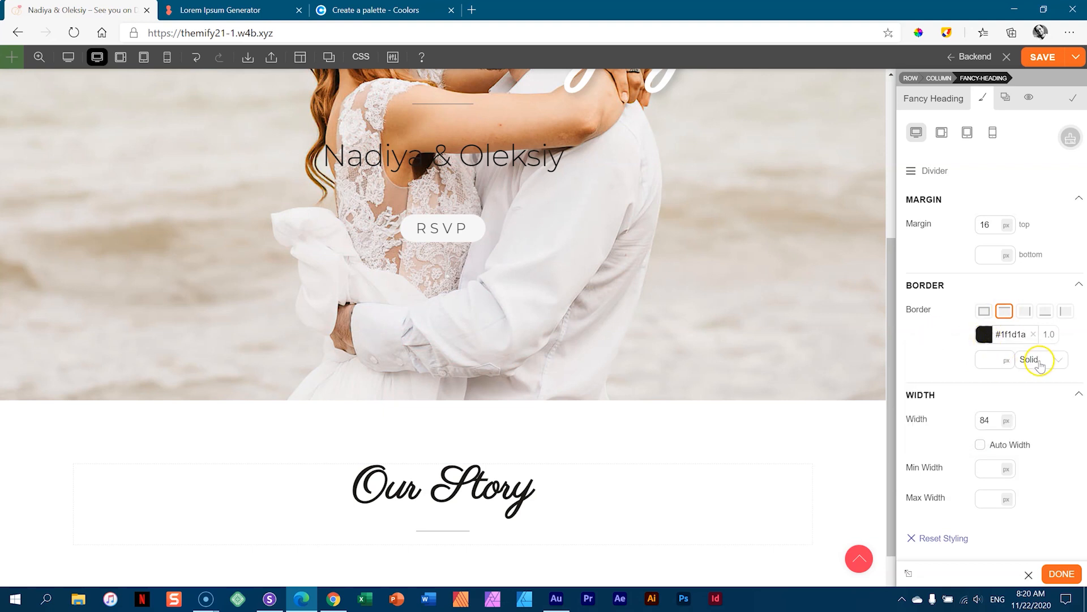
left_click(994, 361)
type("3")
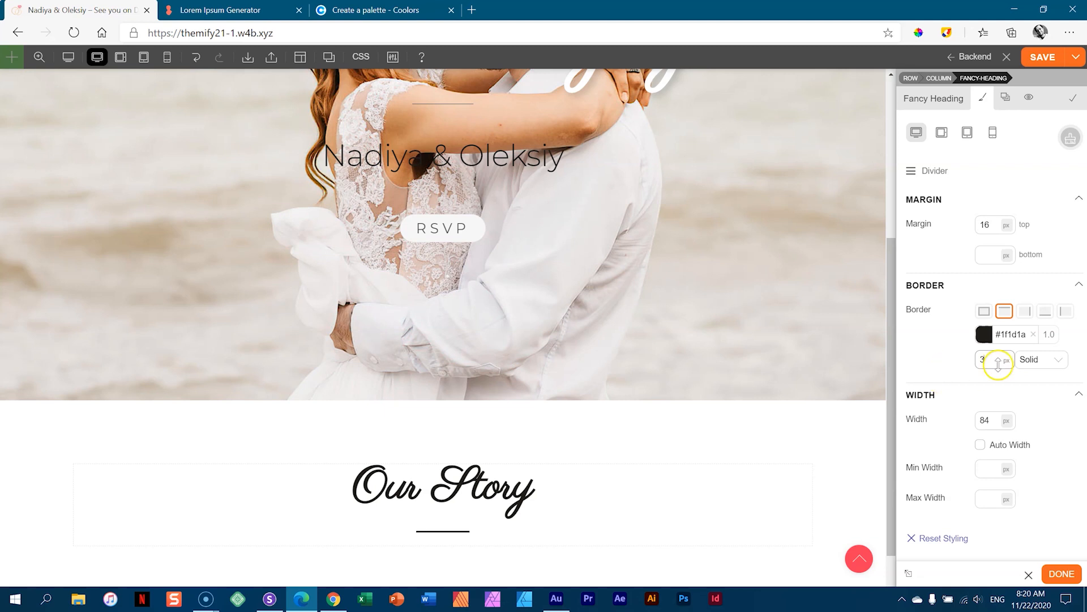
key("BackSpace")
type("2")
left_click(956, 346)
left_click(1082, 284)
left_click(1077, 310)
left_click(1071, 199)
left_click(838, 446)
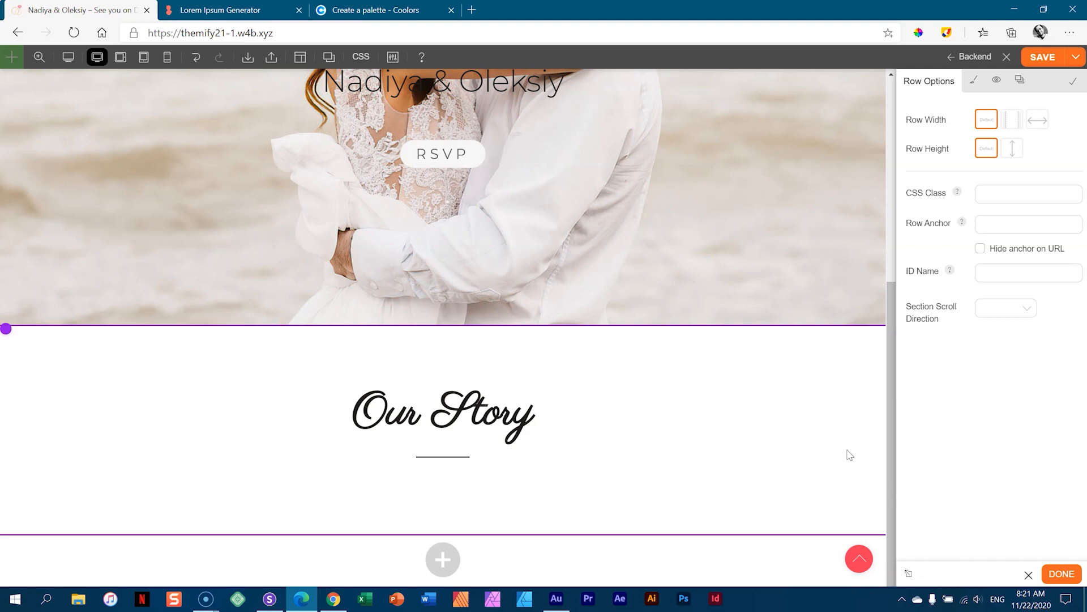
- Select the Our Story row, then save the page from the builder toolbar
left_click(842, 431)
mouse_move(808, 399)
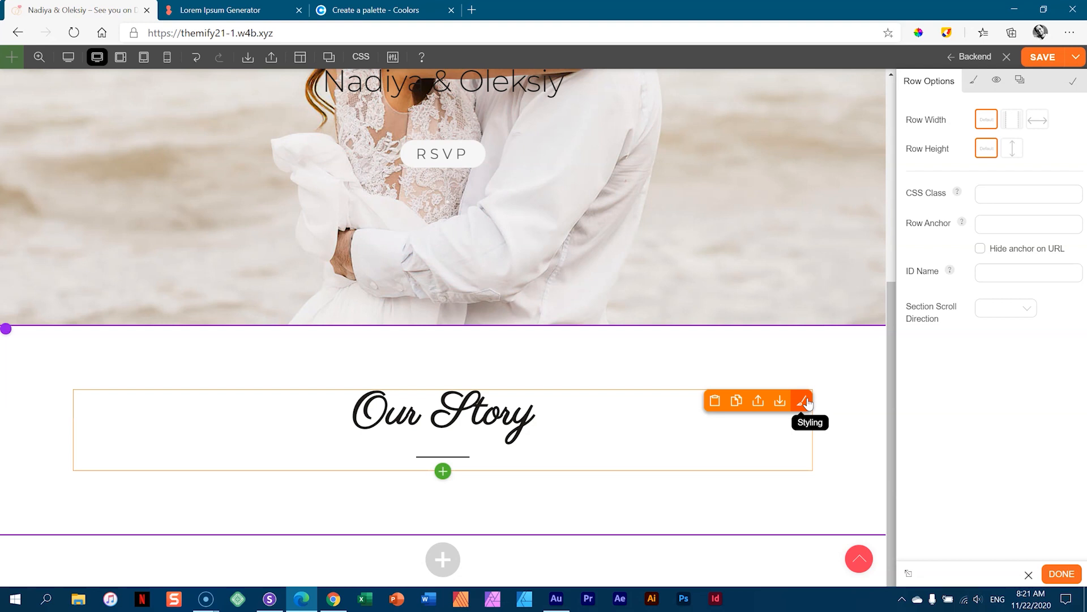
left_click(1039, 58)
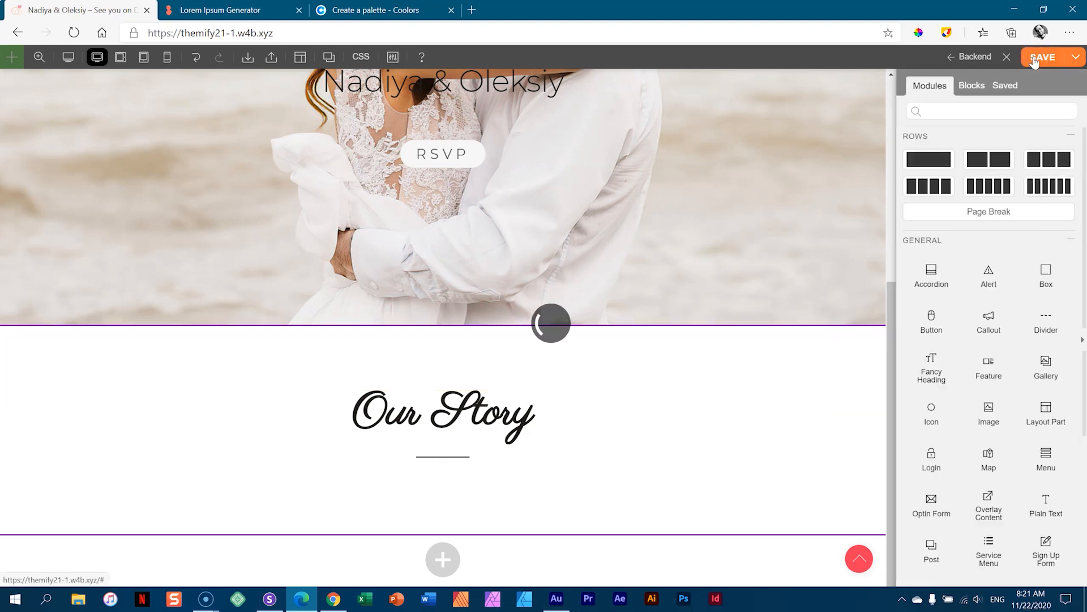
- Review the page layout in the backend editor, then go back to the live frontend
left_click(974, 57)
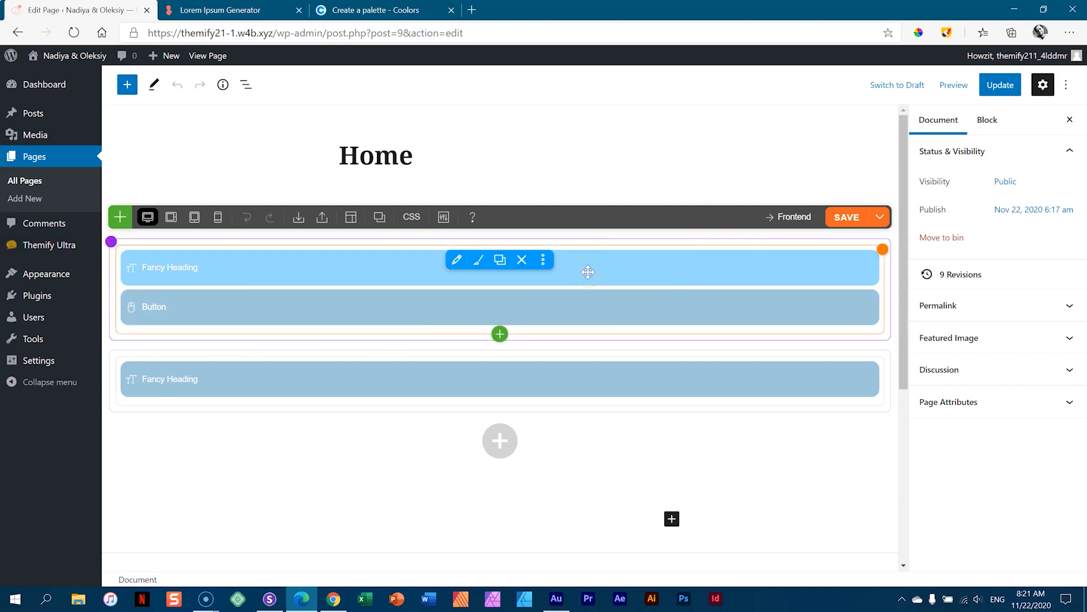
mouse_move(879, 253)
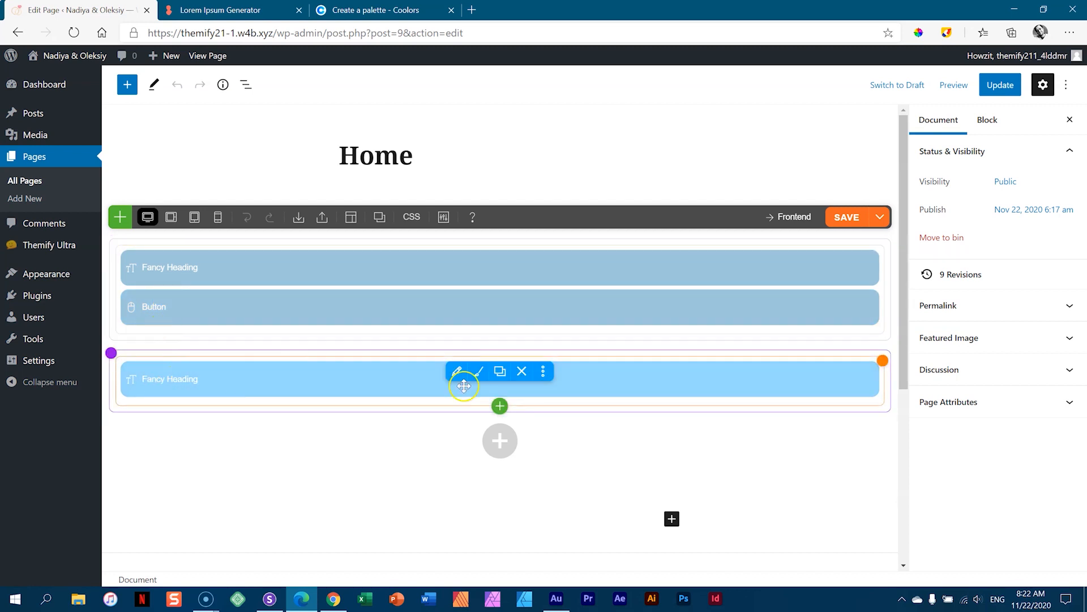
mouse_move(879, 367)
left_click(583, 385)
left_click(792, 218)
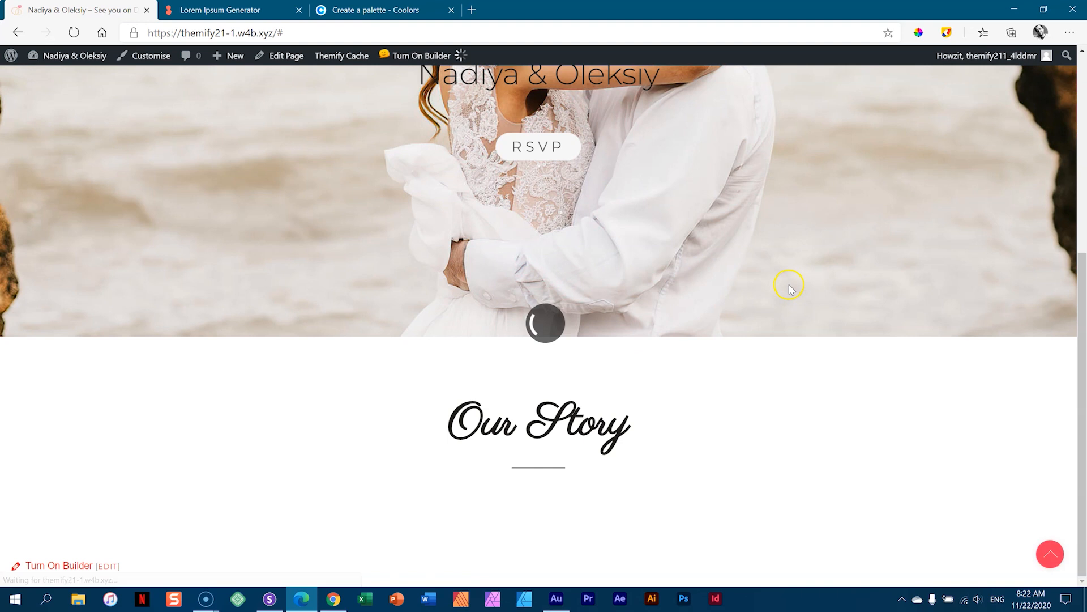
- Insert an empty two-column row directly under the Our Story heading
scroll(789, 284, "down", 6)
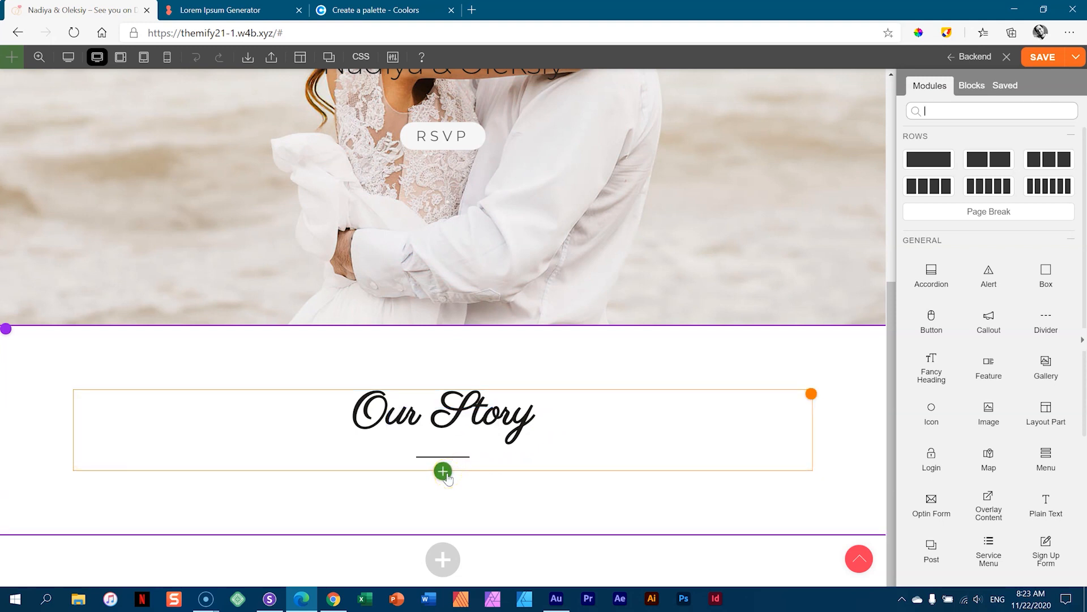
left_click(444, 471)
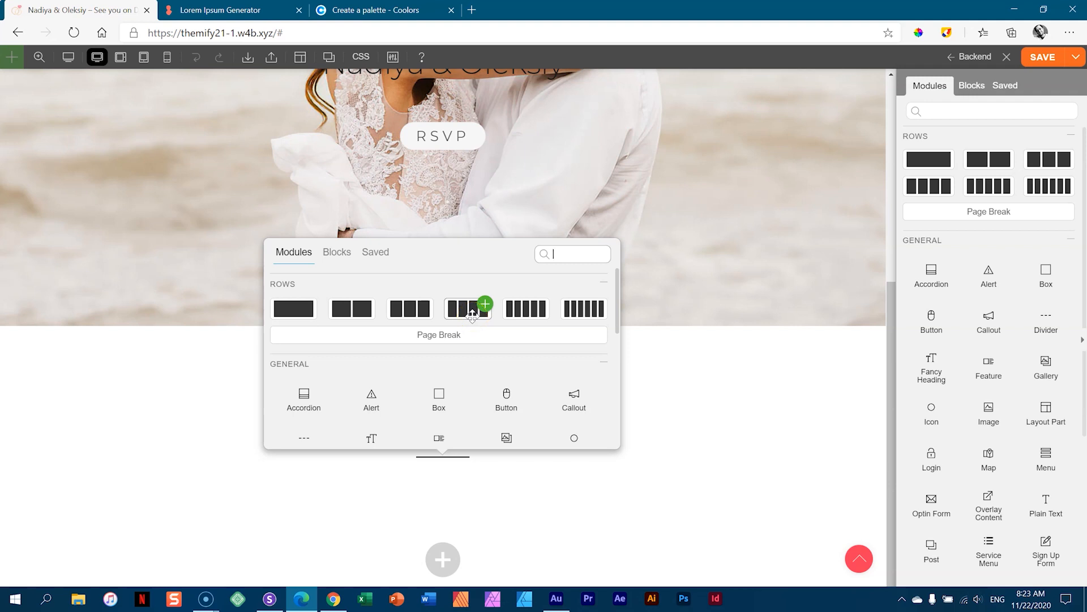
left_click(369, 304)
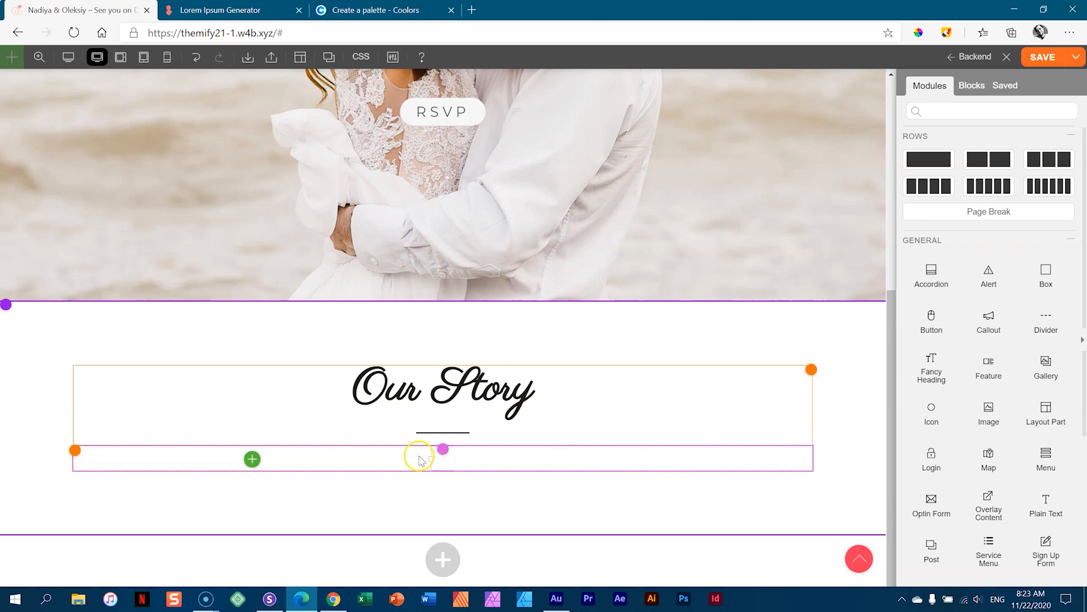
mouse_move(439, 456)
mouse_move(495, 459)
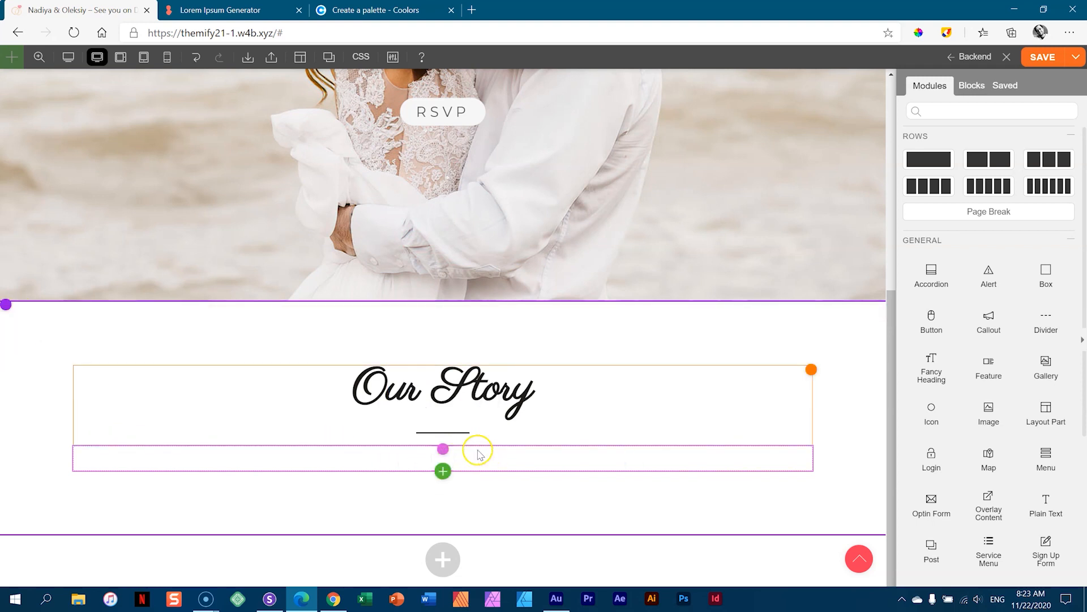
- Add an Icon module to the left column, found by searching 'icon'
left_click(252, 459)
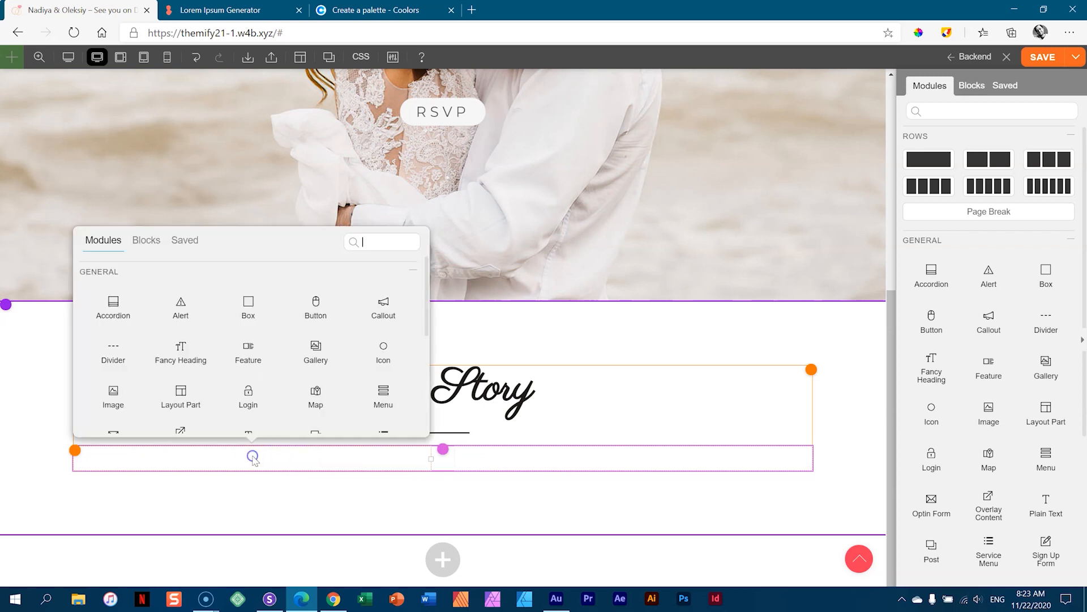
type("icon")
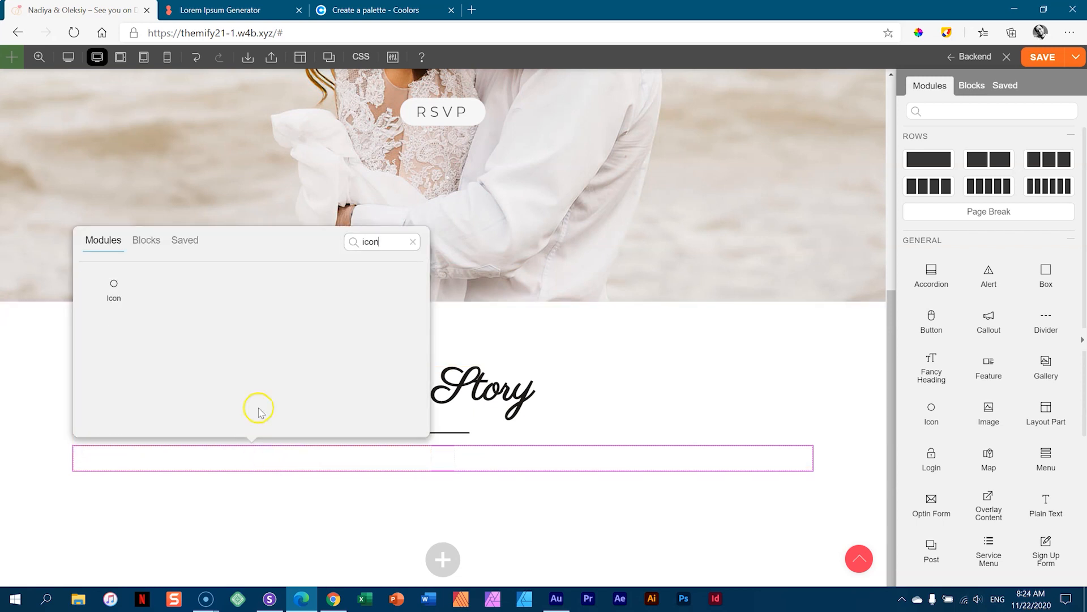
mouse_move(119, 290)
left_click(143, 274)
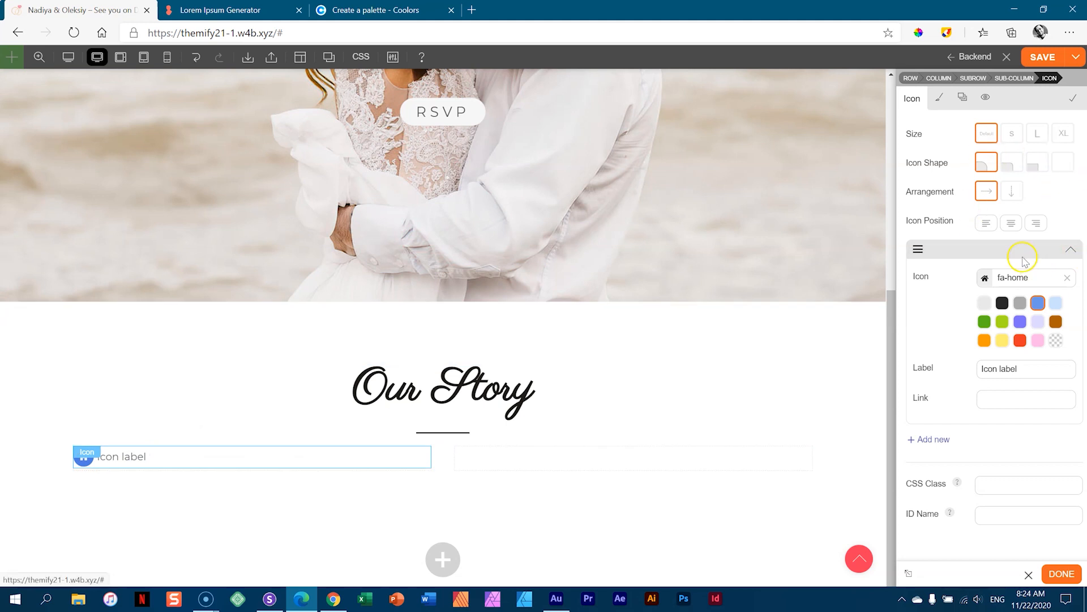
- Set the icon size to extra large, remove its background shape and clear its label
left_click(1012, 133)
left_click(1037, 133)
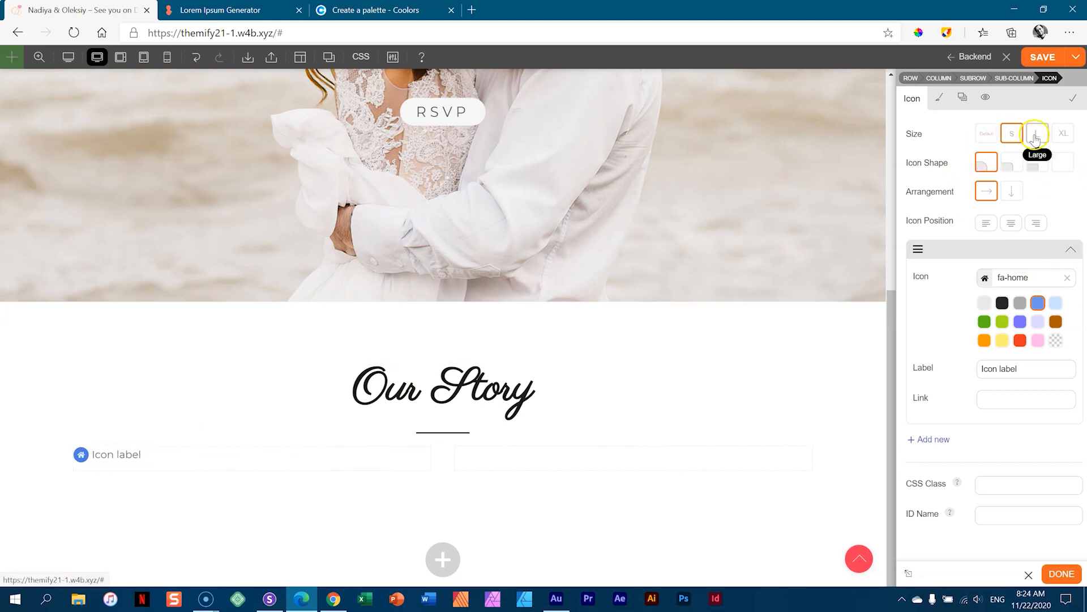
left_click(1062, 135)
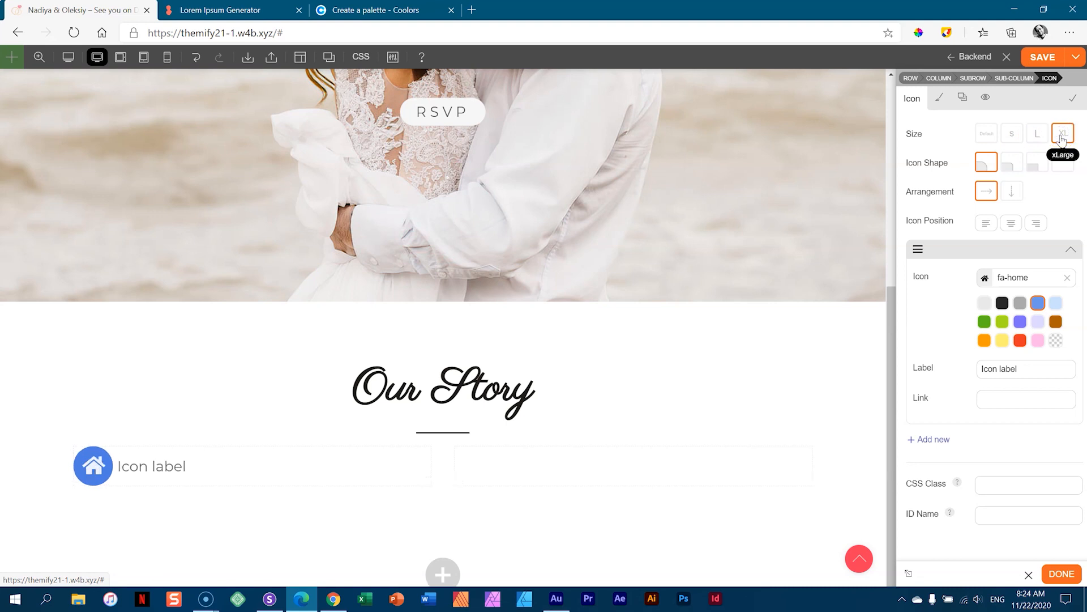
left_click(1038, 163)
left_click(1061, 164)
left_click(1062, 169)
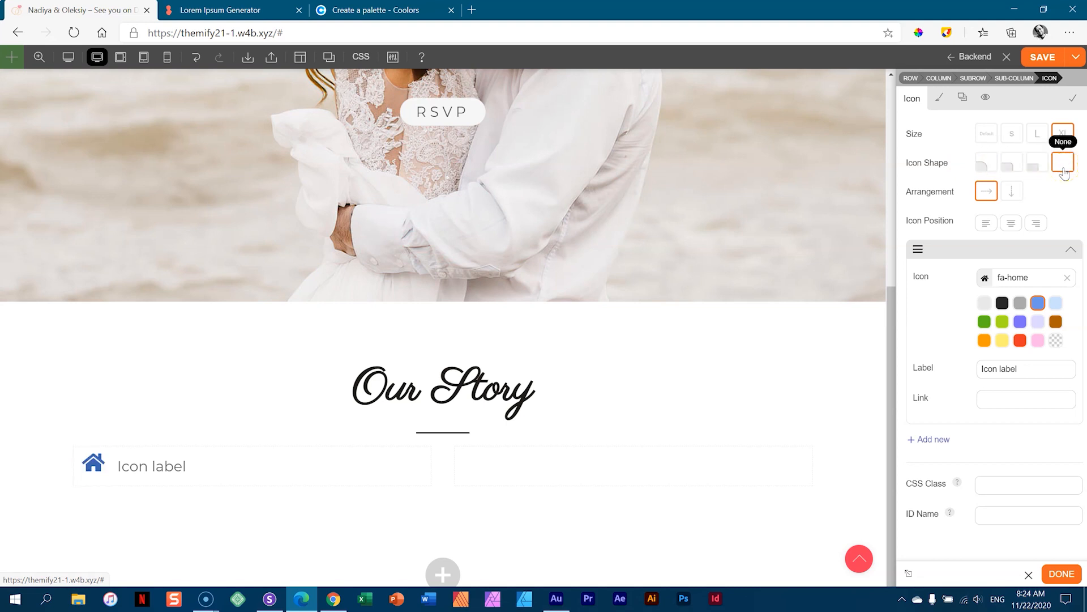
left_click(919, 283)
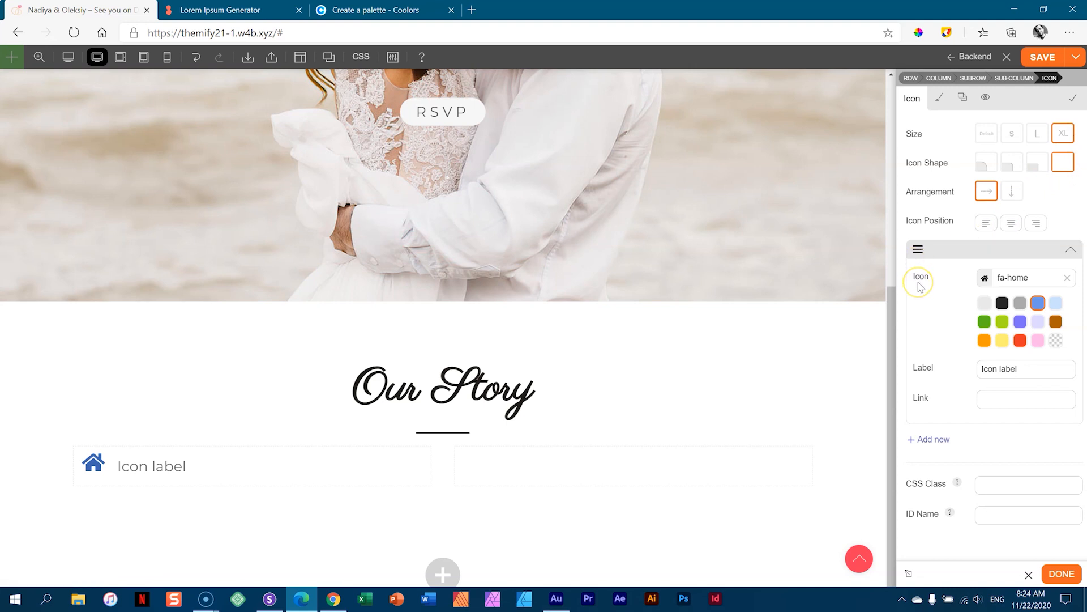
left_click_drag(1027, 369, 953, 375)
key("BackSpace")
left_click(955, 373)
left_click(1014, 283)
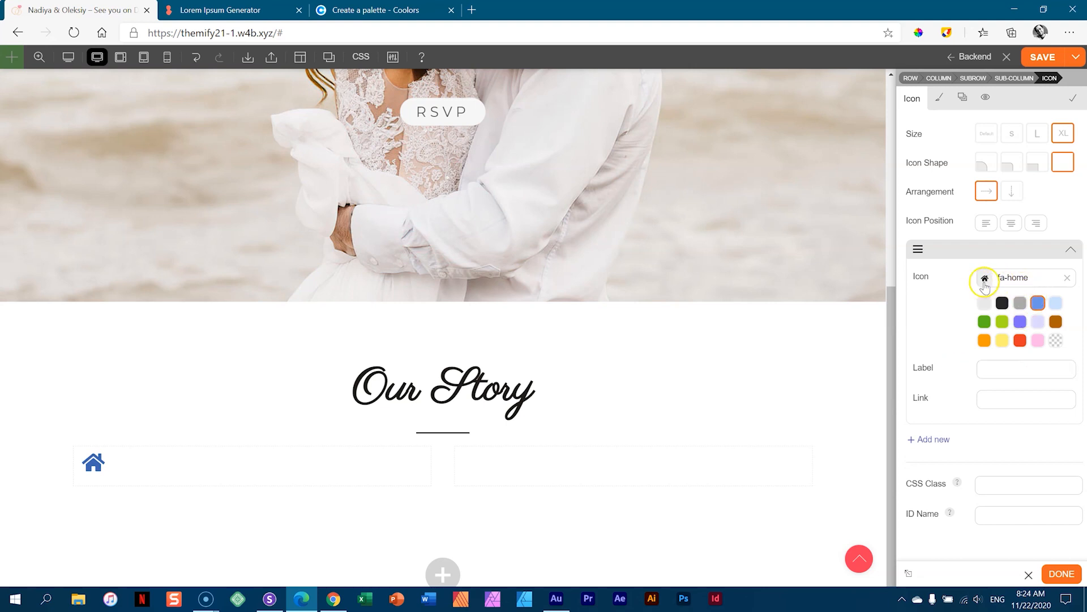
- Replace the default icon with the FontAwesome ring icon
left_click(985, 279)
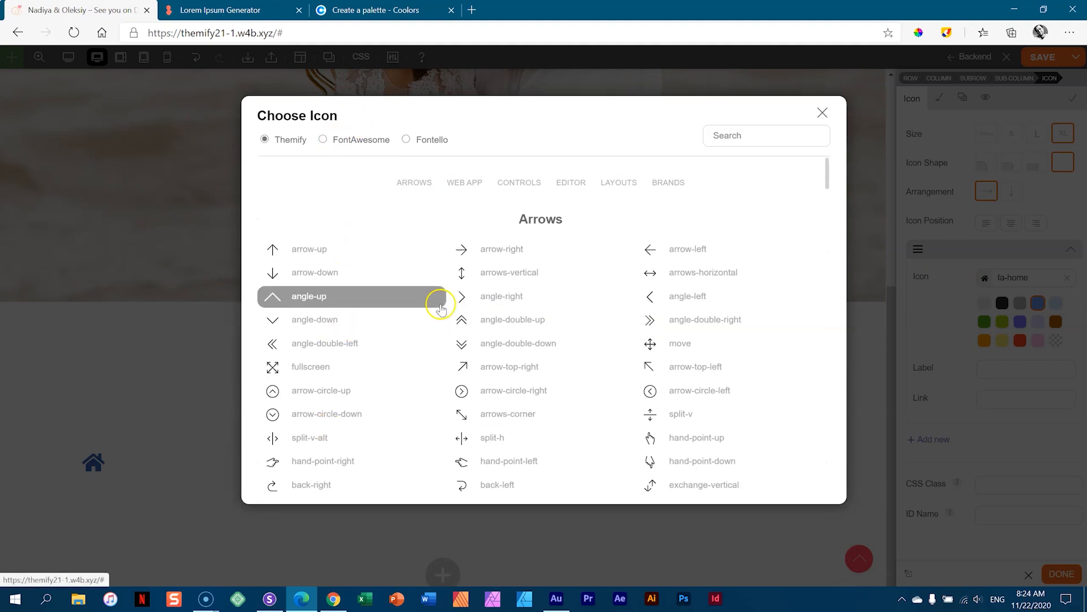
left_click(339, 140)
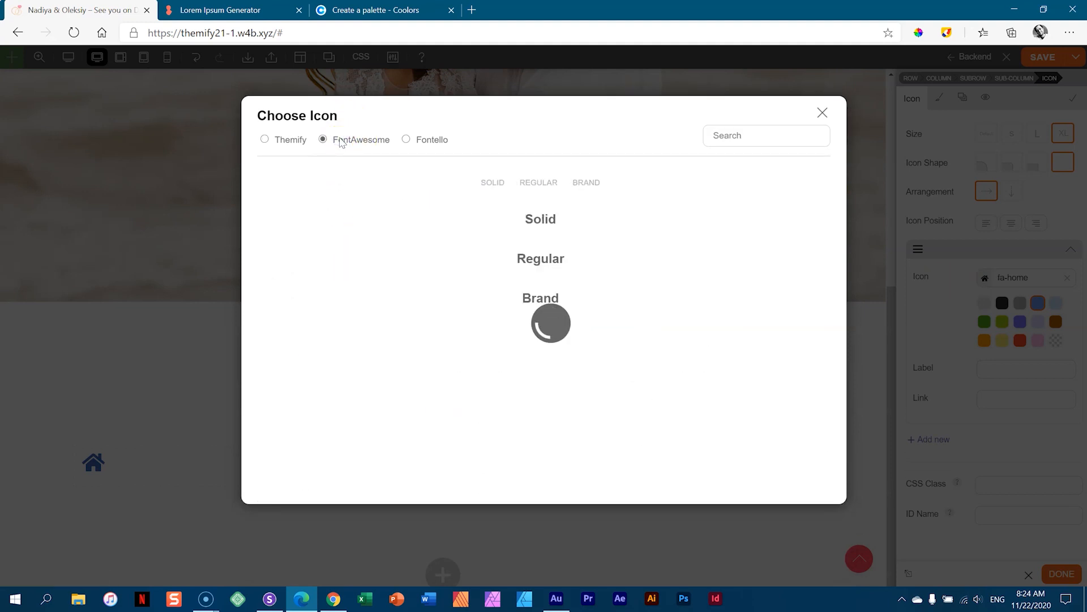
left_click(432, 142)
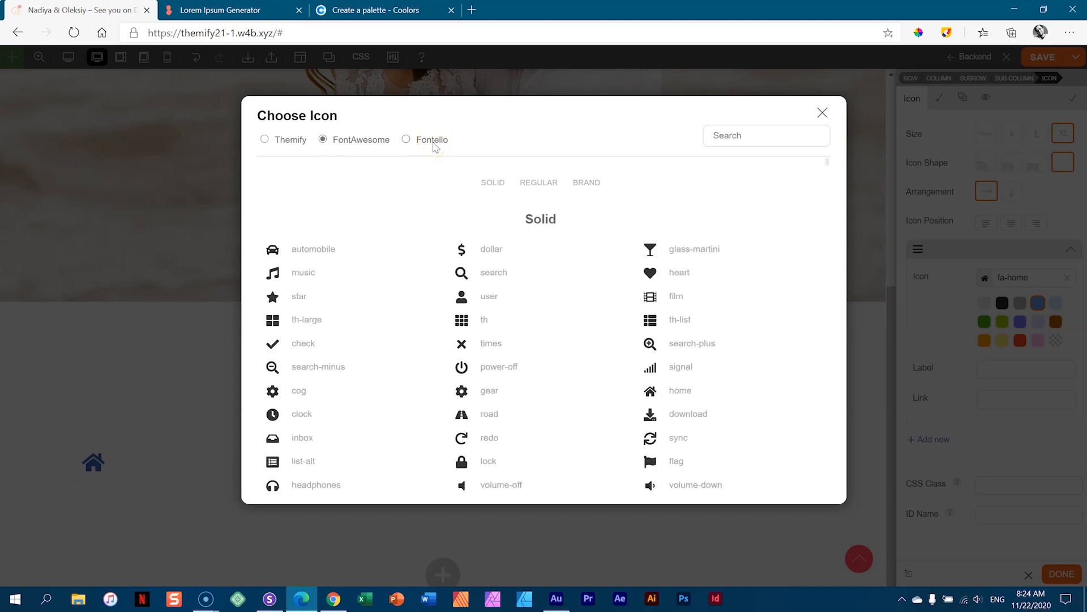
left_click(740, 136)
type("wed")
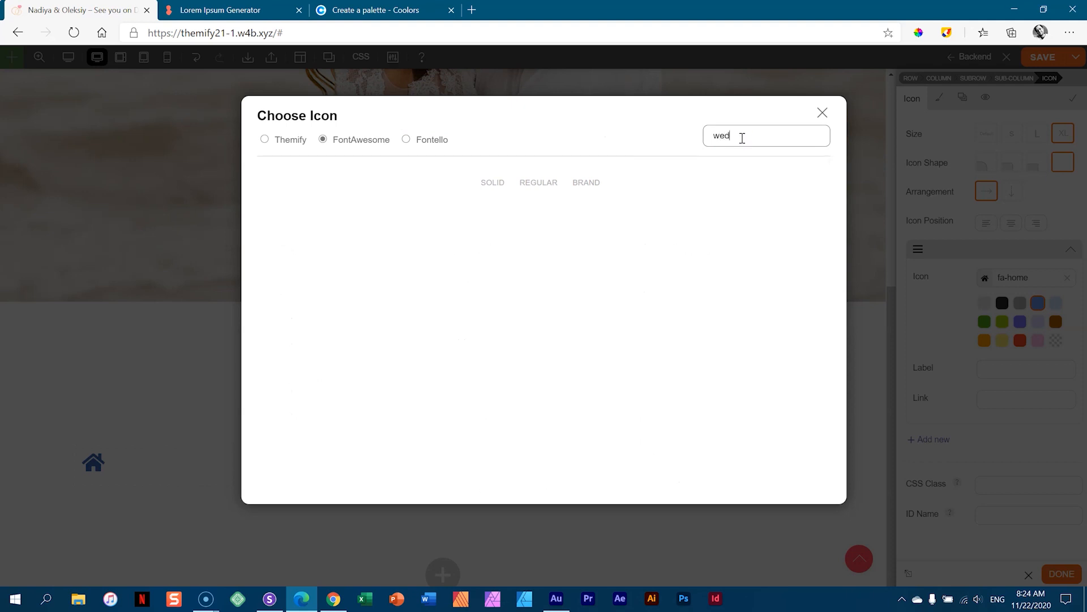
key("BackSpace")
key("BackSpace")
key("BackSpace")
left_click(293, 138)
left_click(736, 136)
type("wed")
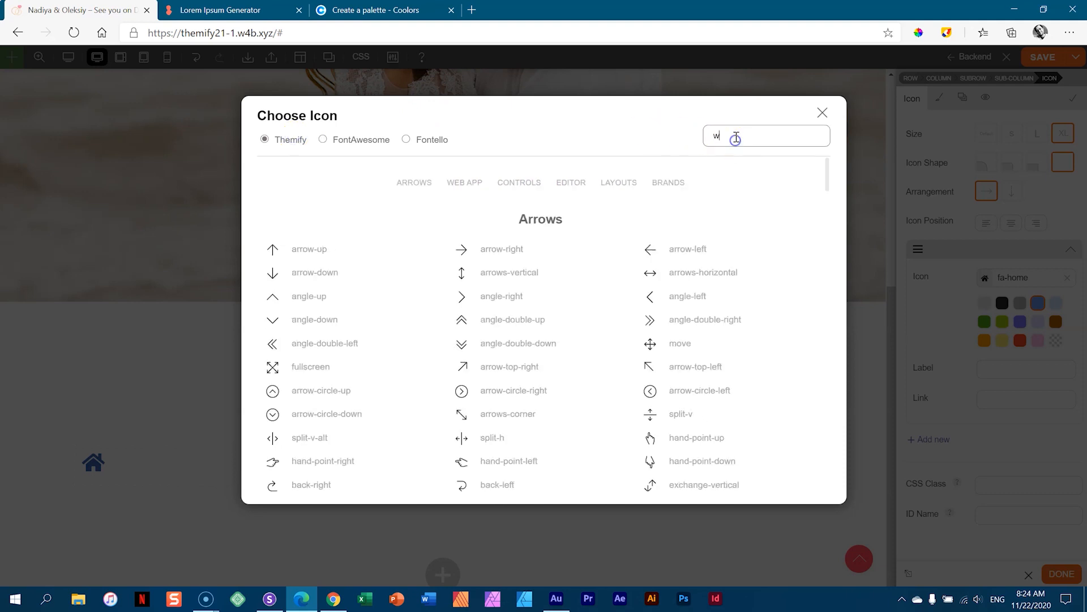
left_click_drag(736, 137, 668, 131)
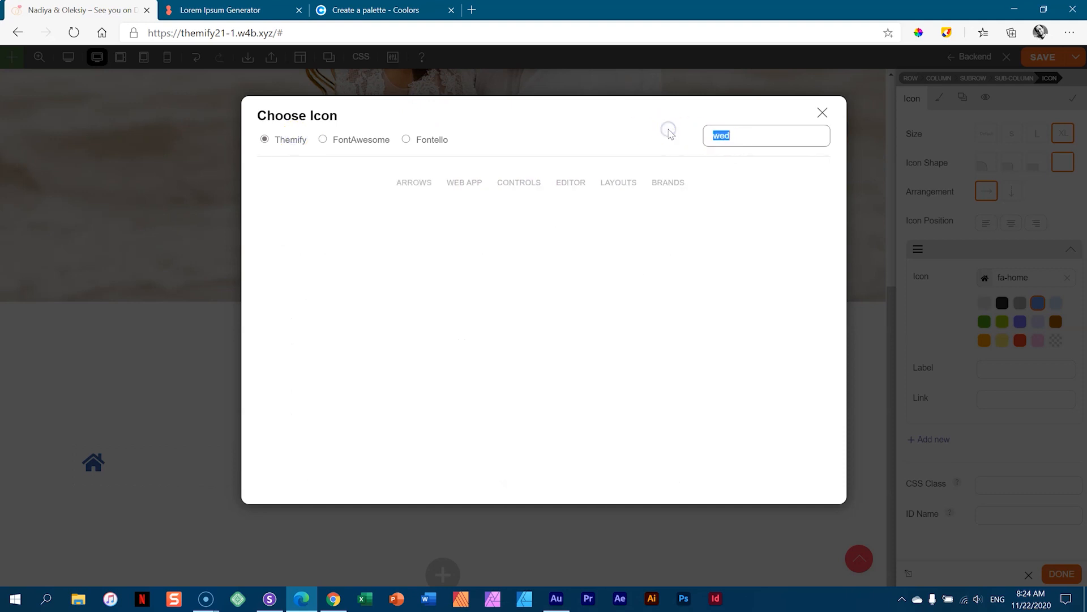
key("BackSpace")
left_click(337, 140)
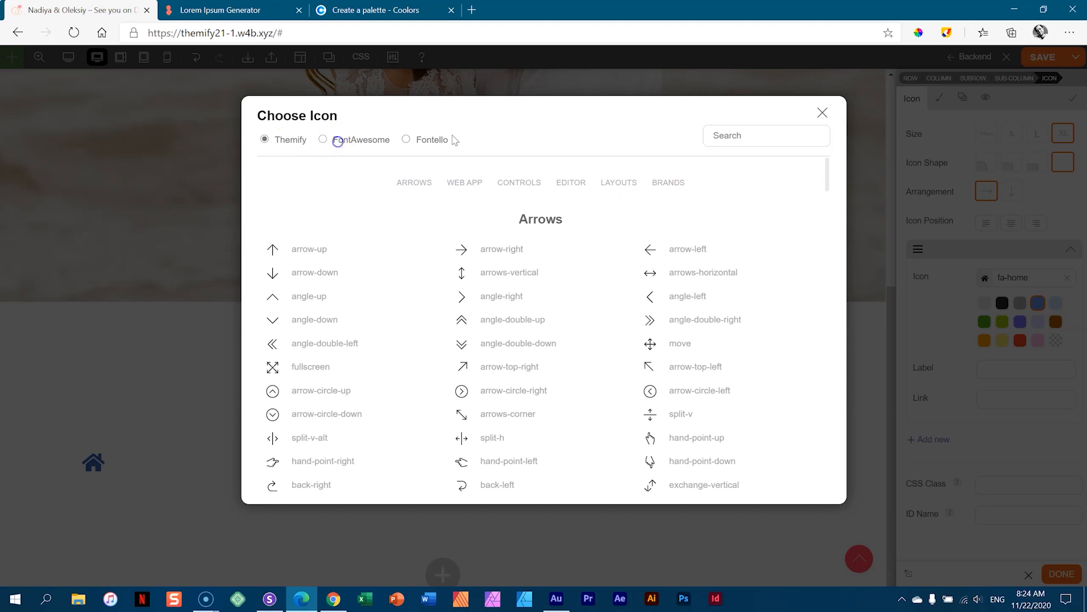
left_click(743, 136)
type("fing")
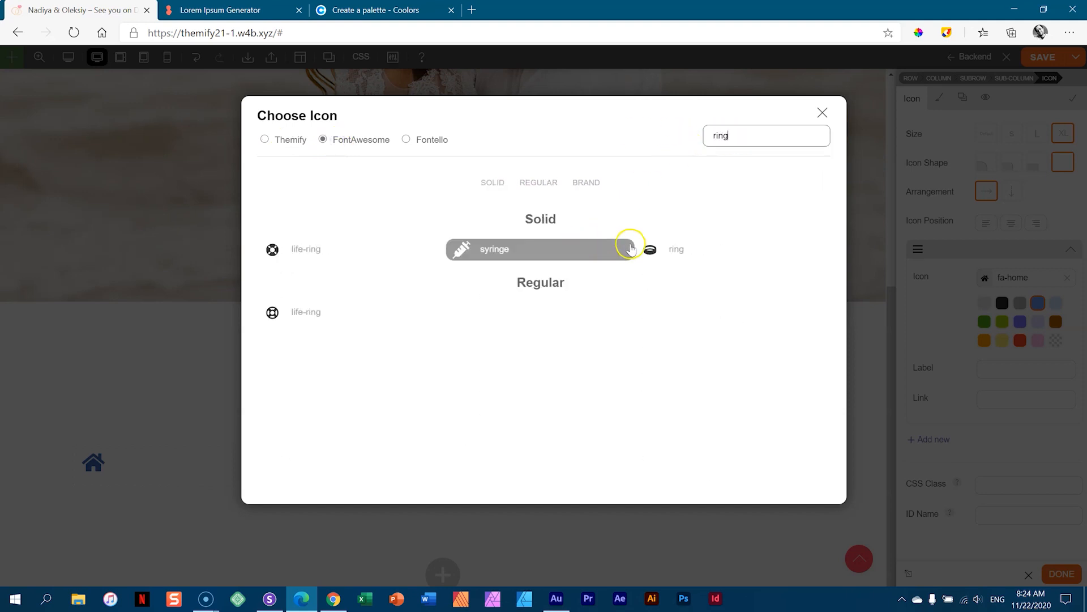
left_click(663, 248)
mouse_move(94, 462)
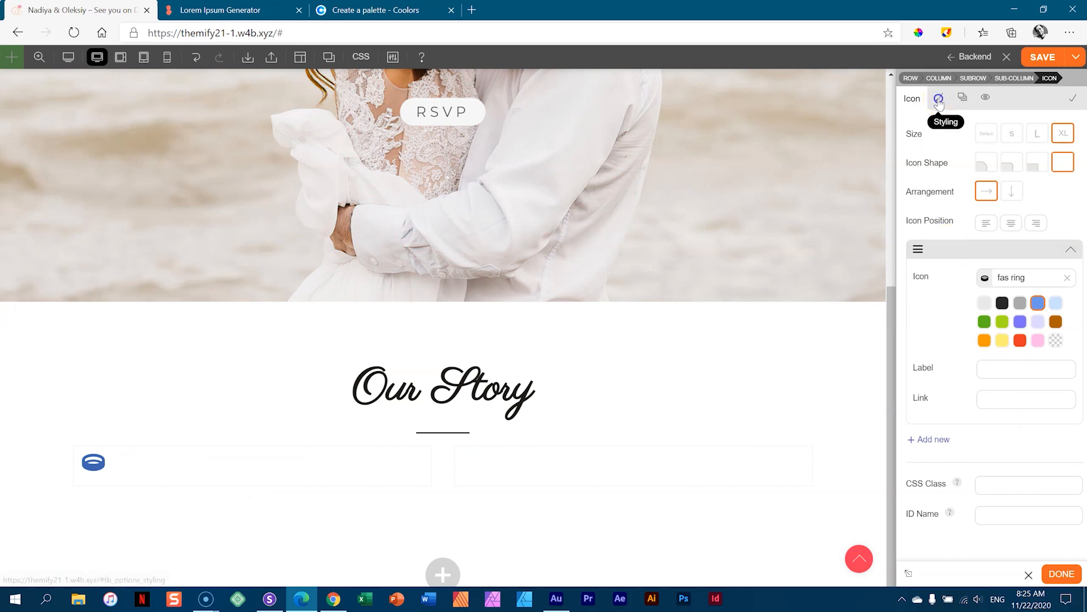
- Colour the ring icon #867d71, copied from the Coolors palette, and save it as a swatch
left_click(939, 99)
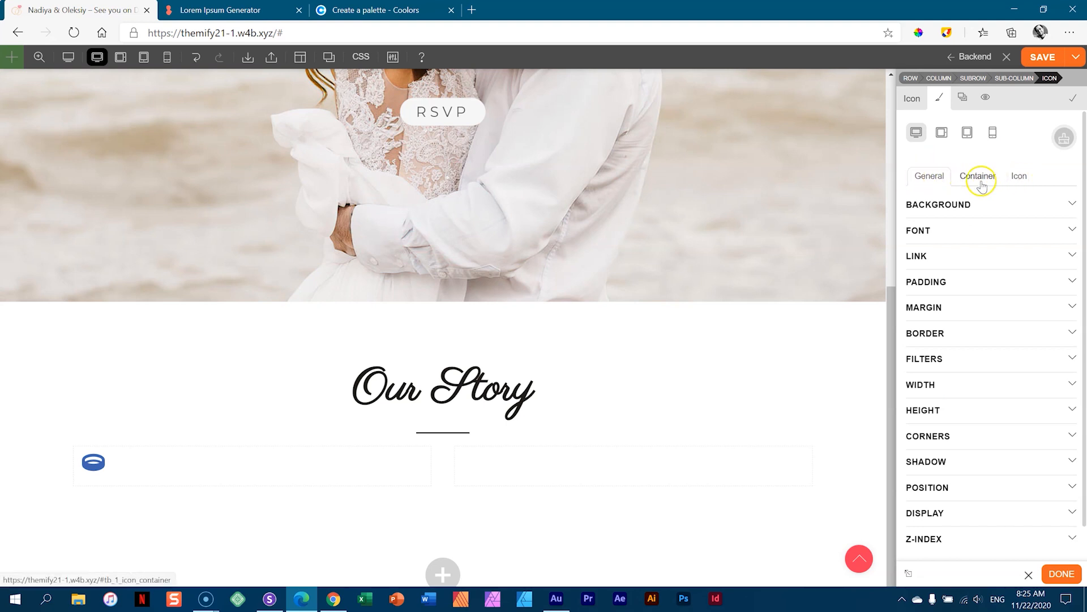
left_click(1017, 176)
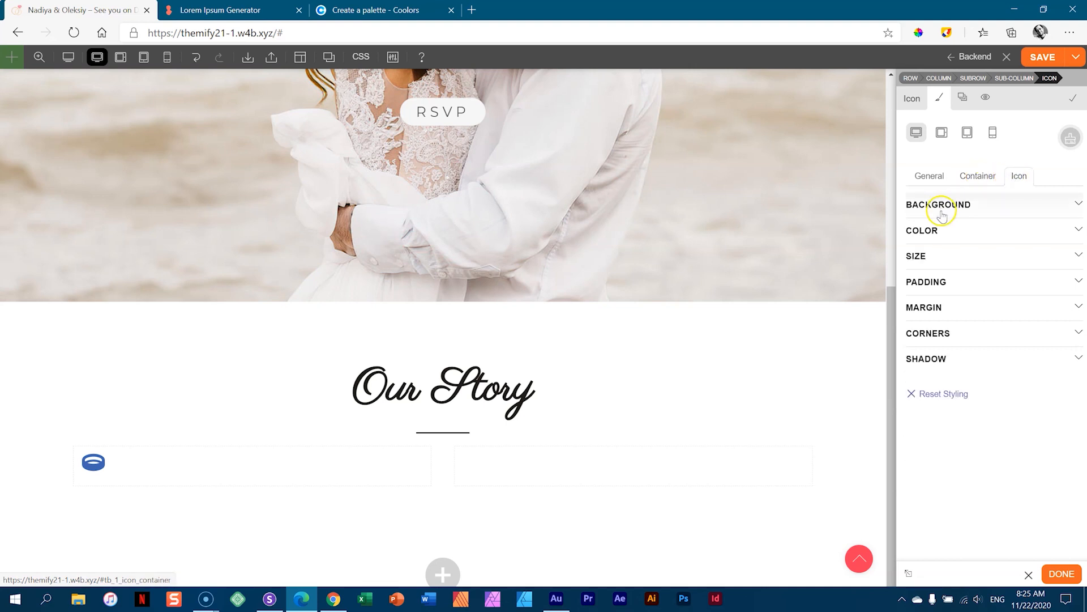
left_click(929, 230)
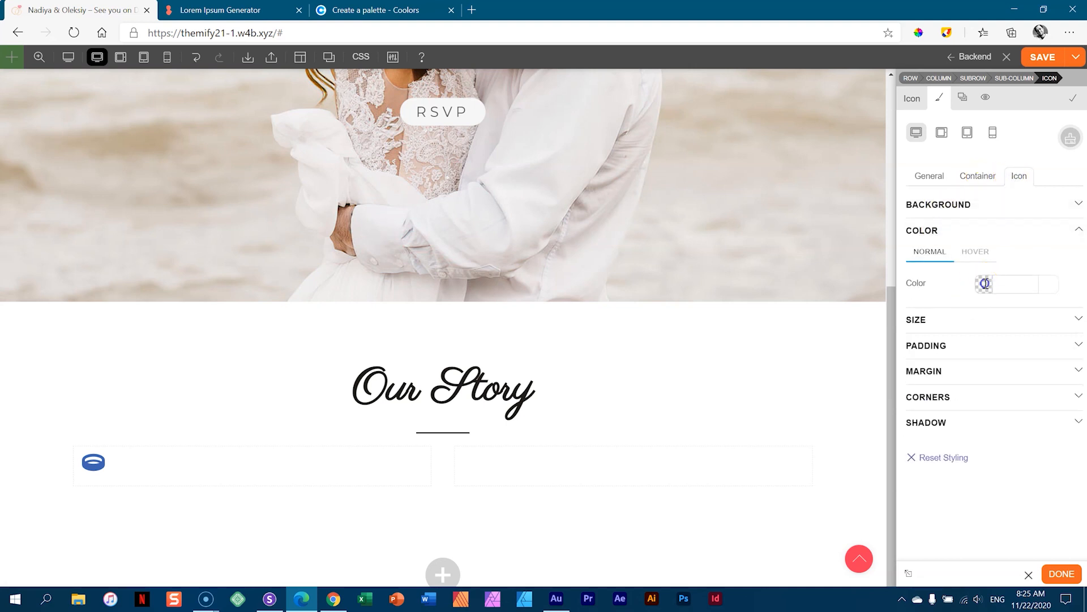
left_click(981, 283)
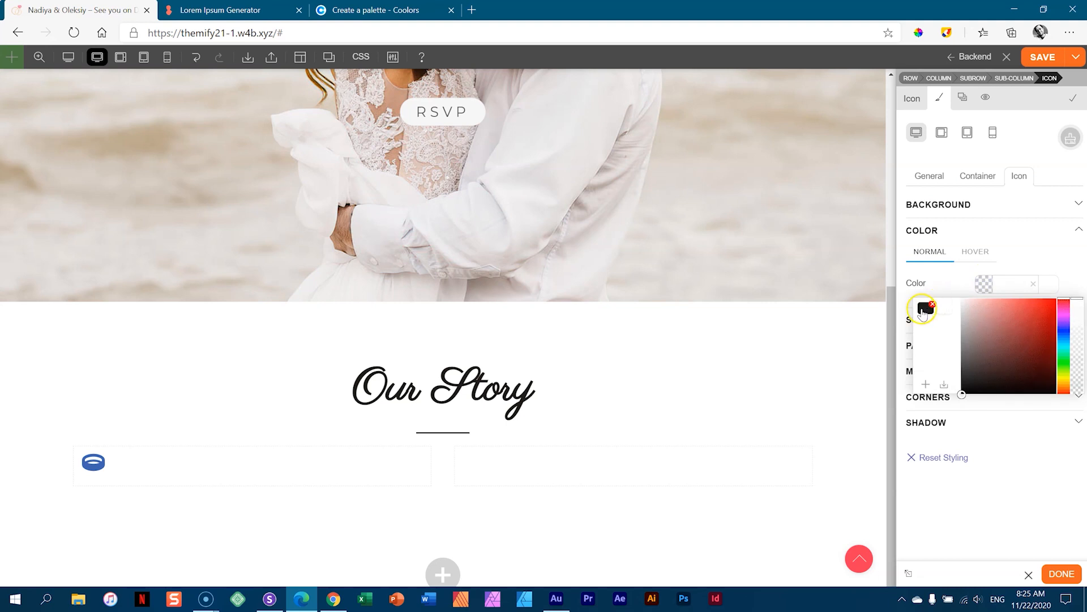
left_click(924, 310)
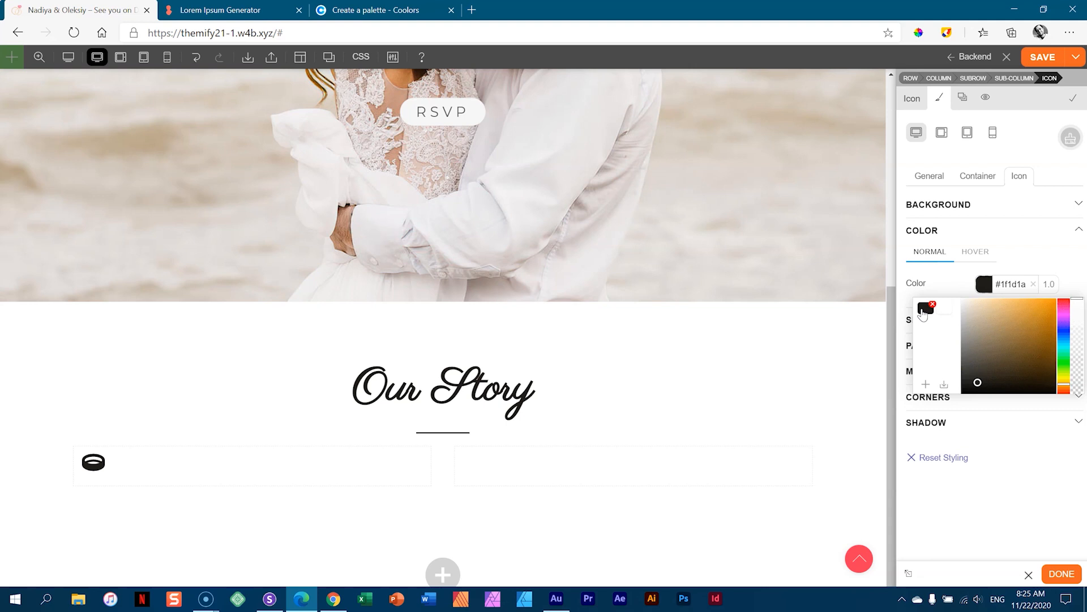
left_click(376, 10)
mouse_move(738, 396)
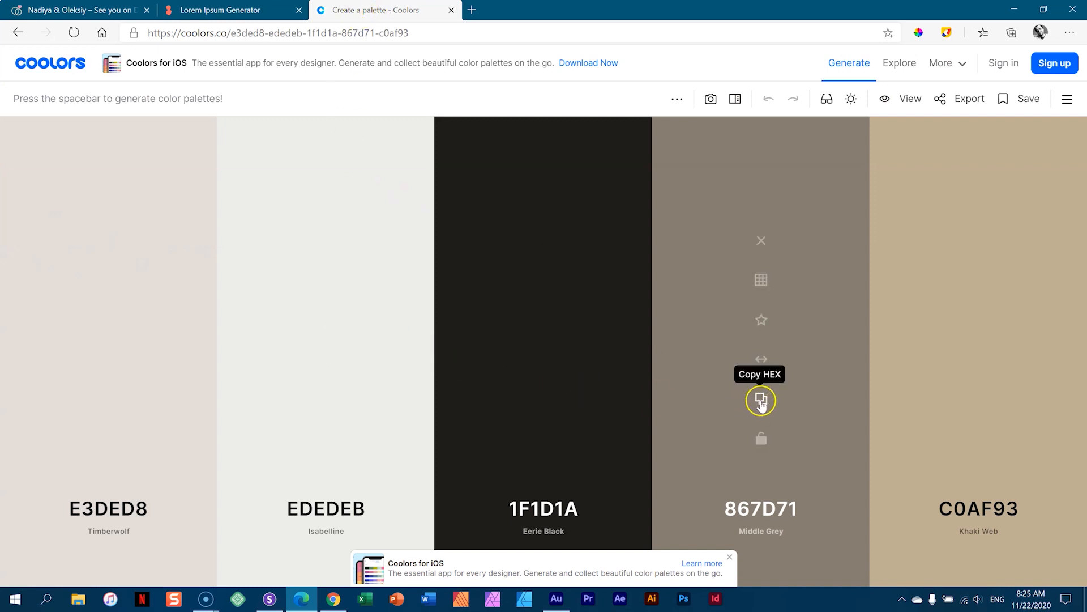
left_click(758, 403)
key("ctrl+Tab")
double_click(1015, 286)
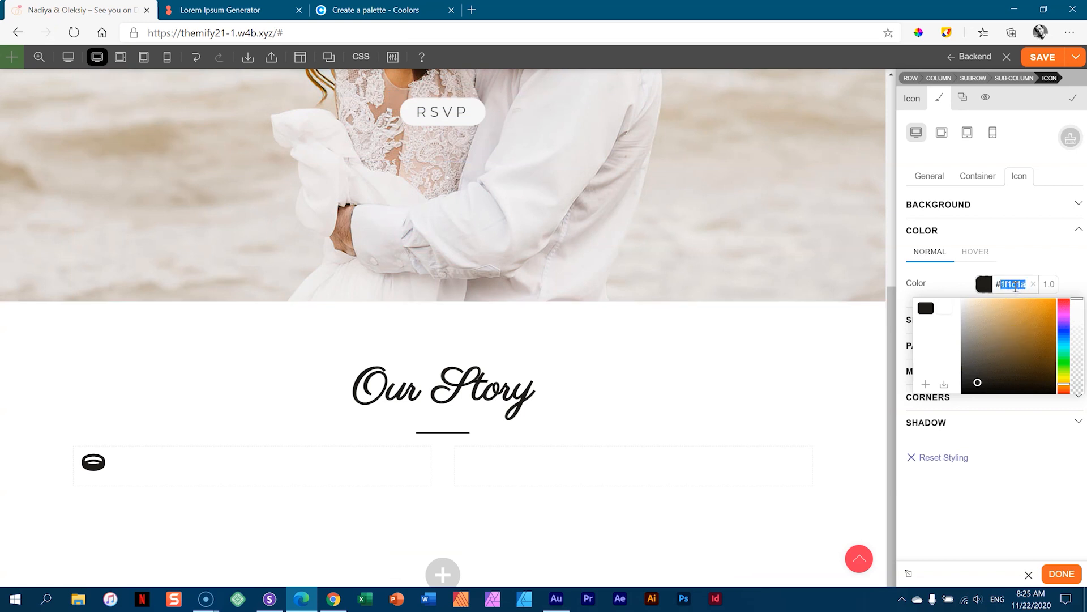
key("ctrl+v")
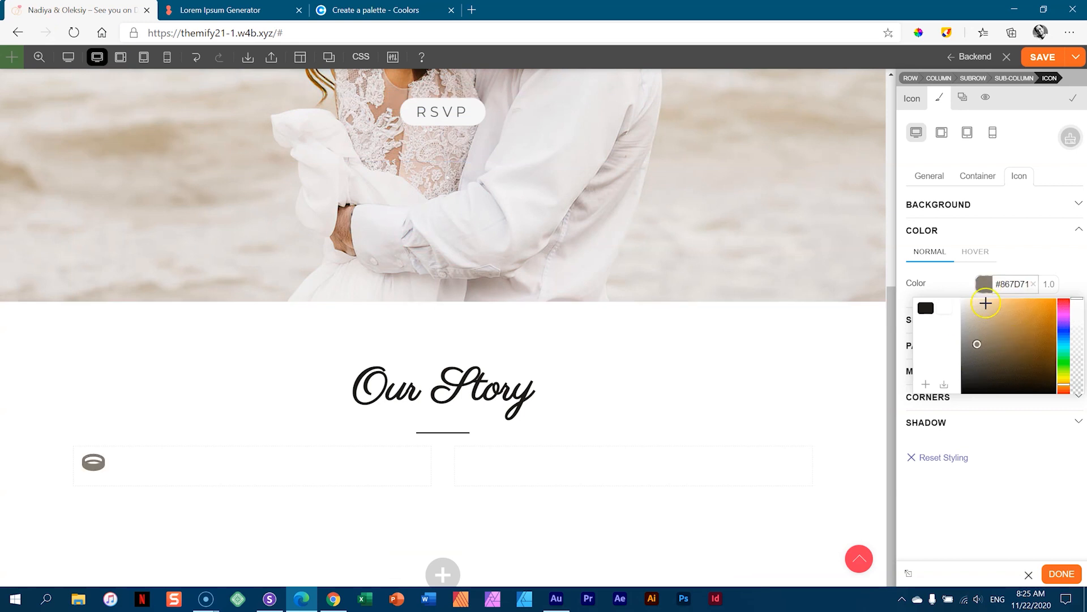
left_click(923, 383)
left_click(1063, 268)
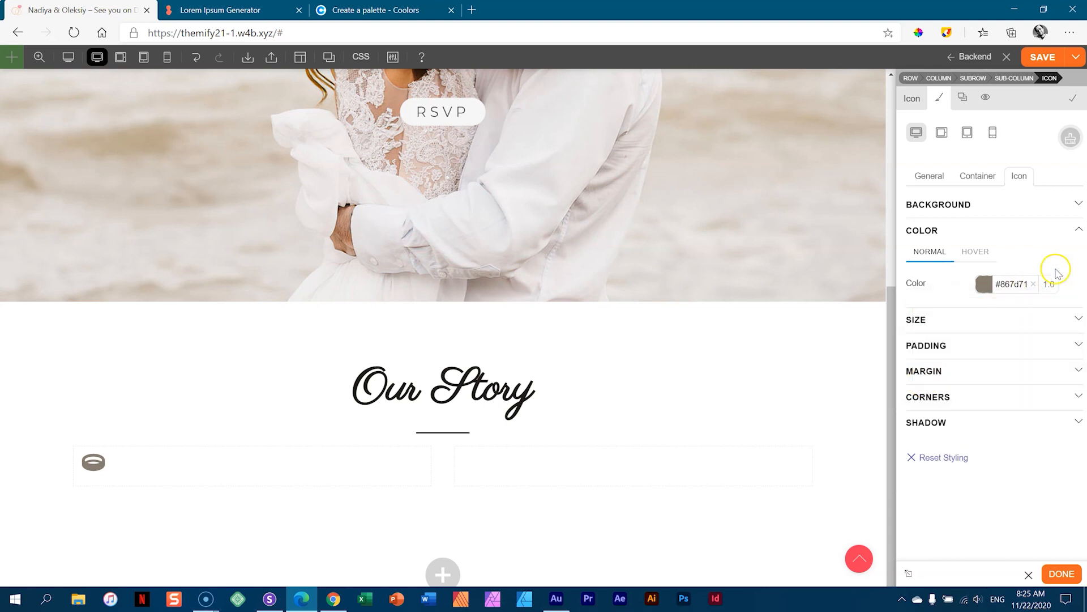
- Set the ring icon's font size to 72px
left_click(935, 322)
left_click(980, 374)
type("28")
double_click(984, 373)
type("63")
left_click(990, 195)
double_click(995, 371)
type("72")
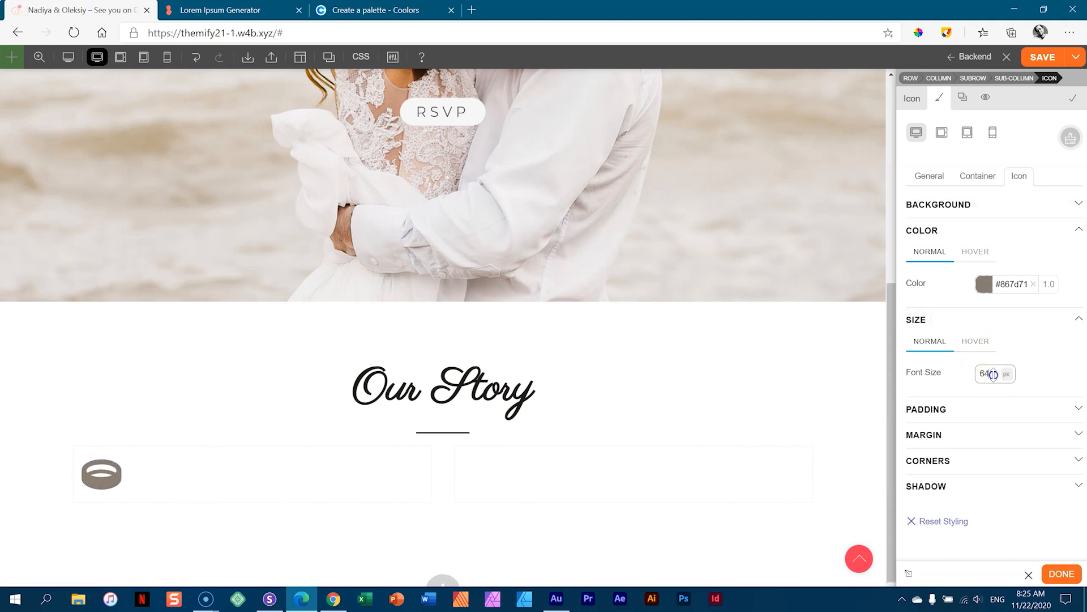
left_click(1065, 369)
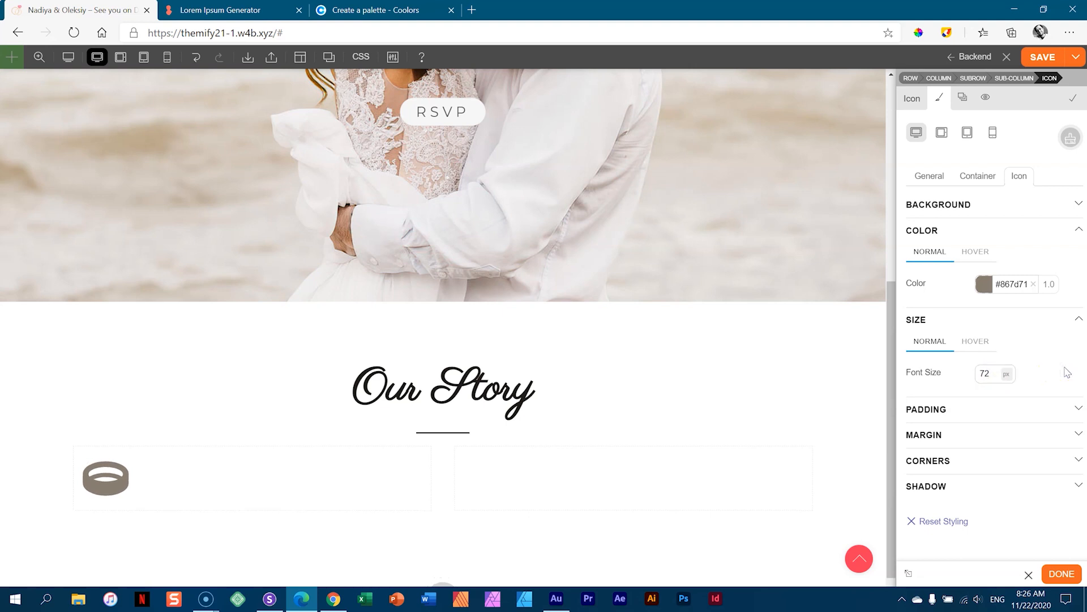
scroll(737, 374, "down", 1)
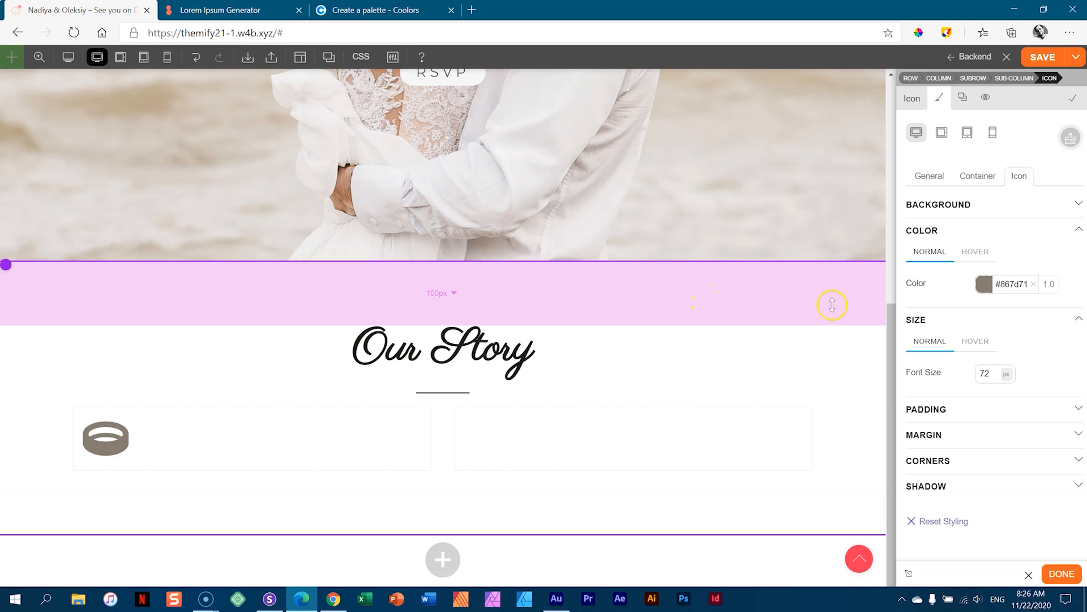
- Open the Our Story row's background styling and copy the Isabelline hex EDEDEB from Coolors
left_click(850, 363)
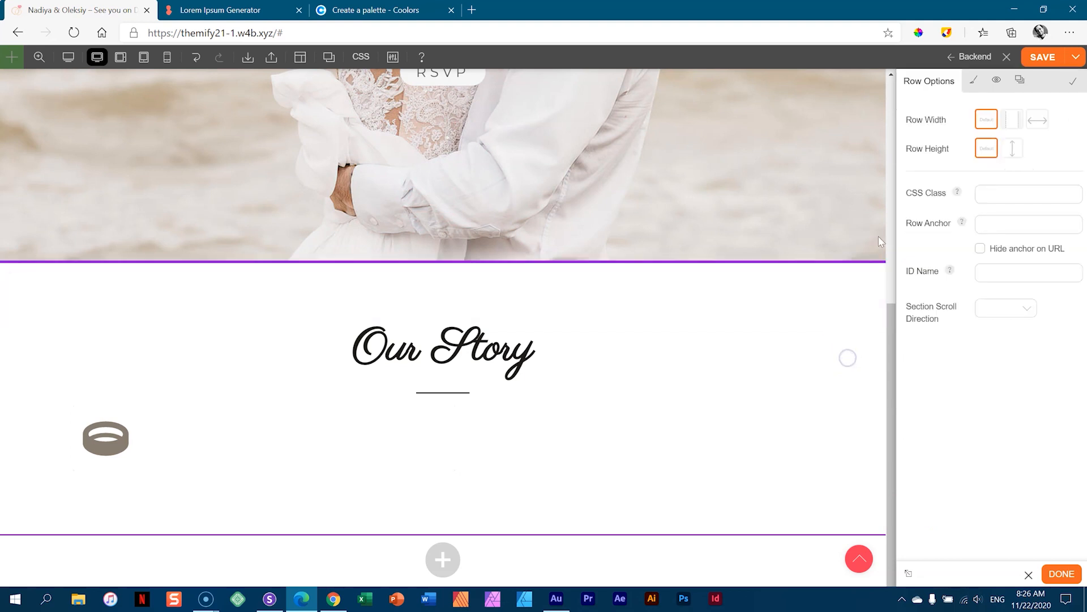
left_click(975, 85)
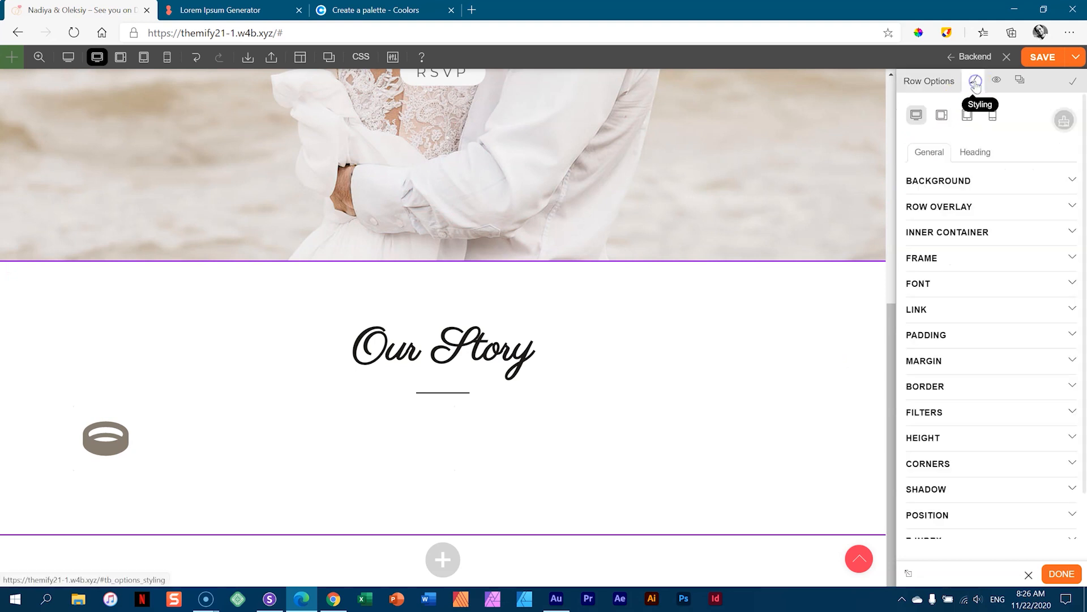
left_click(942, 188)
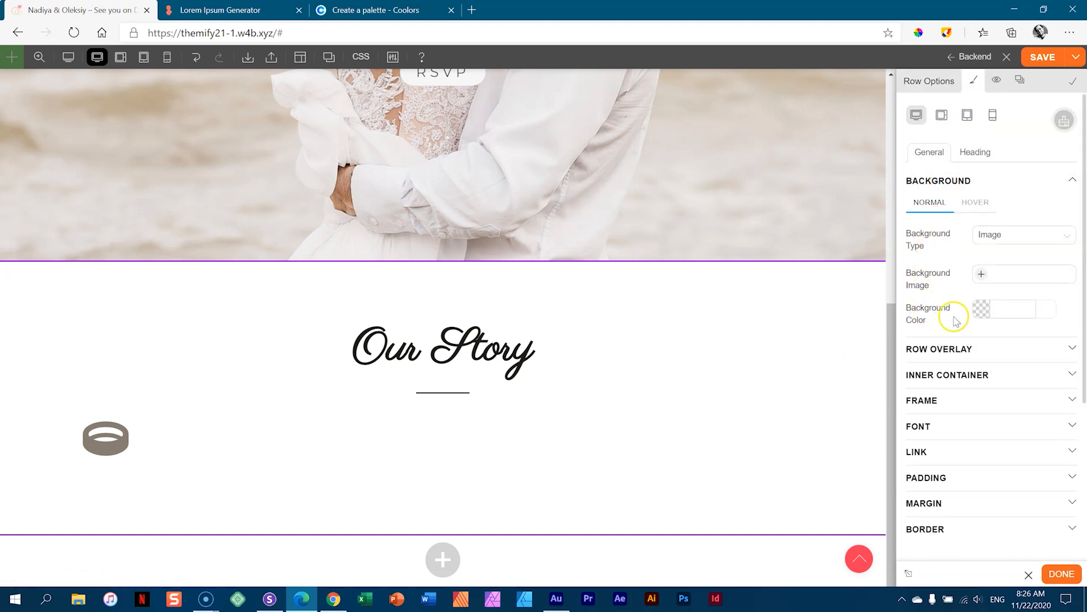
left_click(397, 10)
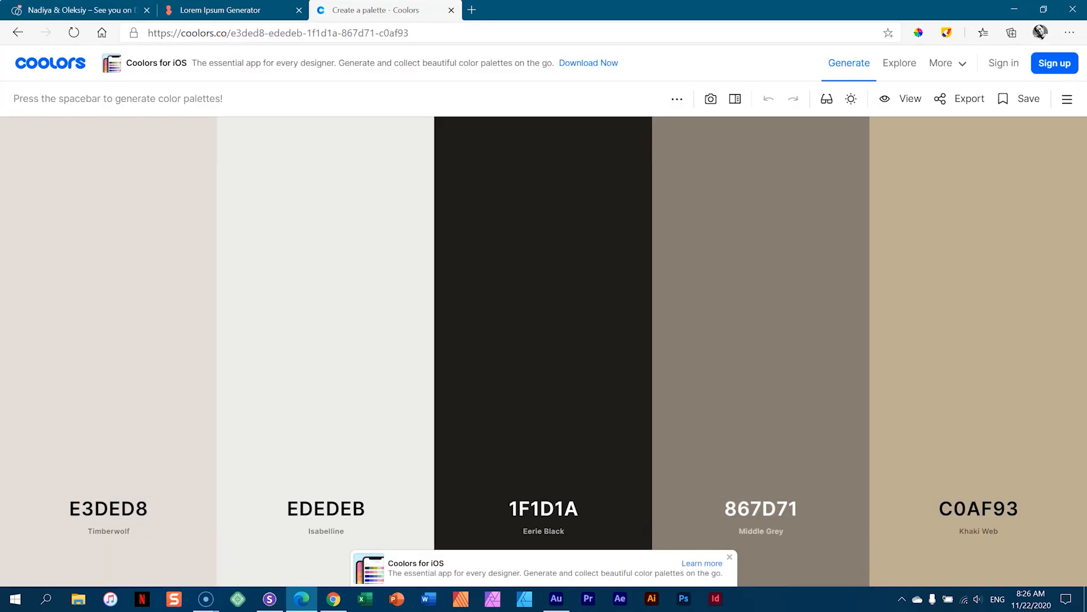
left_click(328, 400)
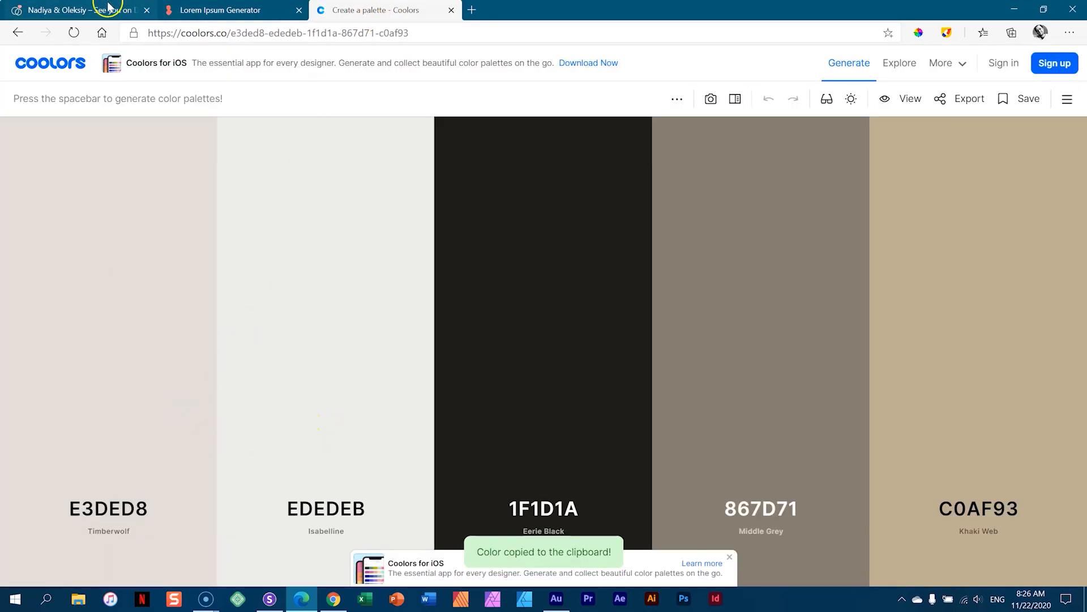
left_click(98, 8)
- Paste EDEDEB as the row's background colour and save it as a swatch
left_click(1004, 306)
left_click(1004, 305)
key("ctrl+v")
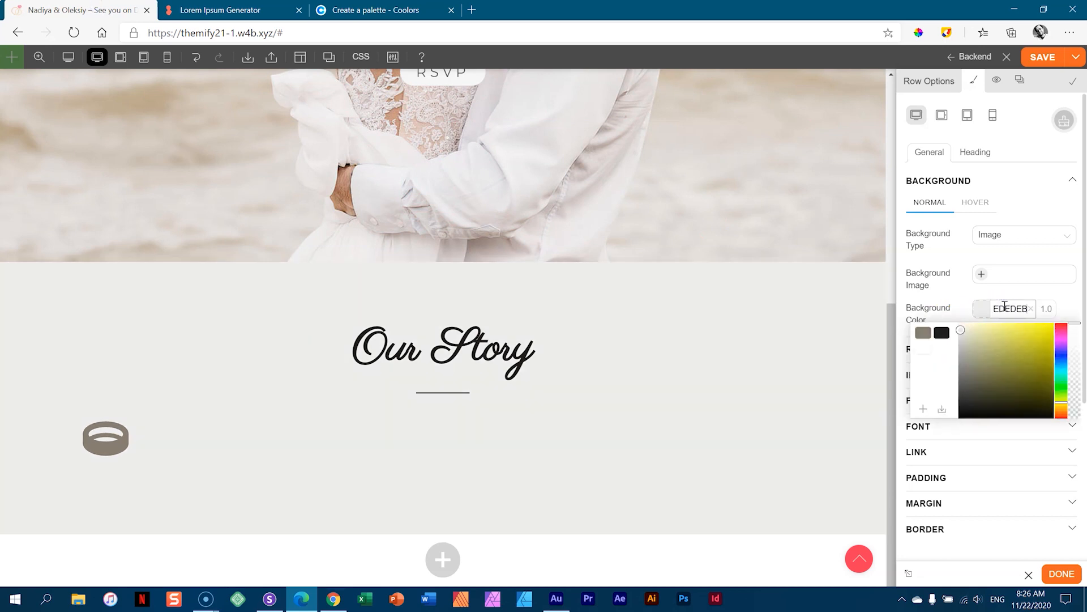
left_click(923, 408)
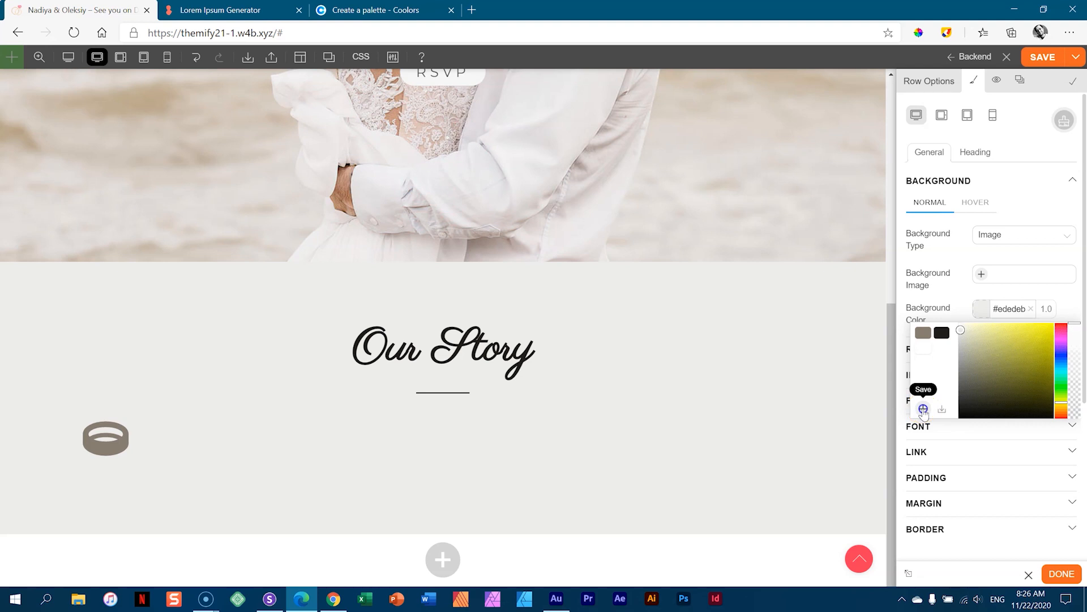
scroll(793, 340, "up", 5)
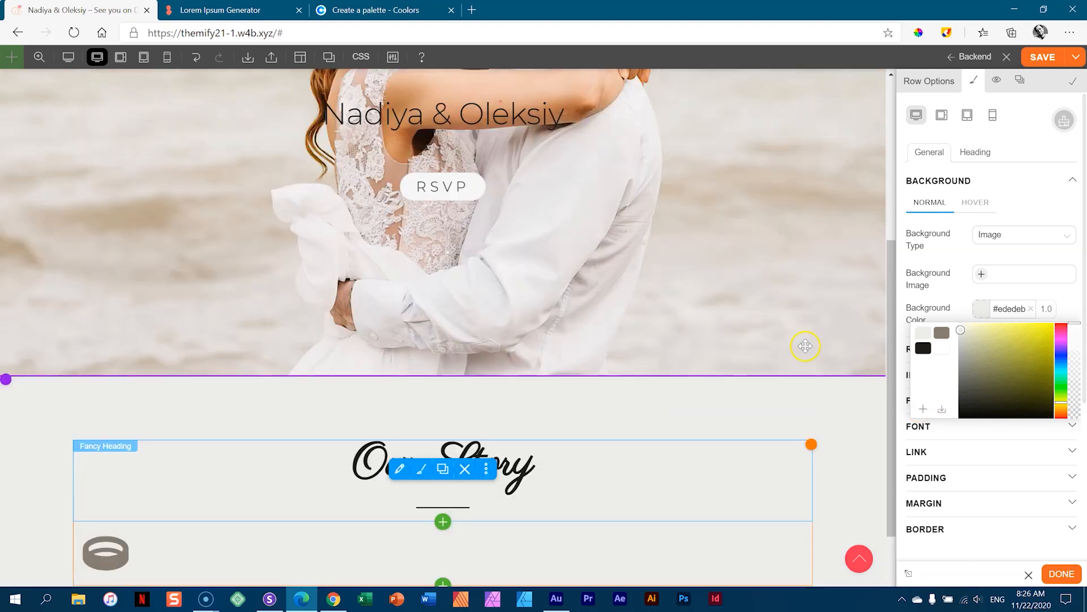
scroll(773, 261, "down", 5)
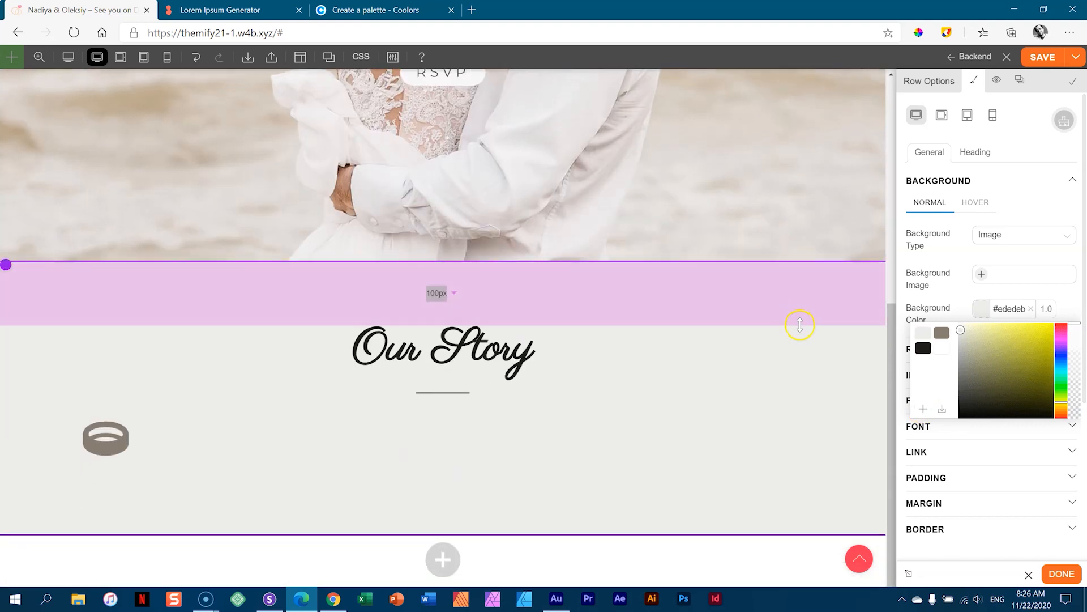
left_click(1073, 305)
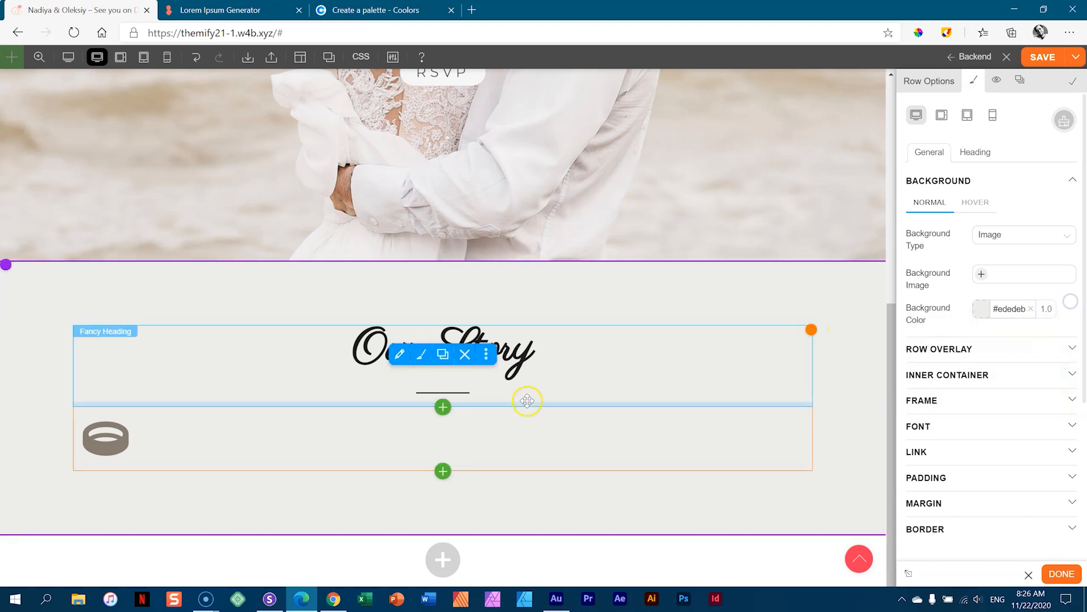
- Drag the Our Story row's left padding out to 200 px
left_click(668, 391)
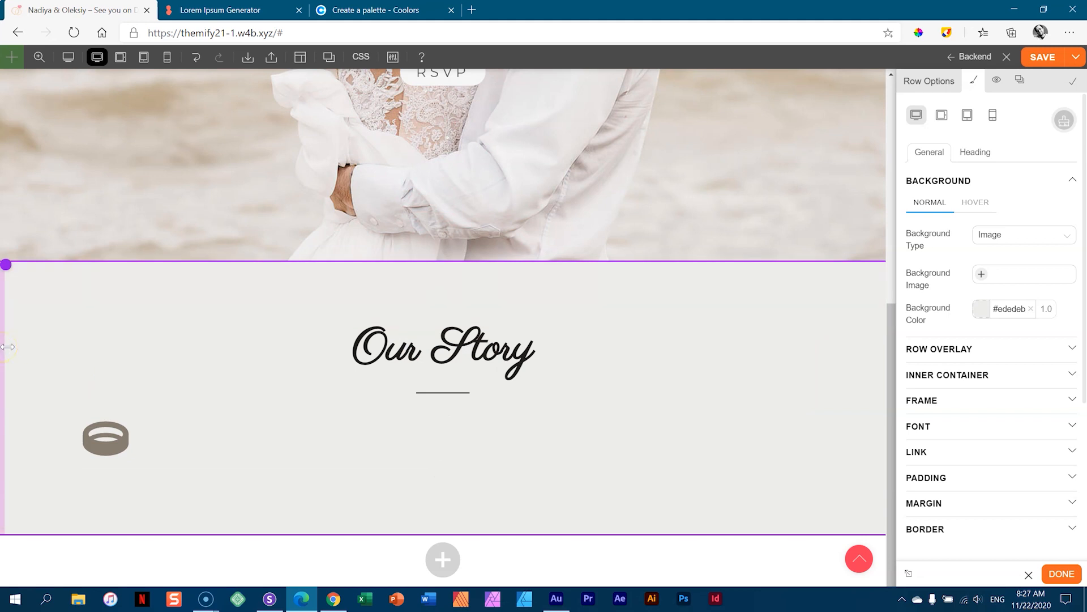
left_click_drag(7, 346, 161, 347)
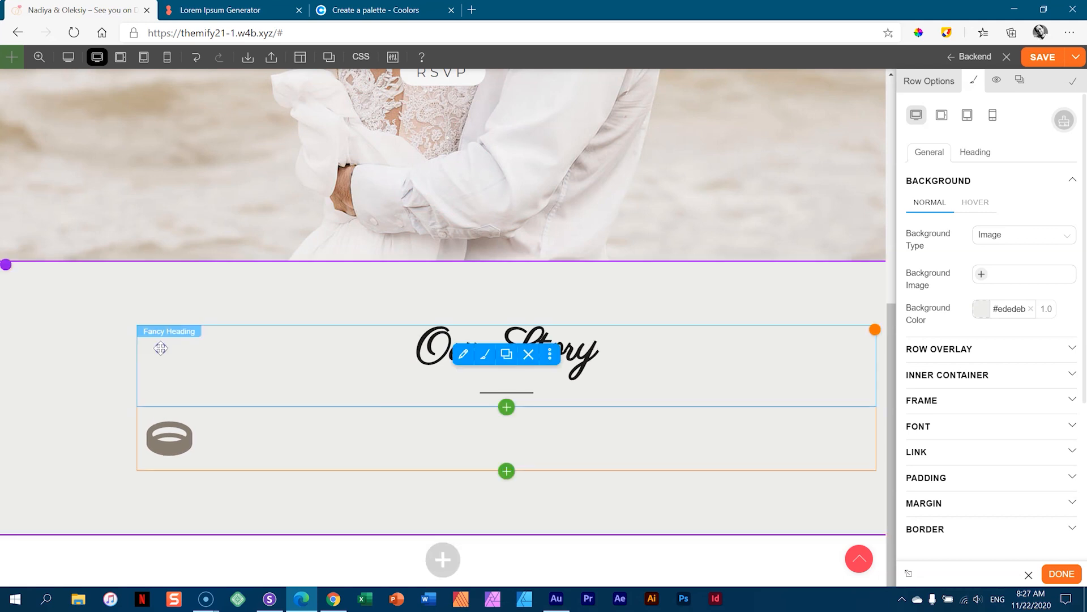
left_click_drag(75, 347, 72, 347)
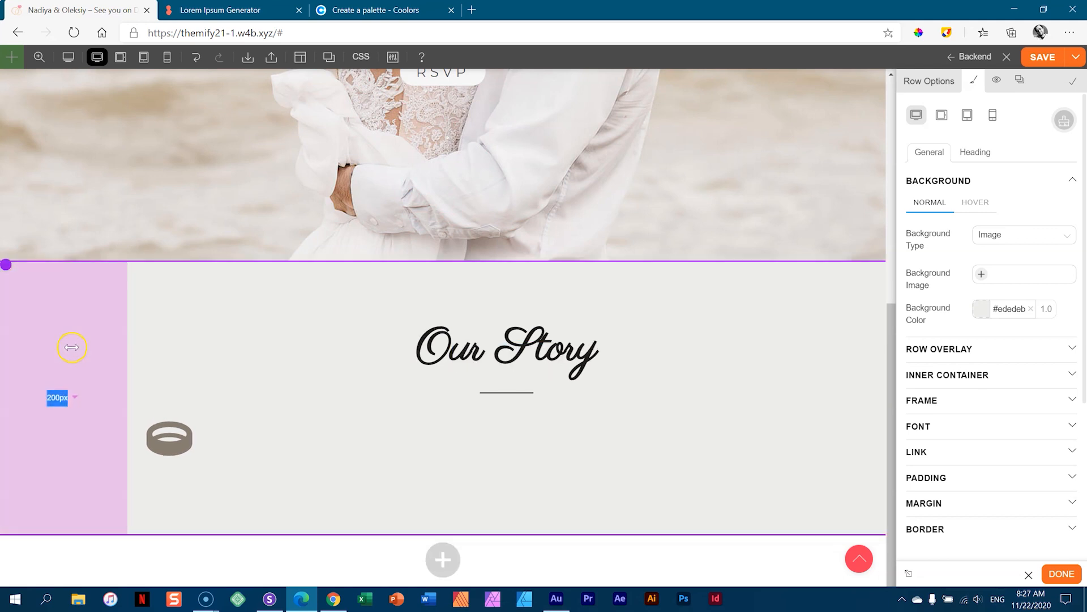
left_click(72, 398)
left_click(63, 436)
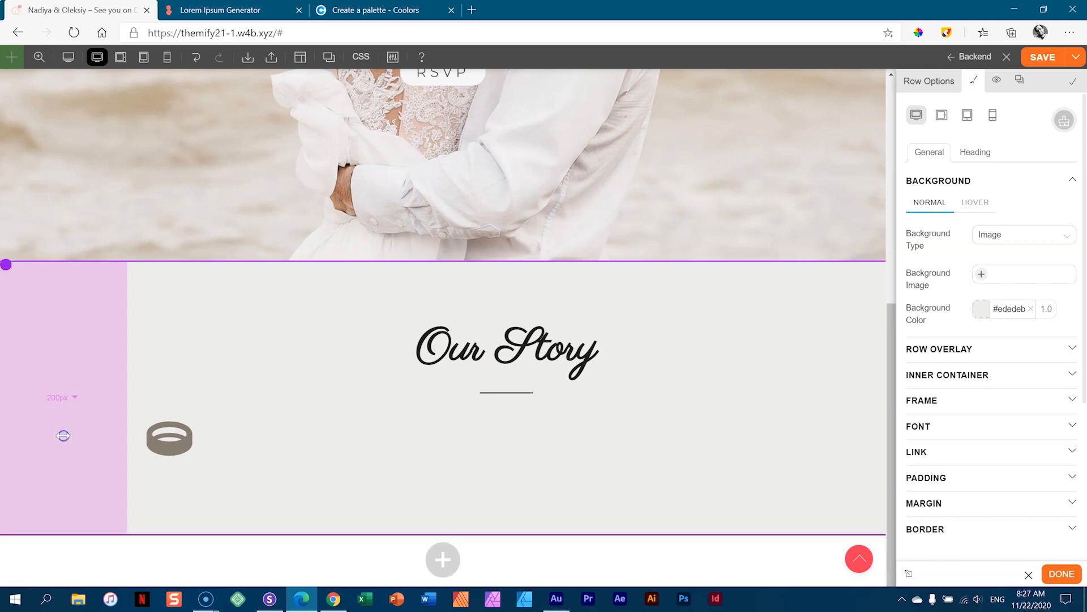
mouse_move(74, 403)
left_mouse_down()
mouse_move(46, 414)
mouse_move(74, 402)
left_mouse_up()
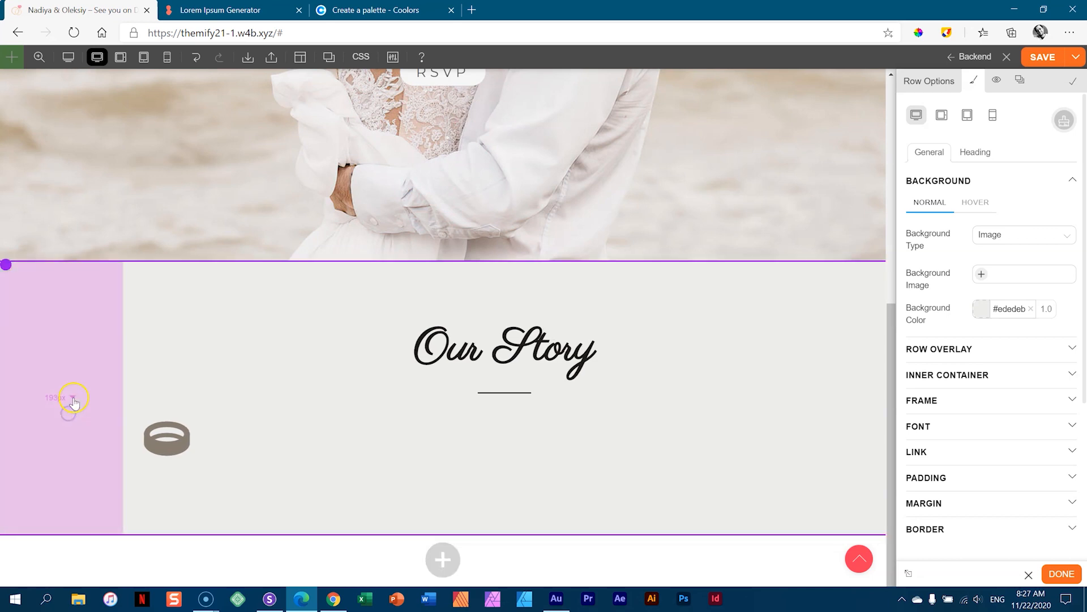
left_click(73, 398)
left_click(59, 433)
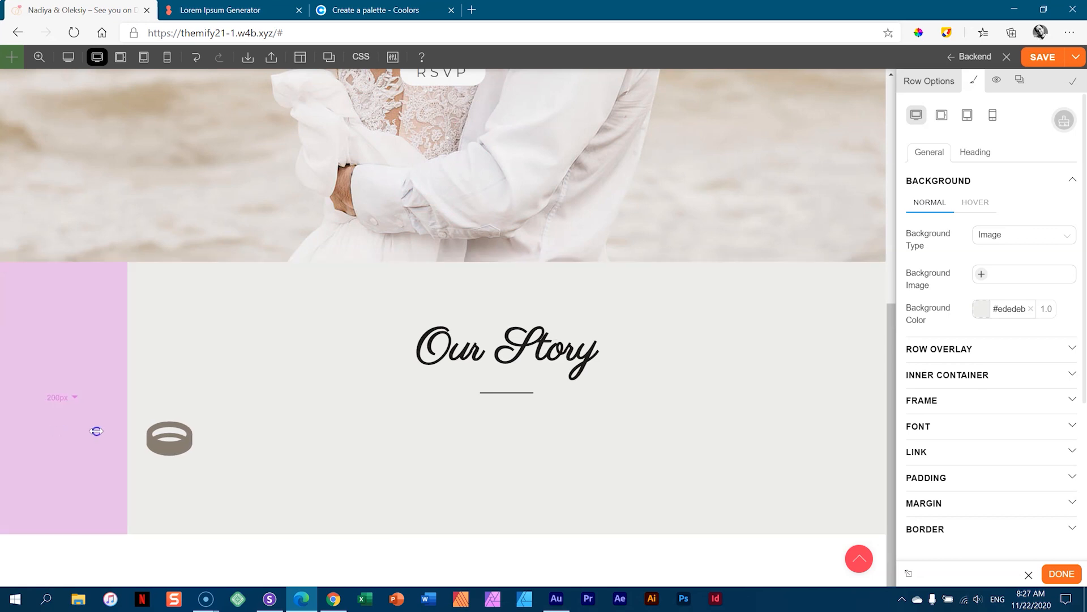
- Add matching right padding and set both side paddings to 200 px in the row's padding settings
left_click_drag(883, 364, 795, 379)
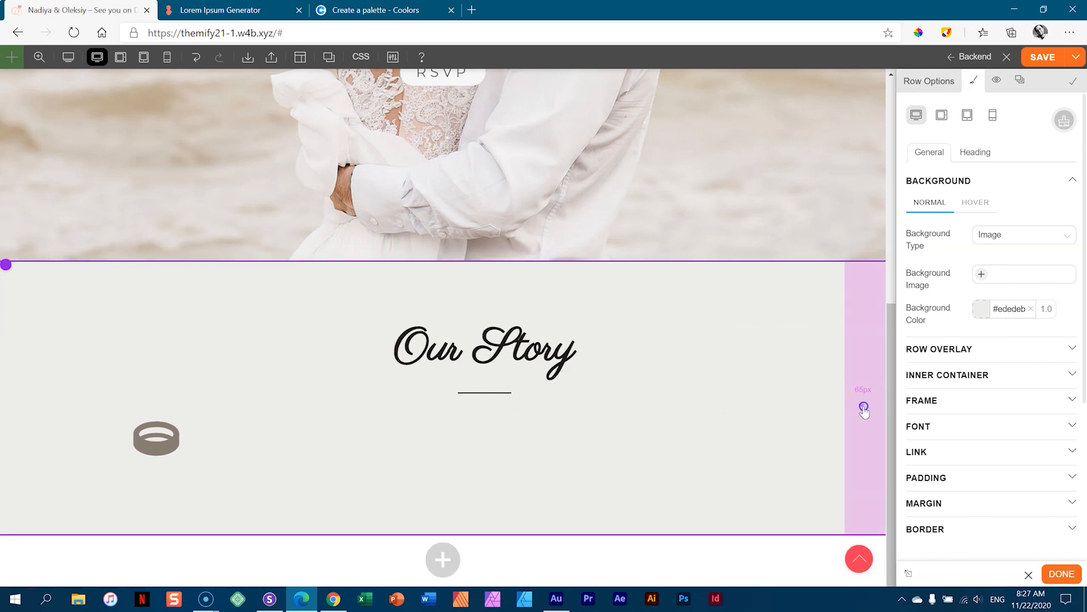
left_click(863, 407)
left_click(869, 441)
left_click_drag(866, 374, 737, 374)
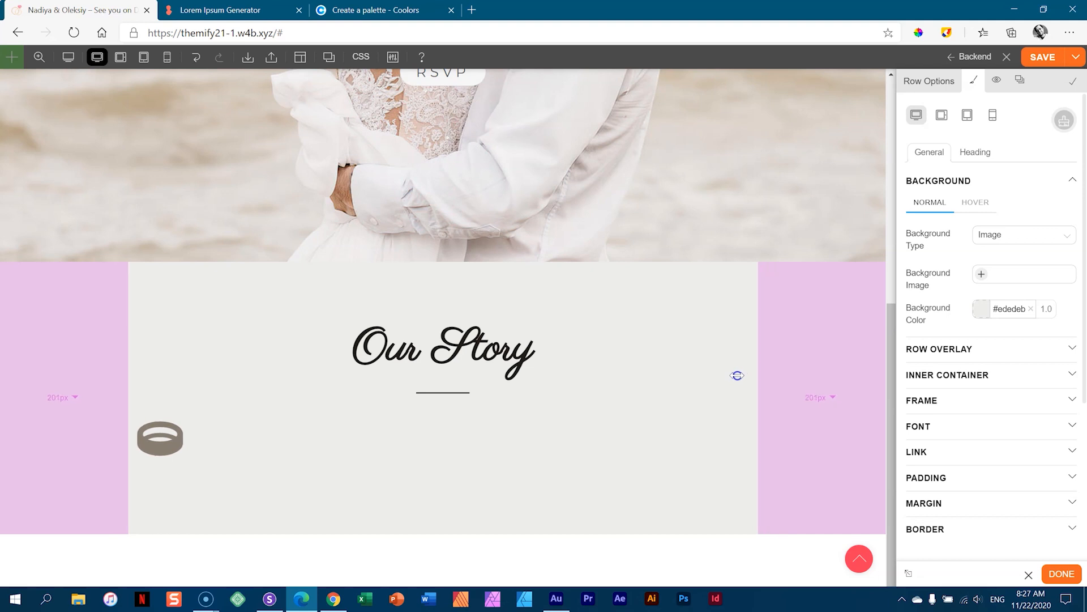
left_click(816, 391)
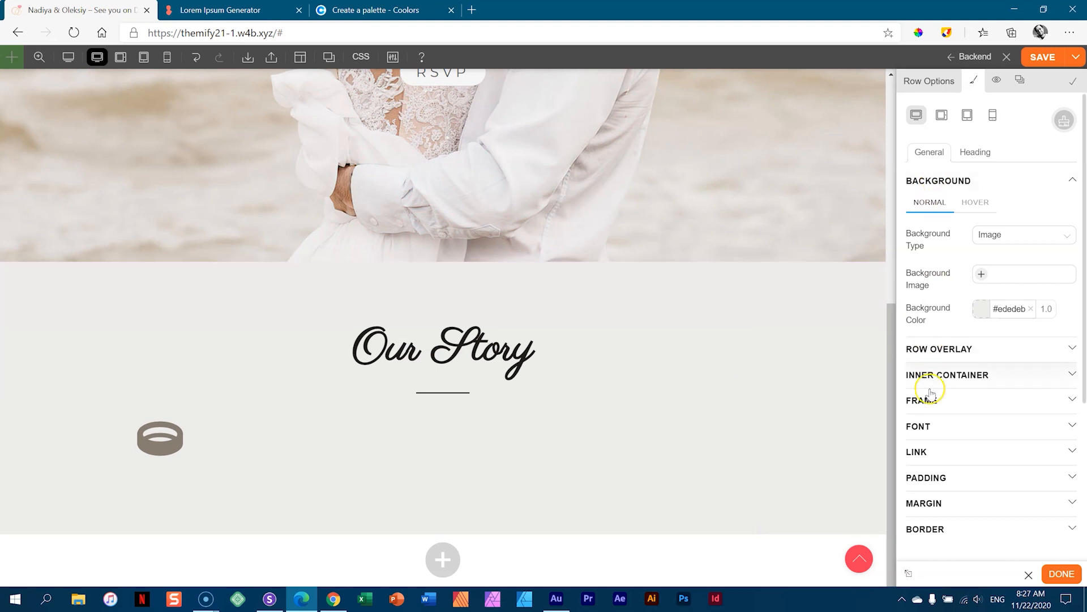
left_click(923, 477)
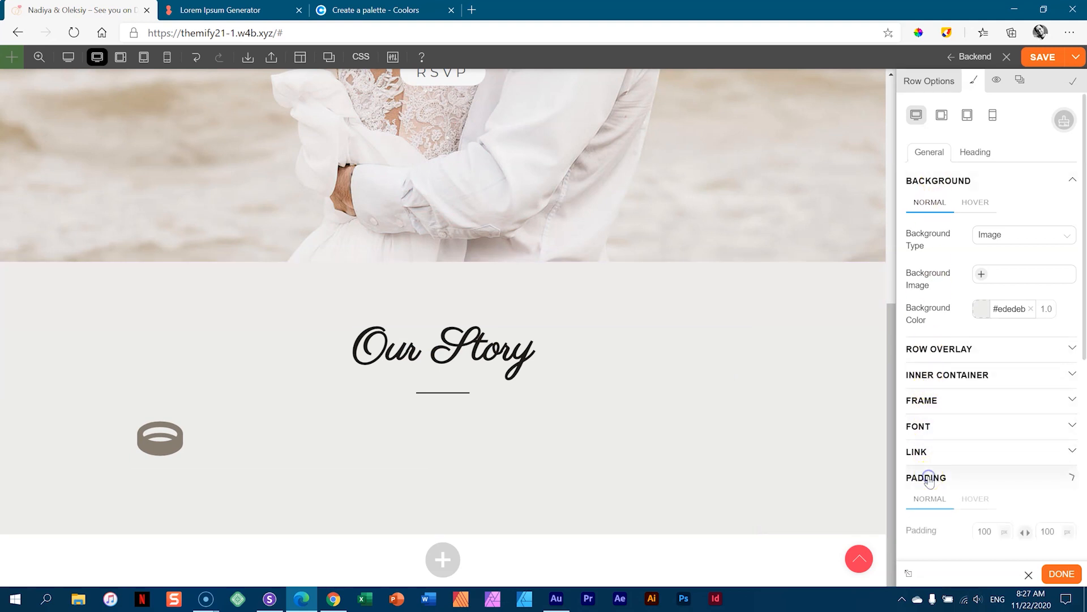
scroll(992, 441, "down", 3)
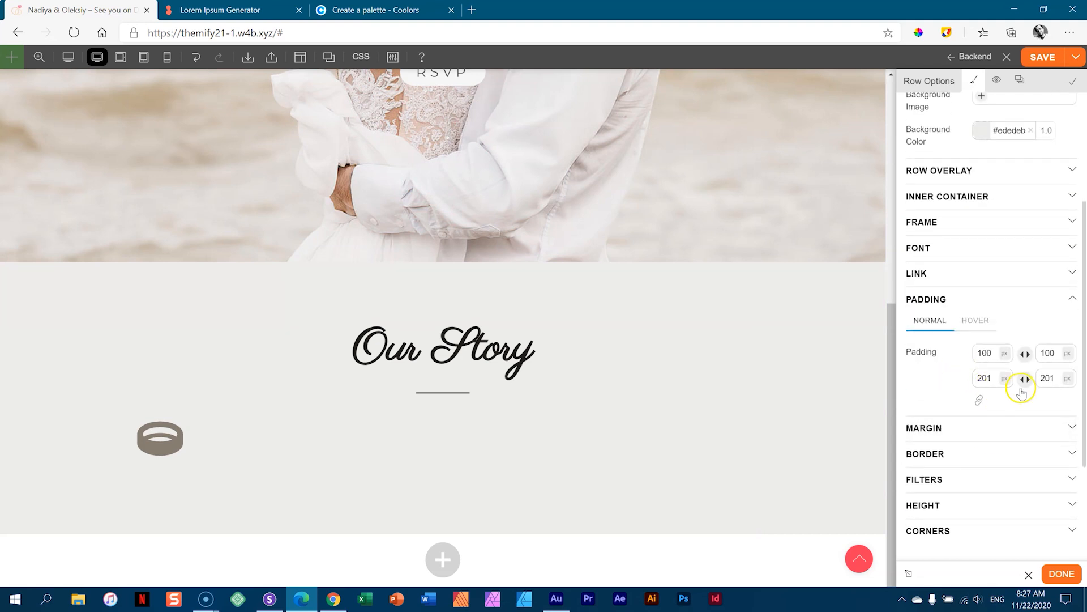
left_click(994, 376)
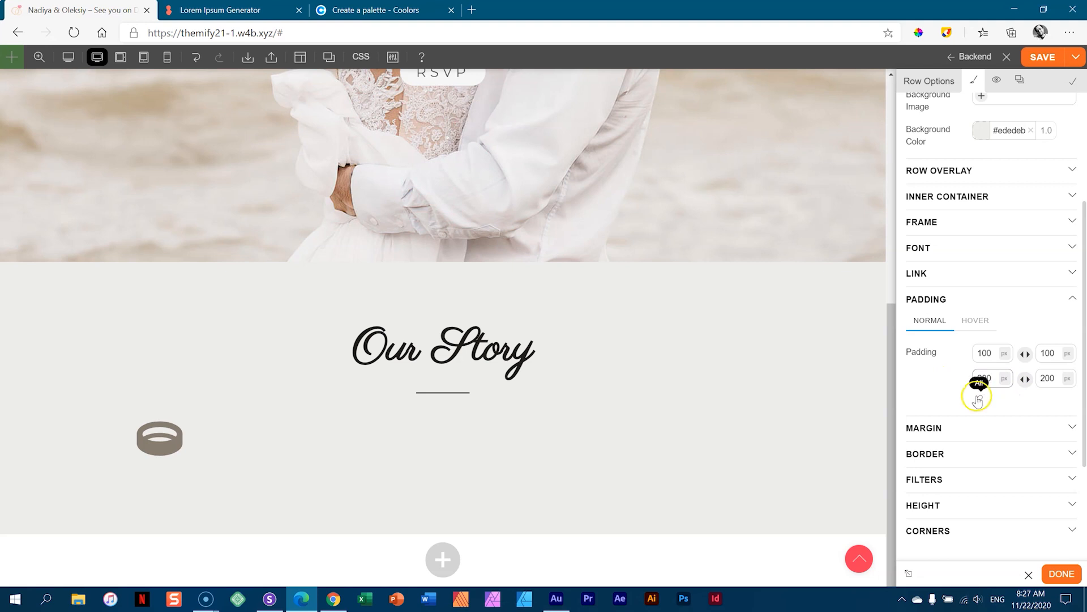
left_click_drag(228, 367, 869, 408)
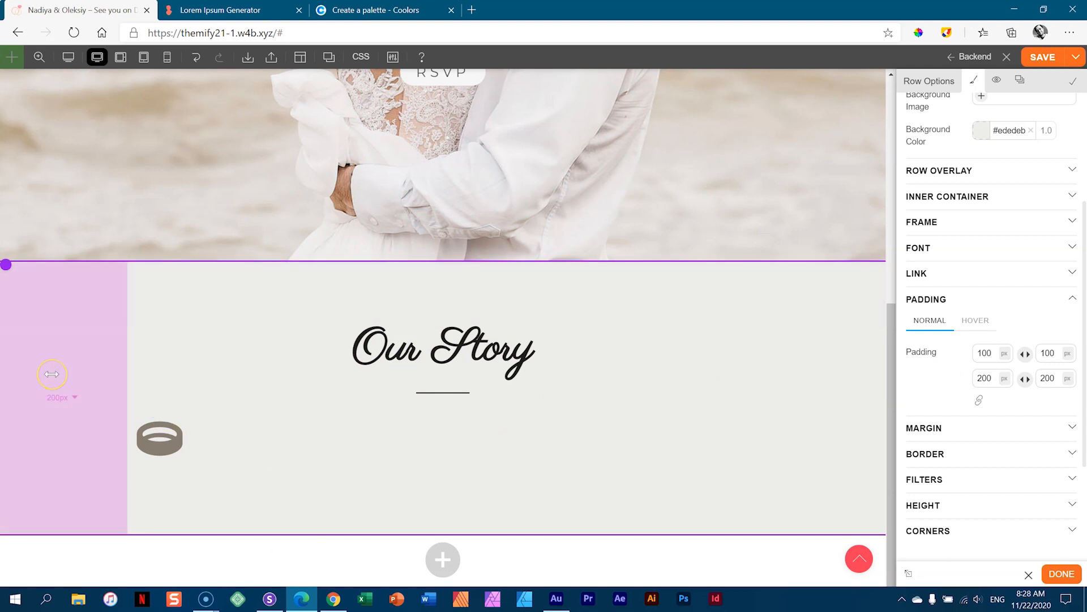
- Check the reference wedding site in Chrome, then drag the row's side padding to 280 px
left_click(332, 598)
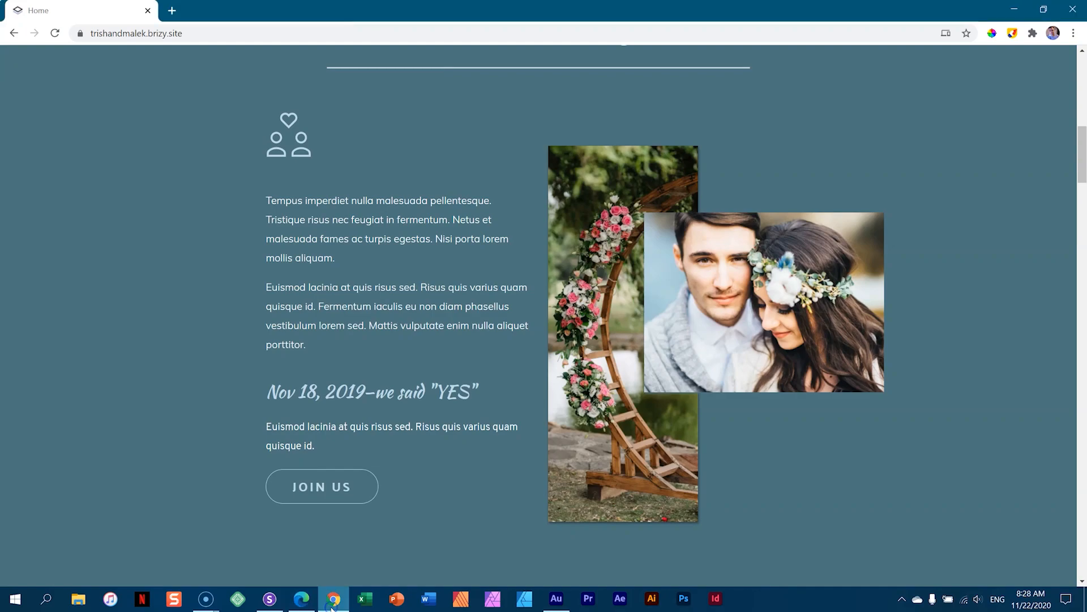
left_click(304, 599)
left_click_drag(83, 395, 175, 397)
mouse_move(351, 437)
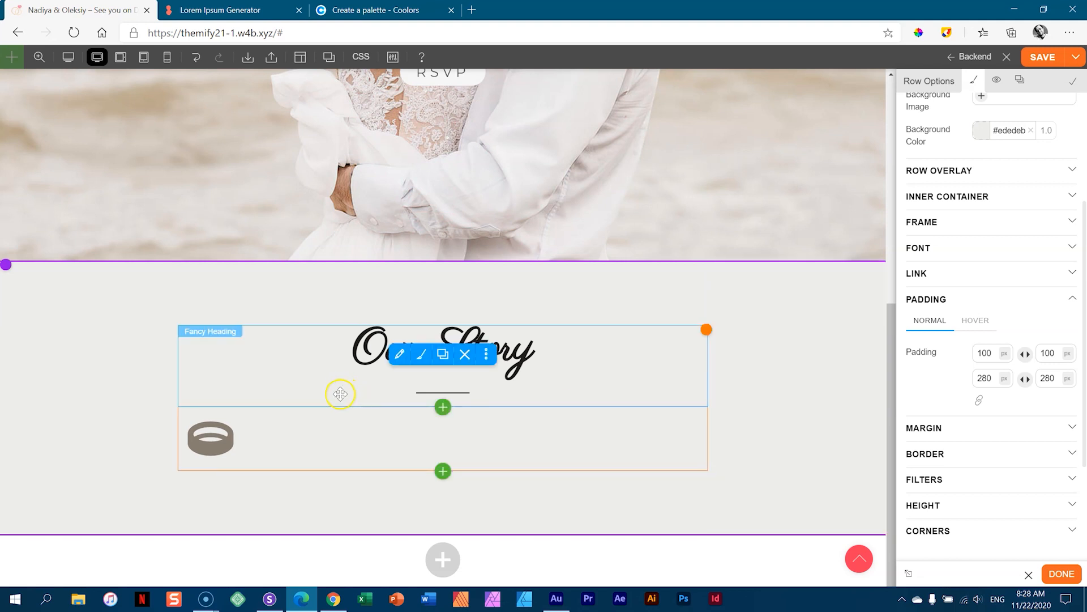
- Add a Text module directly below the ring icon in the Our Story column
left_click(229, 440)
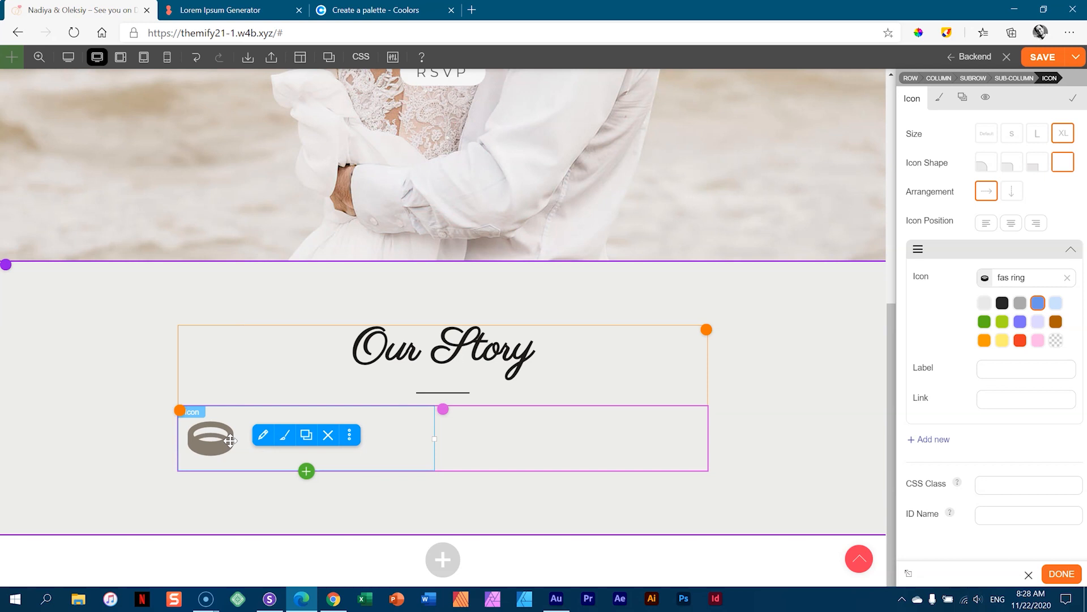
left_click(306, 471)
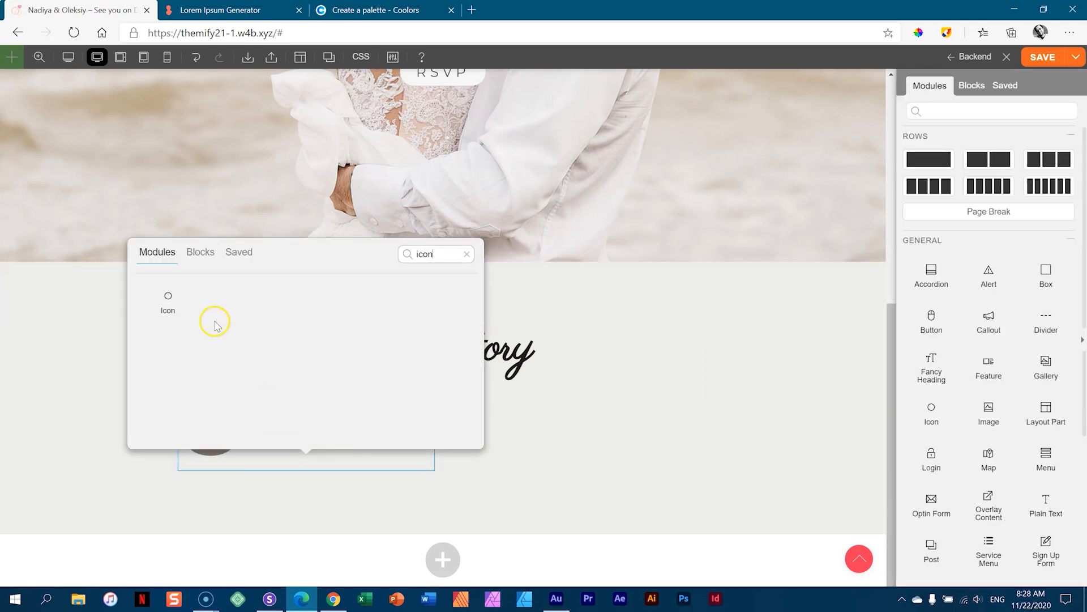
left_click(468, 254)
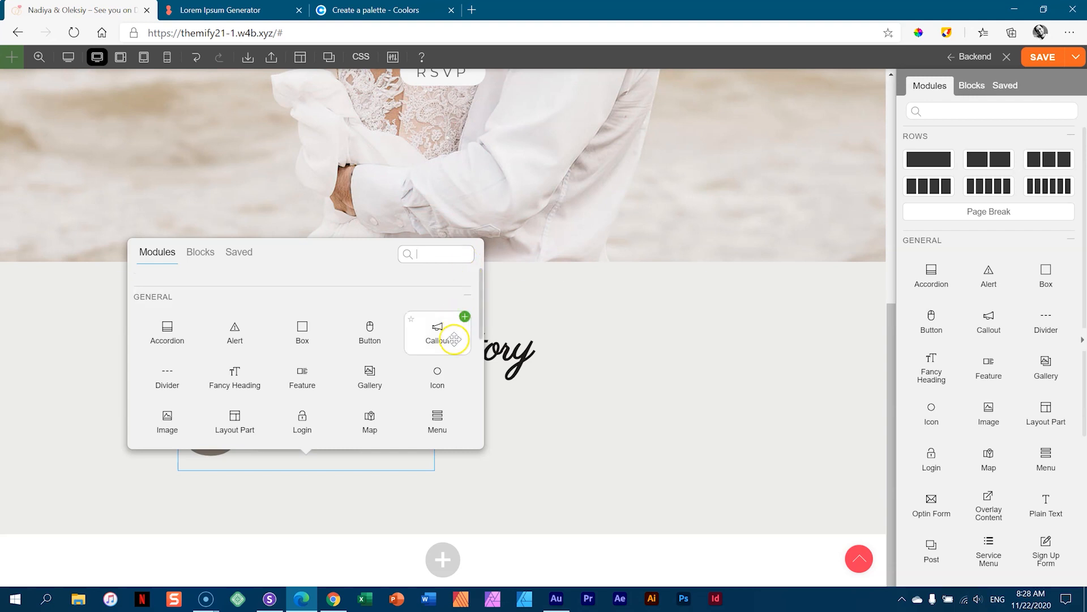
scroll(454, 339, "down", 2)
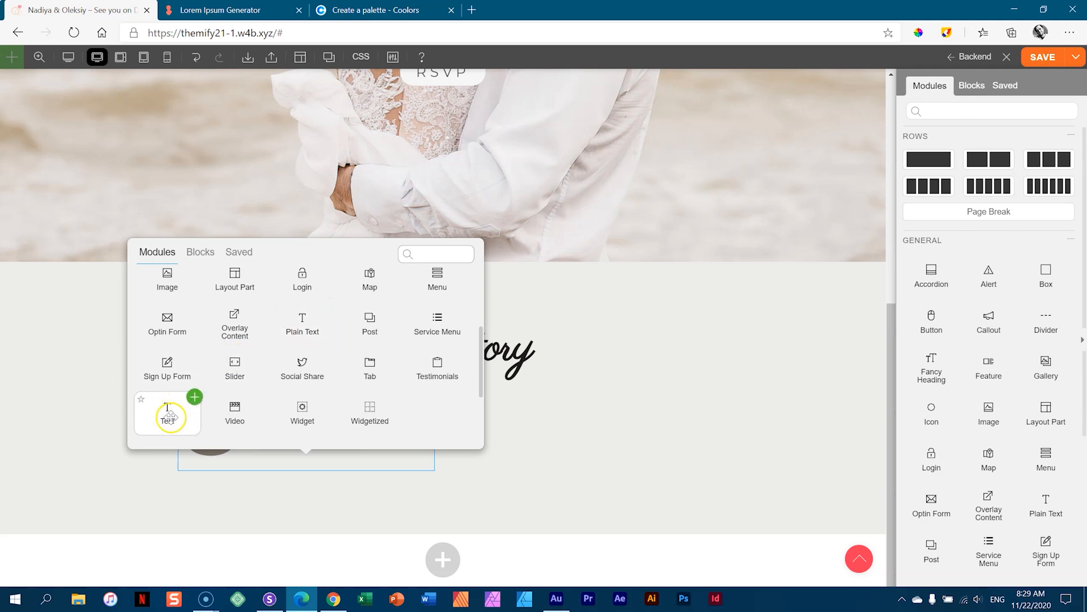
left_click(195, 397)
mouse_move(225, 453)
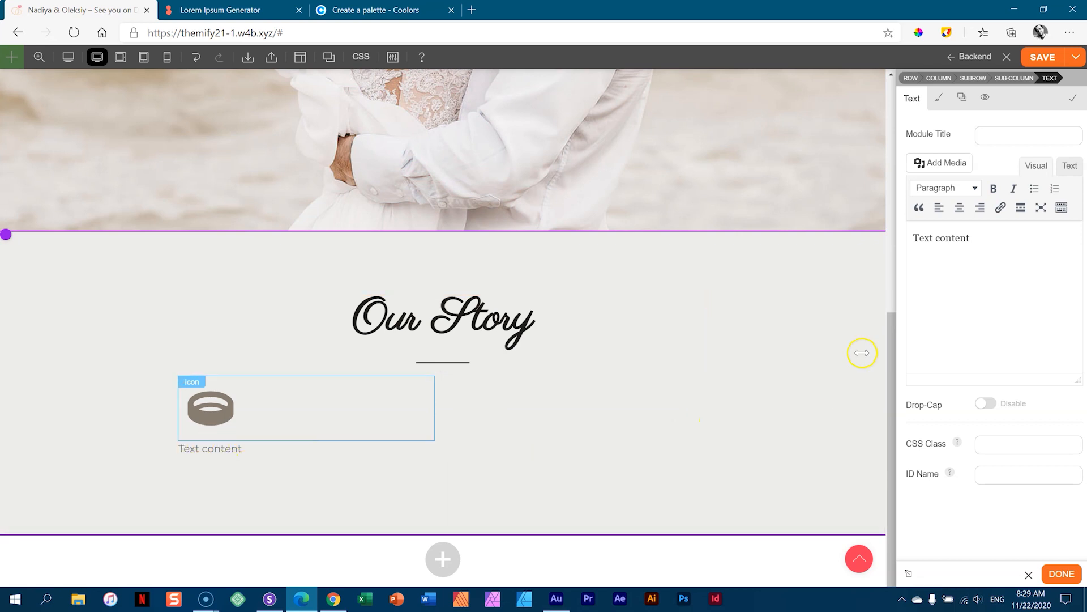
- Select the 'Text content' placeholder in the text editor so it can be replaced
left_click(1003, 242)
left_click(907, 233)
left_click_drag(978, 238, 908, 236)
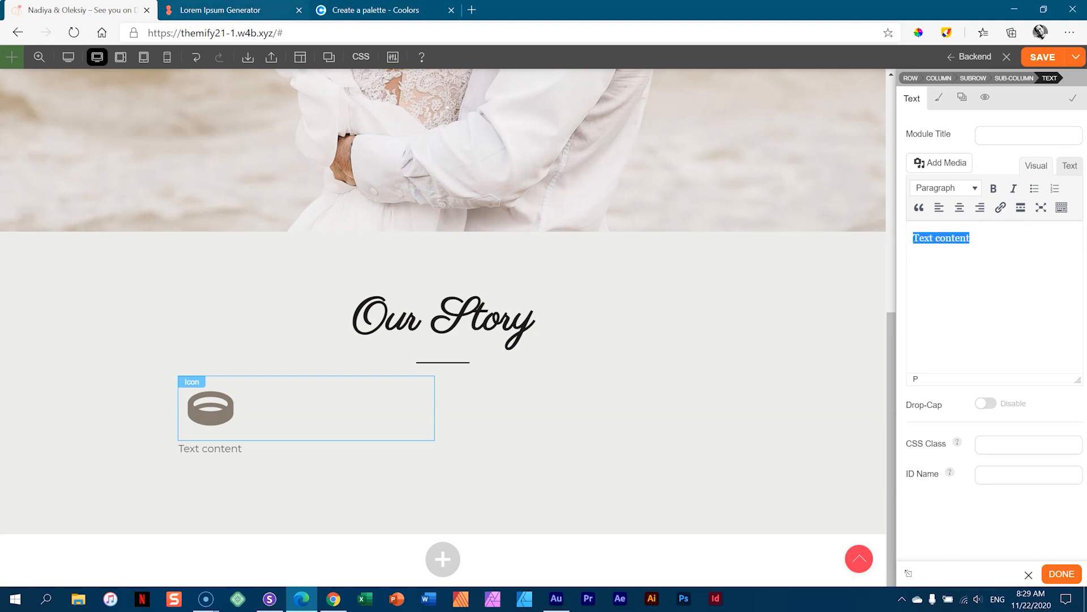
left_click(170, 10)
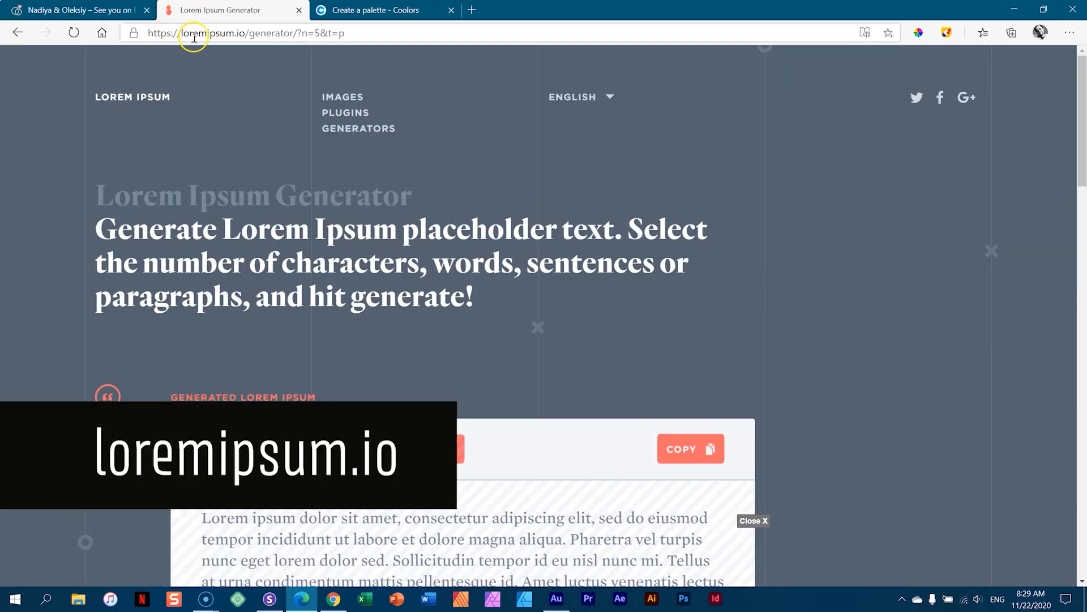
- Copy the loremipsum.io passage from 'Justo' to 'risus.' and return to the builder
scroll(470, 226, "down", 8)
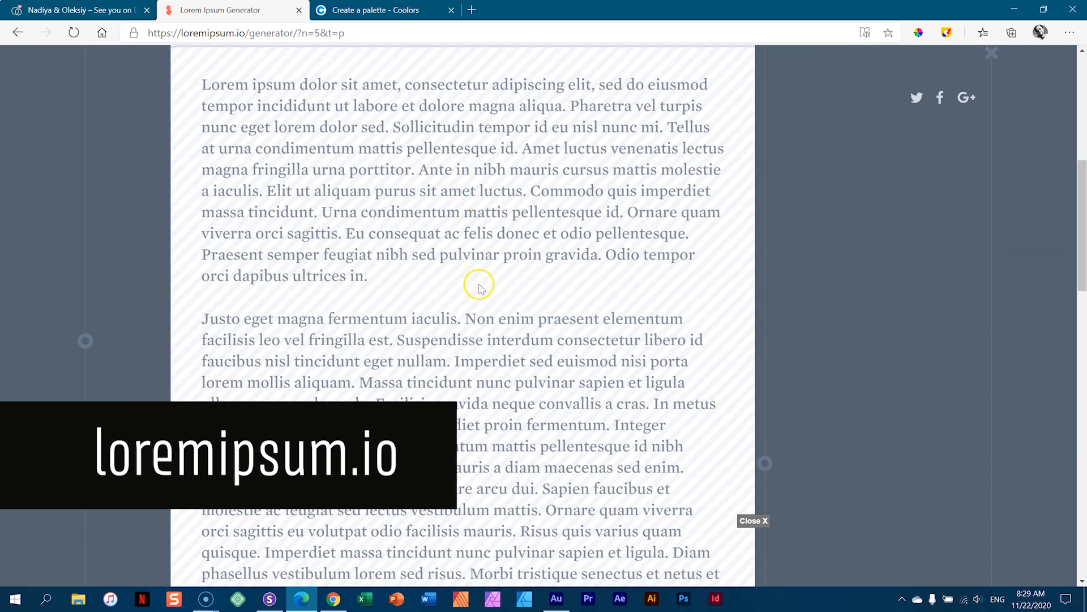
scroll(466, 277, "down", 3)
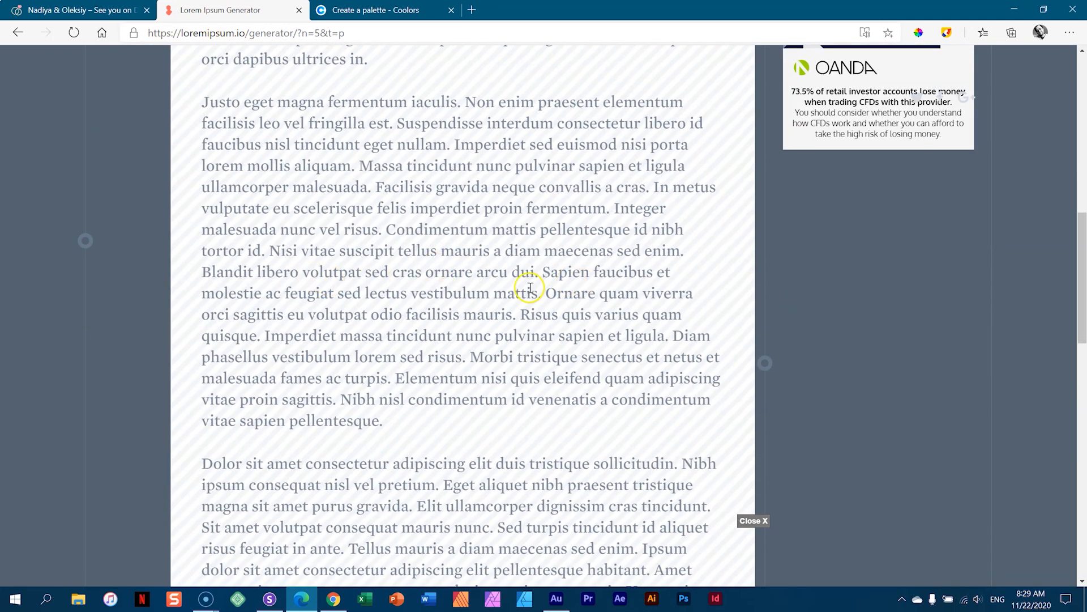
left_click_drag(542, 292, 250, 123)
left_click(412, 228)
left_click_drag(381, 231, 203, 102)
right_click(230, 98)
left_click(245, 112)
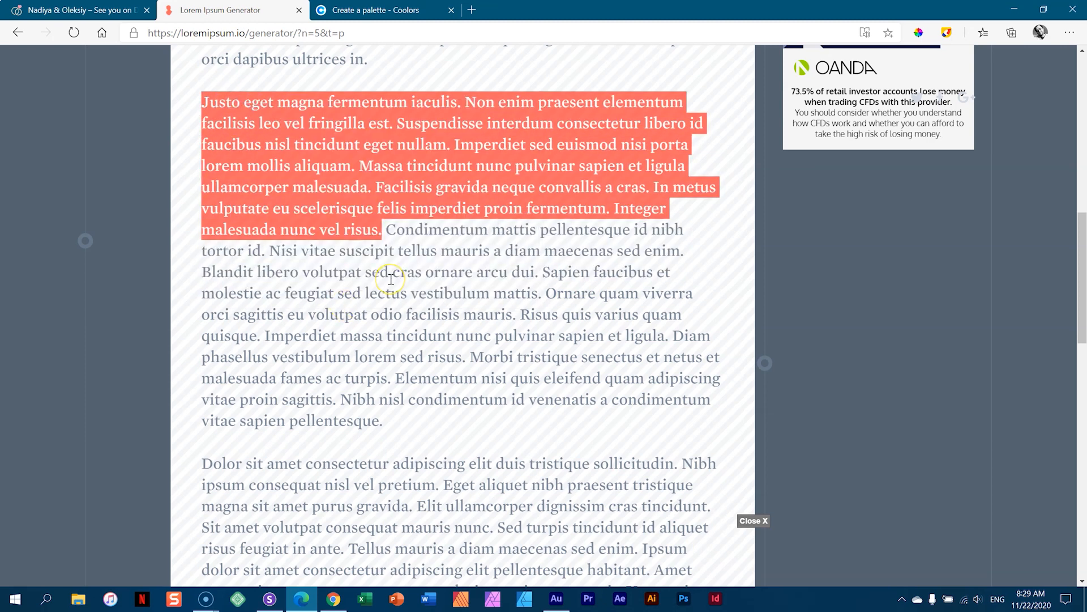
left_click(81, 11)
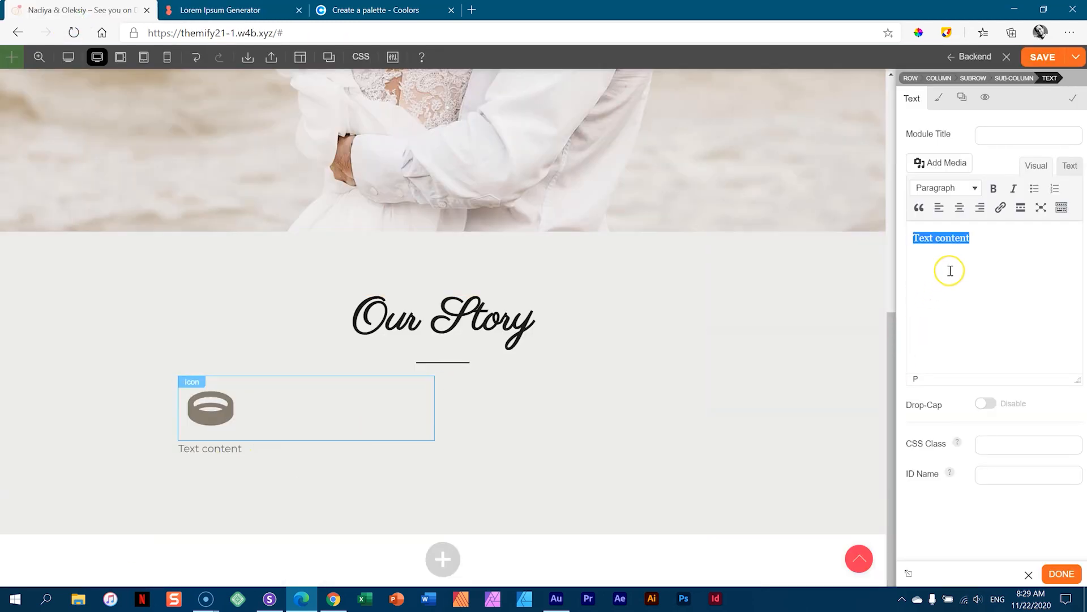
- Paste the Justo passage over the placeholder and split it into two paragraphs at 'Massa'
key("ctrl+v")
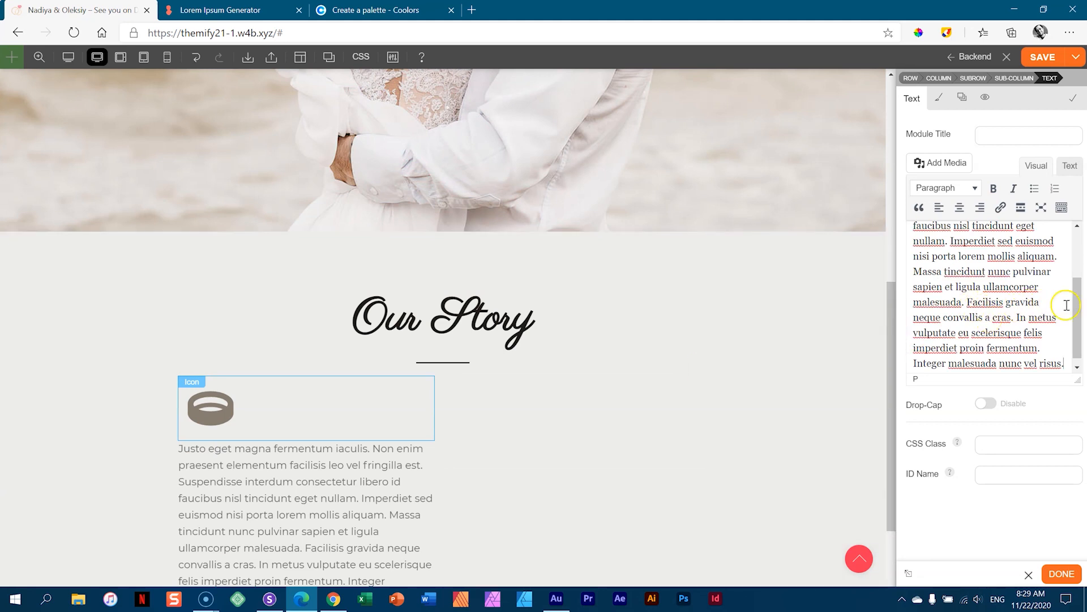
scroll(1053, 295, "up", 3)
scroll(996, 289, "down", 3)
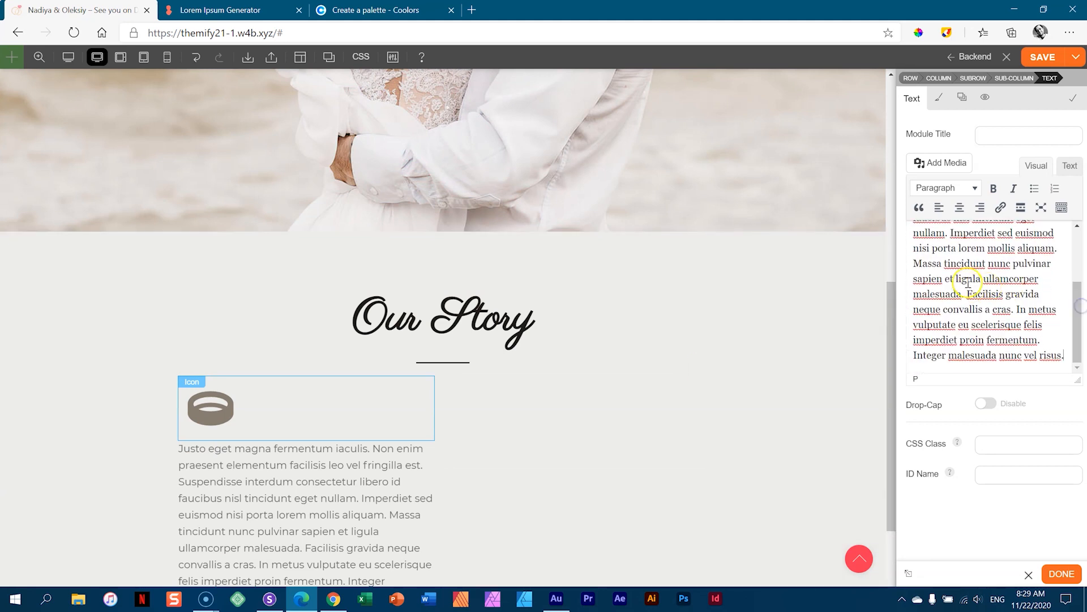
left_click(914, 263)
key("Return")
- Add a line reading Dec 18th, 2020 - we said "YES"! after the second paragraph
scroll(271, 453, "down", 3)
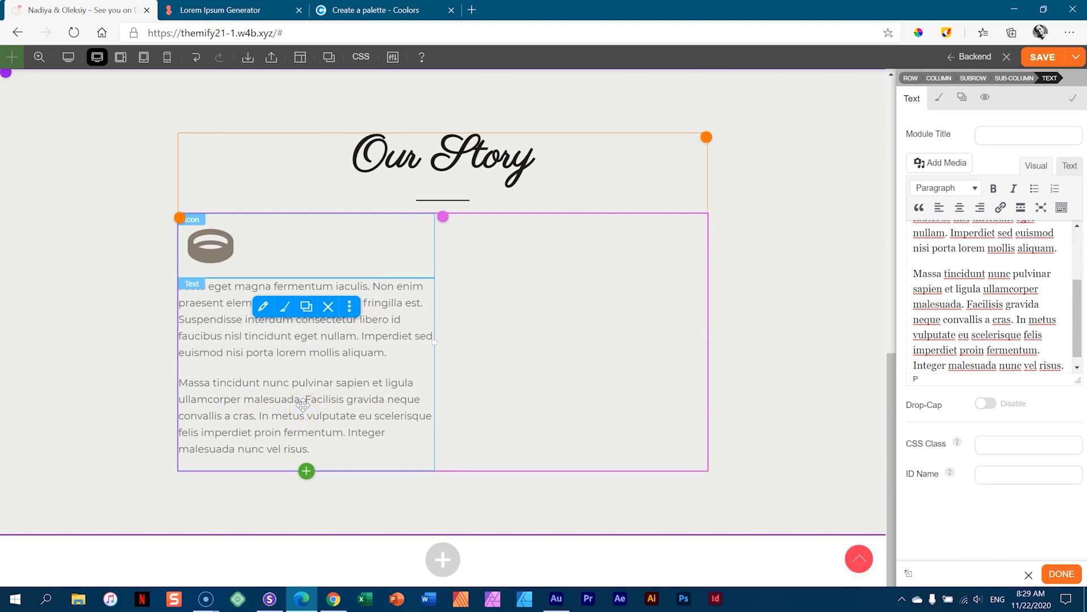
left_click(986, 403)
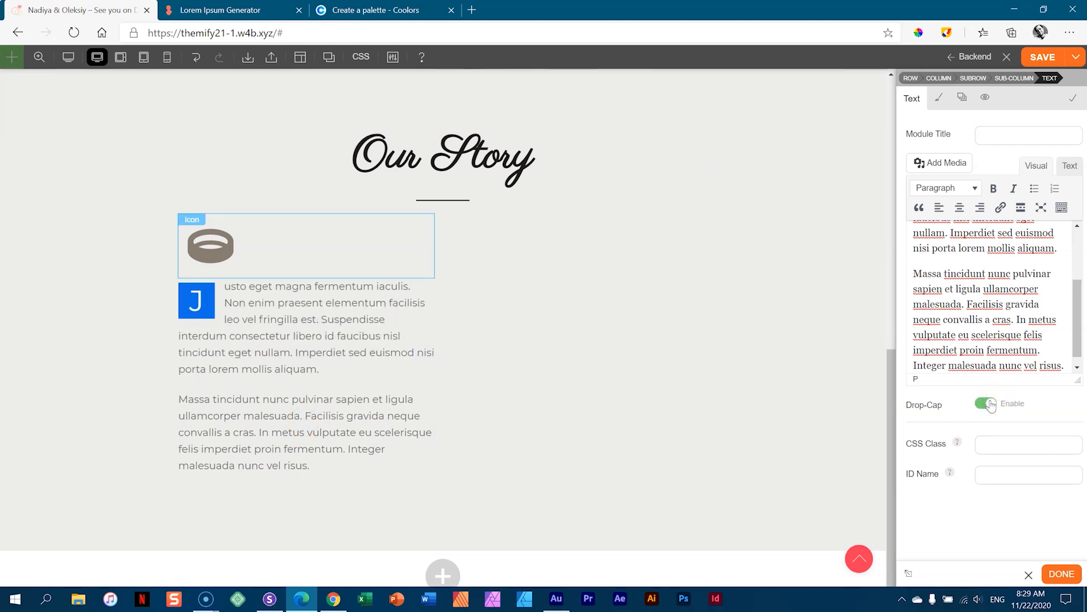
left_click(989, 403)
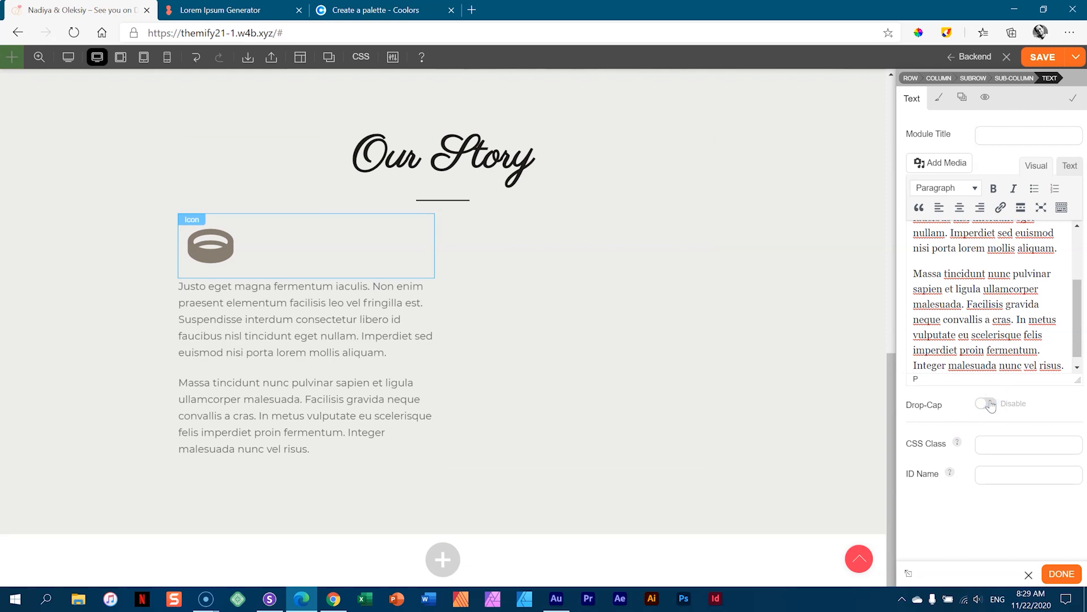
left_click_drag(1078, 322, 1081, 343)
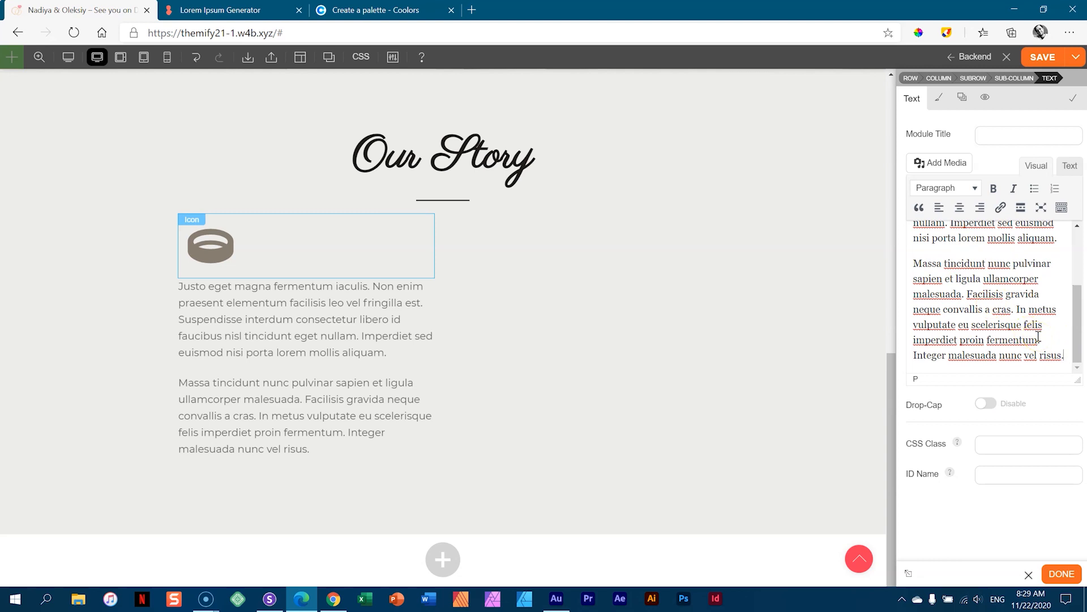
key("Return")
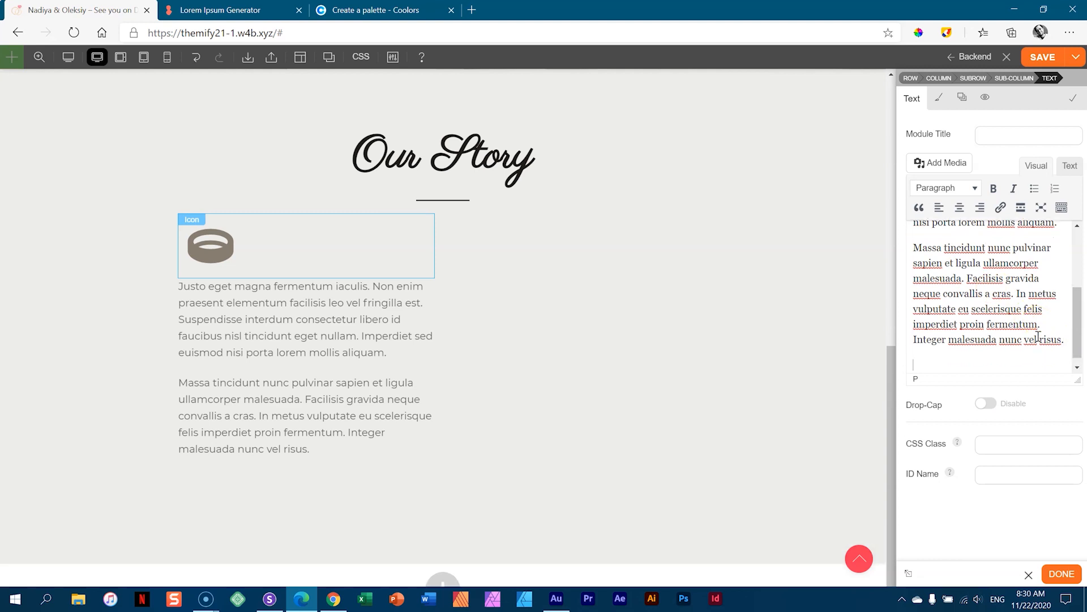
type("Dec 18th, 2020 - we said \"YES\"!")
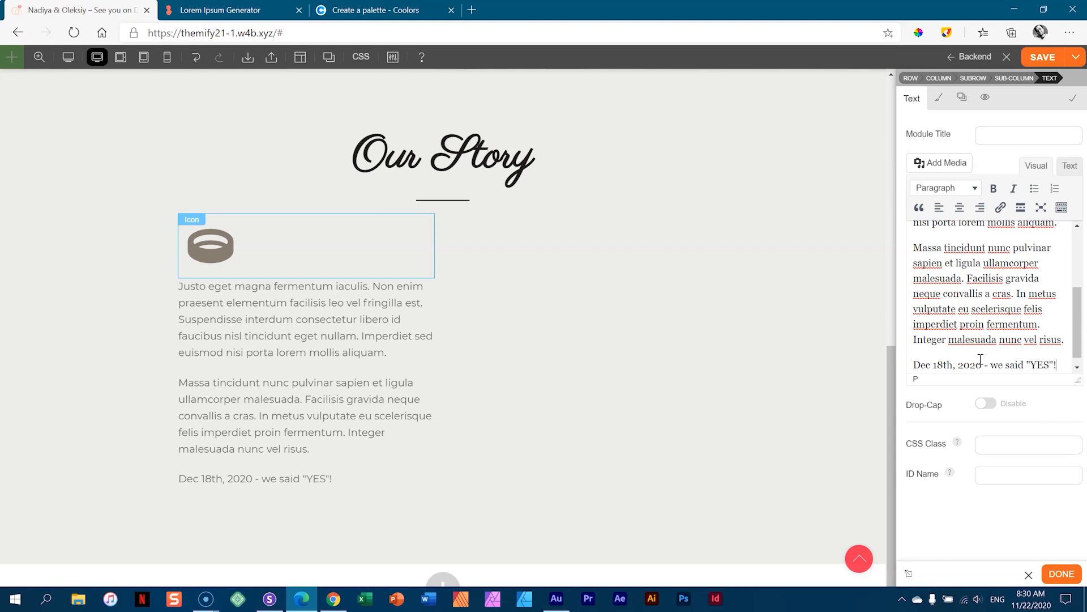
key("Return")
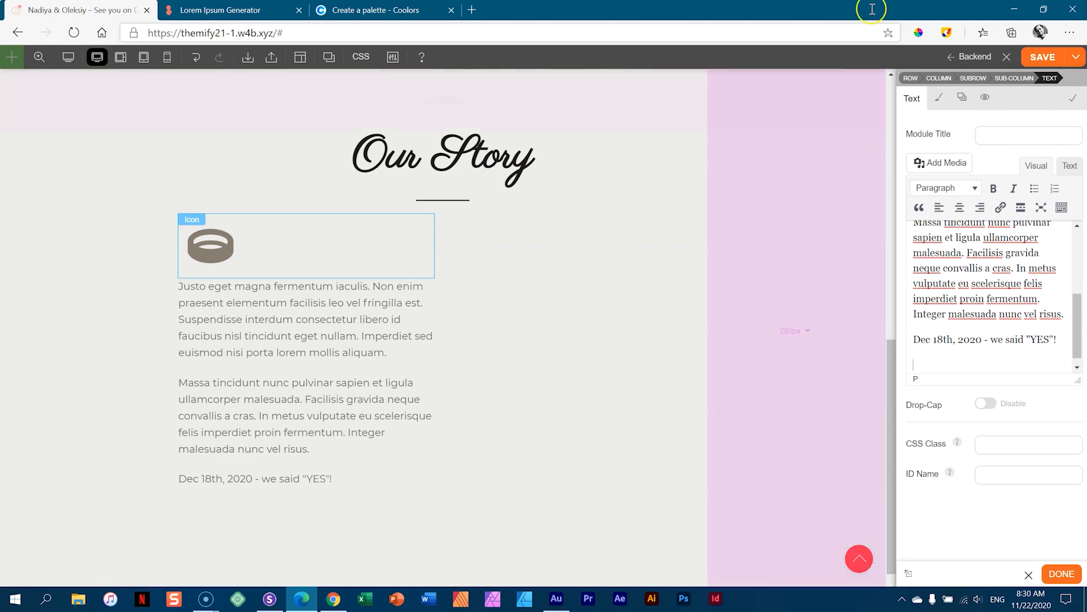
- Copy the 'Morbi tristique…' sentence from loremipsum.io and paste it as the final paragraph
left_click(428, 10)
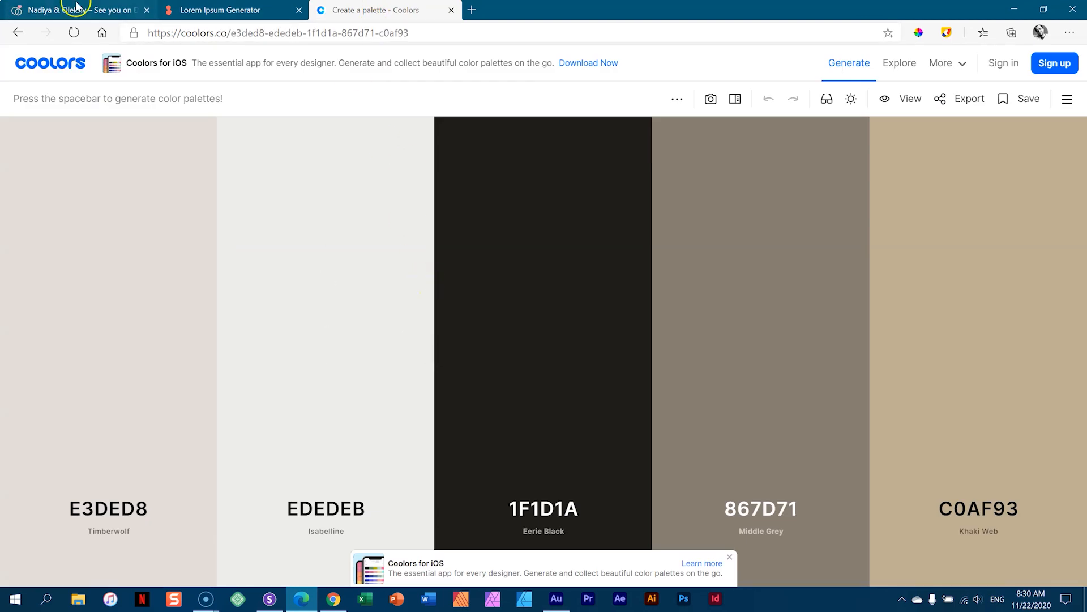
left_click(249, 10)
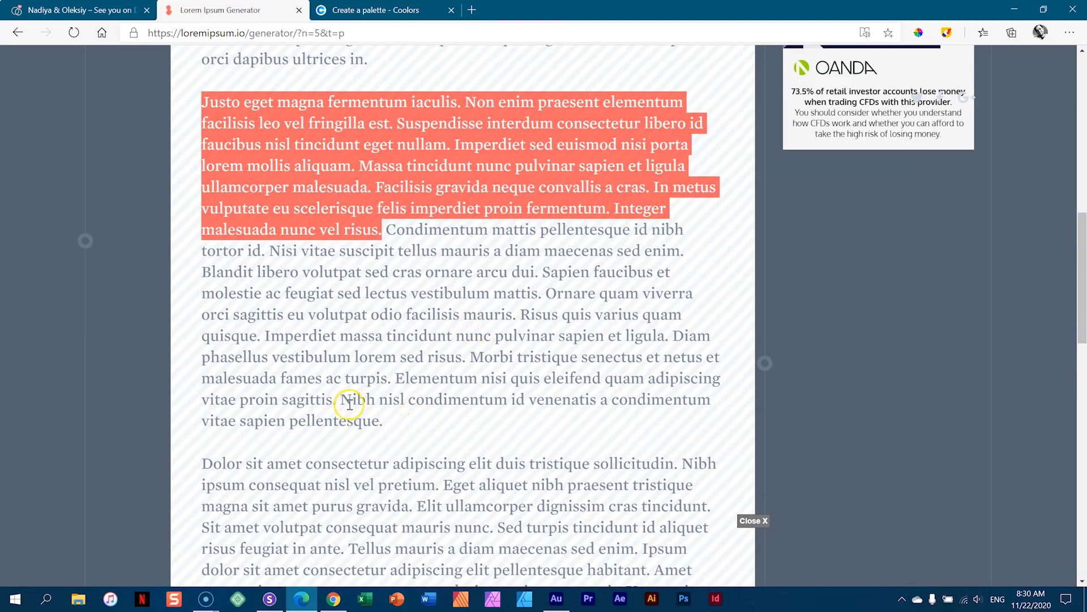
left_click_drag(470, 357, 391, 378)
right_click(513, 356)
left_click(532, 363)
left_click(85, 10)
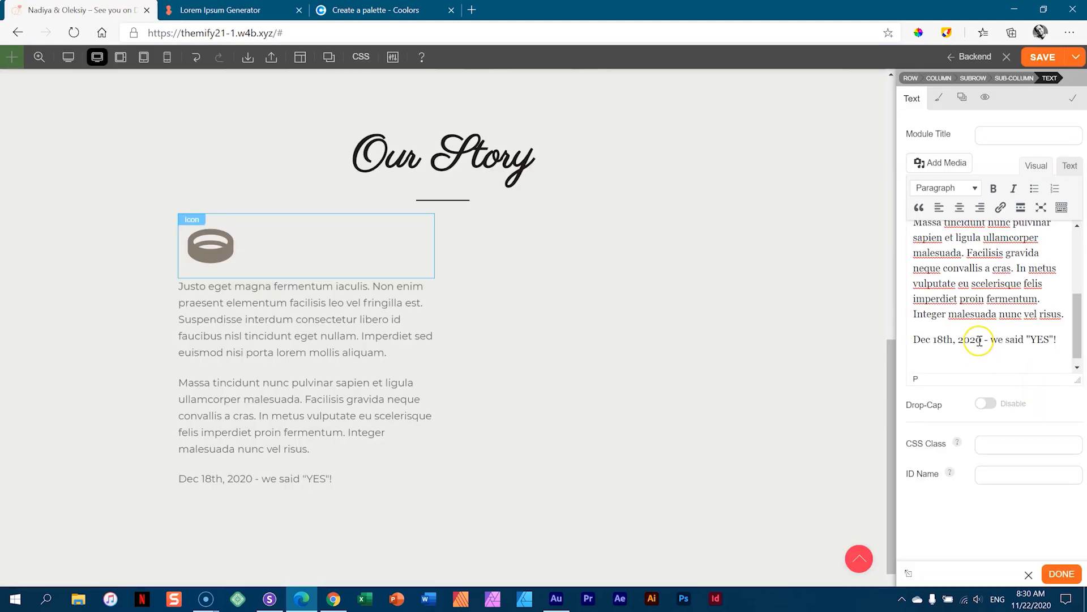
key("ctrl+v")
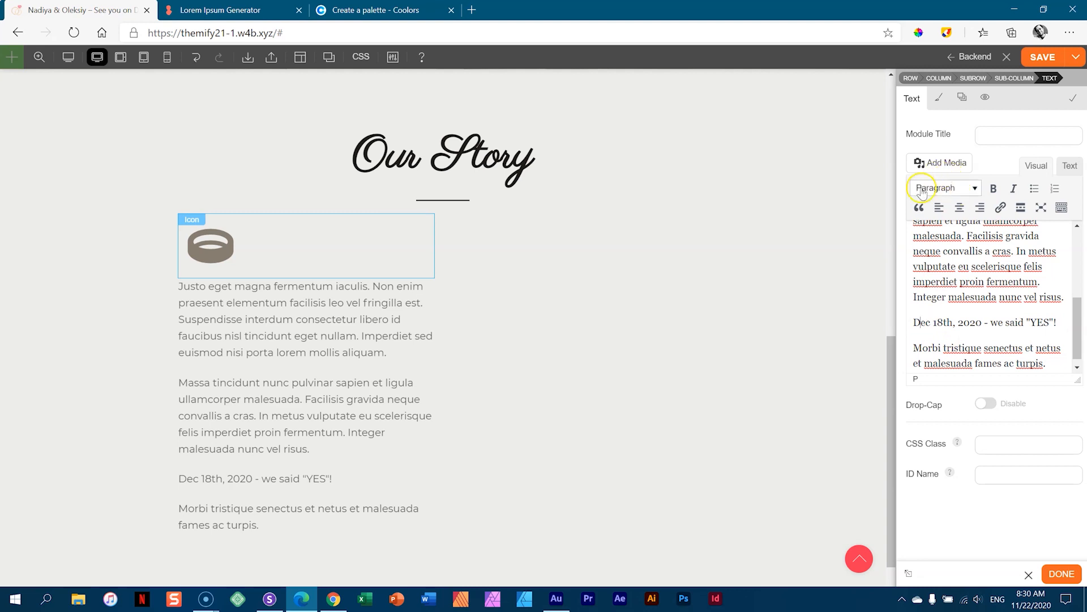
- Make the date line a Heading 3 and set the Heading 3 font to Montserrat
left_click(974, 189)
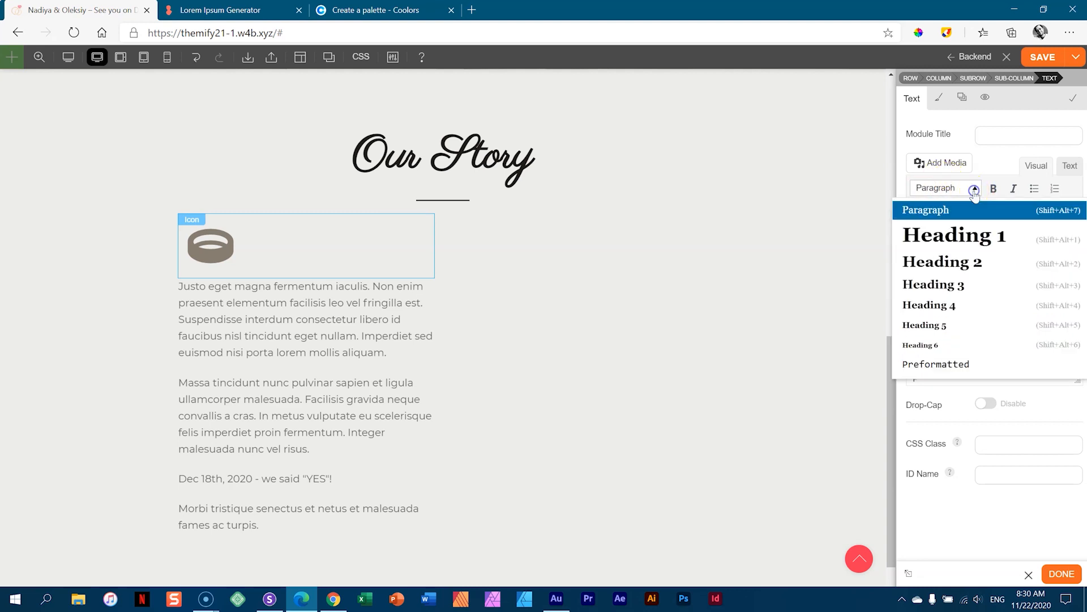
left_click(955, 284)
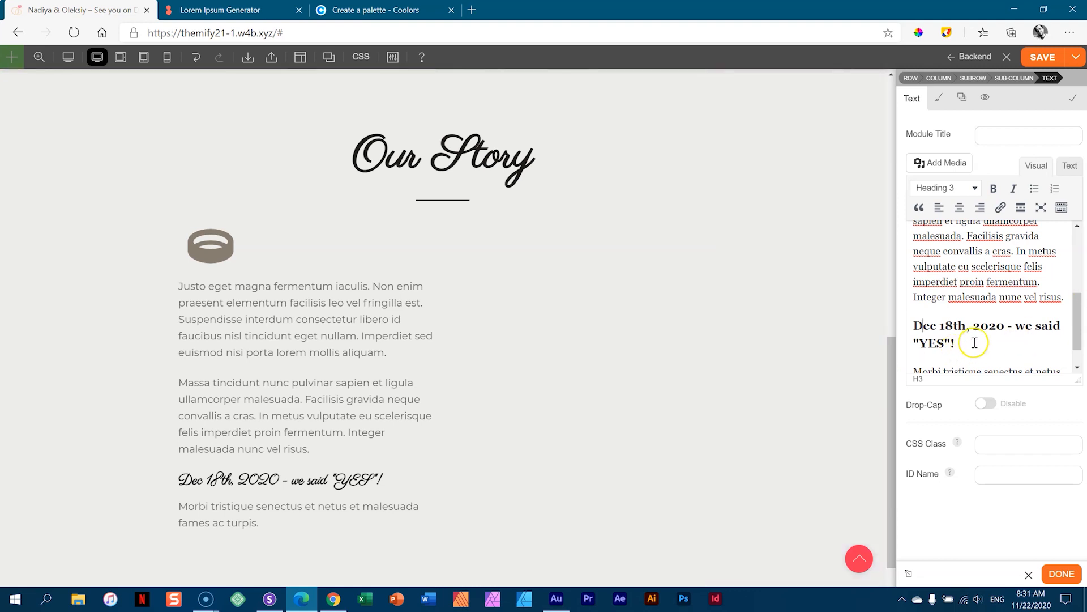
left_click(941, 100)
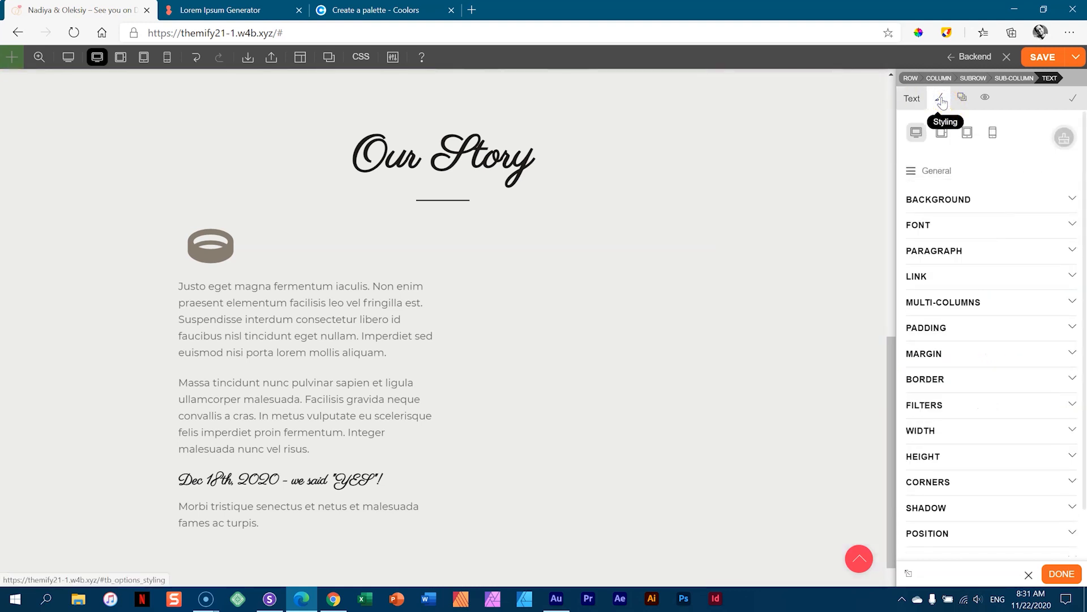
left_click(927, 173)
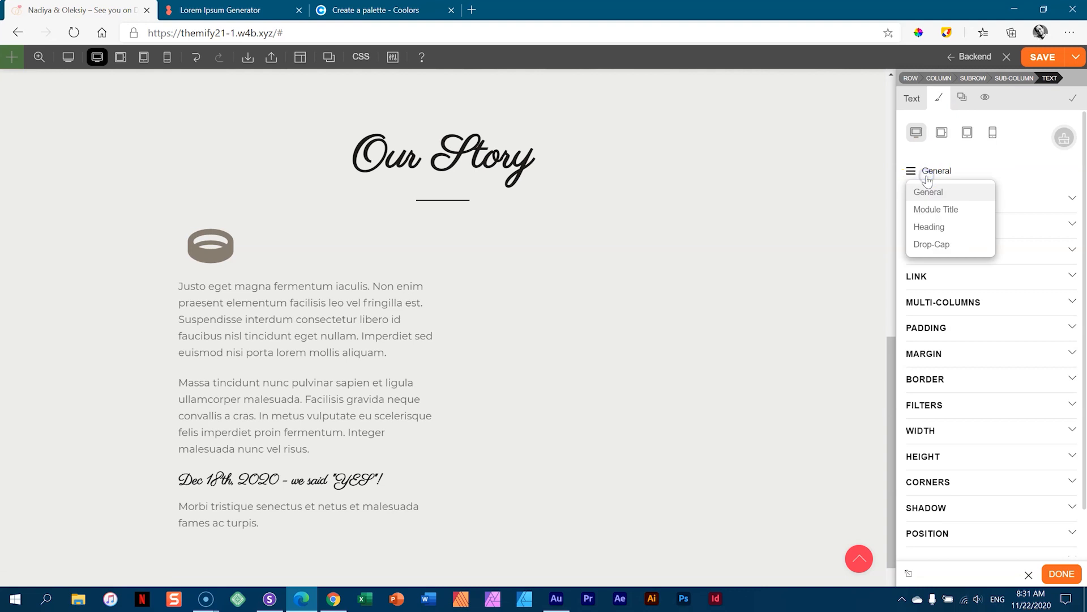
left_click(929, 227)
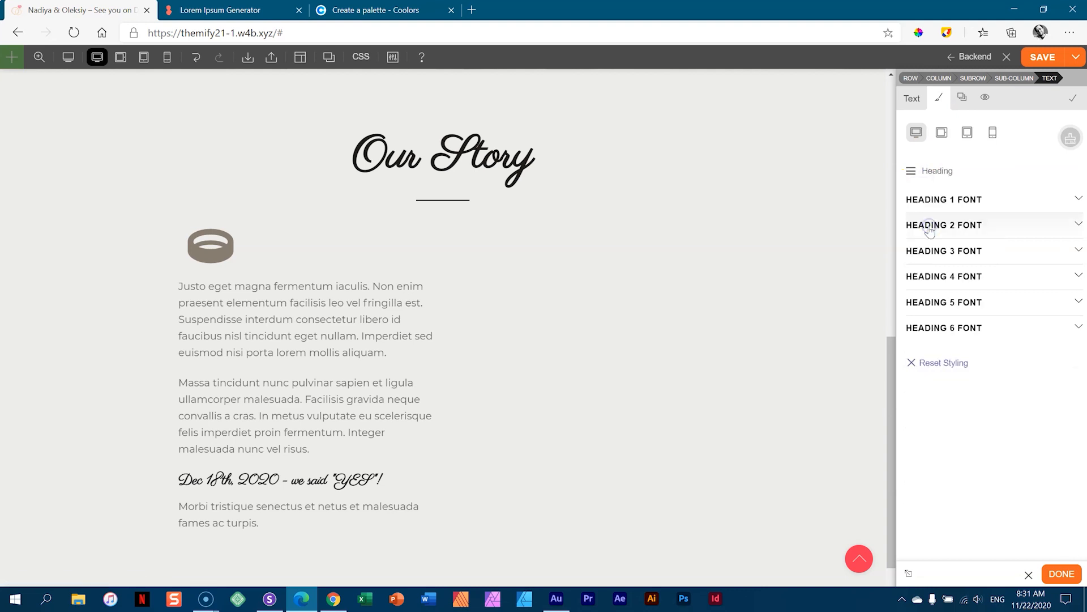
left_click(929, 247)
left_click(1010, 303)
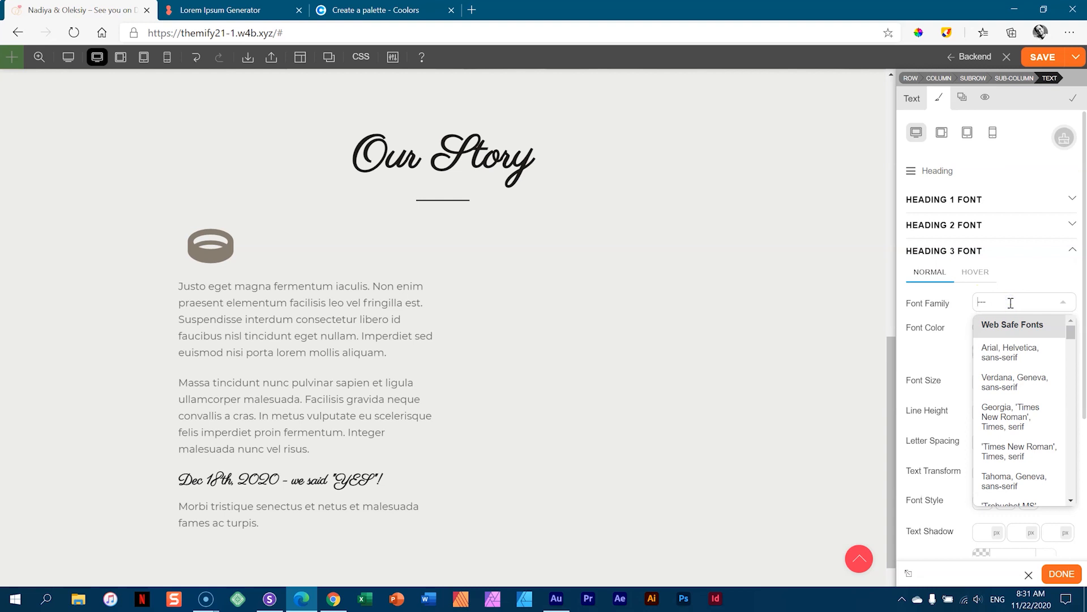
type("mont")
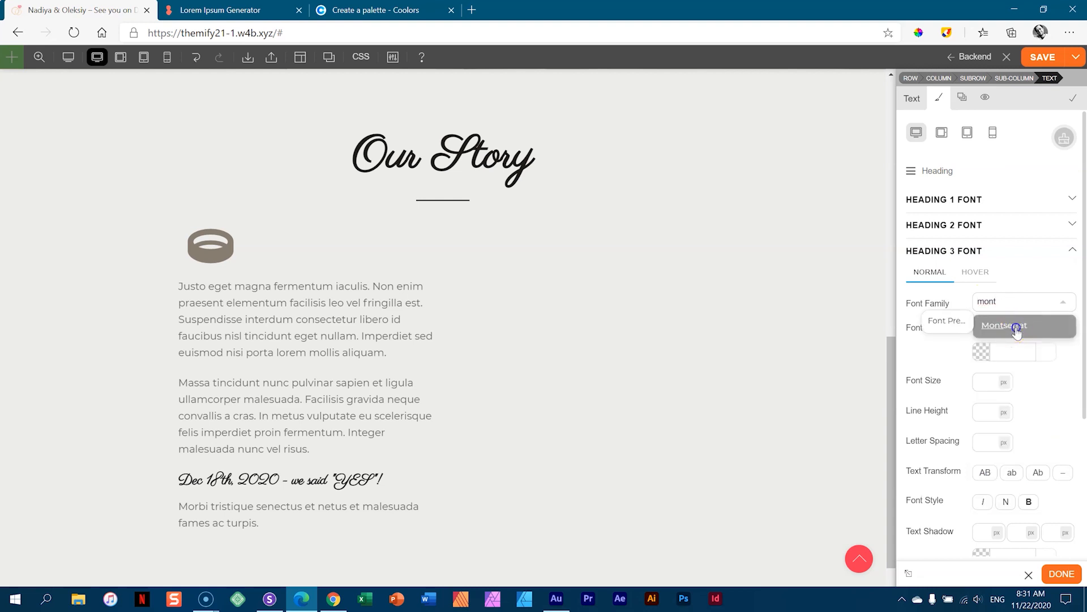
left_click(1014, 327)
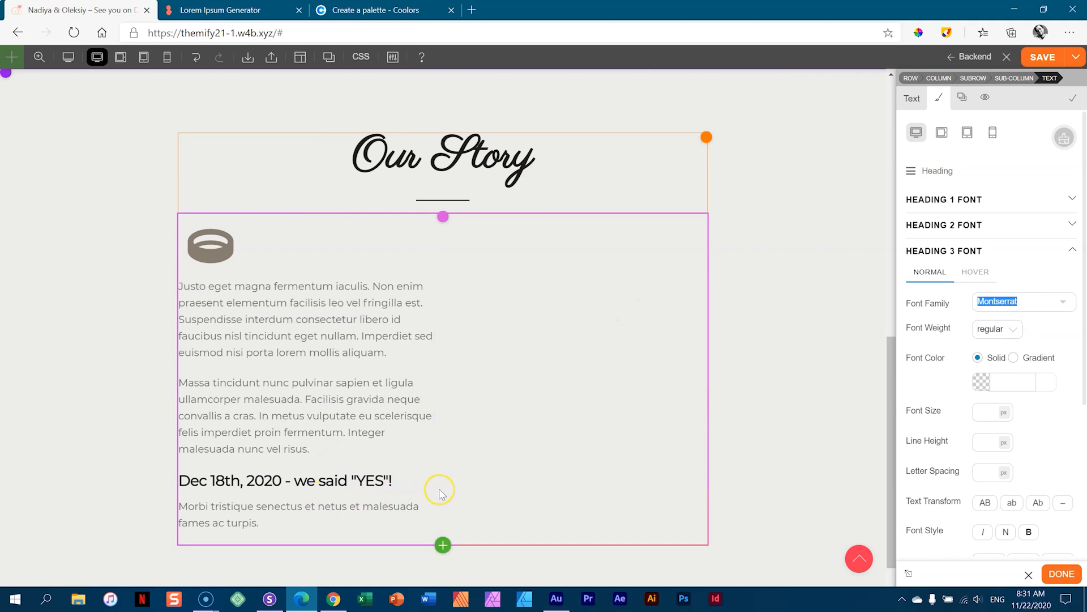
- Set the Heading 3 weight to 600i and its colour to brown #867d71
left_click(1007, 330)
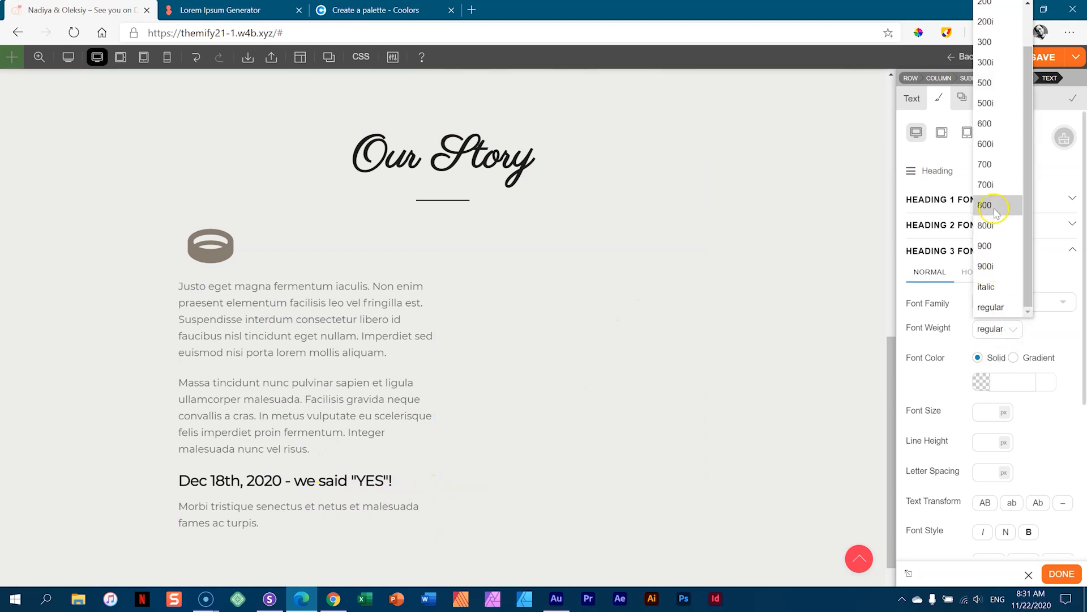
left_click(990, 125)
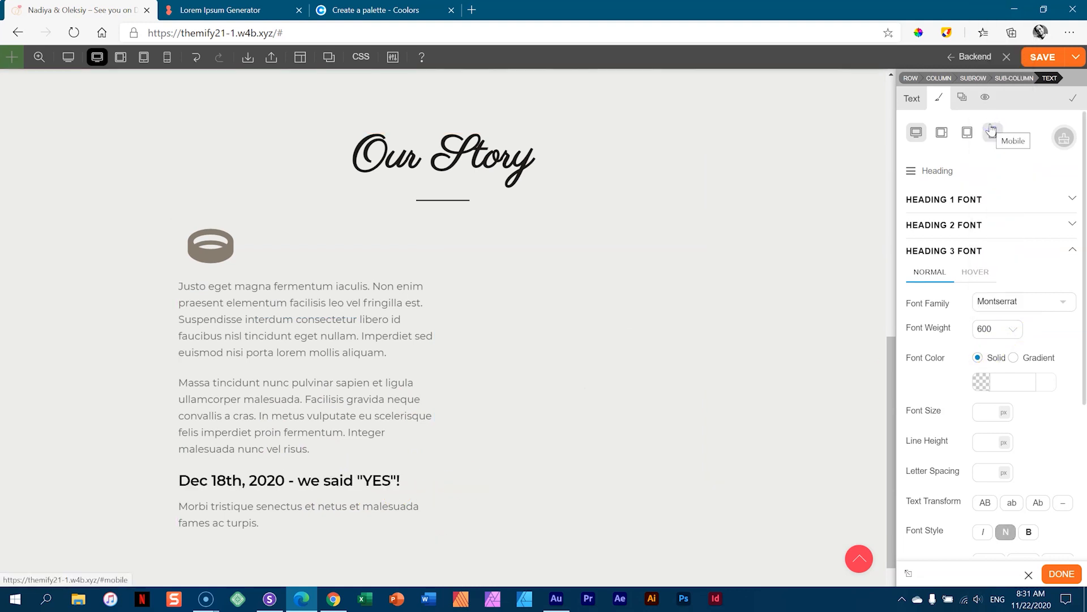
key("Down")
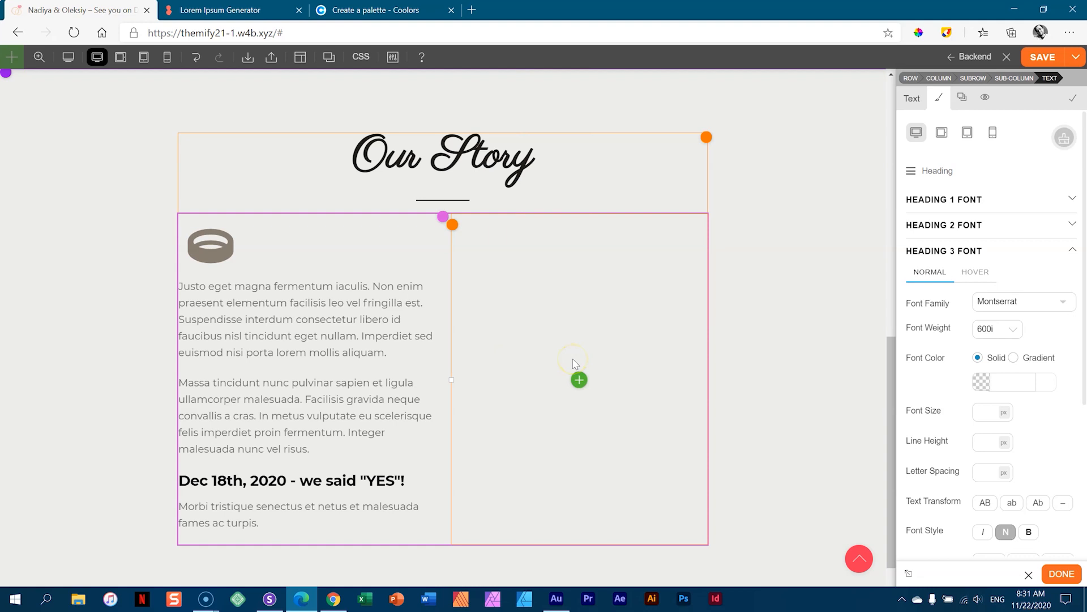
left_click(995, 381)
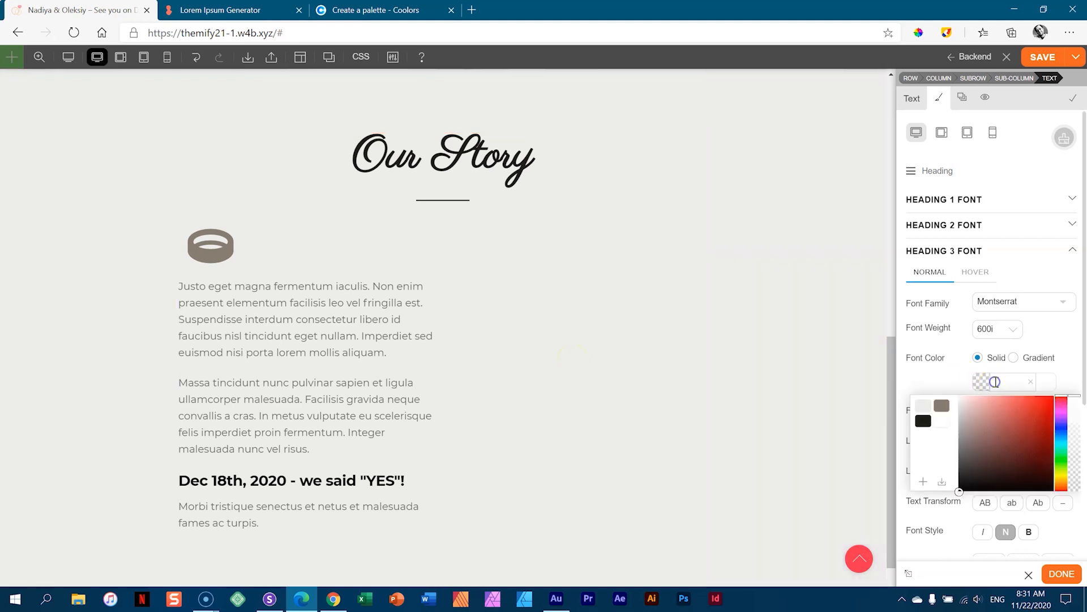
left_click(940, 406)
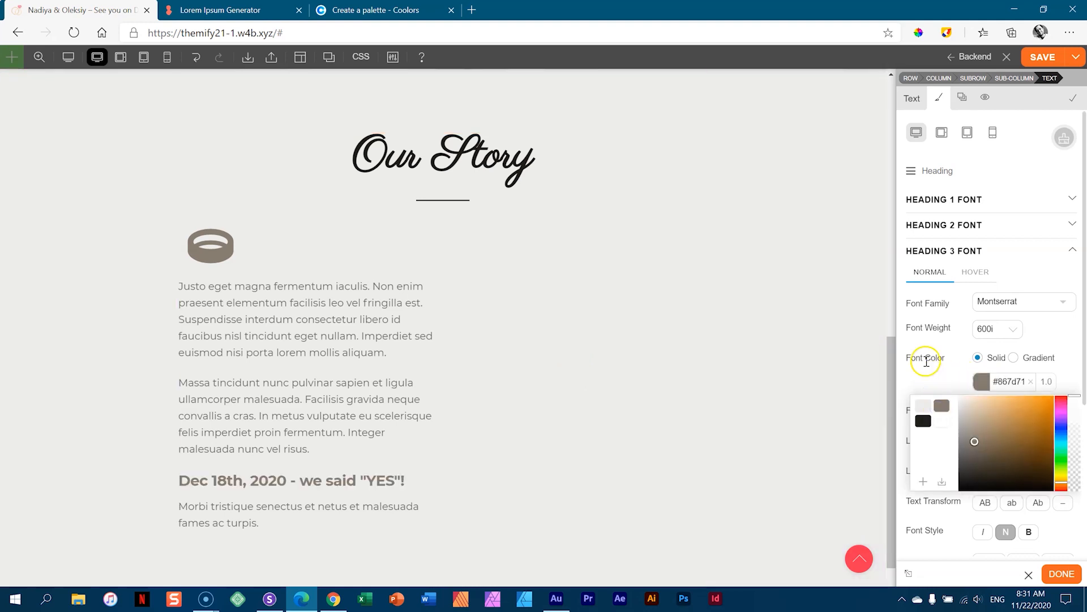
left_click(927, 372)
right_click(374, 399)
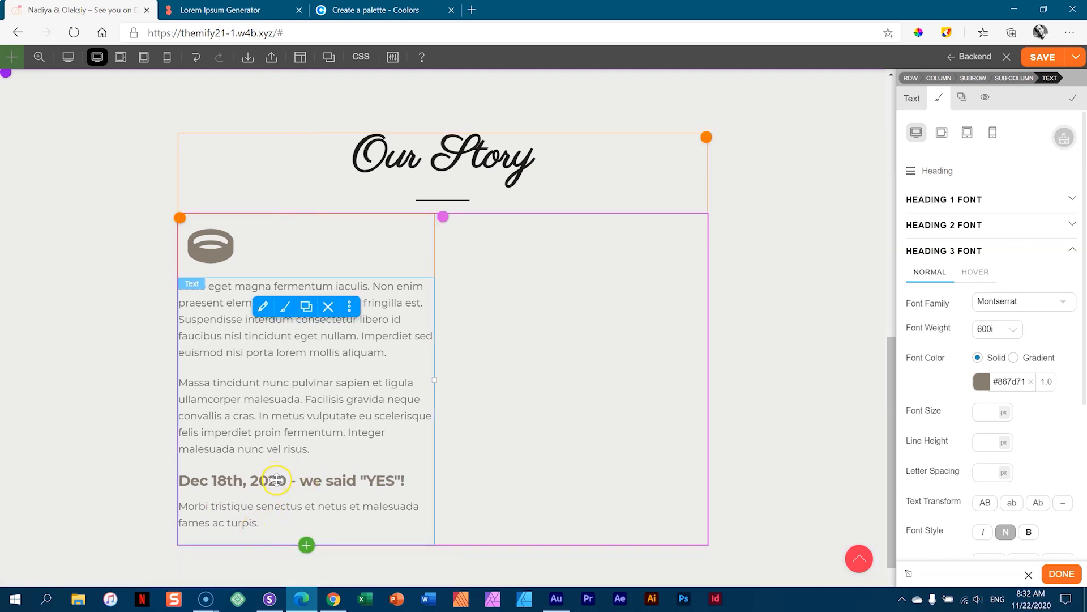
- Add a Button module under the text, with size L and the Circle shape
scroll(278, 482, "up", 10)
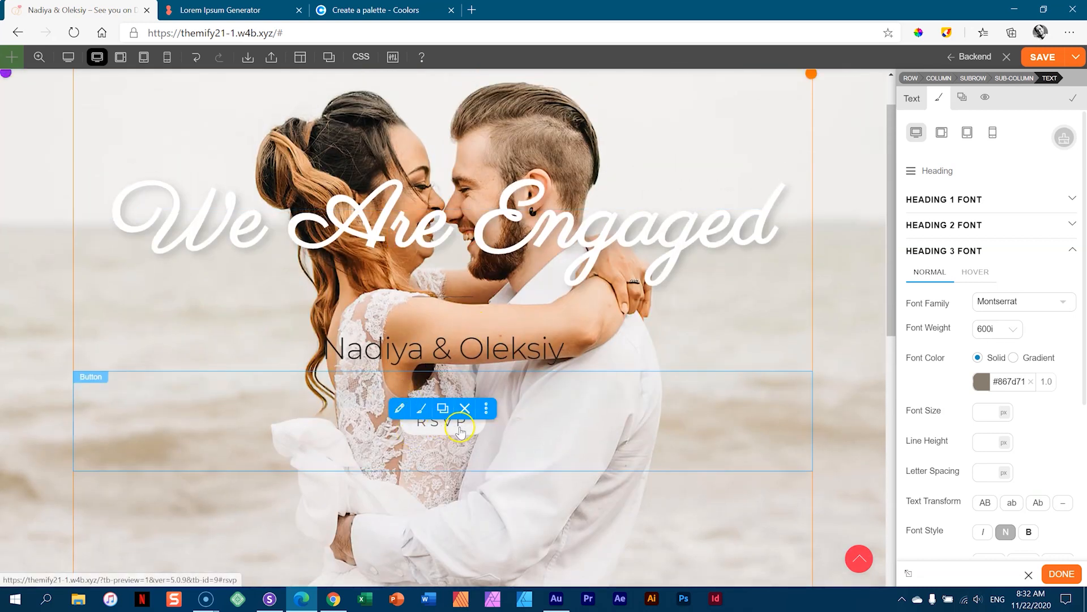
scroll(460, 432, "down", 10)
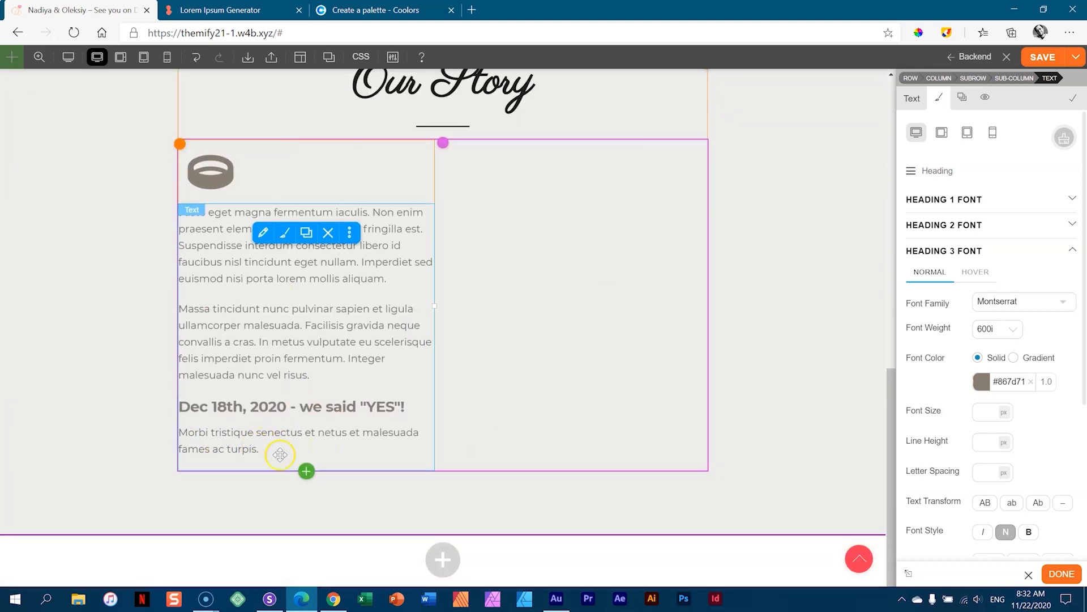
left_click(306, 471)
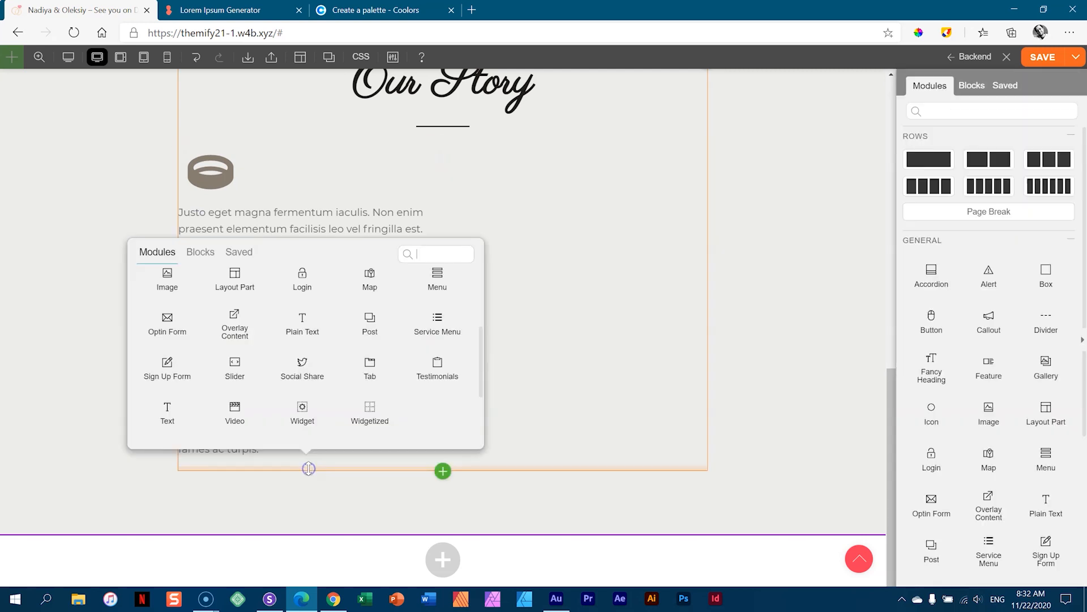
scroll(396, 323, "up", 3)
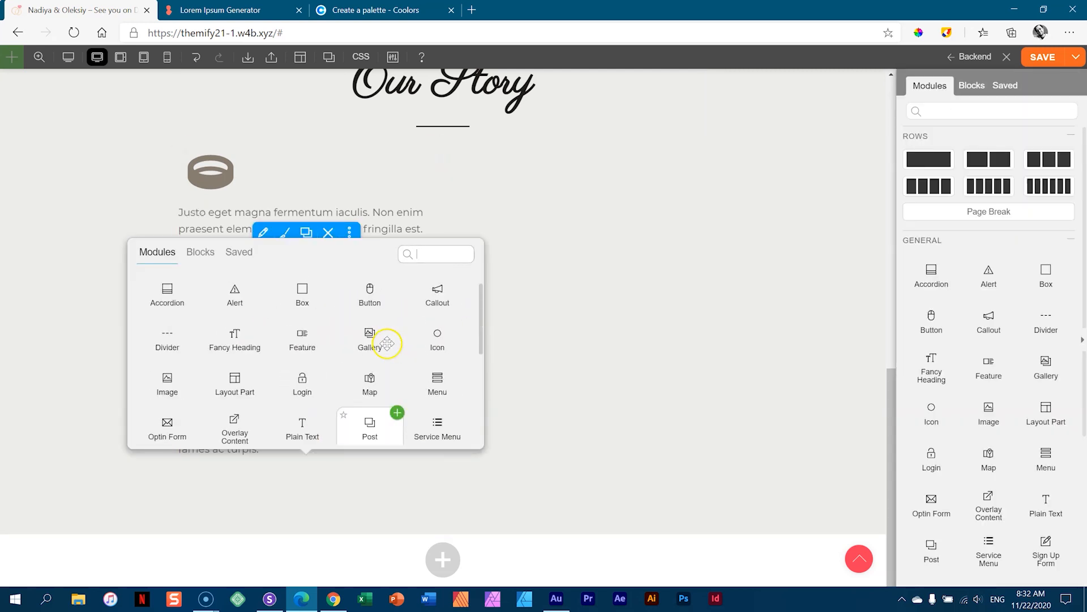
left_click(397, 316)
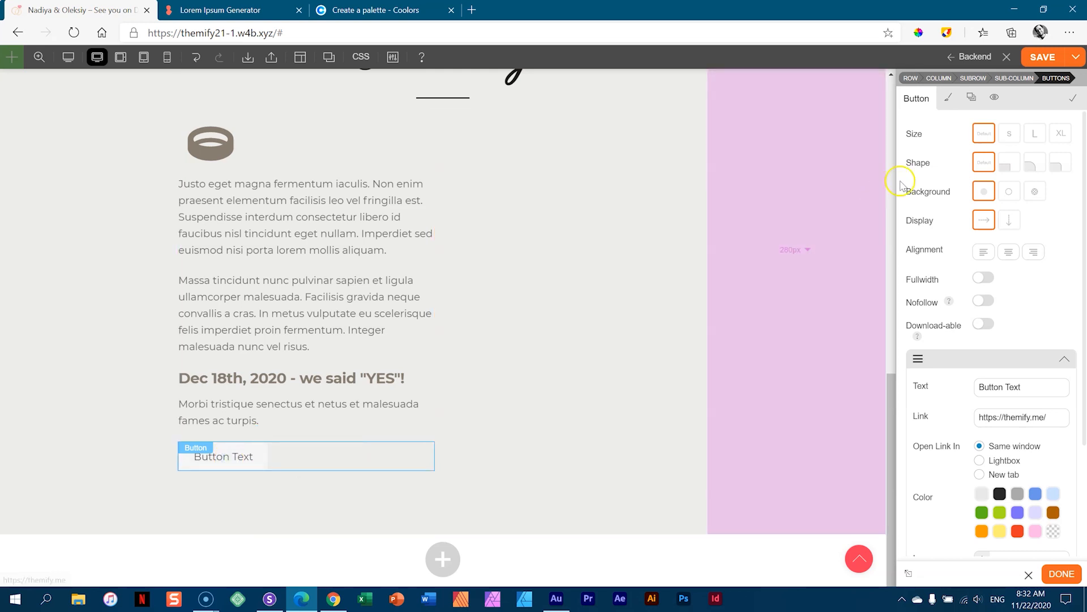
left_click(1009, 136)
left_click(1038, 136)
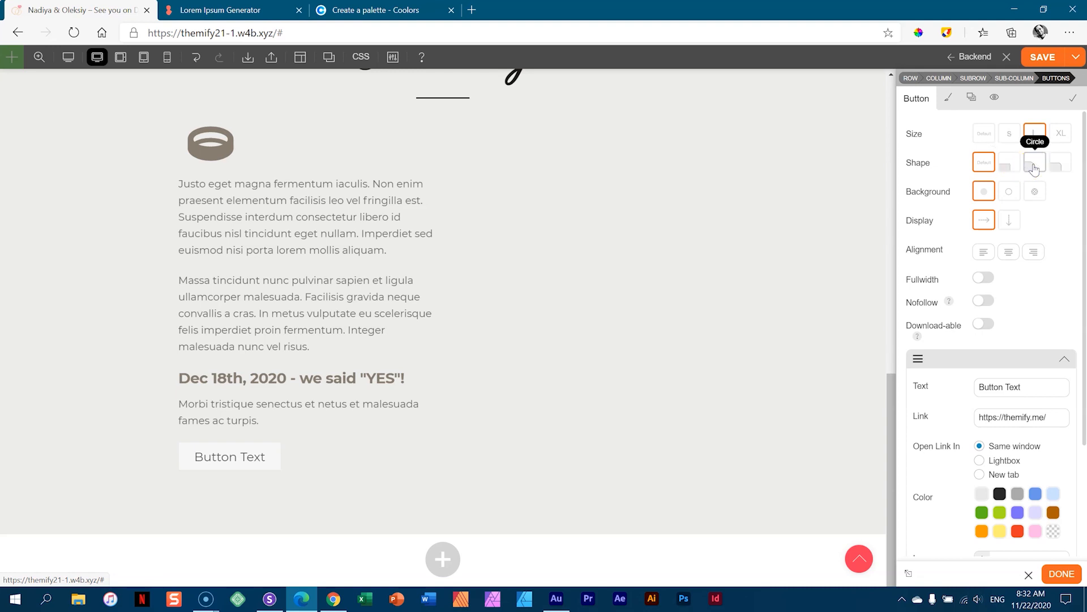
left_click(1034, 165)
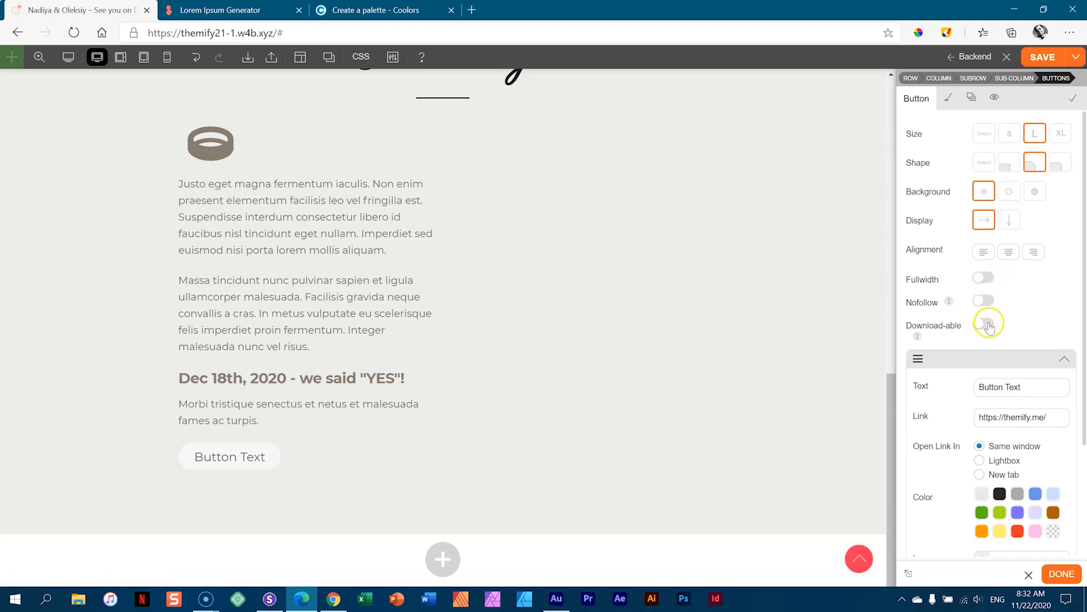
- Label the button 'Join US' and set its link to #rsvp
scroll(988, 327, "down", 3)
left_click_drag(1024, 242, 966, 245)
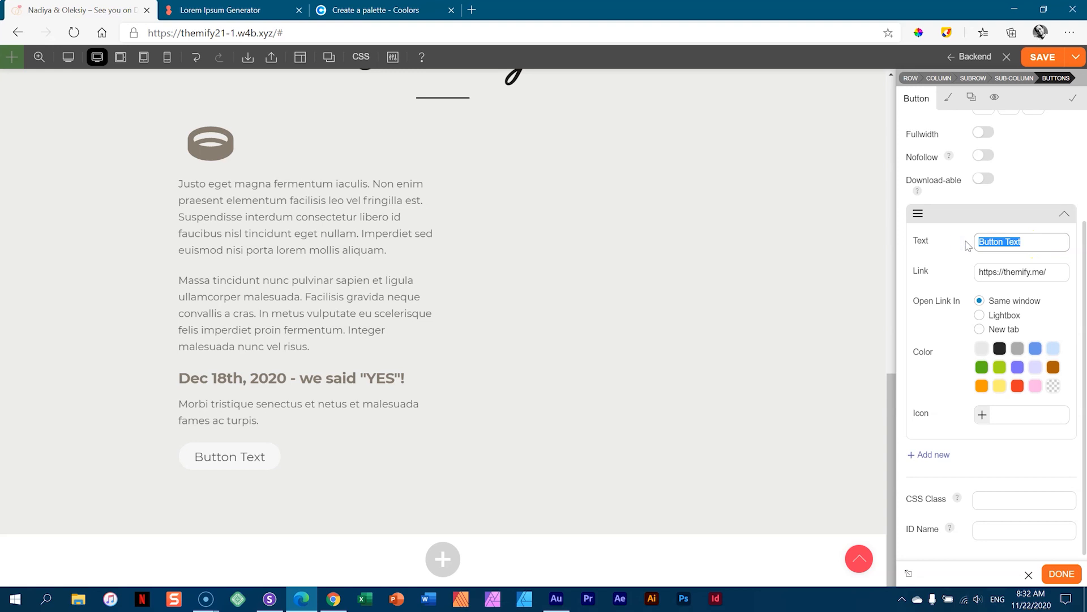
type("Join US")
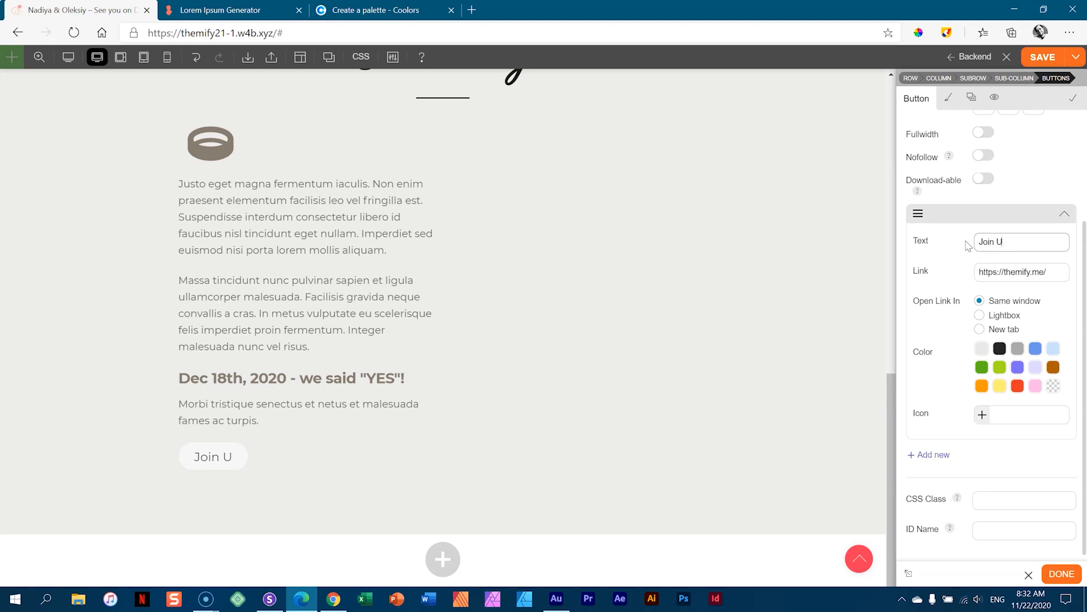
left_click_drag(1046, 273, 944, 278)
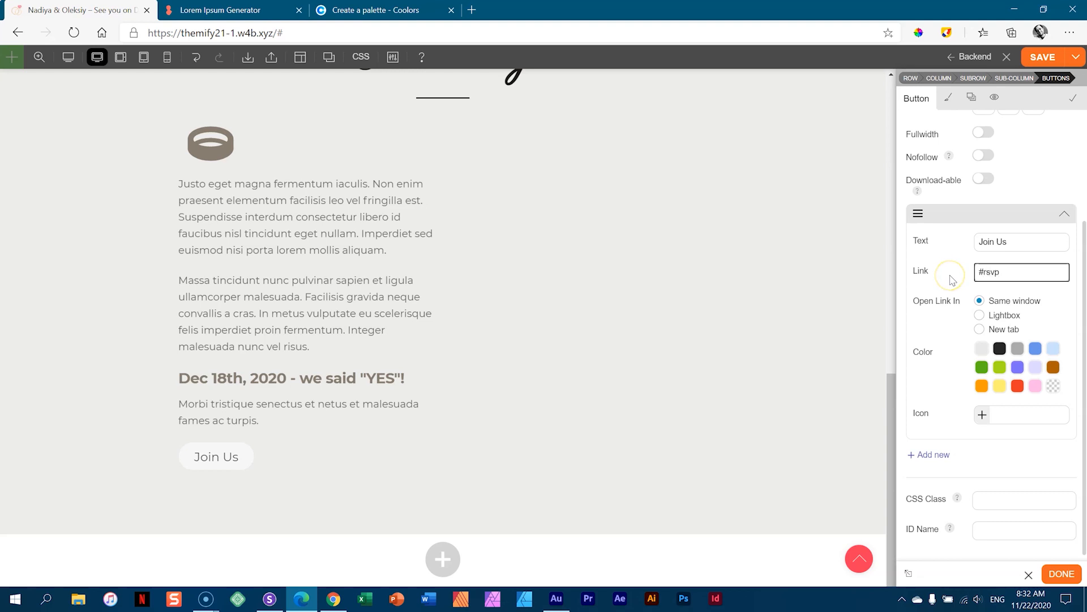
scroll(952, 279, "up", 3)
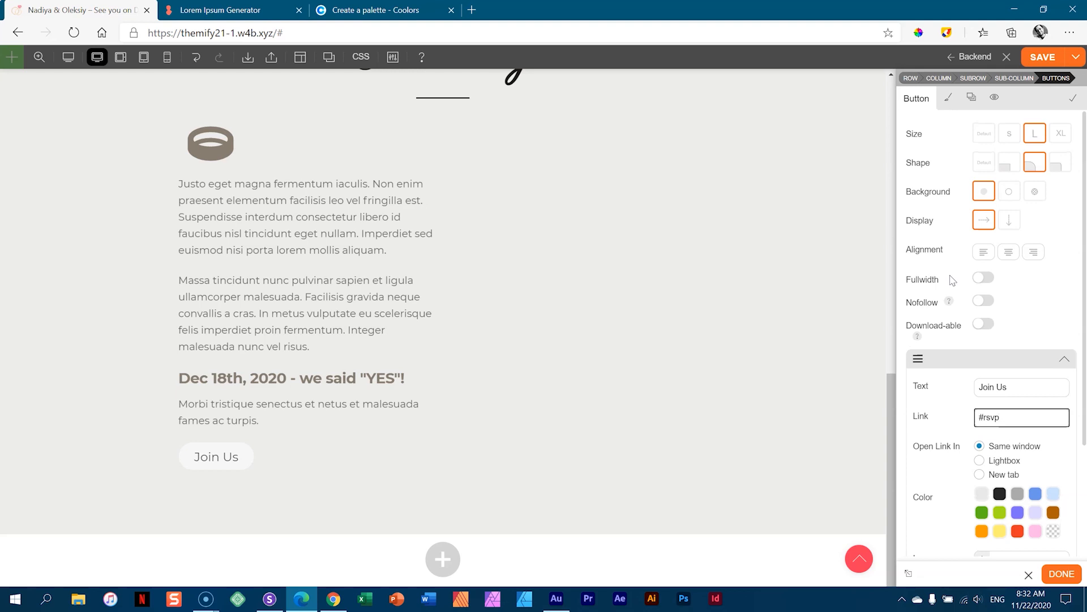
- Try a #867d71 background on the General button styling, then clear it again
left_click(947, 99)
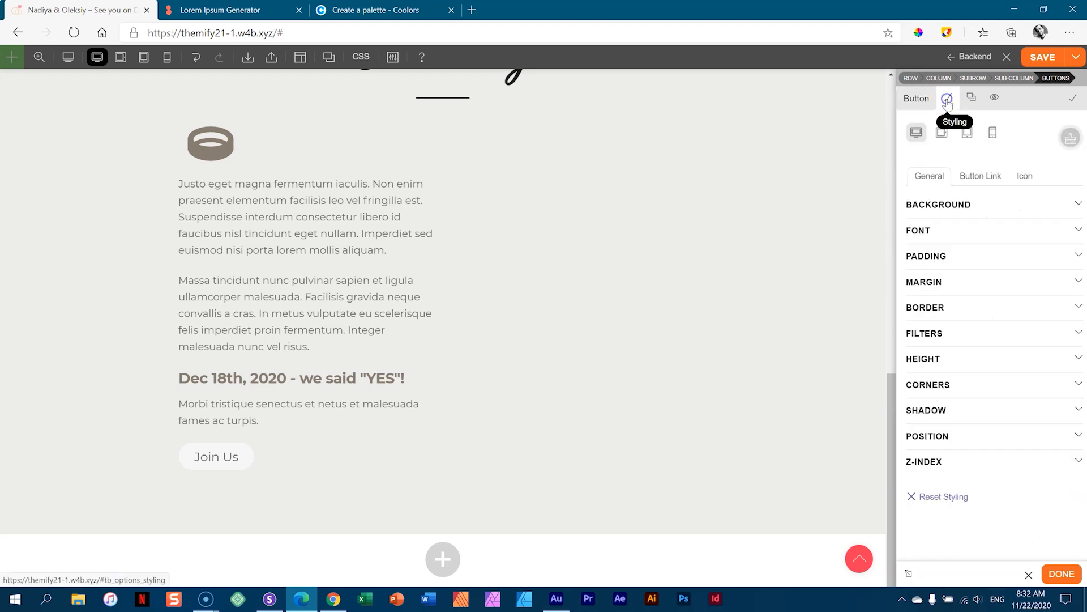
left_click(945, 203)
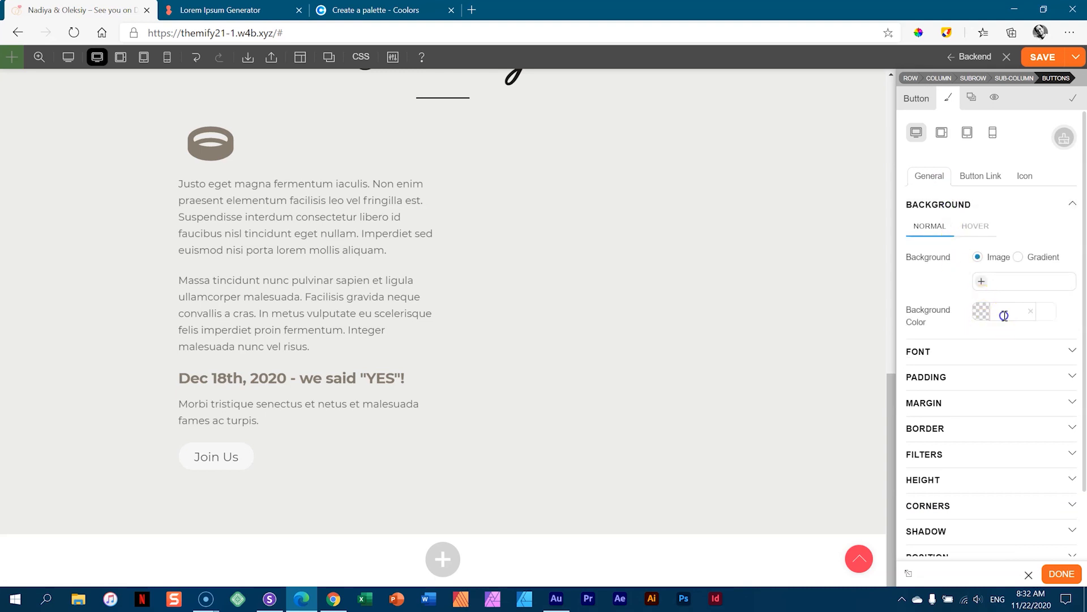
left_click(1004, 315)
left_click(941, 337)
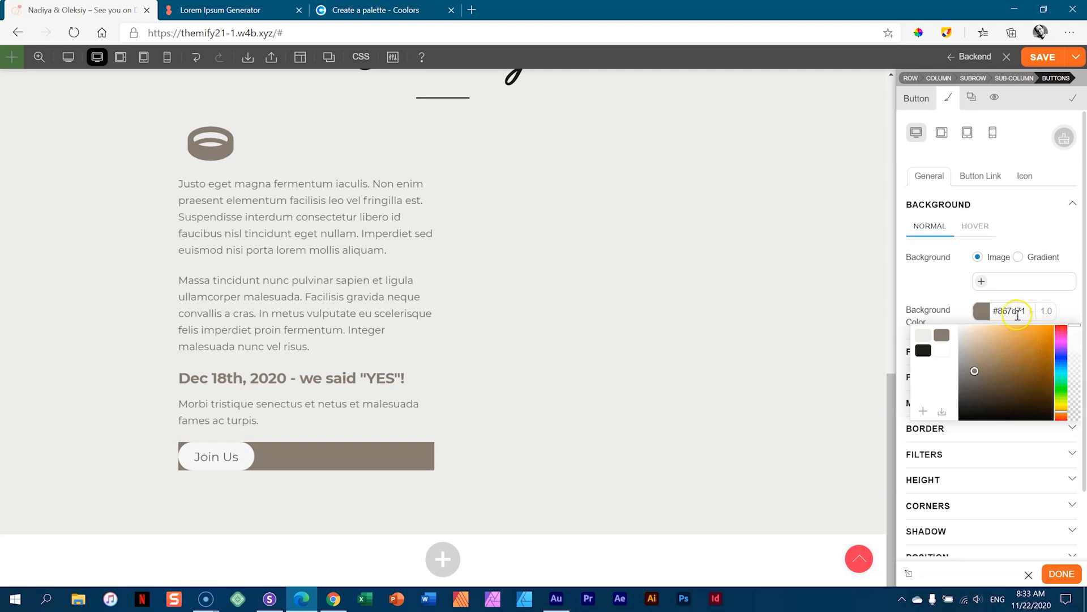
left_click(1009, 314)
left_click(959, 308)
left_click(1030, 312)
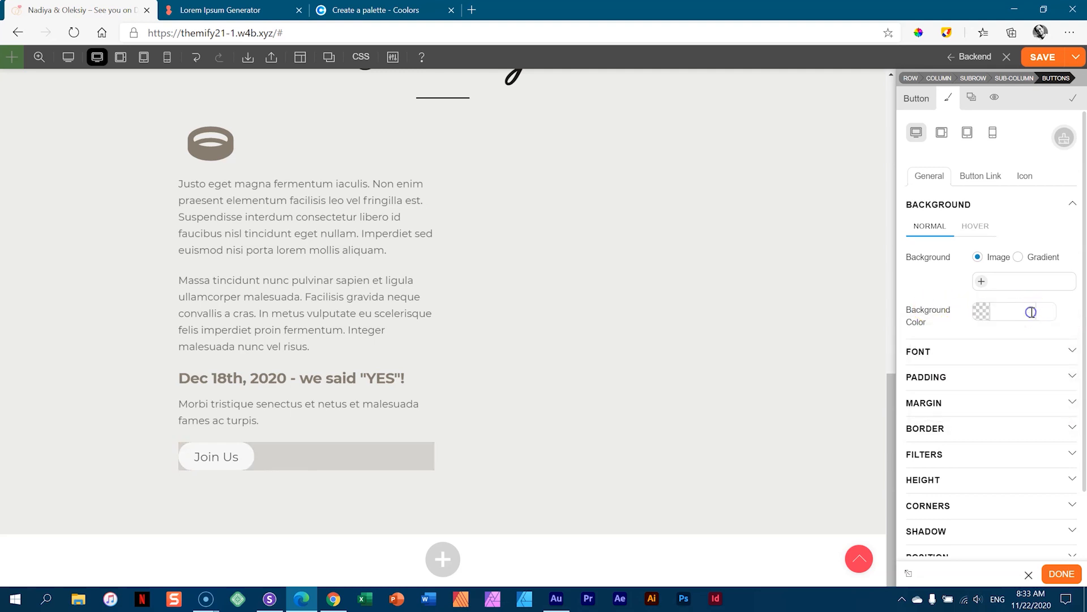
- Set the button icon background to #867d71, then move to Button Link styling
left_click(979, 180)
left_click(1026, 176)
left_click(959, 207)
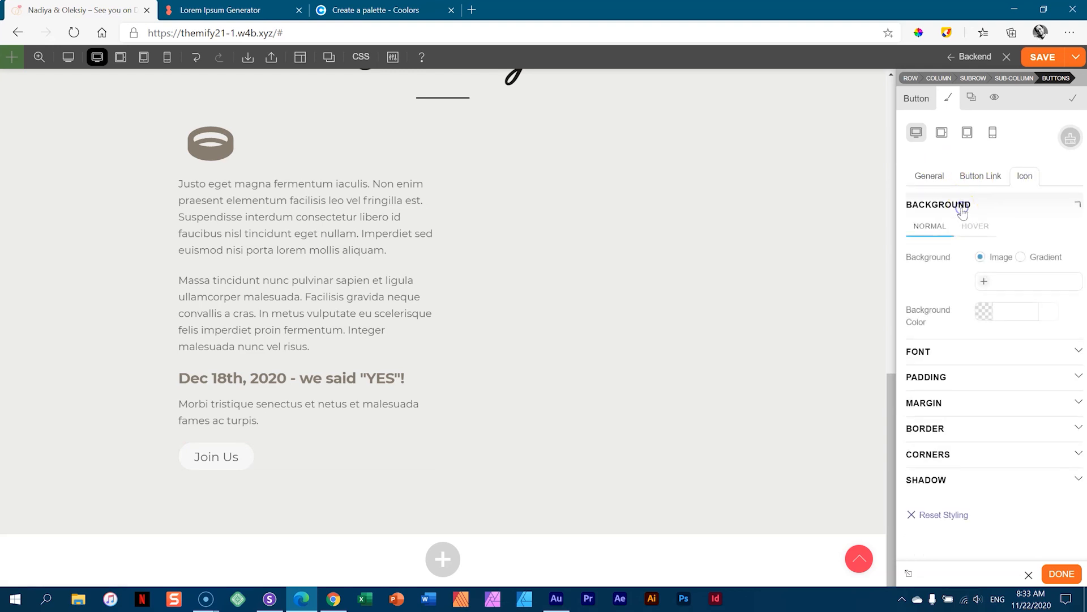
left_click(999, 314)
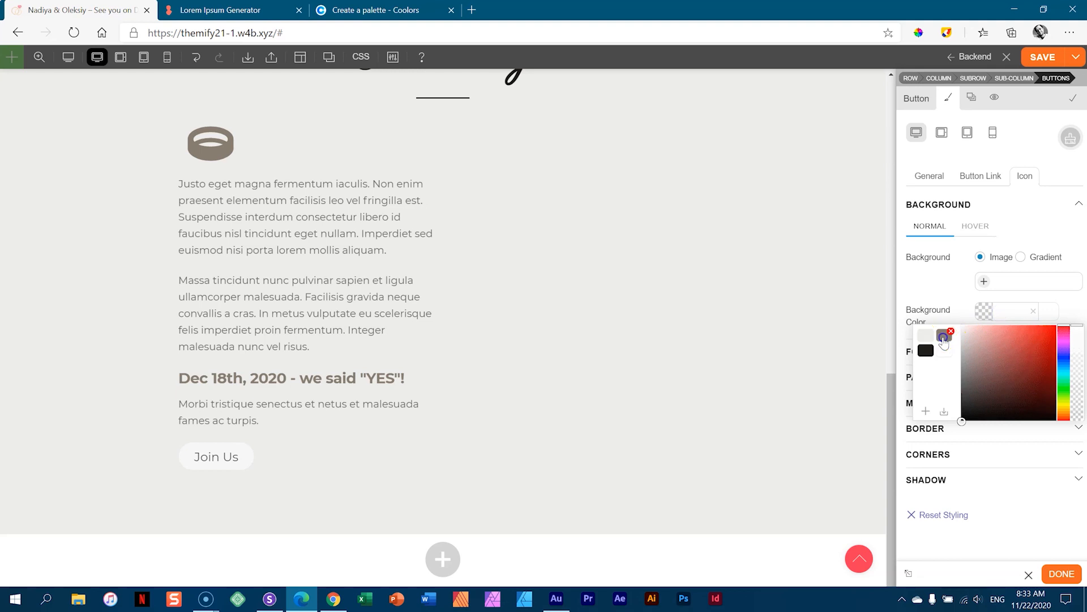
left_click(944, 336)
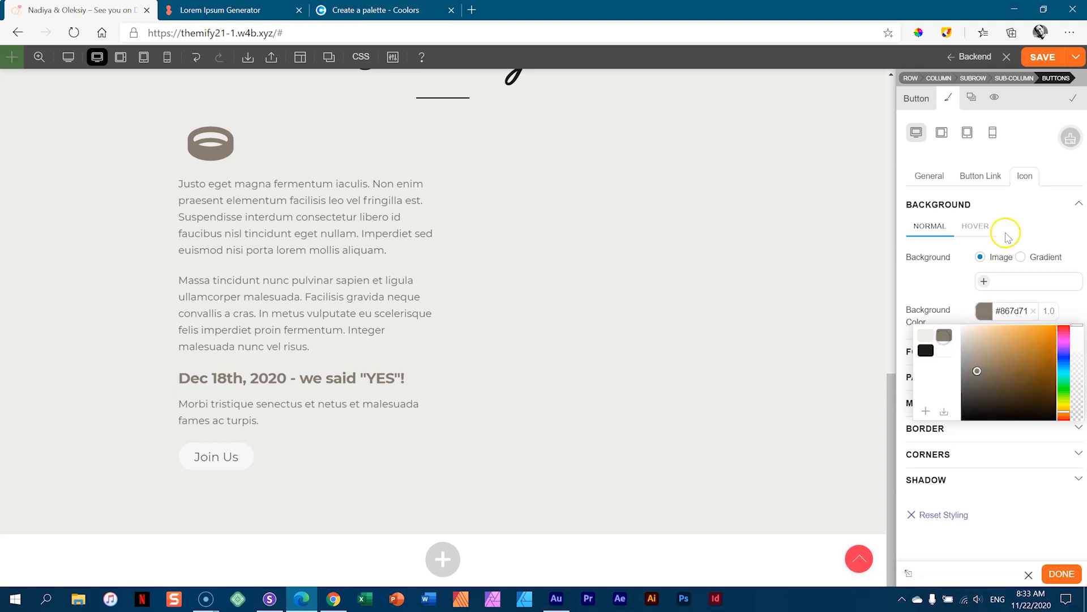
left_click(1023, 176)
left_click(983, 176)
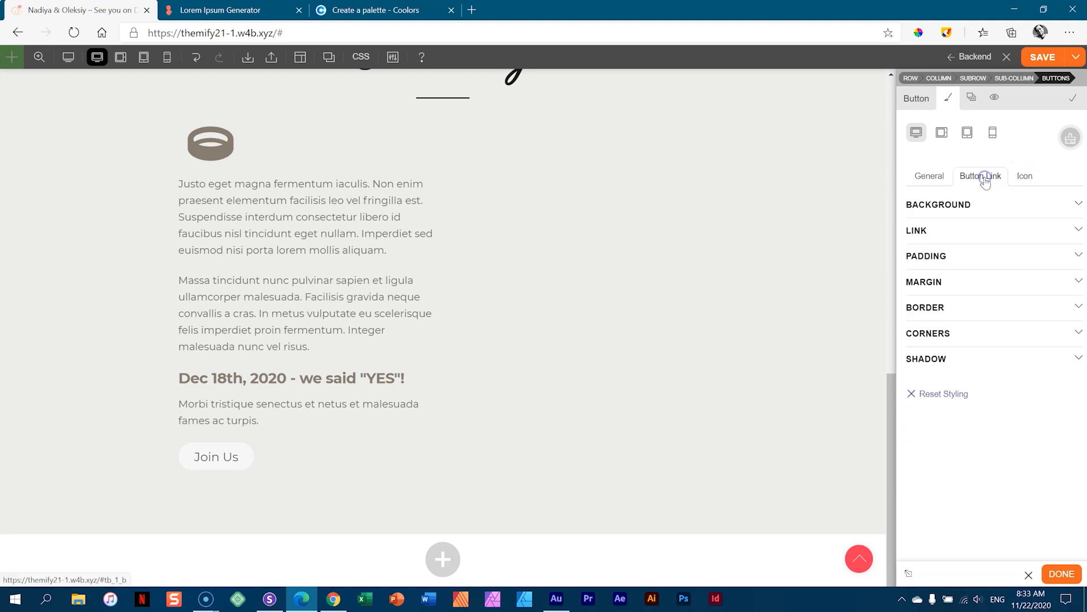
- Set the Button Link background to #867d71 and the link text colour to #ededeb
left_click(966, 203)
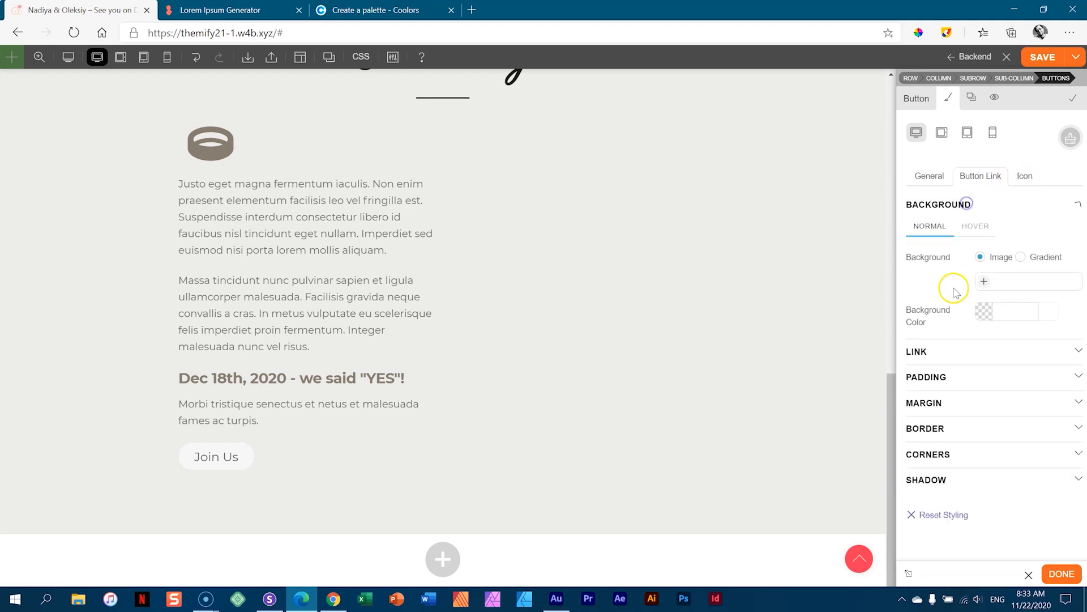
left_click(985, 313)
left_click(943, 336)
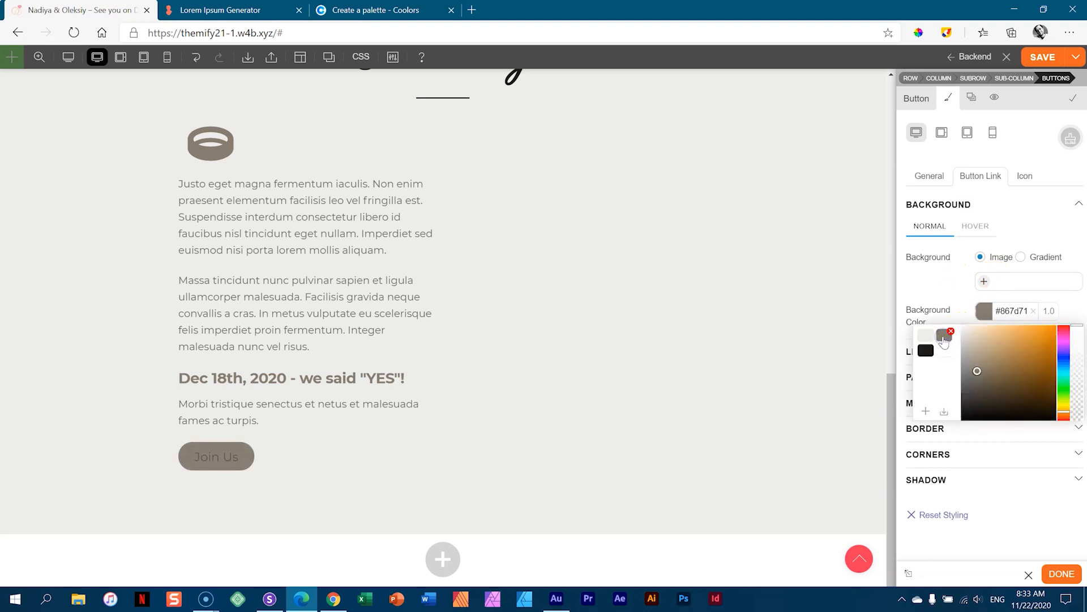
left_click(1070, 306)
left_click(949, 351)
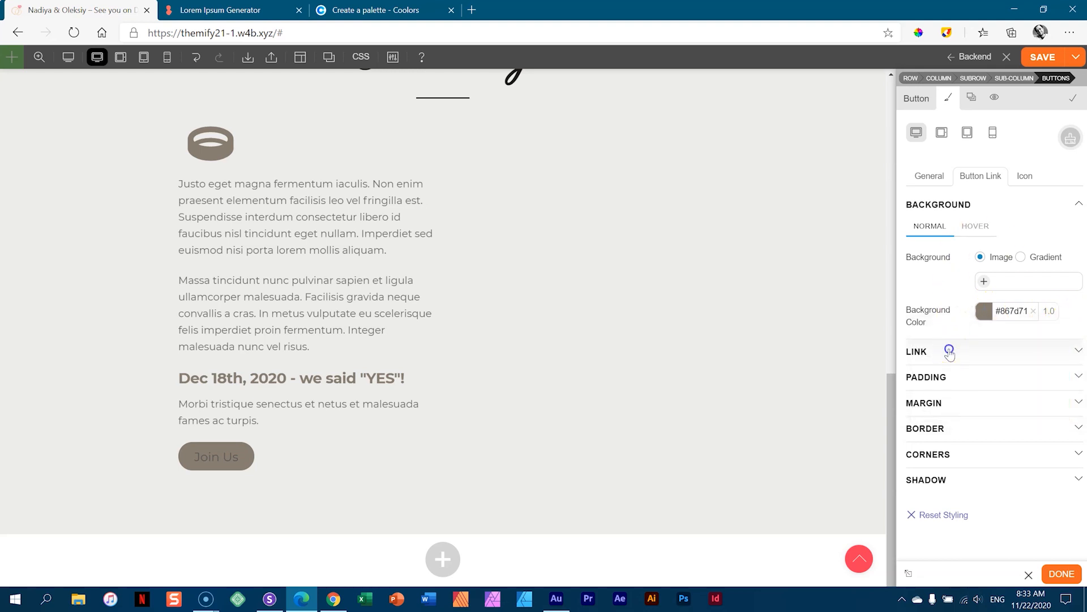
left_click(997, 406)
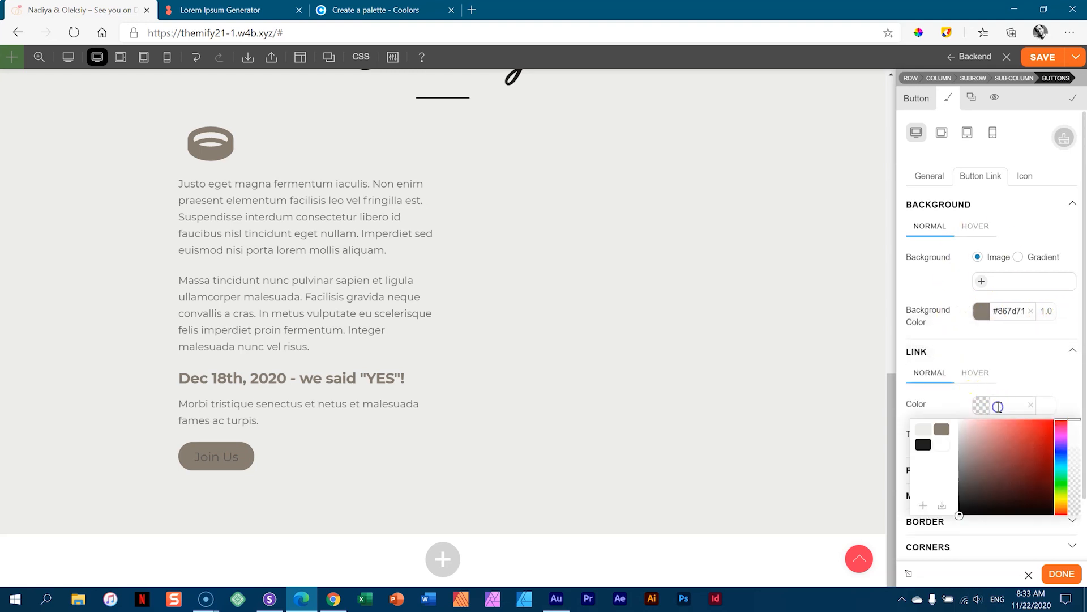
left_click(924, 431)
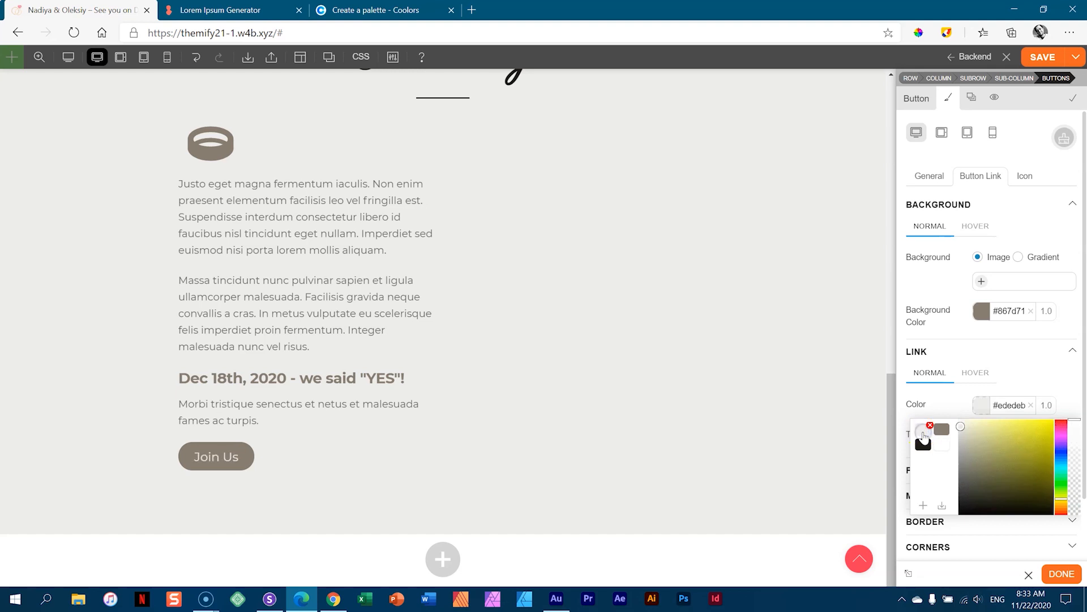
left_click(1031, 356)
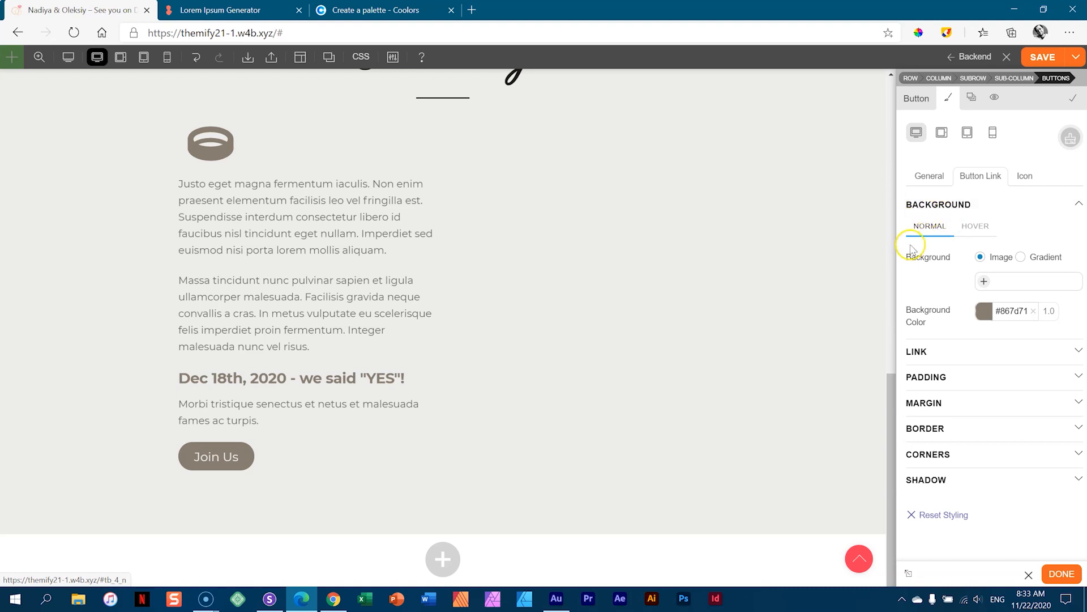
- Give the Join Us button a taupe #857c70 hover background at 0.7 opacity and save the page
left_click(967, 227)
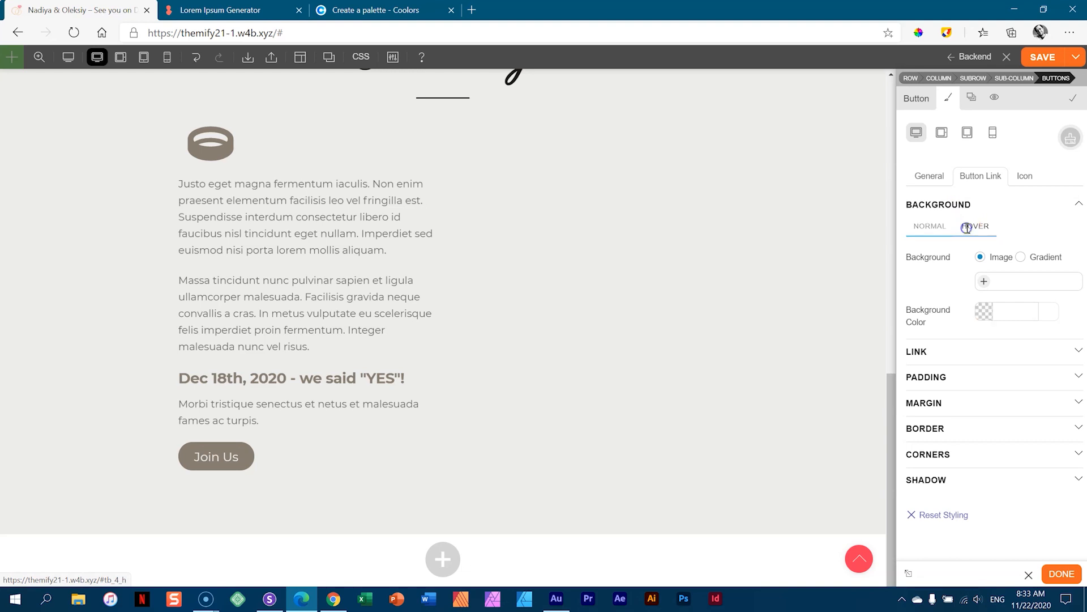
left_click(991, 313)
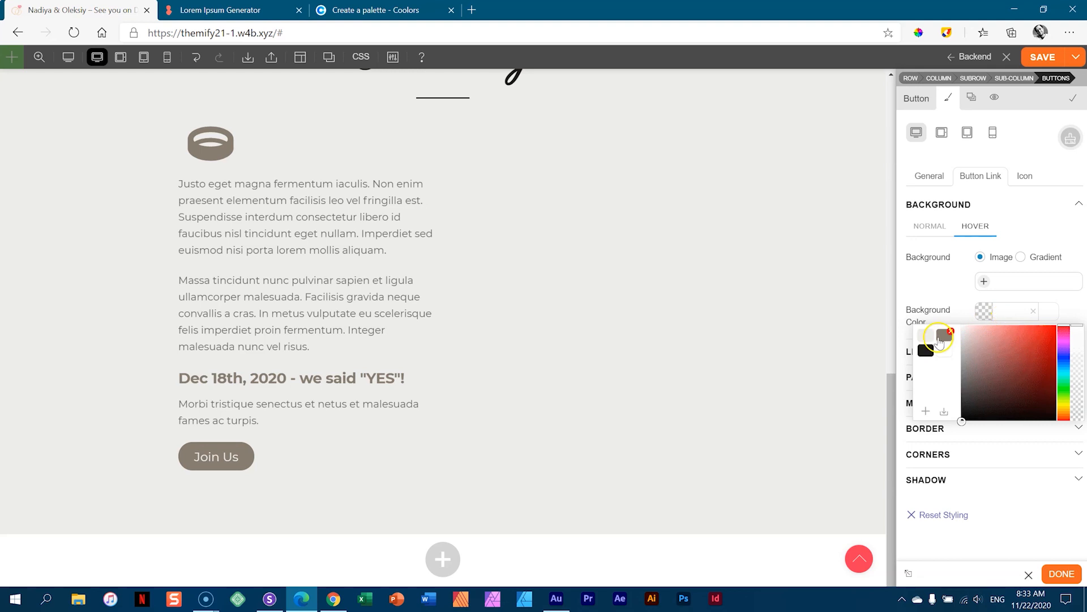
left_click(944, 336)
left_click_drag(1076, 327, 1076, 353)
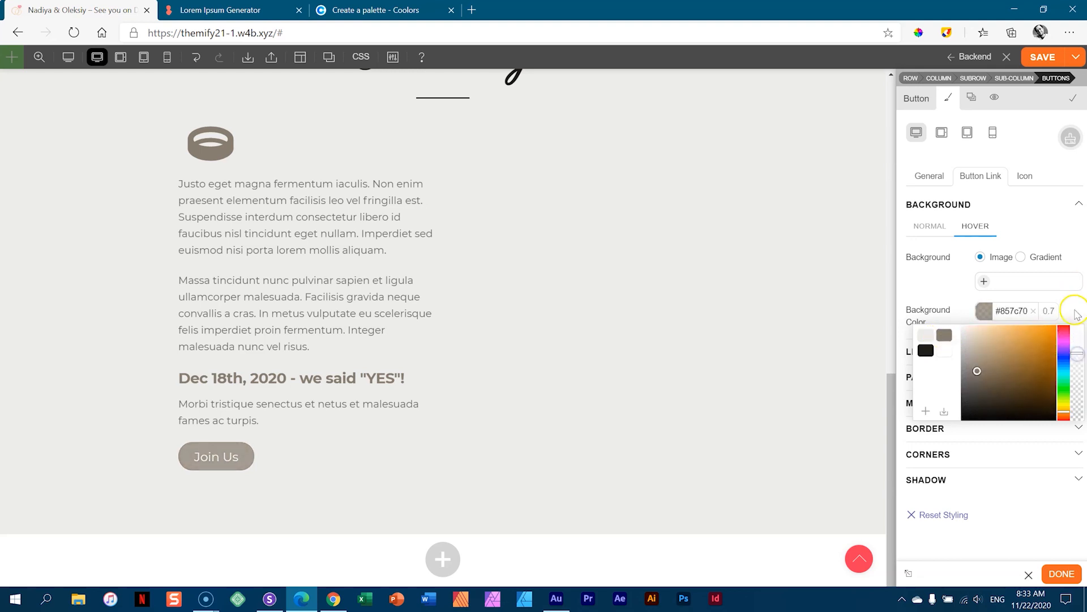
left_click(1074, 311)
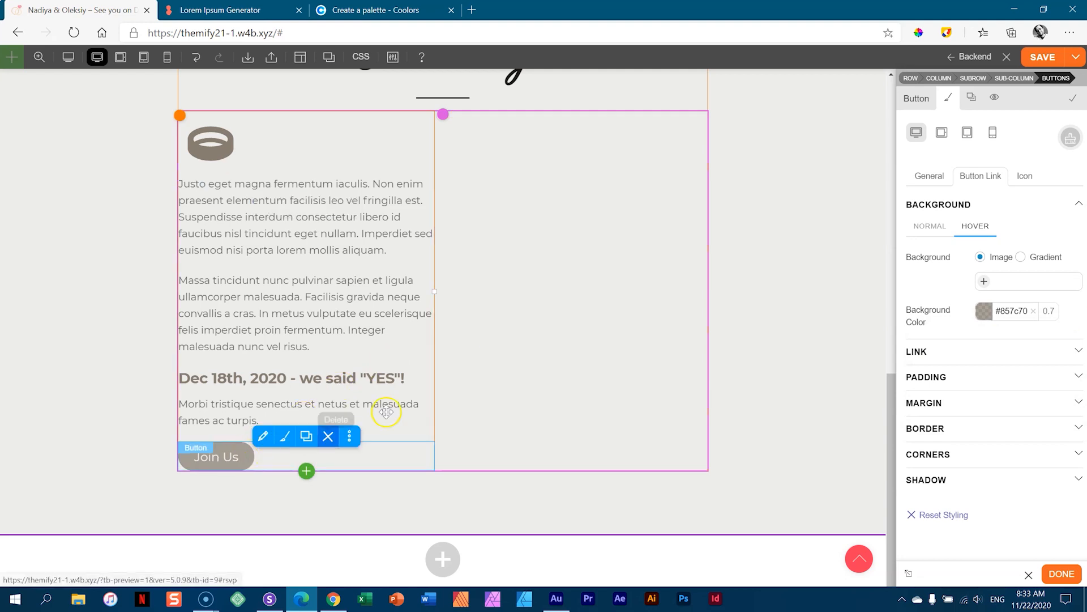
left_click(931, 227)
left_click(1029, 62)
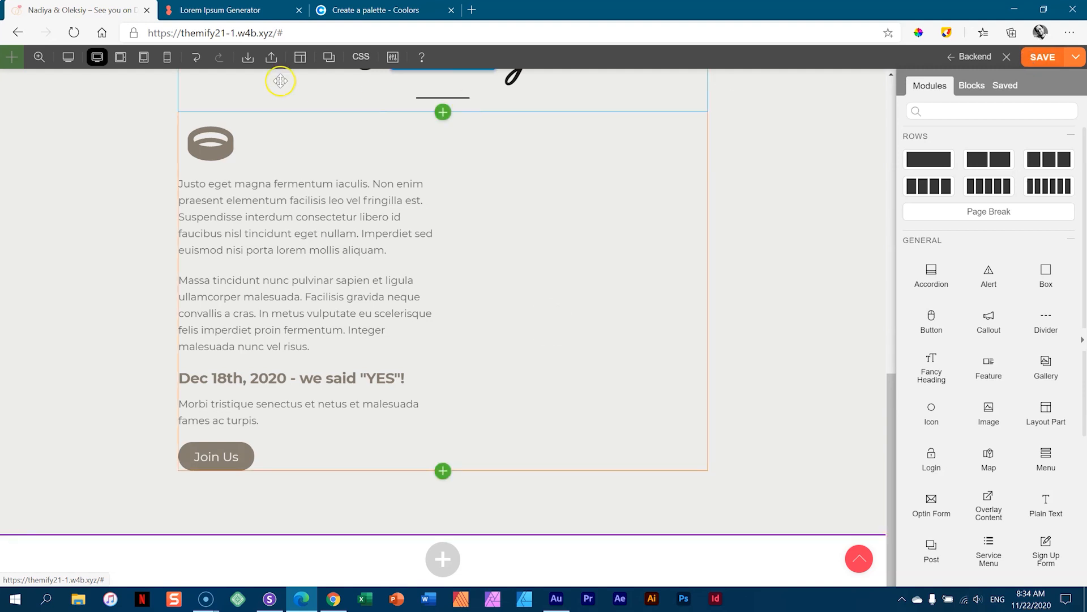
- Widen the Our Story row's left and right padding to 348px, narrowing the text column
left_click(78, 63)
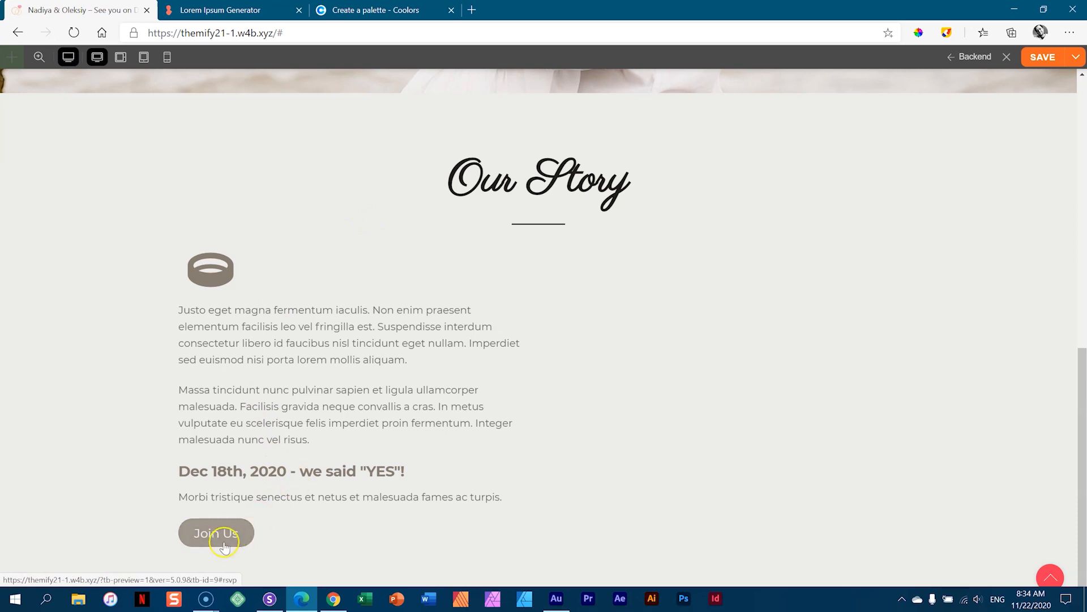
left_click(69, 63)
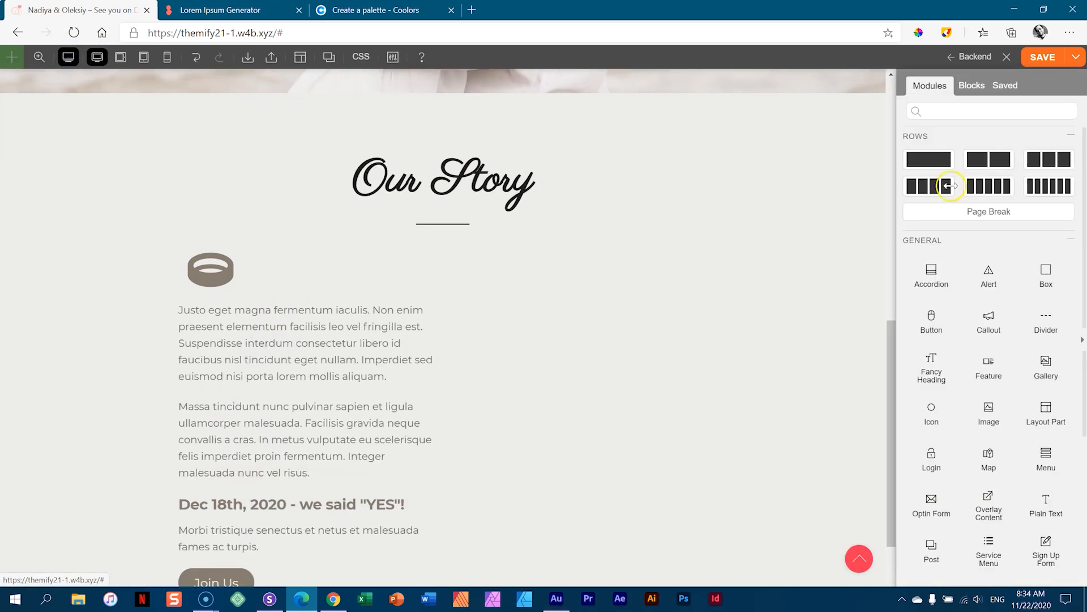
left_click(1081, 341)
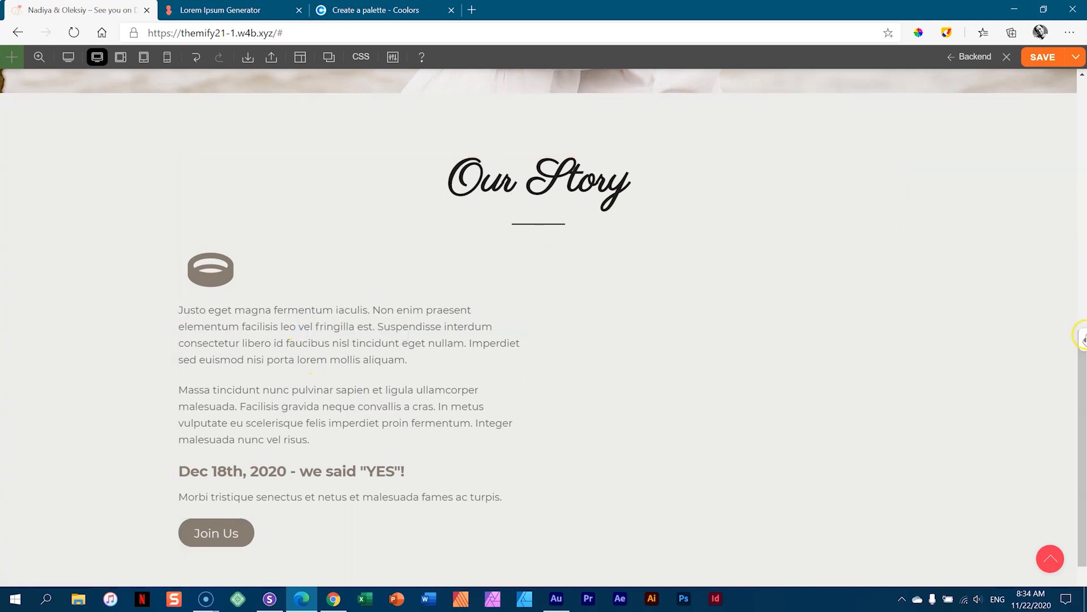
left_click_drag(114, 358, 209, 358)
- Increase the ring icon's bottom margin to add space beneath it
left_click(842, 308)
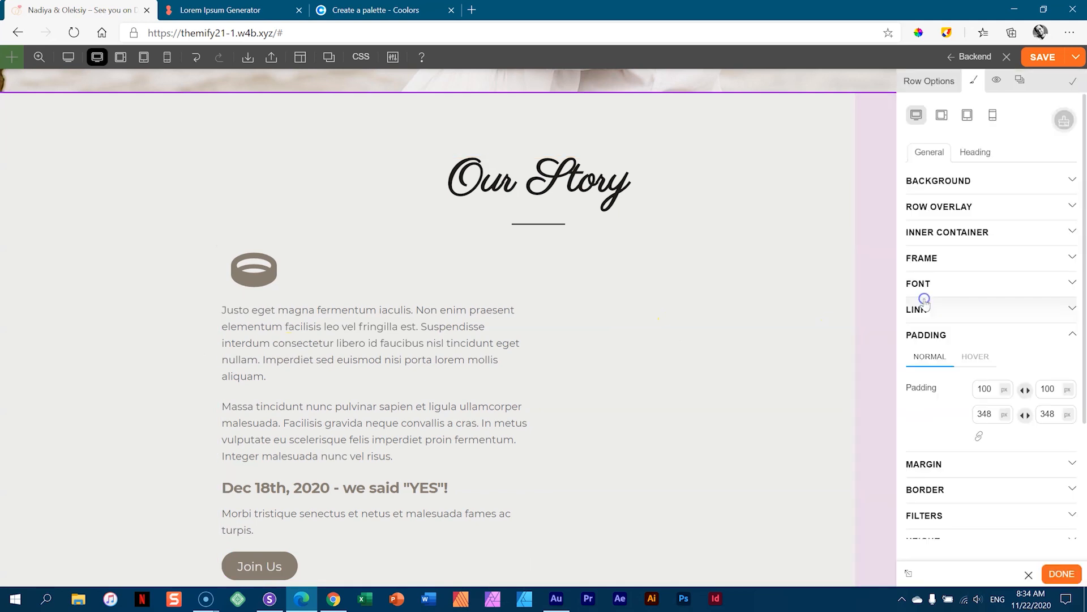
left_click(270, 279)
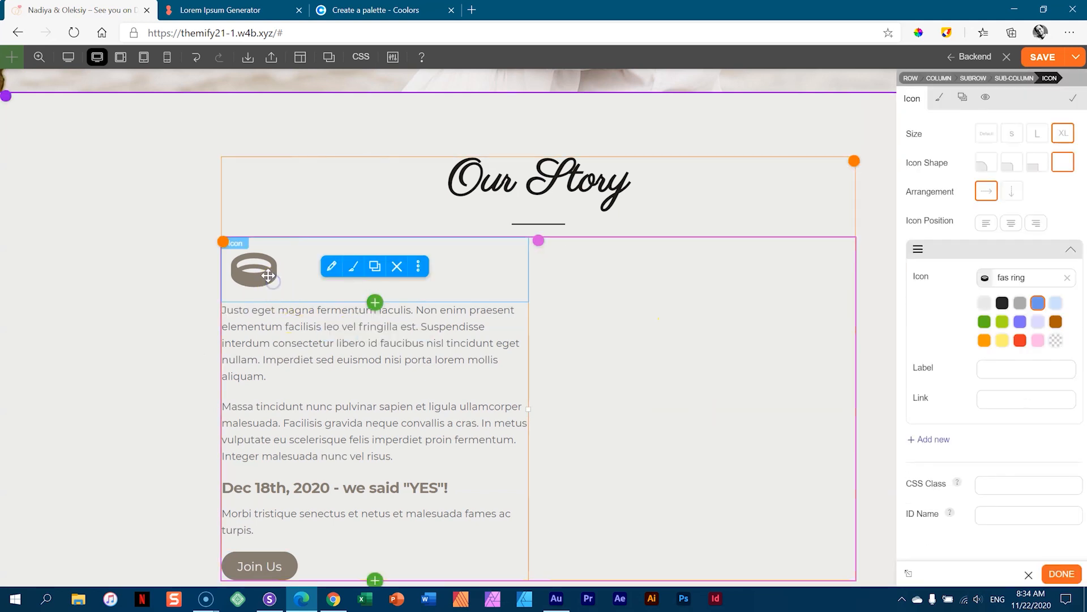
left_click_drag(287, 302, 288, 327)
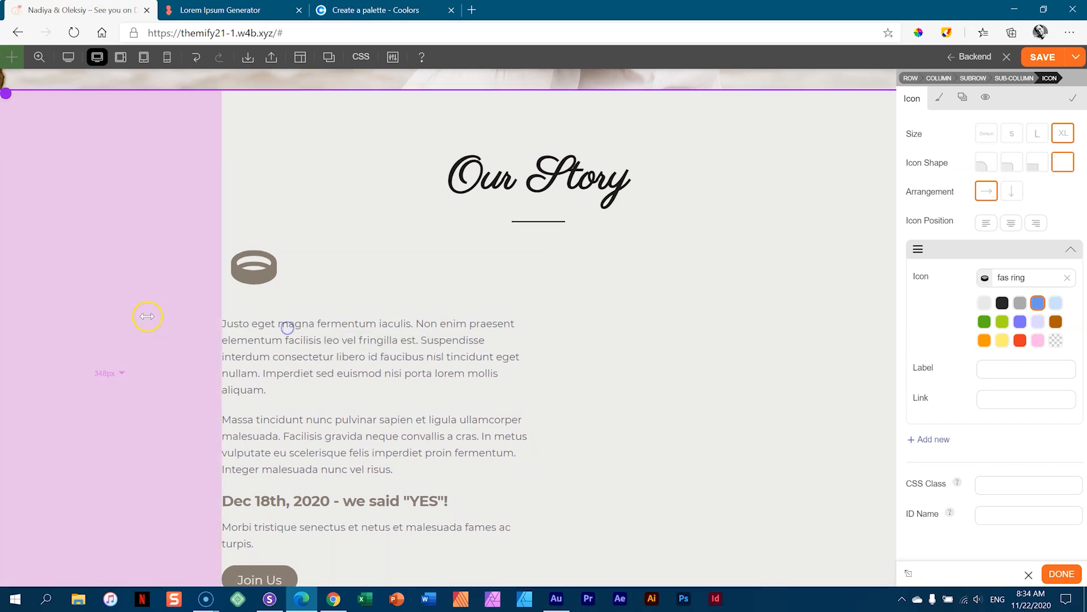
- Add top margin to the Join Us button for a 44px gap, and above the paragraph text
scroll(147, 317, "down", 2)
left_click(276, 460)
left_click_drag(305, 448, 303, 470)
left_click_drag(253, 186, 246, 204)
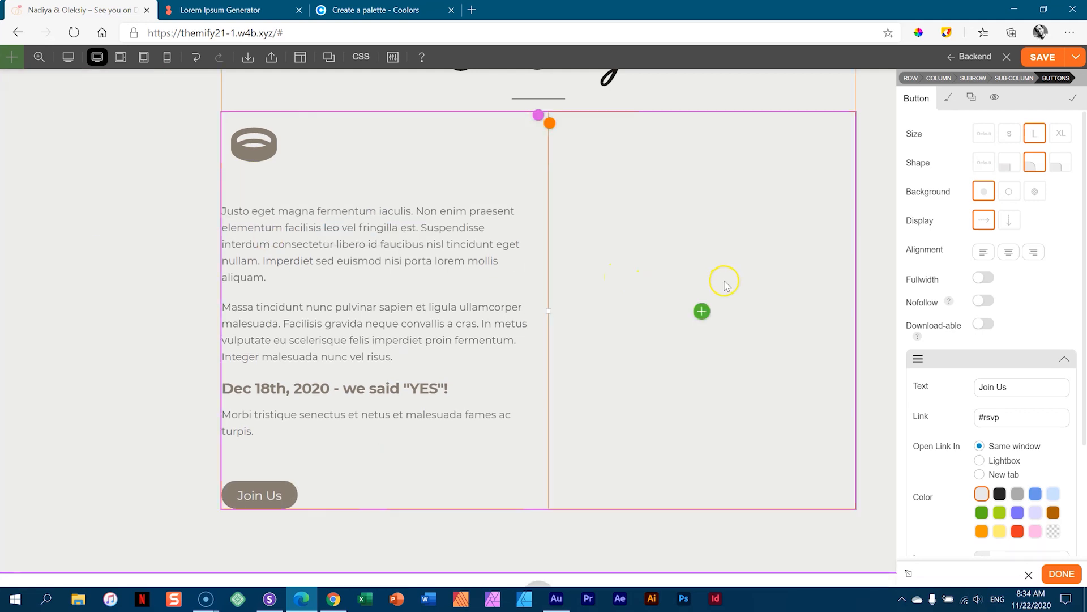
- Add an Image module to the right column showing the couple photo 02-_-Our-Story-1.jpg
left_click(702, 311)
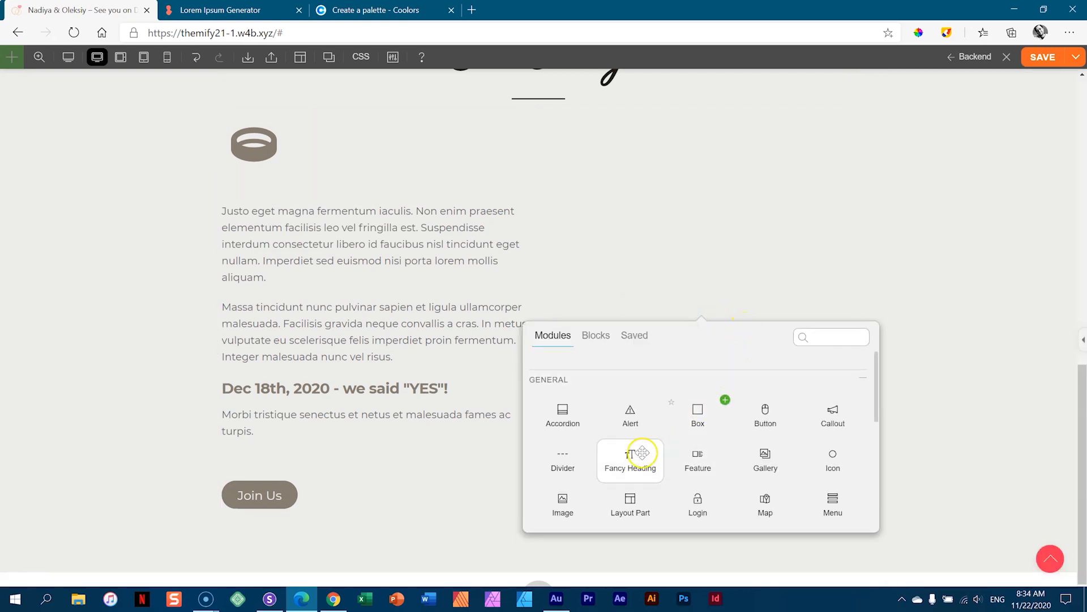
left_click(591, 490)
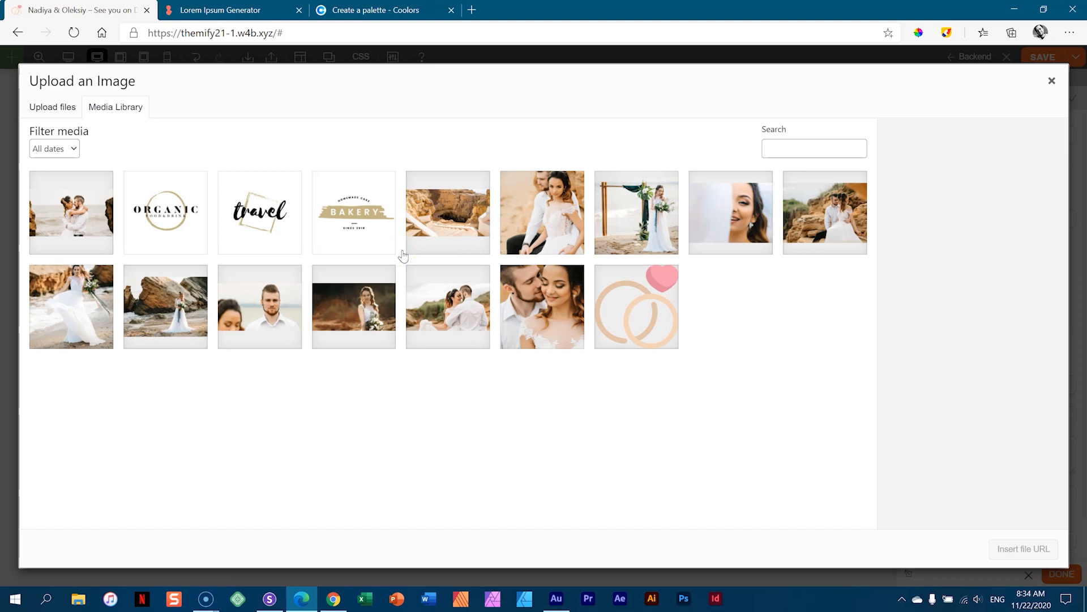
left_click(523, 304)
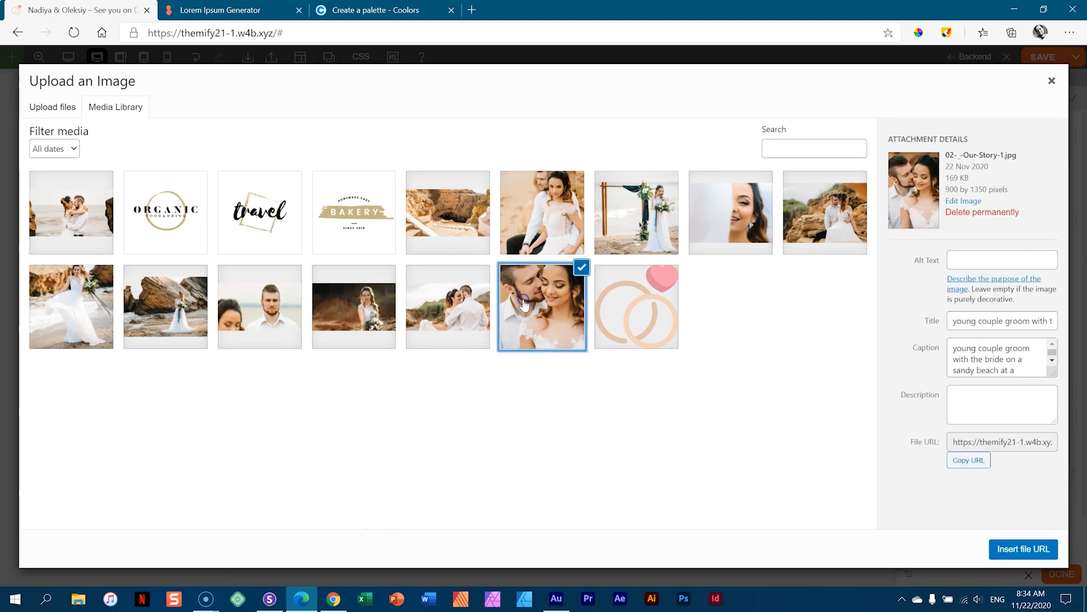
left_click(1025, 548)
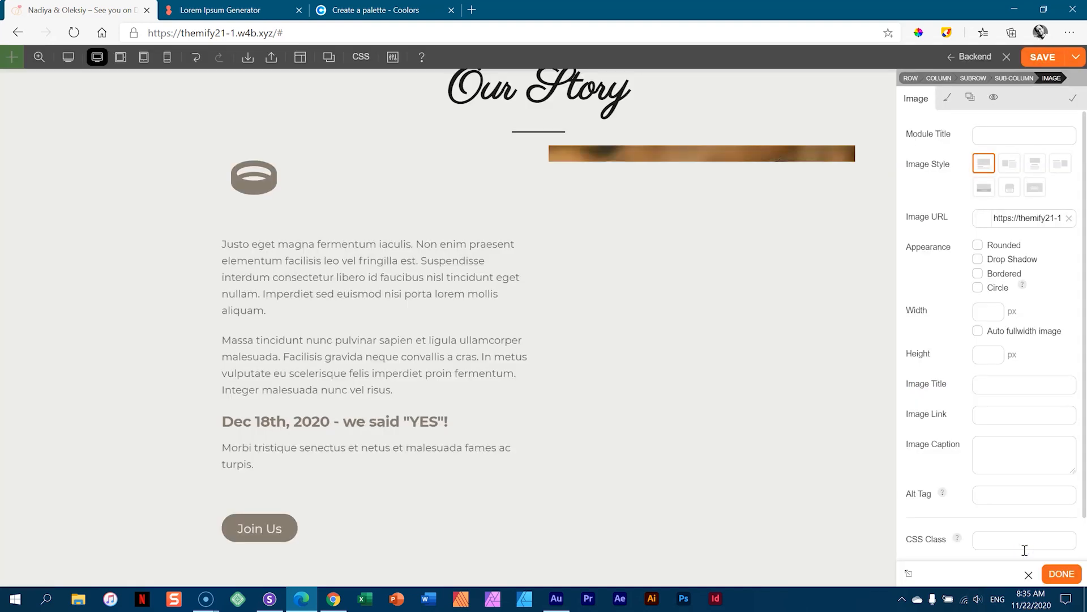
scroll(745, 317, "down", 3)
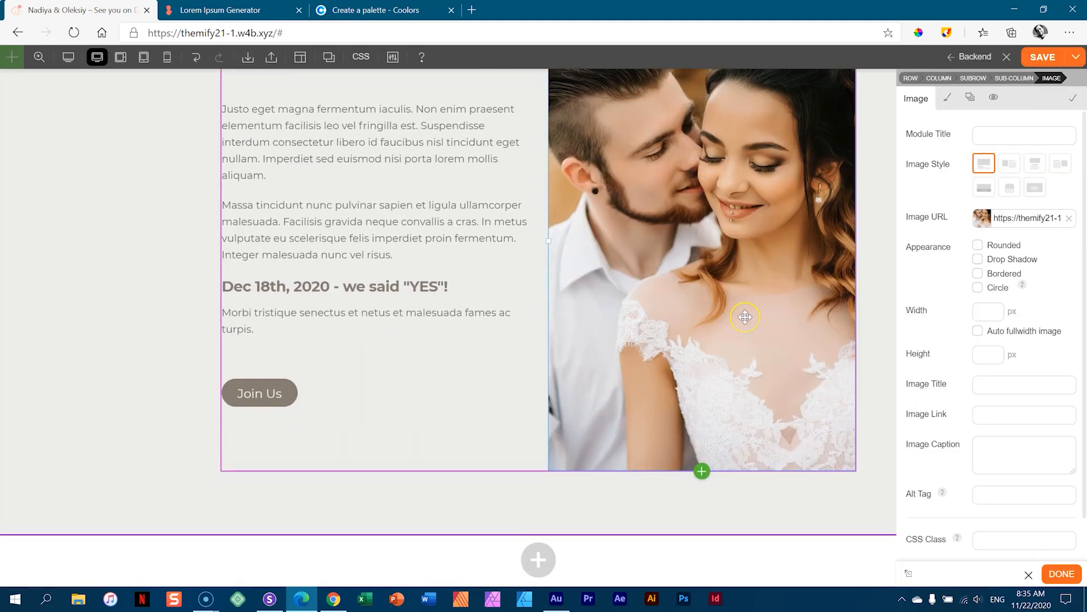
scroll(744, 317, "up", 2)
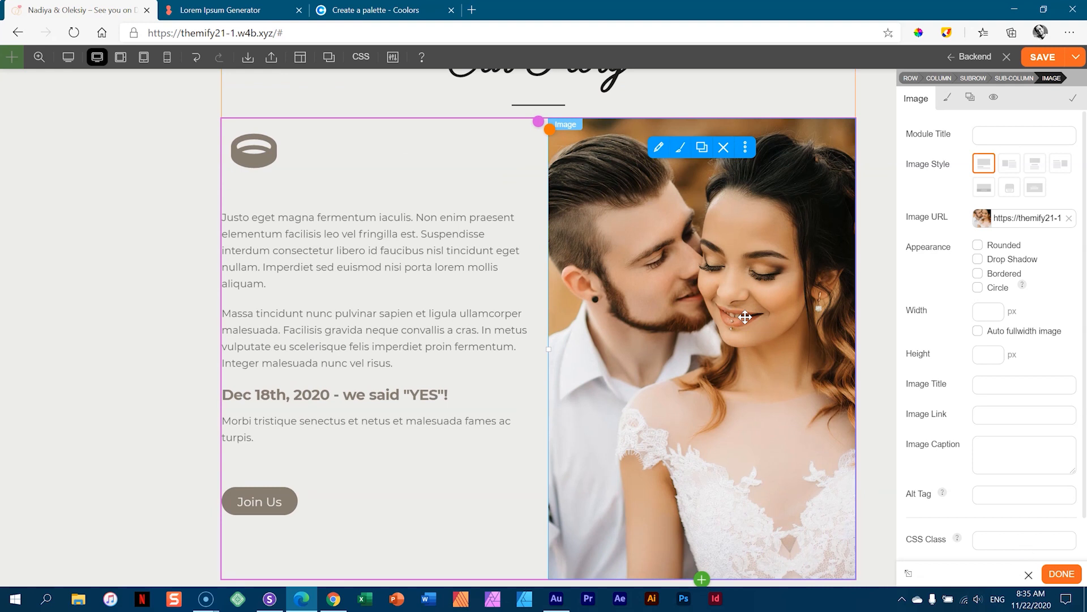
left_click(1062, 573)
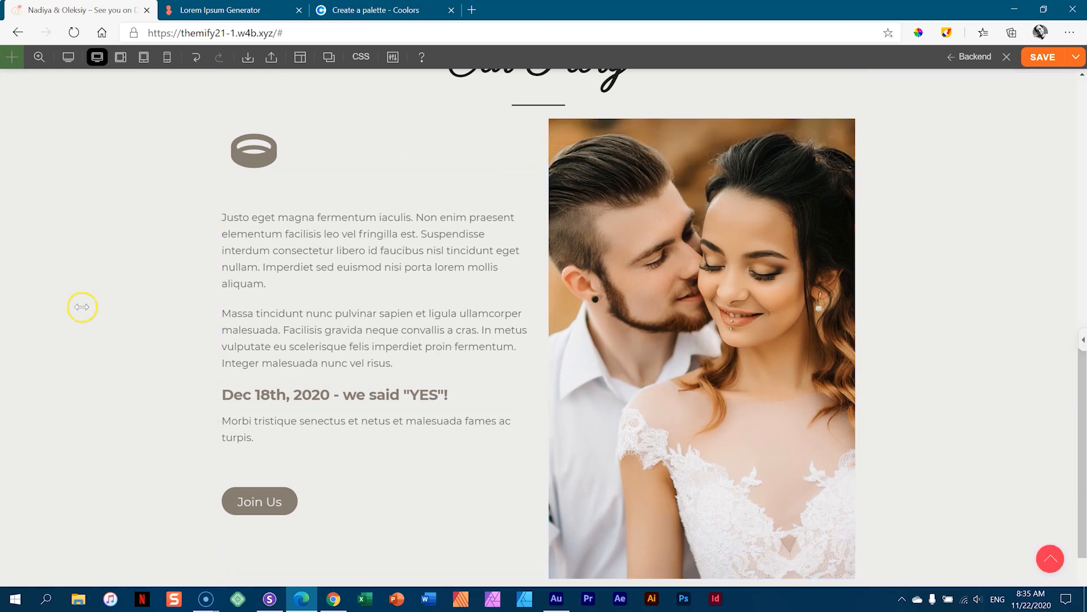
- Increase the spacing between the Our Story heading and the row content
scroll(974, 304, "down", 2)
scroll(974, 303, "up", 4)
scroll(974, 303, "down", 2)
scroll(974, 303, "up", 2)
scroll(975, 303, "down", 1)
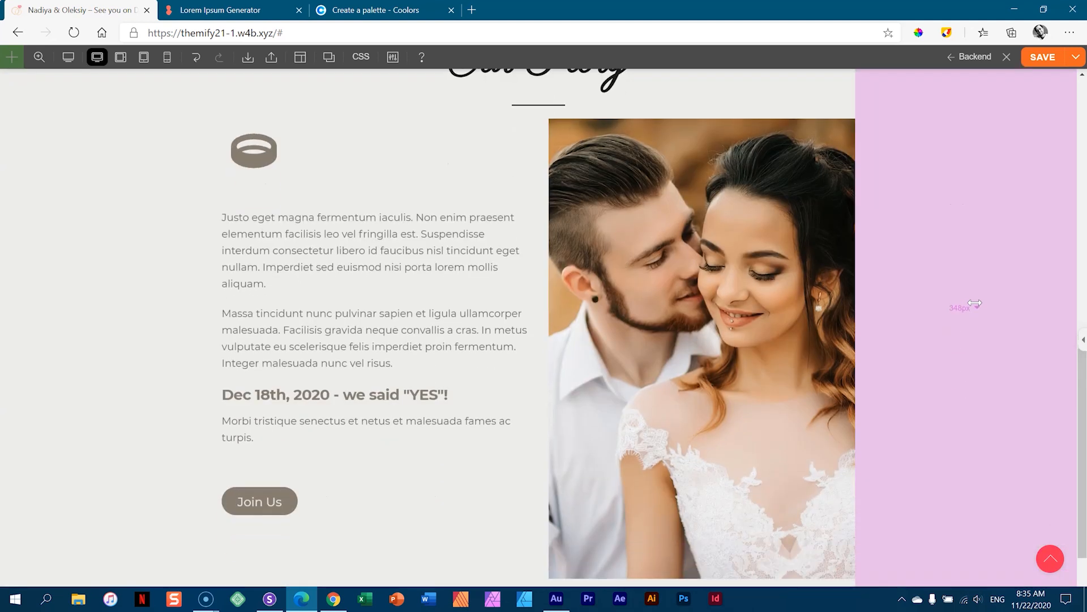
left_click_drag(1082, 375, 1084, 336)
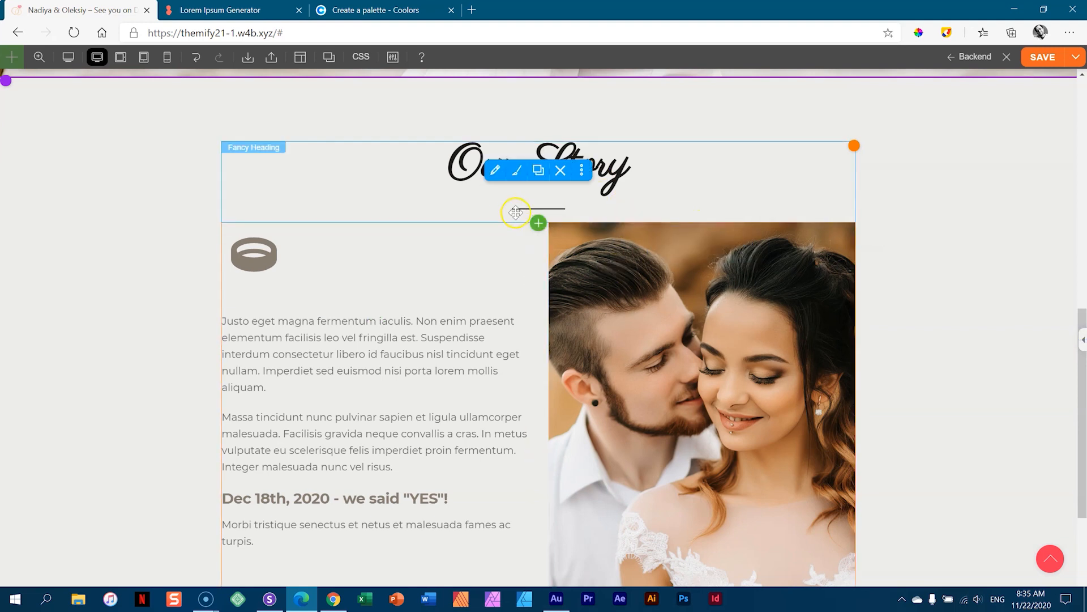
left_click_drag(512, 216, 509, 286)
- Widen the row's right padding to about 381px, pulling the text and photo inward
scroll(1014, 249, "down", 4)
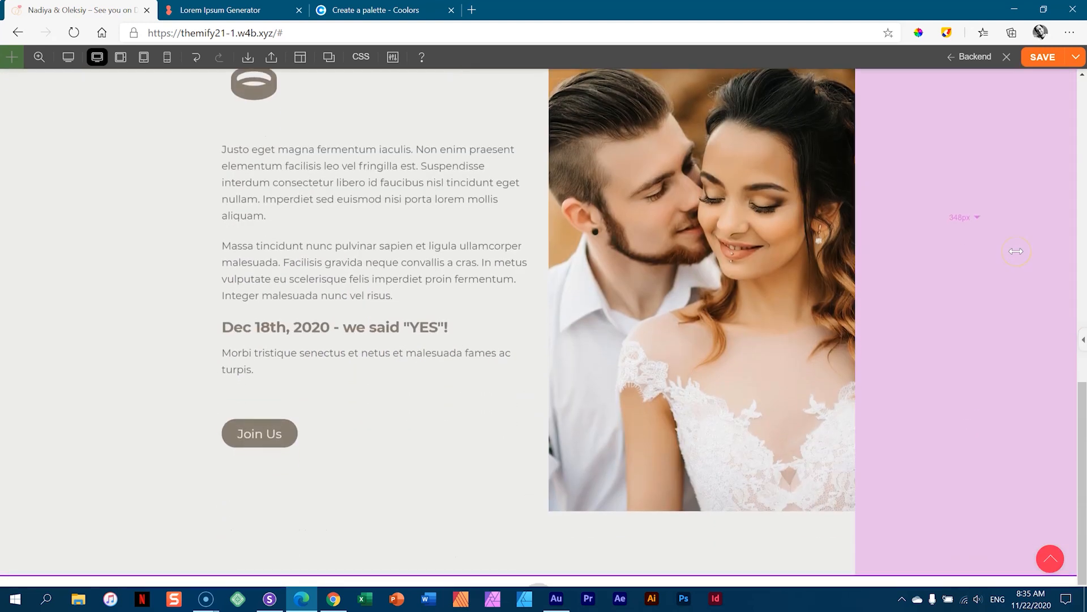
scroll(1016, 250, "up", 2)
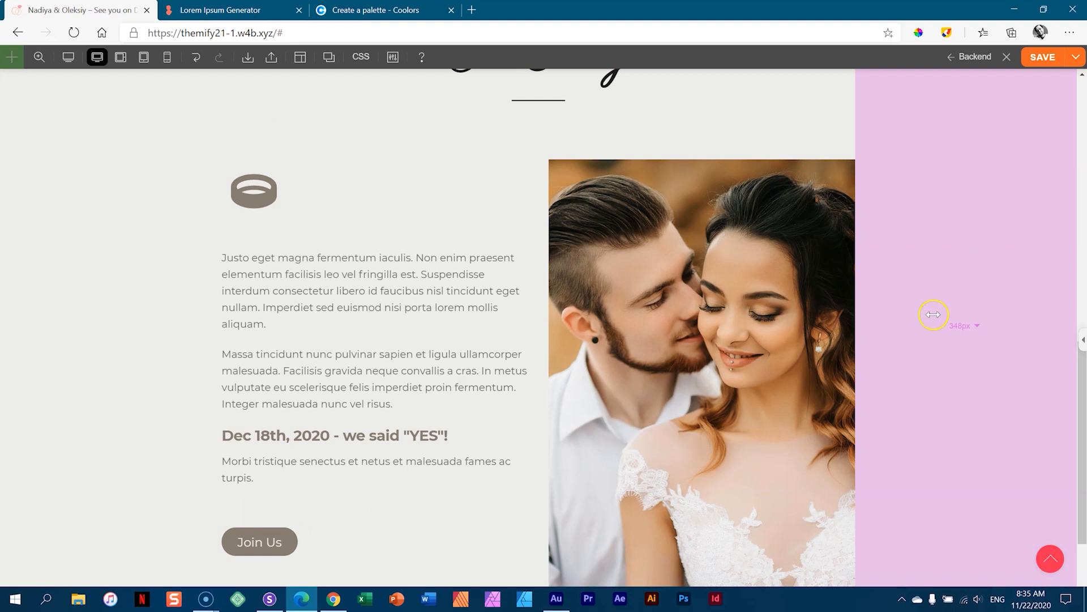
mouse_move(968, 289)
left_mouse_down()
mouse_move(959, 260)
mouse_move(808, 265)
mouse_move(991, 270)
mouse_move(959, 272)
mouse_move(974, 272)
left_mouse_up()
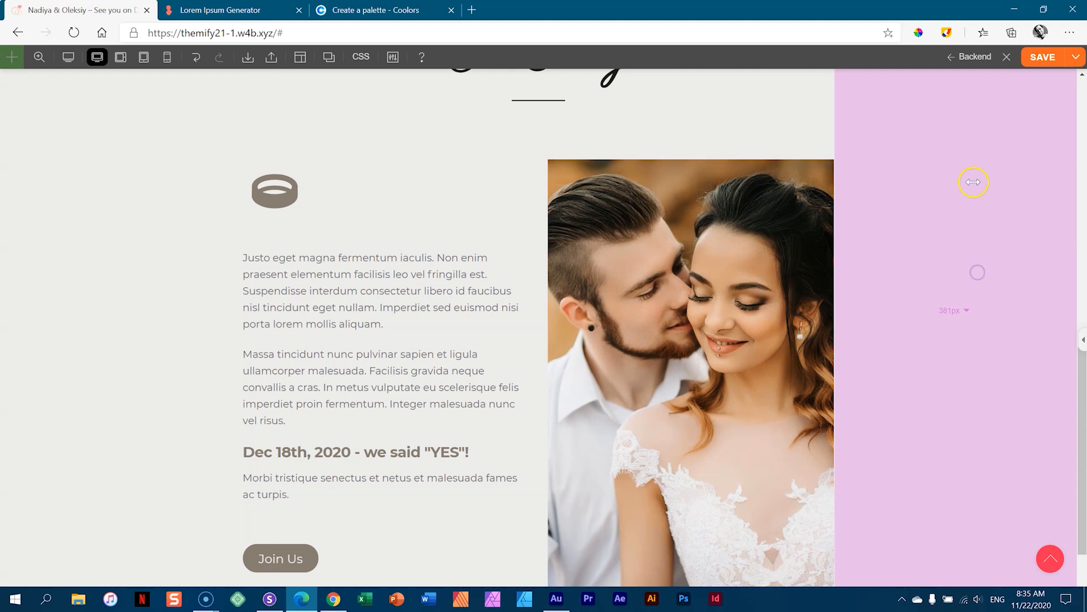
left_click(765, 215)
mouse_move(966, 218)
scroll(965, 219, "down", 2)
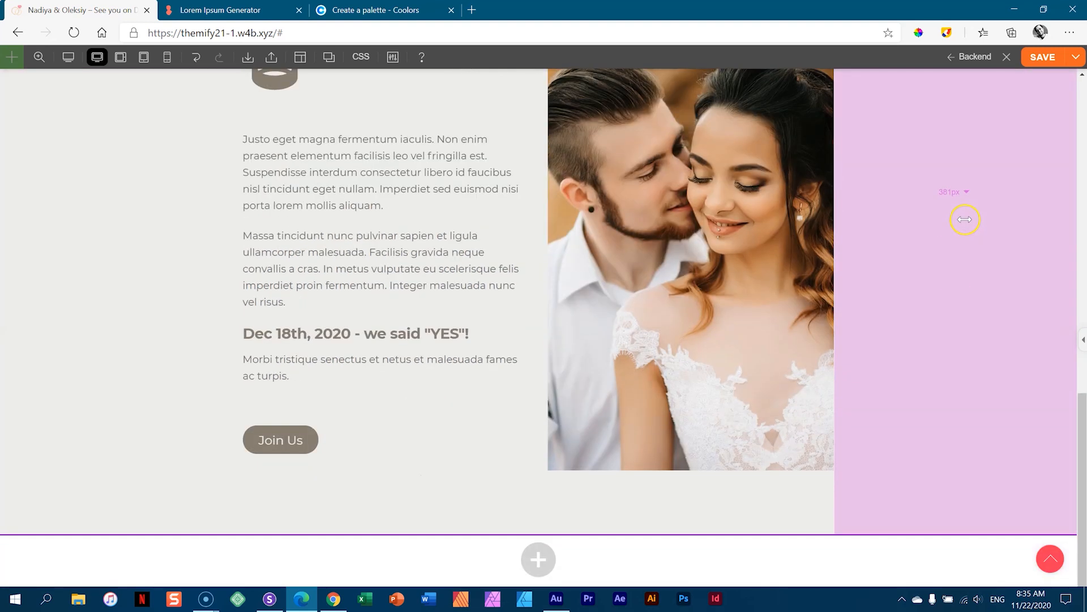
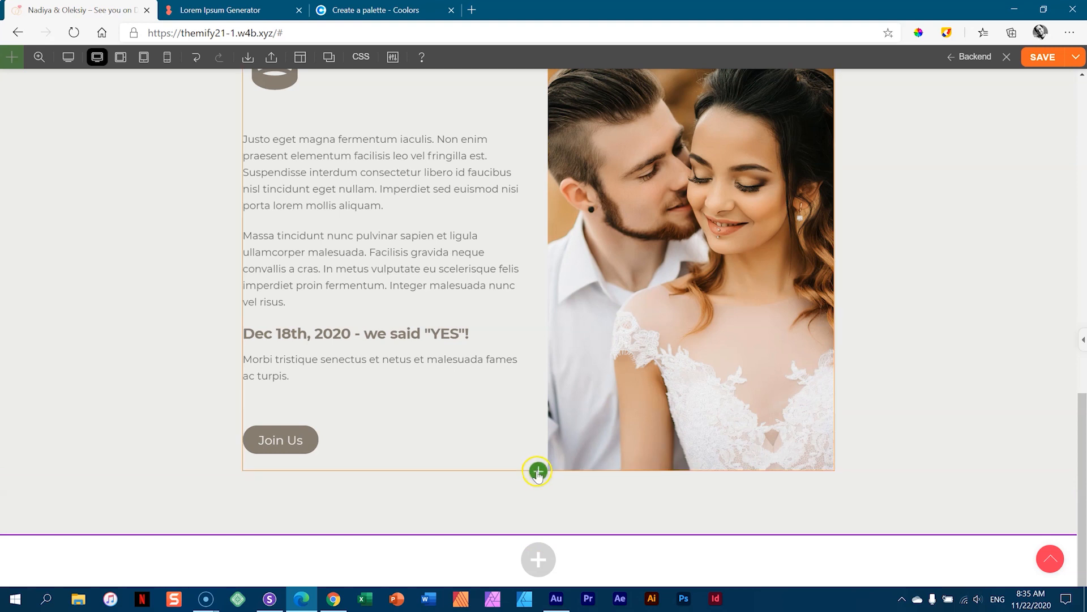
- Add a new row below the bio with an Image module showing the couple's beach photo, then bring up that row's styling
left_click(538, 468)
left_click_drag(500, 311, 406, 307)
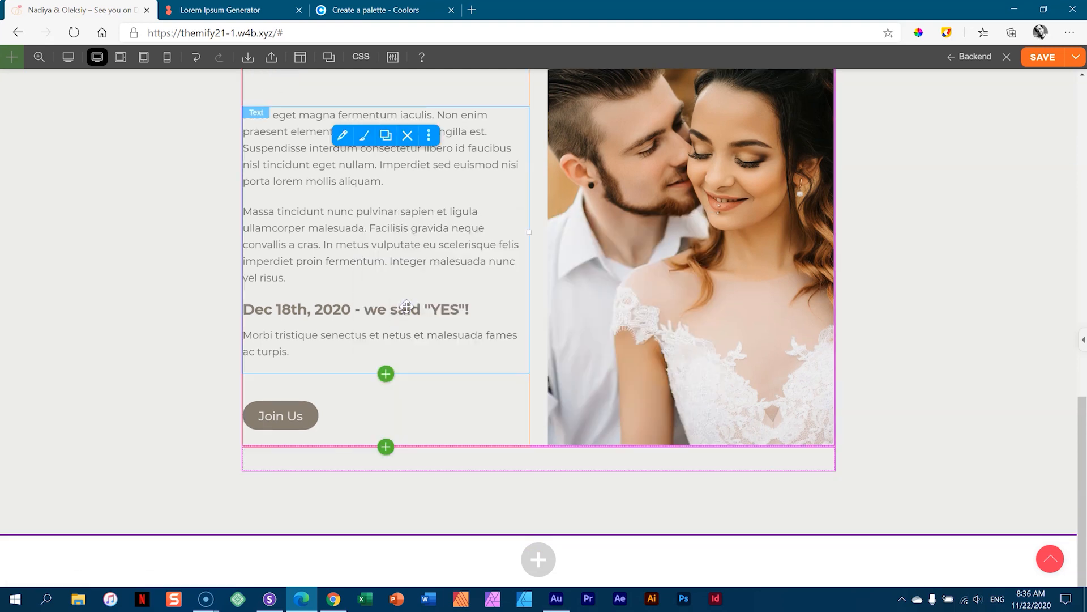
left_click(539, 458)
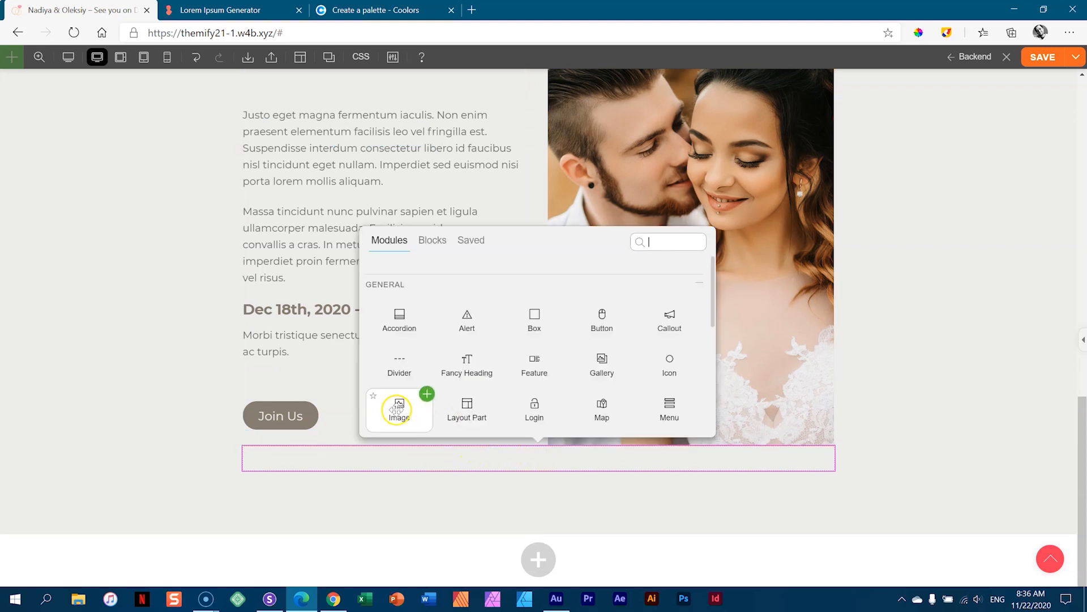
left_click(425, 394)
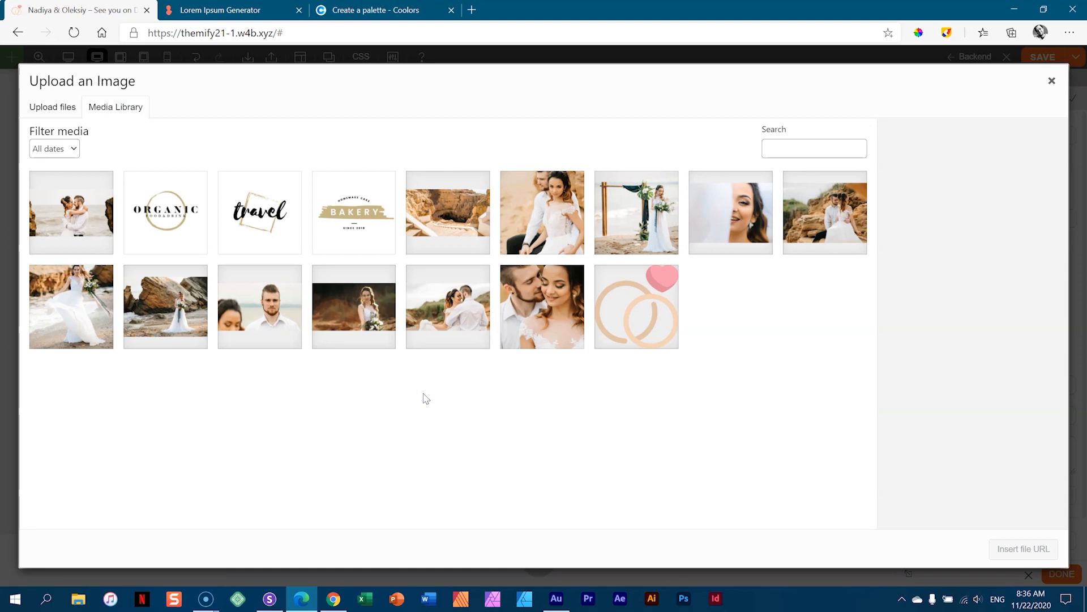
left_click(473, 301)
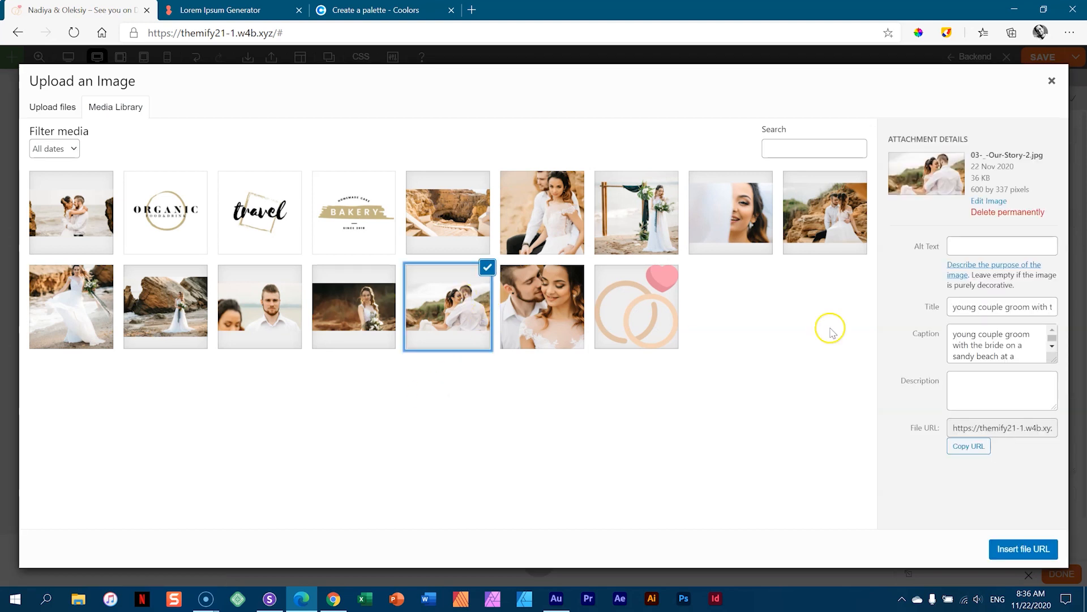
left_click(1024, 548)
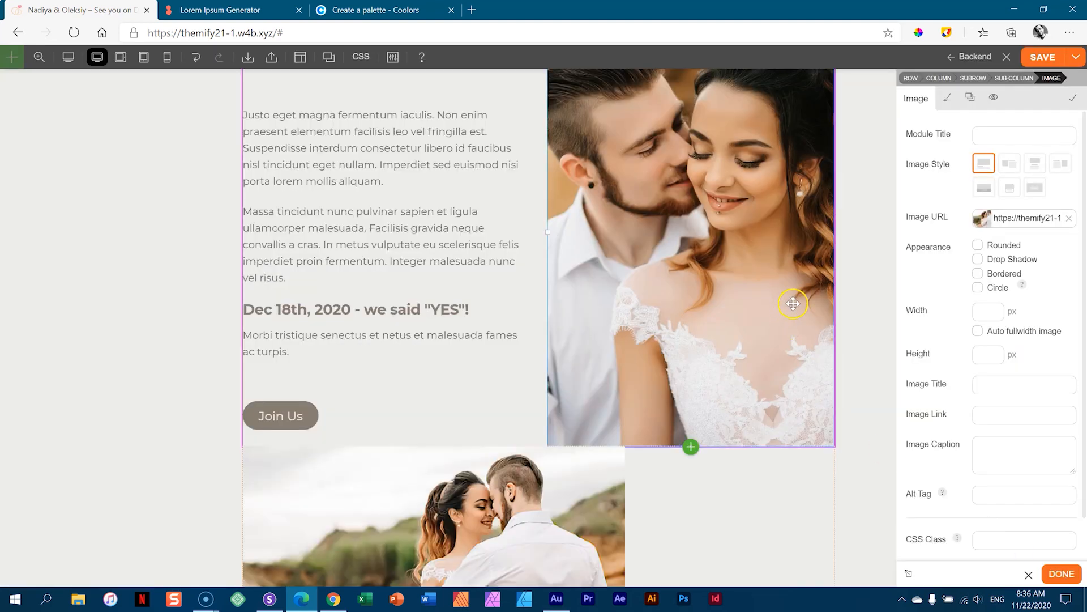
scroll(793, 303, "down", 4)
mouse_move(503, 269)
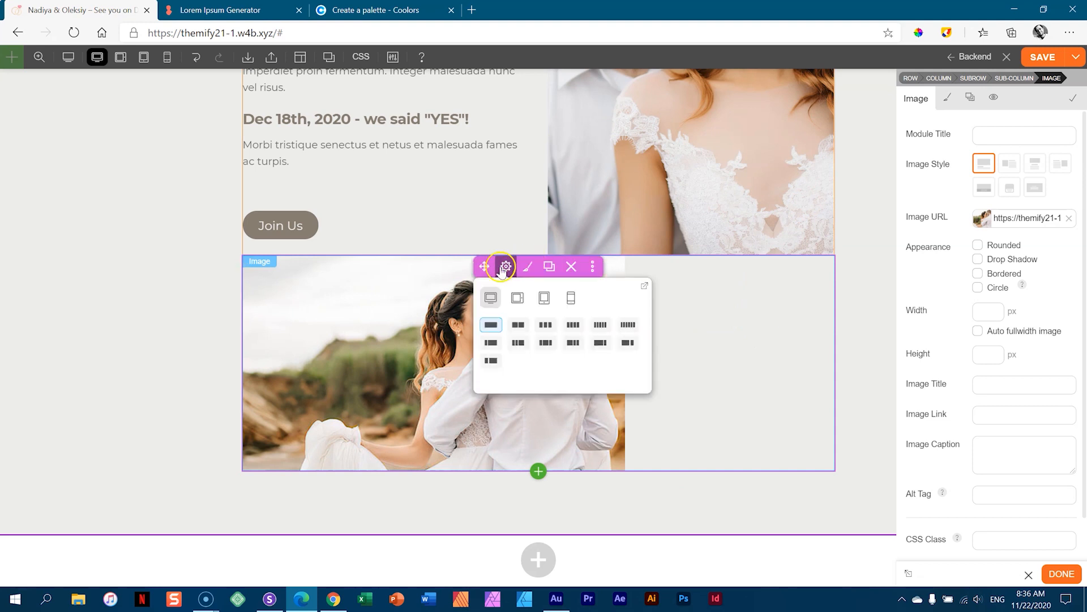
left_click(525, 267)
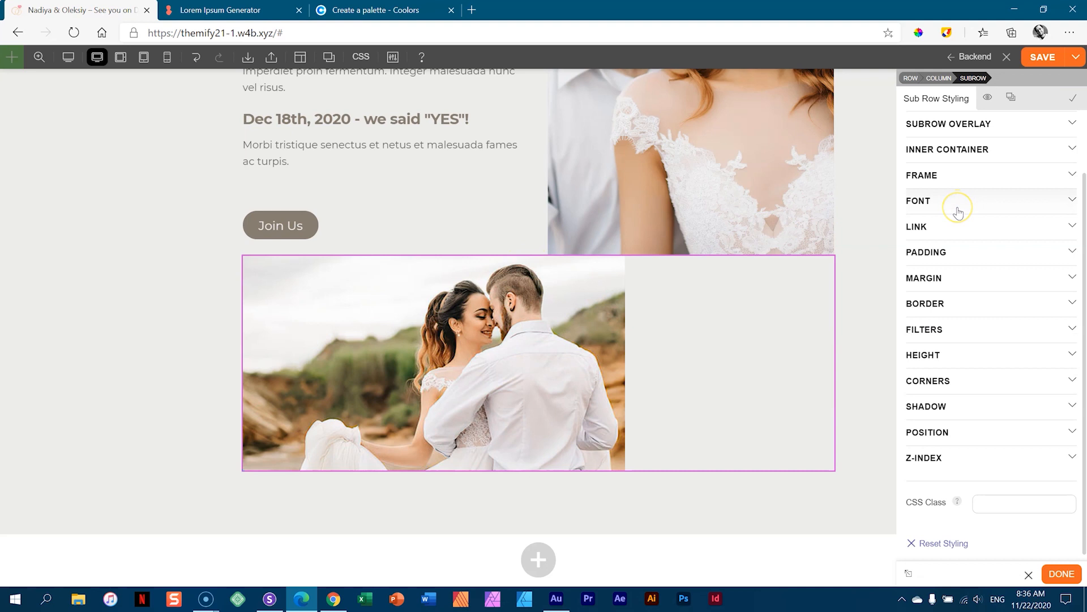
- Set the beach-photo row's position type to Absolute
left_click(928, 433)
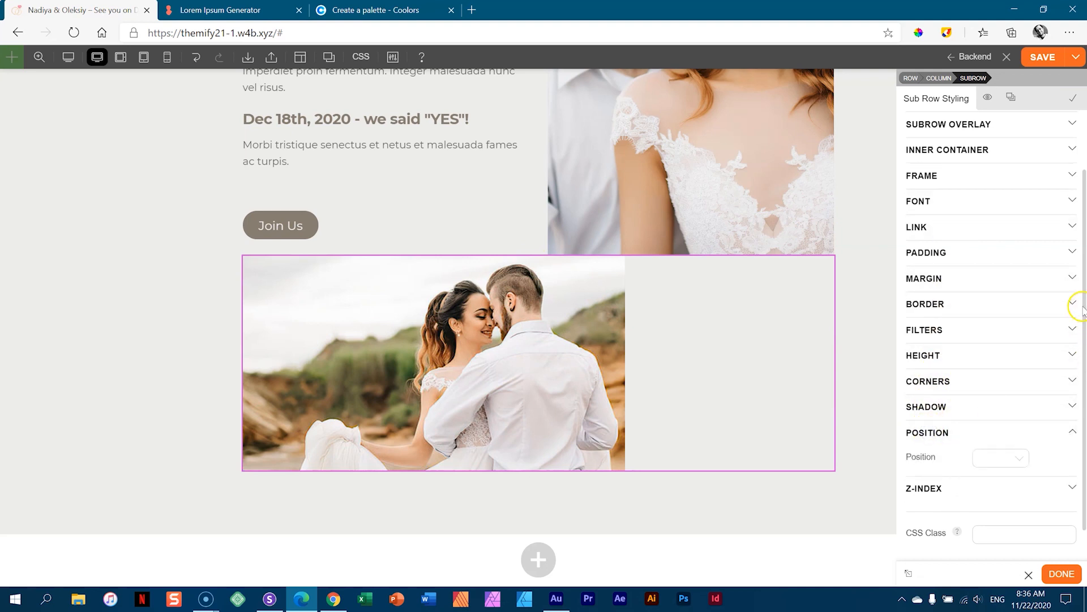
left_click_drag(1083, 305, 1084, 378)
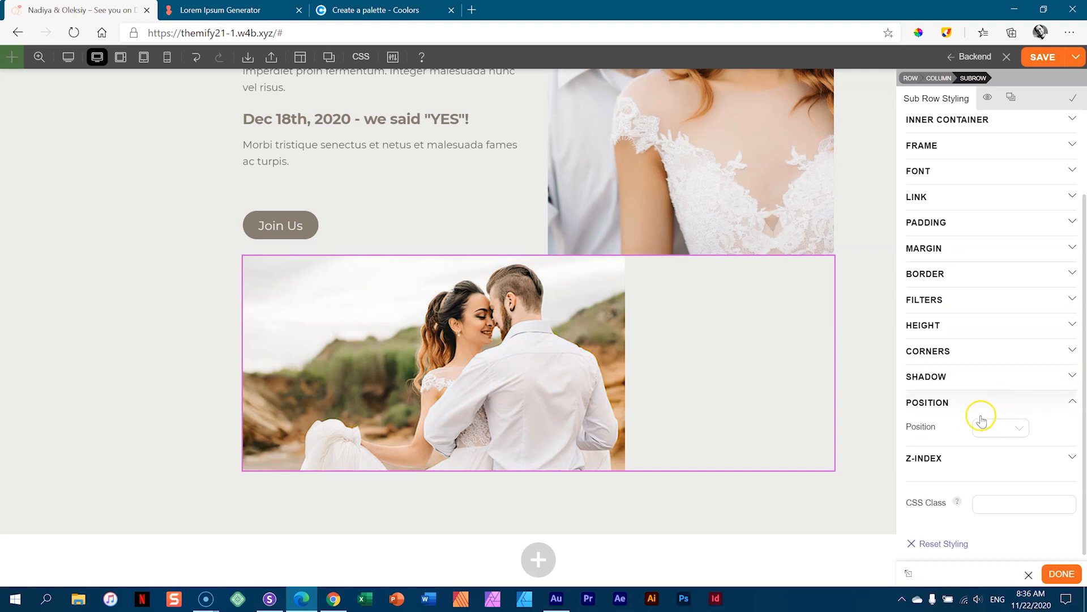
left_click(1018, 429)
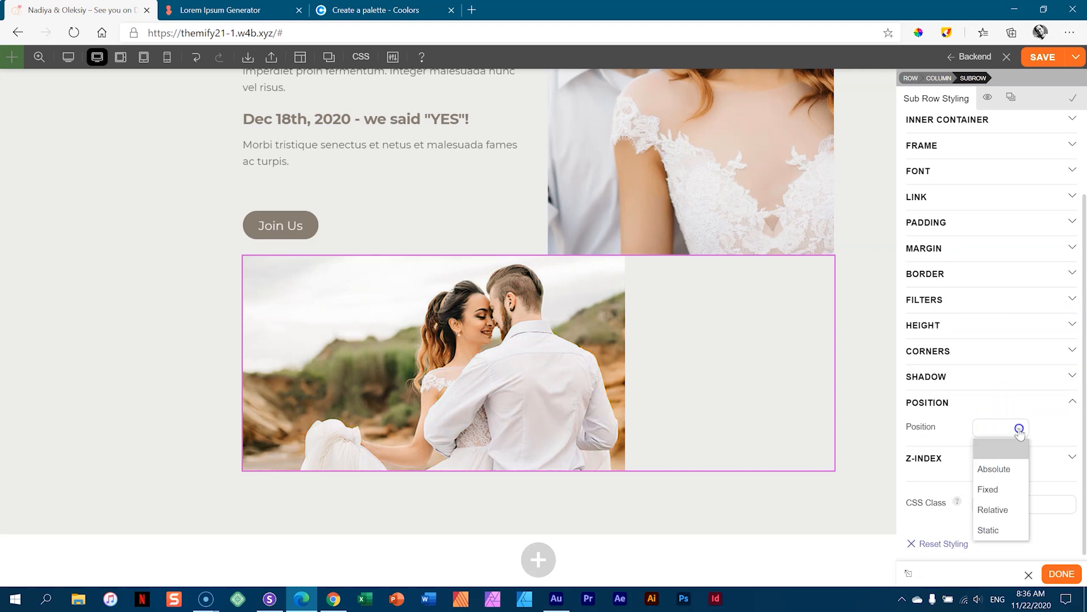
left_click(1014, 467)
scroll(862, 322, "up", 5)
scroll(862, 324, "down", 5)
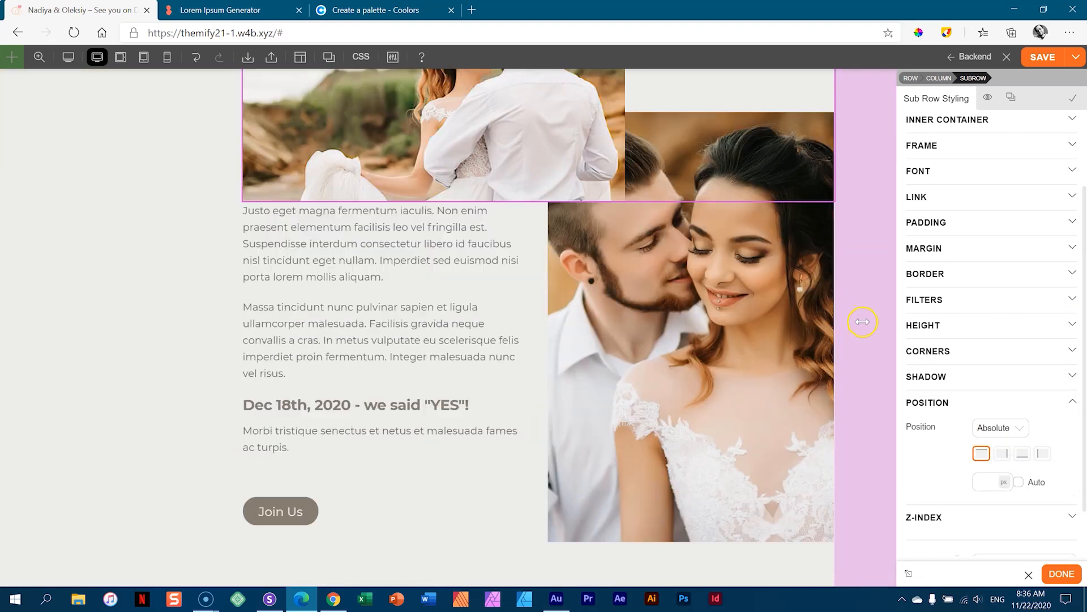
scroll(863, 321, "up", 1)
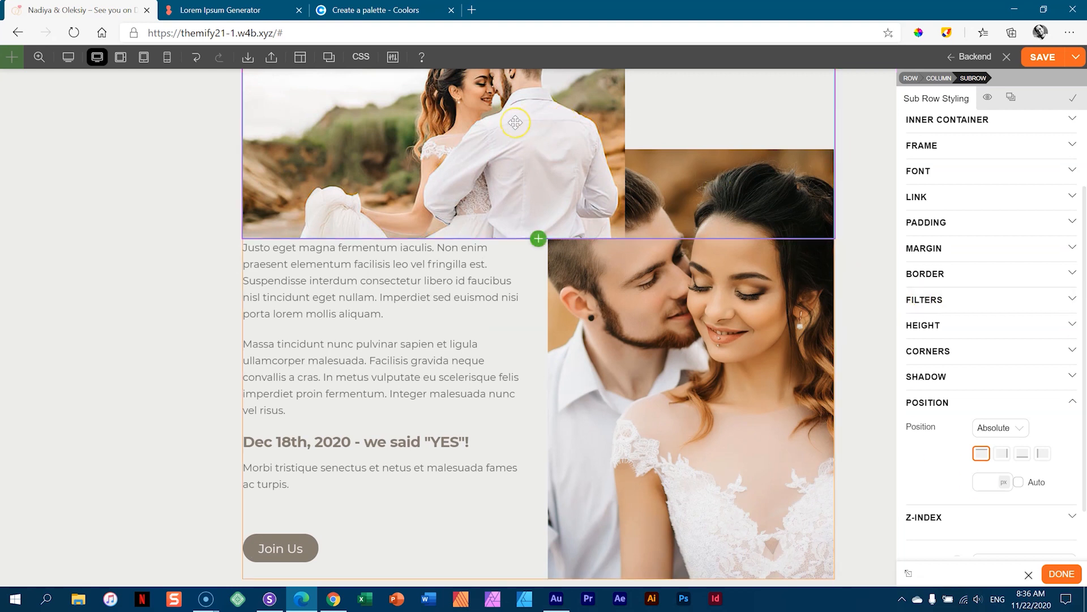
scroll(583, 176, "up", 4)
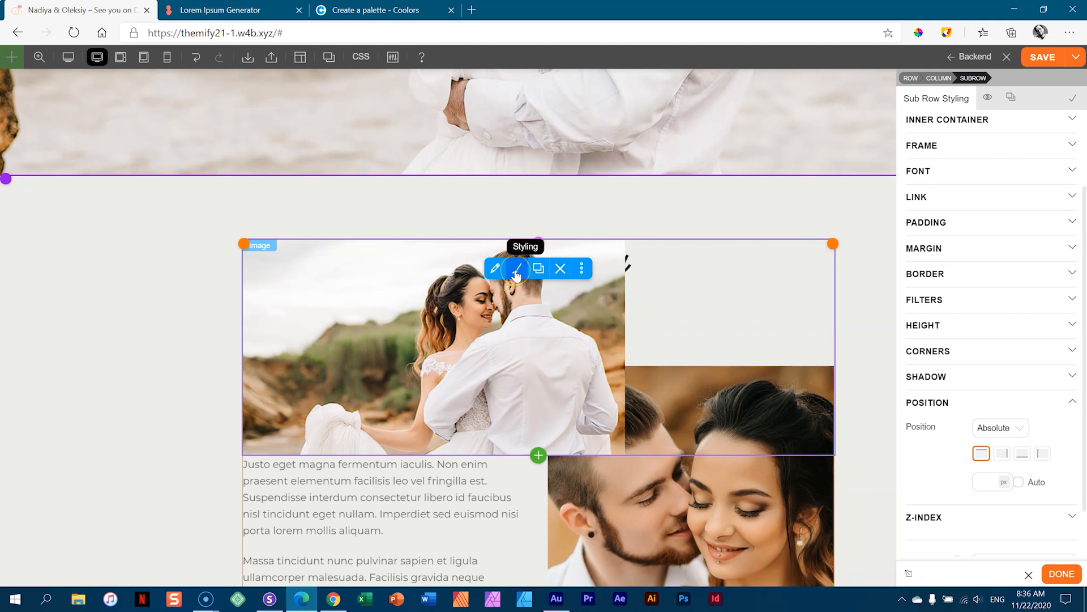
- Change the beach photo's width from 300 to 450 px
left_click(515, 272)
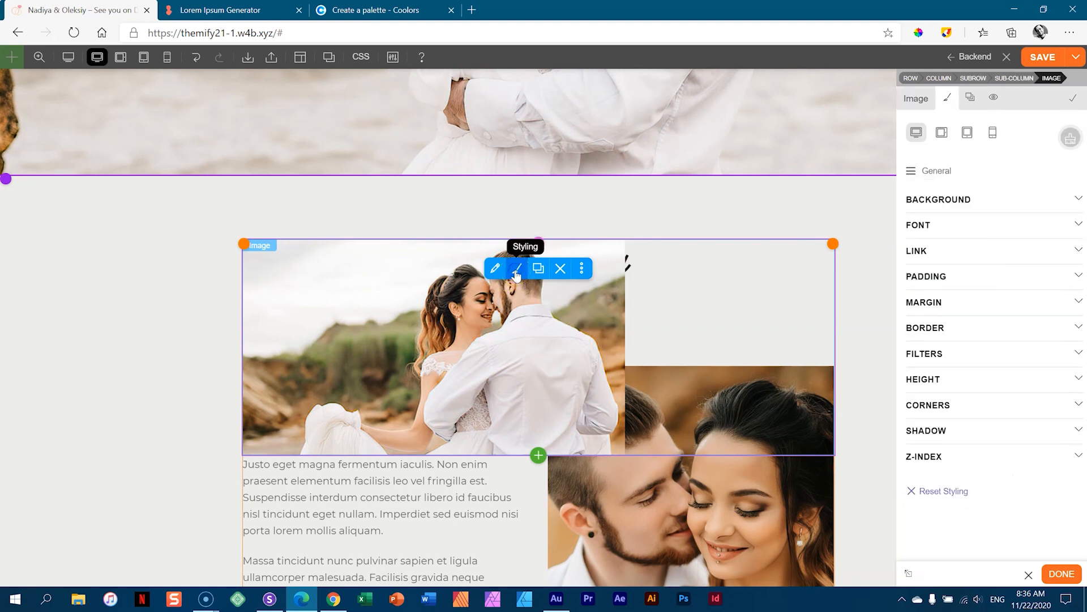
left_click(497, 272)
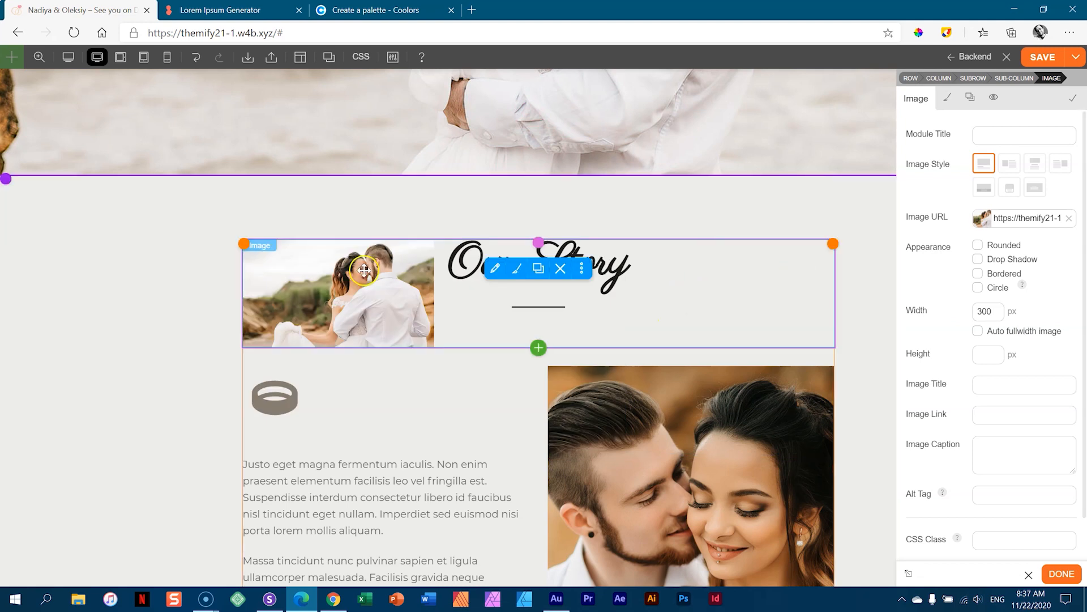
left_click_drag(1000, 311, 960, 318)
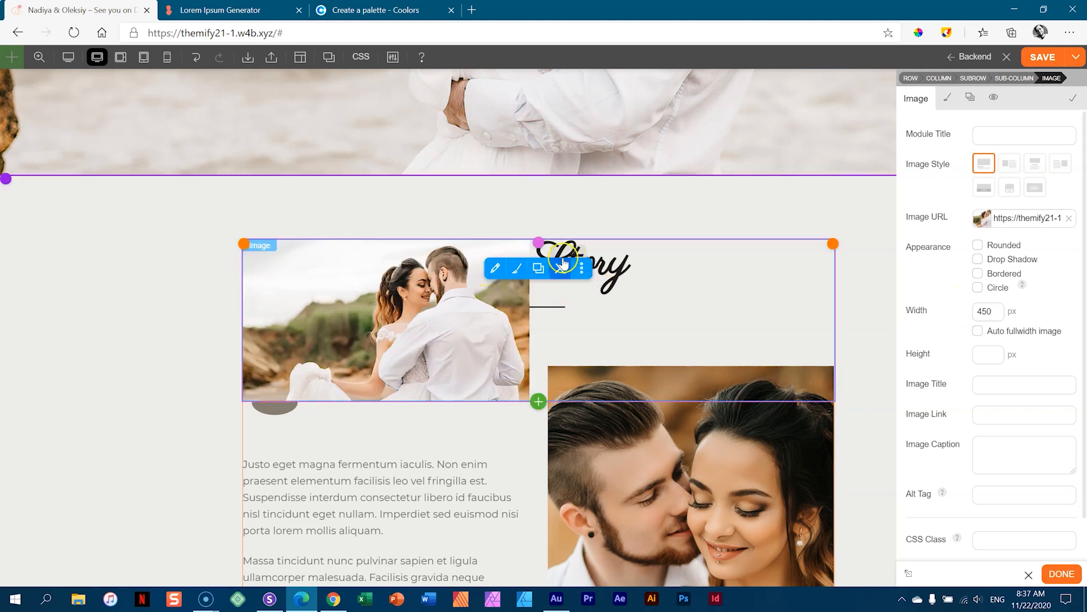
left_click(507, 251)
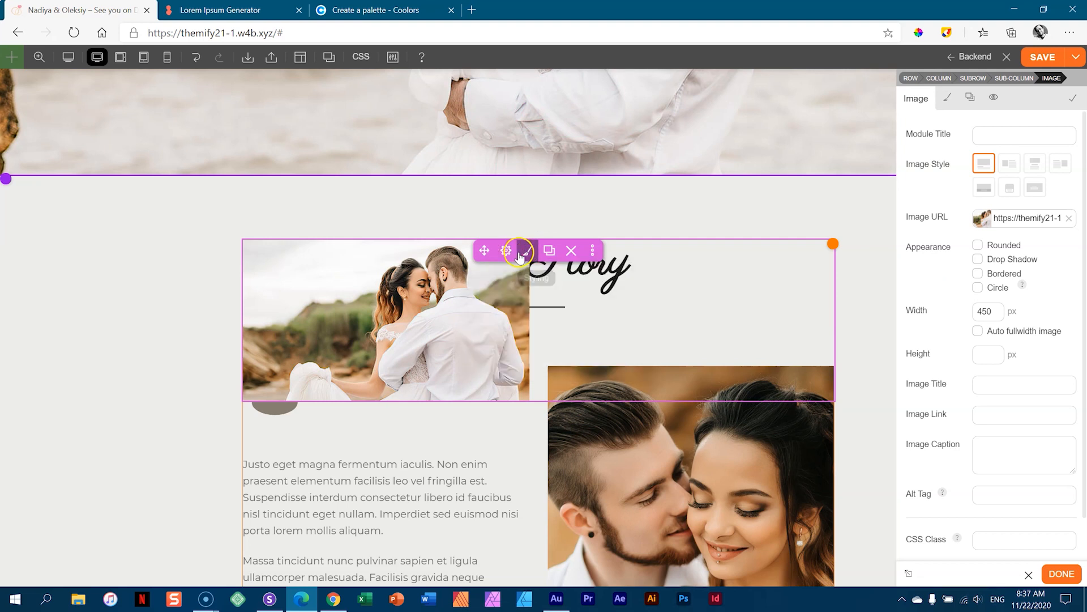
- Switch the photo row's top offset to percent and push it down to 91%
left_click(527, 250)
left_click(963, 504)
scroll(988, 371, "down", 3)
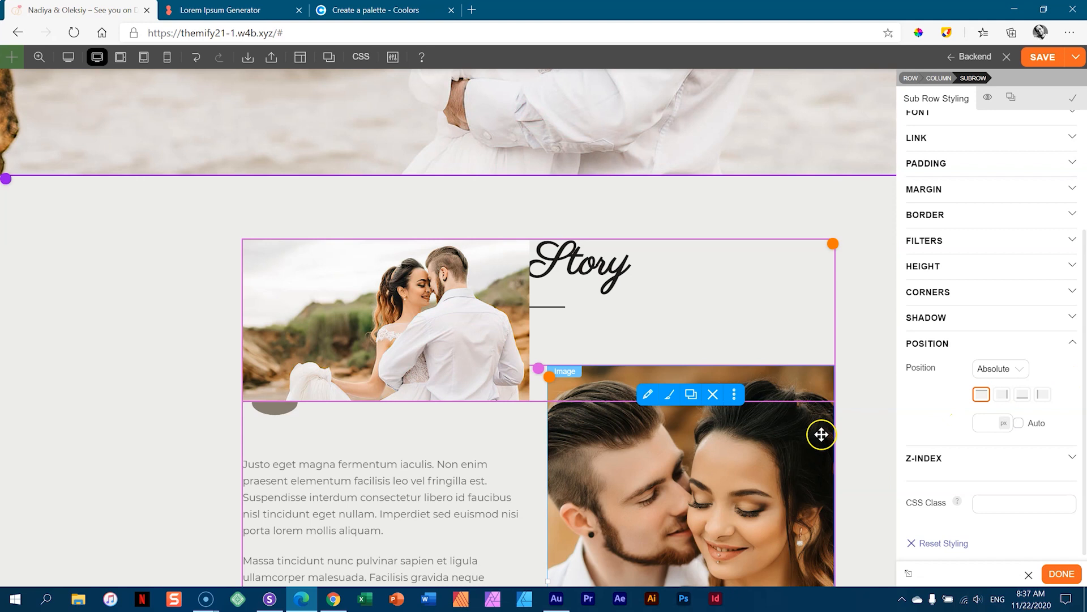
scroll(857, 398, "down", 5)
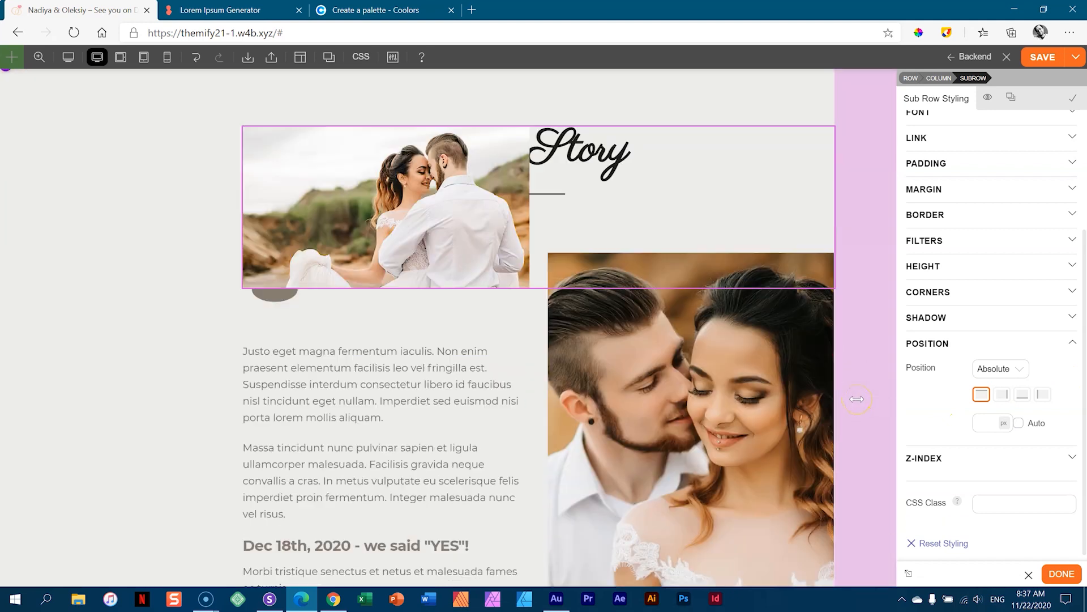
scroll(858, 399, "up", 3)
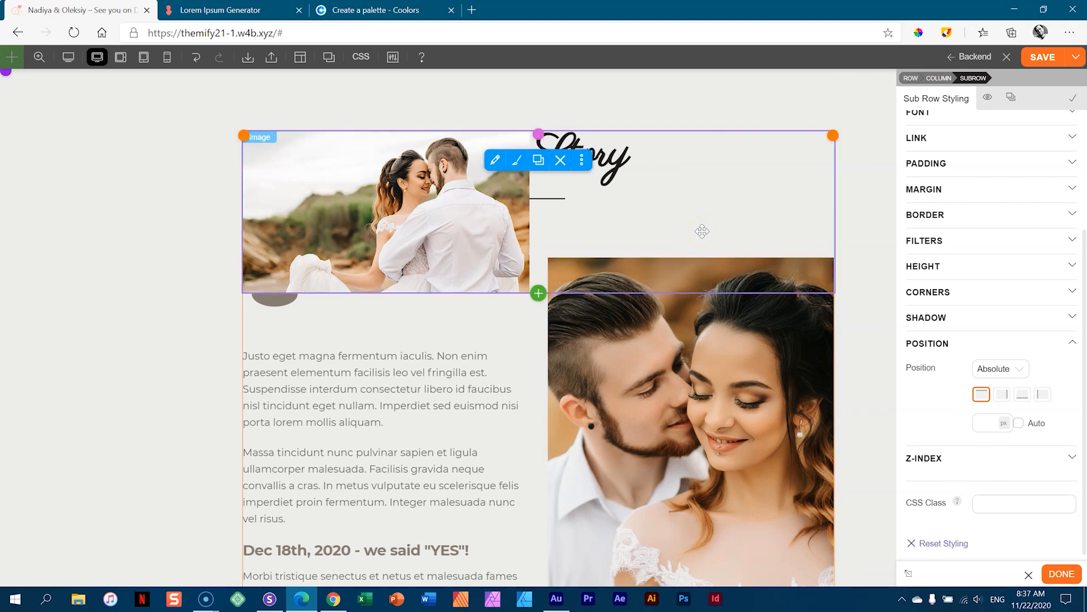
scroll(702, 231, "down", 2)
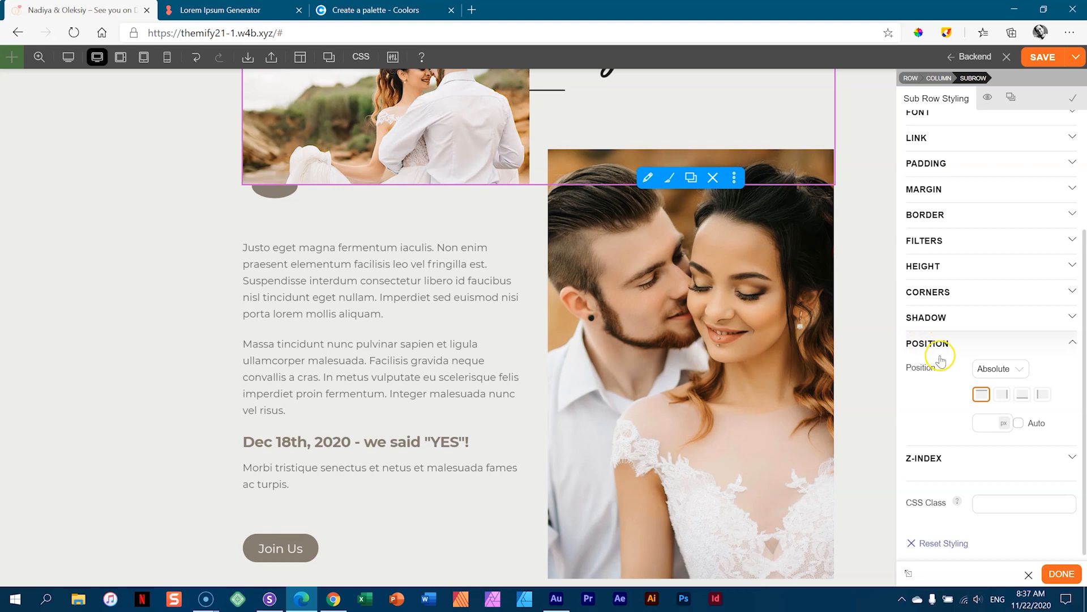
left_click(1007, 425)
left_click(1005, 465)
left_click_drag(990, 426, 975, 222)
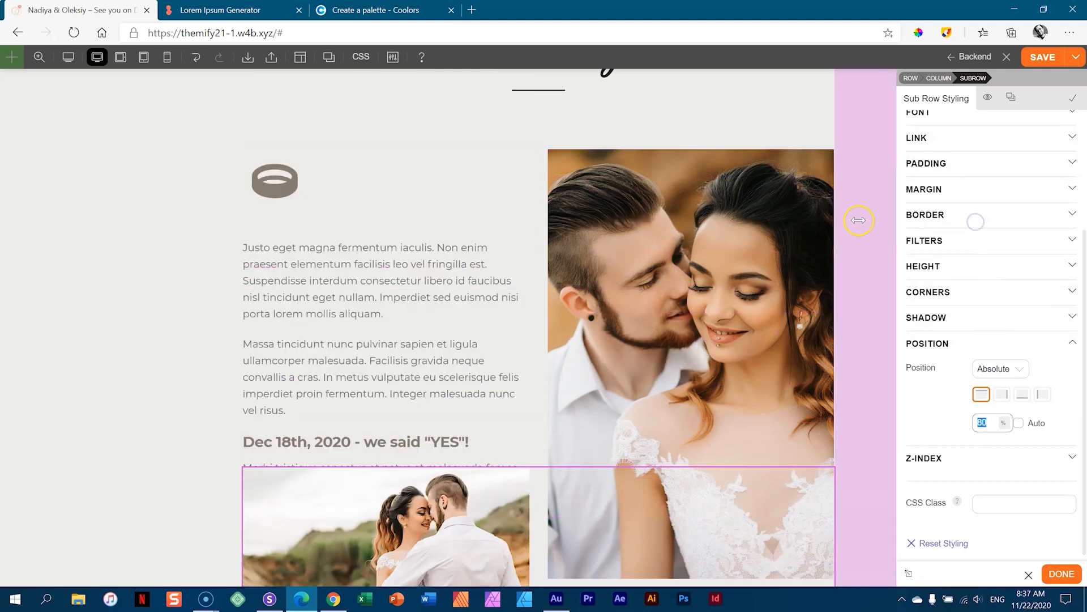
- Give the photo row a percentage left offset, lower it slightly, and finish styling
scroll(859, 220, "down", 2)
left_click_drag(987, 423, 988, 415)
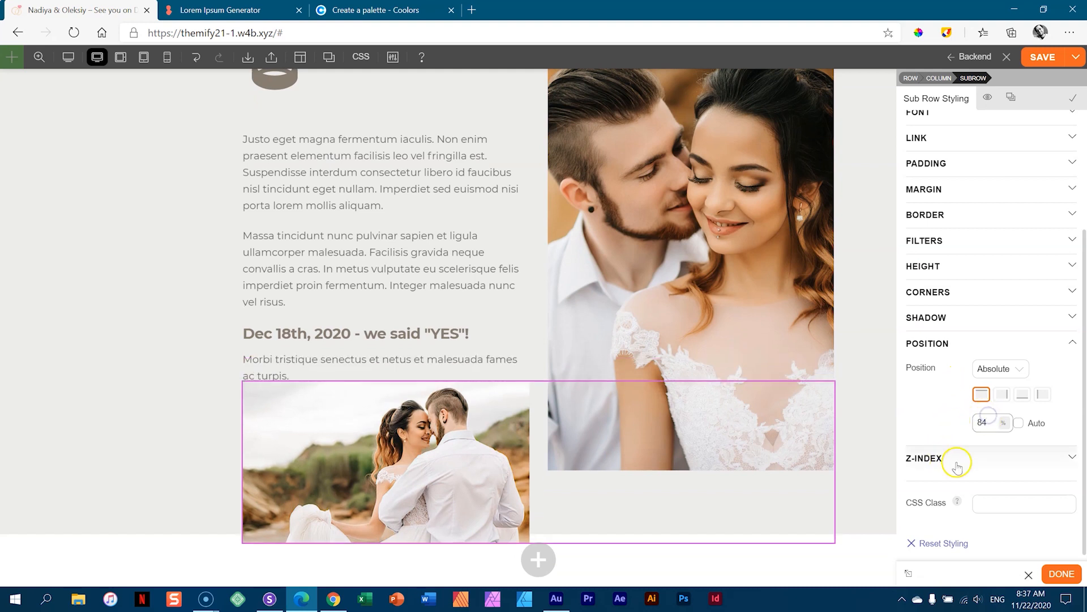
left_click(1005, 423)
left_click(1007, 458)
left_click_drag(998, 416, 993, 378)
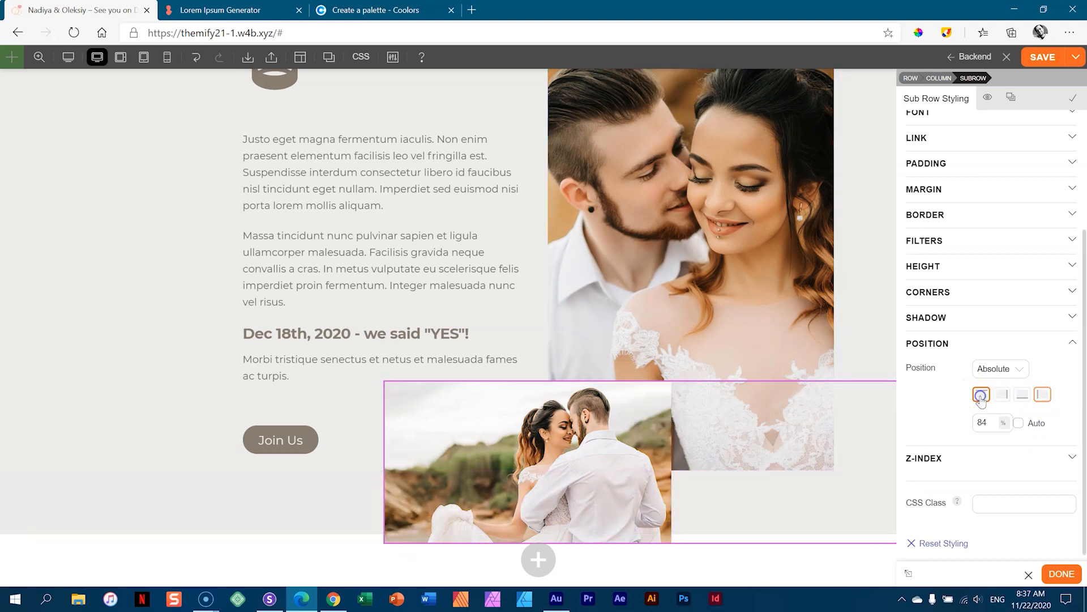
left_click_drag(996, 425, 997, 416)
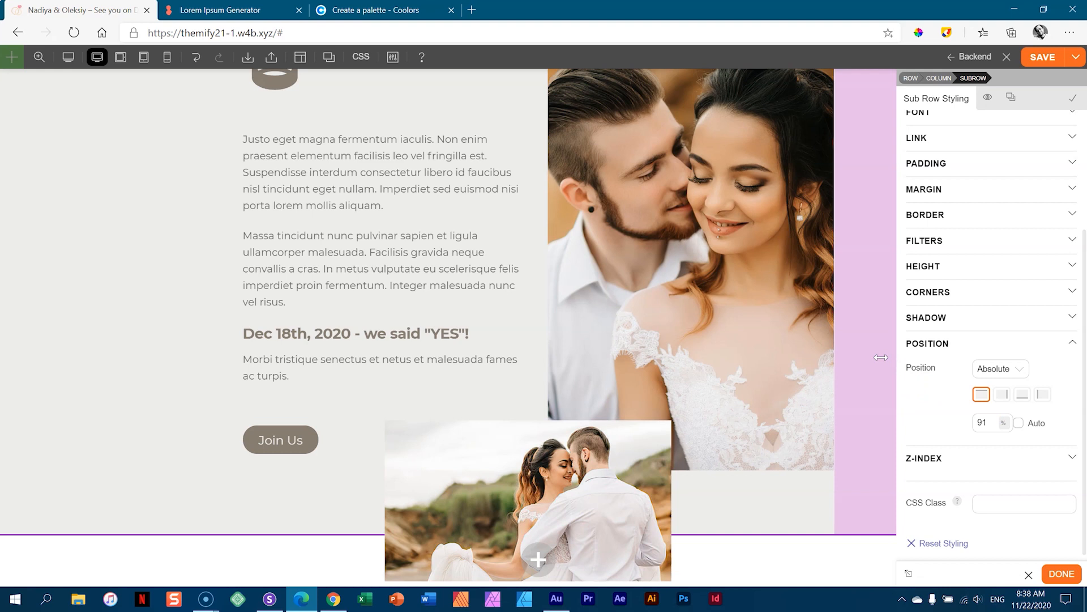
left_click(1061, 574)
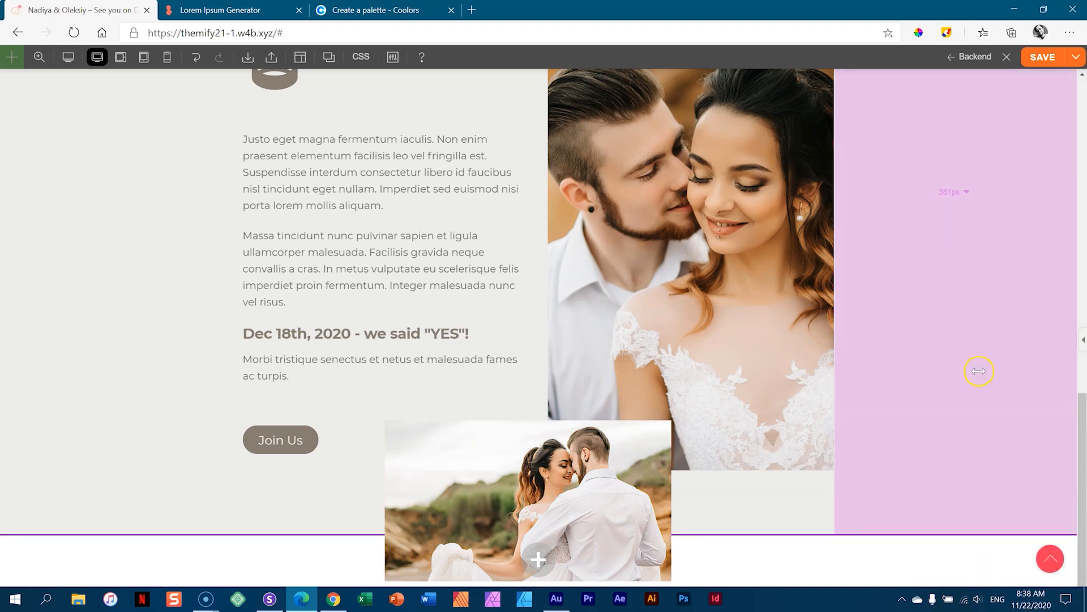
scroll(979, 371, "up", 4)
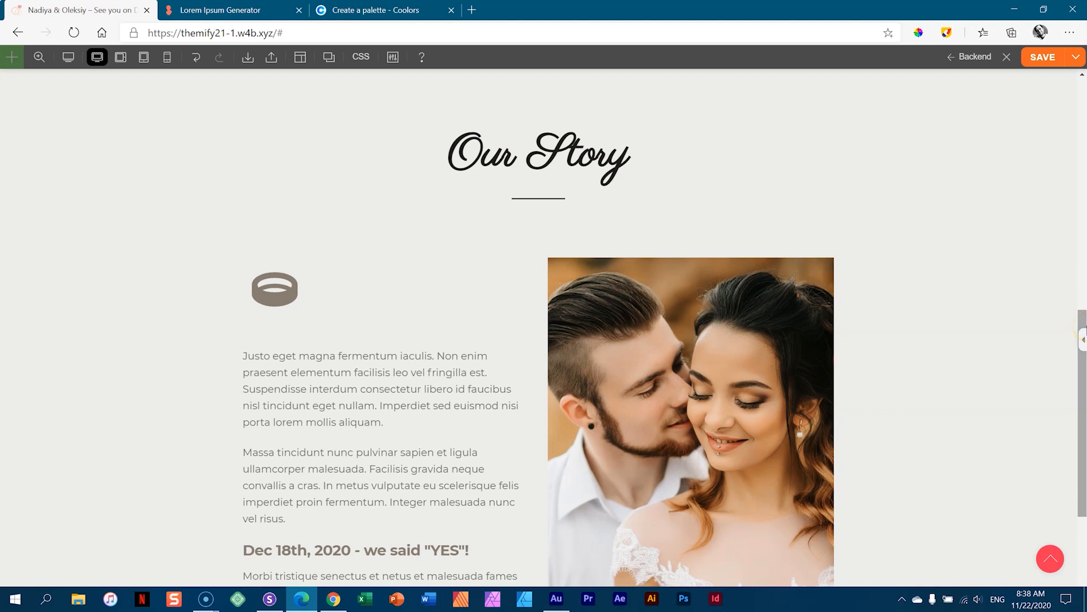
- At tablet-landscape width, narrow the Our Story row's side padding to about 207px
scroll(918, 269, "down", 4)
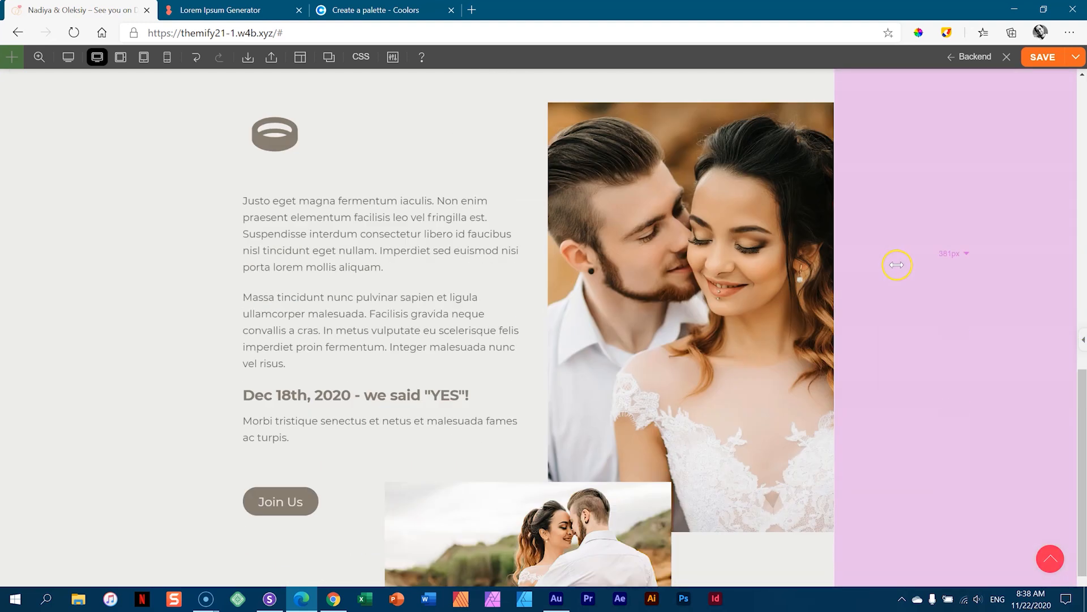
left_click(121, 57)
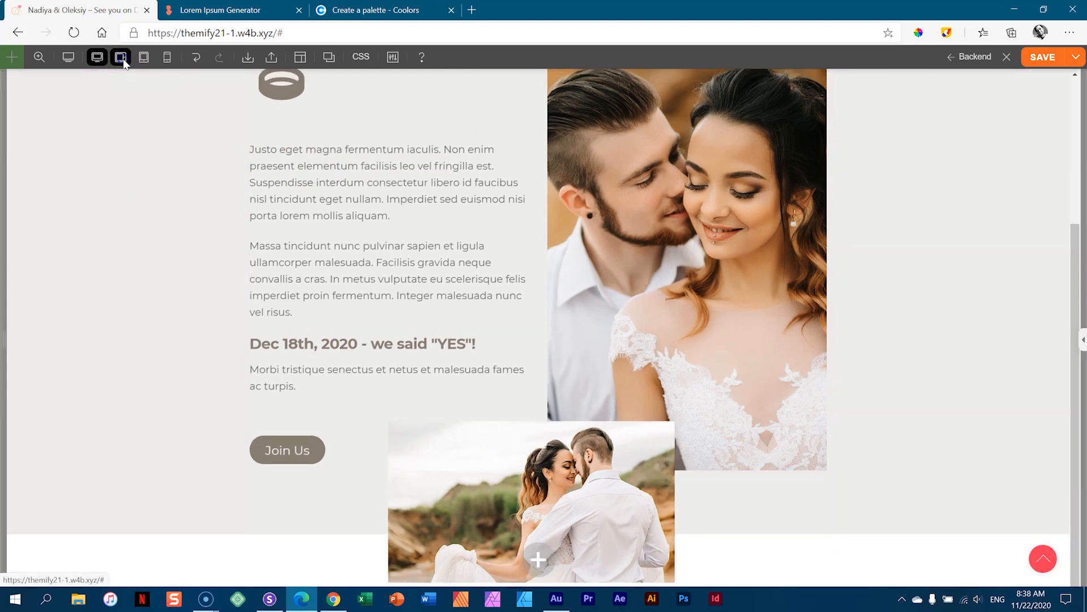
left_click(97, 57)
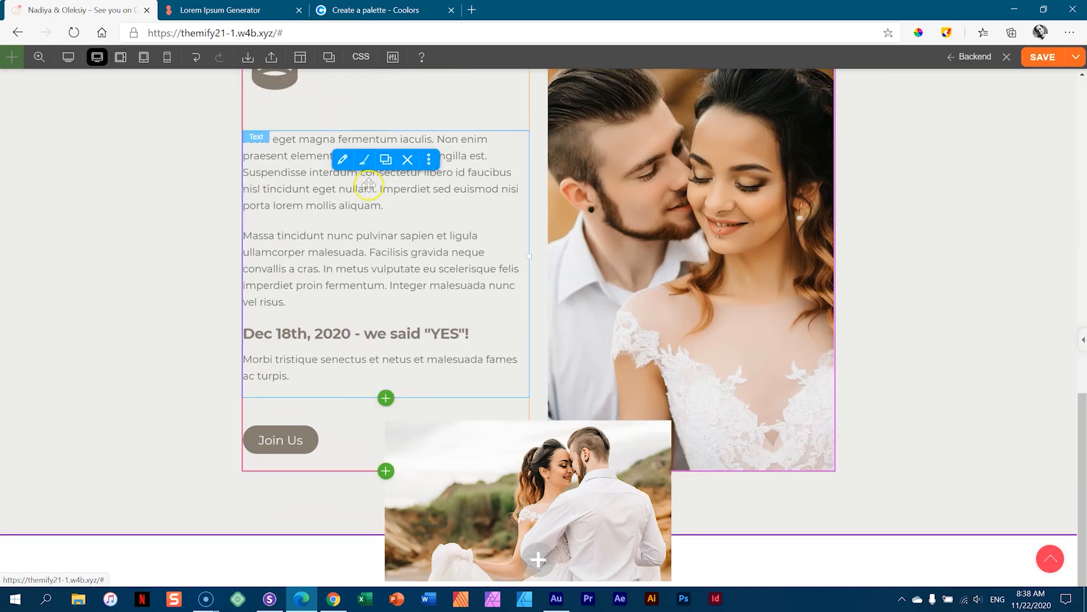
scroll(837, 308, "up", 5)
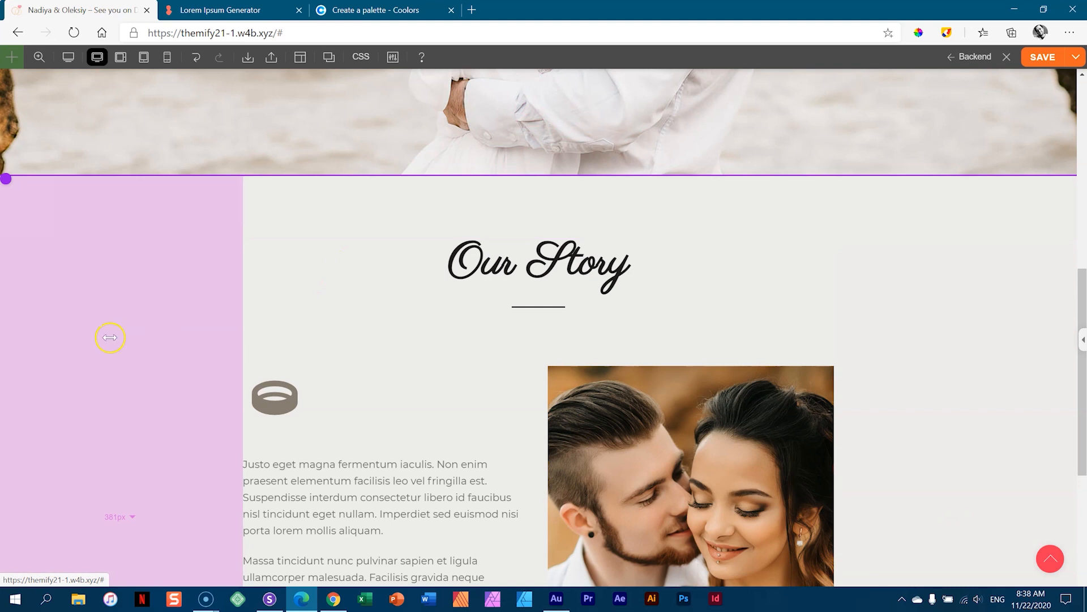
left_click(120, 57)
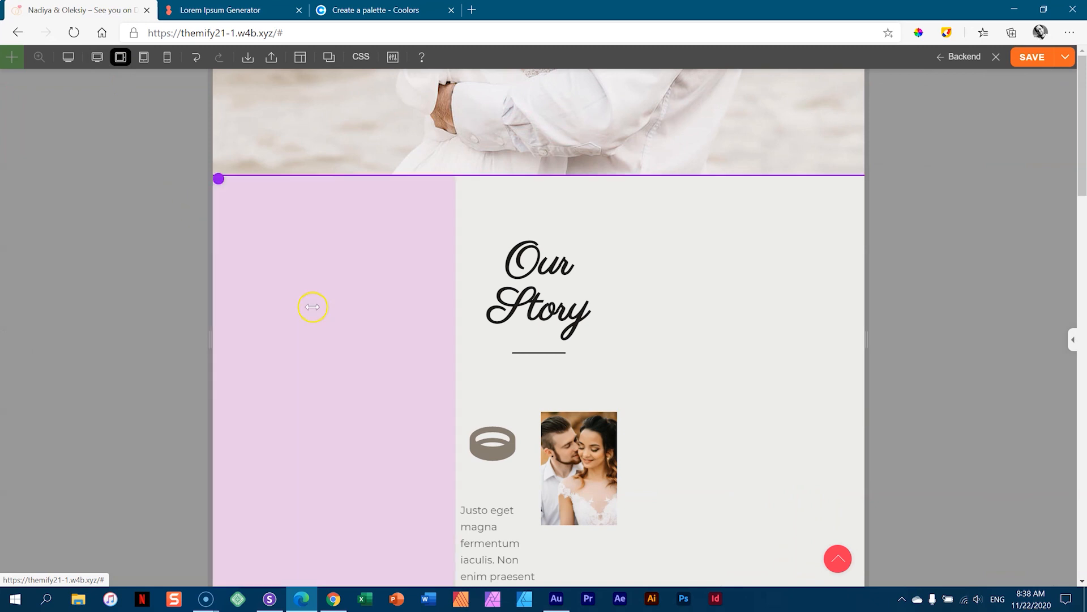
left_click_drag(411, 314, 156, 333)
left_click_drag(361, 312, 55, 345)
left_click_drag(358, 333, 11, 518)
left_click_drag(318, 384, 3, 516)
left_click_drag(317, 374, 48, 487)
left_click_drag(287, 387, 54, 491)
- Shrink the side padding to 72px on tablet landscape and 26px on tablet portrait
scroll(468, 327, "up", 8)
scroll(476, 317, "down", 7)
scroll(478, 314, "up", 6)
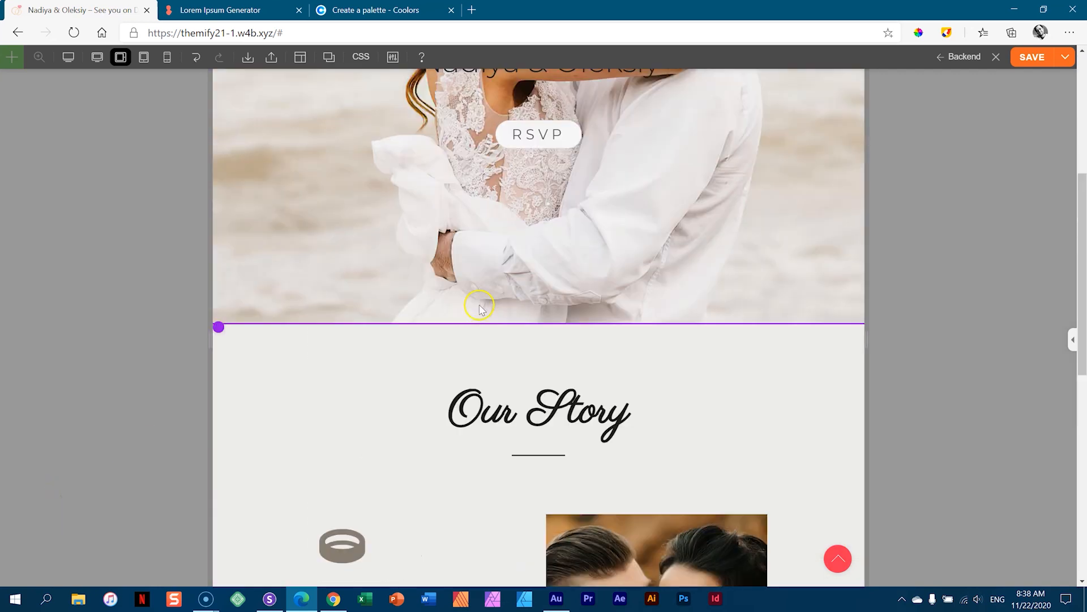
scroll(480, 318, "down", 7)
scroll(479, 317, "down", 4)
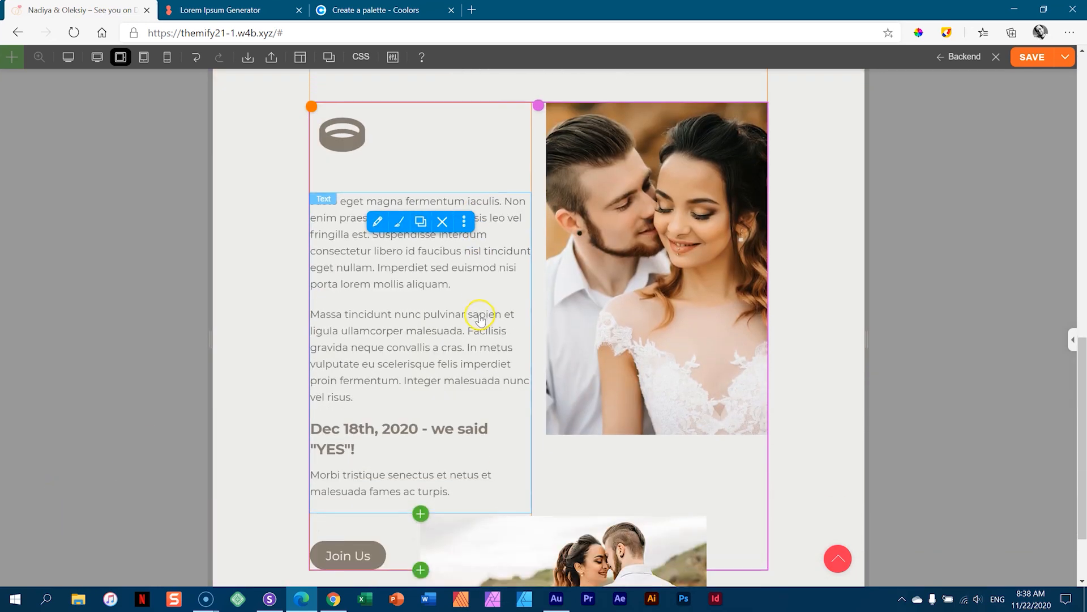
left_click_drag(257, 297, 69, 341)
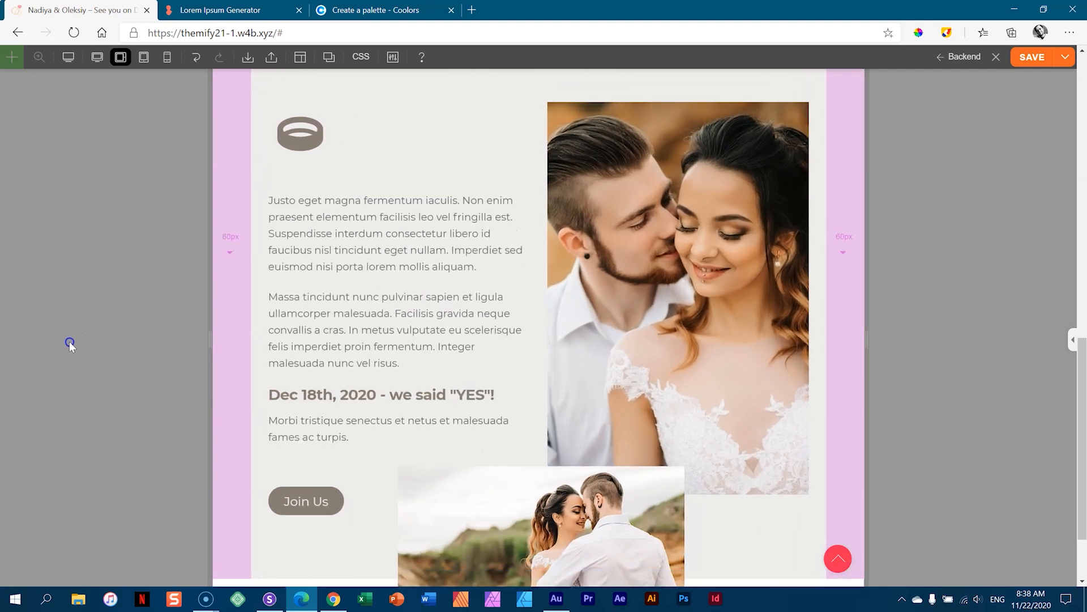
scroll(995, 321, "down", 1)
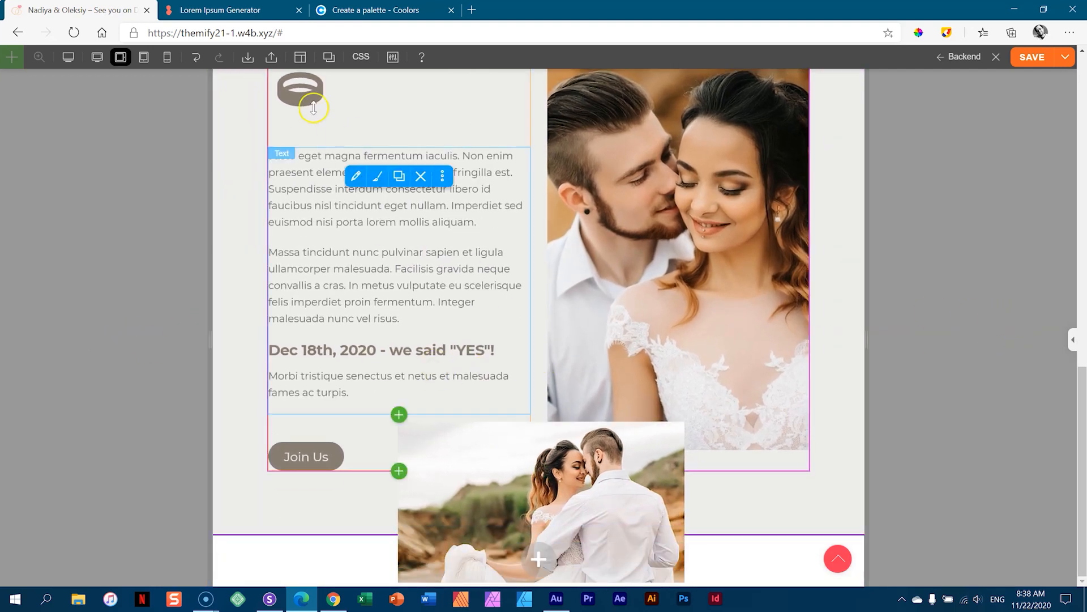
left_click(144, 61)
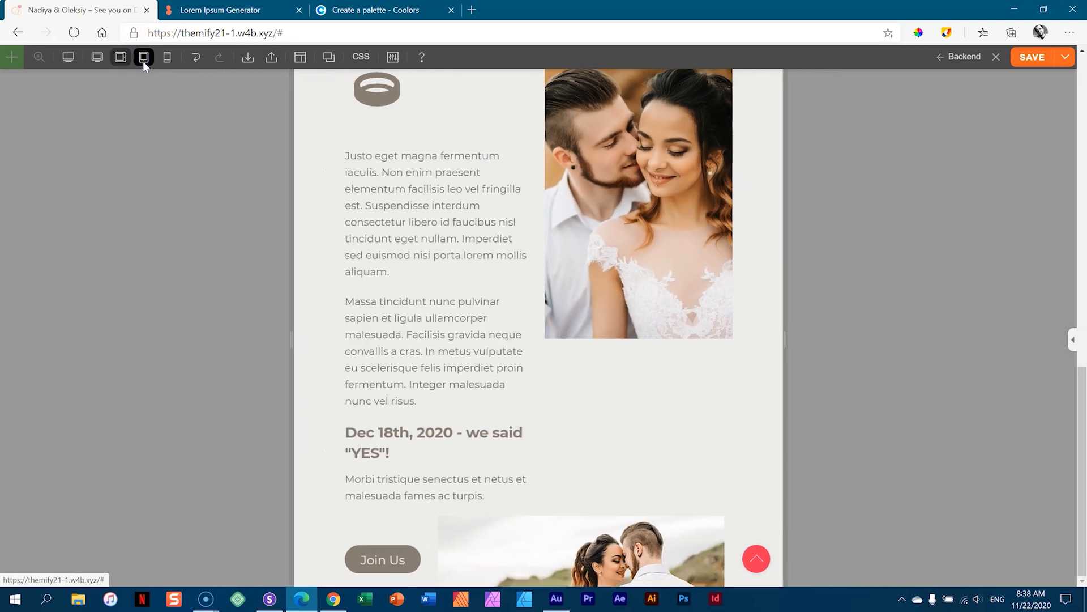
left_click_drag(325, 272, 246, 267)
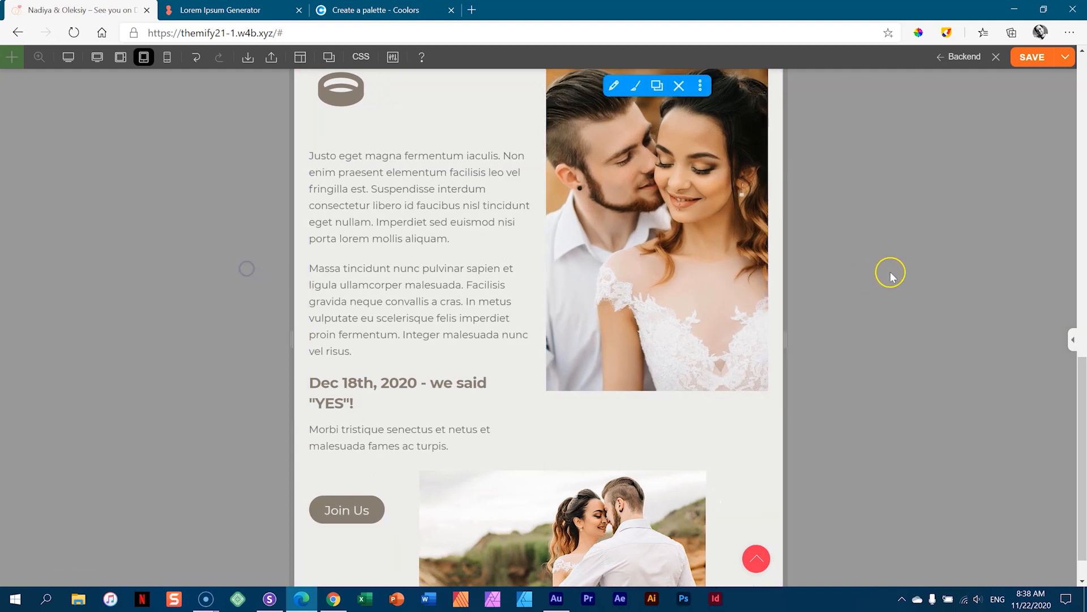
- Set the couple portrait image's height to 800px
left_click(733, 267)
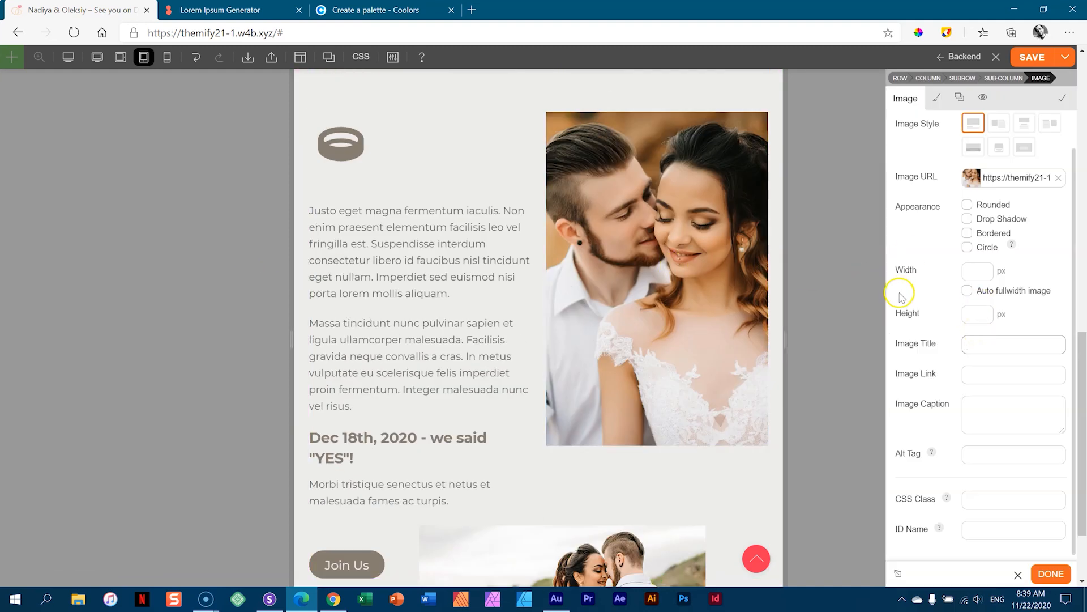
left_click(985, 315)
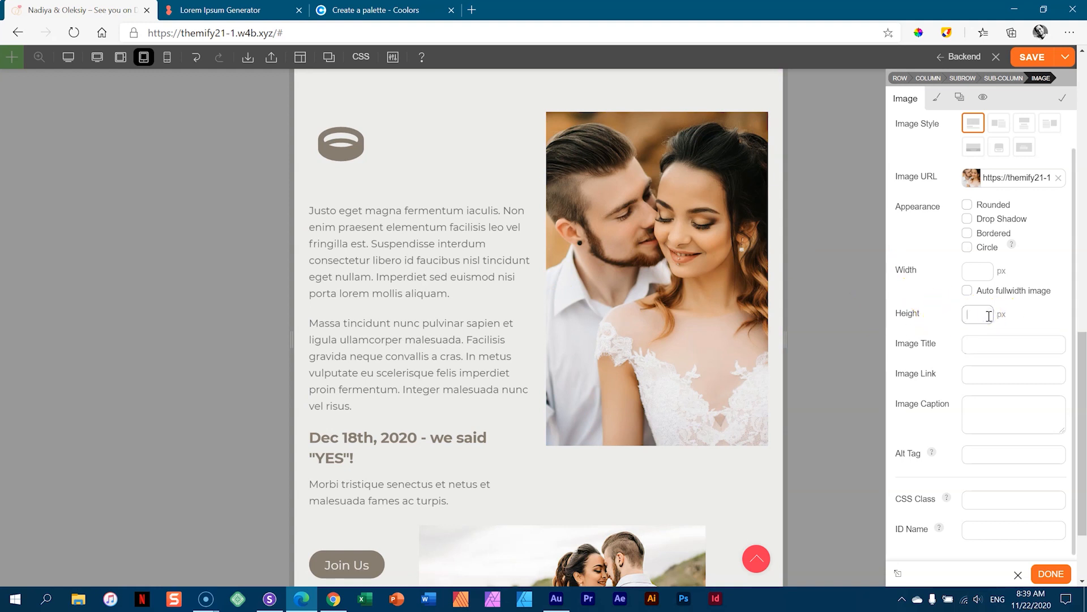
type("600")
key("Tab")
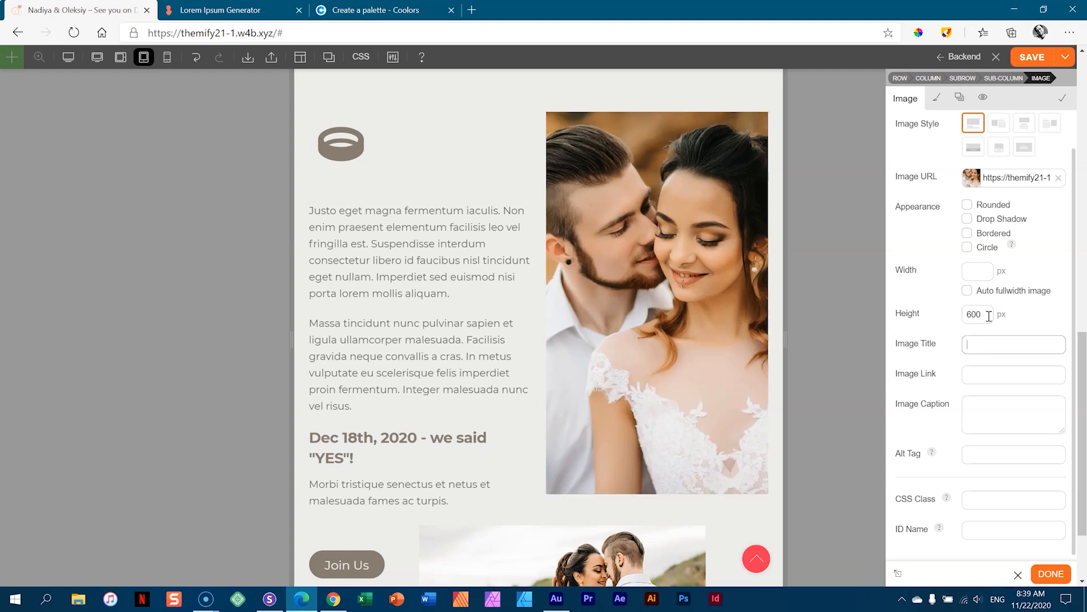
scroll(643, 408, "down", 2)
left_click_drag(978, 315, 947, 318)
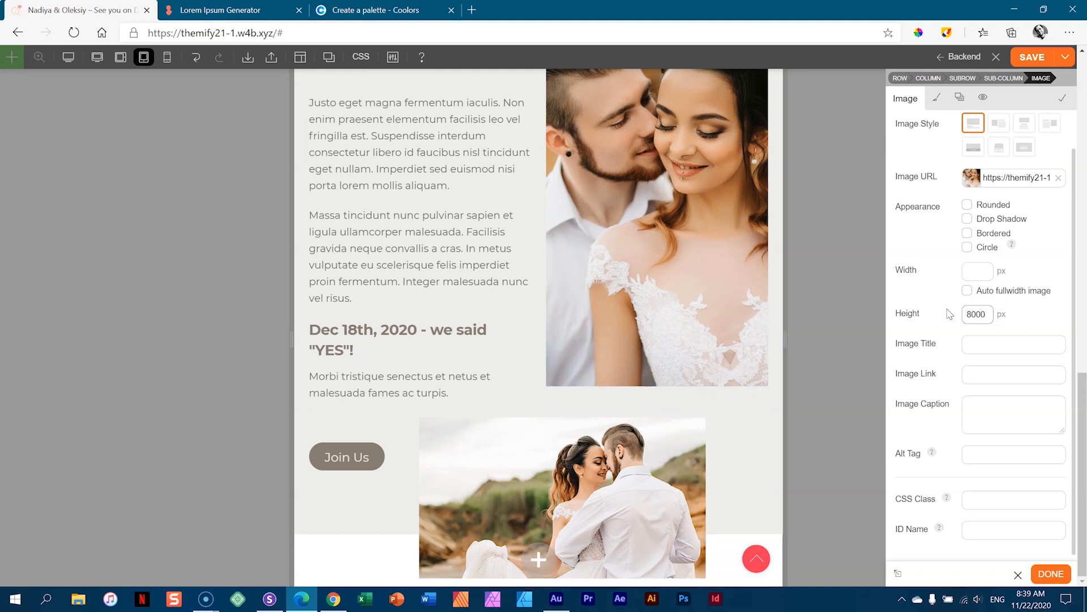
type("800")
key("Tab")
scroll(705, 260, "down", 1)
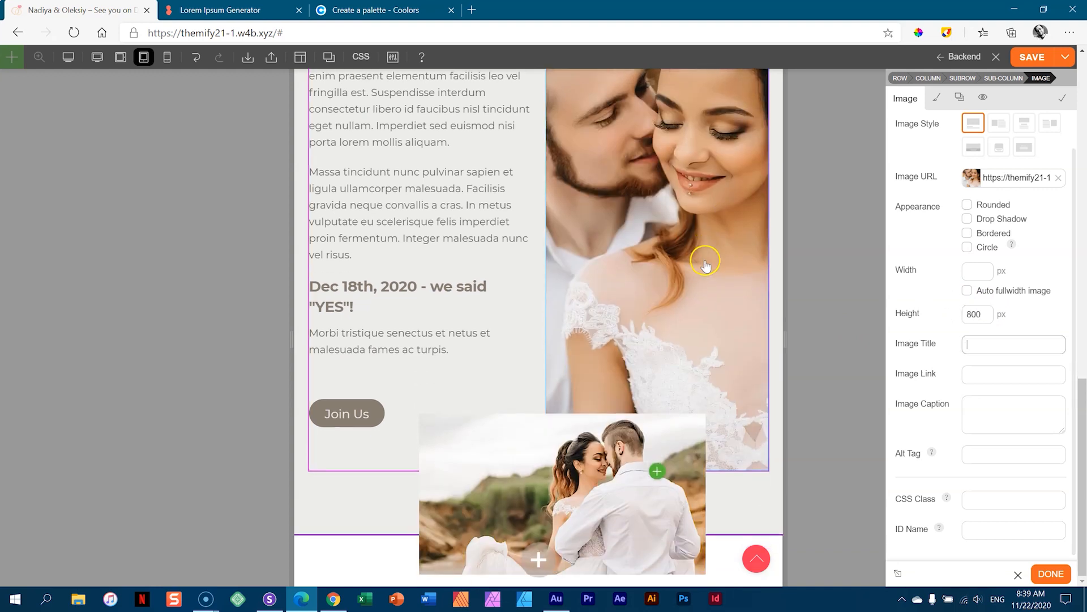
scroll(684, 265, "up", 2)
scroll(684, 267, "up", 2)
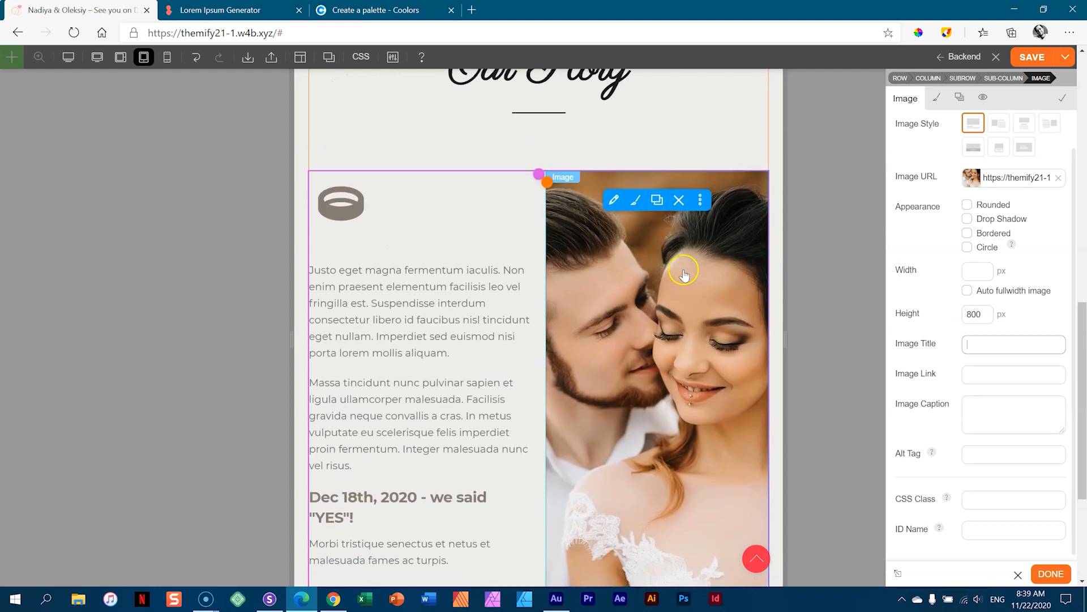
- In the 361px phone preview, centre the ring icon in its module
left_click(166, 61)
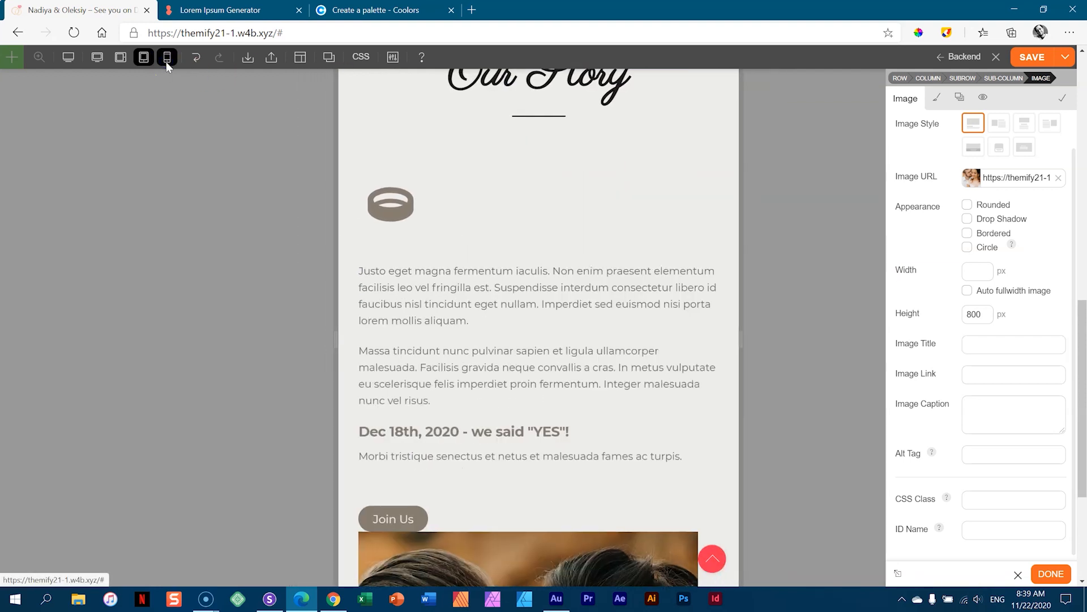
scroll(604, 279, "down", 5)
scroll(611, 277, "down", 2)
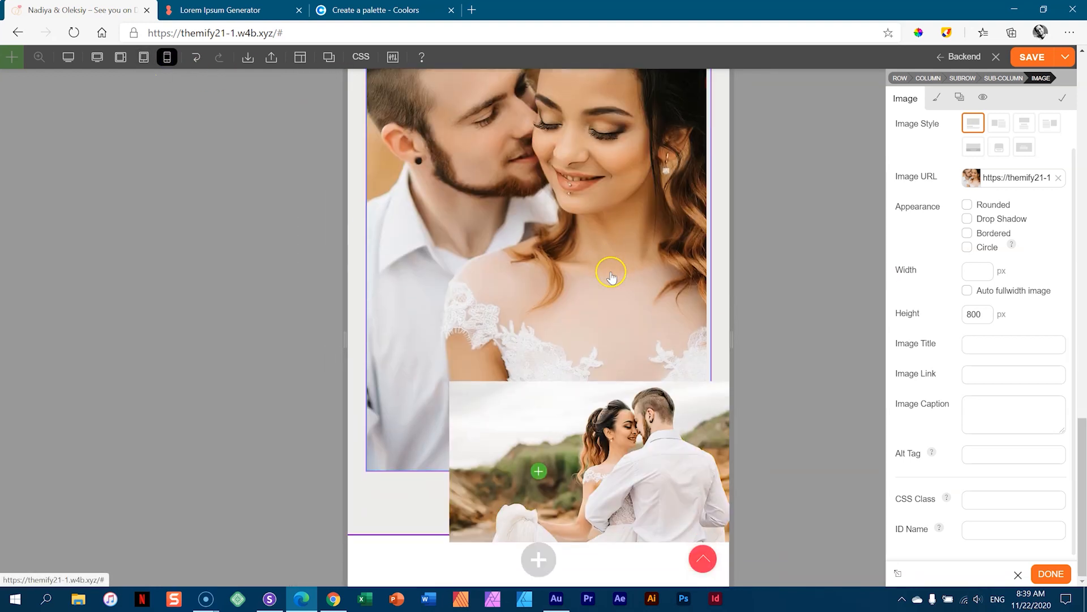
scroll(612, 283, "up", 7)
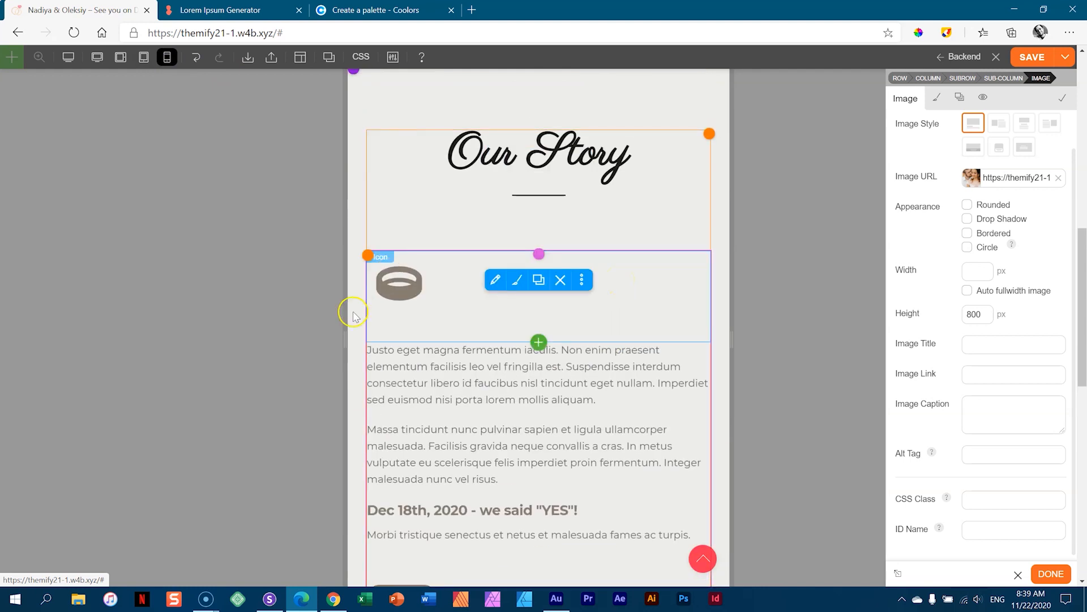
left_click_drag(344, 340, 420, 363)
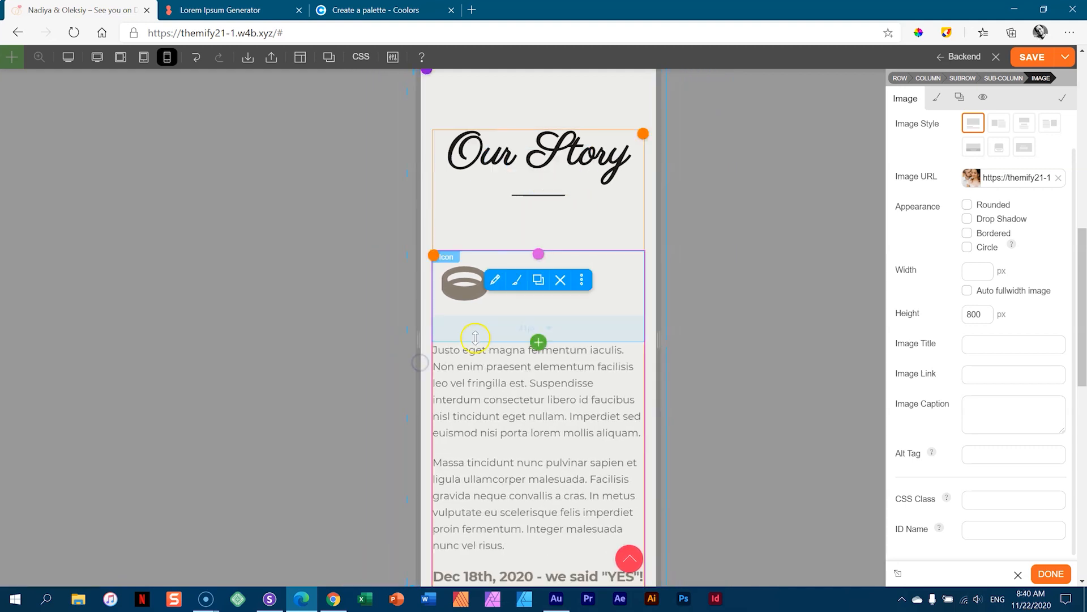
left_click(468, 295)
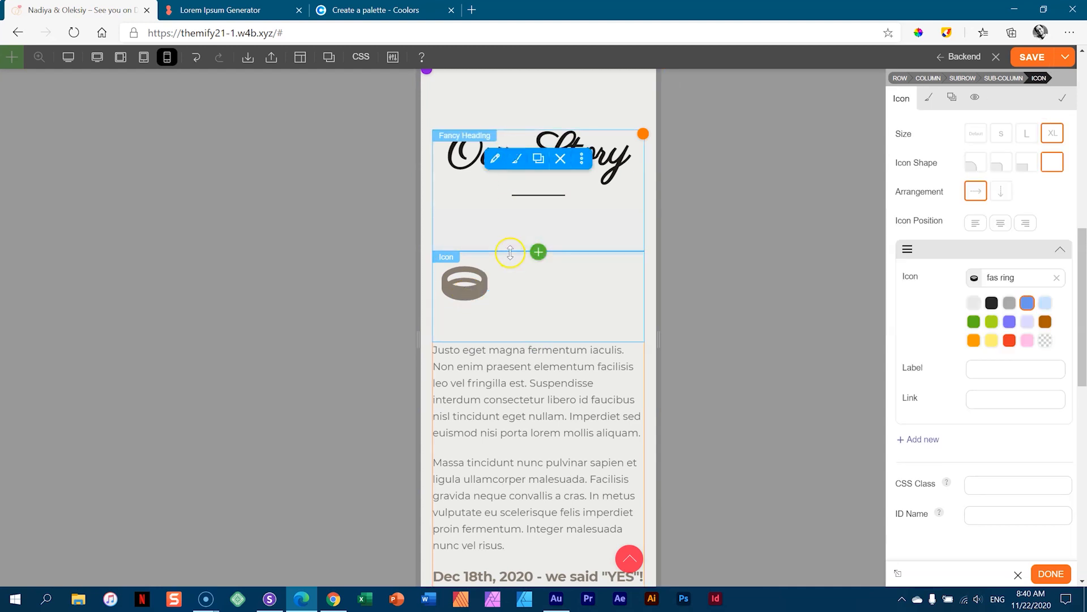
left_click(1000, 222)
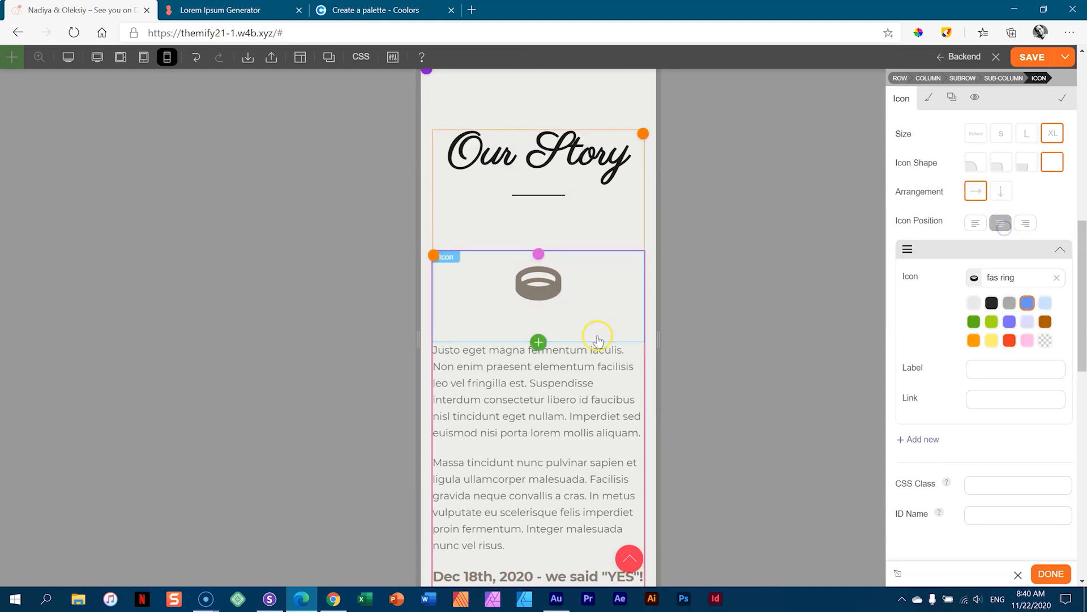
scroll(604, 338, "down", 9)
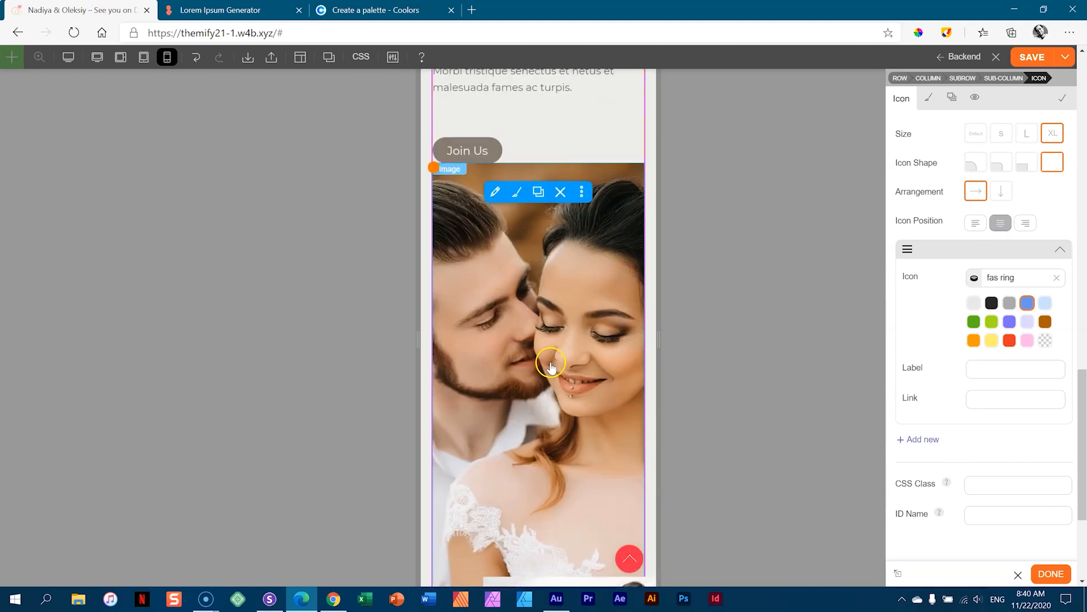
- Clear the couple portrait's 800px height so it uses its natural height
left_click(573, 307)
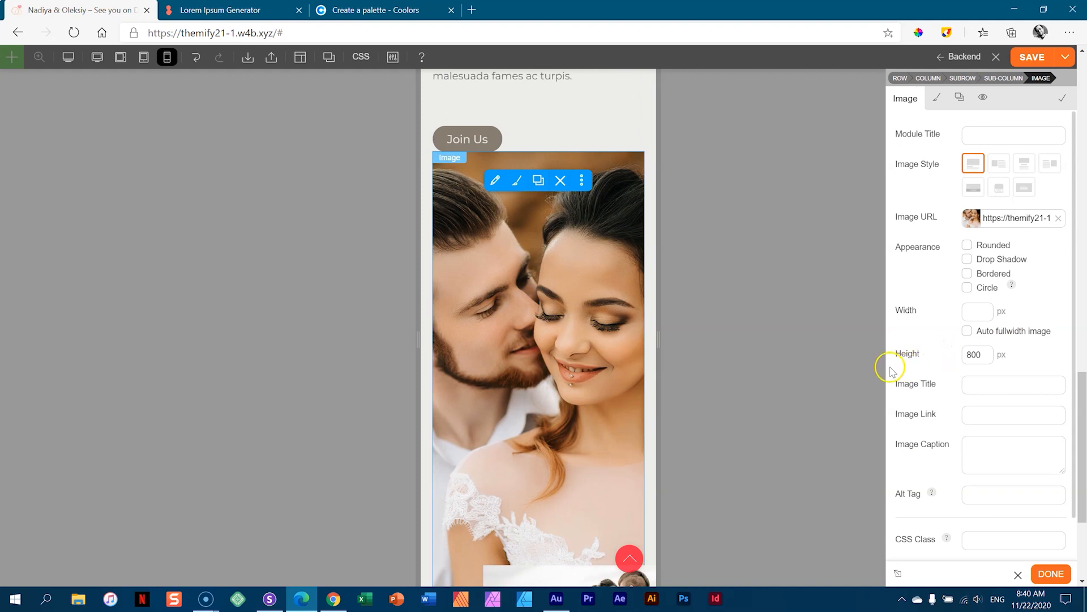
left_click_drag(989, 356, 937, 358)
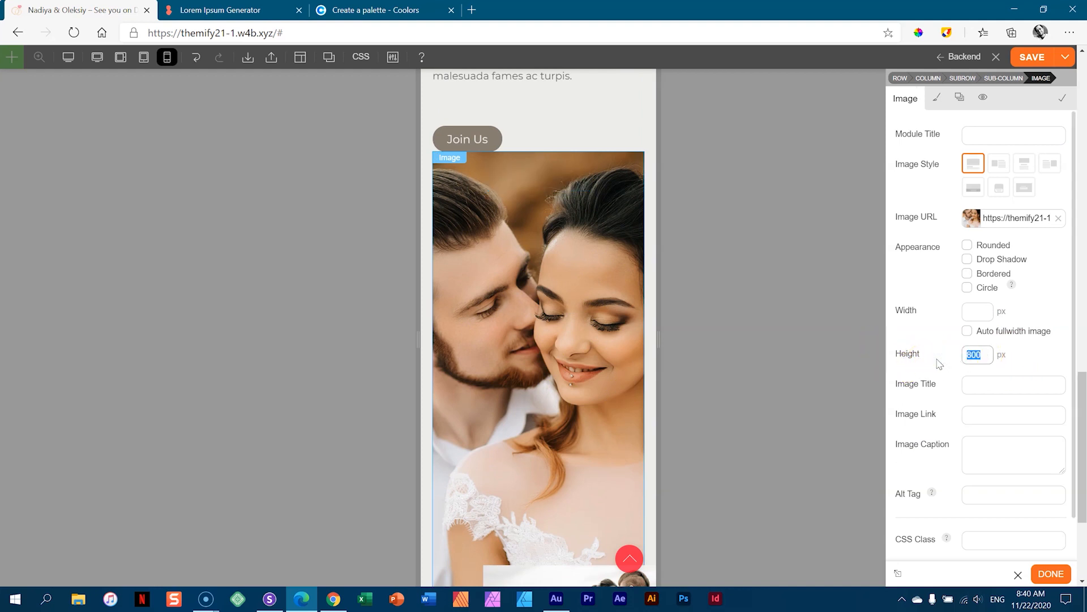
key("Tab")
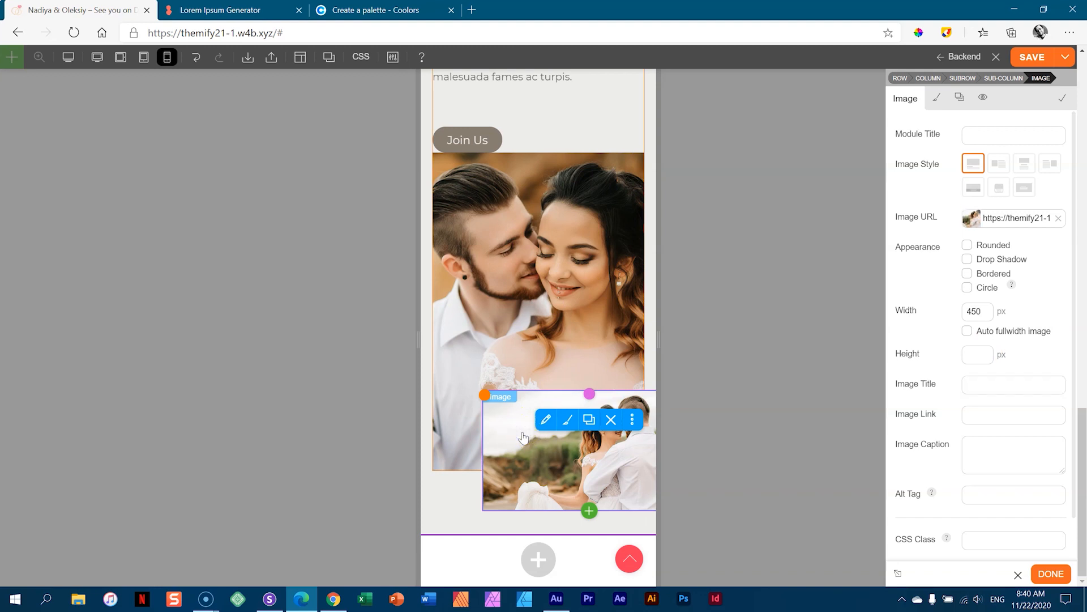
- Return the beach-photo subrow to normal flow by setting its Position to Static
mouse_move(589, 395)
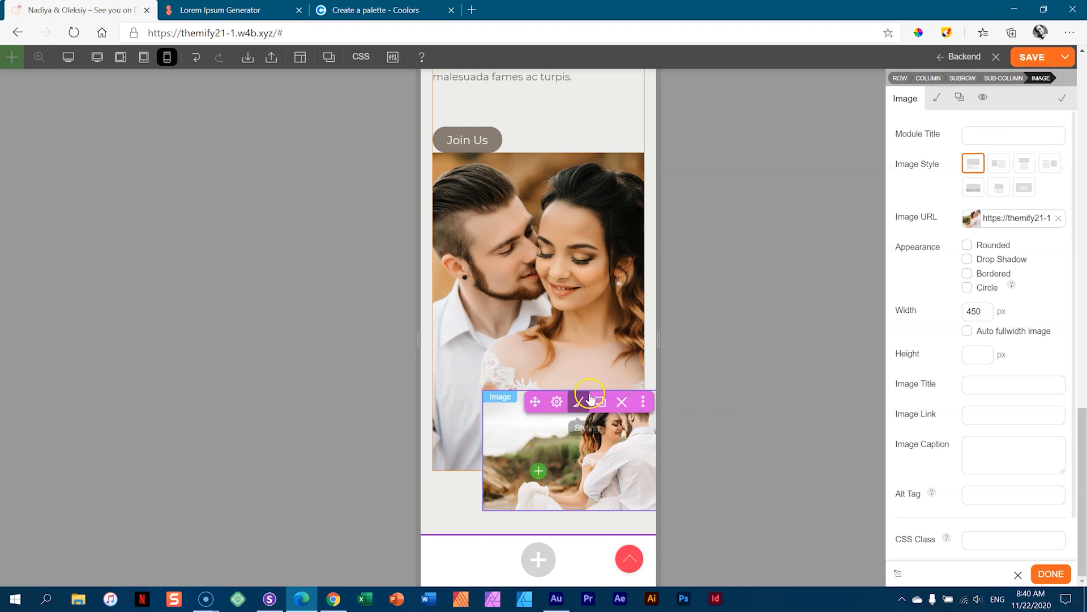
left_click(559, 403)
left_click(579, 402)
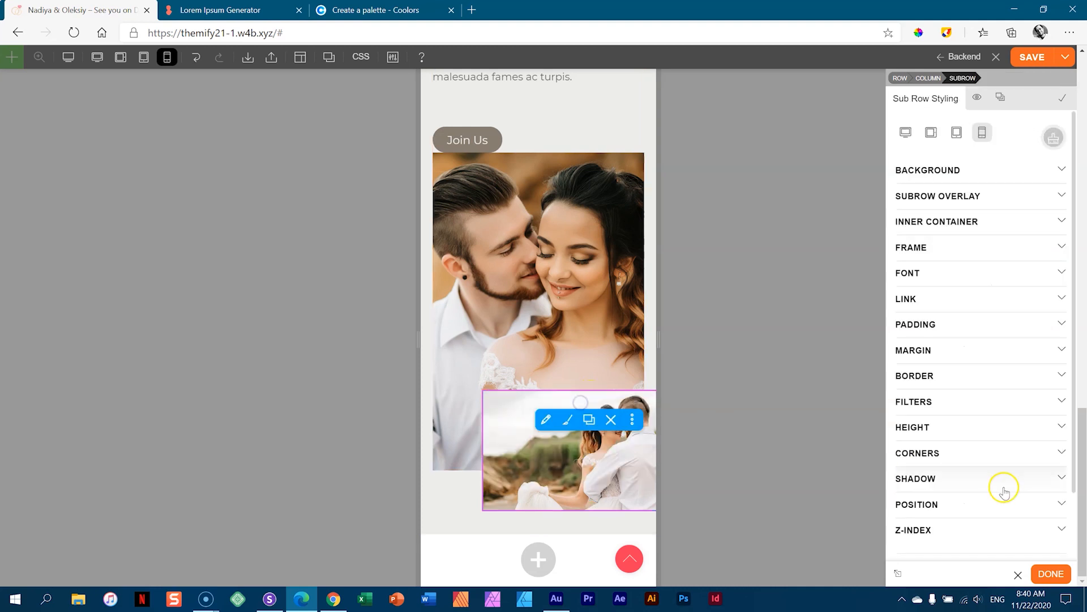
left_click(942, 502)
scroll(1010, 398, "down", 3)
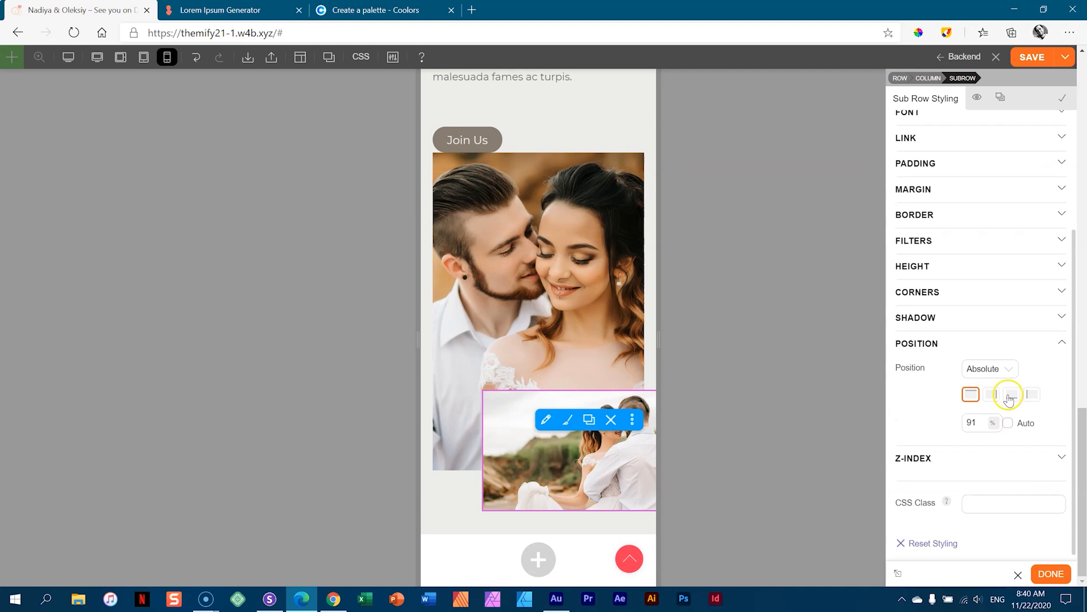
left_click(1008, 376)
left_click(993, 389)
left_click(1003, 427)
left_click(985, 528)
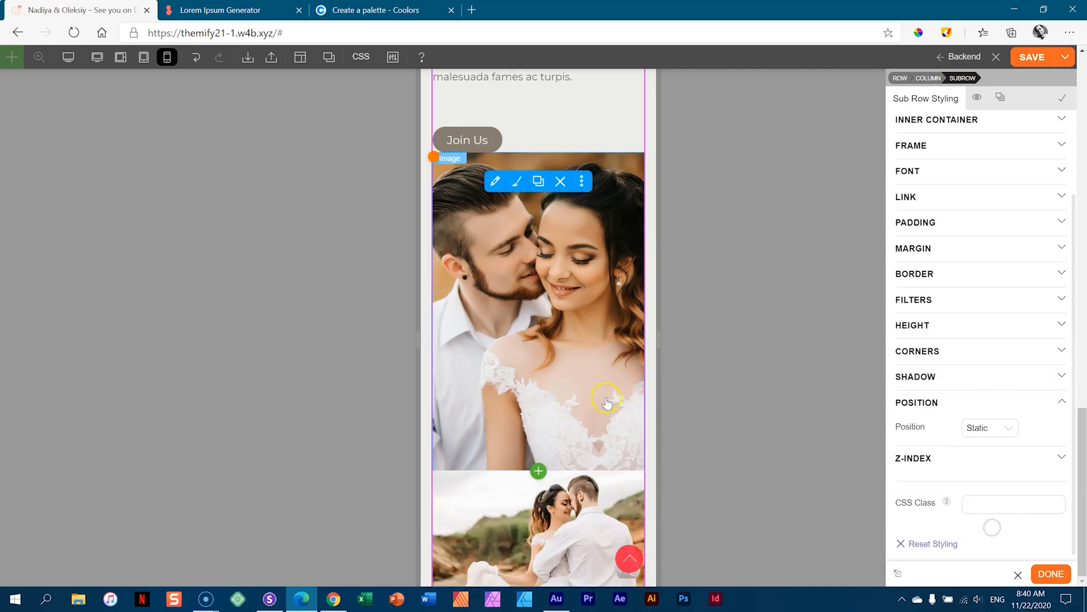
scroll(566, 487, "up", 4)
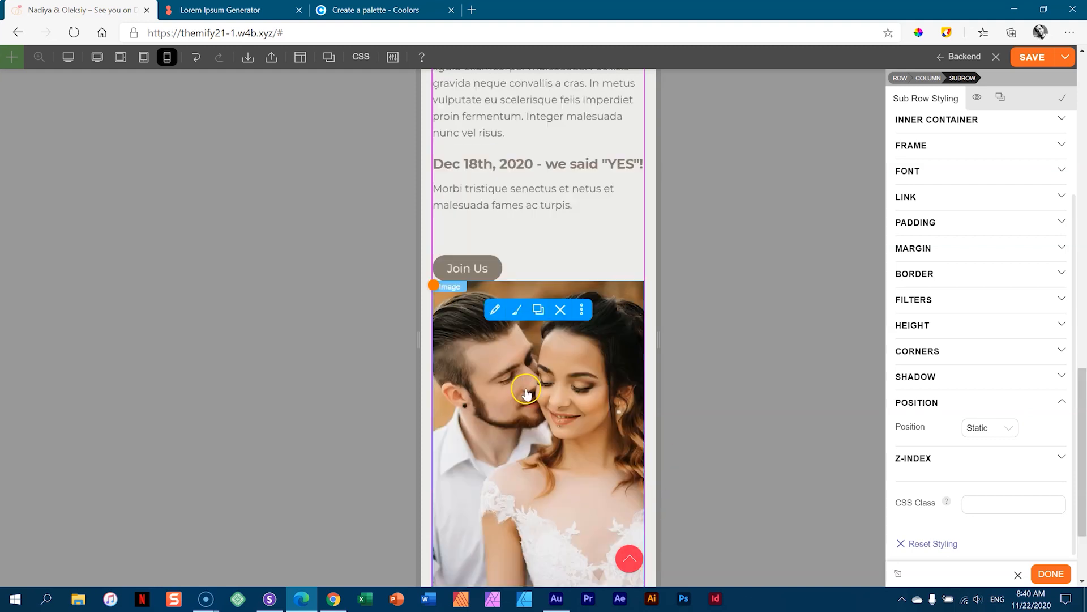
scroll(552, 407, "up", 2)
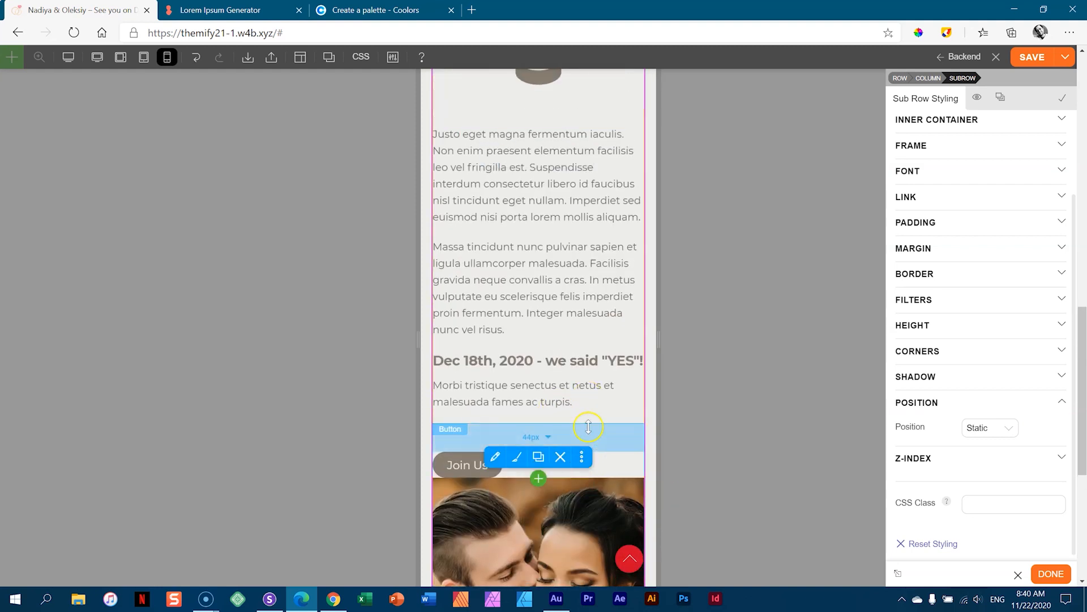
- Centre the Join Us button, reduce the gap above it, add 32px above the couple photo, and save
left_click(609, 413)
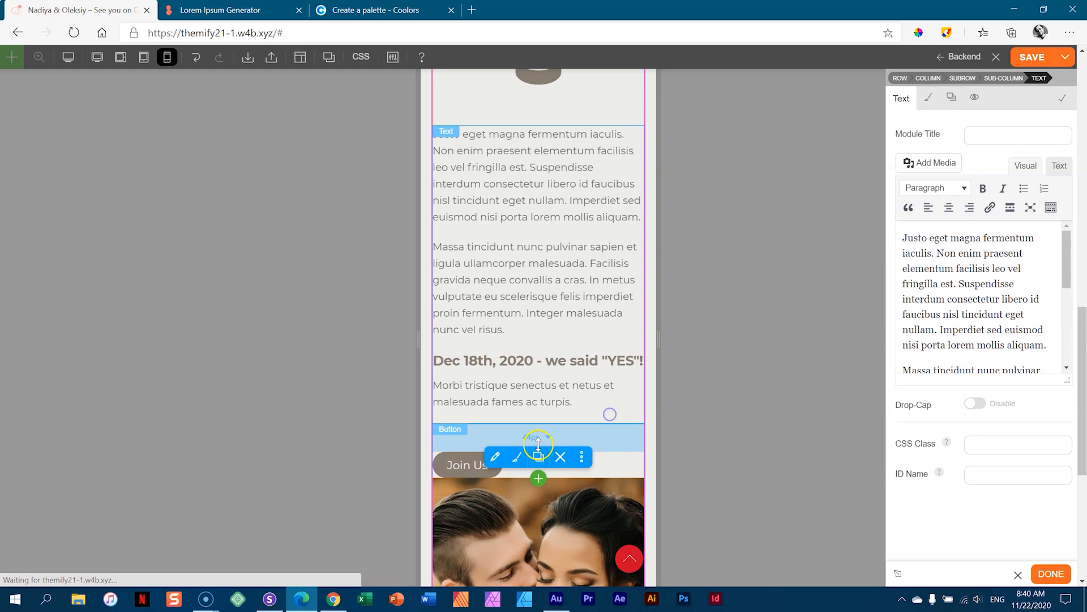
left_click(475, 465)
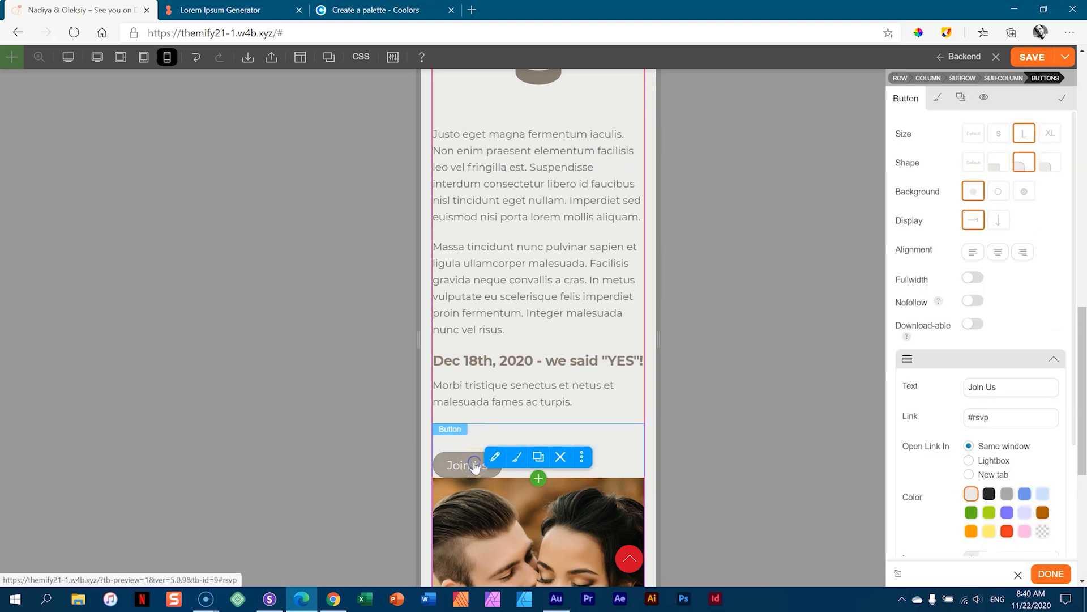
left_click(999, 253)
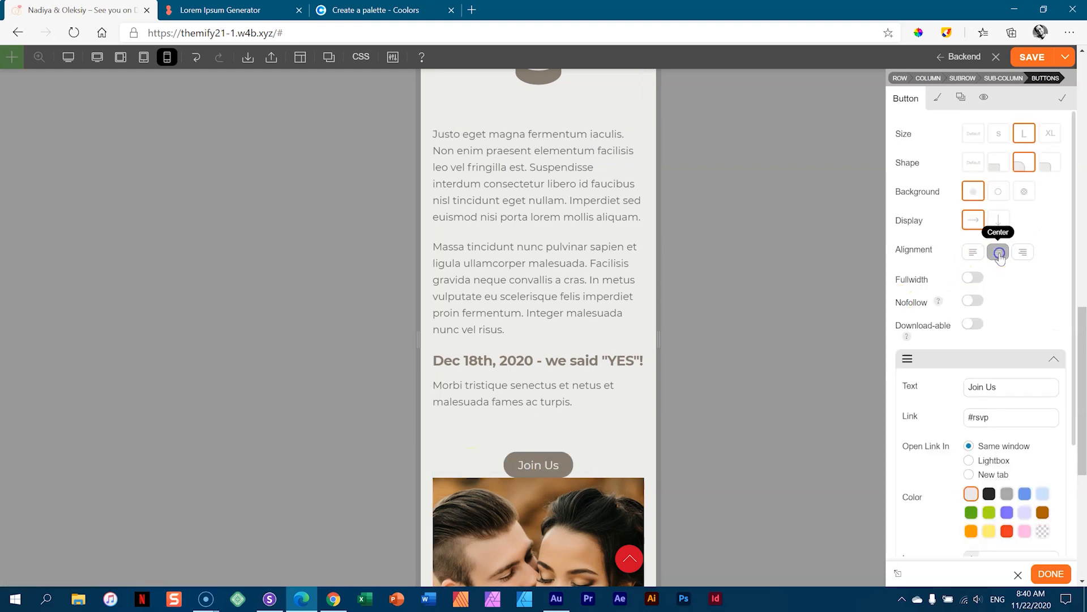
left_click_drag(616, 429, 616, 403)
left_click_drag(609, 457, 607, 491)
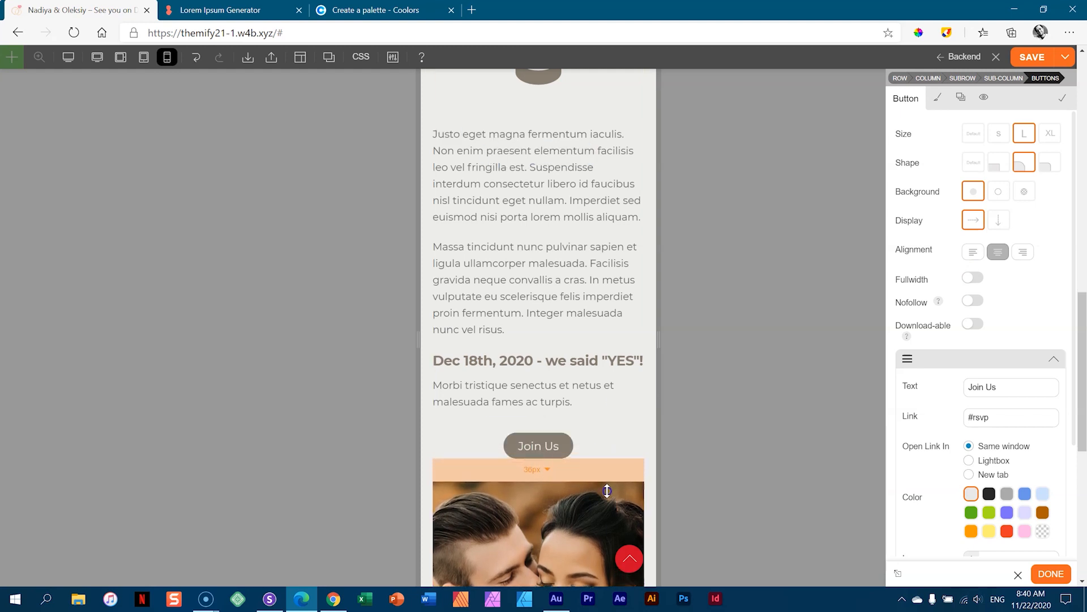
scroll(632, 339, "down", 5)
scroll(632, 338, "up", 9)
scroll(628, 340, "up", 7)
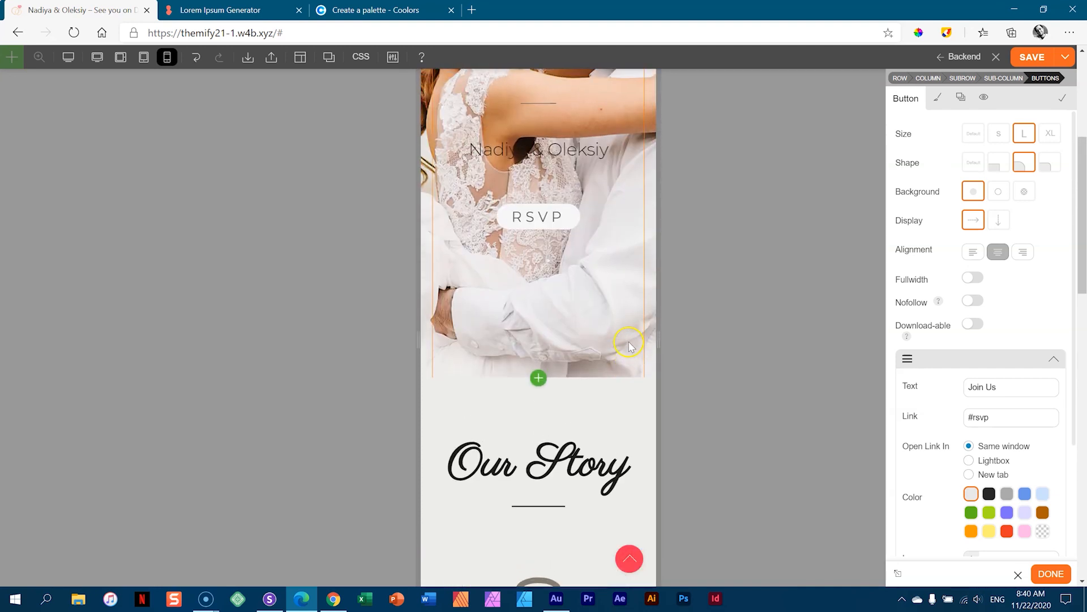
scroll(629, 340, "down", 9)
scroll(629, 346, "down", 7)
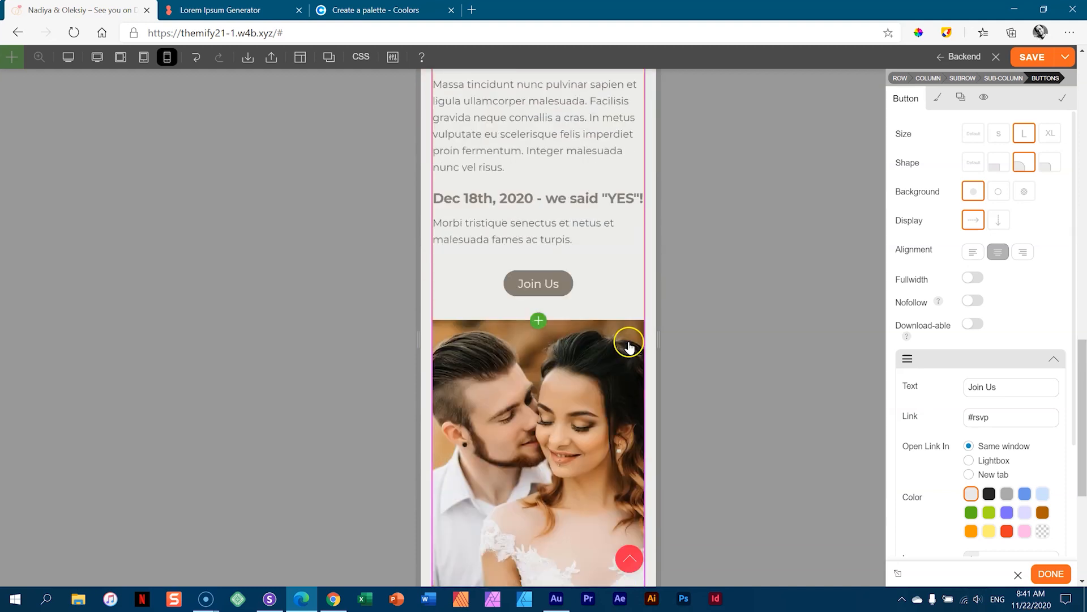
left_click(1035, 57)
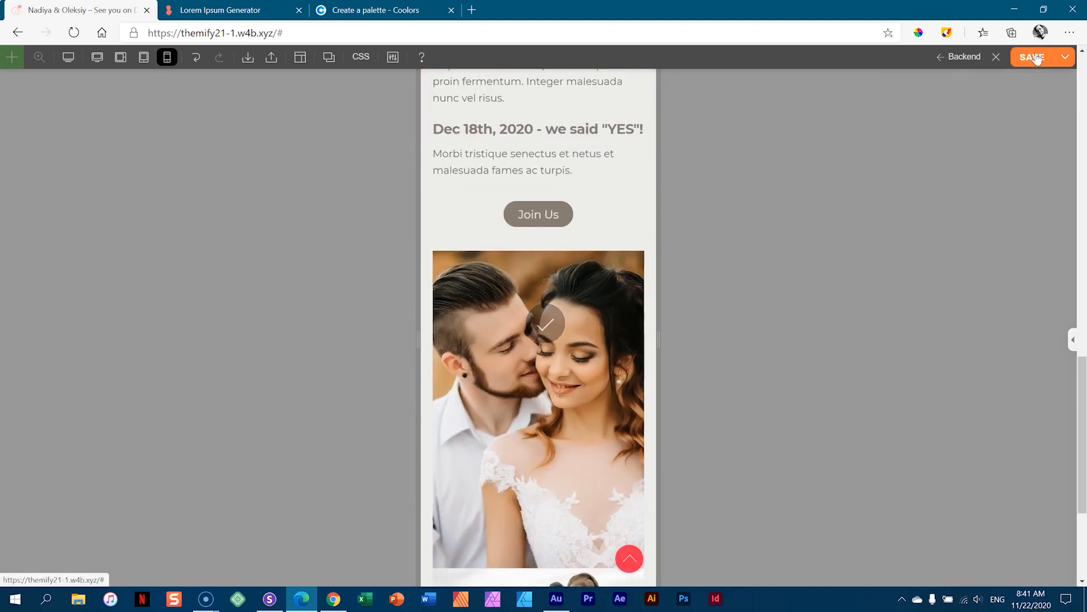
- Switch to Responsively App and reload all device previews with the saved page
left_click(279, 600)
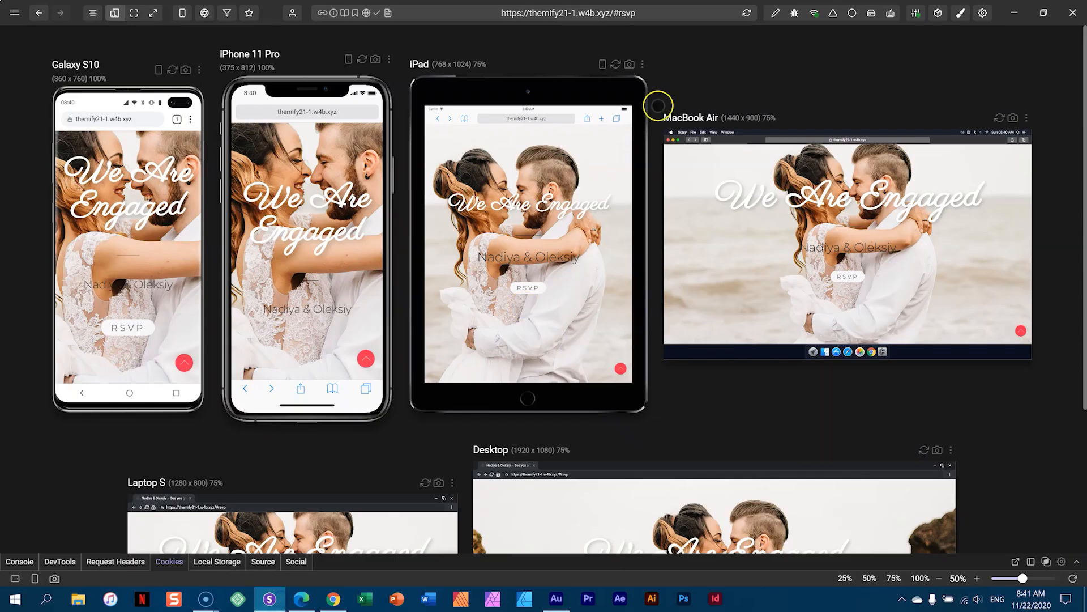
left_click(750, 13)
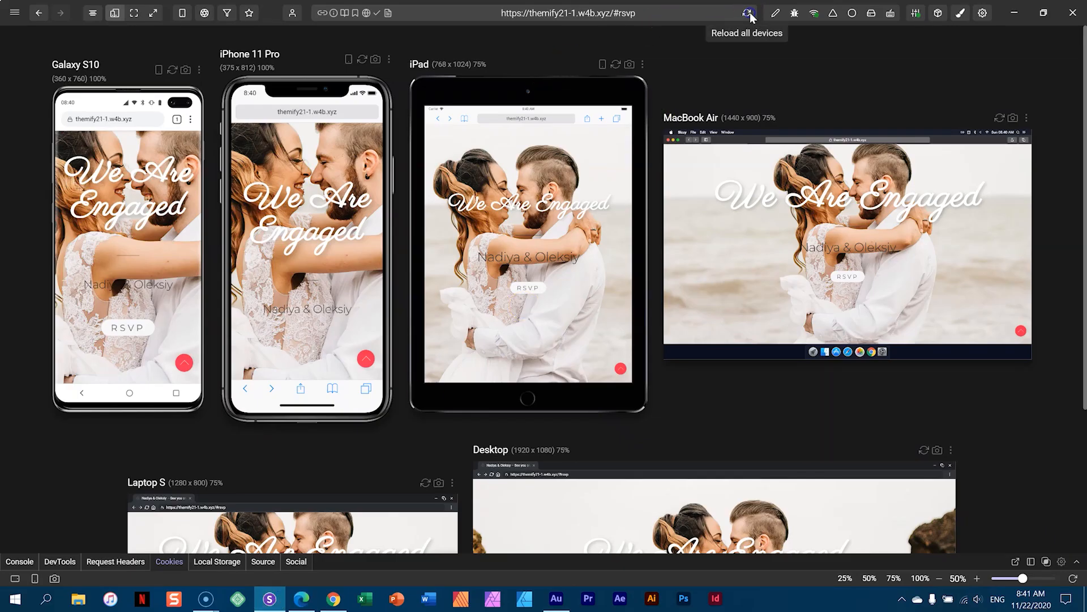
left_click(749, 14)
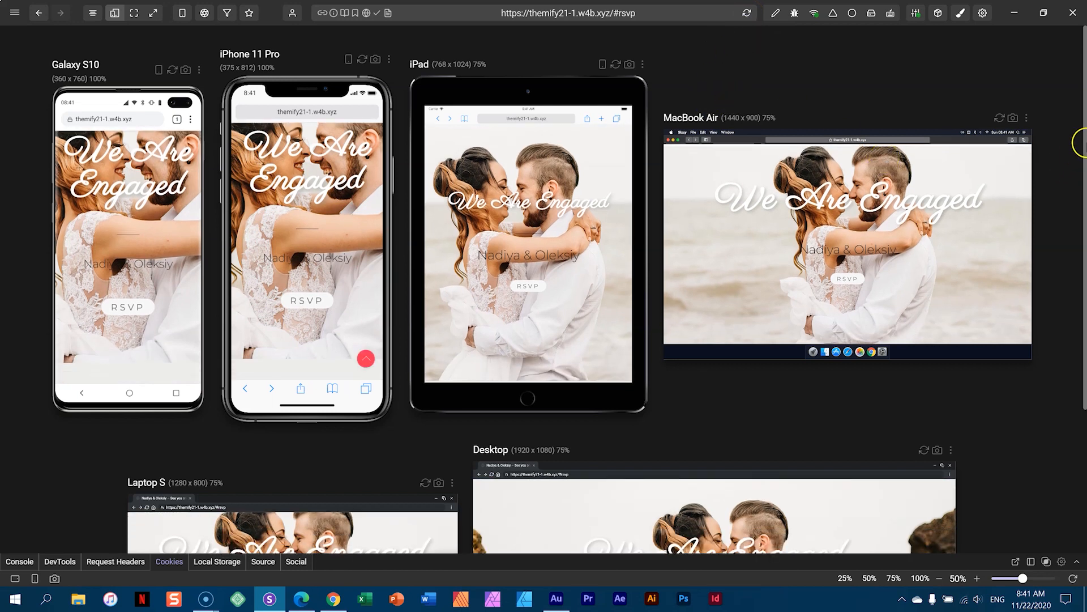
- Scroll the synced previews through the Our Story section to check each screen size
left_click_drag(1084, 134, 1070, 331)
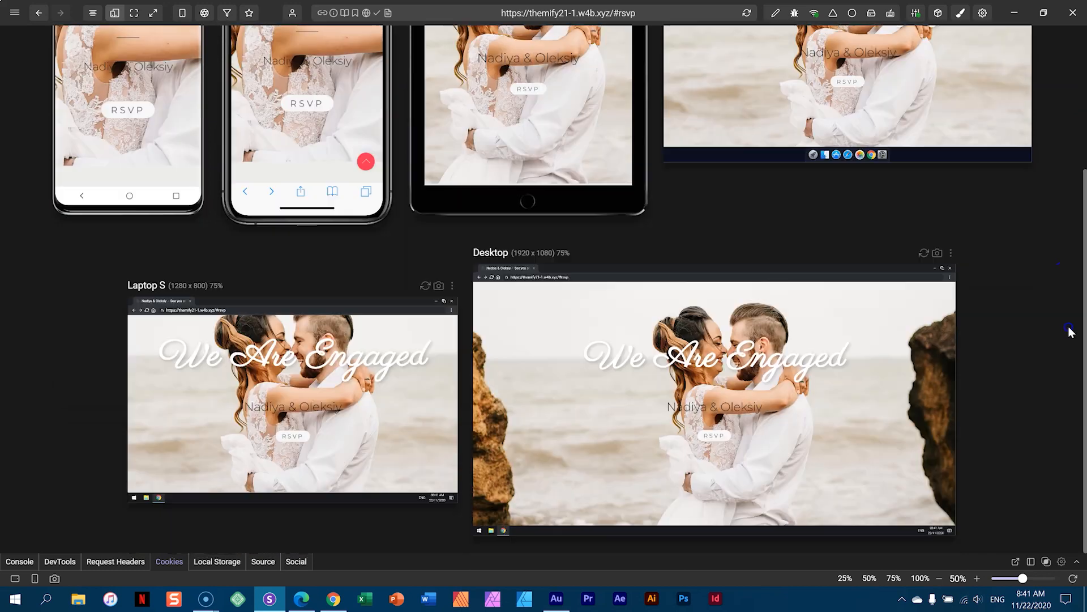
scroll(848, 390, "down", 10)
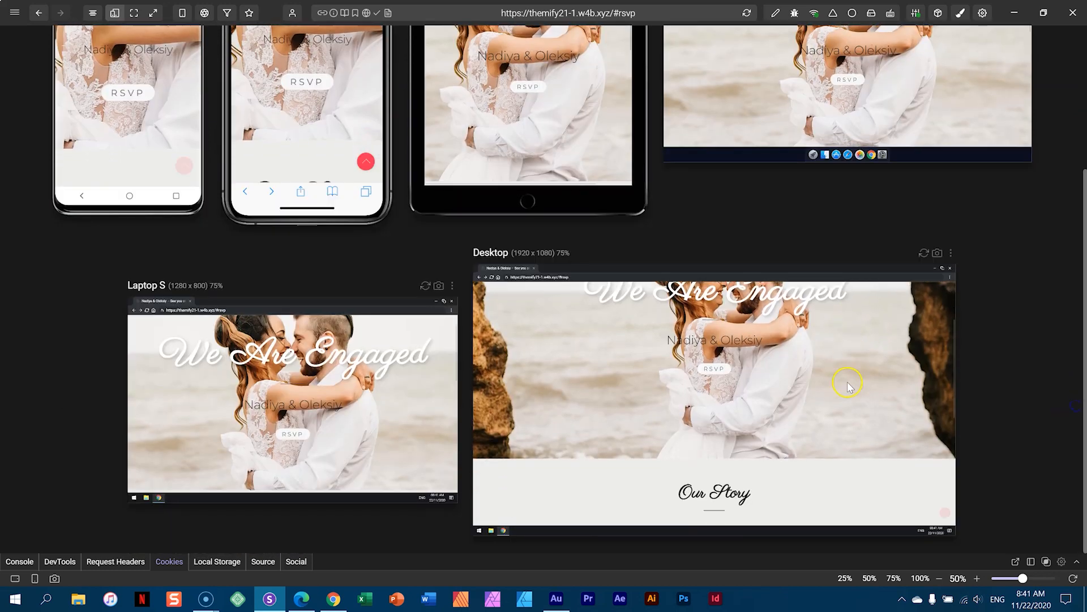
scroll(848, 387, "down", 5)
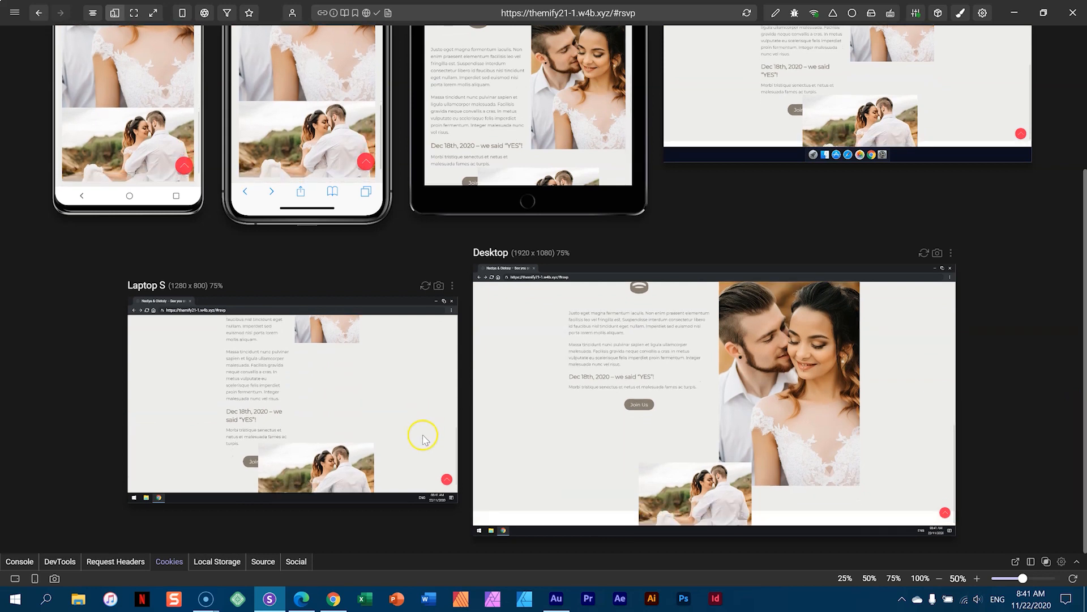
scroll(769, 418, "up", 3)
scroll(769, 417, "up", 3)
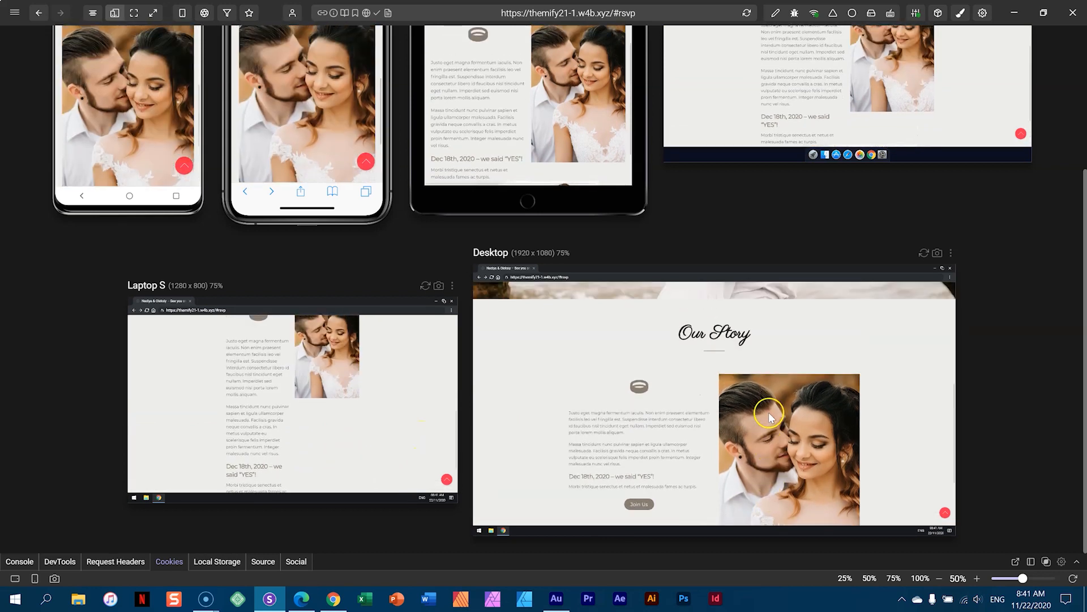
scroll(677, 398, "up", 3)
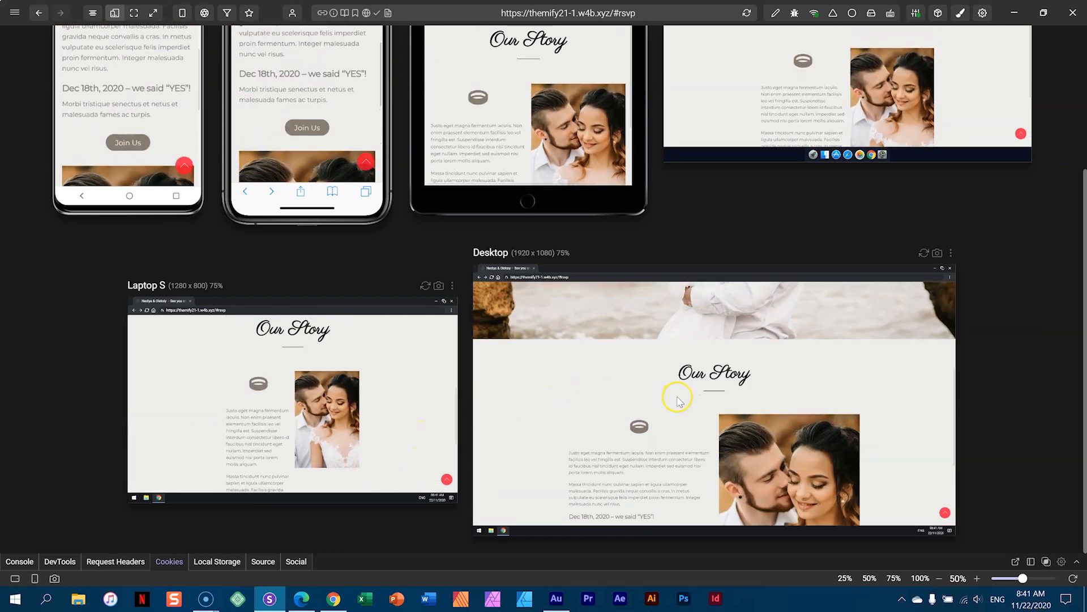
scroll(1082, 243, "up", 2)
scroll(1082, 243, "up", 3)
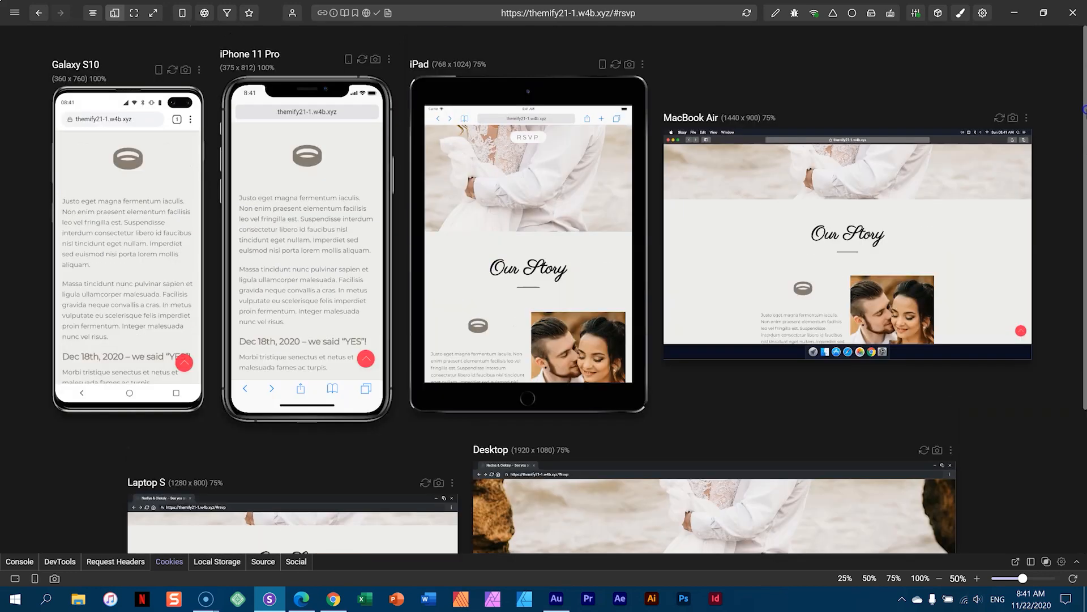
scroll(917, 226, "up", 5)
scroll(917, 244, "up", 3)
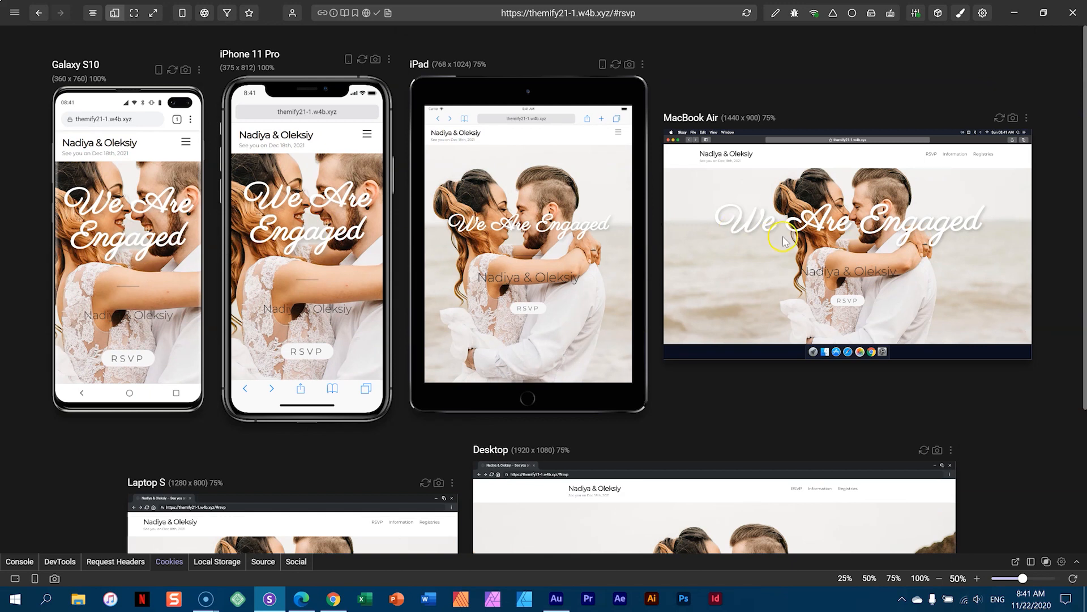
scroll(783, 239, "down", 5)
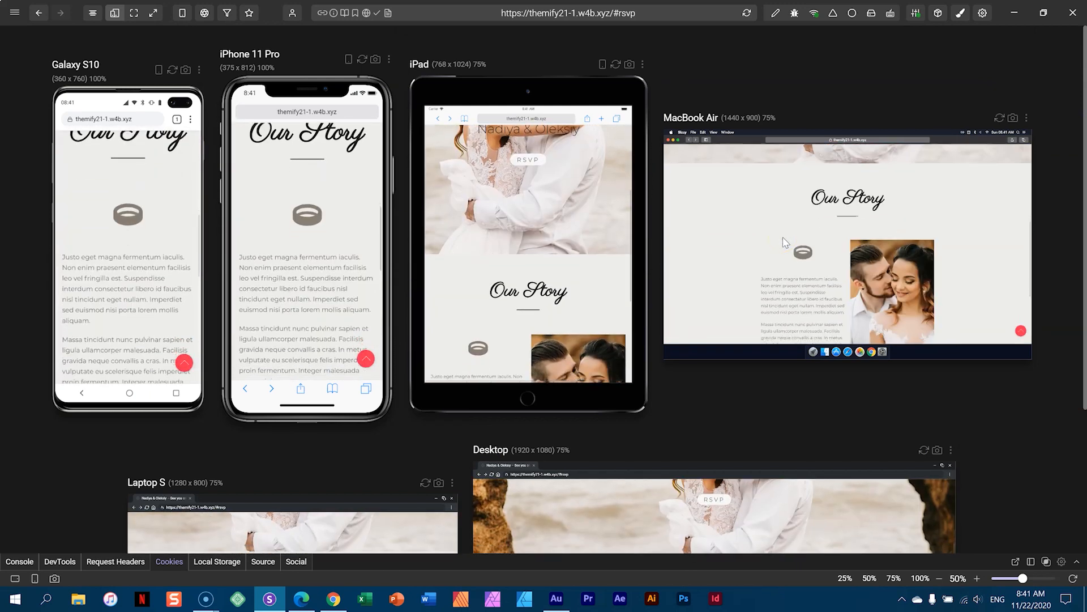
scroll(783, 236, "down", 5)
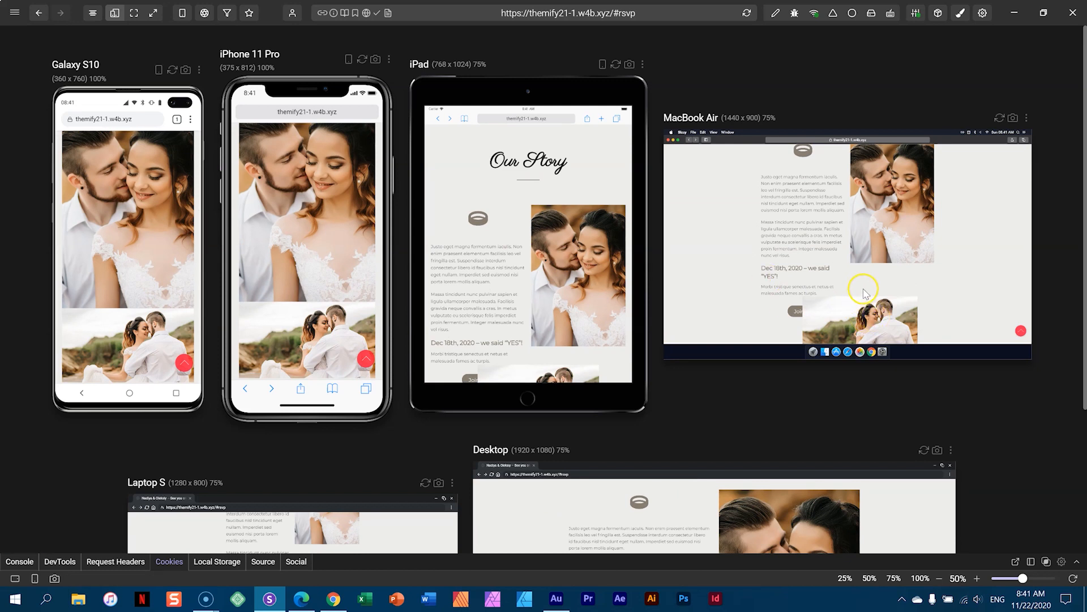
scroll(865, 292, "down", 1)
scroll(854, 286, "down", 2)
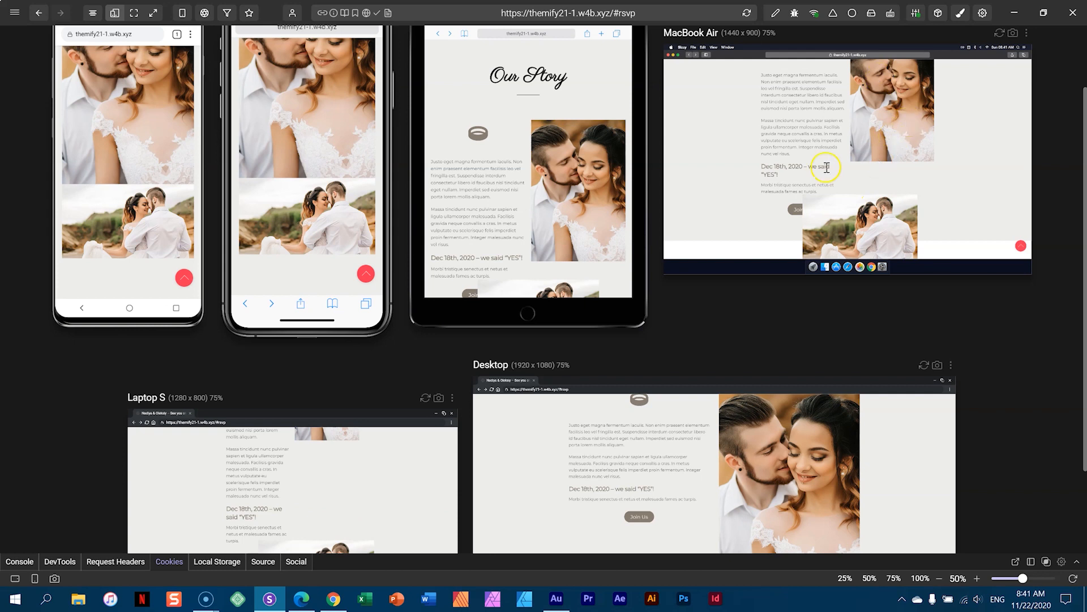
scroll(489, 174, "down", 1)
scroll(494, 174, "down", 1)
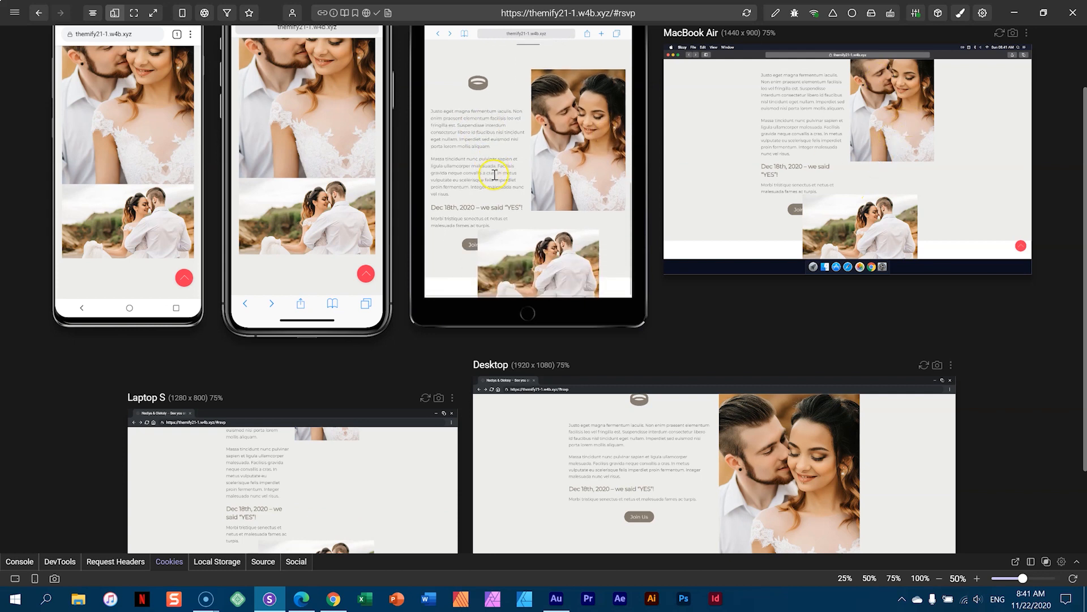
scroll(494, 175, "down", 2)
scroll(335, 164, "up", 3)
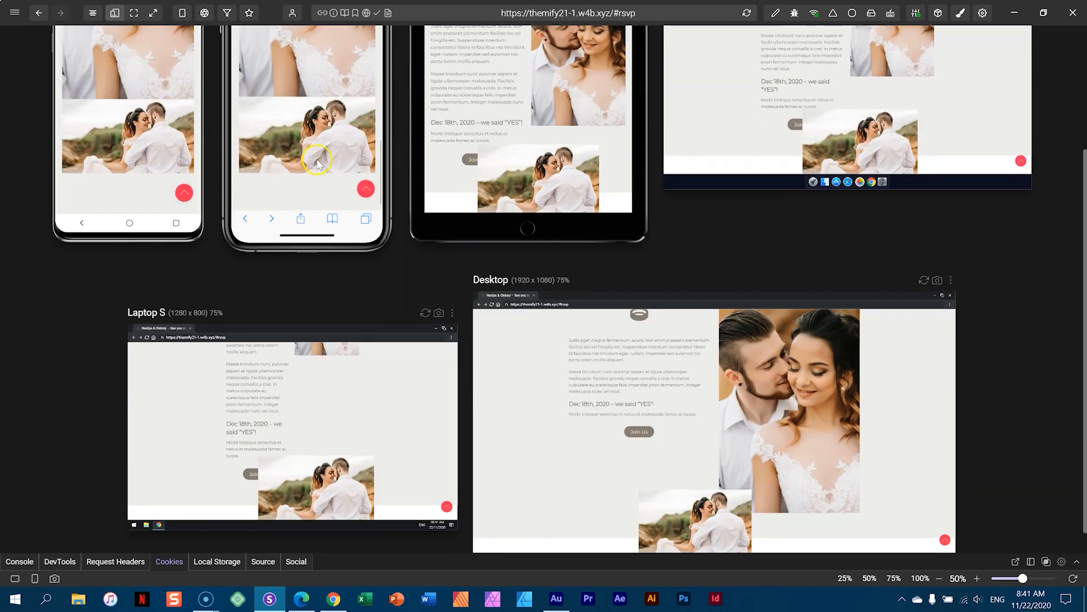
scroll(297, 185, "up", 4)
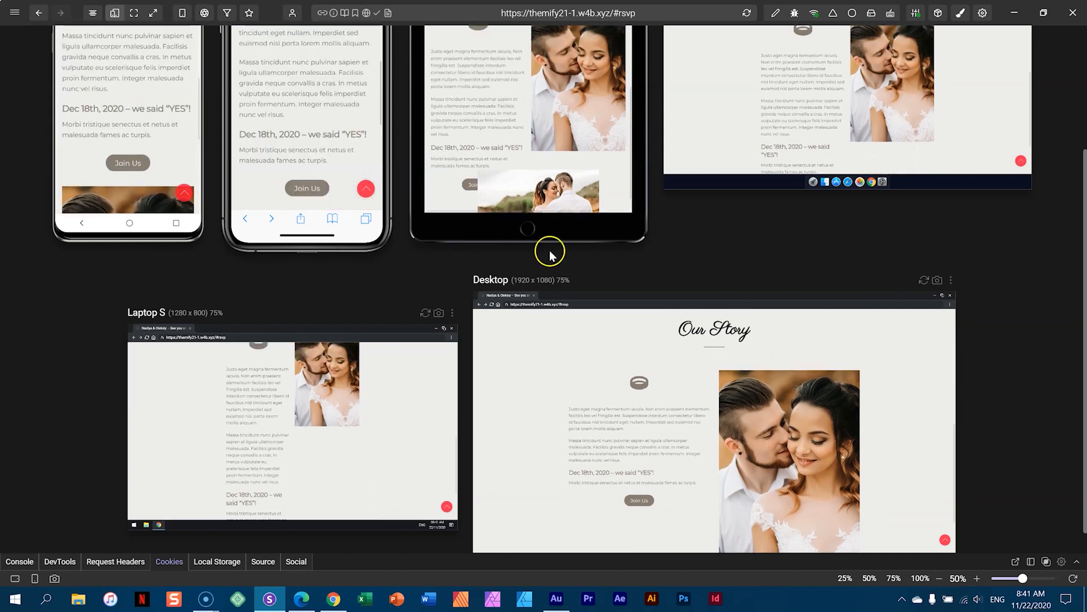
scroll(585, 221, "up", 2)
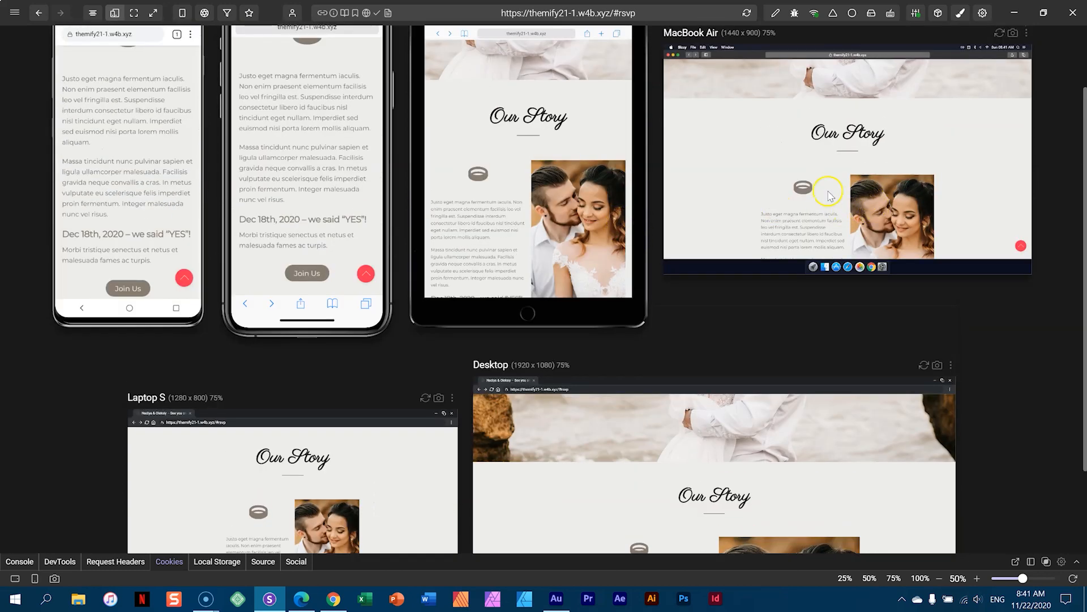
- Back in the builder, move the beach-photo subrow's offsets to 95% top and 40% left at tablet-landscape width
left_click(304, 607)
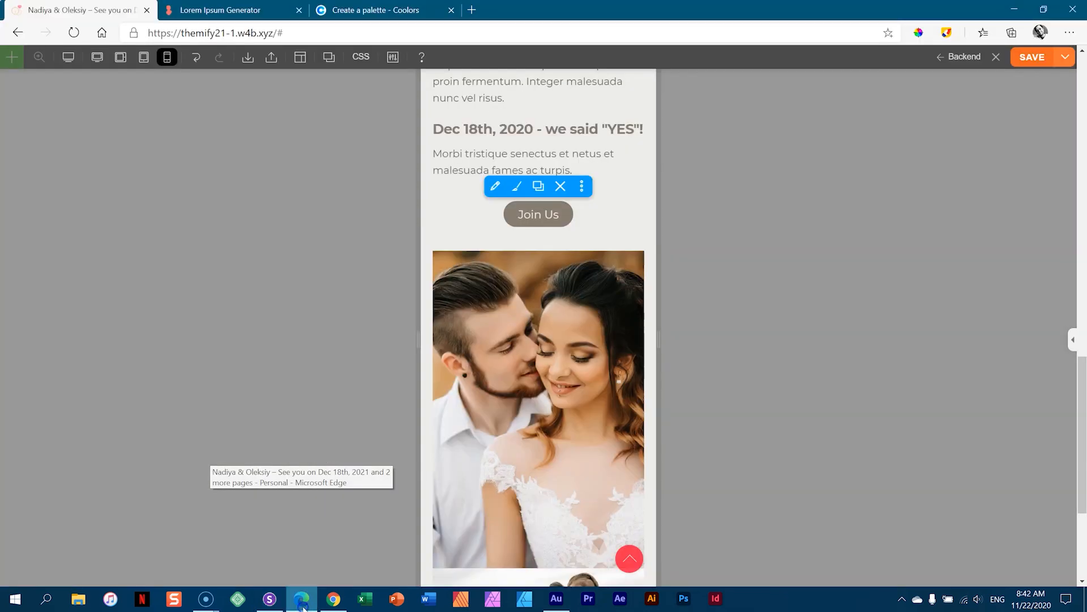
left_click(97, 58)
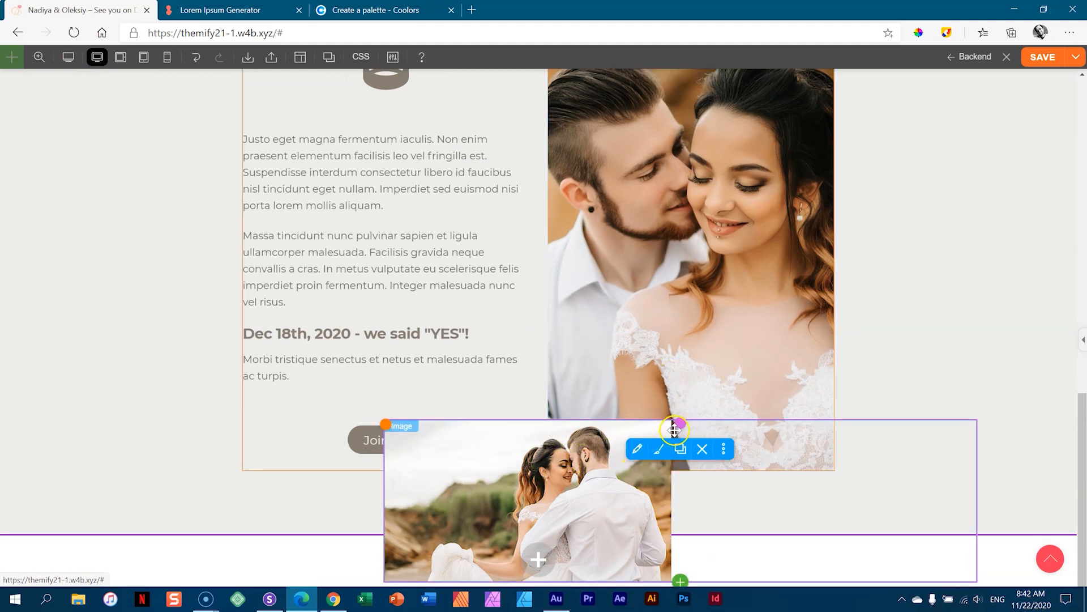
mouse_move(680, 427)
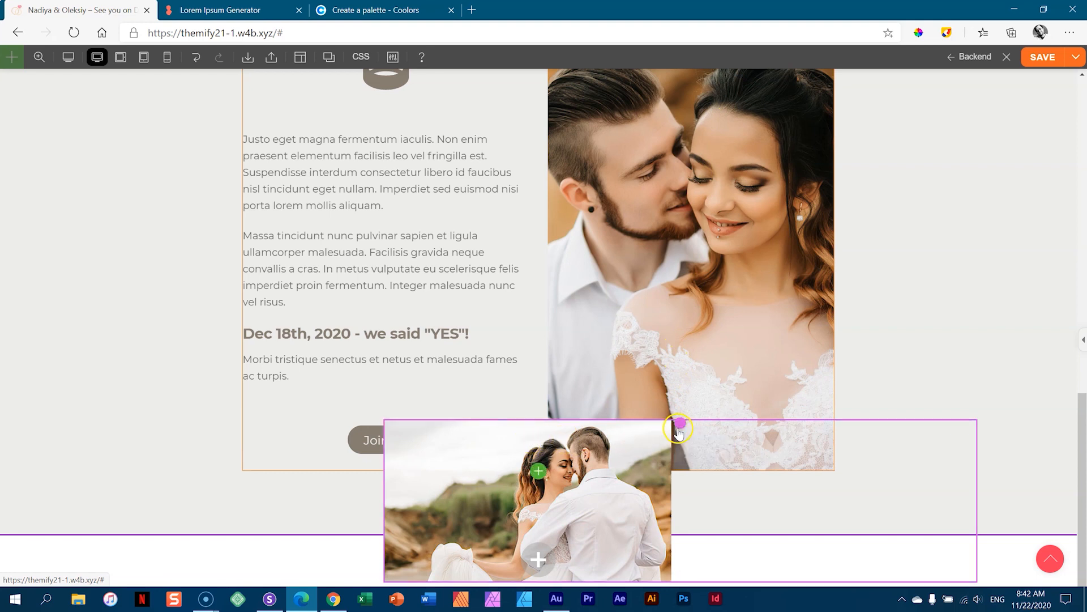
left_click(668, 433)
left_click(940, 504)
scroll(1082, 379, "down", 3)
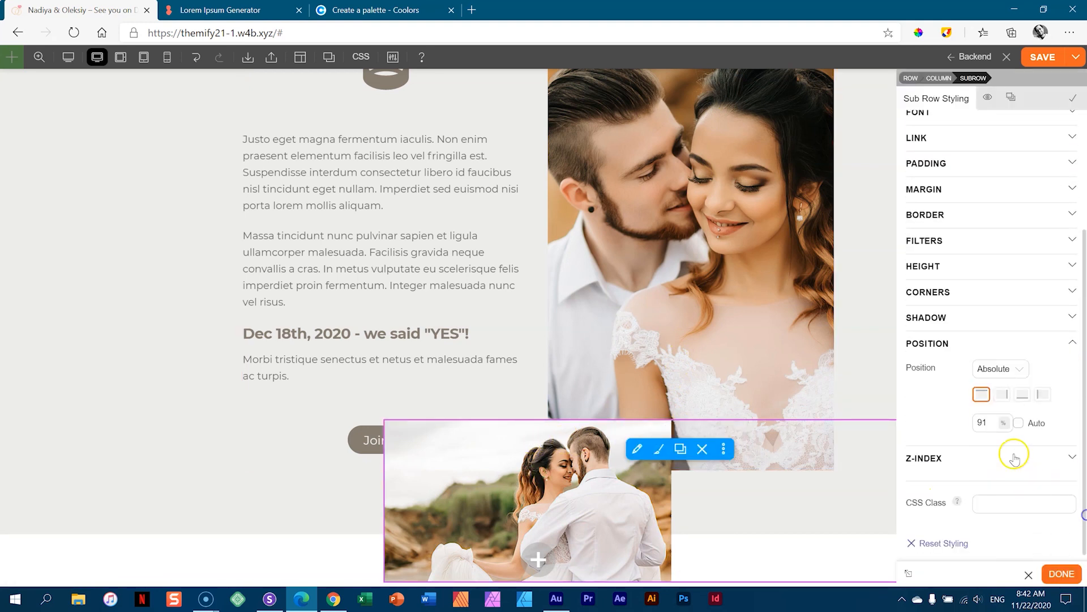
left_click_drag(988, 422, 987, 417)
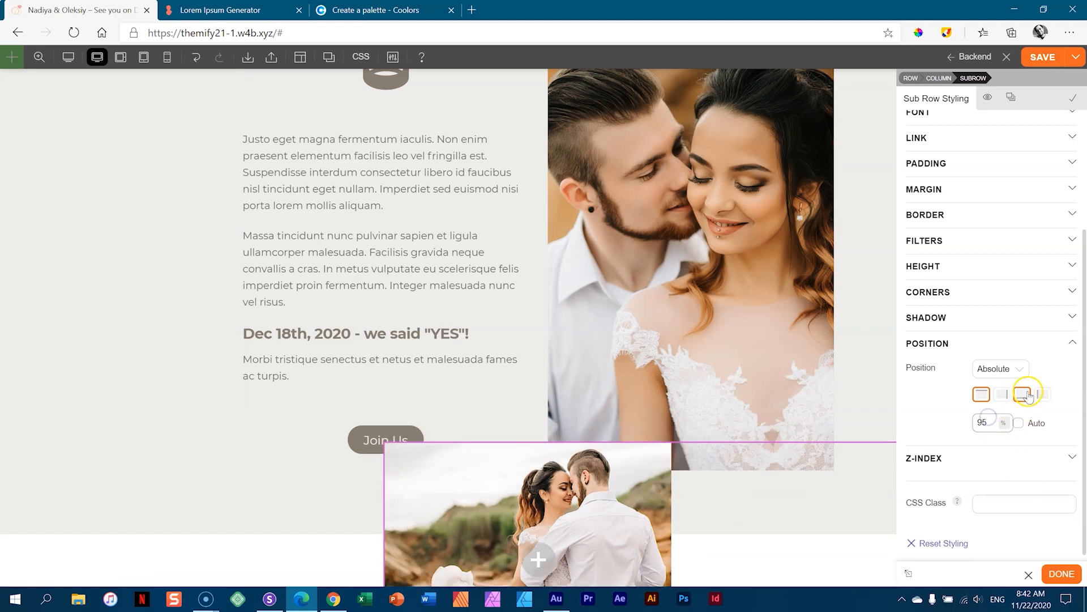
left_click_drag(995, 419, 996, 408)
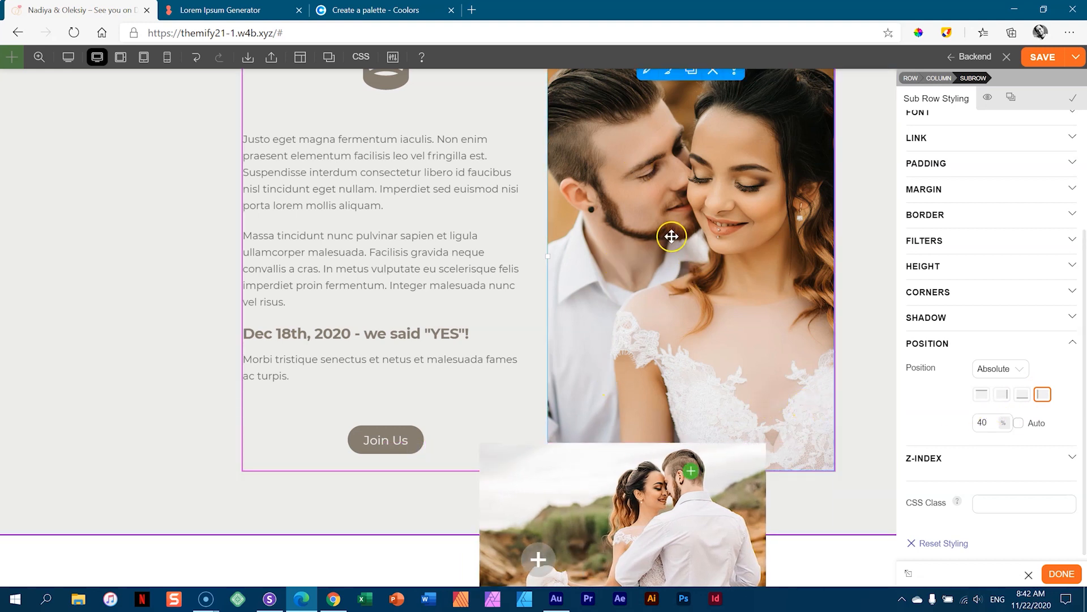
scroll(767, 229, "up", 3)
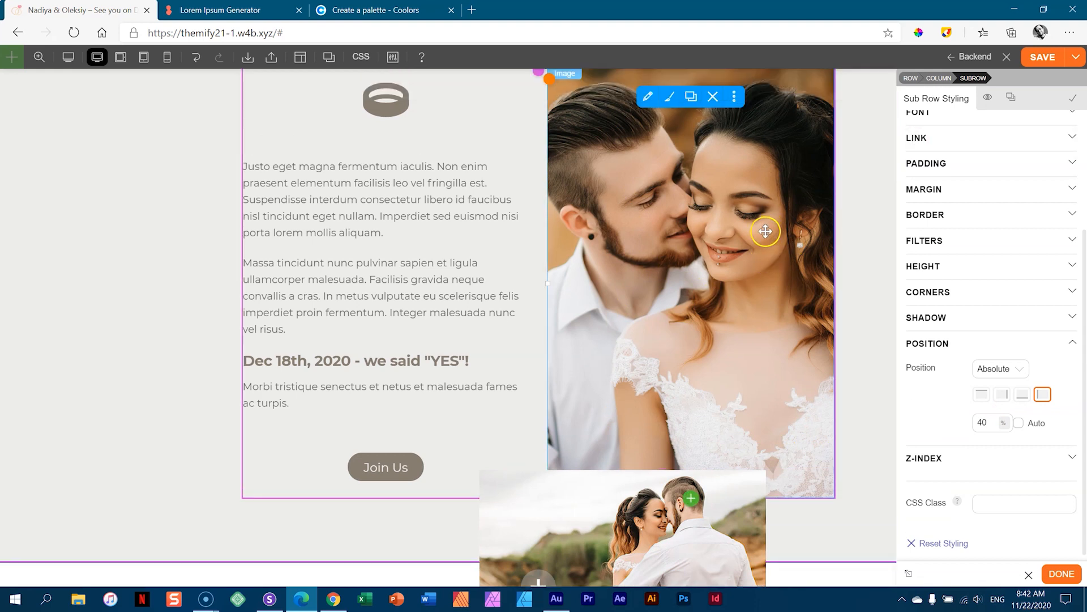
scroll(765, 233, "down", 3)
scroll(767, 232, "up", 2)
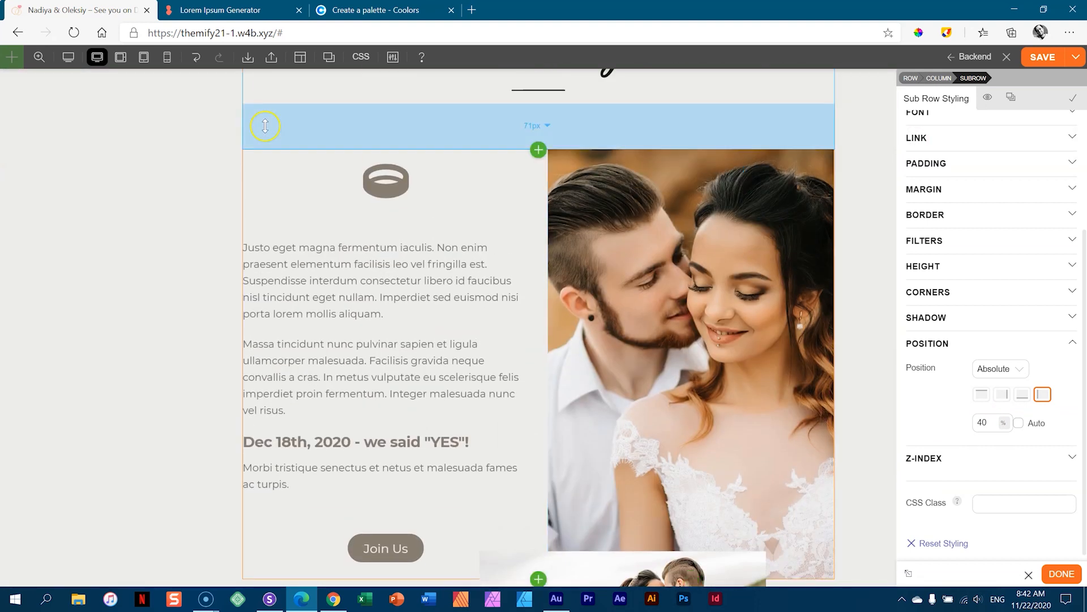
left_click(120, 58)
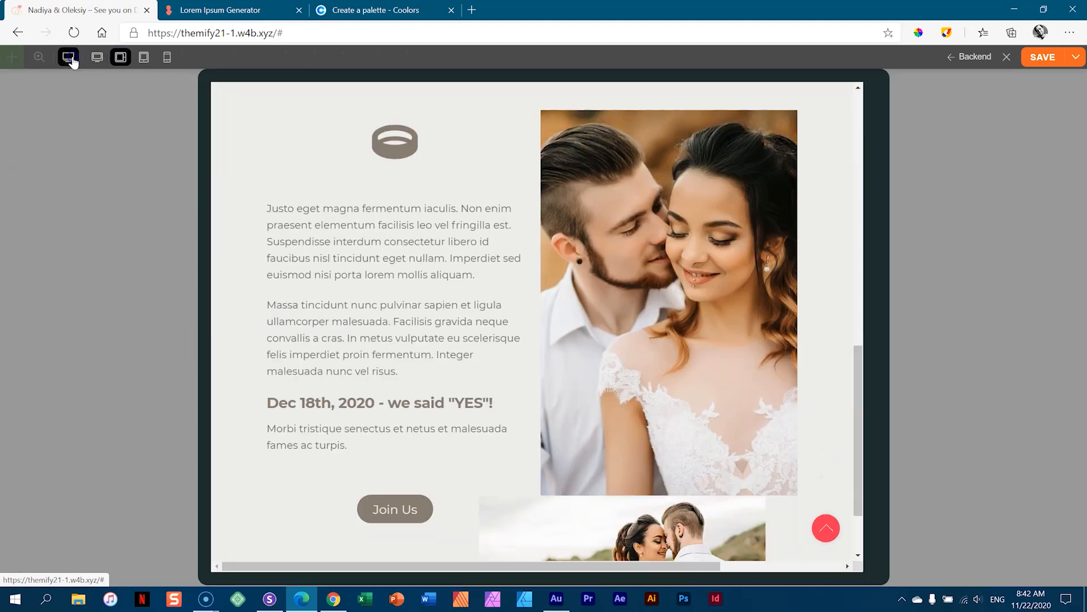
- At tablet portrait width, raise the lower photo's sub row to a 74% top offset, then preview mobile
left_click(144, 57)
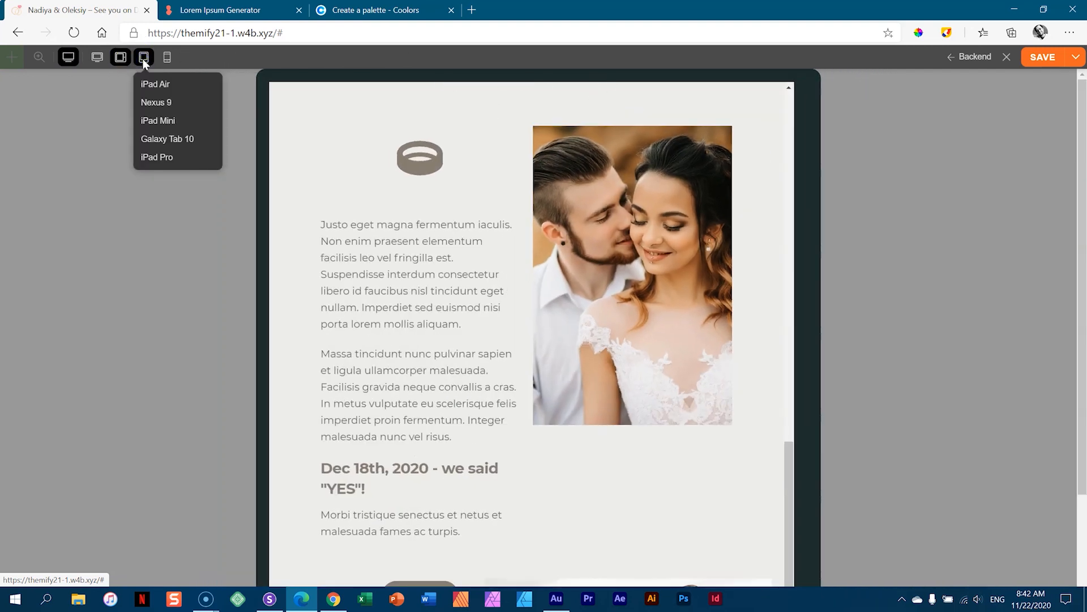
scroll(509, 276, "down", 3)
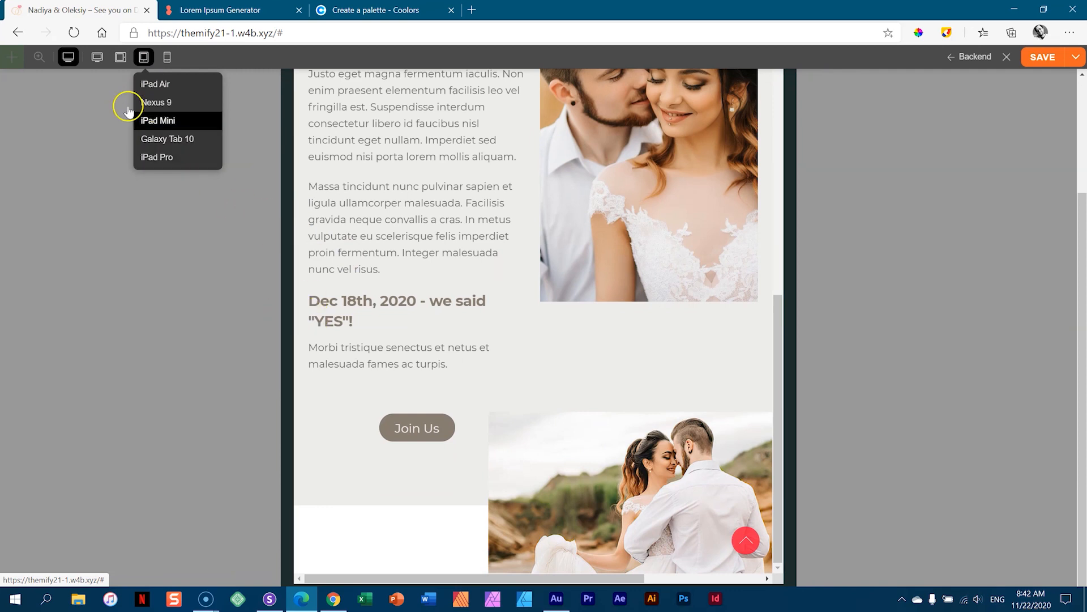
left_click(69, 57)
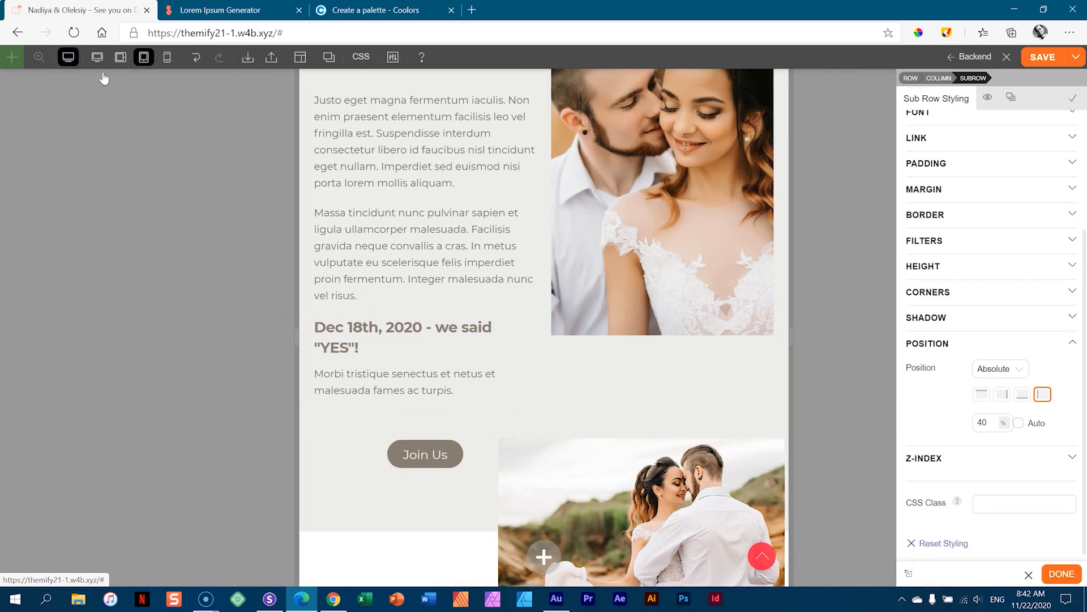
left_click(669, 479)
left_click(948, 500)
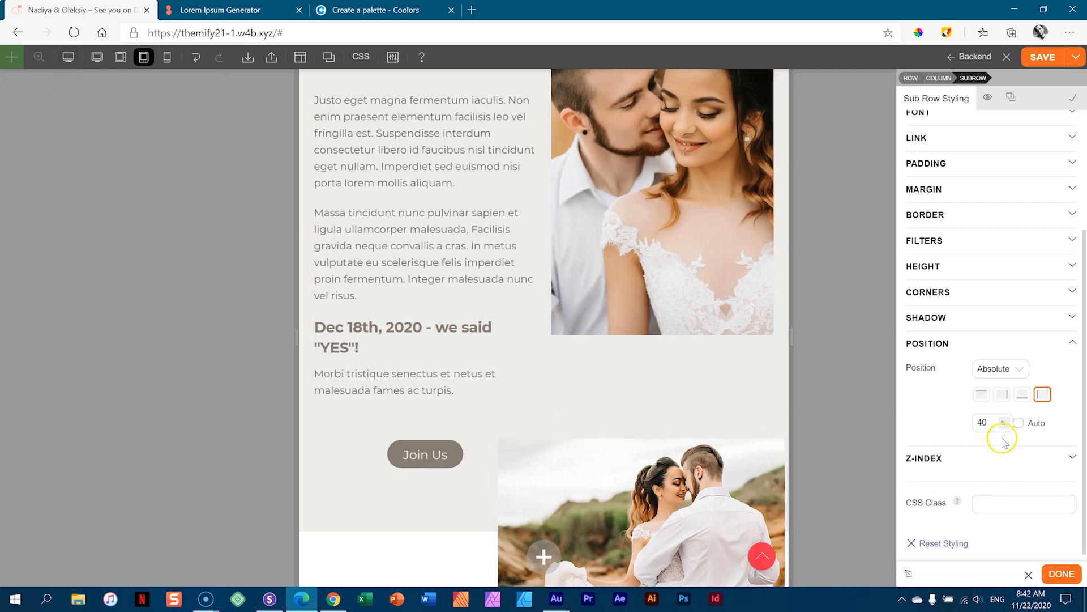
left_click_drag(993, 420, 994, 463)
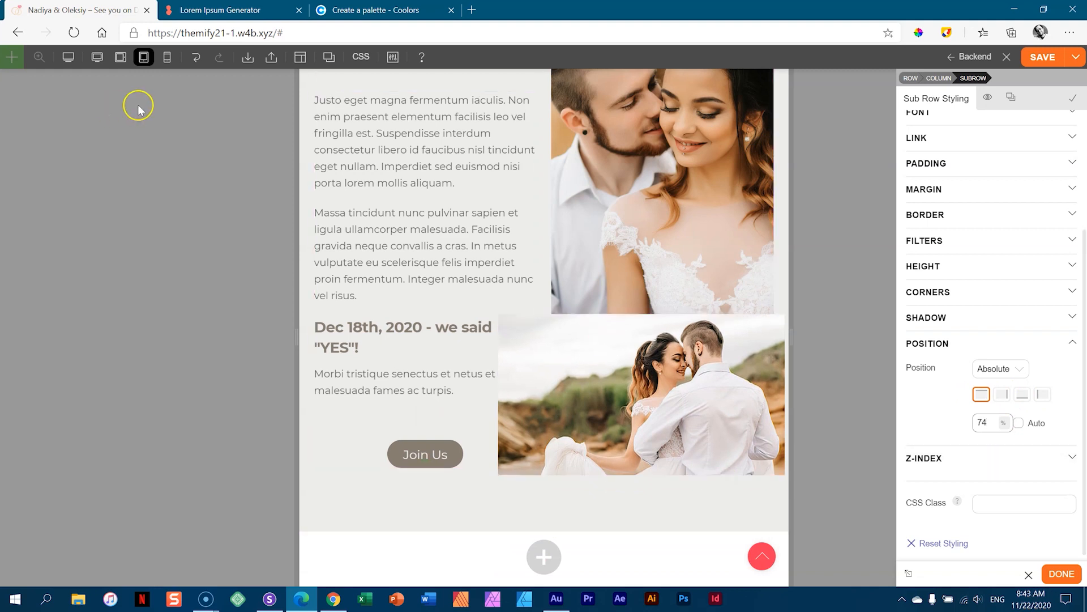
left_click(168, 58)
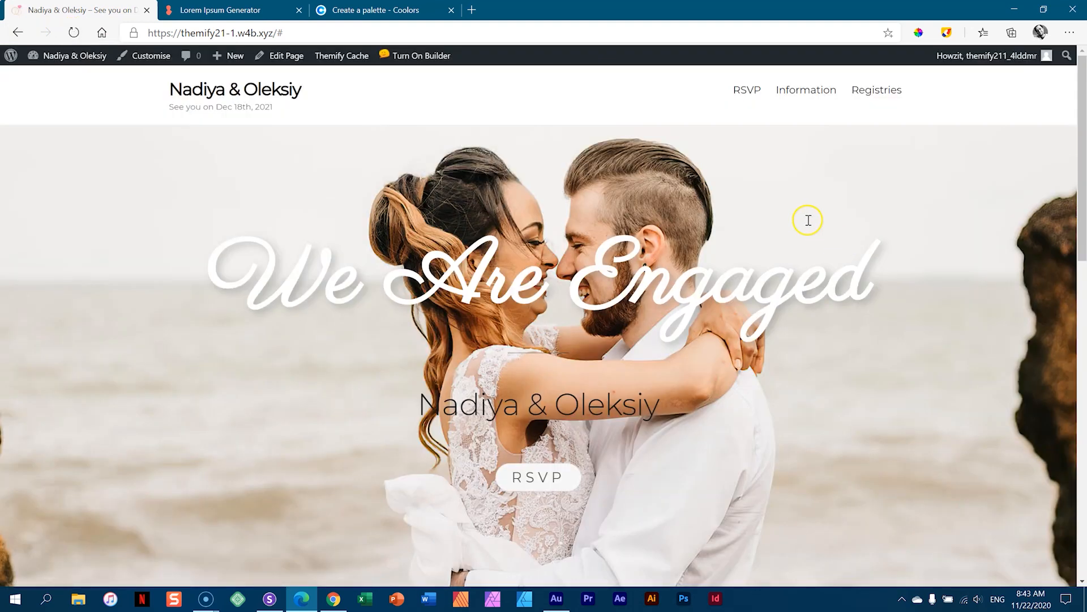
- Turn the Themify builder back on for the wedding page
left_click(442, 64)
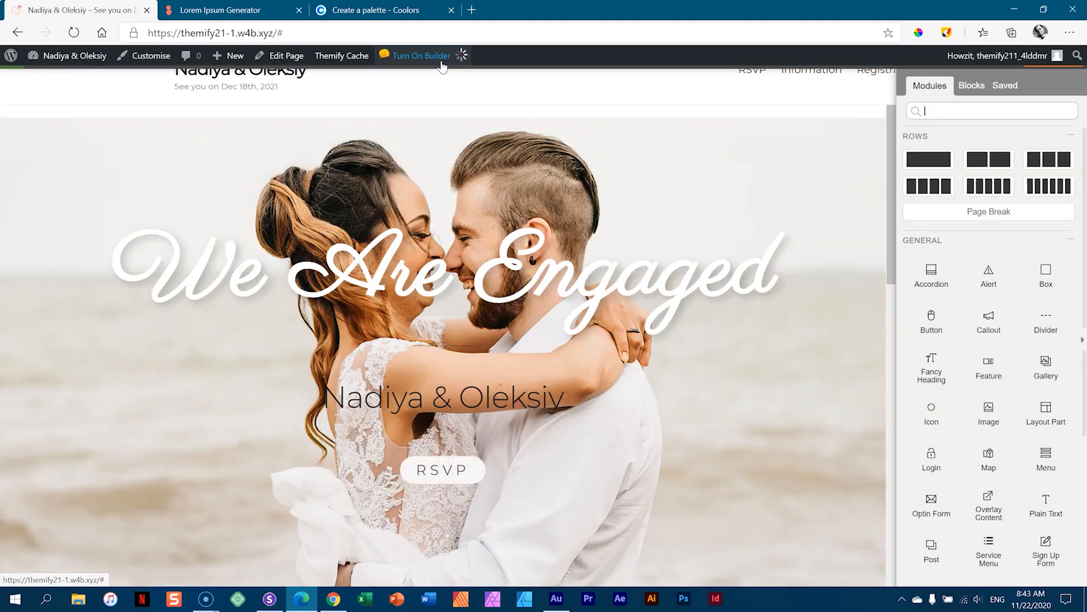
scroll(508, 164, "down", 10)
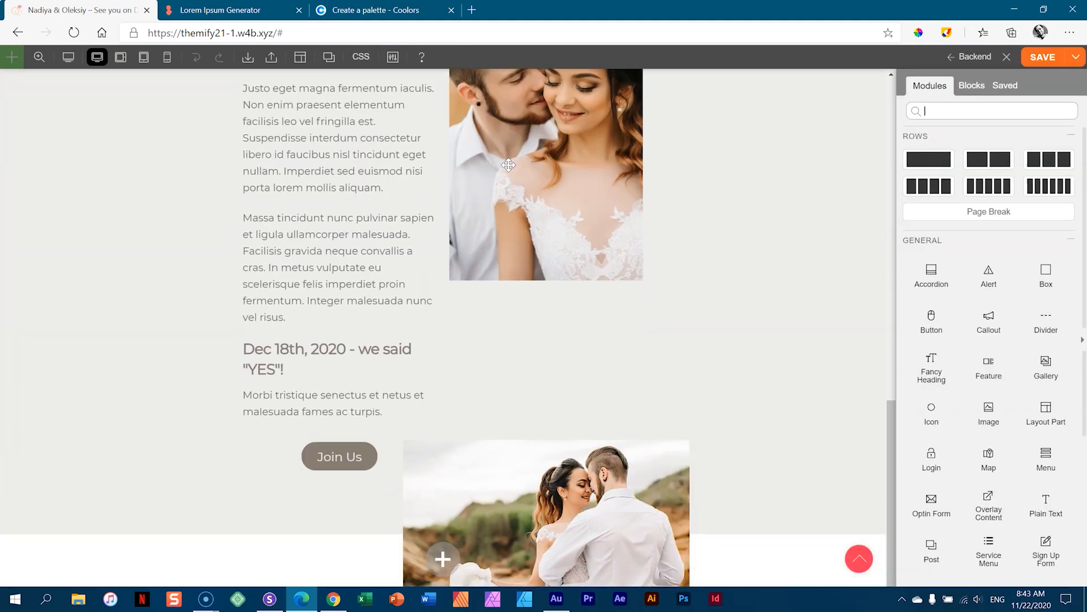
scroll(508, 165, "up", 5)
scroll(508, 165, "down", 4)
scroll(508, 164, "down", 1)
scroll(507, 164, "up", 3)
scroll(508, 164, "down", 3)
scroll(508, 163, "up", 3)
scroll(509, 163, "down", 3)
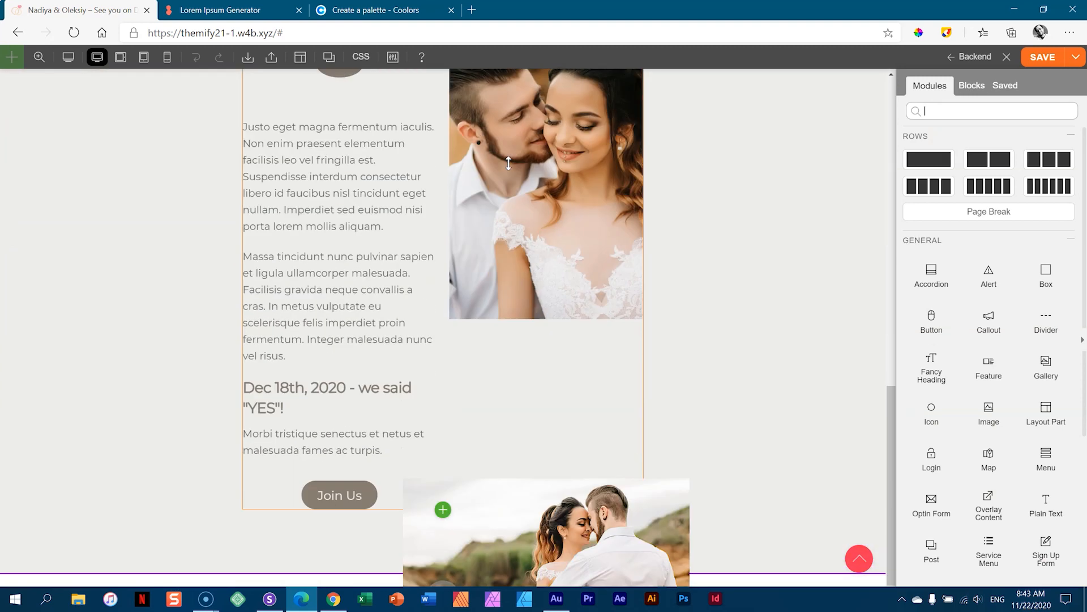
scroll(508, 163, "up", 1)
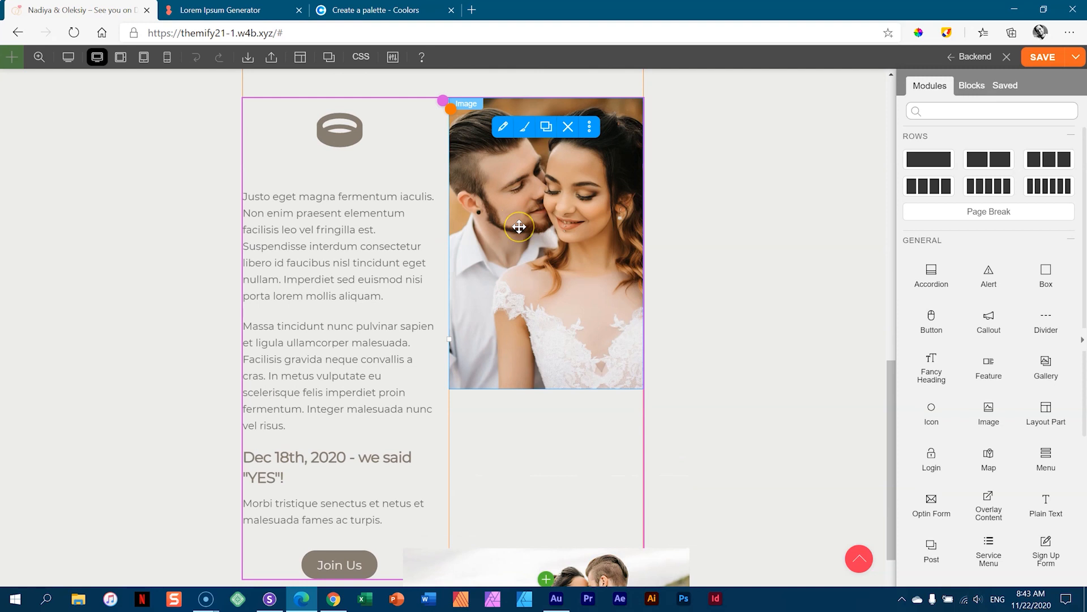
- Set the main couple photo's image height to 800 px
double_click(520, 227)
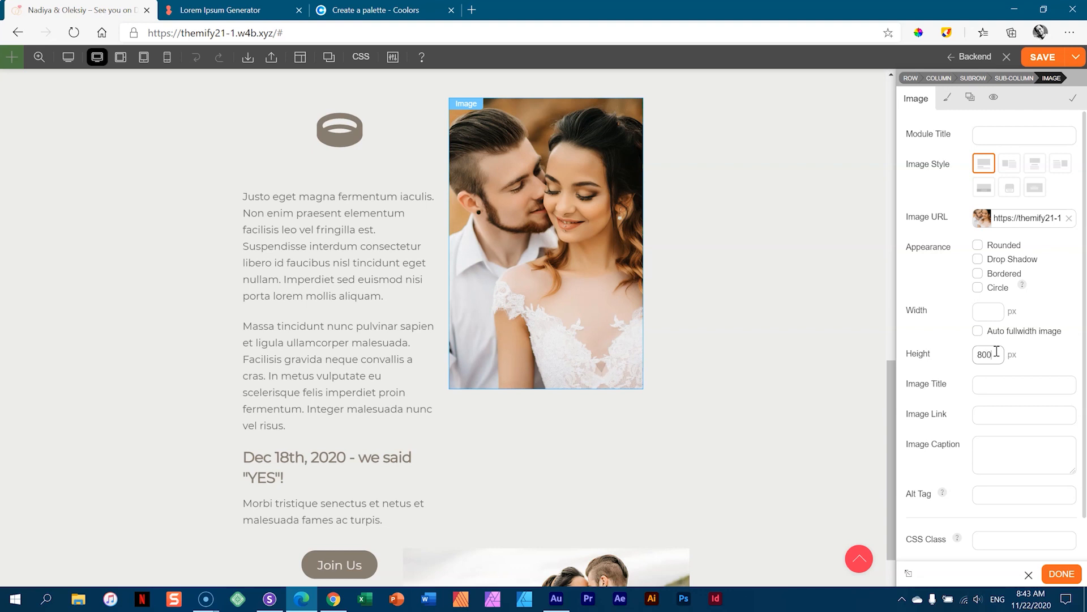
key("Tab")
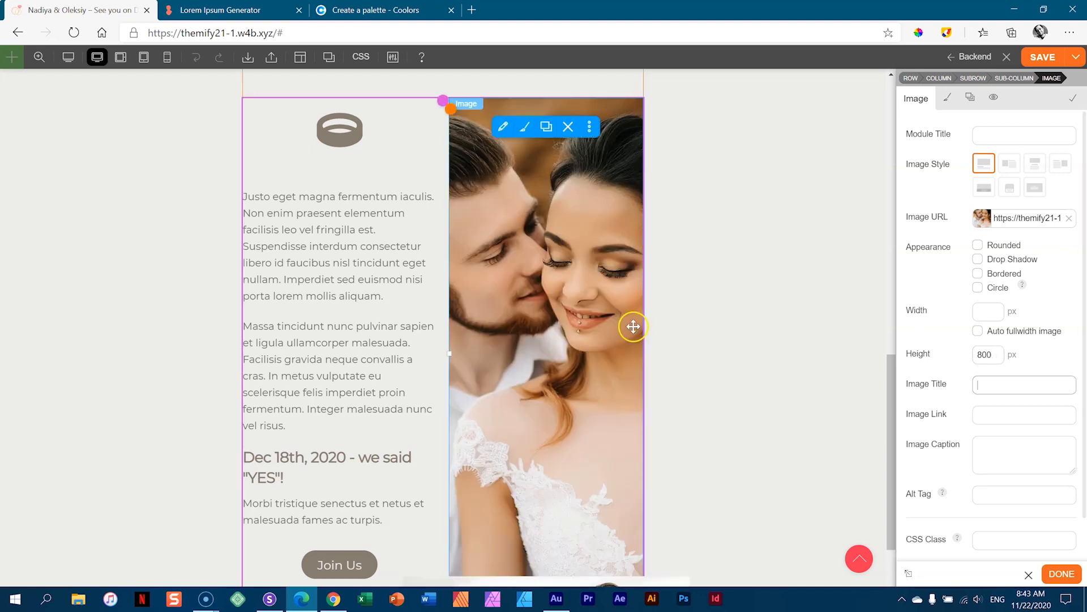
scroll(759, 337, "down", 2)
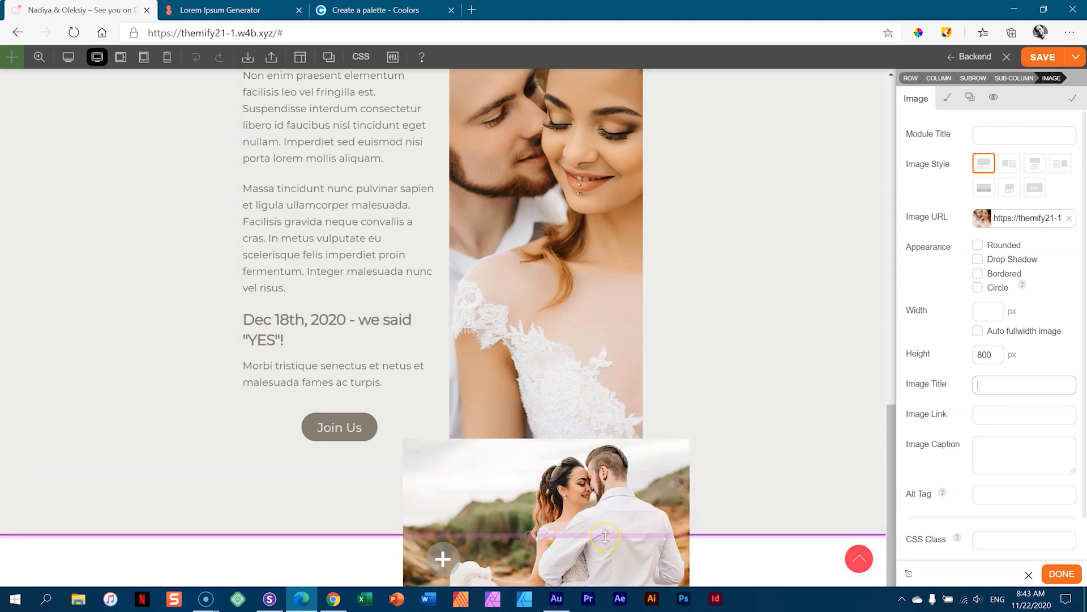
scroll(607, 469, "up", 6)
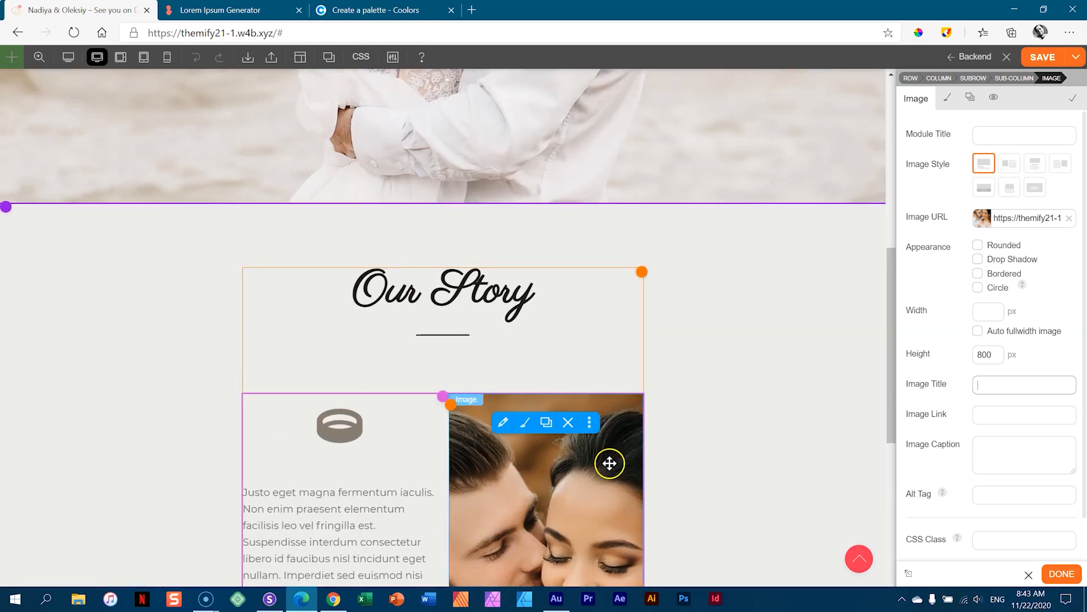
scroll(610, 463, "down", 3)
- Preview the page at tablet landscape, tablet portrait and mobile widths
left_click(126, 58)
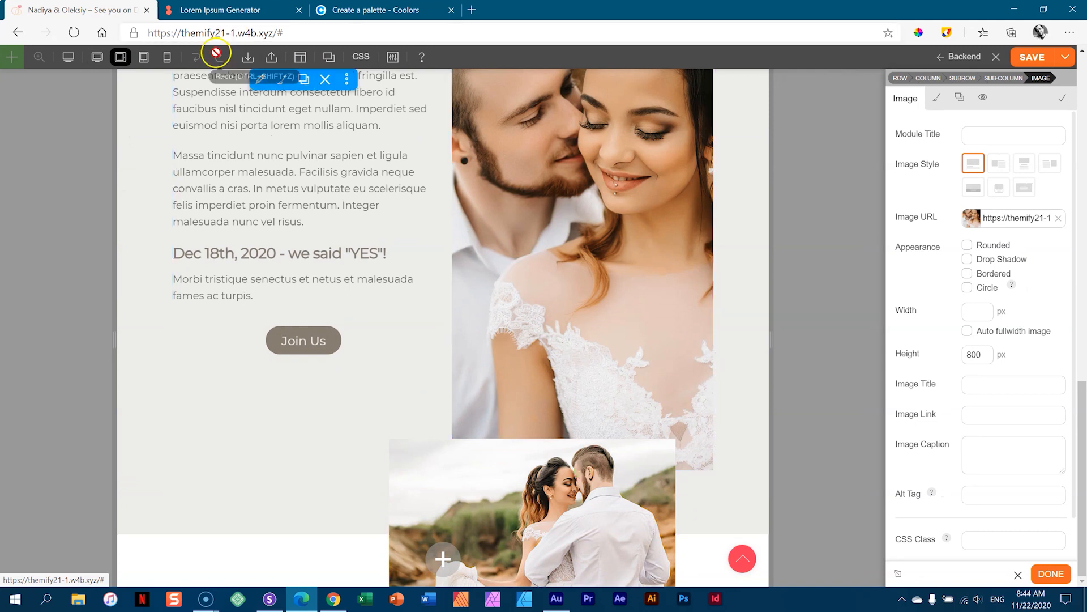
left_click(144, 56)
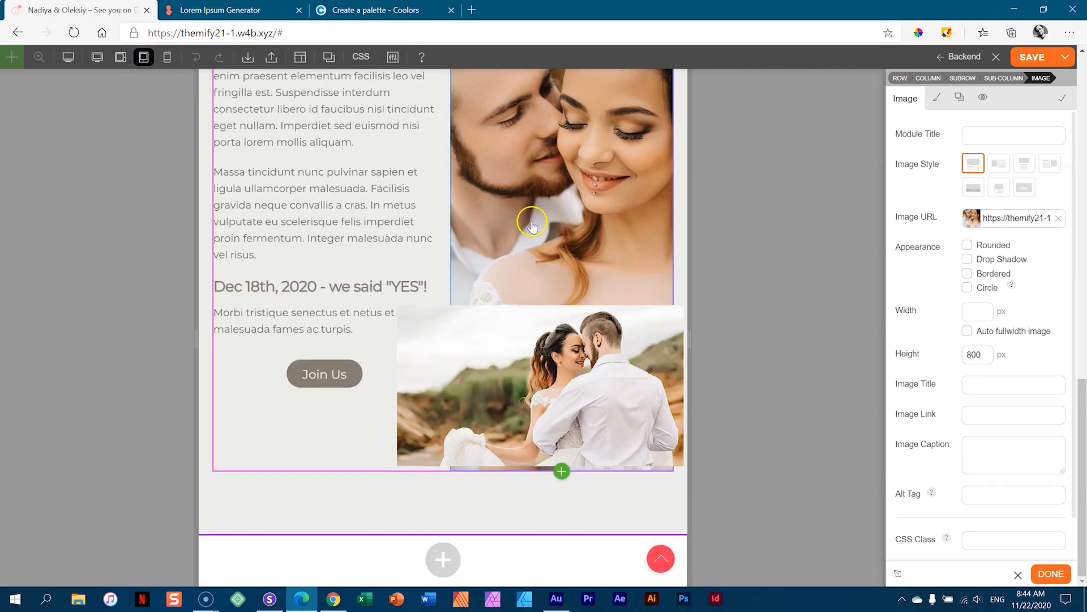
left_click(172, 60)
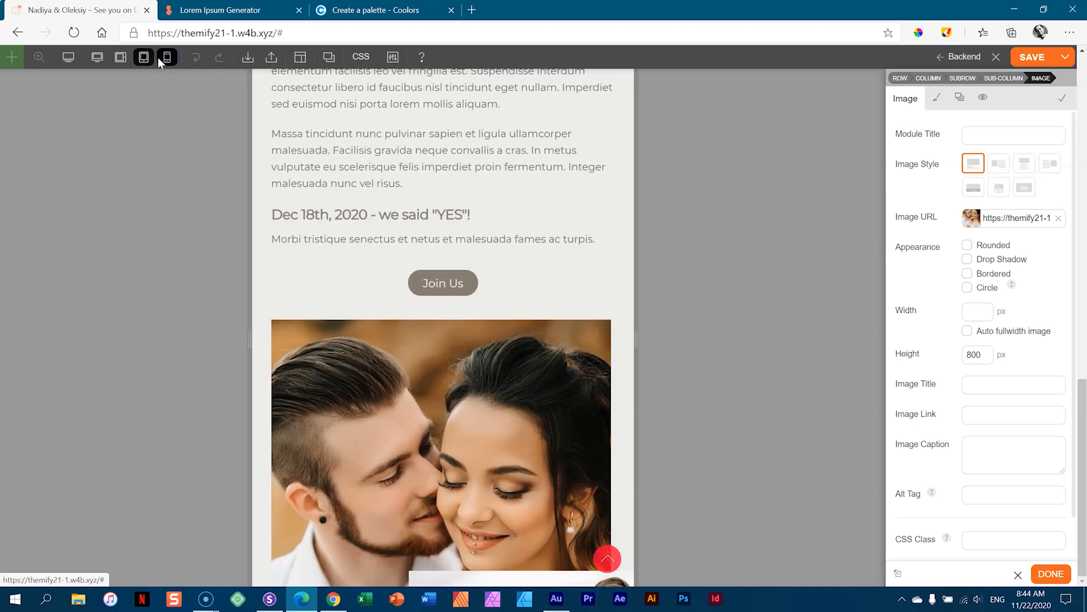
scroll(395, 155, "down", 6)
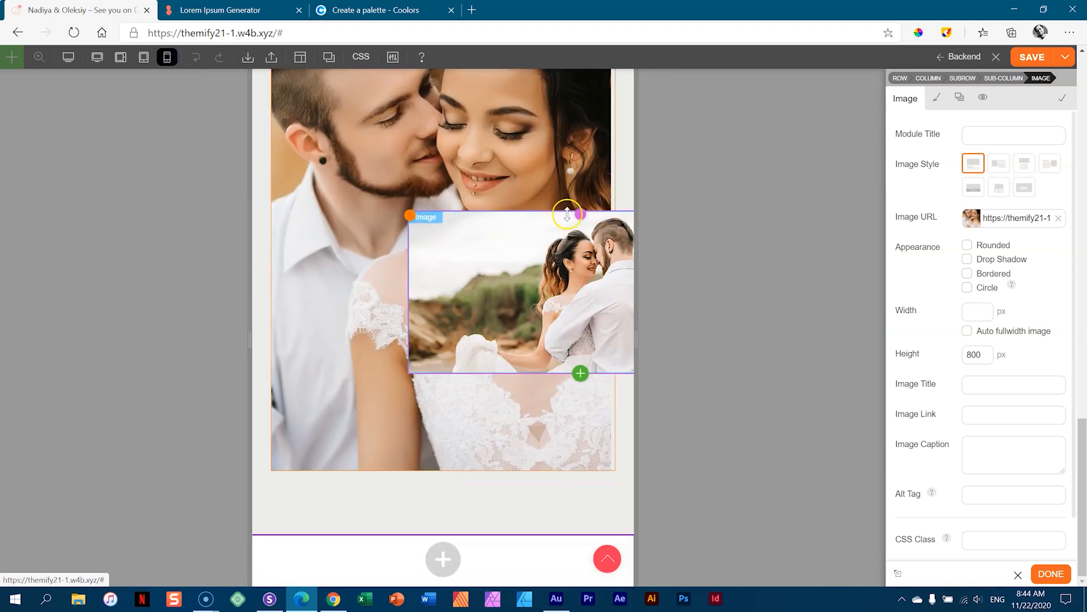
- Make the inset photo's sub row position static so it stacks below on mobile
left_click(587, 216)
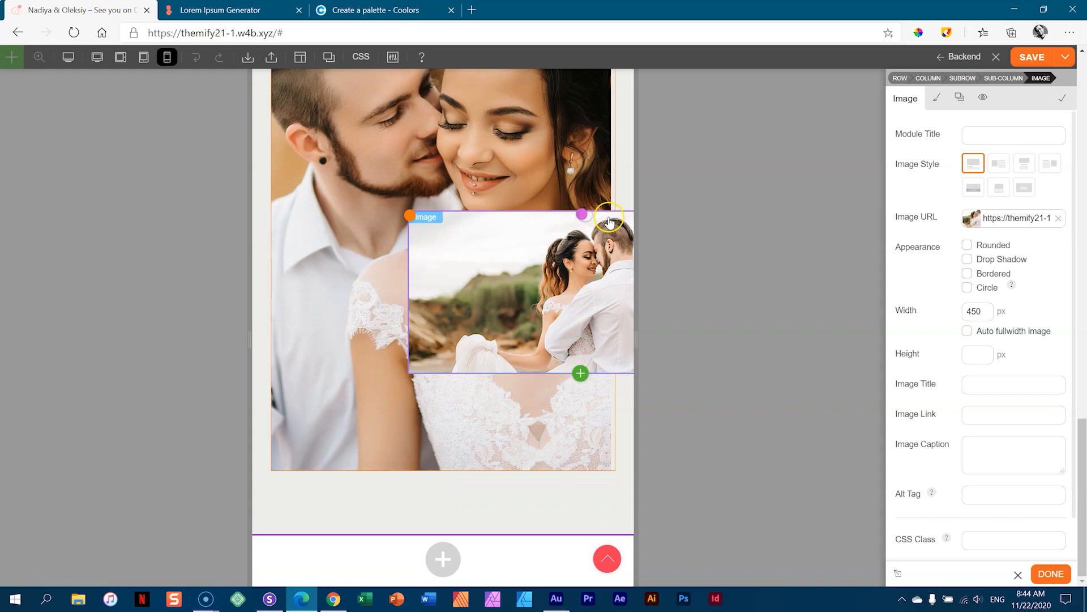
left_click(937, 97)
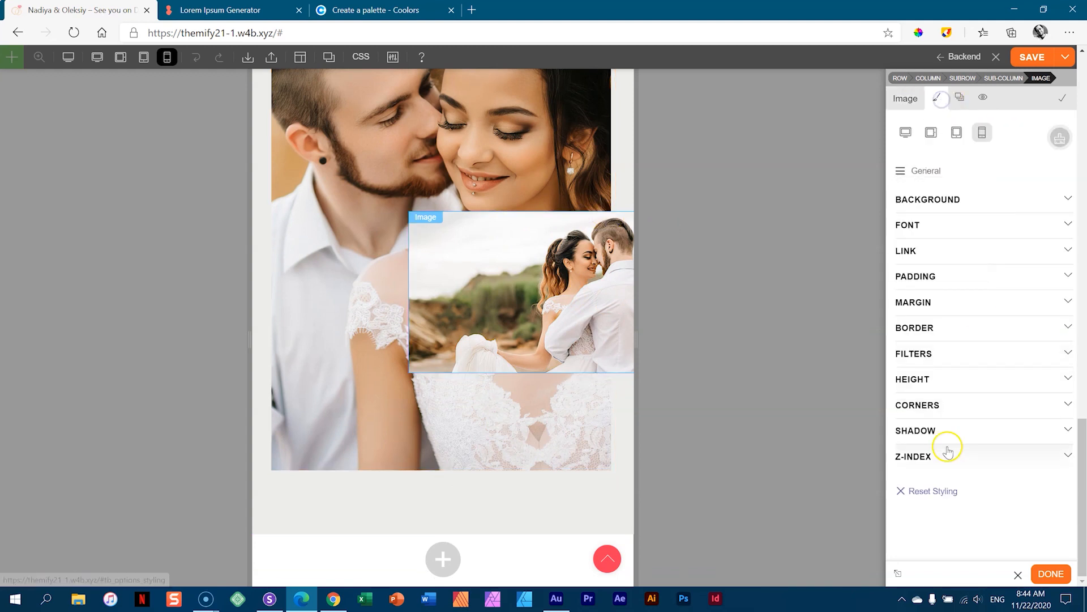
left_click(969, 81)
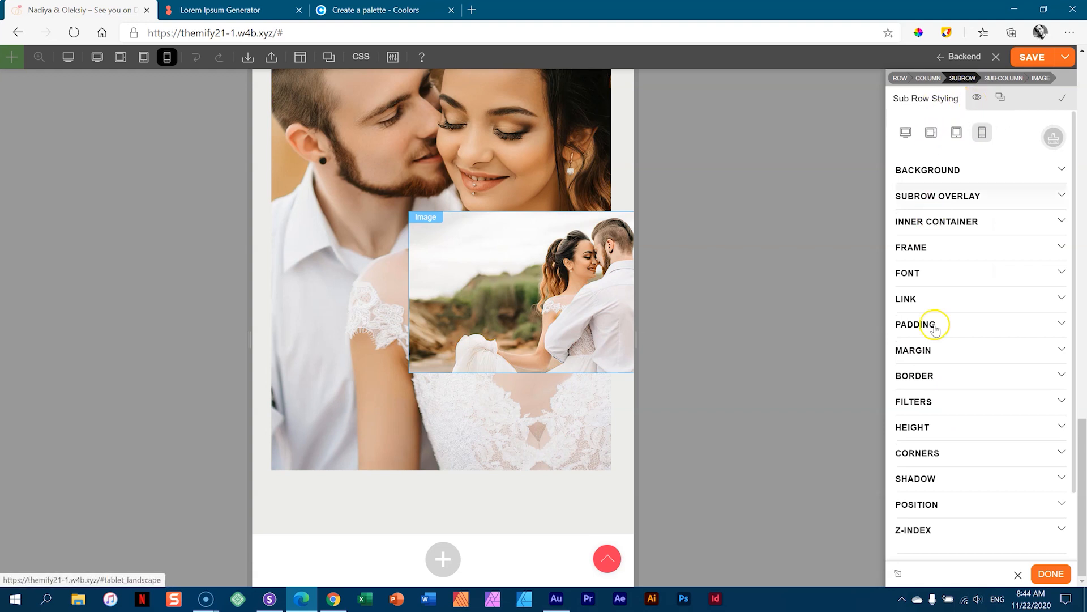
left_click(917, 504)
left_click(989, 369)
left_click(983, 470)
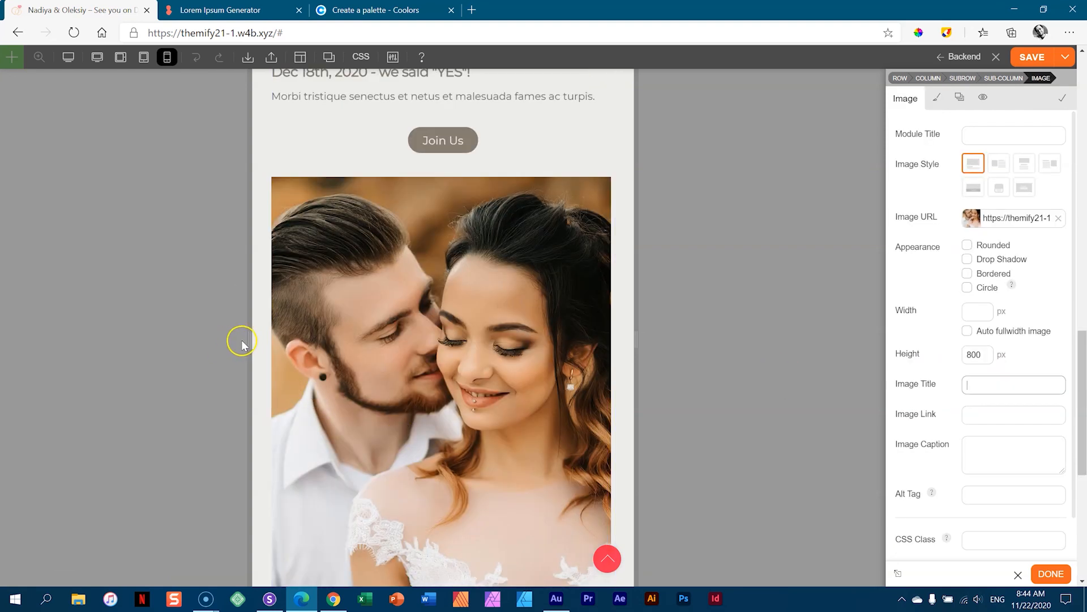
- Narrow the preview to about 341 px, confirm the 800 px image height, close settings and save
left_click_drag(250, 338, 327, 353)
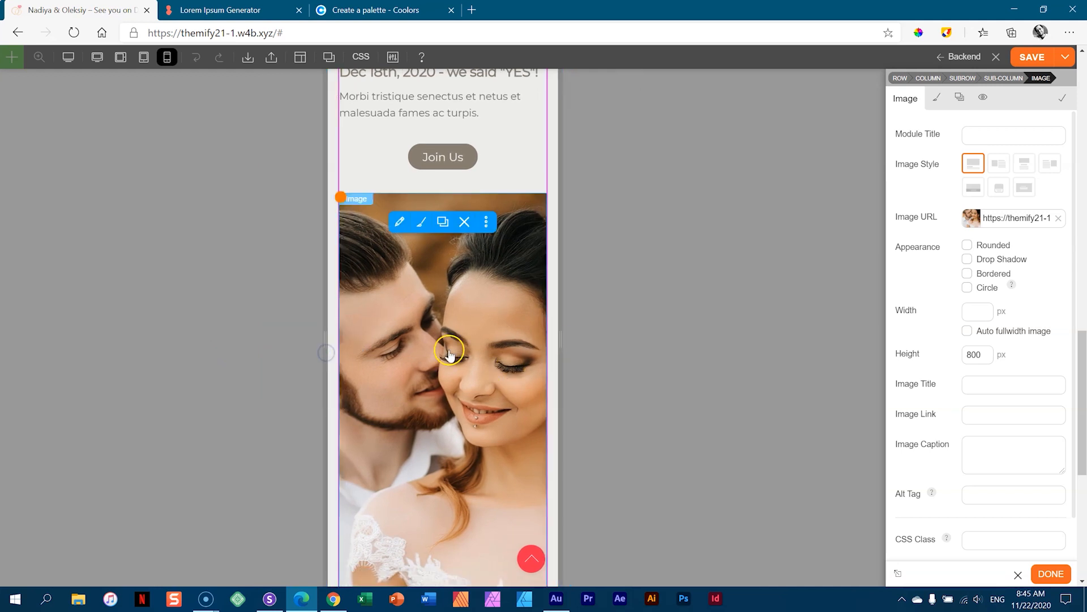
scroll(458, 354, "down", 3)
scroll(458, 354, "down", 2)
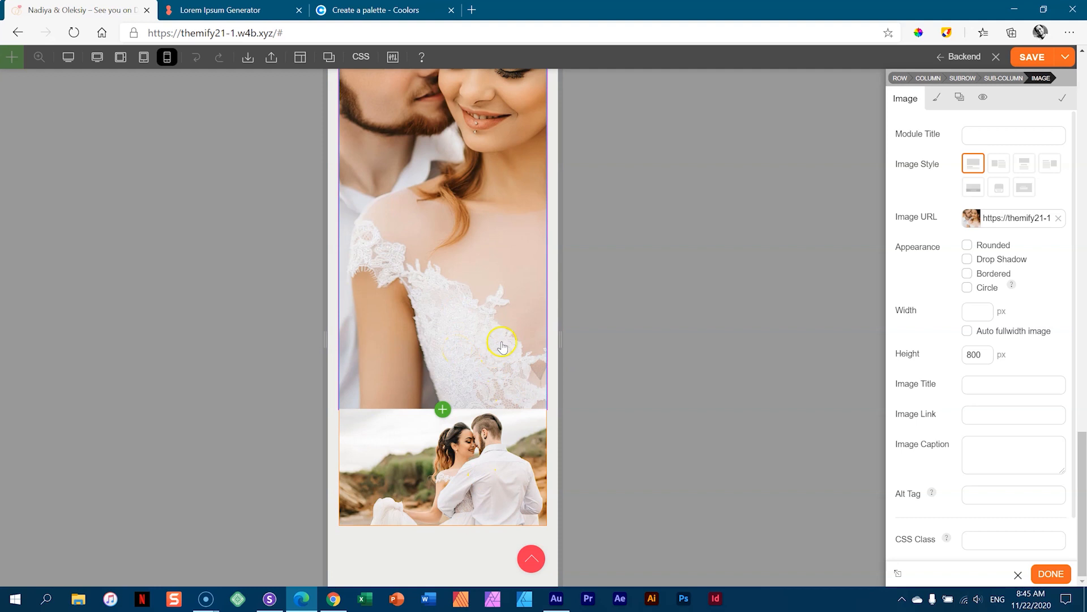
left_click_drag(991, 354, 943, 357)
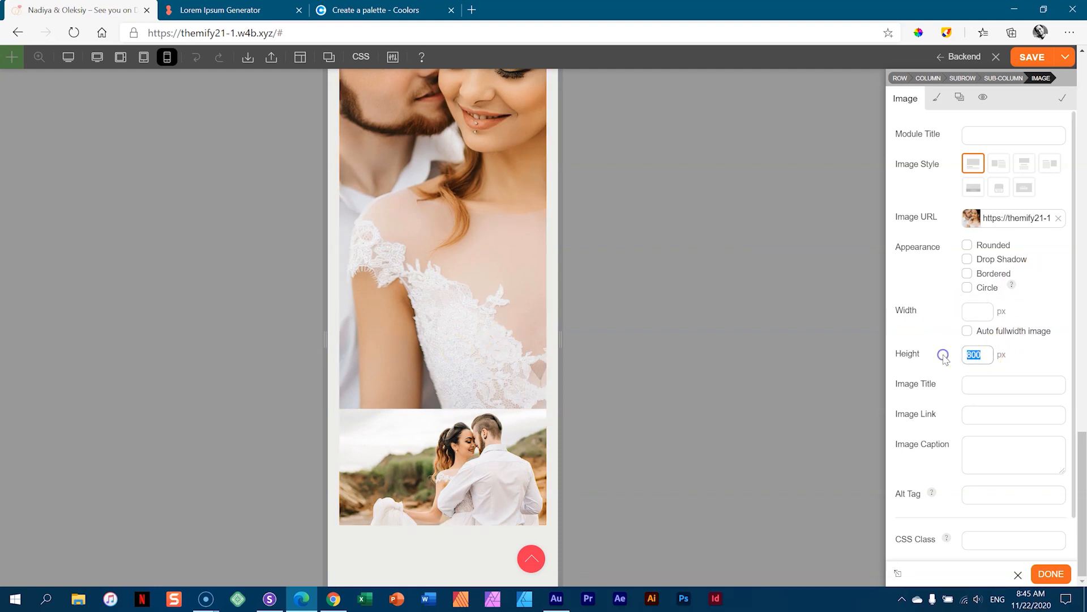
scroll(453, 289, "up", 8)
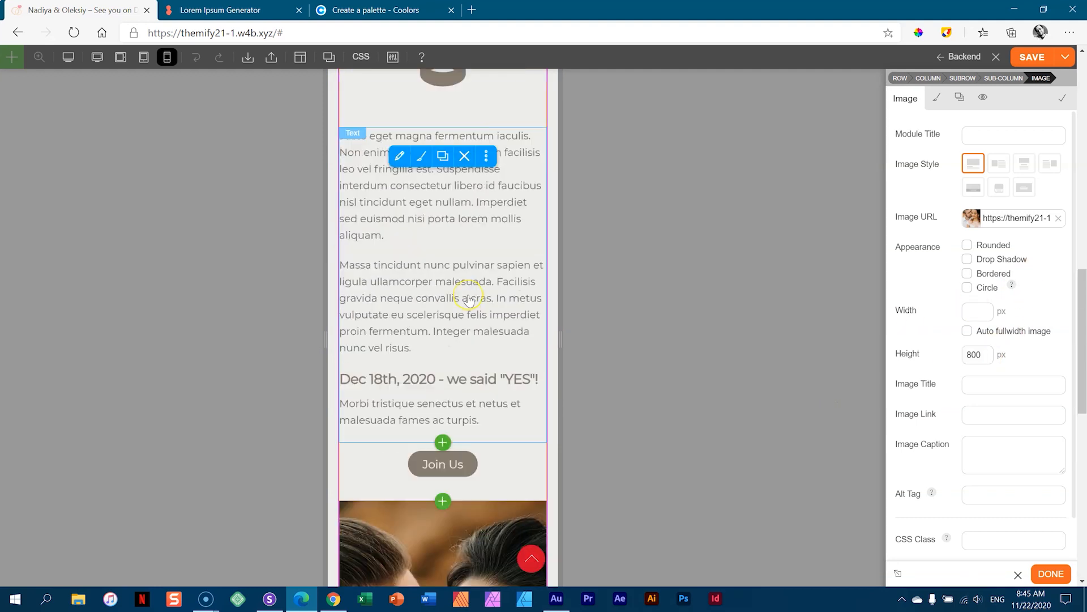
scroll(469, 300, "up", 1)
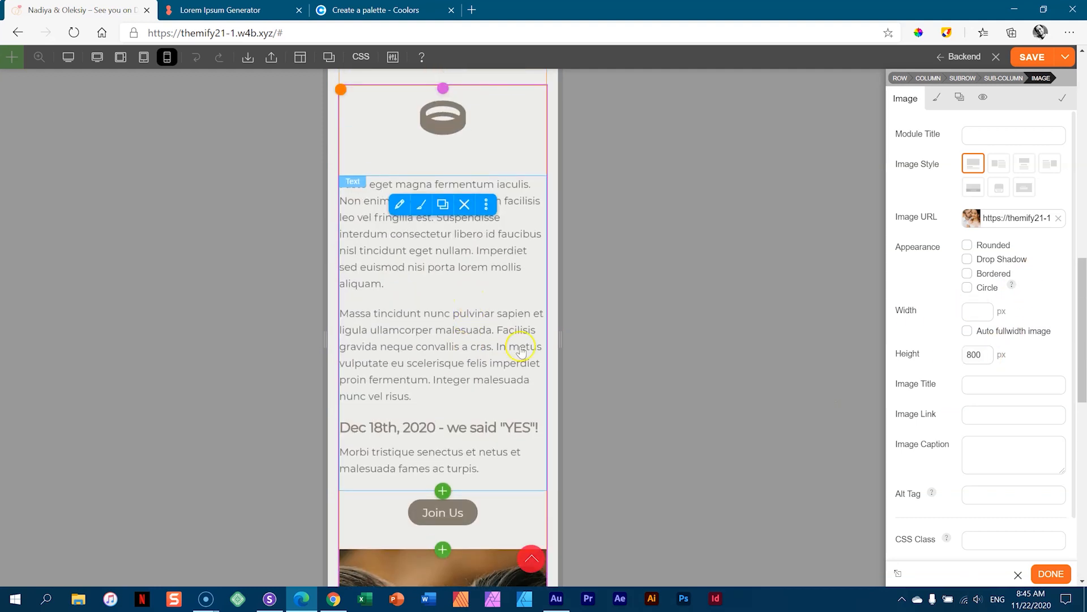
left_click(1048, 574)
left_click(1032, 57)
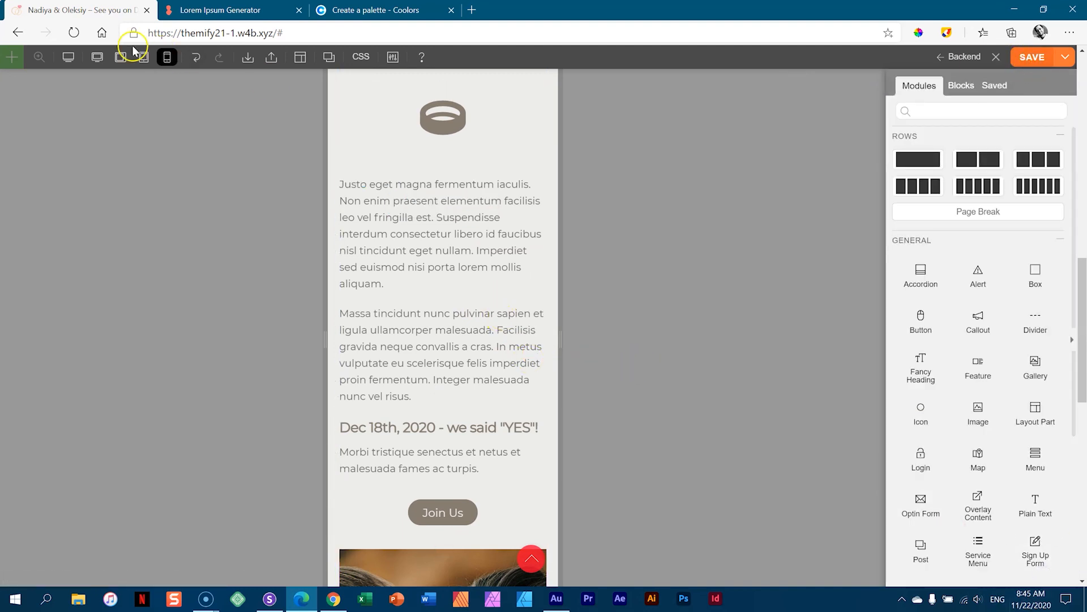
- Switch the preview to tablet landscape width and save the page with Ctrl+S
left_click(97, 57)
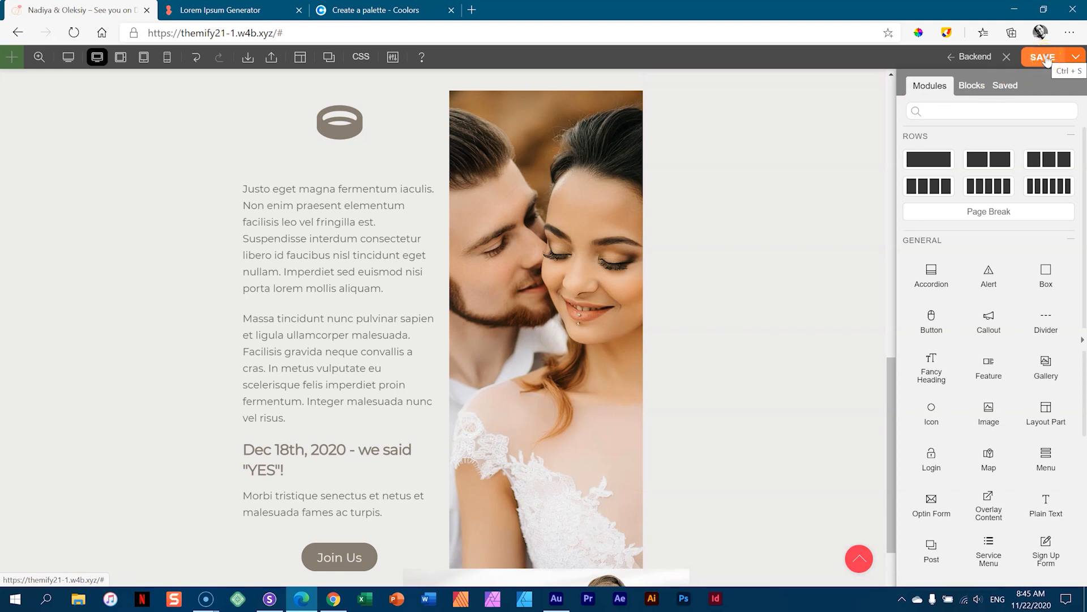
key("ctrl+s")
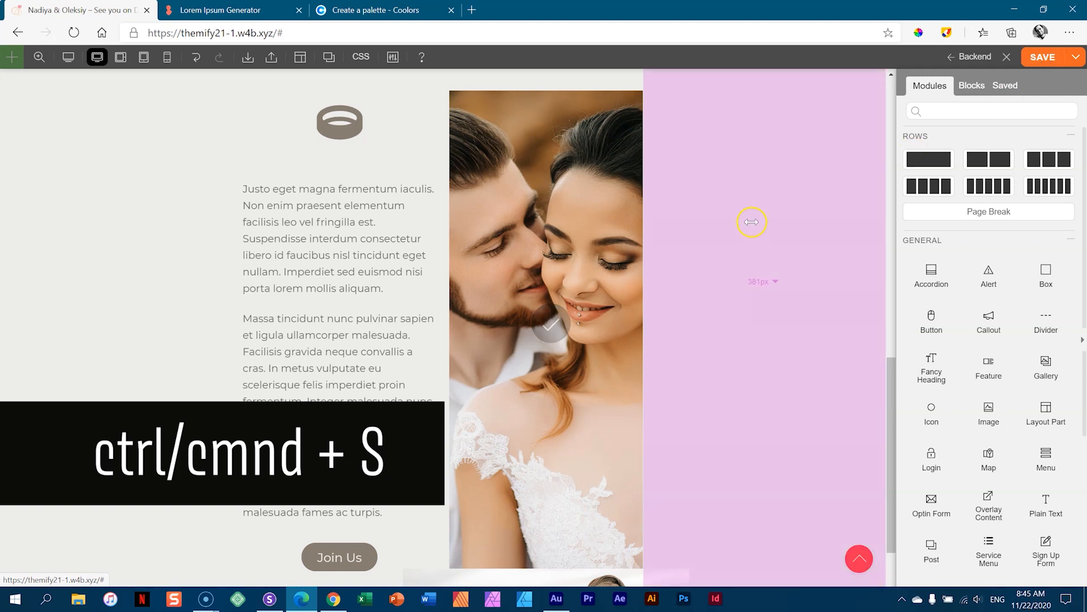
scroll(753, 223, "down", 2)
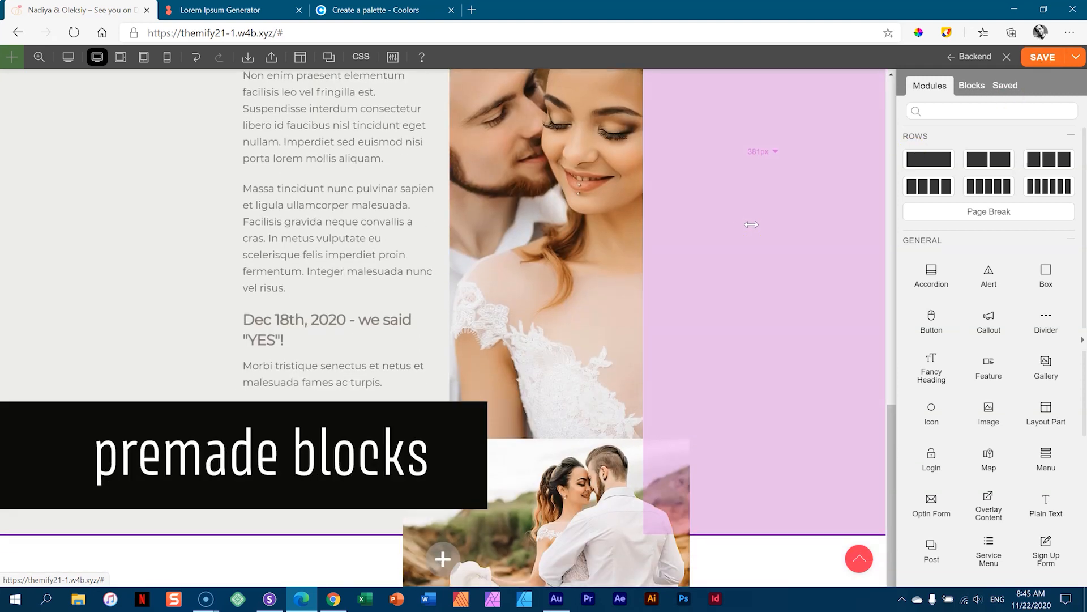
scroll(751, 224, "up", 6)
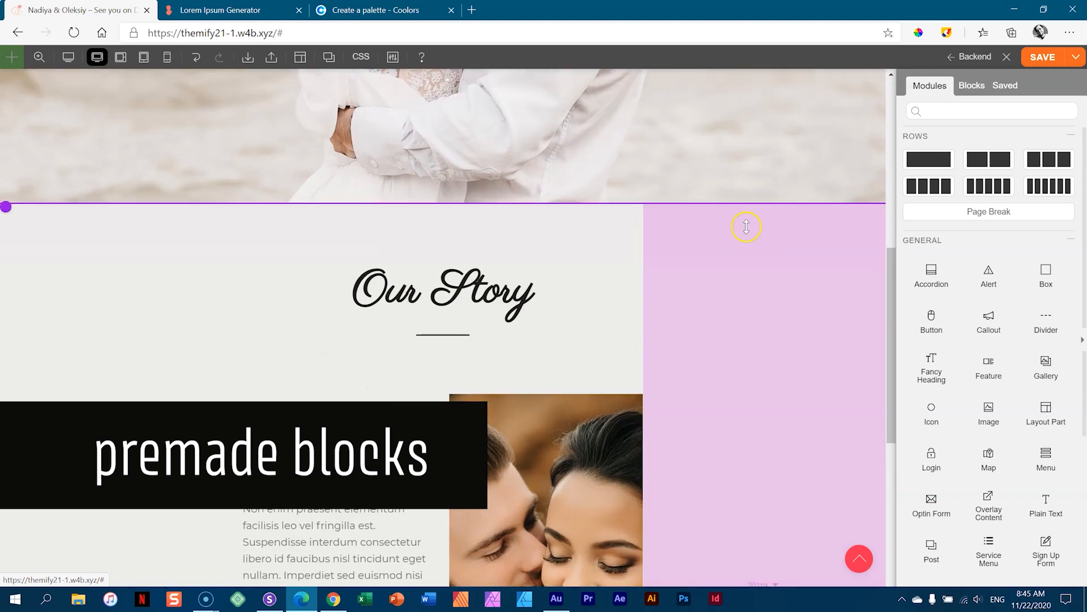
scroll(746, 227, "down", 6)
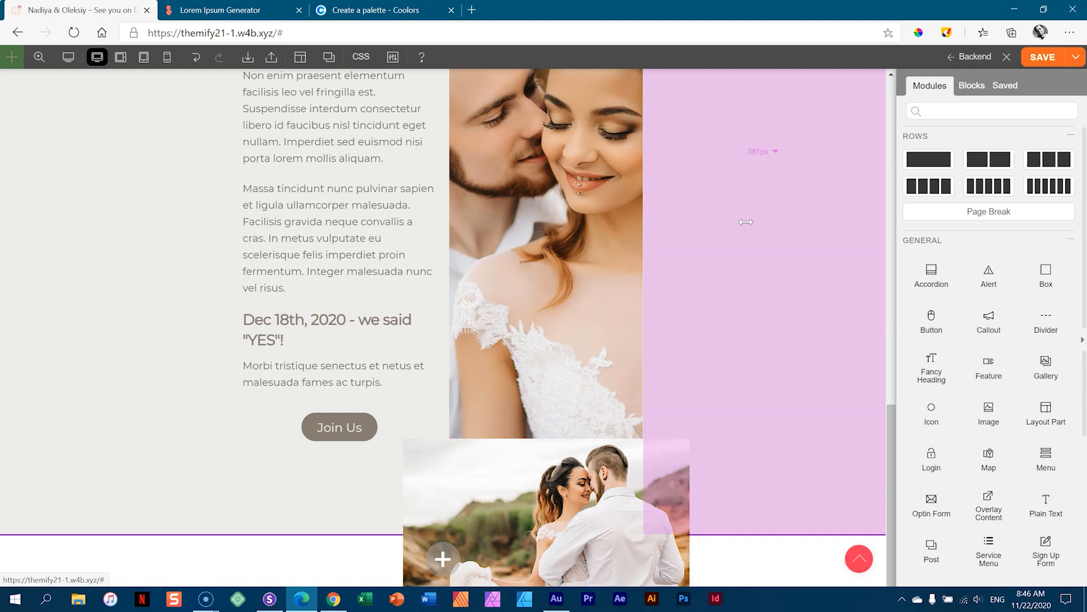
- Add a new row below the couple photo via the Blocks option and browse the premade layouts
left_click(442, 559)
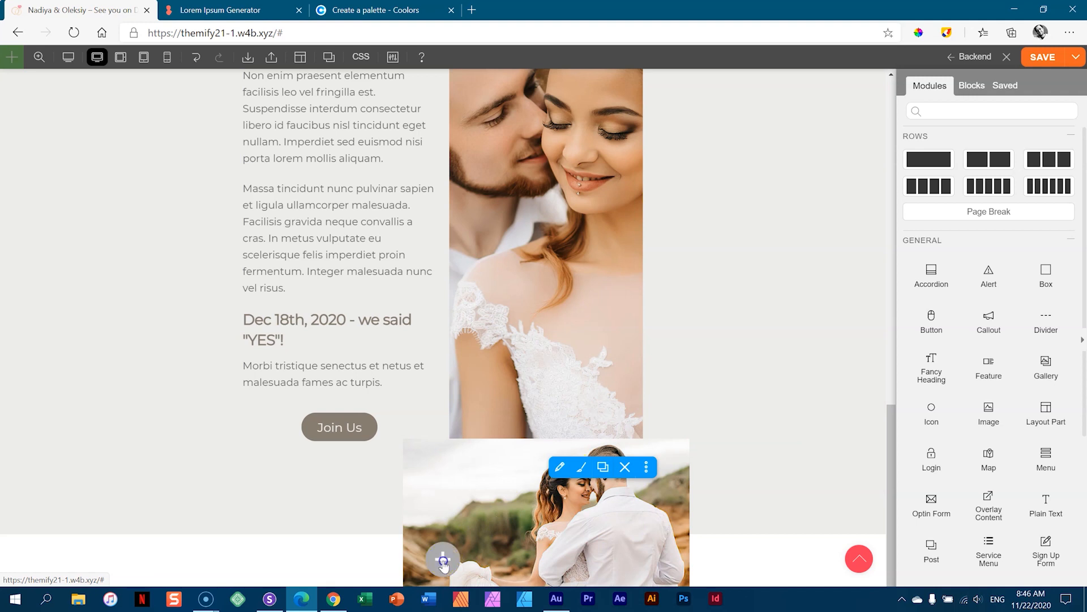
left_click(443, 560)
left_click(590, 553)
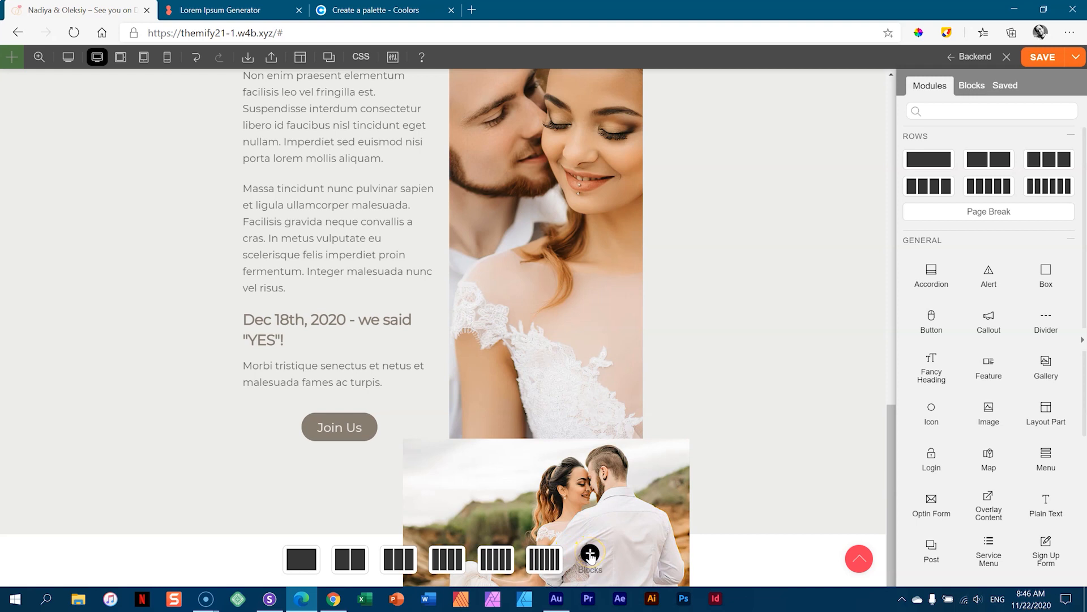
left_click(590, 553)
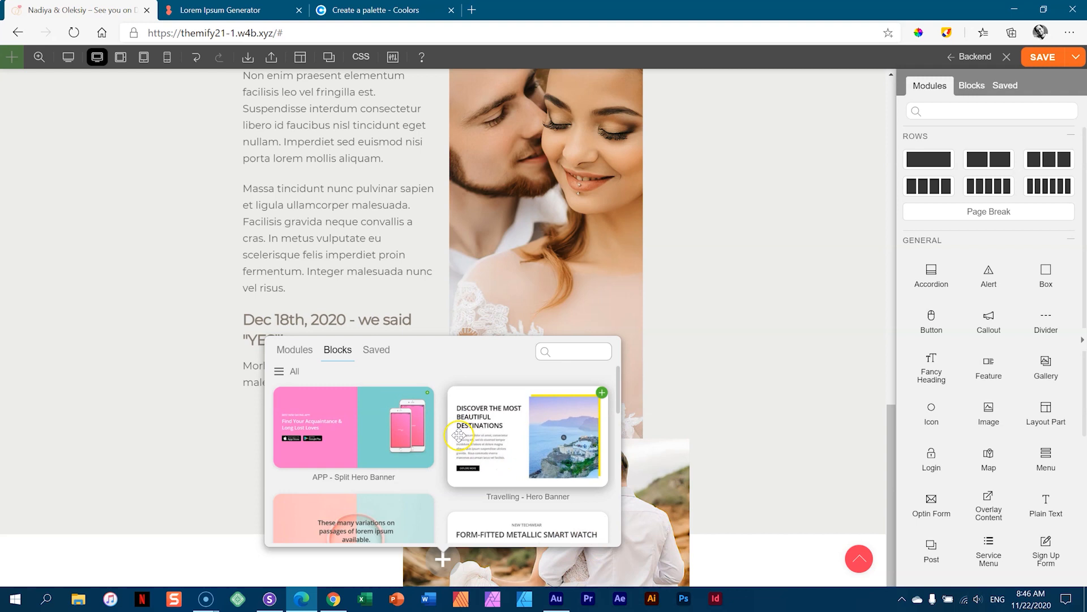
scroll(472, 428, "down", 10)
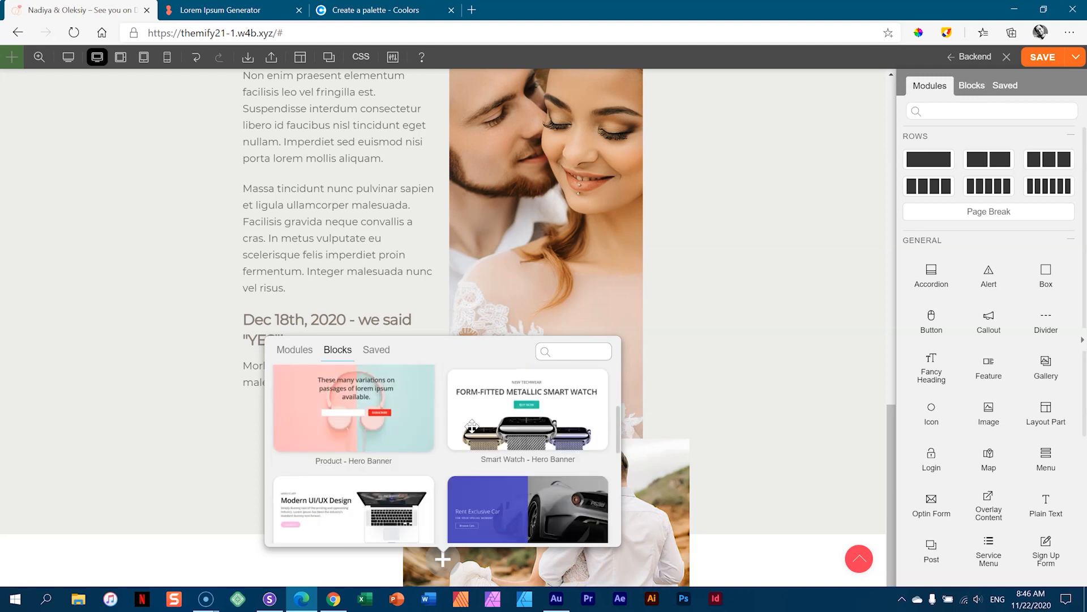
scroll(472, 428, "down", 10)
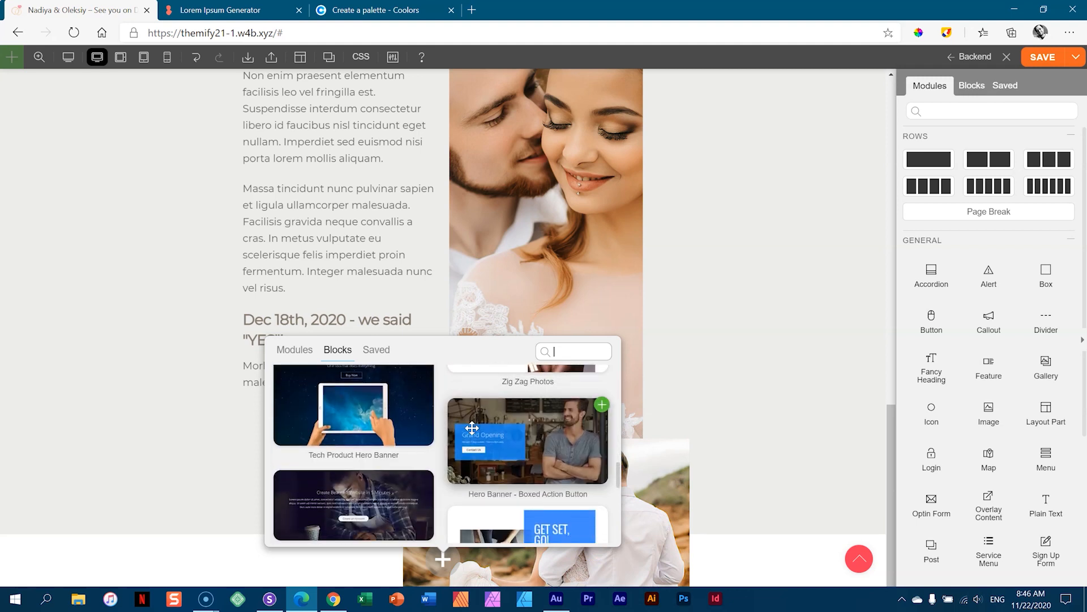
scroll(472, 427, "down", 5)
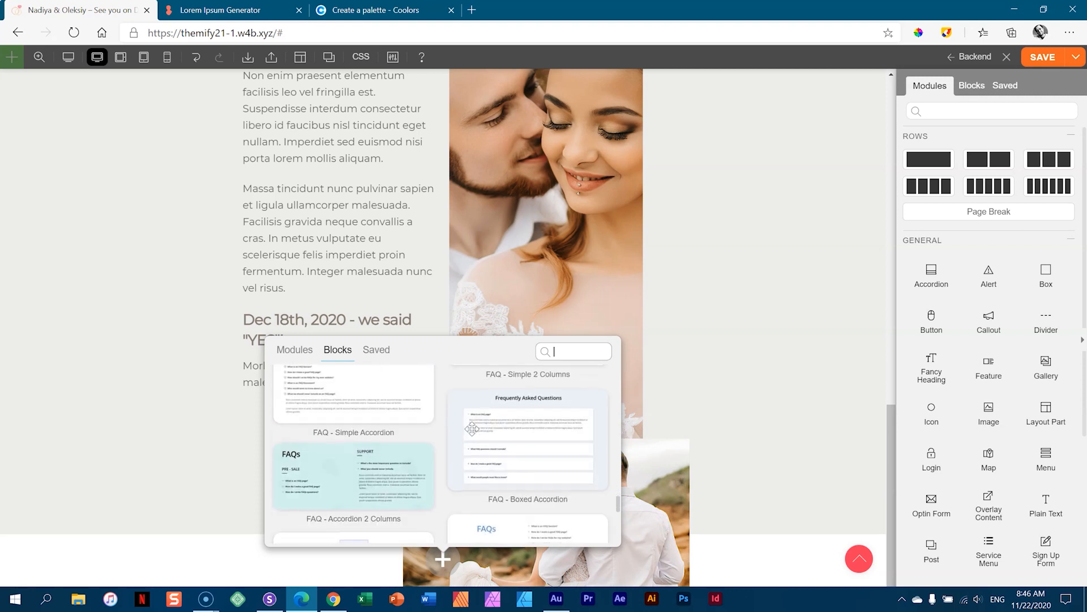
scroll(474, 433, "up", 4)
scroll(473, 438, "up", 10)
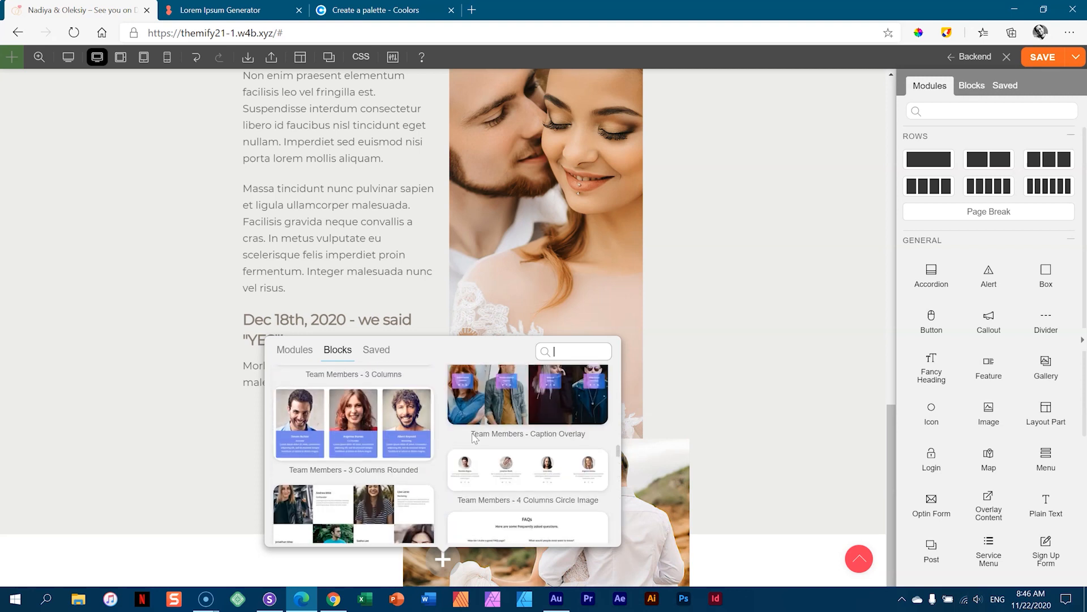
scroll(473, 437, "up", 2)
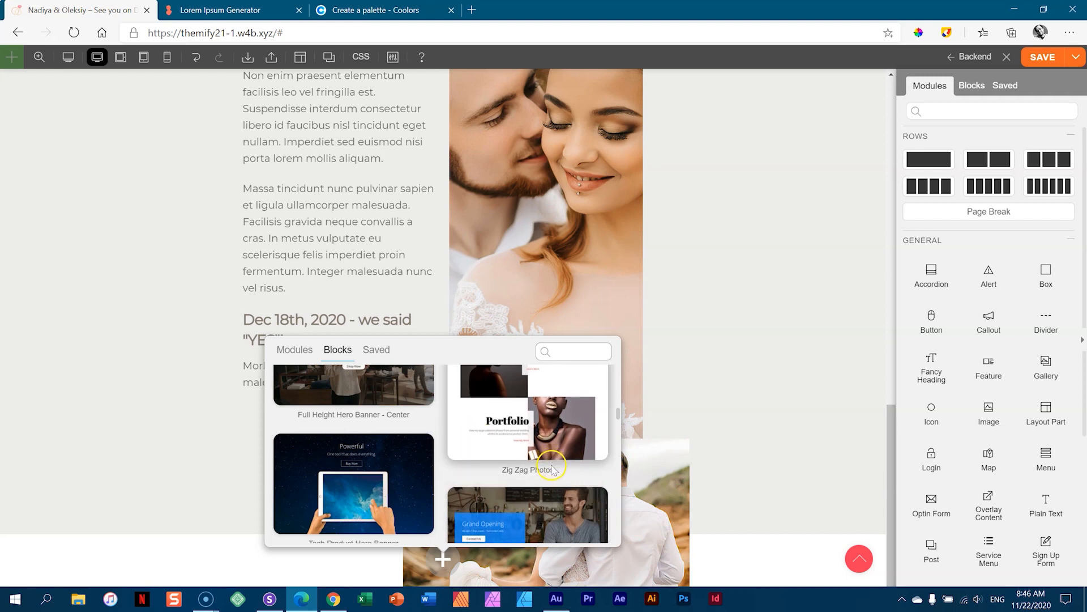
scroll(554, 448, "up", 1)
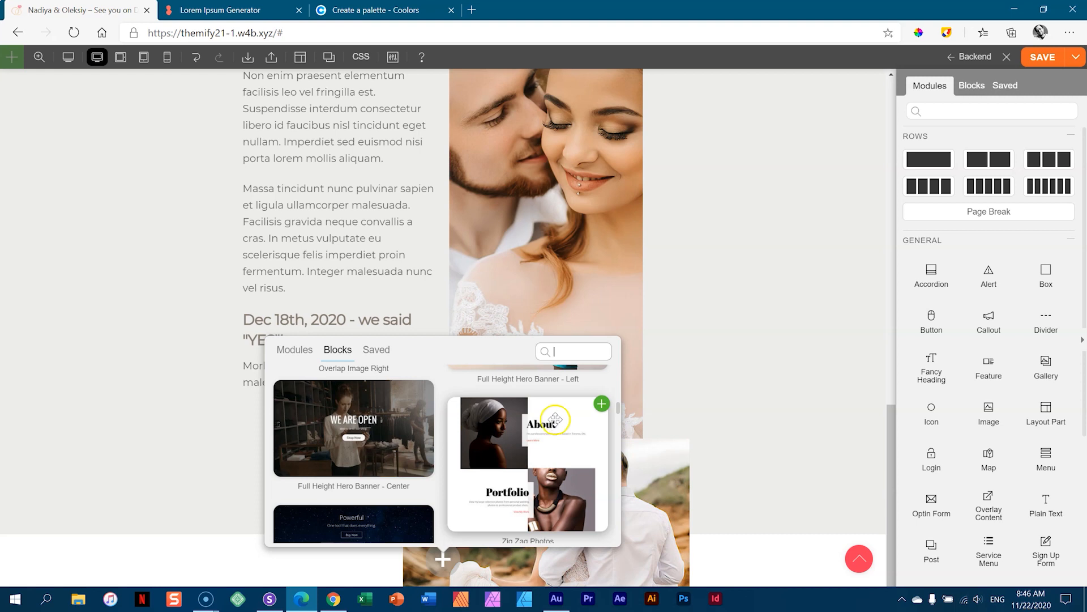
- Insert the Zig Zag Photos block below the Our Story section
left_click(602, 403)
left_click(605, 403)
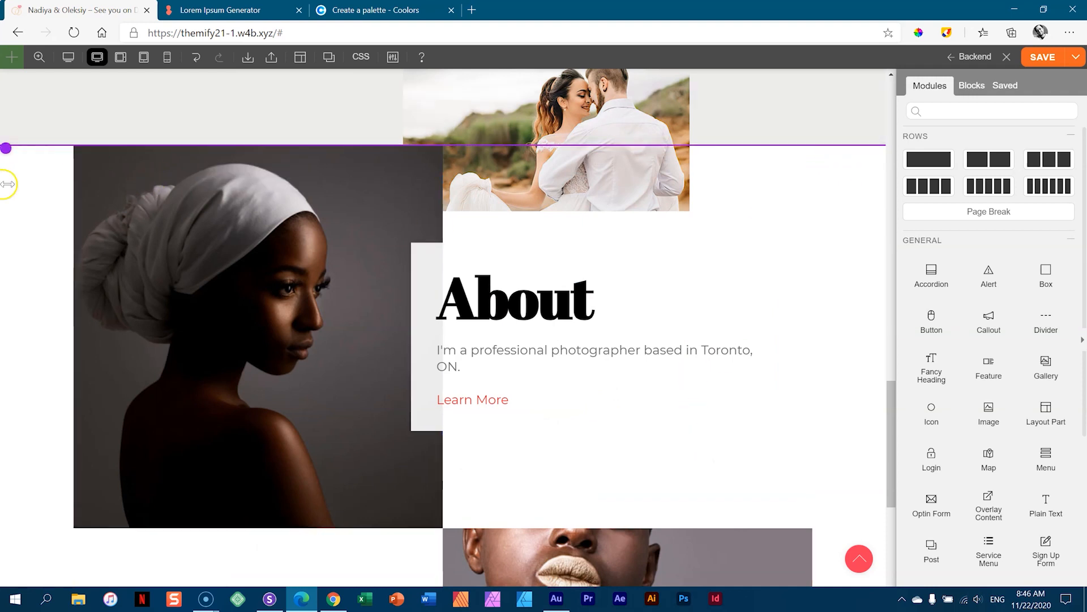
scroll(51, 449, "down", 5)
scroll(49, 439, "up", 4)
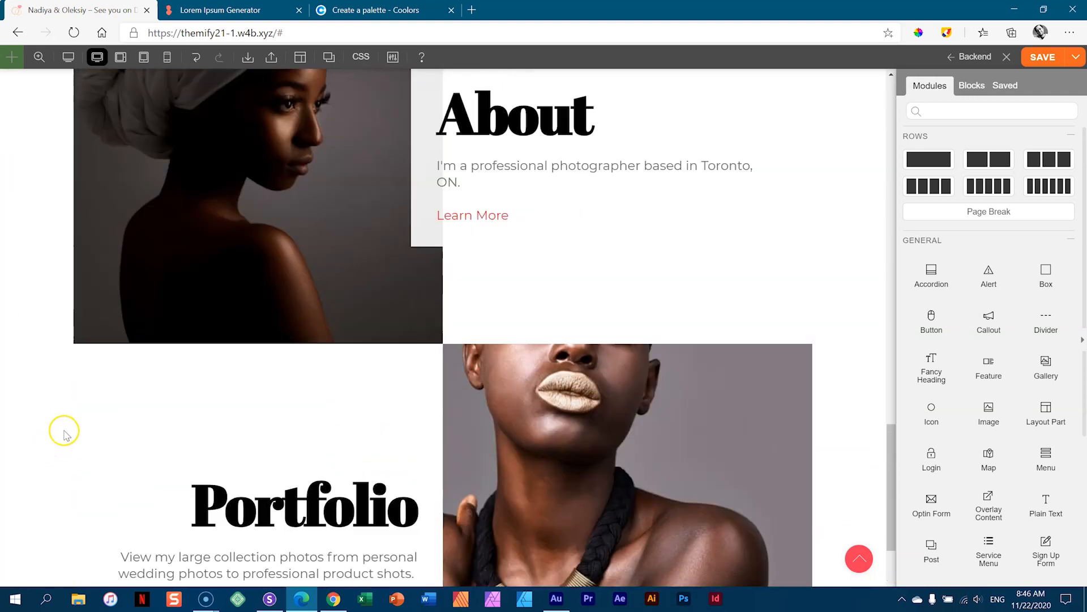
scroll(516, 351, "up", 2)
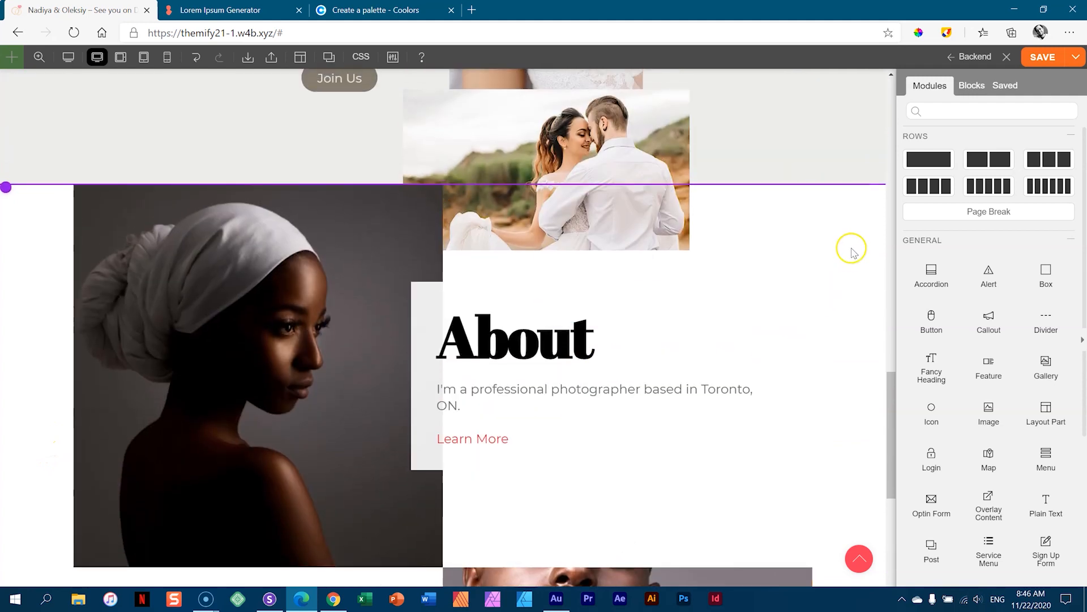
- Give the new row about 41px top padding and select its headscarf portrait
left_click_drag(853, 186, 855, 232)
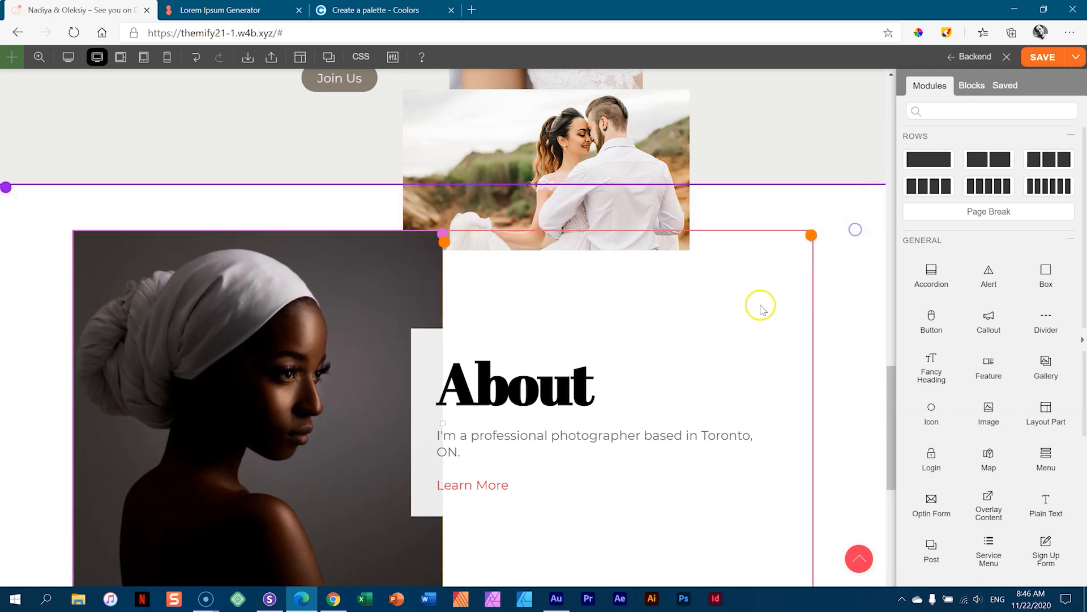
scroll(757, 304, "down", 4)
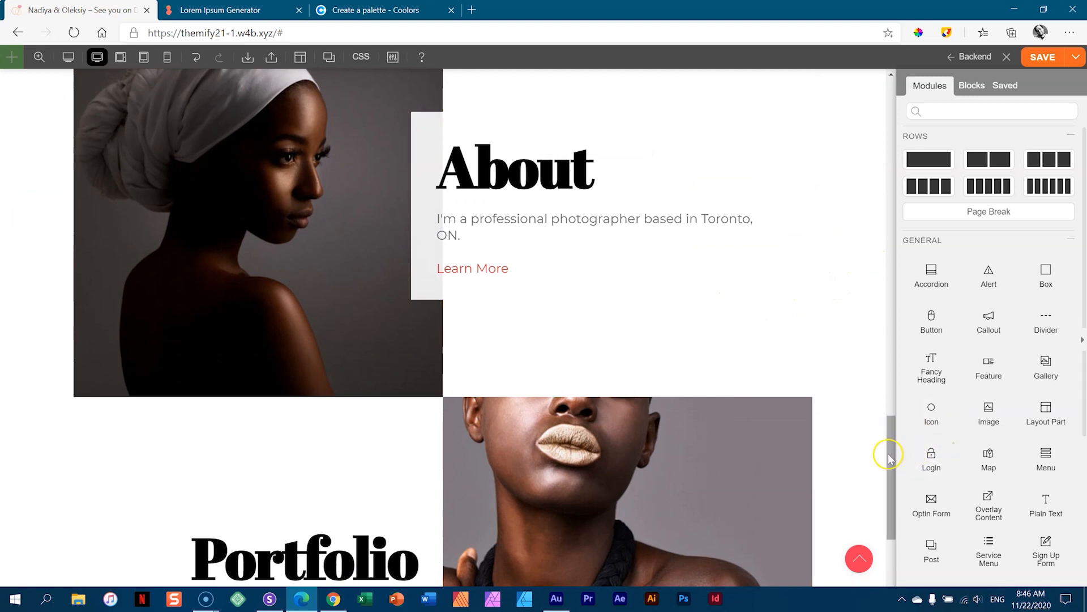
left_click_drag(889, 458, 888, 428)
left_click(217, 347)
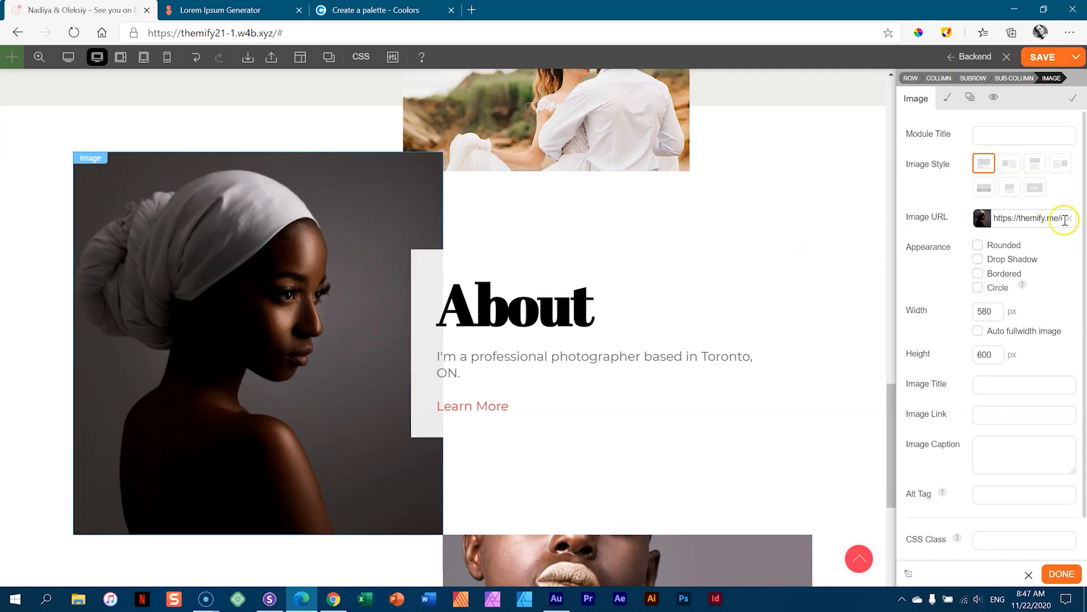
- Replace the About portrait with the bride-by-the-cliffs photo from the media library
left_click(1068, 219)
left_click(981, 219)
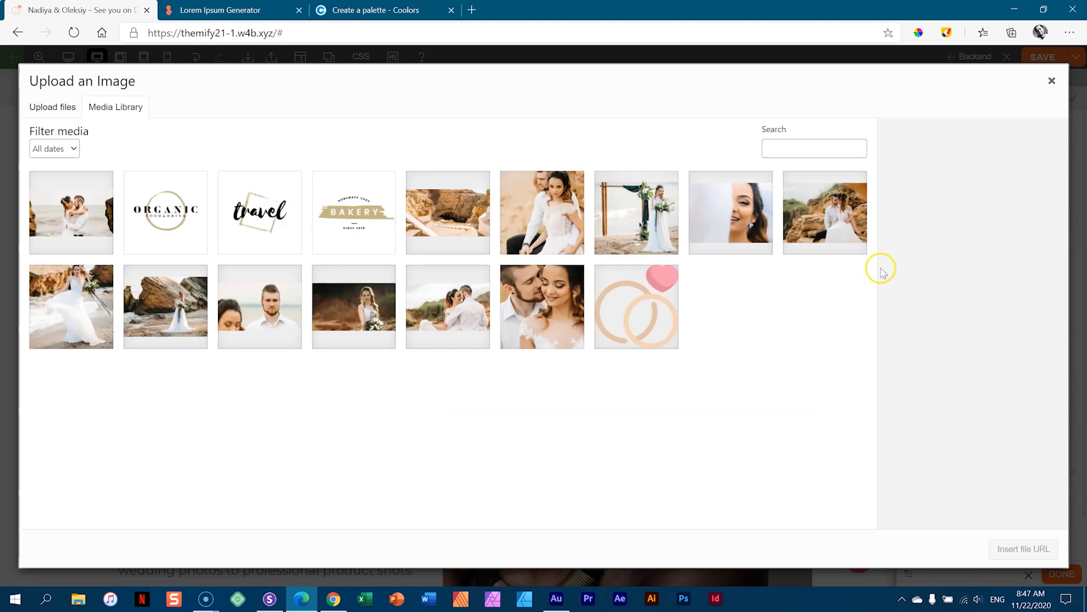
left_click(344, 311)
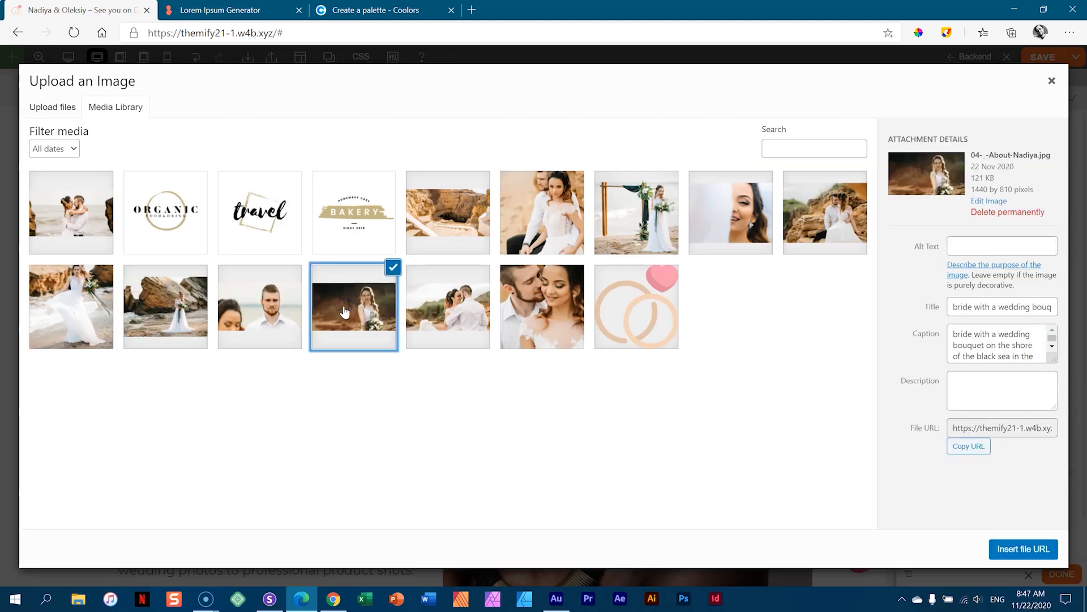
left_click(1029, 547)
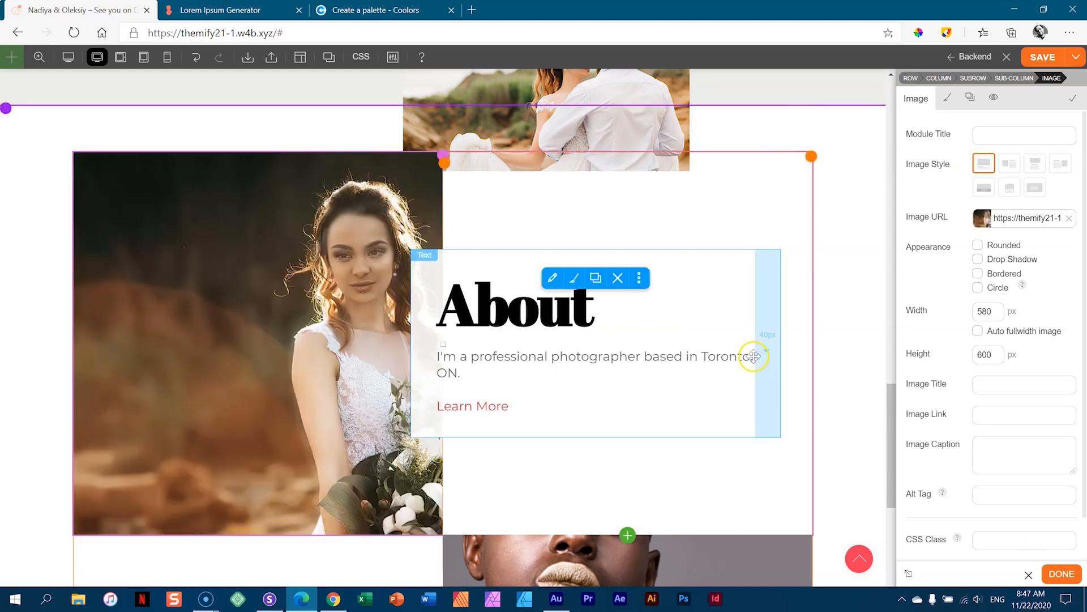
scroll(753, 355, "down", 2)
scroll(753, 355, "down", 5)
- Replace the lower Portfolio portrait with the groom's portrait from the media library
left_click(619, 249)
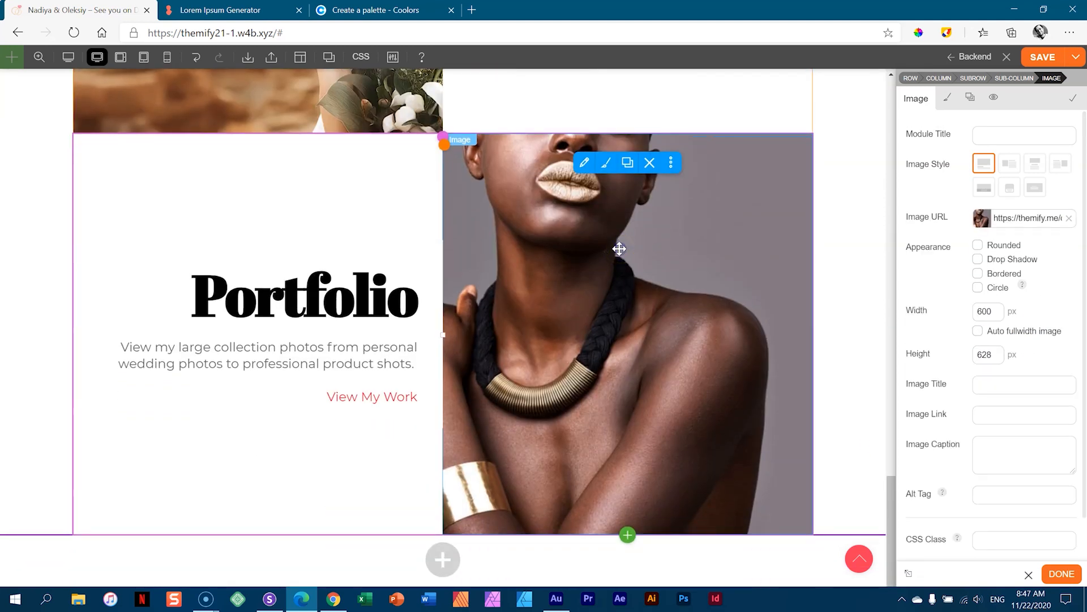
left_click(1069, 220)
left_click(979, 217)
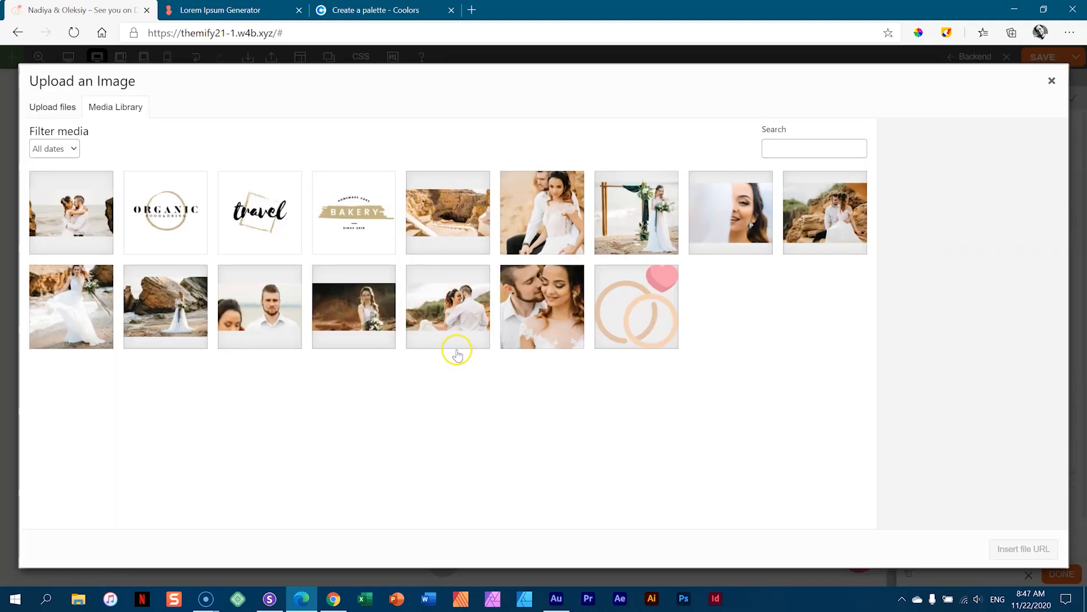
left_click(278, 323)
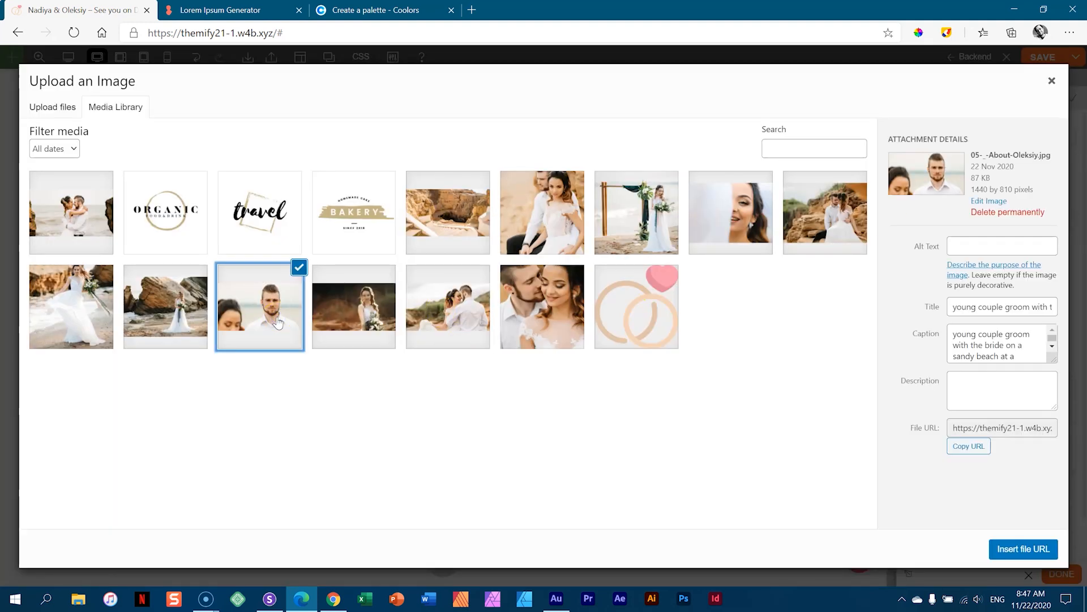
left_click(1006, 549)
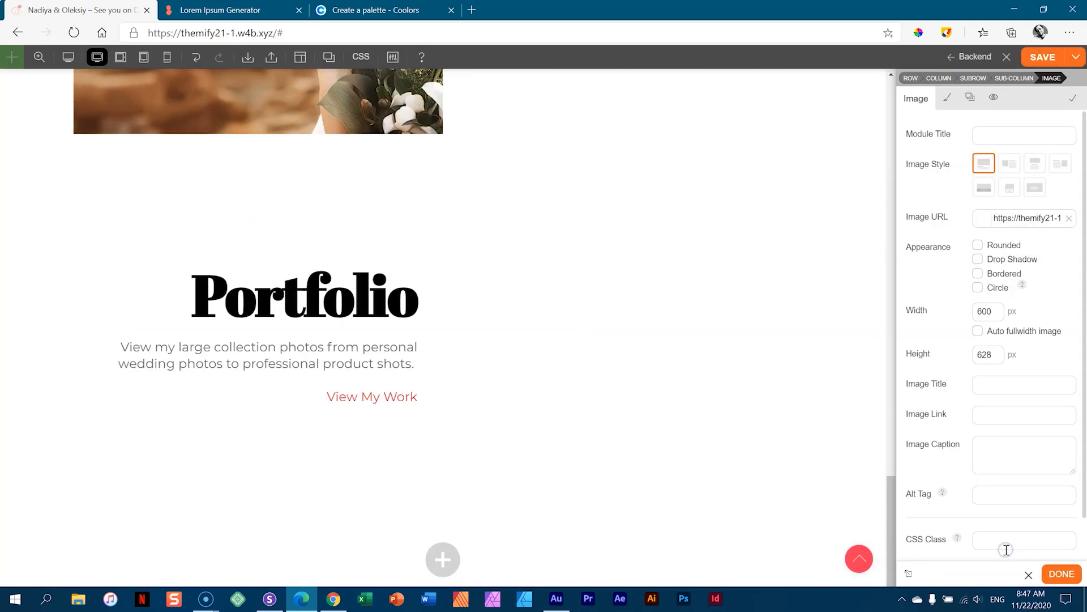
scroll(859, 291, "up", 2)
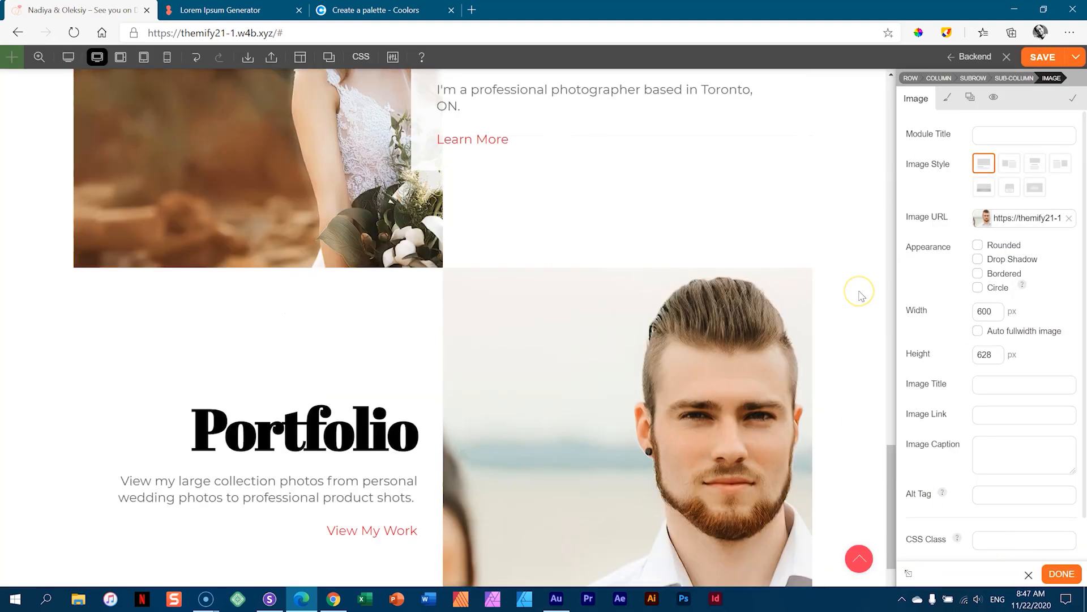
scroll(859, 291, "up", 6)
scroll(859, 292, "down", 5)
scroll(859, 292, "up", 3)
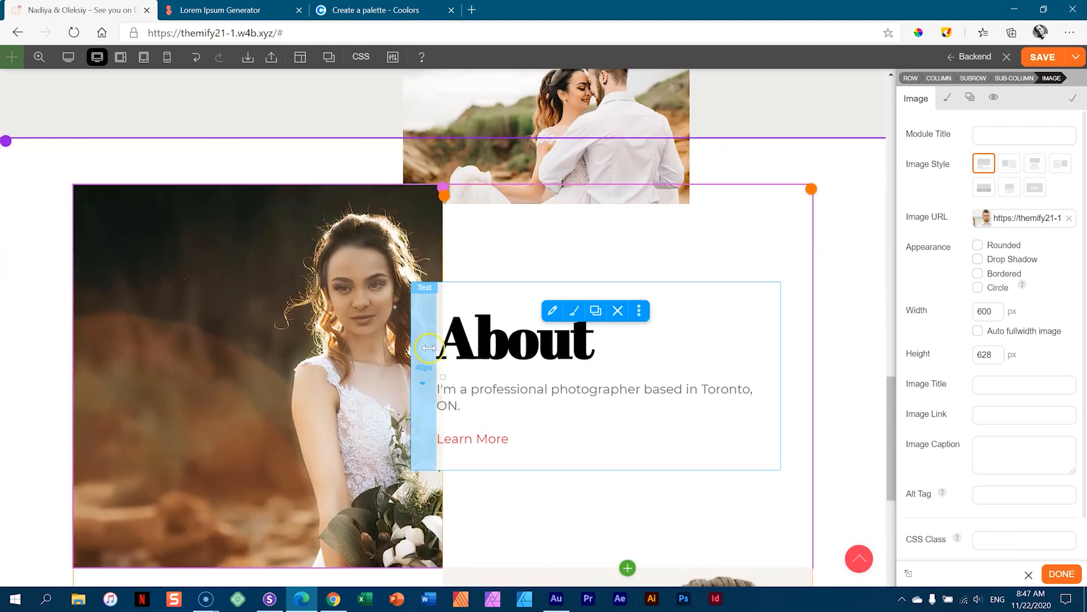
- Retype the About heading as the bride's name and delete the Learn More link
left_click(525, 347)
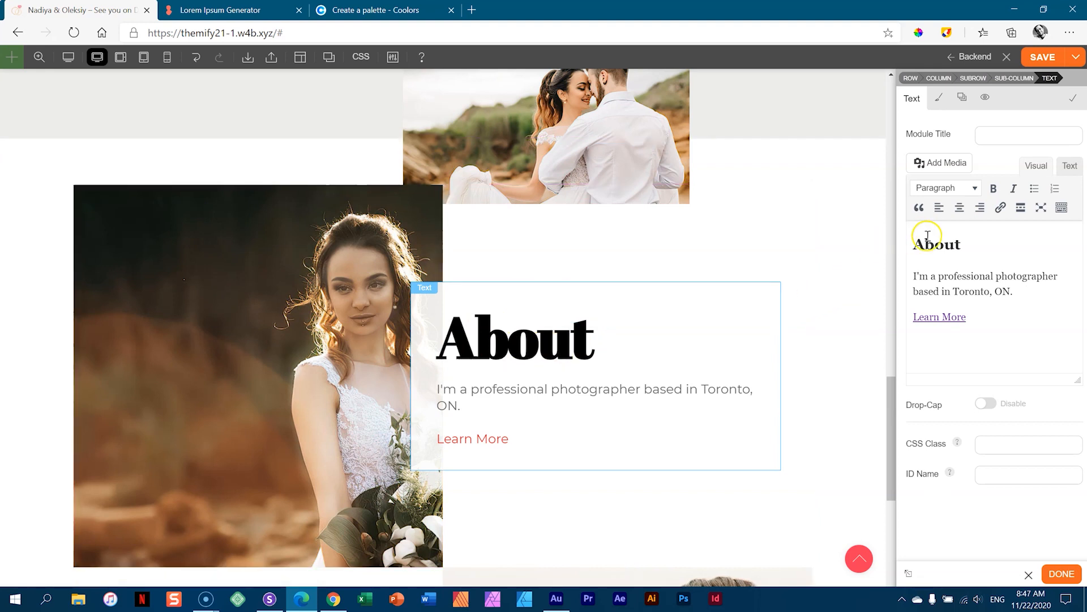
double_click(948, 245)
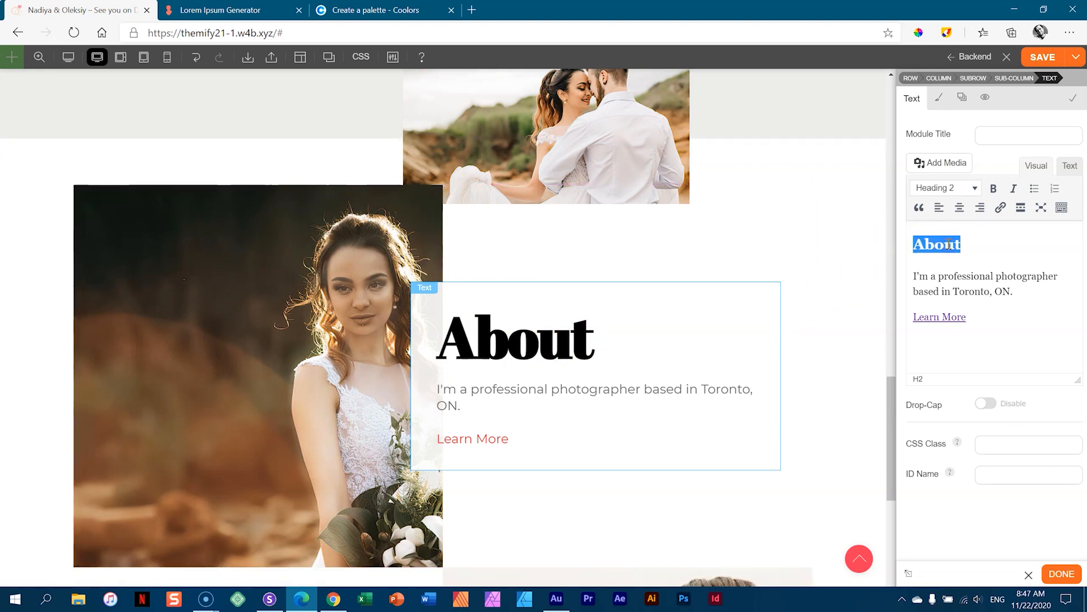
type("Nady")
key("BackSpace")
type("iy")
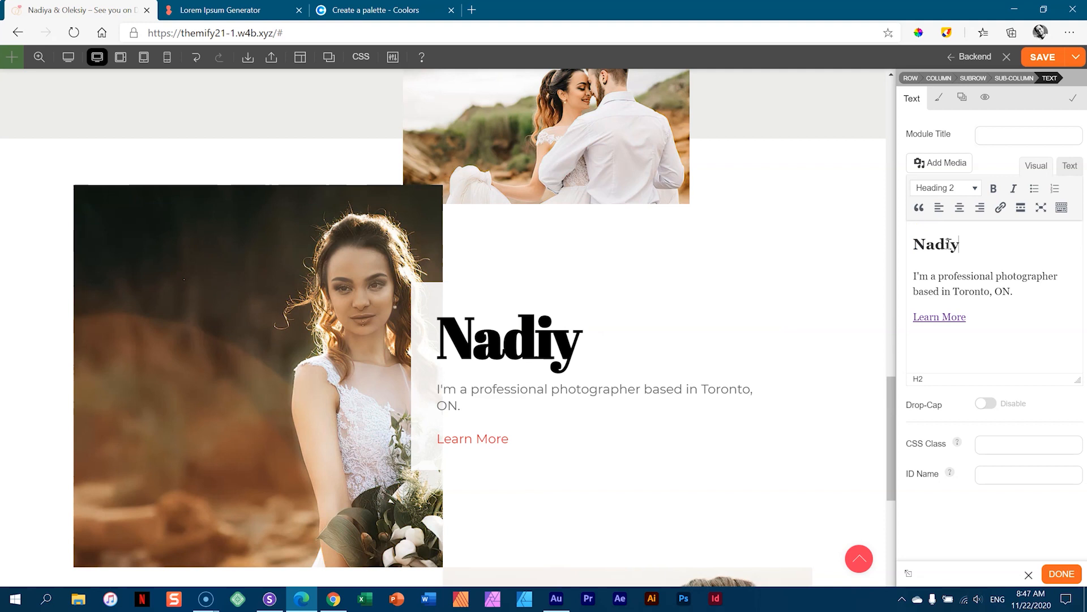
type("a")
left_click_drag(967, 316, 913, 316)
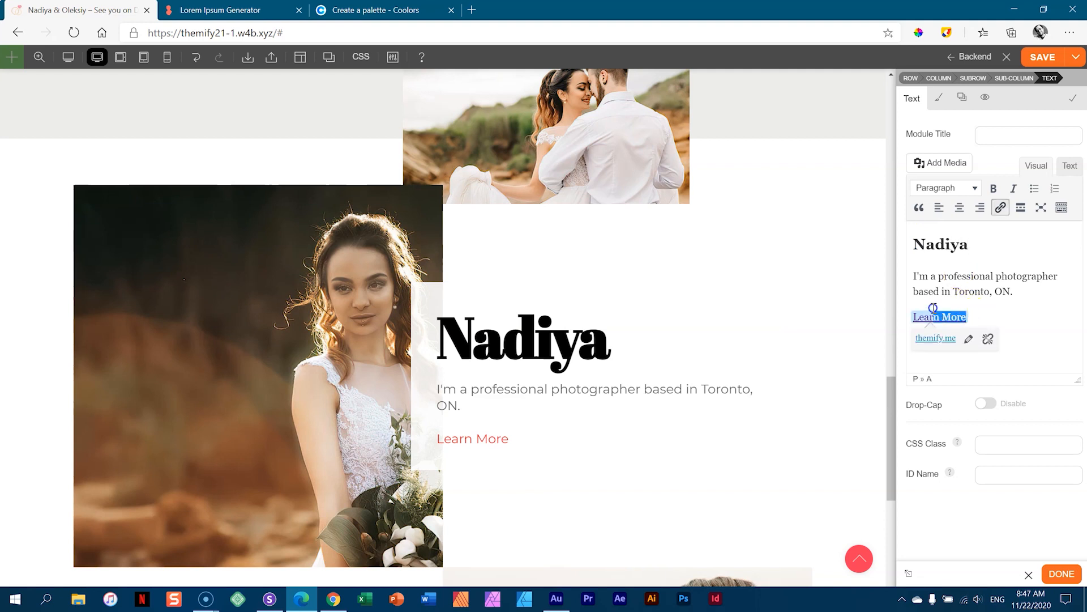
left_click_drag(982, 313, 919, 307)
key("BackSpace")
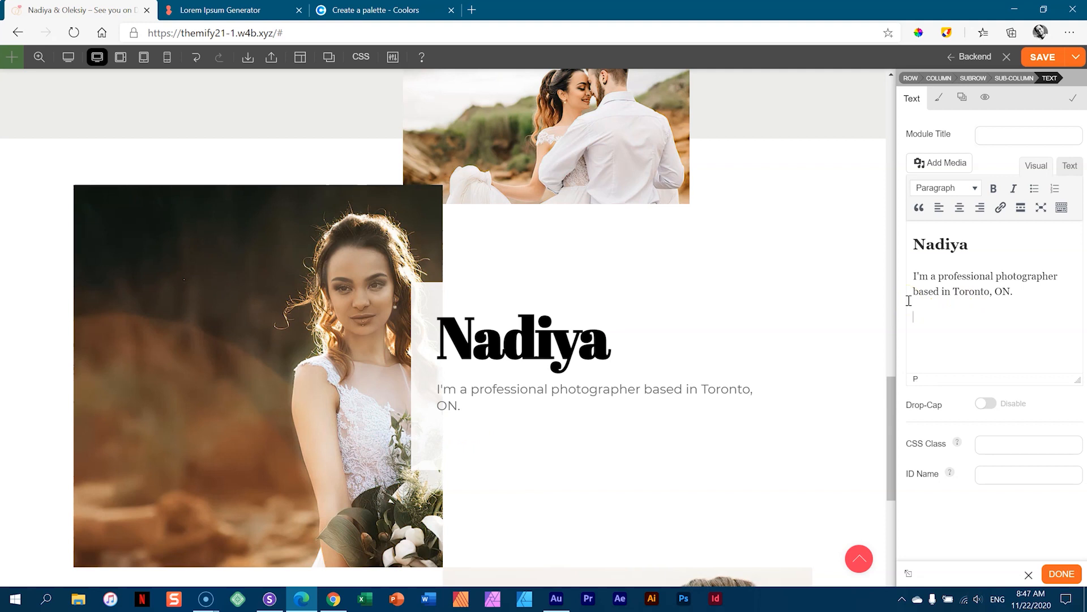
- Replace the old bio with two copied lorem ipsum sentences, split into two paragraphs
left_click(250, 10)
left_click_drag(383, 420, 396, 380)
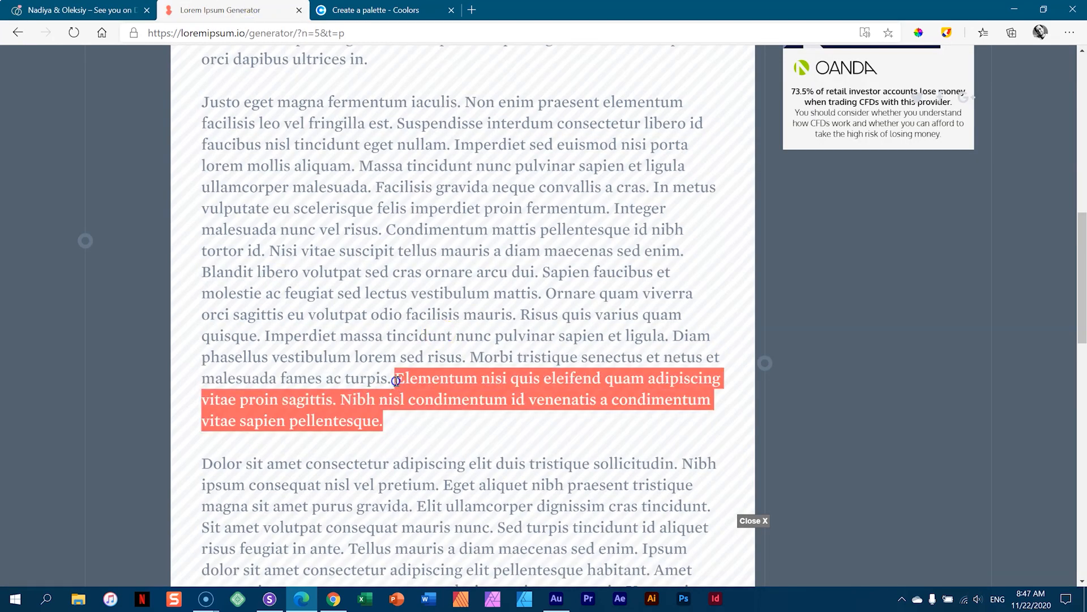
right_click(399, 380)
left_click(430, 386)
left_click(85, 9)
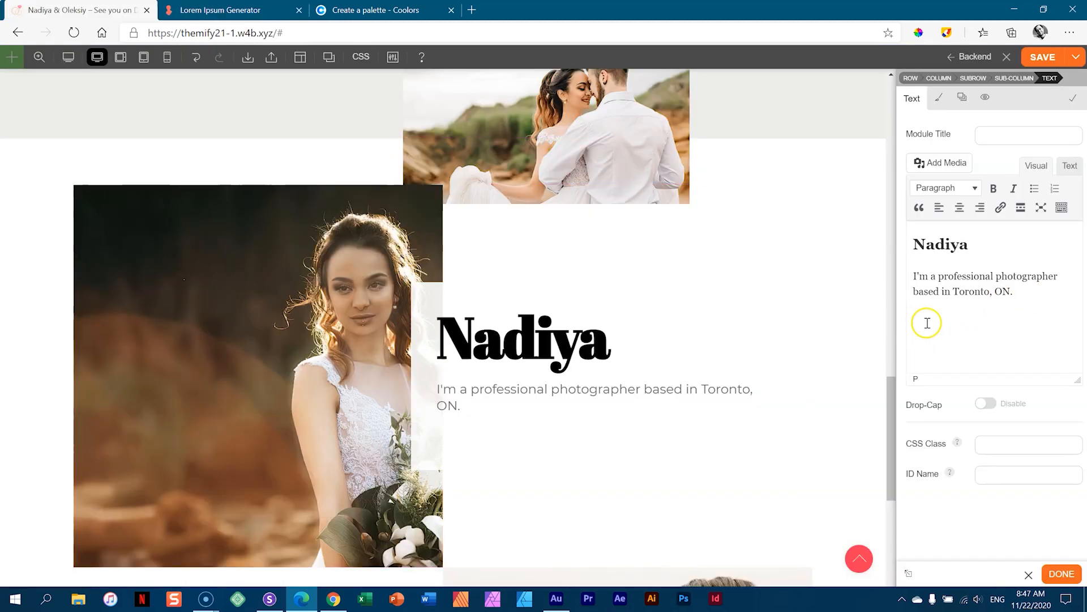
left_click_drag(916, 321, 909, 274)
key("ctrl+v")
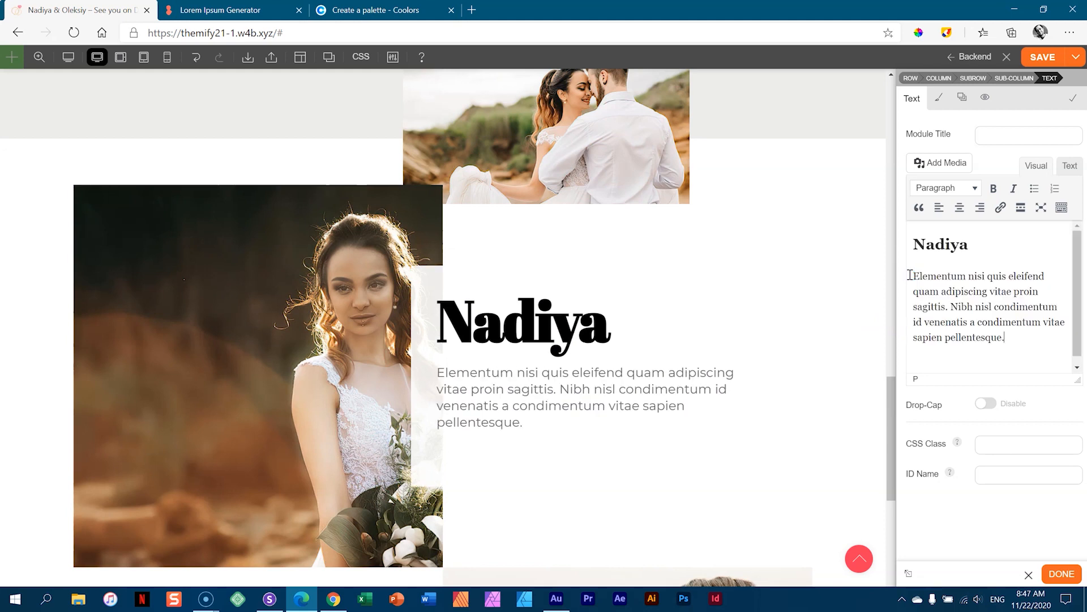
left_click(951, 306)
key("Return")
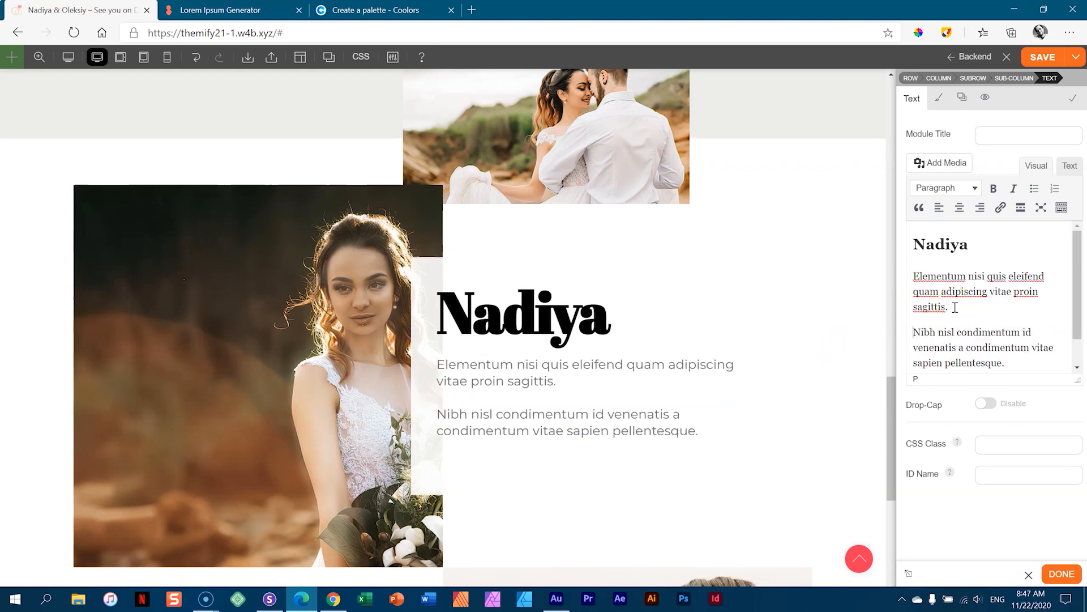
- Retype the Portfolio heading as the groom's name
scroll(513, 410, "down", 5)
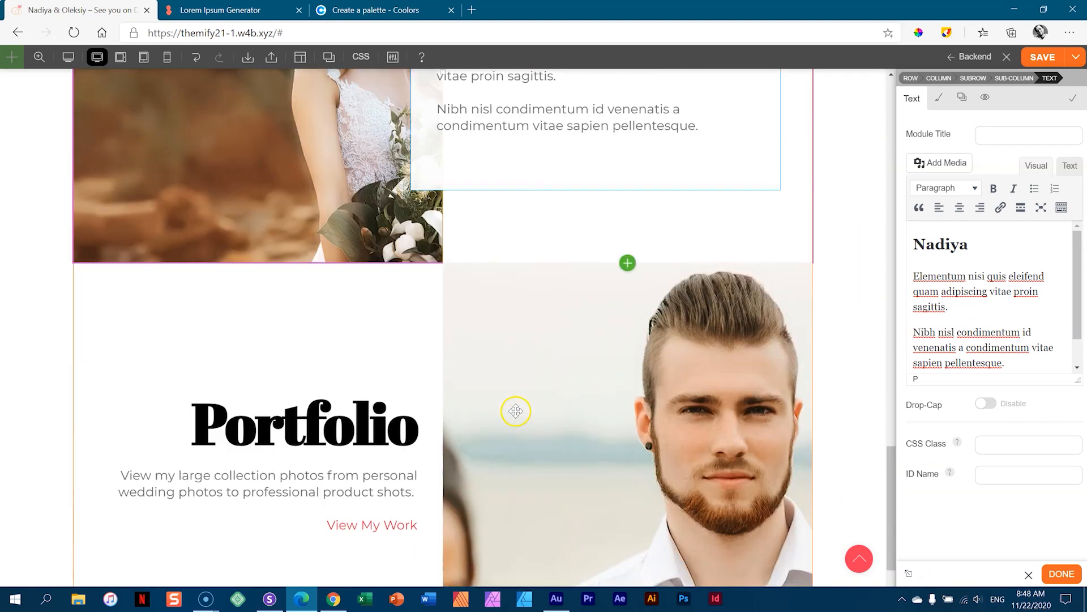
scroll(573, 417, "down", 2)
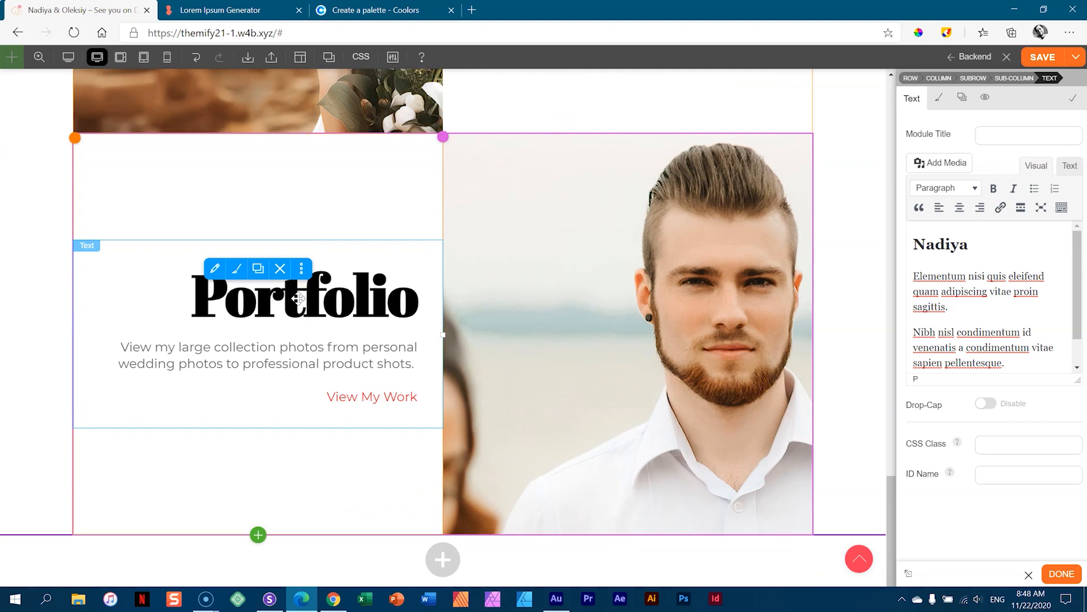
scroll(410, 303, "up", 2)
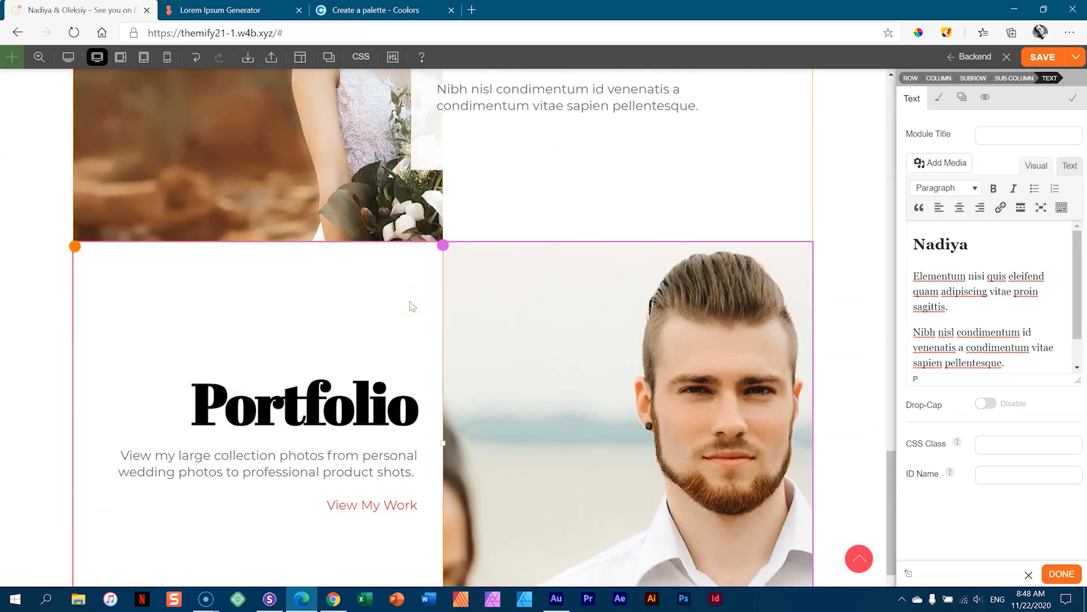
left_click(337, 411)
double_click(939, 238)
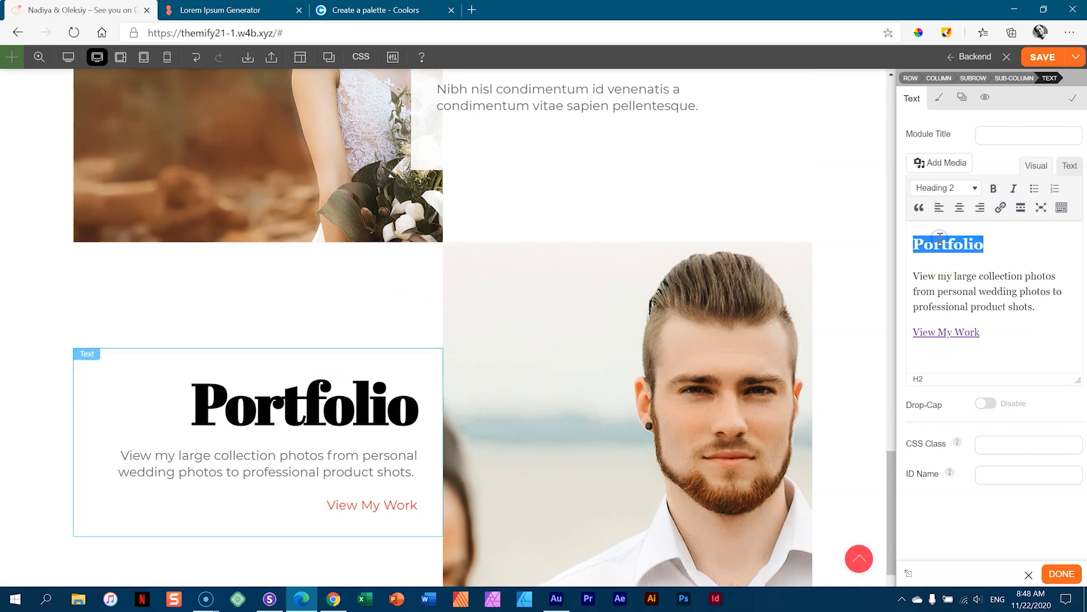
type("Oleksiy")
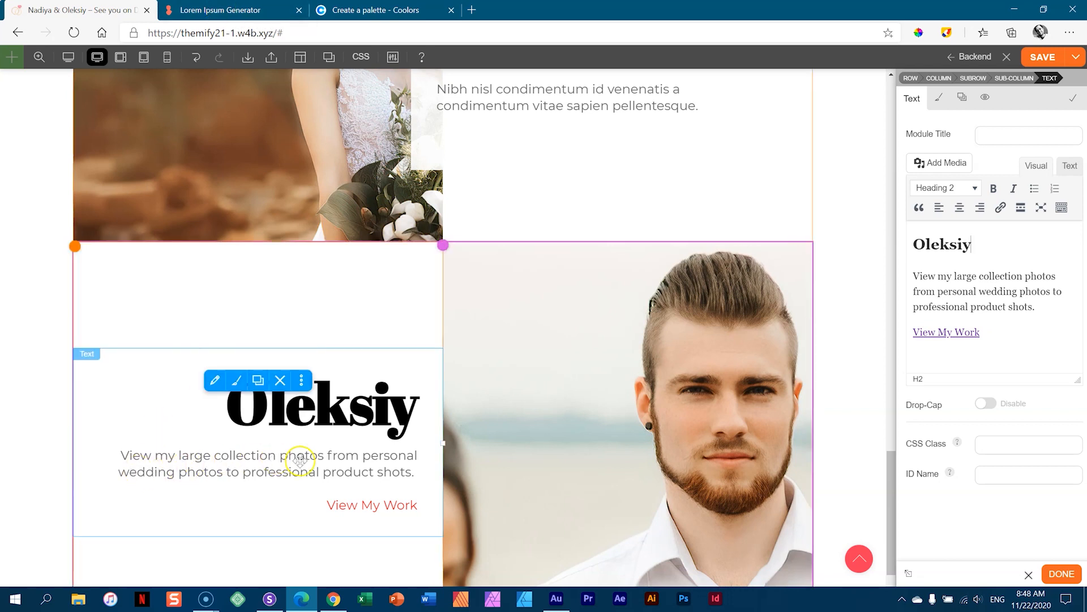
- Replace the Portfolio description with three copied lorem ipsum sentences, split into two paragraphs
left_click(347, 10)
left_click(254, 11)
left_click(349, 403)
scroll(345, 391, "down", 10)
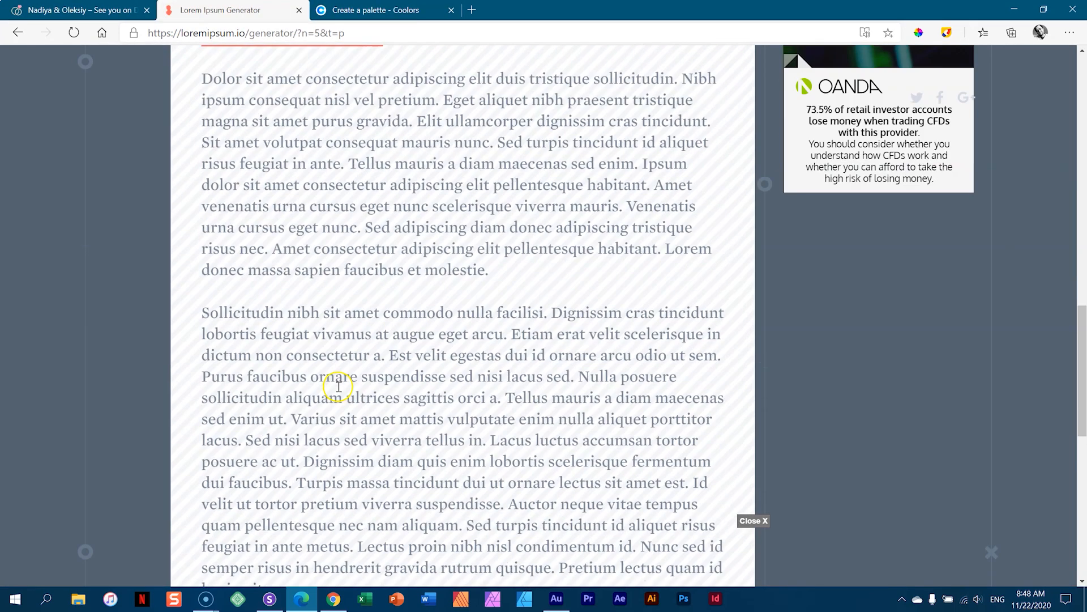
left_click_drag(387, 203, 203, 154)
right_click(223, 158)
left_click(249, 165)
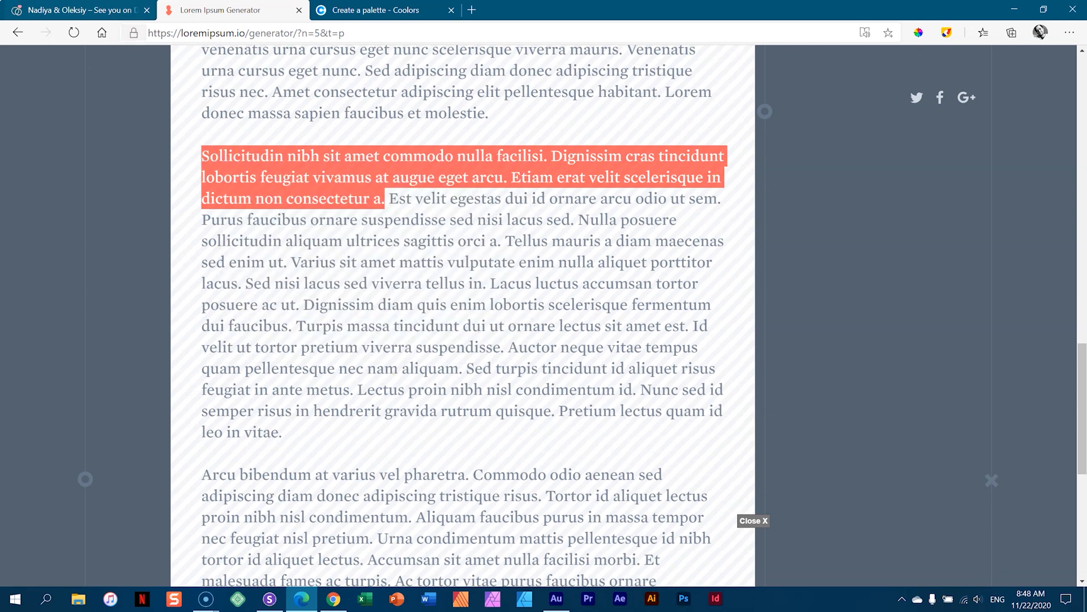
left_click(121, 11)
left_click_drag(1035, 306, 914, 274)
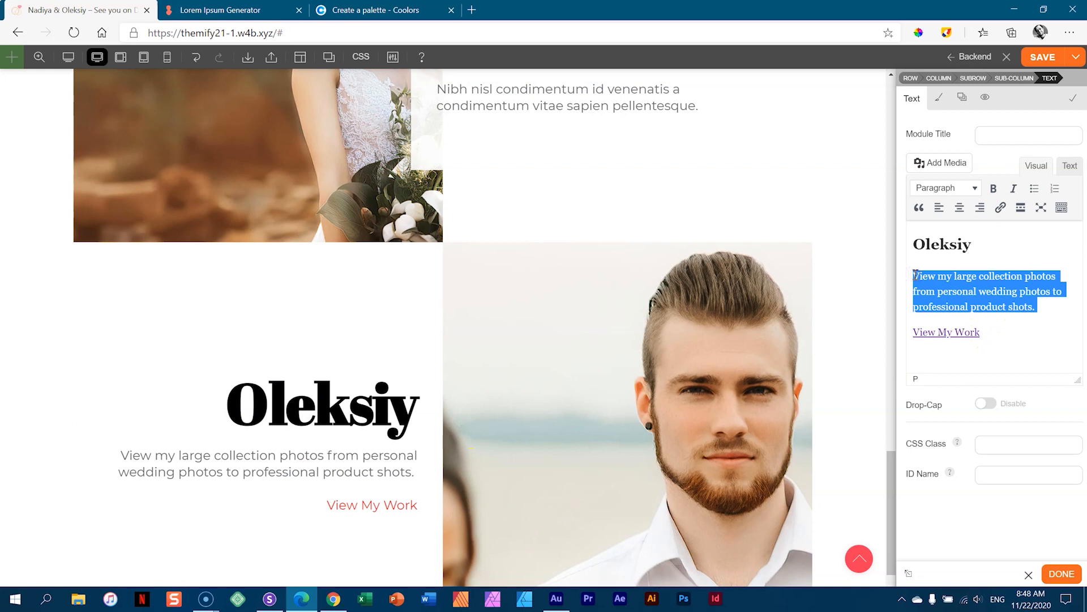
key("ctrl+v")
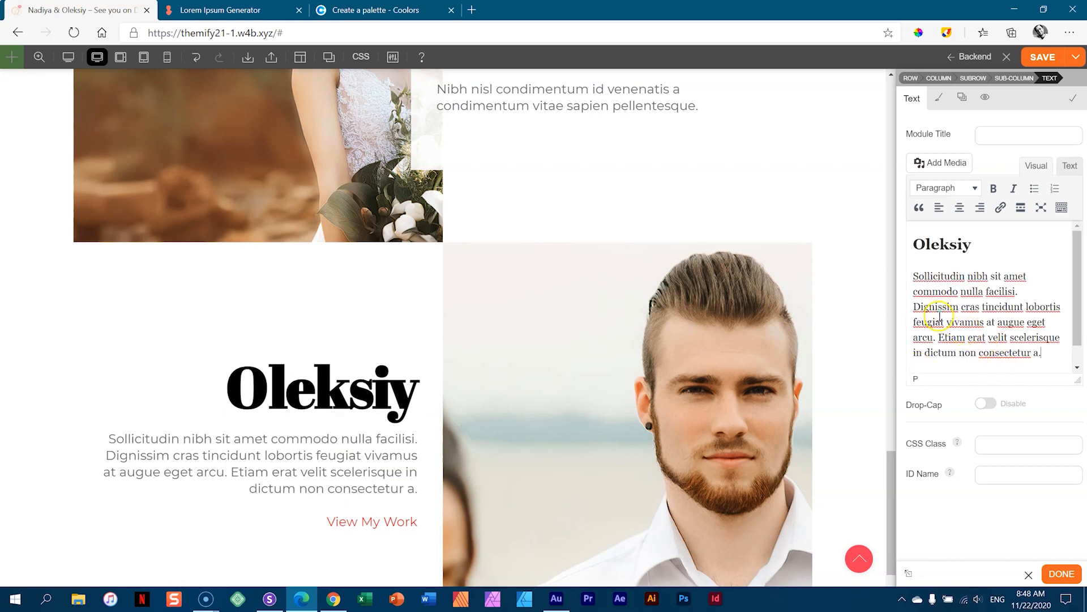
left_click(917, 300)
key("Return")
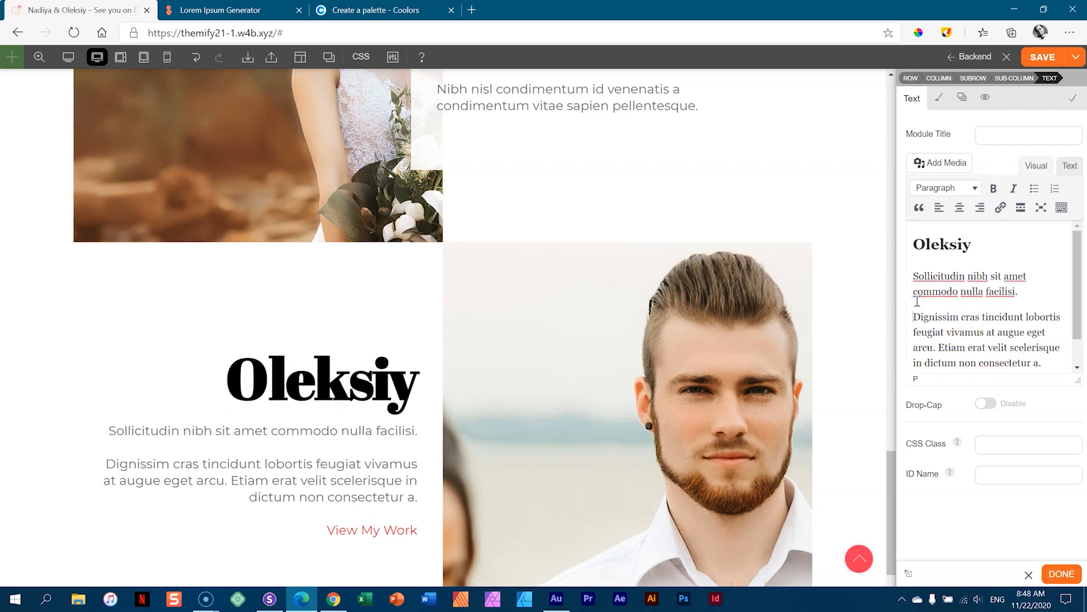
- Delete the View My Work link and its leftover empty line
scroll(943, 330, "down", 1)
left_click_drag(981, 355, 913, 355)
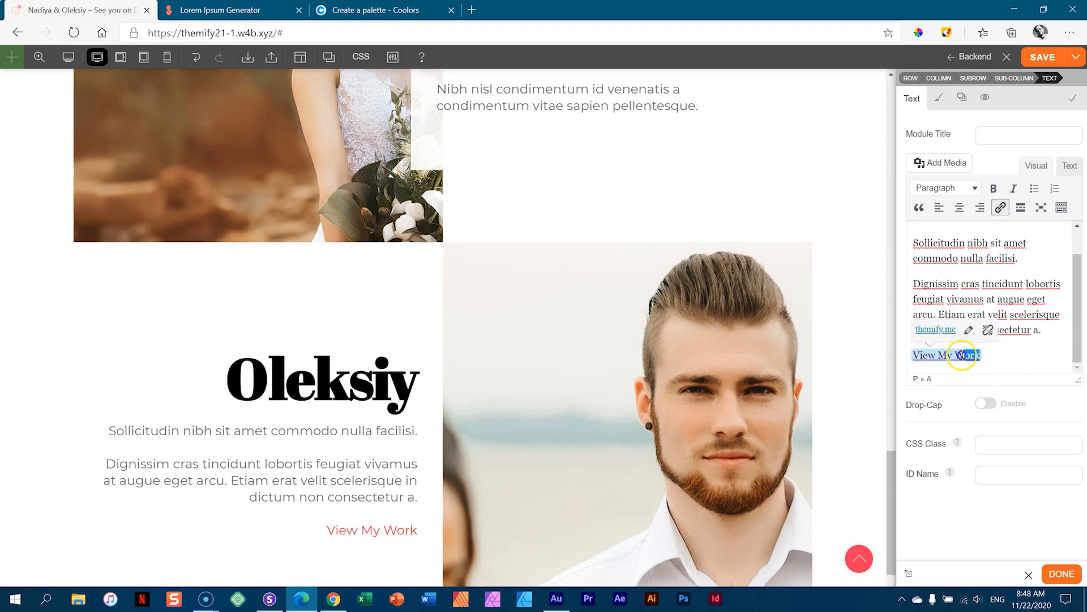
key("Delete")
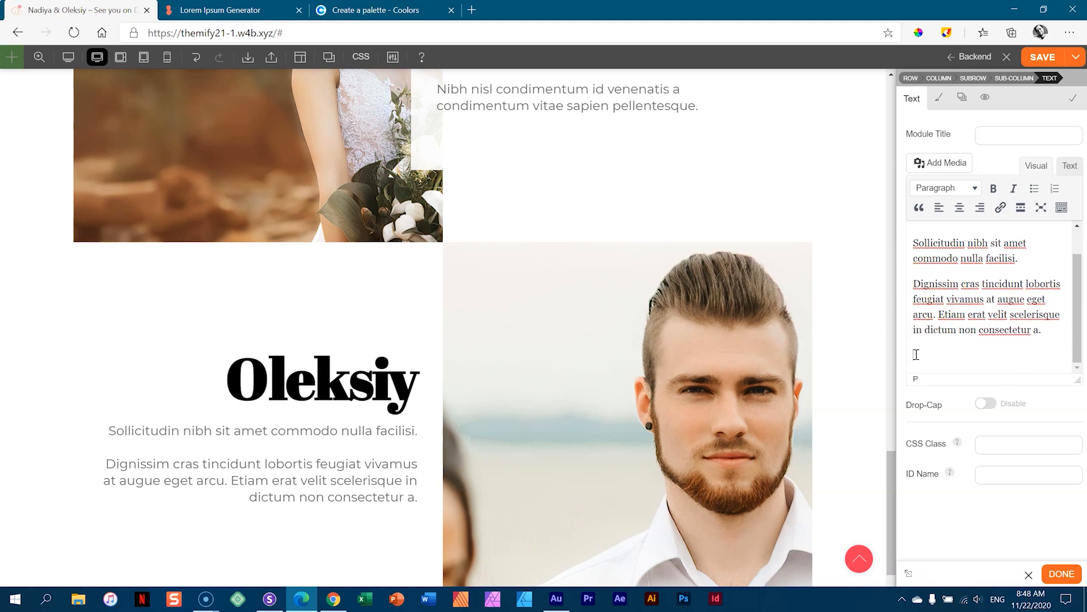
key("BackSpace")
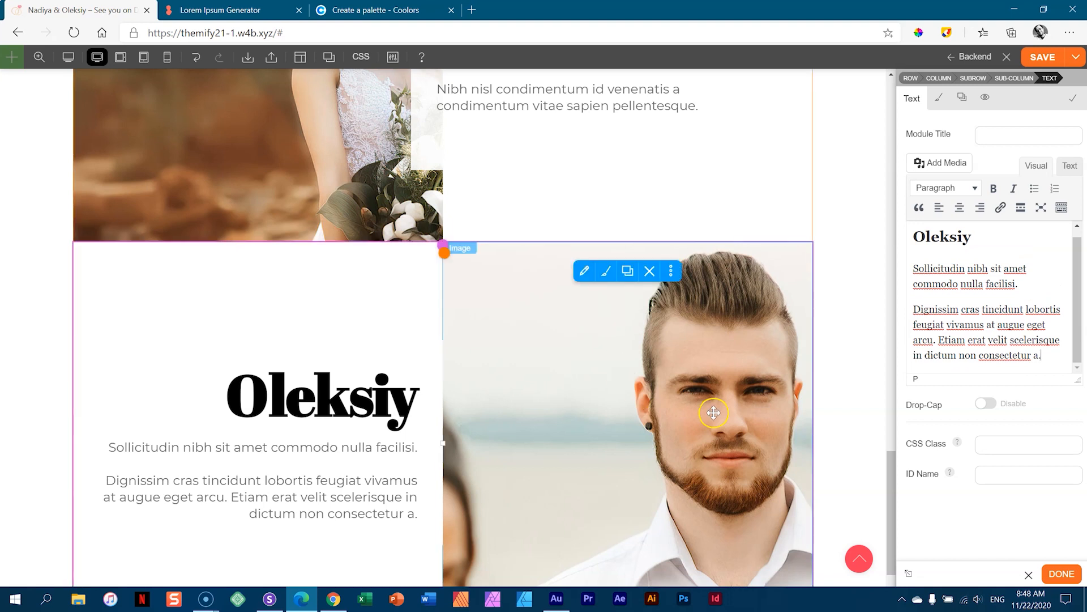
scroll(665, 337, "up", 5)
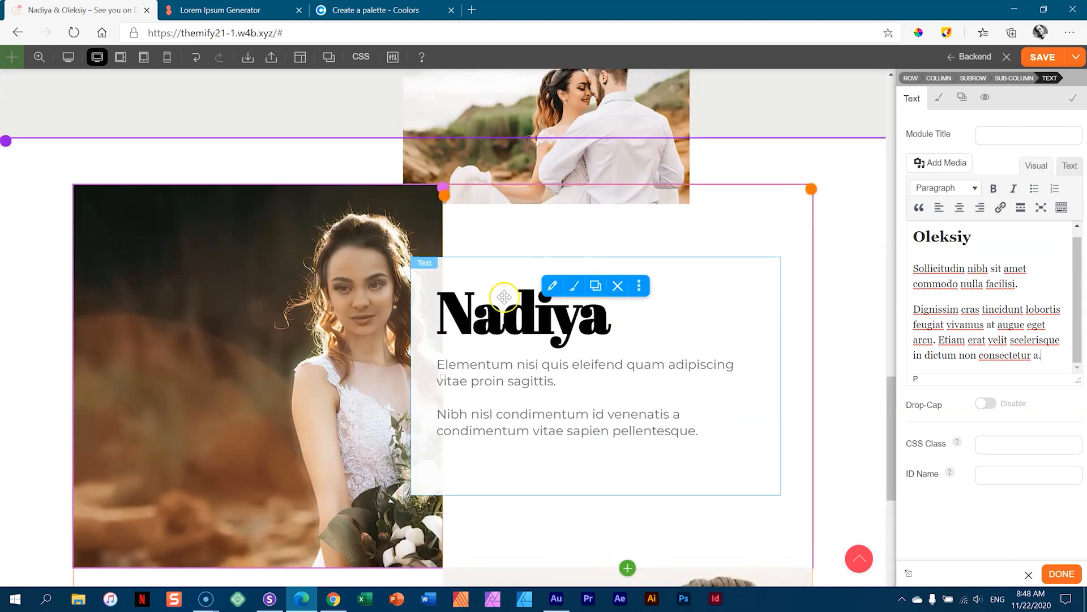
- Set the bride's name heading's Heading 2 font family to Parisienne
left_click(516, 319)
left_click(574, 285)
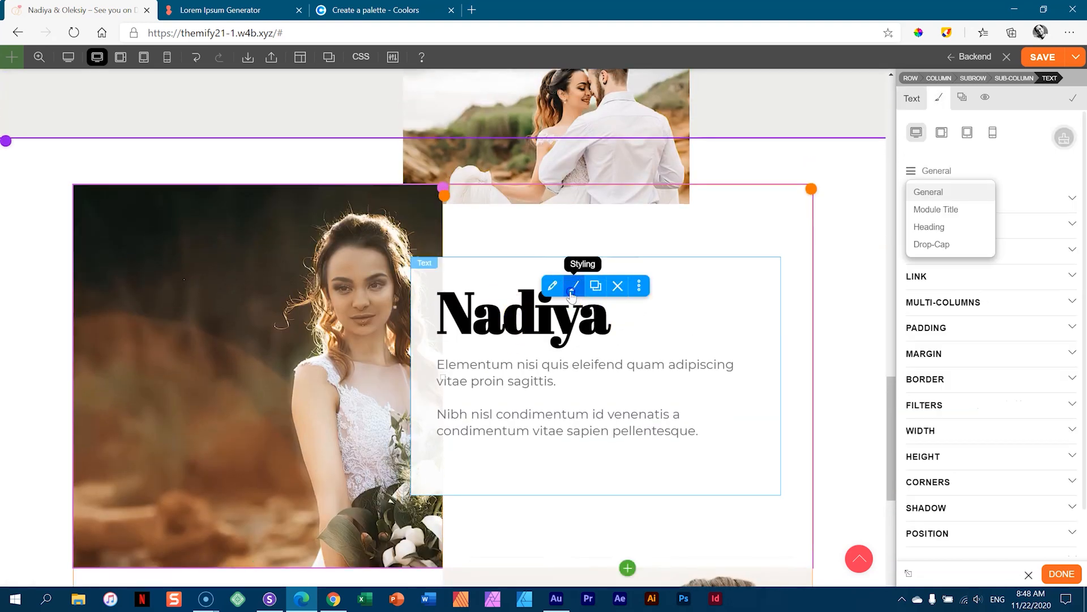
left_click(916, 170)
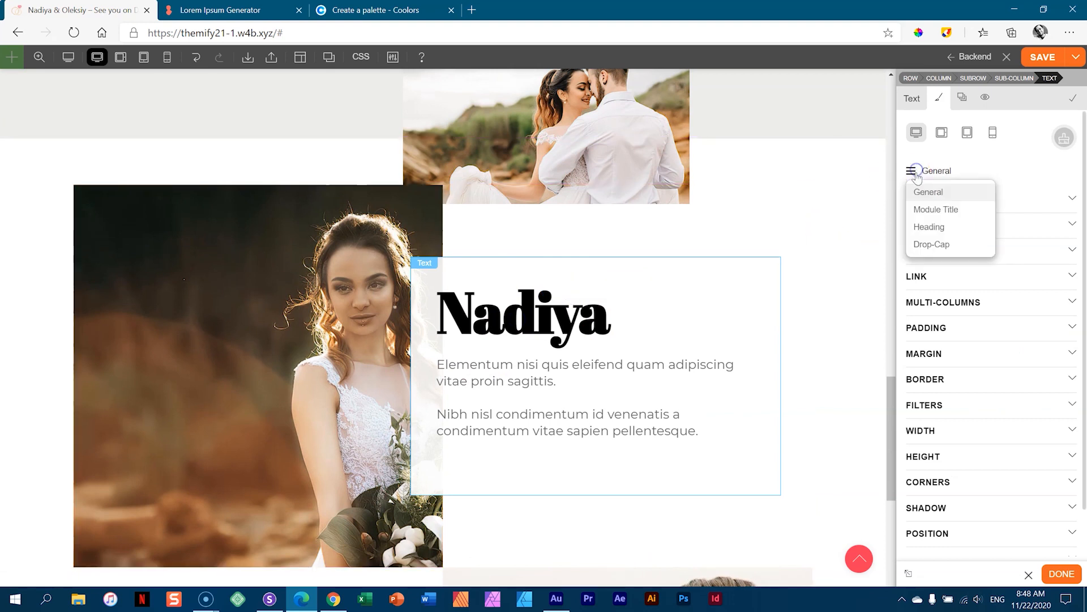
left_click(924, 228)
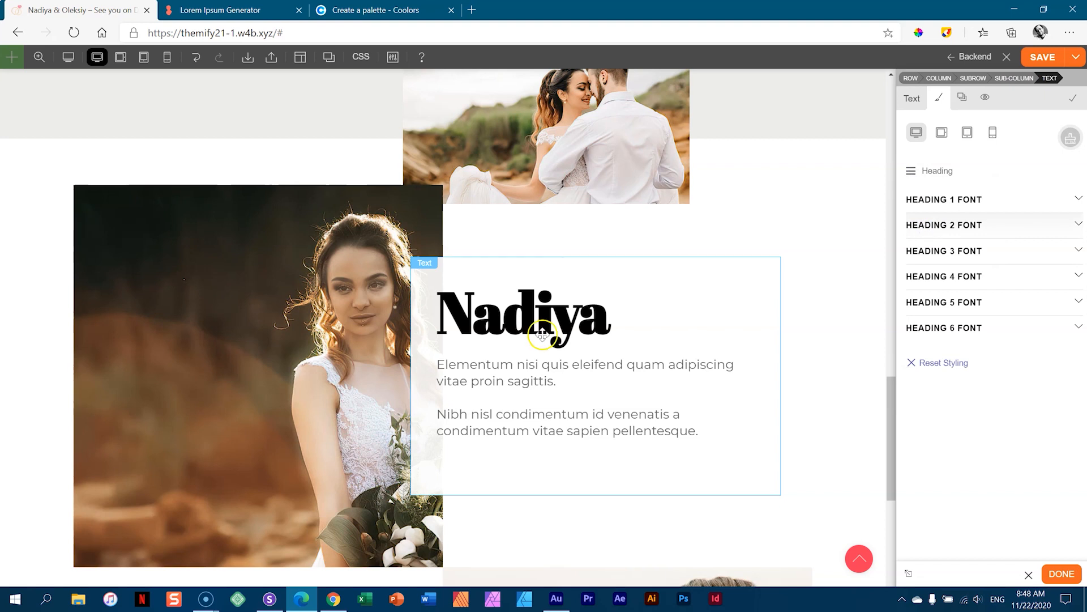
left_click(911, 101)
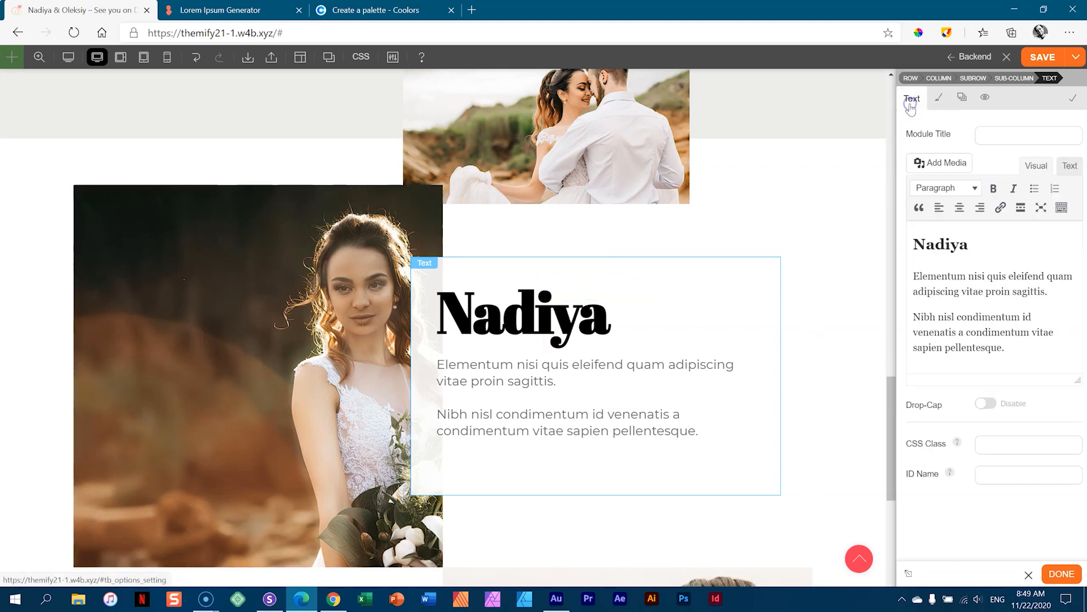
left_click(950, 243)
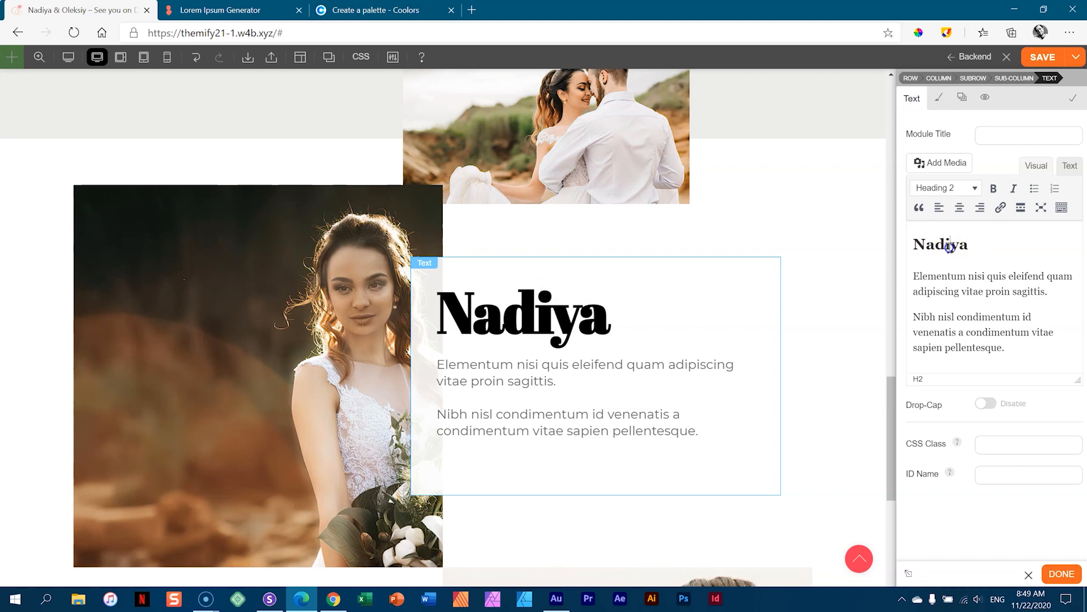
left_click(936, 100)
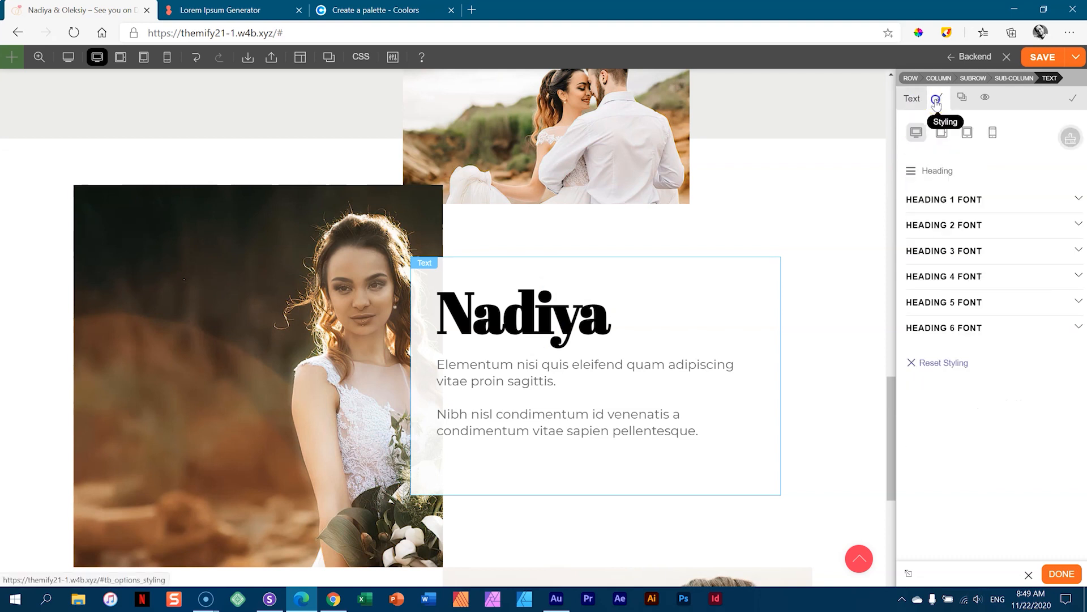
left_click(941, 226)
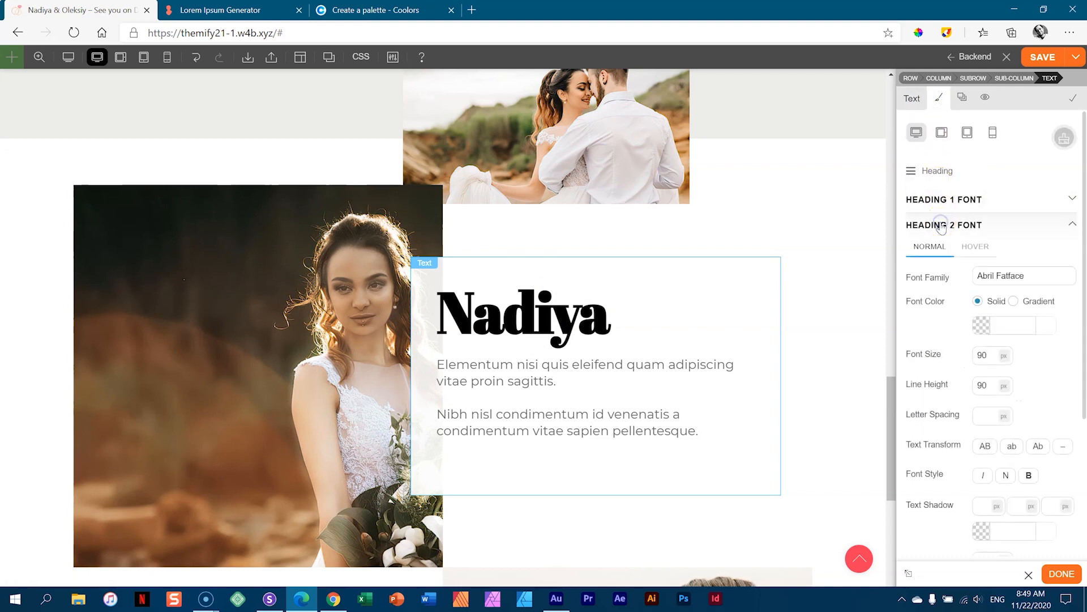
left_click(1025, 277)
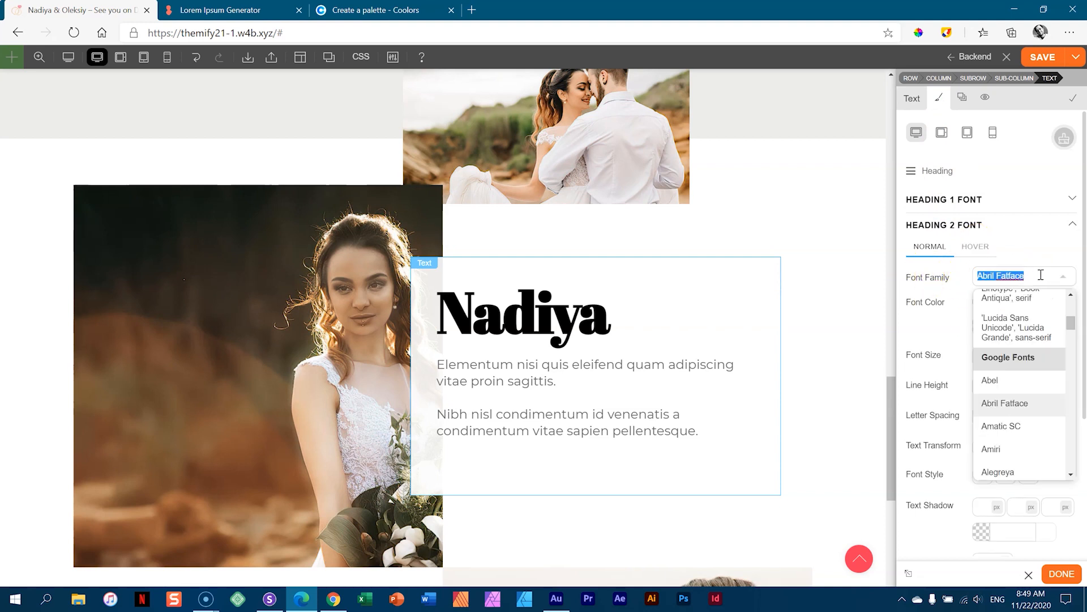
type("par")
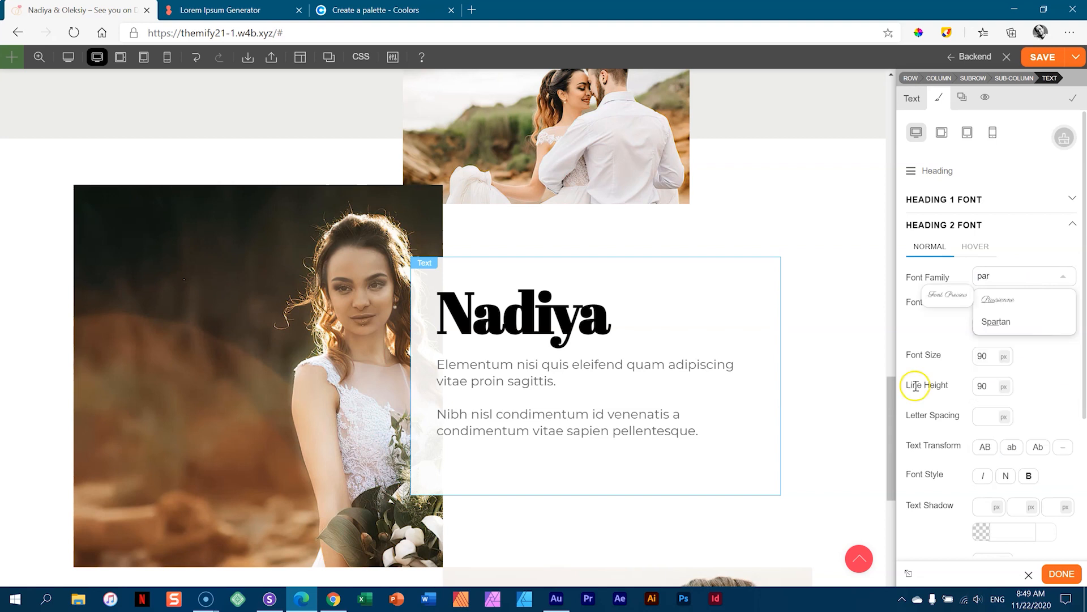
left_click(995, 300)
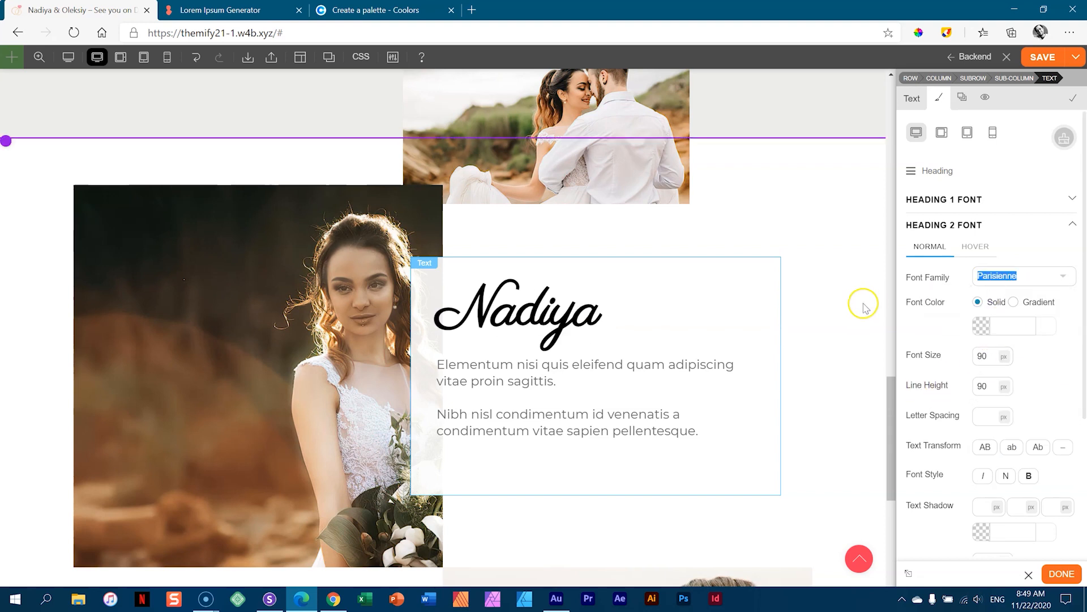
scroll(859, 308, "down", 7)
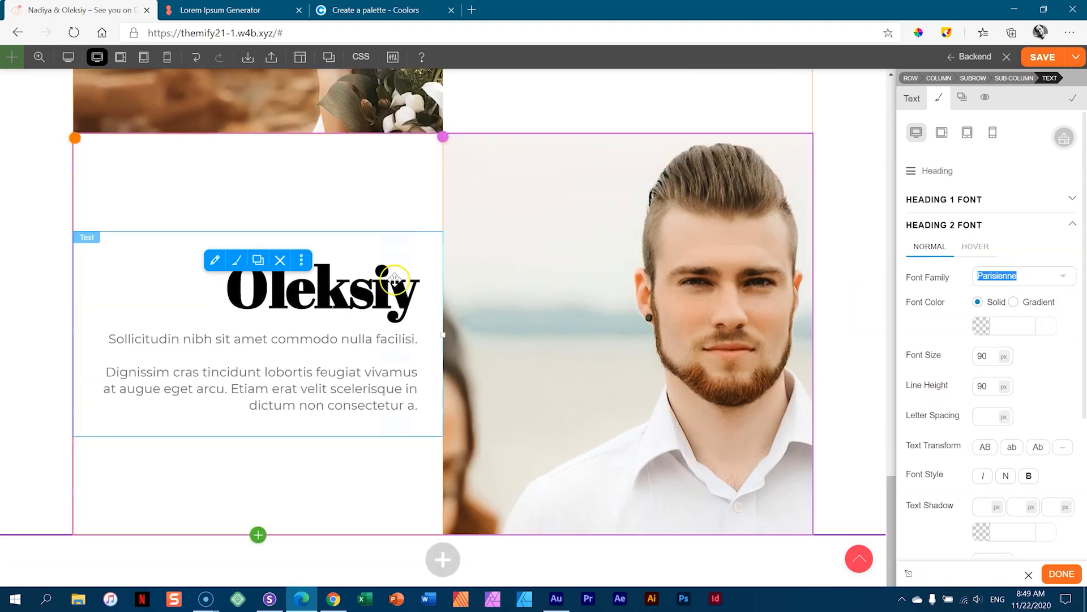
- Set the Oleksiy text's Heading 2 font family to Parisienne
left_click(234, 262)
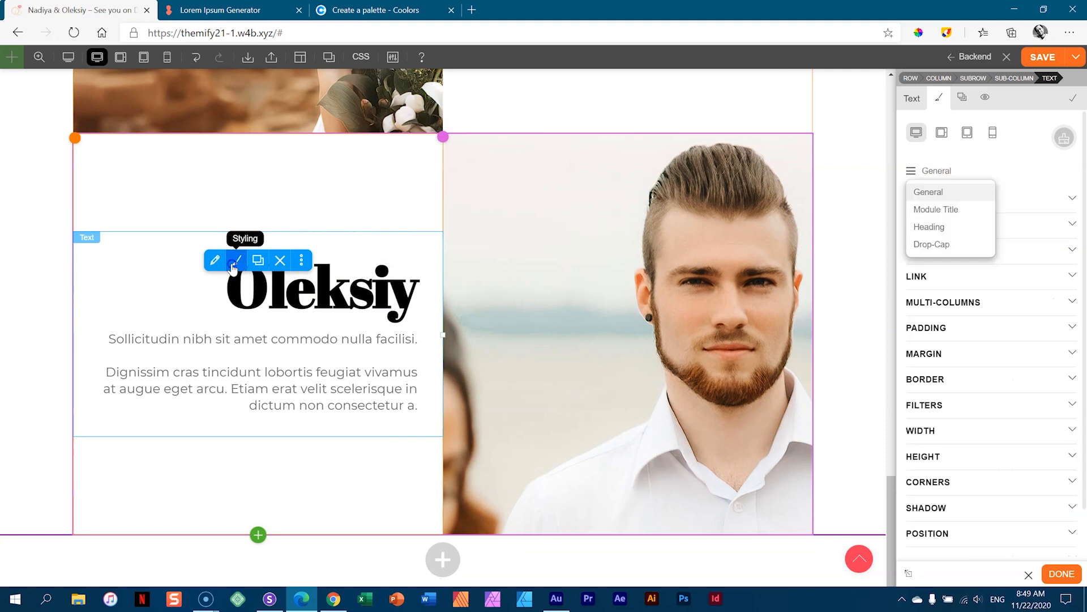
left_click(919, 171)
left_click(926, 226)
left_click(928, 225)
left_click(1034, 270)
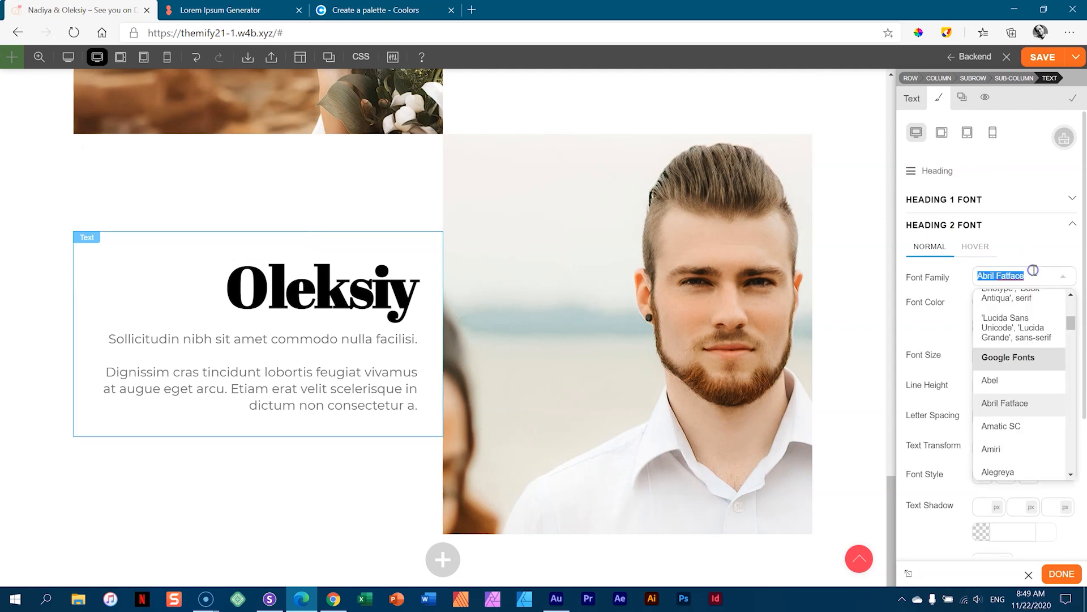
type("par")
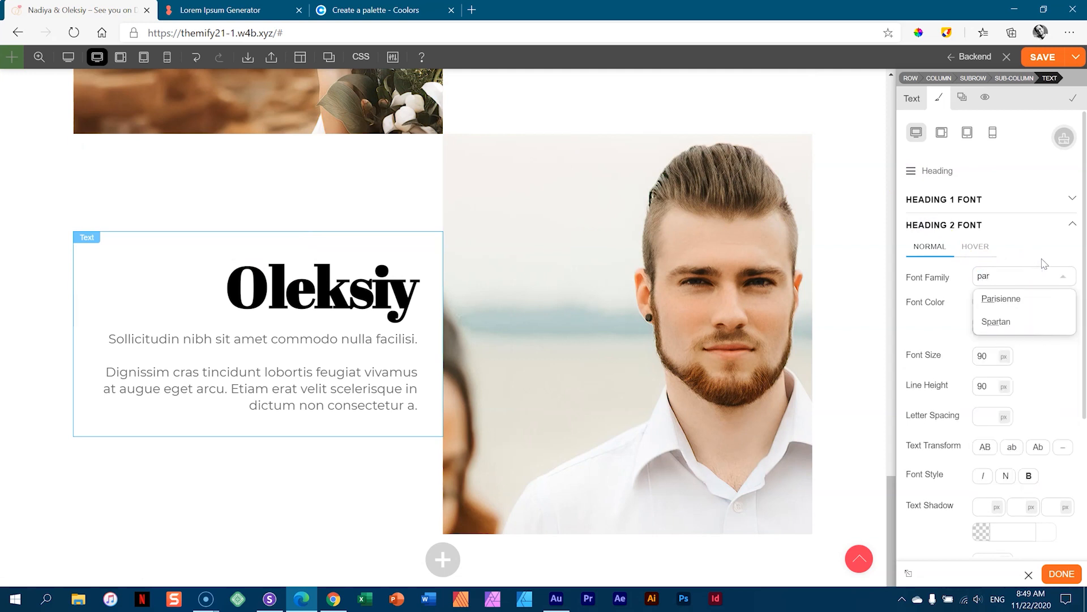
left_click(993, 310)
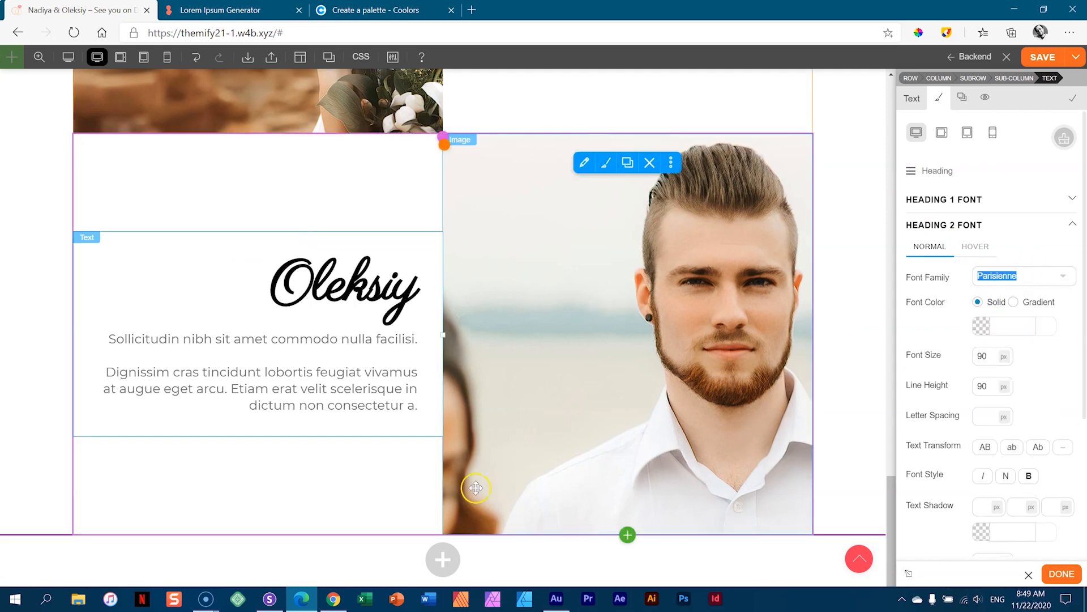
- Save the page with the updated Oleksiy heading font
left_click(423, 487)
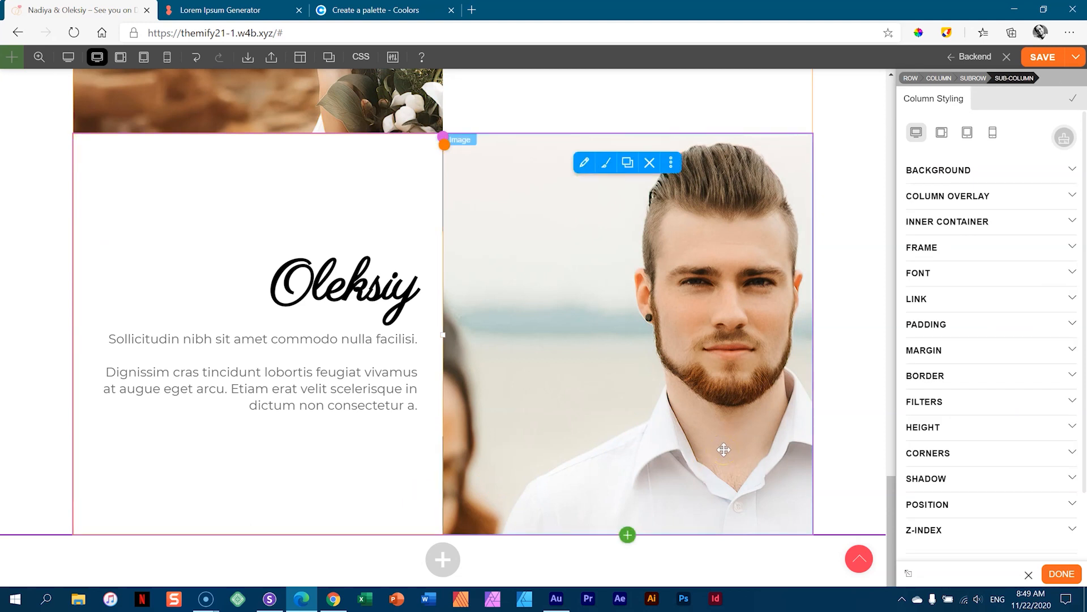
scroll(568, 451, "up", 6)
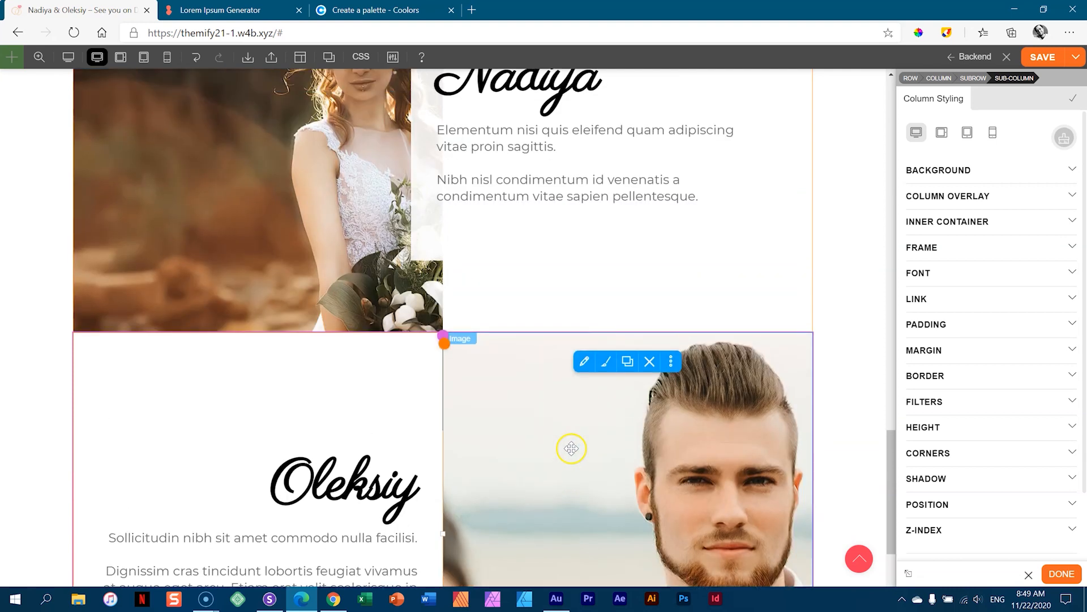
scroll(579, 447, "up", 1)
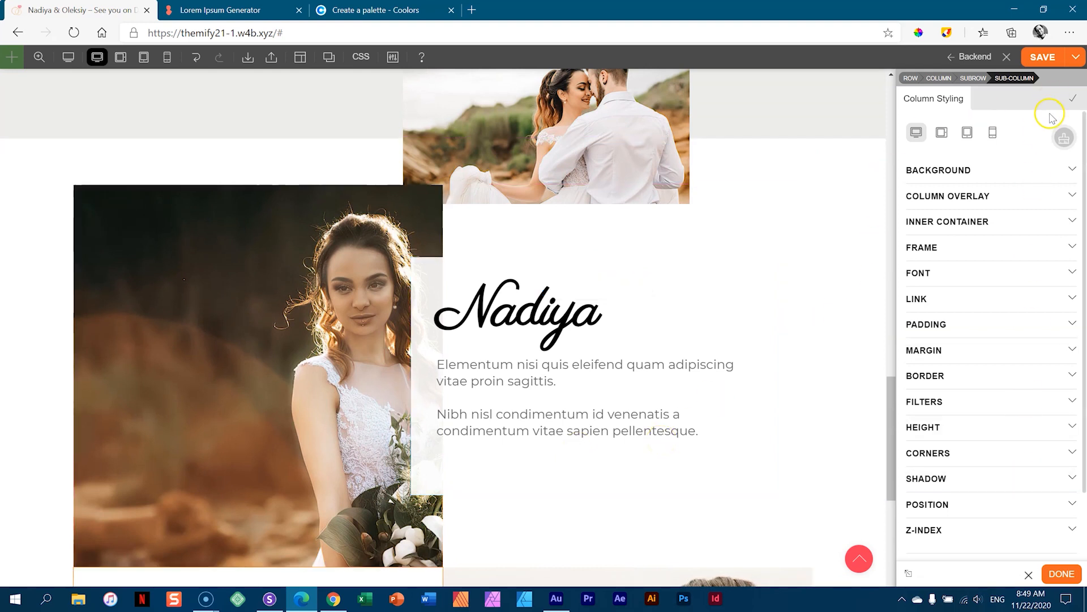
left_click(1044, 58)
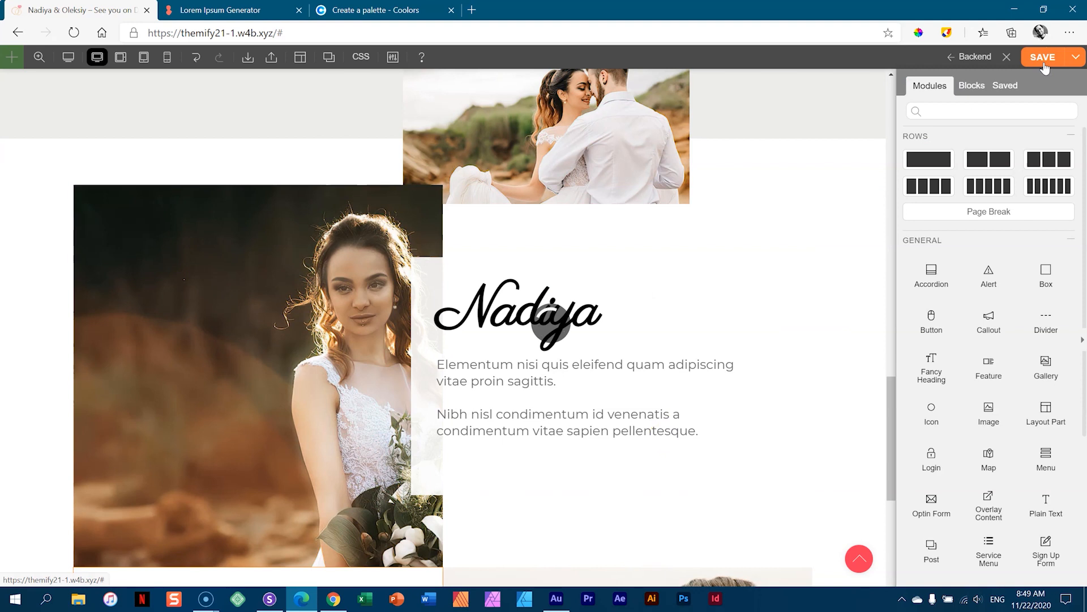
left_click(270, 602)
- Reload the Sizzy device previews and enlarge the MacBook Air preview to fill the workspace
left_click(748, 12)
left_click(747, 13)
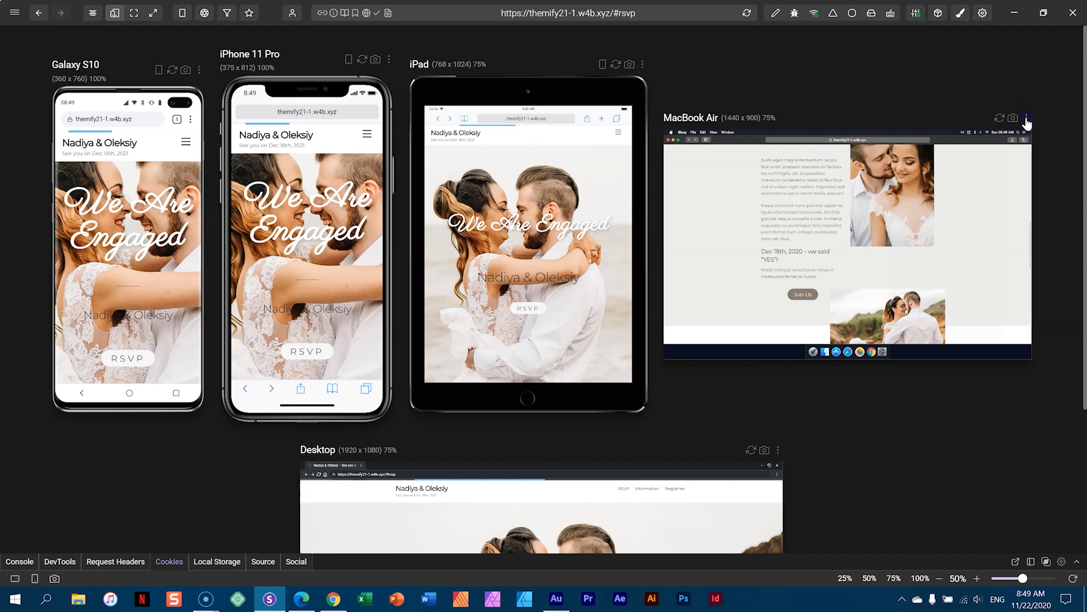
left_click(1028, 121)
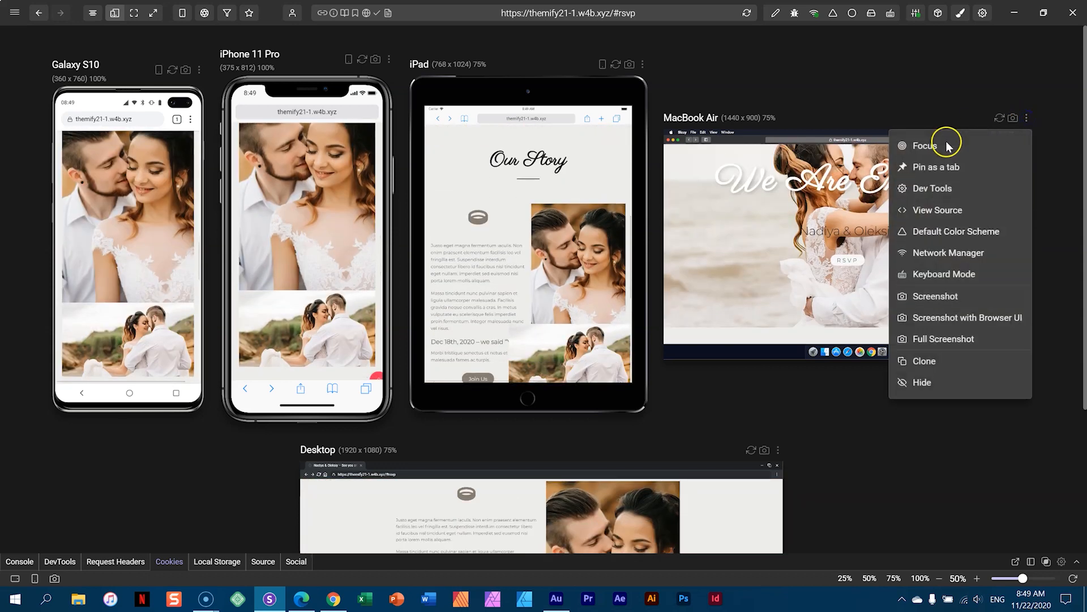
left_click(914, 148)
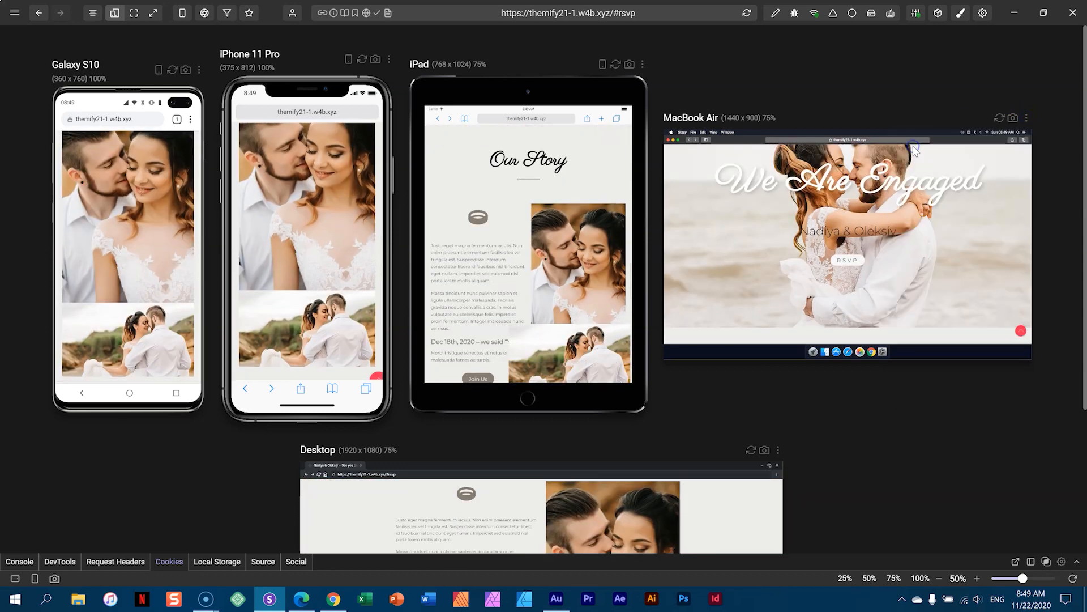
left_click(1027, 120)
left_click(917, 145)
- Scroll through the Our Story section in the MacBook Air preview
scroll(726, 210, "up", 2)
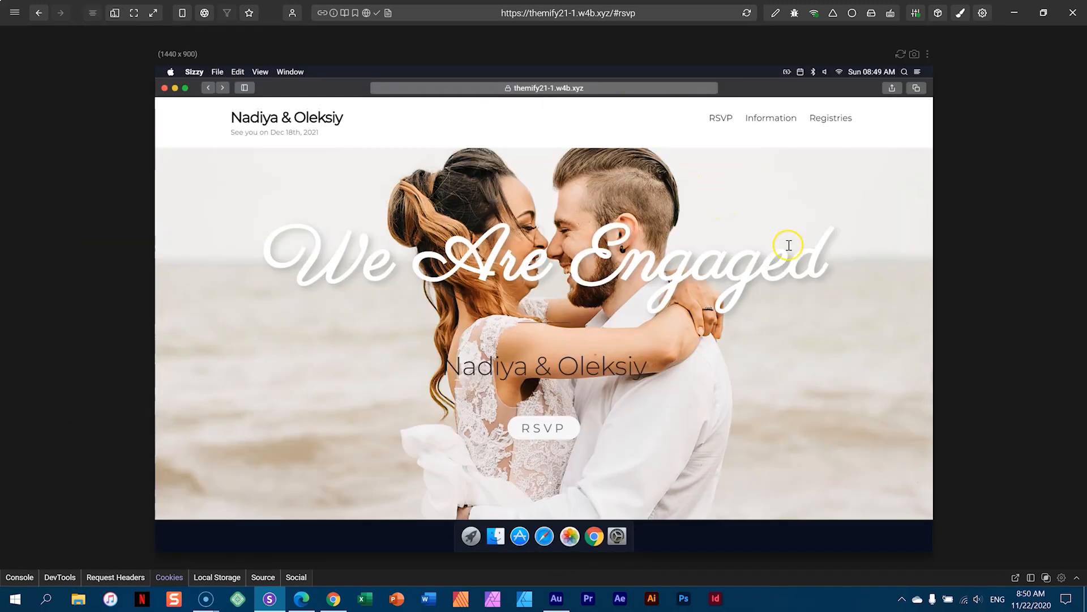
scroll(789, 244, "down", 2)
scroll(789, 246, "down", 4)
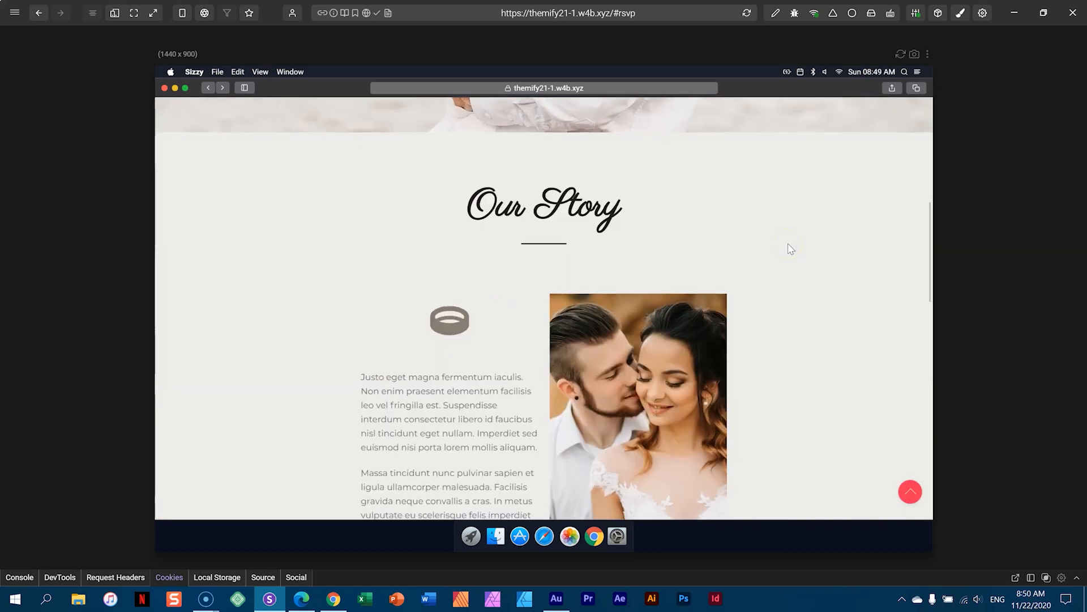
scroll(791, 249, "down", 5)
left_click(797, 245)
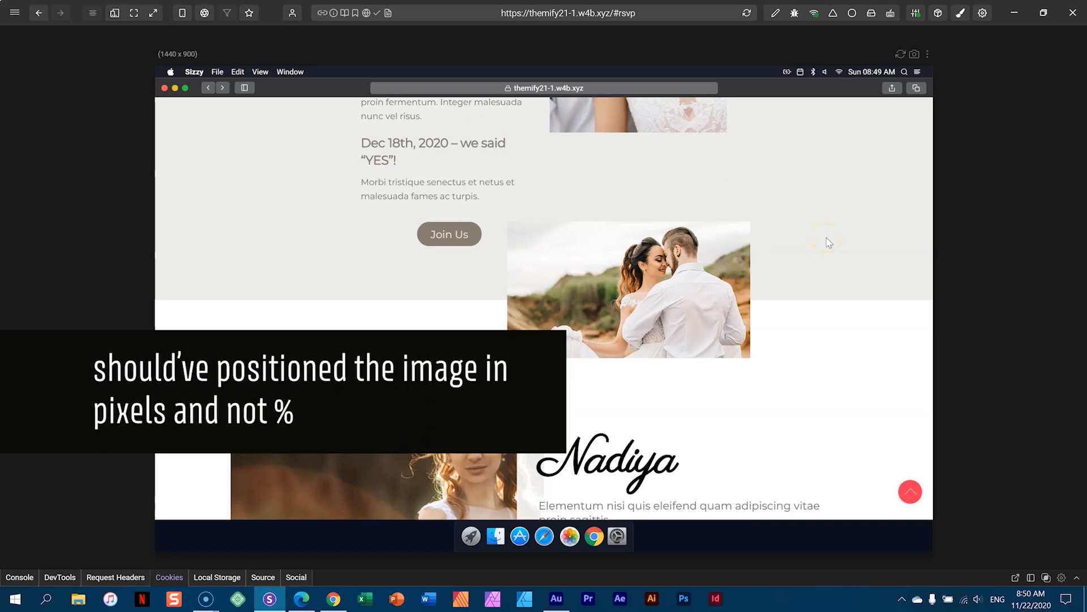
scroll(829, 243, "up", 3)
scroll(829, 243, "down", 4)
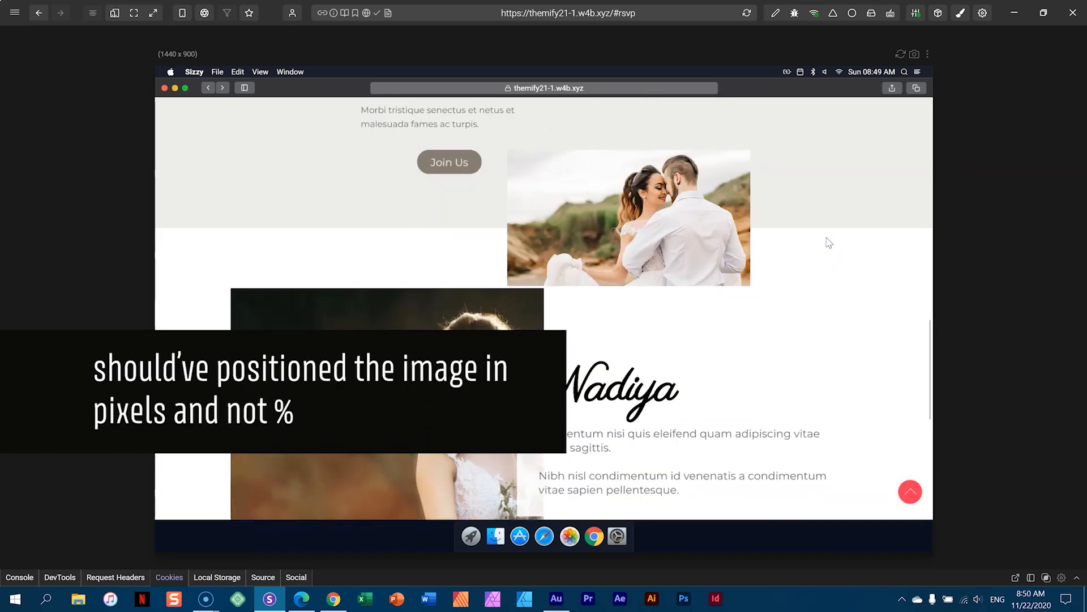
scroll(829, 243, "down", 1)
left_click(634, 256)
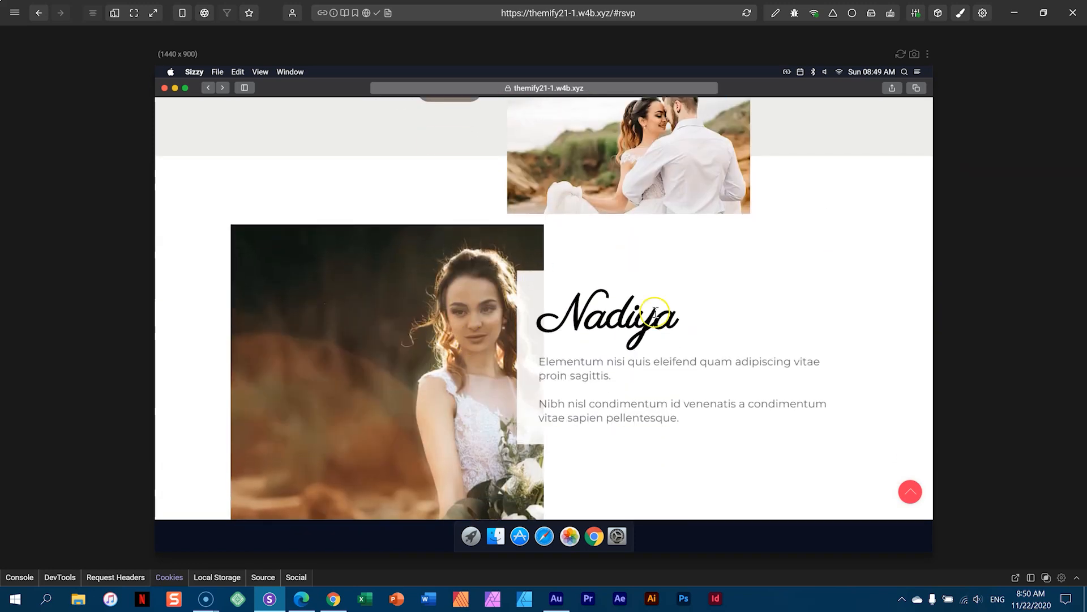
scroll(703, 279, "down", 2)
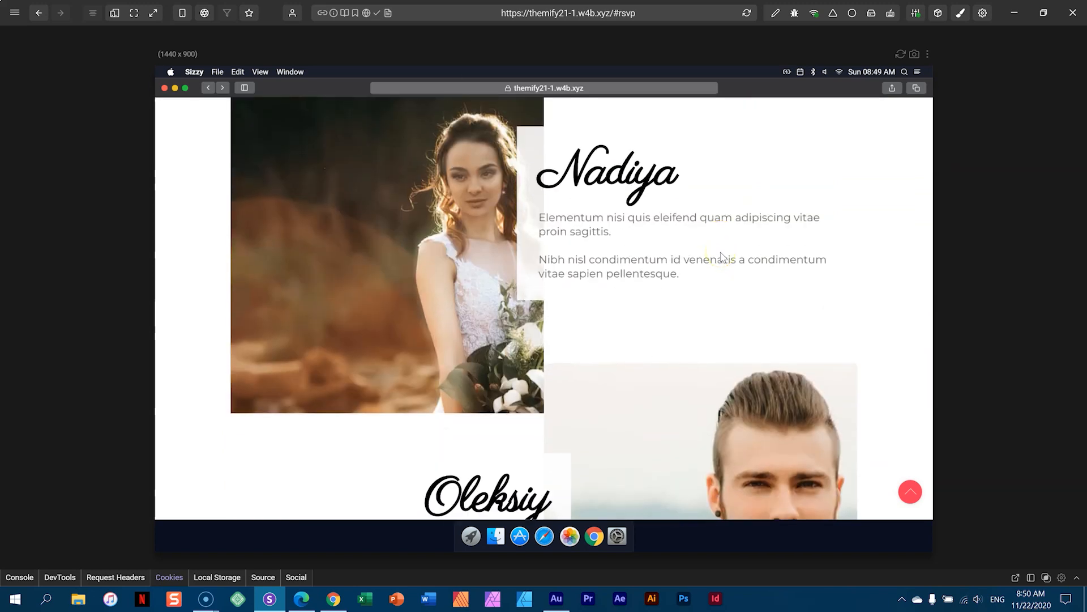
scroll(721, 256, "down", 2)
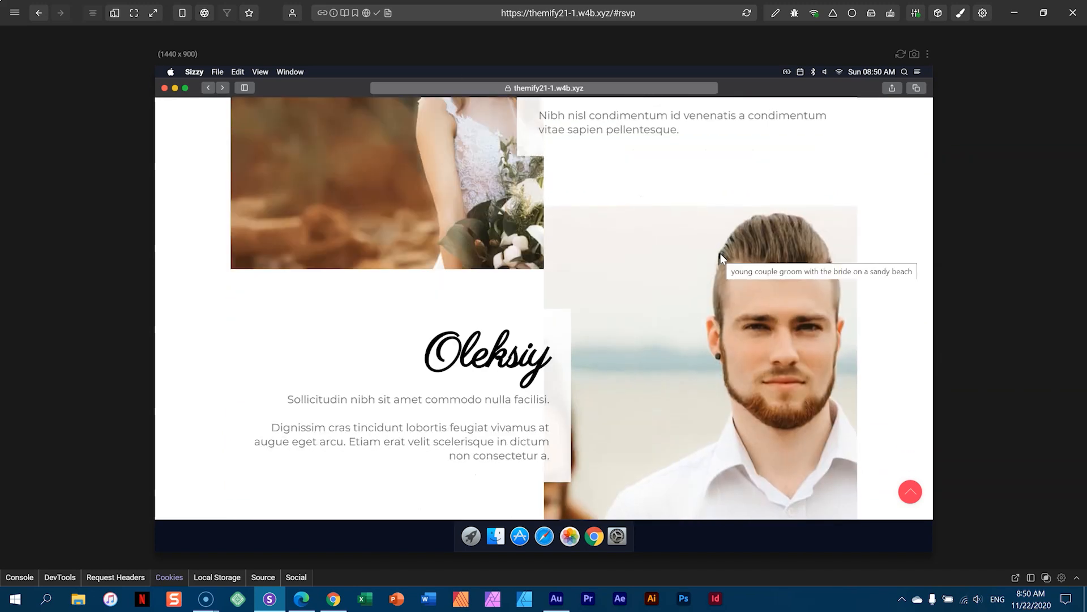
scroll(721, 256, "down", 1)
scroll(726, 260, "up", 3)
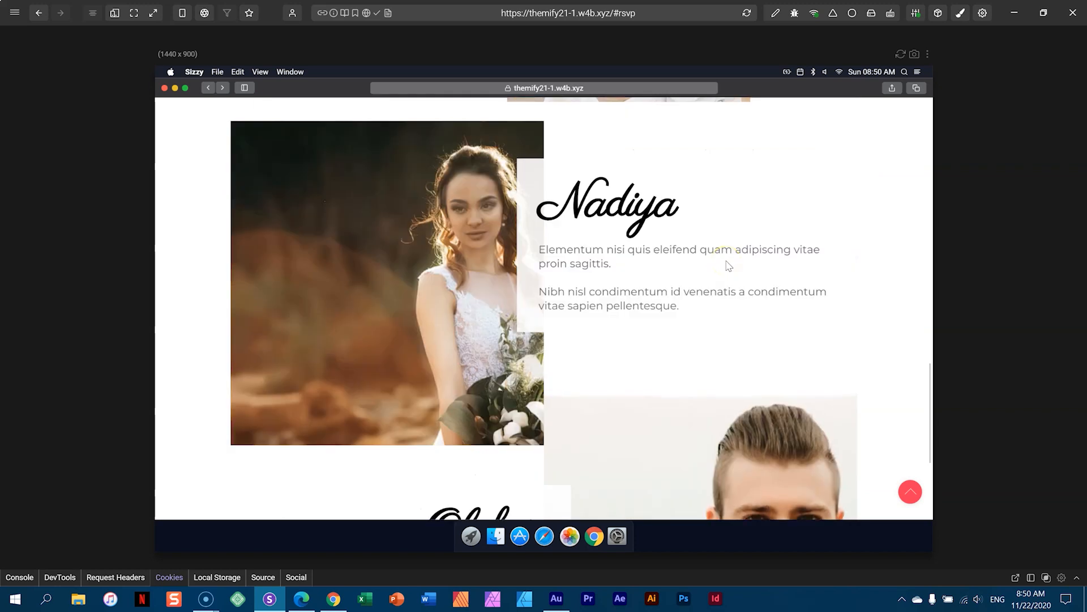
scroll(726, 262, "up", 2)
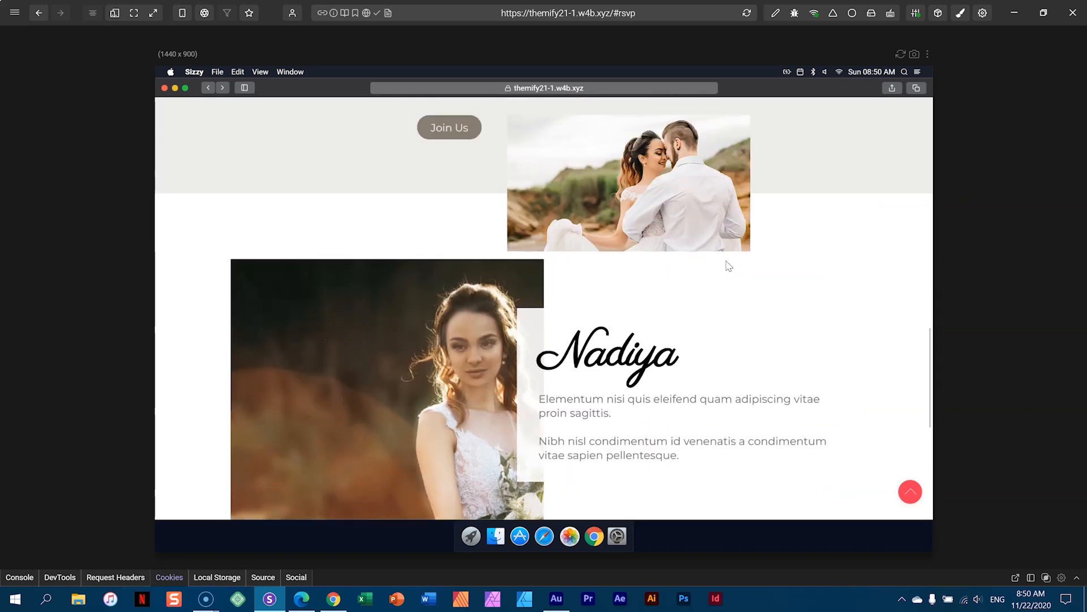
scroll(728, 266, "up", 5)
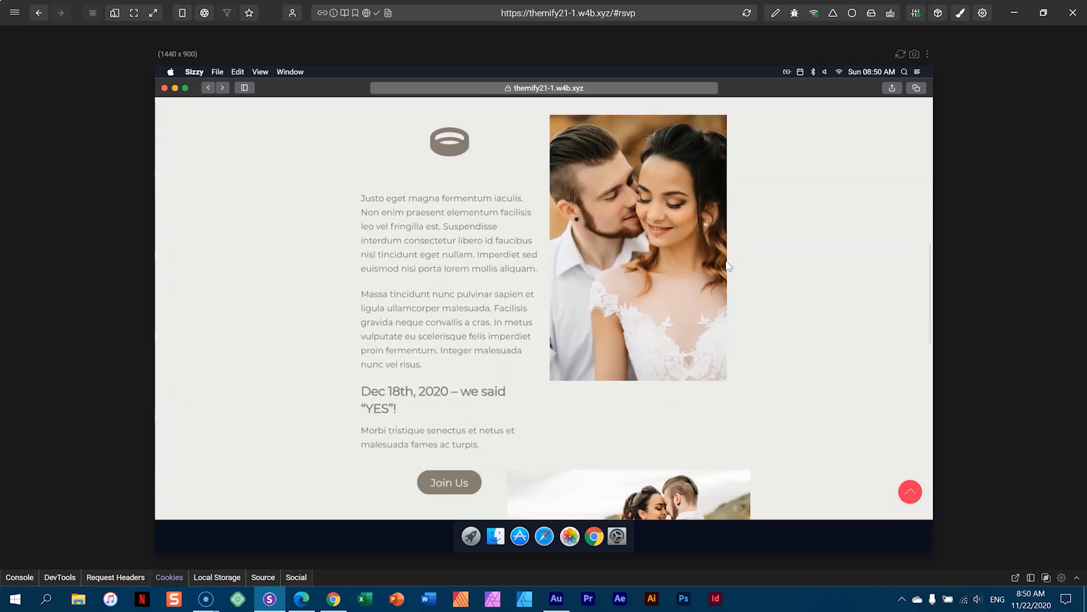
- Compare the Our Story section across all device sizes, including the Nadiya bio on iPad
left_click(113, 16)
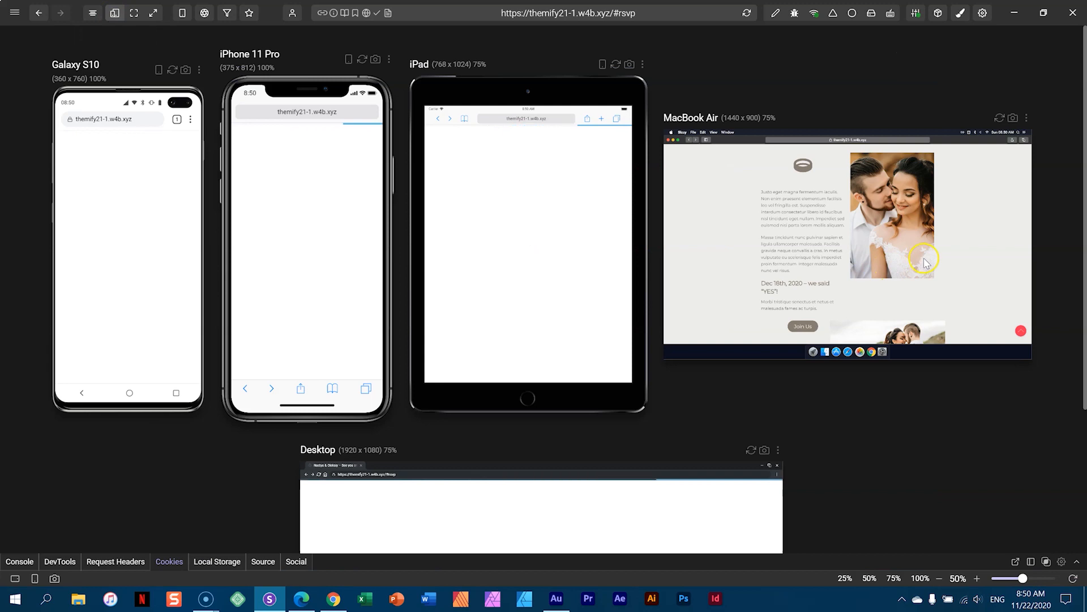
scroll(729, 425, "down", 1)
scroll(727, 425, "down", 3)
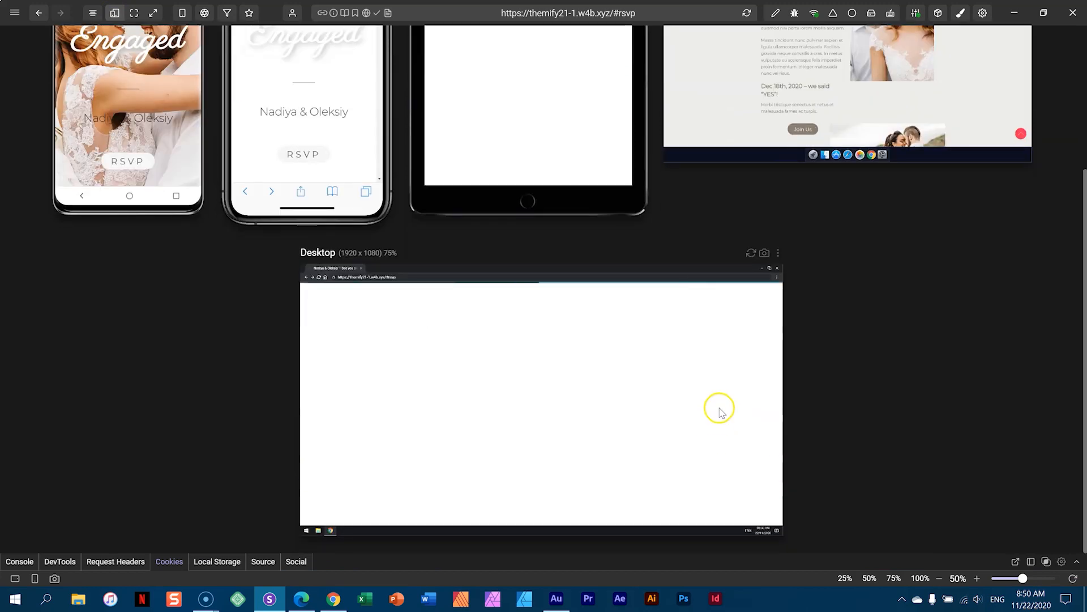
scroll(713, 406, "down", 8)
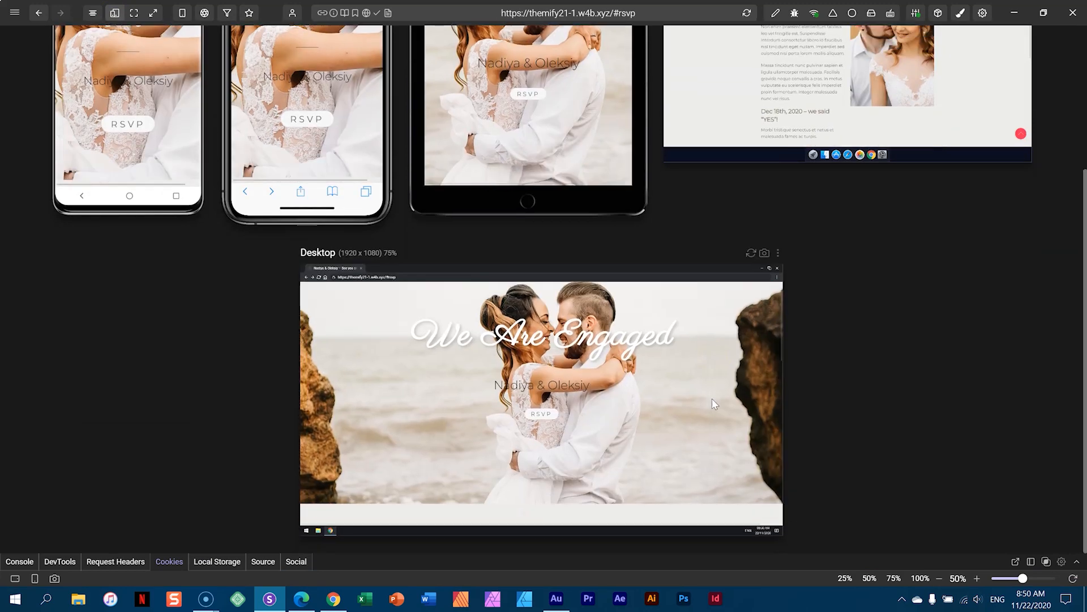
scroll(714, 404, "down", 2)
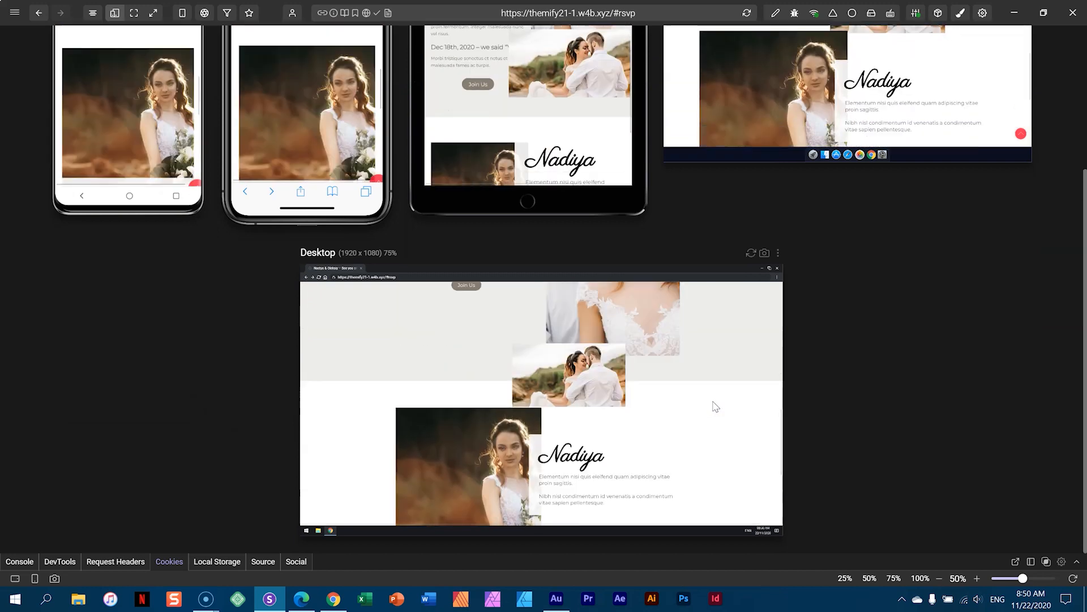
scroll(953, 309, "up", 3)
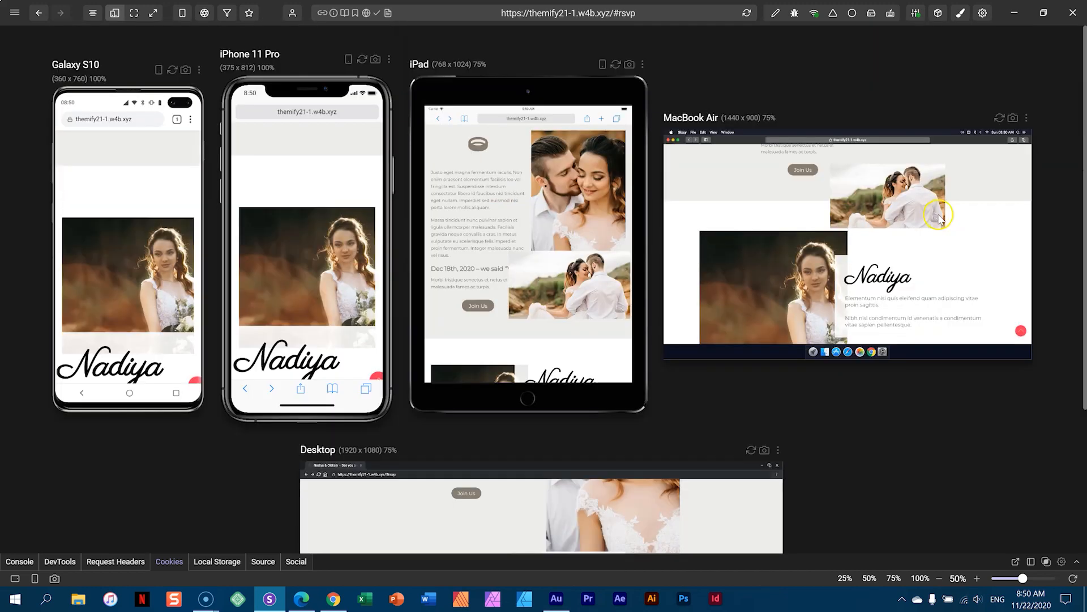
scroll(868, 291, "up", 3)
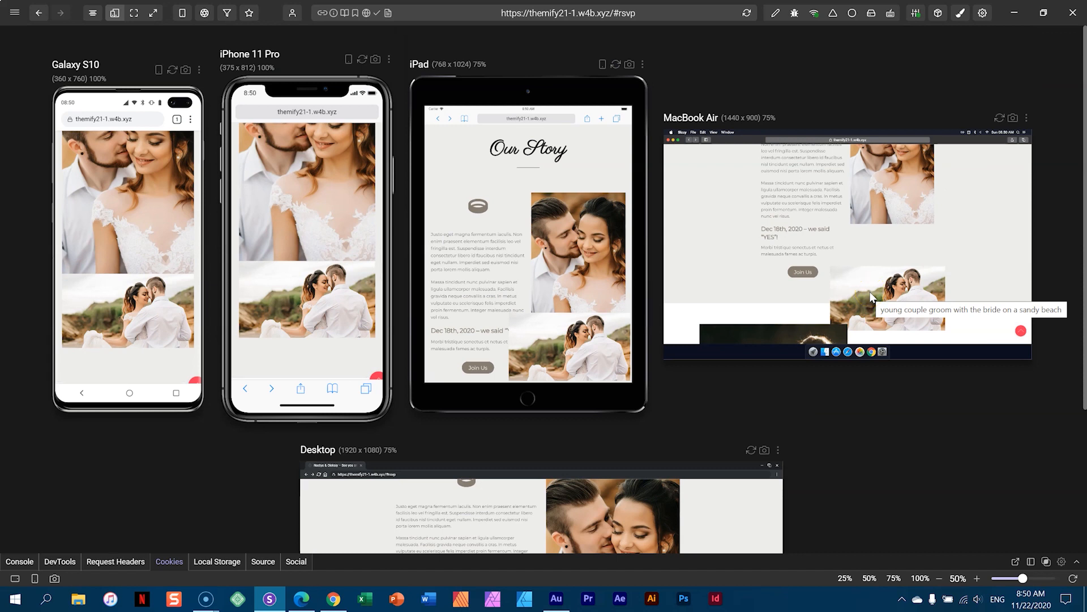
left_click(922, 301)
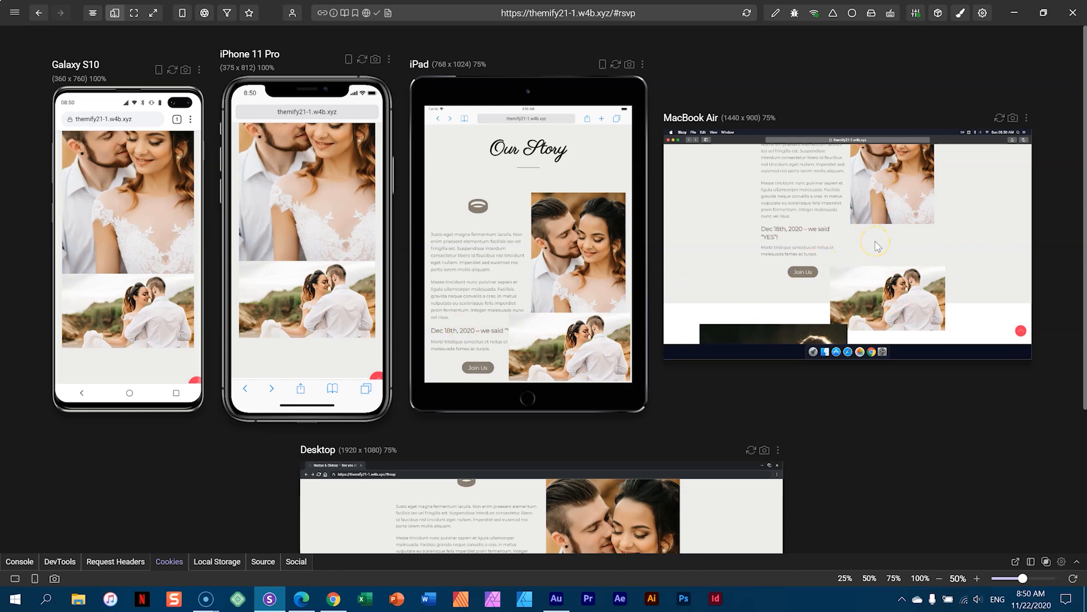
scroll(560, 385, "down", 2)
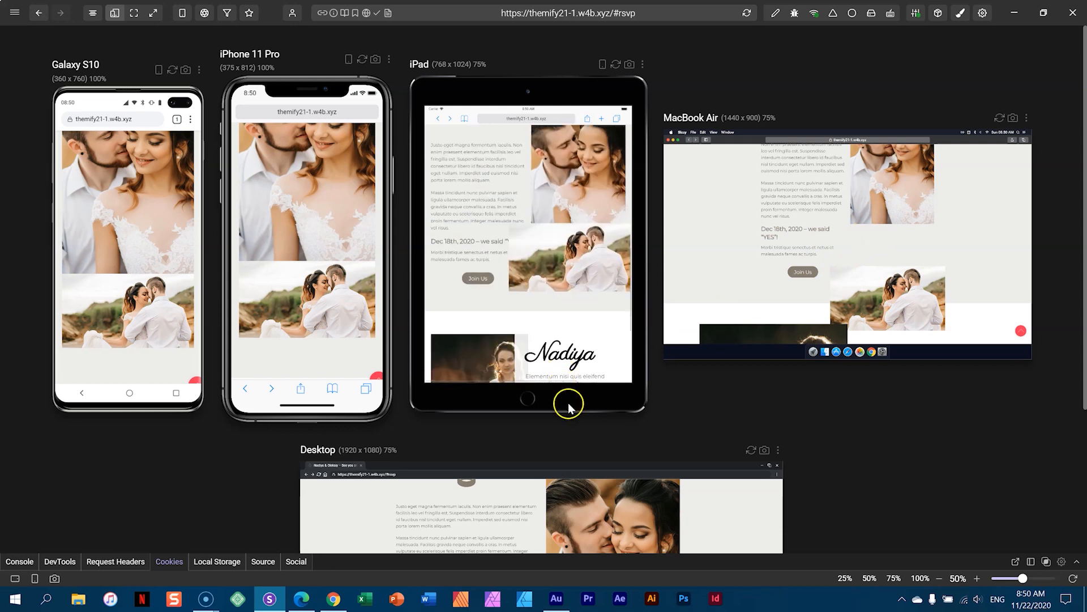
left_click(301, 598)
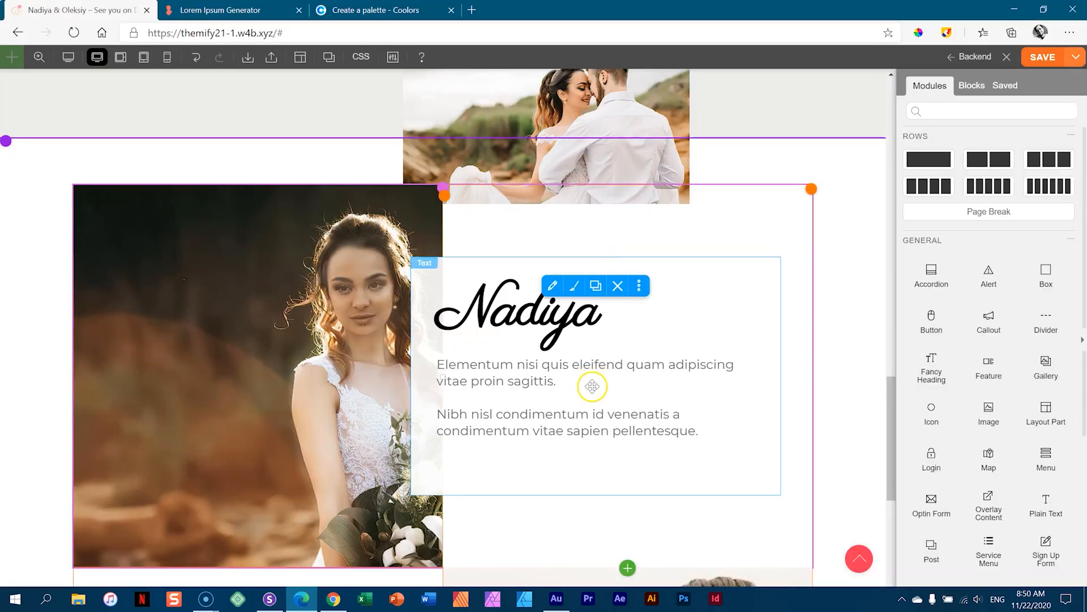
- Delete the overlapping sub-row that holds the couple photo
scroll(592, 386, "up", 6)
scroll(602, 281, "down", 4)
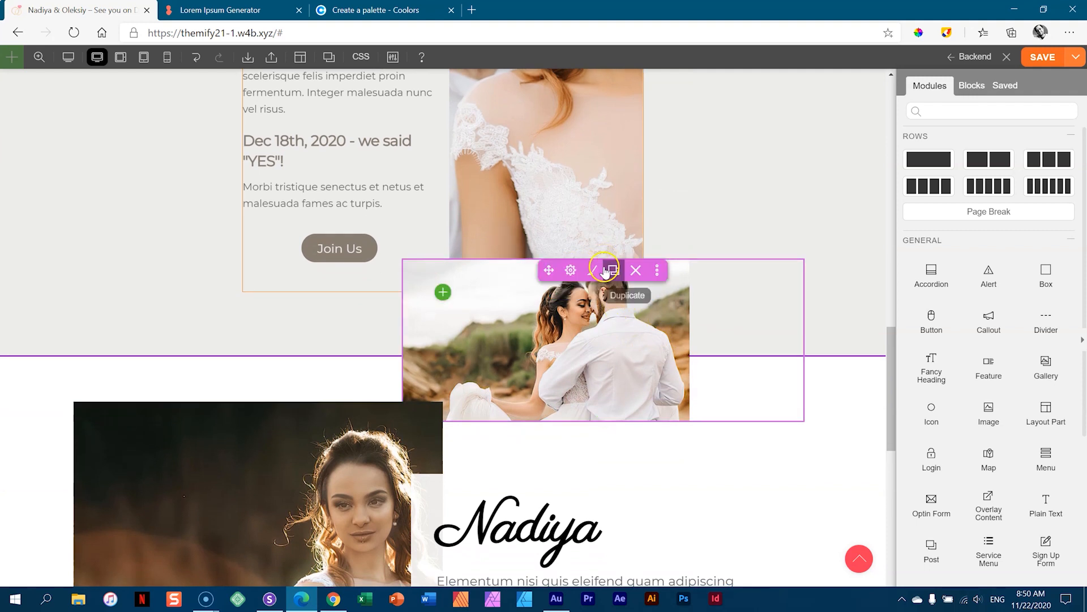
left_click(635, 270)
left_click(610, 98)
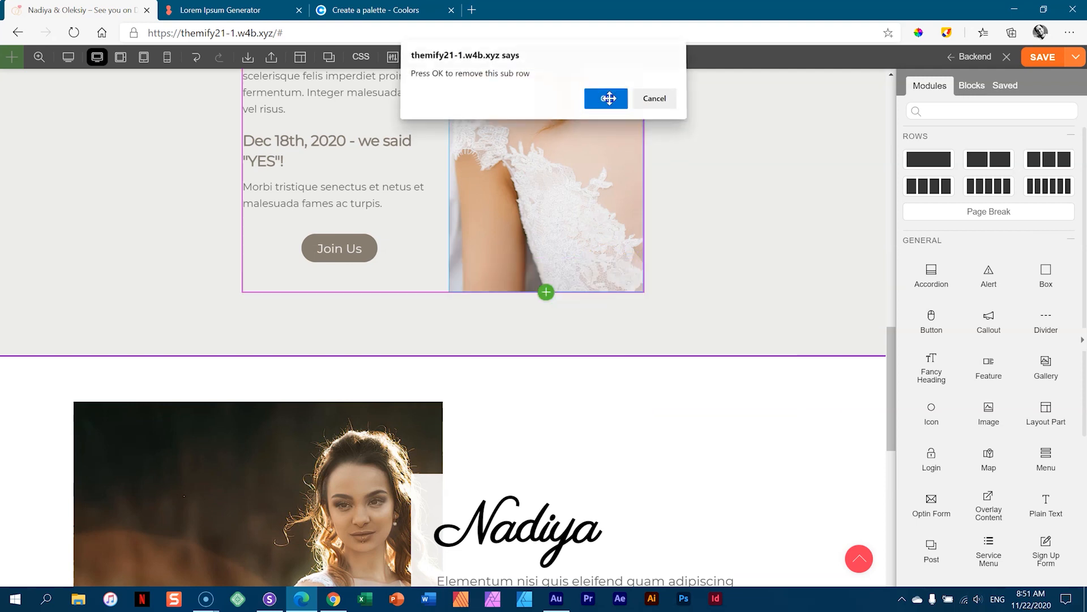
- Add an Image module with the beach couple photo and drag it beneath the portrait
scroll(581, 260, "up", 3)
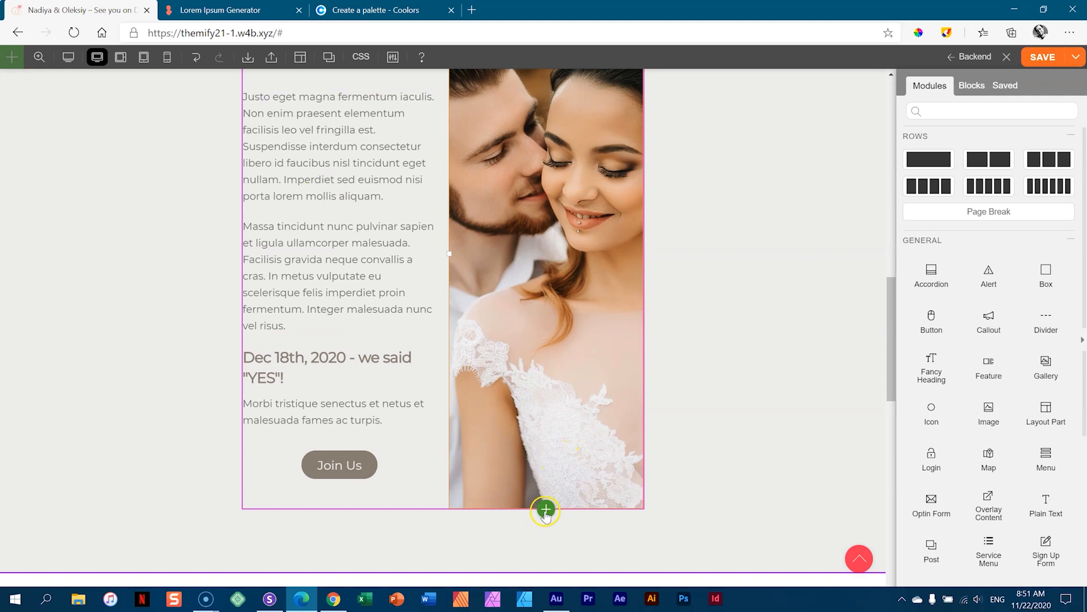
left_click(545, 510)
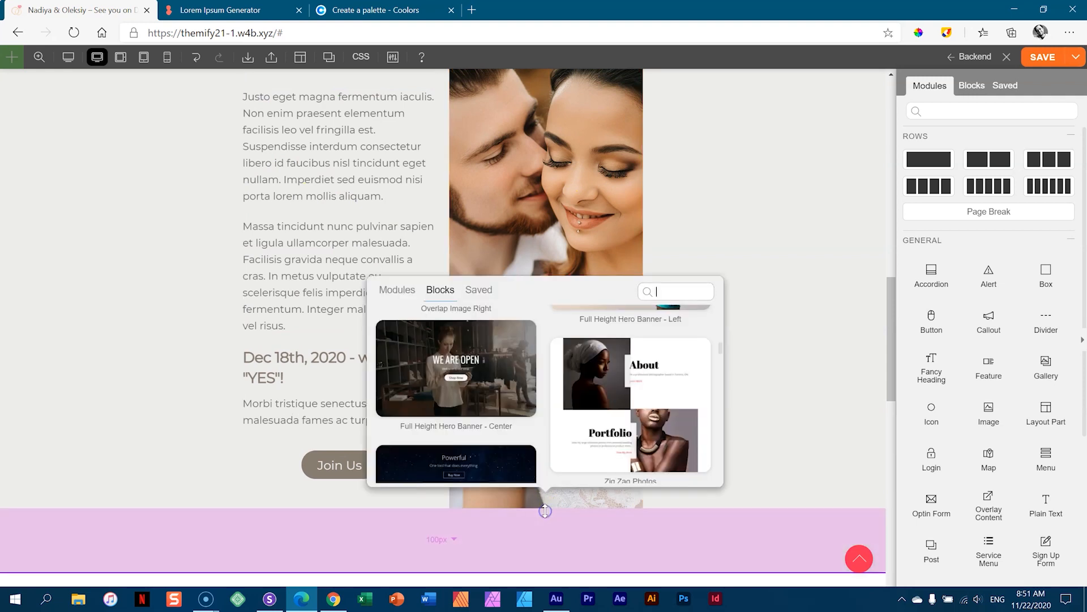
left_click(389, 290)
left_click(405, 458)
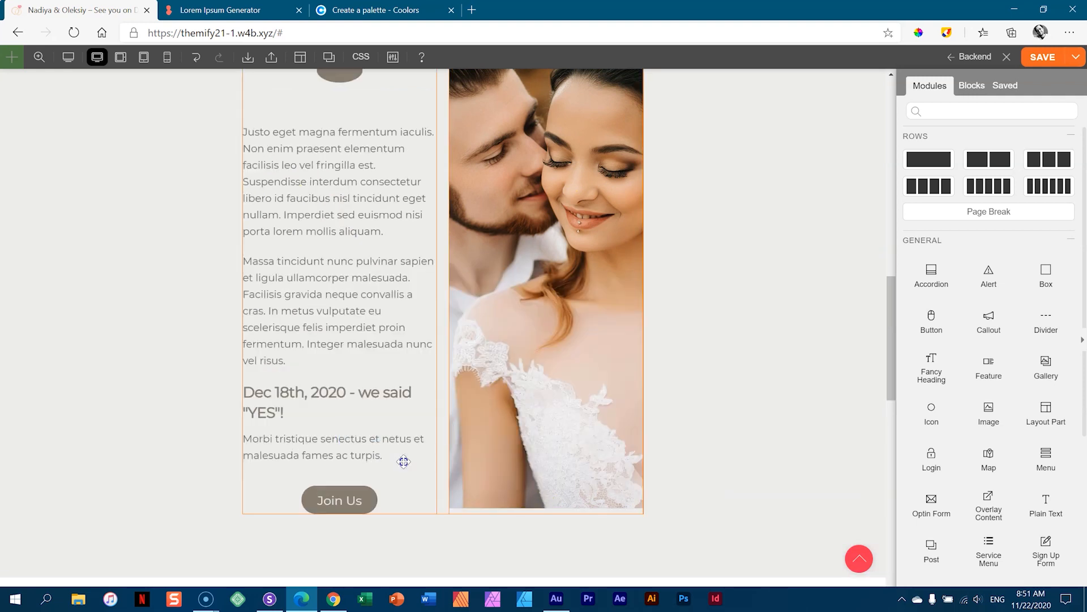
left_click(461, 315)
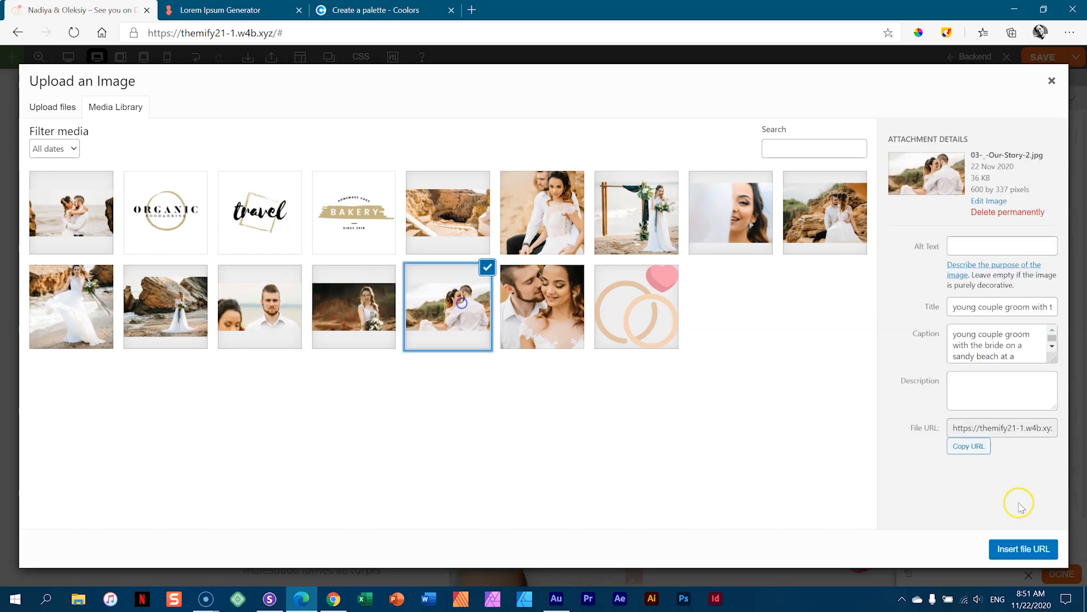
left_click(1017, 549)
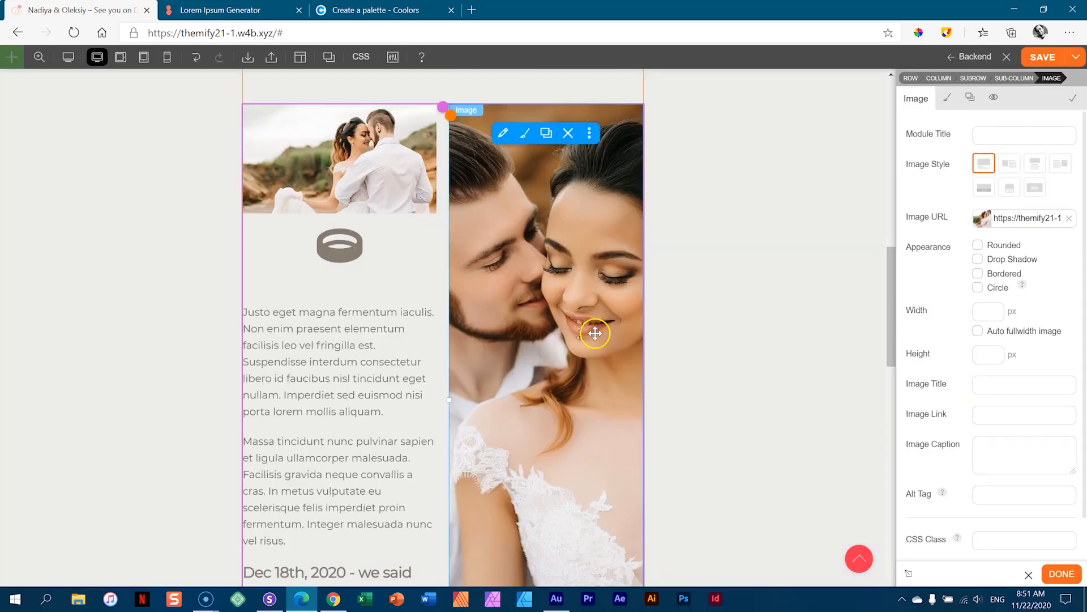
scroll(594, 325, "down", 3)
left_click_drag(470, 206, 651, 432)
scroll(623, 416, "up", 3)
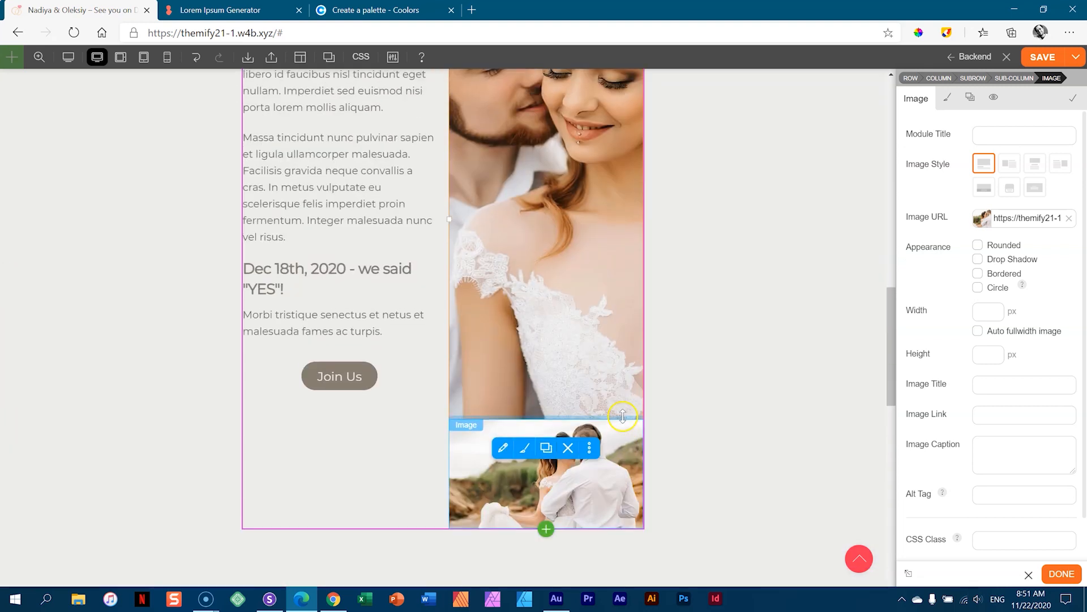
scroll(612, 391, "up", 4)
scroll(600, 358, "down", 6)
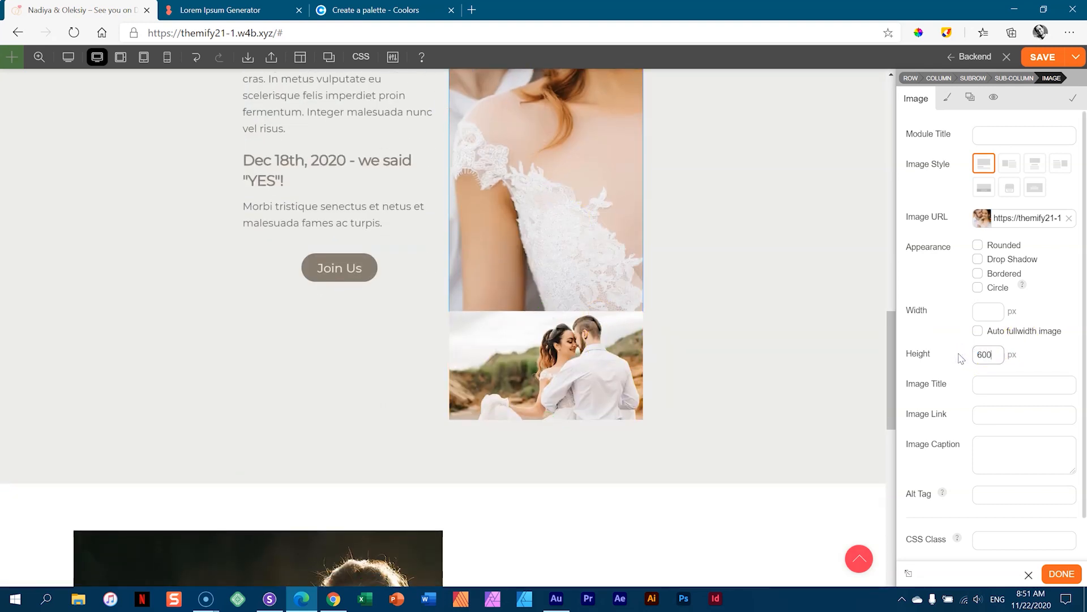
- Apply the 600 px portrait height and check it at tablet landscape width
key("Tab")
scroll(770, 262, "up", 8)
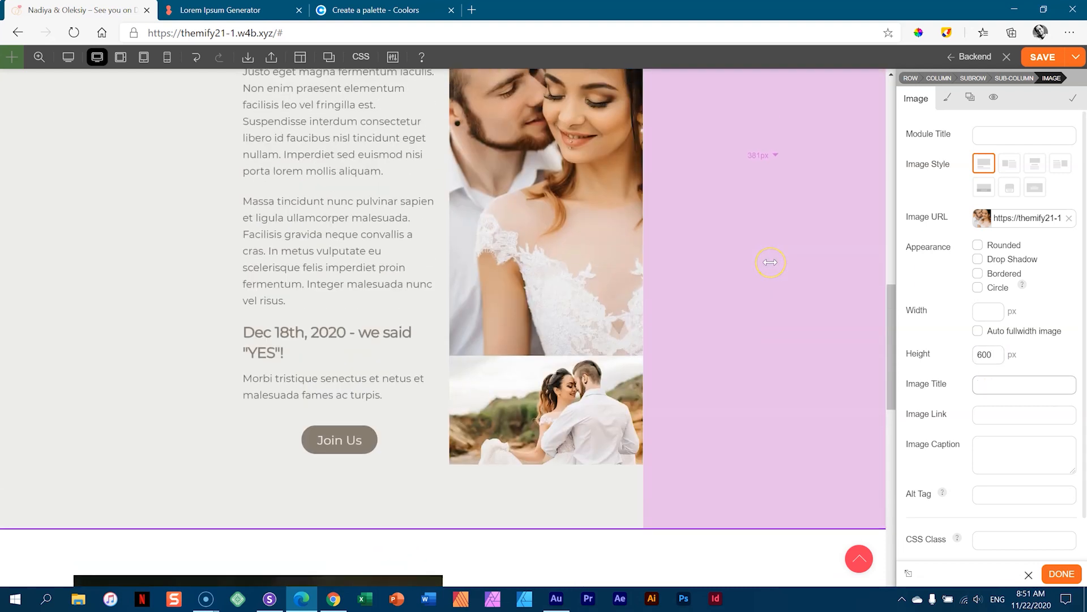
scroll(770, 262, "down", 4)
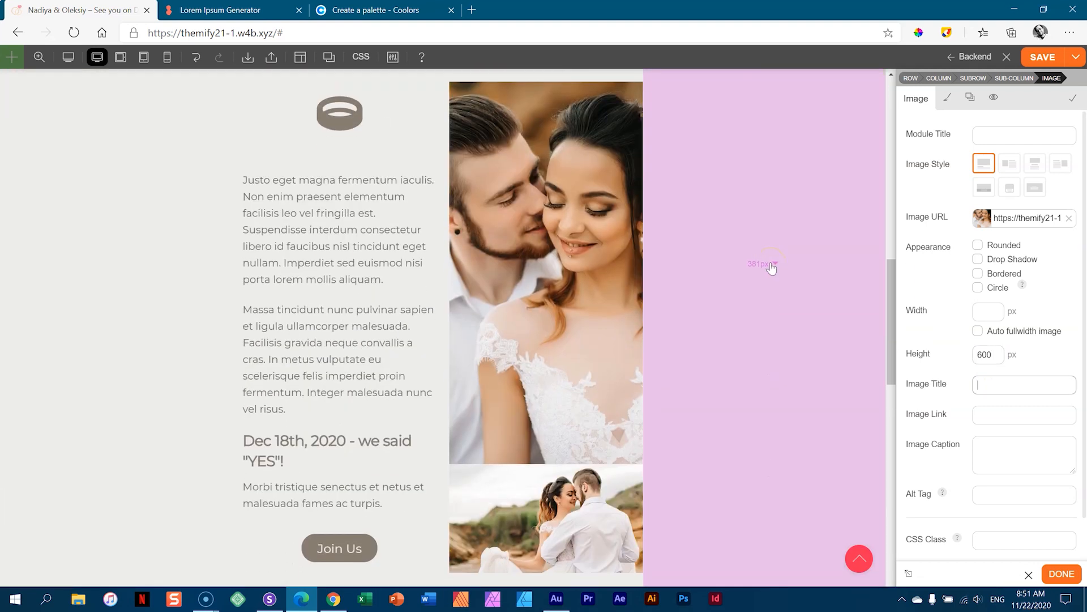
left_click(119, 59)
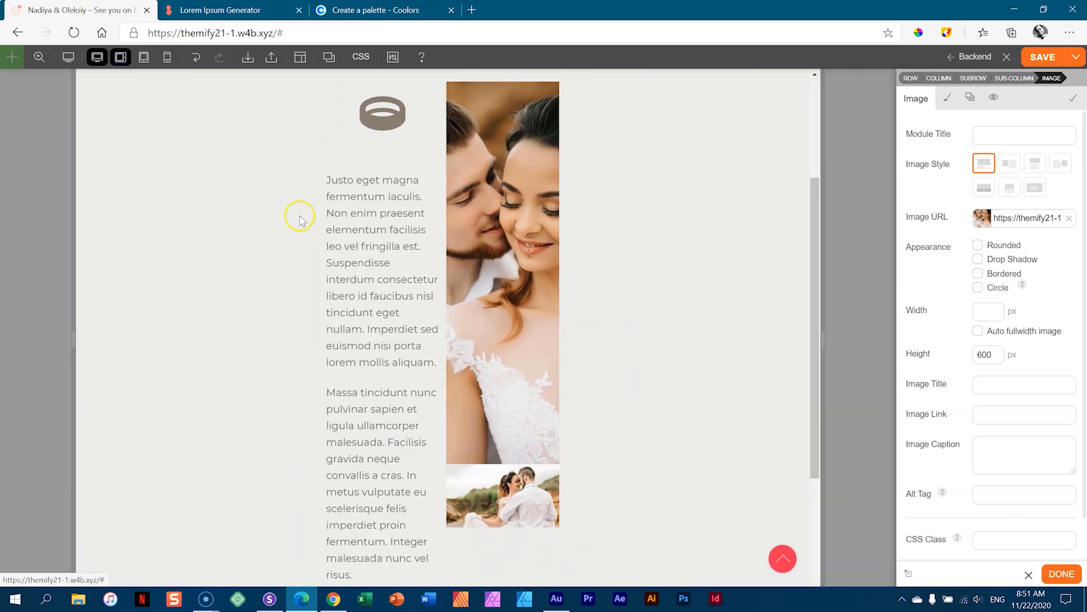
scroll(448, 246, "down", 7)
scroll(448, 246, "up", 6)
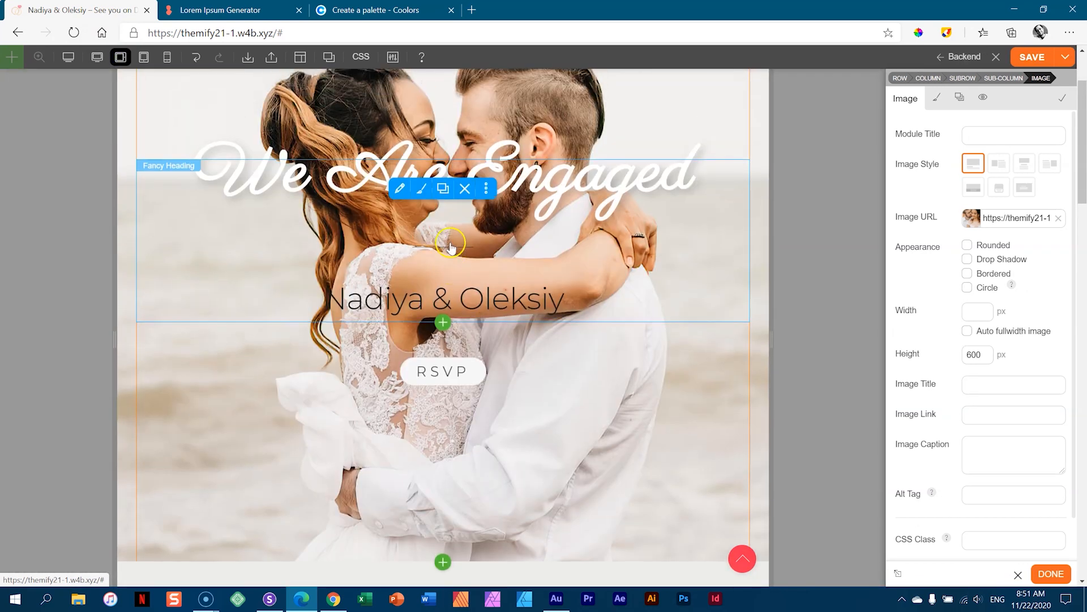
scroll(451, 241, "down", 13)
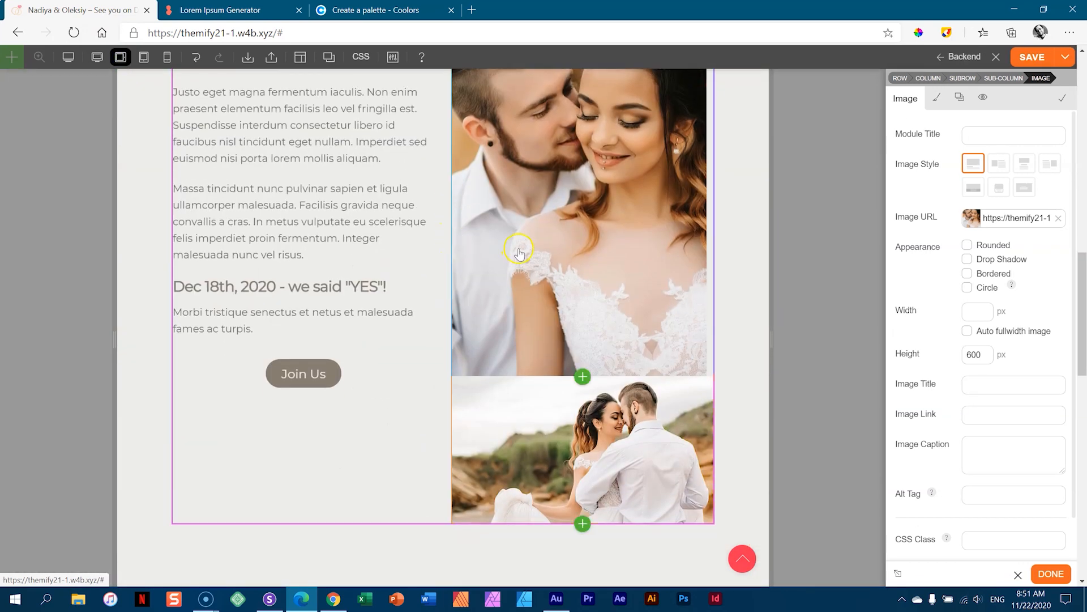
scroll(517, 250, "up", 4)
- Set the ring icon's sub-row column to Align Middle
left_click(415, 221)
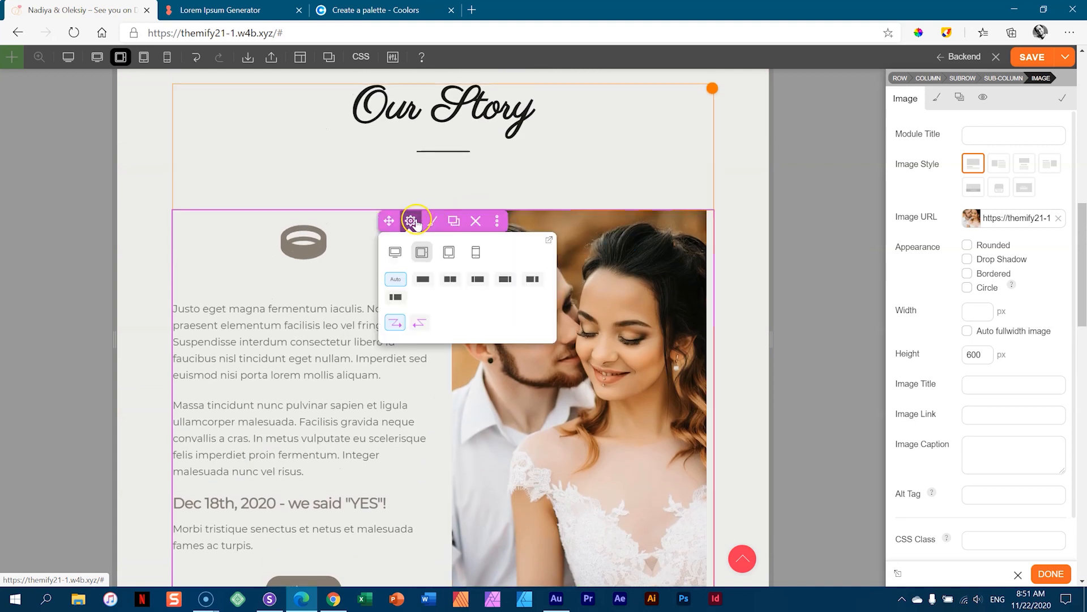
left_click(97, 57)
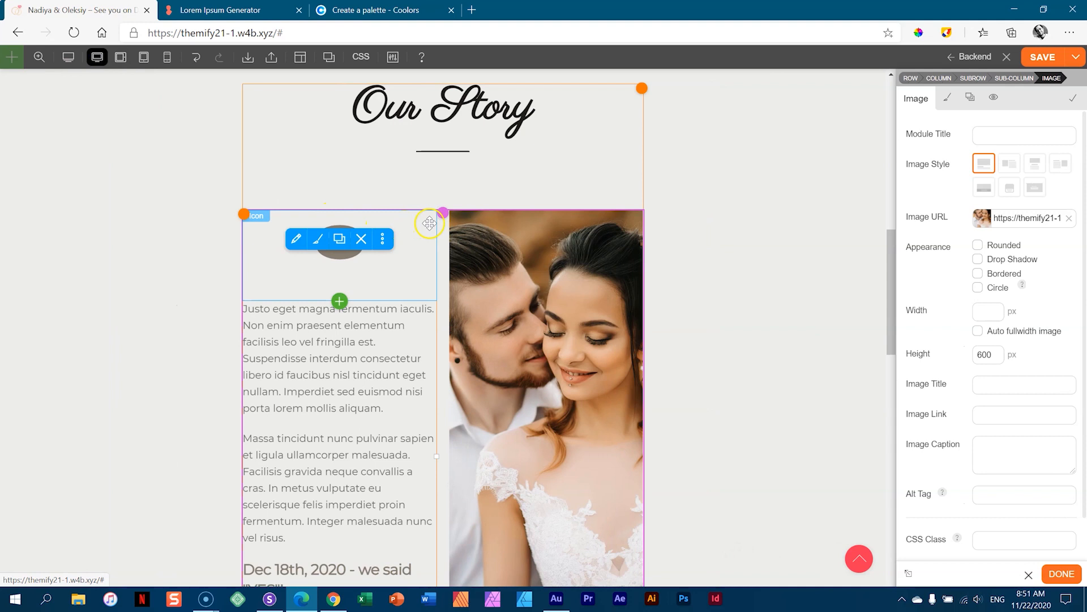
left_click(412, 221)
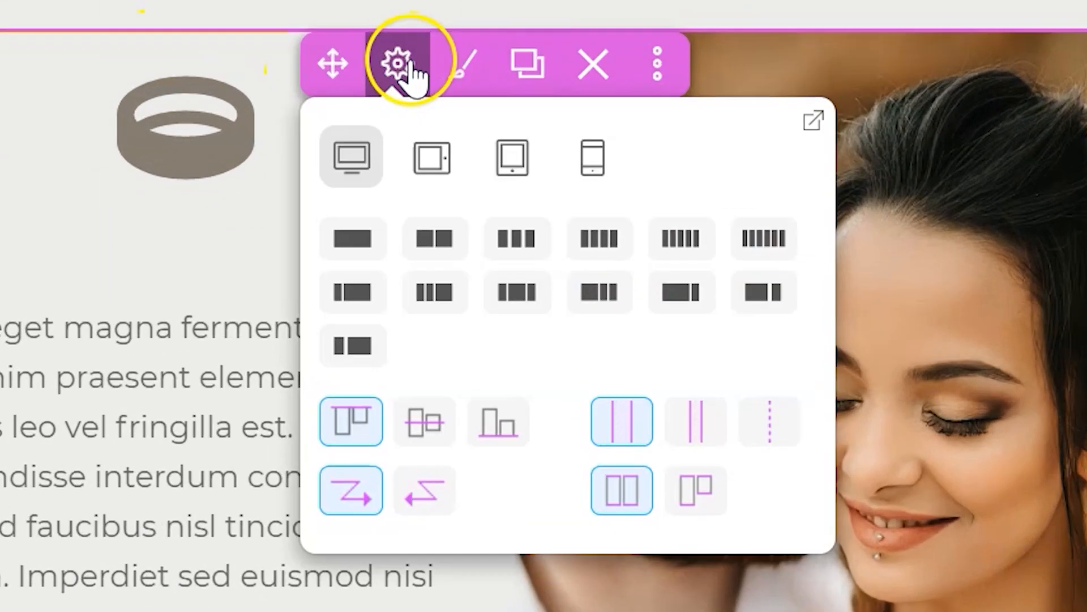
left_click(422, 428)
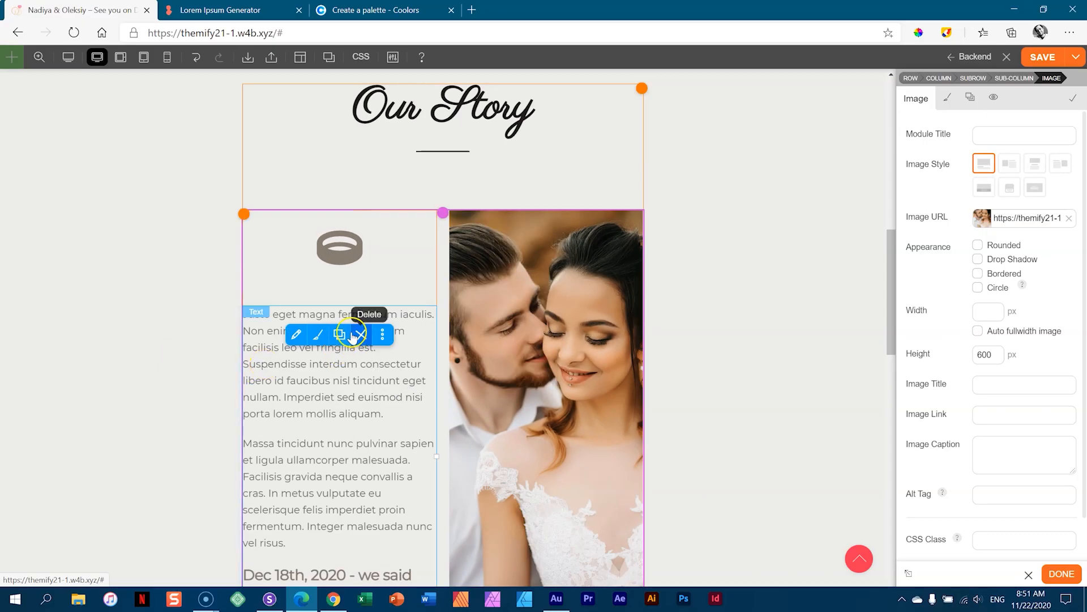
left_click(120, 58)
- Check the layout at tablet landscape, tablet portrait, mobile and narrower widths, then save at desktop
left_click(120, 57)
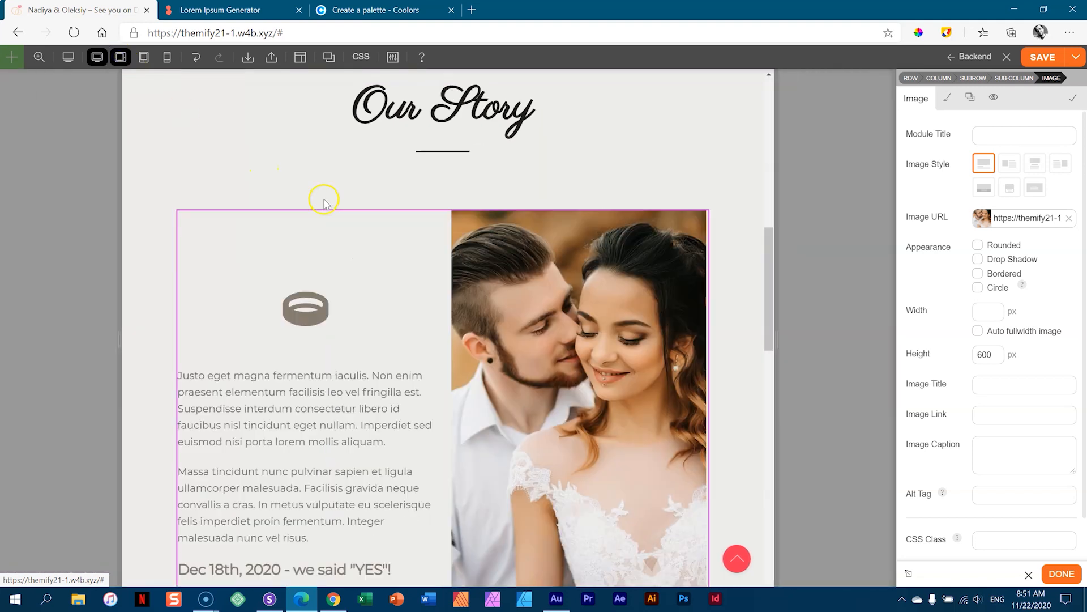
scroll(392, 262, "down", 5)
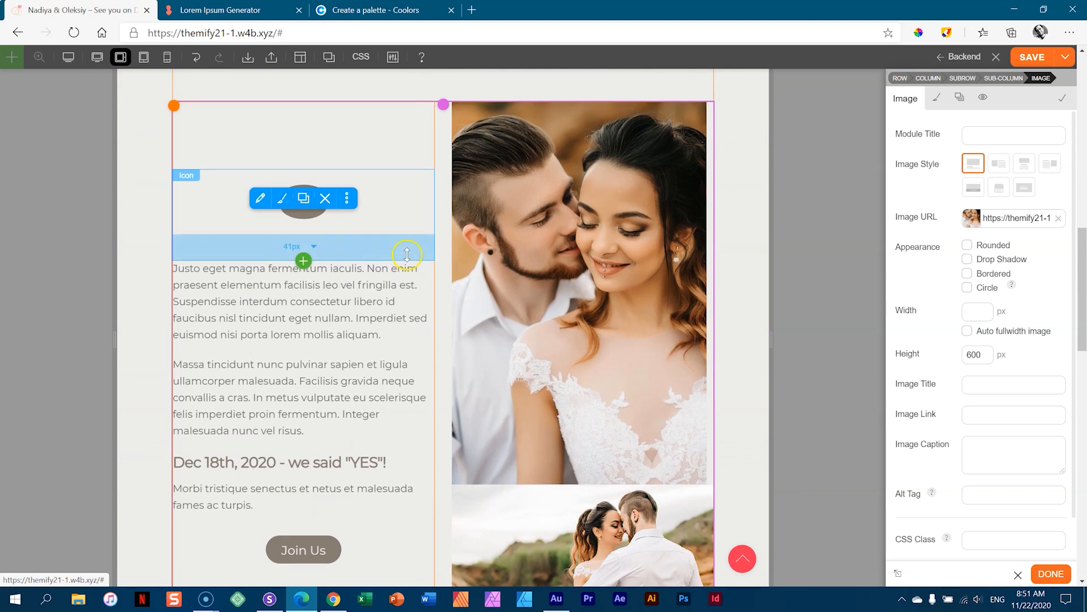
left_click(144, 57)
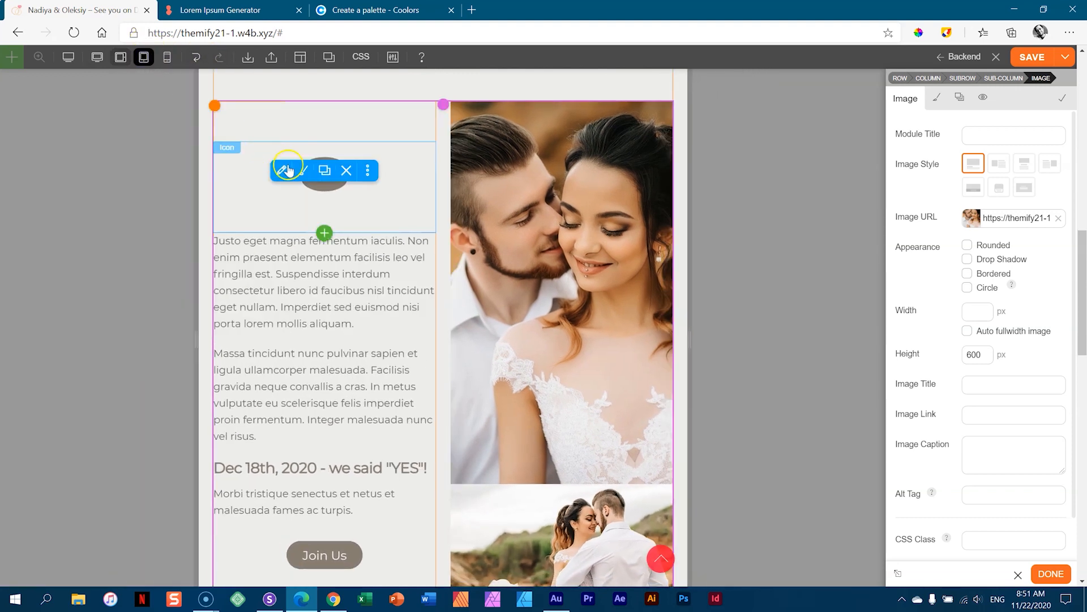
scroll(351, 191, "down", 4)
scroll(352, 193, "up", 2)
left_click(167, 57)
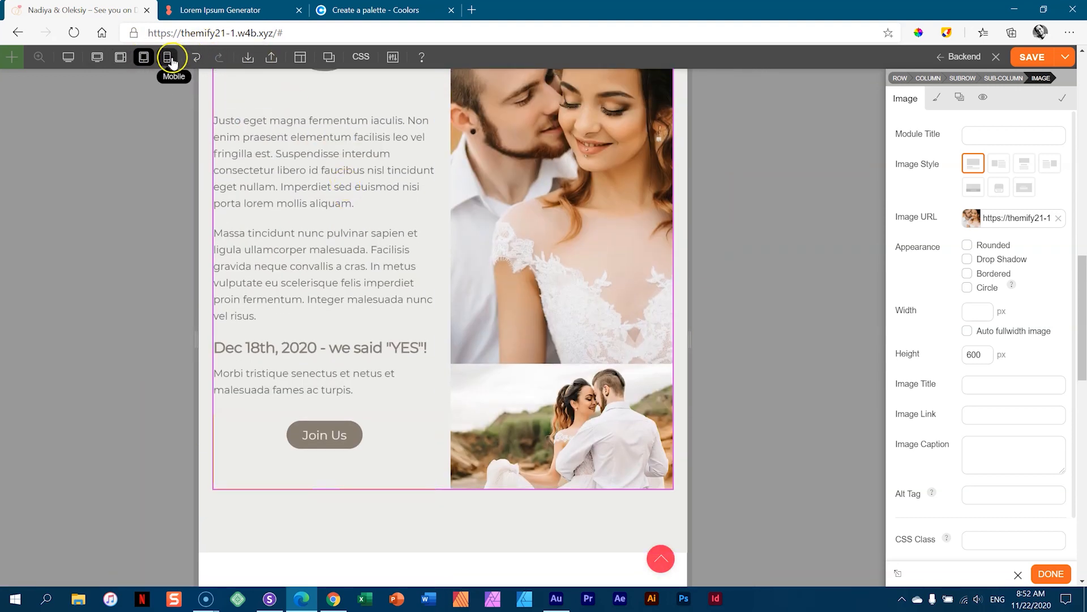
scroll(455, 198, "down", 7)
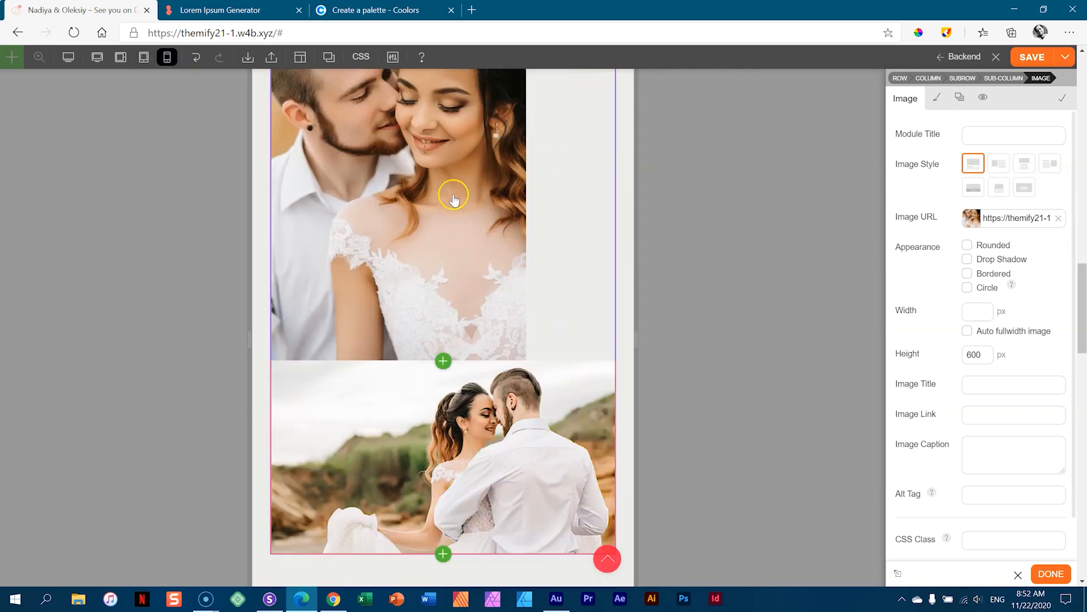
scroll(455, 199, "up", 3)
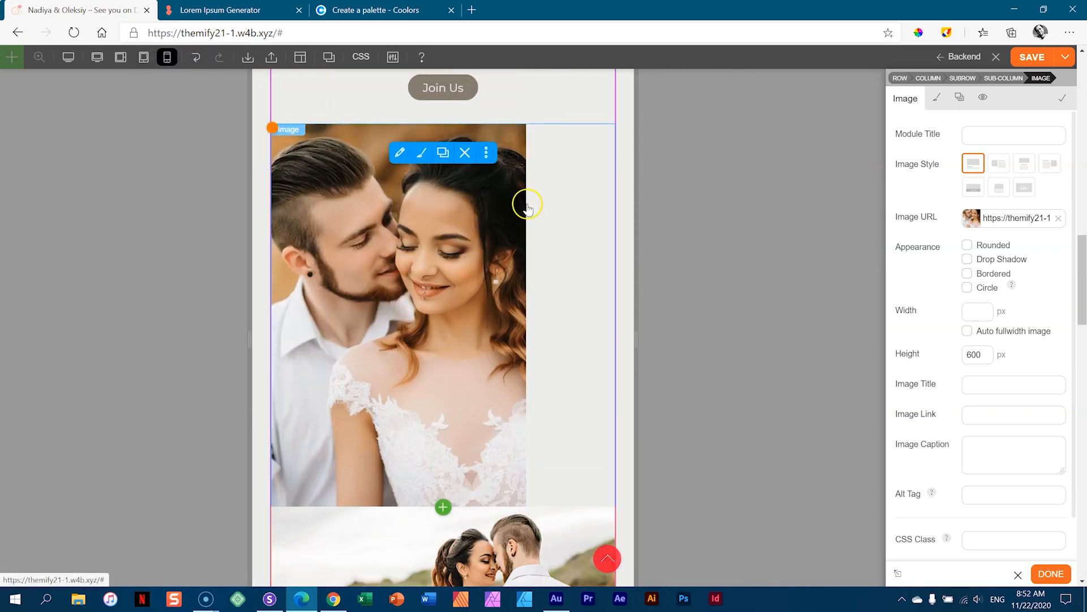
left_click_drag(249, 338, 329, 344)
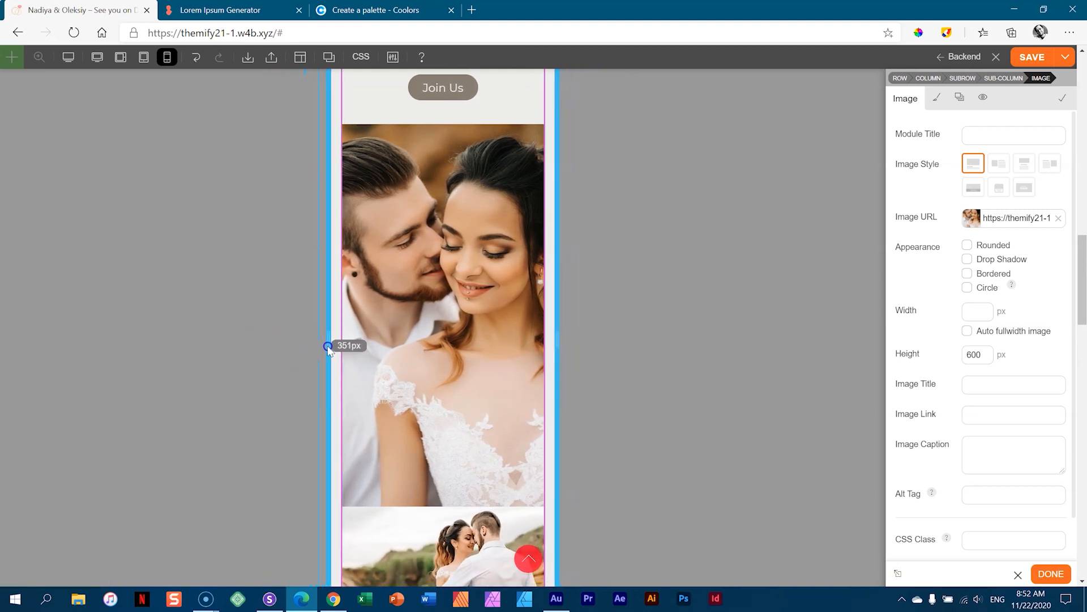
scroll(462, 289, "down", 5)
scroll(464, 295, "up", 5)
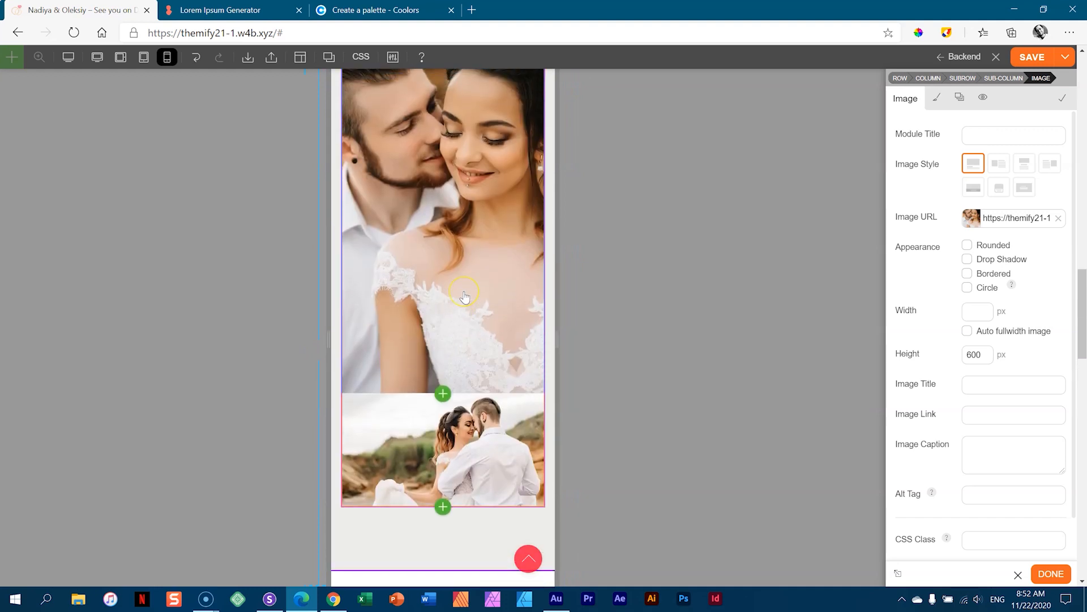
left_click(96, 56)
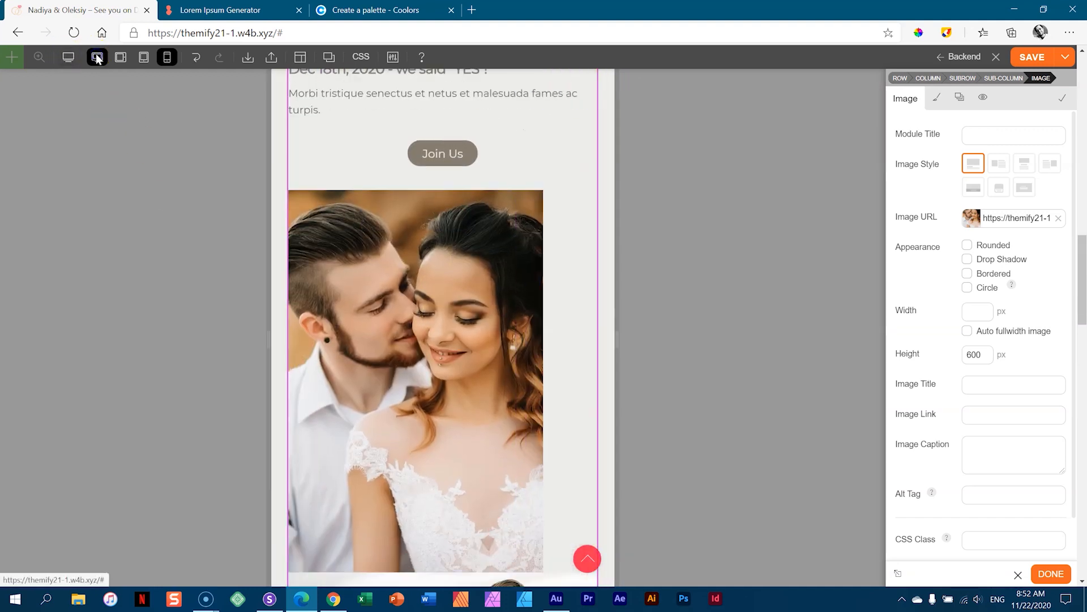
left_click(1046, 57)
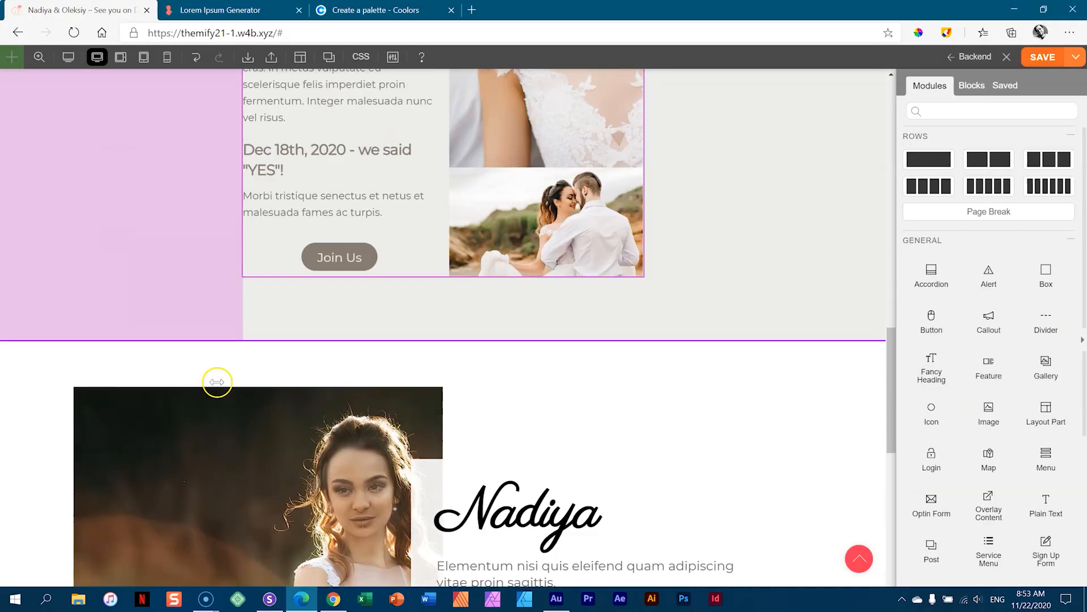
- Add a single-column row beneath the Oleksiy bio with the grey + button
scroll(217, 383, "down", 5)
scroll(217, 383, "down", 5)
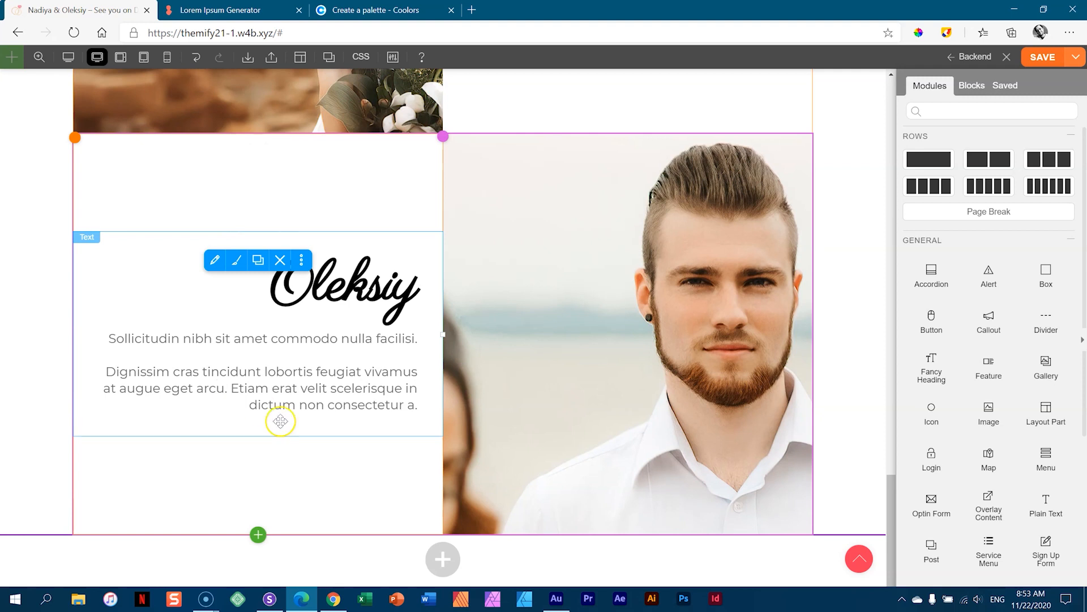
left_click(443, 559)
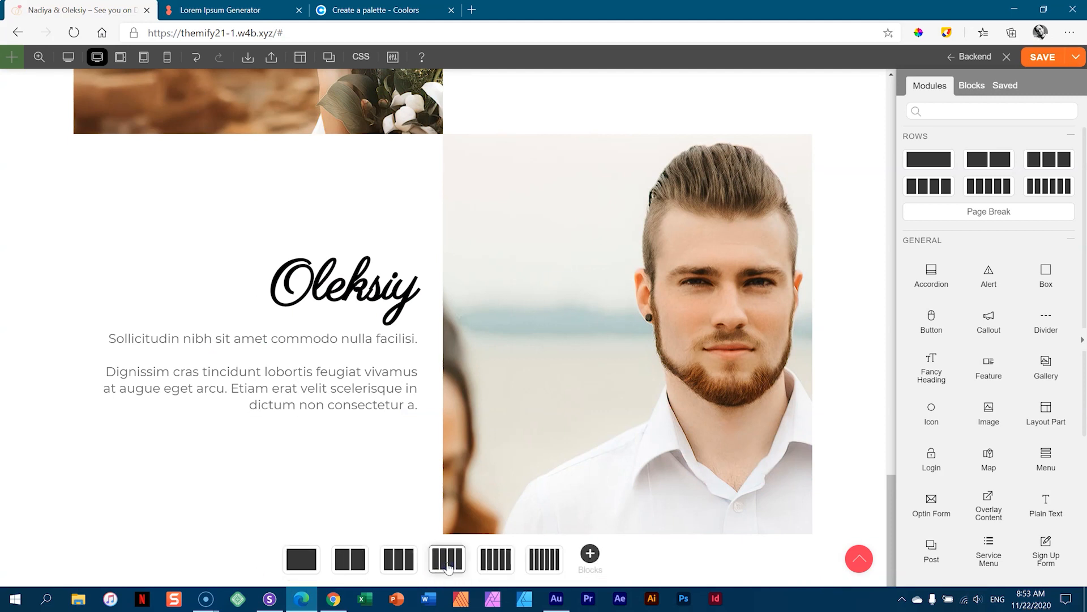
left_click(303, 564)
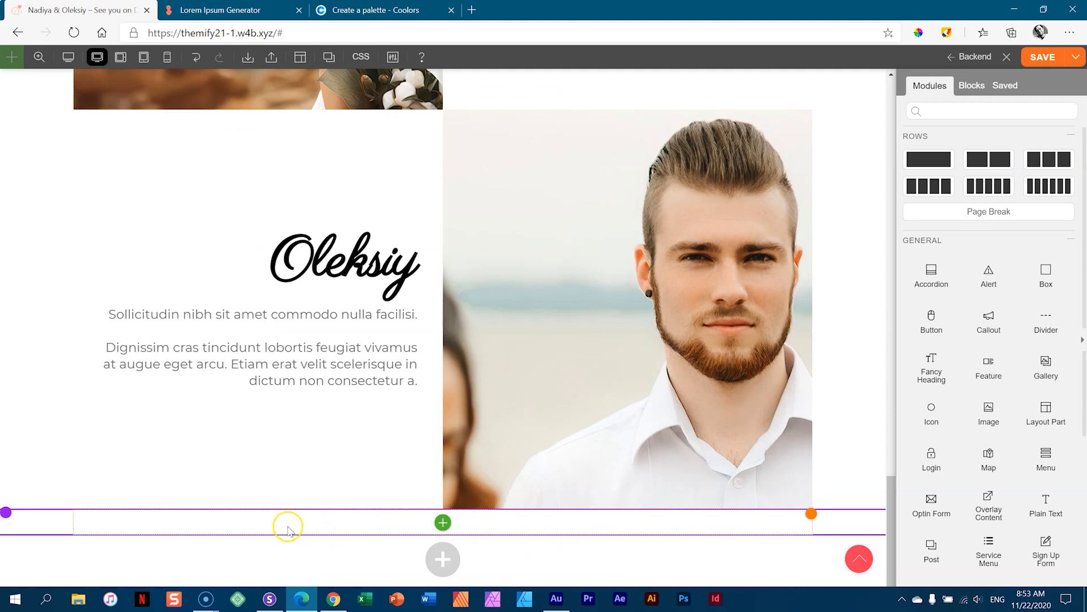
- Open the new row's background colour picker and copy E3DED8 from the Coolors palette
left_click(44, 527)
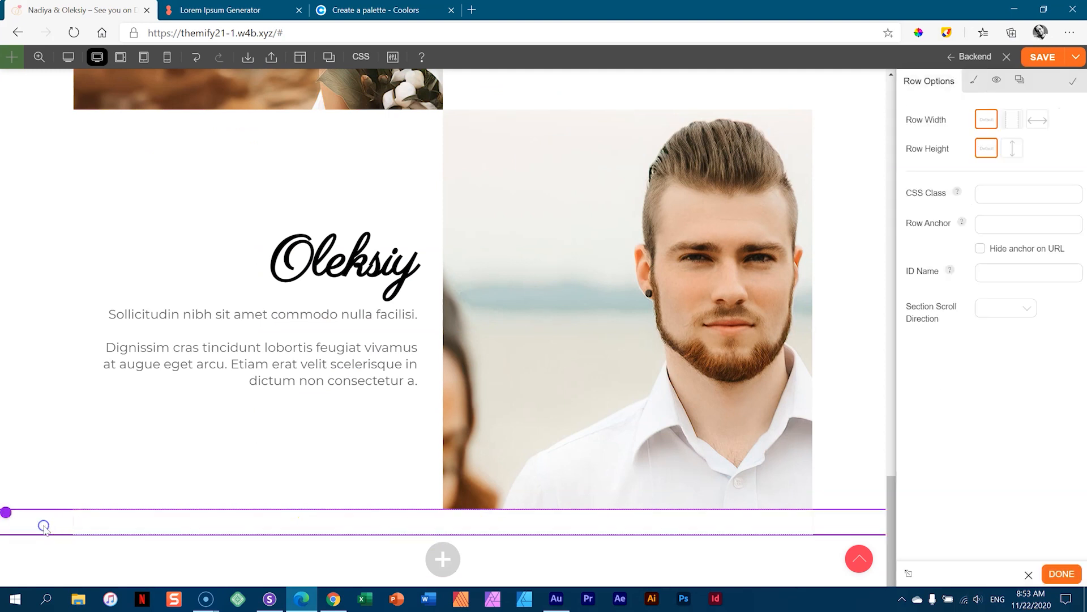
left_click(974, 80)
left_click(969, 179)
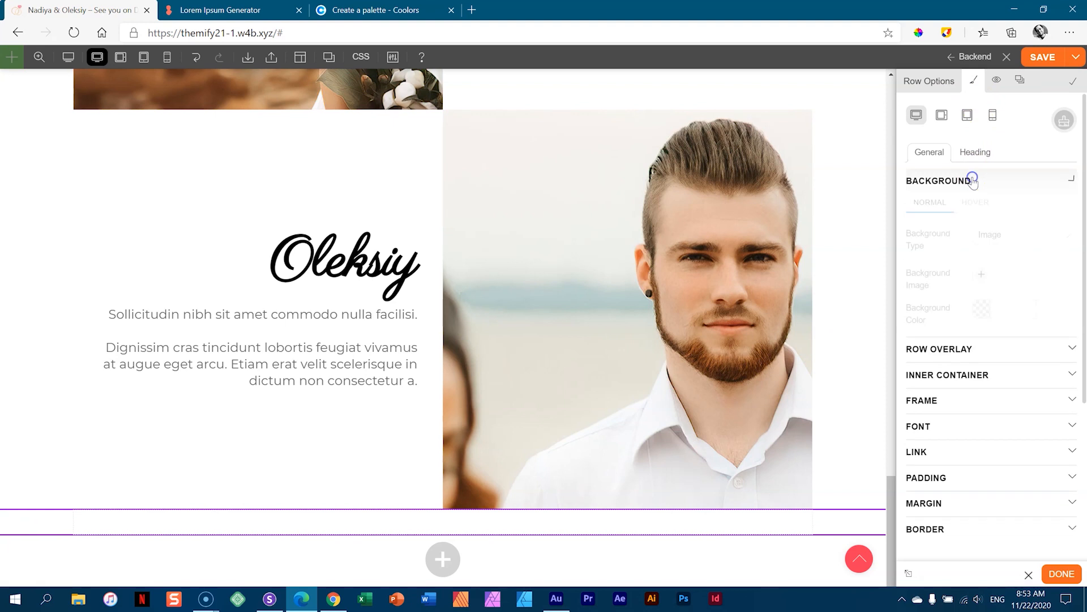
left_click(997, 315)
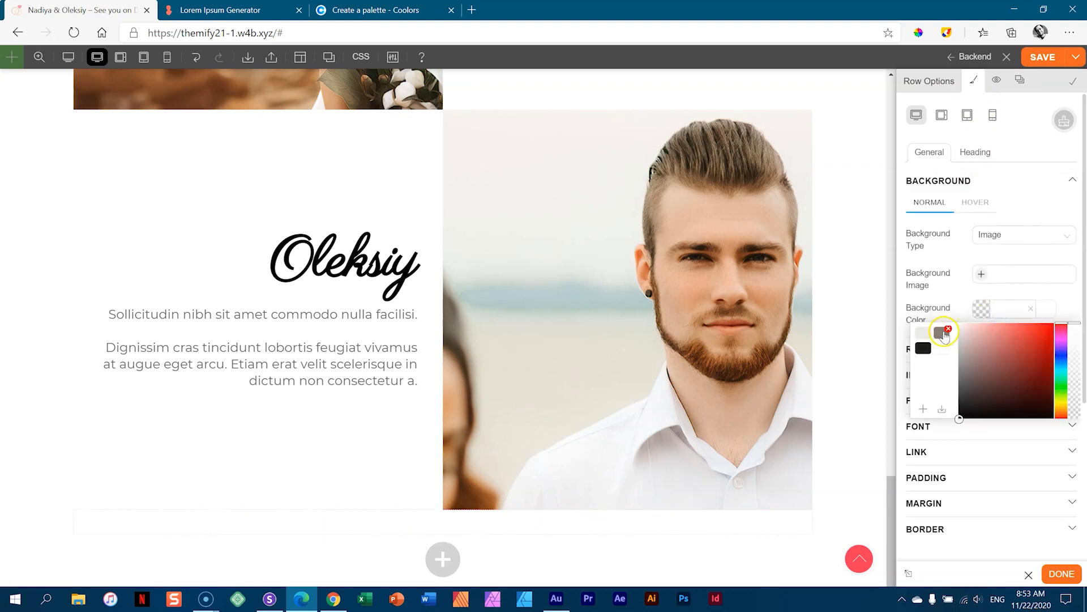
left_click(381, 7)
mouse_move(168, 417)
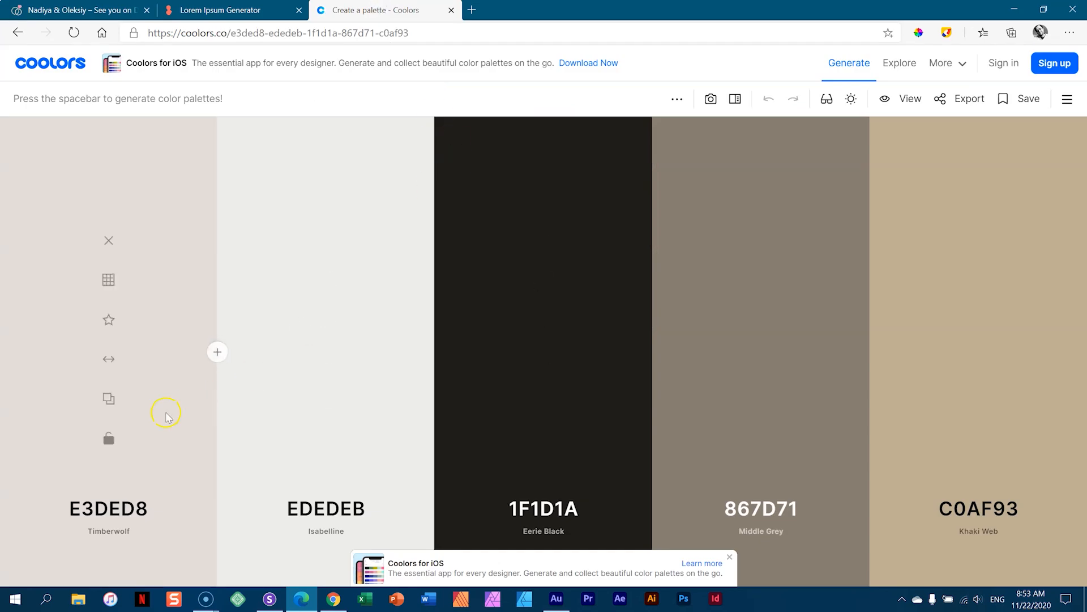
left_click(107, 403)
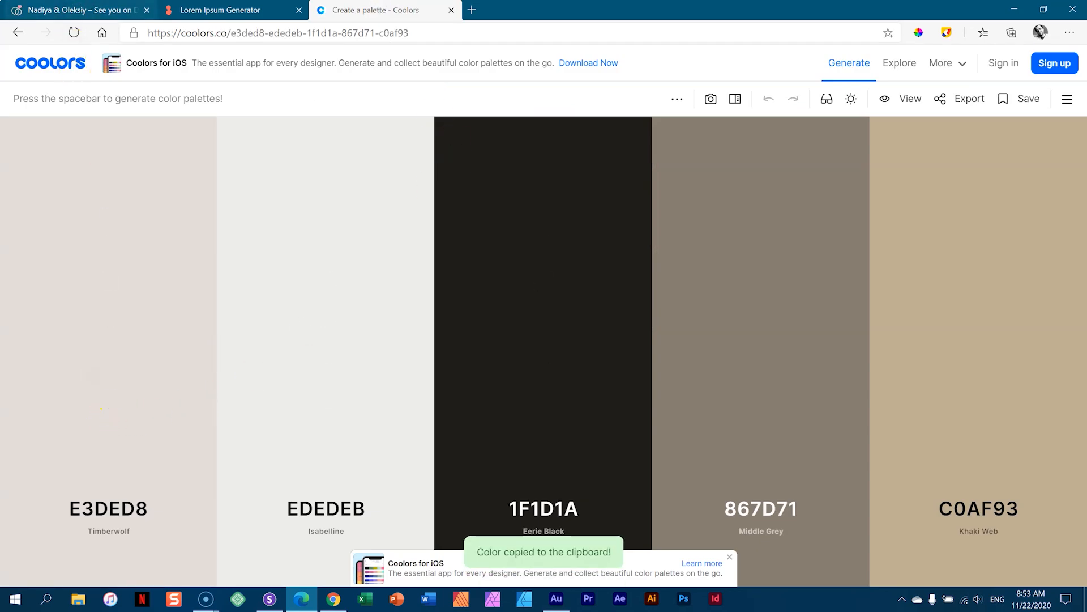
- Paste #e3ded8 as the row background colour and save it as a swatch
left_click(78, 10)
left_click(1008, 309)
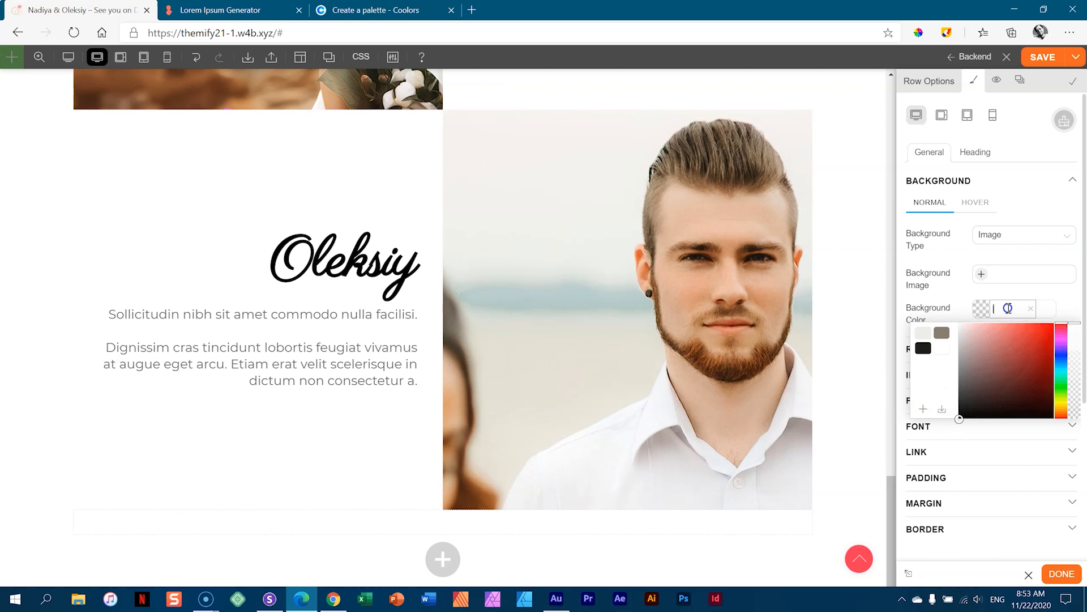
key("ctrl+v")
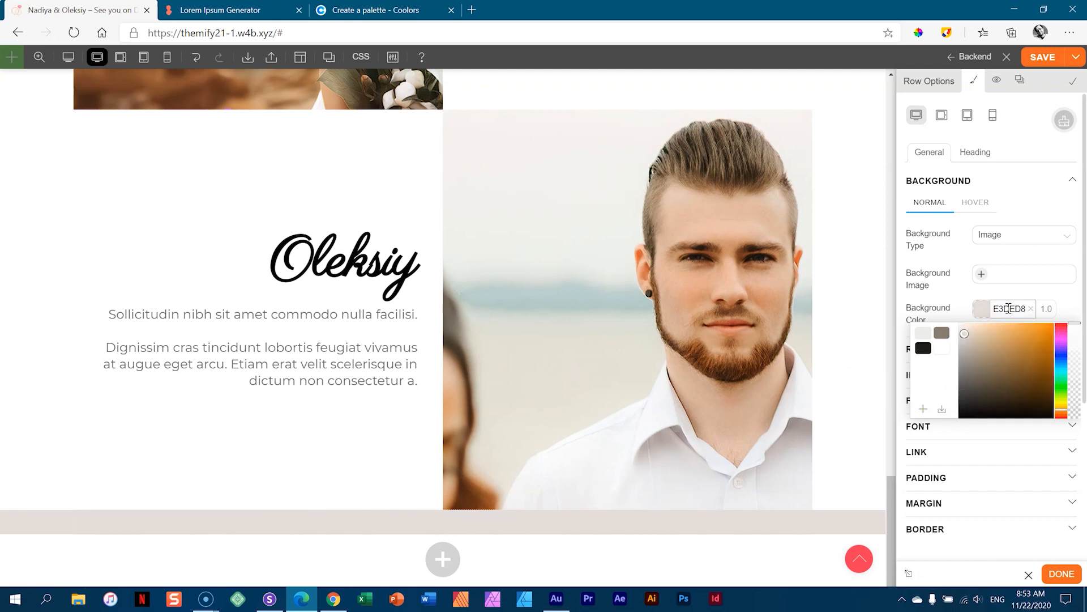
left_click(919, 396)
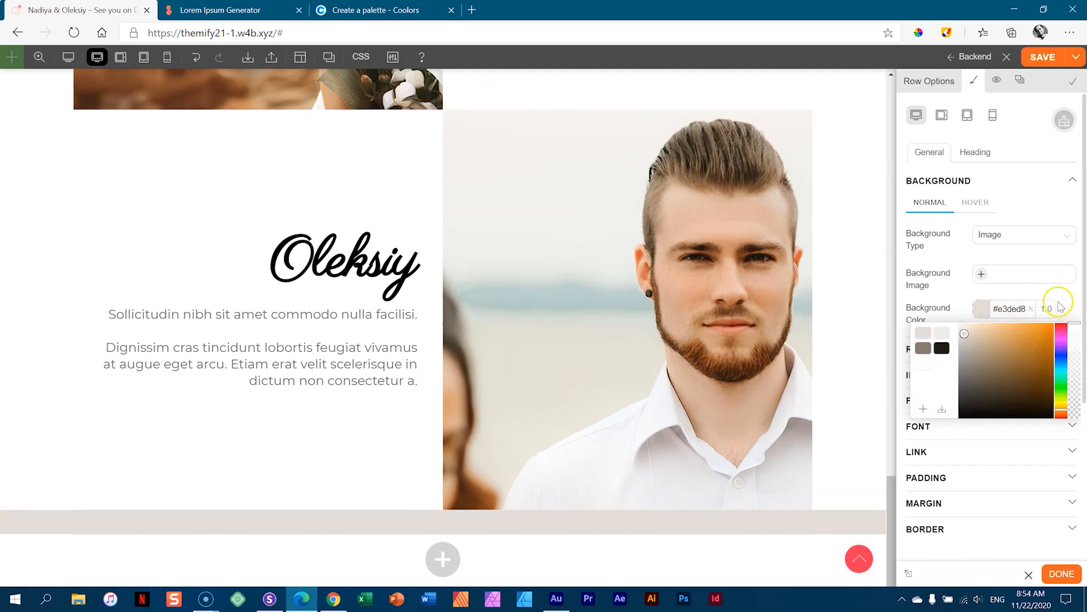
left_click(1054, 295)
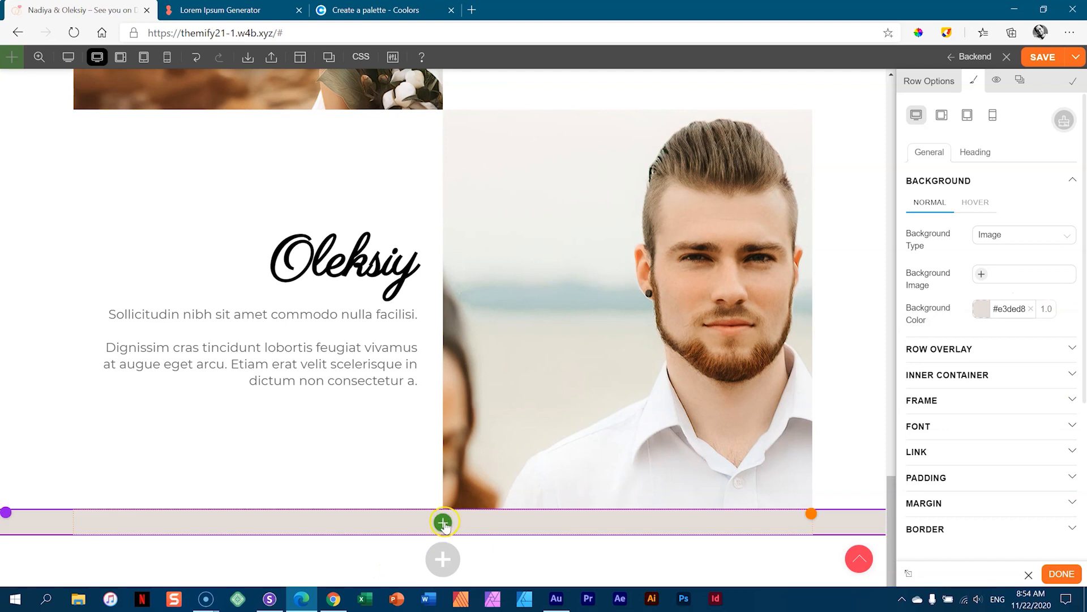
scroll(385, 439, "up", 12)
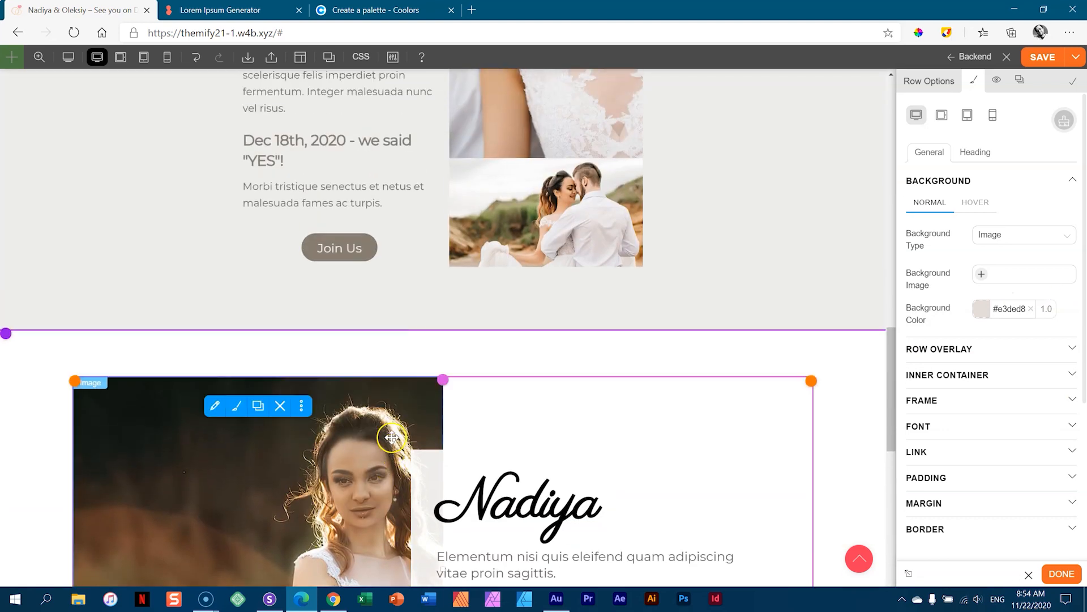
scroll(406, 423, "up", 10)
mouse_move(496, 334)
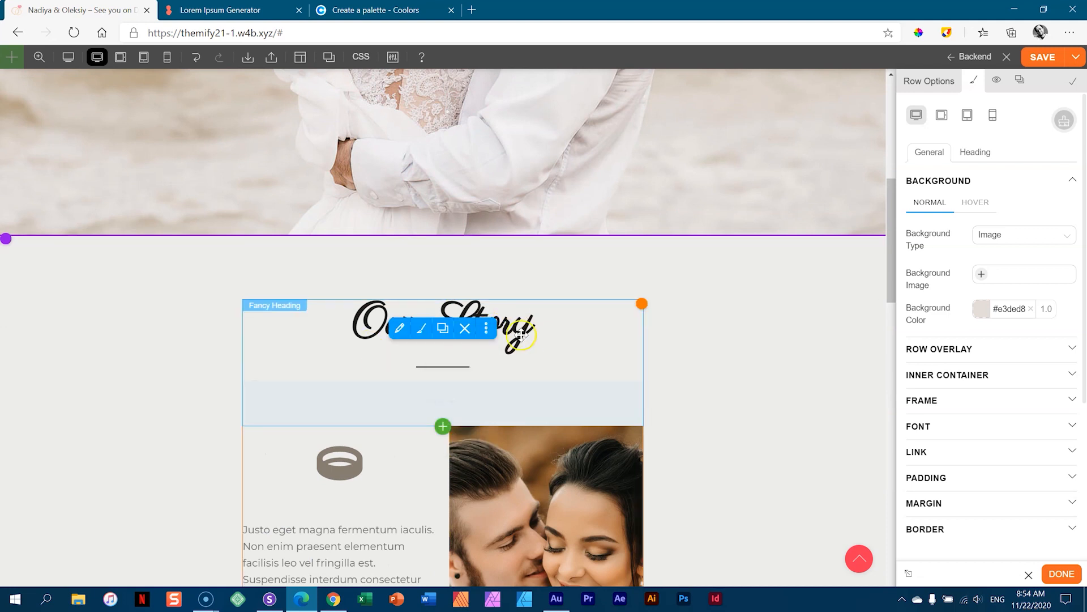
- Duplicate the Our Story heading into the beige row and raise its top padding to 60px
left_click(443, 328)
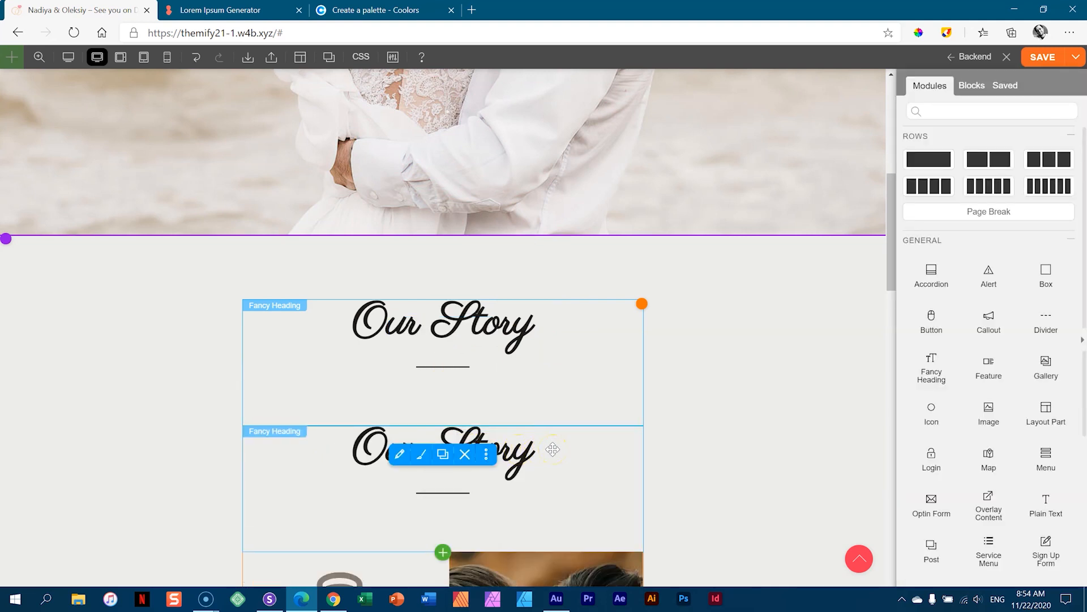
left_click_drag(553, 455, 490, 522)
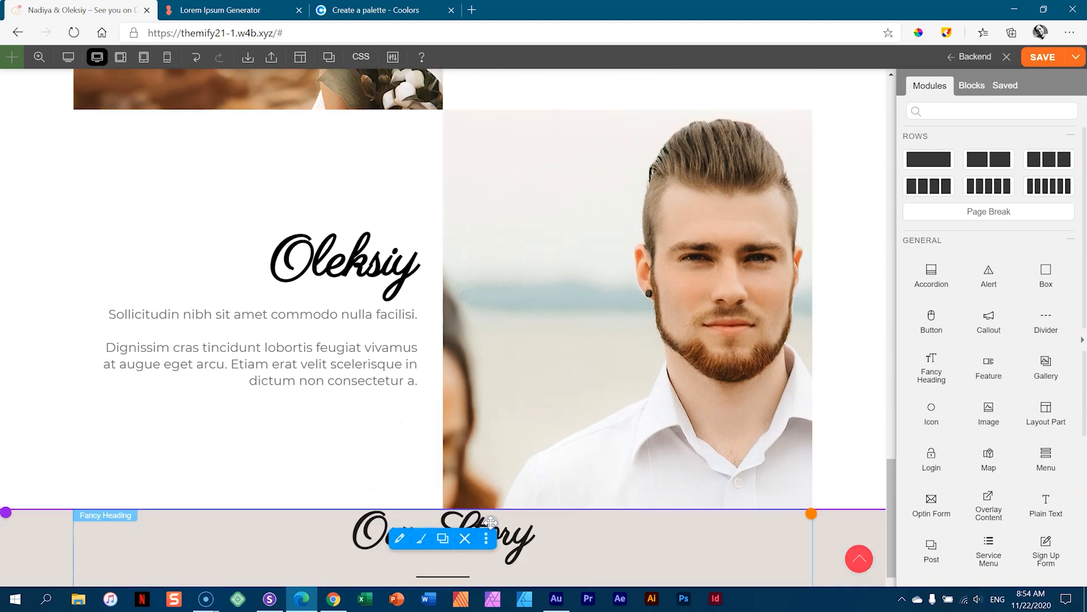
scroll(447, 476, "down", 2)
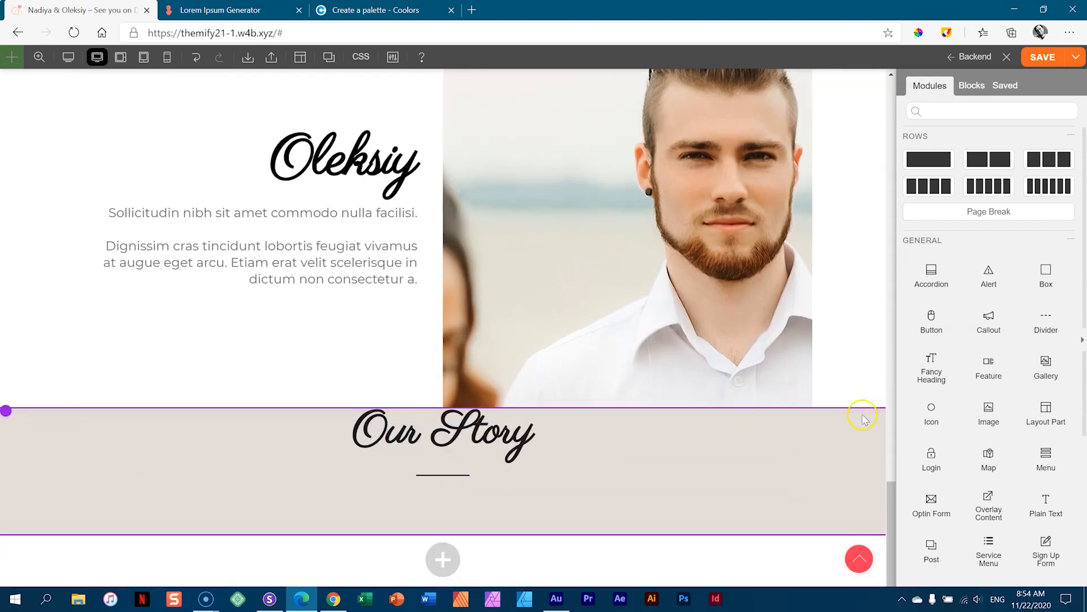
left_click_drag(861, 413, 855, 450)
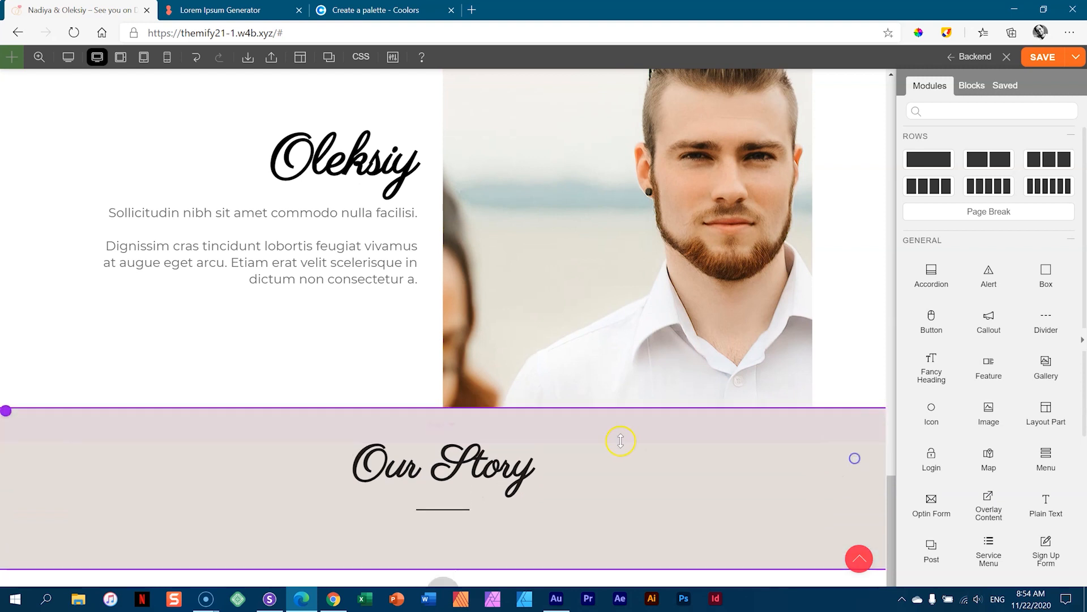
left_click(453, 425)
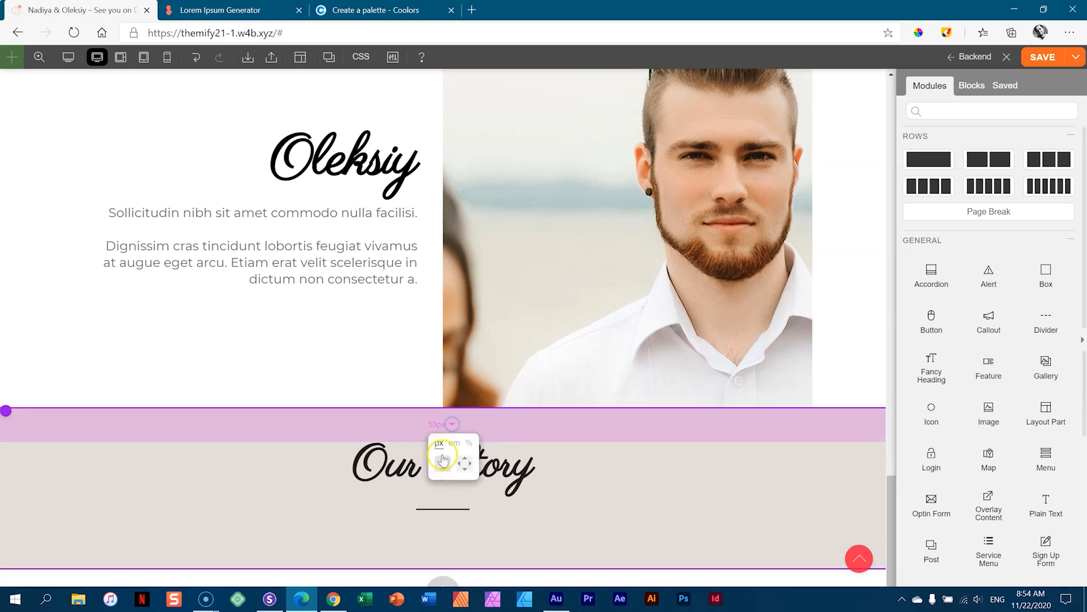
mouse_move(821, 435)
left_mouse_down()
mouse_move(820, 516)
mouse_move(825, 451)
left_mouse_up()
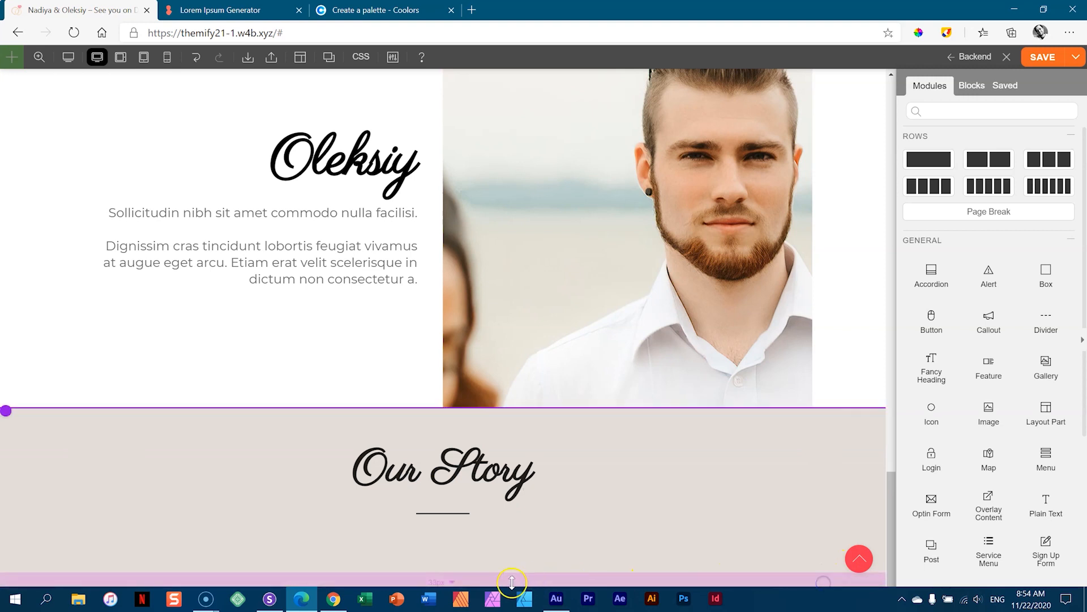
- Adjust the beige row's bottom padding, settling at 55px
left_click_drag(453, 585, 452, 581)
scroll(456, 576, "down", 1)
left_click_drag(451, 525, 451, 523)
left_click(451, 524)
left_click(446, 567)
left_click_drag(474, 535, 495, 553)
- Set the Our Story row padding to about 120px top and 113px bottom
left_click_drag(522, 354, 522, 419)
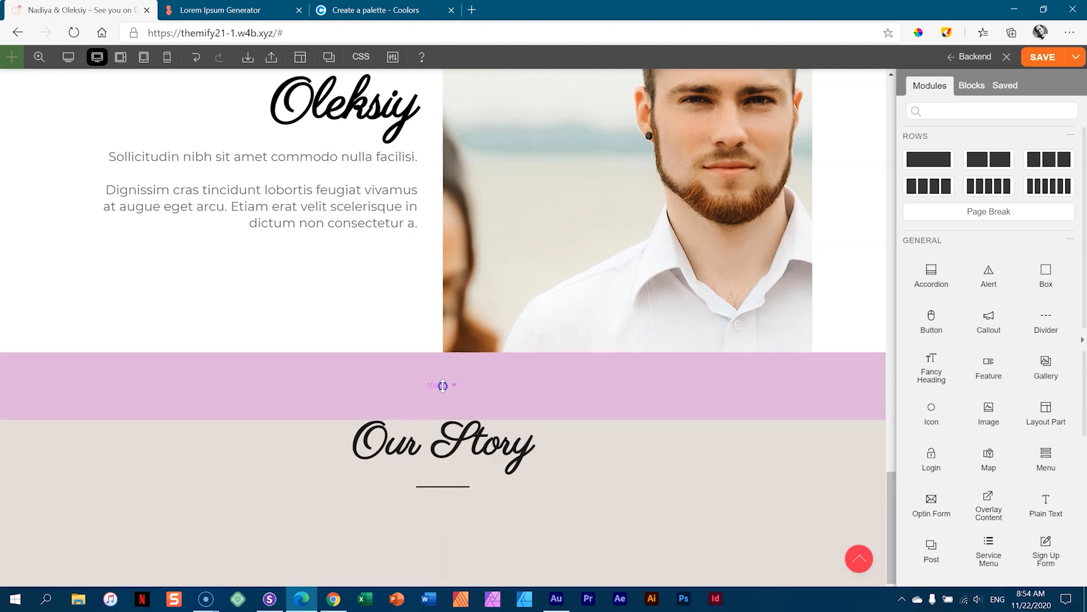
left_click(453, 384)
left_click(441, 427)
mouse_move(490, 379)
left_mouse_down()
mouse_move(488, 408)
mouse_move(495, 382)
left_mouse_up()
scroll(558, 481, "down", 2)
mouse_move(546, 498)
left_mouse_down()
mouse_move(544, 530)
mouse_move(546, 451)
mouse_move(544, 508)
left_mouse_up()
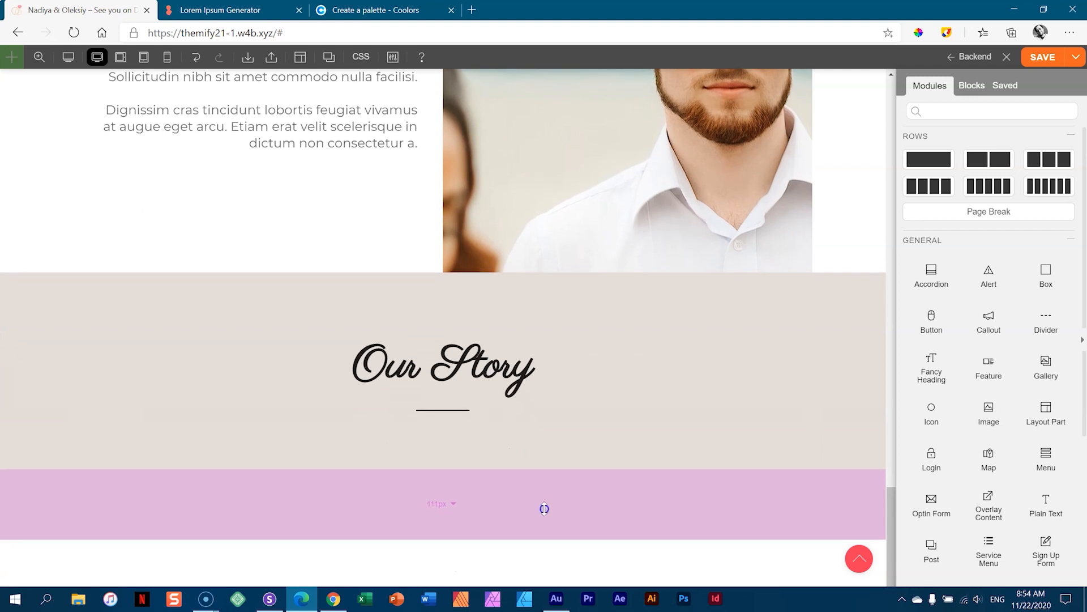
left_click(450, 502)
left_click(440, 542)
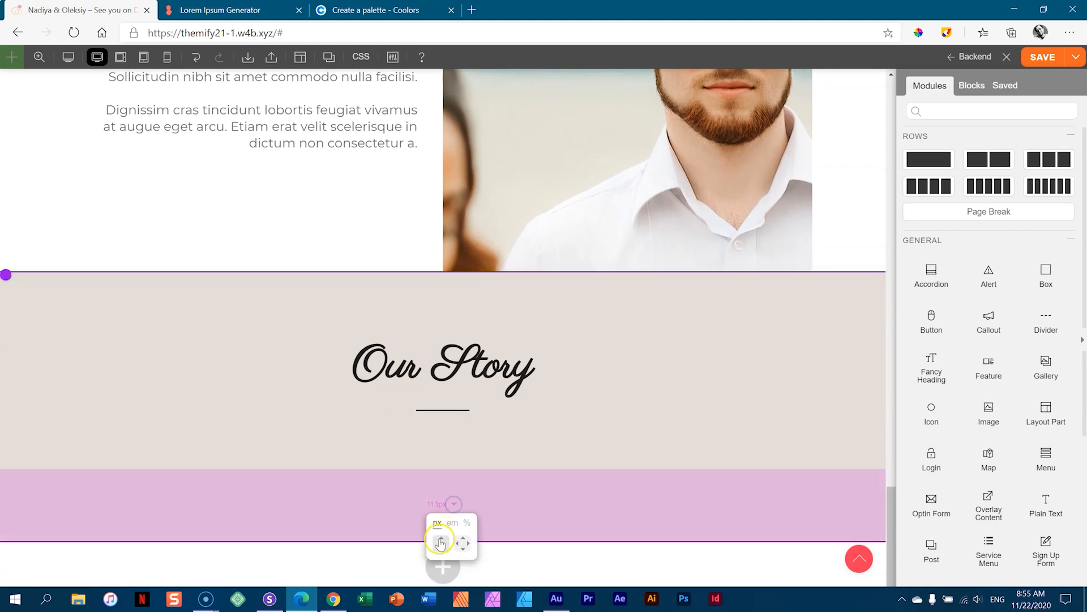
left_click(441, 539)
mouse_move(483, 511)
left_mouse_down()
mouse_move(495, 473)
mouse_move(488, 514)
left_mouse_up()
left_click_drag(487, 301, 488, 314)
mouse_move(493, 363)
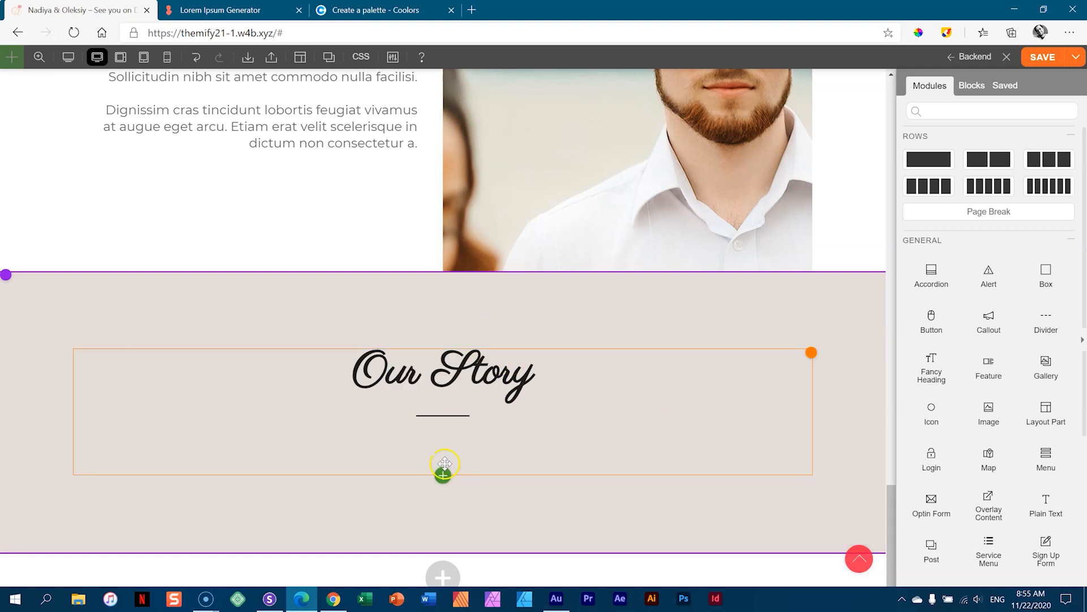
- Drag a Gallery module into the beige row under the Our Story heading
left_click(444, 476)
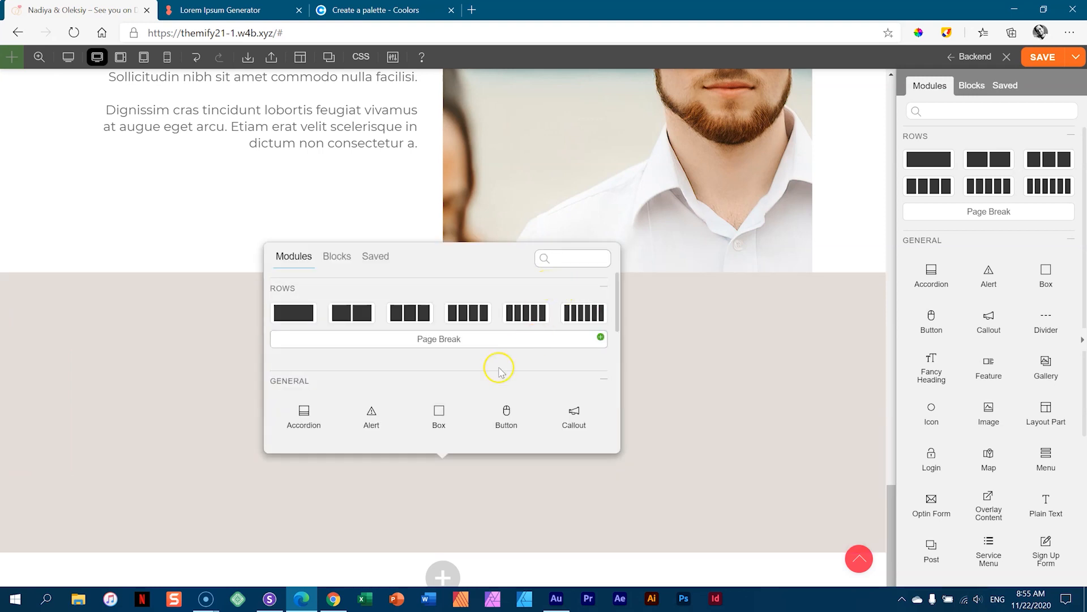
scroll(493, 388, "down", 1)
mouse_move(512, 388)
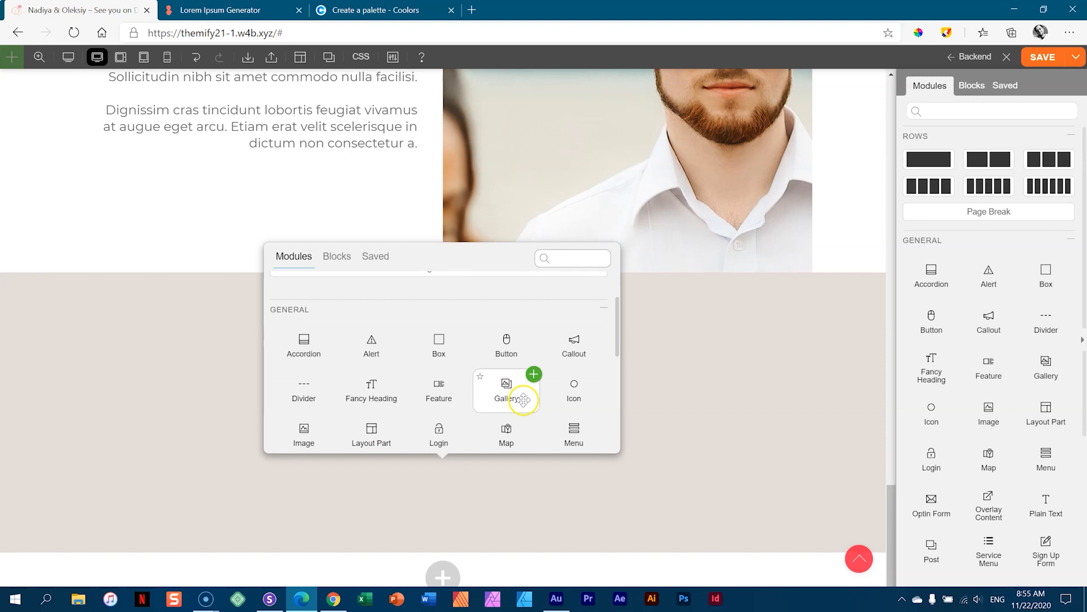
left_click_drag(507, 388, 461, 479)
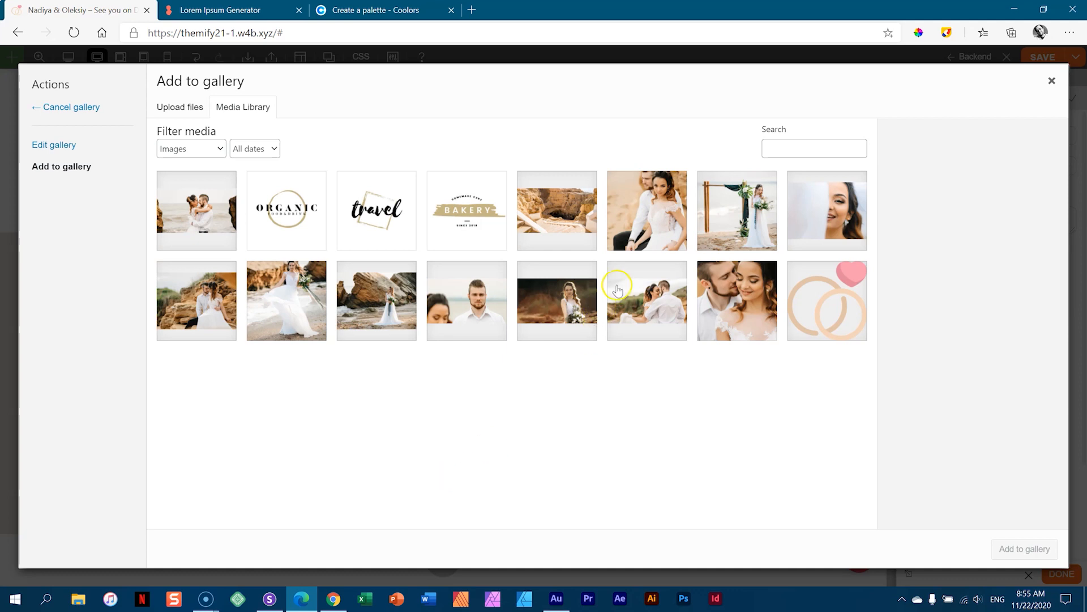
- Shift-select six wedding photos in the Media Library and add them to the gallery
left_click(651, 218)
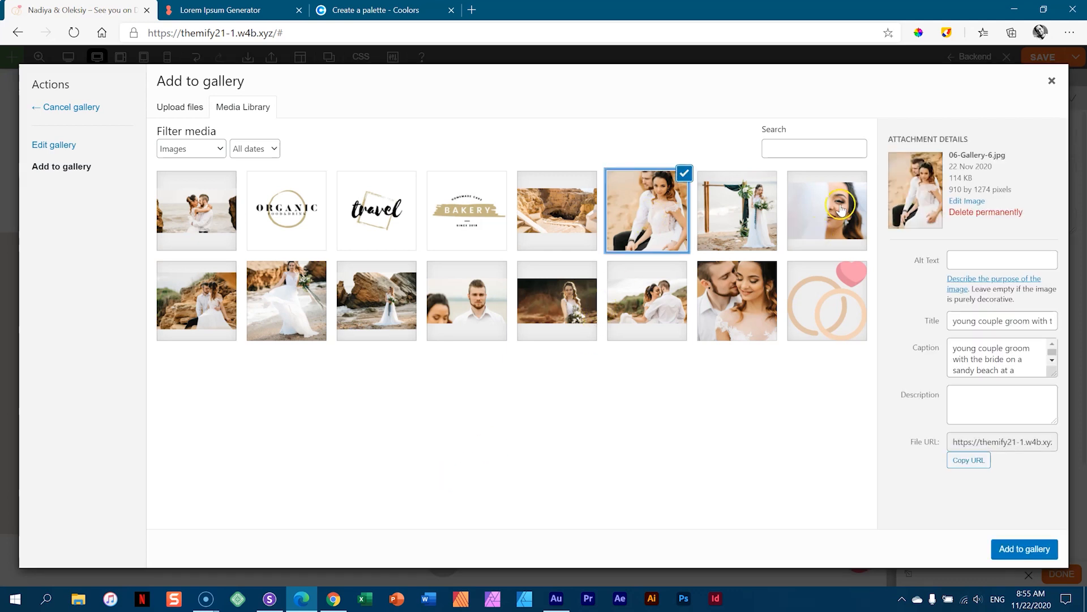
left_click(356, 312, "shift")
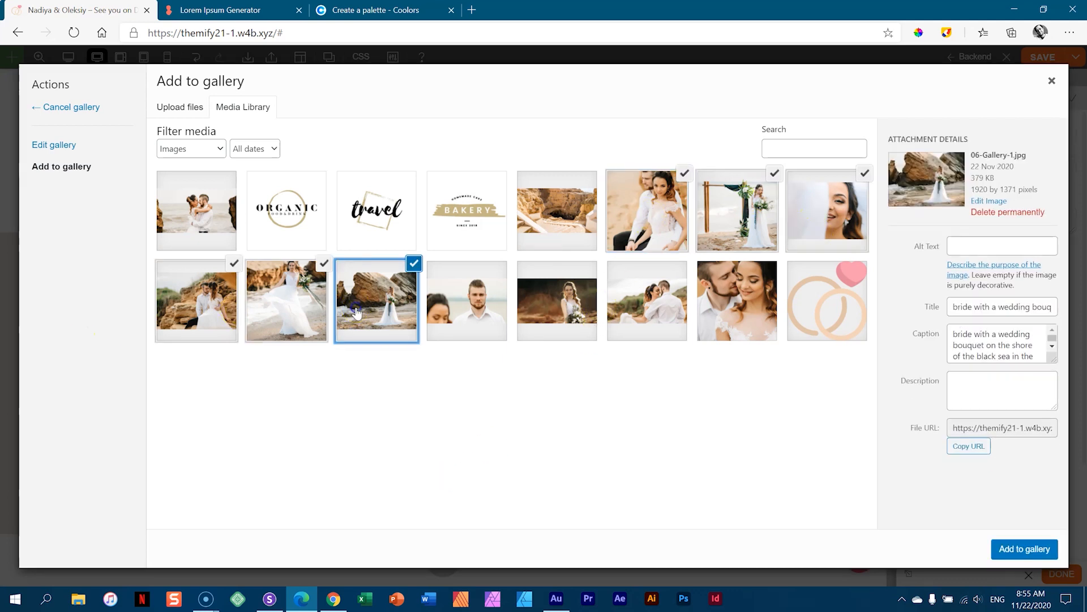
left_click(1014, 556)
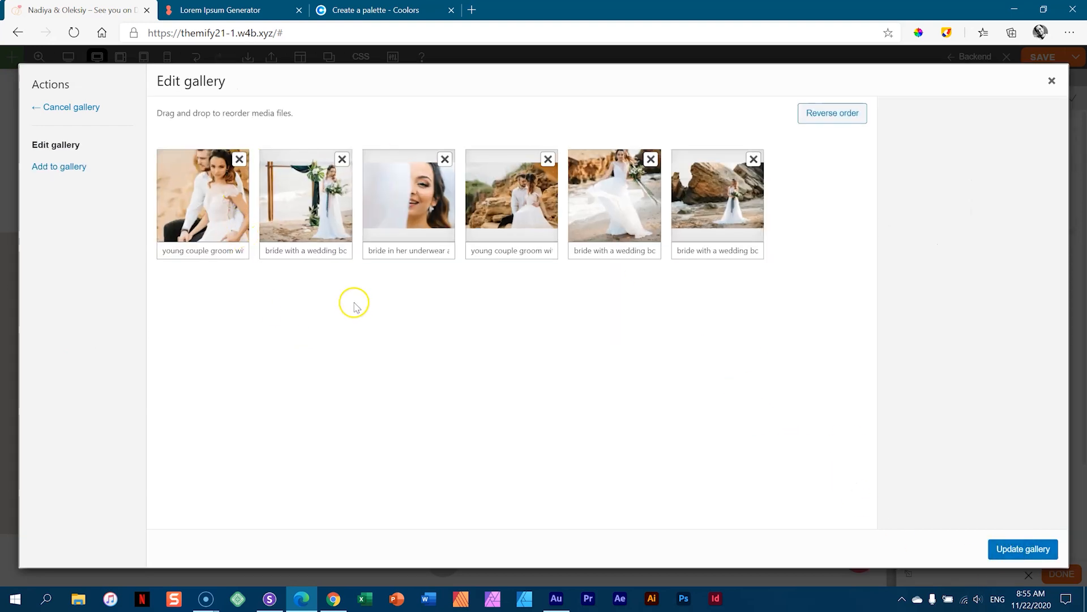
left_click(1016, 549)
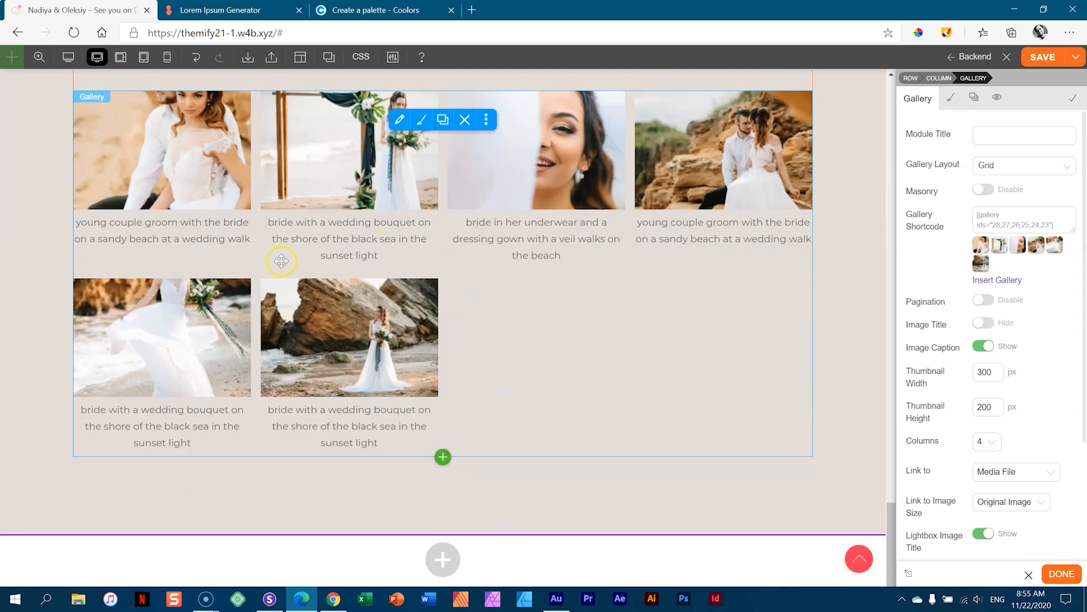
- Update the six-photo gallery, keeping the Grid layout, with captions hidden and Masonry enabled
scroll(828, 385, "up", 4)
scroll(828, 385, "down", 4)
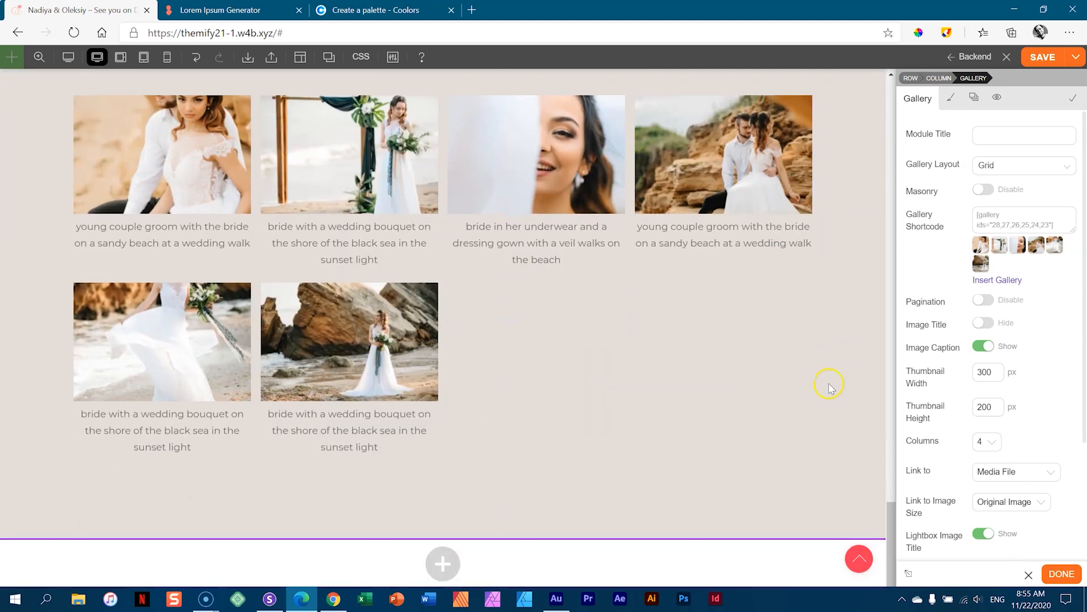
scroll(829, 385, "up", 2)
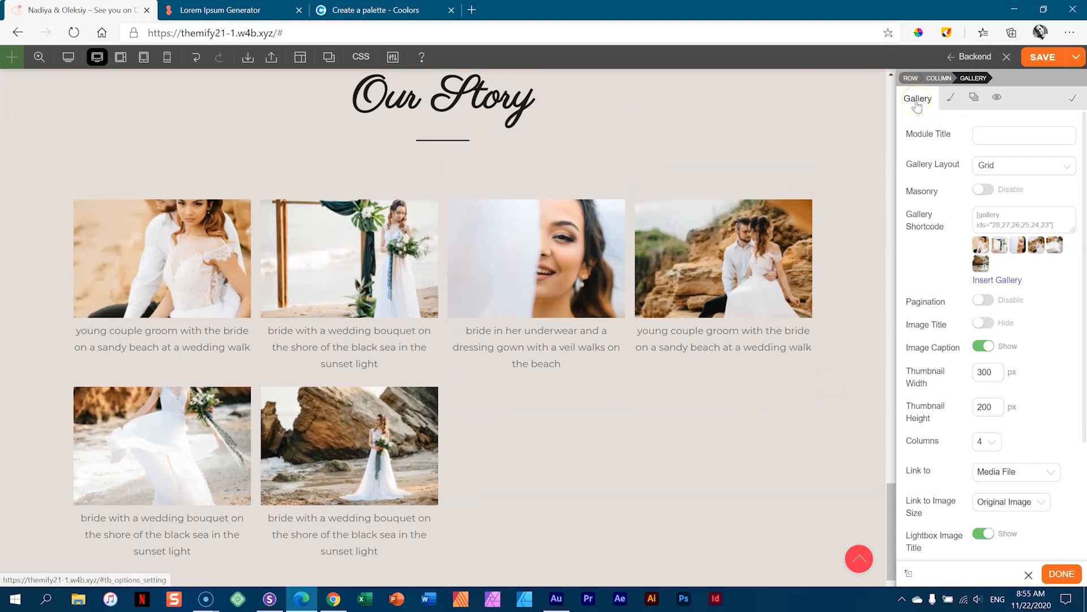
left_click(926, 130)
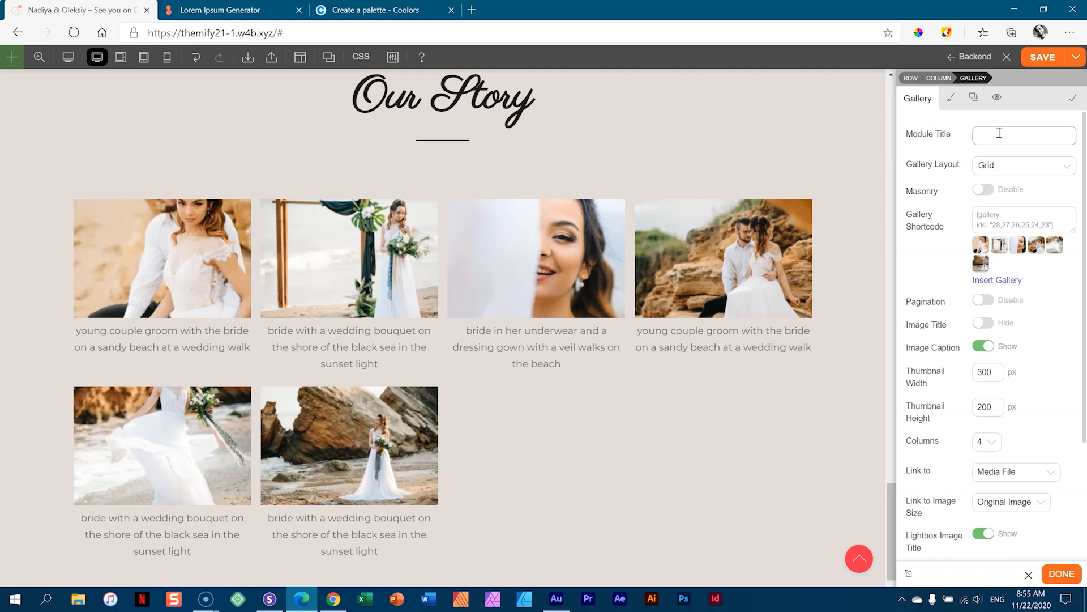
left_click(979, 166)
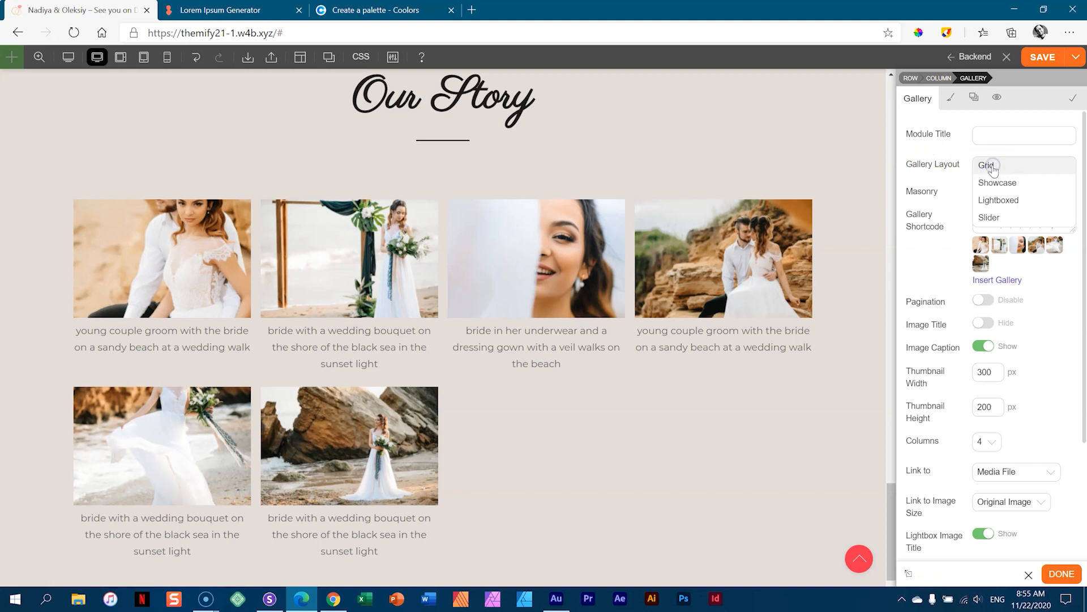
left_click(991, 165)
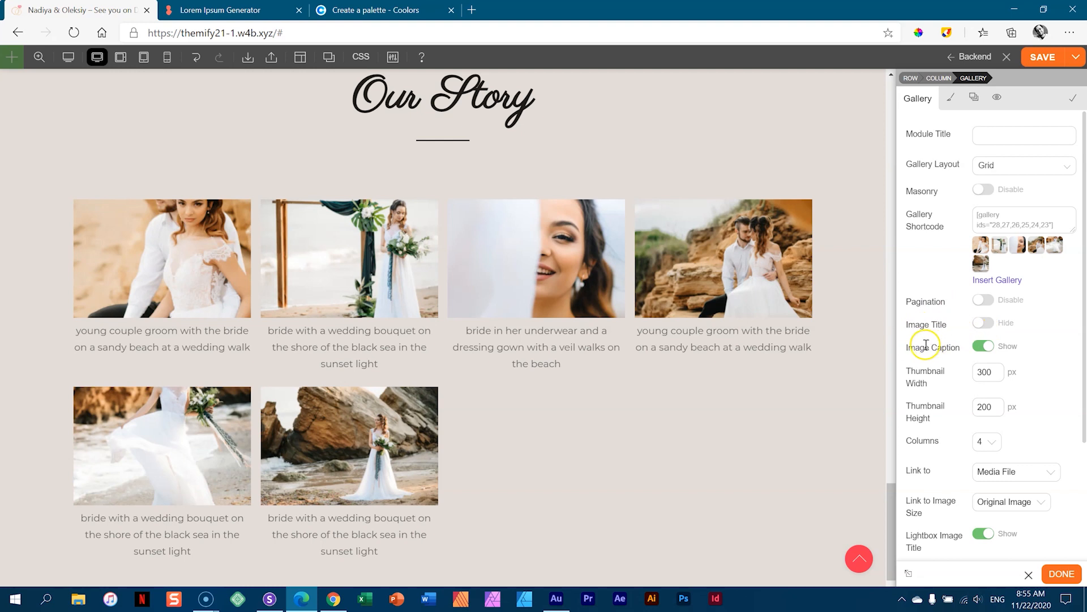
left_click(984, 347)
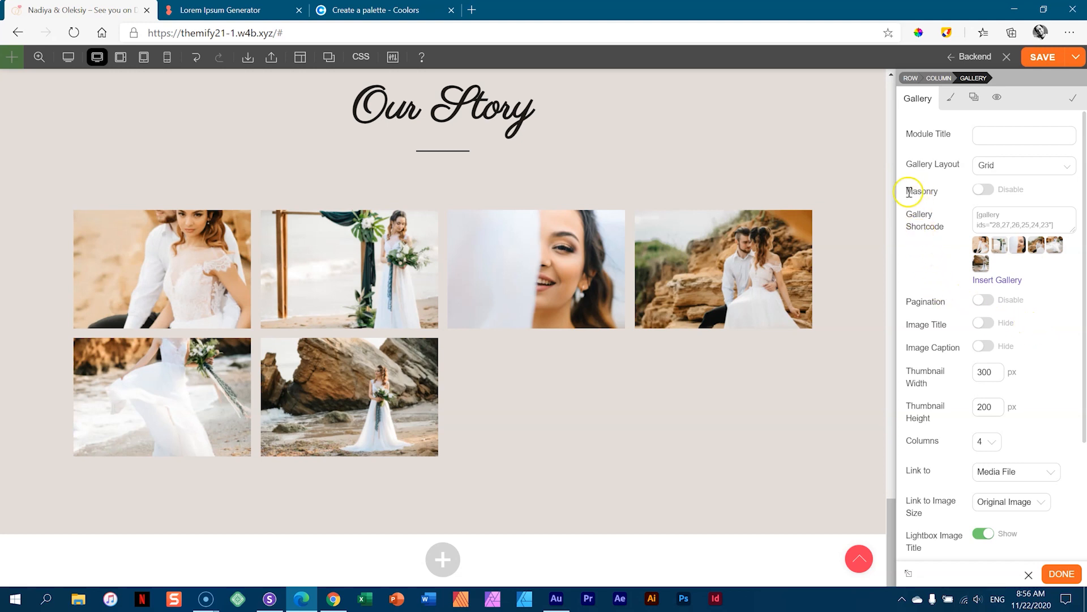
left_click(986, 191)
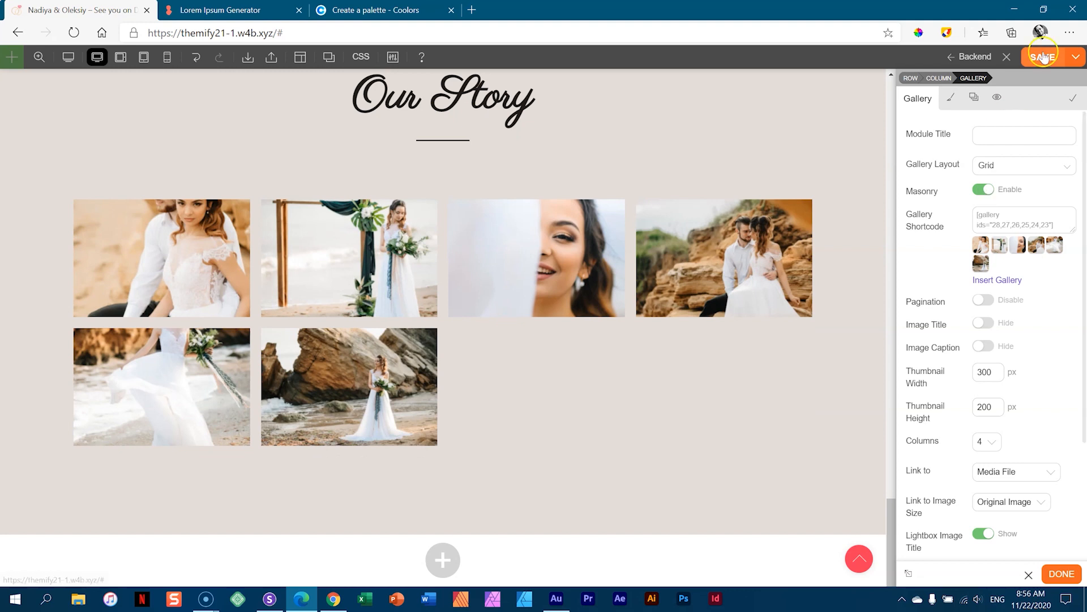
- Save the page and reload it to check the gallery on the live site
left_click(1043, 58)
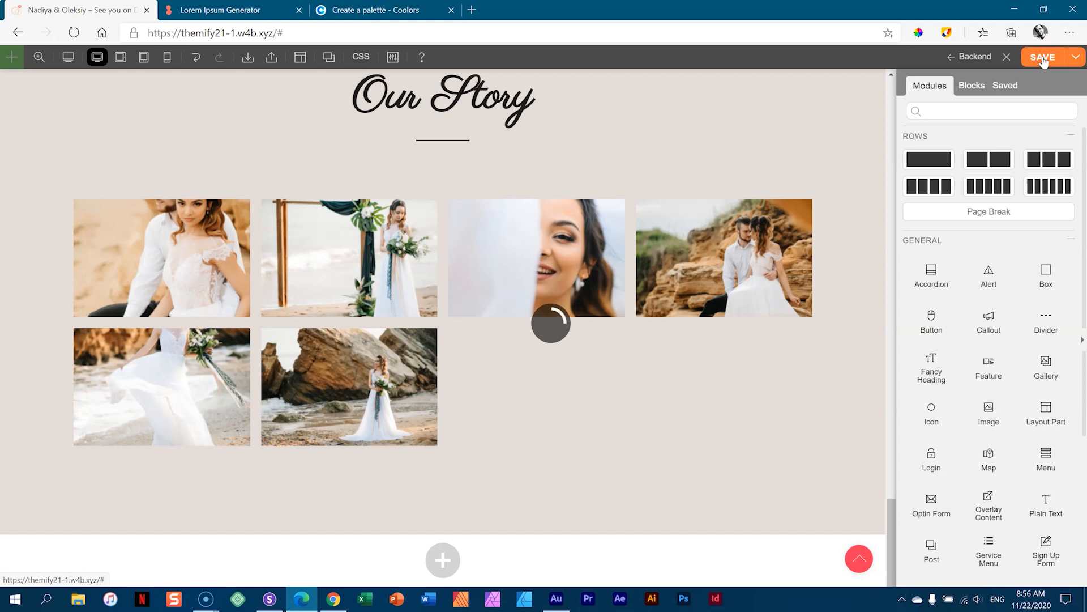
left_click(74, 33)
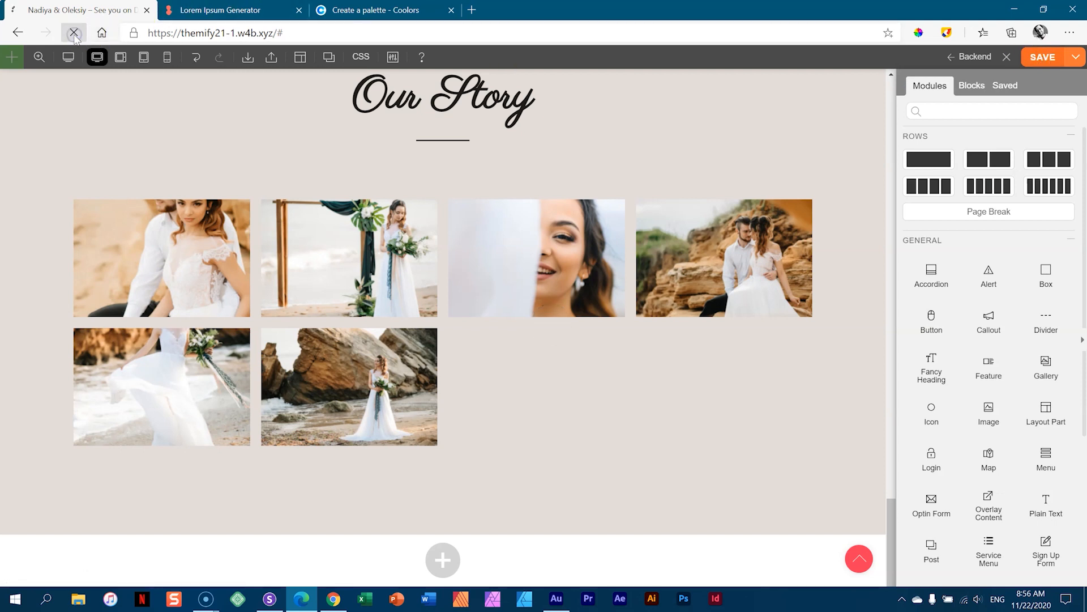
scroll(529, 311, "down", 10)
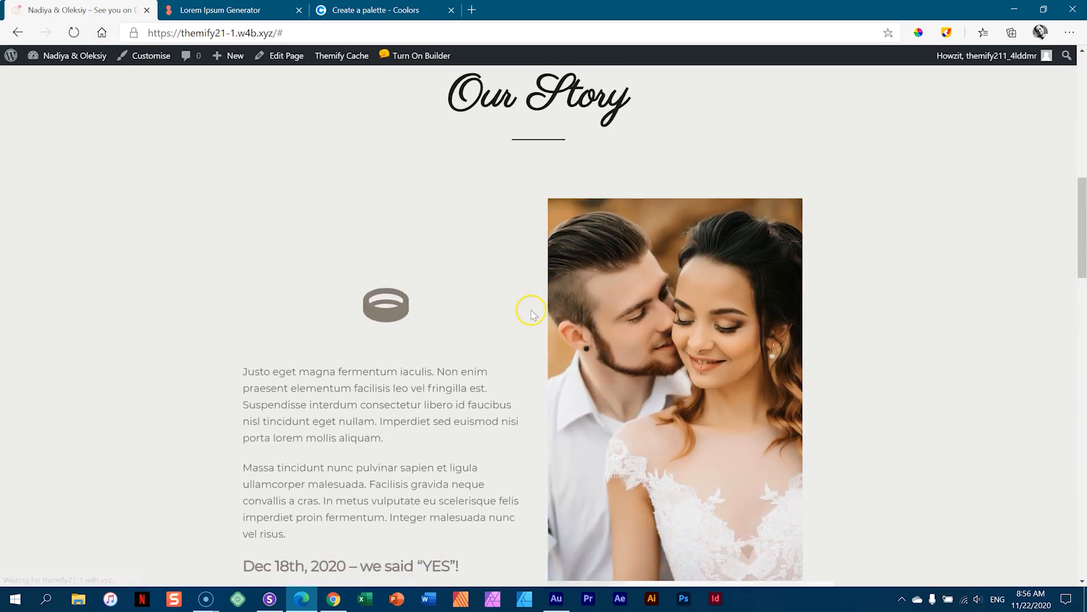
scroll(532, 314, "down", 10)
scroll(532, 306, "down", 1)
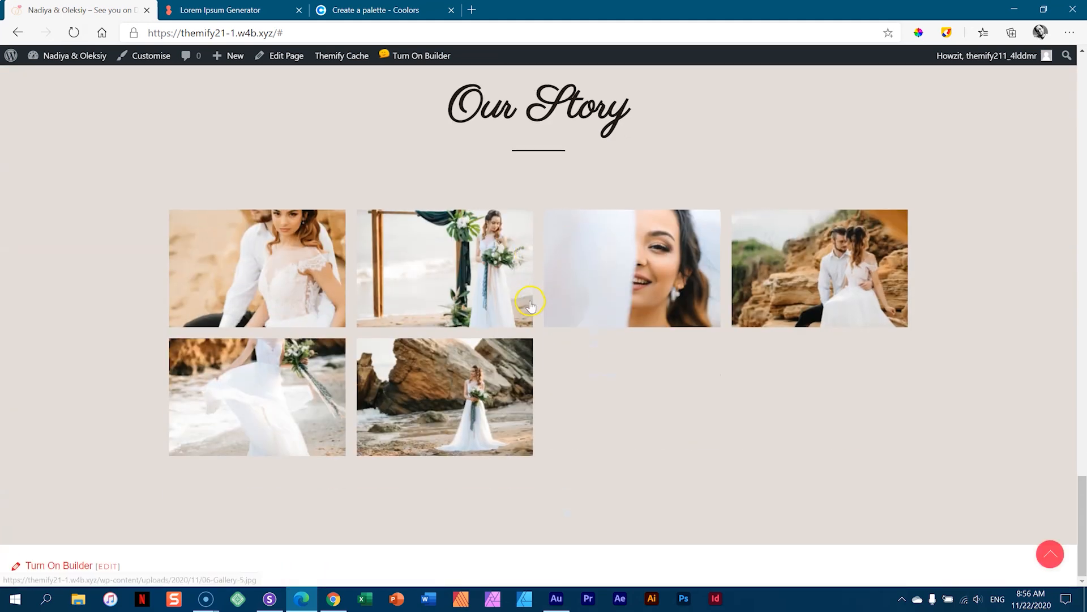
- In the builder, clear the Gallery module's 300 px thumbnail width and 200 px height
left_click(404, 59)
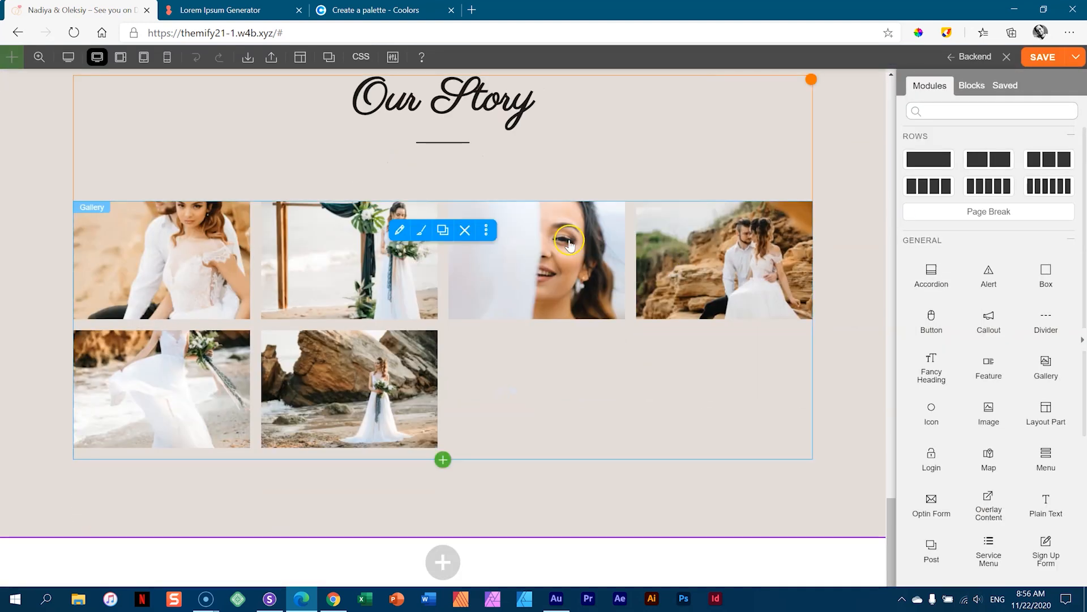
left_click(417, 232)
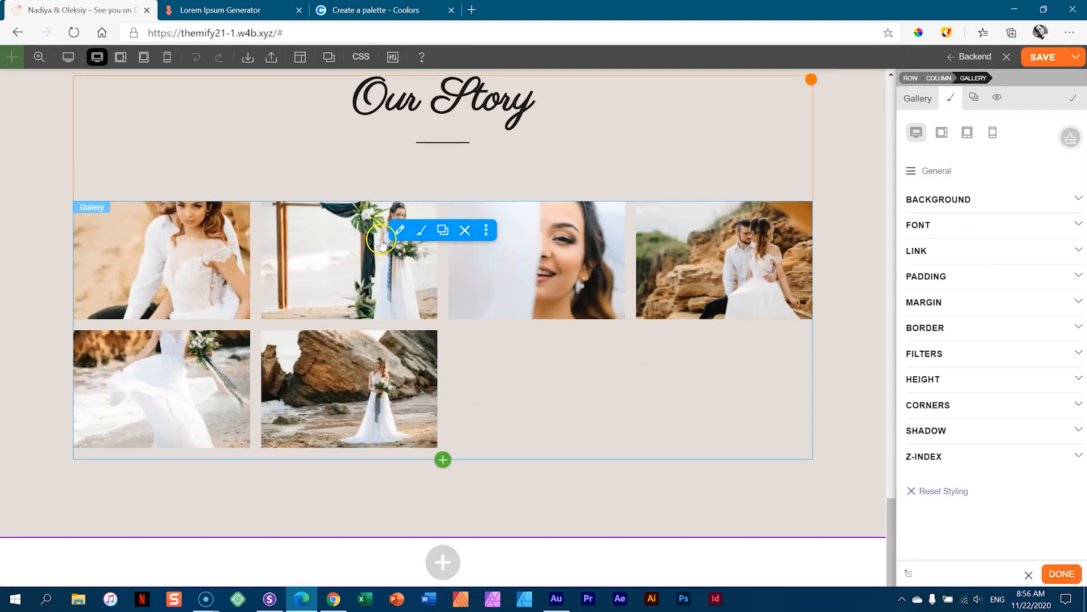
left_click(399, 230)
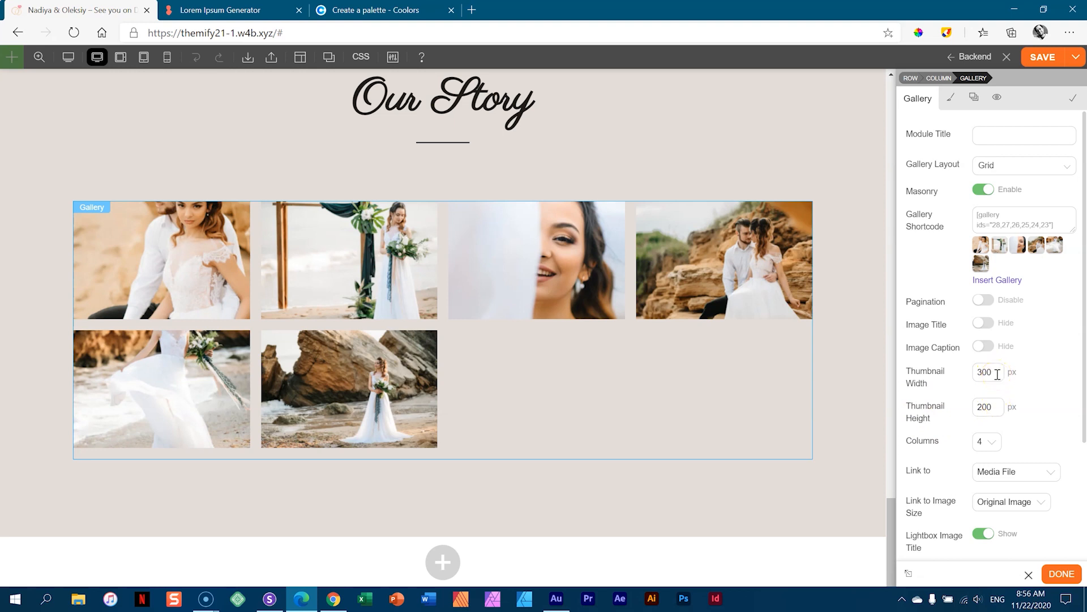
left_click_drag(998, 374, 956, 377)
key("BackSpace")
left_click_drag(1000, 407, 971, 407)
key("BackSpace")
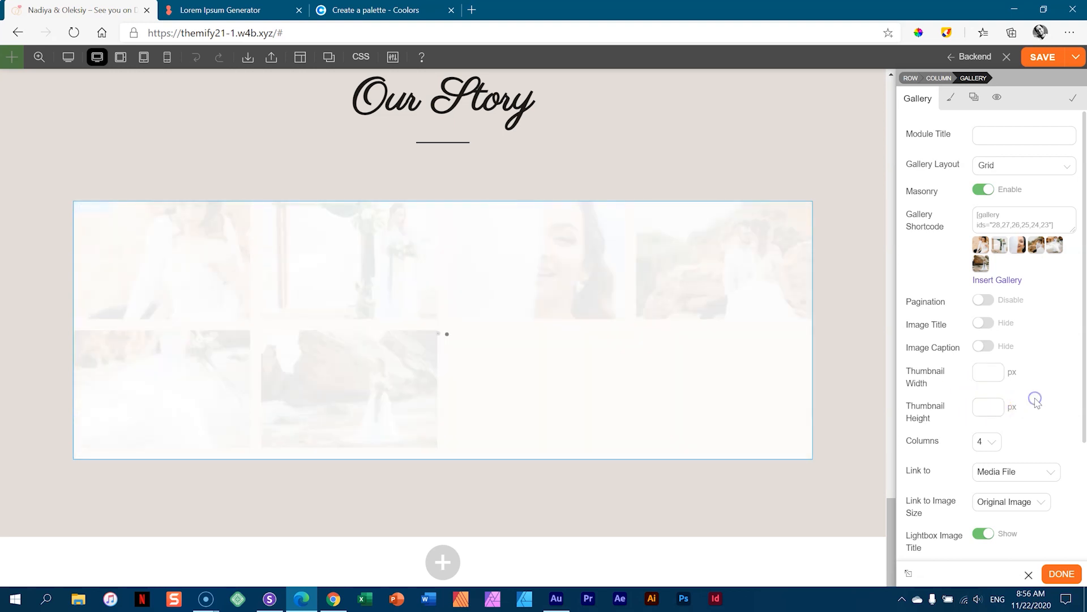
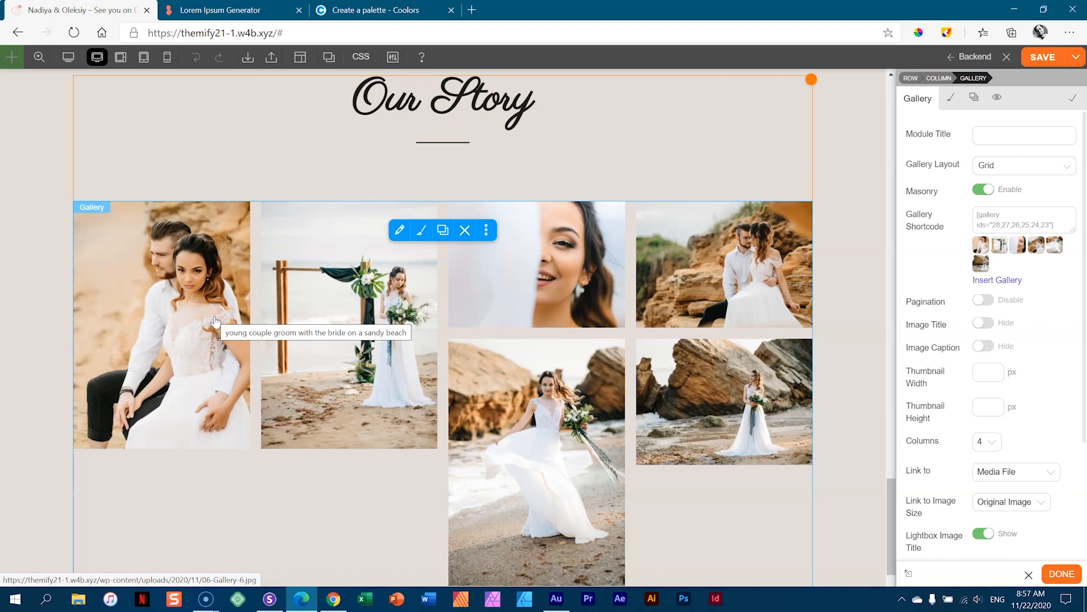
- Switch the Our Story gallery from 4 to 3 columns and bring up its photo list
left_click(992, 443)
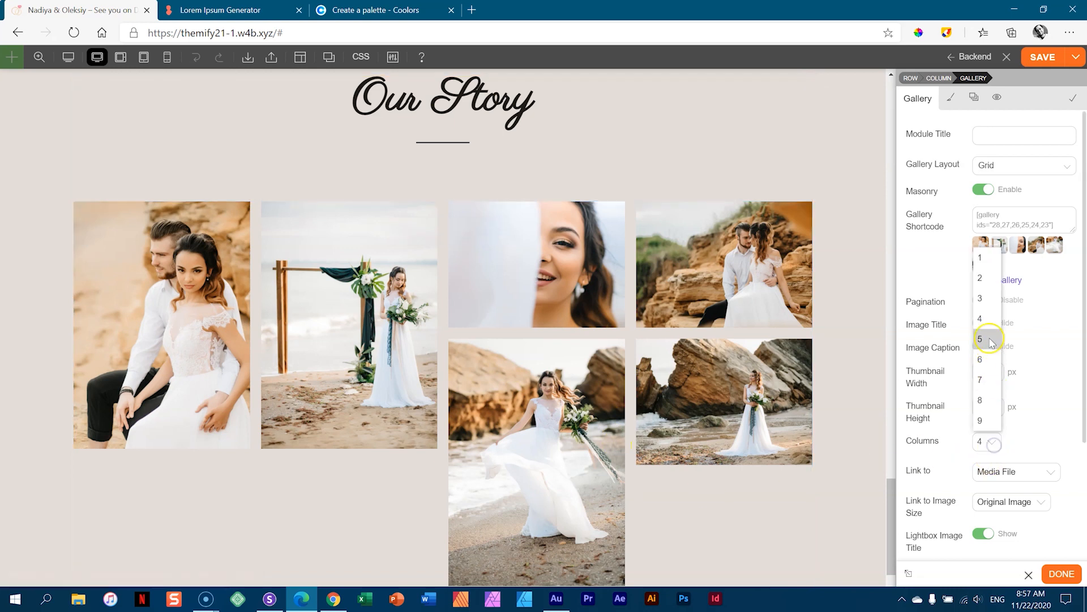
left_click(988, 303)
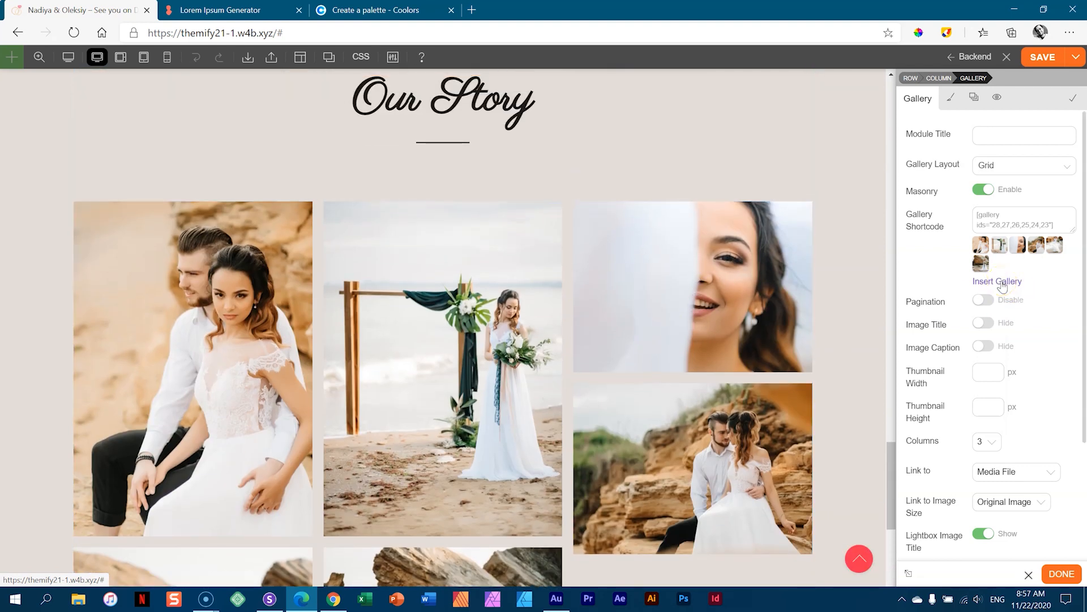
left_click(1002, 282)
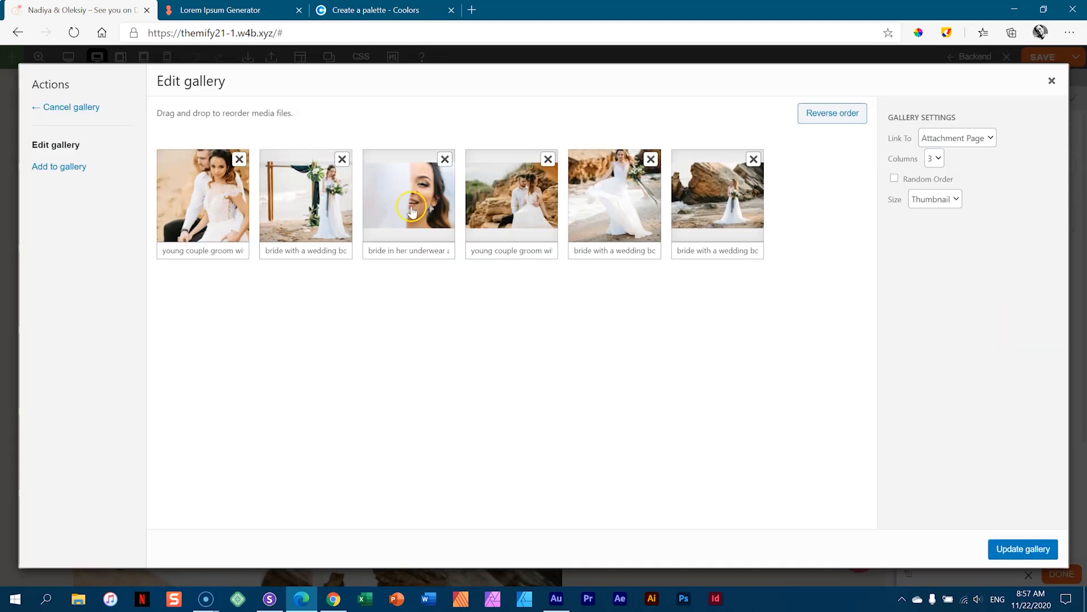
- Move the bride-on-rocks photo to second and the couple-on-rocks shot ahead of the close-up
left_click_drag(705, 198, 294, 199)
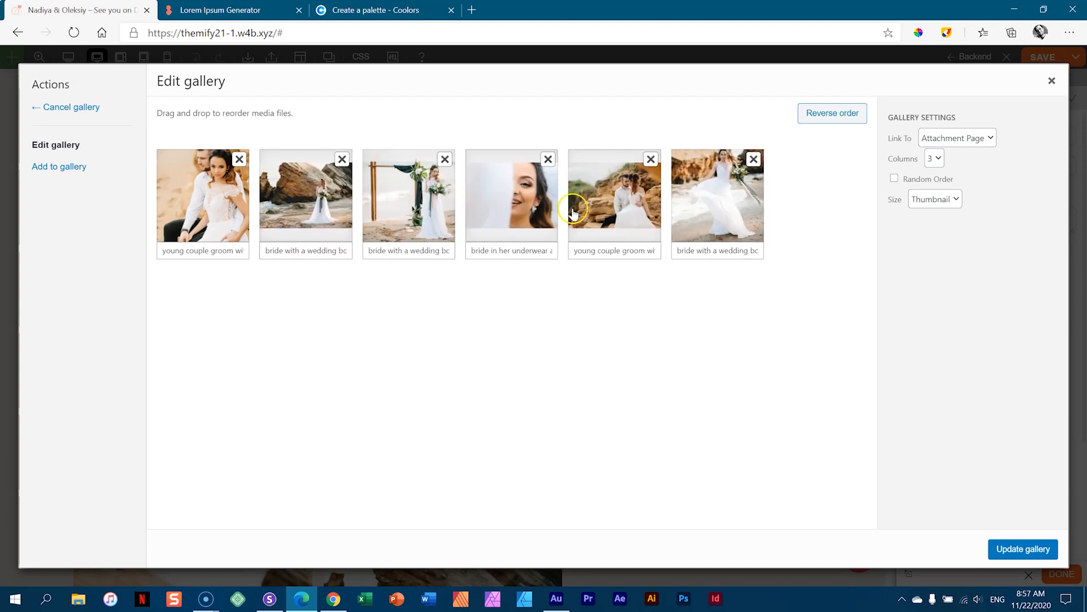
left_click_drag(600, 209, 492, 206)
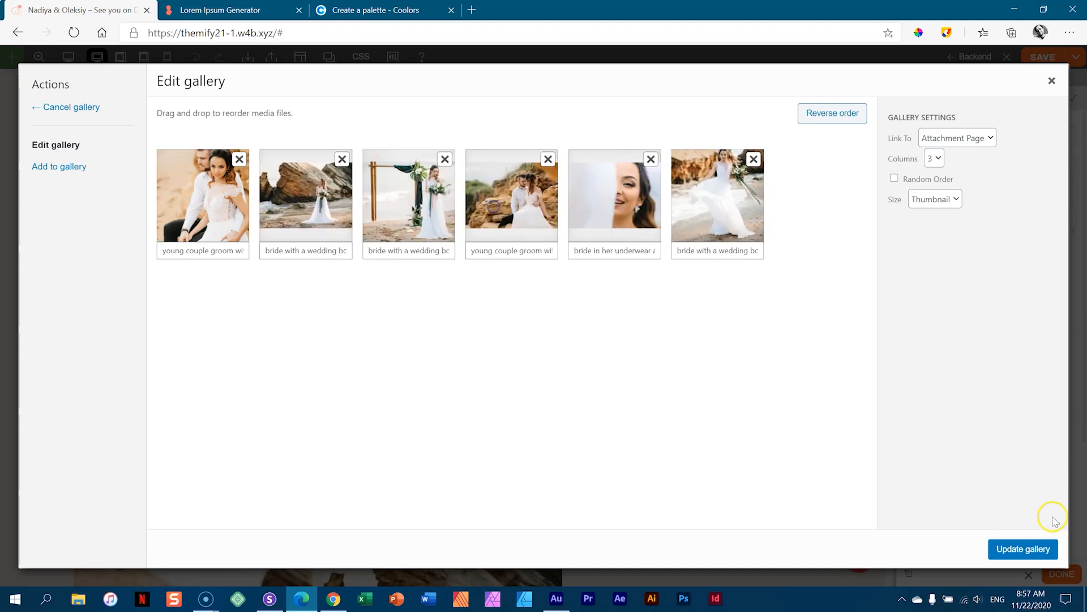
left_click(1023, 548)
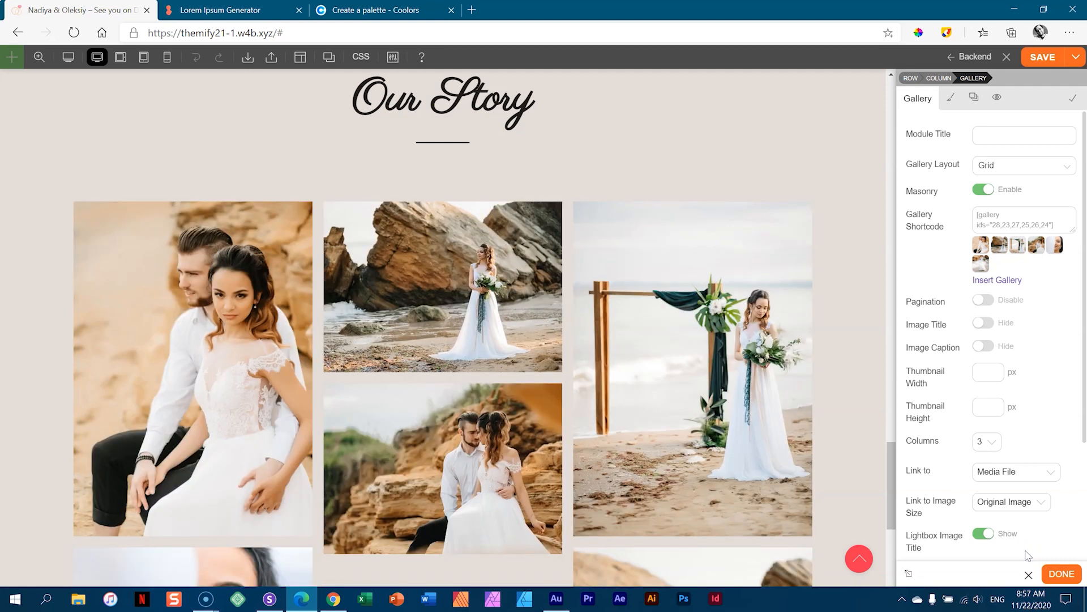
scroll(675, 398, "down", 2)
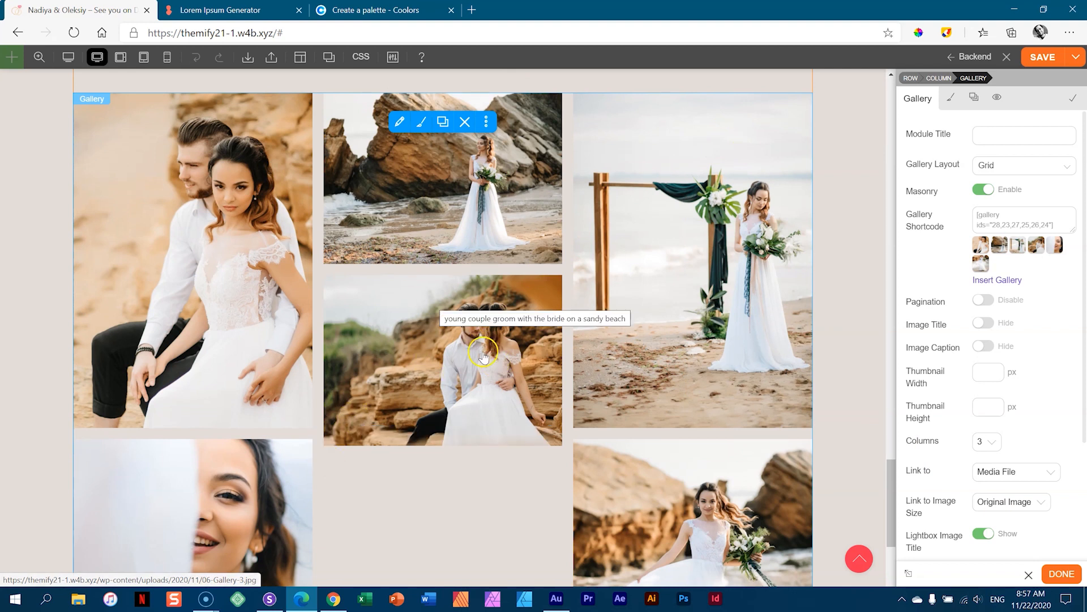
scroll(487, 355, "down", 4)
scroll(493, 355, "up", 4)
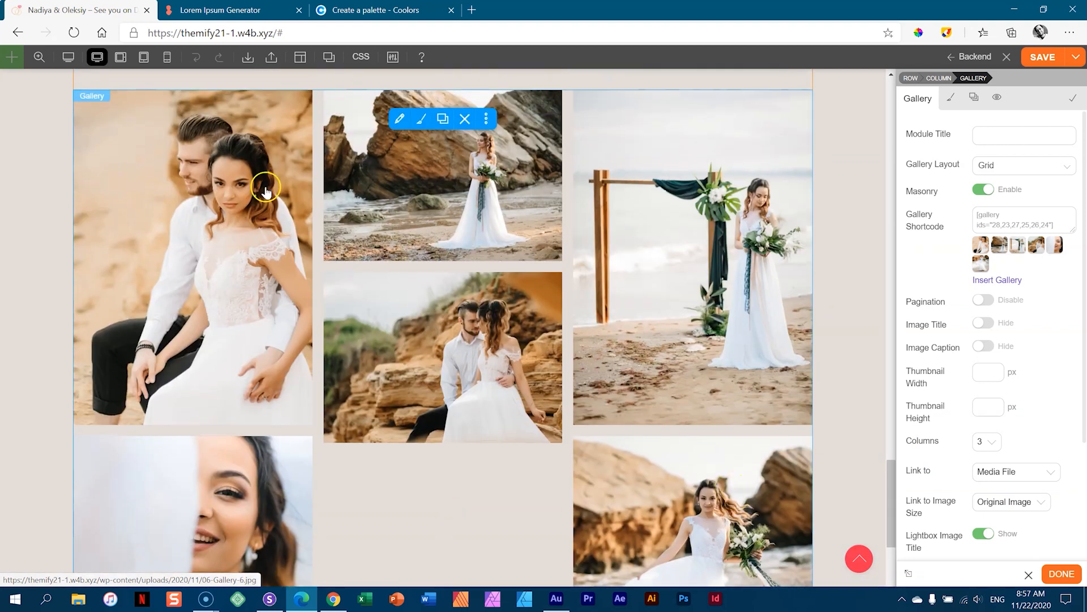
- Move the last bride photo to fourth, giving the order 28,23,27,24,25,26
left_click(997, 280)
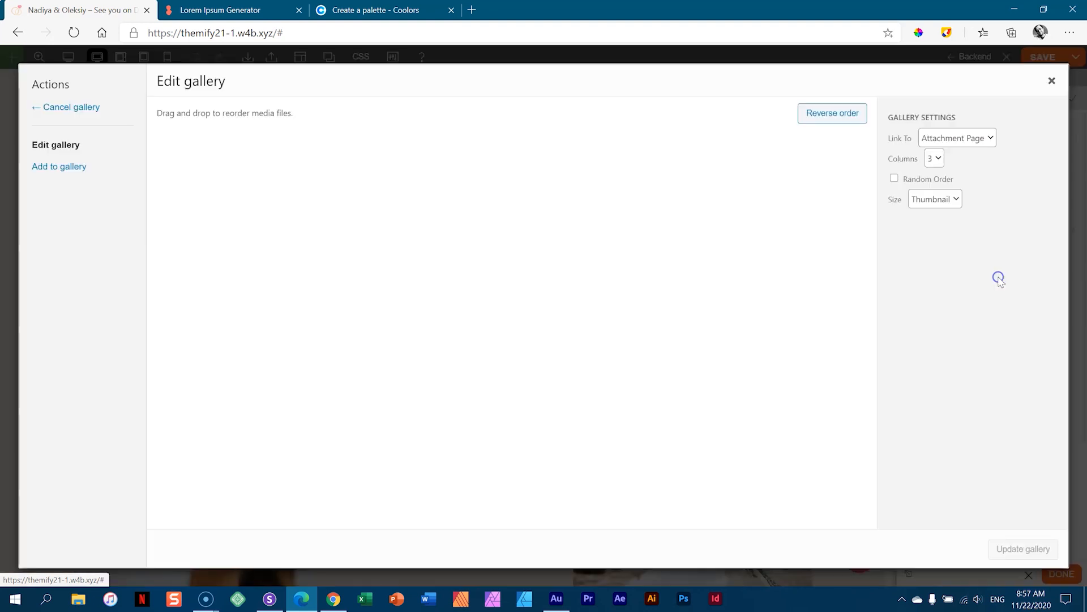
left_click_drag(716, 192, 513, 189)
left_click(1026, 549)
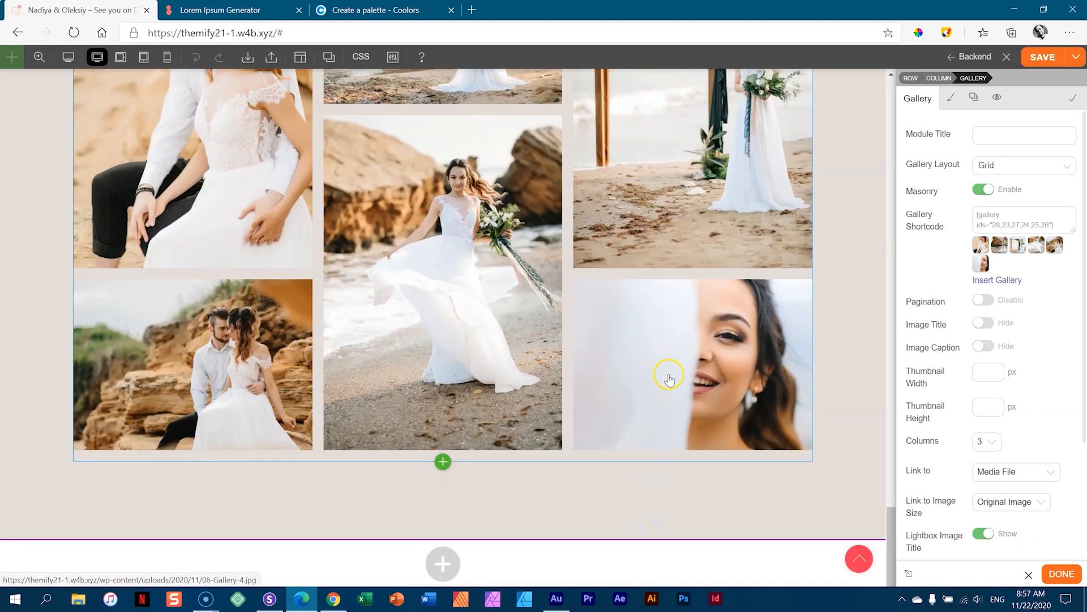
scroll(834, 378, "down", 4)
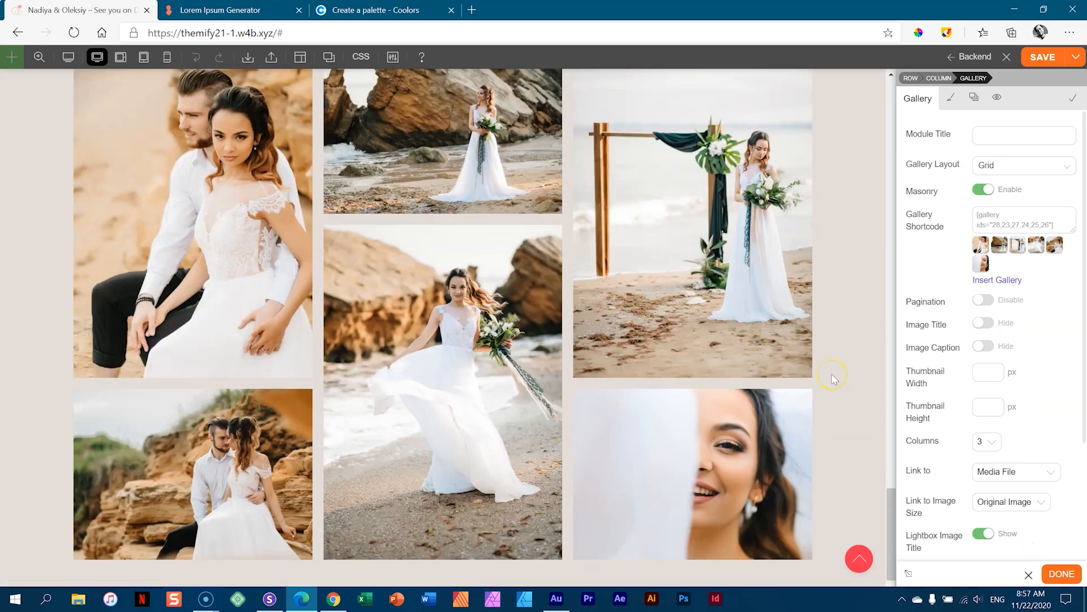
scroll(833, 381, "up", 2)
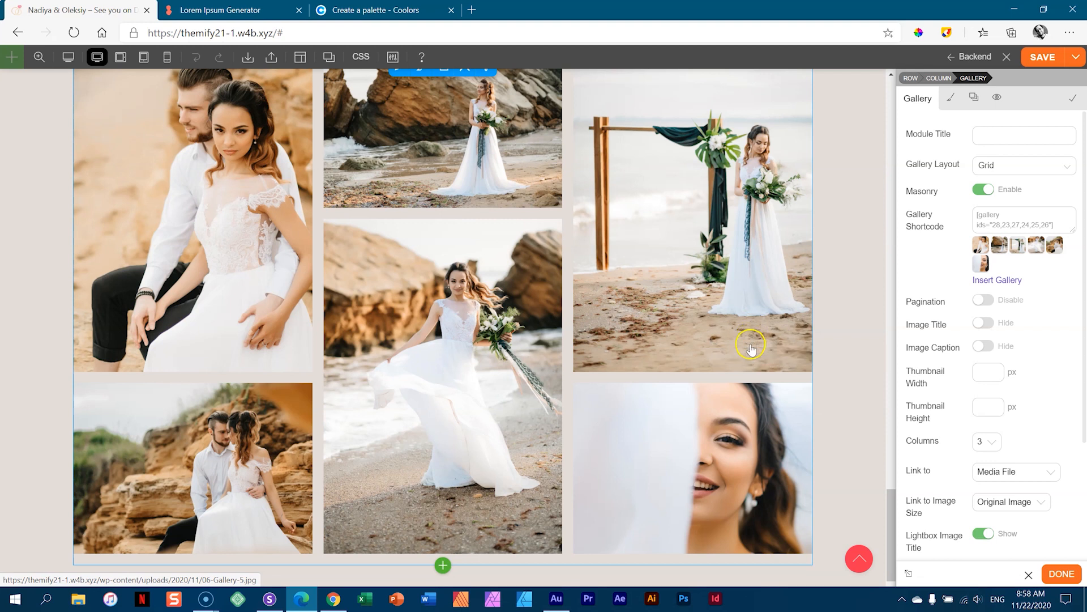
- Close the Gallery module settings and switch to the multi-device site preview
scroll(713, 344, "up", 3)
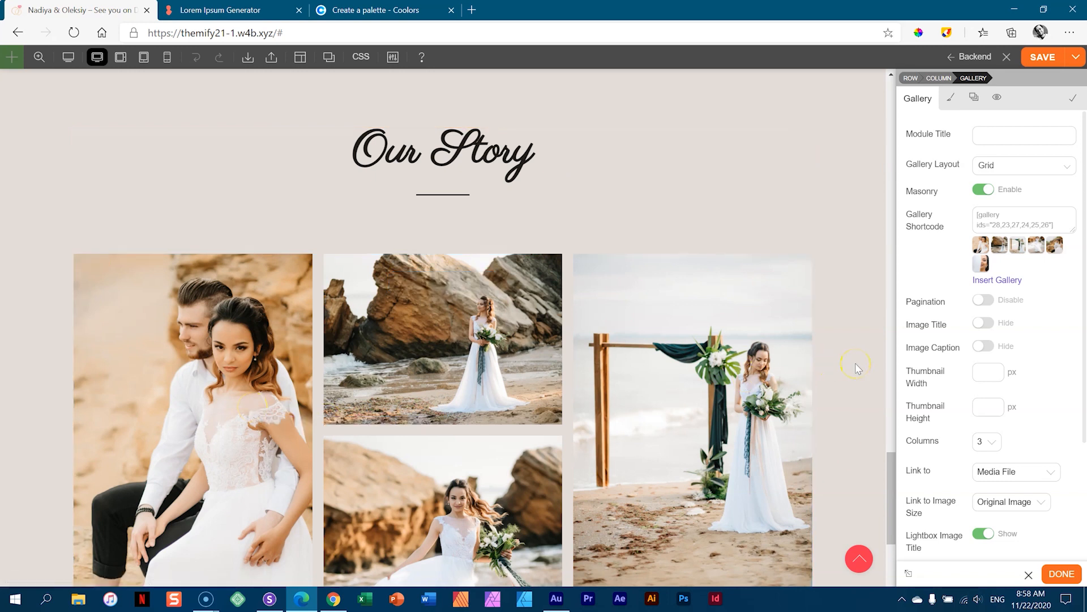
scroll(856, 367, "down", 2)
left_click(1036, 67)
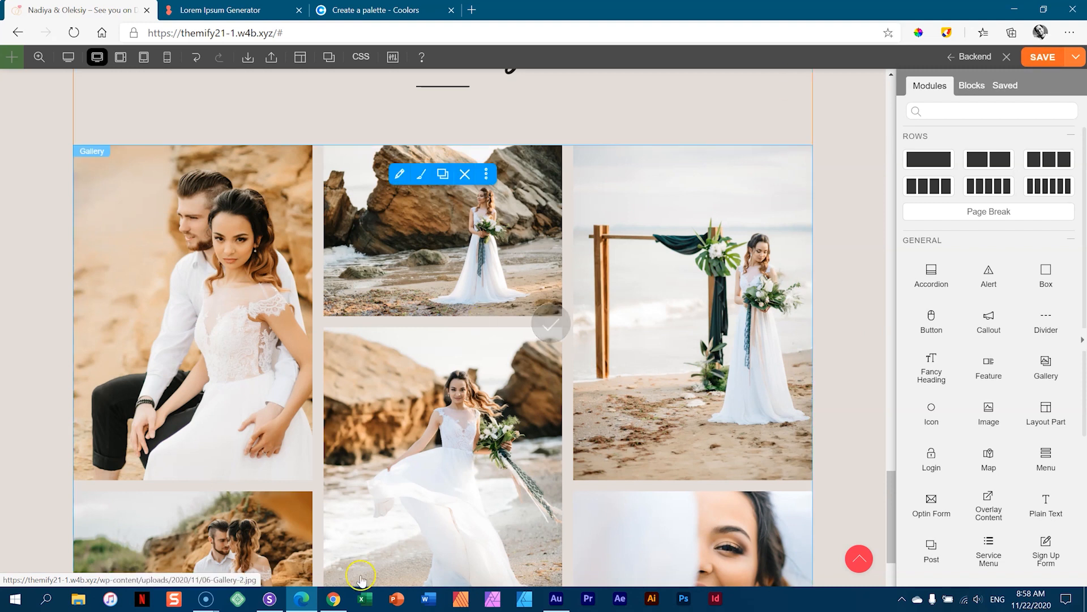
left_click(269, 598)
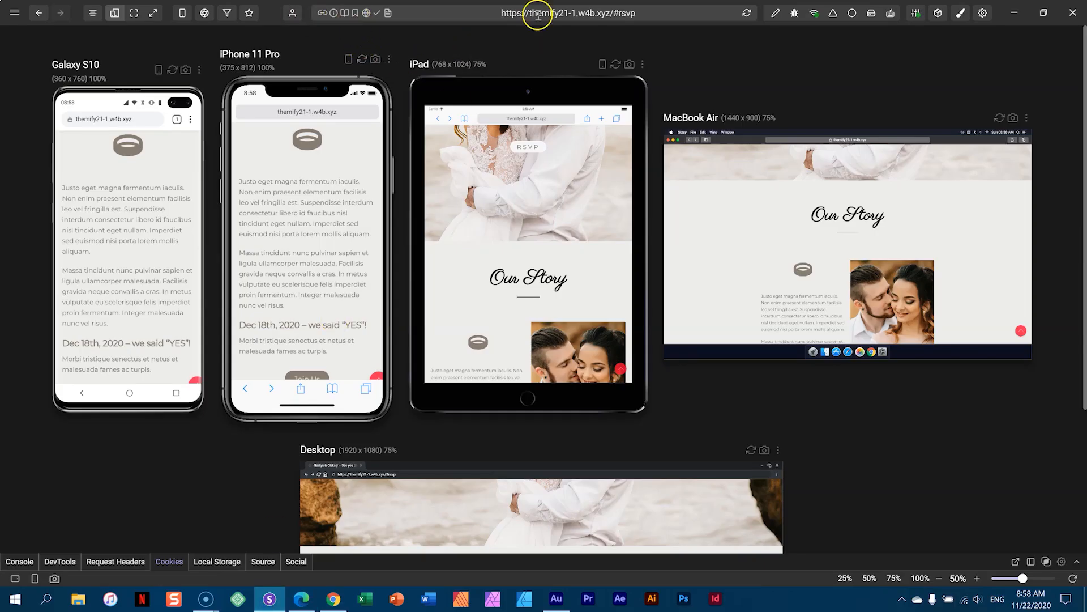
- Reload all device previews and focus on the 1920x1080 Desktop preview alone
left_click(747, 13)
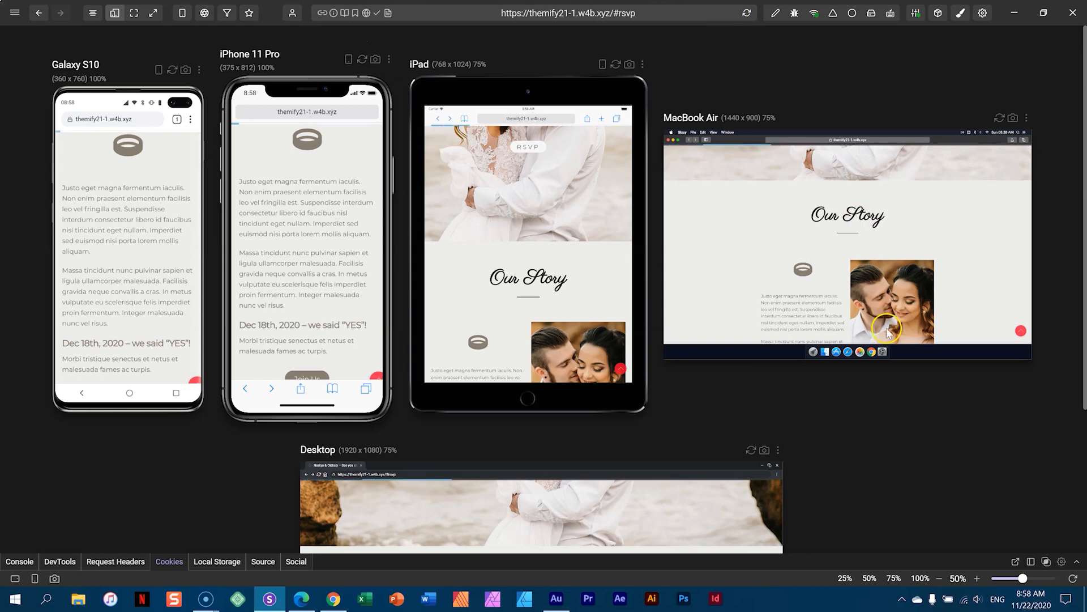
scroll(906, 414, "down", 3)
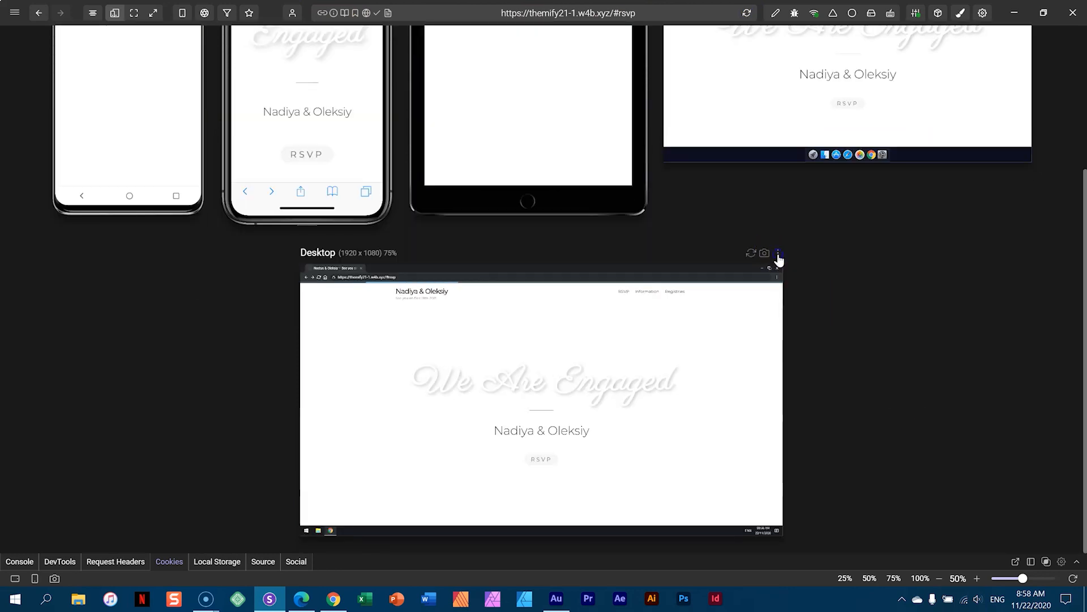
left_click(778, 253)
left_click(683, 283)
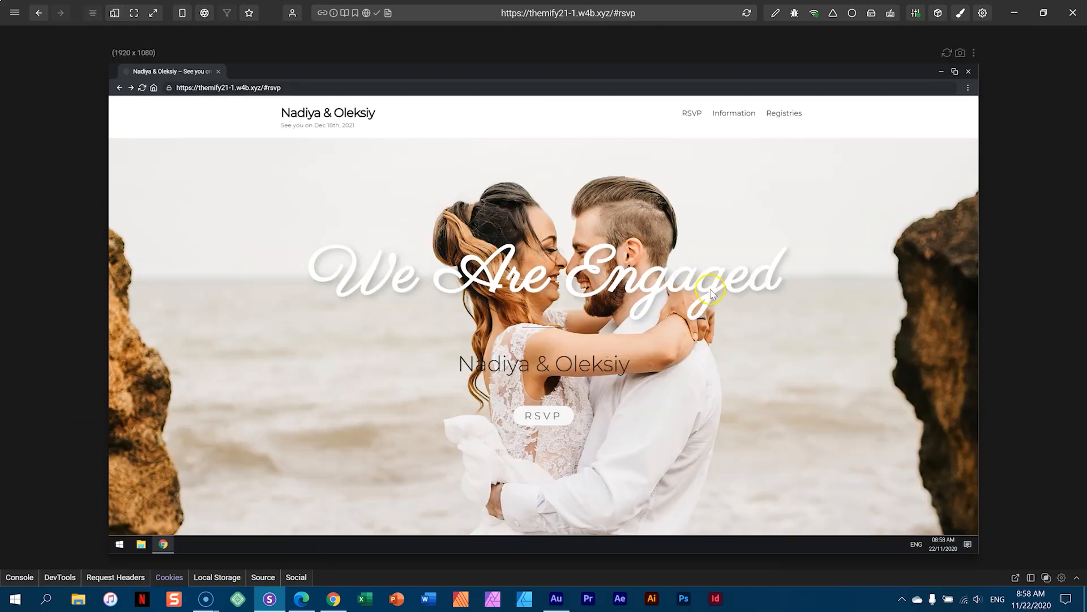
- Scroll the Desktop preview down to the three-column Our Story gallery
scroll(723, 313, "down", 3)
scroll(723, 312, "up", 3)
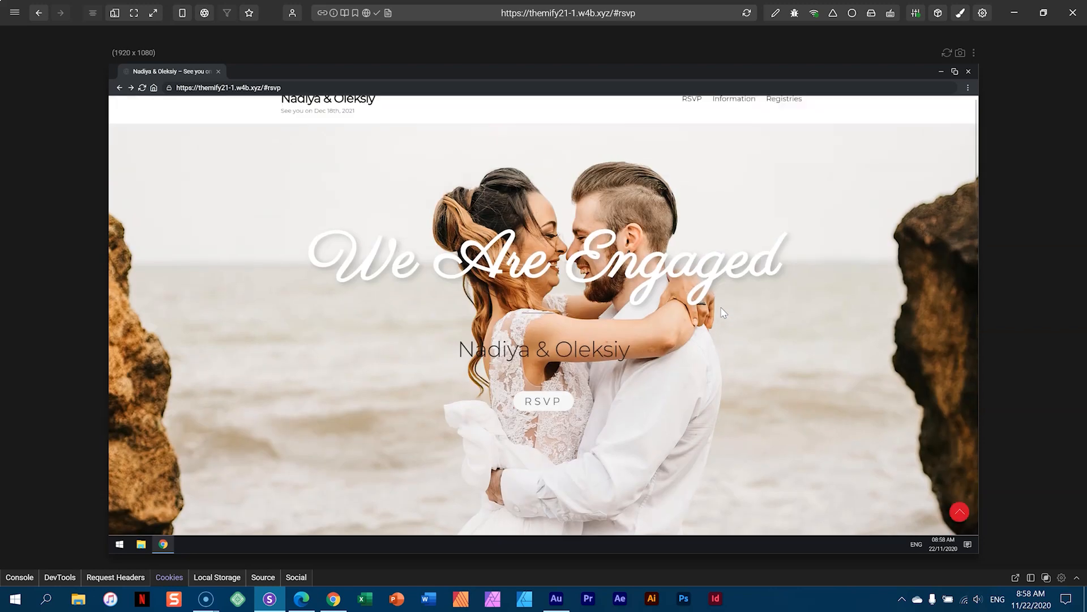
scroll(724, 313, "down", 1)
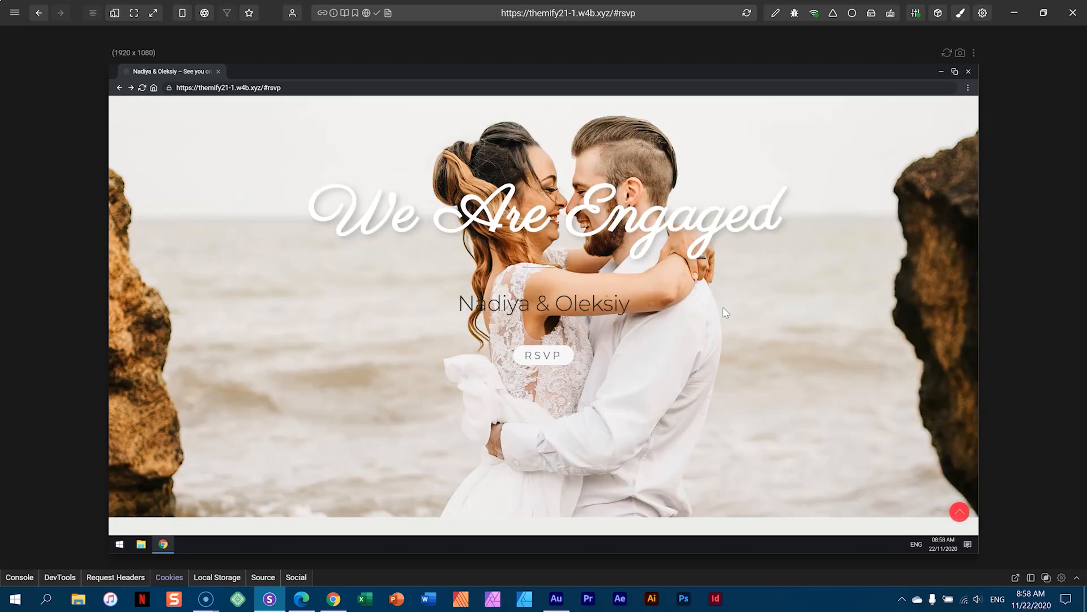
scroll(663, 361, "down", 5)
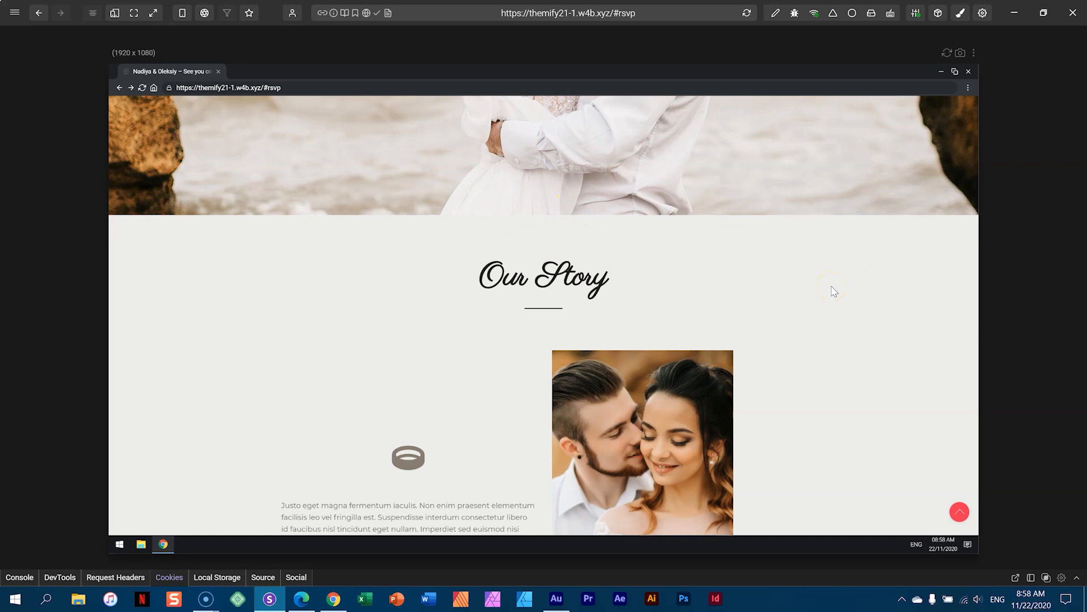
scroll(830, 312, "down", 3)
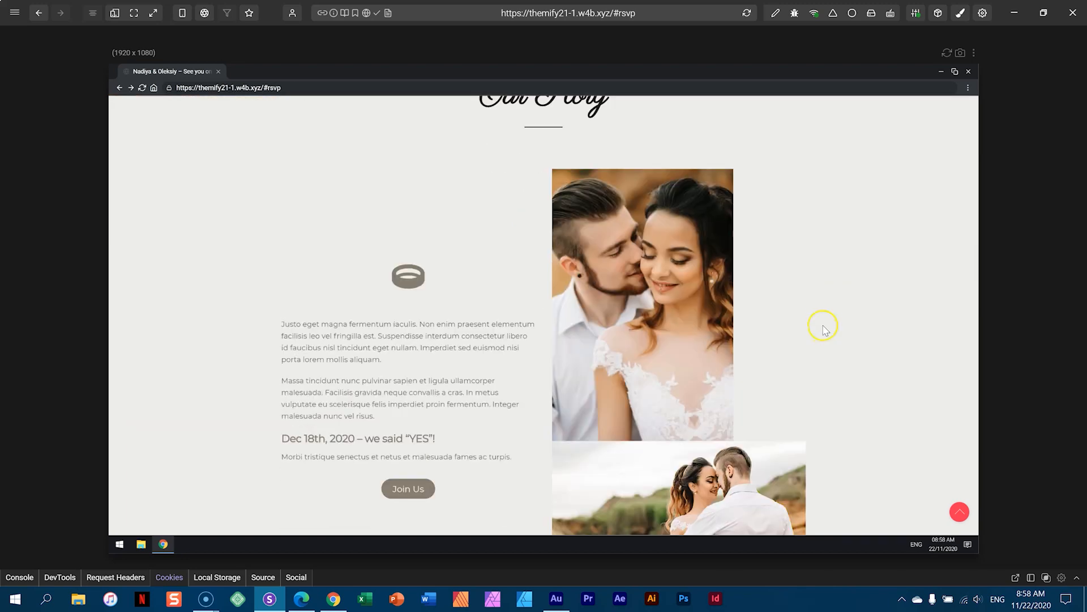
scroll(825, 329, "down", 1)
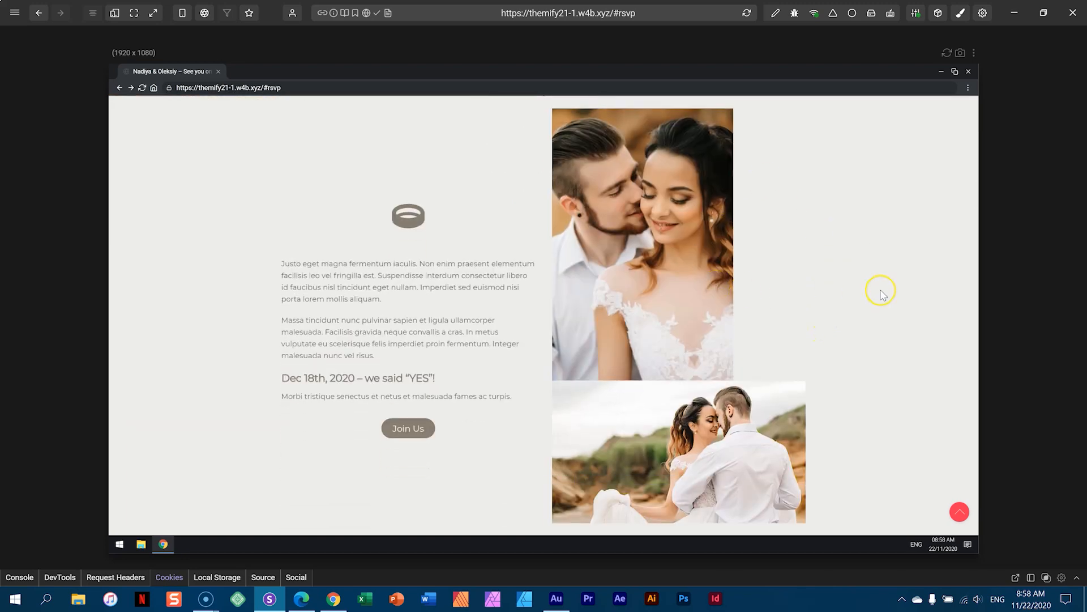
scroll(884, 295, "down", 6)
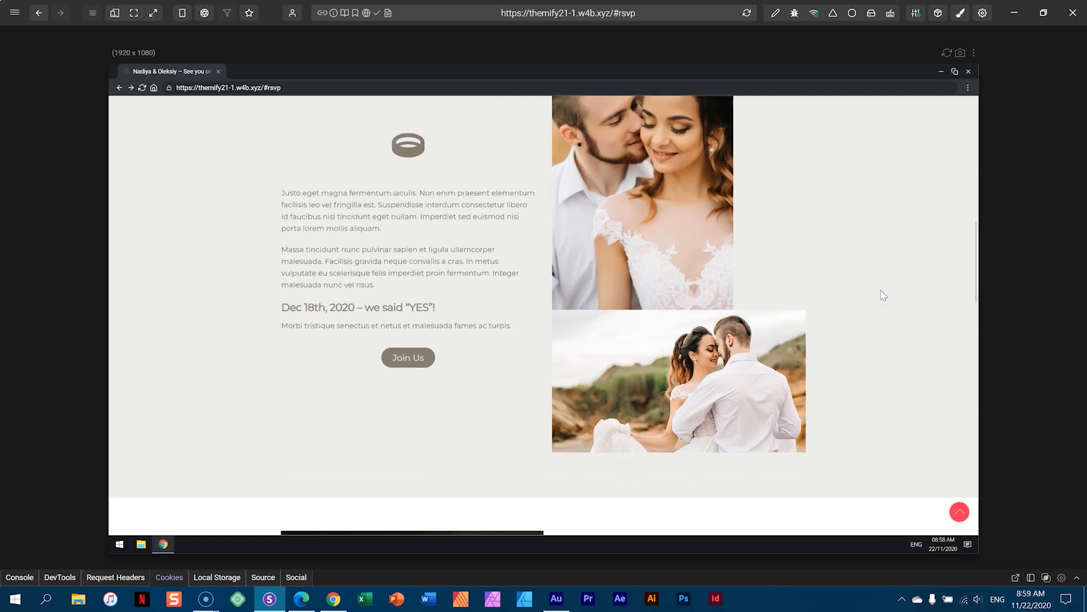
scroll(883, 296, "down", 2)
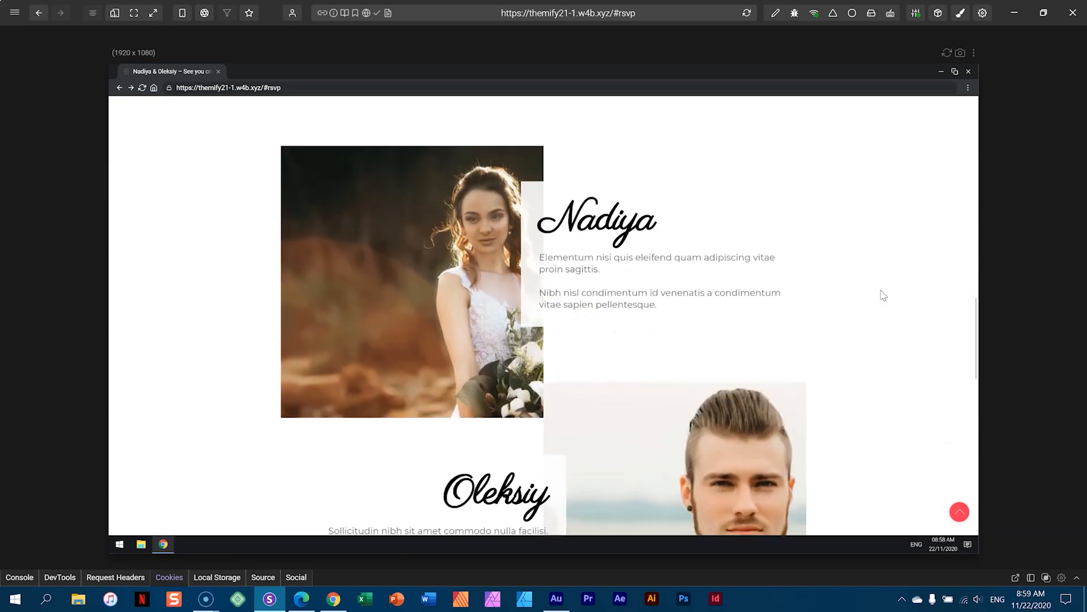
scroll(884, 296, "down", 1)
scroll(883, 295, "down", 1)
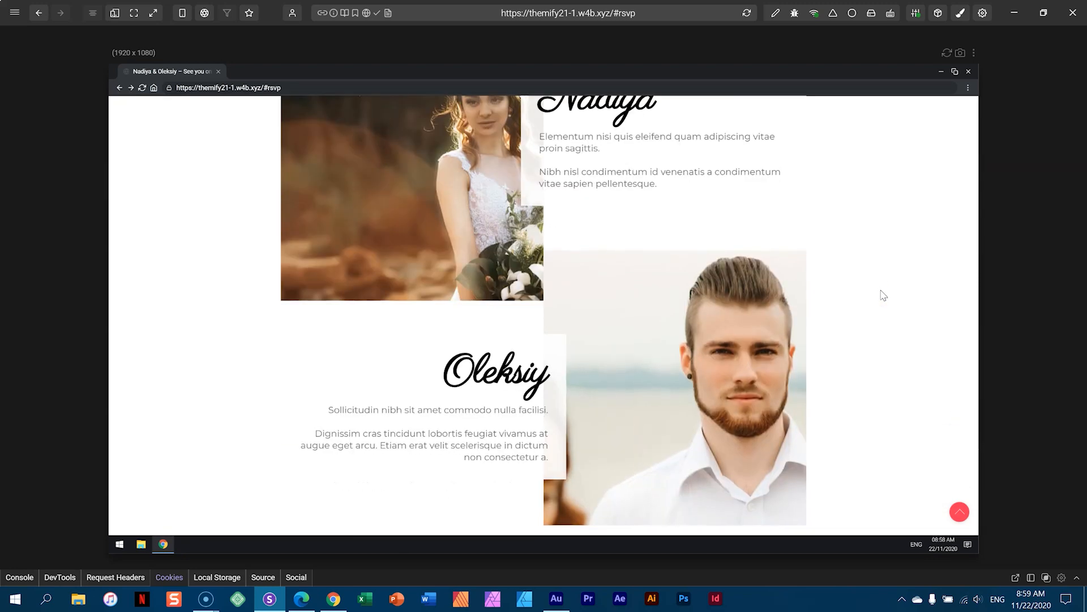
scroll(883, 295, "down", 2)
scroll(883, 295, "down", 7)
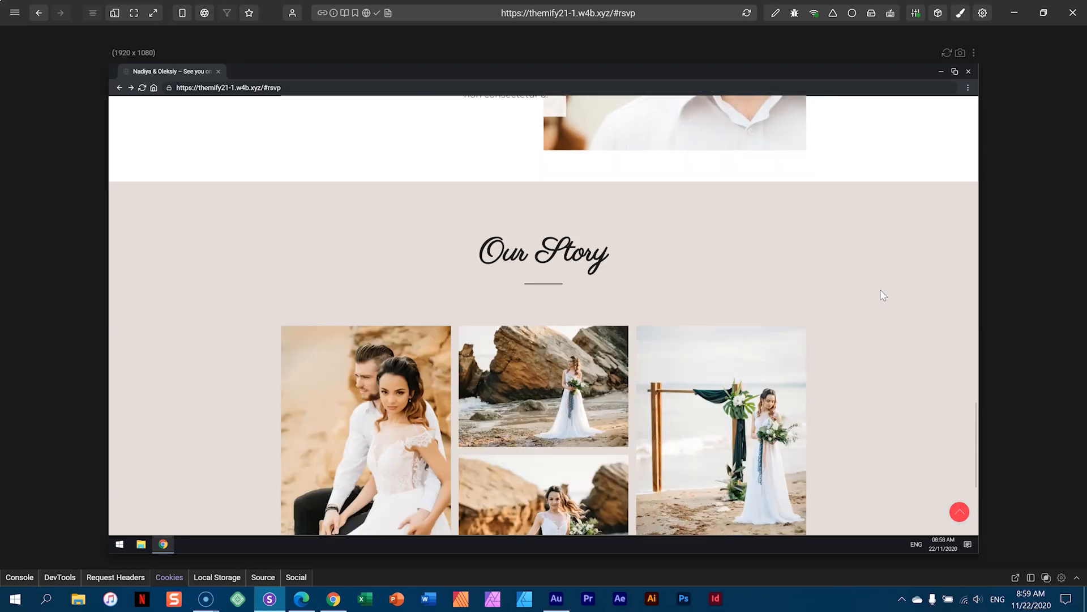
scroll(883, 295, "up", 1)
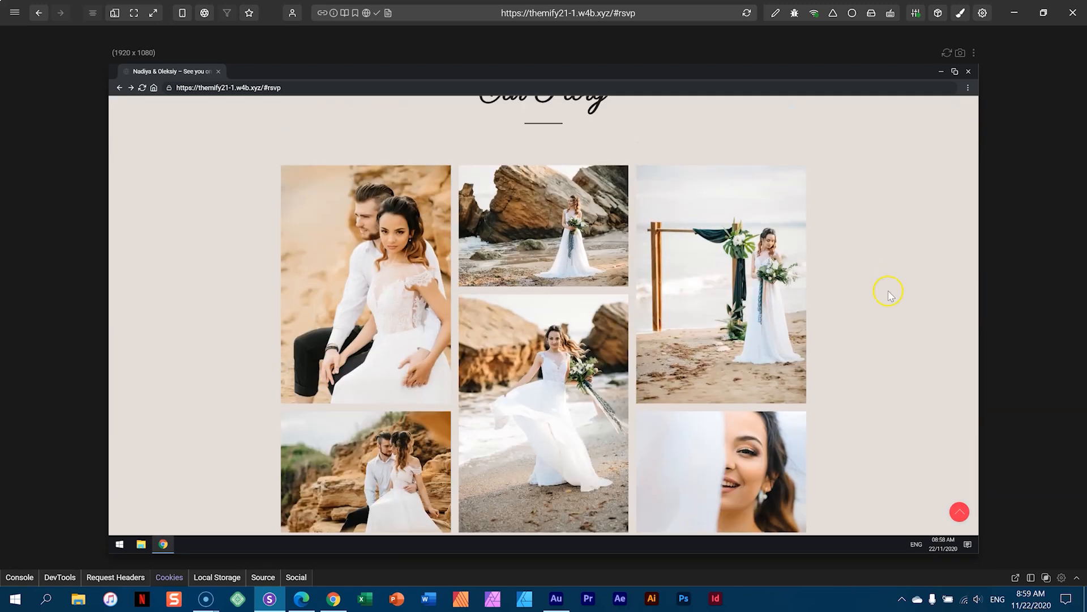
- Browse the gallery lightbox up to photo 5 of 6, close it, and show all device previews
left_click(390, 271)
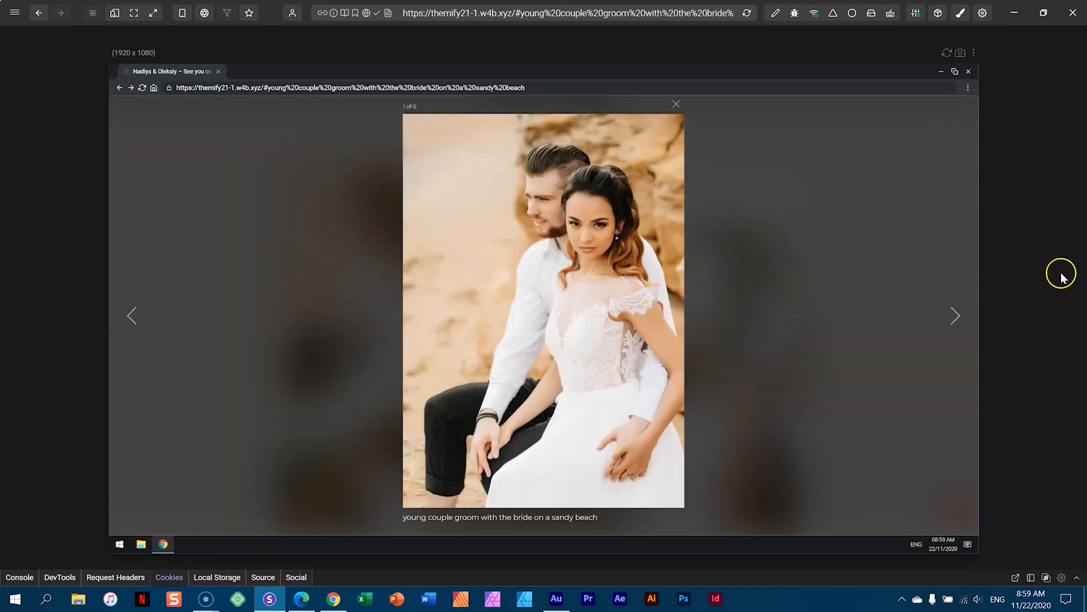
left_click(955, 320)
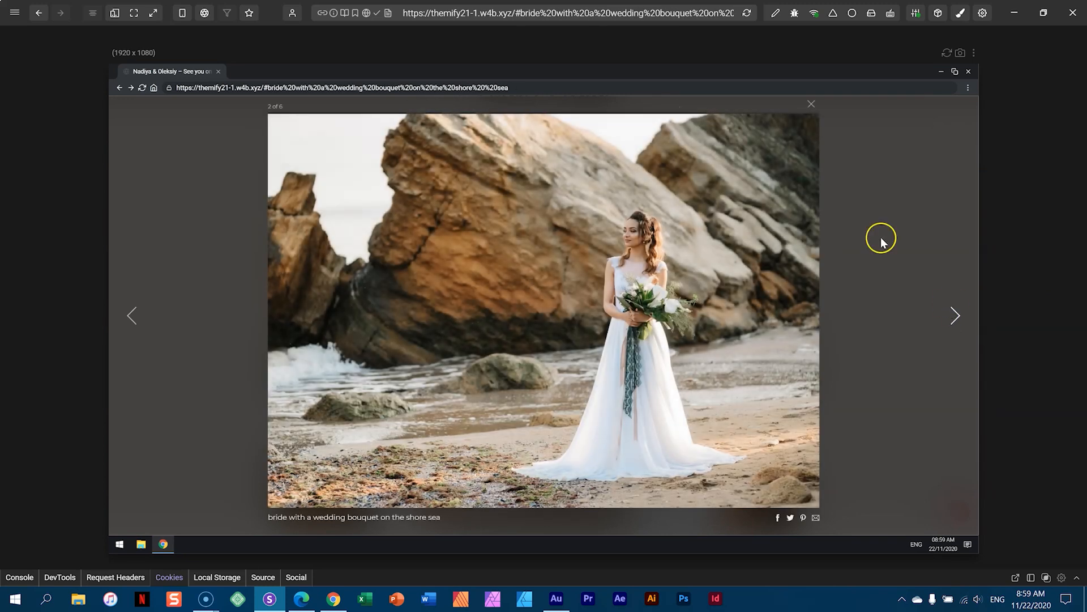
left_click(953, 317)
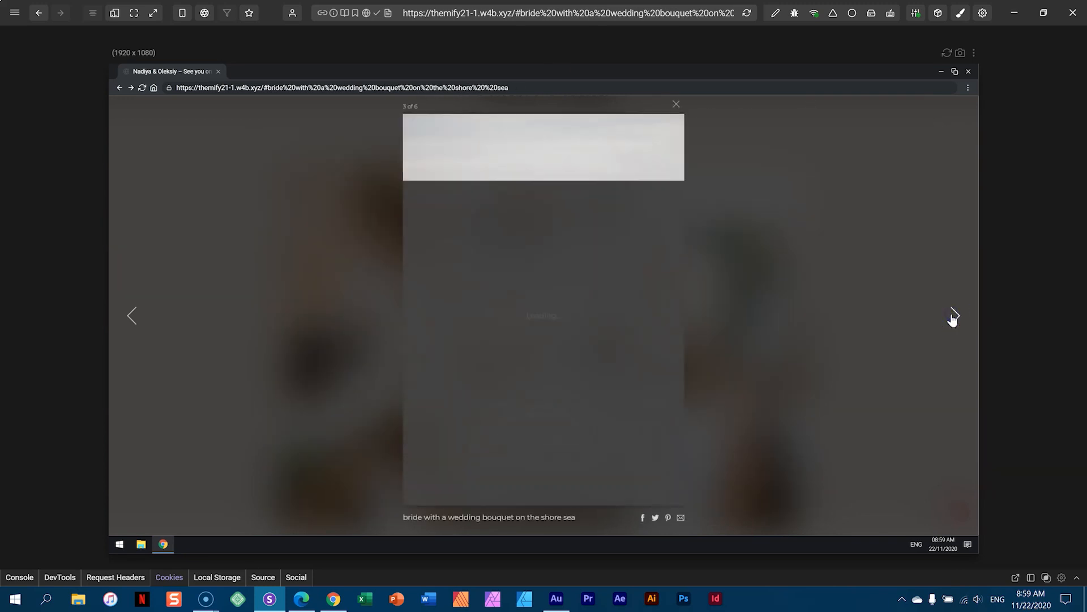
left_click(953, 317)
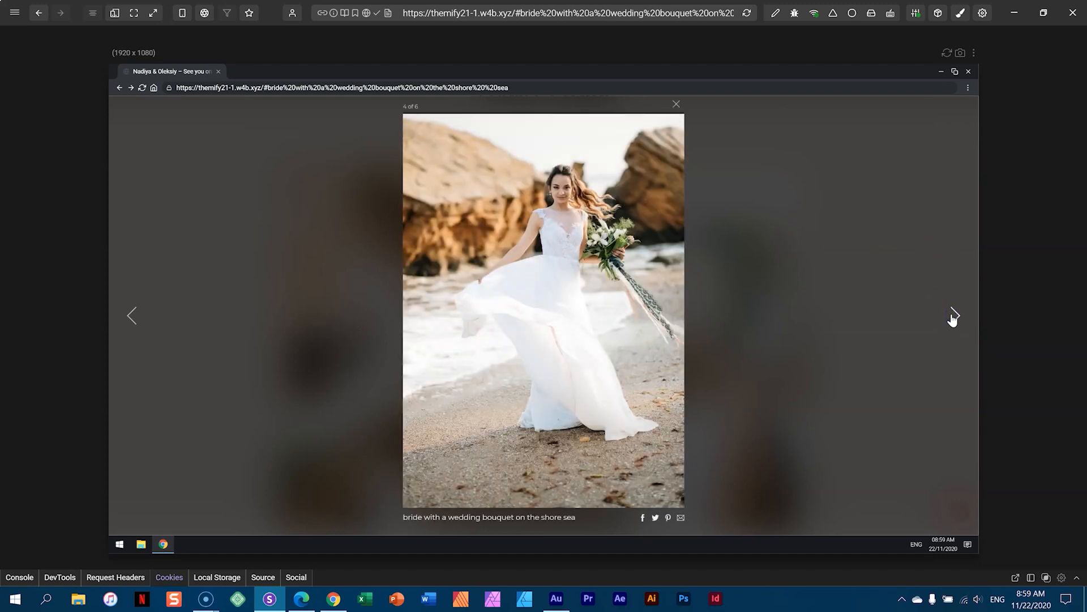
left_click(953, 318)
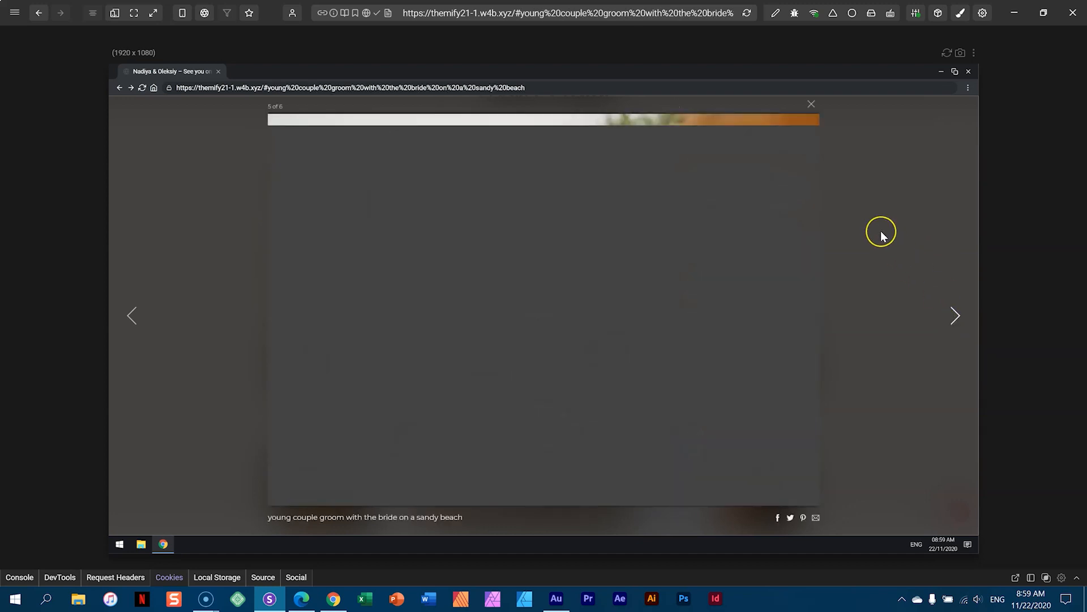
left_click(881, 232)
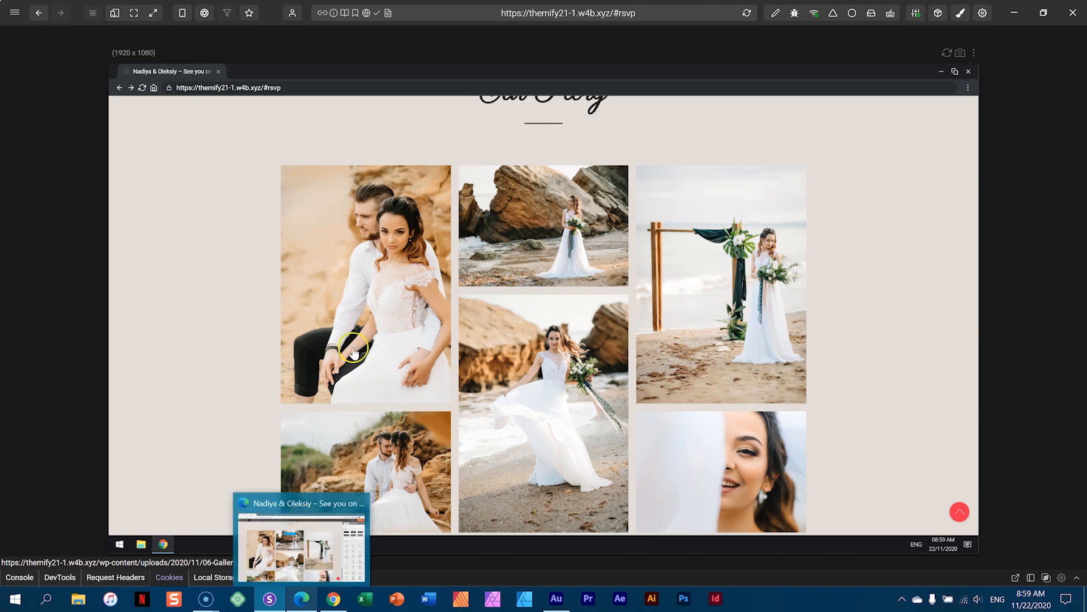
left_click(116, 14)
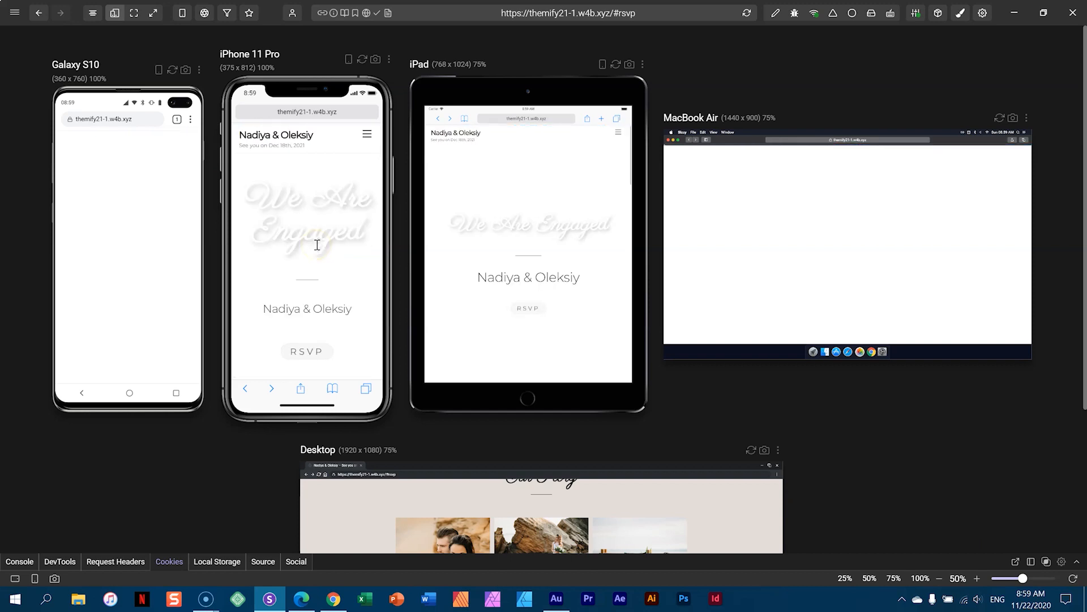
- View Our Story photos 1–3 in the iPhone 11 Pro lightbox, then return to the browser
scroll(317, 247, "down", 10)
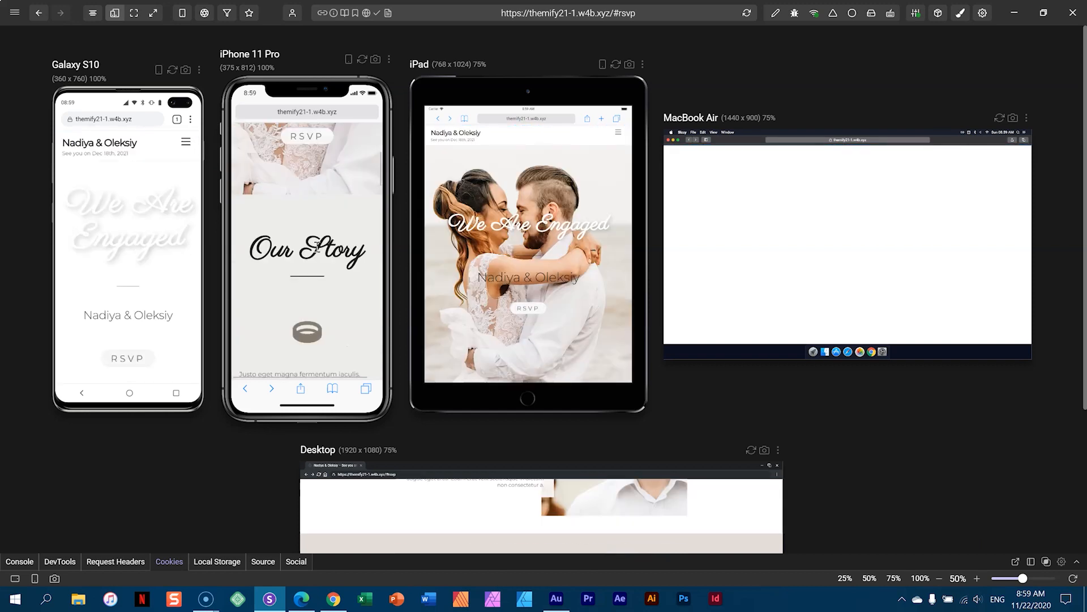
scroll(317, 247, "down", 10)
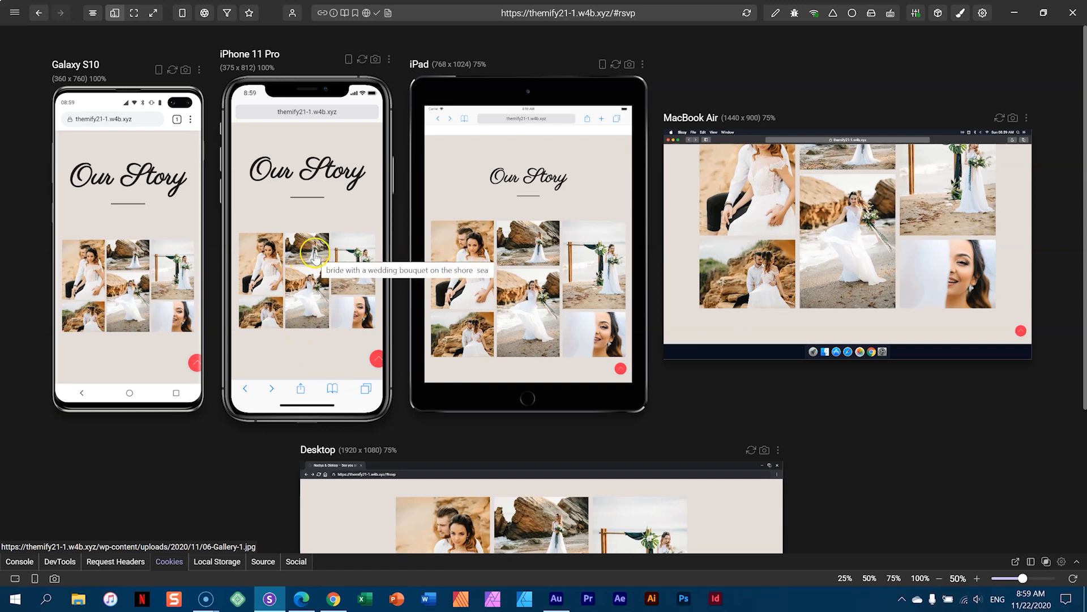
left_click(269, 264)
left_click(280, 292)
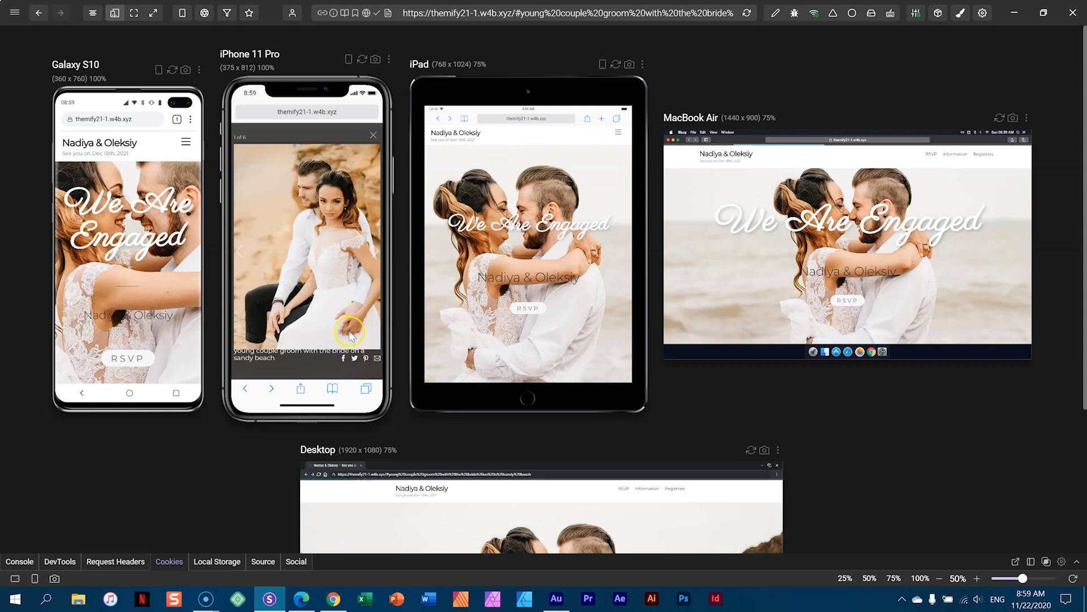
left_click(374, 254)
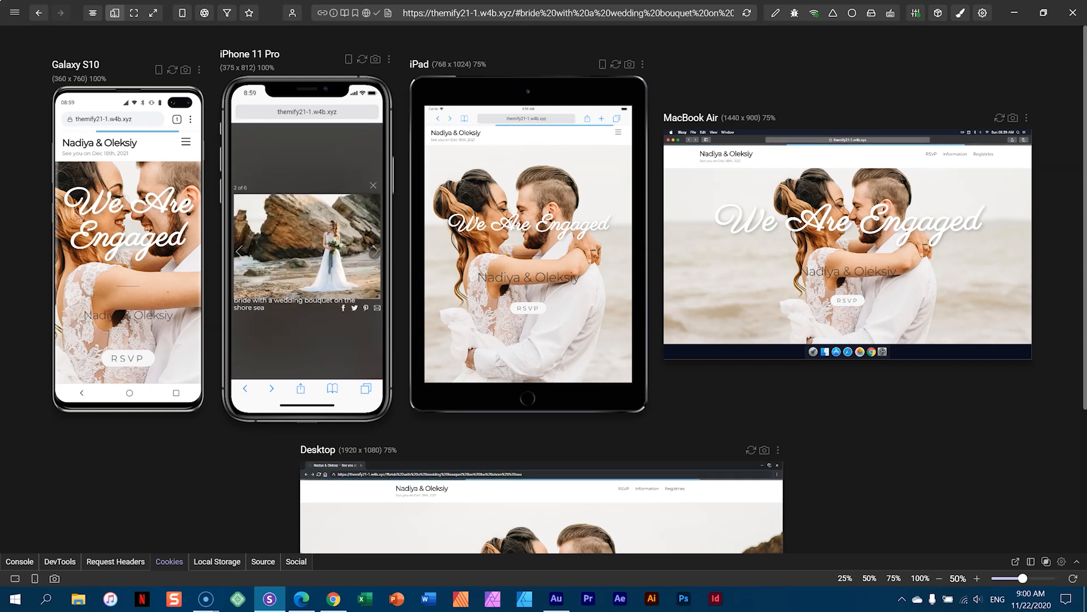
left_click(373, 253)
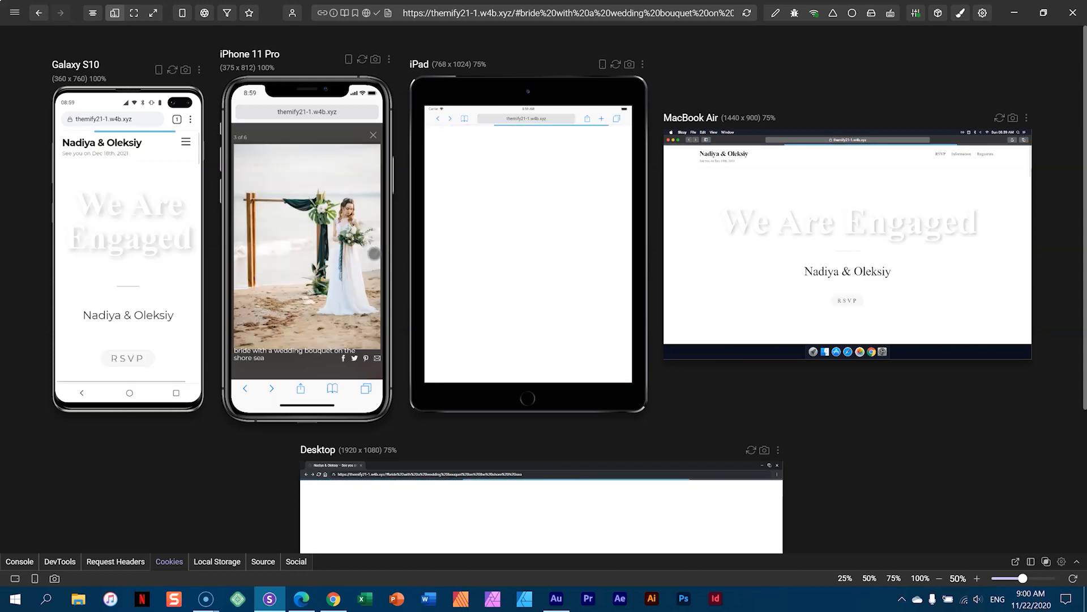
left_click(374, 136)
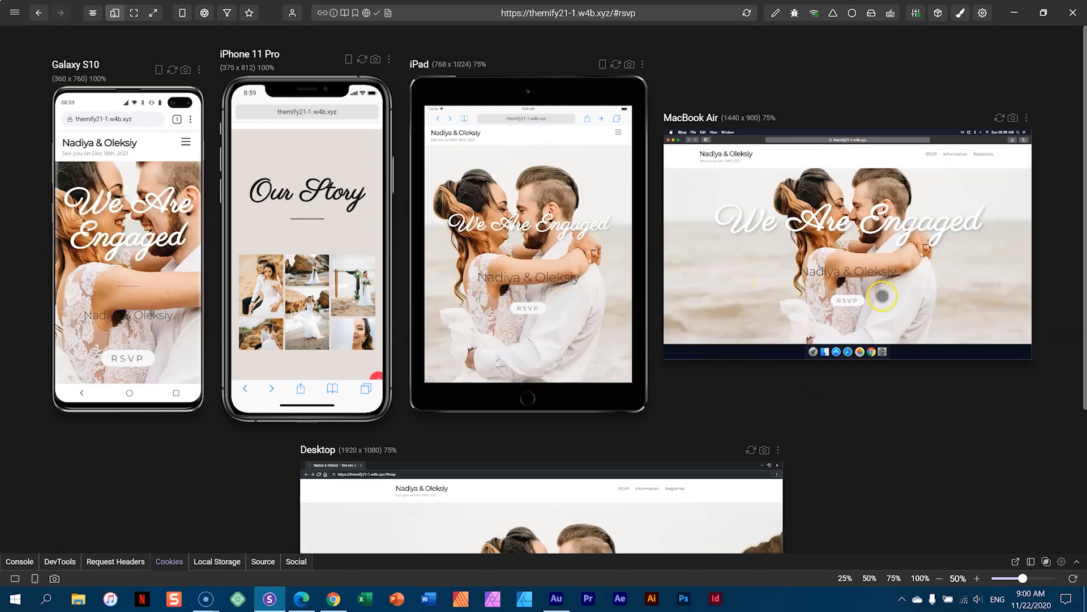
left_click(304, 598)
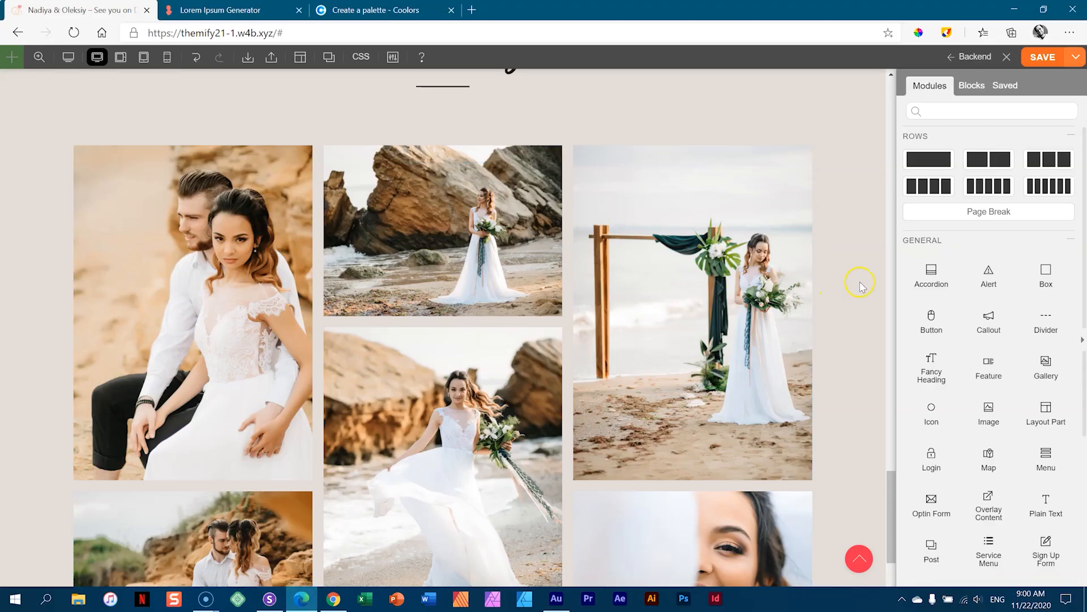
- Review the Our Story gallery's Gallery Image and controls styling, plus its Animation options
left_click(462, 226)
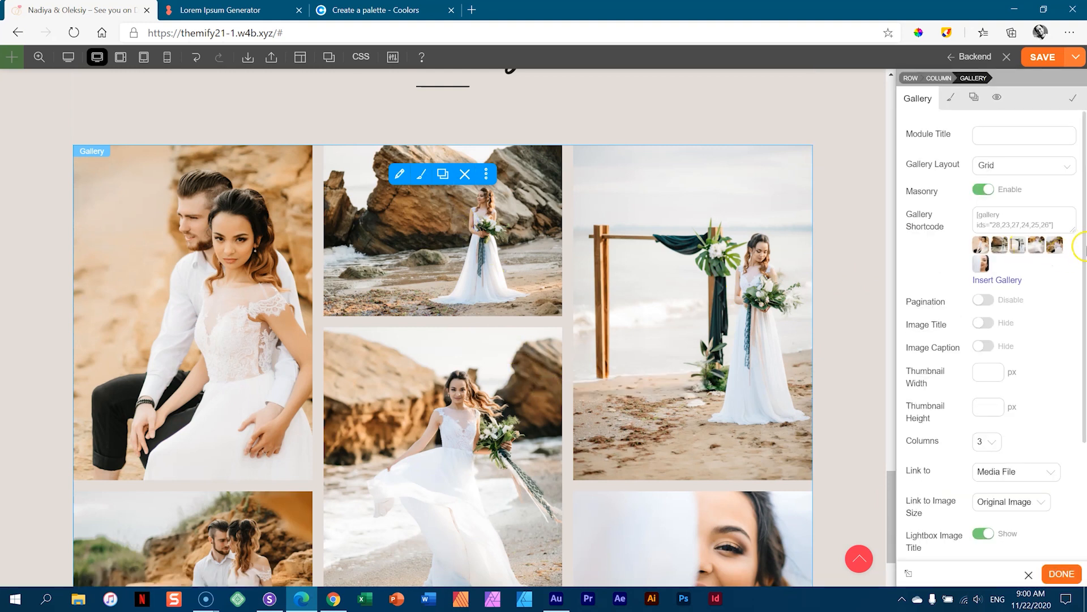
left_click(952, 99)
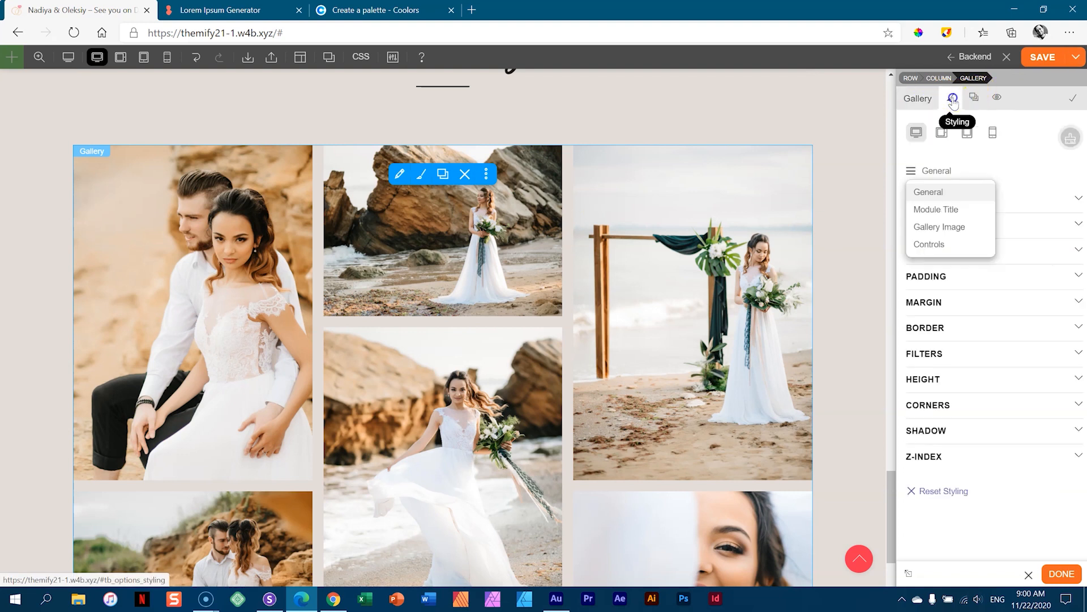
left_click(936, 171)
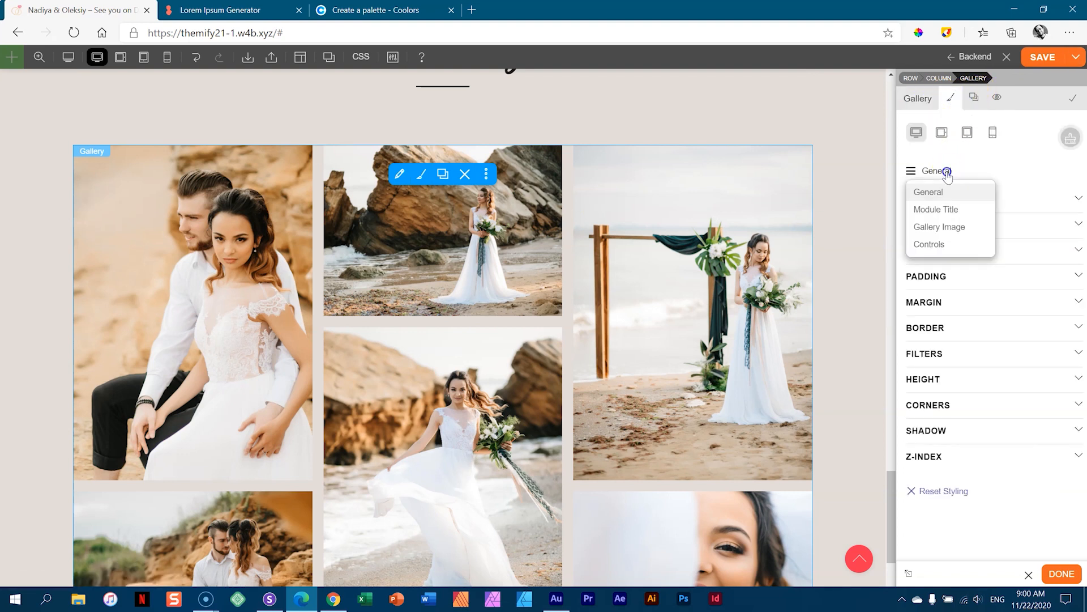
left_click(935, 230)
left_click(928, 168)
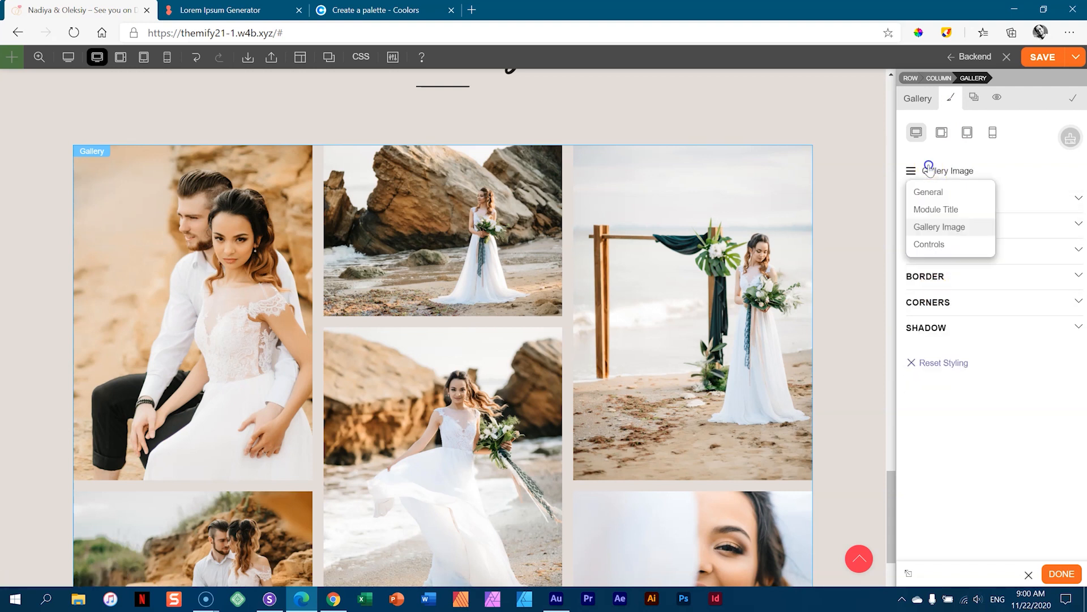
left_click(929, 244)
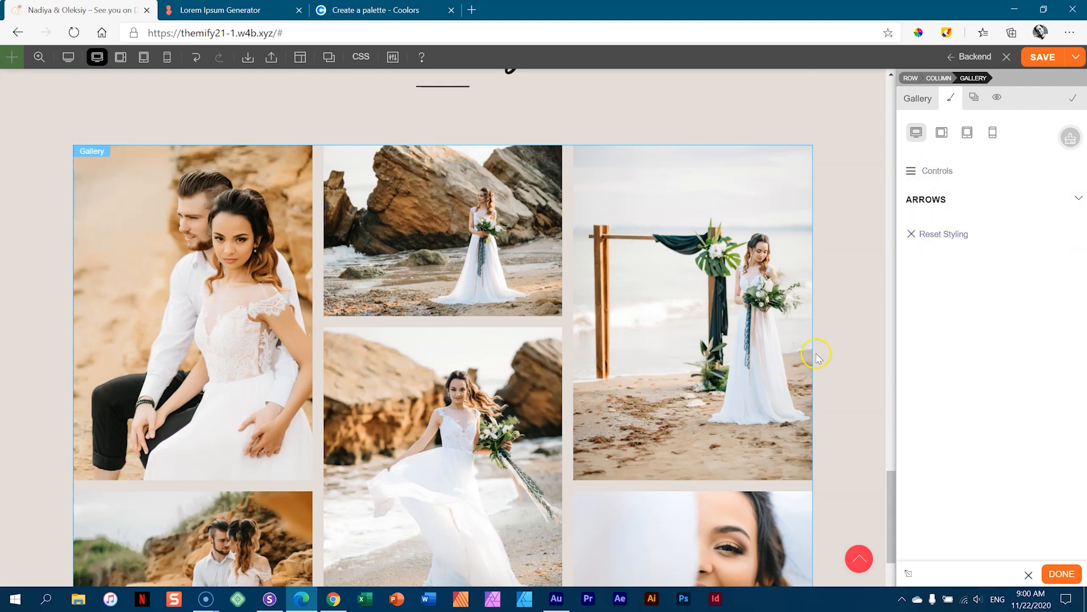
left_click(974, 97)
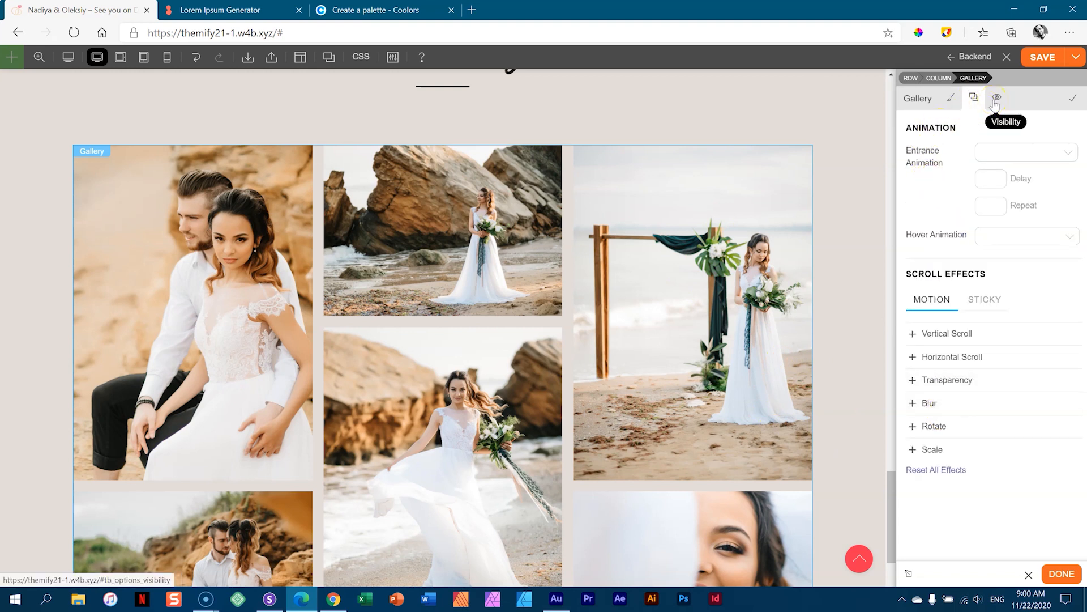
- Raise the first Our Story section's top padding from 100px to about 147px
left_click(918, 100)
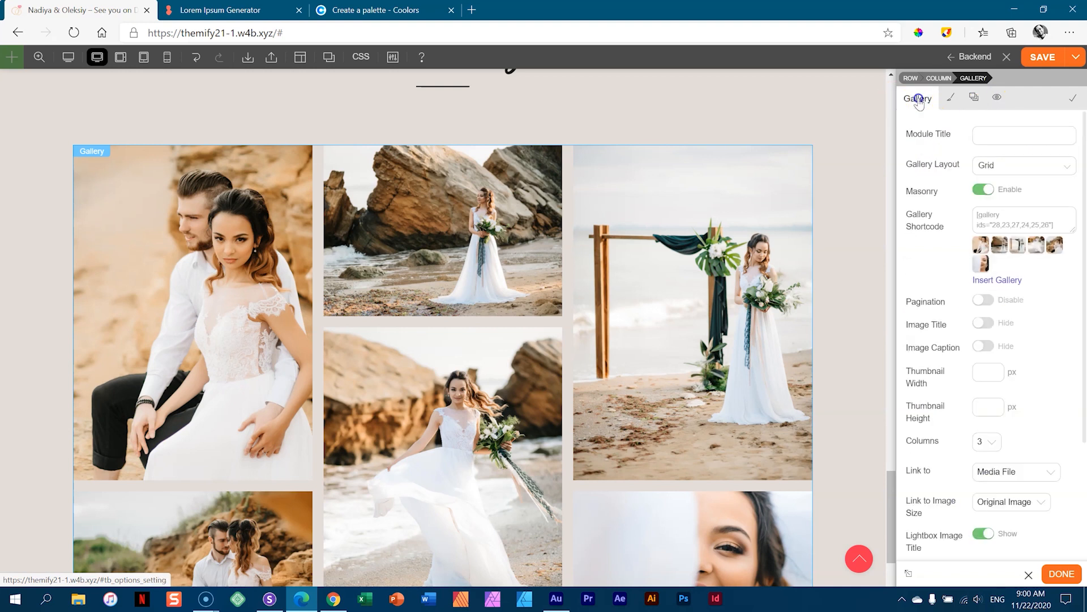
left_click_drag(891, 483, 897, 183)
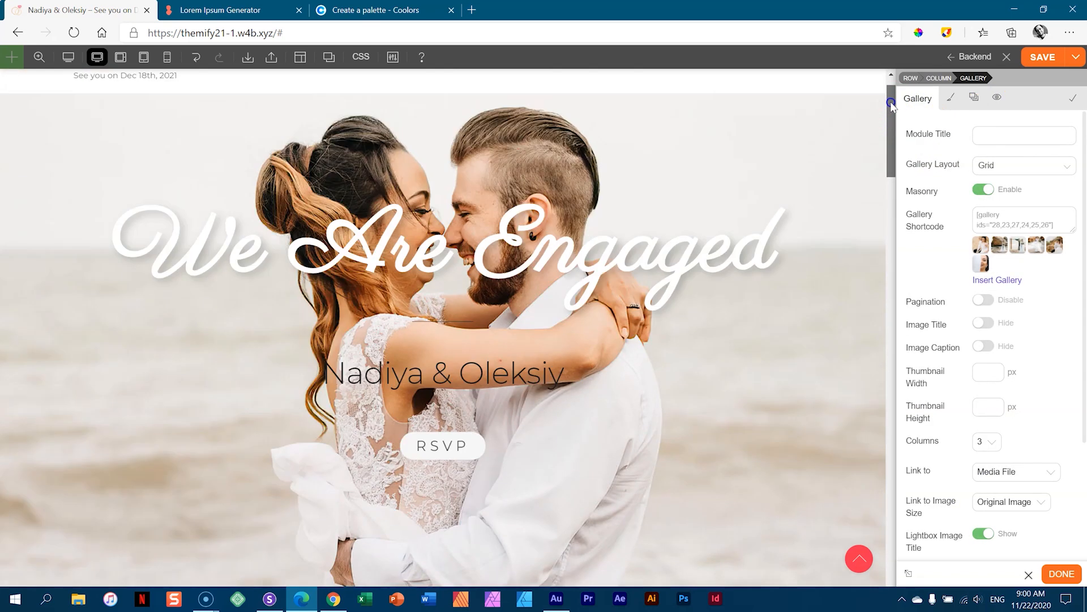
left_click_drag(586, 175, 551, 243)
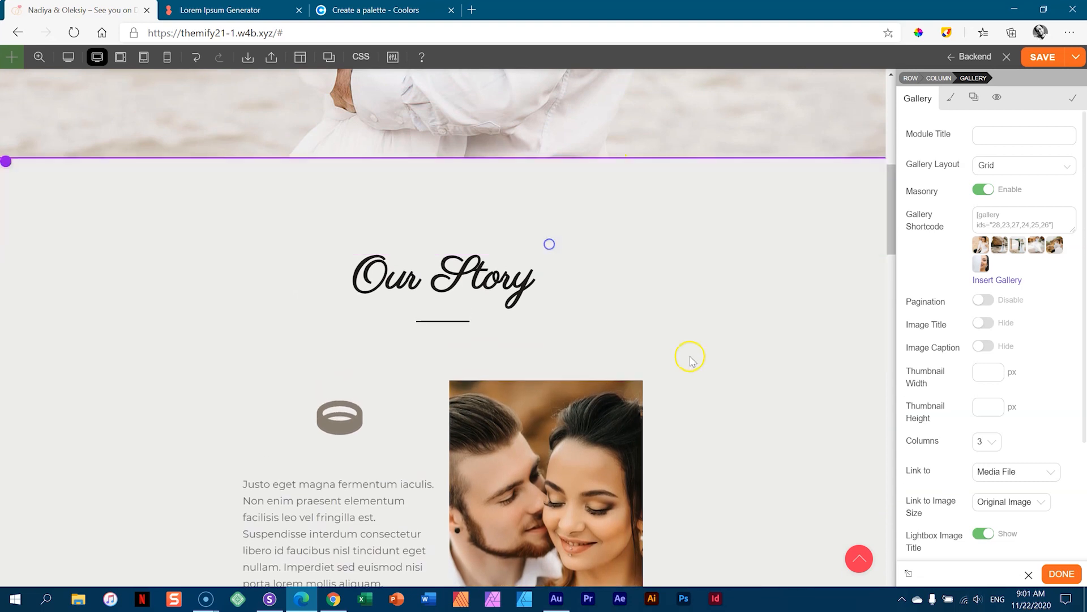
- Set the Our Story gallery row's top padding to 149px
scroll(708, 371, "down", 10)
scroll(724, 384, "up", 5)
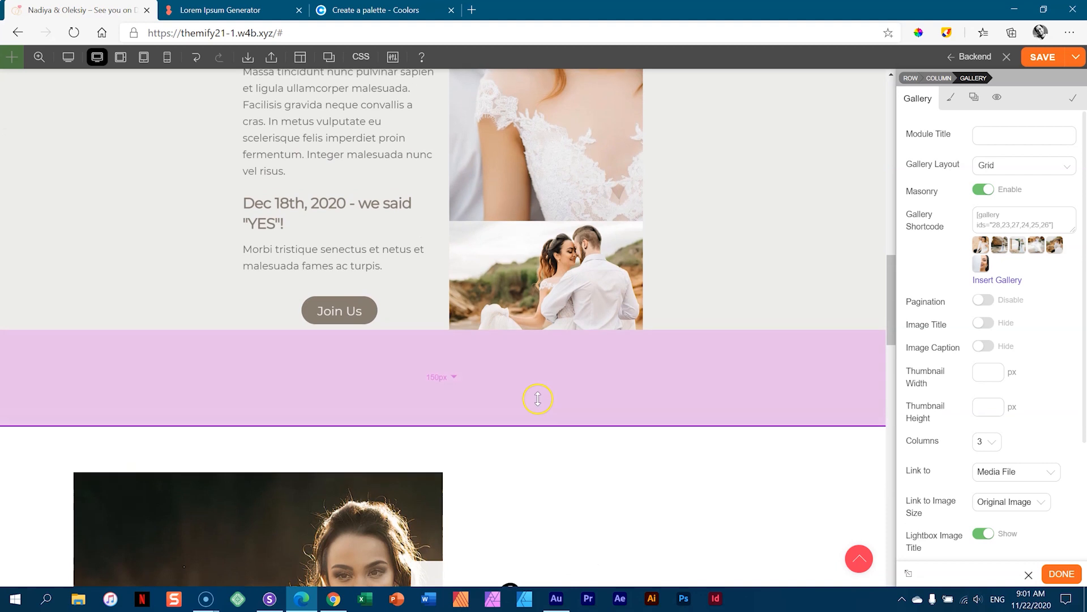
scroll(713, 430, "down", 7)
scroll(712, 422, "up", 5)
scroll(711, 420, "down", 15)
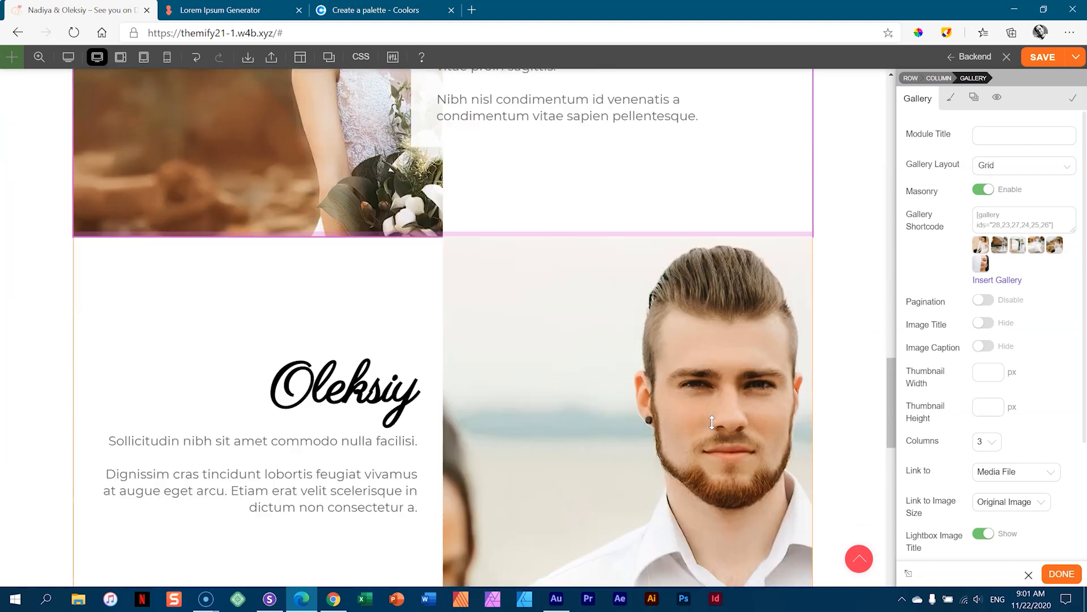
left_click_drag(611, 322, 610, 364)
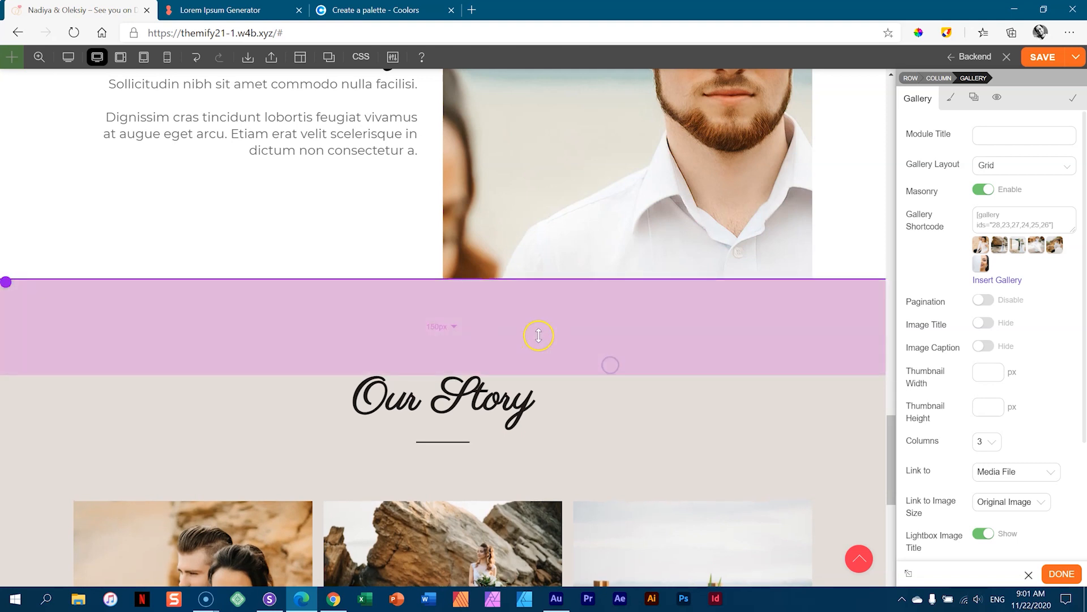
left_click_drag(601, 321, 600, 321)
- Link the row's top and bottom padding and raise both to 151px
left_click(774, 337)
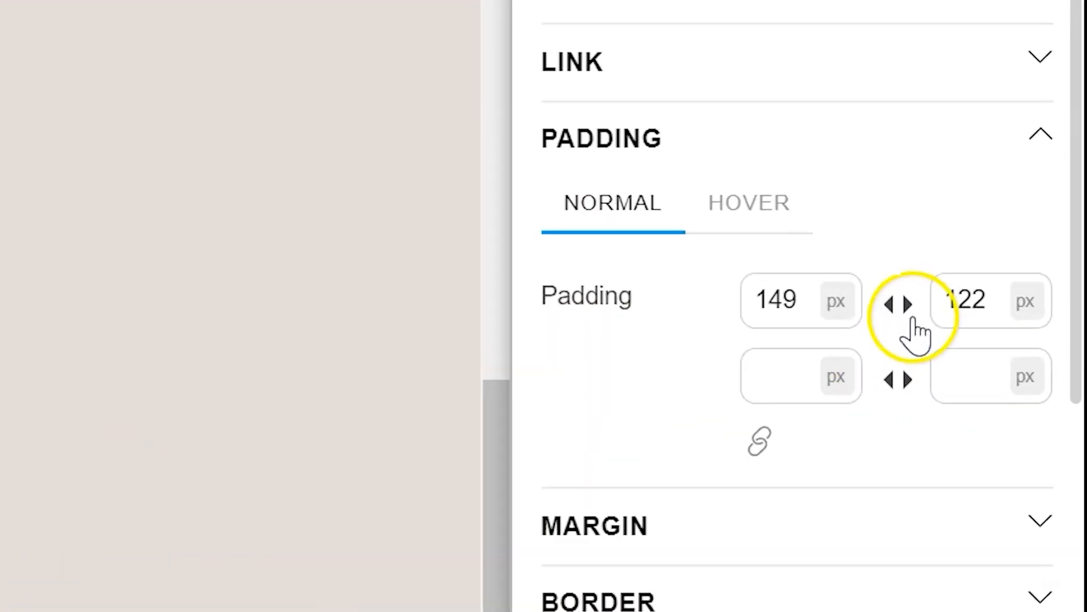
left_click(899, 304)
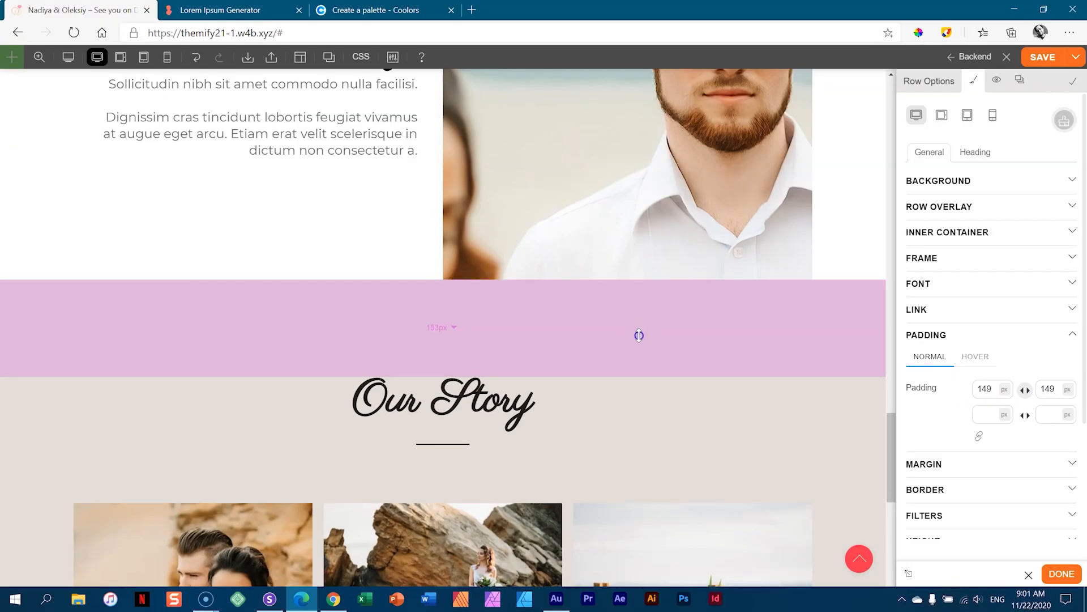
left_click_drag(639, 336, 638, 334)
scroll(638, 334, "down", 8)
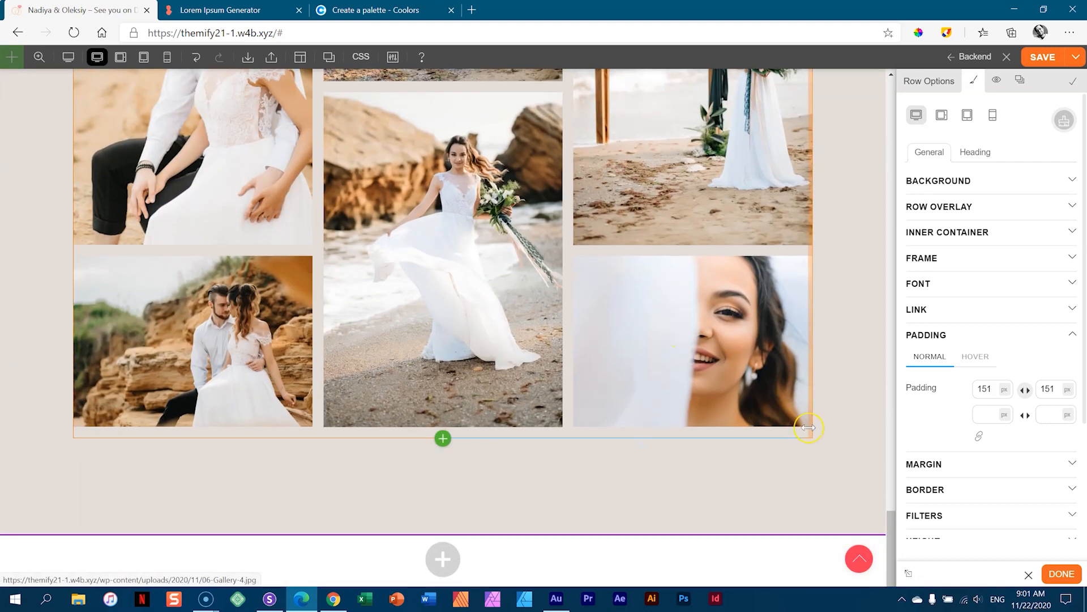
scroll(635, 344, "up", 10)
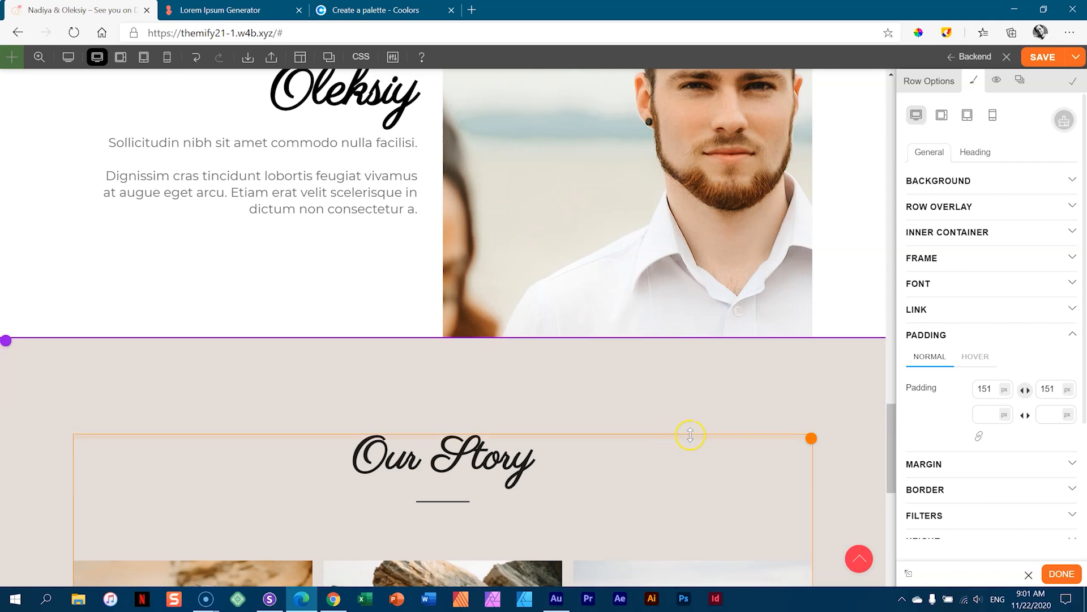
- Add a new row below the gallery and place a duplicate Our Story heading in it
left_click_drag(889, 429, 890, 537)
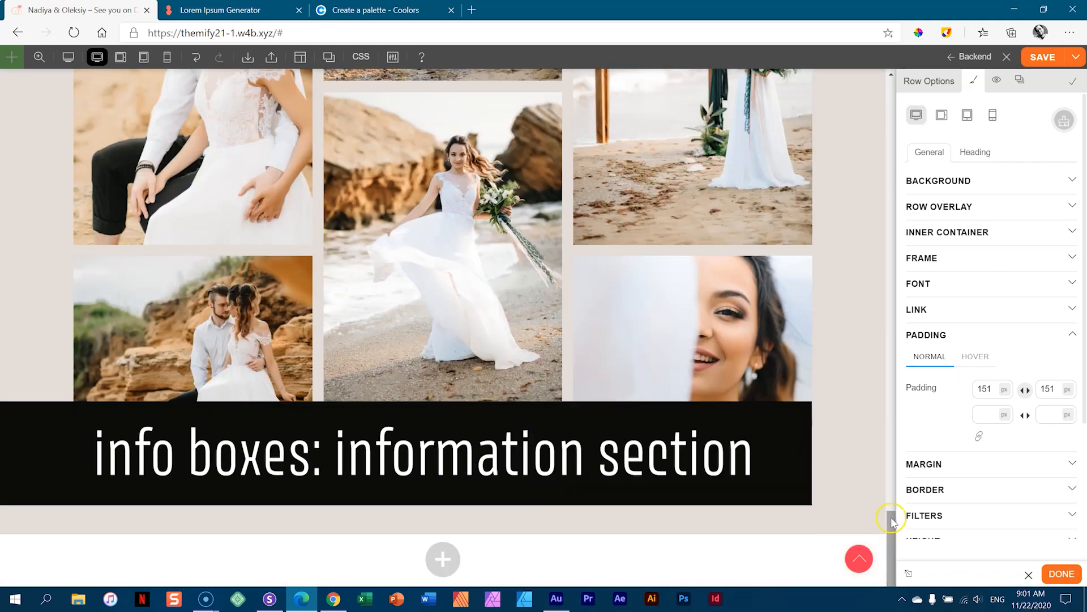
left_click(295, 559)
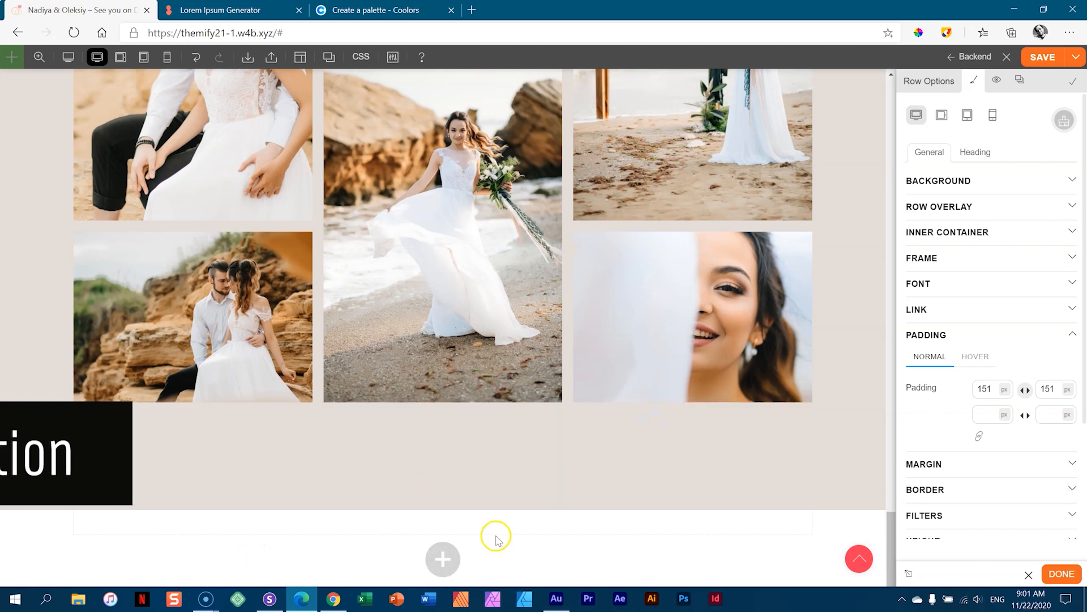
mouse_move(499, 528)
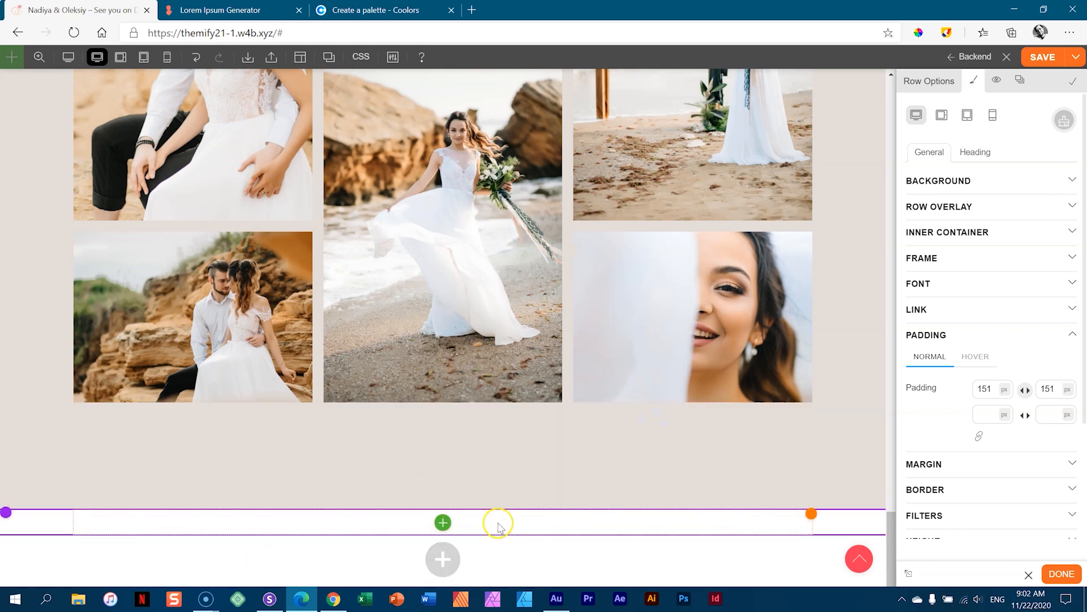
scroll(498, 527, "up", 12)
scroll(592, 312, "down", 5)
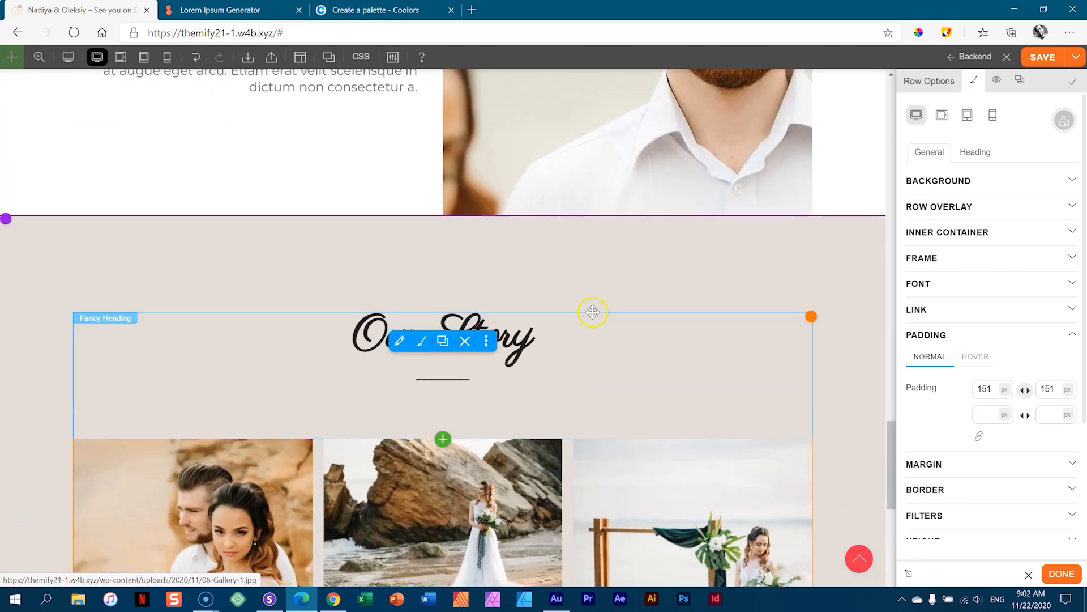
left_click(443, 332)
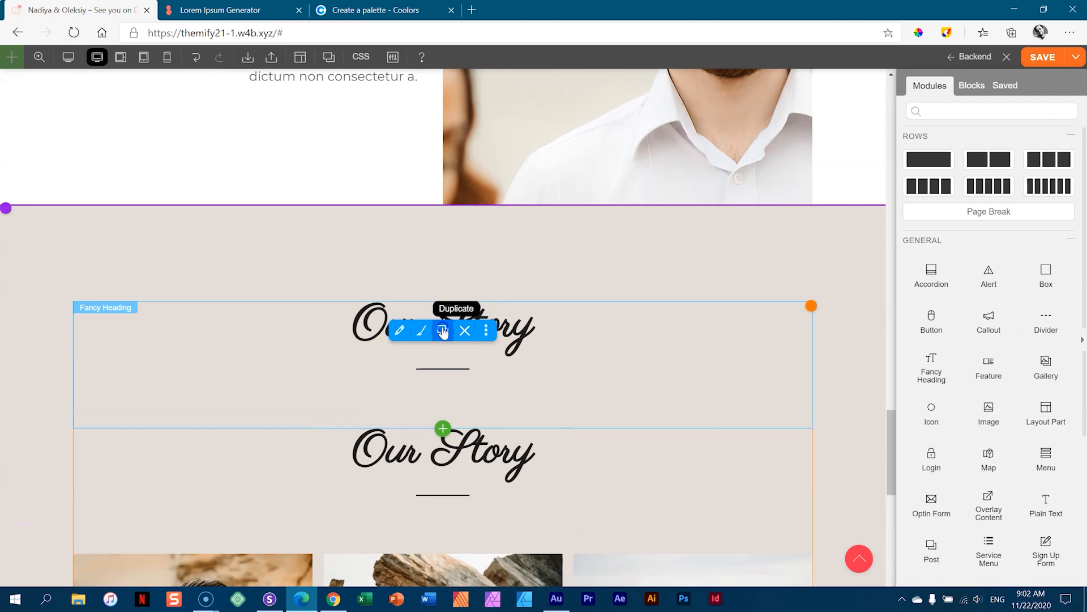
scroll(554, 375, "down", 2)
left_click_drag(580, 359, 473, 515)
- Give the new heading row about 75px of top padding
scroll(493, 495, "down", 2)
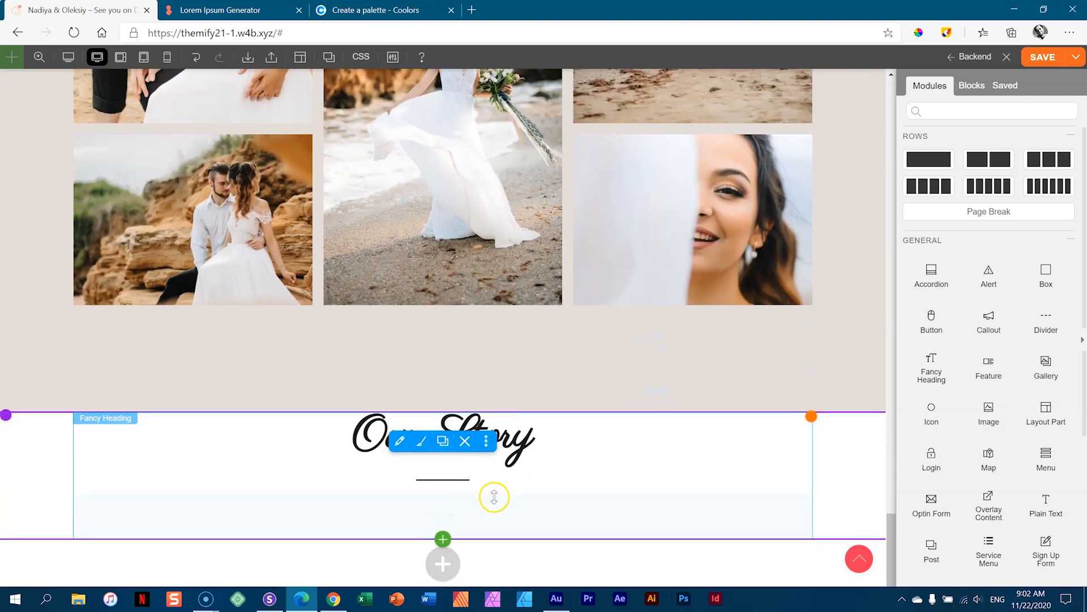
left_click_drag(831, 408, 821, 539)
left_click_drag(443, 432, 442, 430)
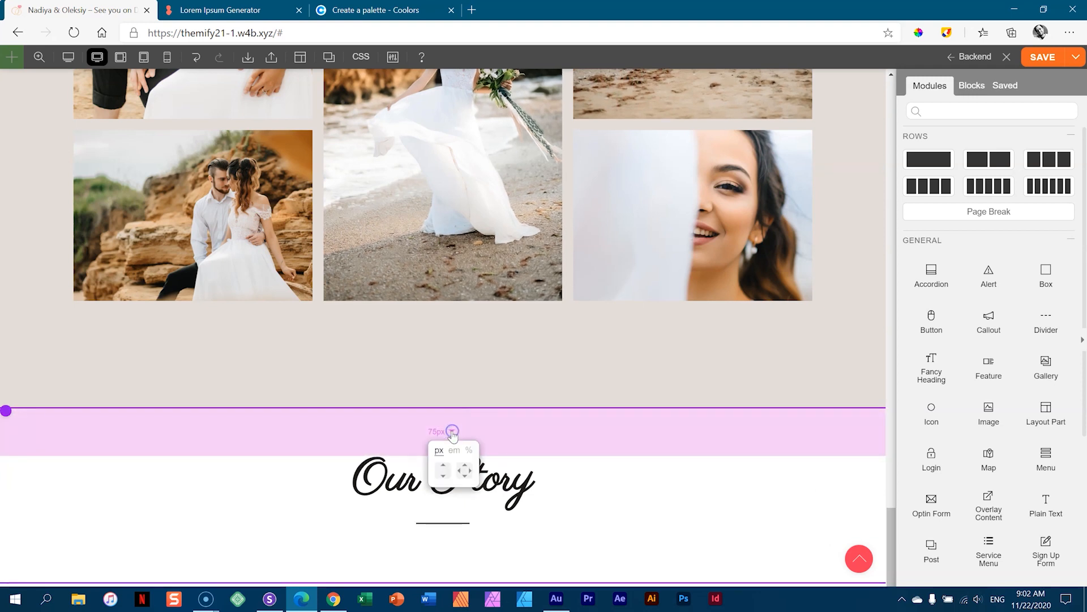
- Enter 150 as the new Our Story row's linked top and bottom padding in Row Options
left_click(451, 434)
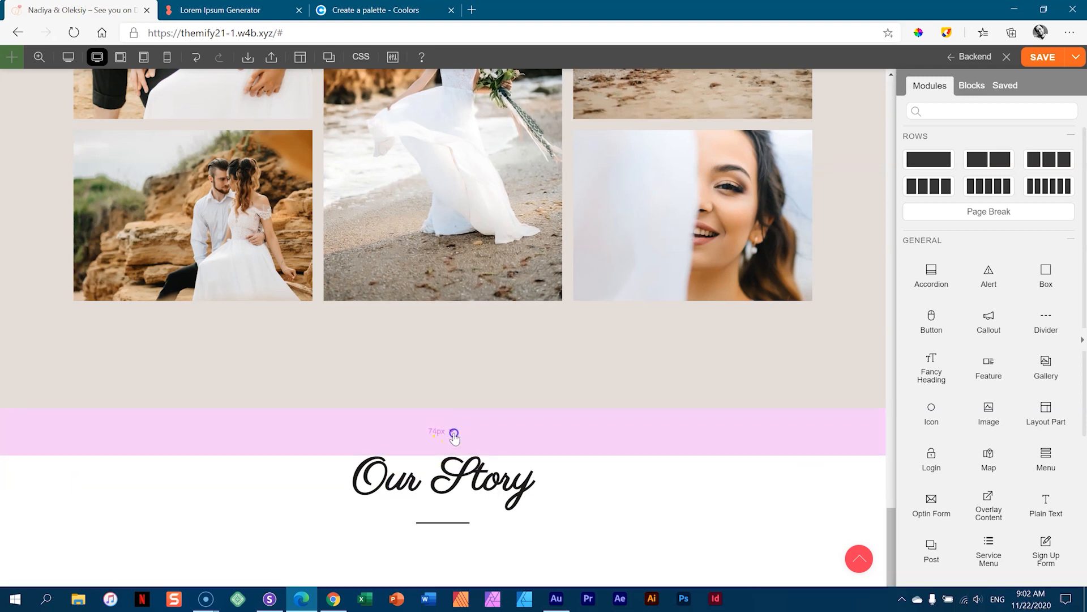
left_click(453, 431)
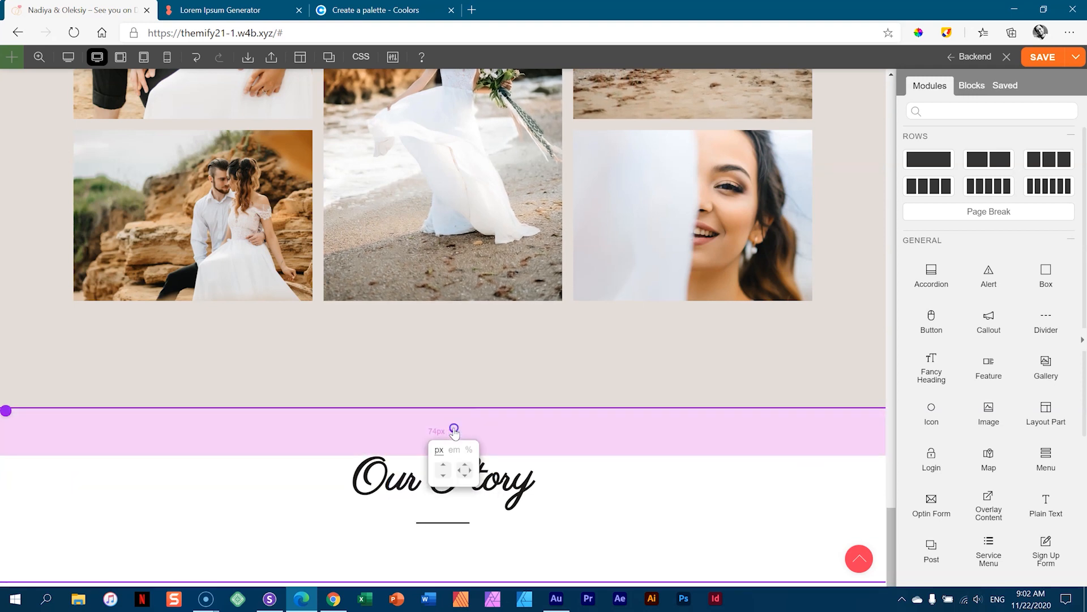
left_click(444, 468)
left_click_drag(485, 424, 485, 484)
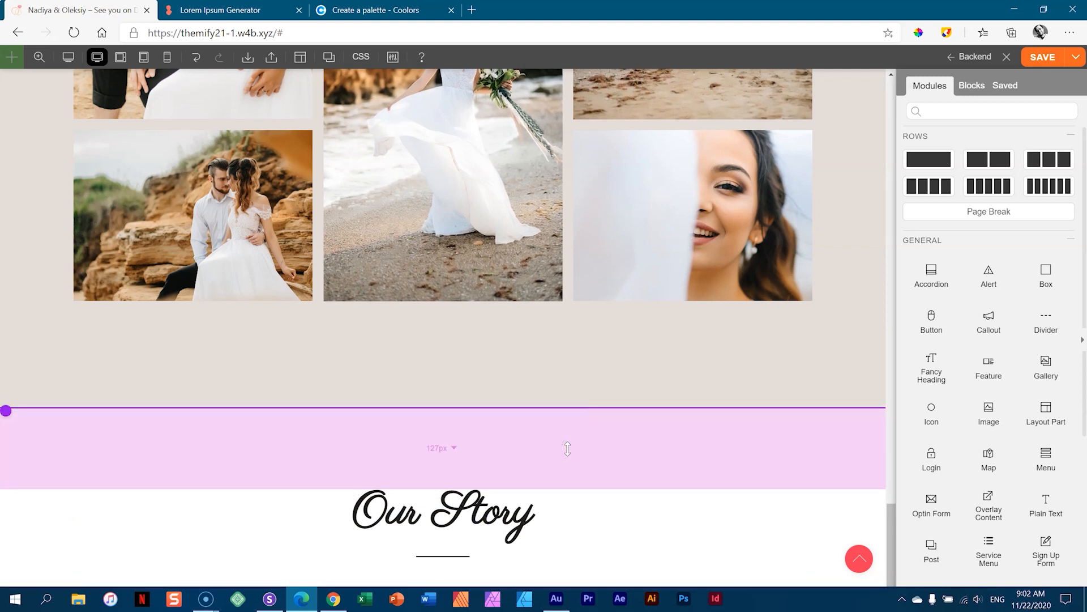
double_click(642, 448)
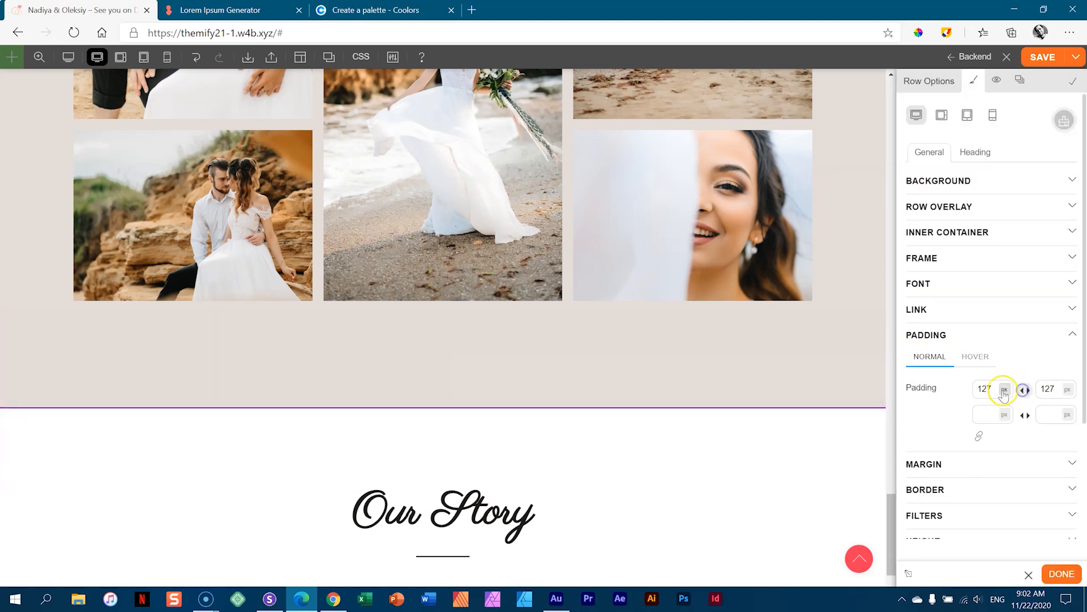
double_click(985, 387)
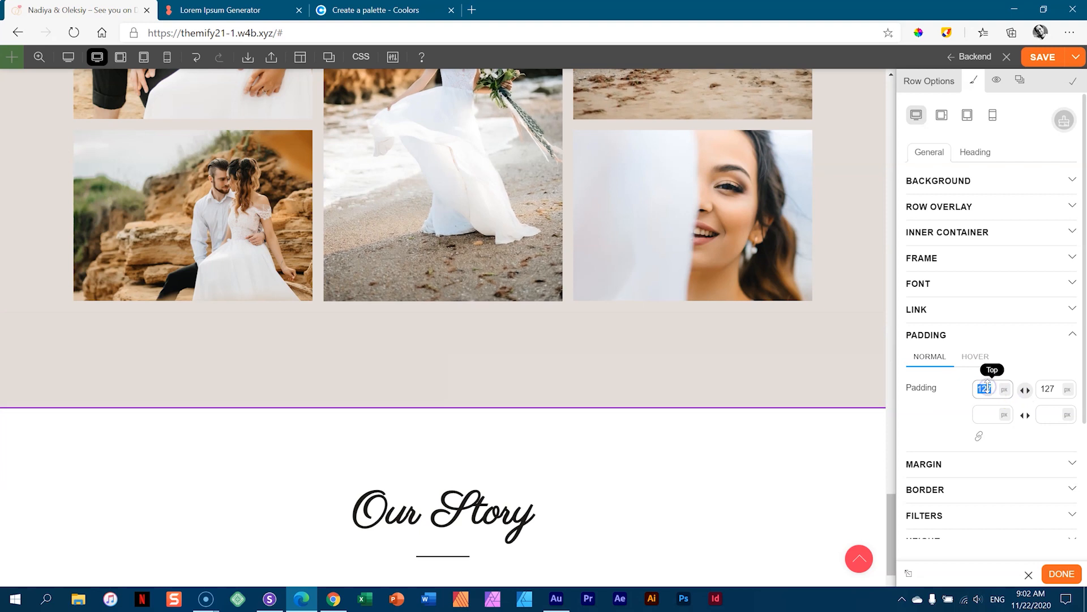
type("150")
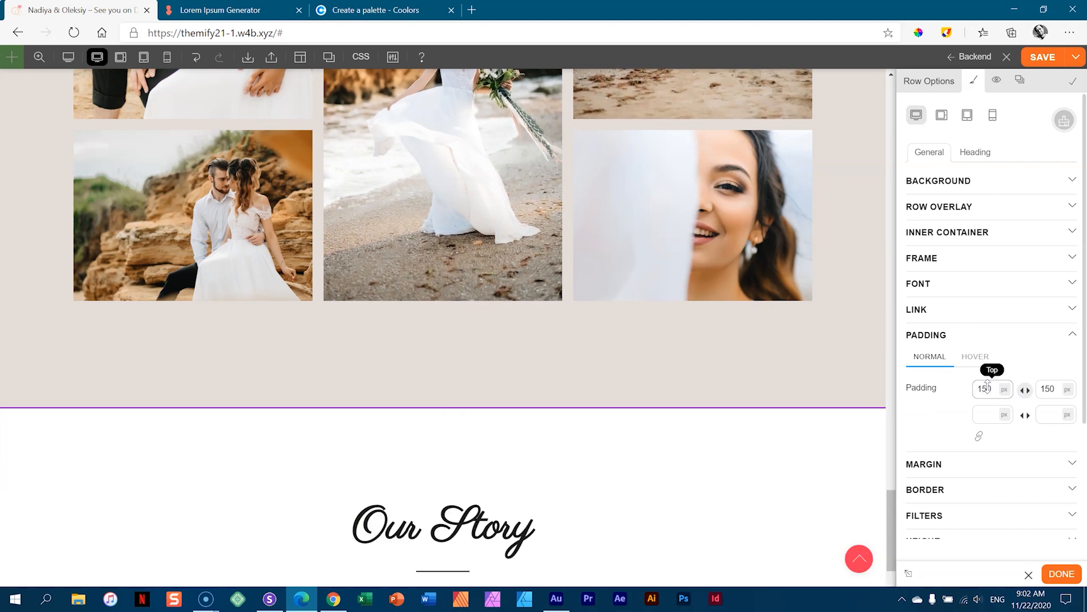
scroll(600, 436, "down", 3)
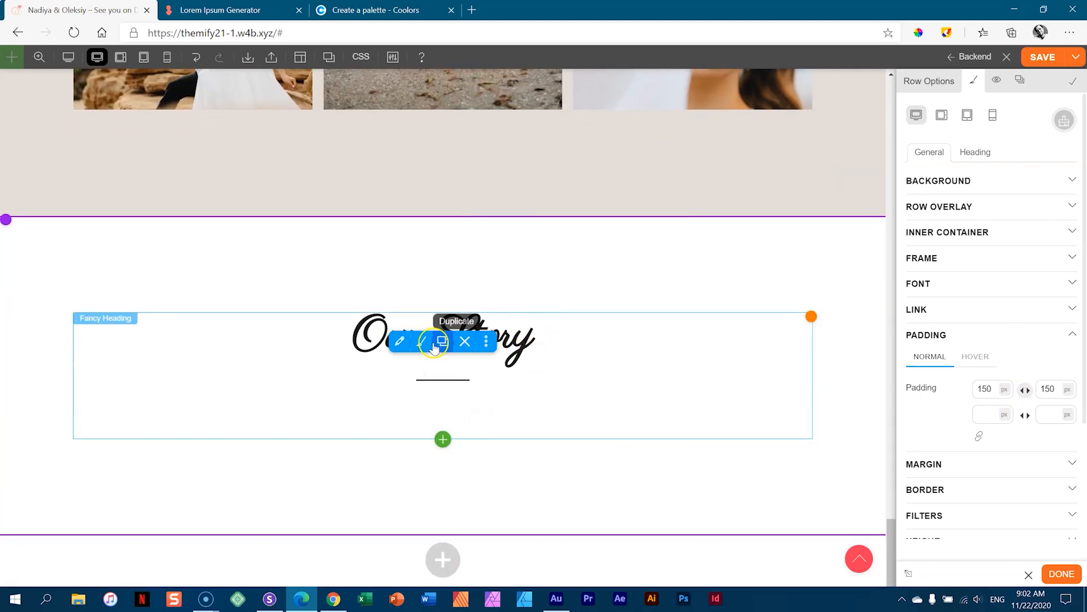
- Retitle the heading above the photo gallery from 'Our Story' to 'Gallery'
scroll(528, 340, "up", 4)
scroll(528, 340, "down", 6)
scroll(481, 283, "up", 2)
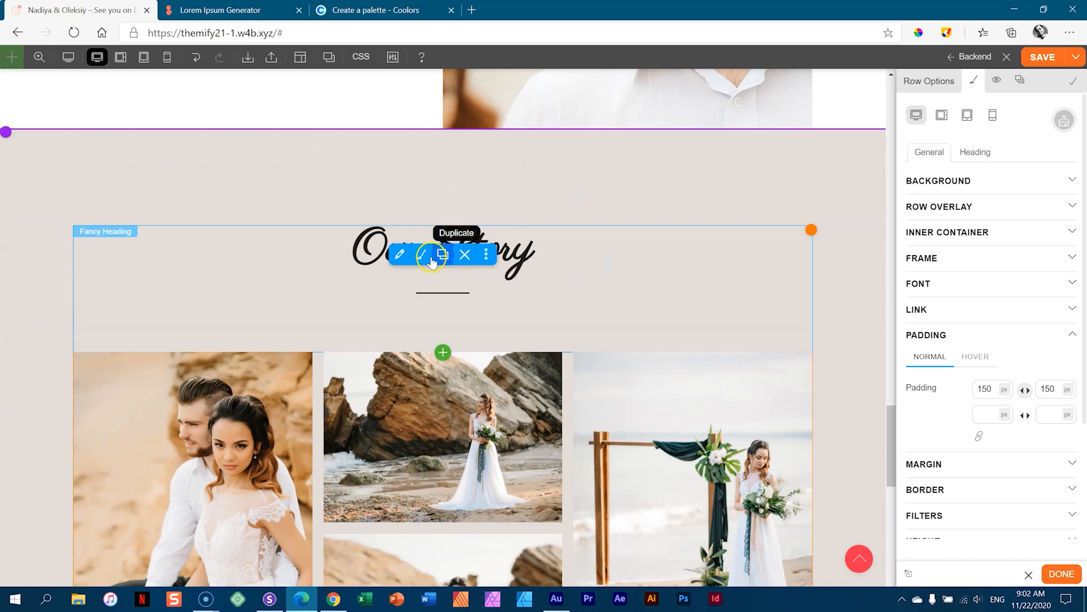
left_click(421, 255)
left_click(399, 254)
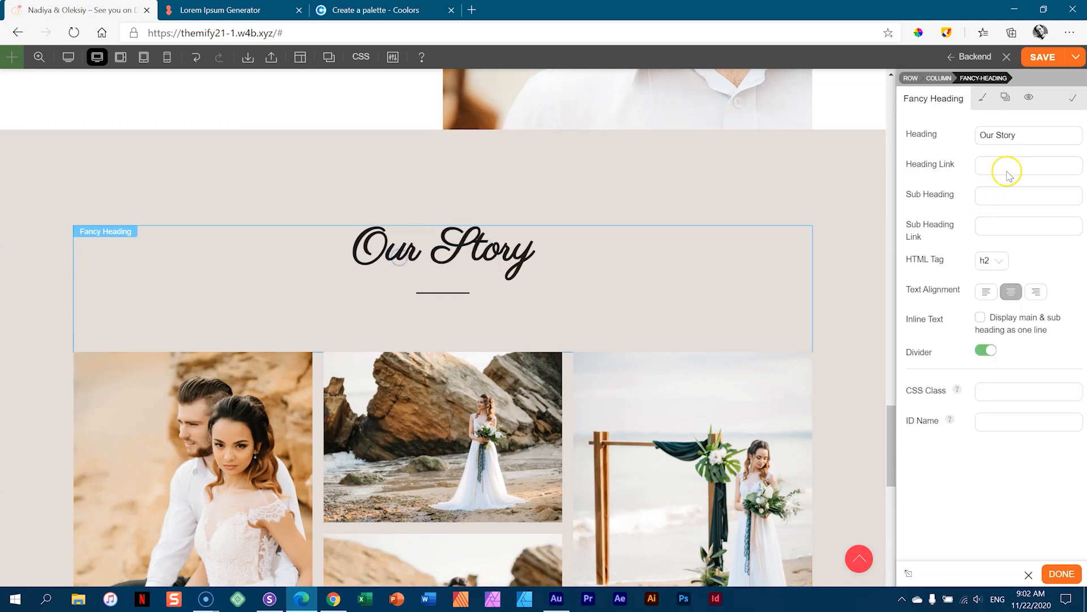
left_click_drag(1024, 135, 948, 140)
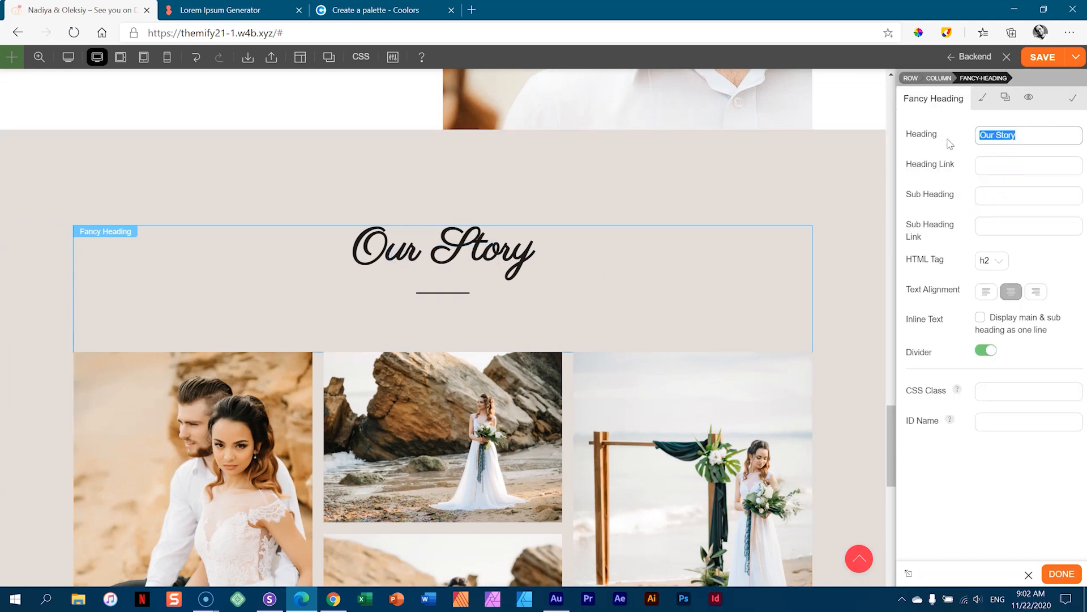
type("Gallery")
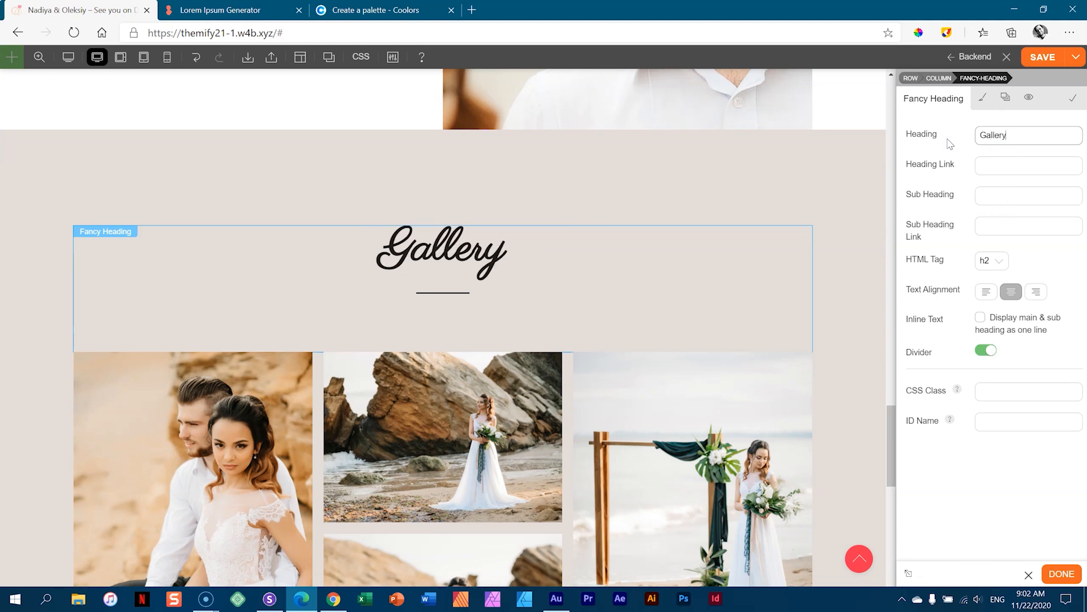
- Retitle the new heading below the gallery to 'Arrangements' and select its row
mouse_move(820, 201)
scroll(820, 201, "down", 10)
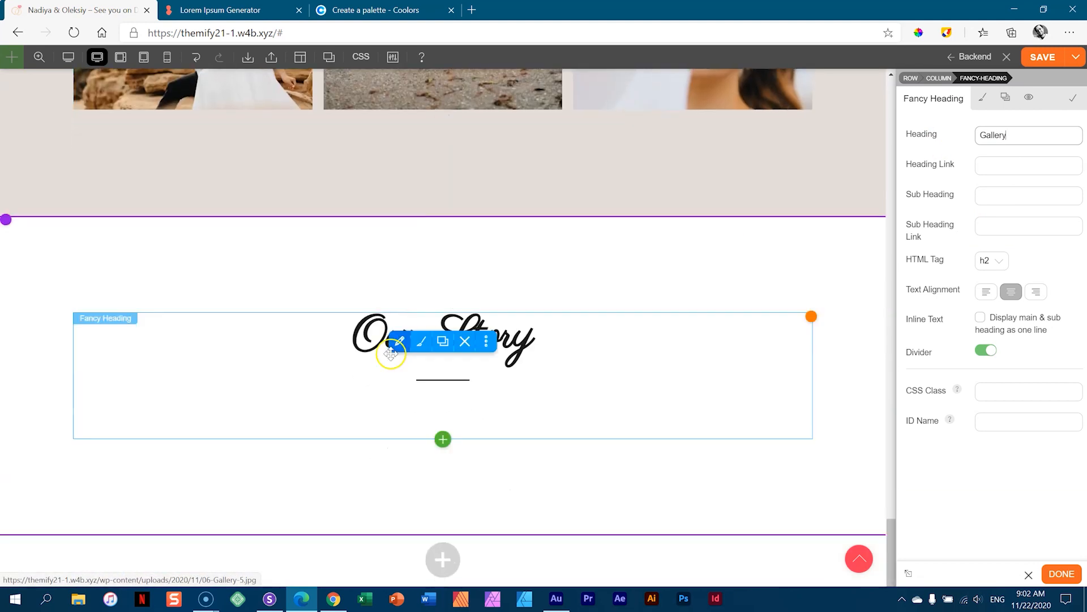
left_click(421, 341)
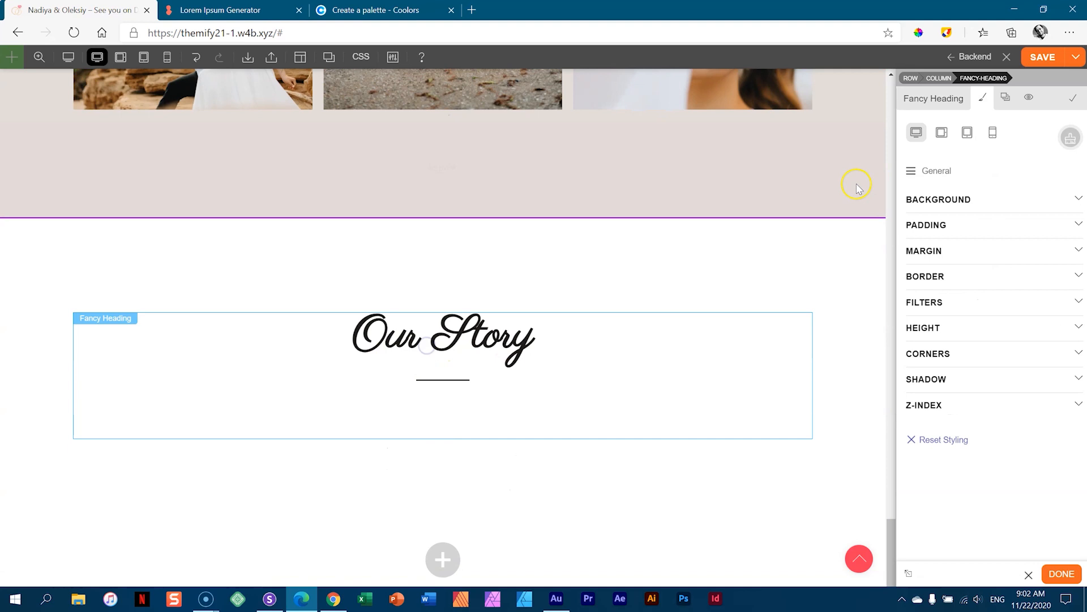
left_click(926, 99)
left_click_drag(1026, 137, 904, 133)
type("Arrangements")
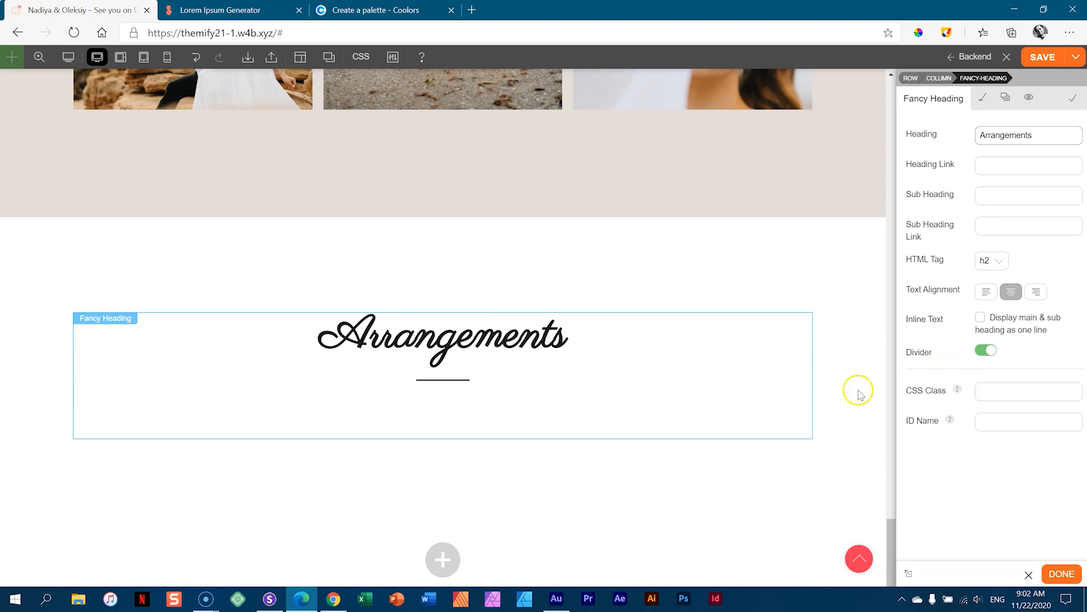
left_click(842, 381)
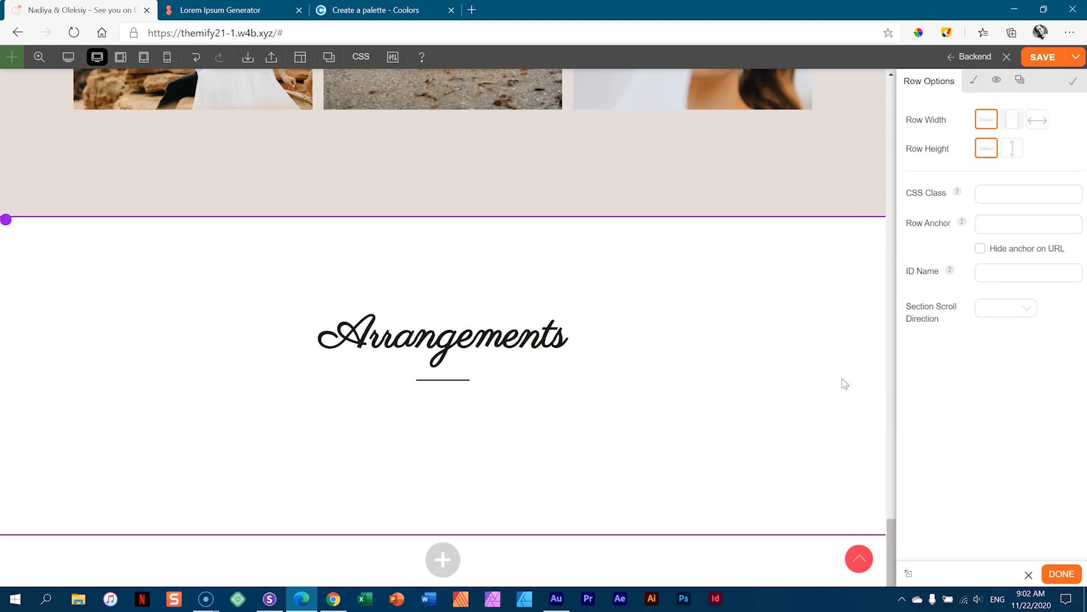
- Select the Arrangements heading and browse the Features layout blocks to add below it
left_click(843, 379)
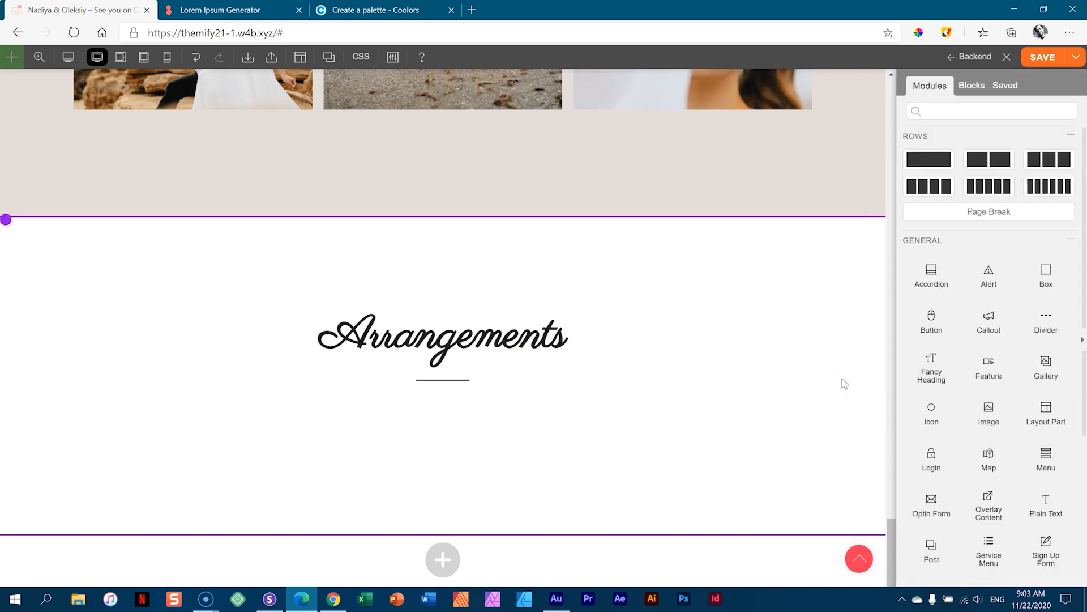
left_click(568, 314)
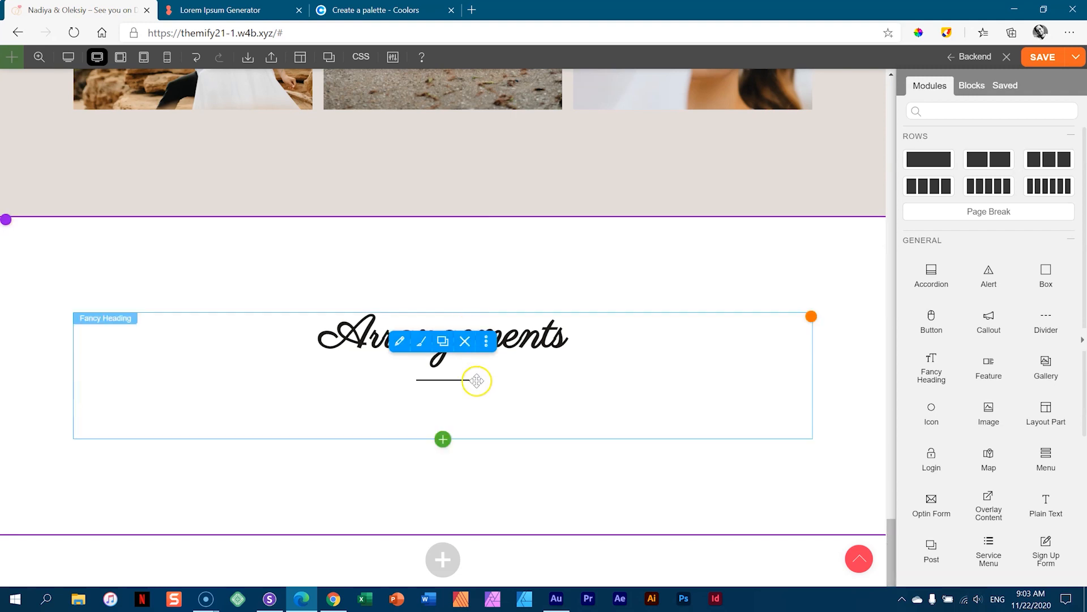
left_click(444, 439)
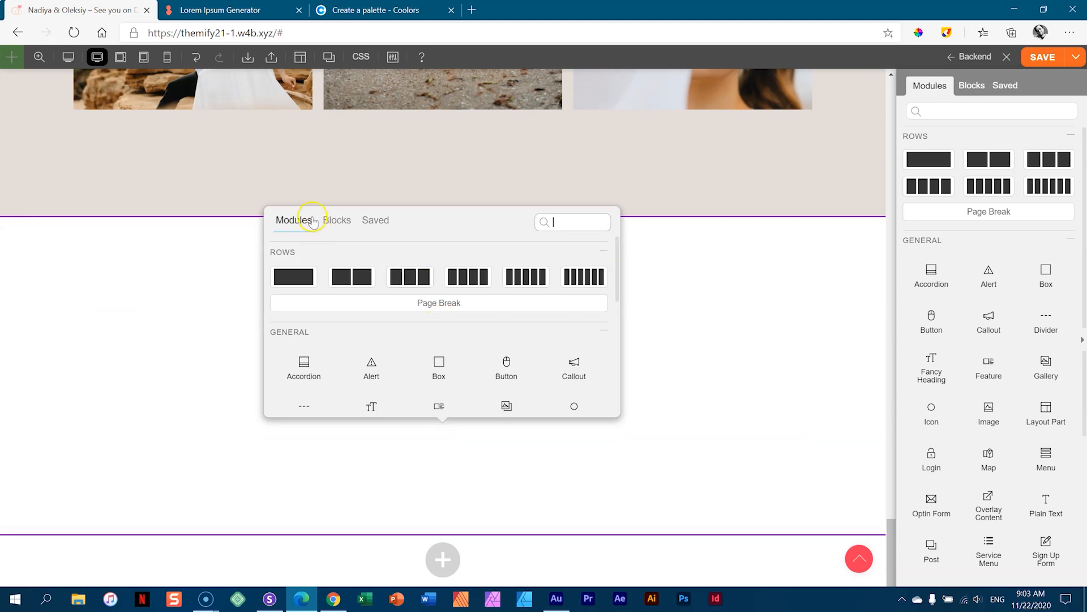
left_click(338, 220)
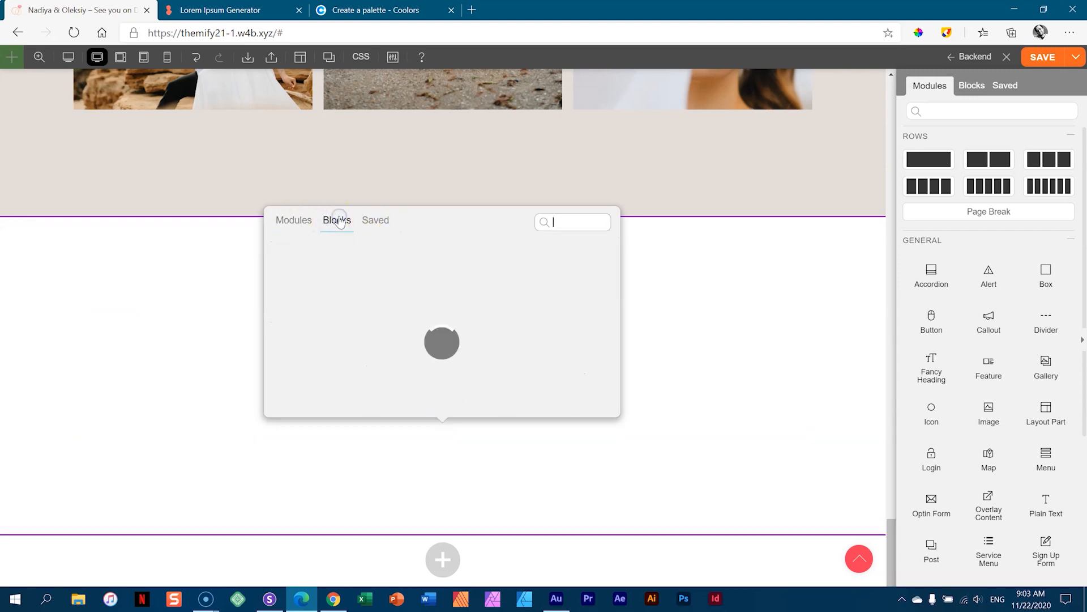
left_click(285, 242)
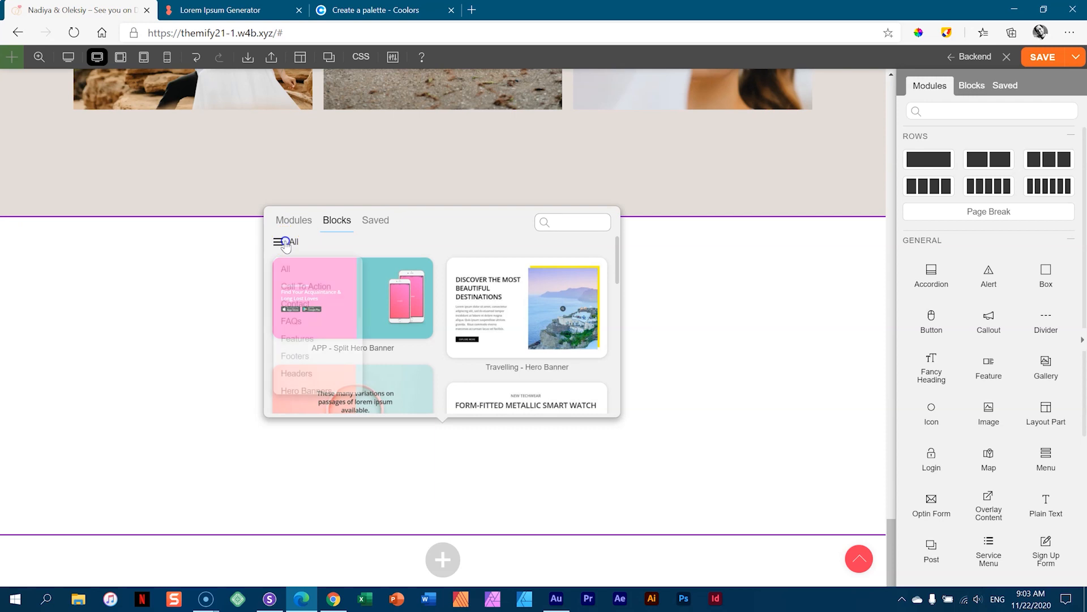
left_click(296, 339)
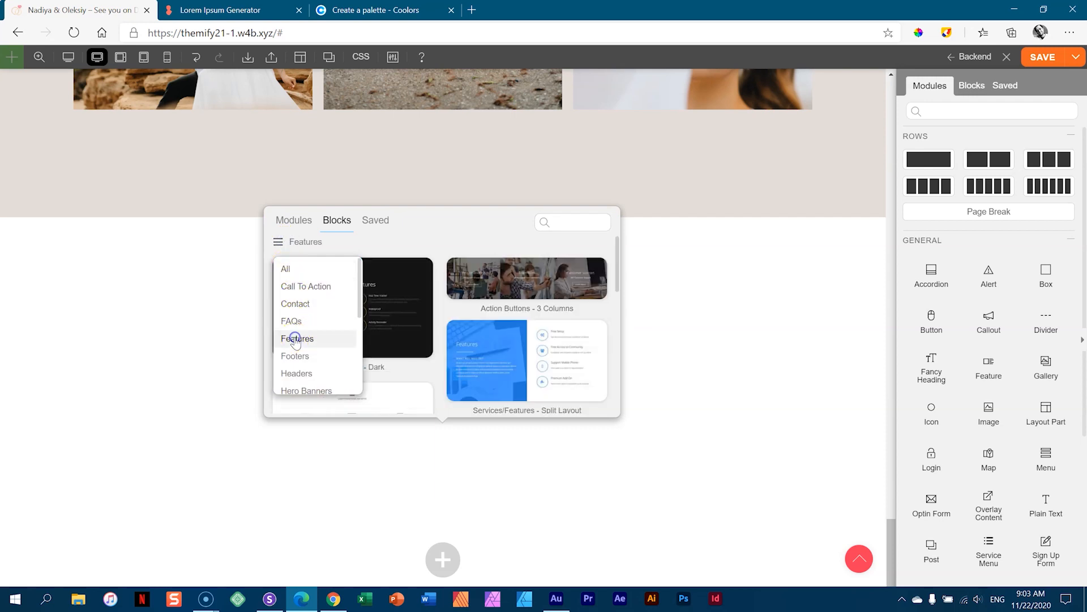
- Insert the Features - 3 Columns block below the Arrangements heading
scroll(575, 294, "down", 2)
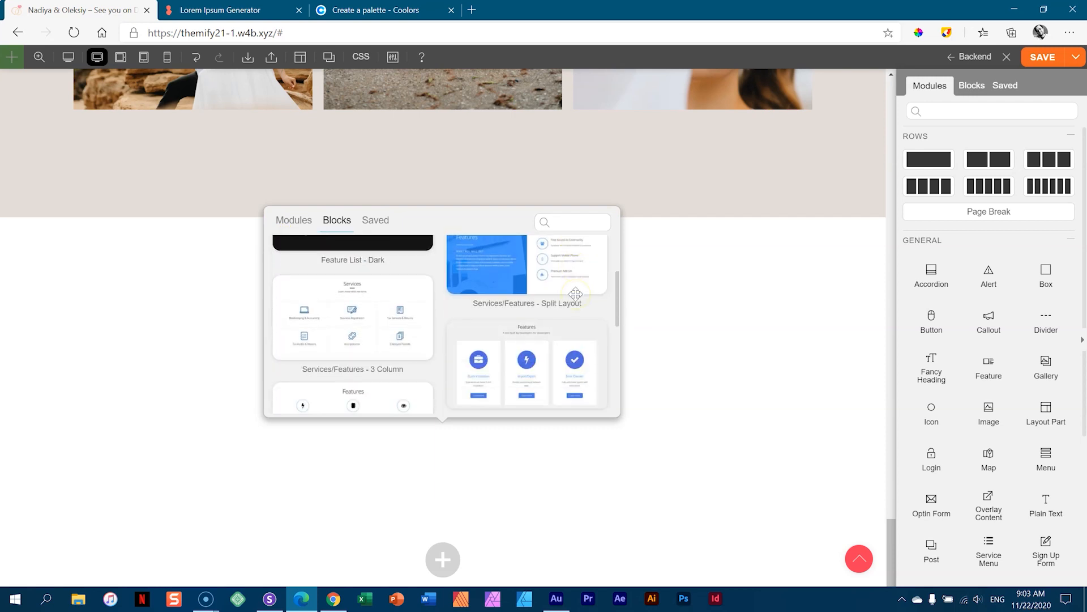
scroll(575, 294, "down", 1)
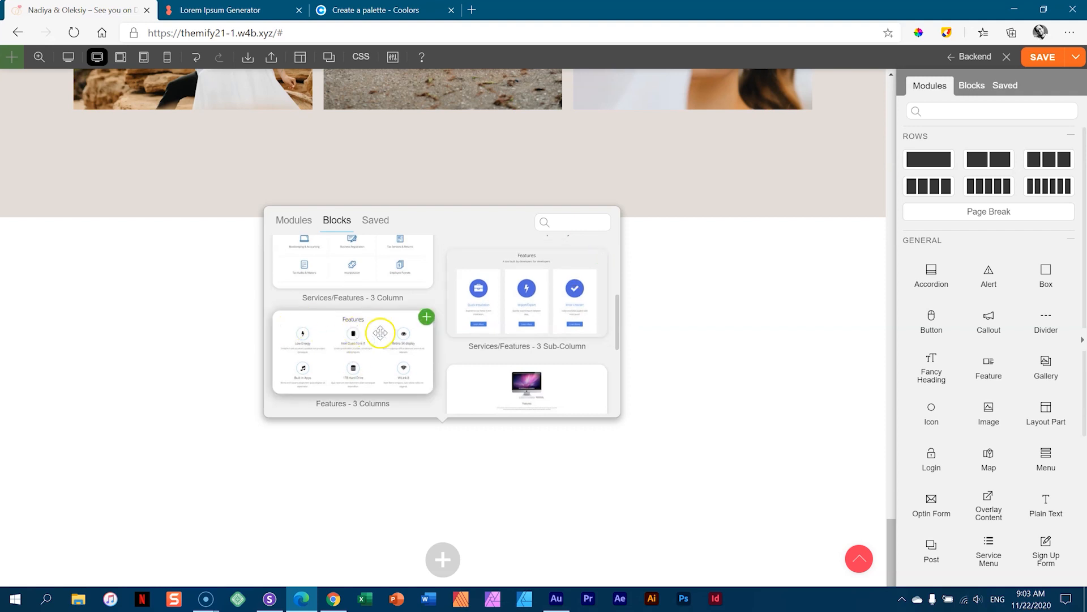
scroll(475, 289, "down", 5)
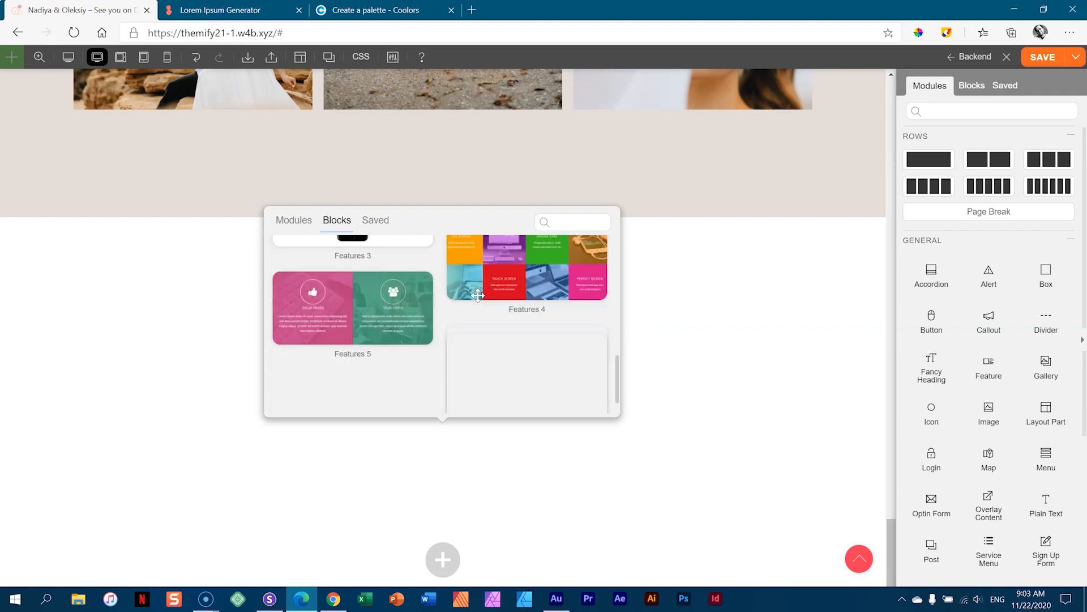
scroll(478, 294, "down", 1)
scroll(473, 306, "up", 3)
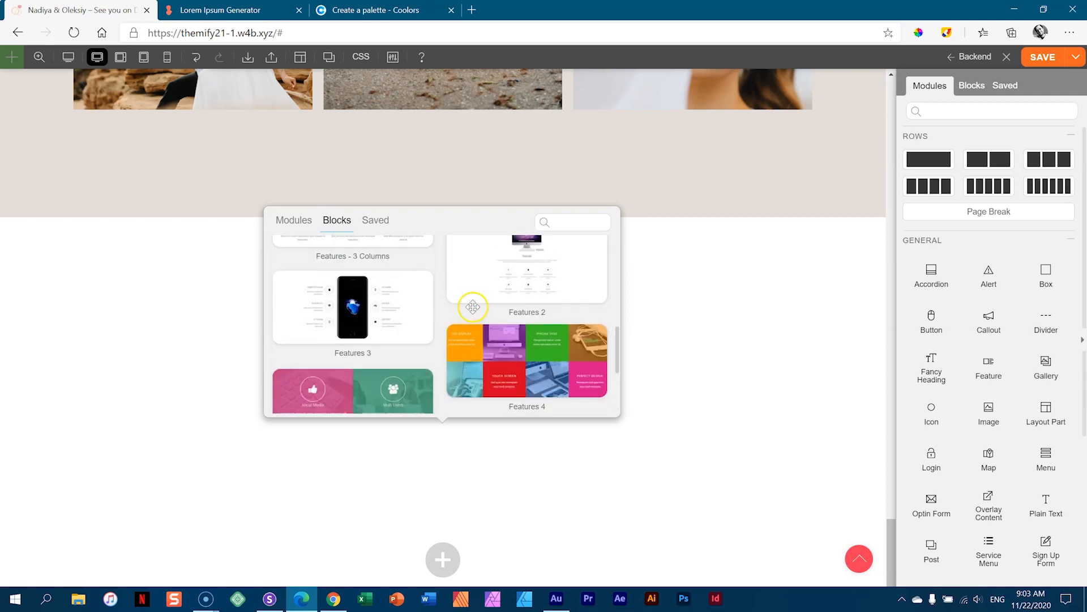
scroll(473, 308, "up", 4)
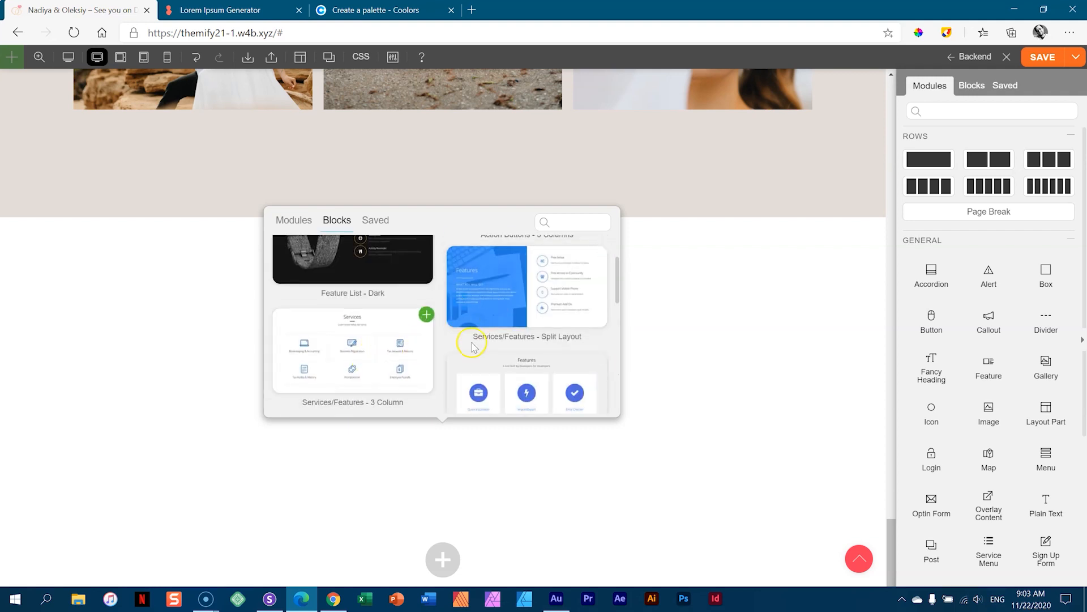
scroll(476, 340, "down", 2)
mouse_move(370, 355)
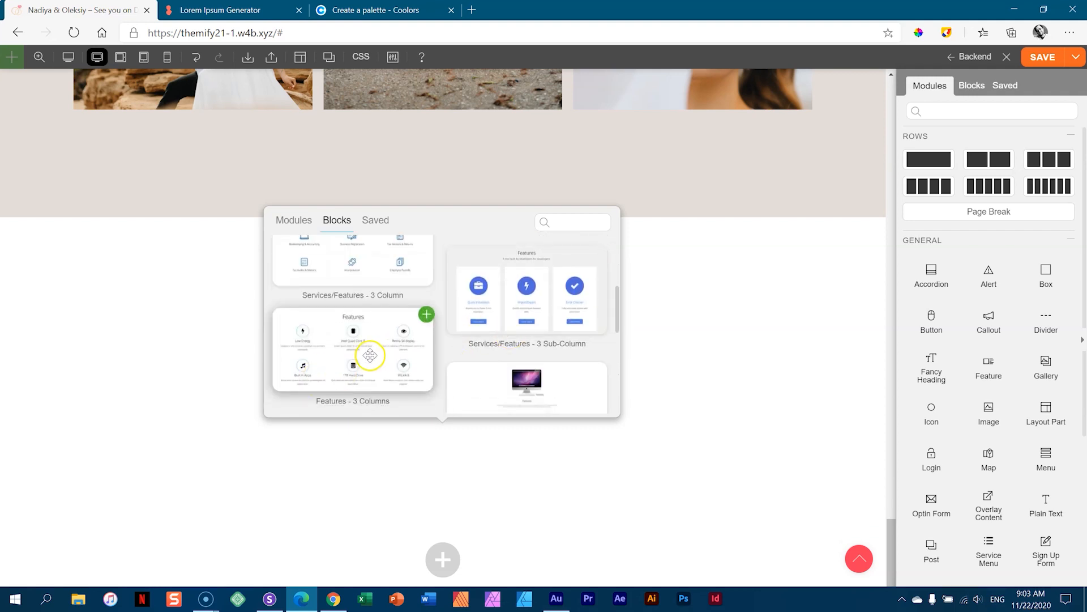
left_click(425, 315)
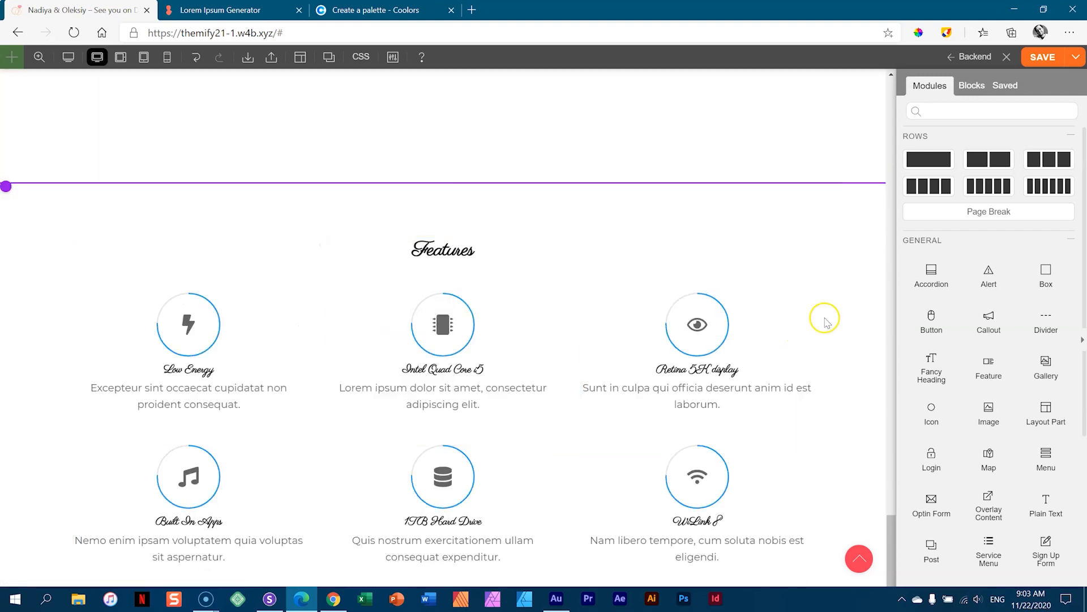
scroll(825, 322, "up", 4)
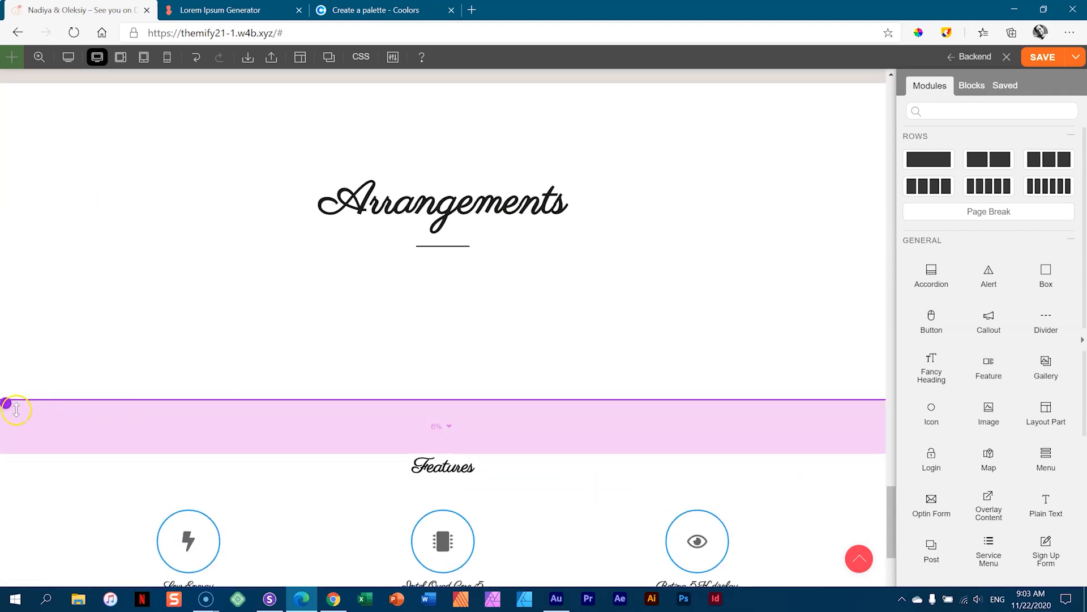
mouse_move(420, 456)
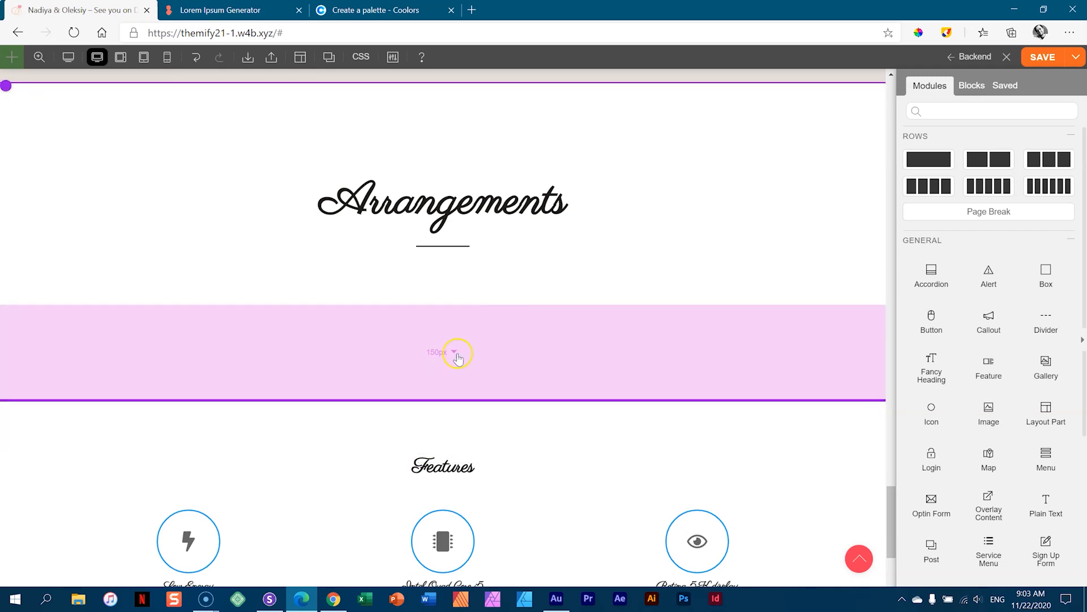
- Set the Arrangements row's bottom padding to 0 and shrink the Features row's top padding
left_click_drag(676, 356, 676, 356)
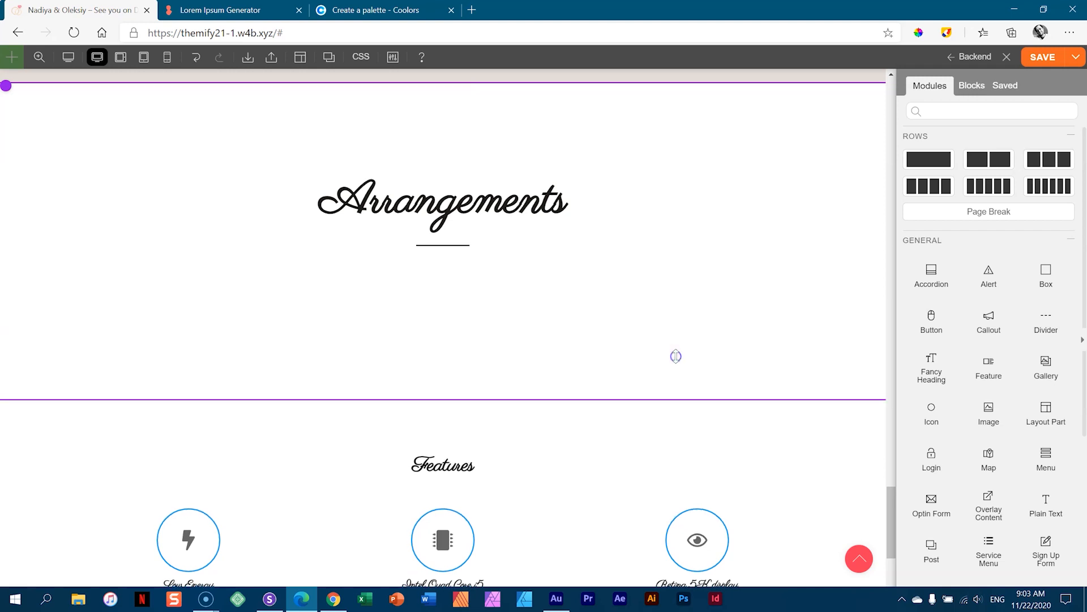
double_click(676, 356)
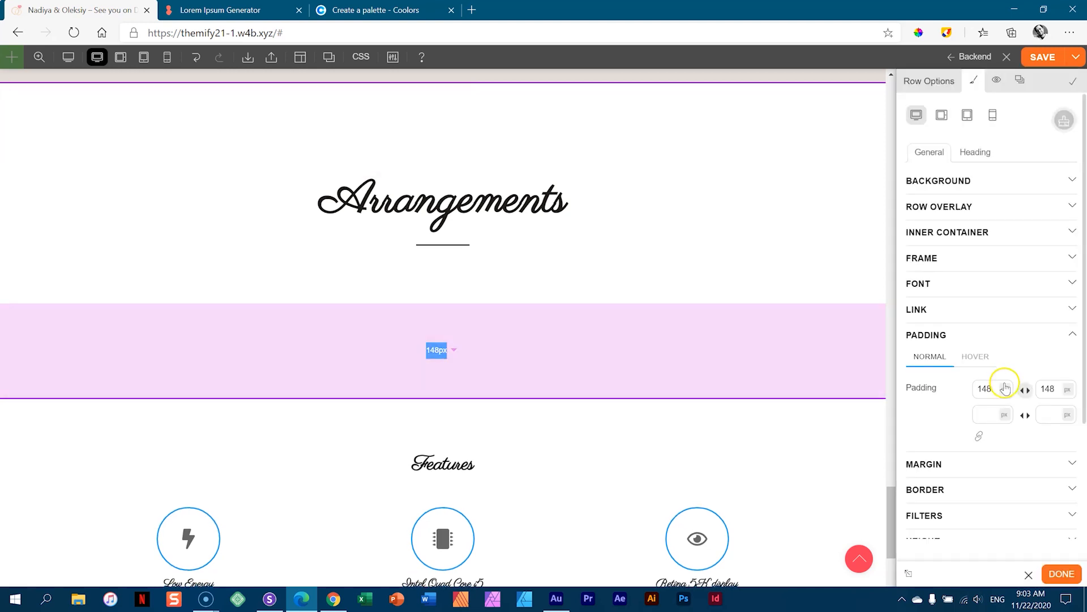
left_click(1028, 390)
double_click(1046, 389)
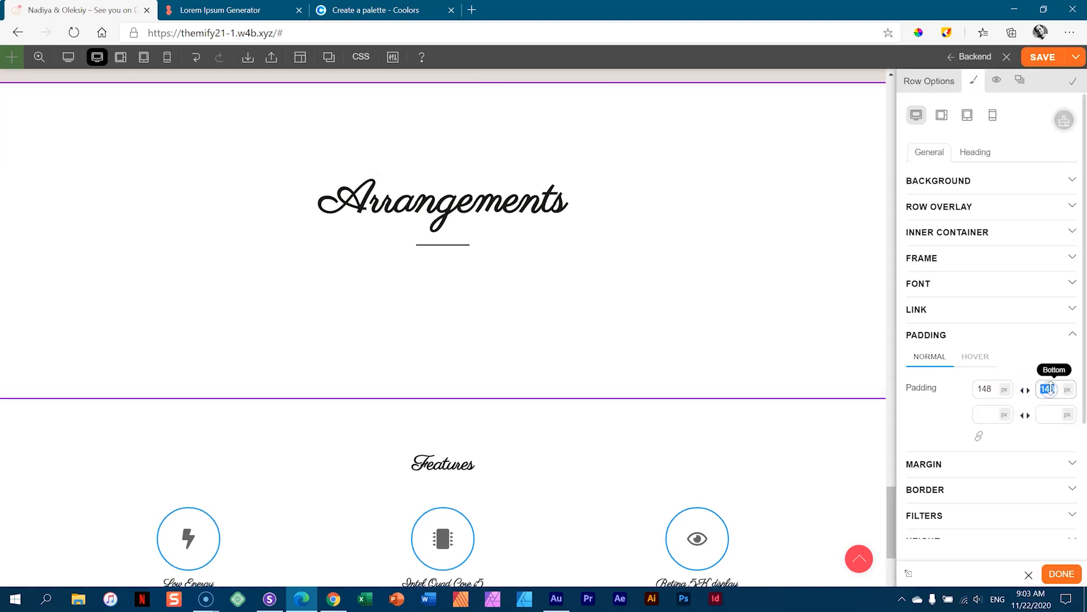
type("0")
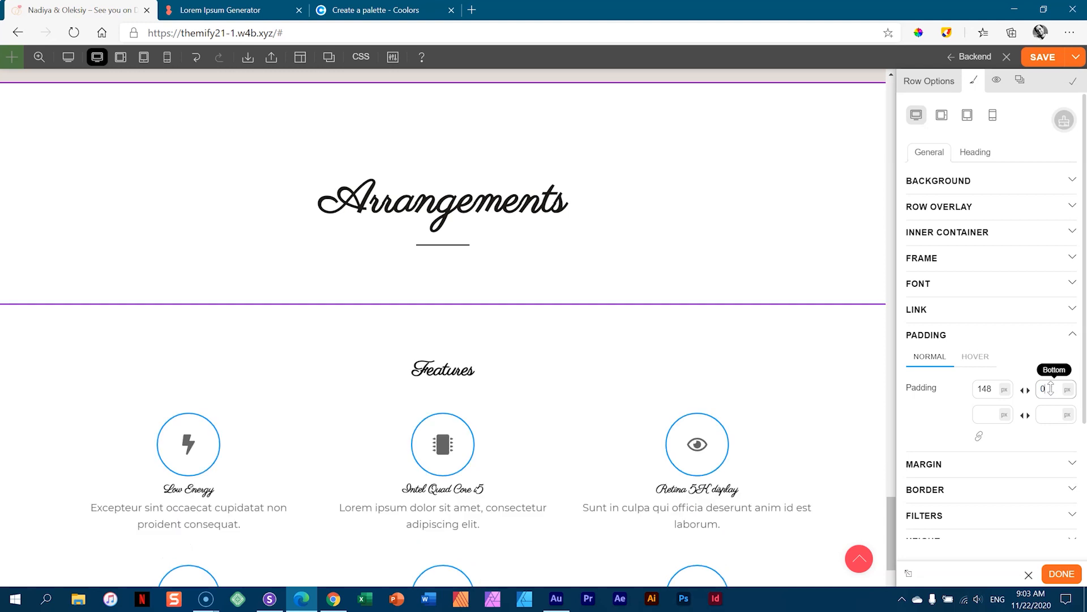
left_click_drag(583, 344, 581, 326)
left_click(834, 221)
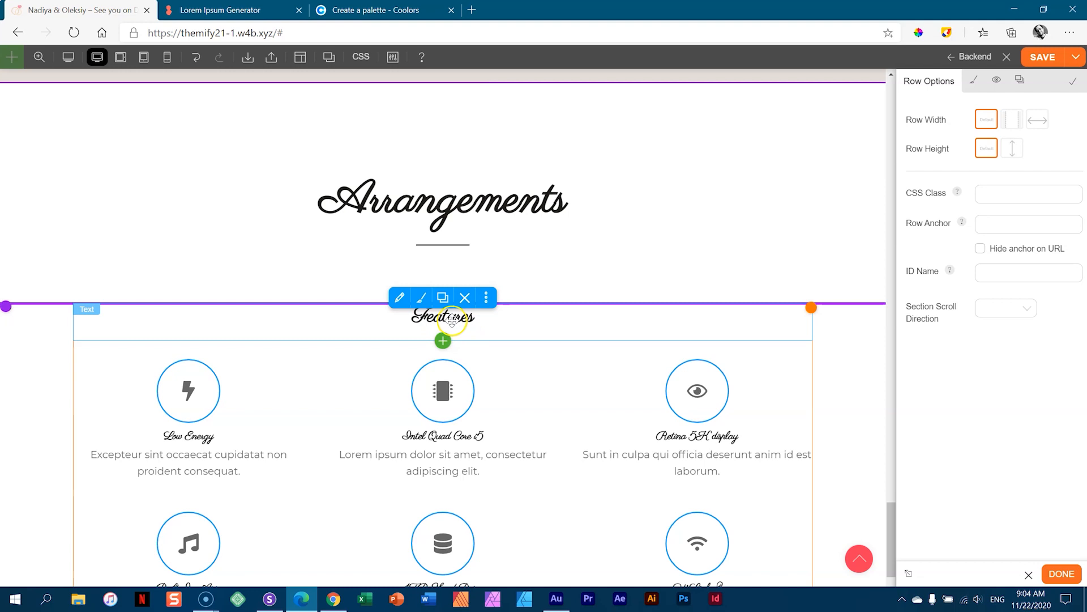
- Delete the Features heading module from the block
left_click(464, 299)
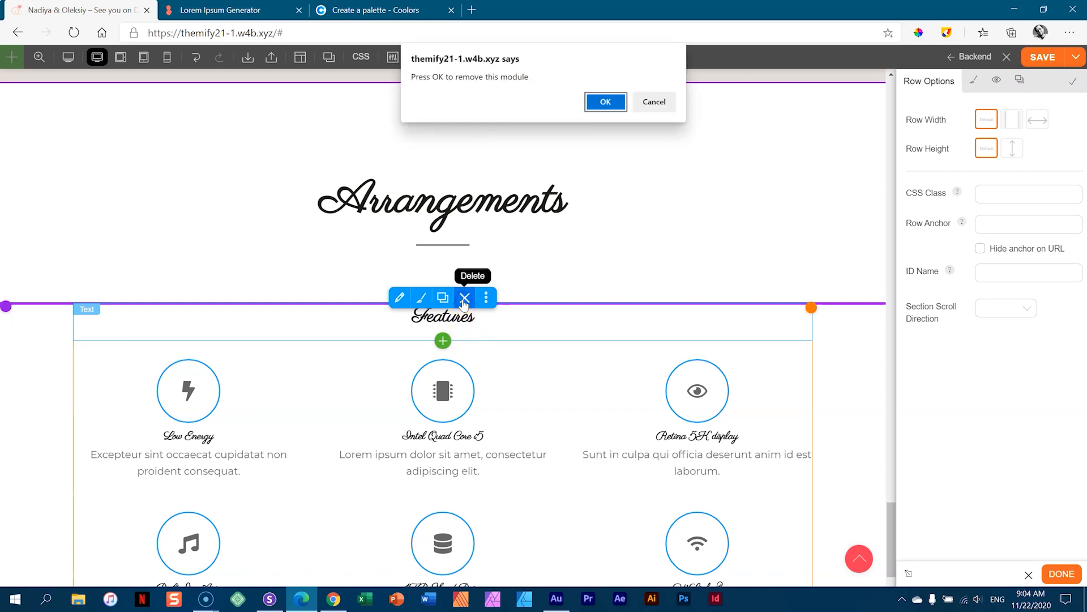
left_click(606, 101)
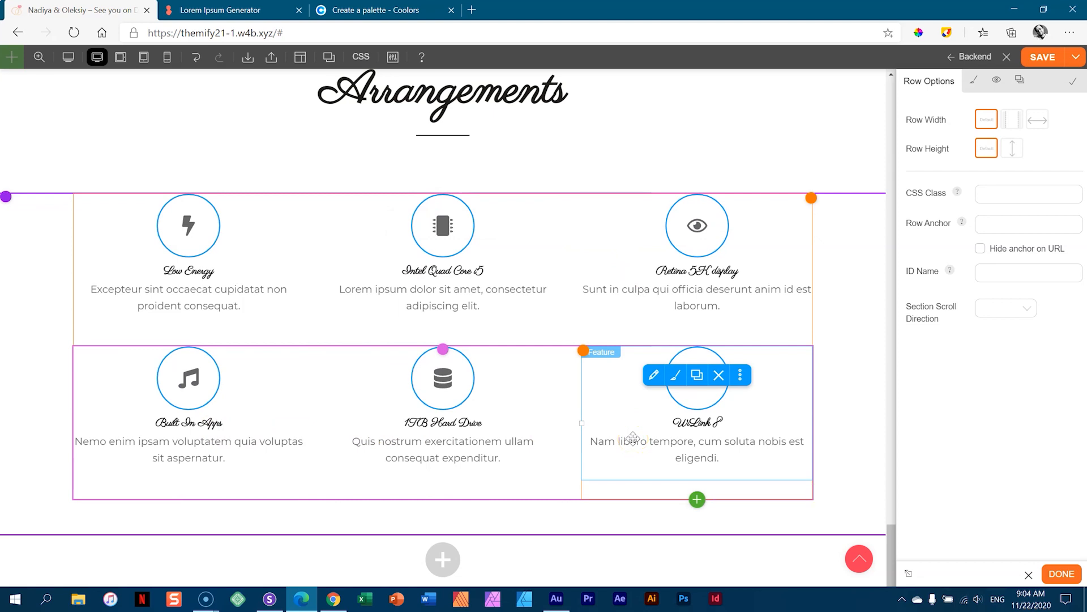
left_click(631, 430)
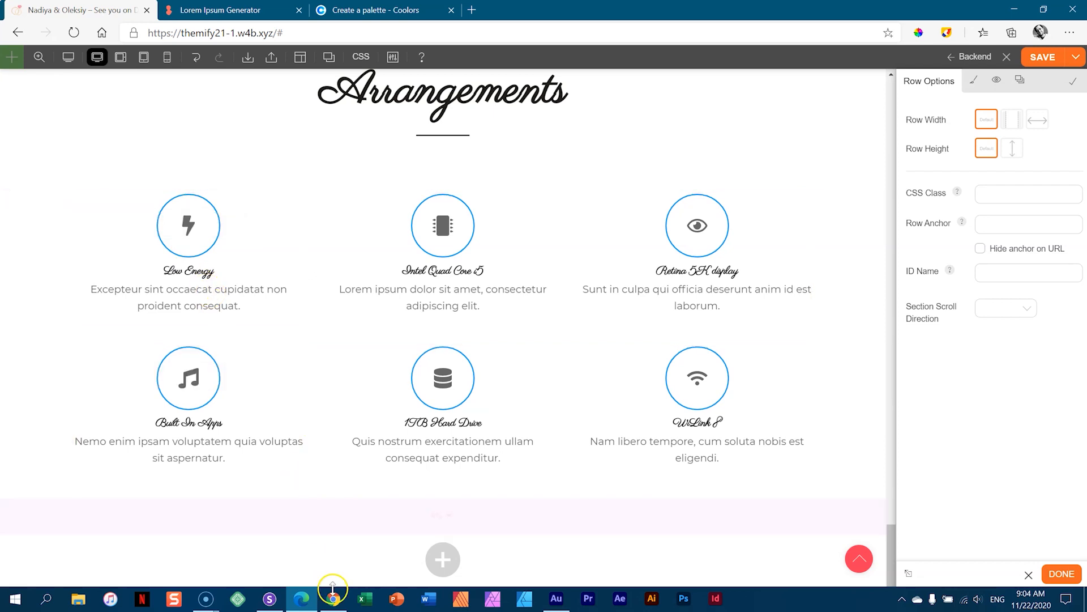
- Give the feature grid row mirrored 146px padding on both left and right
left_click(311, 599)
left_click(306, 599)
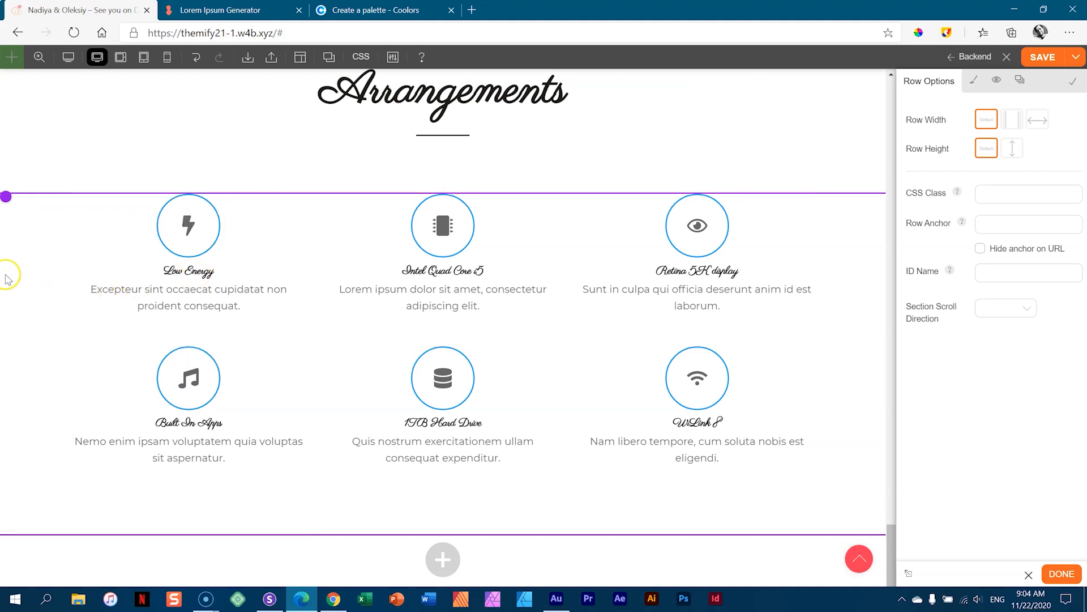
left_click_drag(5, 197, 109, 278)
left_click(32, 278)
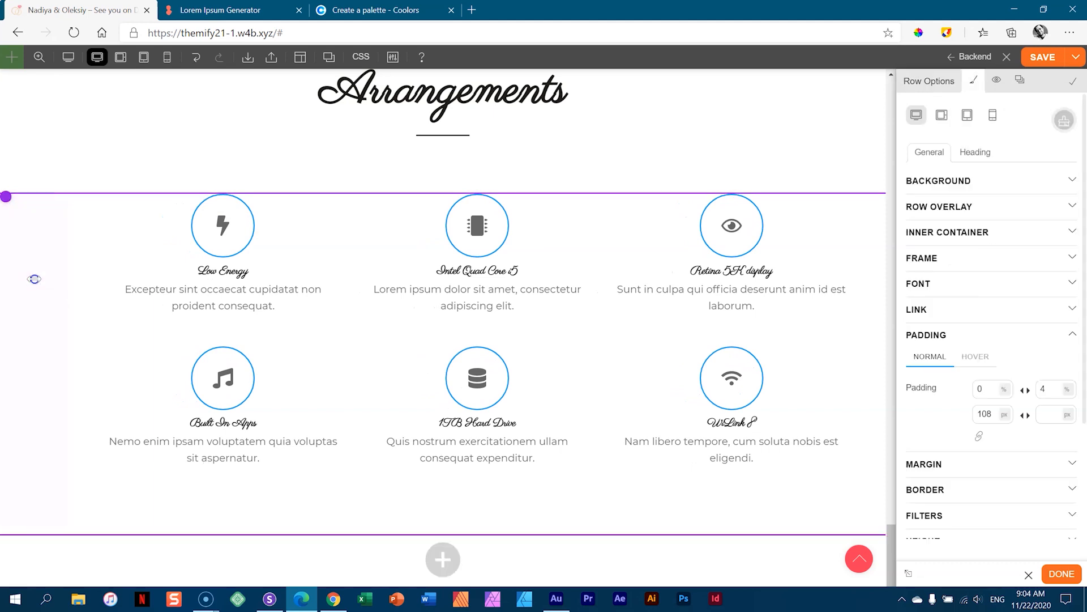
left_click(1025, 415)
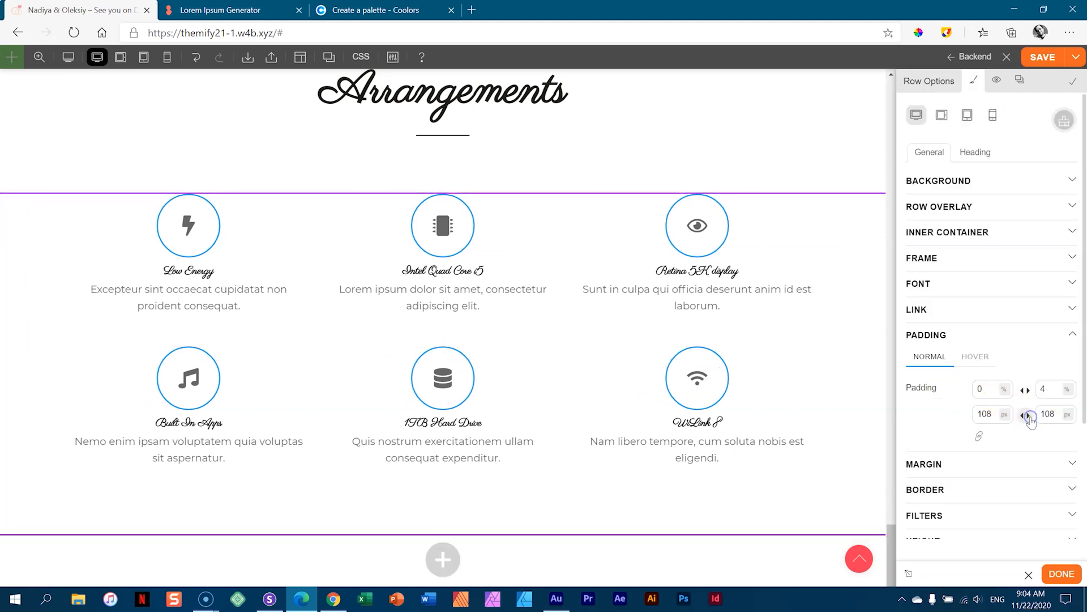
left_click_drag(11, 310, 74, 304)
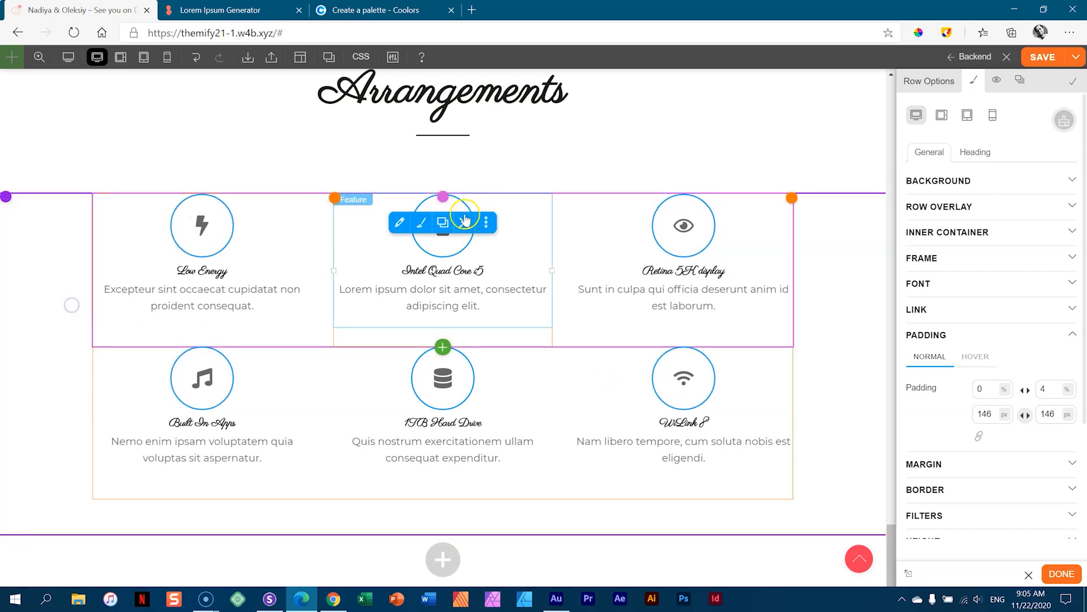
- Rename the Low Energy feature's title to 'Venue'
left_click(216, 253)
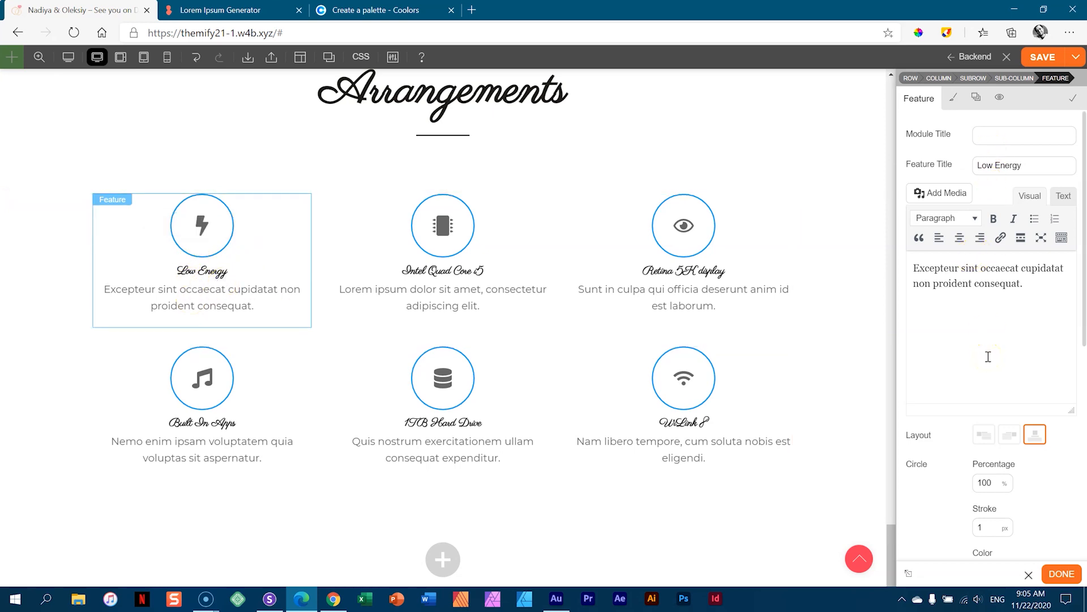
left_click(1001, 137)
type("Venue")
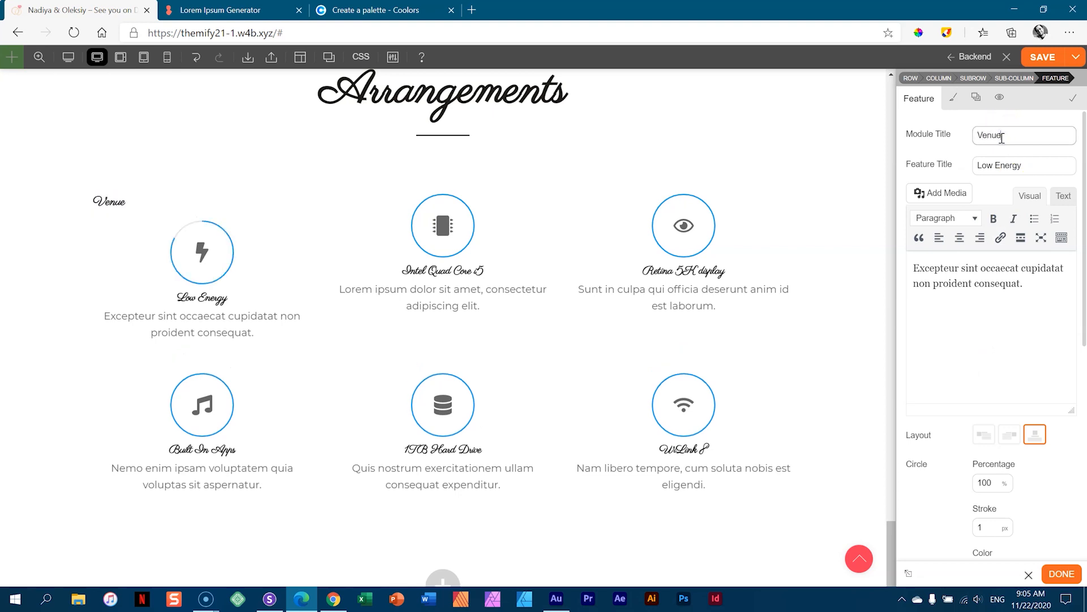
left_click_drag(1003, 138, 946, 138)
key("BackSpace")
left_click_drag(1045, 164, 895, 165)
type("Ven")
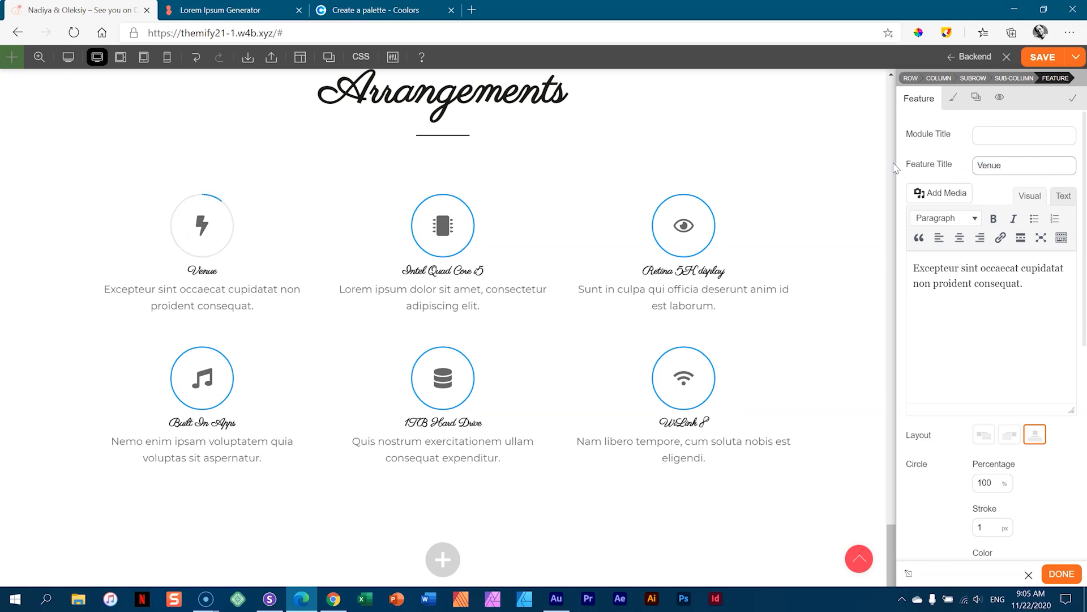
type("ue")
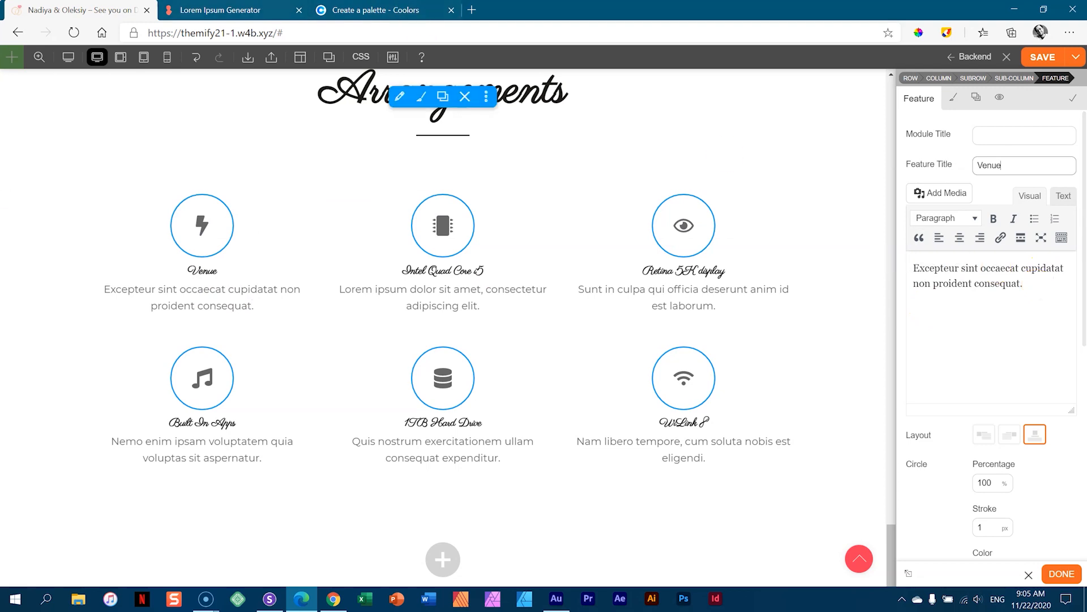
- Replace the feature description with a Lorem Ipsum paragraph, dropping its final sentence
left_click(232, 11)
left_click_drag(292, 325, 507, 241)
right_click(519, 242)
left_click(561, 251)
left_click(79, 10)
triple_click(1016, 280)
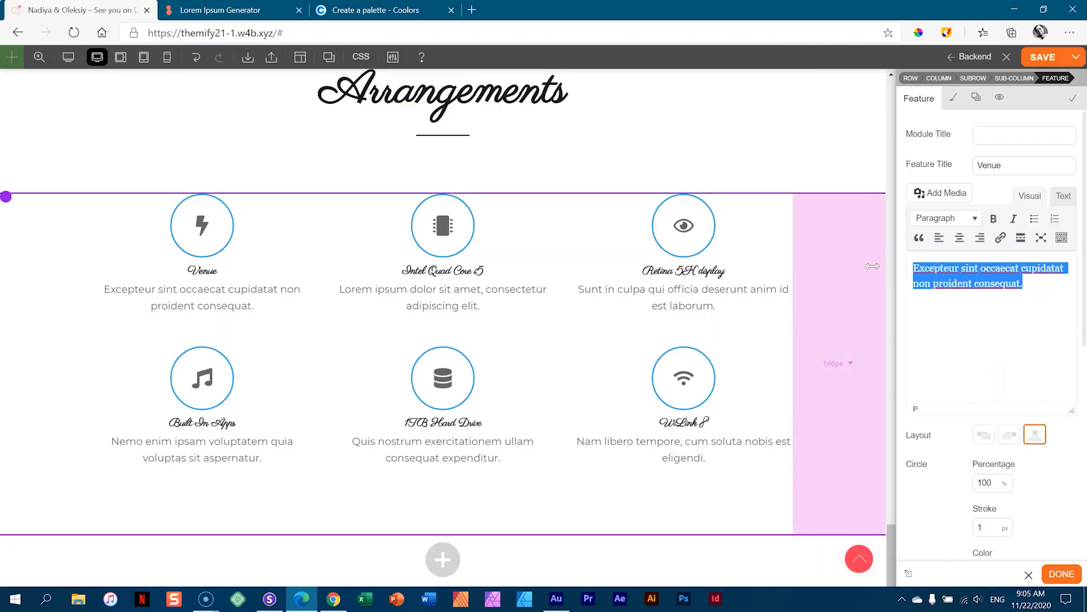
key("ctrl+v")
left_click_drag(972, 390, 944, 360)
key("BackSpace")
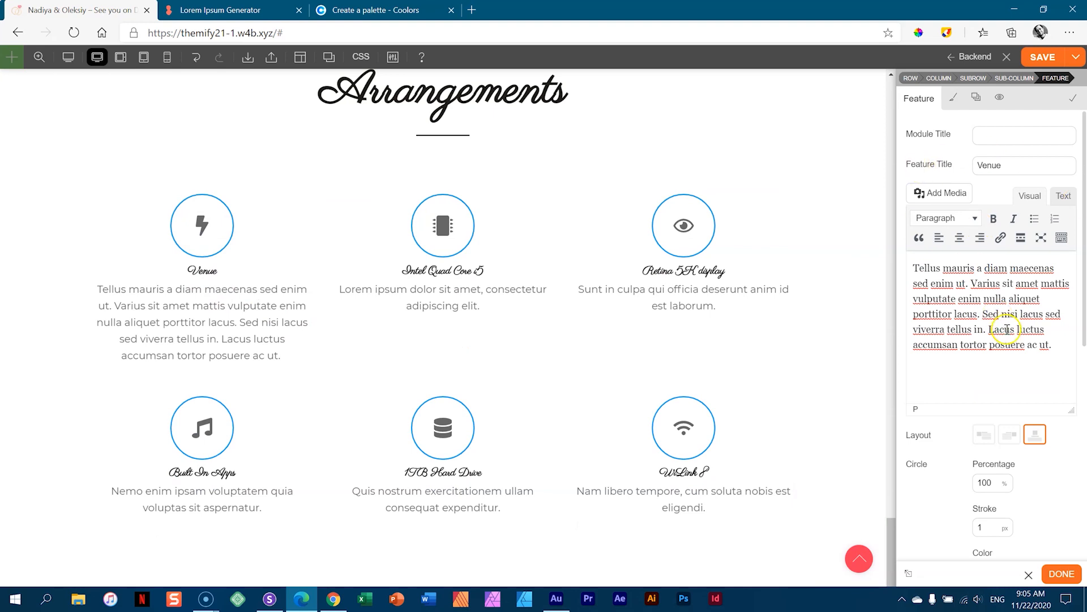
scroll(1007, 329, "down", 2)
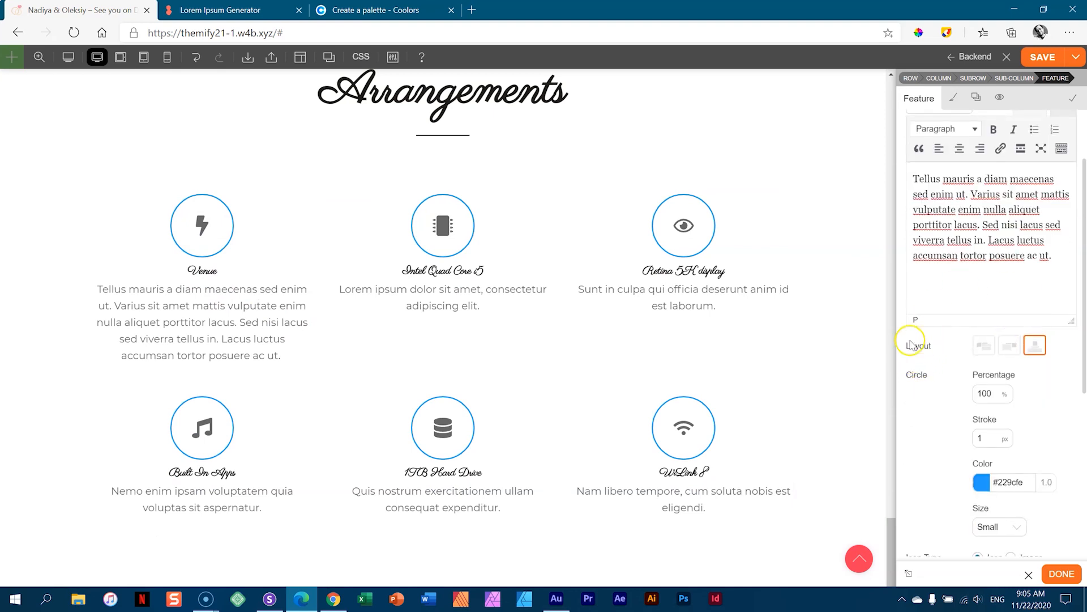
- Try the icon left and right layouts, then keep the icon above the text
left_click(985, 346)
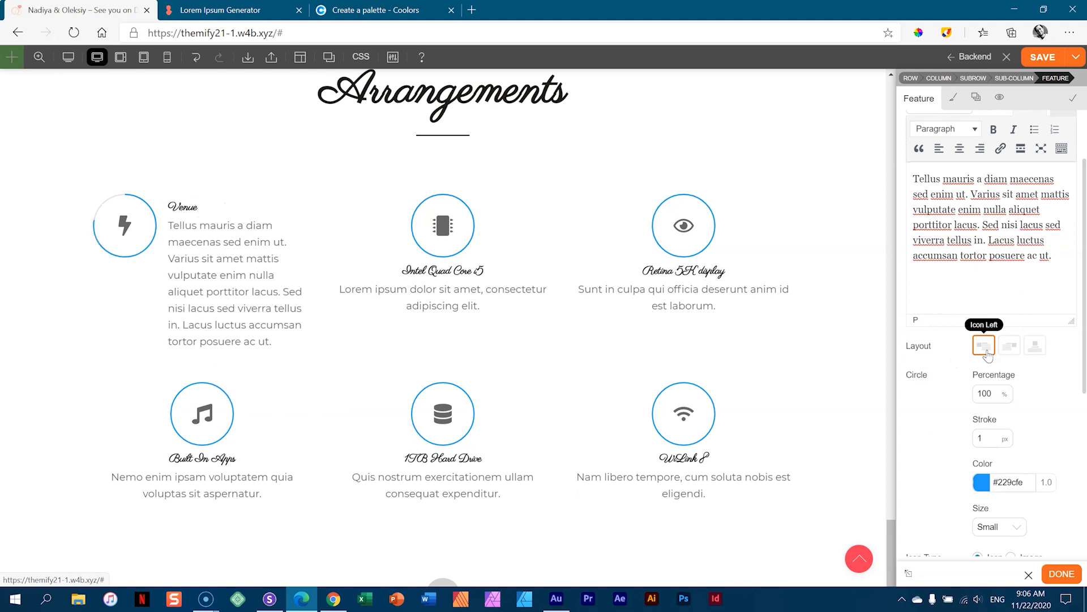
left_click(1010, 347)
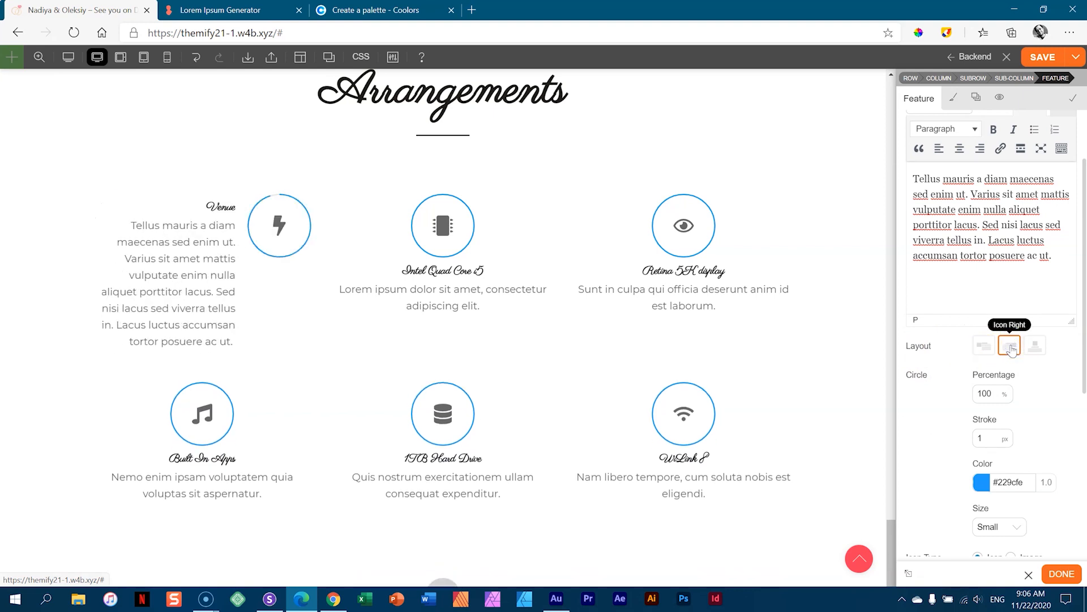
left_click(1035, 346)
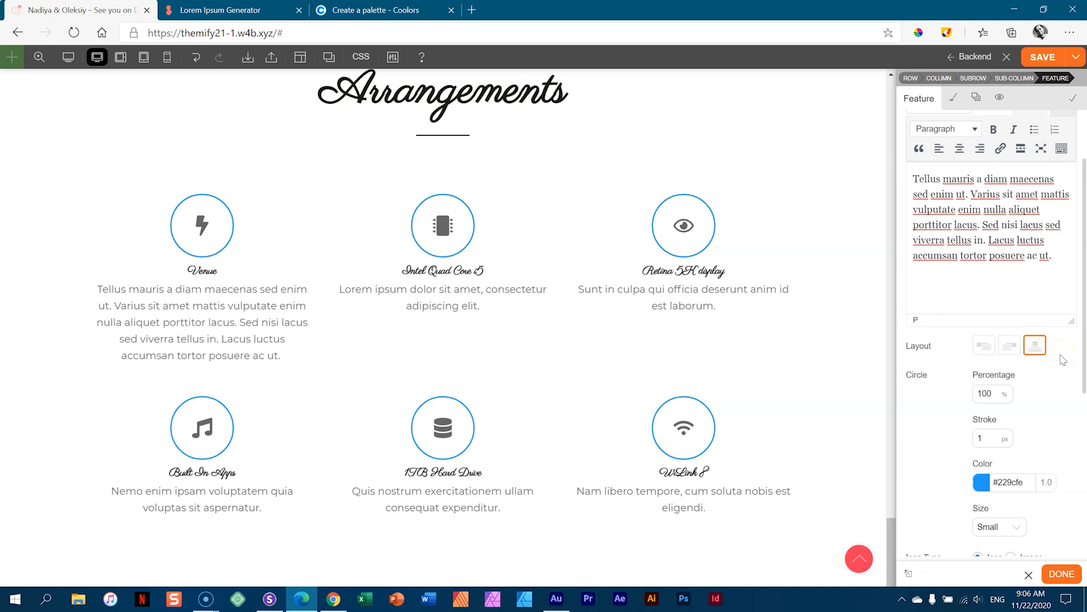
- Set the Venue circle colour to grey-brown #867d71 and open the icon chooser
left_click_drag(1085, 368, 1084, 438)
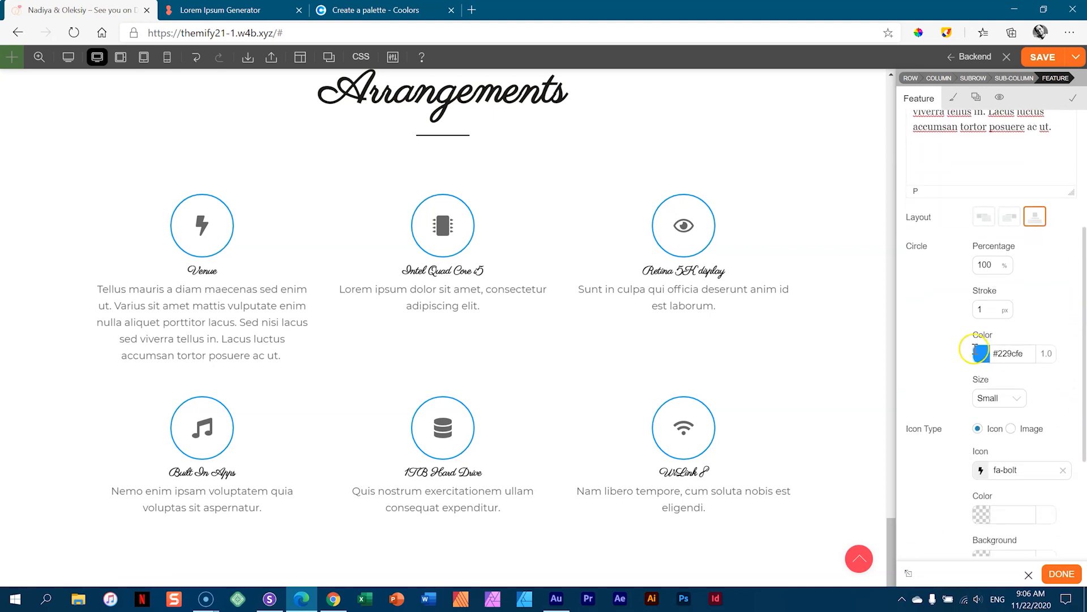
left_click(997, 355)
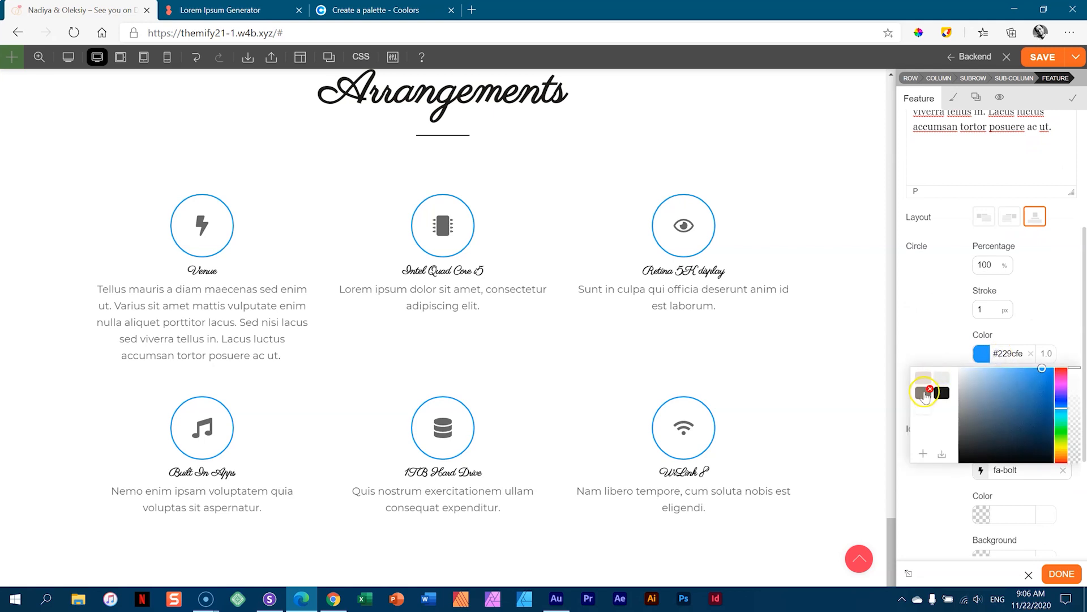
left_click(924, 393)
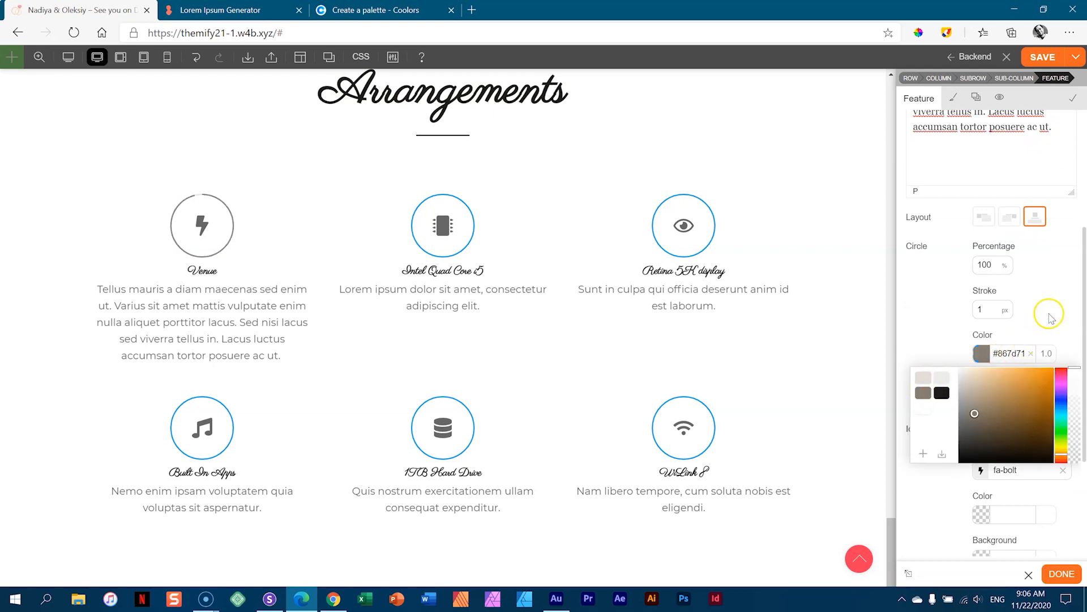
left_click(1048, 314)
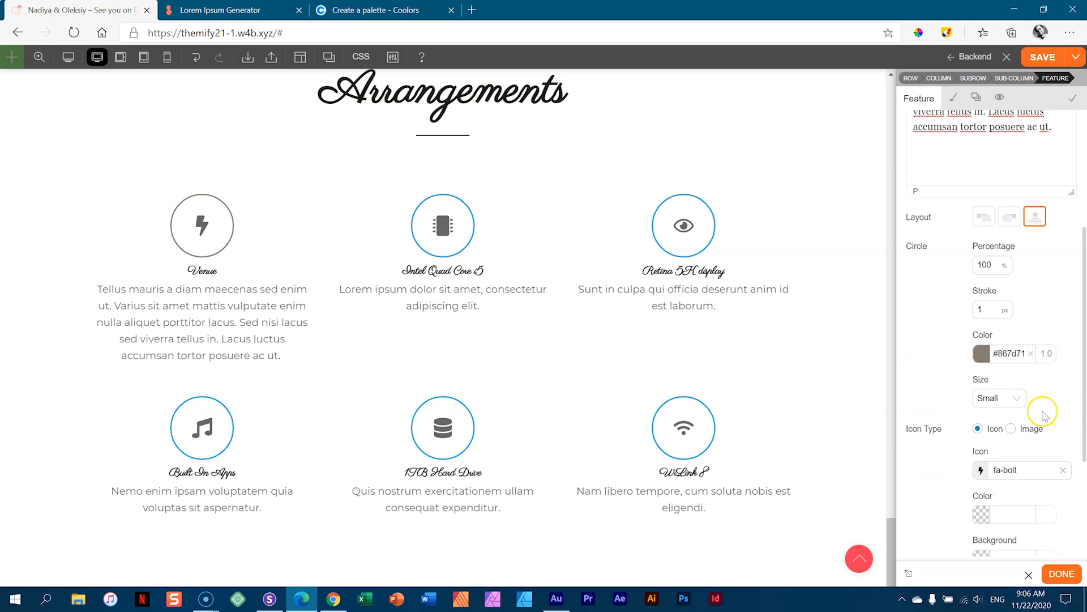
scroll(1076, 391, "down", 2)
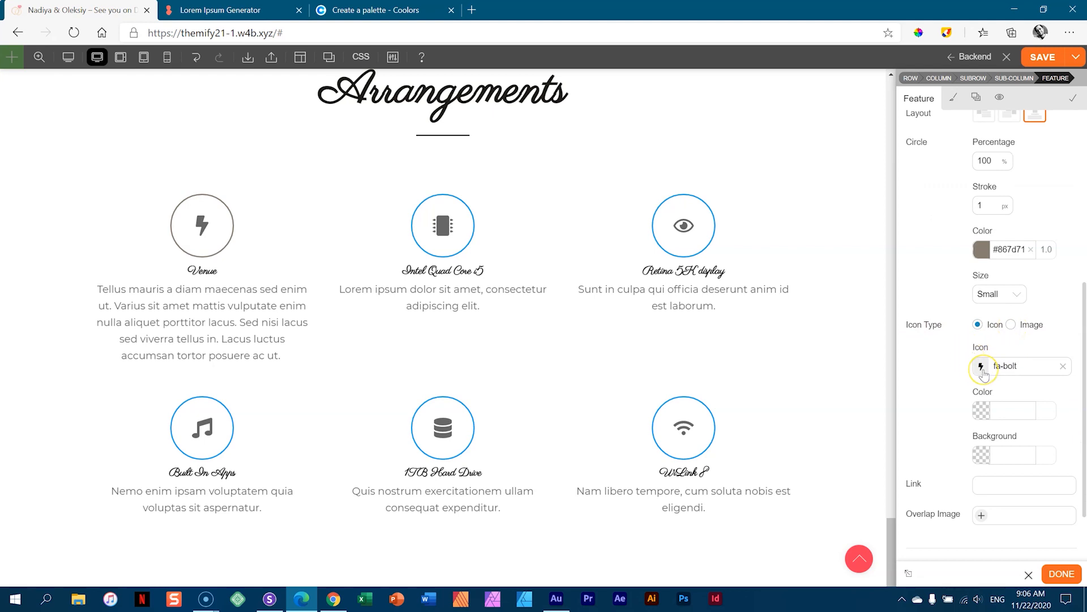
left_click(982, 371)
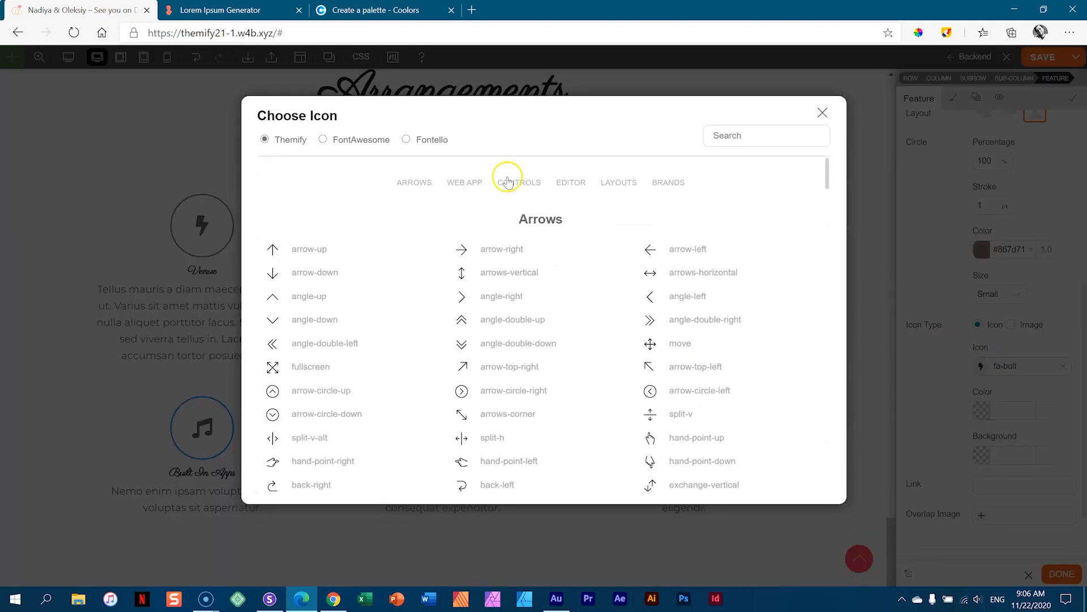
- Search the FontAwesome set and pick the location-arrow icon for the Venue feature
left_click(322, 139)
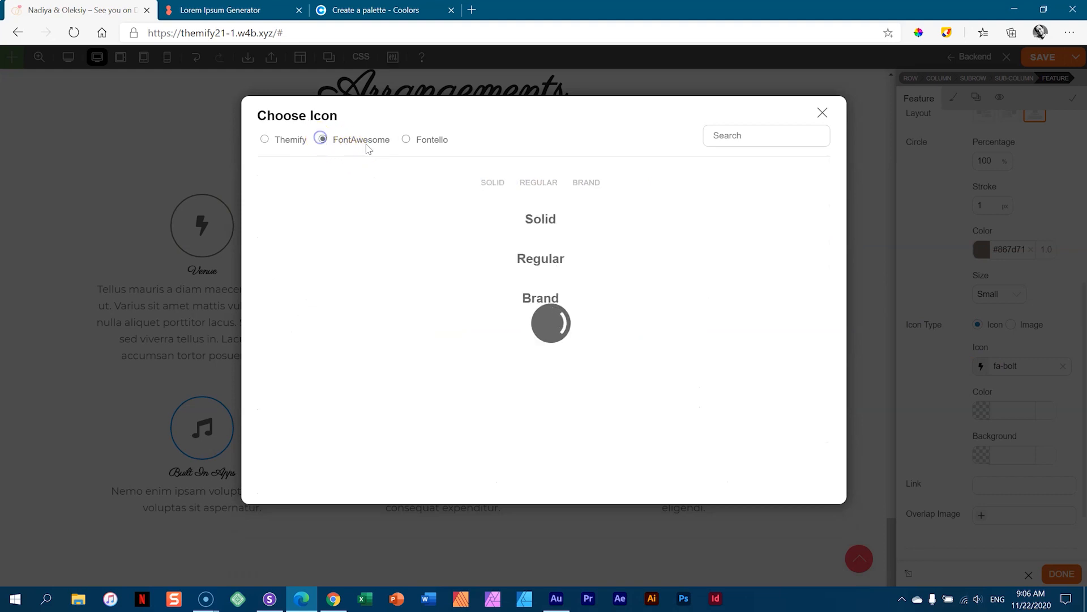
left_click(745, 139)
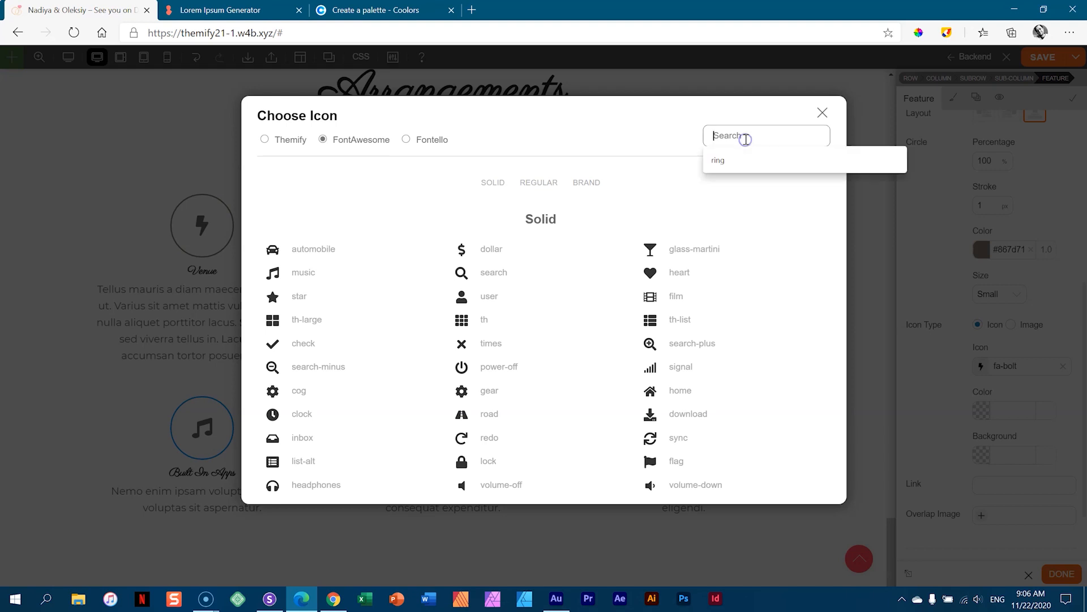
type("loc")
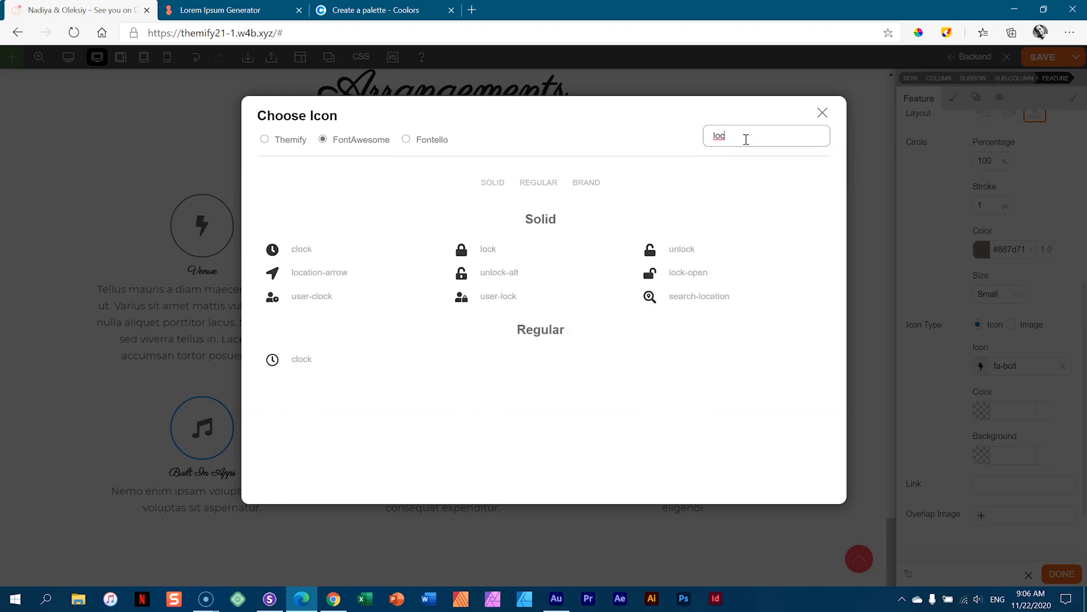
left_click(278, 270)
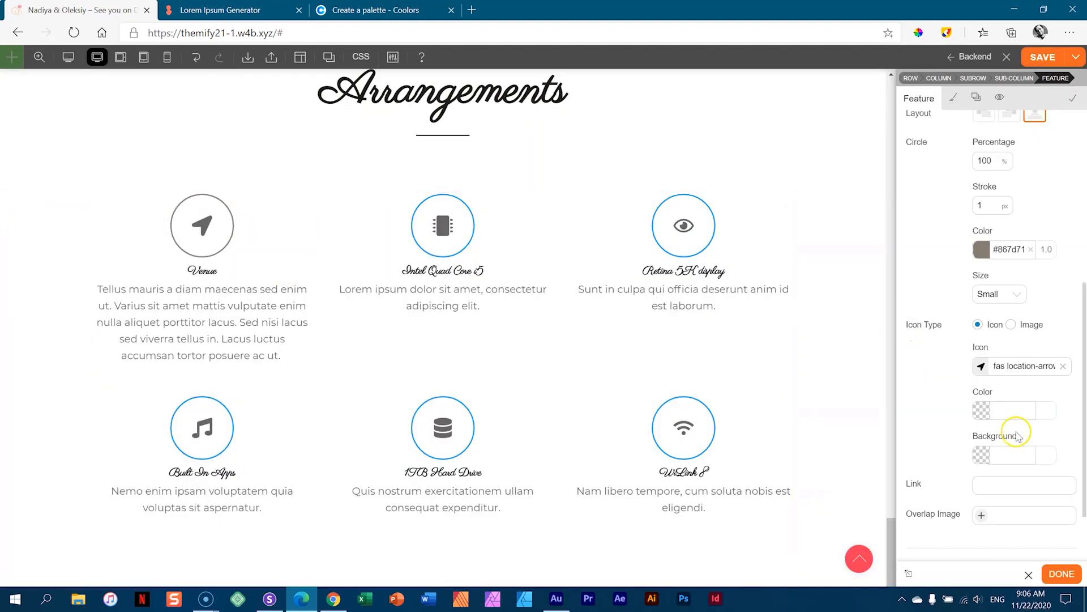
scroll(978, 413, "down", 2)
scroll(980, 416, "up", 6)
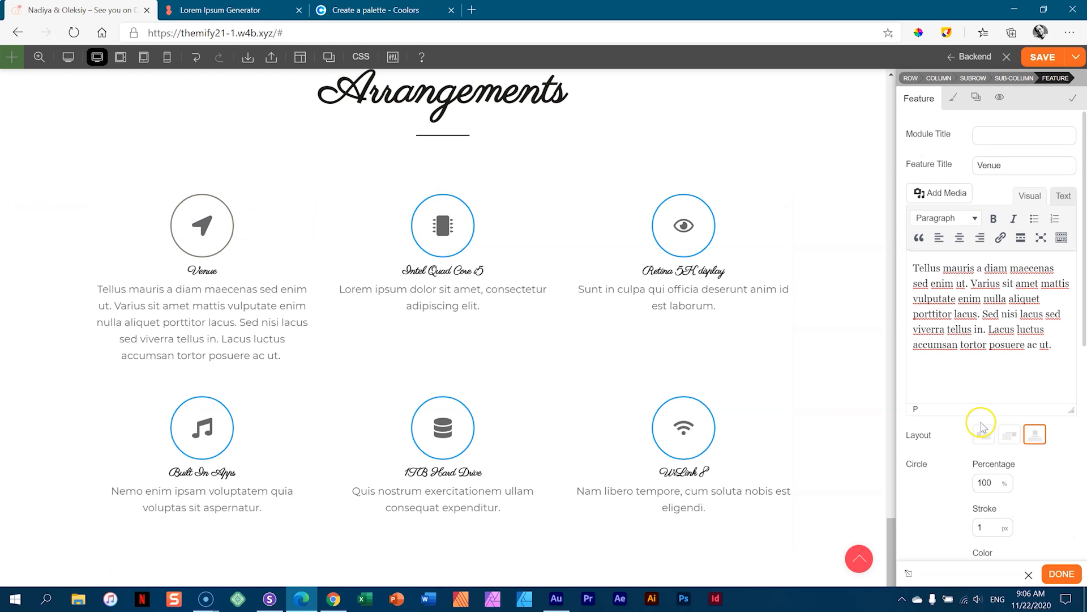
- Set the Venue feature title's font size to 47 px
left_click(958, 98)
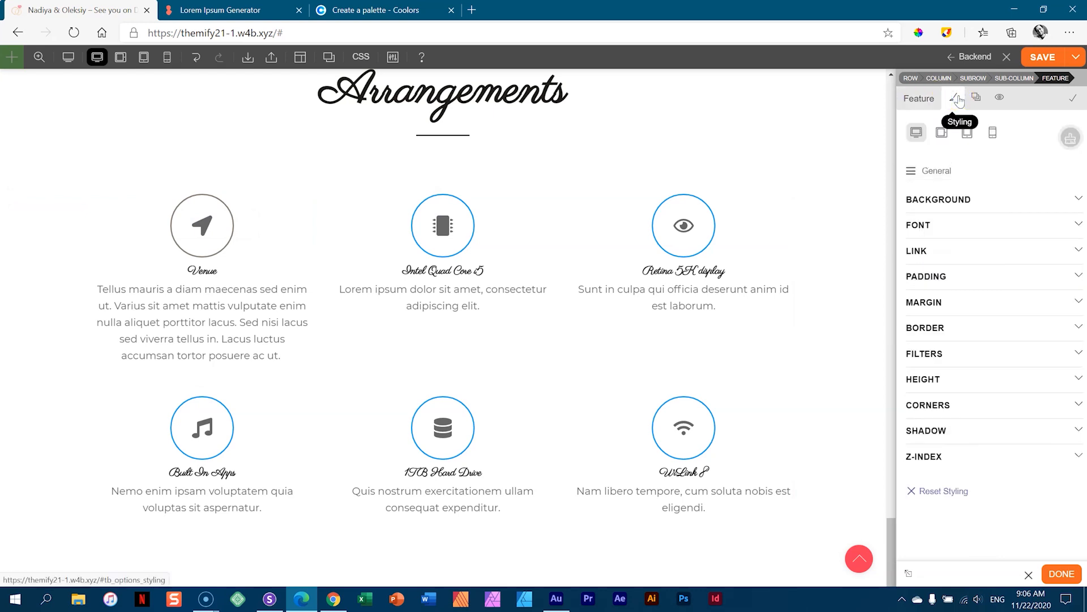
left_click(925, 171)
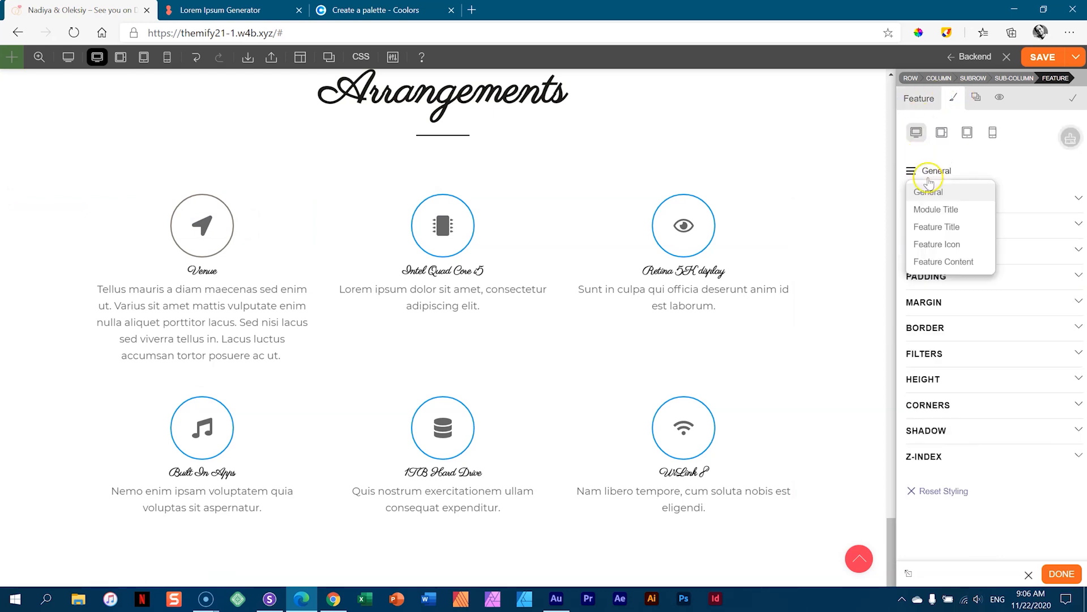
left_click(931, 226)
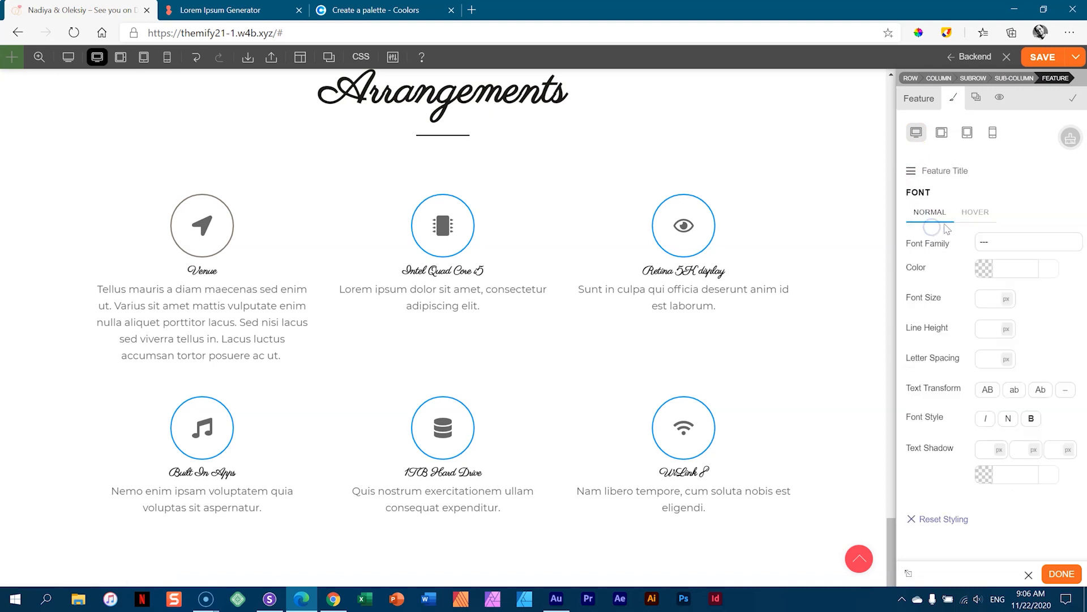
left_click(989, 299)
type("64")
key("Up")
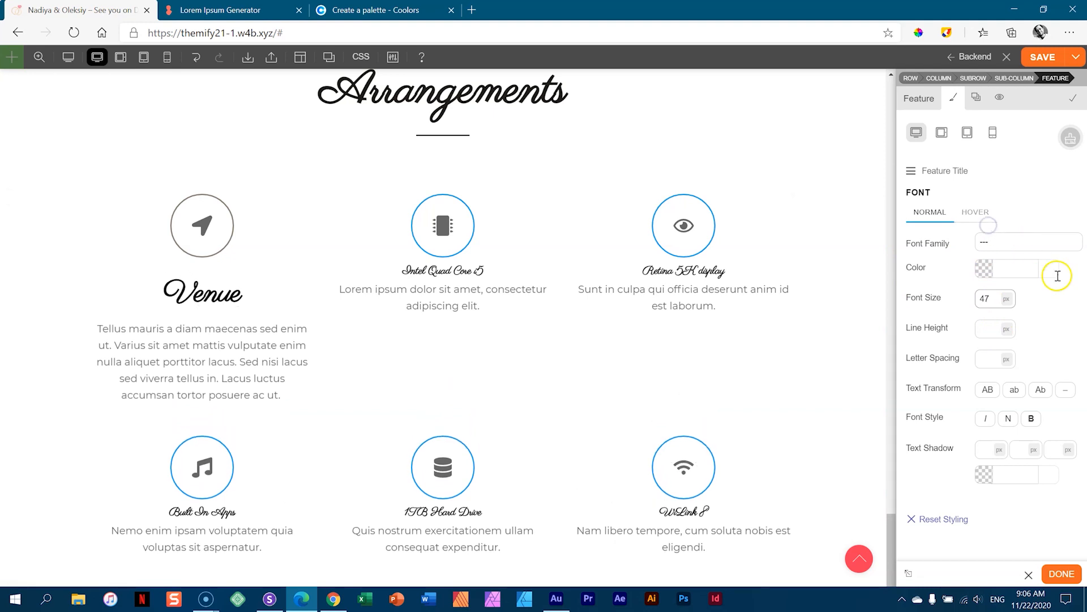
- Enlarge the Venue feature's icon in the icon styling
left_click(937, 171)
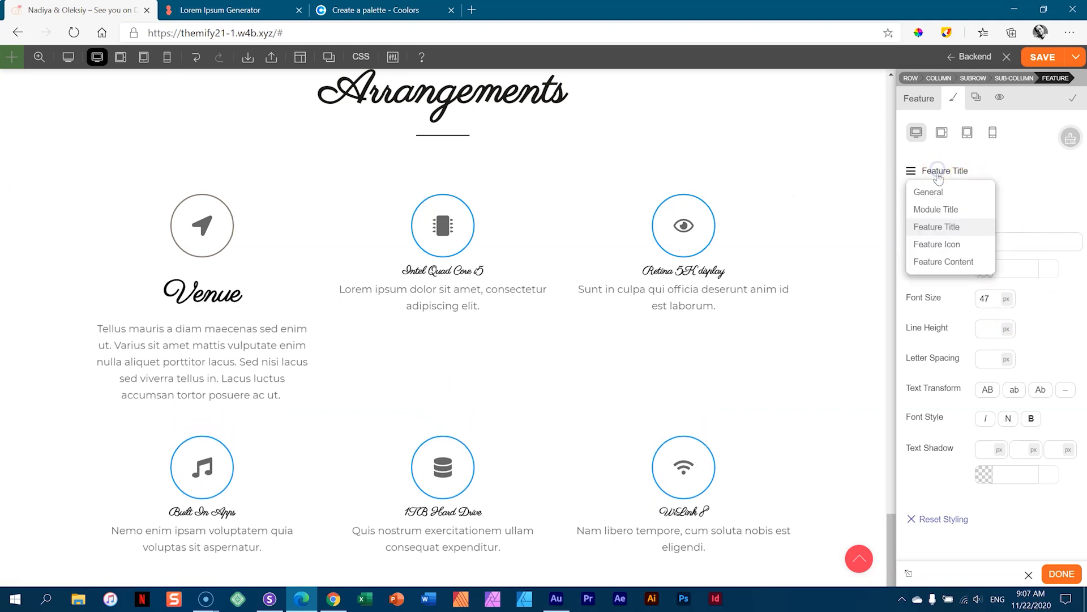
left_click(937, 244)
left_click(984, 244)
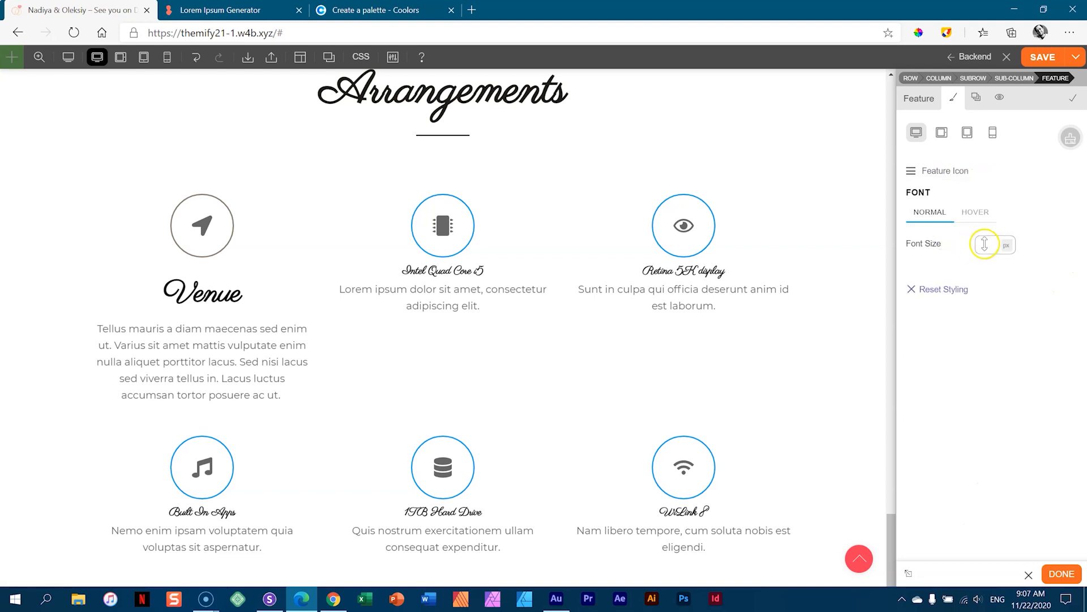
left_click_drag(994, 221, 995, 196)
- Set the description text to 14 px font size with 1.1 em line height
left_click(930, 173)
left_click(929, 260)
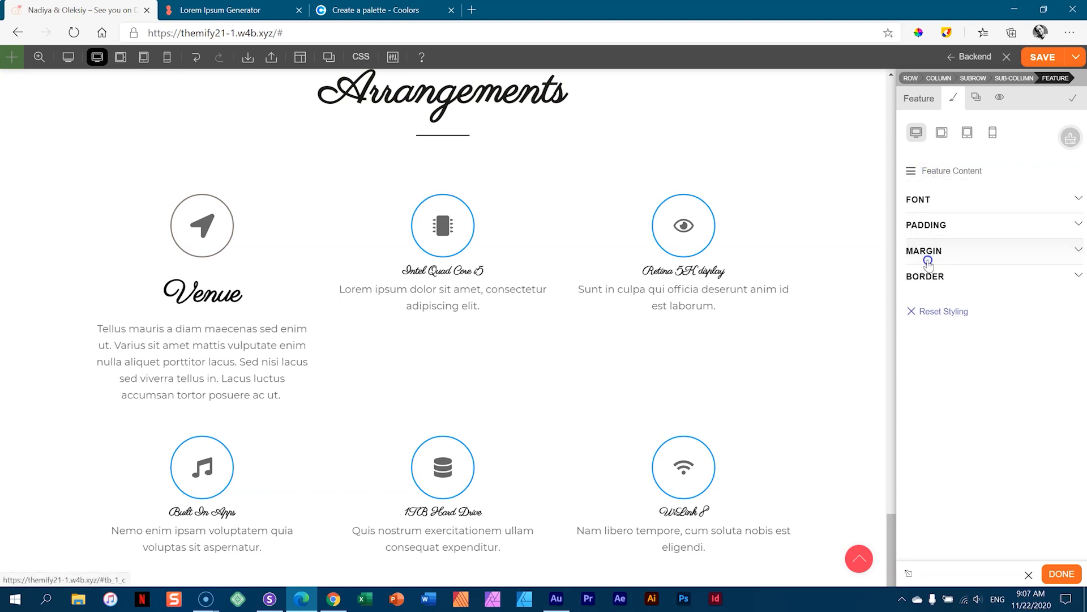
left_click(937, 202)
left_click(991, 303)
type("14")
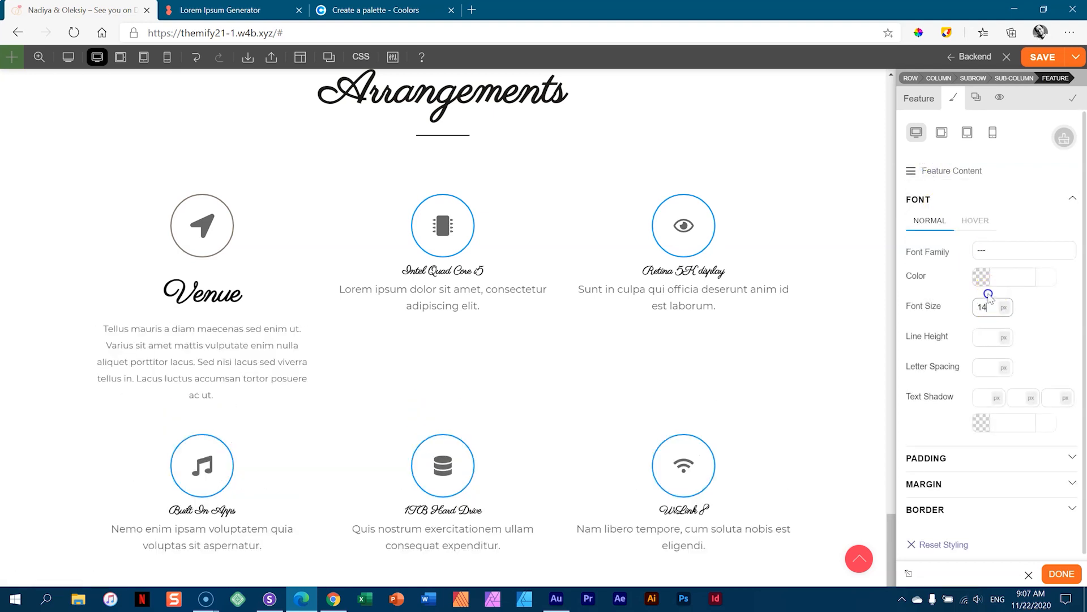
key("BackSpace")
type("1")
key("BackSpace")
type("3")
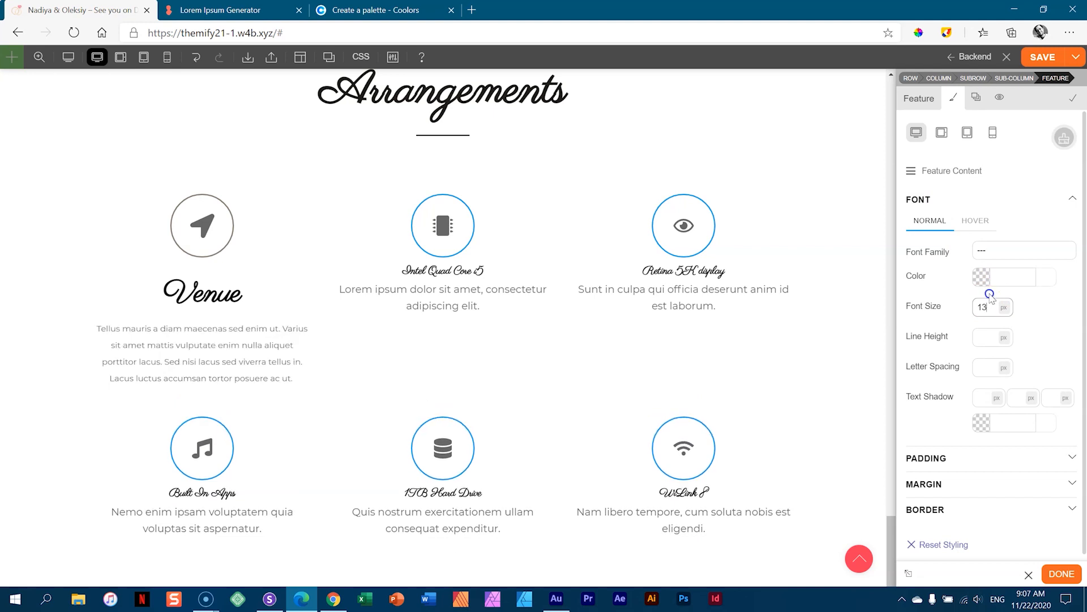
key("BackSpace")
type("4")
left_click(984, 337)
type("1.1")
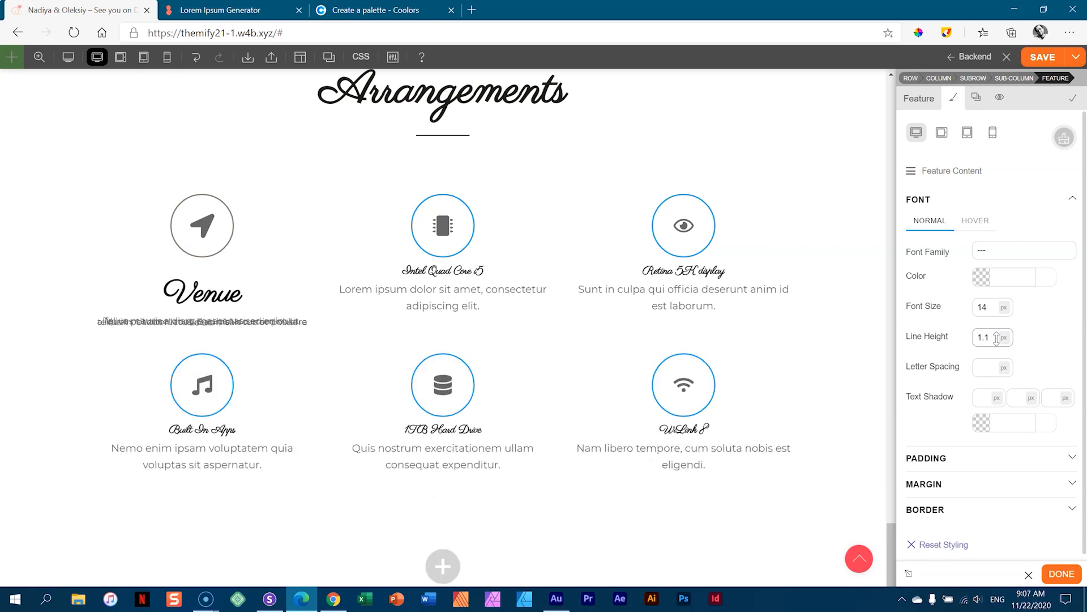
left_click(1004, 337)
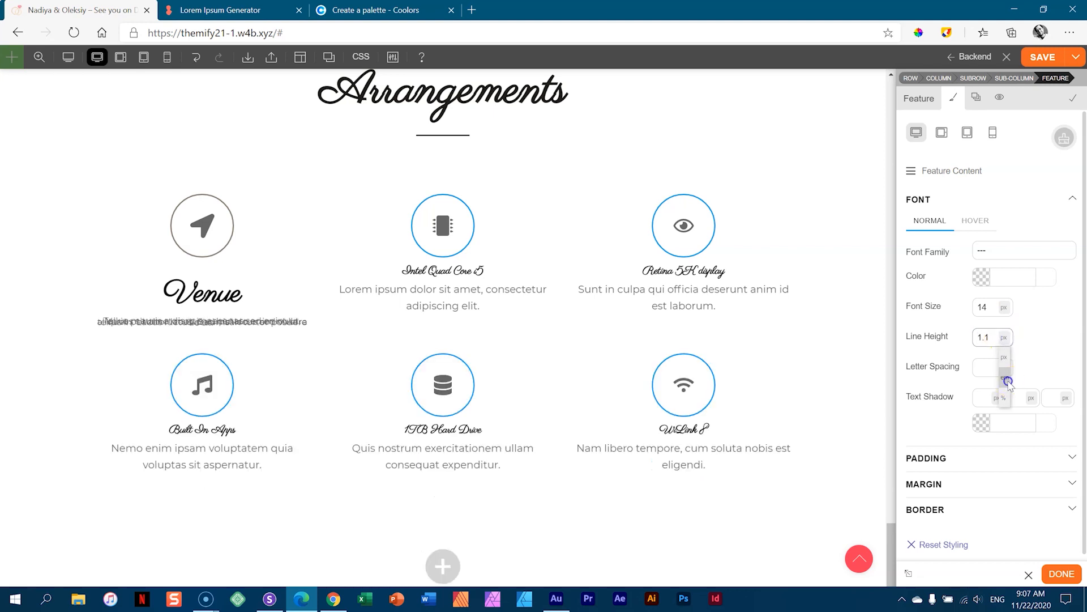
left_click(1008, 378)
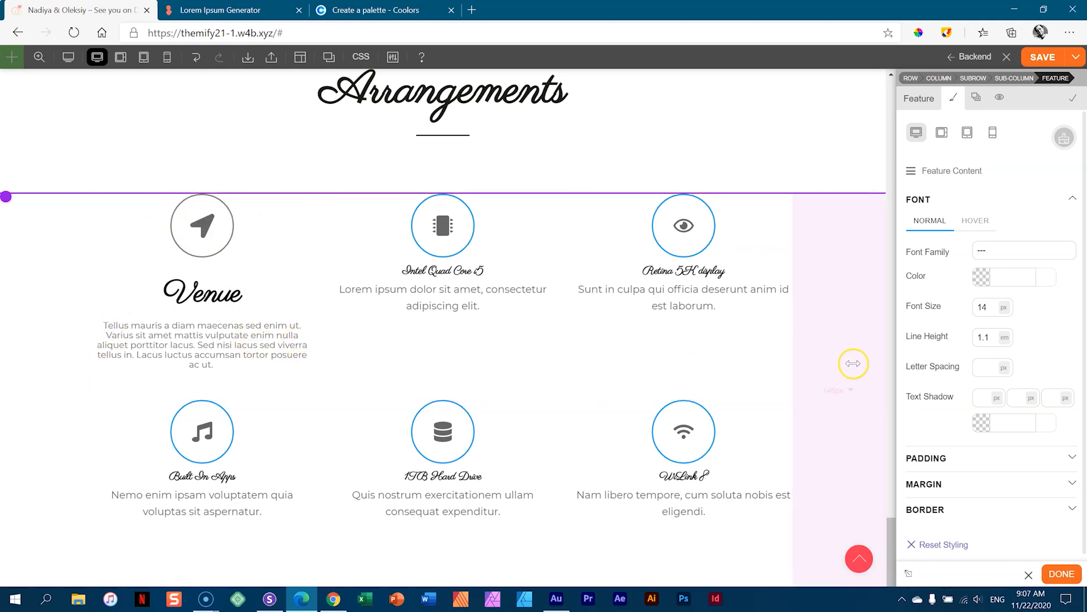
- Set the feature's left and right padding to 35 px
left_click(928, 171)
left_click(927, 195)
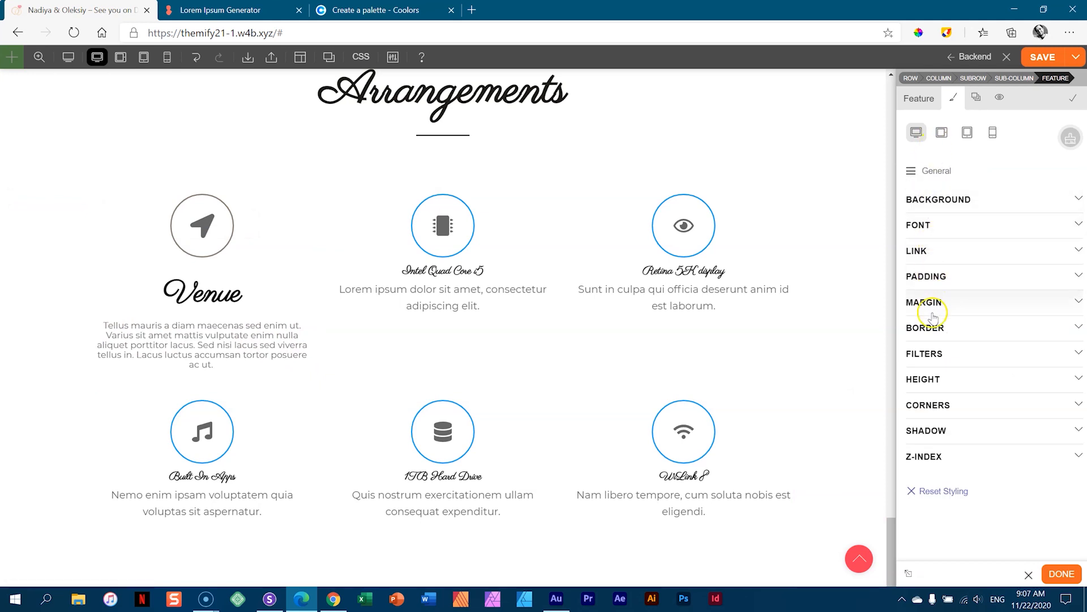
left_click(933, 281)
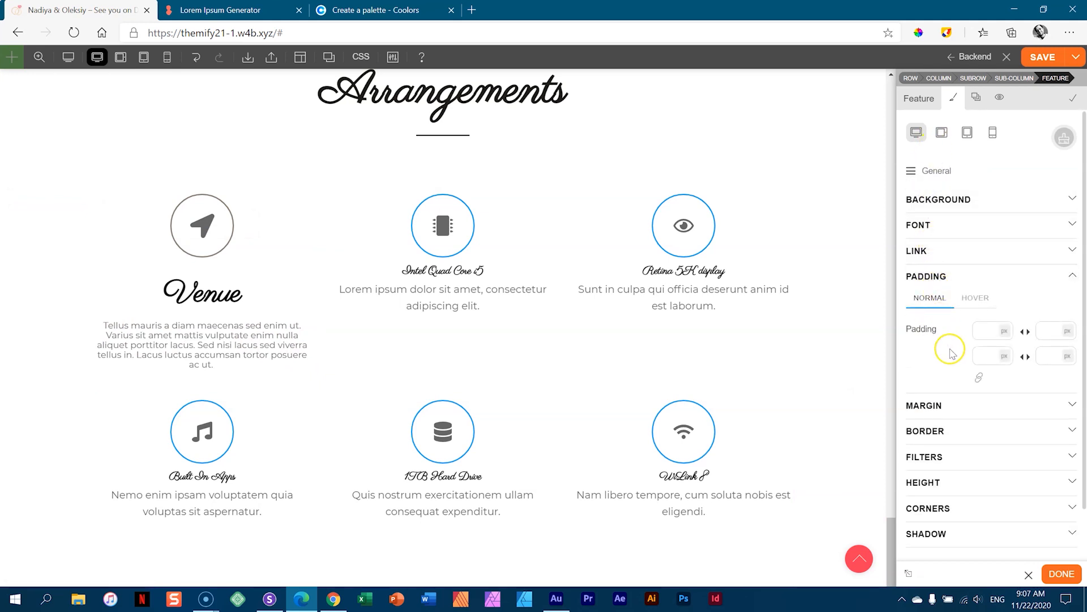
left_click(985, 360)
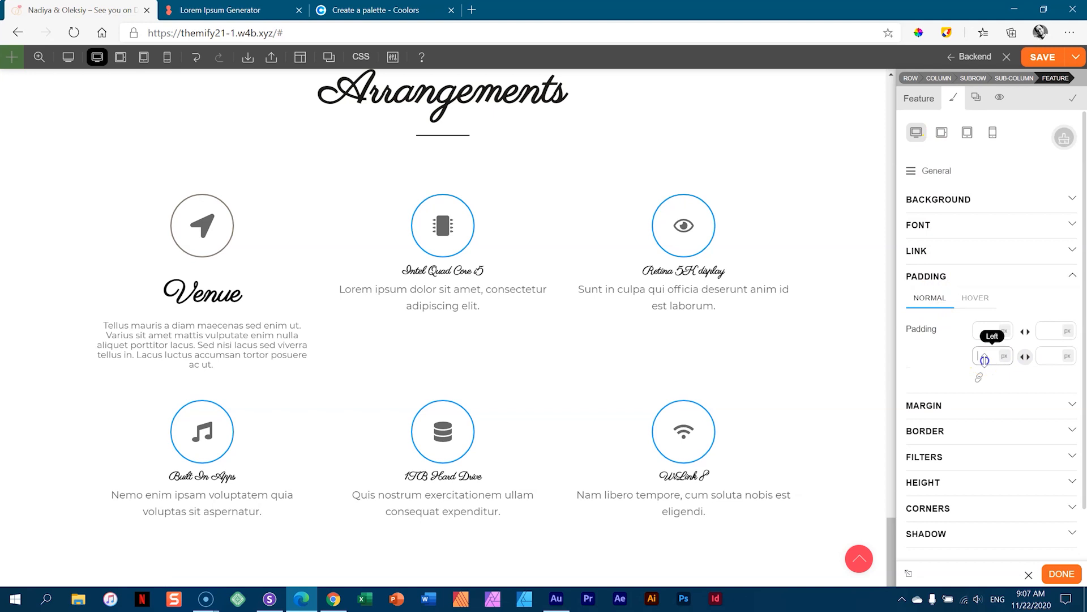
type("4")
key("BackSpace")
type("8")
key("BackSpace")
key("BackSpace")
type("25")
key("BackSpace")
key("BackSpace")
type("32")
key("BackSpace")
type("5")
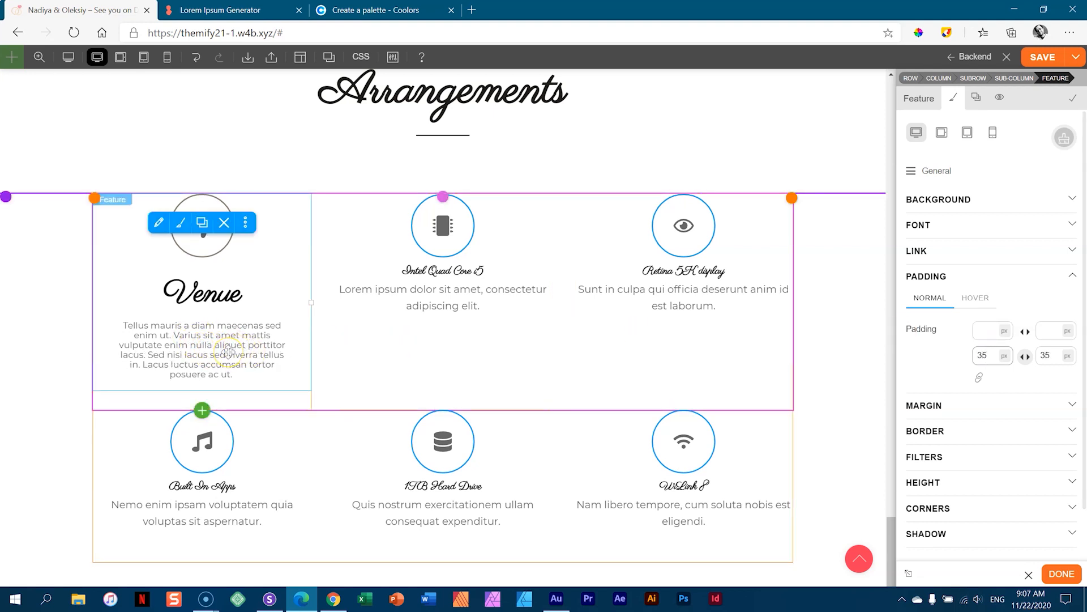
- Raise the Venue description line height to 1.2 em and colour its text #867d71
left_click(937, 171)
left_click(942, 261)
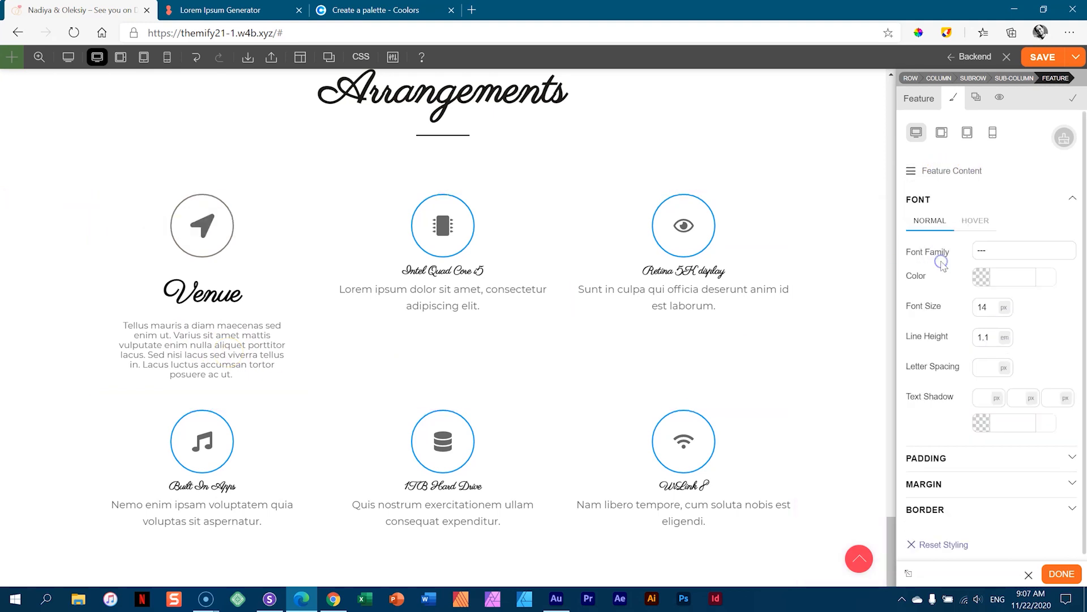
left_click(995, 337)
type("1.2")
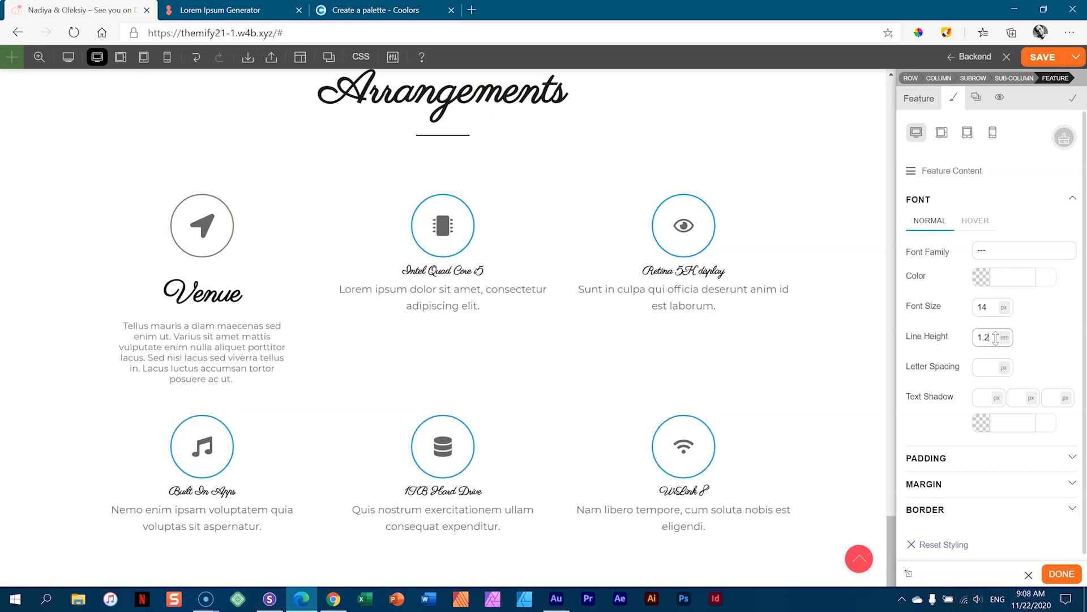
left_click(985, 276)
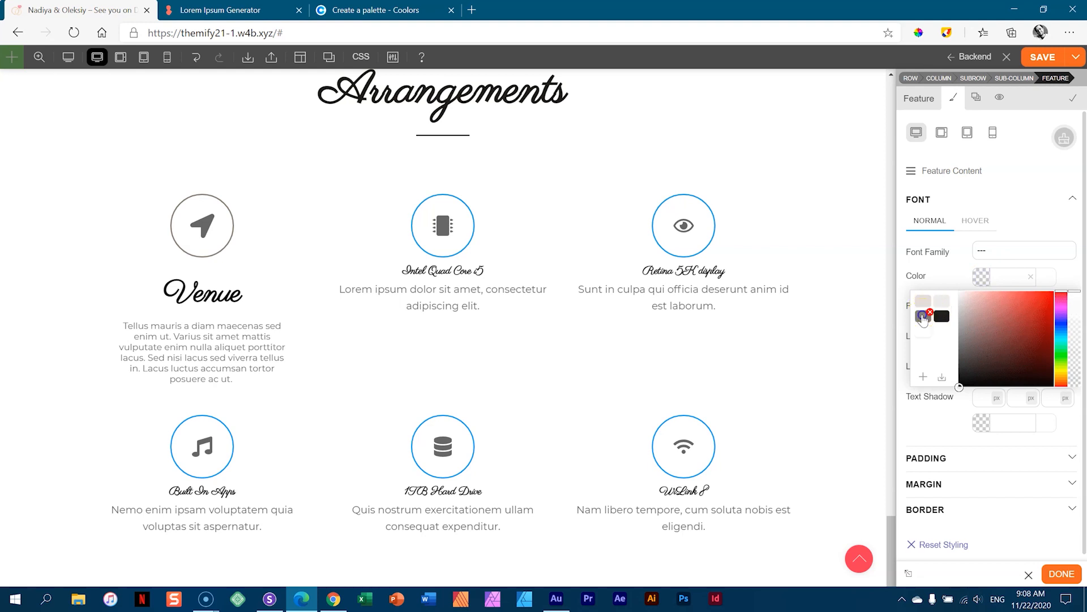
left_click(922, 316)
left_click(922, 300)
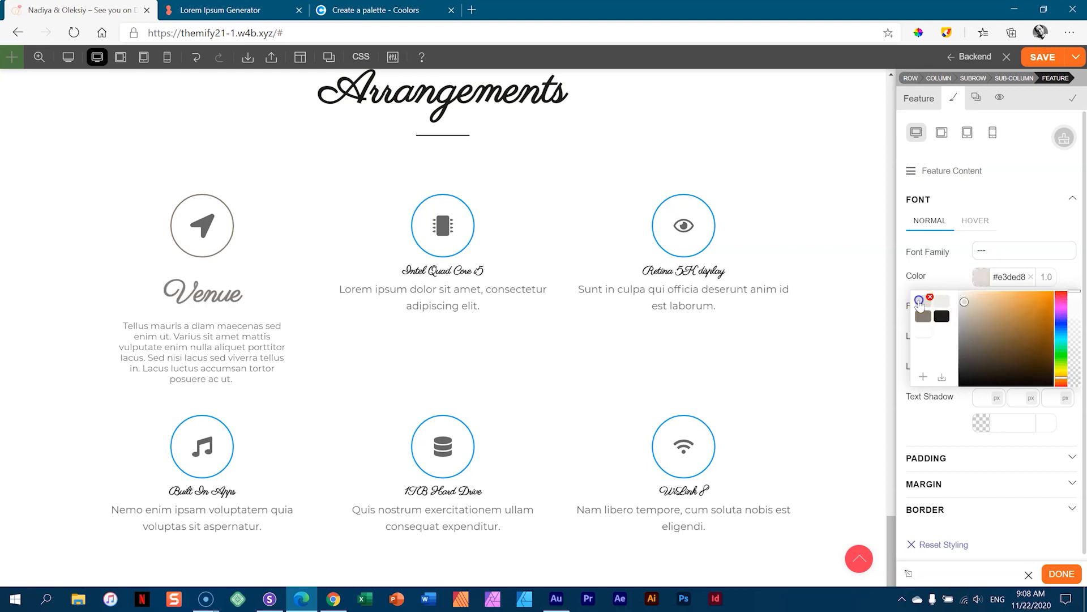
left_click(924, 316)
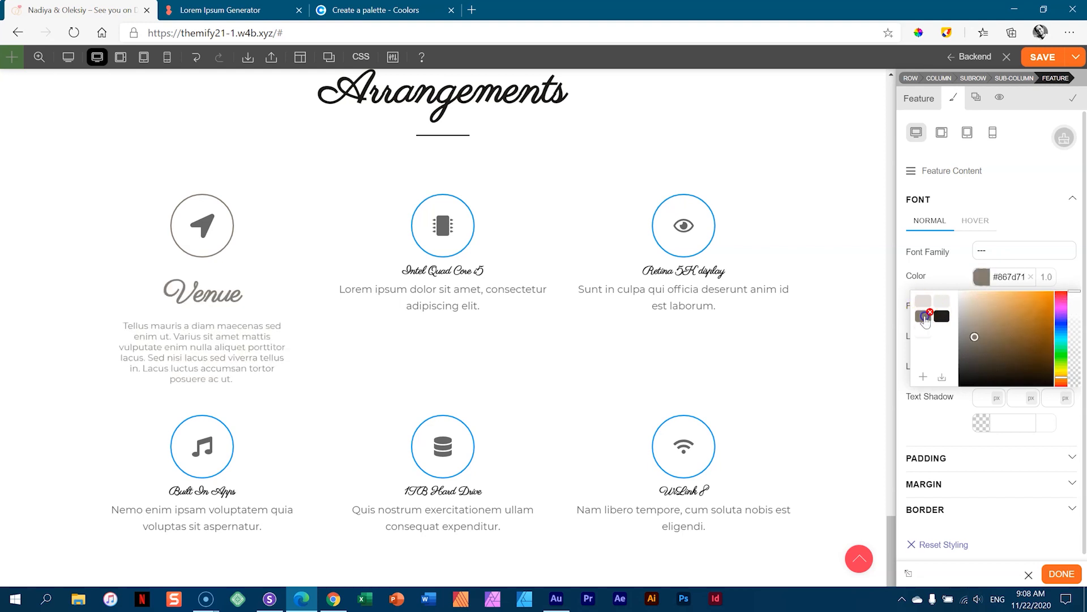
left_click(1064, 270)
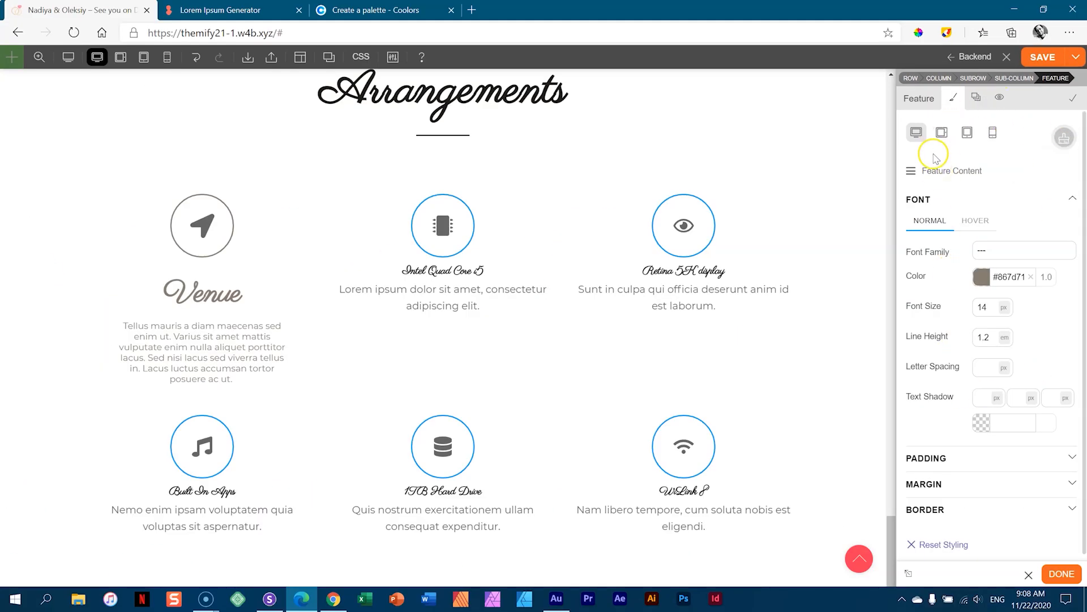
left_click(932, 170)
left_click(928, 191)
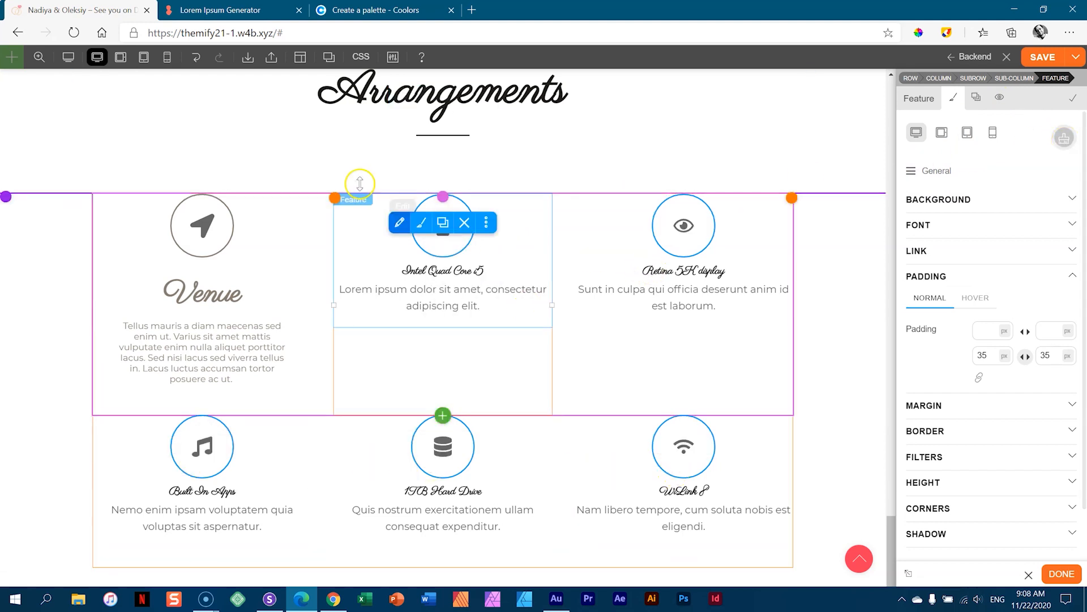
- Save the Venue styling as global style 'Info Box Style', then open the Intel Quad Core i5 feature
left_click(1064, 143)
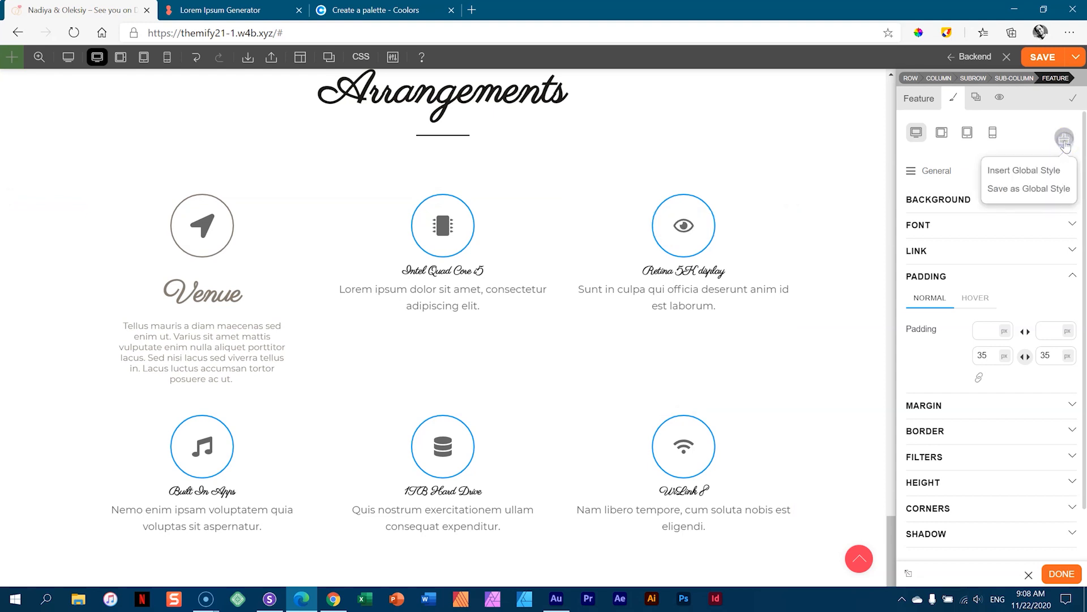
left_click(1013, 191)
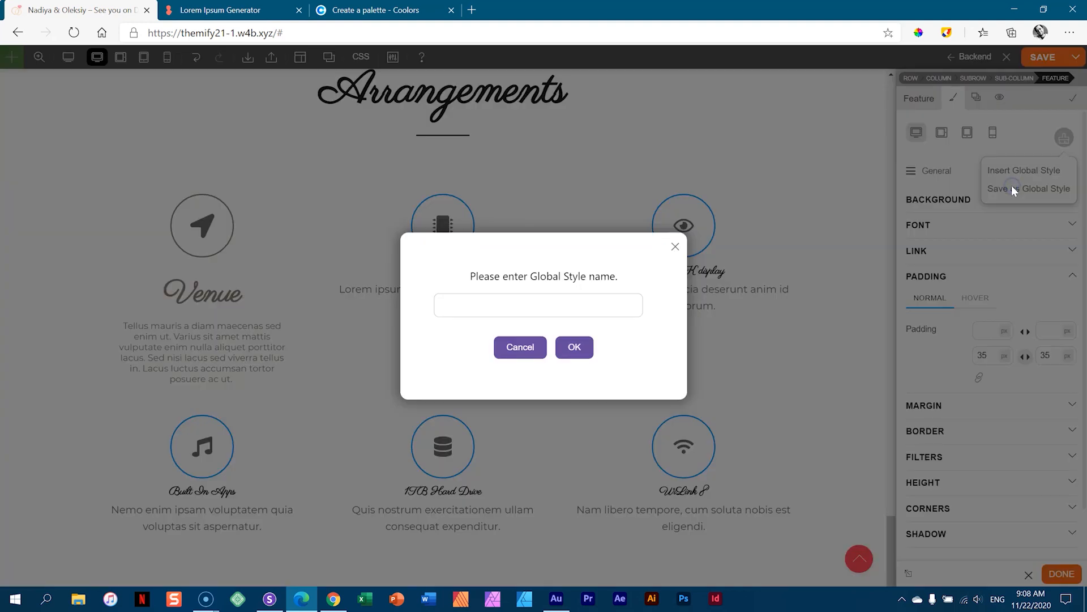
left_click(510, 314)
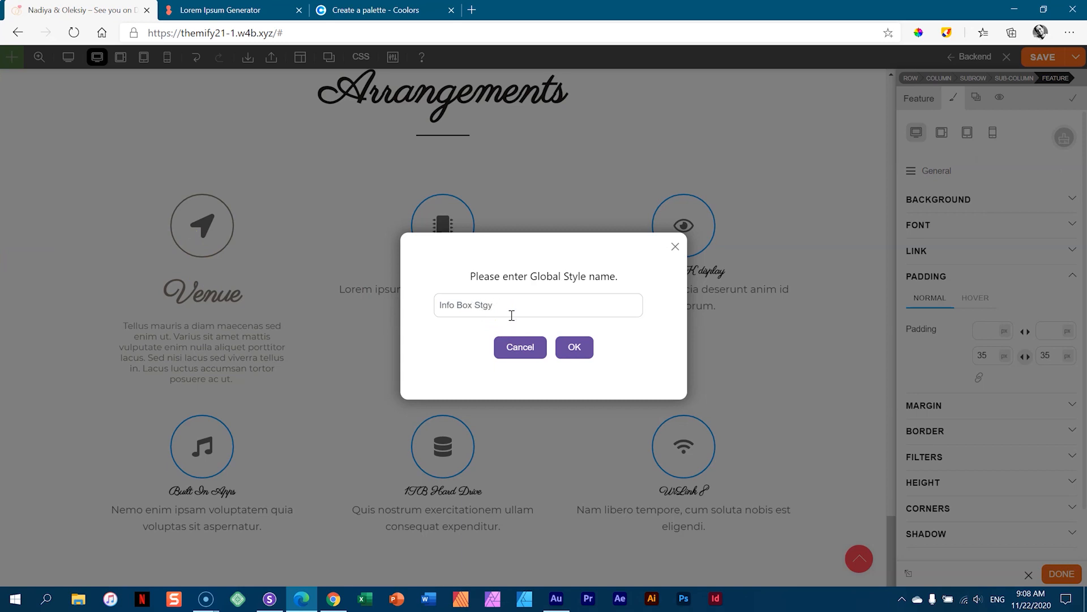
left_click(571, 347)
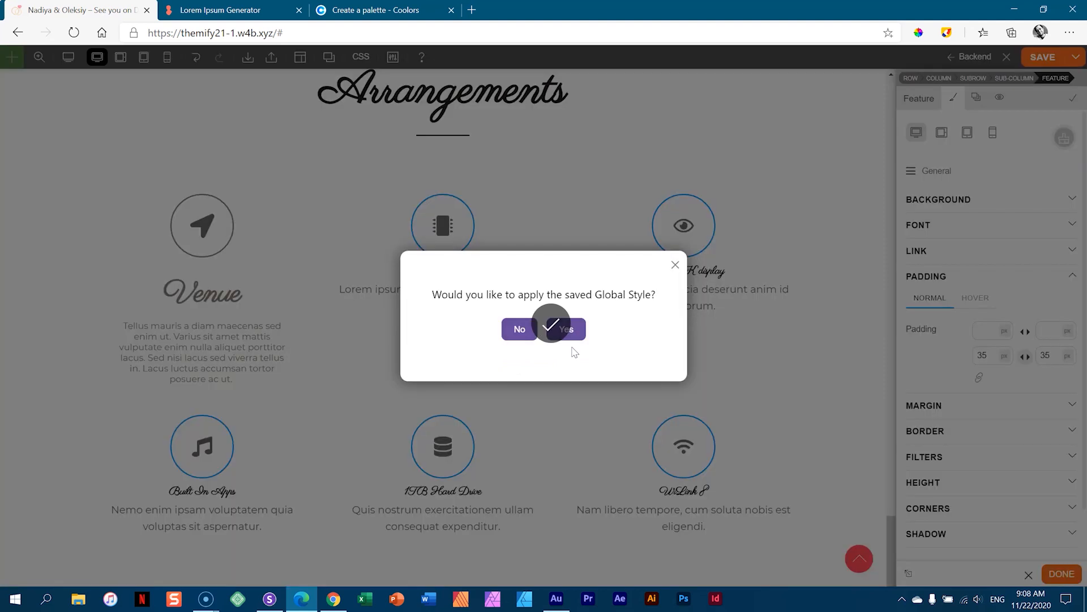
left_click(564, 337)
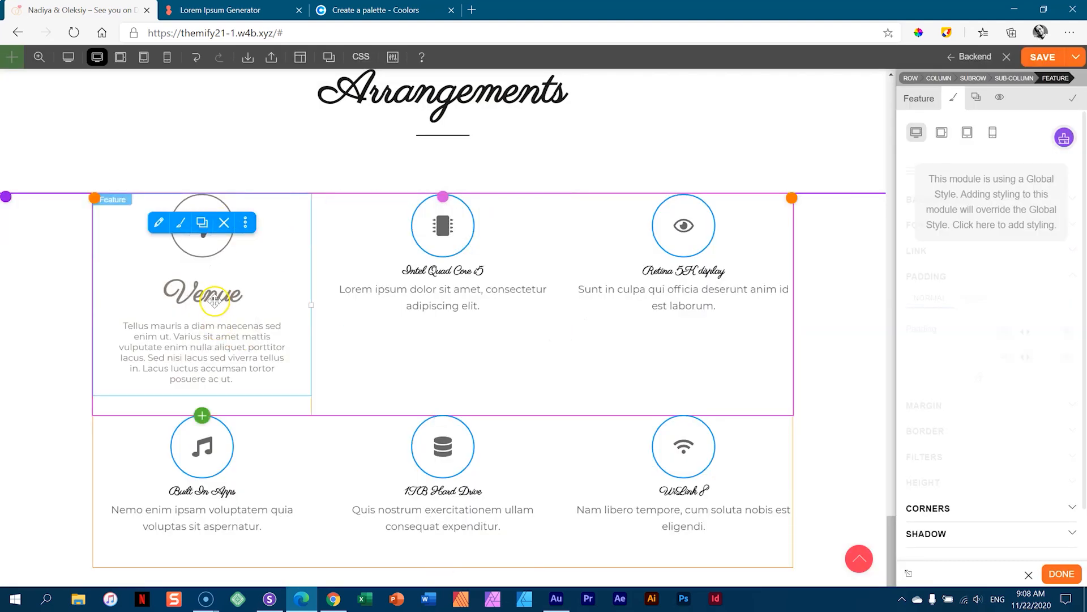
left_click(498, 260)
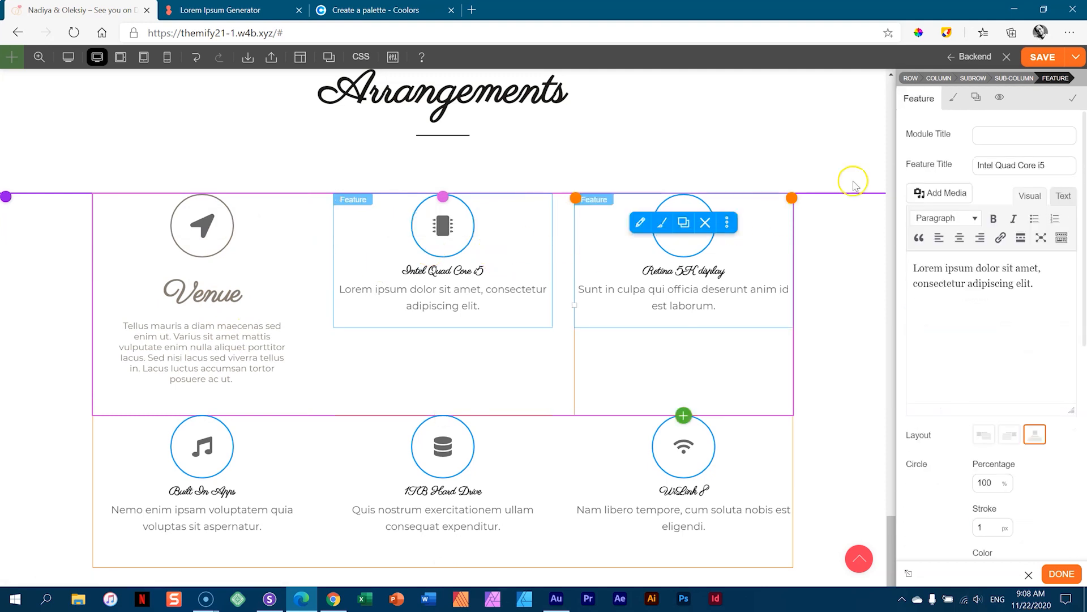
- Apply the Info Box Style global style to the Intel Quad Core i5 feature
left_click(955, 106)
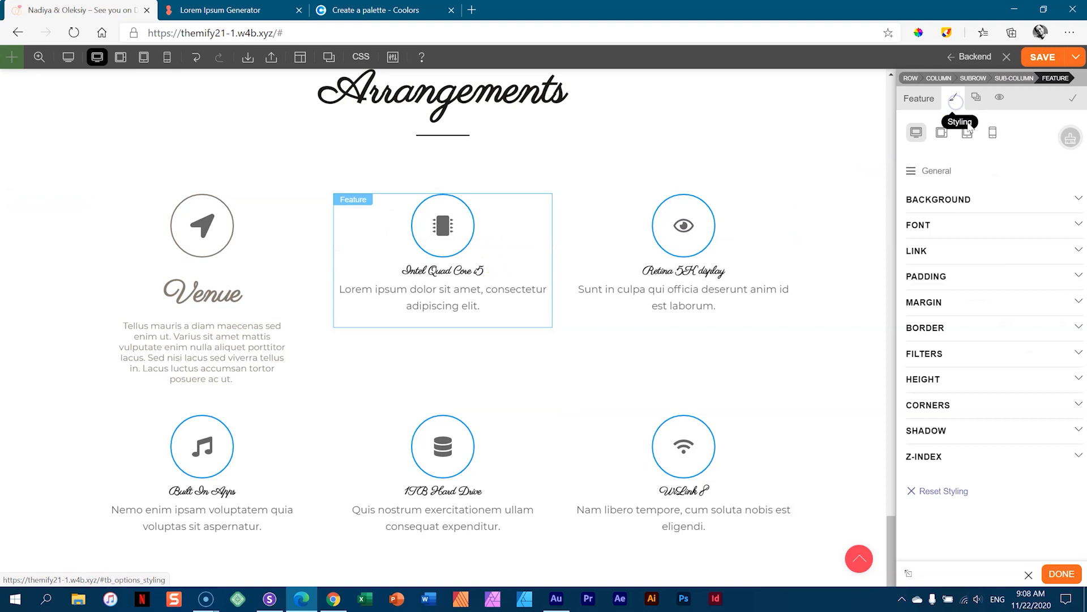
left_click(1072, 139)
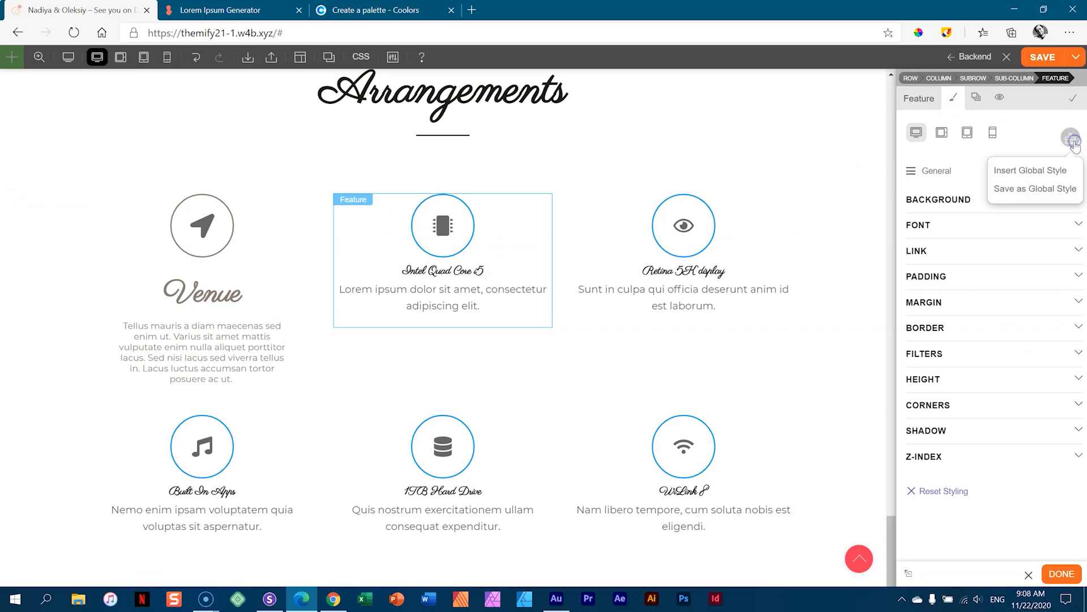
left_click(1054, 170)
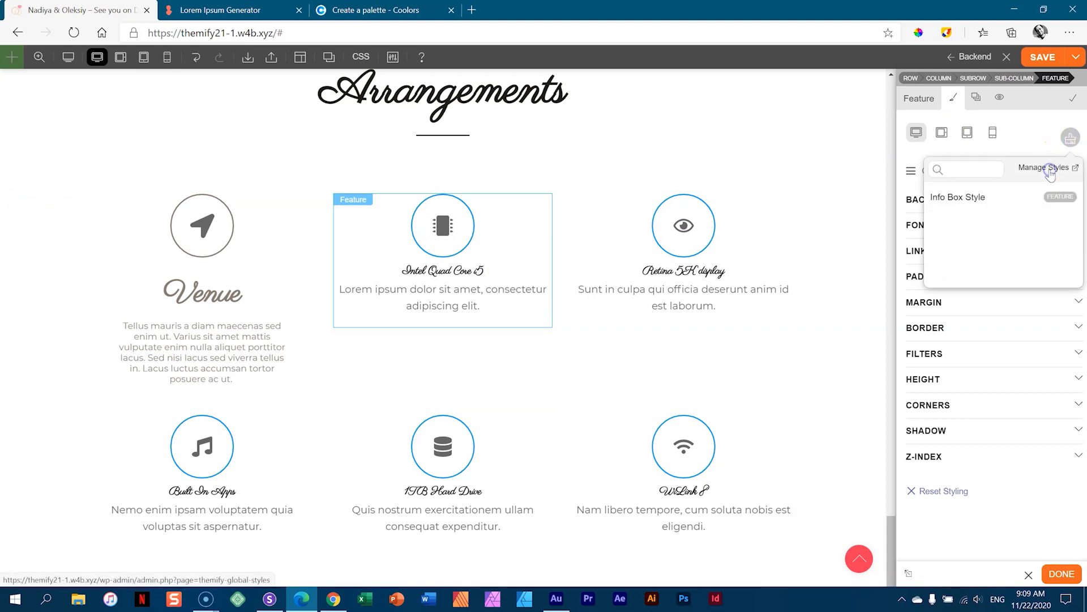
left_click(968, 198)
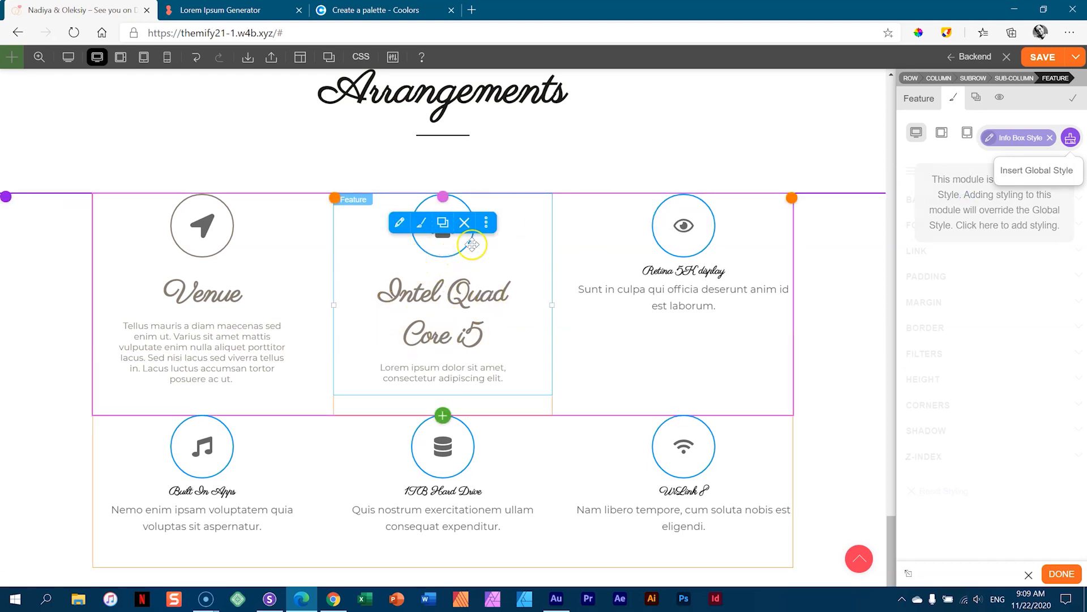
- Return to the feature's content settings and look over them
left_click(432, 207)
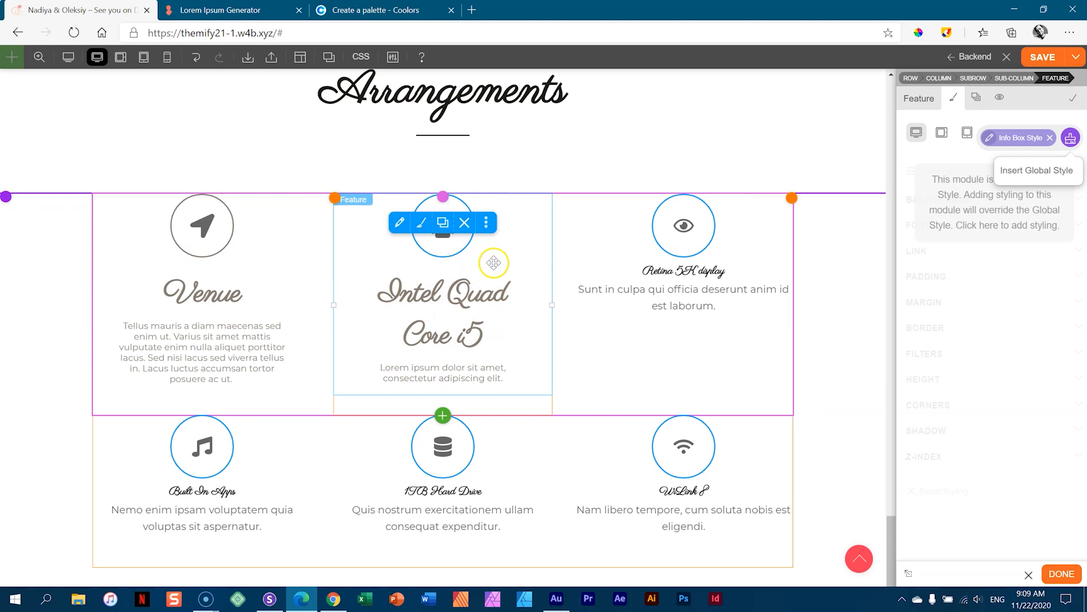
left_click(514, 257)
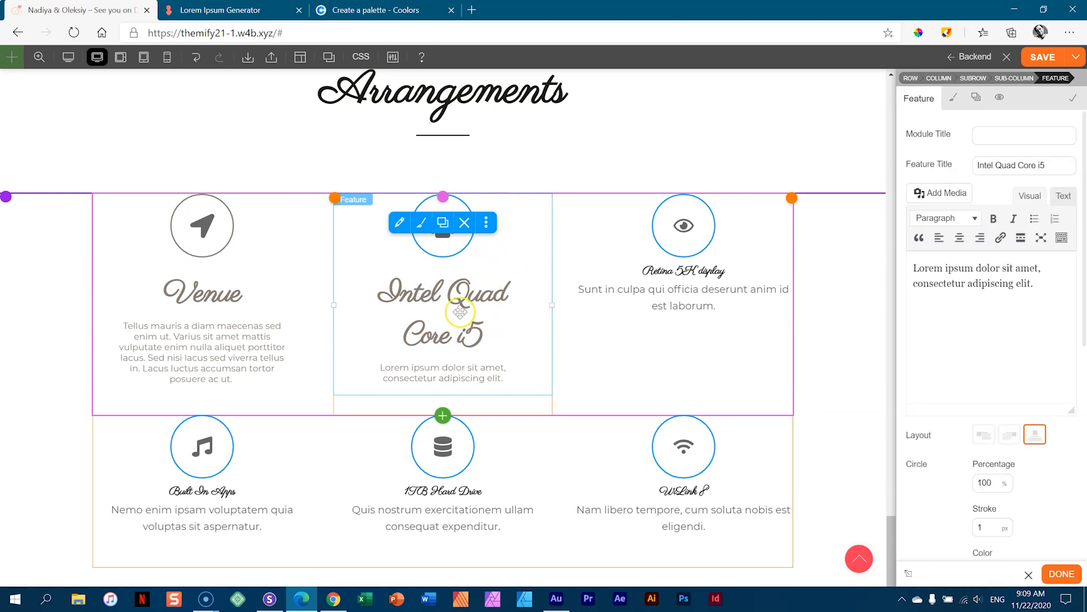
mouse_move(507, 253)
scroll(963, 250, "down", 5)
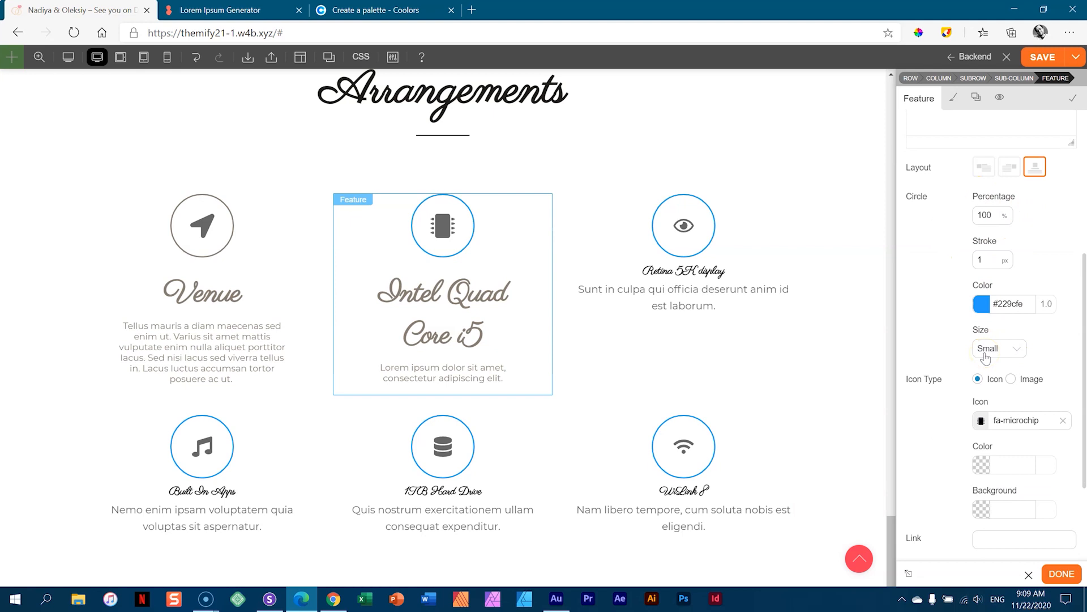
scroll(986, 357, "up", 5)
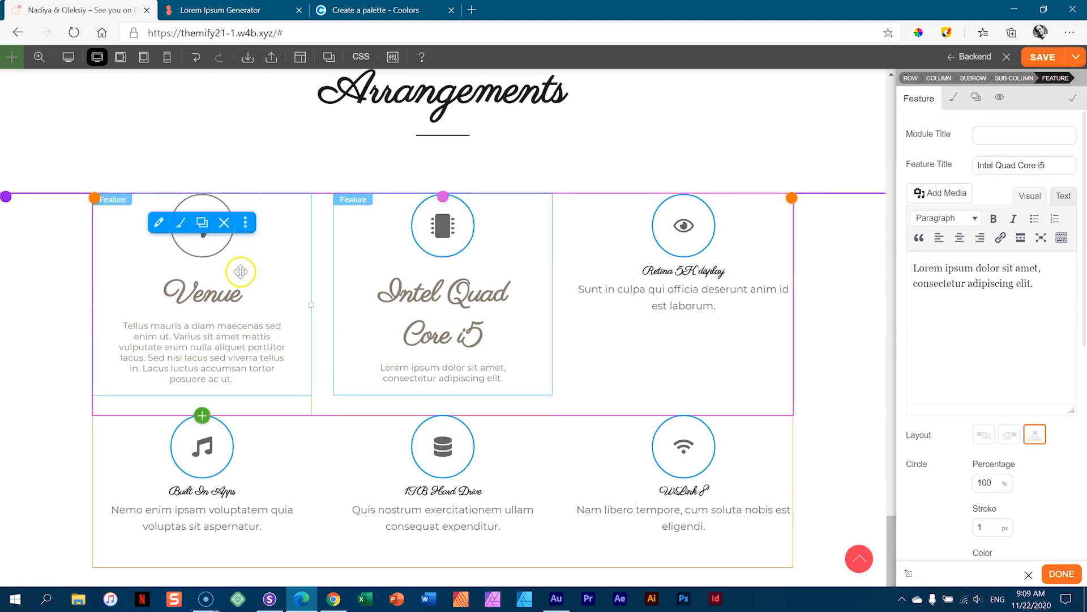
- Replace the Intel Quad Core i5 and Retina 5K display features with Venue copies in the top row
left_click(202, 222)
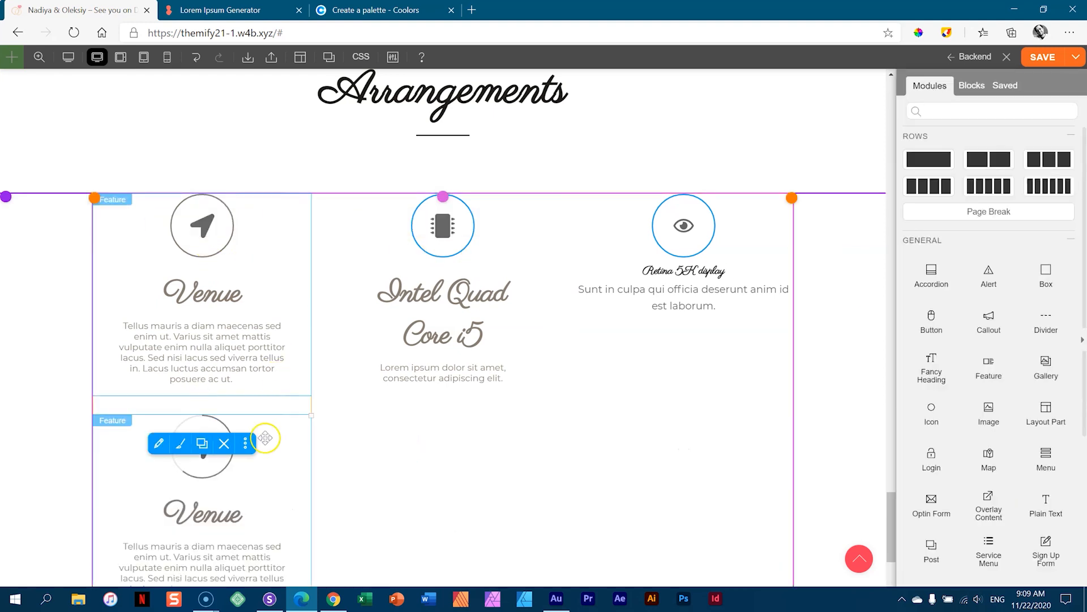
left_click_drag(258, 419, 409, 275)
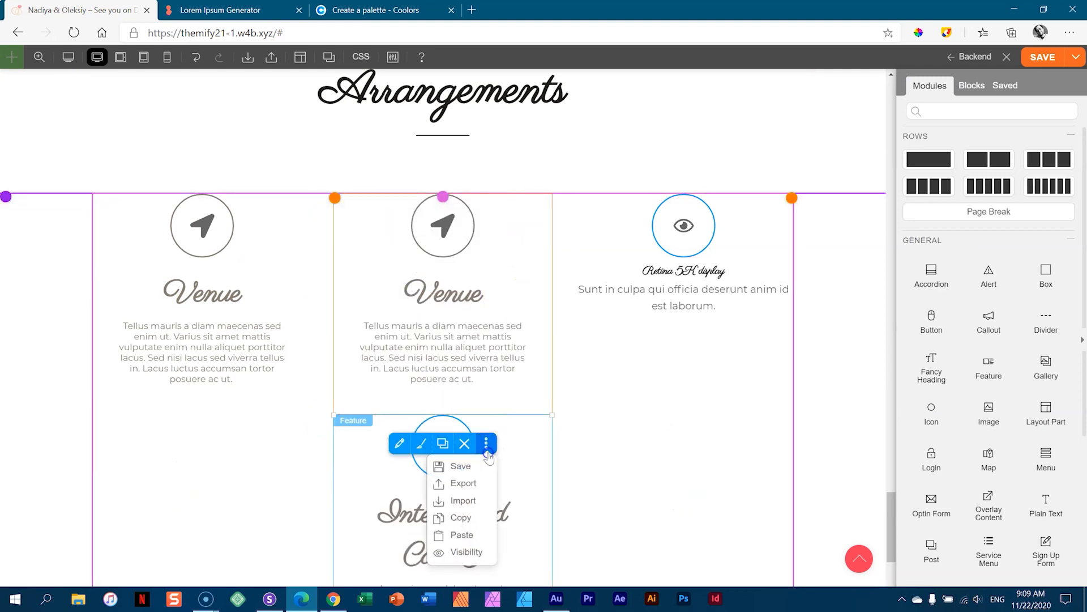
left_click(464, 444)
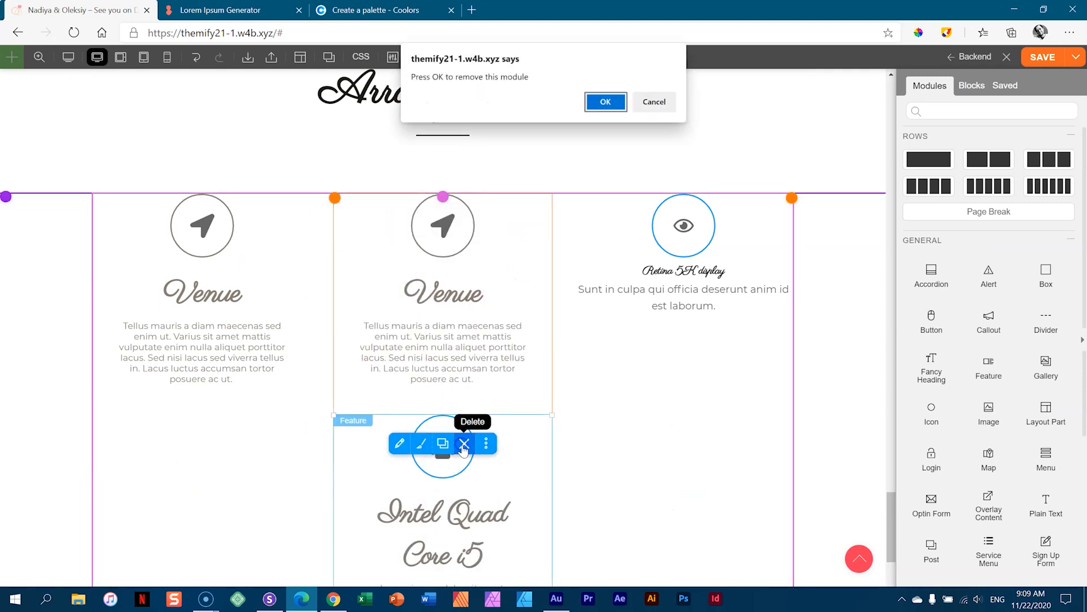
left_click(593, 103)
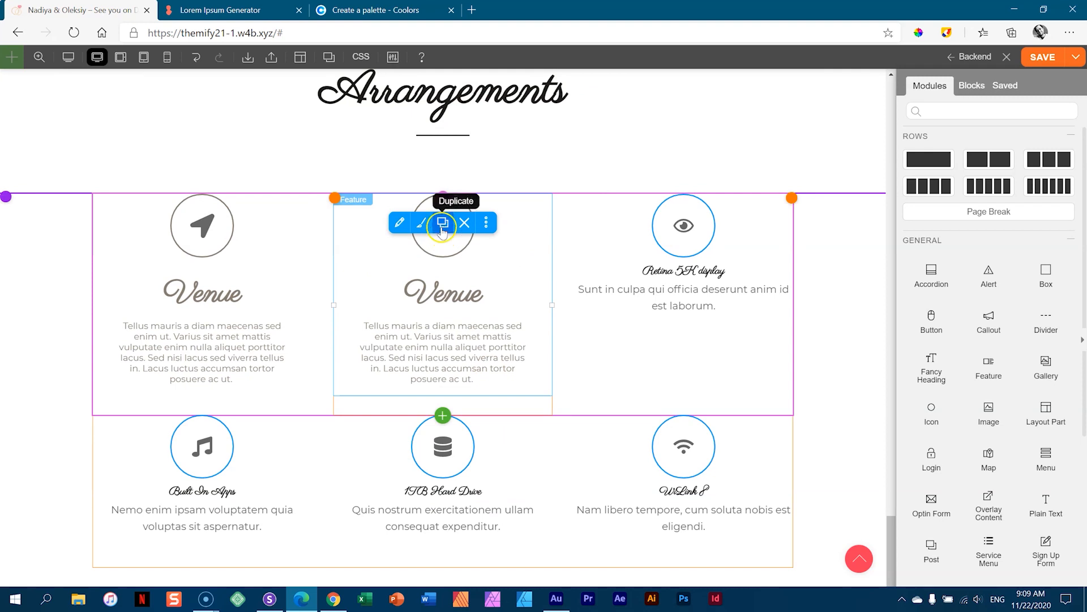
left_click(443, 223)
mouse_move(490, 436)
left_click_drag(514, 436, 613, 232)
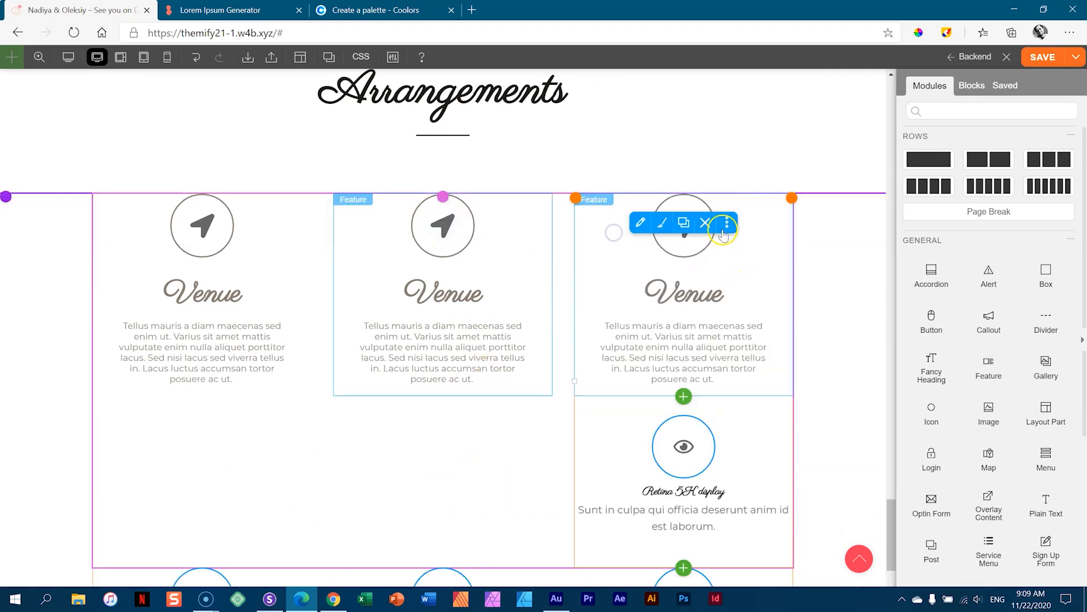
left_click(706, 443)
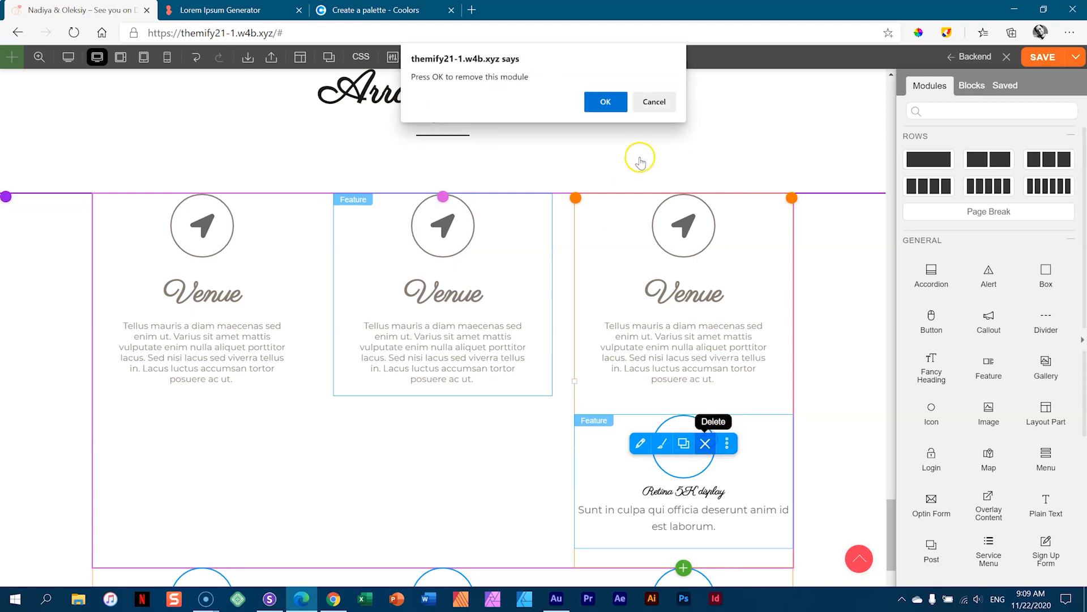
left_click(618, 99)
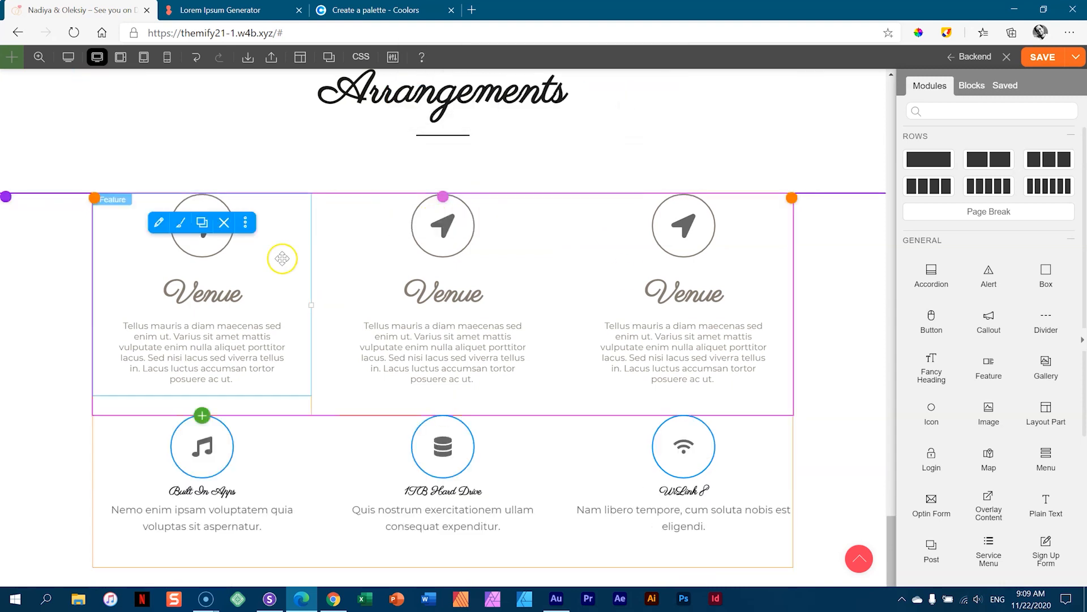
- Replace the bottom-row Built In Apps, 1TB Hard Drive and WiLink 8 features with Venue copies
left_click(201, 222)
scroll(242, 262, "down", 4)
left_click_drag(274, 236, 262, 381)
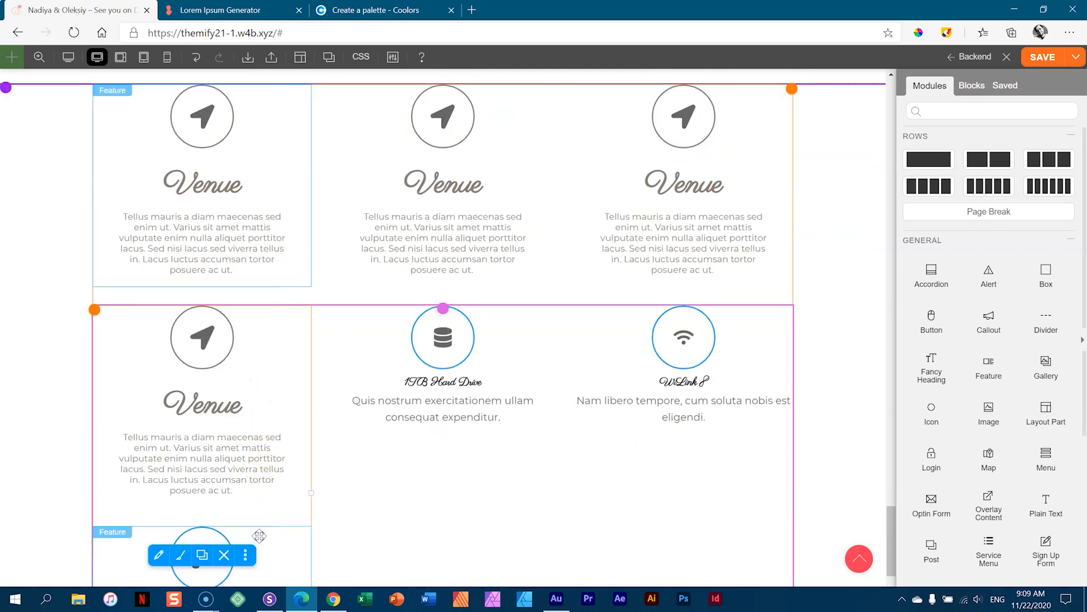
left_click(224, 554)
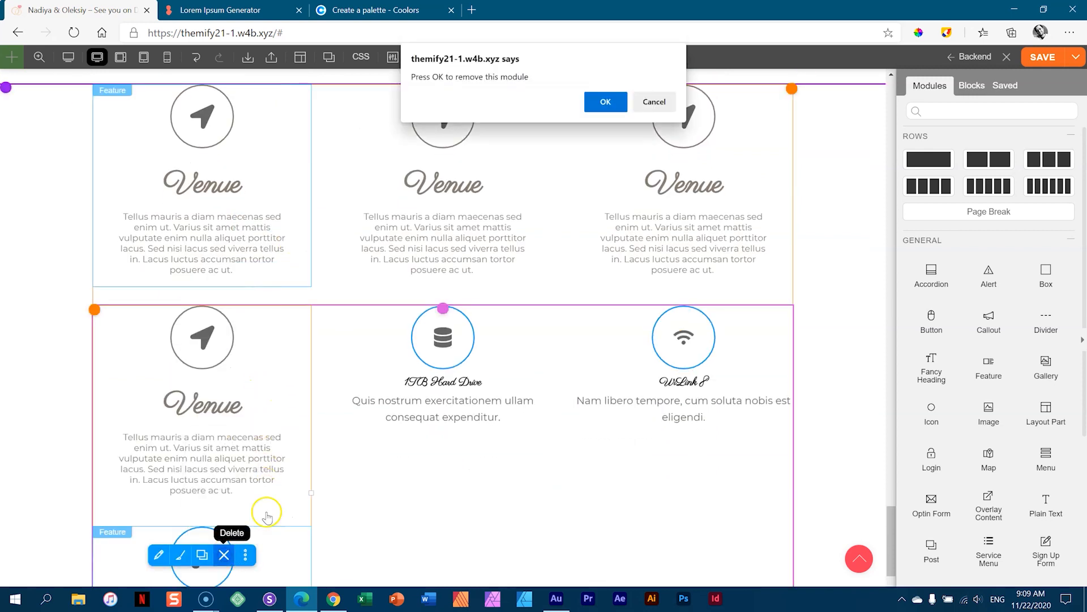
left_click(605, 102)
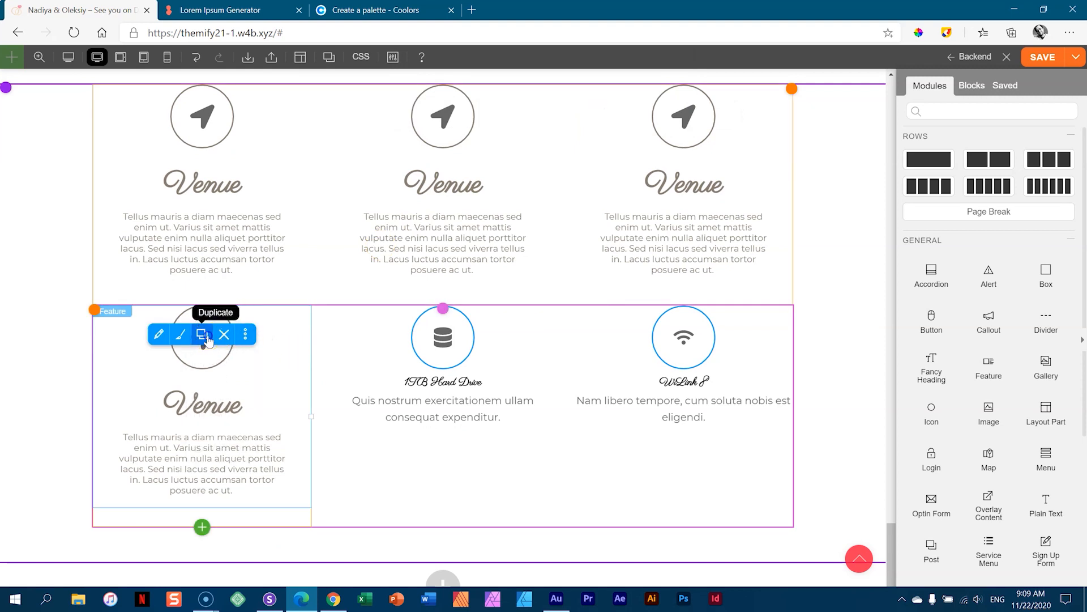
left_click(201, 334)
left_click_drag(274, 364, 398, 340)
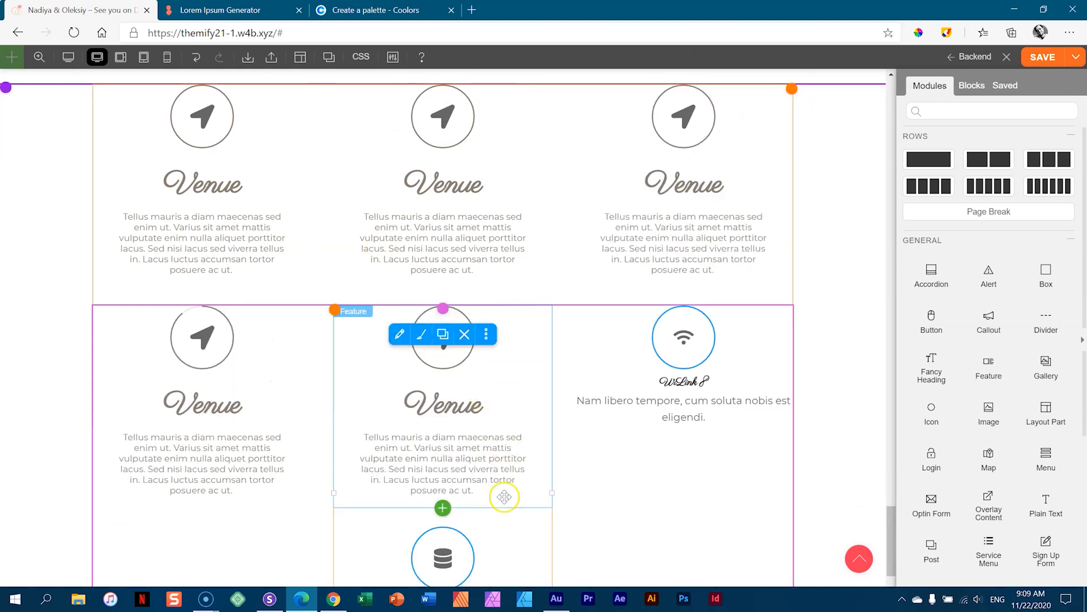
left_click(473, 541)
left_click(461, 555)
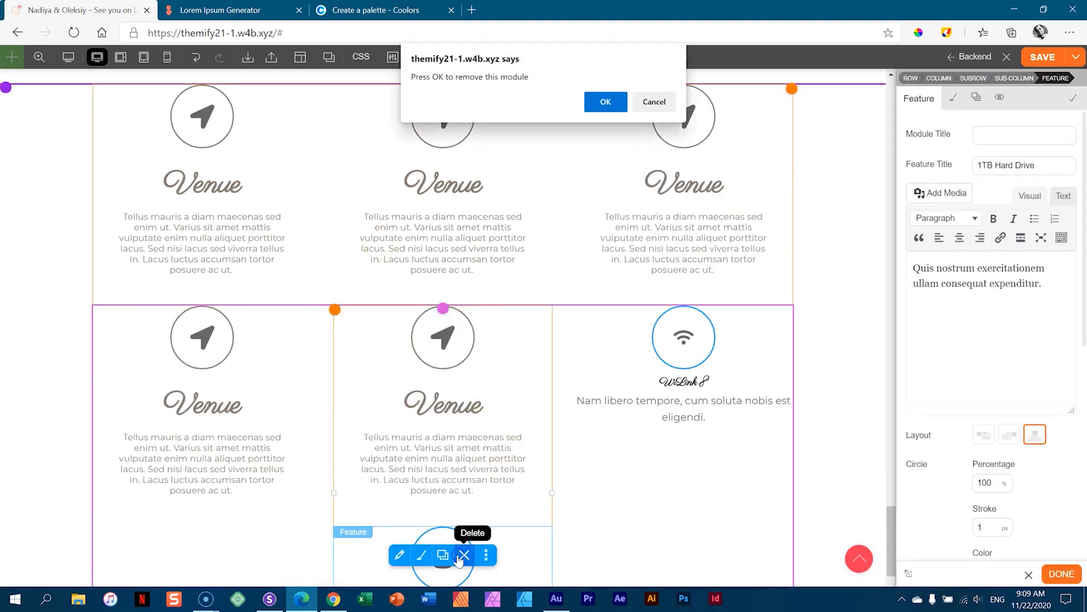
left_click(603, 102)
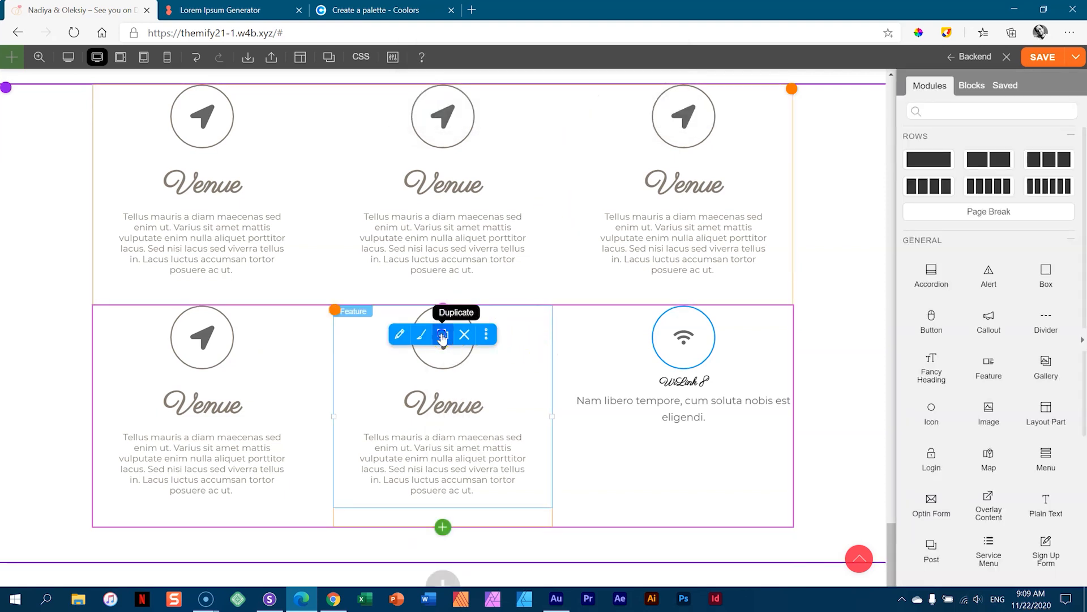
left_click(443, 335)
left_click_drag(521, 345, 609, 337)
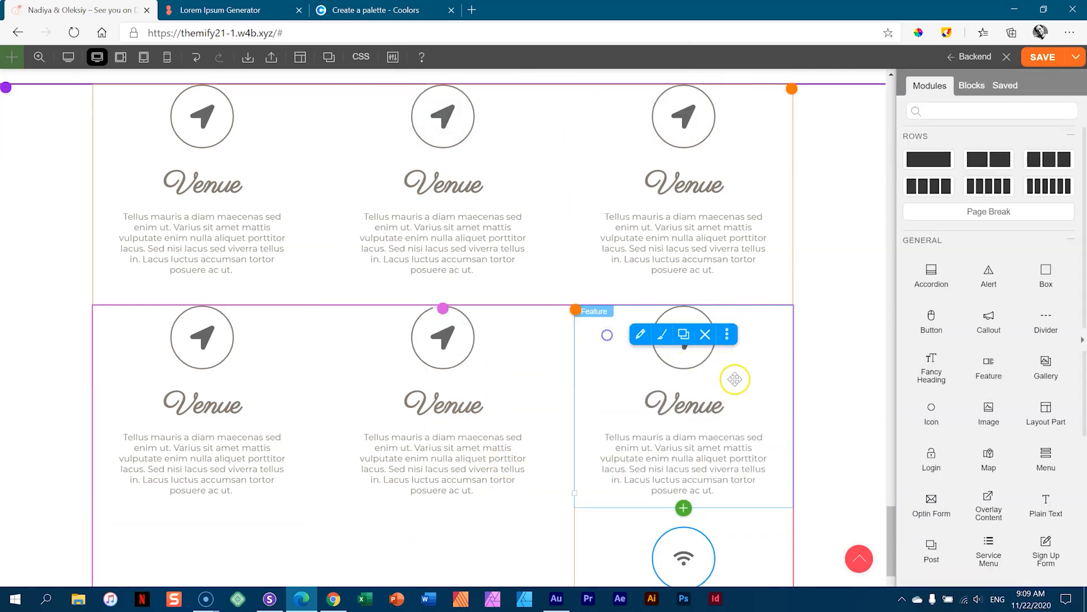
left_click(750, 541)
left_click(705, 556)
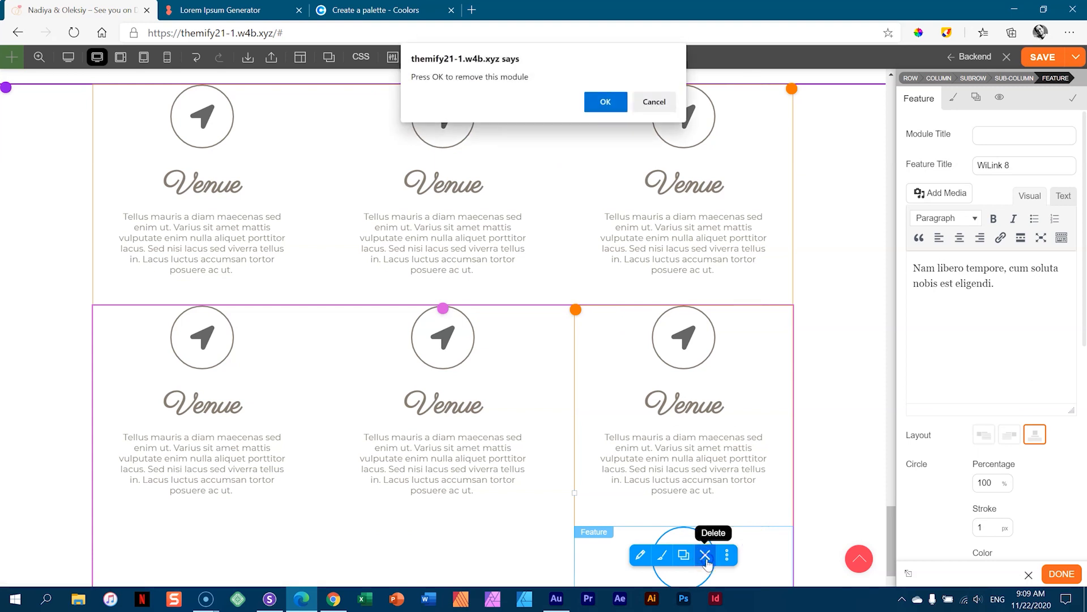
left_click(603, 99)
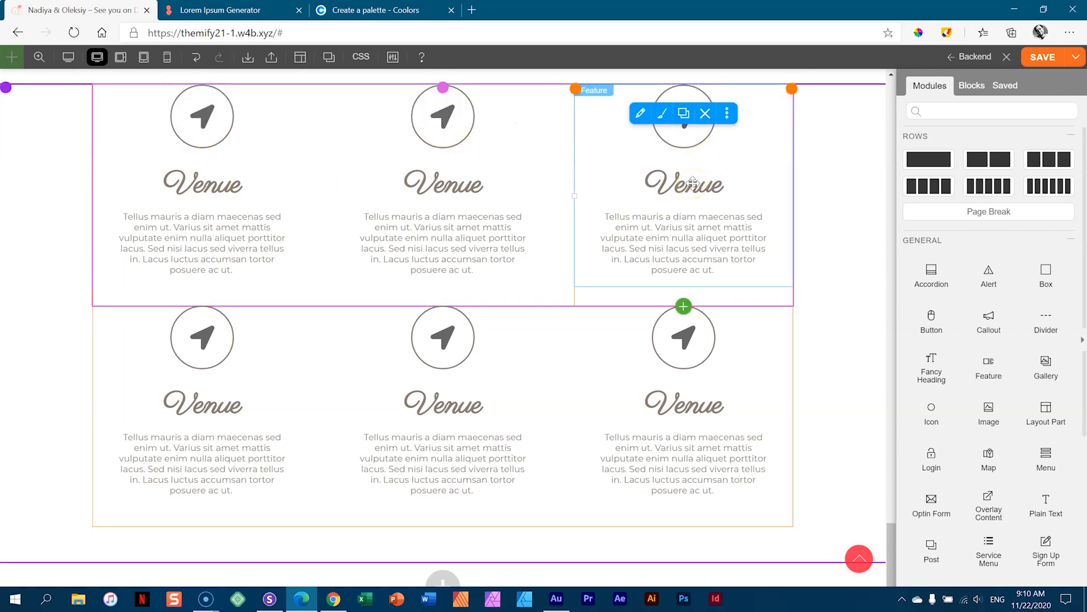
- Retitle the top-middle feature 'Picnic' and give it the shopping-bag icon
double_click(441, 153)
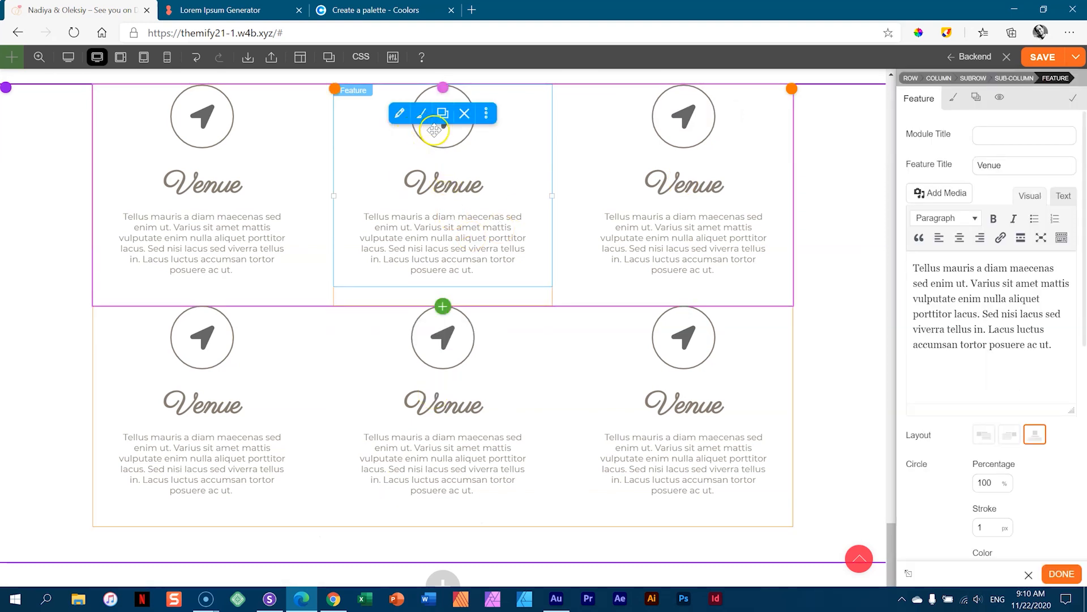
left_click(1016, 163)
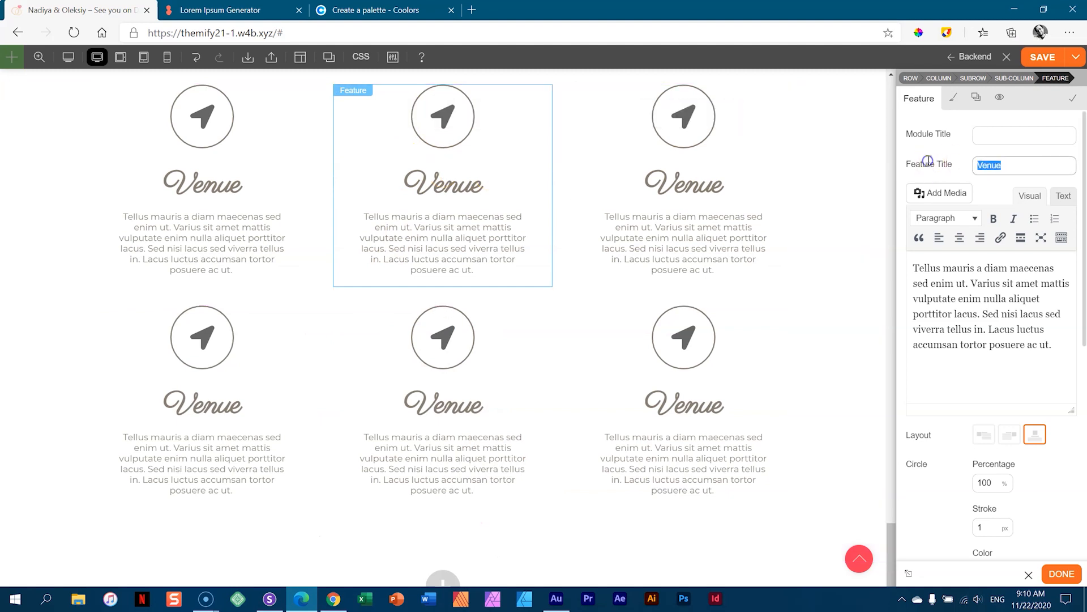
type("Picnic")
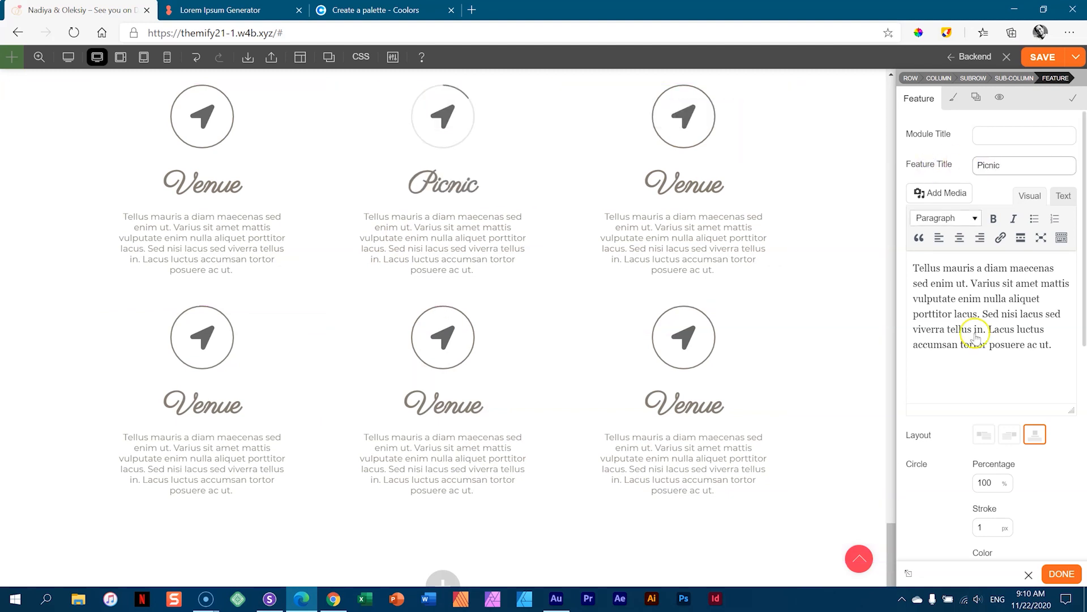
scroll(1019, 396, "down", 3)
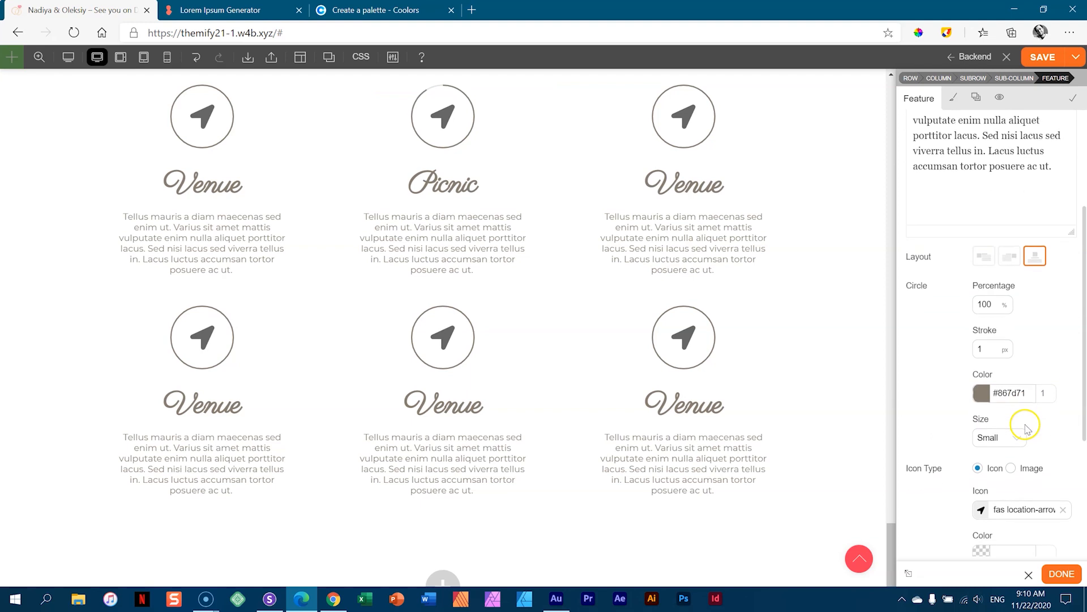
left_click(979, 512)
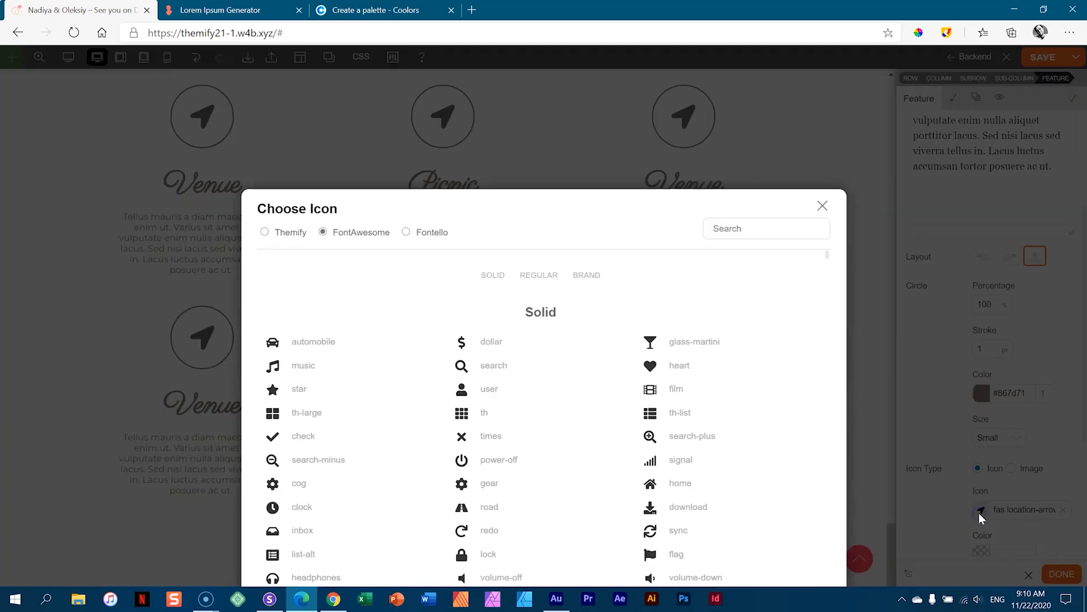
left_click(785, 136)
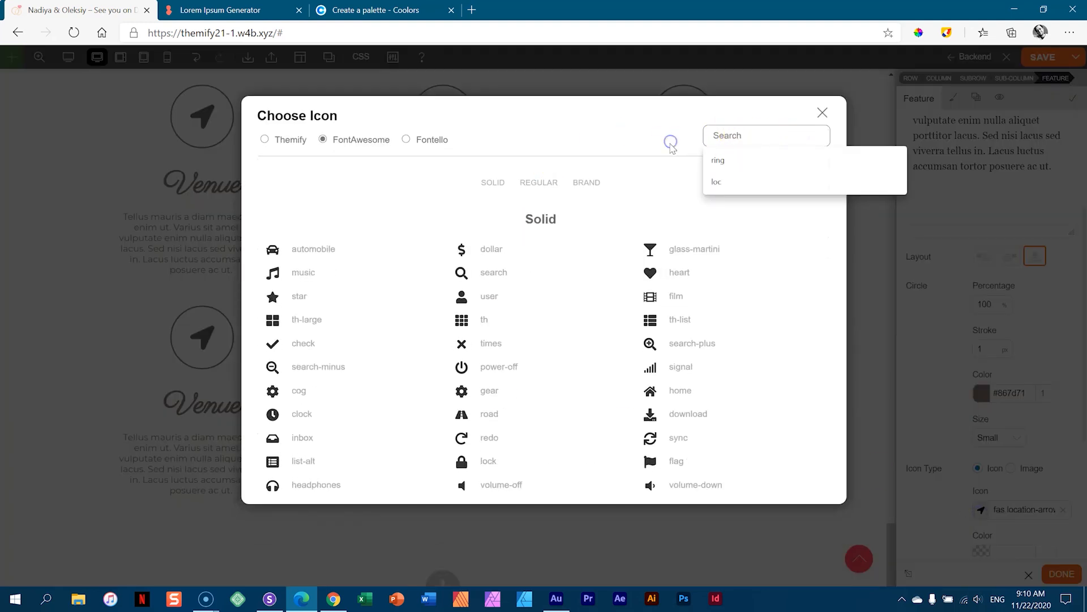
type("bag")
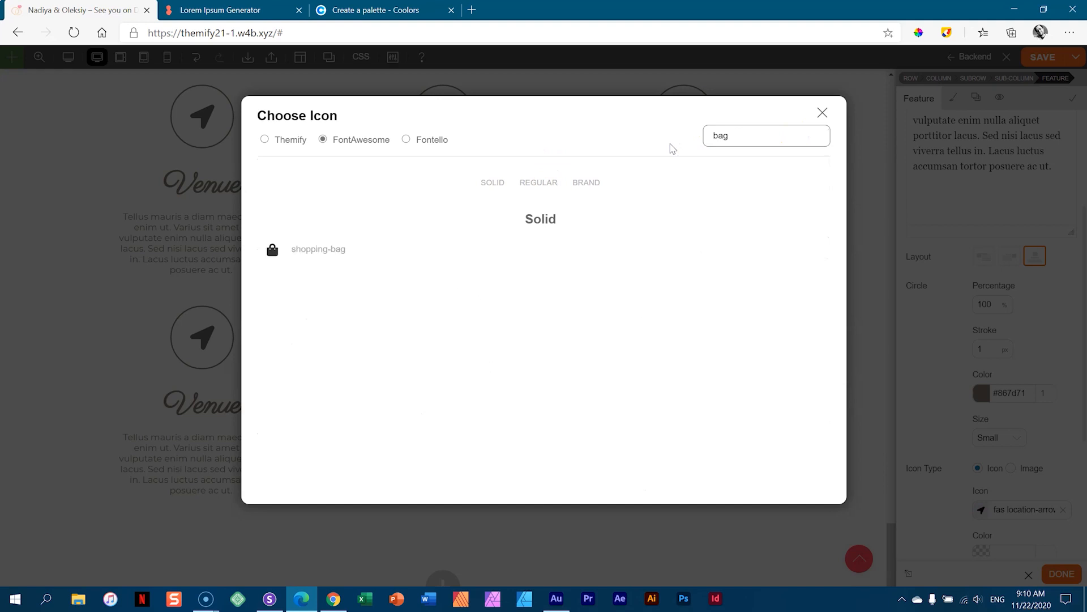
left_click(302, 258)
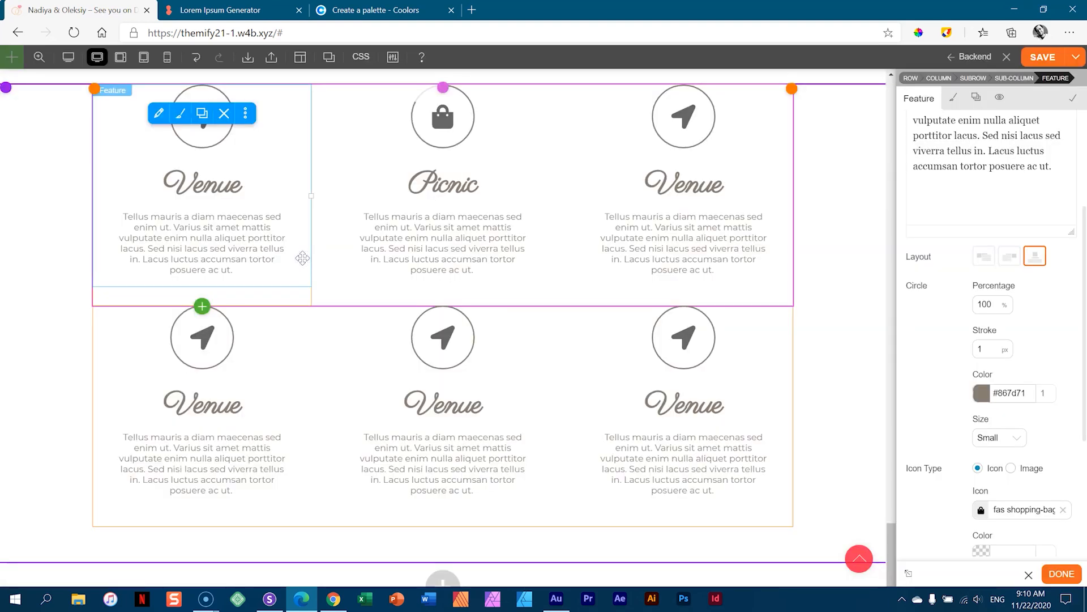
- Open the top-right feature's settings and select its Venue title
left_click(678, 184)
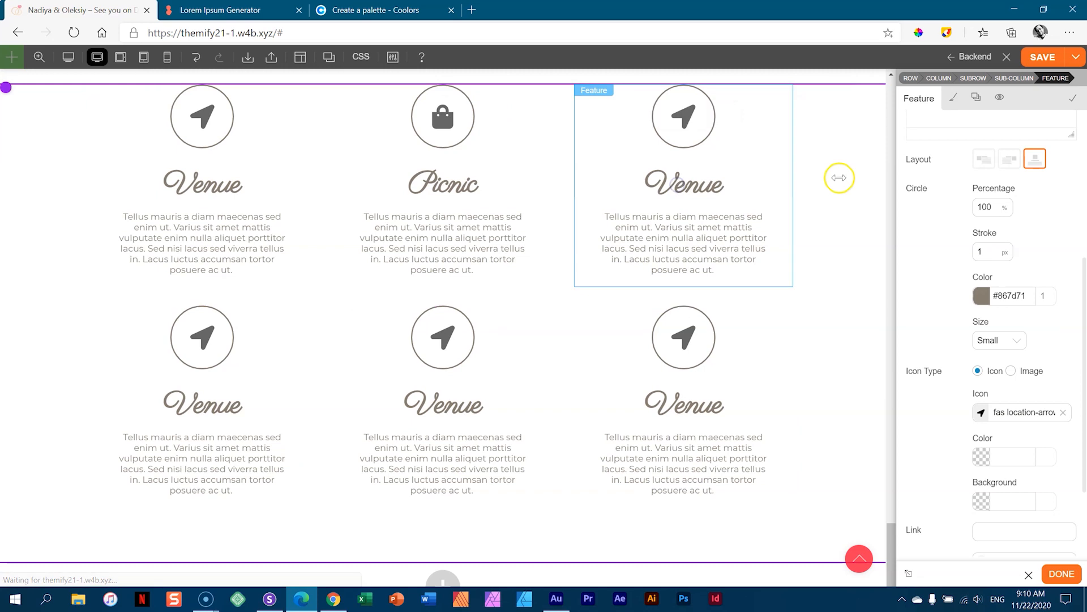
scroll(999, 136, "up", 5)
double_click(991, 164)
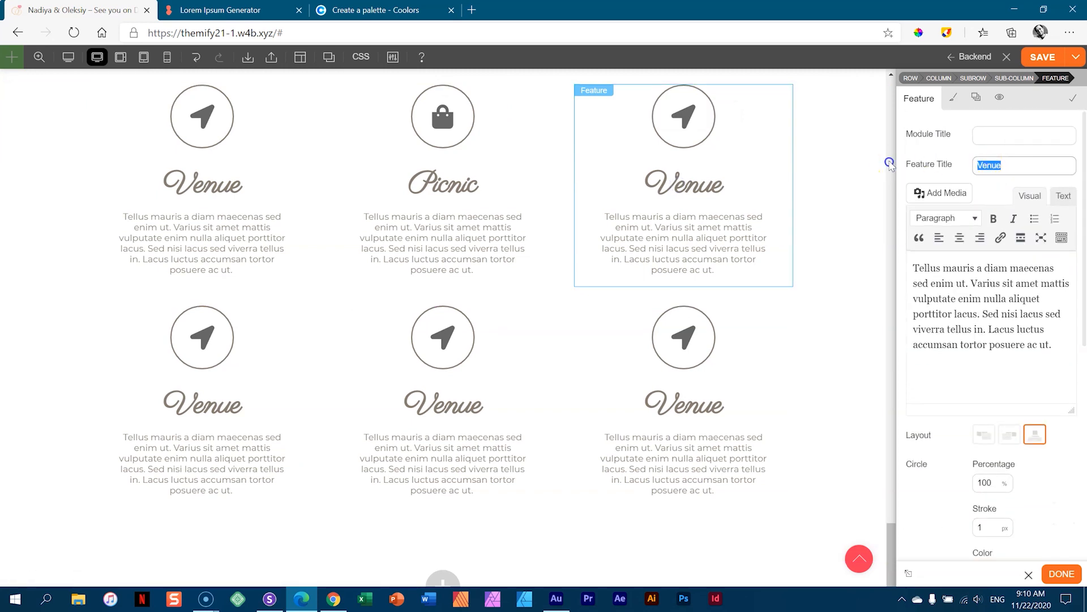
- Title the top-right feature 'Ceremony' and give it the solid building icon, found by searching 'buil'
type("Ceremony")
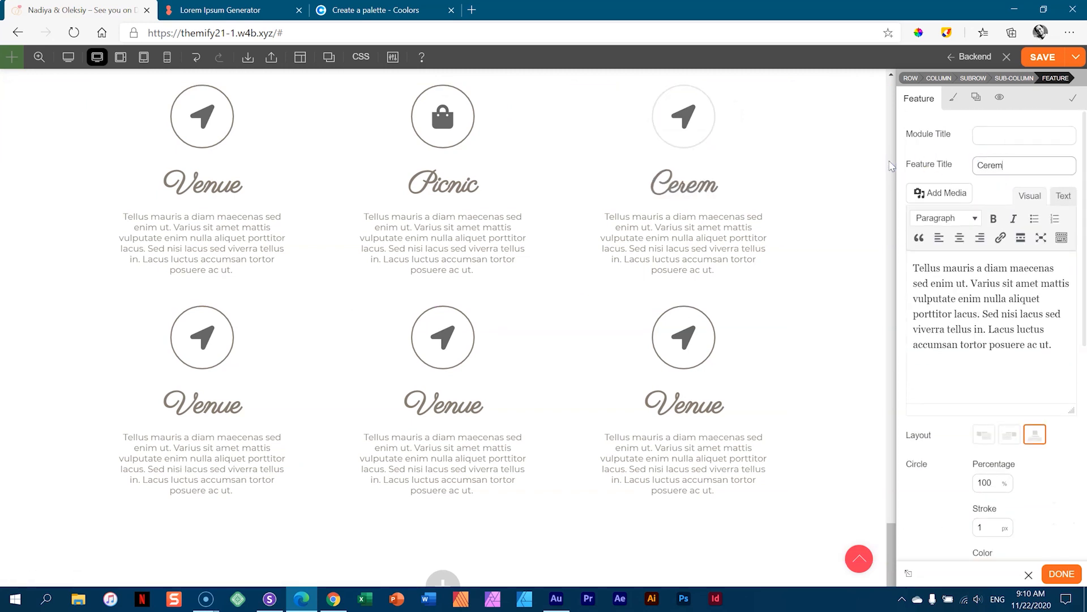
scroll(963, 306, "down", 7)
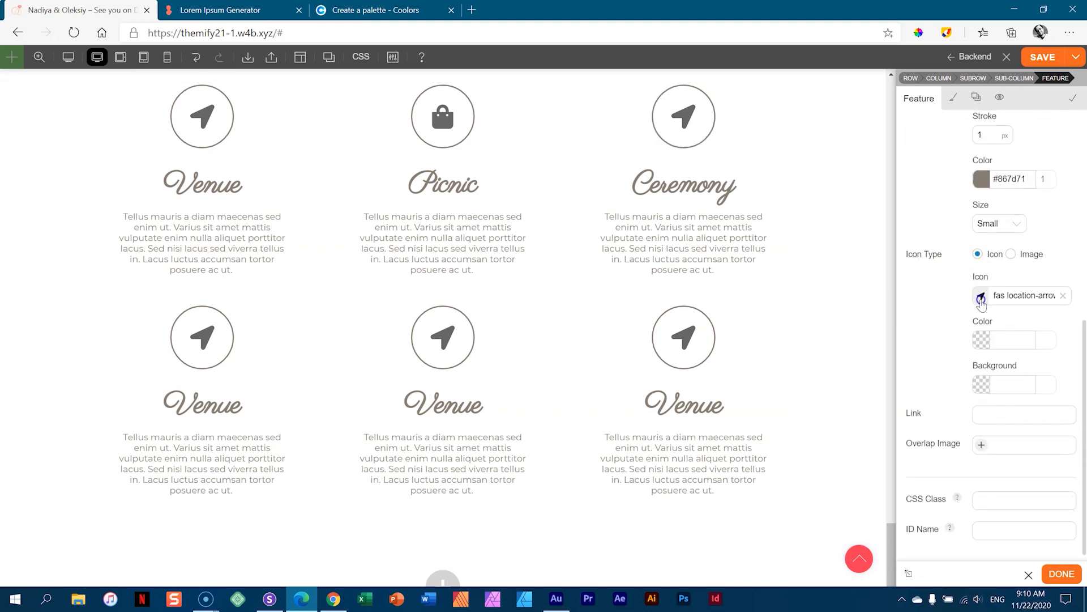
left_click(981, 295)
left_click(722, 138)
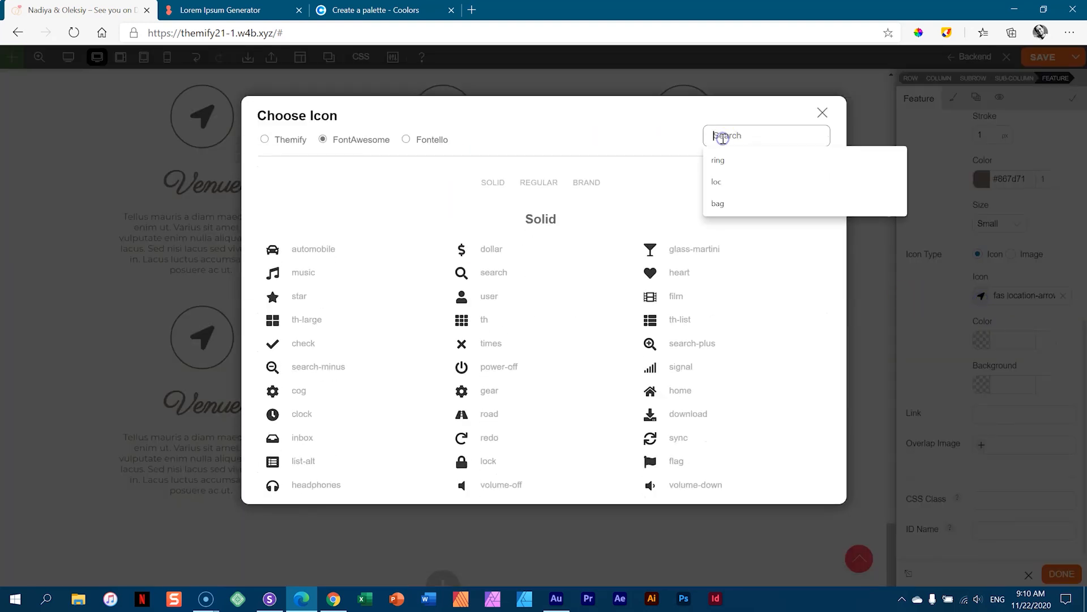
type("even")
key("BackSpace")
key("BackSpace")
key("BackSpace")
key("BackSpace")
type("buil")
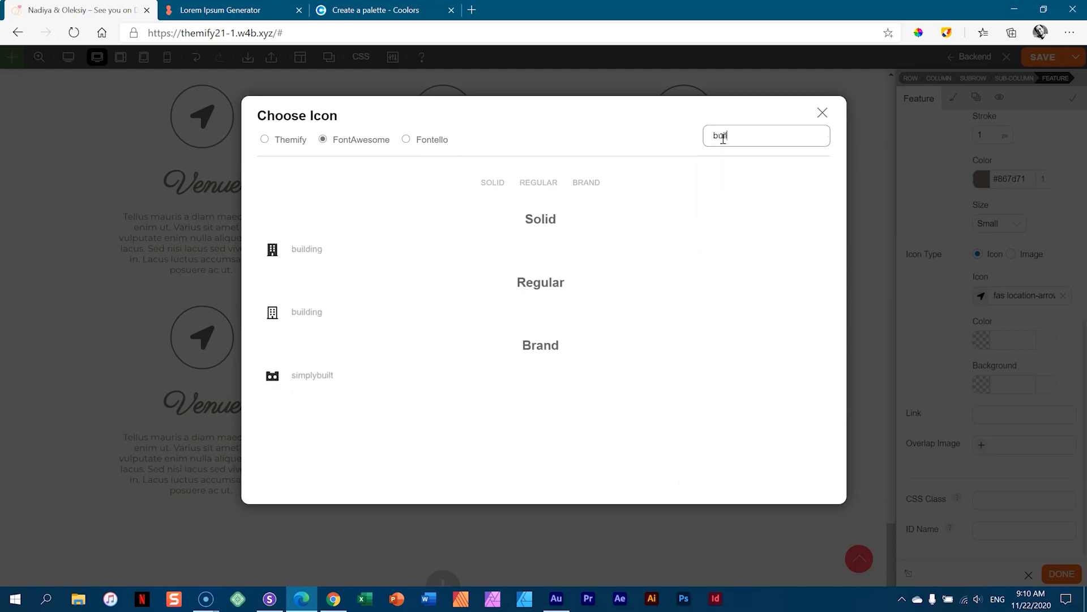
left_click(303, 256)
left_click(430, 209)
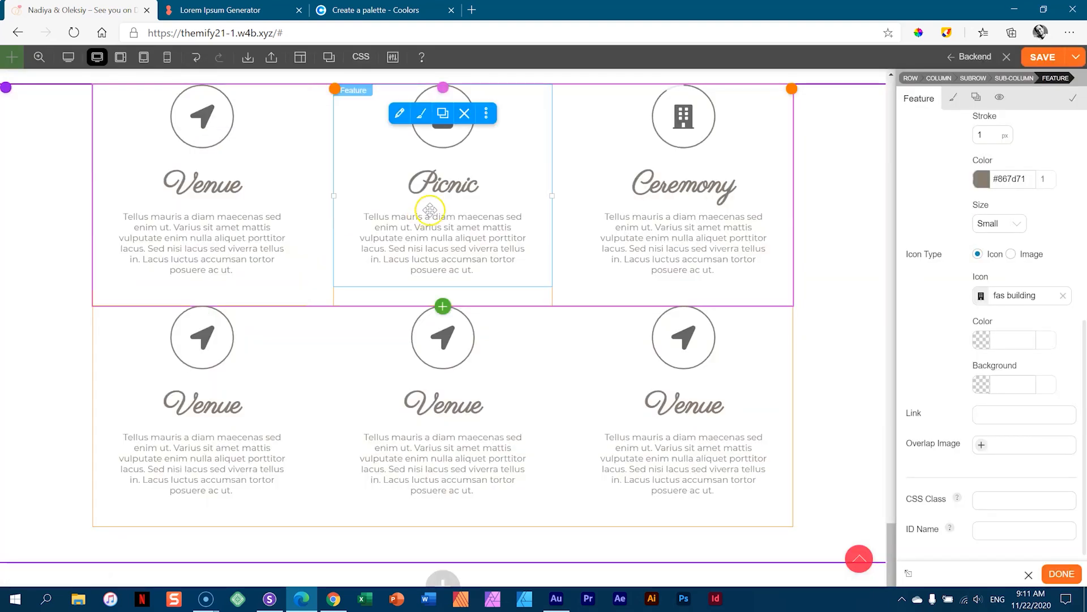
left_click(189, 343)
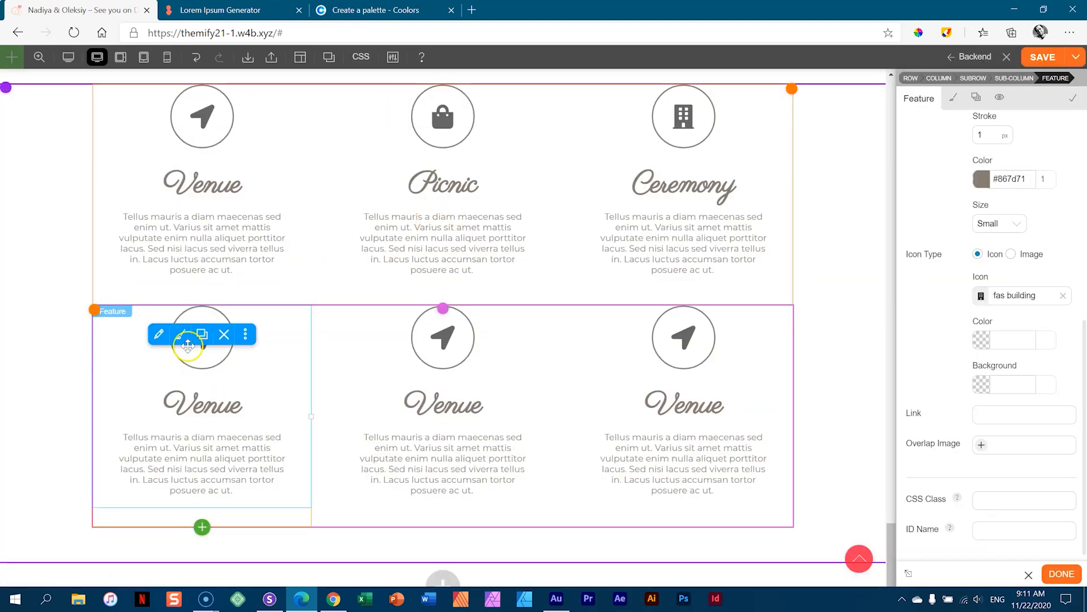
- Replace the bottom-left feature's Venue title with 'After Party'
double_click(212, 354)
scroll(1026, 193, "up", 7)
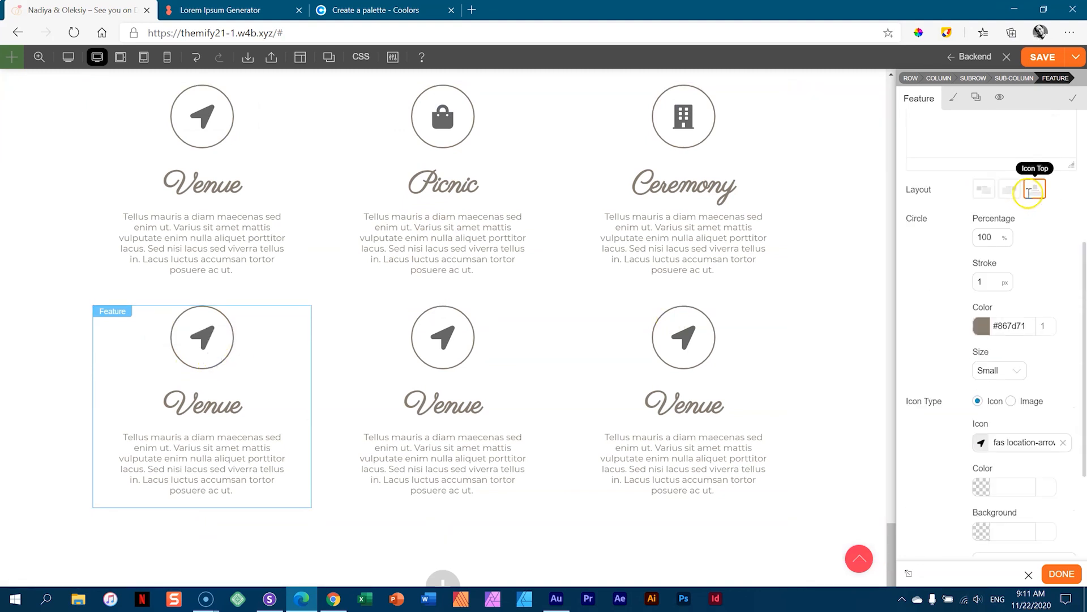
left_click_drag(1014, 167, 914, 165)
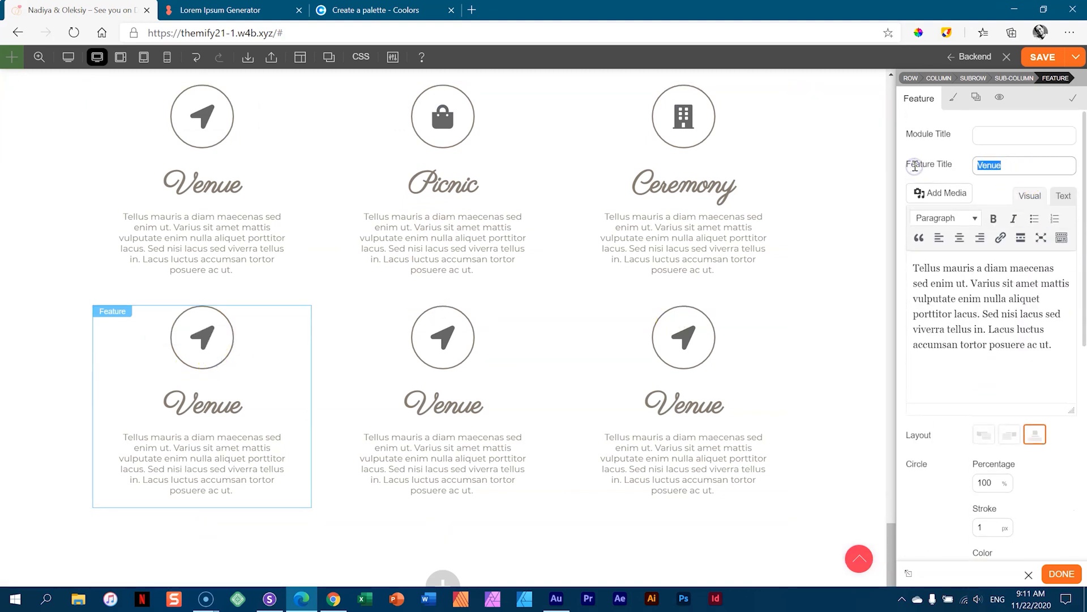
type("AFter")
key("BackSpace")
key("BackSpace")
key("BackSpace")
key("BackSpace")
type("fter pa")
key("BackSpace")
key("BackSpace")
type("Party")
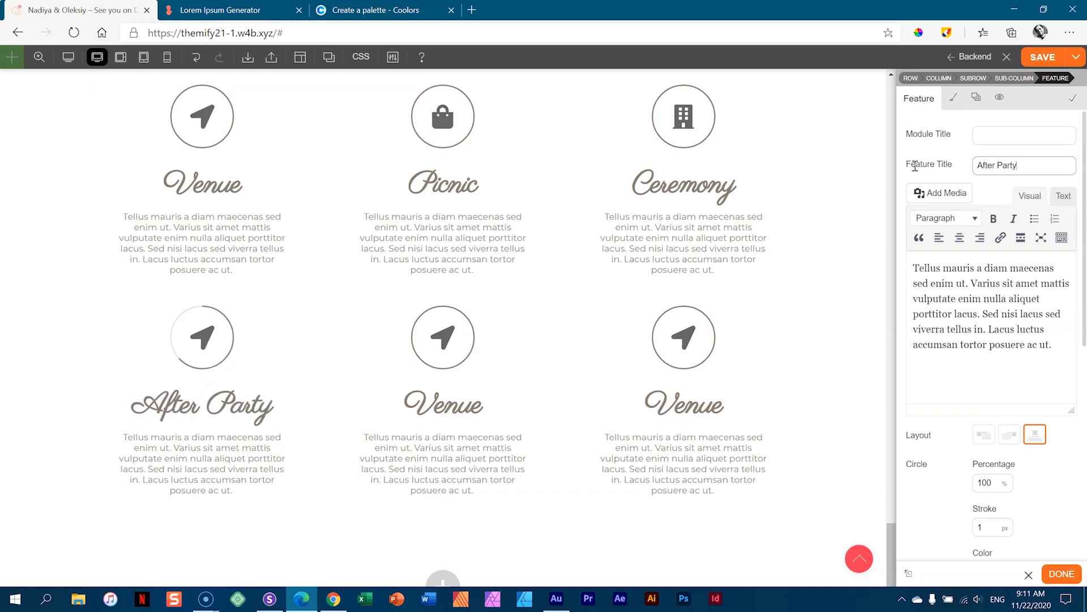
- Give After Party the cloud-meatball icon, found by searching 'bal'
scroll(1005, 371, "down", 3)
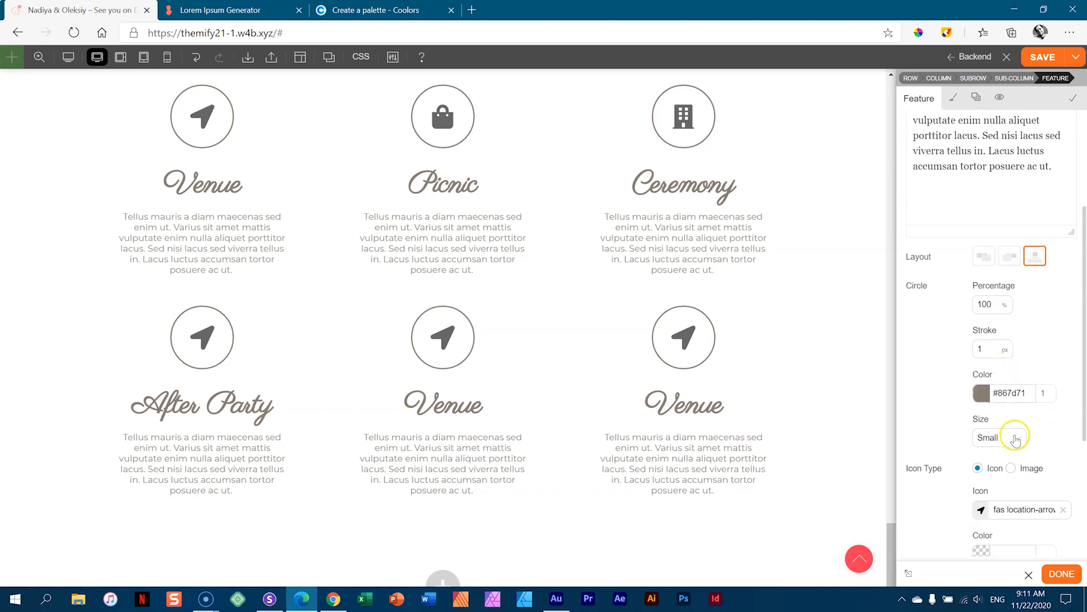
left_click(980, 510)
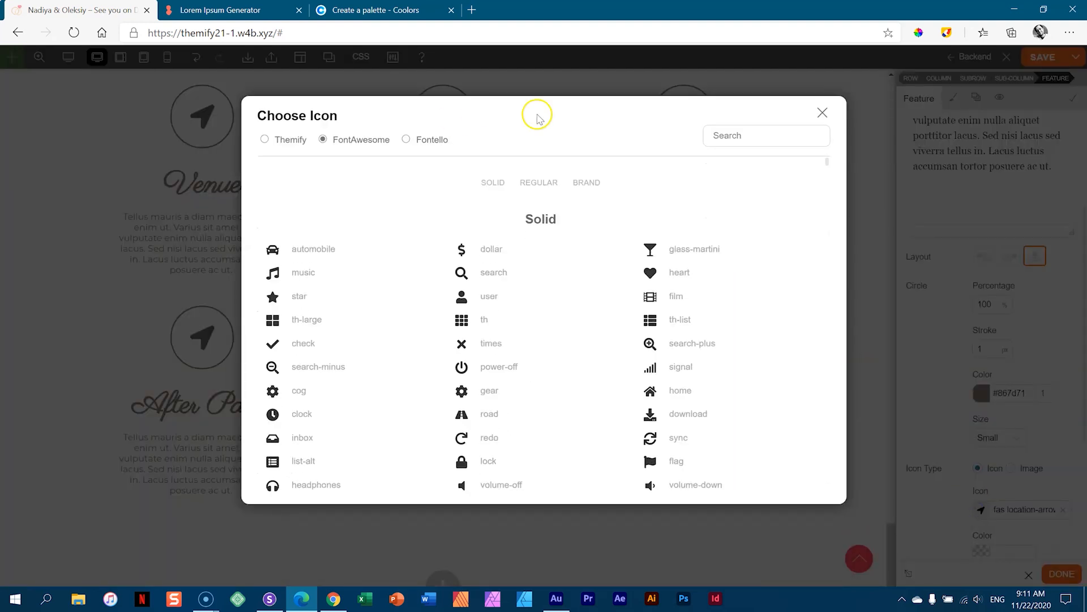
left_click(736, 133)
type("ball")
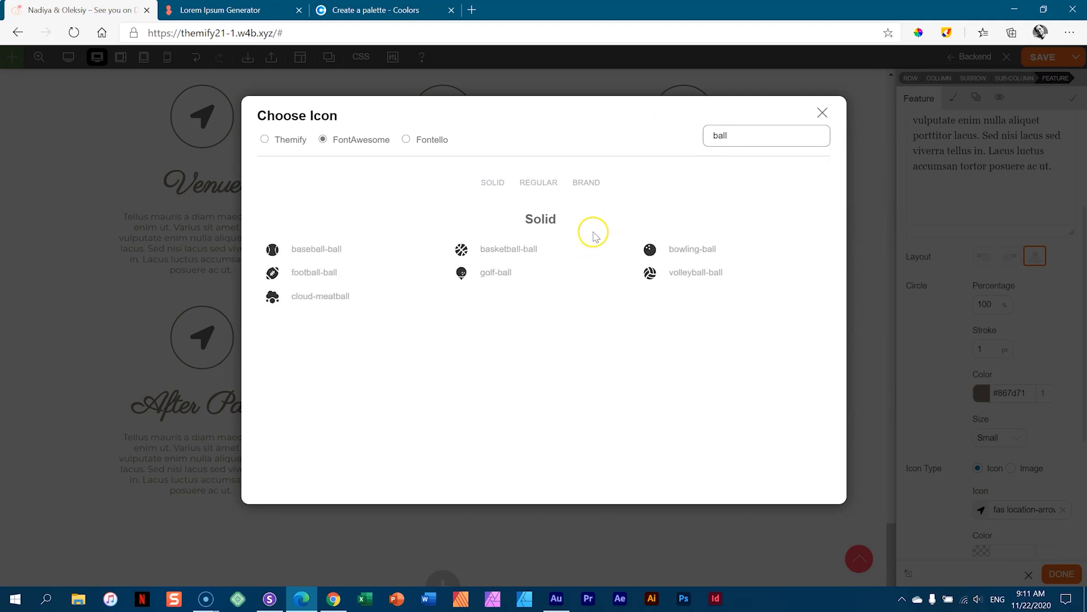
type("oo")
key("BackSpace")
key("BackSpace")
key("BackSpace")
key("BackSpace")
key("BackSpace")
key("BackSpace")
type("part")
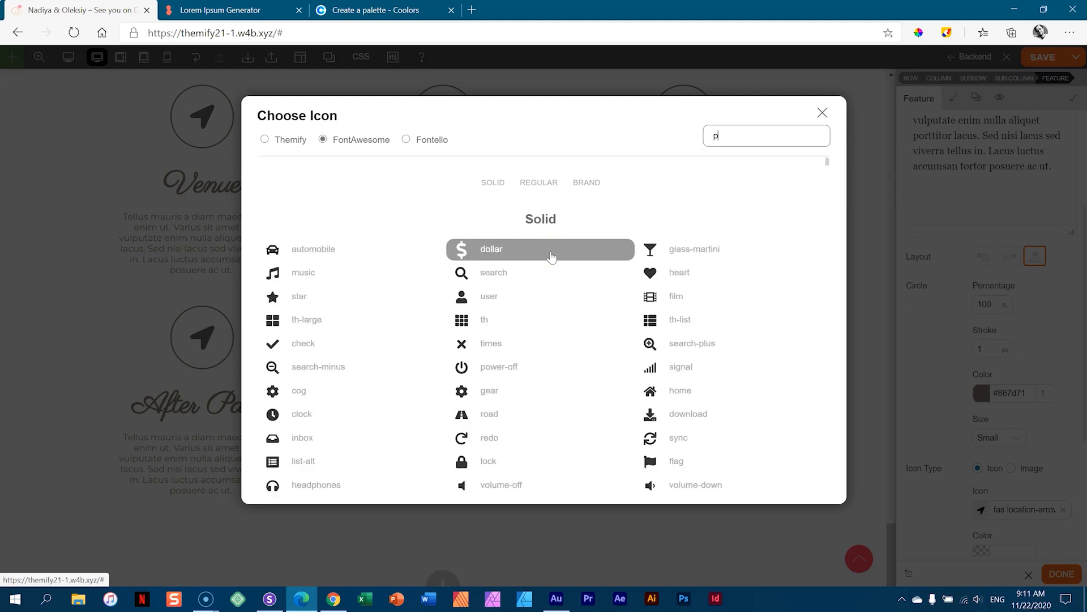
key("BackSpace")
key("BackSpace")
key("BackSpace")
key("BackSpace")
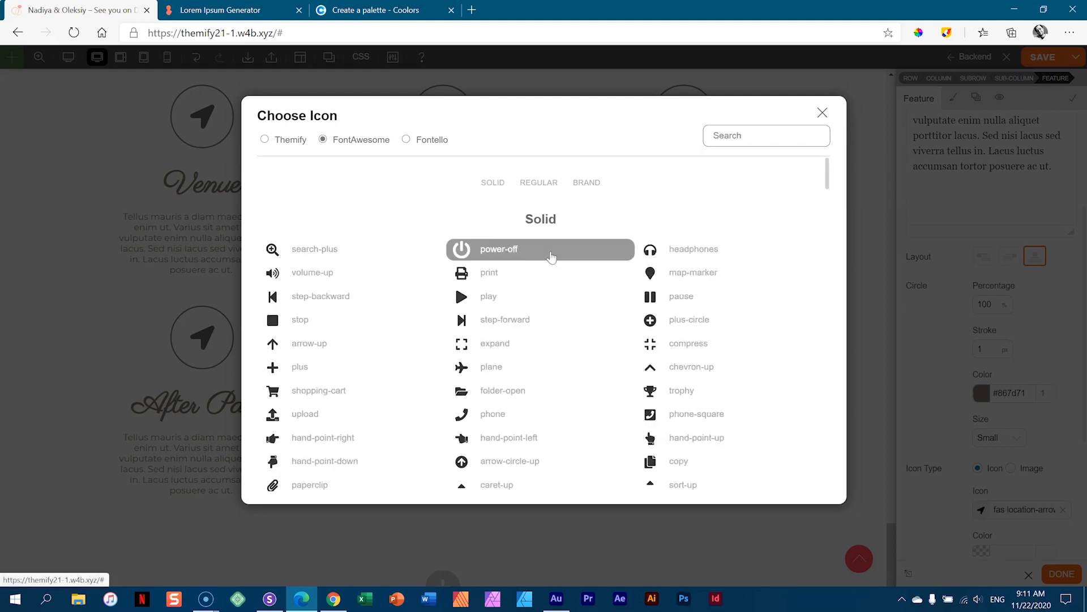
type("bal")
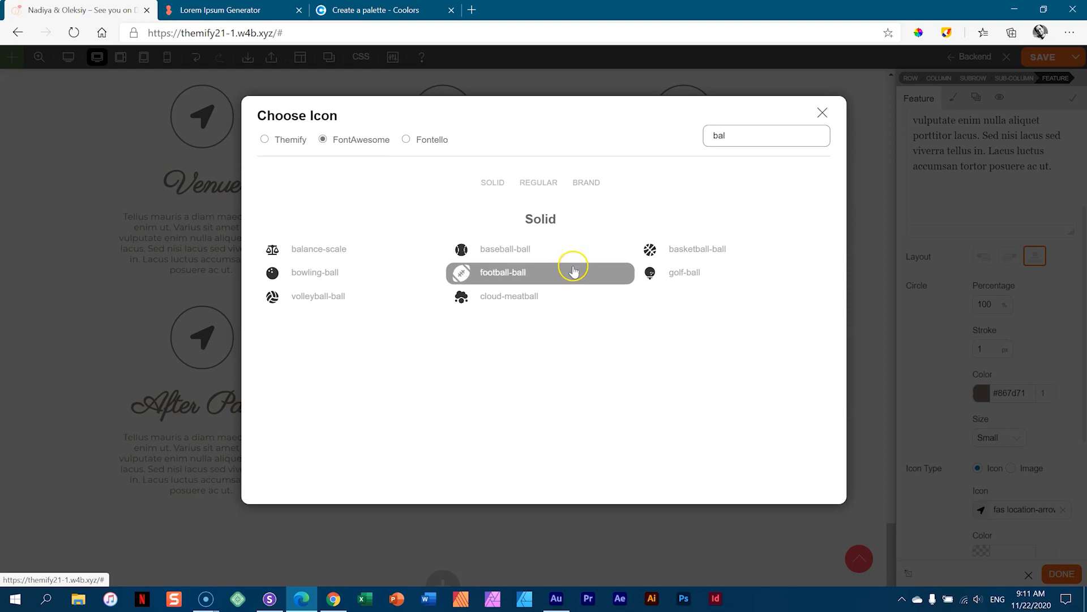
left_click(499, 306)
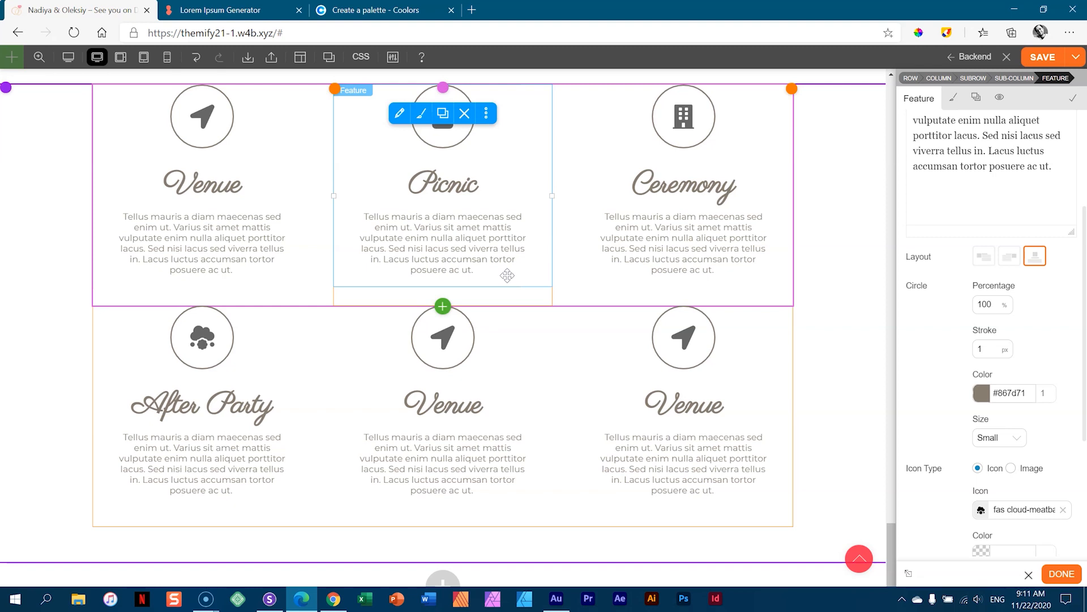
left_click(446, 378)
- Replace the bottom-middle feature's title with 'Attire'
double_click(974, 164)
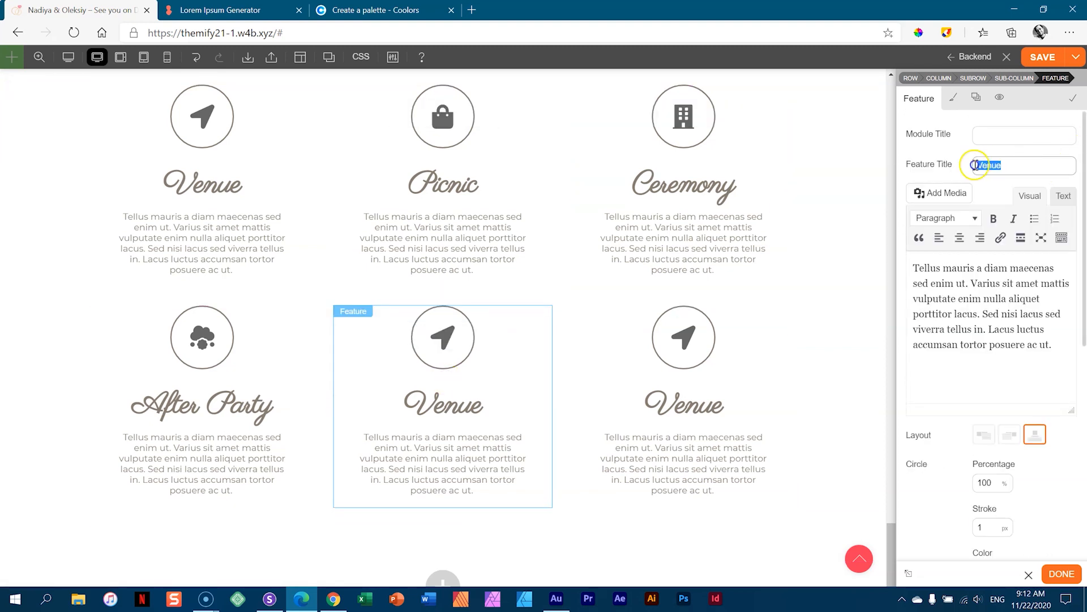
type("Attire")
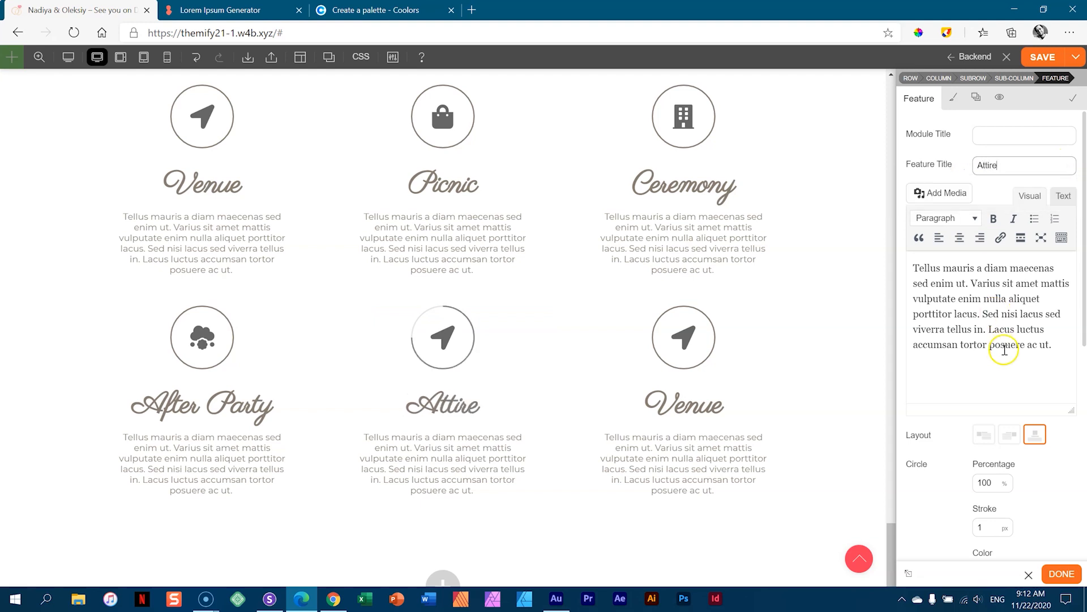
scroll(1004, 350, "down", 7)
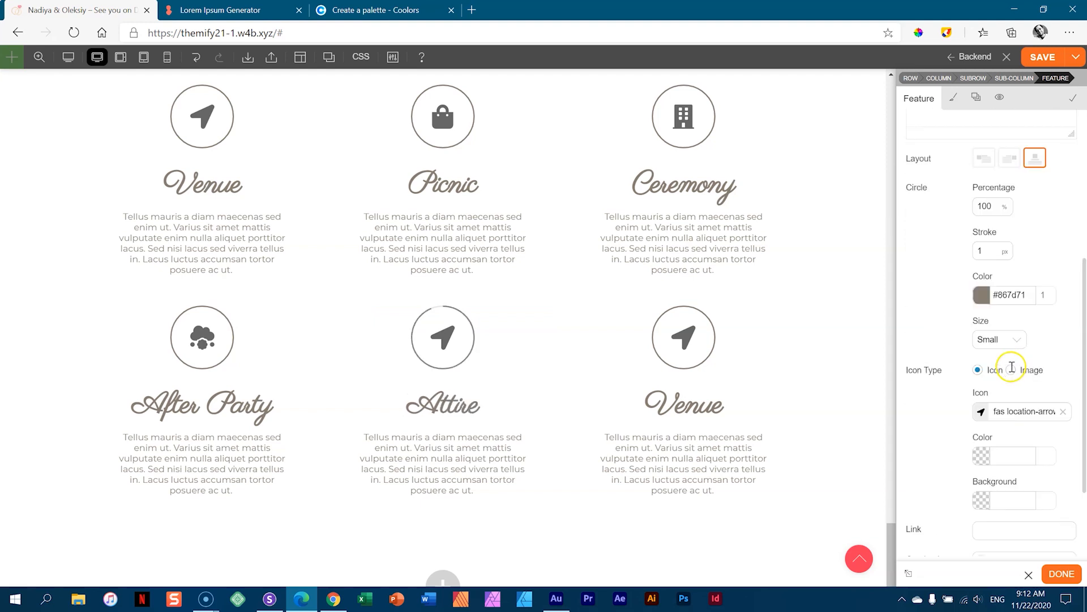
- Give Attire the FontAwesome tshirt icon by searching 'shirt'
left_click(981, 296)
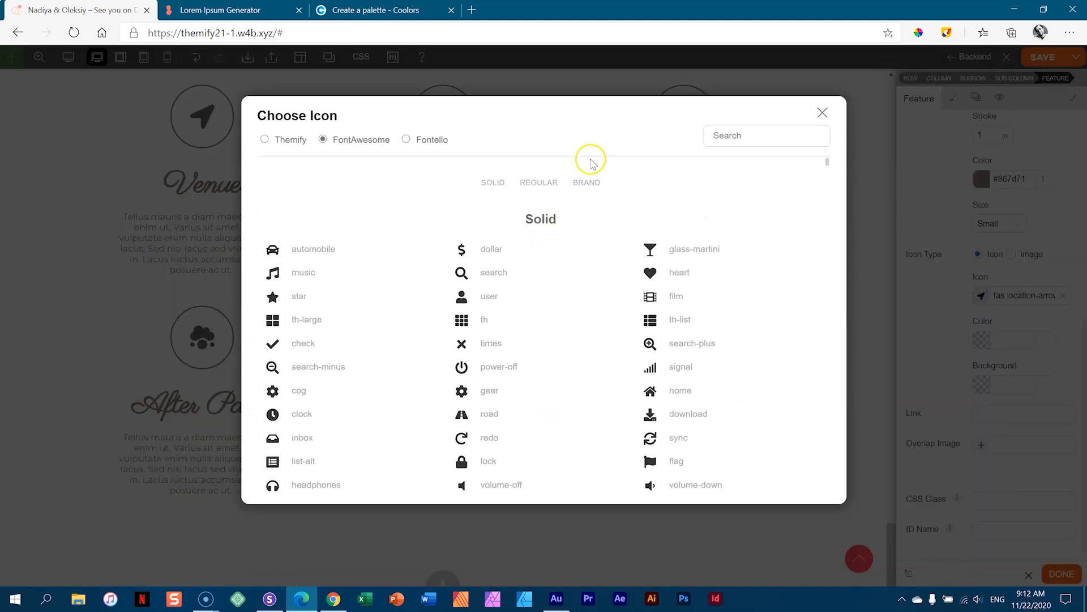
left_click(744, 131)
type("clothes")
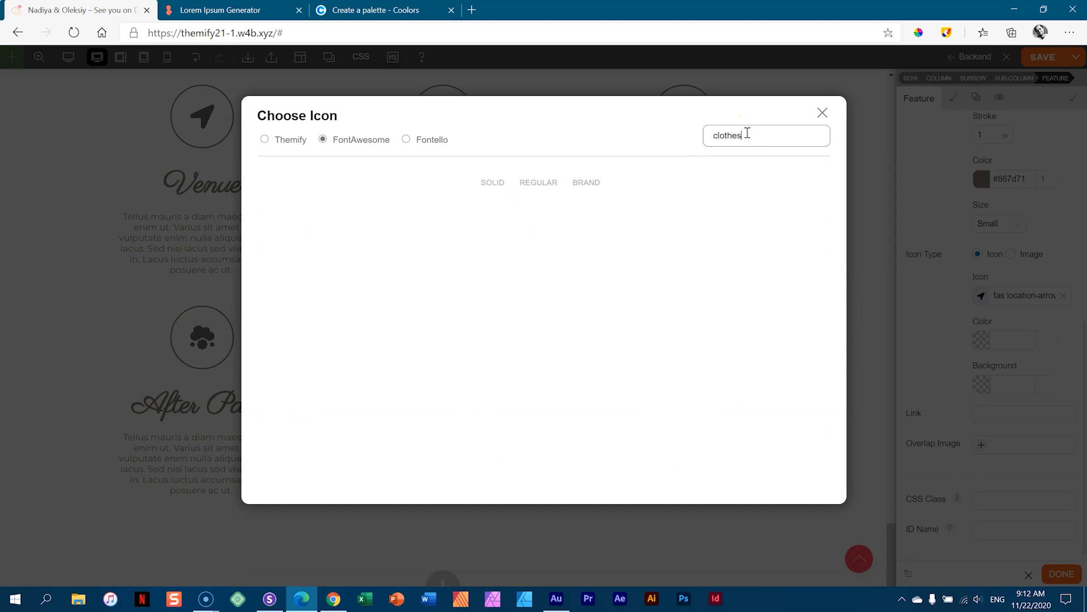
left_click(266, 139)
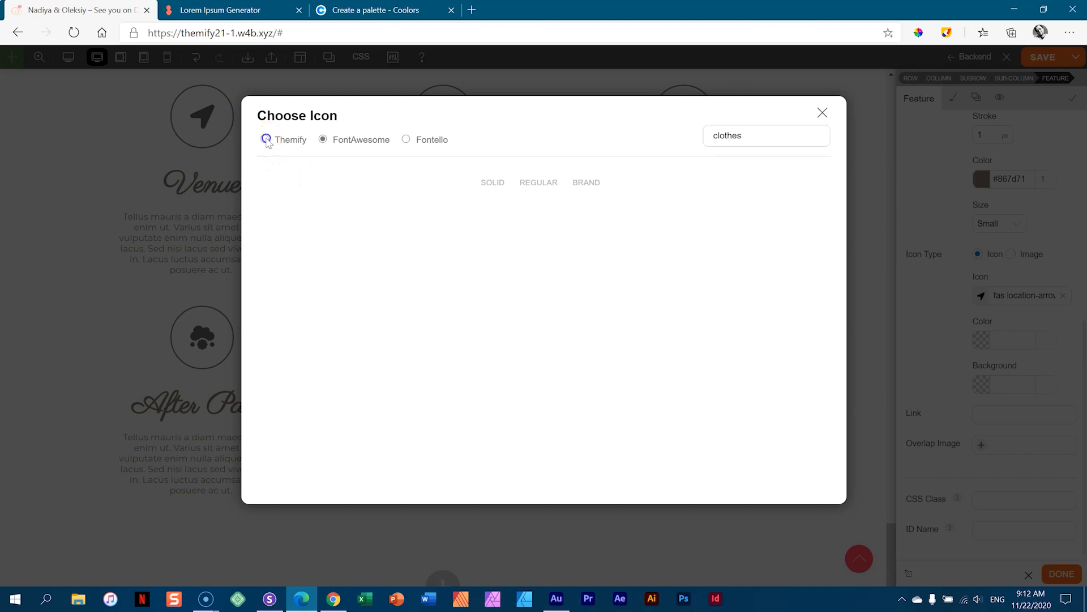
left_click(749, 138)
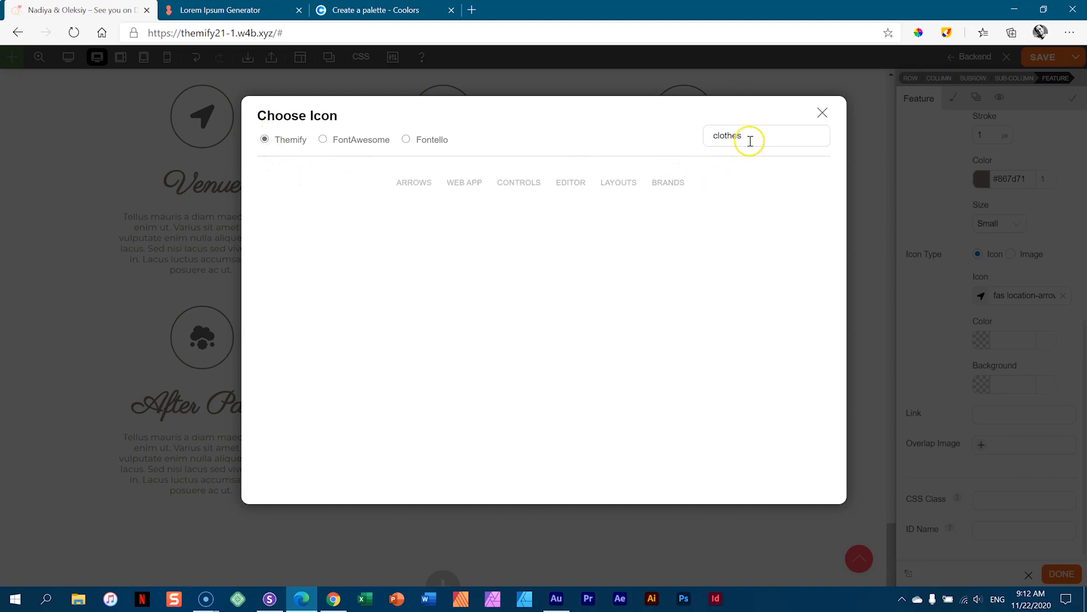
left_click(324, 139)
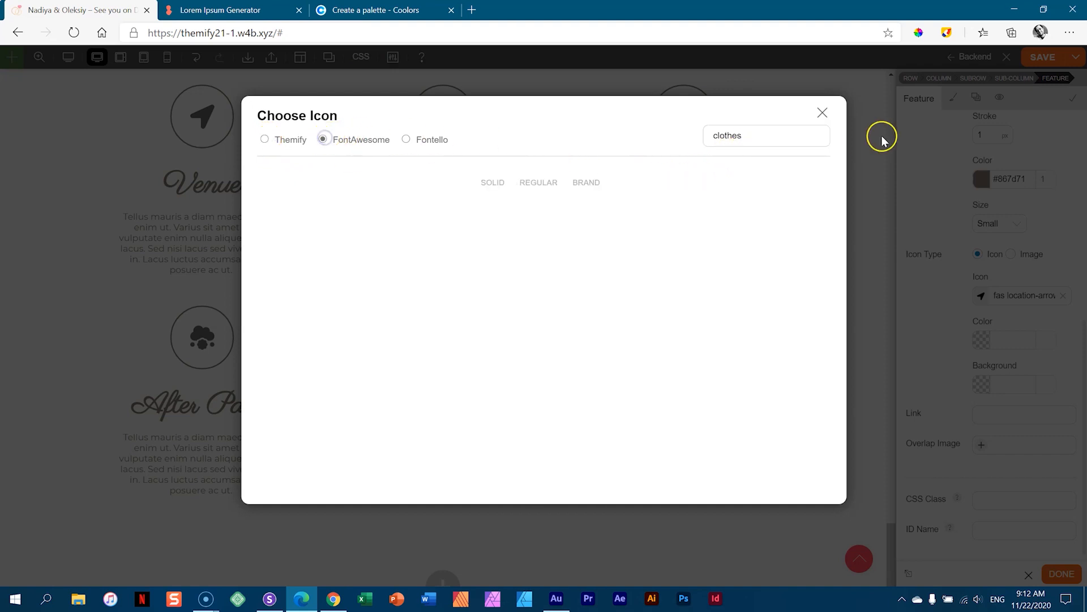
left_click_drag(752, 134, 617, 128)
type("s")
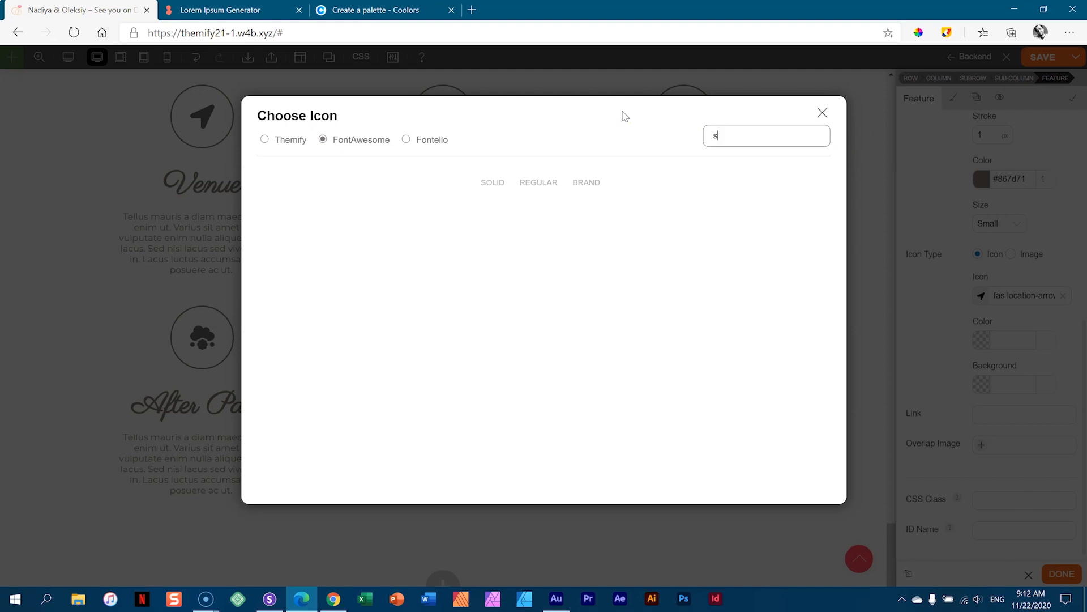
type("hirt")
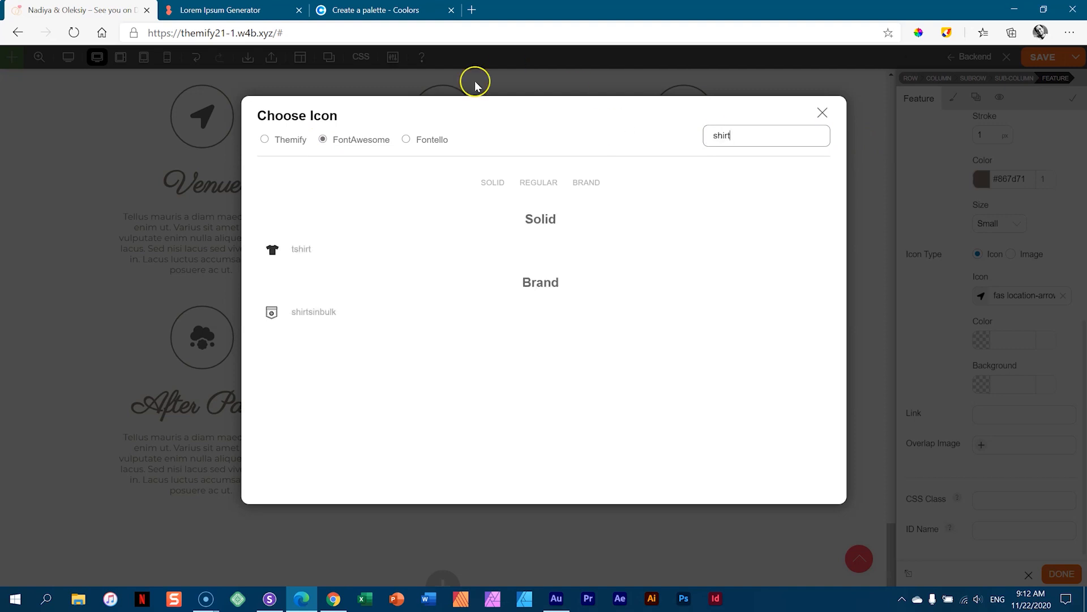
left_click(301, 250)
left_click(682, 356)
scroll(974, 159, "up", 7)
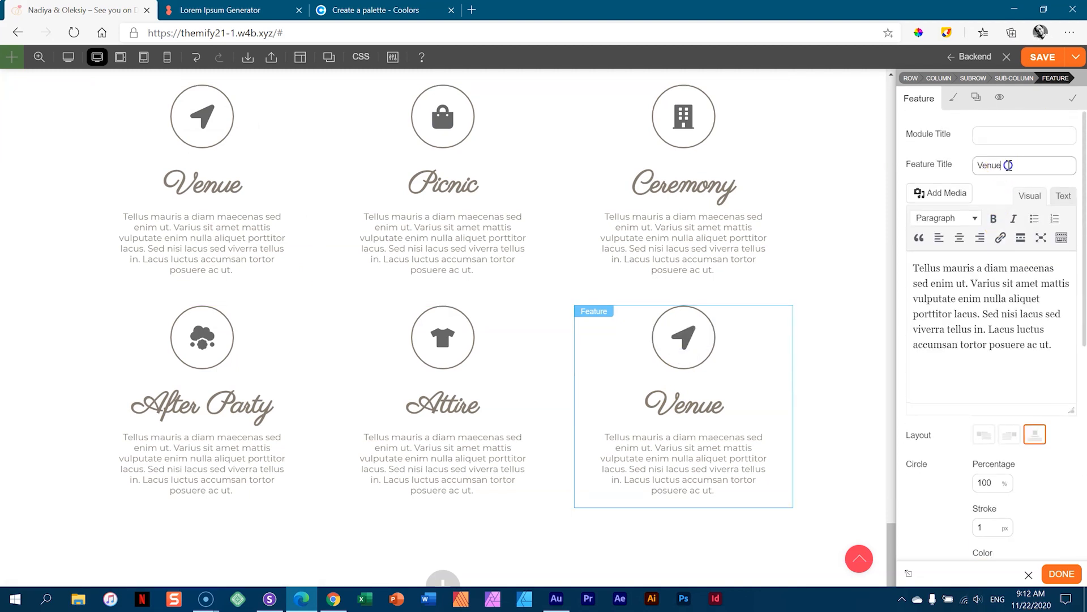
- Title the bottom-right feature 'Weather' and give it the solid sun icon
type("Weather")
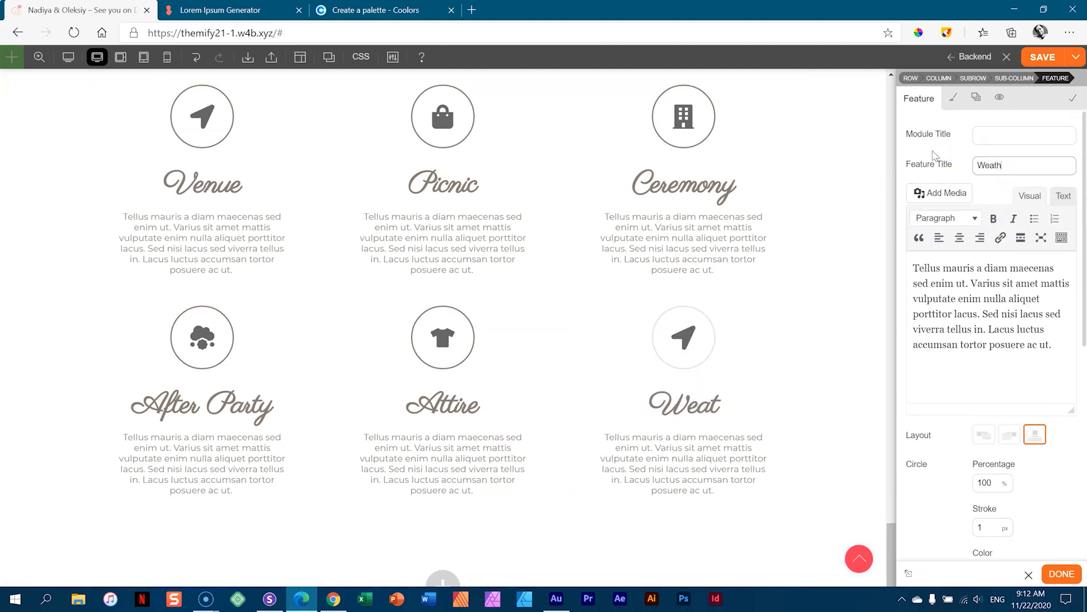
scroll(986, 295, "down", 7)
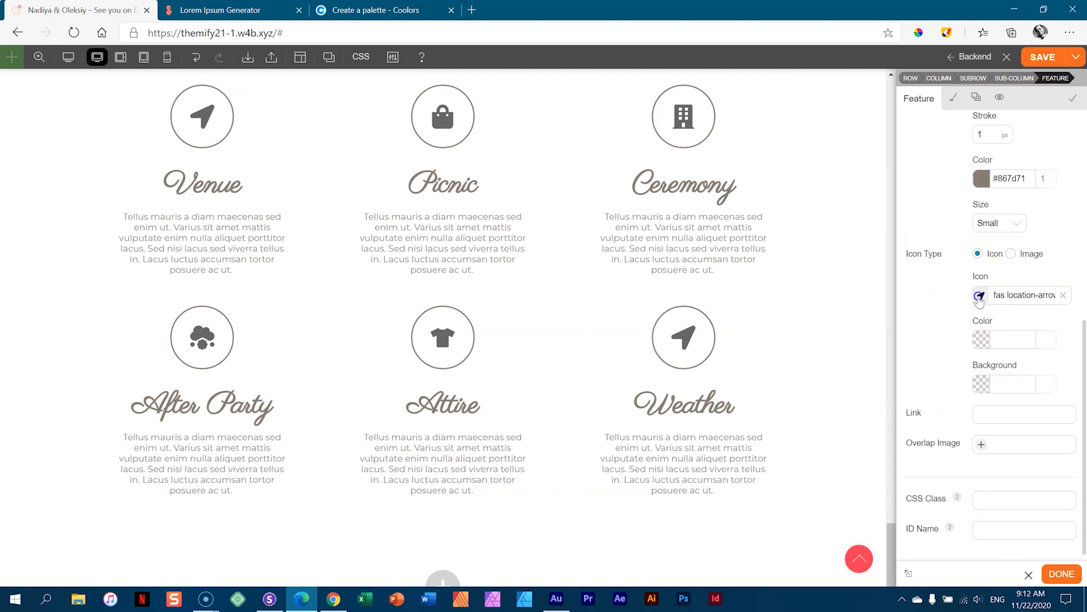
left_click(979, 299)
left_click(725, 137)
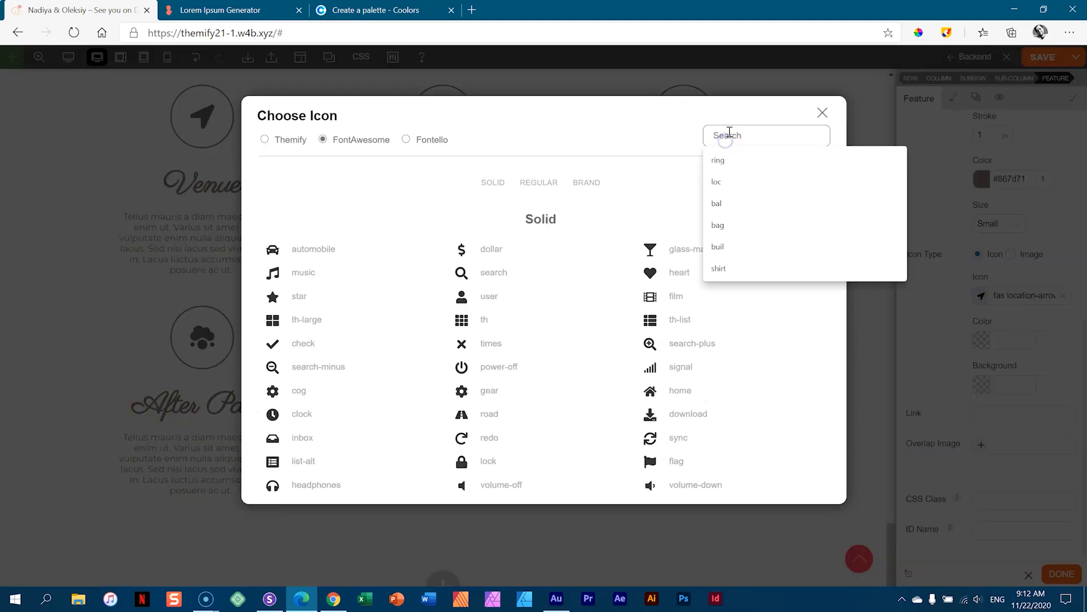
type("sun")
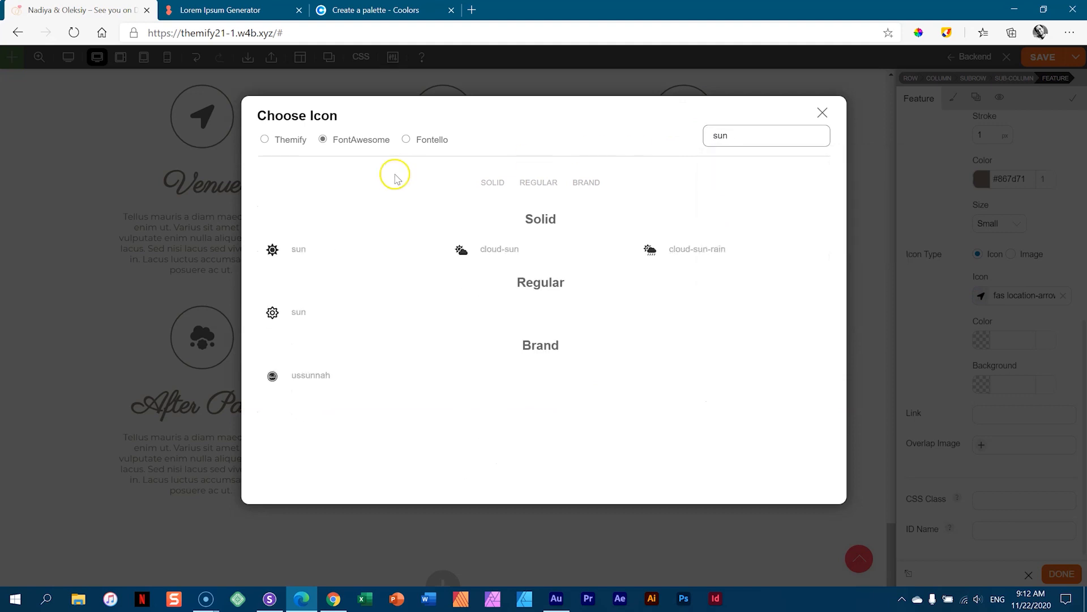
left_click(271, 250)
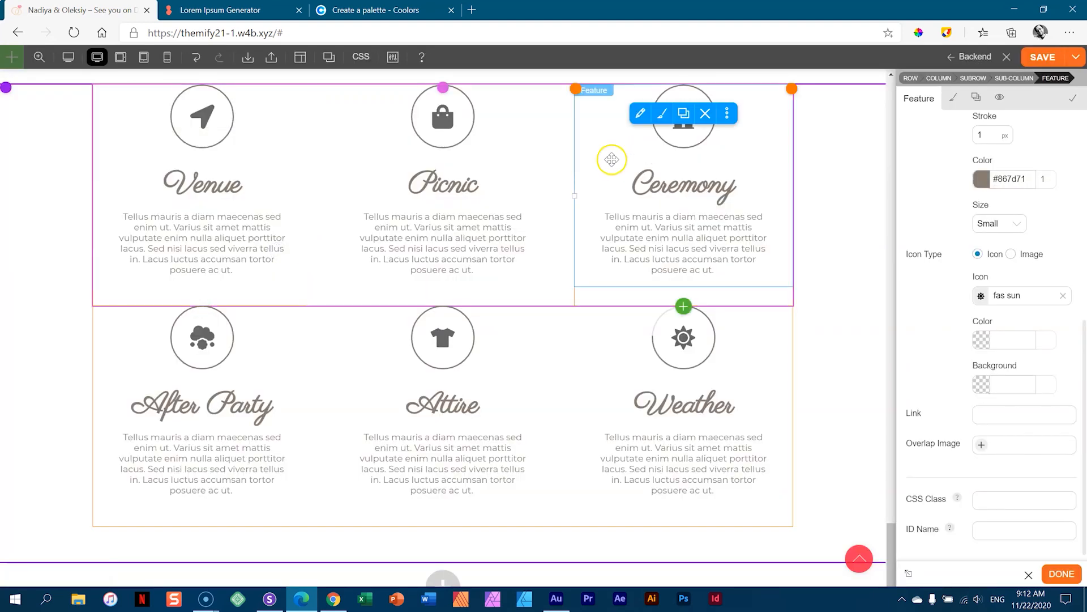
- Save the page, then shrink the features row's side padding for tablet landscape (83px) and tablet portrait
left_click(1037, 57)
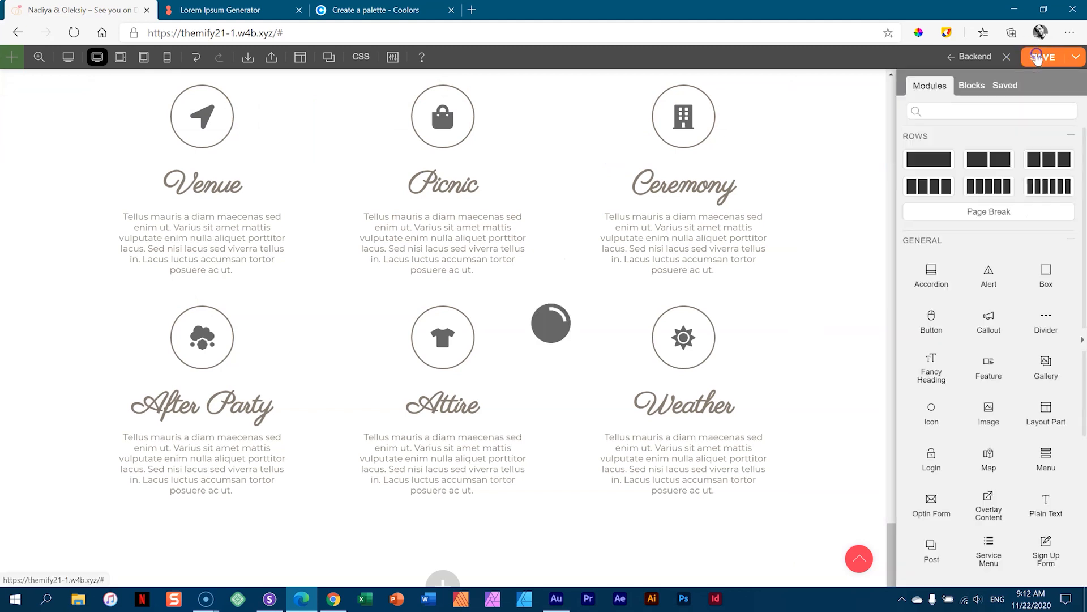
left_click(120, 57)
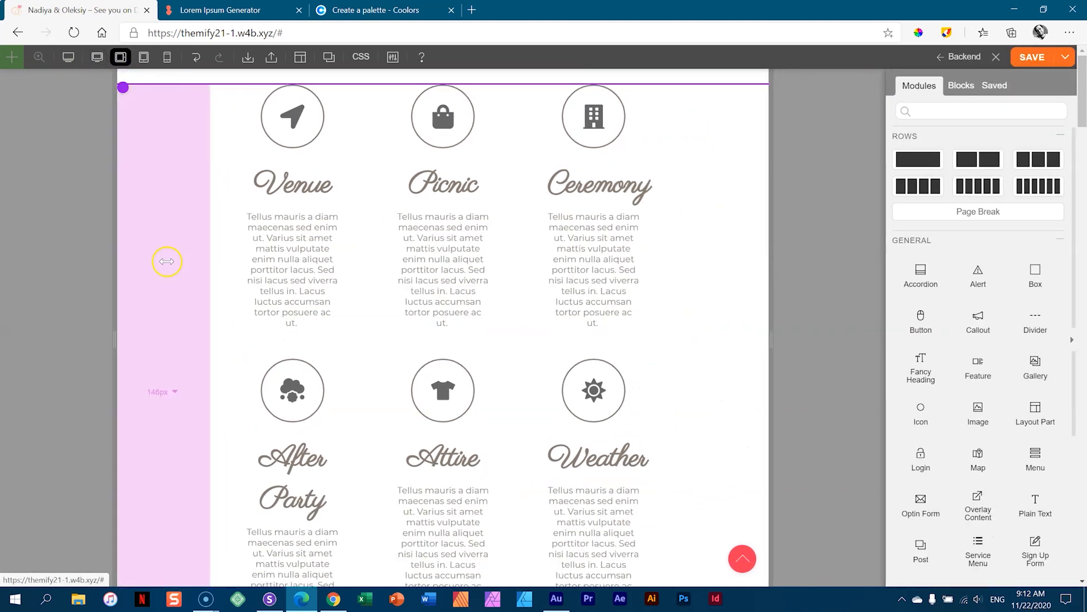
left_click_drag(186, 257, 70, 261)
left_click(144, 57)
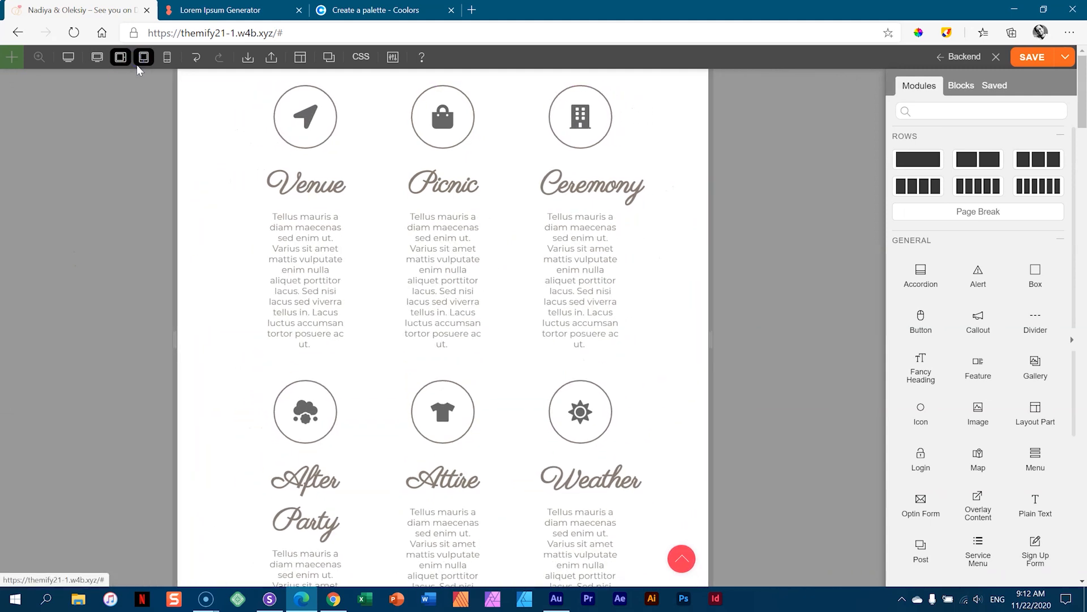
left_click_drag(232, 248, 163, 253)
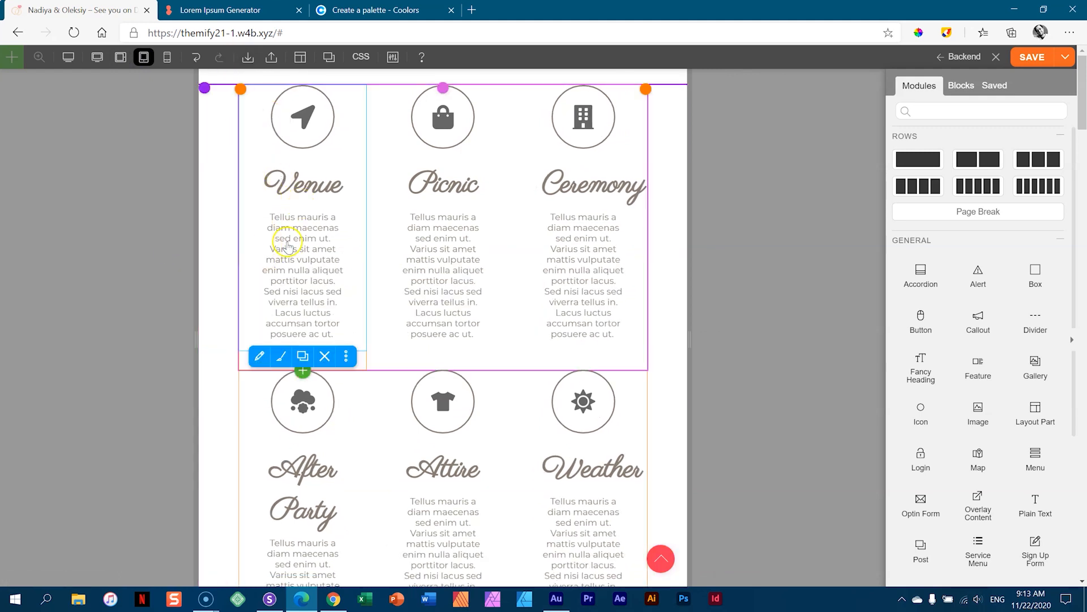
- Preview the page at phone width, narrowed to 367px
double_click(264, 215)
left_click(166, 58)
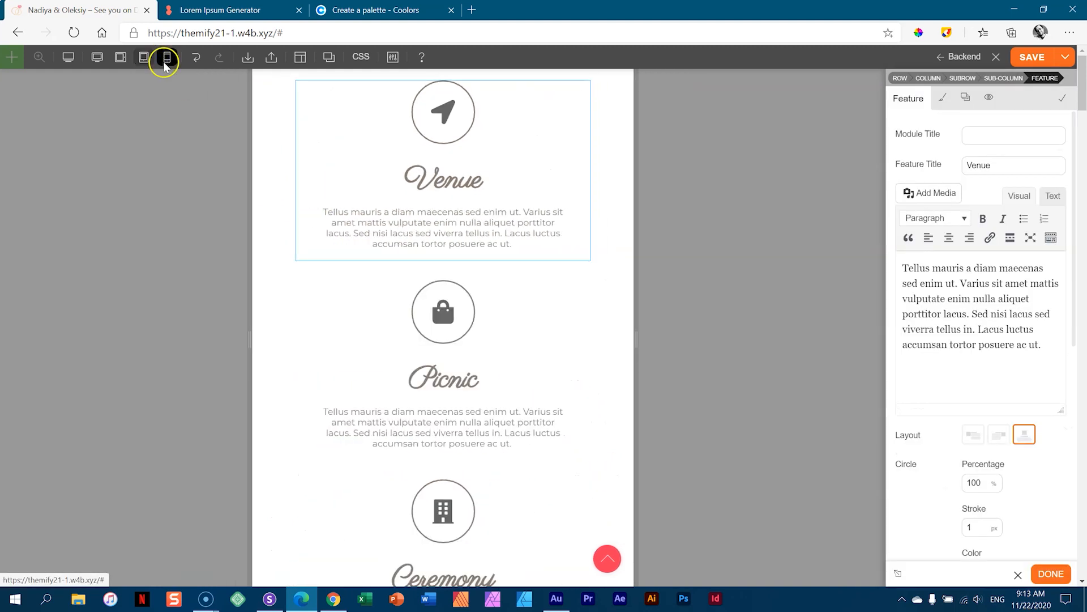
scroll(561, 273, "down", 10)
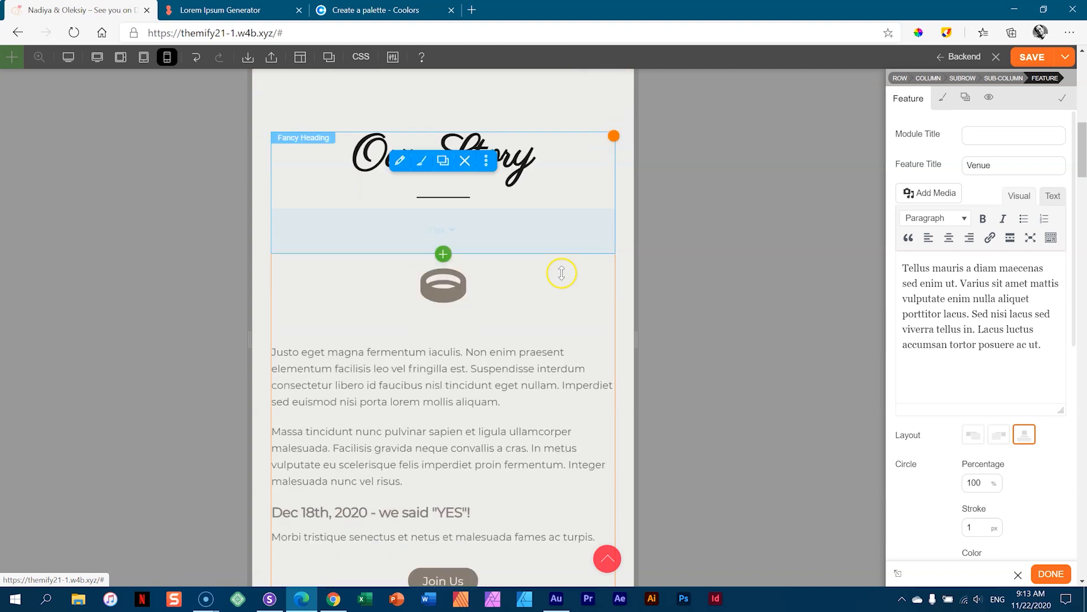
scroll(562, 273, "down", 10)
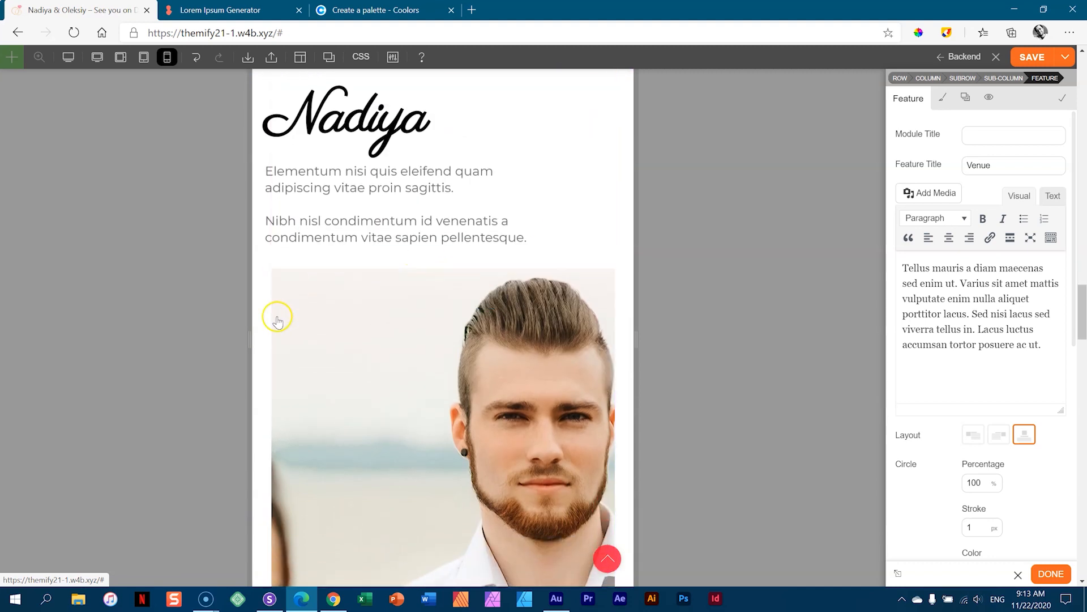
left_click_drag(250, 335, 326, 337)
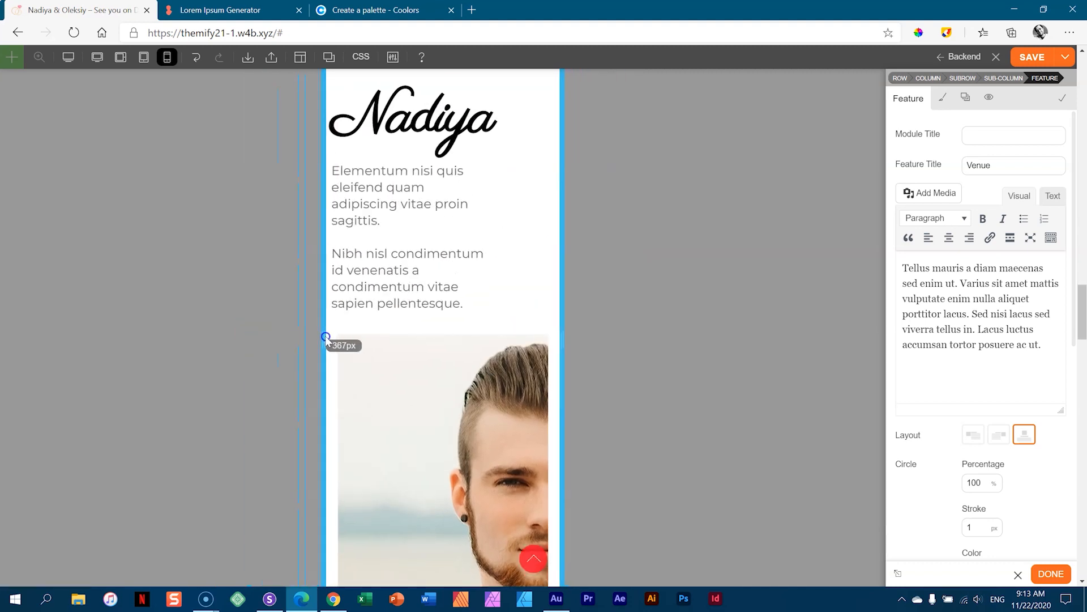
scroll(444, 288, "down", 15)
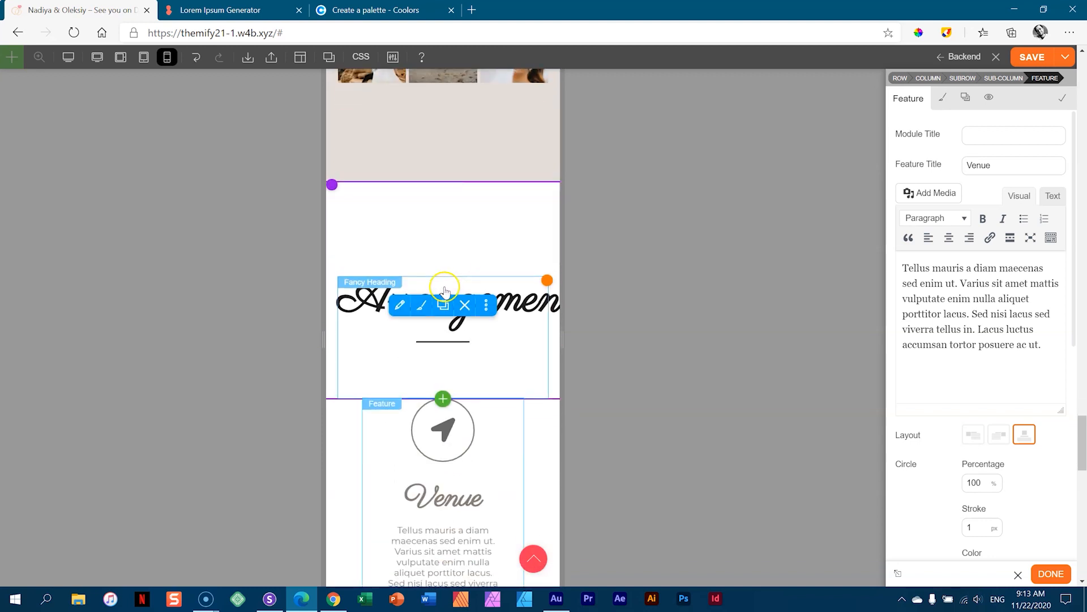
- Cut the Arrangements heading's mobile font size from 72 to 53px, save, and return to desktop view
left_click(512, 298)
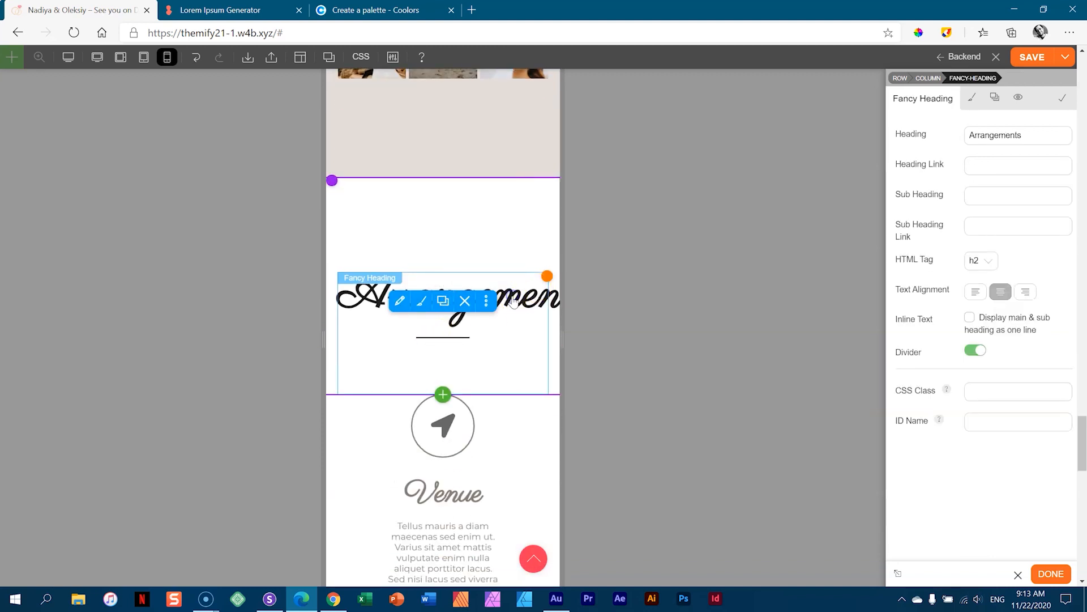
left_click(974, 102)
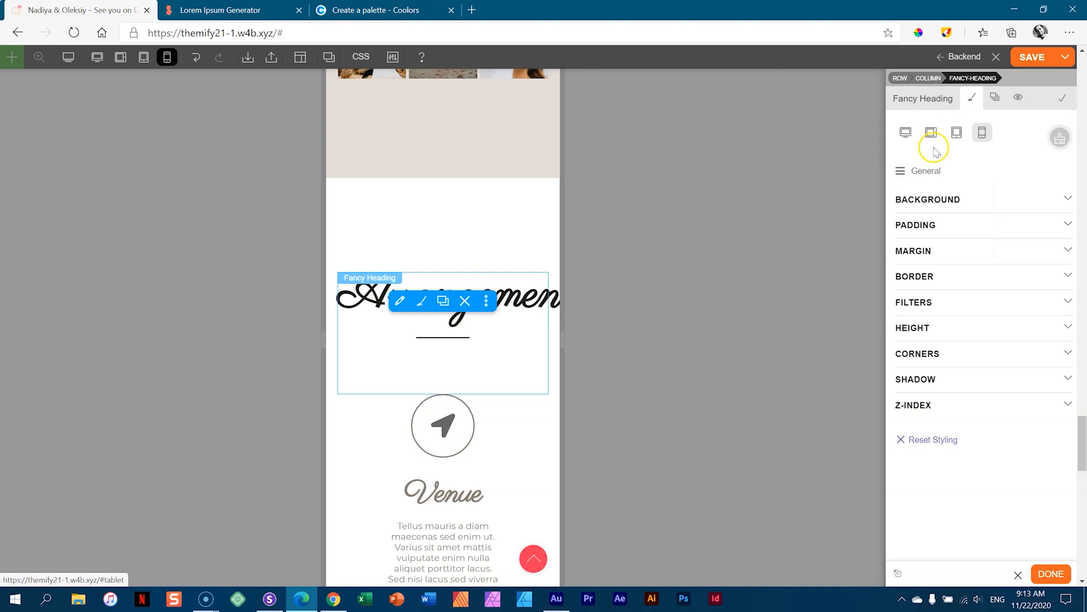
left_click(916, 172)
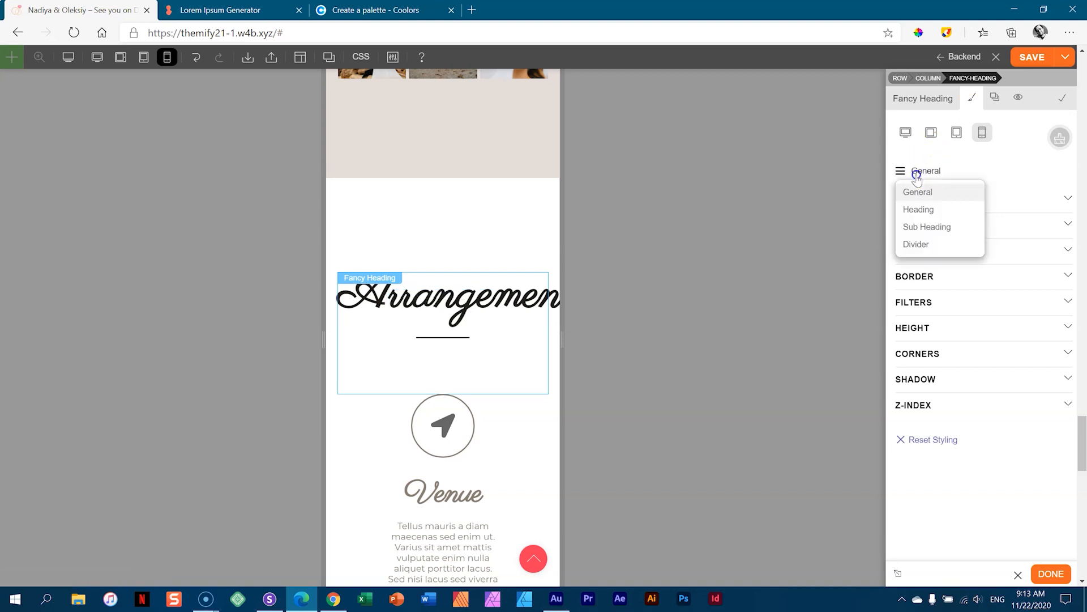
left_click(919, 210)
left_click(921, 200)
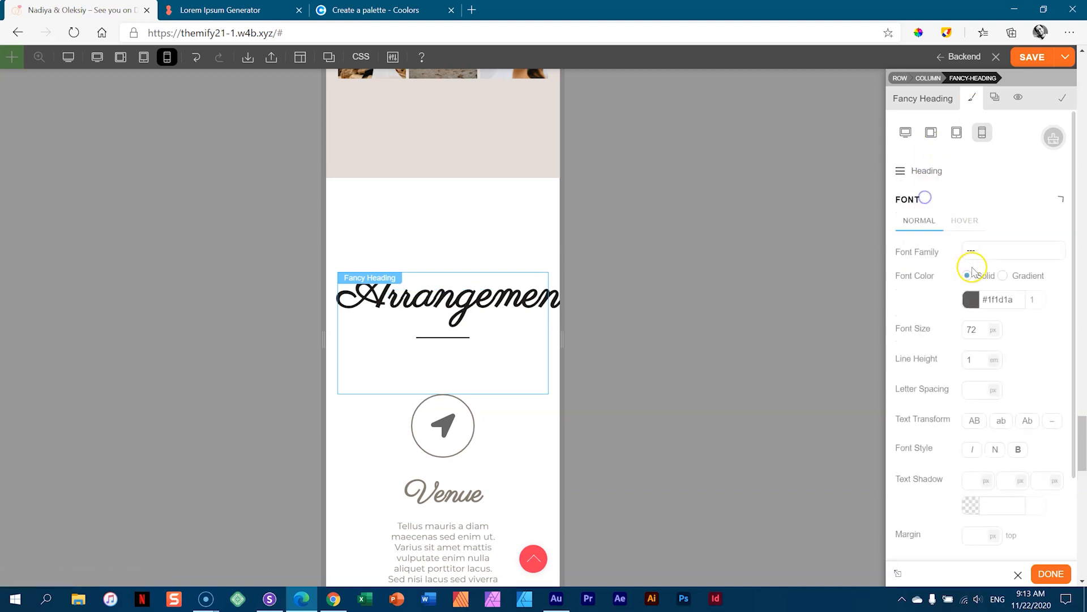
left_click_drag(974, 329, 978, 347)
scroll(453, 283, "down", 10)
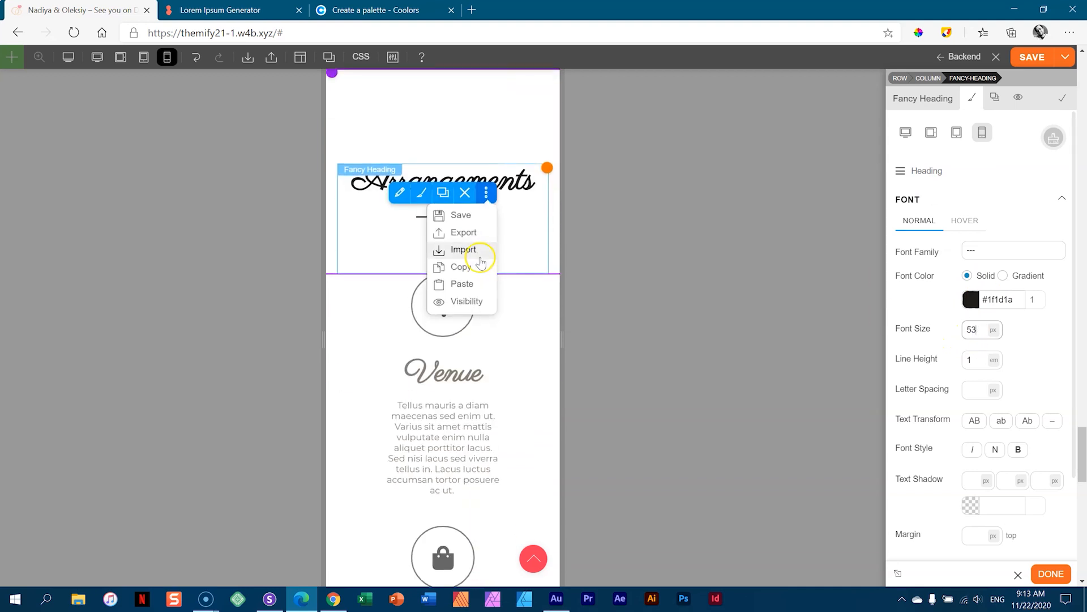
scroll(422, 283, "down", 5)
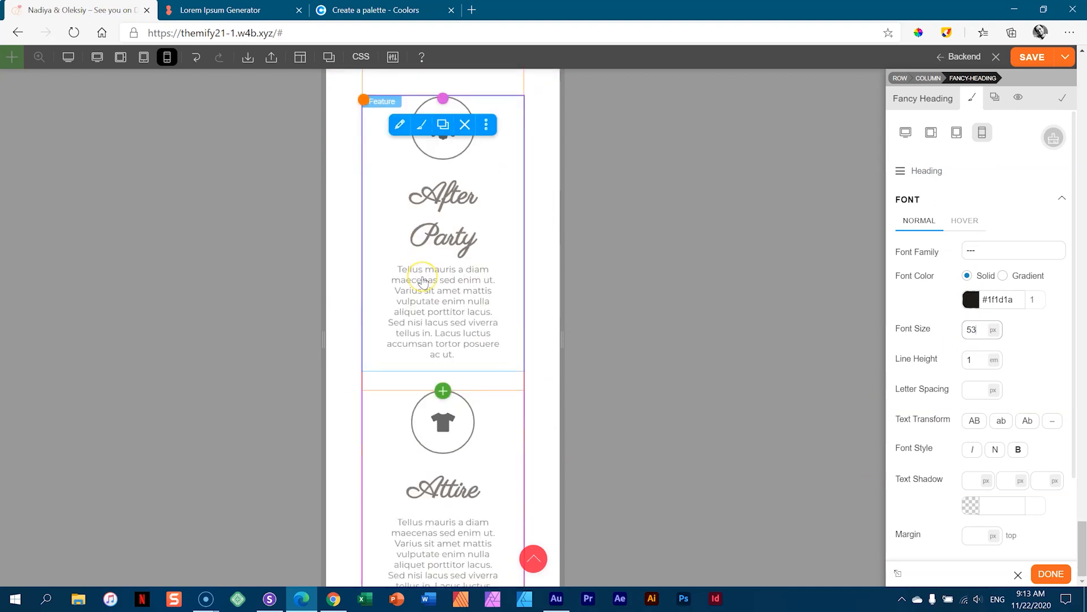
scroll(431, 271, "up", 5)
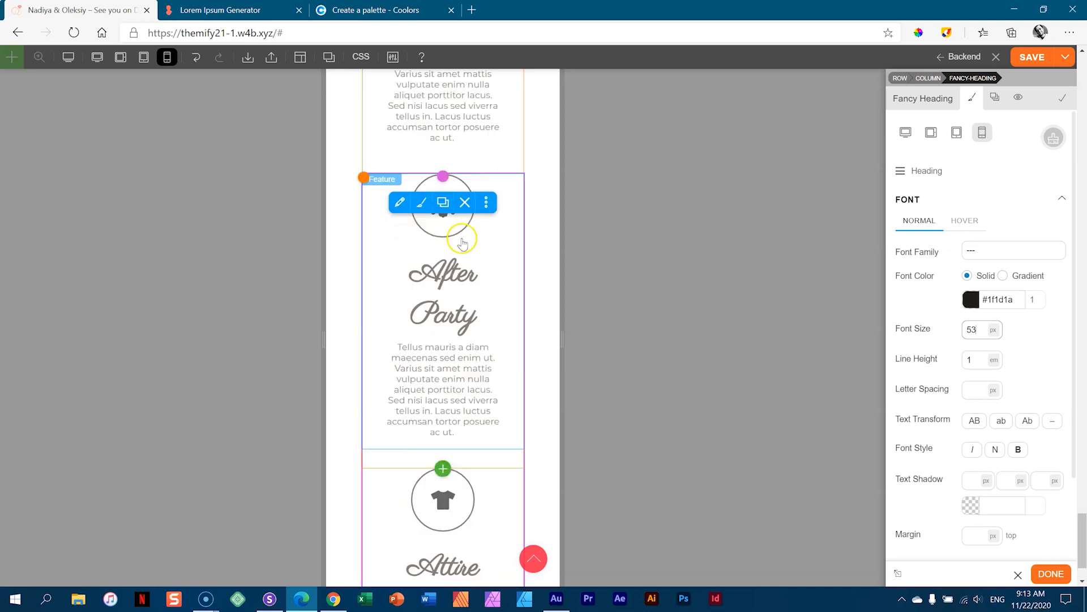
left_click(1032, 56)
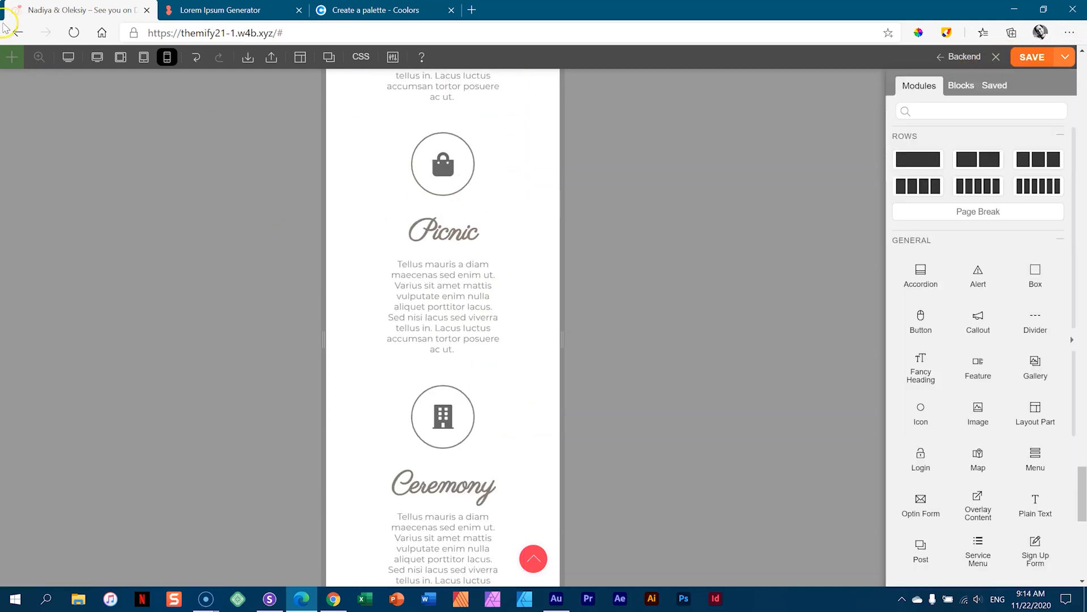
left_click(97, 58)
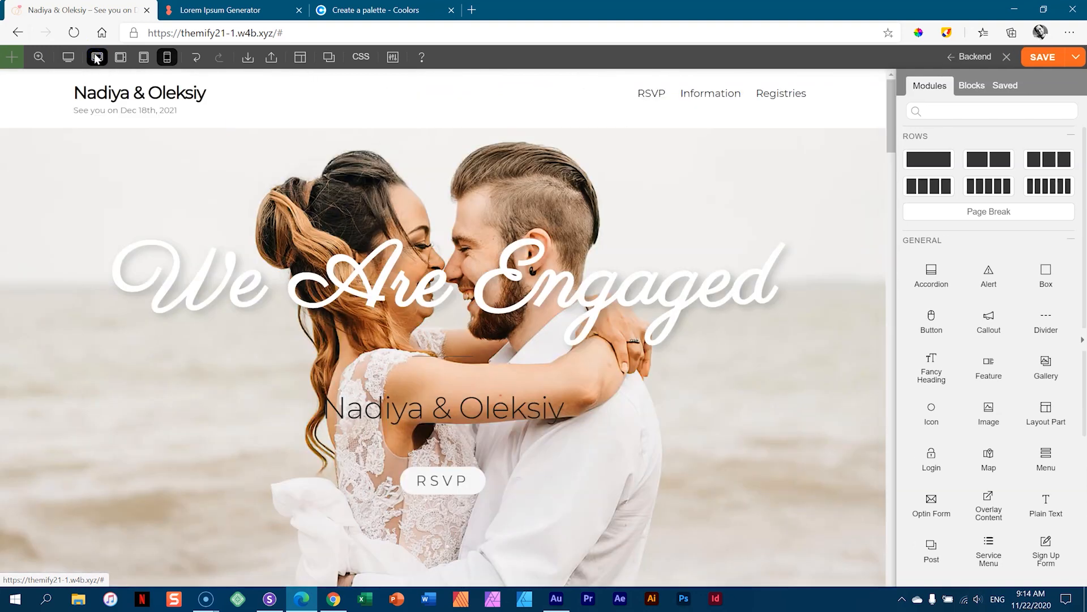
- Add an empty row below the six-feature grid
scroll(468, 219, "down", 20)
scroll(467, 221, "down", 20)
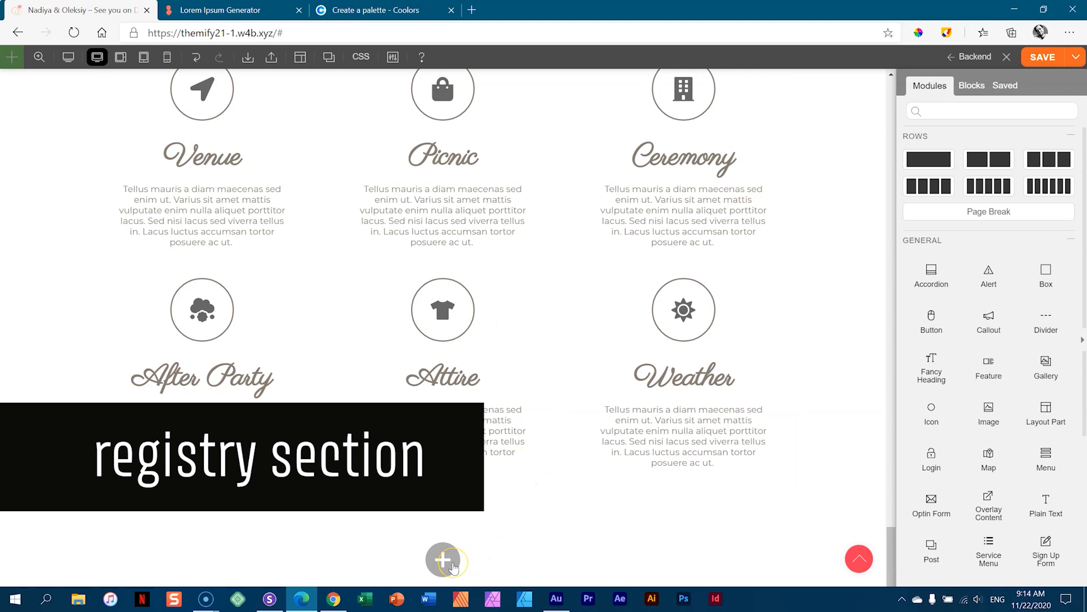
left_click(453, 563)
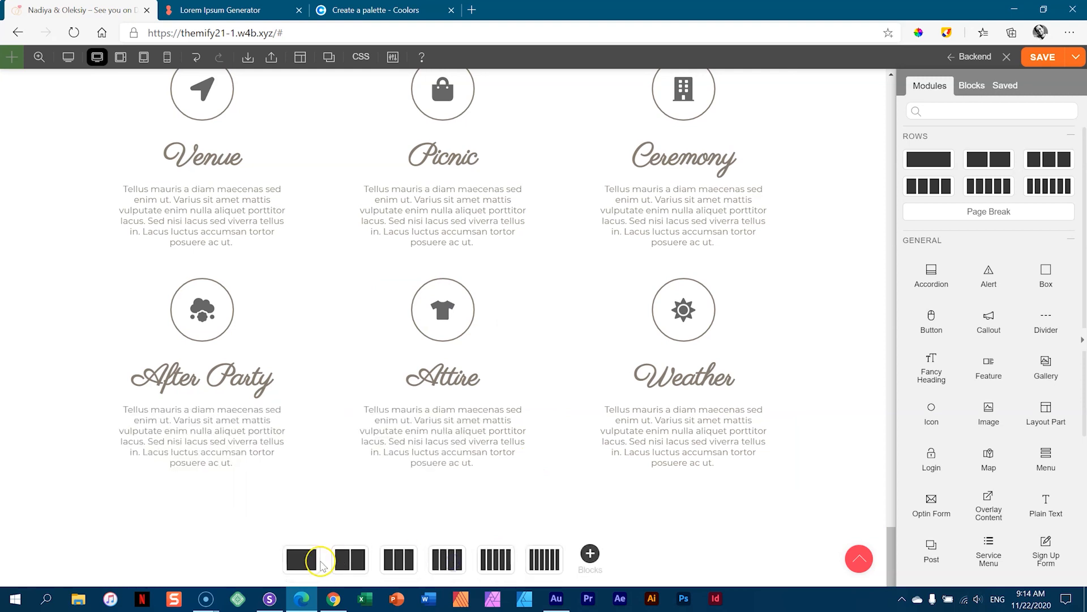
left_click(303, 561)
- Duplicate the Arrangements heading and move the copy into the new row
scroll(451, 424, "up", 6)
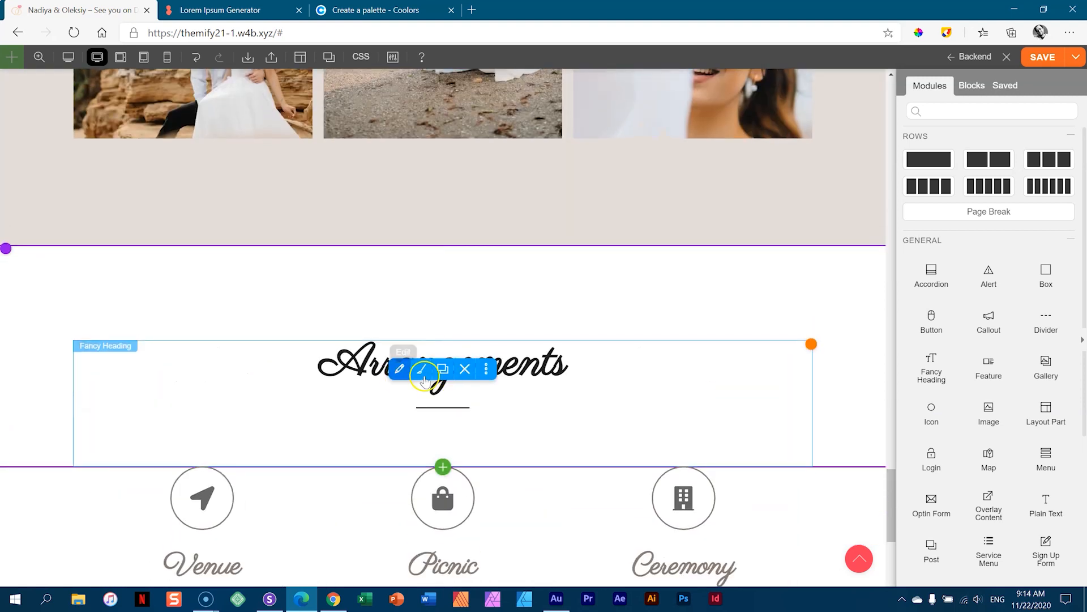
mouse_move(524, 388)
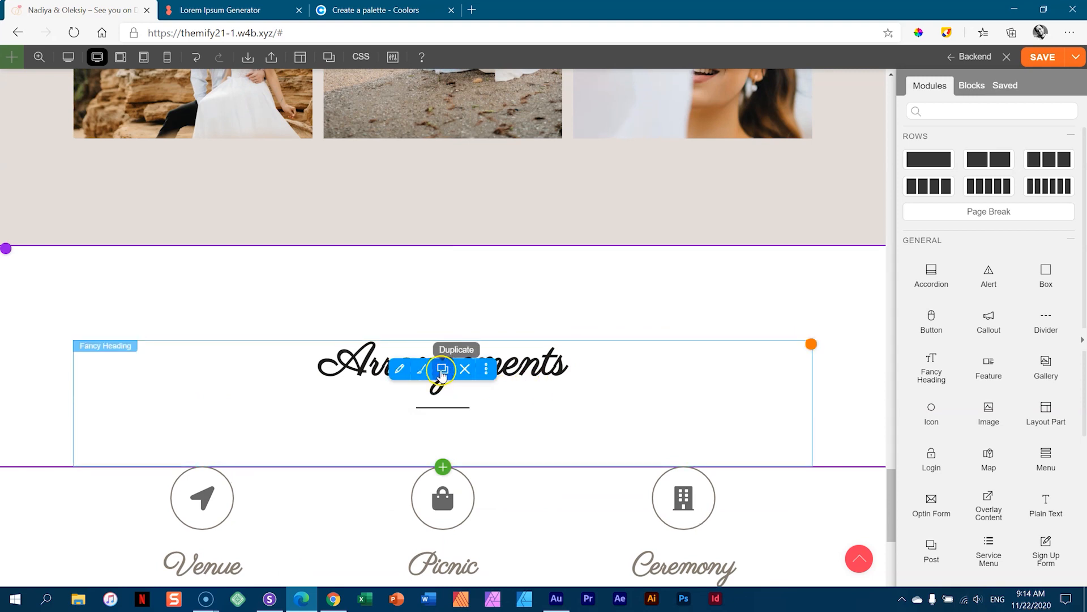
left_click(443, 369)
left_click_drag(612, 466, 481, 518)
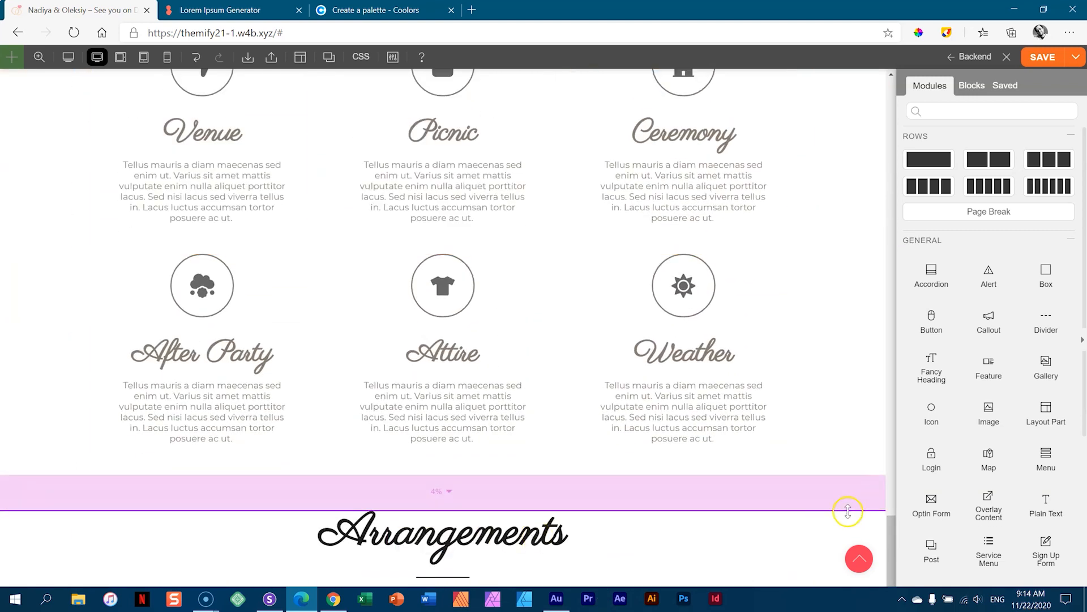
- Give the copied Arrangements heading row linked 150 px top and bottom padding
left_click_drag(849, 512, 793, 531)
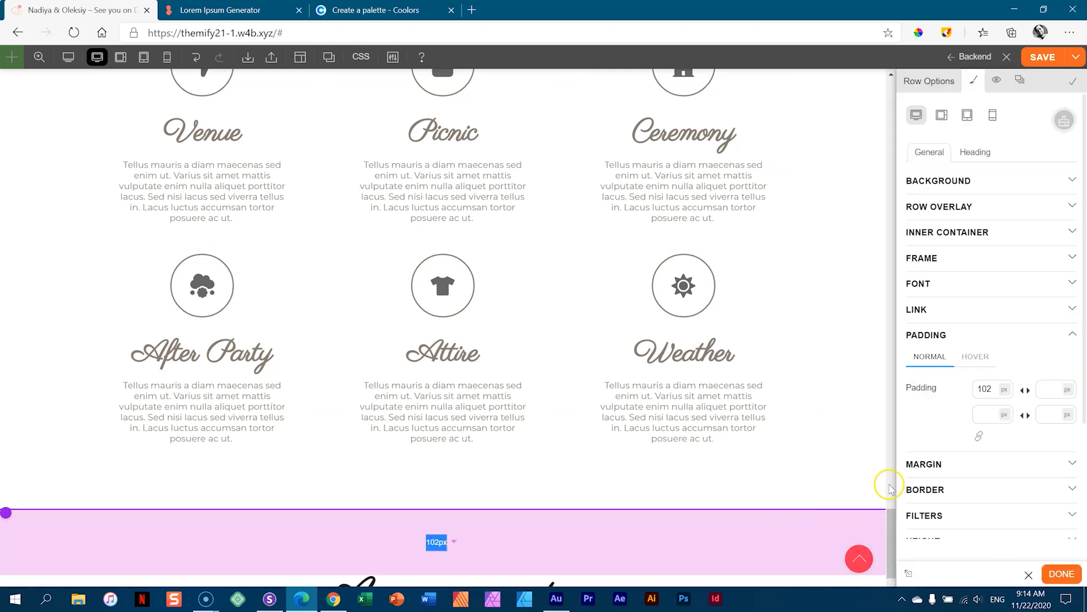
left_click(1025, 390)
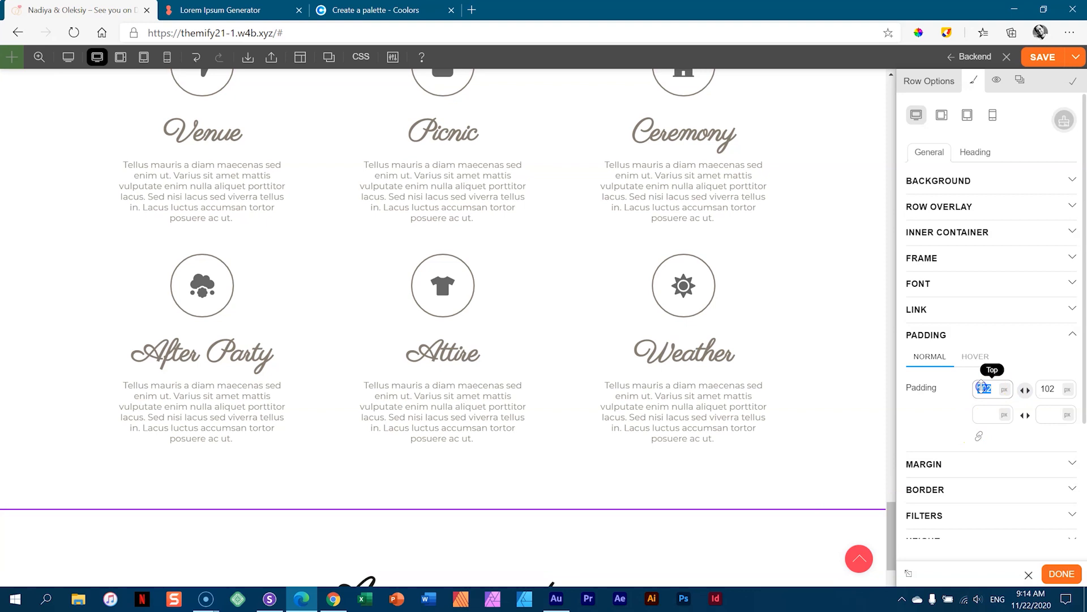
type("150")
scroll(854, 301, "down", 5)
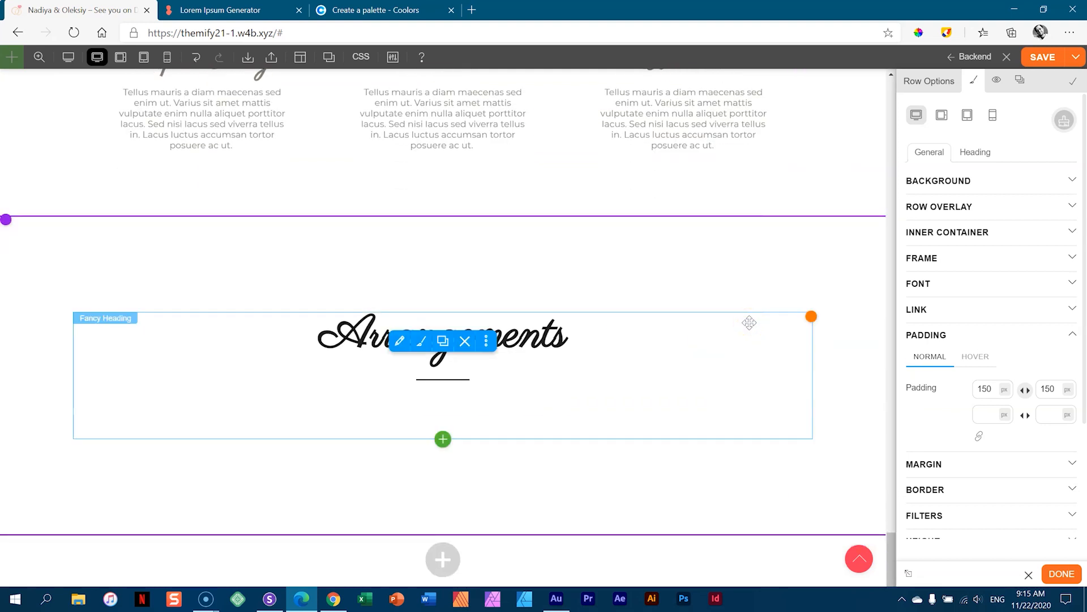
- Replace the fancy heading text 'Arrangements' with 'Registries' in the new row
left_click(421, 341)
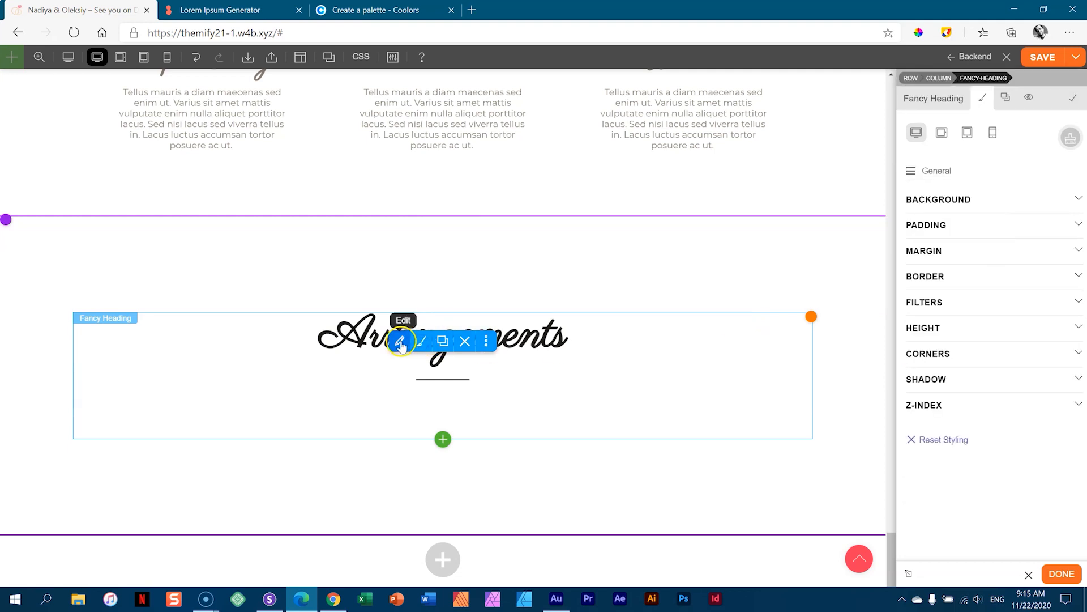
left_click(400, 342)
left_click_drag(1042, 134, 957, 149)
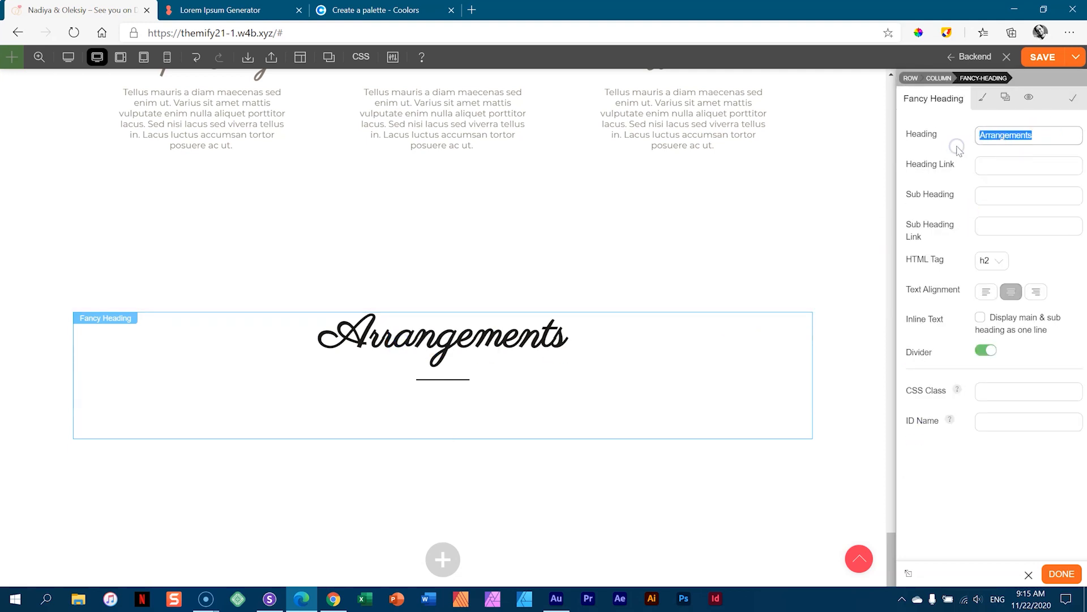
type("Registries")
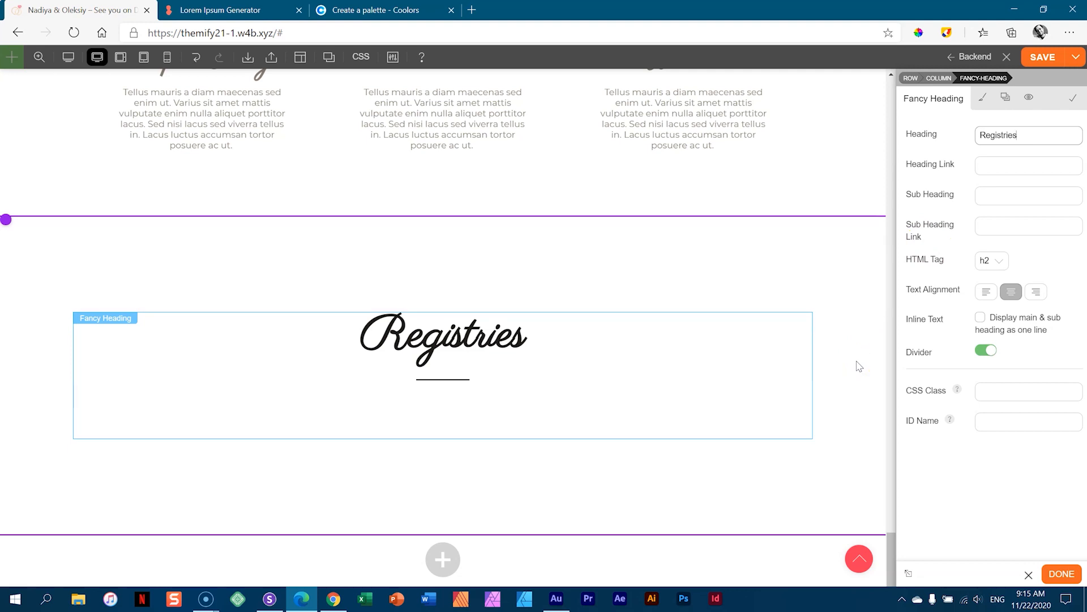
mouse_move(445, 438)
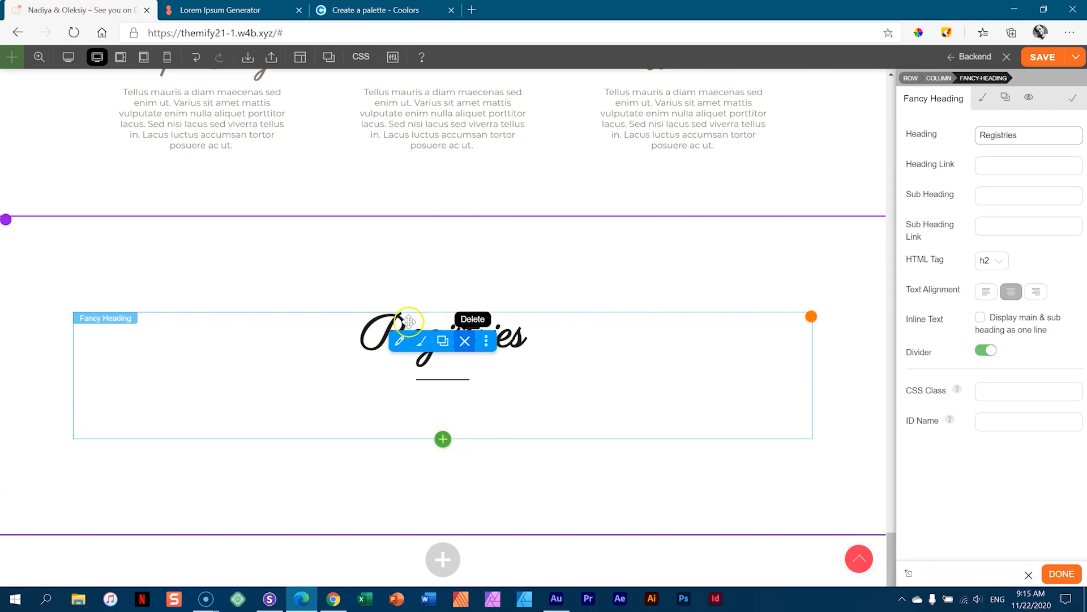
left_click(443, 440)
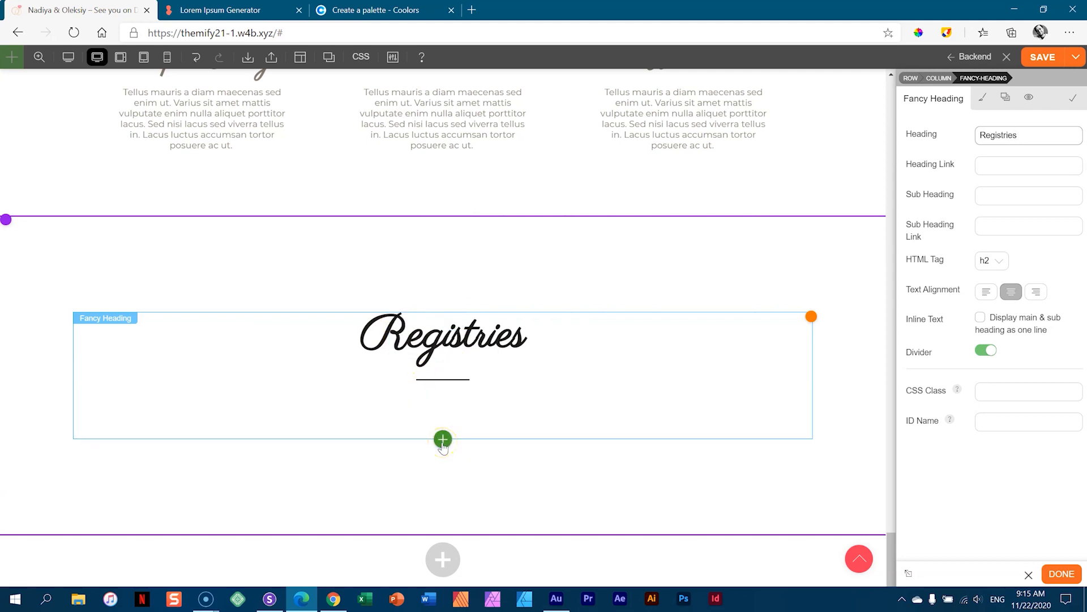
- Insert a three-column row beneath the Registries heading
left_click(442, 440)
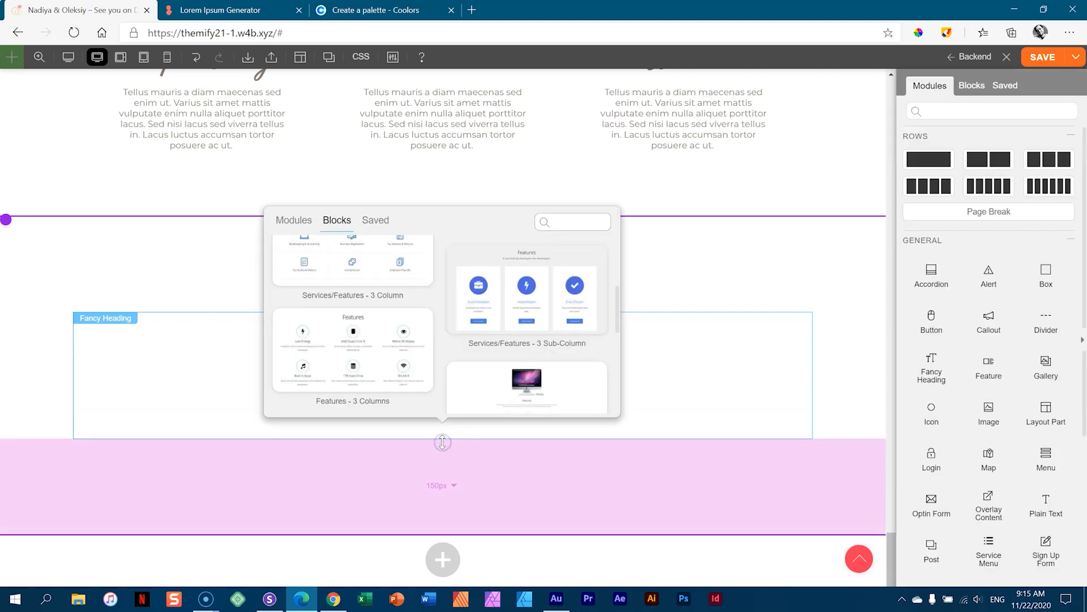
left_click(298, 221)
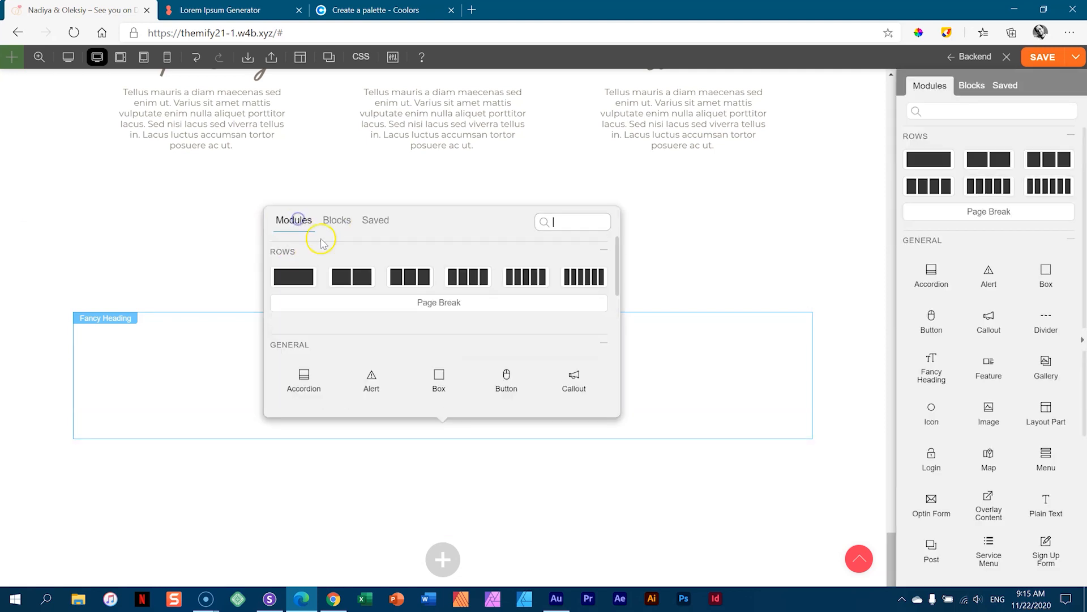
left_click(427, 274)
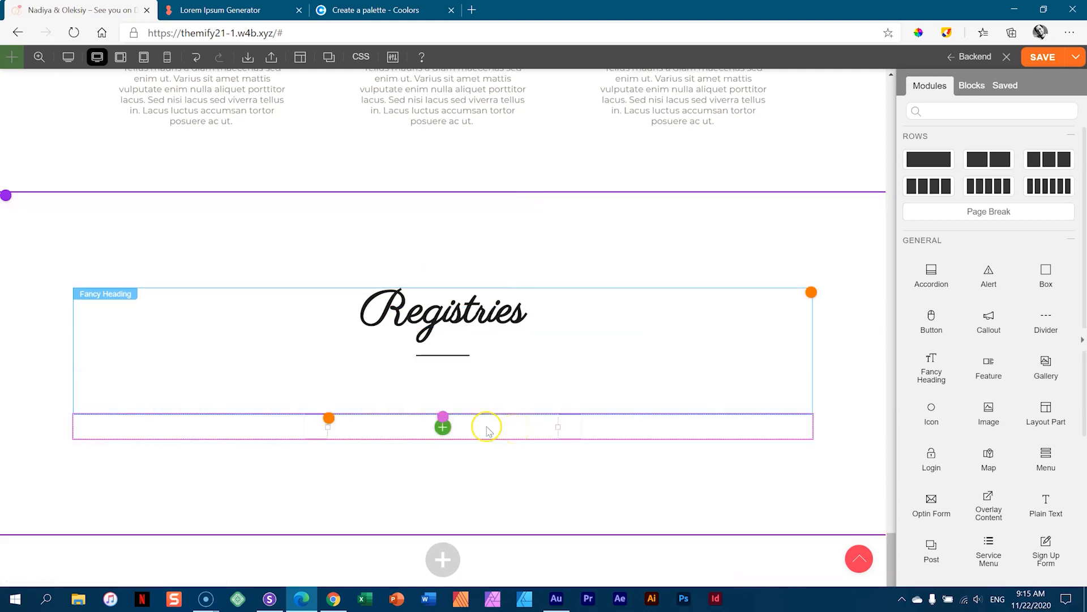
- Unlink the new row's padding and set its left and right padding to 153 px
left_click(418, 427)
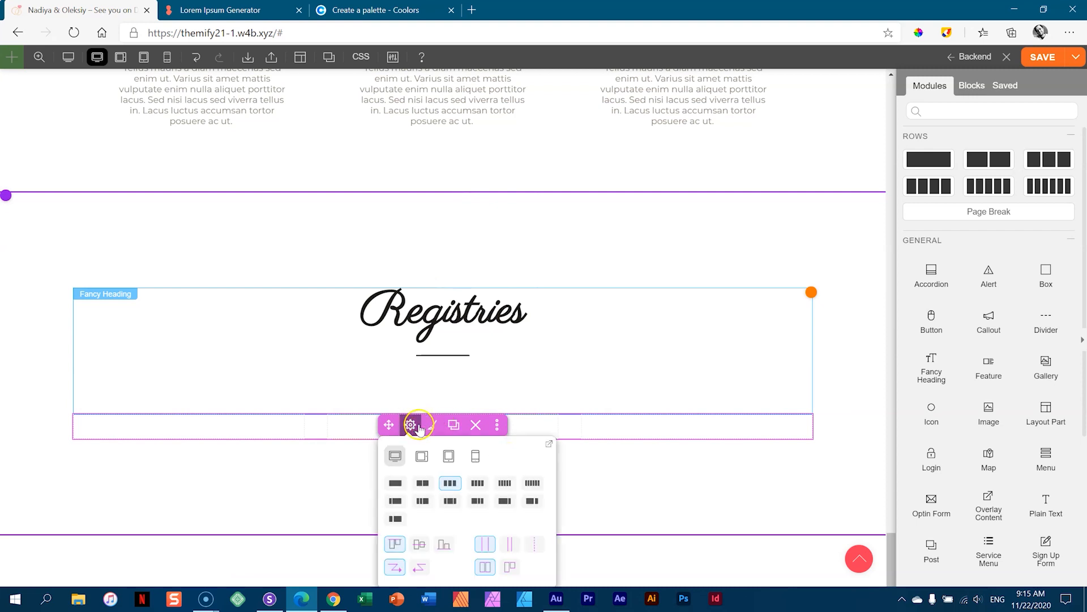
left_click(431, 426)
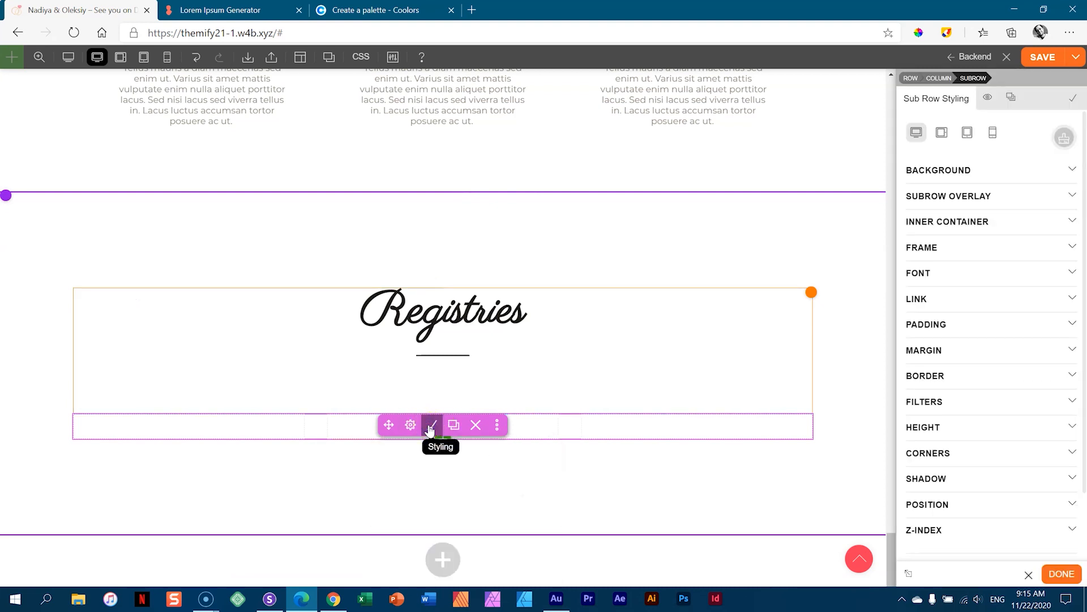
left_click(940, 325)
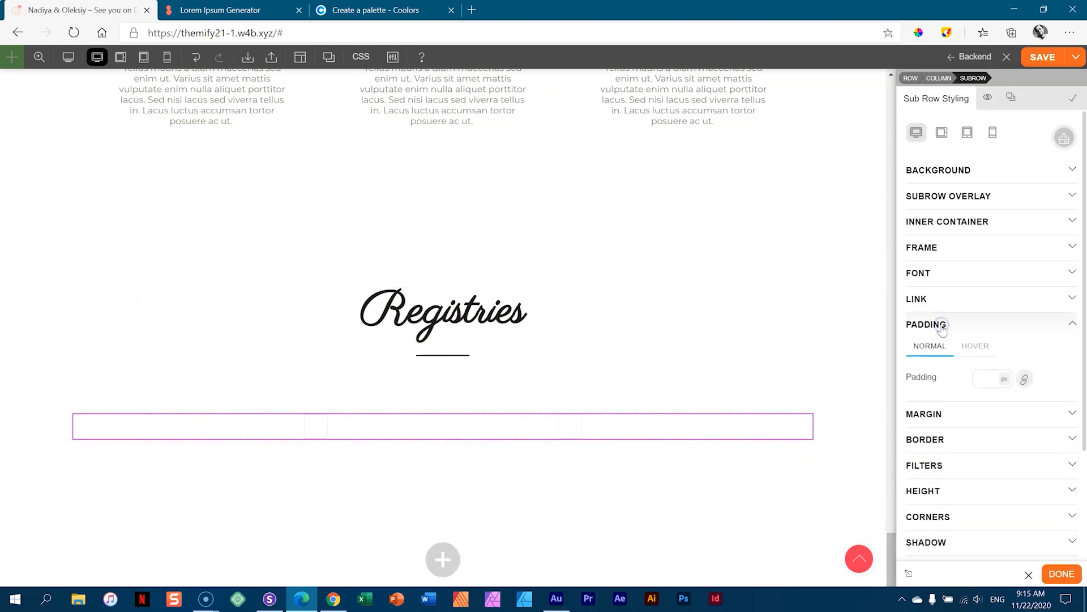
left_click(1025, 379)
left_click(994, 381)
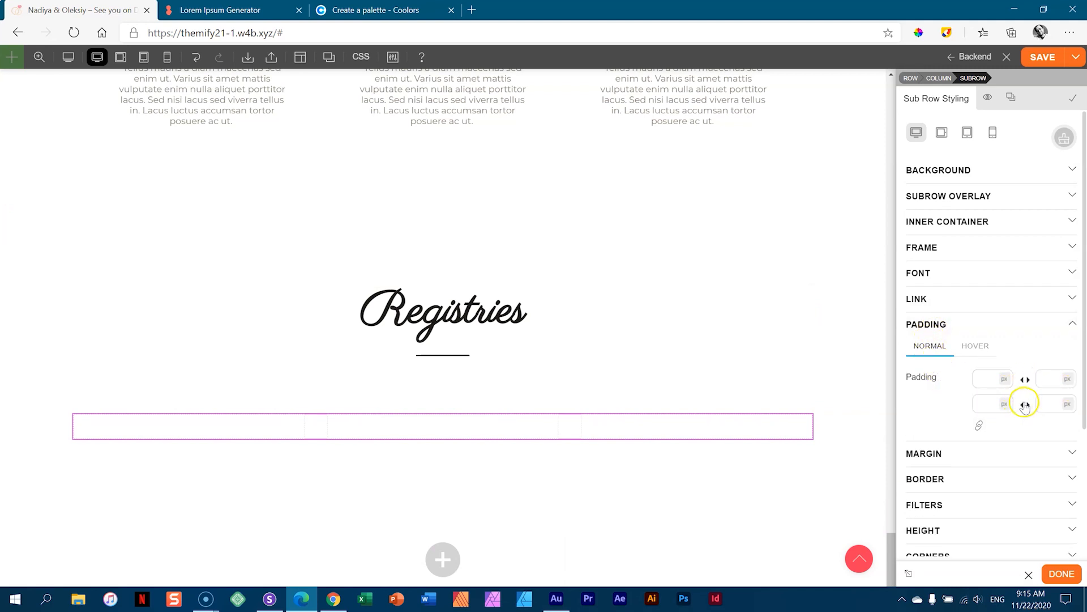
left_click(1005, 405)
type("50")
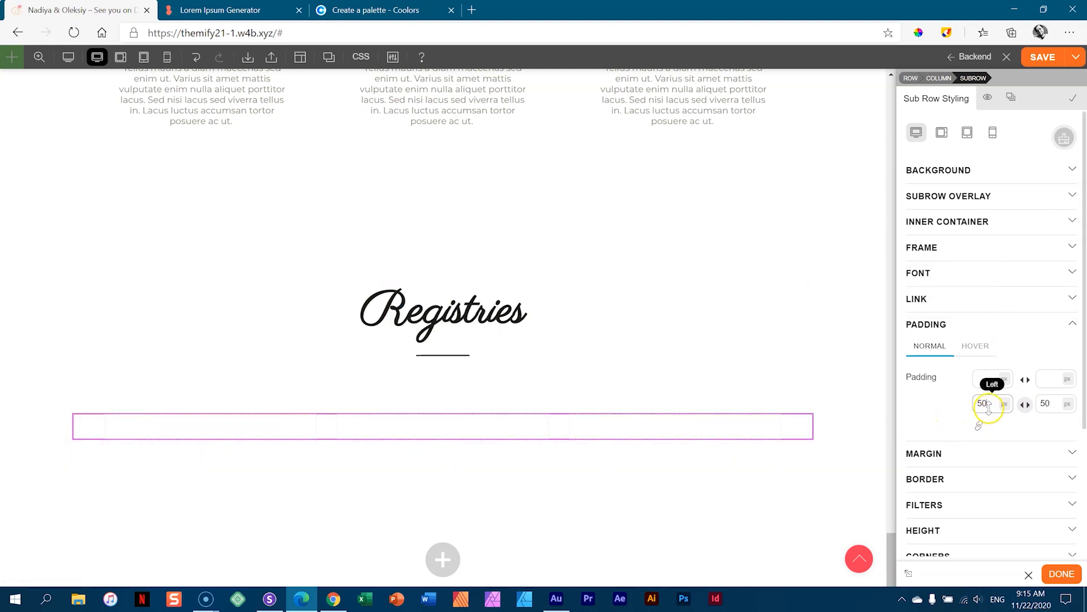
left_click_drag(995, 387, 995, 223)
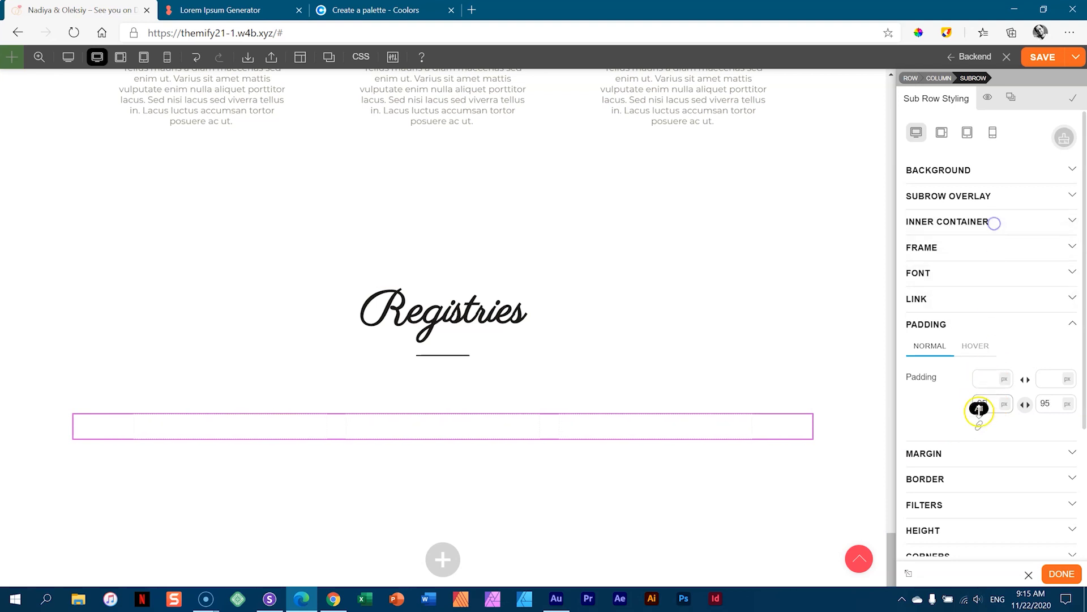
left_click_drag(992, 403, 990, 347)
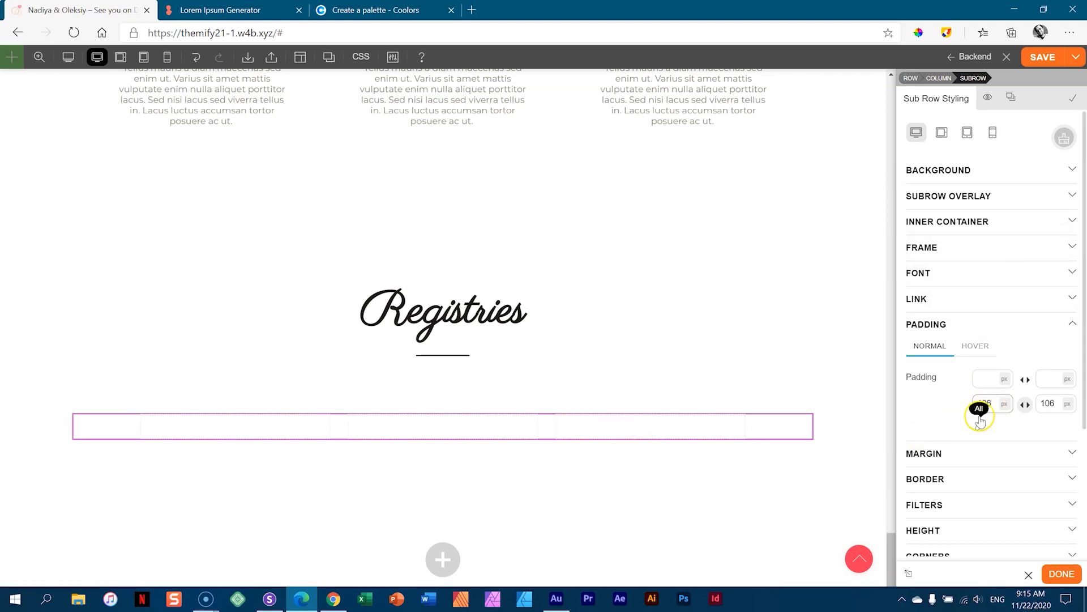
mouse_move(992, 402)
left_mouse_down()
mouse_move(991, 116)
mouse_move(991, 405)
left_mouse_up()
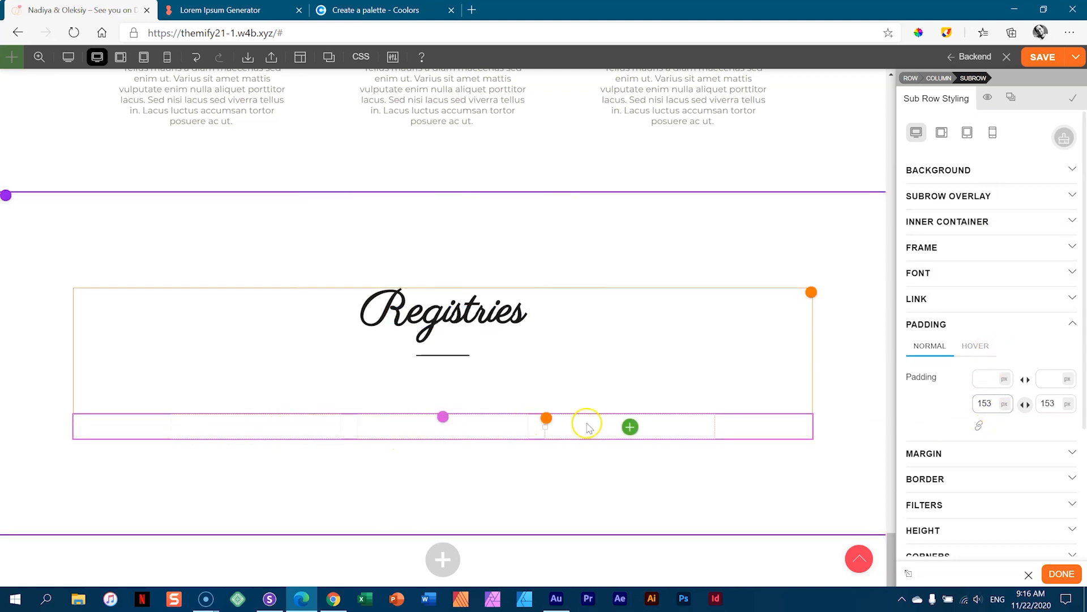
left_click(256, 428)
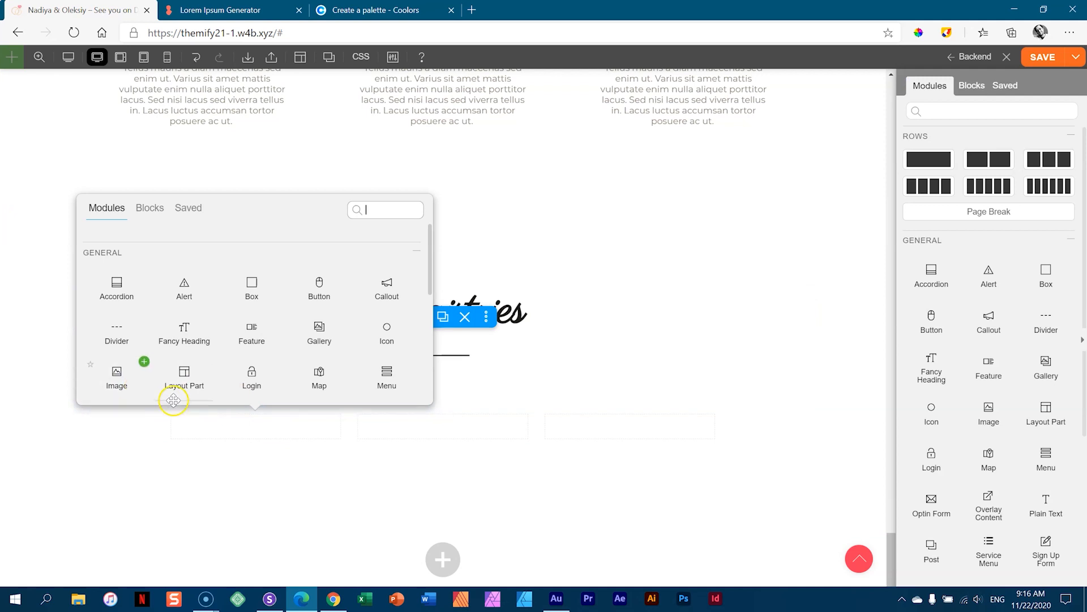
- Add Image modules with the BAKERY and travel logos to the first two columns
left_click(144, 363)
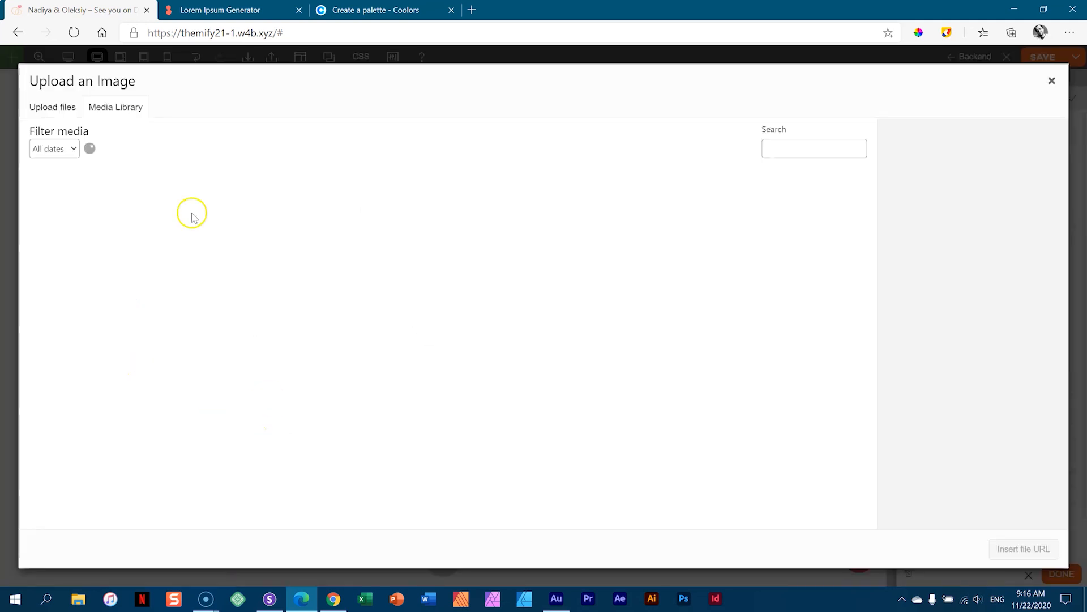
left_click(359, 216)
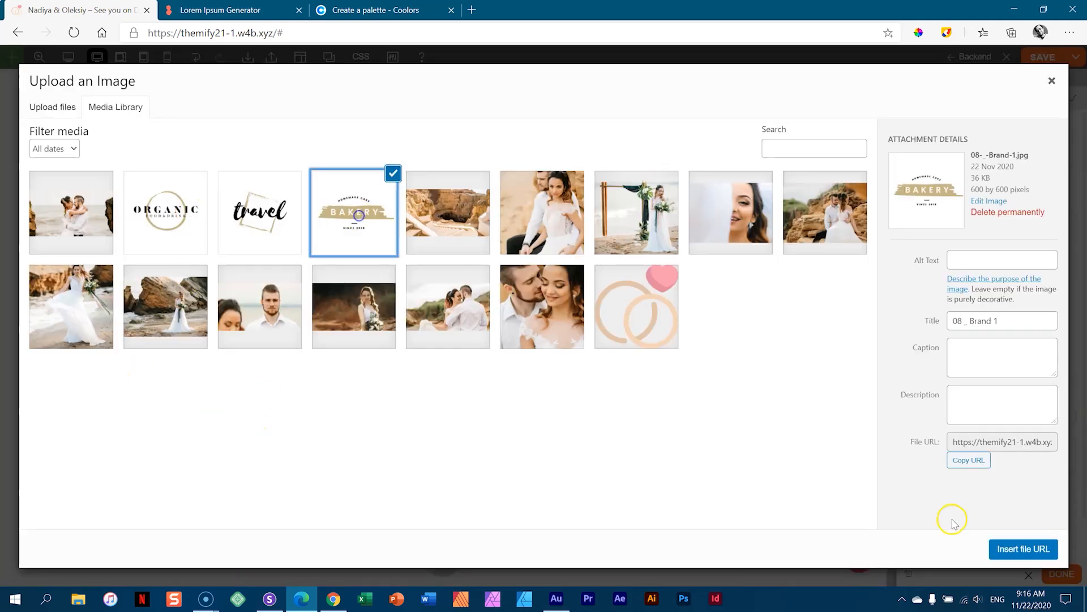
left_click(1019, 549)
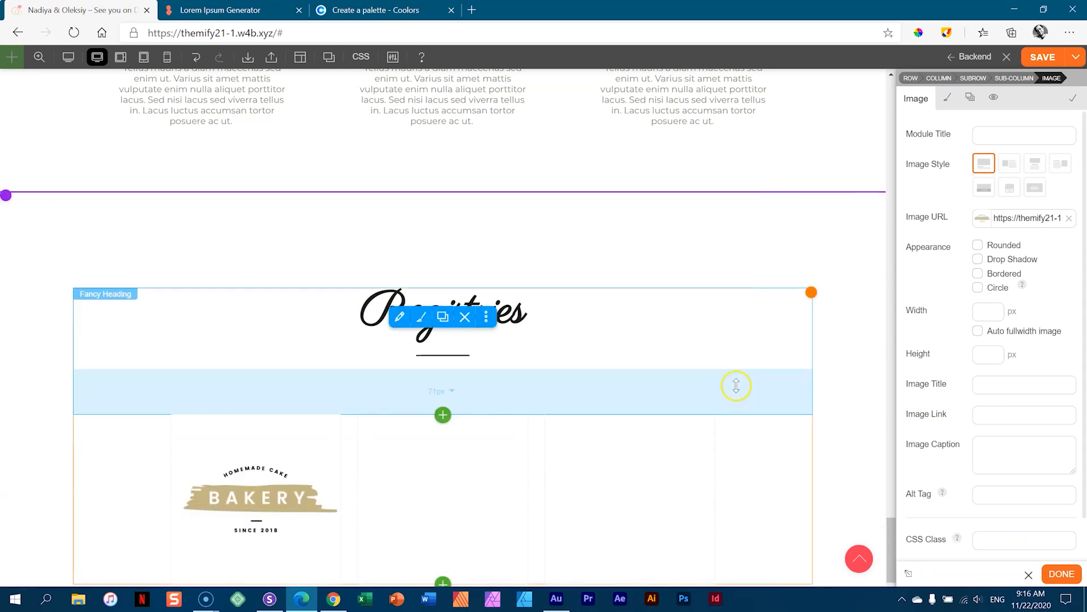
scroll(627, 318, "down", 3)
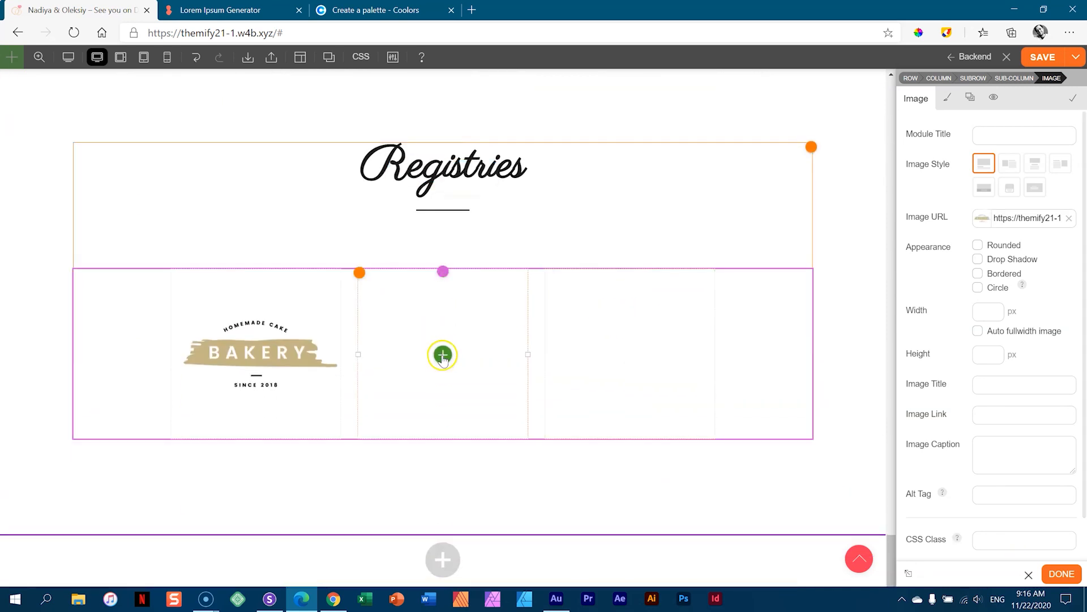
left_click(443, 355)
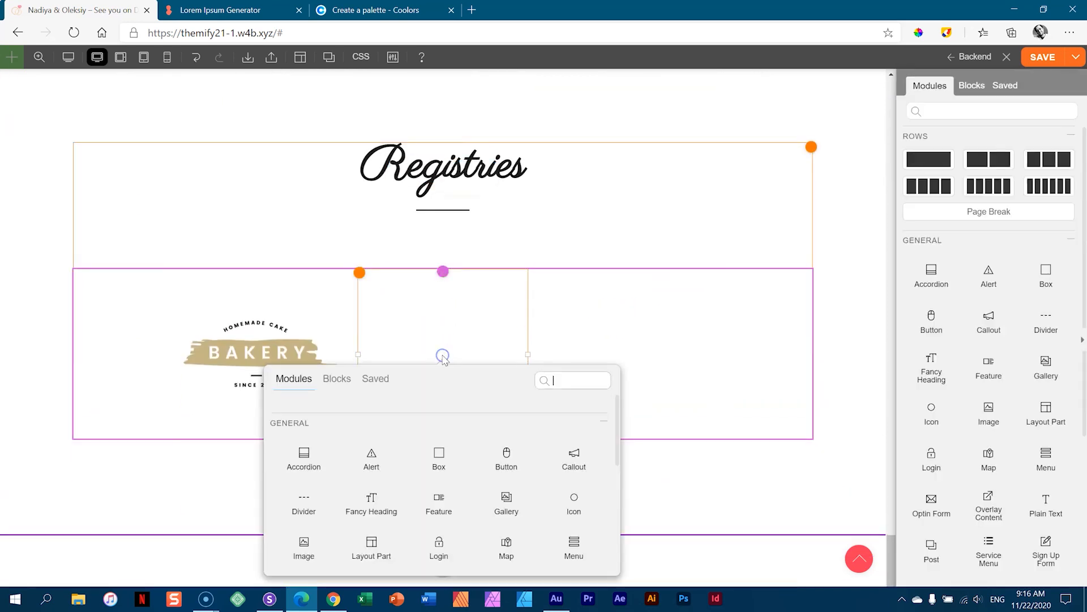
left_click(326, 540)
left_click(272, 226)
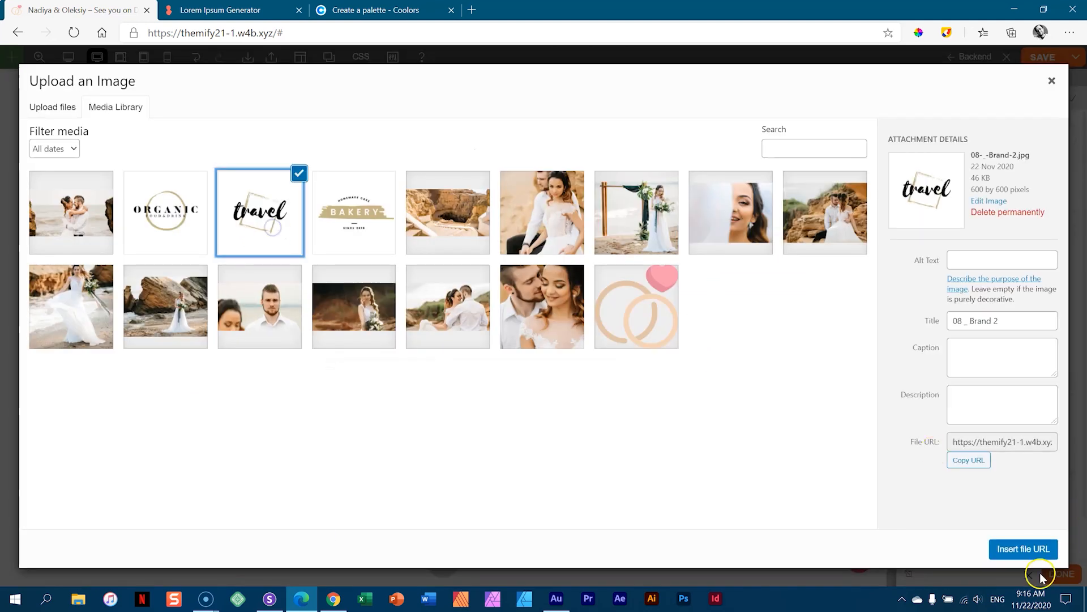
left_click(1023, 548)
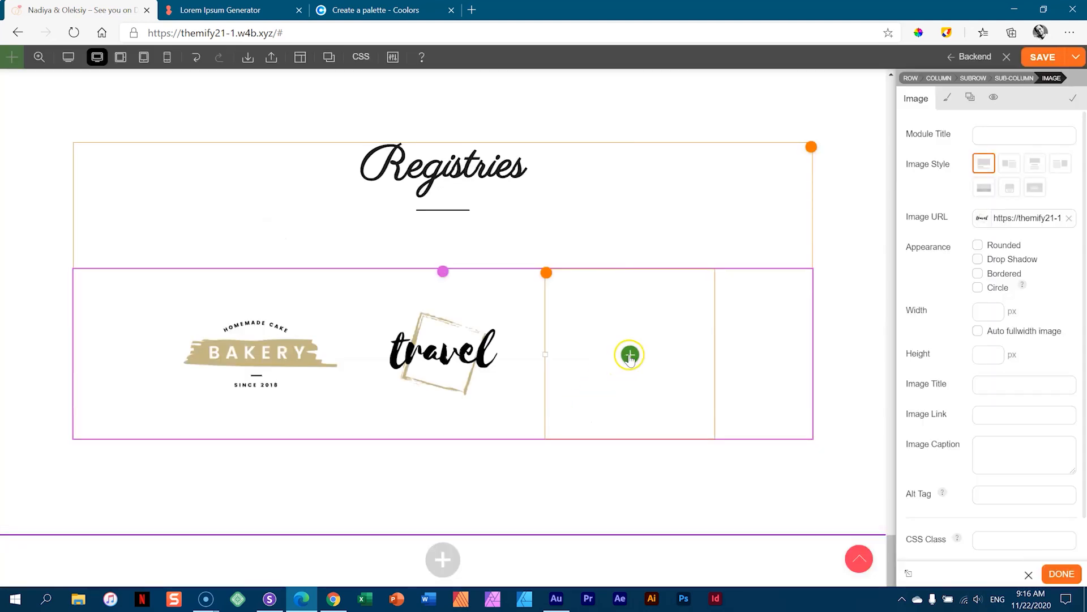
- Add the ORGANIC logo to the third column and shrink the heading's bottom gap to 29 px
left_click(631, 355)
left_click_drag(510, 474, 489, 531)
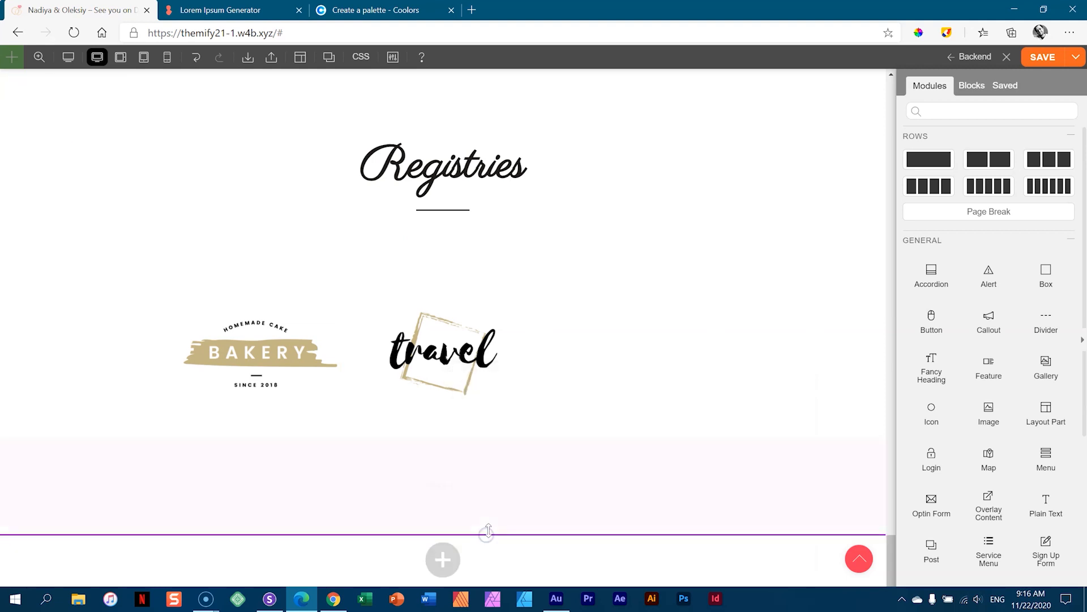
left_click(626, 354)
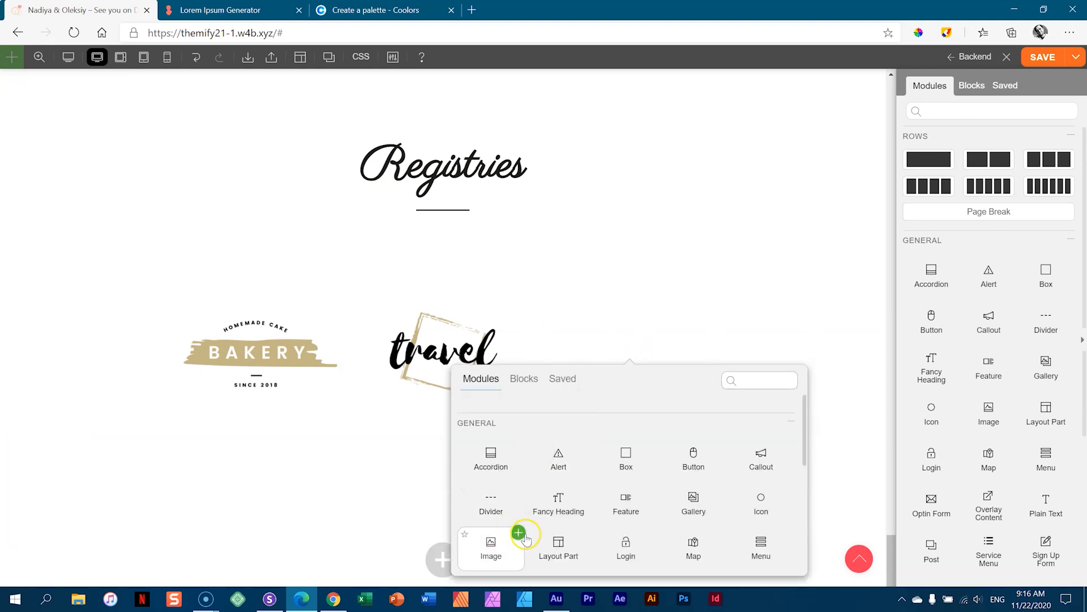
left_click(519, 533)
left_click(185, 202)
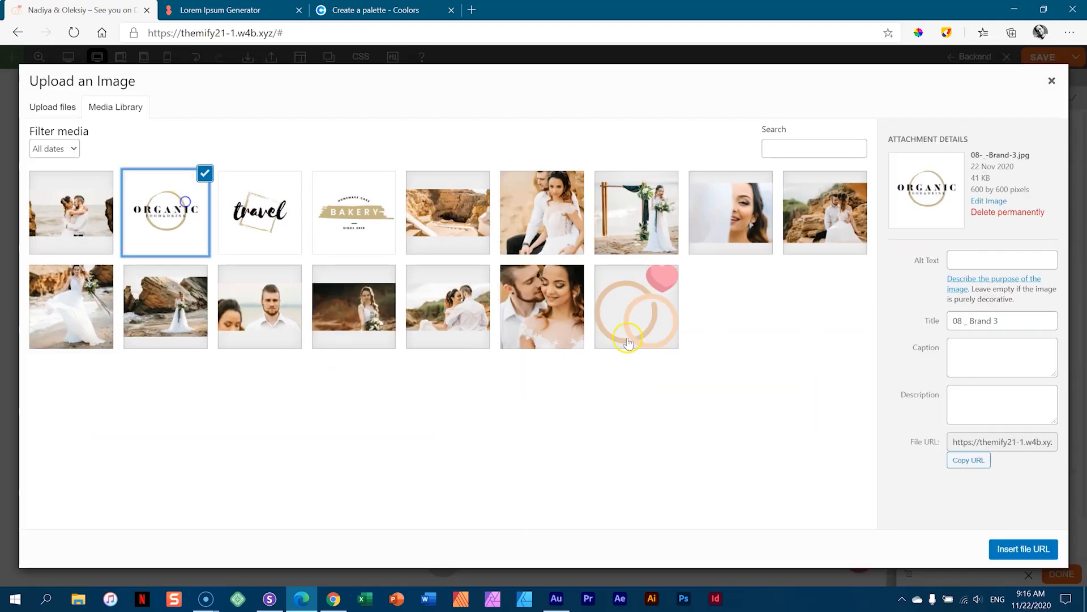
left_click(1035, 549)
left_click_drag(566, 262, 546, 226)
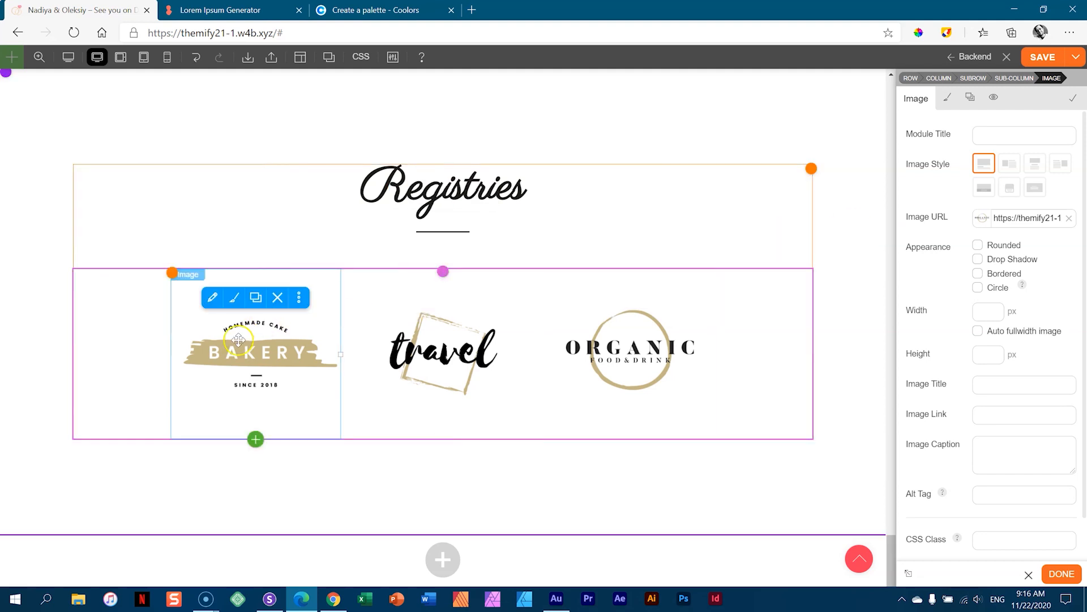
- Edit the BAKERY Image module and begin entering a URL in its Image Link field
left_click(253, 346)
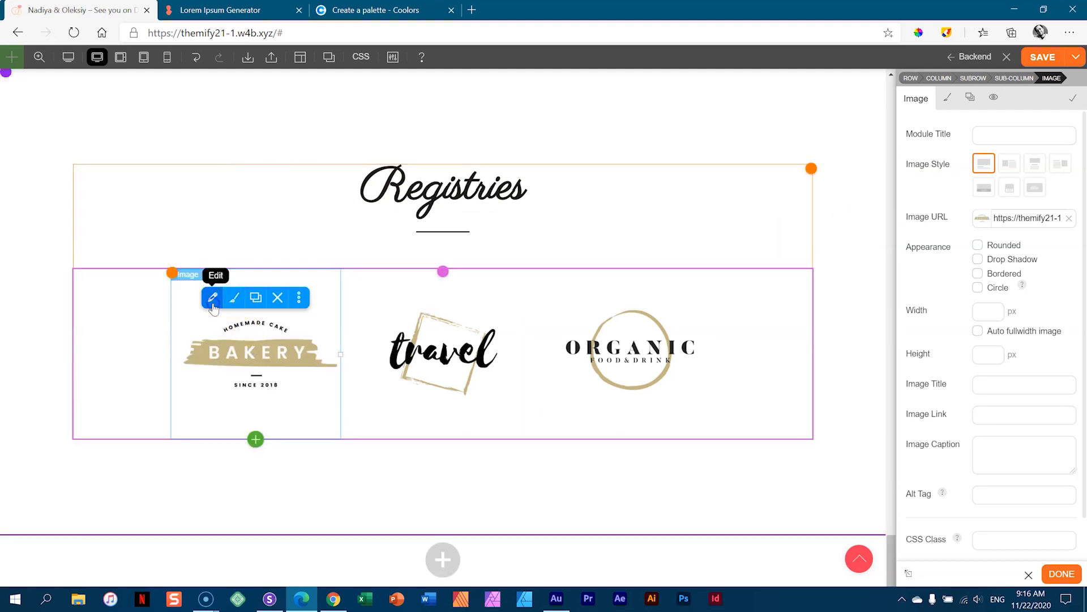
left_click_drag(1084, 339, 1084, 348)
left_click(995, 373)
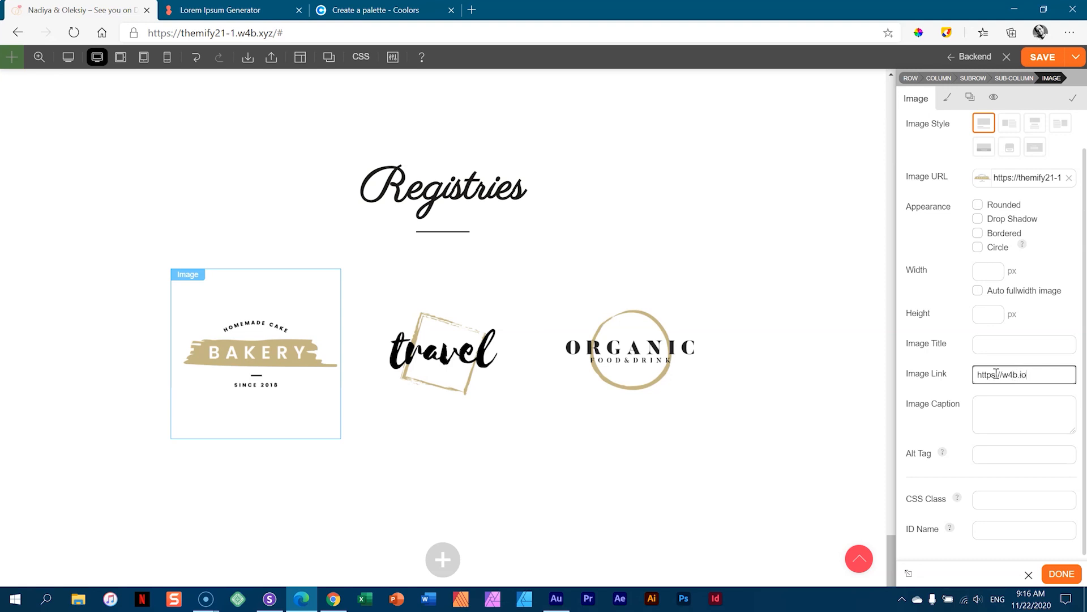
- Finish the BAKERY logo's link and make it open in a new tab
left_click_drag(1036, 376, 951, 371)
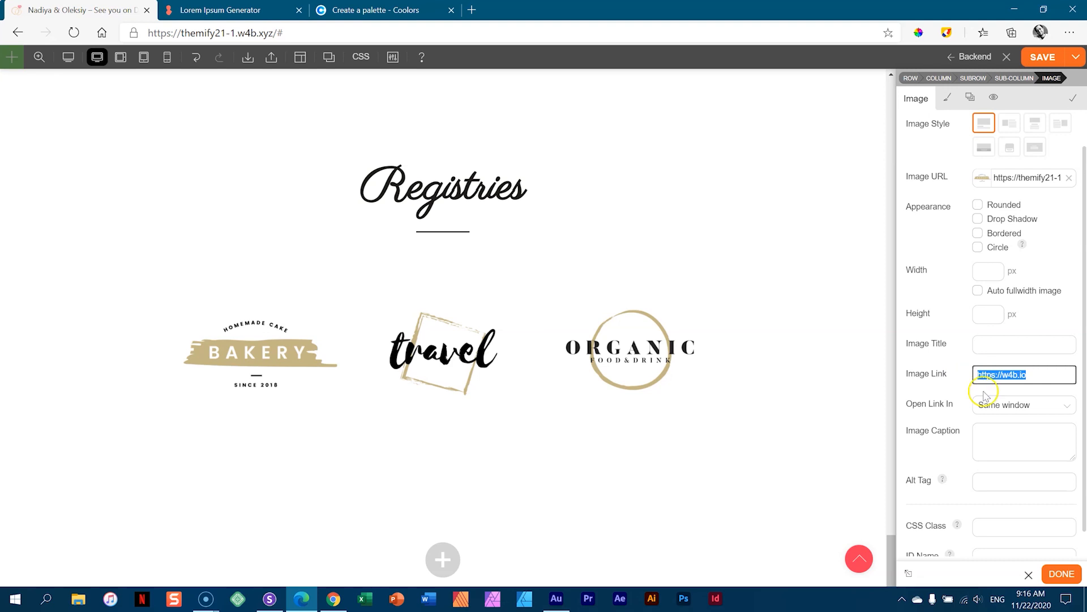
left_click(1005, 414)
left_click(993, 439)
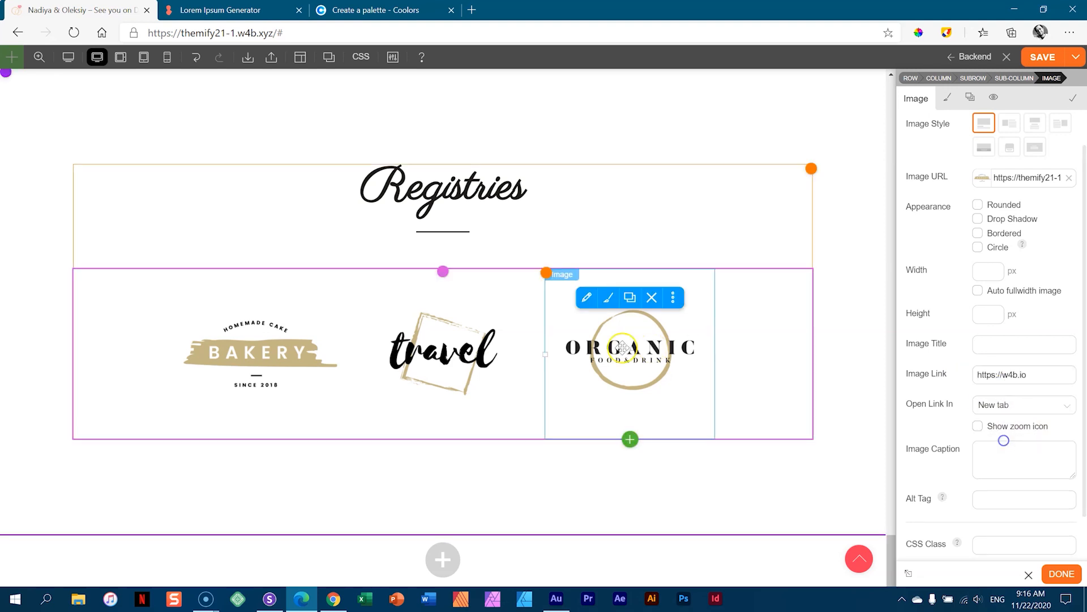
double_click(433, 342)
left_click(991, 371)
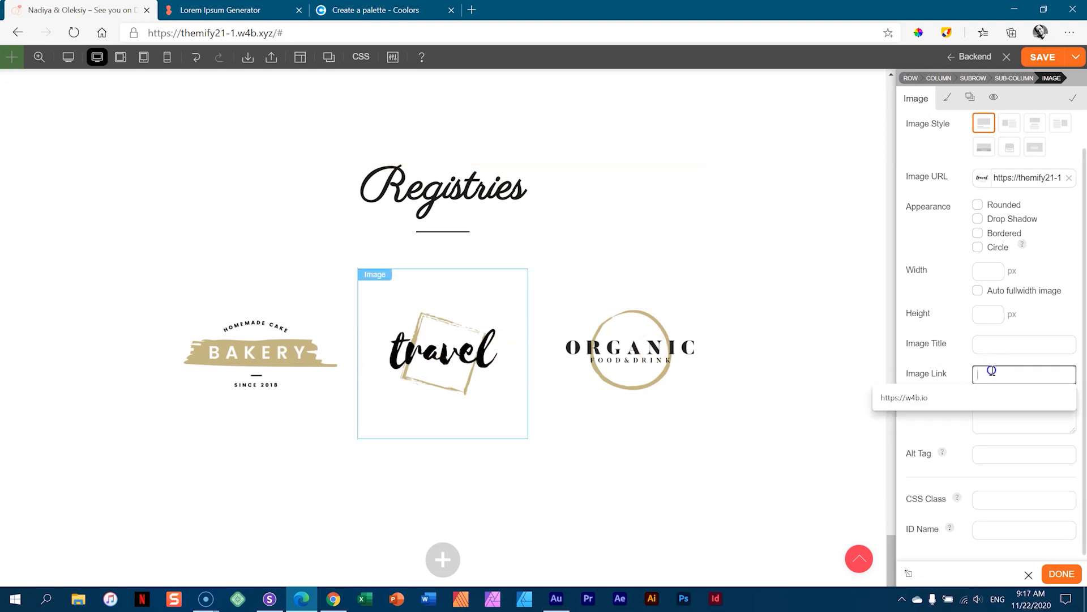
key("Down")
key("Return")
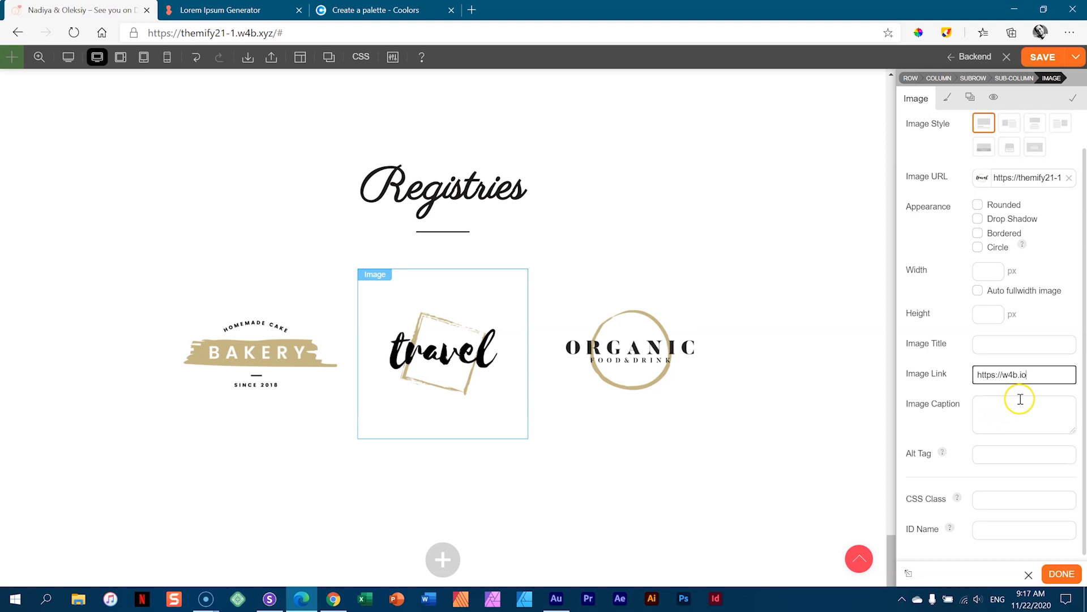
left_click(1018, 403)
left_click(1019, 404)
left_click(991, 438)
double_click(648, 347)
left_click(993, 376)
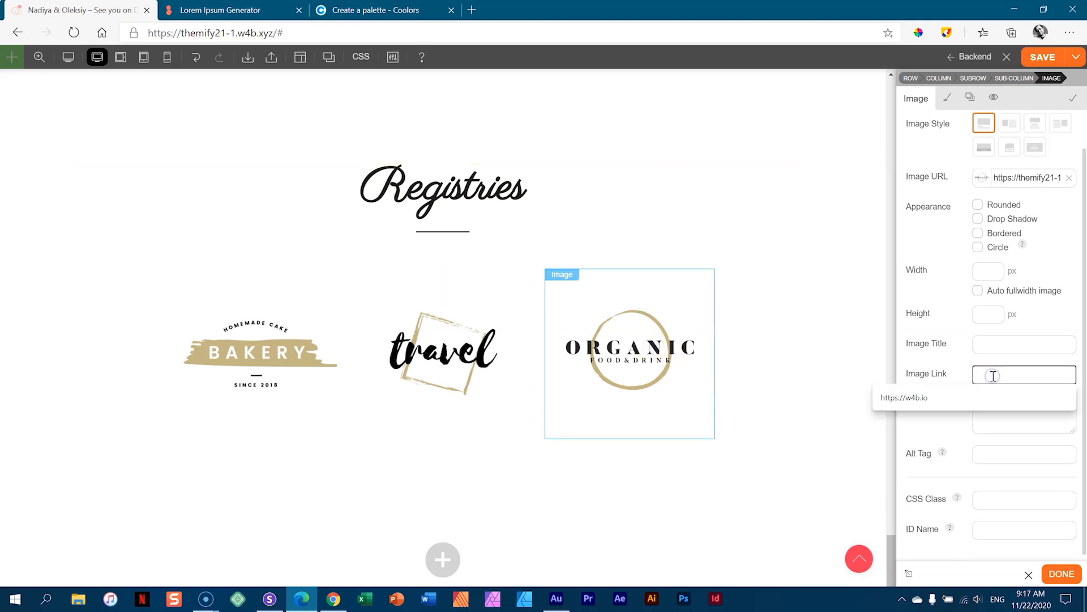
key("Down")
key("Return")
left_click(1058, 575)
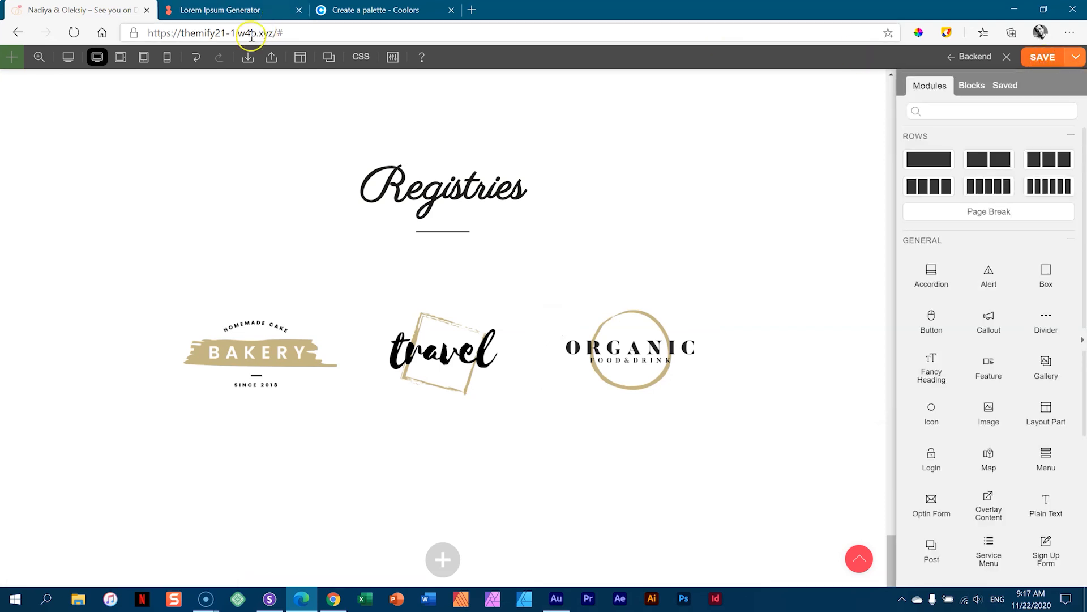
left_click_drag(275, 33, 107, 31)
key("ctrl+c")
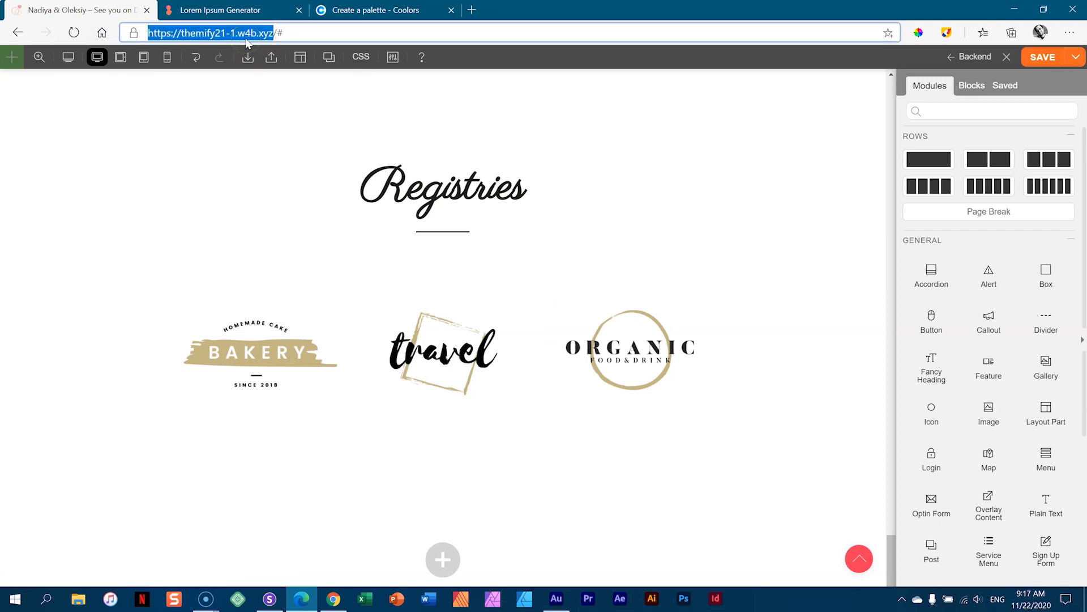
left_click(1069, 32)
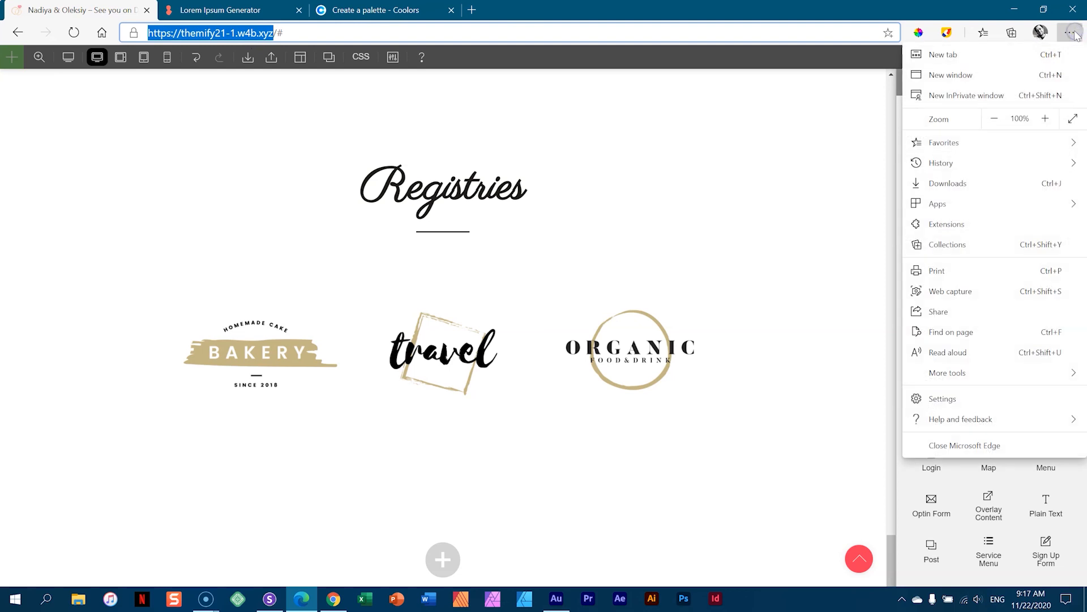
left_click(956, 96)
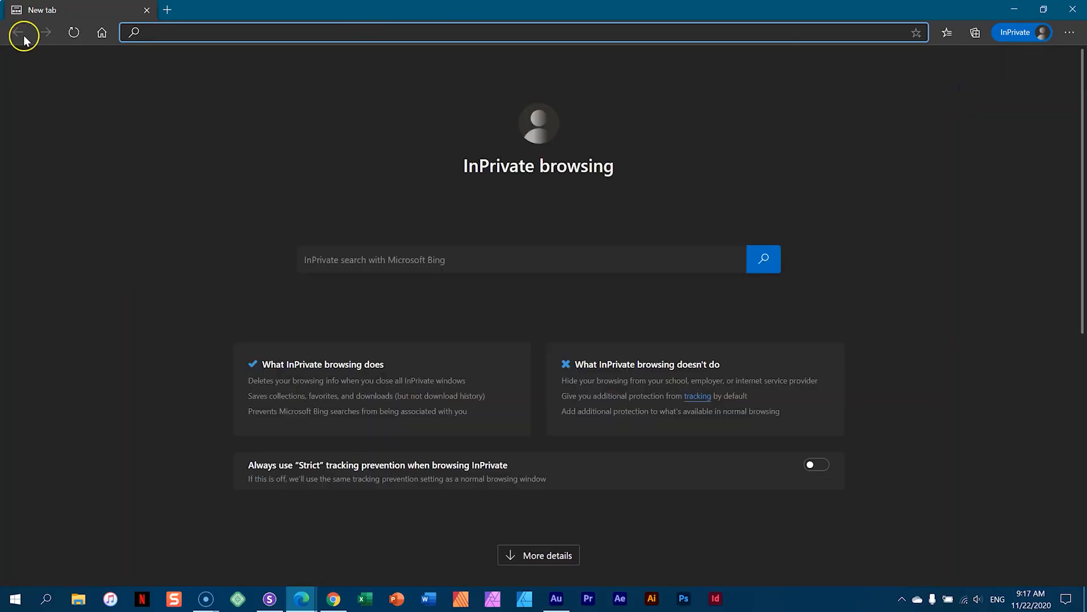
key("ctrl+v")
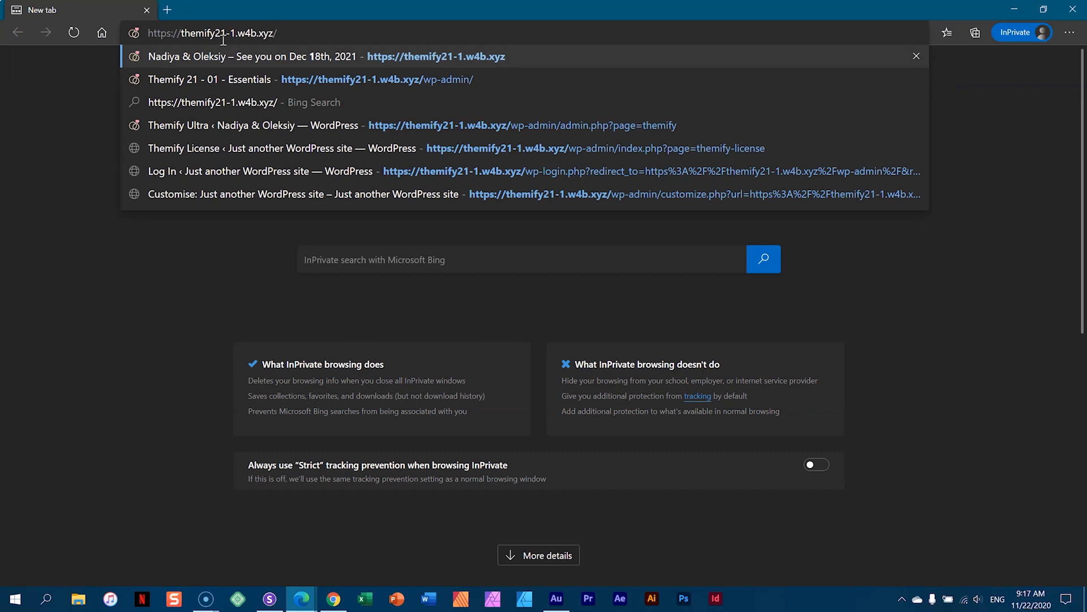
key("Return")
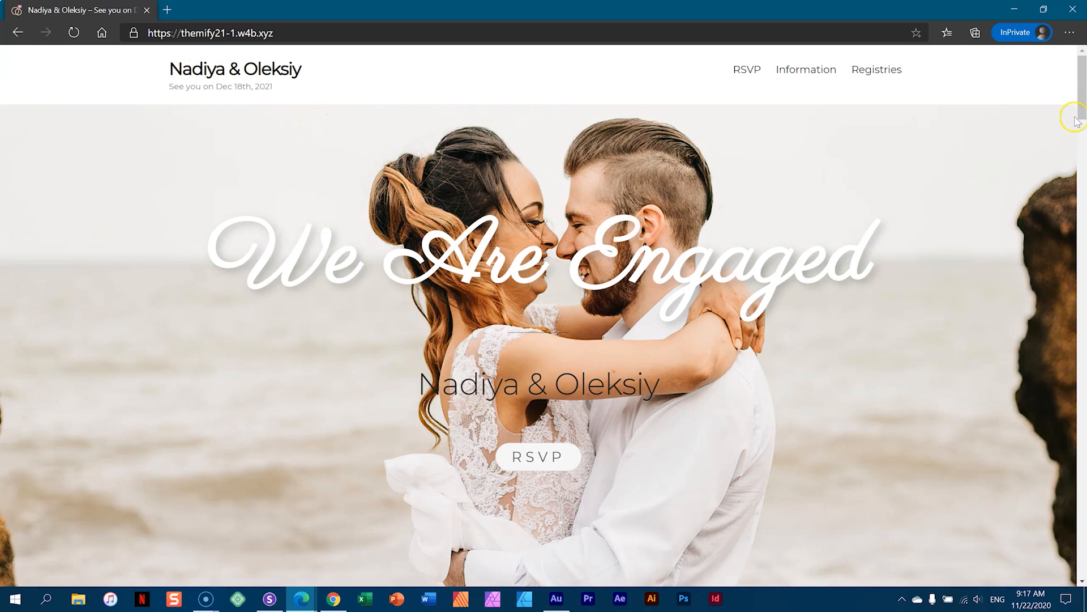
left_click_drag(1077, 121, 1084, 554)
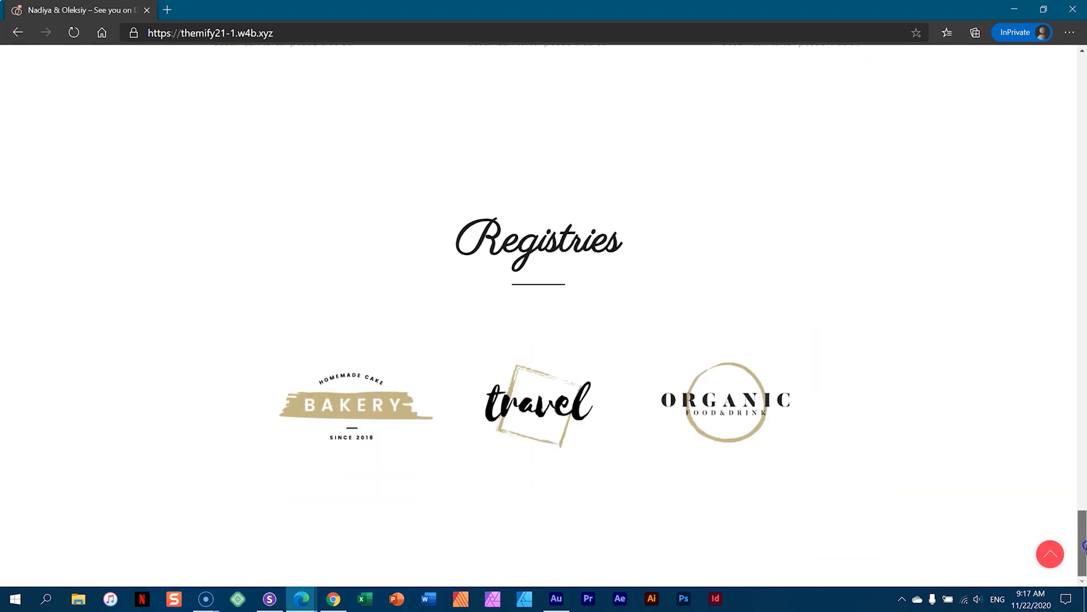
left_click(355, 410)
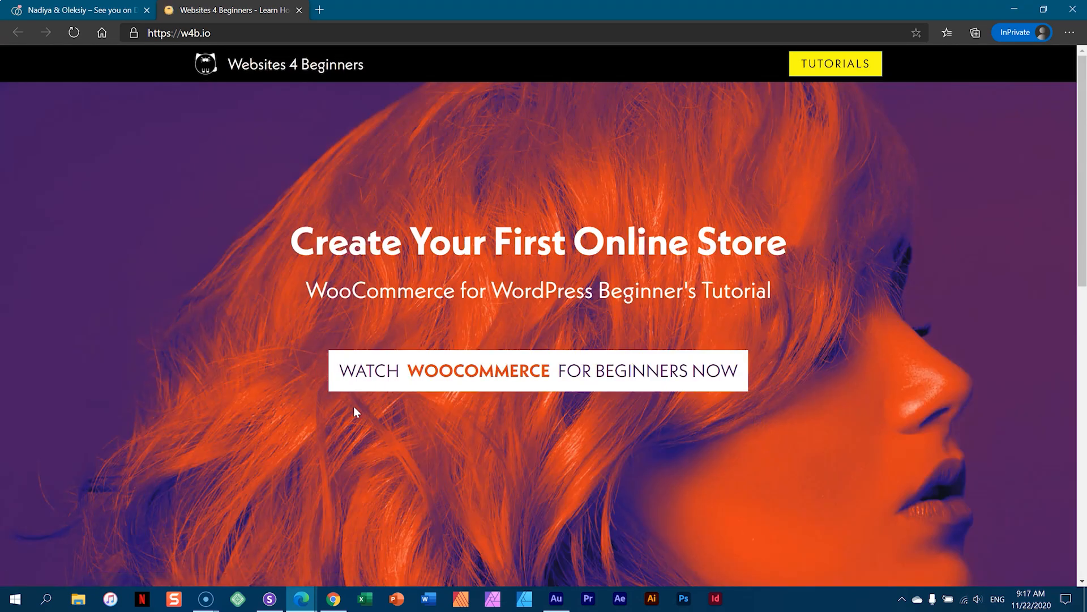
left_click(125, 7)
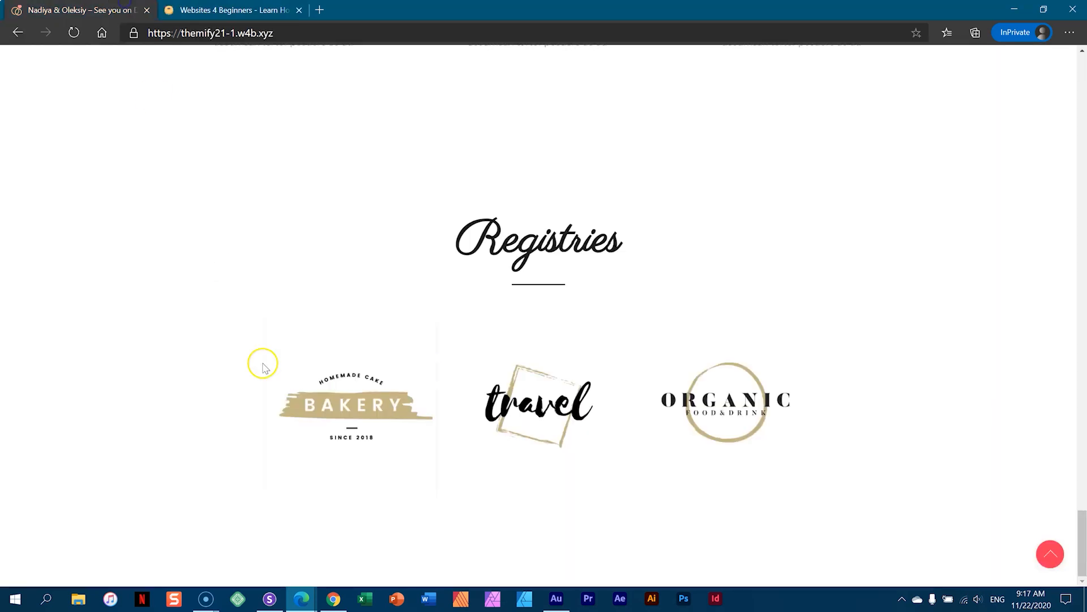
left_click(523, 409)
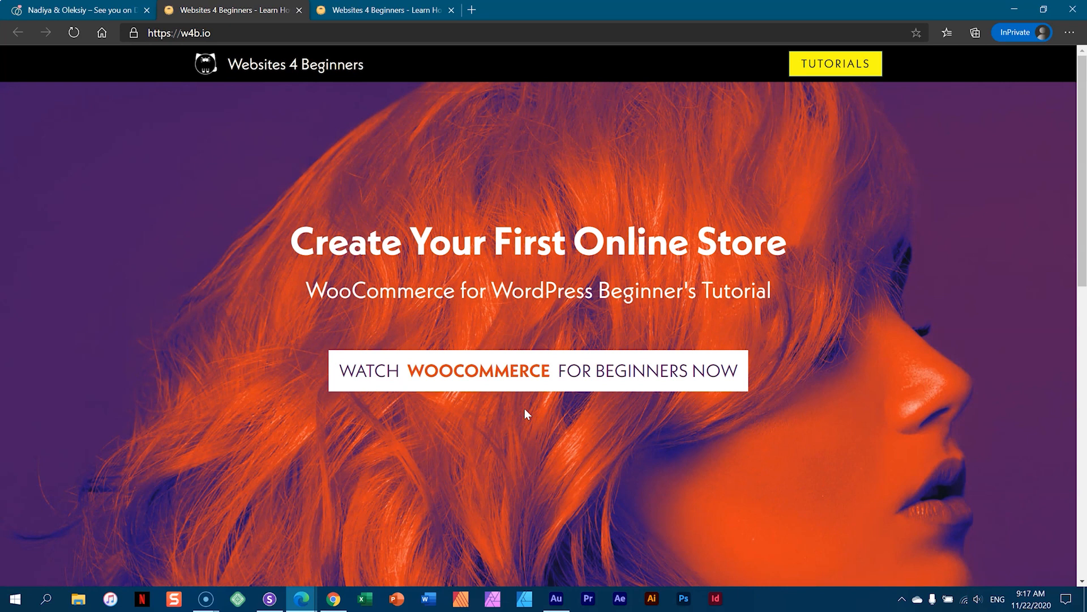
left_click(299, 11)
left_click(301, 11)
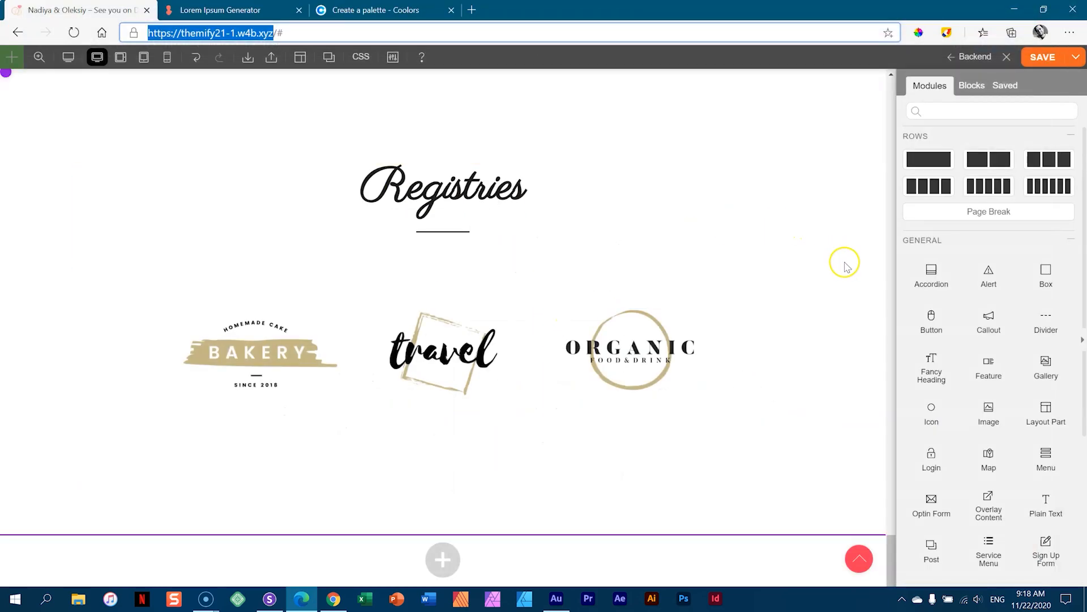
- Set the Registries row's Background Color to the light grey palette swatch
scroll(834, 272, "up", 6)
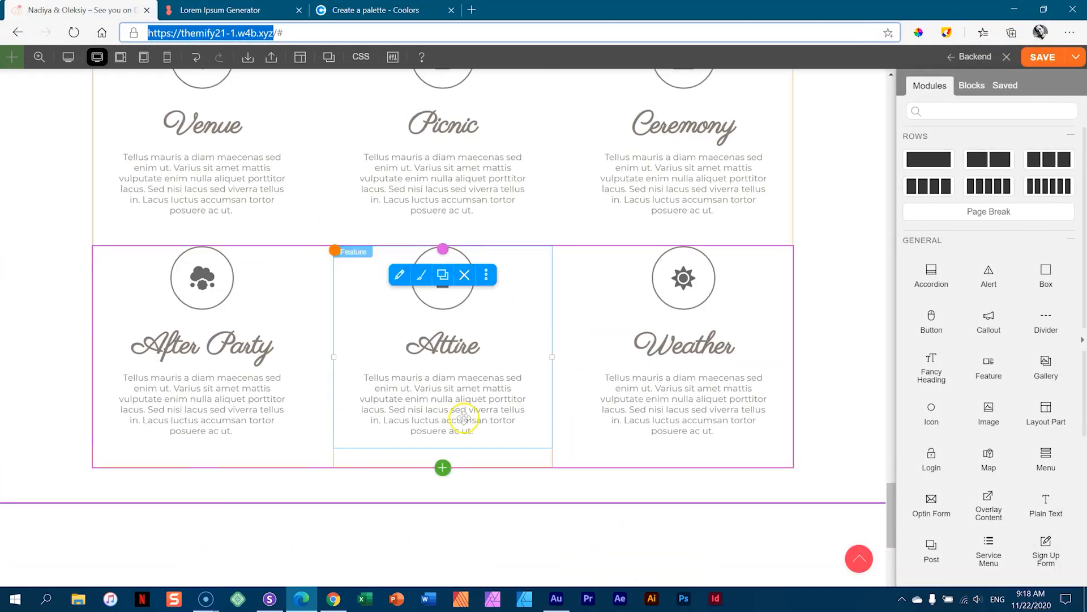
scroll(821, 347, "down", 2)
scroll(821, 348, "down", 6)
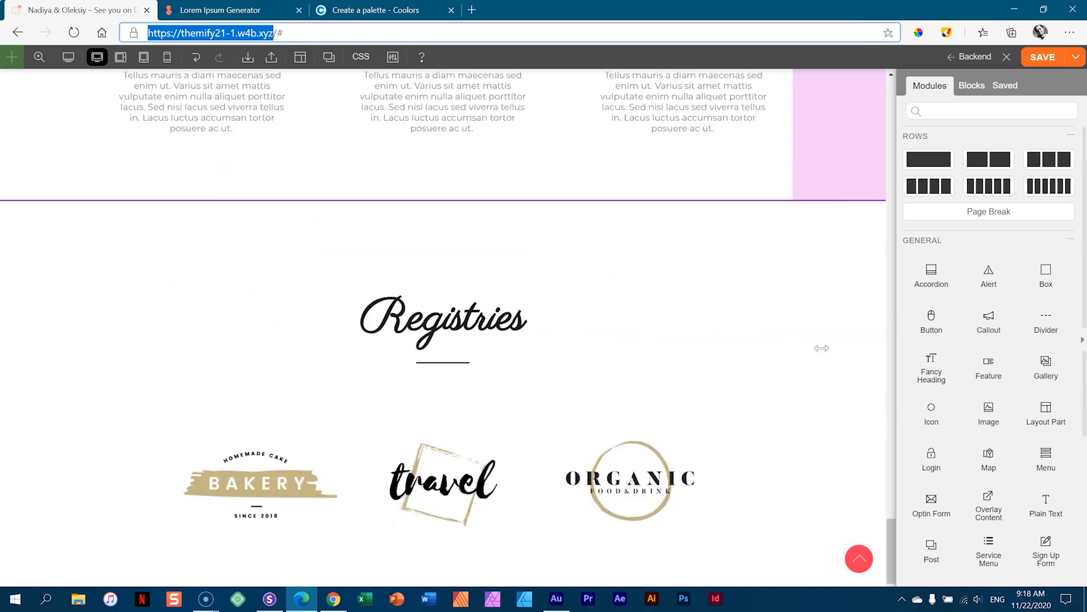
scroll(838, 334, "up", 4)
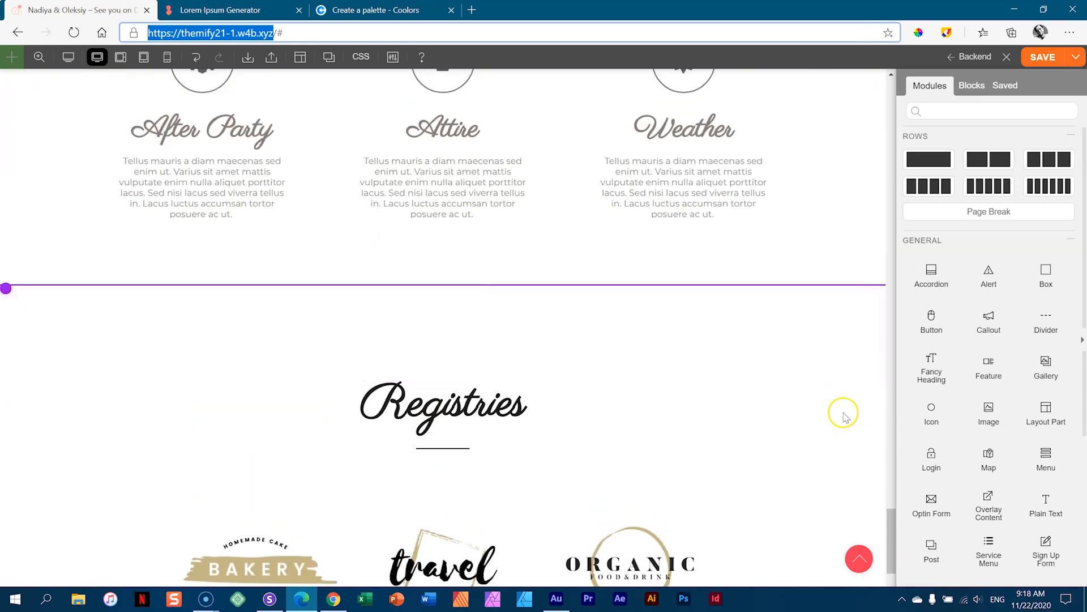
left_click(844, 416)
left_click(974, 83)
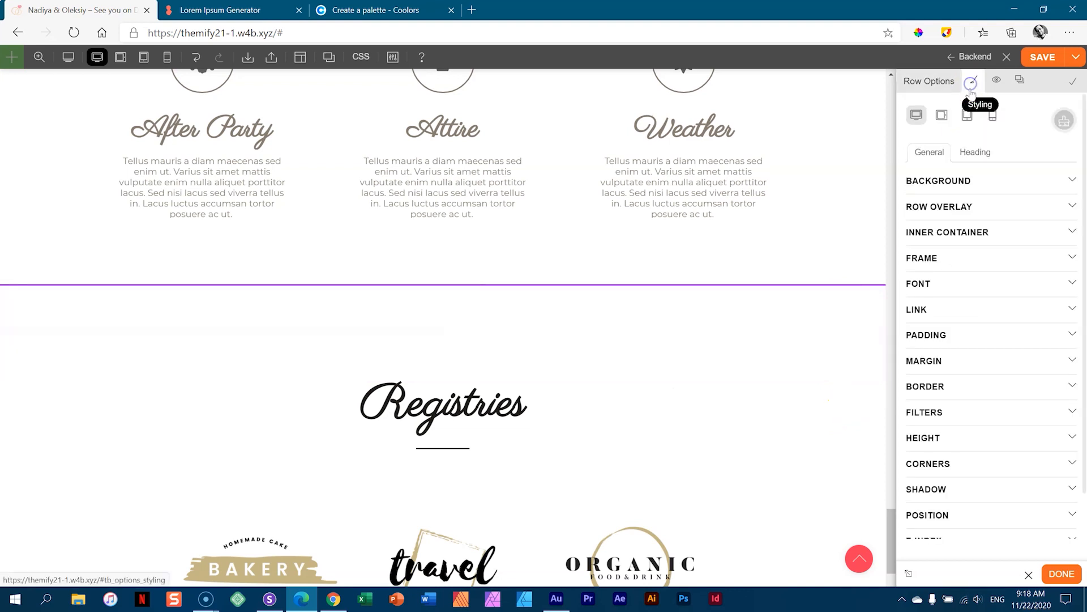
left_click(965, 180)
left_click(981, 315)
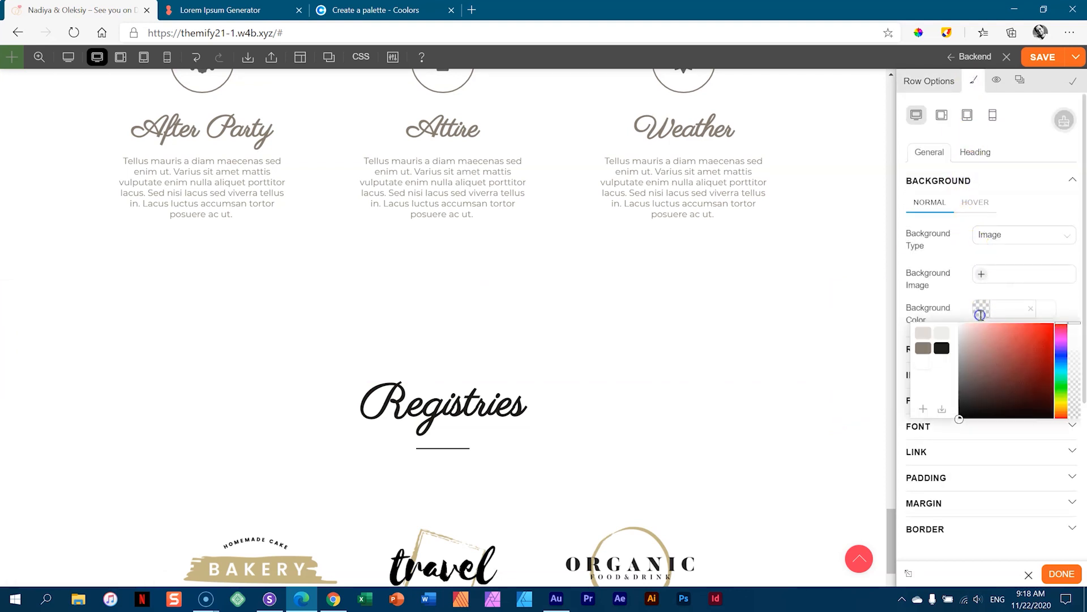
left_click(941, 339)
left_click(801, 376)
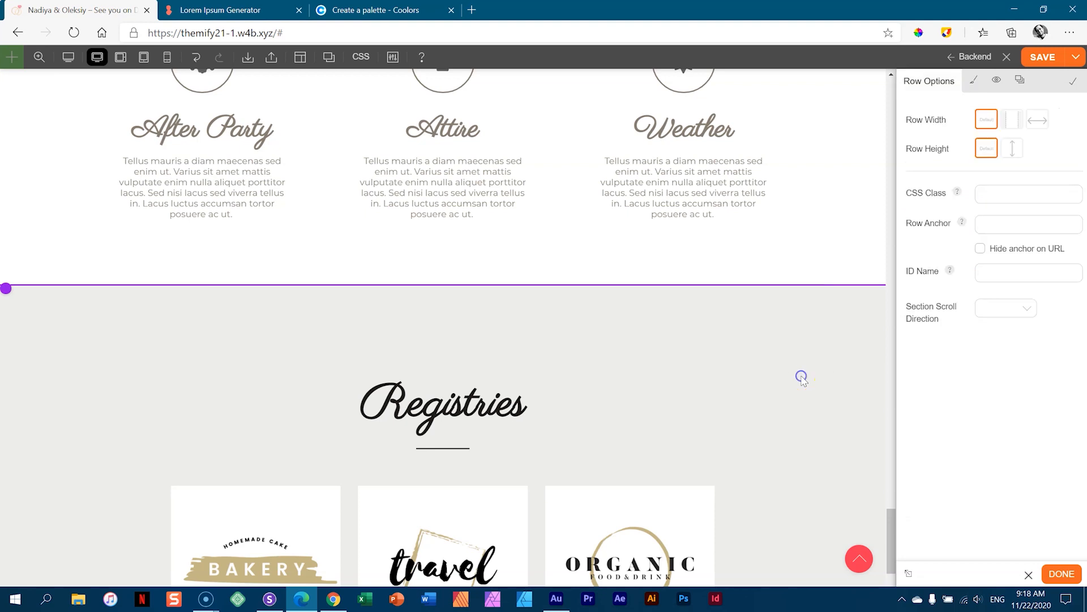
scroll(801, 376, "down", 4)
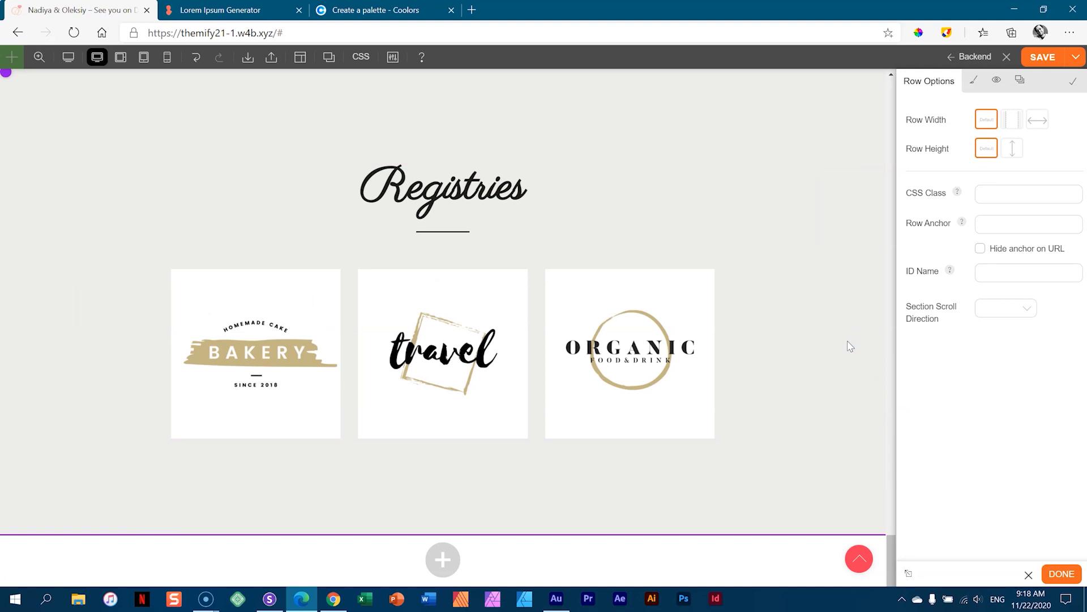
- Open the Bakery image's Shadow styling and add a box shadow
left_click(255, 338)
left_click(235, 298)
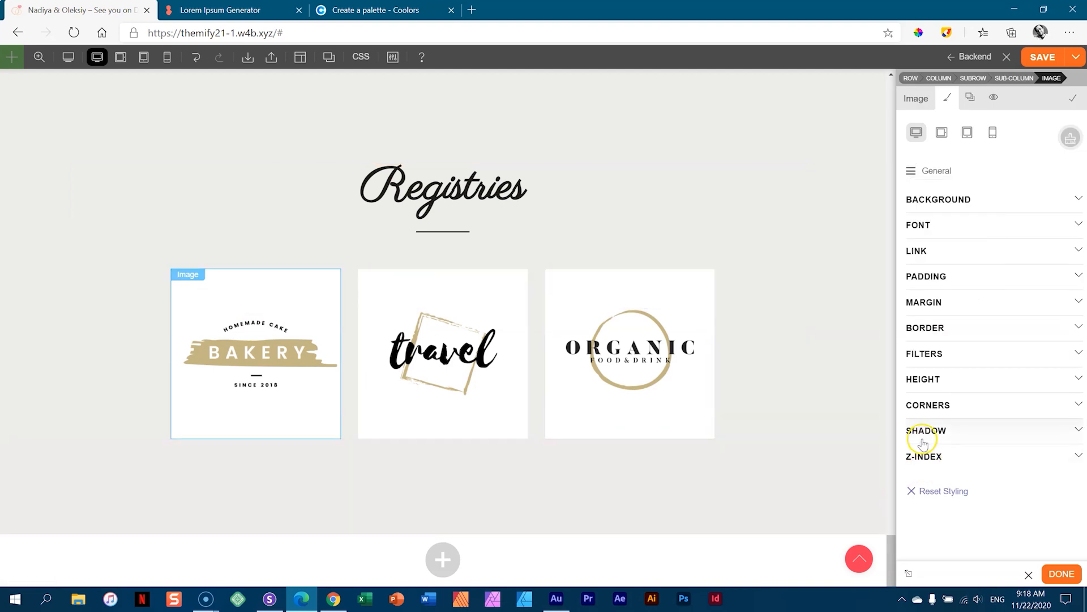
left_click(936, 436)
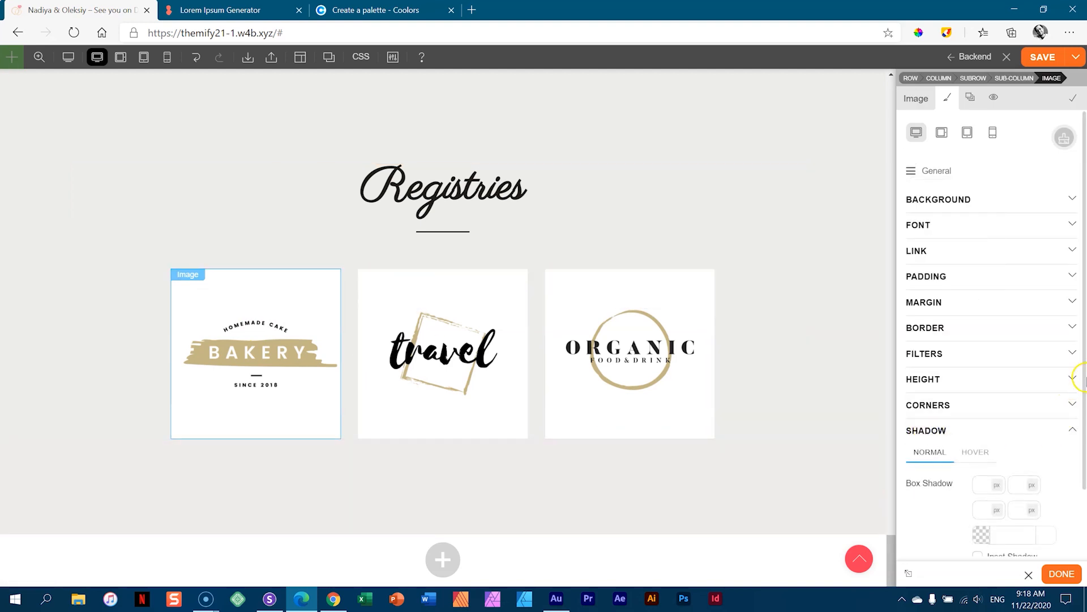
scroll(1083, 393, "down", 1)
scroll(1083, 393, "down", 1)
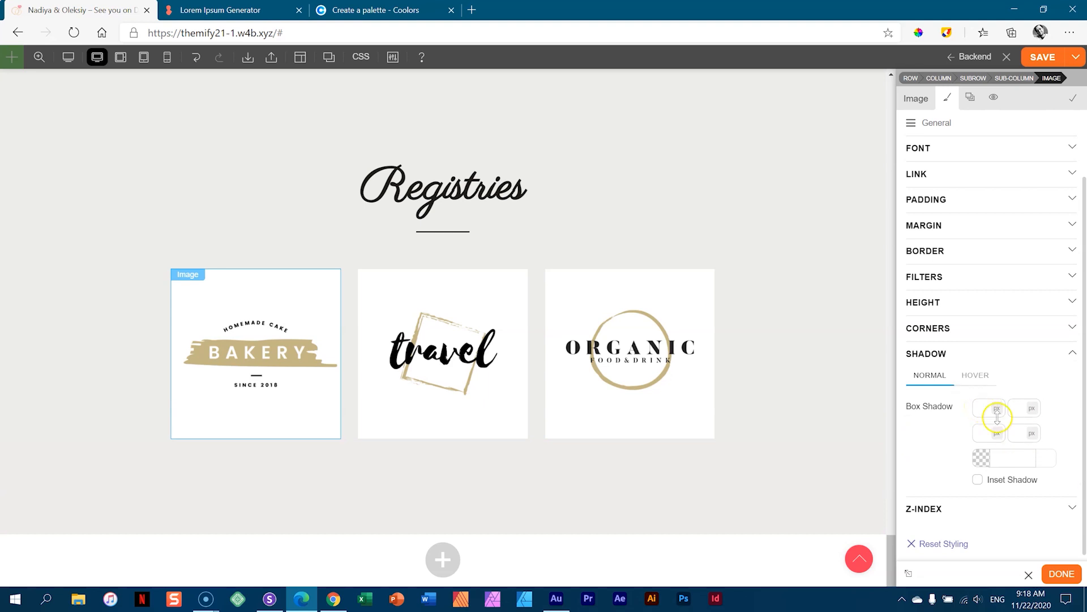
left_click_drag(1014, 432, 982, 419)
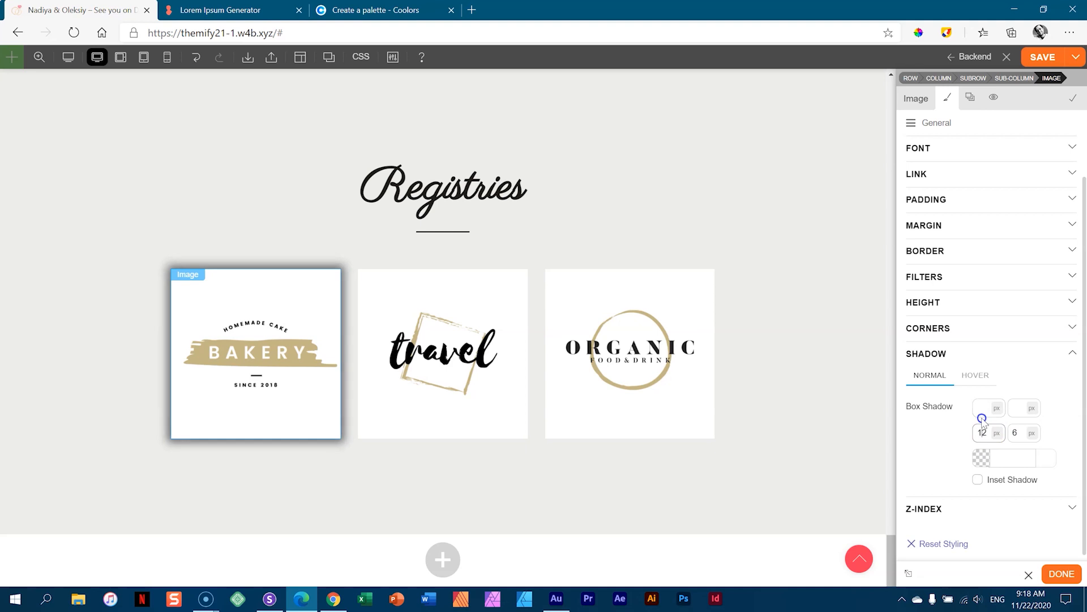
- Make the shadow colour #1f1d1a at 0.1 opacity, then delete the Spread value
left_click(1023, 457)
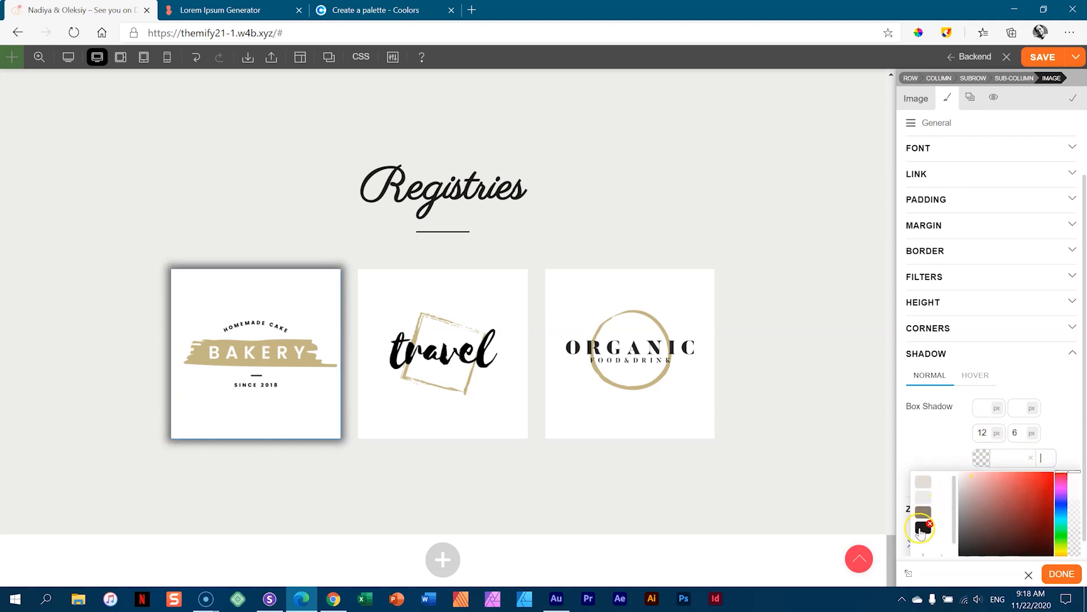
left_click(921, 530)
scroll(1075, 441, "down", 1)
scroll(1076, 441, "down", 1)
left_click_drag(1072, 461, 1073, 544)
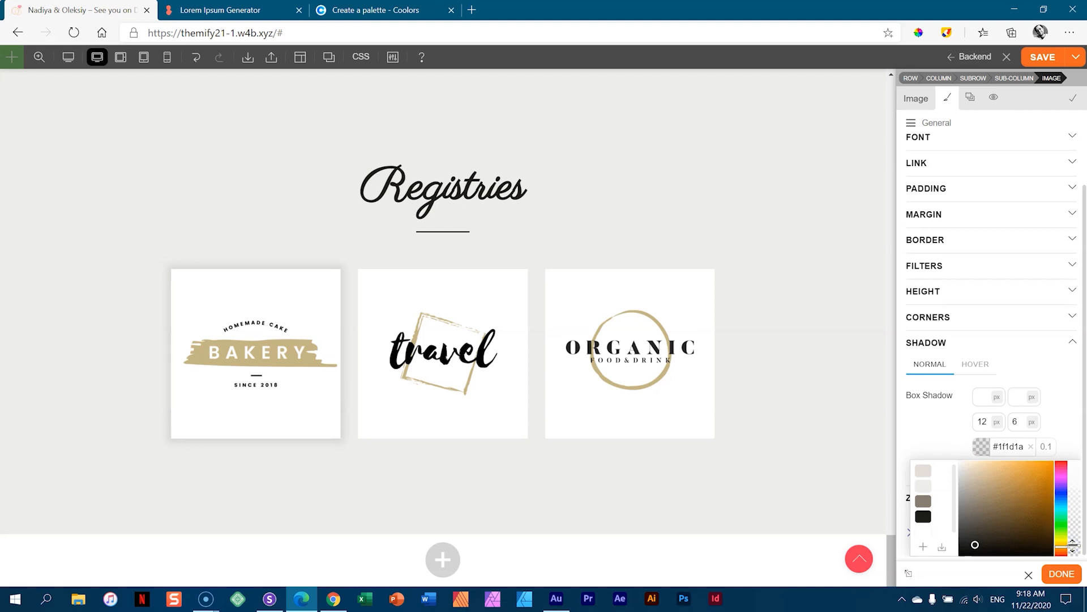
left_click(1047, 412)
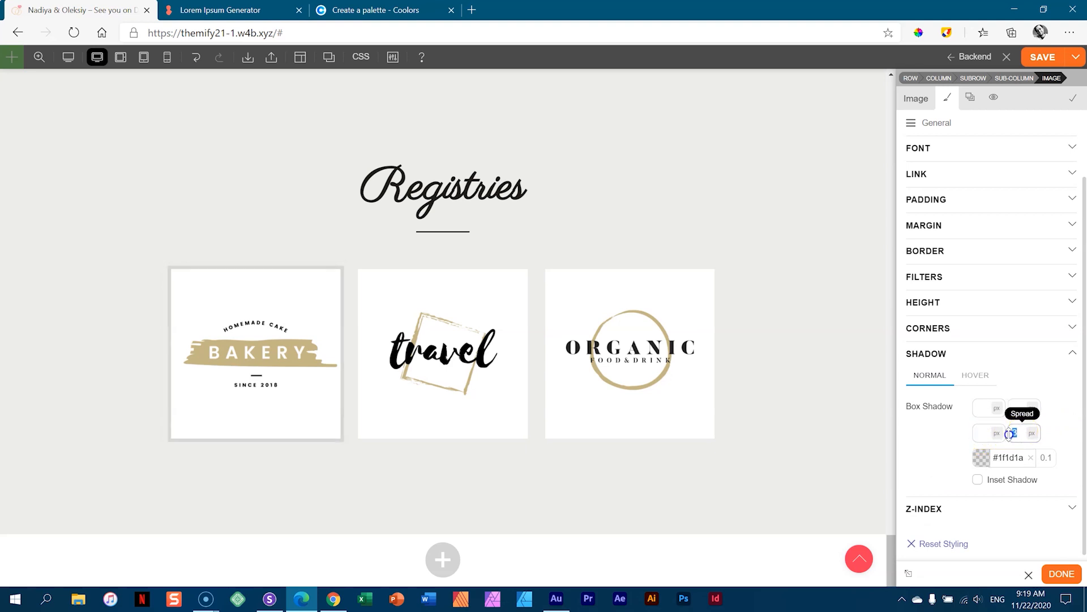
key("BackSpace")
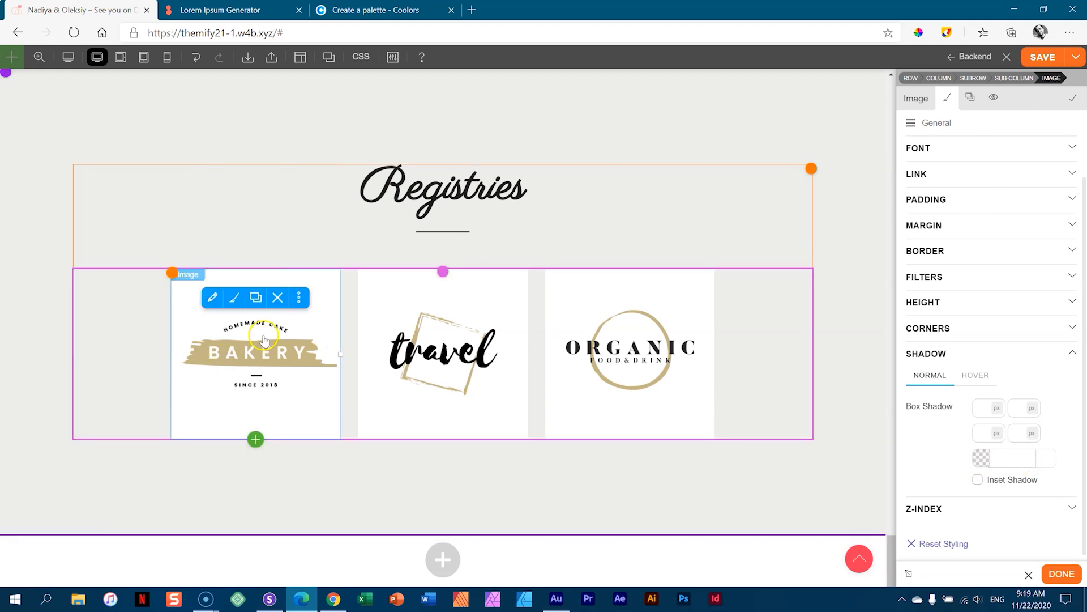
- Give the Bakery logo's Hover shadow spread 3, blur 19 and #1f1d1a at 0.2 opacity
left_click(988, 406)
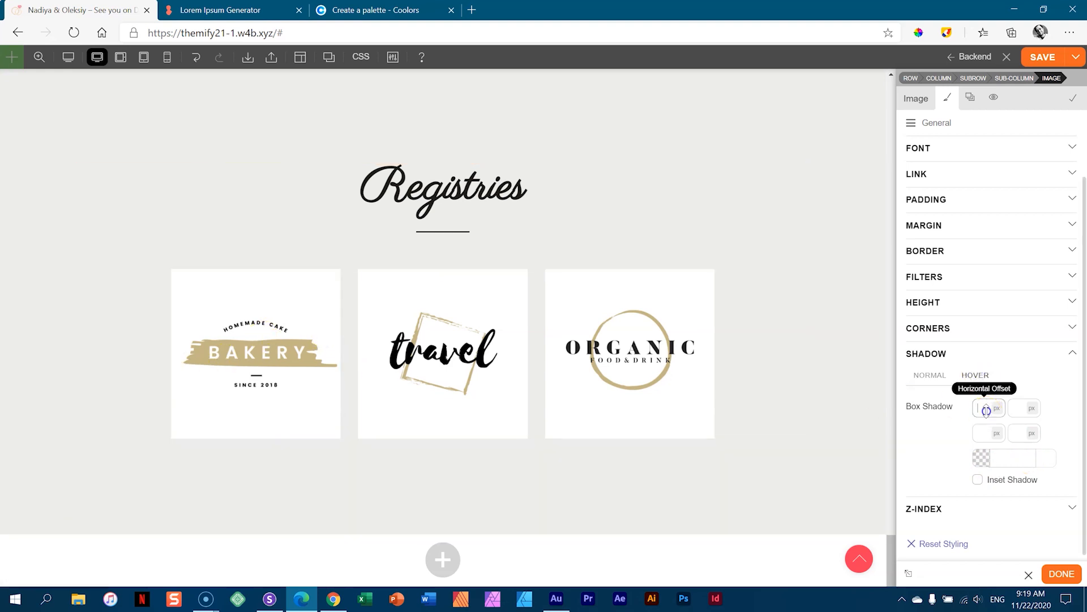
left_click(1023, 431)
type("3")
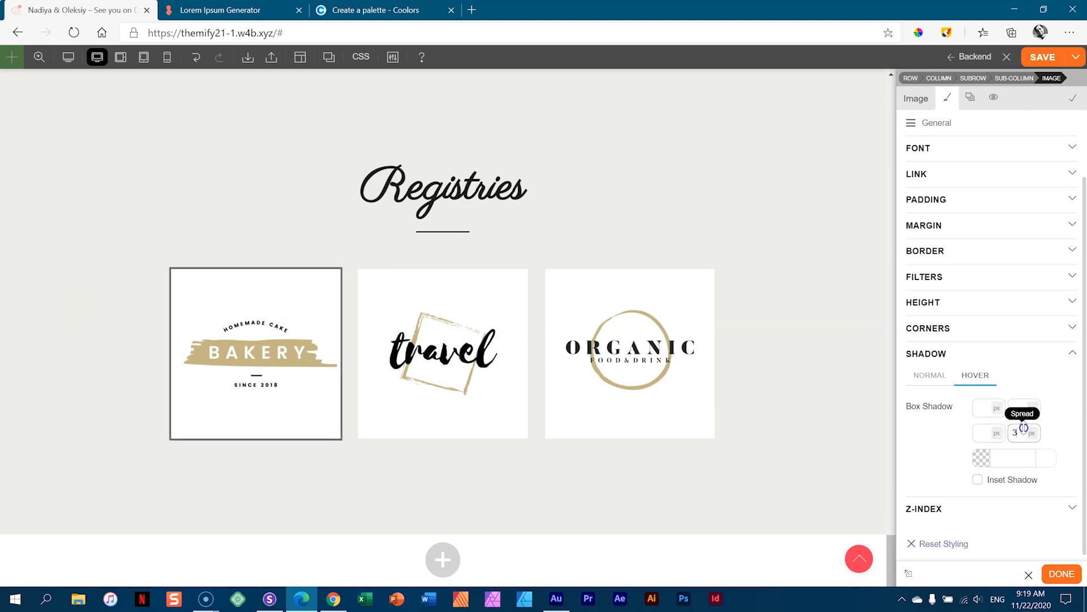
left_click(988, 432)
left_click_drag(986, 429, 985, 409)
left_click(1026, 457)
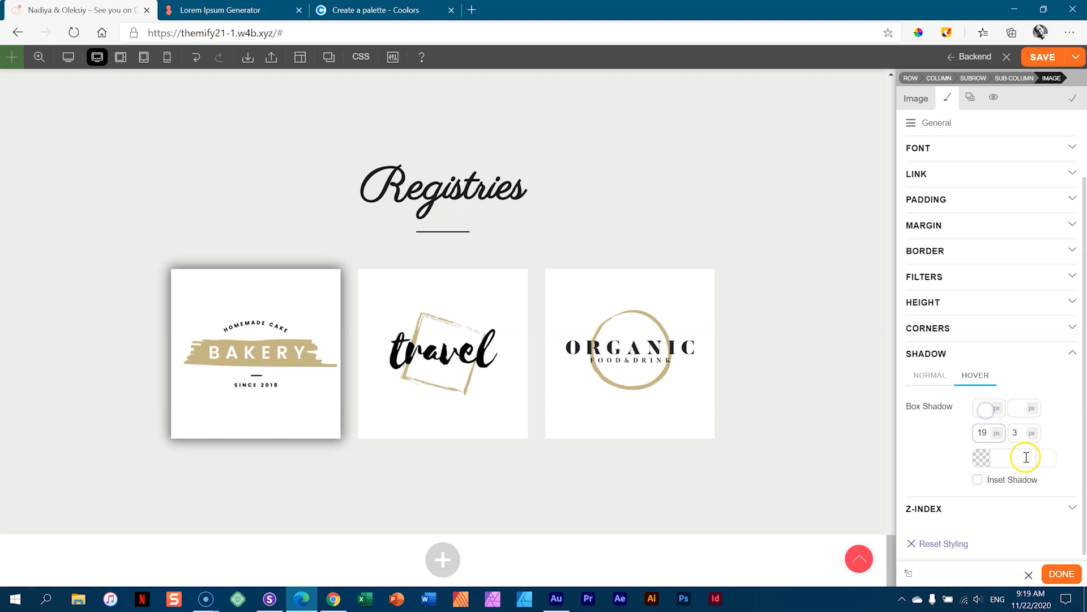
left_click(921, 526)
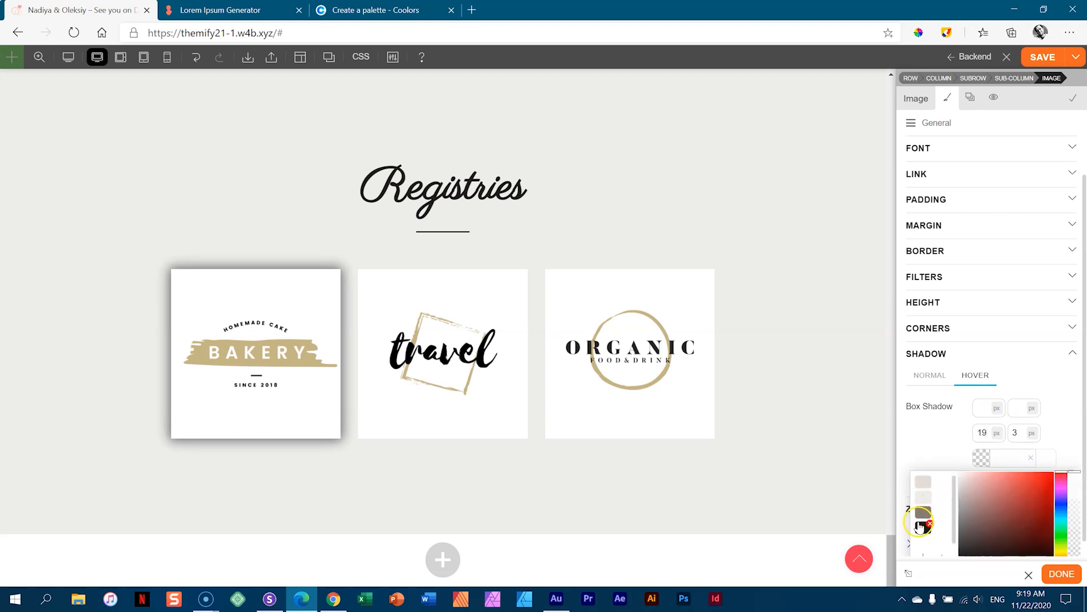
left_click_drag(1074, 472, 1068, 546)
left_click(1061, 424)
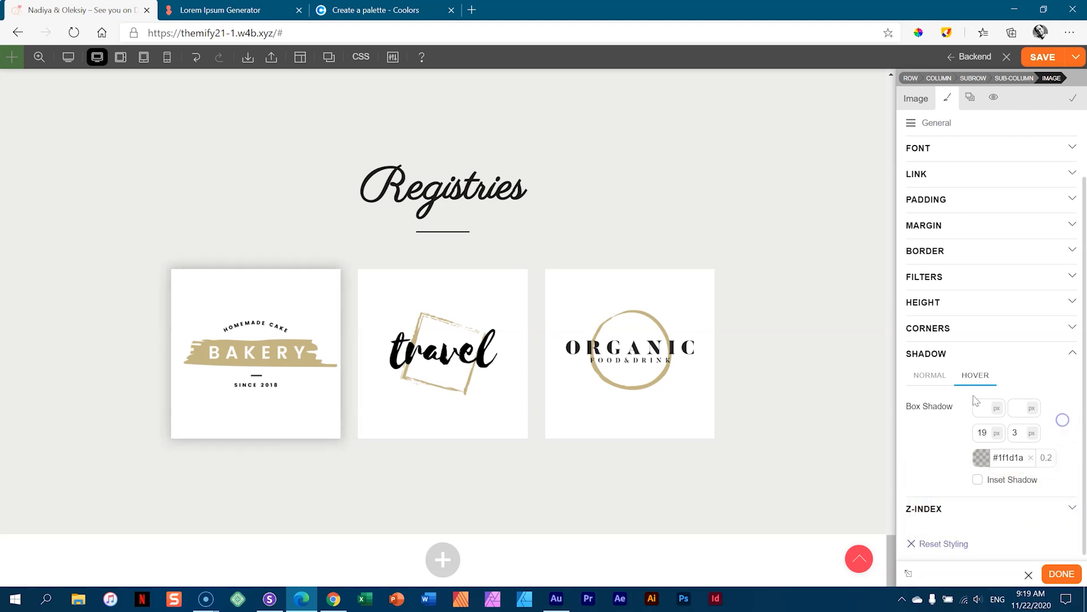
left_click(924, 375)
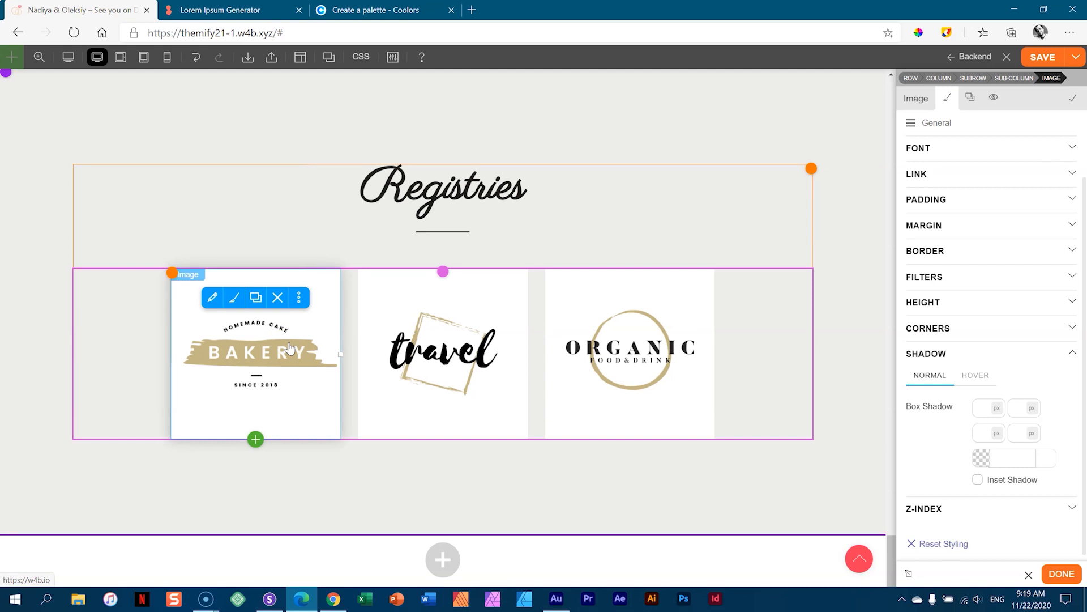
- Save the Bakery image's styling as a global style named Logo Shadow
left_click(1039, 181)
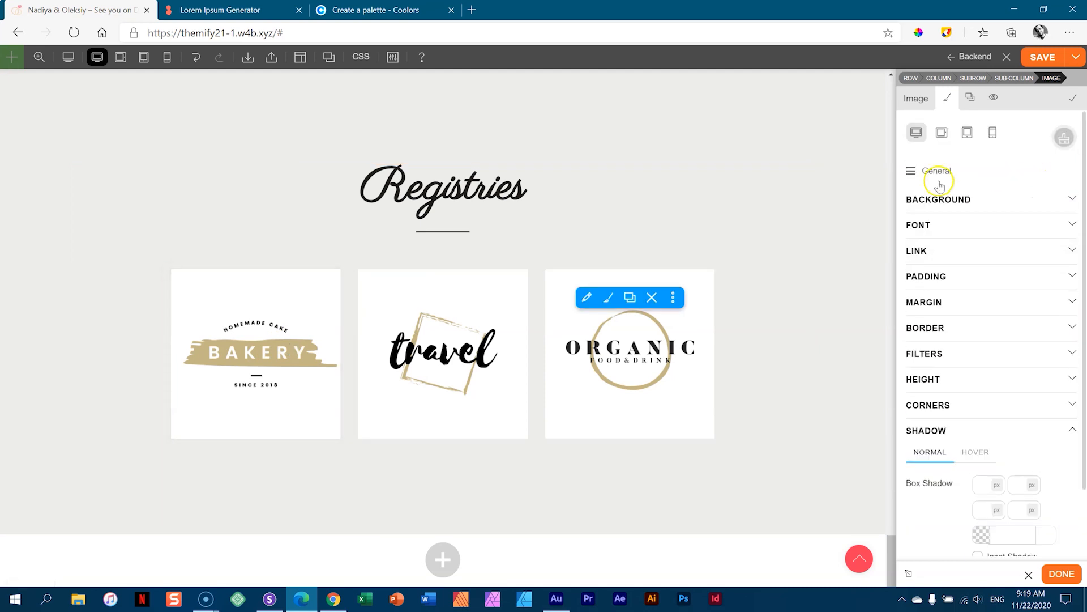
left_click(920, 171)
left_click(1025, 168)
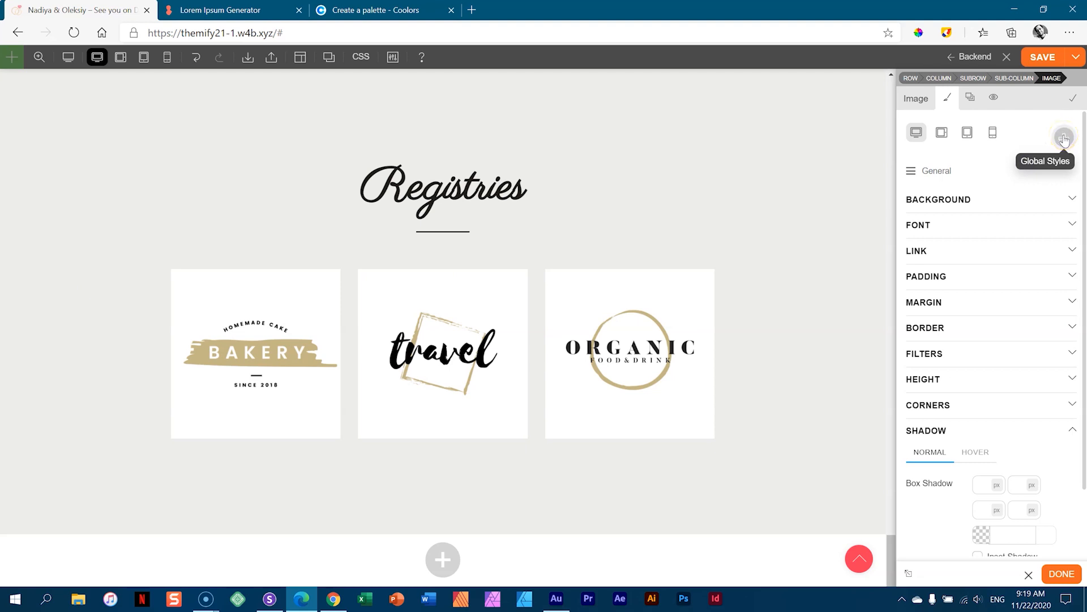
left_click(1064, 139)
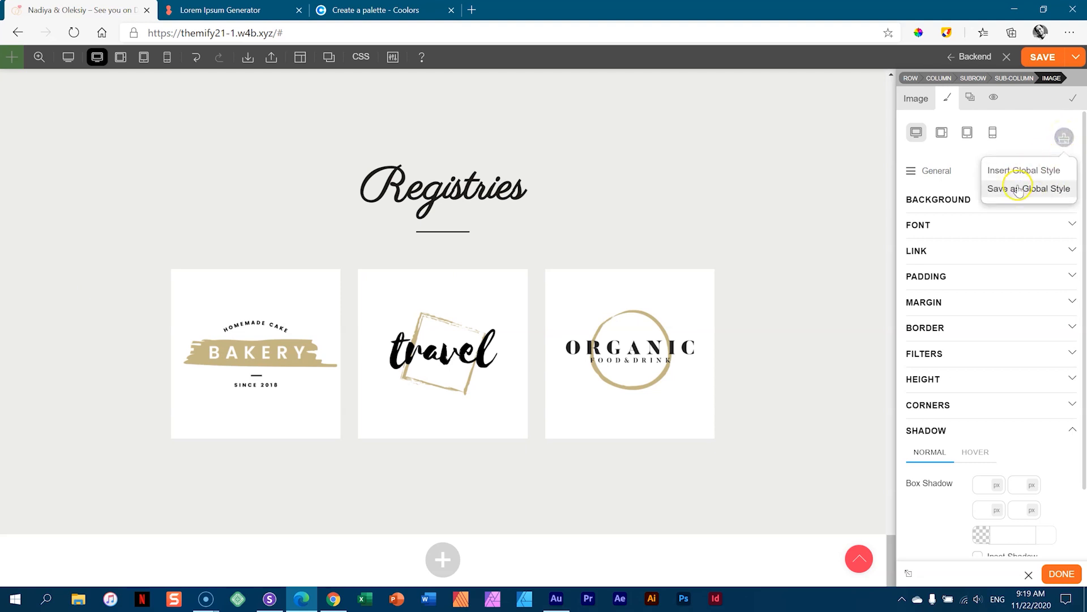
left_click(1019, 188)
left_click(587, 306)
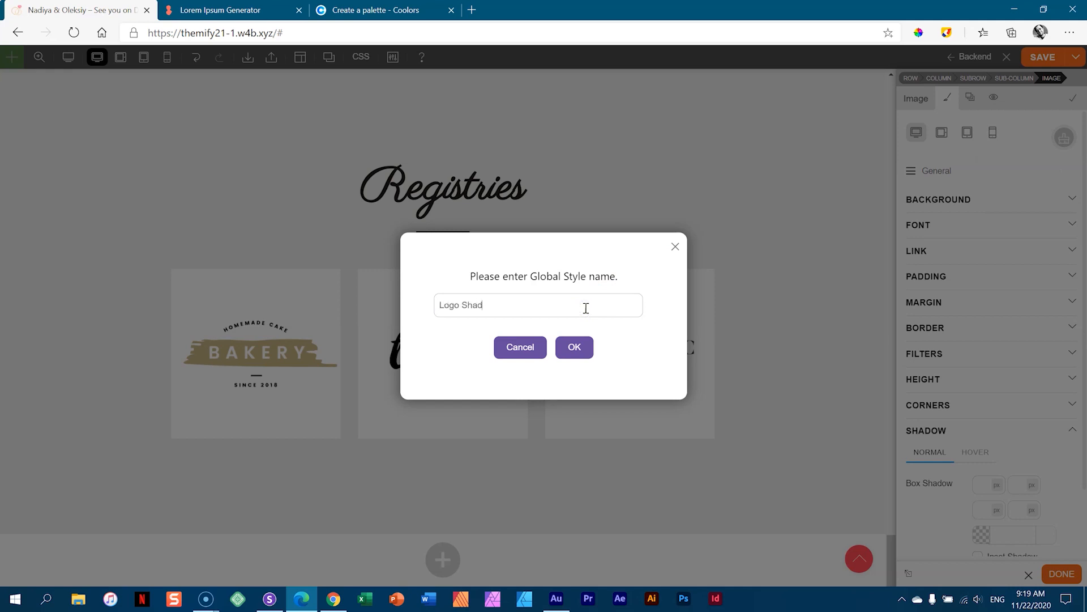
left_click(573, 348)
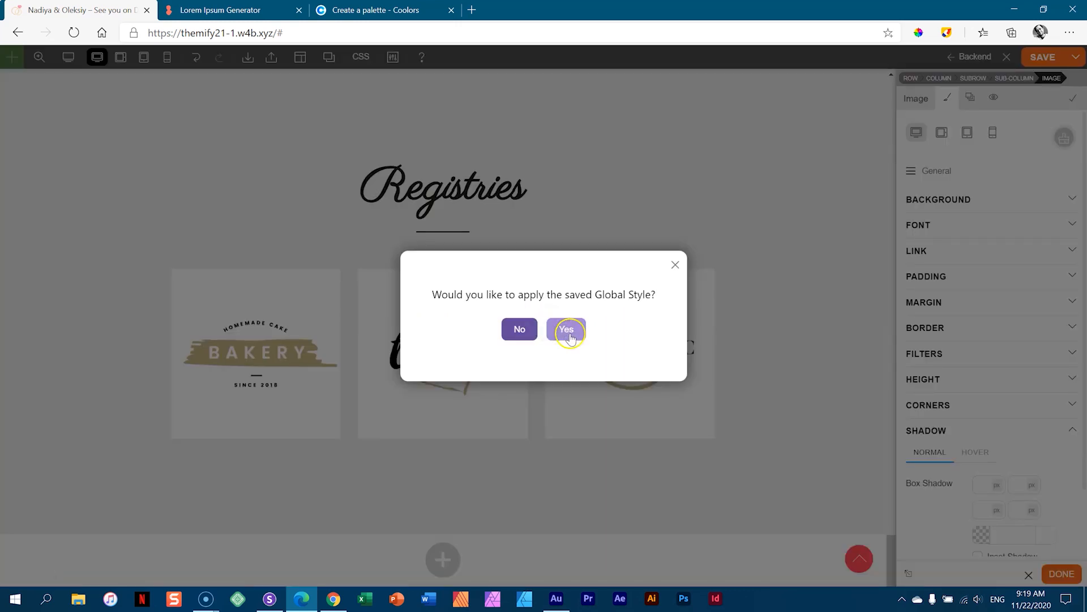
left_click(570, 334)
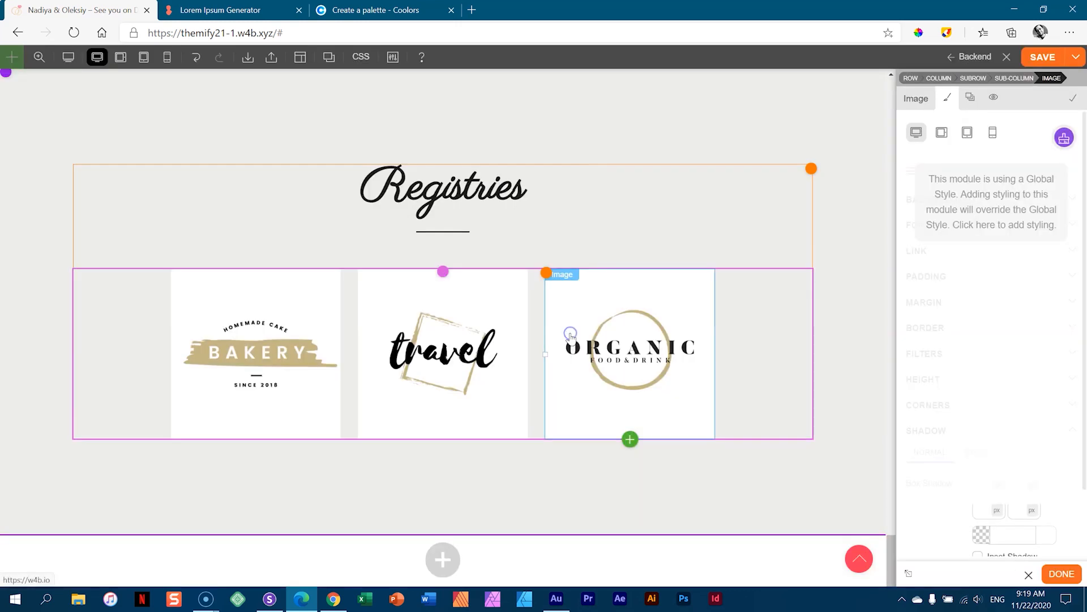
- Apply the Logo Shadow global style to the travel logo
left_click(412, 361)
left_click(947, 98)
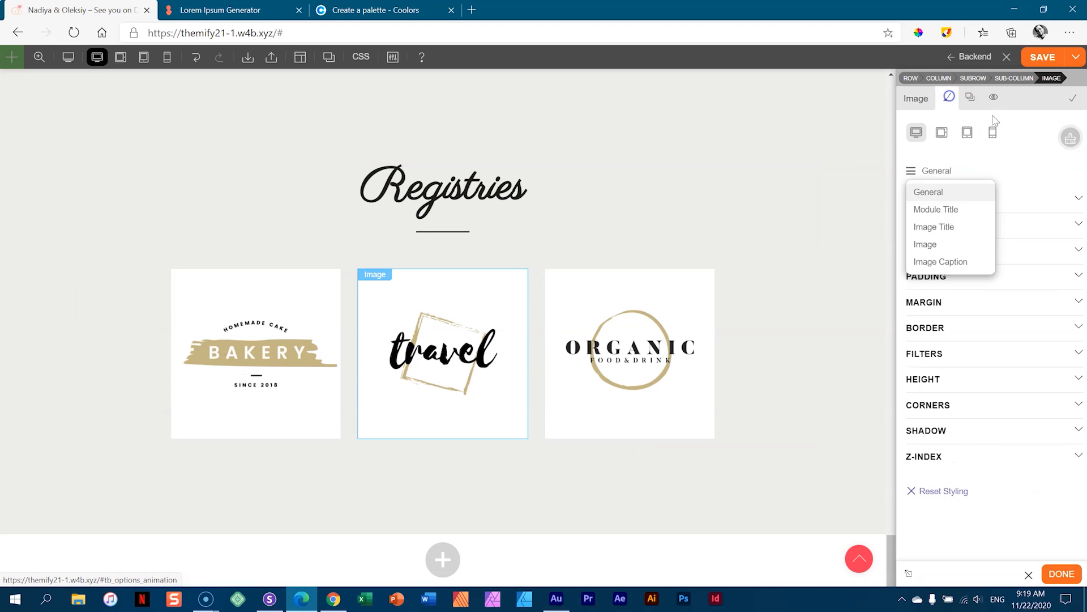
left_click(1071, 141)
left_click(1033, 170)
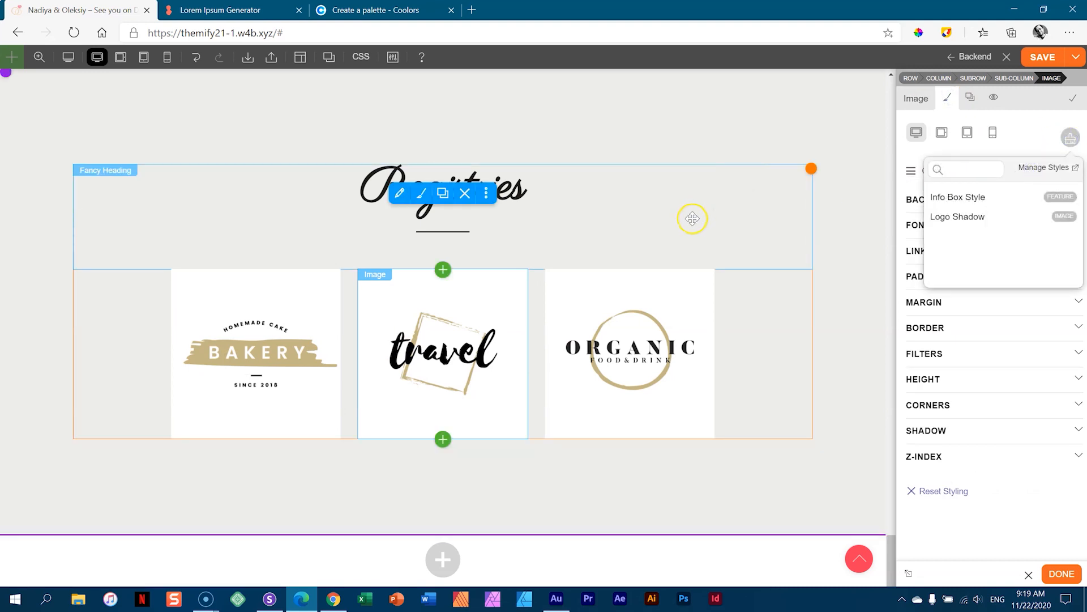
left_click(957, 216)
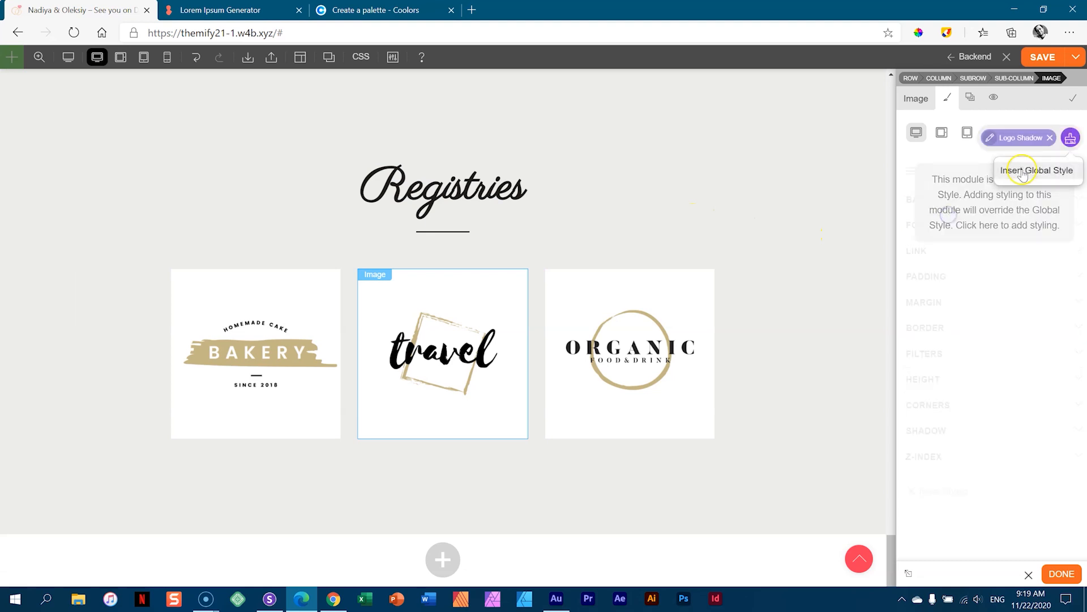
- Apply Logo Shadow to the ORGANIC logo and save the page
left_click(689, 342)
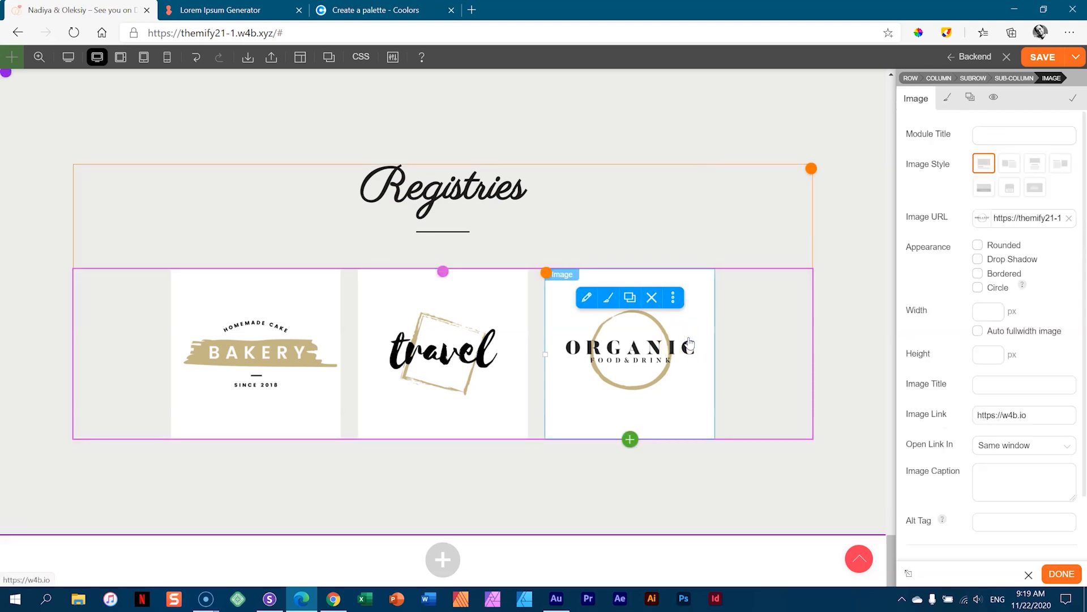
left_click(947, 98)
left_click(1059, 141)
left_click(1008, 171)
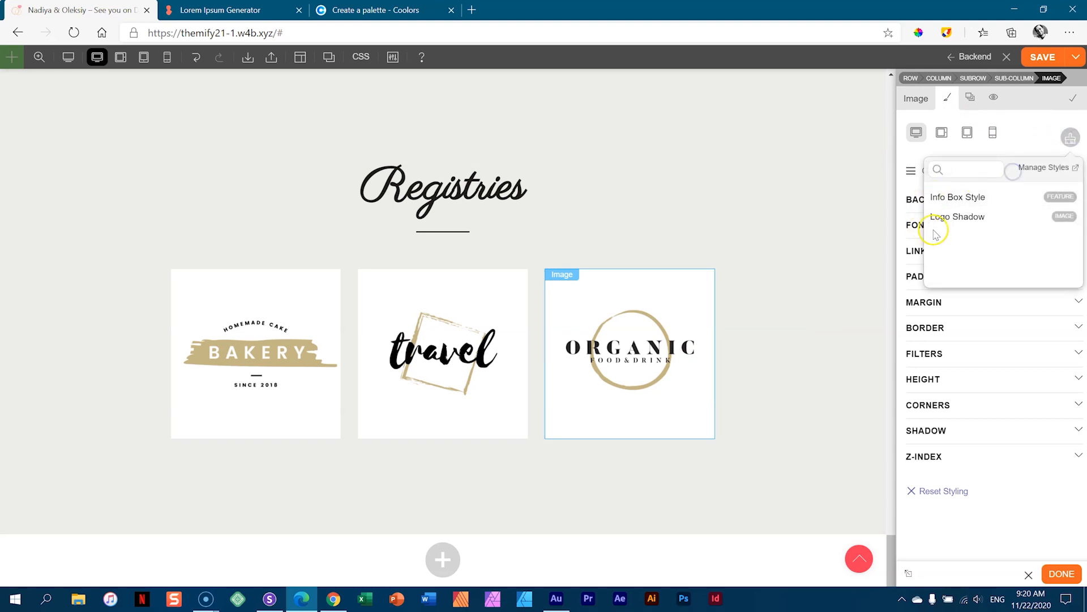
left_click(957, 216)
left_click(858, 263)
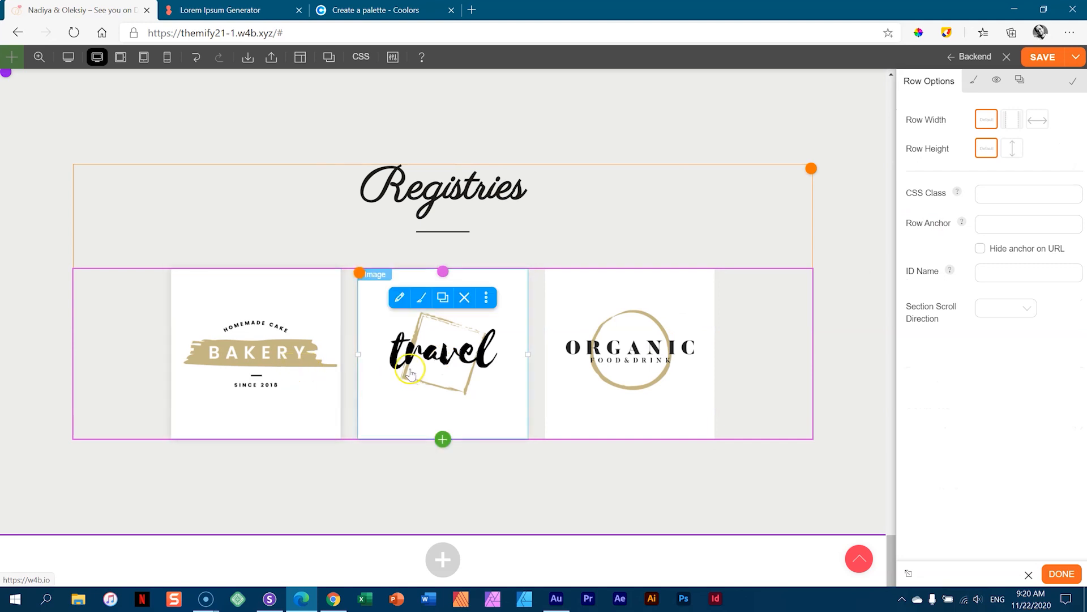
left_click(1042, 61)
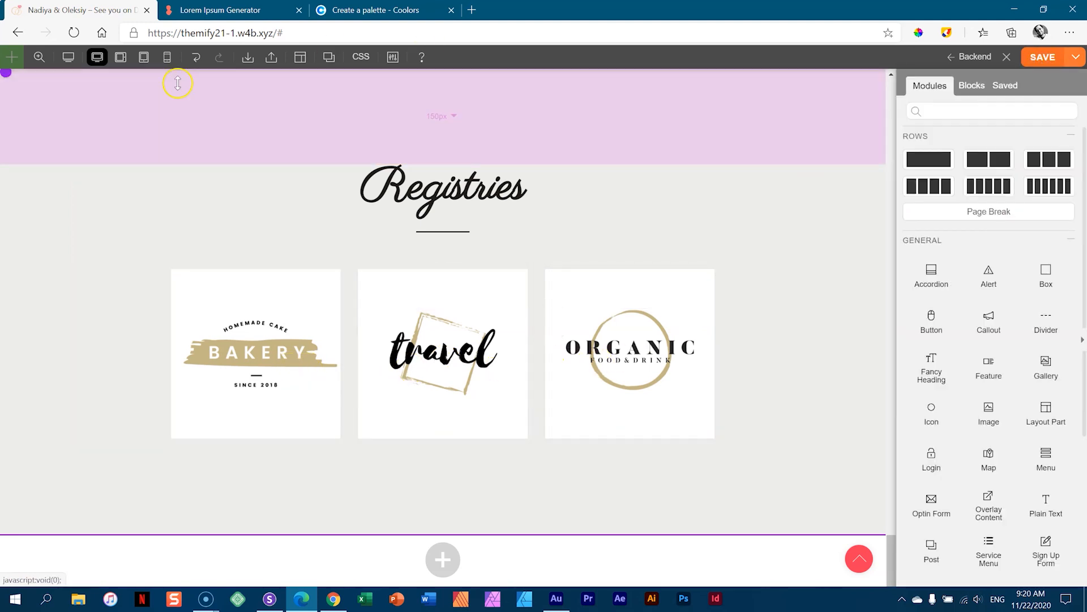
- In Tablet Portrait view, set the logo row padding to 109px sides, 101px top and bottom
left_click(119, 58)
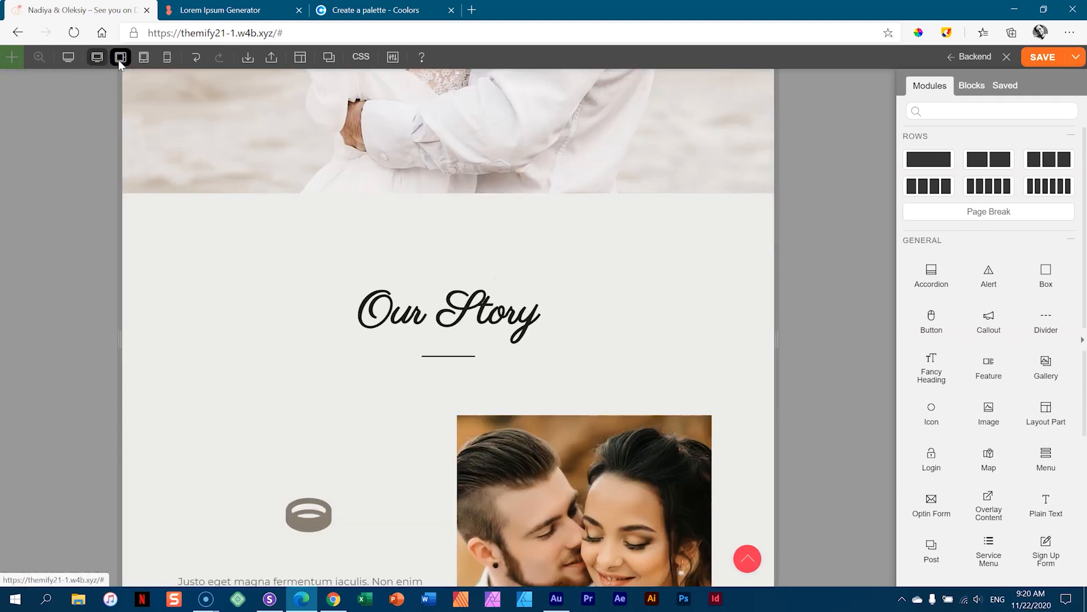
scroll(390, 251, "down", 20)
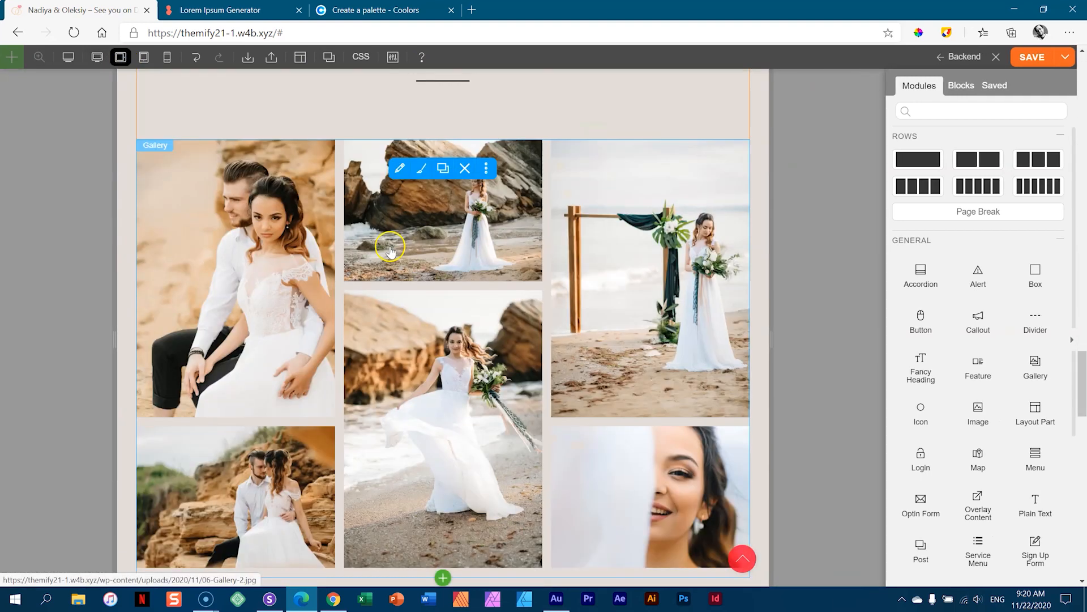
scroll(391, 249, "down", 5)
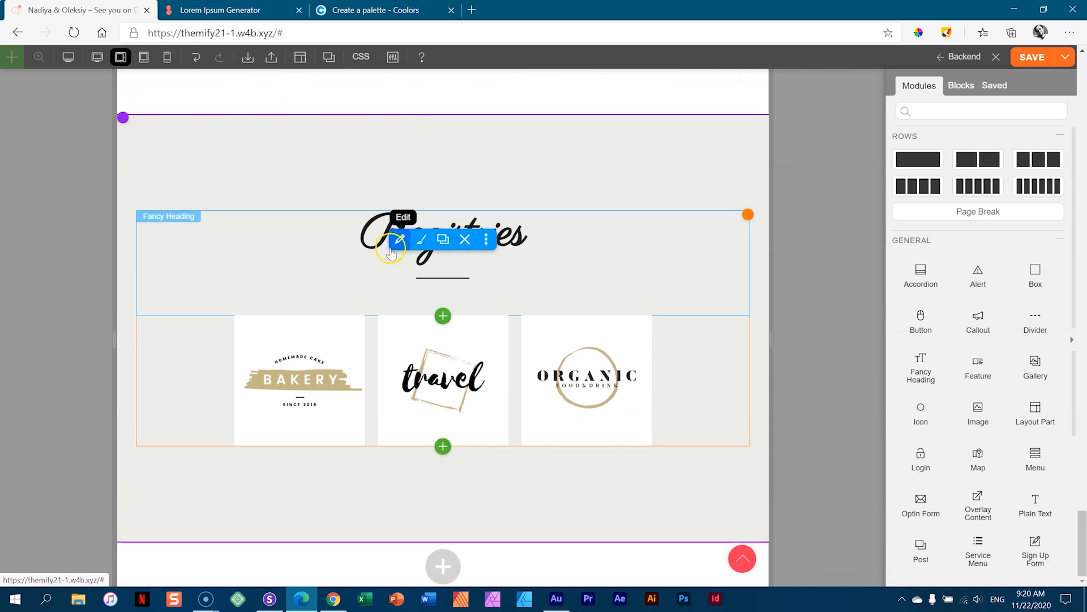
left_click(149, 62)
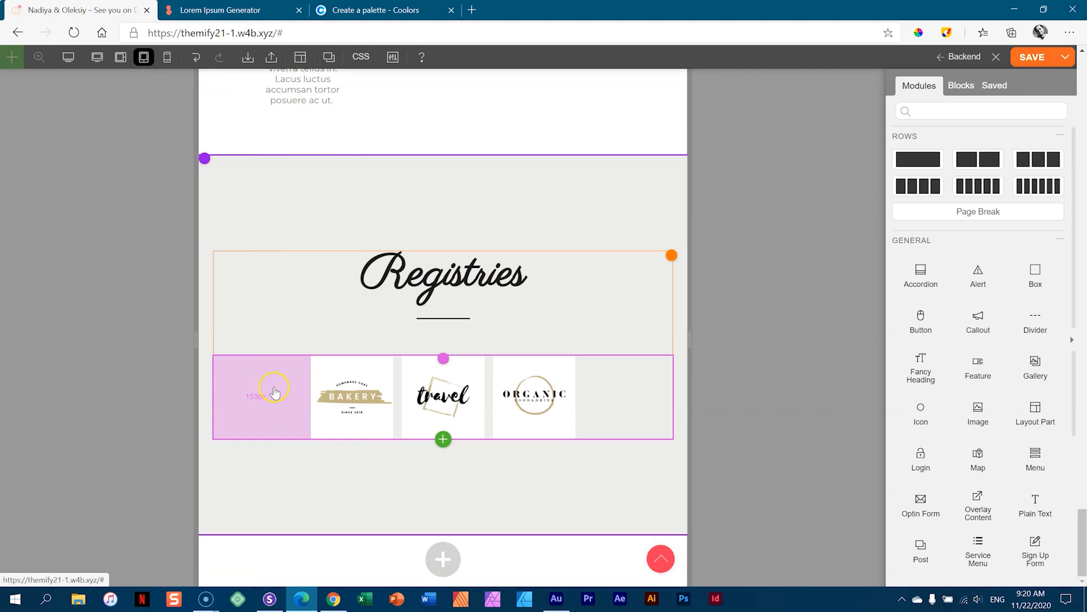
left_click_drag(269, 377, 212, 381)
left_click_drag(417, 208, 421, 162)
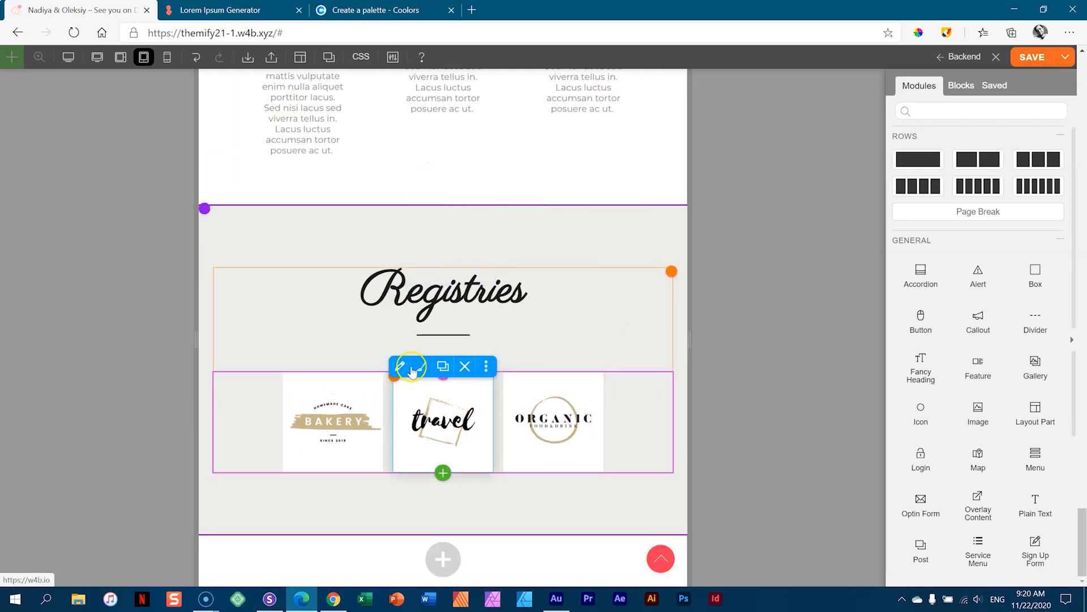
left_click(165, 57)
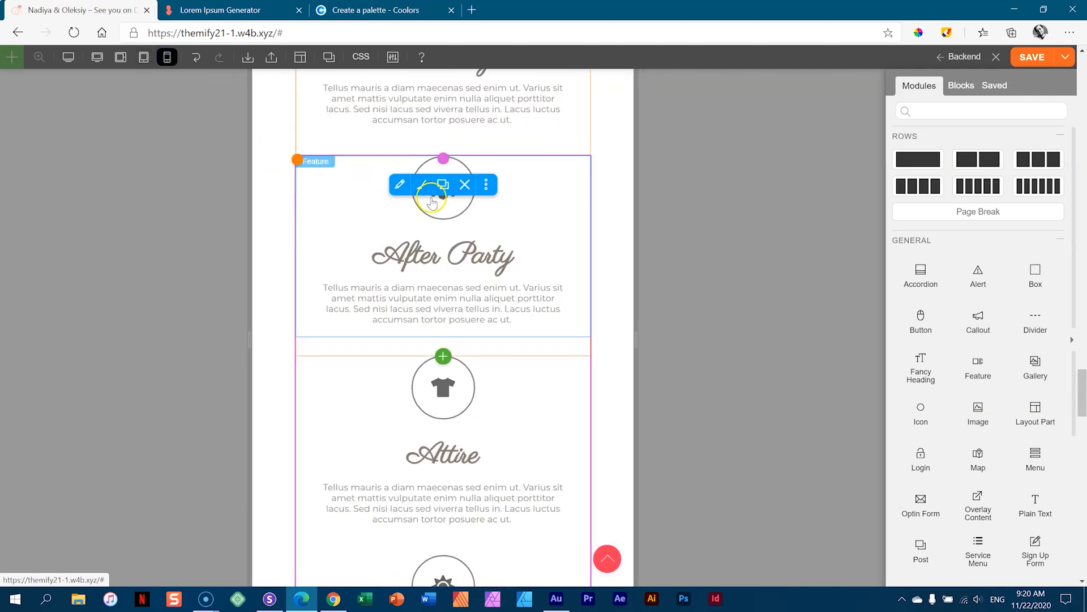
- In mobile view, widen the logo column padding to 135px and add gaps below the Bakery and travel logos
scroll(432, 203, "down", 15)
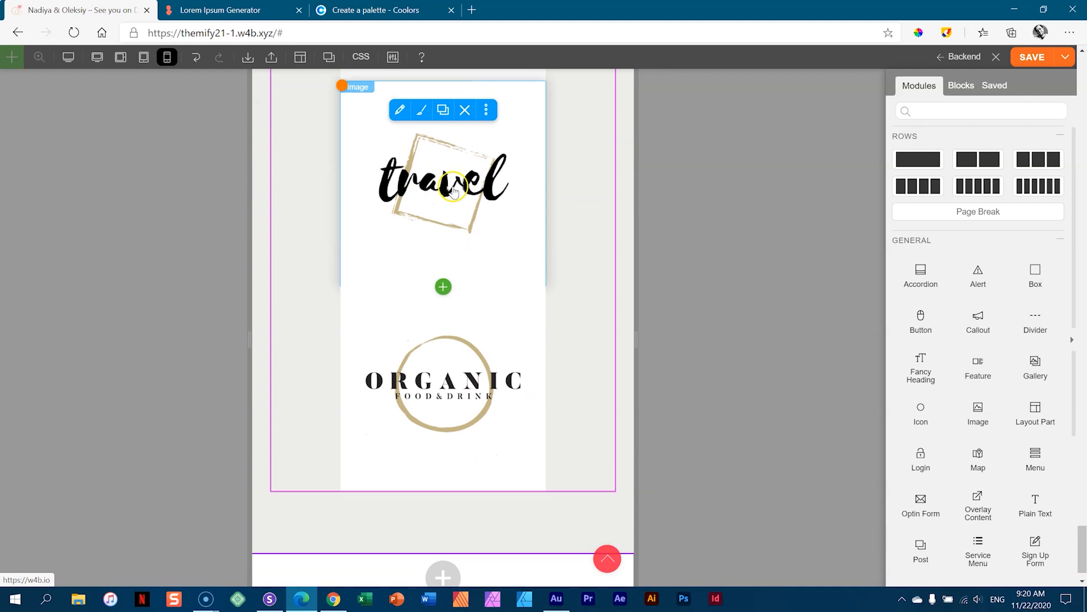
scroll(529, 199, "up", 5)
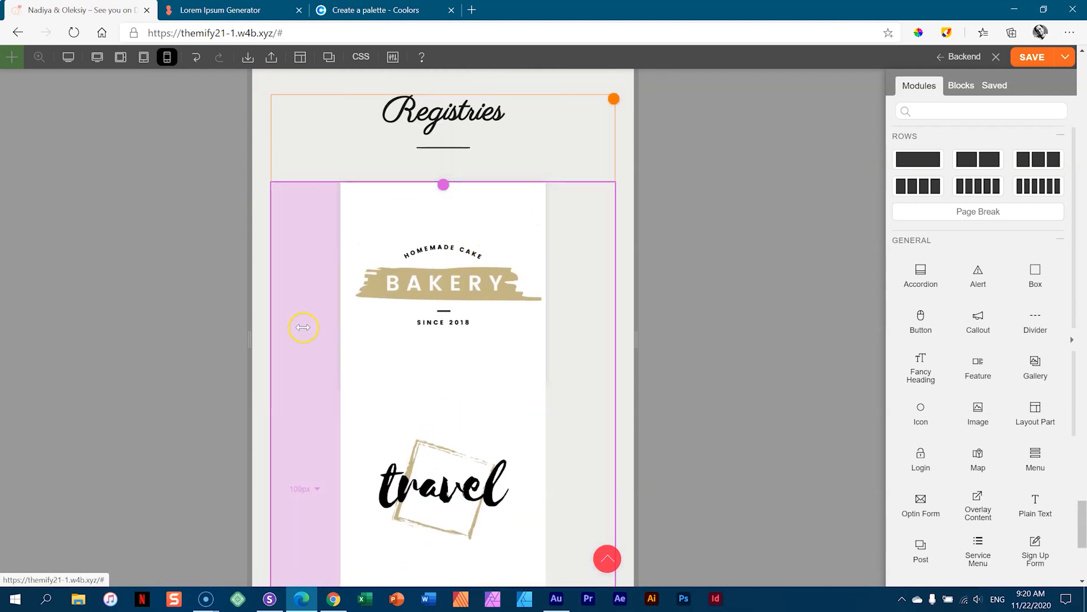
left_click_drag(303, 325, 352, 330)
left_click_drag(433, 336, 434, 350)
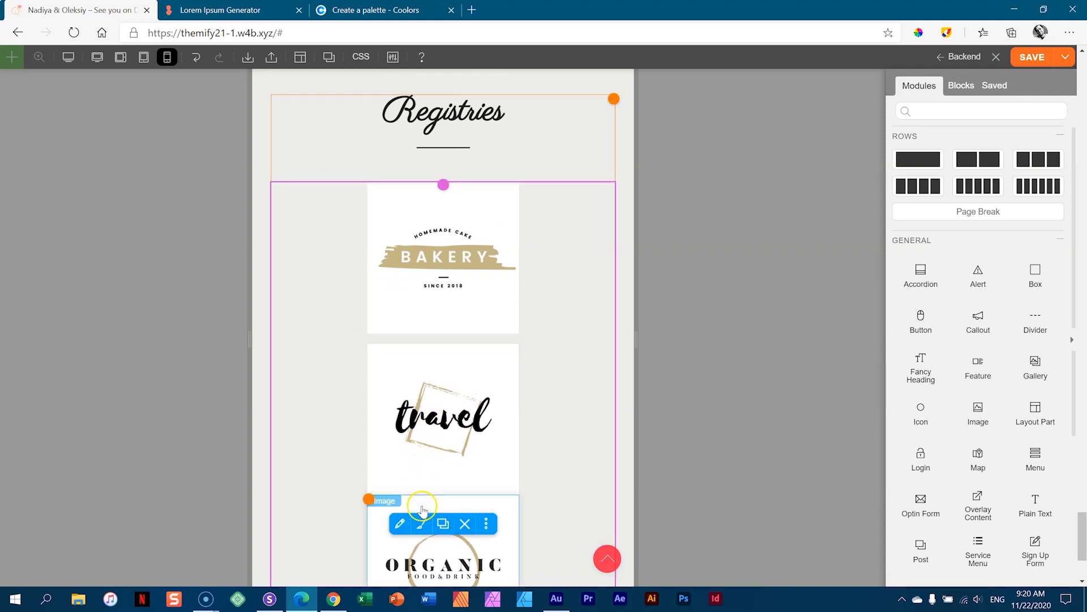
left_click_drag(420, 495, 421, 504)
- Narrow the canvas to about 523px and shrink the Registries column's side padding to about 94px
scroll(590, 191, "down", 3)
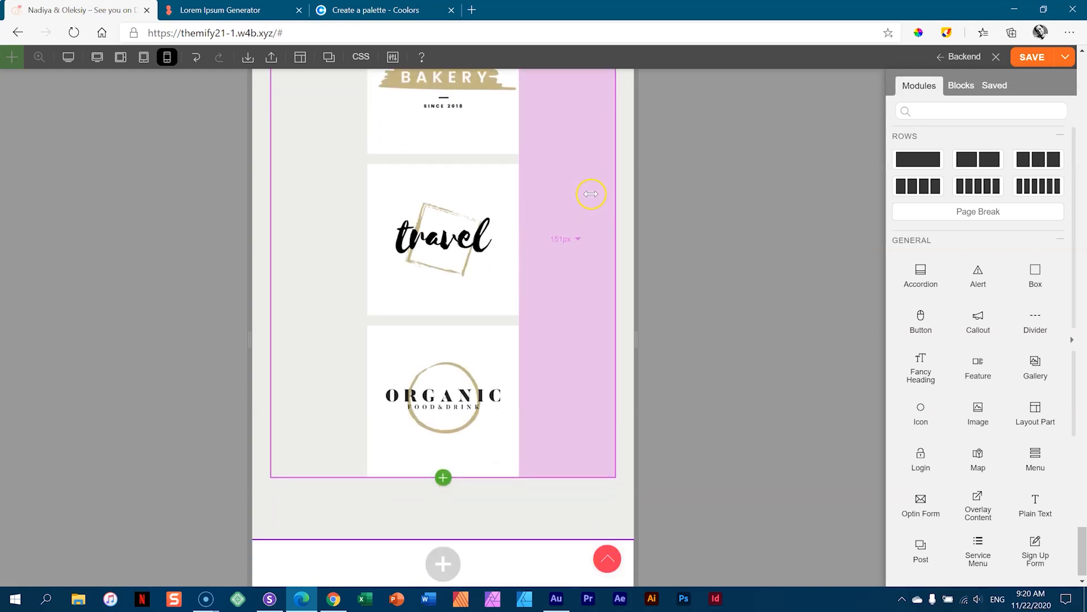
scroll(620, 229, "up", 7)
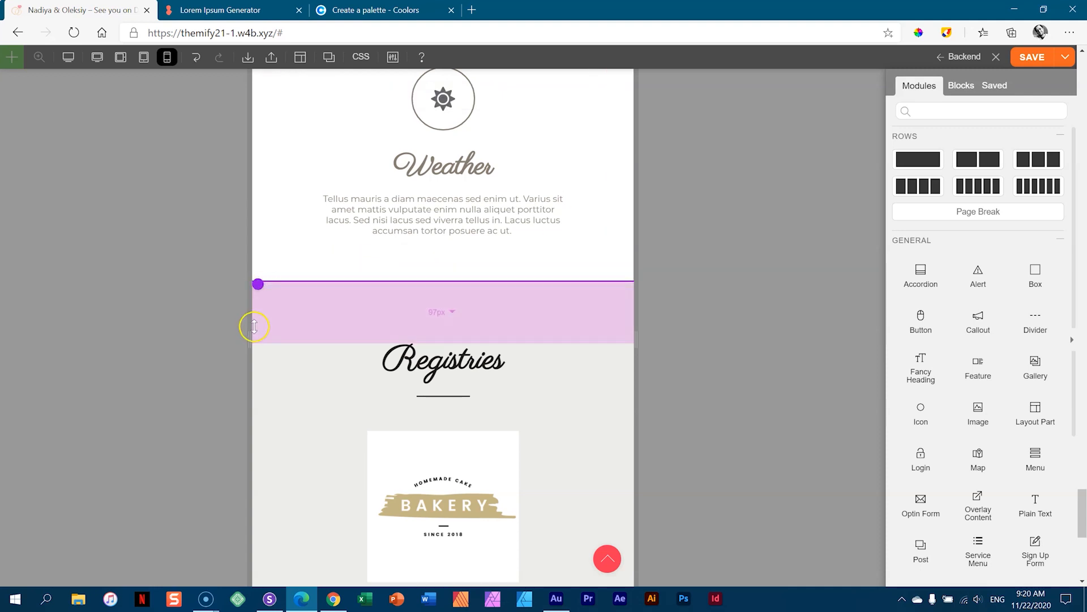
left_click_drag(247, 339, 321, 353)
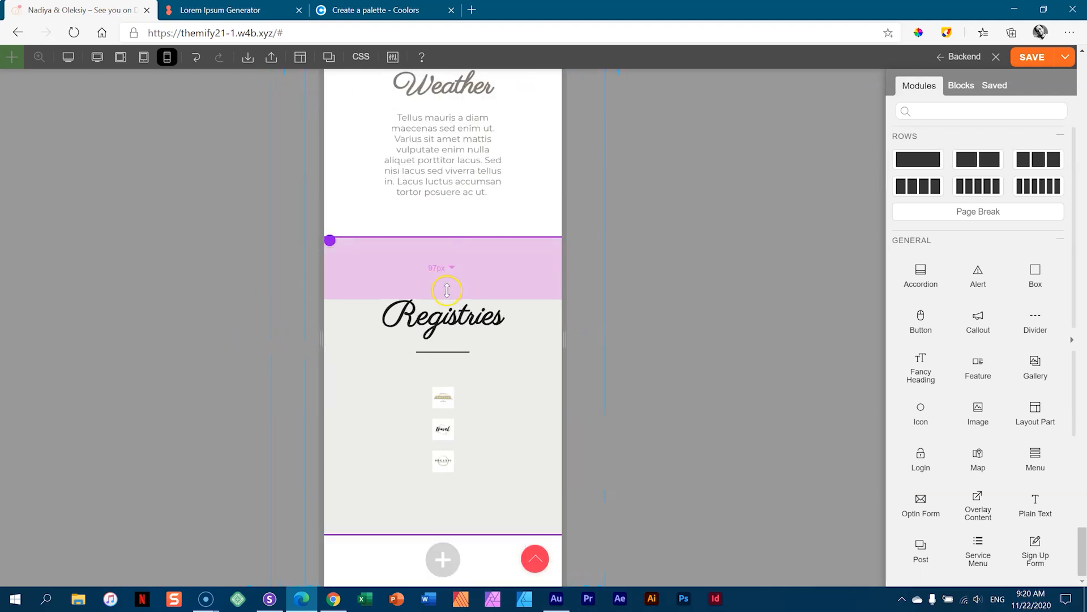
left_click_drag(405, 407, 334, 411)
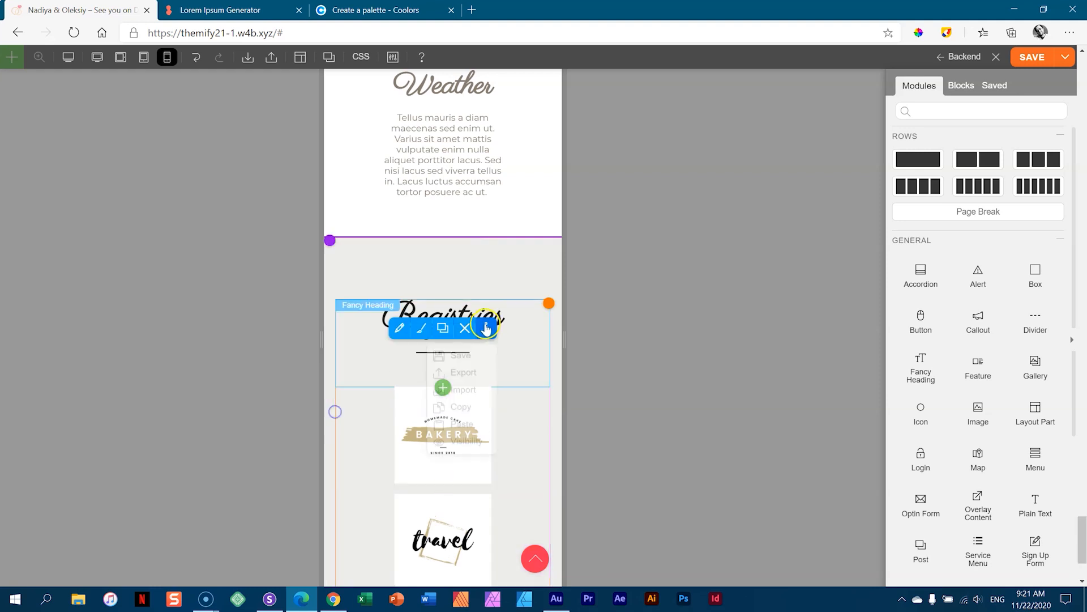
scroll(489, 326, "down", 4)
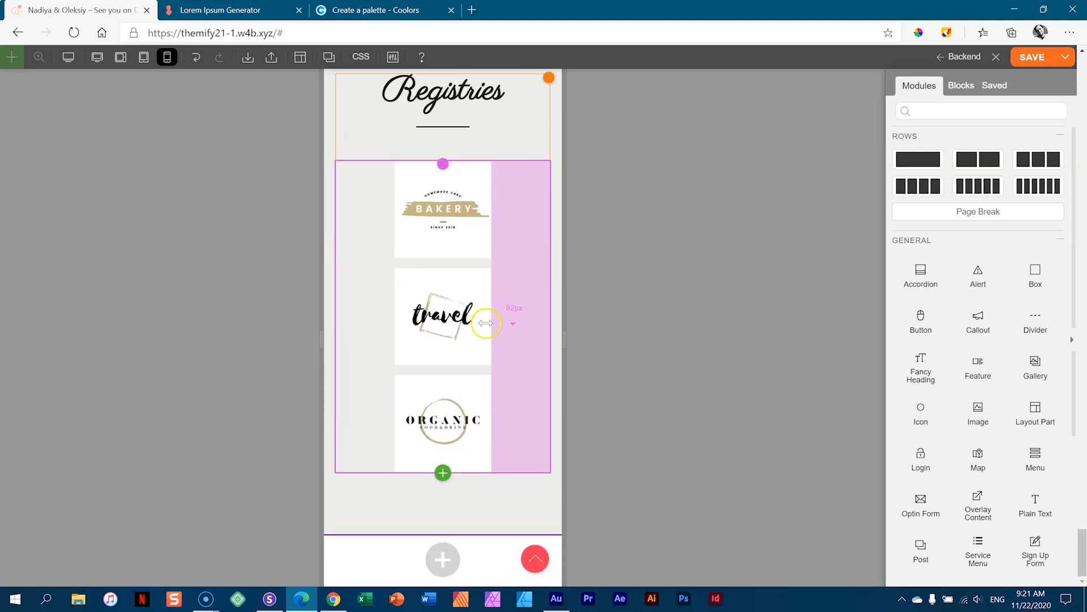
left_click(97, 57)
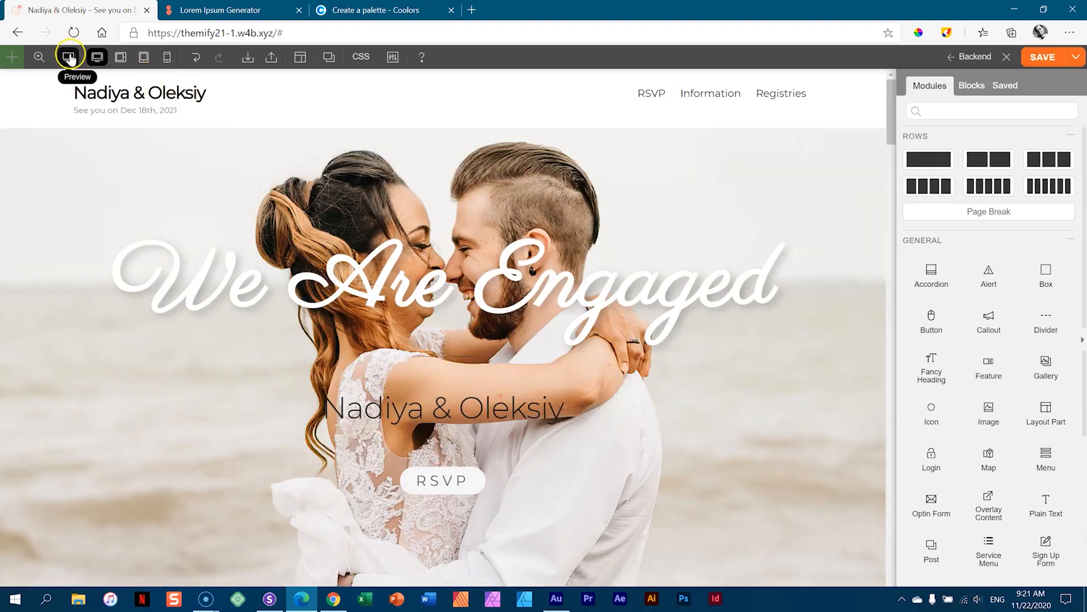
left_click(68, 57)
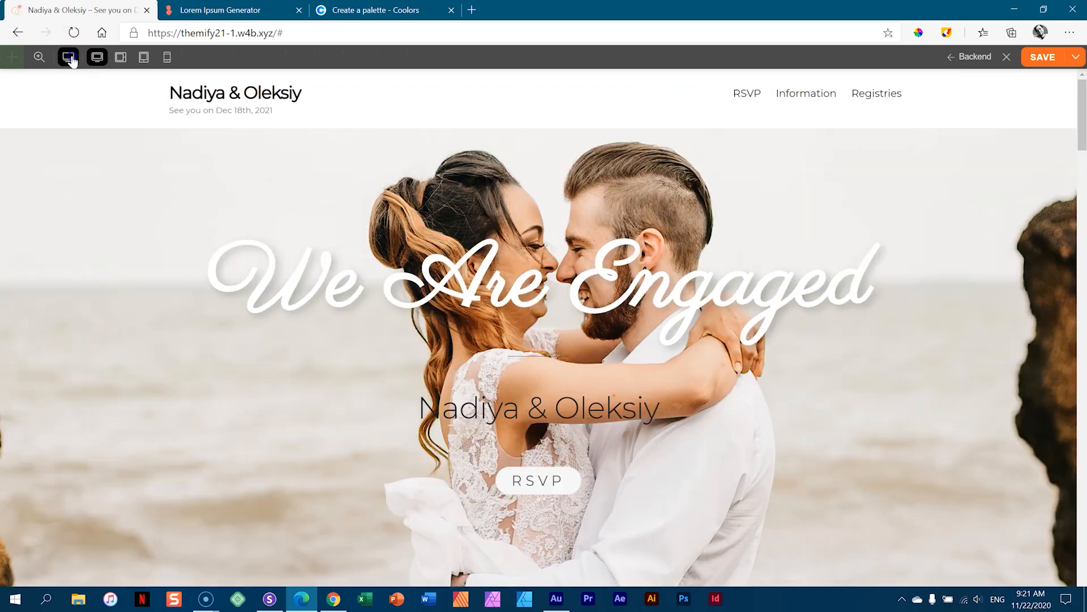
left_click(141, 57)
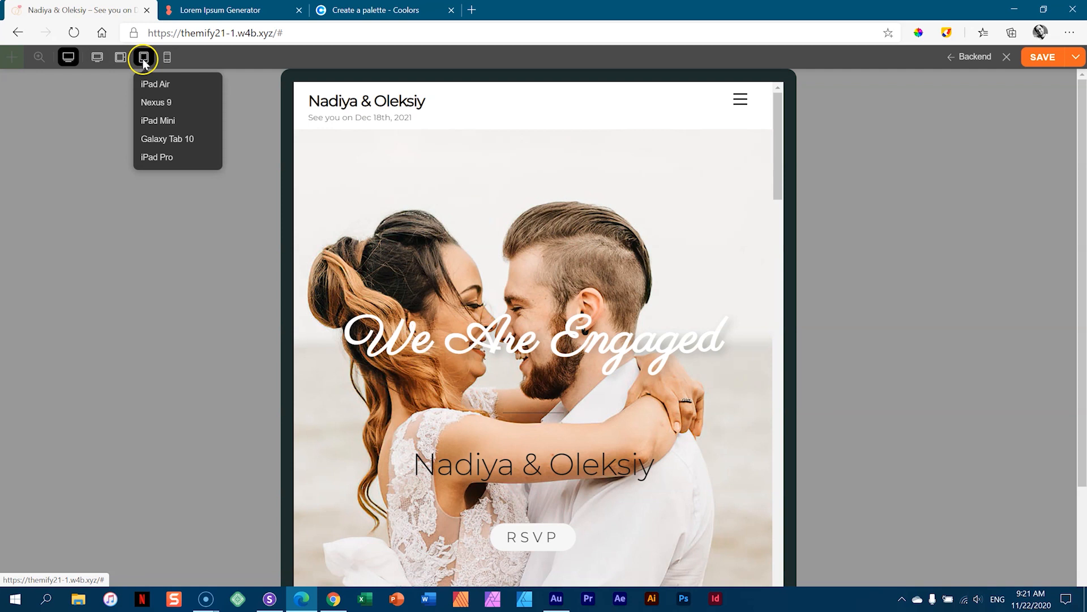
left_click(147, 140)
scroll(533, 292, "down", 10)
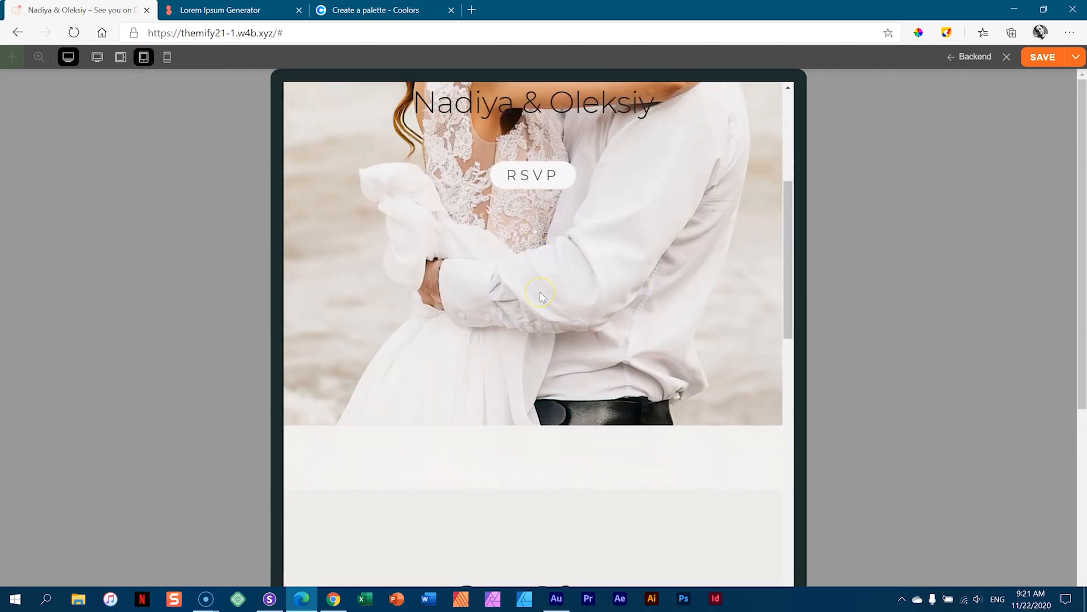
scroll(542, 297, "down", 15)
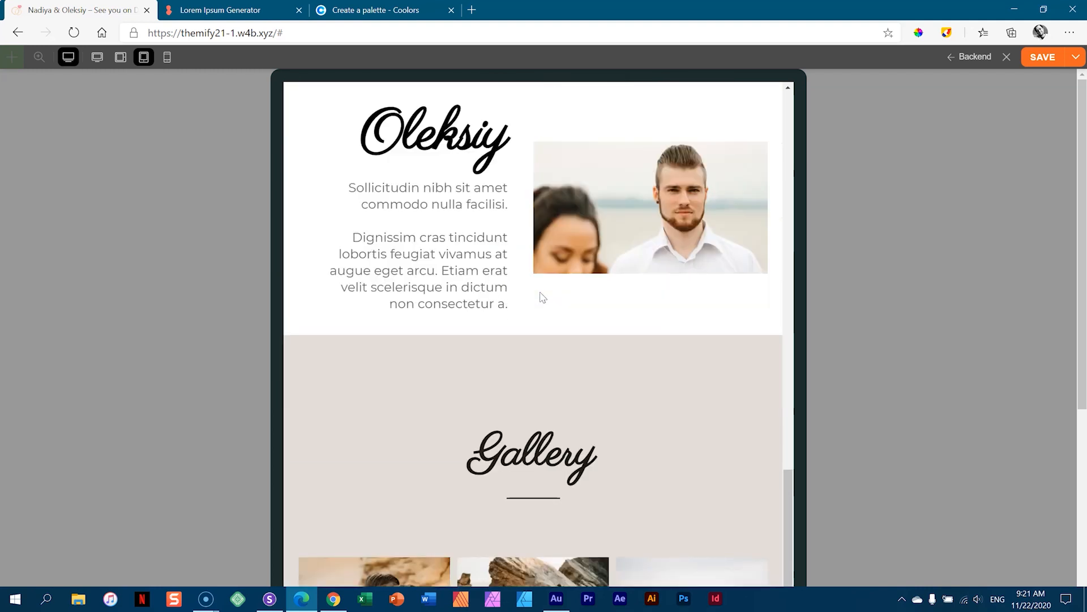
scroll(540, 292, "down", 10)
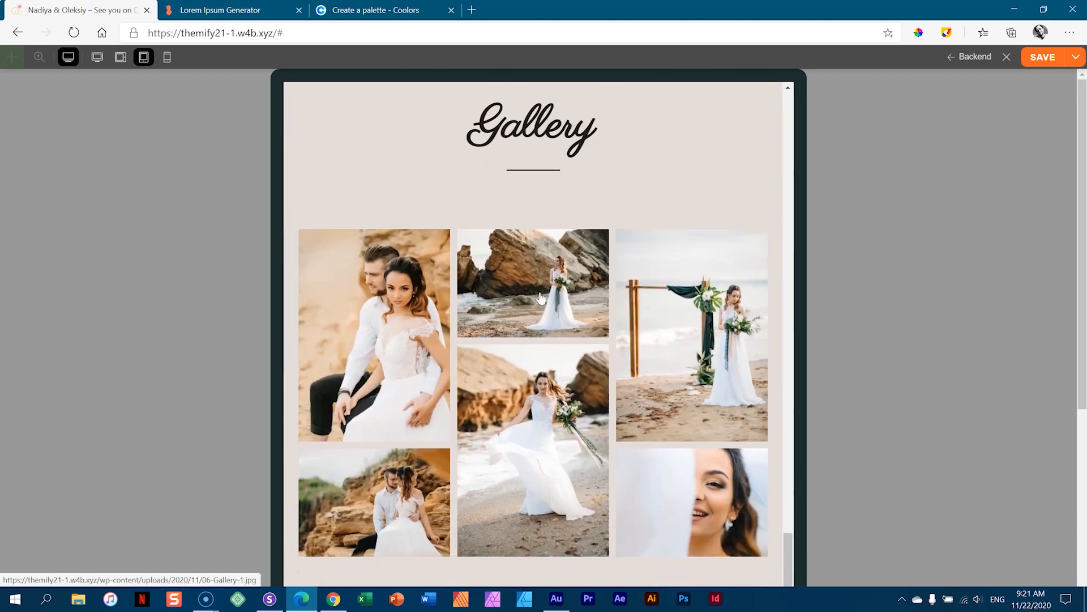
scroll(541, 298, "down", 15)
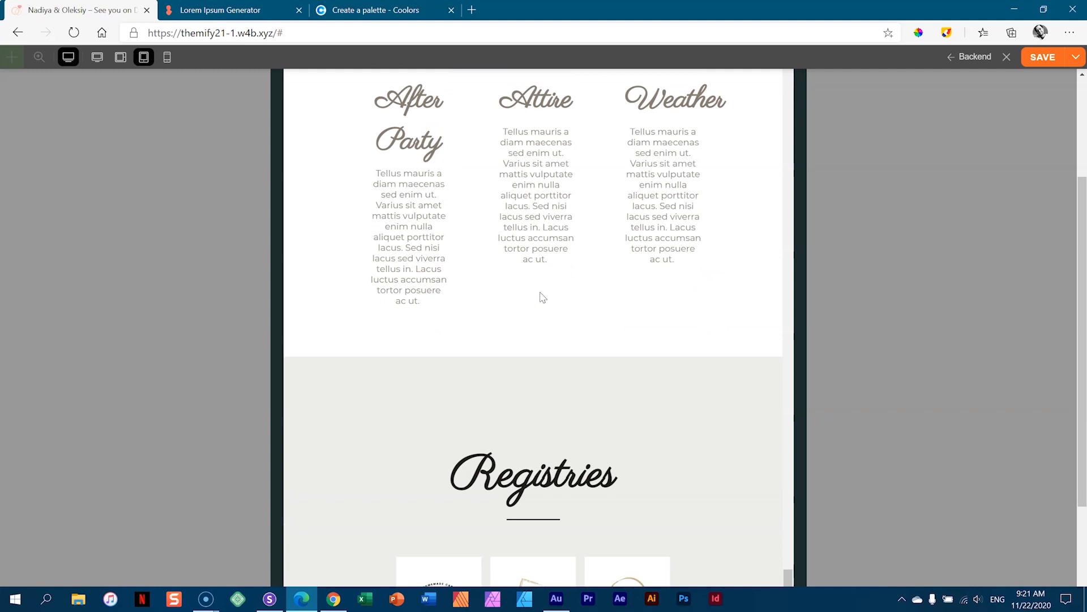
scroll(542, 297, "up", 5)
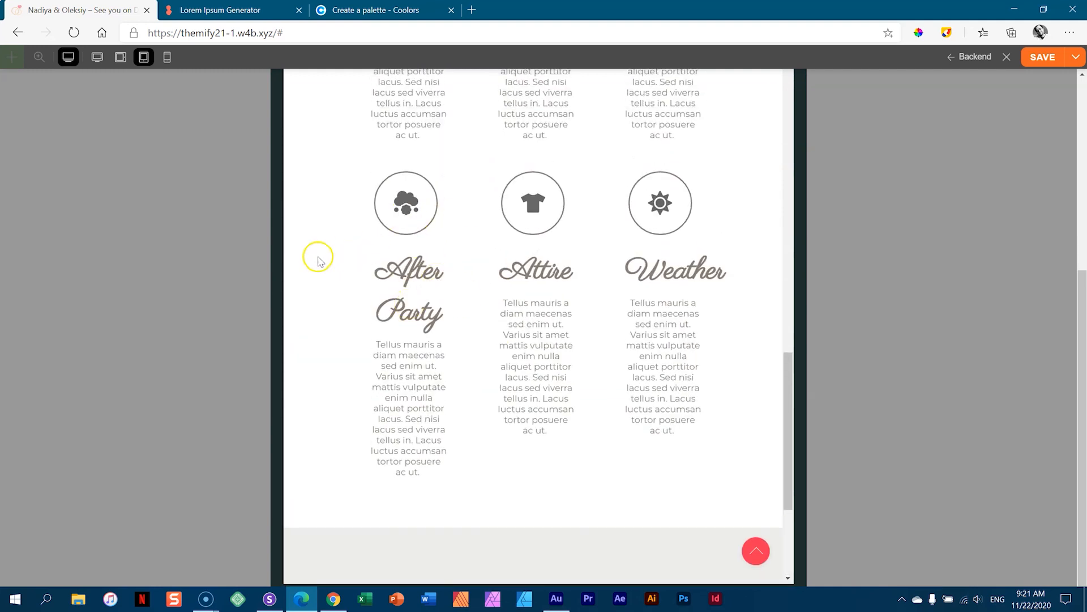
scroll(527, 249, "down", 5)
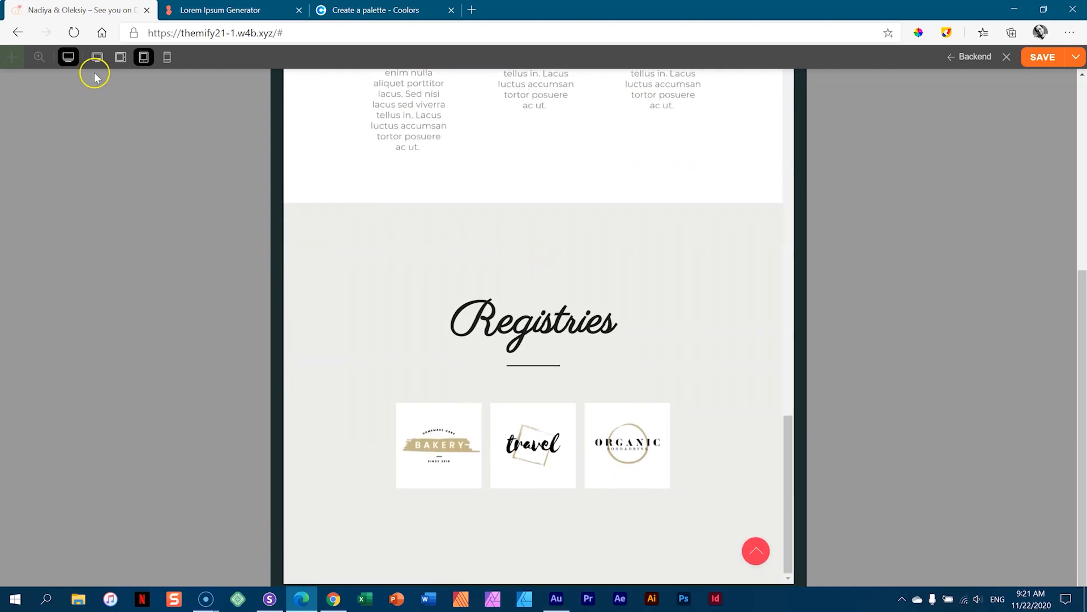
left_click(167, 57)
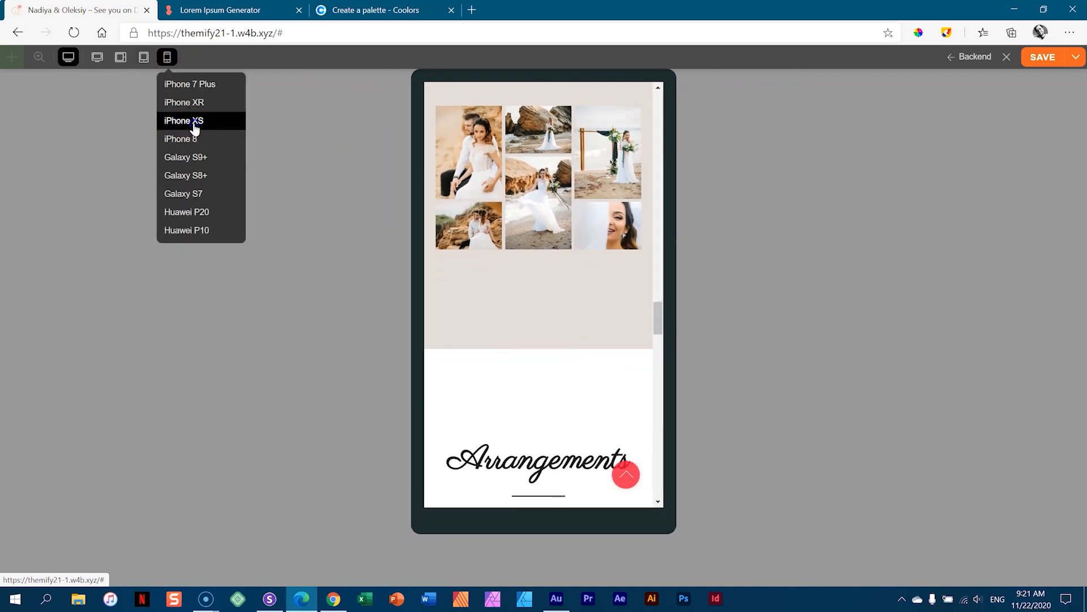
left_click(195, 121)
scroll(548, 214, "down", 10)
scroll(549, 217, "down", 15)
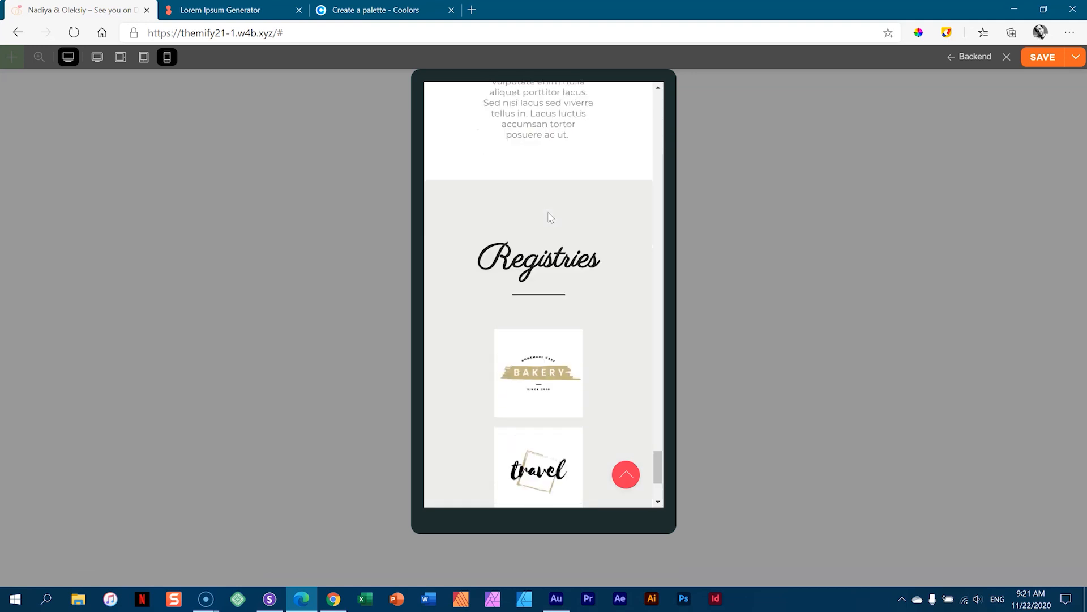
scroll(549, 217, "down", 5)
left_click(97, 56)
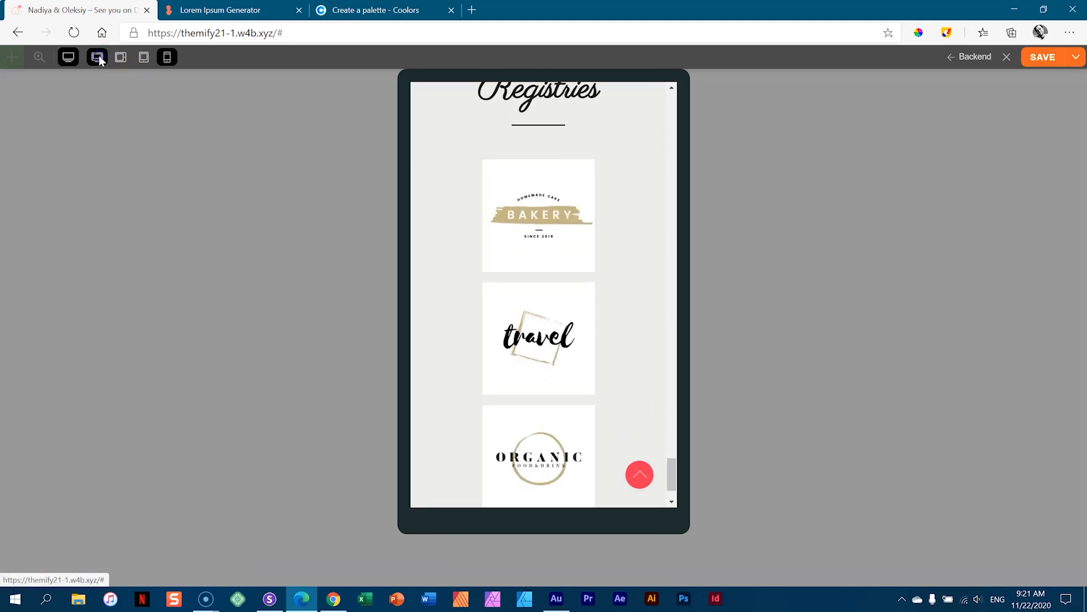
left_click(70, 58)
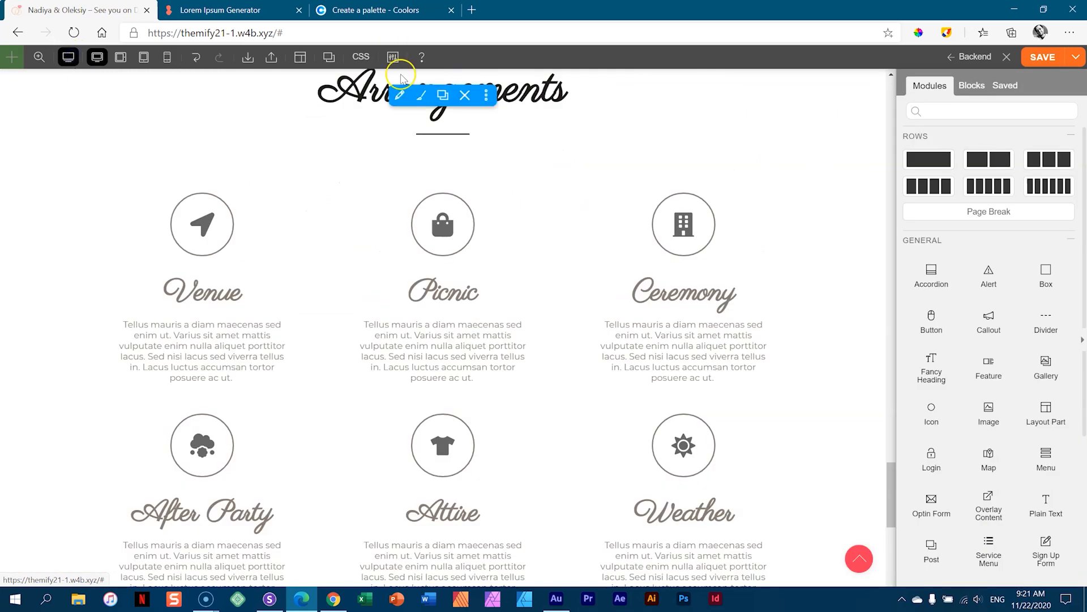
- Save the wedding page and scroll through it to review the grey Registries row
left_click(1042, 57)
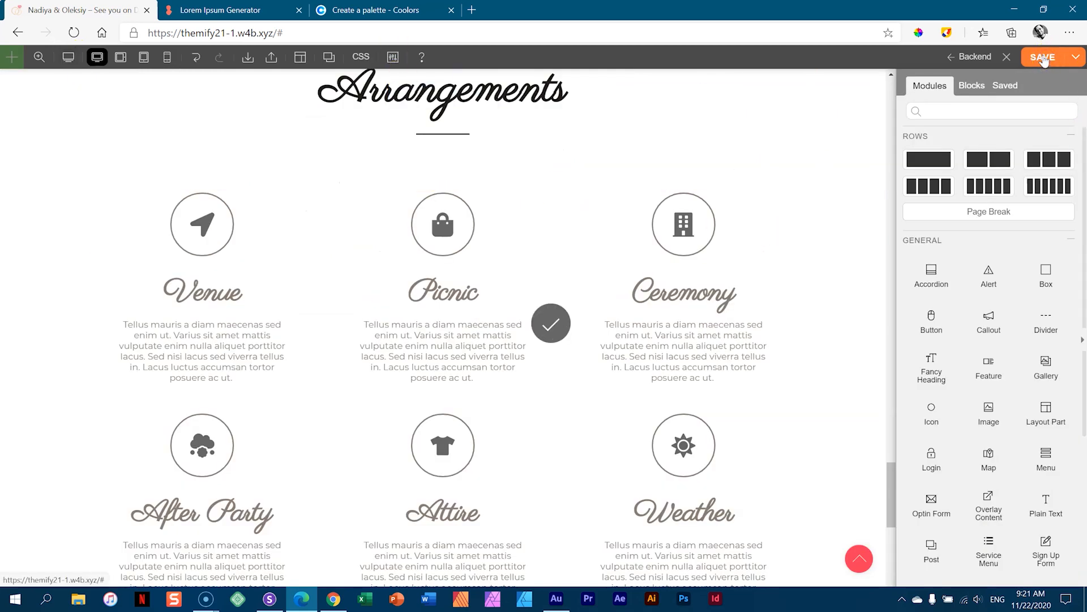
scroll(779, 267, "down", 10)
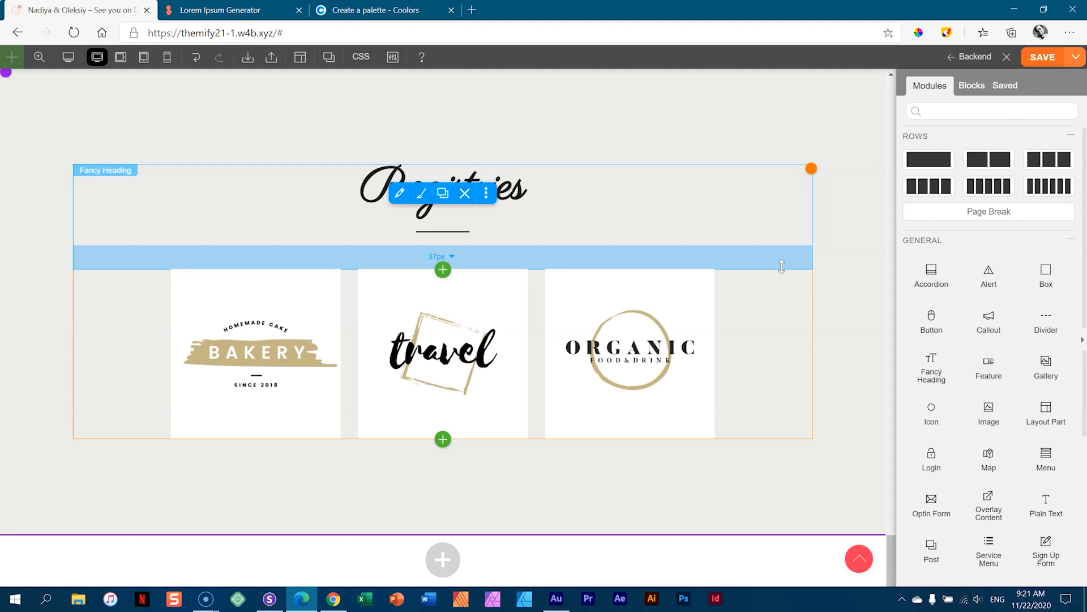
scroll(786, 264, "up", 20)
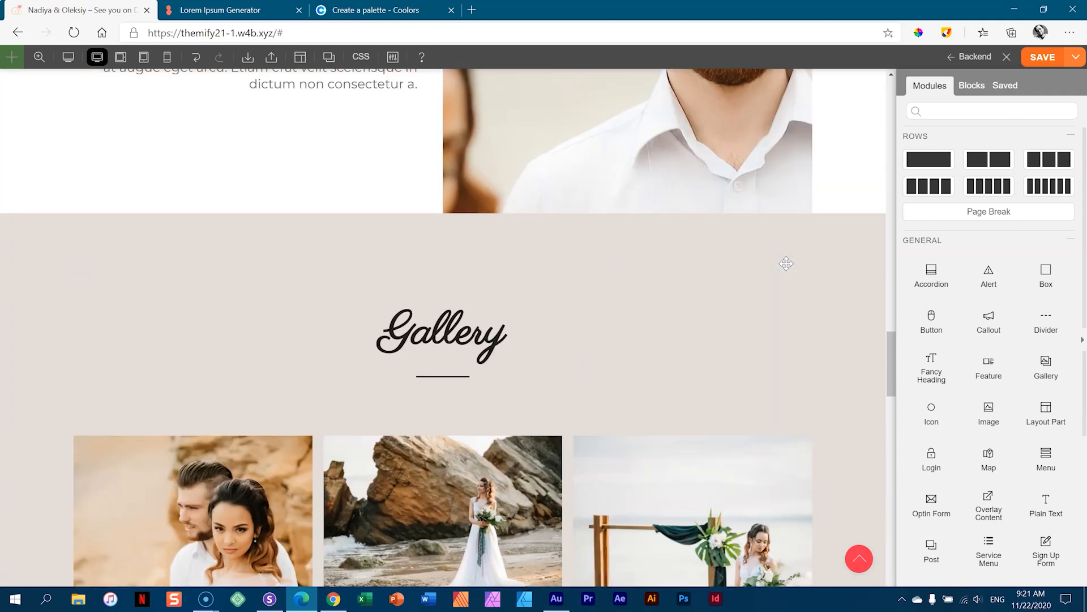
scroll(786, 264, "up", 20)
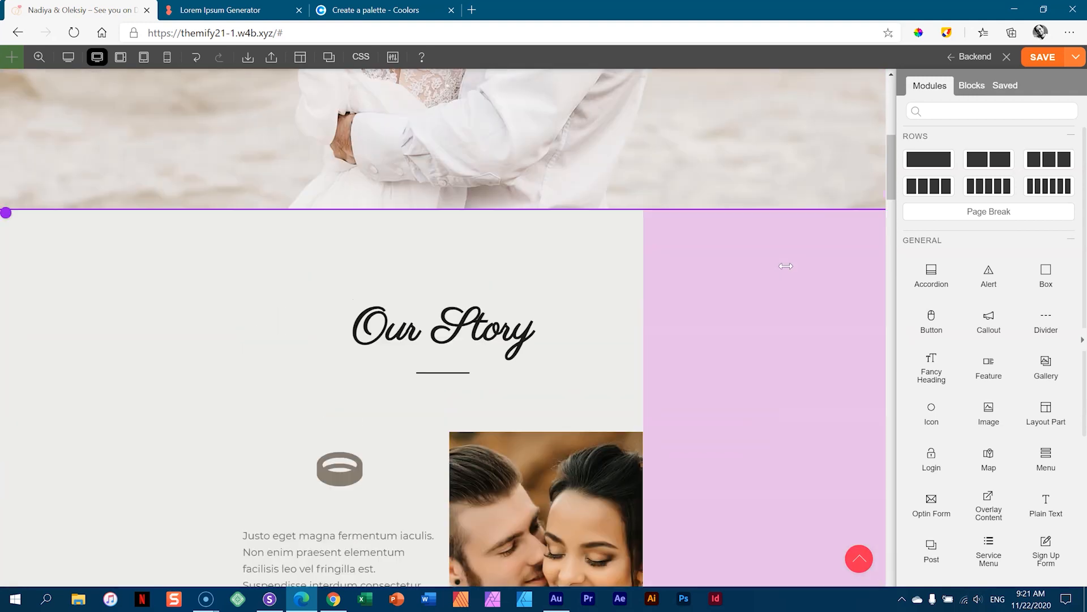
scroll(786, 266, "up", 1)
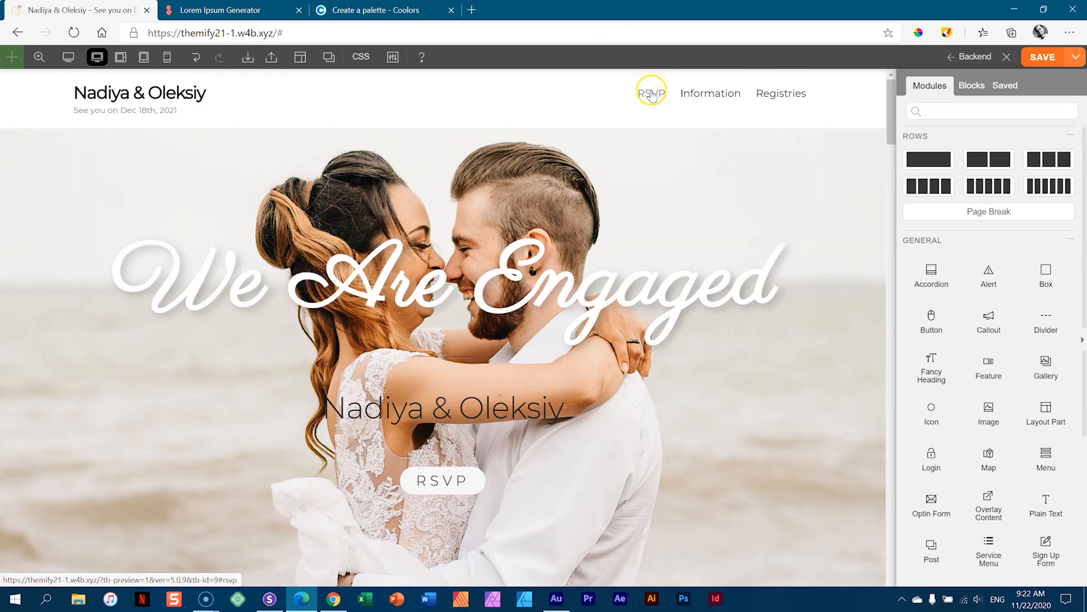
mouse_move(426, 490)
scroll(442, 436, "down", 15)
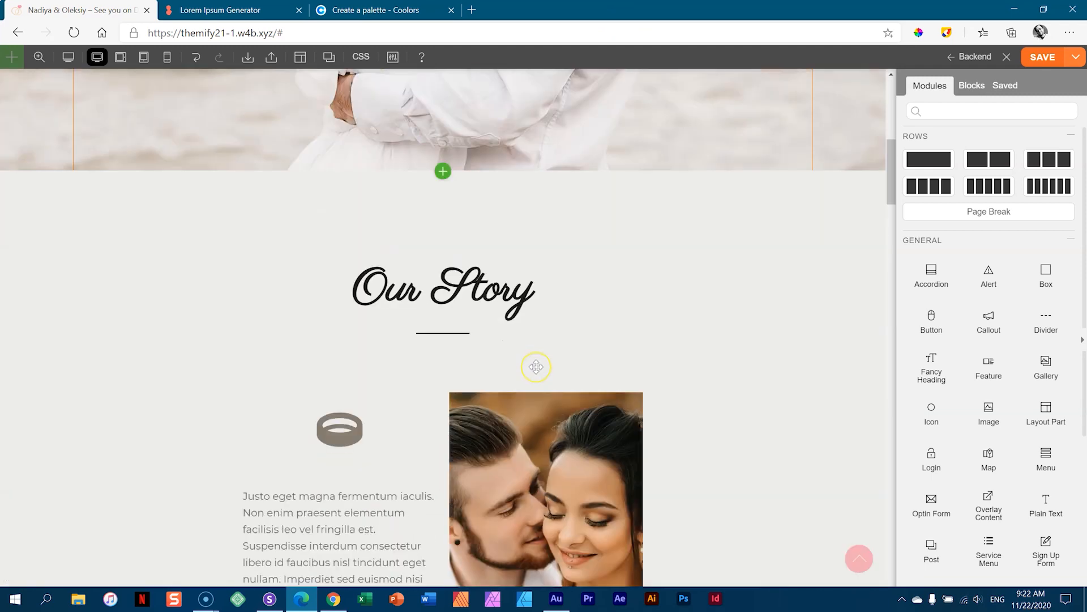
scroll(650, 381, "down", 15)
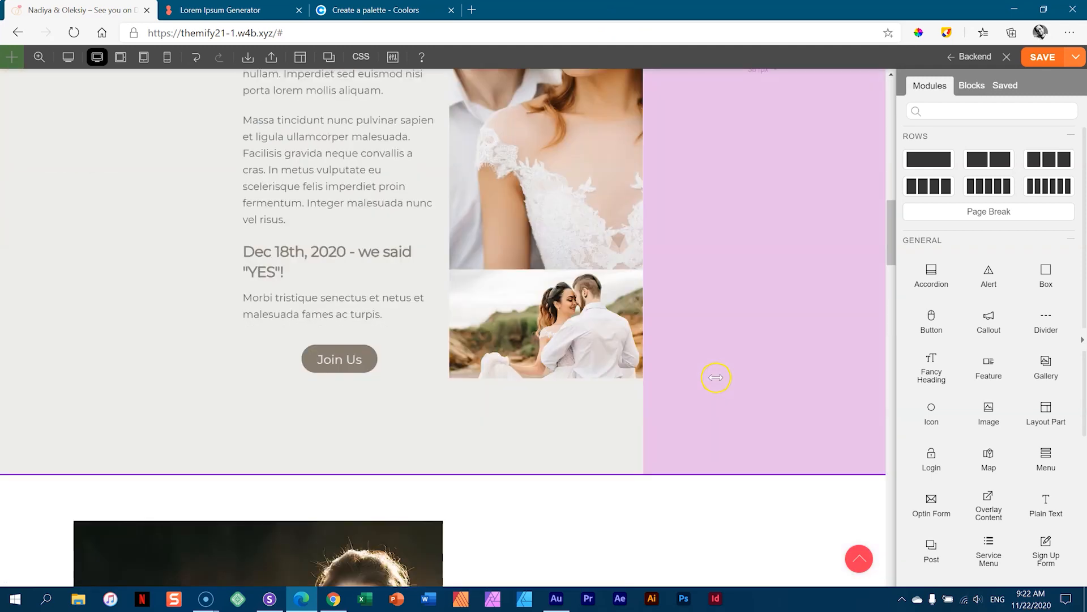
scroll(714, 385, "down", 20)
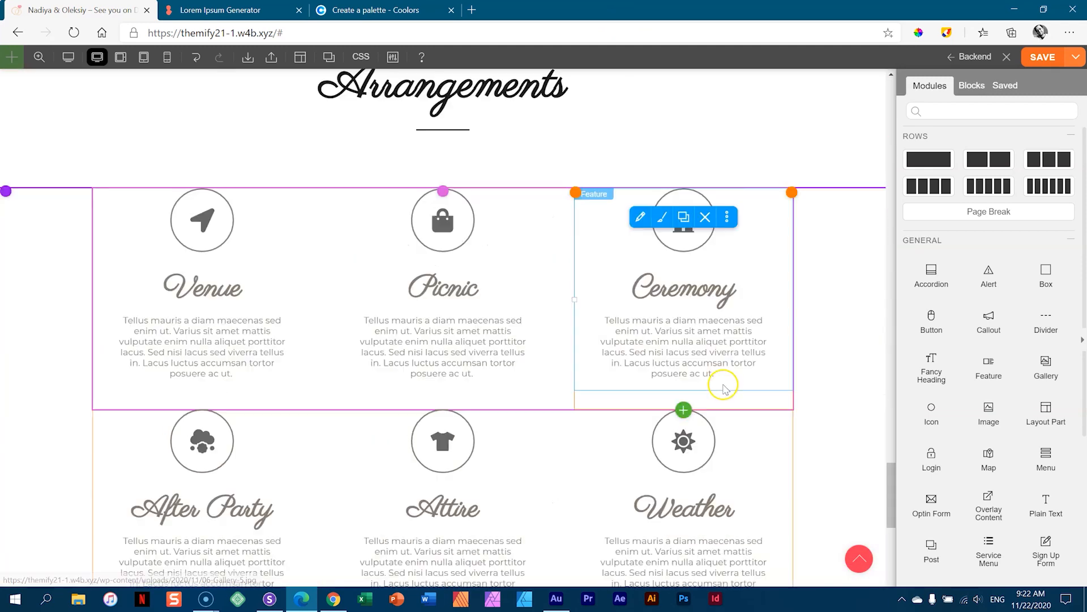
scroll(629, 392, "down", 3)
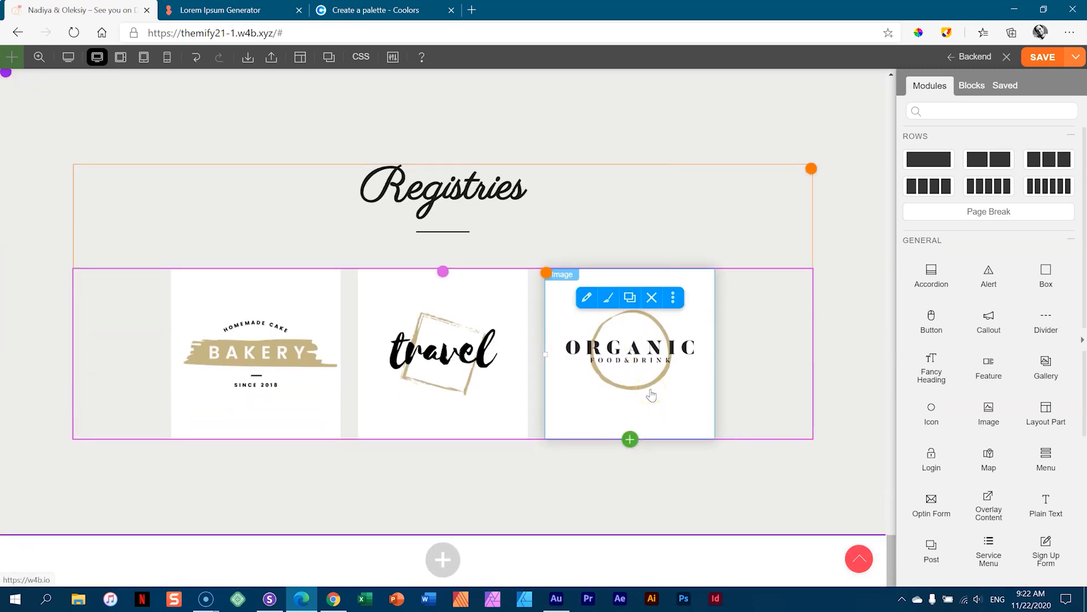
- Add a single-column row at the page bottom and set its Row Height to Full Height
left_click(443, 559)
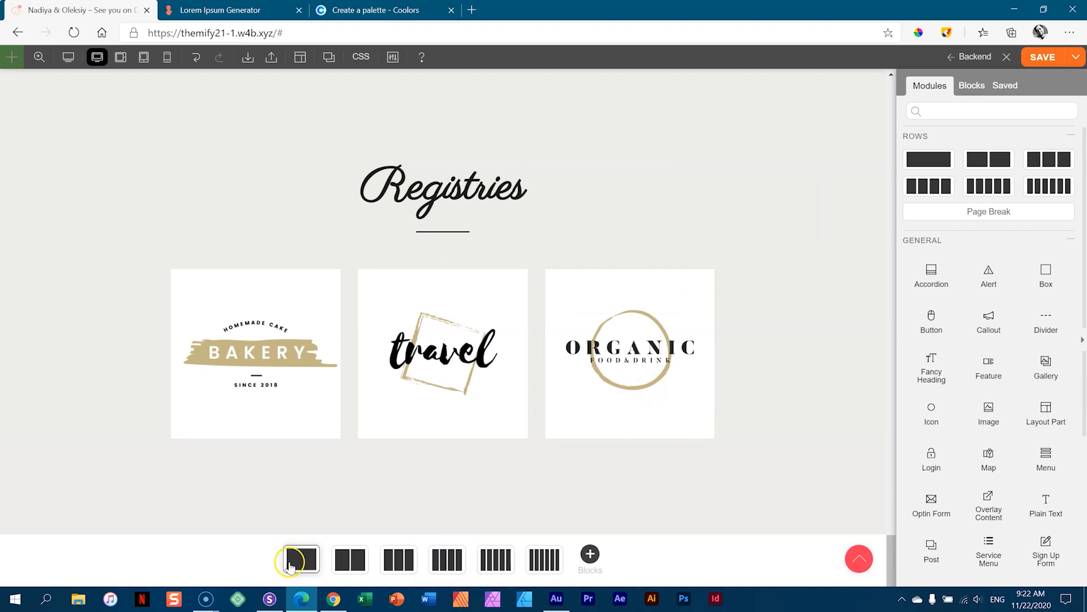
left_click(301, 559)
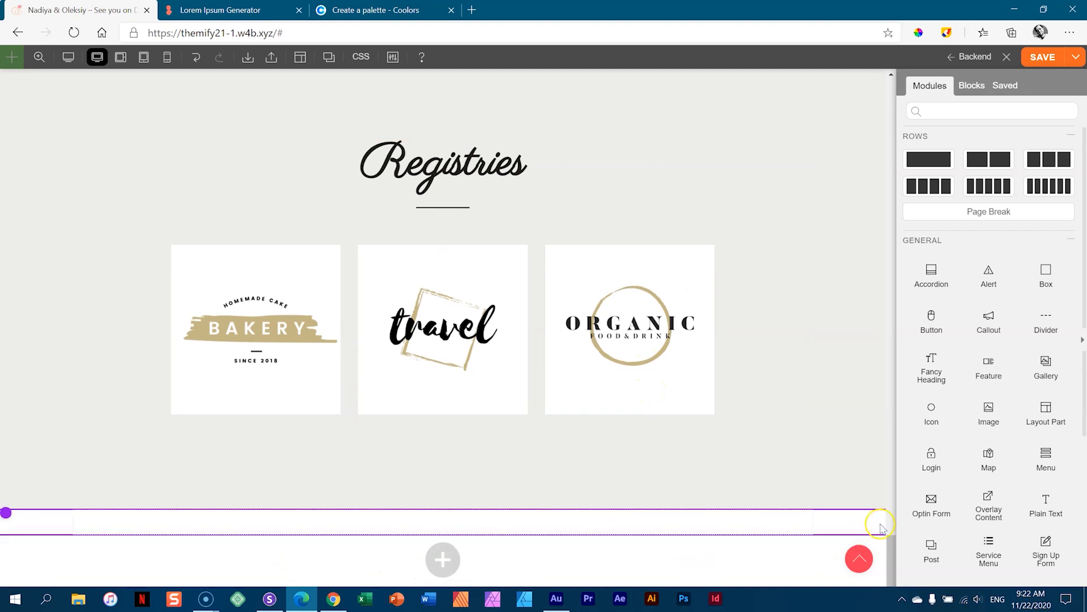
left_click(846, 524)
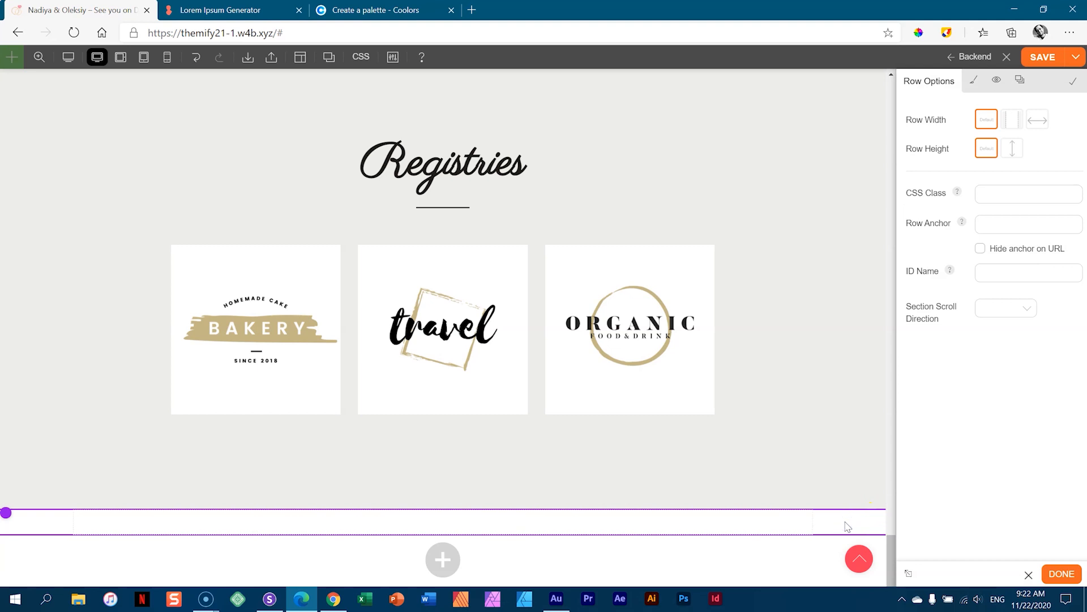
left_click(1012, 147)
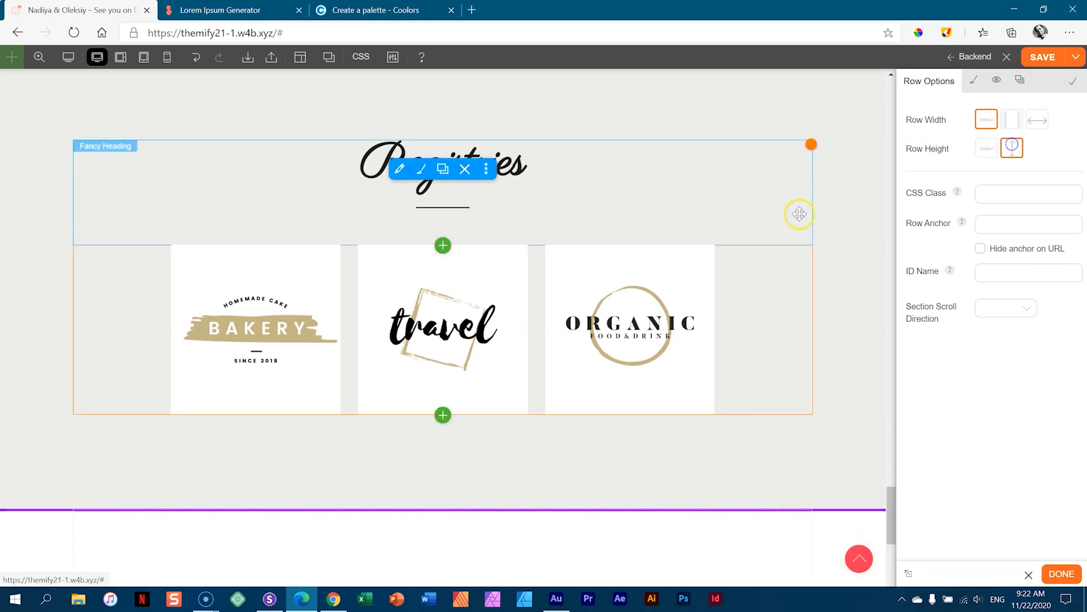
scroll(799, 214, "down", 5)
scroll(802, 220, "up", 5)
- Set the cave photo from the Media Library as the row background in Fullcover mode
left_click(973, 80)
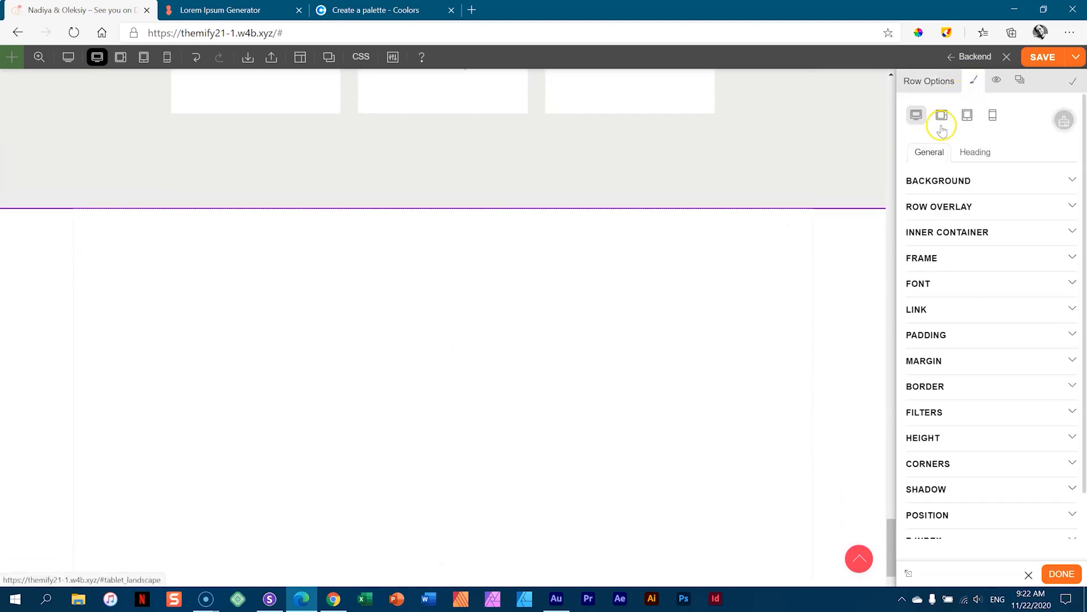
left_click(941, 180)
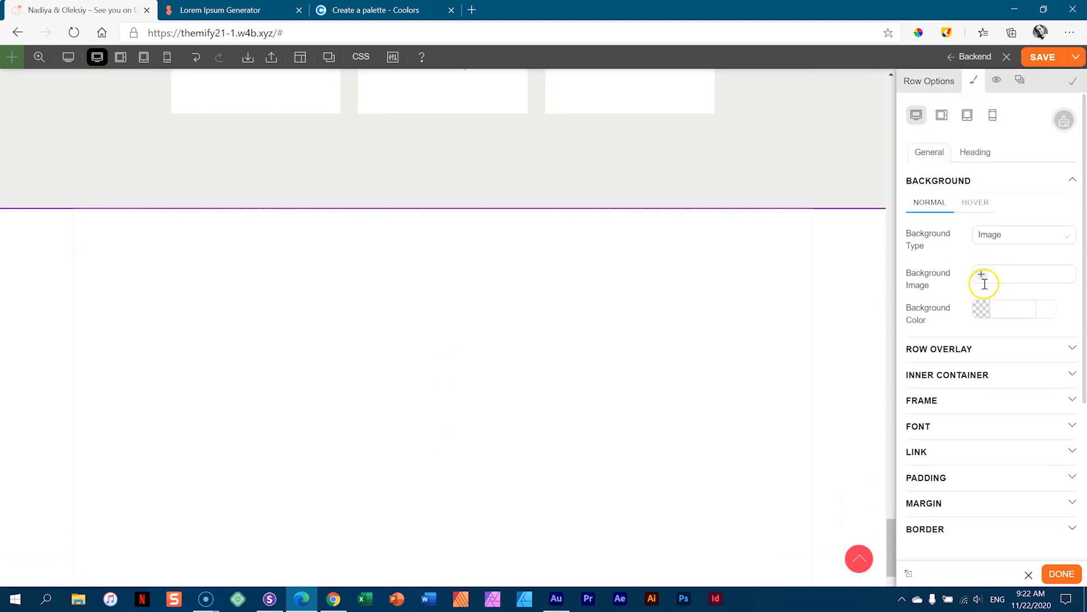
left_click(983, 276)
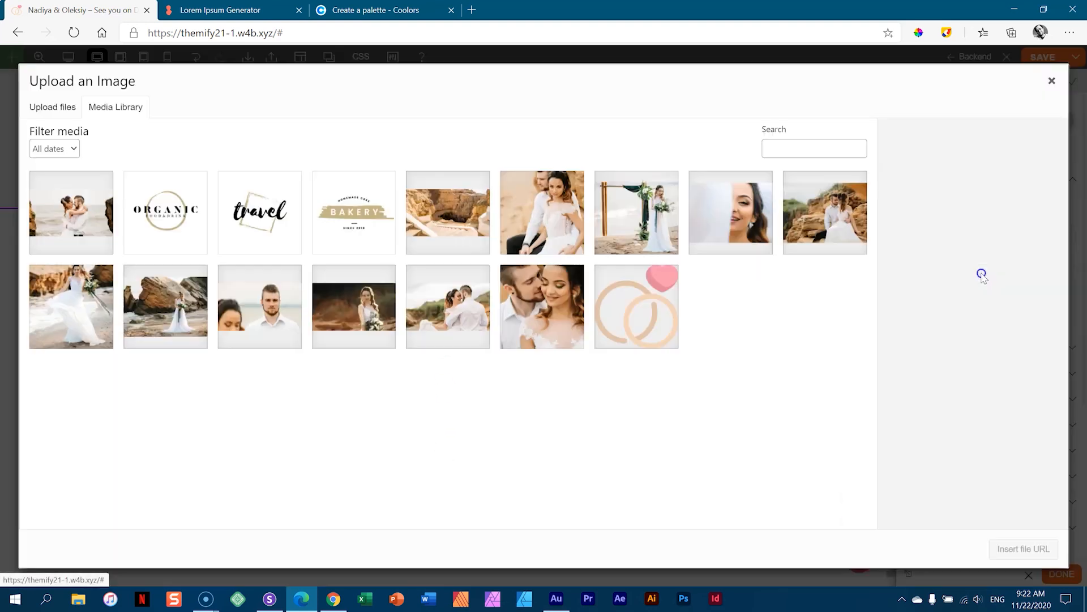
left_click(435, 207)
left_click(1022, 548)
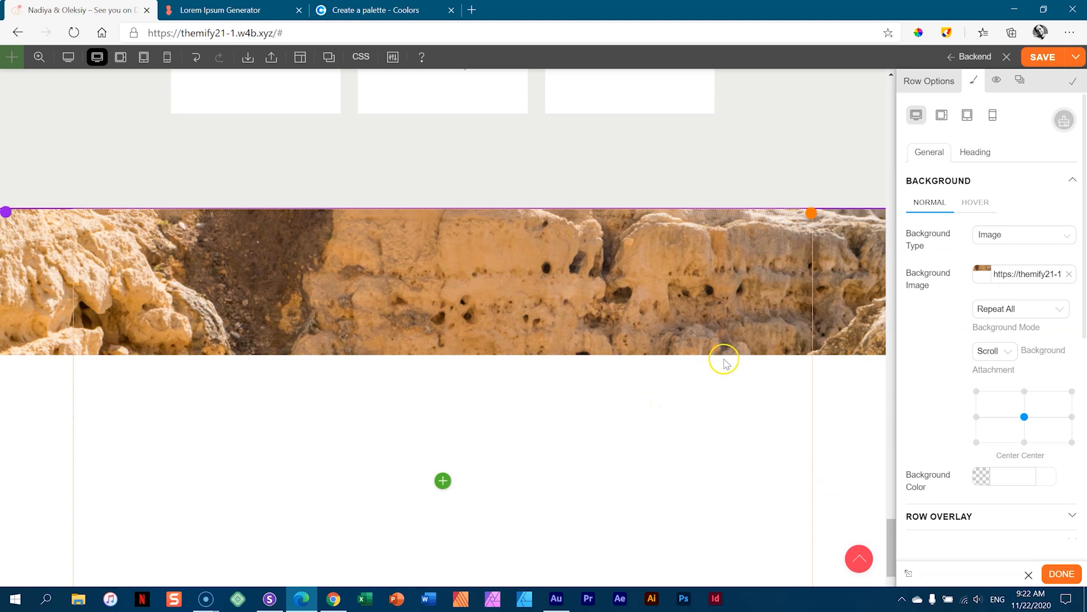
scroll(723, 359, "down", 4)
scroll(724, 357, "up", 4)
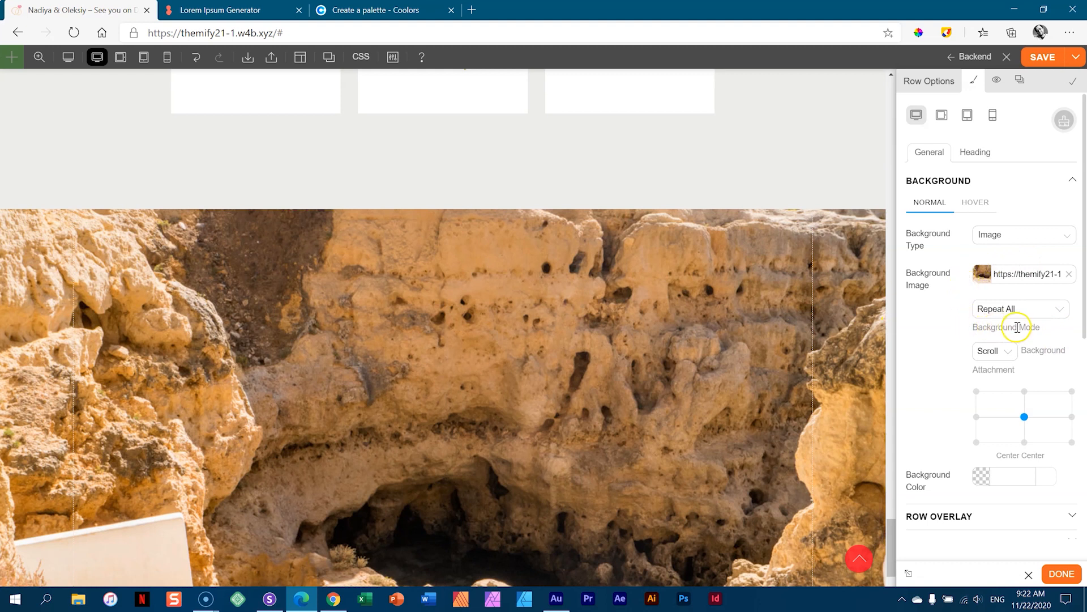
left_click(1037, 317)
left_click(997, 411)
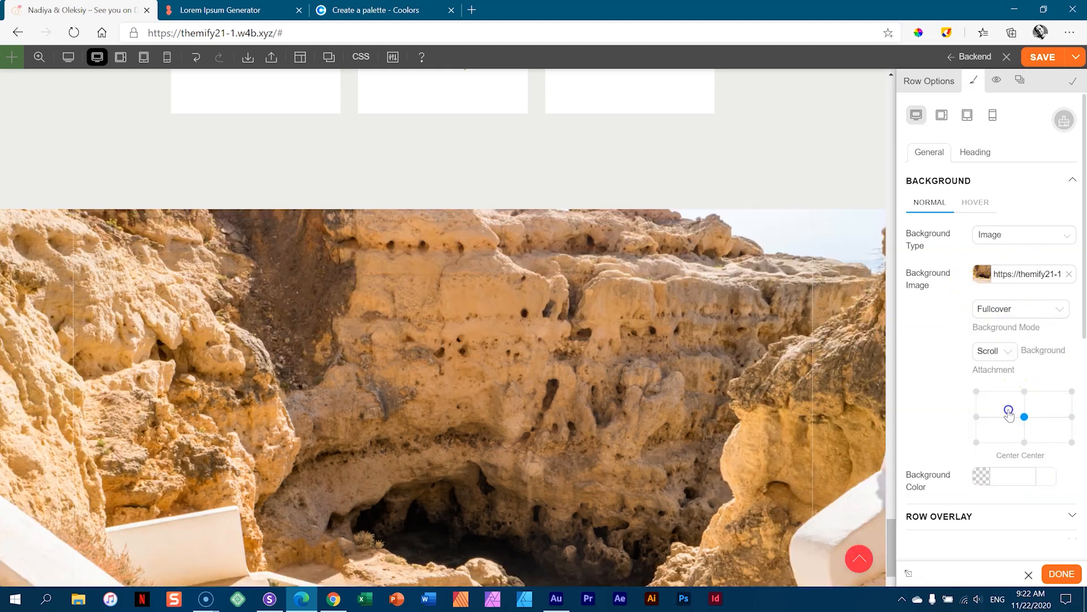
scroll(724, 365, "down", 3)
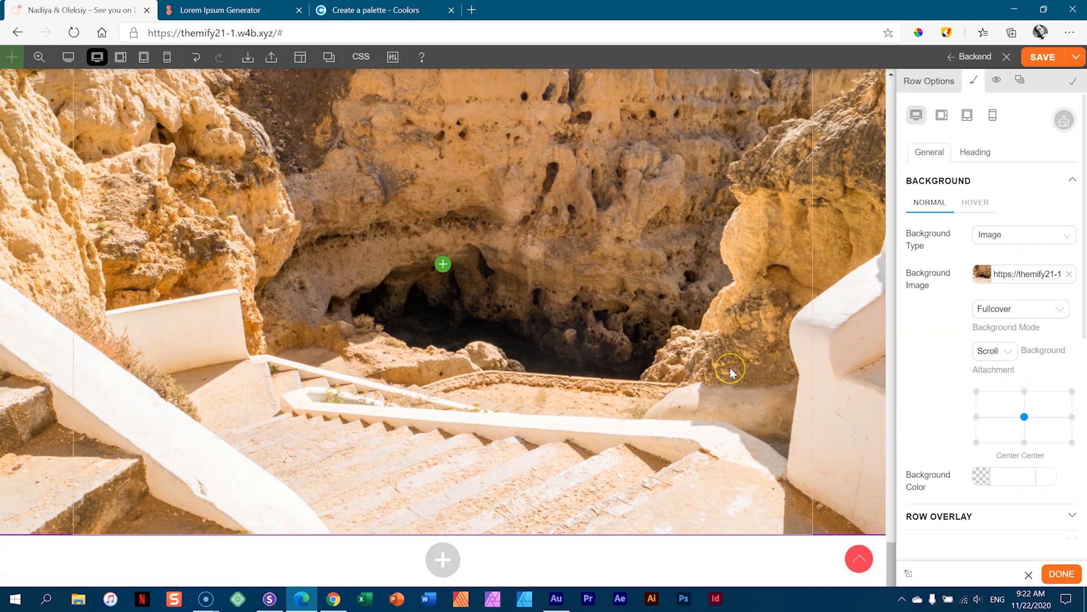
left_click(1059, 180)
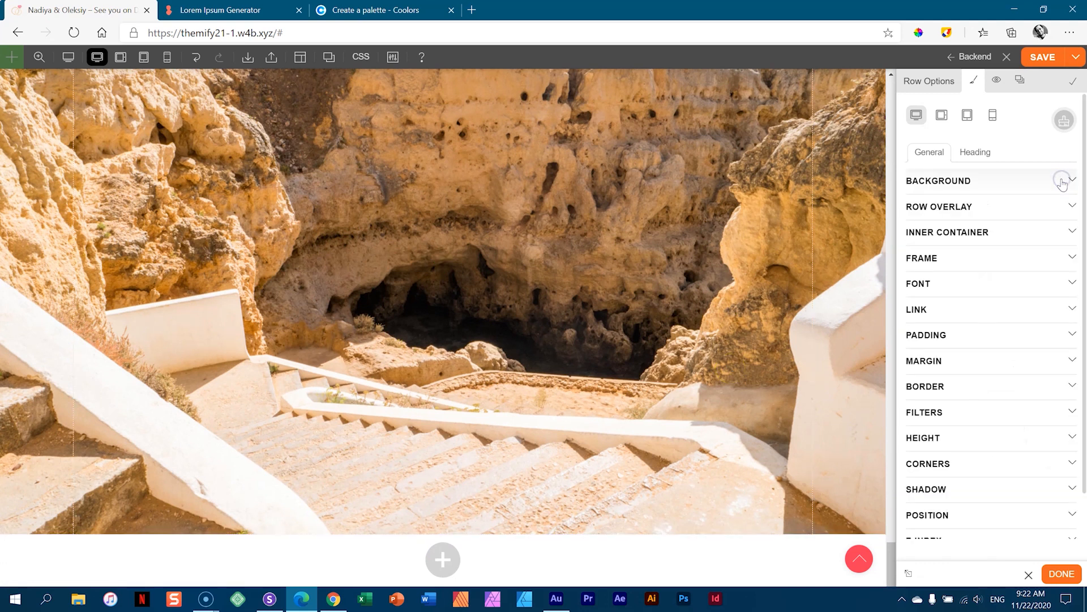
- Switch the row overlay to a gradient rotated to 138°
left_click(924, 210)
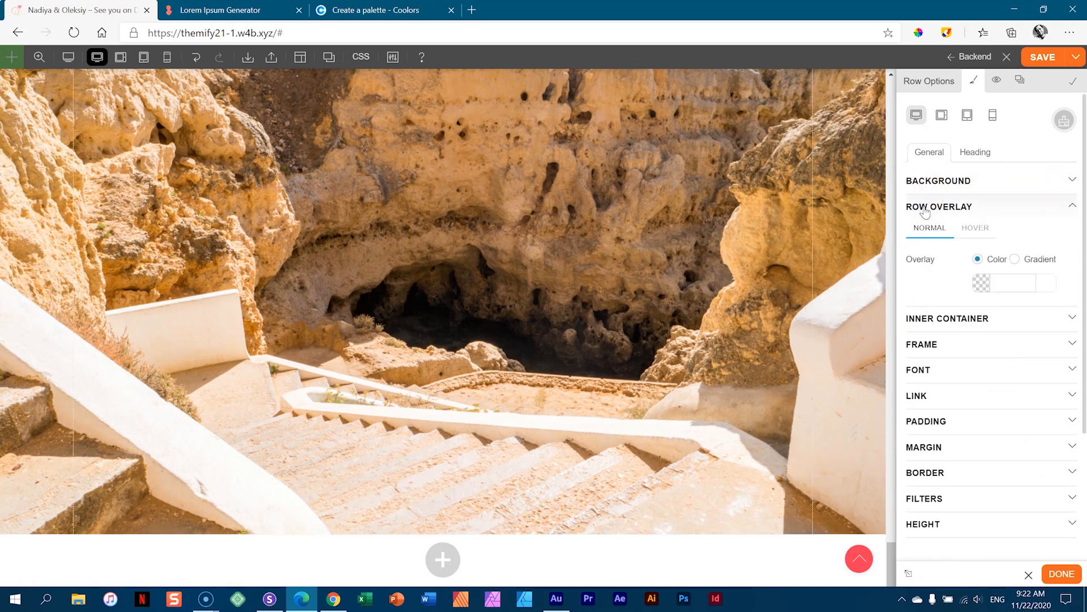
left_click(1018, 260)
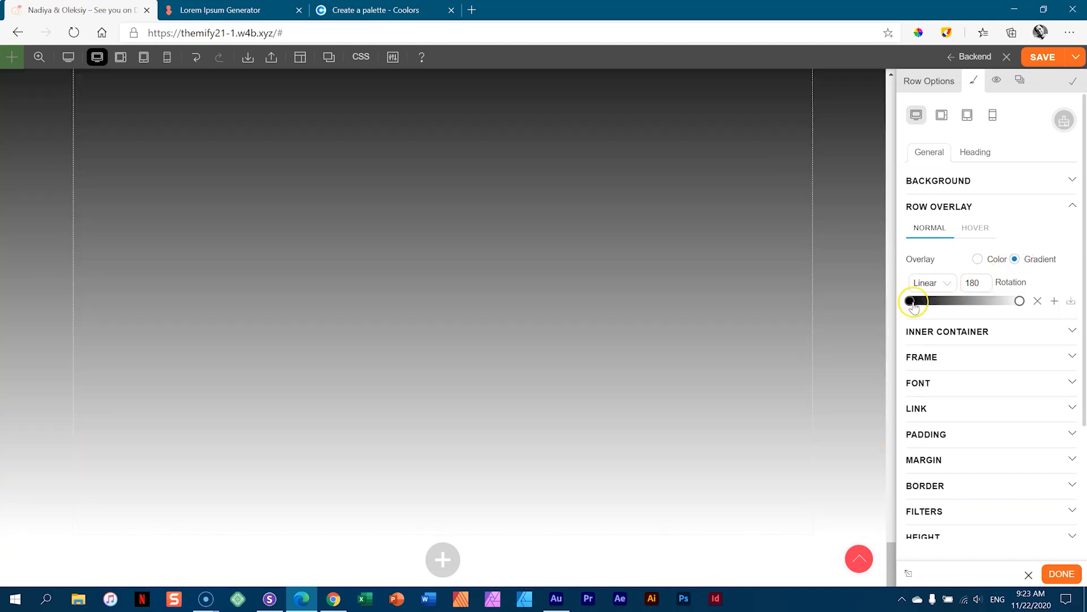
left_click(980, 276)
mouse_move(988, 330)
left_mouse_down()
mouse_move(968, 308)
mouse_move(1001, 334)
left_mouse_up()
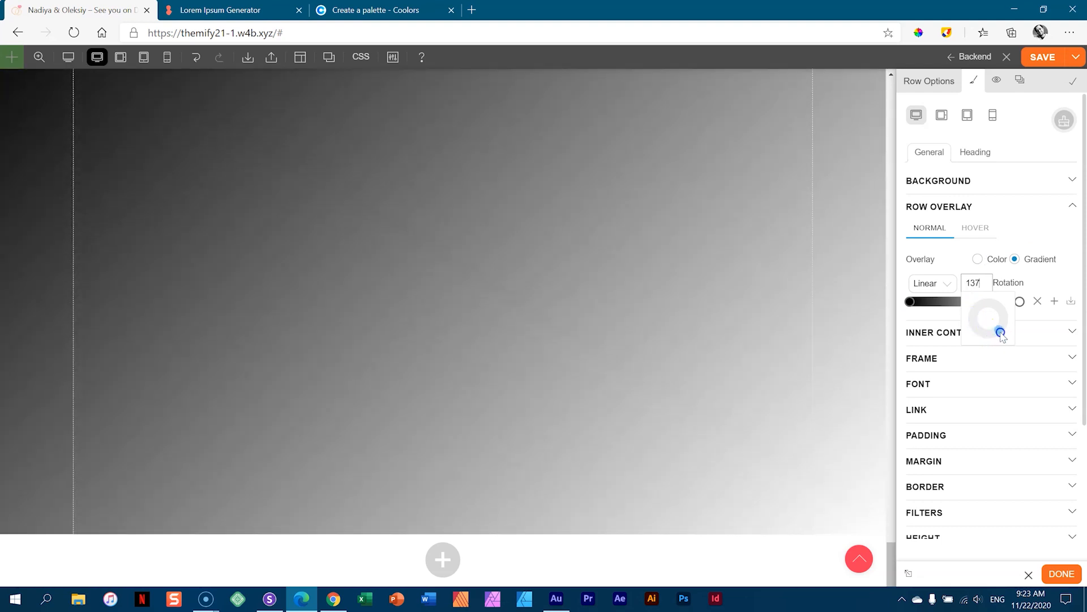
- Set the gradient's starting colour to 867D71, copied from the Coolors palette
left_click(911, 303)
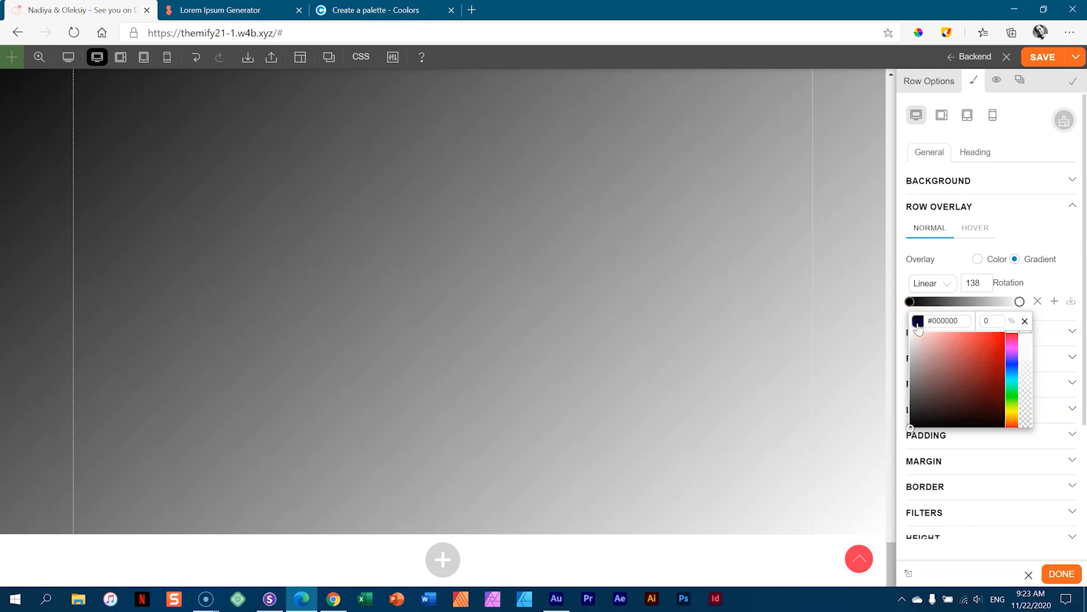
left_click(918, 326)
left_click(909, 302)
left_click(917, 321)
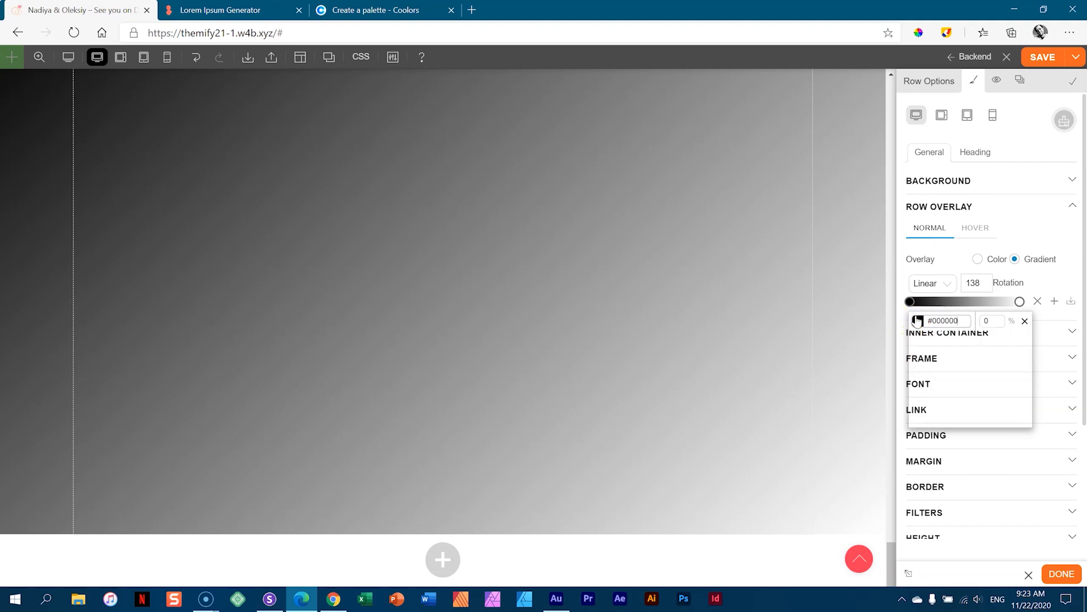
left_click(910, 301)
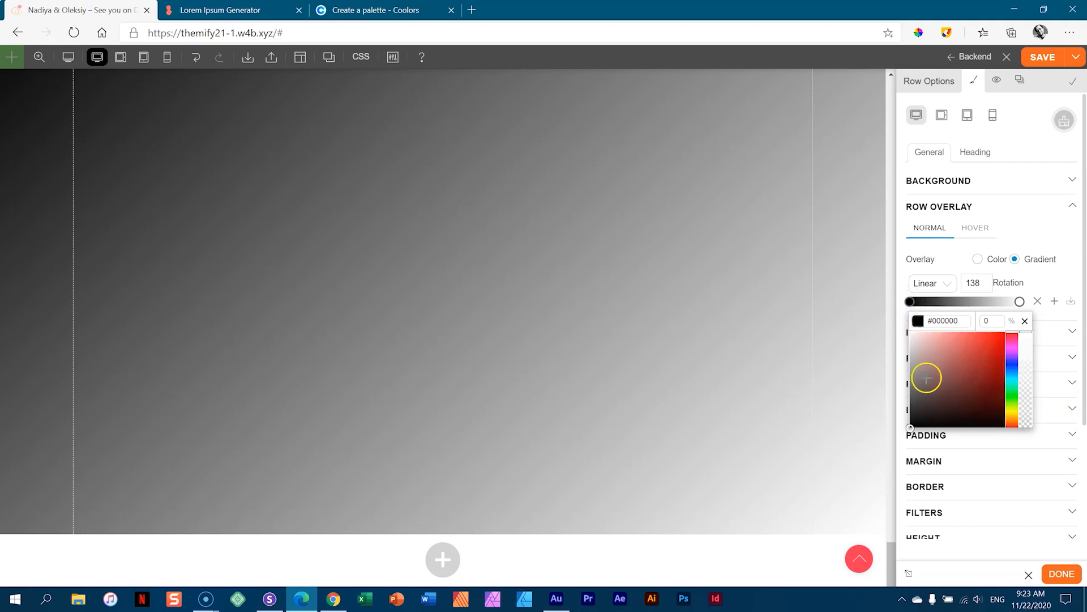
left_click(232, 8)
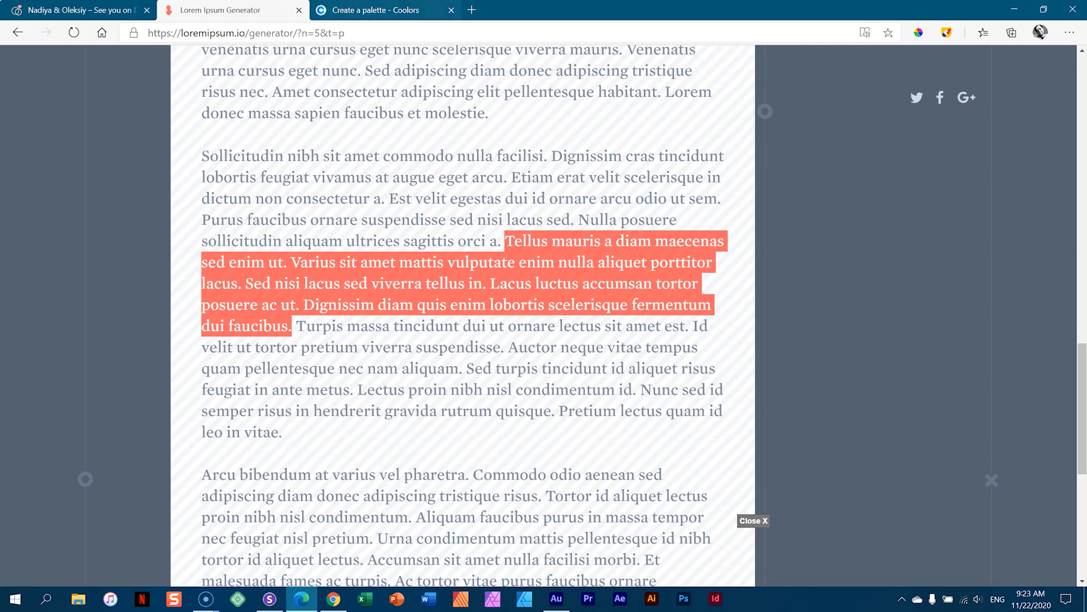
left_click(374, 11)
left_click(760, 401)
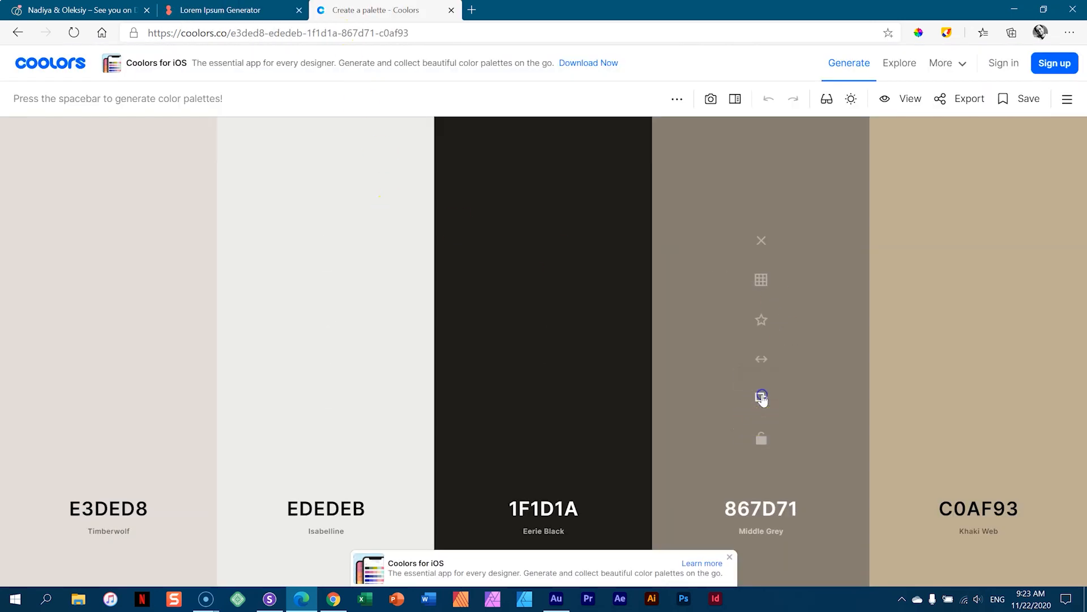
key("ctrl+Tab")
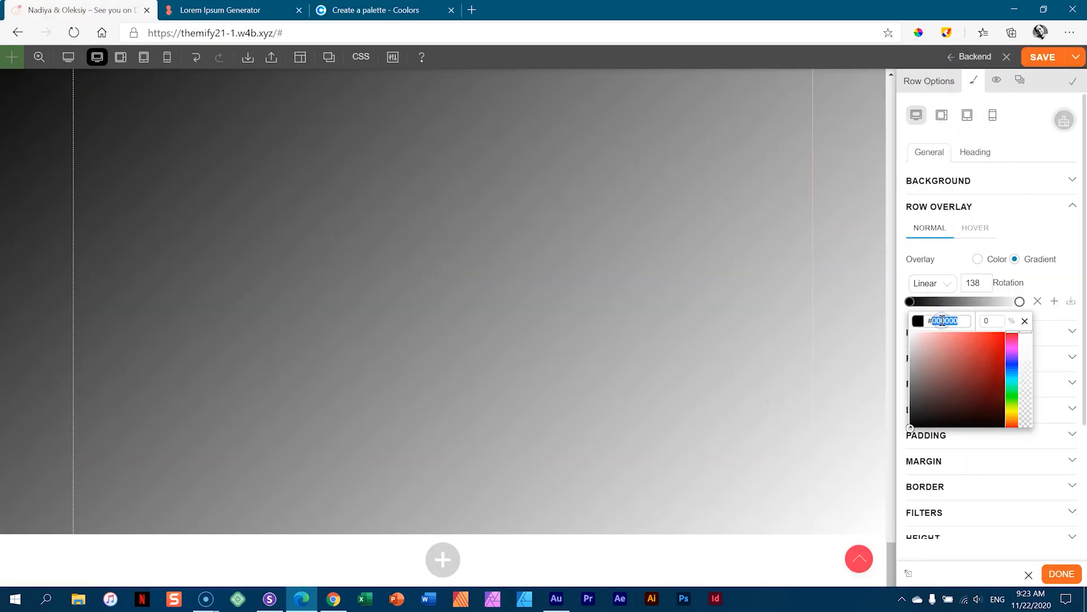
type("867D71")
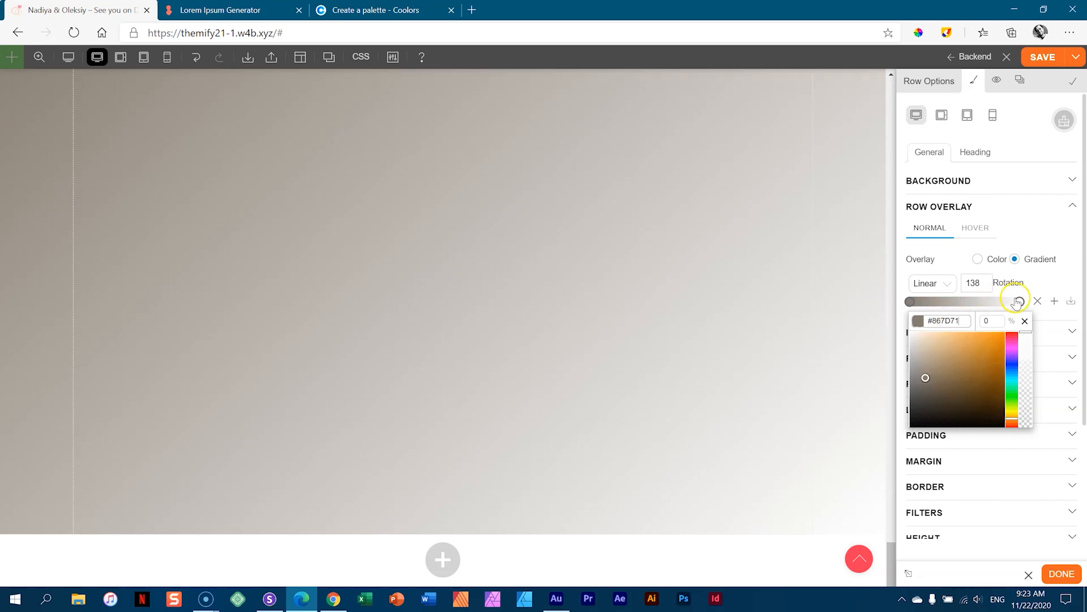
- Set the gradient's ending colour to EDEDEB, copied from the Coolors palette
left_click(1021, 303)
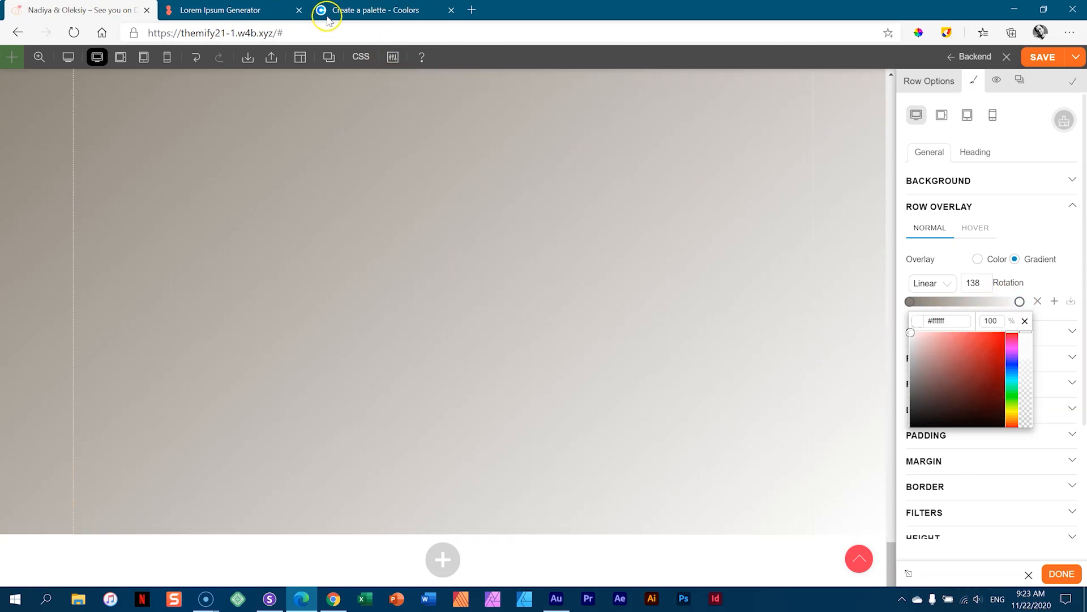
left_click(236, 12)
left_click(375, 10)
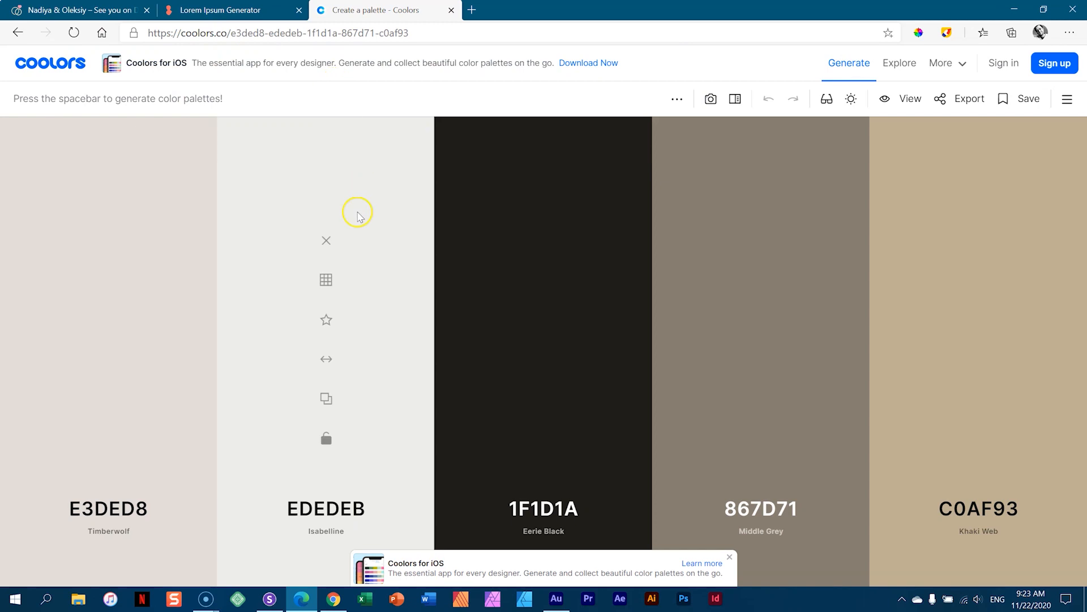
left_click(326, 399)
key("ctrl+Tab")
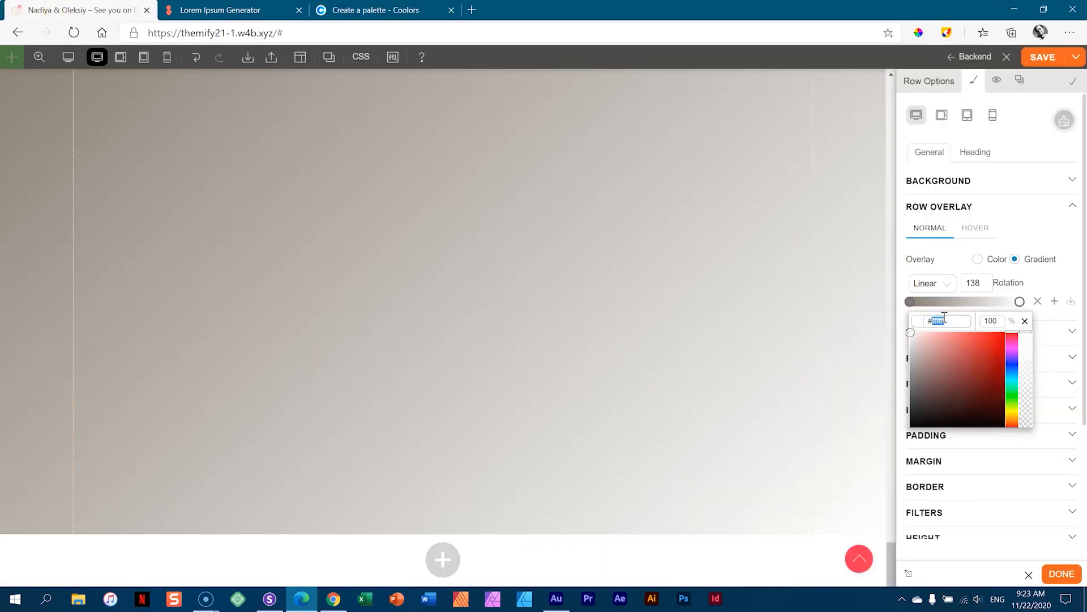
key("ctrl+v")
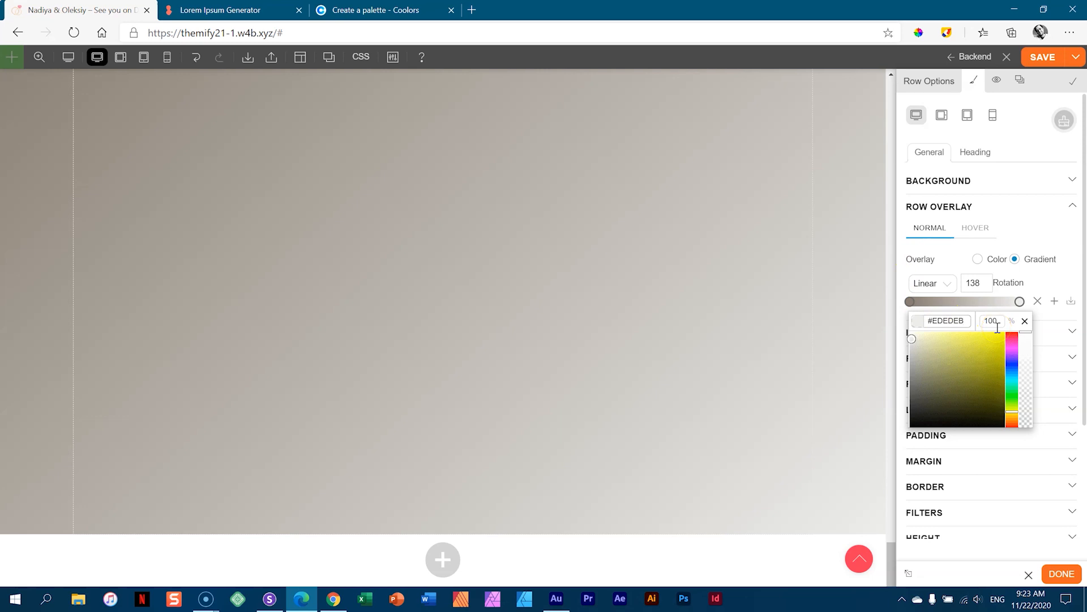
- Make the EDEDEB end translucent and shift both gradient stops inward
left_click_drag(1027, 333, 1028, 410)
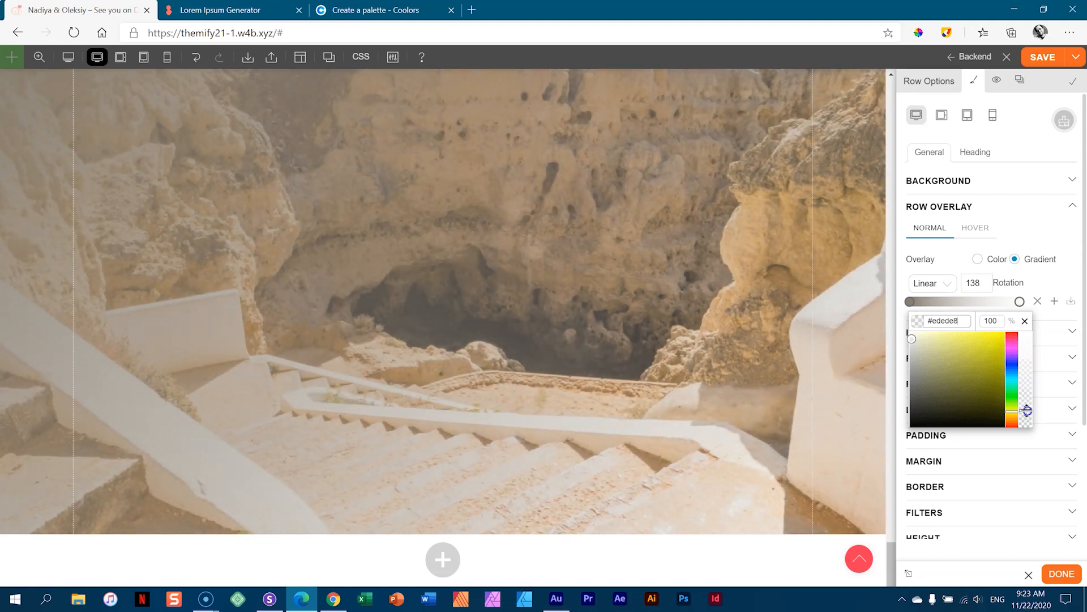
mouse_move(909, 306)
left_mouse_down()
mouse_move(938, 306)
mouse_move(908, 306)
left_mouse_up()
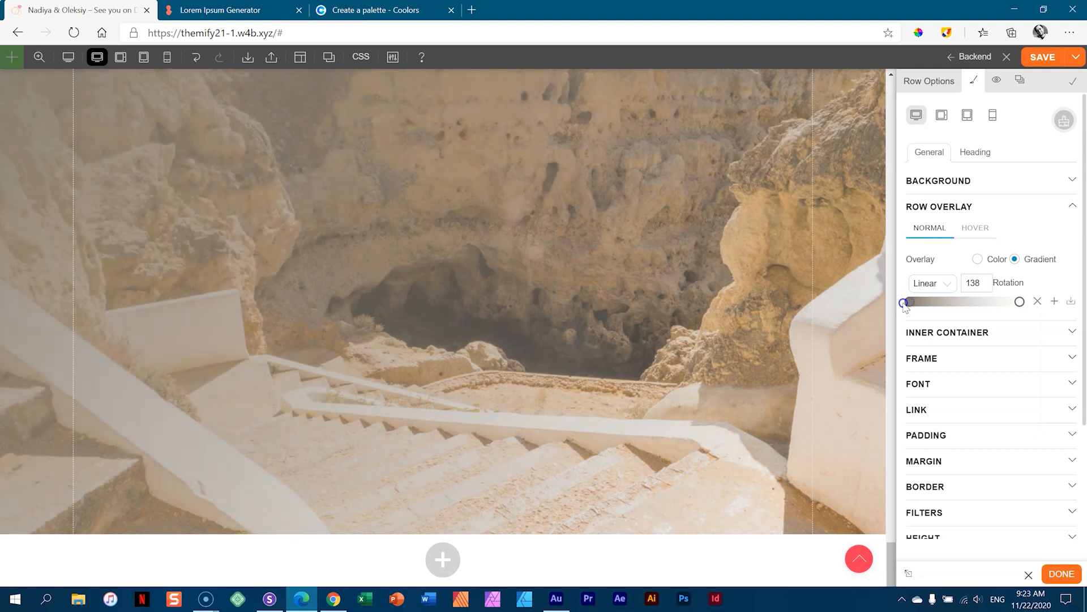
mouse_move(1020, 302)
left_mouse_down()
mouse_move(962, 303)
mouse_move(1023, 307)
left_mouse_up()
left_click(965, 302)
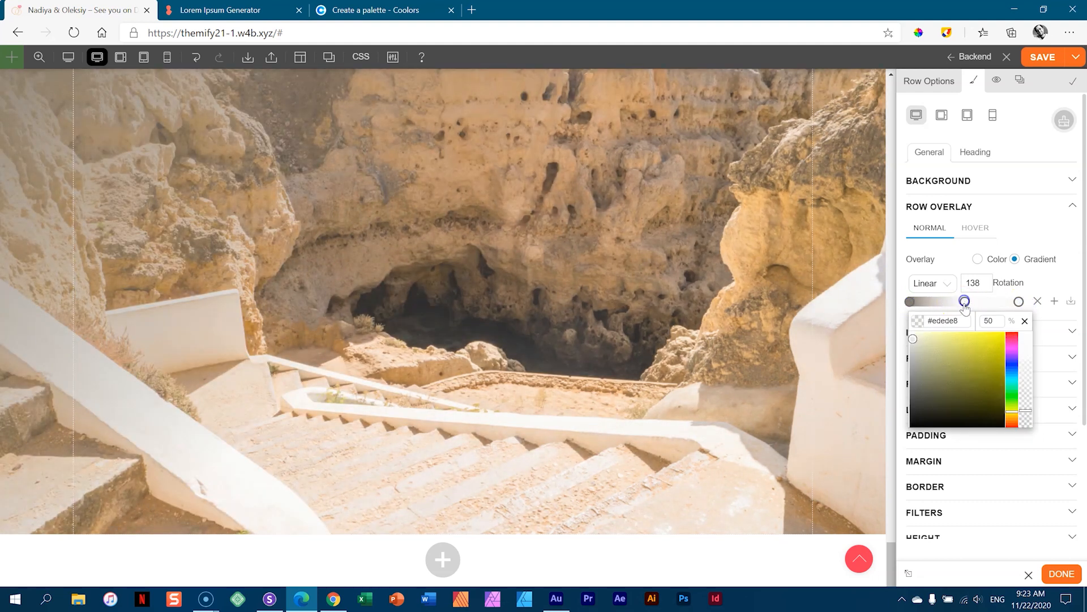
left_click_drag(965, 301, 967, 314)
left_click(1025, 321)
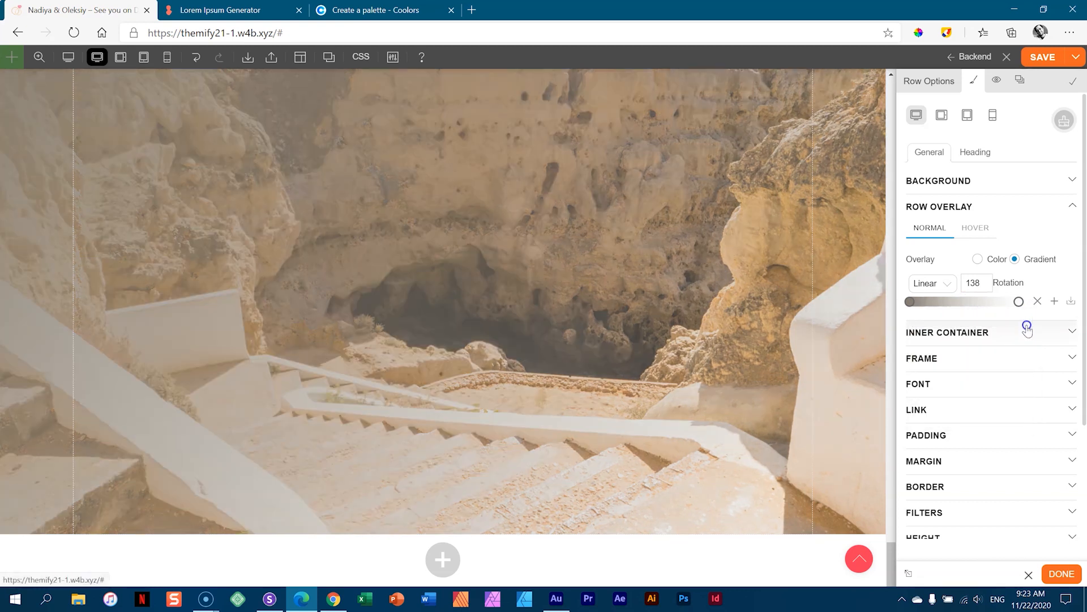
left_click(1019, 303)
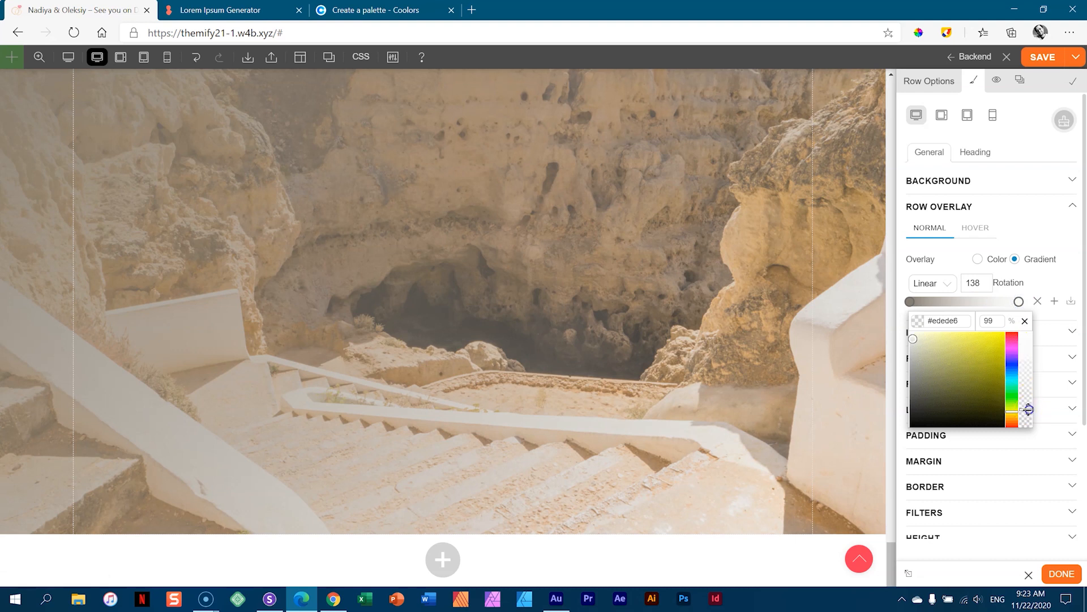
left_click_drag(1029, 408, 1027, 396)
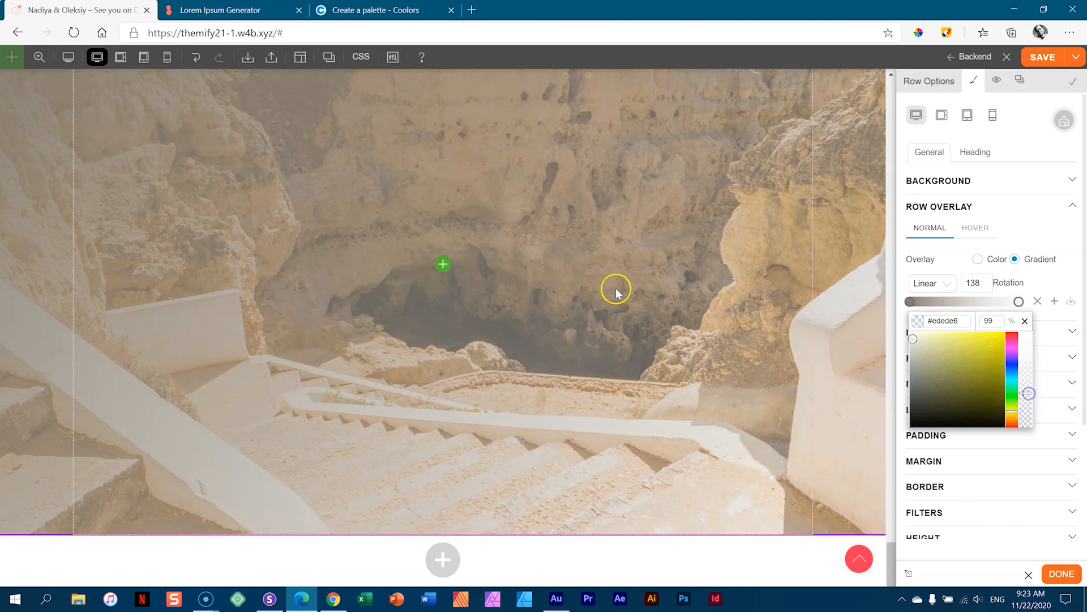
- Duplicate the Registries fancy heading and move the copy into the cliff image row
scroll(616, 289, "up", 4)
scroll(616, 290, "down", 4)
scroll(615, 290, "up", 4)
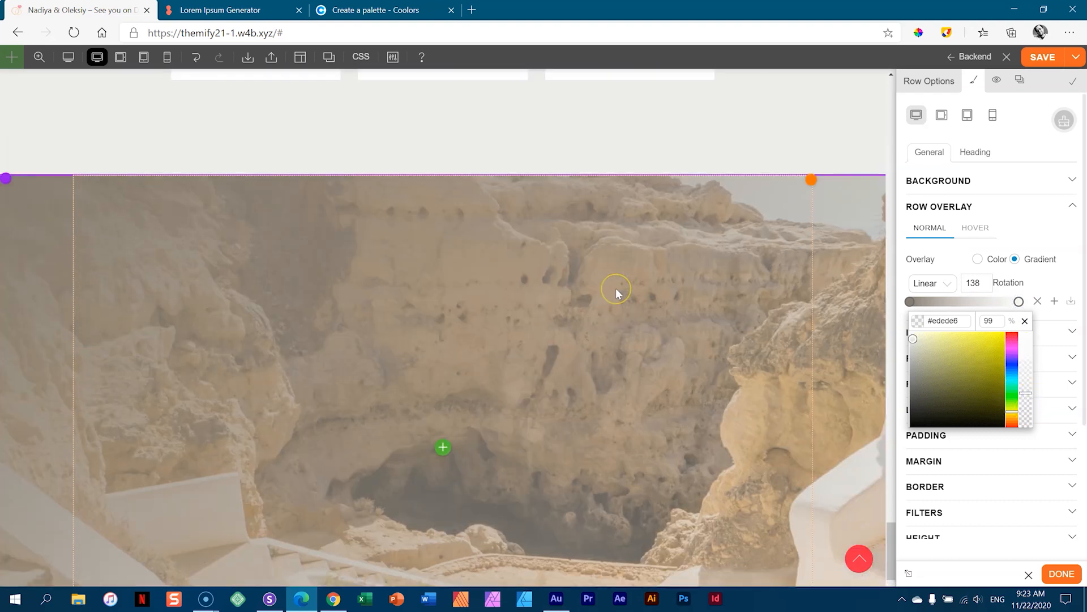
scroll(226, 185, "down", 2)
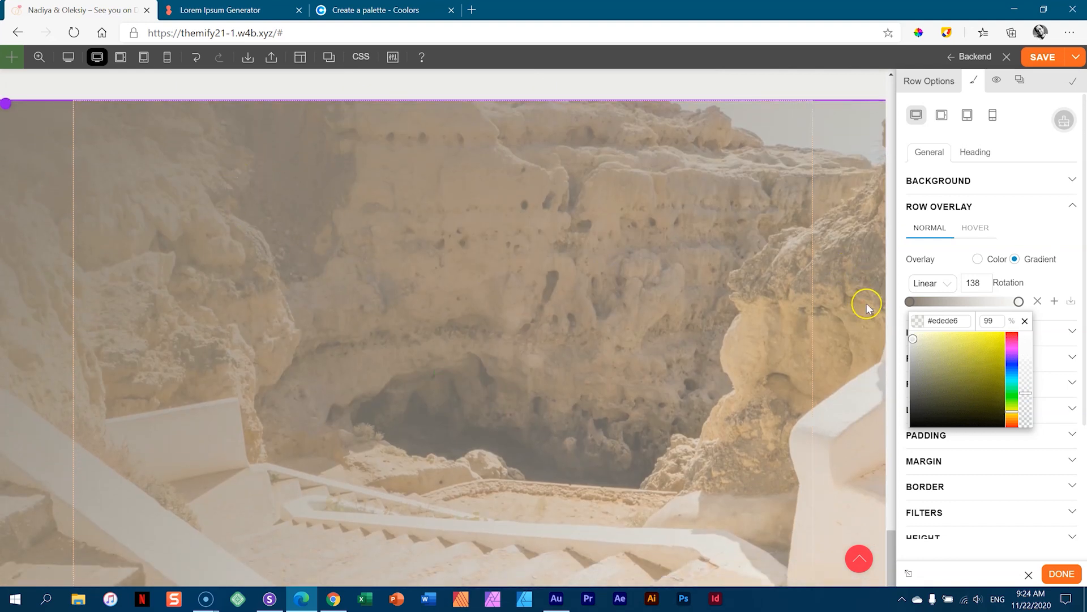
scroll(560, 212, "up", 10)
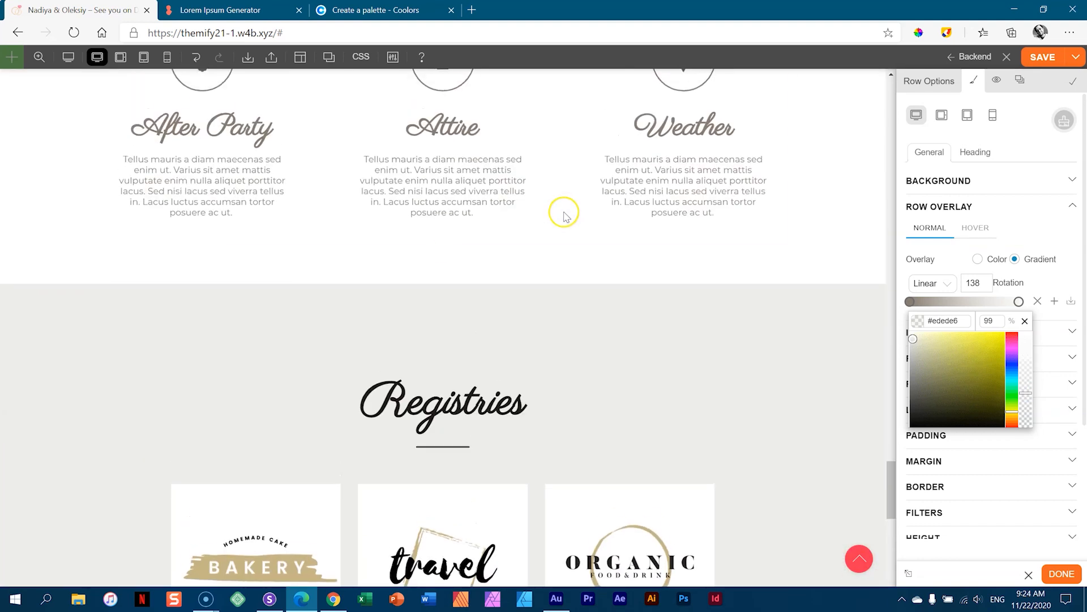
scroll(558, 221, "down", 2)
left_click(446, 305)
scroll(587, 283, "down", 6)
left_click_drag(515, 110, 509, 498)
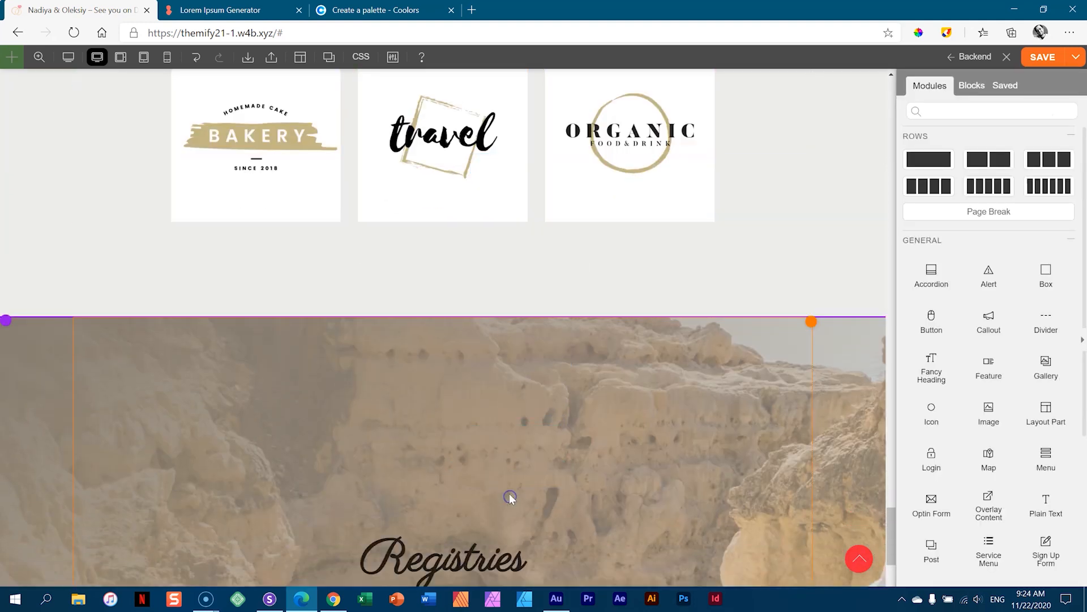
- Set the copied heading's font colour to #ededeb
scroll(504, 470, "down", 4)
scroll(503, 468, "up", 4)
scroll(504, 436, "down", 2)
scroll(505, 448, "down", 2)
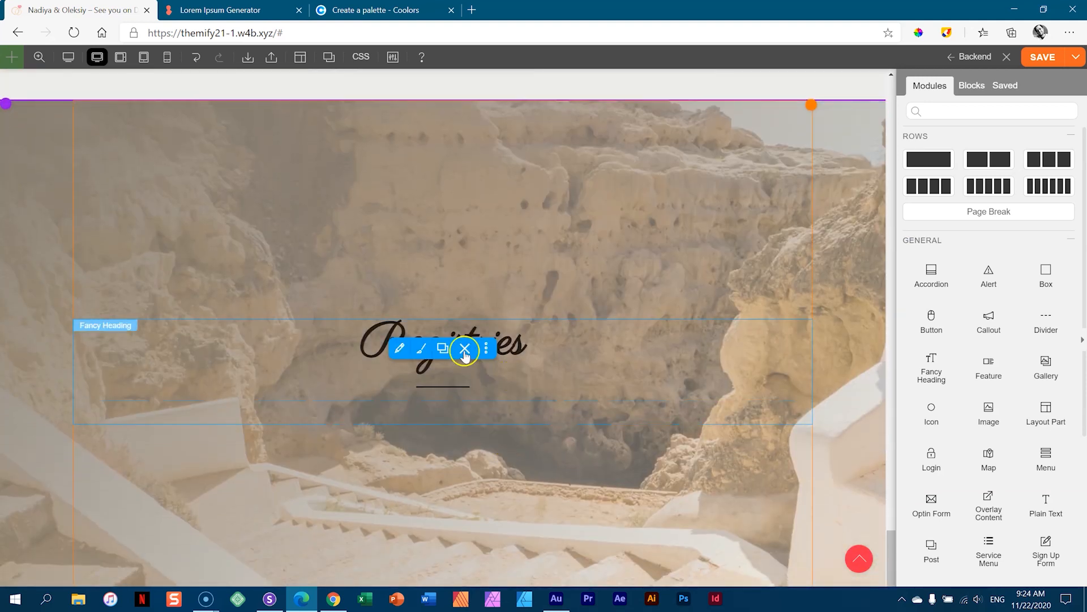
left_click(420, 348)
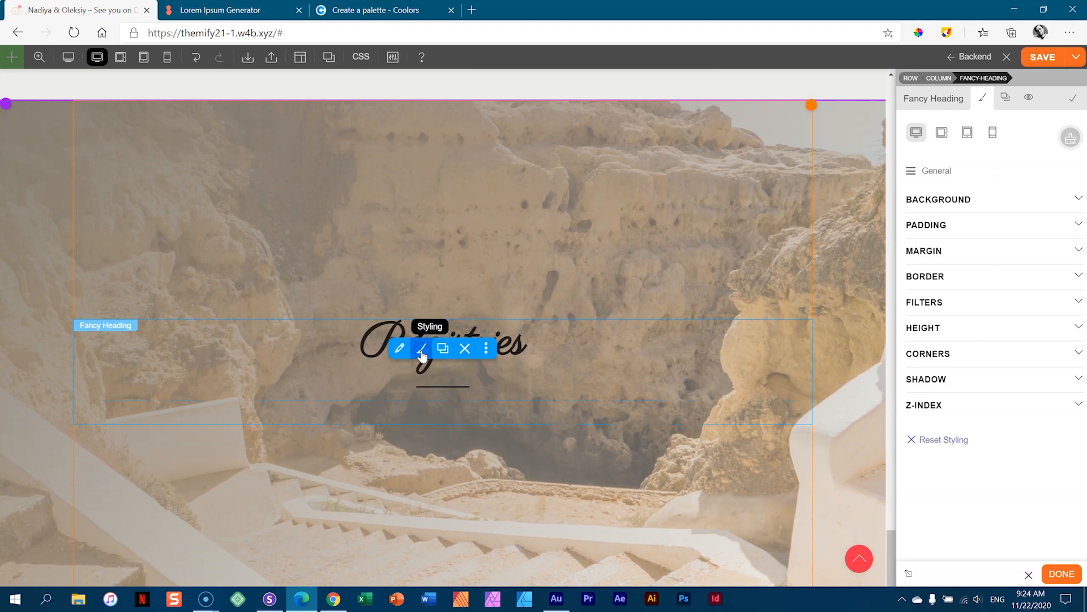
left_click(933, 170)
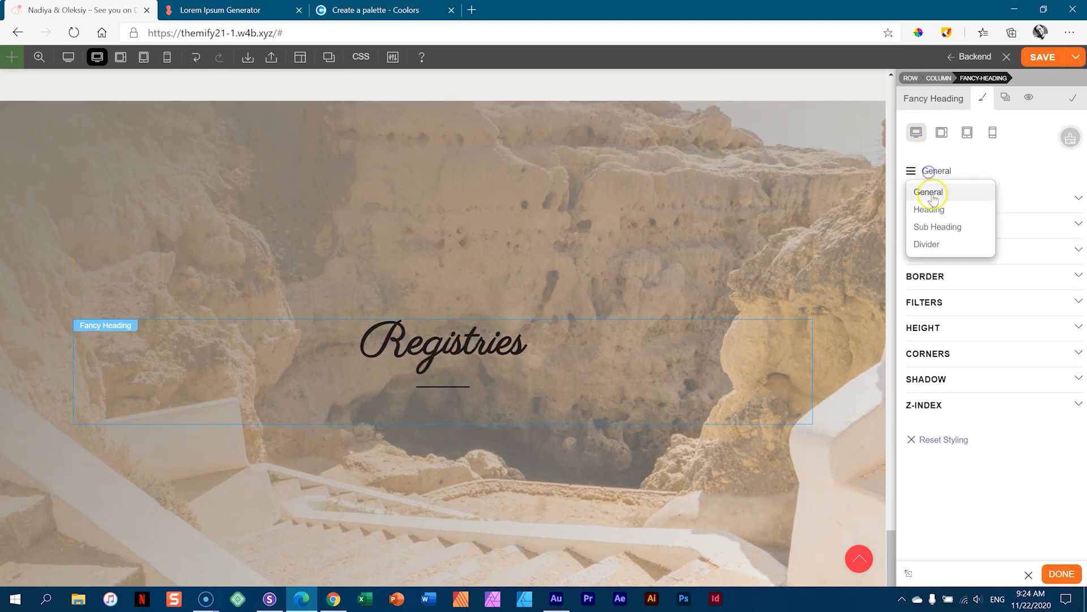
left_click(932, 209)
left_click(929, 203)
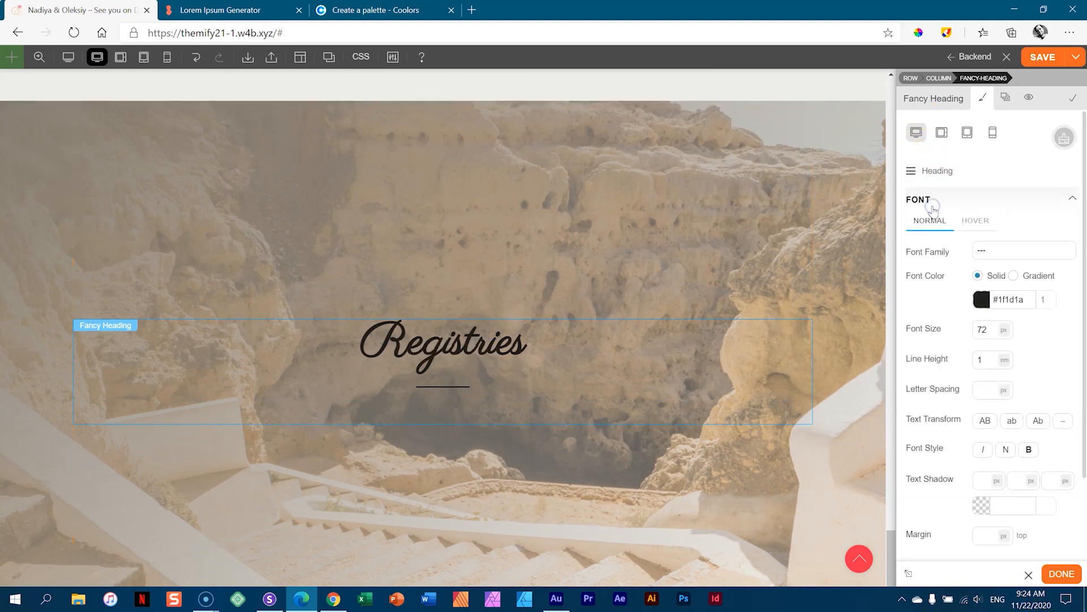
left_click(982, 298)
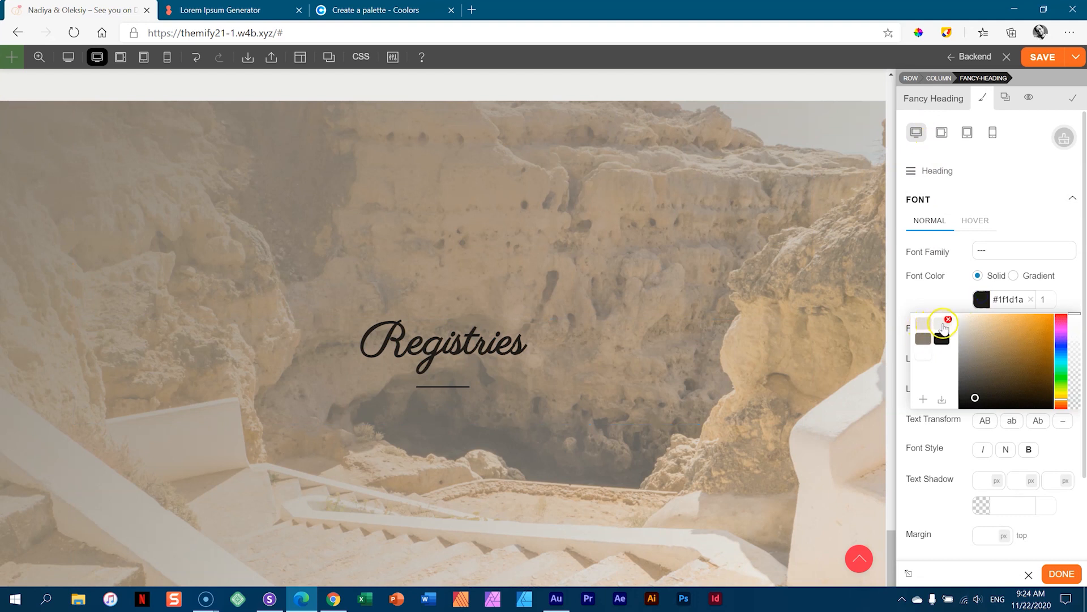
left_click(942, 324)
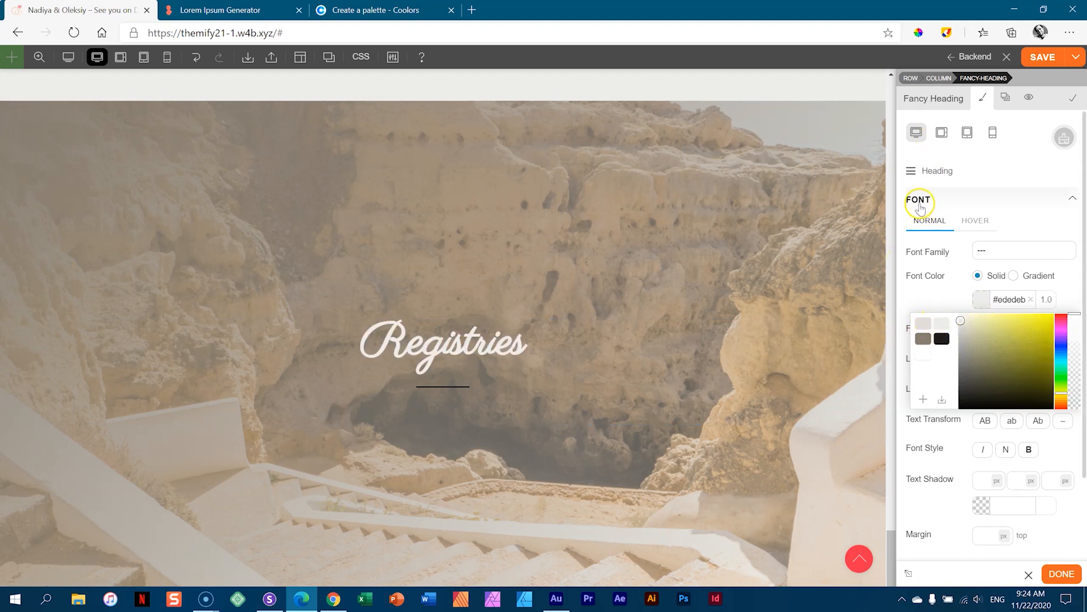
- Set the divider's border colour to #ededeb
left_click(913, 170)
left_click(926, 244)
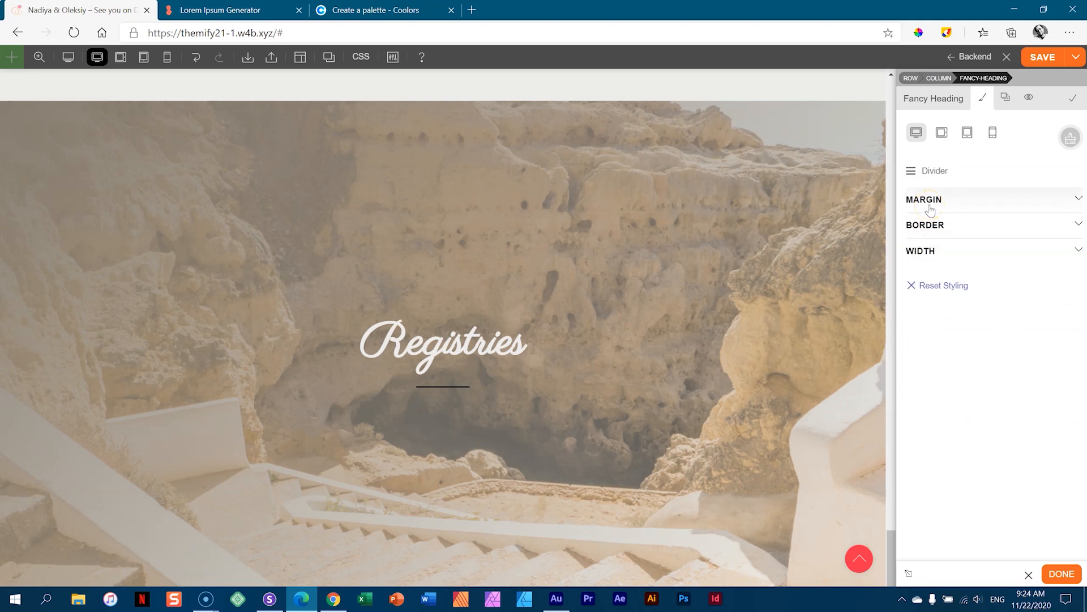
left_click(935, 222)
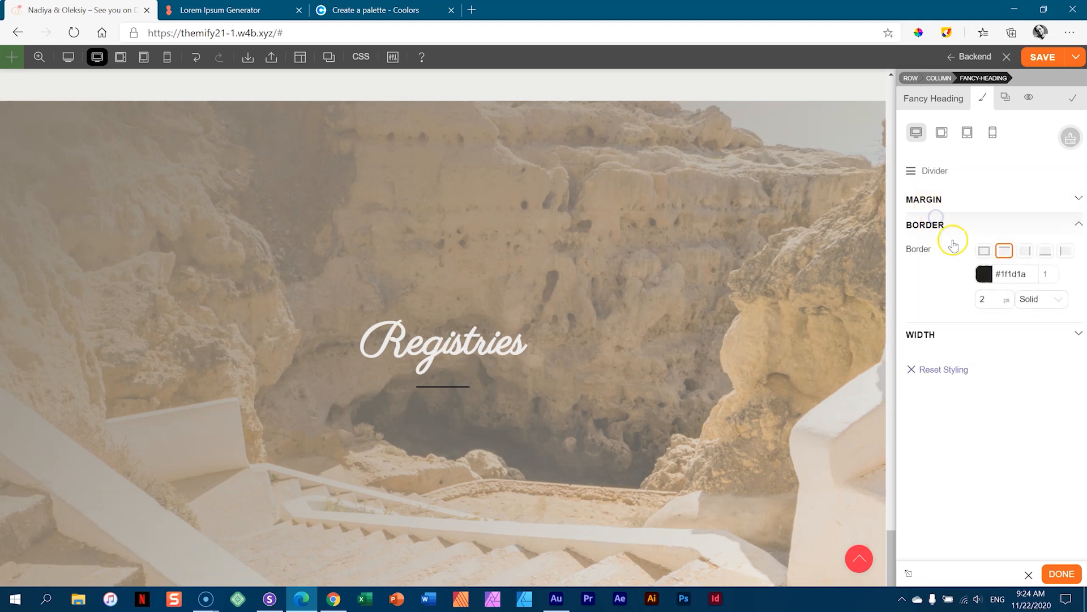
left_click(984, 274)
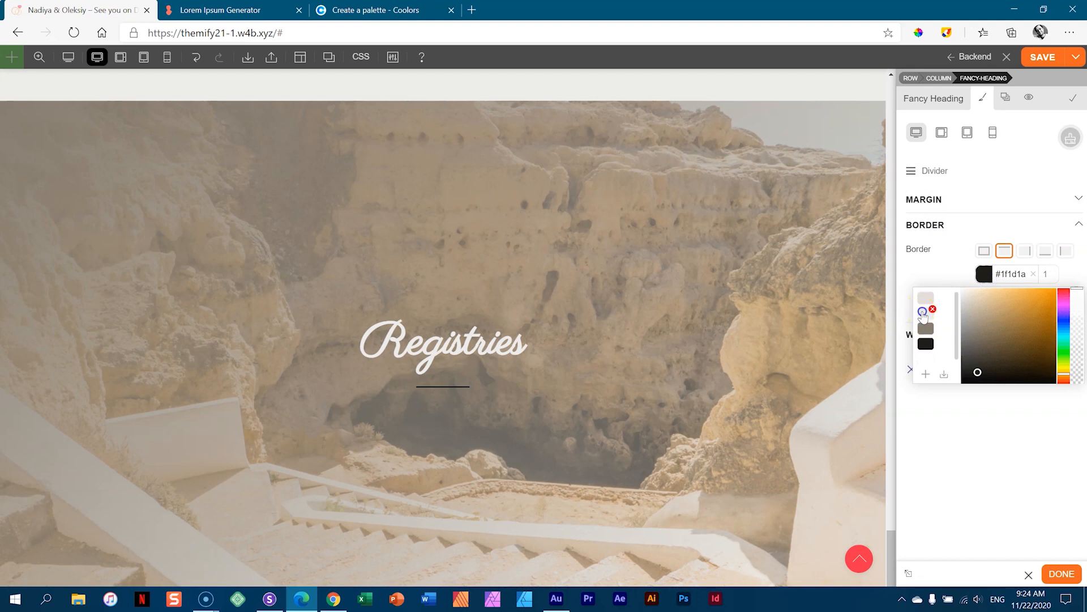
left_click(923, 311)
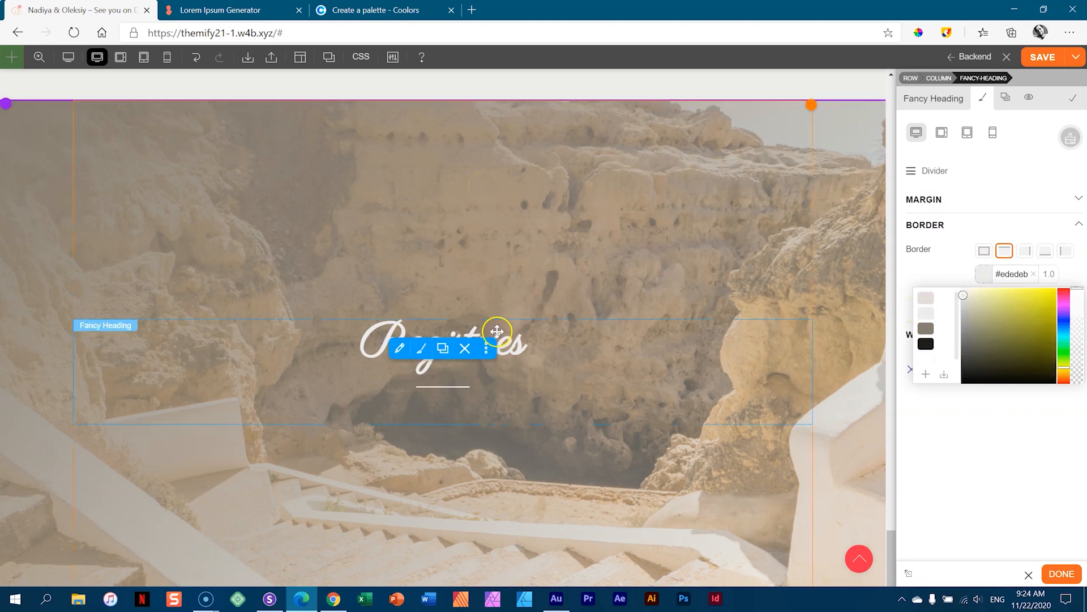
left_click(409, 350)
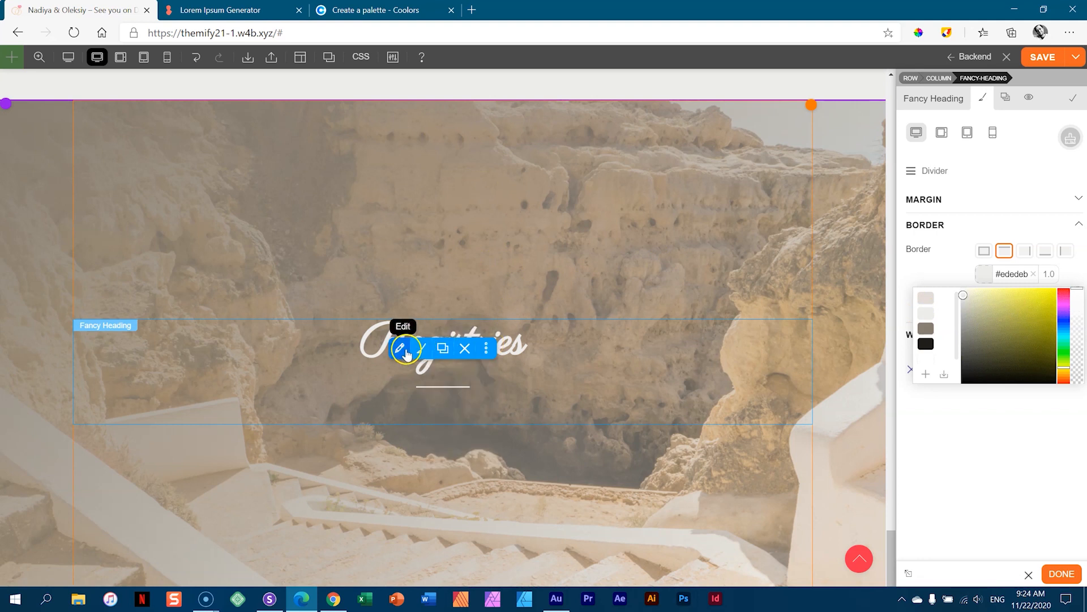
- Replace the heading text 'Registries' with 'RSVP'
left_click_drag(1051, 134, 918, 147)
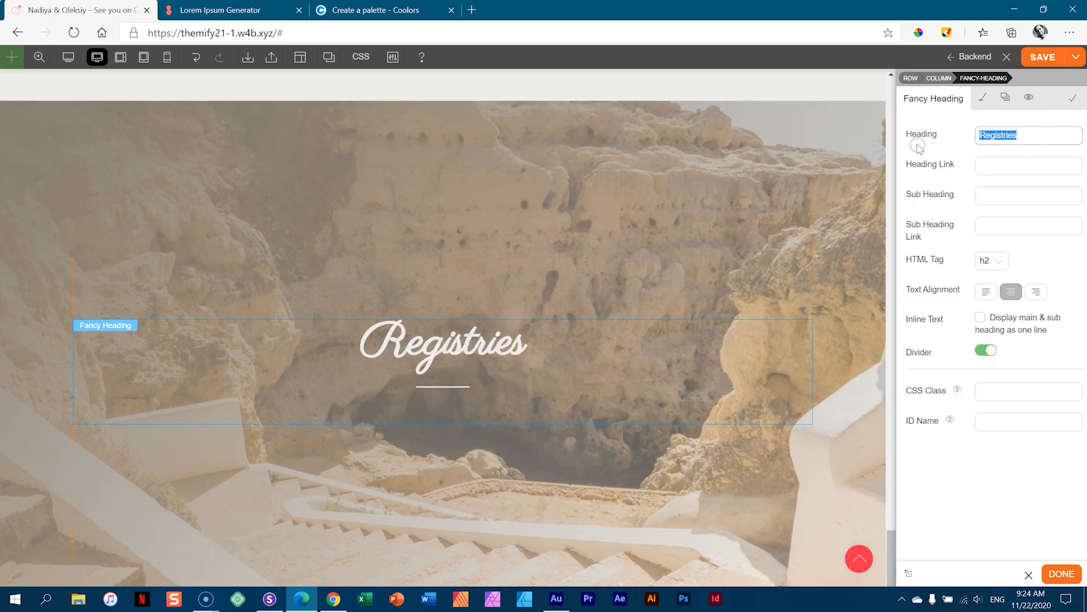
type("RSV")
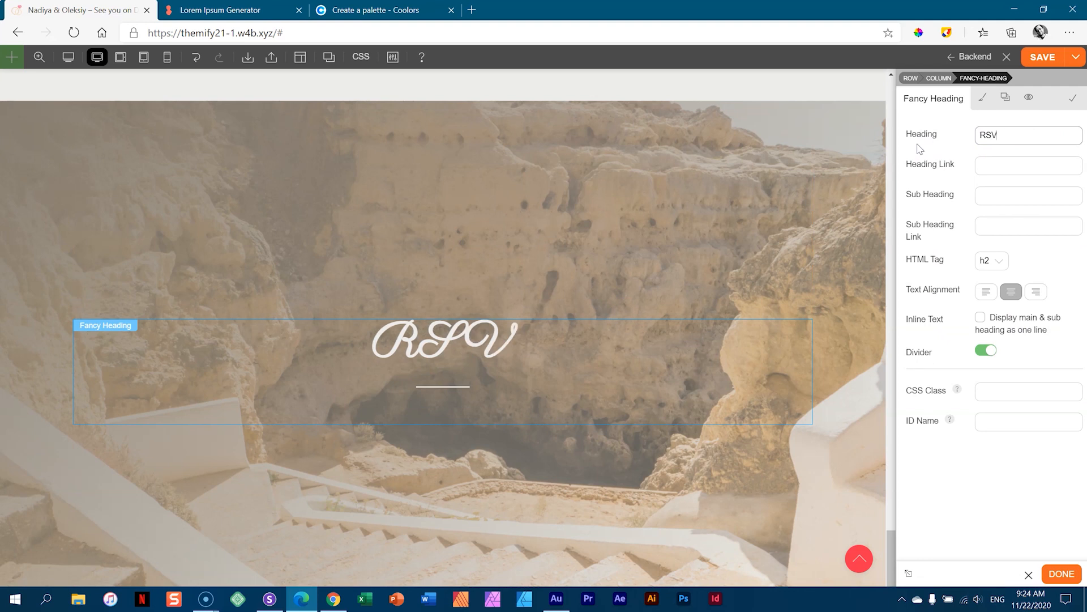
type("P")
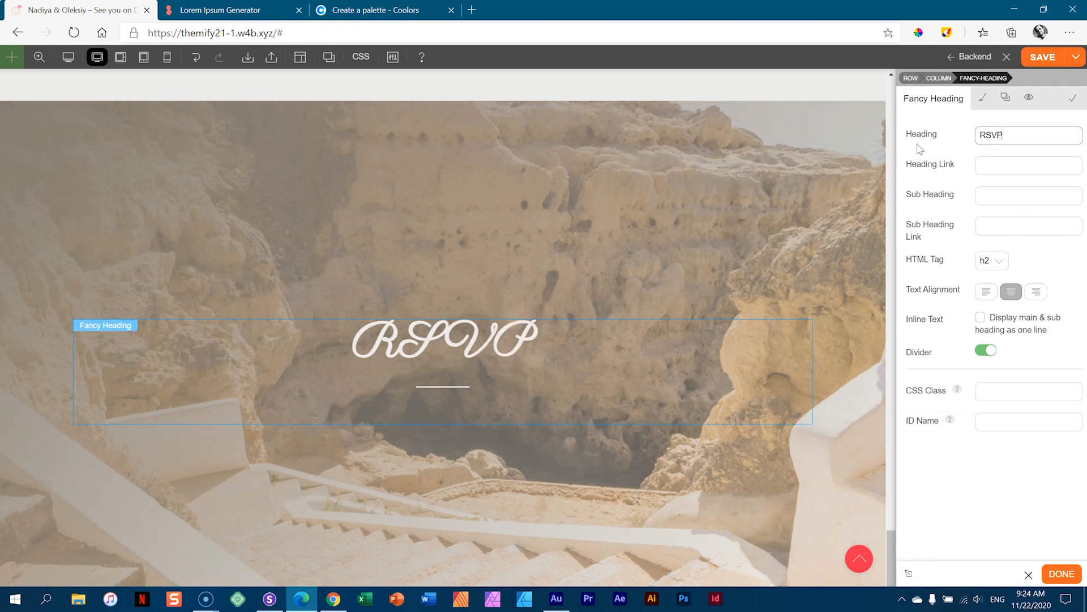
key("BackSpace")
key("BackSpace")
key("BackSpace")
type("rsvp")
key("BackSpace")
key("BackSpace")
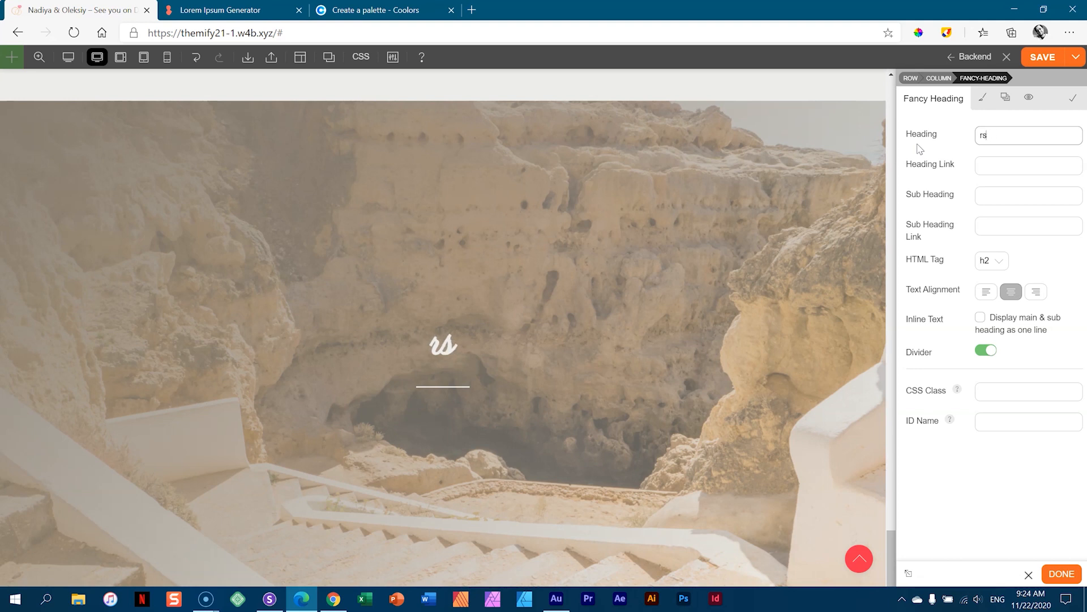
type("RSVP")
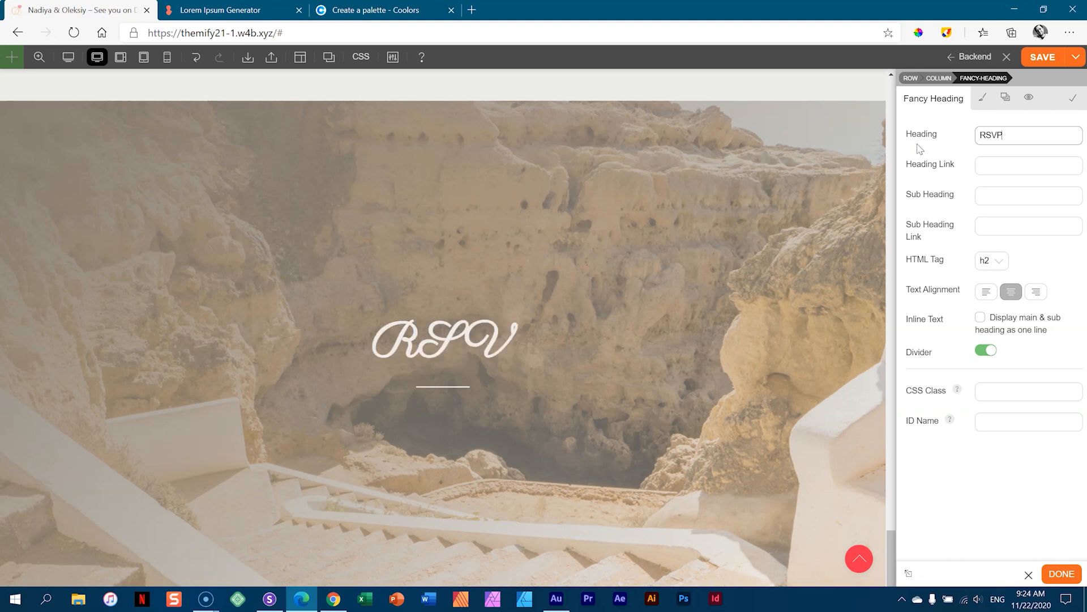
- Return to the heading text's font styling settings
left_click(986, 102)
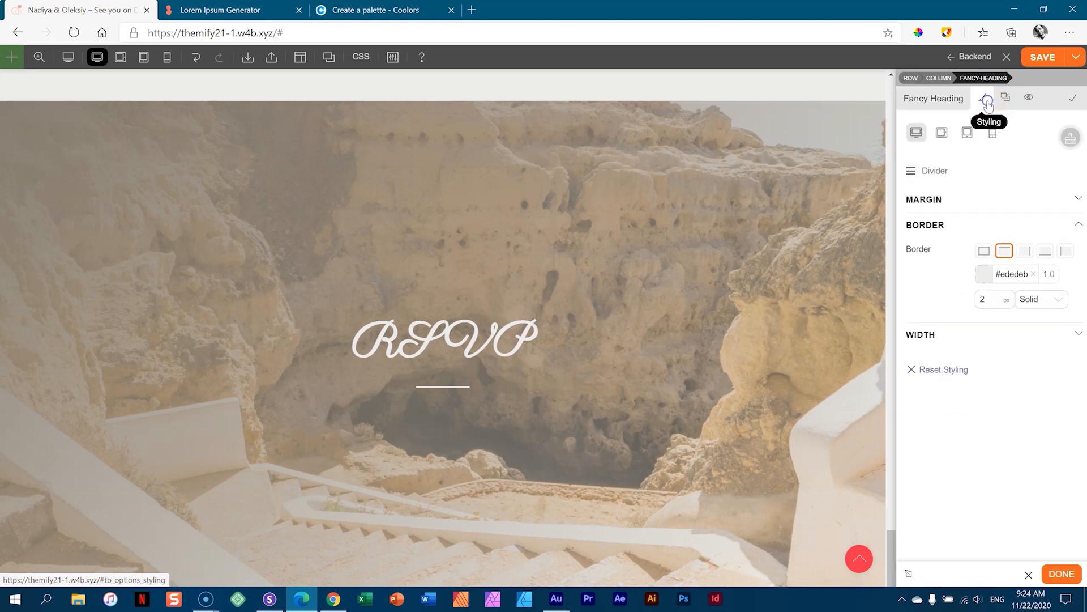
left_click(948, 135)
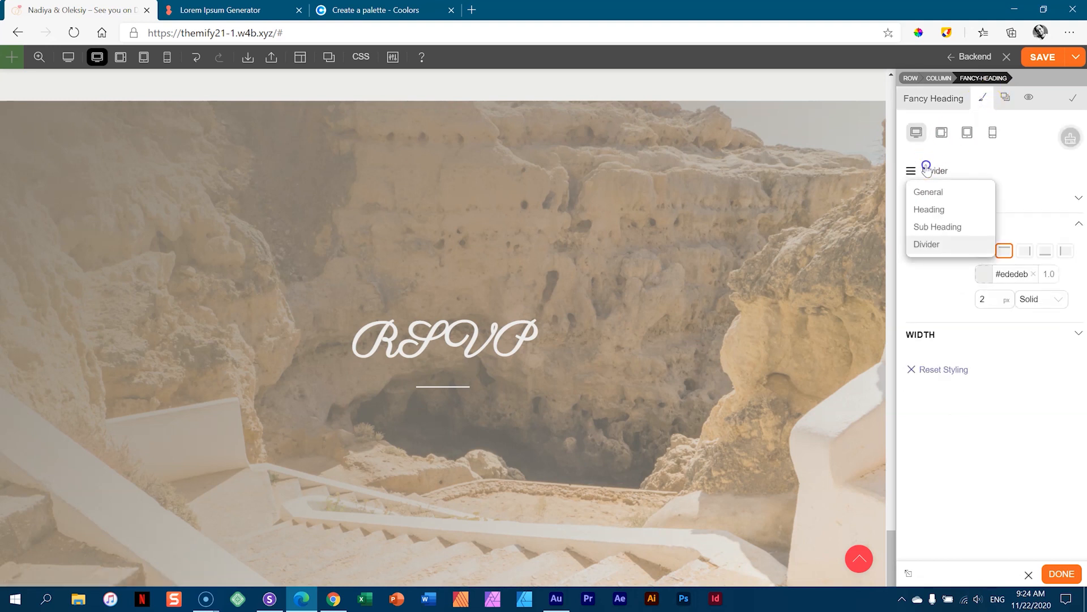
left_click(928, 209)
left_click(1002, 249)
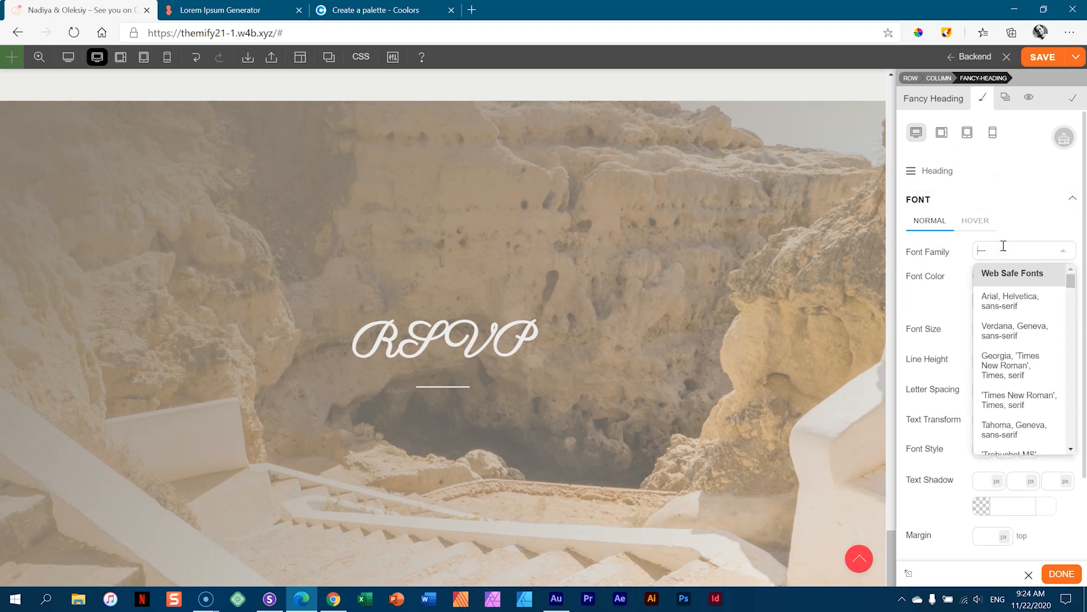
- Set the RSVP heading font to Montserrat at 124 px
type("mont")
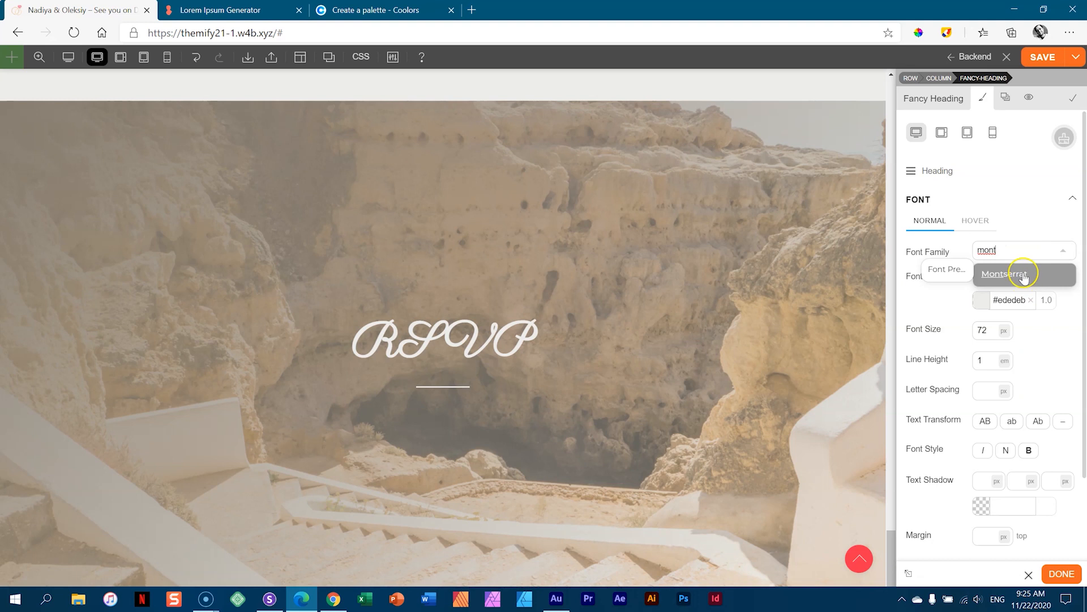
left_click(1001, 273)
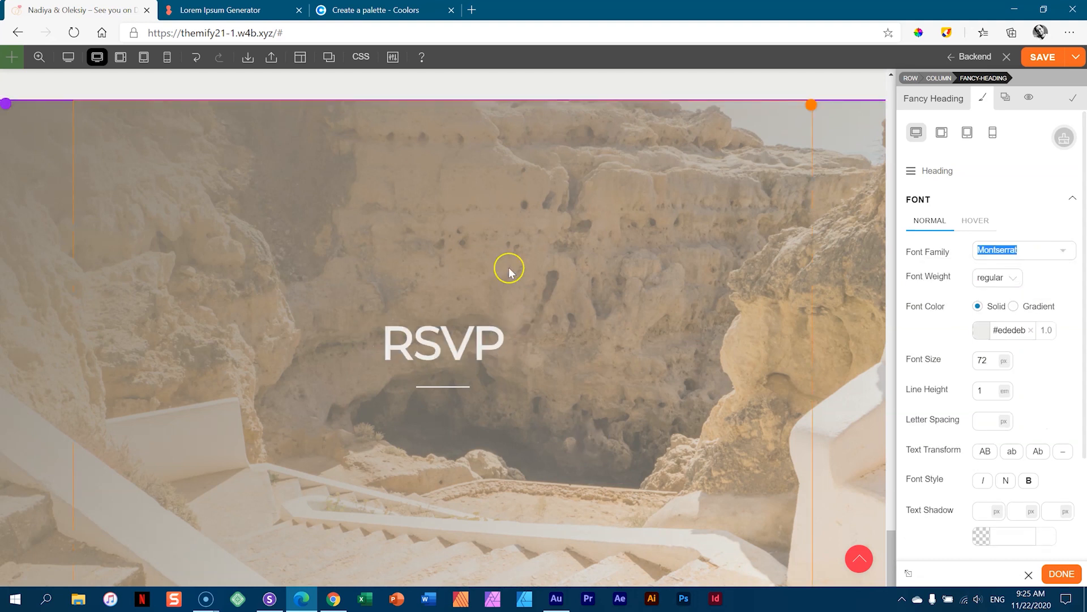
left_click_drag(985, 360, 987, 249)
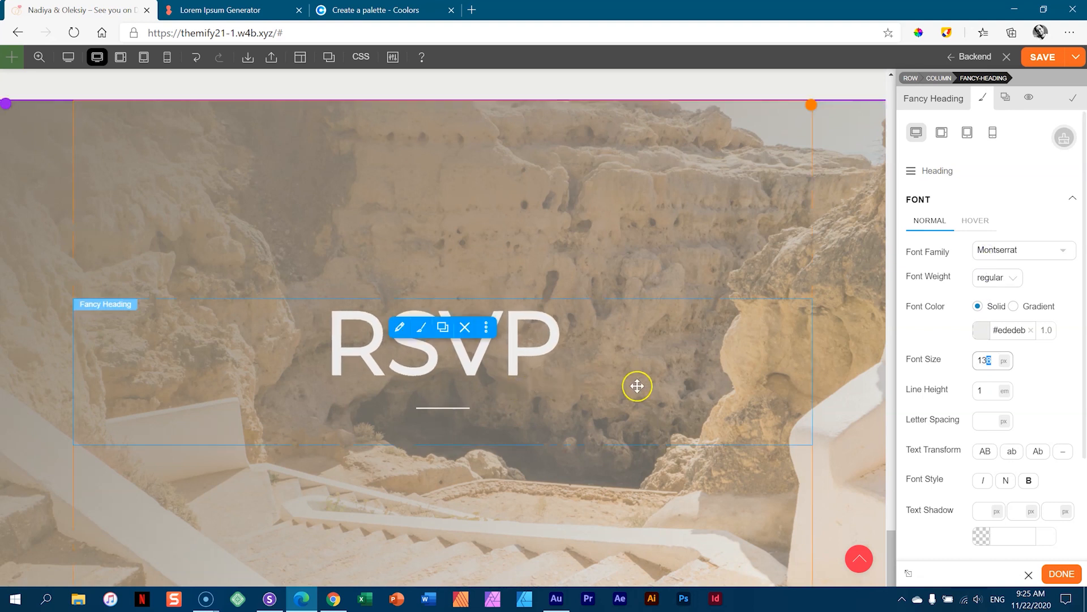
scroll(637, 383, "down", 2)
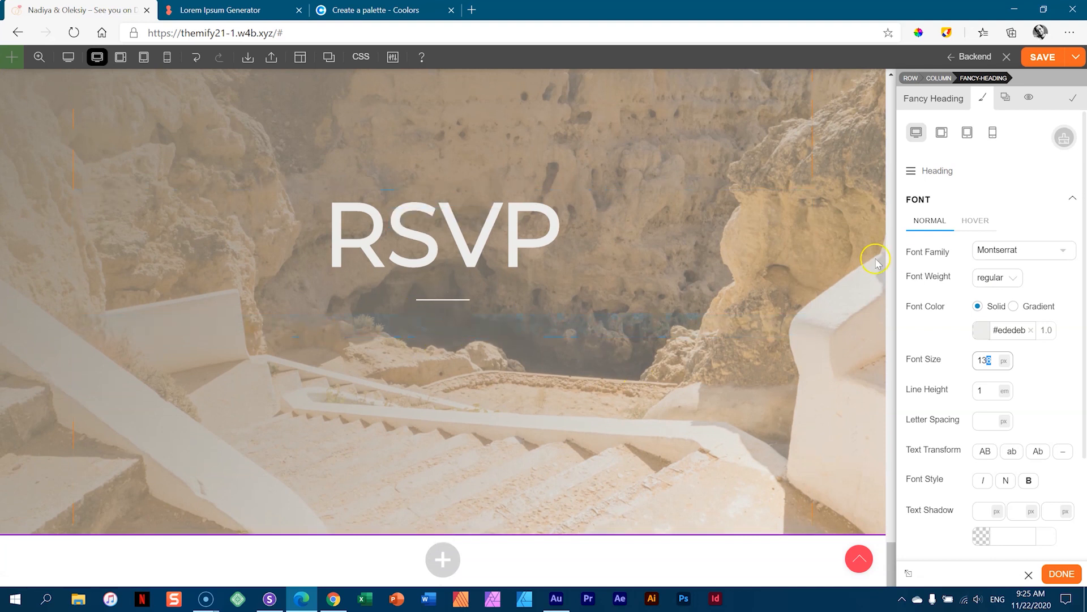
- Copy the lorem ipsum passage starting 'Turpis massa' from the generator page
left_click(928, 107)
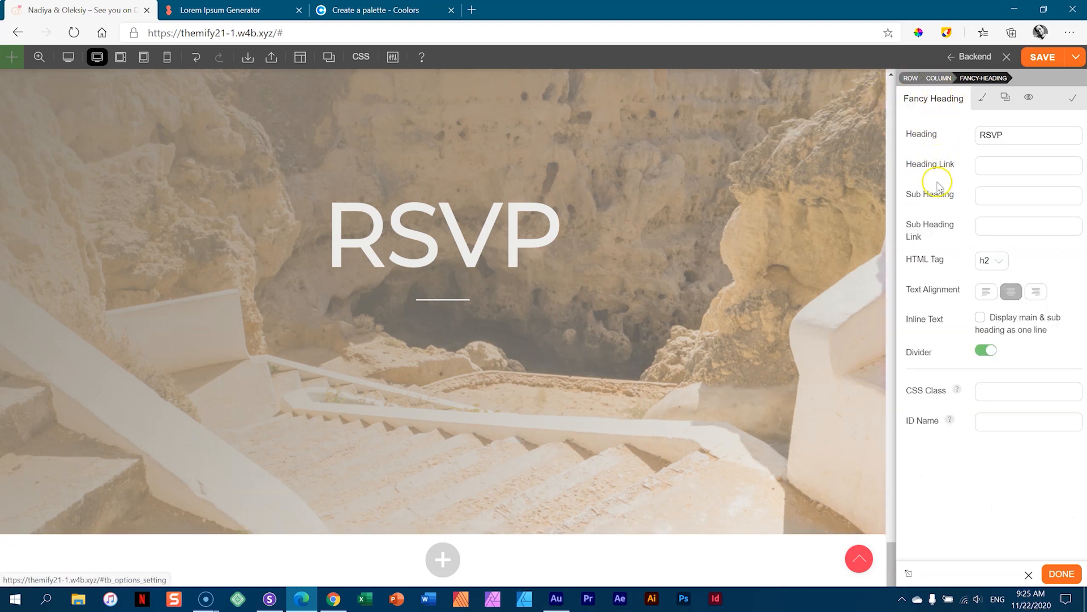
left_click(221, 10)
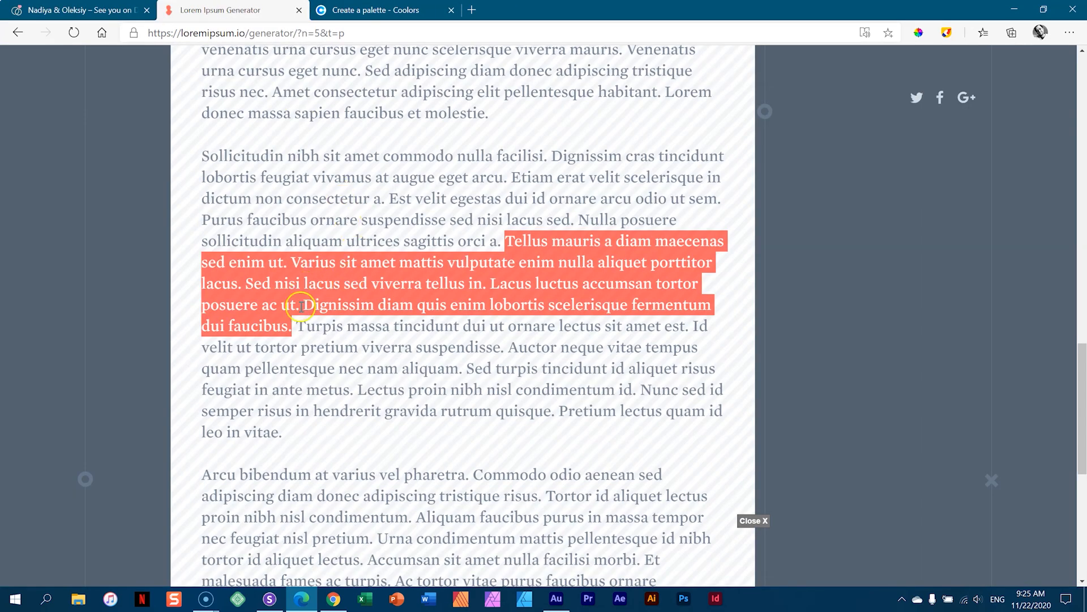
left_click_drag(297, 324, 459, 369)
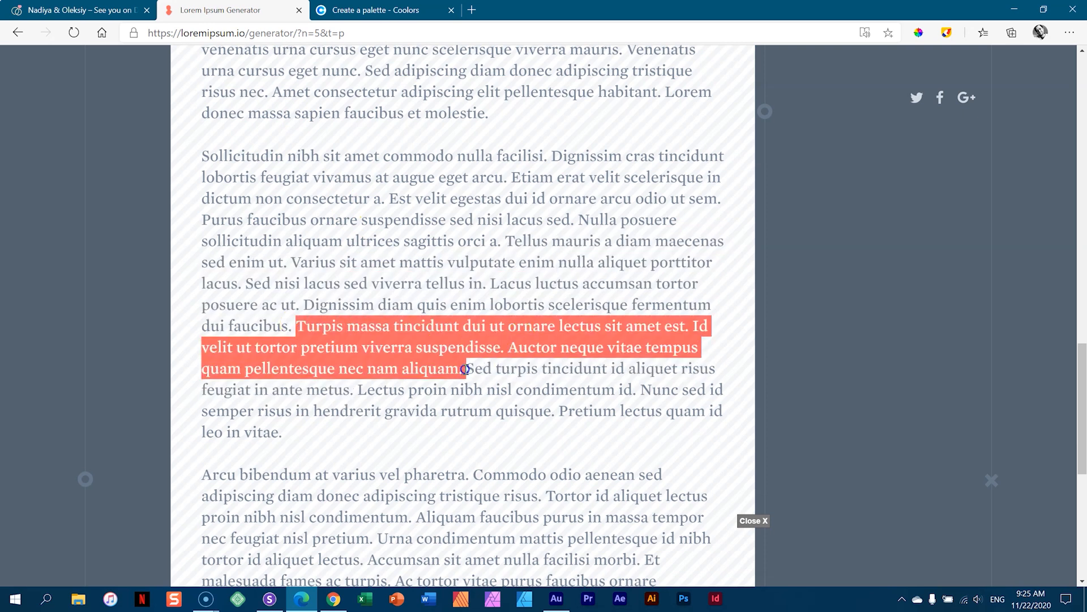
right_click(465, 340)
left_click(476, 347)
- Paste the copied lorem ipsum passage into the Sub Heading field
left_click(79, 10)
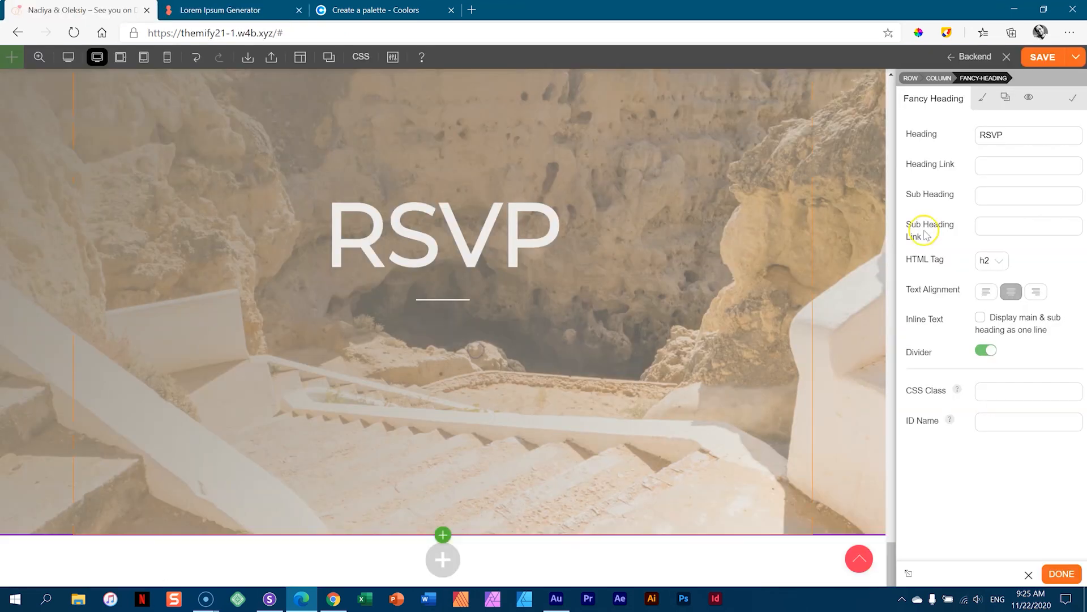
left_click(988, 192)
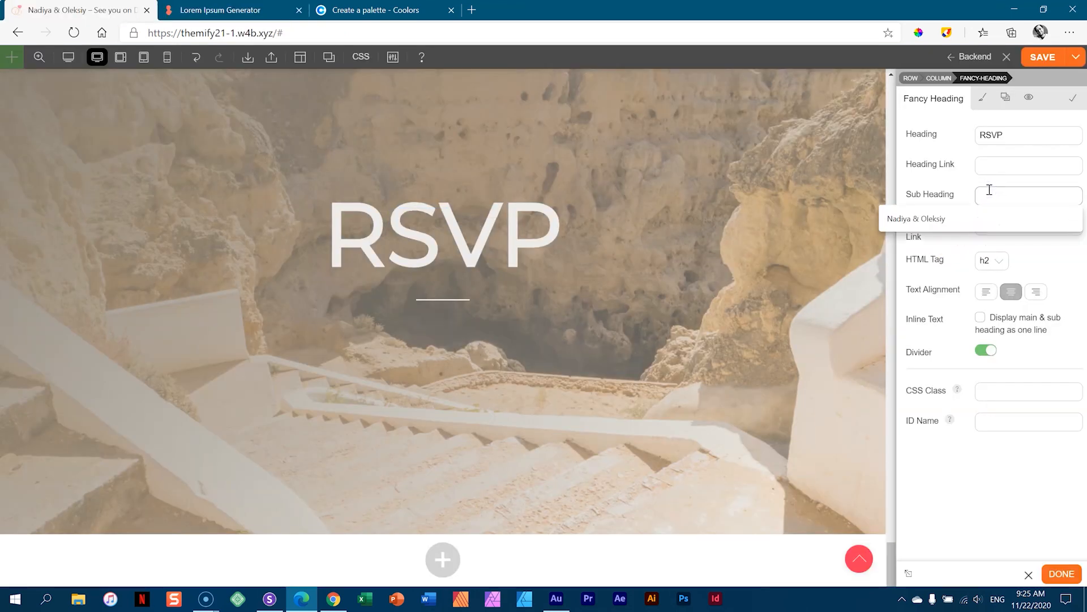
key("ctrl+v")
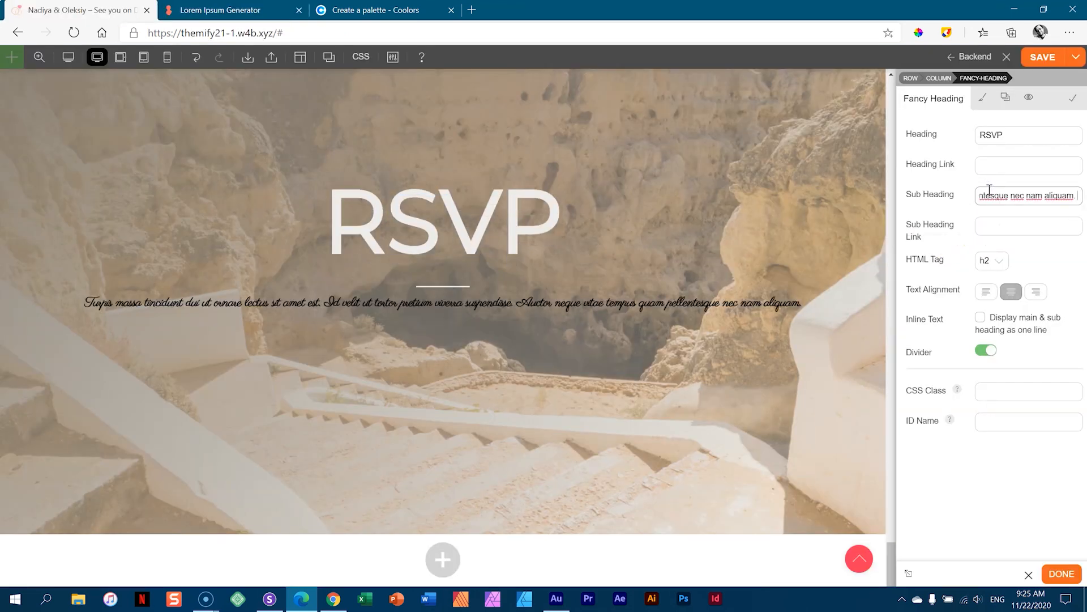
- Set the sub heading font to Montserrat in off-white #ededeb
left_click(983, 98)
left_click(934, 170)
left_click(921, 233)
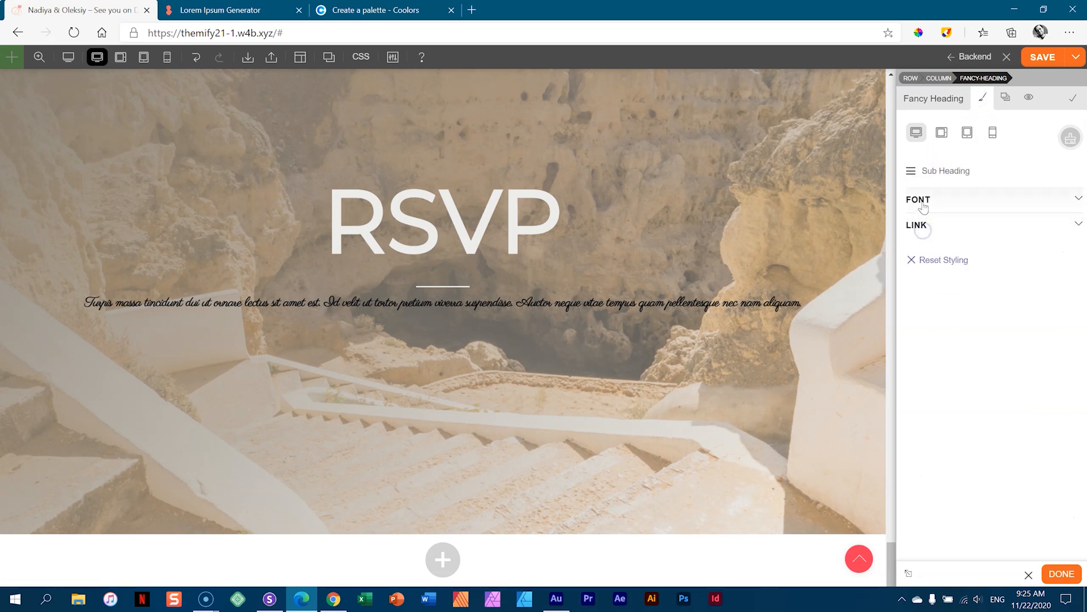
left_click(918, 200)
left_click(1000, 252)
type("mont")
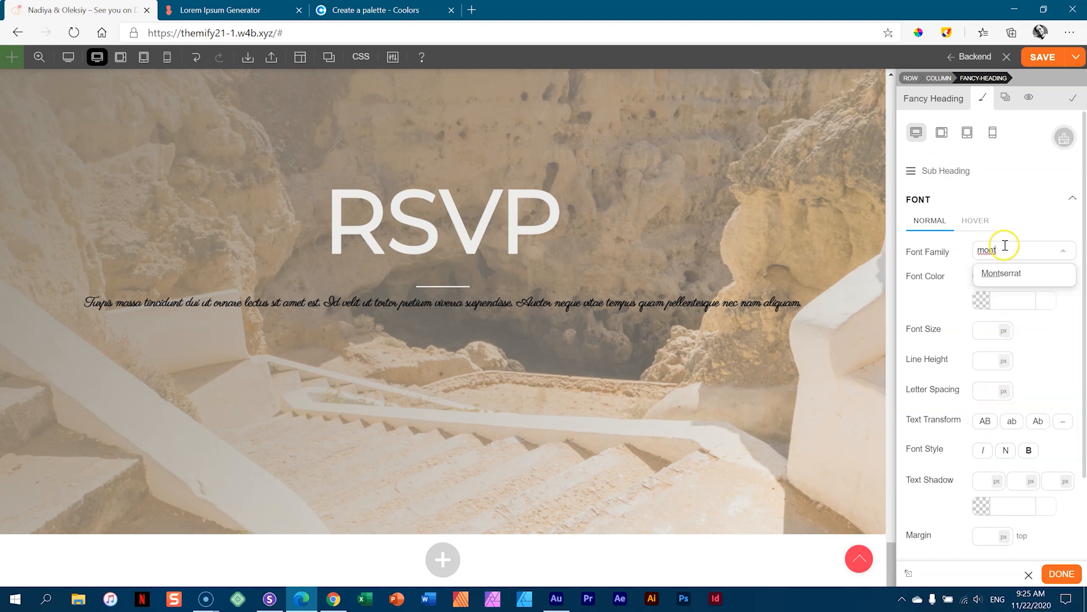
left_click(1000, 273)
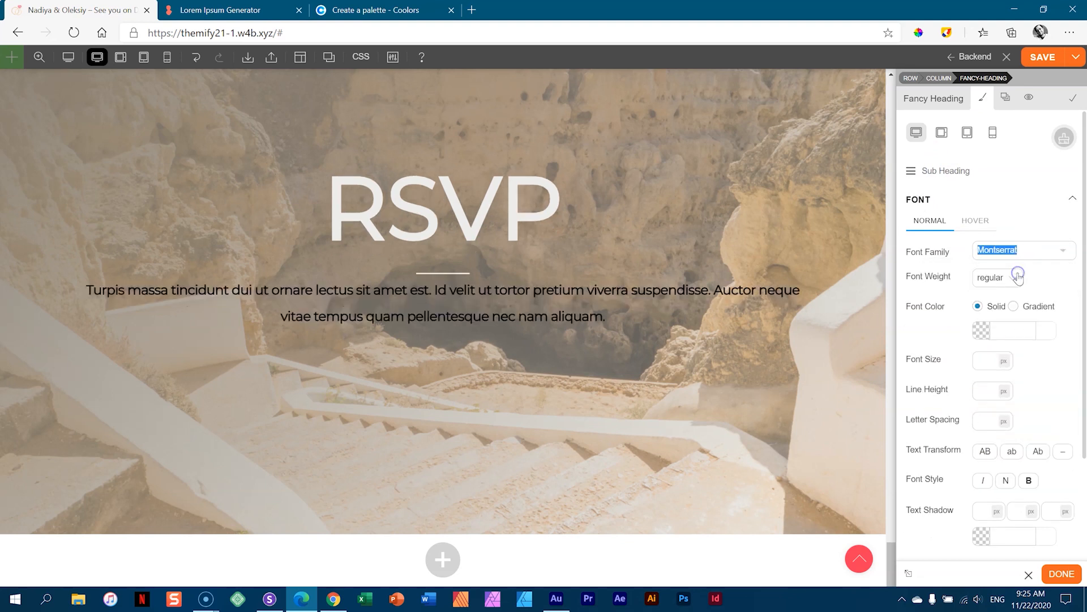
left_click(1008, 334)
left_click(922, 352)
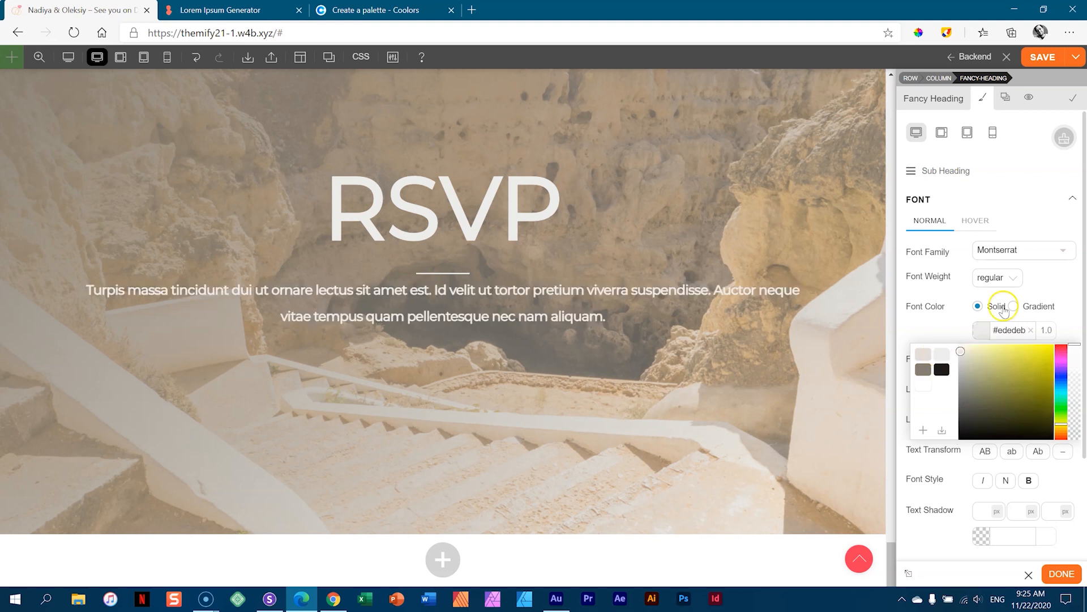
- Give the sub heading font weight 300 and size 14px
left_click(997, 277)
scroll(995, 363, "down", 2)
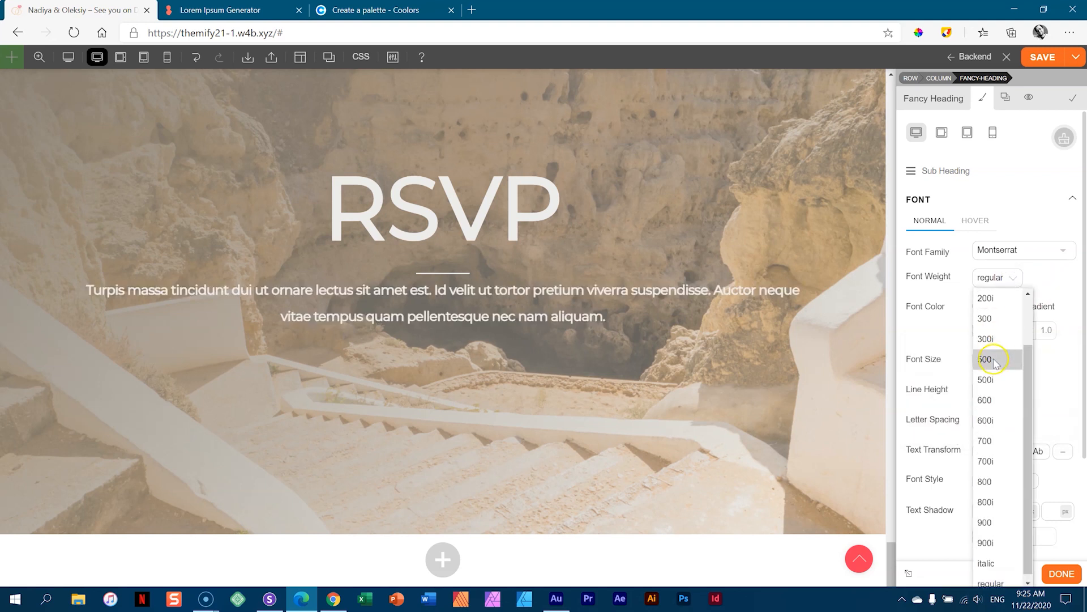
left_click(991, 319)
left_click(983, 361)
type("14")
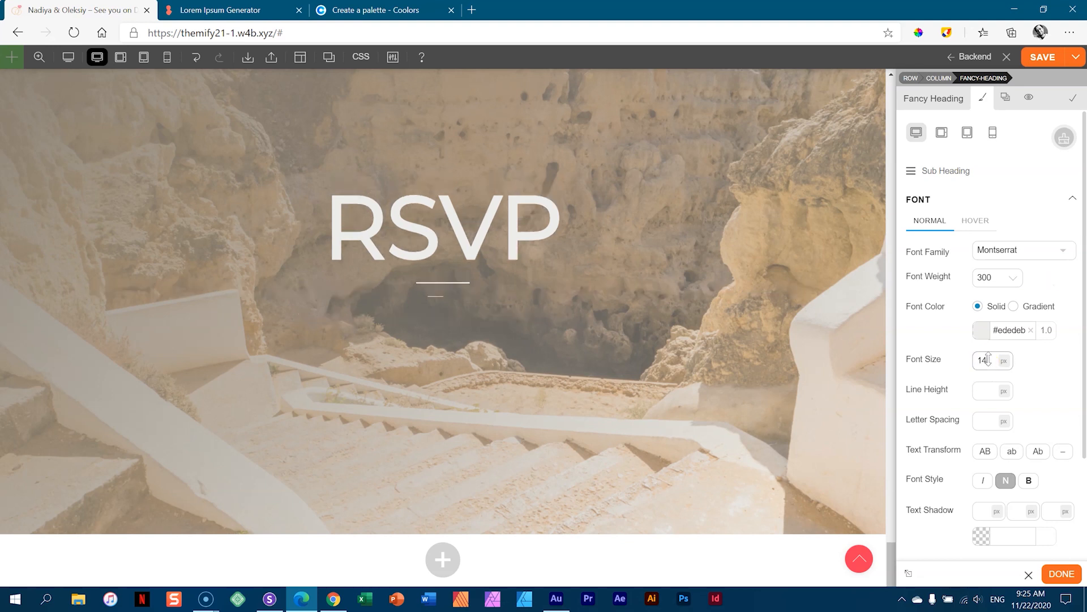
left_click(987, 390)
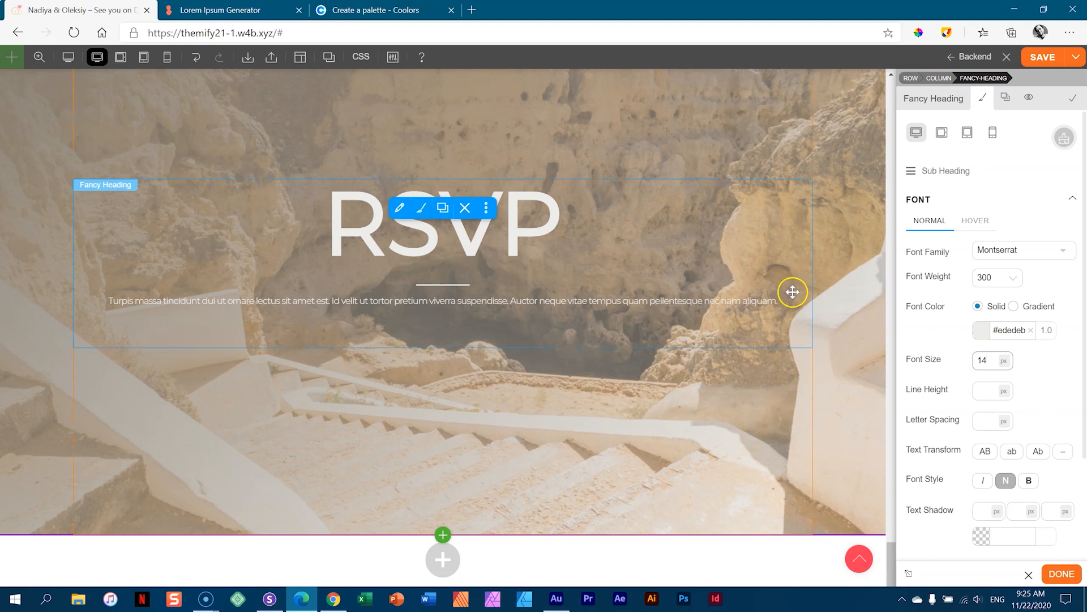
left_click(949, 170)
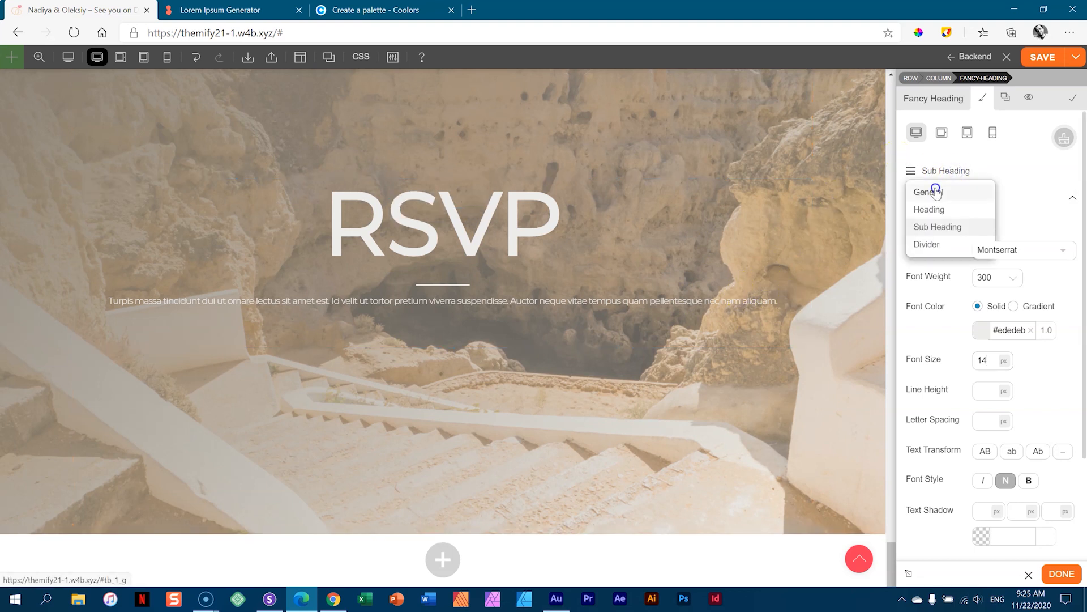
- Link the heading's left and right padding and set it to 200px
left_click(936, 192)
left_click(929, 226)
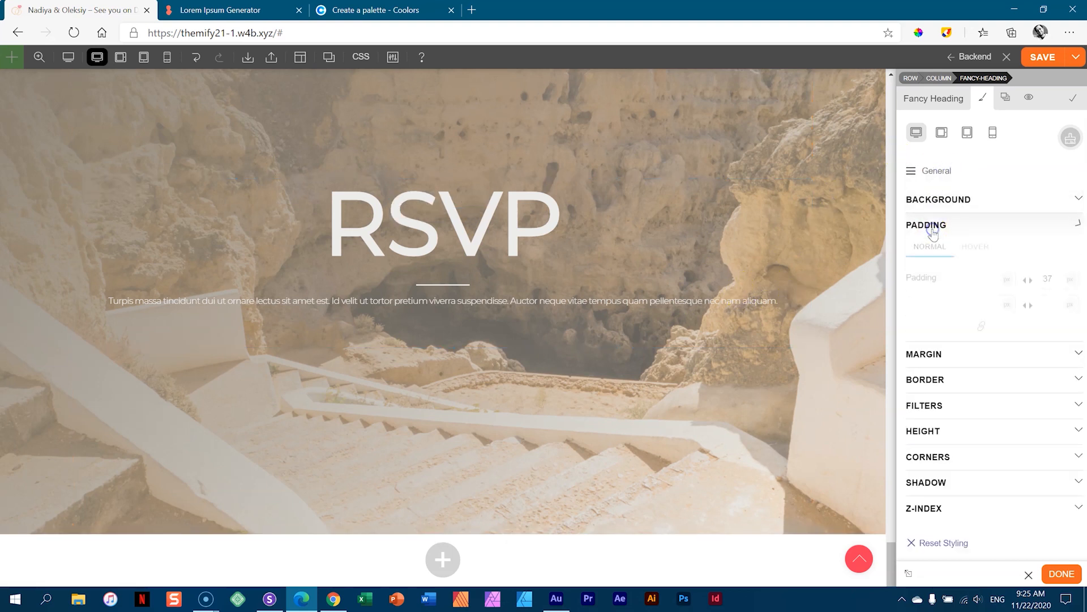
left_click(1029, 306)
left_click(993, 304)
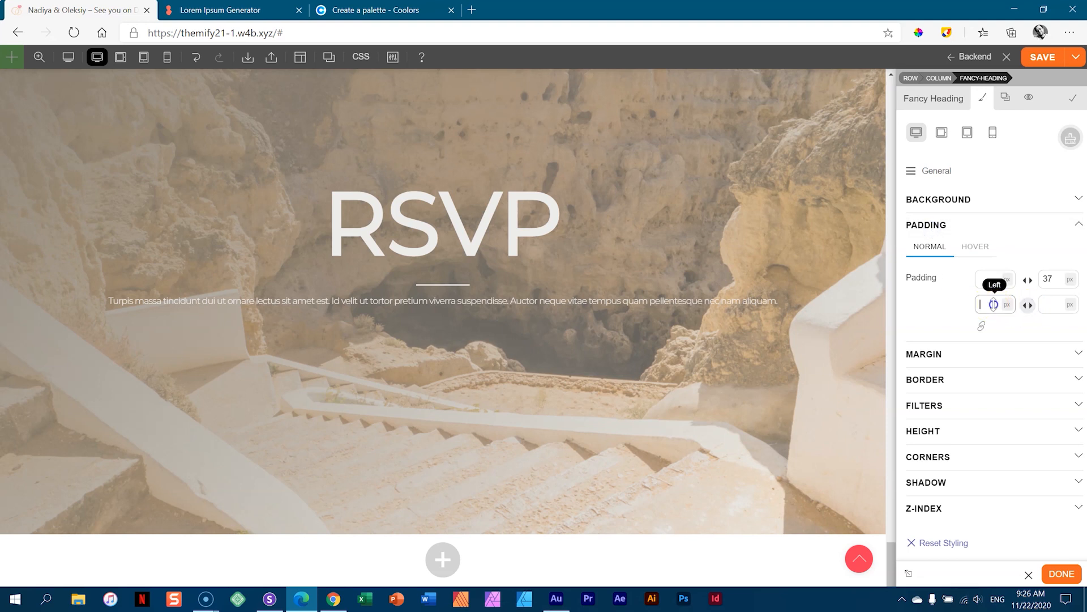
type("150")
double_click(987, 305)
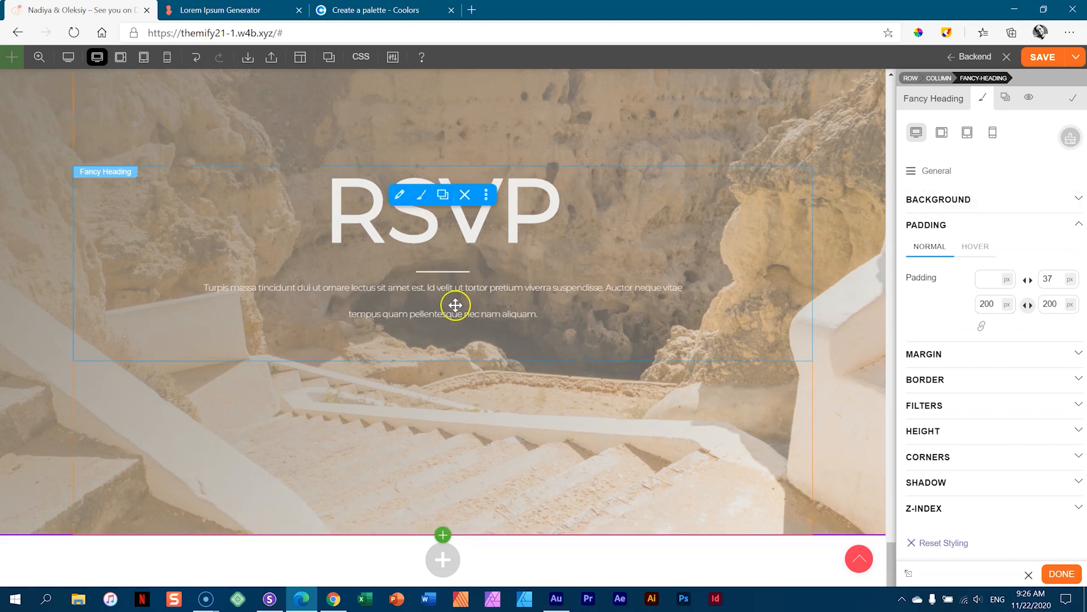
- Set the sub heading line height to 1.2em
left_click(930, 170)
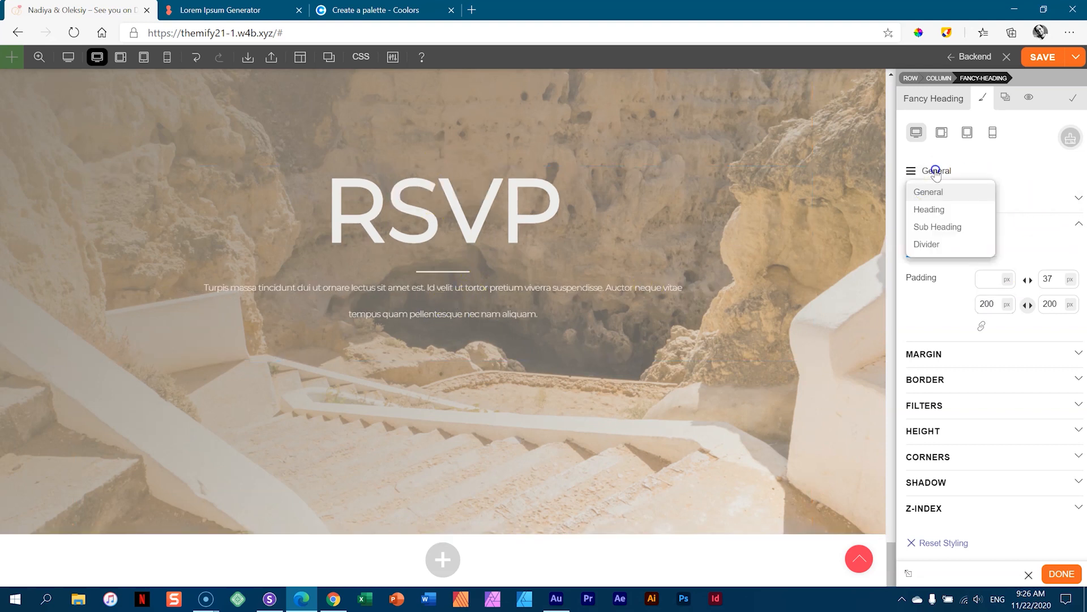
left_click(937, 223)
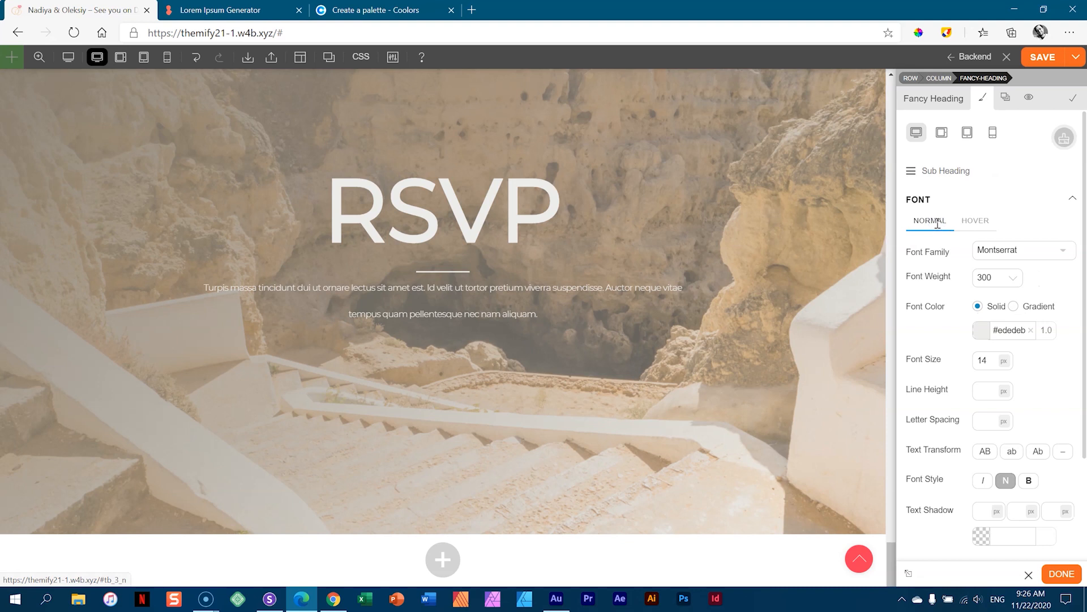
left_click(926, 198)
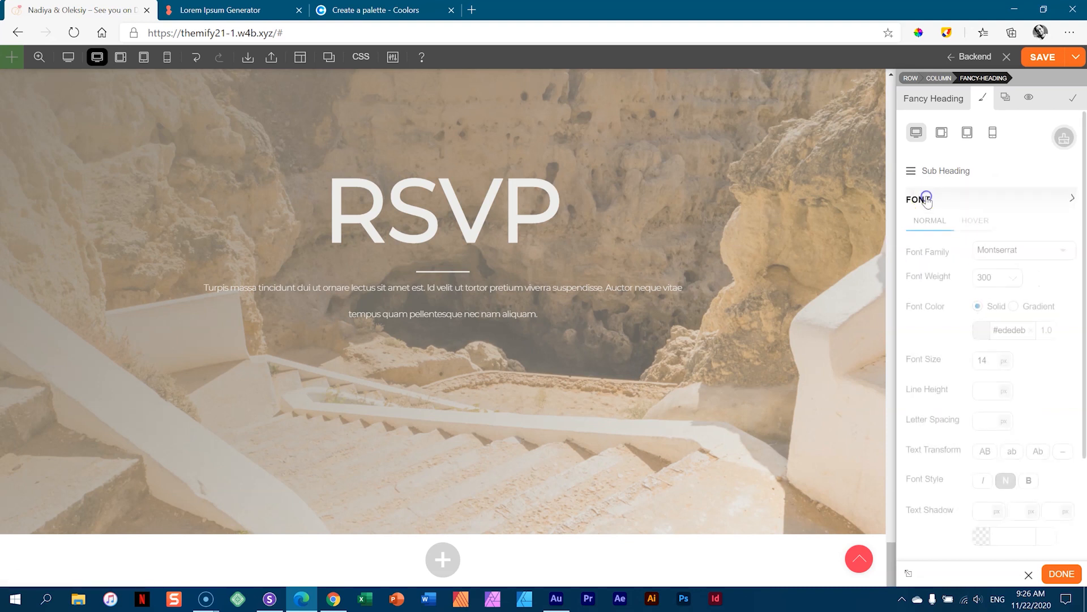
left_click(990, 389)
type("1.2")
left_click(1006, 390)
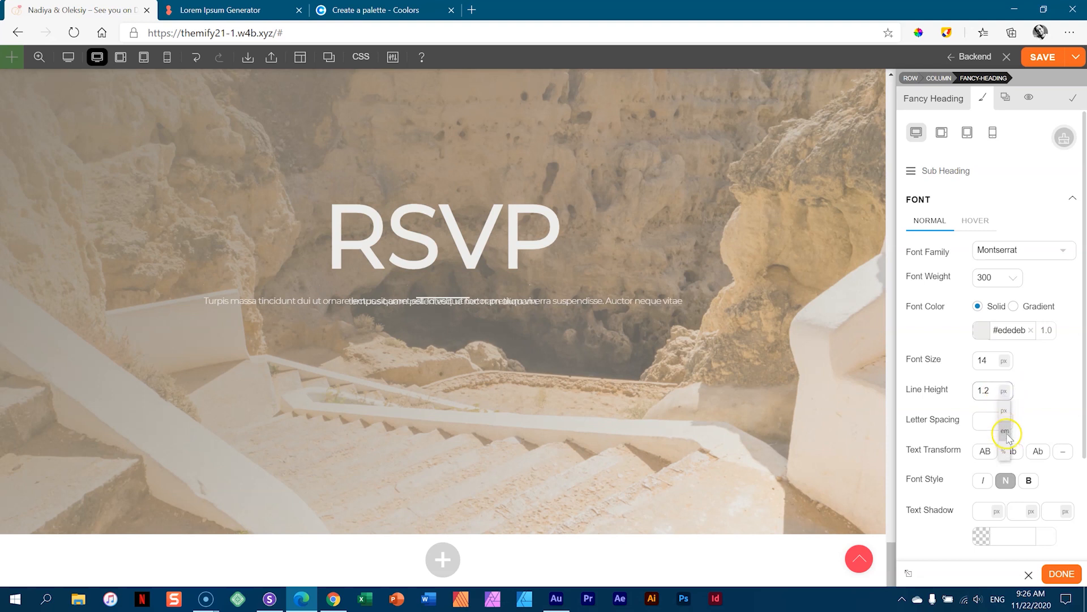
left_click(1006, 424)
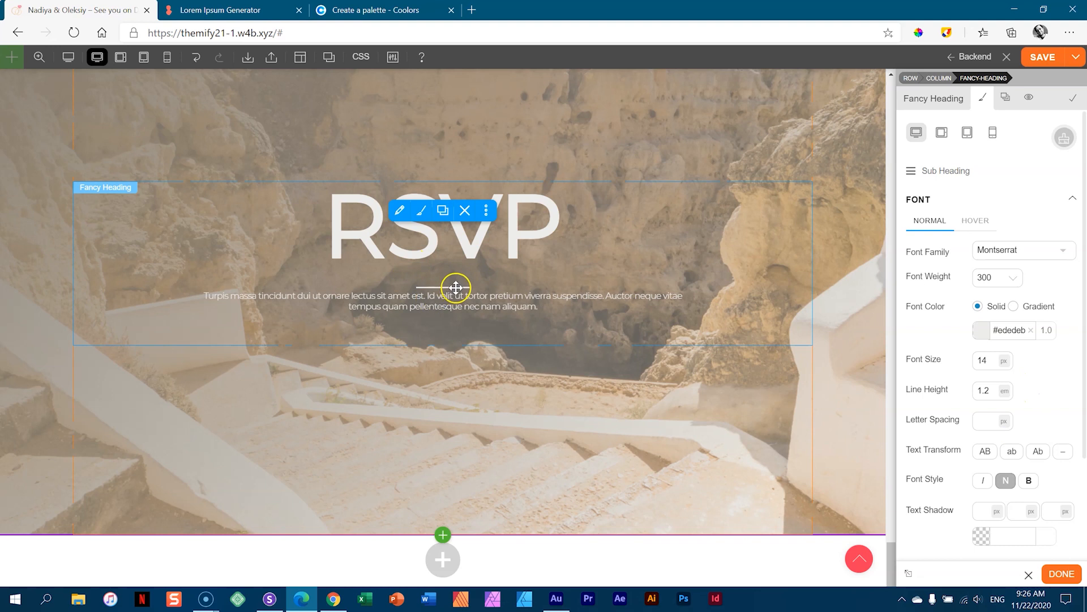
- Increase the divider's bottom margin to 35px
mouse_move(923, 170)
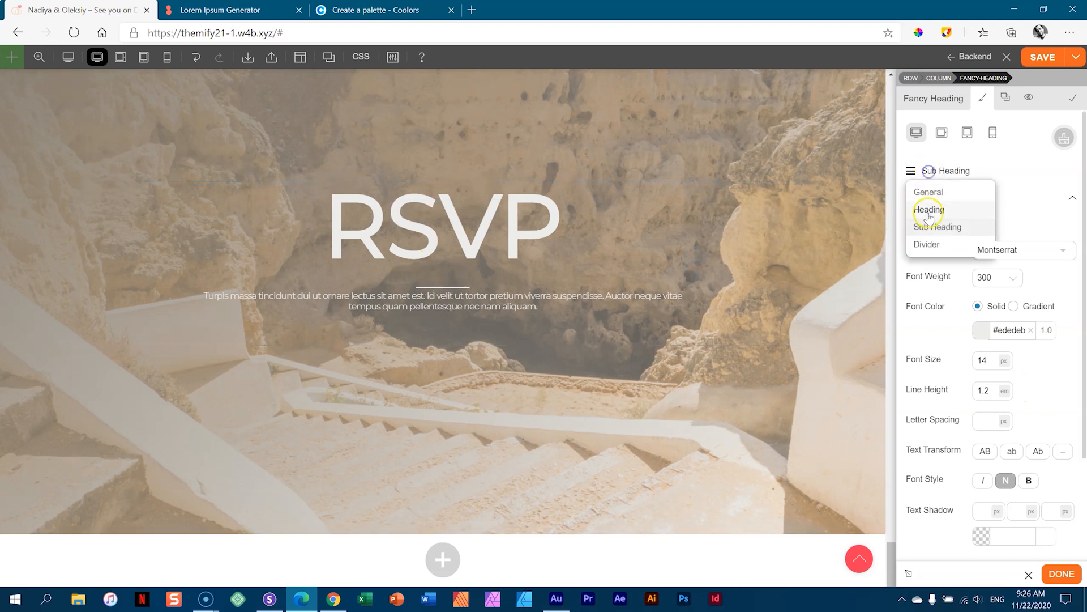
left_click(929, 243)
left_click(932, 202)
left_click_drag(988, 256, 988, 192)
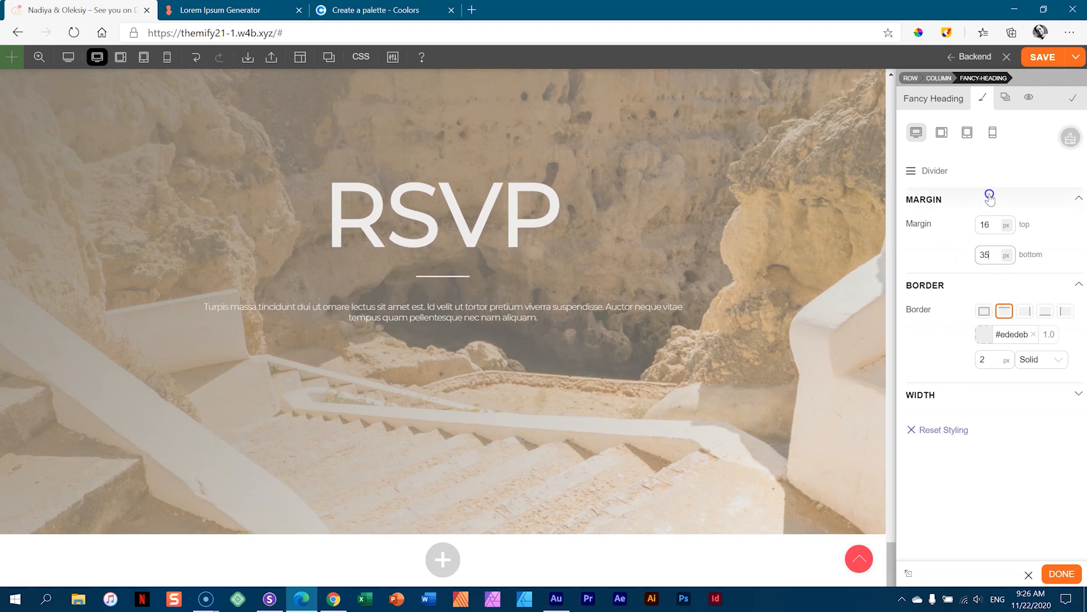
left_click(821, 260)
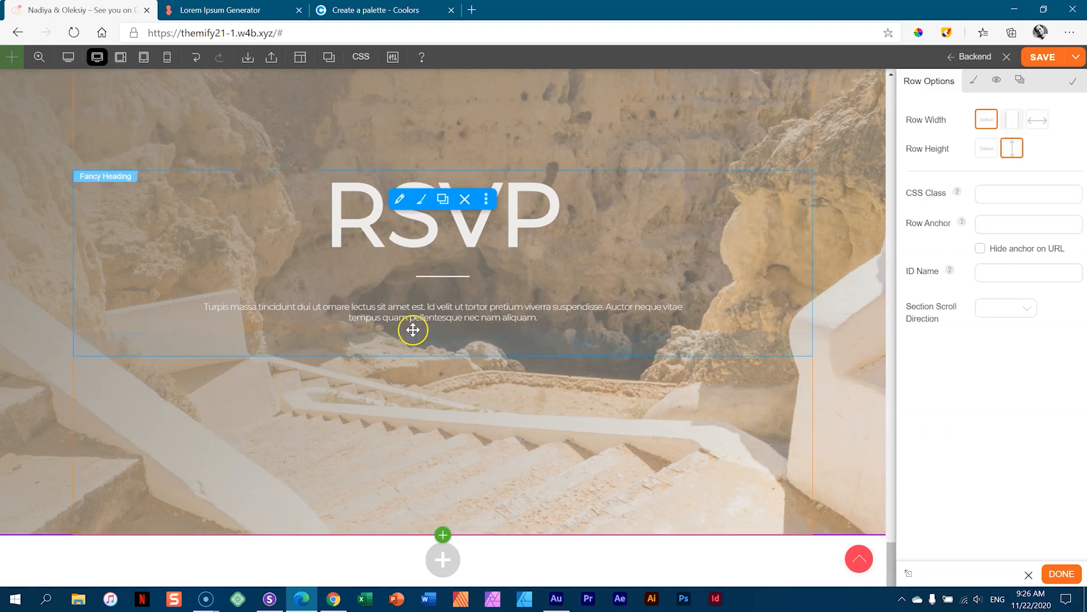
- Insert the Contact With Background block from the Contact block templates
left_click(475, 394)
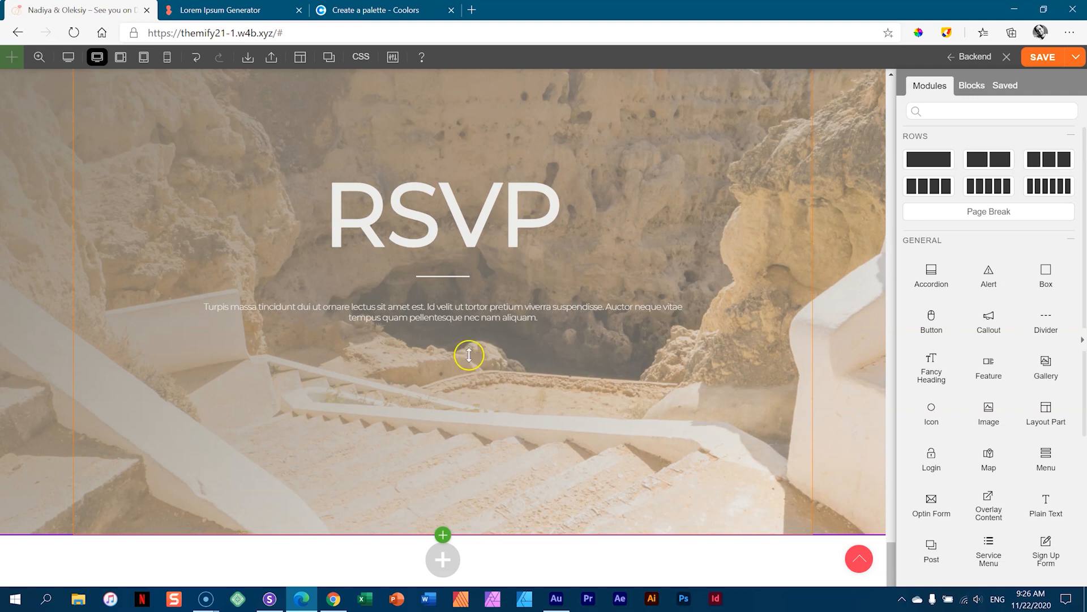
left_click(442, 532)
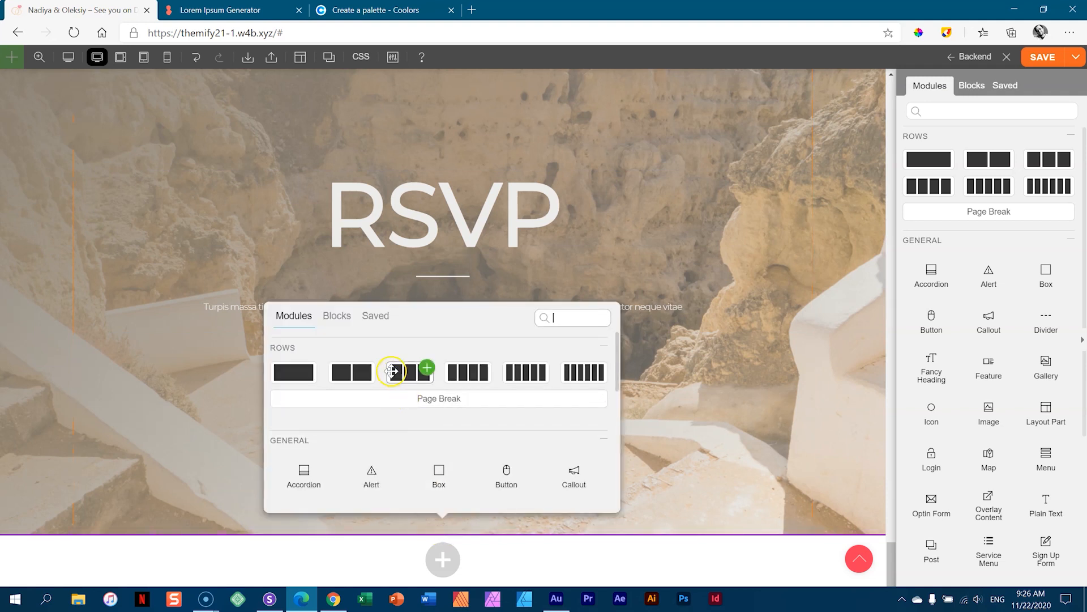
scroll(517, 416, "down", 3)
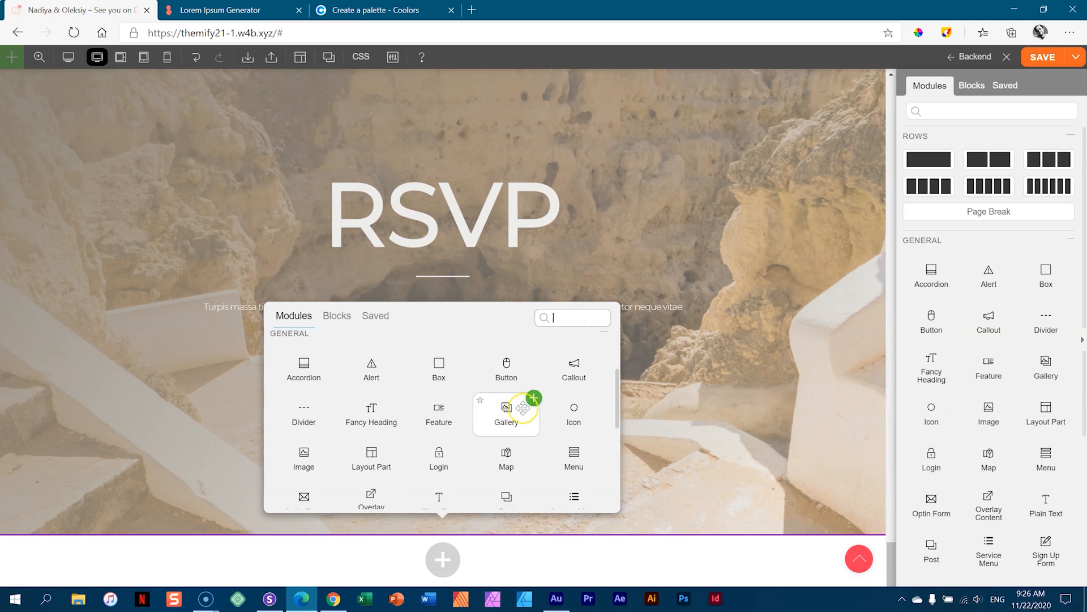
scroll(523, 408, "down", 2)
scroll(523, 408, "down", 2)
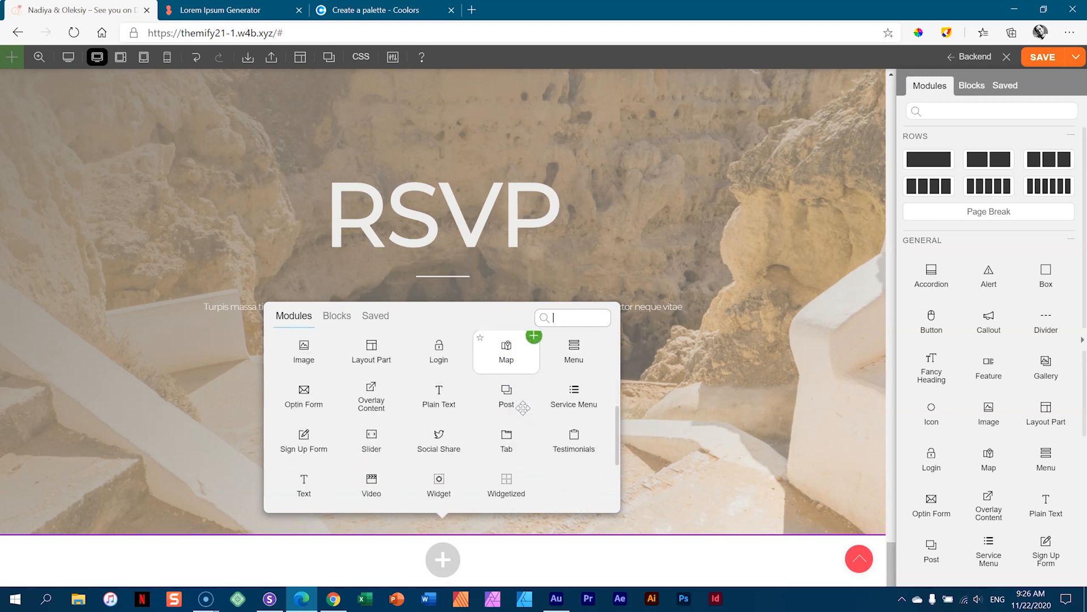
scroll(522, 408, "up", 5)
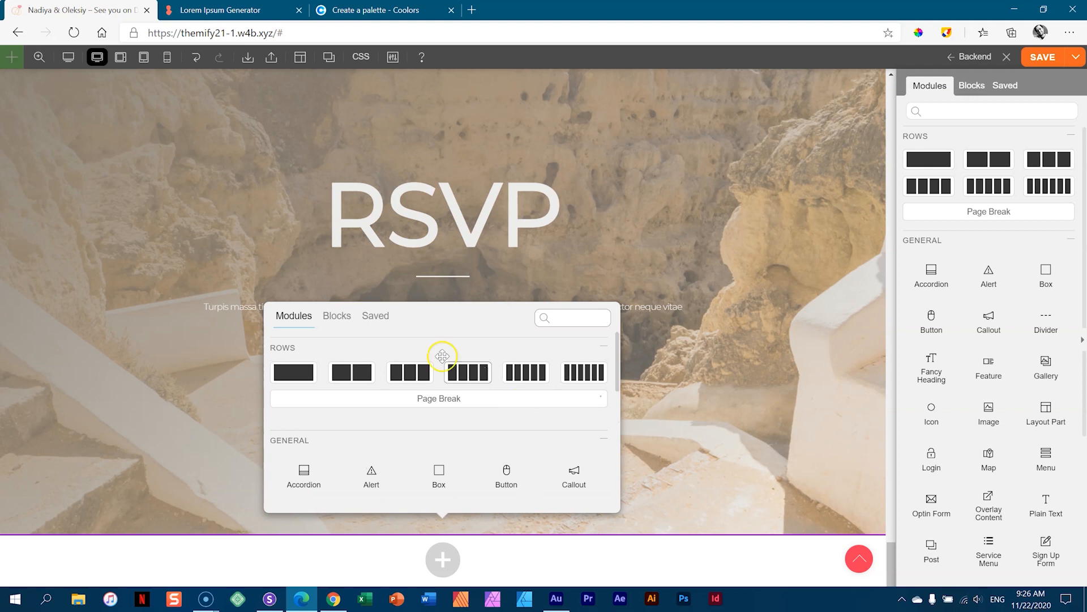
left_click(338, 317)
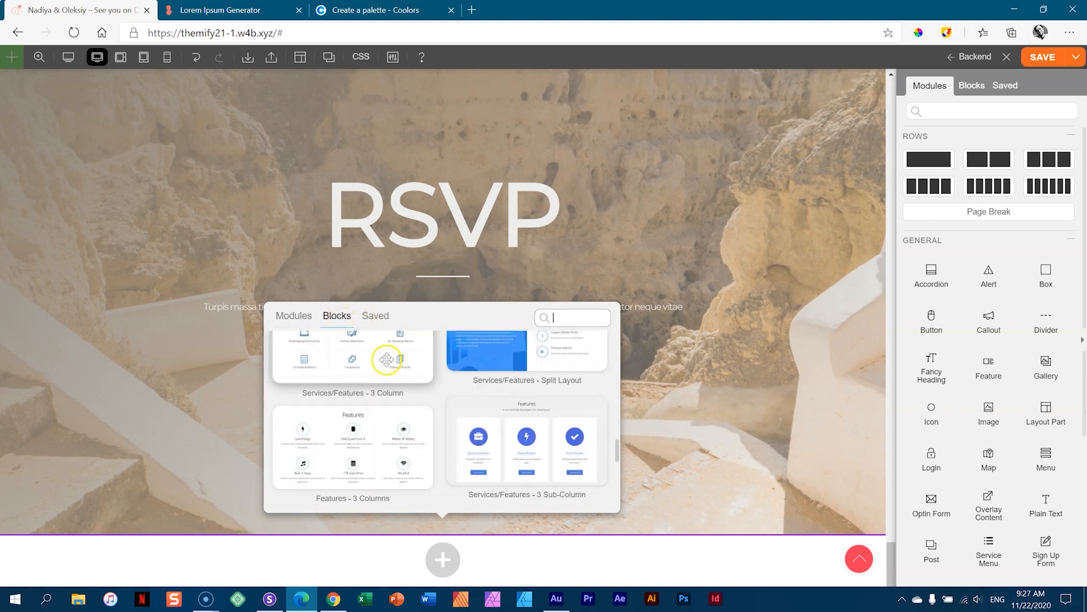
scroll(391, 362, "up", 10)
scroll(402, 376, "up", 2)
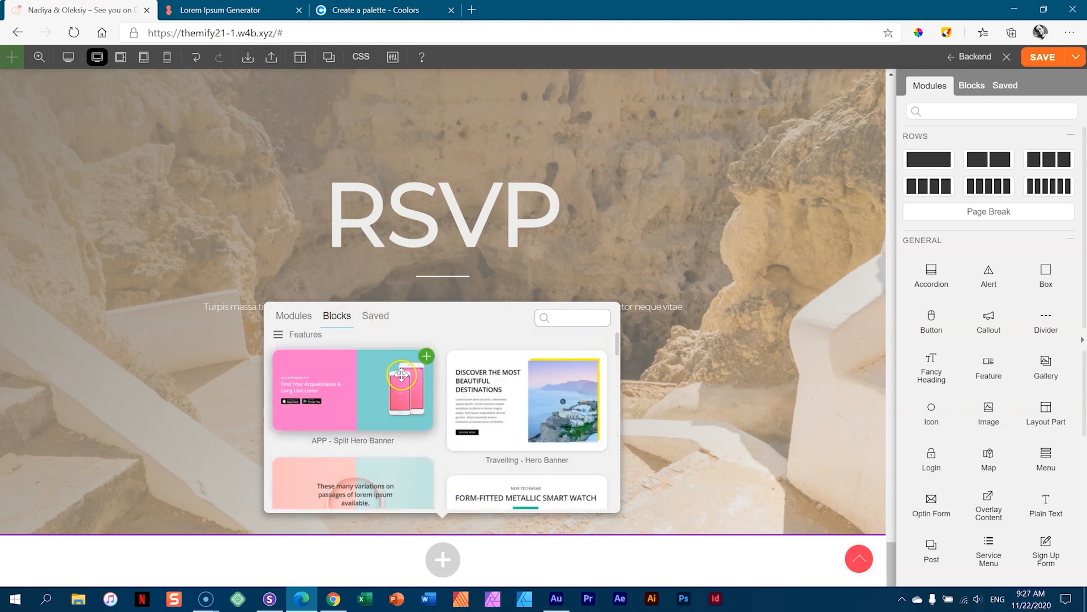
left_click(307, 337)
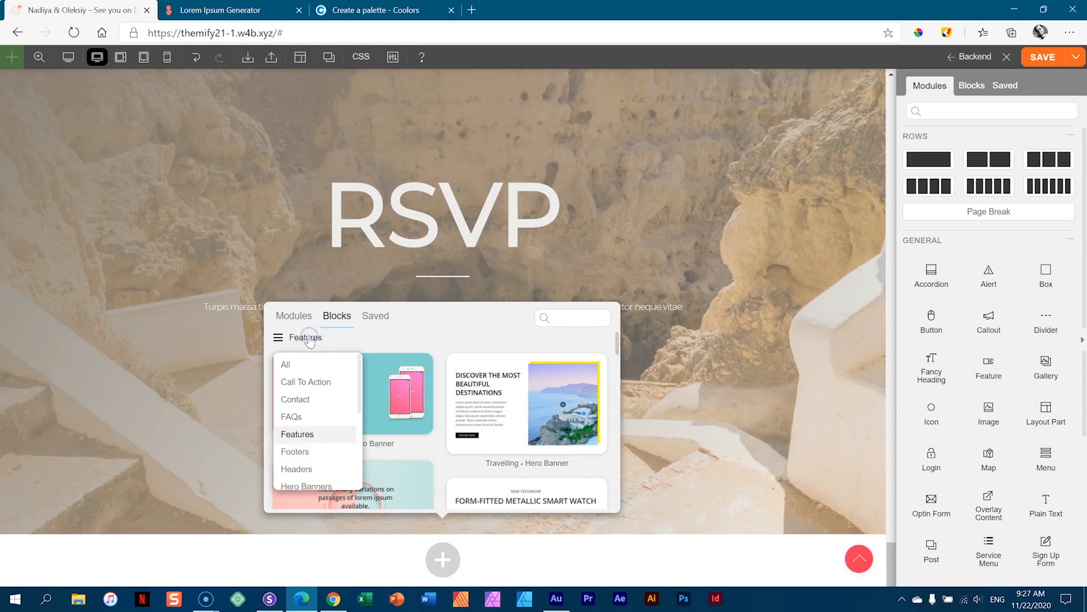
left_click(292, 400)
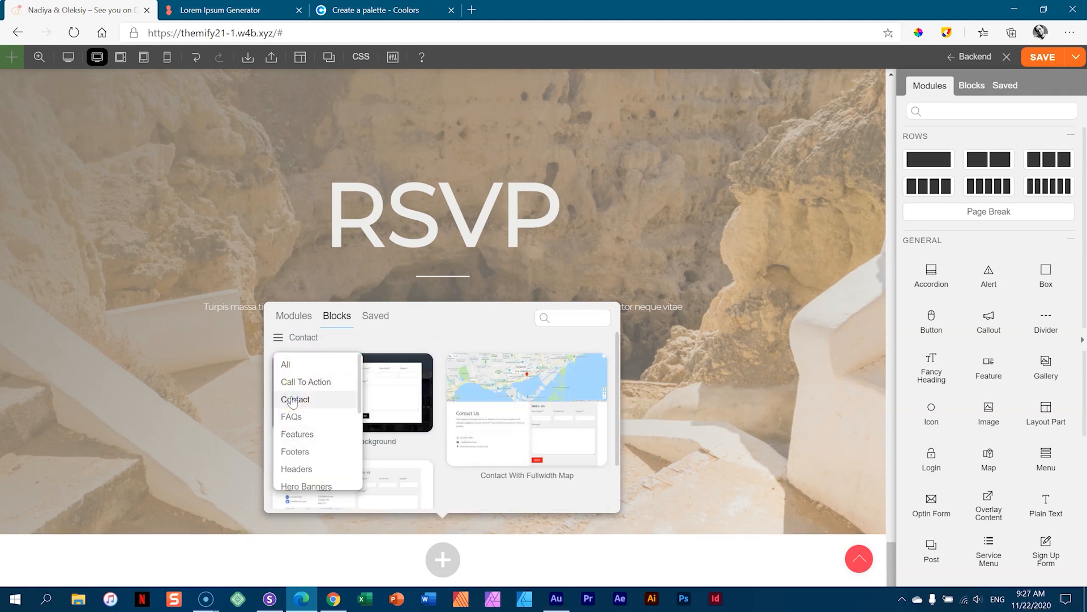
mouse_move(389, 401)
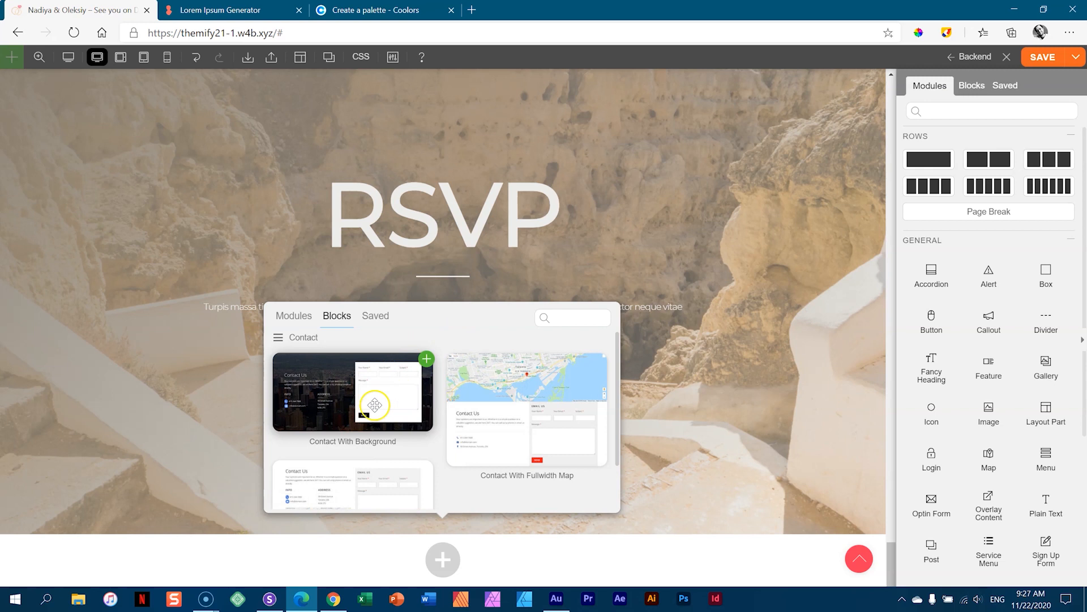
mouse_move(462, 421)
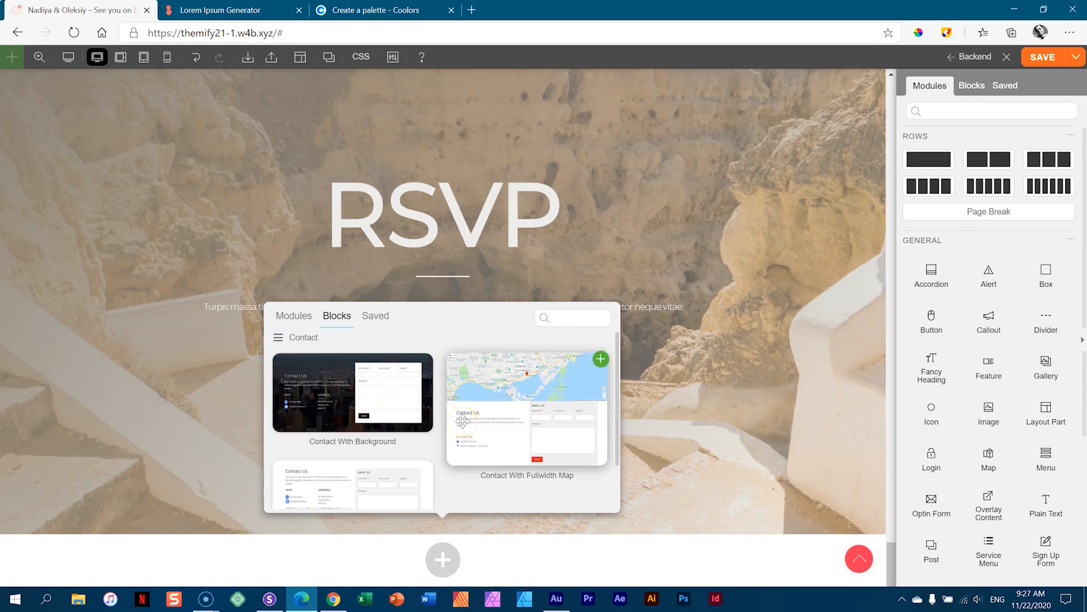
left_click(408, 386)
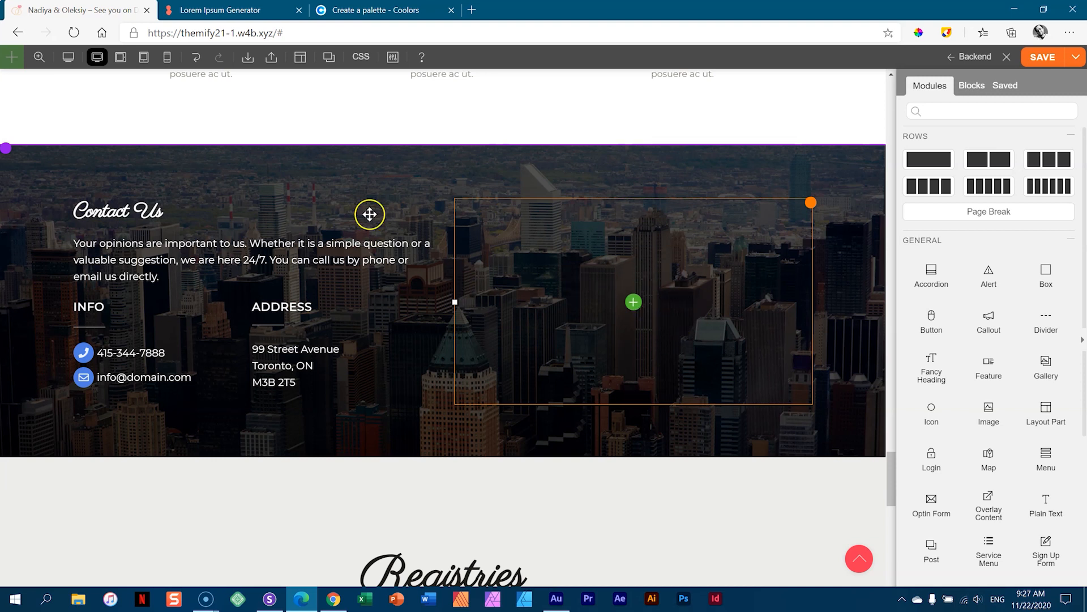
- Delete the Contact Us row, confirm the removal, and save the page
mouse_move(31, 155)
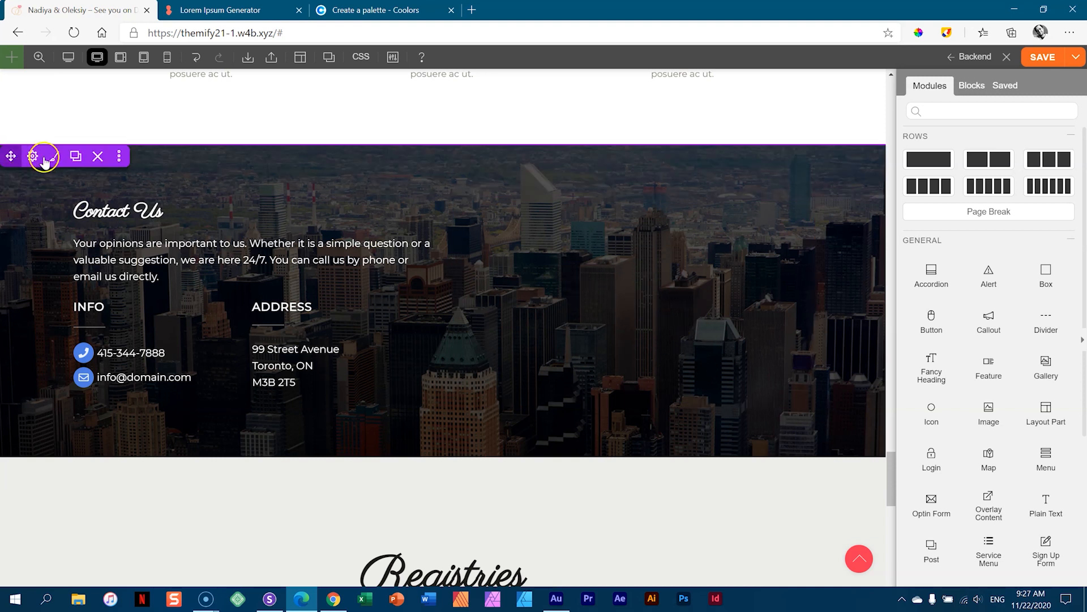
left_click(97, 159)
left_click(602, 100)
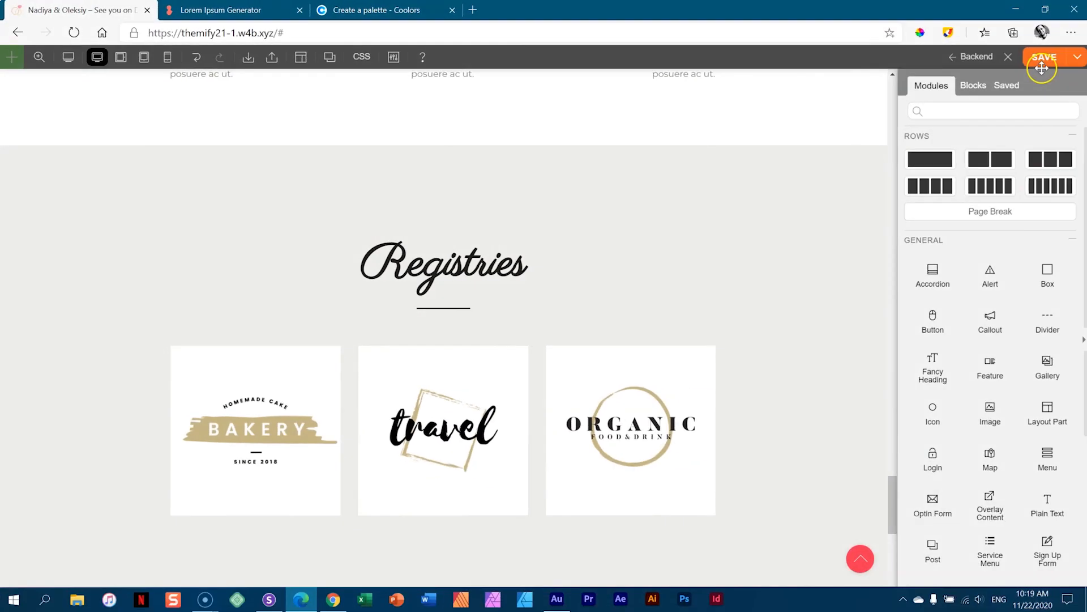
left_click(1041, 59)
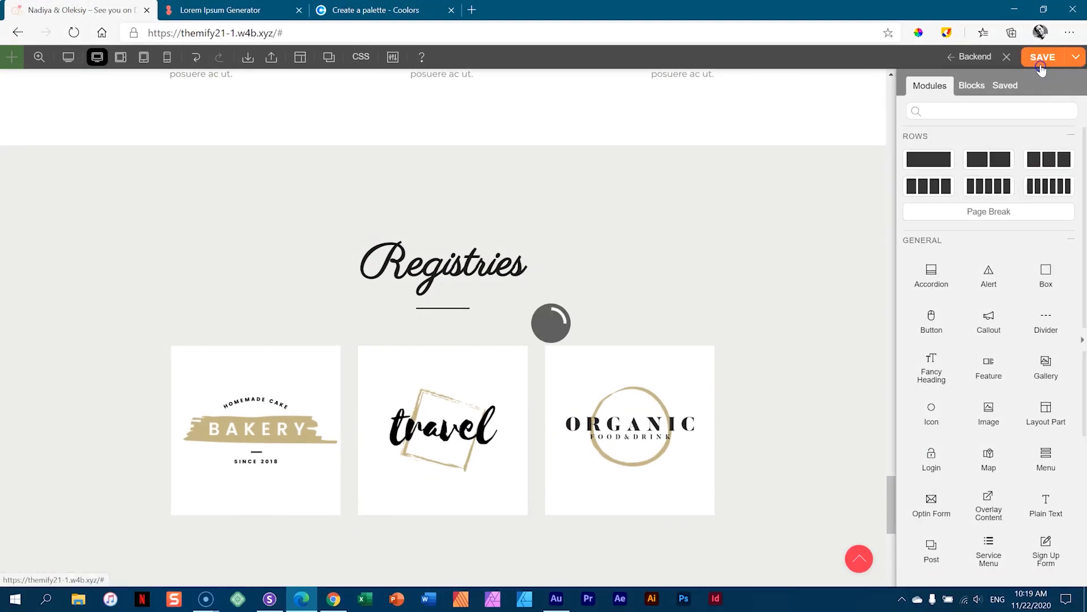
- Open the Home page in the backend editor, then go to Themify License
left_click(965, 61)
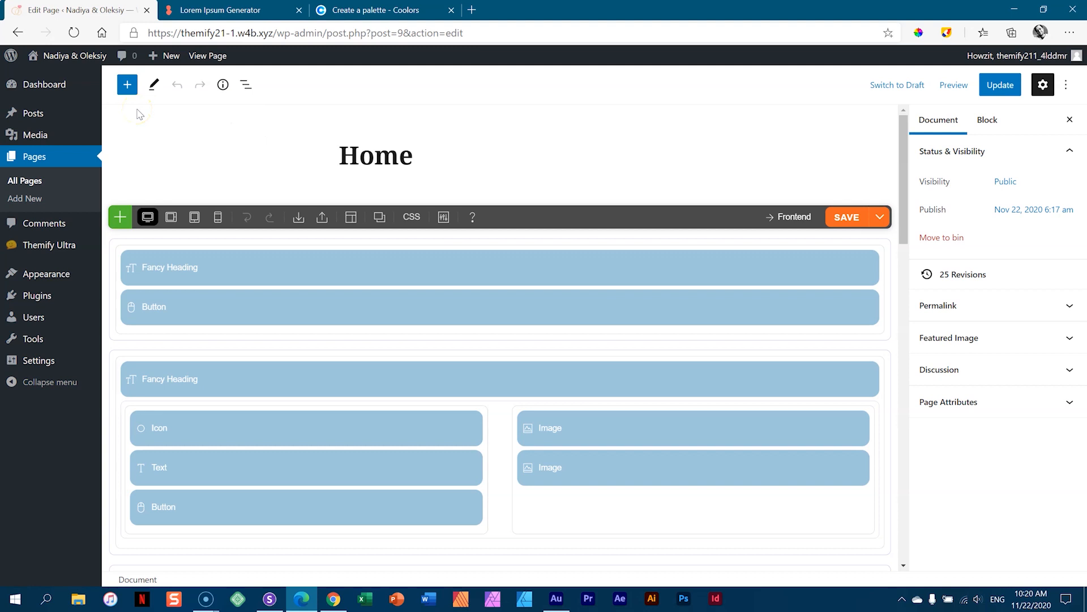
mouse_move(59, 89)
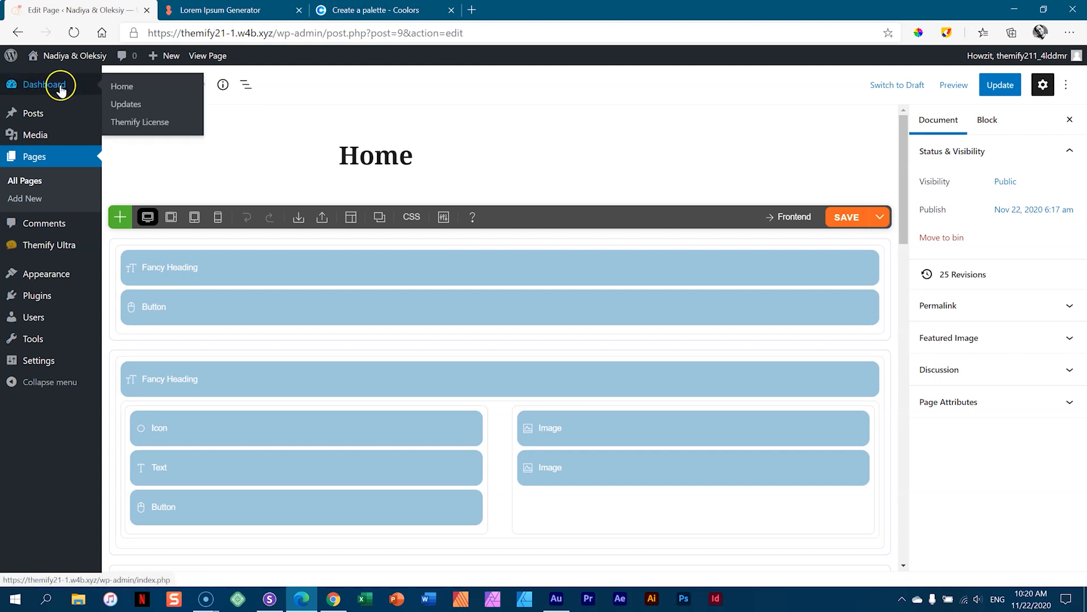
left_click(145, 125)
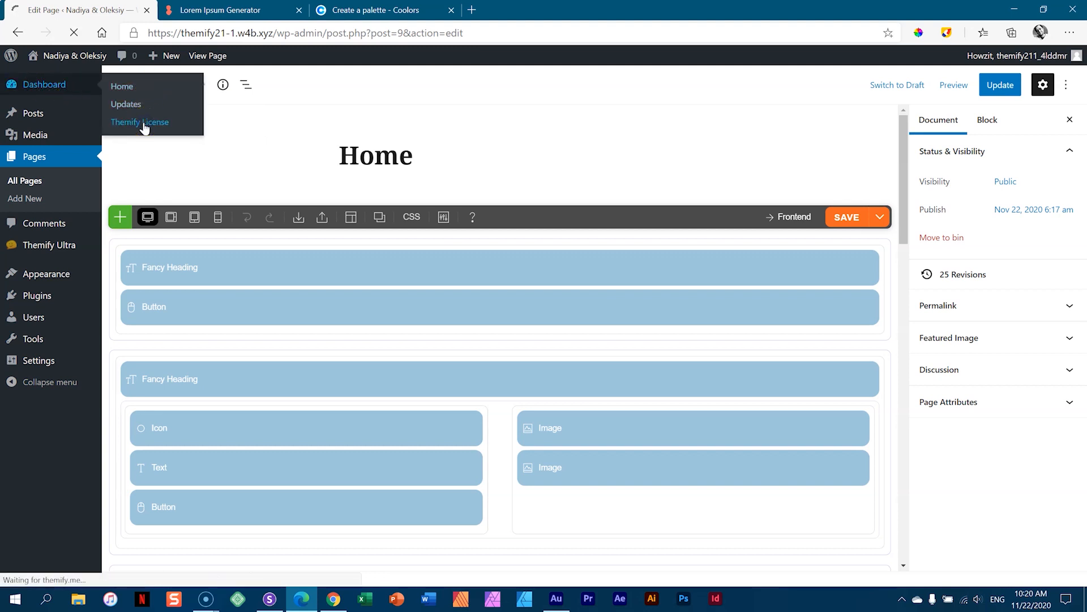
- Install the Contact addon from Themify's Builder Addons and activate the Builder Contact plugin
left_click(246, 97)
left_click(278, 95)
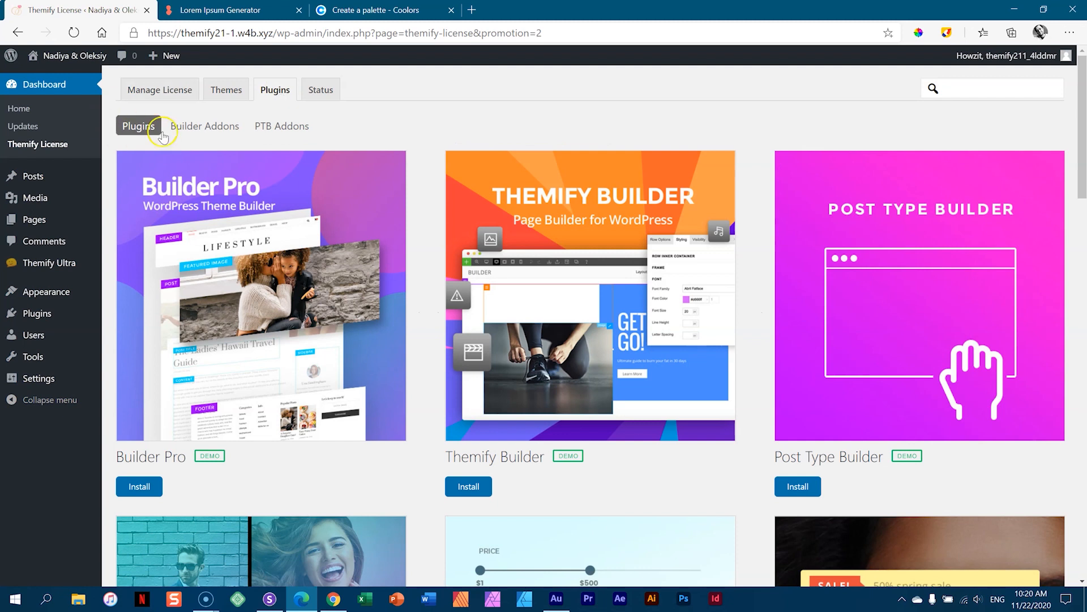
left_click(191, 129)
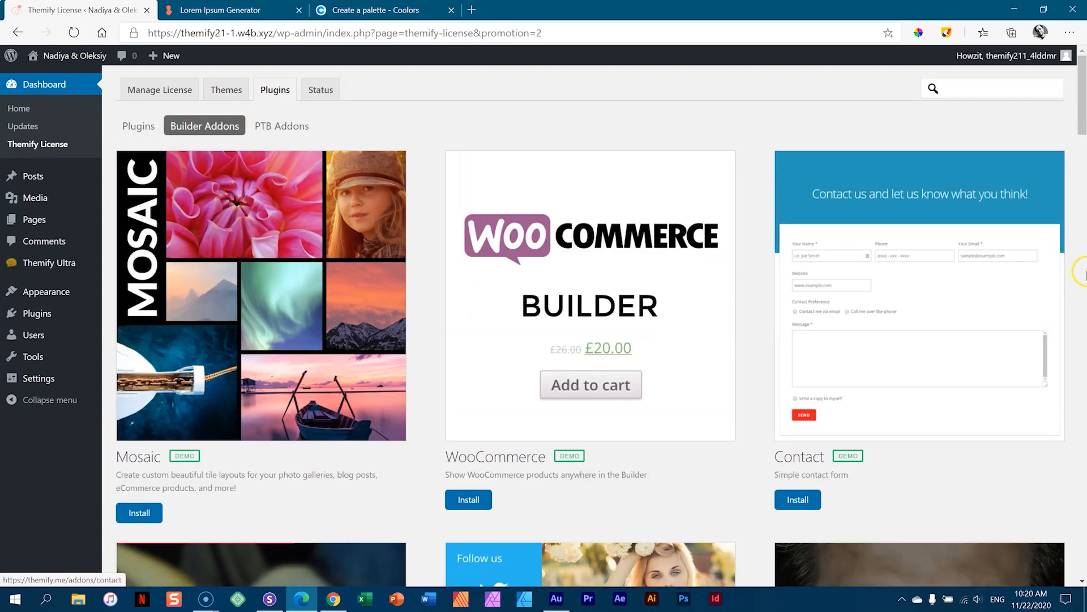
left_click_drag(1085, 120, 1086, 122)
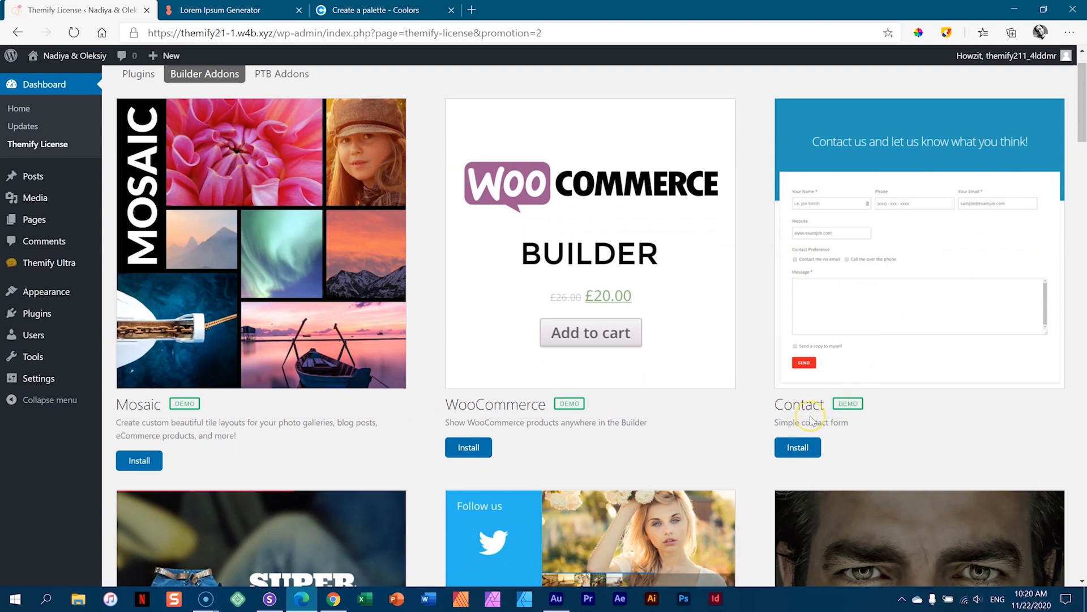
left_click(798, 447)
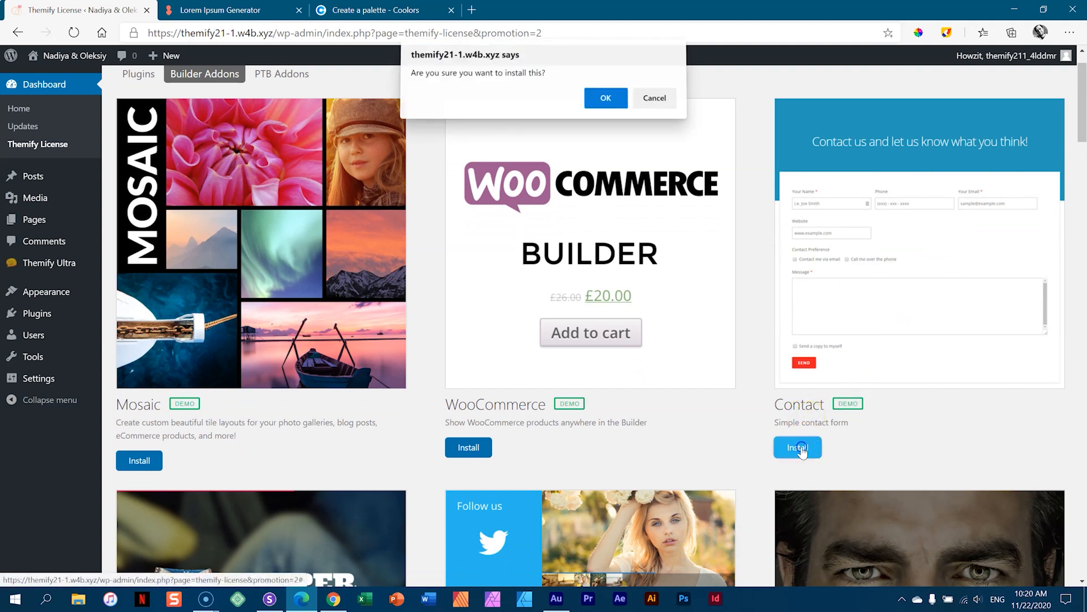
left_click(611, 107)
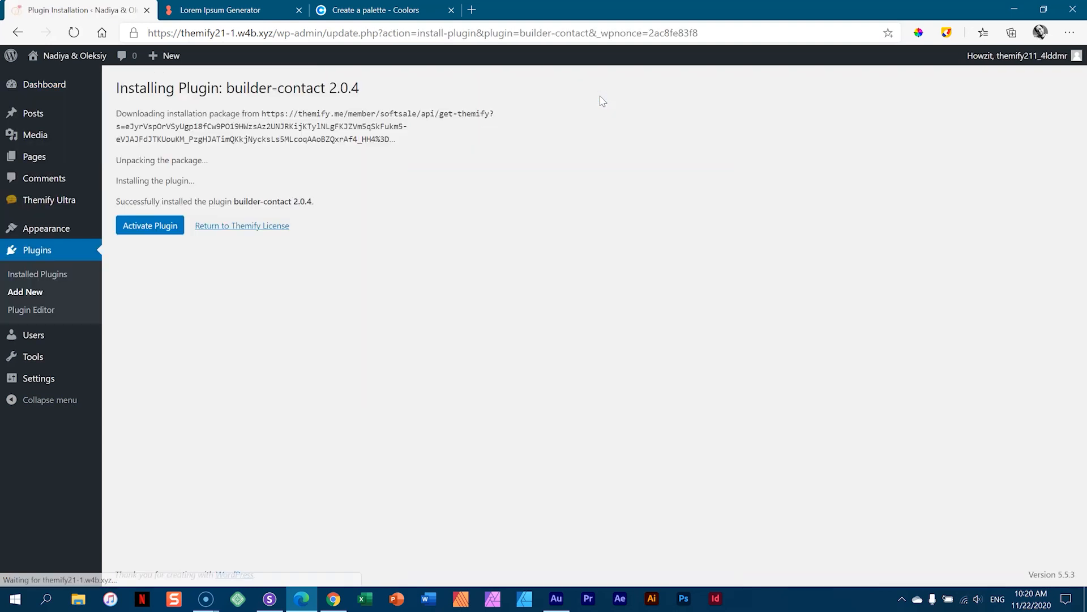
mouse_move(49, 199)
left_click(162, 234)
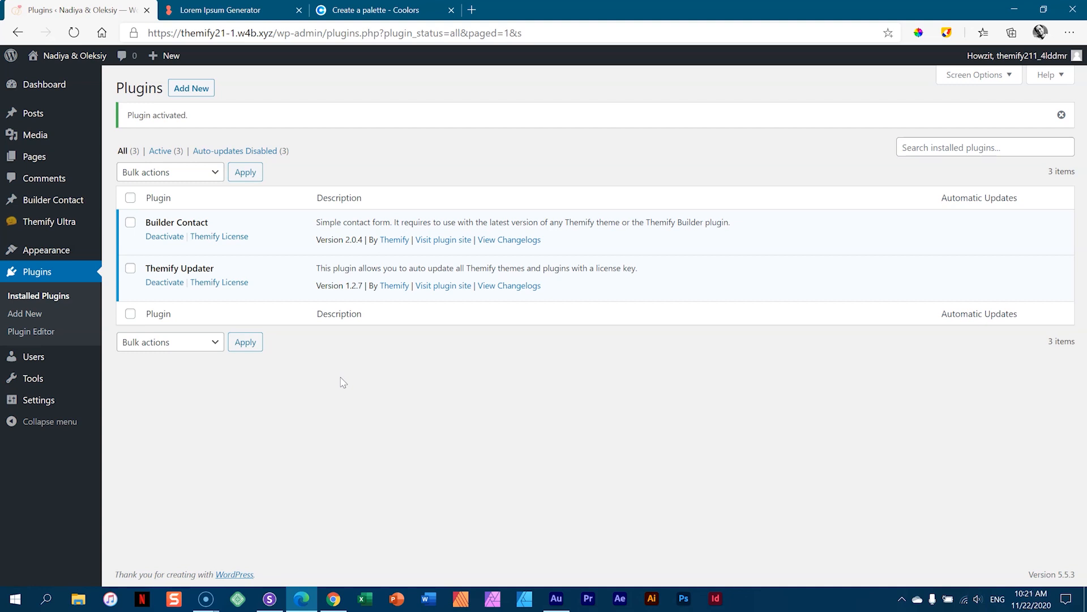
- Open the Home page in the Themify front-end builder and scroll down to the RSVP section
left_click(33, 158)
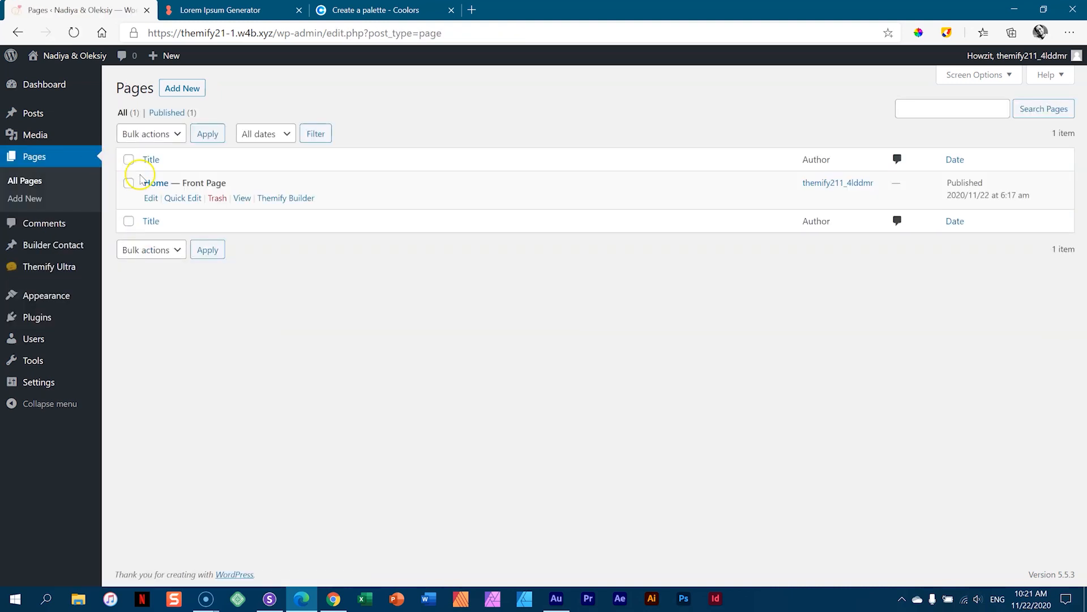
left_click(151, 185)
left_click(282, 198)
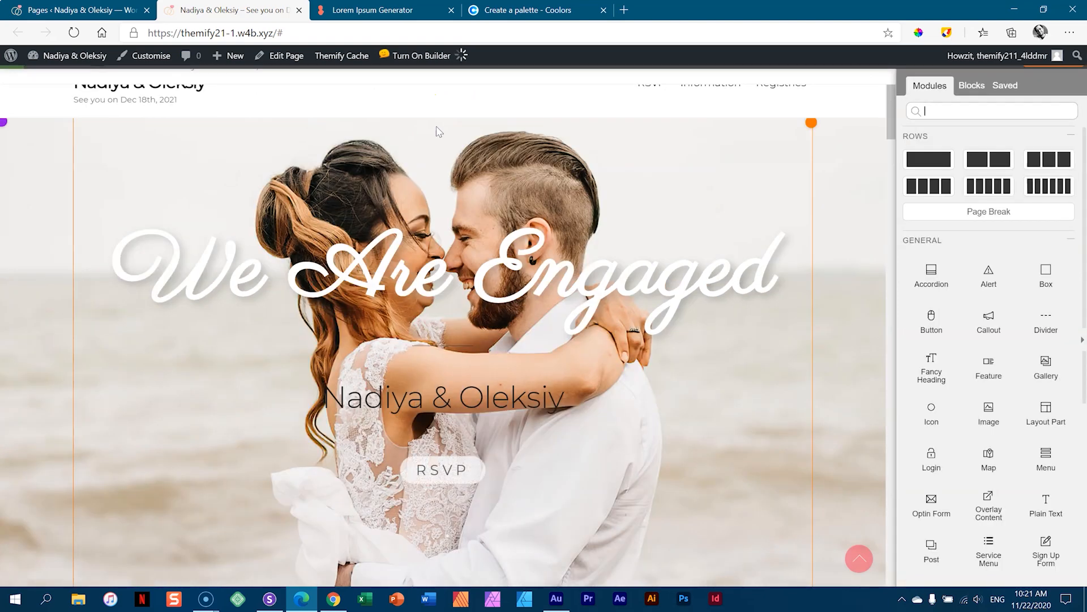
left_click(702, 224)
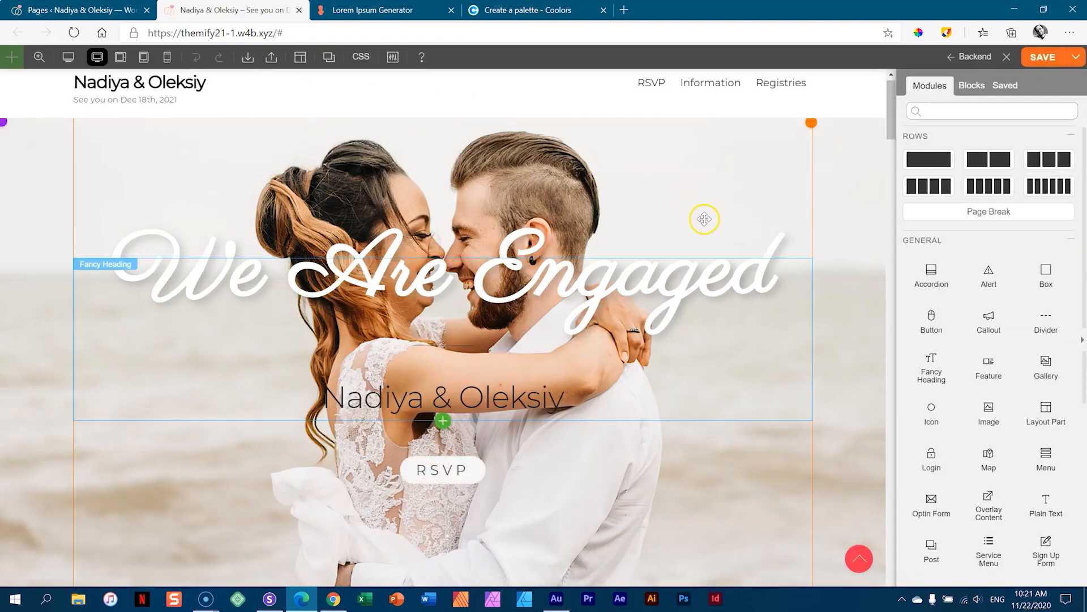
scroll(698, 238, "down", 5)
scroll(697, 239, "down", 20)
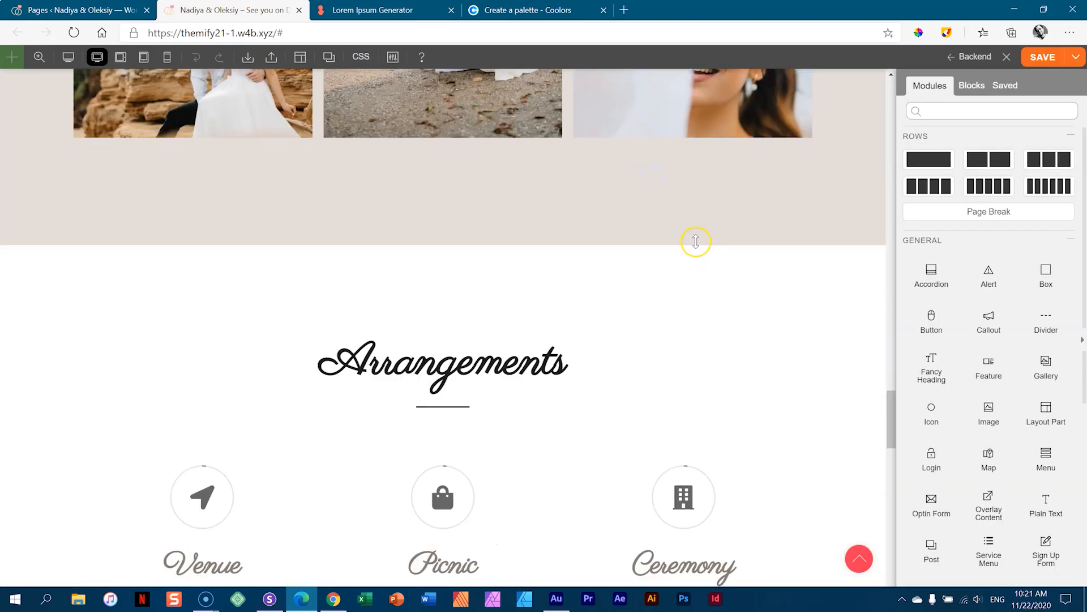
scroll(696, 241, "down", 10)
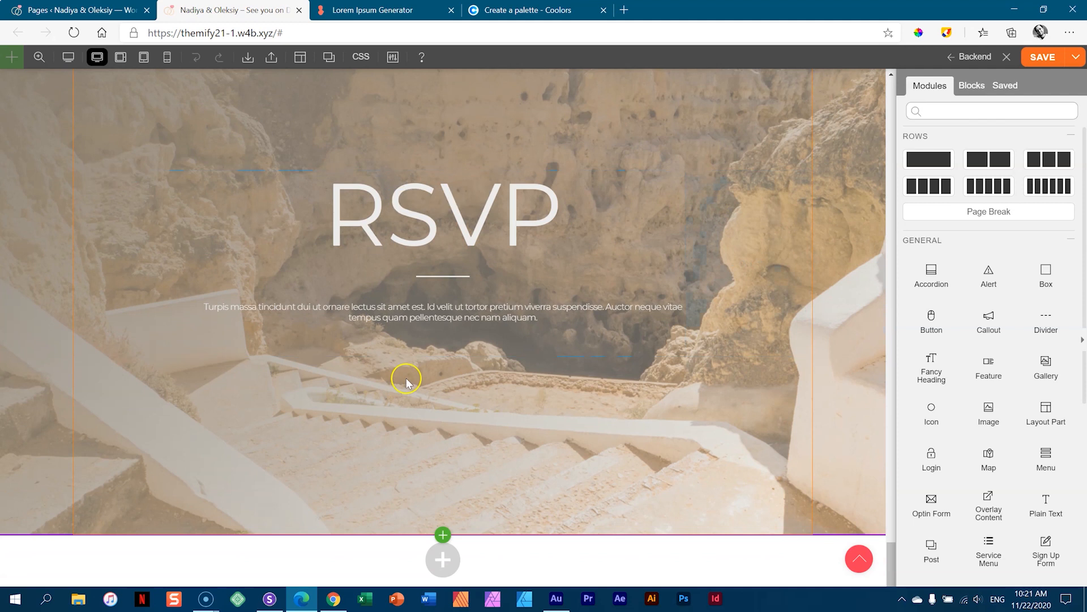
- Add a new module below RSVP and search the modules for 'cont'
left_click(443, 537)
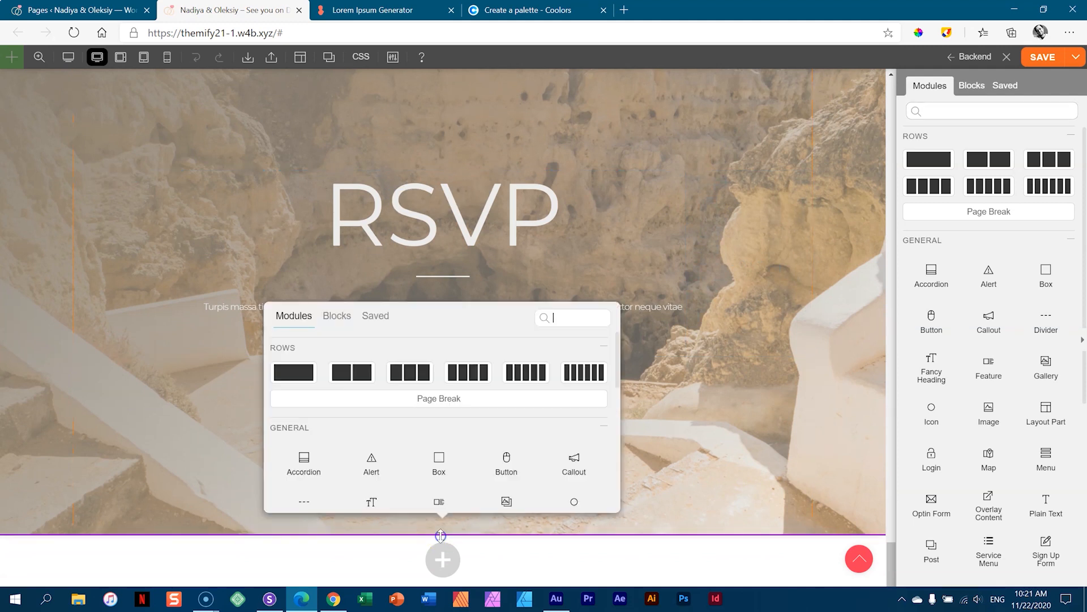
left_click(592, 316)
type("cont")
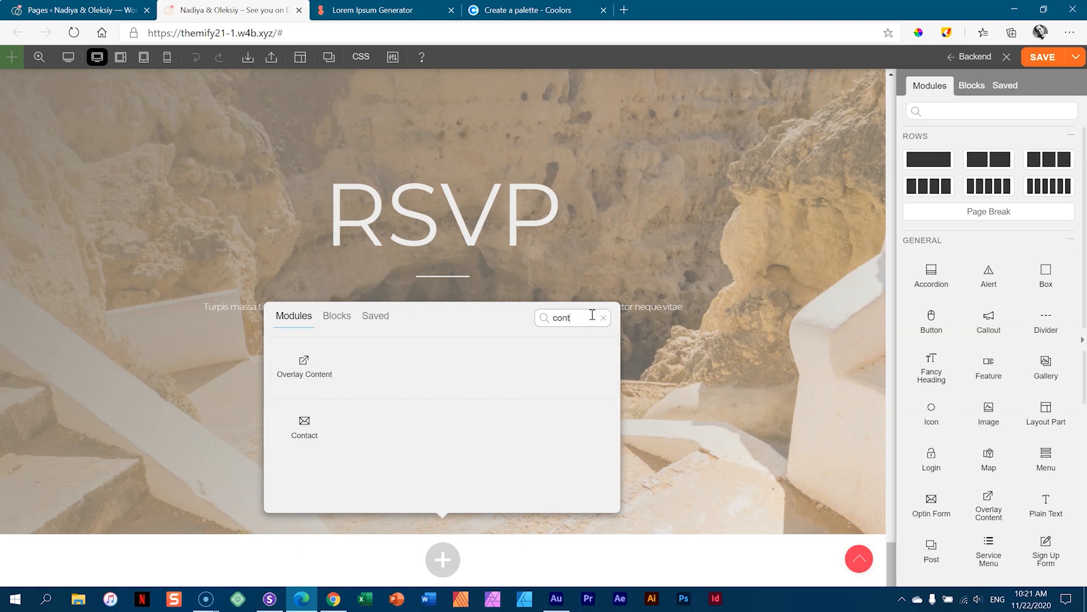
mouse_move(305, 429)
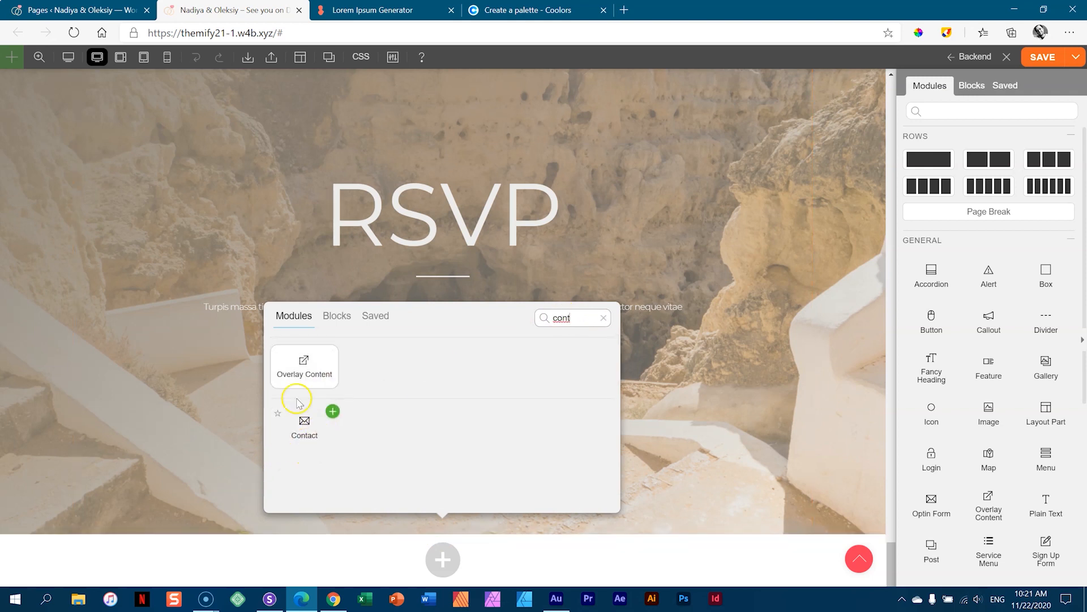
- Insert the Contact module below RSVP with Name, Email and Subject laid out in one row
left_click(332, 411)
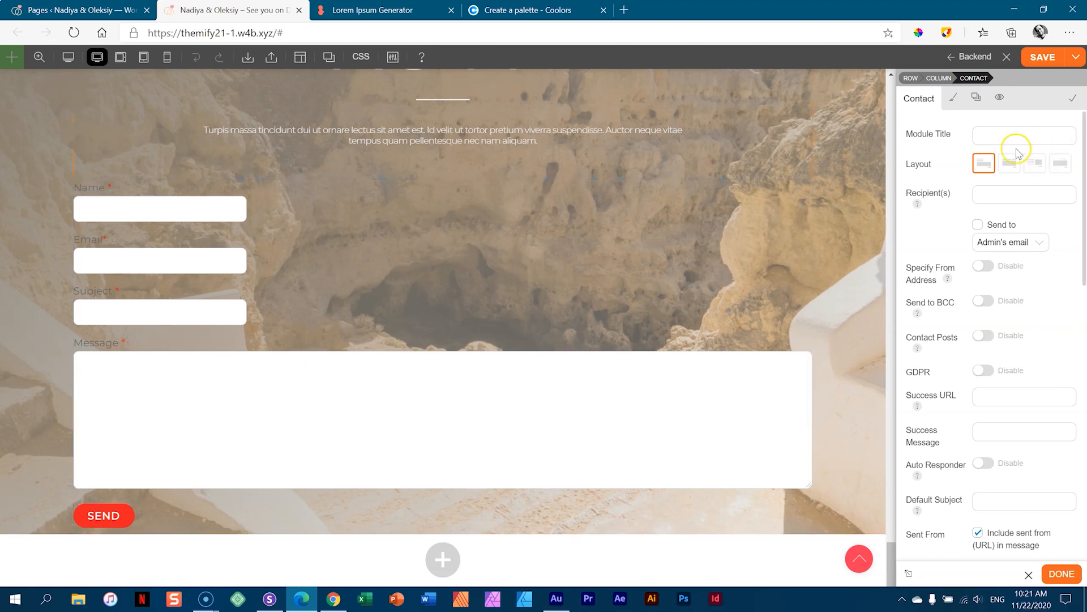
left_click(1010, 165)
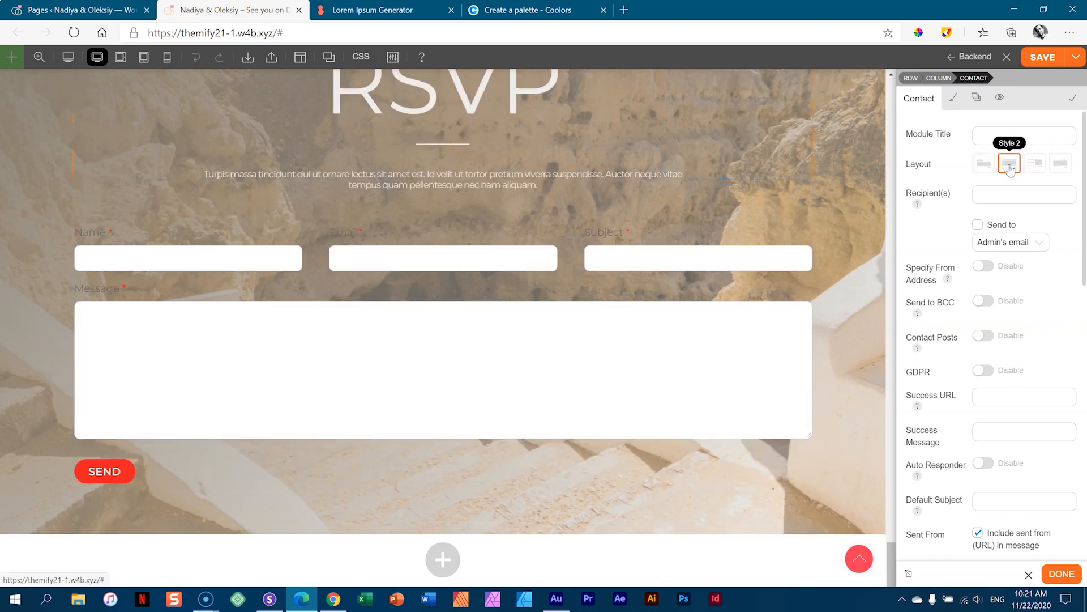
left_click(1034, 164)
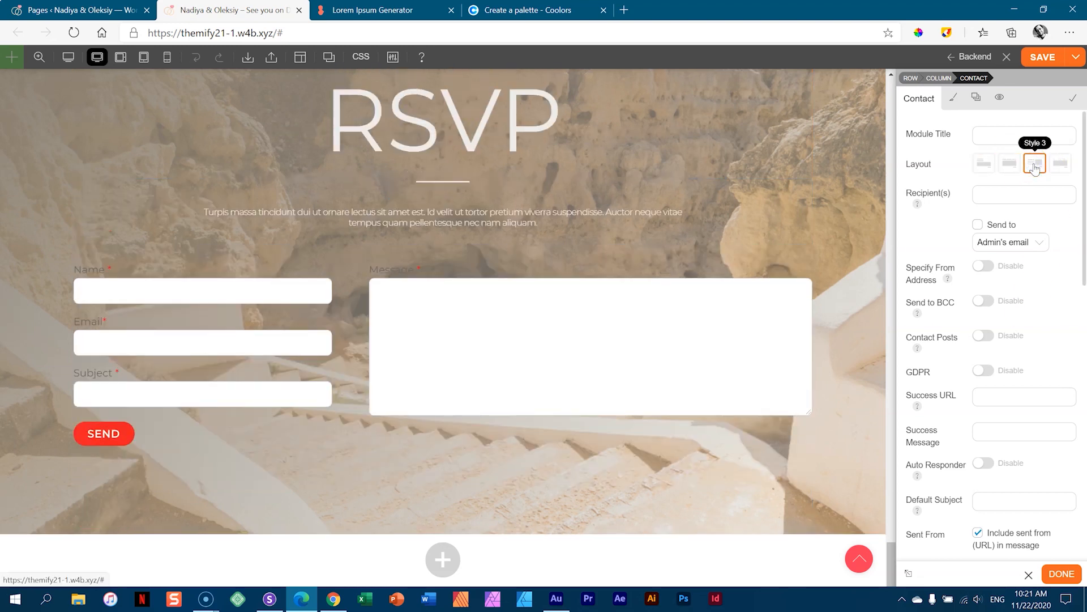
left_click(1060, 164)
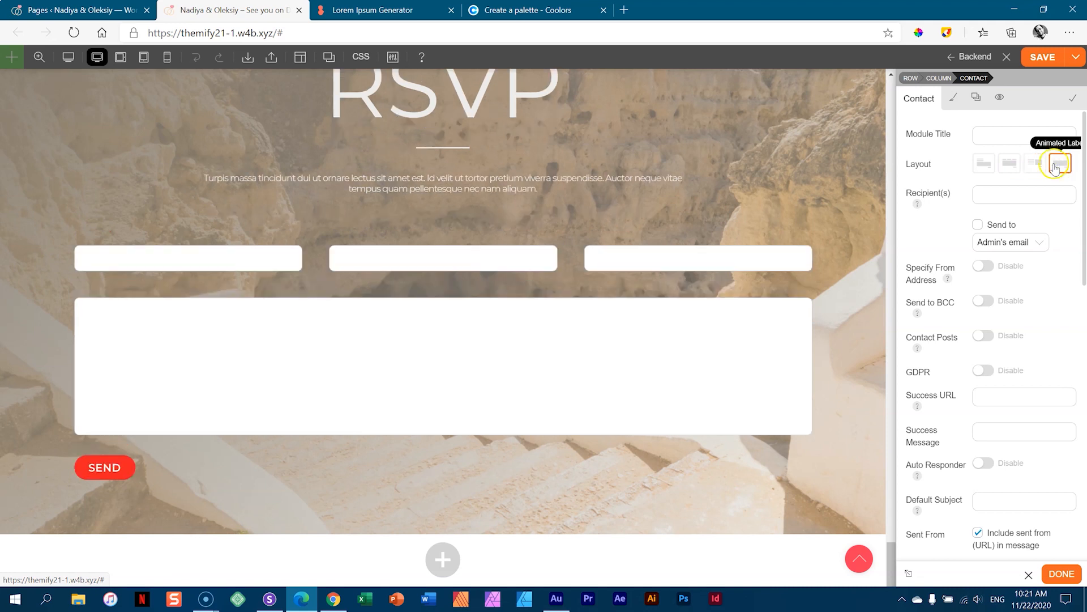
left_click(1034, 164)
left_click(1011, 164)
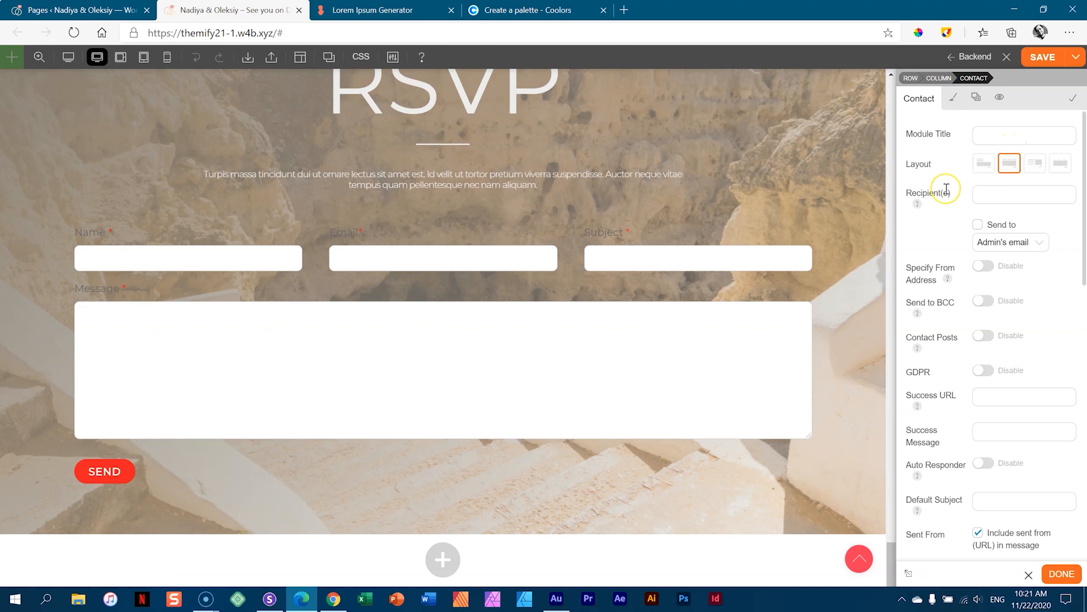
- Fill the Recipient(s) field with the saved owner's address and read the multiple-recipients help tip
left_click(1015, 193)
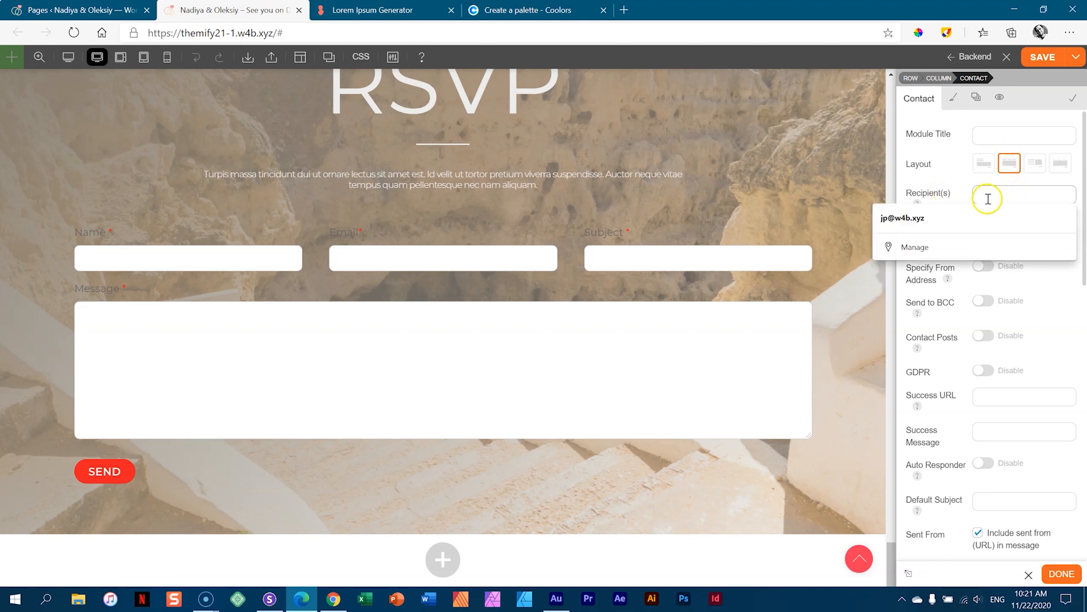
left_click(966, 191)
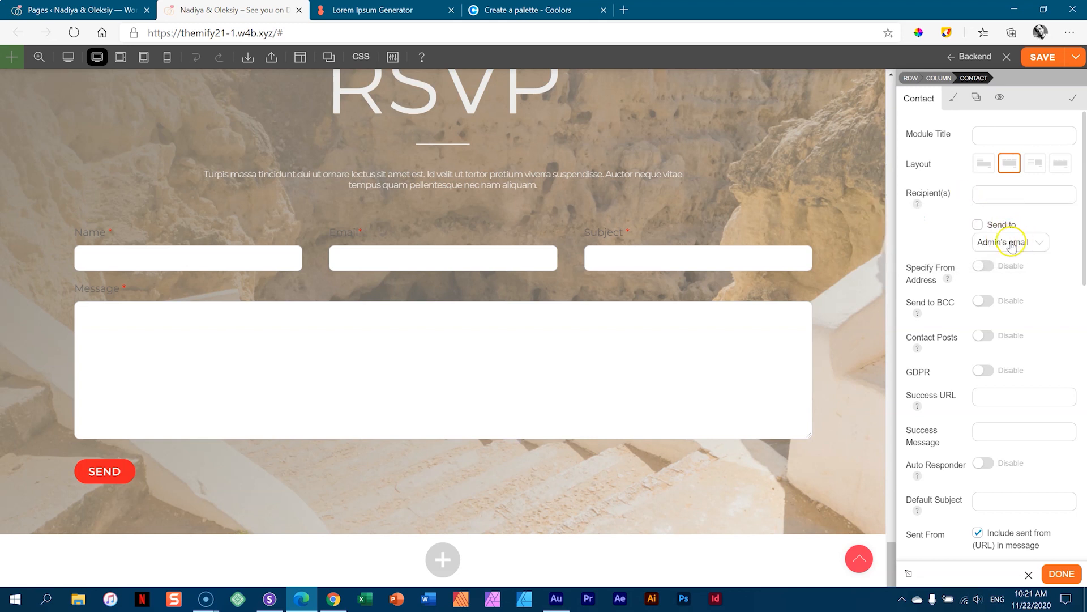
left_click(1002, 195)
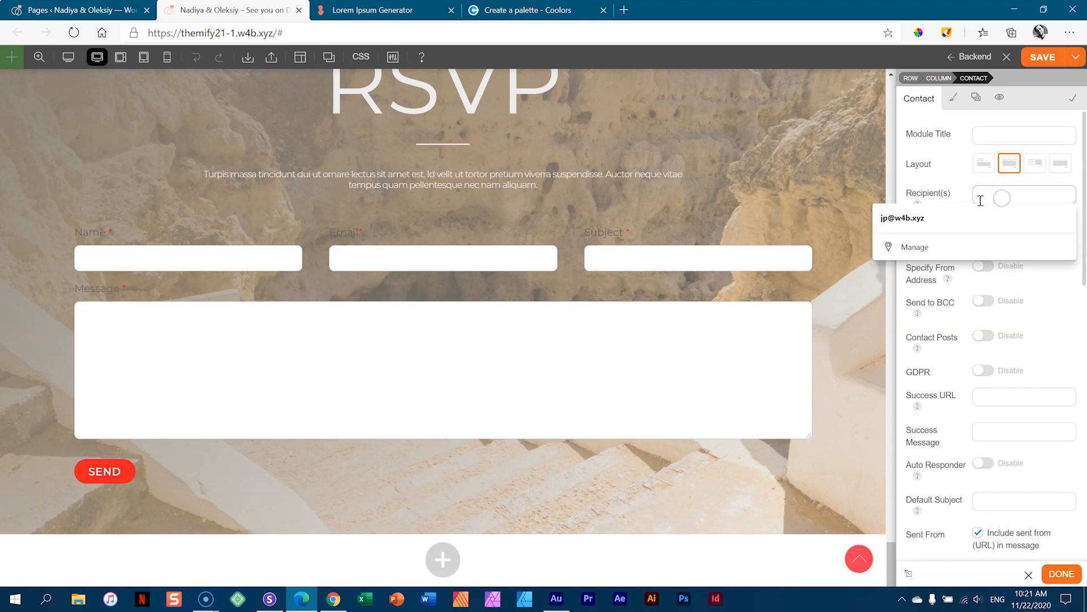
left_click(934, 218)
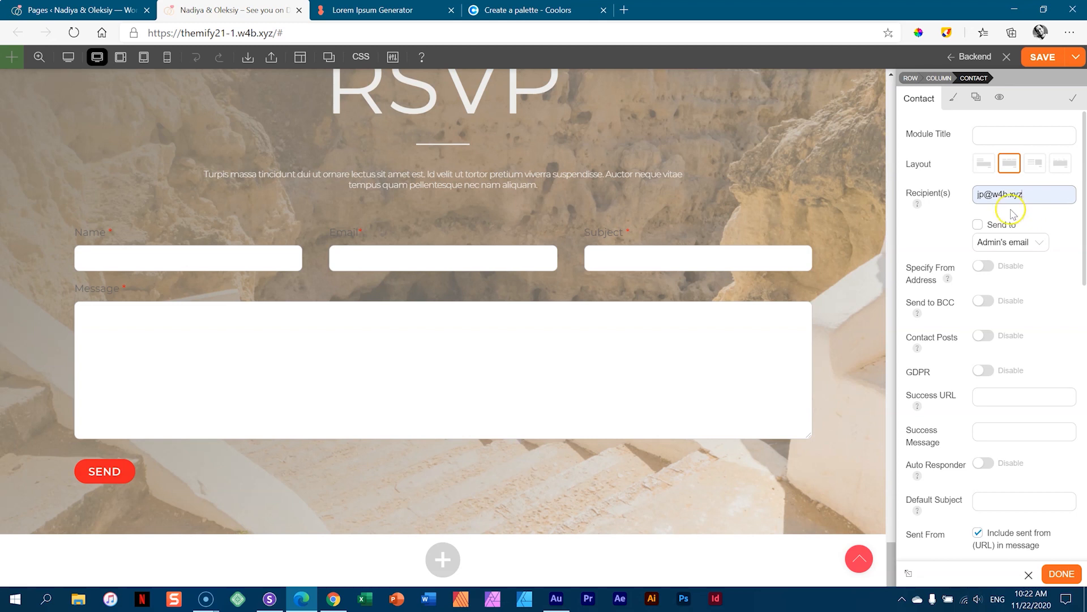
left_click(1019, 195)
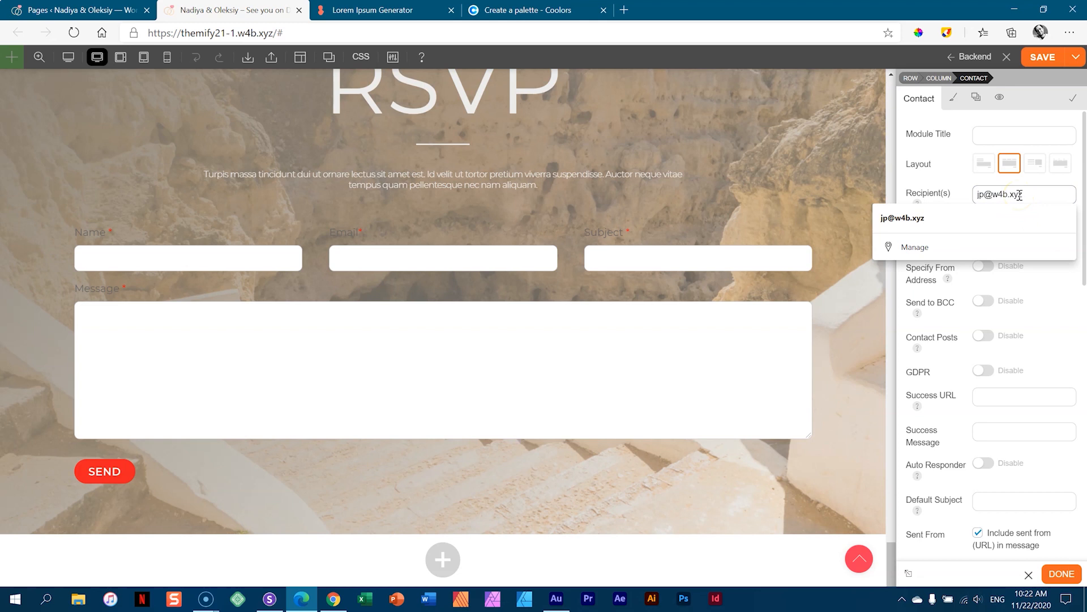
left_click(965, 199)
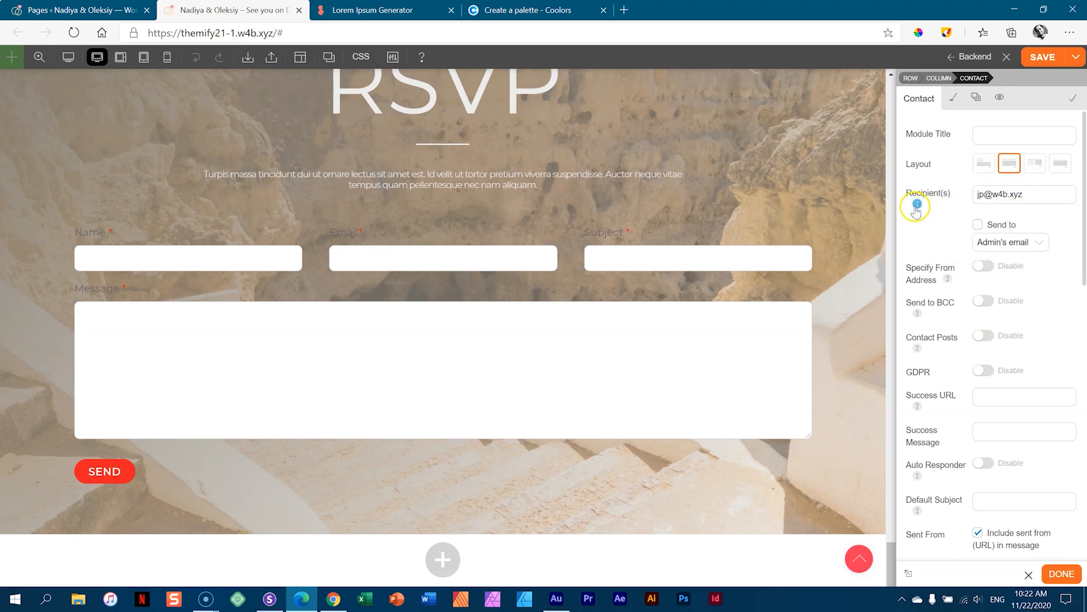
left_click(916, 206)
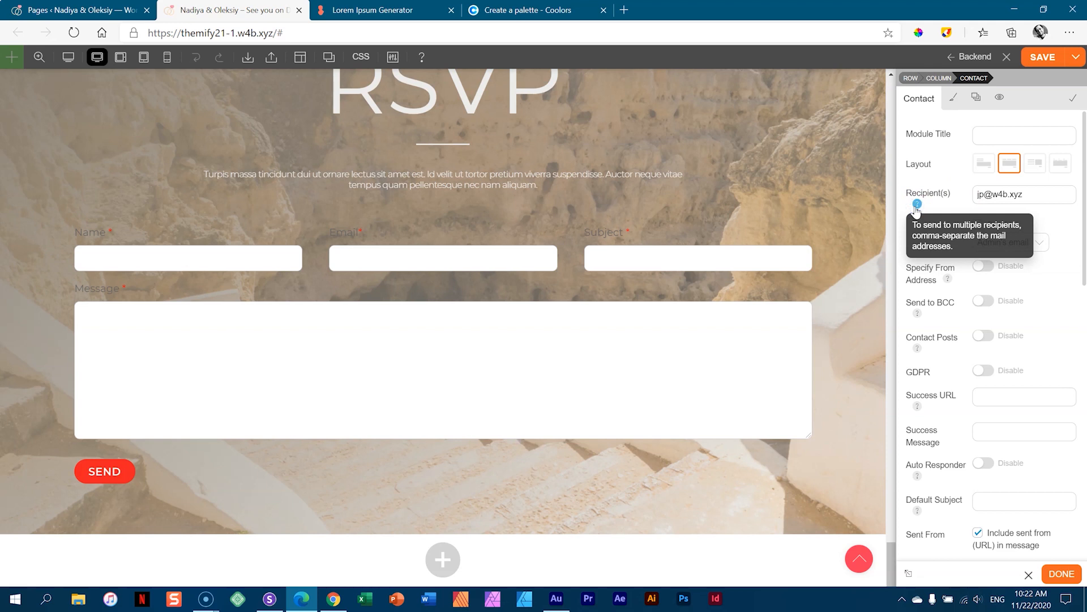
left_click(960, 185)
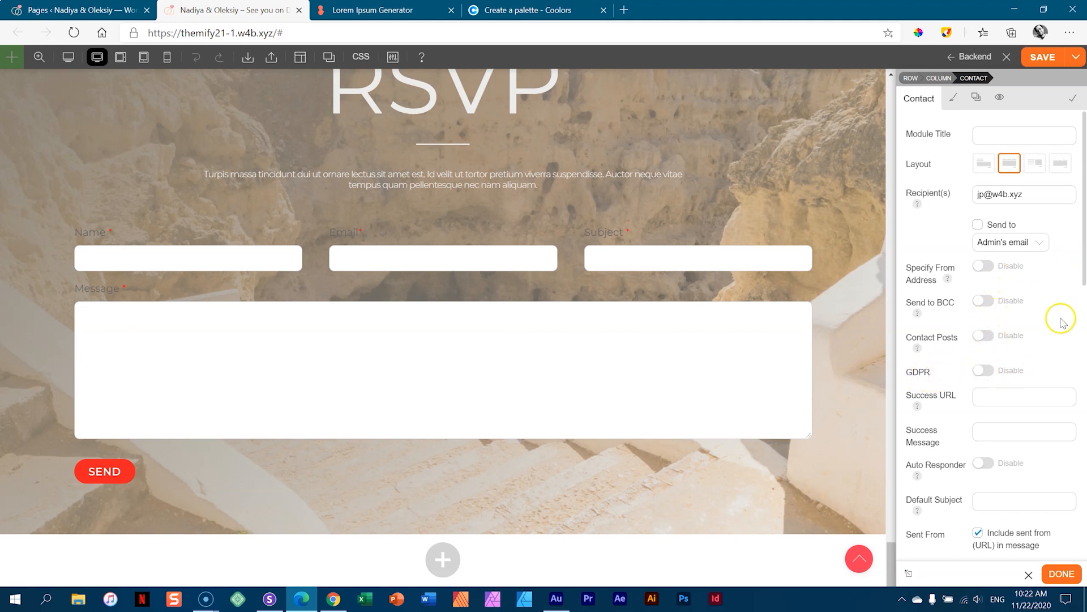
- Set the success message to 'Thank you so much!' and include name and email in messages
left_click_drag(1083, 255, 1083, 281)
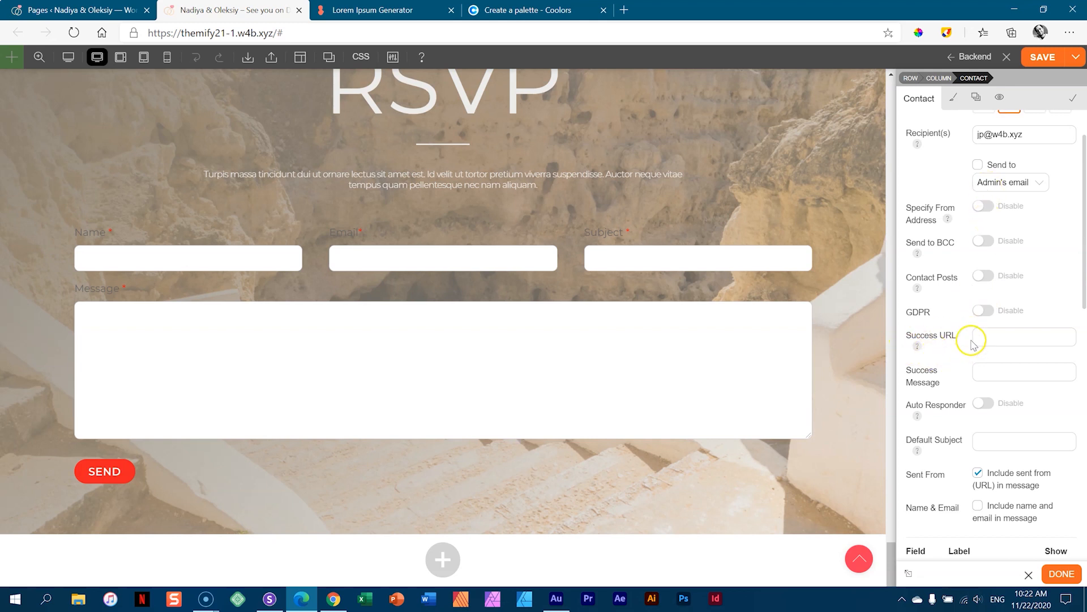
left_click(1001, 377)
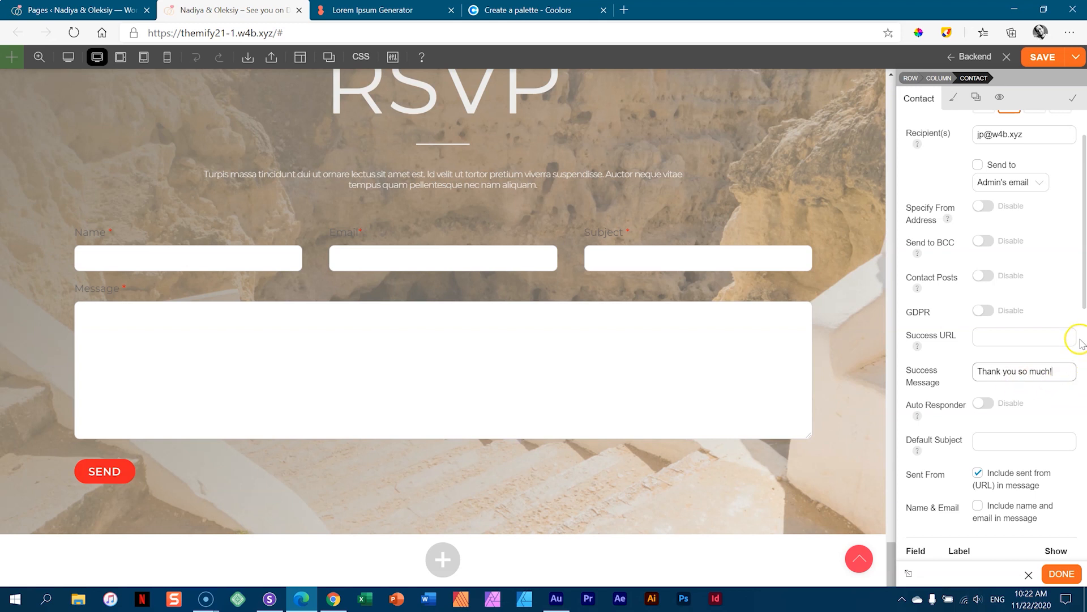
left_click_drag(1083, 296, 1085, 326)
scroll(1084, 326, "down", 1)
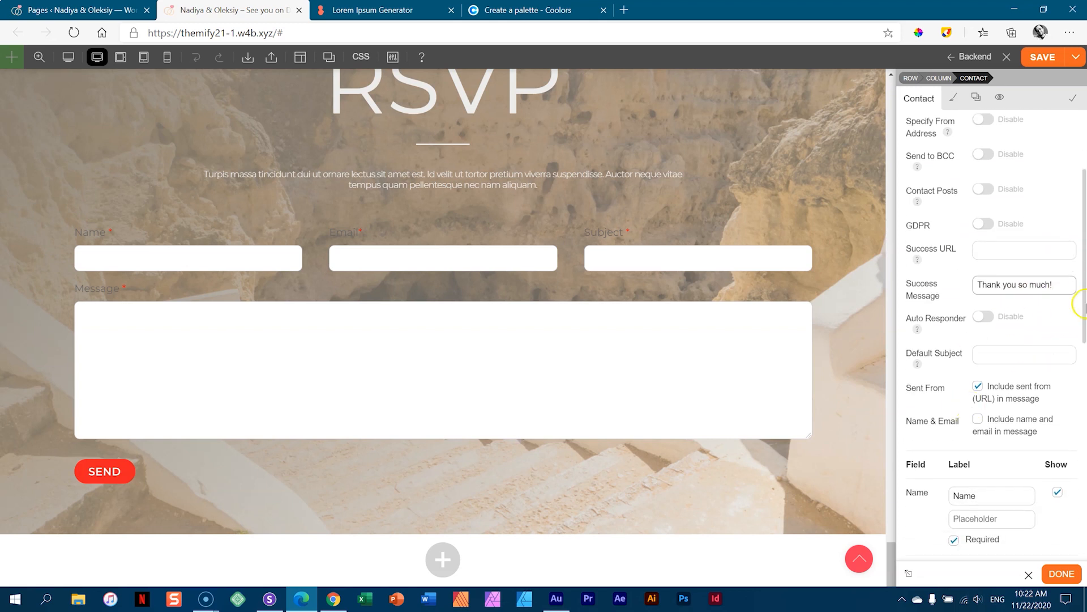
scroll(1082, 303, "down", 3)
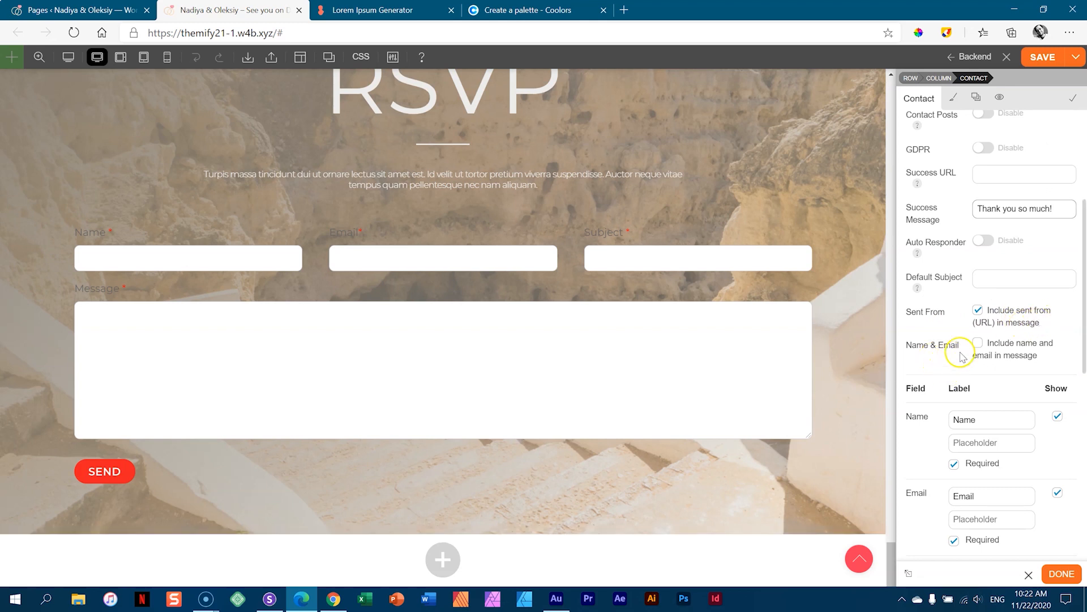
left_click(976, 344)
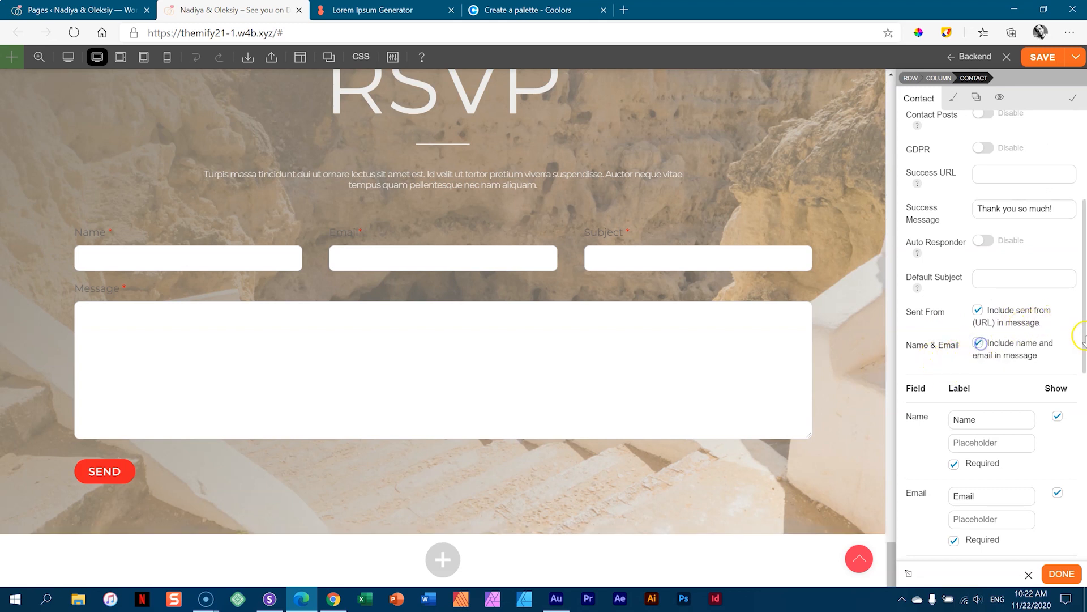
- Hide the Subject field so Name and Email sit side by side
left_click_drag(1085, 313, 1084, 376)
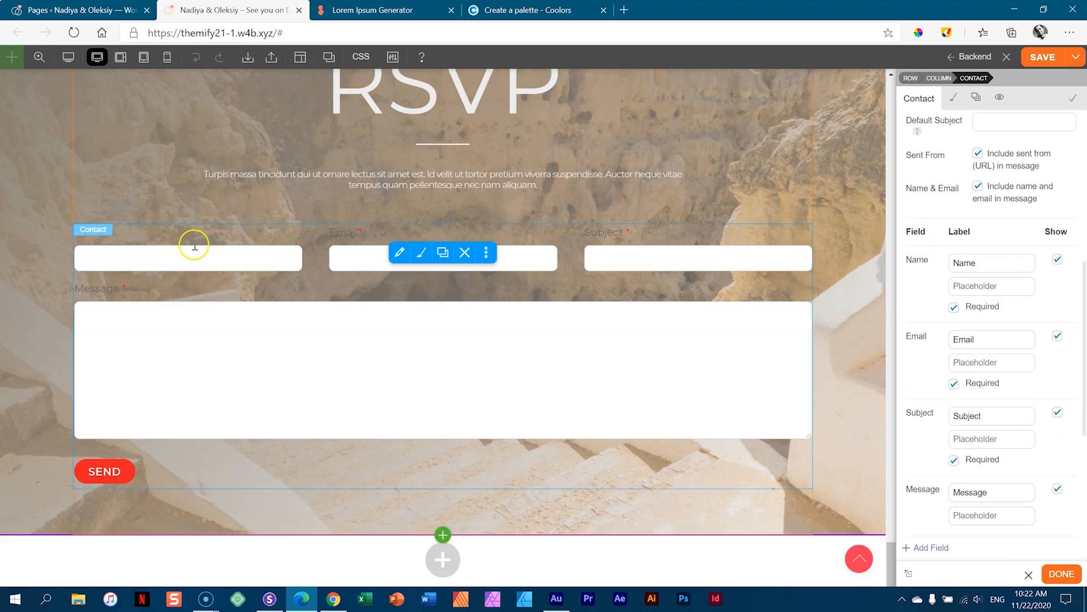
double_click(995, 415)
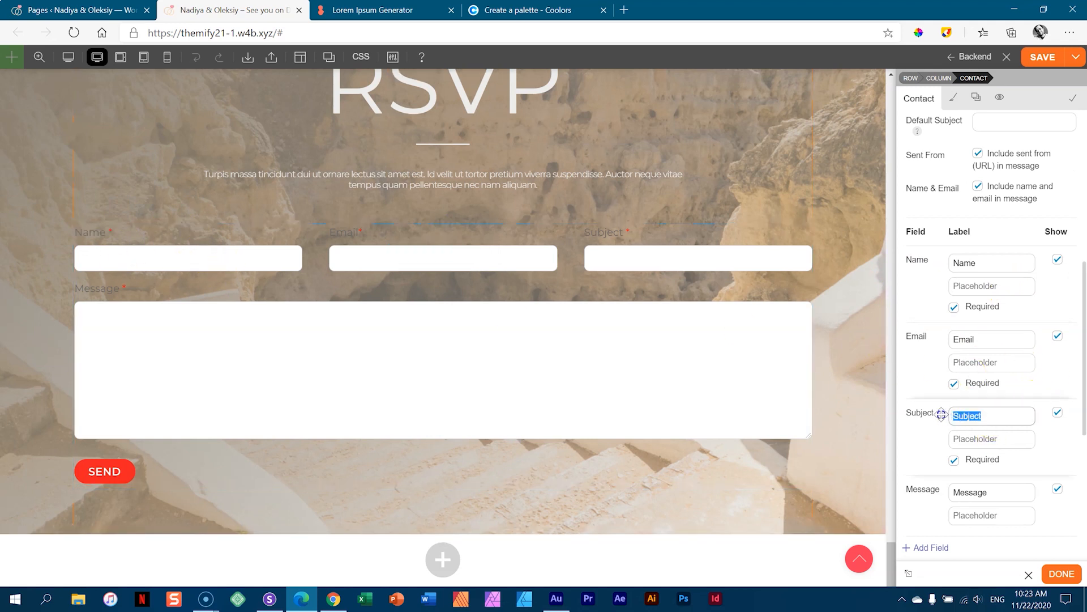
left_click(1057, 413)
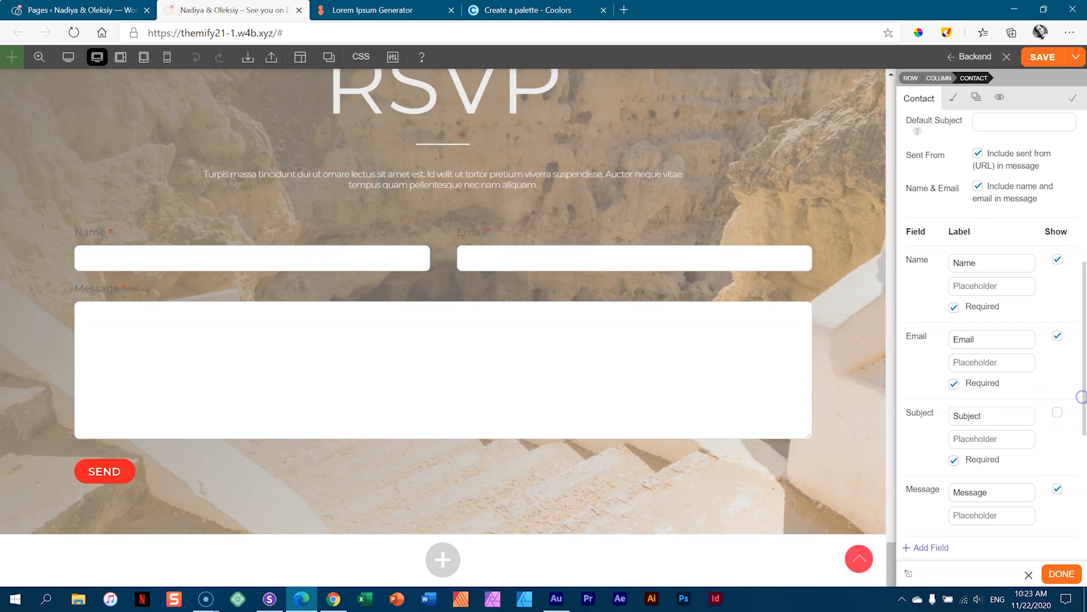
scroll(1037, 417, "down", 4)
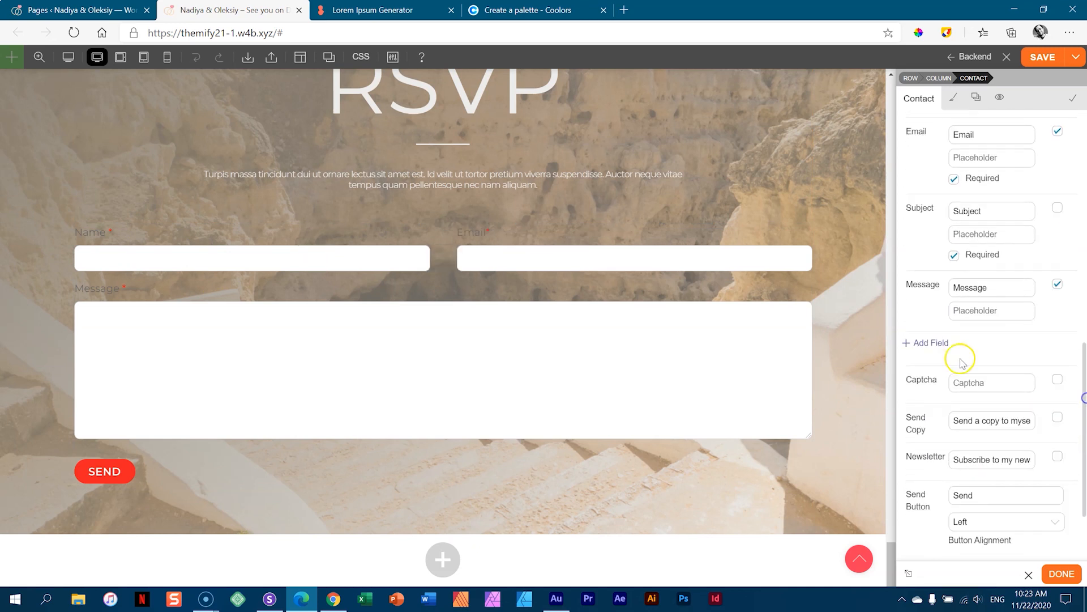
- Add a Select dropdown field with the options I'm Coming and Sorry to Disappoint
left_click(930, 343)
left_click(999, 350)
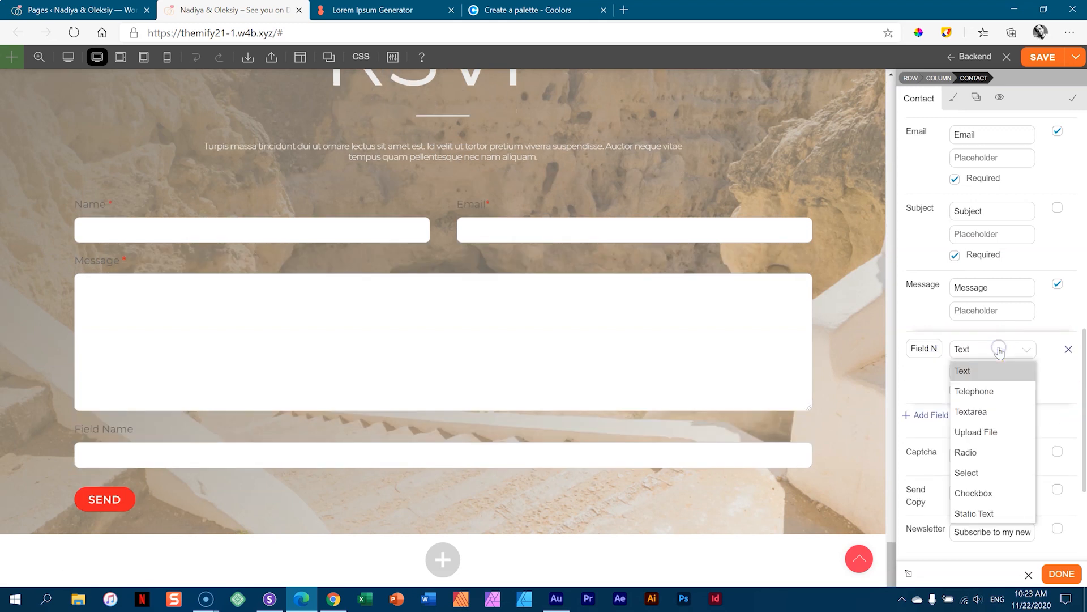
left_click(987, 460)
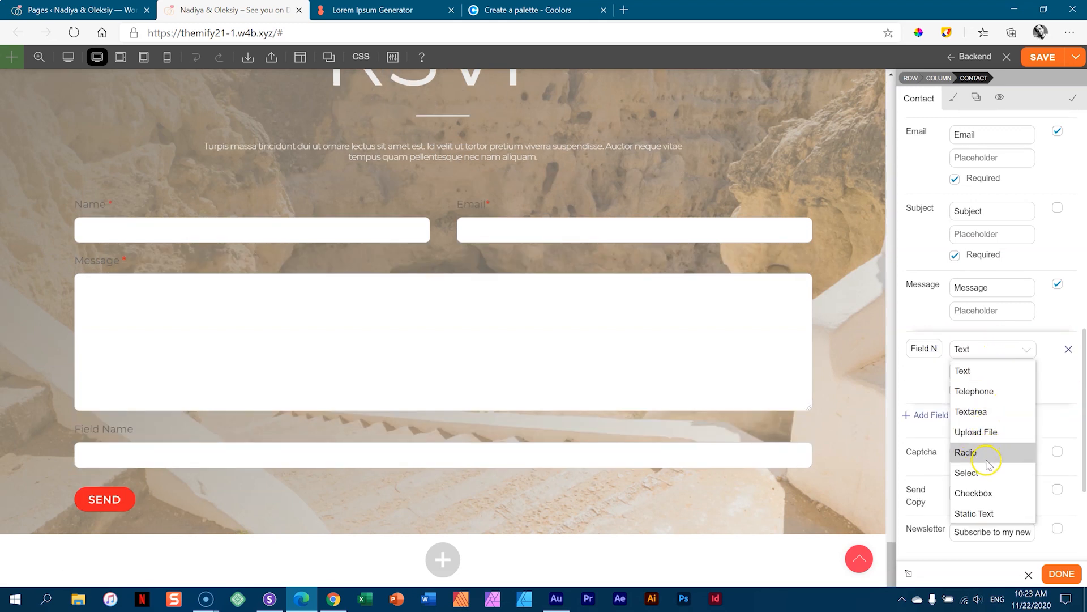
left_click(985, 475)
left_click(965, 363)
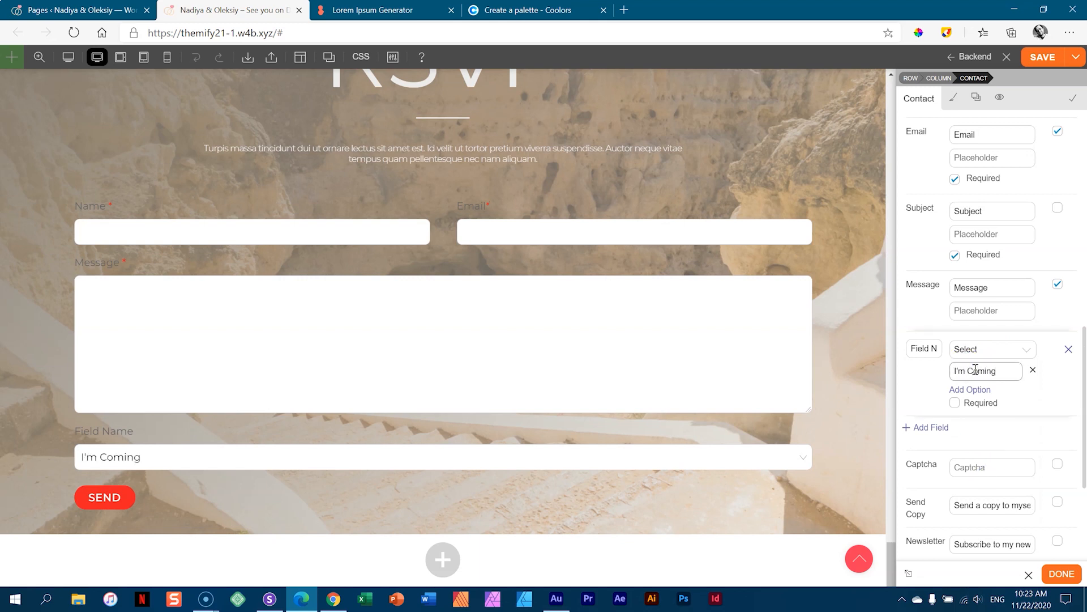
left_click(971, 389)
left_click(976, 391)
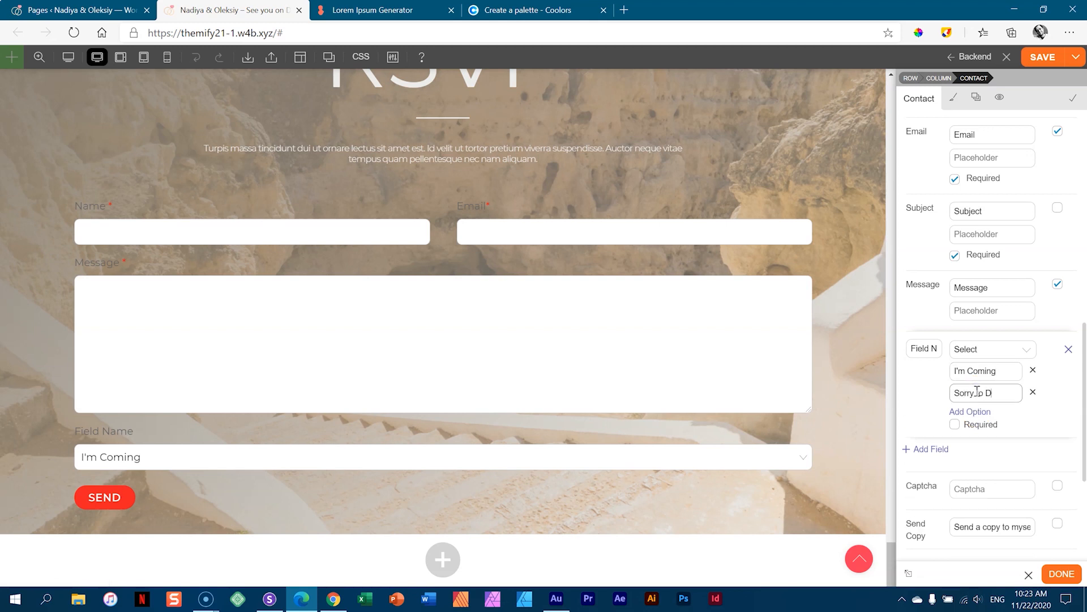
type("nt")
left_click(1060, 412)
- Keep the field type as Select and mark the dropdown as required
left_click(997, 371)
left_click(991, 348)
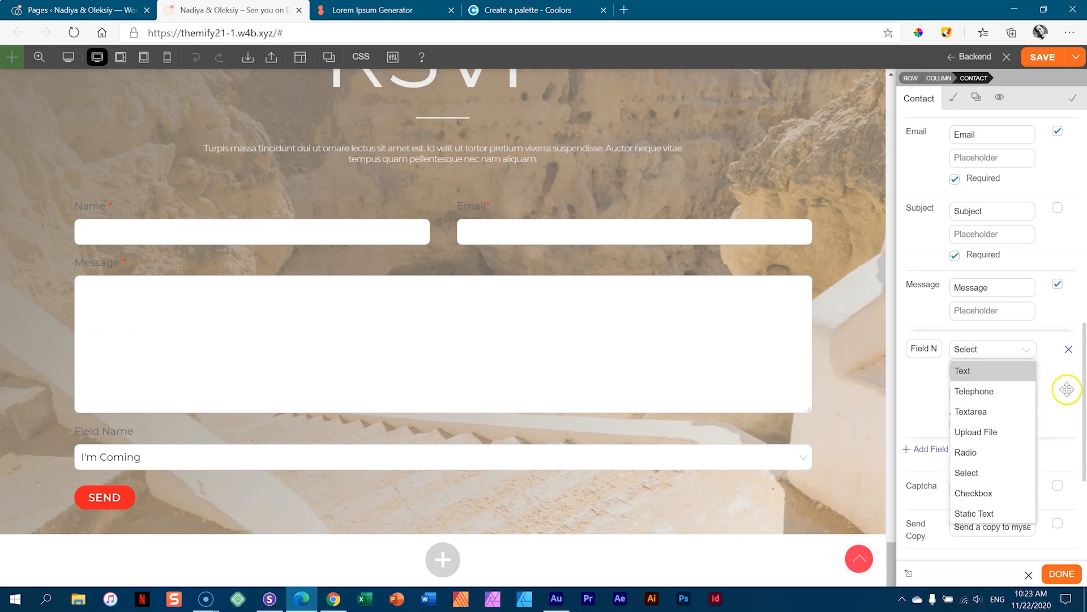
left_click(1061, 408)
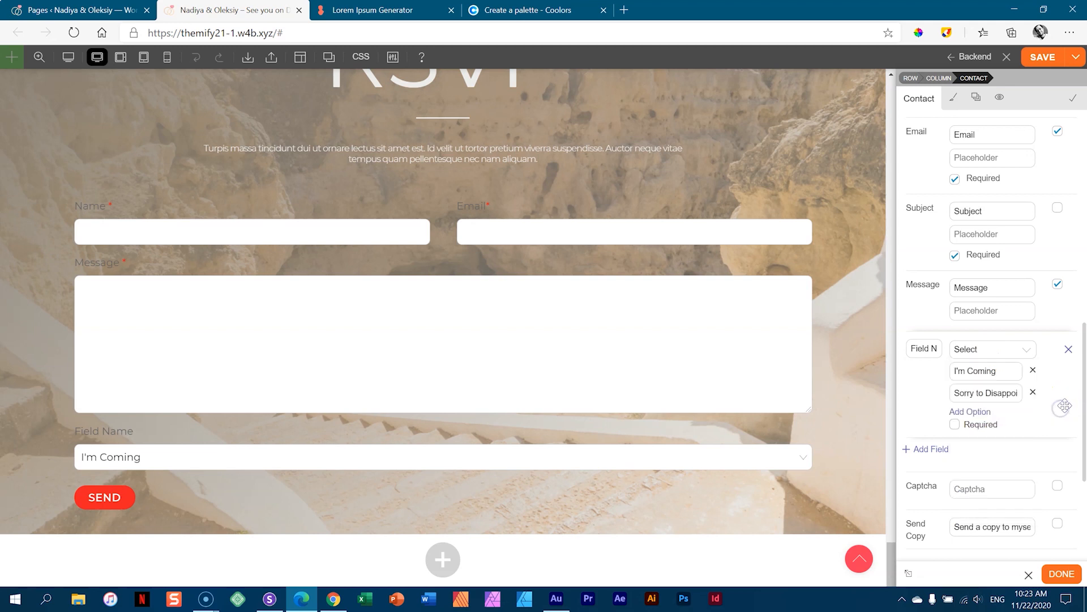
left_click(955, 425)
- Move the dropdown to just after Subject and relabel Message as Additional Message
left_click_drag(1046, 347, 1037, 412)
left_click_drag(1051, 343, 1037, 182)
left_click_drag(1036, 214, 1033, 275)
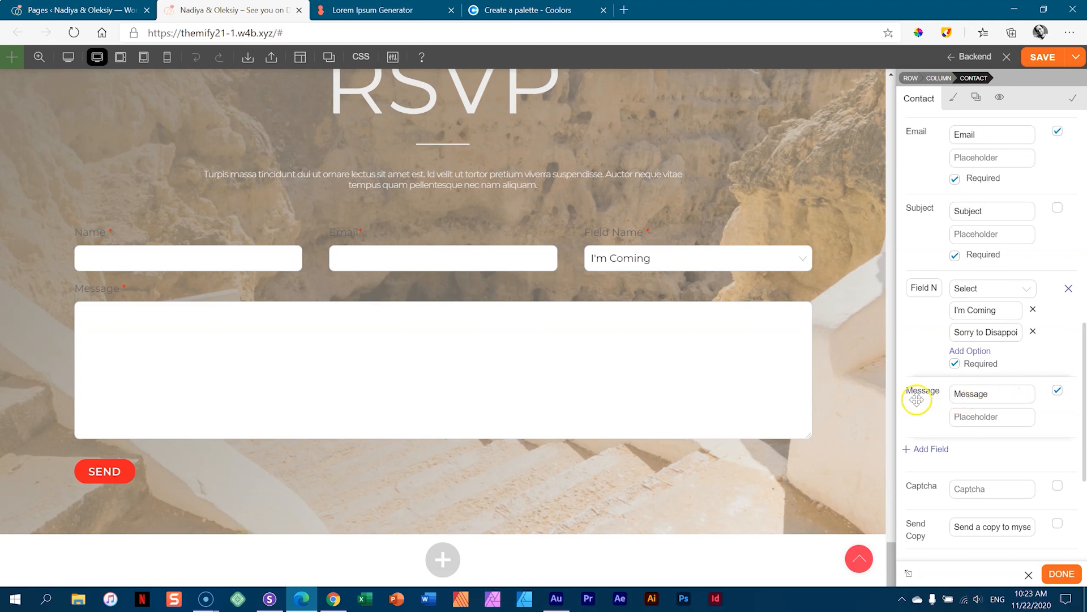
double_click(1002, 393)
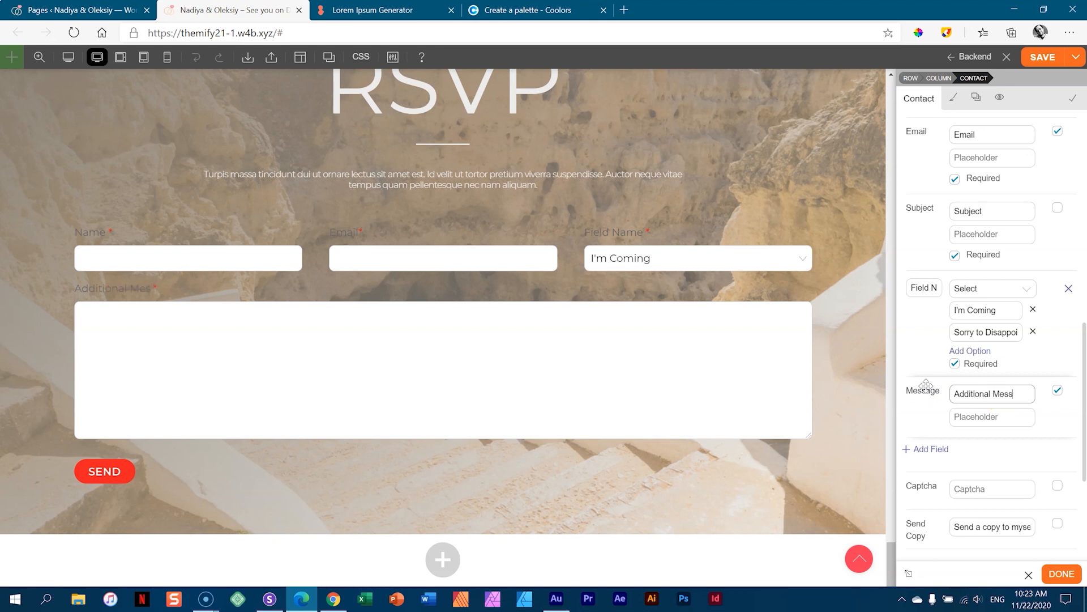
left_click_drag(1085, 376, 1084, 425)
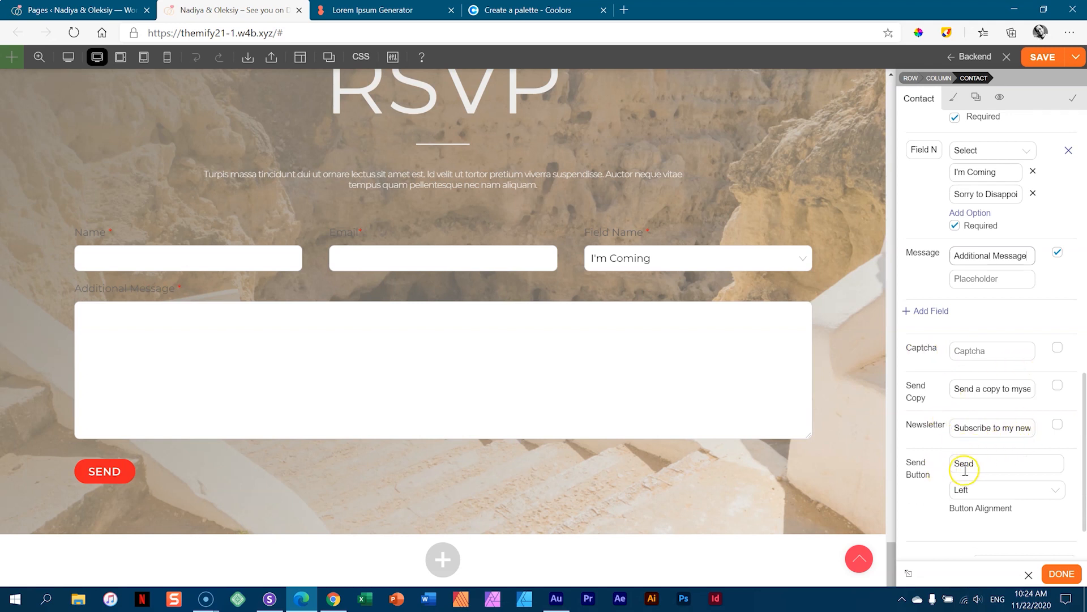
- Set the Send Button's Button Alignment to Center
left_click(988, 489)
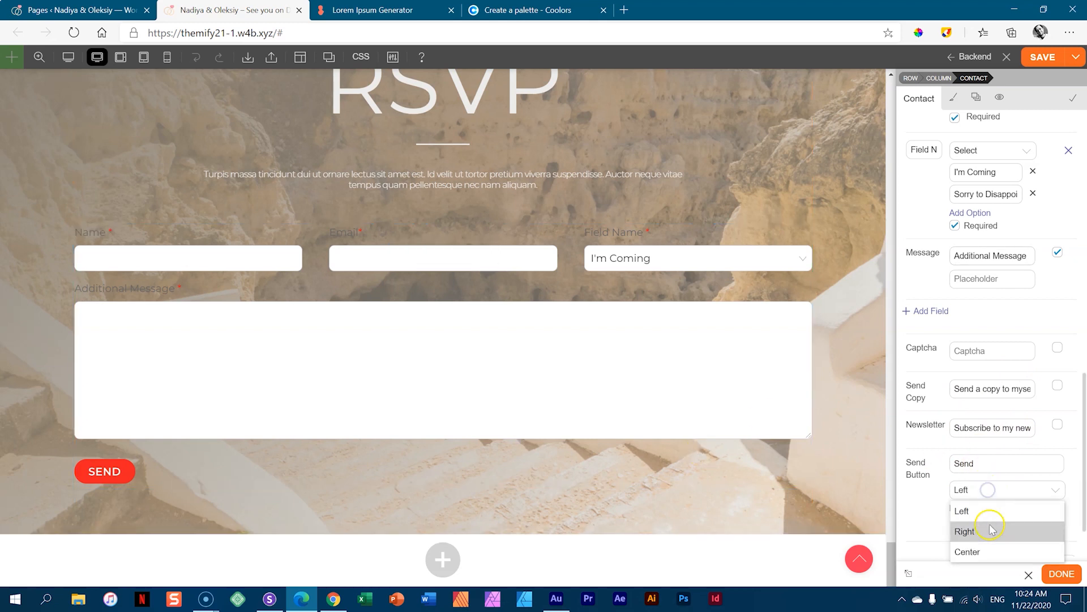
left_click(988, 554)
scroll(1045, 480, "down", 2)
scroll(1047, 481, "up", 15)
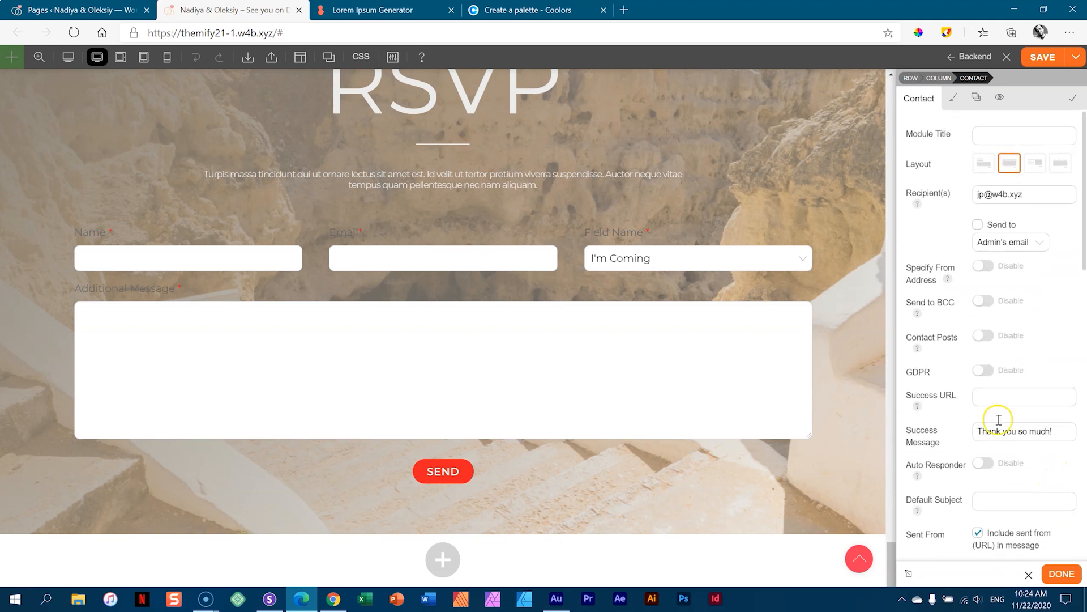
- In the contact form's Styling, color the Field Labels light #ededeb
left_click(955, 99)
left_click(918, 171)
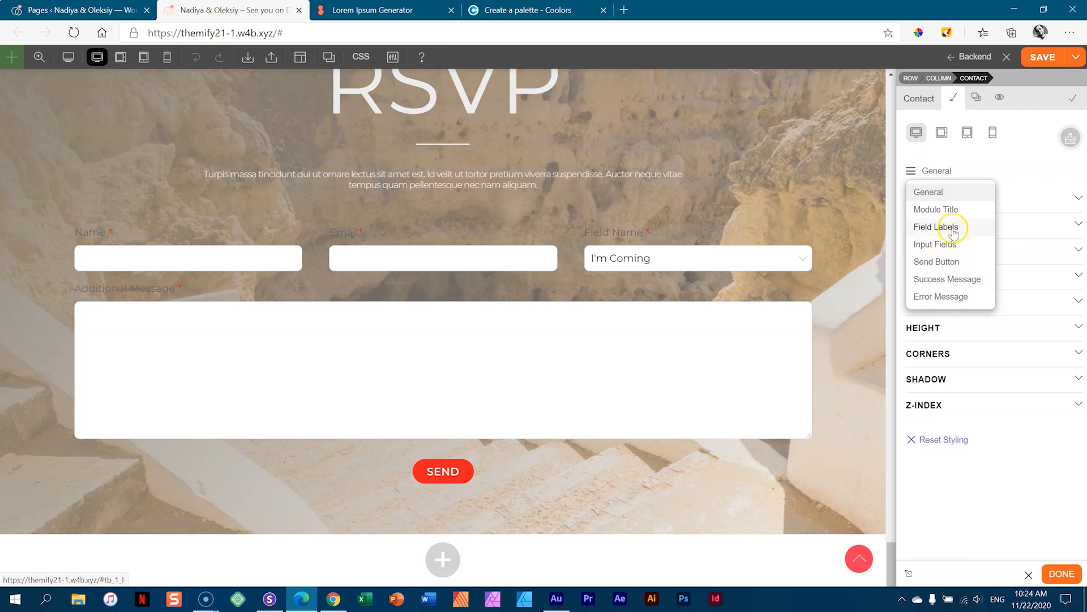
left_click(985, 168)
left_click(938, 173)
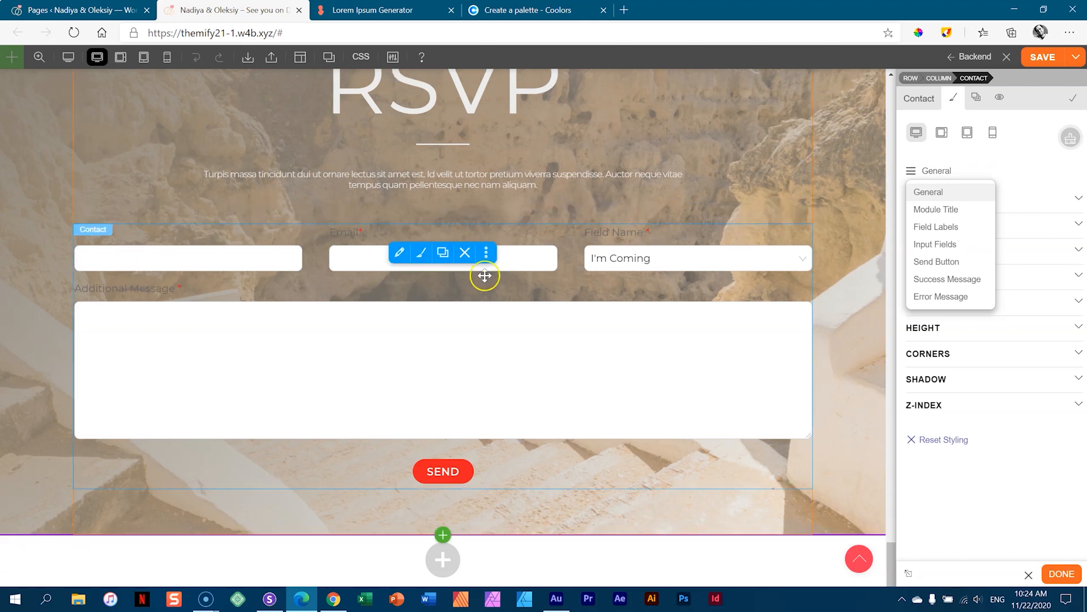
left_click(943, 230)
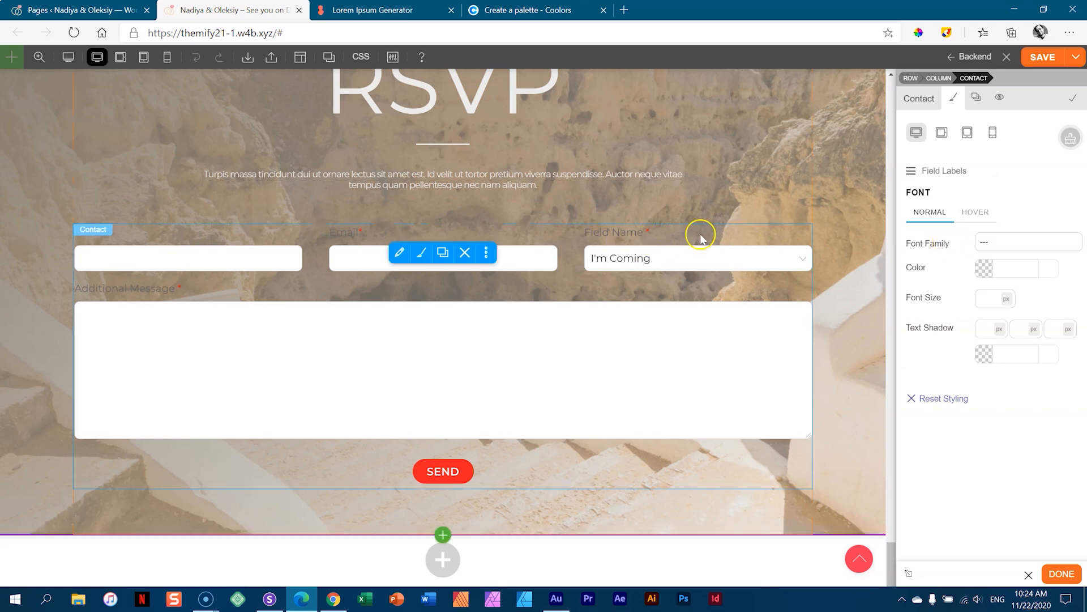
left_click(1002, 270)
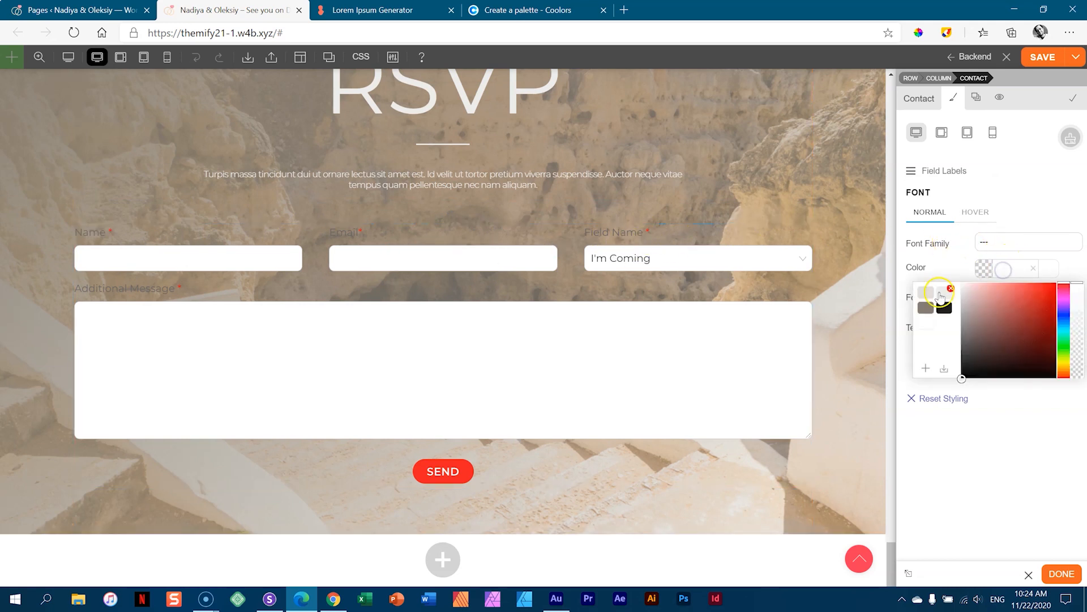
left_click(939, 292)
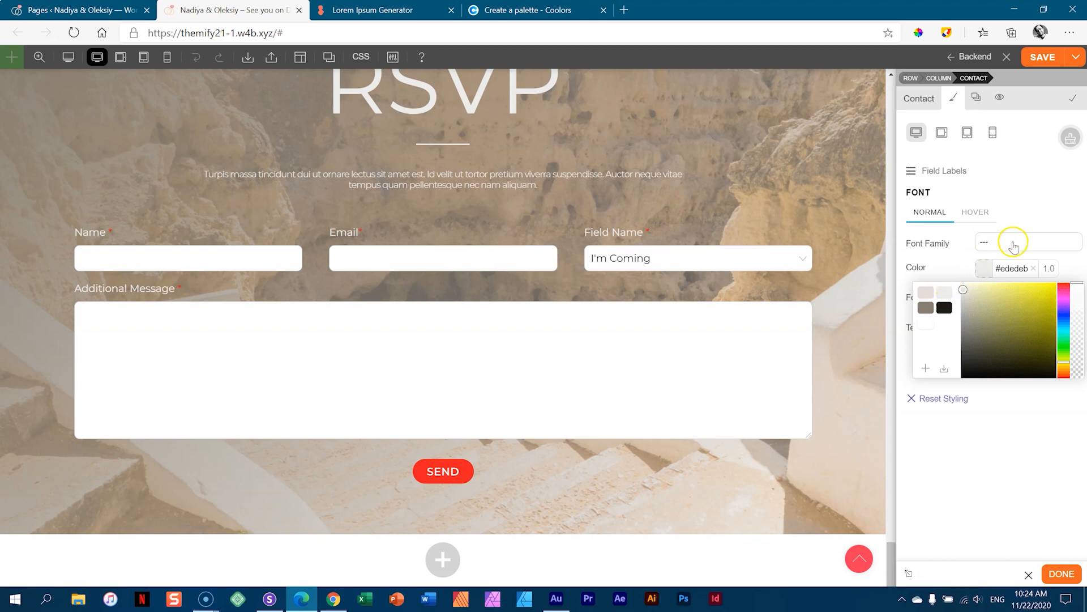
left_click(1014, 243)
left_click(964, 279)
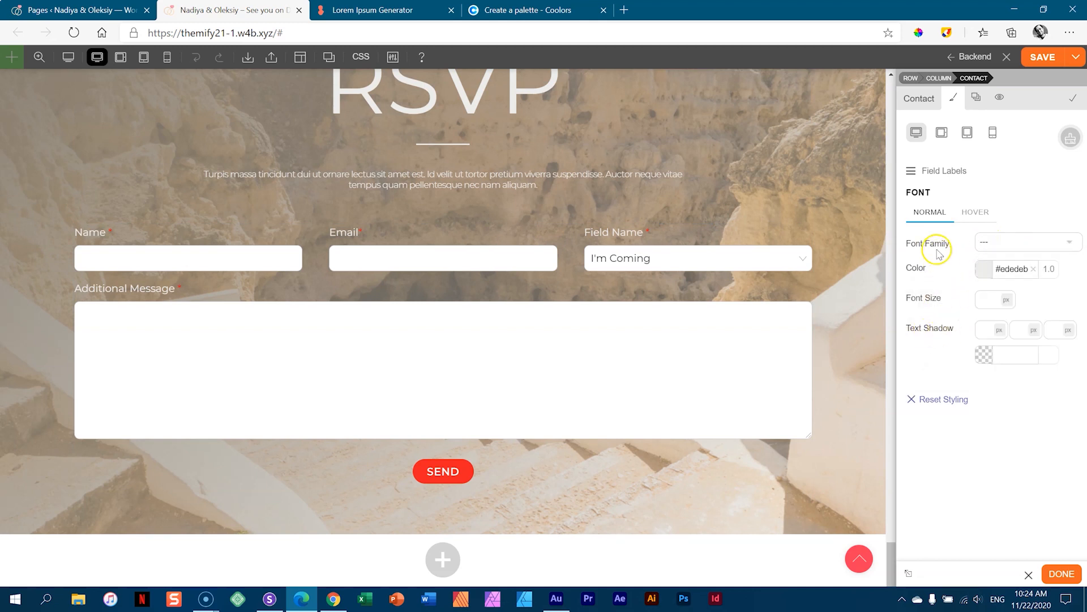
- Give the Input Fields a #ededeb background at 0.7 opacity
left_click(935, 172)
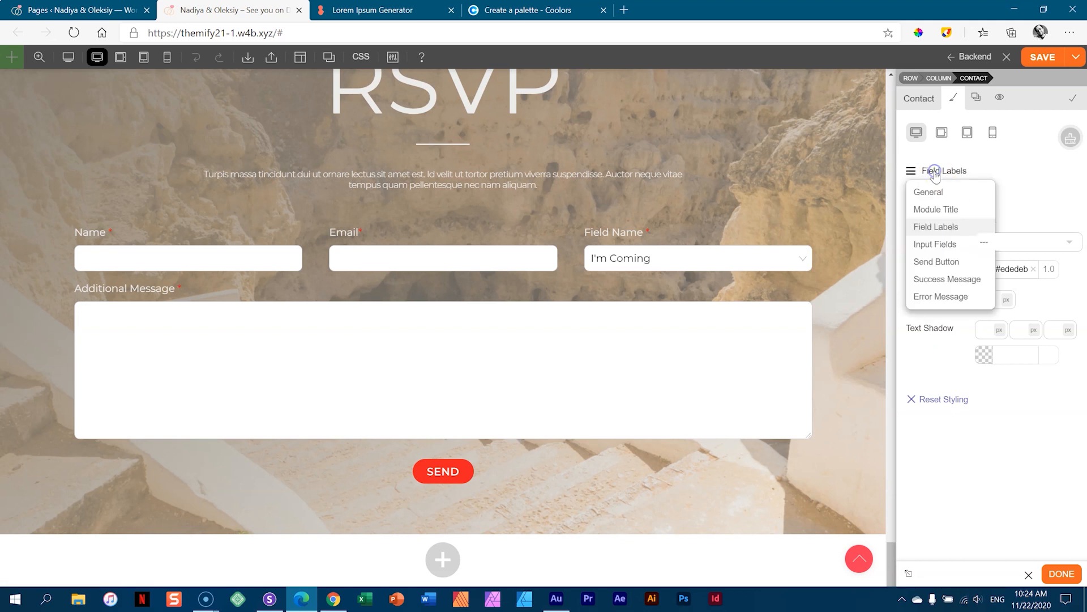
left_click(933, 244)
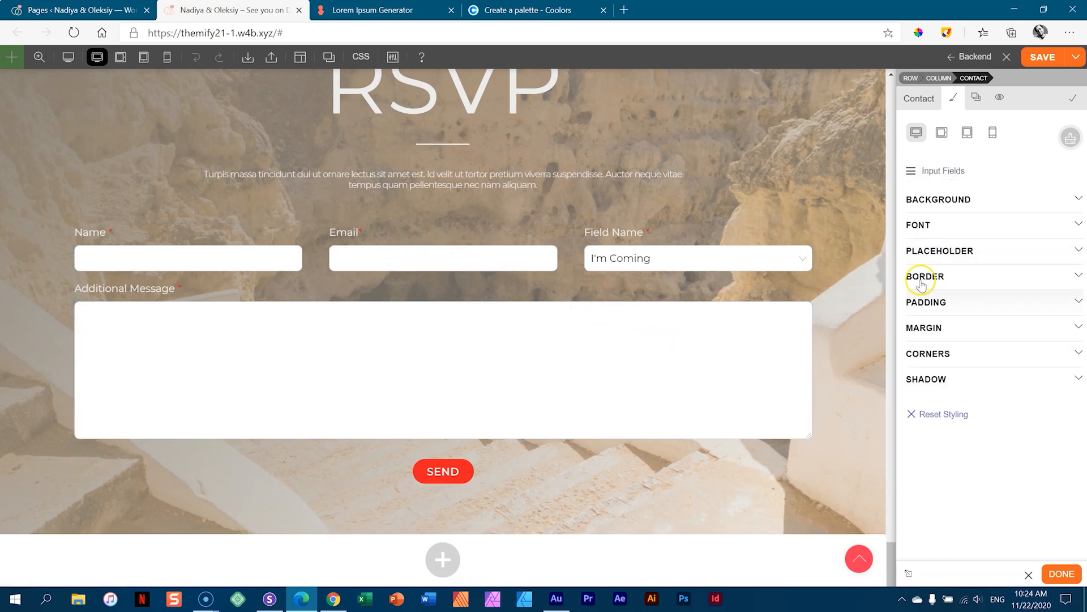
left_click(942, 200)
left_click(1012, 249)
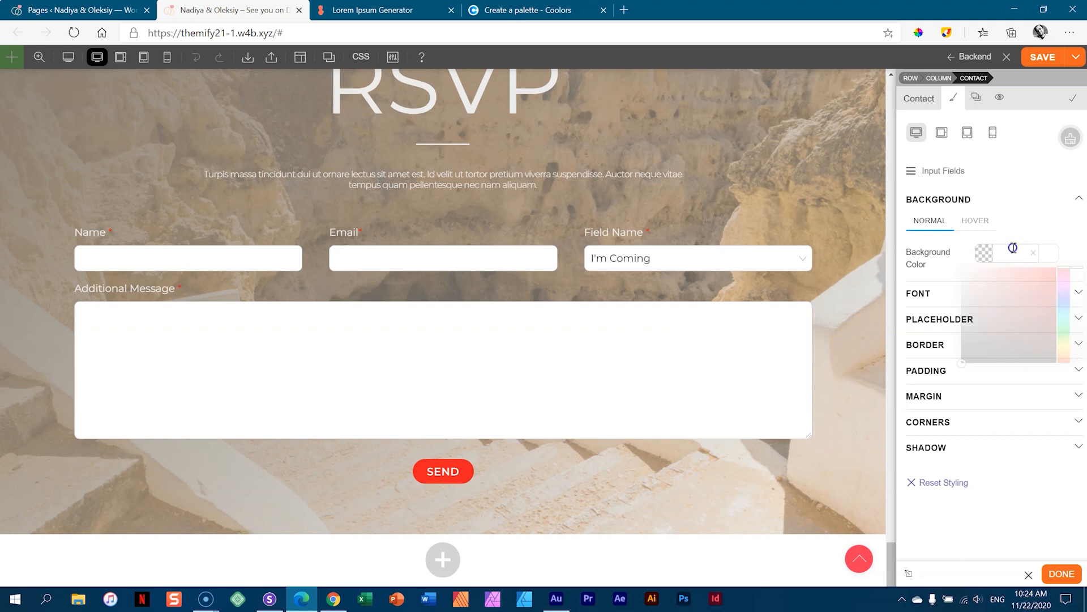
left_click(944, 276)
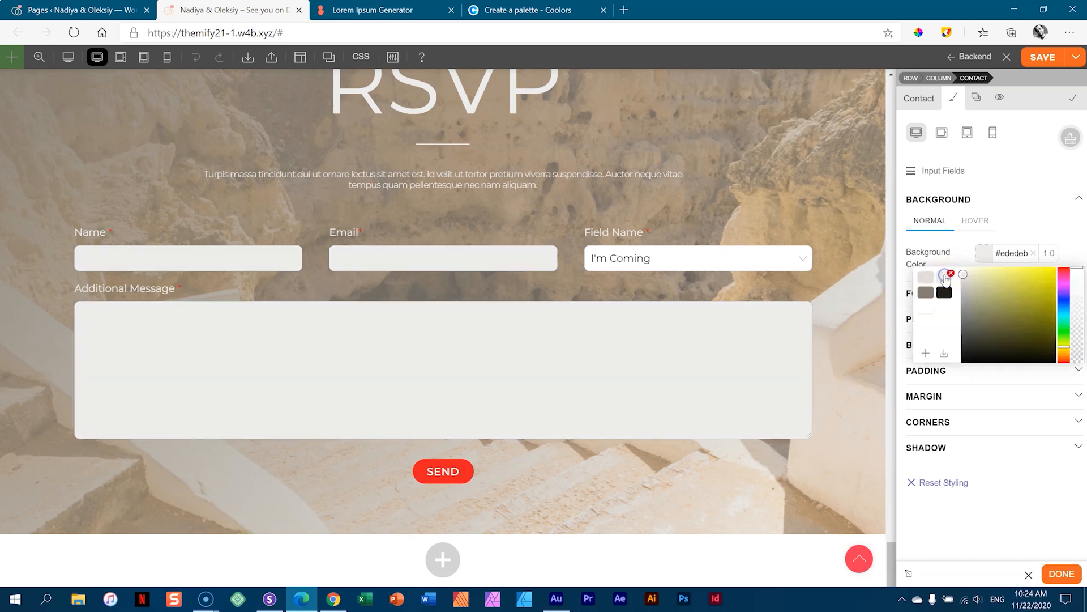
left_click_drag(1077, 270, 1080, 290)
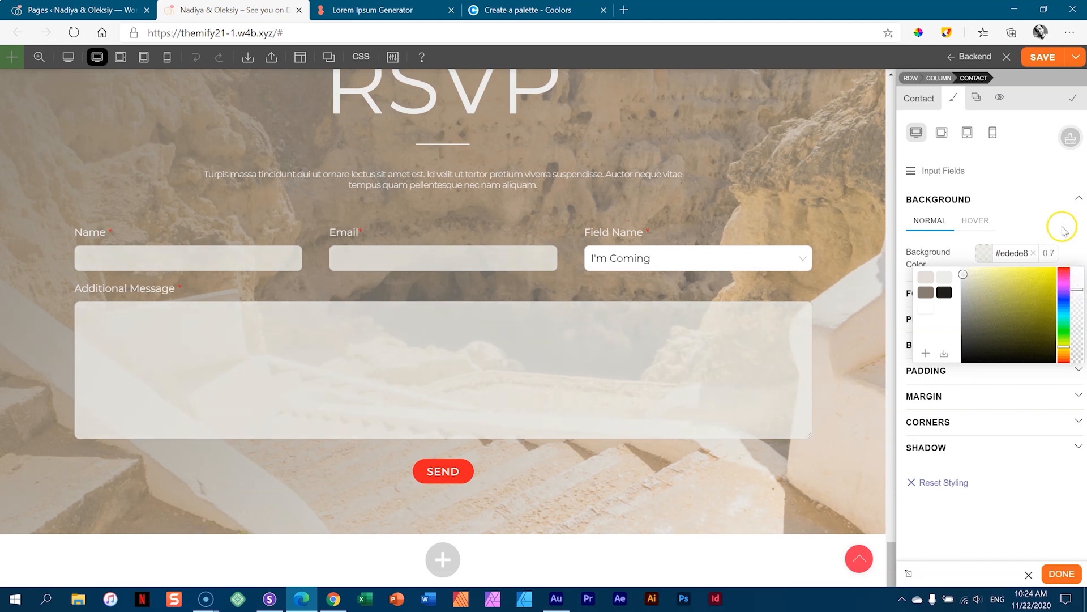
left_click(1047, 226)
left_click(637, 254)
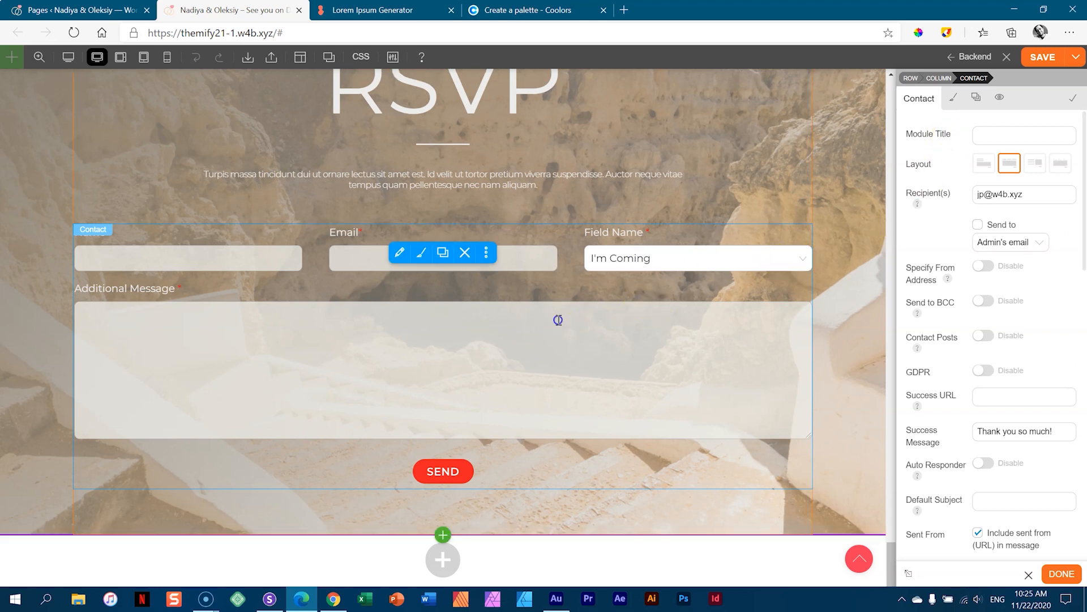
left_click(954, 97)
left_click(940, 171)
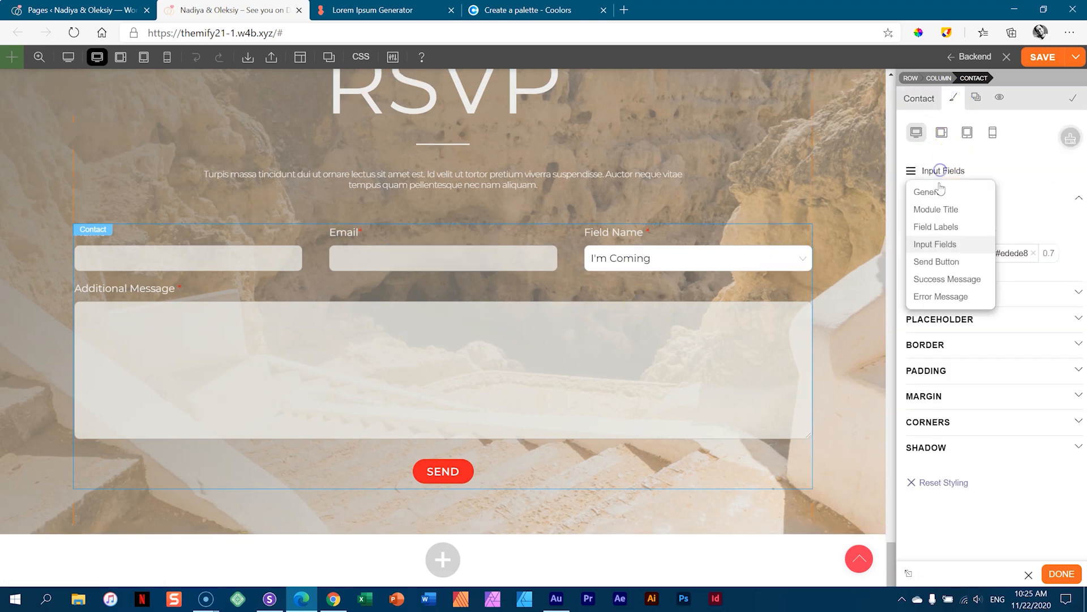
left_click(1036, 226)
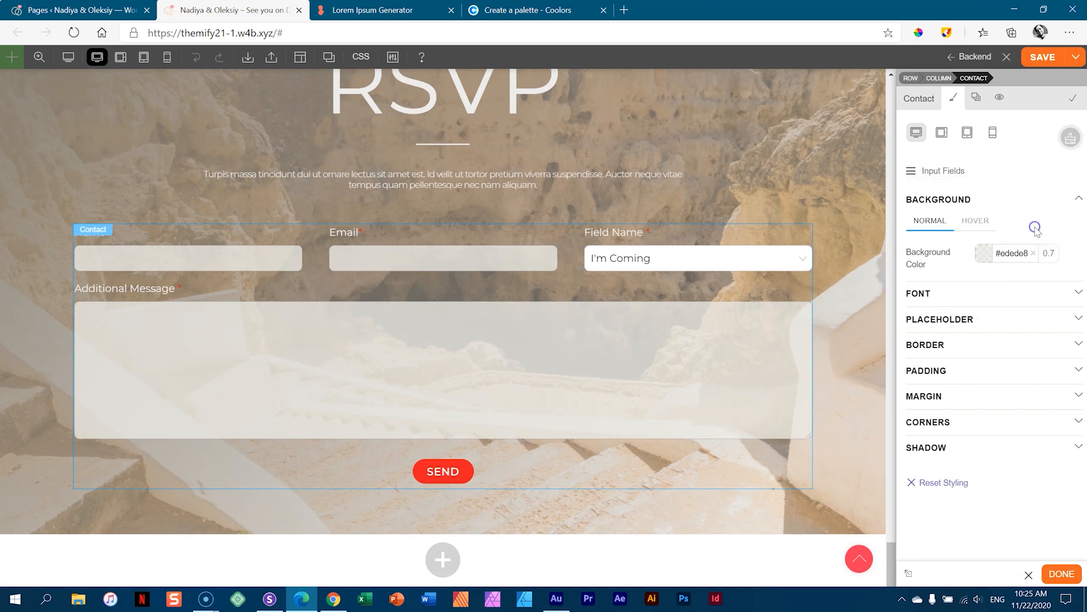
left_click(929, 171)
- Give the Send Button a light #ededeb background color
left_click(938, 260)
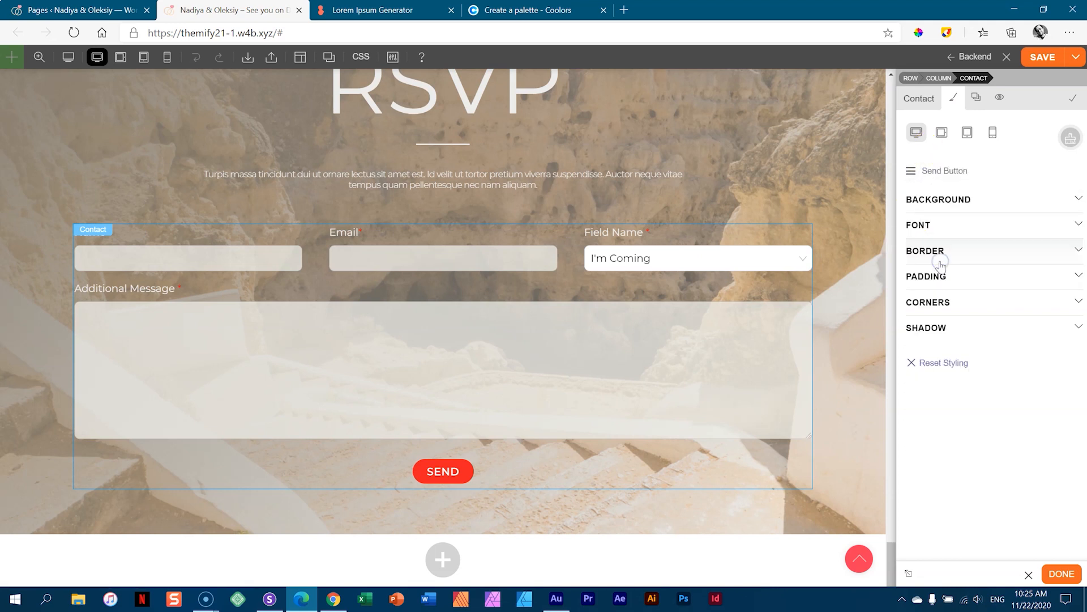
left_click(951, 199)
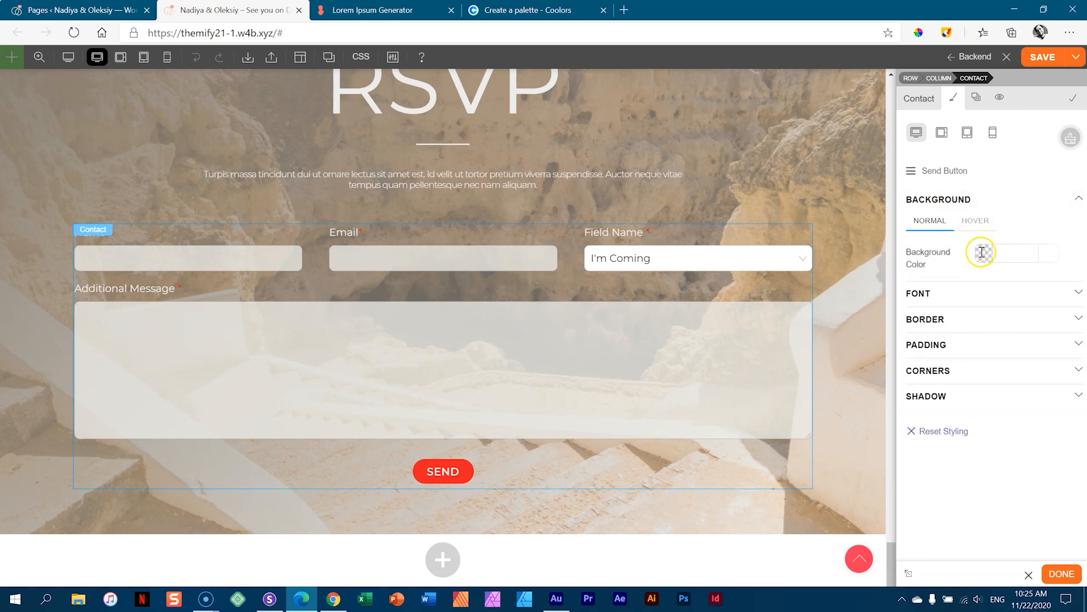
left_click(995, 252)
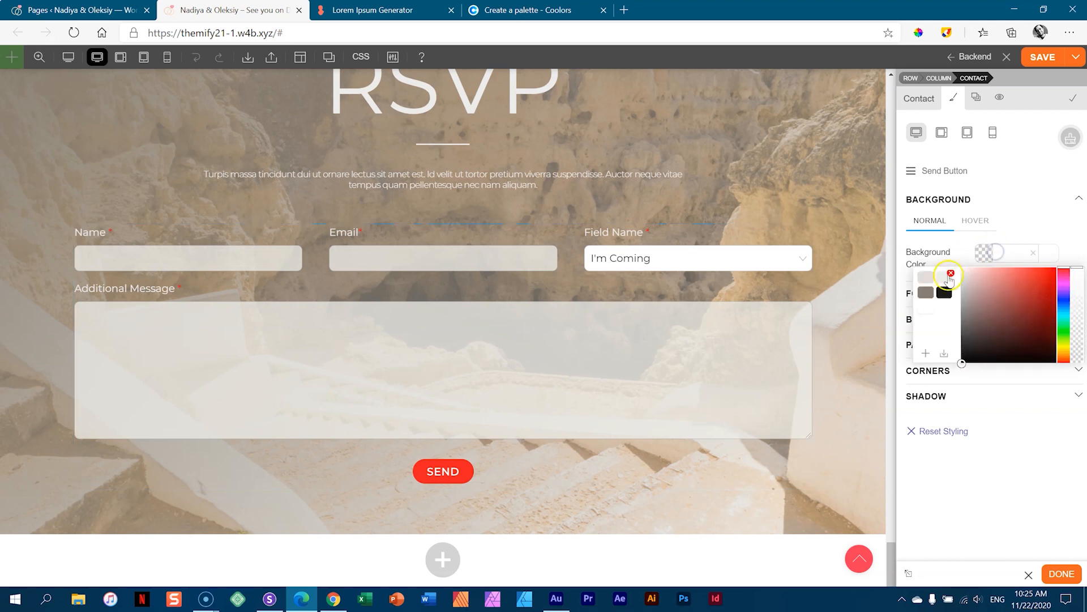
left_click(944, 278)
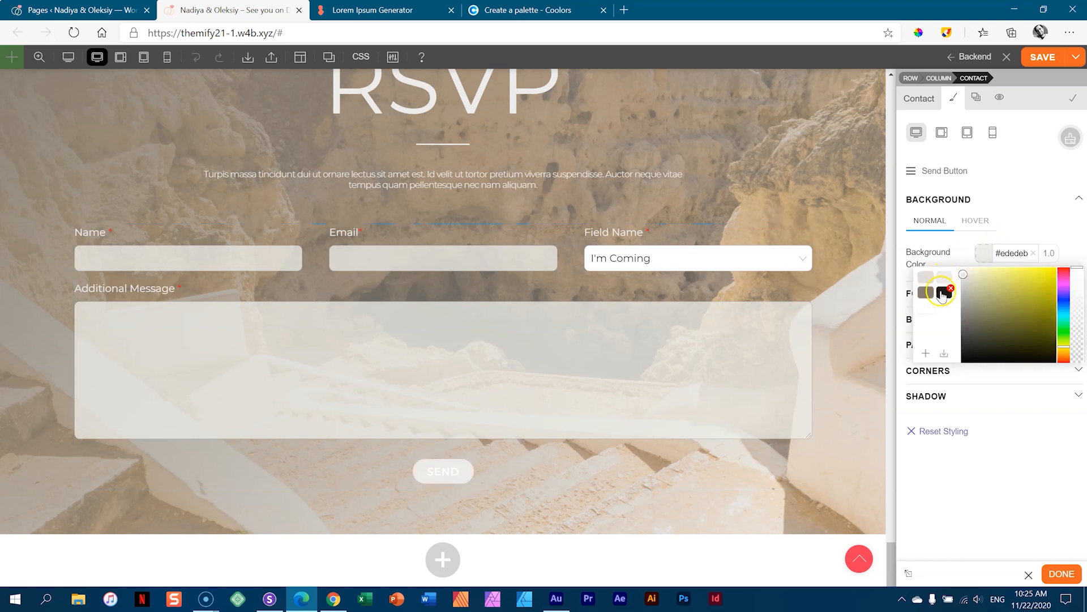
left_click(926, 293)
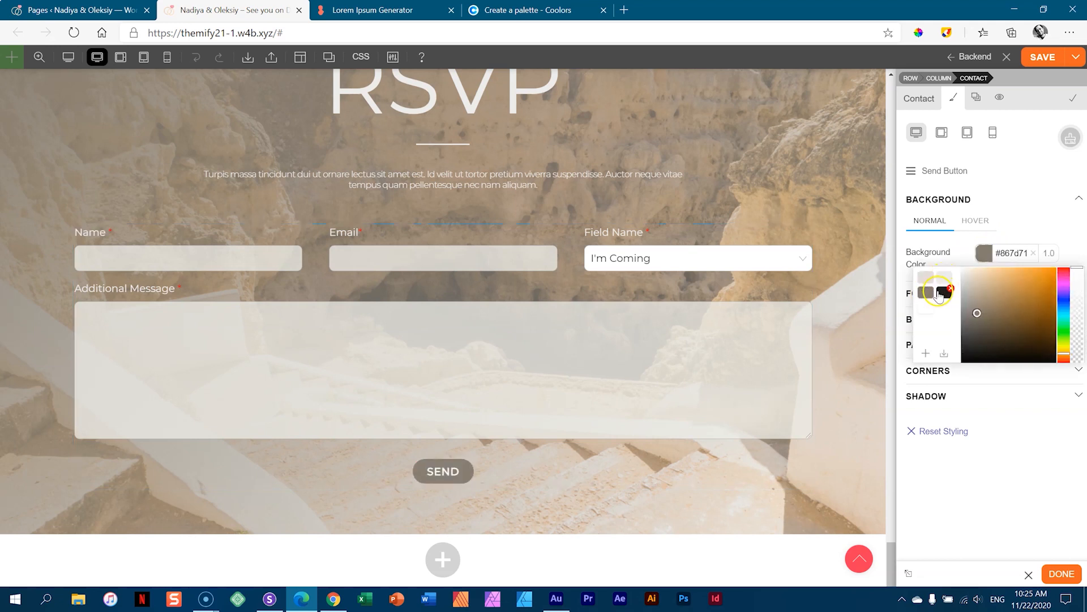
left_click(925, 275)
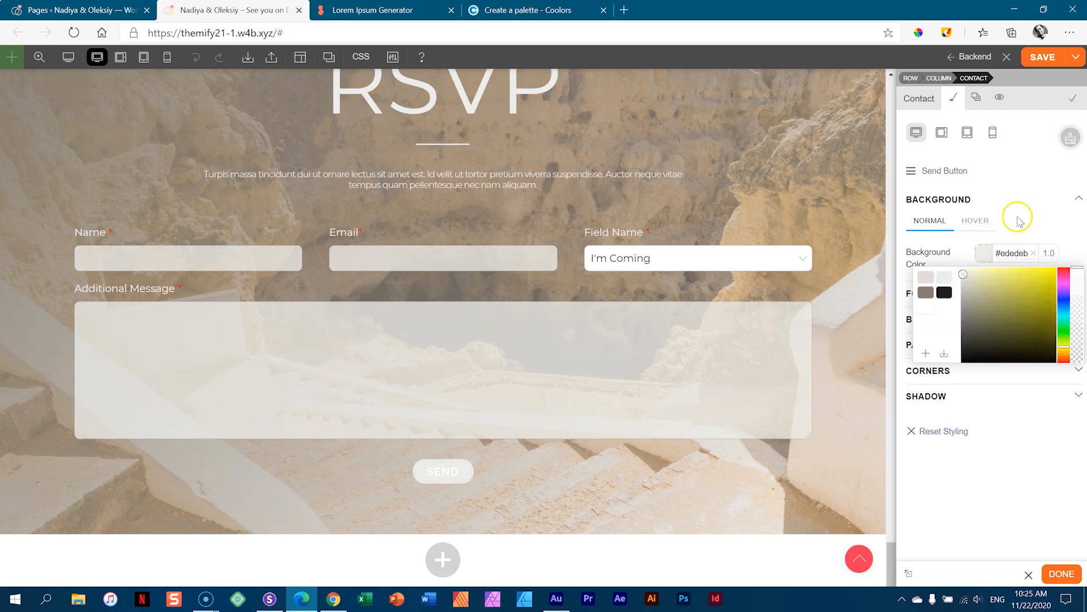
left_click(1019, 221)
- Make the SEND text #867d71 with a #e3ded8 hover background
left_click(918, 293)
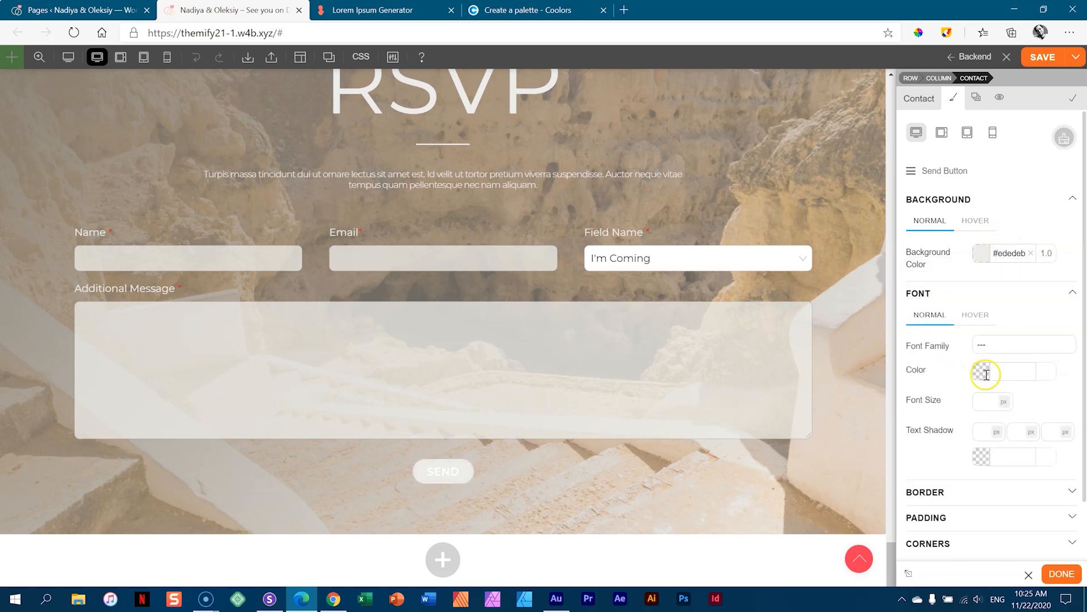
left_click(986, 374)
left_click(923, 411)
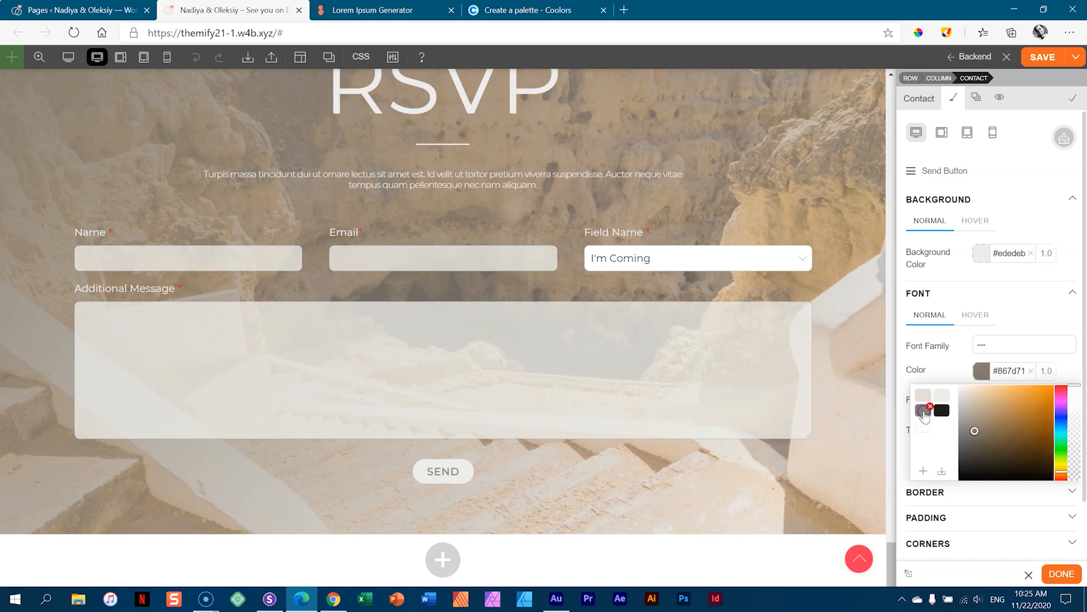
left_click(976, 222)
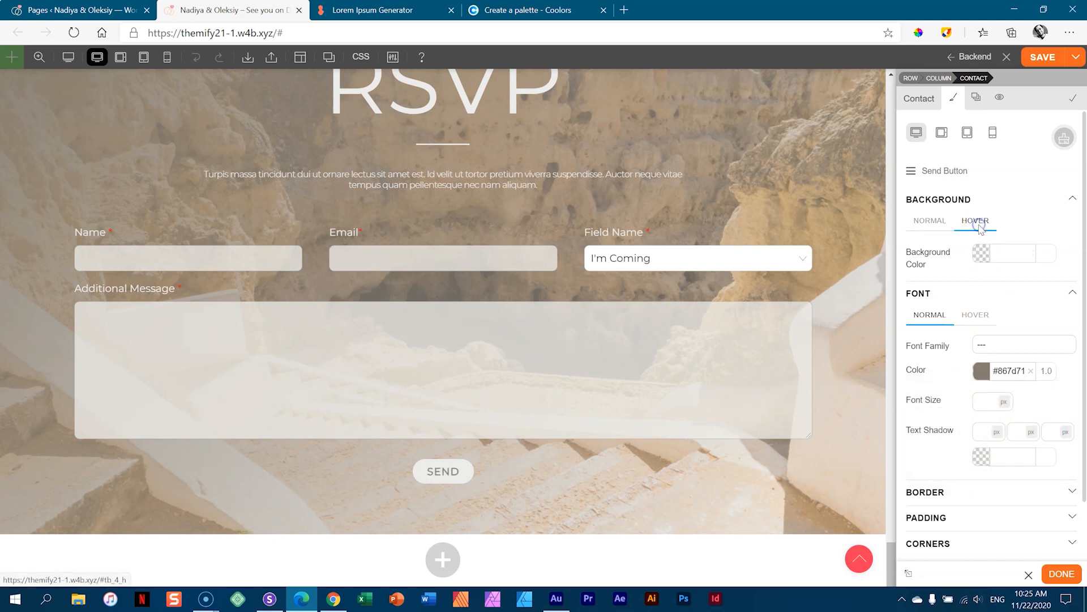
left_click(980, 250)
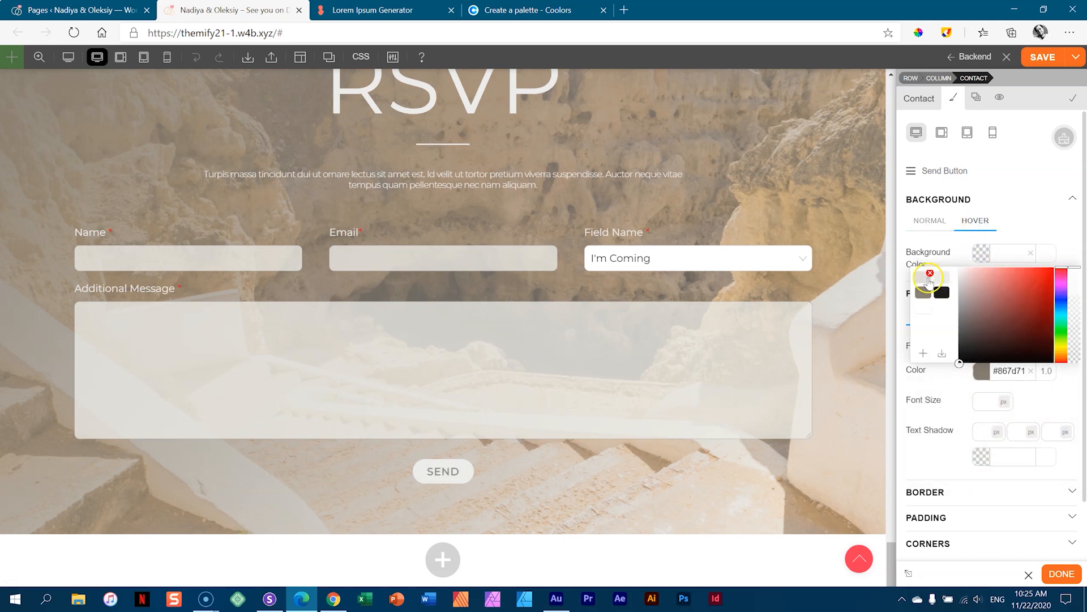
left_click(925, 278)
left_click(929, 222)
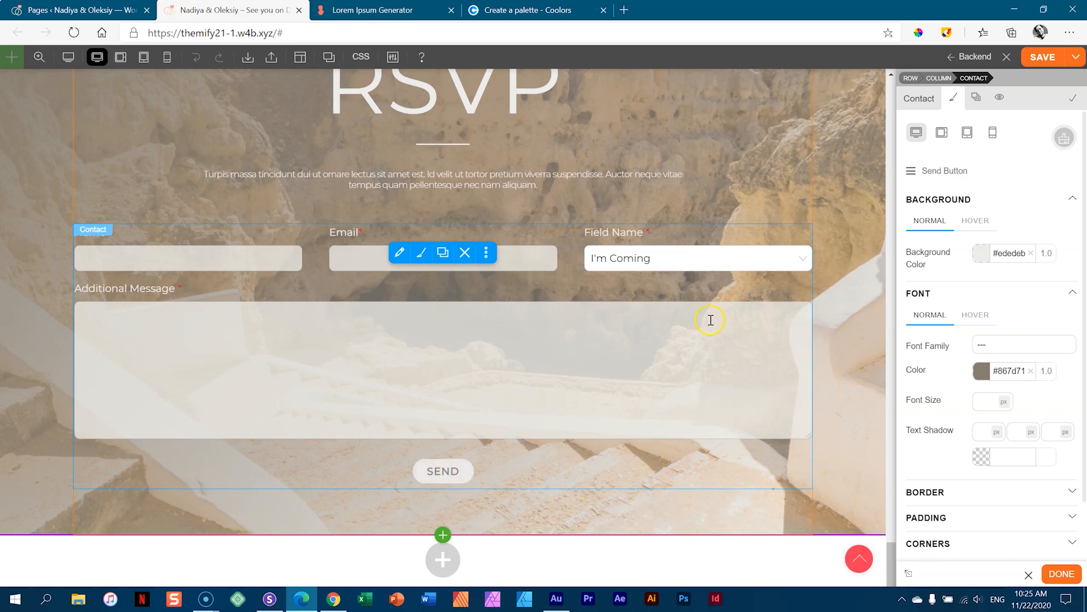
left_click(833, 270)
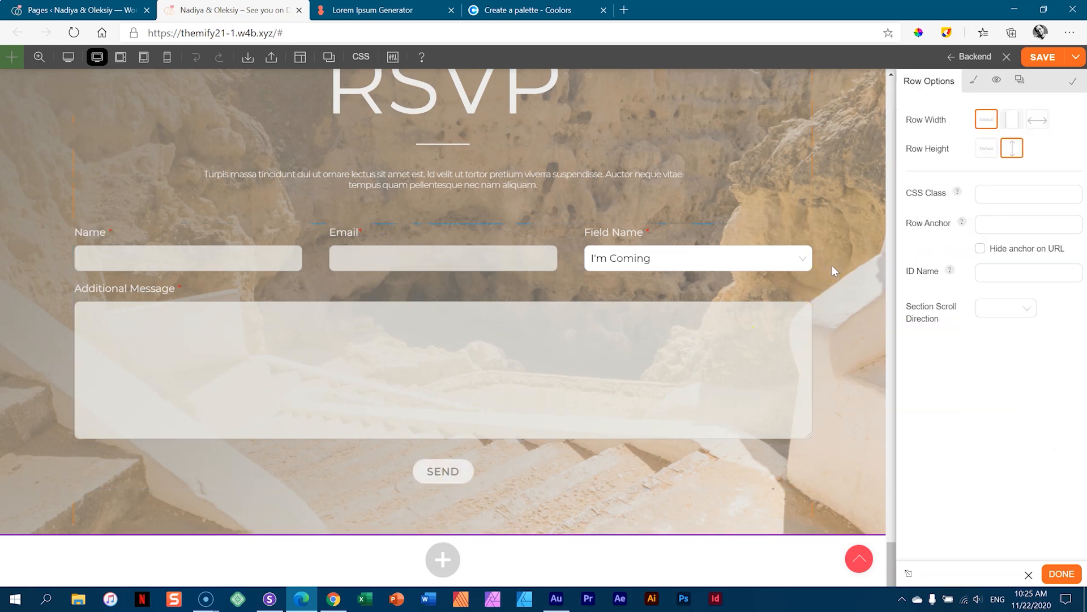
left_click(1040, 57)
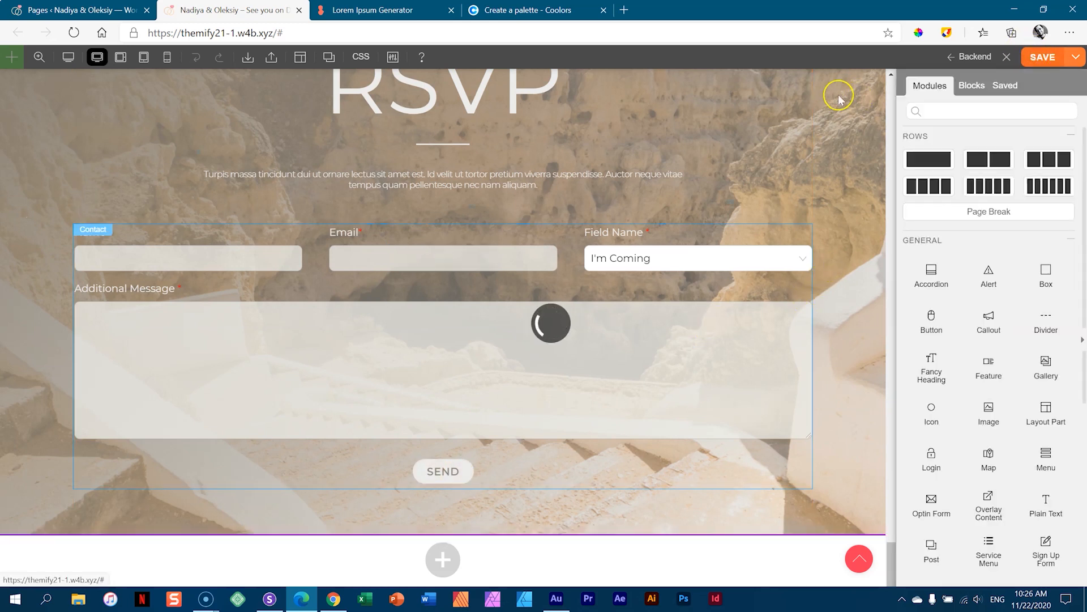
left_click(68, 58)
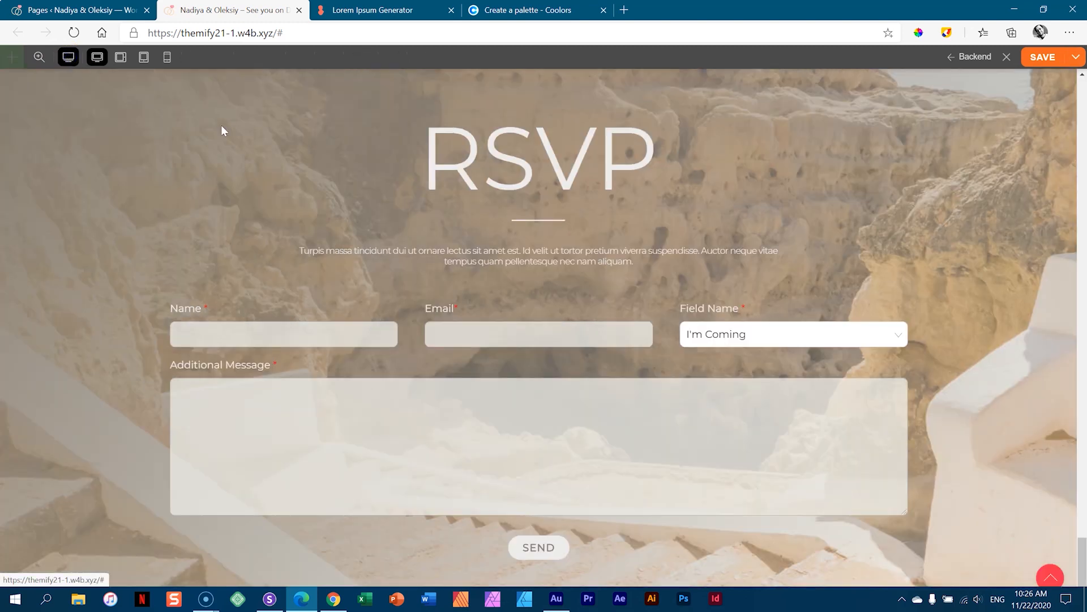
scroll(918, 256, "up", 4)
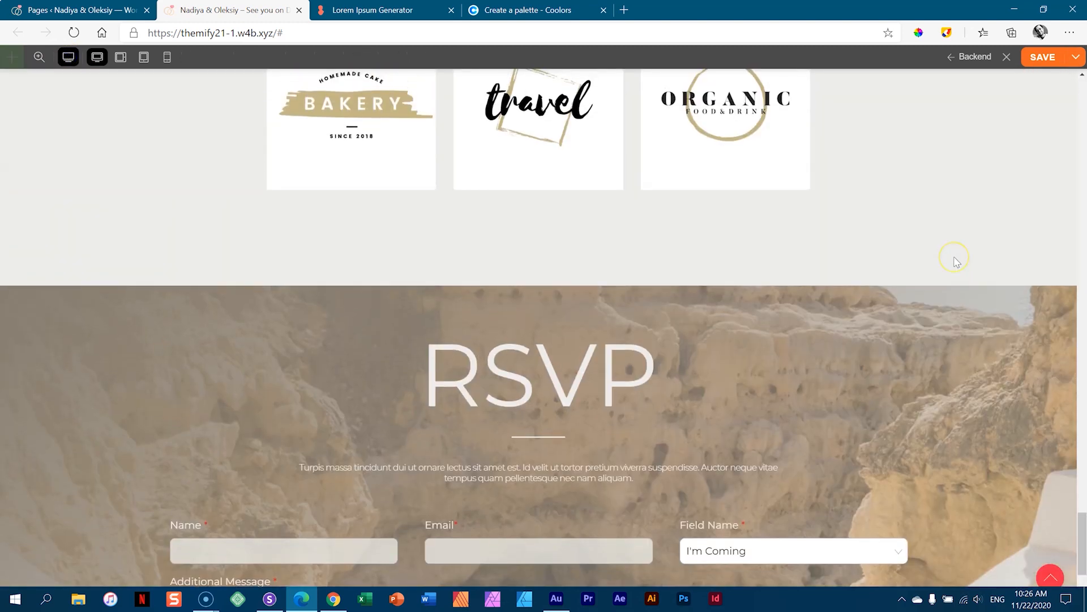
scroll(954, 258, "down", 4)
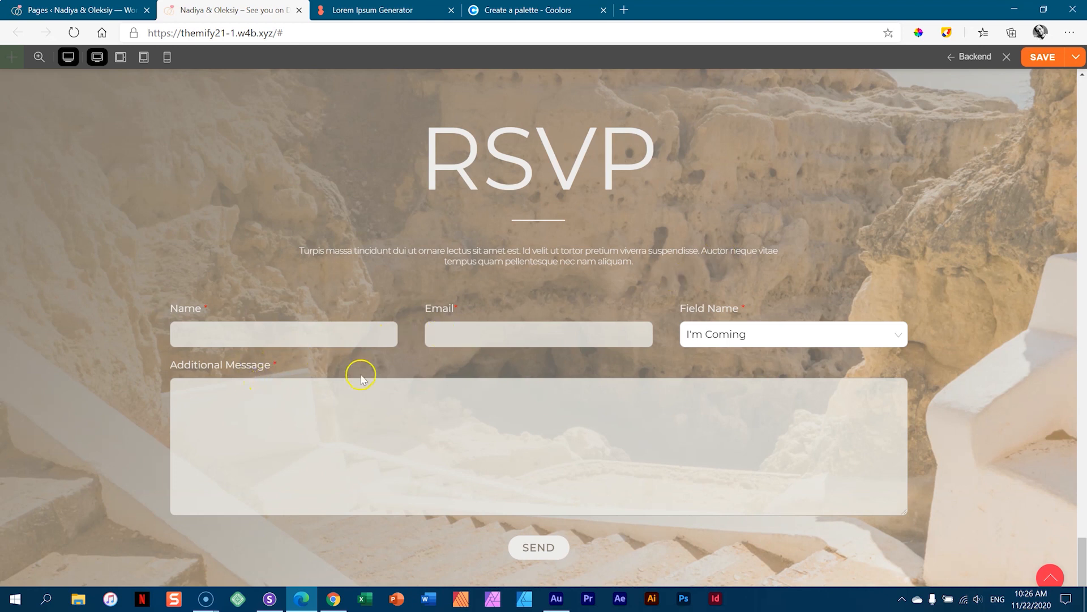
scroll(657, 349, "up", 6)
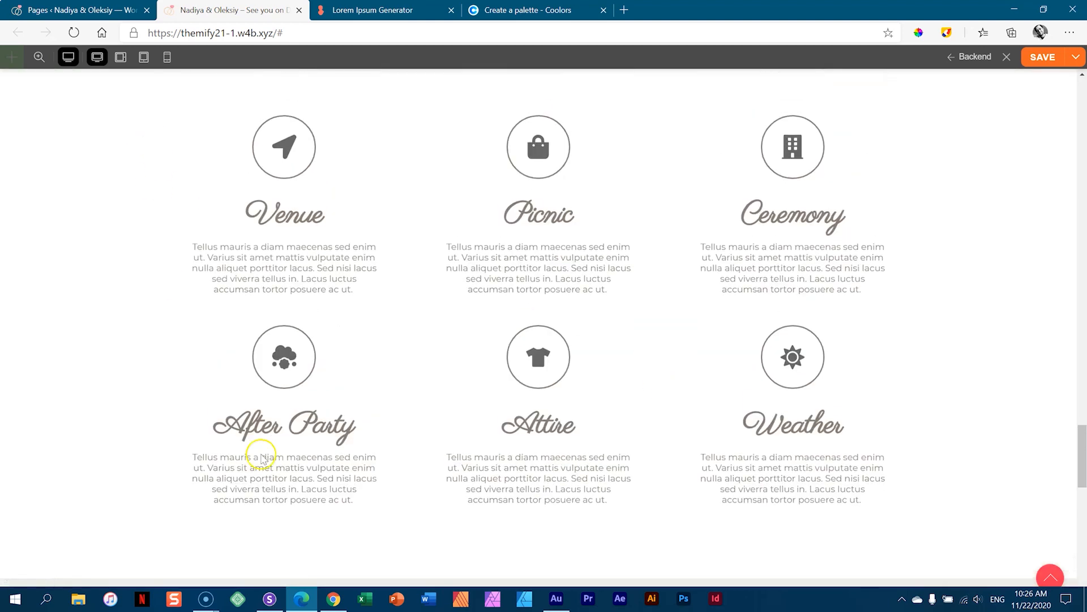
scroll(517, 373, "down", 3)
scroll(517, 374, "down", 5)
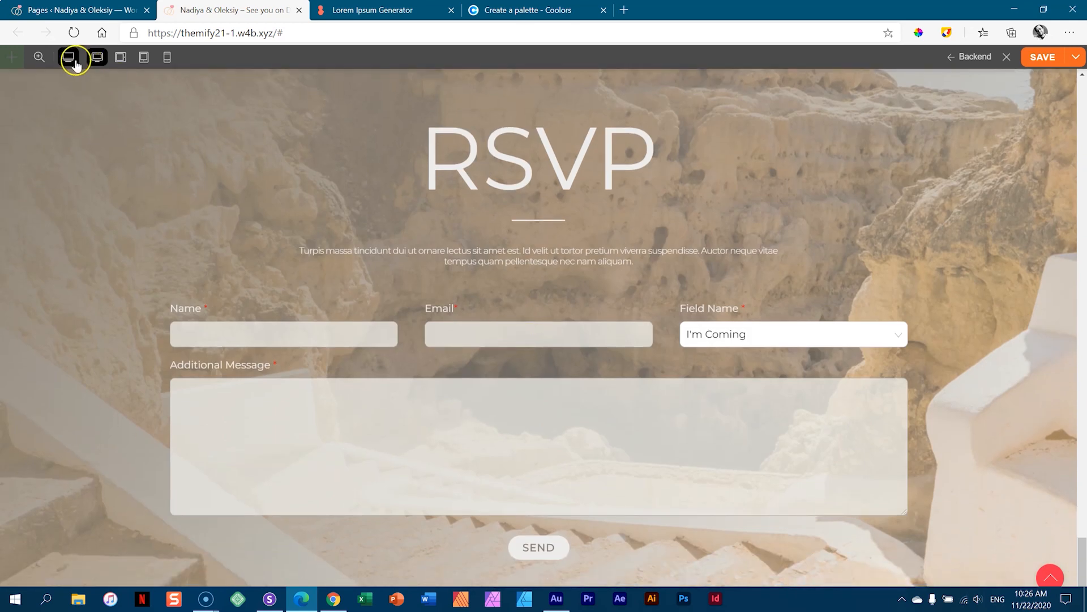
- In Tablet Landscape view, raise the RSVP row's left and right padding to 260 px
left_click(99, 59)
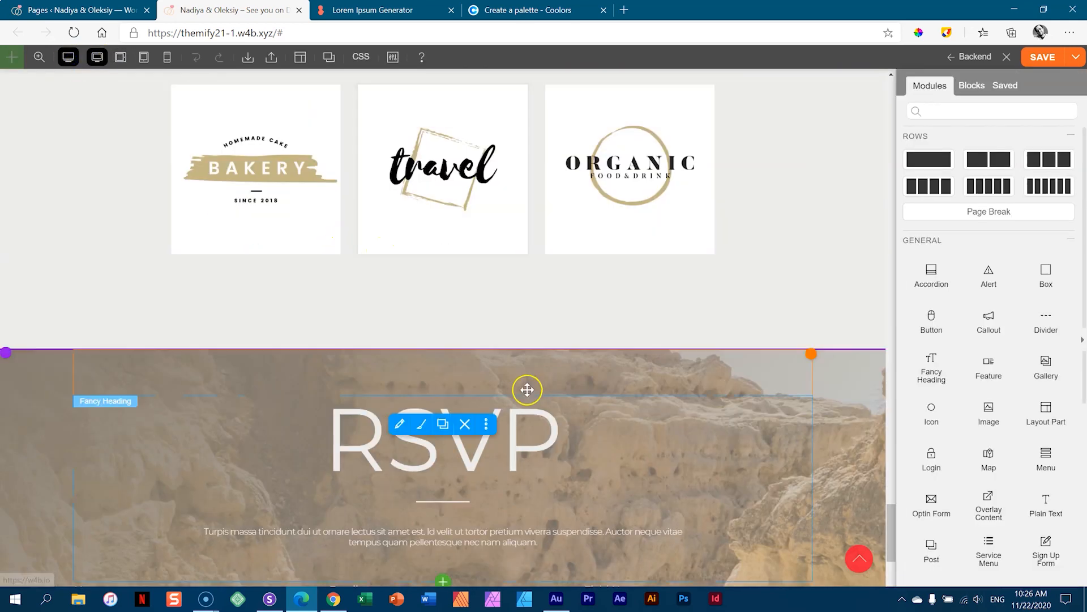
scroll(530, 374, "down", 3)
scroll(533, 358, "down", 2)
double_click(31, 258)
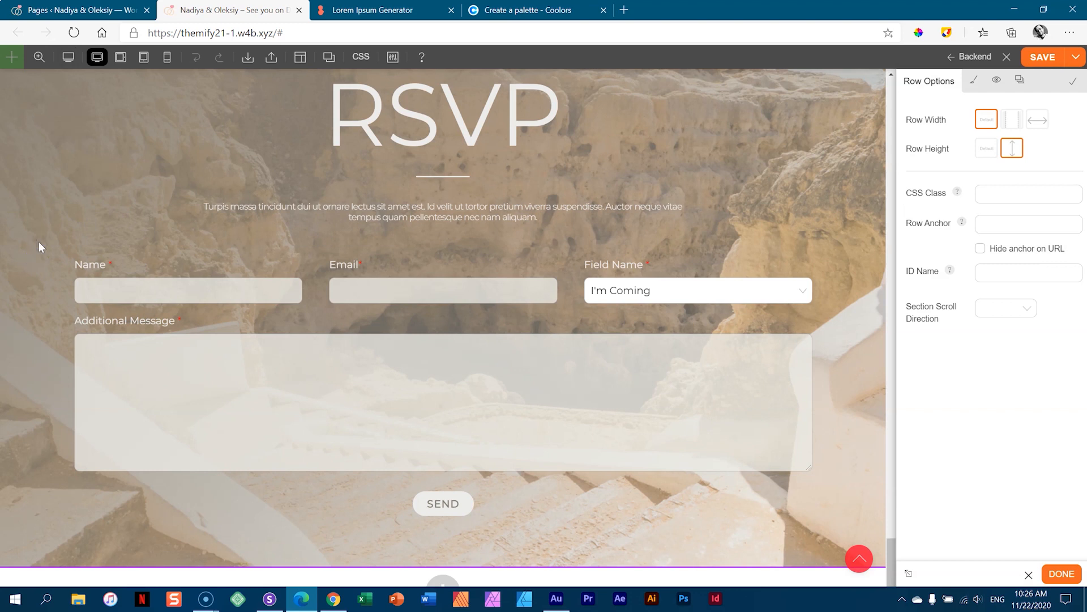
left_click(973, 80)
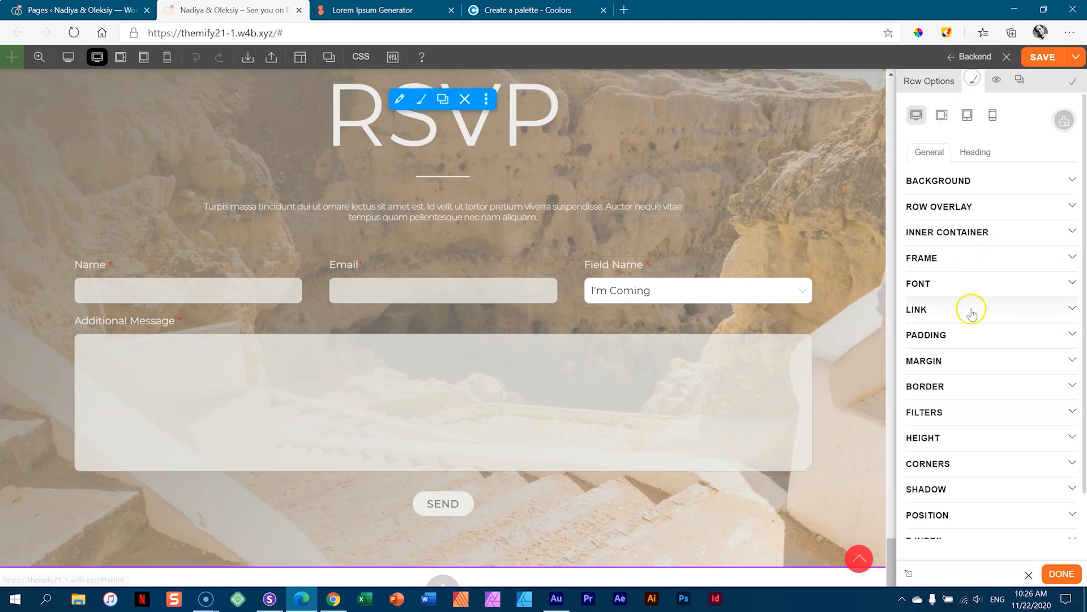
left_click(971, 332)
left_click_drag(994, 415, 990, 206)
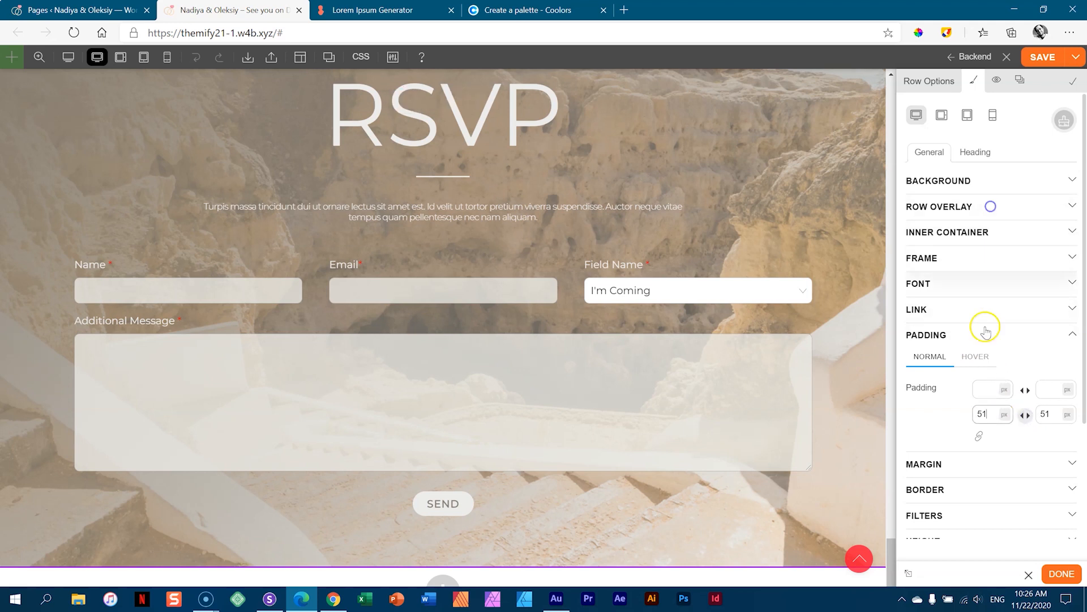
left_click_drag(985, 413, 988, 175)
left_click_drag(30, 238, 117, 267)
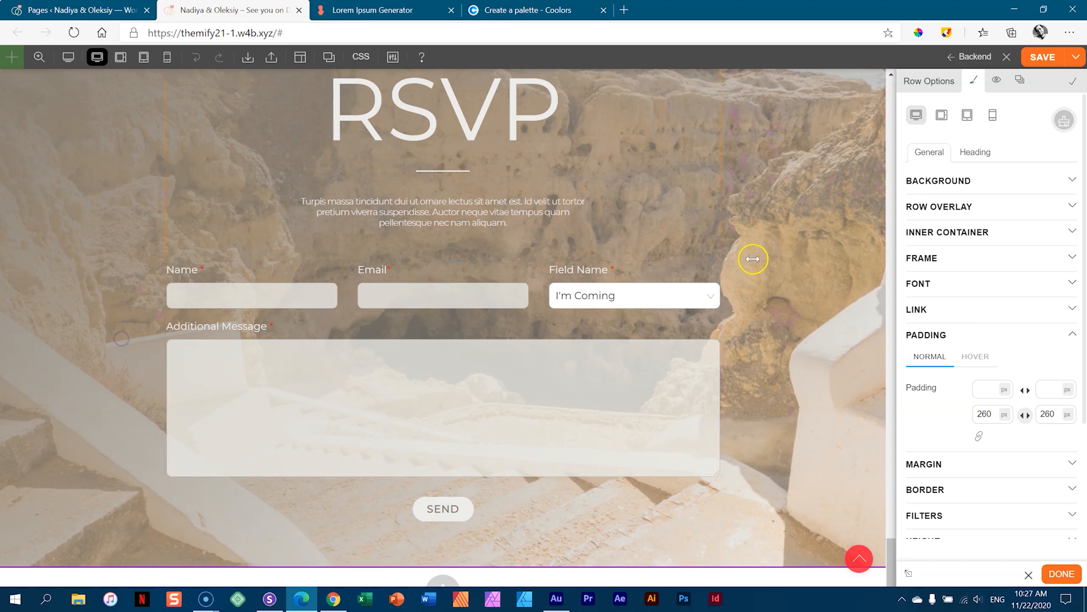
- Preview the page to check the narrowed RSVP form
left_click(71, 58)
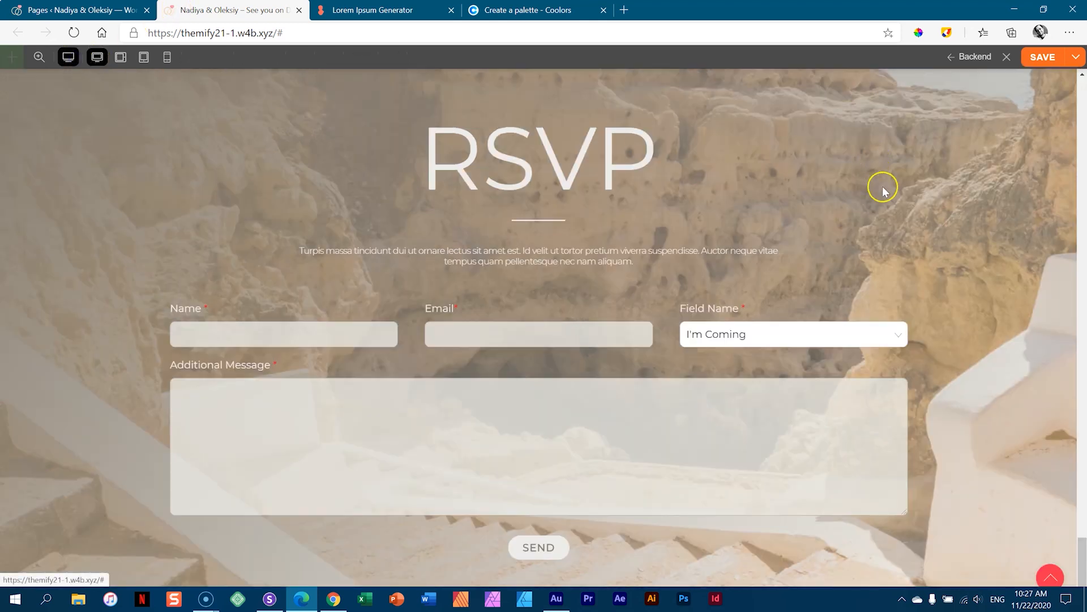
scroll(876, 188, "up", 1)
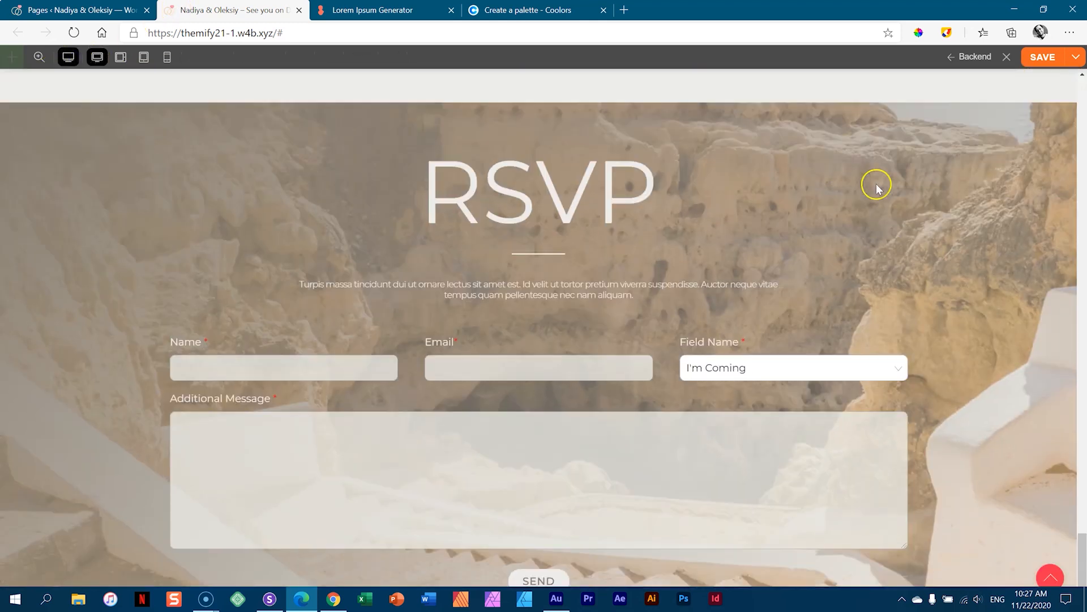
scroll(861, 173, "down", 1)
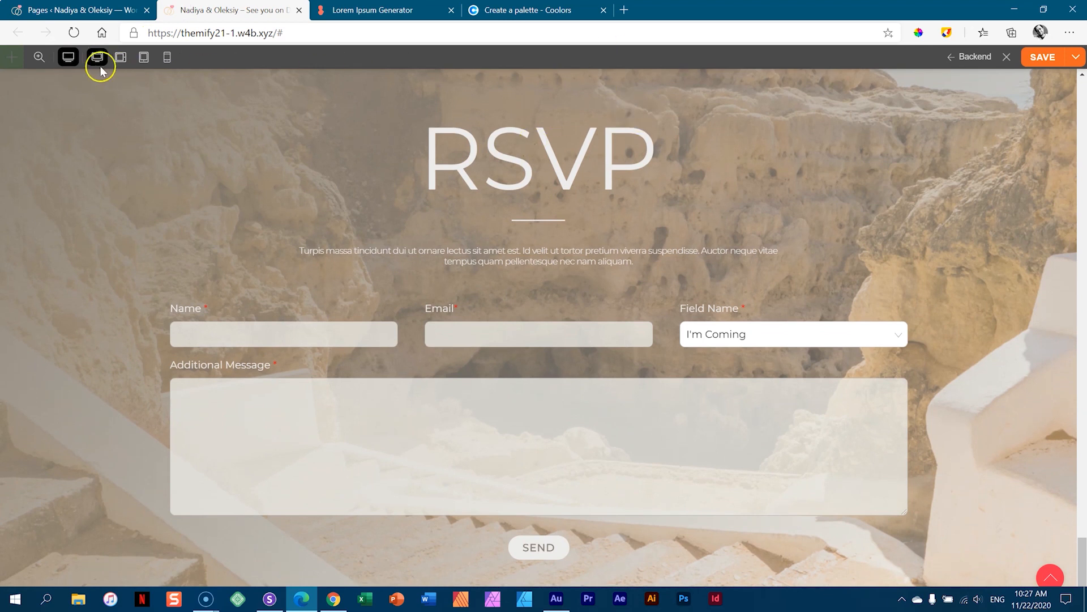
- Back in the editor, set the RSVP row's top padding to 150 px
left_click(68, 58)
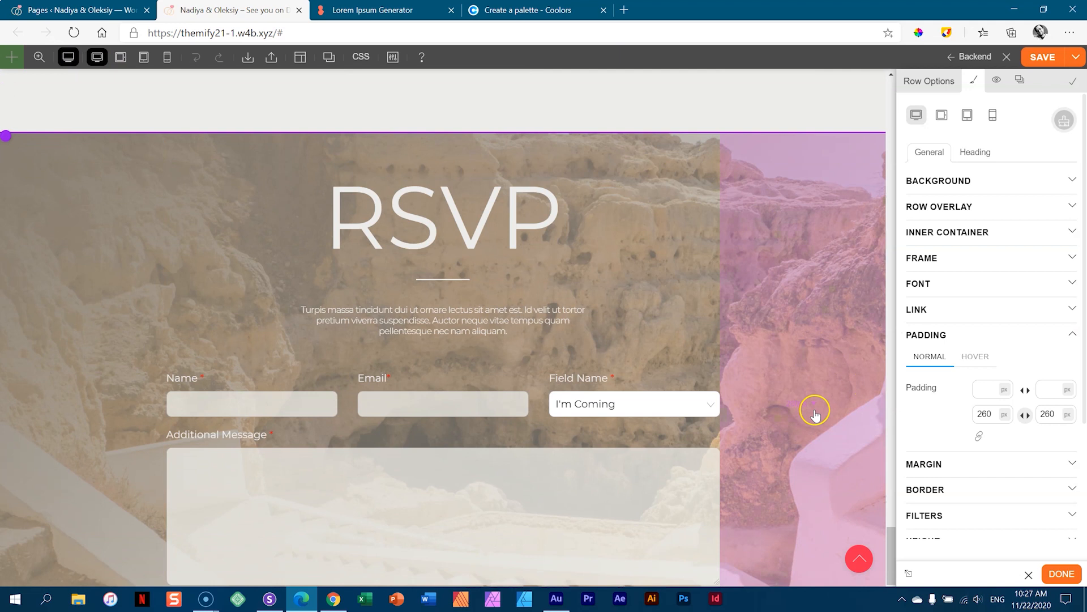
left_click(994, 390)
type("1")
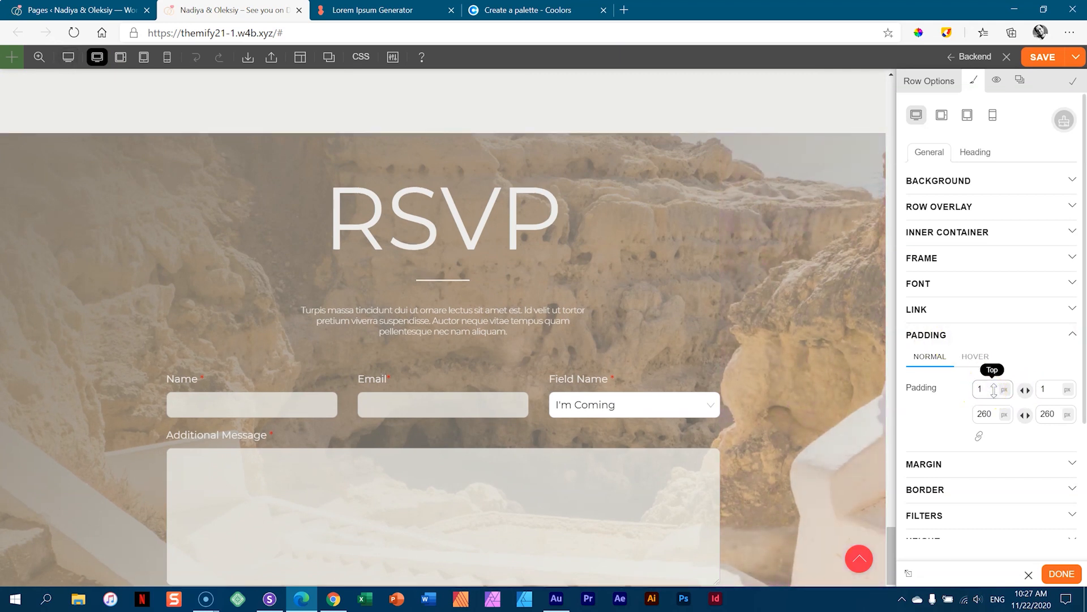
type("50")
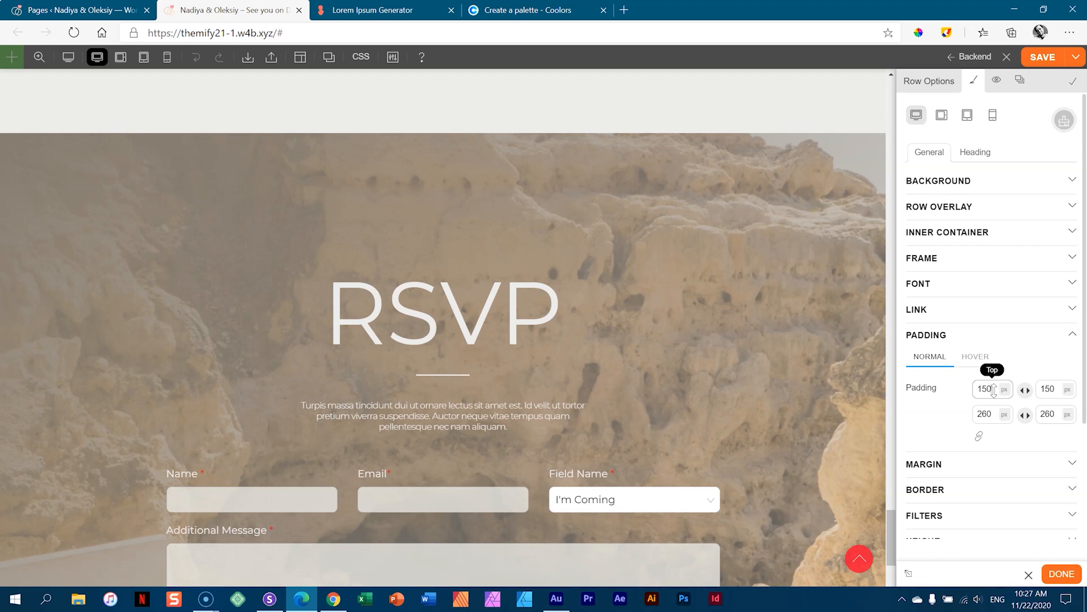
scroll(842, 413, "down", 5)
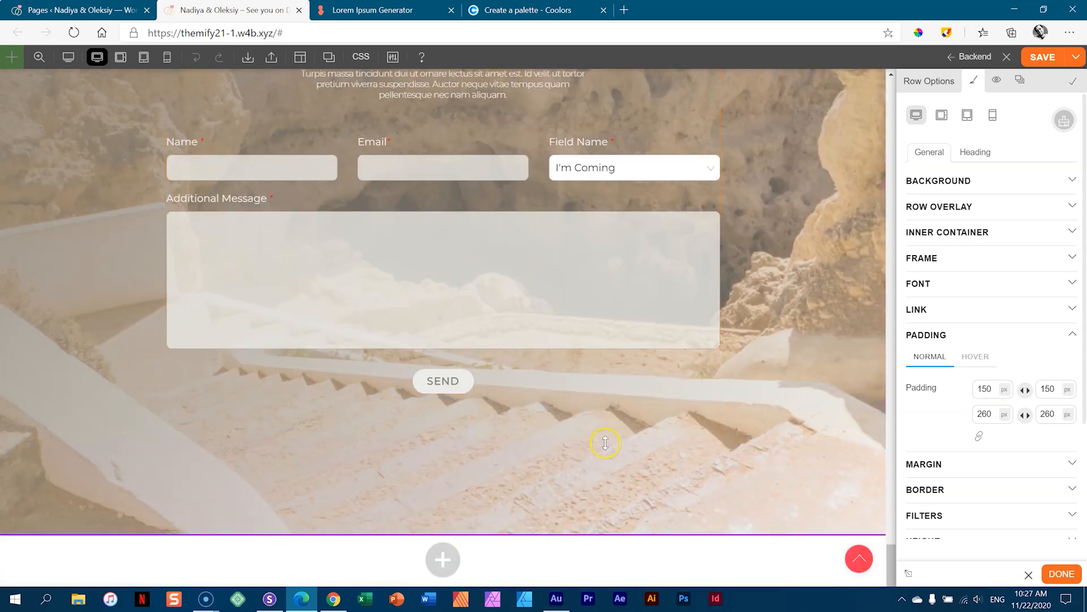
scroll(838, 270, "up", 5)
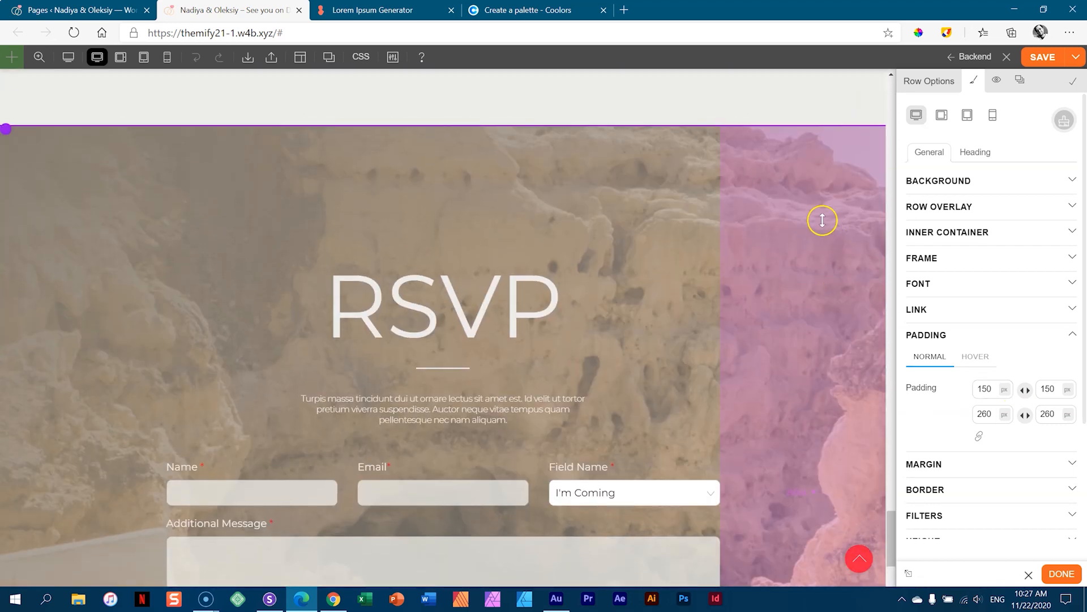
- Set the RSVP row's height to Default and close the row settings
left_click(919, 83)
left_click(986, 149)
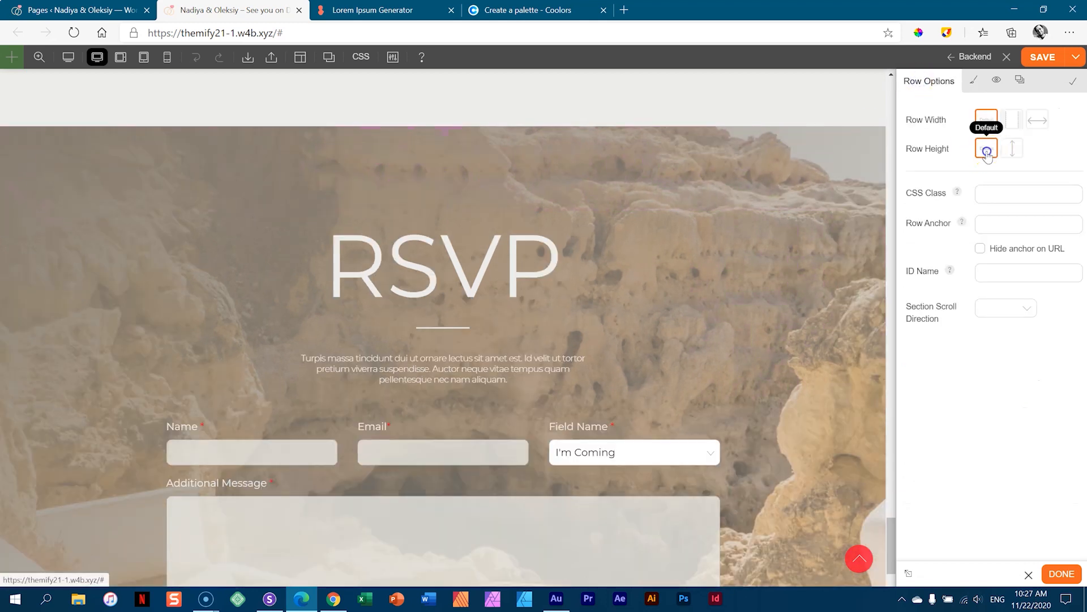
scroll(734, 243, "down", 1)
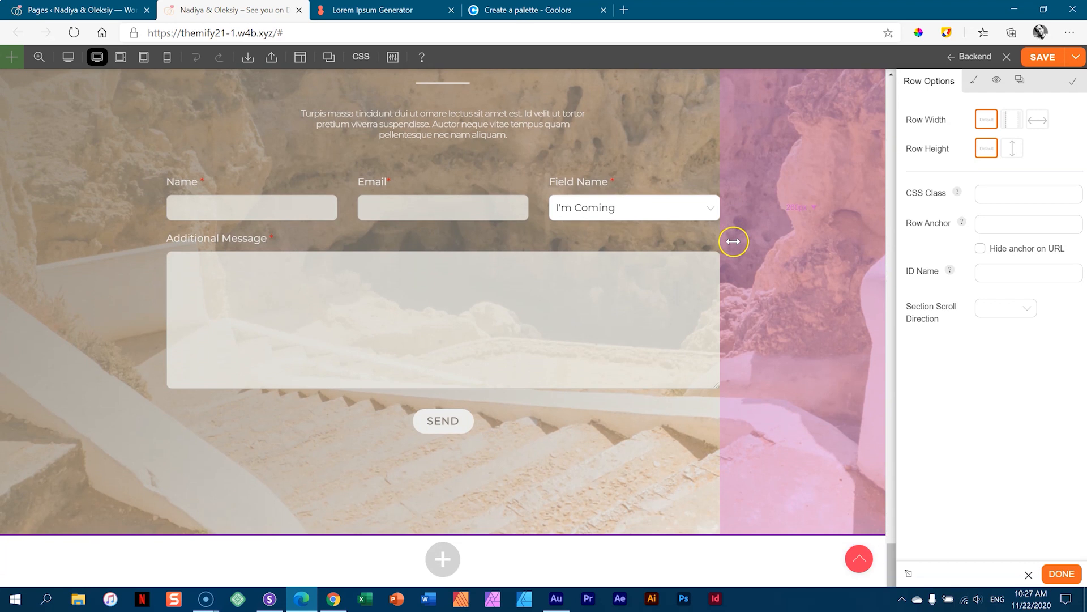
scroll(733, 241, "up", 3)
scroll(734, 241, "down", 3)
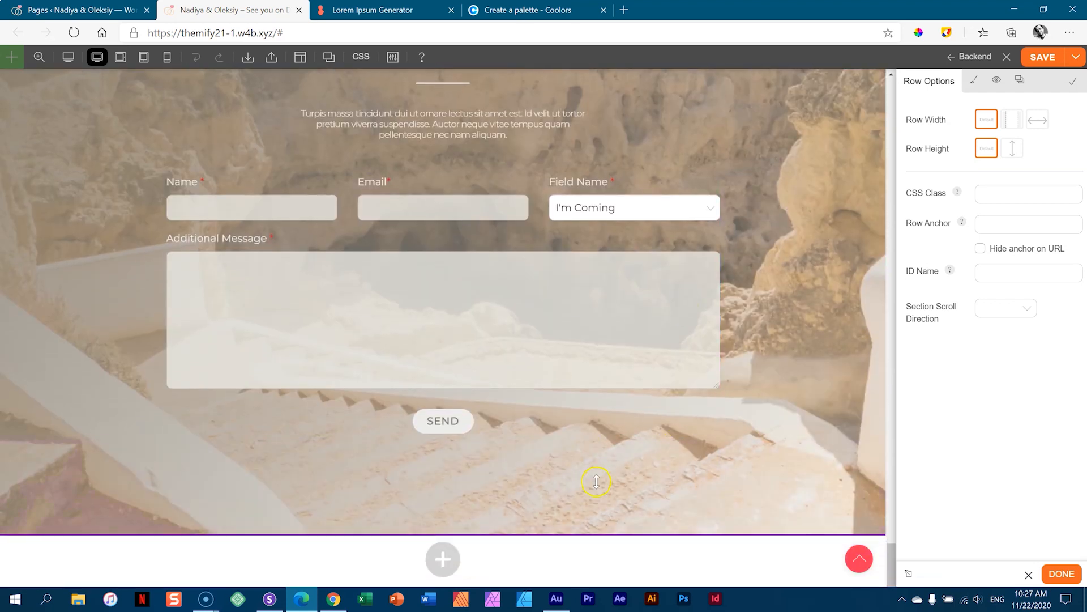
scroll(737, 272, "up", 3)
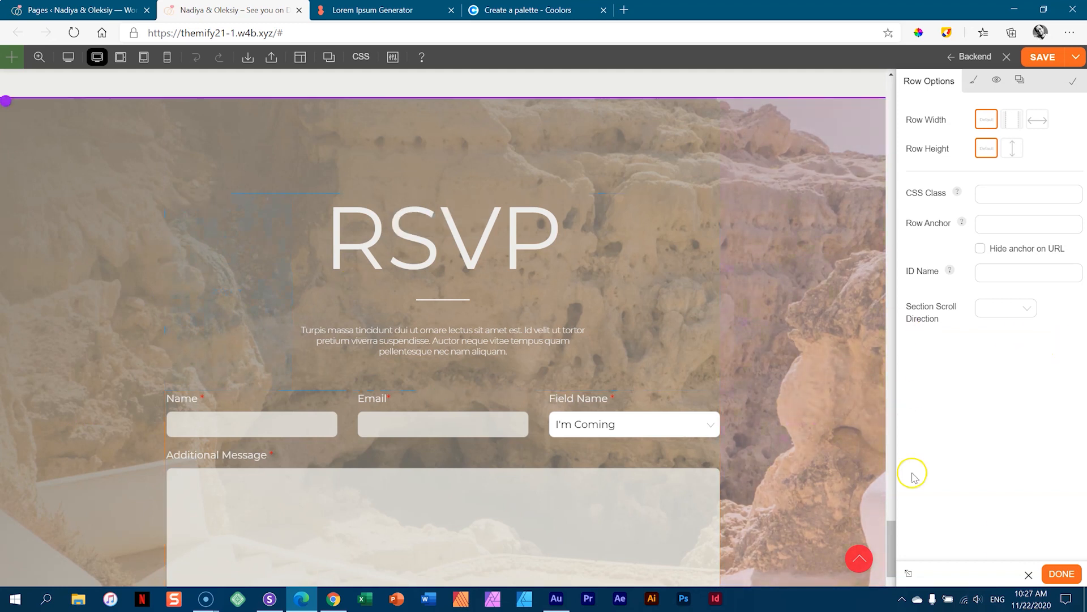
left_click(1061, 574)
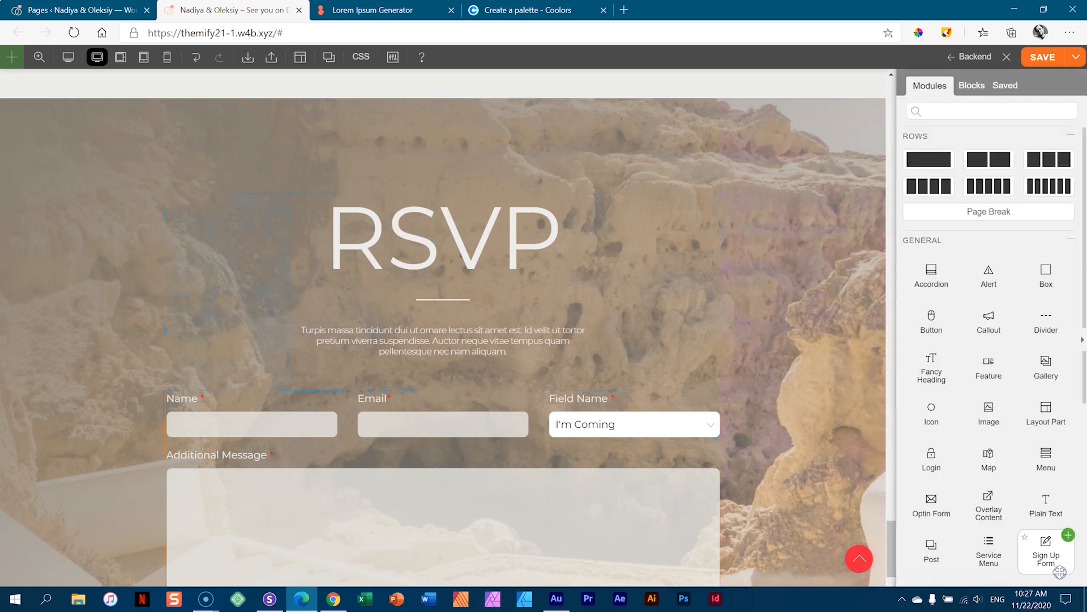
left_click(1081, 340)
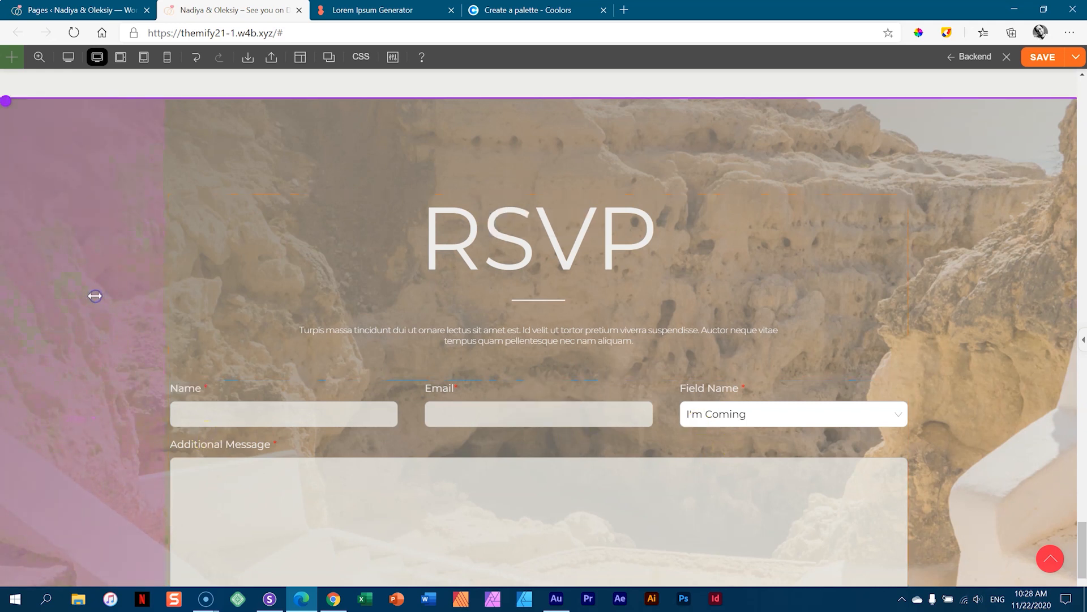
- Reopen the RSVP row's padding and keep the top at 150 px
left_click(1082, 340)
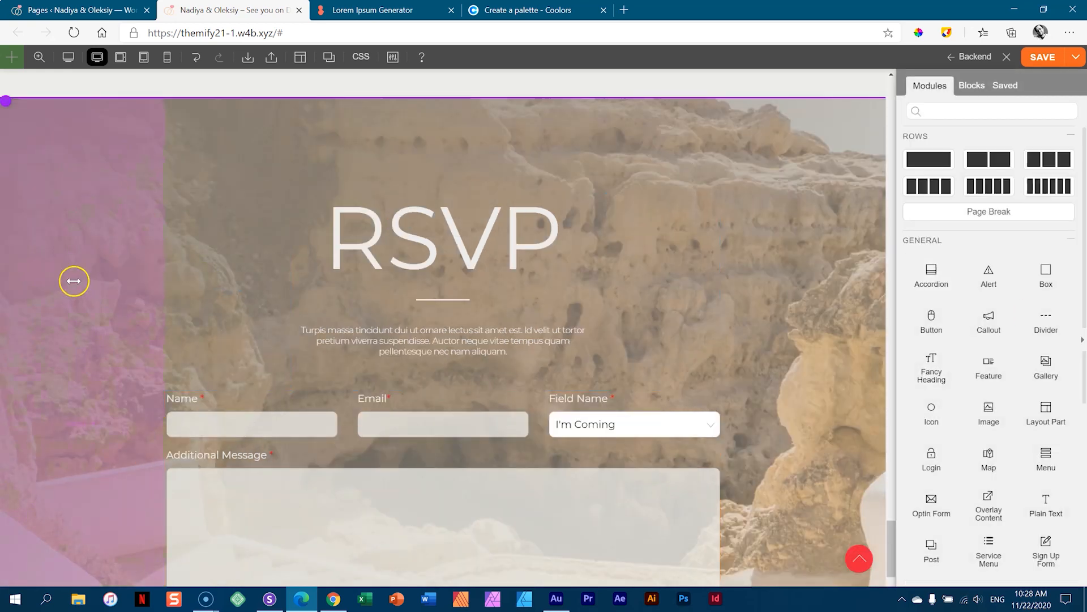
left_click(73, 279)
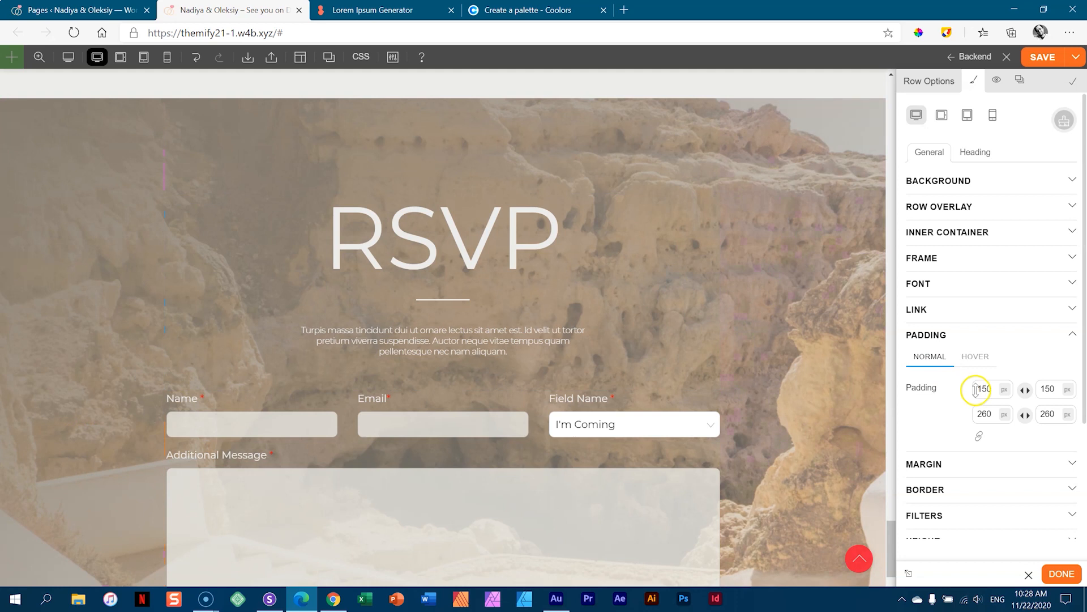
left_click_drag(976, 391, 970, 395)
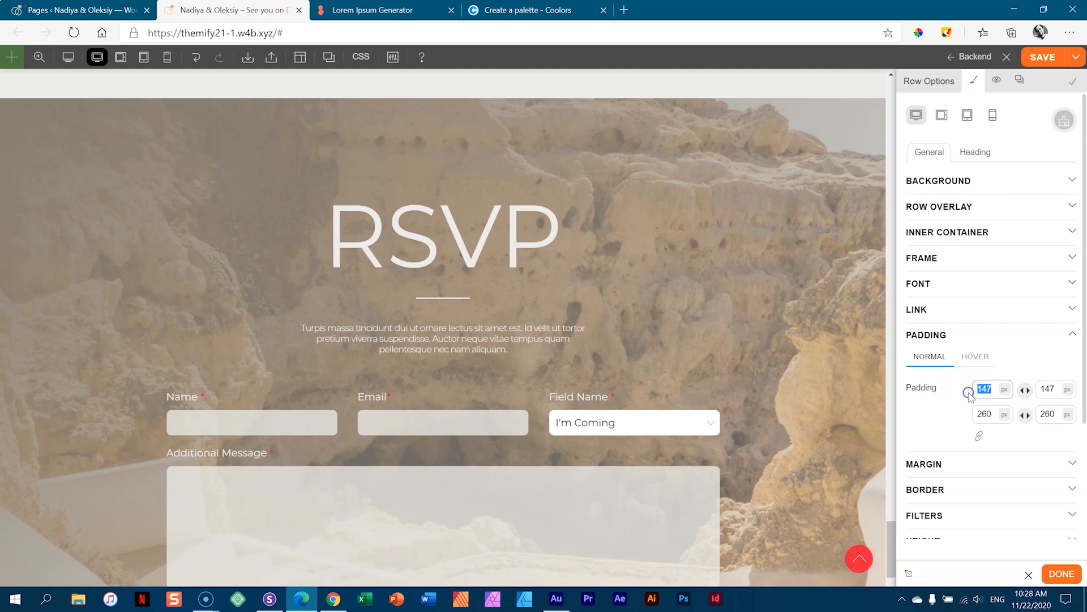
type("2")
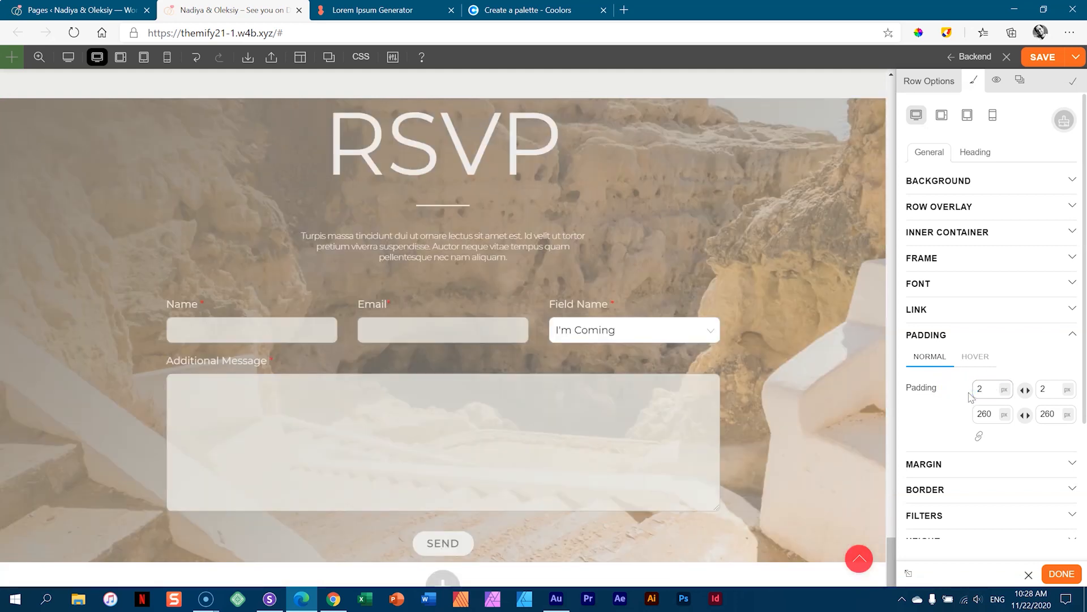
type("5")
left_click(1006, 390)
left_click(1005, 456)
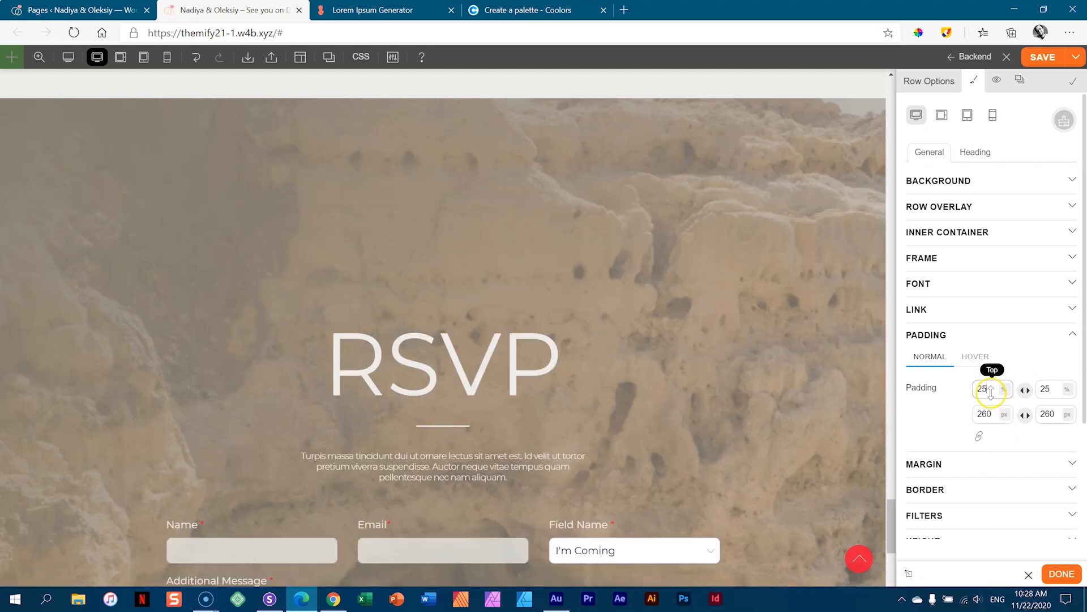
left_click_drag(990, 390, 967, 394)
type("1")
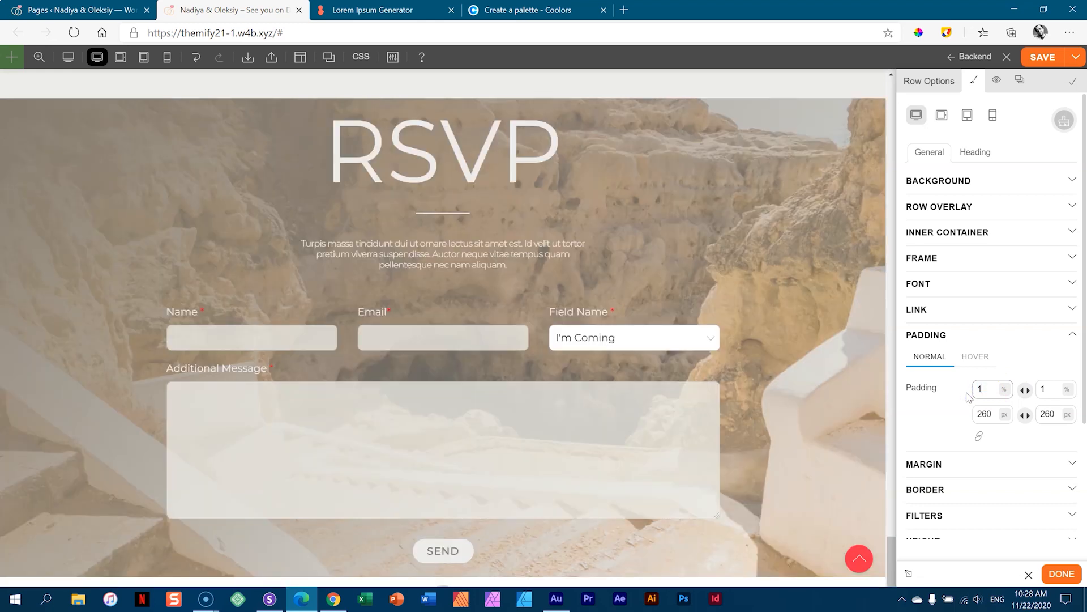
type("50")
left_click(1004, 389)
left_click(1006, 409)
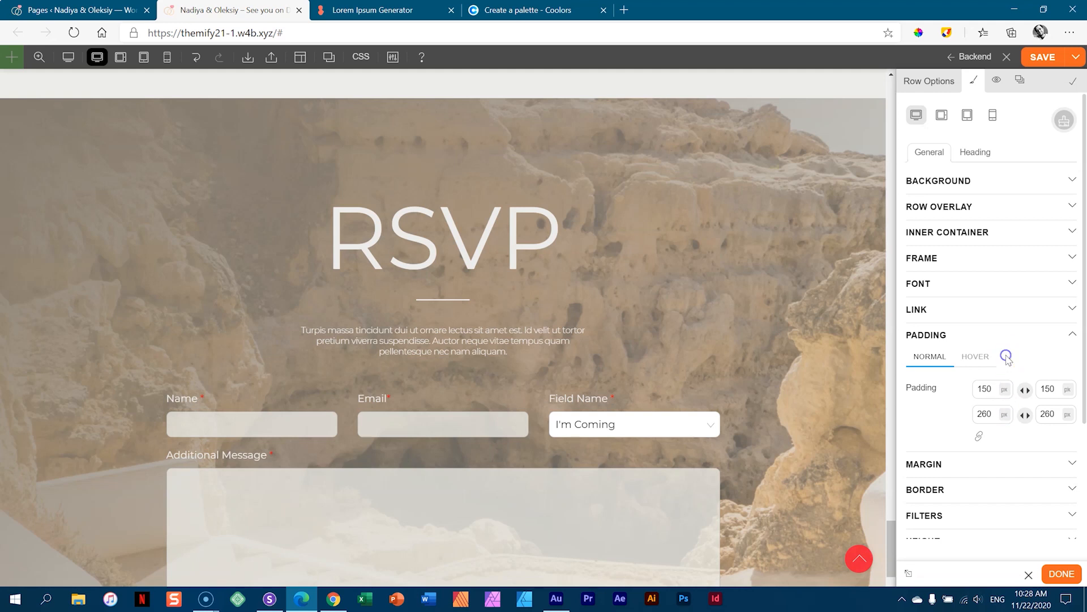
- Set the row's left and right padding to 25% and finish the row
left_click(986, 414)
type("2")
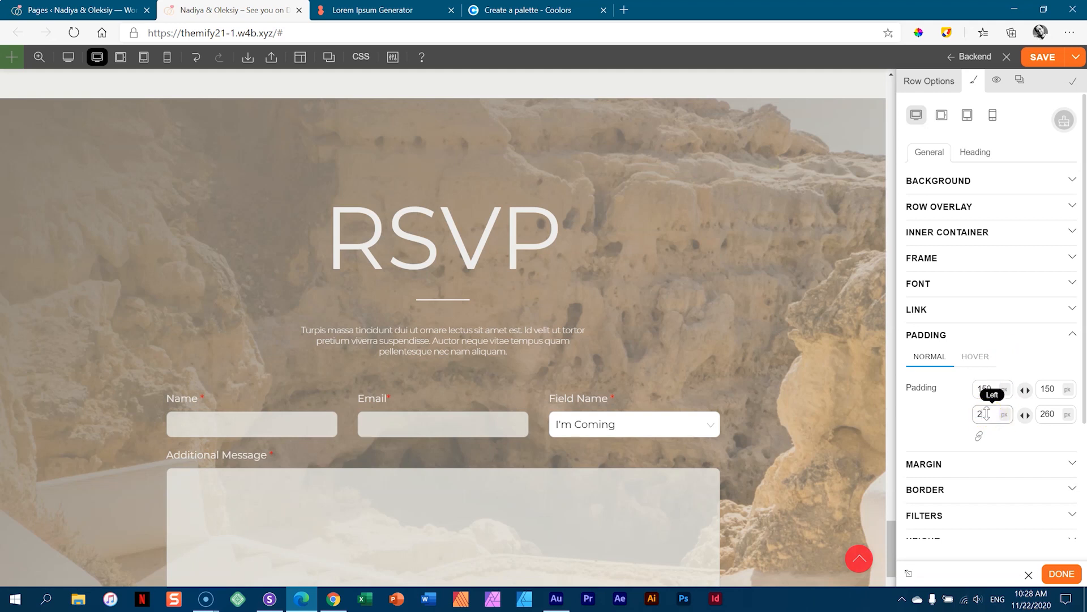
type("5")
left_click(1005, 414)
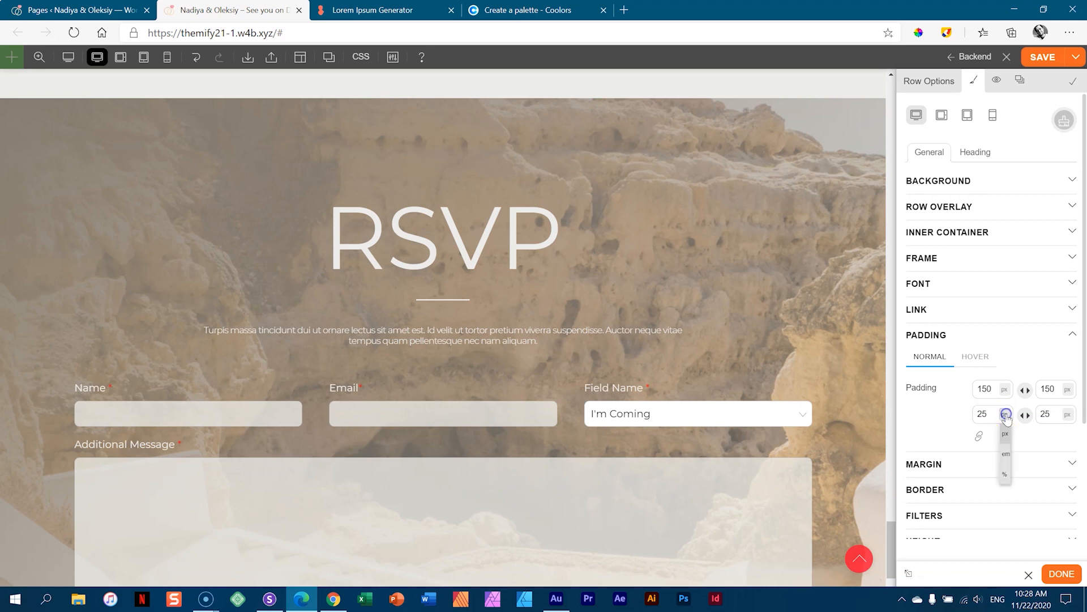
left_click(1006, 474)
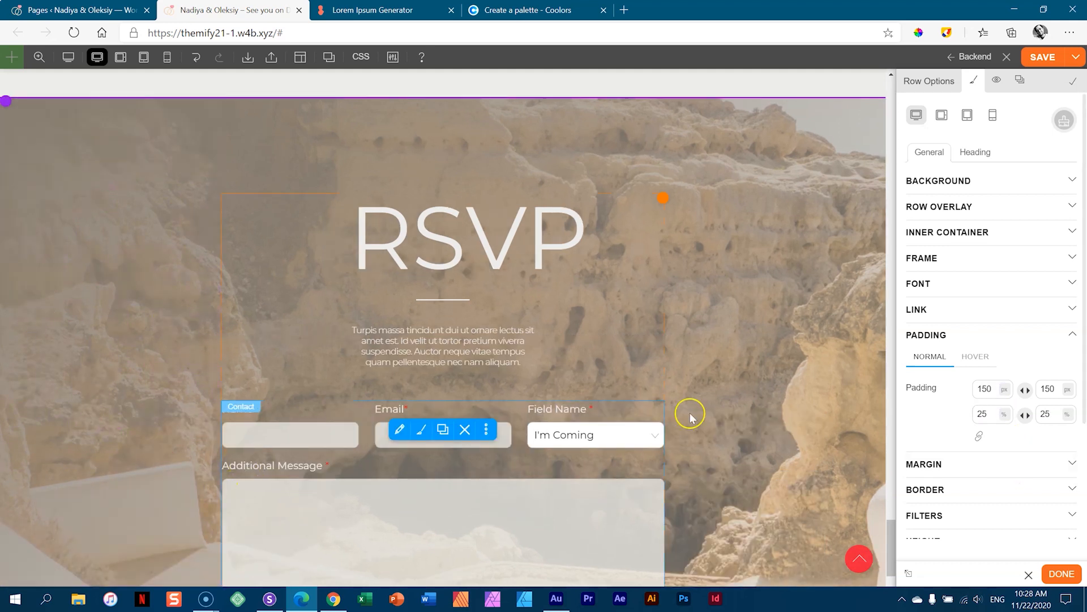
scroll(406, 422, "down", 4)
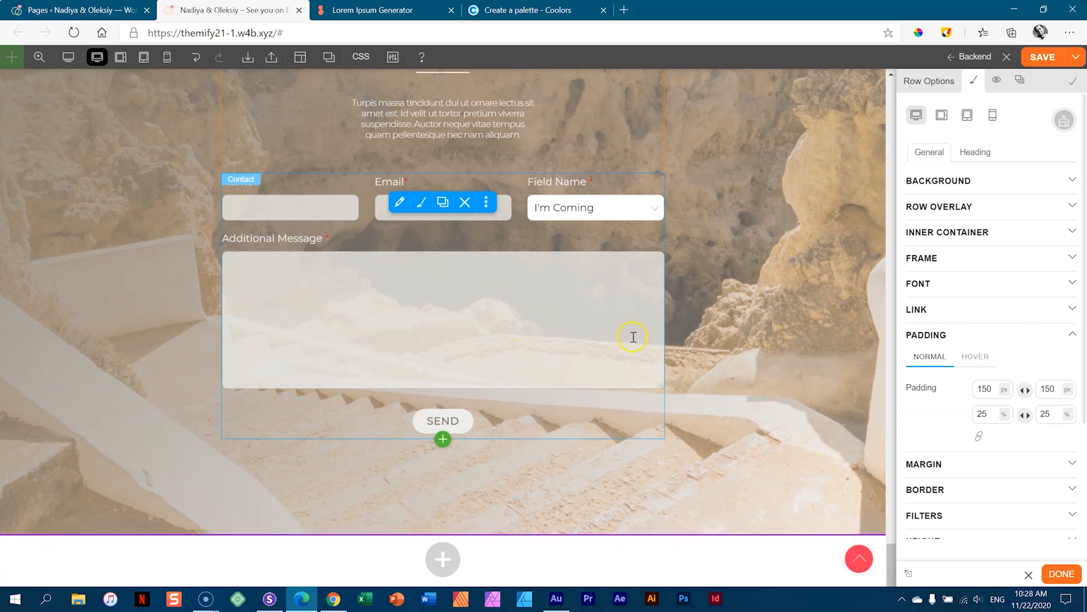
left_click(1061, 576)
left_click(1038, 64)
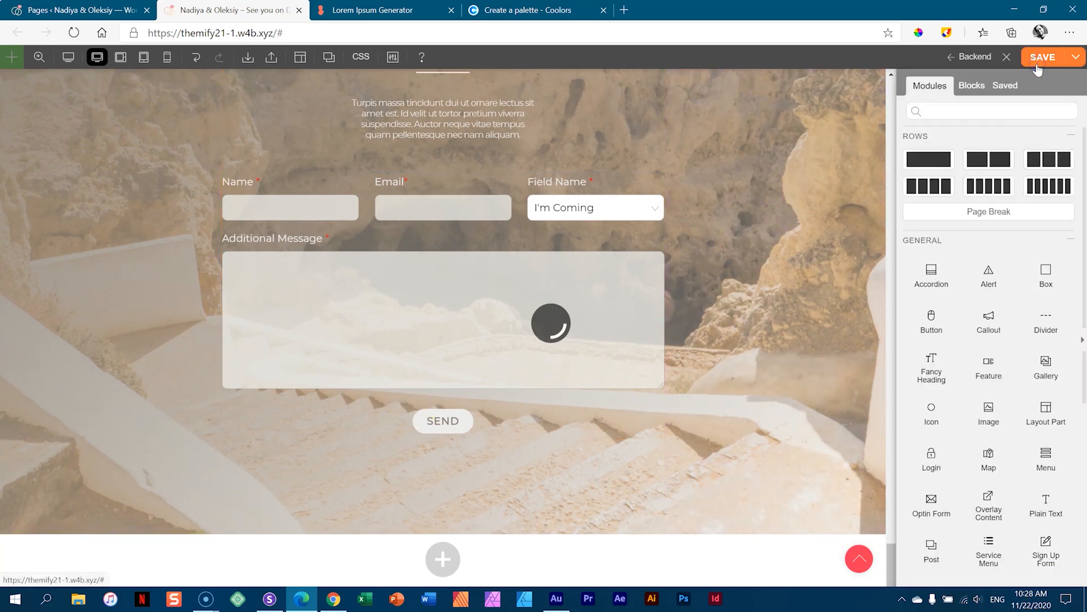
- Widen the RSVP heading row's centre column and check it in preview
scroll(548, 136, "up", 4)
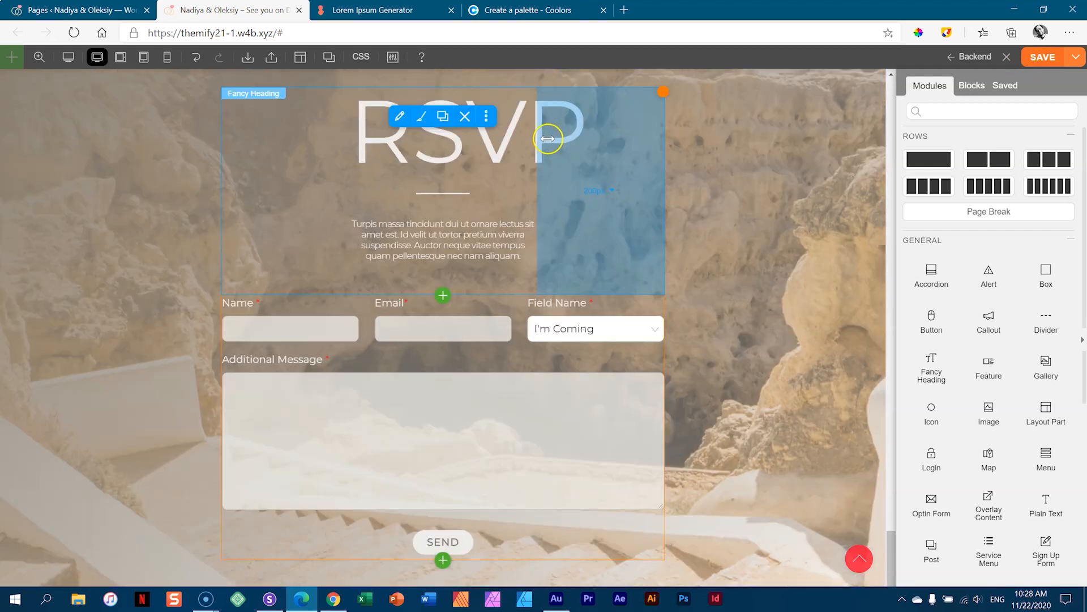
left_click_drag(329, 257, 179, 293)
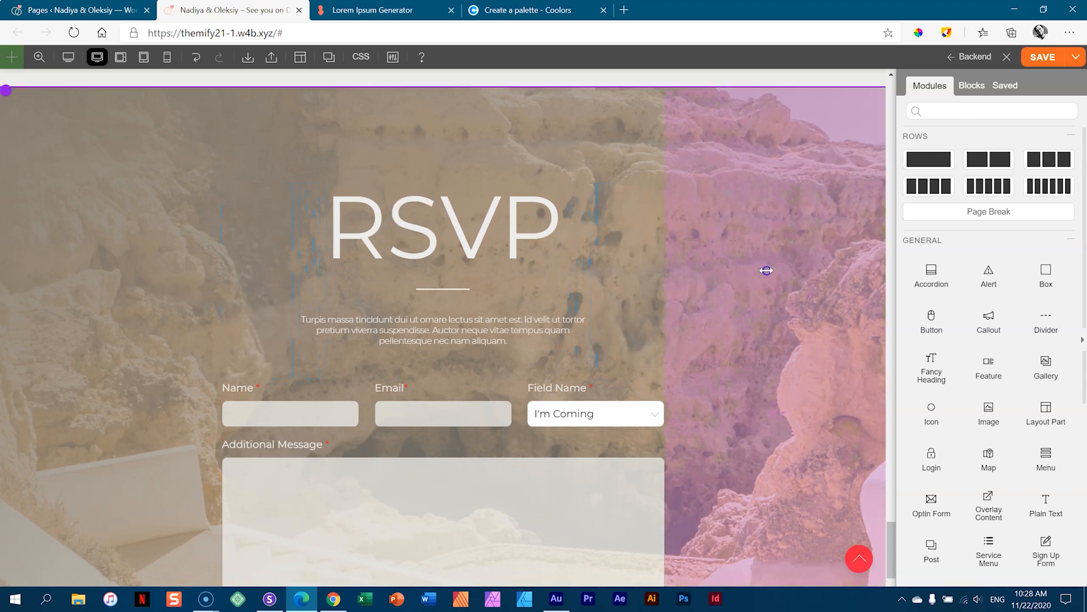
scroll(767, 274, "down", 4)
scroll(764, 278, "up", 8)
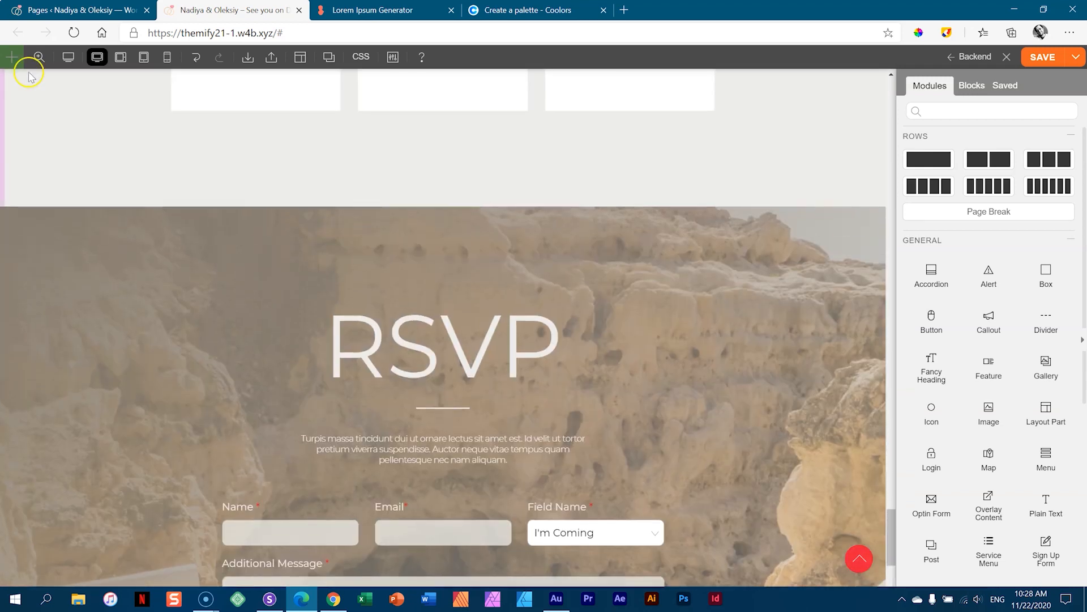
left_click(68, 57)
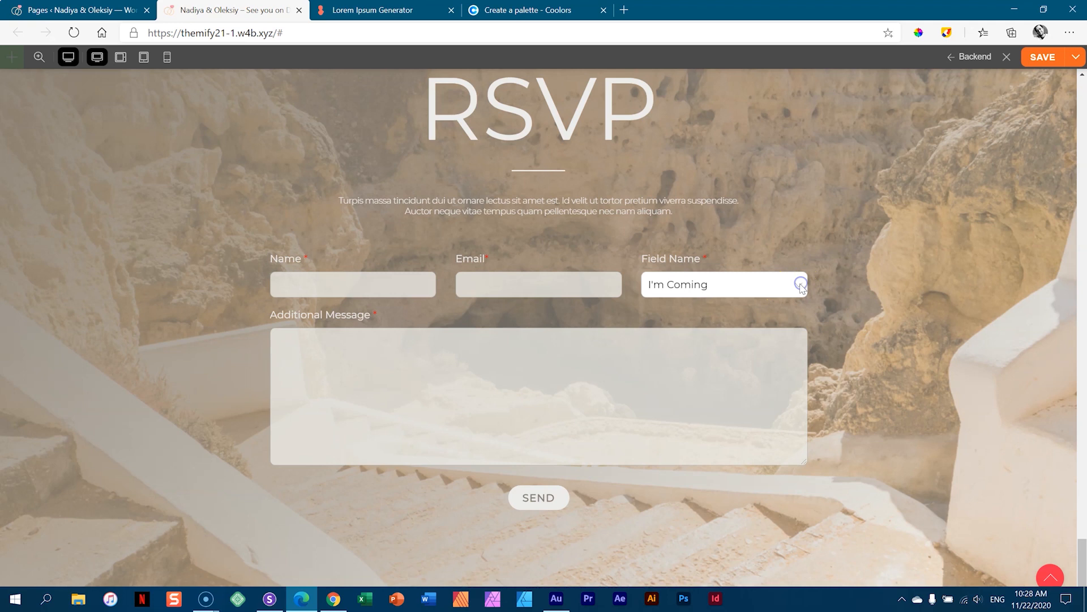
left_click(68, 56)
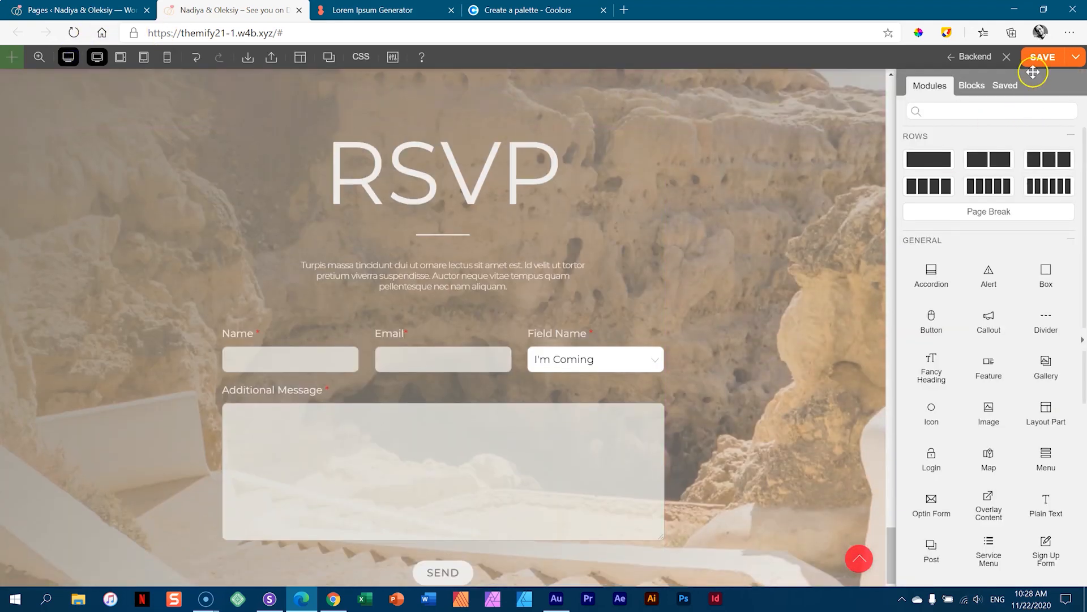
- Save the page layout and copy the site address
left_click(1040, 59)
left_click(1032, 61)
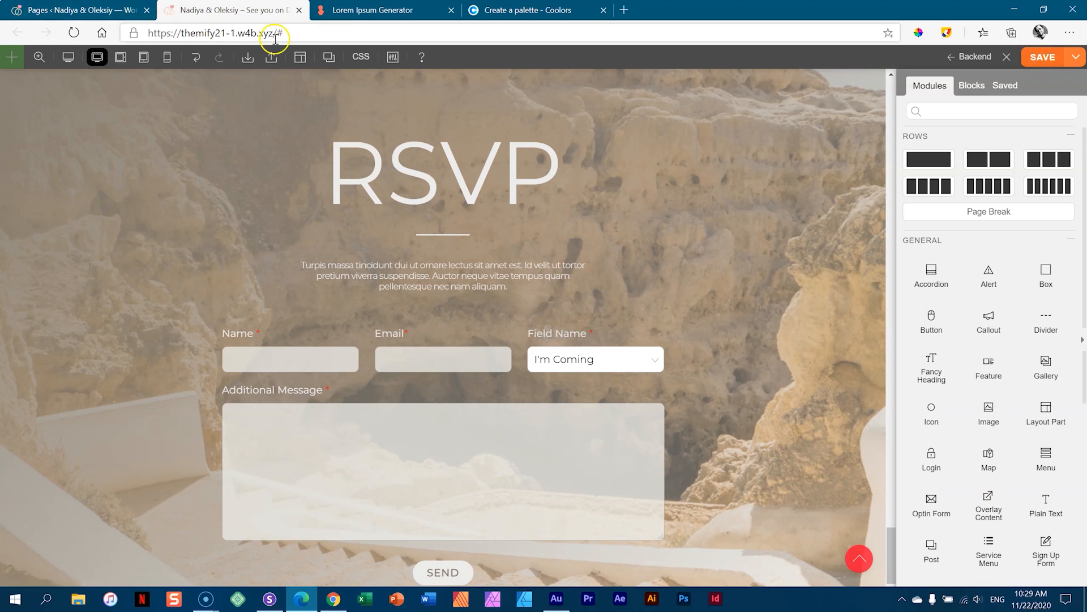
left_click_drag(274, 33, 72, 35)
key("ctrl+c")
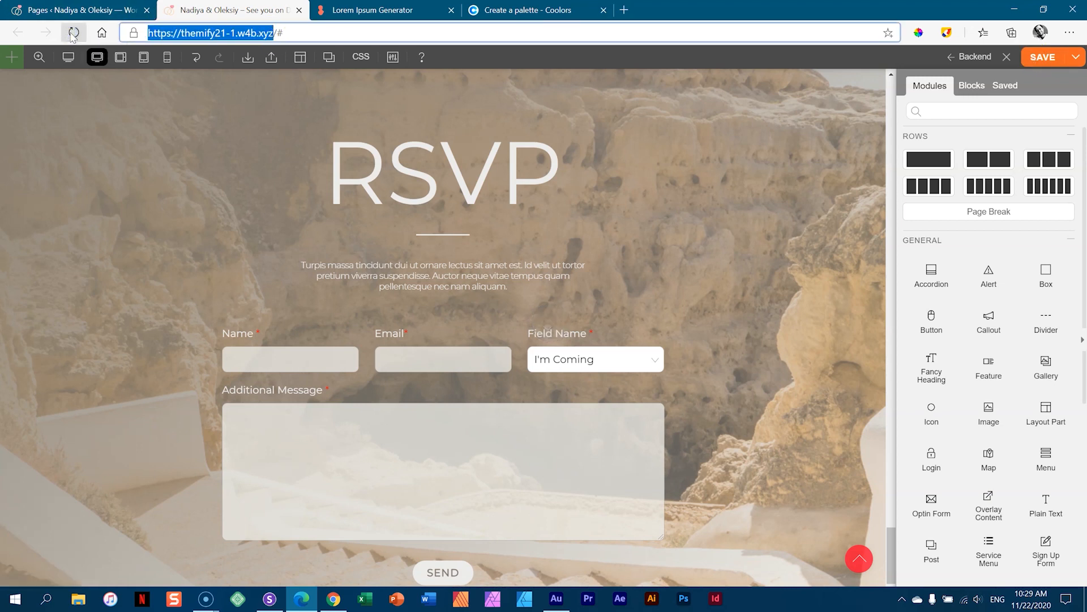
left_click(1061, 39)
- Load the copied site address in a new InPrivate window and scroll to the RSVP form
left_click(991, 68)
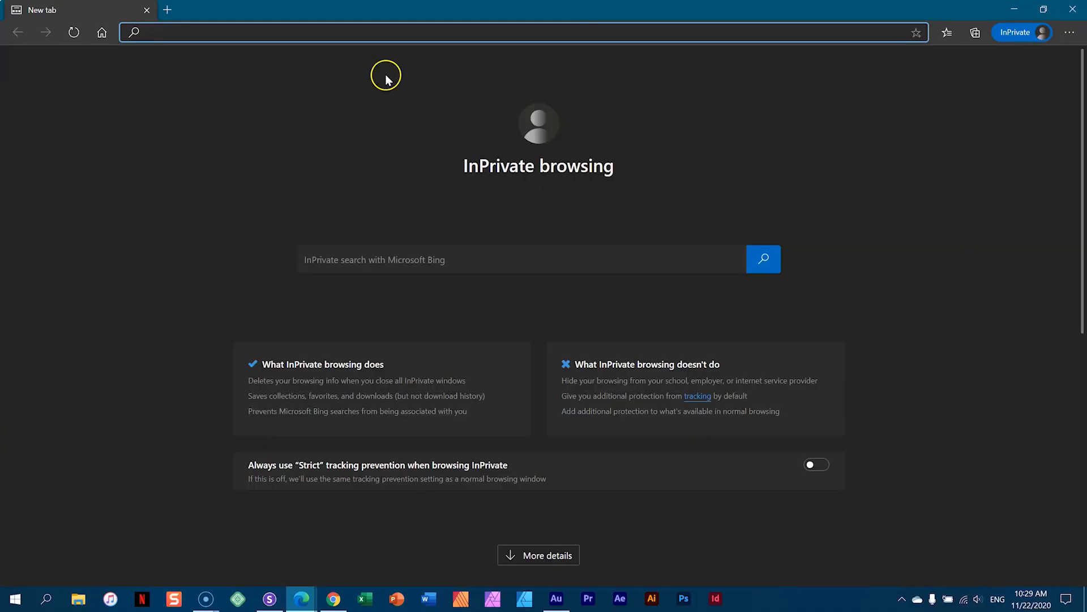
left_click(346, 26)
key("ctrl+v")
key("Return")
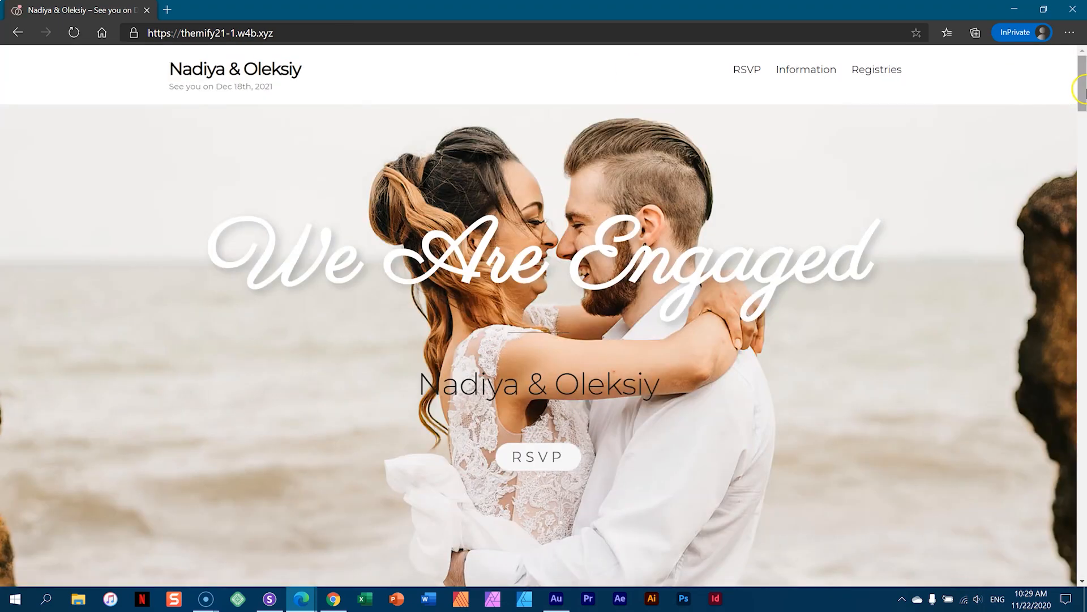
left_click_drag(1080, 83, 1083, 531)
- Fill the RSVP with a guest name, e-mail, I'm Coming and a message, then send it
left_click(377, 287)
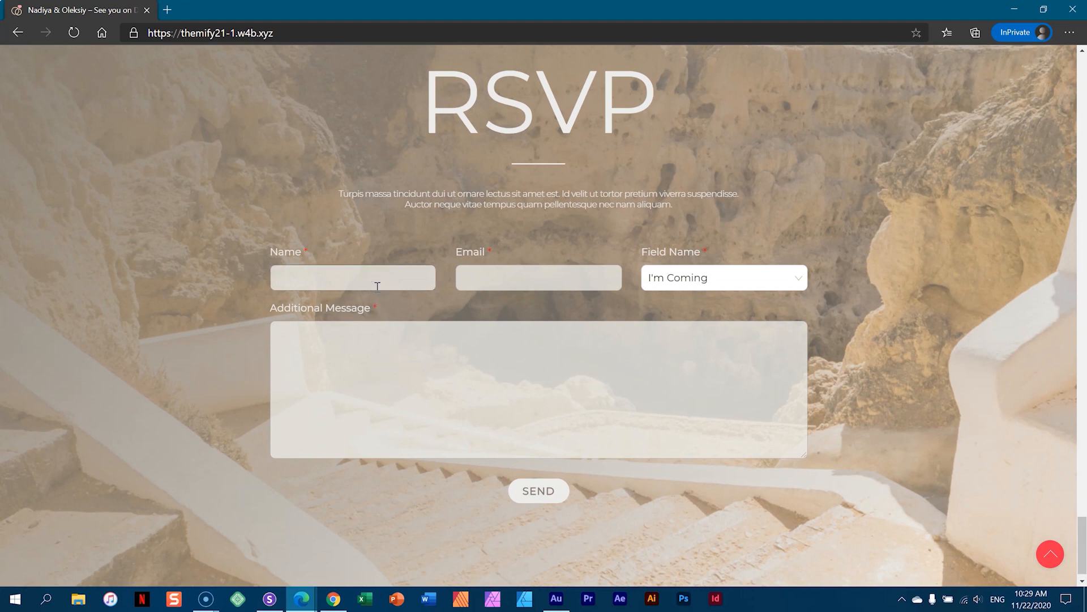
key("Tab")
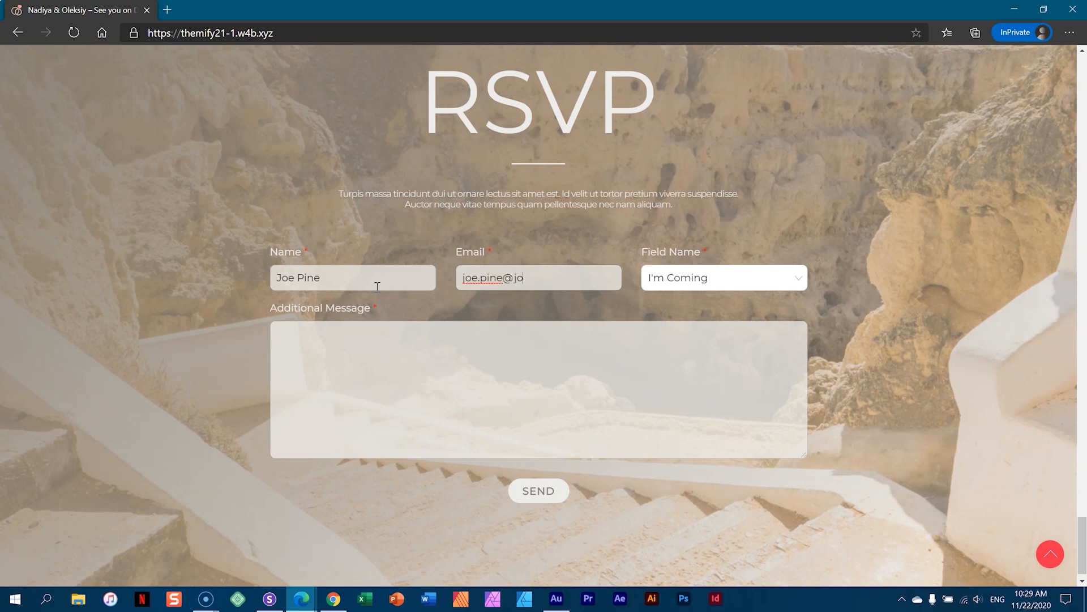
key("Tab")
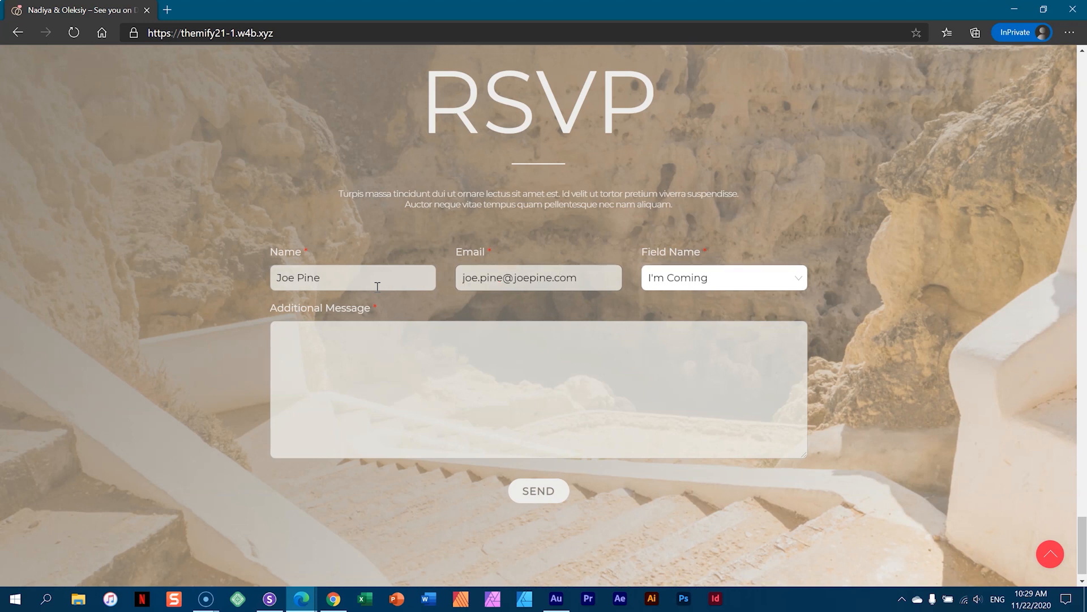
left_click(798, 277)
left_click(718, 306)
left_click(448, 349)
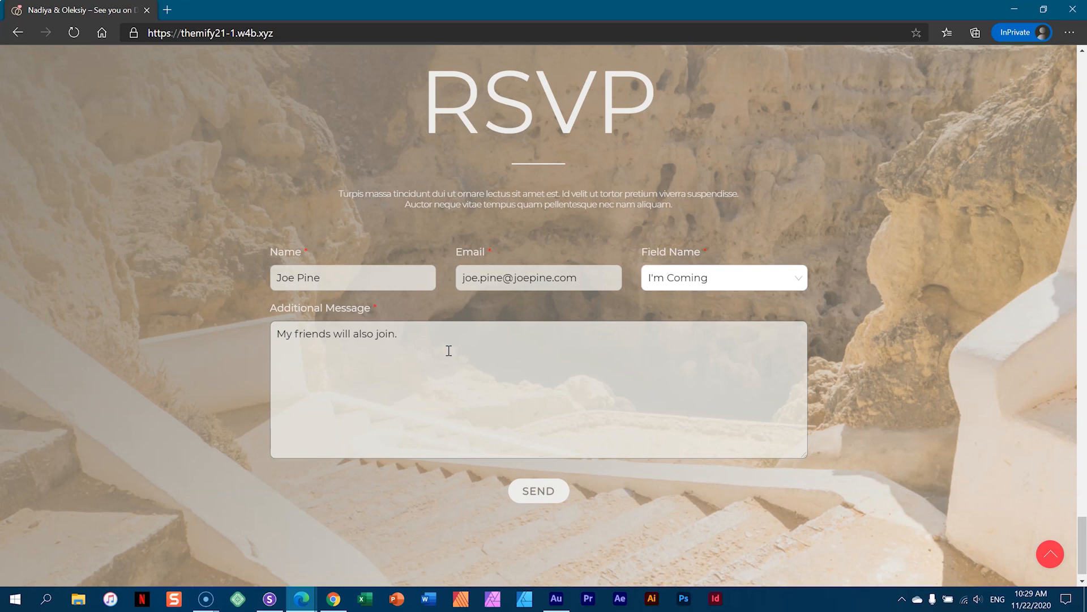
left_click(540, 491)
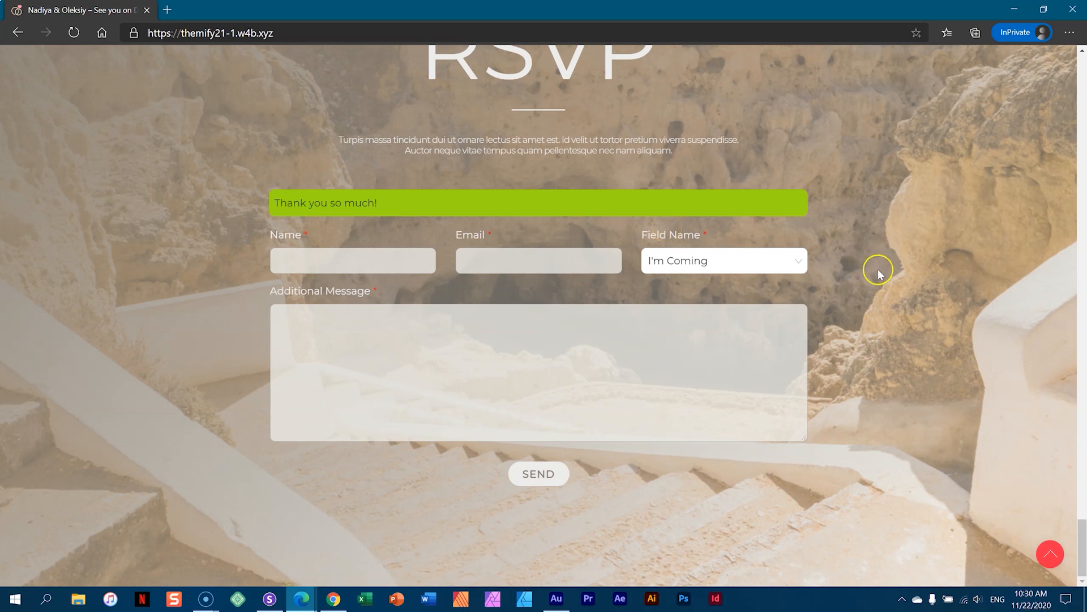
scroll(878, 270, "up", 20)
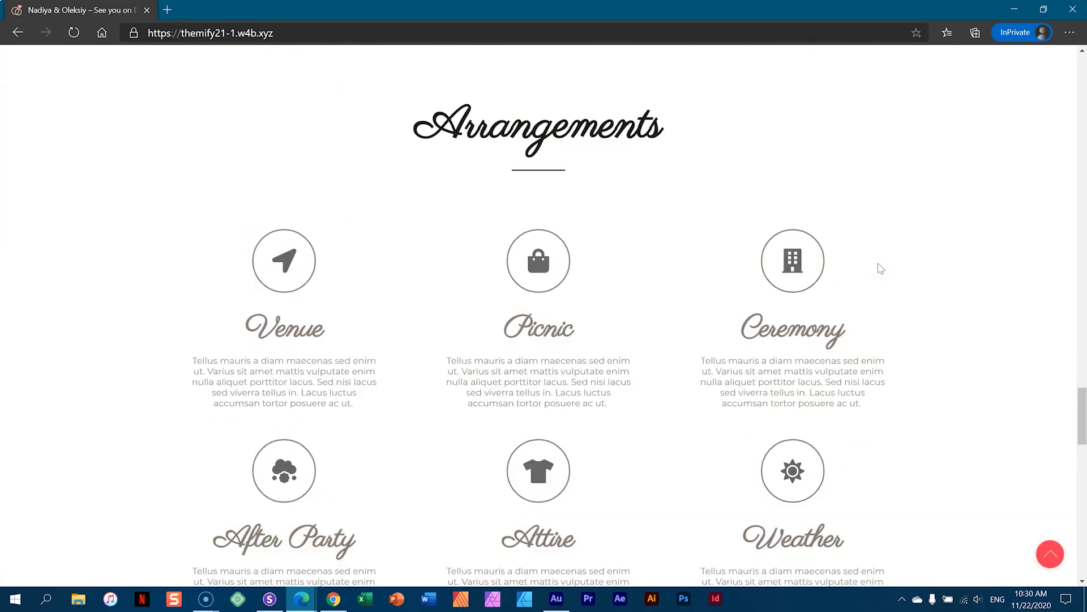
- Close the InPrivate window, save the builder layout again and return to the page top
scroll(881, 269, "up", 20)
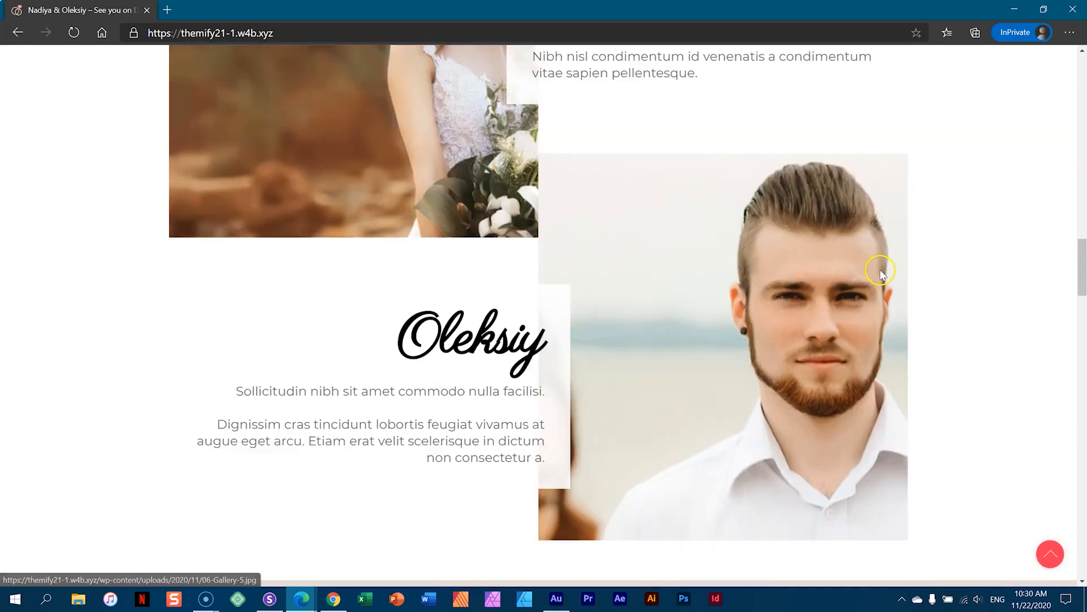
scroll(881, 273, "up", 20)
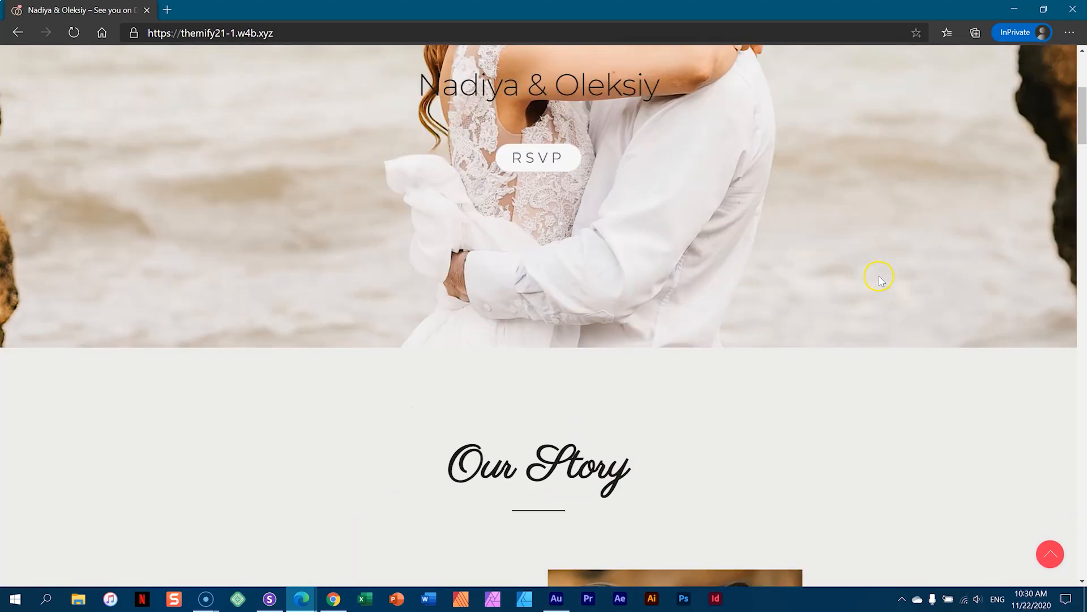
scroll(879, 279, "up", 5)
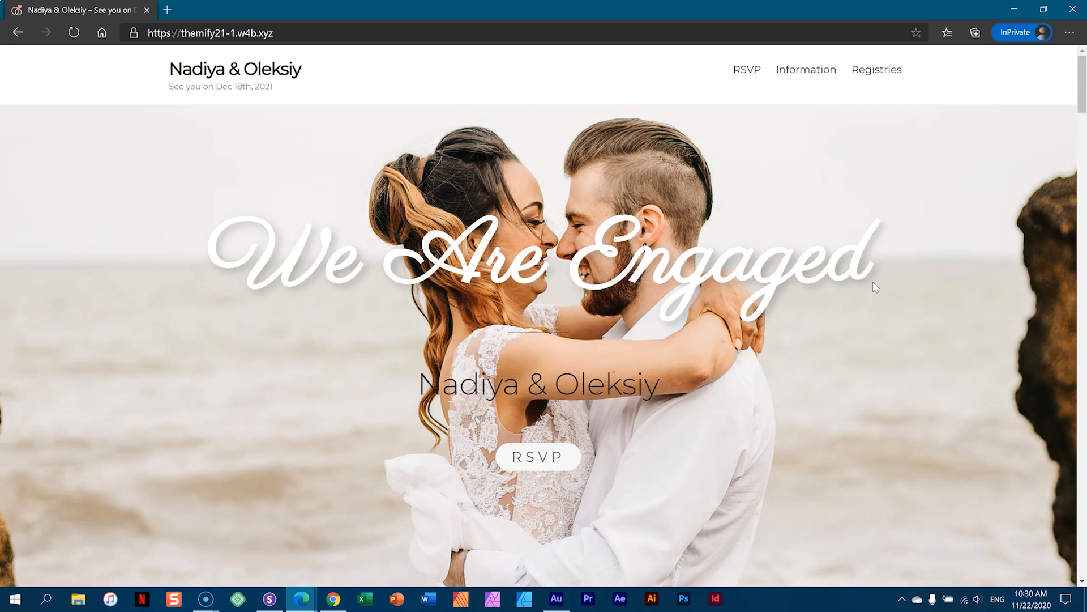
left_click(1069, 9)
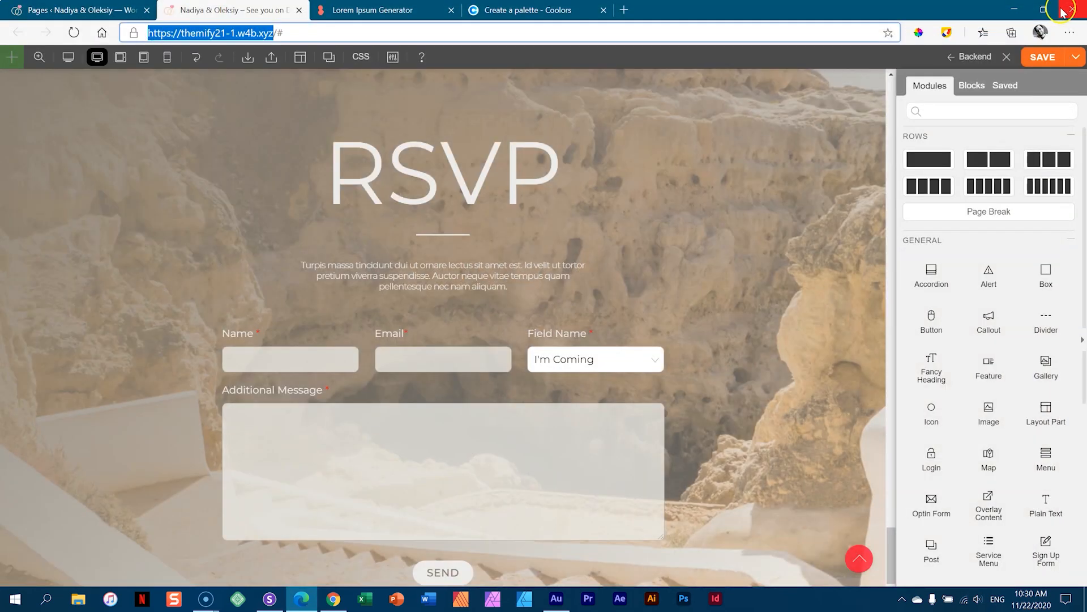
left_click(1047, 62)
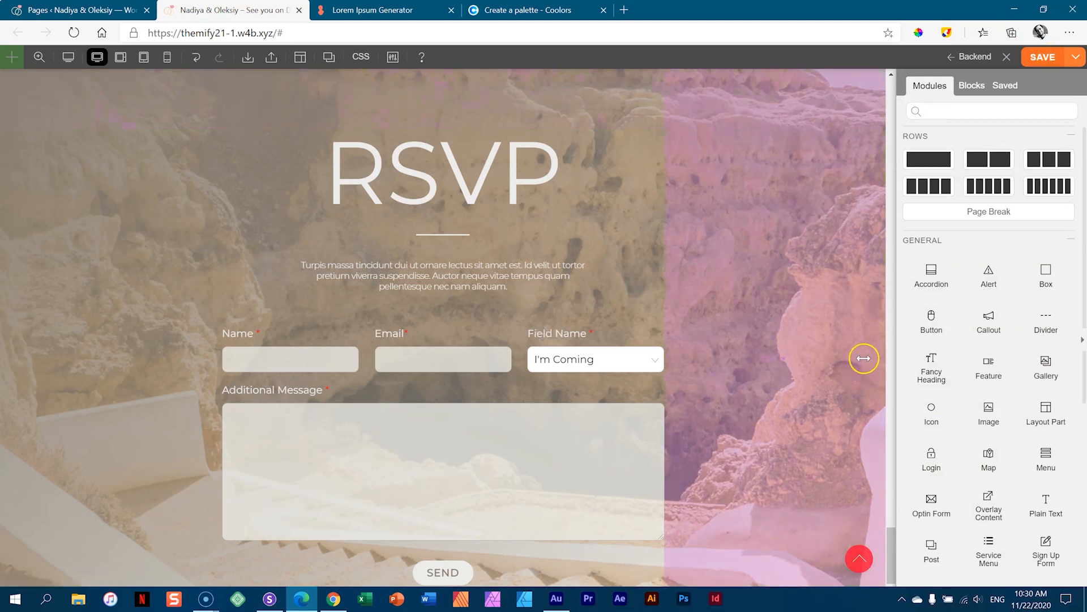
left_click_drag(891, 546, 888, 75)
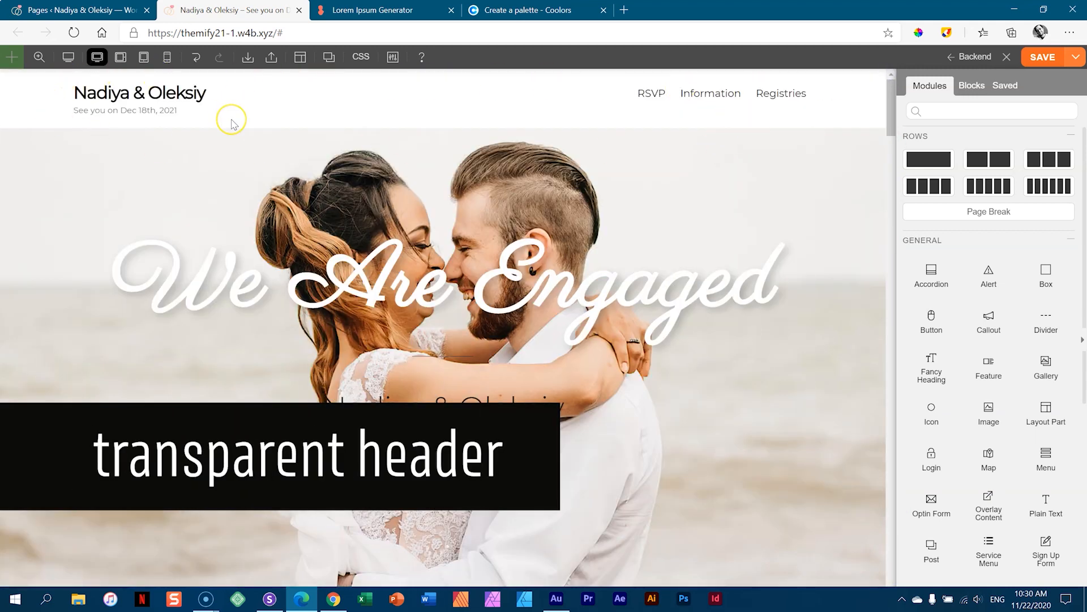
- Turn on the revealing header in Themify Ultra's Theme Appearance settings and save
left_click(965, 57)
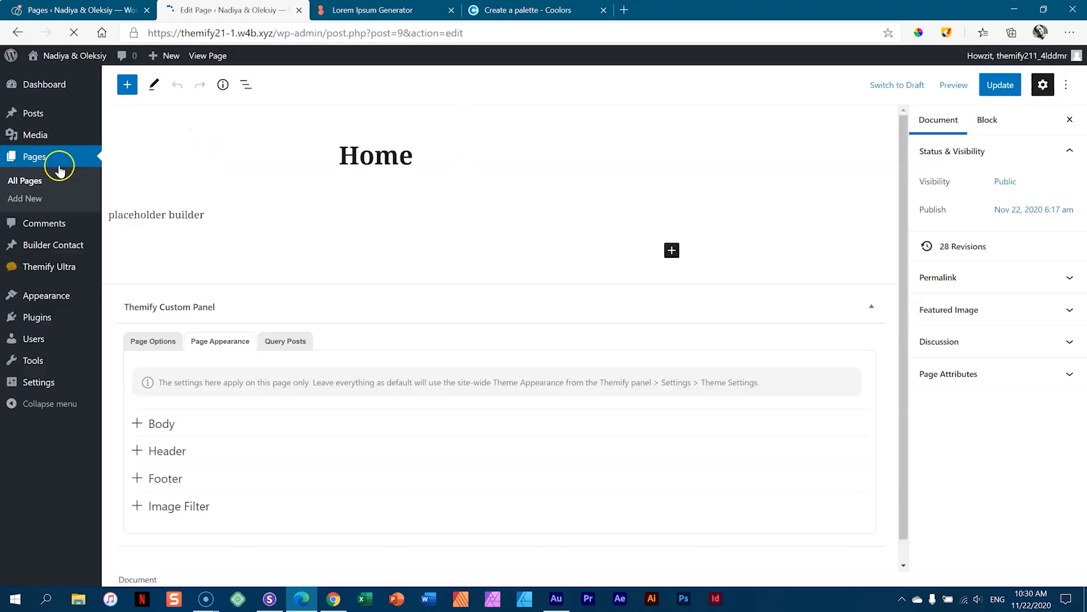
mouse_move(48, 270)
left_click(128, 271)
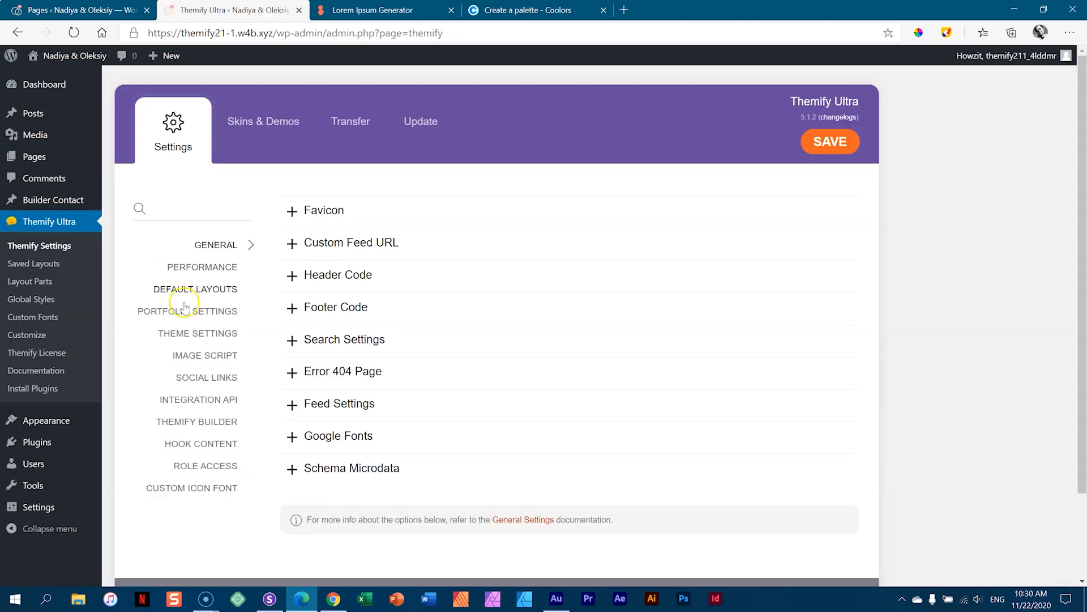
left_click(188, 334)
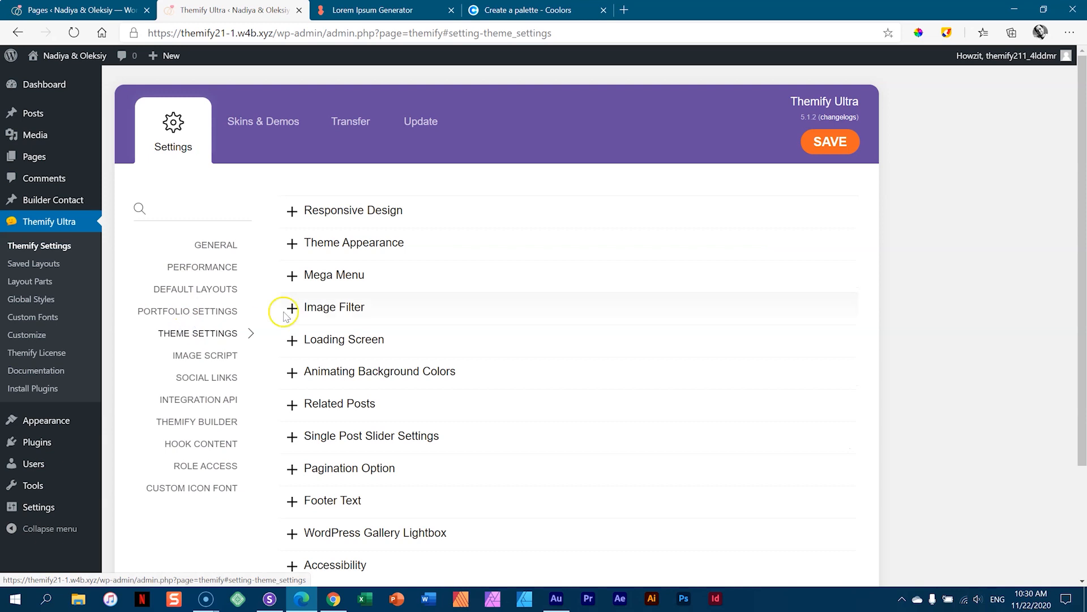
left_click(323, 242)
left_click(453, 484)
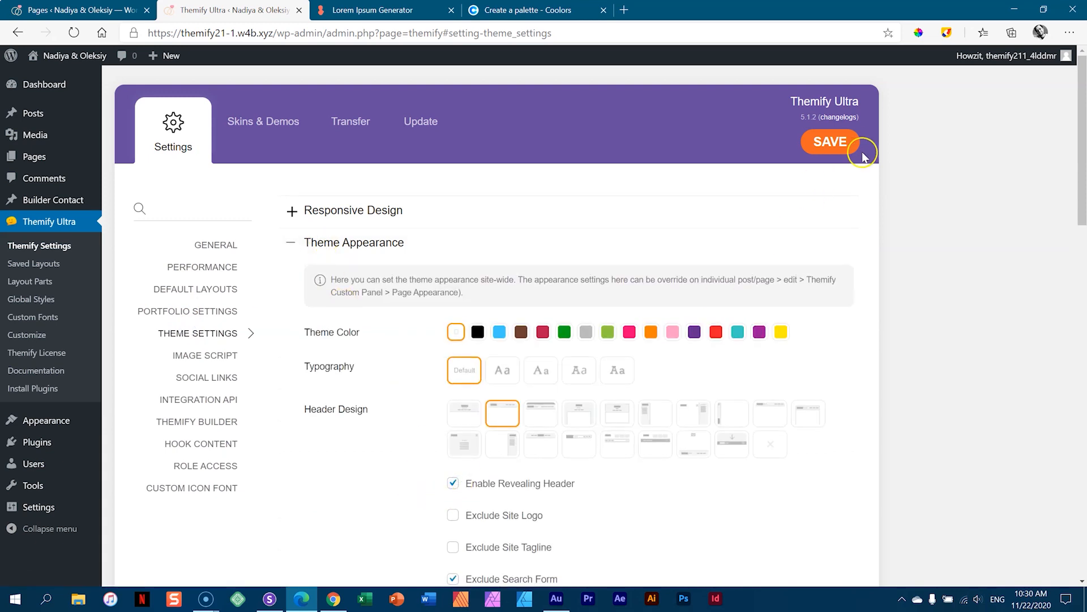
left_click(840, 144)
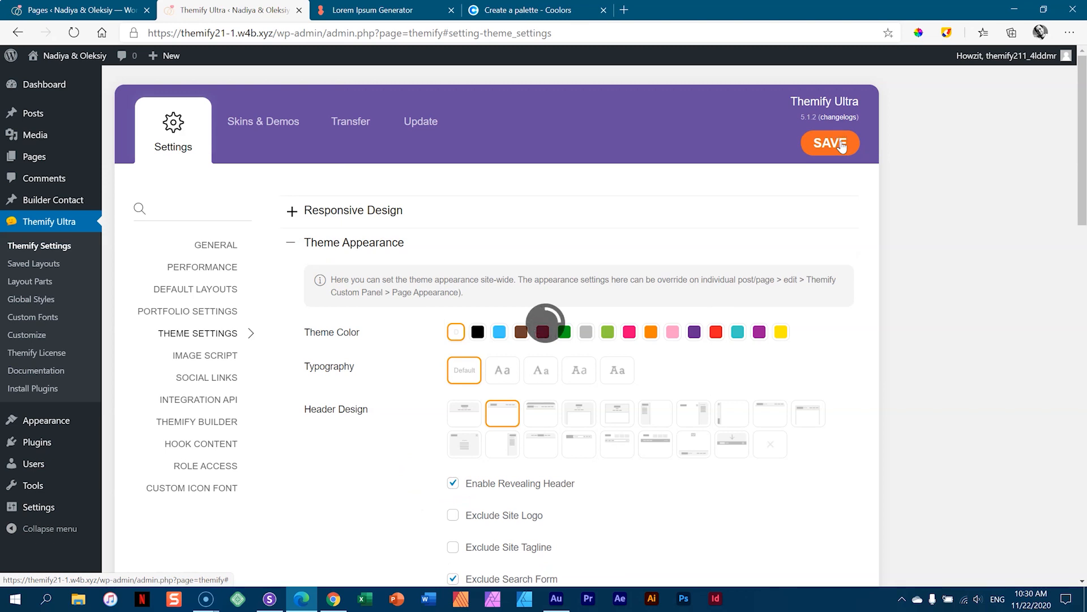
- Close the extra browser tabs, including Pages list, Lorem Ipsum Generator and Coolors
left_click(102, 4)
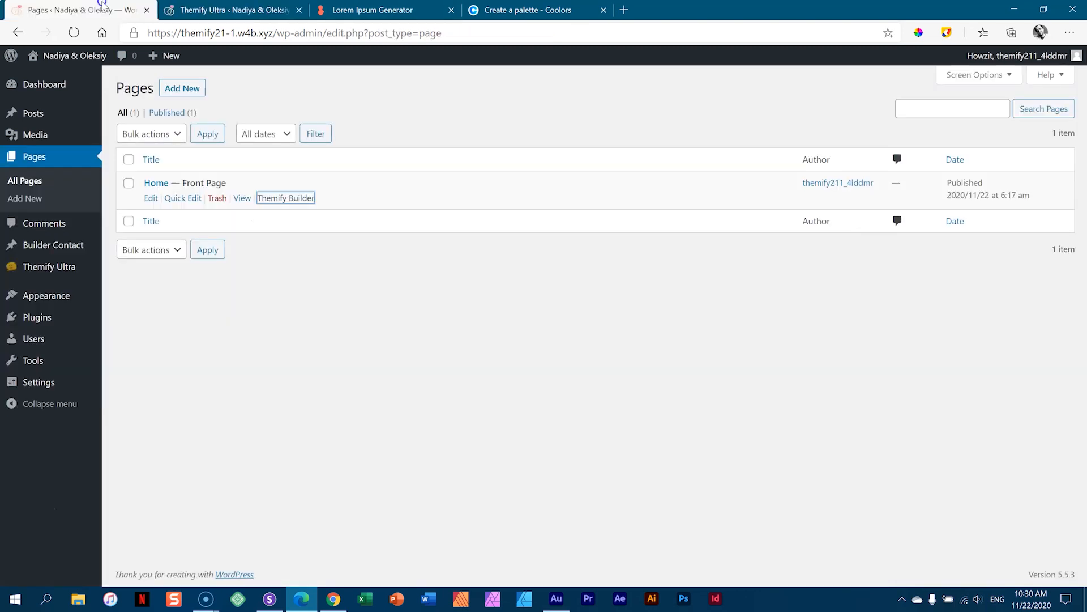
left_click(146, 10)
left_click(244, 10)
left_click(298, 10)
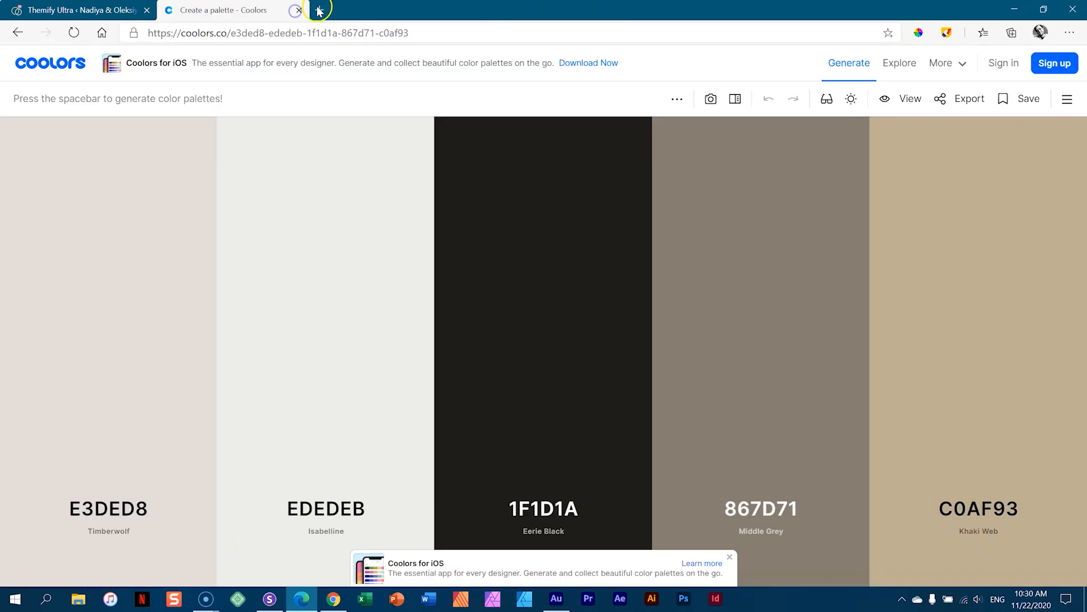
left_click(300, 10)
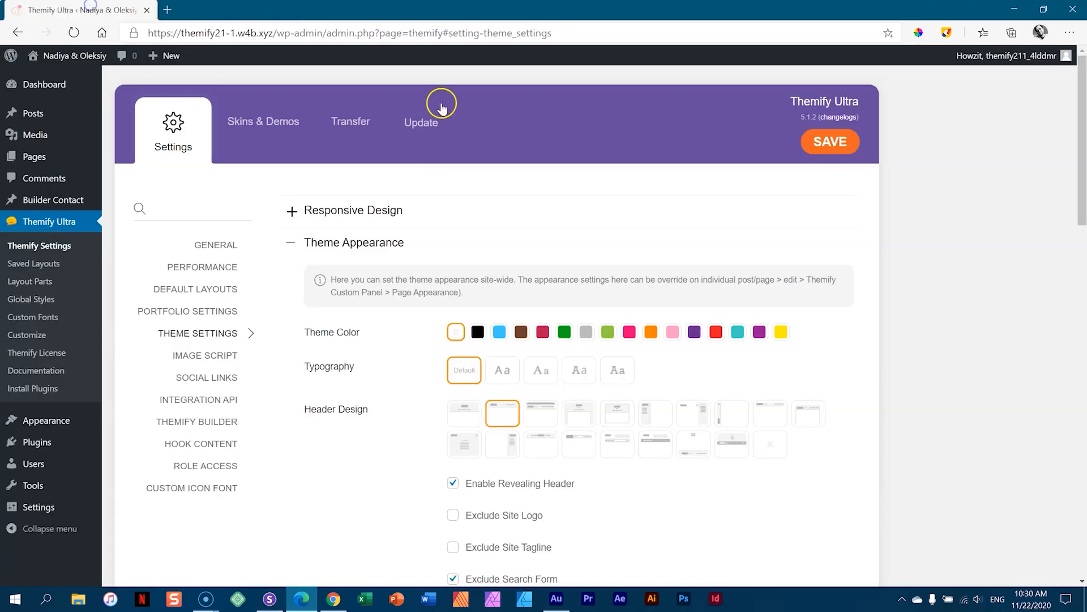
- Open the live site in a new tab, then launch the theme customizer from the admin
mouse_move(84, 55)
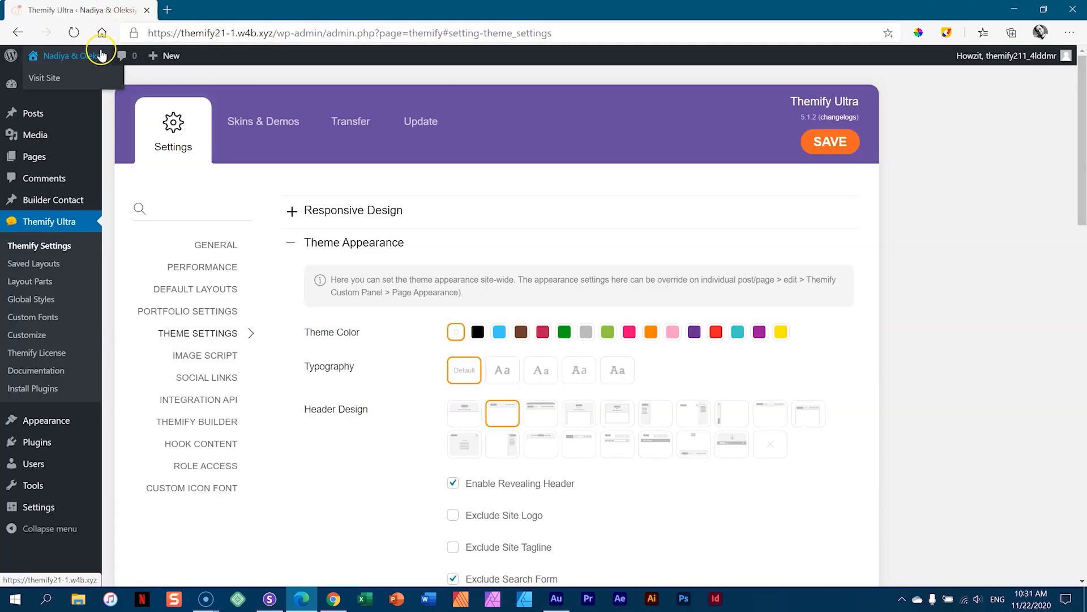
left_click(55, 58)
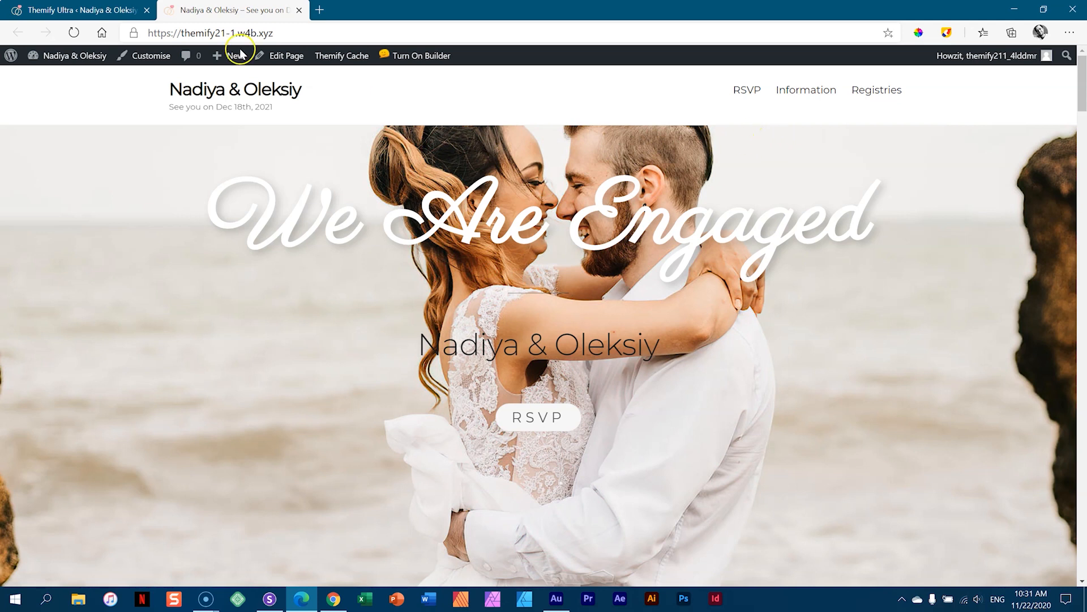
left_click(90, 11)
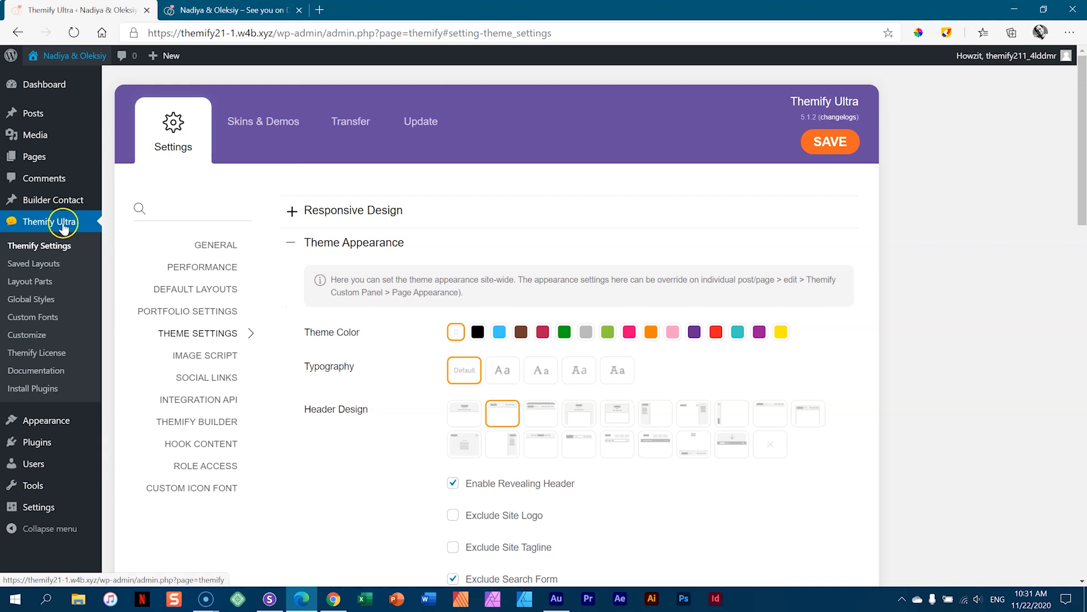
left_click(38, 335)
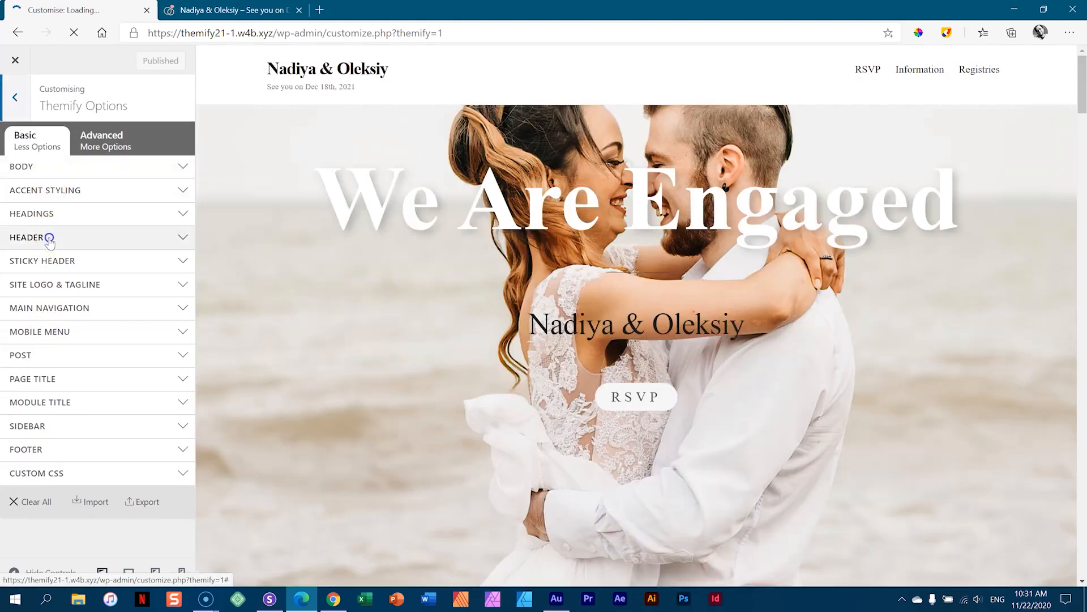
- Tick Transparent for the Header Wrap background, publish, and reload the live site
left_click(48, 237)
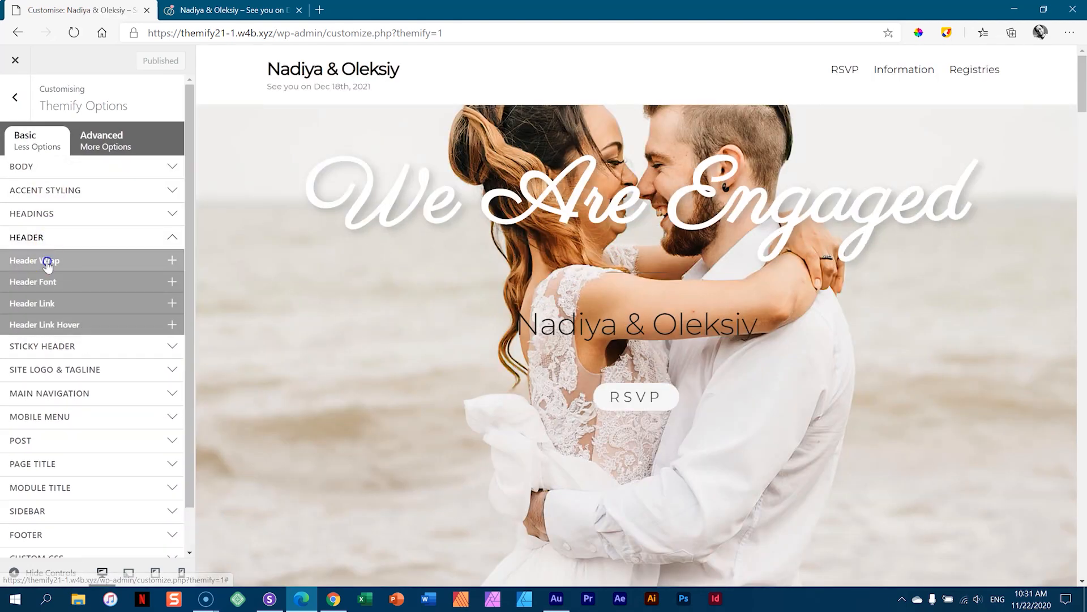
left_click(48, 262)
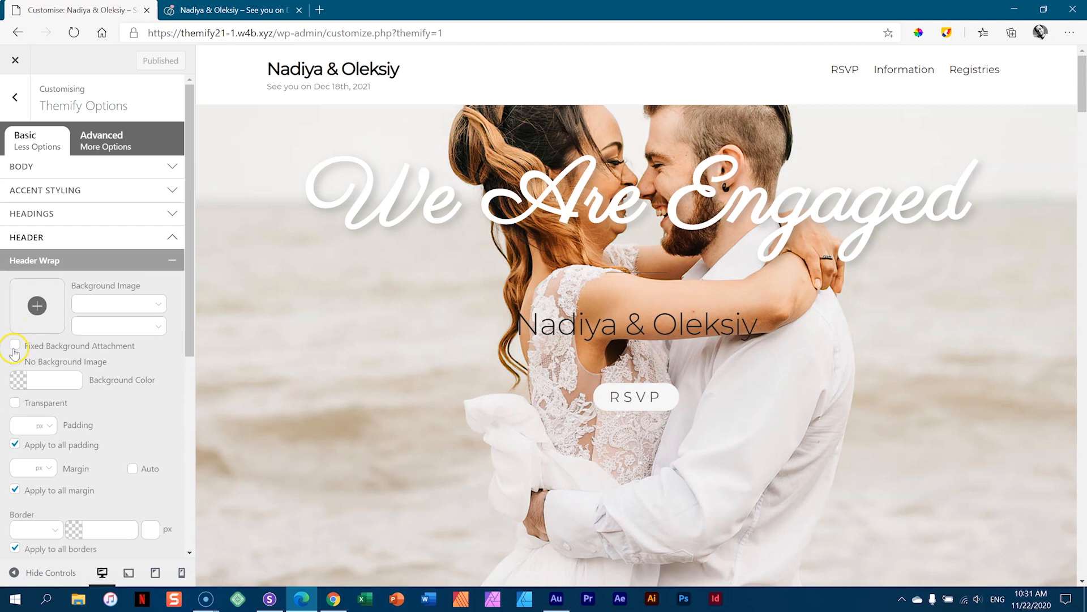
left_click(14, 403)
scroll(14, 406, "down", 2)
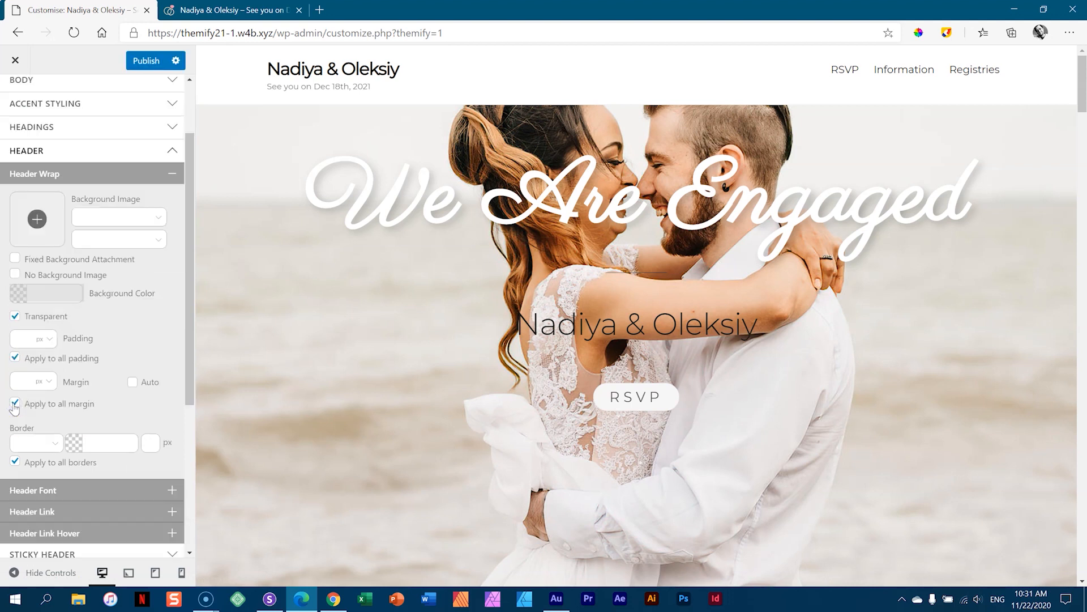
left_click(148, 62)
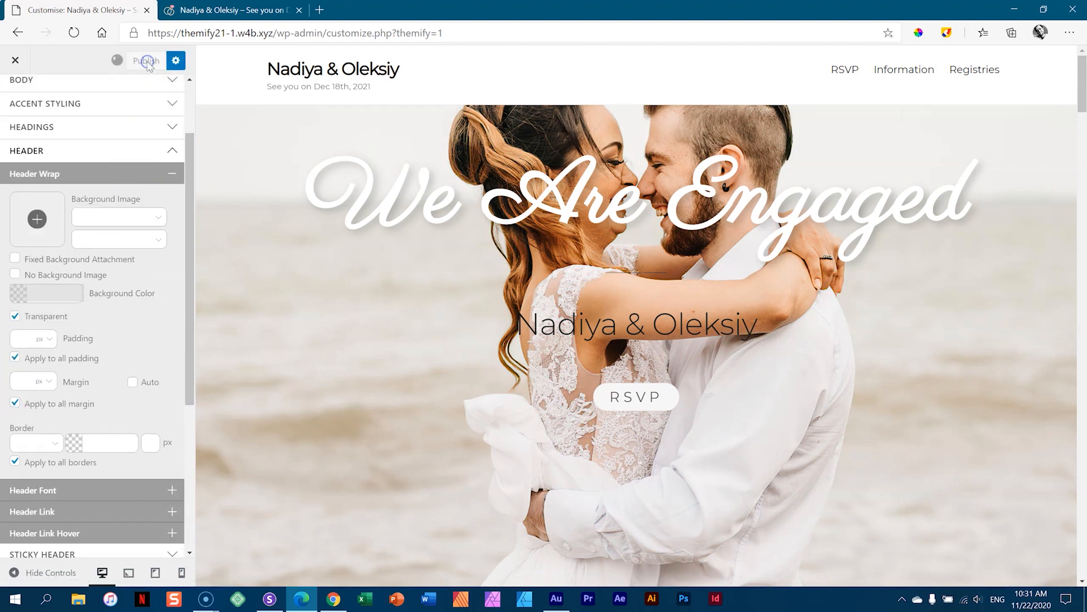
left_click(227, 7)
left_click(73, 34)
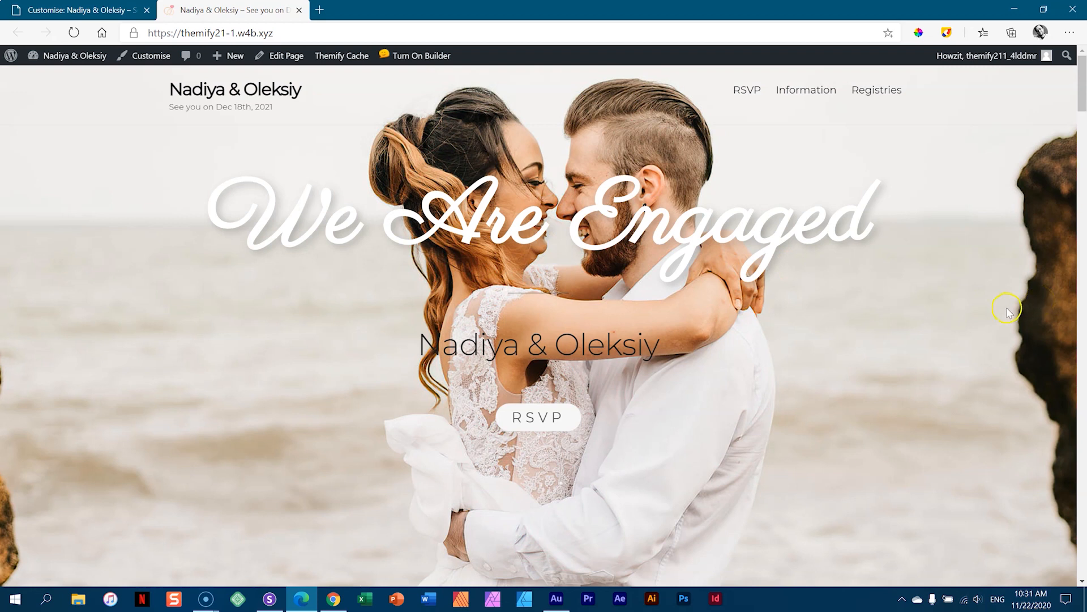
- Test the RSVP menu jump link on the live page, then scroll down through the sections
scroll(1012, 306, "down", 5)
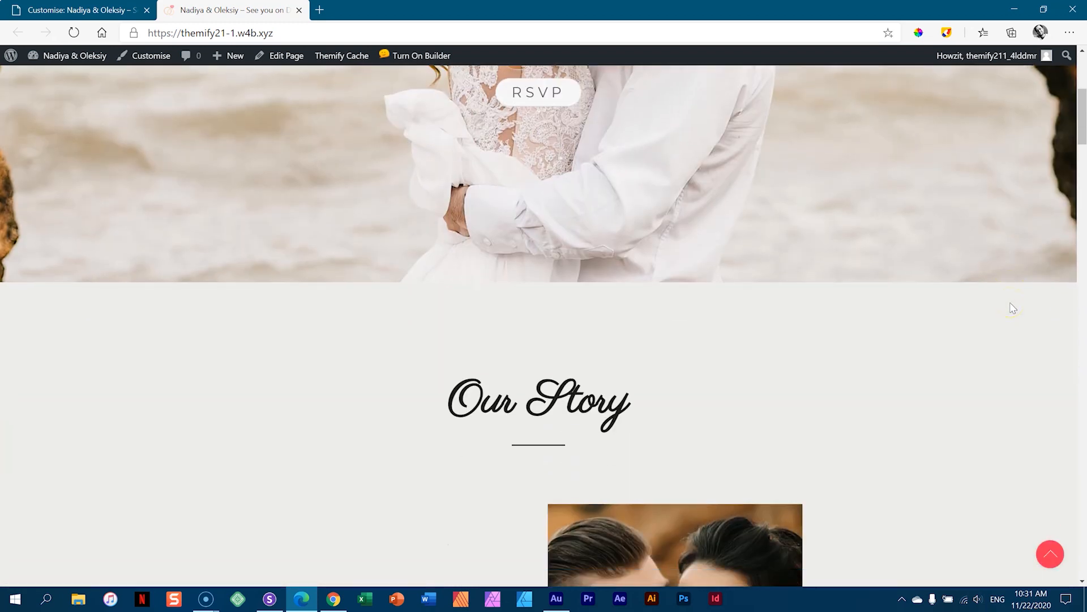
scroll(1013, 307, "up", 5)
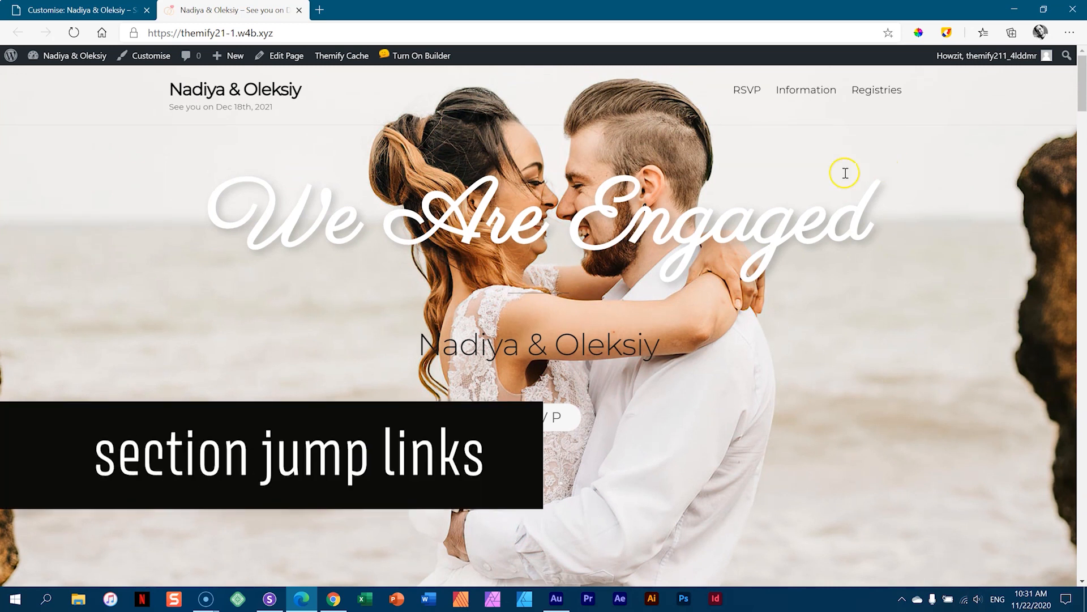
left_click(739, 93)
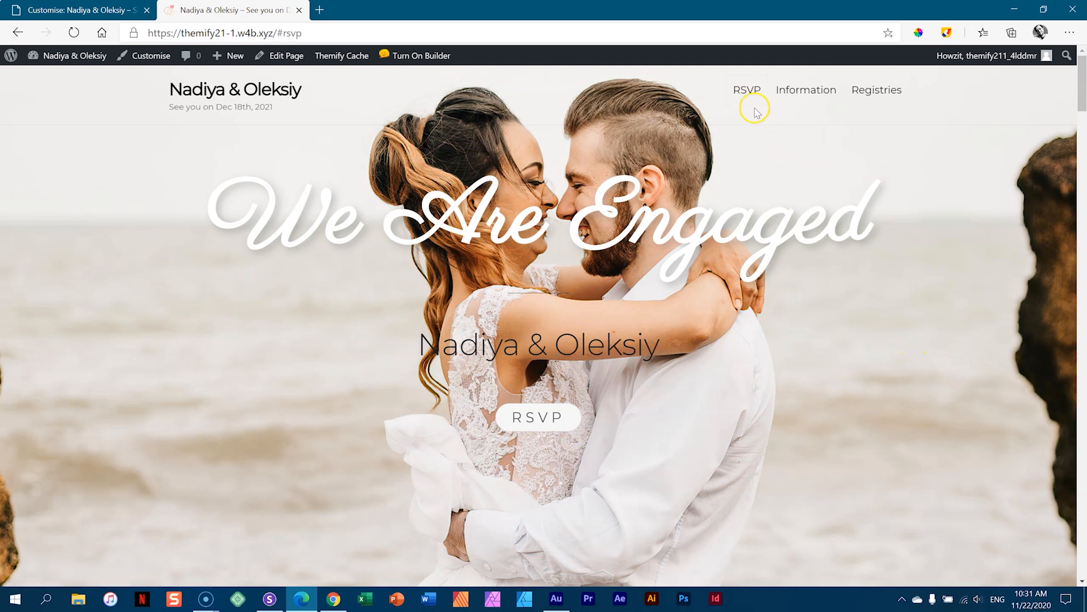
mouse_move(1081, 85)
left_mouse_down()
mouse_move(1083, 515)
mouse_move(1073, 102)
mouse_move(1083, 391)
mouse_move(1081, 85)
mouse_move(1083, 473)
mouse_move(1083, 67)
left_mouse_up()
- Enable the front-end builder on the live site, then close the customizer in its tab
left_click(406, 57)
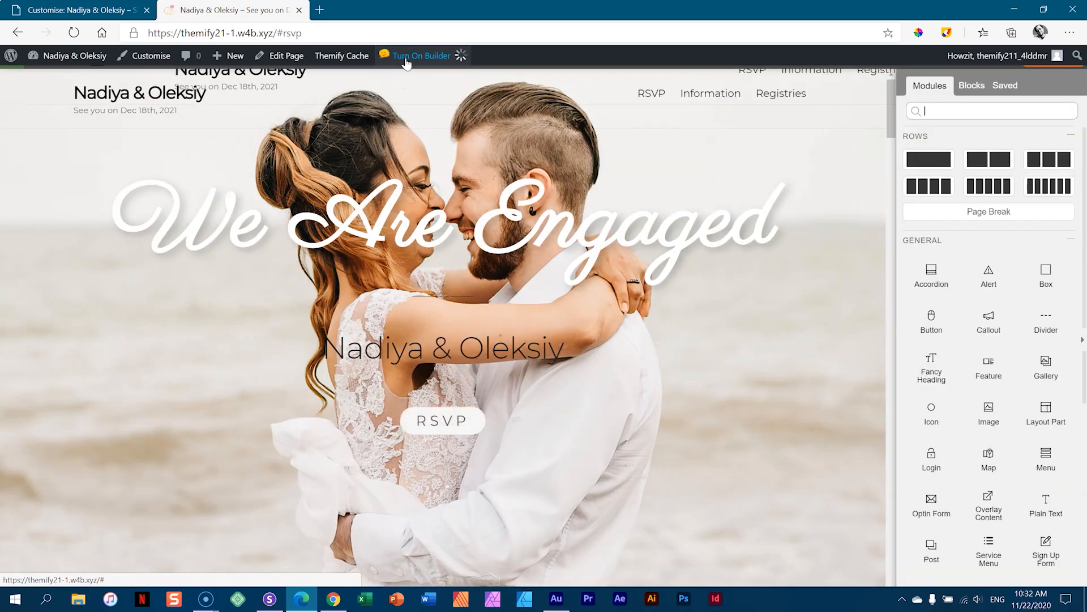
scroll(829, 178, "down", 10)
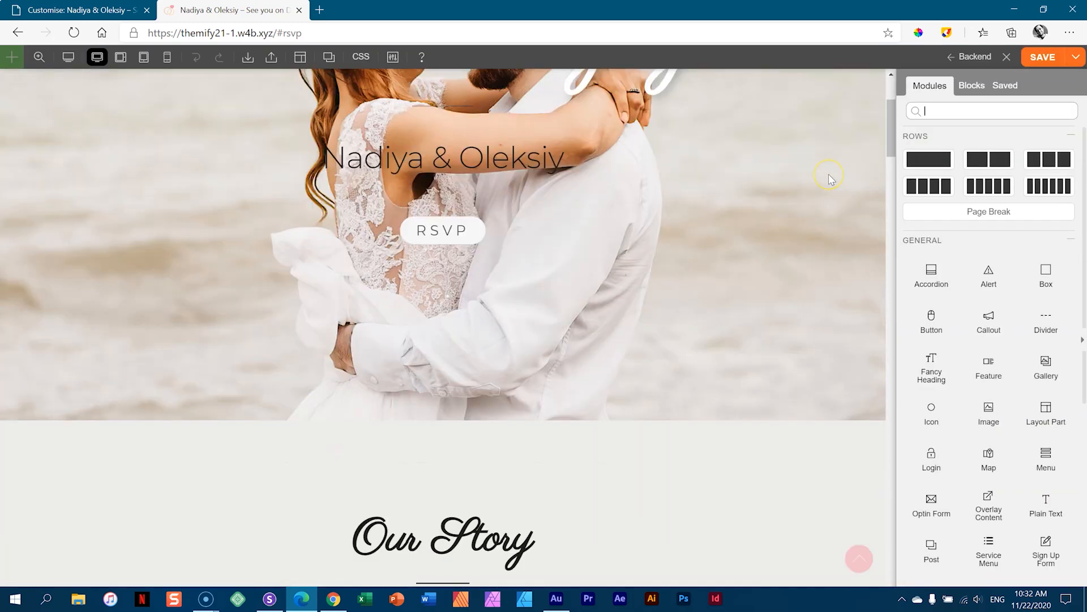
scroll(831, 180, "down", 15)
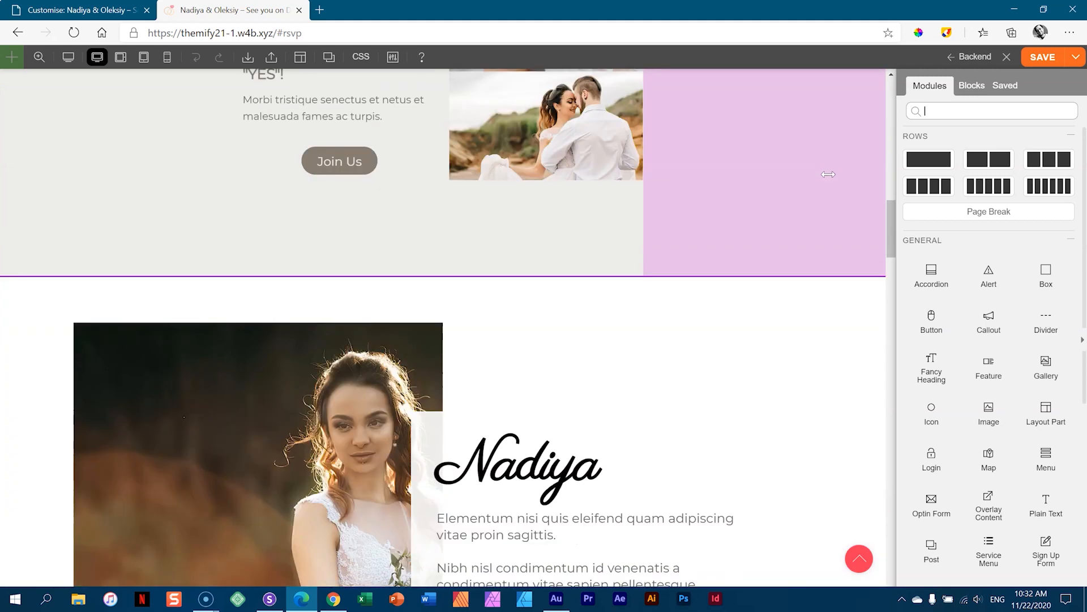
scroll(830, 179, "down", 15)
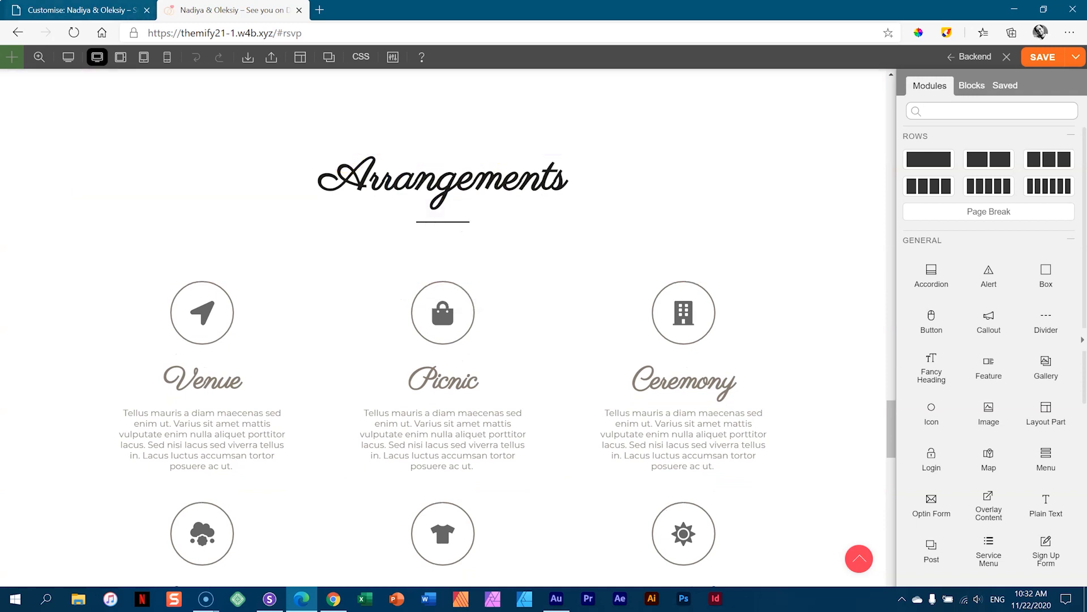
left_click(83, 10)
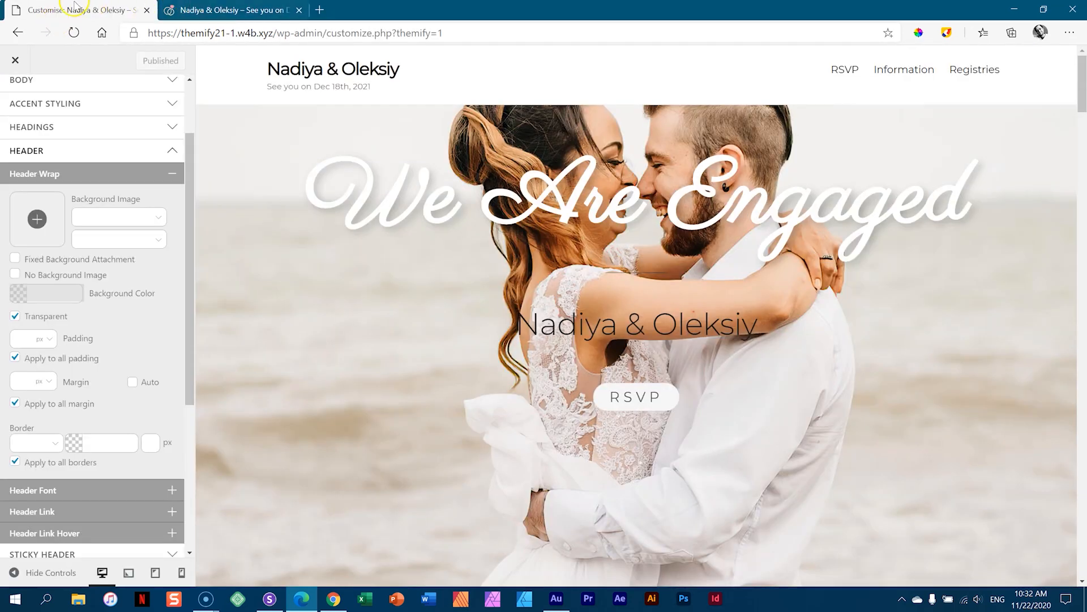
left_click(18, 61)
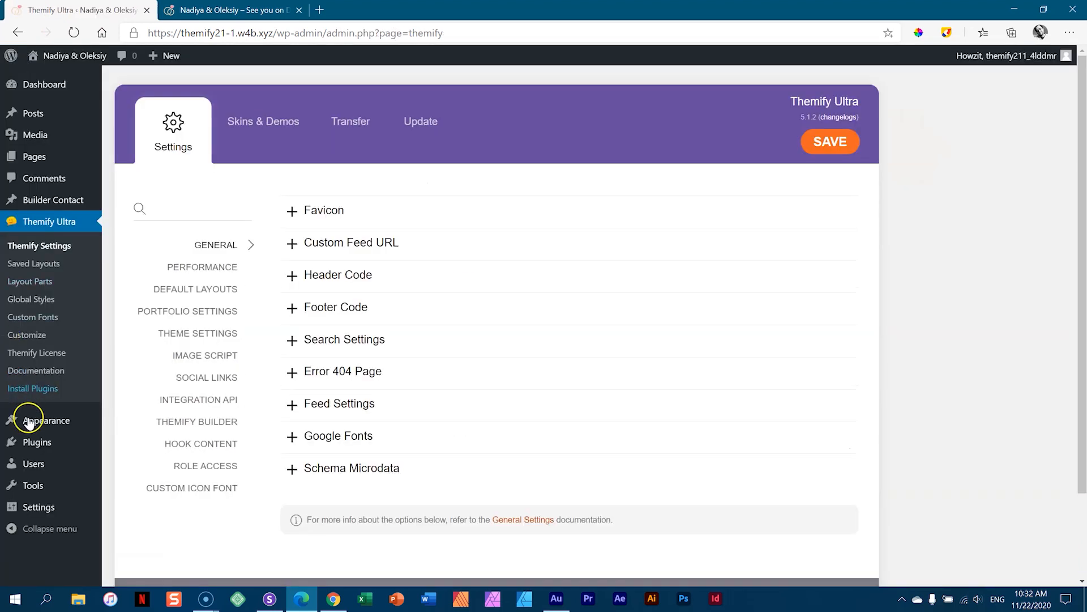
- In the navigation menus editor, select the #information anchor in the Information item's URL
mouse_move(45, 422)
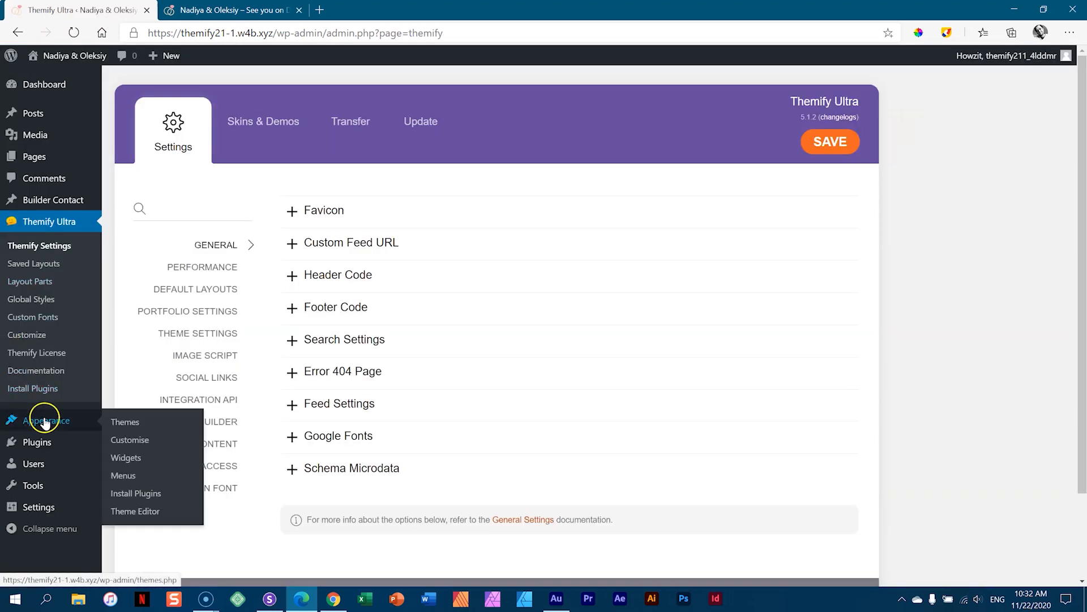
left_click(120, 477)
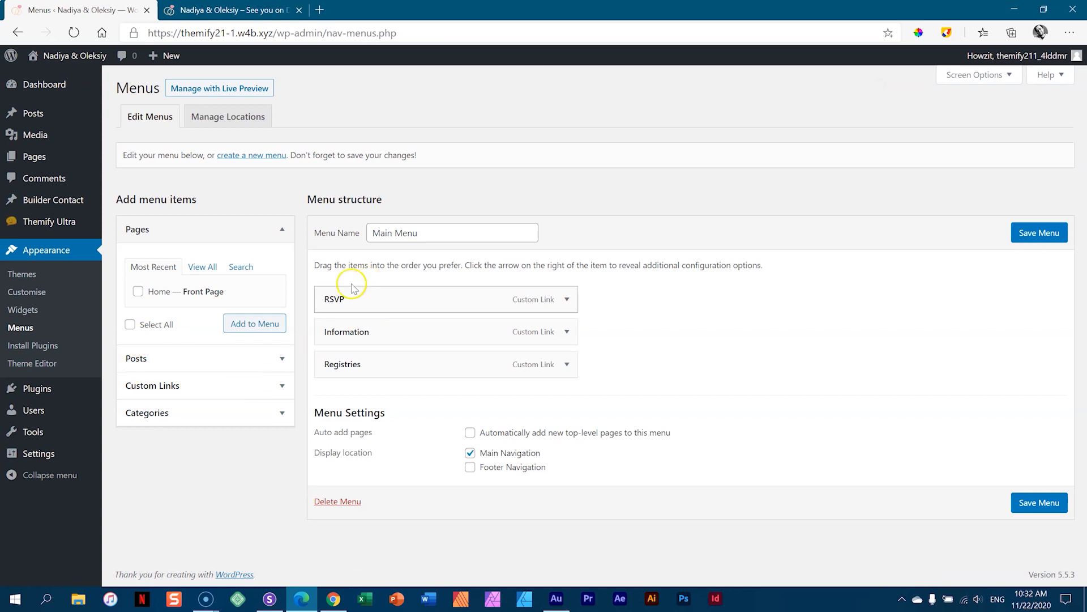
left_click(567, 331)
left_click_drag(429, 376, 315, 379)
- In the page builder, open the Arrangements row's options and focus its ID Name field
key("ctrl+Tab")
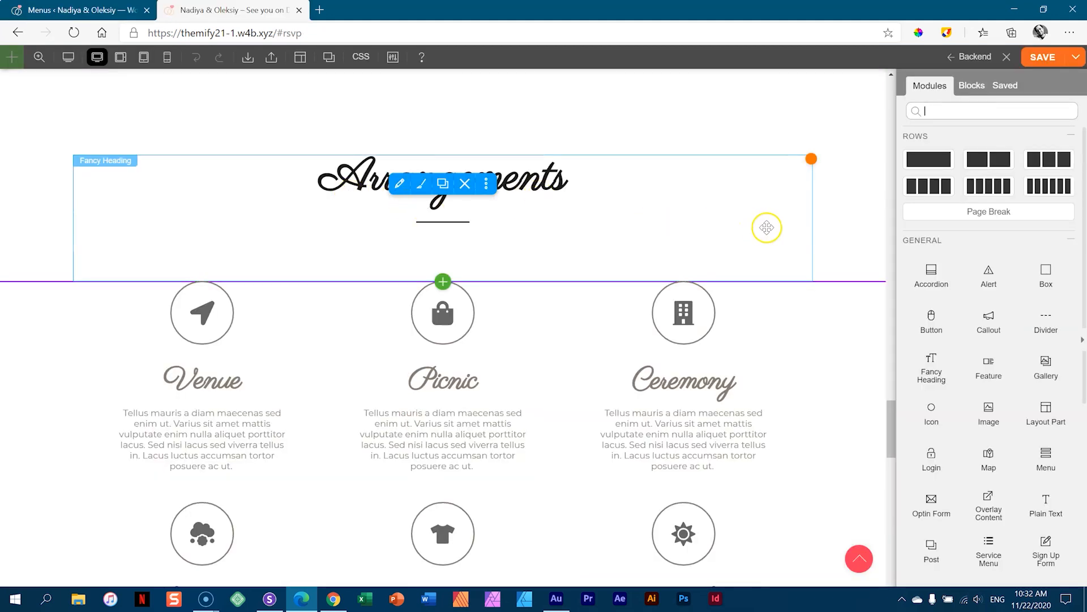
scroll(836, 208, "up", 2)
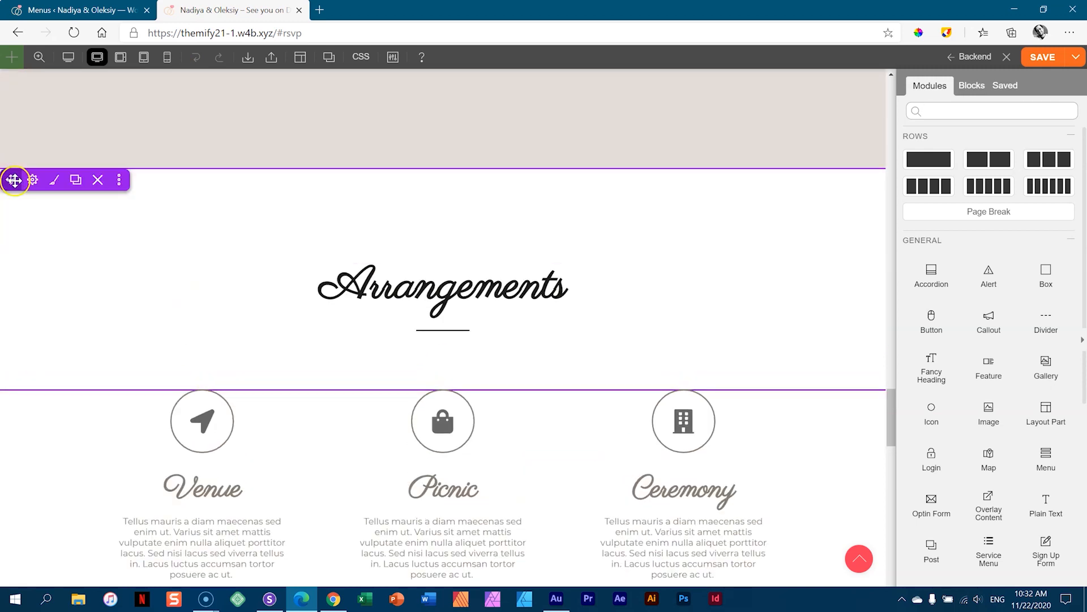
left_click(31, 182)
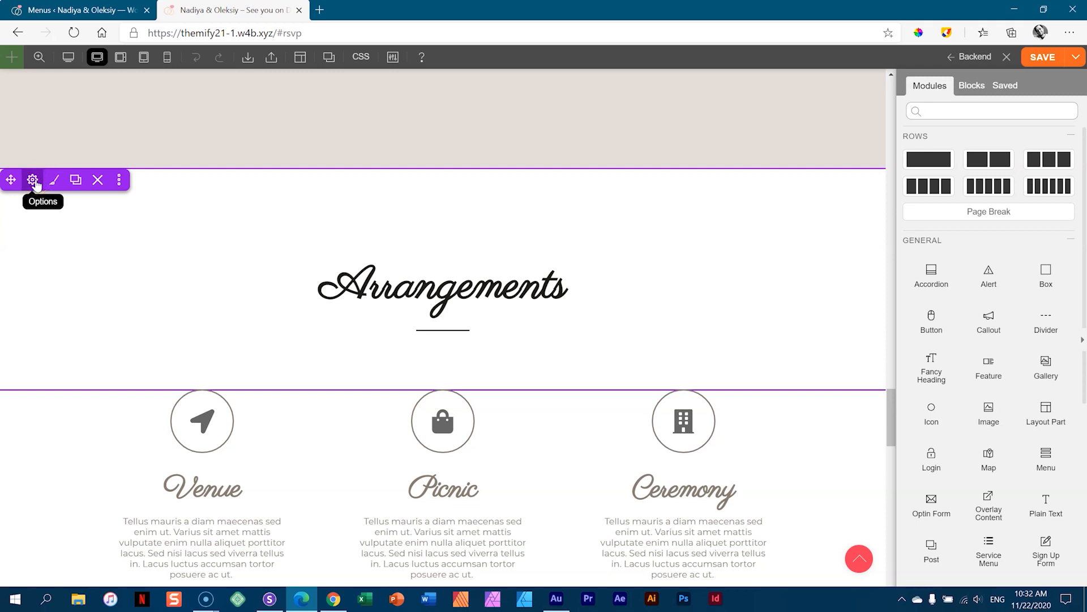
left_click(33, 181)
left_click(998, 276)
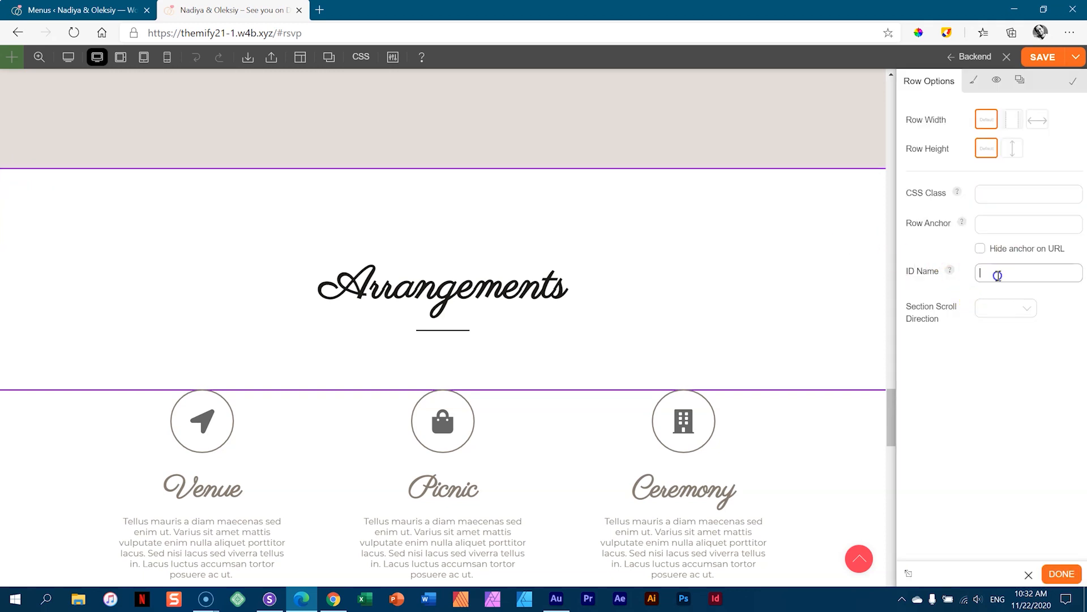
- Check the Registries menu item's settings in the menus editor, then return to the builder
left_click(108, 10)
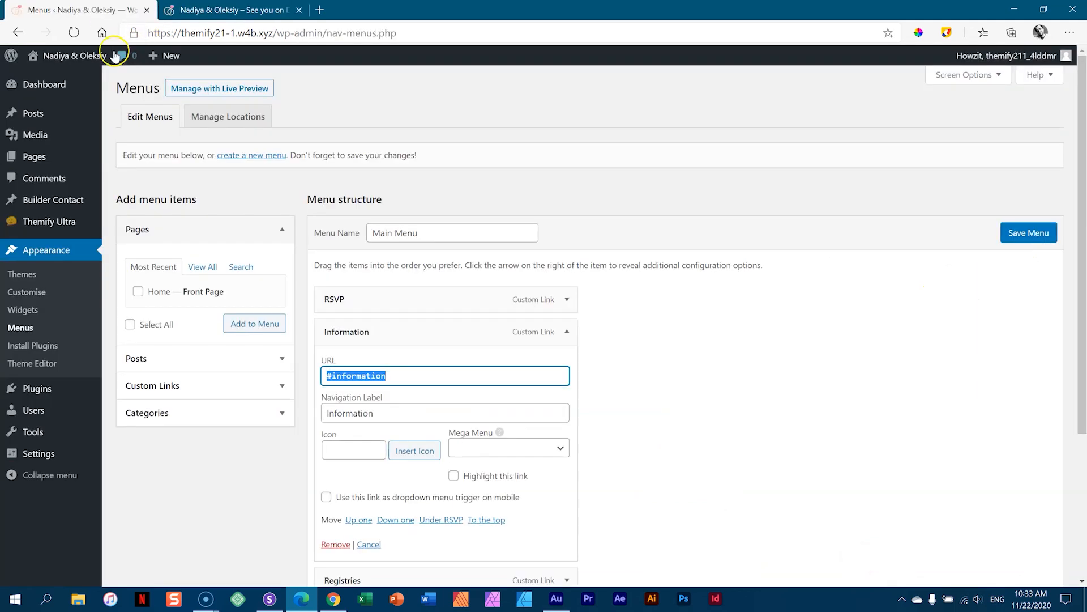
key("ctrl+Tab")
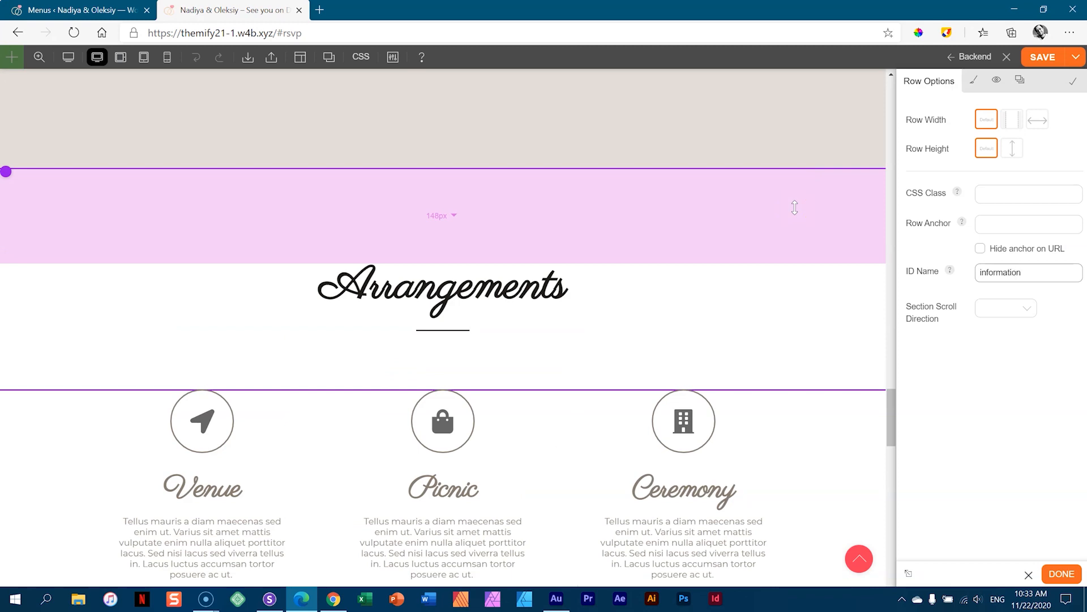
key("ctrl+Tab")
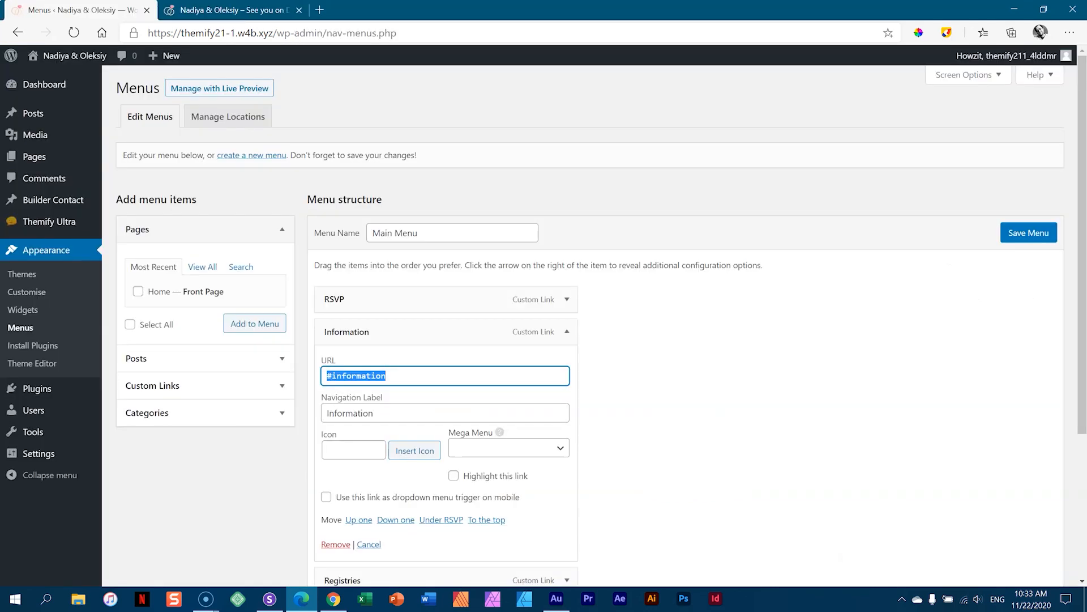
left_click(567, 332)
left_click(567, 364)
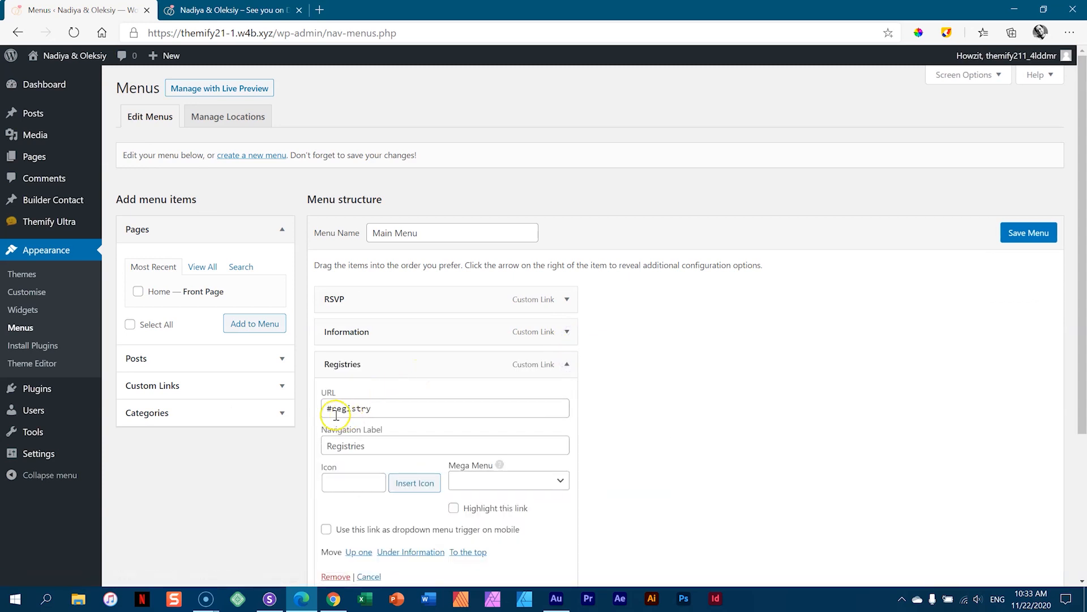
key("ctrl+Tab")
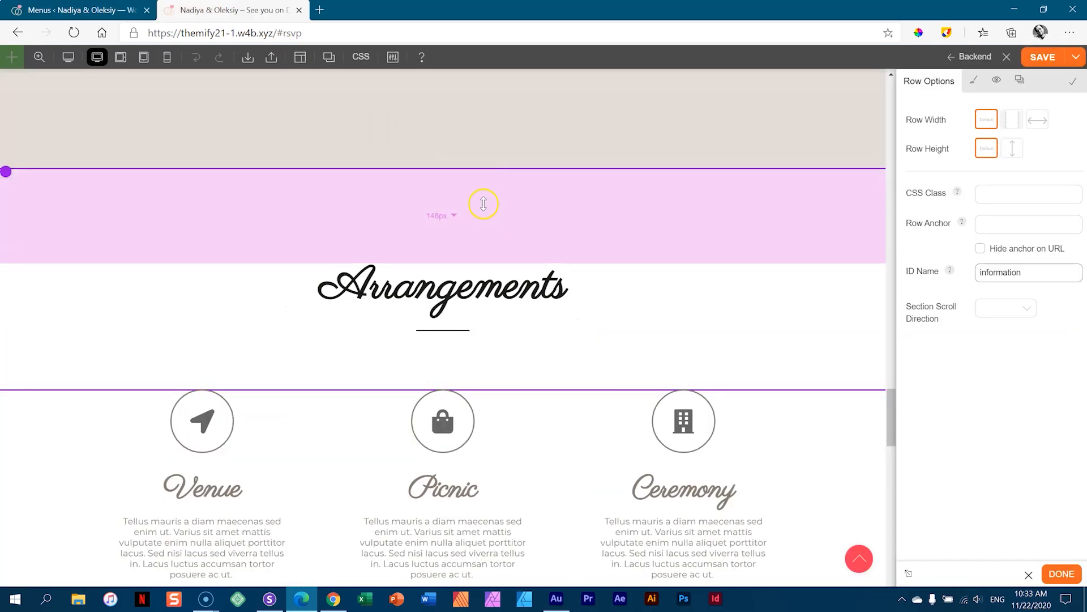
scroll(481, 204, "down", 5)
scroll(480, 204, "down", 10)
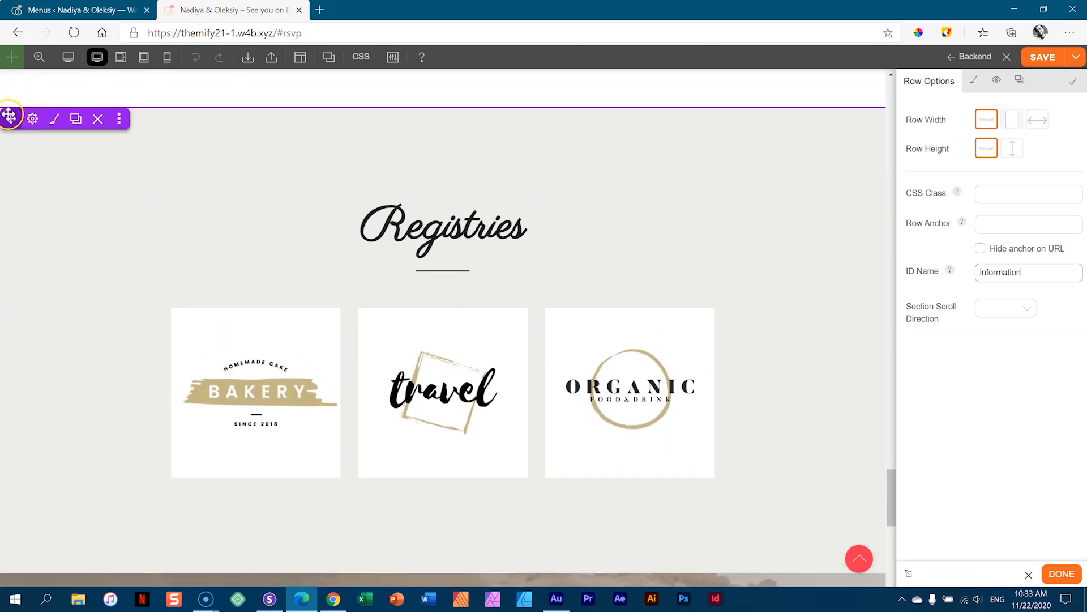
left_click(32, 121)
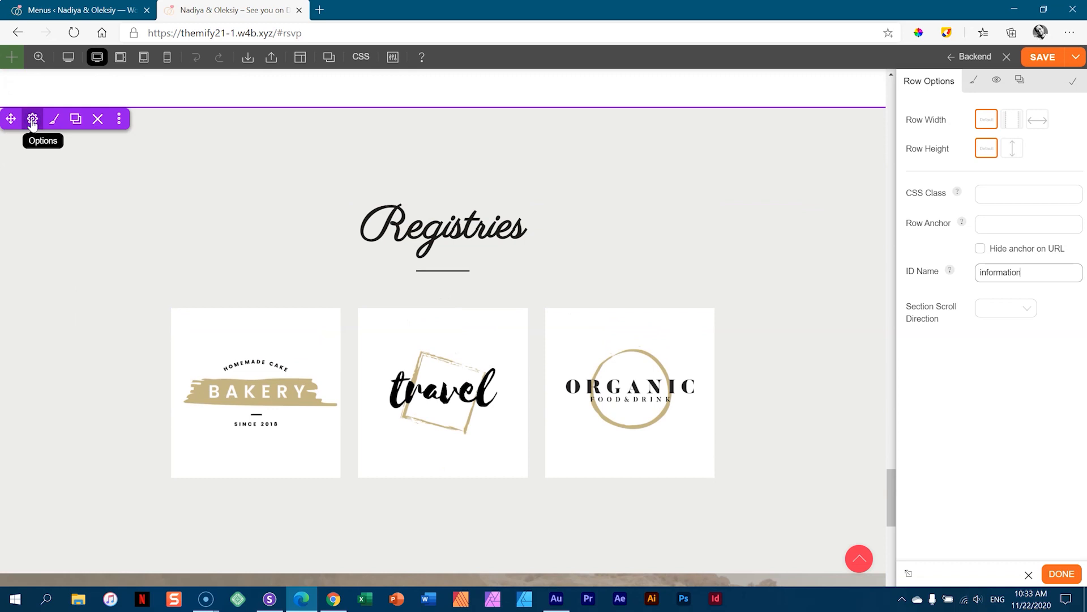
- Enter the ID name rsvp in the RSVP row's options and save the page
left_click(1003, 268)
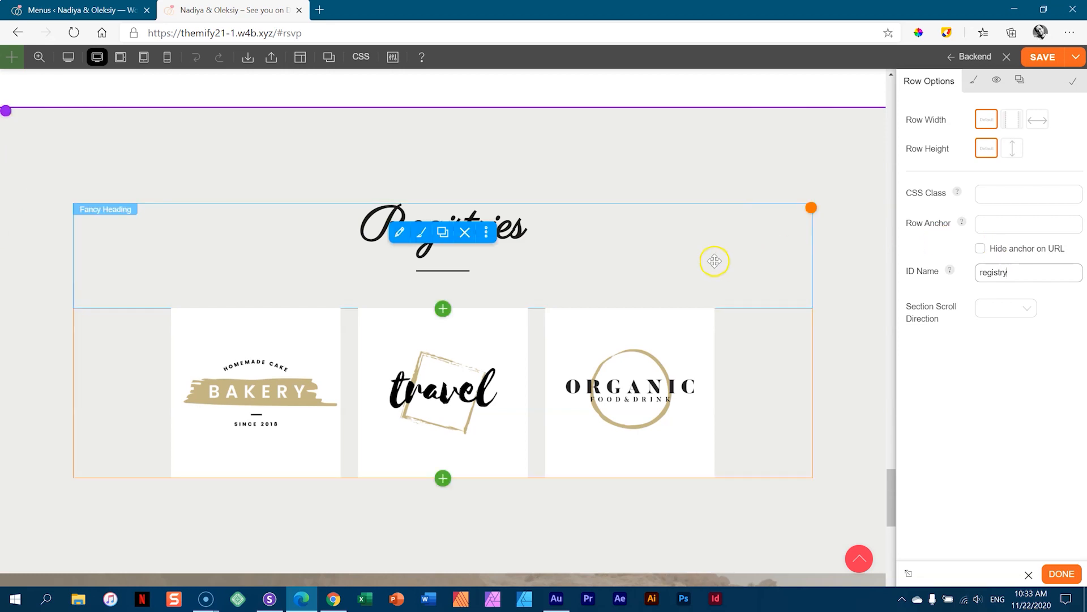
scroll(707, 262, "down", 10)
scroll(355, 271, "up", 5)
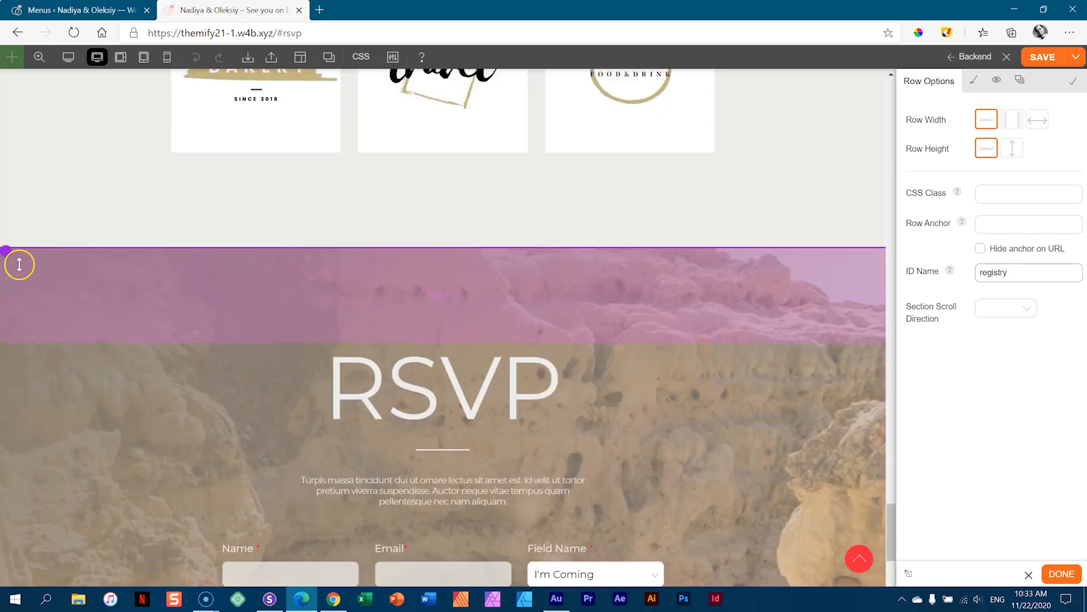
mouse_move(28, 261)
left_click(56, 335)
left_click(991, 273)
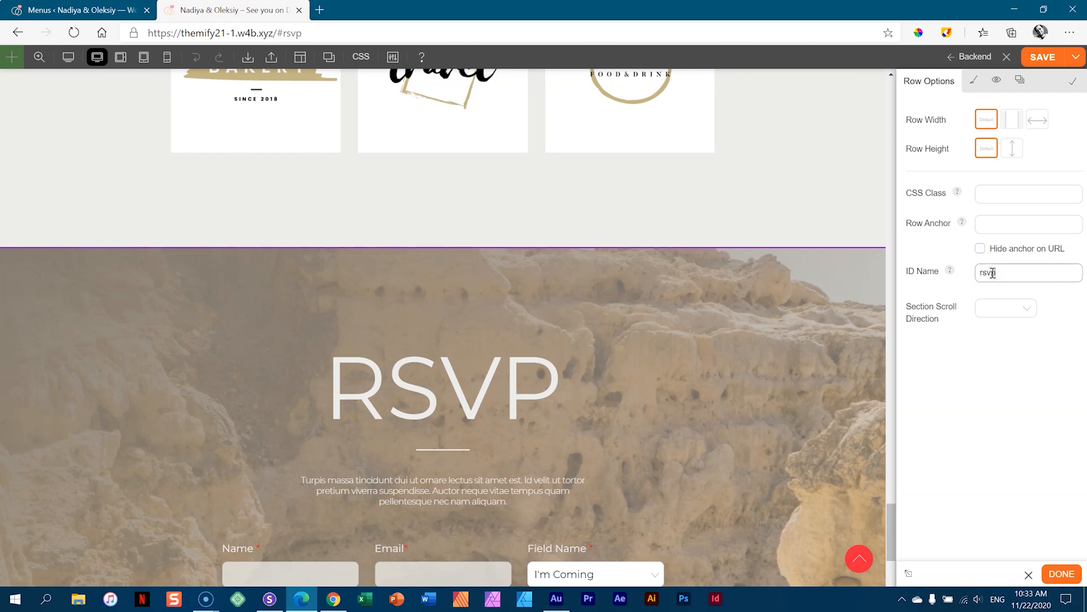
left_click(1041, 59)
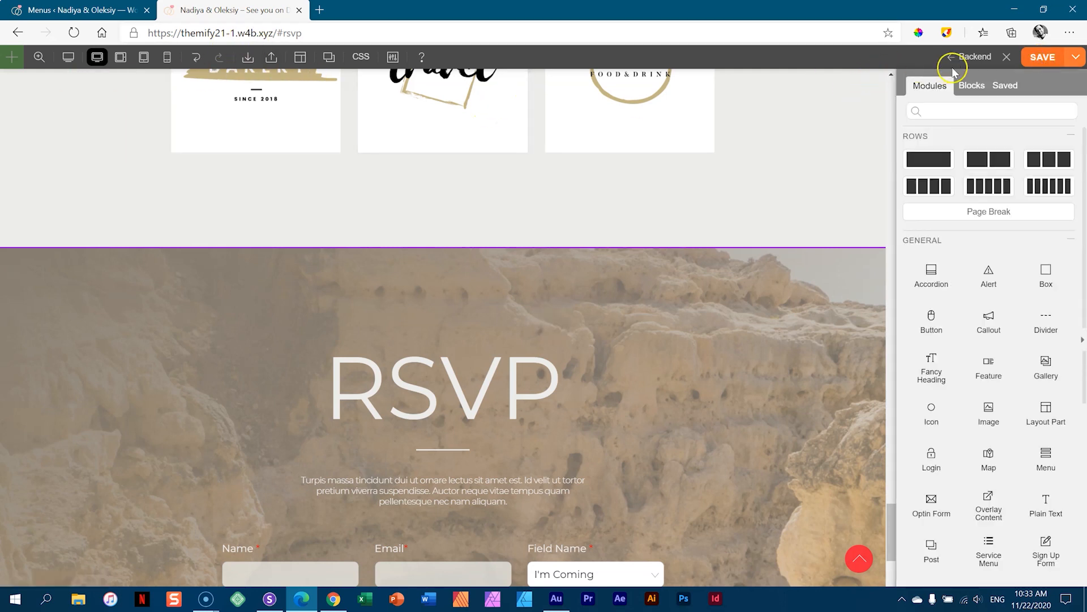
- Close the builder and test the RSVP, Information and Registries jumps, ending on #registry
left_click(1009, 58)
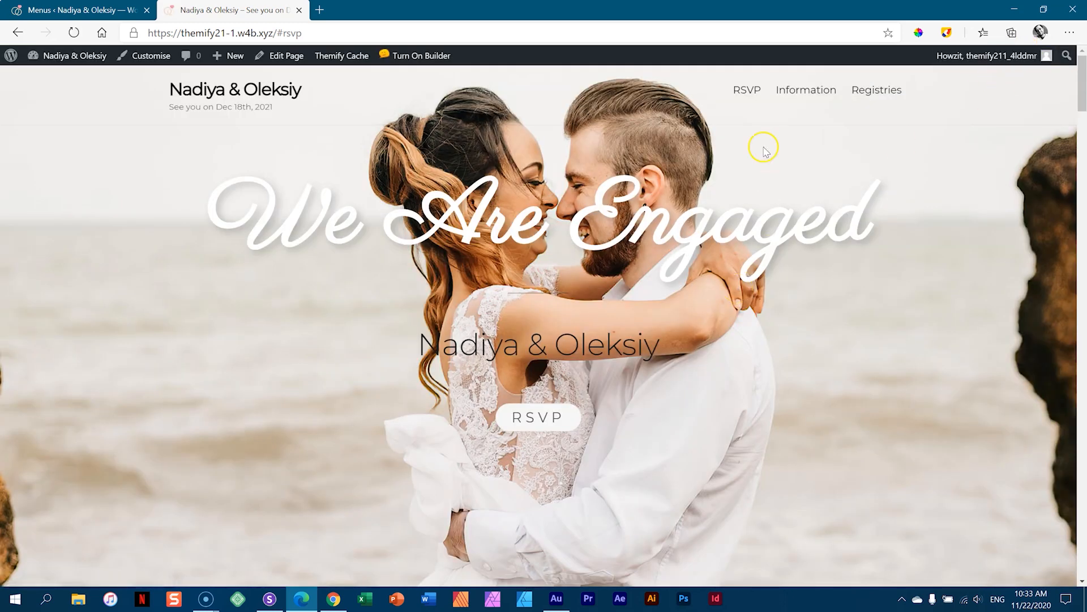
left_click(748, 90)
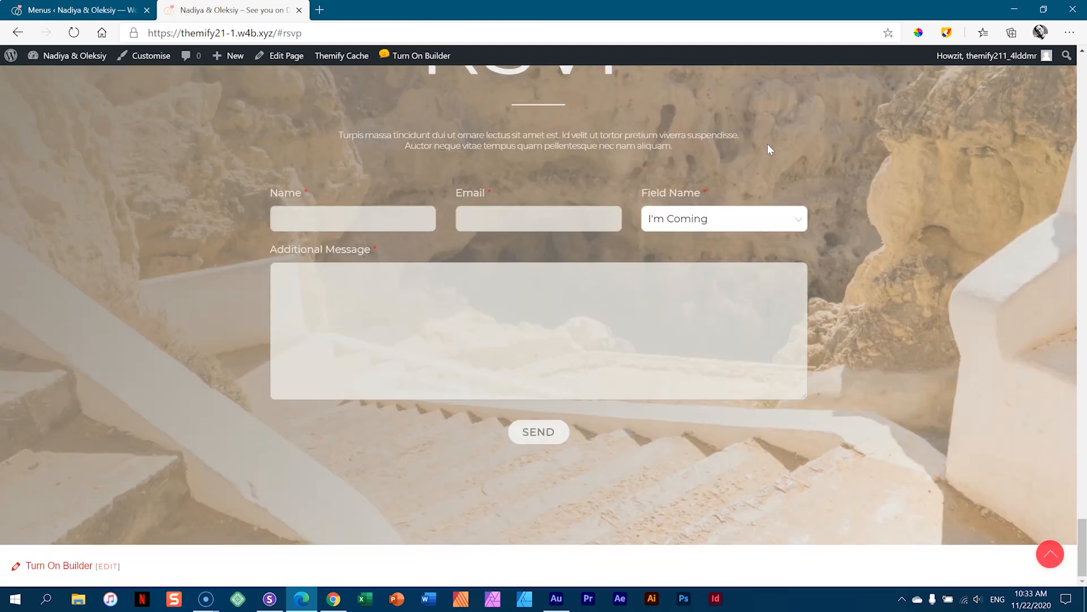
scroll(768, 149, "up", 20)
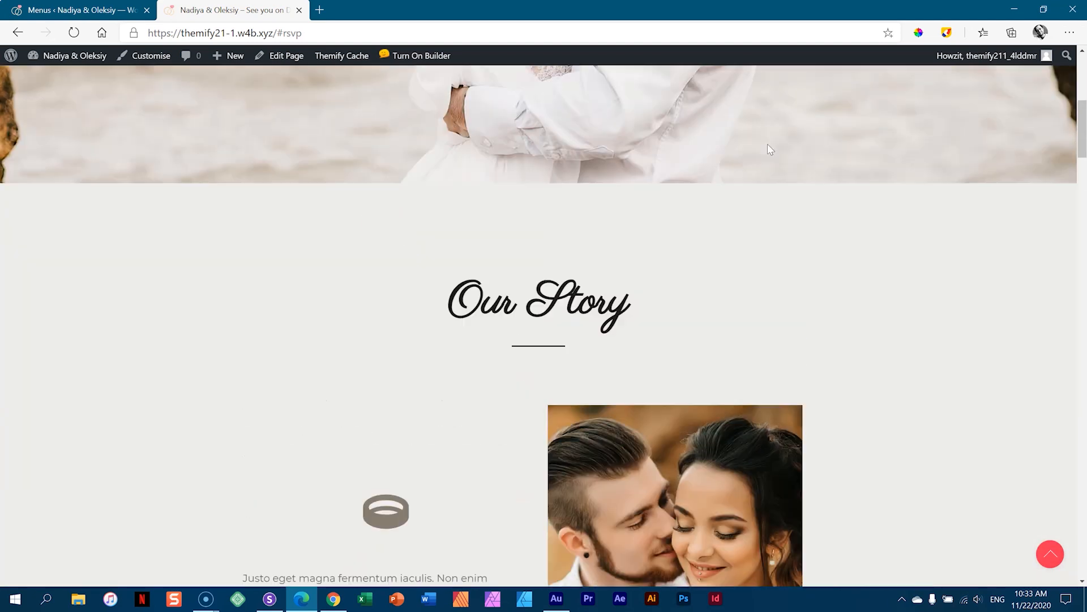
scroll(769, 149, "up", 5)
left_click(804, 89)
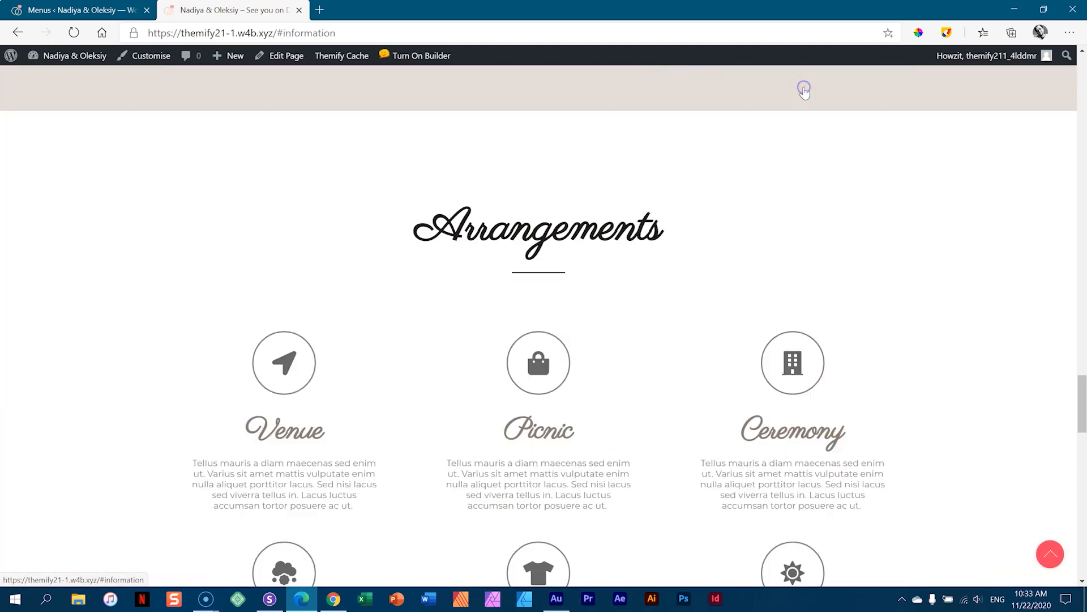
scroll(806, 93, "up", 10)
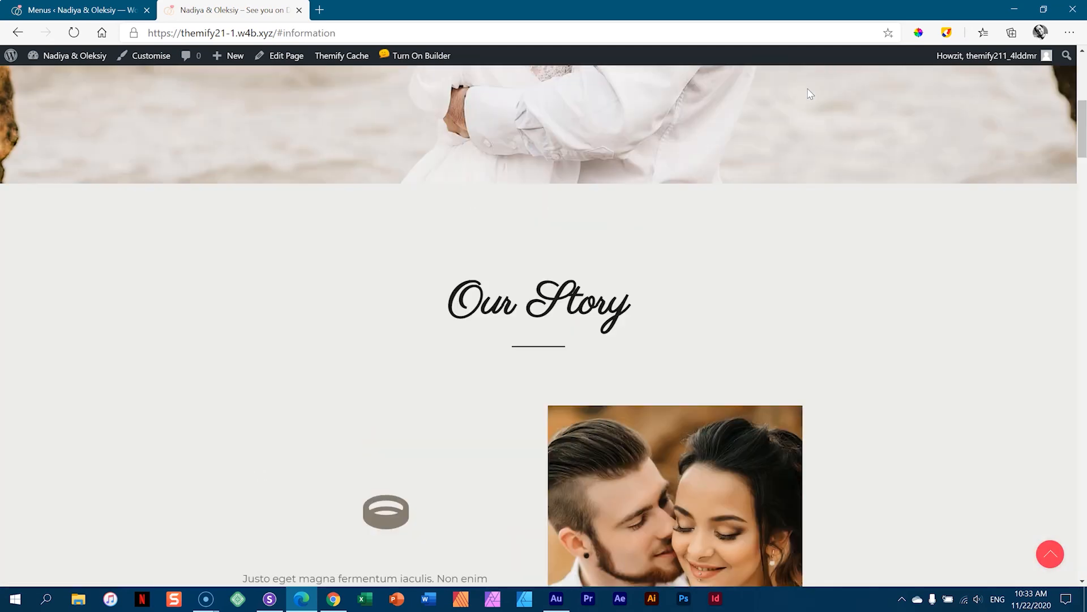
scroll(810, 93, "up", 5)
left_click(883, 92)
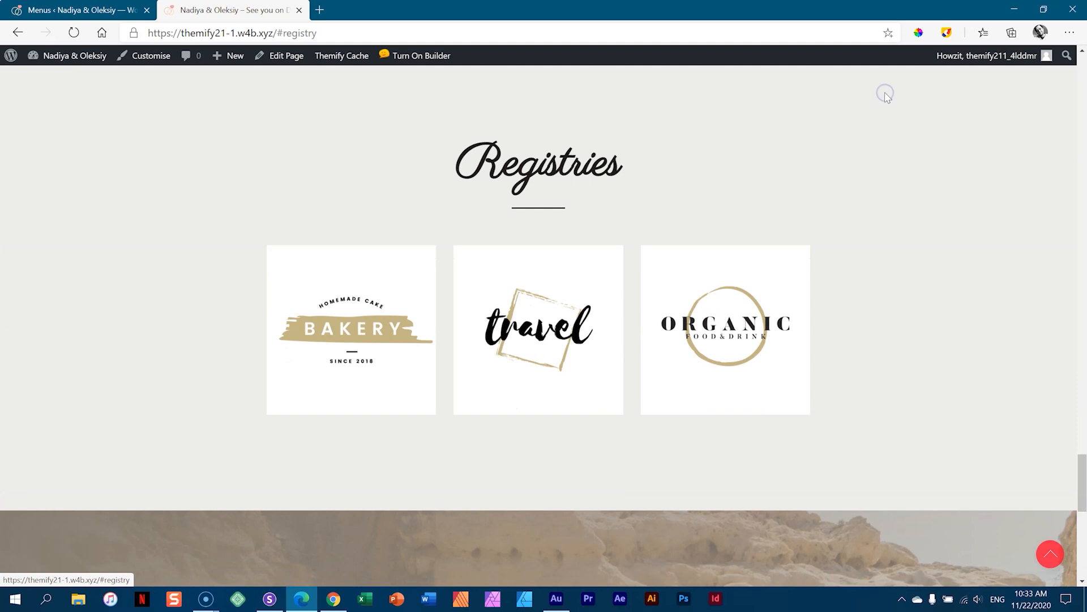
scroll(896, 102, "up", 10)
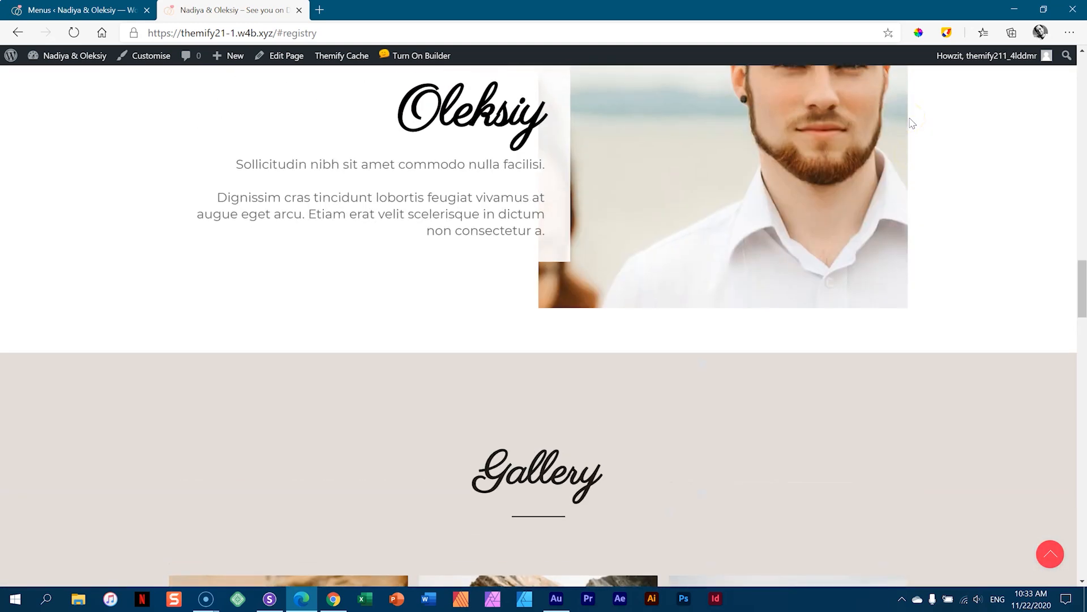
scroll(912, 123, "up", 10)
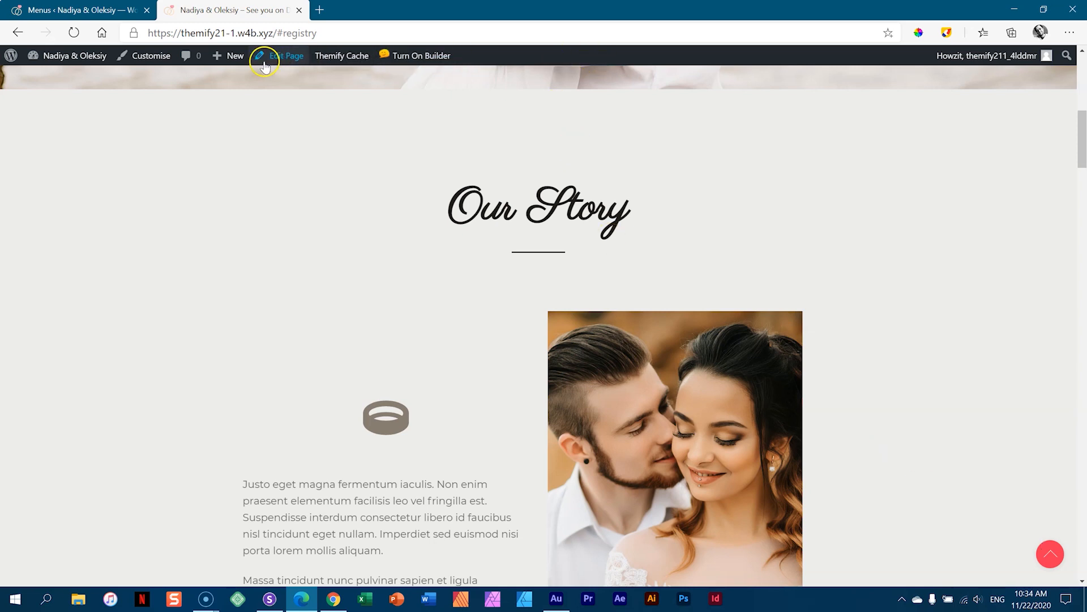
- Open the customizer's Footer > Back to Top Button settings
left_click(138, 60)
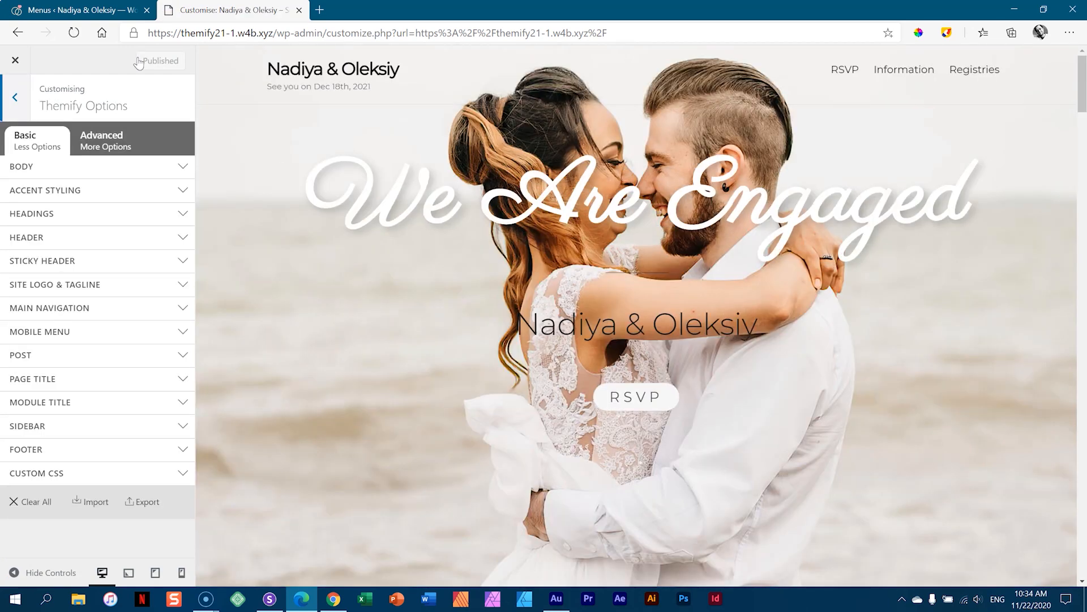
left_click(73, 450)
scroll(90, 340, "down", 2)
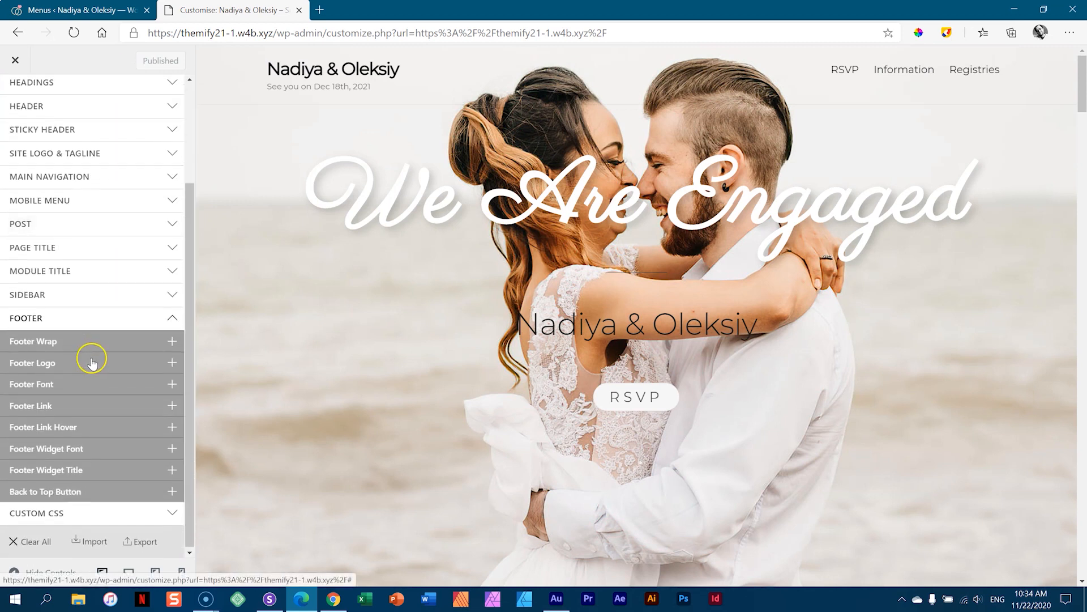
left_click(48, 491)
left_click_drag(190, 347, 187, 399)
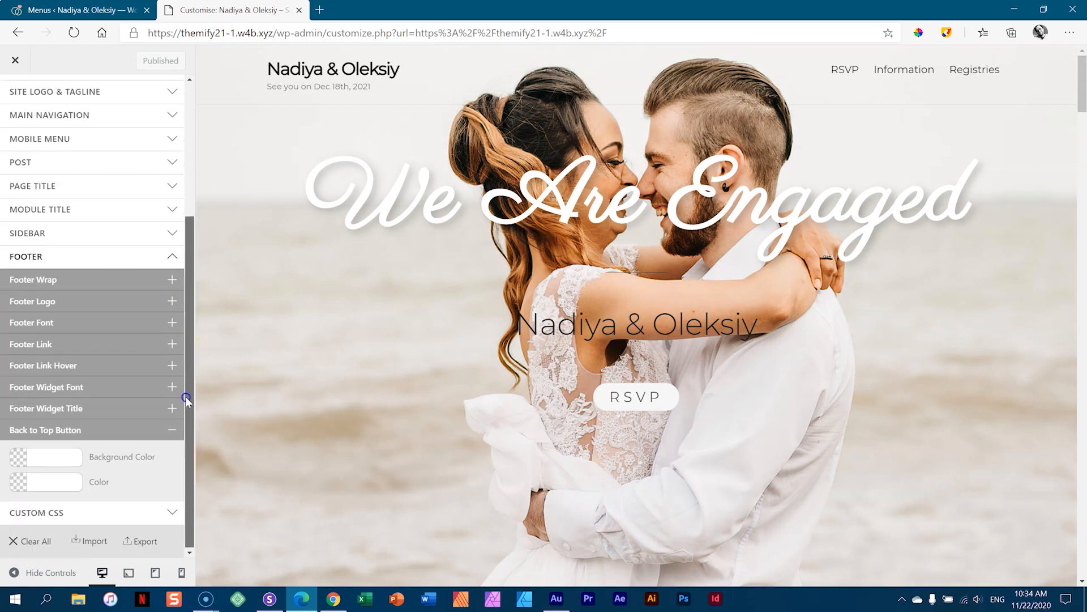
scroll(959, 477, "down", 15)
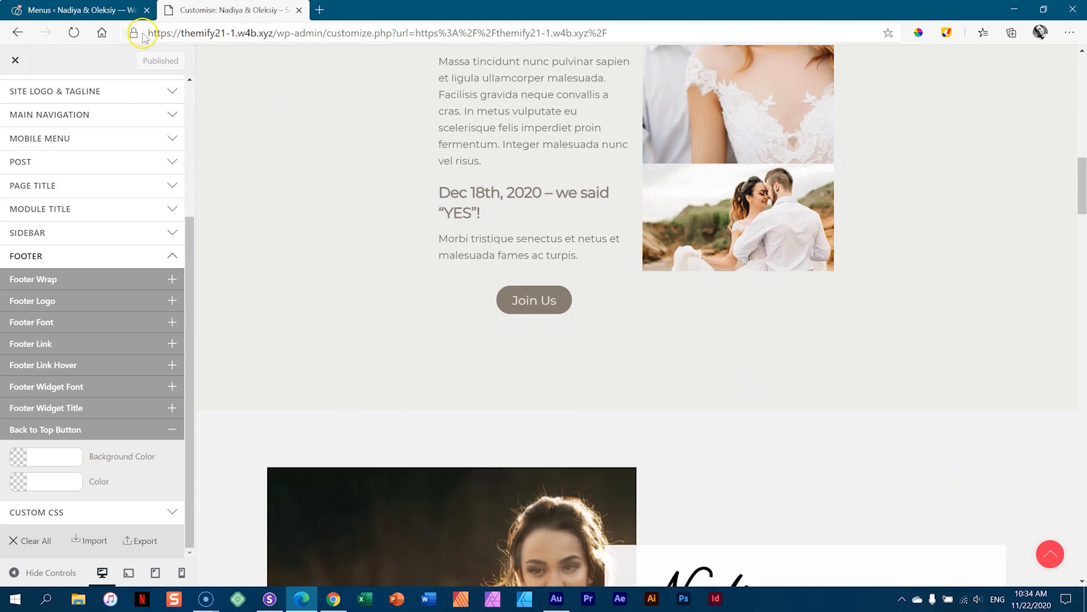
- Set the back-to-top button background to #867d71 and its arrow colour to #ededeb
left_click(41, 457)
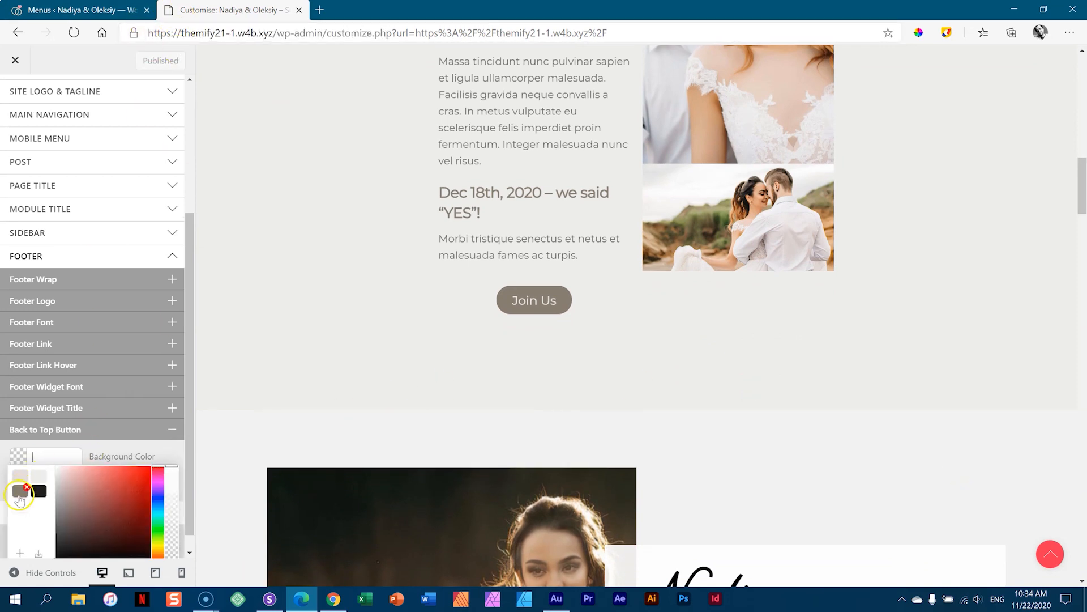
left_click(19, 491)
left_click(174, 448)
left_click(31, 485)
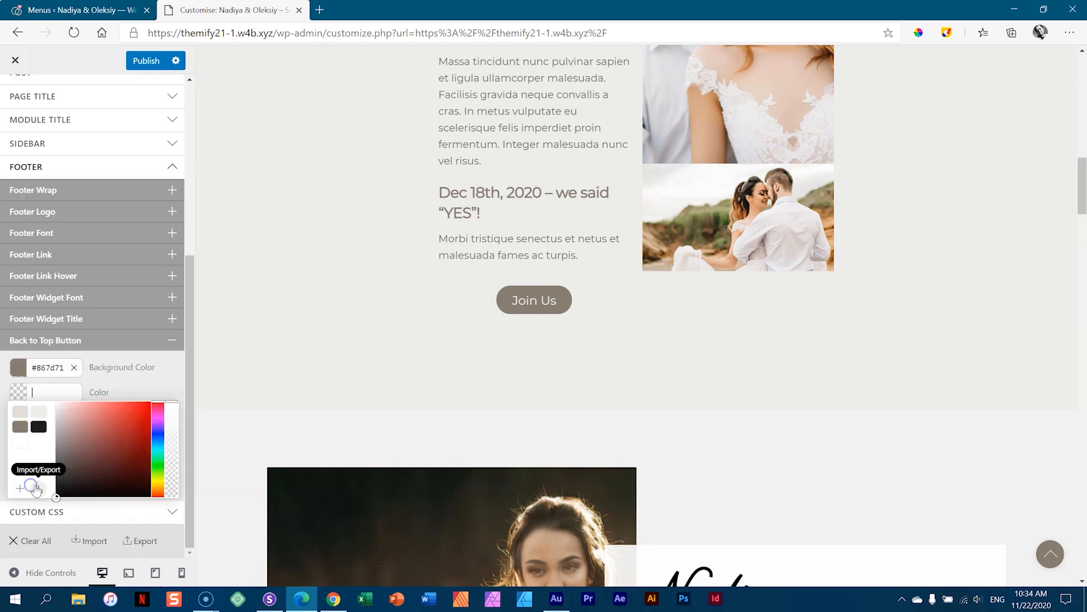
left_click(39, 419)
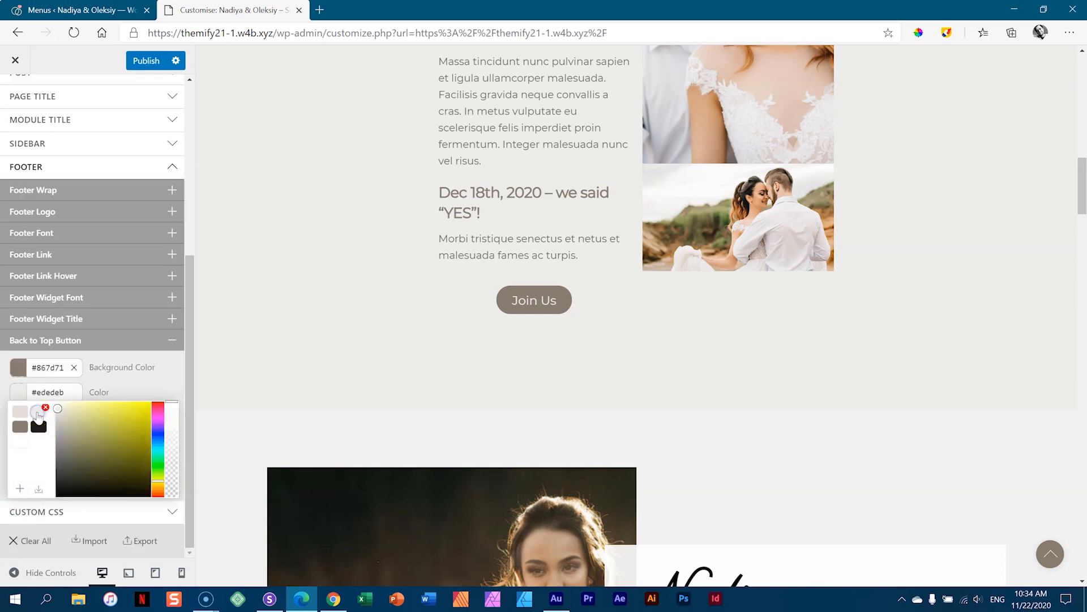
left_click(200, 390)
left_click(136, 434)
- Try the recoloured back-to-top button, publish the changes, and close the customizer
scroll(921, 468, "down", 20)
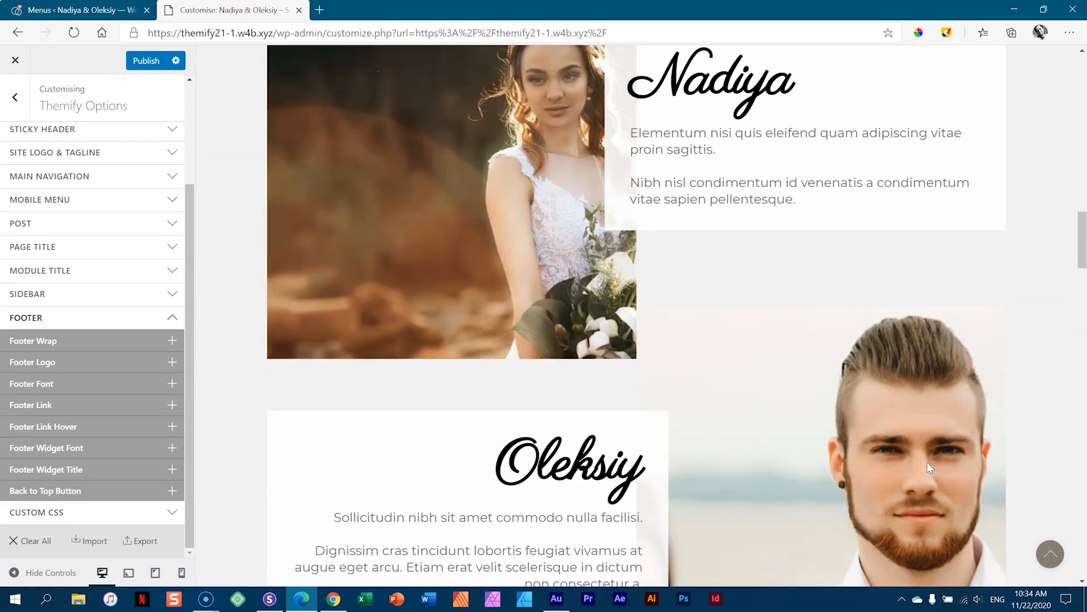
scroll(926, 466, "down", 10)
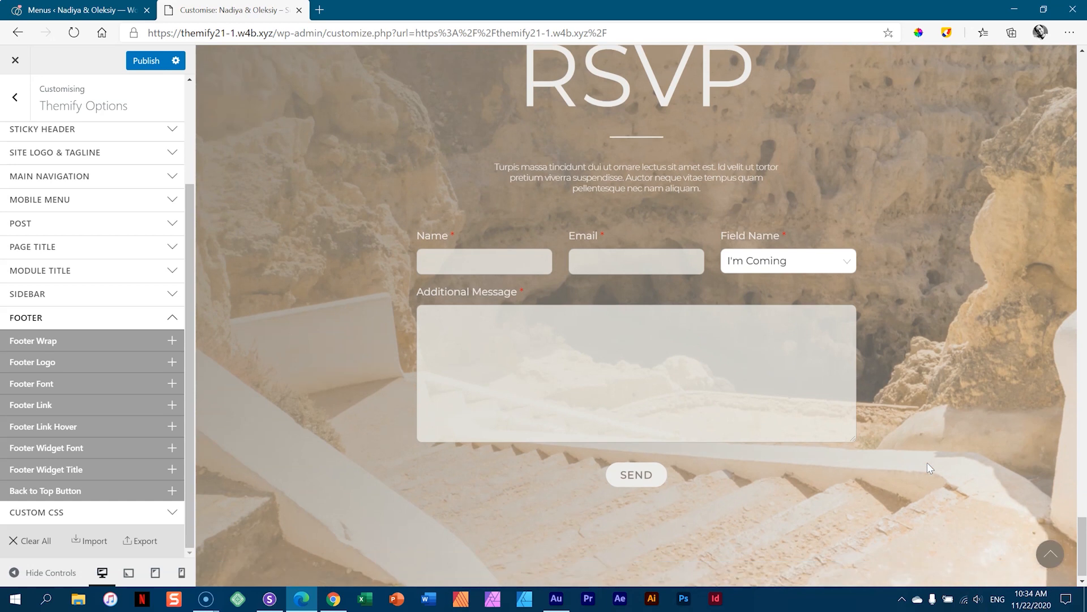
left_click(1048, 561)
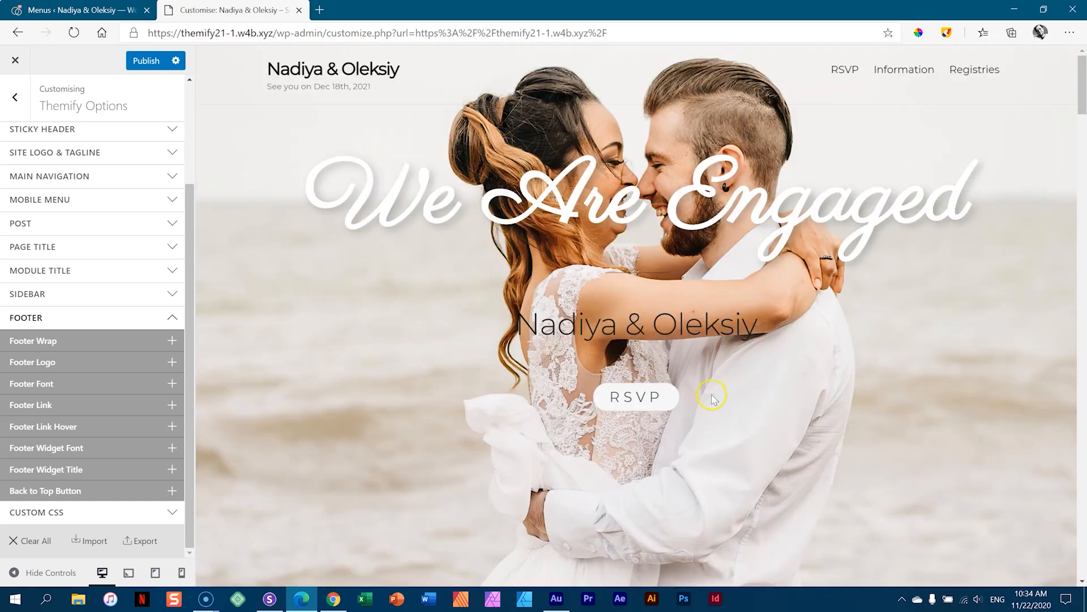
left_click(150, 62)
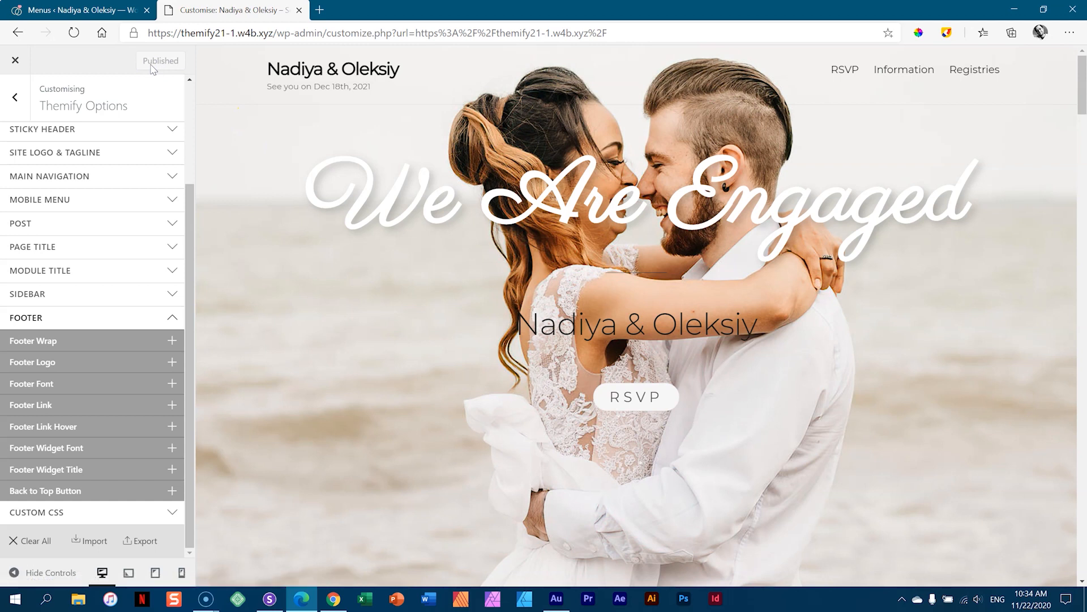
left_click(13, 62)
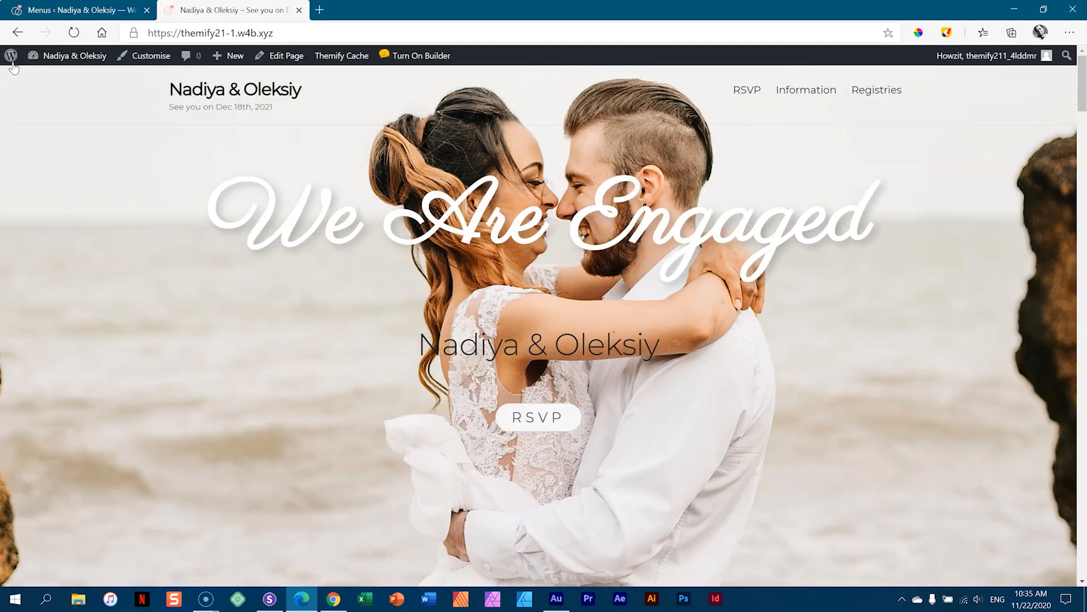
- Scroll the live home page down and back up, then switch on the front-end builder
left_click_drag(1083, 94, 1082, 181)
mouse_move(1083, 192)
left_mouse_down()
mouse_move(1084, 556)
mouse_move(1083, 206)
left_mouse_up()
left_click_drag(1082, 91, 1074, 564)
left_click_drag(1079, 505, 1080, 91)
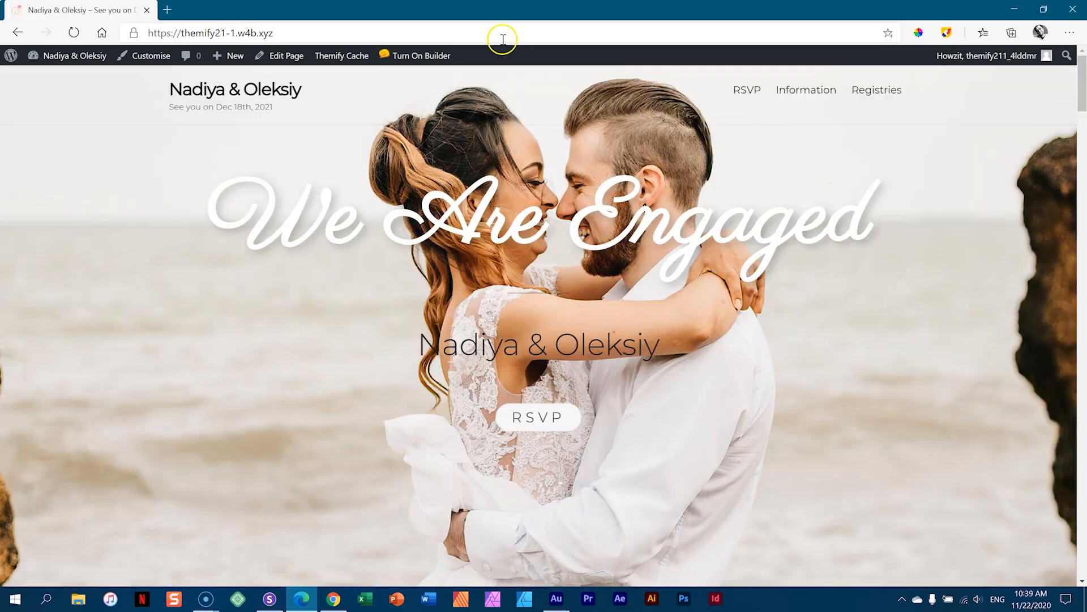
left_click(442, 56)
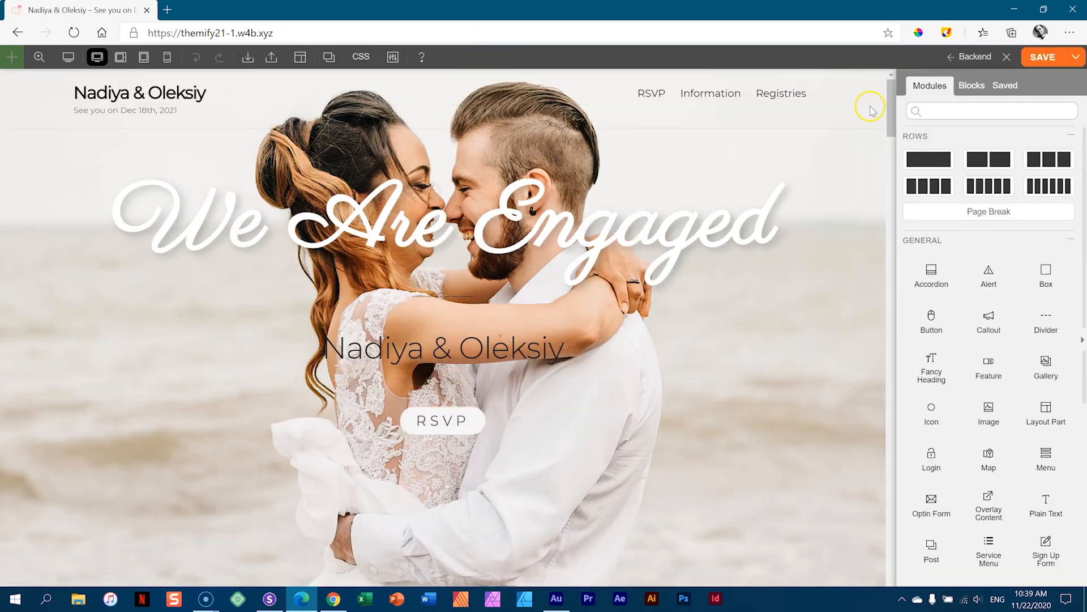
- Open the RSVP row's styling options and expand its Frame settings
left_click_drag(893, 105, 892, 545)
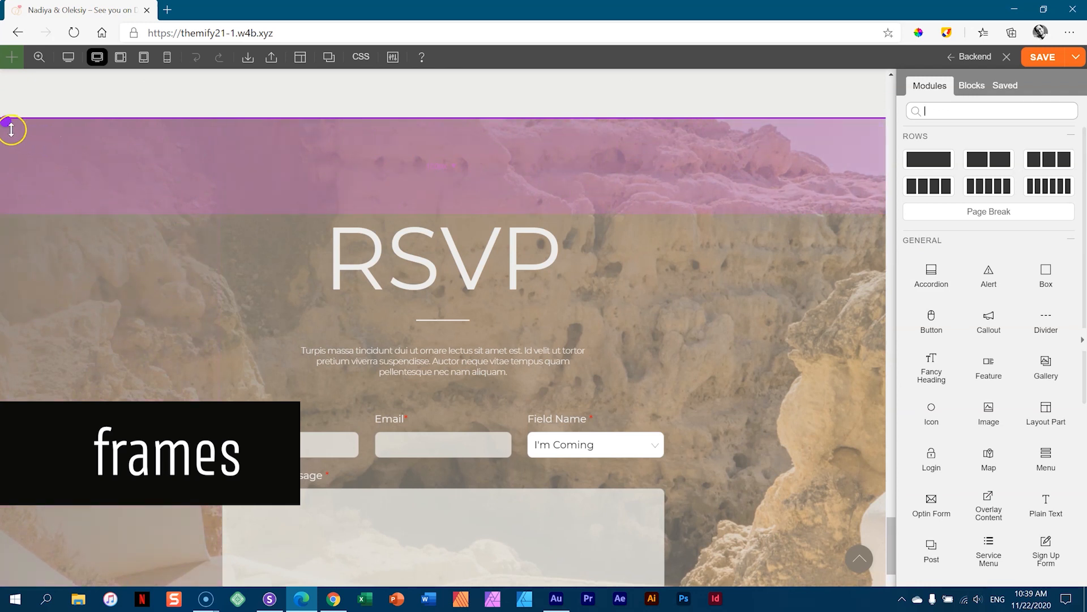
mouse_move(9, 125)
left_click(54, 130)
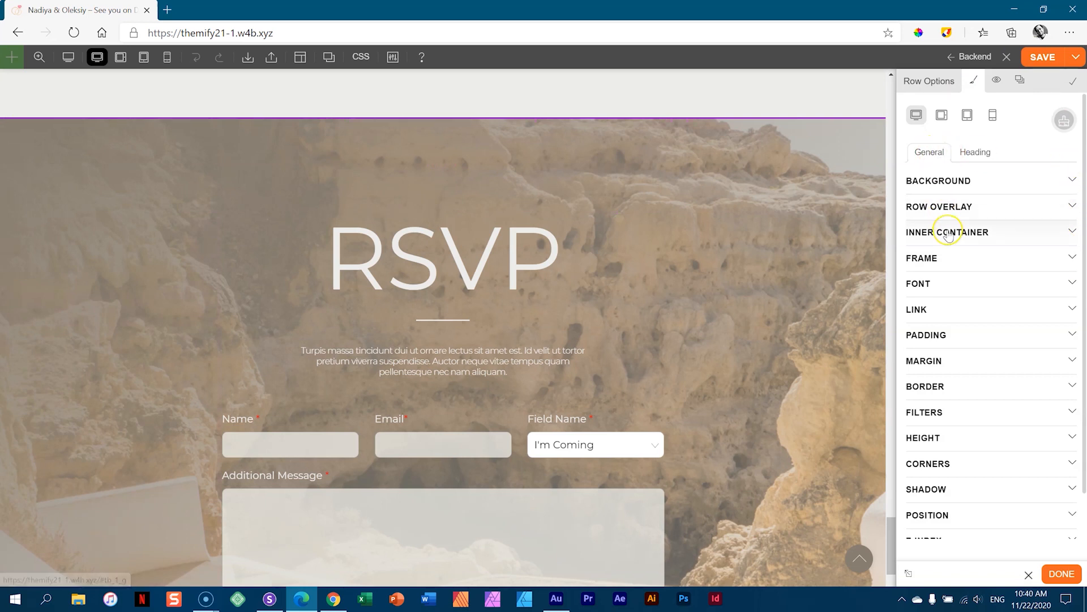
scroll(949, 235, "down", 1)
scroll(948, 235, "up", 1)
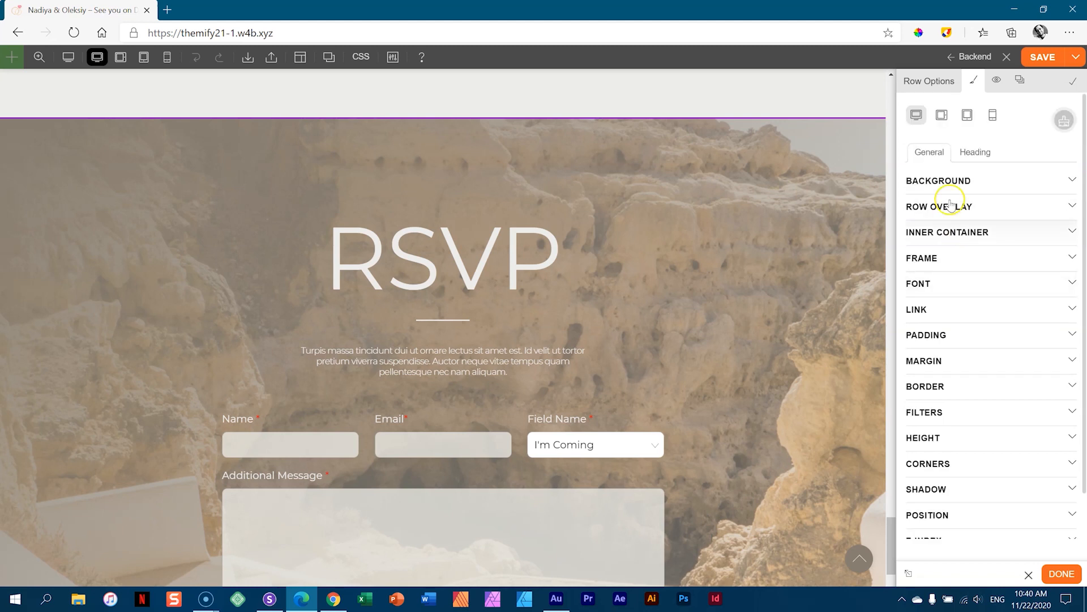
left_click(940, 258)
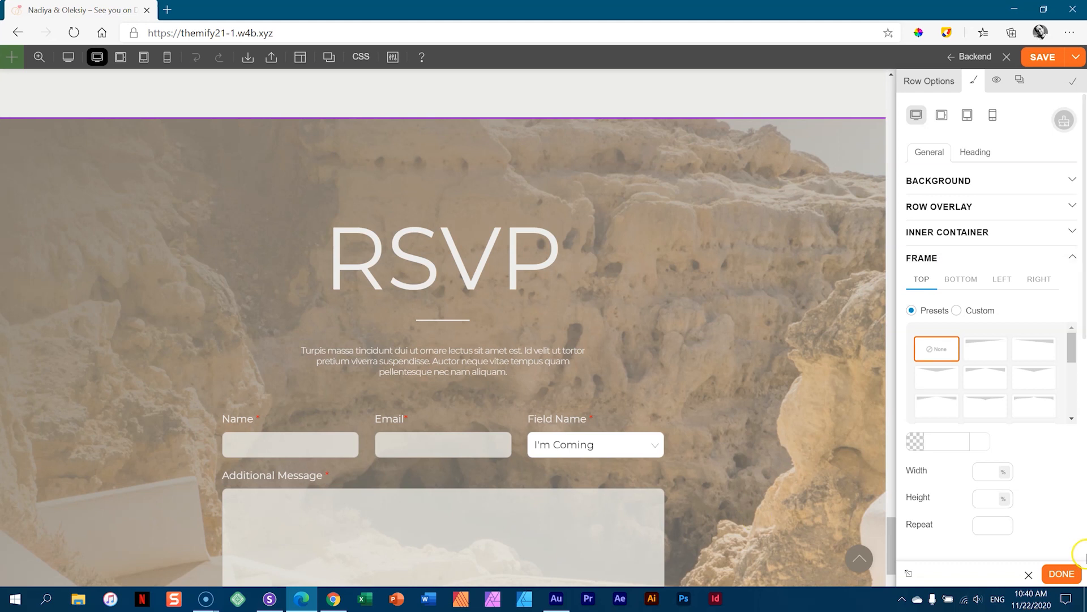
- Preview Slant 1, Slant 2 and Arrow 1–3 top frames on the RSVP row
left_click(942, 358)
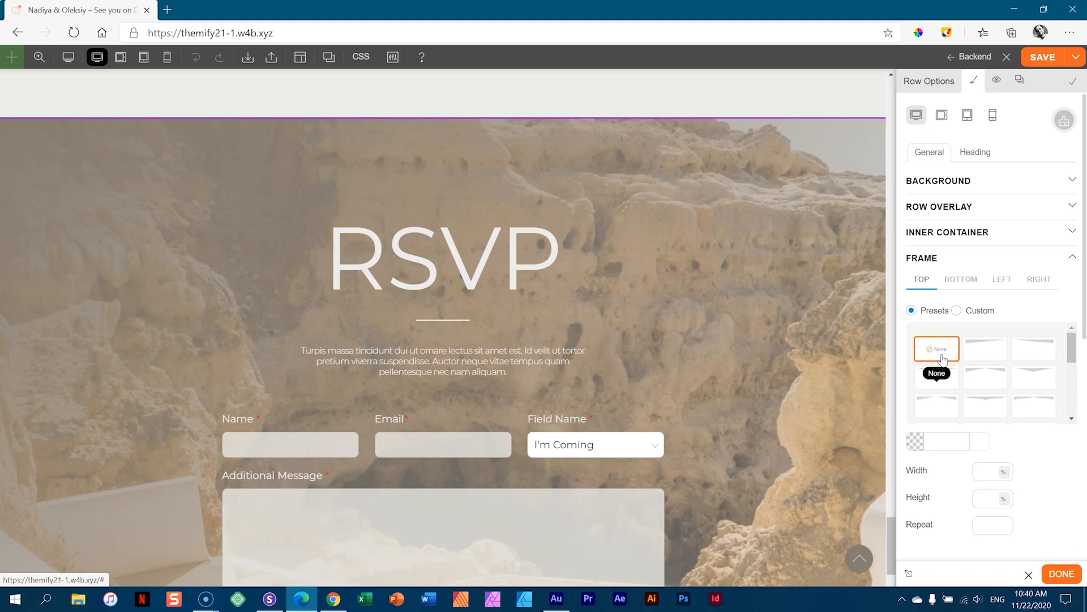
left_click_drag(1085, 330, 1085, 354)
left_click(933, 233)
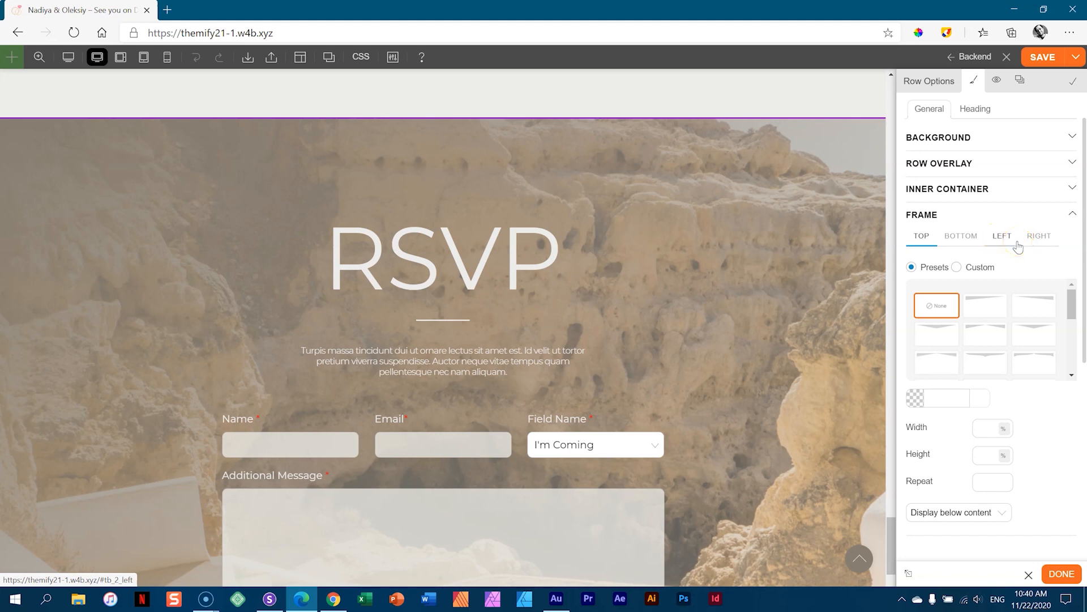
left_click(978, 307)
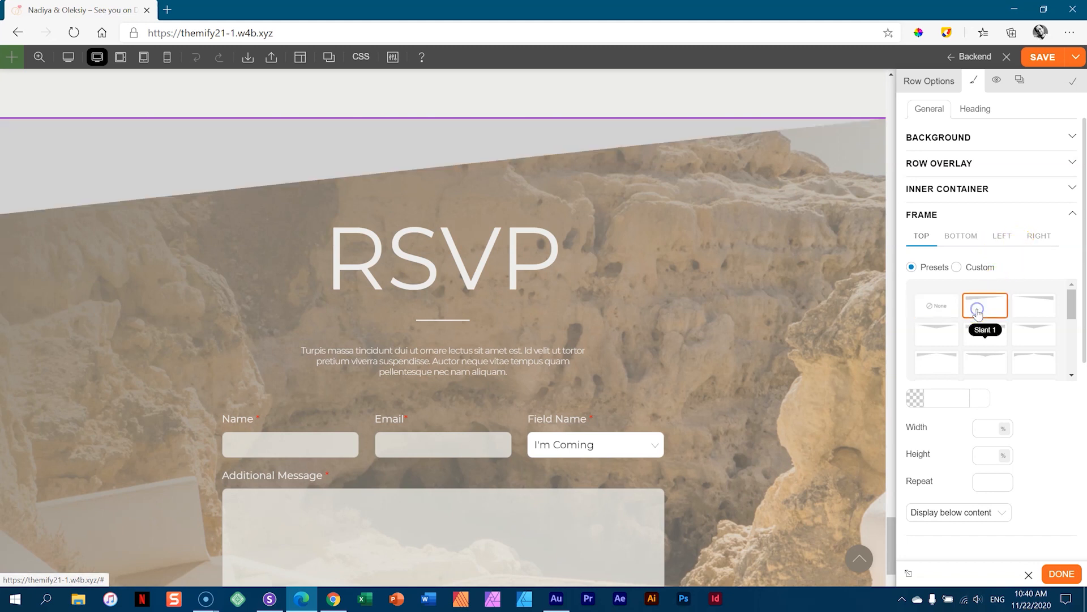
left_click(1027, 307)
left_click(955, 332)
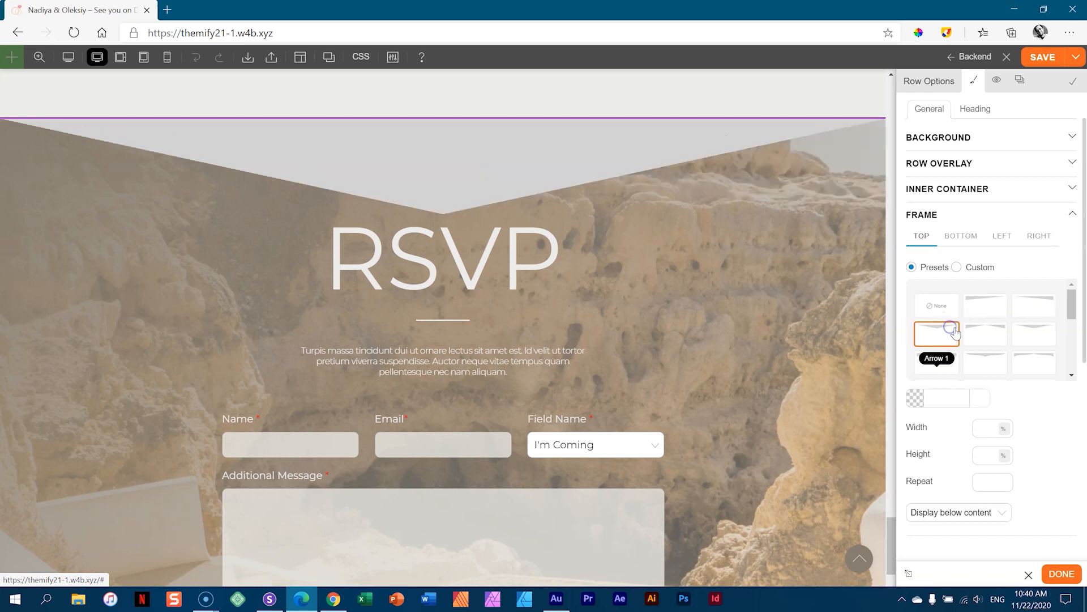
left_click(983, 333)
left_click(1030, 333)
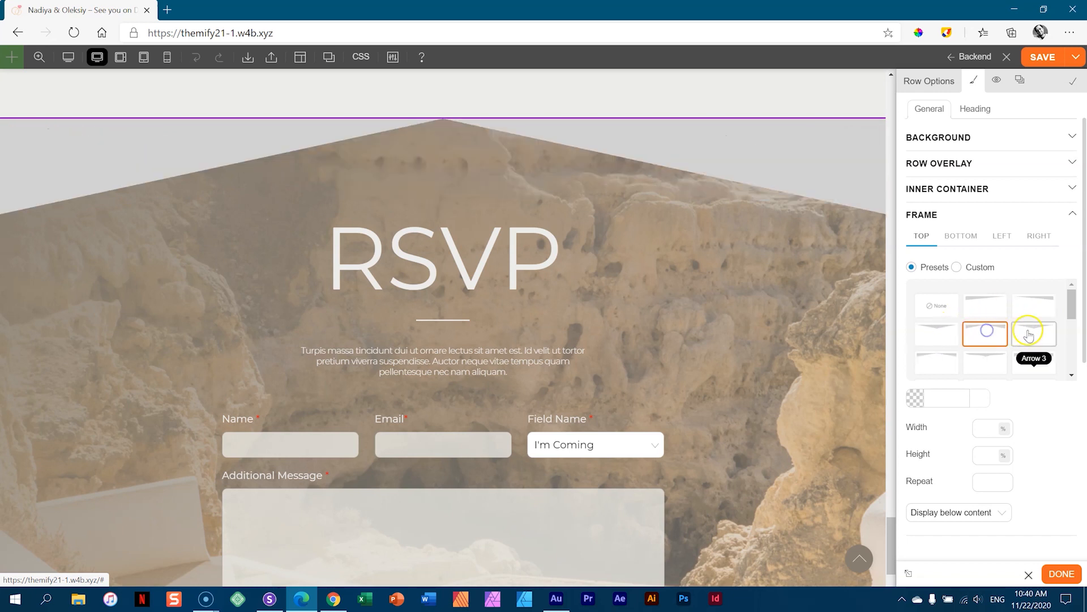
left_click(937, 364)
left_click(986, 364)
left_click(1035, 366)
- Preview cloud, arc, zigzag, Mountain 3, wave and ink splash top edges
scroll(1035, 362, "down", 2)
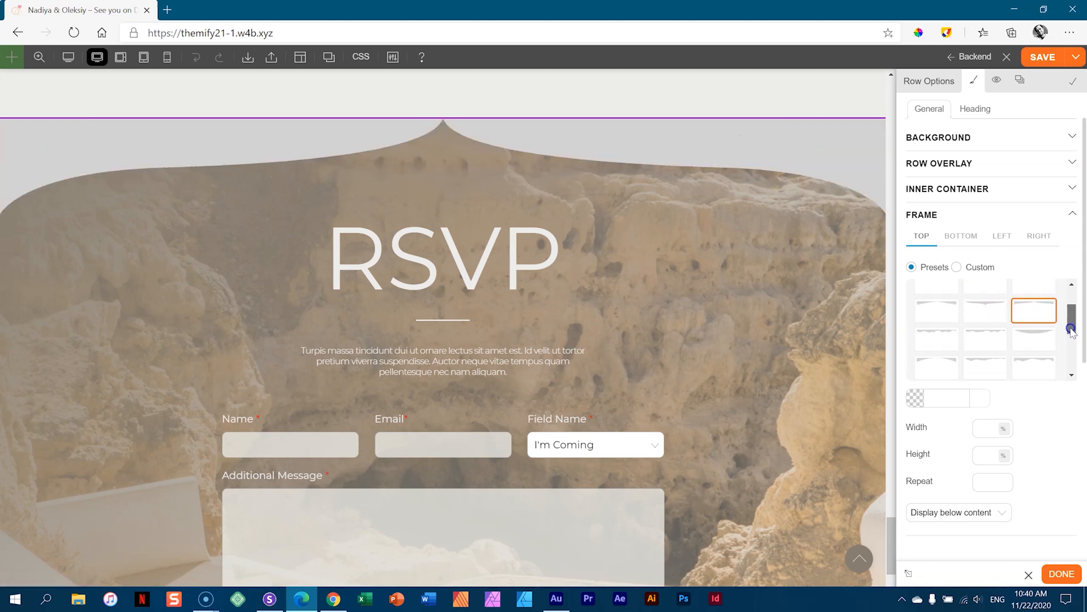
left_click(929, 336)
left_click(980, 338)
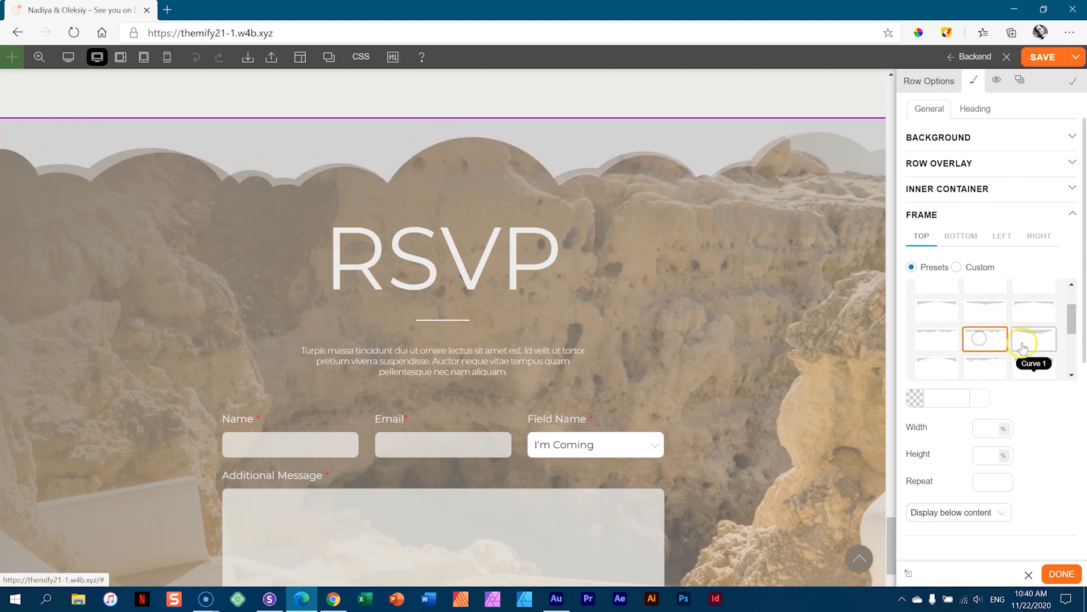
left_click(1027, 342)
left_click(939, 362)
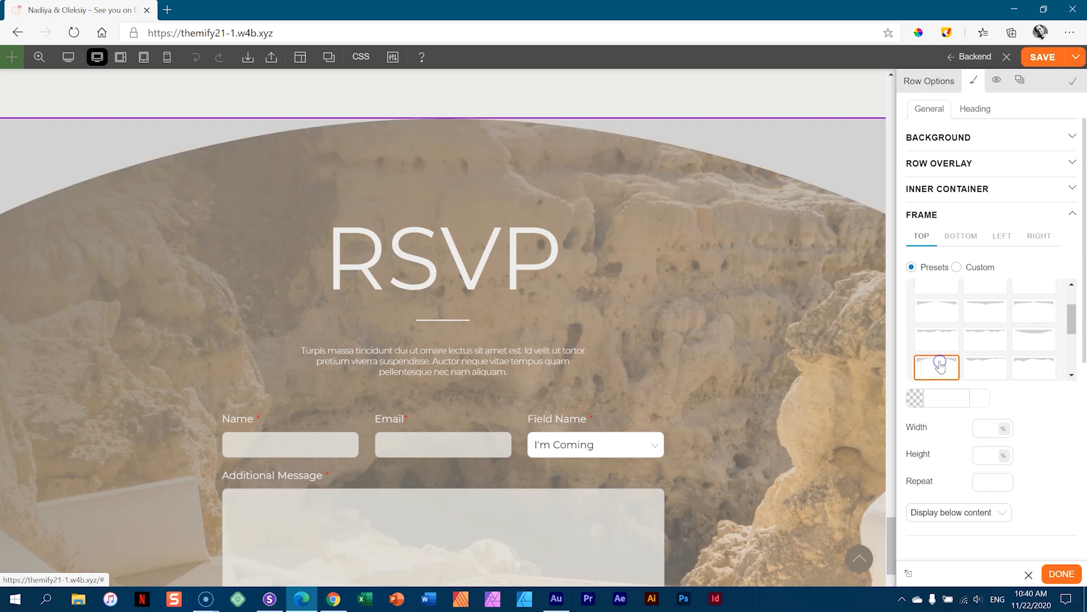
left_click(996, 363)
left_click(1026, 367)
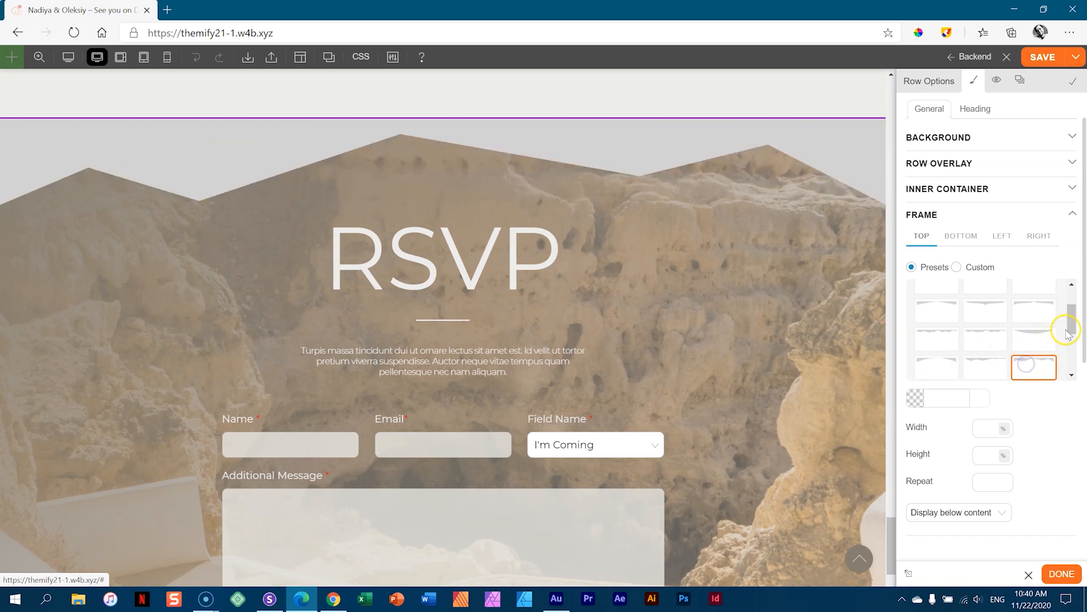
left_click_drag(1069, 318, 1070, 338)
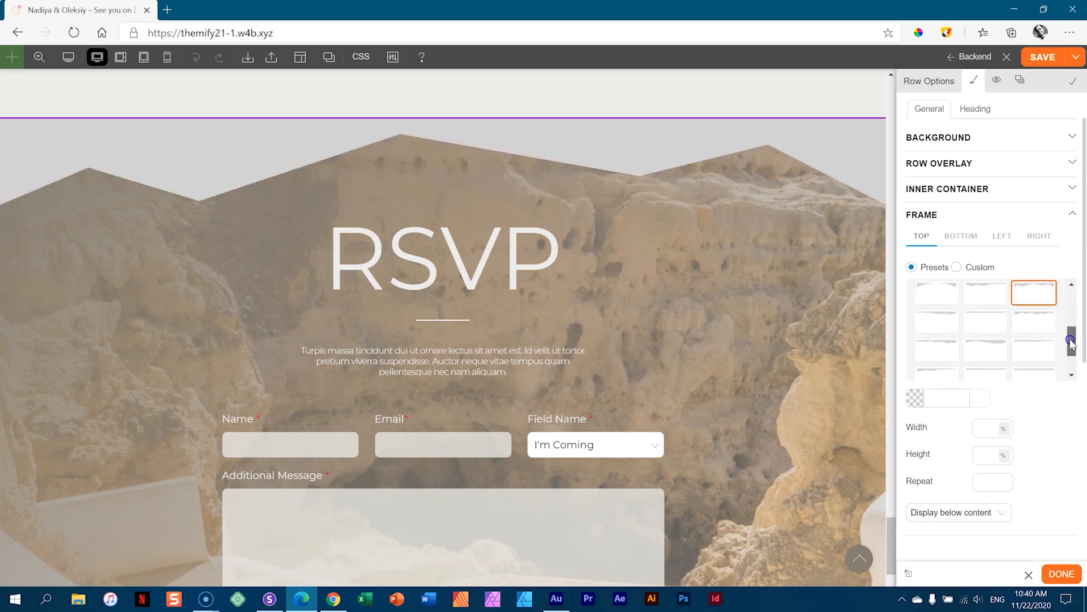
left_click(950, 330)
left_click(973, 322)
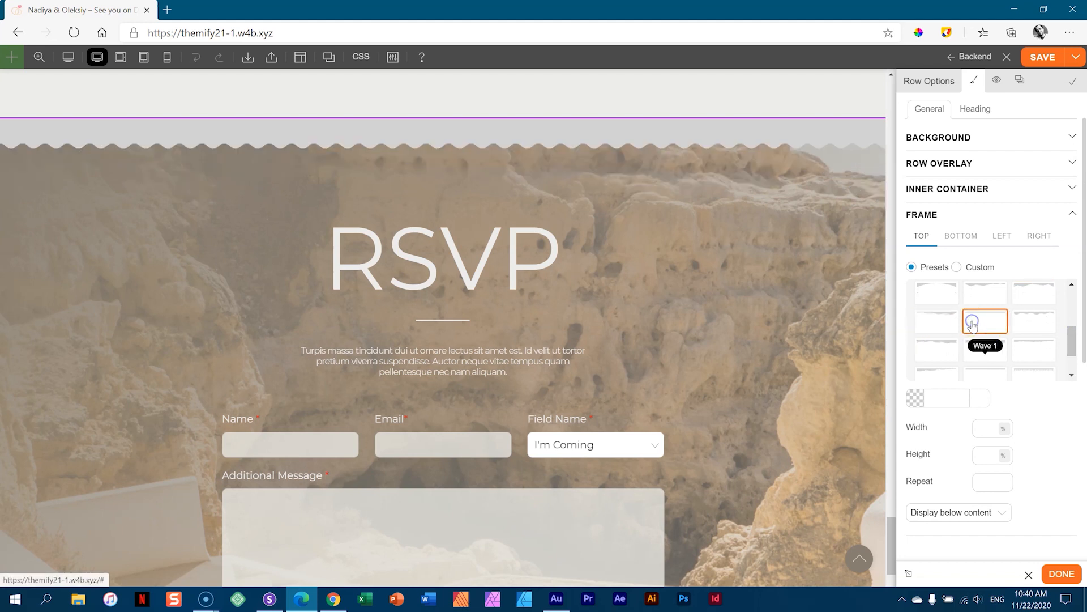
left_click(1021, 329)
left_click(923, 356)
left_click(982, 351)
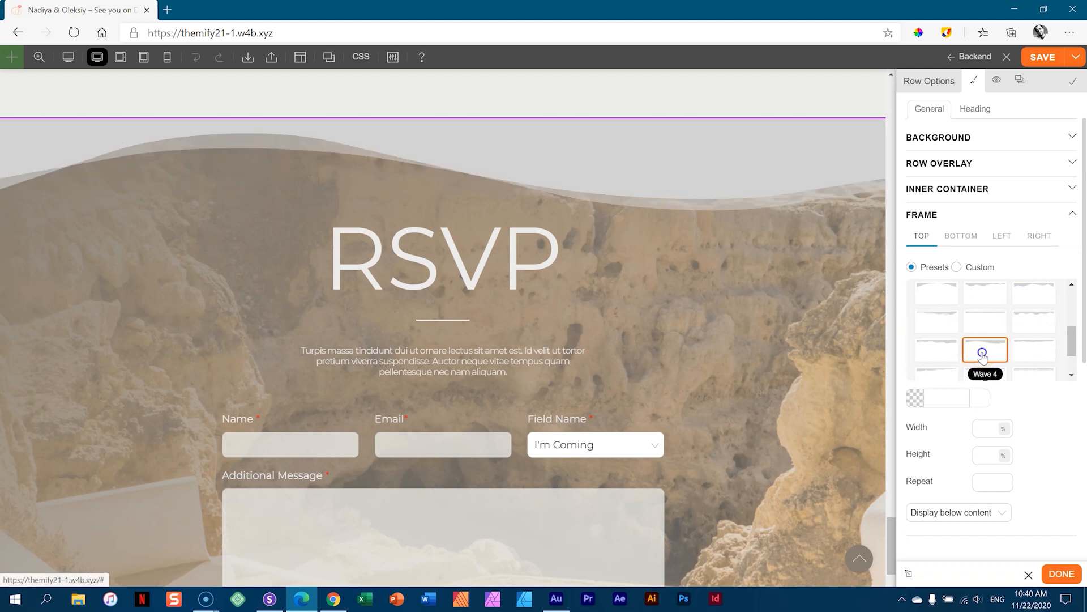
left_click(1041, 352)
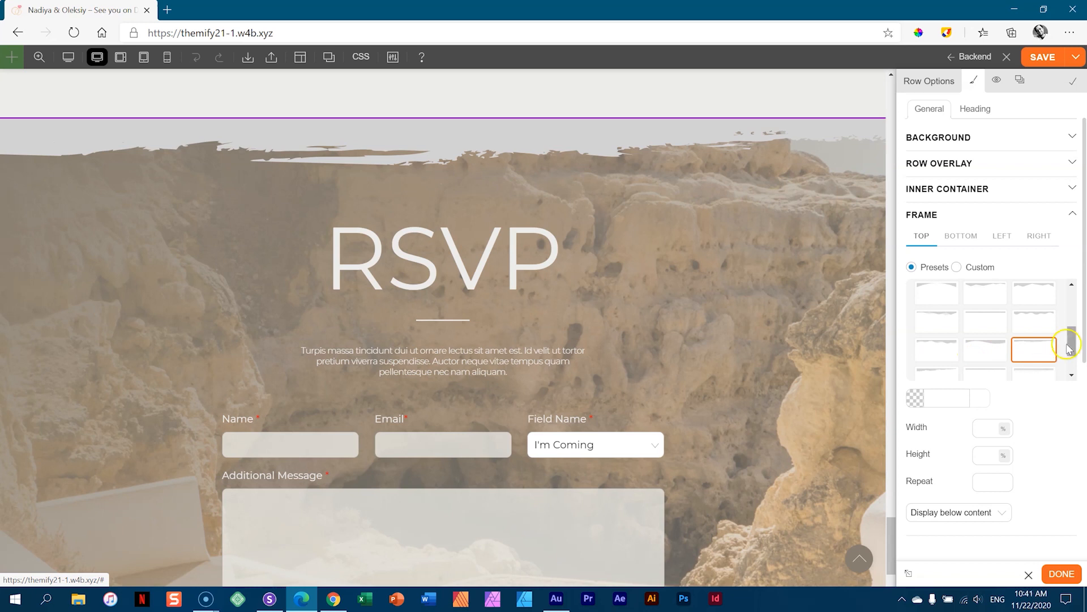
- Try Ink Splash 2, grass, dripping and lace edges, then settle on the Slant 2 top frame
scroll(1067, 340, "down", 2)
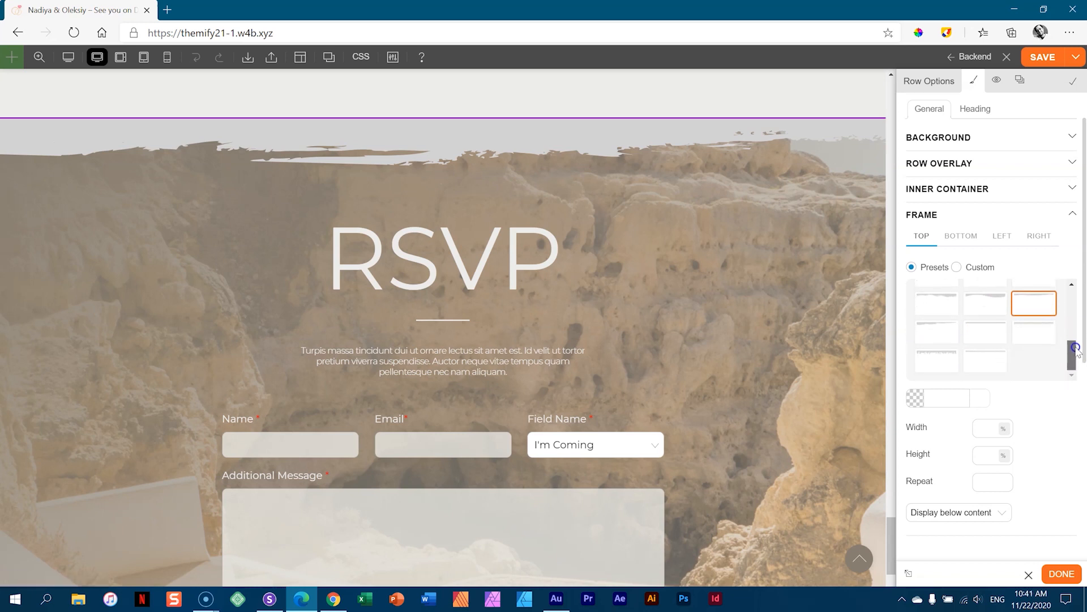
left_click(938, 334)
left_click(977, 331)
left_click(1034, 331)
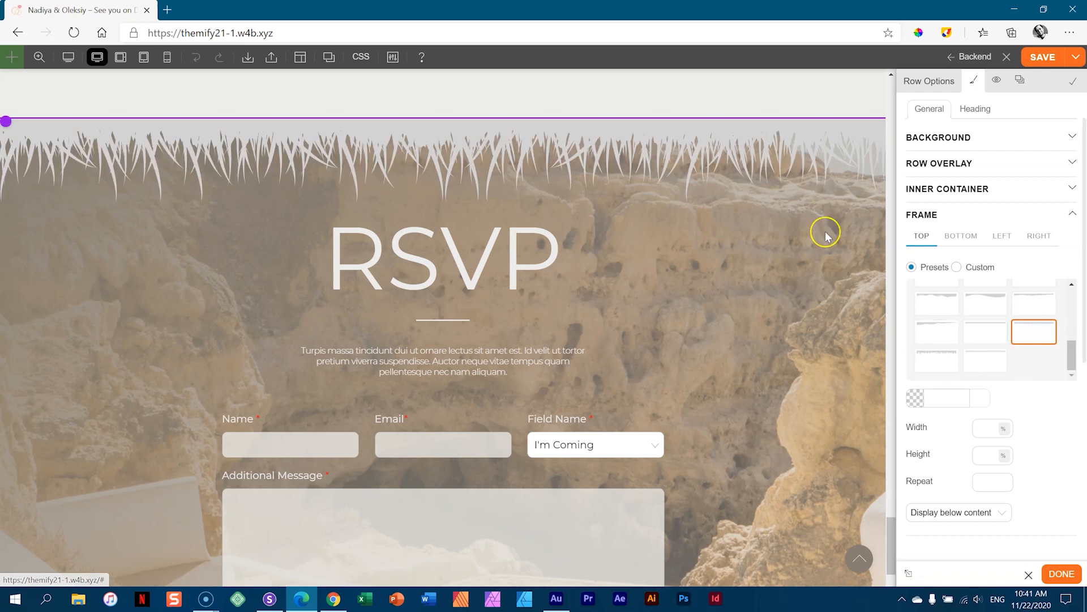
left_click(928, 358)
left_click(977, 366)
left_click(952, 367)
left_click_drag(1072, 356, 1073, 306)
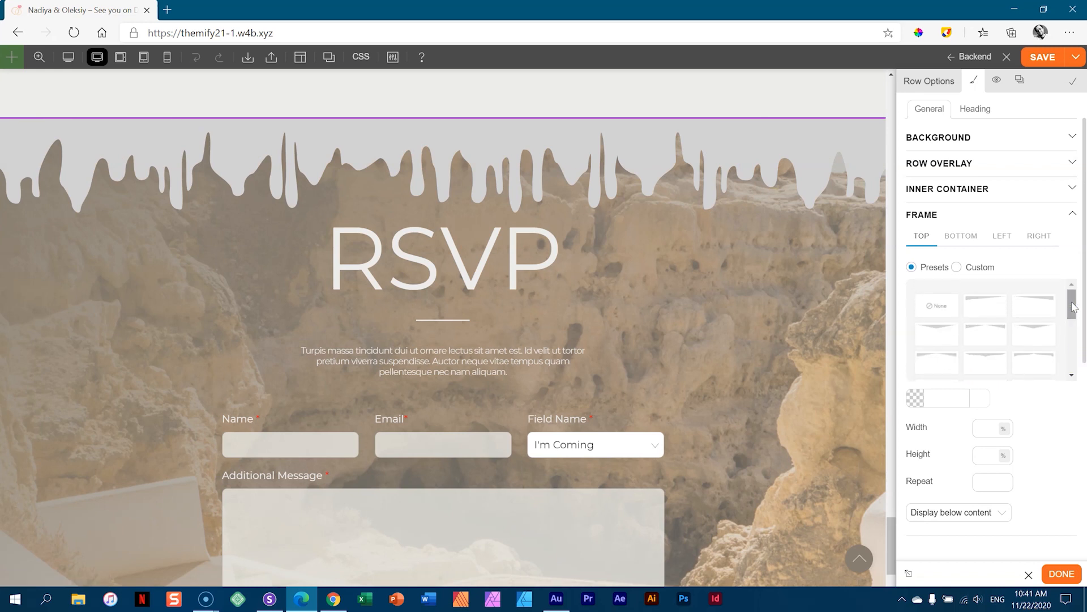
left_click(1037, 307)
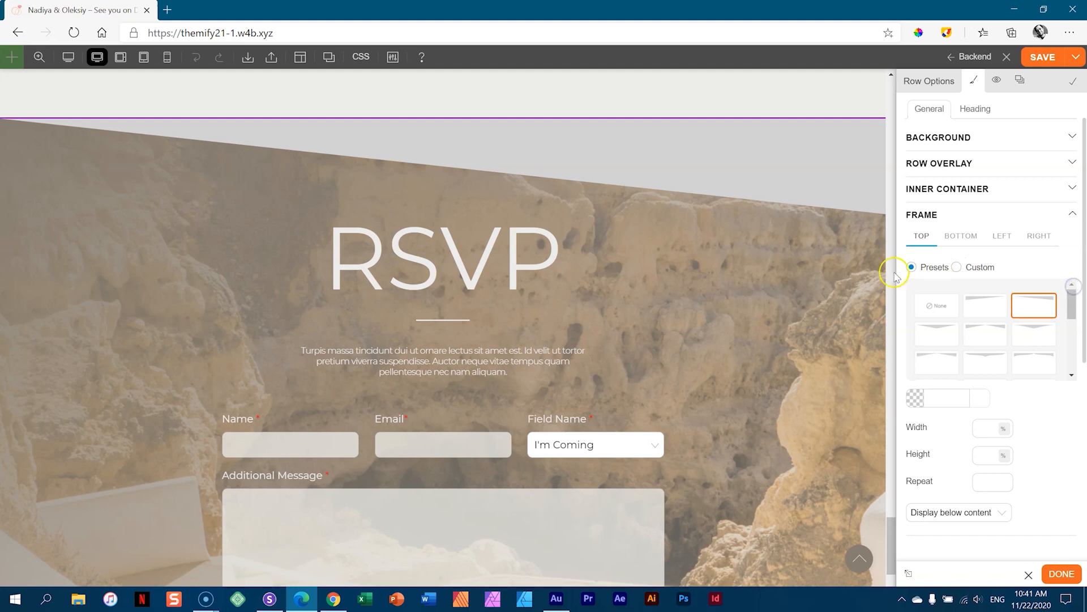
scroll(863, 286, "up", 2)
scroll(862, 286, "up", 2)
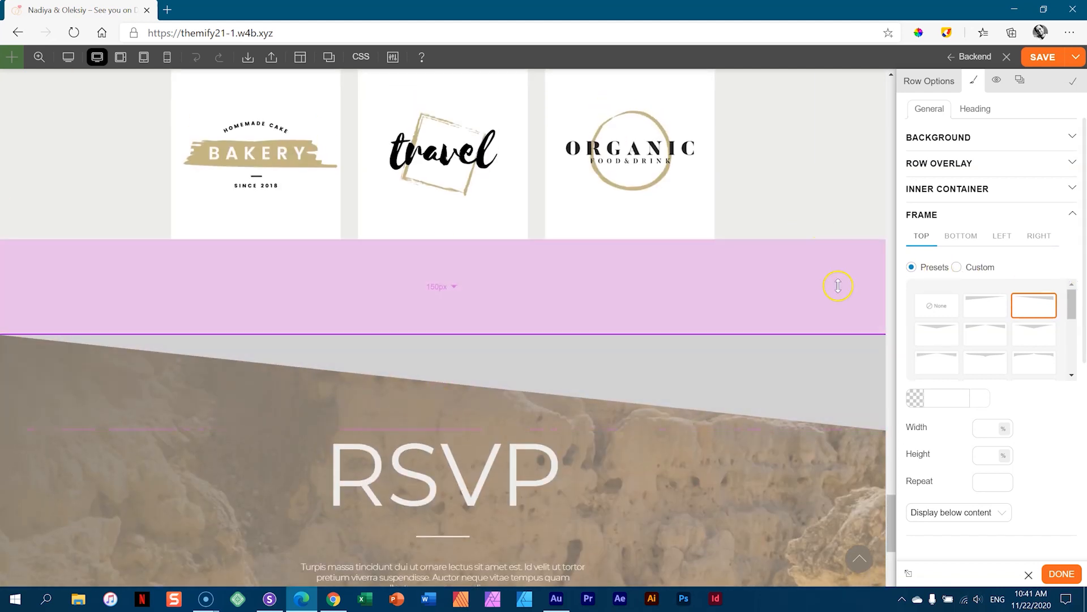
- Set the RSVP row's slanted top frame colour to light #ededeb
left_click(934, 398)
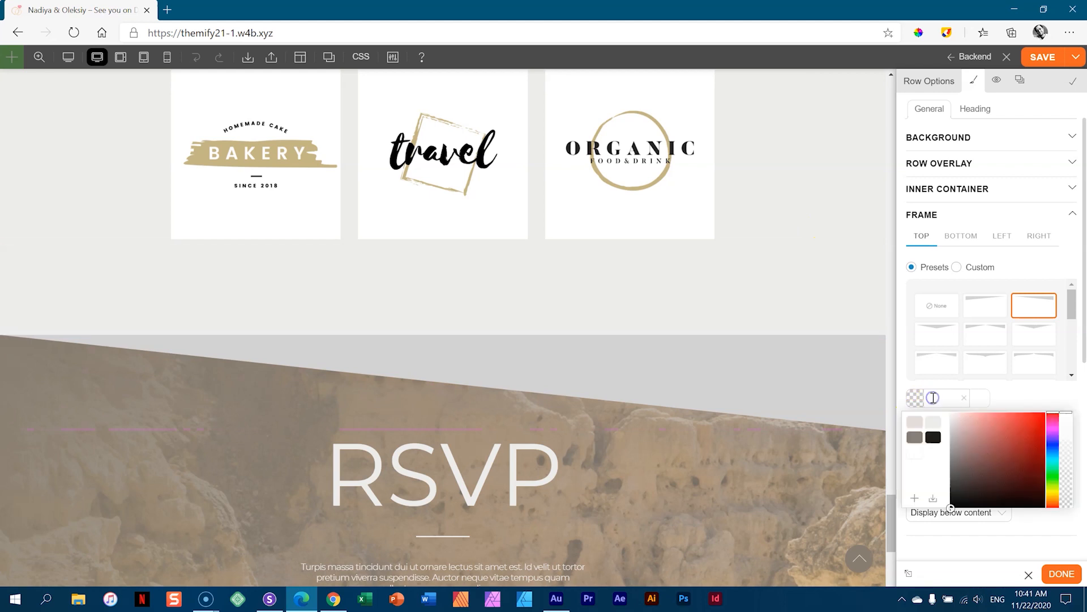
left_click(933, 426)
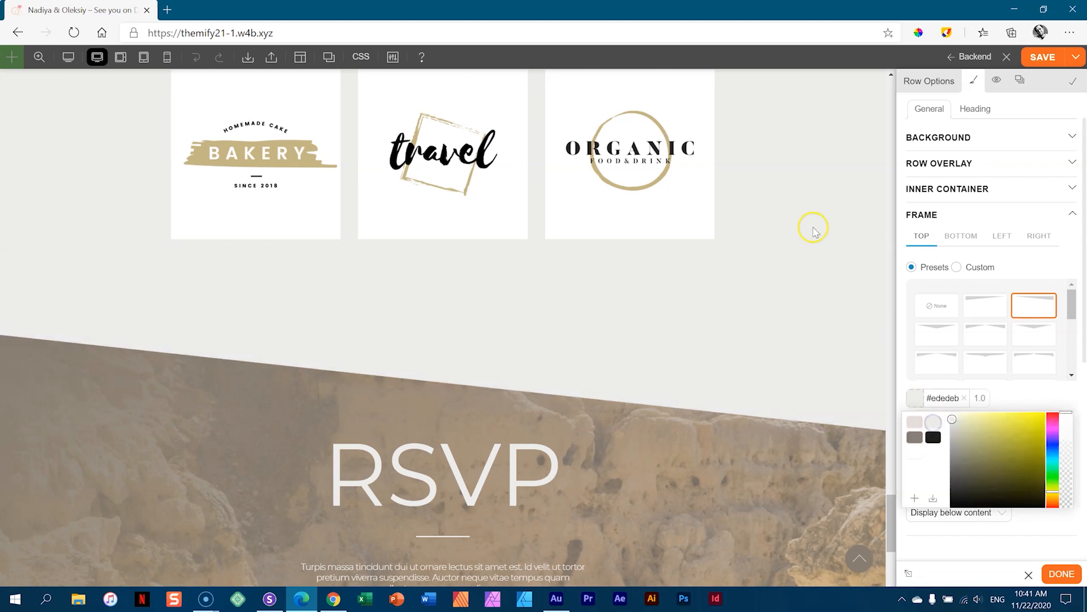
left_click_drag(830, 394, 834, 453)
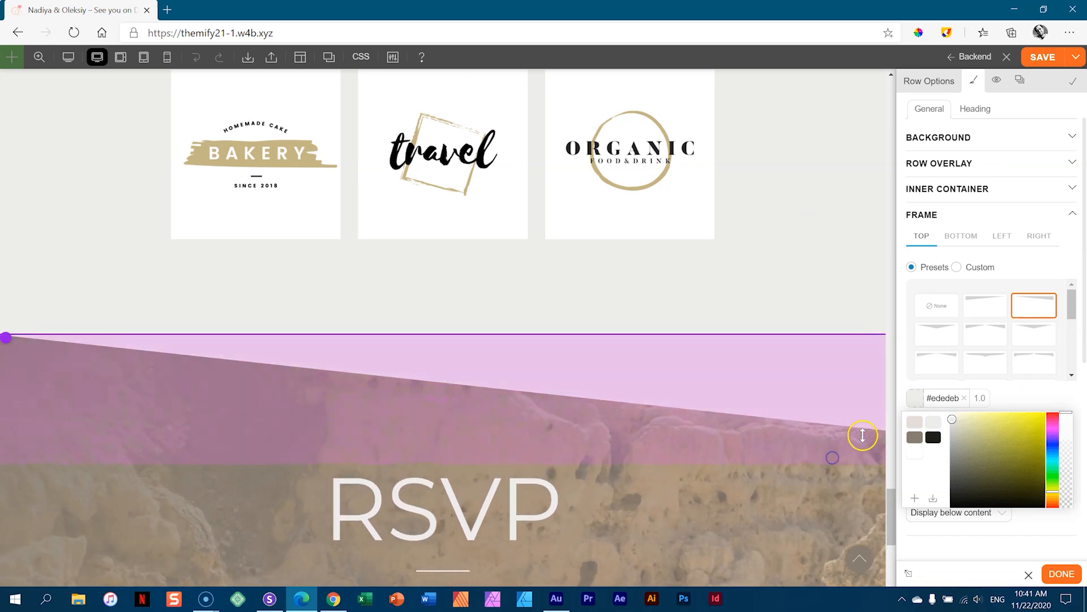
left_click(1080, 397)
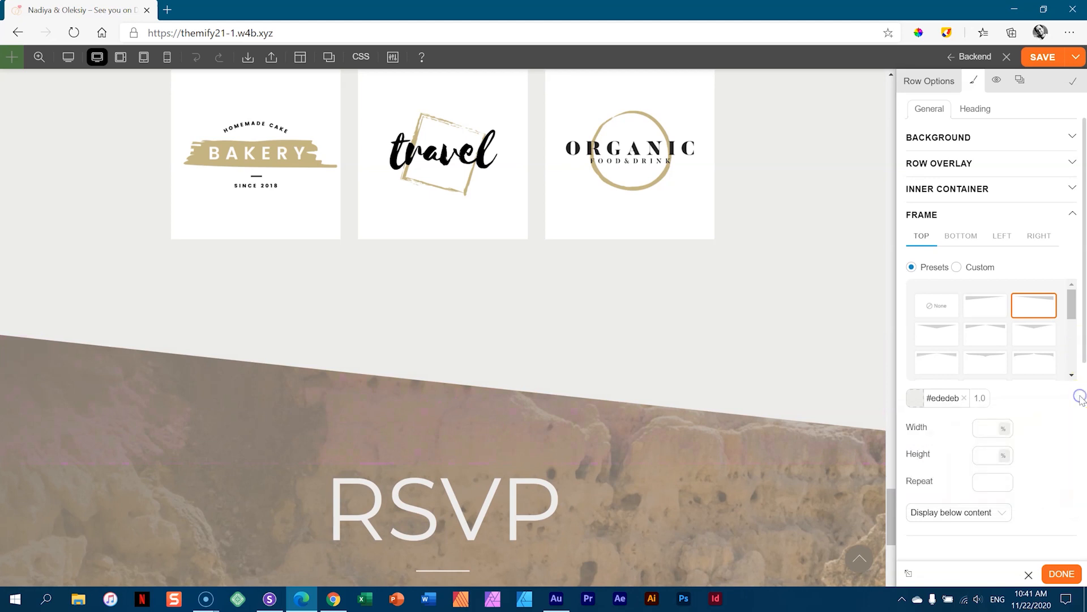
- Raise the frame height to 11% and clear the frame Width field
scroll(1052, 405, "down", 2)
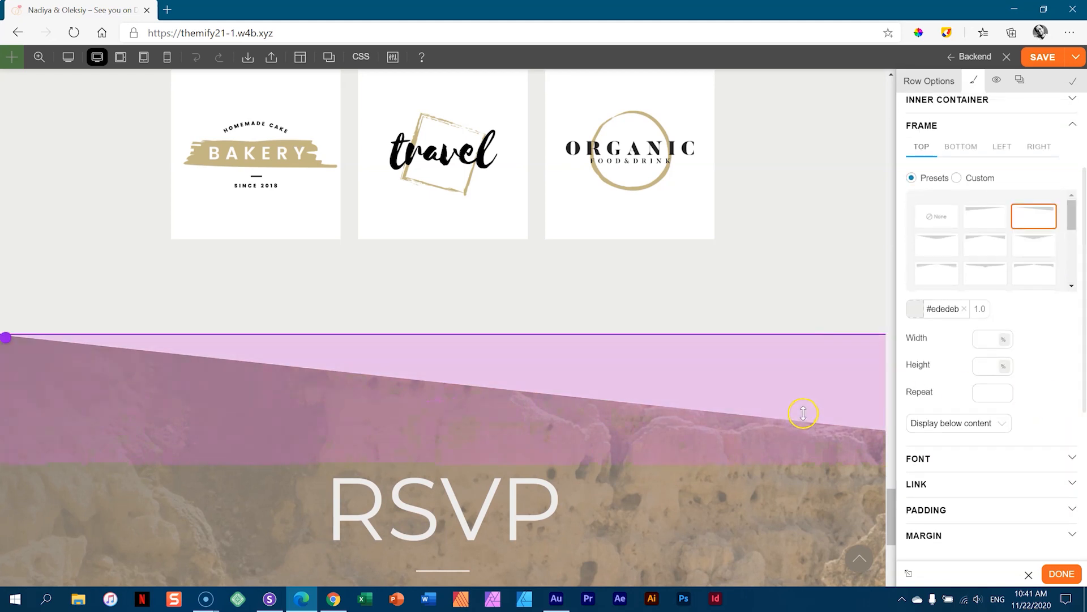
scroll(803, 413, "down", 4)
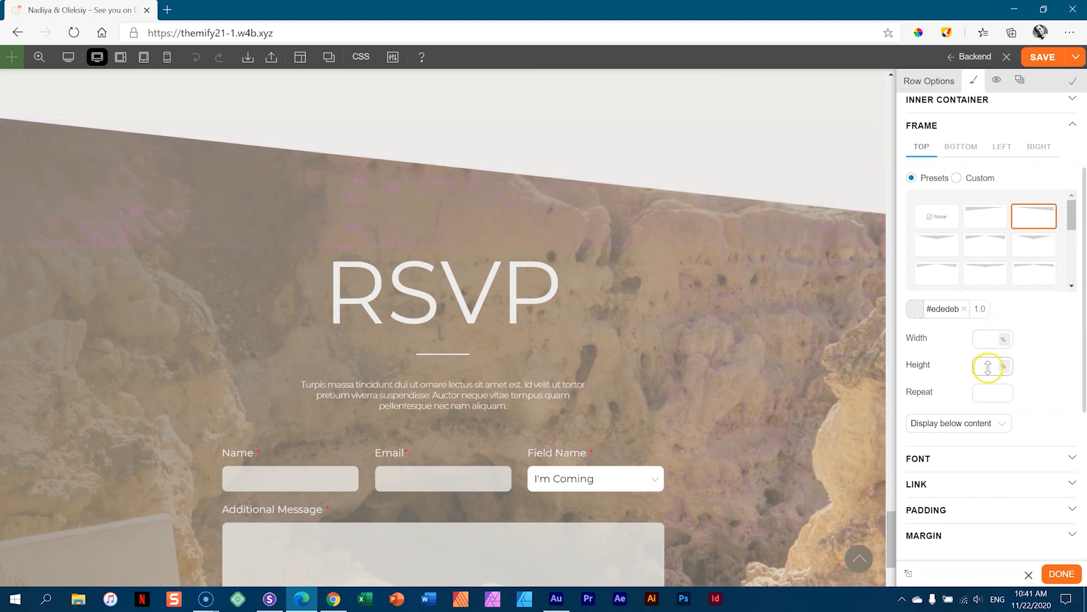
type("14")
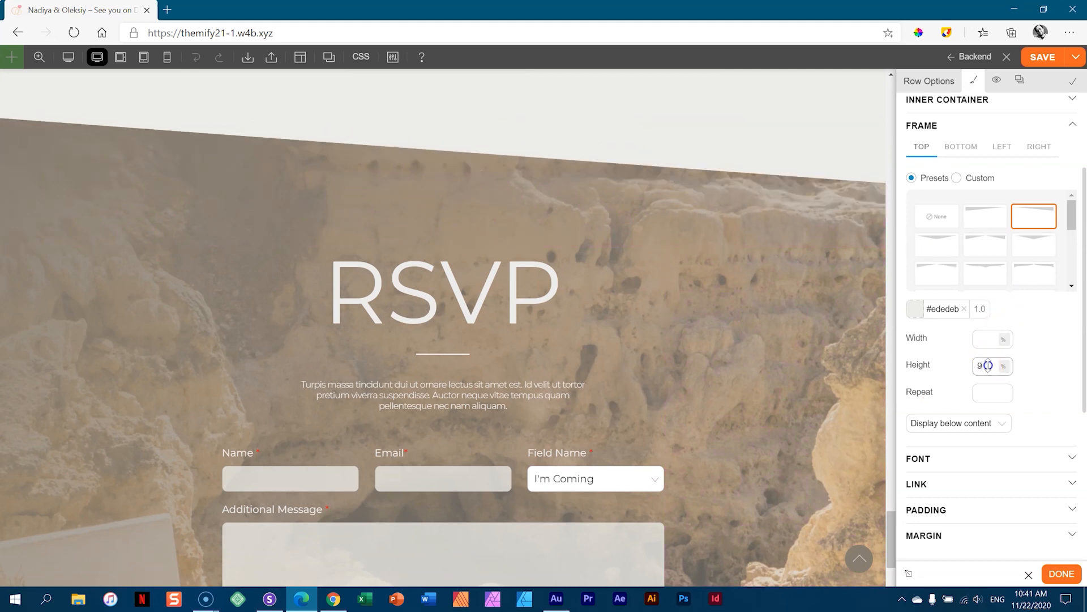
left_click_drag(987, 360, 999, 188)
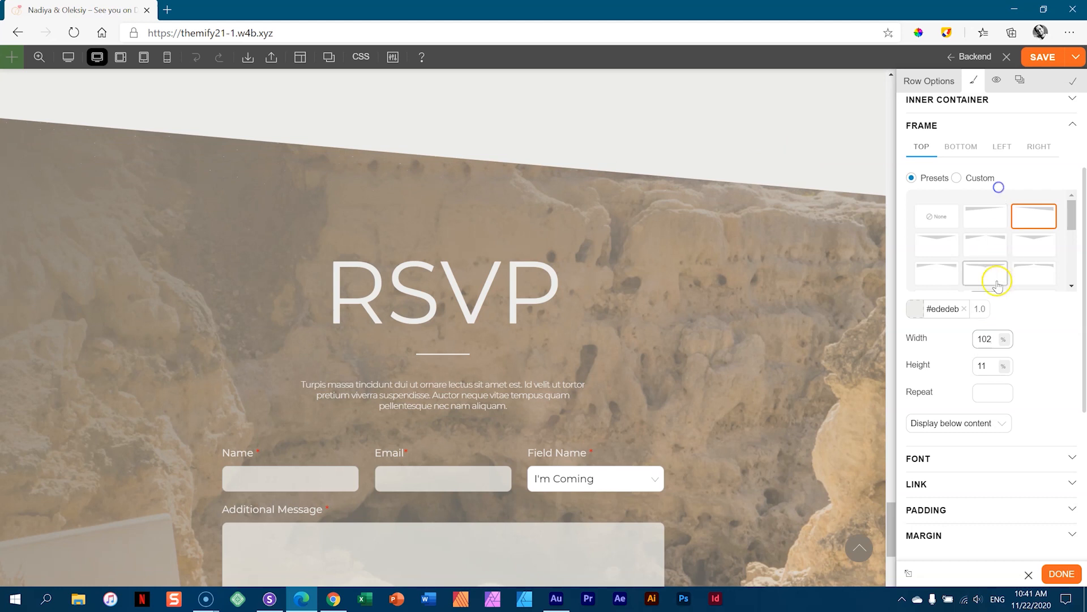
key("BackSpace")
key("BackSpace")
key("BackSpace")
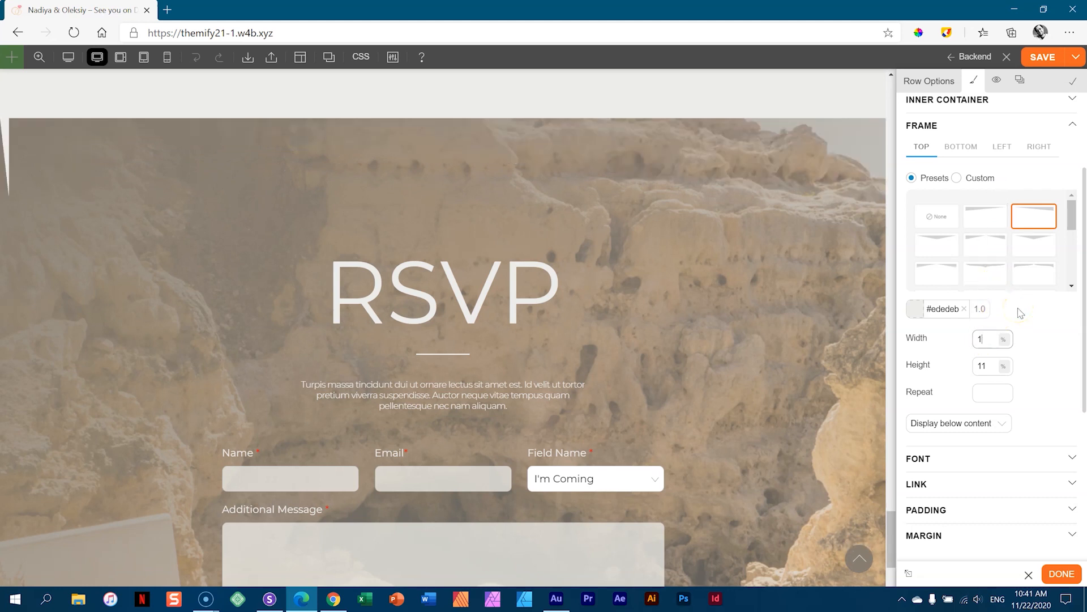
left_click(1041, 337)
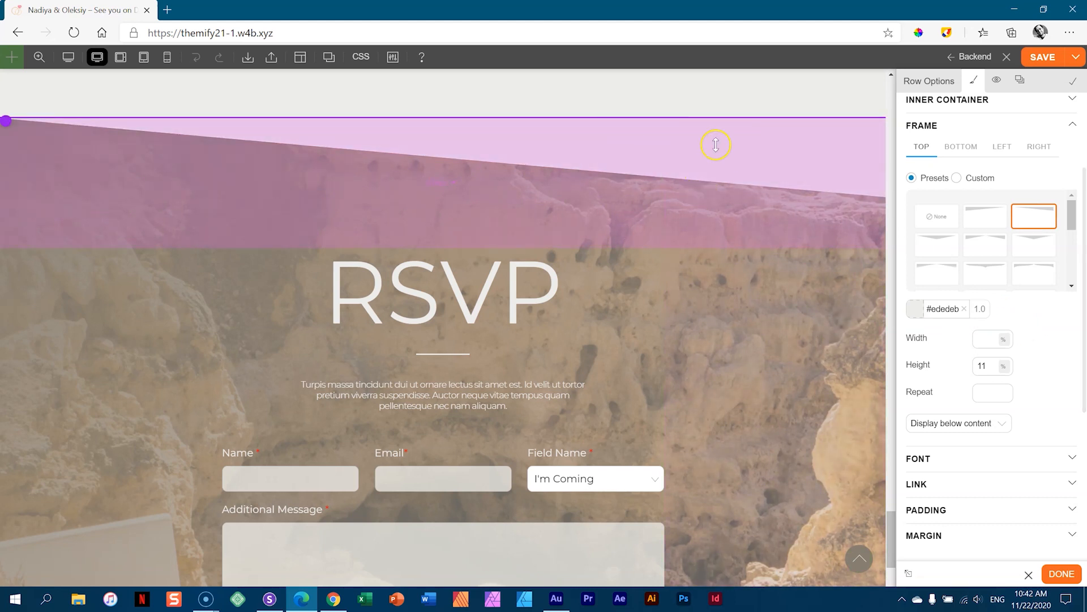
scroll(780, 334, "up", 8)
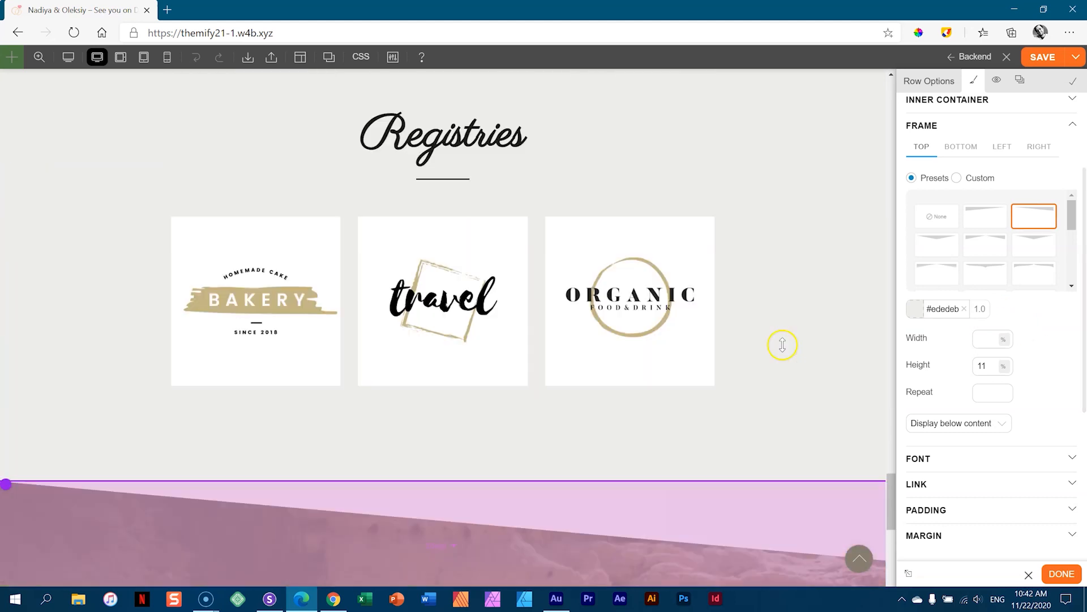
- Give the Registries row a slanted top frame in its Row Options styling
scroll(781, 342, "up", 2)
scroll(787, 350, "down", 4)
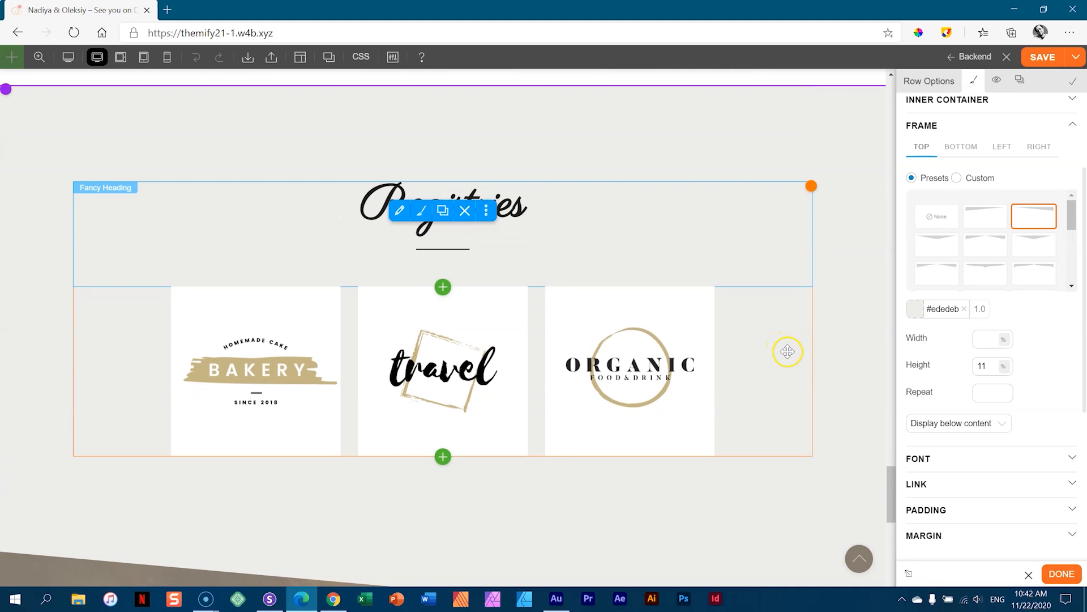
scroll(783, 351, "up", 4)
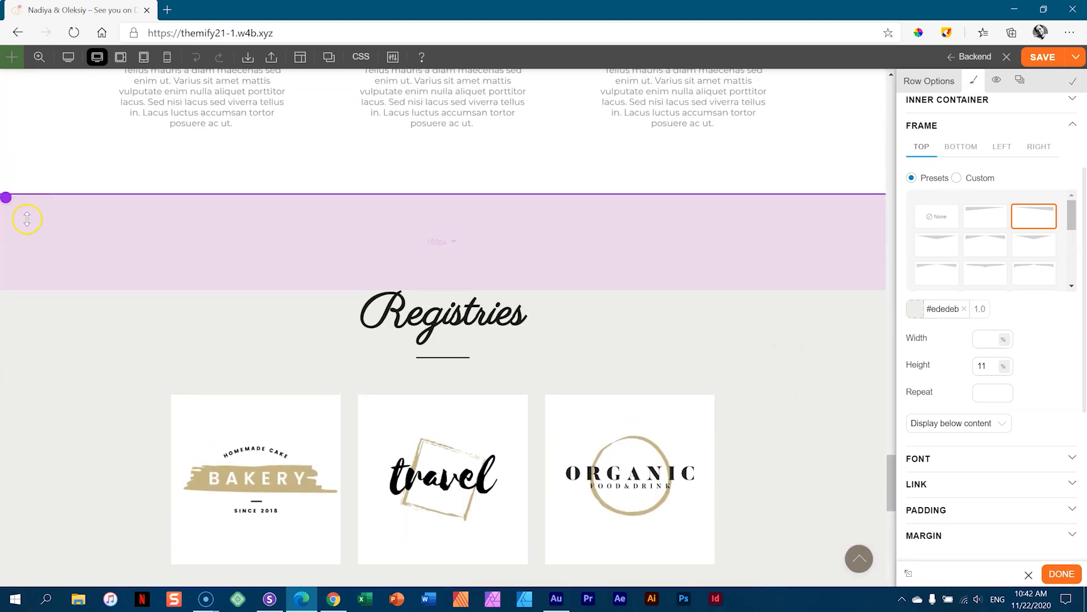
mouse_move(10, 203)
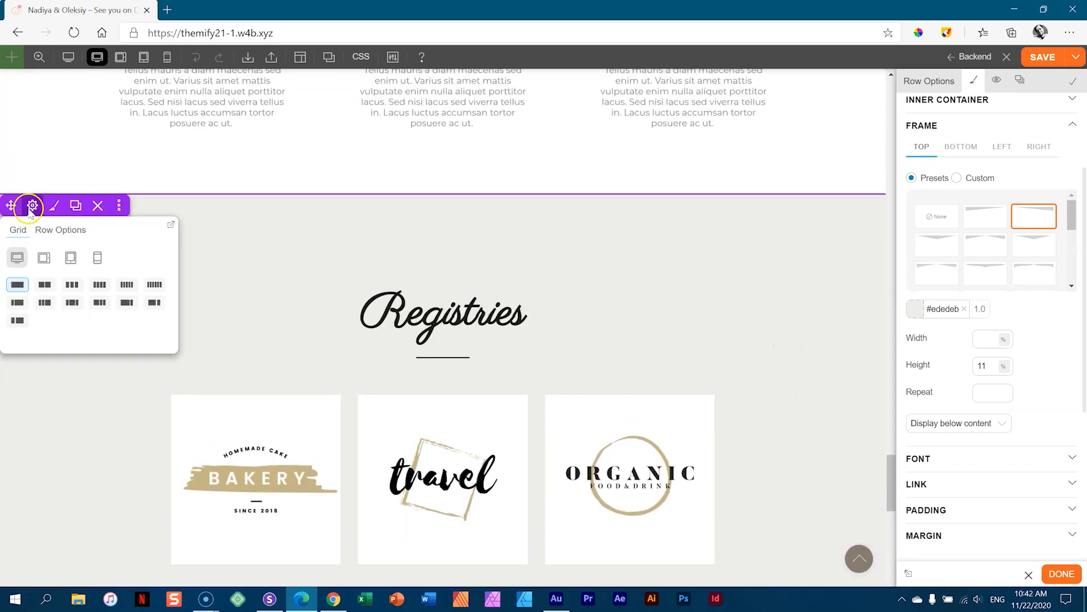
left_click(40, 230)
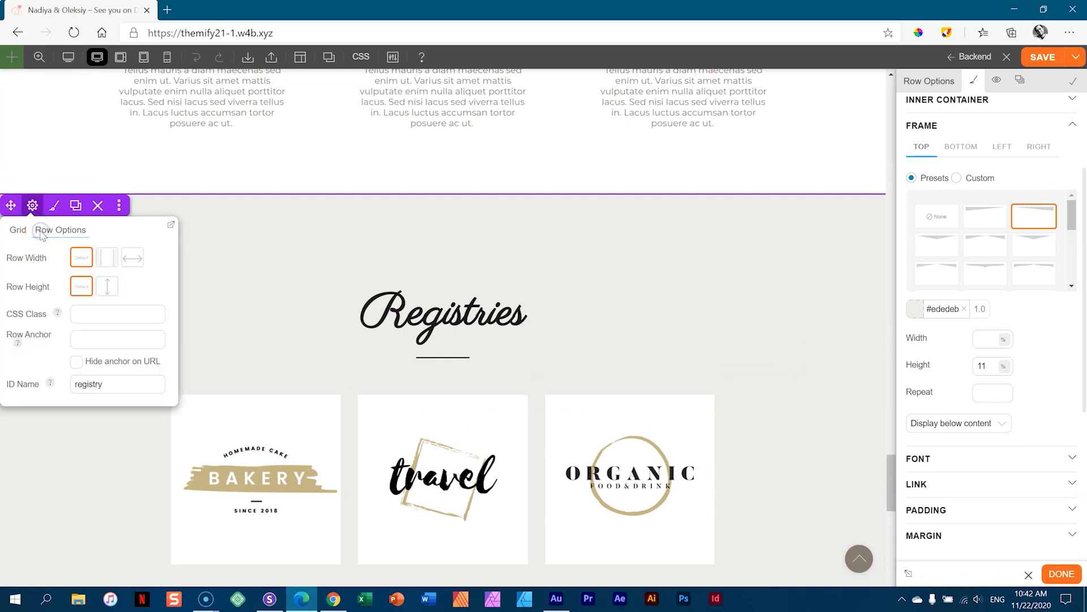
left_click(60, 208)
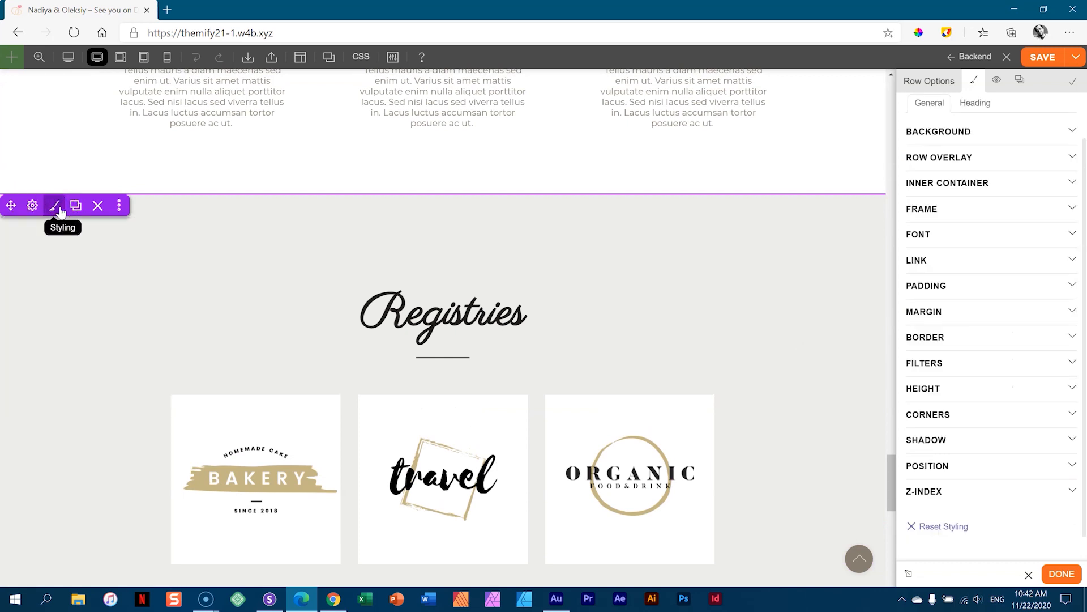
left_click(944, 208)
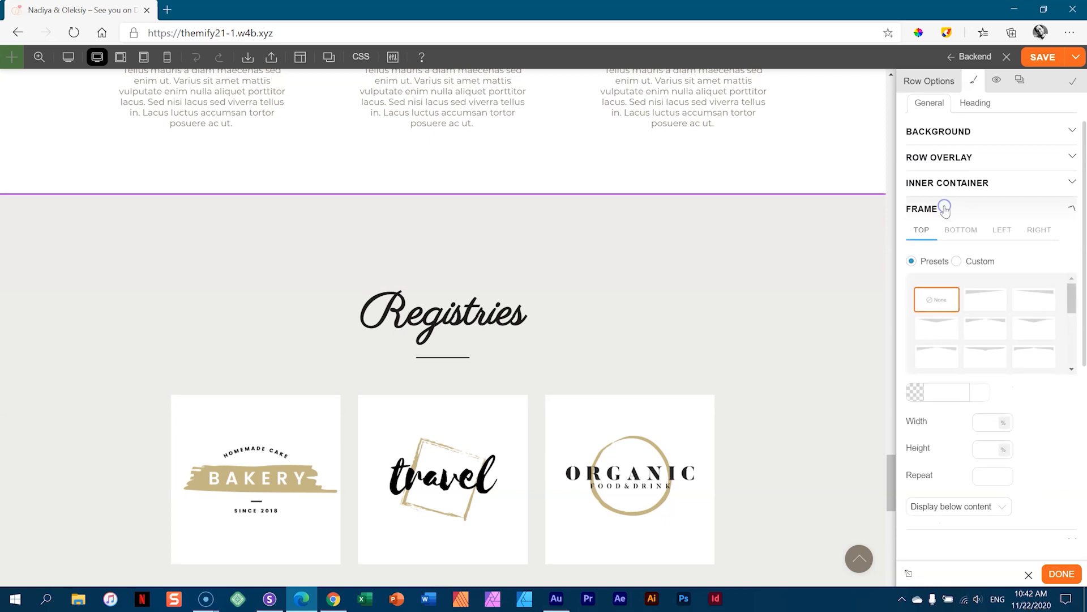
left_click(1039, 296)
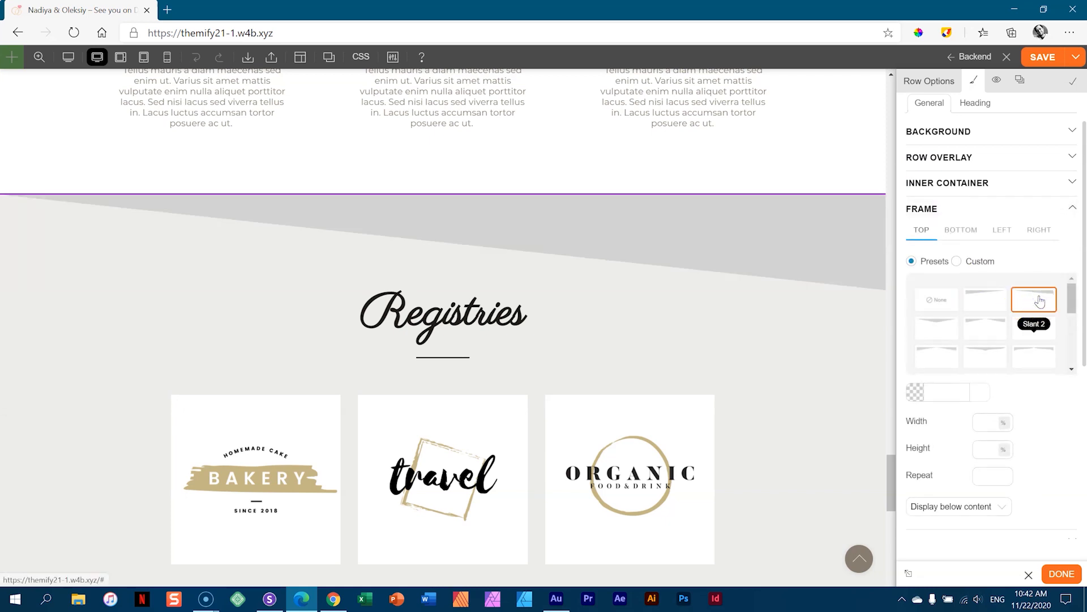
- Make the Registries frame white #ffffff and raise its height to 16%
left_click(945, 392)
left_click(932, 419)
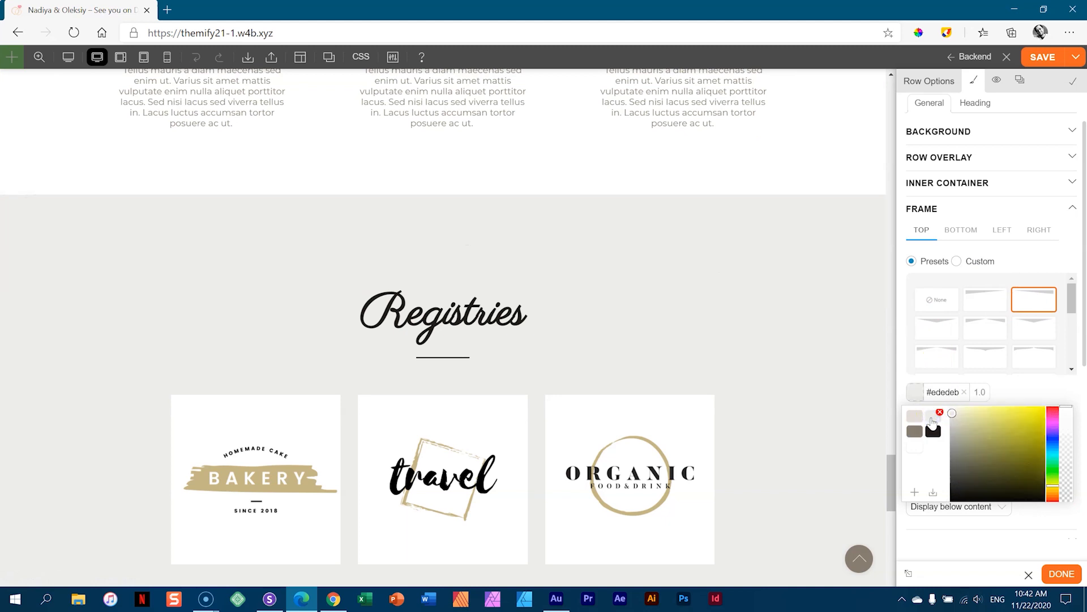
left_click(912, 447)
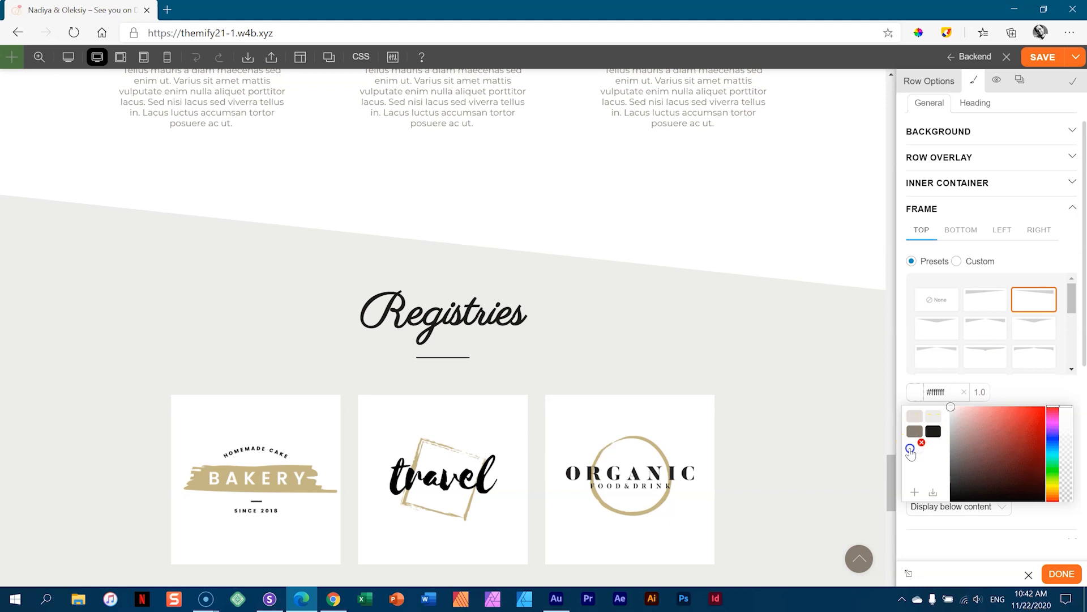
left_click(1036, 389)
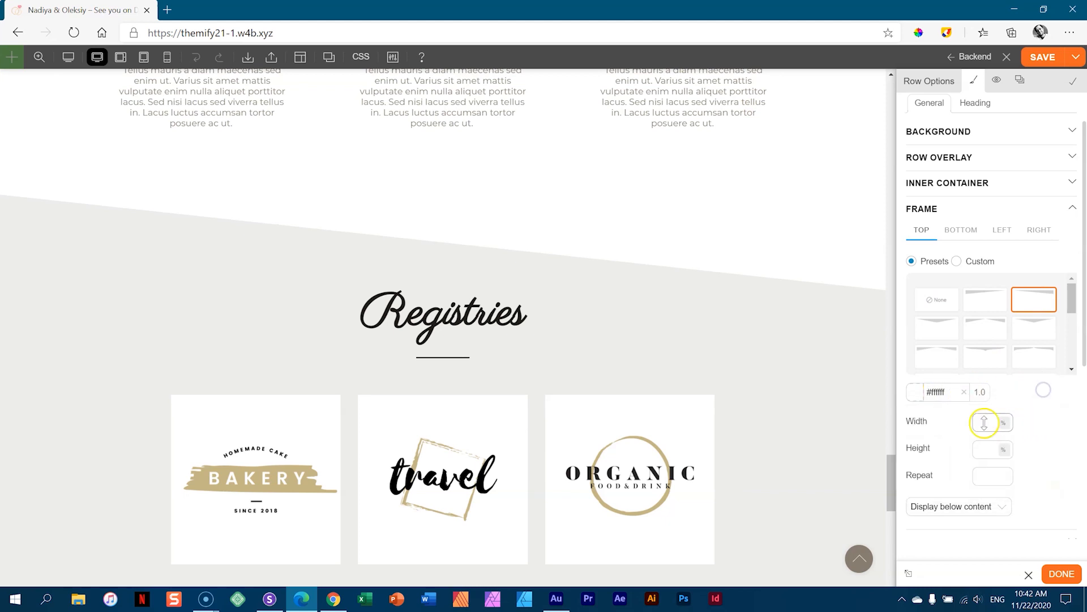
left_click_drag(981, 446, 983, 444)
- Increase the Registries row's top padding to about 170px
scroll(753, 160, "down", 5)
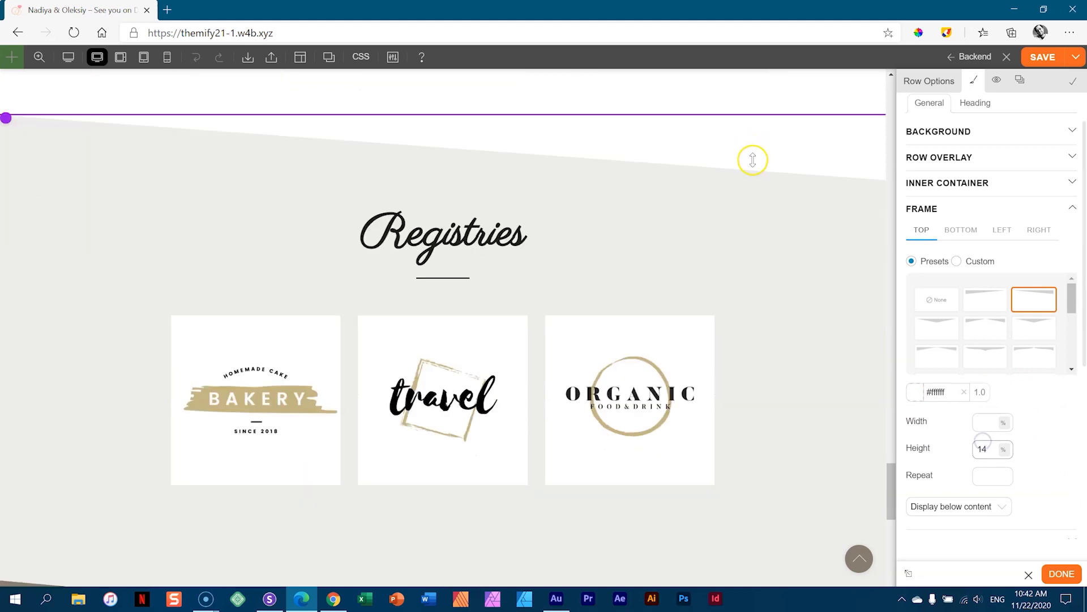
scroll(781, 177, "up", 6)
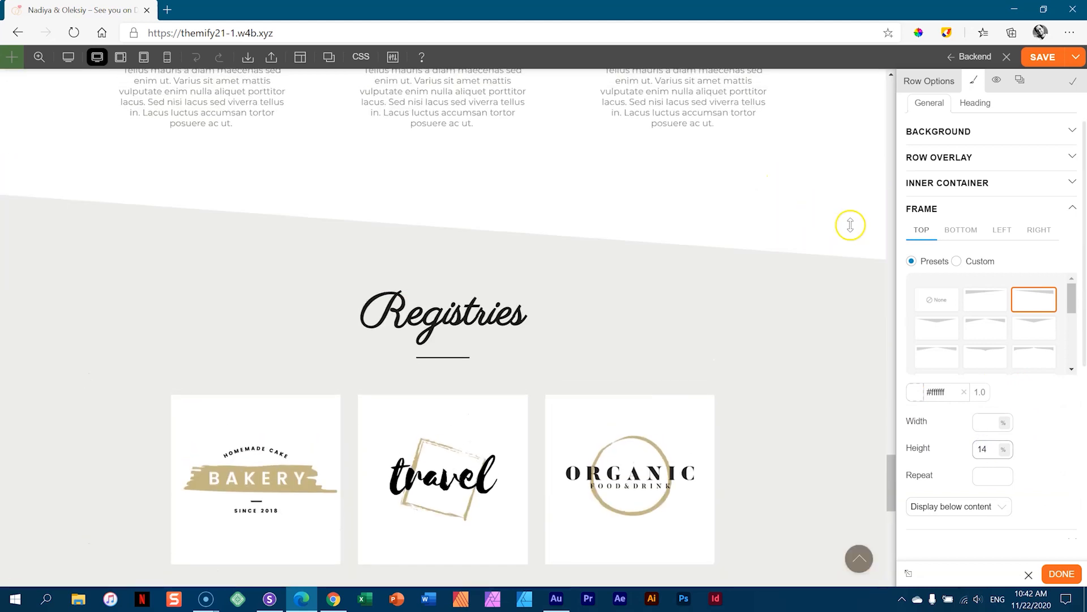
left_click_drag(846, 241, 846, 269)
scroll(991, 453, "up", 2)
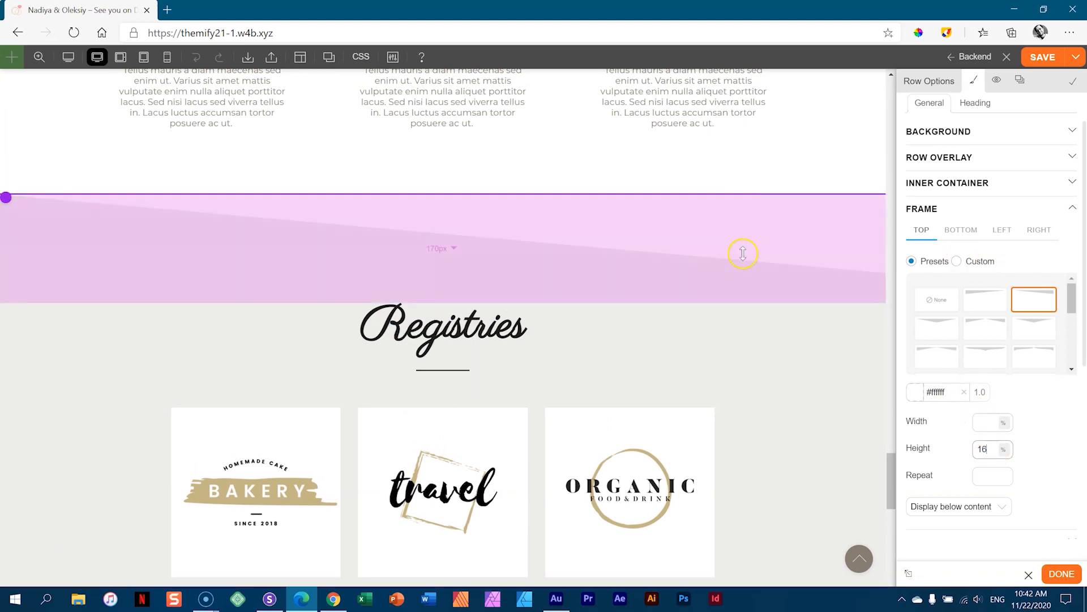
scroll(777, 315, "down", 5)
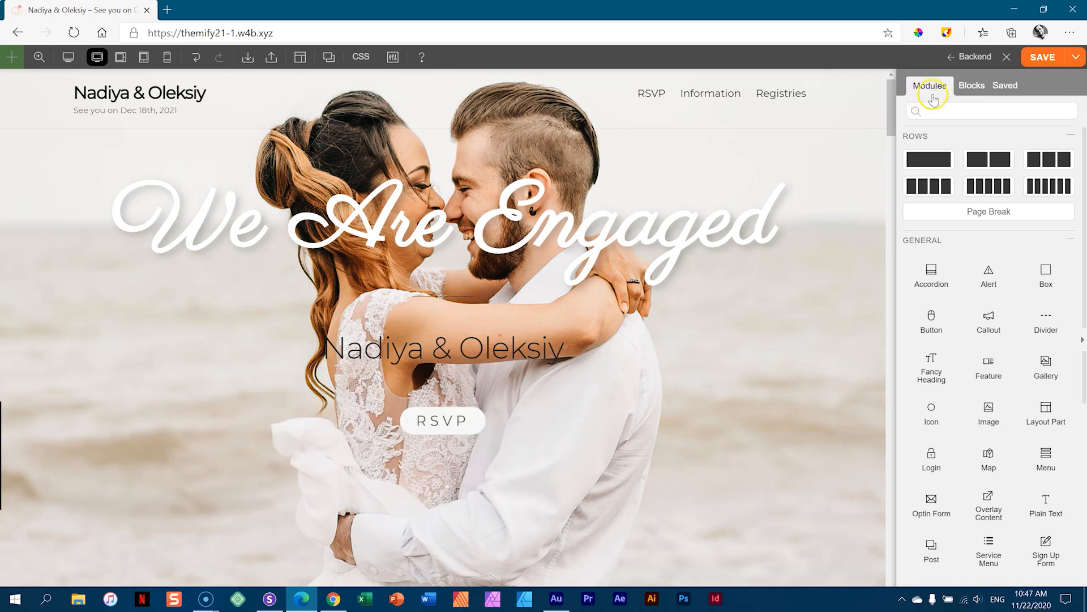
- Scroll down to the Venue, Picnic, Ceremony, After Party, Attire and Weather event grid
mouse_move(746, 241)
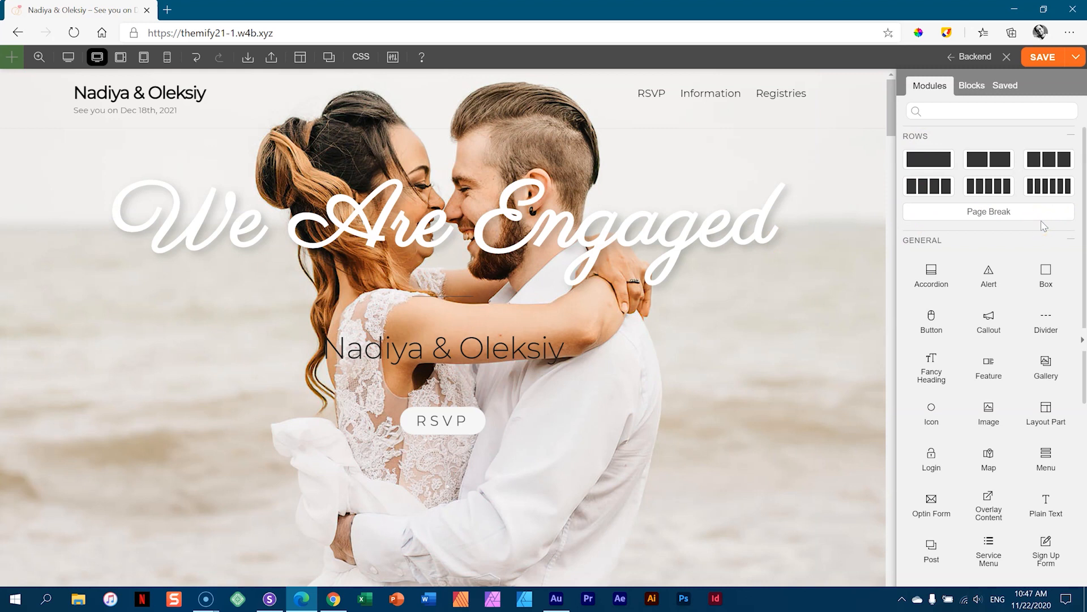
scroll(1065, 232, "down", 1)
left_click_drag(1085, 238, 1085, 278)
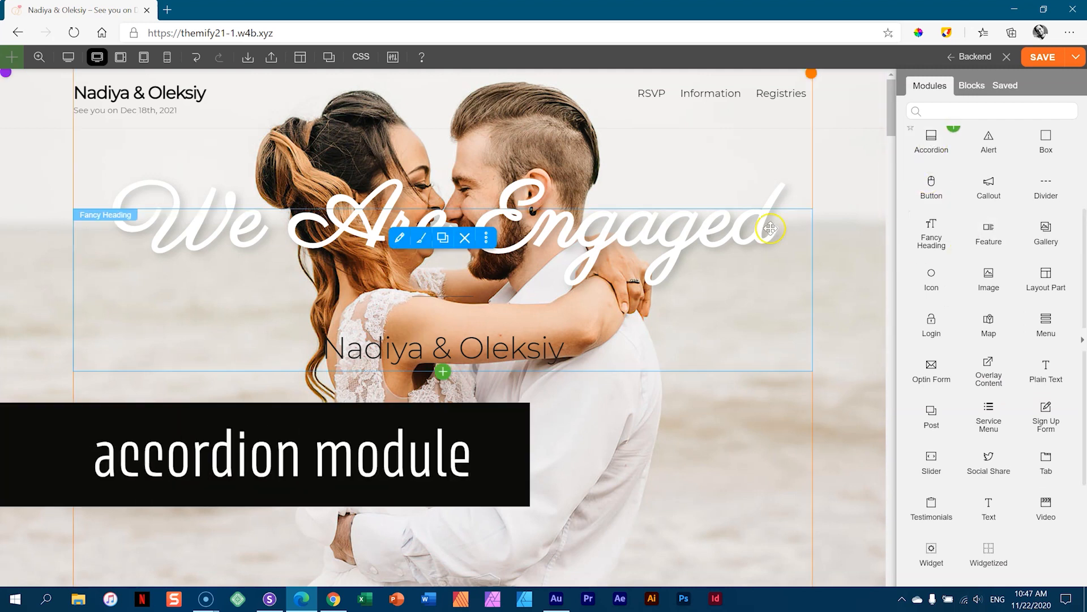
left_click_drag(888, 103, 878, 427)
scroll(491, 301, "down", 4)
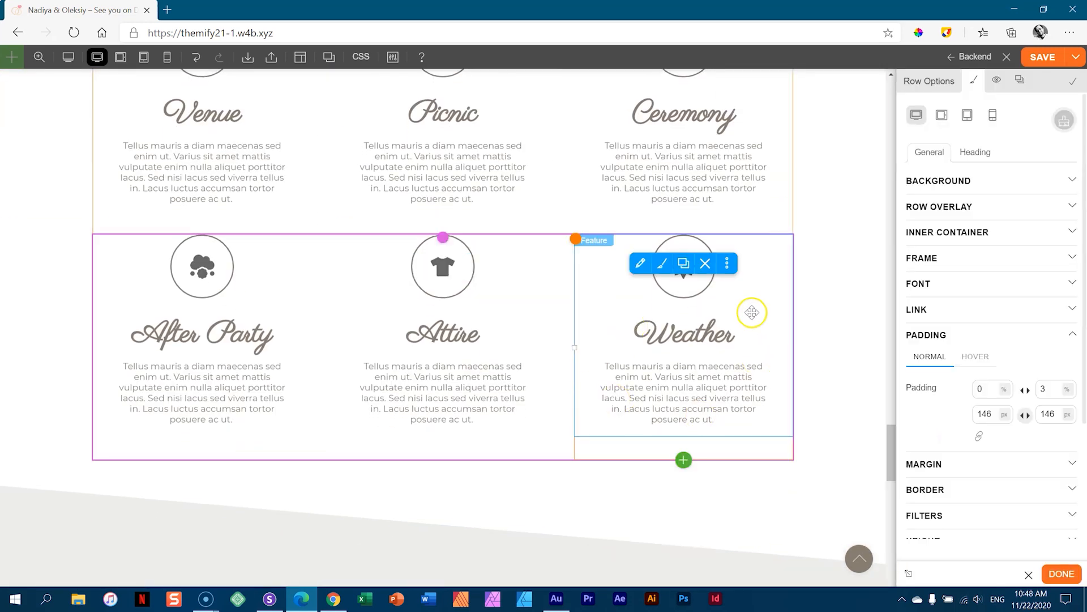
- Review the row's width and styling options, then close the row settings
left_click(931, 81)
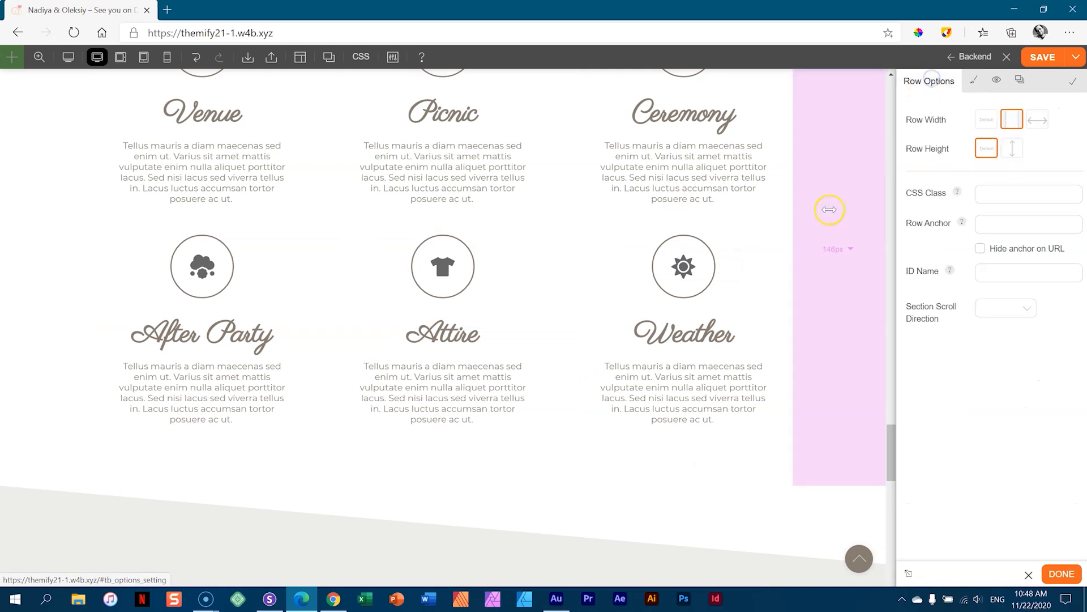
left_click(859, 440)
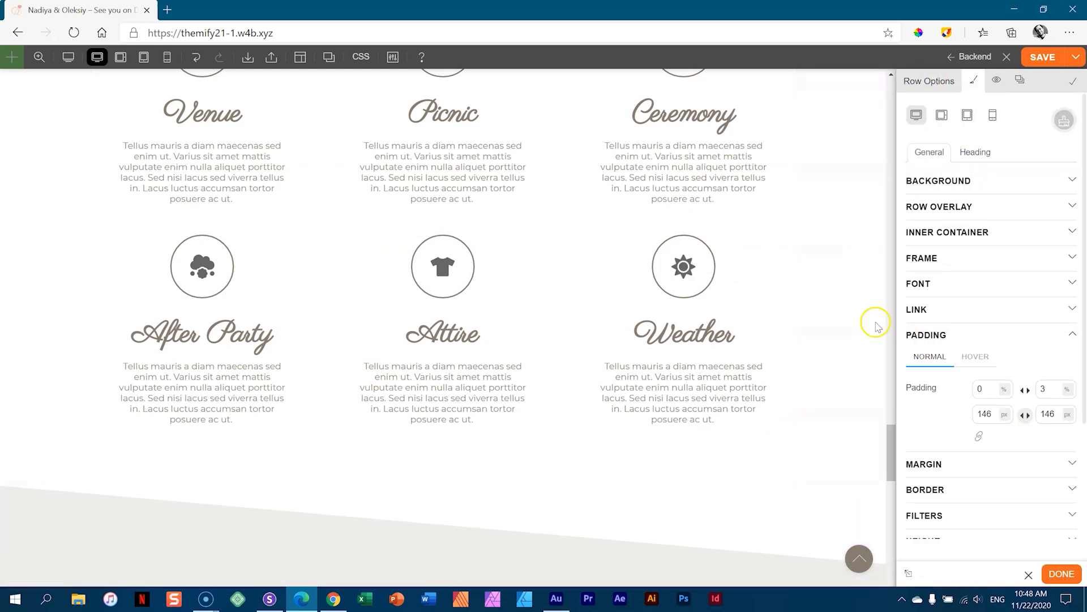
left_click(1065, 580)
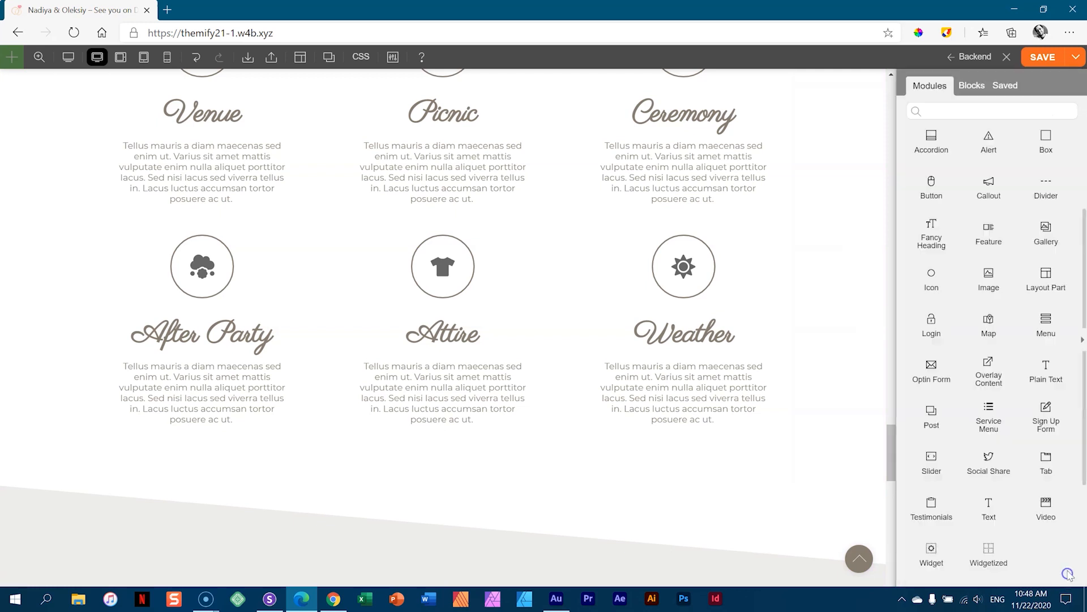
- Place an Accordion below the event grid titled 'Which is the best place to stay?'
left_click_drag(931, 141, 325, 476)
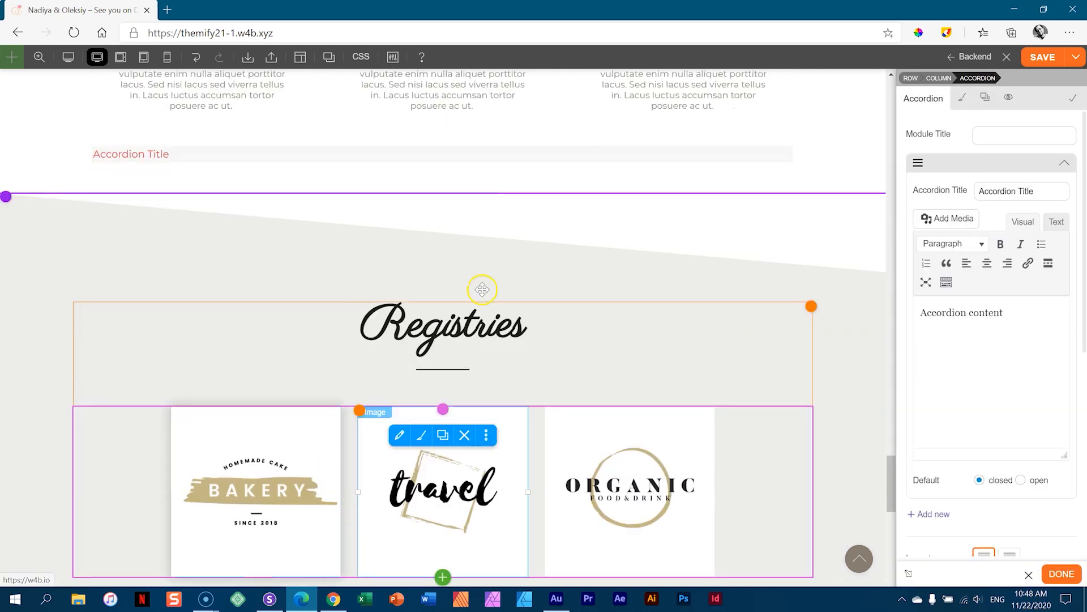
scroll(614, 175, "up", 2)
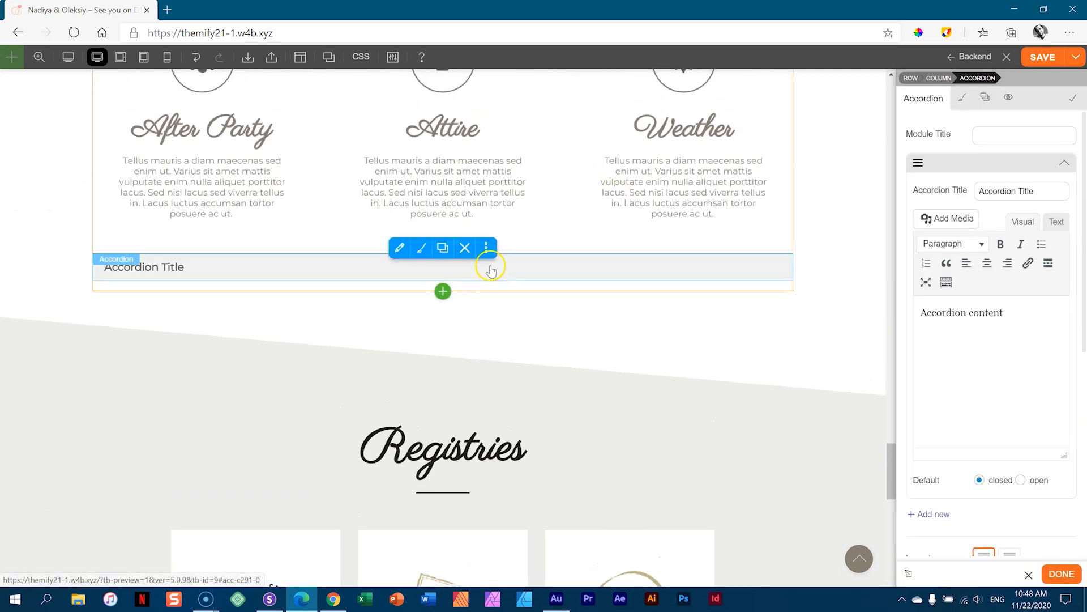
left_click(491, 269)
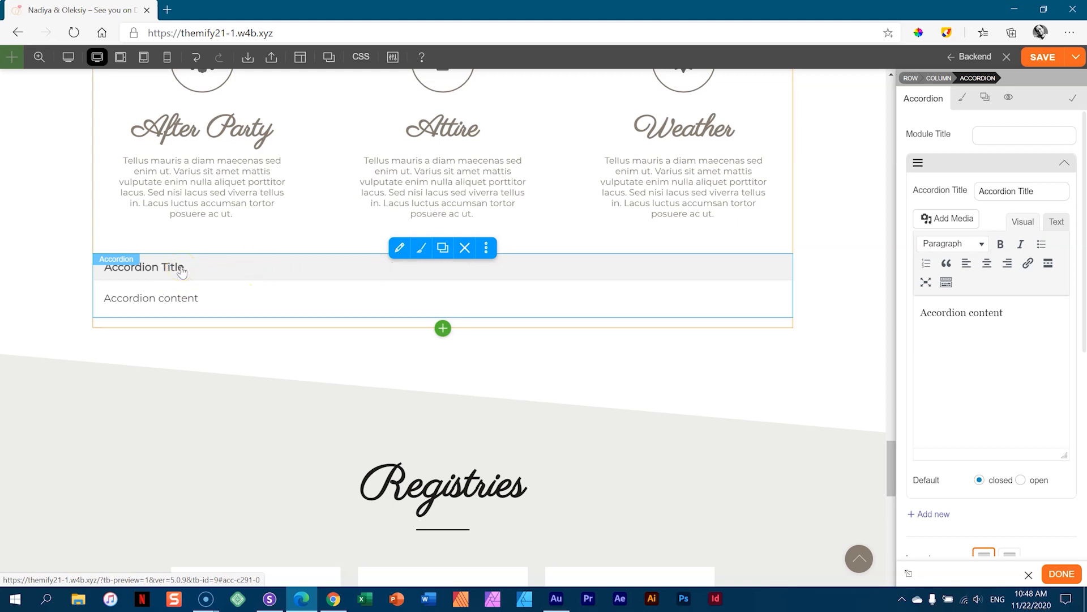
left_click_drag(1044, 189, 951, 192)
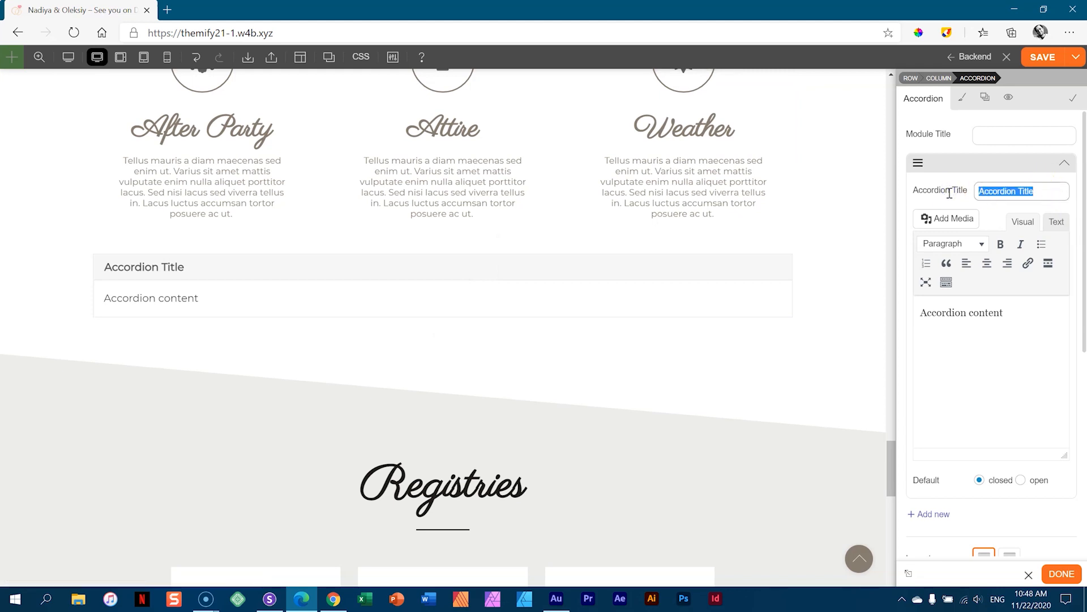
type("Which i")
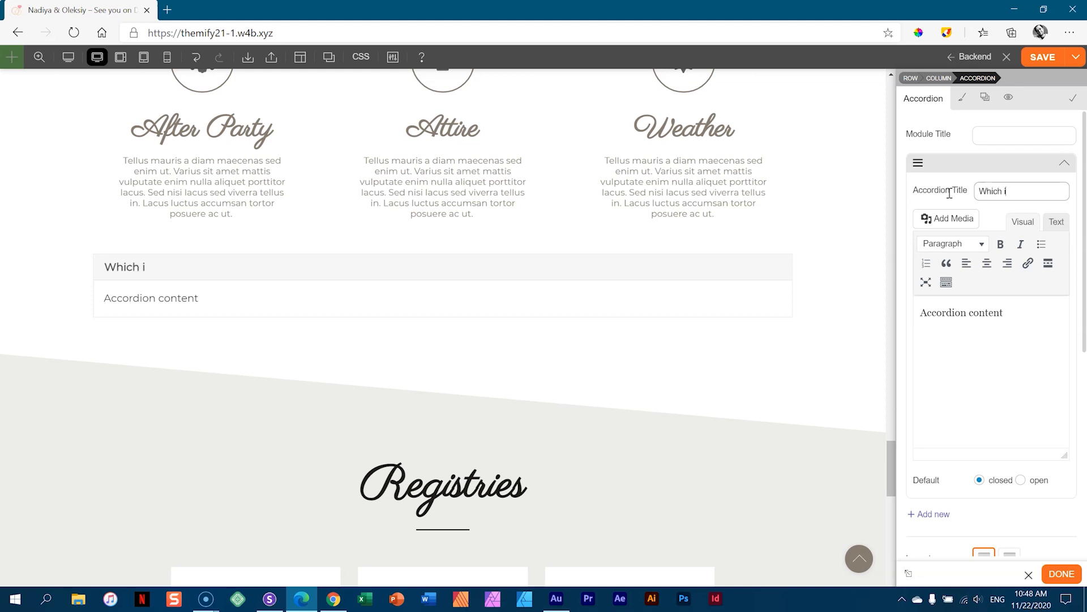
type("ce")
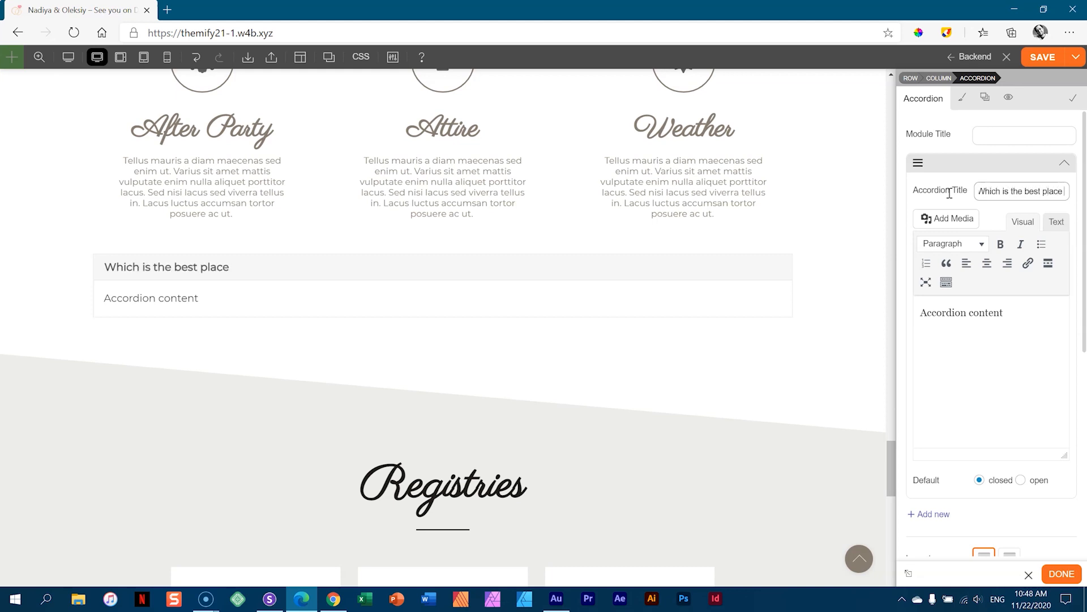
type(" to stay?")
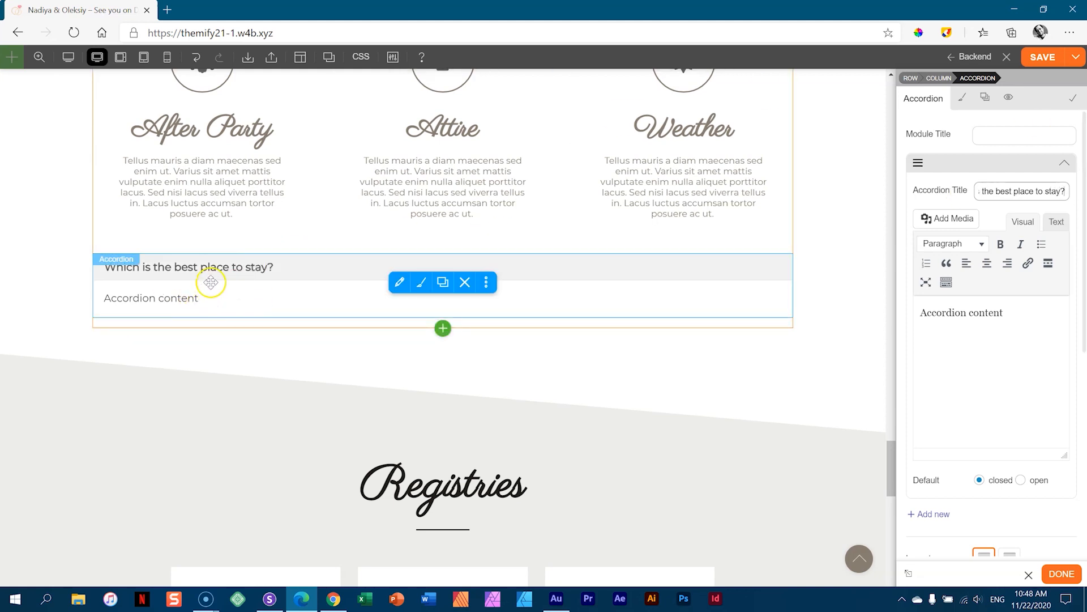
left_click(221, 268)
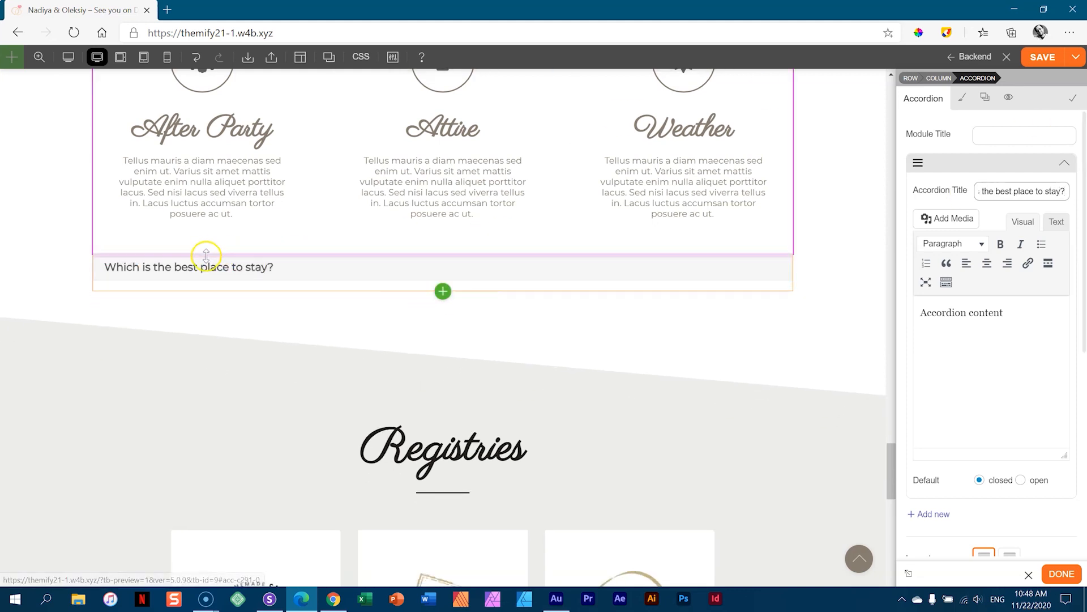
left_click(1066, 166)
- Add items 'How long is the drive from the airport?' and 'What are fun things to do in the town?'
left_click(932, 189)
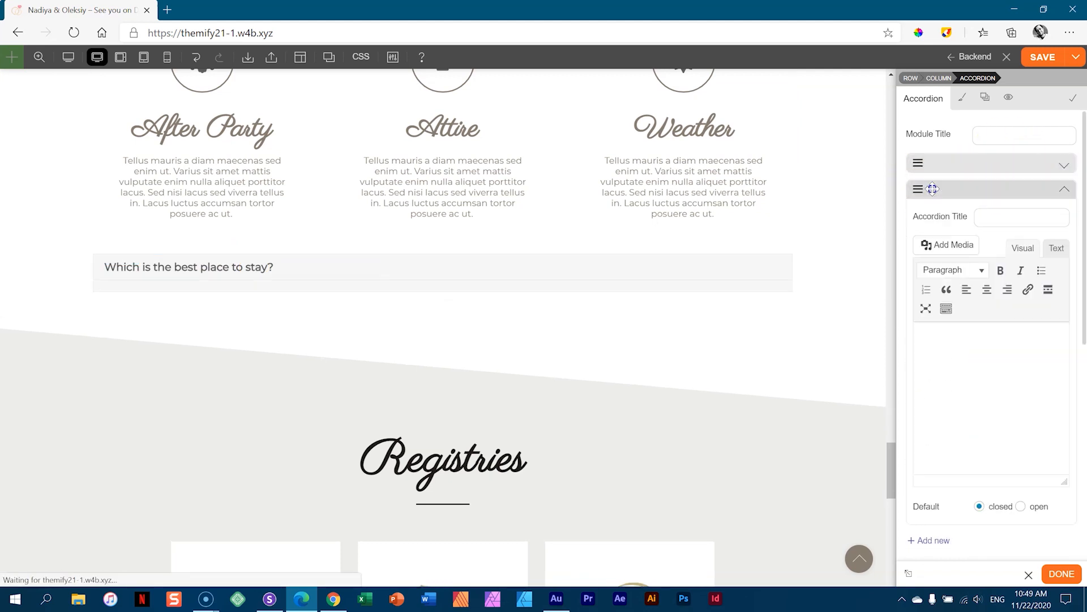
left_click(1012, 219)
type("H")
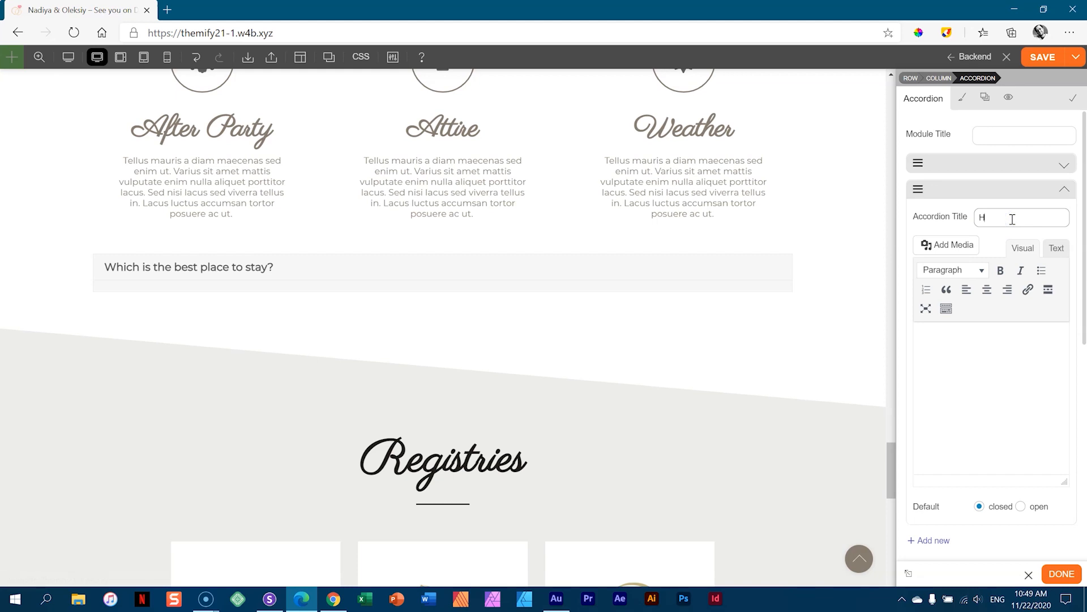
type("ow ")
type("long is the drive from the ai")
type("rport")
type("?")
left_click(1064, 189)
left_click(929, 214)
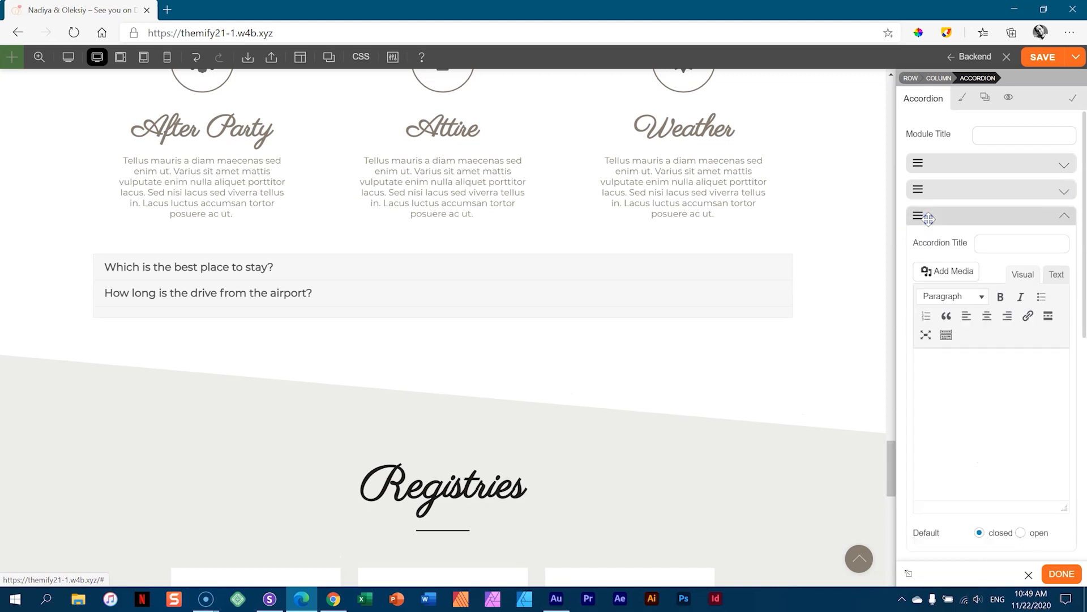
left_click(991, 243)
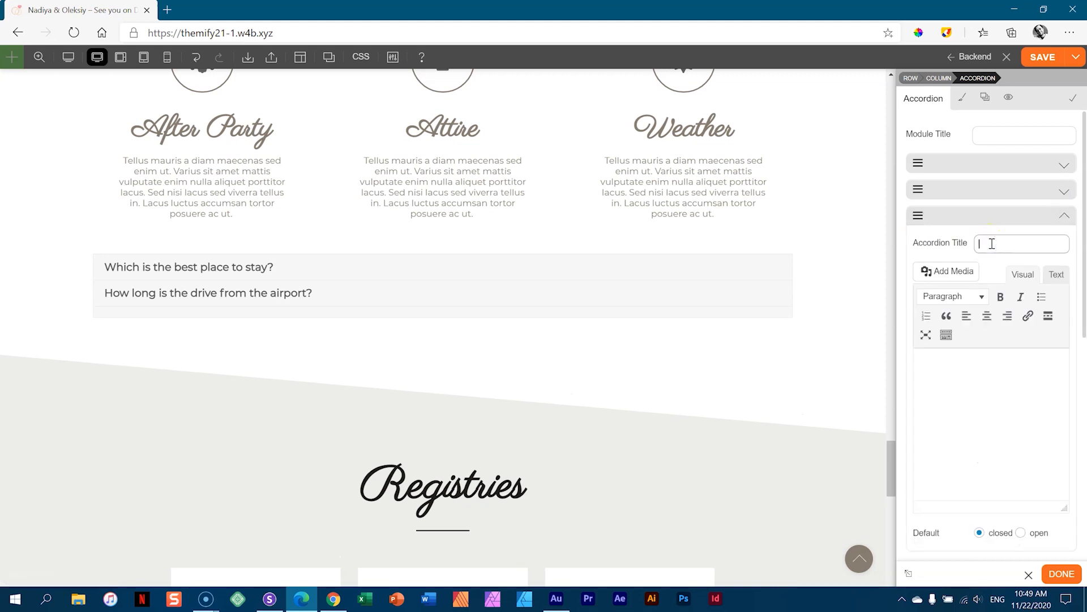
type("How many")
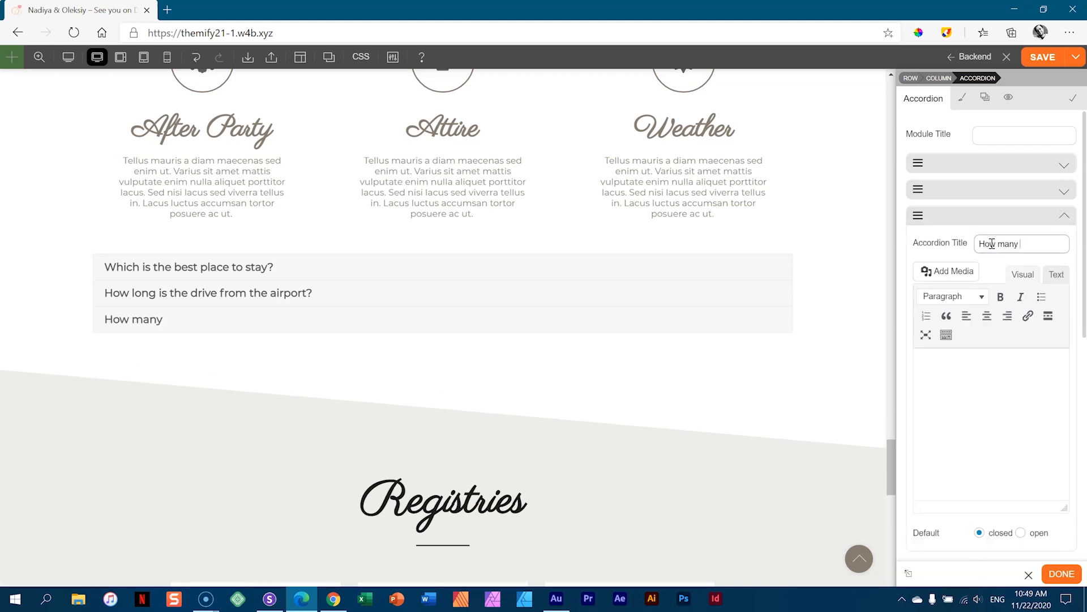
type("What are fun things to do in the town?")
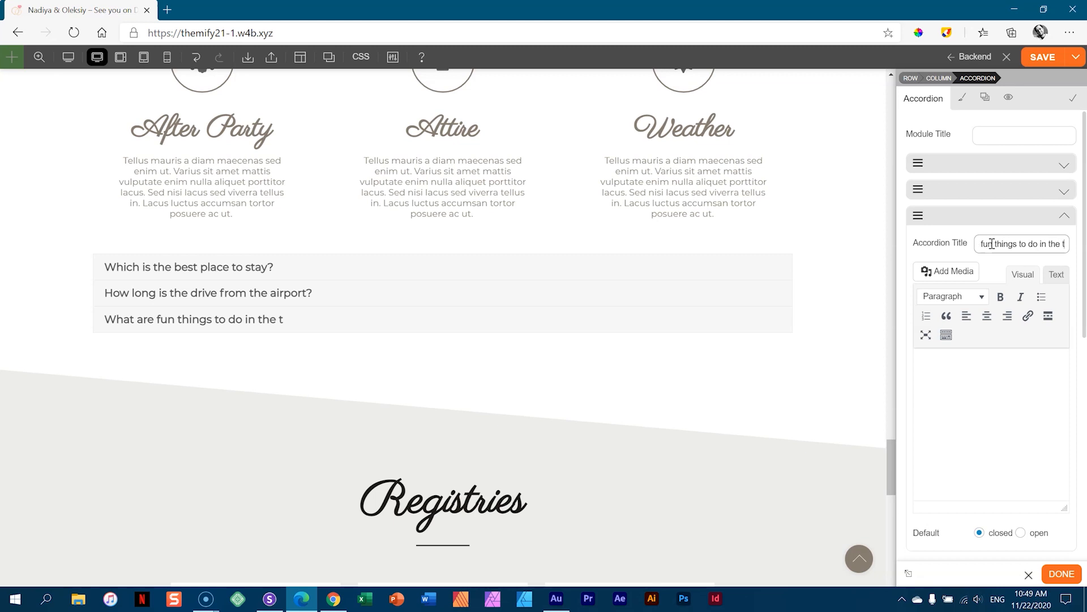
left_click(1066, 219)
- Add a fourth accordion item titled 'Recommended restaurants'
left_click(929, 241)
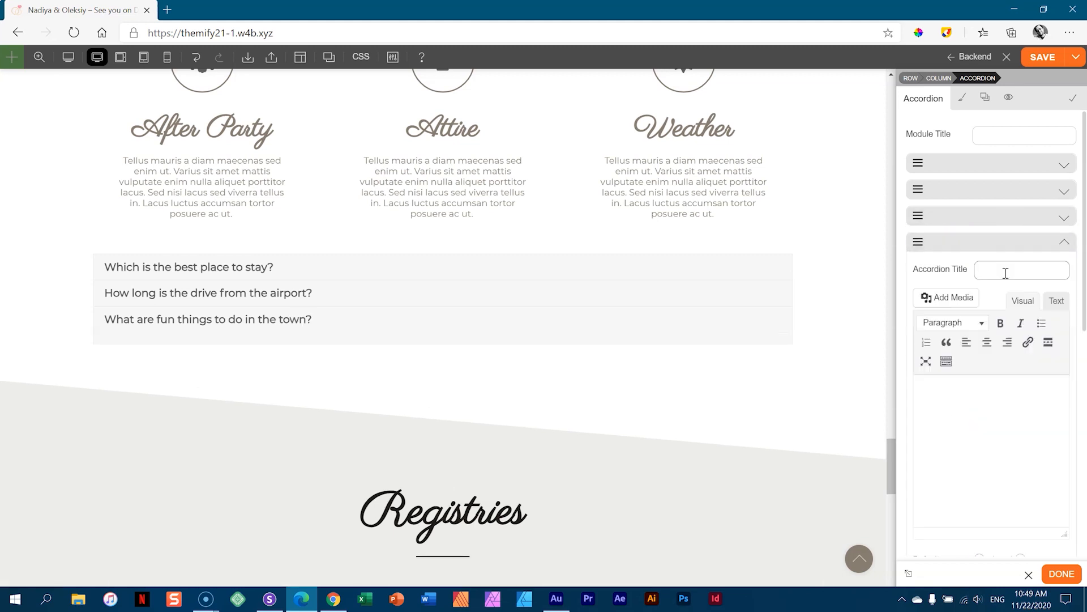
type("Recommended r")
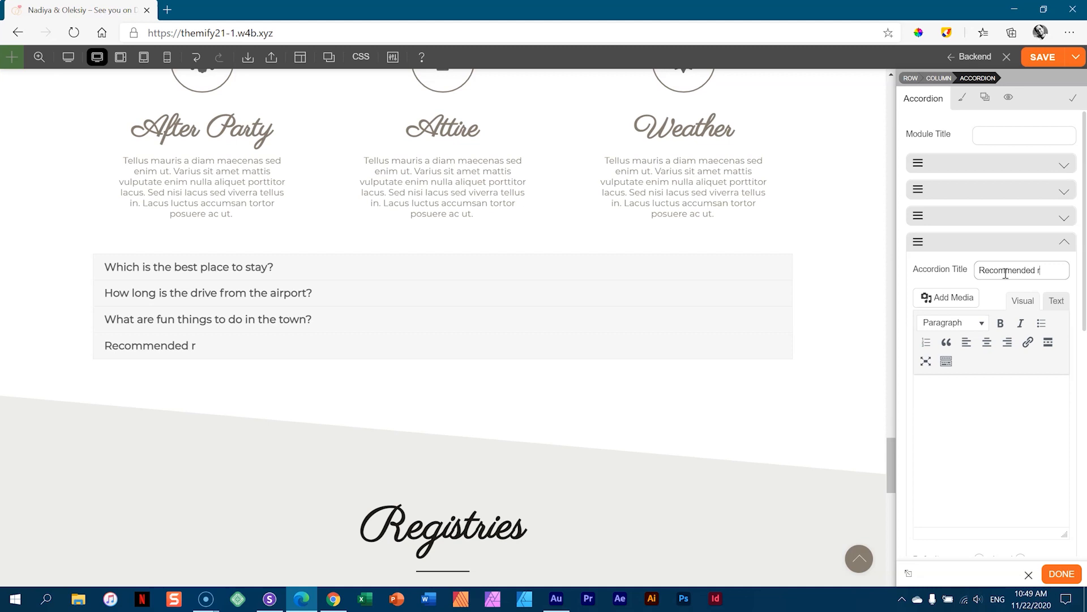
type("estaurants")
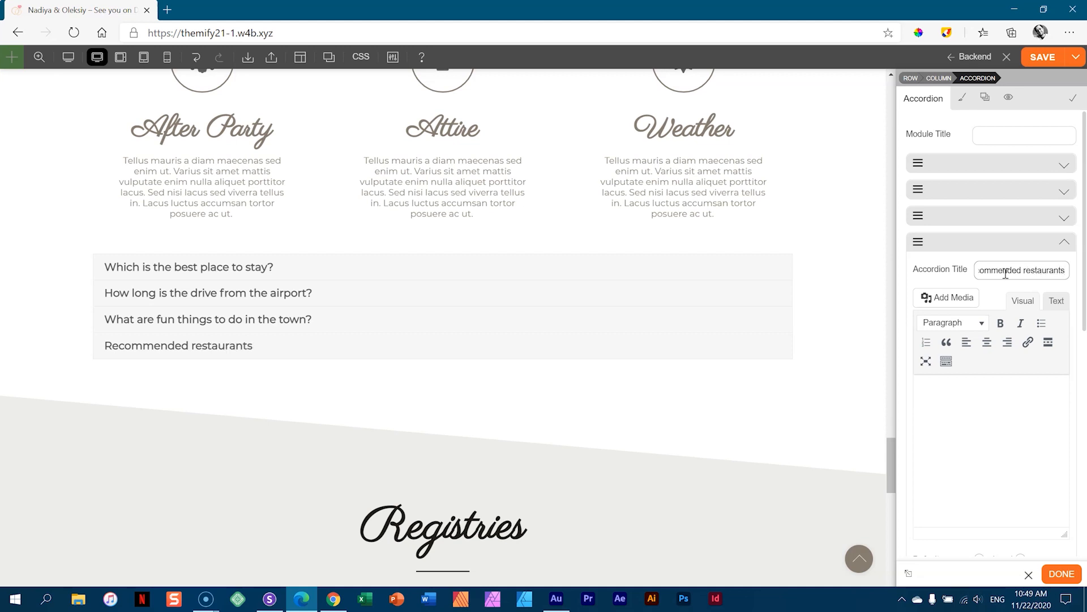
left_click(1006, 440)
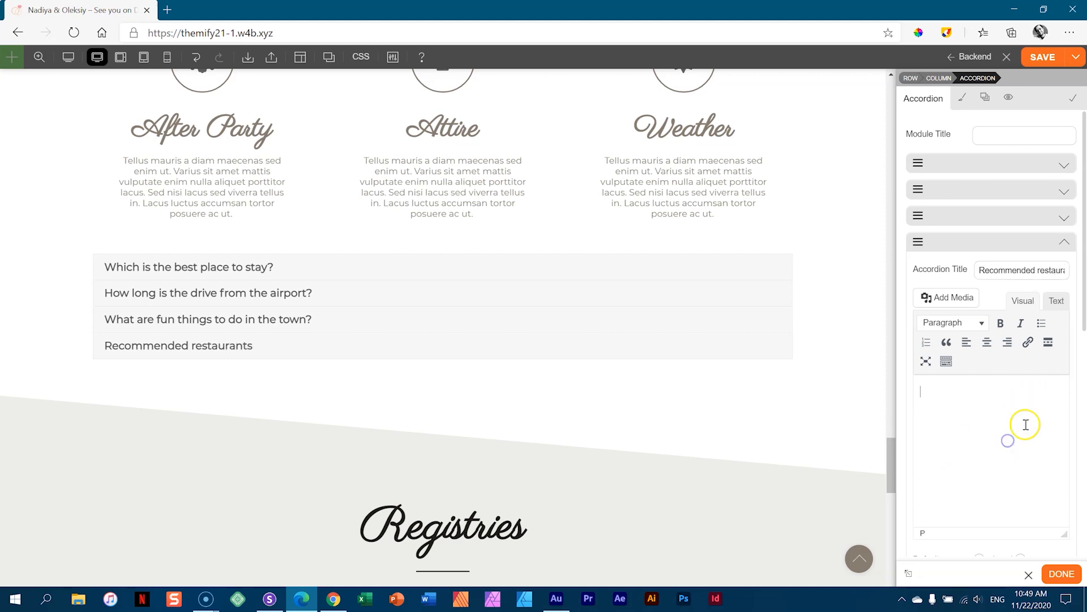
- Set the accordion's appearance to Rounded
left_click(1066, 246)
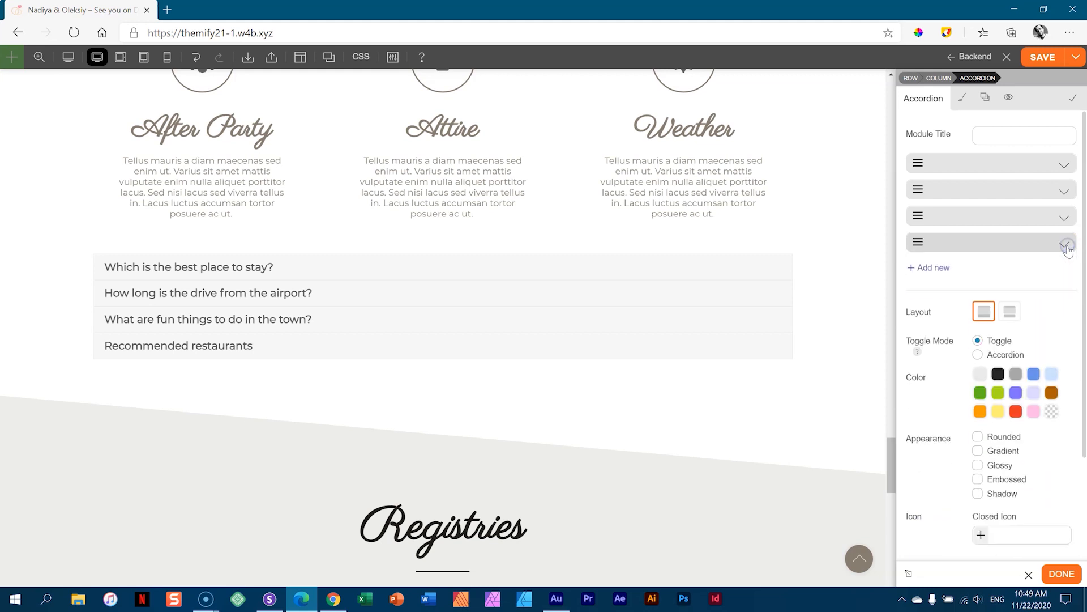
left_click(1010, 312)
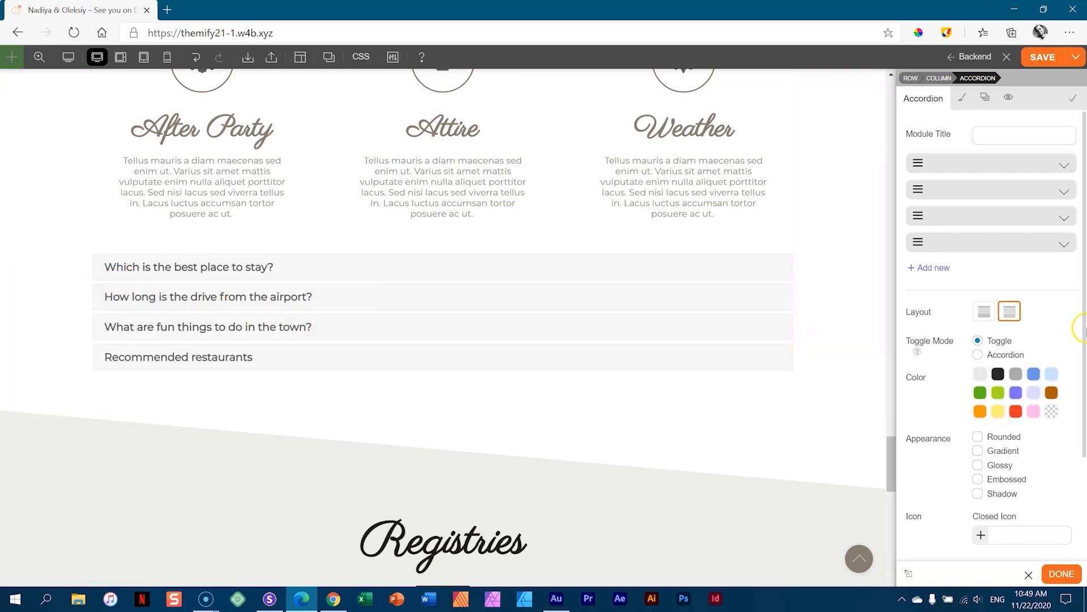
scroll(1083, 315, "down", 2)
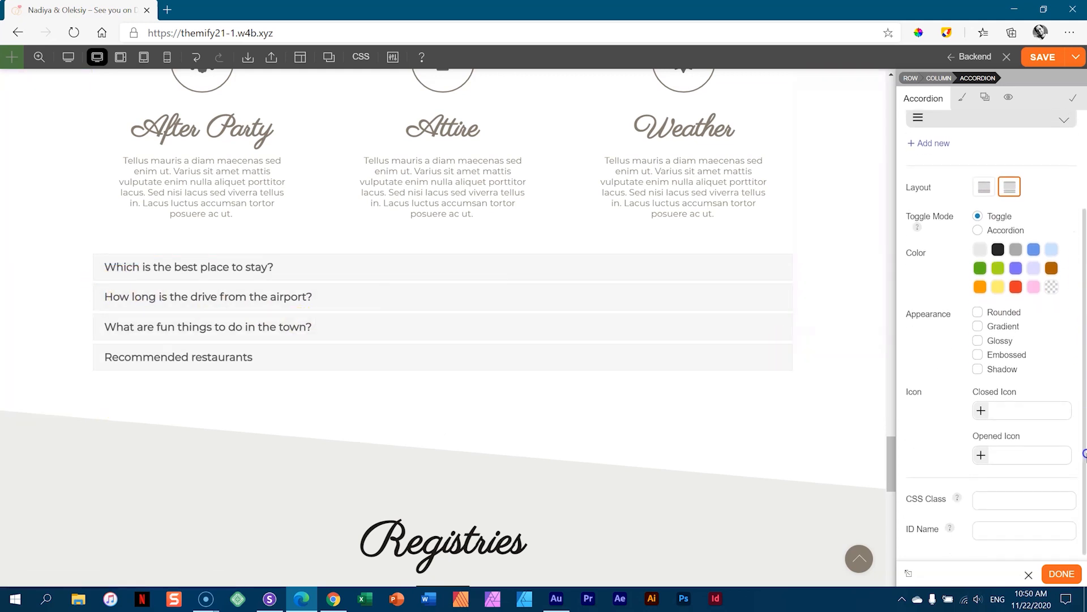
left_click(980, 313)
scroll(967, 251, "up", 2)
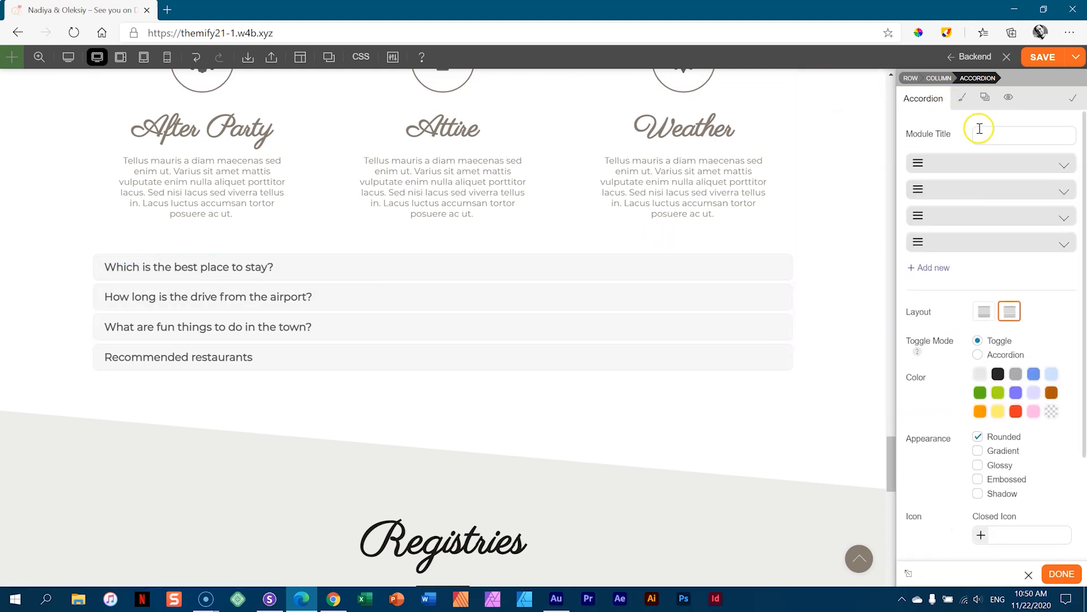
- Browse the accordion's Styling sections, then return to its Accordion options
left_click(961, 104)
left_click(932, 172)
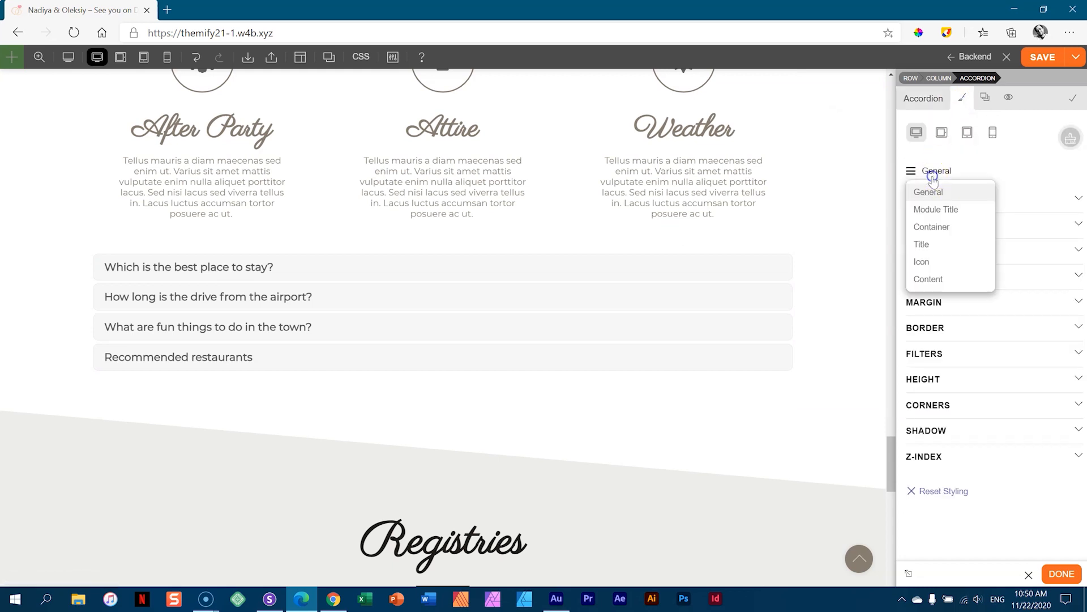
left_click(946, 232)
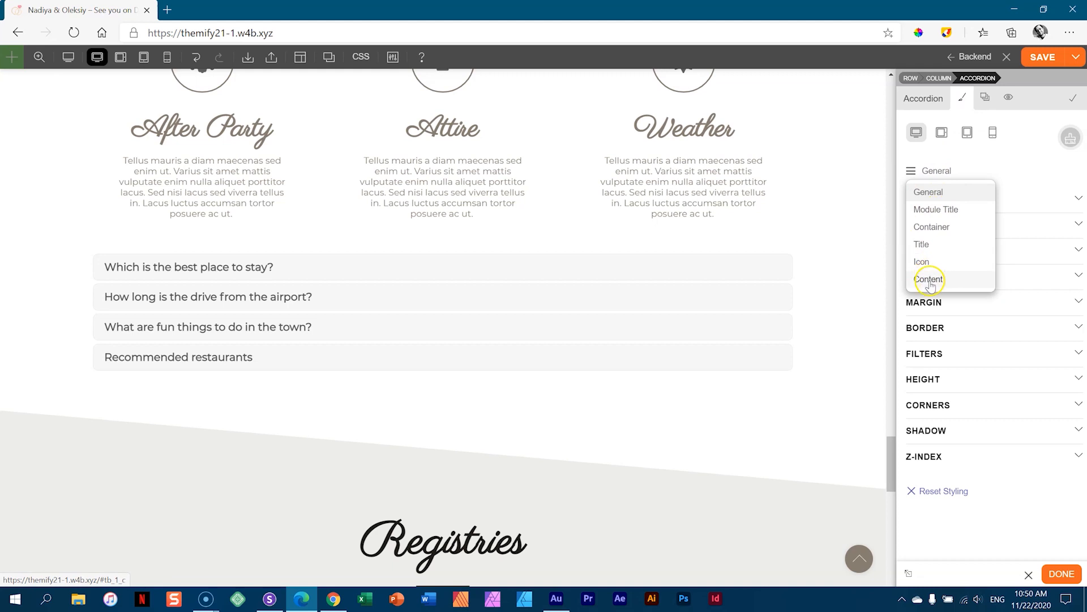
left_click(936, 192)
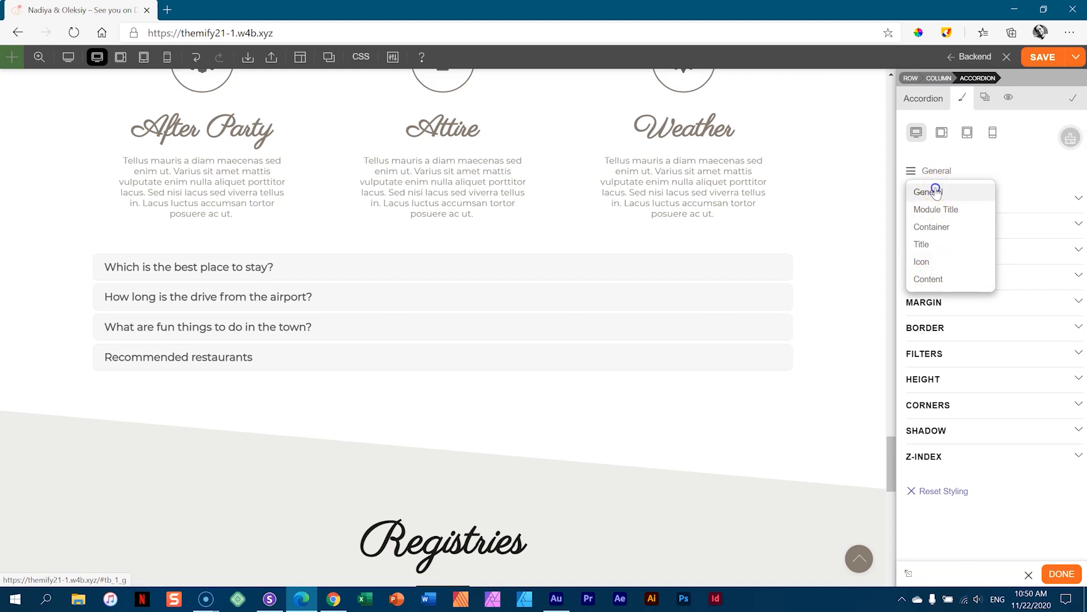
left_click(924, 99)
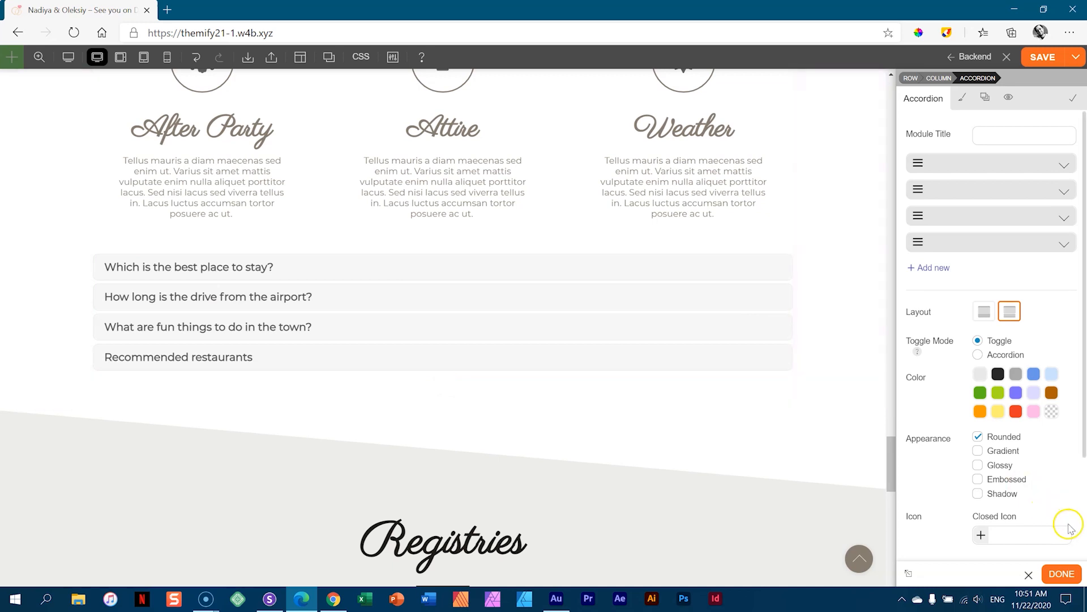
- Finish the accordion and place a Divider module under the Registries heading
left_click(1062, 574)
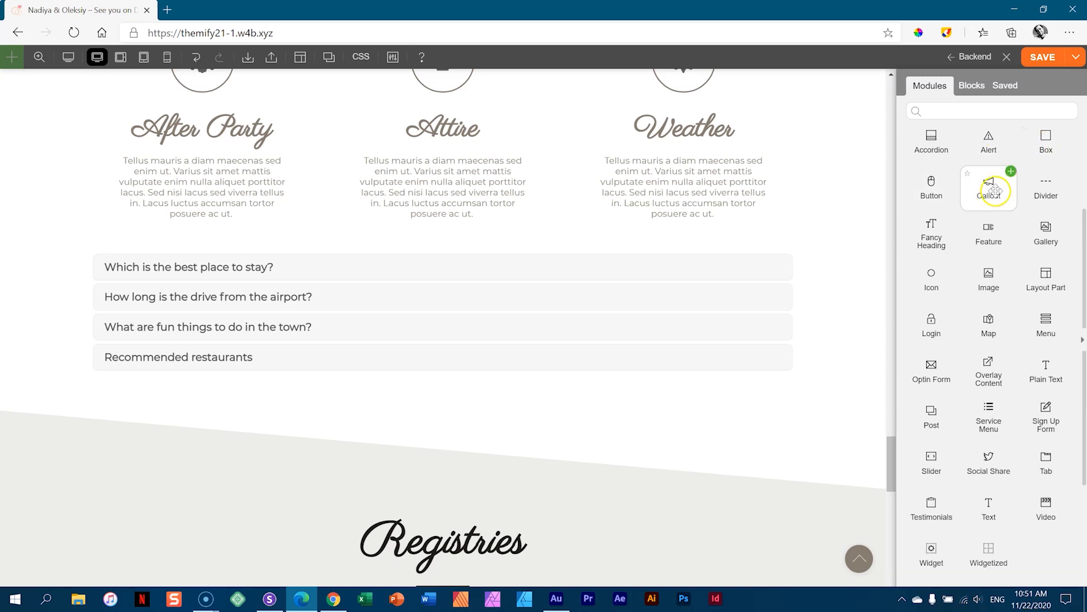
left_click_drag(1019, 192, 440, 185)
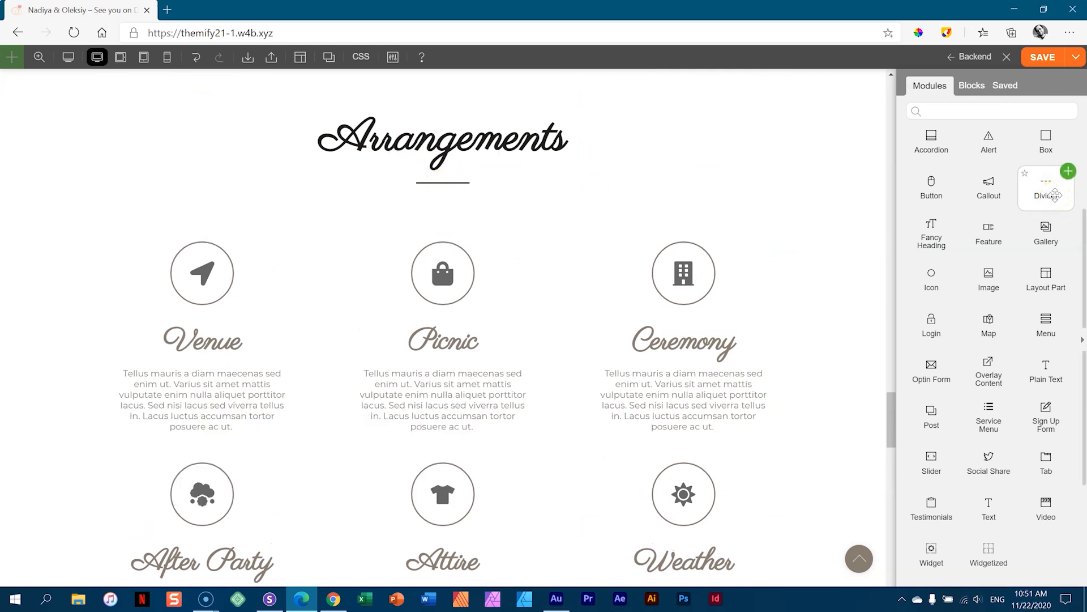
scroll(493, 245, "down", 10)
scroll(493, 244, "down", 3)
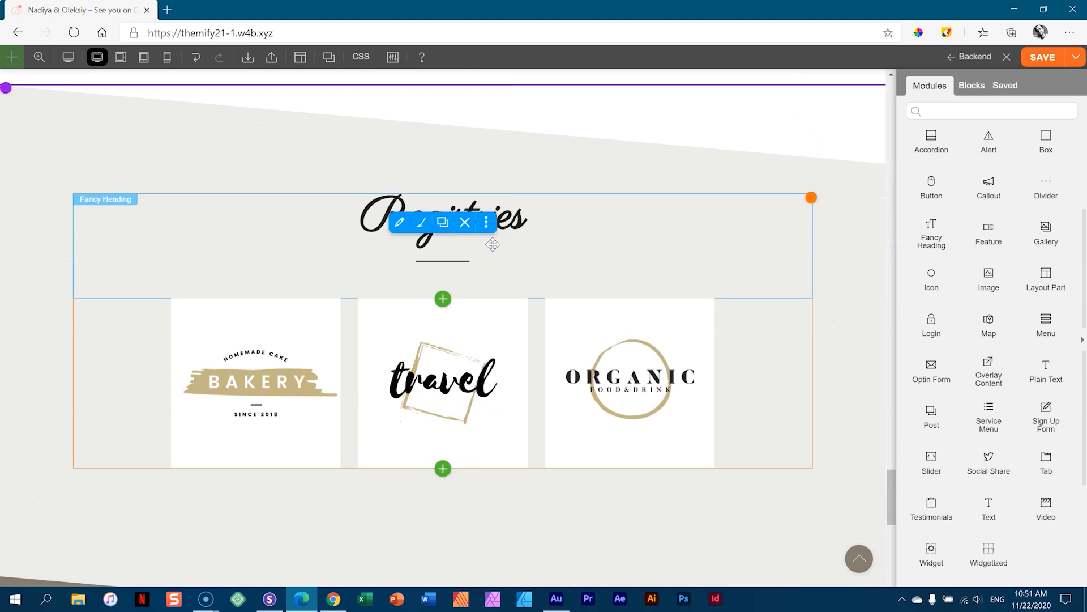
left_click_drag(1045, 184, 461, 271)
scroll(494, 277, "up", 5)
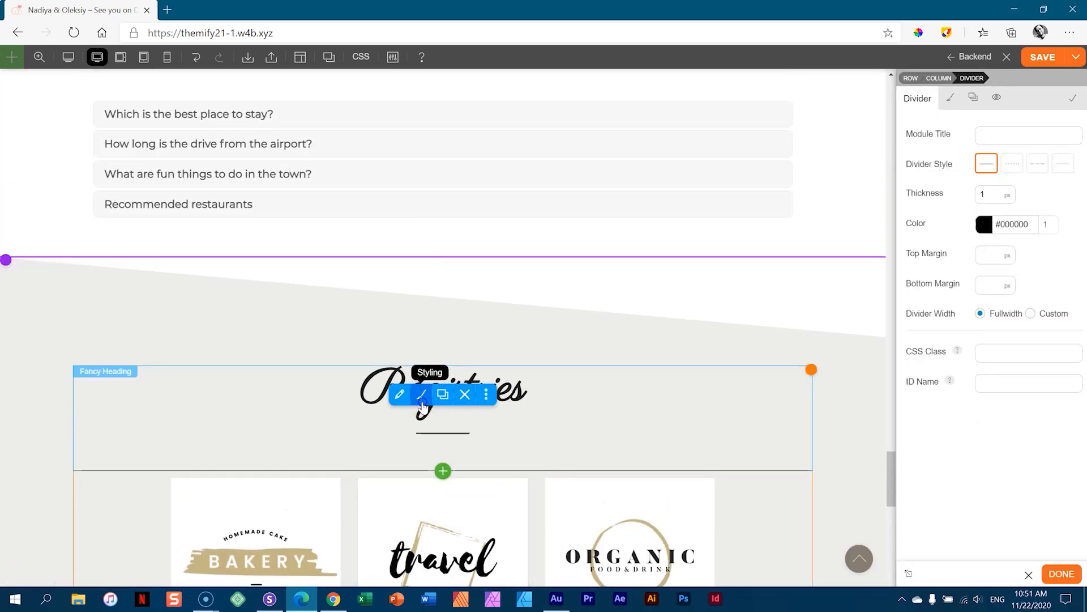
- Switch off the Registries Fancy Heading's built-in divider
left_click(421, 396)
left_click(948, 108)
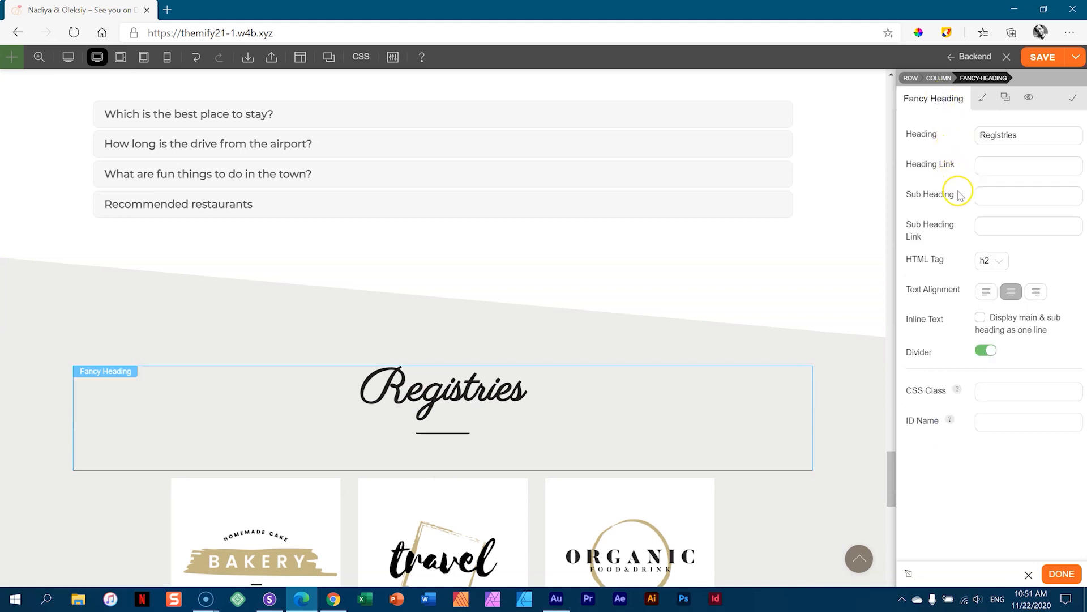
left_click(985, 351)
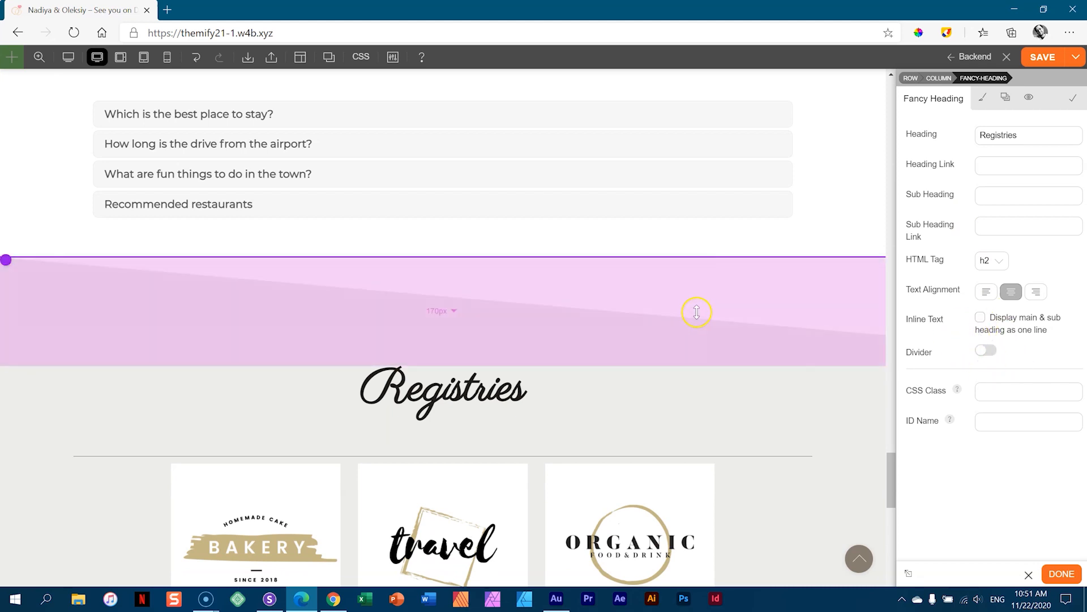
scroll(697, 311, "down", 5)
scroll(697, 303, "up", 4)
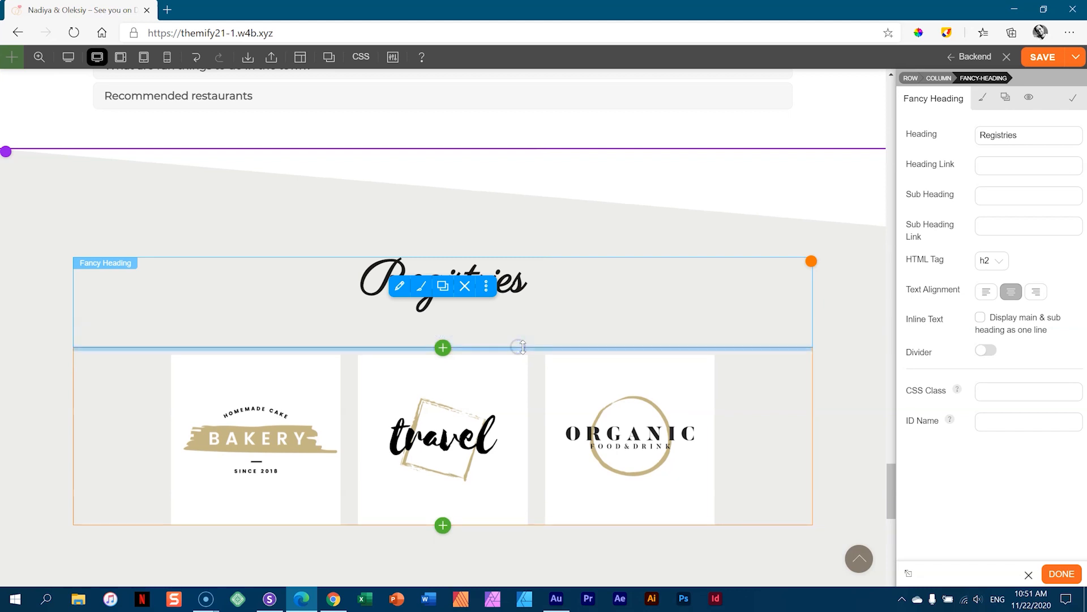
- Set the new divider's bottom margin to 68
left_click(419, 286)
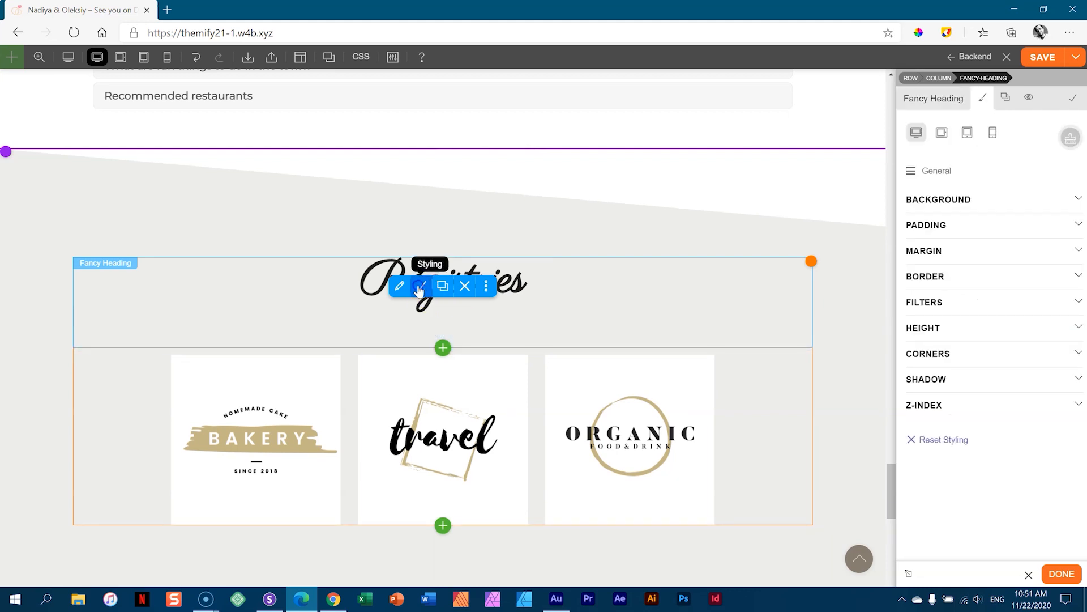
left_click(153, 351)
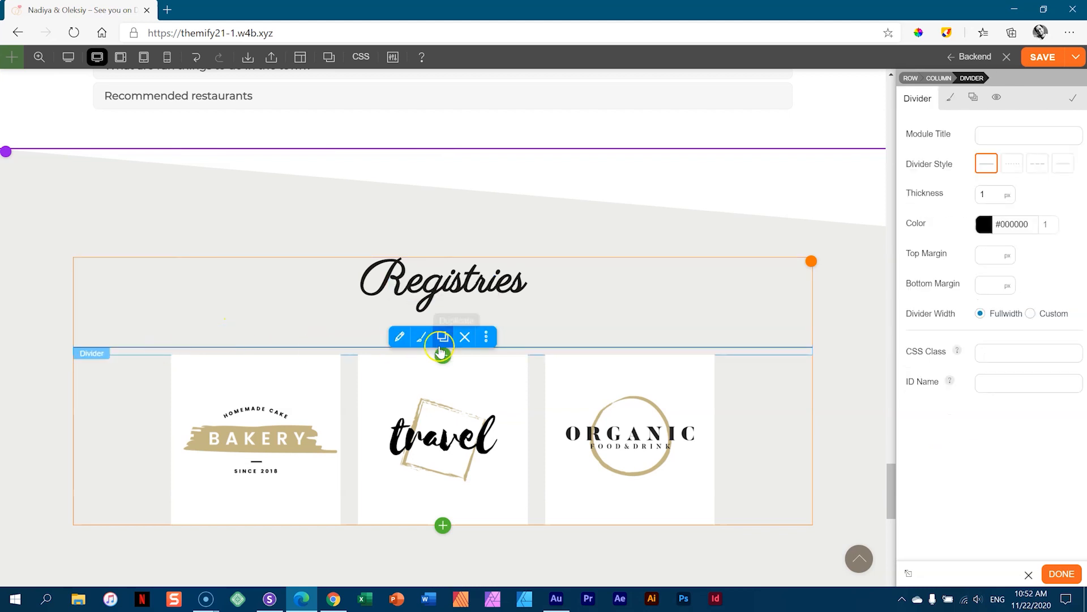
left_click(988, 285)
type("50")
double_click(991, 282)
type("68")
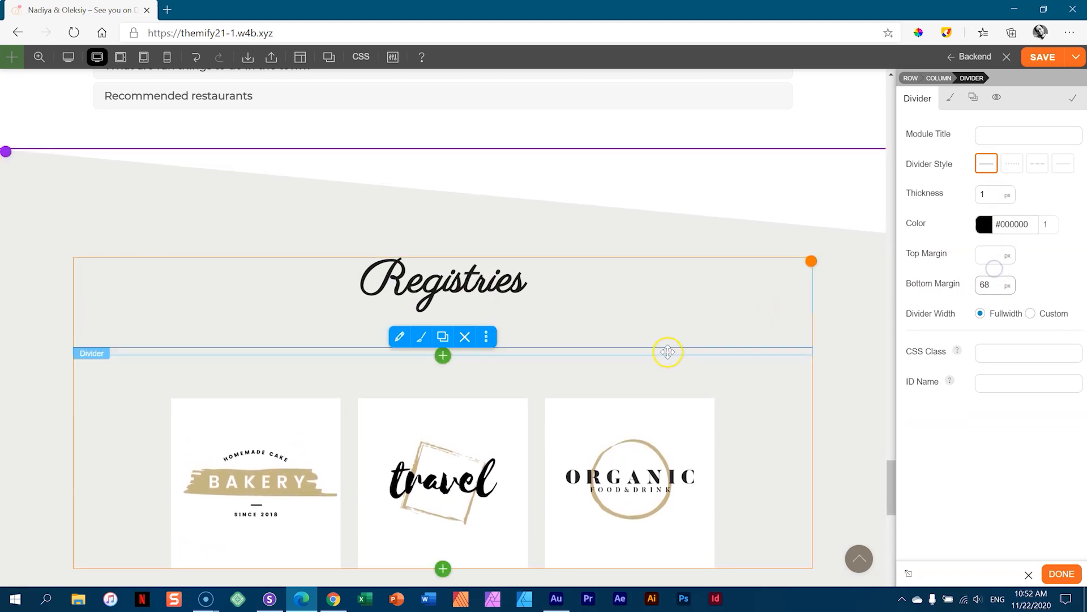
- Make the divider a solid line 2px thick
left_click(1012, 164)
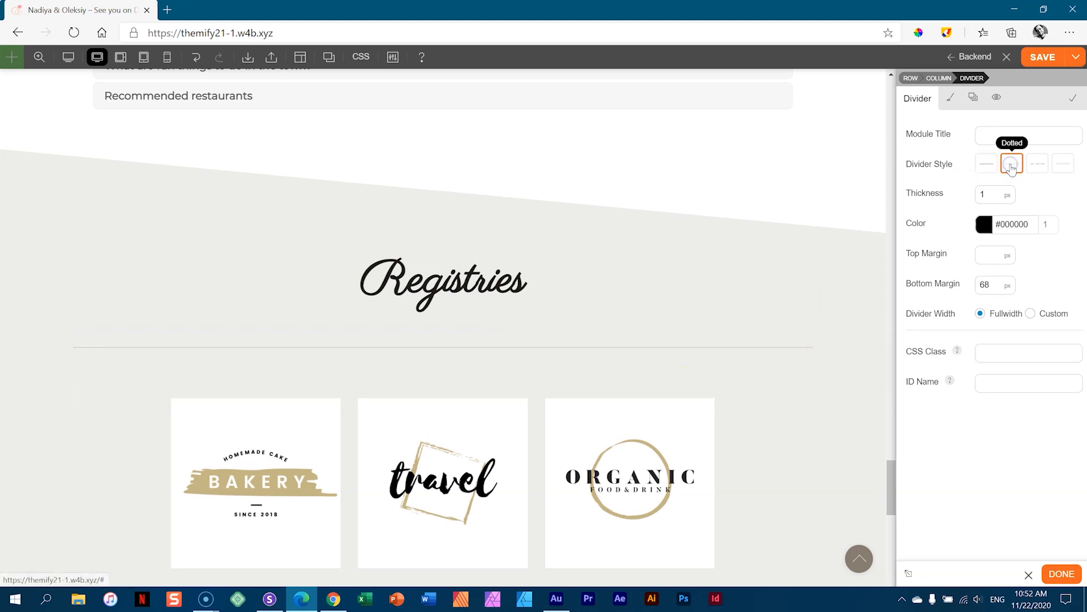
left_click(1037, 164)
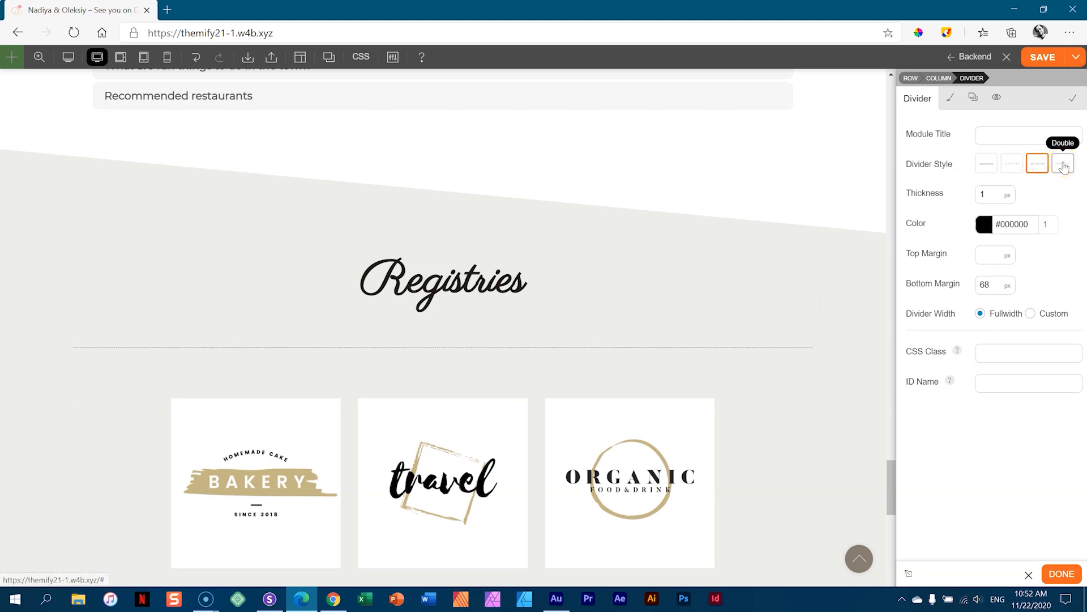
left_click(998, 191)
left_click_drag(998, 191, 993, 195)
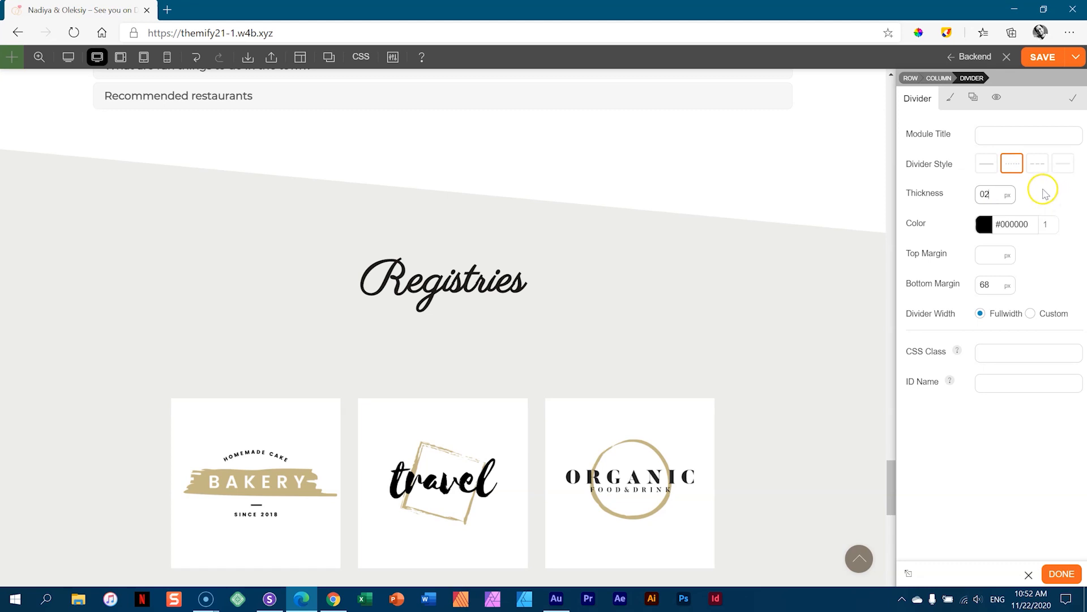
key("Tab")
left_click(993, 165)
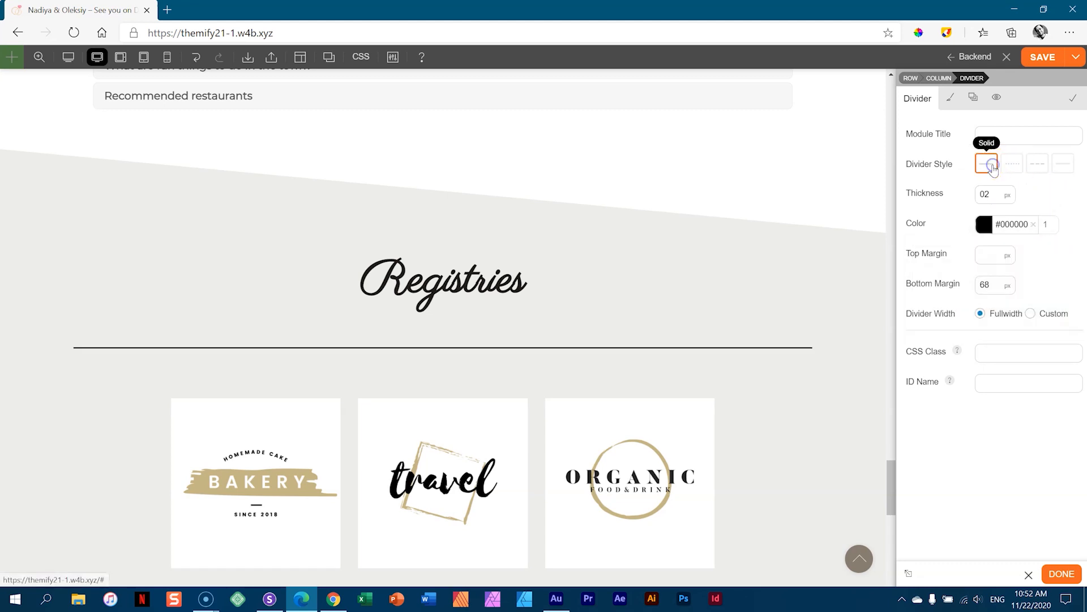
- Colour the divider #e3ded8, give it a custom 150px width, and centre it
left_click(984, 224)
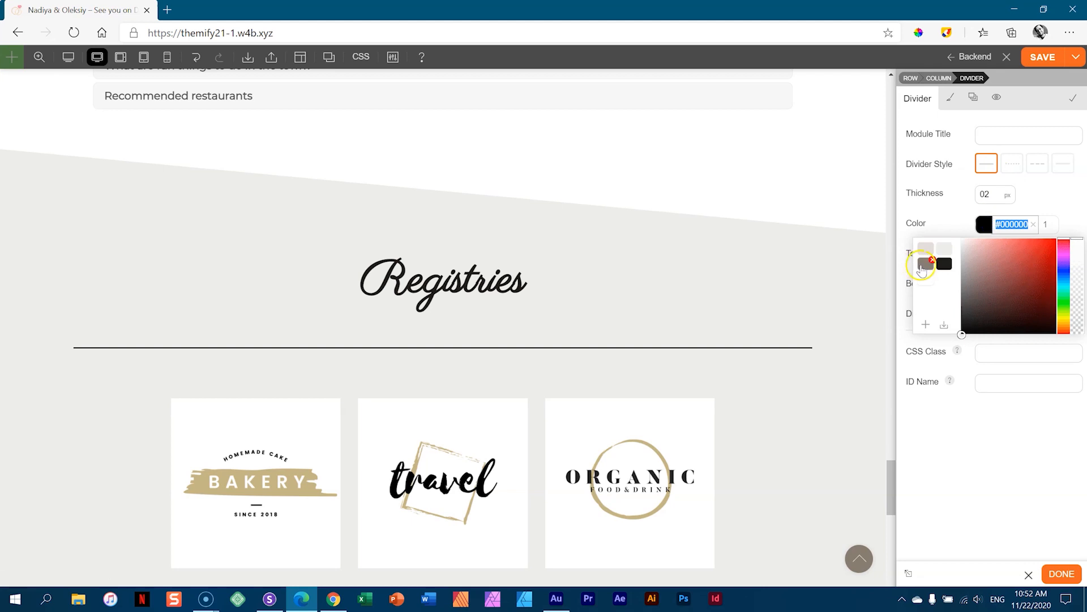
left_click(923, 248)
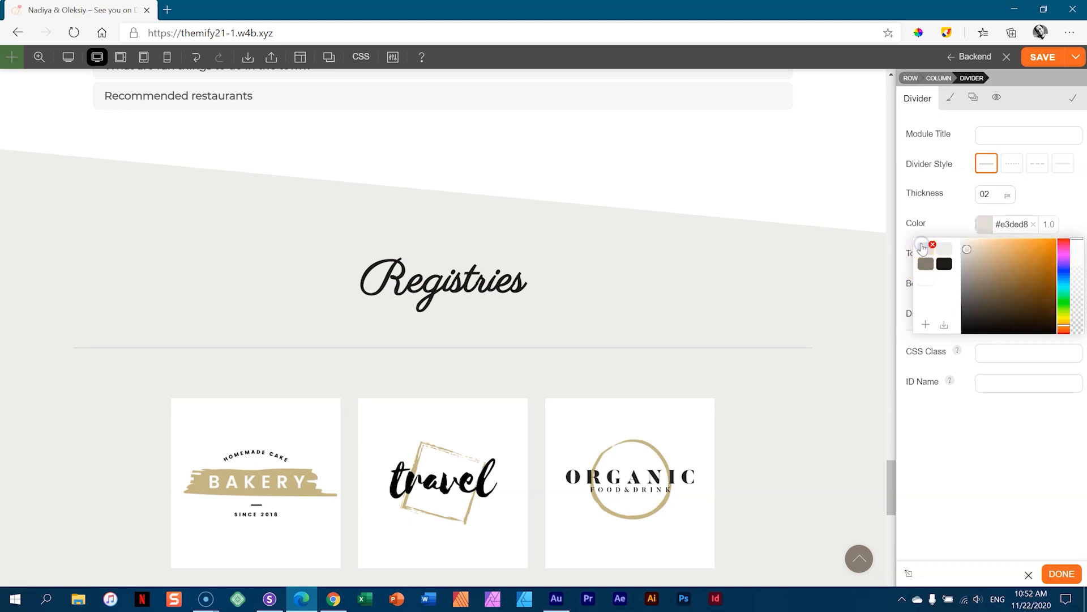
left_click(1044, 196)
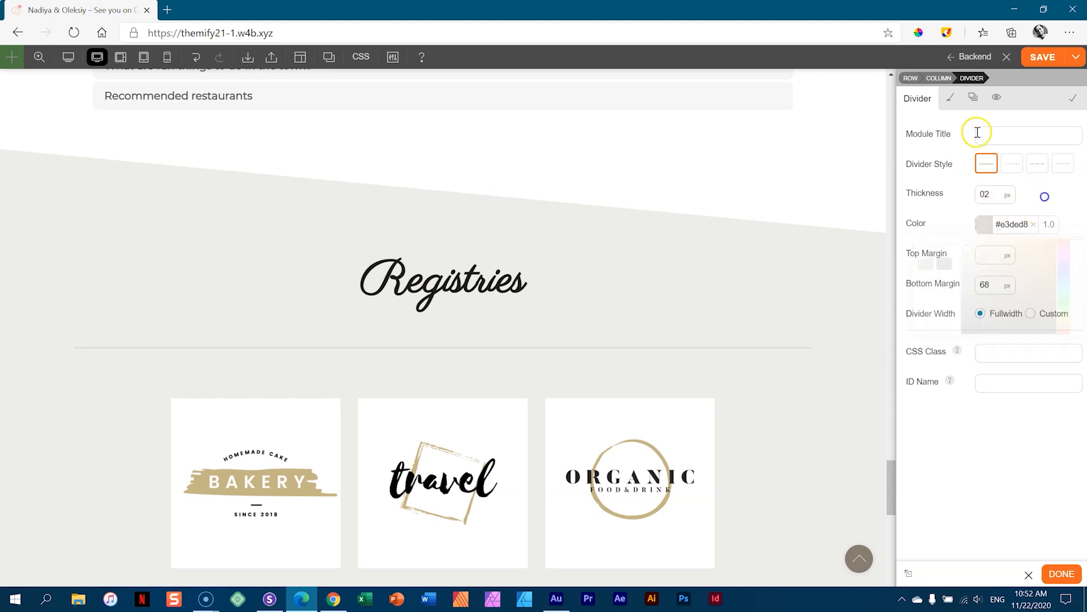
left_click(1032, 314)
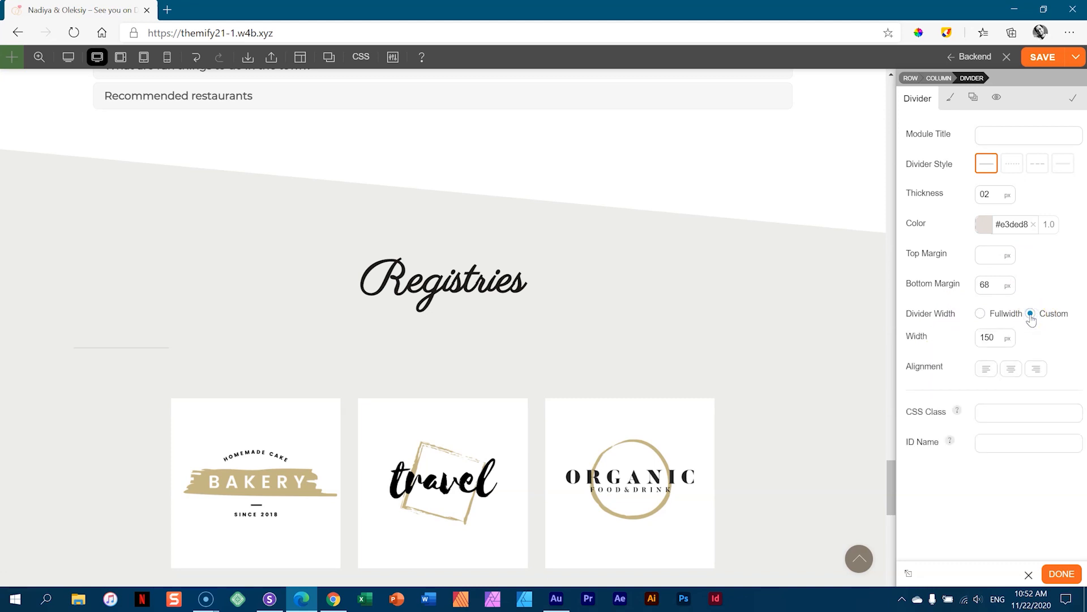
left_click(1008, 368)
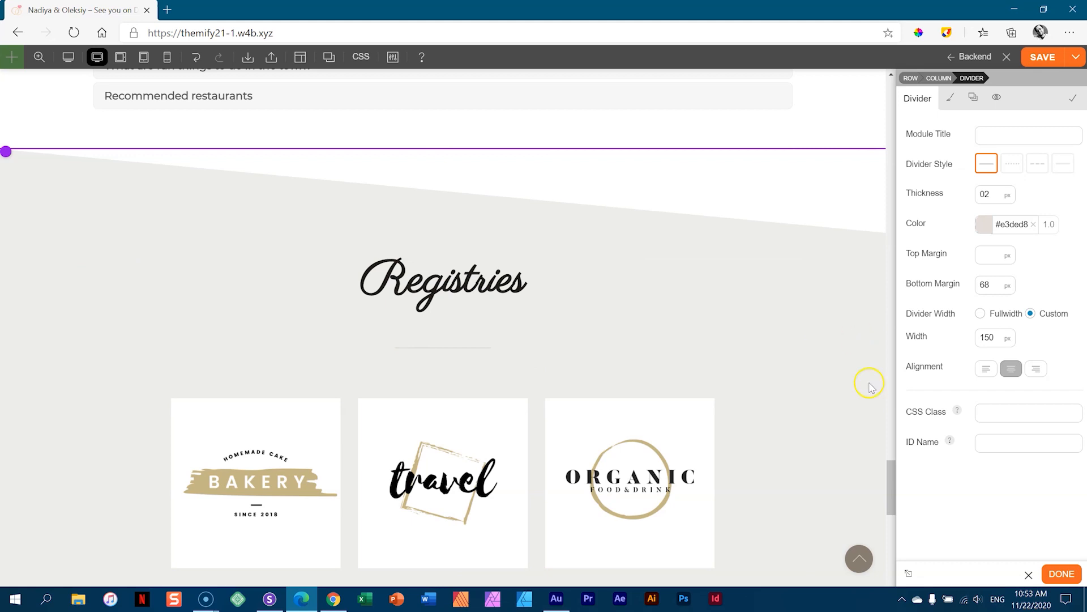
left_click(1060, 573)
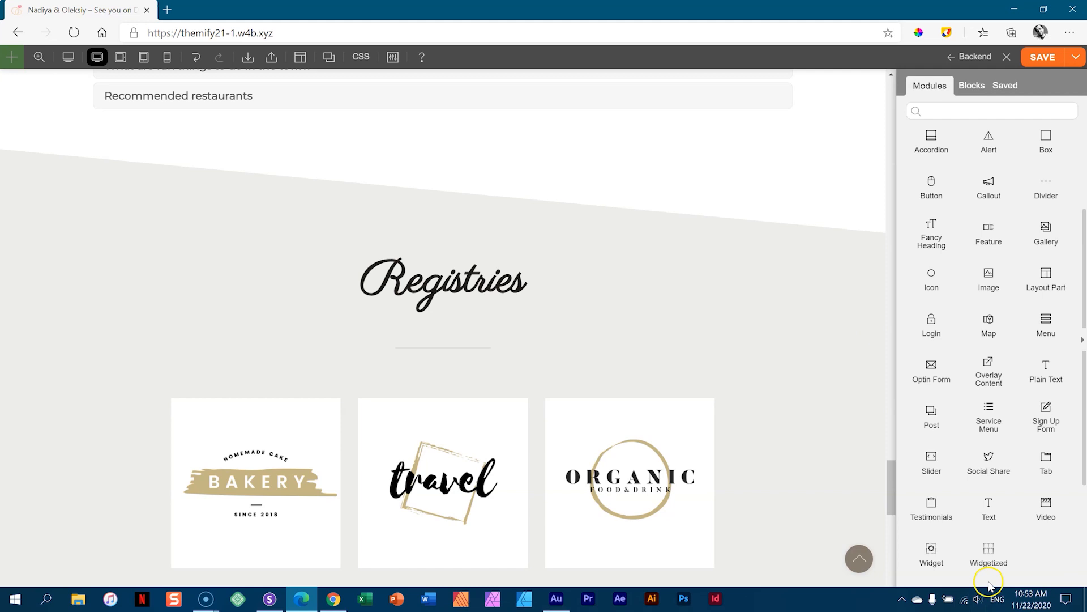
scroll(752, 289, "up", 11)
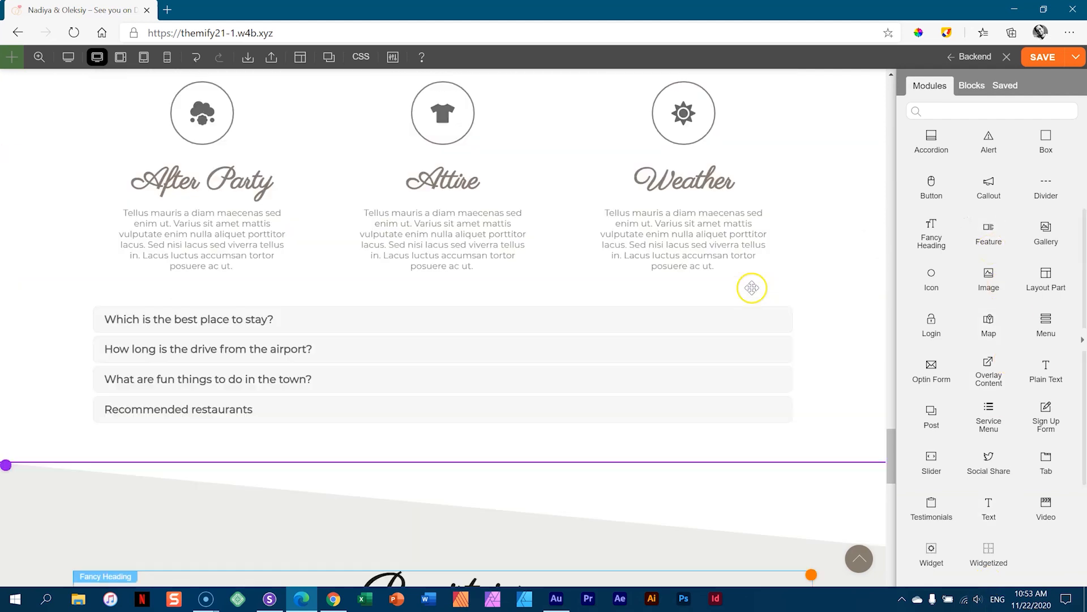
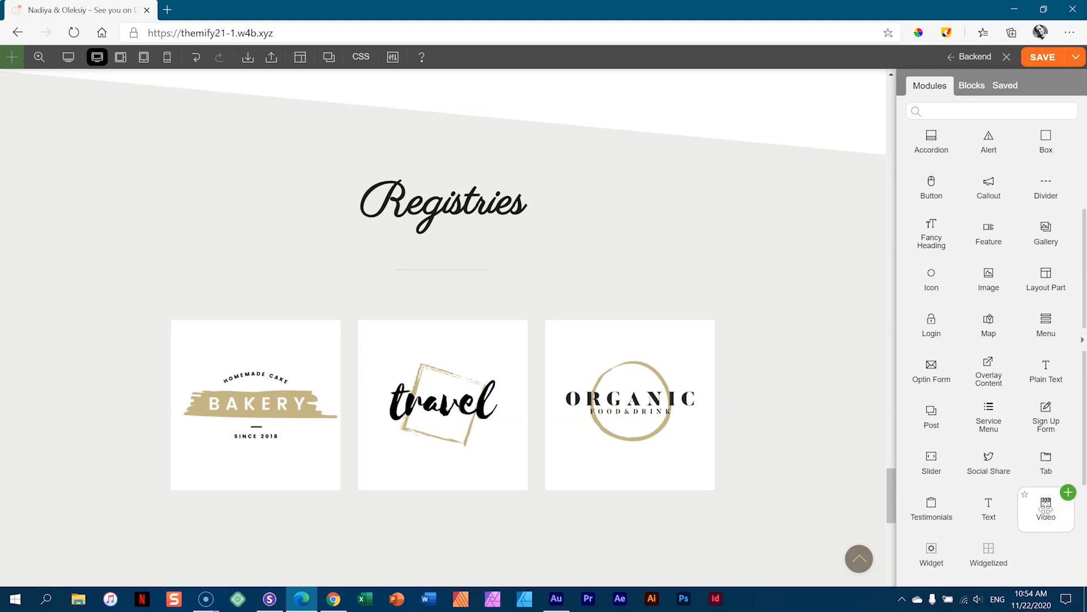
- Select the RSVP contact form module and open the Layouts load/save menu
left_click_drag(893, 483, 893, 568)
mouse_move(746, 529)
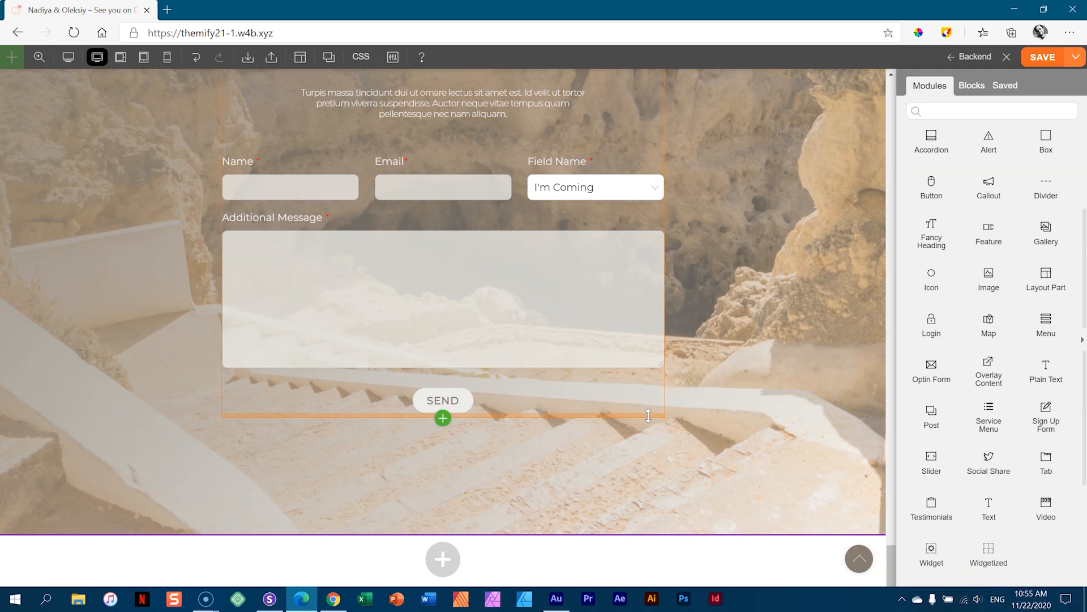
left_click(613, 304)
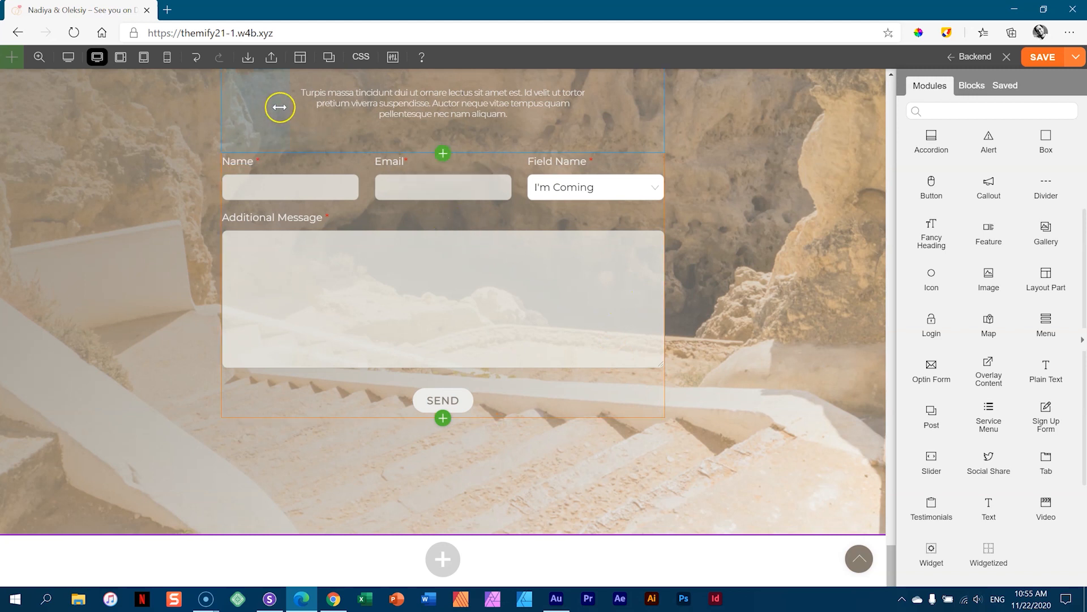
left_click(306, 59)
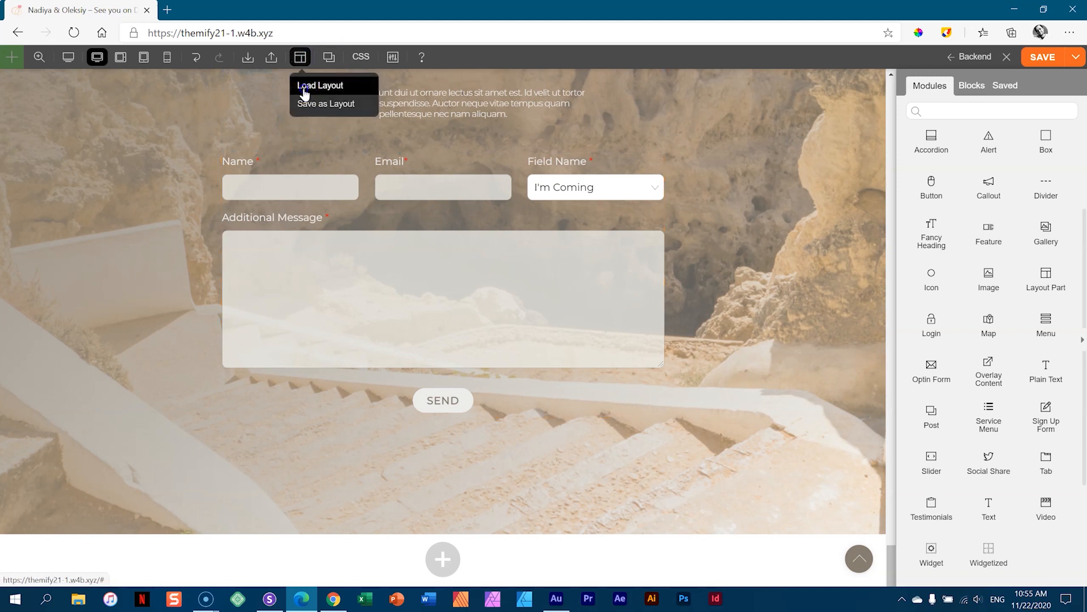
- Choose Load Layout and browse the pre-designed layouts
left_click(304, 87)
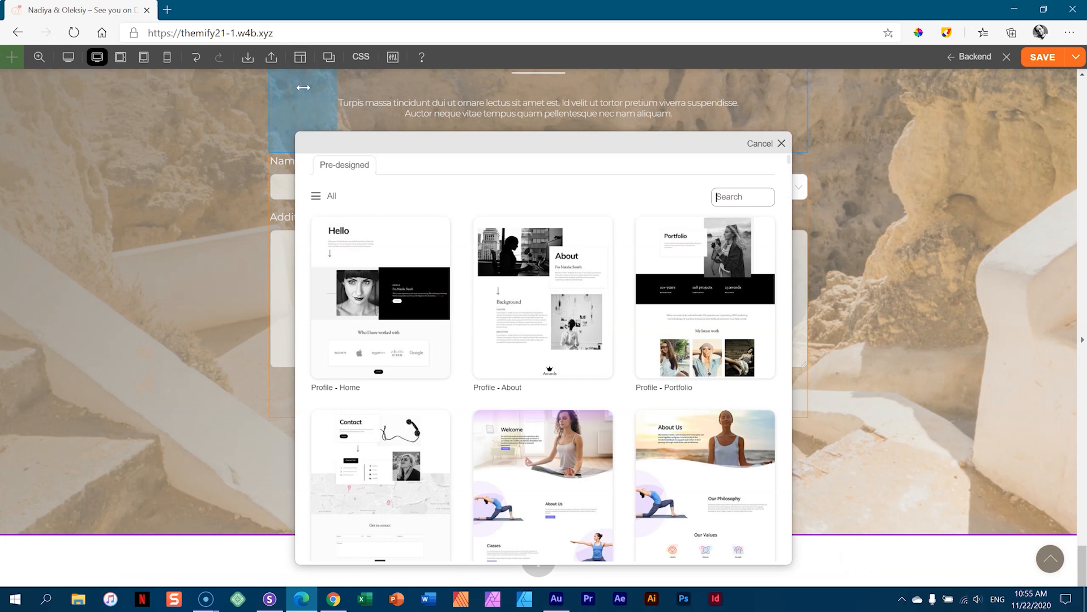
scroll(534, 254, "down", 10)
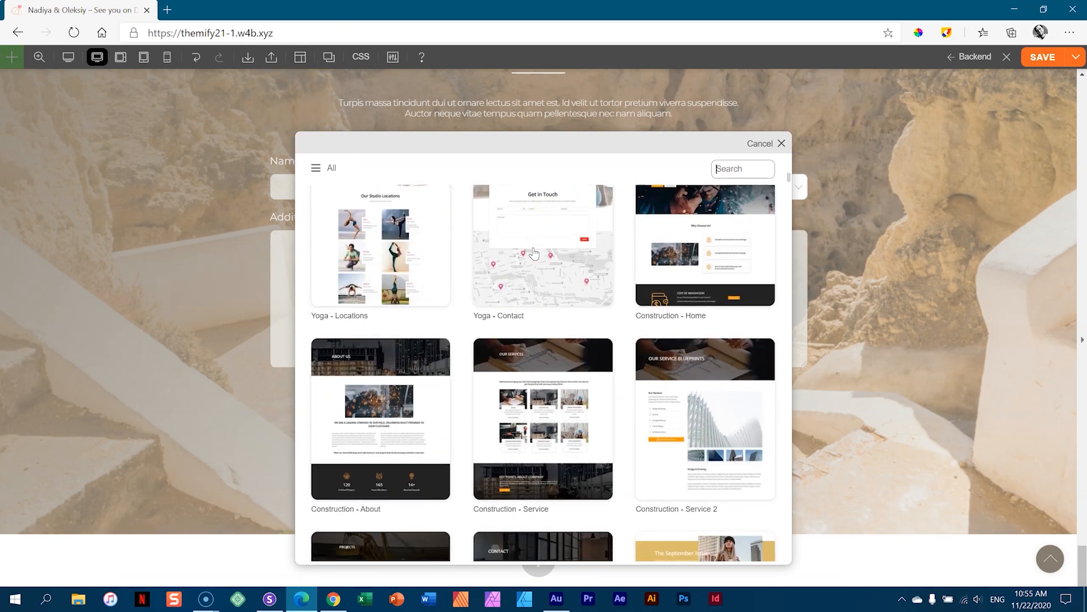
scroll(534, 254, "down", 10)
scroll(535, 260, "down", 10)
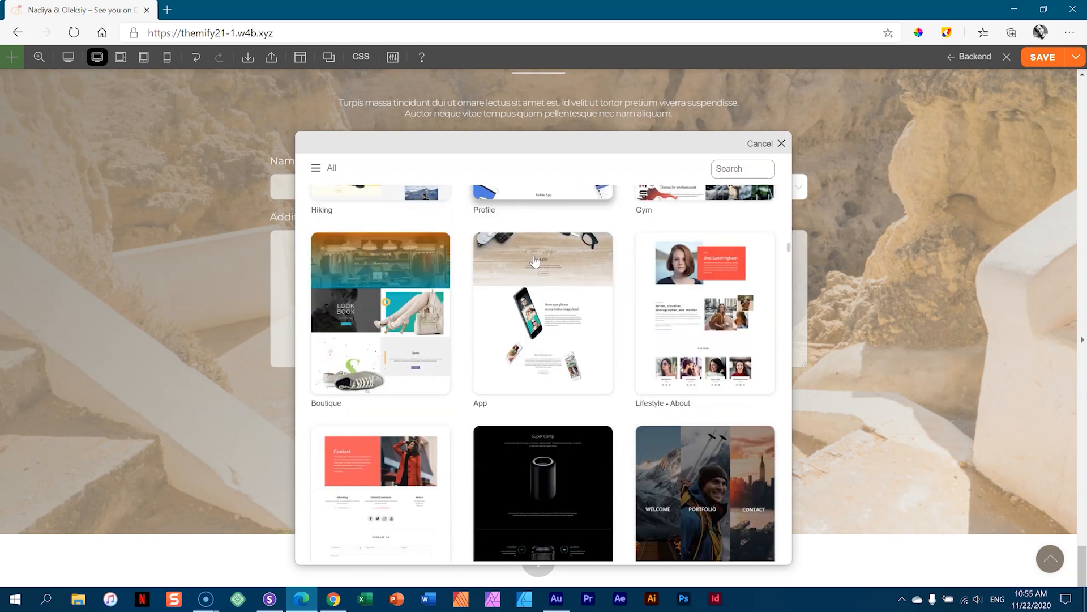
scroll(534, 261, "down", 15)
scroll(531, 279, "up", 12)
scroll(530, 281, "up", 20)
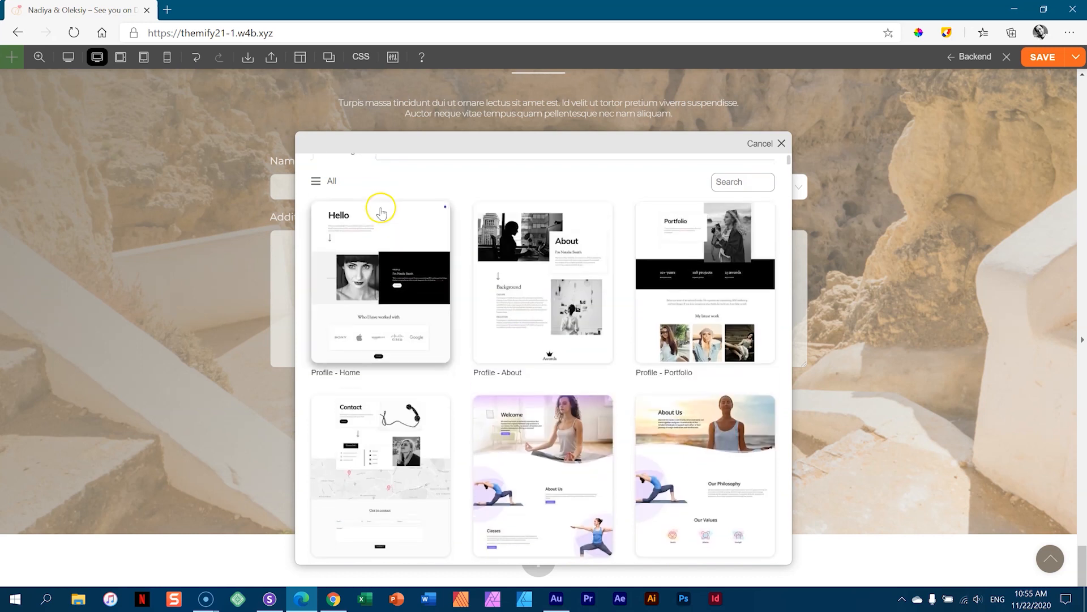
scroll(381, 212, "up", 1)
- Filter layouts to the Event category and preview Wedding 3 in a new tab
left_click(328, 196)
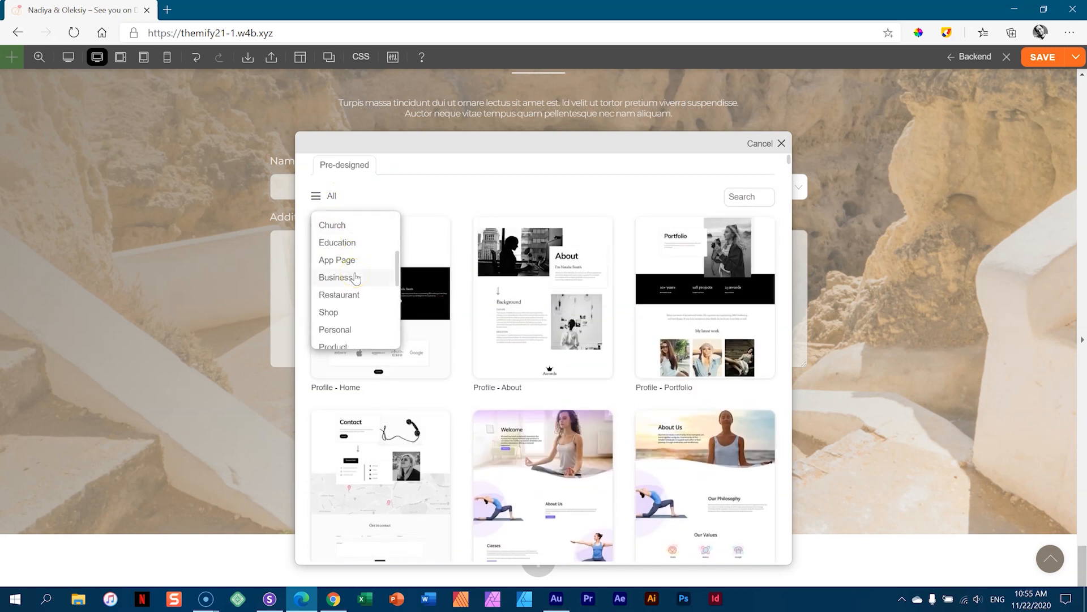
left_click(374, 251)
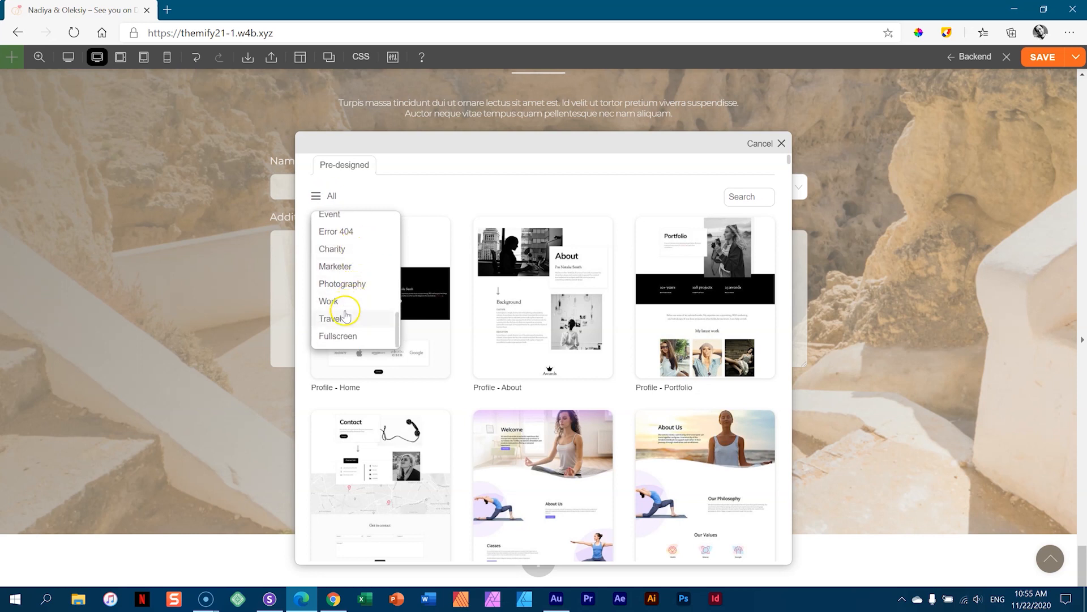
left_click(337, 215)
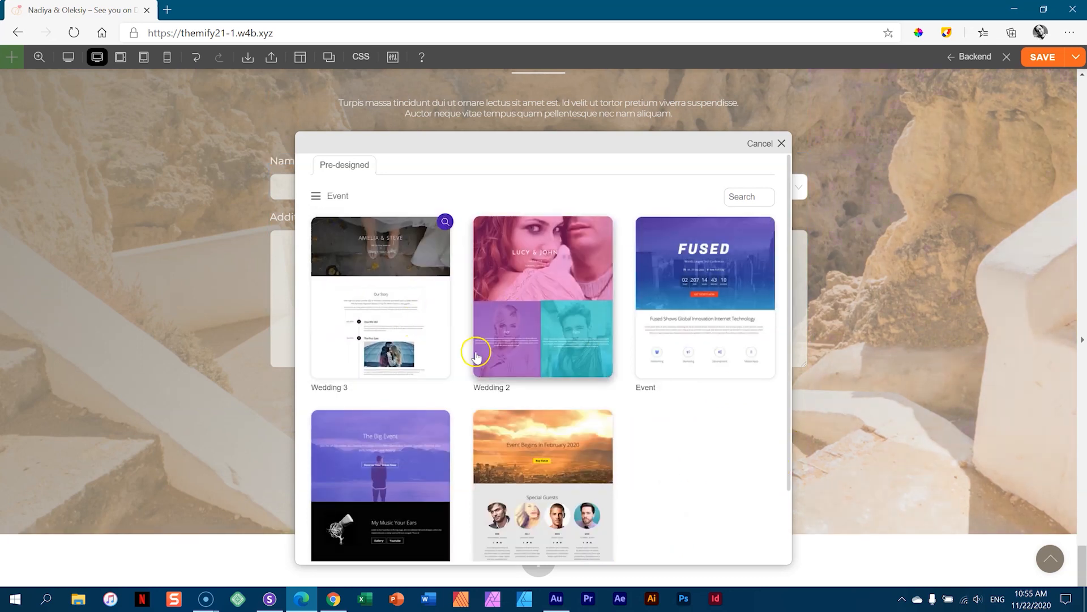
scroll(722, 441, "down", 3)
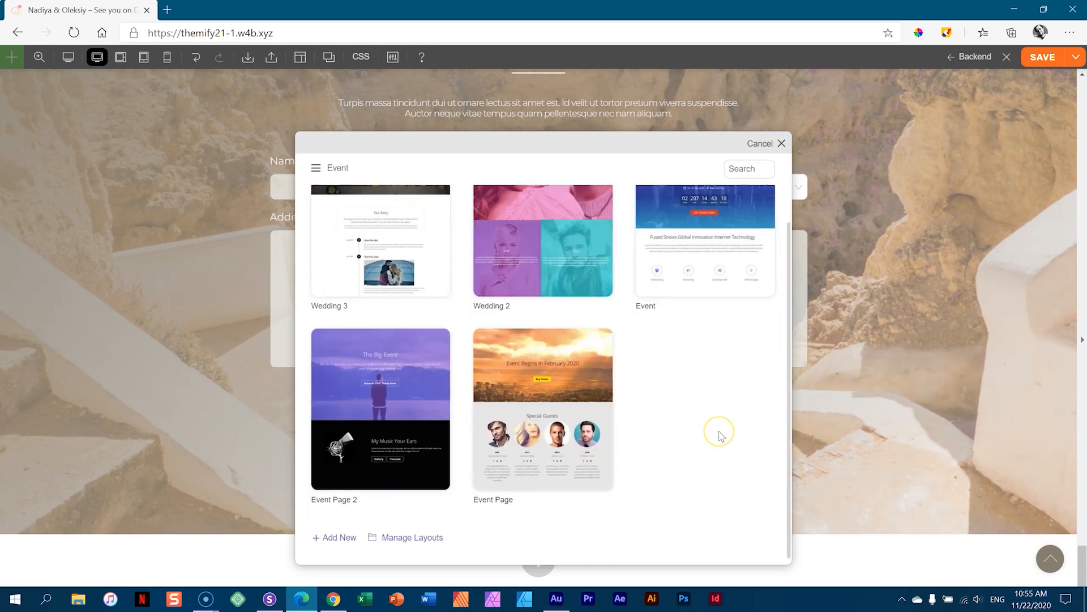
scroll(719, 436, "up", 3)
mouse_move(376, 286)
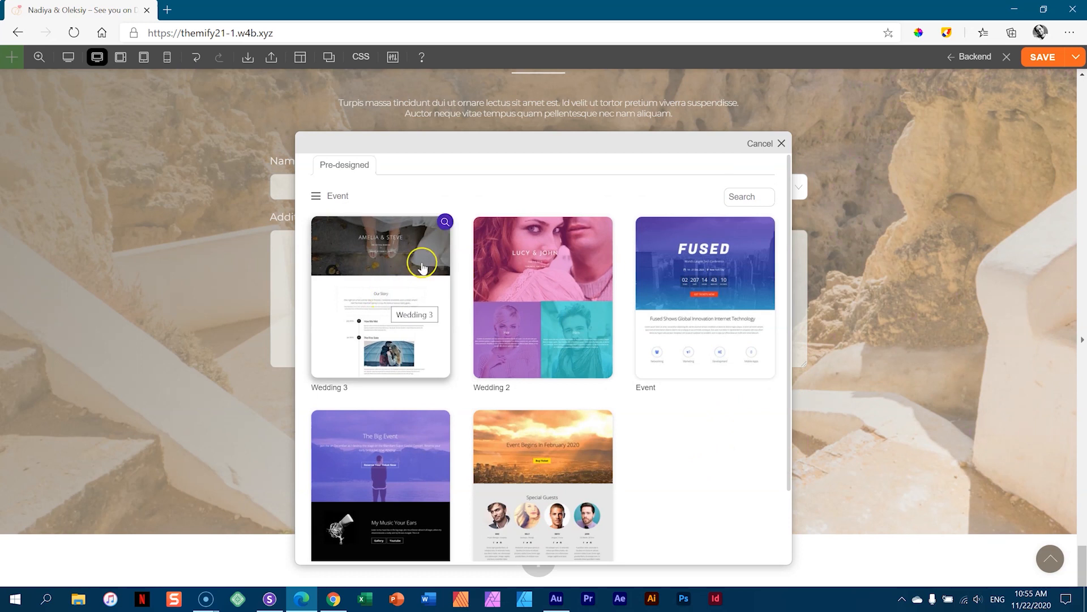
left_click(445, 221)
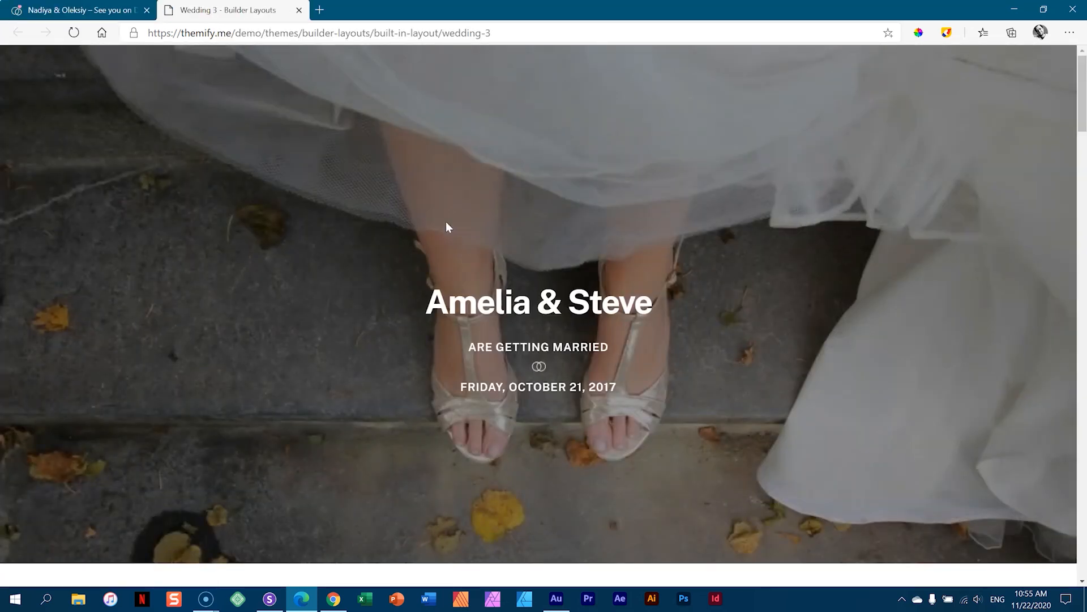
- Scroll through Wedding 3's countdown, gallery and RSVP sections, then close the demo tab
scroll(646, 209, "down", 9)
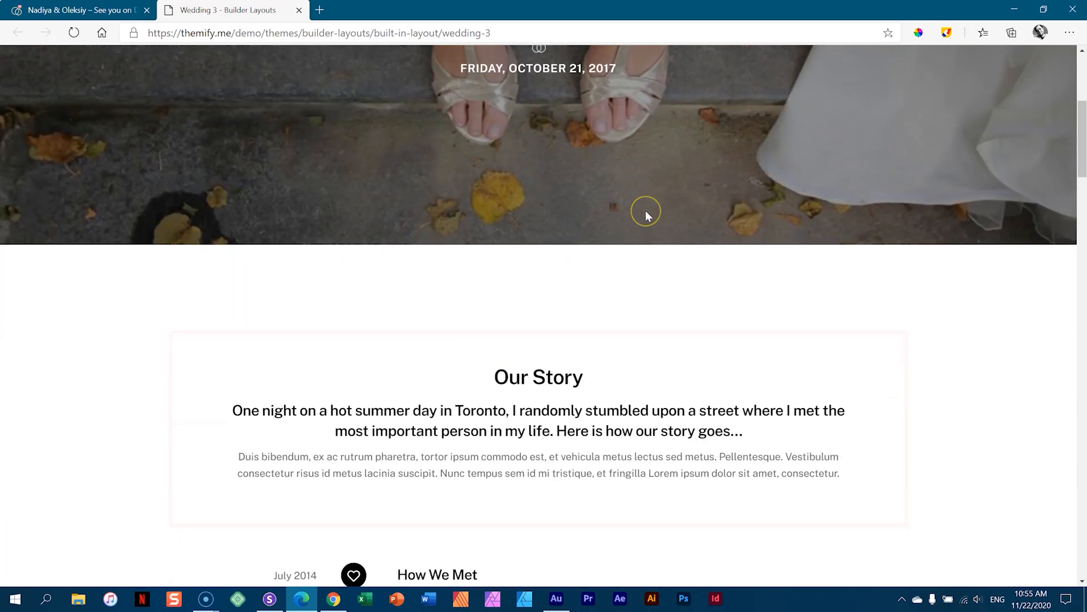
scroll(647, 216, "down", 9)
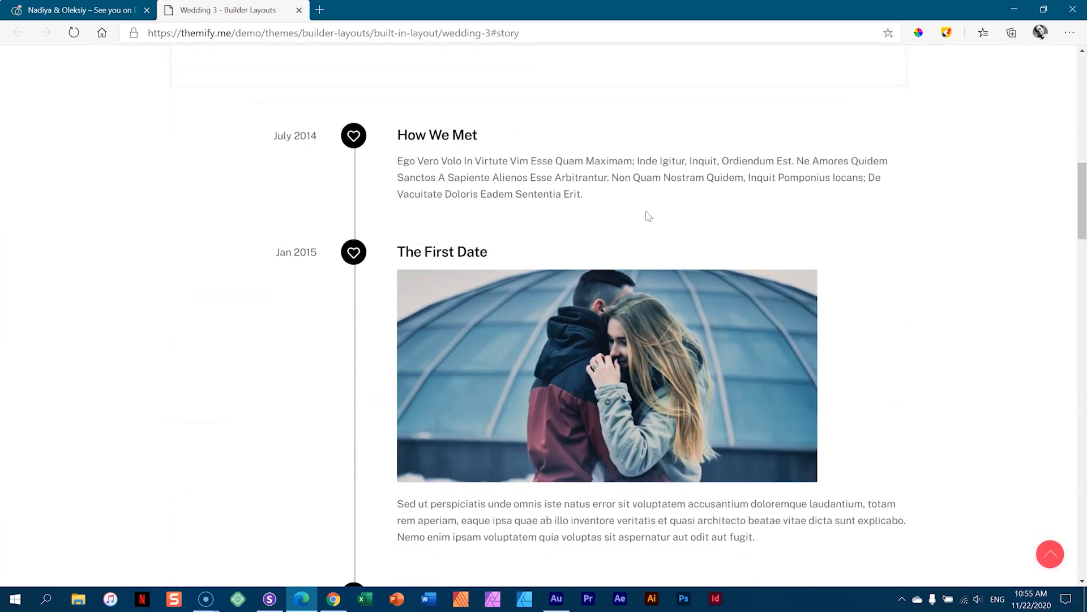
scroll(644, 217, "down", 15)
scroll(641, 221, "up", 5)
scroll(641, 221, "down", 7)
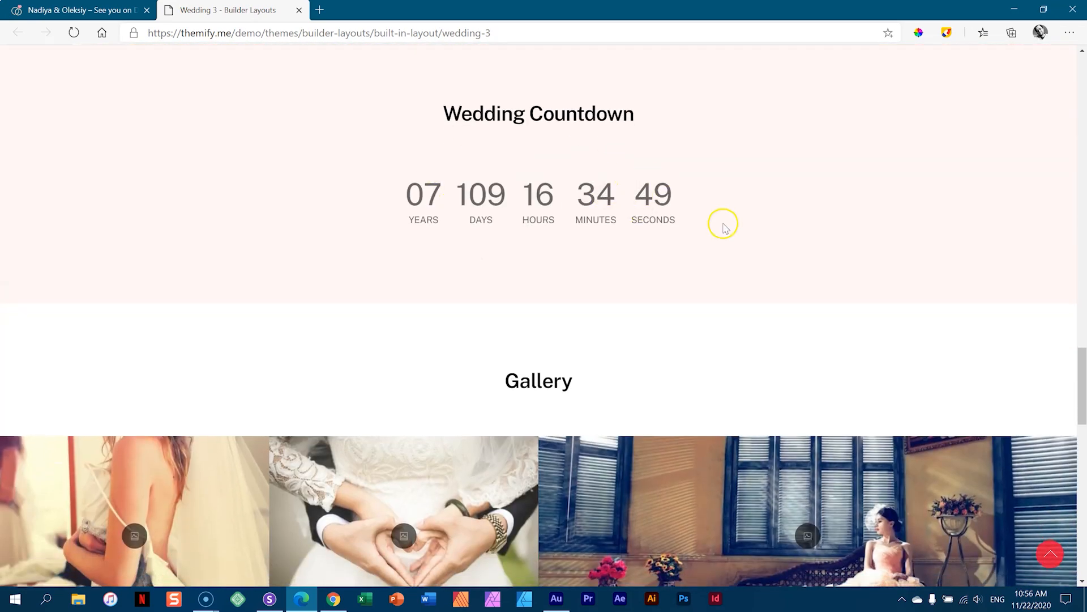
scroll(722, 224, "down", 7)
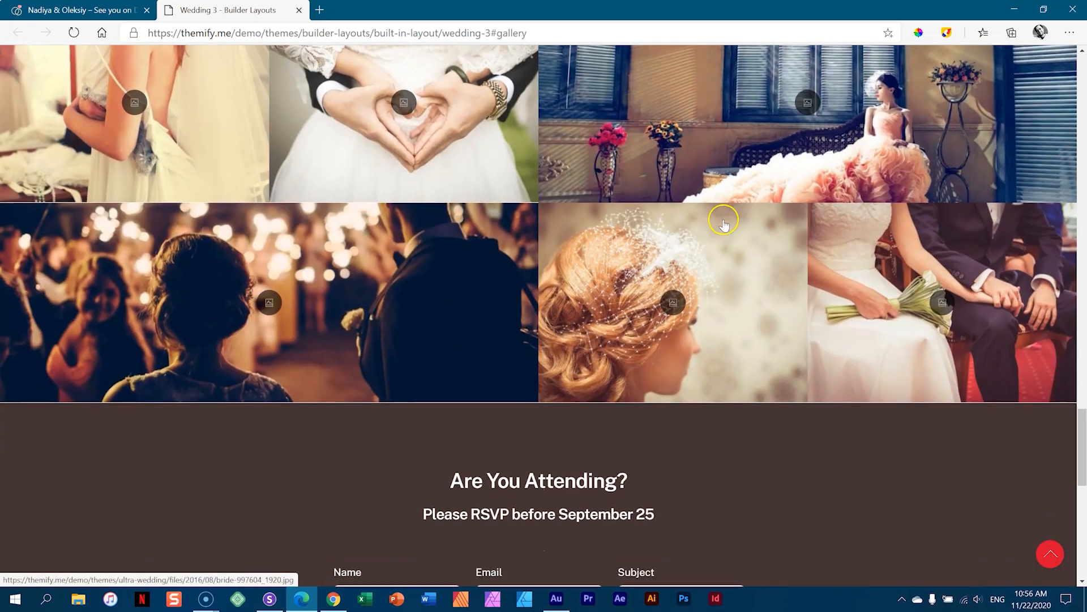
scroll(680, 228, "down", 5)
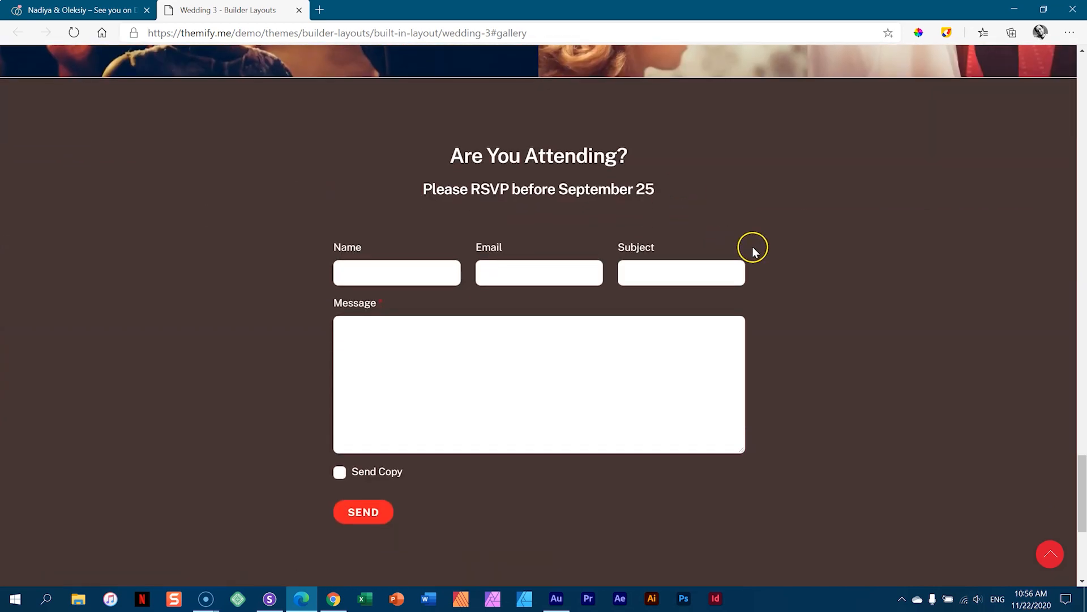
left_click_drag(1081, 486, 1084, 57)
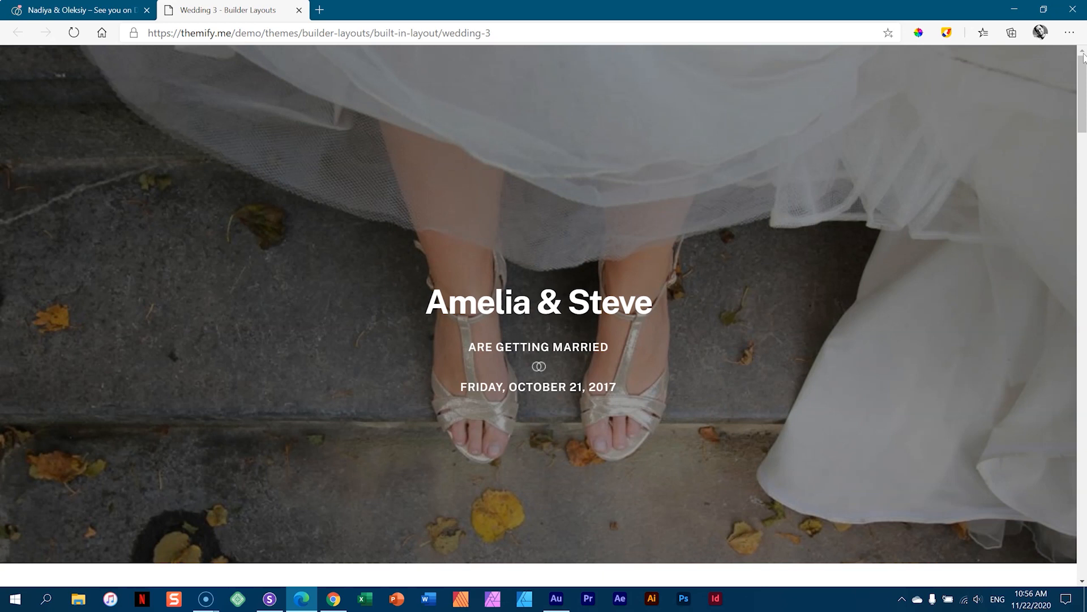
scroll(1082, 67, "down", 3)
scroll(1082, 68, "up", 3)
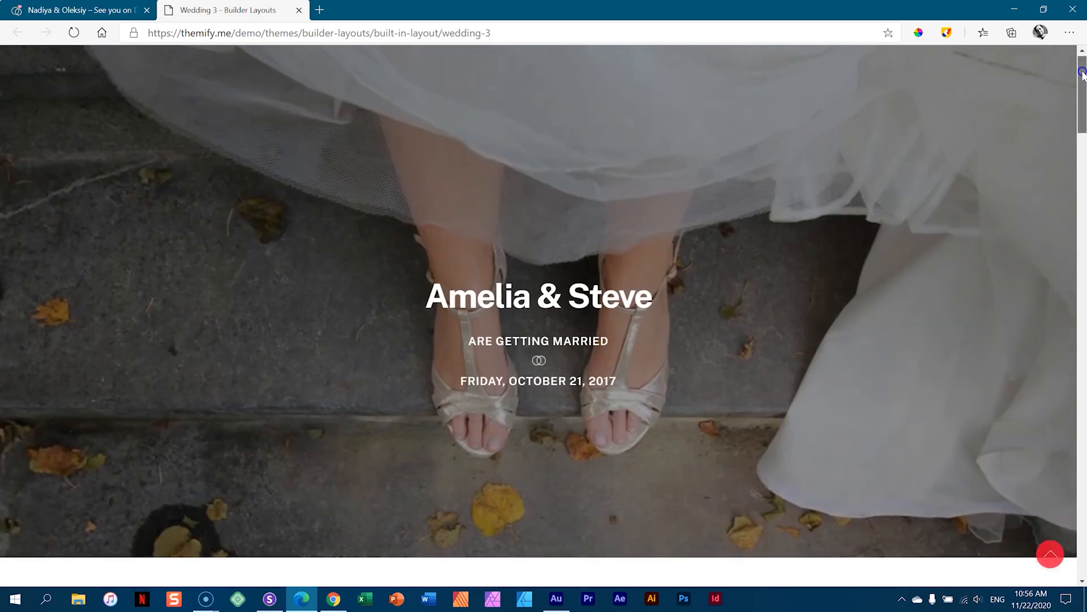
left_click(297, 10)
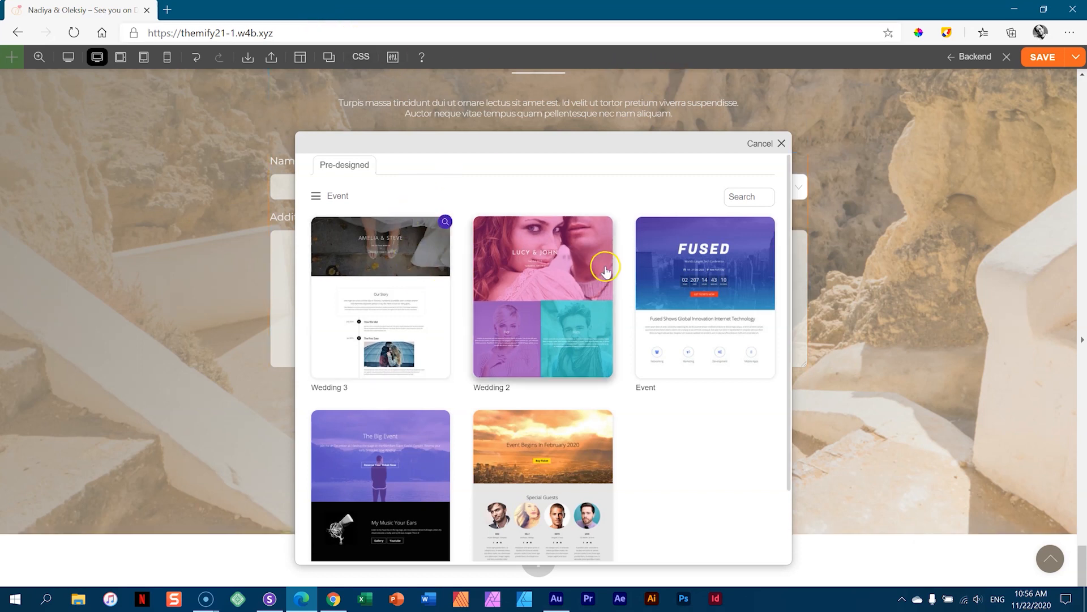
- Append the Wedding 3 layout below the existing page content
left_click(391, 306)
left_click(592, 335)
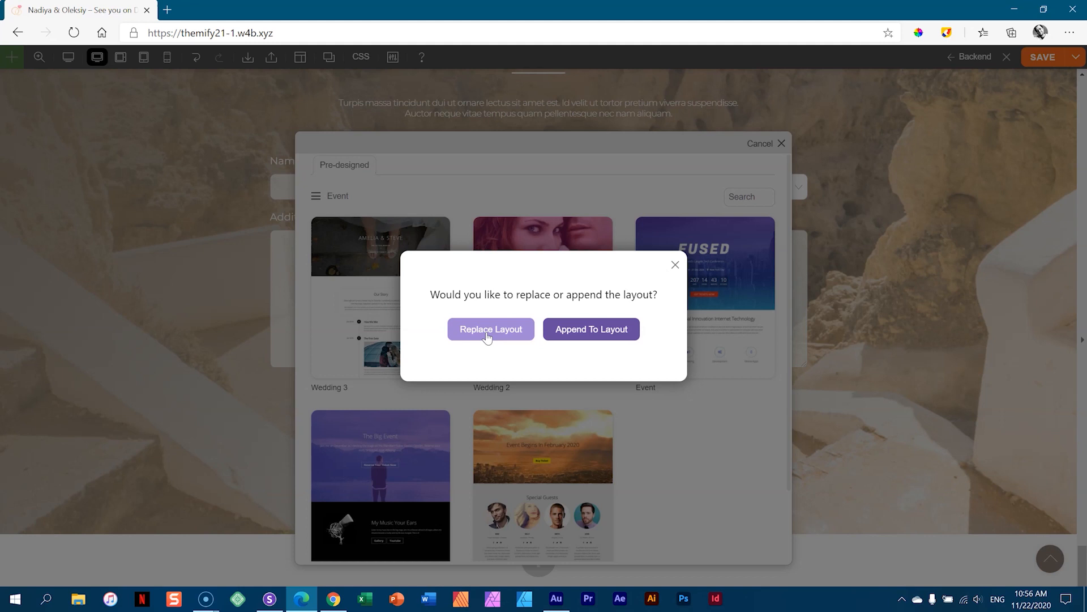
left_click(587, 338)
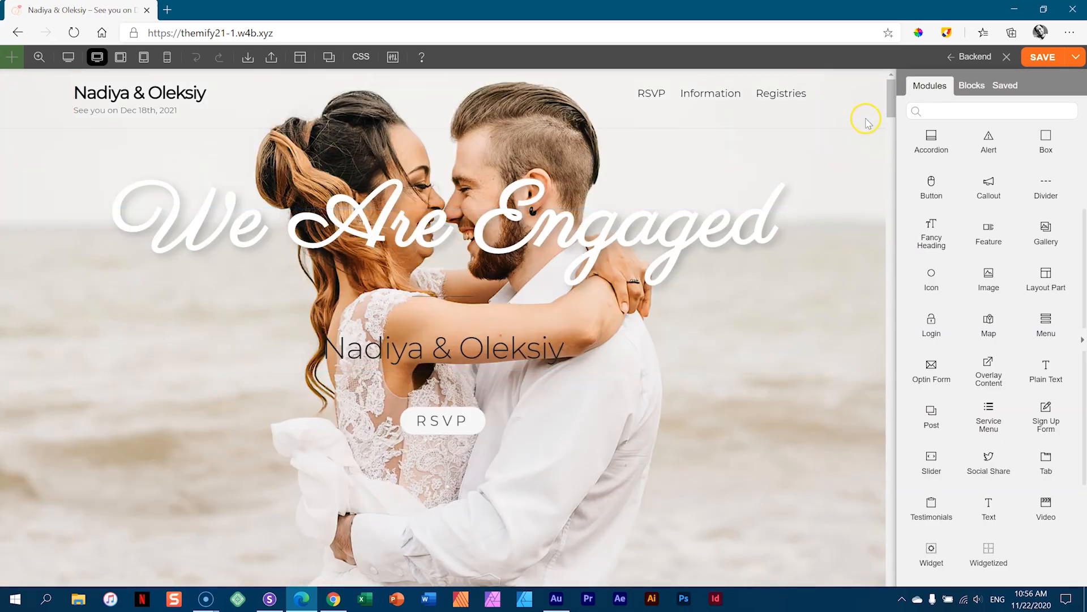
- Check the new Wedding Countdown section and save the page
left_click_drag(891, 105, 893, 485)
mouse_move(420, 283)
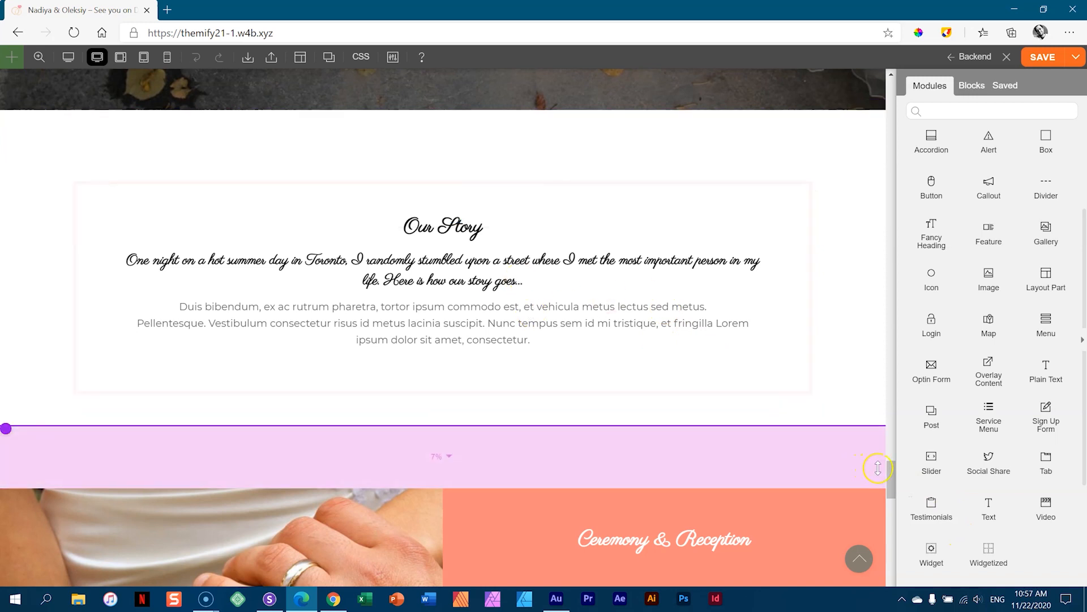
left_click_drag(892, 475, 891, 524)
mouse_move(432, 279)
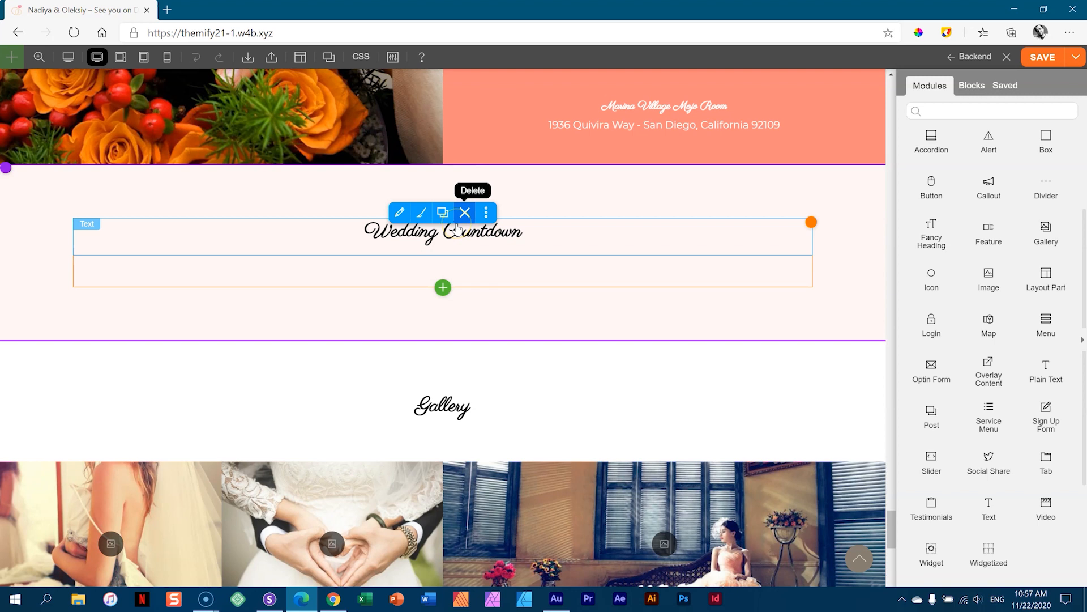
left_click(893, 73)
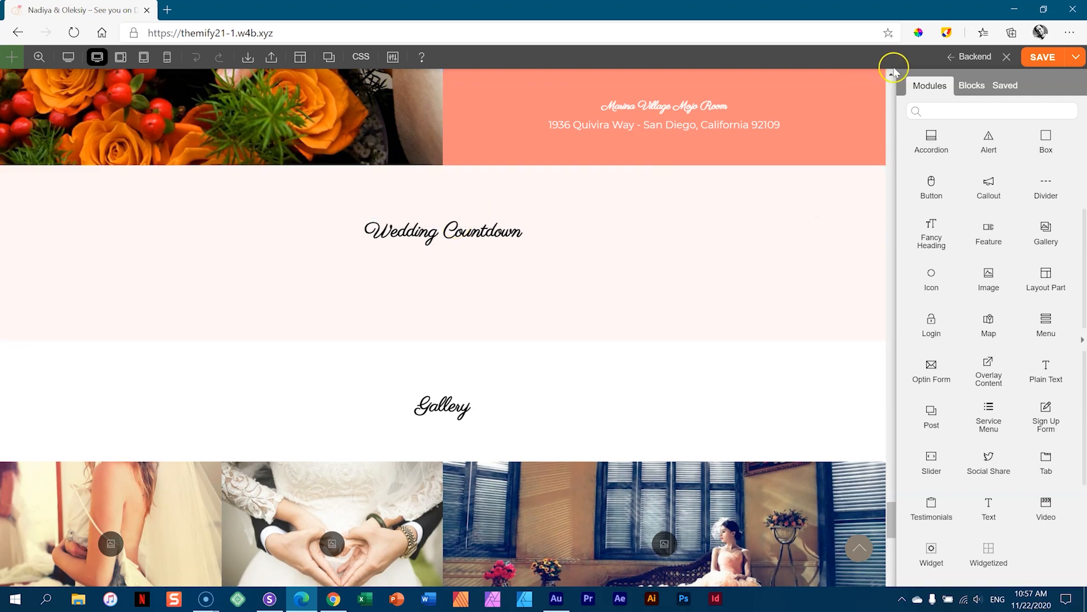
left_click(1033, 63)
- Go to Themify License and list the available Builder addons
left_click(988, 60)
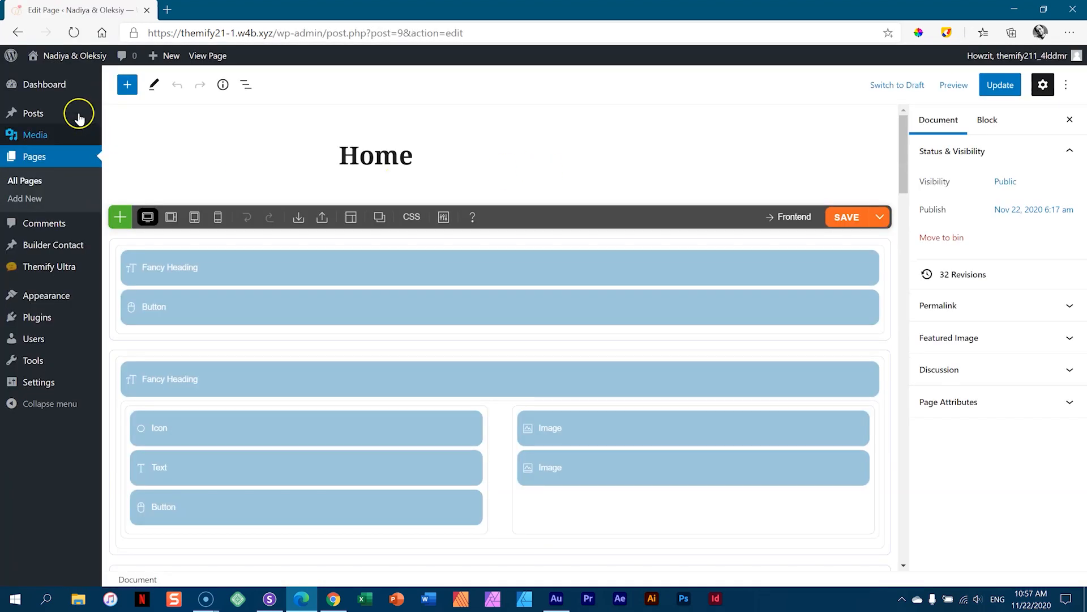
mouse_move(51, 85)
left_click(145, 123)
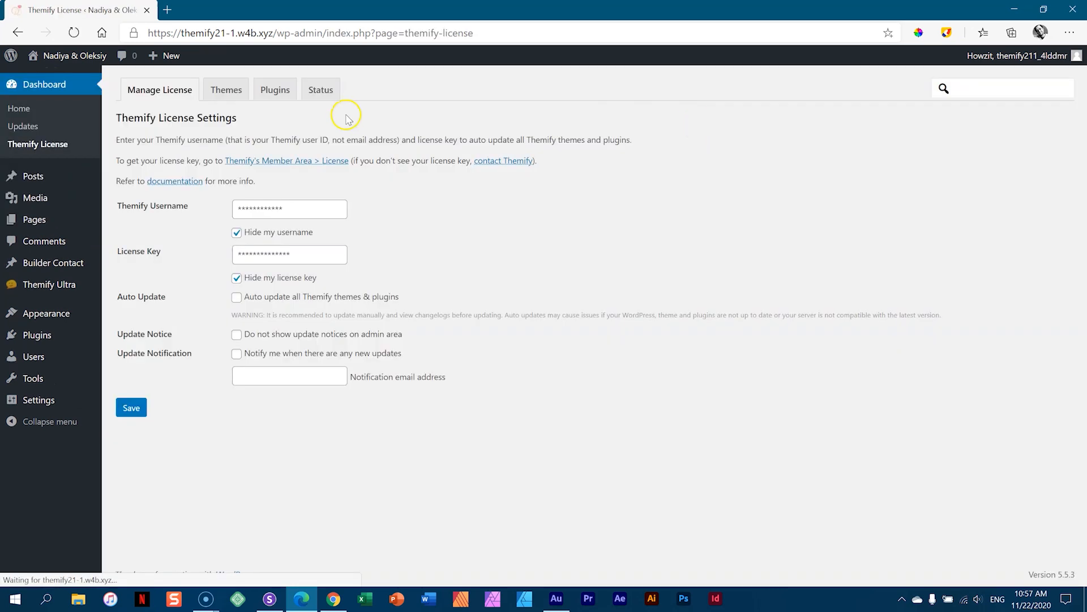
left_click(277, 93)
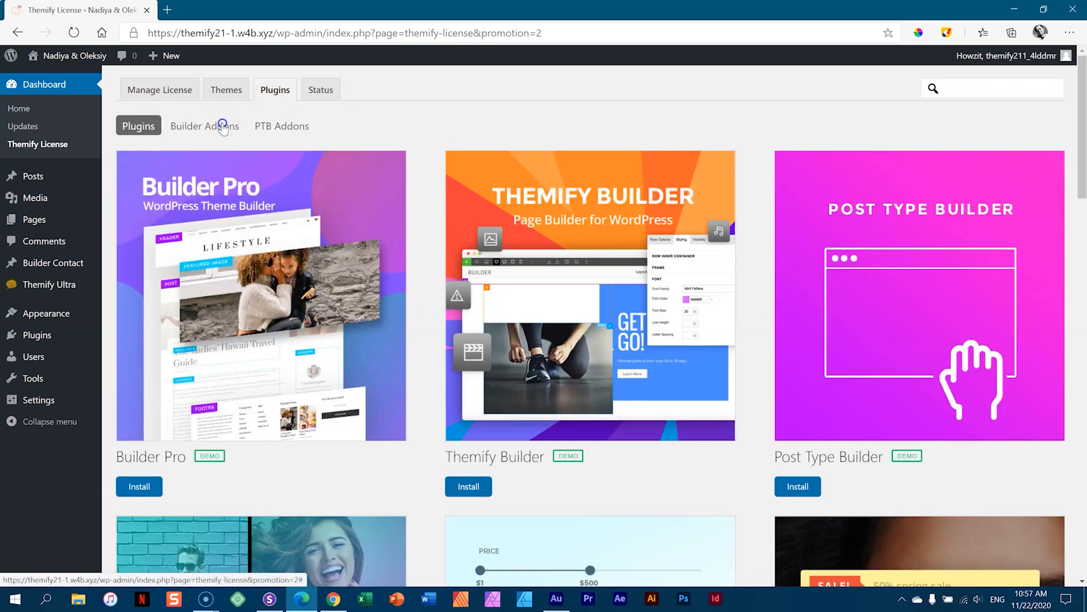
left_click(224, 128)
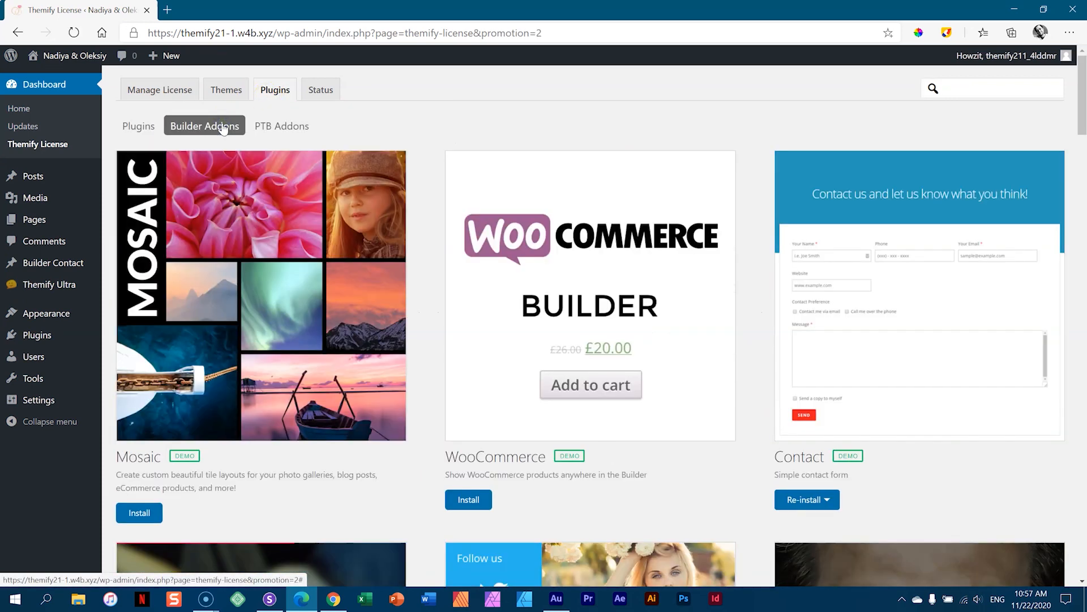
- Install the Countdown addon and activate the Builder Countdown plugin
scroll(722, 218, "down", 4)
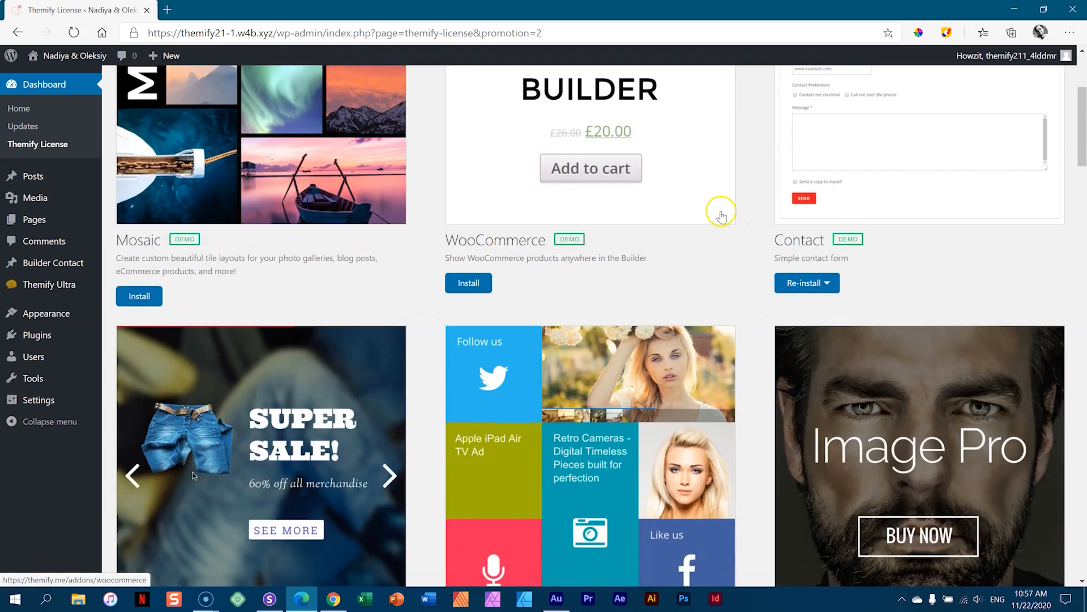
scroll(721, 214, "down", 20)
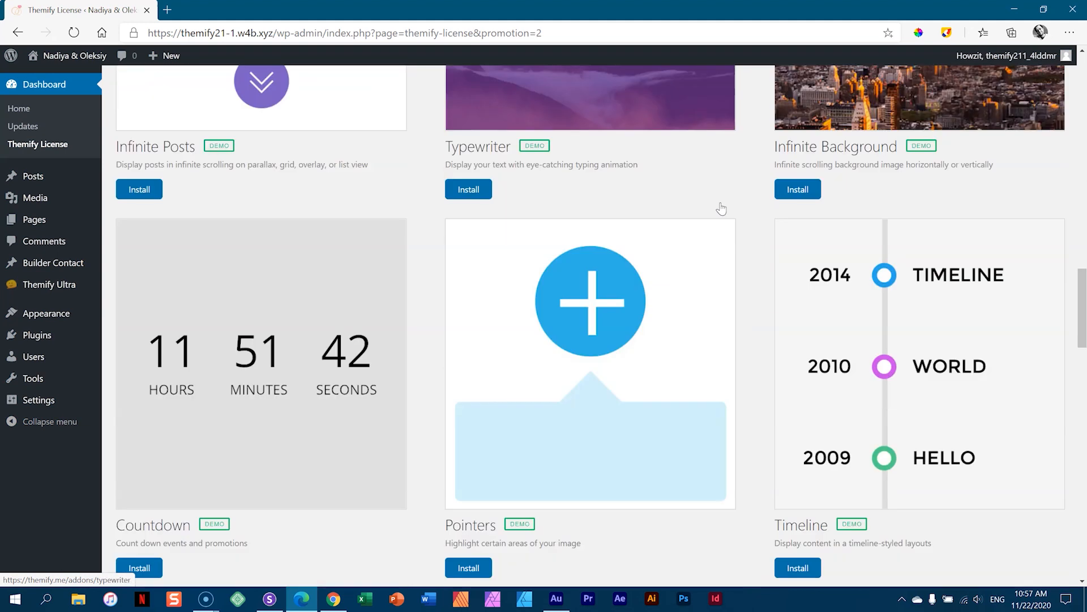
scroll(721, 209, "down", 3)
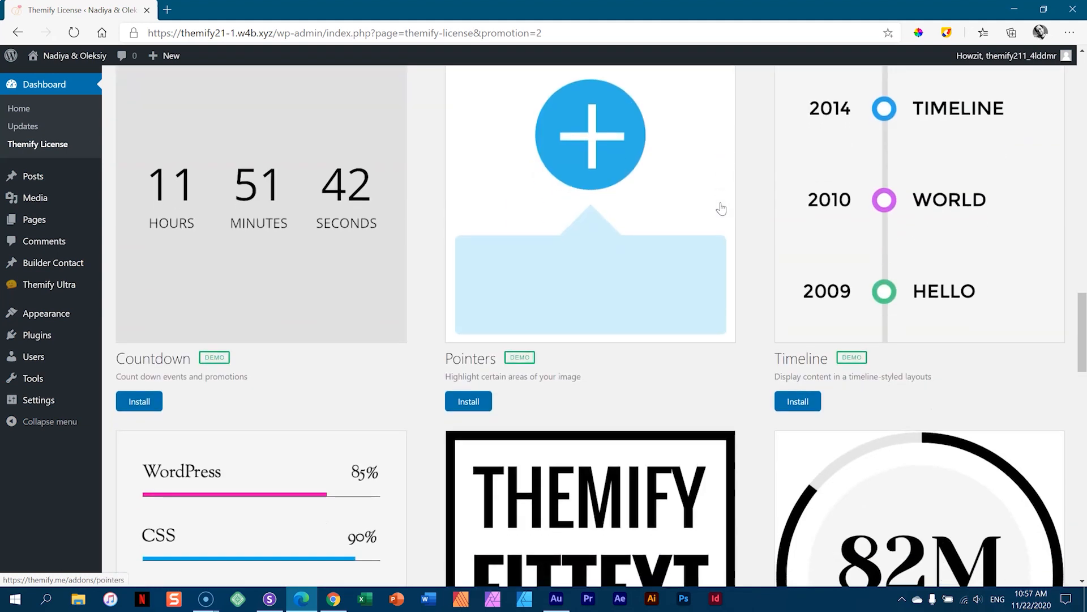
left_click(132, 404)
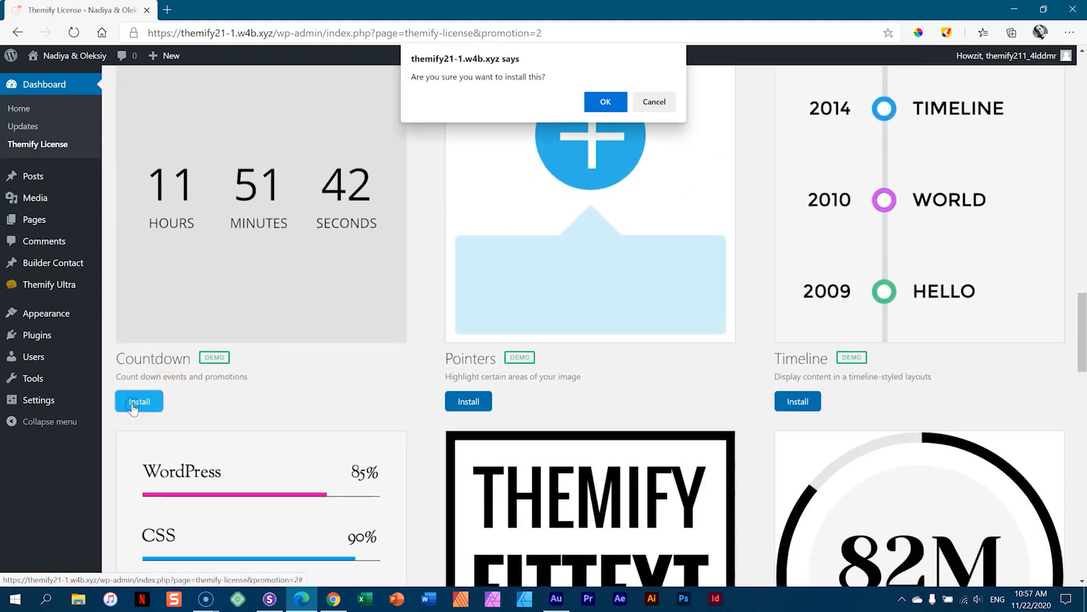
left_click(609, 103)
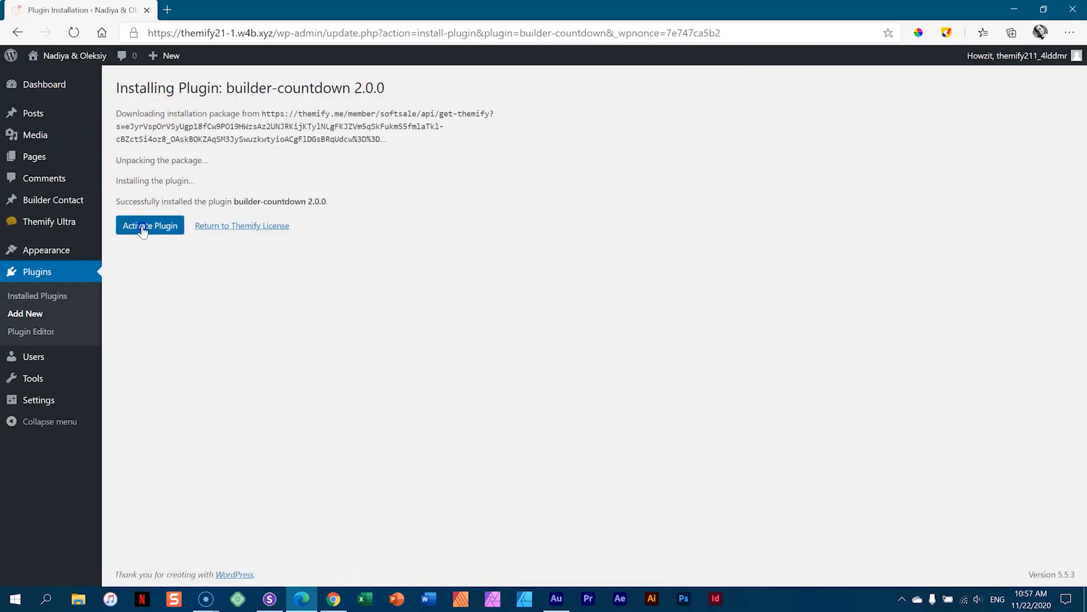
left_click(143, 229)
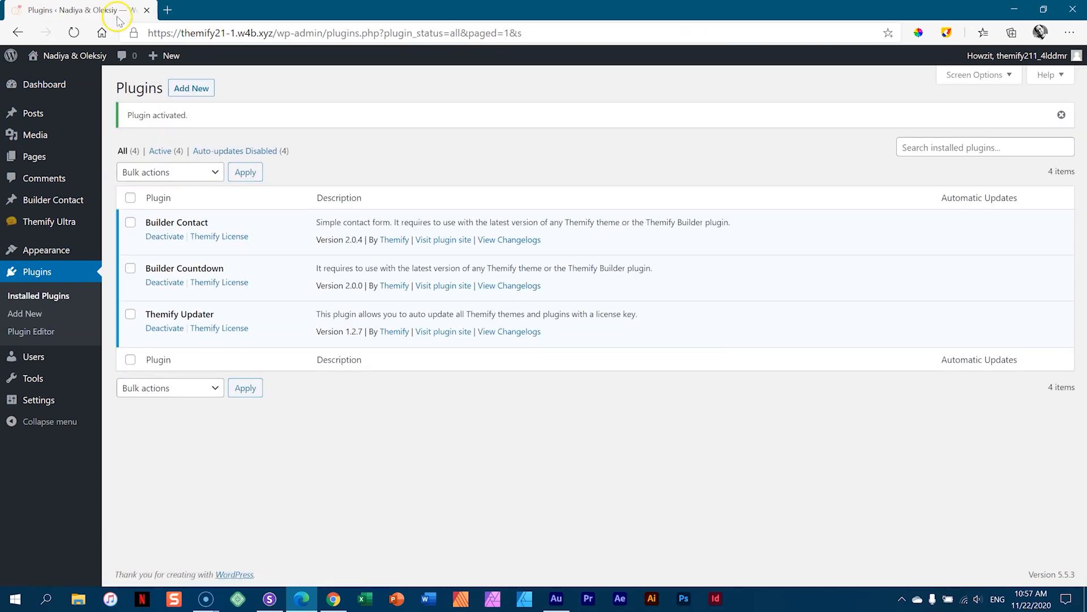
- Visit the site's front page and turn on the Themify builder
mouse_move(69, 57)
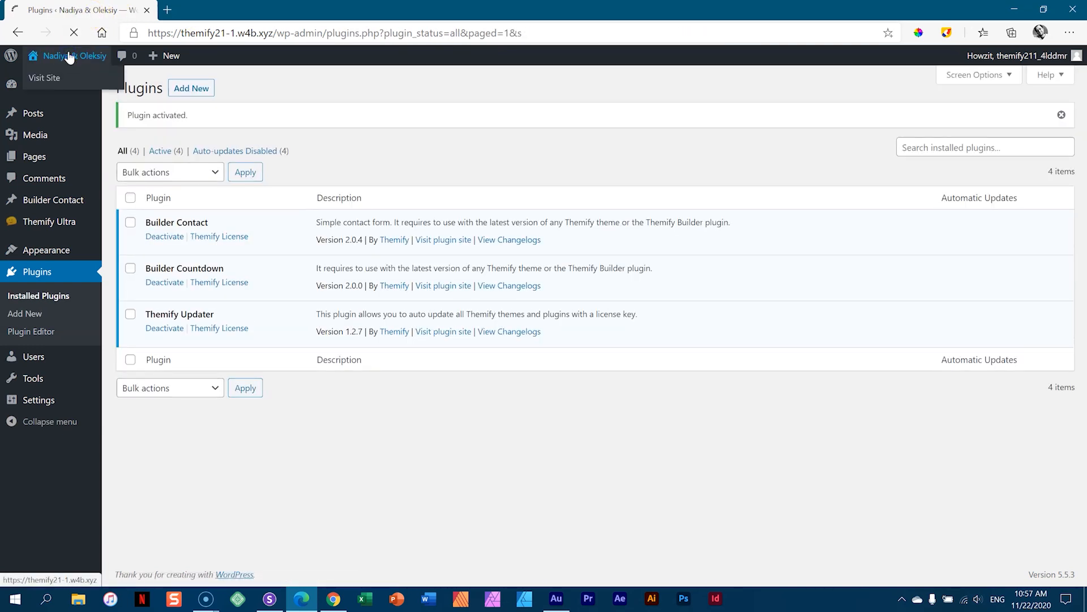
left_click(82, 58)
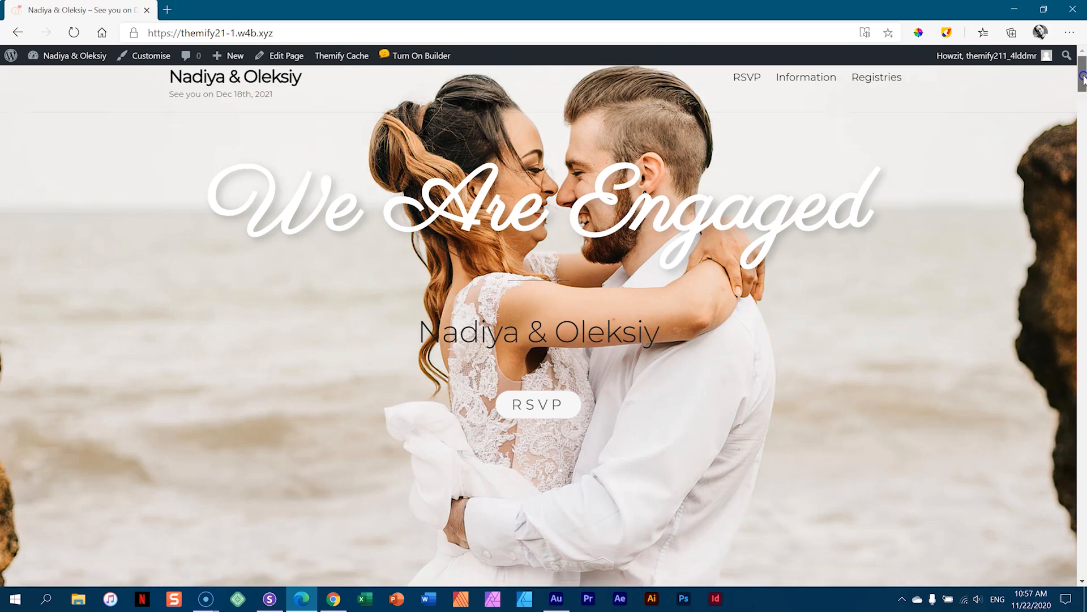
left_click_drag(1083, 78, 1083, 506)
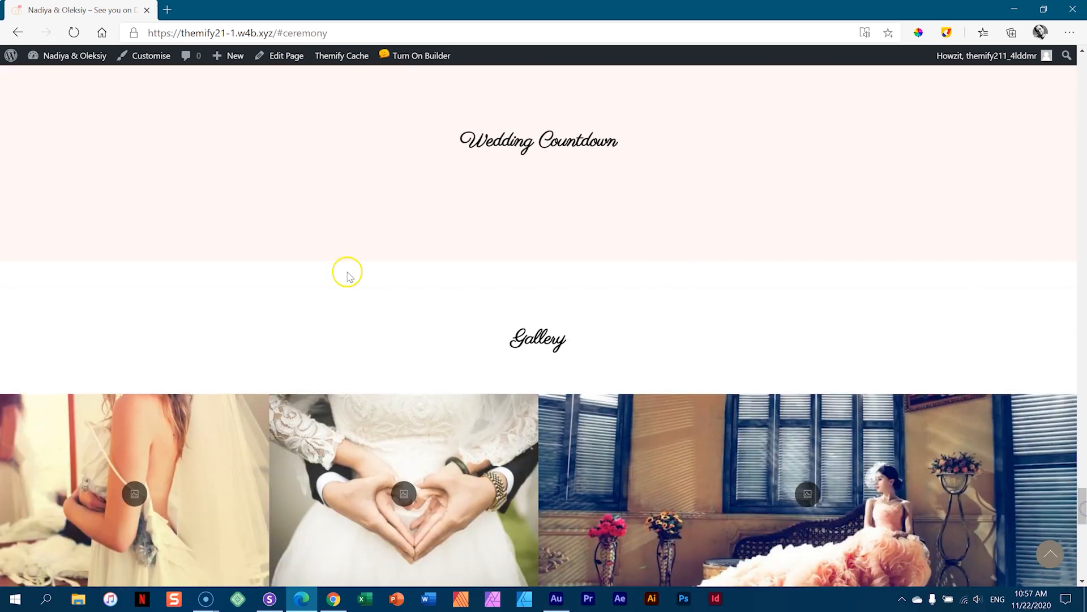
left_click(430, 63)
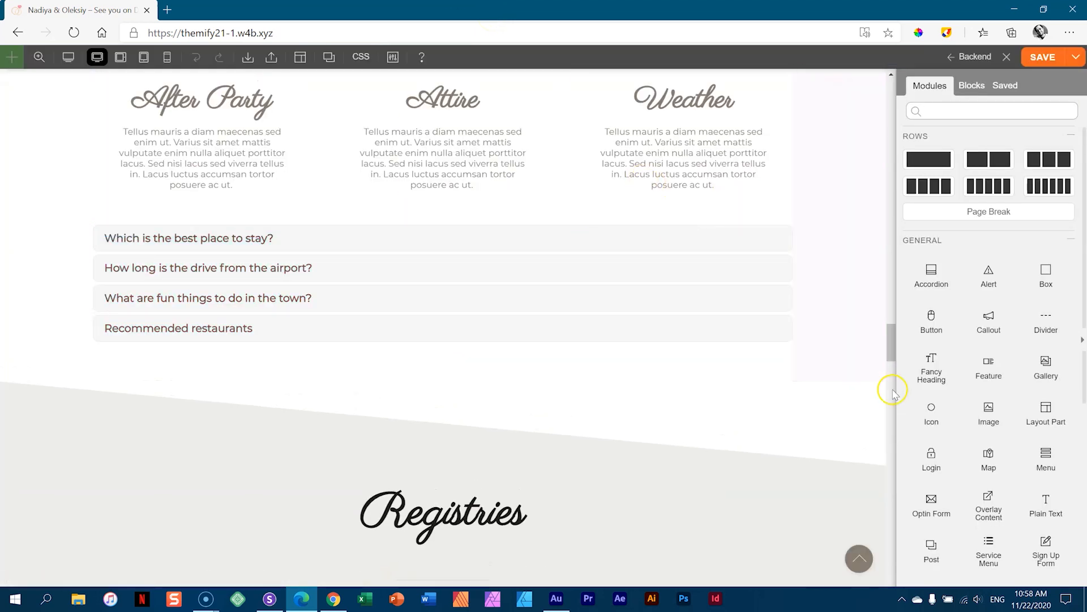
- Load Wedding 3 from the Event layouts and append it after the existing content
left_click(301, 58)
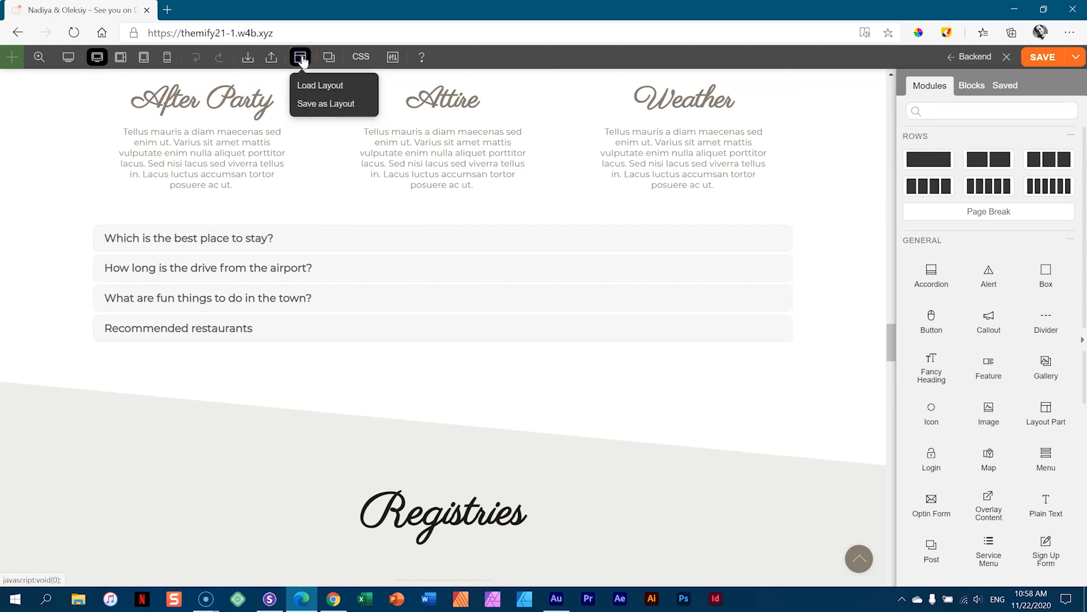
left_click(305, 86)
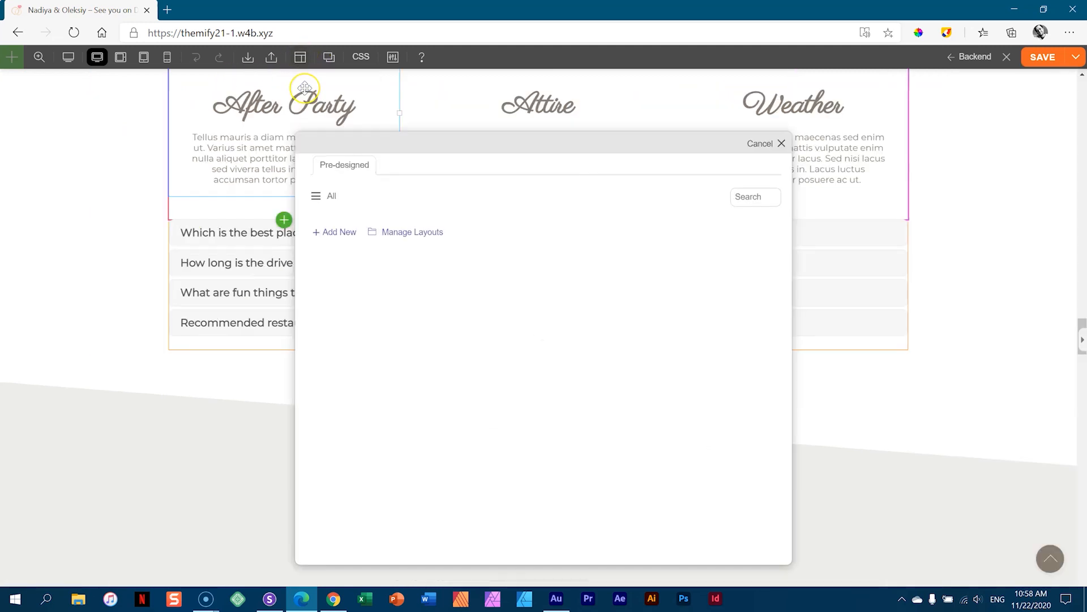
left_click(326, 196)
scroll(342, 252, "down", 5)
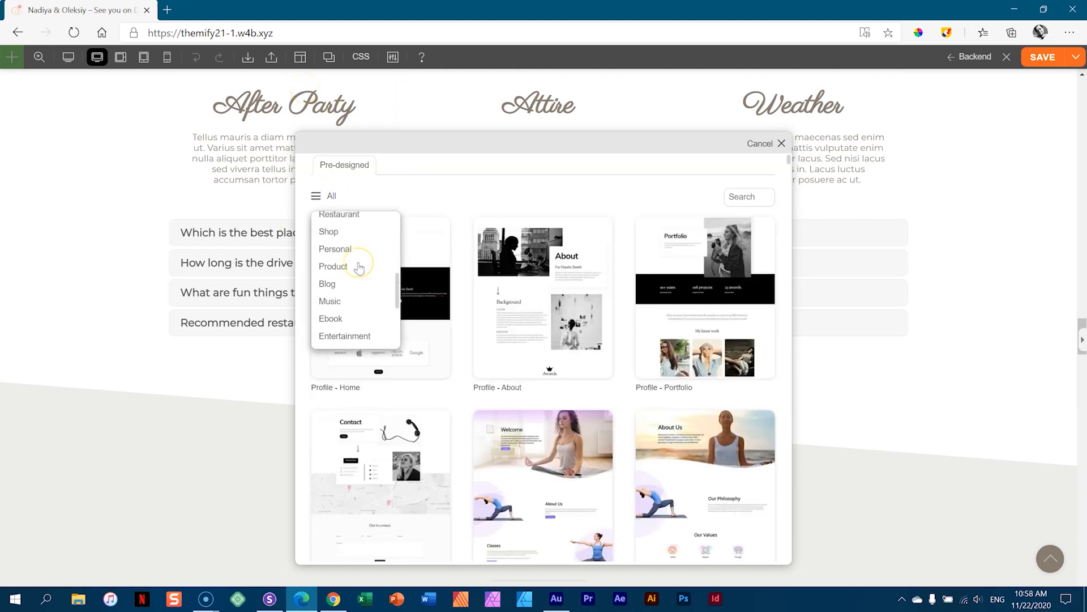
scroll(359, 268, "down", 3)
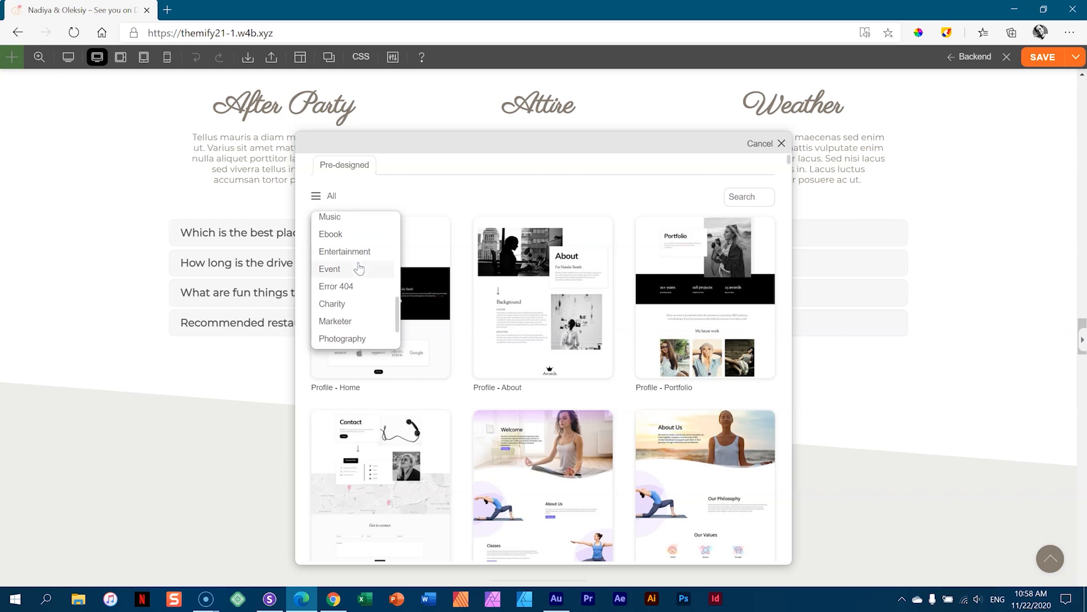
left_click(333, 269)
left_click(401, 274)
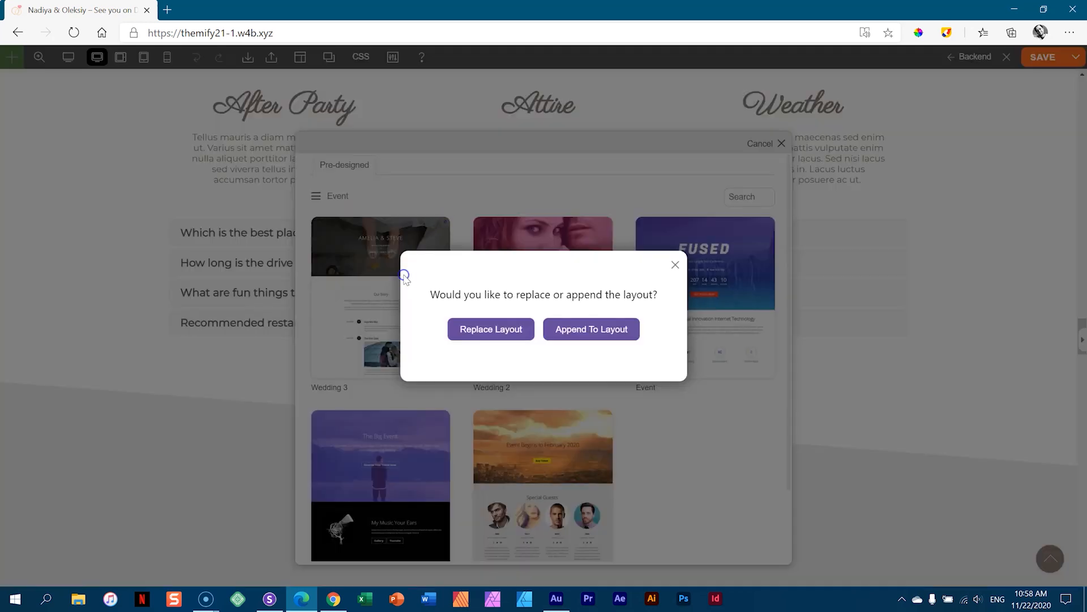
left_click(579, 335)
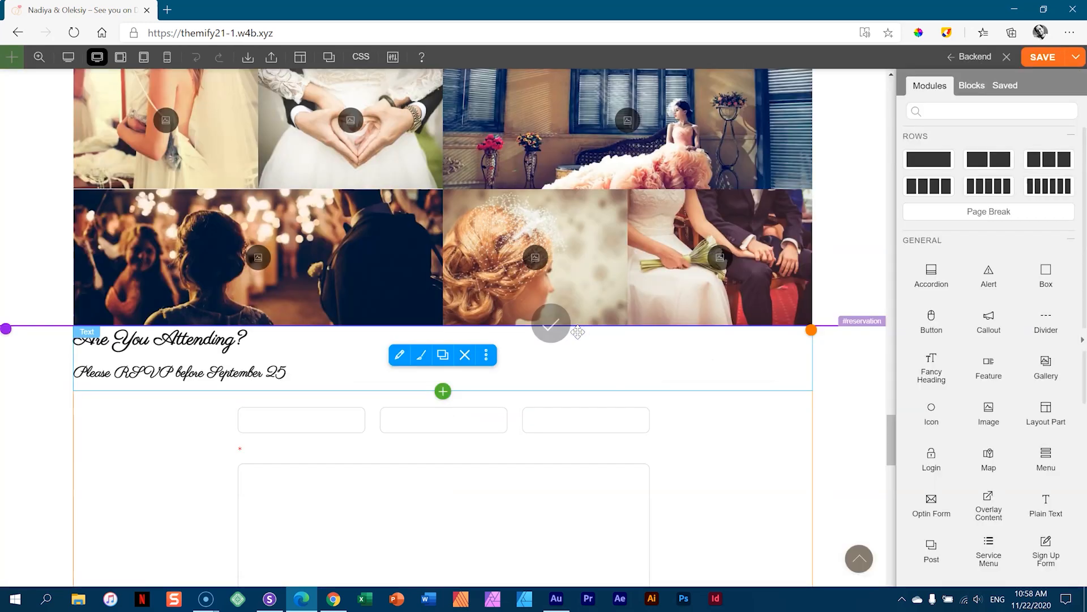
scroll(885, 335, "down", 4)
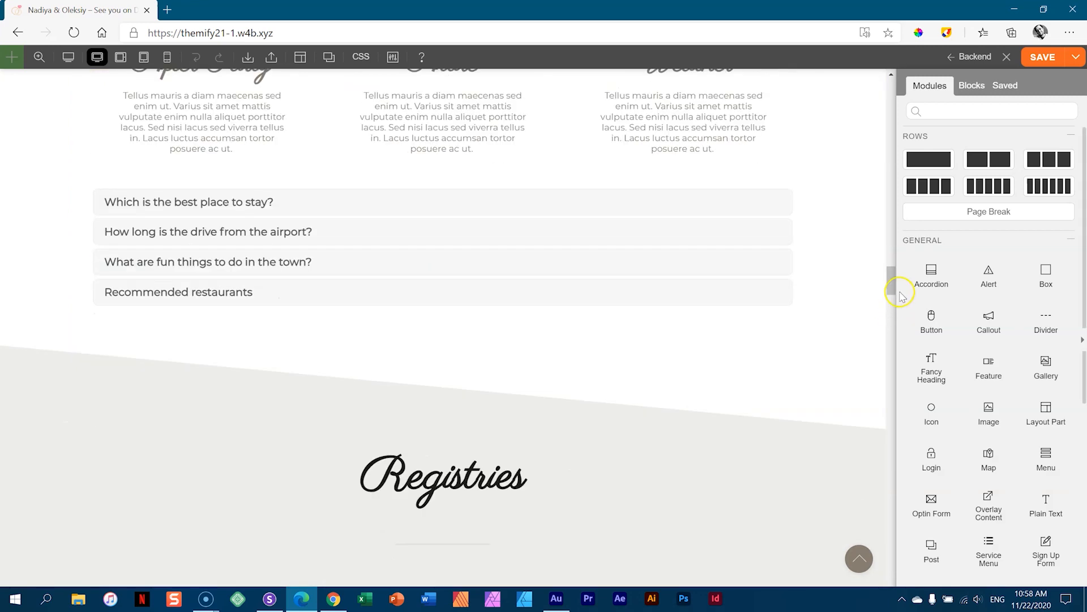
left_click_drag(891, 286, 886, 545)
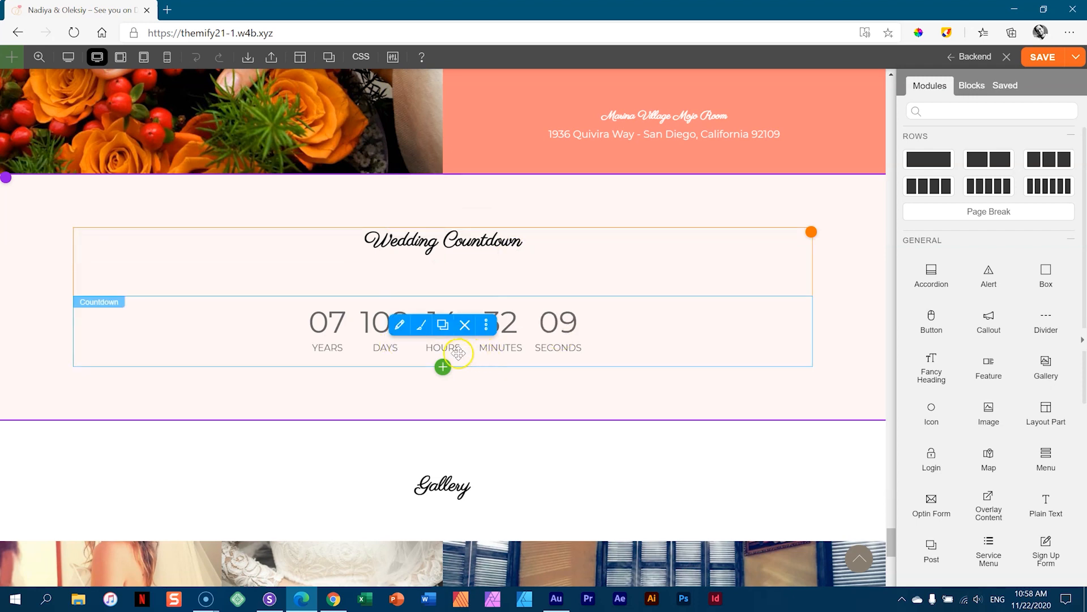
- From the countdown module's ⋮ menu, save it as a library module titled 'Countdown Wedding'
left_click(486, 325)
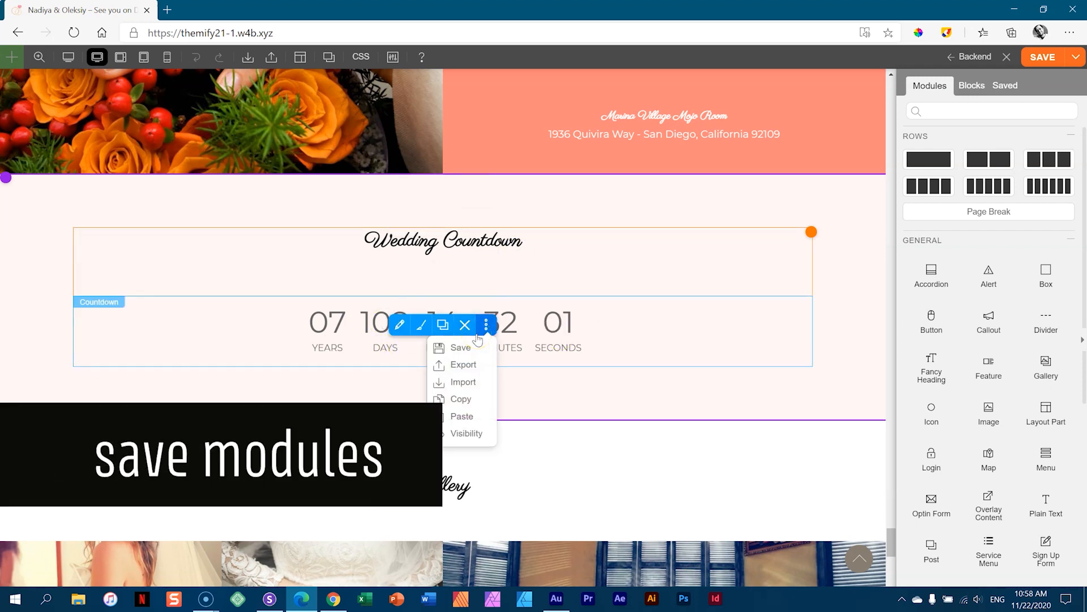
mouse_move(486, 325)
left_click(463, 346)
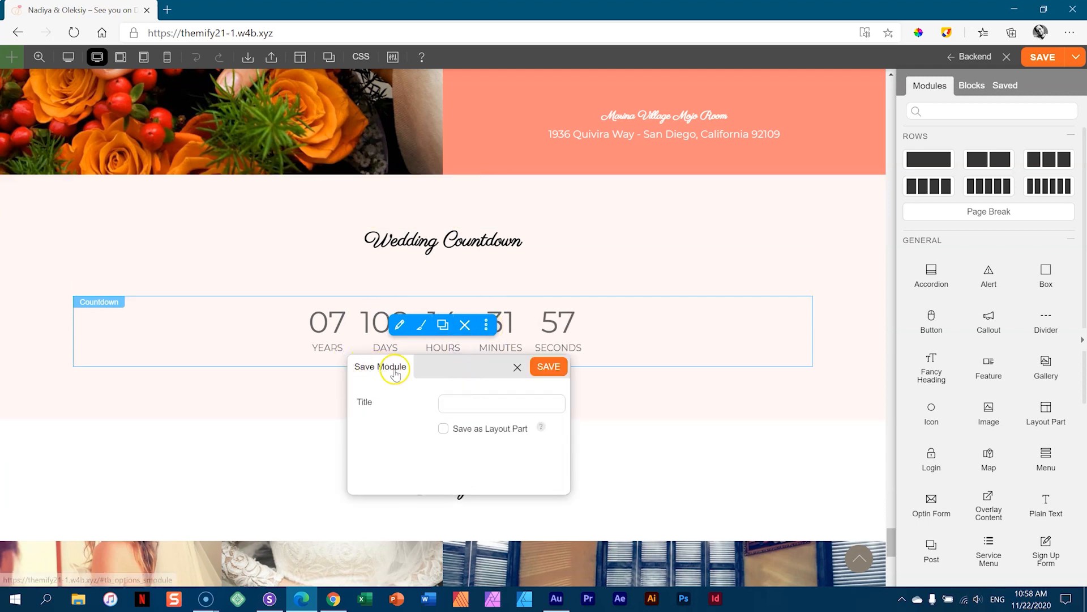
left_click(459, 401)
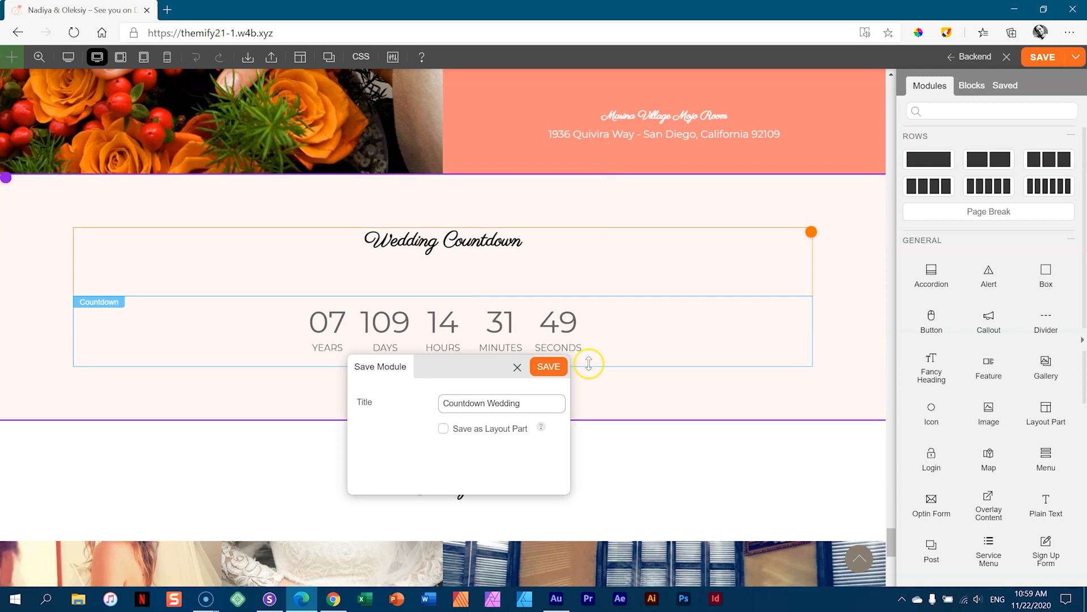
left_click(548, 366)
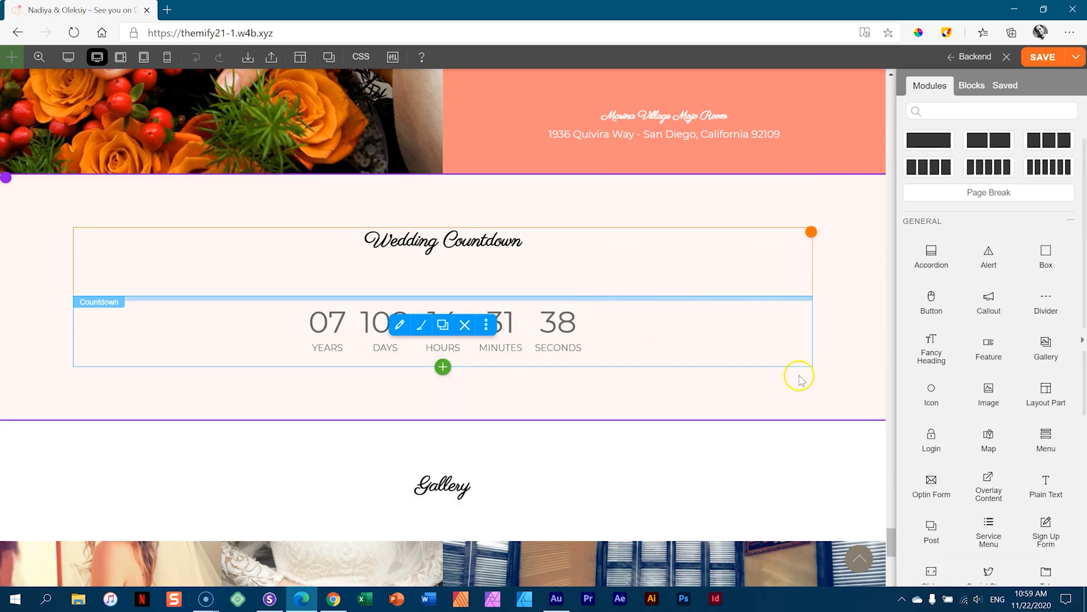
- Drag Countdown Wedding from Saved > Modules between the RSVP heading and form
left_click_drag(890, 391, 892, 164)
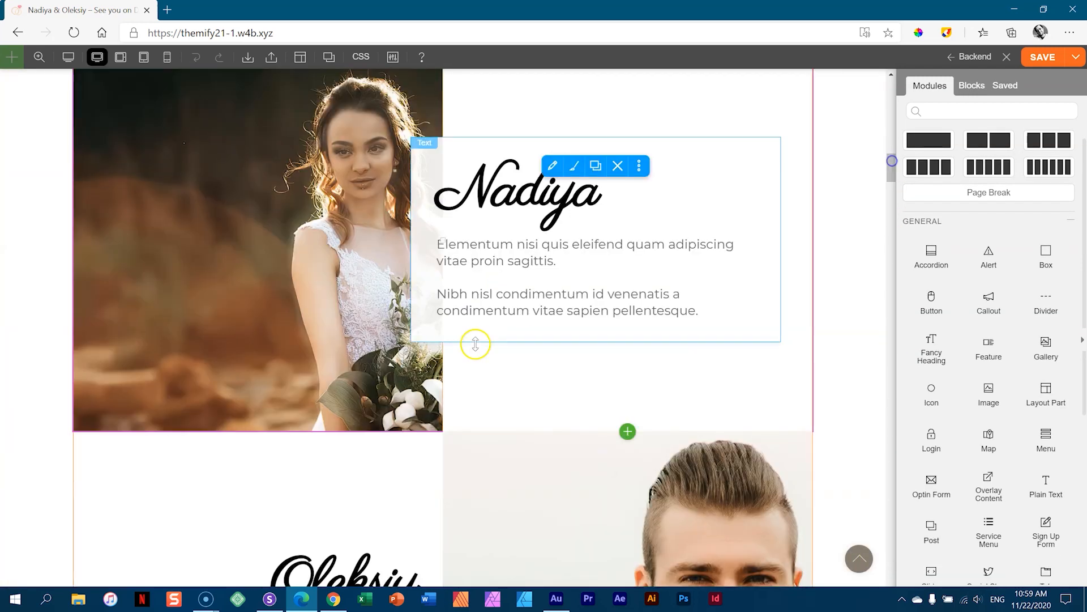
scroll(478, 368, "down", 20)
scroll(479, 375, "down", 10)
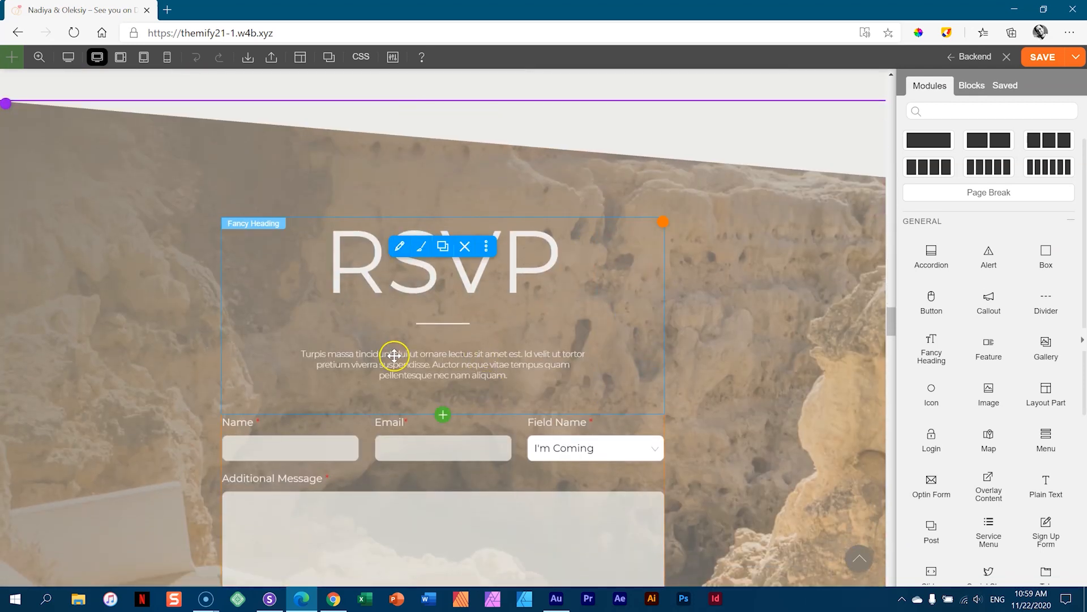
left_click(442, 415)
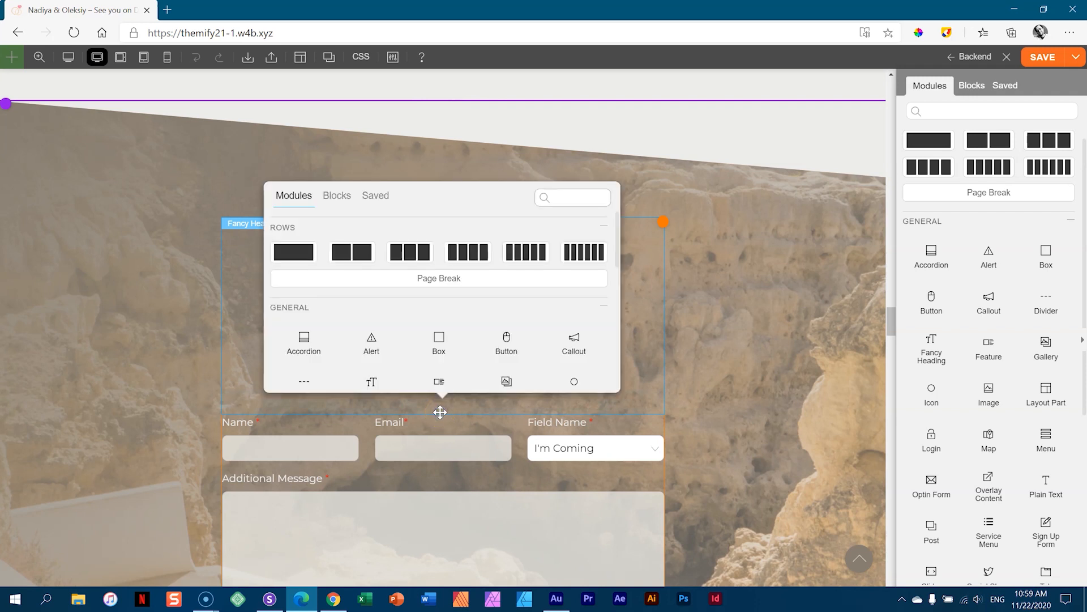
left_click(375, 195)
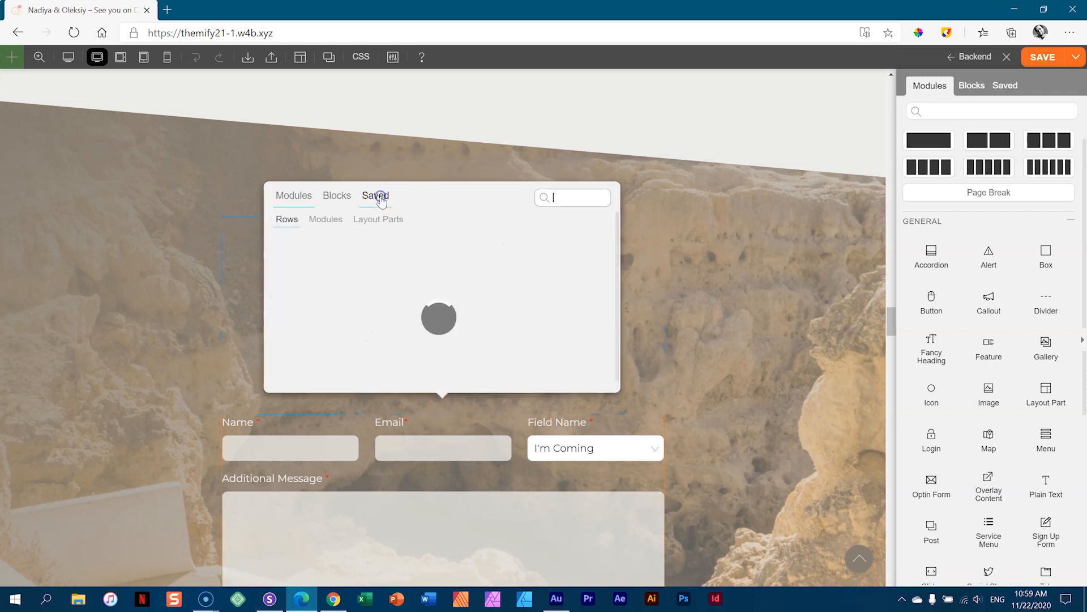
left_click(326, 219)
mouse_move(294, 247)
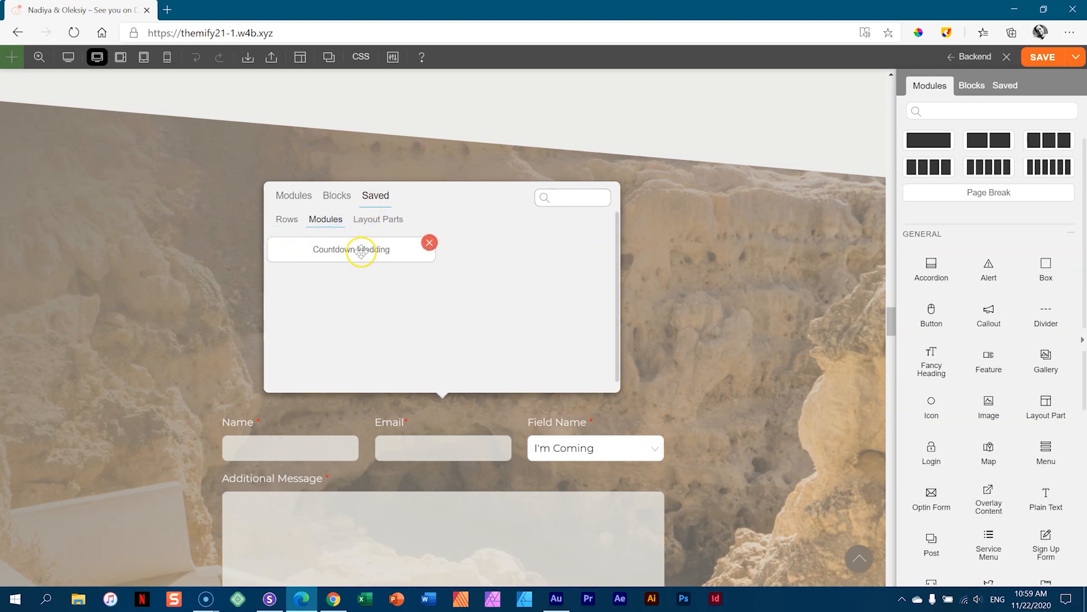
left_click_drag(361, 249, 407, 427)
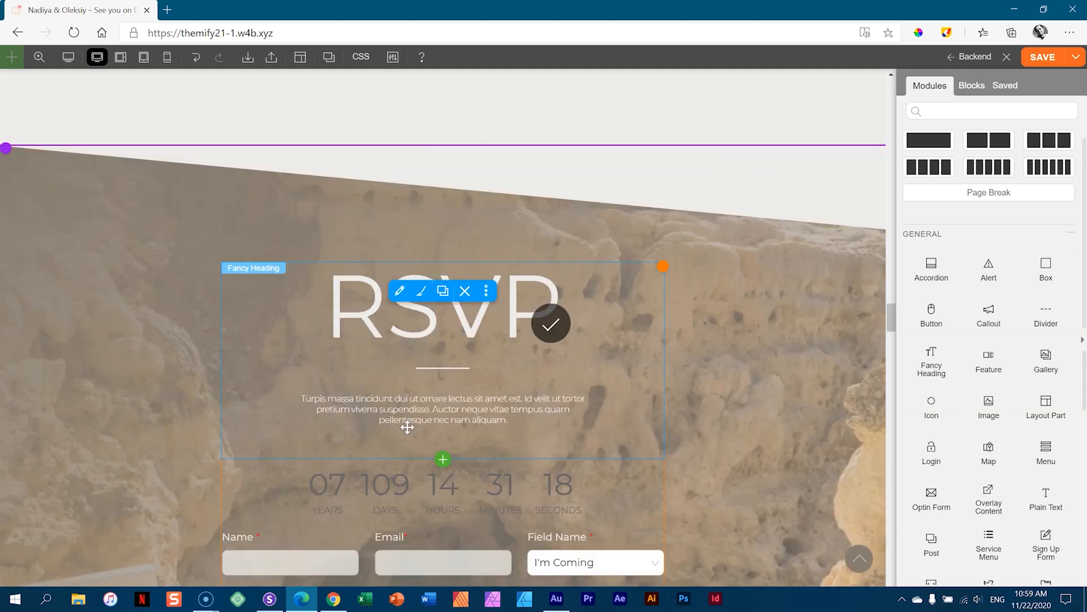
scroll(716, 391, "down", 4)
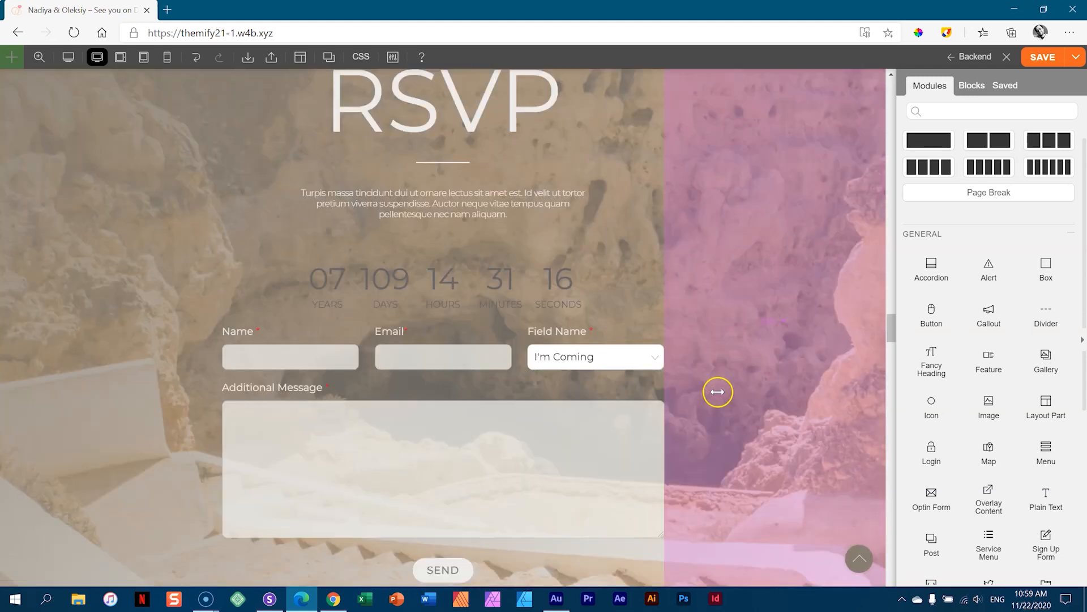
- Set the RSVP countdown's target date to 2021-12-18
left_click(543, 277)
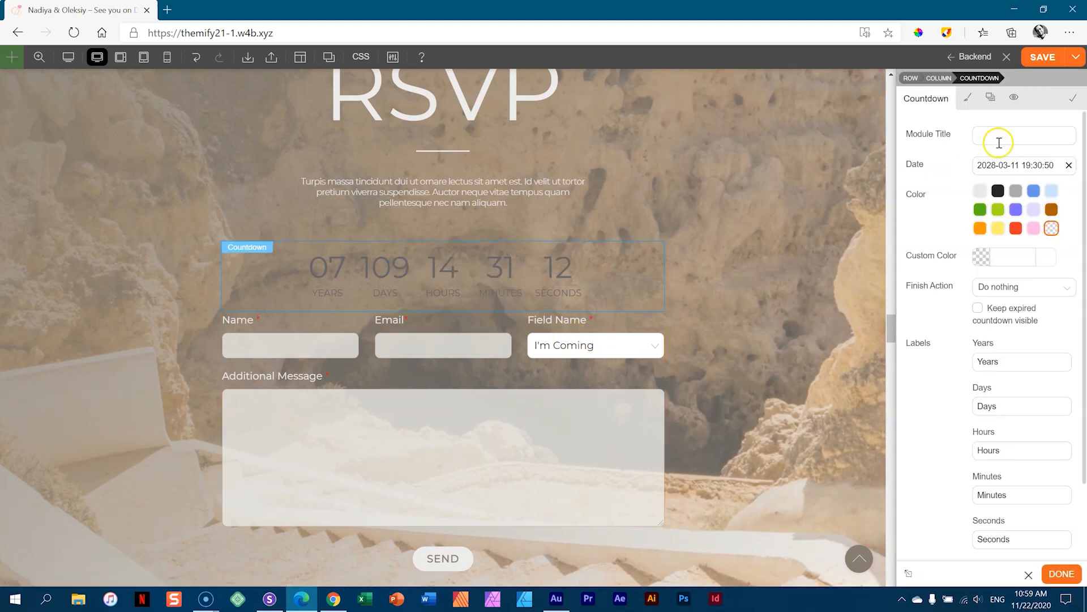
left_click(1017, 166)
left_click(1013, 186)
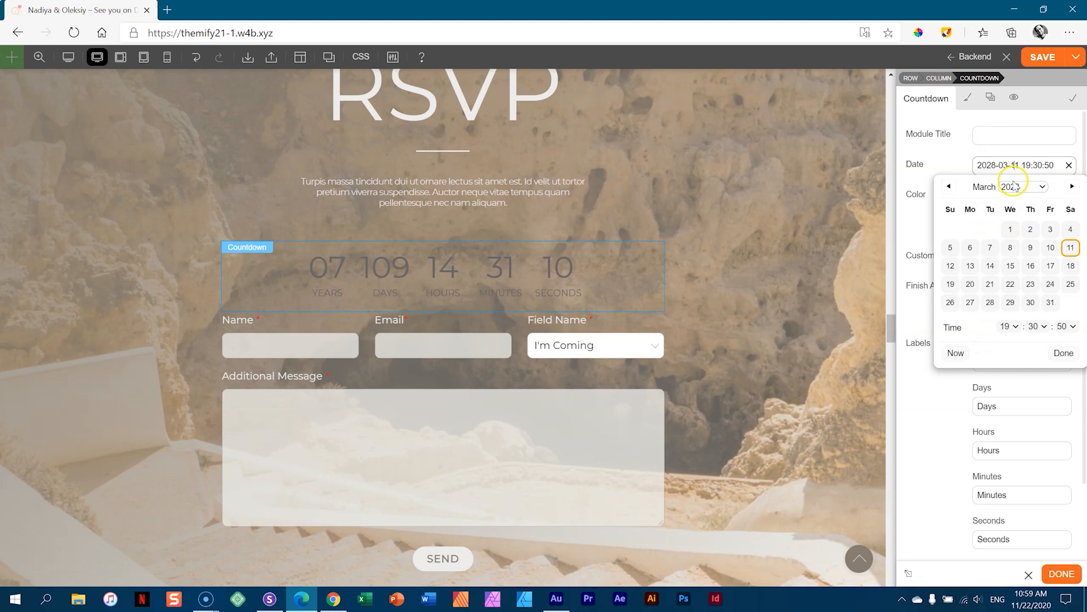
left_click(1032, 190)
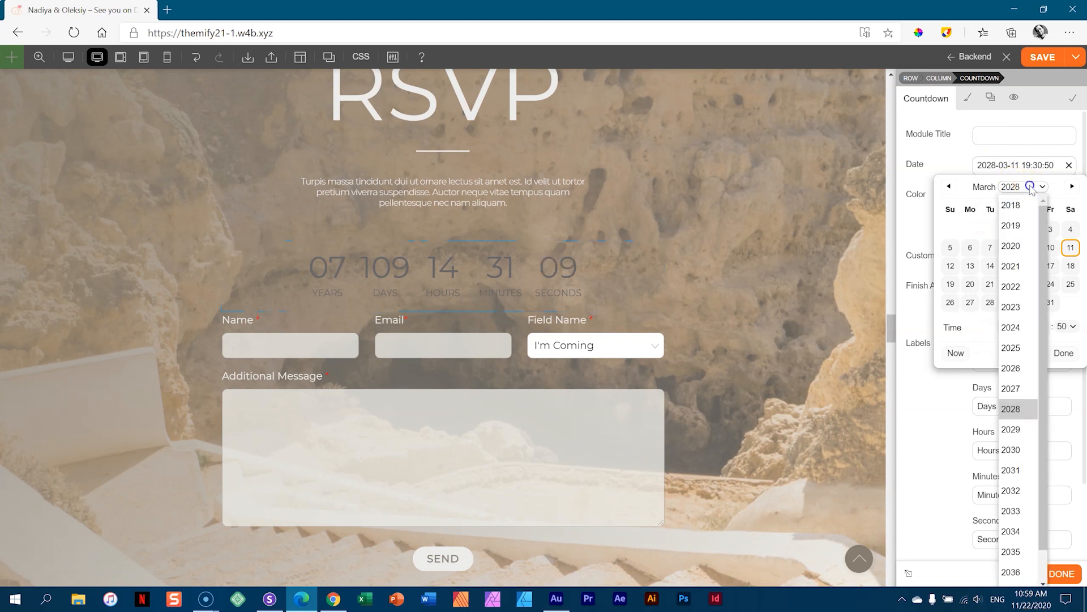
left_click(1017, 264)
left_click(1072, 186)
left_click(1072, 186)
left_click(1072, 187)
left_click(1072, 186)
left_click(1072, 186)
left_click(1072, 187)
left_click(1072, 187)
left_click(1072, 187)
left_click(1072, 187)
left_click(1070, 265)
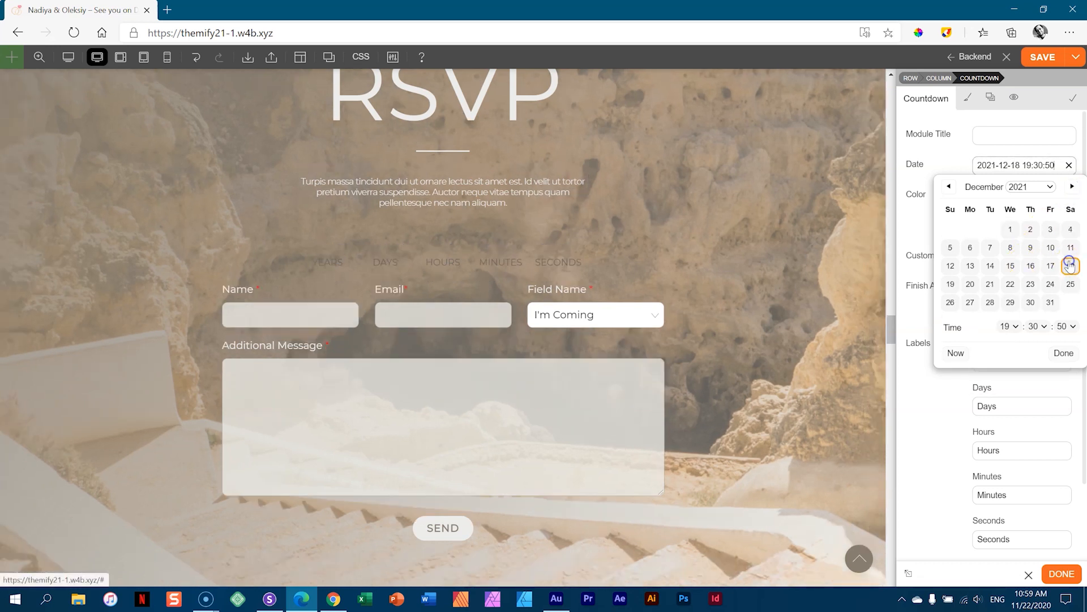
left_click(1072, 154)
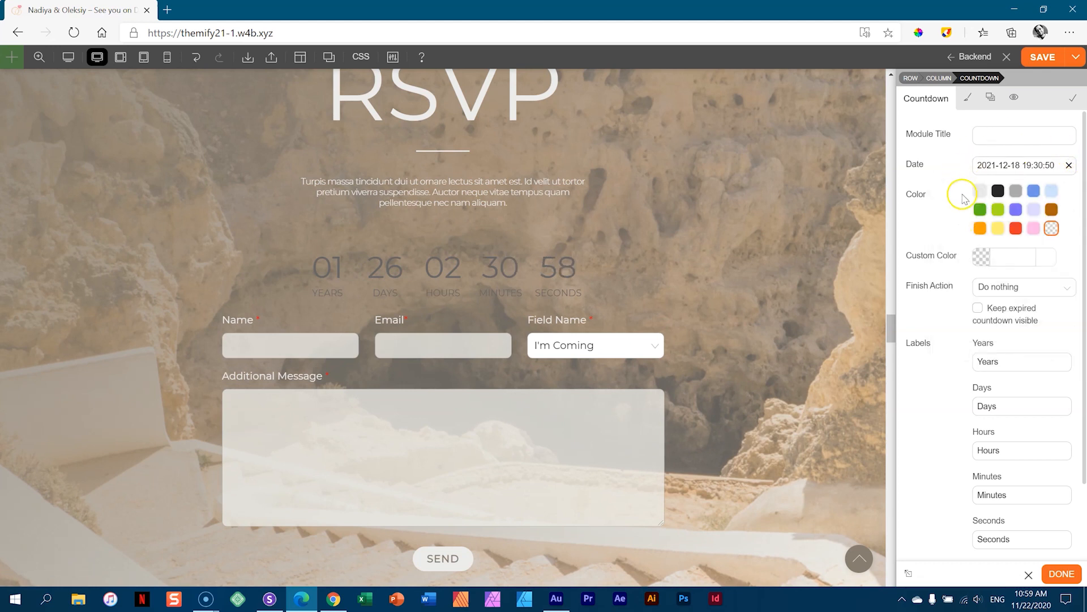
- Keep the countdown boxes' default background and set the countdown text colour to #ededeb
left_click(1013, 257)
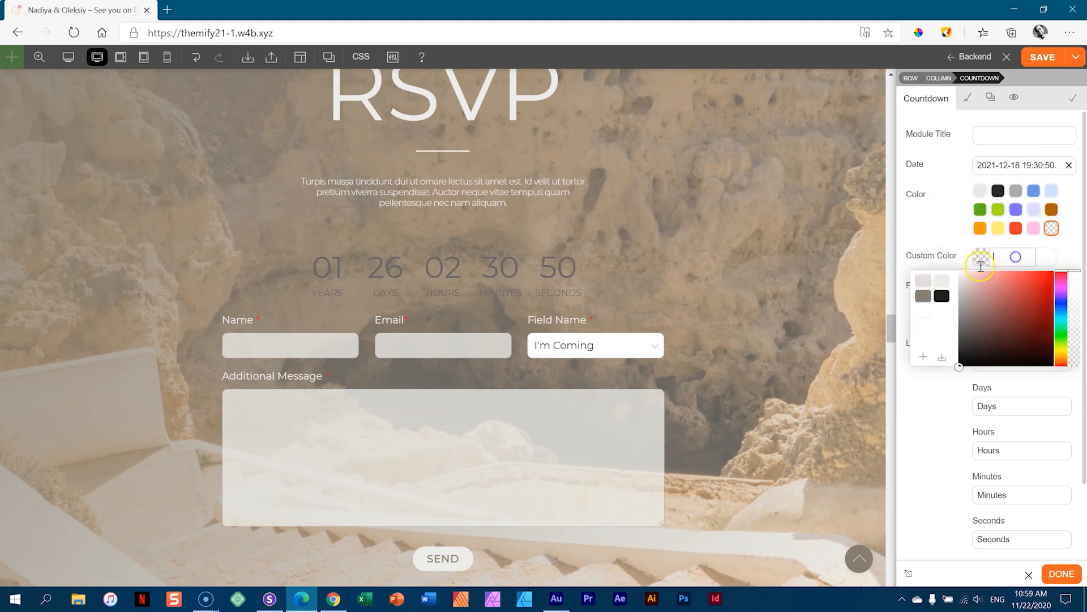
left_click(942, 283)
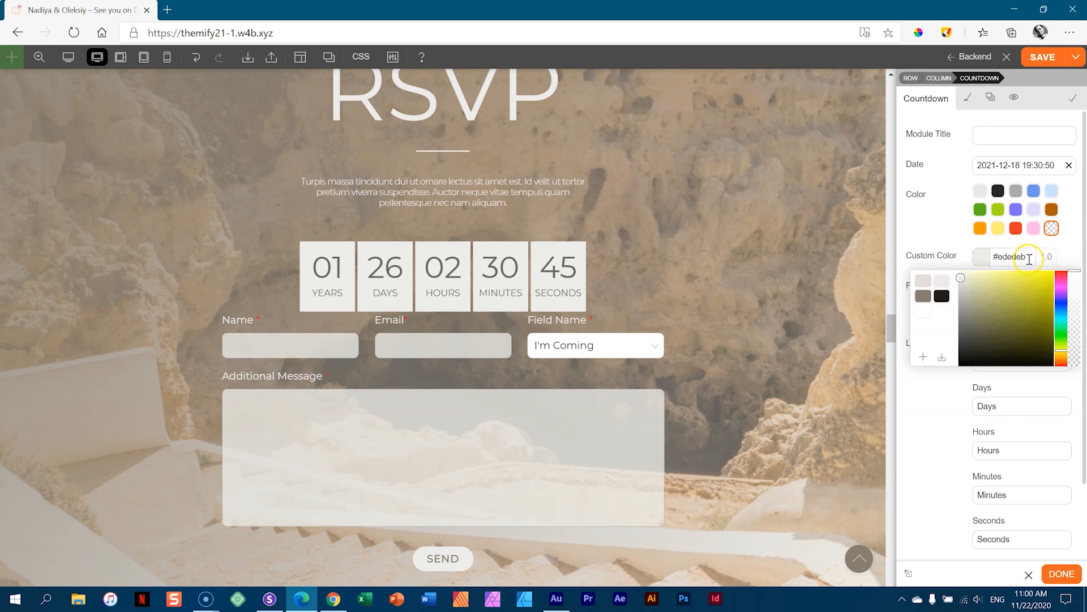
left_click(1033, 259)
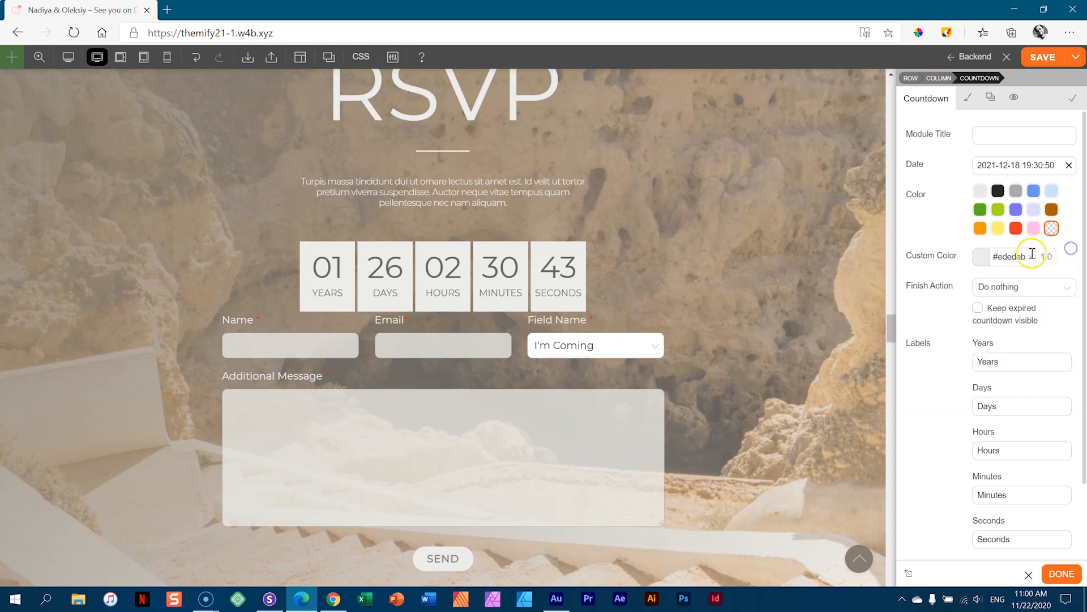
left_click(1031, 258)
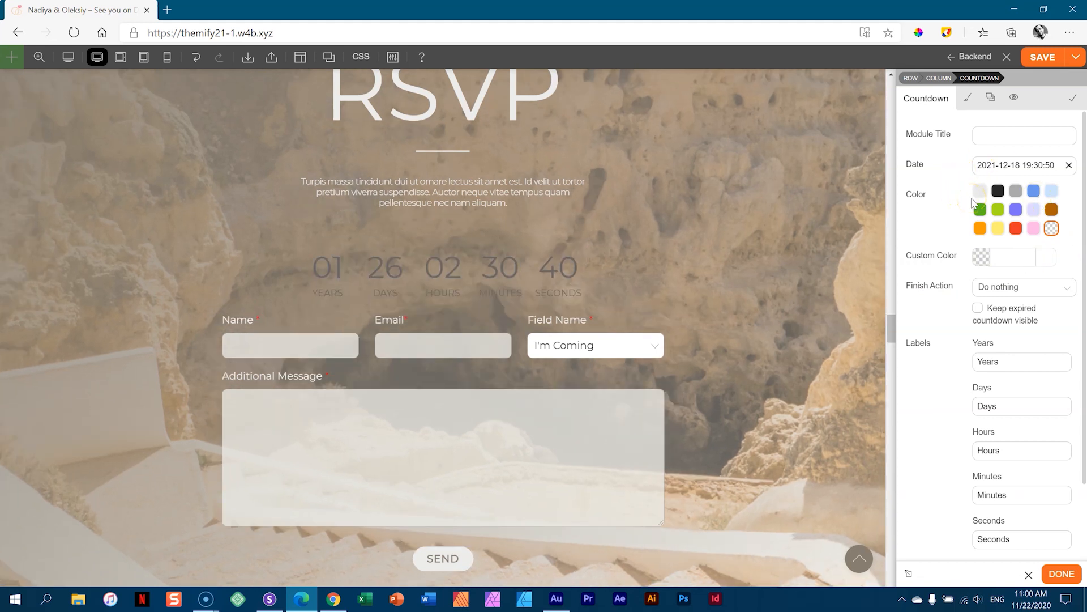
left_click(968, 99)
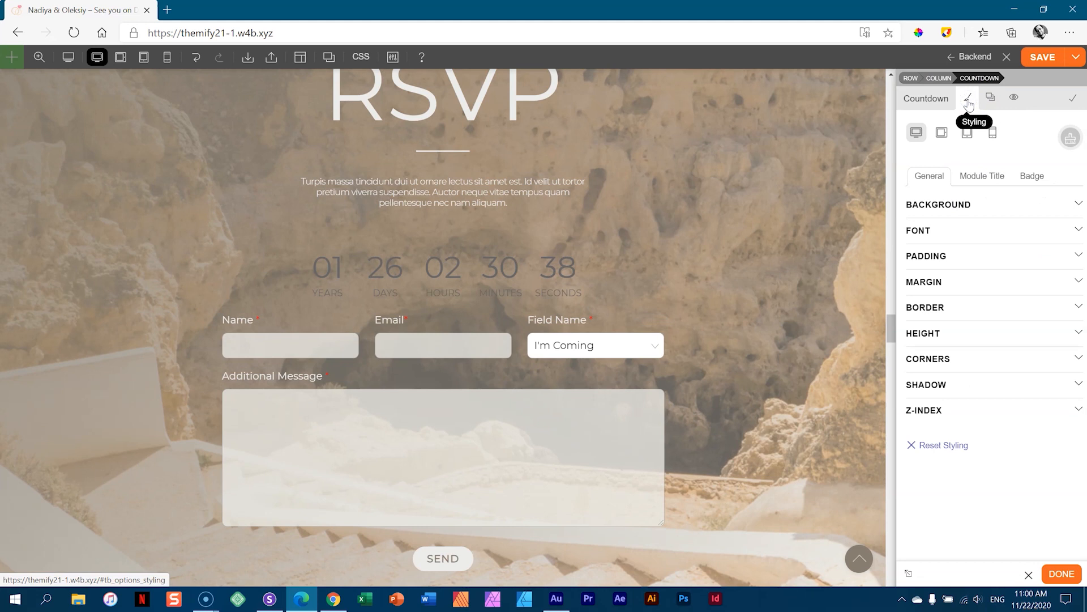
left_click(952, 230)
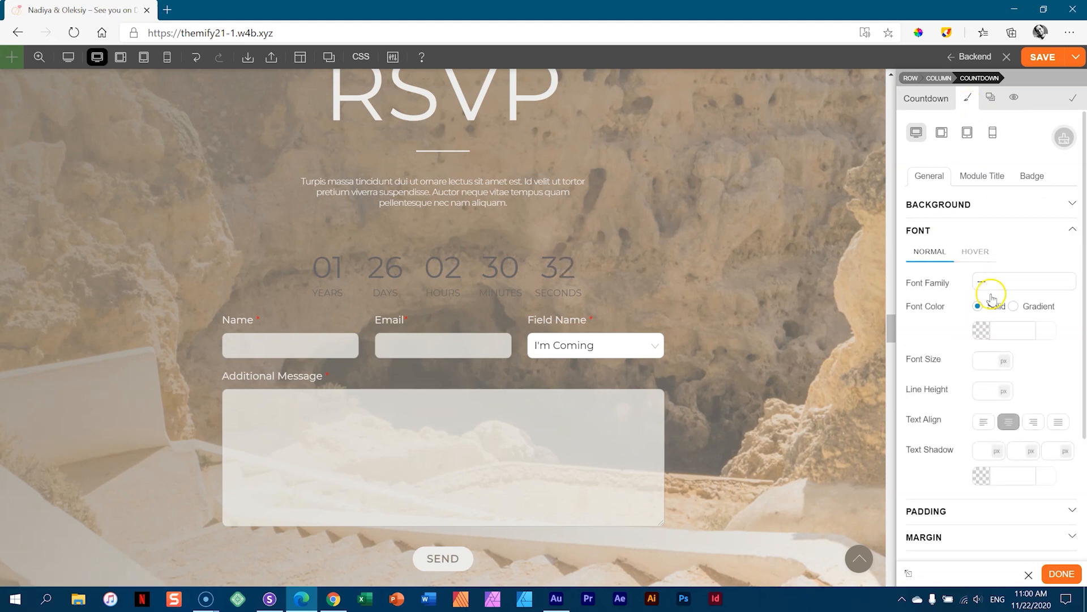
left_click(1002, 329)
left_click(943, 358)
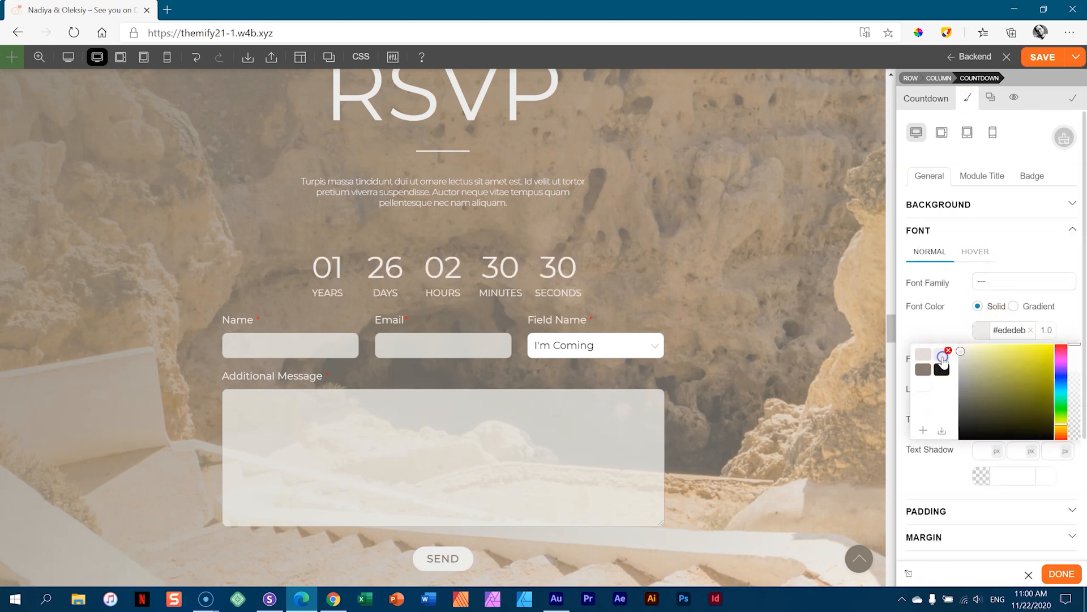
left_click(1027, 236)
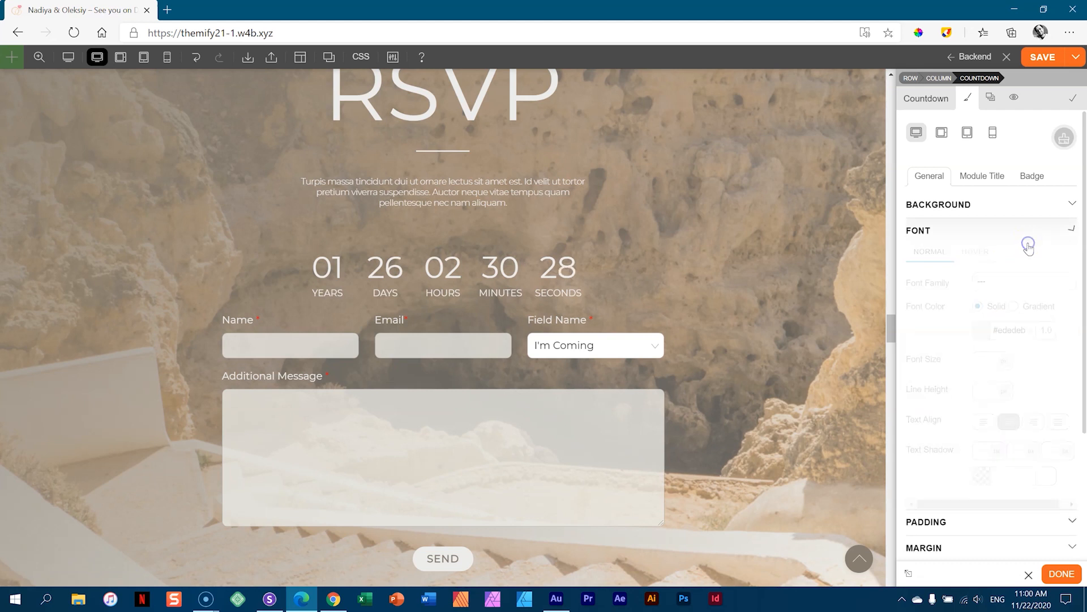
- Unlink the margin sides, raise one to 44 px, finish the module and save the page
left_click(944, 281)
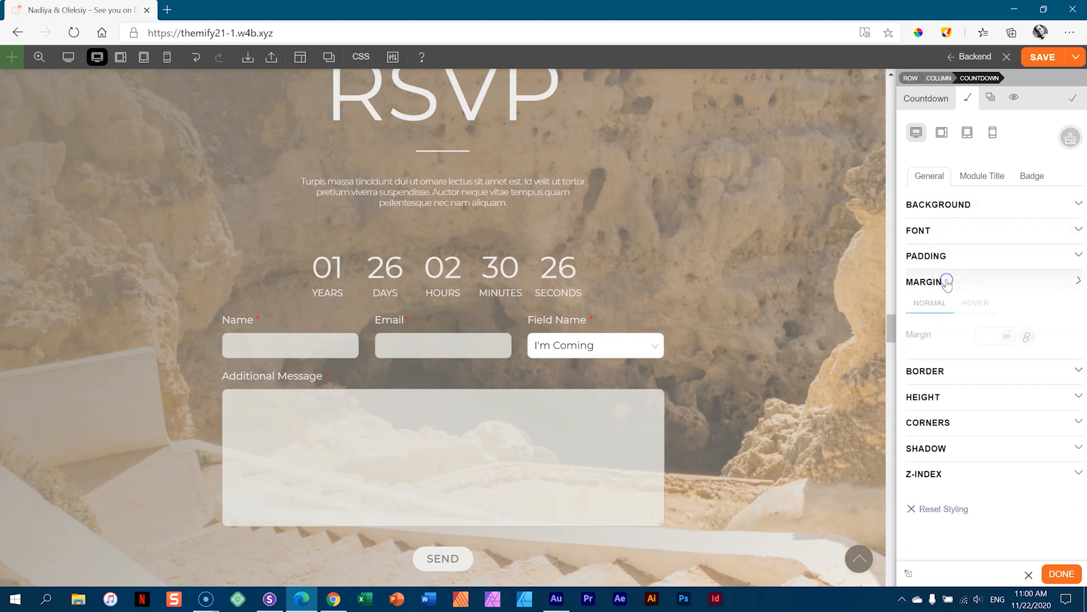
left_click(1026, 336)
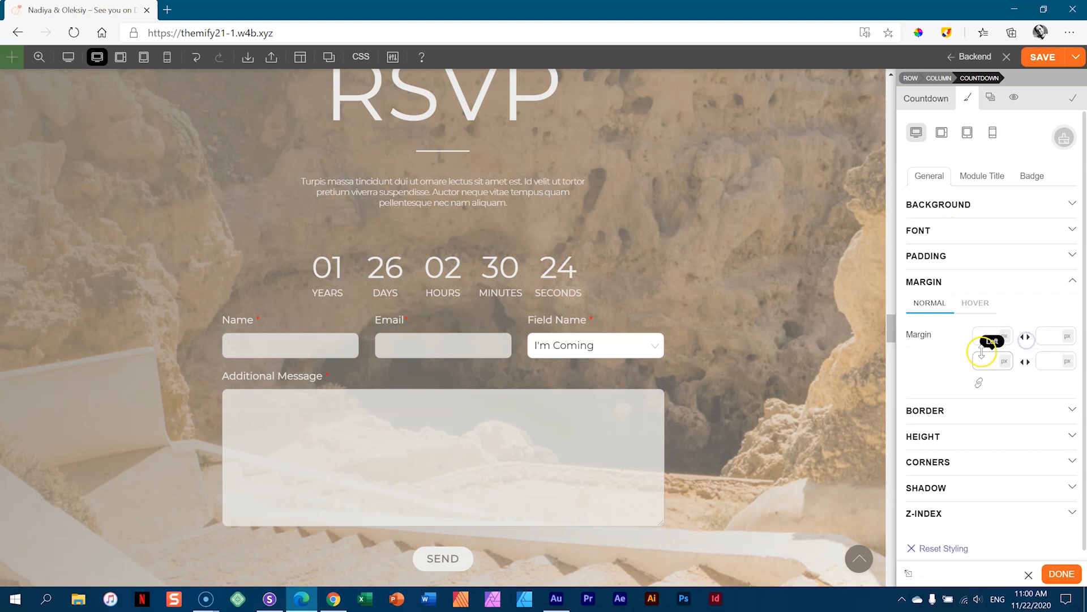
left_click_drag(1047, 331, 1053, 274)
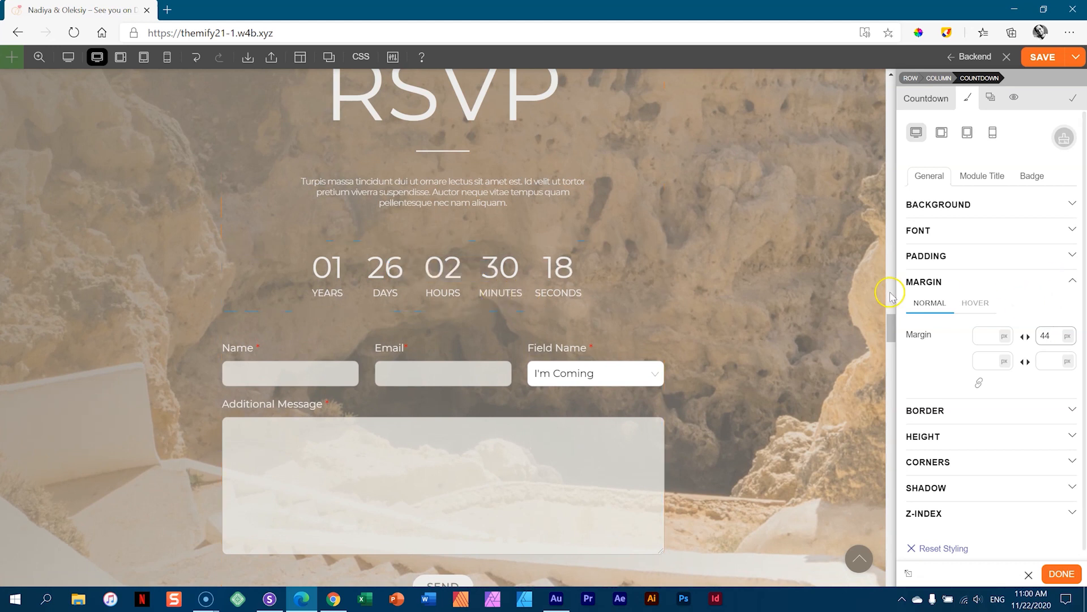
scroll(893, 280, "up", 8)
scroll(757, 240, "down", 7)
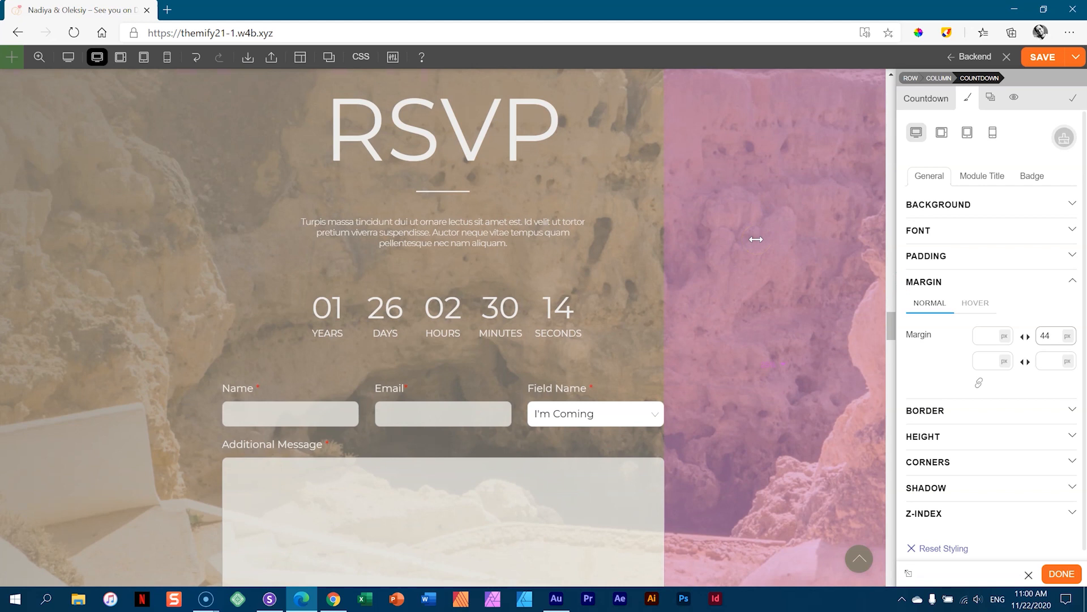
left_click(1058, 574)
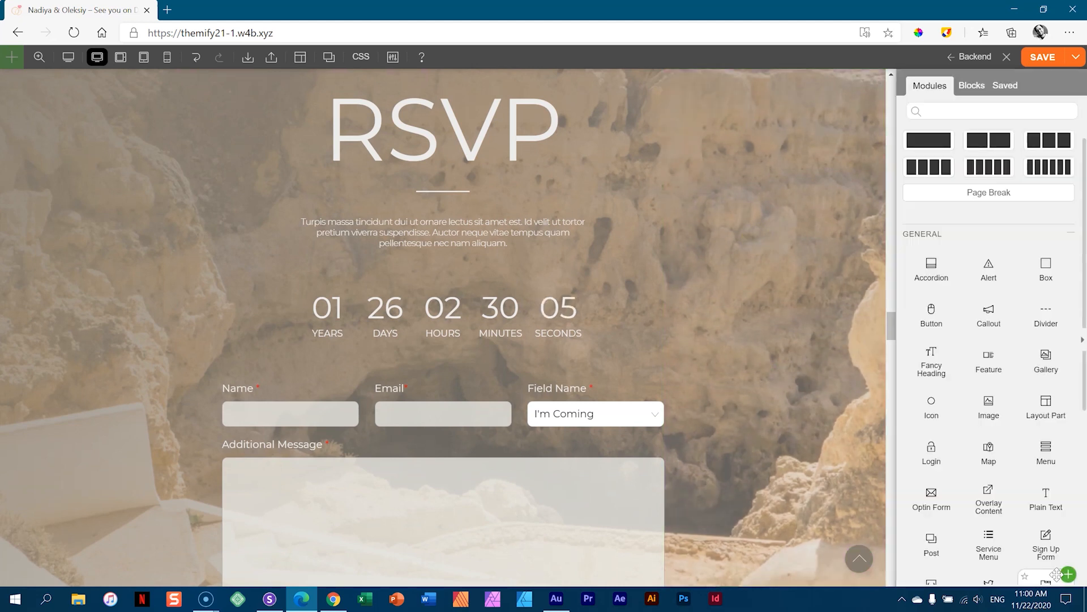
left_click(1031, 58)
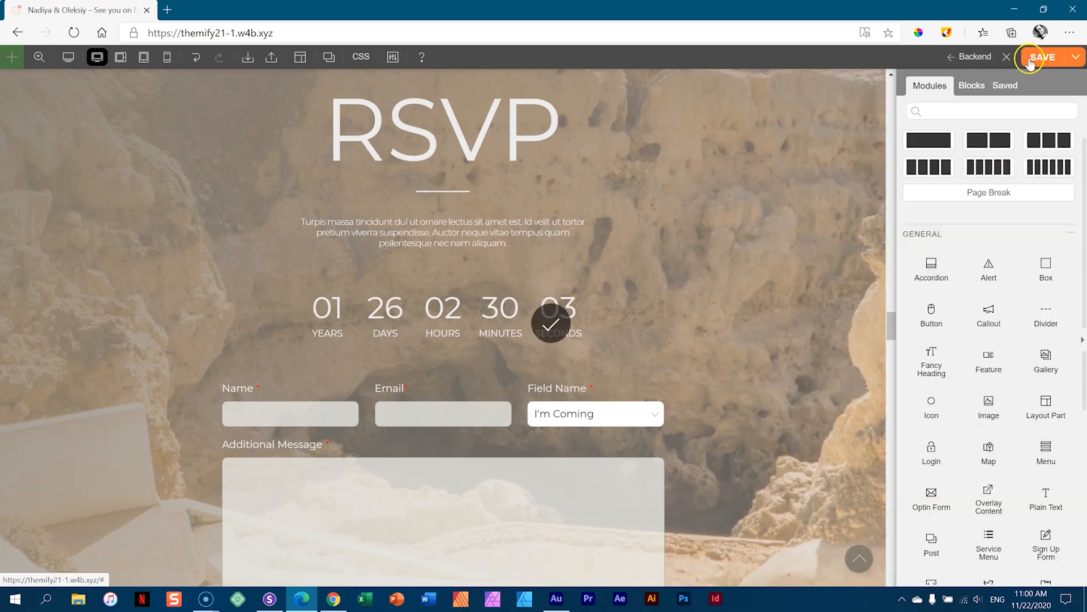
- Switch to the back end and list the Builder Addons on the Themify License Plugins page
left_click(970, 59)
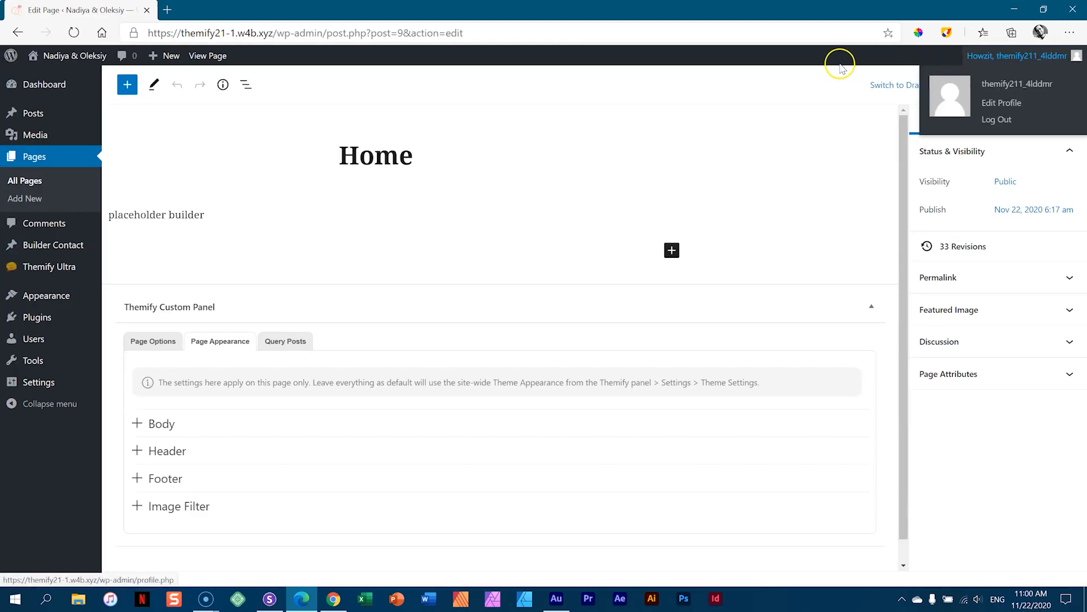
mouse_move(32, 85)
left_click(142, 123)
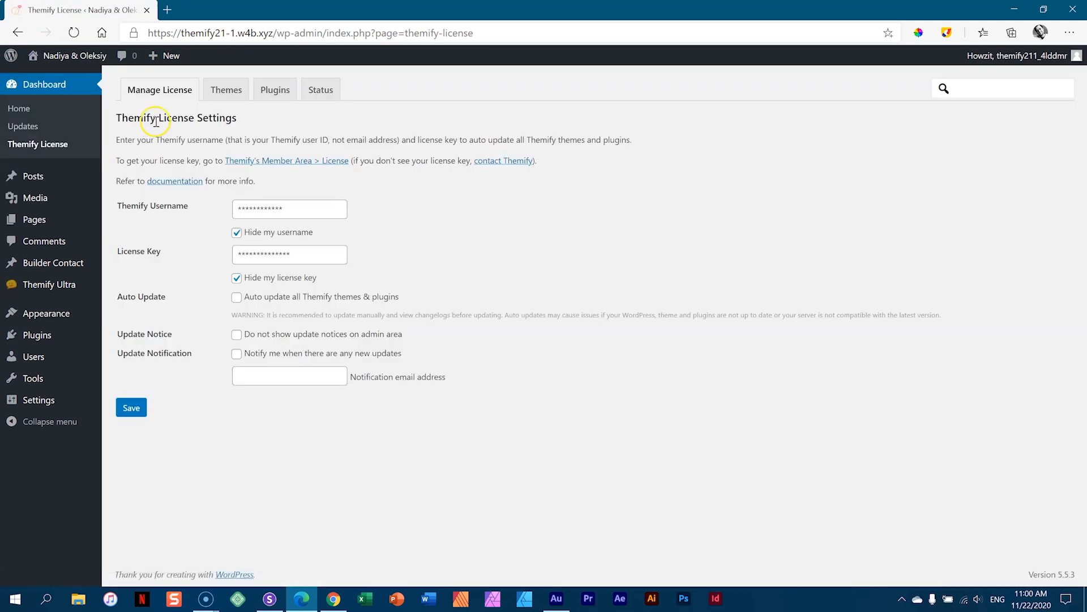
left_click(286, 95)
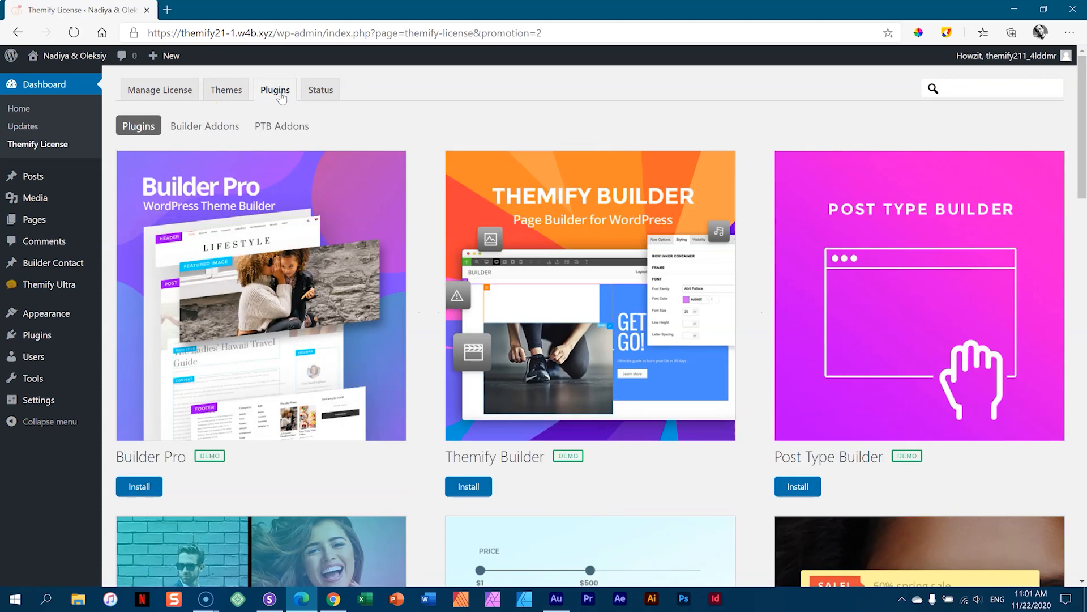
left_click(201, 126)
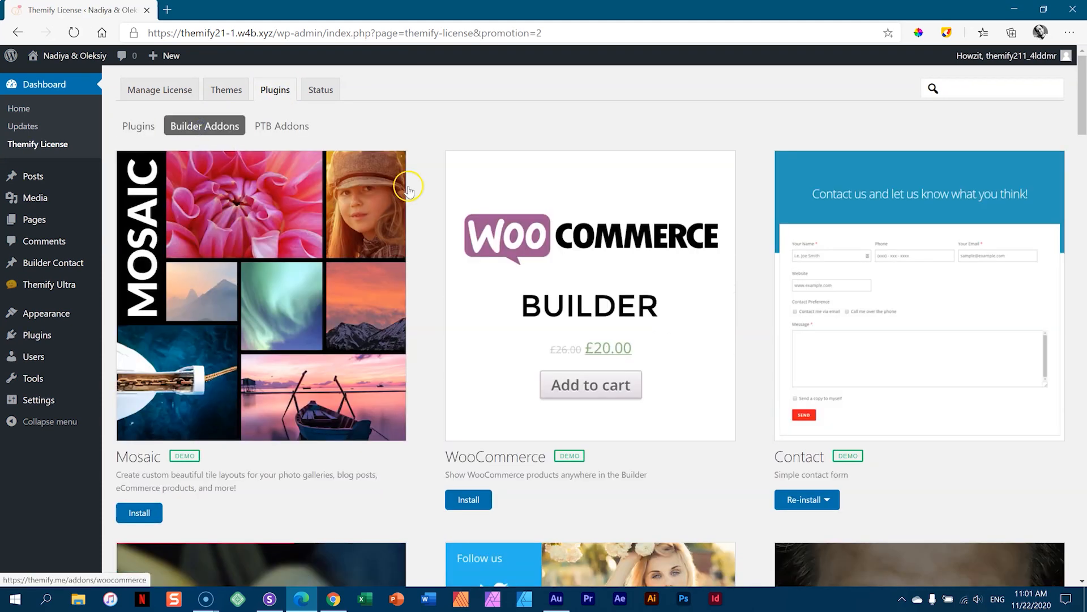
- Scroll through the add-on cards, such as Mosaic, WooCommerce and Contact, then back to the top
left_click_drag(1082, 127, 1082, 211)
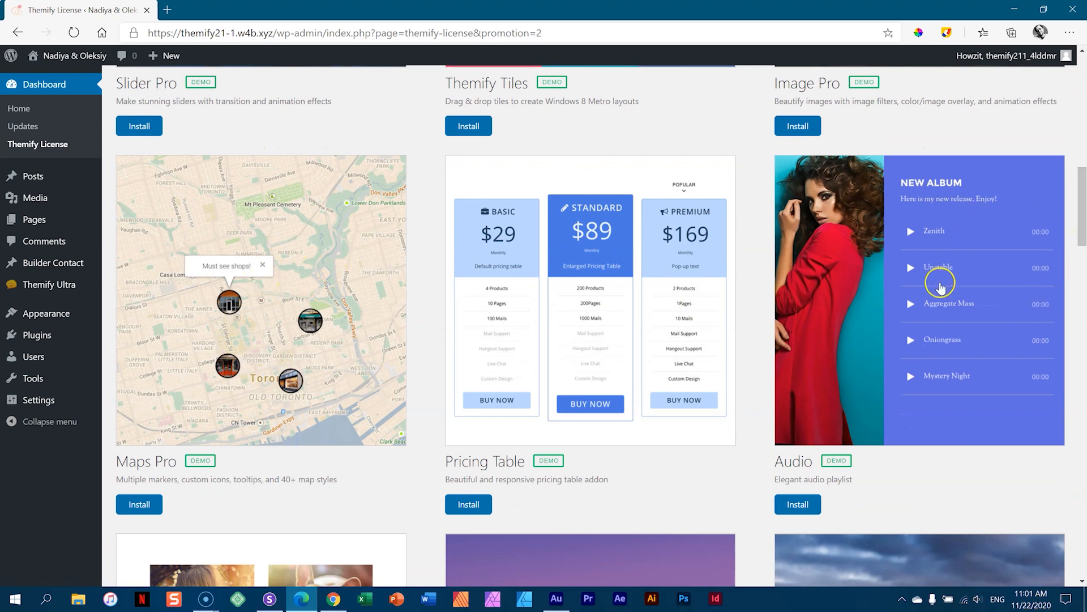
left_click_drag(1081, 203, 1082, 258)
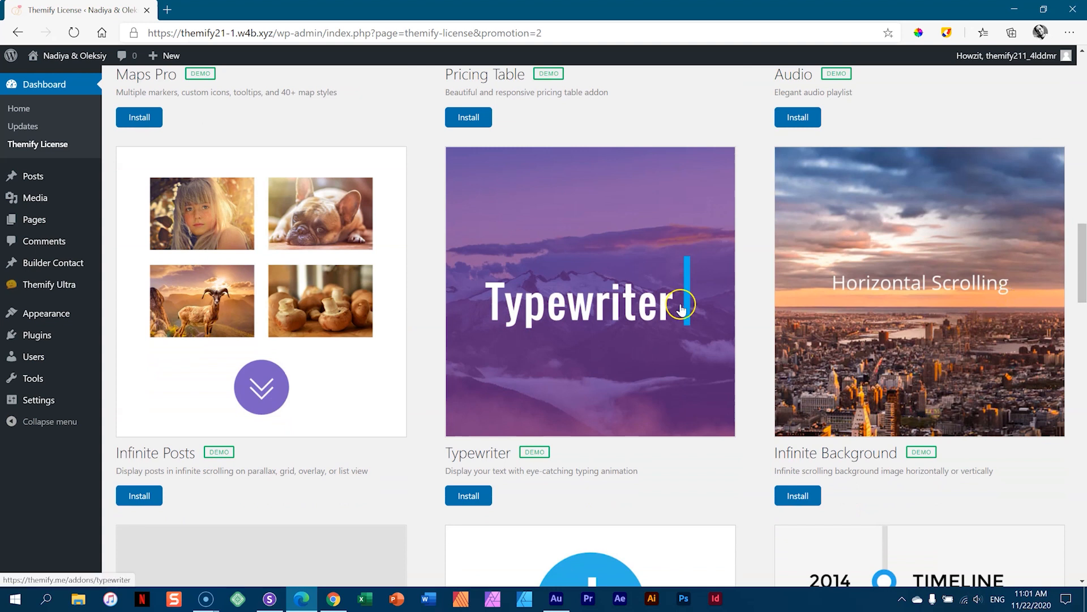
left_click_drag(1082, 266, 1083, 327)
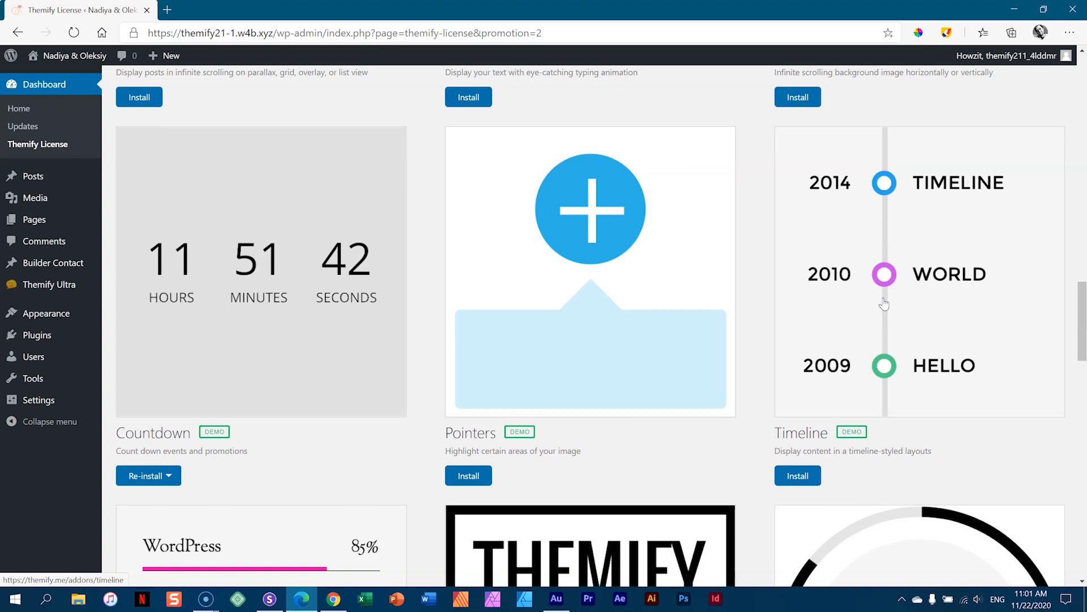
scroll(1044, 371, "down", 4)
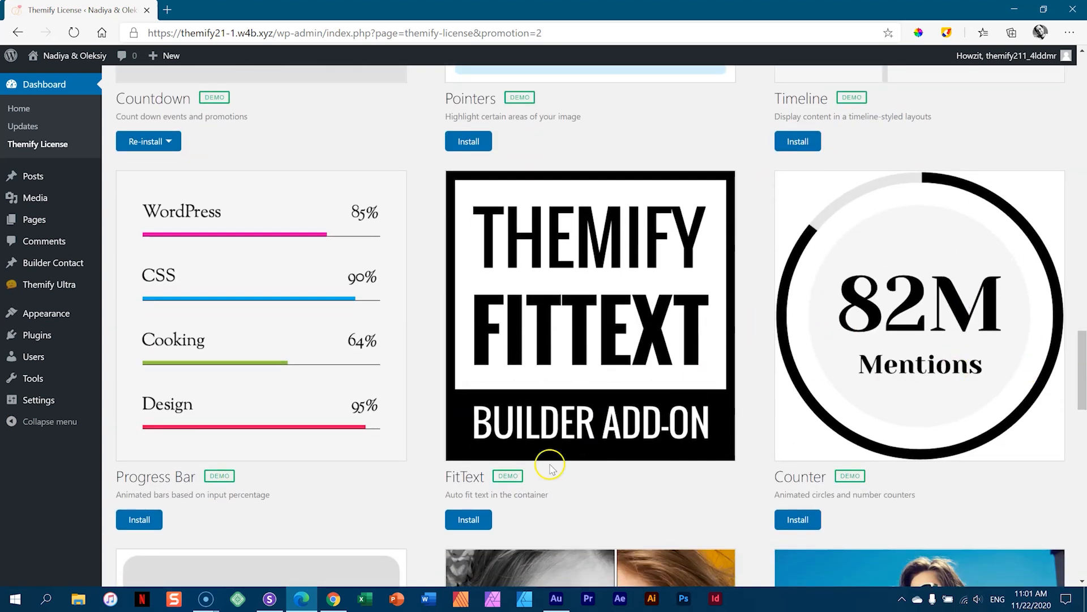
left_click_drag(1081, 350, 1082, 56)
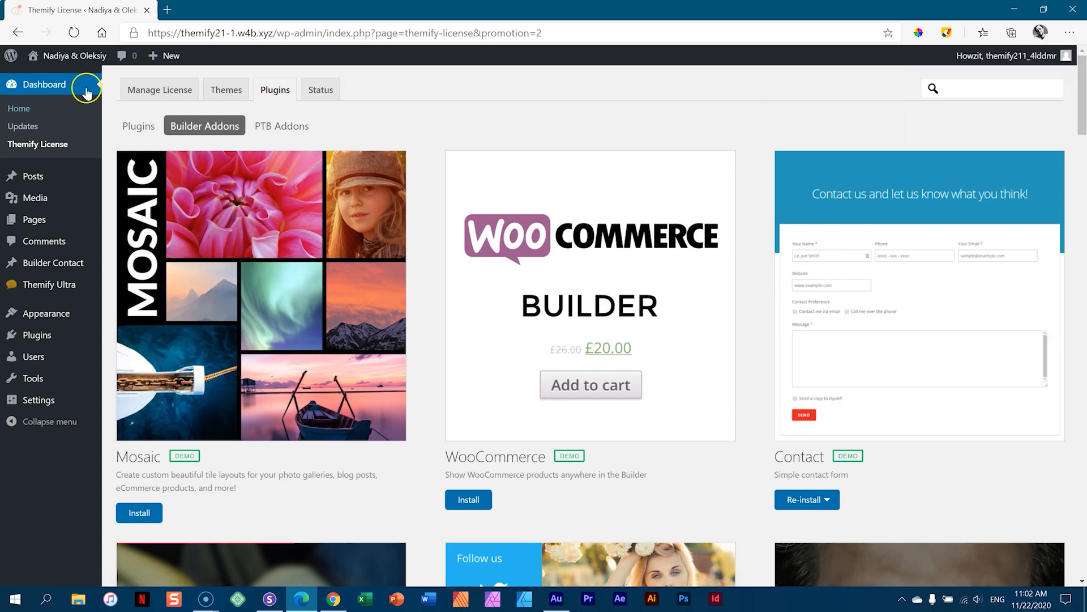
- Visit the live wedding site, scroll down, and expand then collapse the first FAQ question
left_click(69, 57)
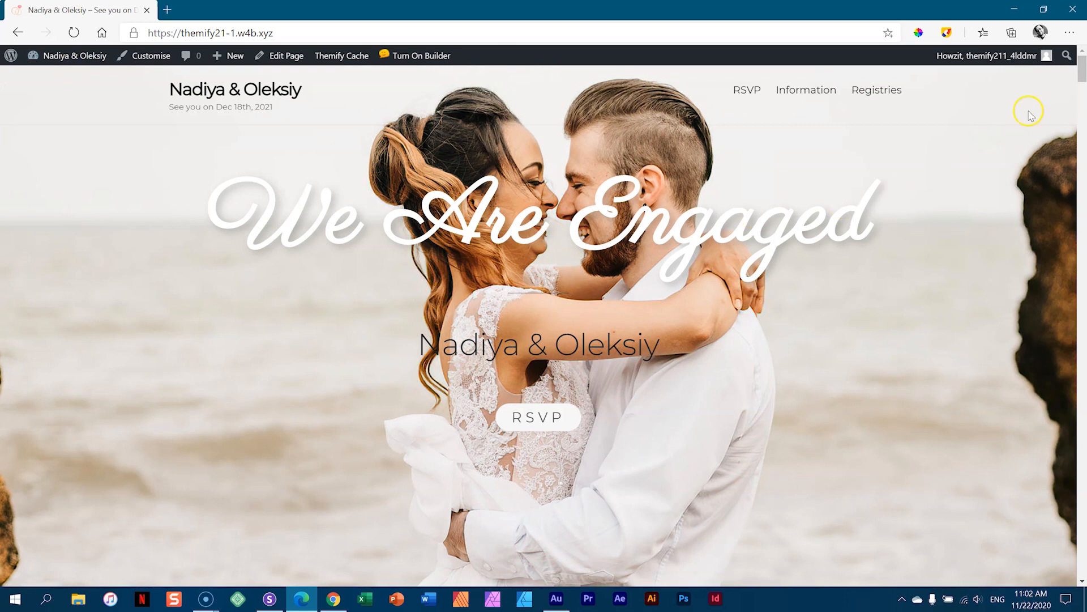
left_click_drag(1082, 71, 1082, 245)
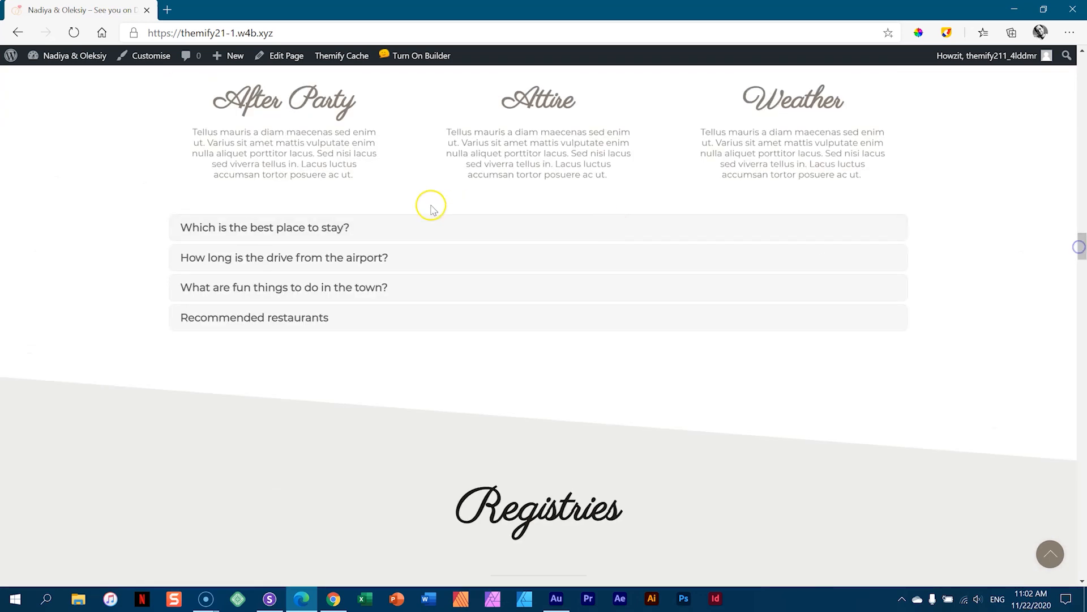
left_click(378, 228)
left_click(378, 228)
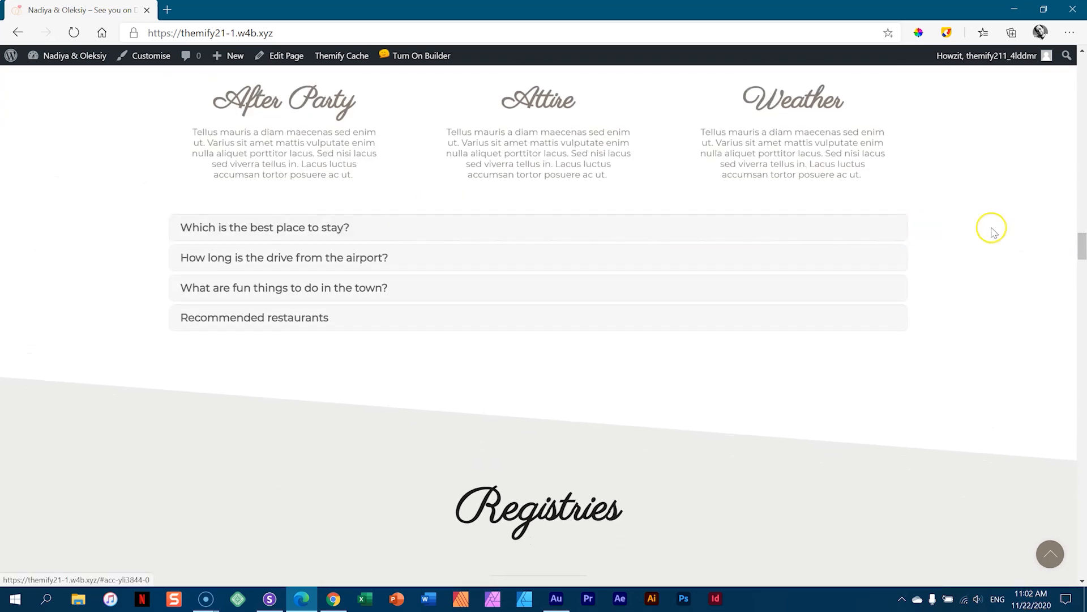
- Scroll back up to the 'We Are Engaged' hero section
left_click_drag(1083, 240, 1084, 183)
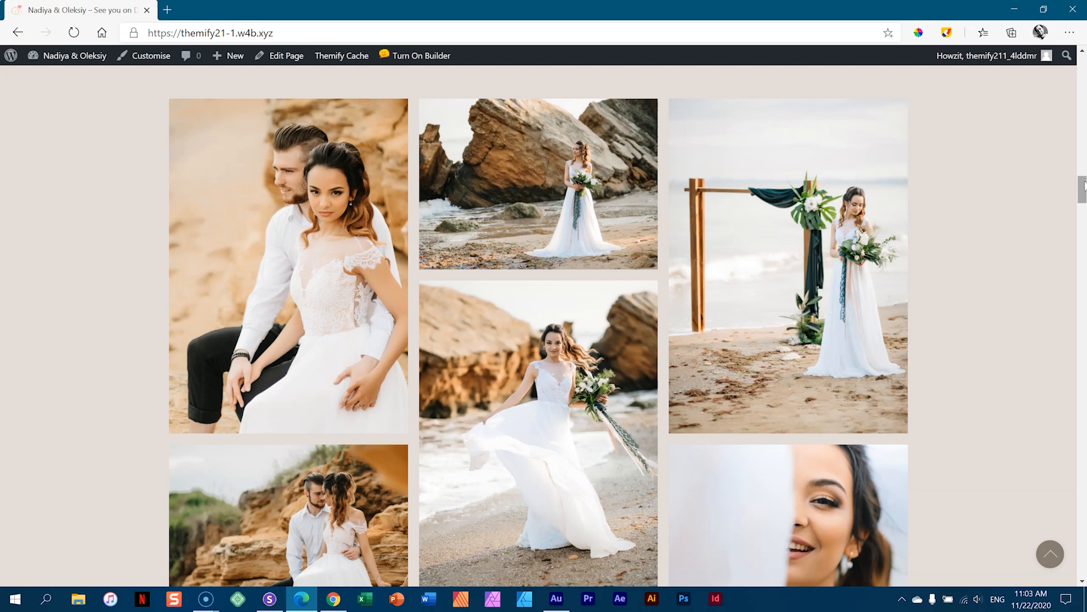
left_click_drag(1083, 187, 1083, 55)
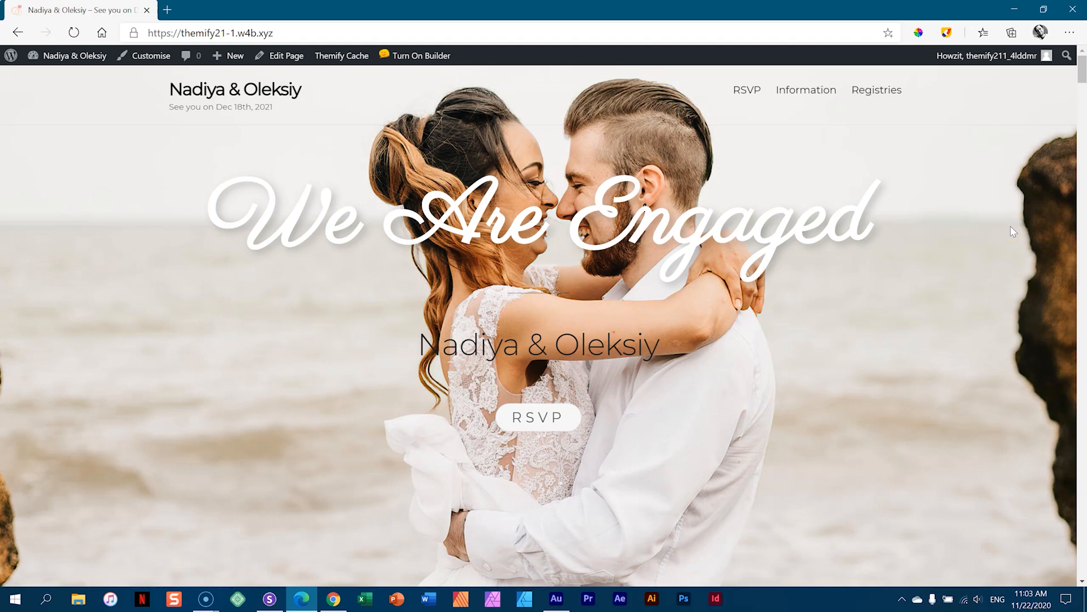
left_click_drag(1082, 79, 1083, 47)
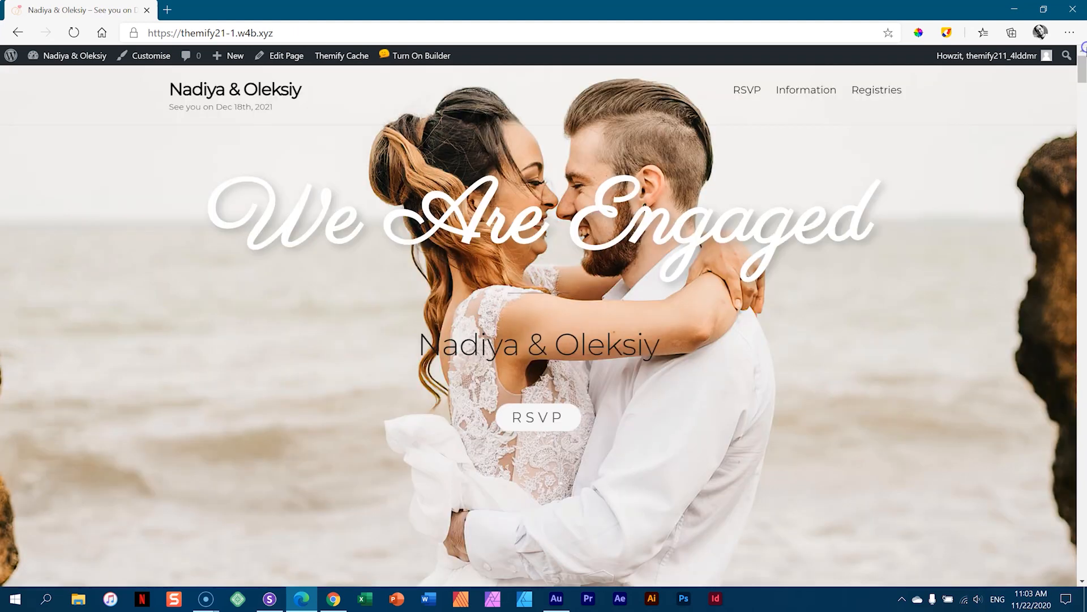